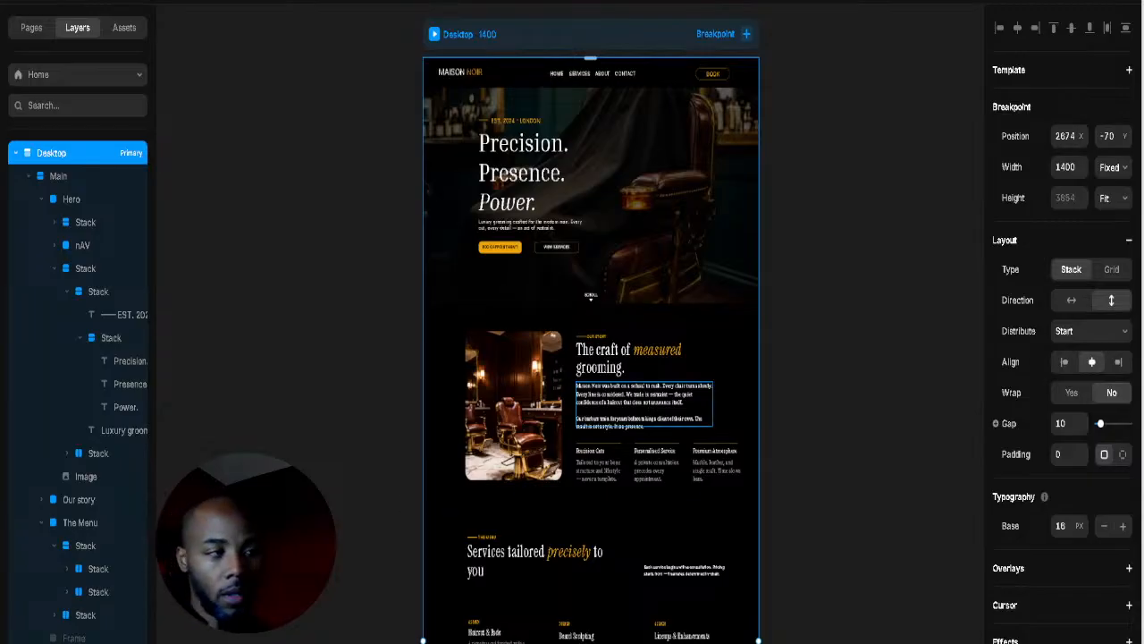
Step: Select the story paragraph, then the services section, on the canvas
click(706, 399)
scroll(831, 310, down, 3)
click(831, 310)
scroll(826, 322, down, 5)
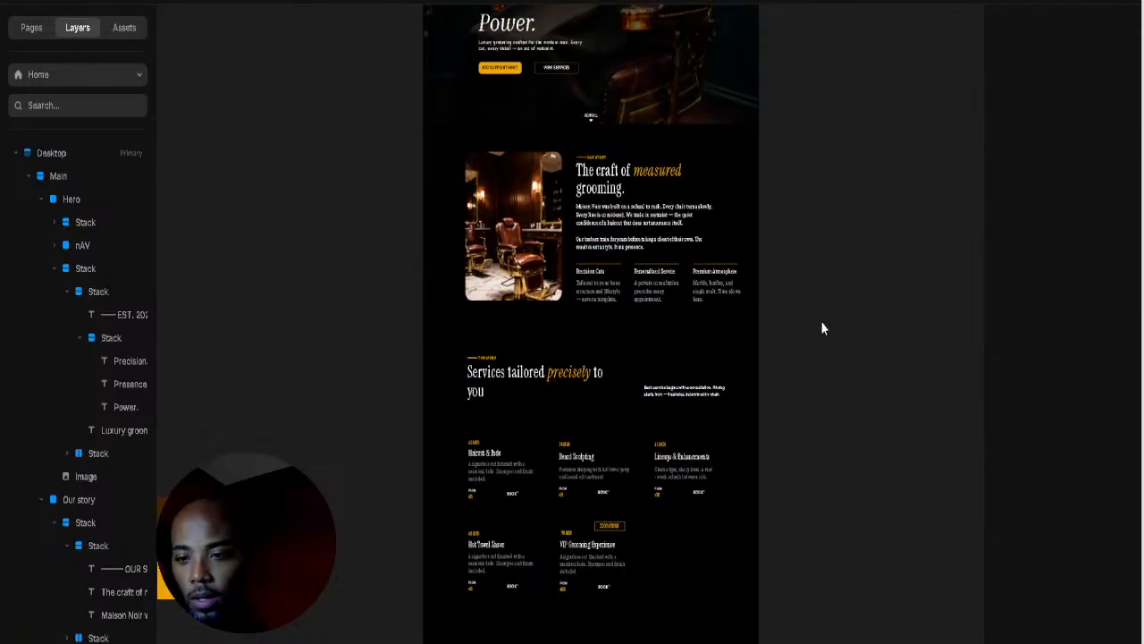
scroll(823, 339, up, 3)
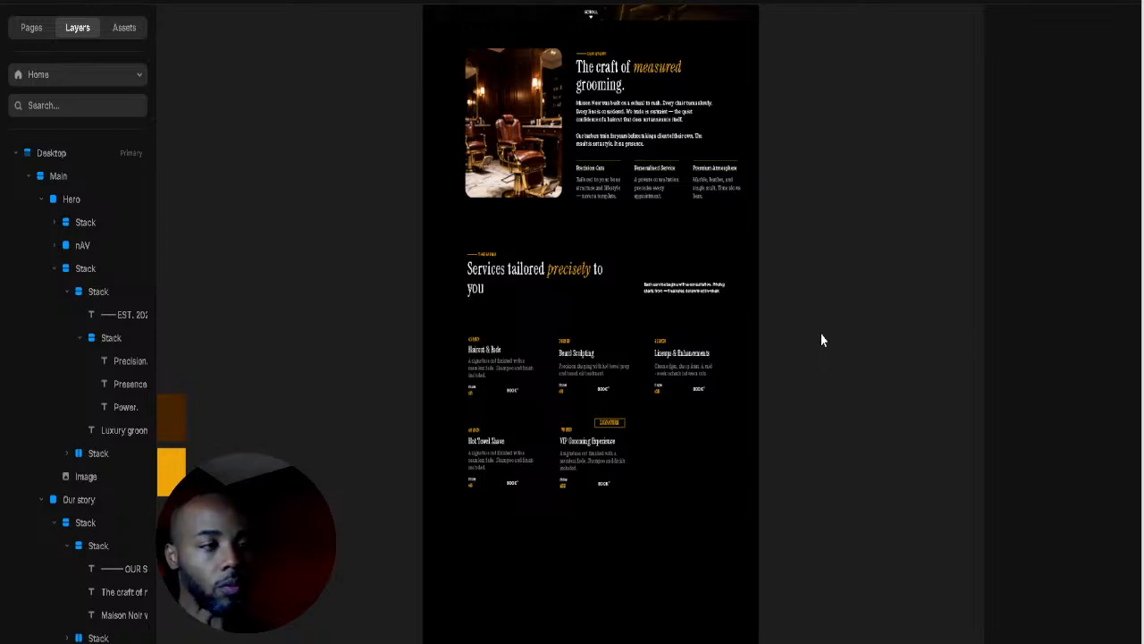
scroll(724, 451, down, 1)
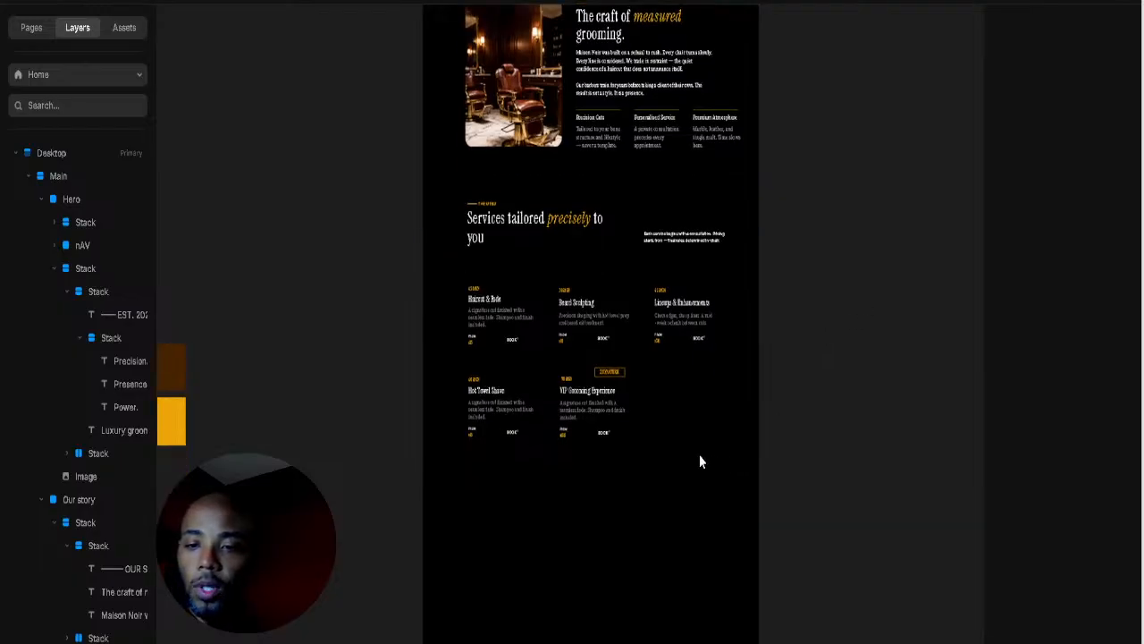
click(617, 465)
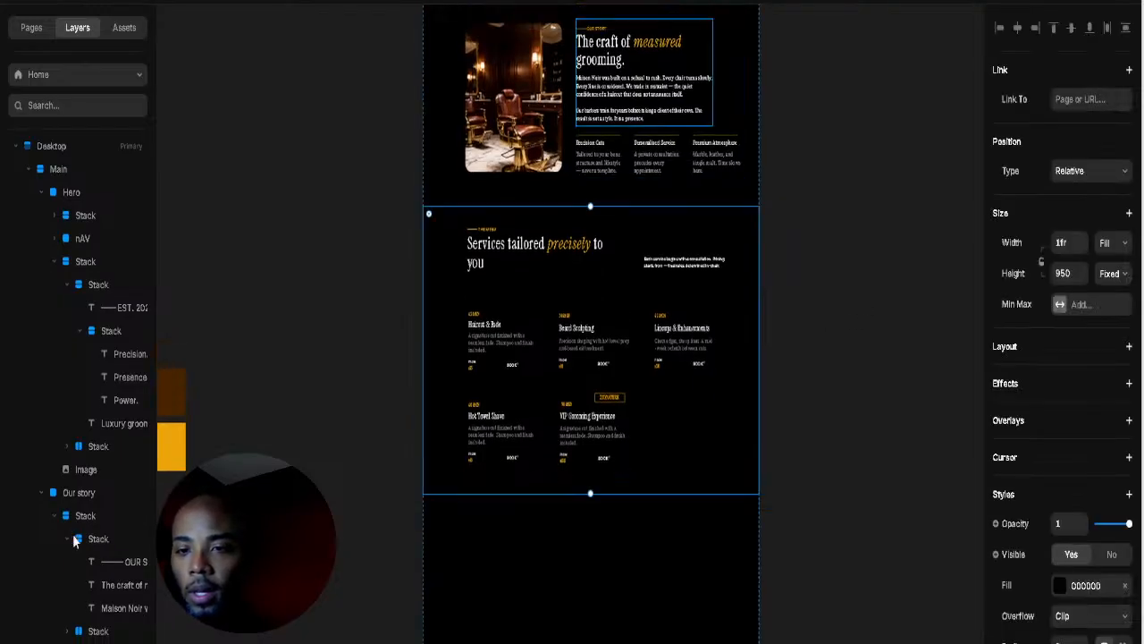
scroll(101, 562, down, 3)
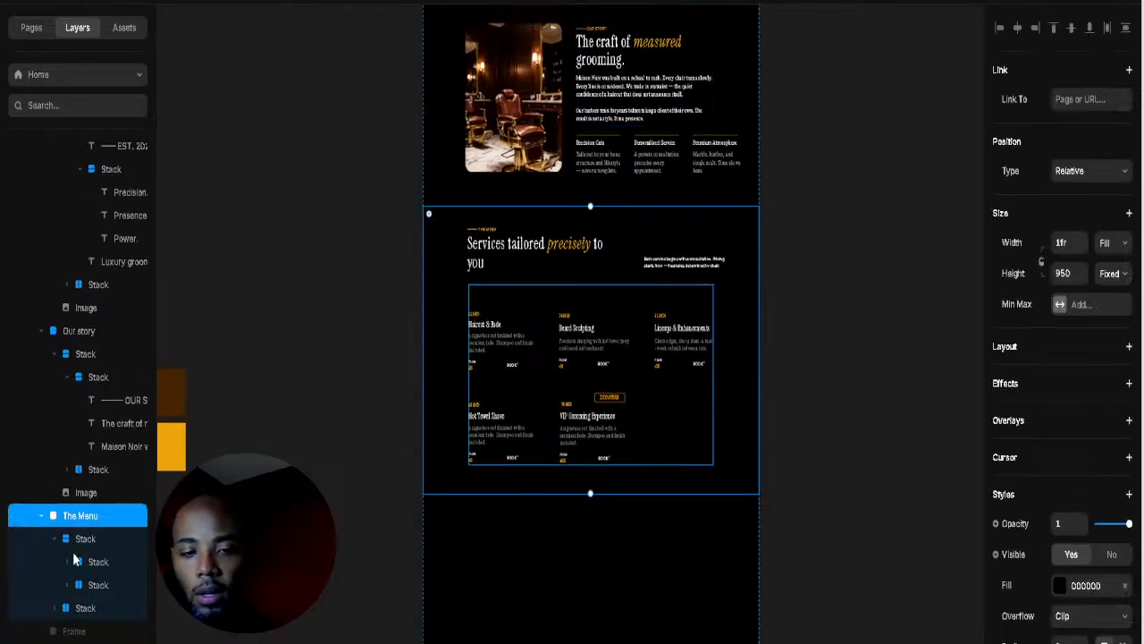
Step: Collapse The Menu, Our story and Hero, then select the hidden Frame layer under Main
click(42, 516)
click(42, 424)
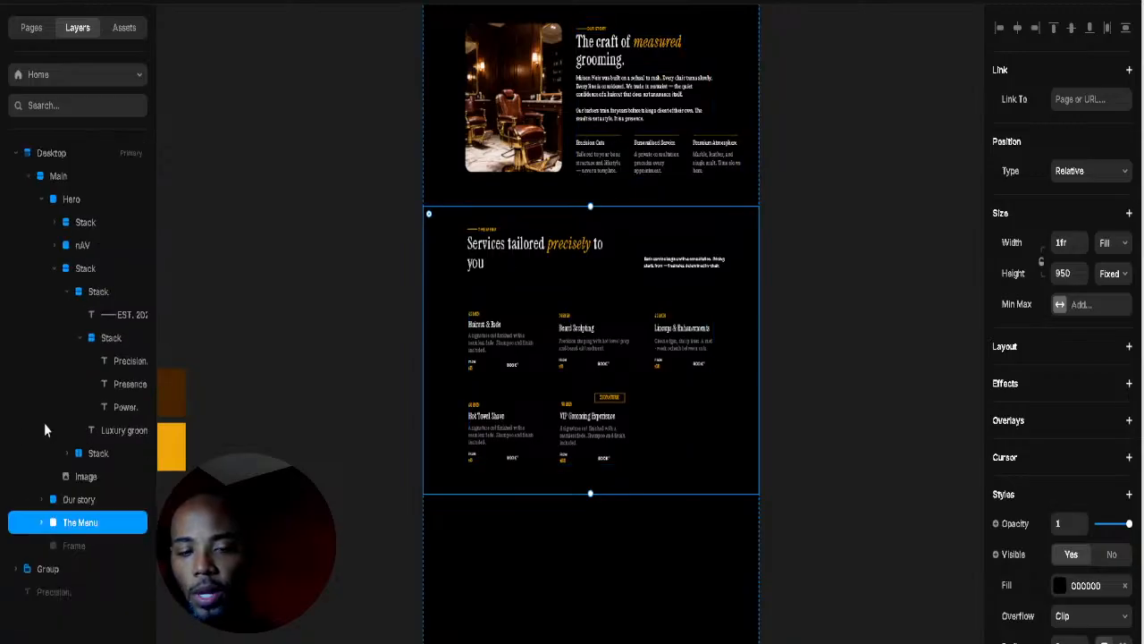
click(41, 200)
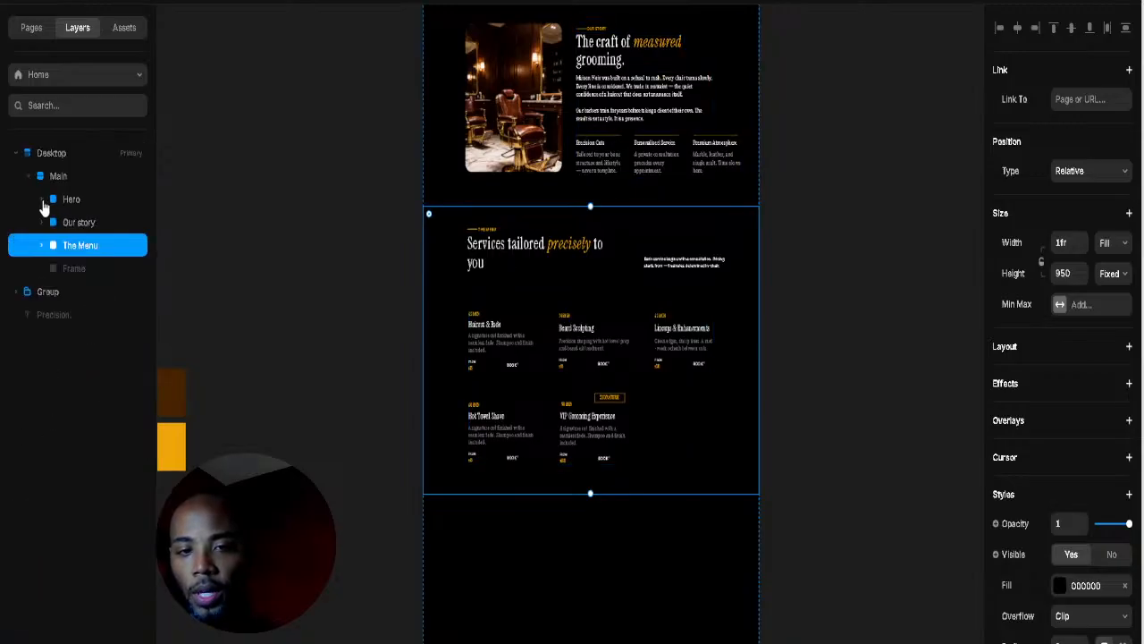
click(602, 516)
scroll(600, 528, down, 1)
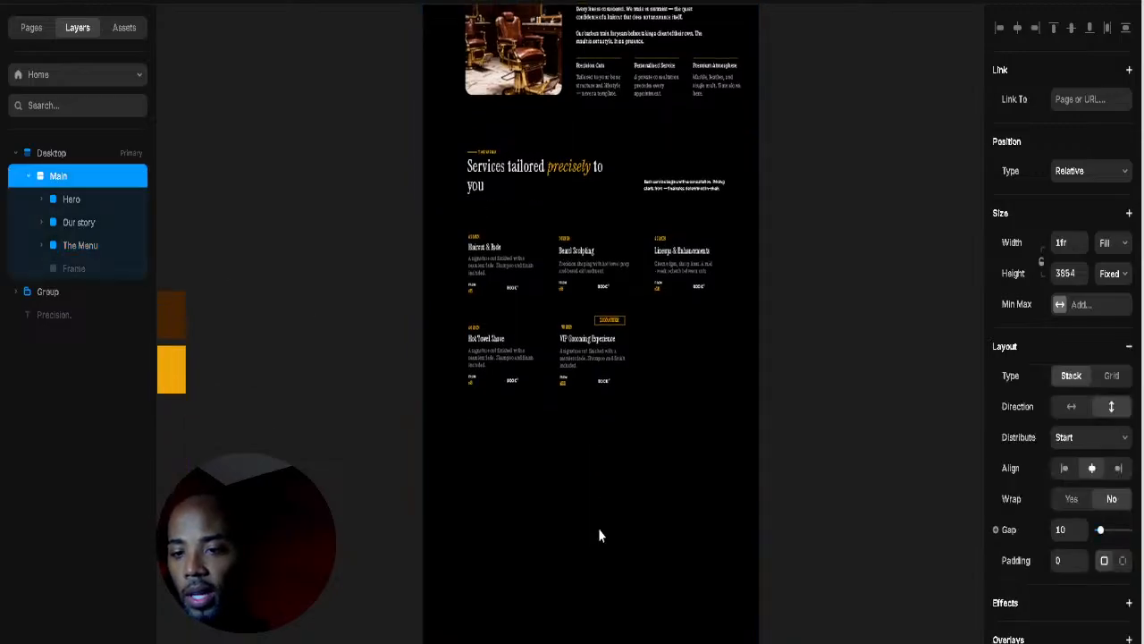
scroll(600, 535, down, 1)
click(67, 270)
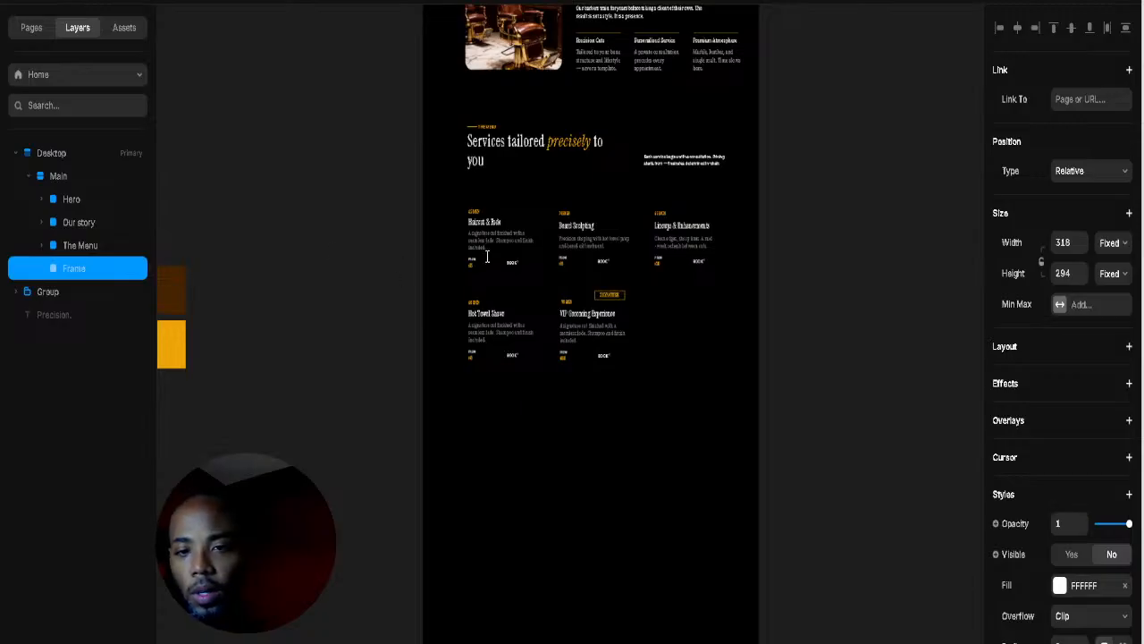
Step: Show the hidden Frame layer, undoing an accidental conversion to a stack
click(876, 121)
click(70, 277)
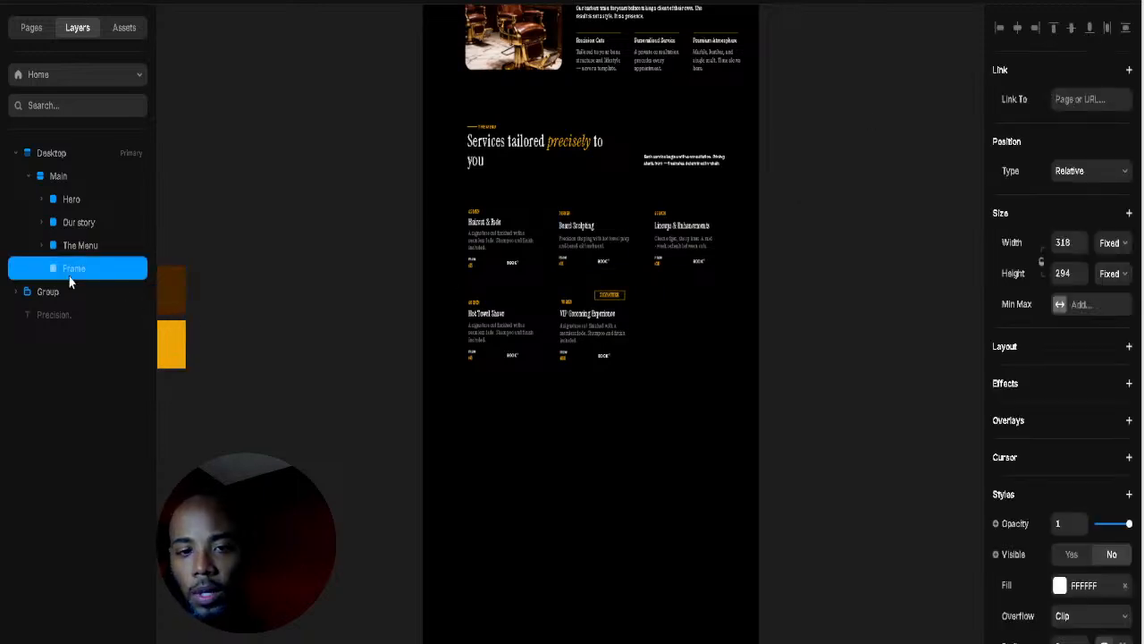
right_click(68, 279)
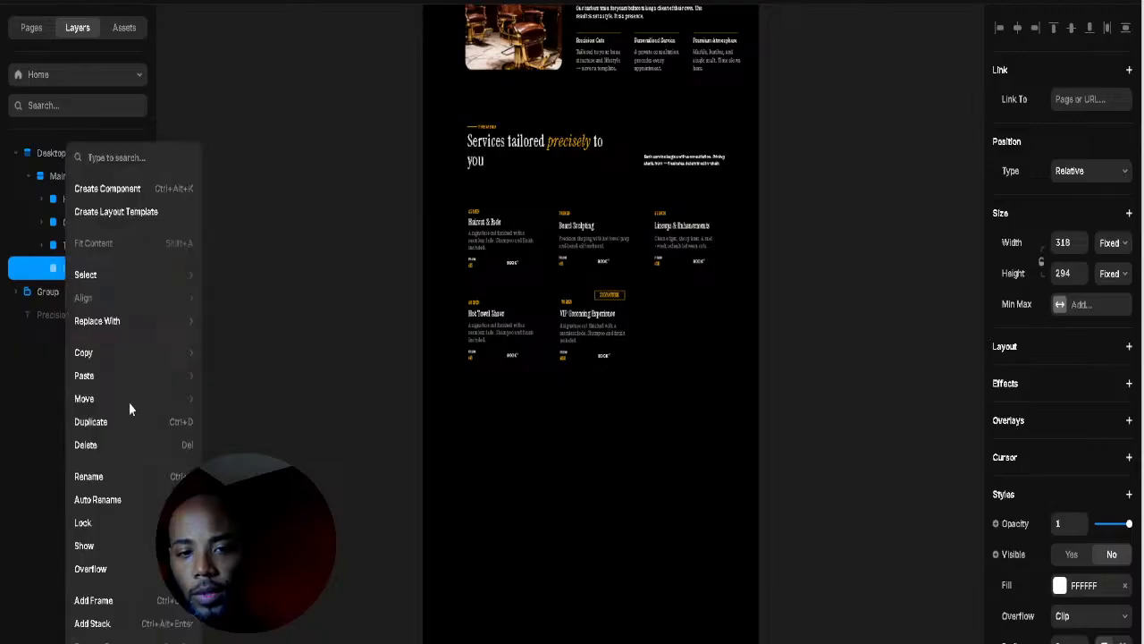
click(92, 623)
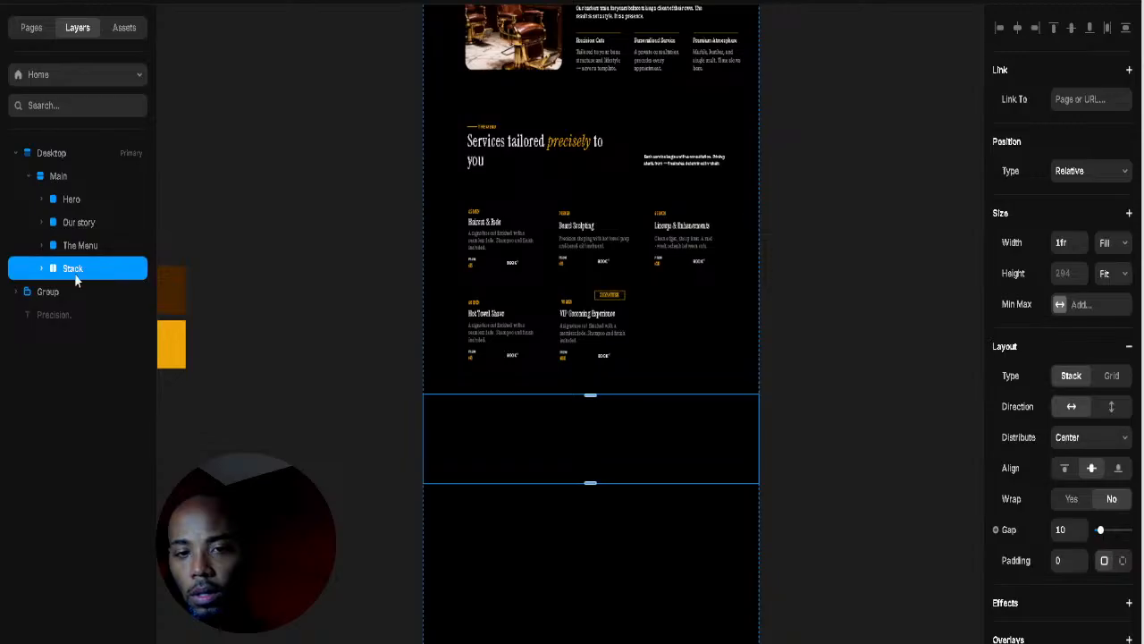
key(ctrl+z)
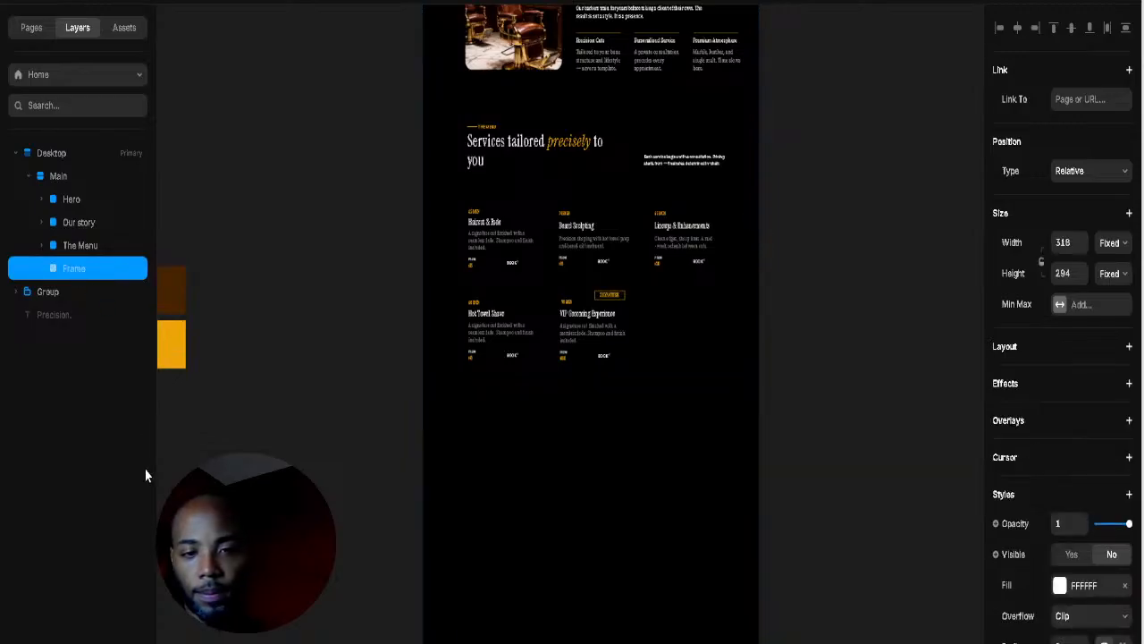
right_click(79, 268)
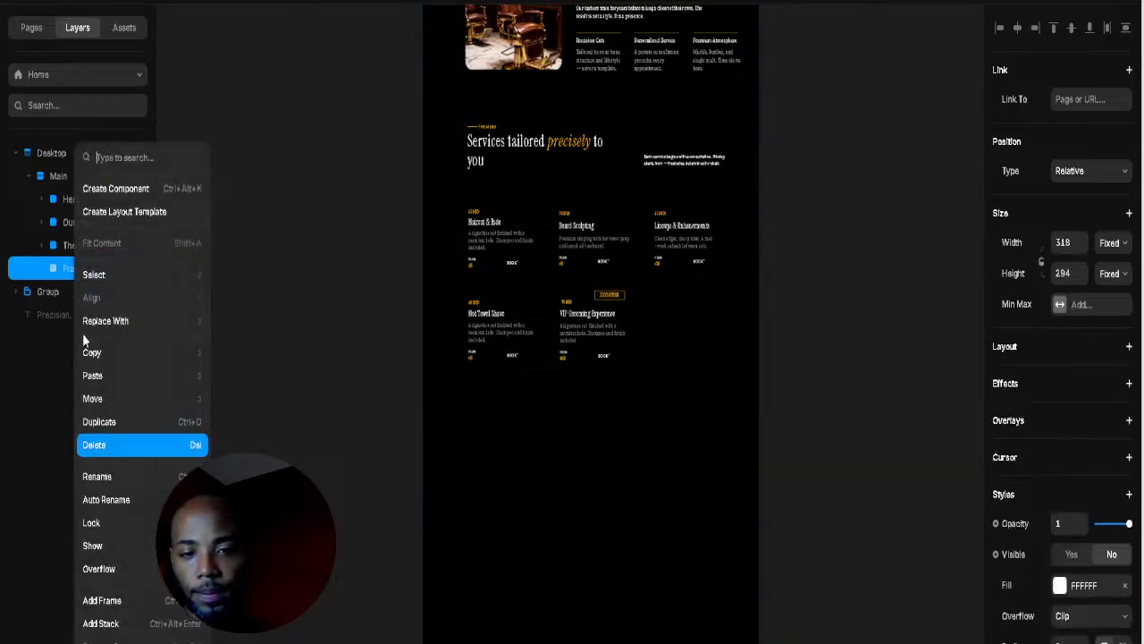
click(100, 548)
Step: Set the white frame's width to Fill and drag its height to 756
click(608, 470)
click(609, 454)
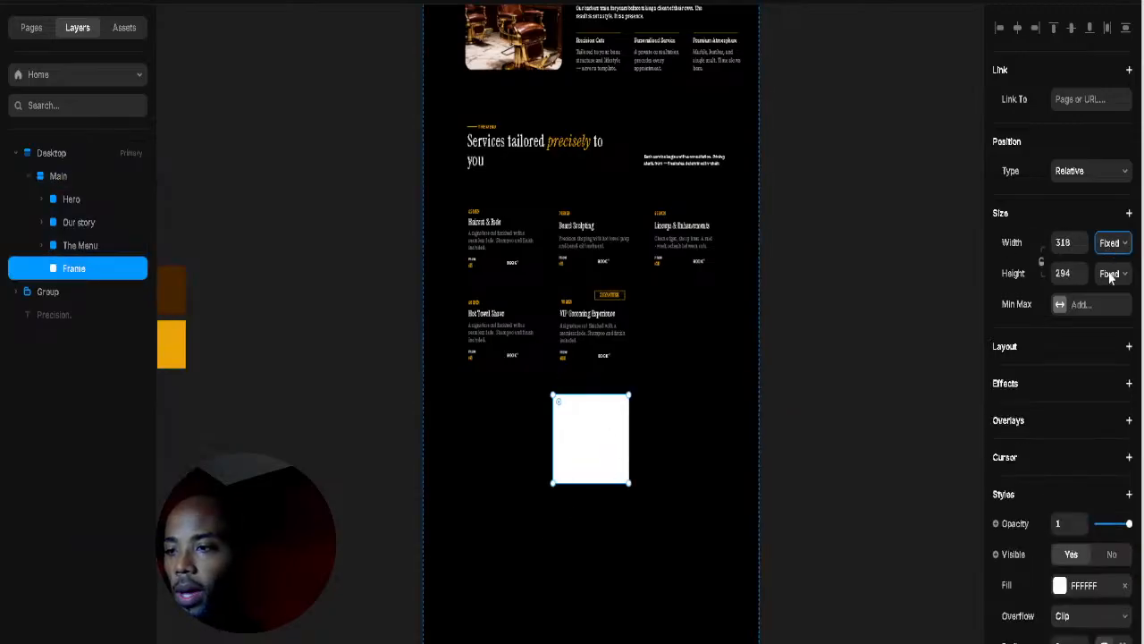
click(1107, 314)
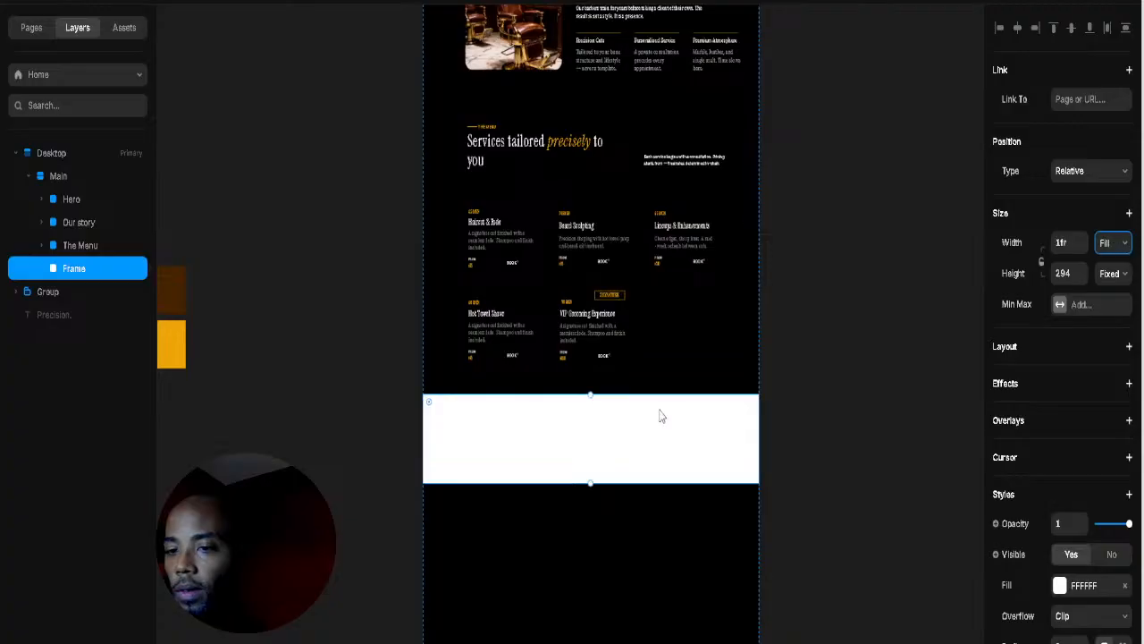
scroll(600, 463, up, 2)
drag(600, 462, 600, 231)
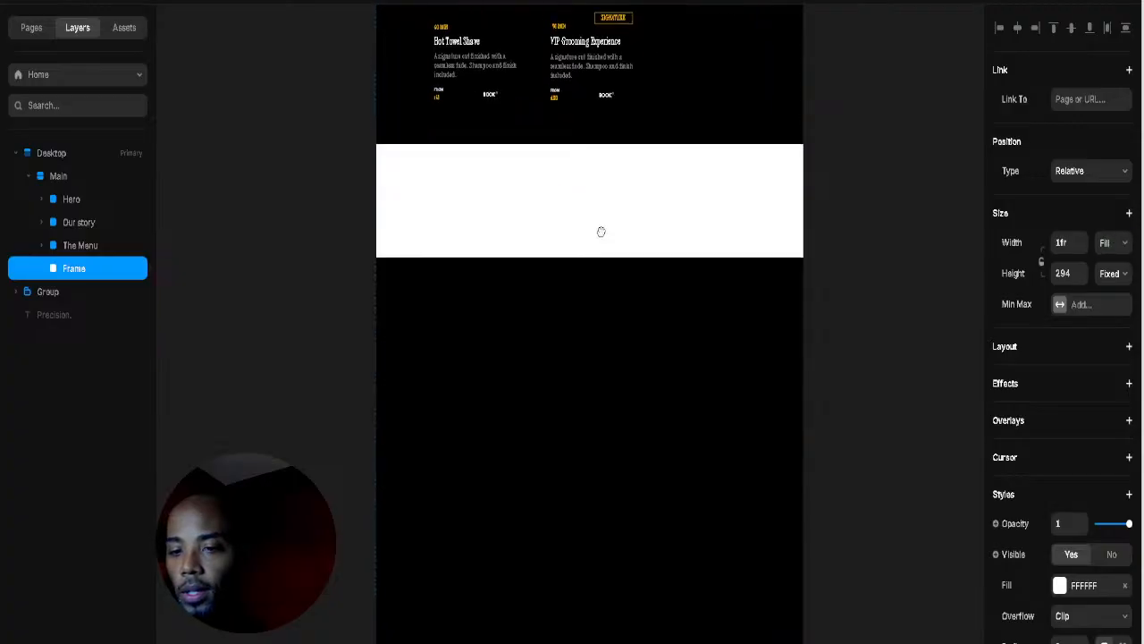
scroll(599, 235, up, 3)
scroll(593, 332, up, 2)
scroll(593, 331, down, 3)
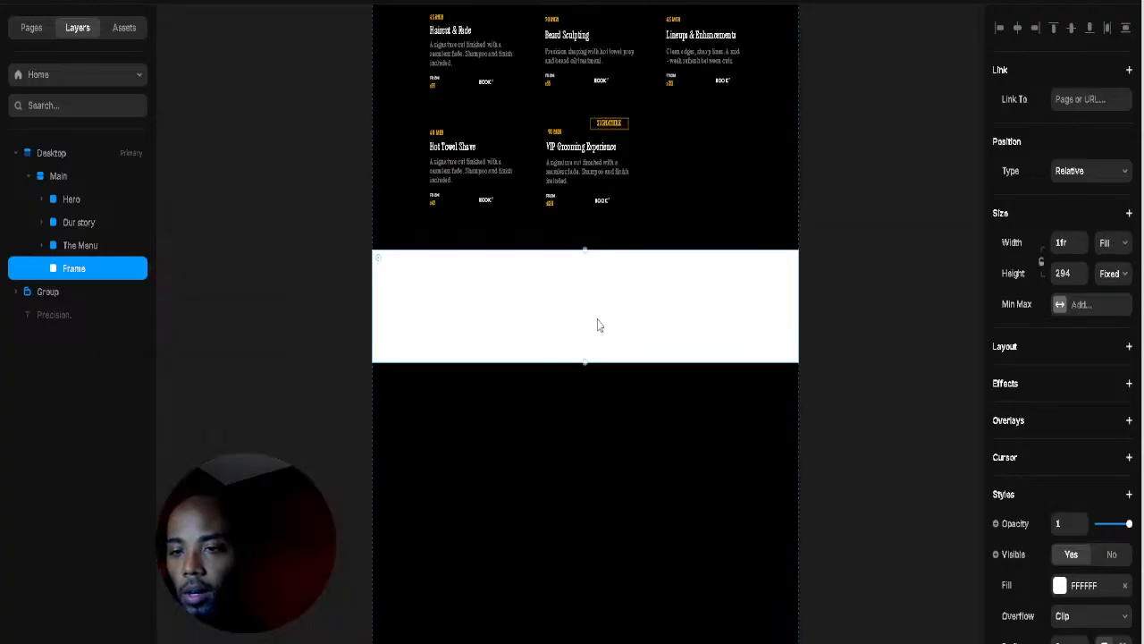
drag(585, 364, 584, 540)
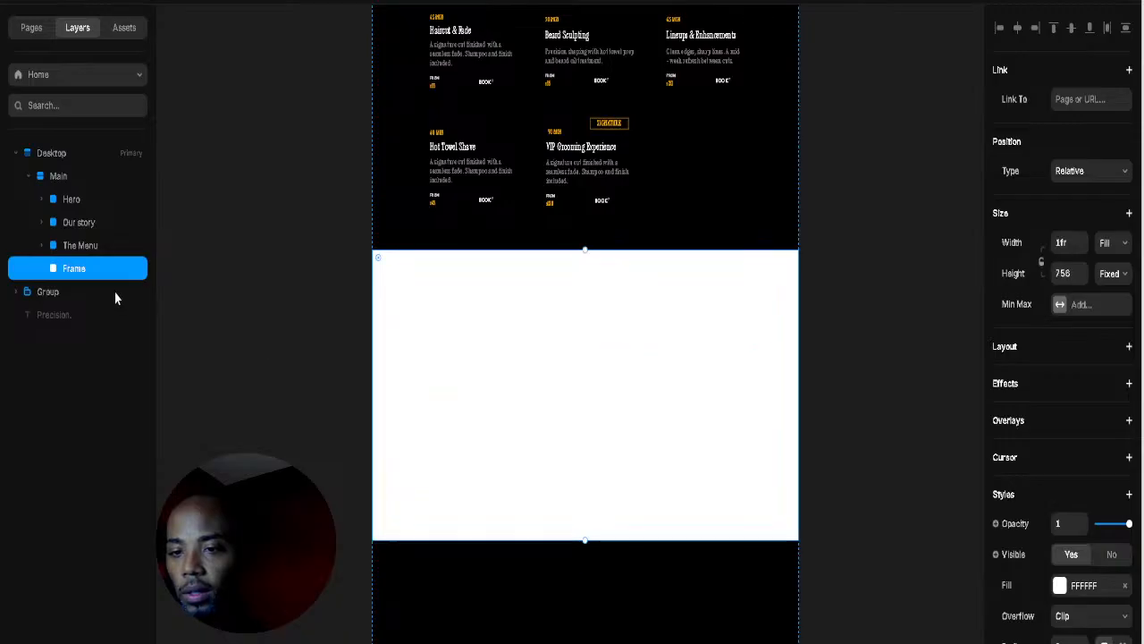
Step: Rename the Frame layer to 'The Experience'
double_click(75, 264)
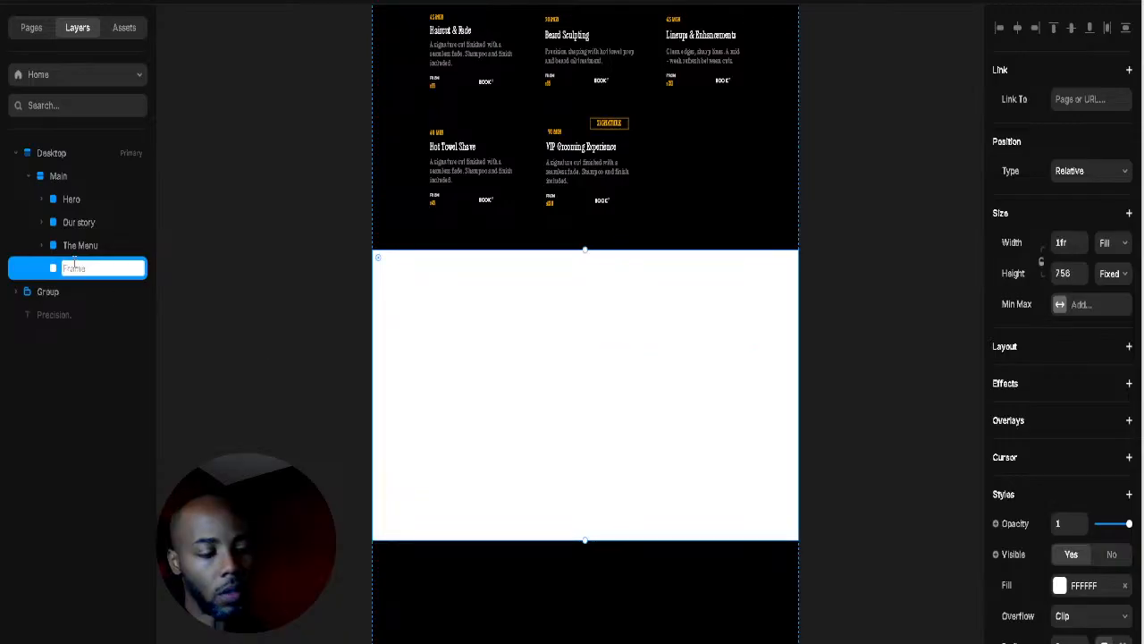
text(tHE)
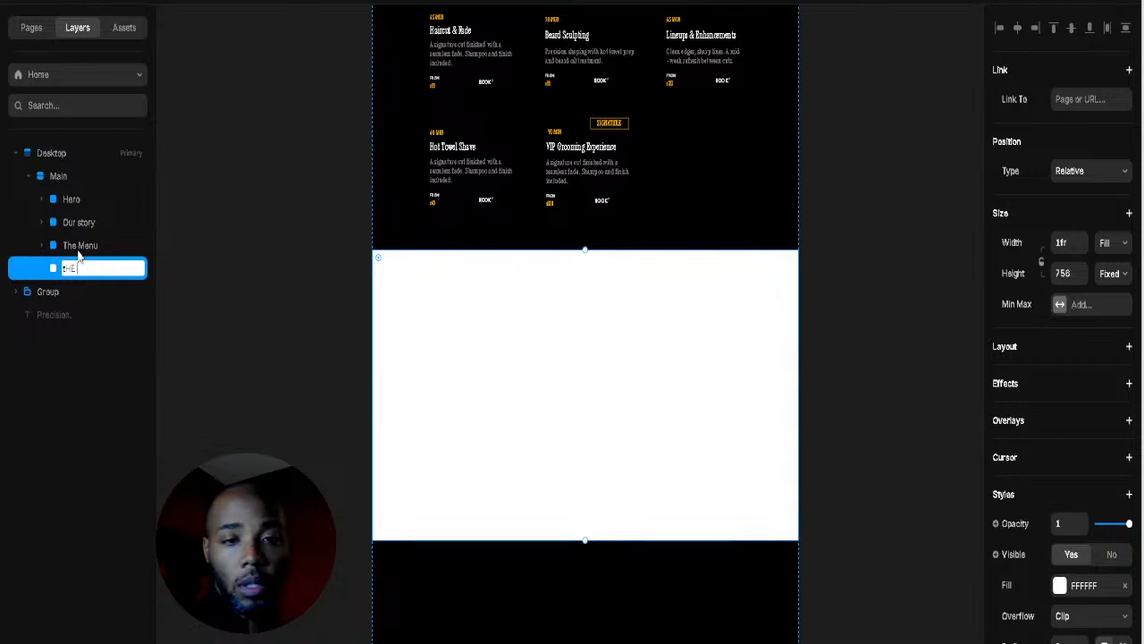
key(BackSpace)
key(BackSpace)
key(BackSpace)
text(T)
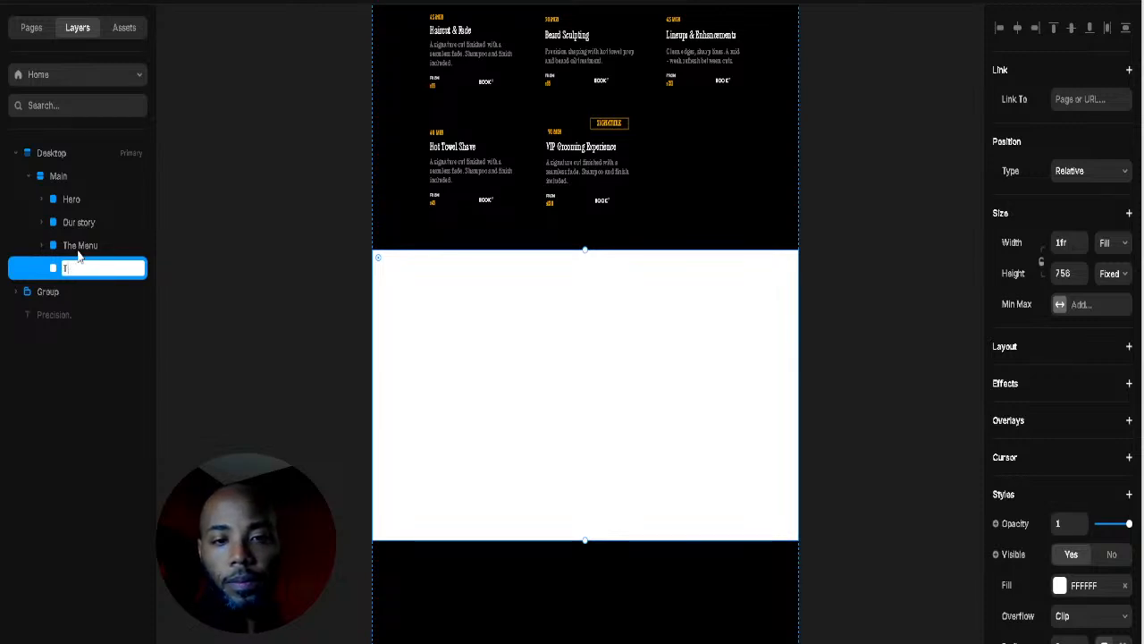
text(he Exper)
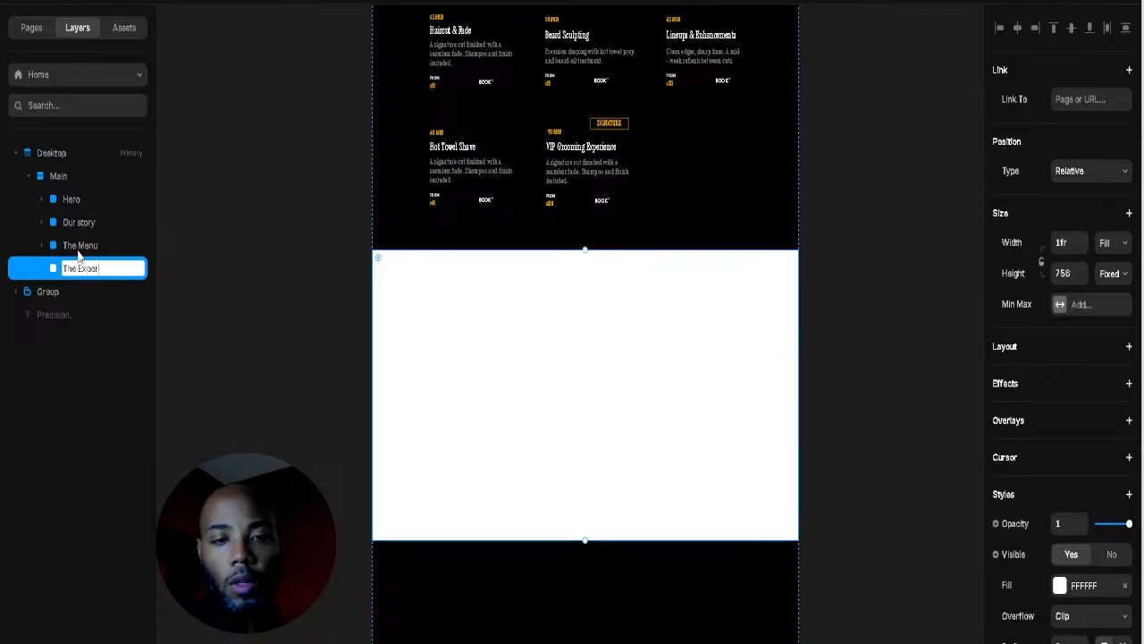
text(ience)
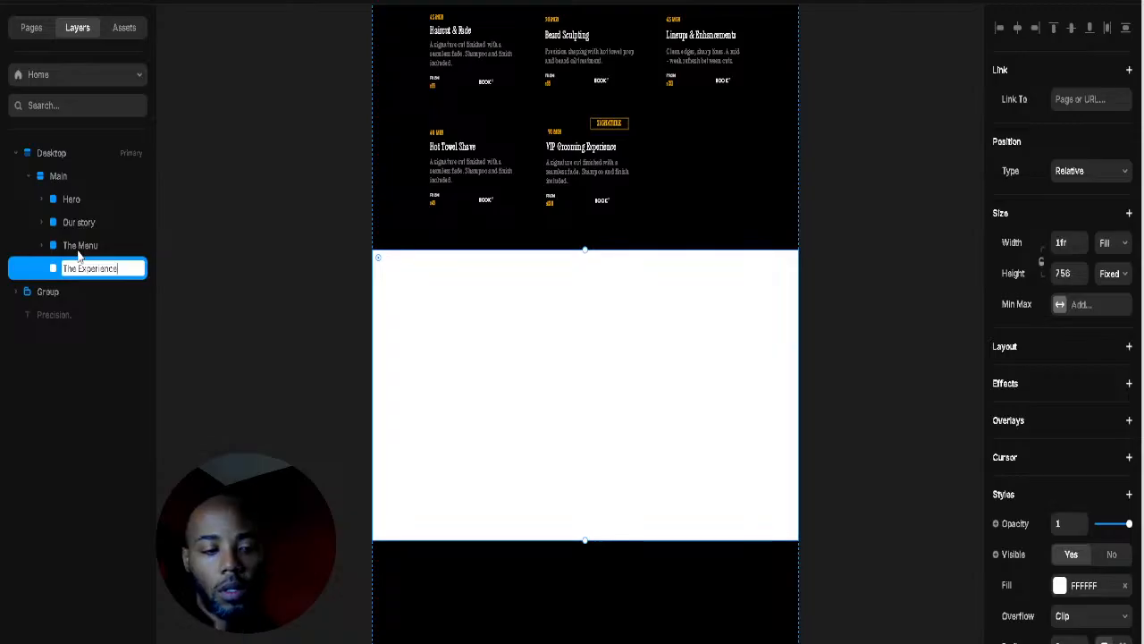
key(Return)
click(271, 210)
click(92, 278)
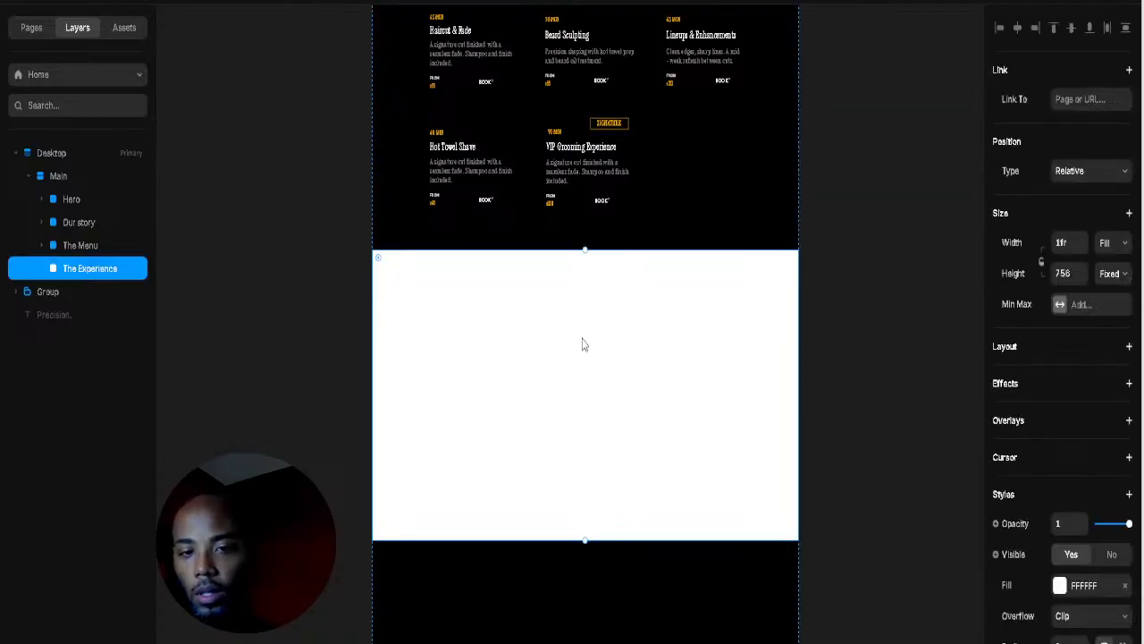
Step: Change The Experience frame's fill from white to black 000000
click(1059, 586)
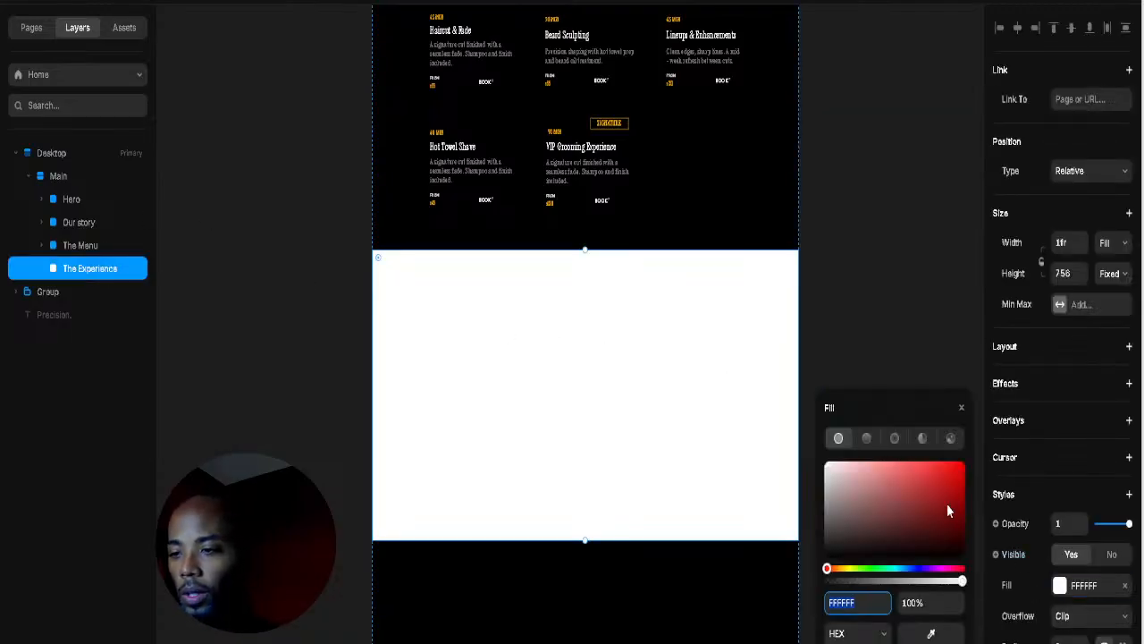
drag(948, 510, 961, 554)
click(766, 327)
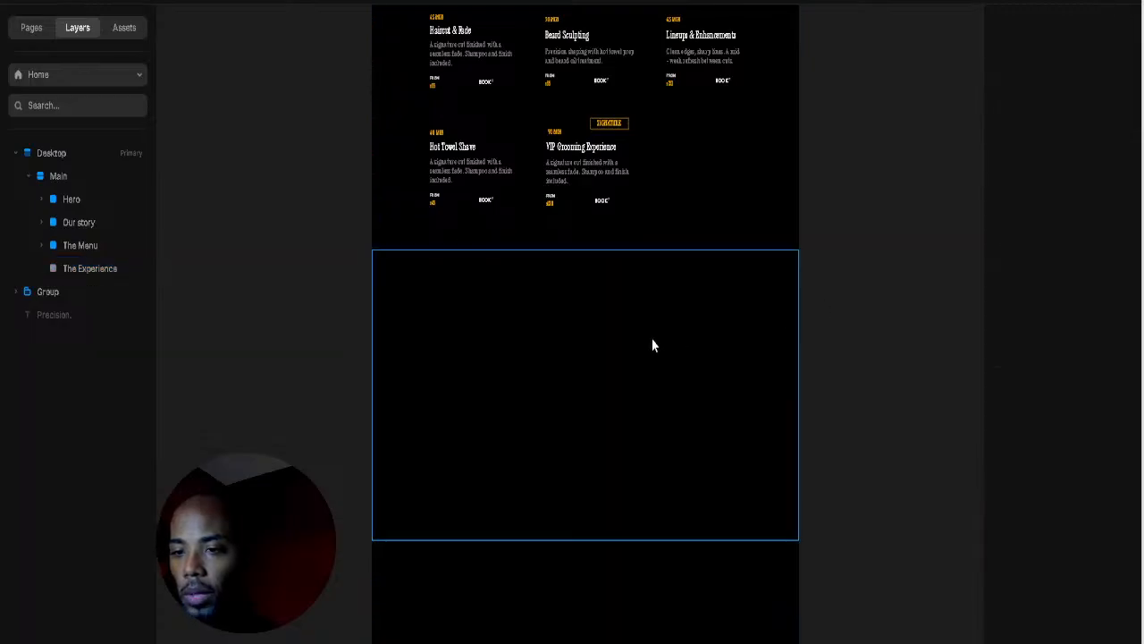
click(558, 372)
key(t)
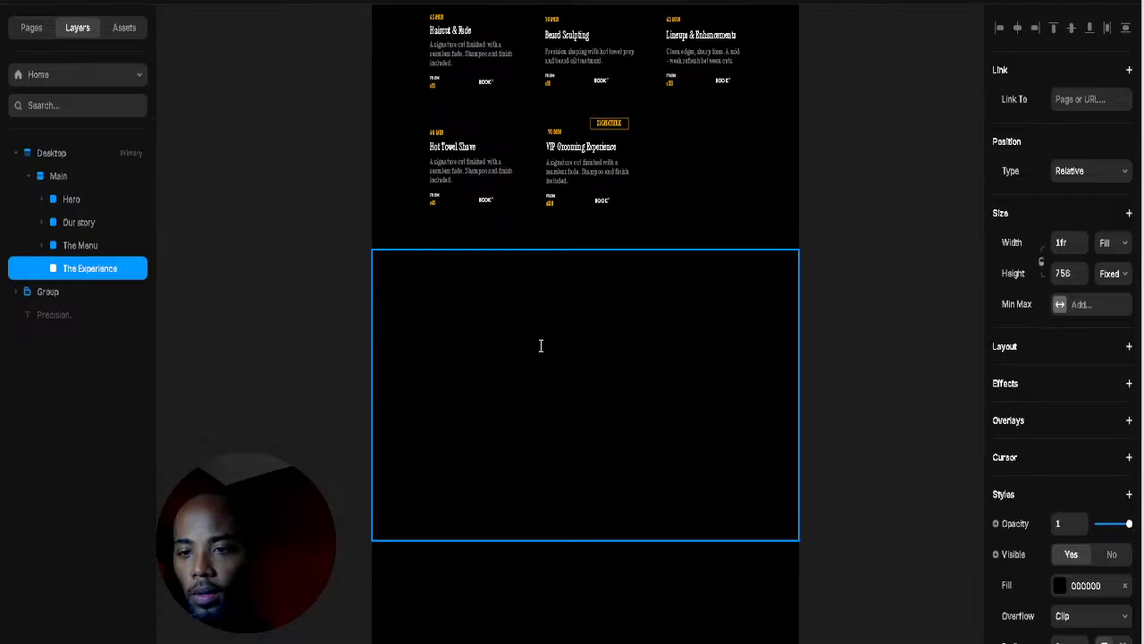
Step: Place a placeholder text box of dashes inside The Experience section
click(541, 345)
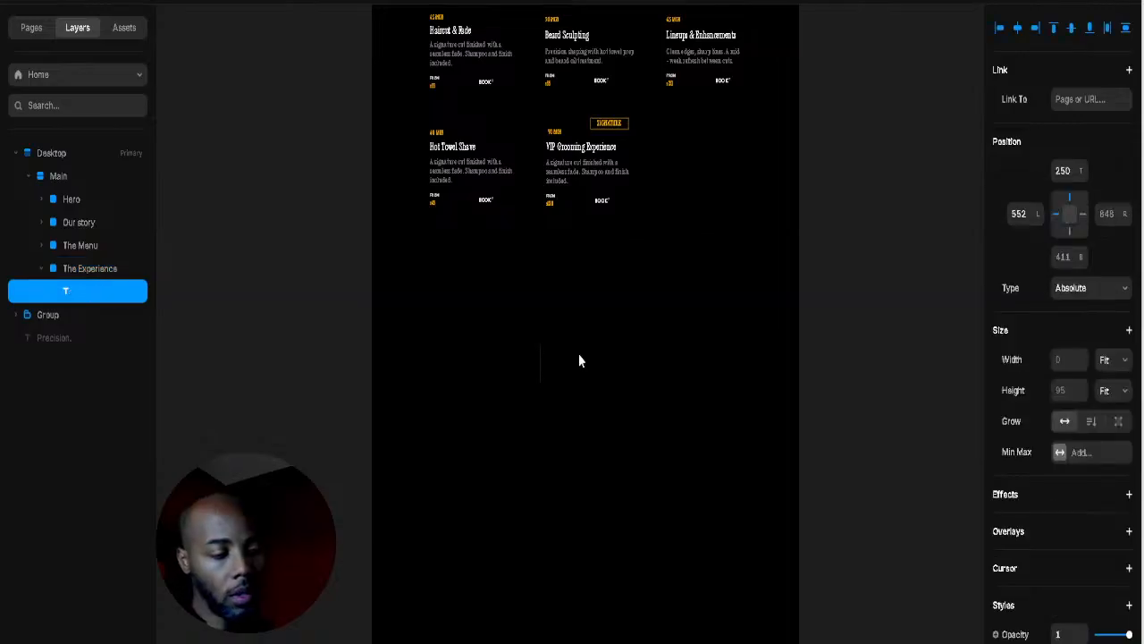
text(----)
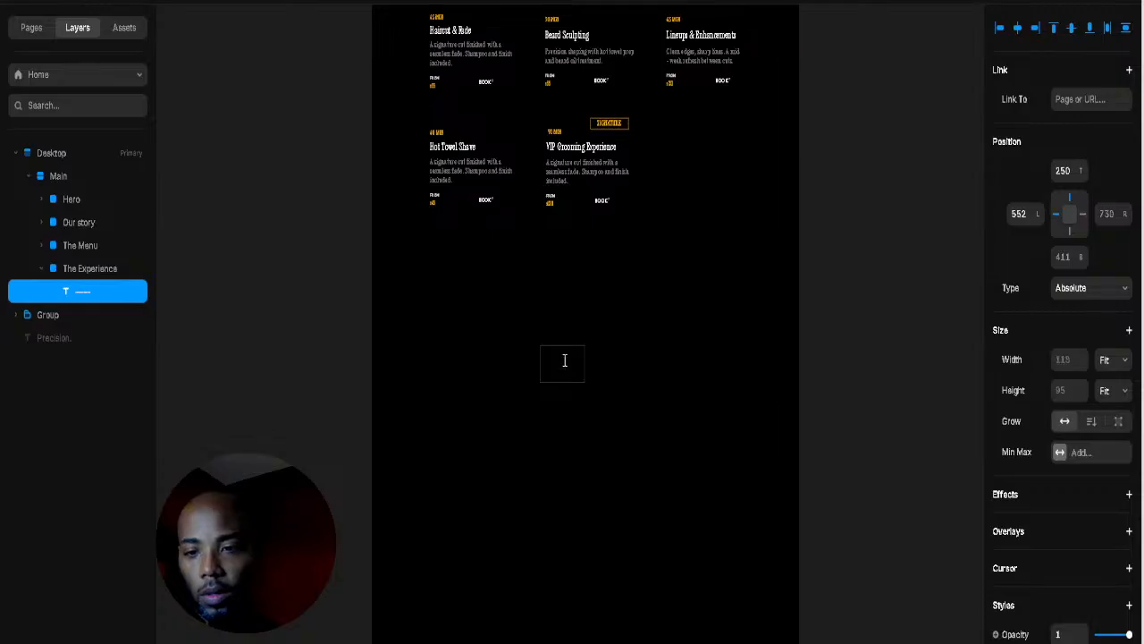
key(ctrl+a)
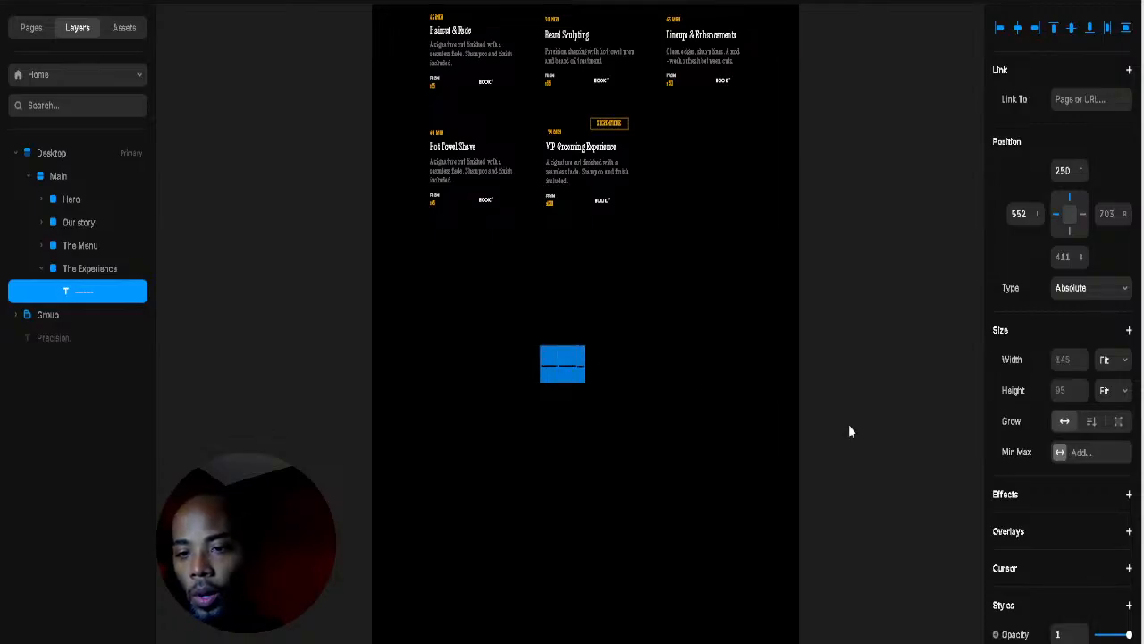
scroll(1052, 532, down, 5)
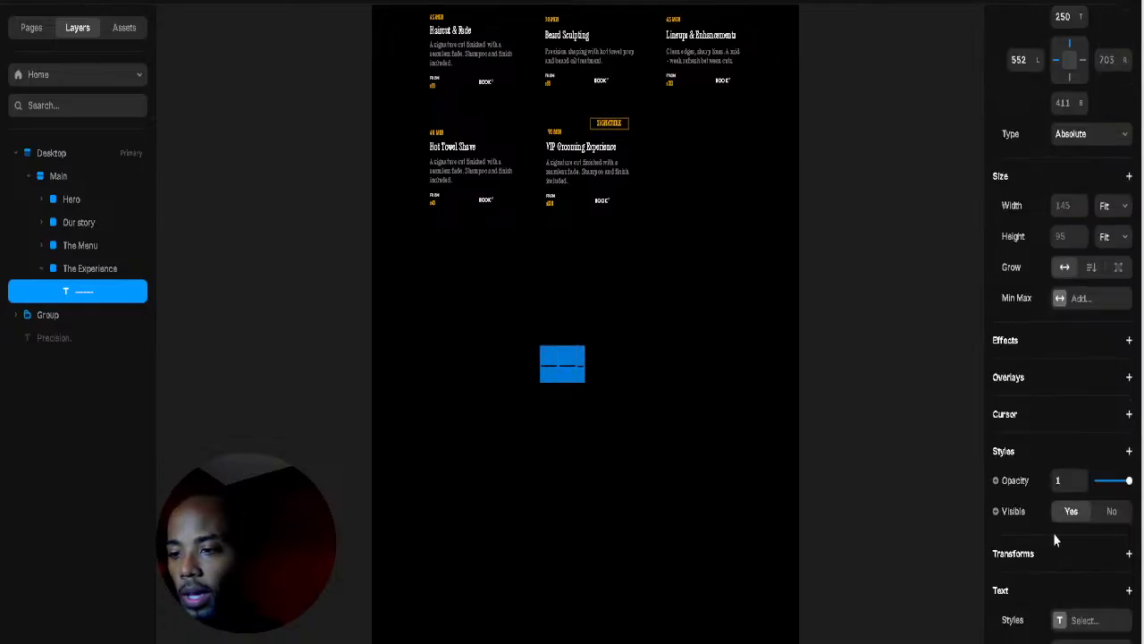
click(1059, 396)
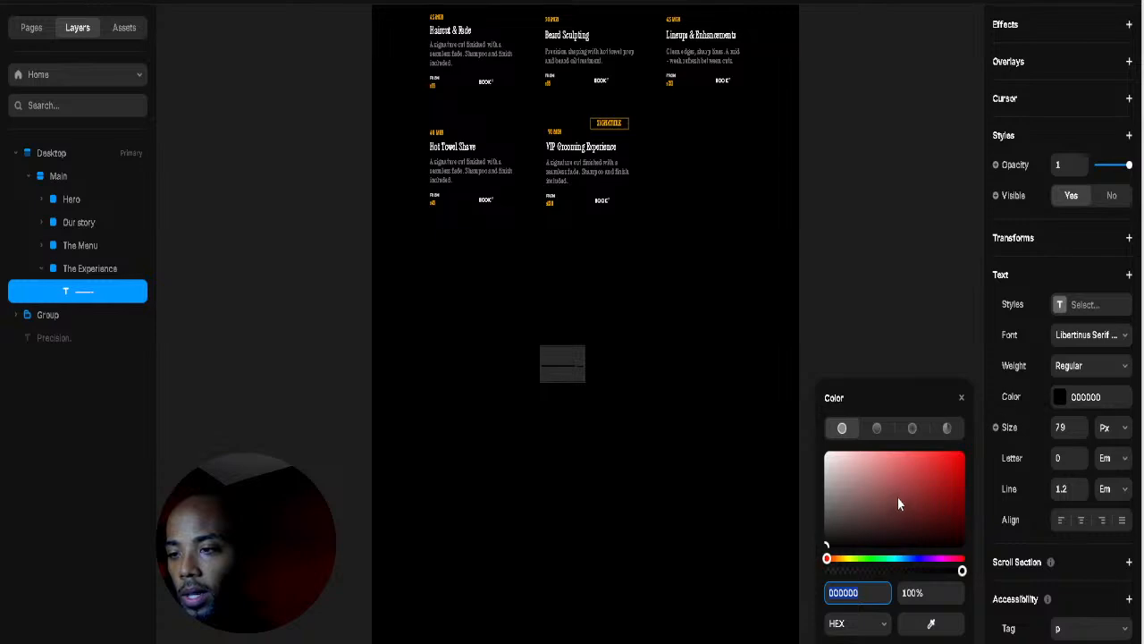
scroll(373, 270, up, 8)
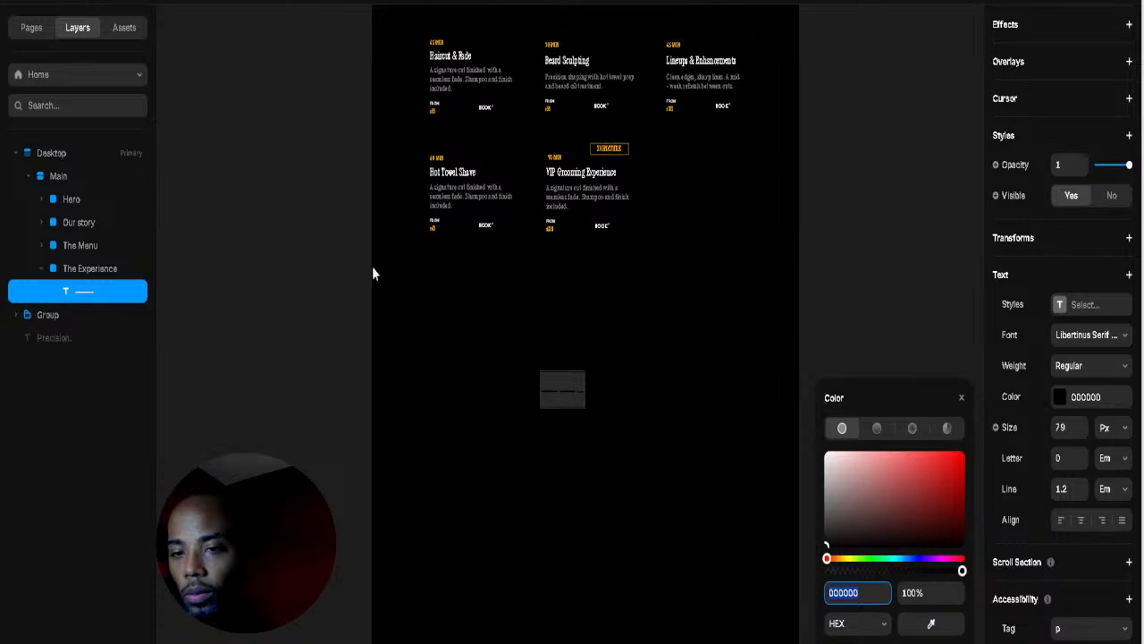
scroll(352, 280, up, 5)
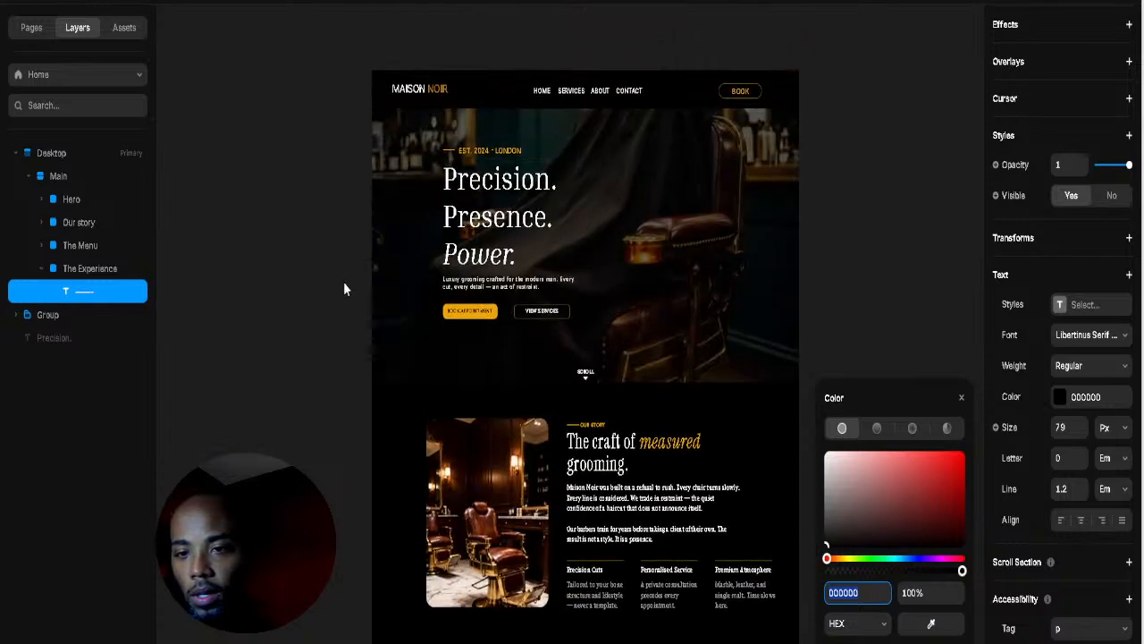
scroll(331, 304, down, 2)
scroll(332, 309, down, 10)
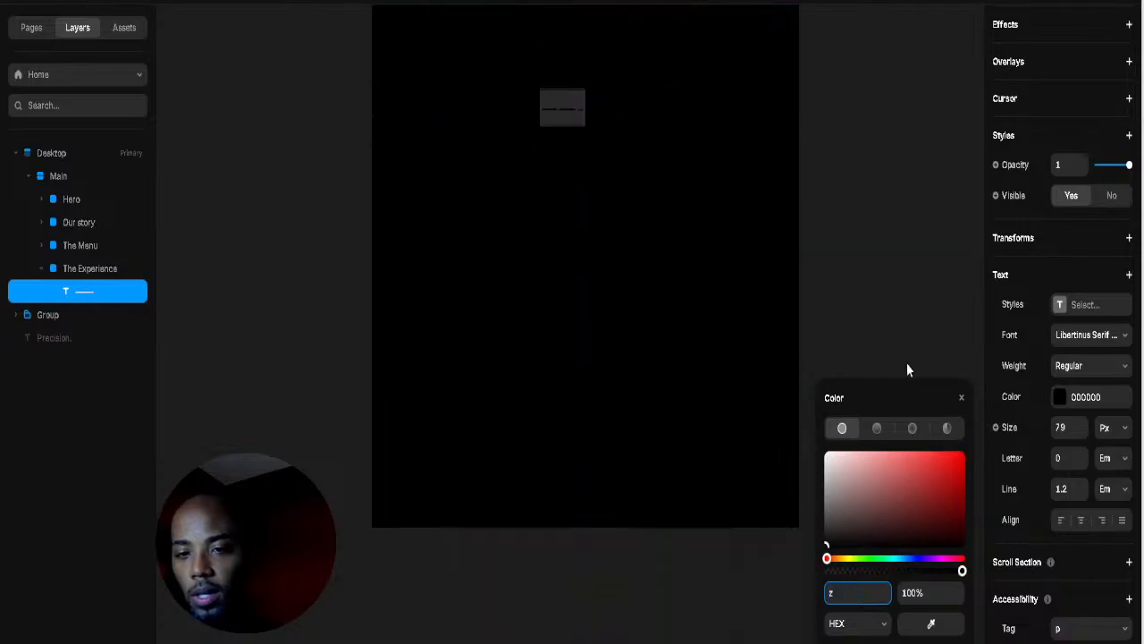
click(961, 397)
click(385, 332)
scroll(383, 332, down, 5)
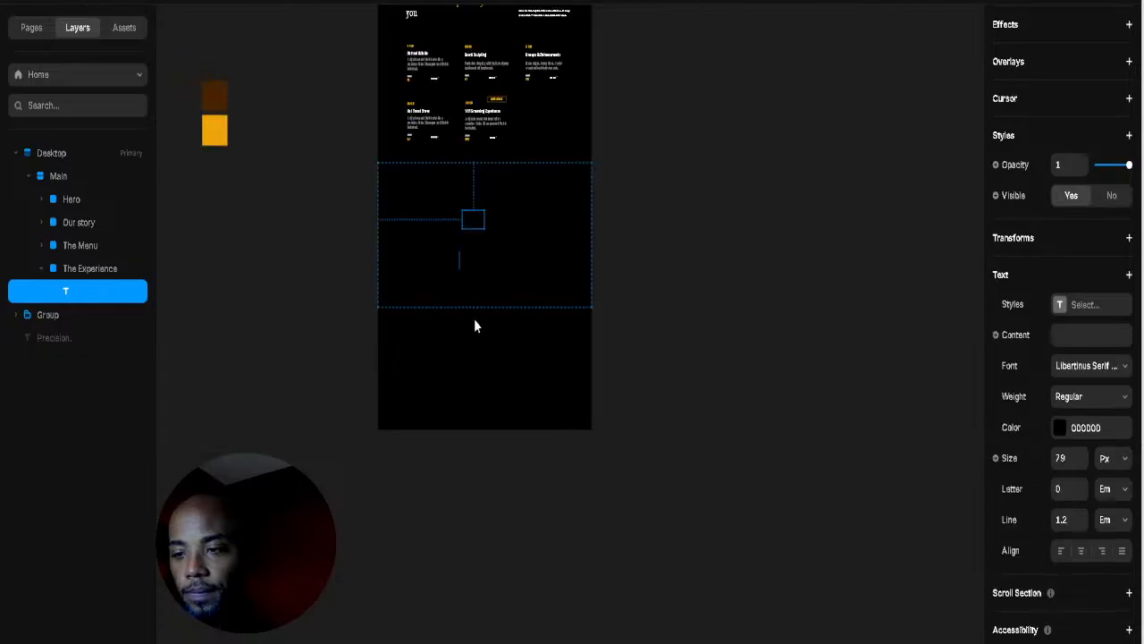
click(474, 320)
Step: Move the colour swatches beside the page, then colour the text orange EDA509 at size 259
drag(154, 68, 359, 279)
scroll(419, 224, up, 3)
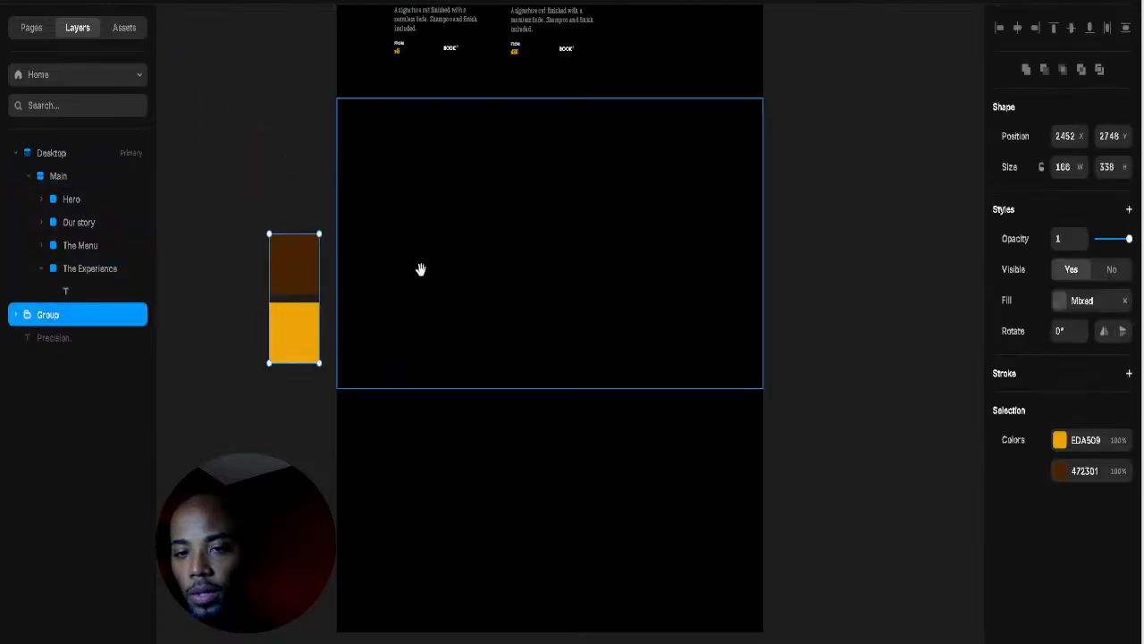
click(84, 290)
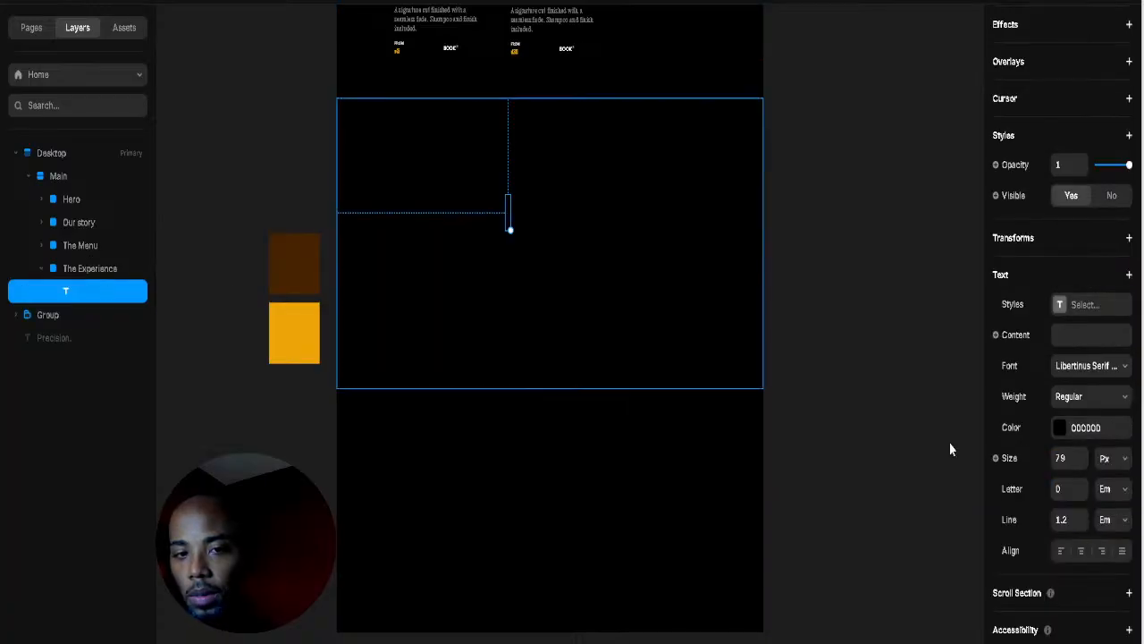
click(511, 229)
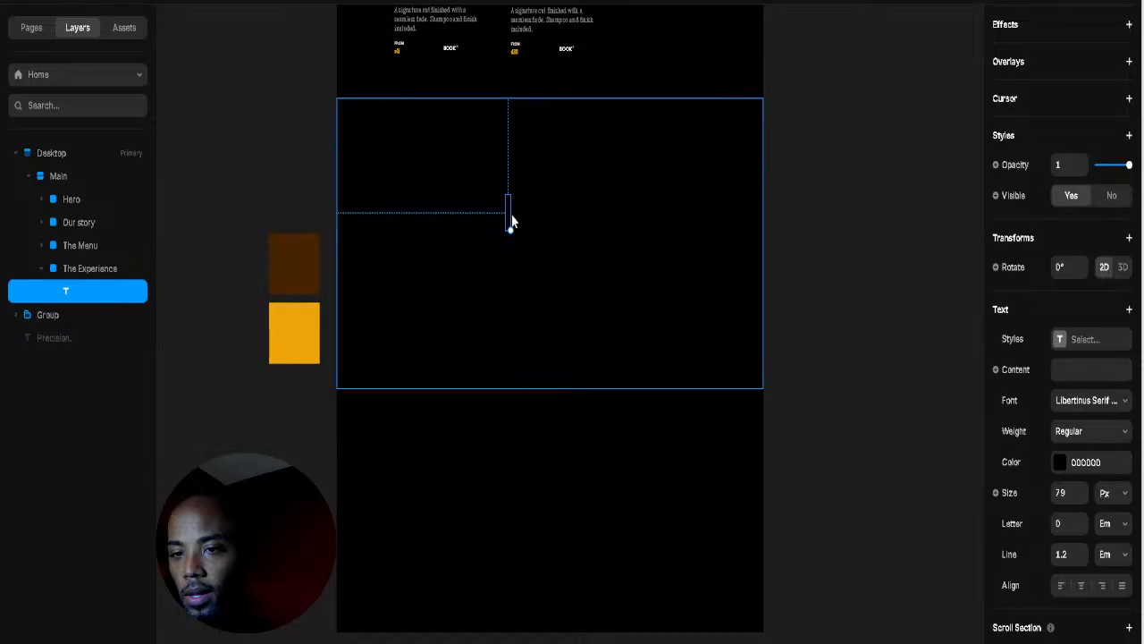
double_click(509, 218)
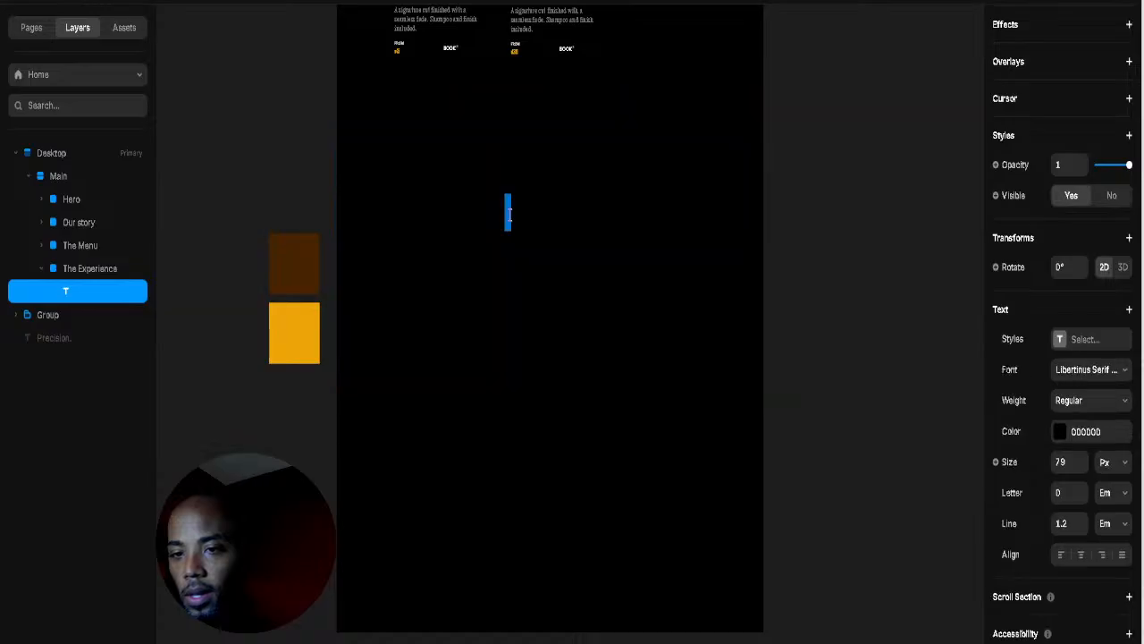
click(1068, 431)
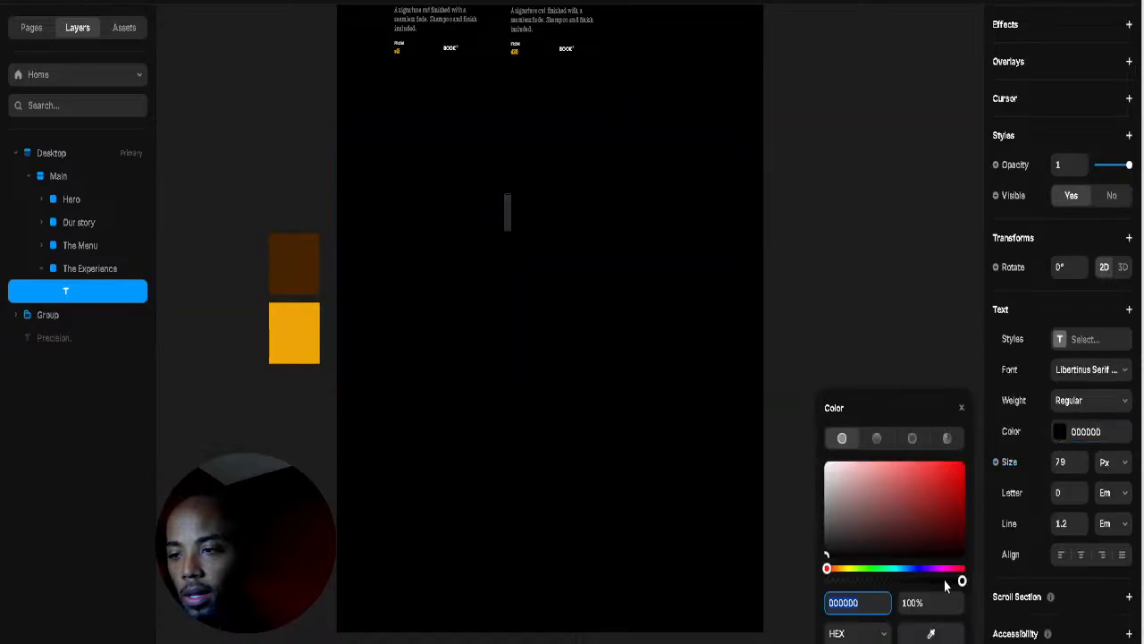
click(932, 633)
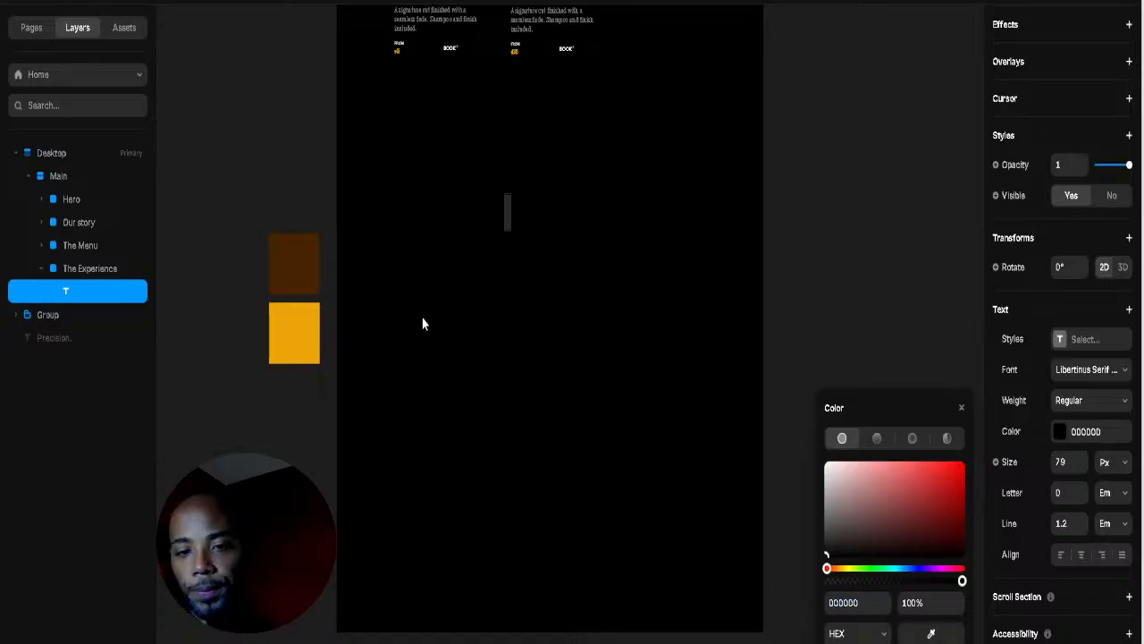
click(294, 332)
click(508, 210)
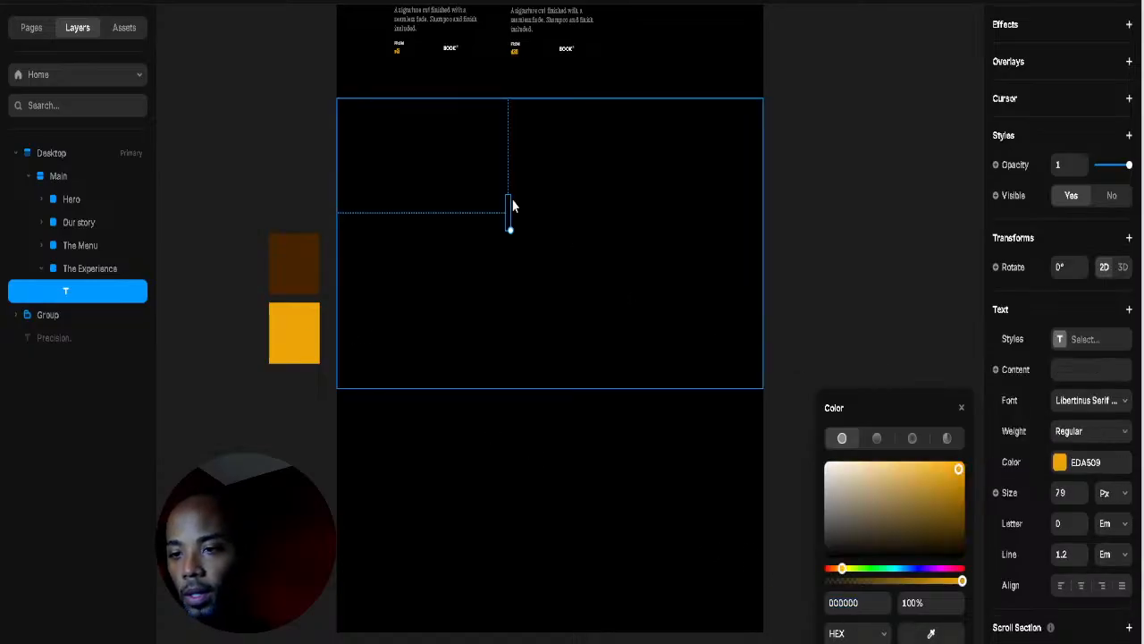
drag(509, 228, 532, 313)
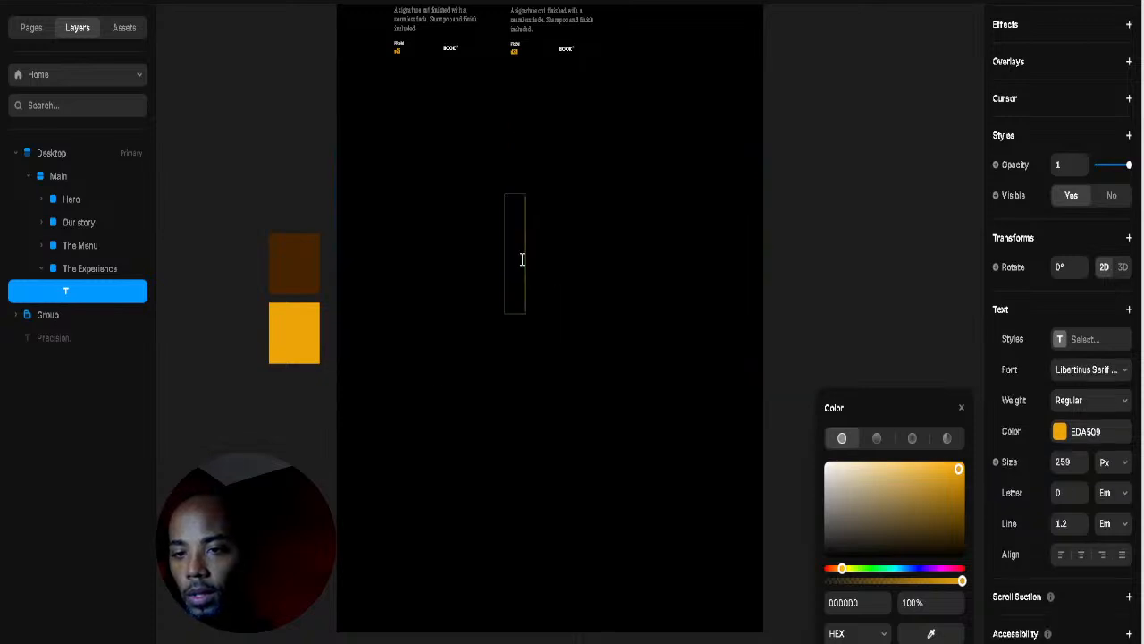
Step: Type the heading's opening dash and 'T', deleting the stray characters
text(d)
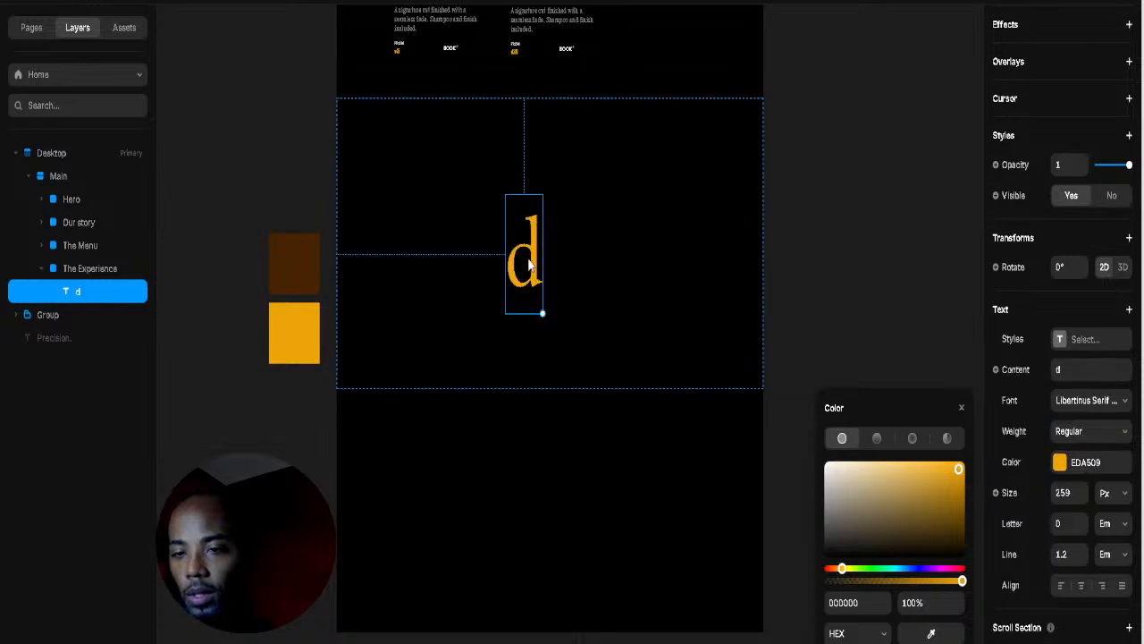
drag(534, 268, 525, 234)
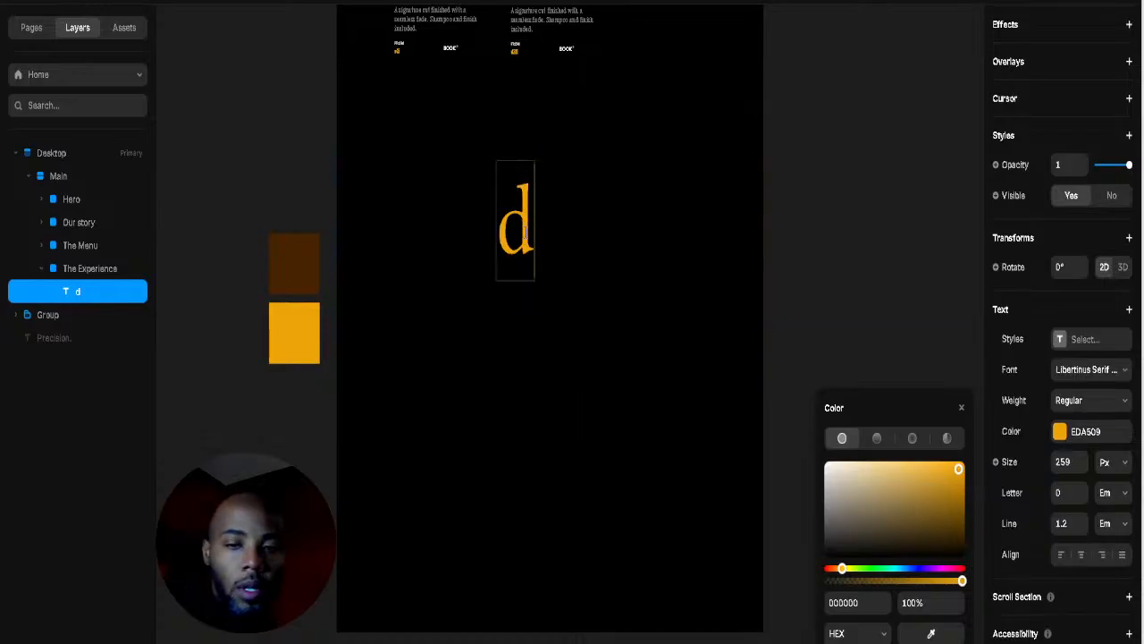
double_click(523, 231)
key(BackSpace)
text(--)
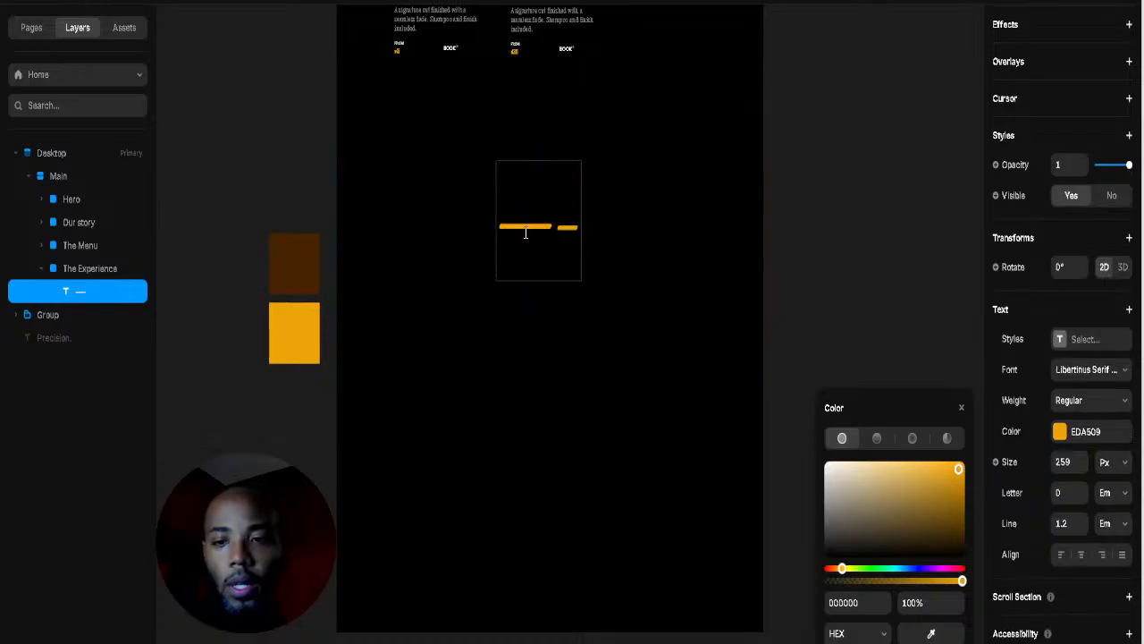
key(BackSpace)
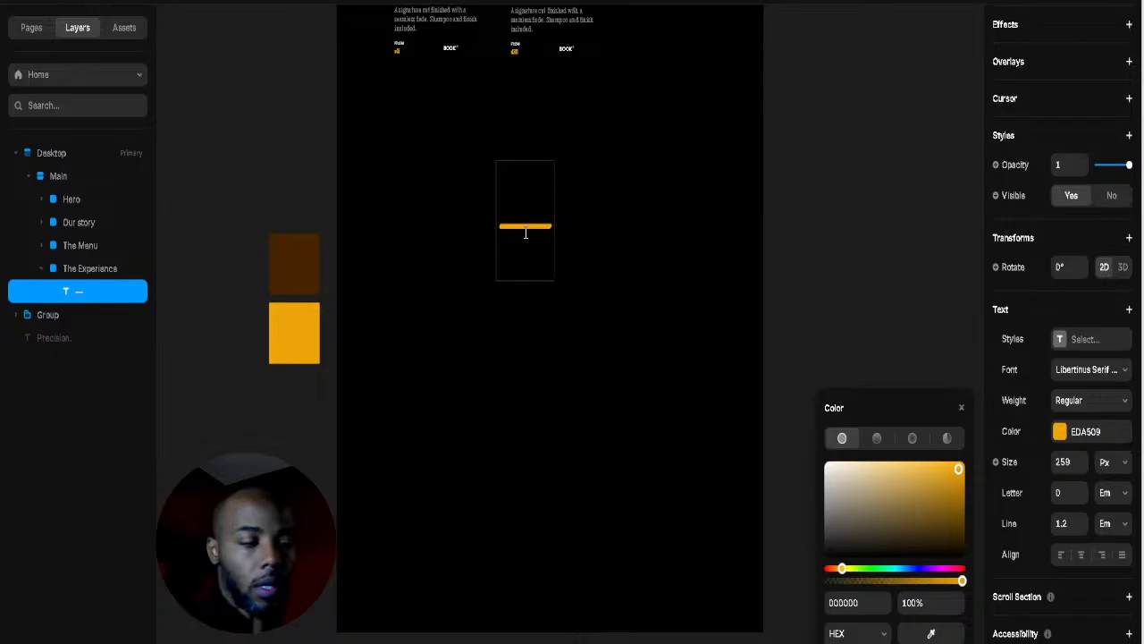
text(- Tje)
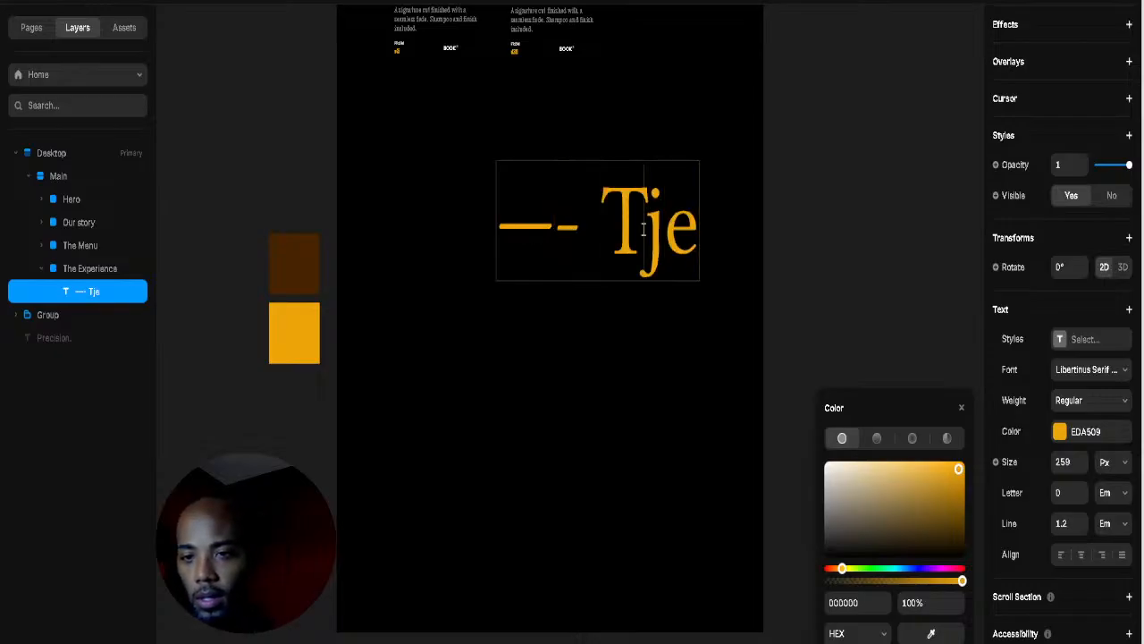
drag(640, 230, 710, 235)
key(BackSpace)
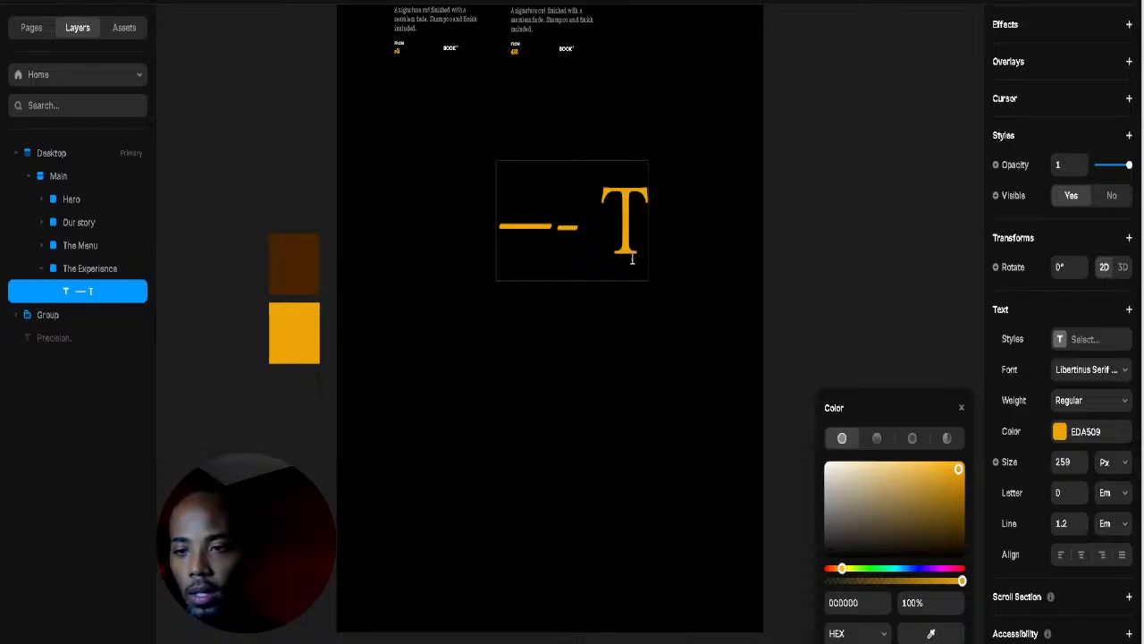
key(Escape)
Step: Shrink the heading to 134 px and extend its text toward '— The Experience'
drag(648, 280, 547, 243)
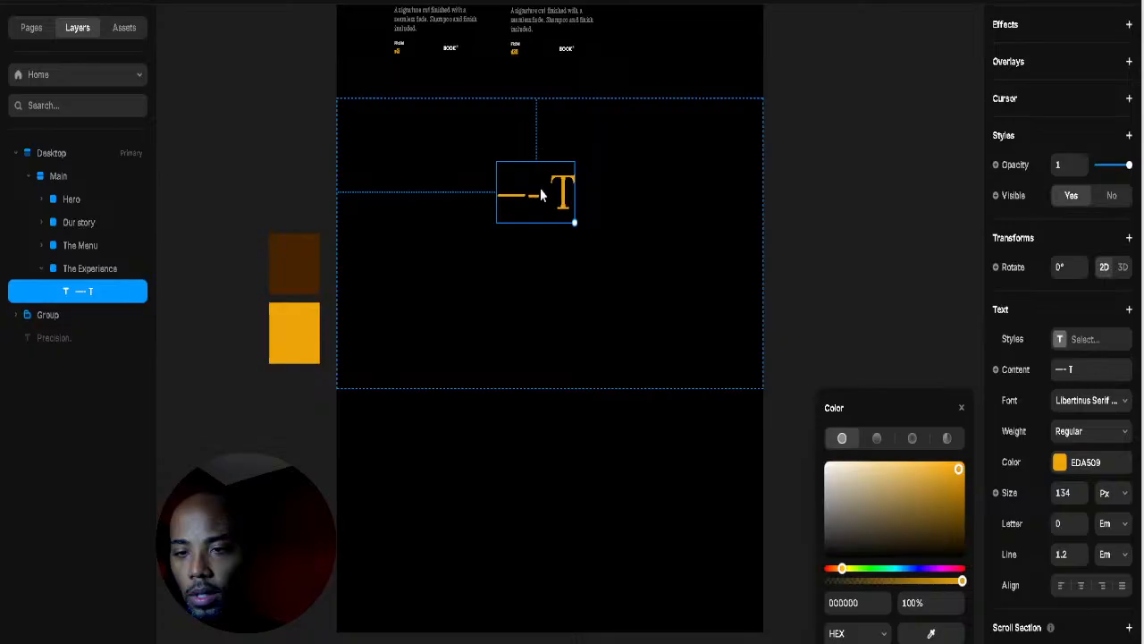
double_click(533, 194)
key(BackSpace)
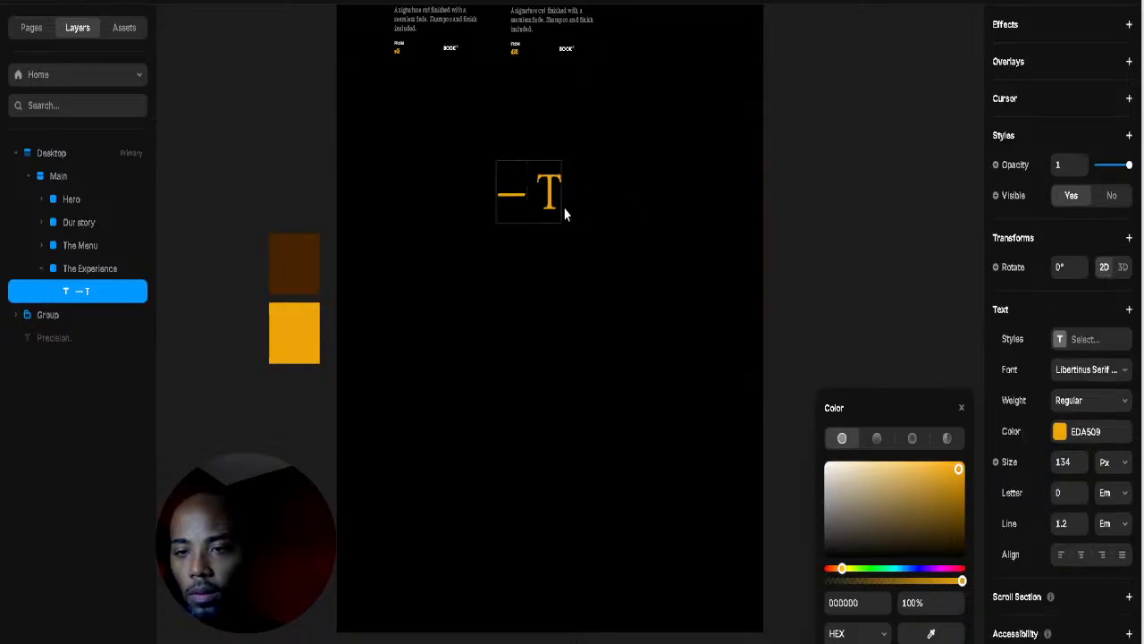
triple_click(559, 195)
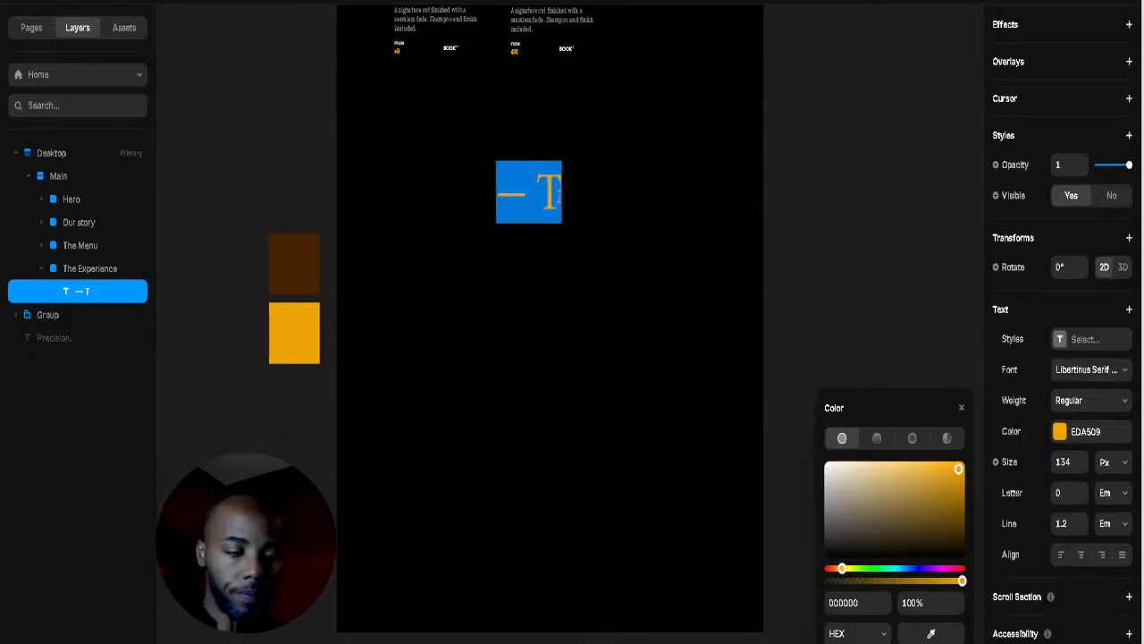
click(559, 195)
text(the)
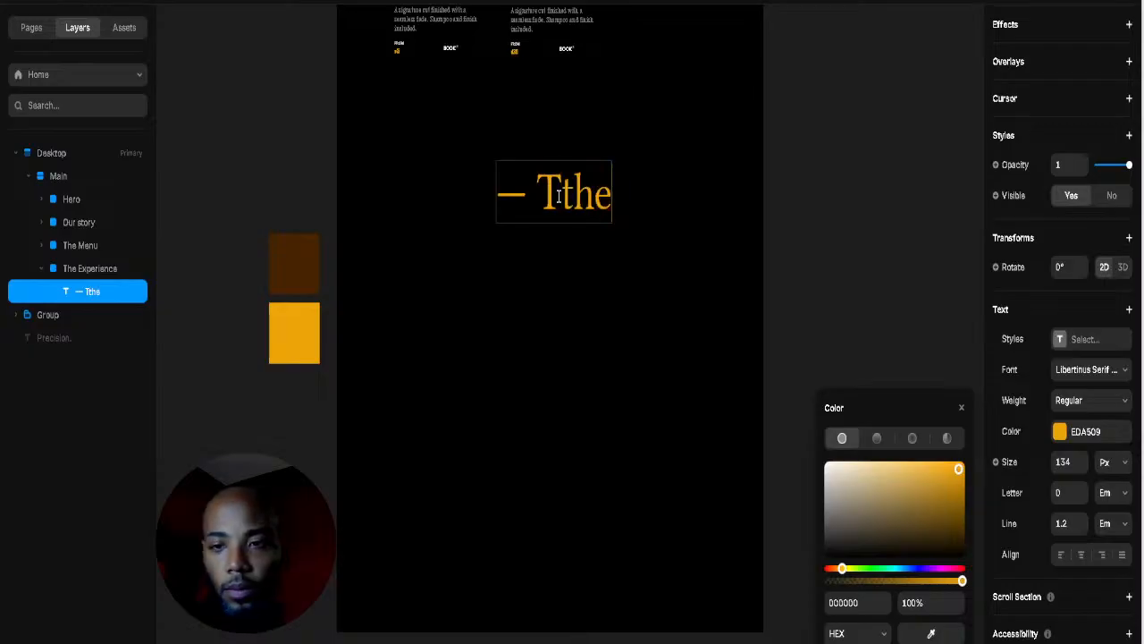
key(BackSpace)
key(BackSpace)
key(BackSpace)
text(he Exp)
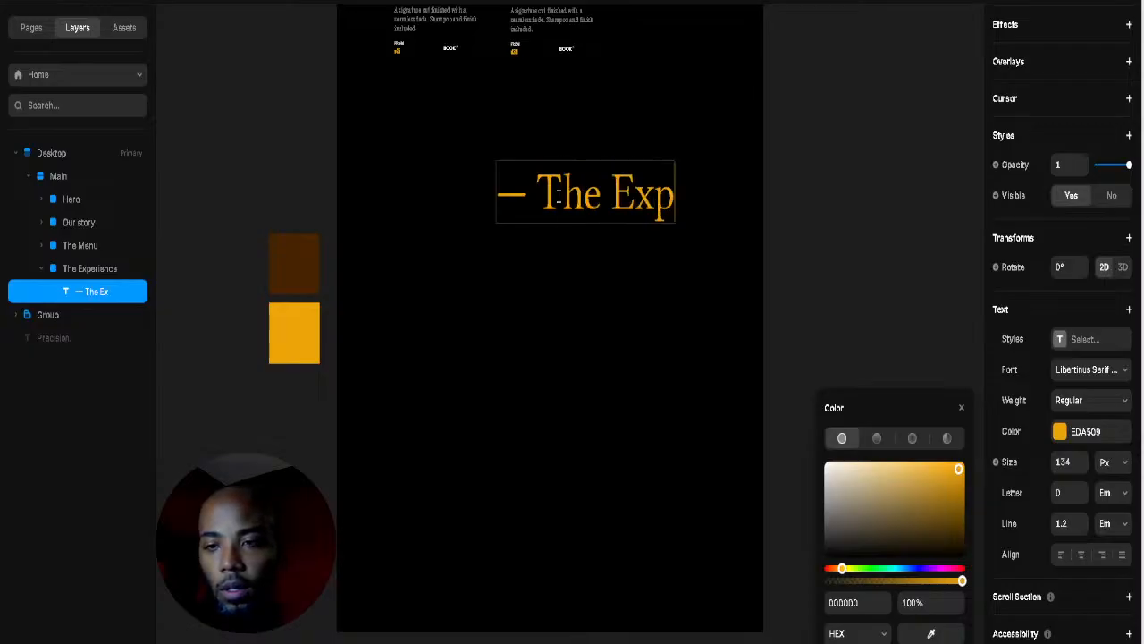
text(eri)
text(ence)
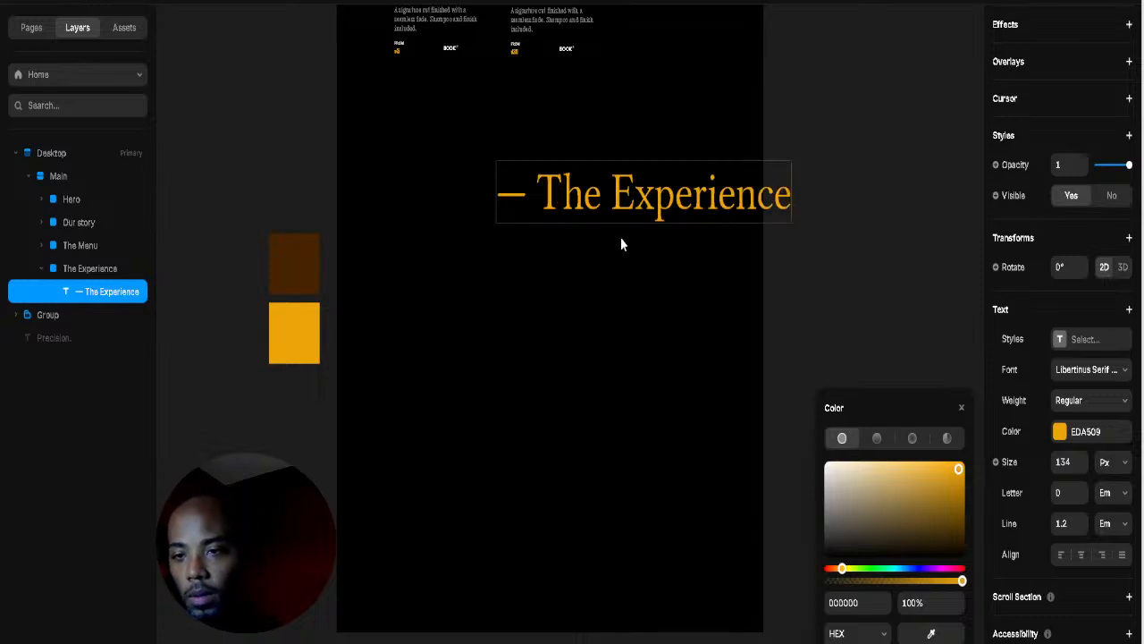
key(Escape)
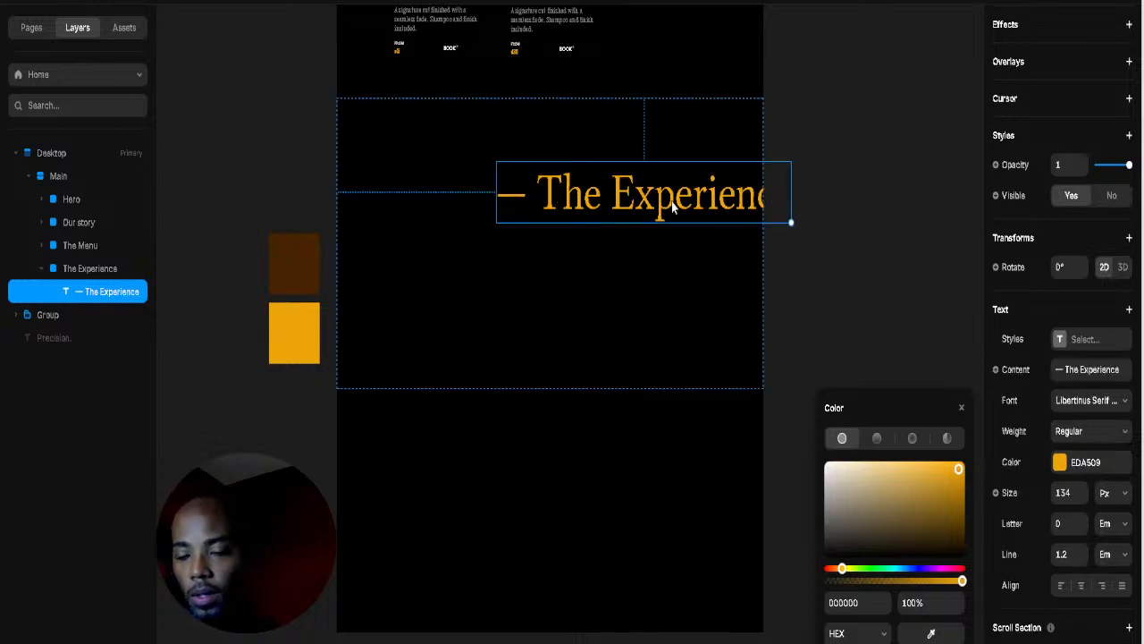
Step: Delete a letter from Experience, leaving the heading as '— The Experince'
double_click(736, 189)
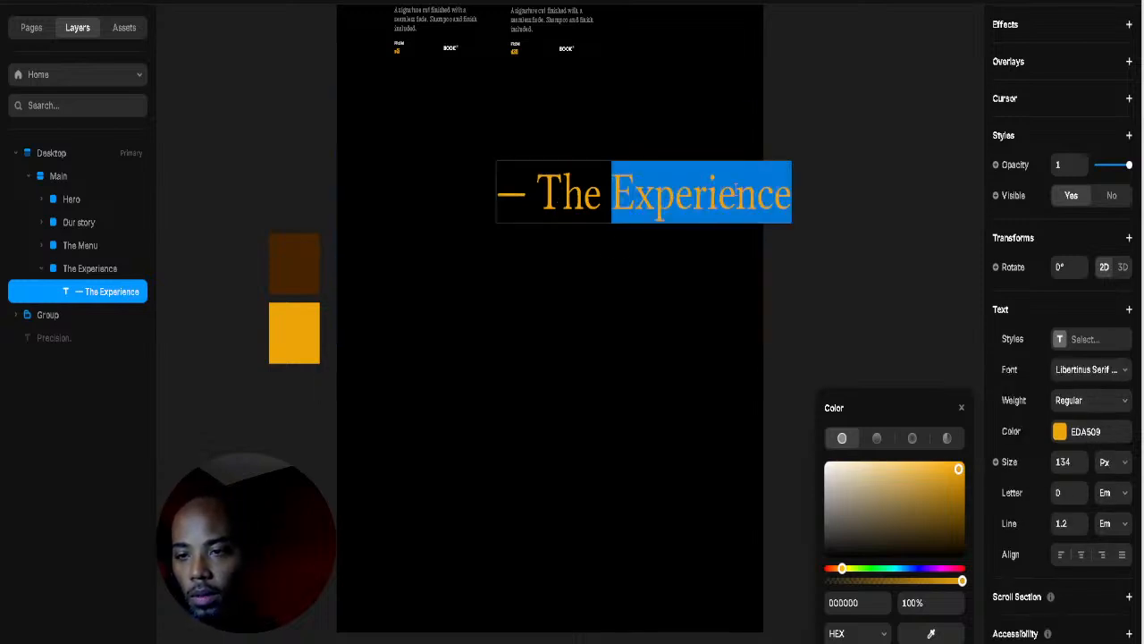
click(730, 209)
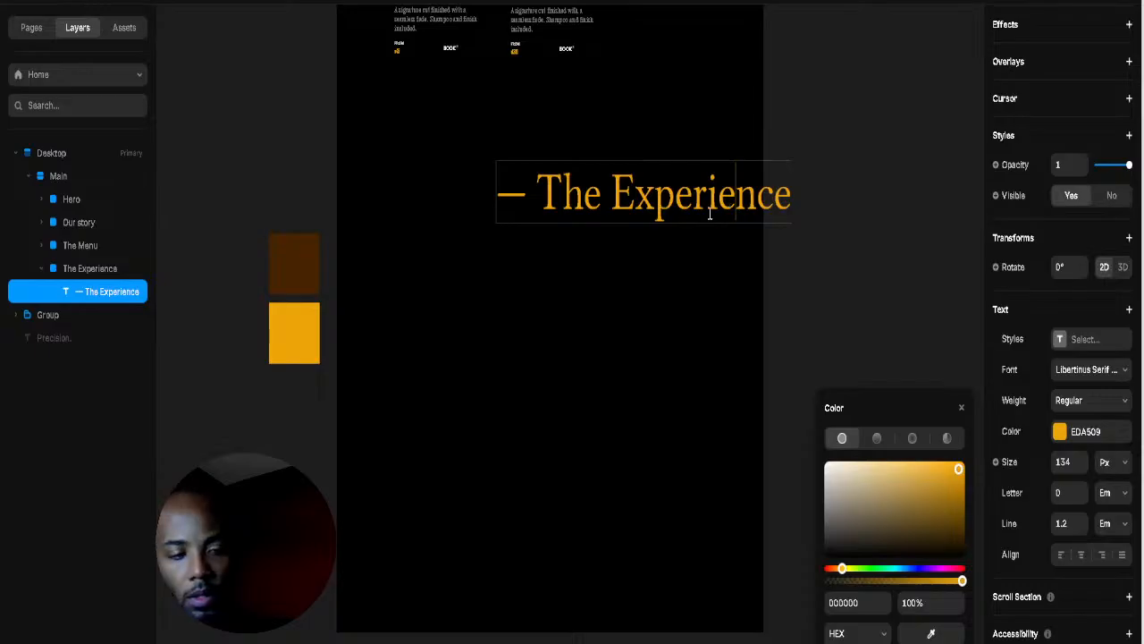
key(BackSpace)
key(Escape)
key(Escape)
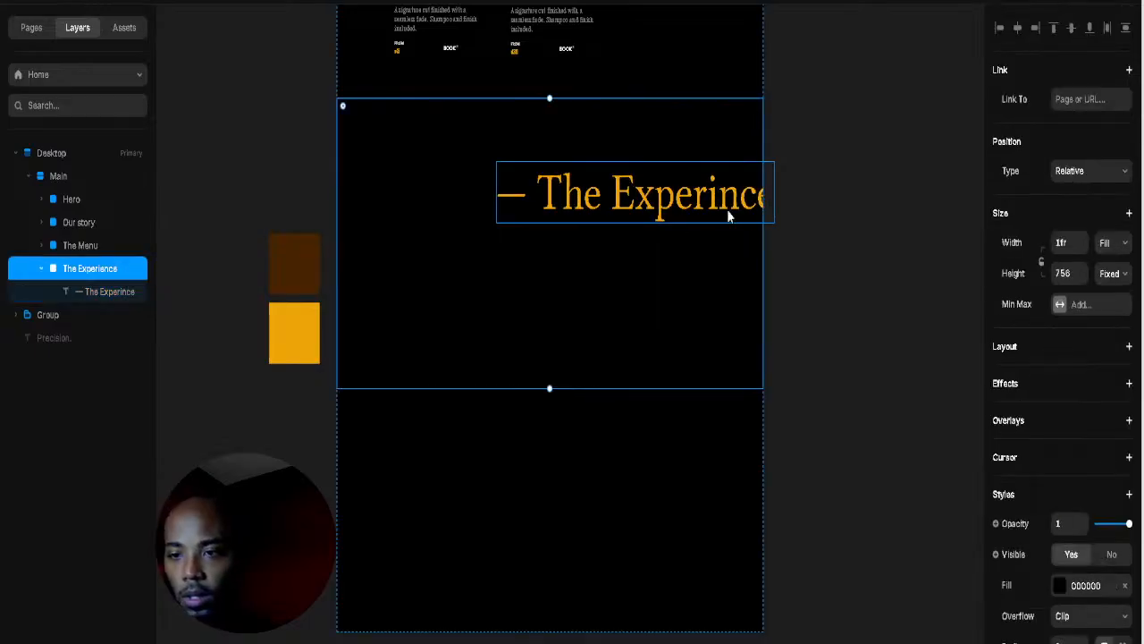
Step: Move the heading lower-left and retype letters in the misspelled 'Experince'
drag(728, 215, 602, 258)
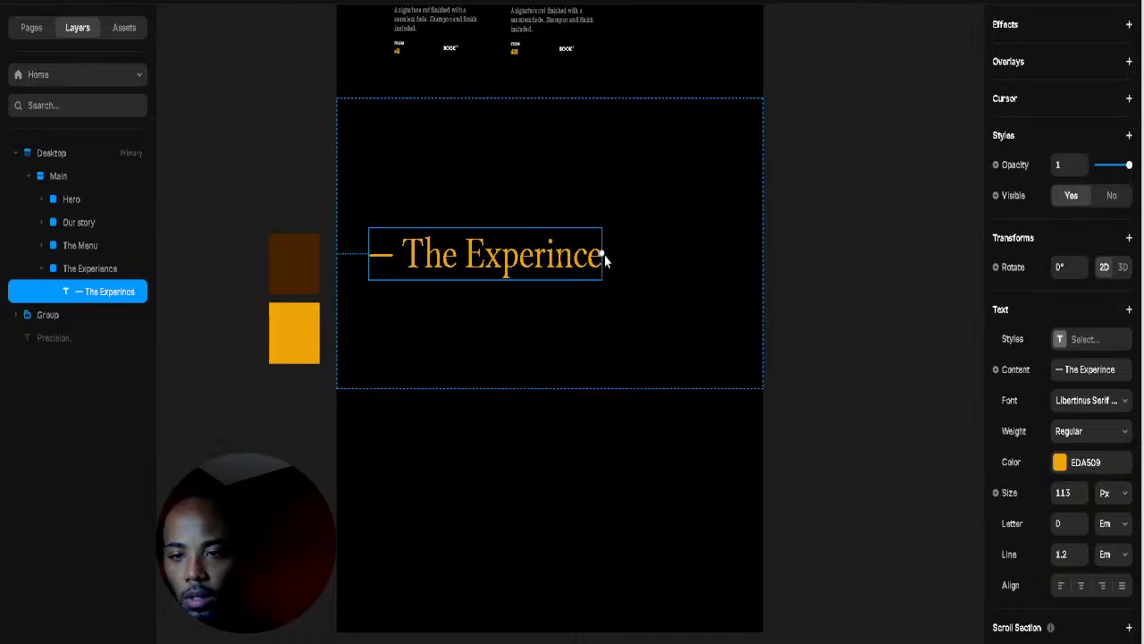
click(870, 243)
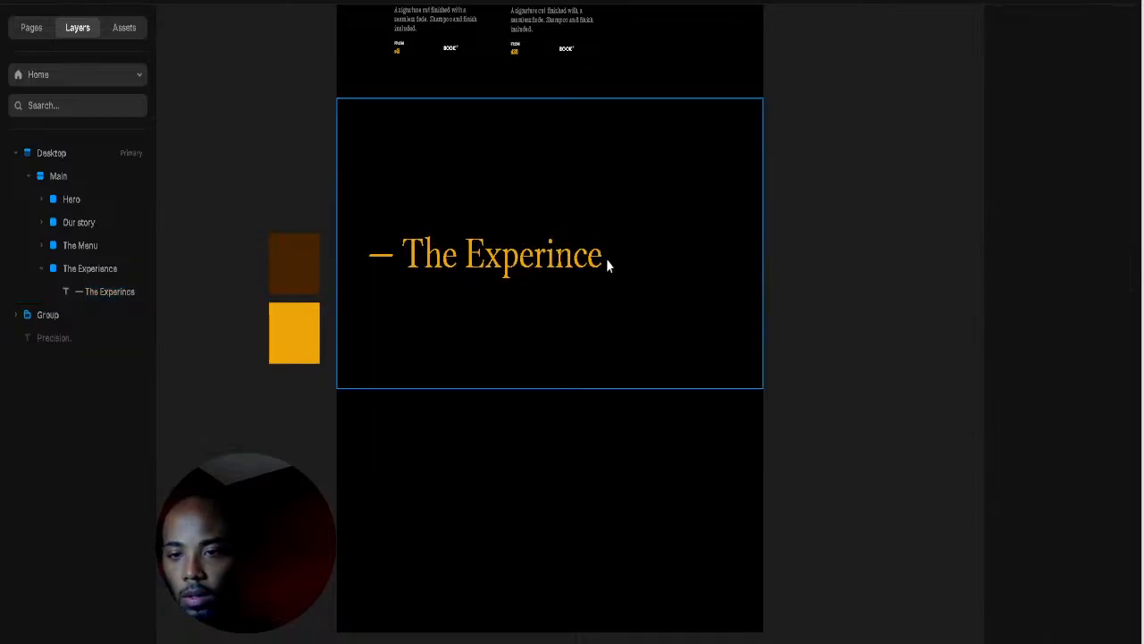
double_click(536, 258)
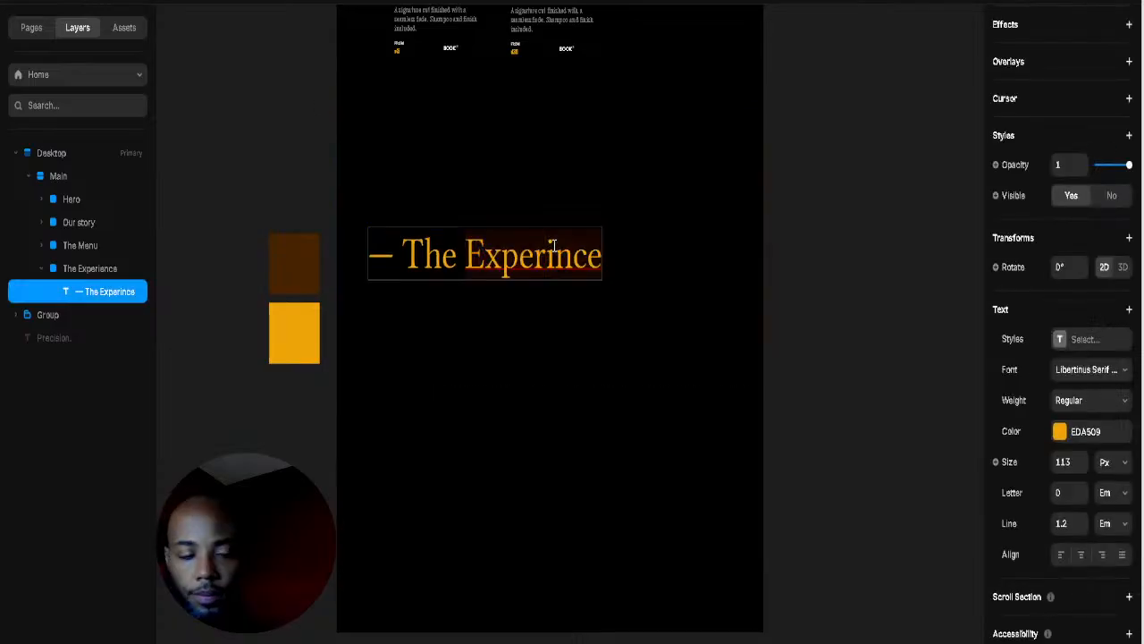
key(BackSpace)
key(BackSpace)
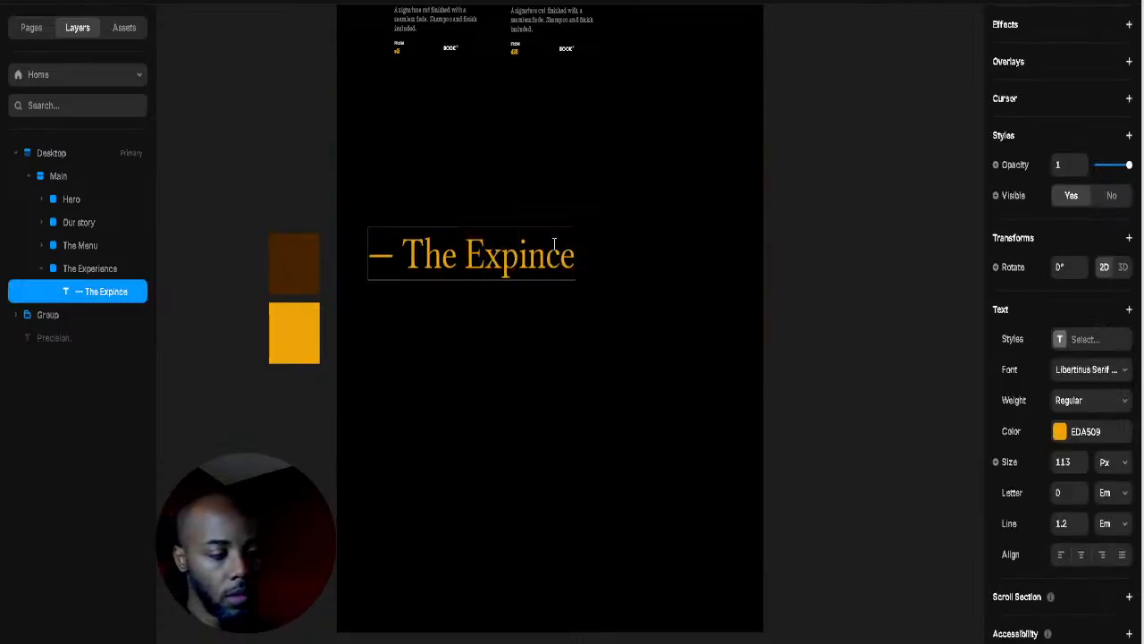
text(rie)
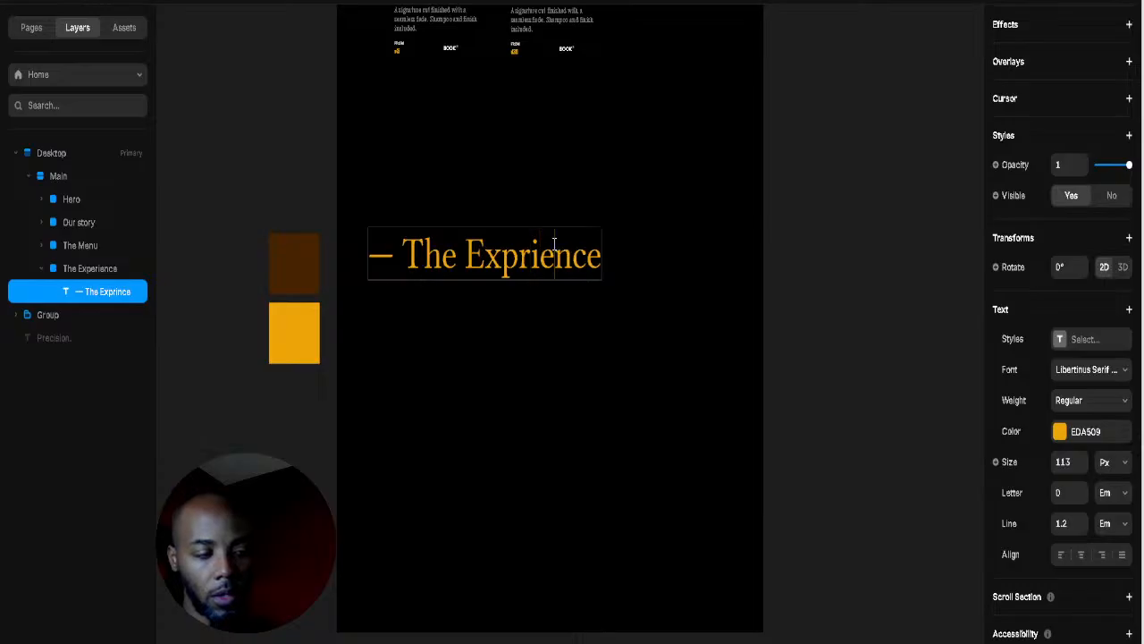
key(Escape)
Step: Move the heading up-right and insert the missing 'e' to spell 'Experience'
drag(595, 257, 662, 217)
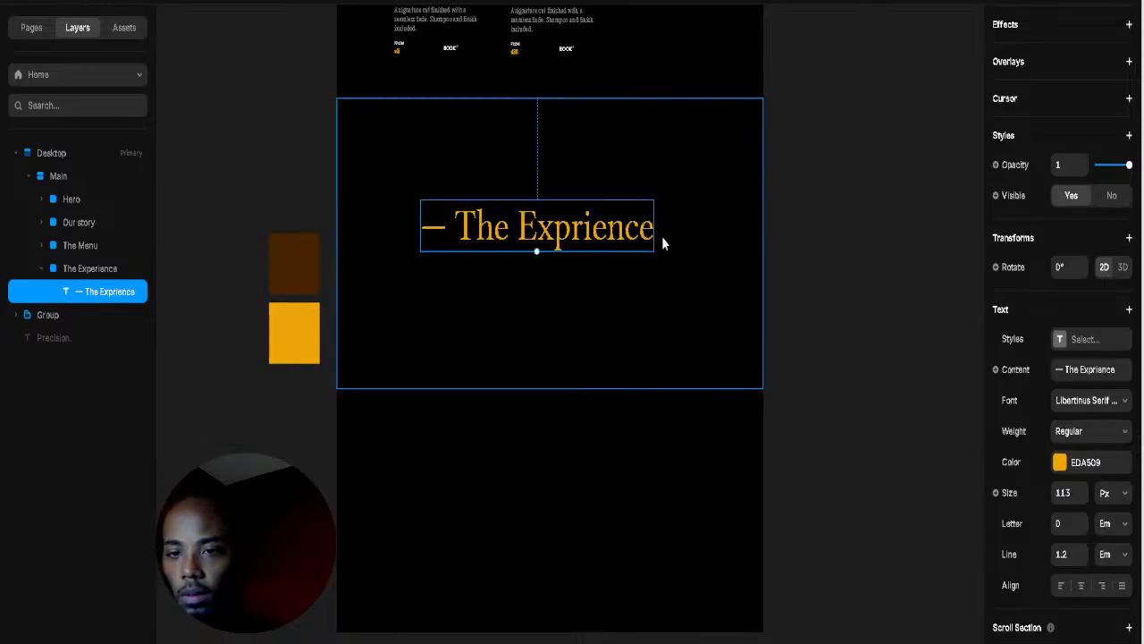
double_click(595, 225)
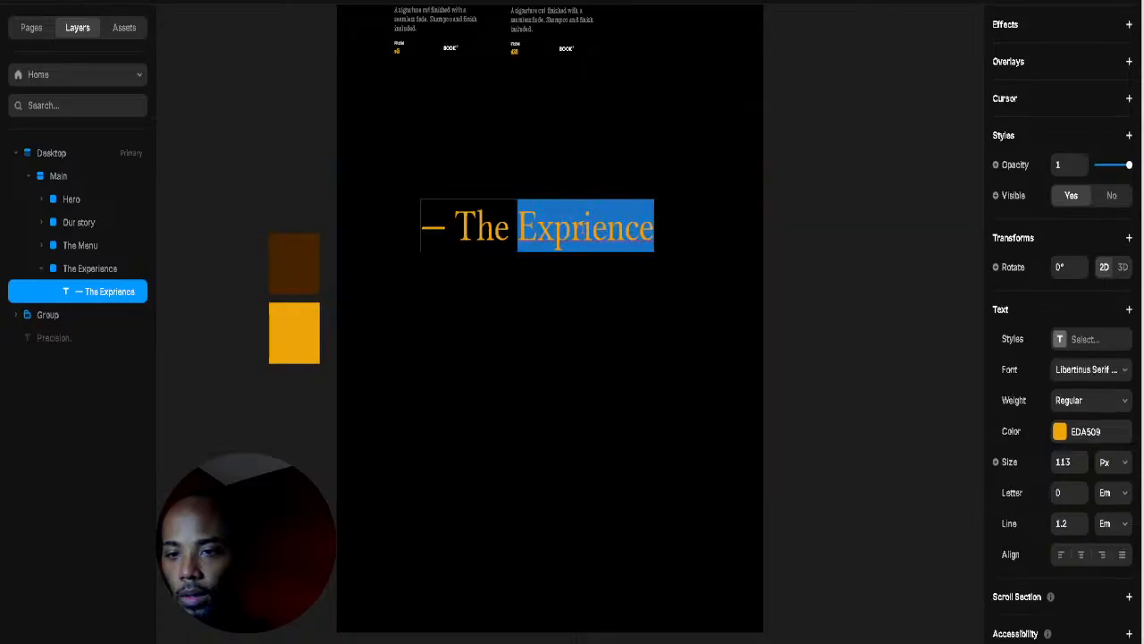
click(573, 227)
text(e)
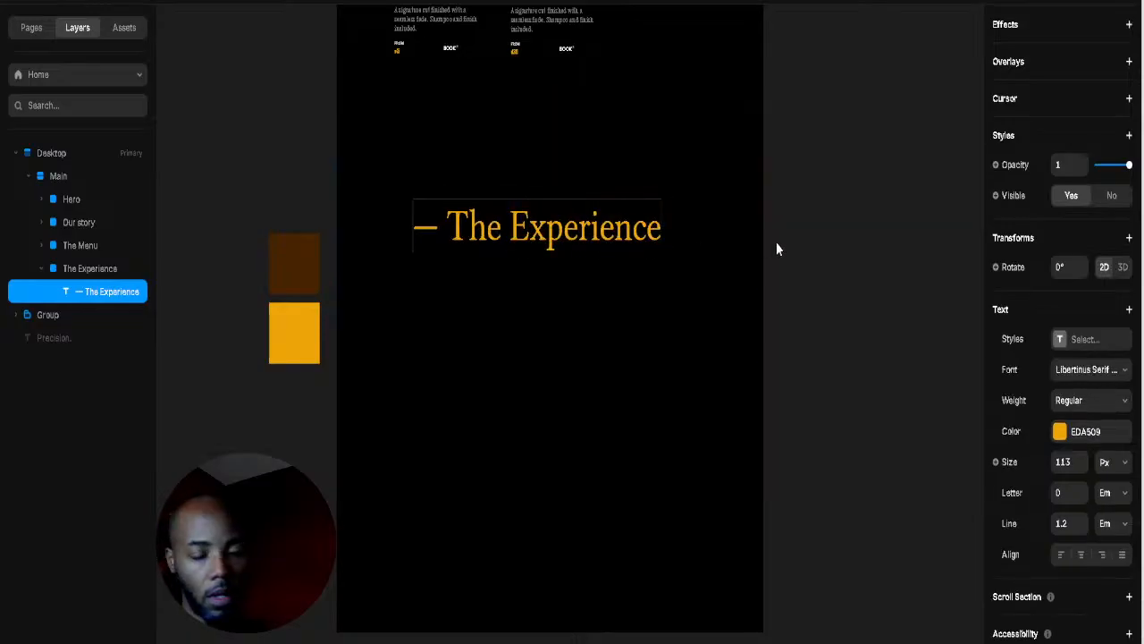
key(Escape)
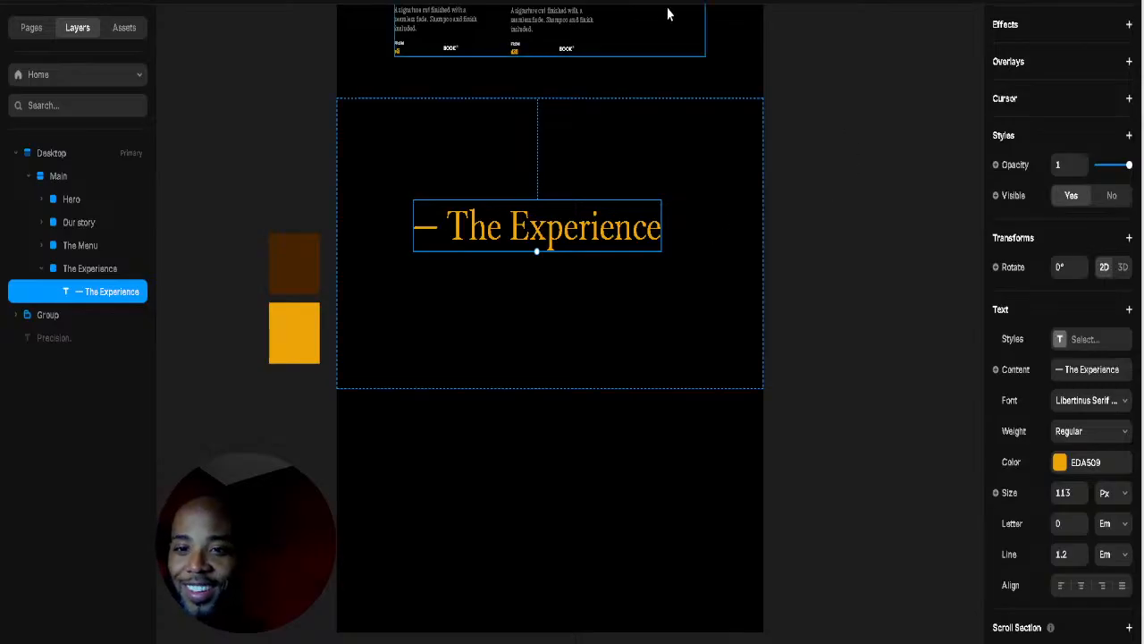
Step: Scale the heading from 113 to 23 px and move it near the section's top centre
click(667, 14)
click(658, 231)
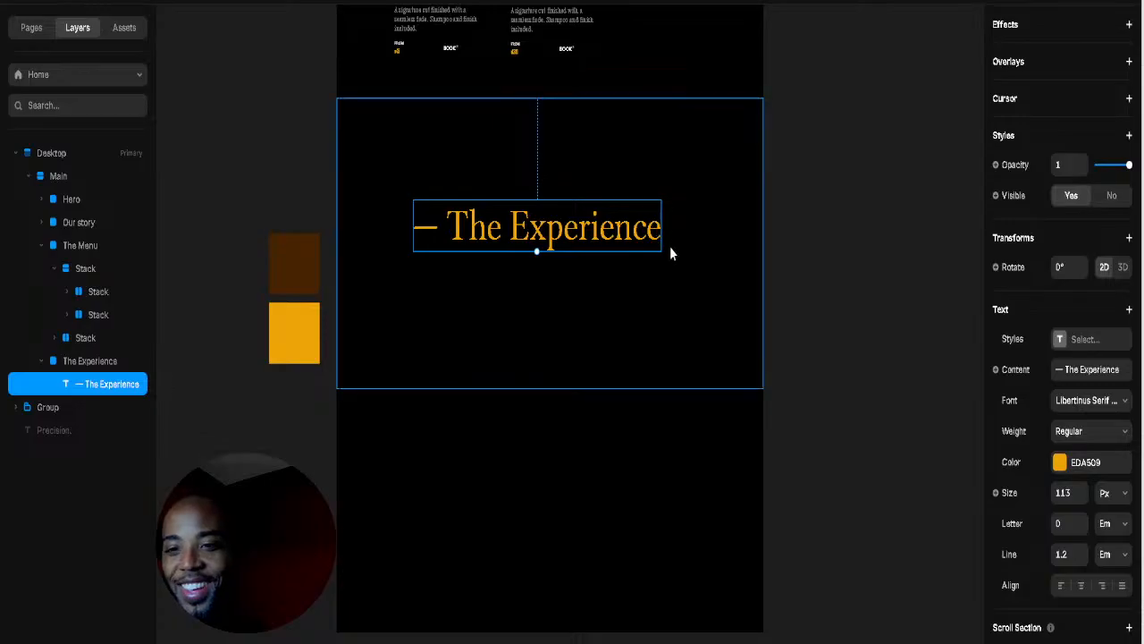
drag(537, 250, 500, 184)
click(561, 214)
click(500, 231)
click(87, 394)
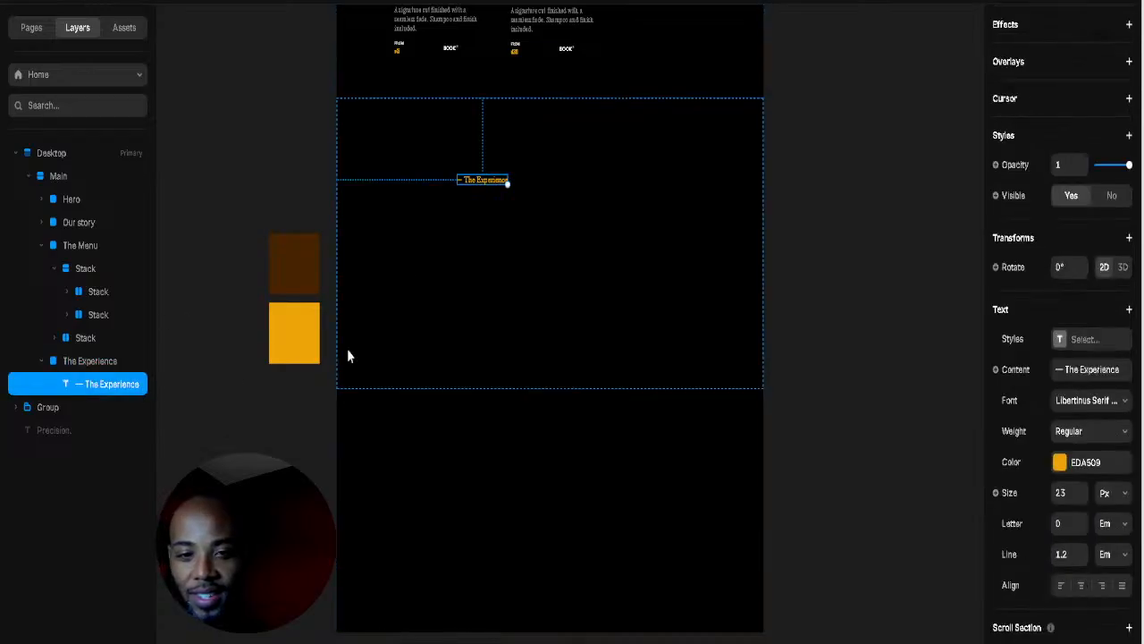
click(439, 314)
drag(498, 183, 532, 171)
double_click(532, 170)
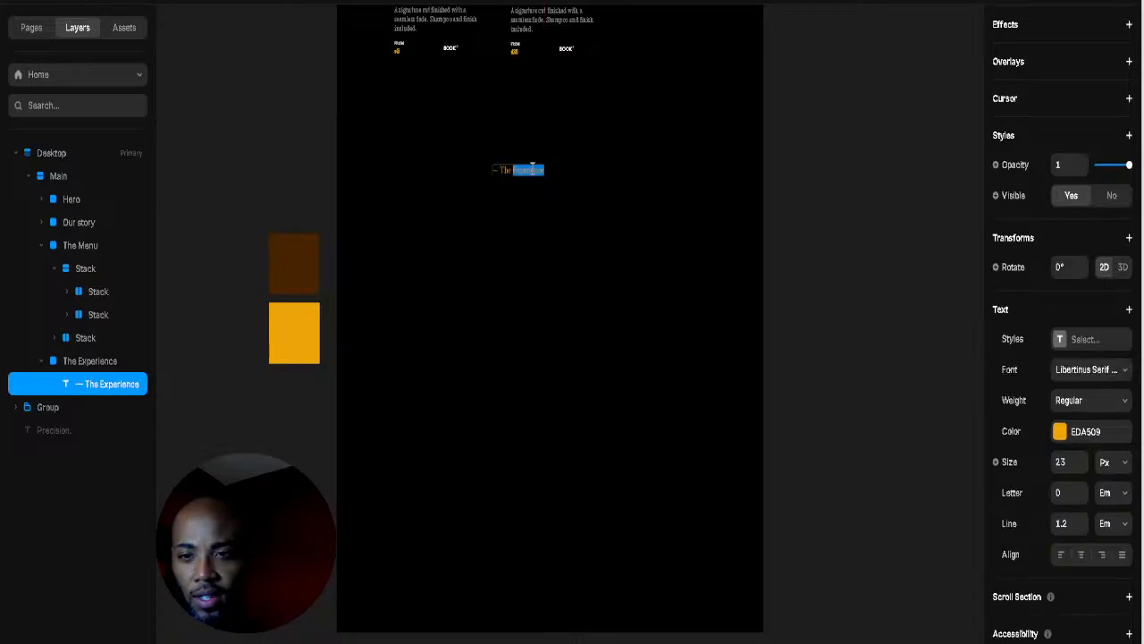
key(Escape)
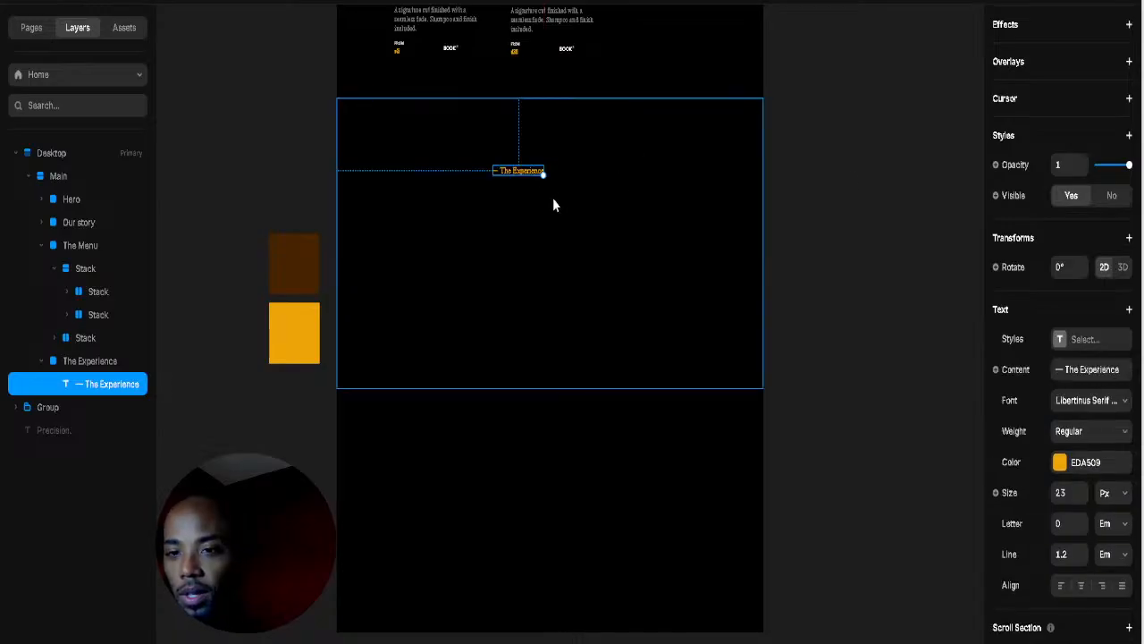
click(515, 233)
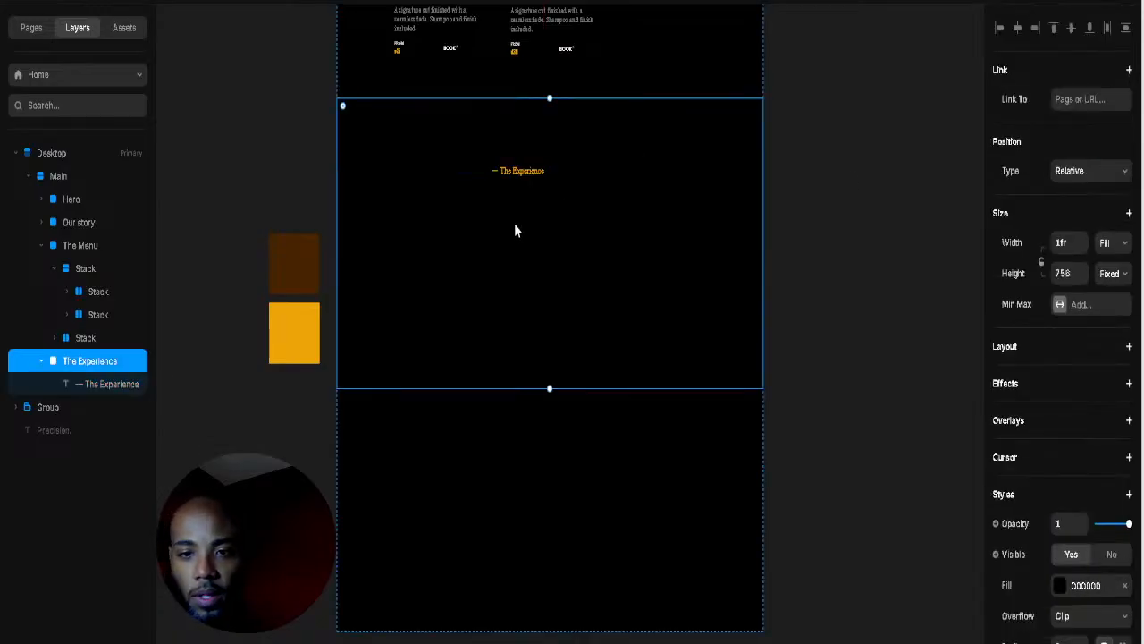
Step: Duplicate the label just below, retype it as 'Every Details Matters', and enlarge it
click(525, 169)
drag(525, 170, 503, 202)
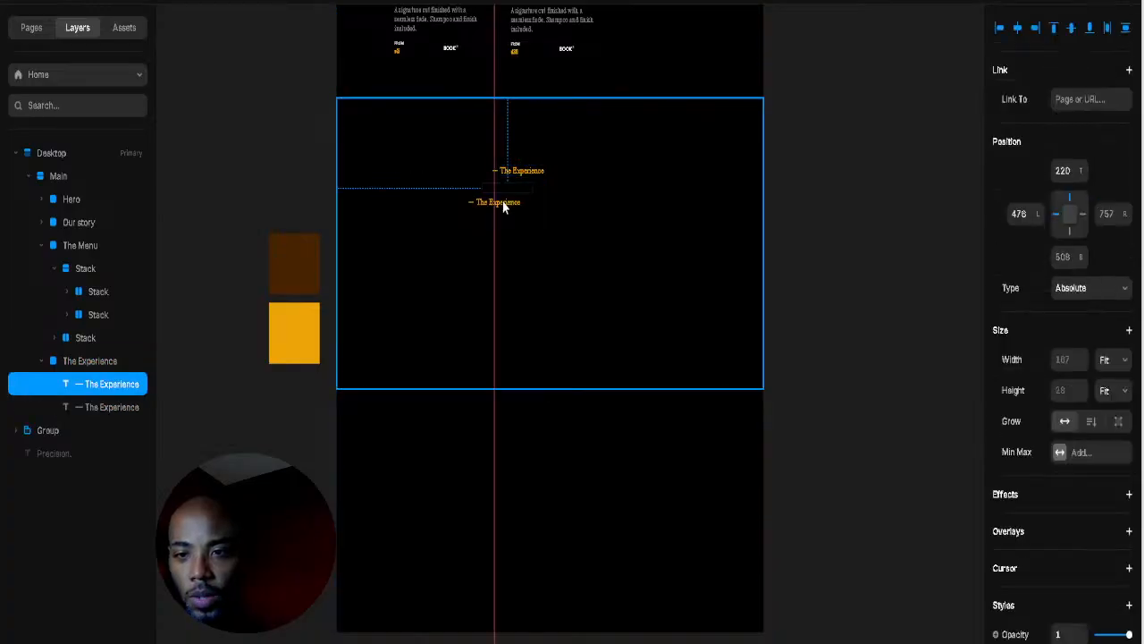
double_click(505, 202)
click(505, 199)
triple_click(516, 195)
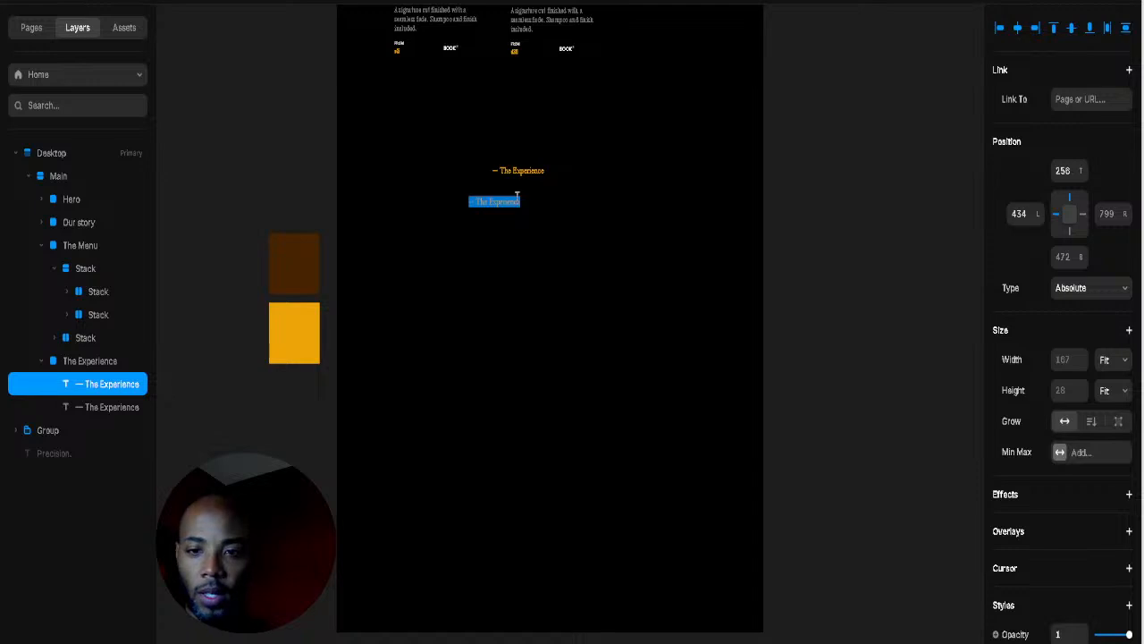
text(Ever)
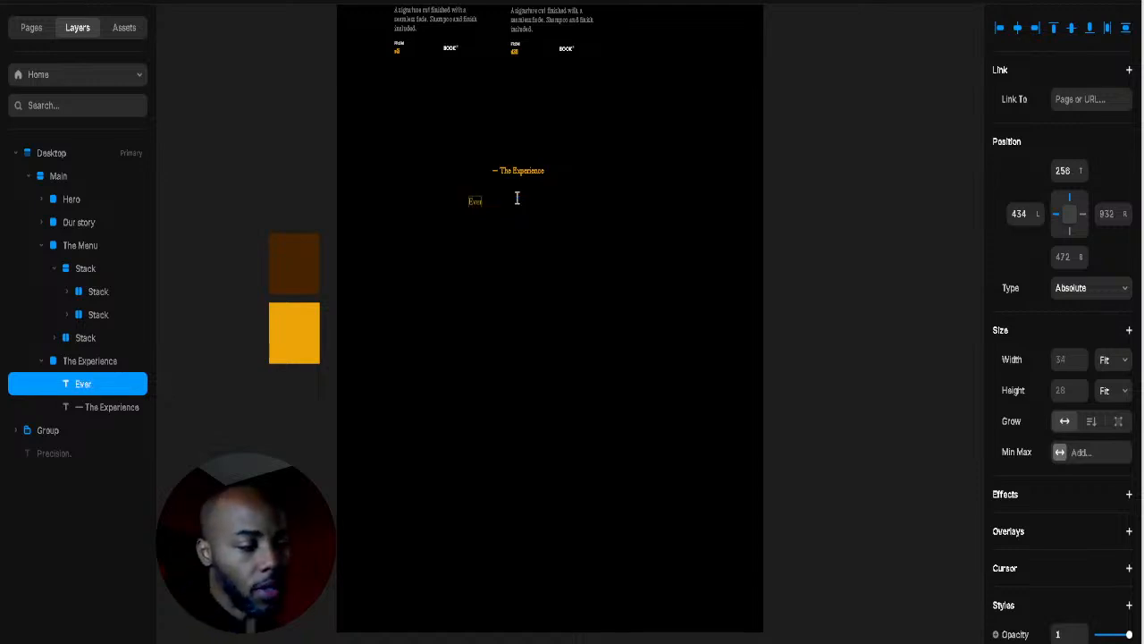
text(y detail)
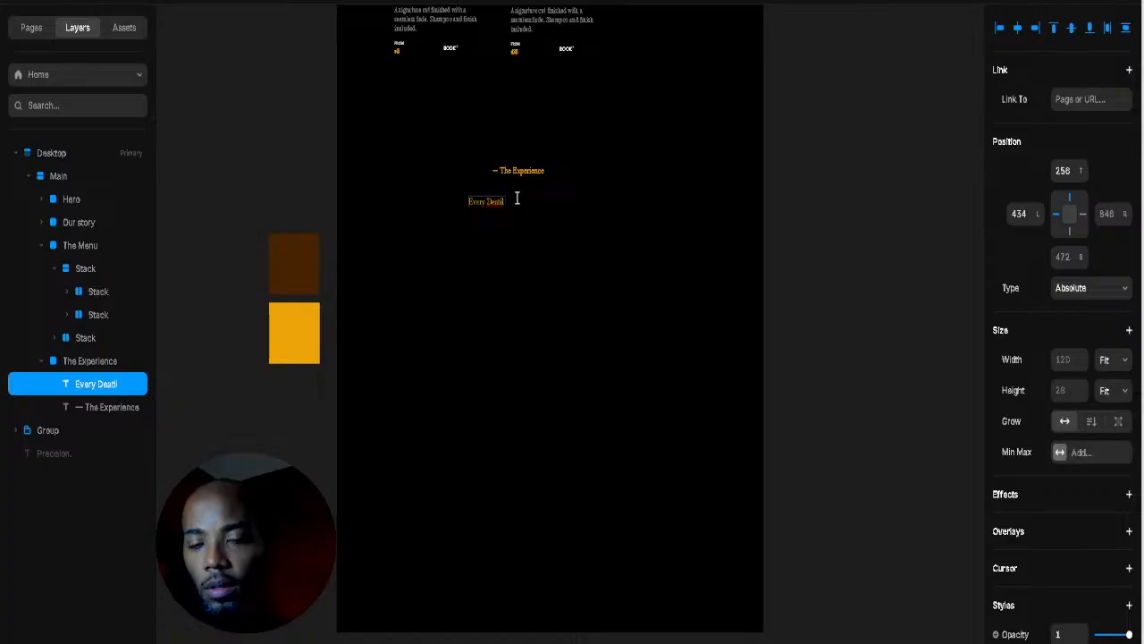
key(BackSpace)
key(BackSpace)
key(BackSpace)
key(BackSpace)
key(BackSpace)
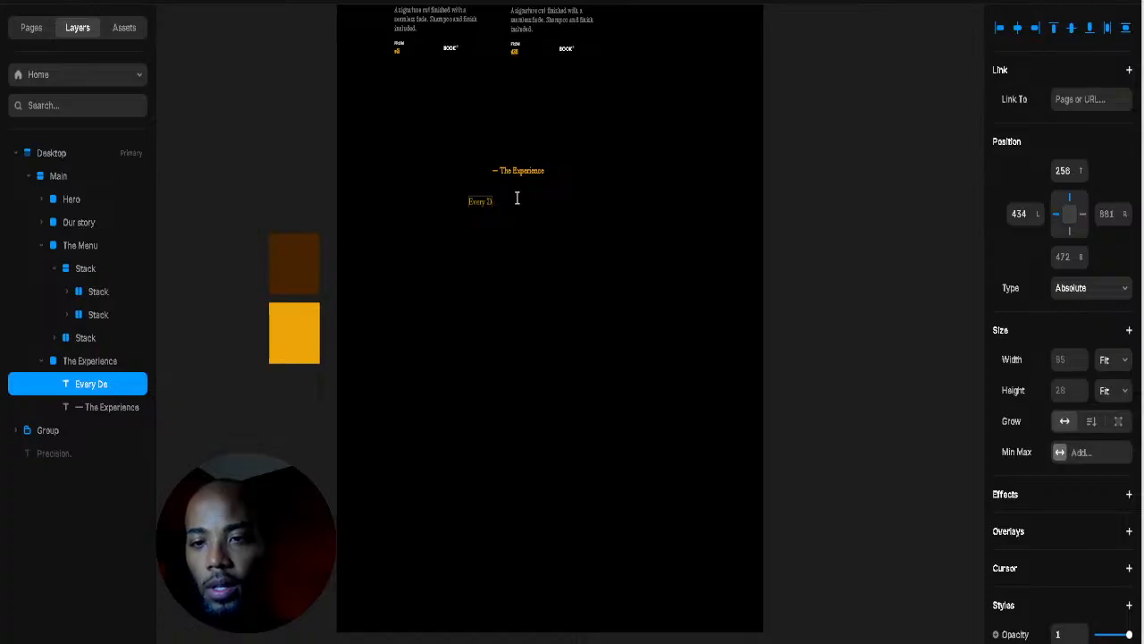
text(etial)
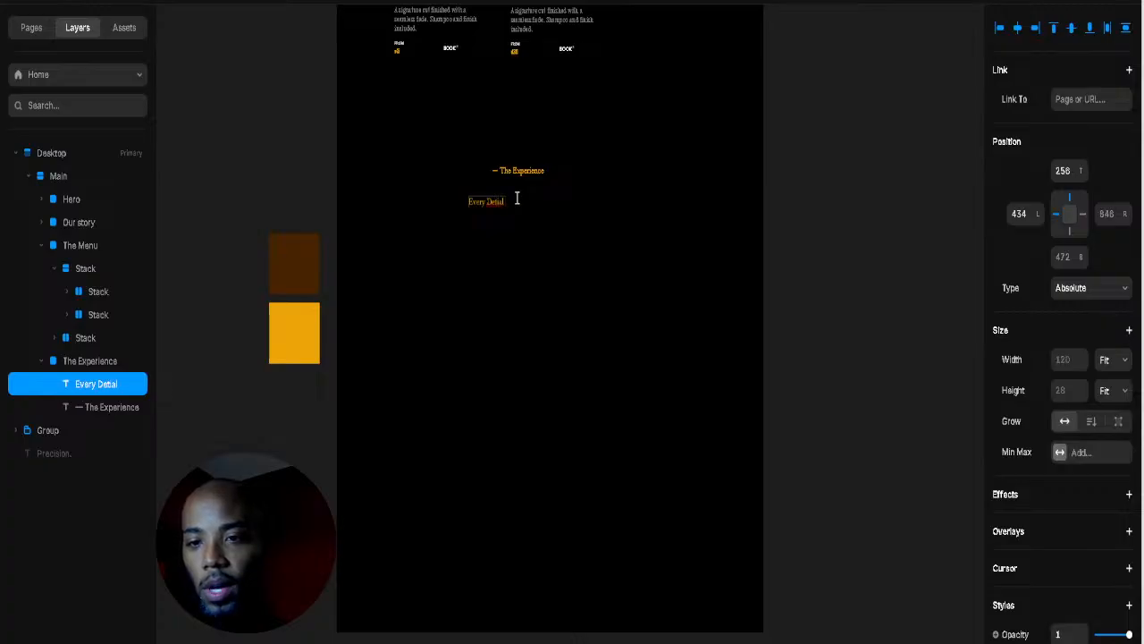
text( Maters)
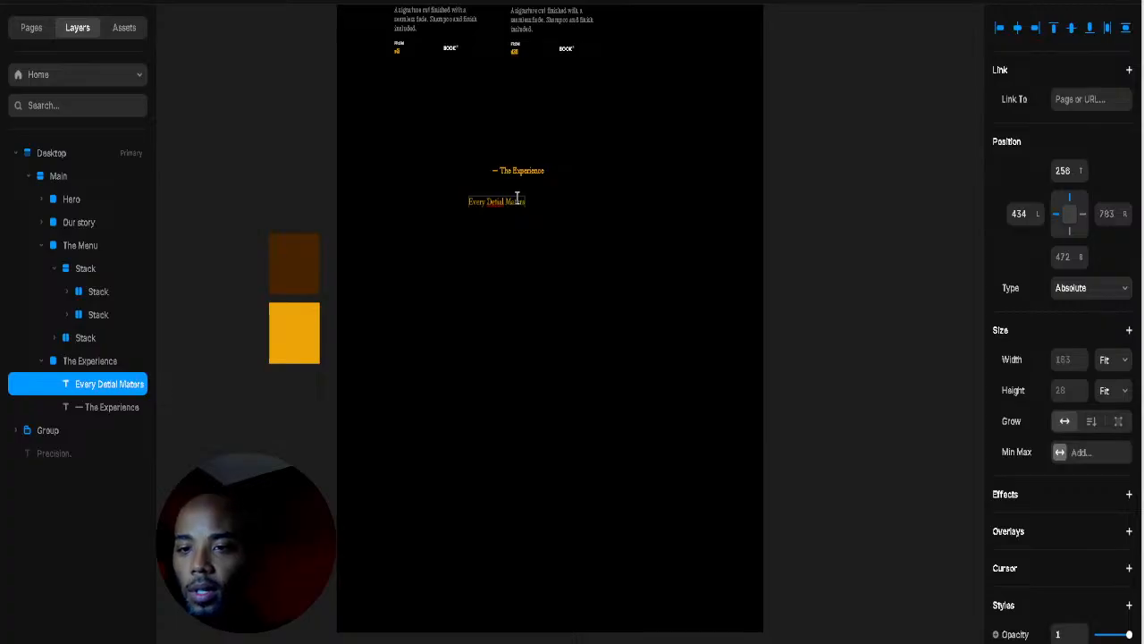
click(505, 198)
text(ter)
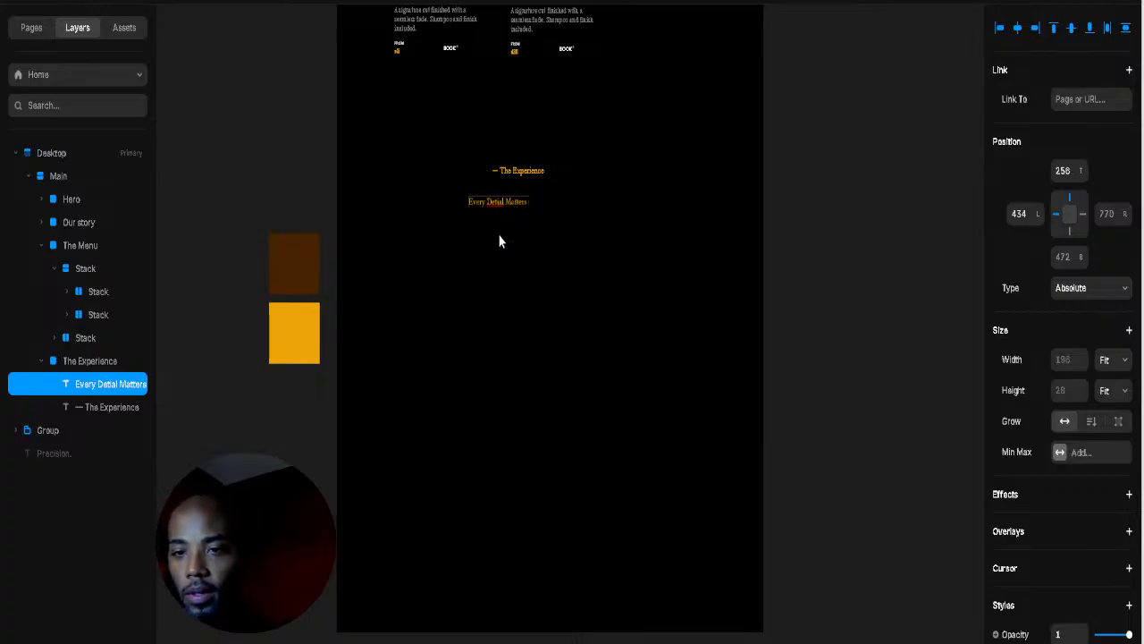
text(s)
key(Escape)
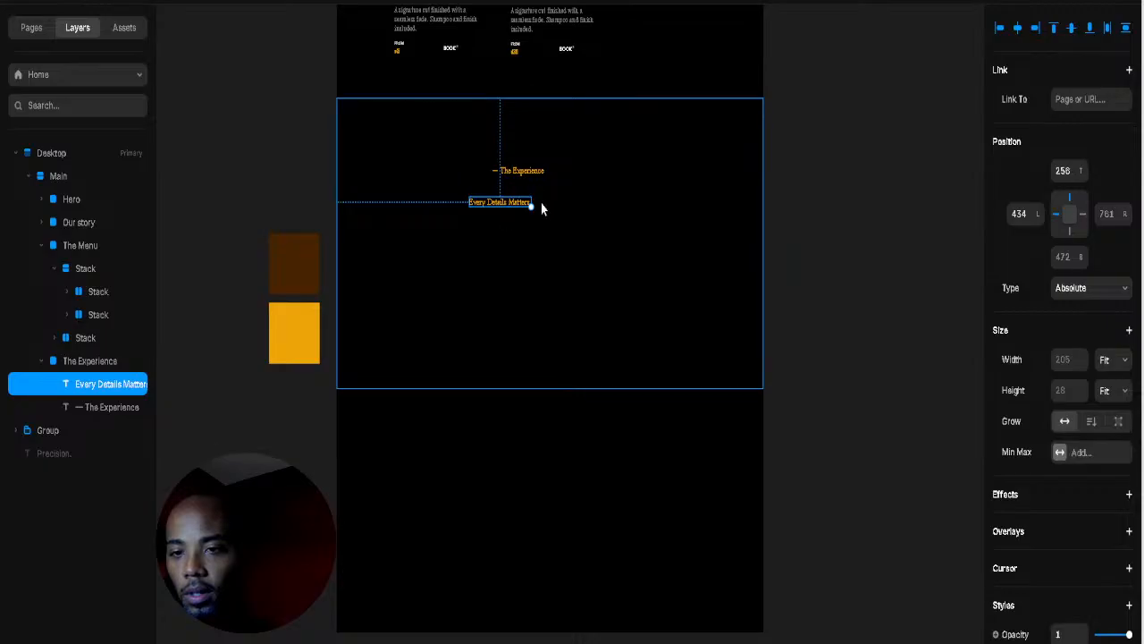
drag(529, 205, 632, 260)
Step: Move the 'Every Details Matters' heading up under the label and centre it horizontally
click(553, 222)
mouse_move(553, 217)
mouse_down()
mouse_move(546, 204)
mouse_move(551, 211)
mouse_up()
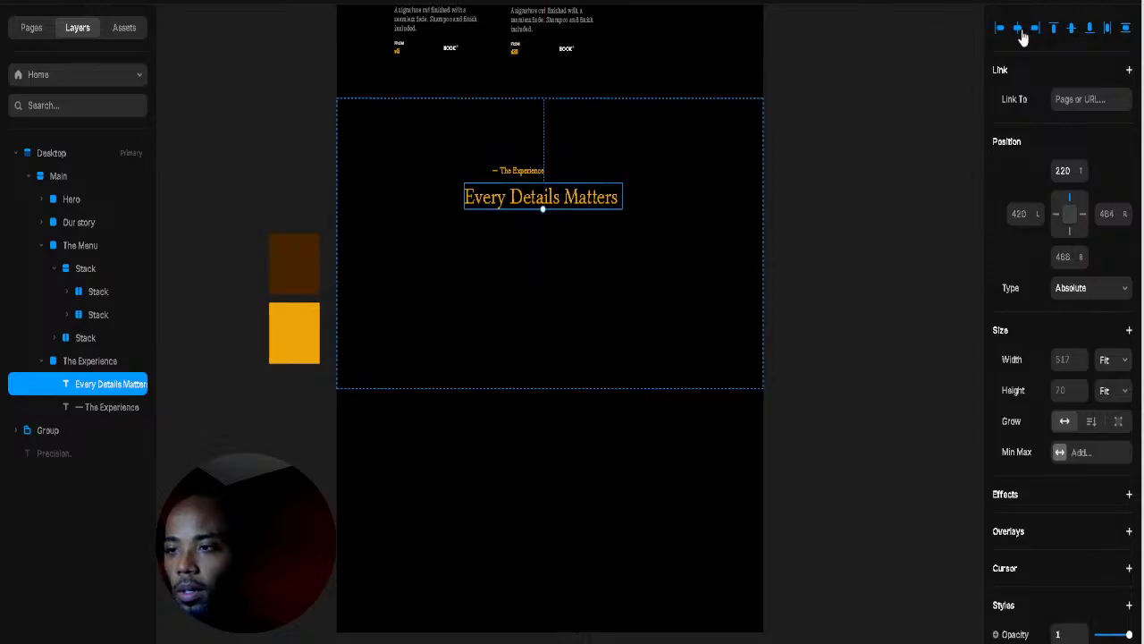
click(1018, 28)
click(594, 174)
click(514, 327)
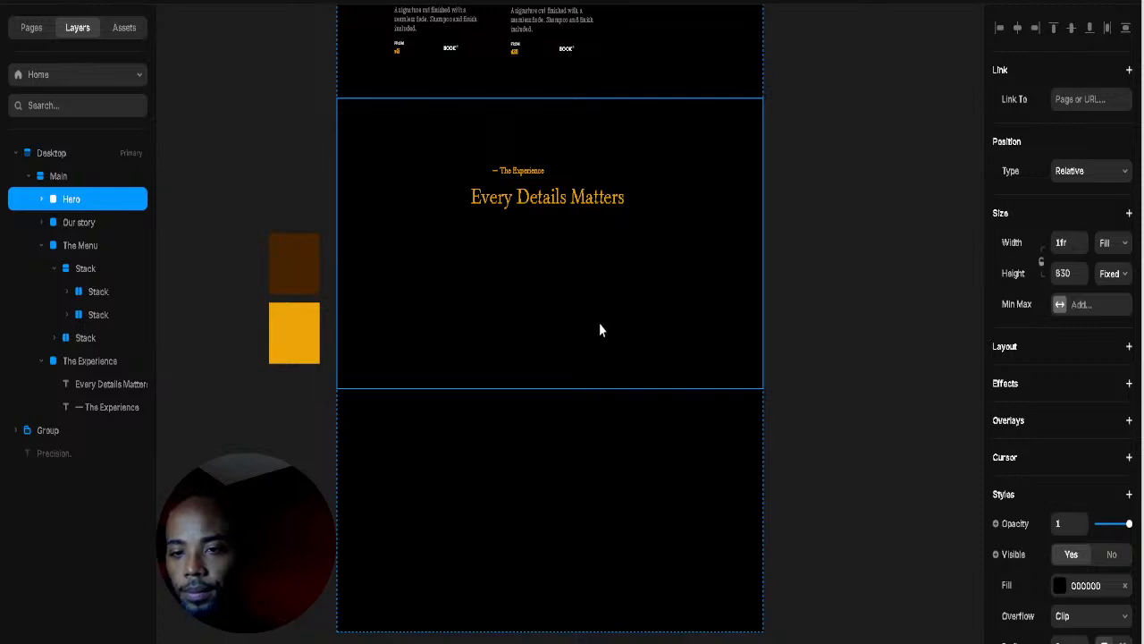
click(818, 296)
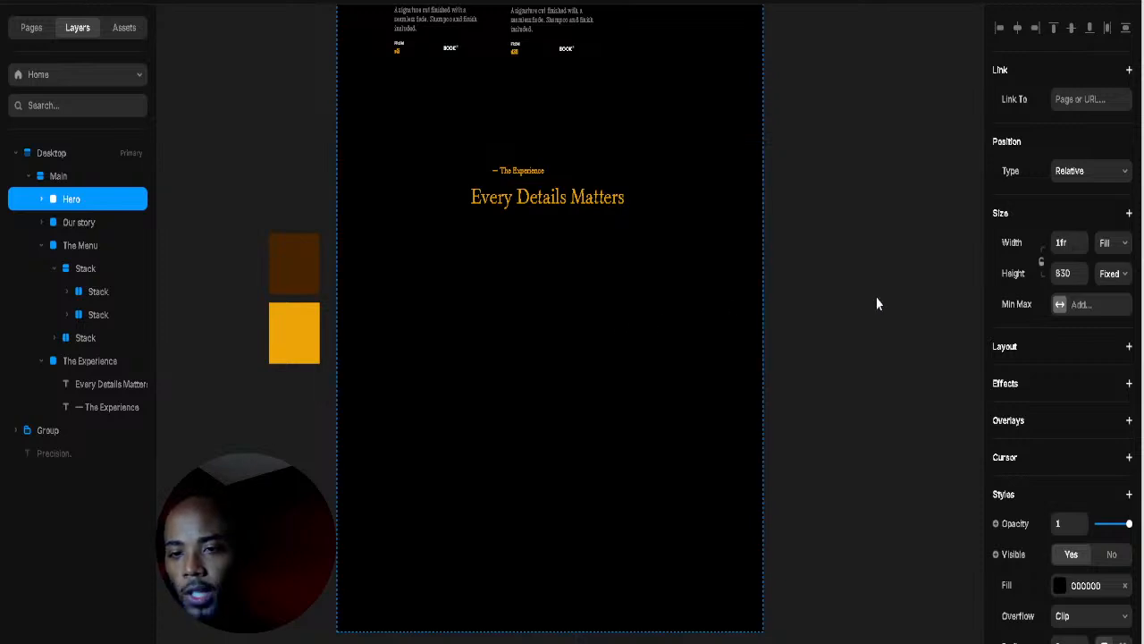
Step: Retype the D and M in lowercase so the heading reads 'Every details matters'
double_click(541, 195)
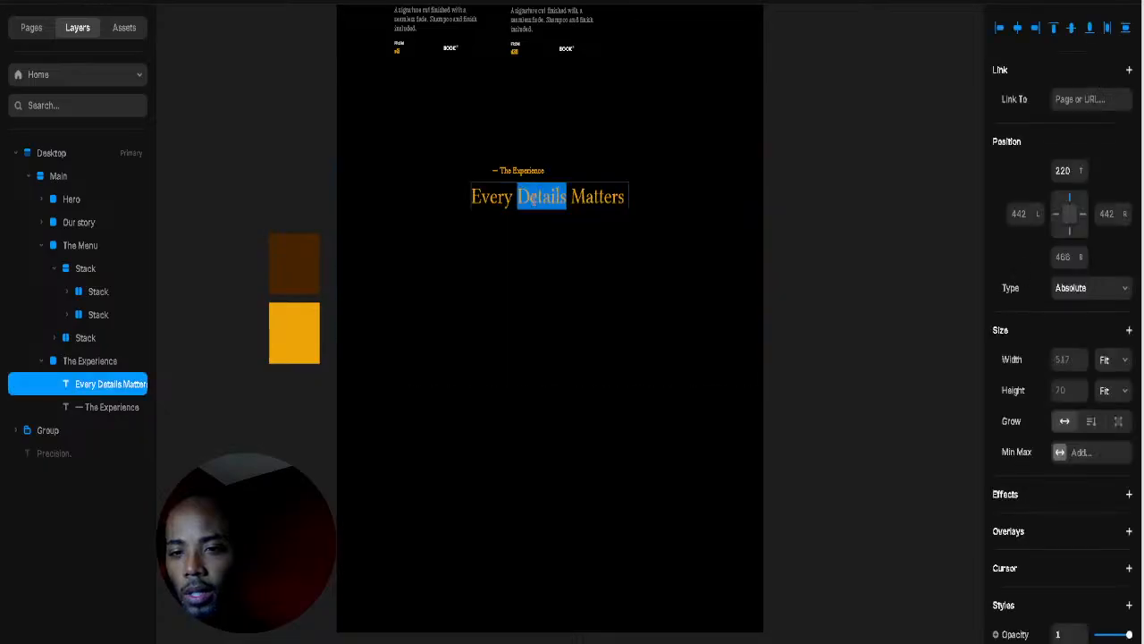
click(540, 195)
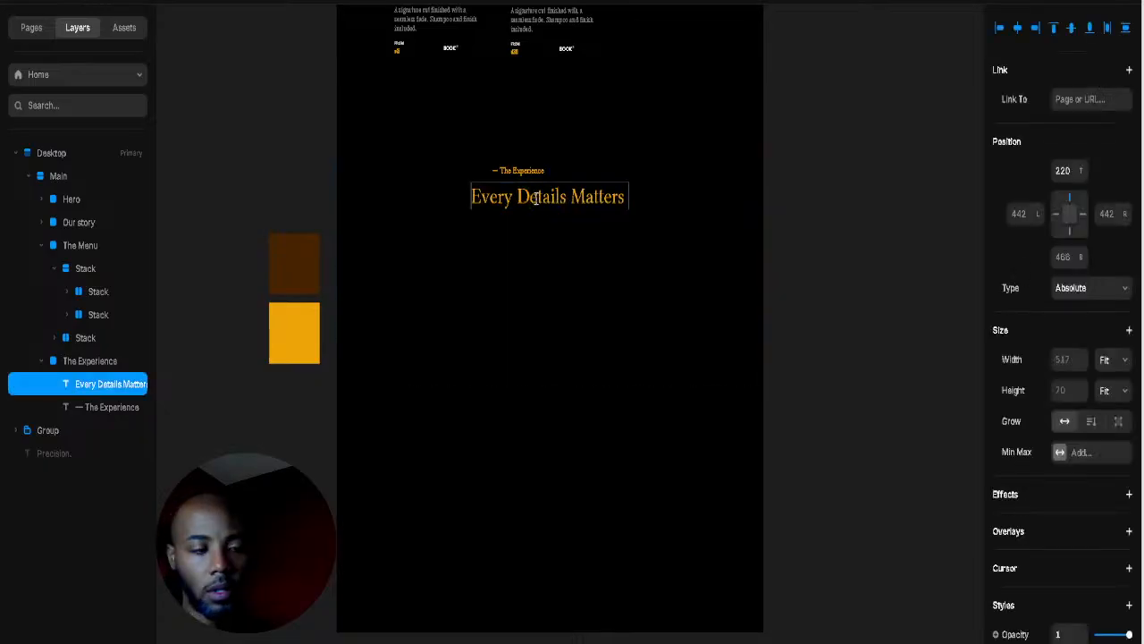
key(BackSpace)
text(d)
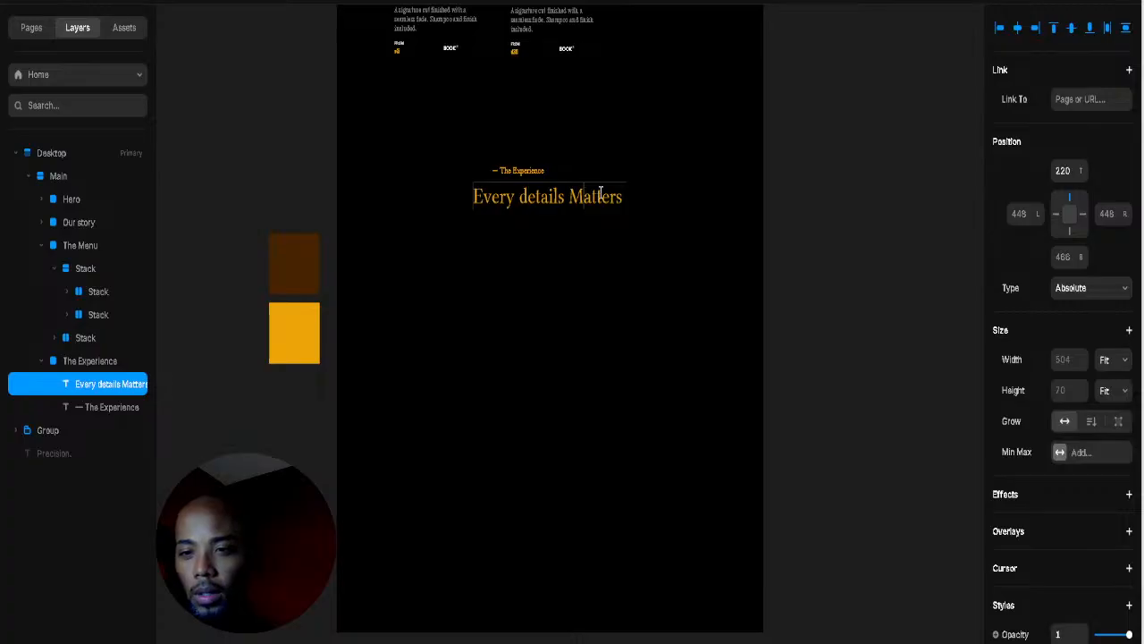
click(583, 197)
key(BackSpace)
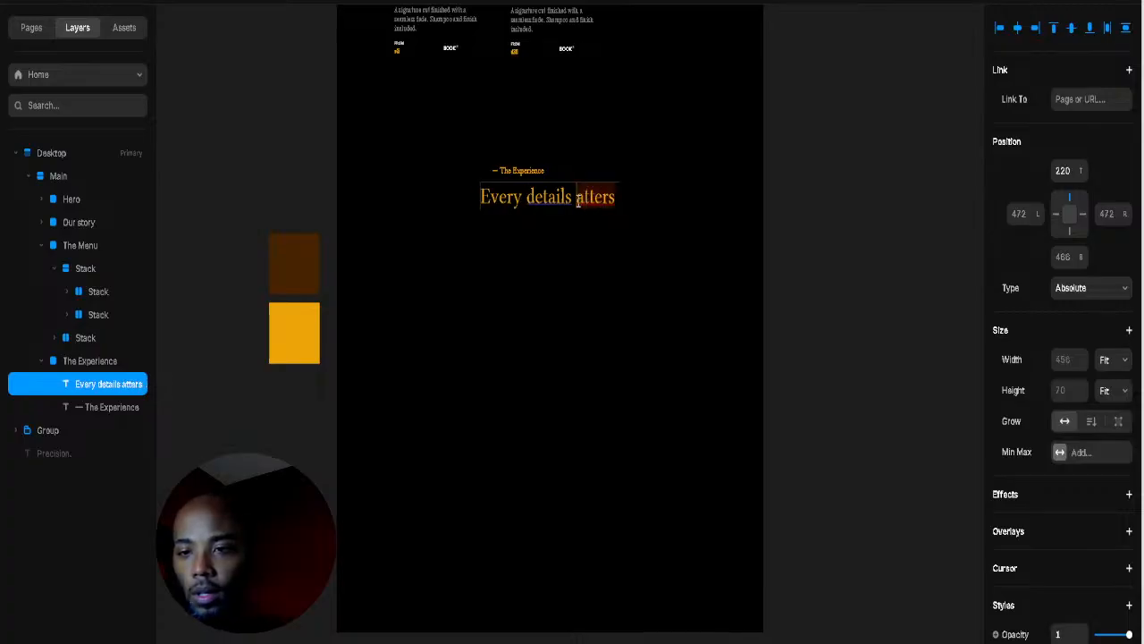
text(m)
key(Escape)
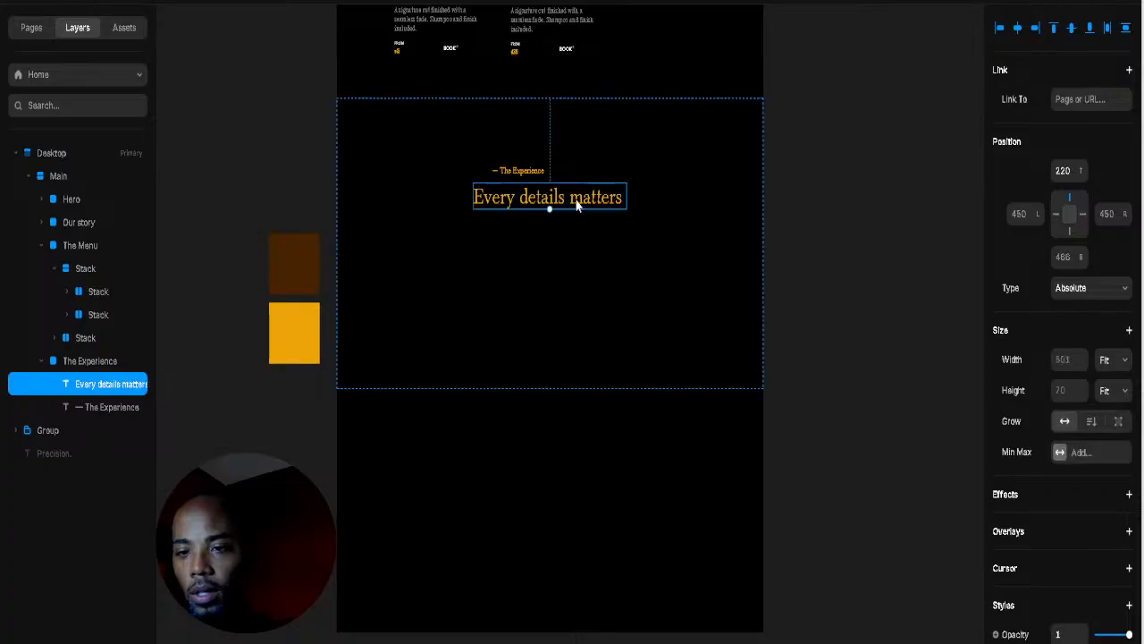
Step: Delete the trailing s from 'details' so the heading reads 'Every detail matters'
double_click(570, 197)
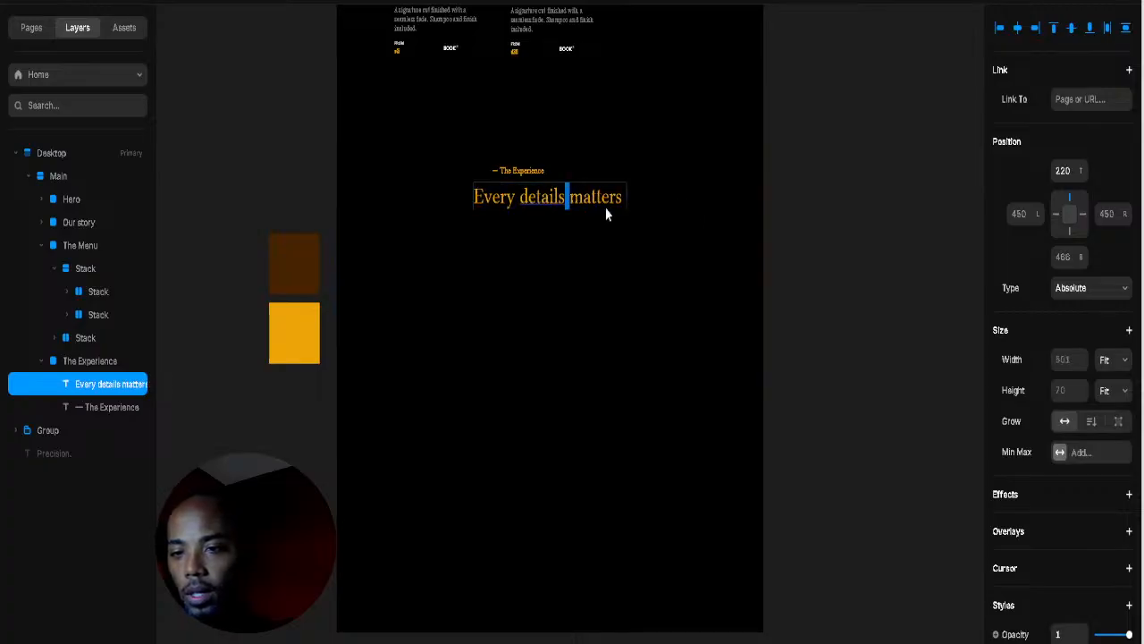
key(Escape)
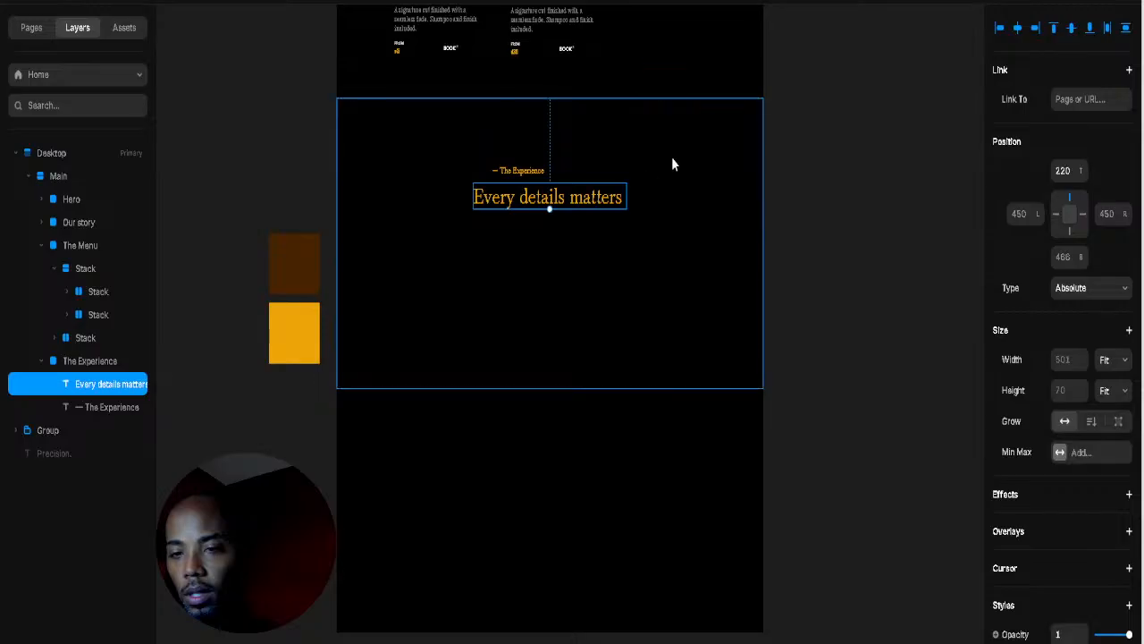
click(557, 202)
click(544, 205)
double_click(541, 199)
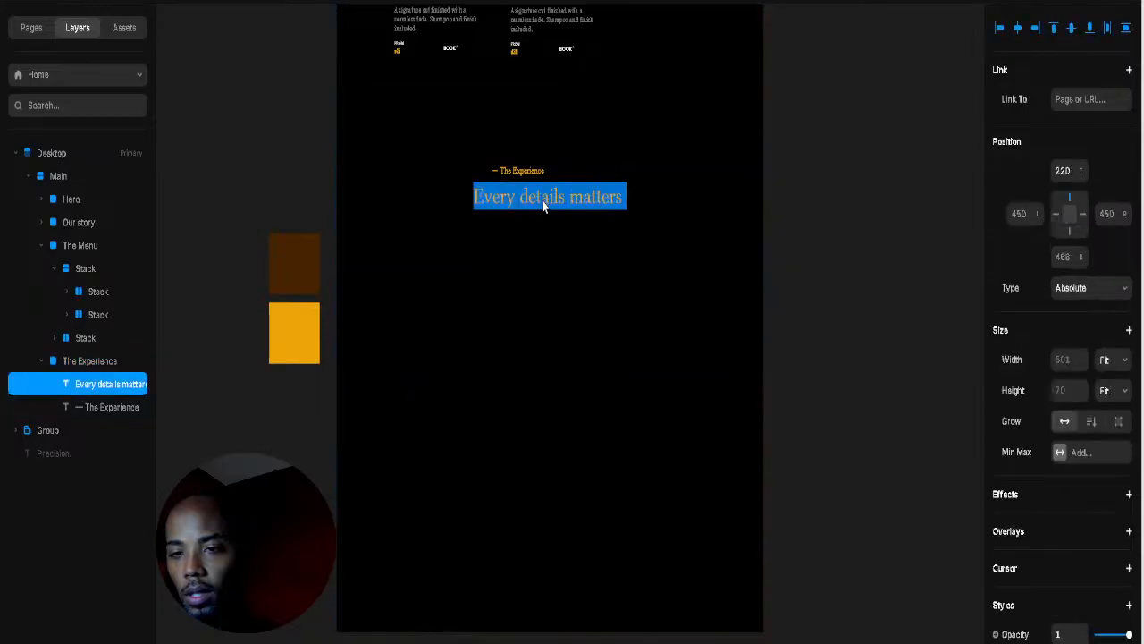
key(Escape)
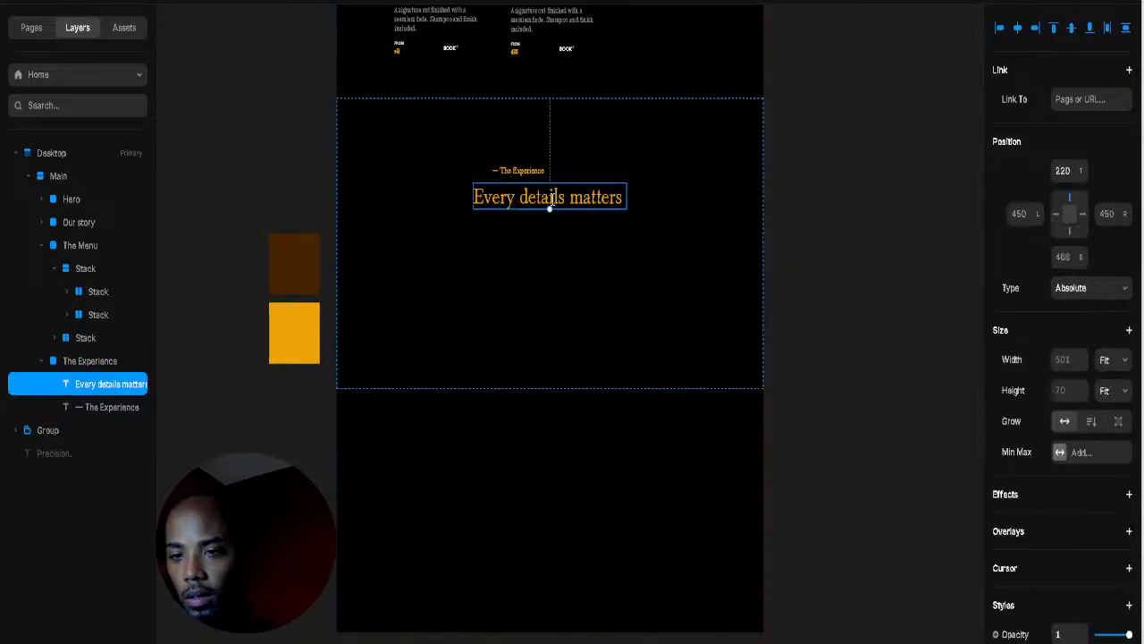
double_click(551, 202)
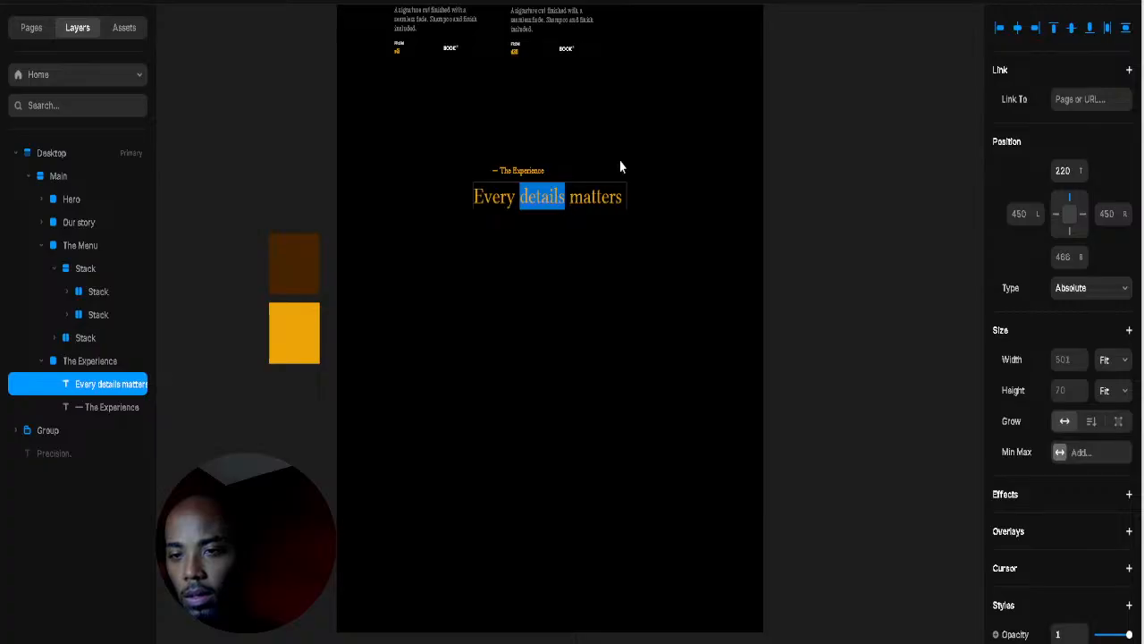
key(Escape)
double_click(558, 202)
click(565, 198)
key(BackSpace)
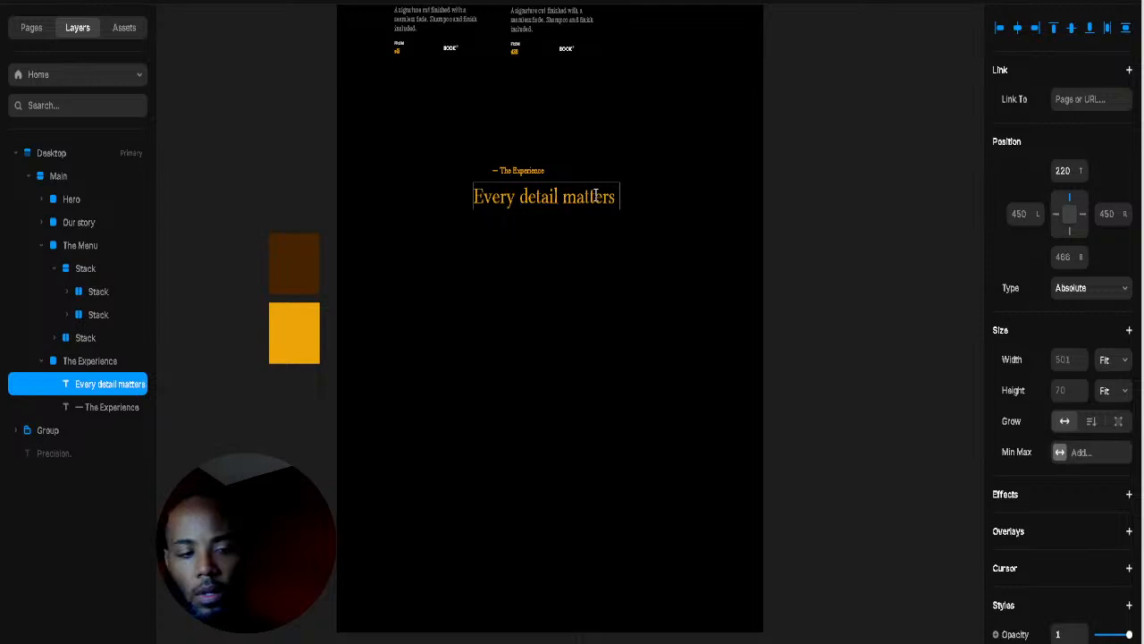
key(Escape)
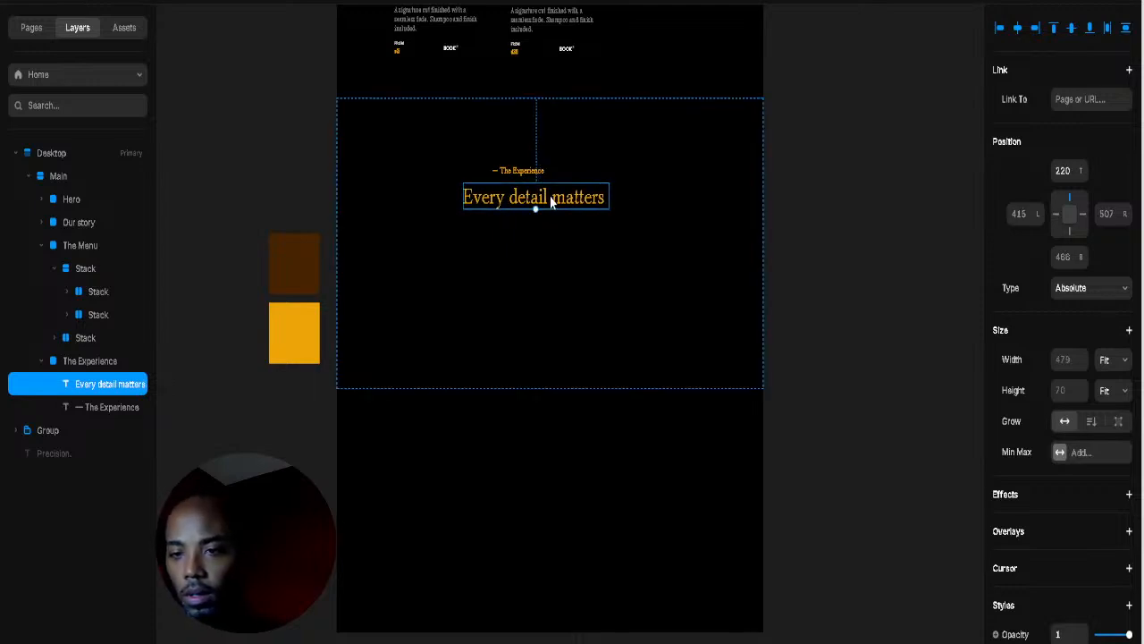
Step: Highlight the word 'matters' in the heading
double_click(554, 197)
click(554, 196)
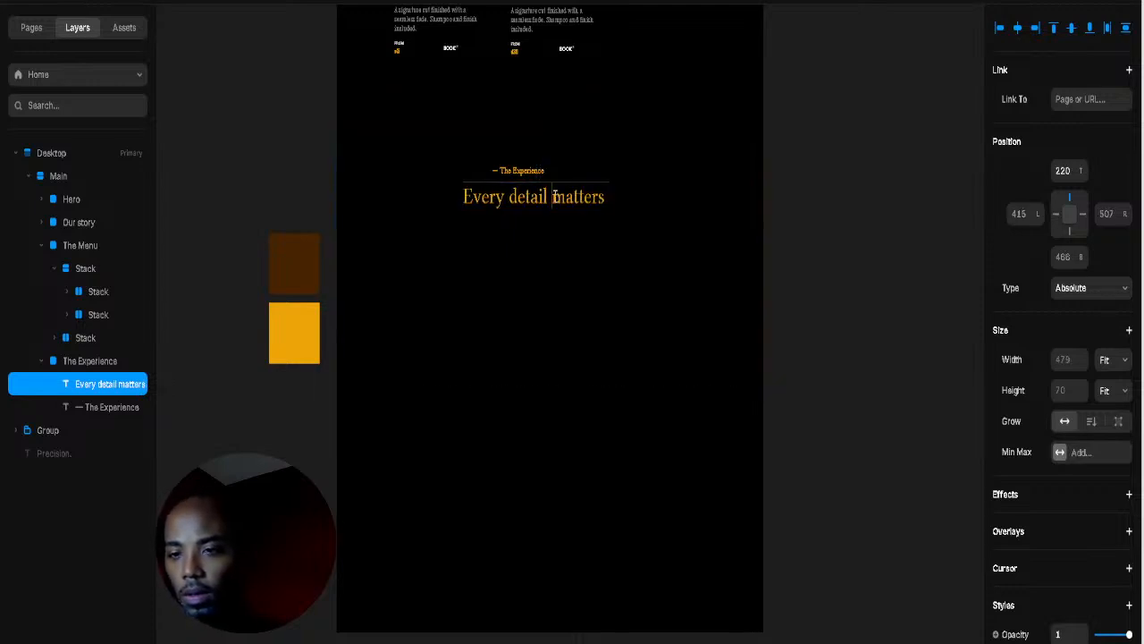
drag(554, 197, 648, 194)
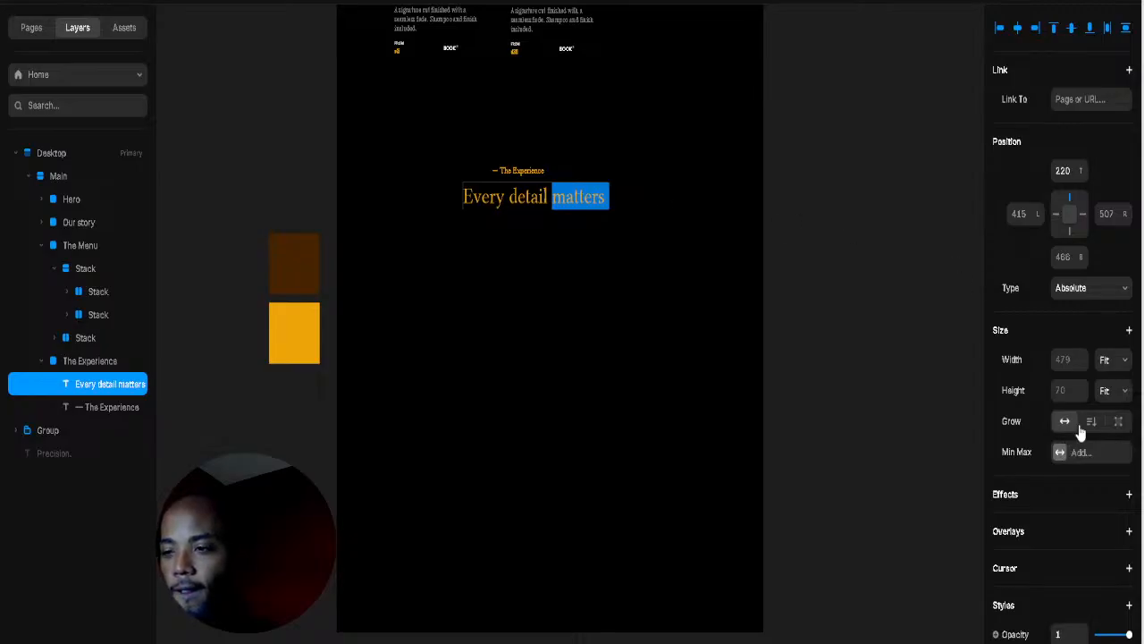
Step: Duplicate the heading just below itself and trim the copy down to 'matters'
scroll(1080, 427, down, 5)
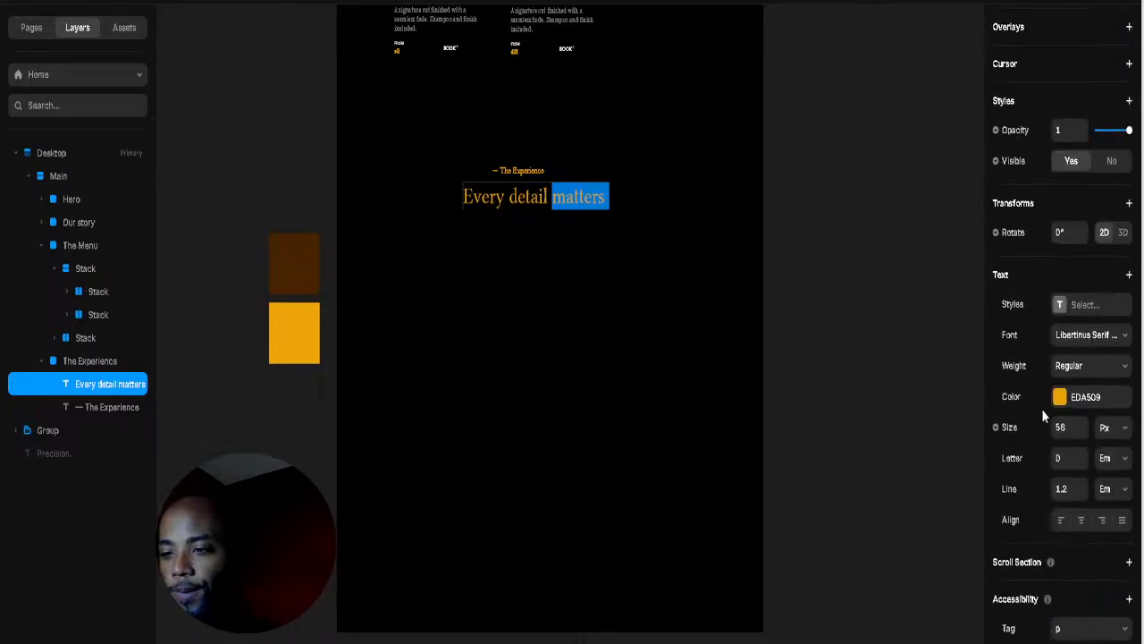
click(1114, 366)
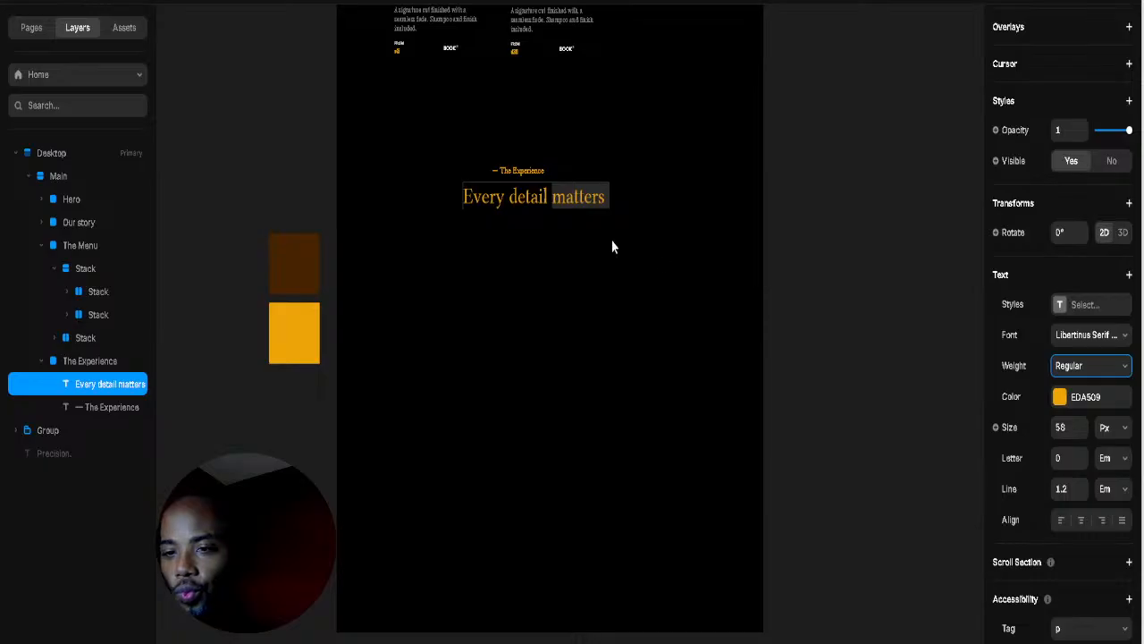
key(Escape)
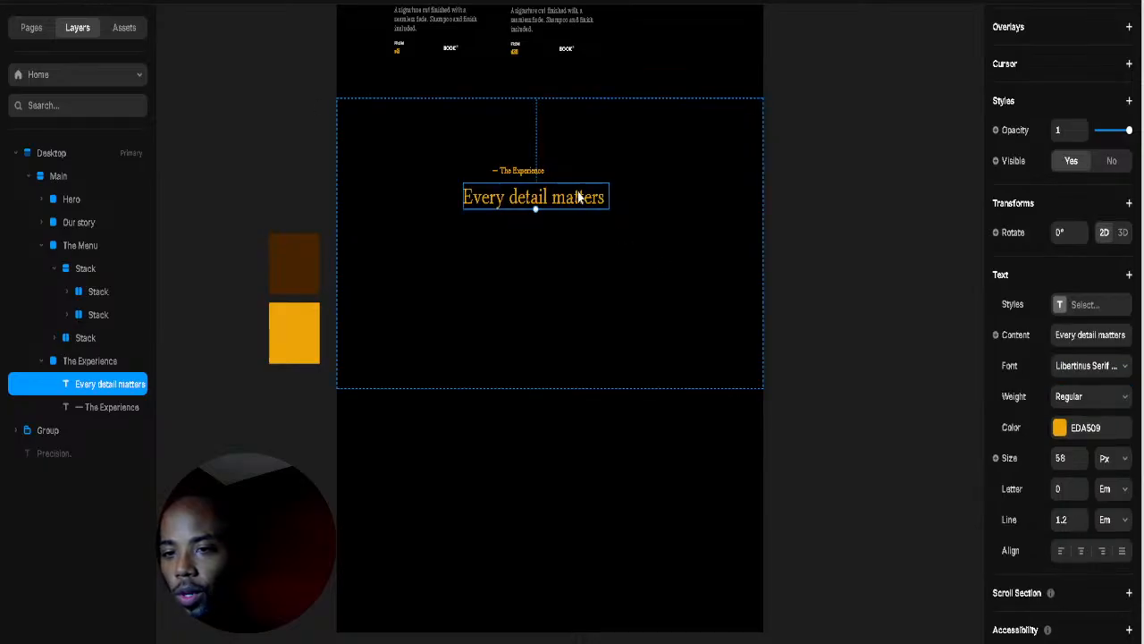
key(Escape)
click(533, 206)
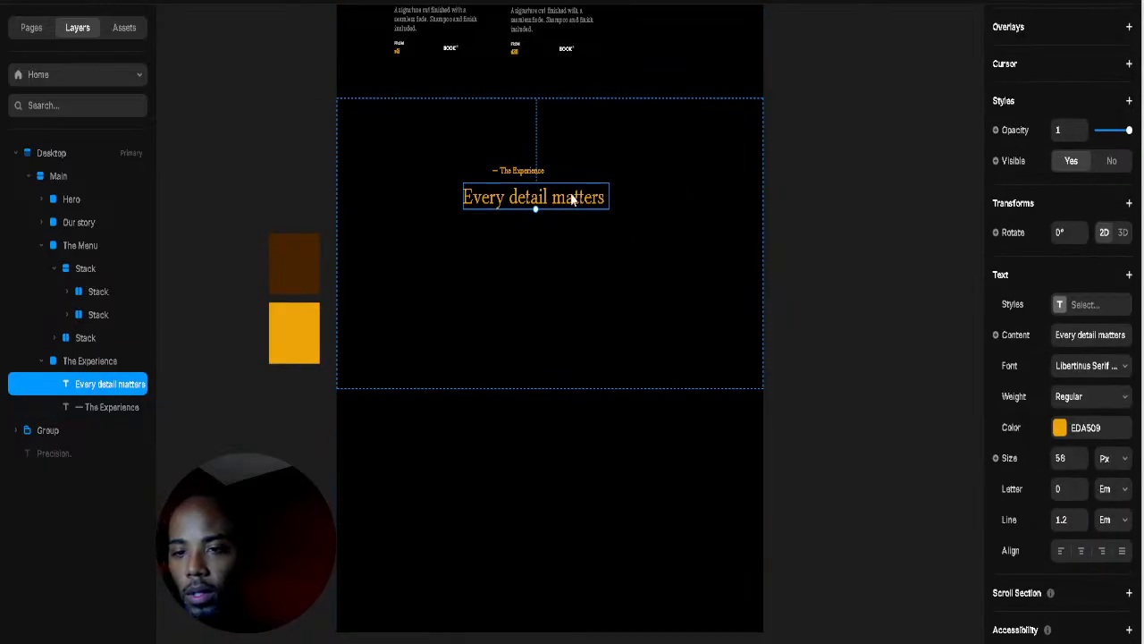
drag(572, 201, 224, 236)
double_click(572, 233)
click(547, 233)
key(BackSpace)
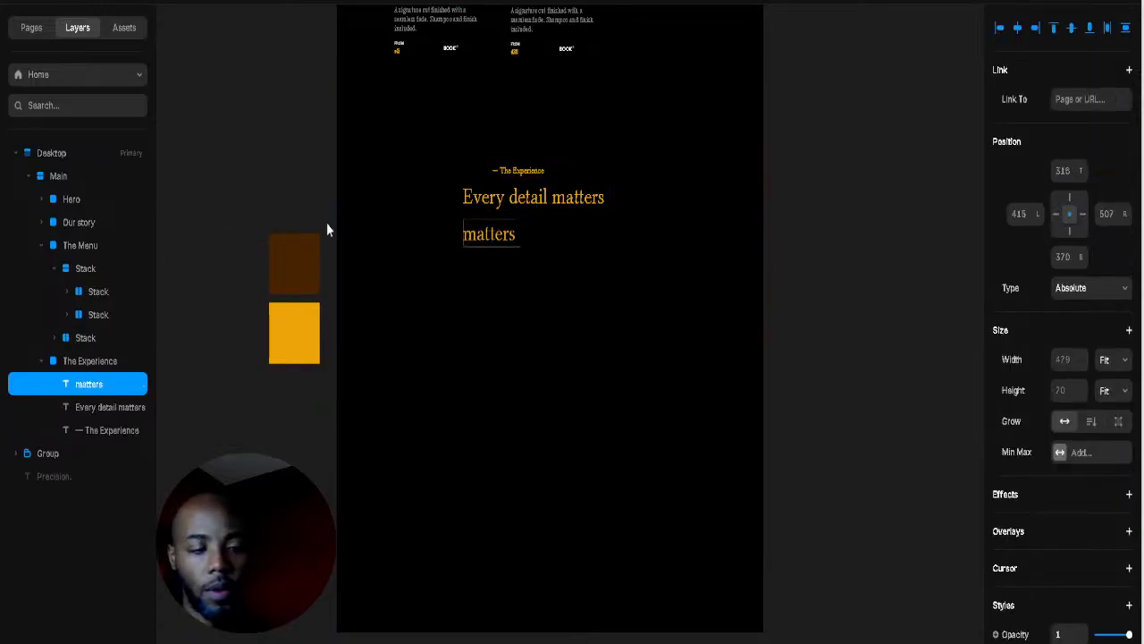
key(Escape)
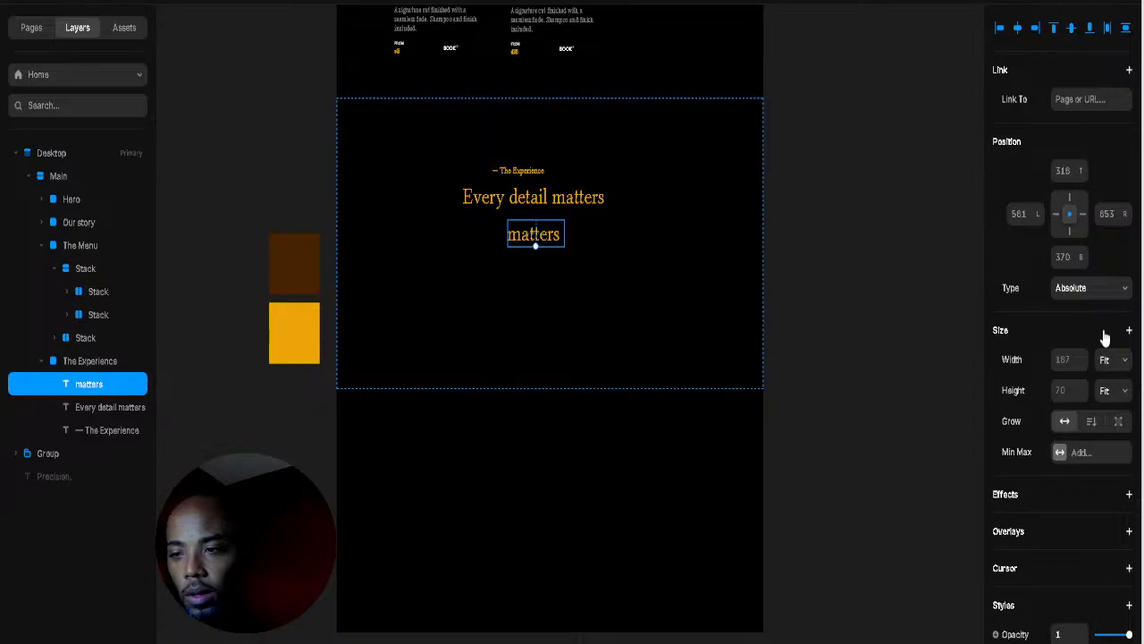
Step: Set the 'matters' copy to Libertinus Sans with Italic weight
scroll(1084, 444, down, 3)
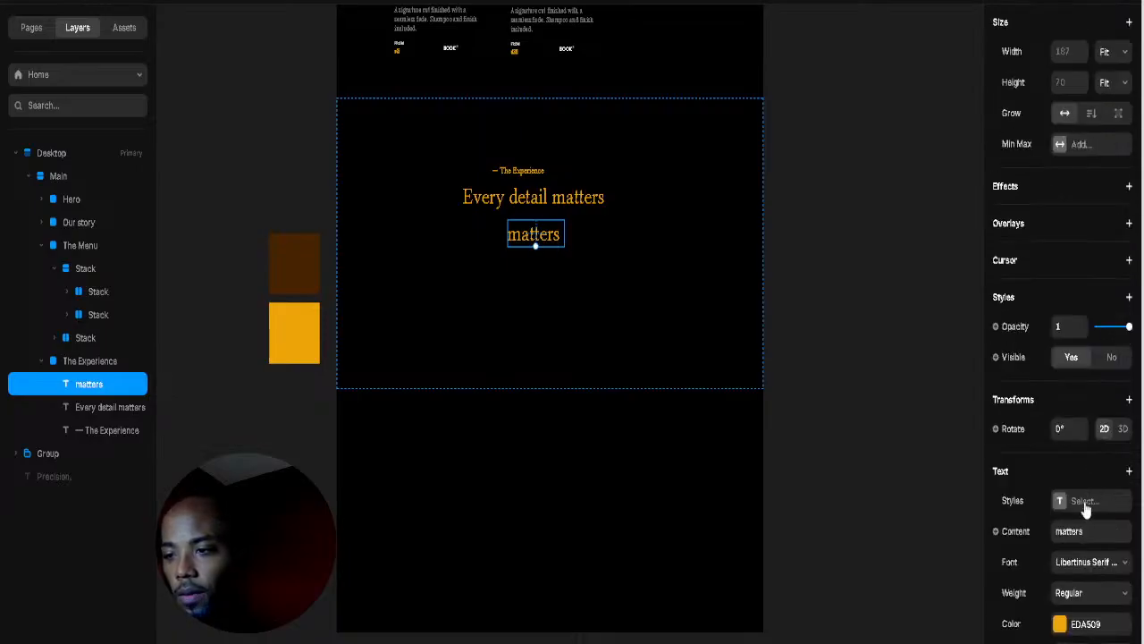
scroll(1100, 563, down, 3)
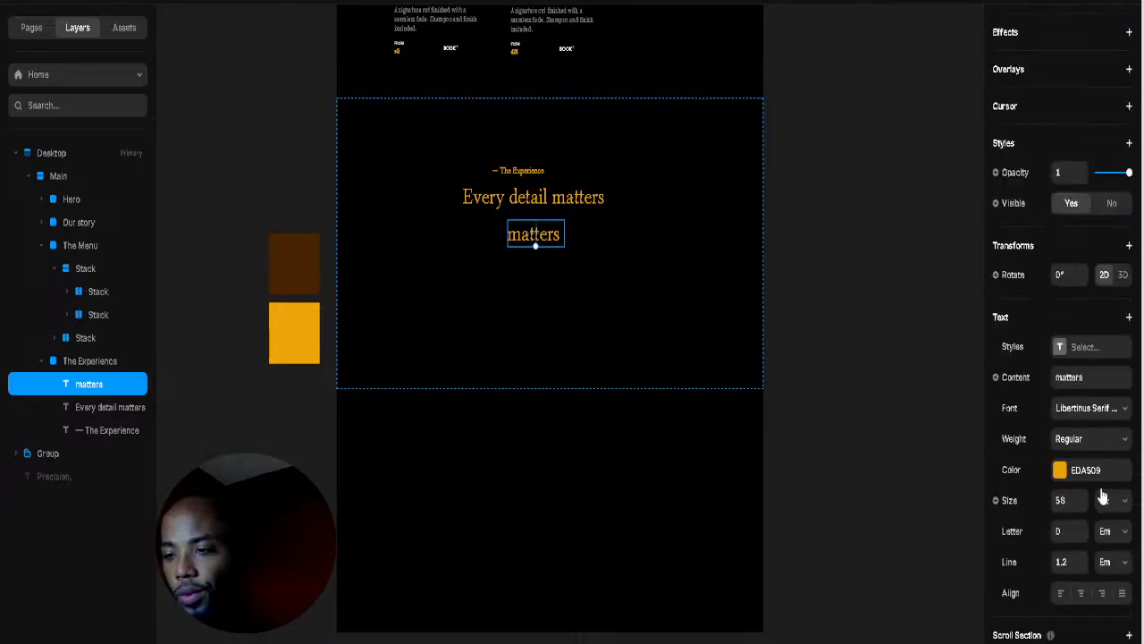
click(1109, 409)
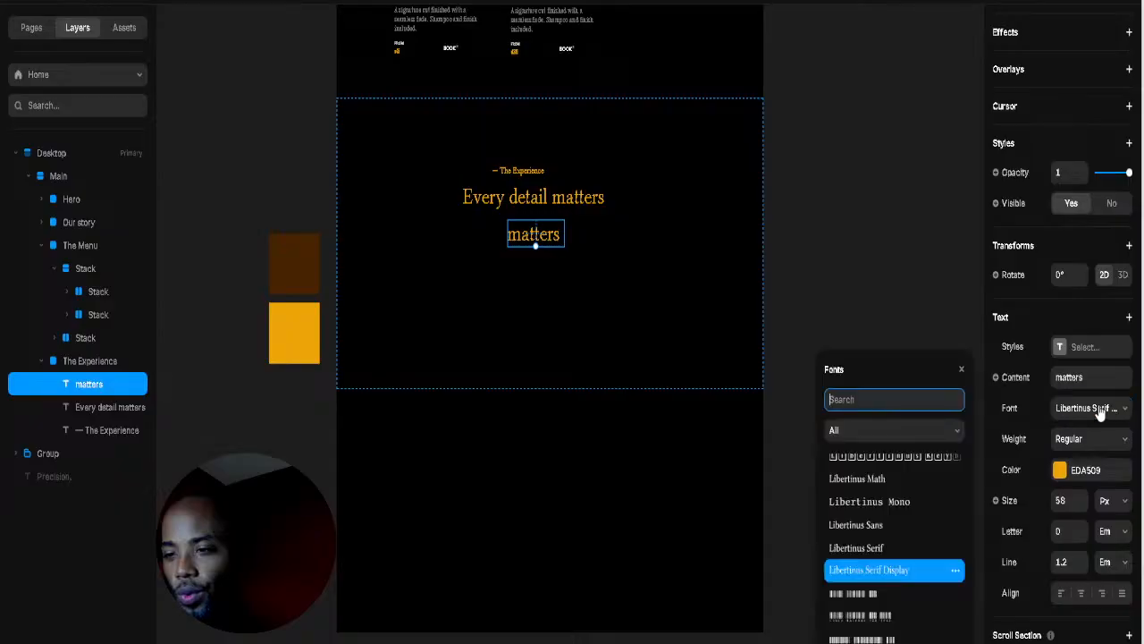
click(903, 528)
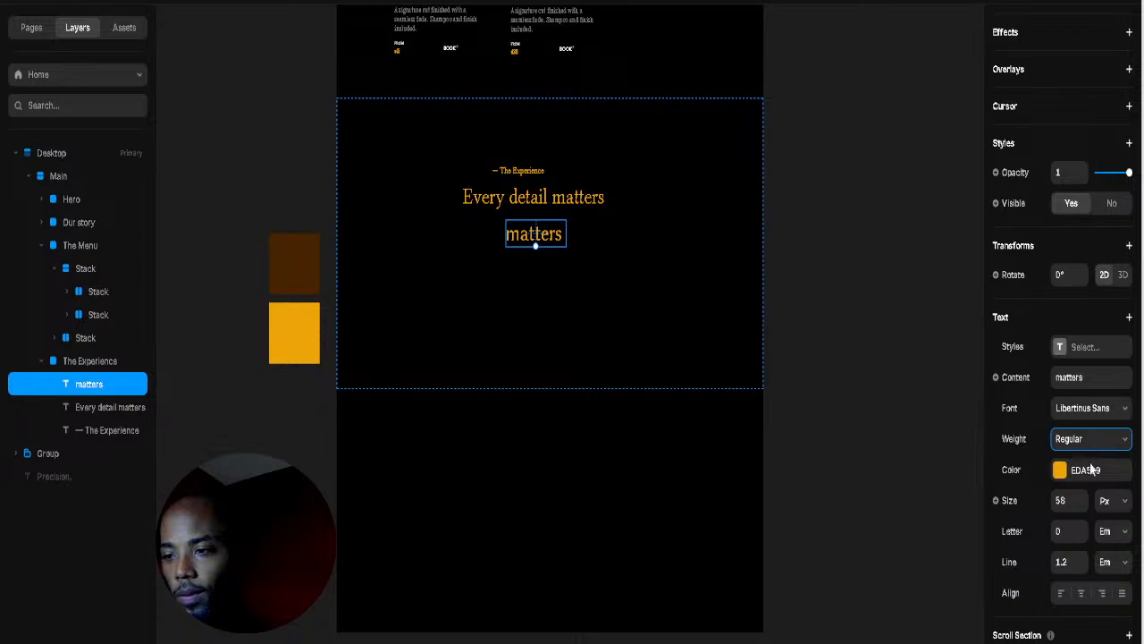
key(Down)
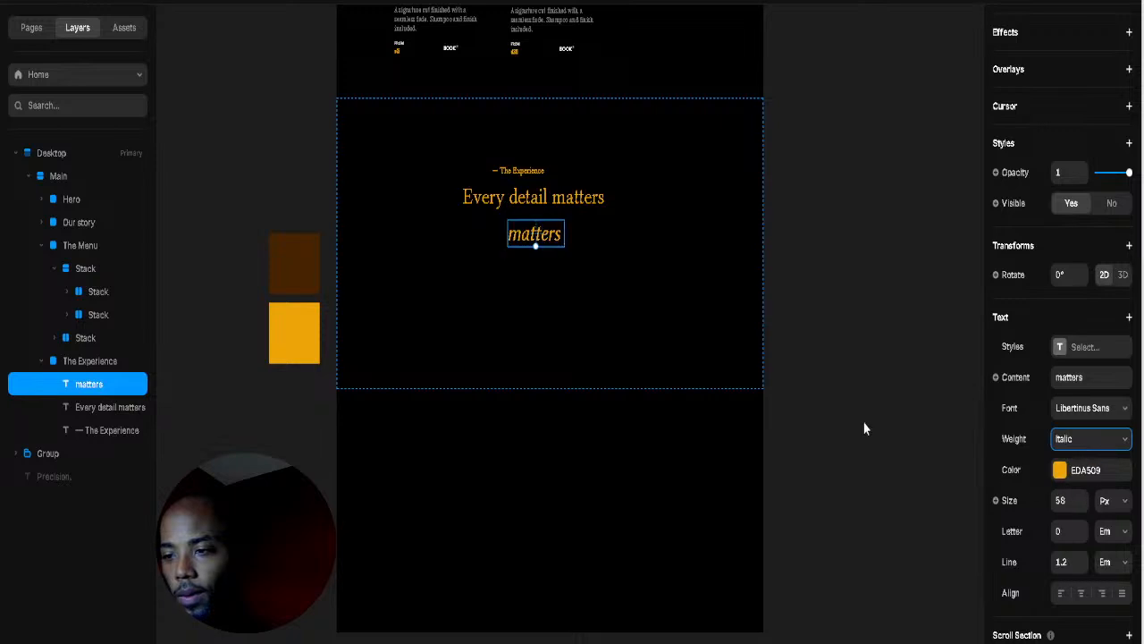
Step: Delete 'matters' from the original heading, leaving 'Every detail', and shift it left of centre
click(631, 292)
click(537, 196)
double_click(578, 197)
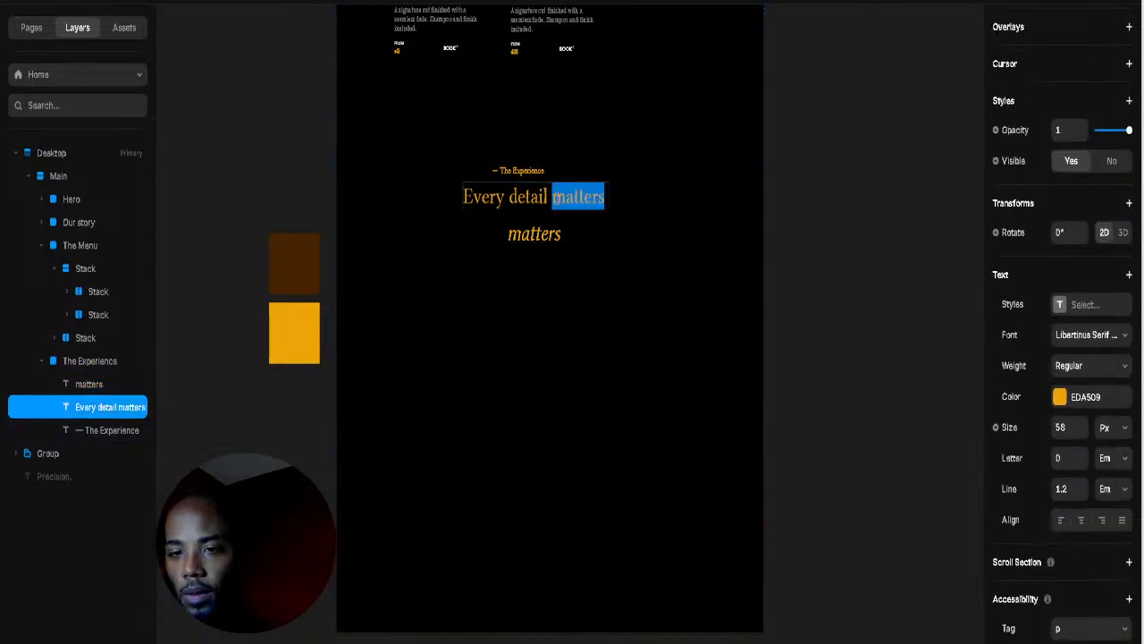
click(547, 199)
drag(551, 196, 723, 241)
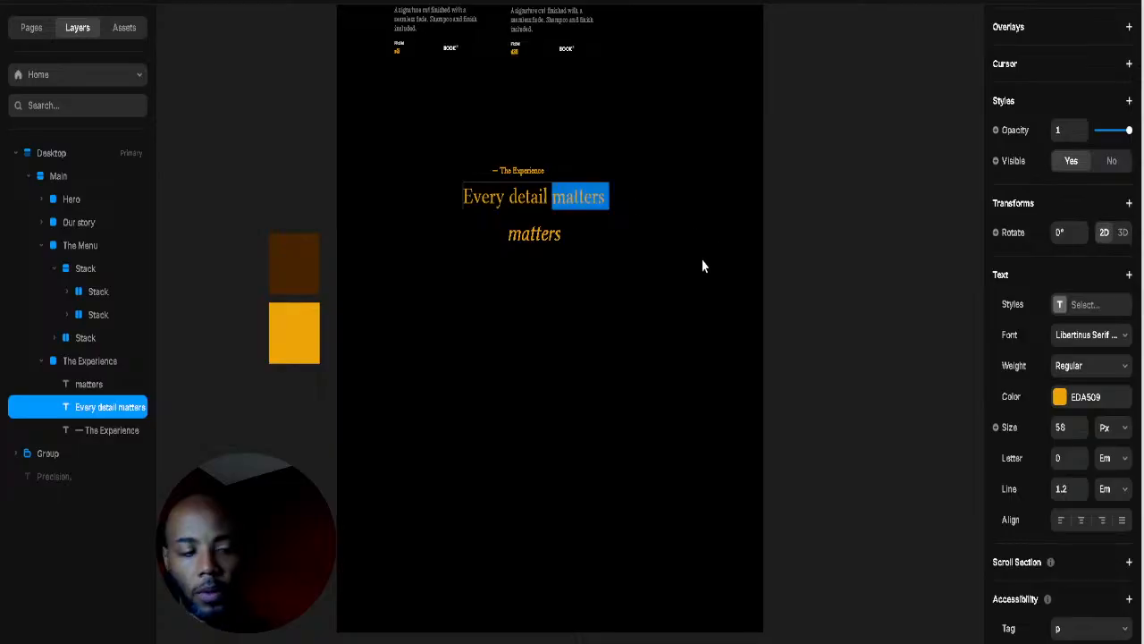
key(BackSpace)
key(Escape)
drag(560, 202, 501, 204)
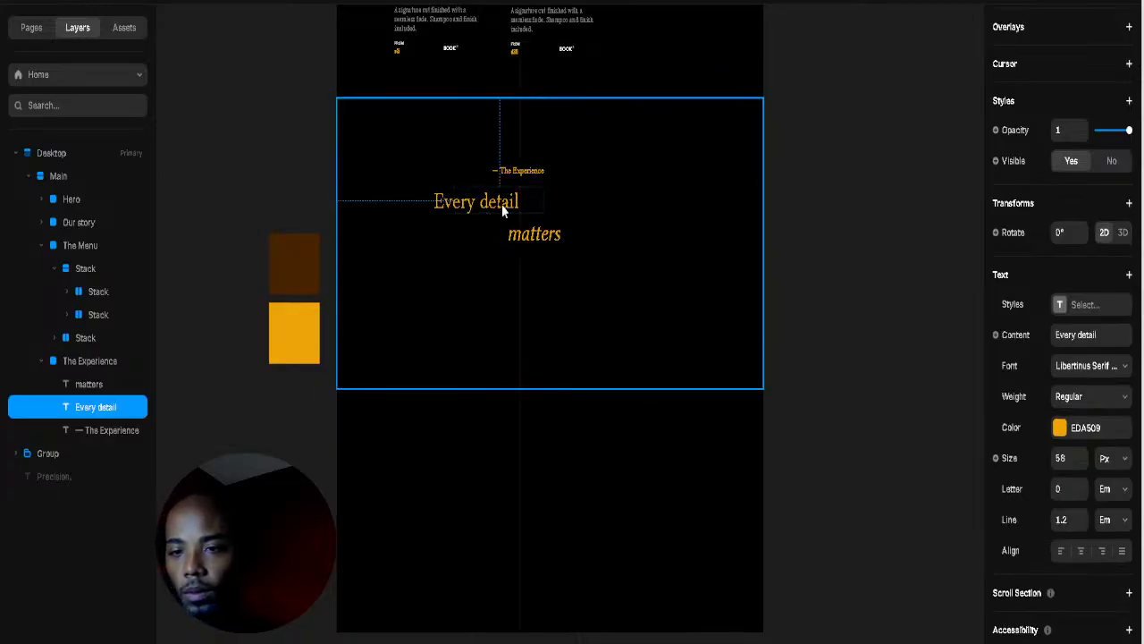
Step: Move 'matters' onto the line beside 'Every detail' and recolour 'detail' white
click(546, 241)
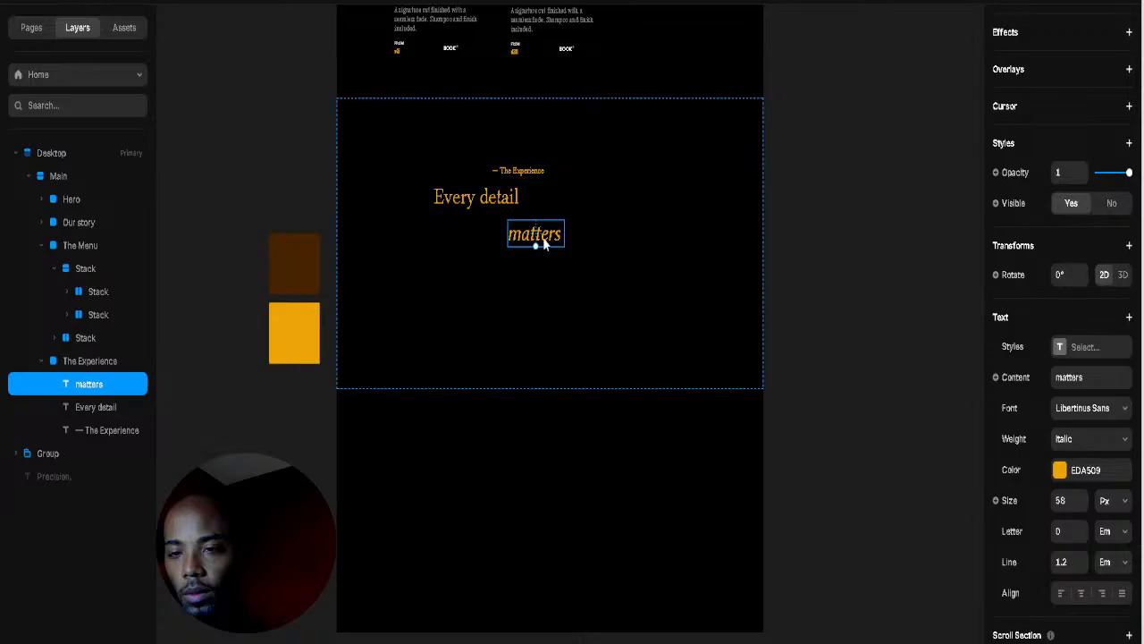
drag(540, 242, 565, 206)
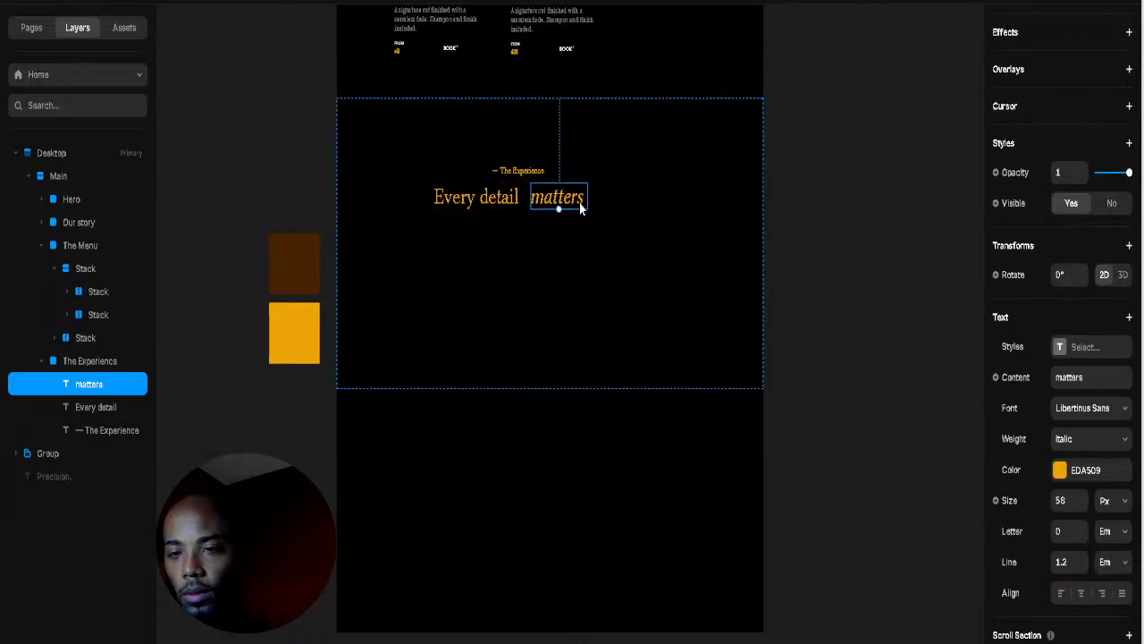
double_click(506, 198)
click(490, 197)
double_click(490, 197)
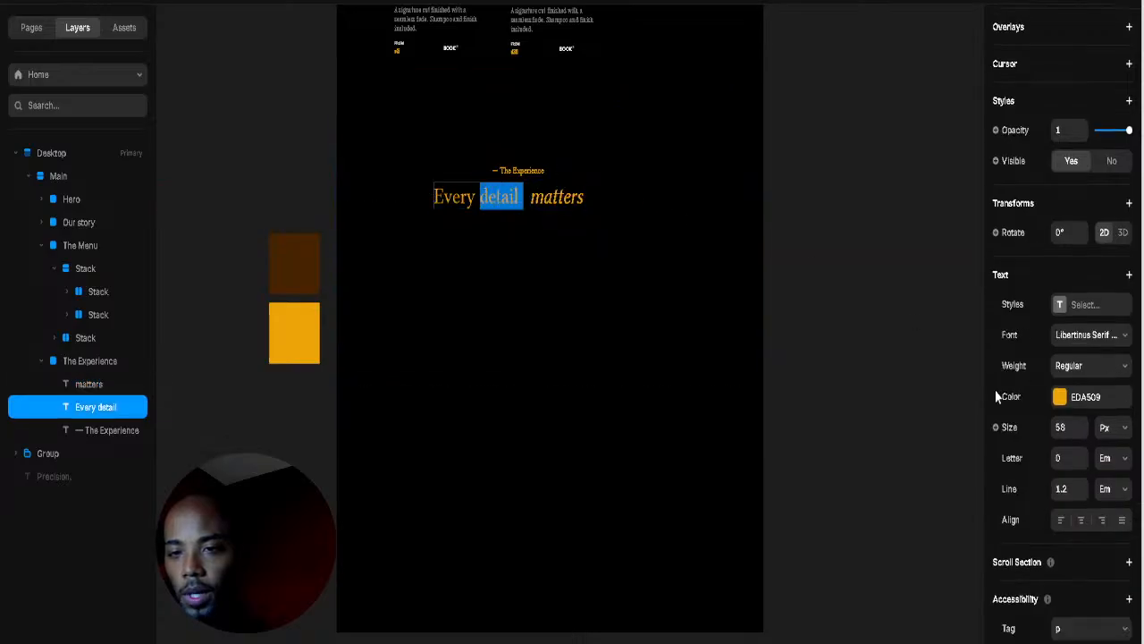
click(1060, 396)
key(Escape)
key(Escape)
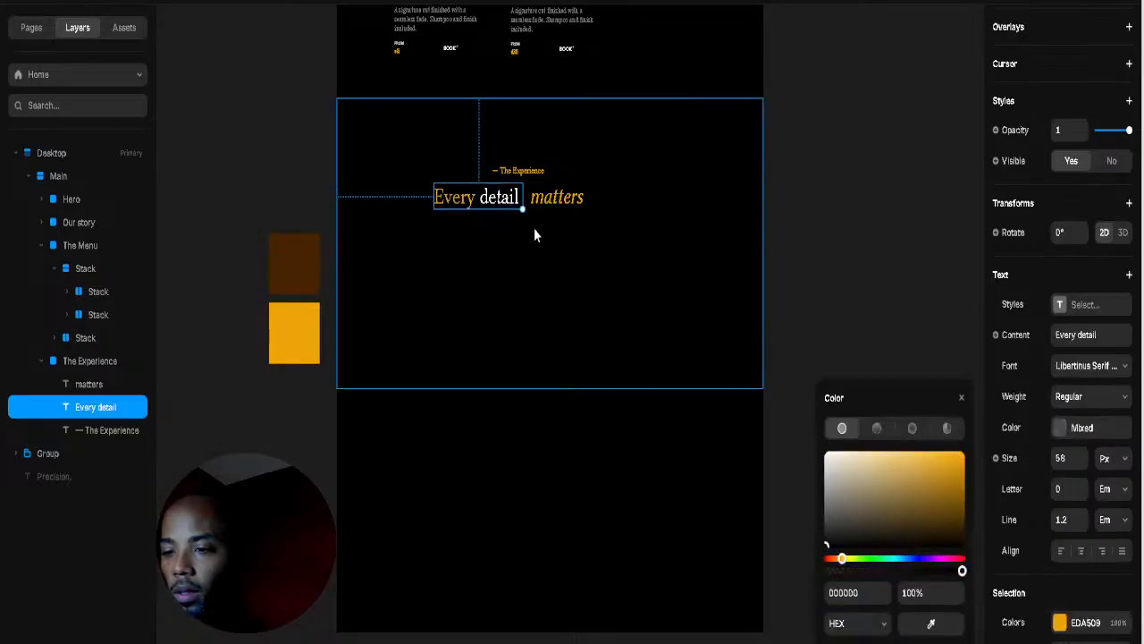
Step: Wrap 'Every detail' and 'matters' together in a horizontal stack
click(556, 197)
double_click(556, 197)
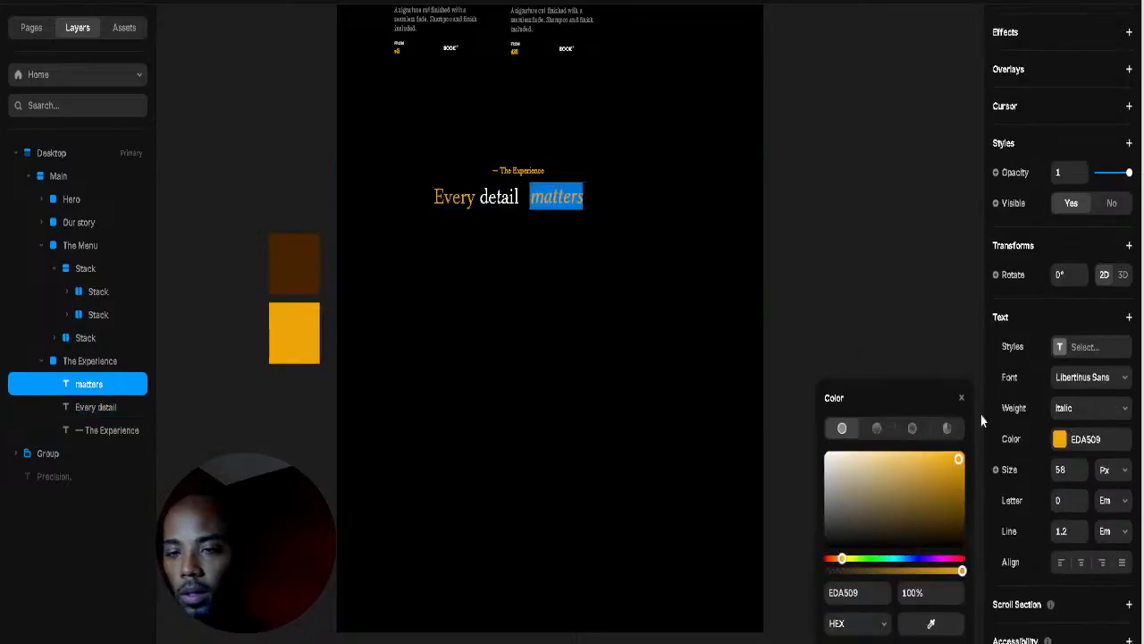
key(Escape)
shift+click(487, 198)
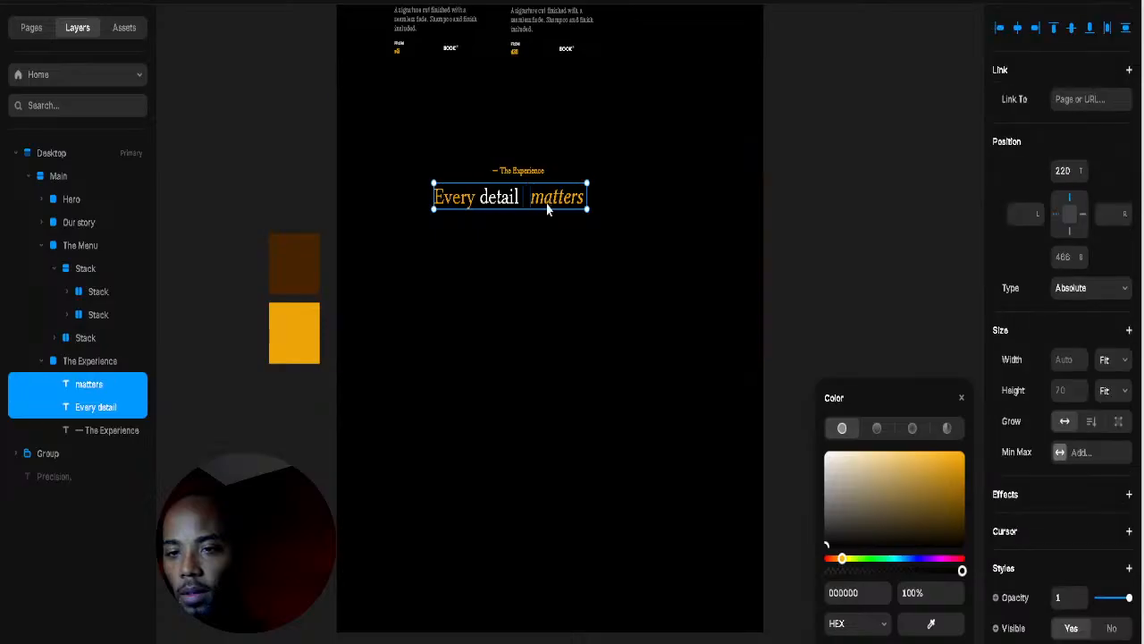
right_click(545, 204)
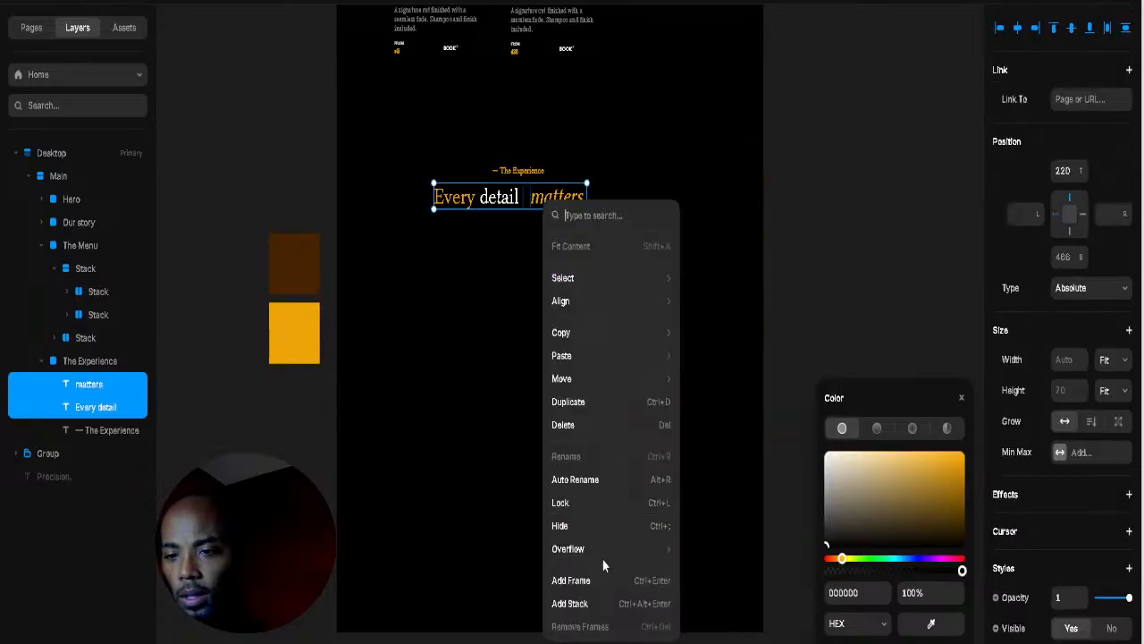
click(569, 604)
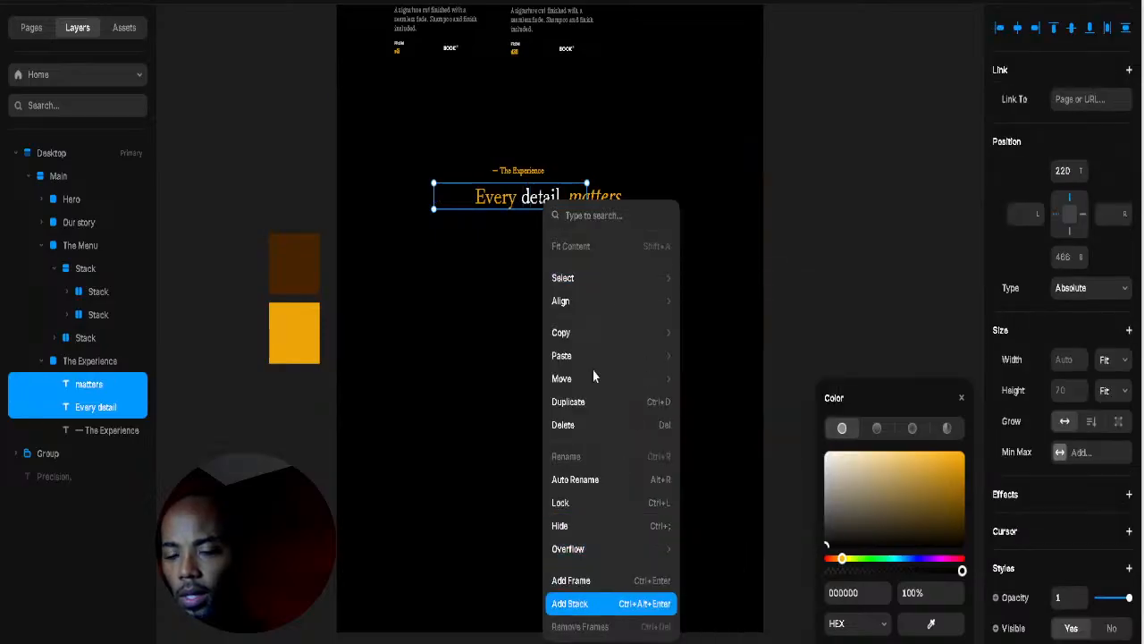
click(638, 273)
Step: Narrow the stack gap so 'detail' and 'matters' sit tightly together
scroll(617, 221, up, 3)
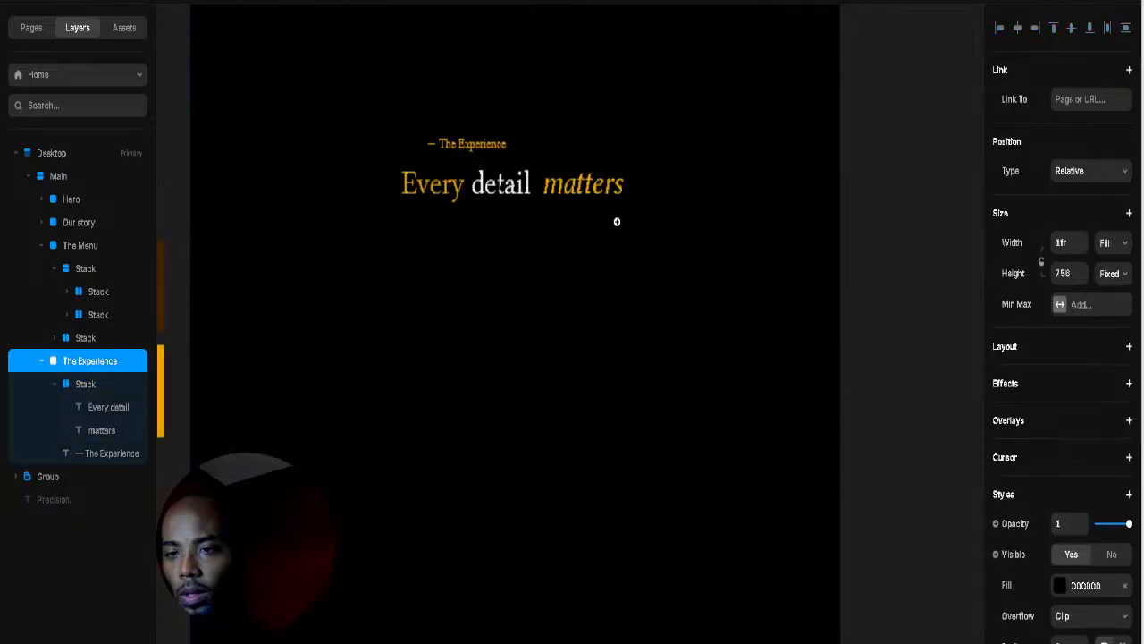
scroll(617, 222, up, 2)
click(578, 206)
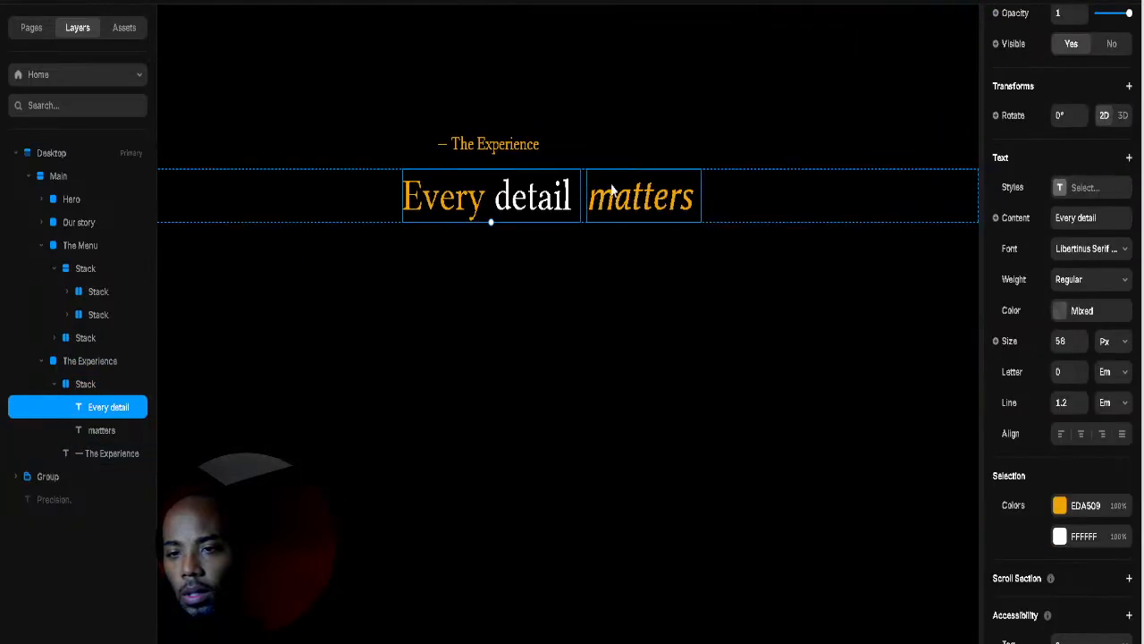
click(613, 191)
click(585, 197)
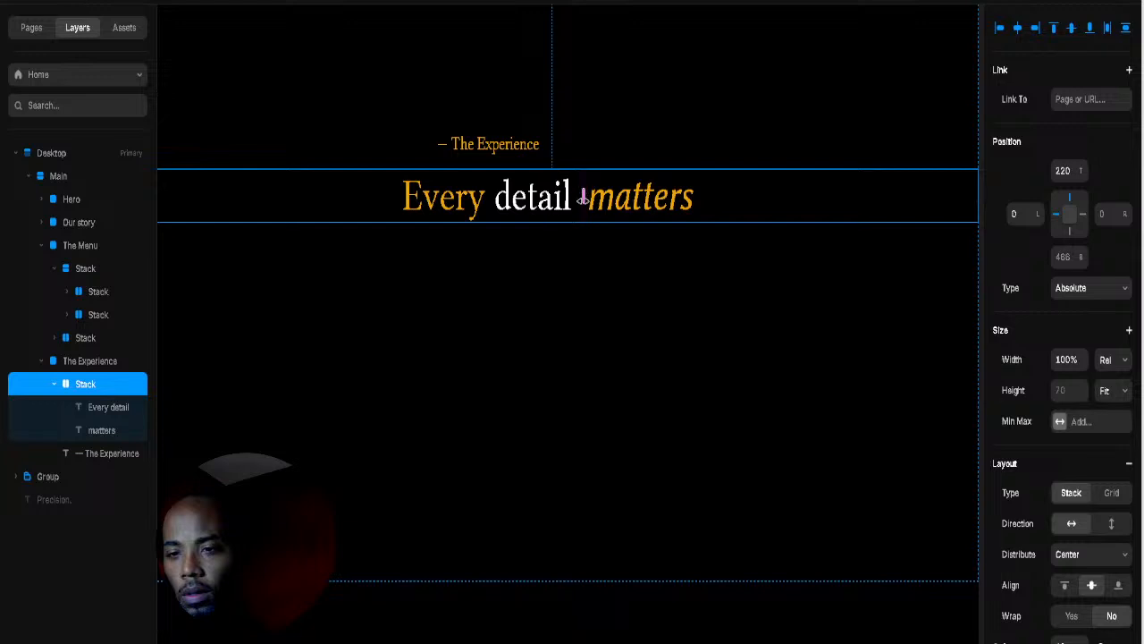
drag(581, 199, 587, 227)
click(651, 298)
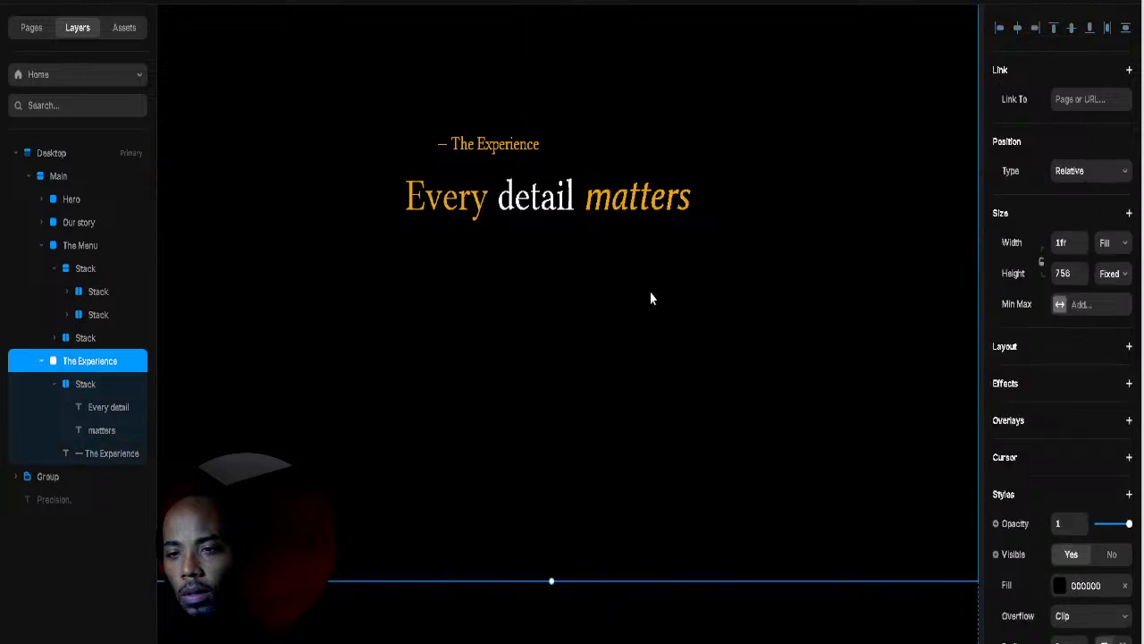
Step: Switch the 'matters' text to the Libertinus Serif font
click(626, 196)
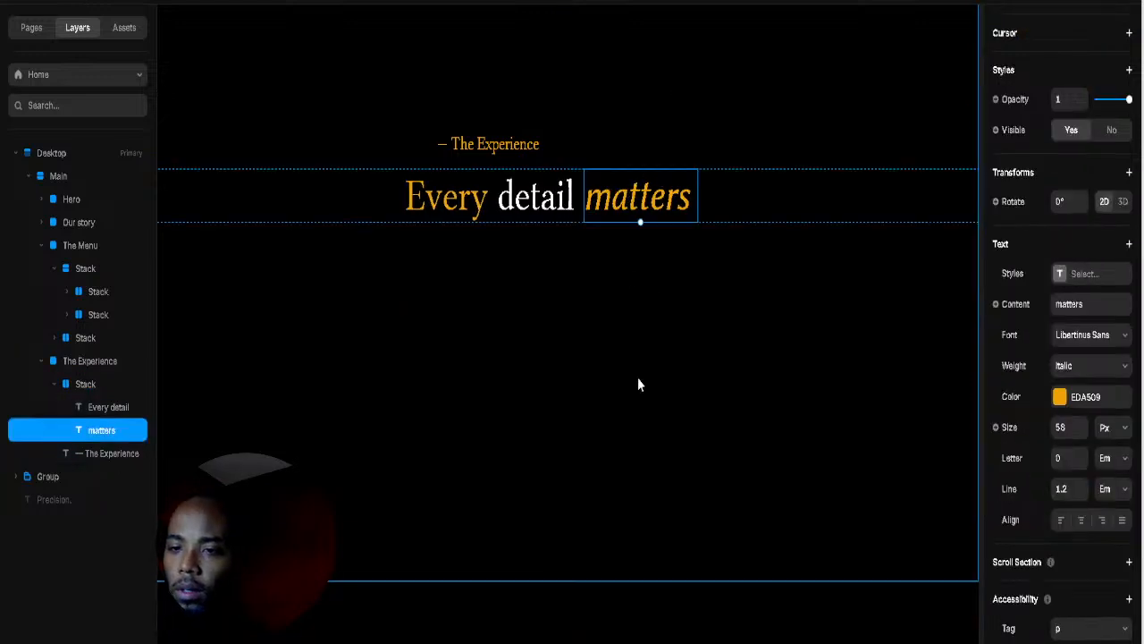
double_click(666, 198)
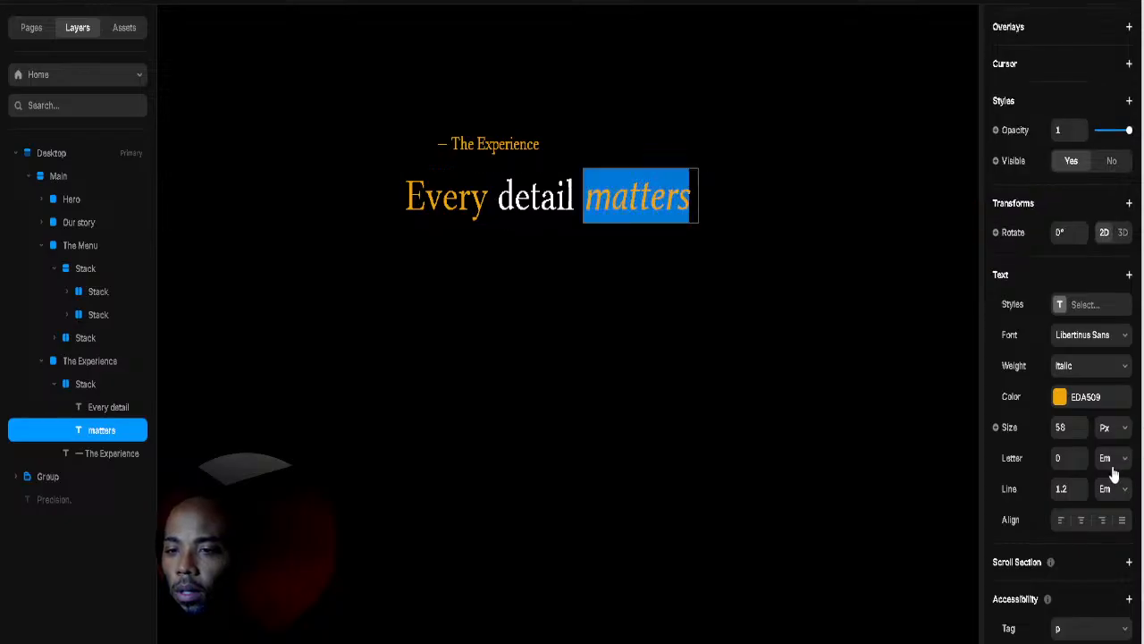
click(1116, 375)
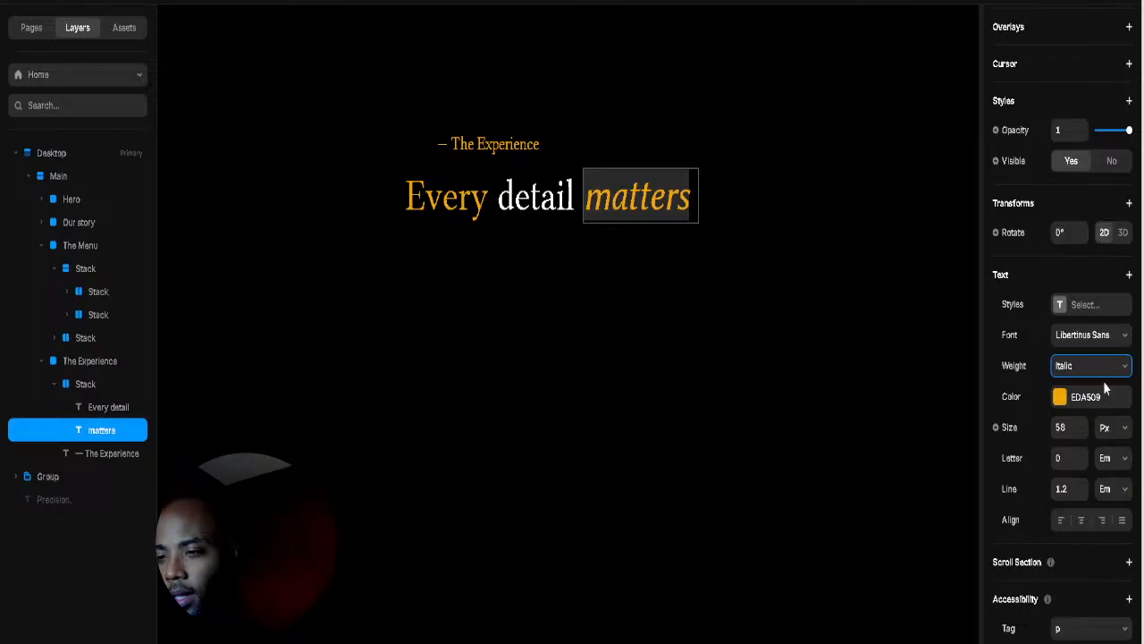
click(898, 391)
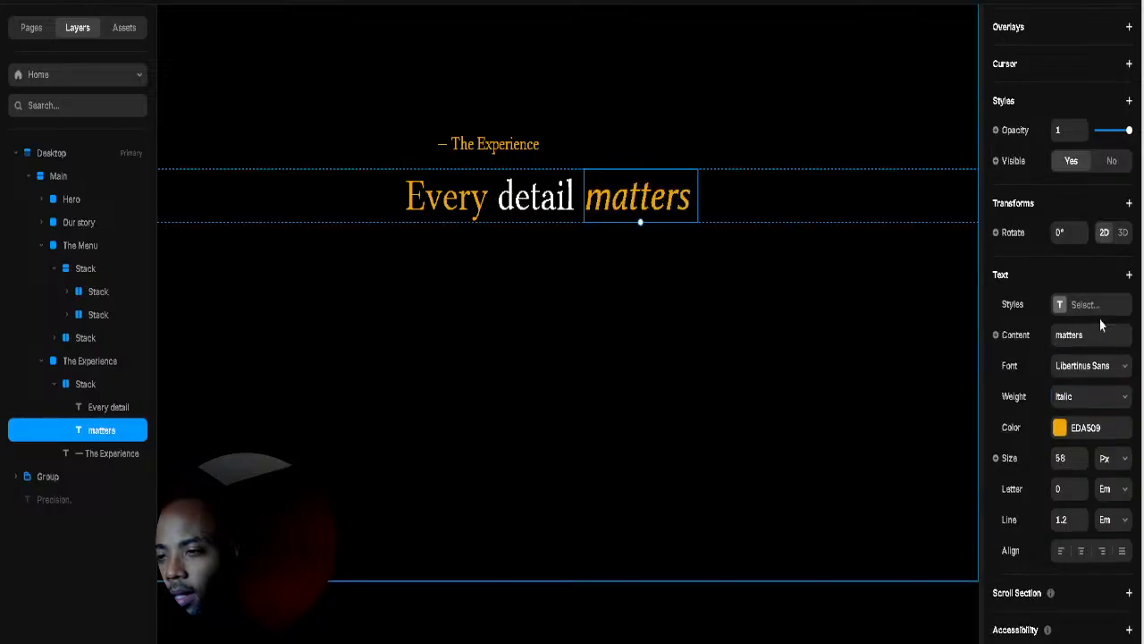
click(1096, 375)
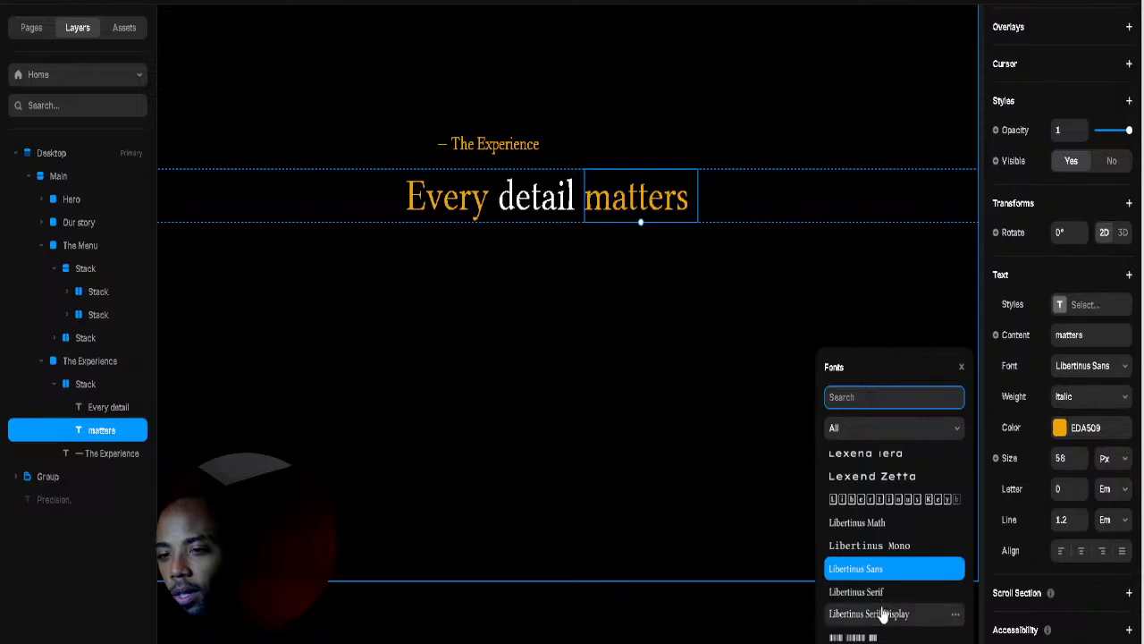
click(883, 593)
Step: Add a period after 'matters' and colour it white with hex FFFFFF
click(472, 256)
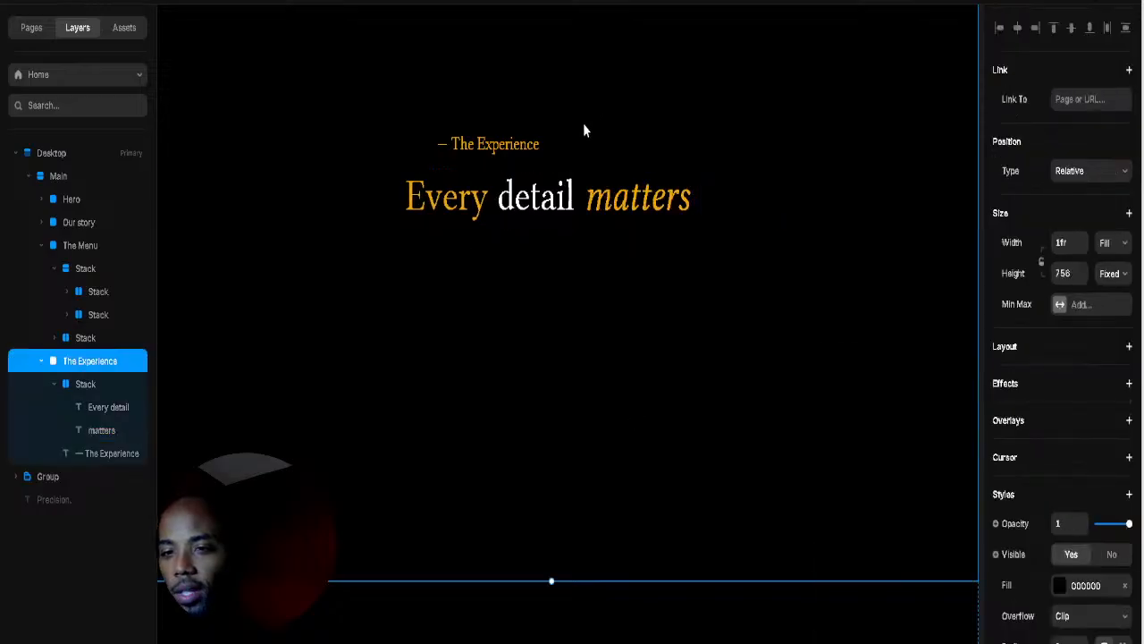
double_click(689, 201)
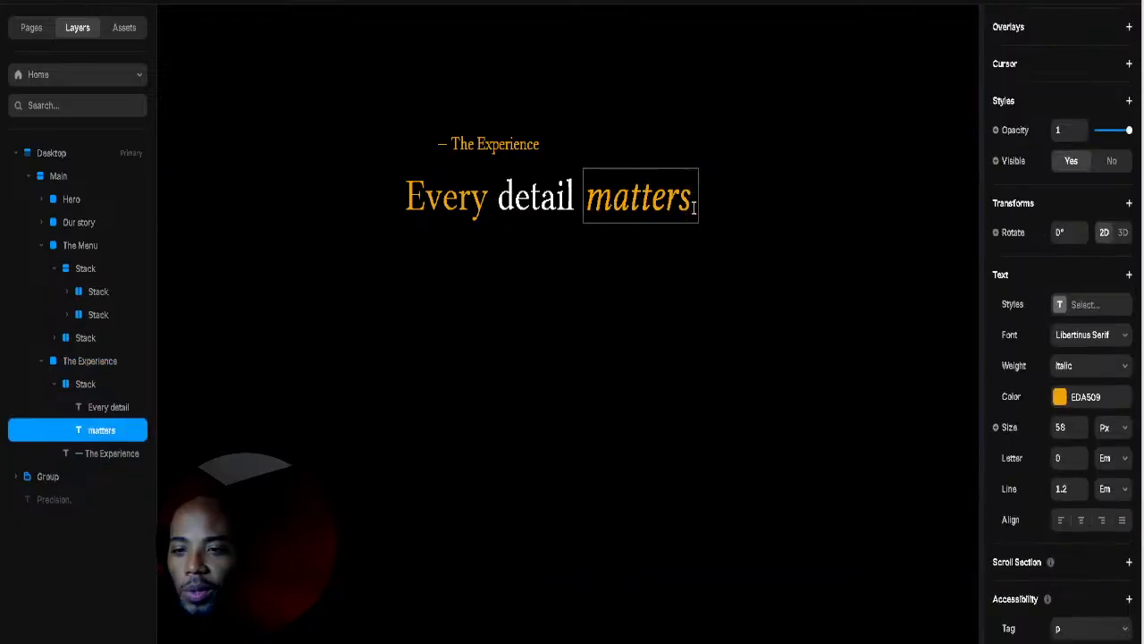
key(Escape)
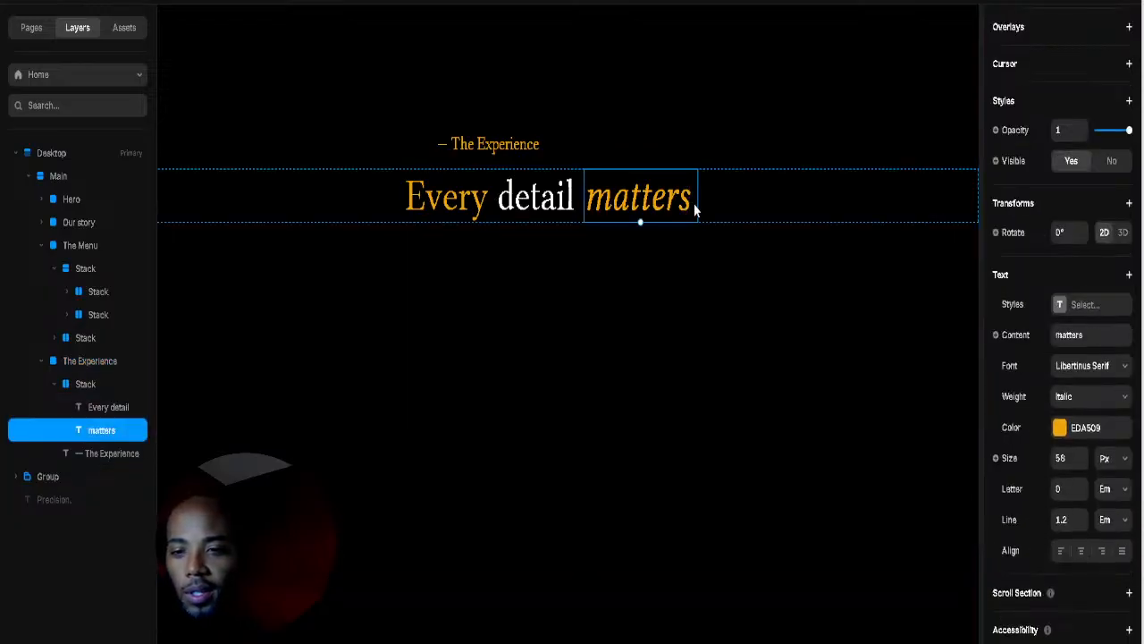
double_click(694, 206)
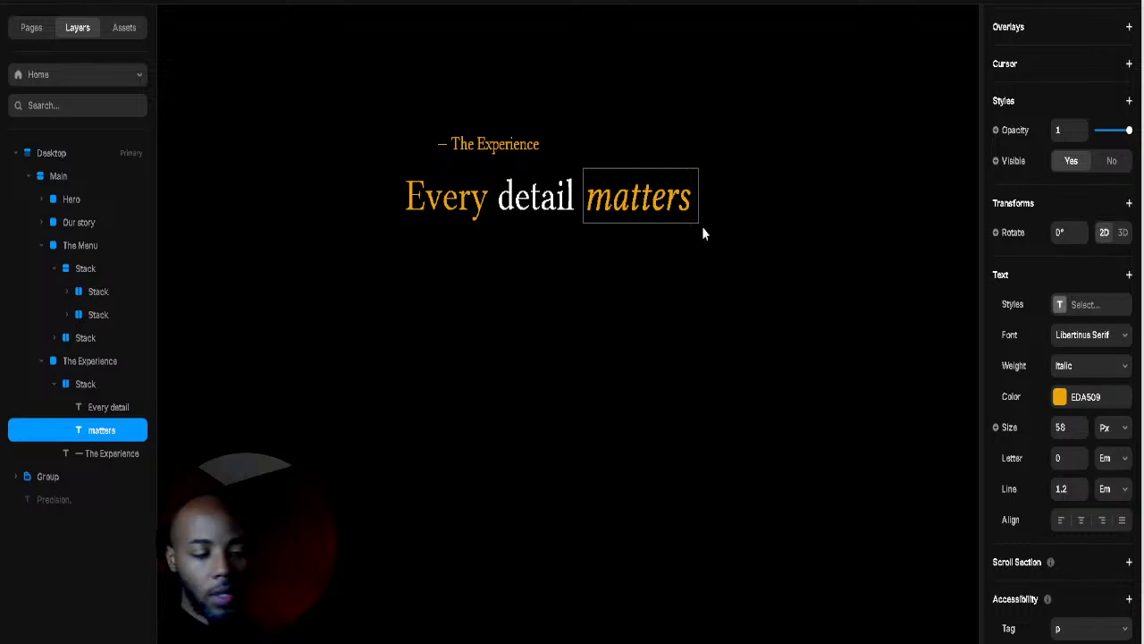
text(.)
drag(699, 209, 810, 265)
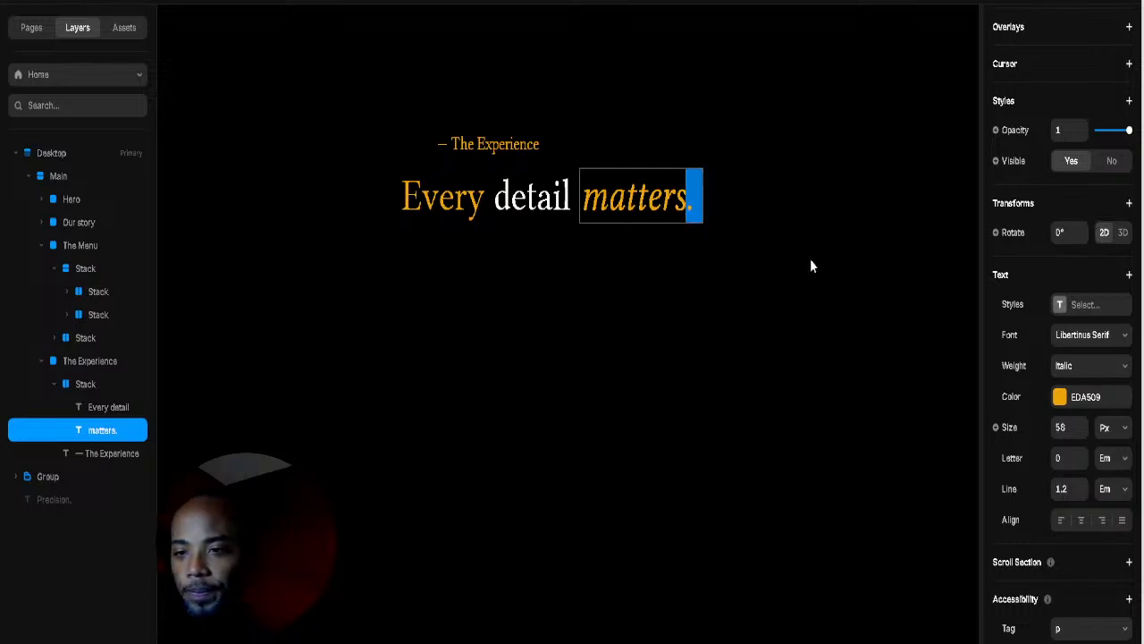
click(1060, 395)
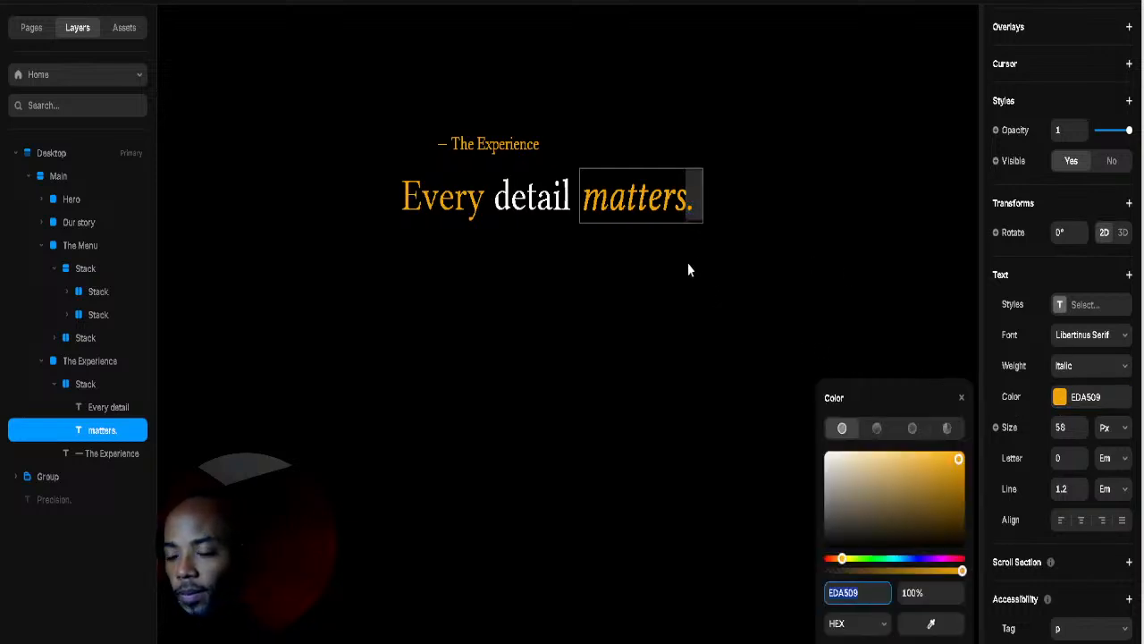
text(FFFFFF)
key(Return)
key(Escape)
click(524, 331)
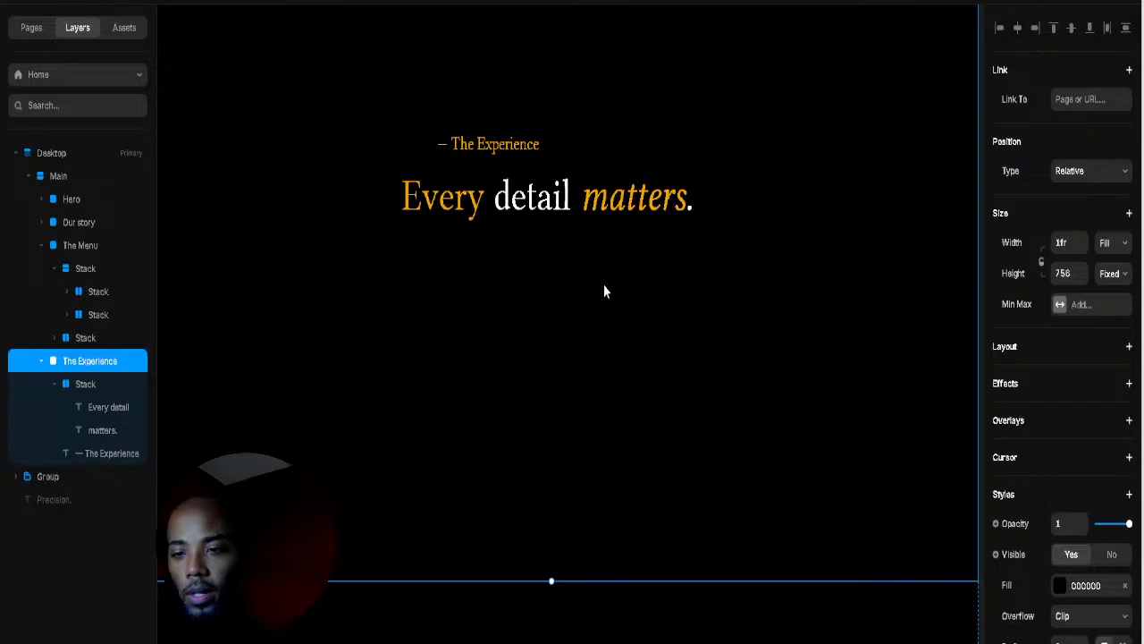
Step: Scroll around the canvas to review the finished 'Every detail matters.' headline
scroll(603, 287, down, 5)
scroll(602, 282, up, 3)
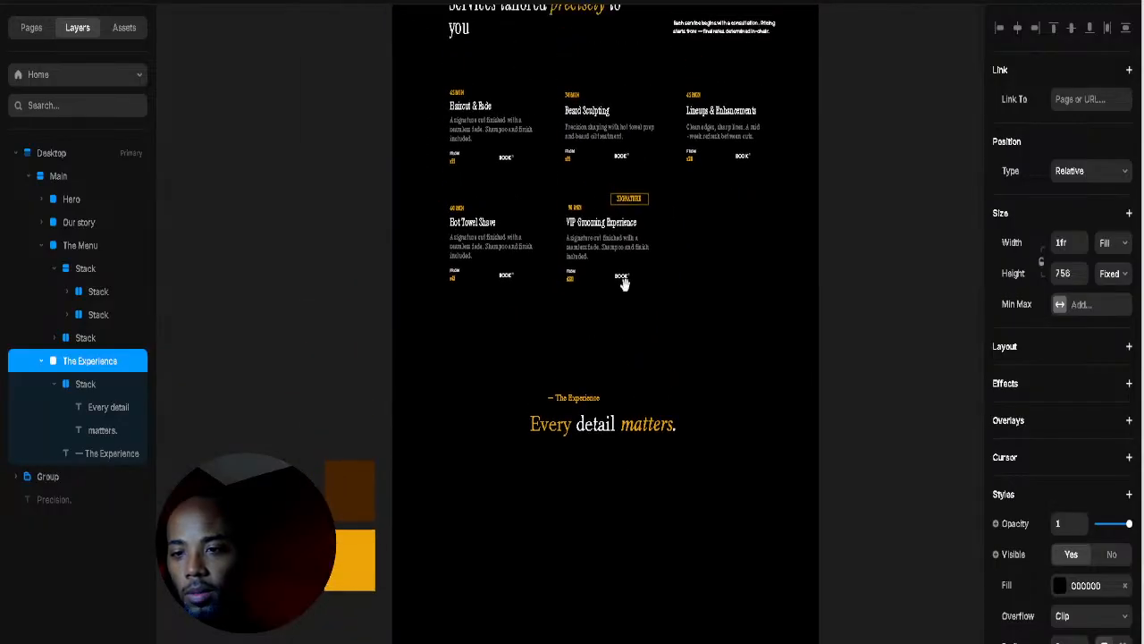
scroll(623, 283, right, 1)
scroll(624, 282, up, 10)
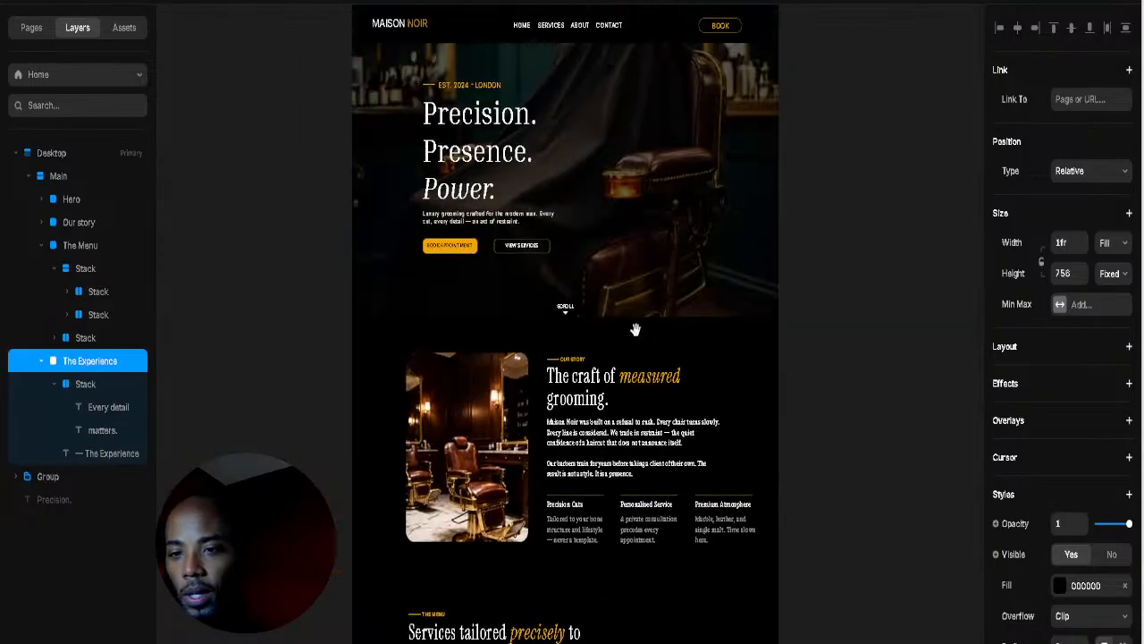
scroll(635, 329, left, 1)
scroll(635, 330, up, 2)
scroll(644, 330, down, 5)
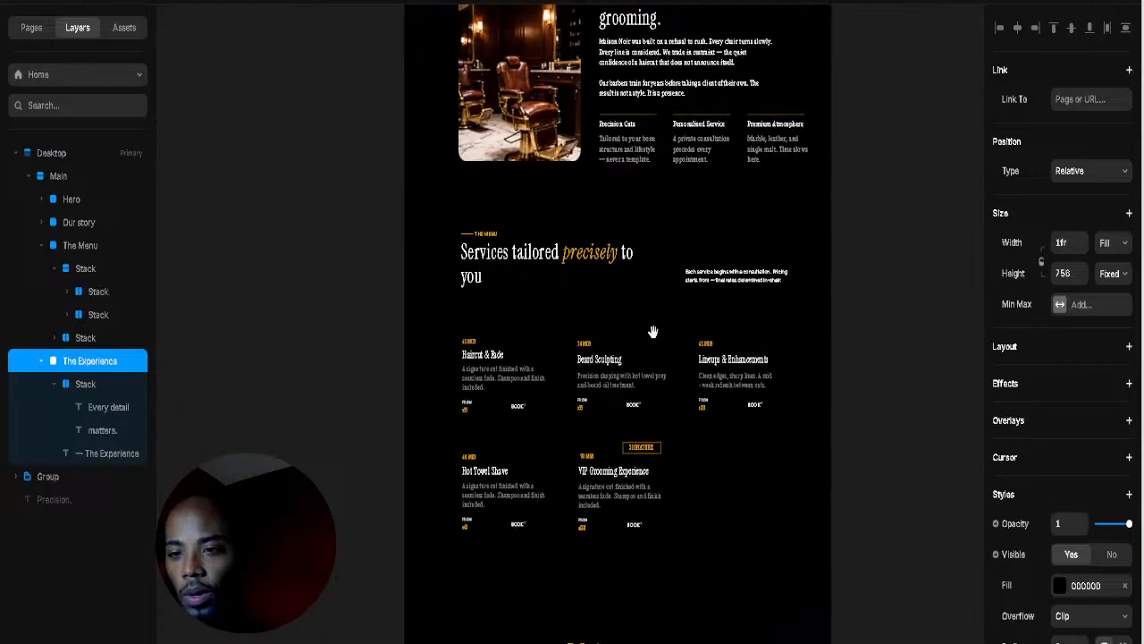
scroll(653, 332, down, 8)
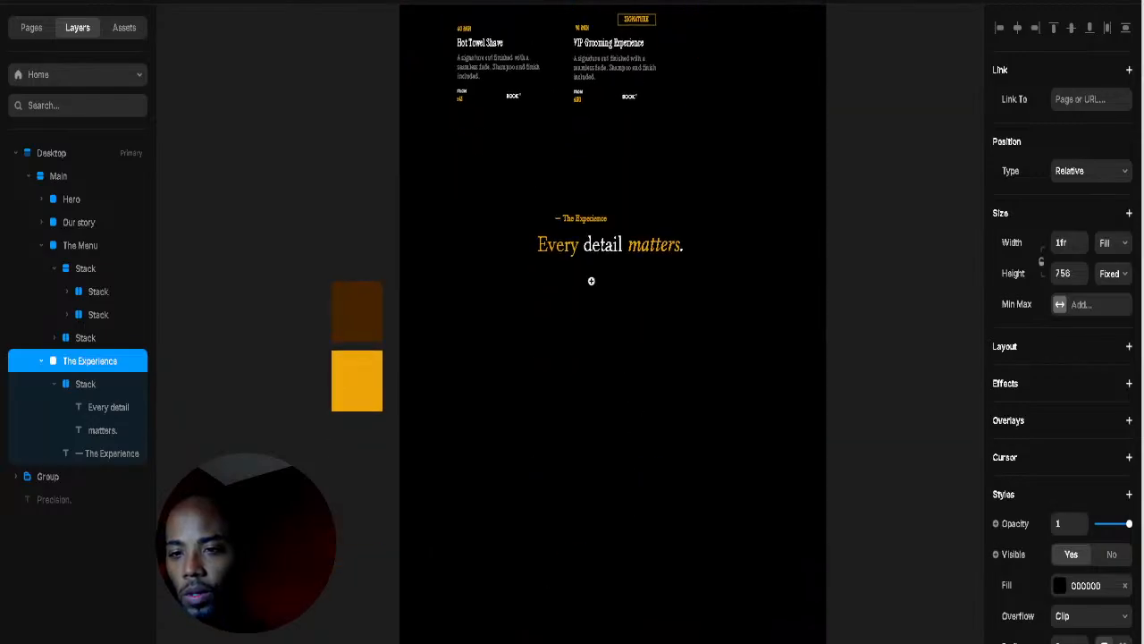
scroll(591, 281, up, 3)
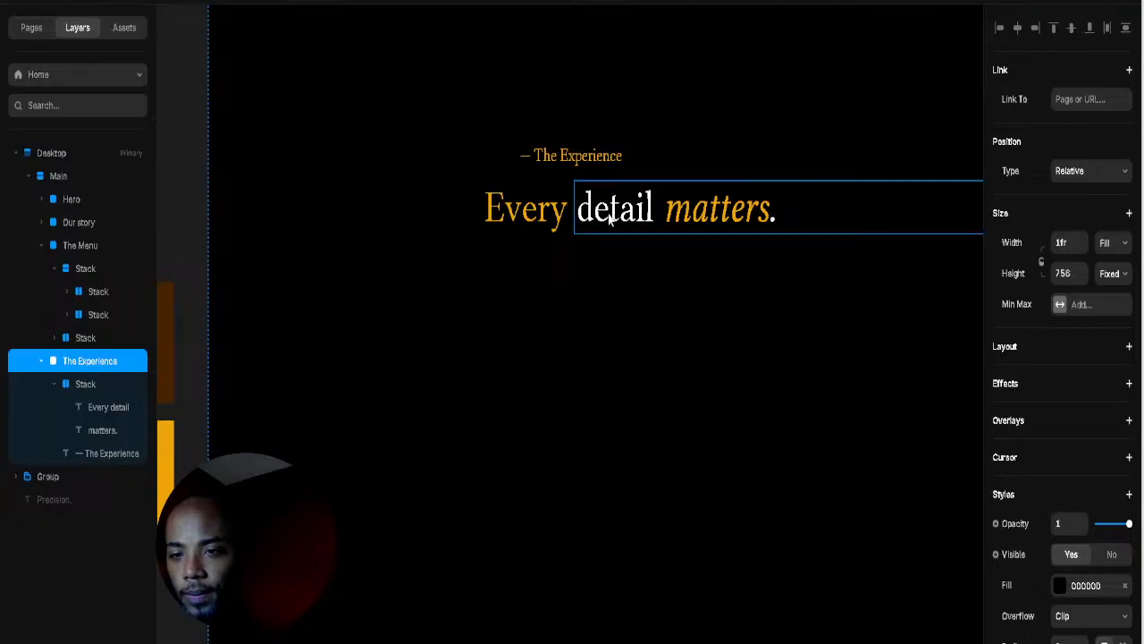
Step: Stack the '— The Experience' label with the headline and raise the group near the section top
click(560, 210)
shift+click(579, 157)
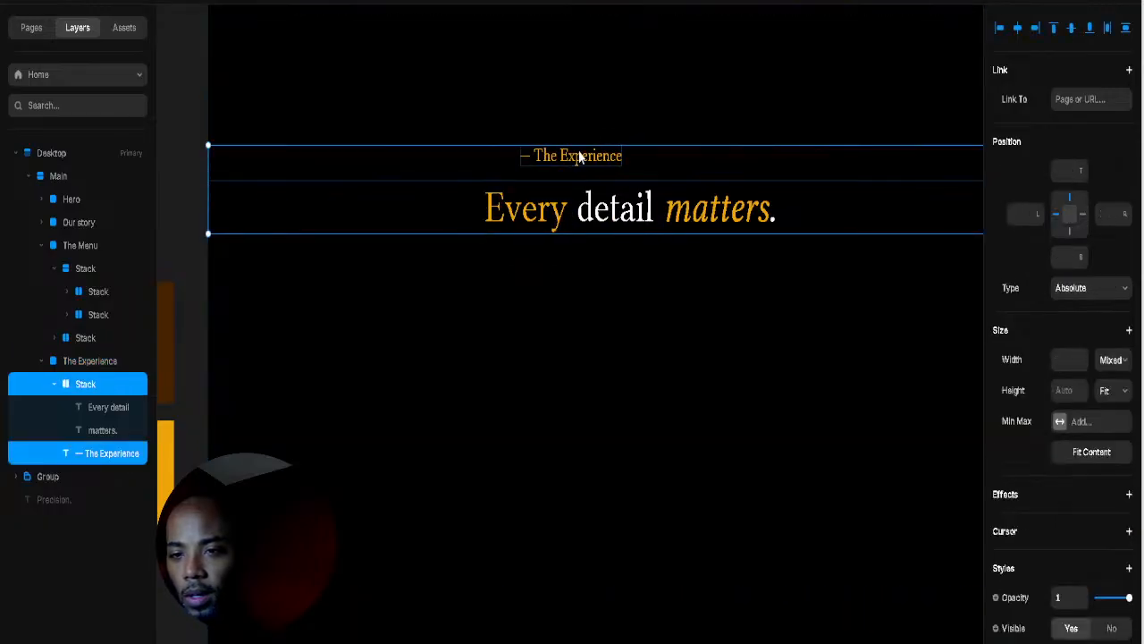
right_click(578, 155)
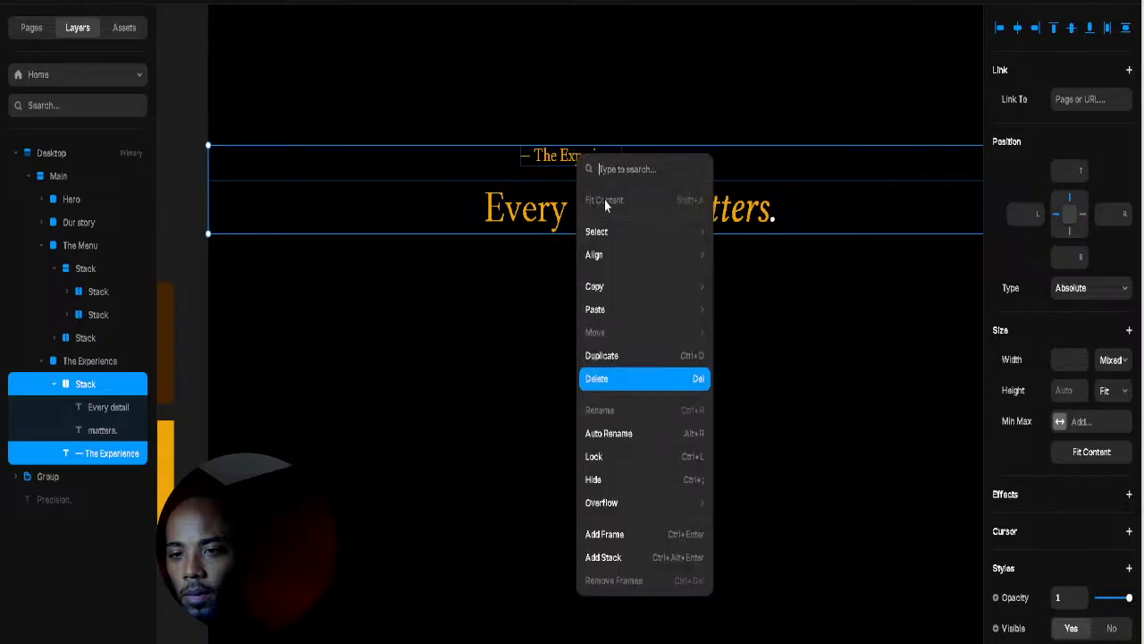
click(610, 556)
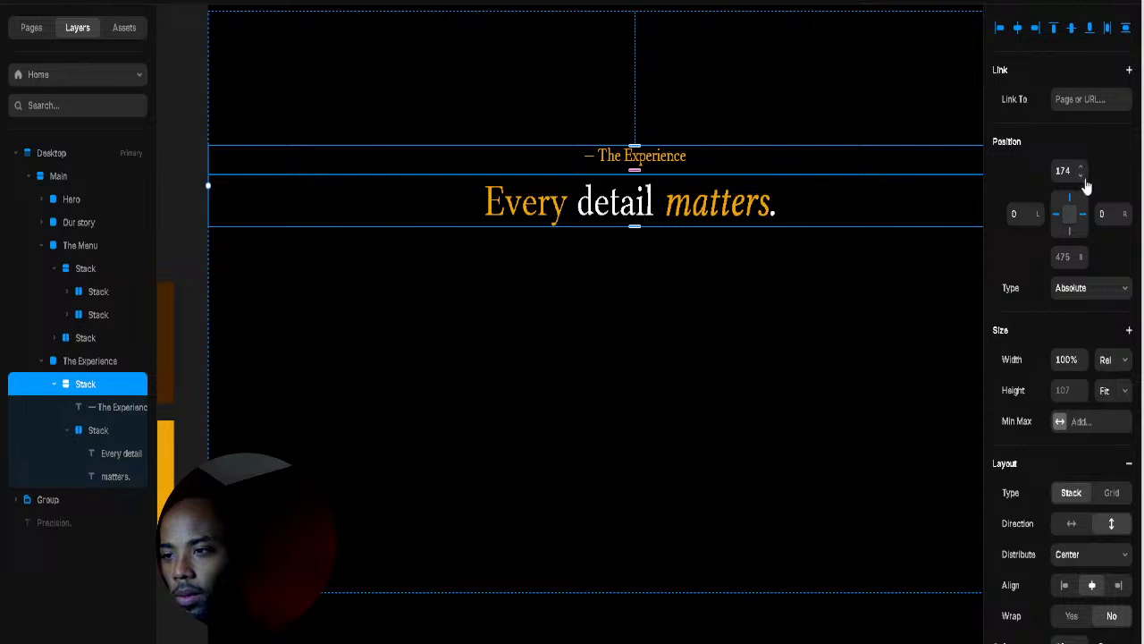
drag(1083, 179, 1085, 250)
click(421, 307)
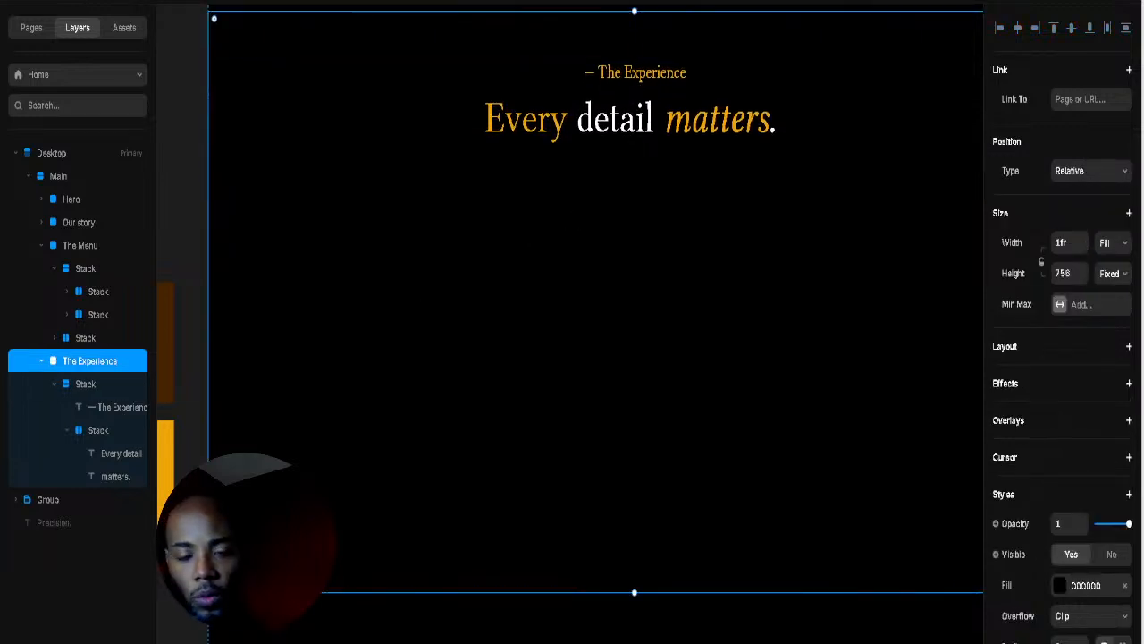
key(i)
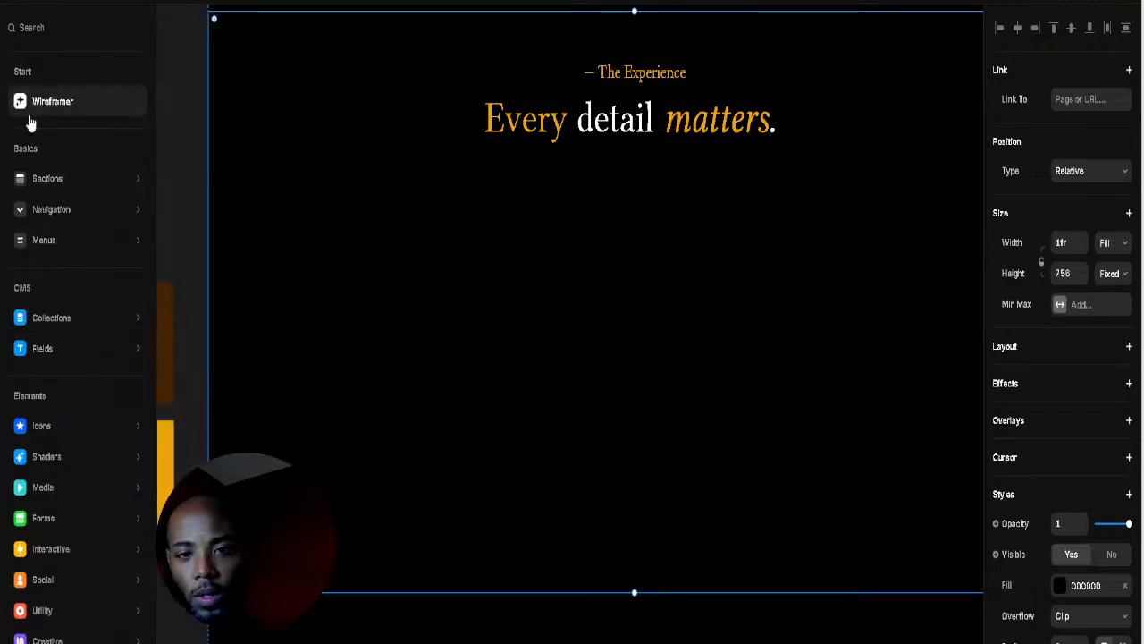
Step: Place a new 400×300 image placeholder in The Experience section below the headline
mouse_move(52, 430)
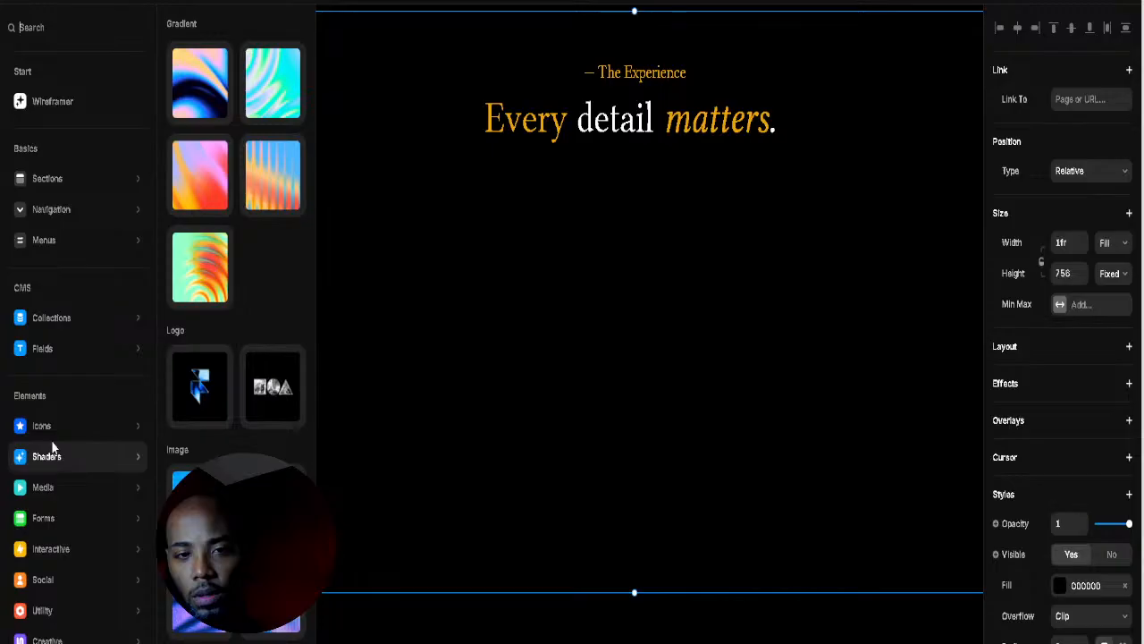
mouse_move(52, 500)
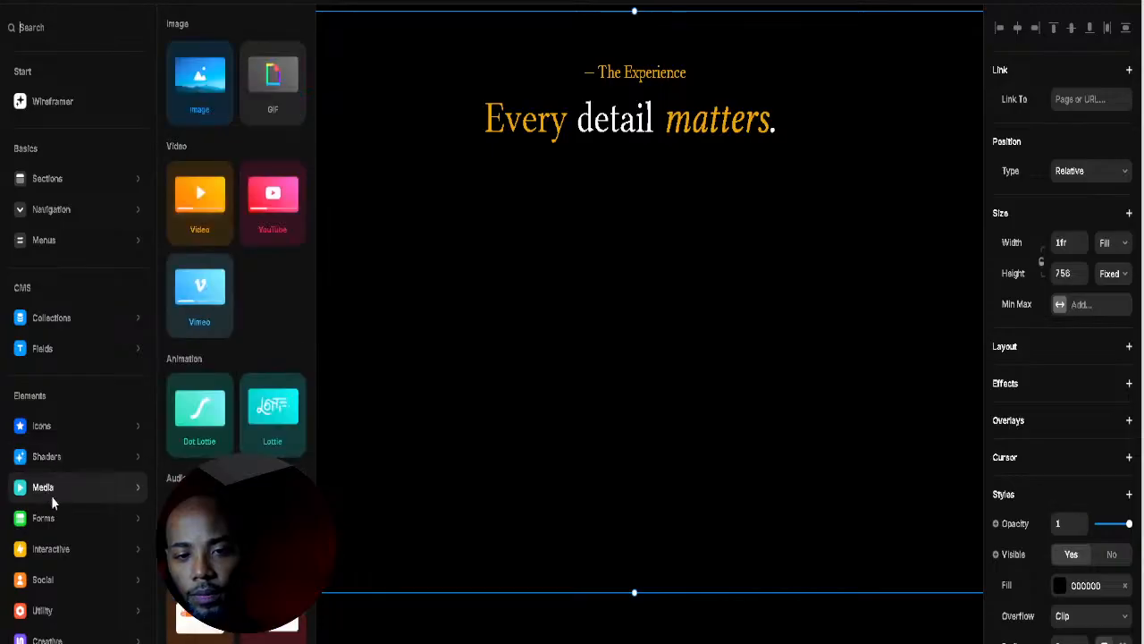
drag(200, 85, 537, 365)
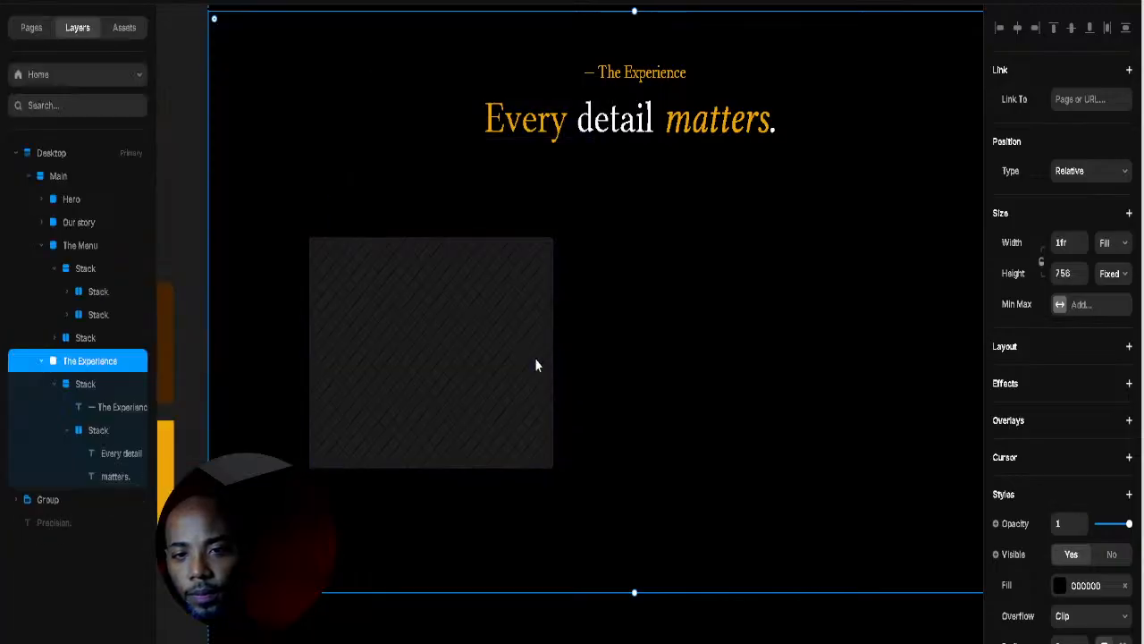
drag(414, 266, 470, 220)
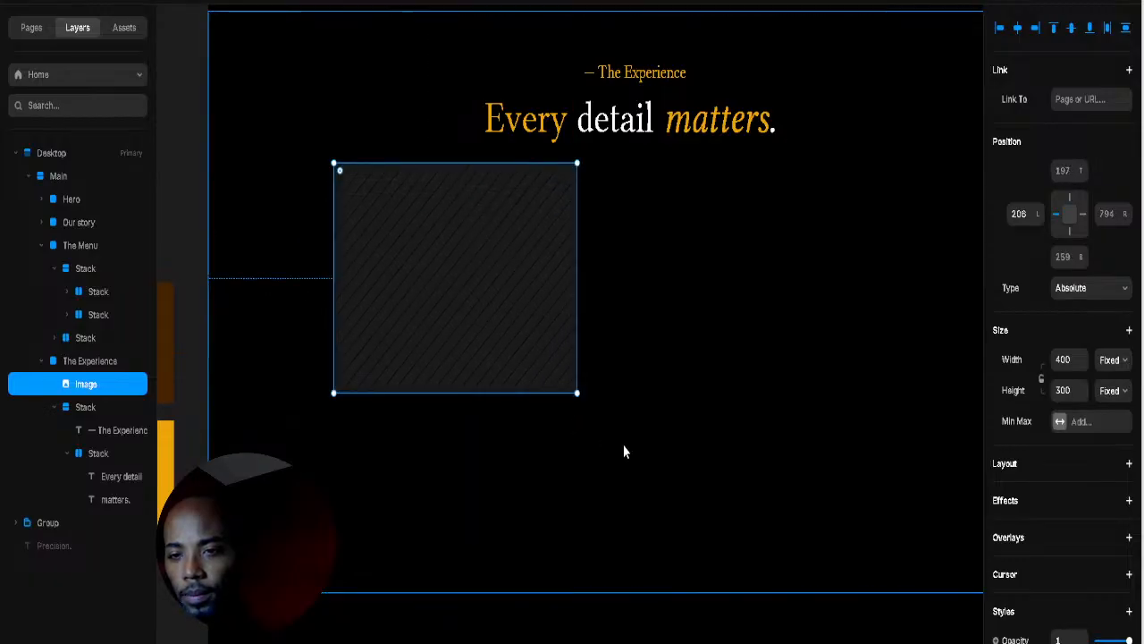
click(697, 452)
scroll(697, 421, down, 3)
drag(731, 350, 689, 407)
Step: Duplicate the image to its right and make the section taller
click(514, 396)
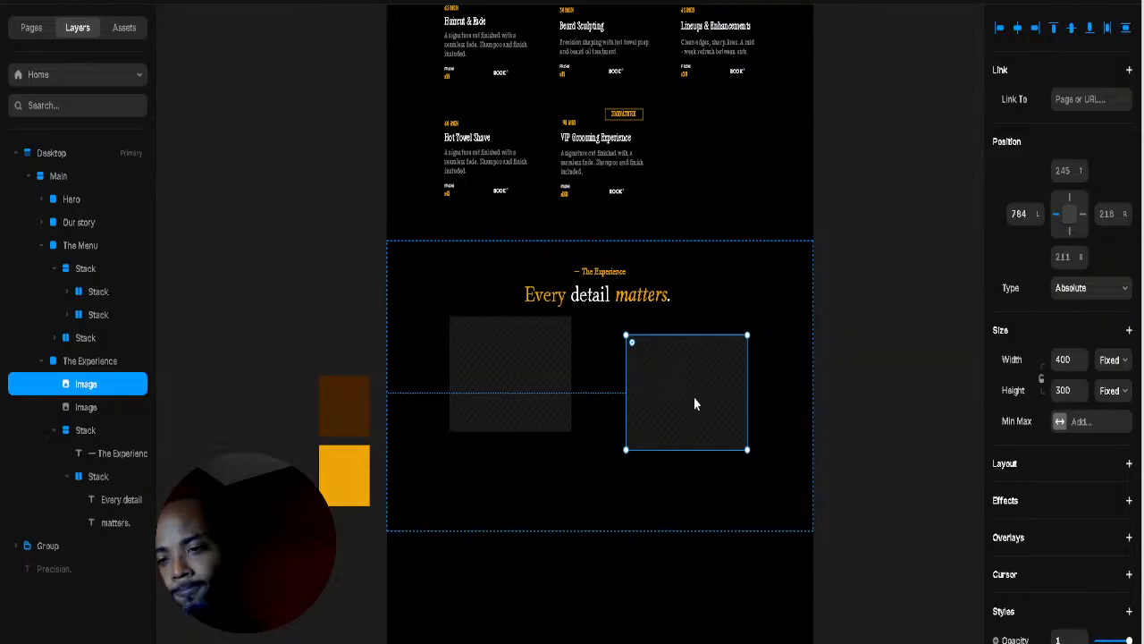
drag(692, 398, 529, 469)
click(652, 497)
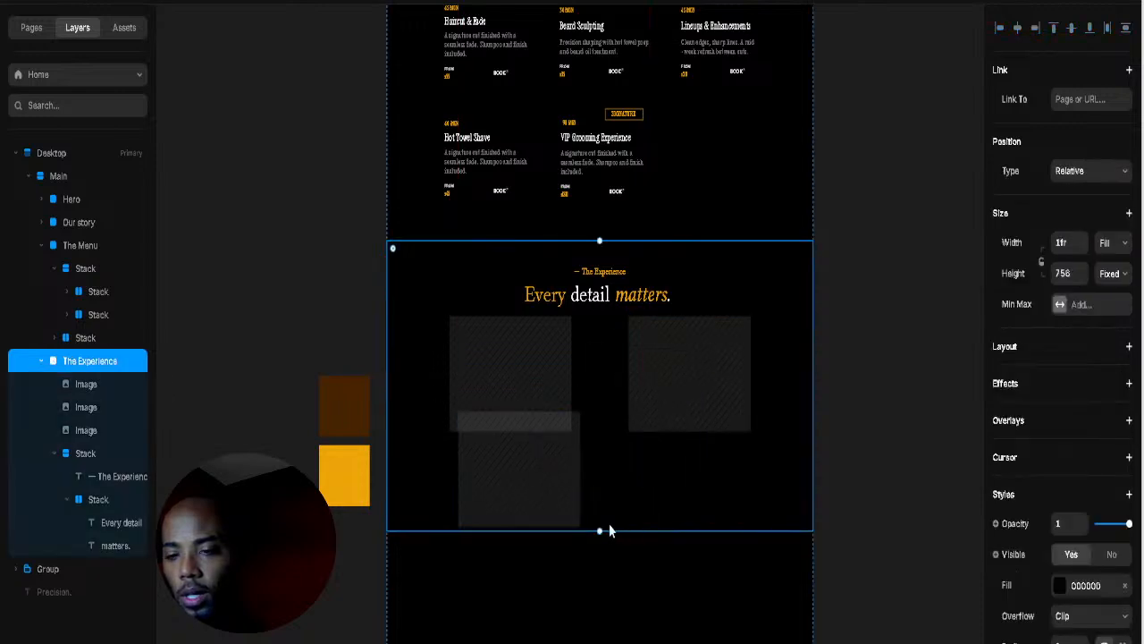
drag(595, 527, 595, 617)
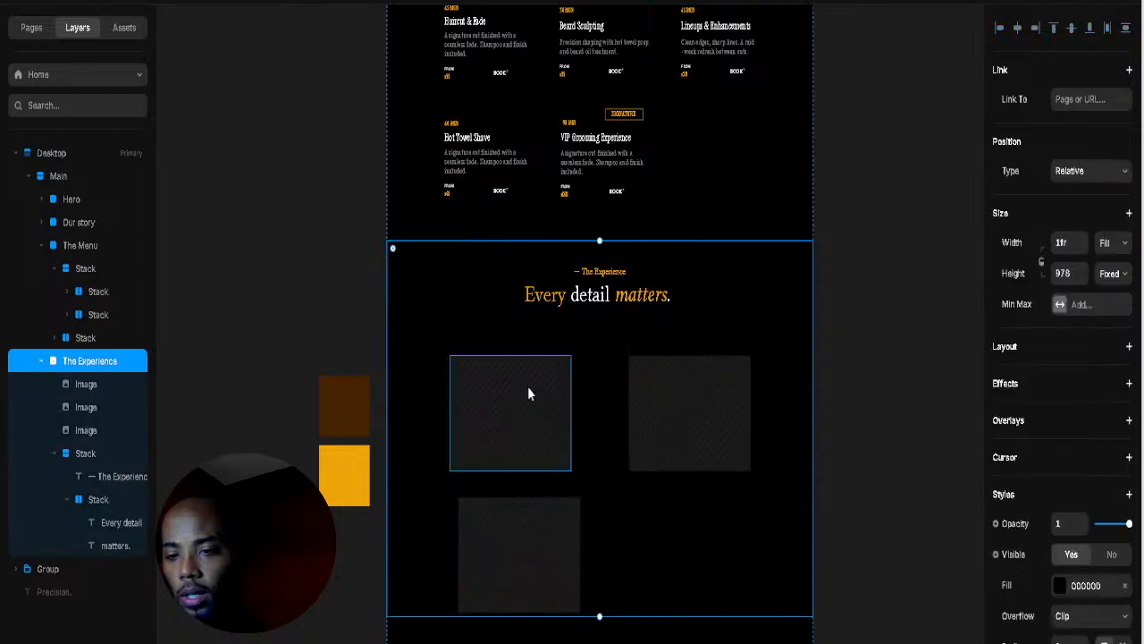
Step: Align the top-row images and copy one into the lower-right slot to complete the 2×2 grid
click(527, 386)
drag(520, 401, 534, 385)
click(655, 408)
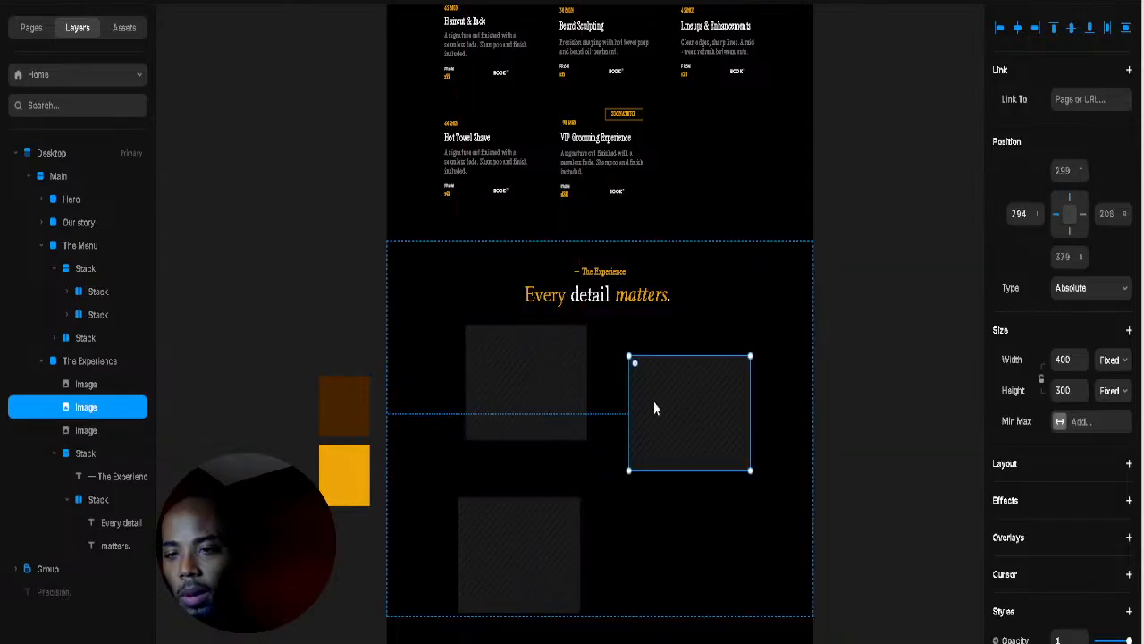
drag(650, 386, 647, 373)
click(541, 542)
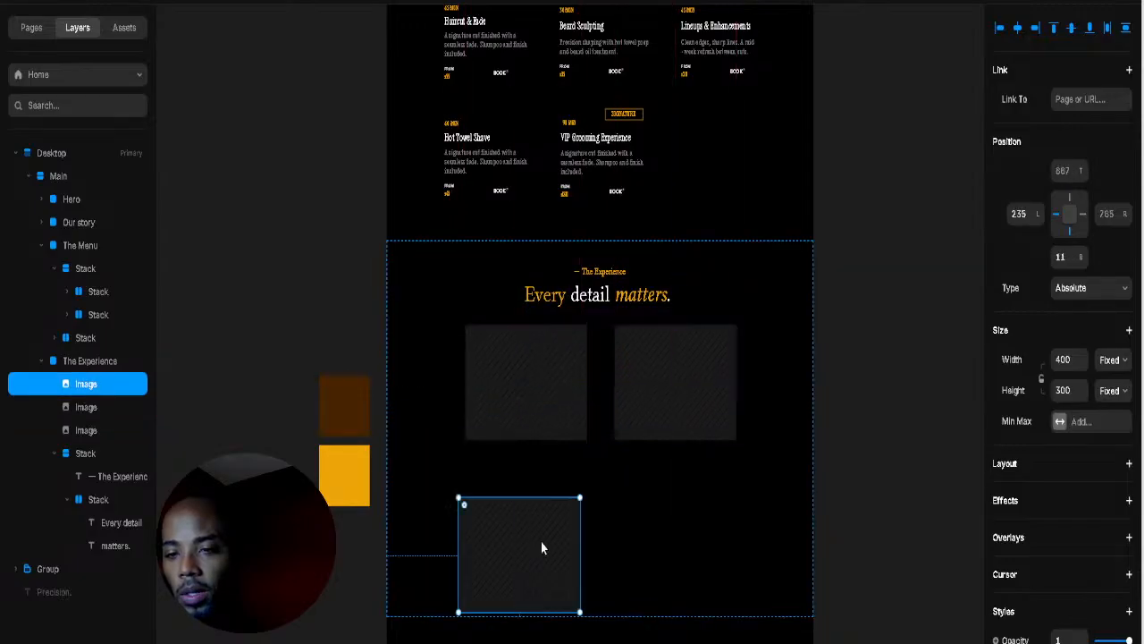
drag(545, 547, 696, 526)
click(781, 447)
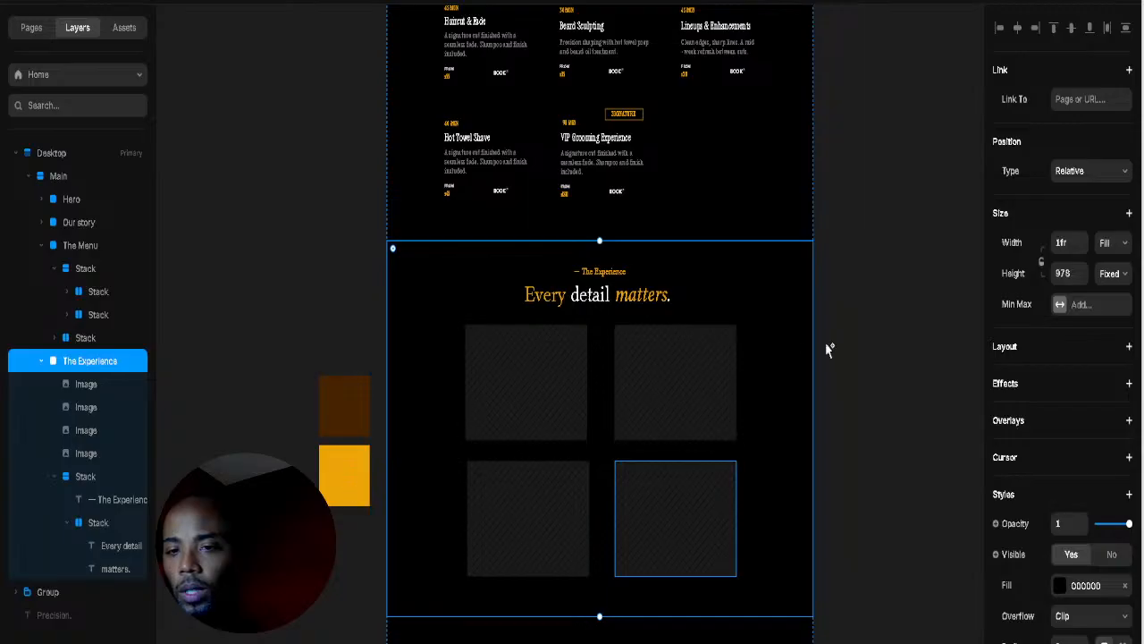
click(869, 344)
Step: Fill the top-left box with the clippers photo and paste the scissors photo top-right
click(525, 394)
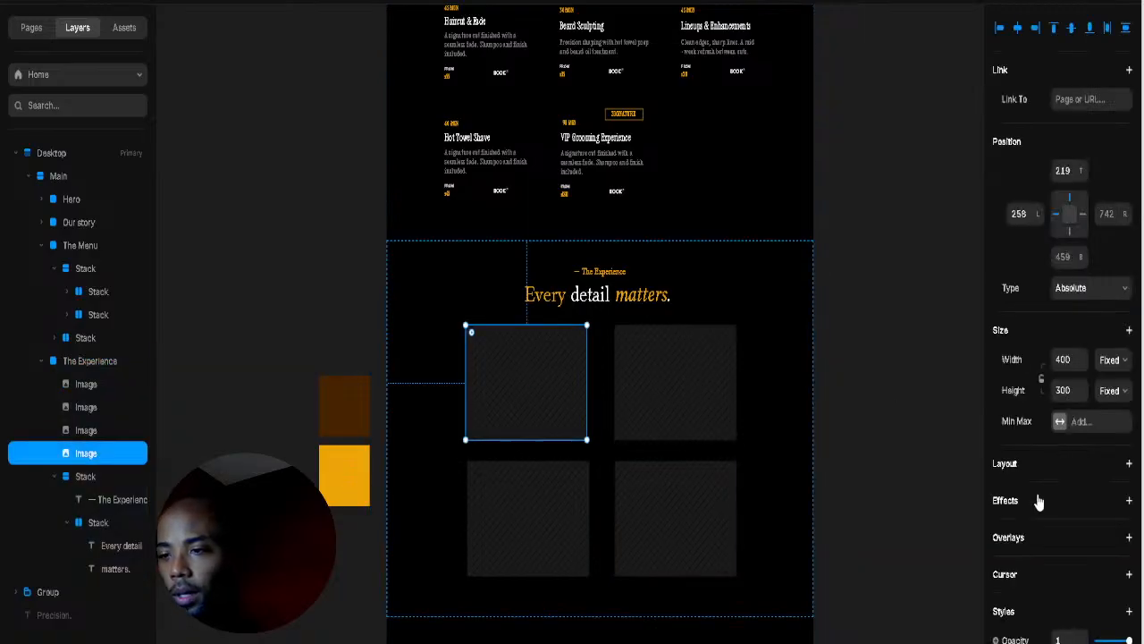
scroll(1039, 502, down, 3)
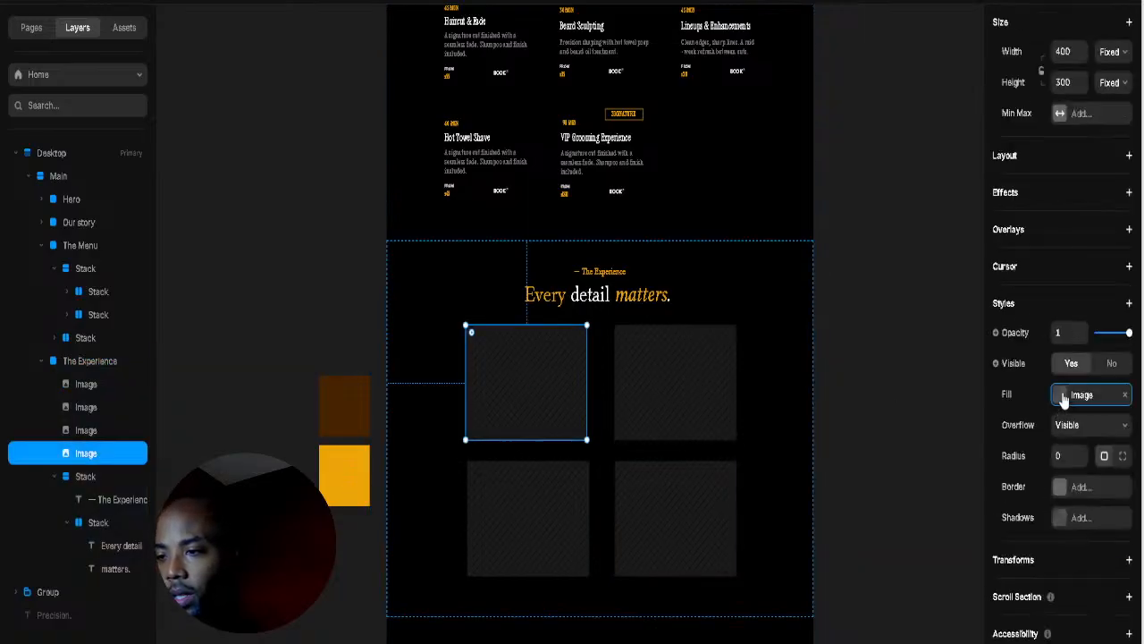
click(1066, 396)
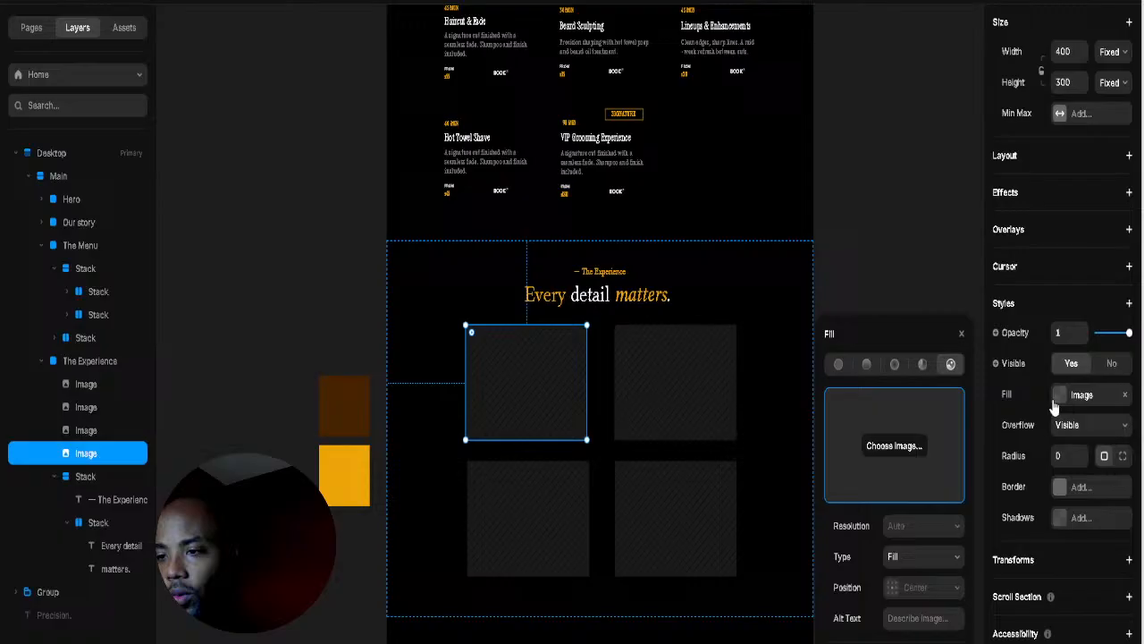
click(941, 456)
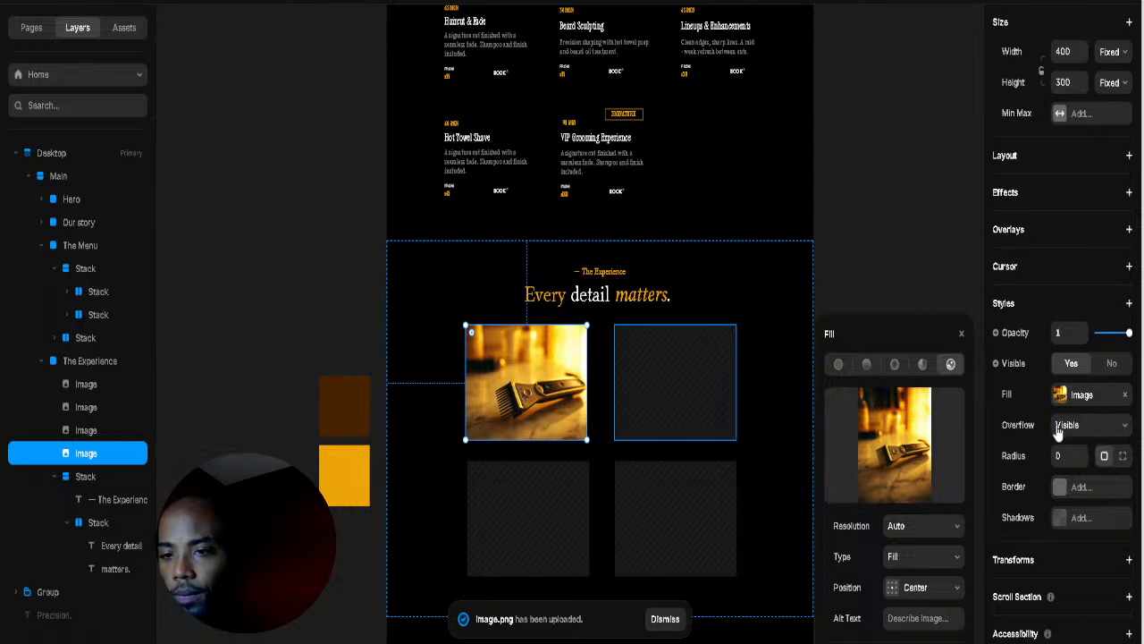
click(832, 422)
click(720, 387)
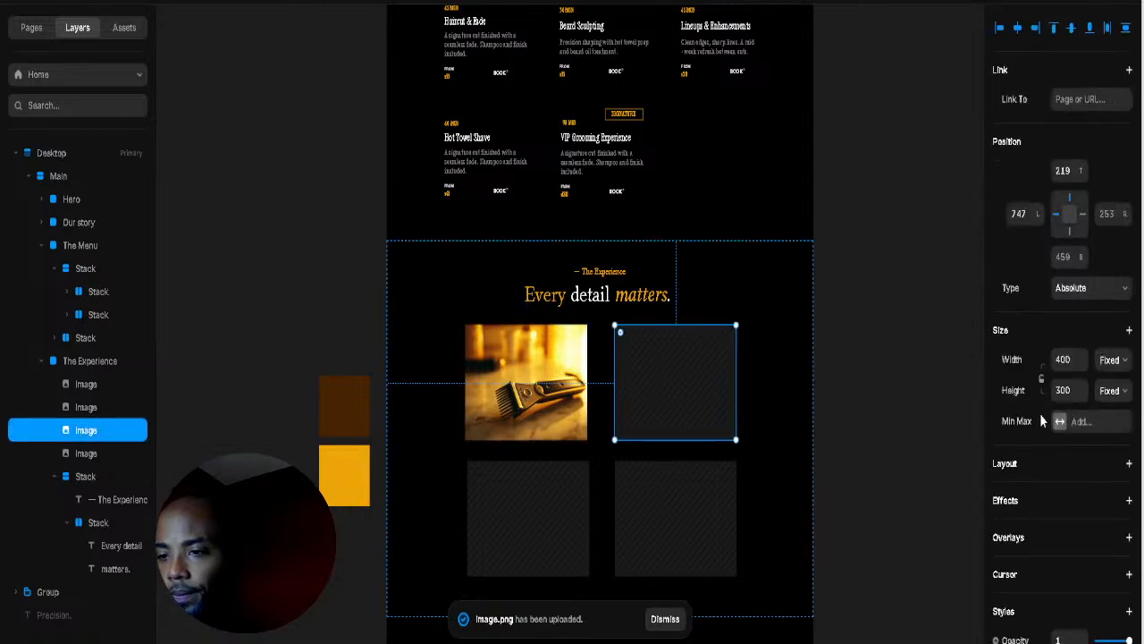
key(ctrl+v)
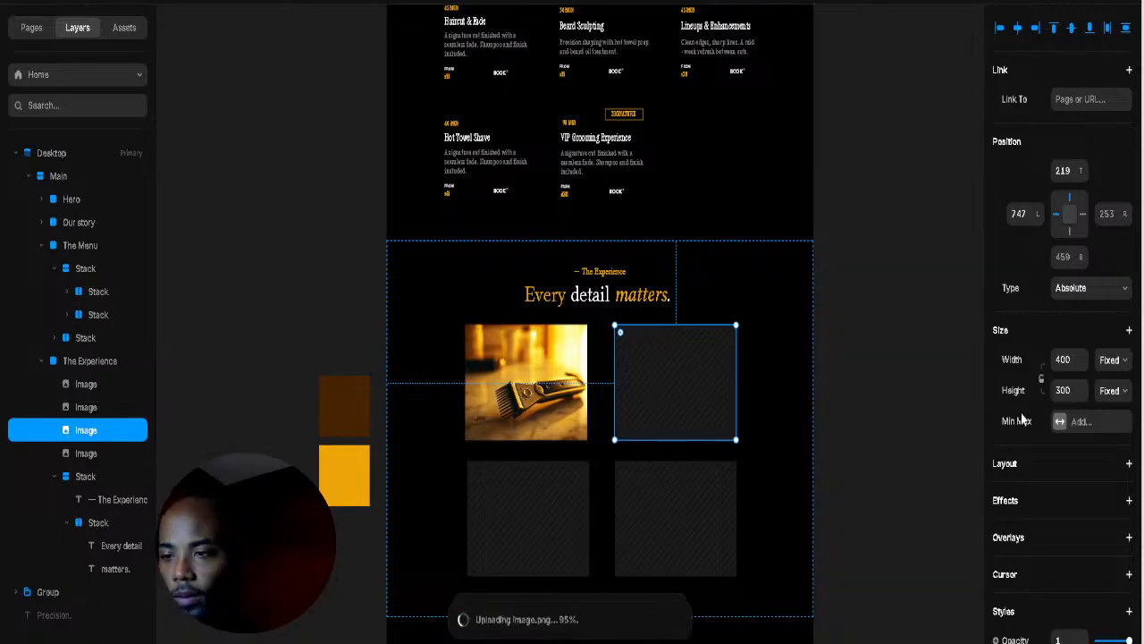
Step: Place the leather-chair photo lower-left and paste the shaving brush photo lower-right
click(546, 525)
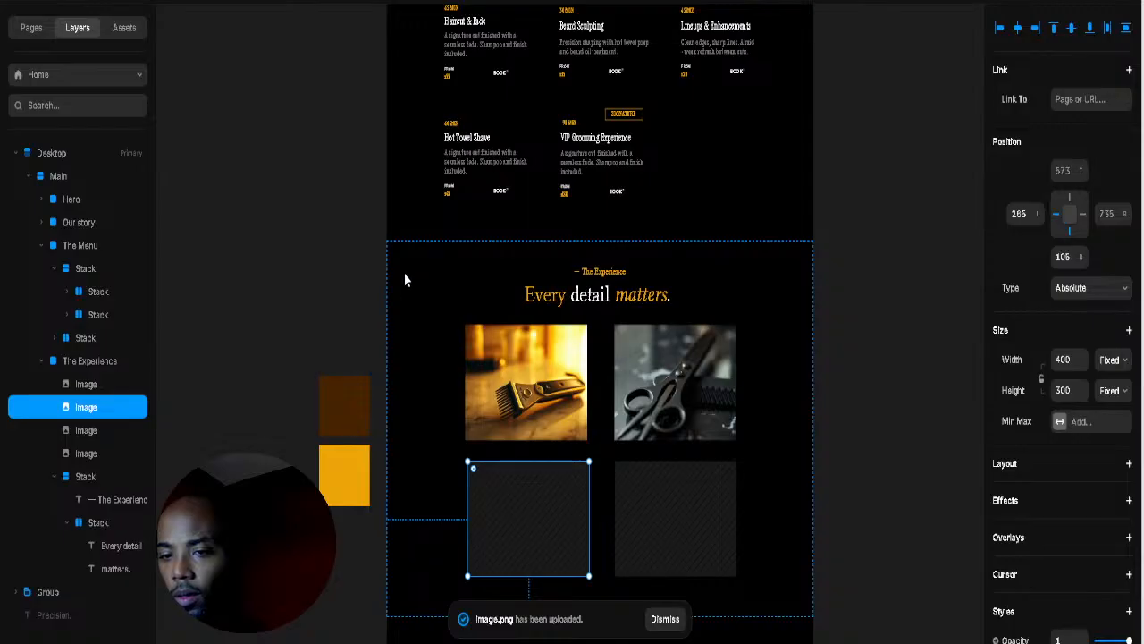
click(912, 408)
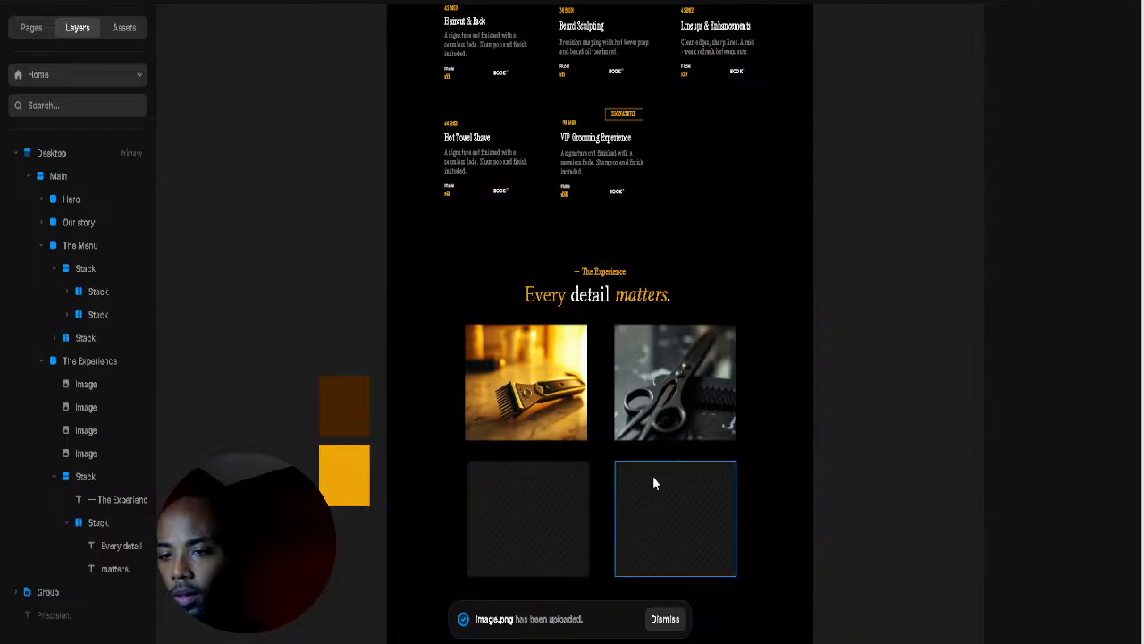
click(559, 525)
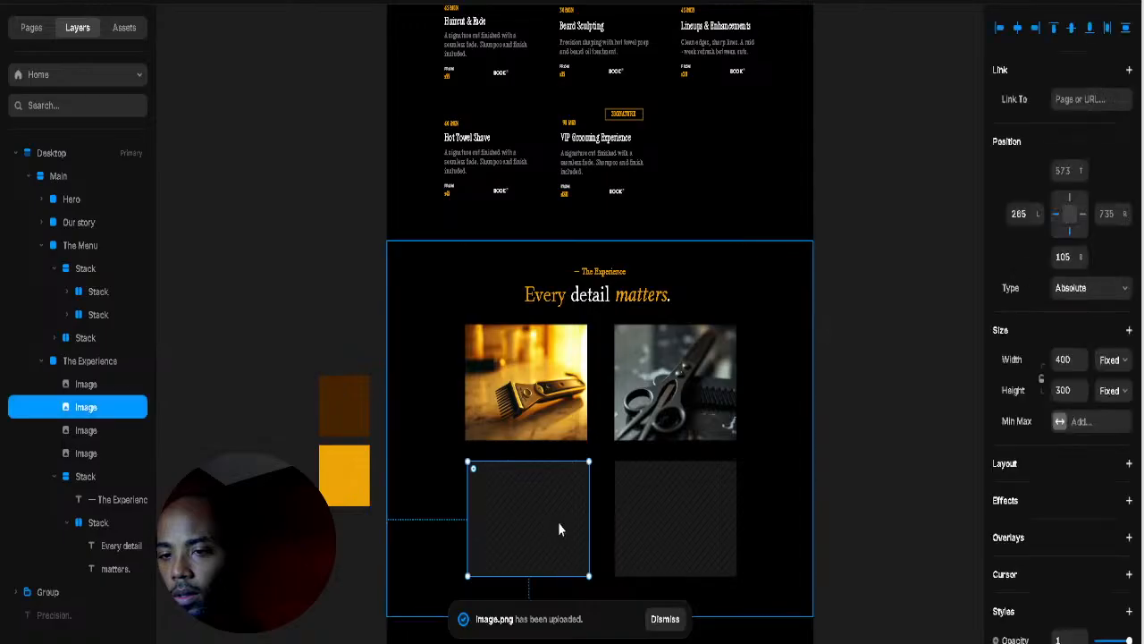
click(677, 516)
key(Tab)
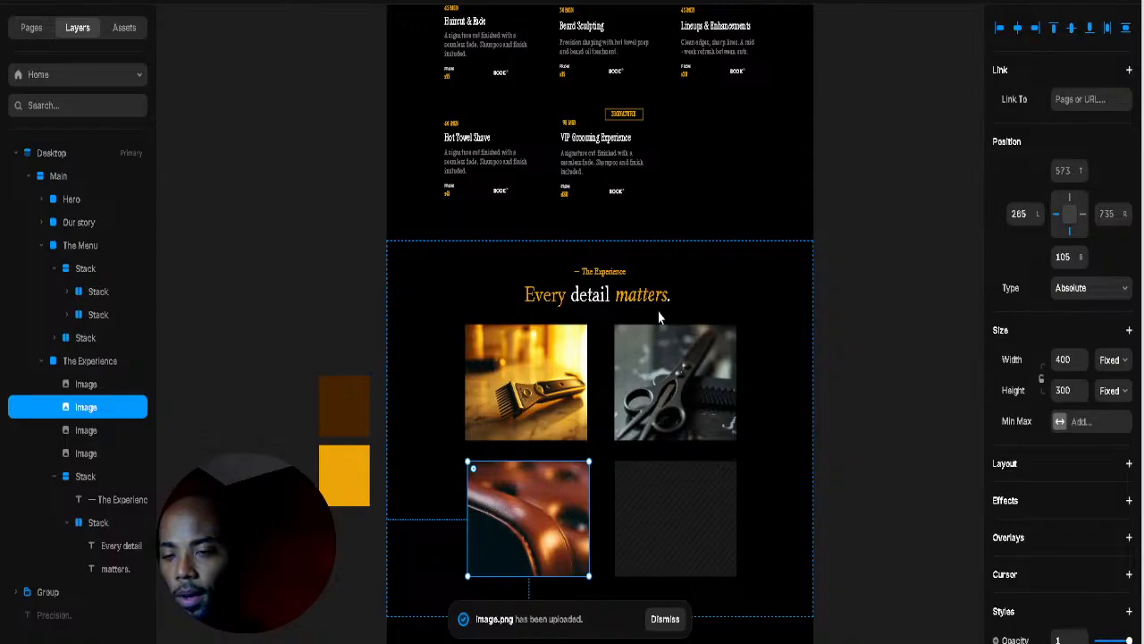
click(896, 384)
click(677, 518)
key(ctrl+v)
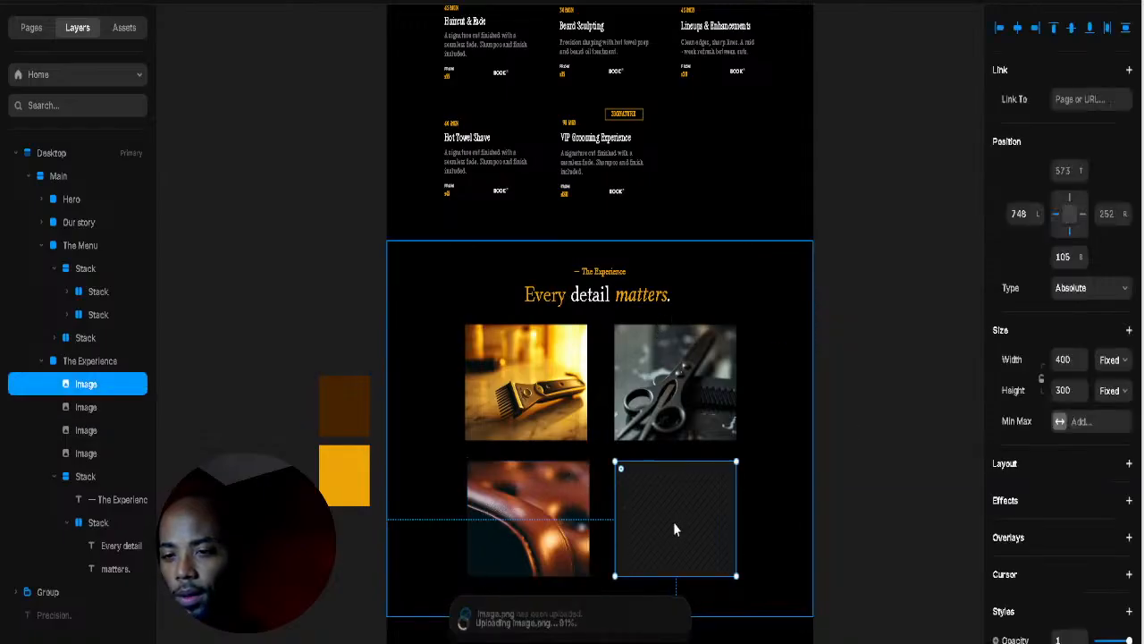
click(786, 502)
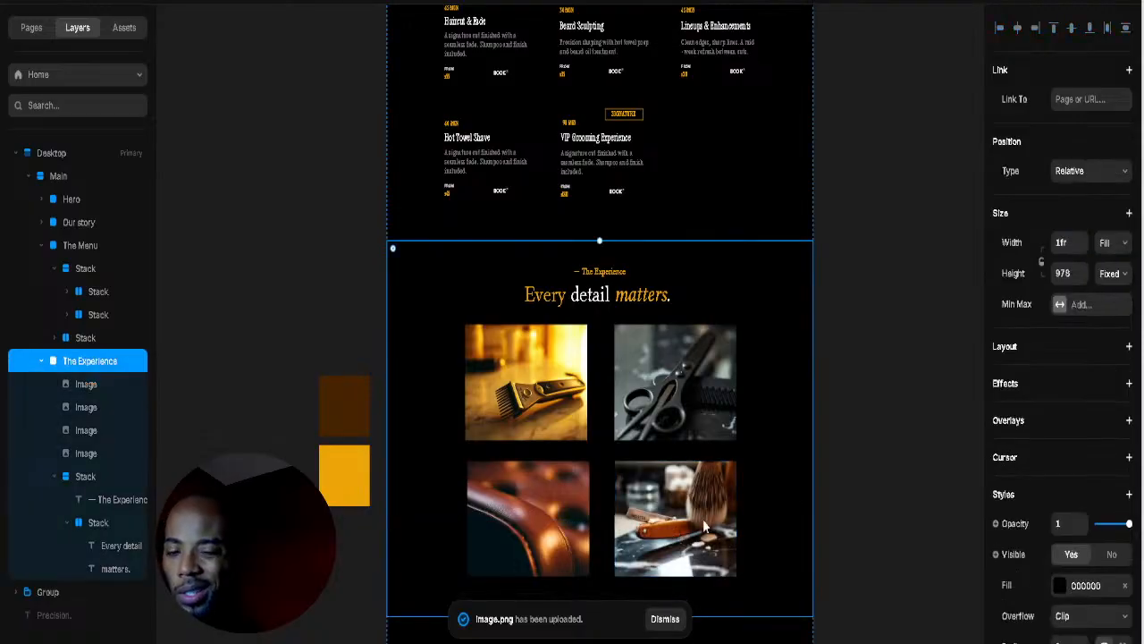
click(594, 523)
scroll(567, 503, down, 5)
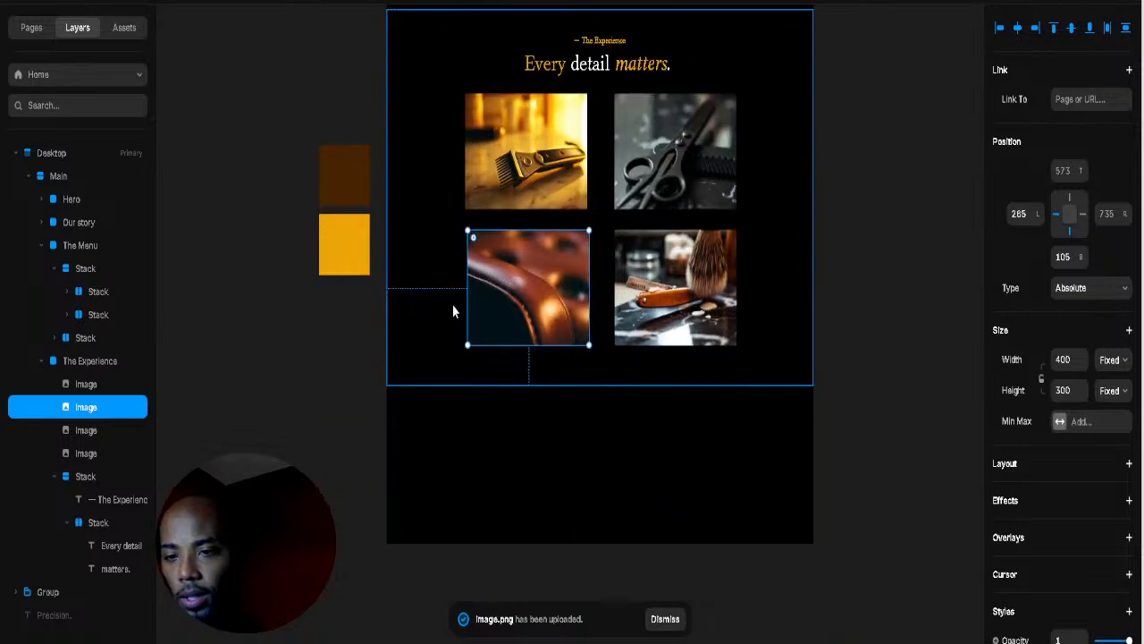
Step: Narrow the leather-chair and scissors photos, shorten the razor-and-brush photo and move it down-left
drag(467, 305, 542, 307)
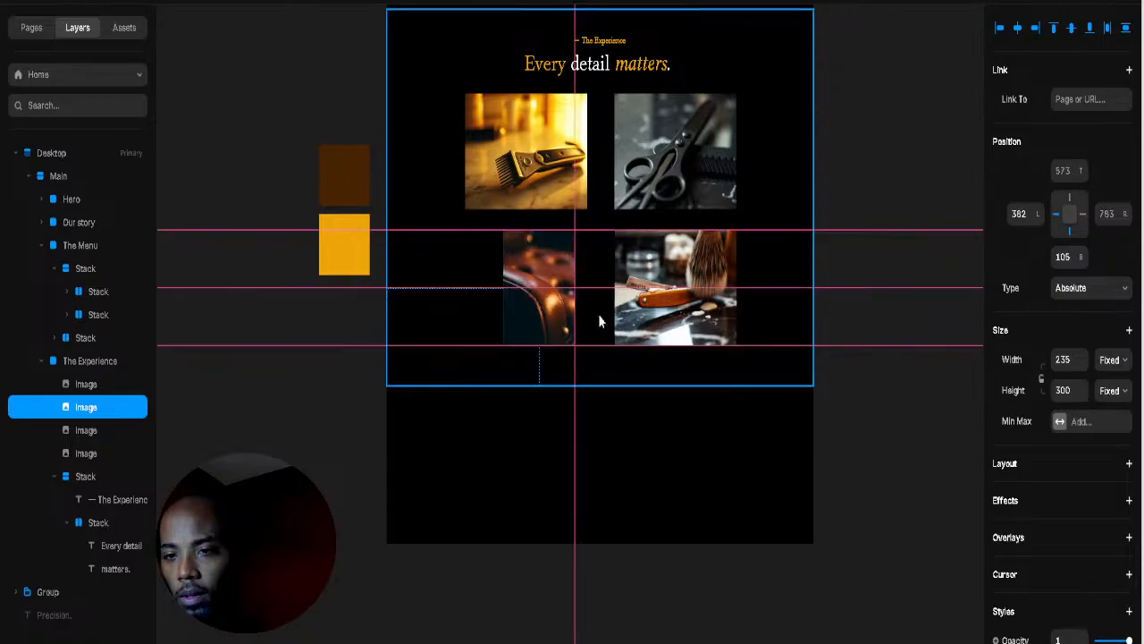
click(651, 322)
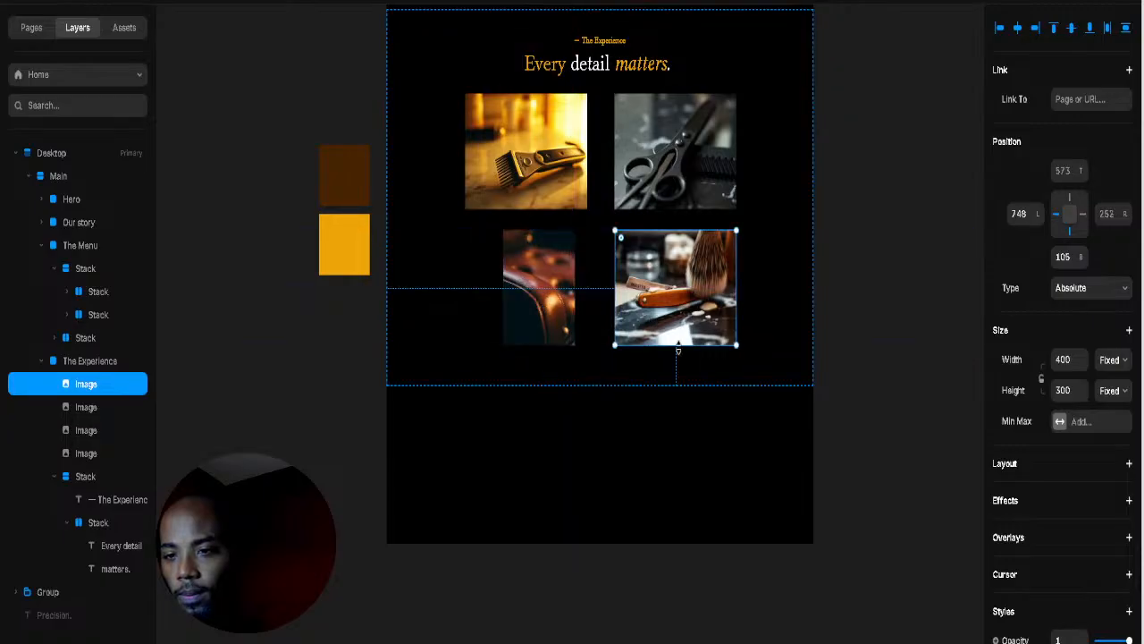
mouse_move(677, 344)
mouse_down()
mouse_move(682, 304)
mouse_move(680, 328)
mouse_up()
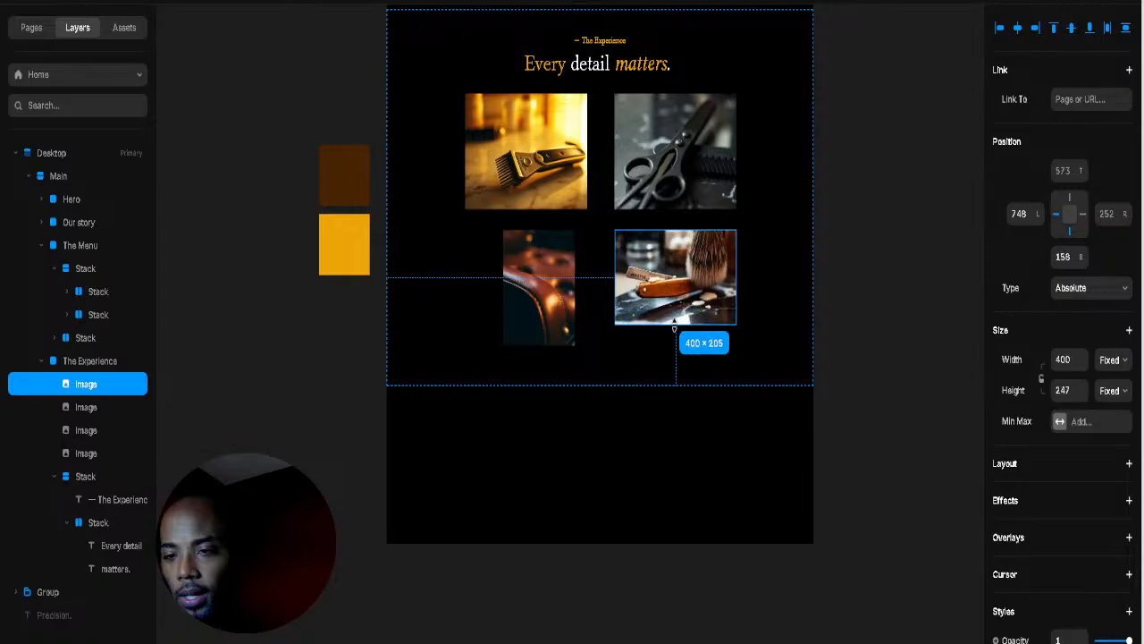
click(784, 311)
click(671, 307)
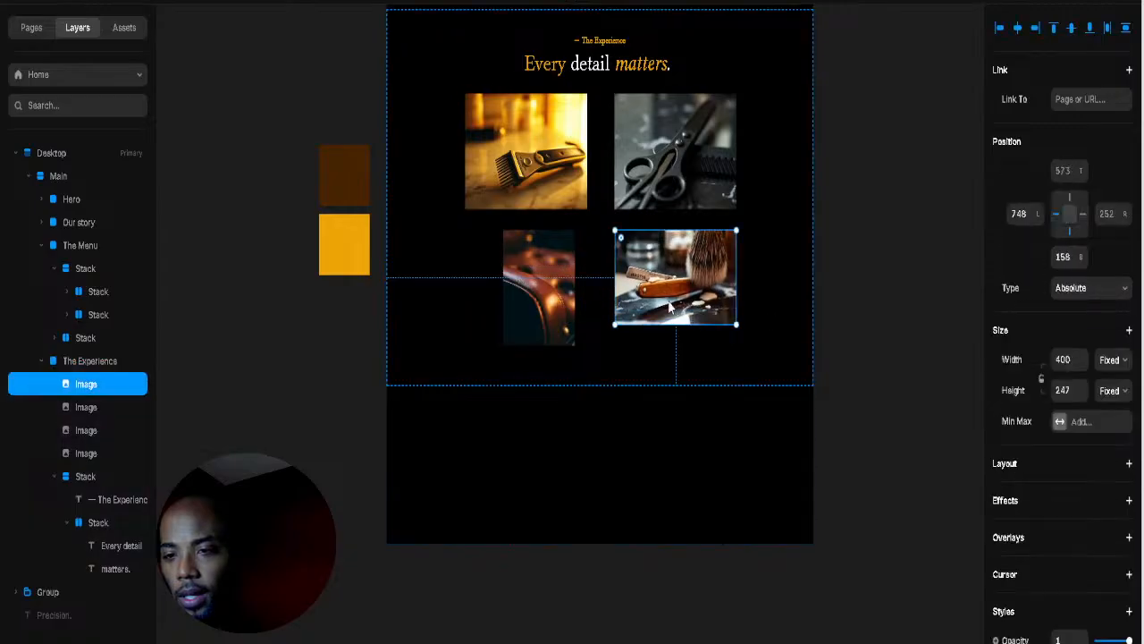
click(662, 161)
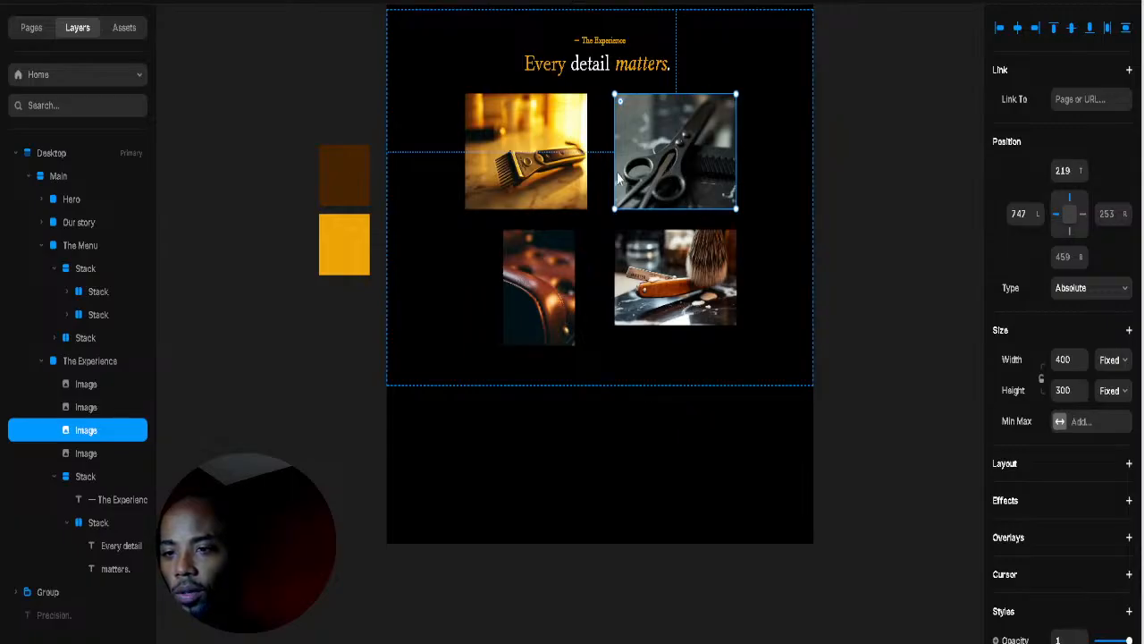
drag(616, 172, 633, 255)
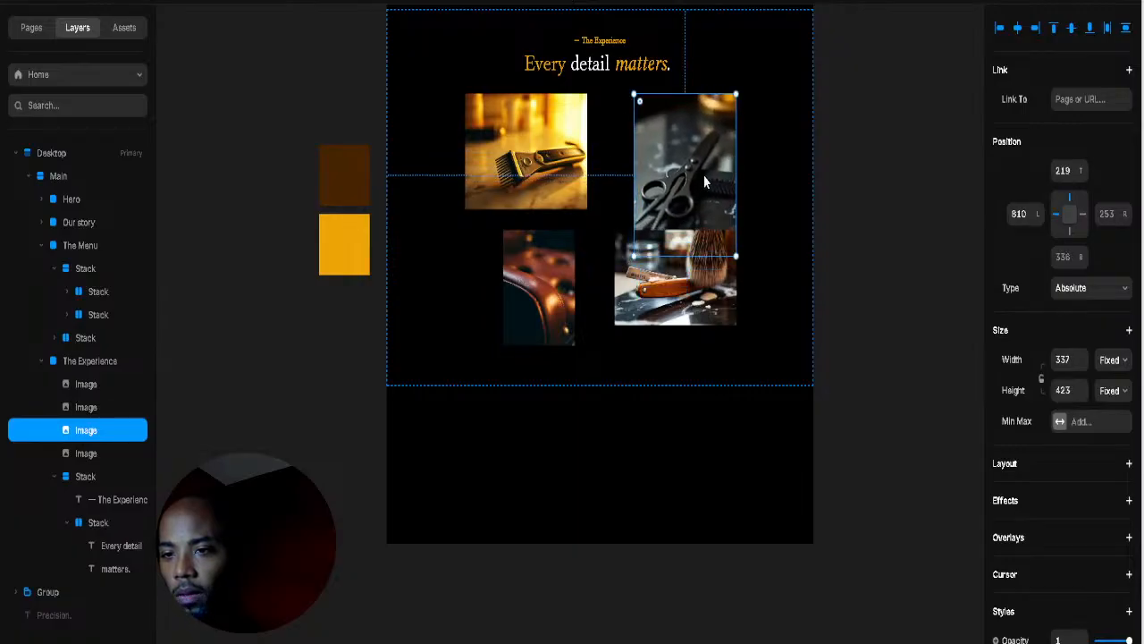
mouse_move(705, 176)
mouse_down()
mouse_move(688, 173)
mouse_move(699, 183)
mouse_up()
click(689, 279)
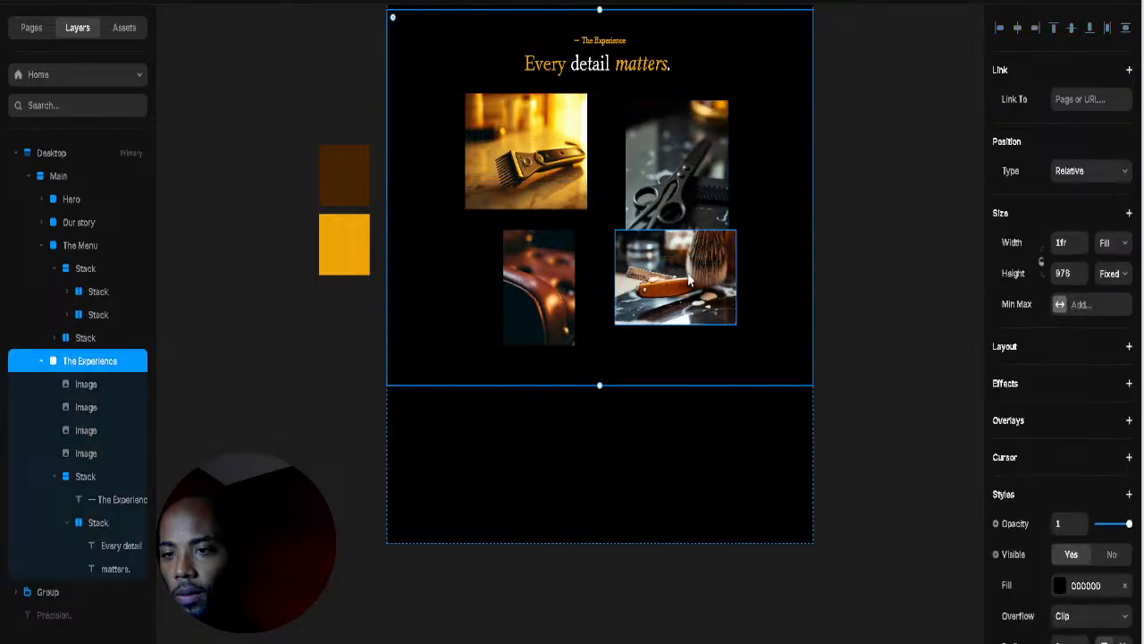
click(662, 306)
mouse_move(661, 307)
mouse_down()
mouse_move(650, 336)
mouse_move(662, 337)
mouse_move(632, 351)
mouse_up()
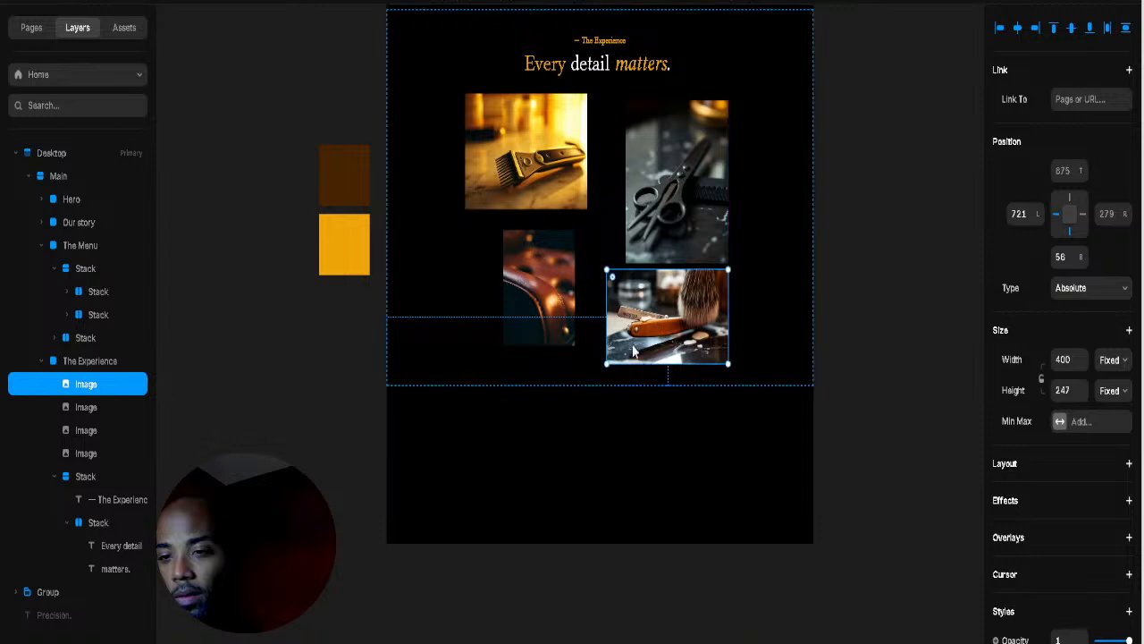
Step: Enlarge the leather-chair photo, make The Experience section taller and raise the scissors photo
click(534, 316)
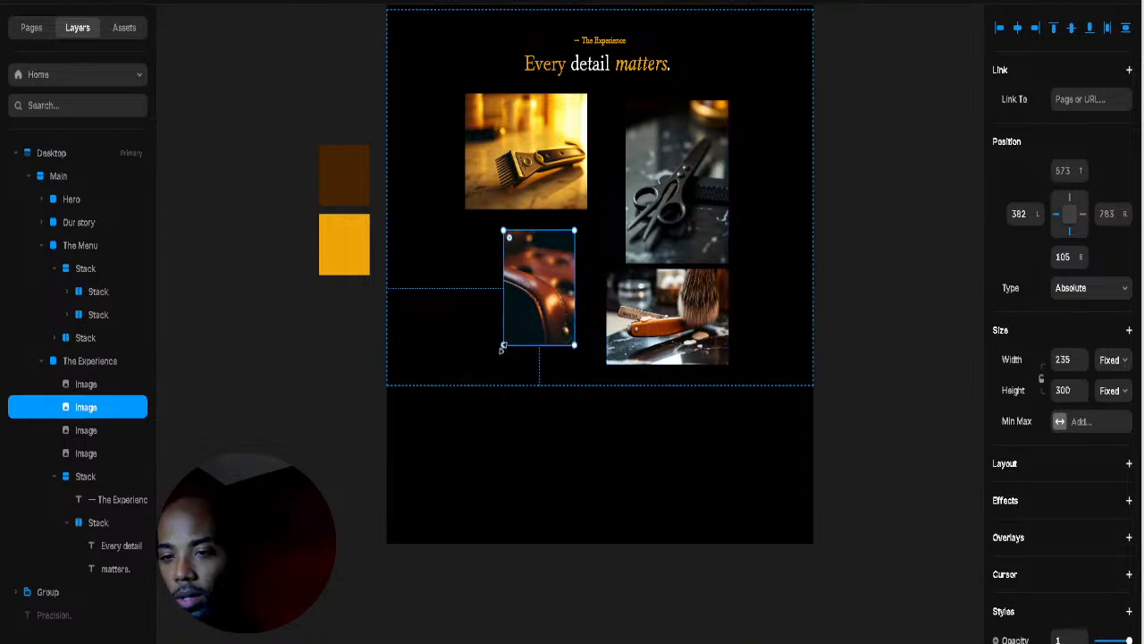
drag(503, 348, 489, 377)
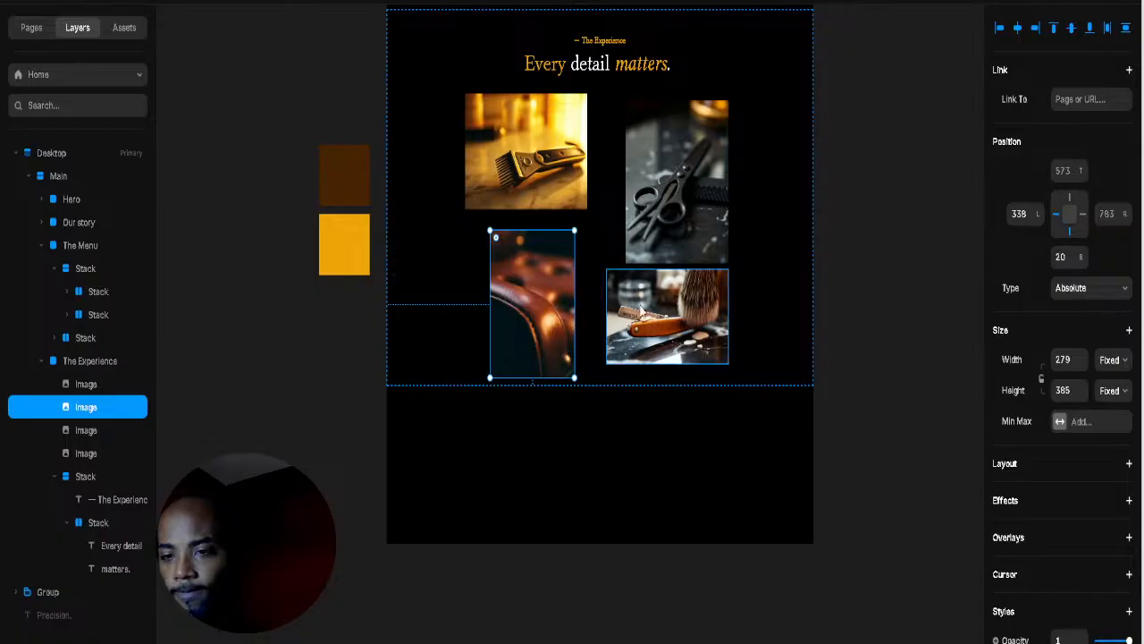
click(626, 344)
click(458, 369)
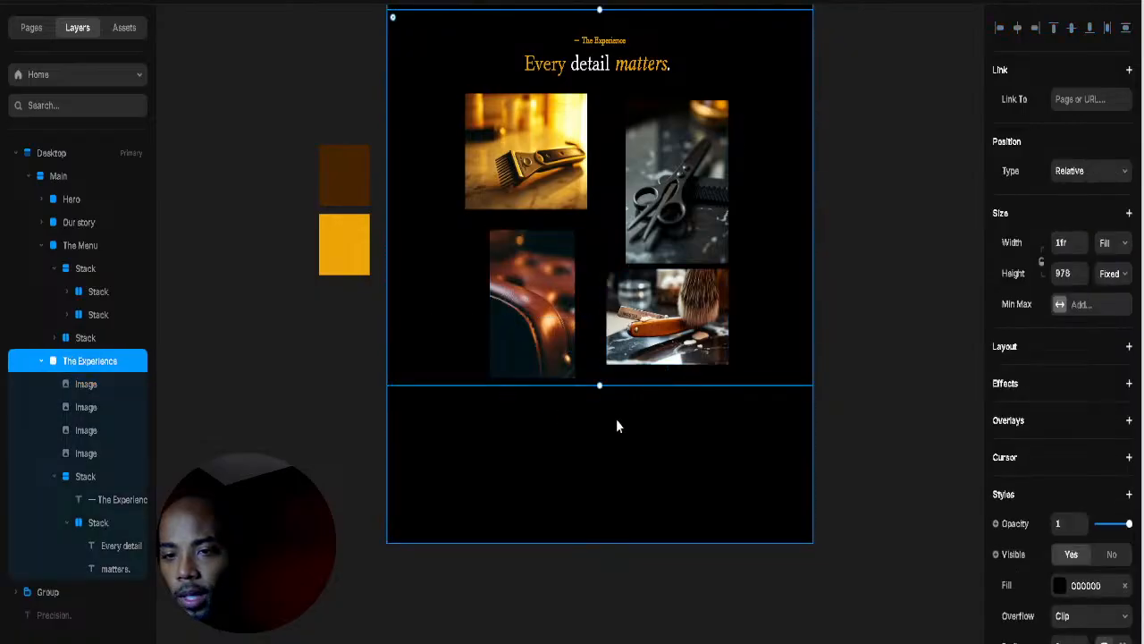
drag(600, 411, 598, 489)
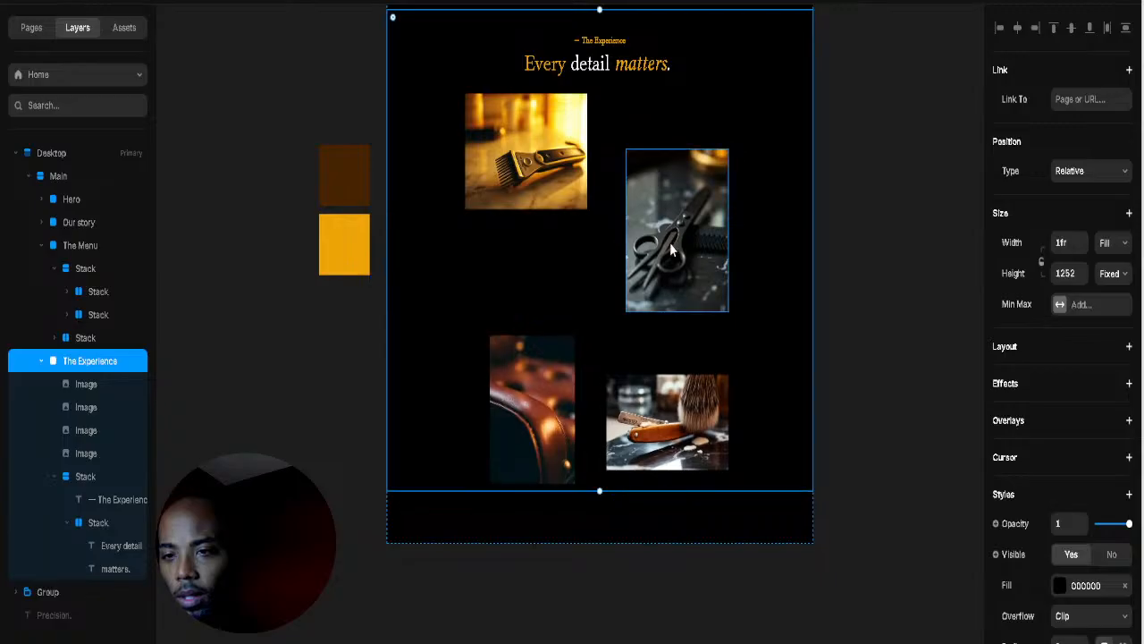
drag(666, 240, 667, 180)
click(671, 326)
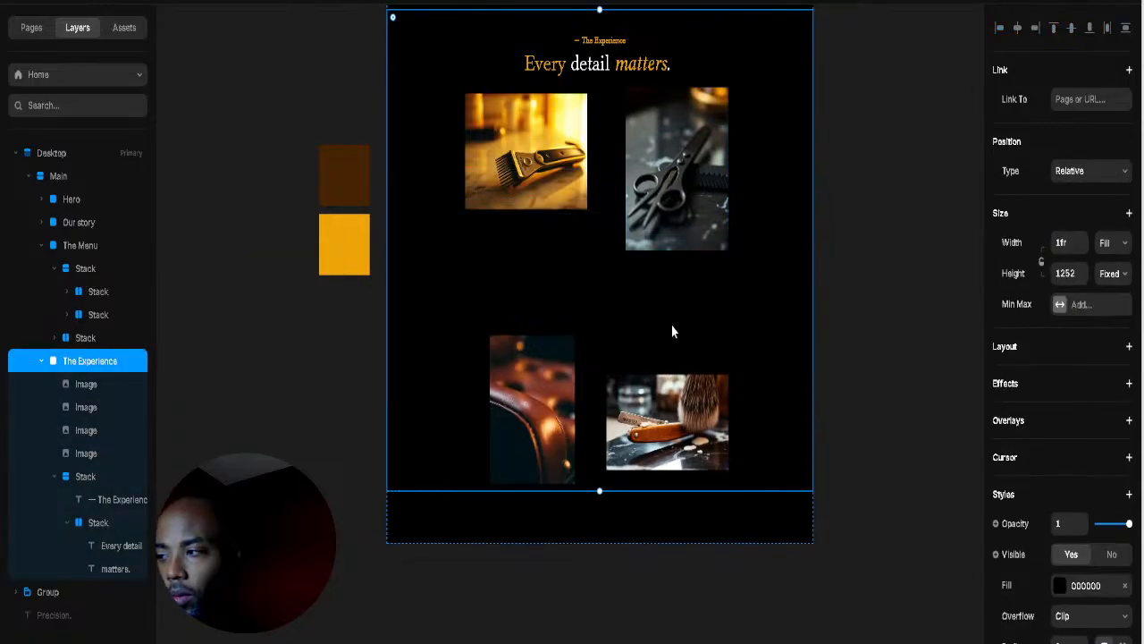
Step: Move the razor photo under the scissors and enlarge the leather-chair photo to about 338×526
scroll(671, 325, down, 3)
click(668, 322)
drag(668, 322, 668, 204)
click(542, 274)
drag(541, 273, 524, 172)
drag(556, 277, 573, 334)
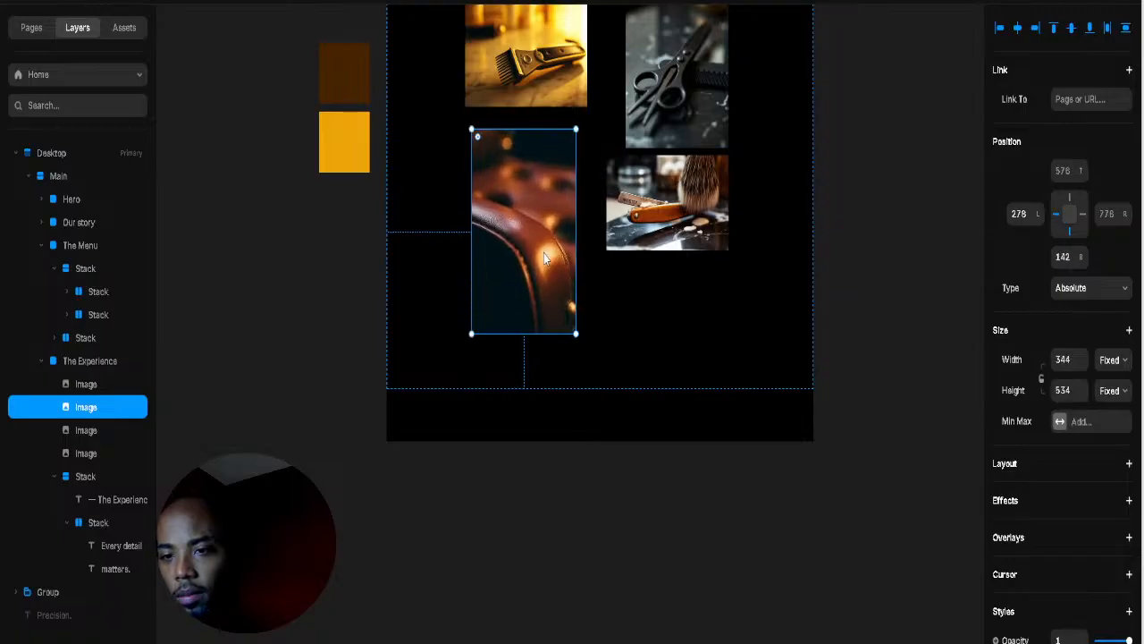
drag(544, 253, 552, 246)
Step: Enlarge the razor-and-brush photo to 514×308, shift it right, and nudge the leather chair left
scroll(547, 268, up, 3)
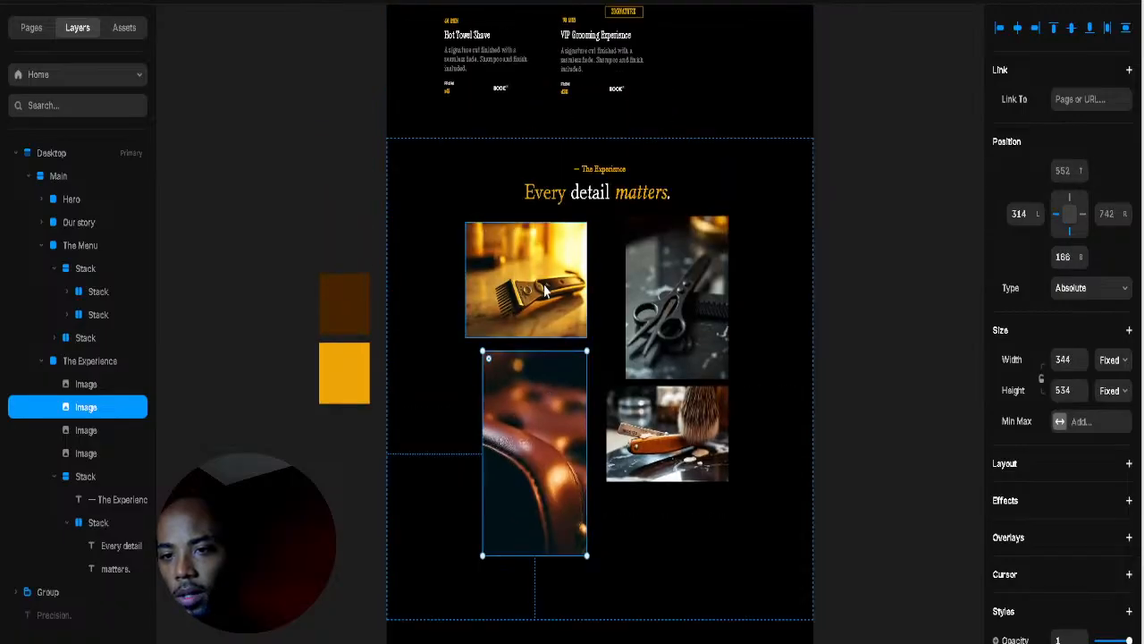
click(683, 364)
click(625, 456)
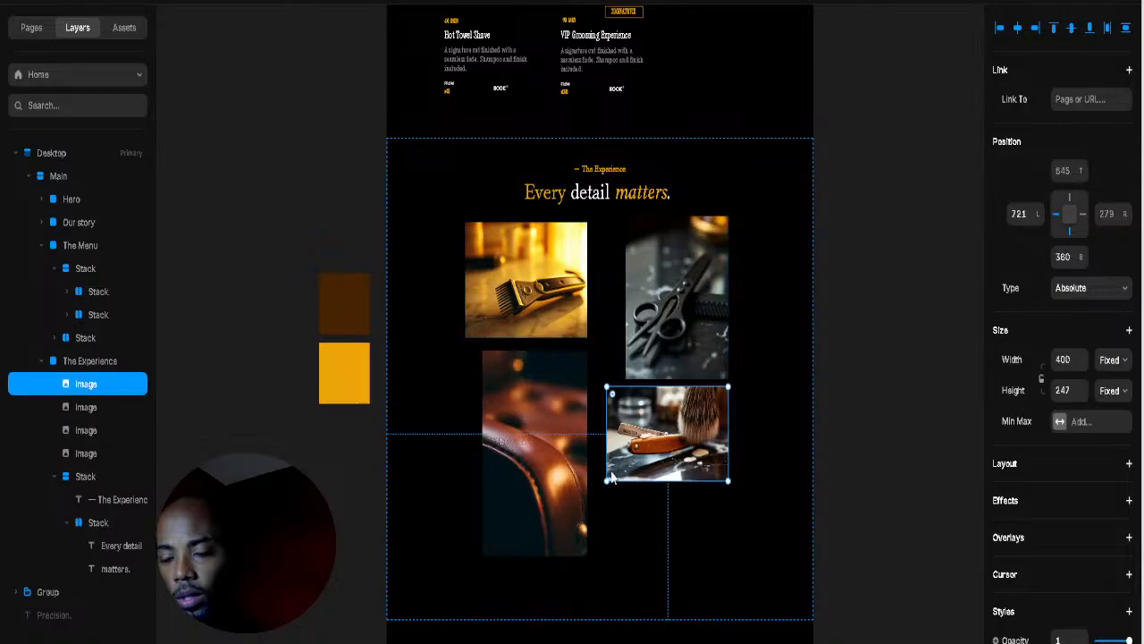
drag(597, 488, 588, 496)
drag(673, 470, 688, 476)
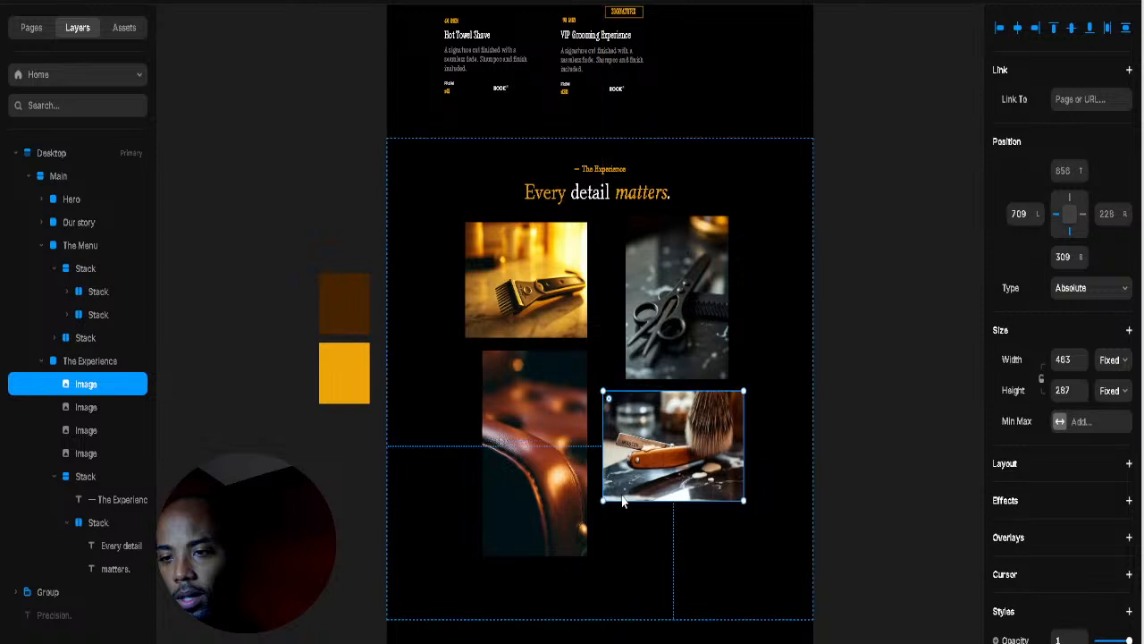
mouse_move(604, 502)
mouse_down()
mouse_move(586, 512)
mouse_move(572, 483)
mouse_up()
click(529, 433)
drag(529, 433, 514, 434)
Step: Widen the clipper photo slightly and shift the scissors photo right to finish the stagger
click(678, 300)
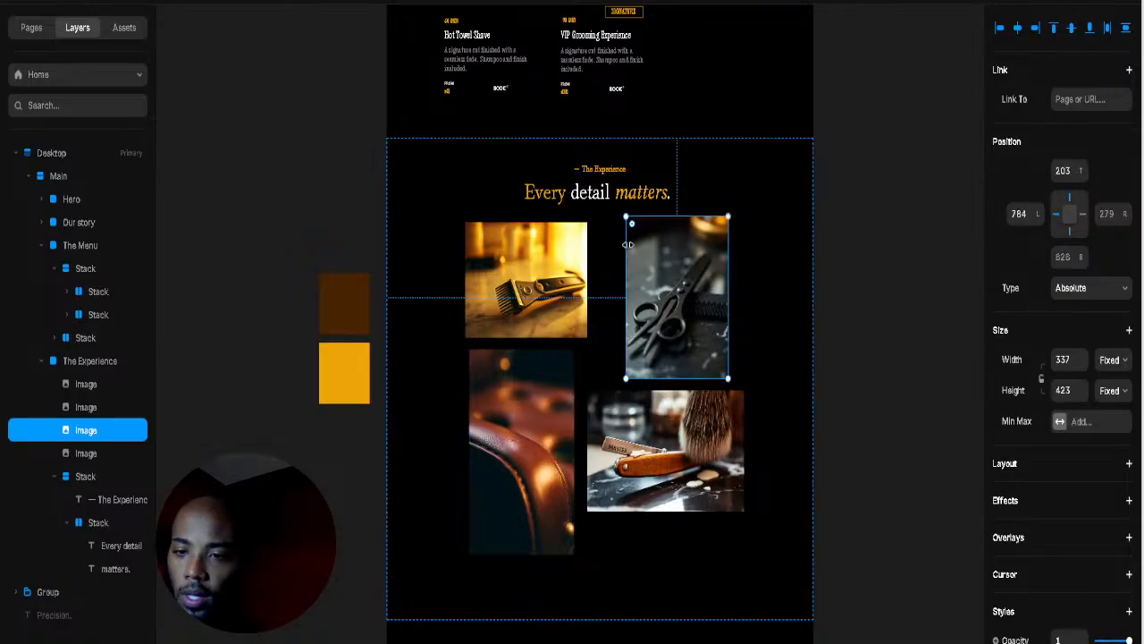
click(558, 270)
drag(587, 223, 623, 219)
drag(619, 221, 614, 223)
click(769, 279)
click(692, 452)
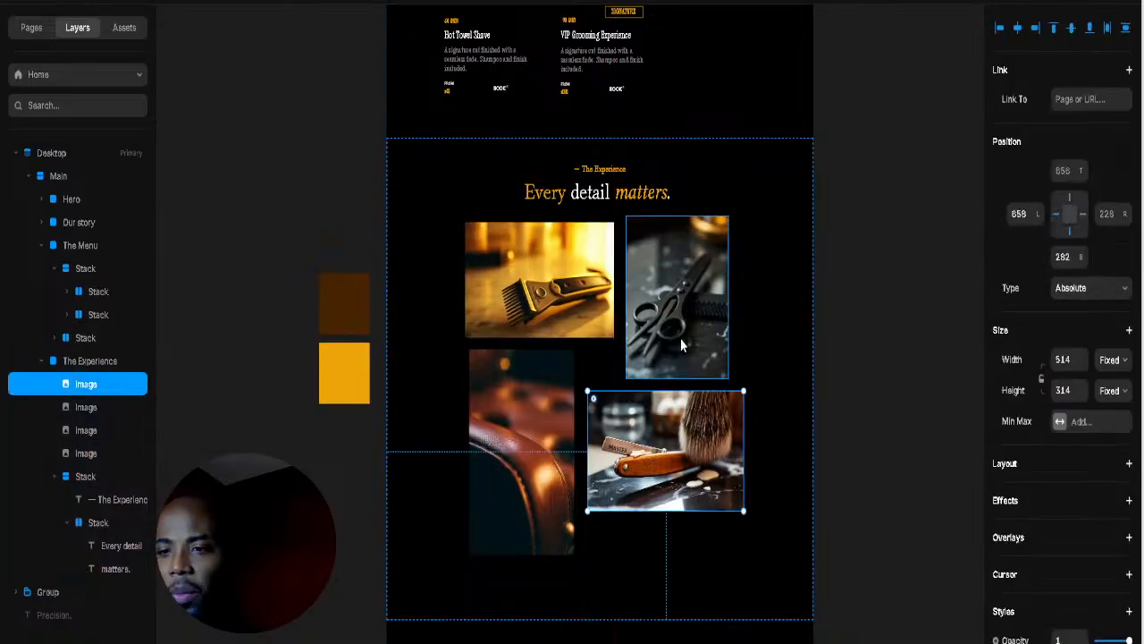
click(702, 315)
mouse_move(704, 304)
mouse_down()
mouse_move(723, 295)
mouse_move(715, 299)
mouse_up()
click(756, 288)
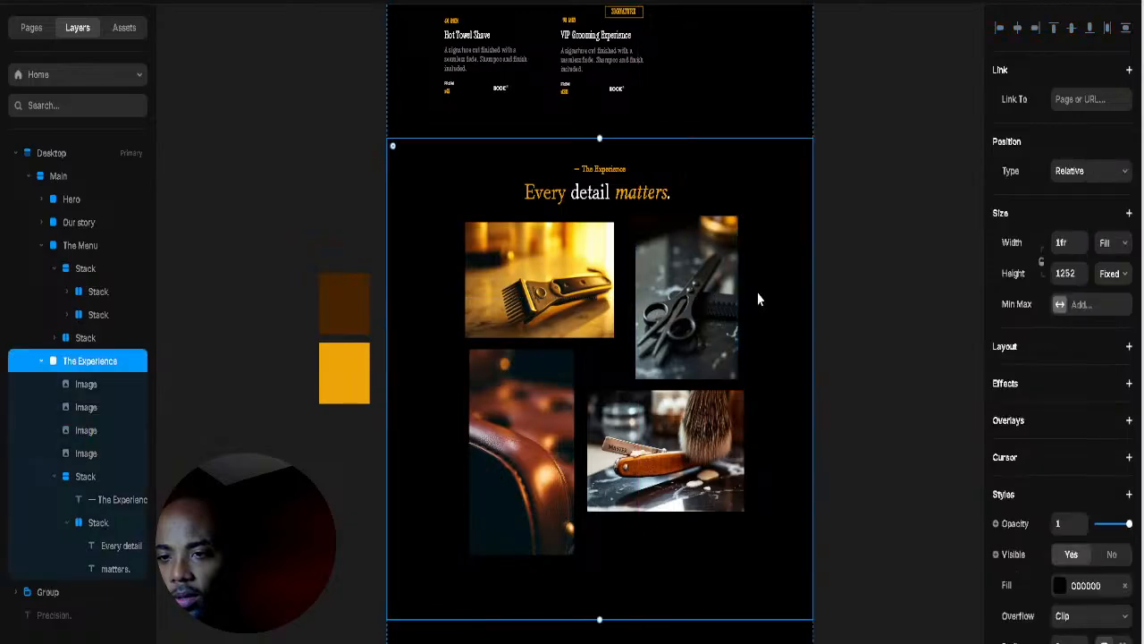
scroll(756, 334, up, 3)
scroll(751, 347, down, 5)
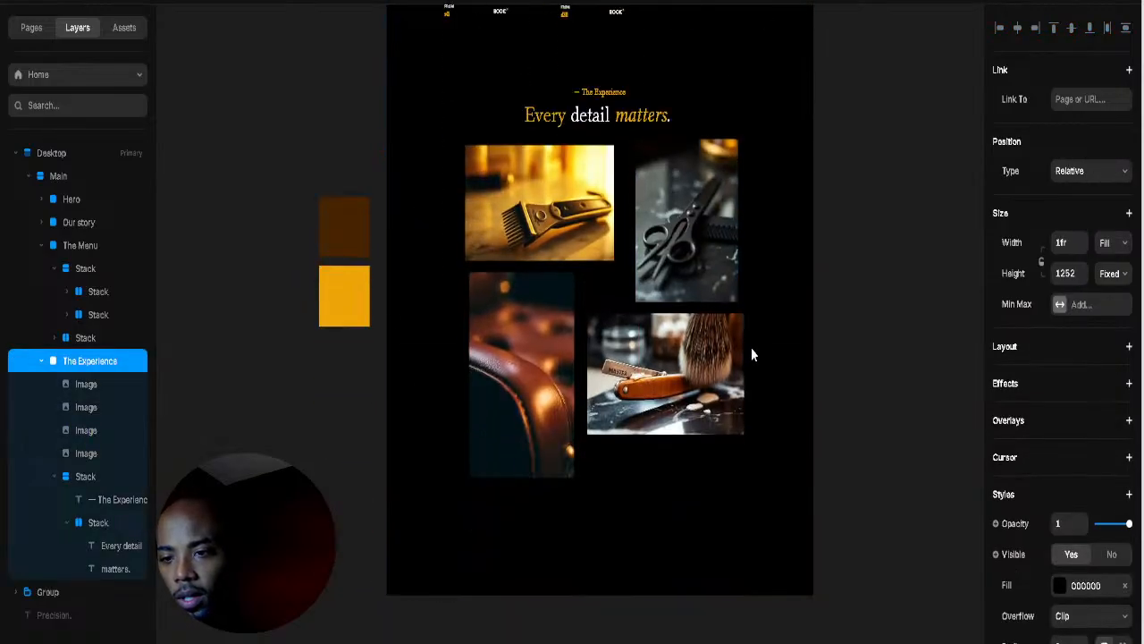
ctrl+scroll(751, 347, down, 4)
scroll(752, 352, up, 2)
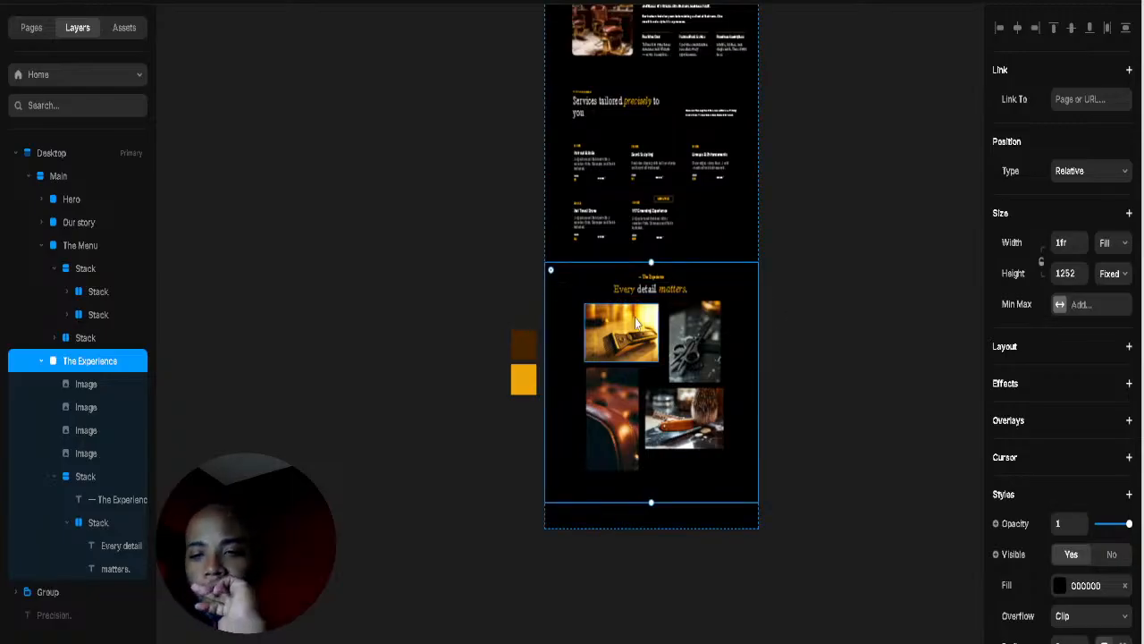
Step: Drag the brown and orange swatch group up-left, clear of the photo collage
drag(489, 317, 516, 418)
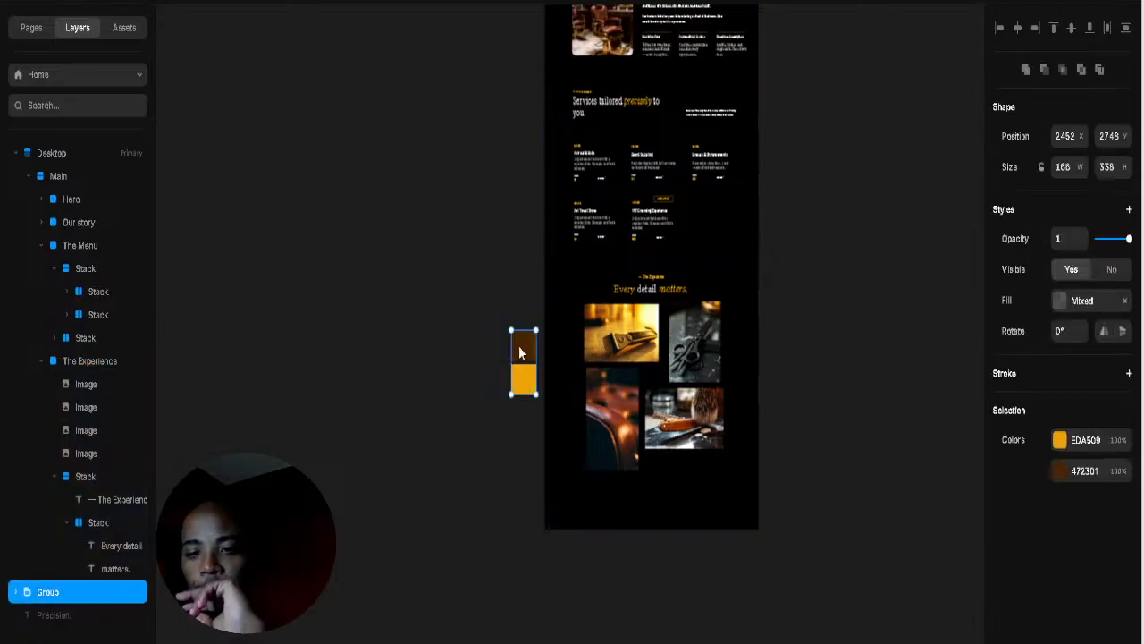
drag(520, 352, 501, 220)
click(478, 390)
scroll(724, 366, up, 5)
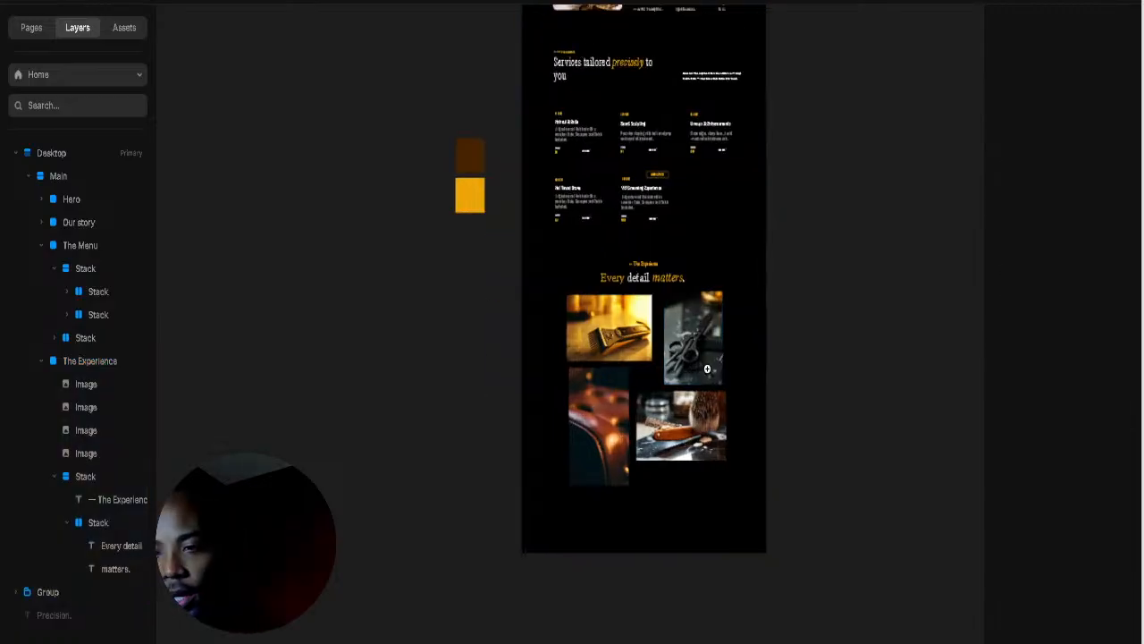
scroll(740, 386, up, 4)
click(720, 396)
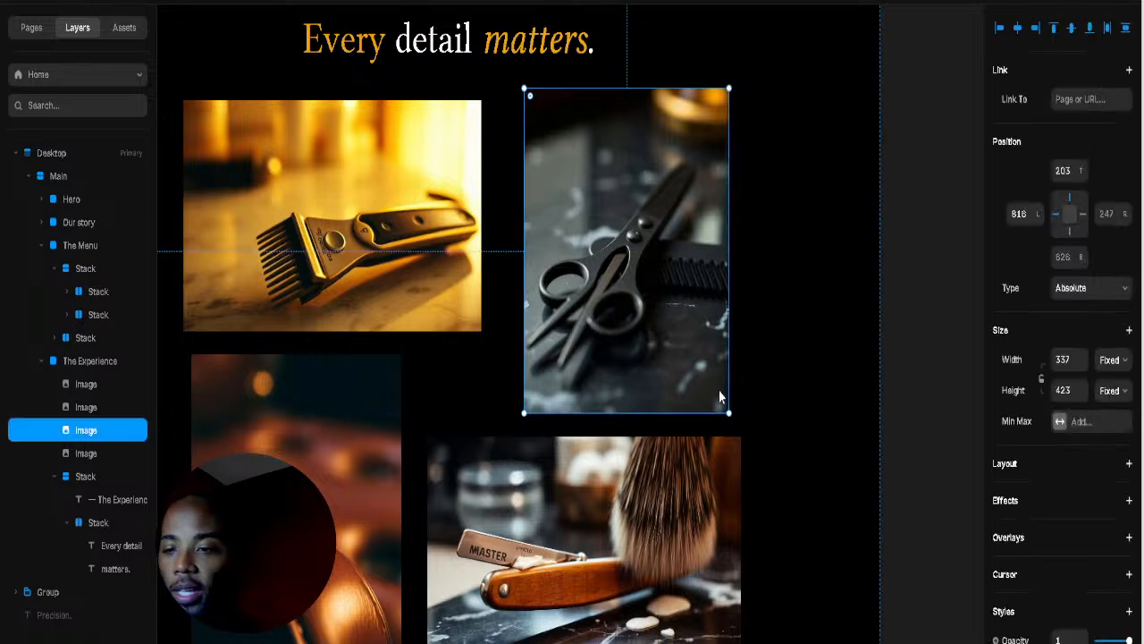
scroll(756, 373, down, 6)
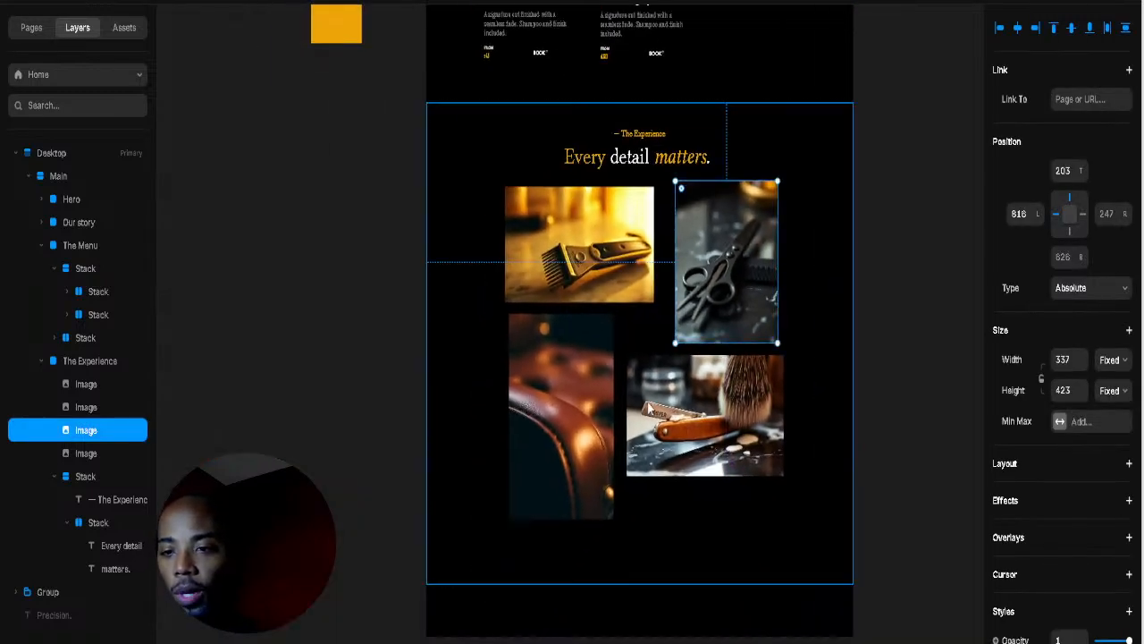
click(587, 433)
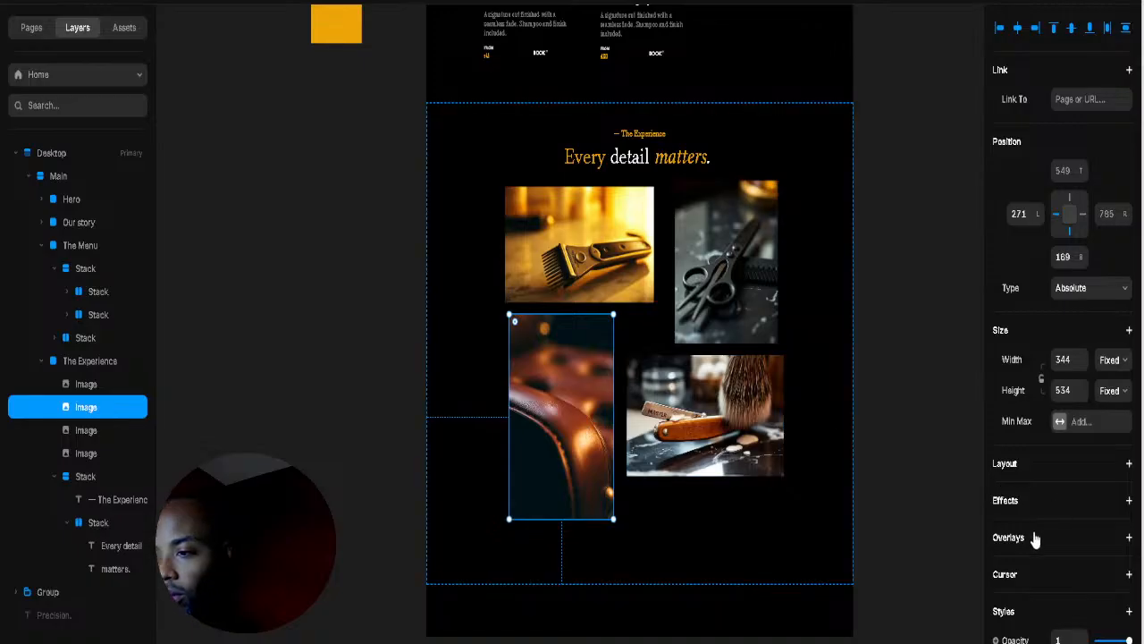
scroll(1033, 534, down, 3)
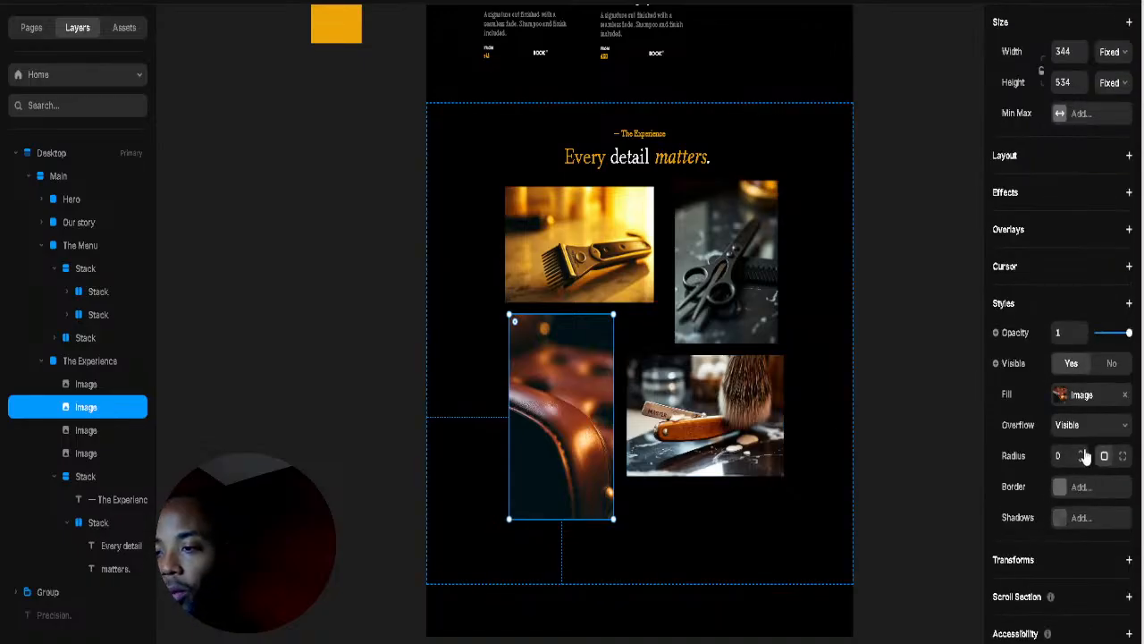
click(843, 377)
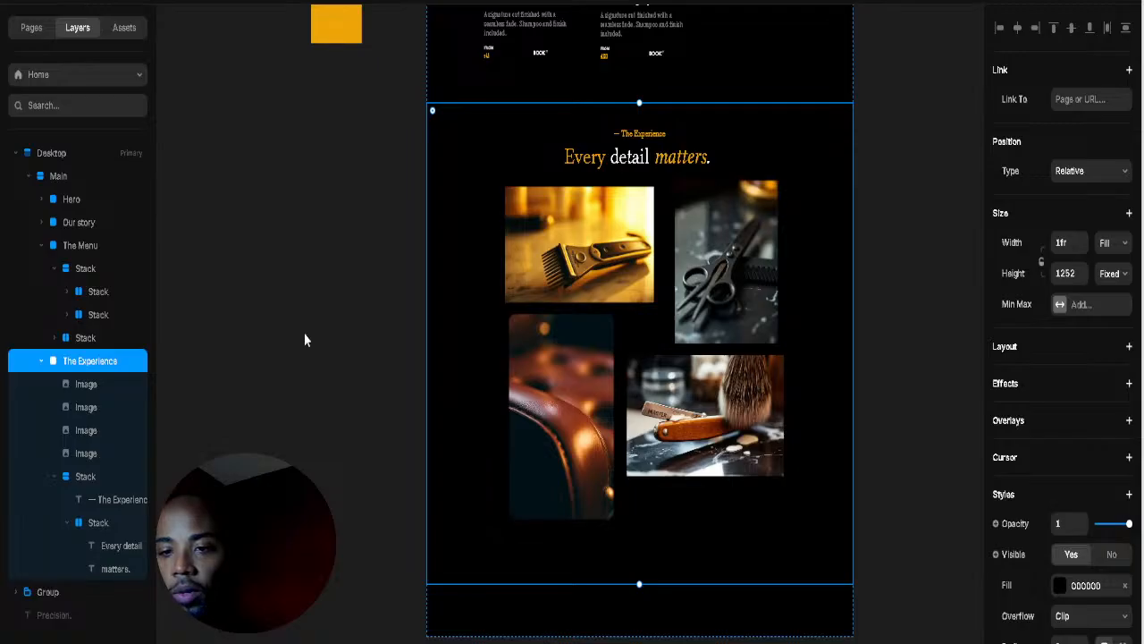
click(208, 204)
scroll(210, 202, up, 1)
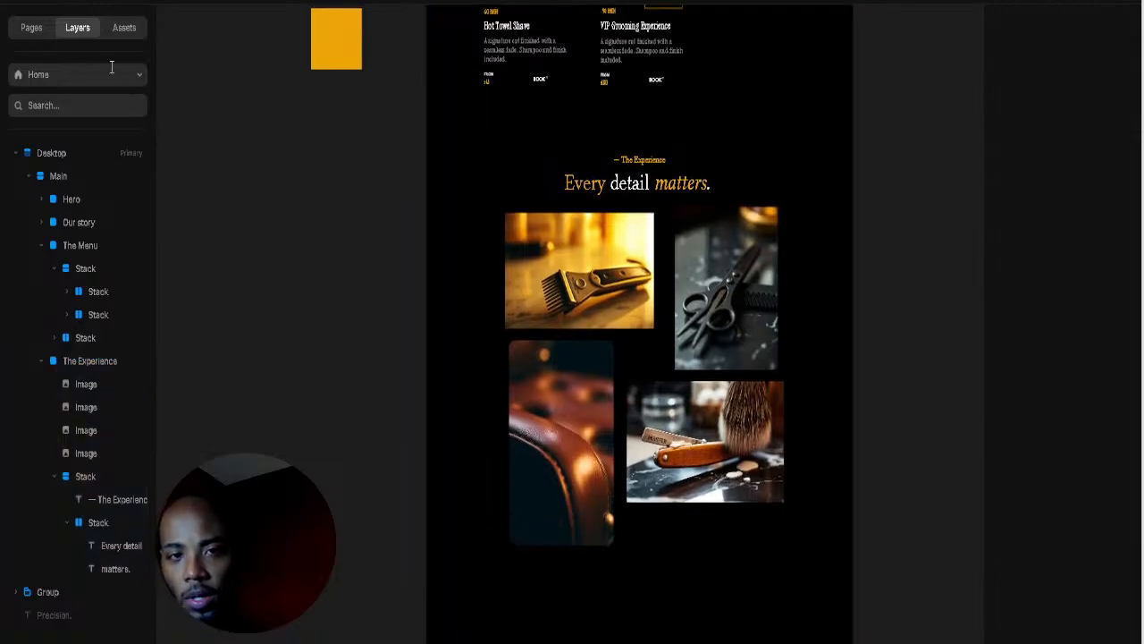
Step: Drag a Ticker from the Interactive insert elements onto the clipper photo
click(74, 1)
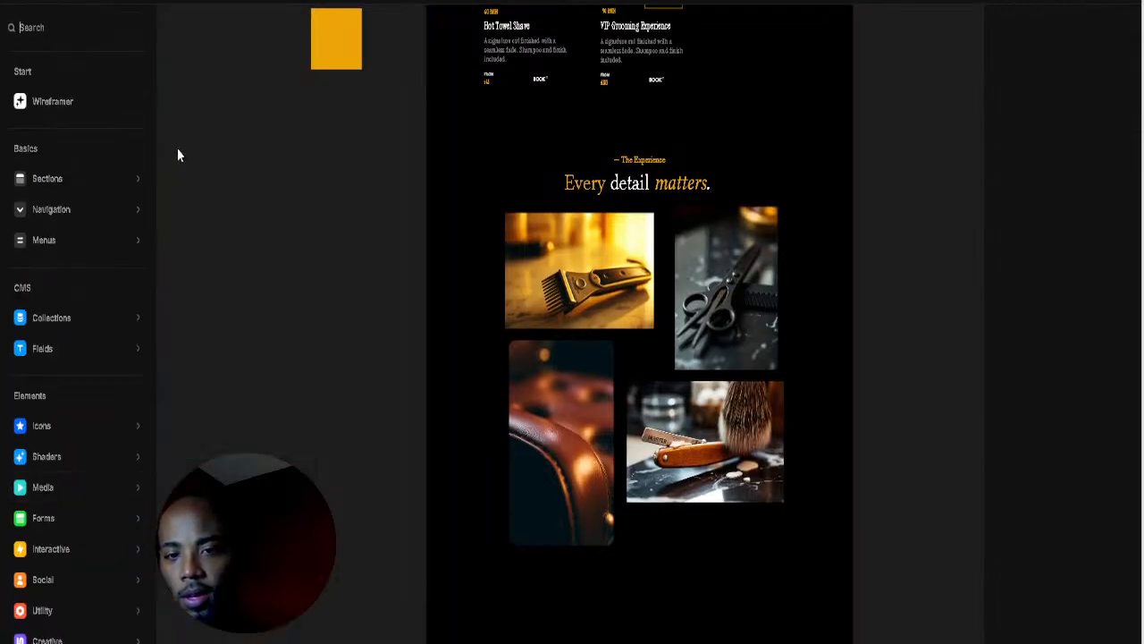
mouse_move(63, 242)
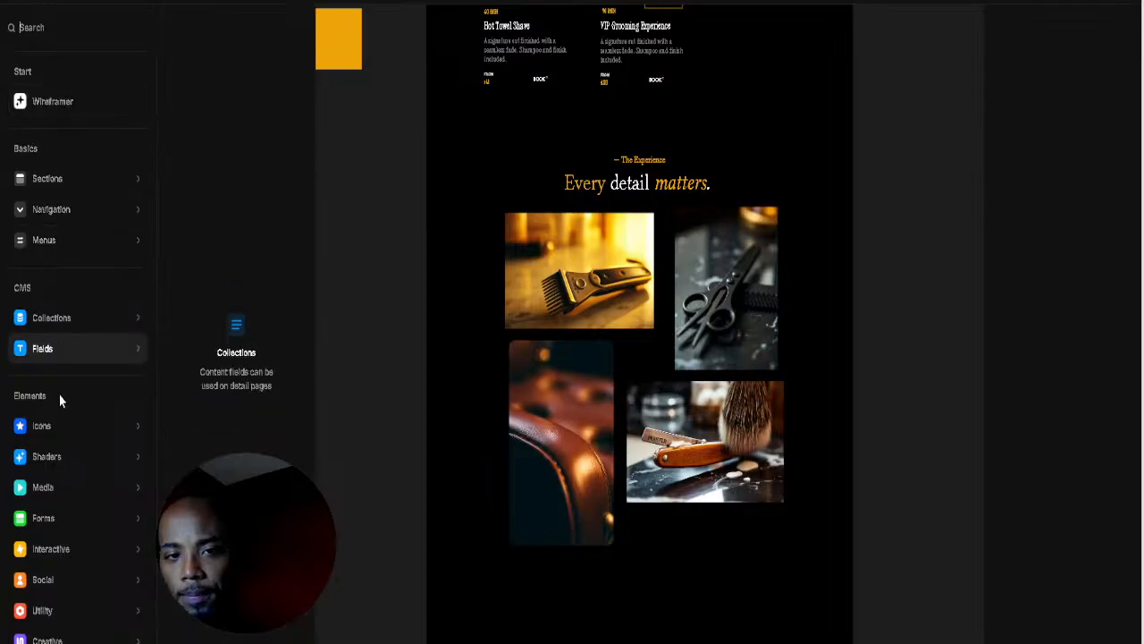
mouse_move(58, 484)
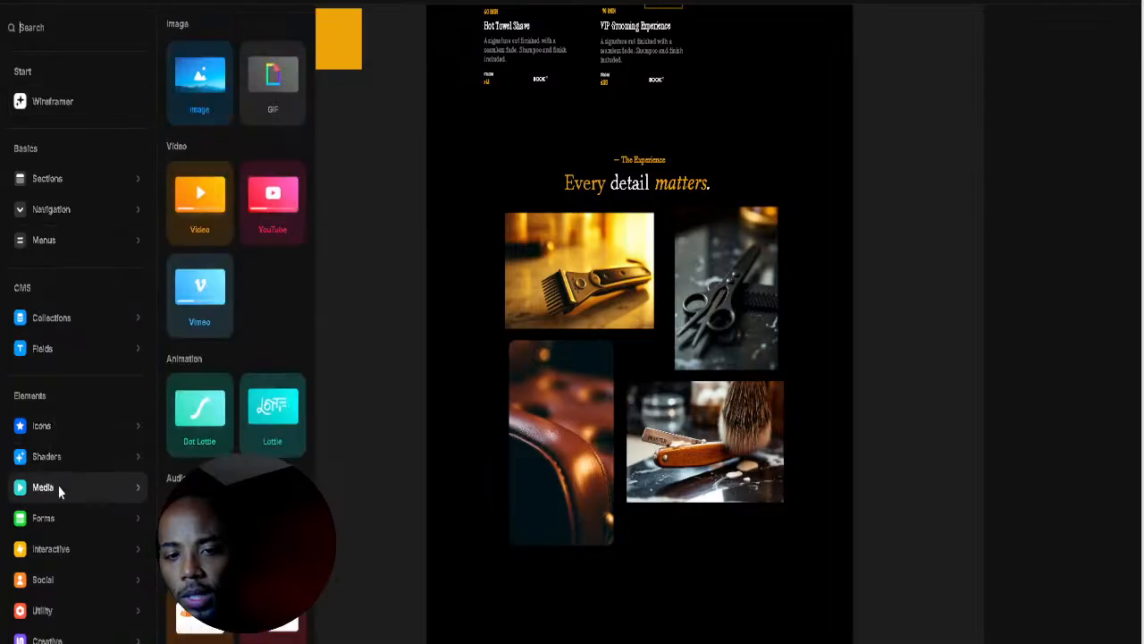
scroll(242, 439, down, 1)
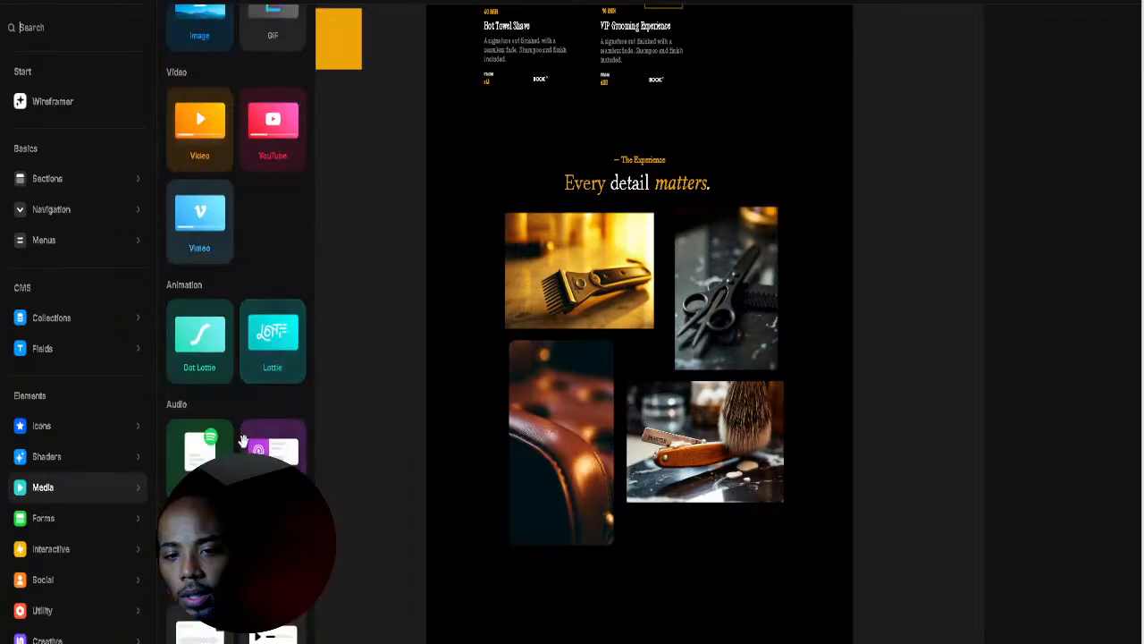
scroll(243, 436, up, 1)
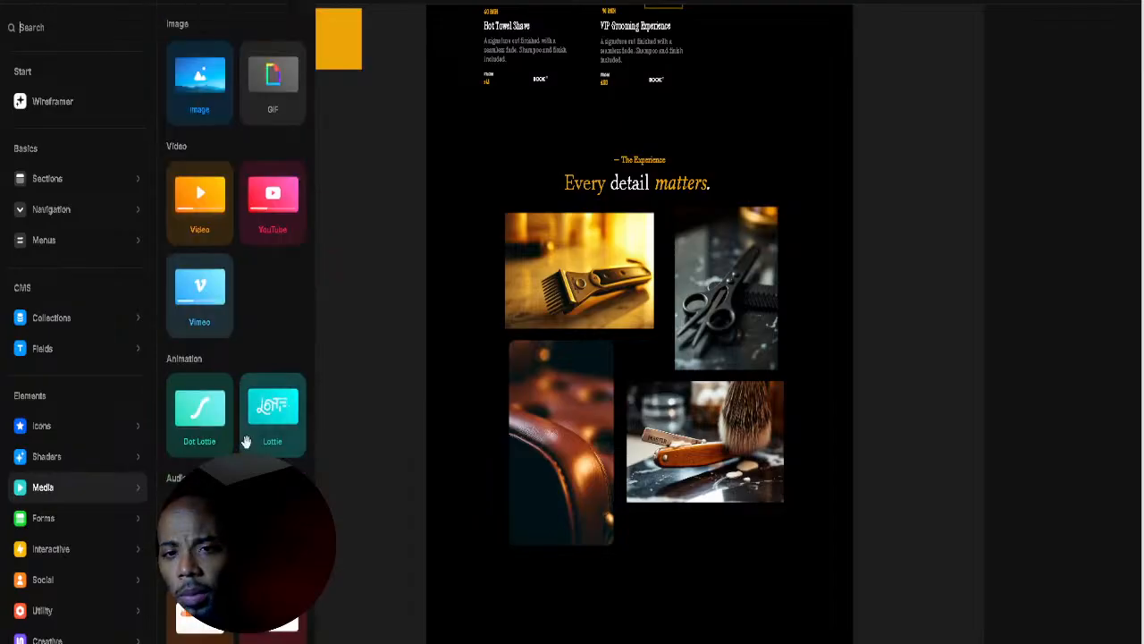
click(122, 516)
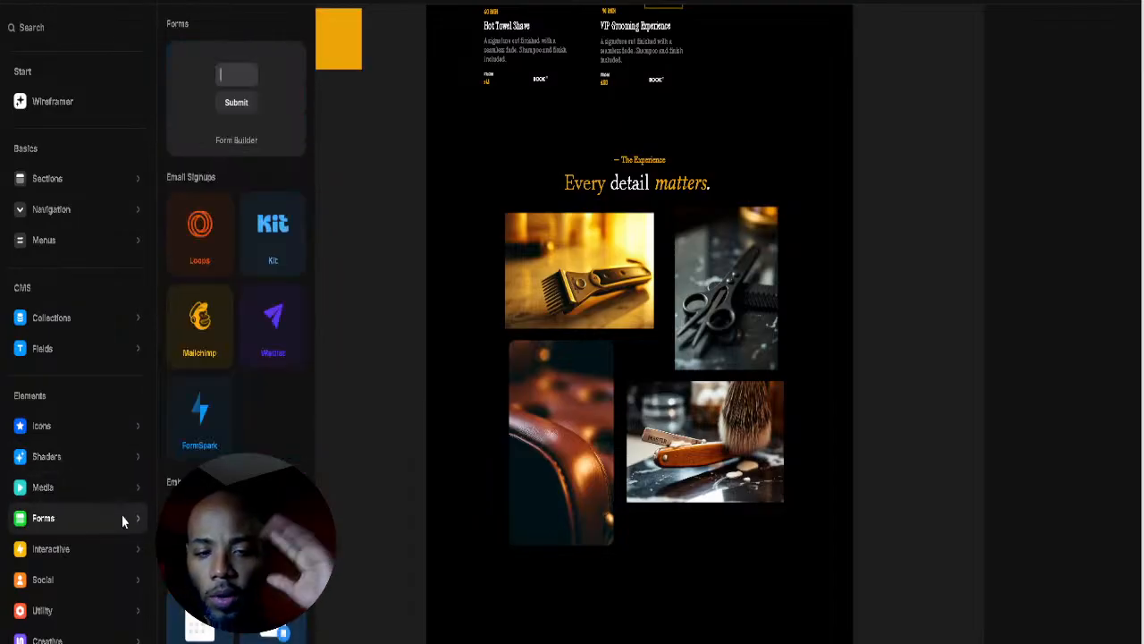
click(108, 545)
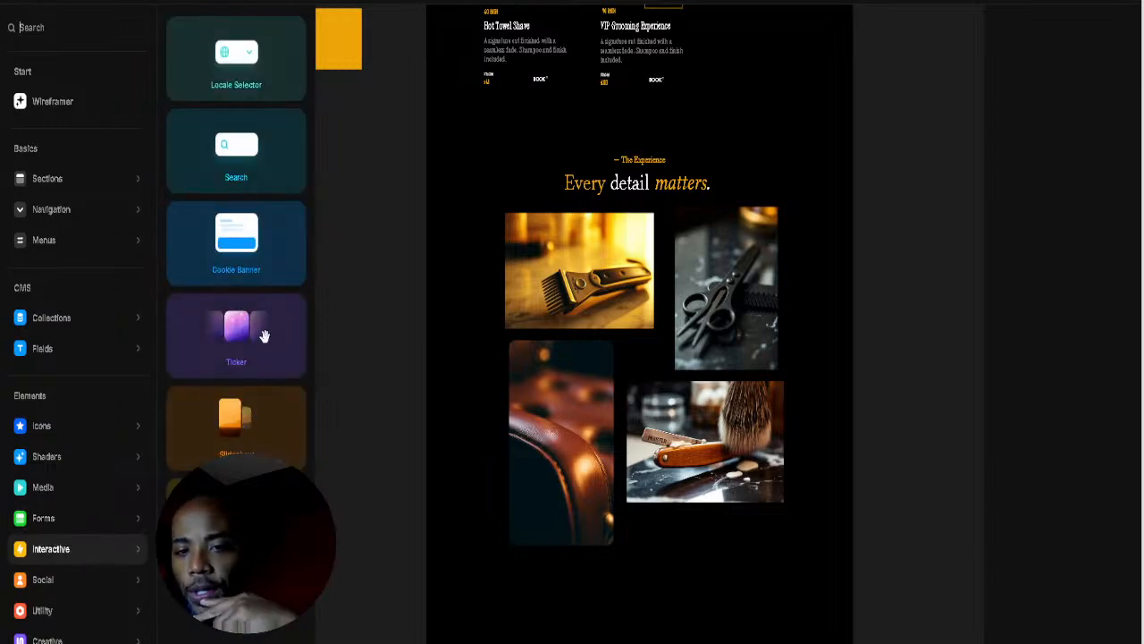
drag(255, 340, 587, 268)
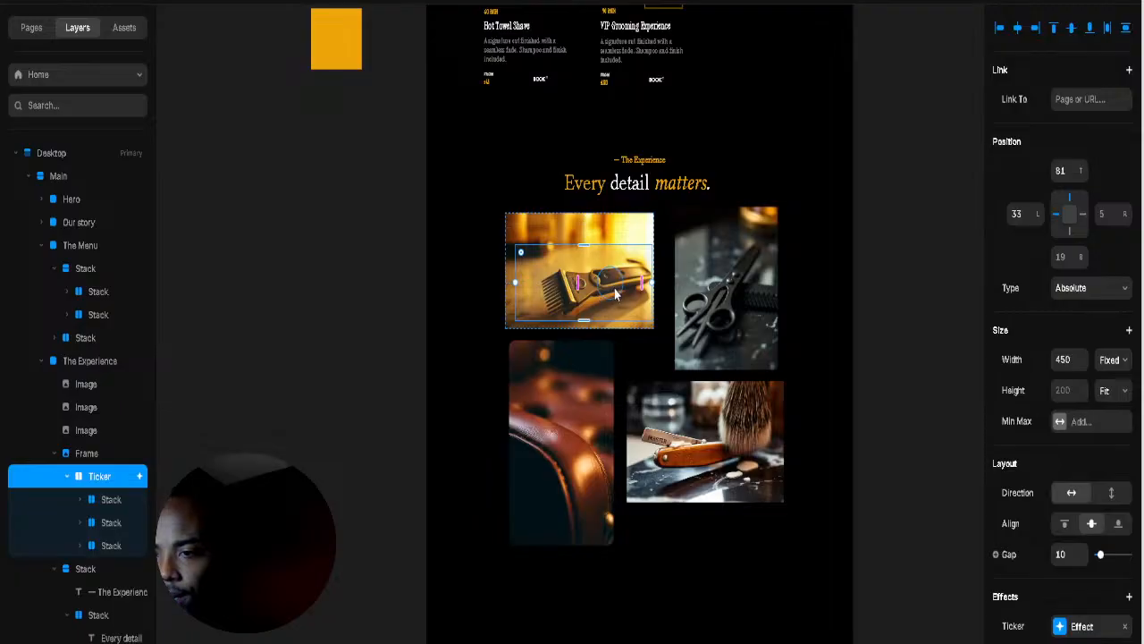
Step: Hide the clipper photo's frame, including the Ticker inside it, leaving three photos visible
click(608, 286)
click(643, 255)
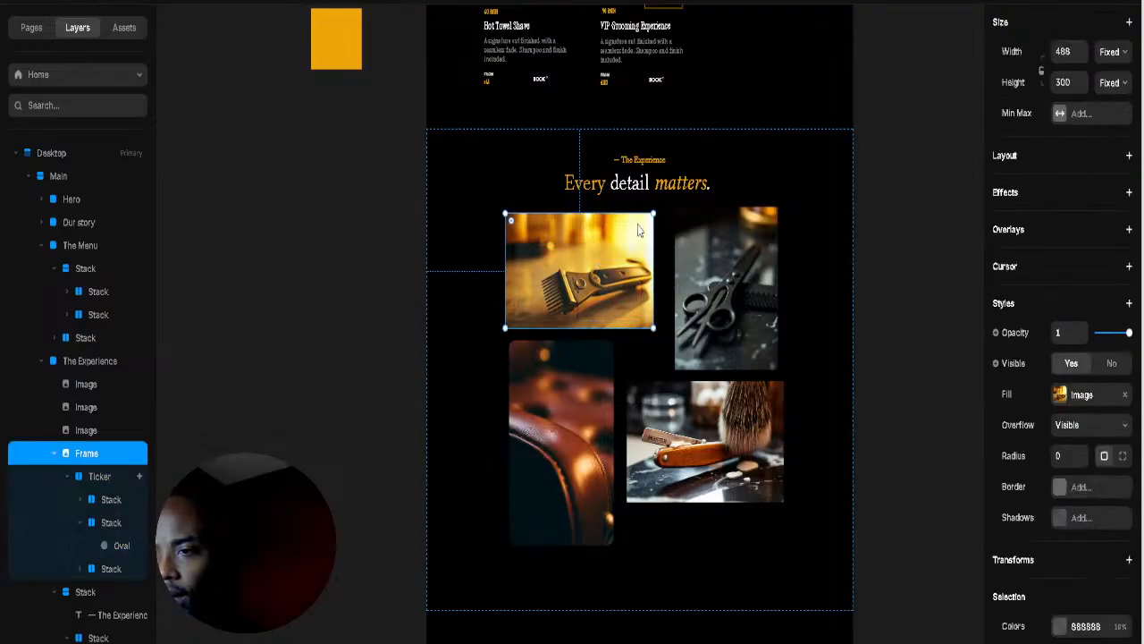
right_click(642, 307)
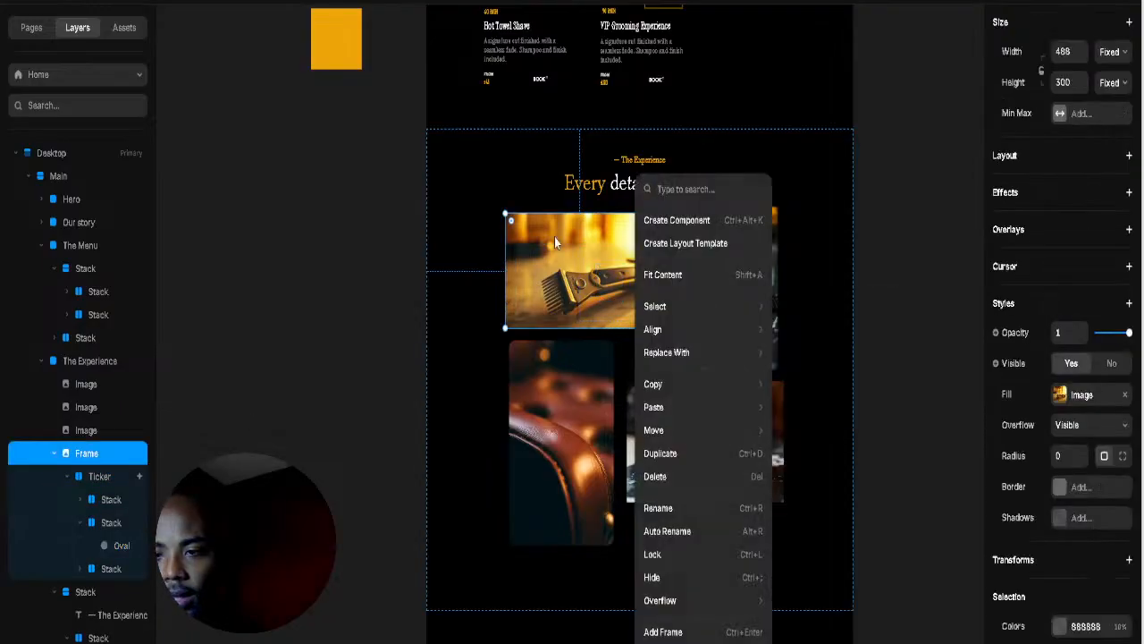
click(647, 578)
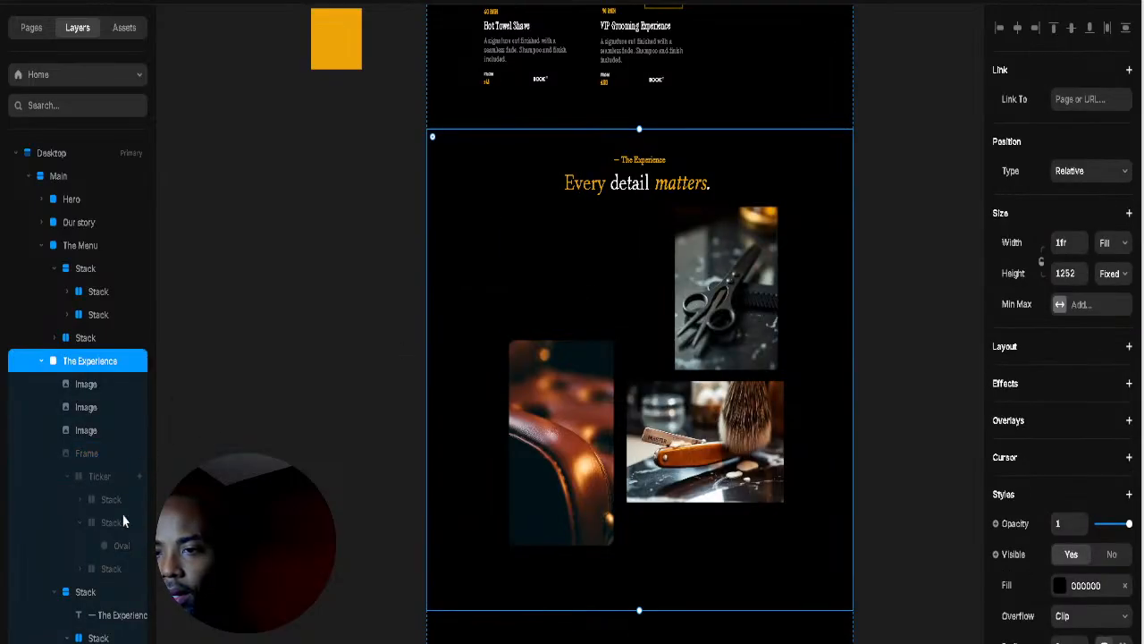
scroll(339, 357, down, 2)
scroll(90, 423, down, 1)
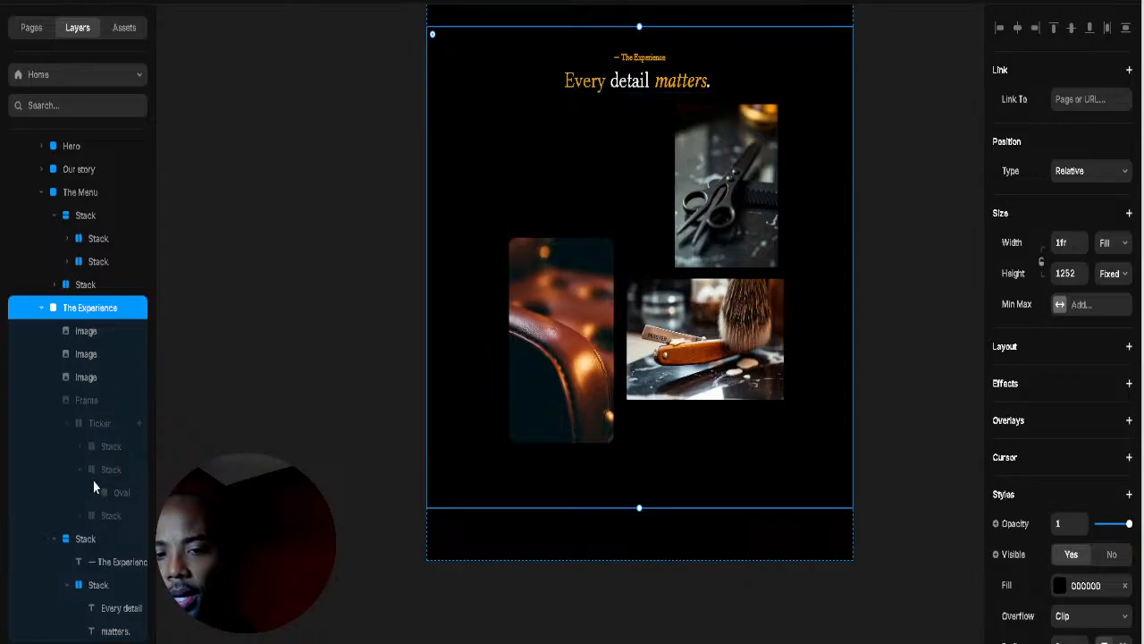
scroll(93, 480, up, 1)
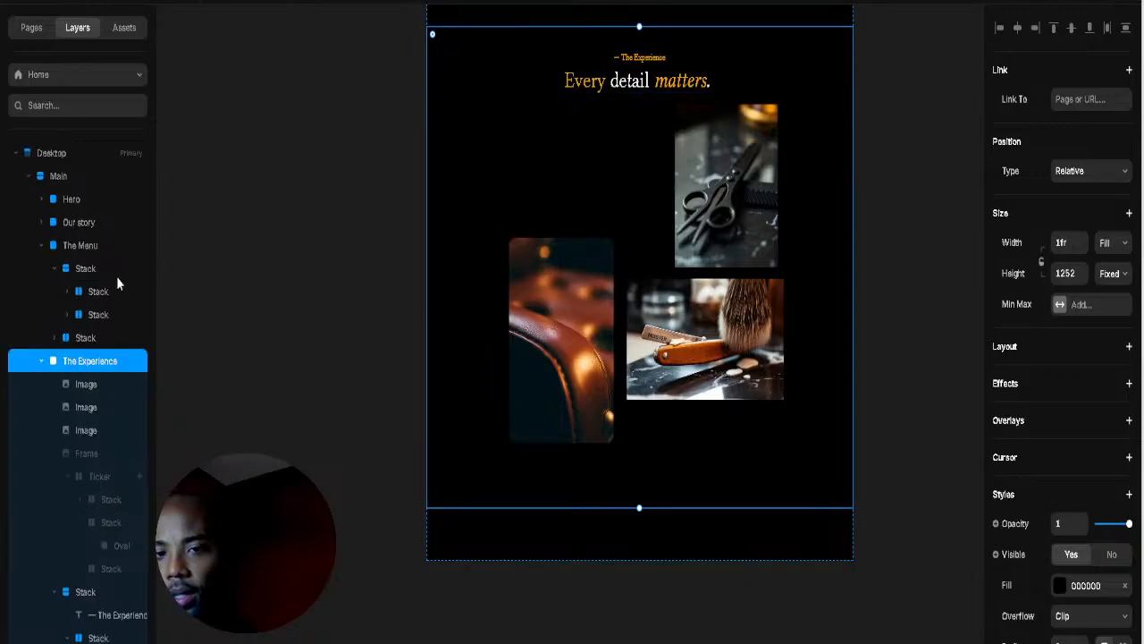
click(264, 349)
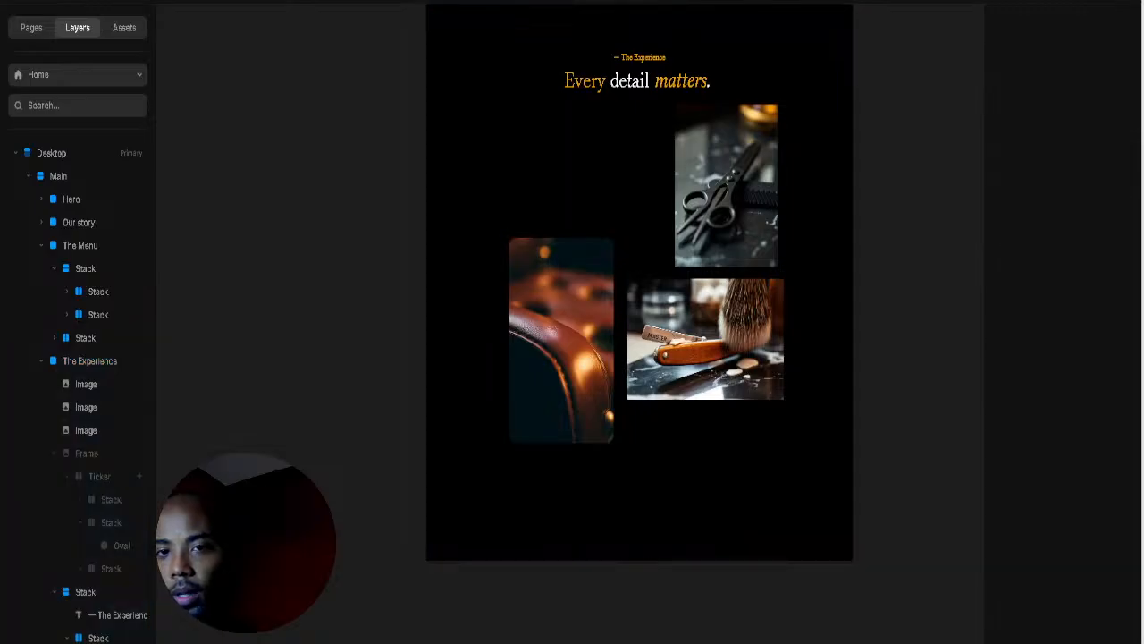
Step: Insert a new Ticker and drag it into The Experience section
key(i)
mouse_move(65, 417)
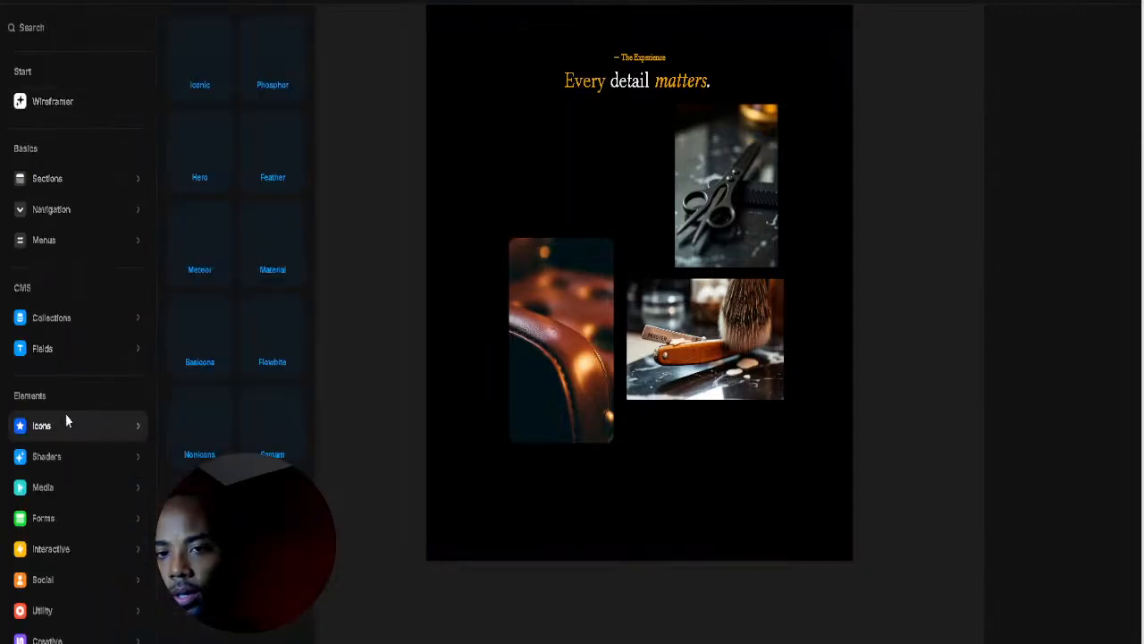
mouse_move(87, 502)
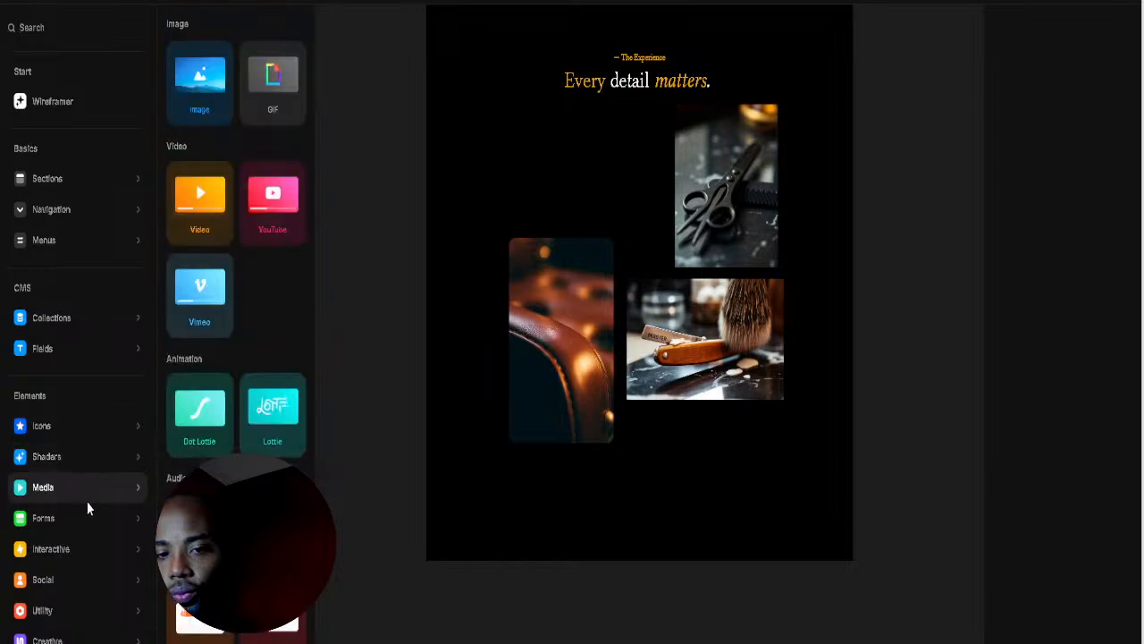
mouse_move(83, 551)
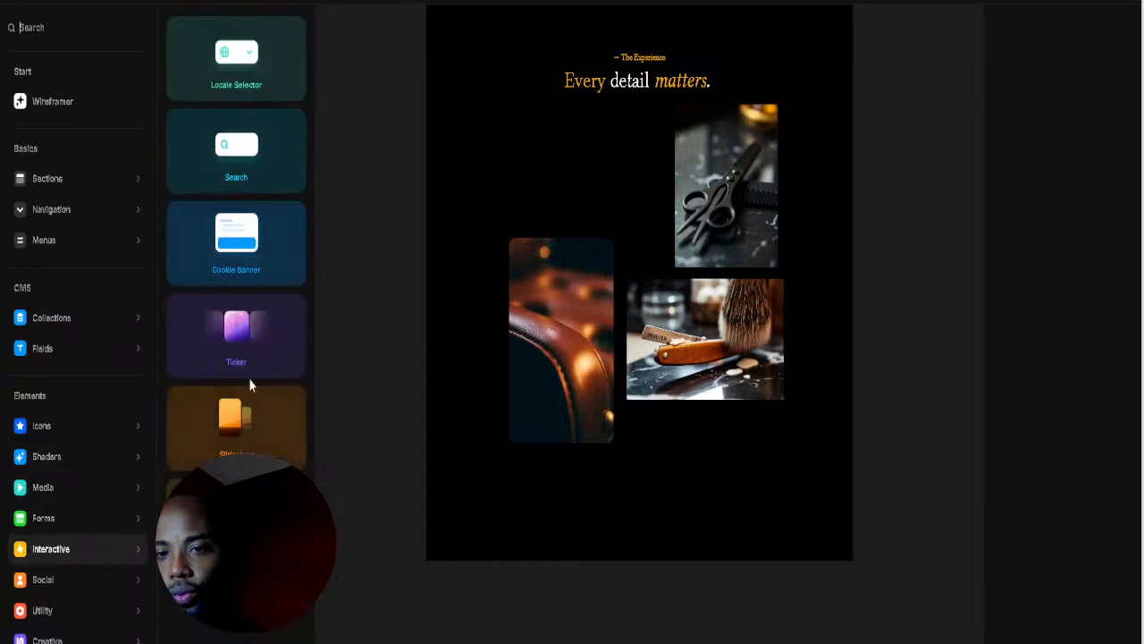
drag(324, 296, 447, 246)
drag(351, 322, 351, 322)
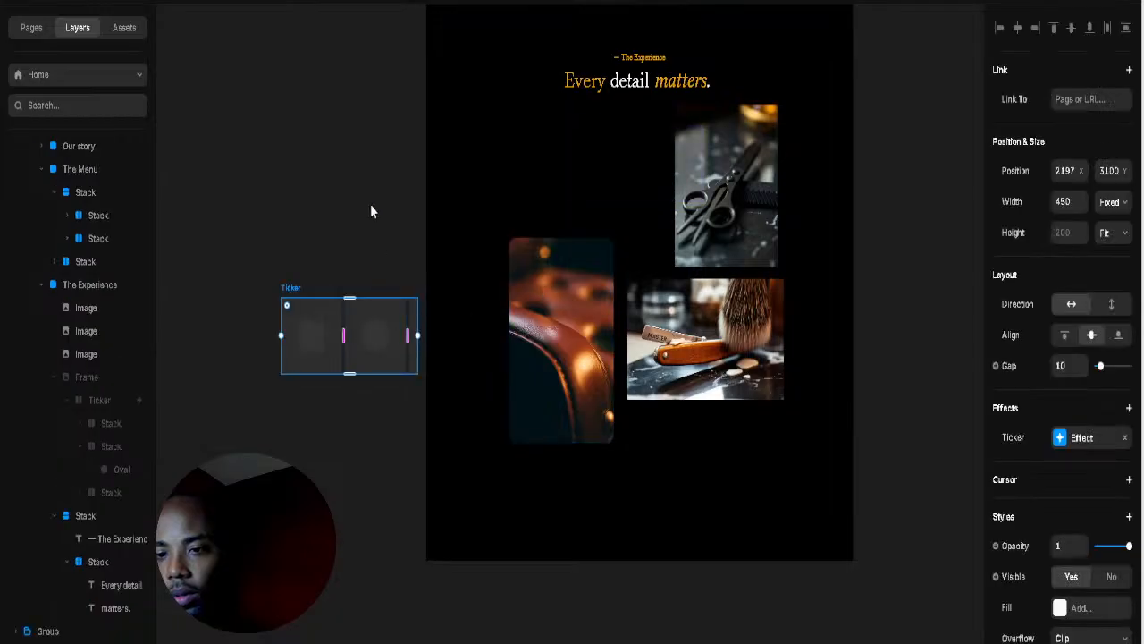
scroll(385, 286, left, 2)
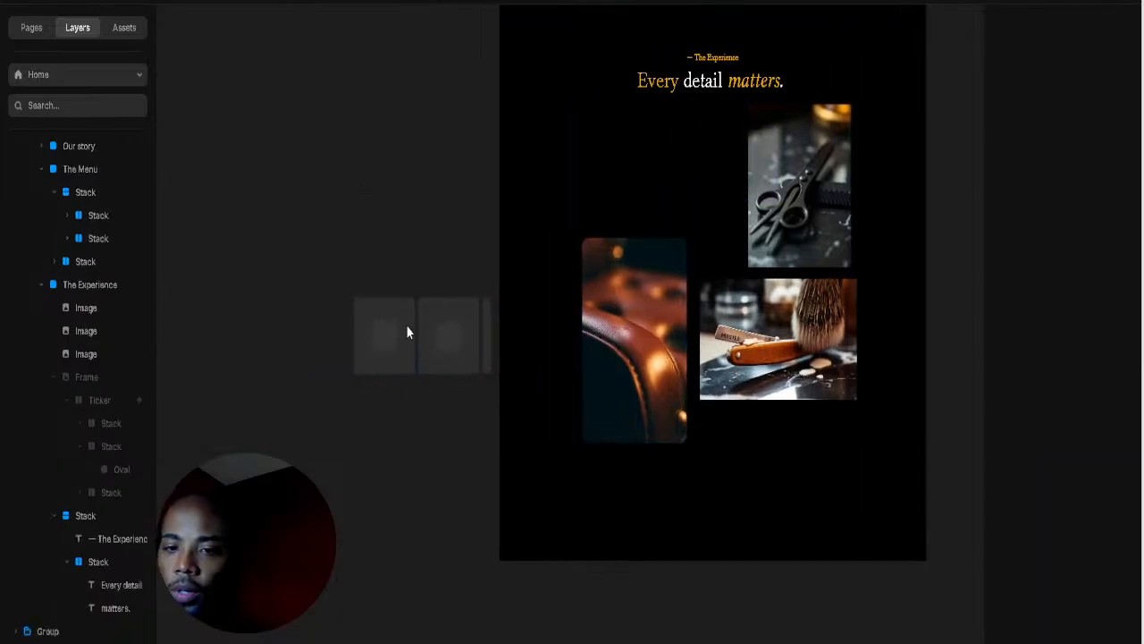
click(367, 302)
click(368, 292)
drag(368, 292, 593, 159)
Step: Hide the grey placeholder rectangle in the Ticker's first 200×200 stack
double_click(604, 173)
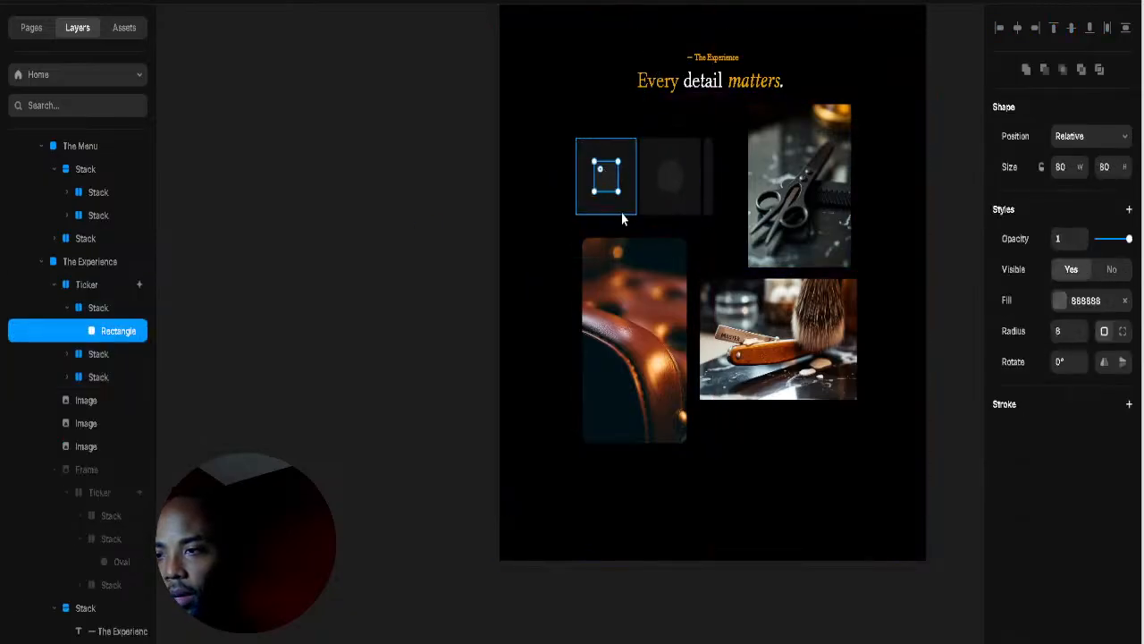
right_click(109, 339)
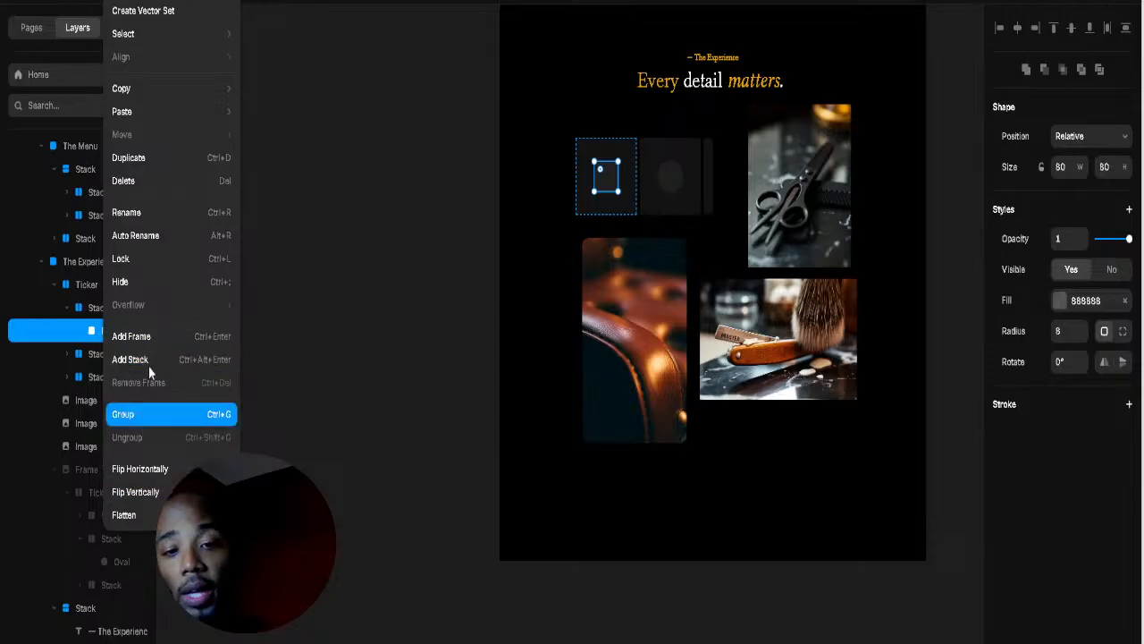
click(153, 283)
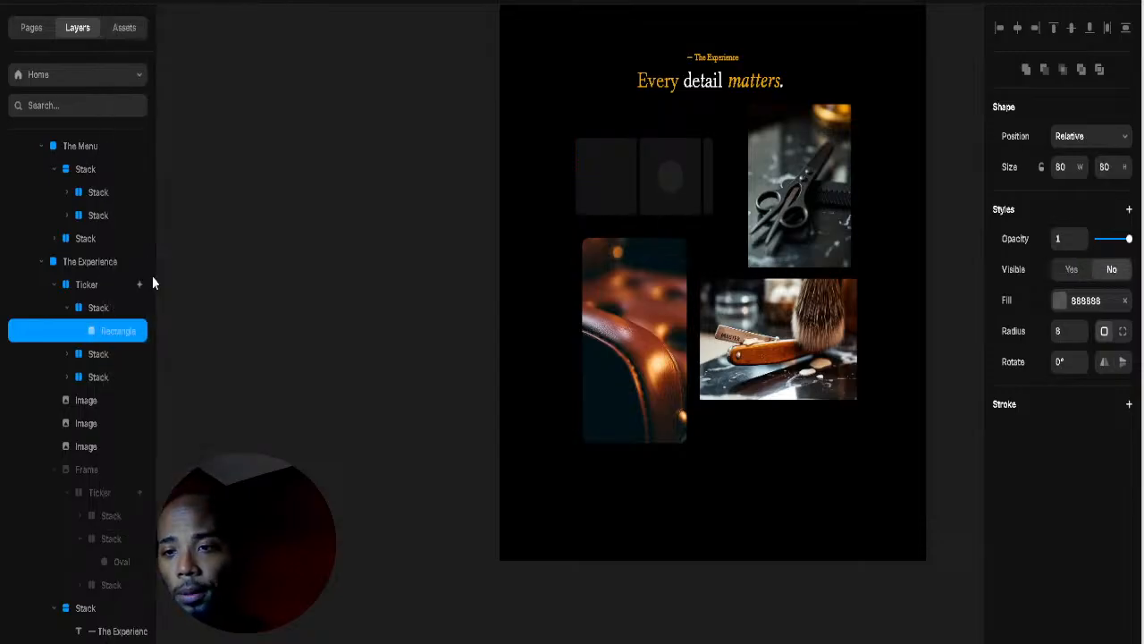
click(594, 163)
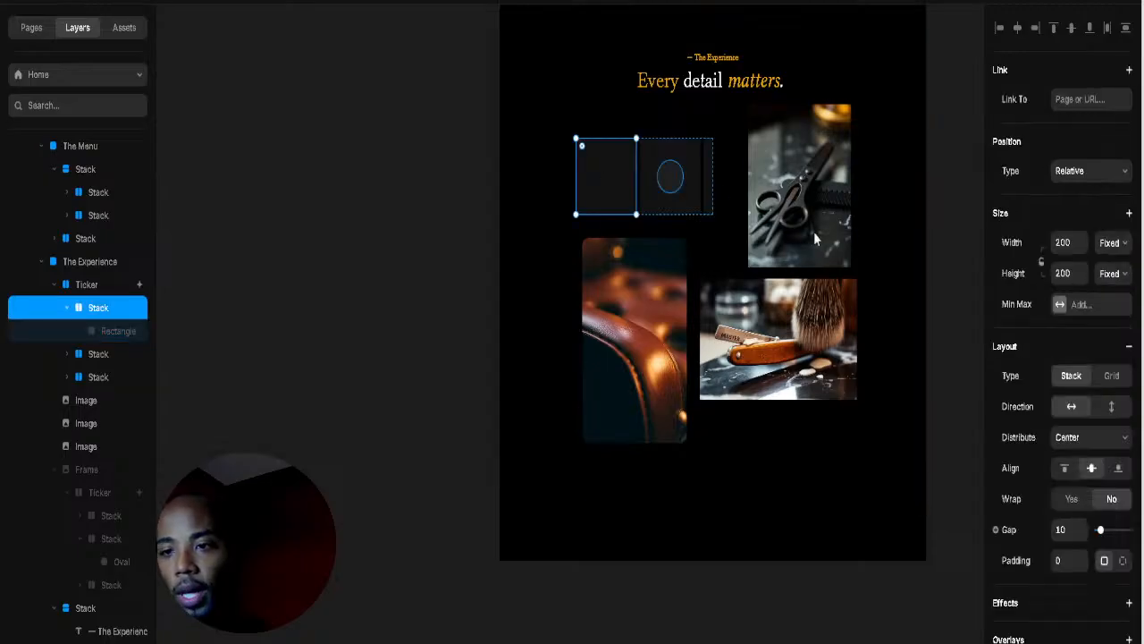
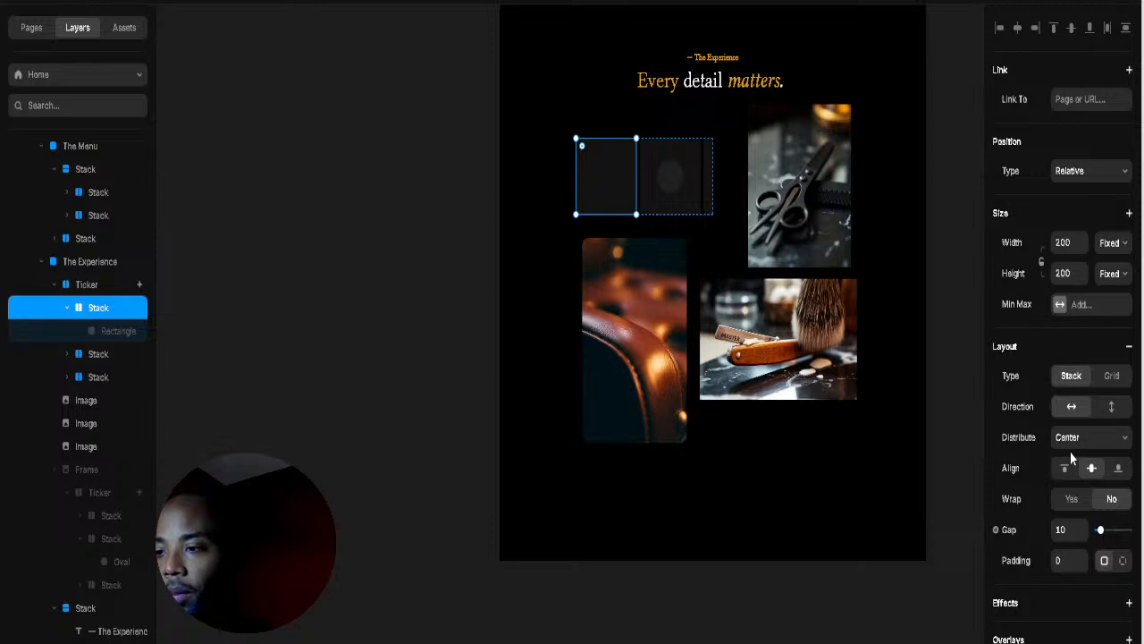
Step: Fill the Ticker's first square with the uploaded brush-and-razor photo image.png
scroll(1070, 452, down, 5)
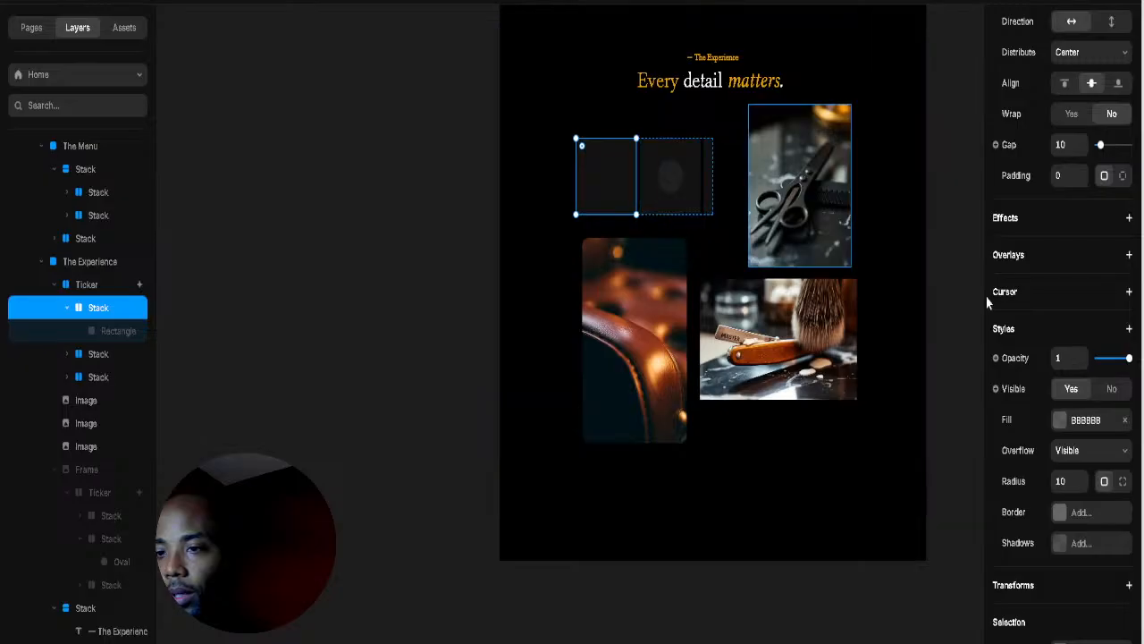
click(1061, 426)
click(944, 441)
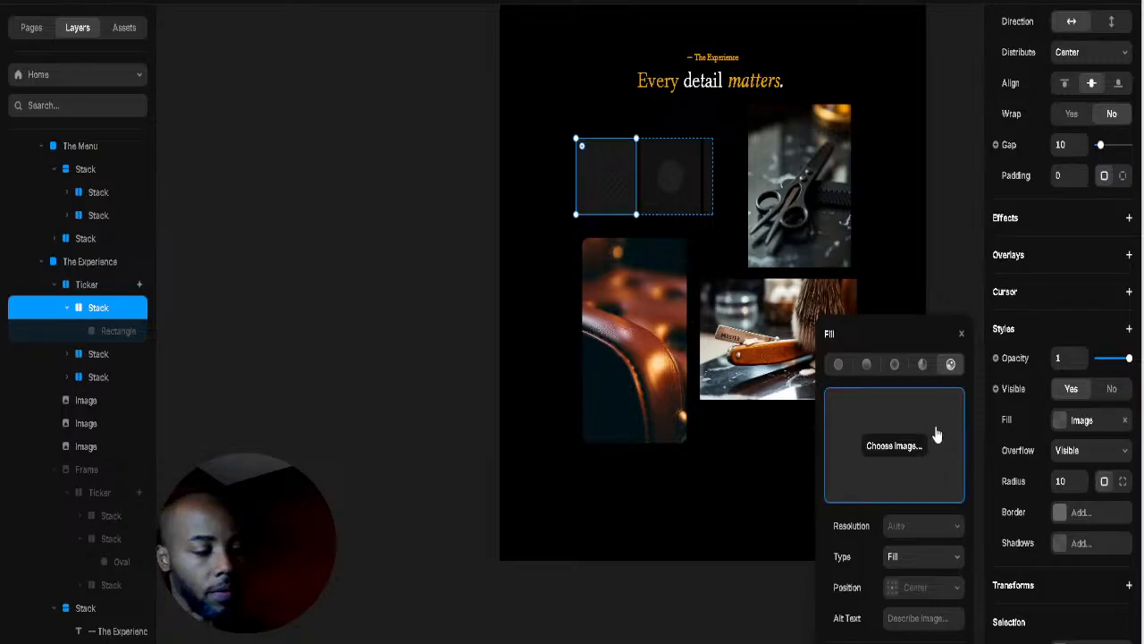
click(664, 202)
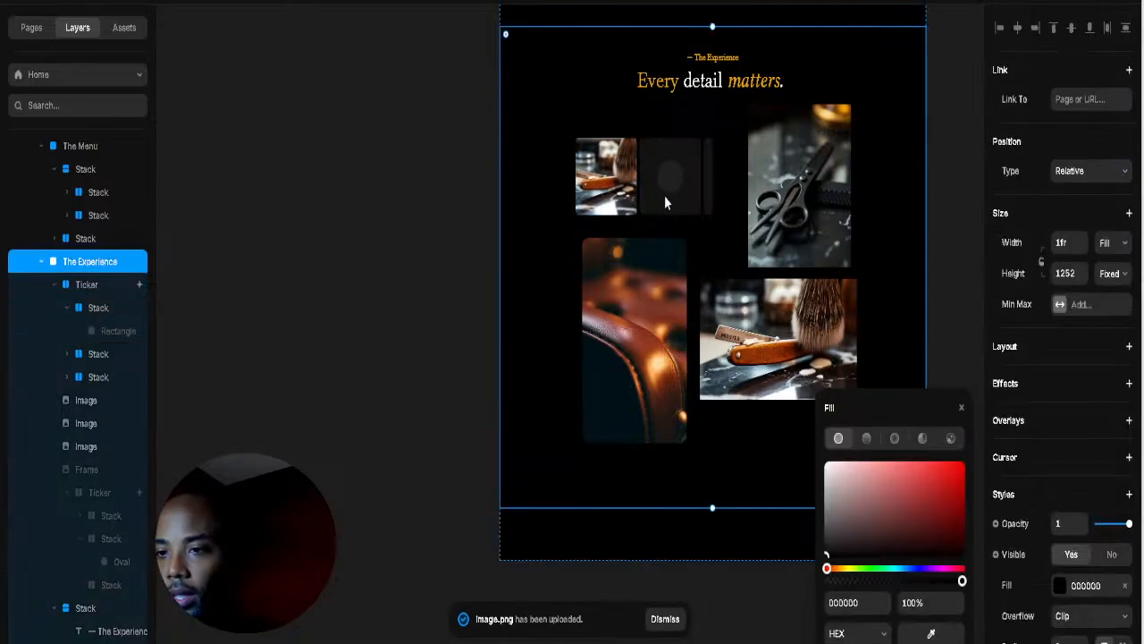
Step: Collapse the image stack and drag the Ticker out of the section onto the canvas
click(672, 217)
click(67, 354)
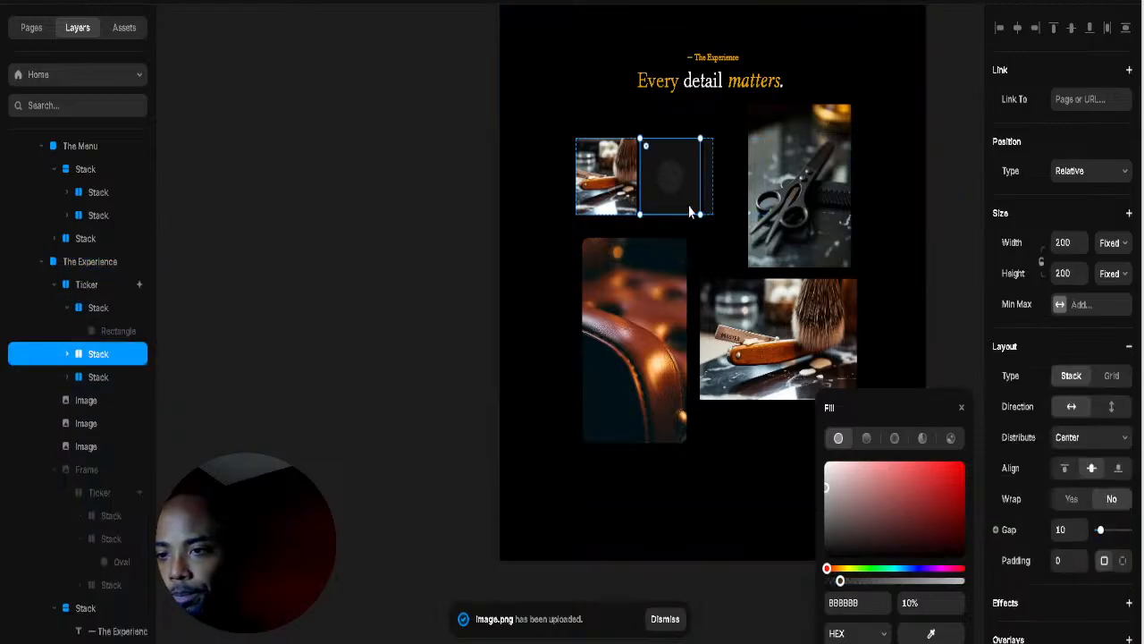
click(785, 215)
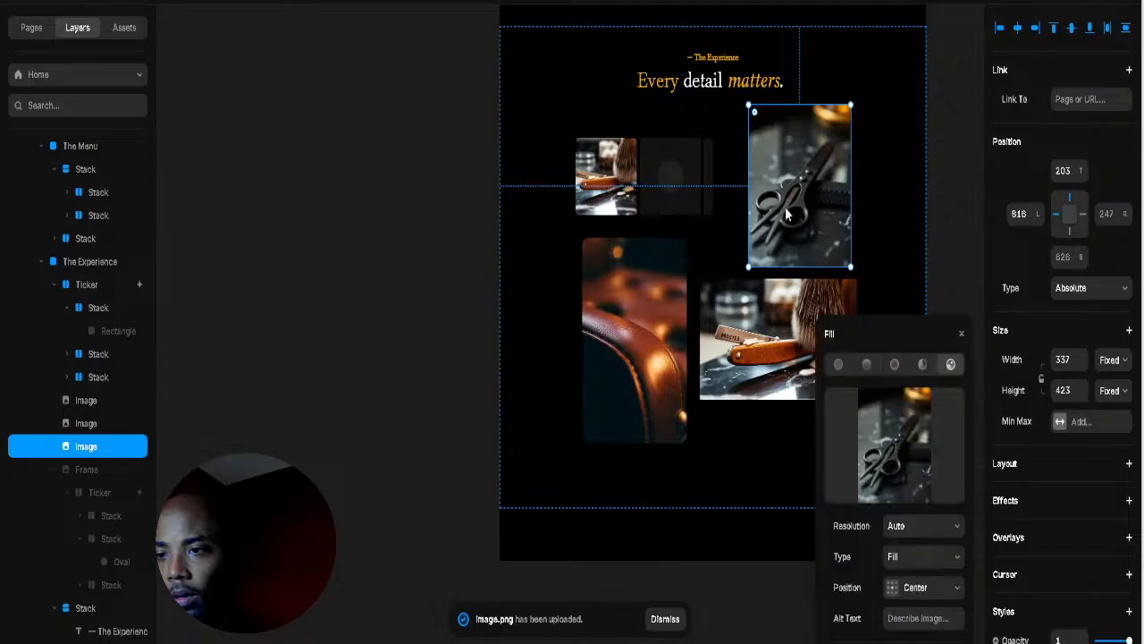
click(695, 214)
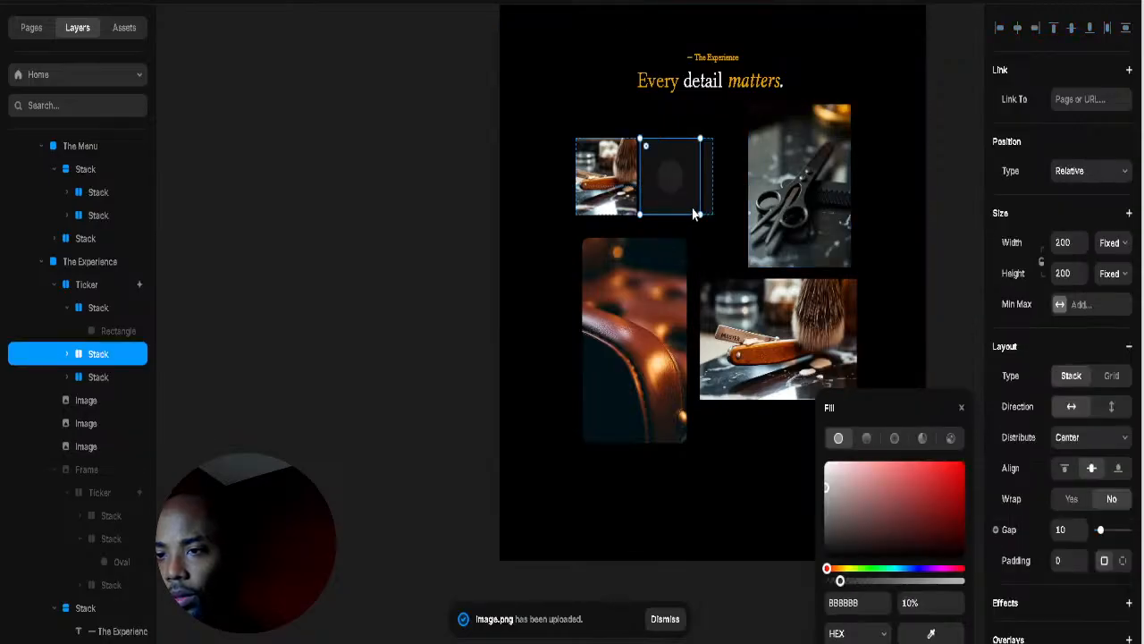
click(709, 186)
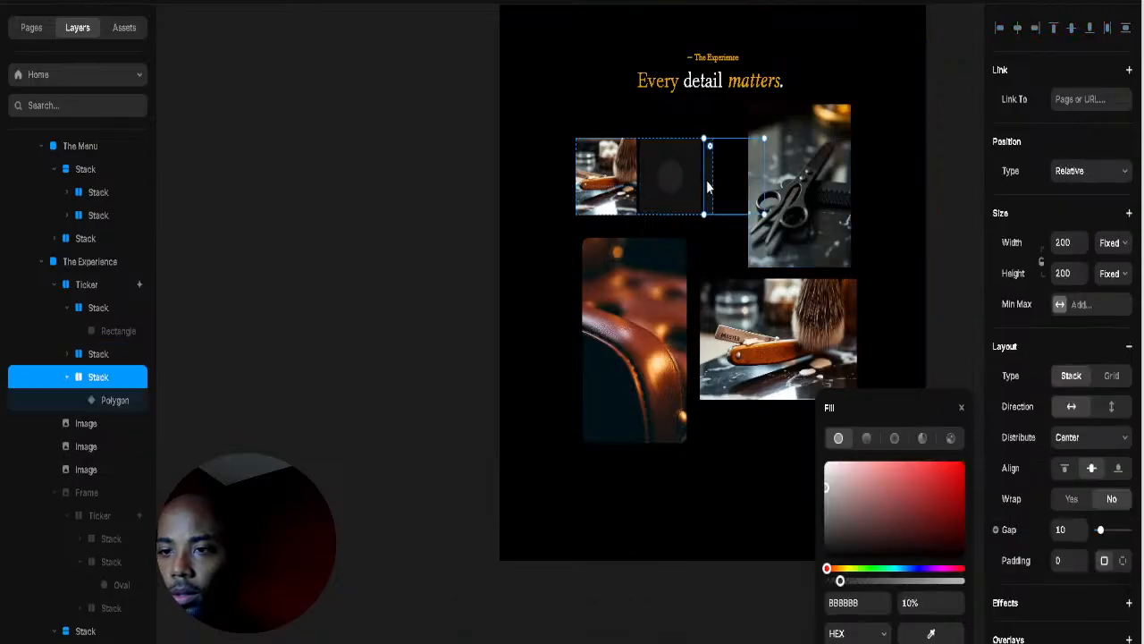
click(639, 212)
drag(601, 216, 338, 226)
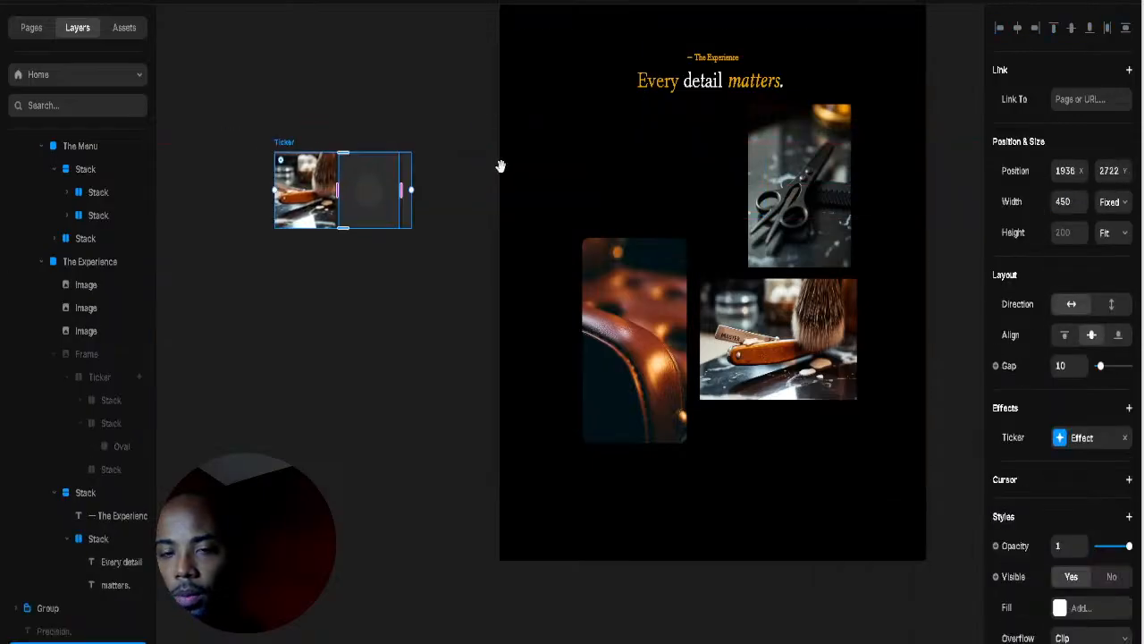
Step: Place the Ticker beside the page and stack its items vertically
drag(500, 166, 646, 202)
double_click(465, 224)
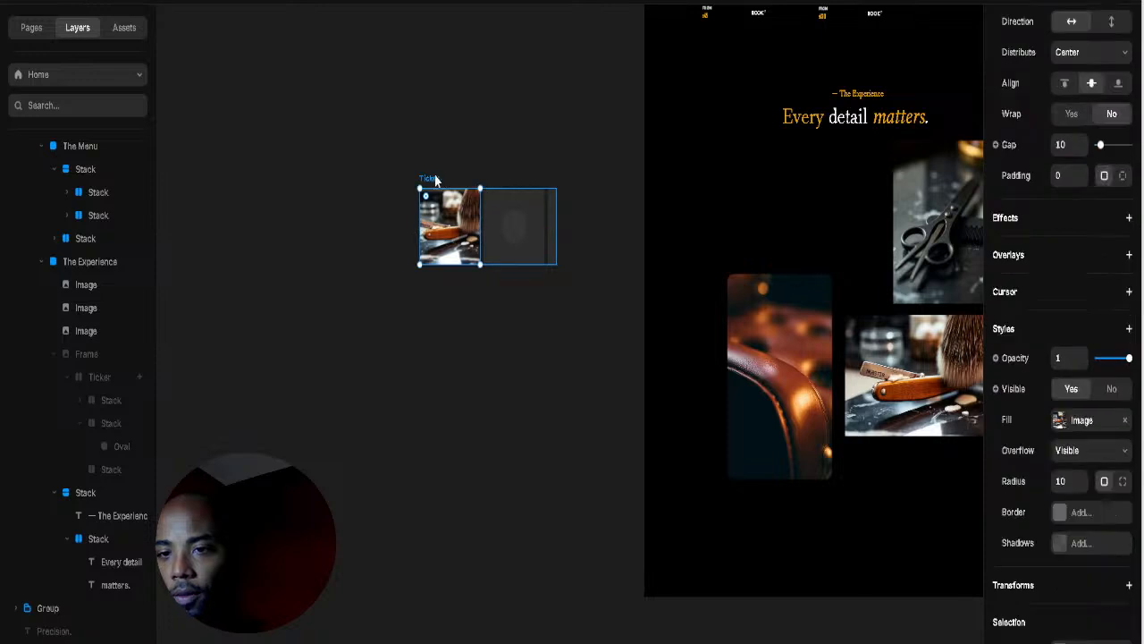
click(500, 234)
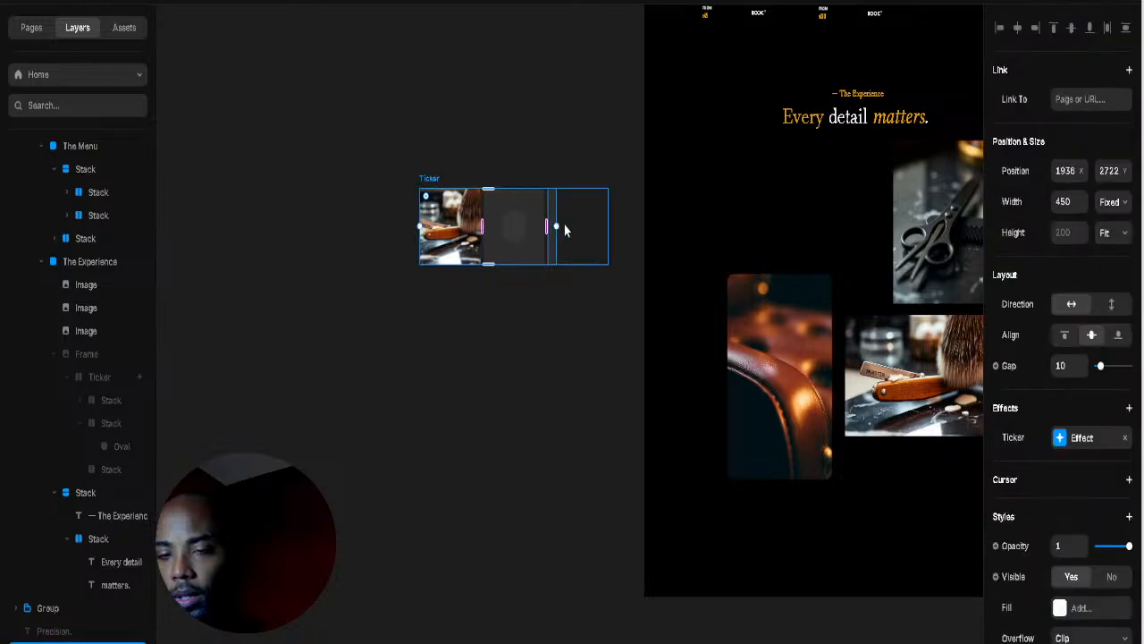
click(1111, 304)
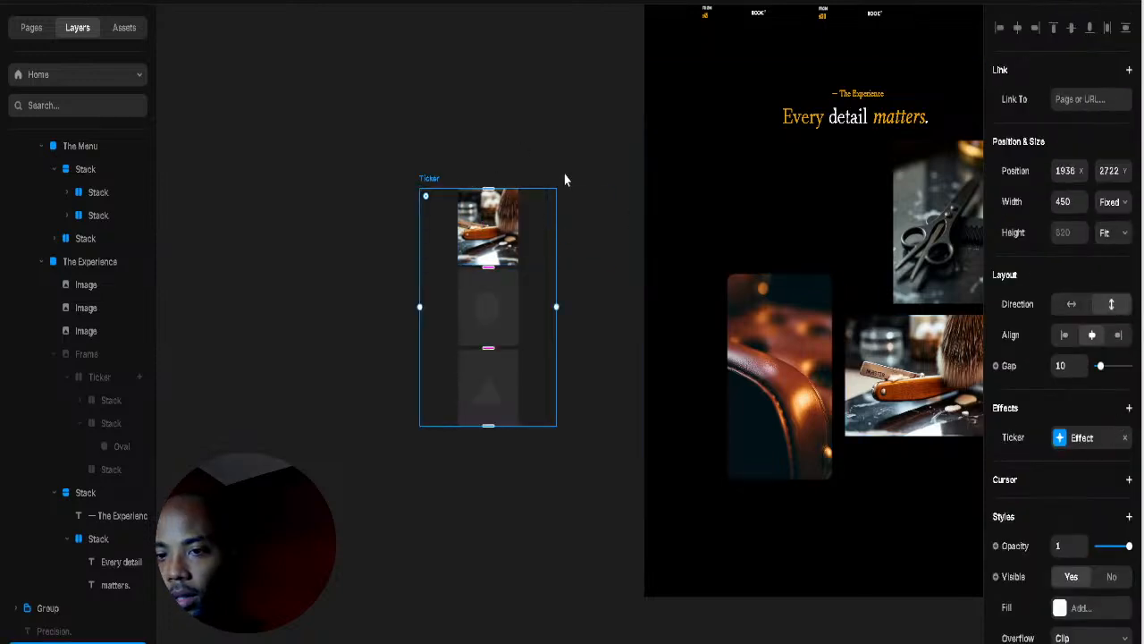
click(564, 179)
Step: Copy the brush photo into the collage's top-left and enlarge it to about 299×279
click(508, 234)
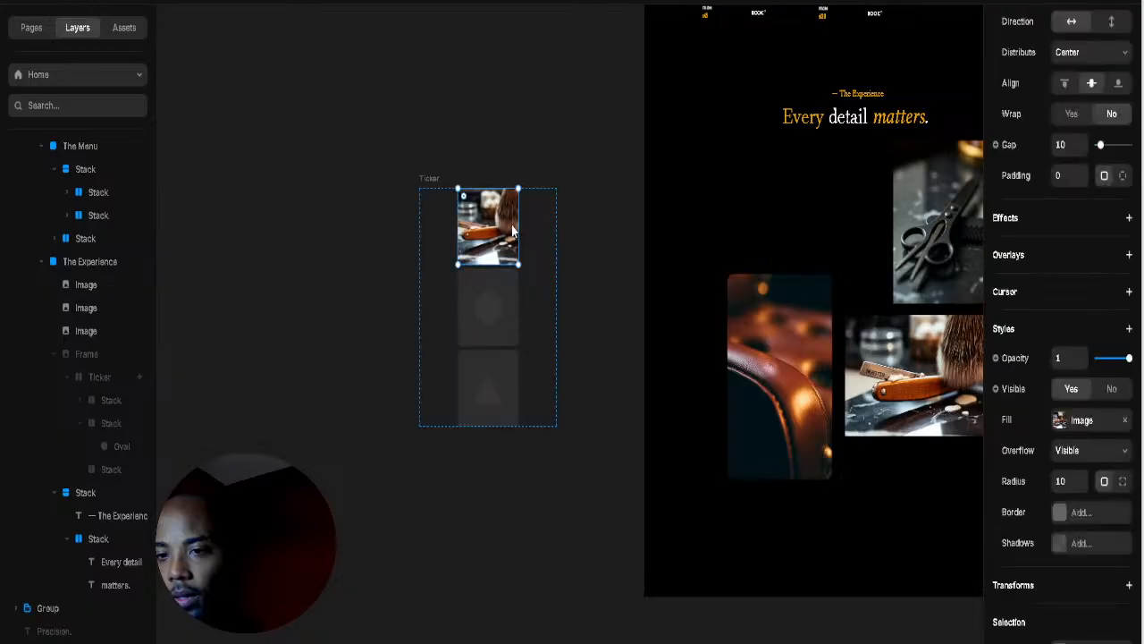
drag(499, 231, 782, 213)
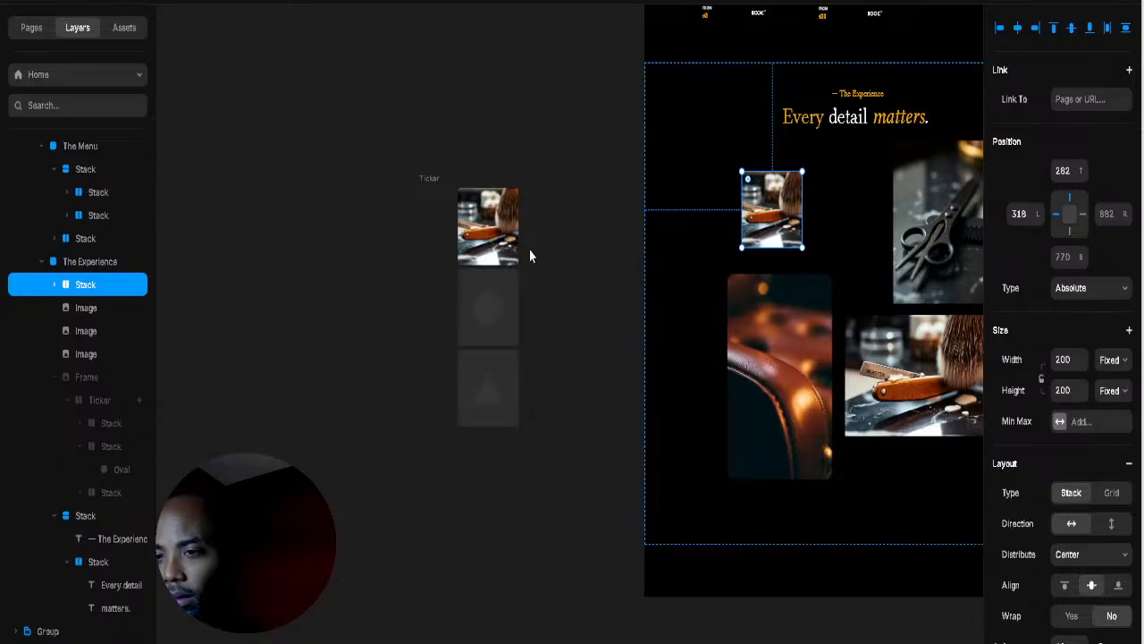
click(494, 230)
click(429, 178)
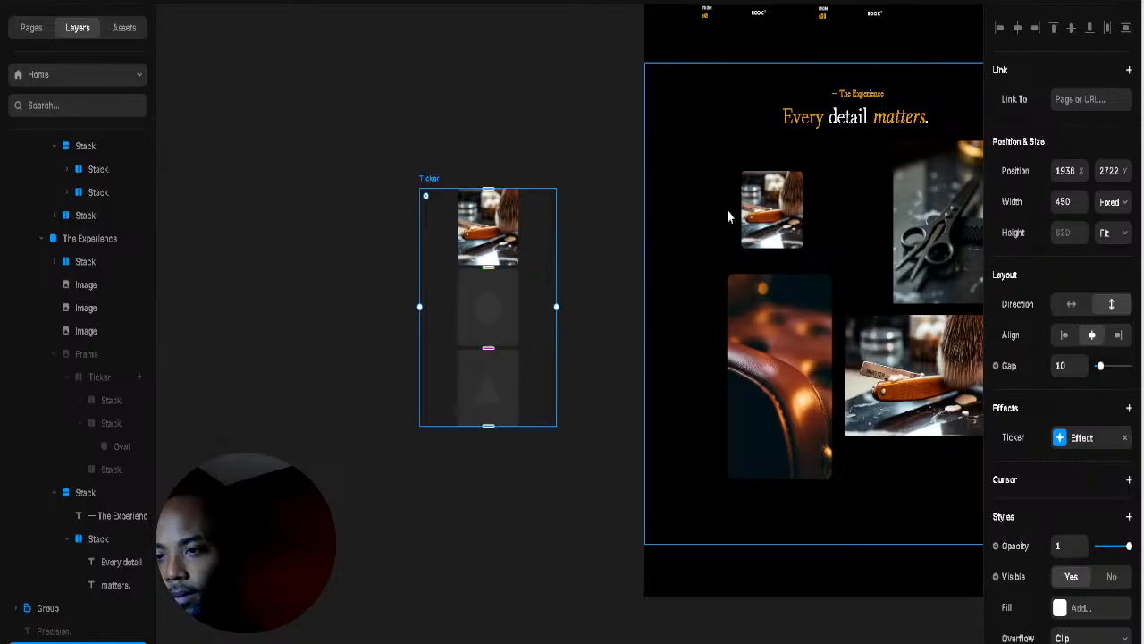
click(772, 209)
drag(856, 217, 767, 259)
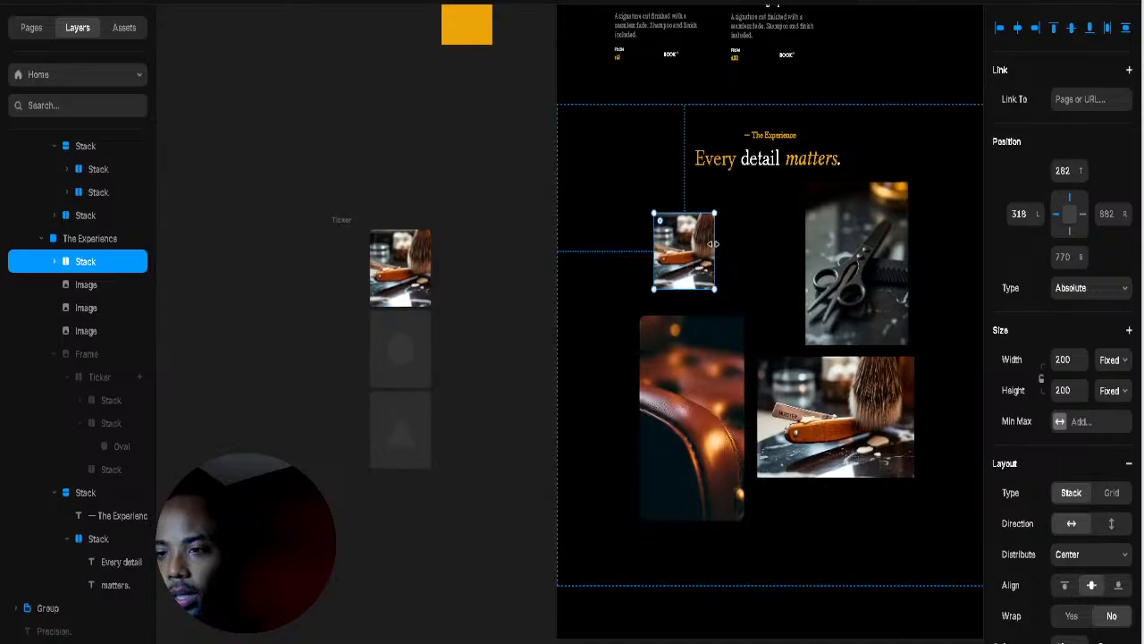
drag(746, 182, 746, 183)
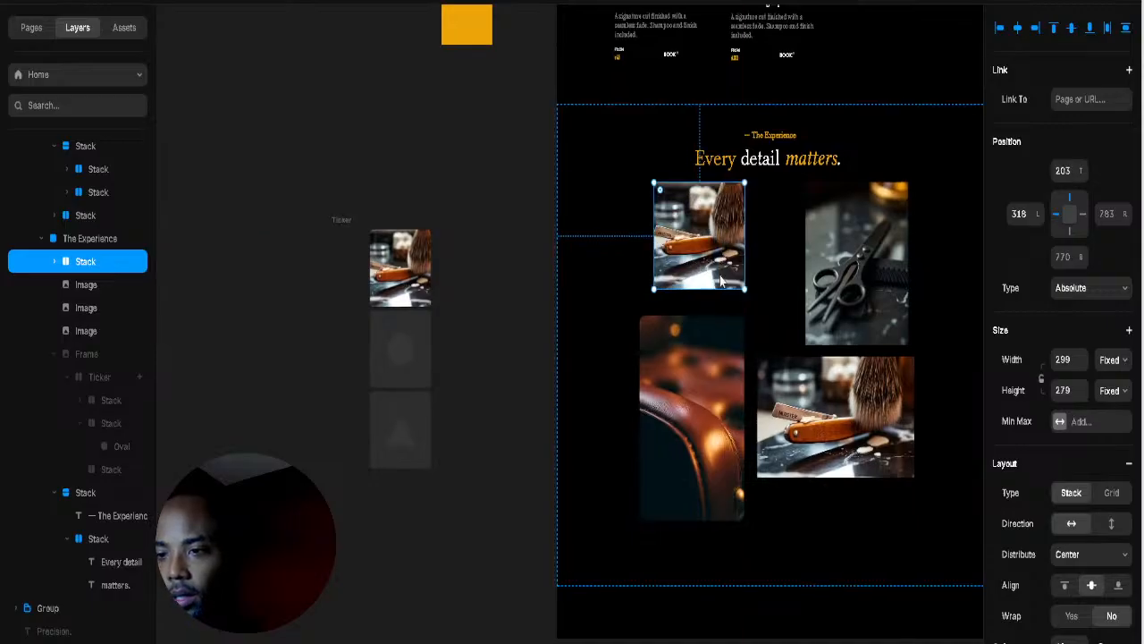
drag(722, 281, 414, 303)
click(414, 339)
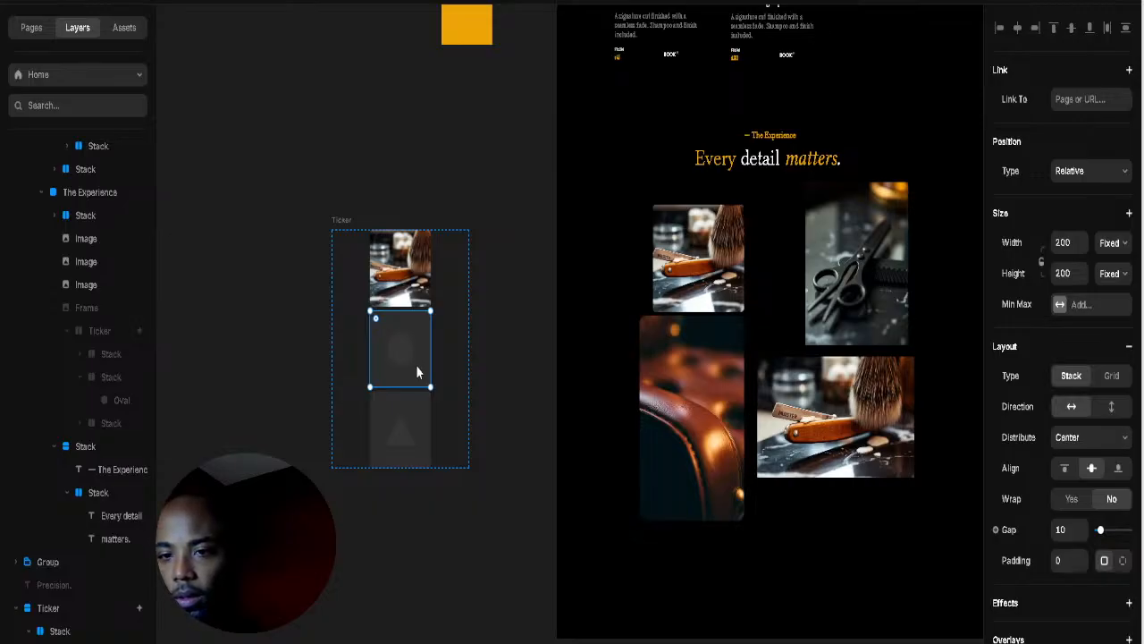
Step: Copy the leather-chair photo into the Ticker and stretch the Ticker to 1130 tall
click(725, 390)
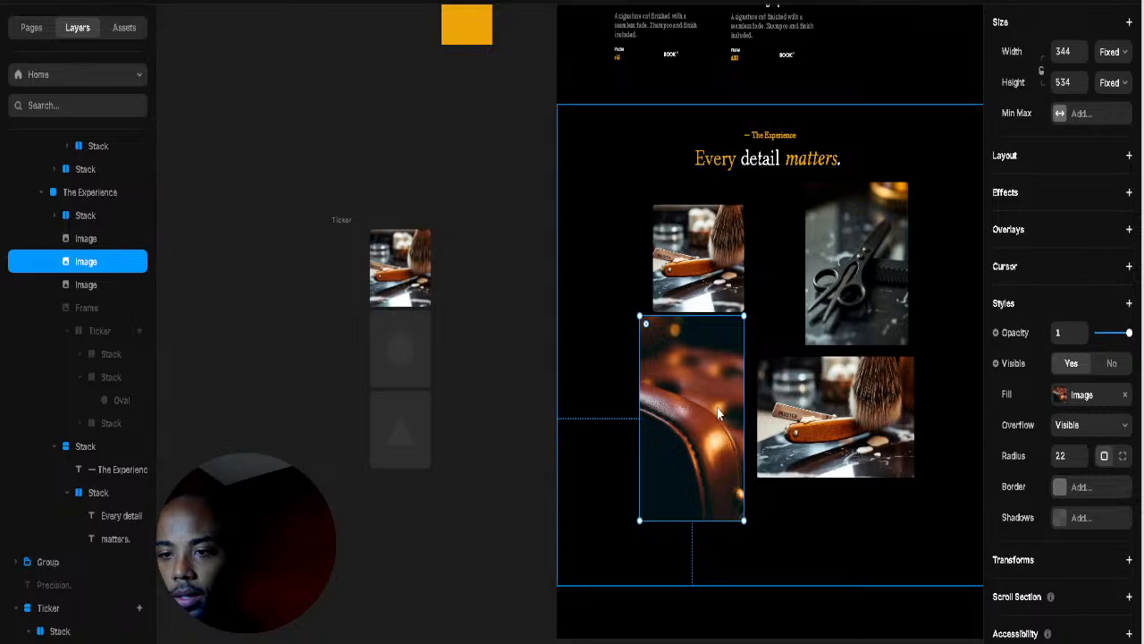
drag(689, 411, 424, 374)
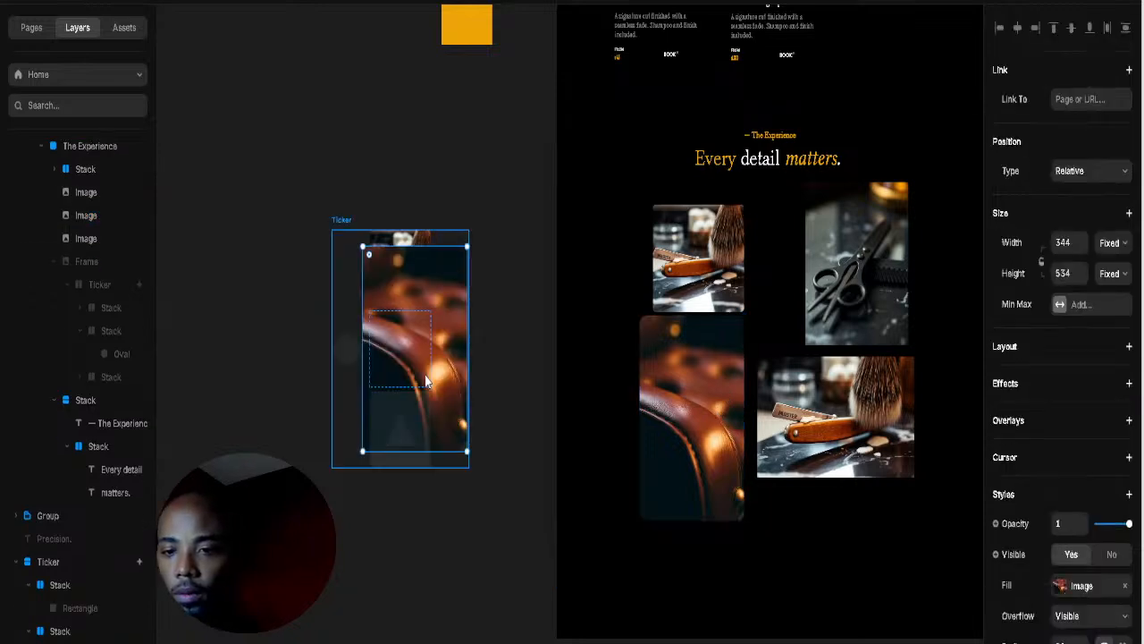
click(345, 258)
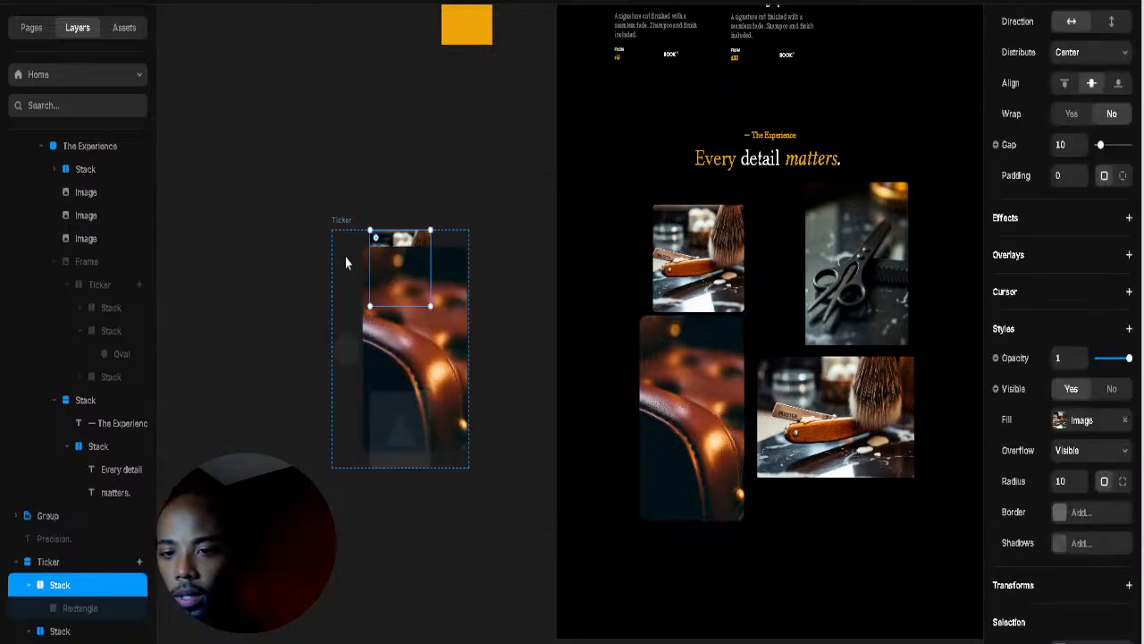
key(Escape)
click(338, 249)
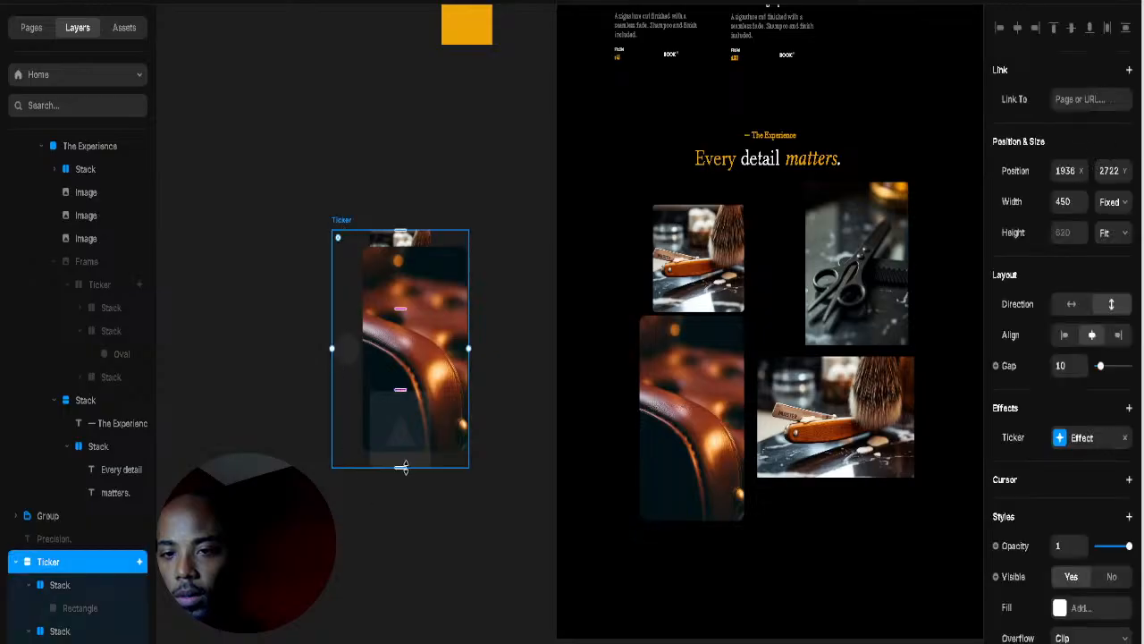
drag(403, 469, 403, 640)
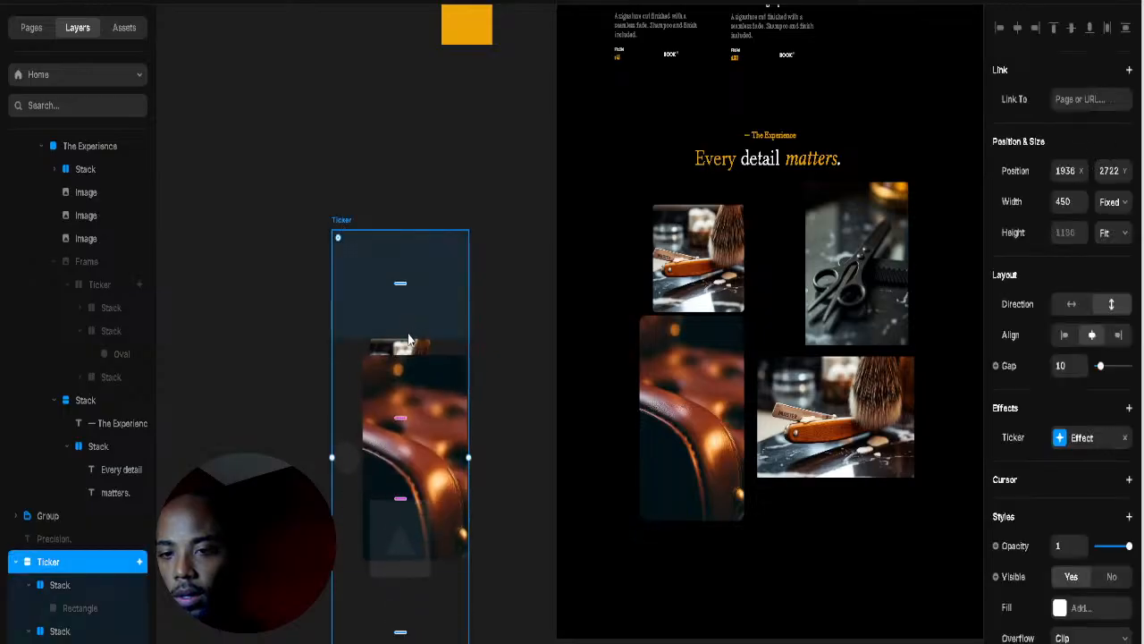
Step: Set the gap between the Ticker's items to 258
click(413, 344)
click(447, 413)
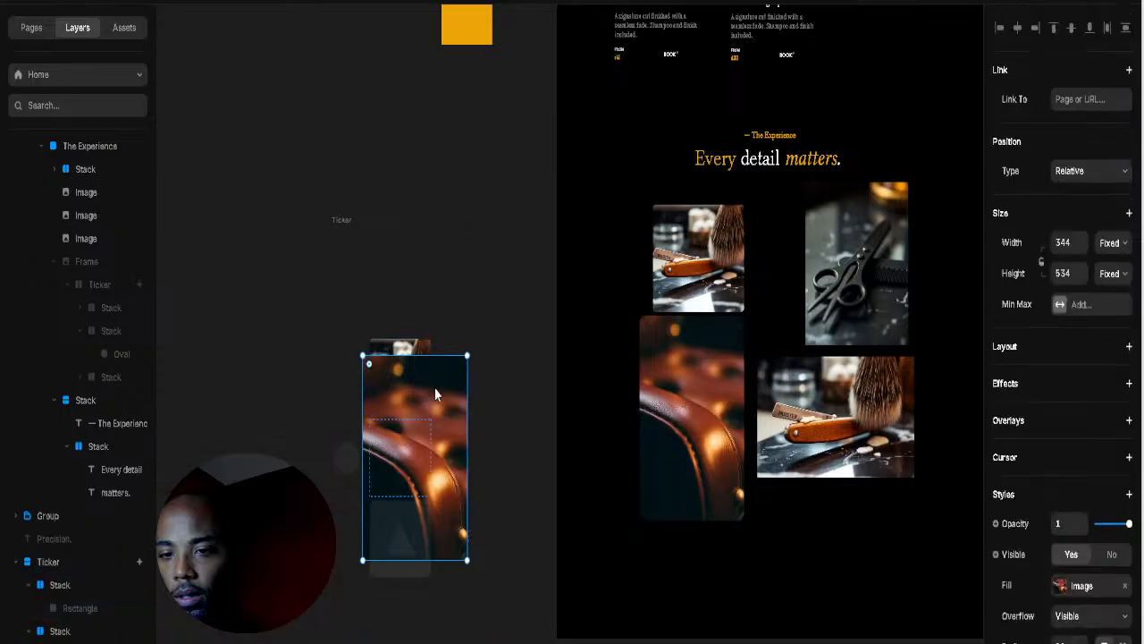
key(Escape)
click(410, 420)
click(411, 416)
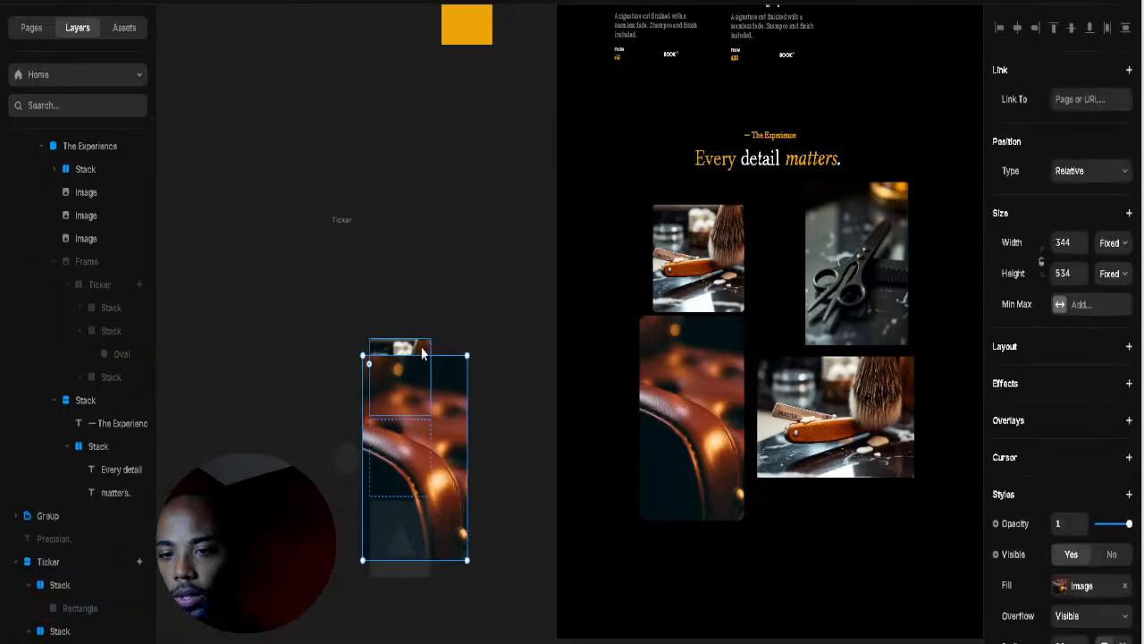
click(49, 562)
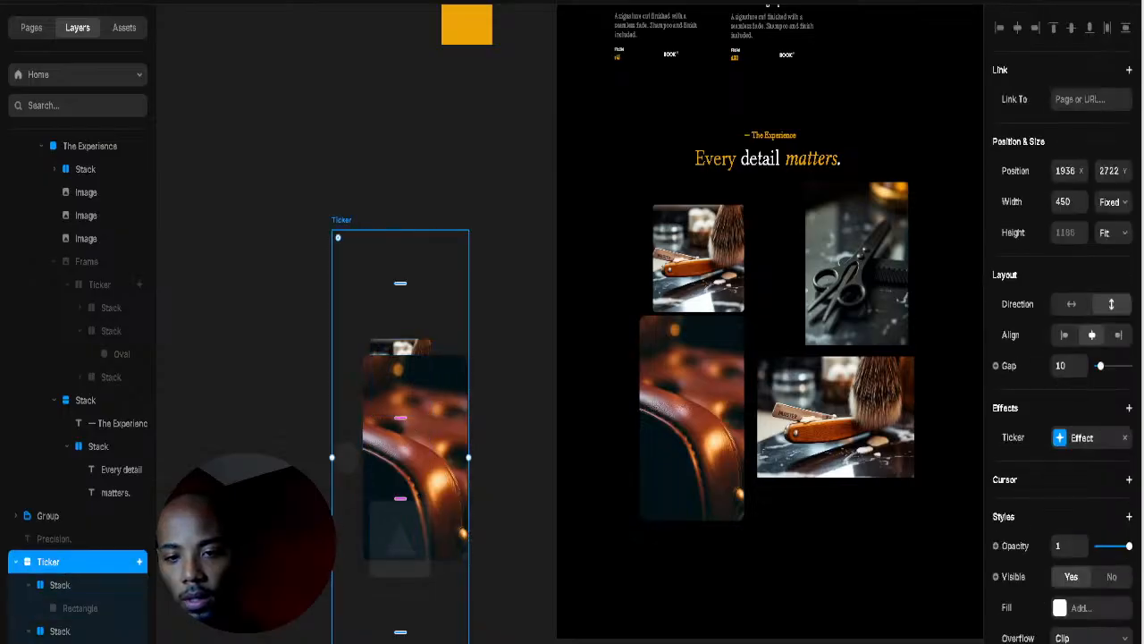
drag(407, 427, 377, 512)
Step: Pull the chair photo out of the Ticker onto the canvas beside it
click(487, 291)
scroll(477, 179, down, 3)
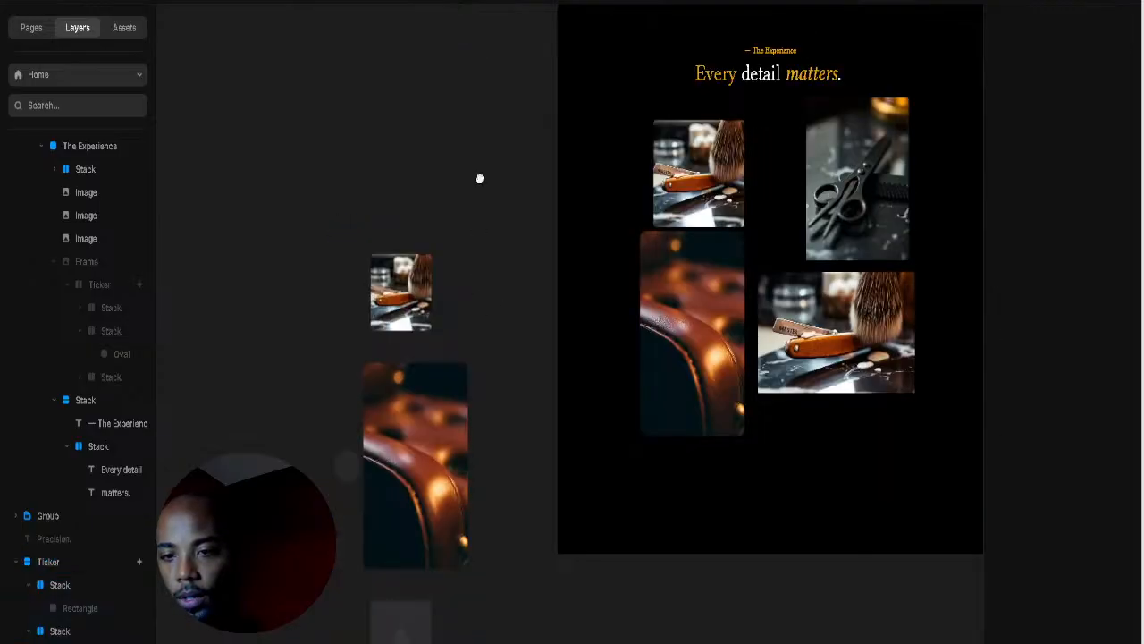
drag(491, 299, 598, 350)
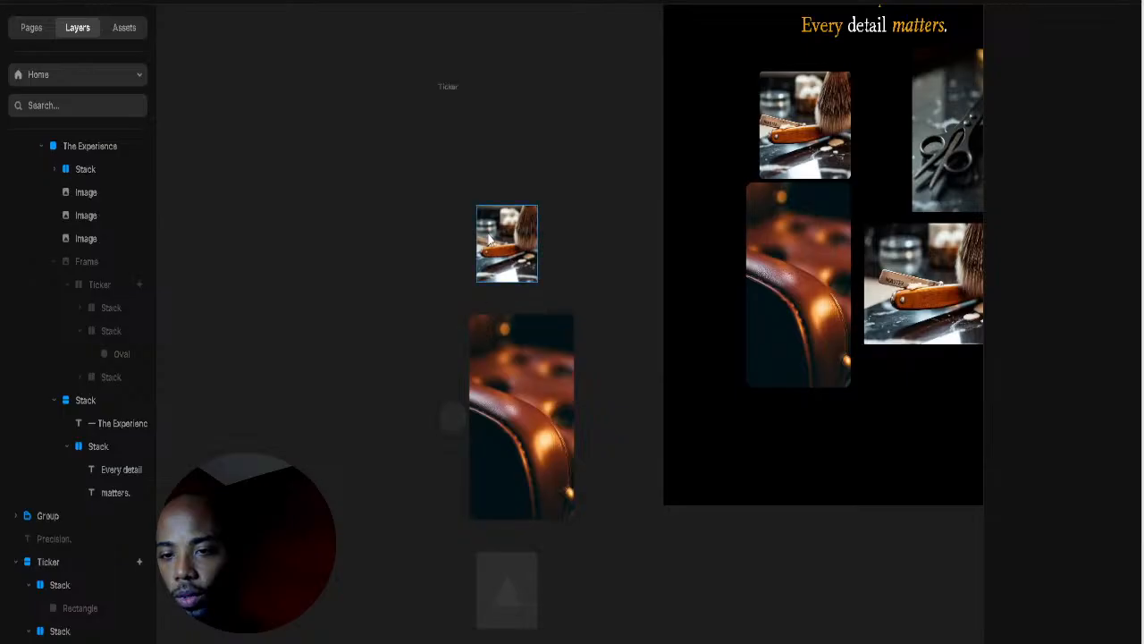
click(506, 243)
drag(502, 356, 331, 367)
click(505, 353)
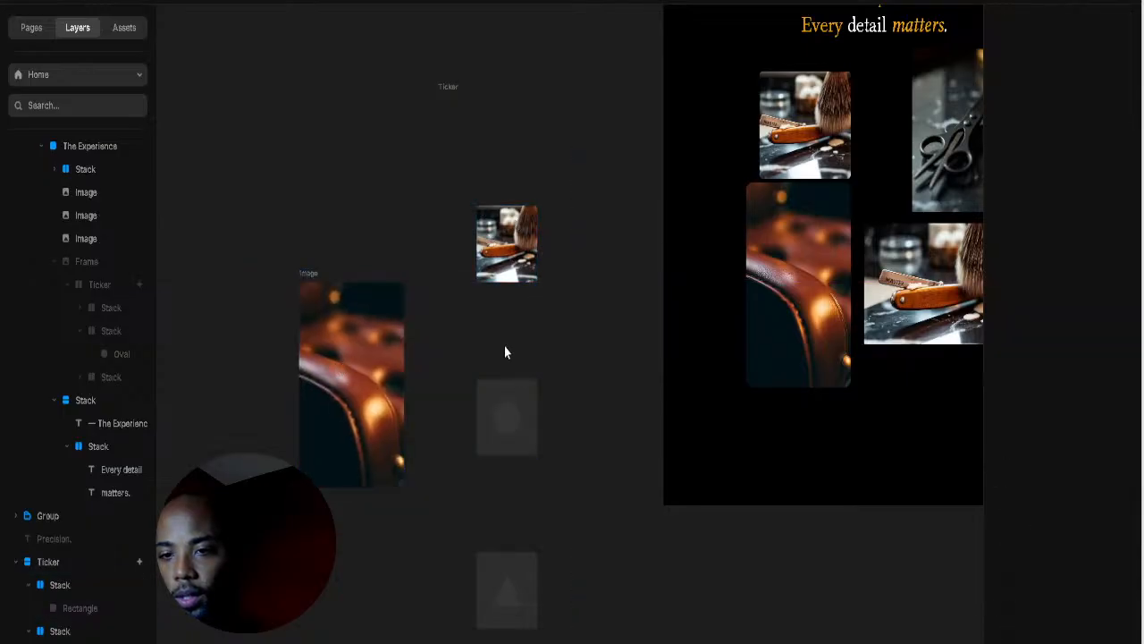
click(530, 403)
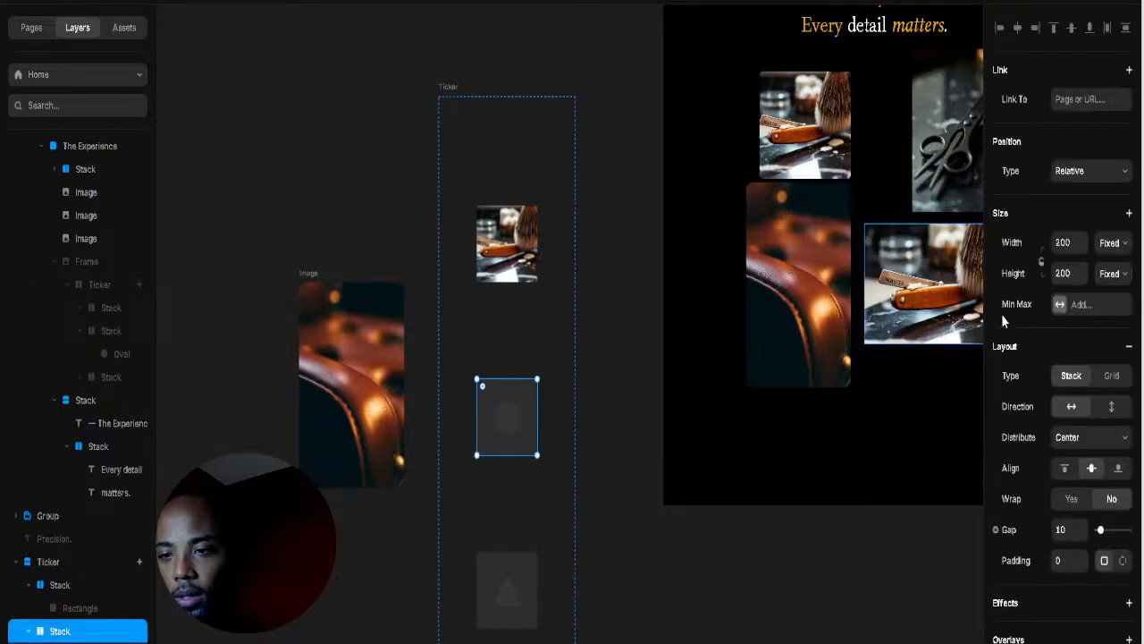
Step: Inspect the Ticker's settings and the razor photo stack's fill
scroll(1070, 377, down, 5)
scroll(1064, 373, up, 3)
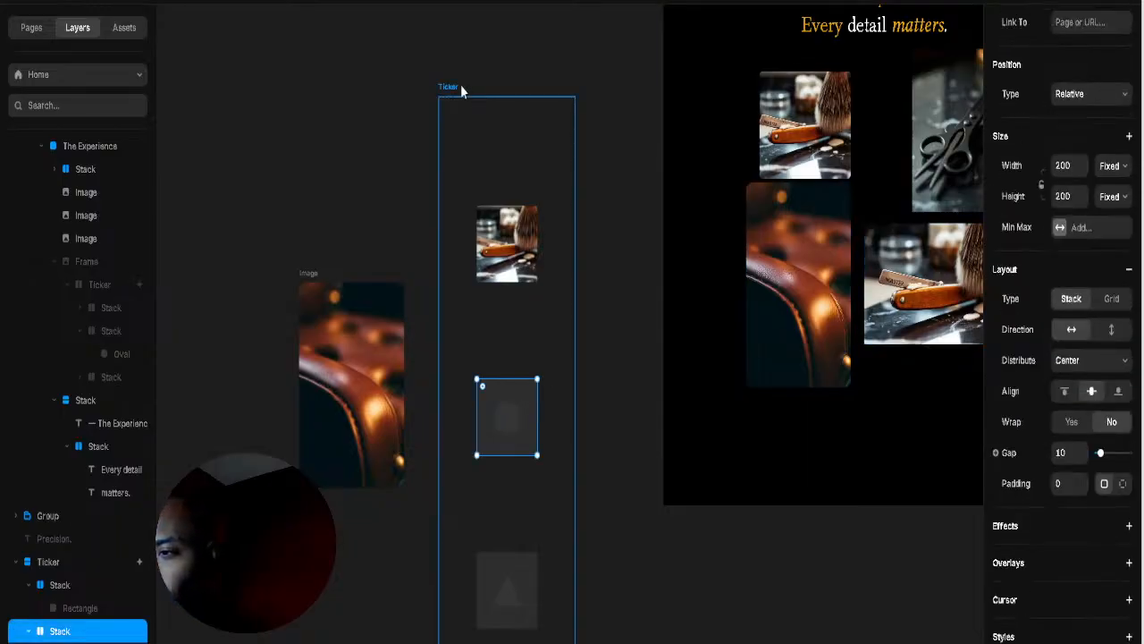
click(451, 89)
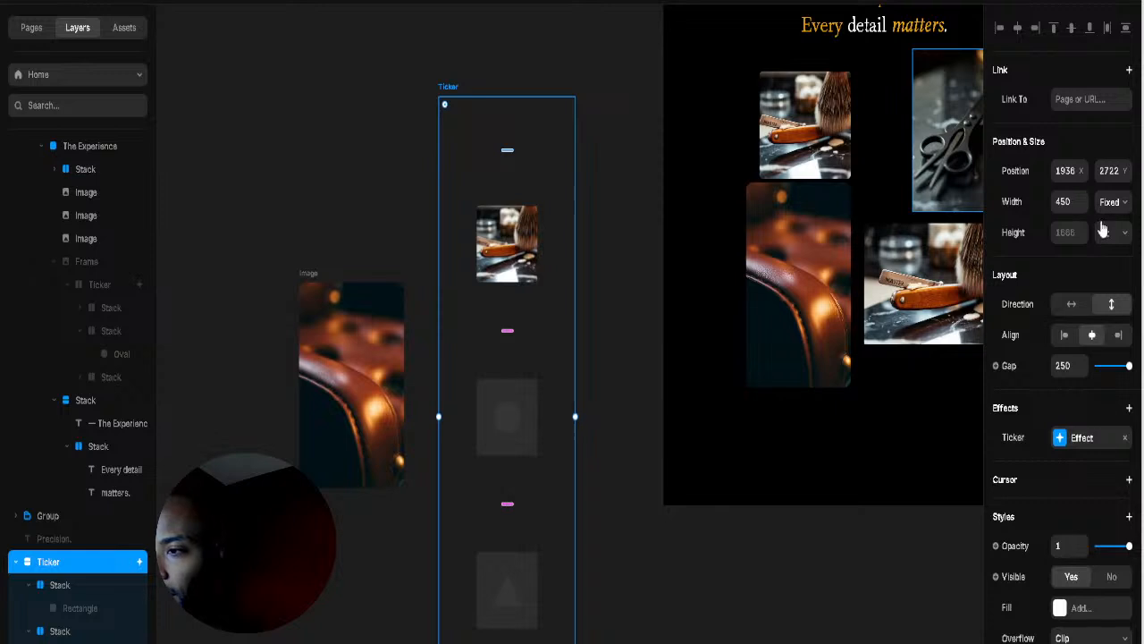
scroll(1104, 259, down, 2)
scroll(1105, 286, down, 2)
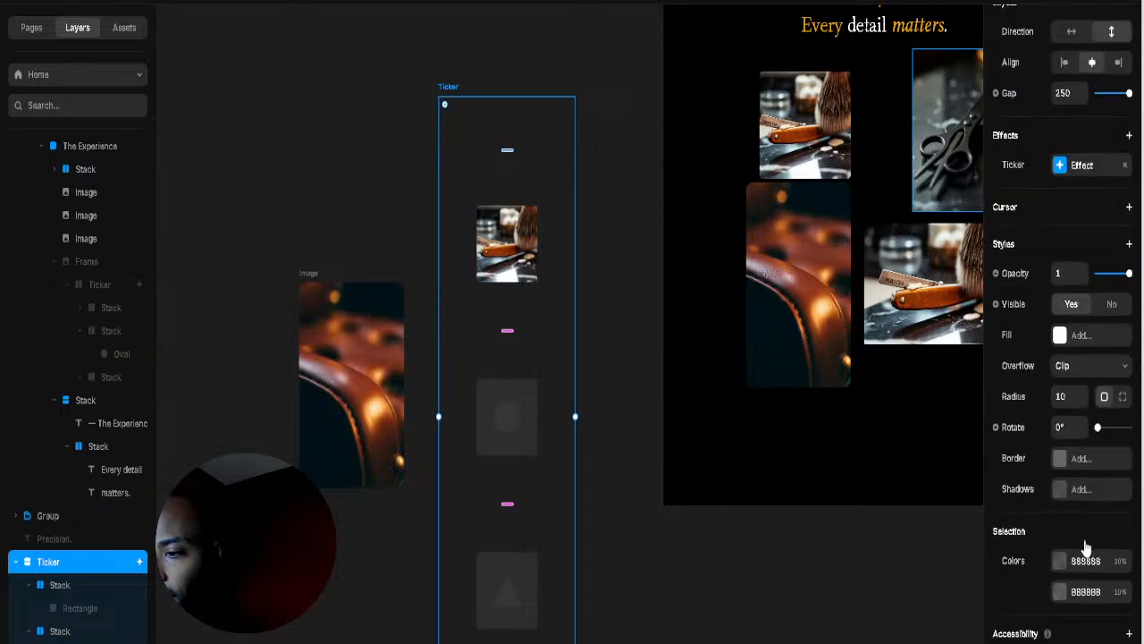
scroll(1064, 554, up, 4)
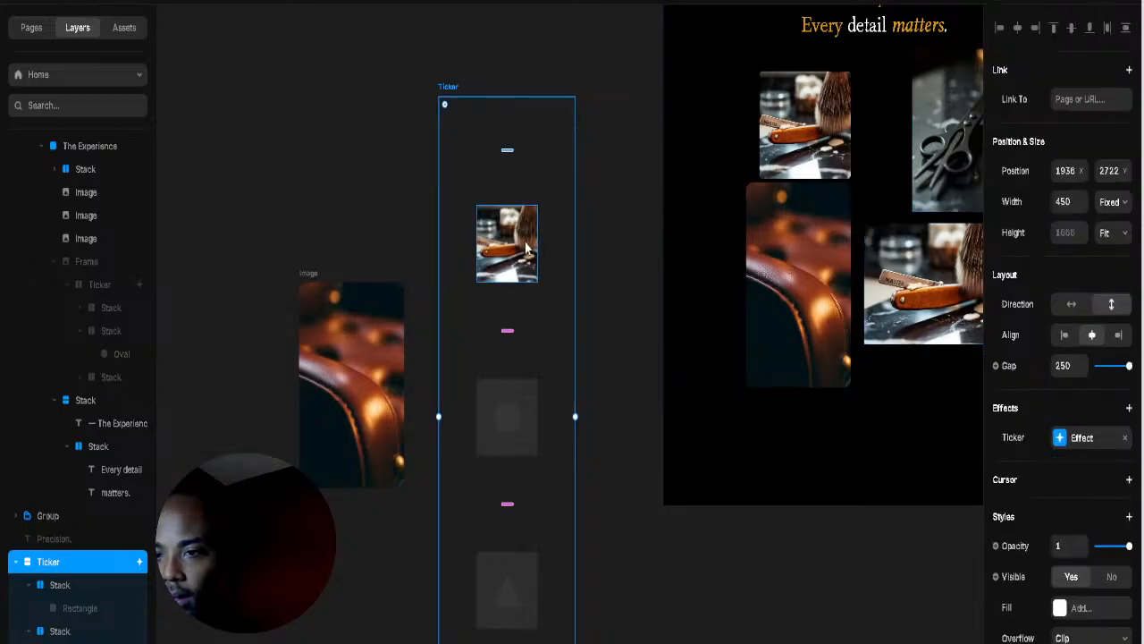
click(527, 250)
scroll(1063, 214, down, 6)
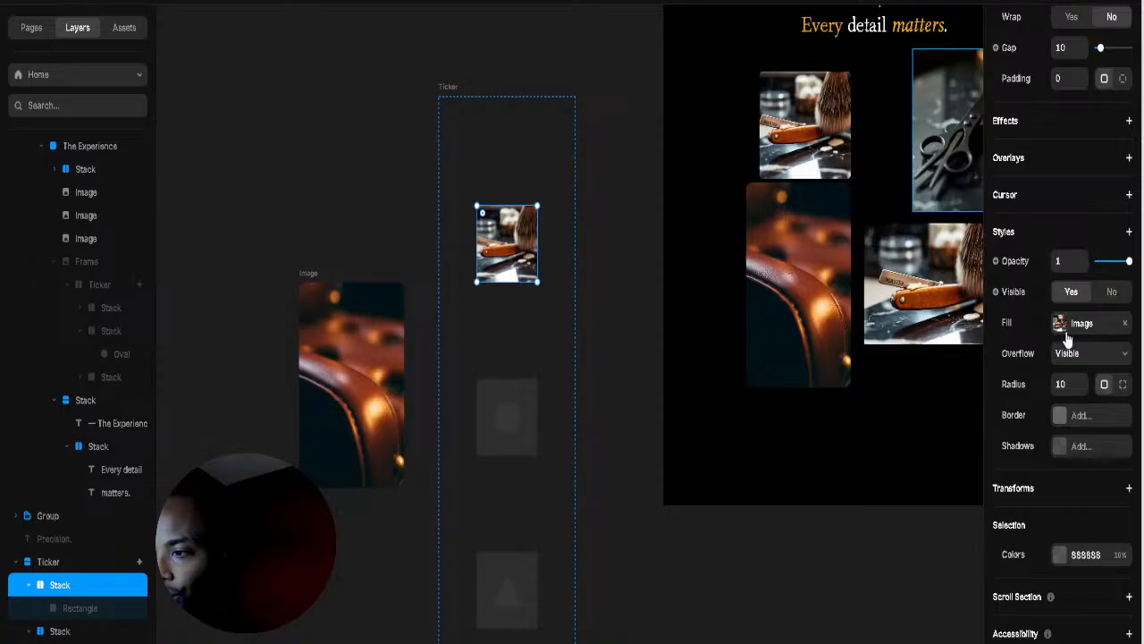
click(1073, 324)
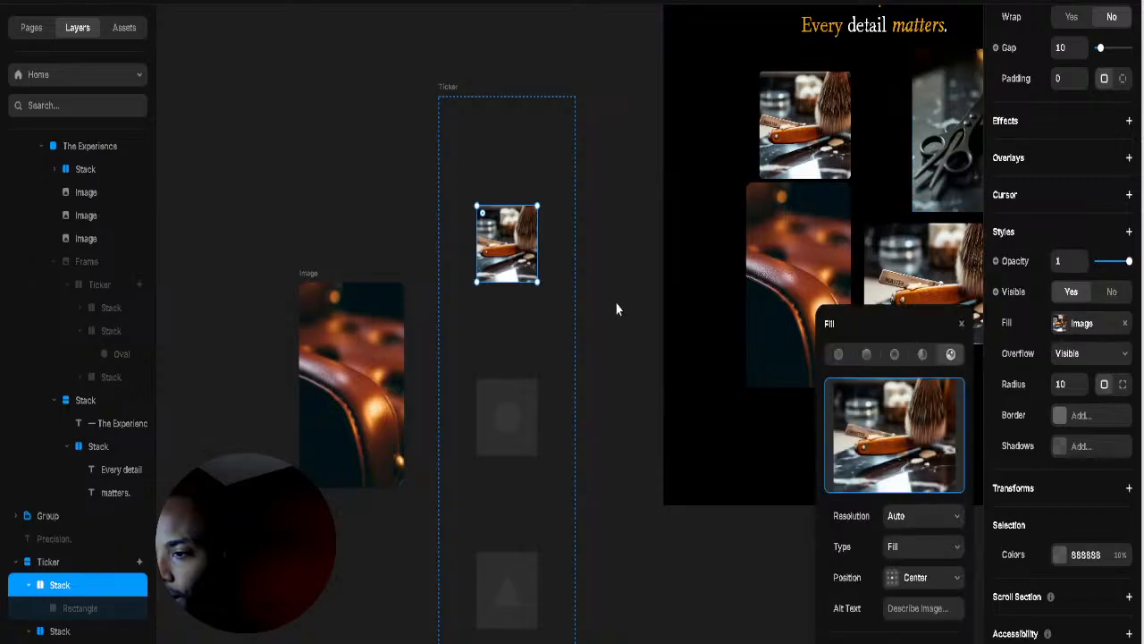
click(627, 447)
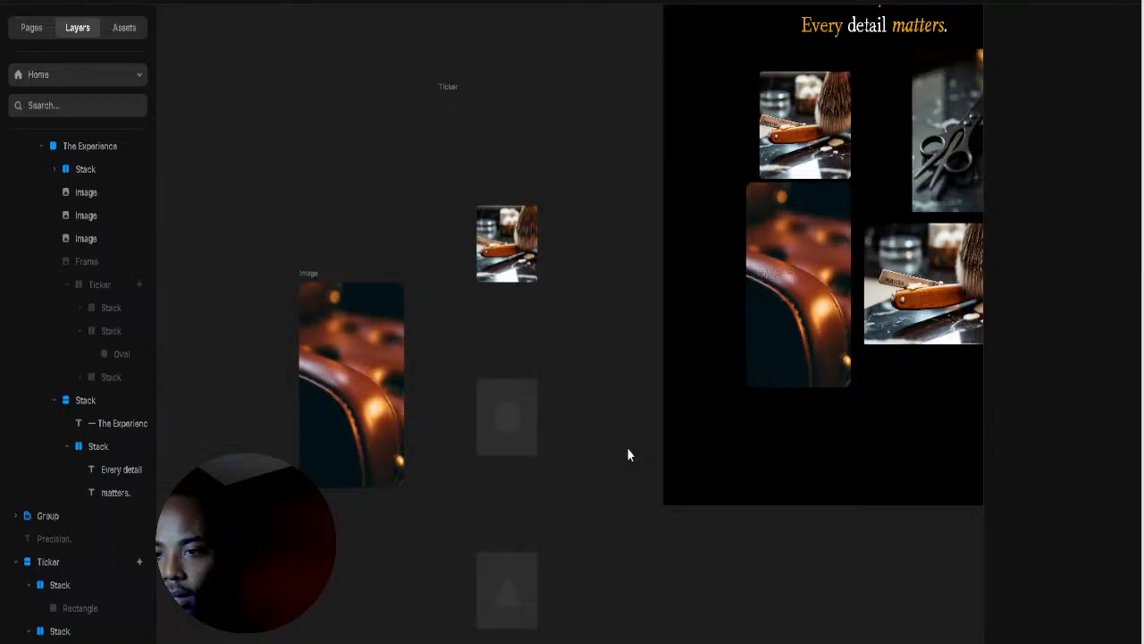
Step: Compare the razor photo stacks in the collage and Ticker, starting then cancelling a component
click(793, 133)
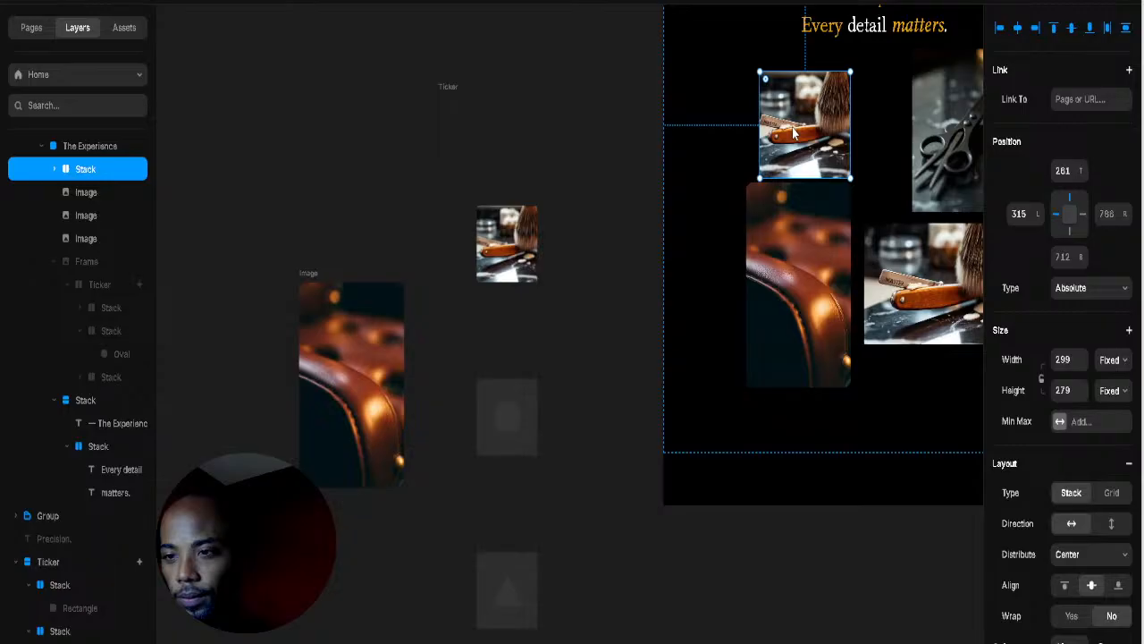
right_click(793, 133)
click(448, 100)
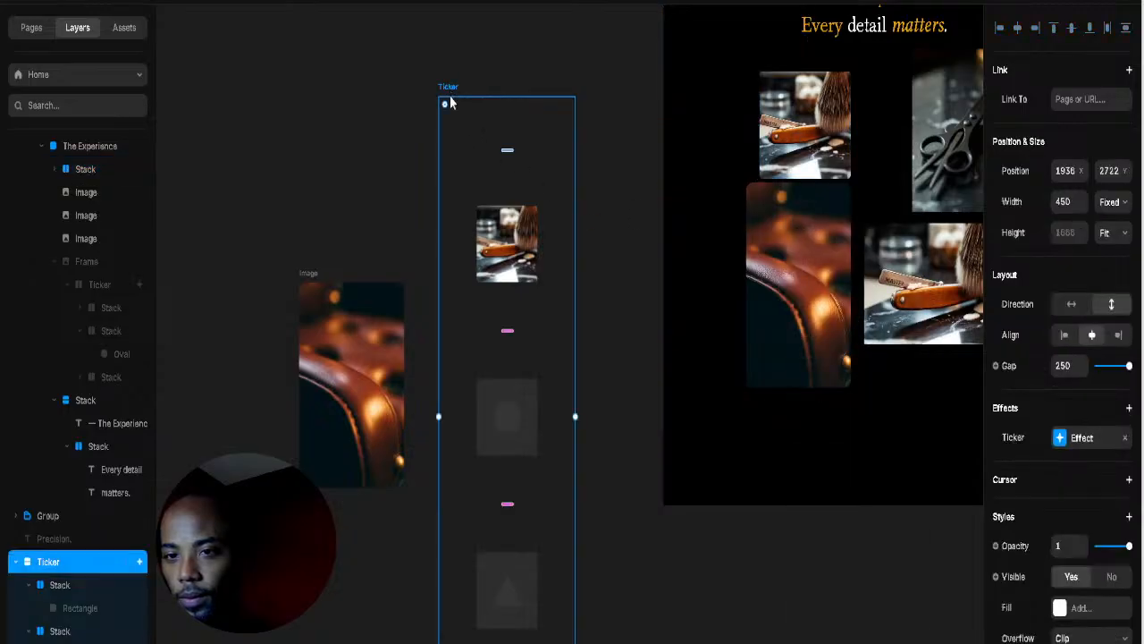
click(534, 271)
click(764, 157)
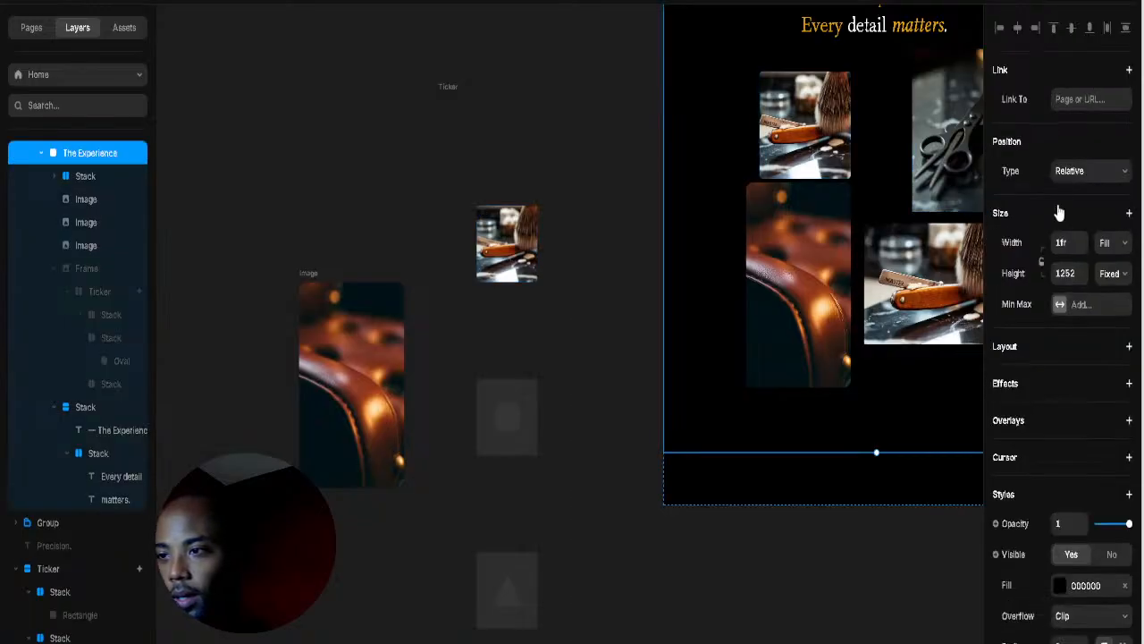
scroll(1067, 232, down, 5)
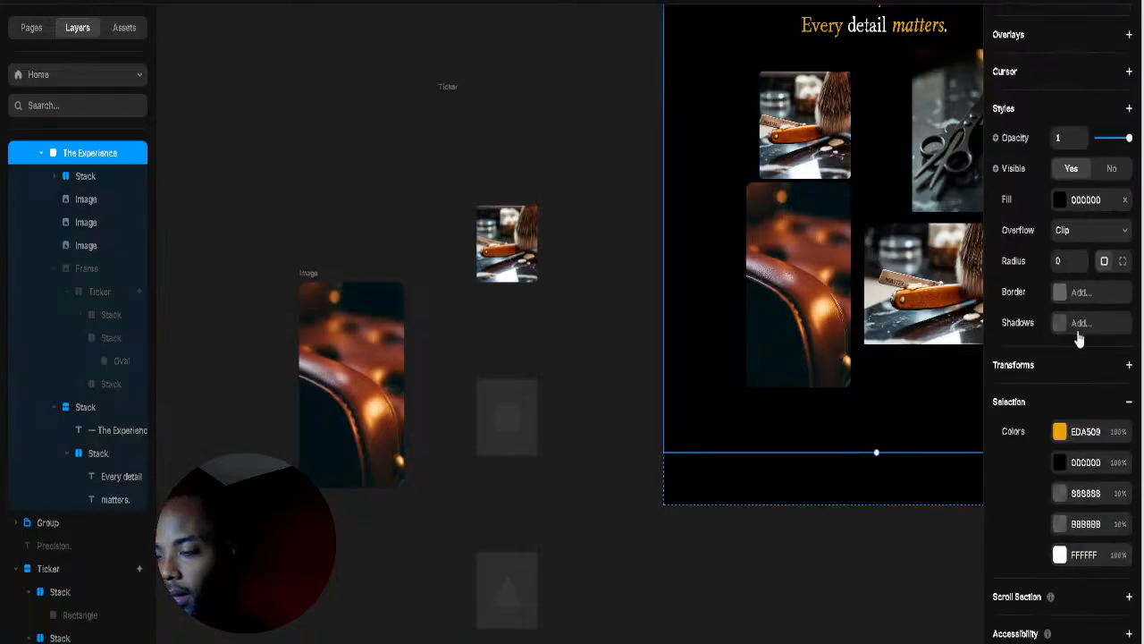
scroll(1079, 335, up, 5)
click(825, 163)
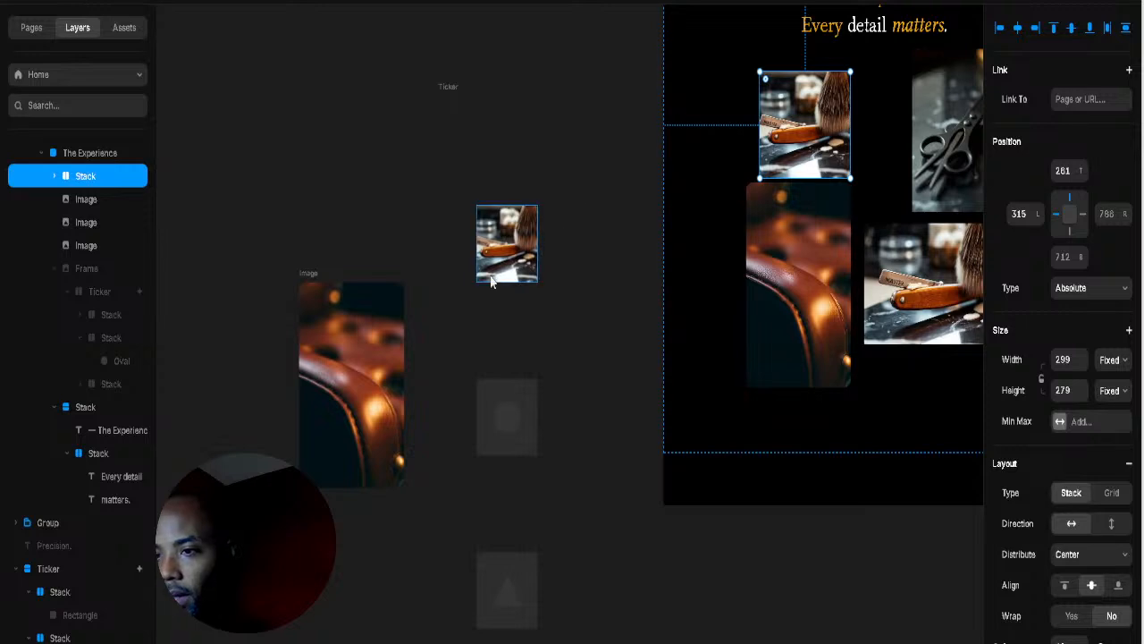
click(490, 280)
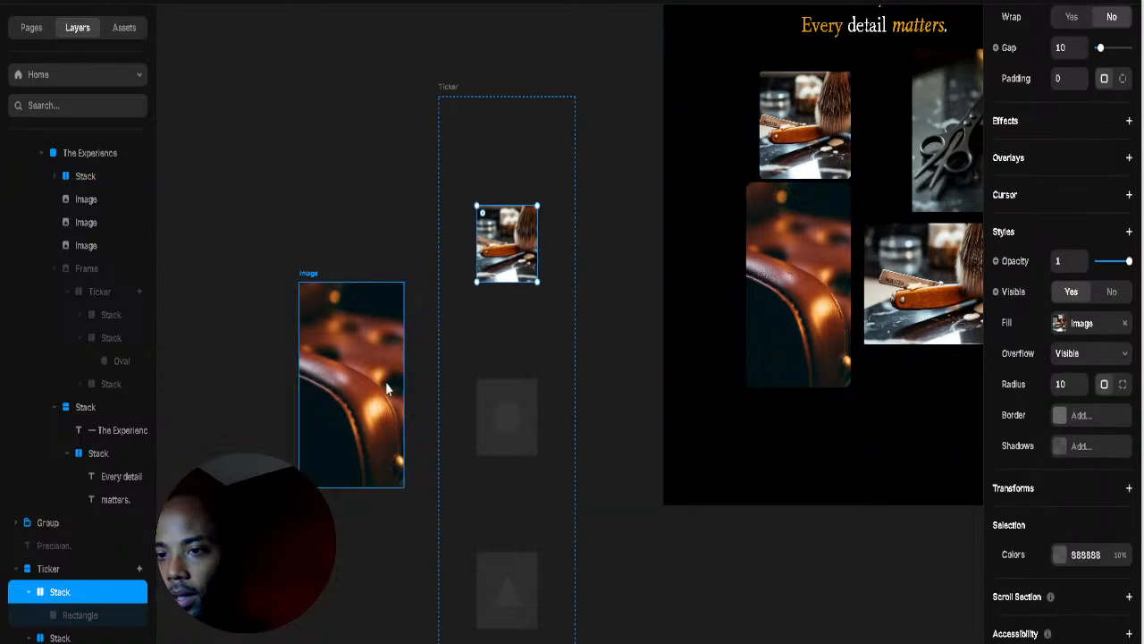
right_click(542, 255)
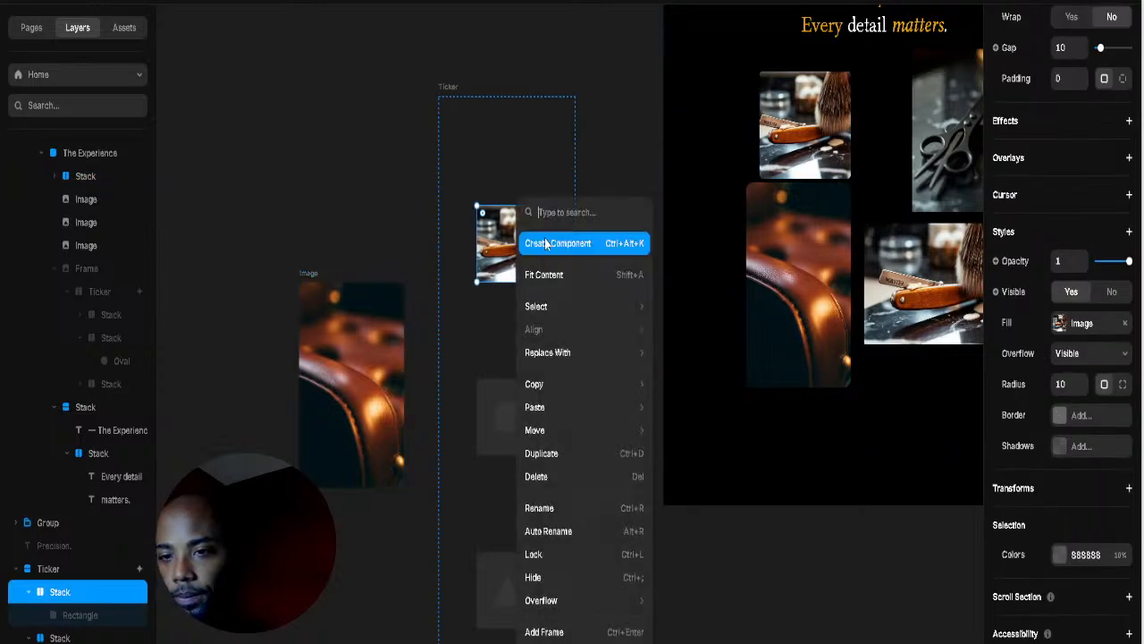
click(544, 240)
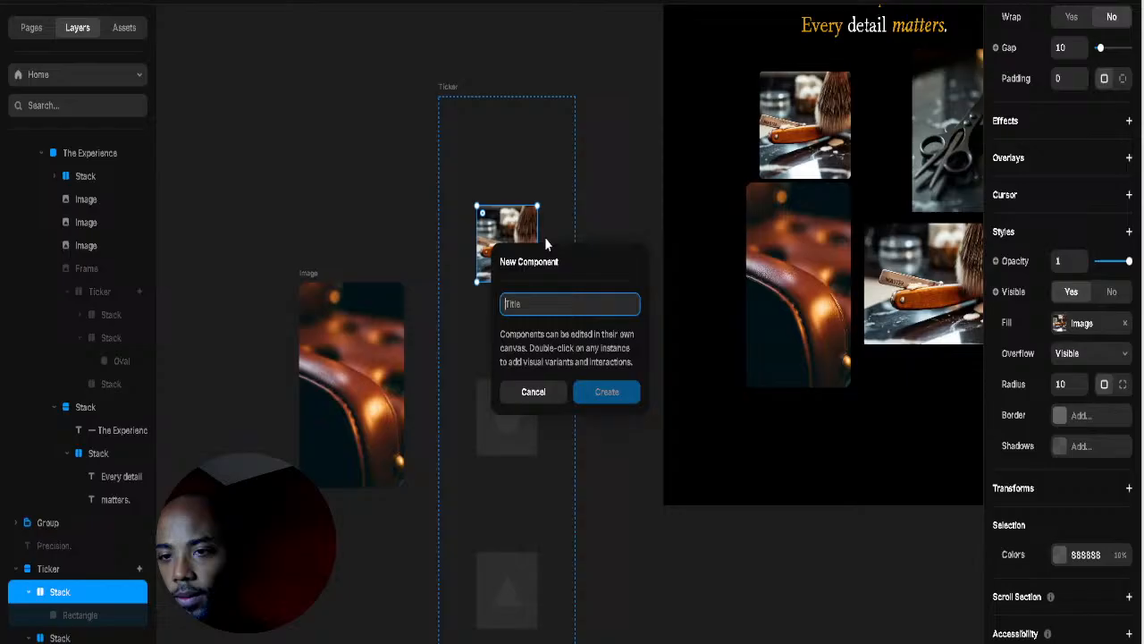
click(533, 392)
click(642, 150)
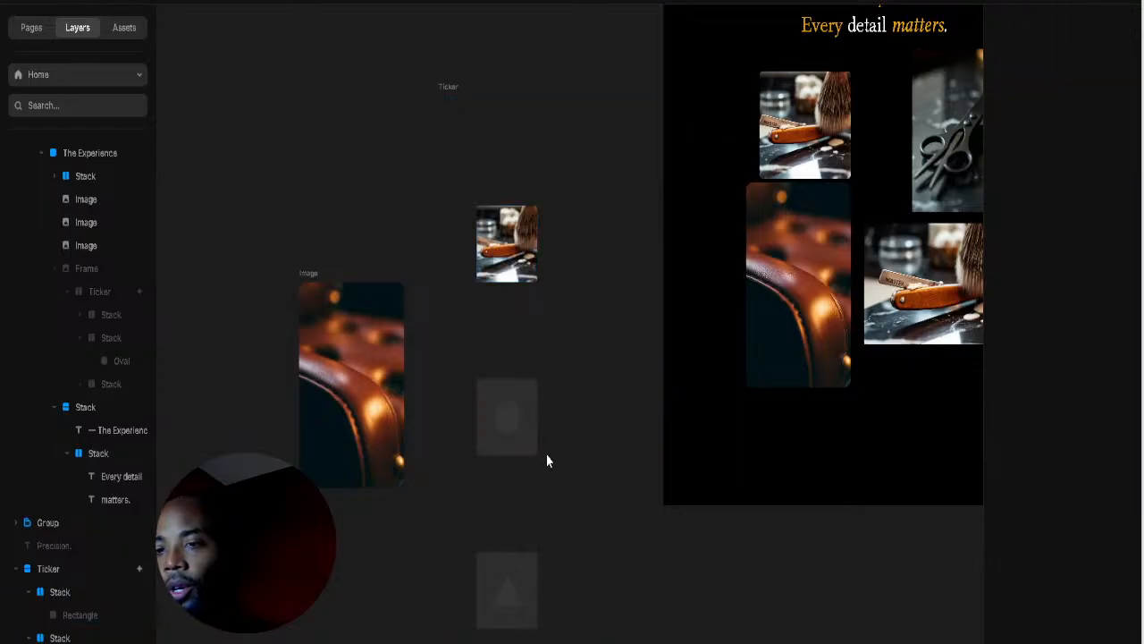
Step: Paste the leather-chair photo into the Ticker's middle and bottom empty stacks
click(519, 448)
click(381, 418)
click(538, 433)
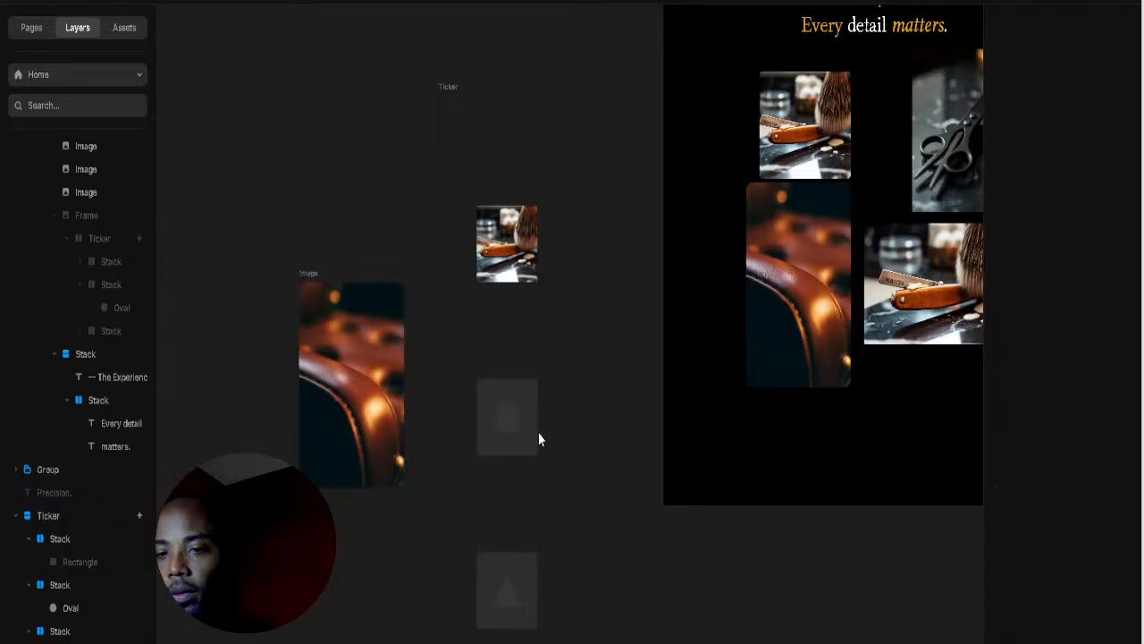
click(533, 441)
key(ctrl+v)
click(532, 575)
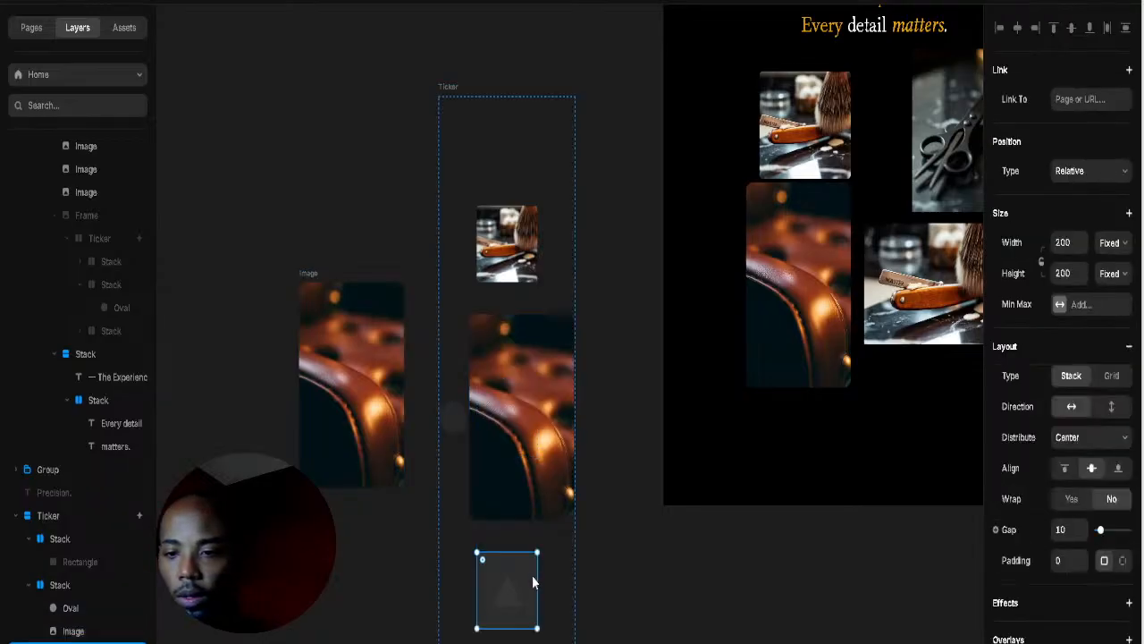
key(ctrl+v)
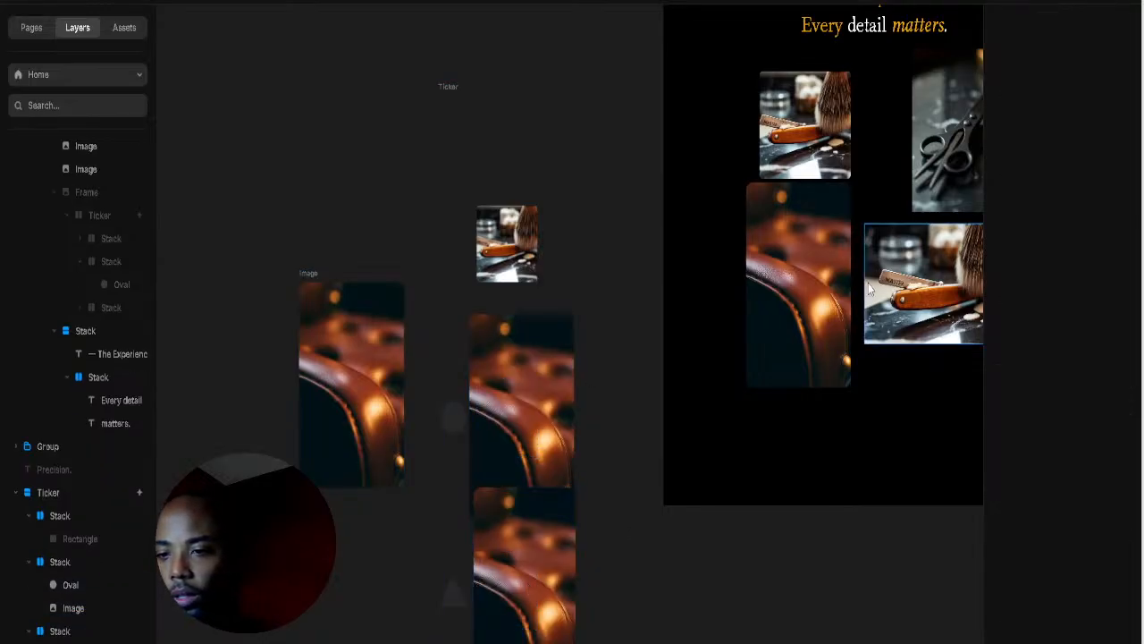
Step: Widen the spacing between the Ticker's items to 332
click(870, 293)
click(512, 564)
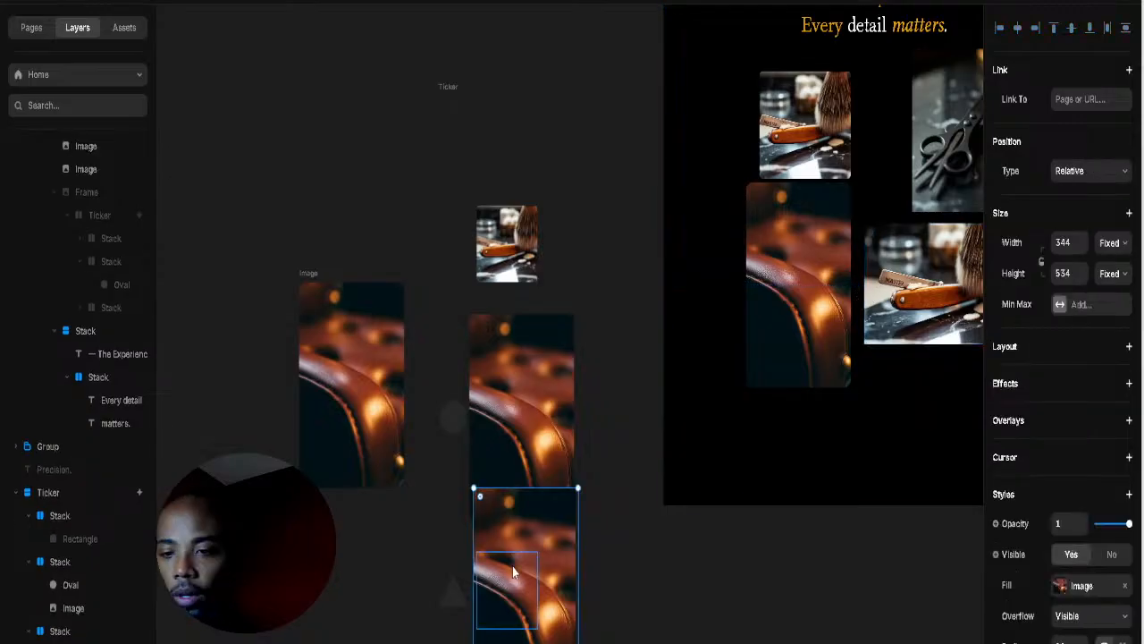
key(Escape)
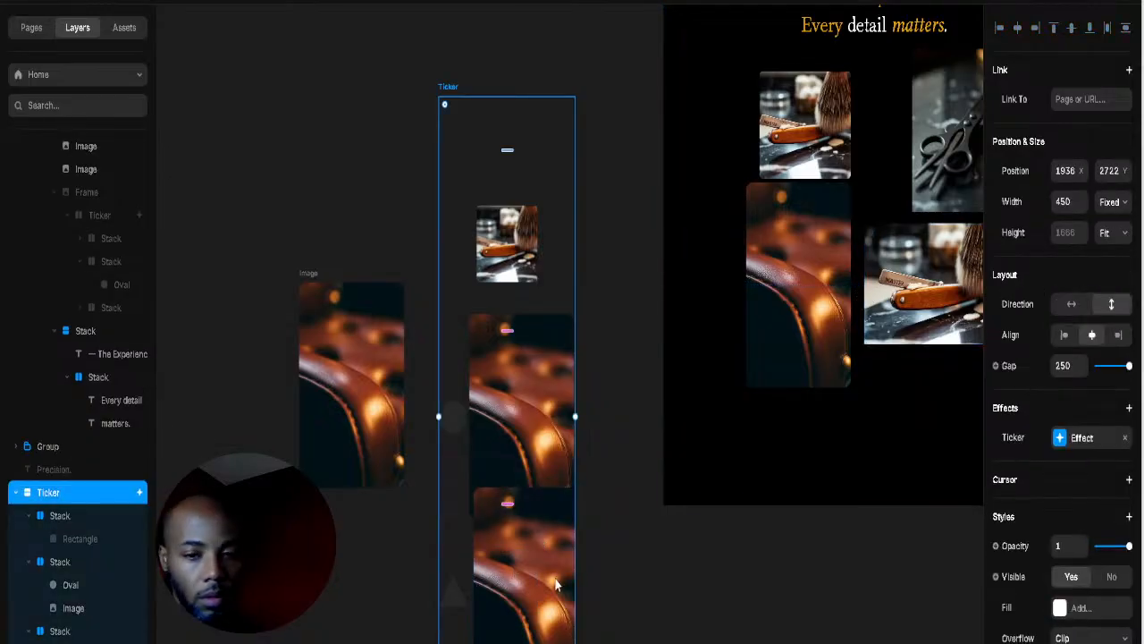
key(Escape)
scroll(566, 314, up, 1)
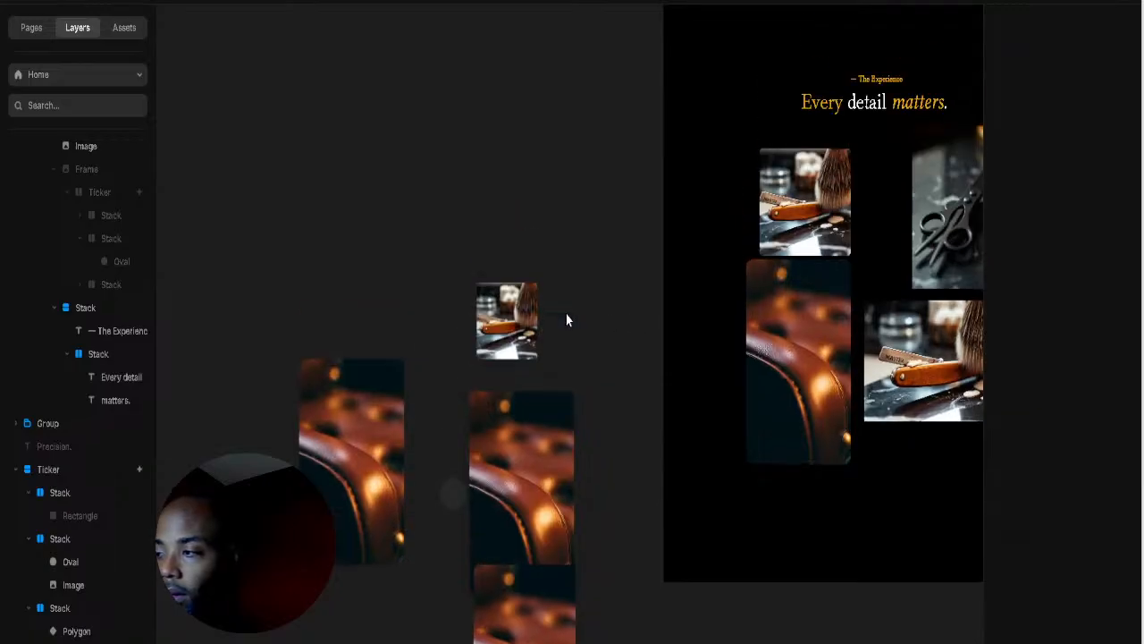
click(522, 410)
key(Escape)
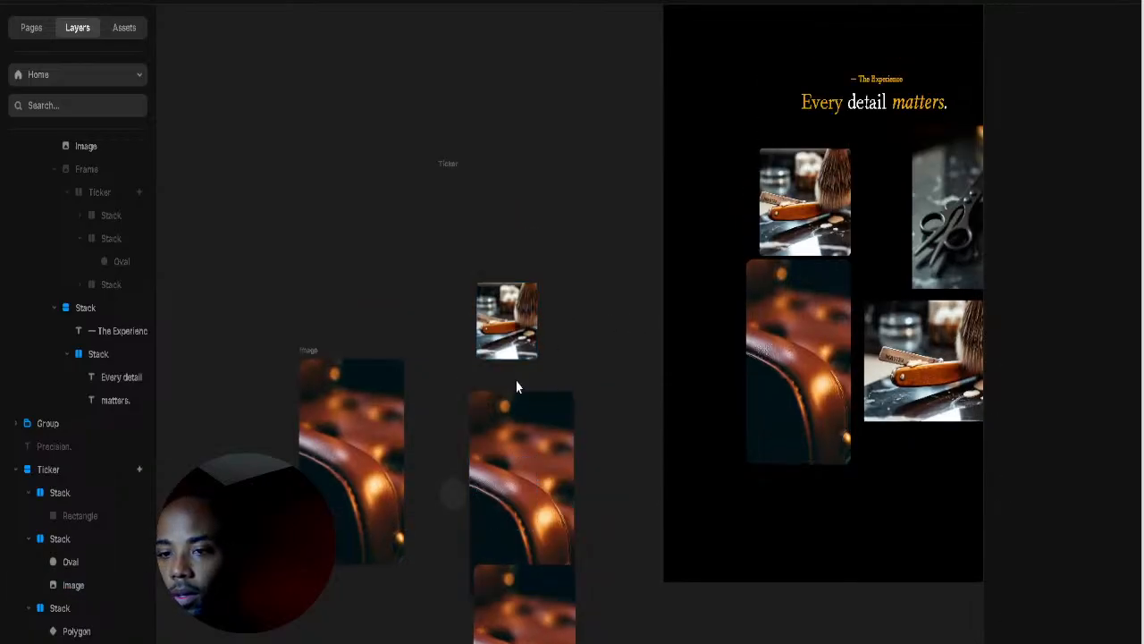
click(451, 164)
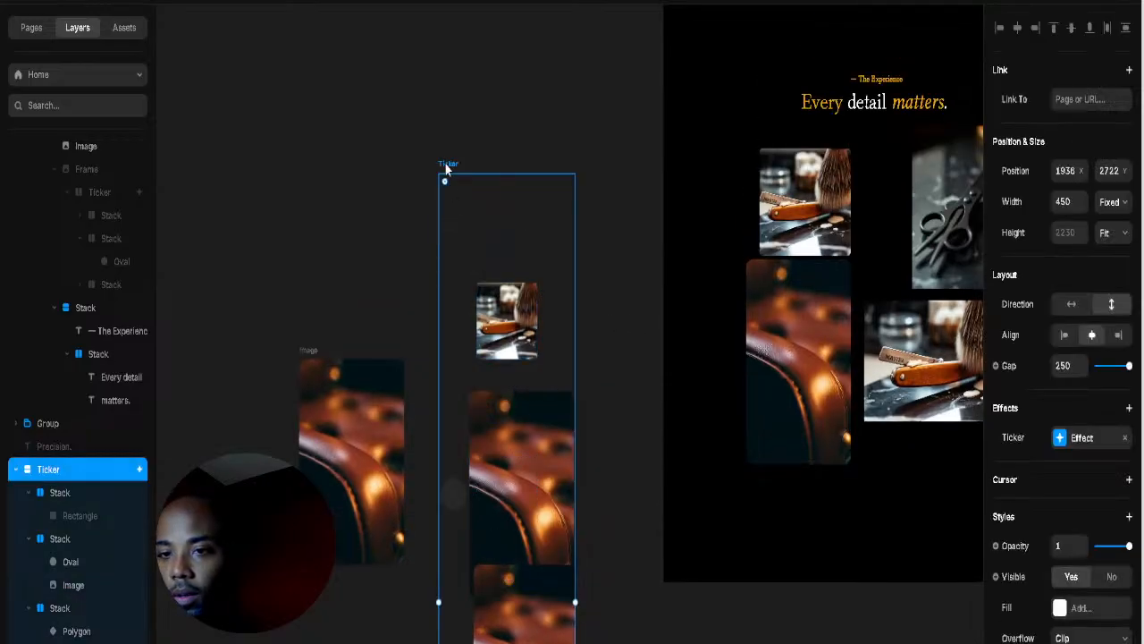
mouse_move(507, 407)
mouse_down()
mouse_move(519, 438)
mouse_move(520, 424)
mouse_up()
Step: Move the chair photo earlier in the Ticker's order
key(Escape)
scroll(582, 403, down, 5)
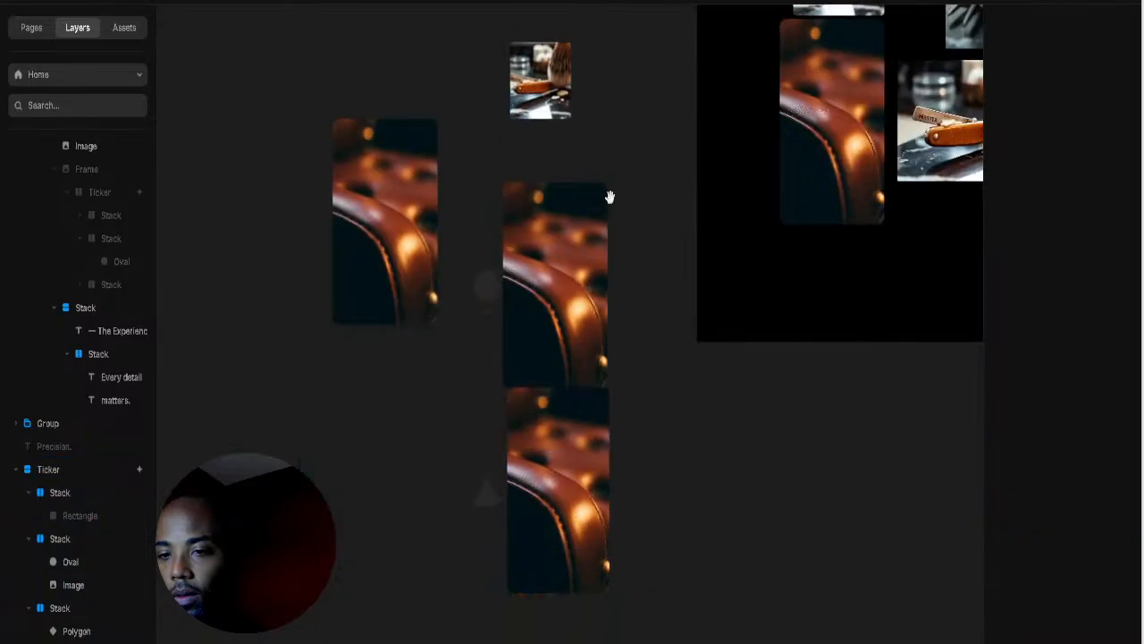
click(548, 342)
drag(536, 252, 557, 223)
click(576, 242)
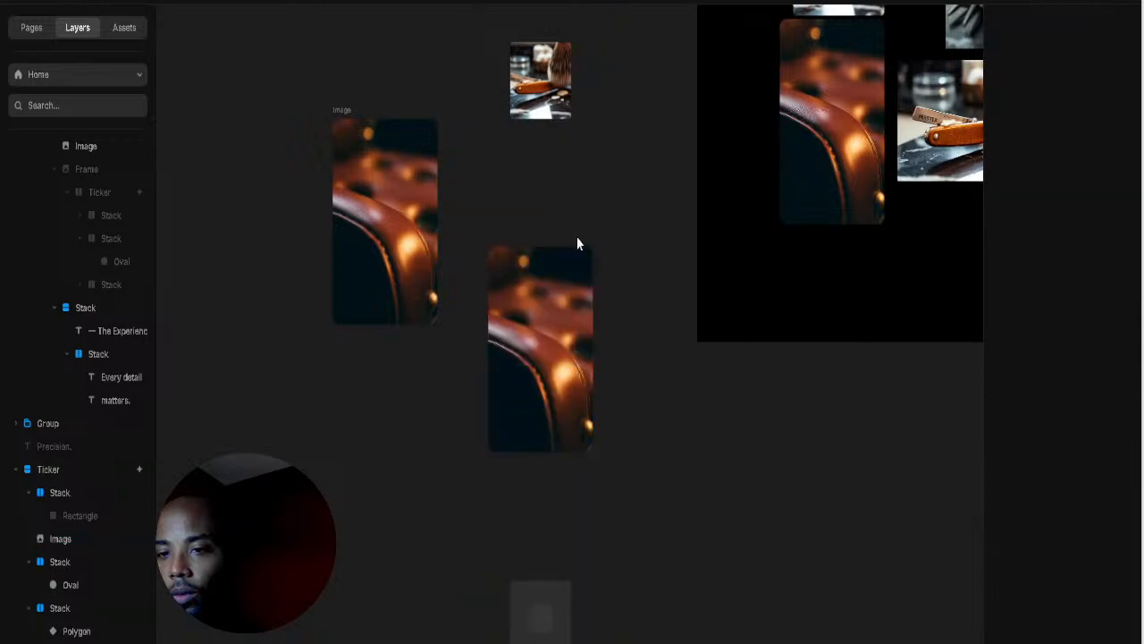
Step: Paste the razor photo into the Ticker's remaining empty stack
click(561, 601)
key(ctrl+v)
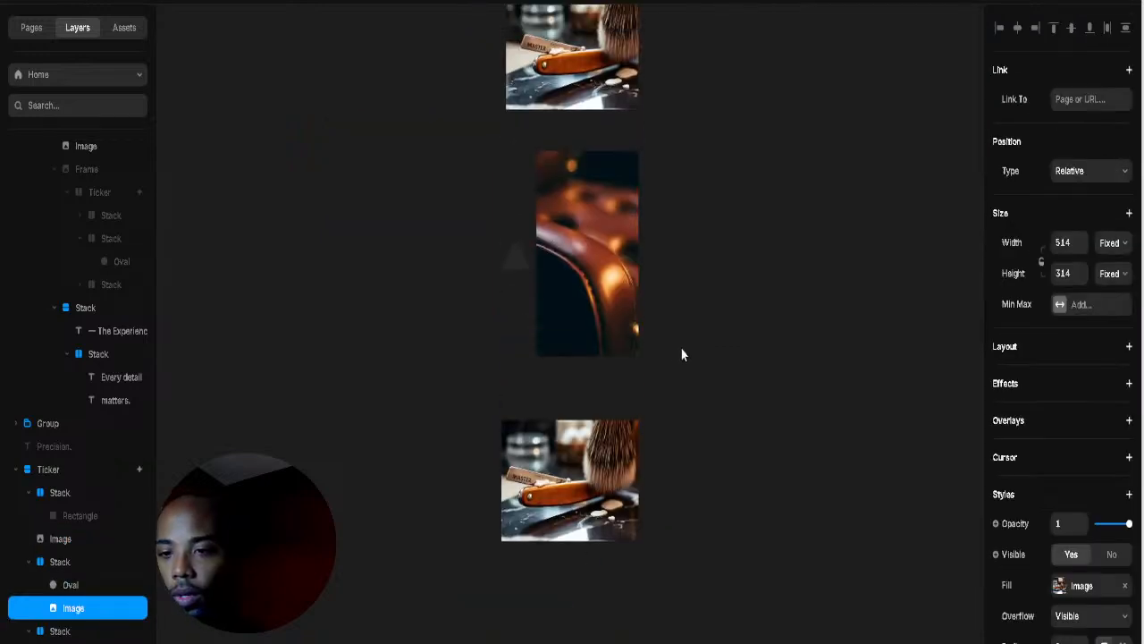
scroll(670, 245, up, 5)
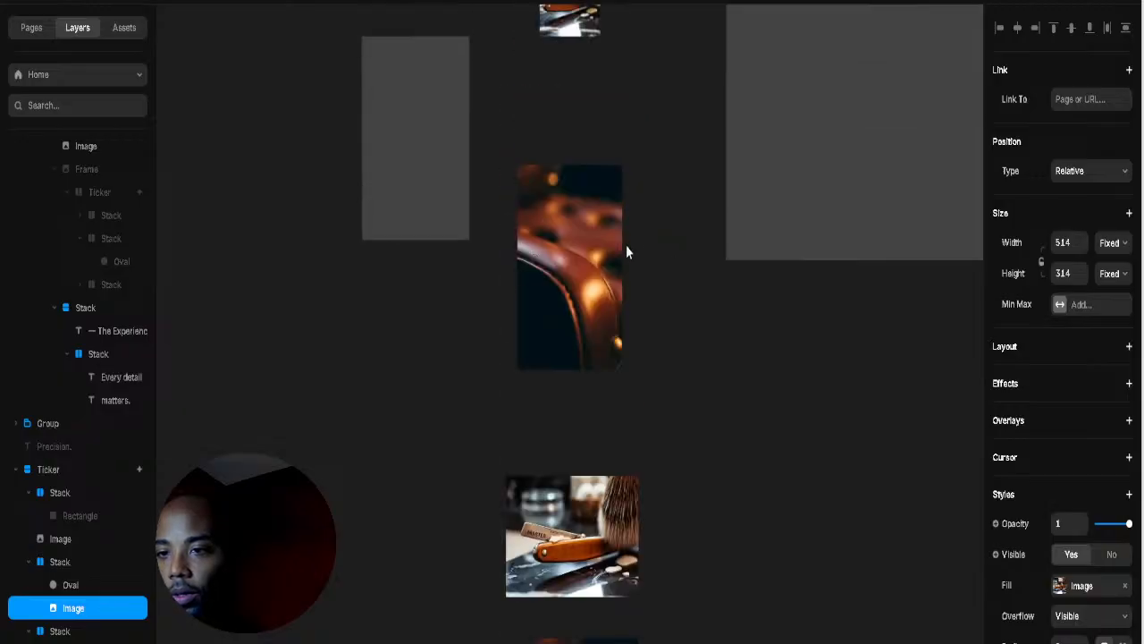
scroll(733, 209, down, 2)
click(566, 193)
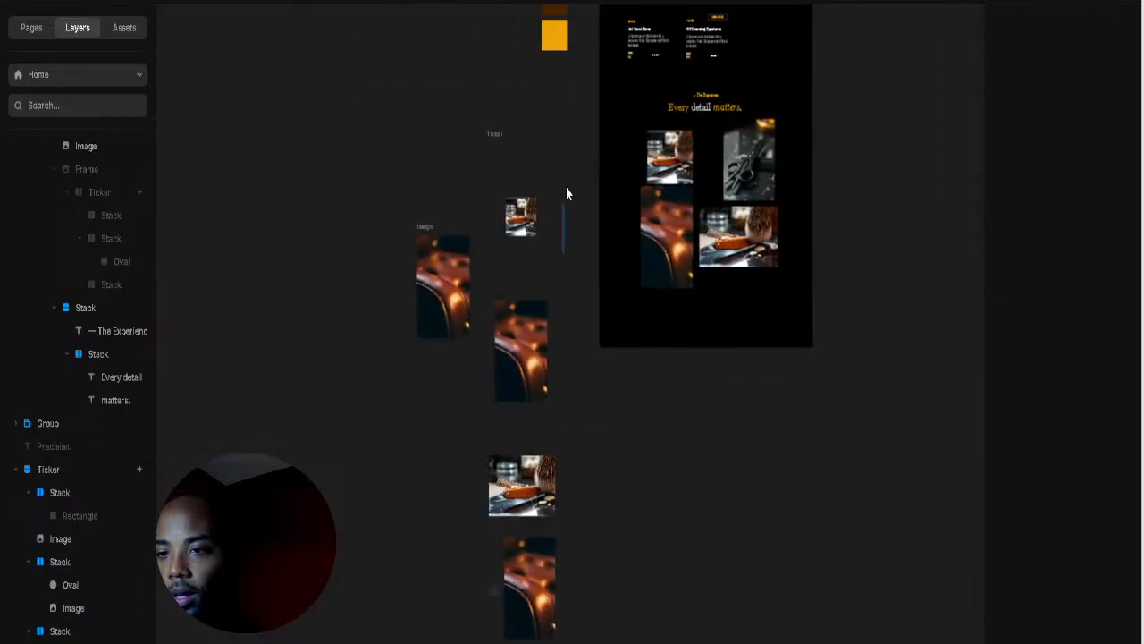
Step: Switch the Ticker's Direction to horizontal
click(662, 154)
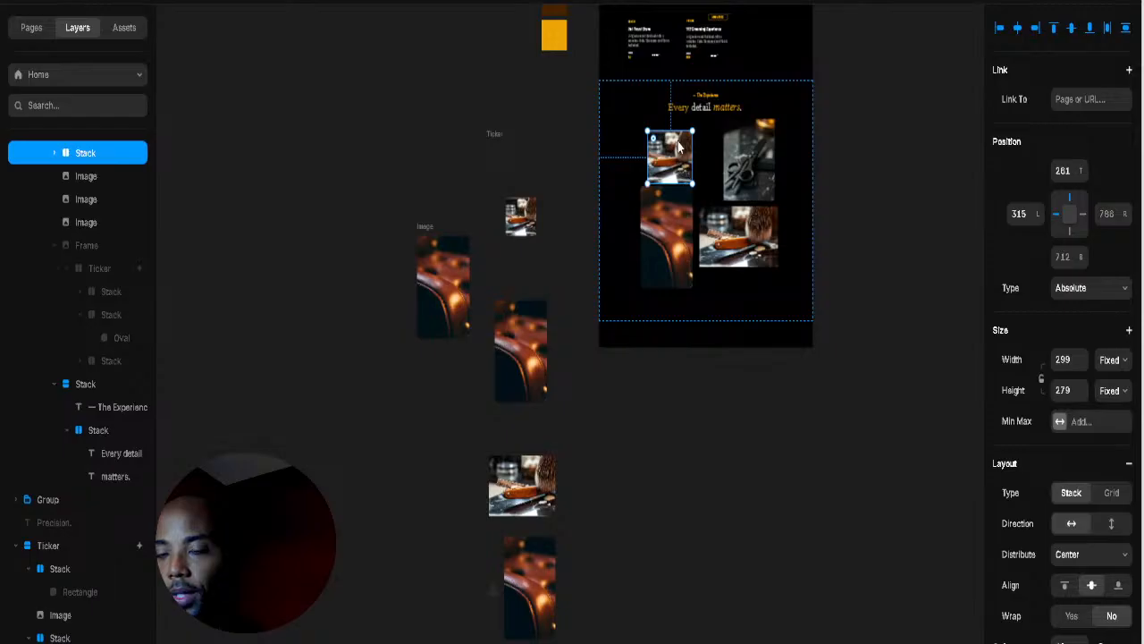
right_click(679, 183)
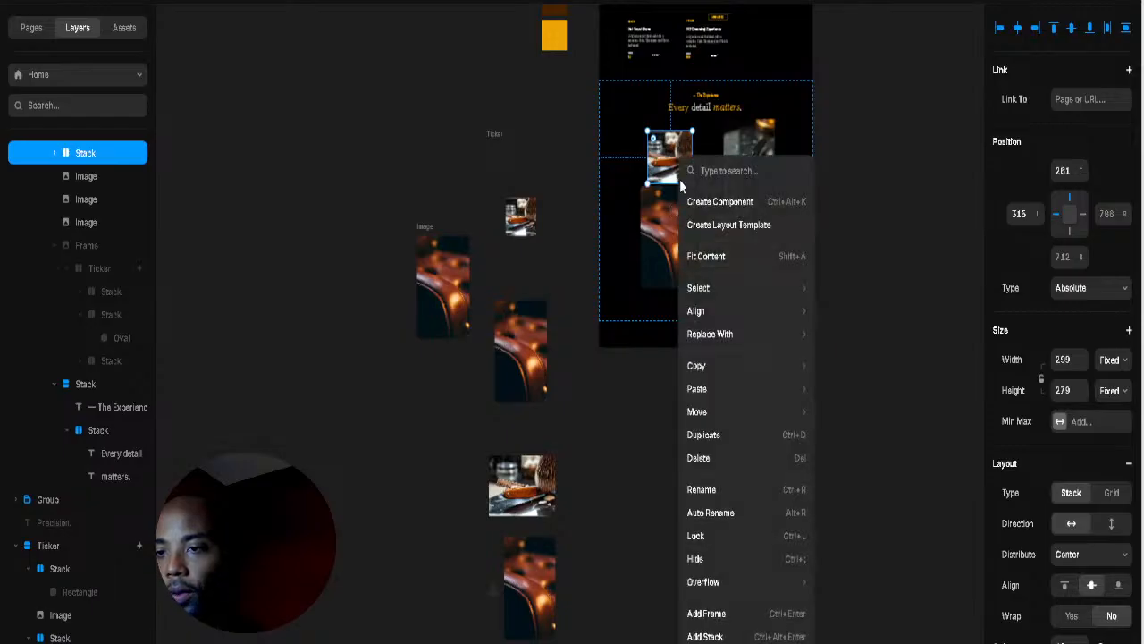
click(490, 140)
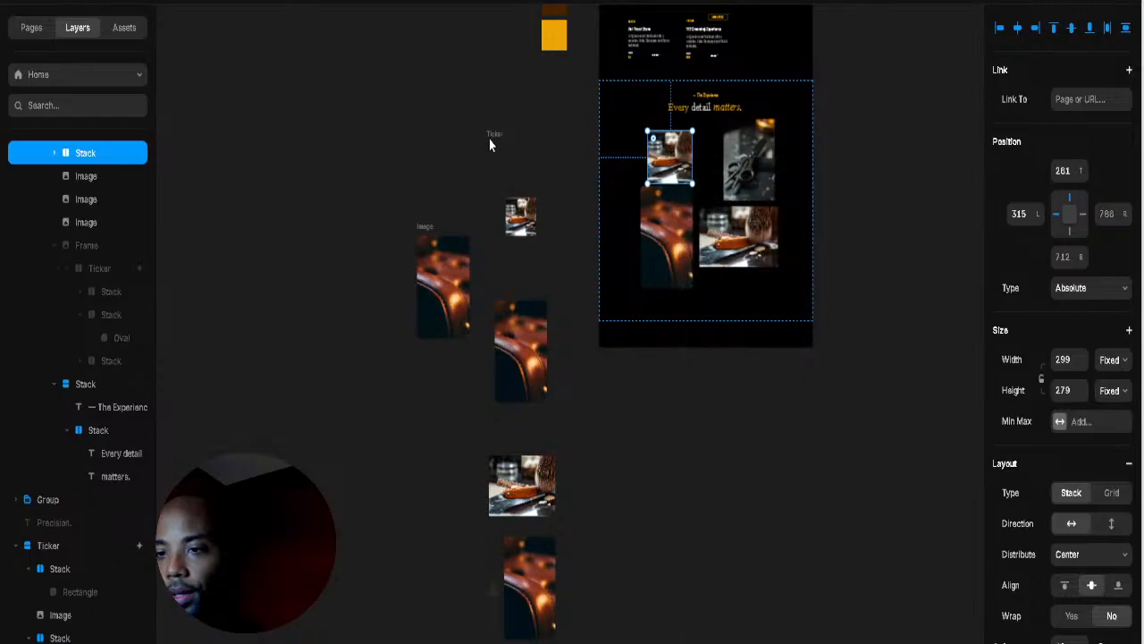
click(493, 142)
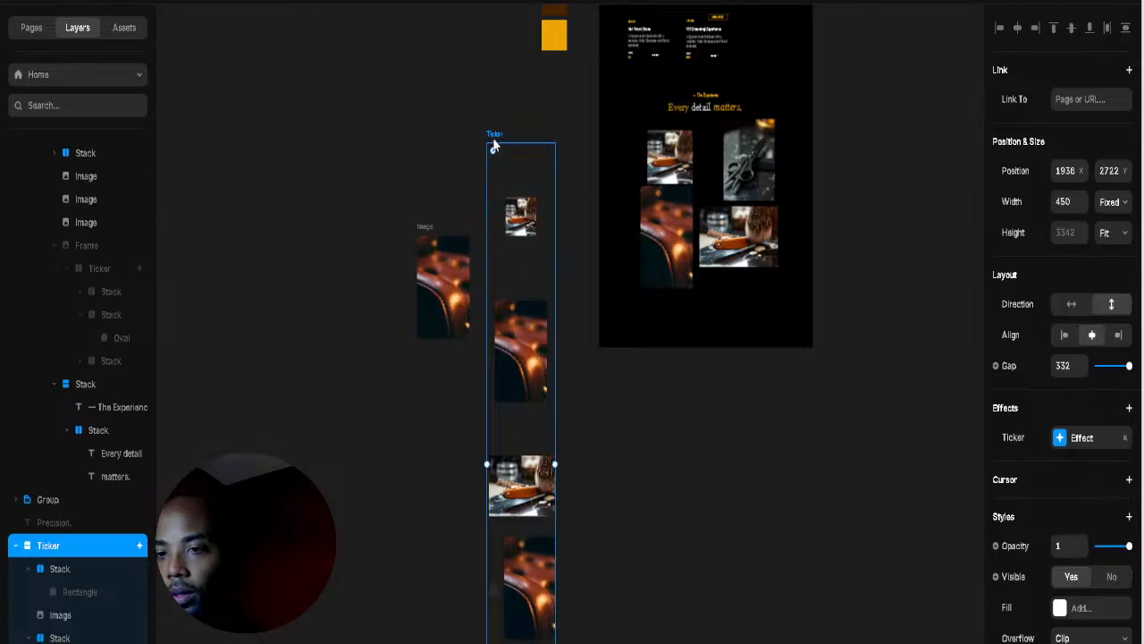
click(1071, 304)
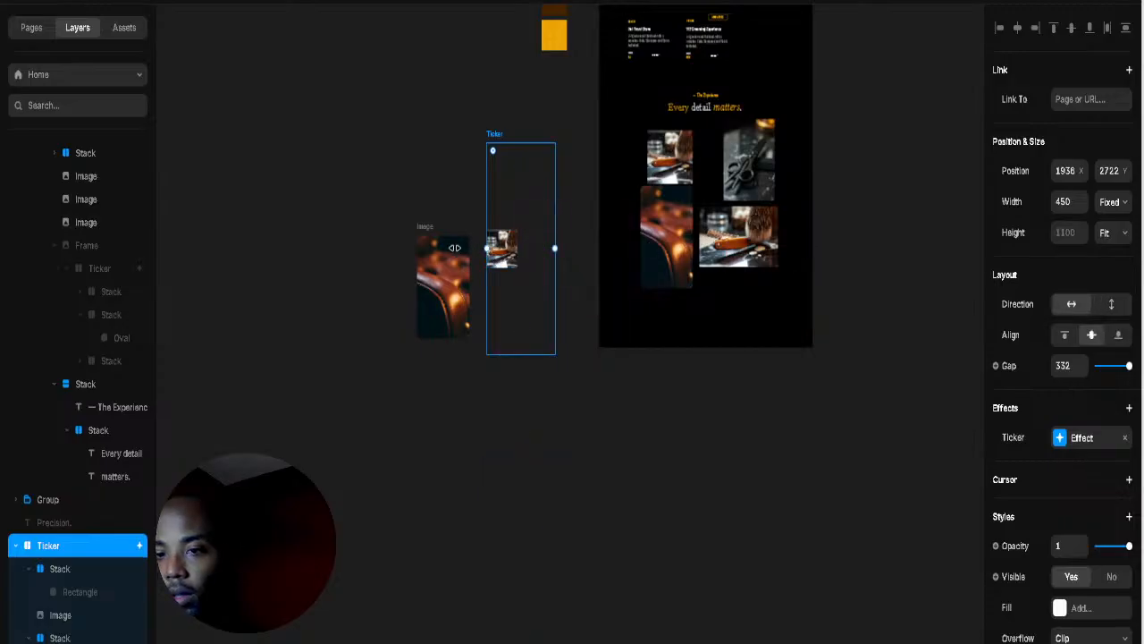
Step: Widen the Ticker to 3074 with a 348 gap and place it beside the Experience section
drag(454, 248, 173, 248)
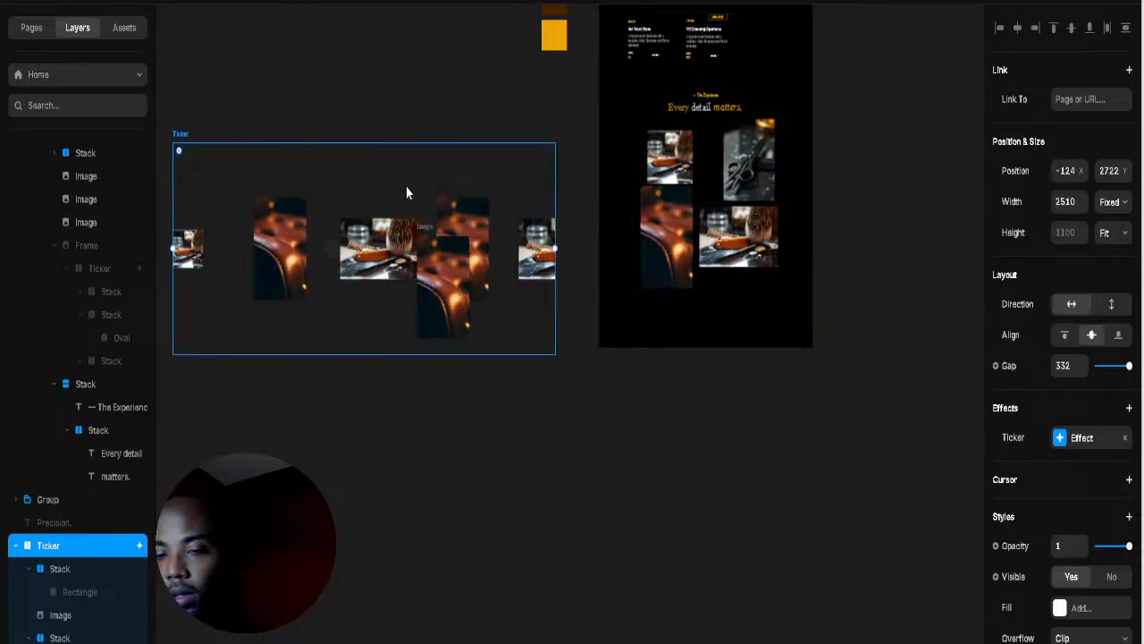
click(504, 131)
drag(182, 134, 314, 46)
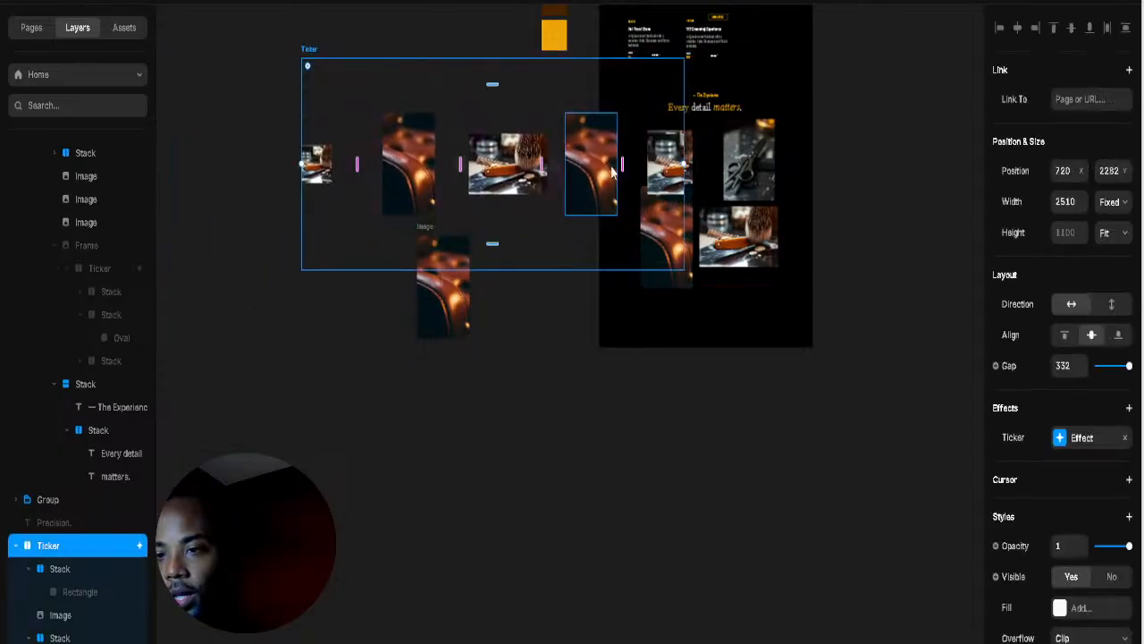
mouse_move(623, 165)
mouse_down()
mouse_move(589, 166)
mouse_move(627, 165)
mouse_up()
drag(302, 164, 217, 158)
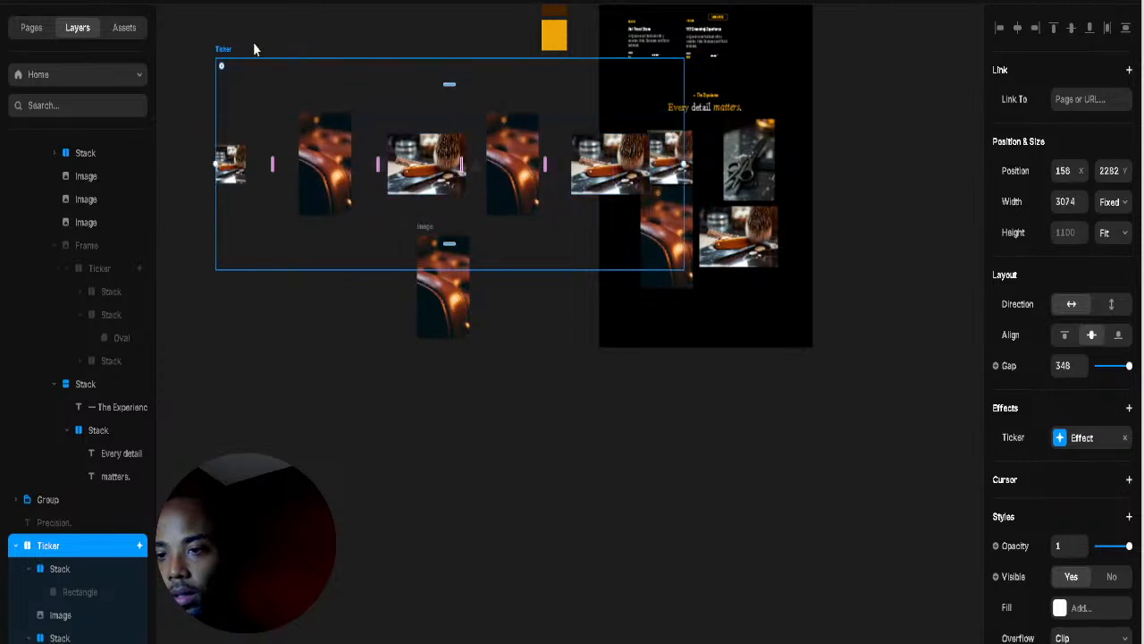
drag(223, 46, 272, 47)
Step: Set the Ticker photo's Overflow to Clip
double_click(646, 163)
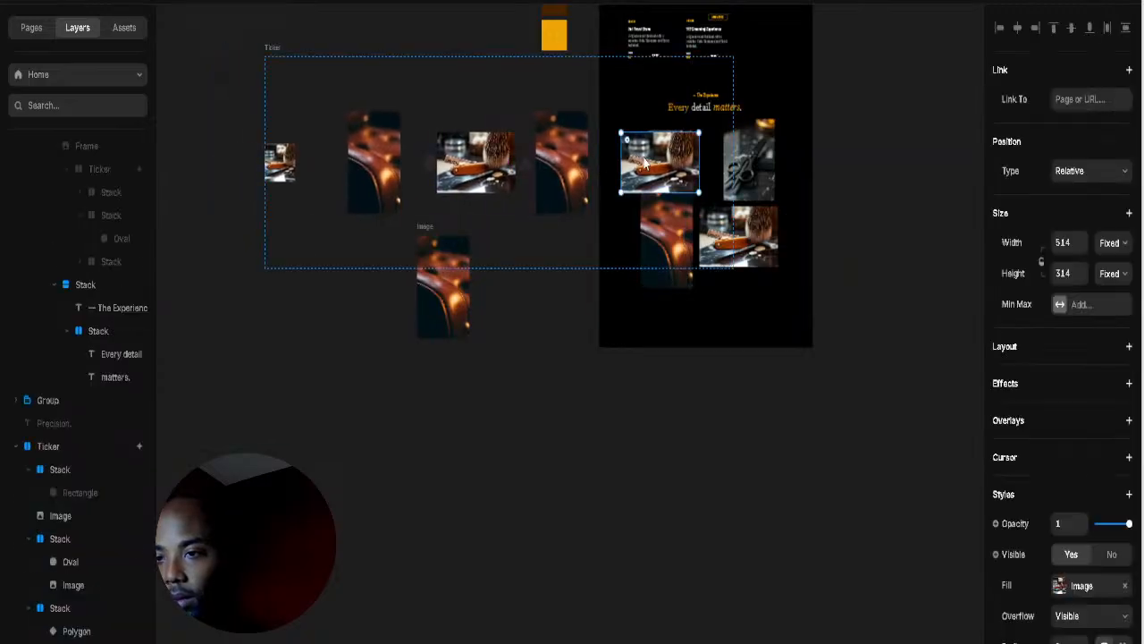
scroll(1072, 501, down, 2)
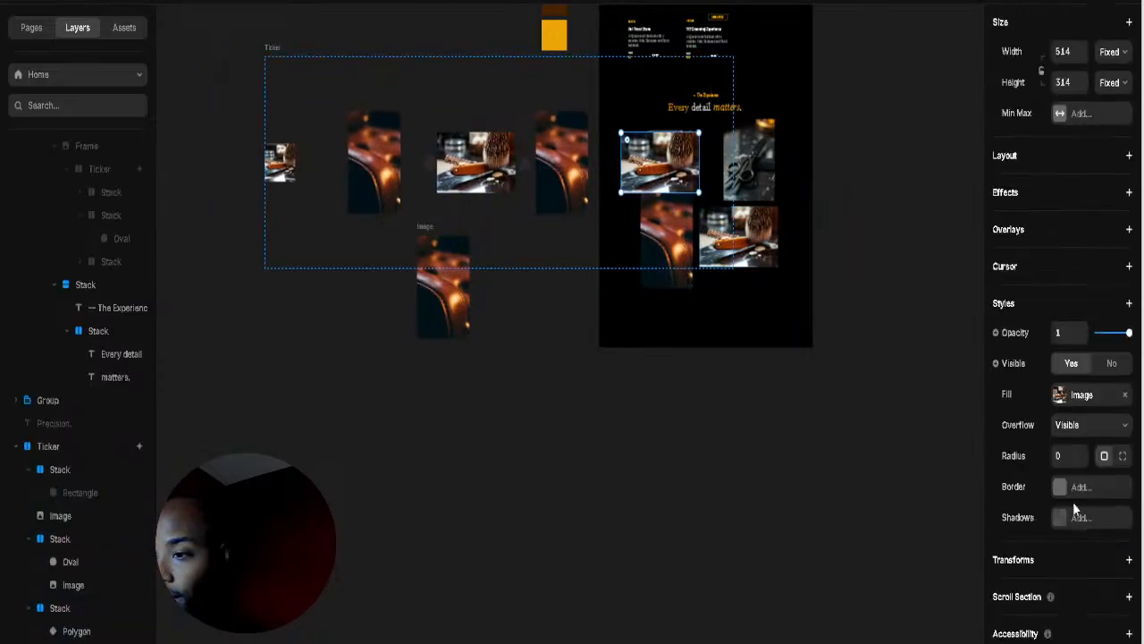
click(1072, 427)
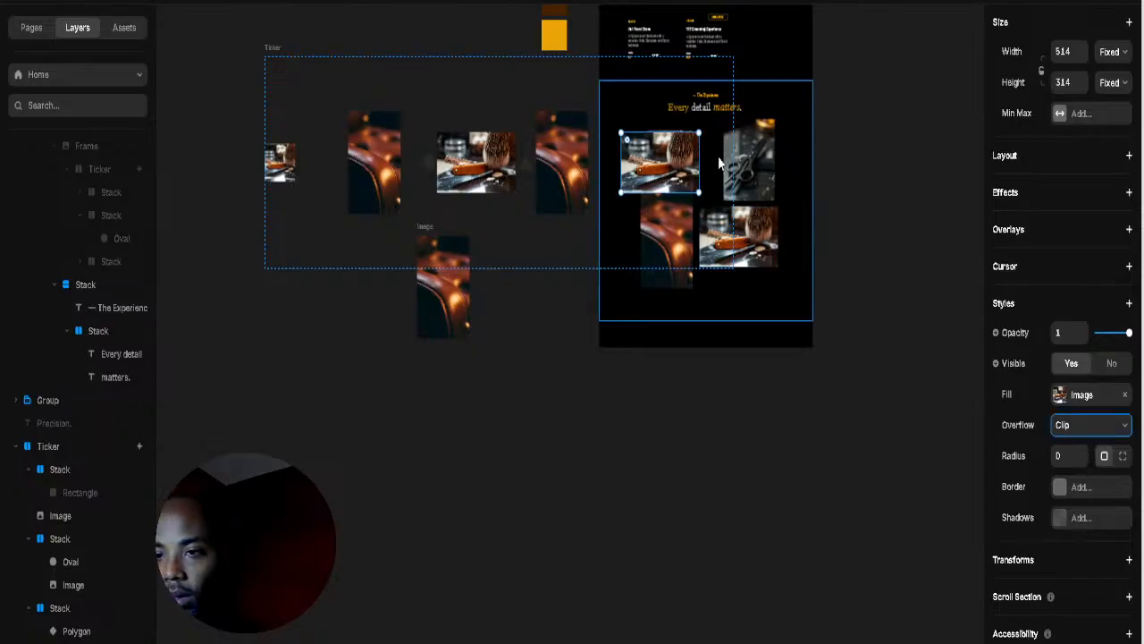
Step: Hide the brush photo overlapping the Experience collage from its layer menu
click(628, 119)
click(579, 90)
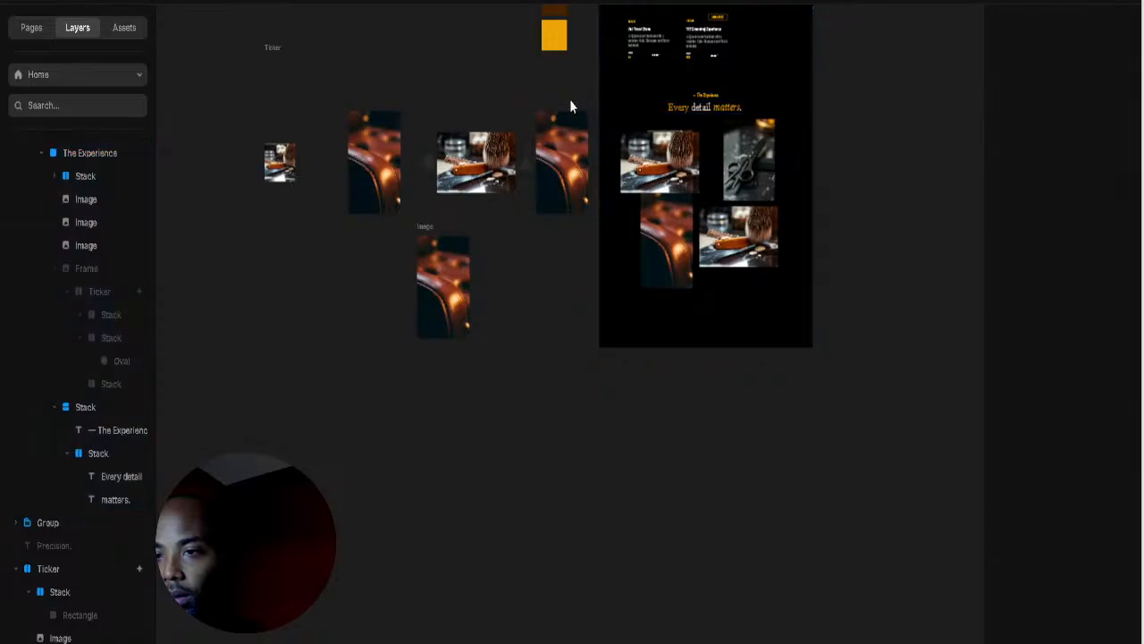
click(696, 149)
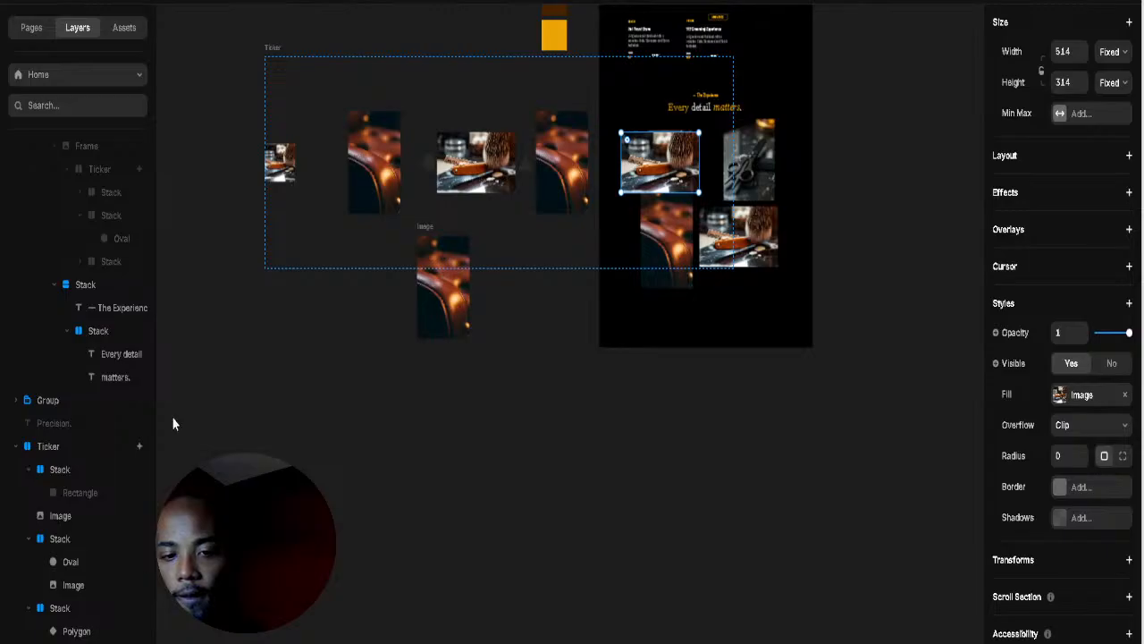
right_click(200, 400)
right_click(64, 608)
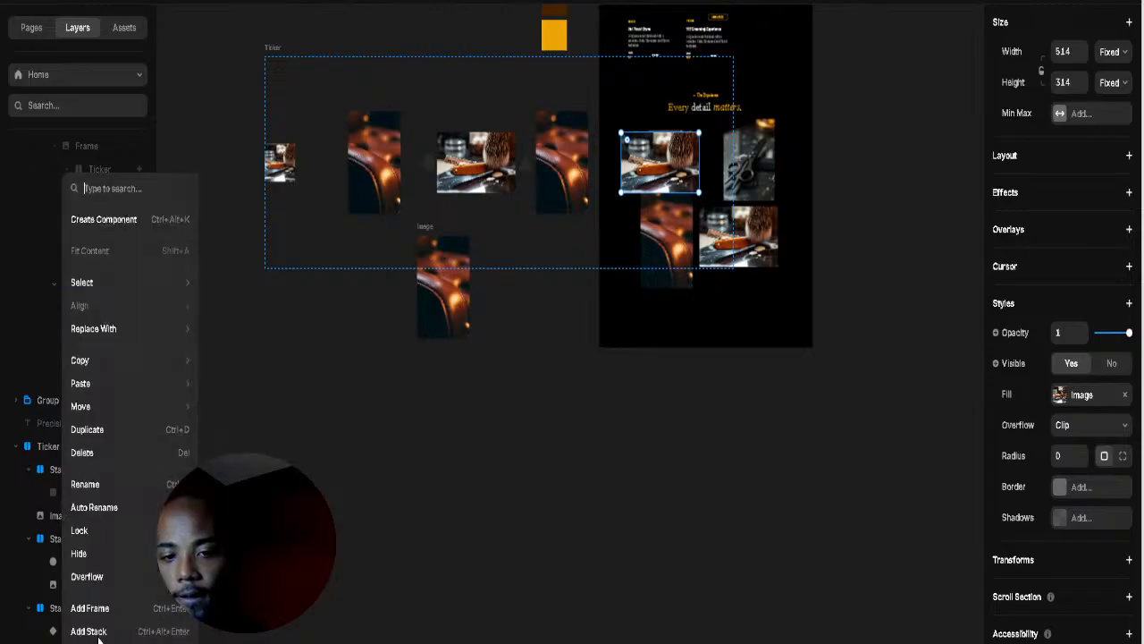
click(83, 554)
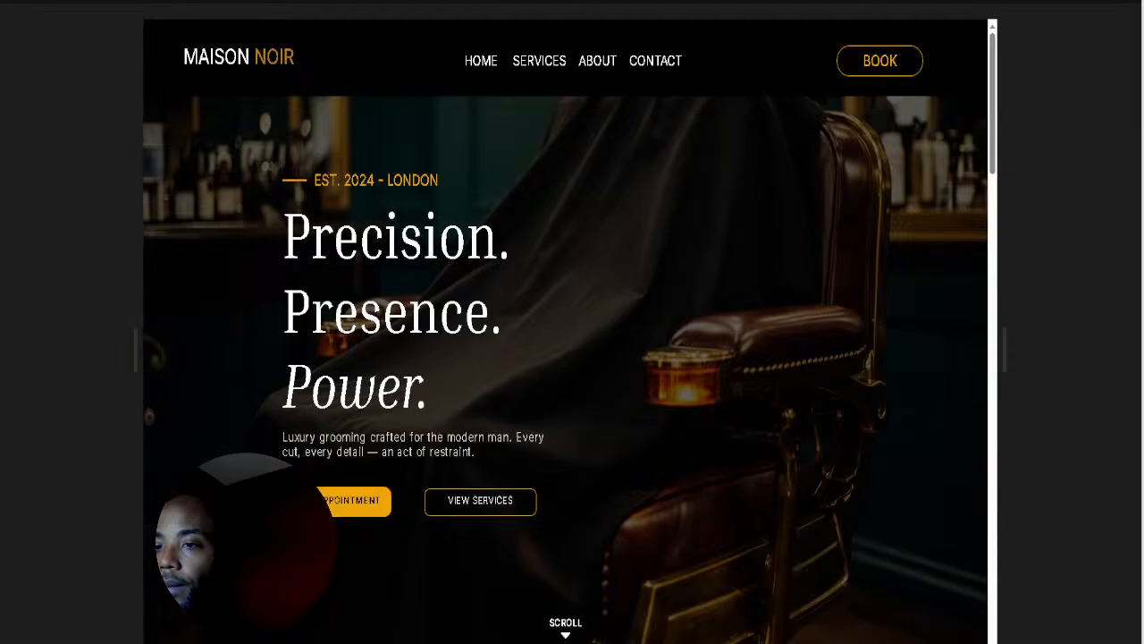
scroll(572, 491, down, 10)
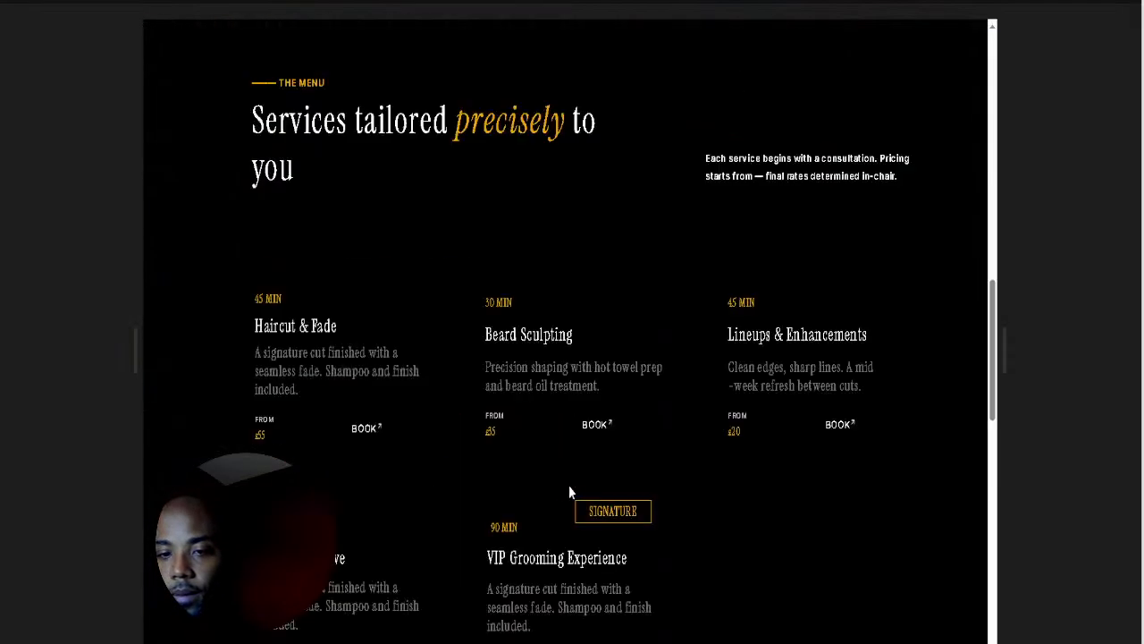
scroll(569, 491, down, 8)
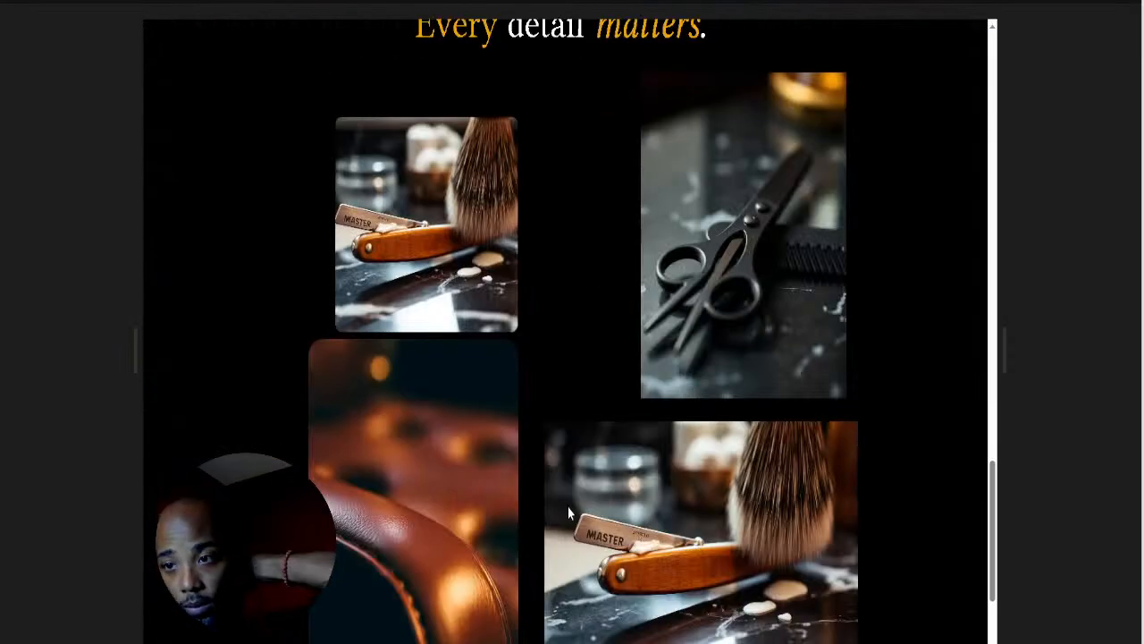
scroll(568, 507, down, 1)
scroll(566, 502, up, 2)
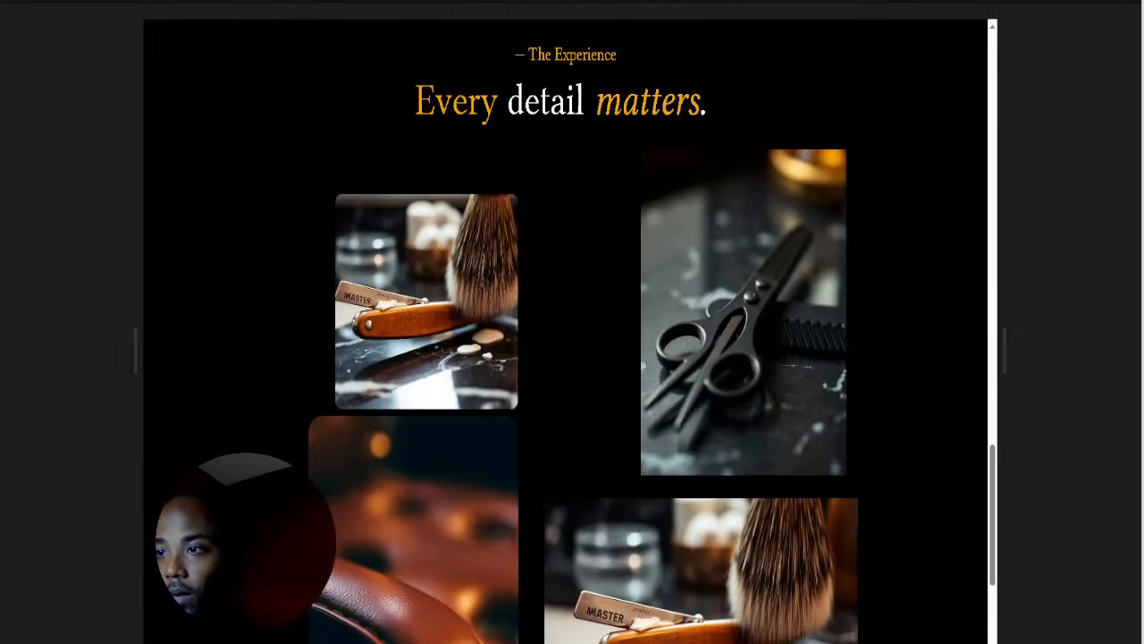
key(Escape)
click(561, 161)
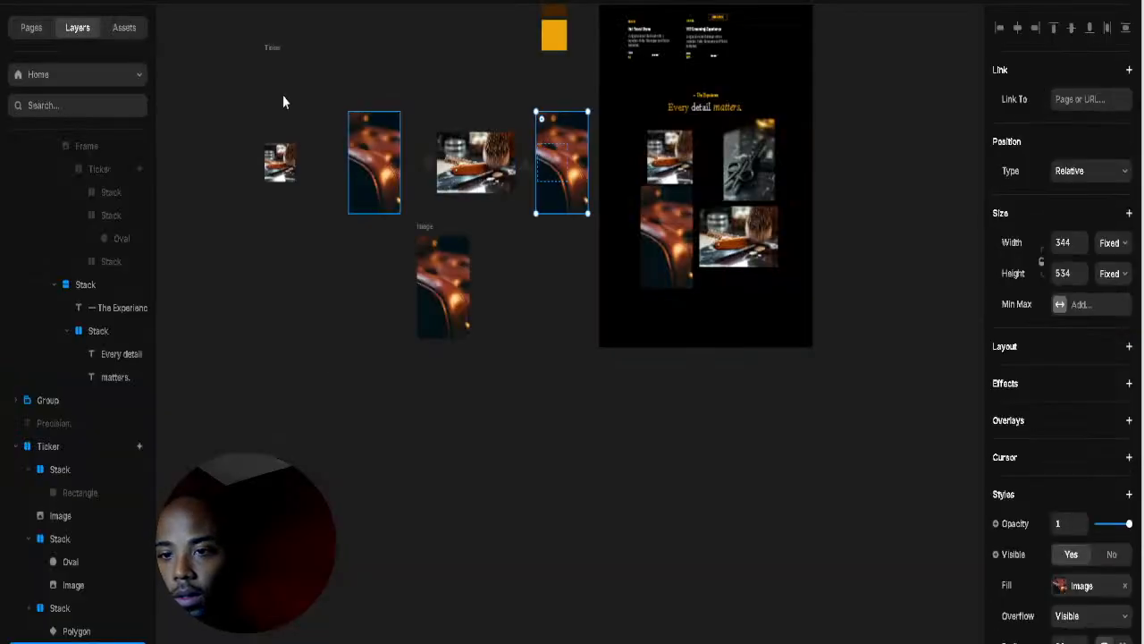
Step: Change the Ticker's Overflow from Clip to Visible and open the site preview
click(273, 55)
scroll(1105, 304, down, 4)
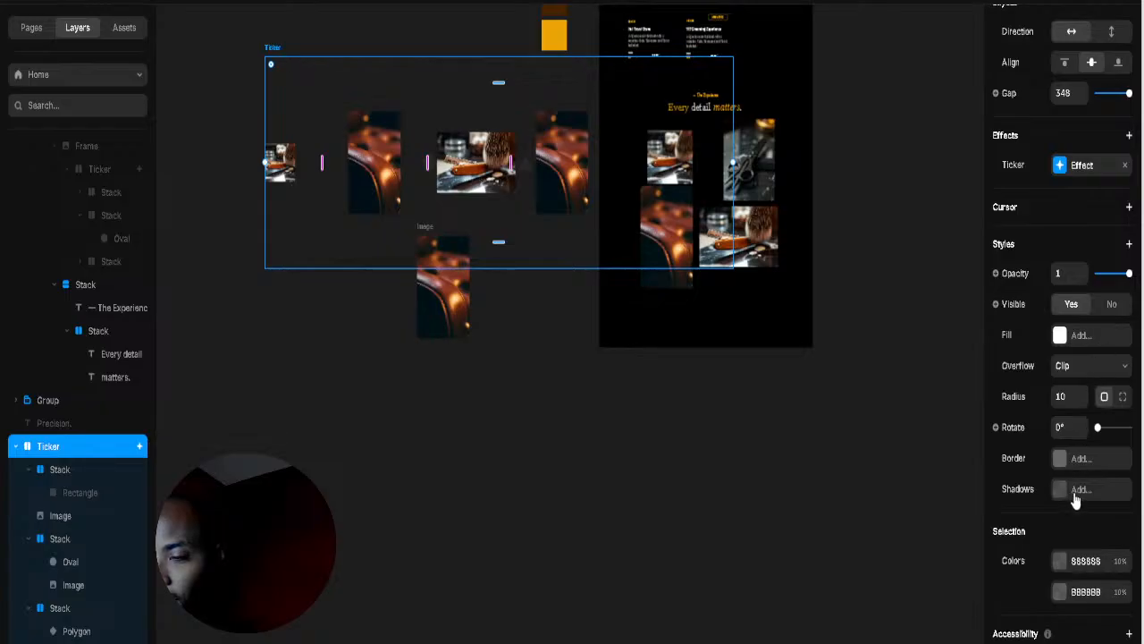
click(1073, 410)
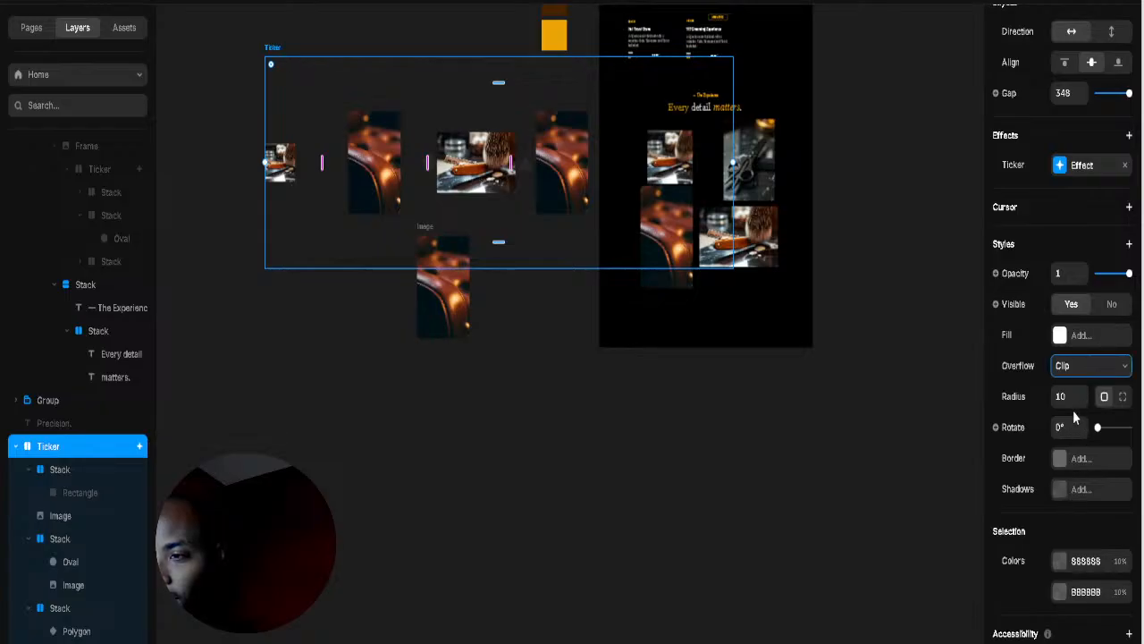
click(1034, 2)
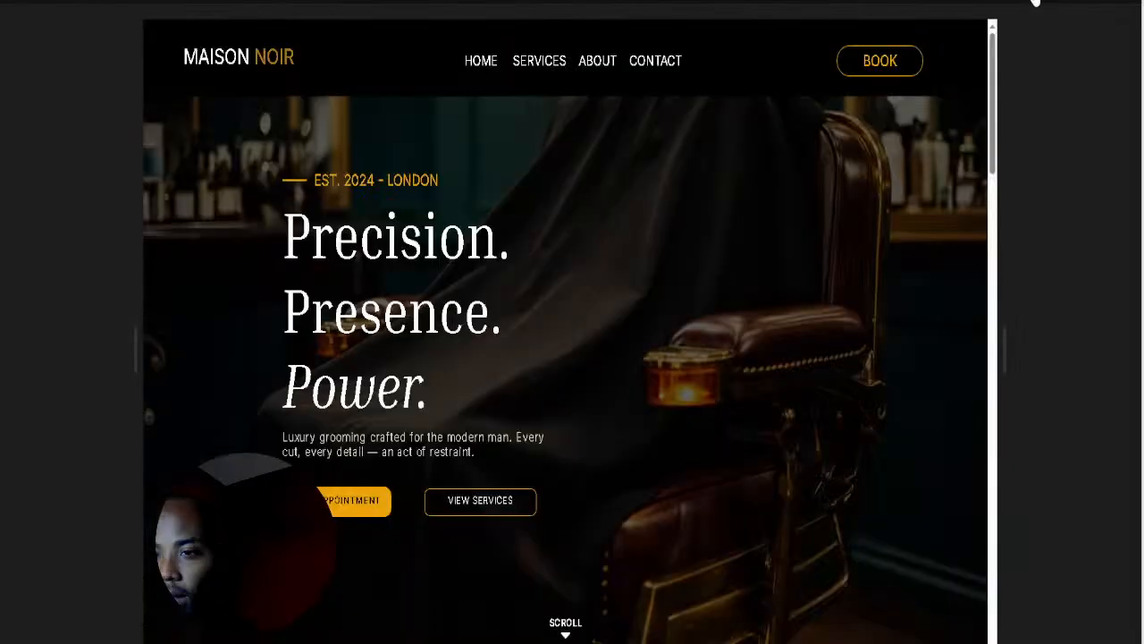
Step: Scroll the preview to the 'Every detail matters' gallery, then close the preview
scroll(807, 420, down, 15)
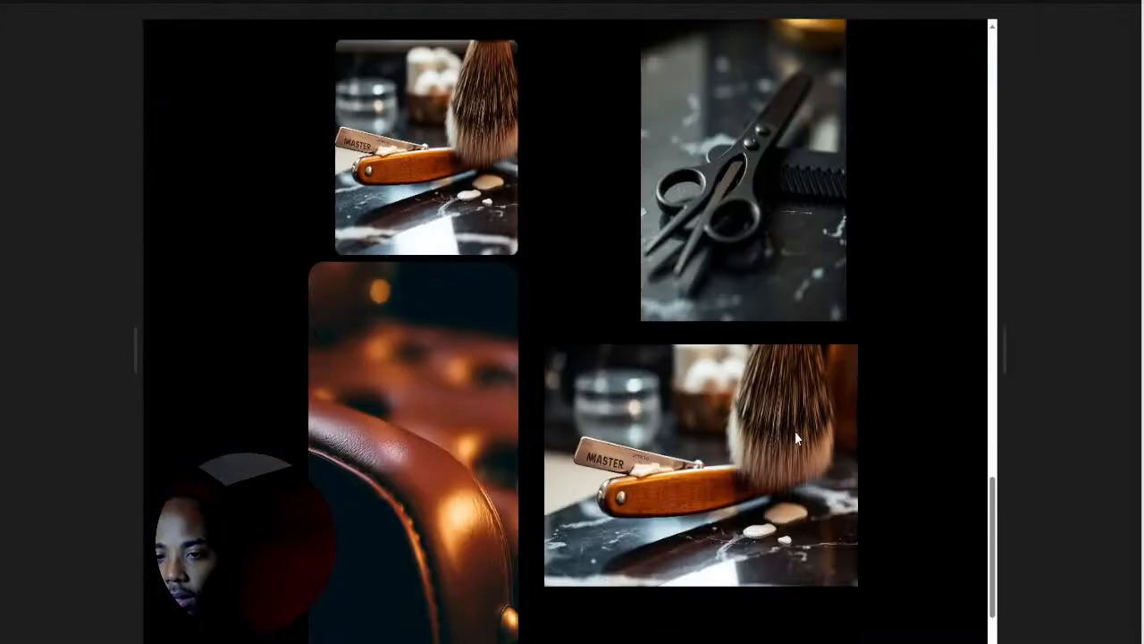
scroll(794, 437, up, 3)
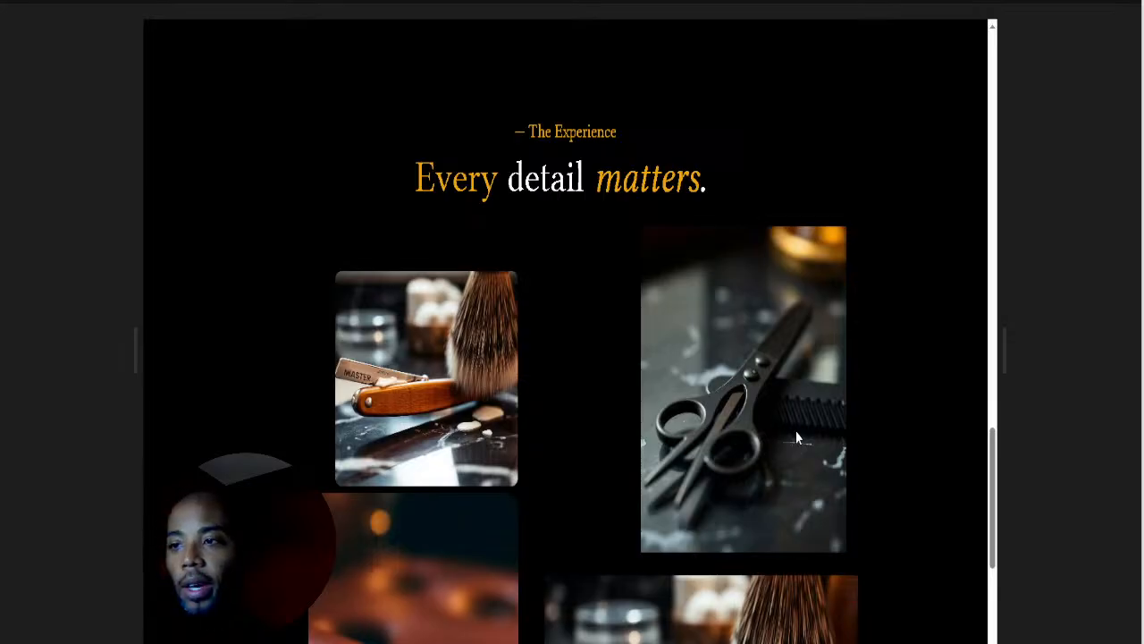
click(1037, 2)
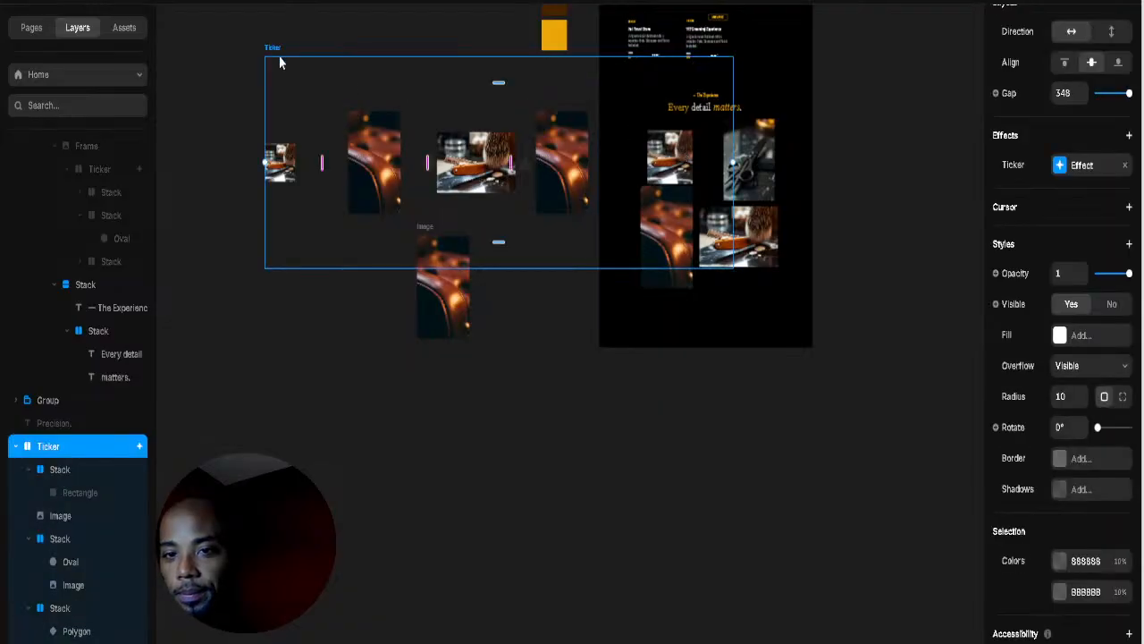
Step: Delete the Ticker, widen the top brush photo to 472, and nudge it up-left
key(Delete)
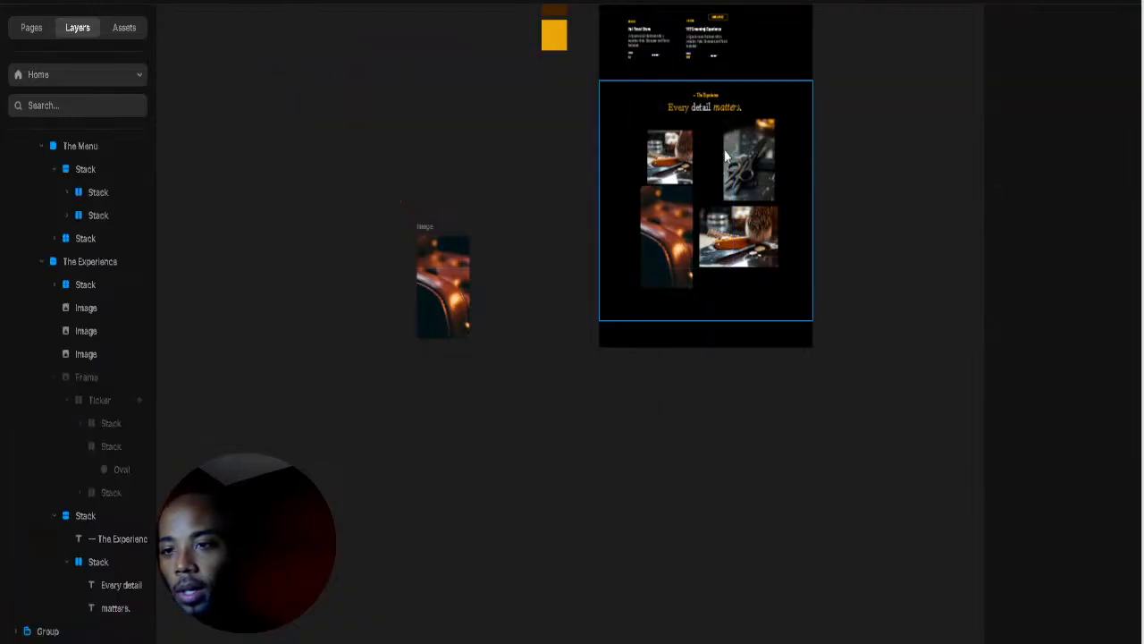
click(728, 148)
scroll(695, 166, up, 5)
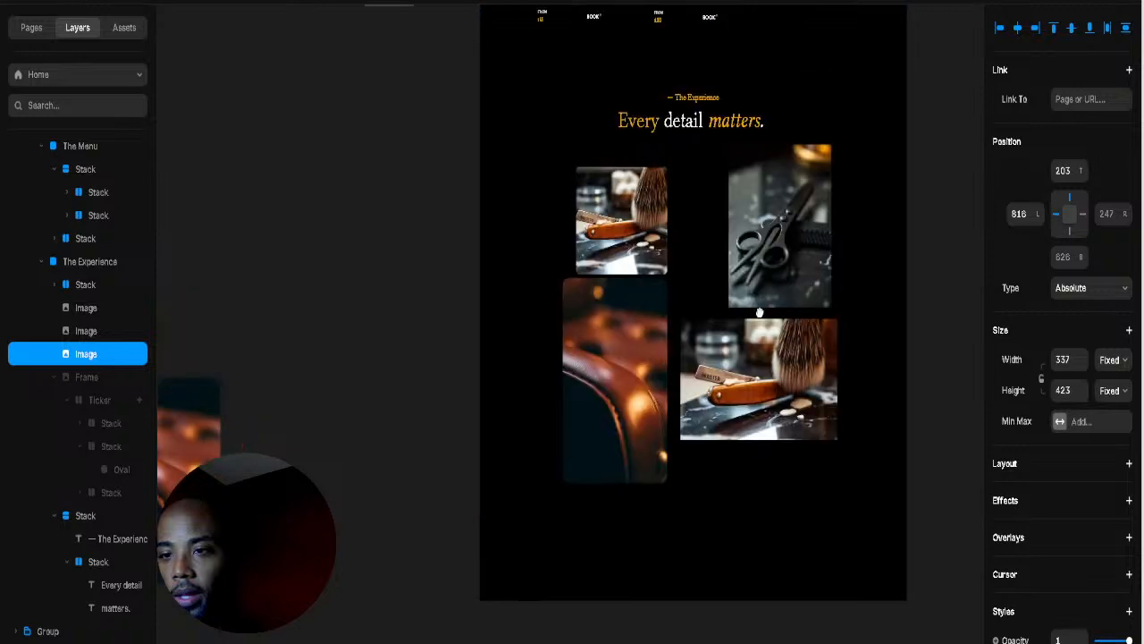
click(681, 328)
click(637, 351)
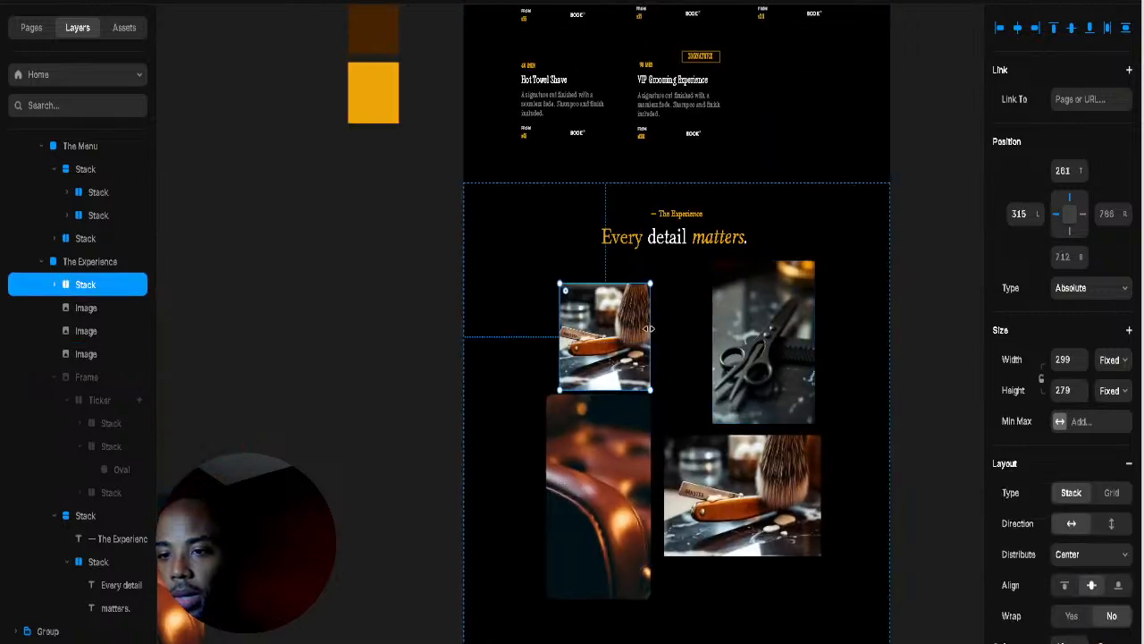
drag(671, 328, 735, 343)
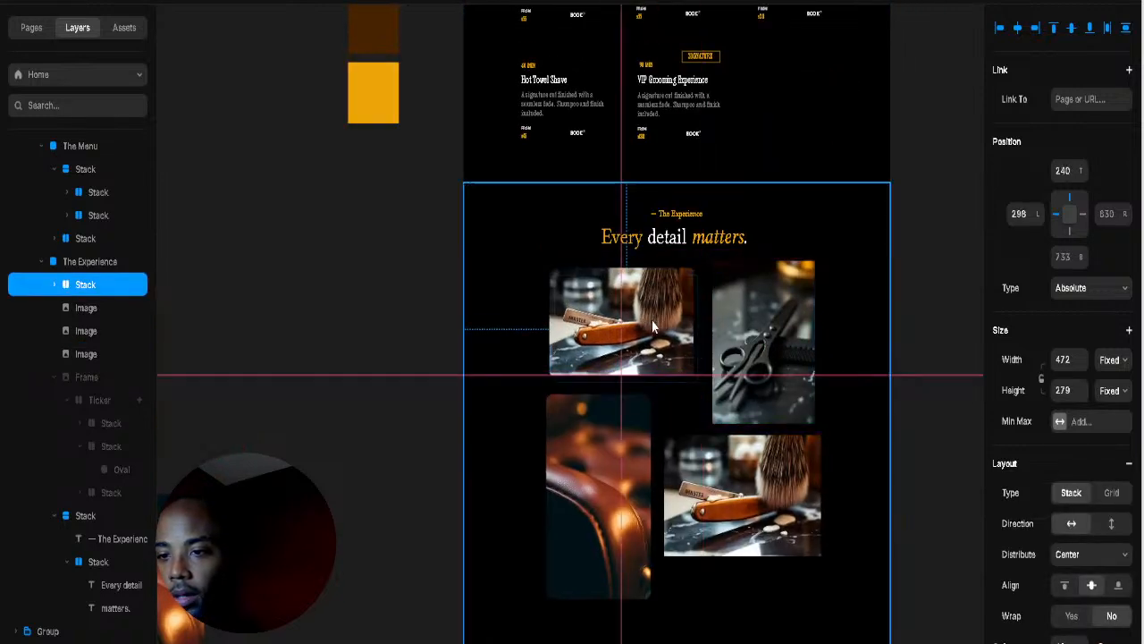
scroll(724, 384, up, 5)
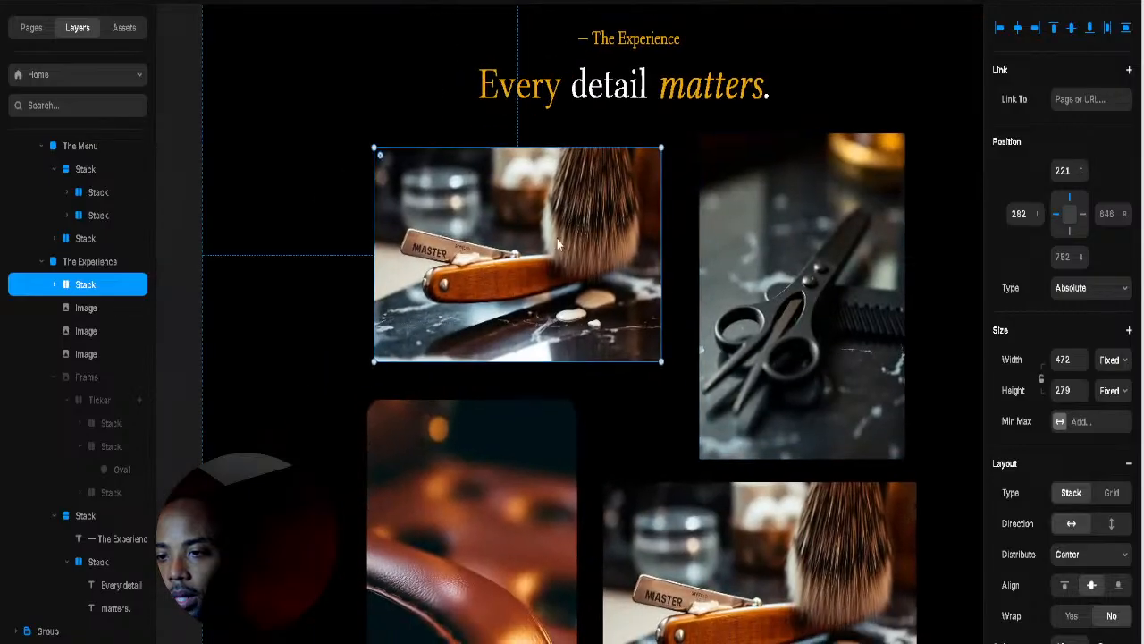
drag(597, 239, 580, 233)
Step: Shift the scissors photo left and wrap it with the top brush photo in a stack
click(823, 242)
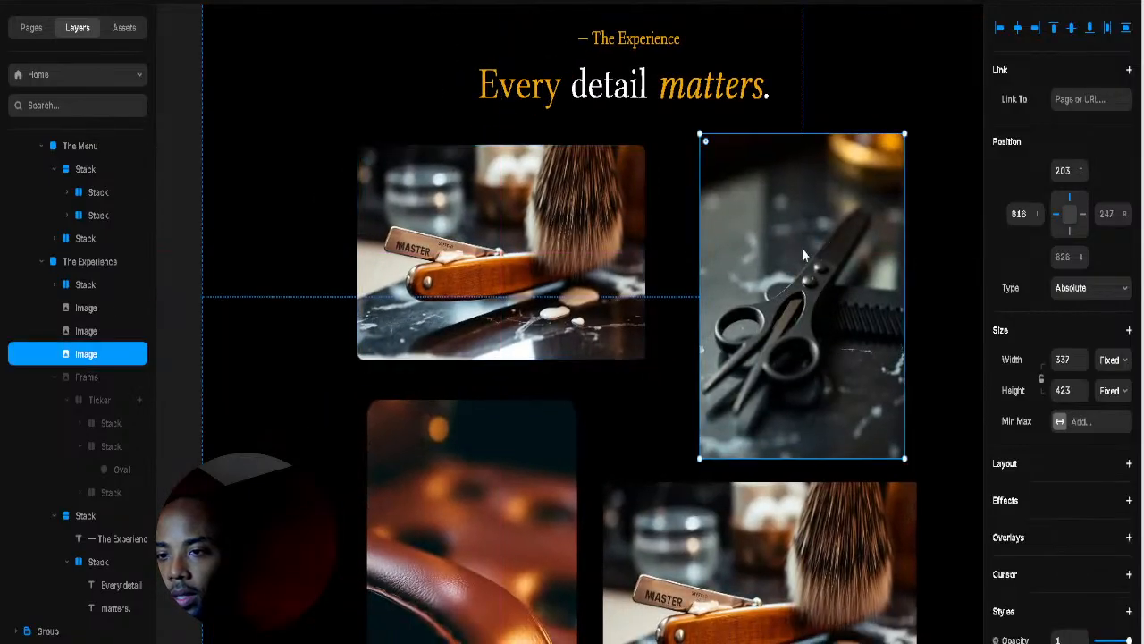
drag(801, 252, 779, 253)
shift+click(615, 334)
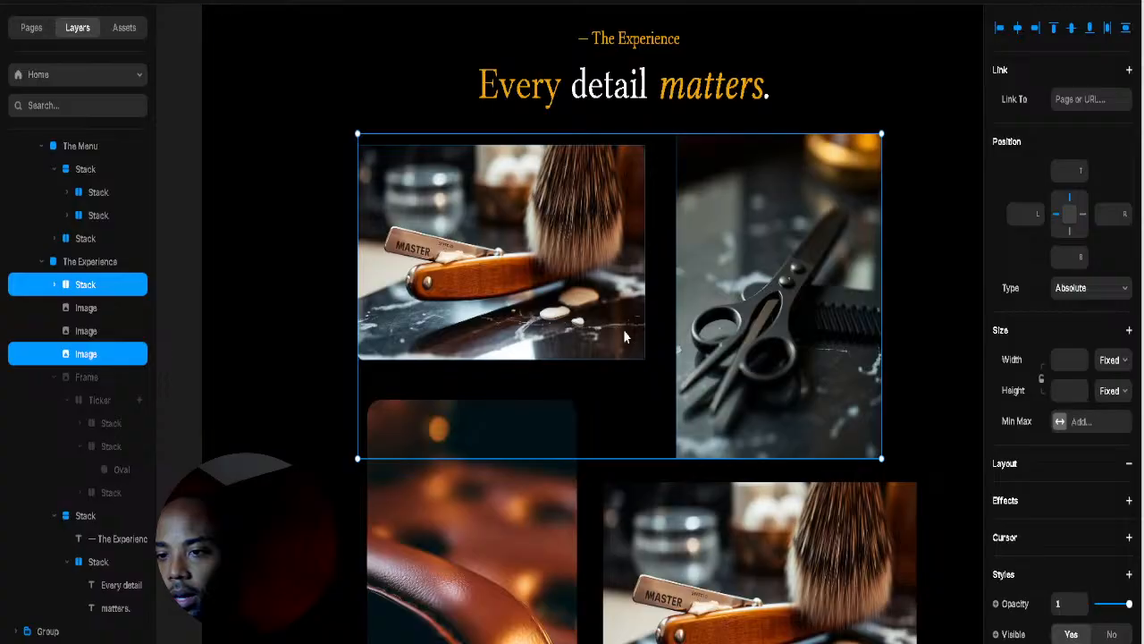
right_click(650, 502)
click(677, 549)
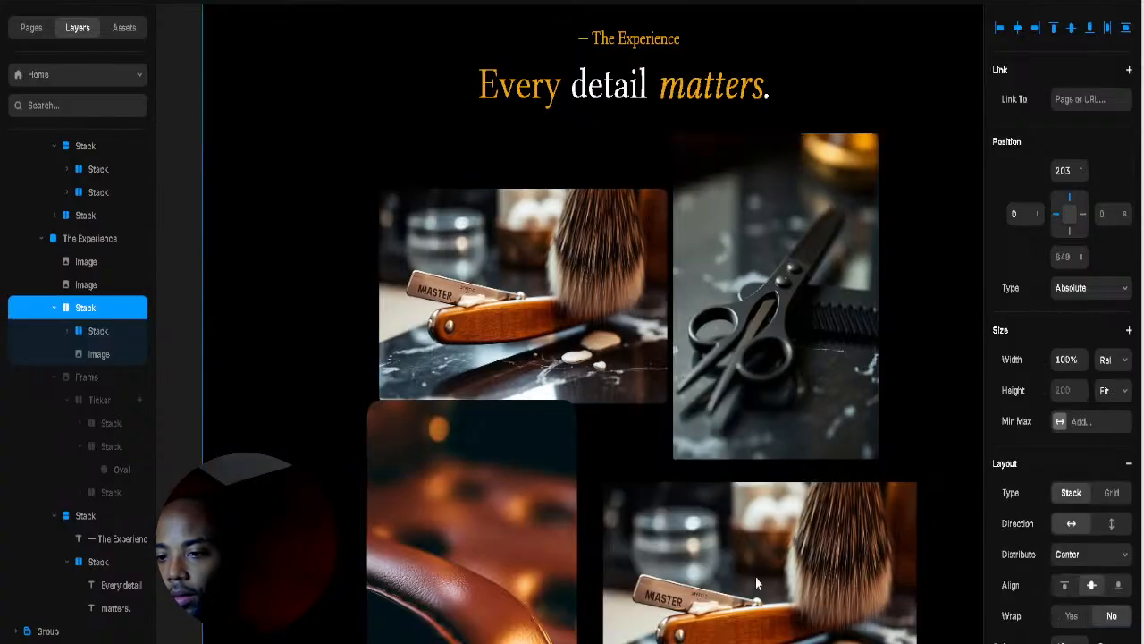
Step: Wrap the lower leather chair and brush photos in their own stack
click(560, 505)
shift+click(818, 492)
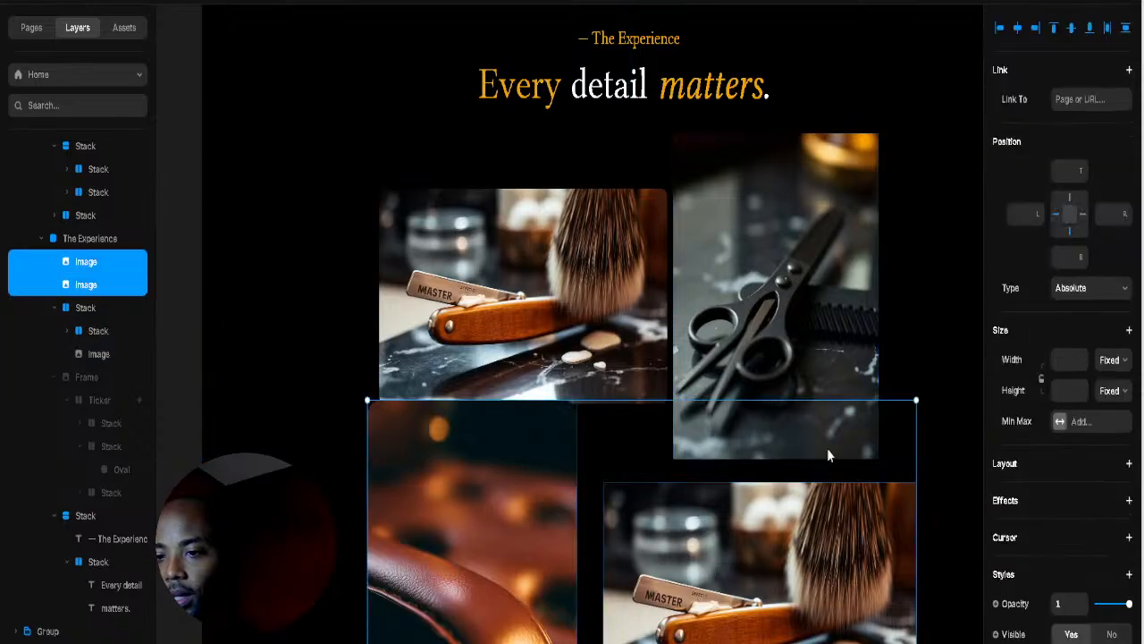
right_click(827, 454)
click(745, 523)
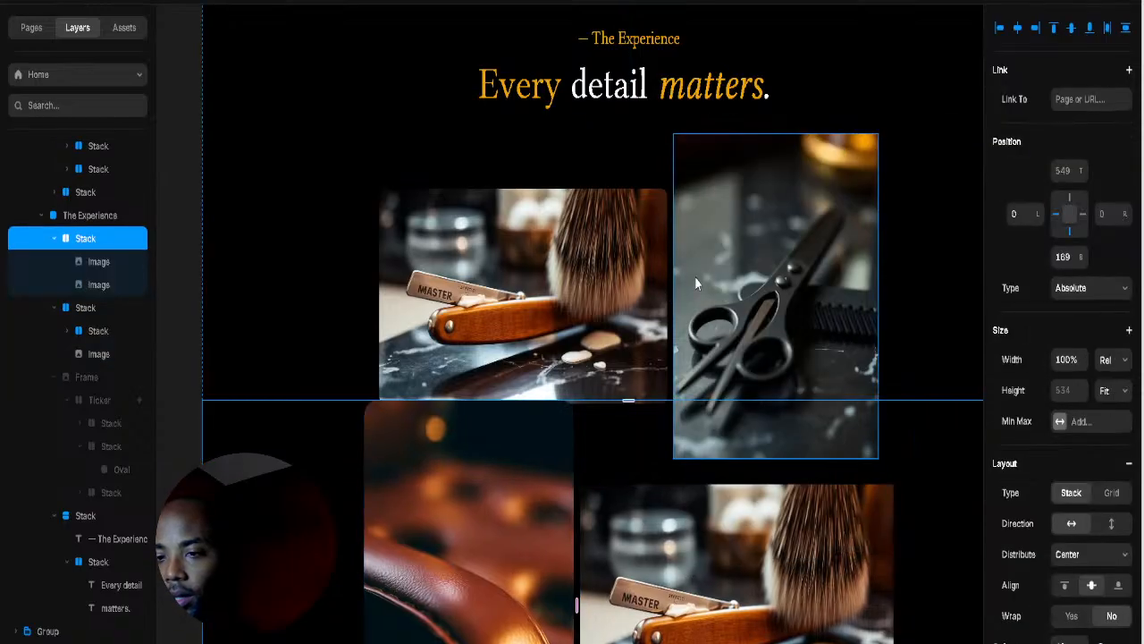
Step: Select the upper image and lower photo row, then dismiss the actions menu unchanged
click(744, 553)
scroll(656, 415, down, 5)
scroll(656, 416, right, 2)
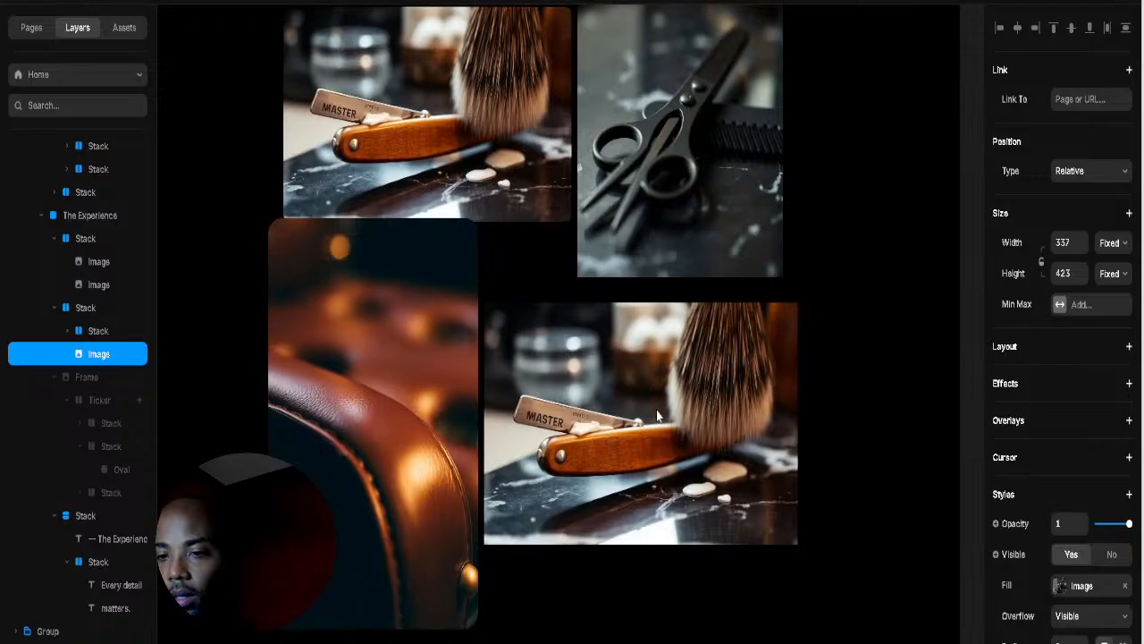
click(657, 413)
shift+click(877, 154)
right_click(872, 448)
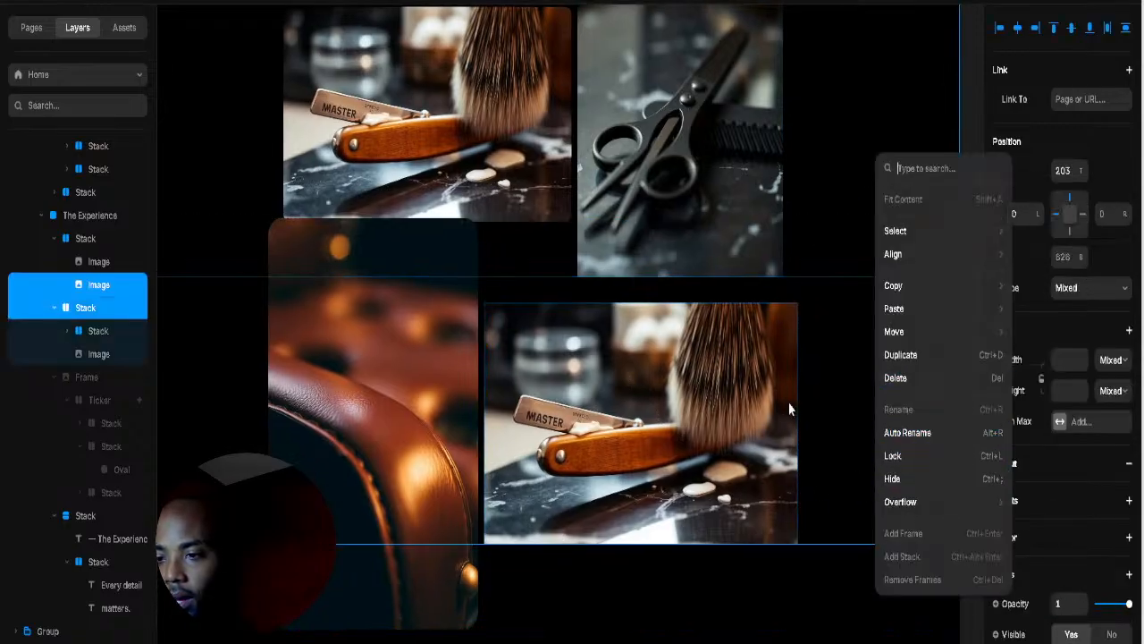
key(Escape)
Step: Wrap the top and lower photo rows together in one vertical parent stack
click(51, 307)
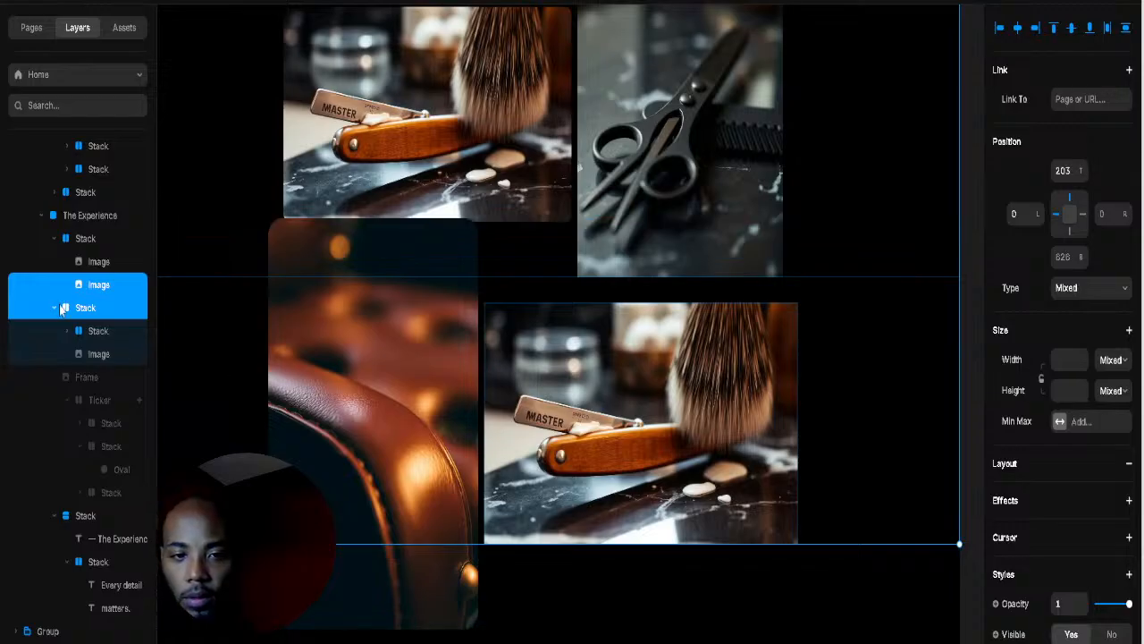
click(52, 307)
click(55, 288)
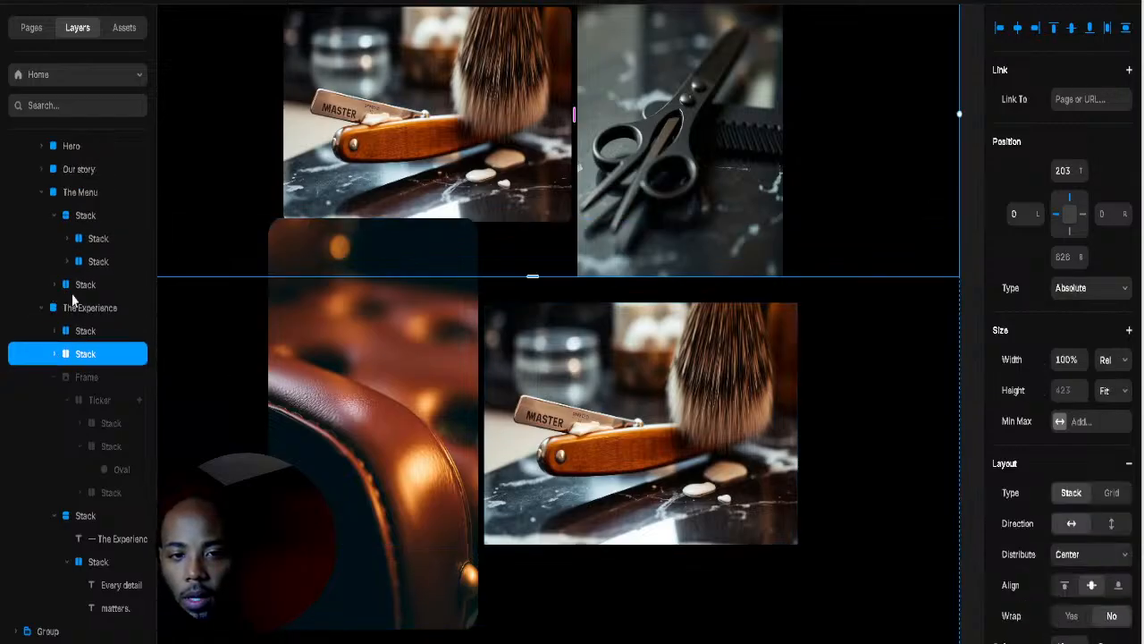
shift+click(92, 332)
right_click(89, 342)
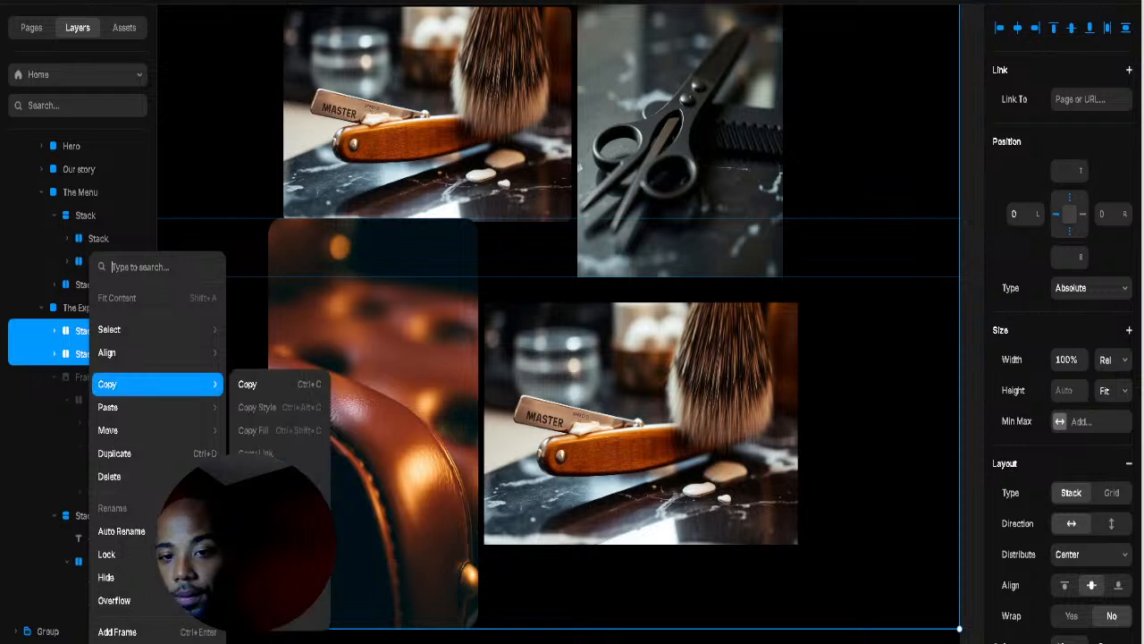
click(476, 432)
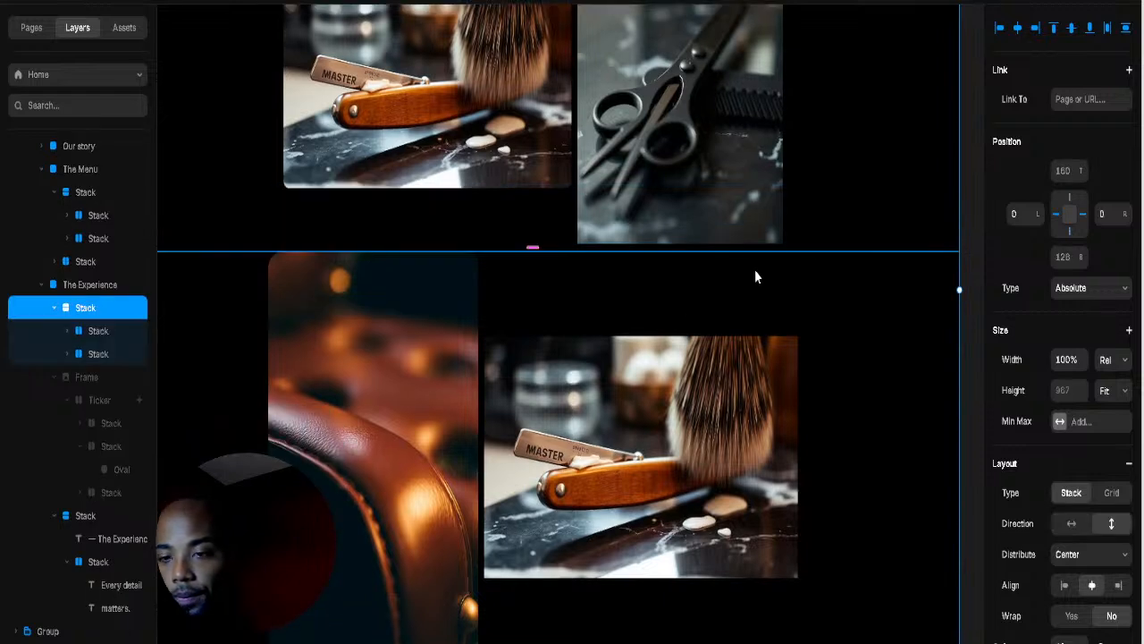
Step: Add space between the two photo rows and widen the gap between the lower photos
click(609, 270)
drag(530, 232, 524, 263)
click(507, 336)
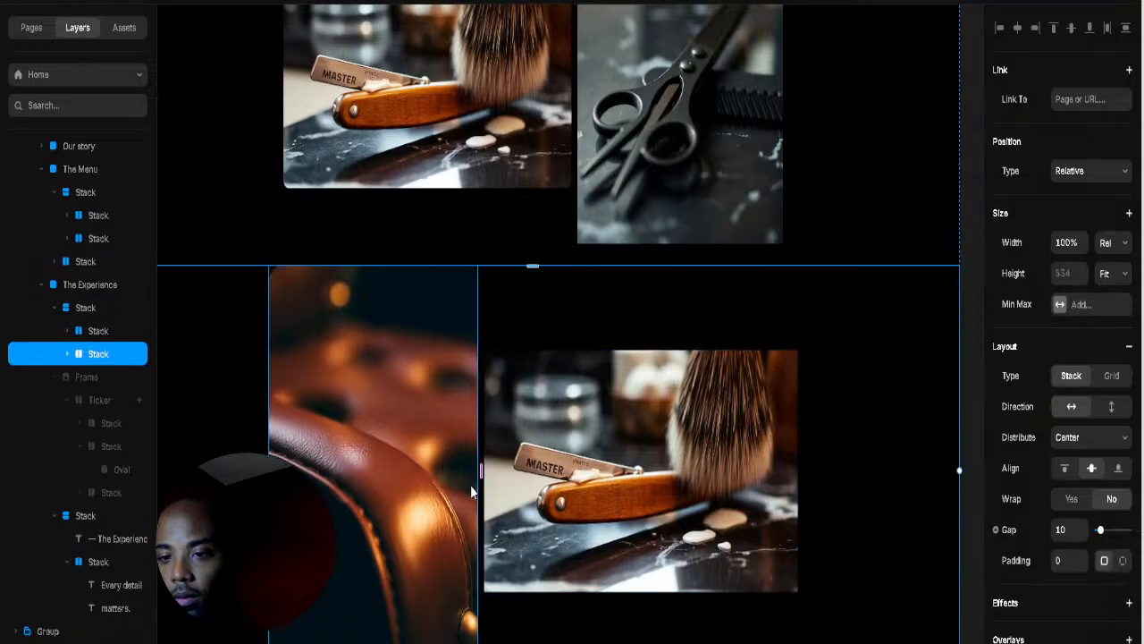
drag(483, 482, 523, 487)
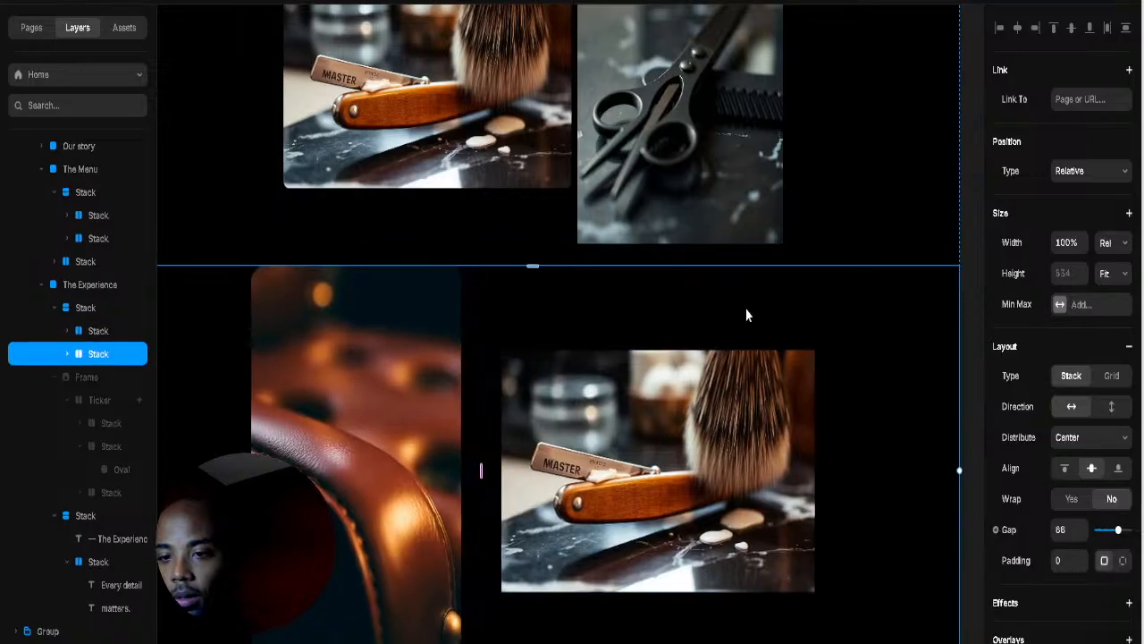
Step: Round the corners of the lower brush photo and the scissors photo
click(744, 471)
scroll(1073, 536, down, 3)
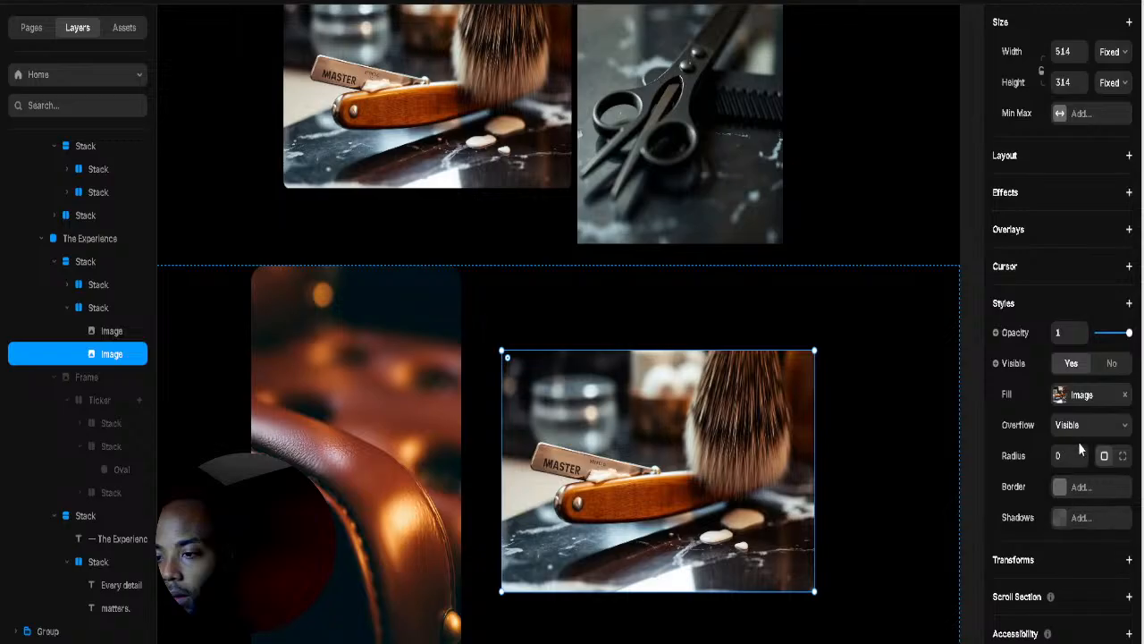
drag(1082, 453, 1078, 431)
click(766, 112)
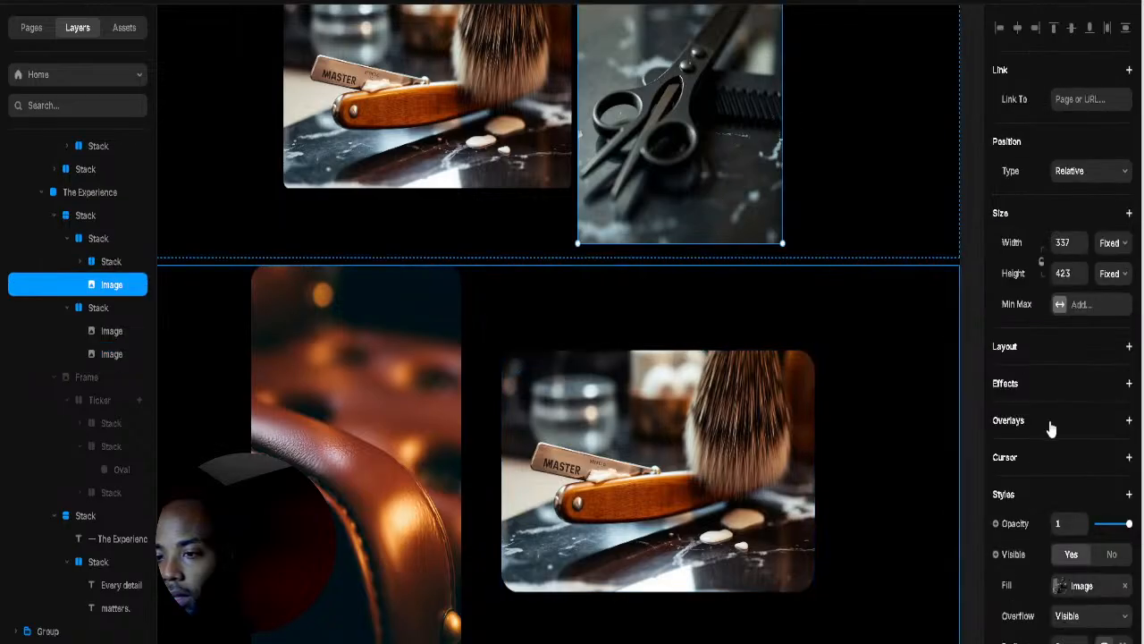
scroll(1037, 506, down, 2)
drag(1077, 456, 1077, 434)
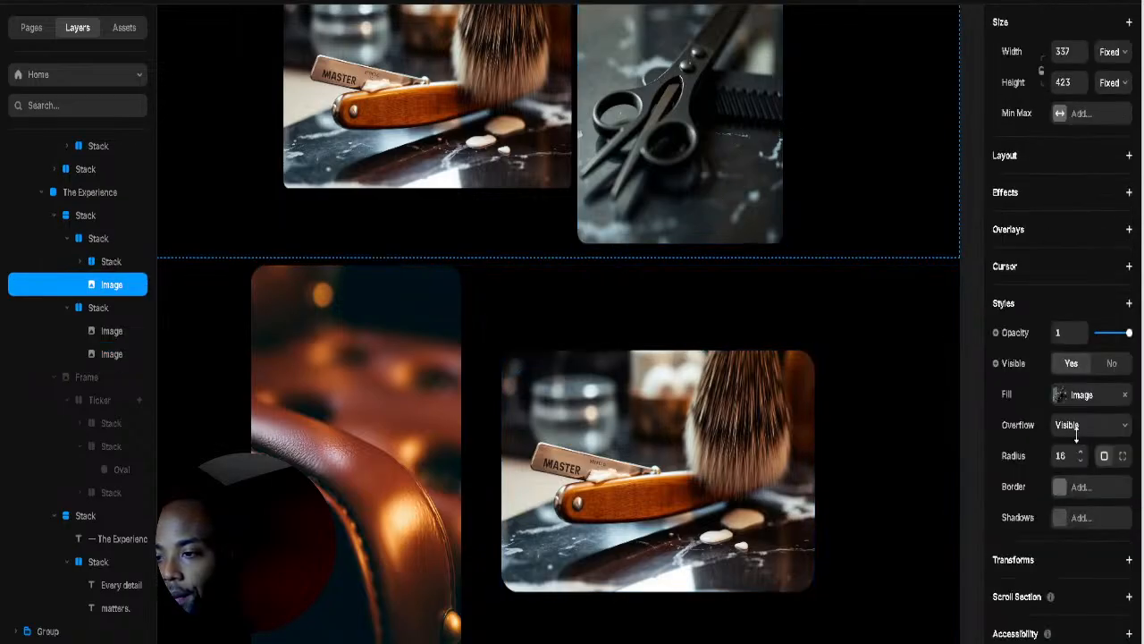
Step: Round the upper brush photo's corners to radius 16, matching the scissors photo
click(841, 288)
scroll(565, 209, up, 3)
click(565, 209)
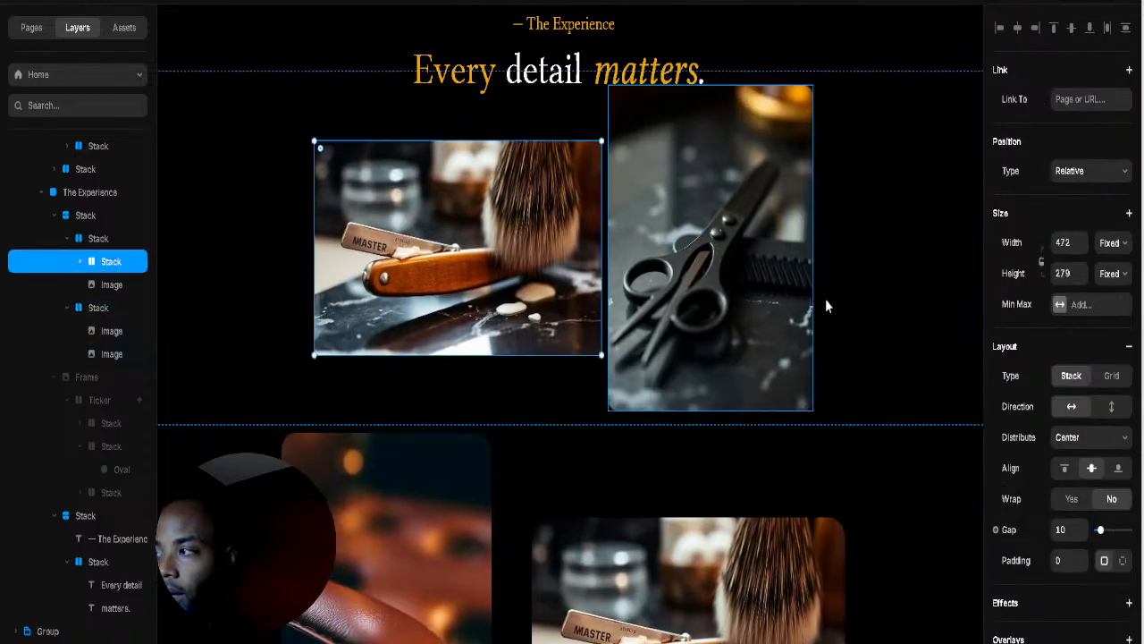
scroll(1065, 528, down, 3)
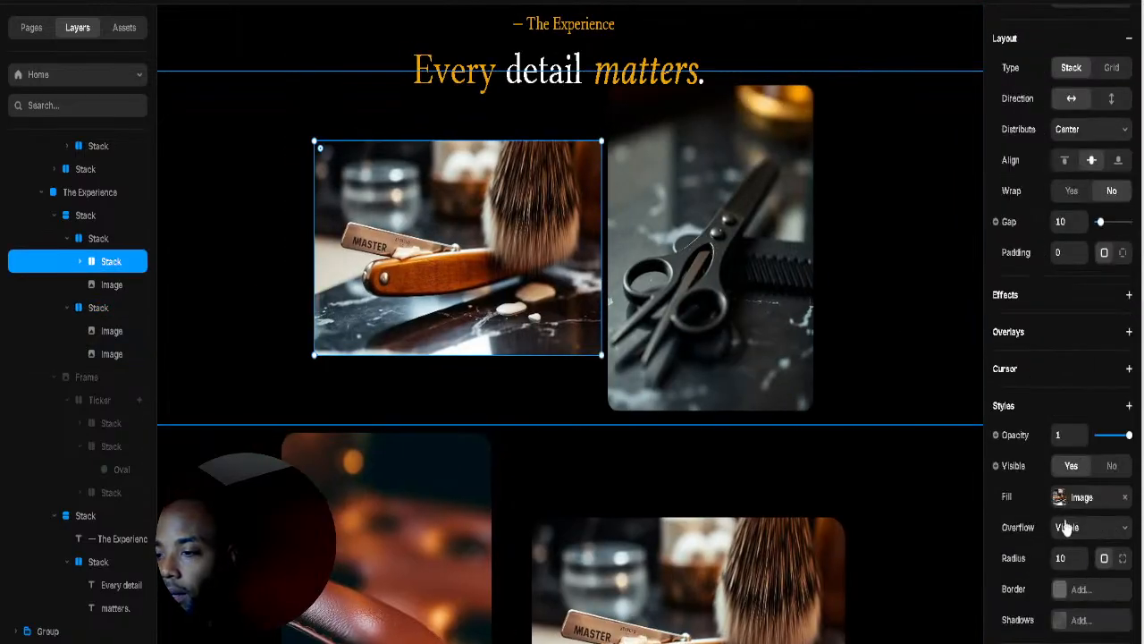
click(1082, 221)
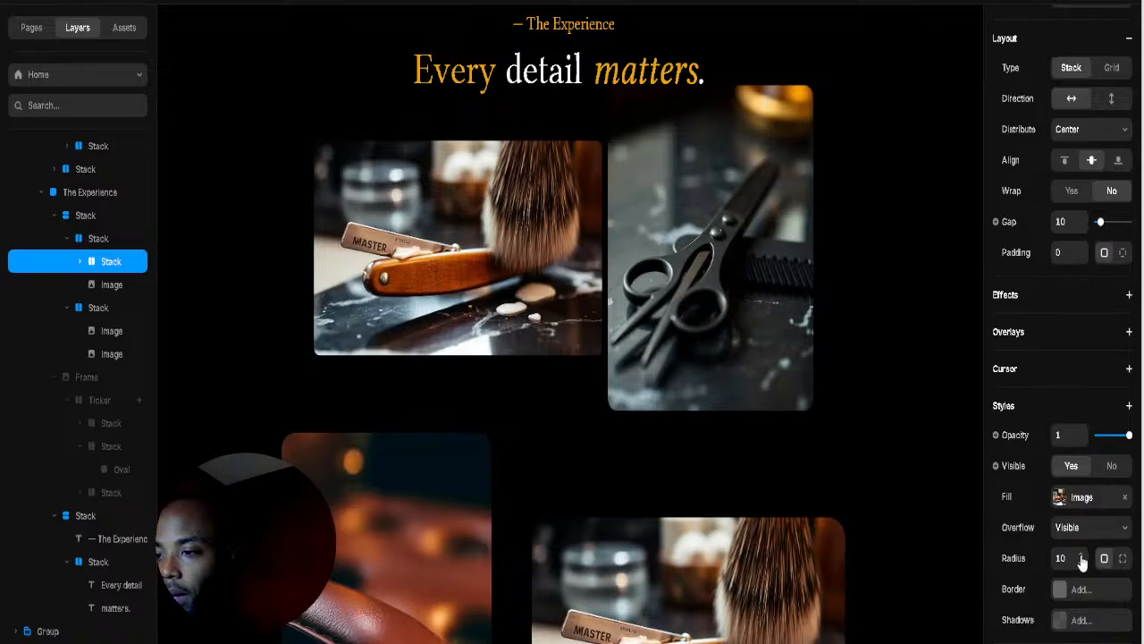
drag(1083, 560, 1083, 532)
click(809, 286)
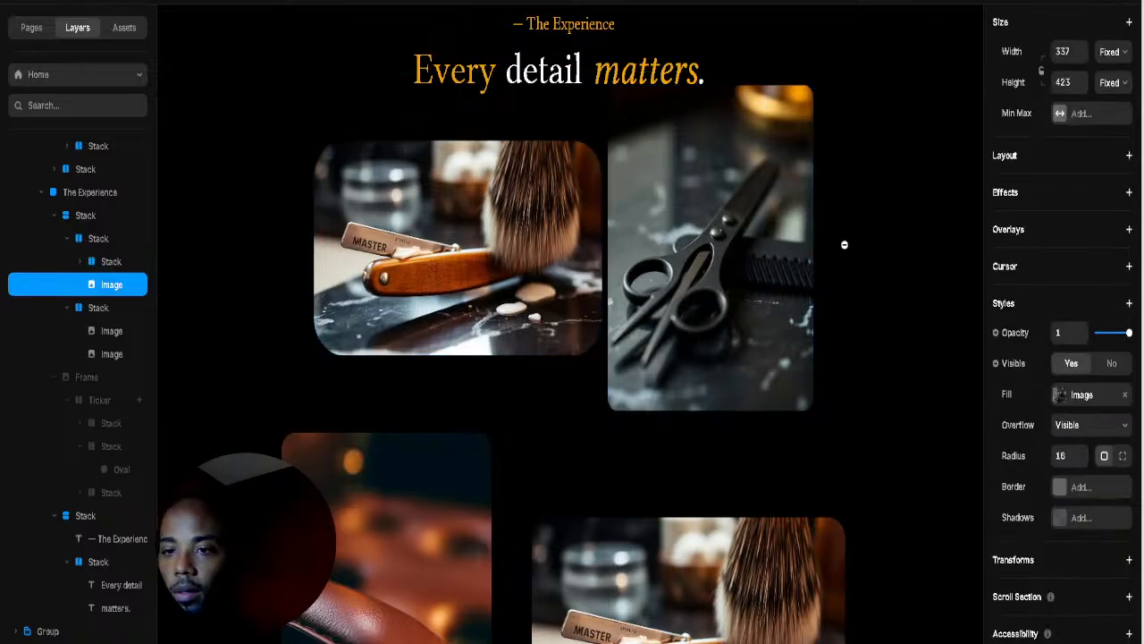
scroll(843, 244, down, 5)
click(638, 431)
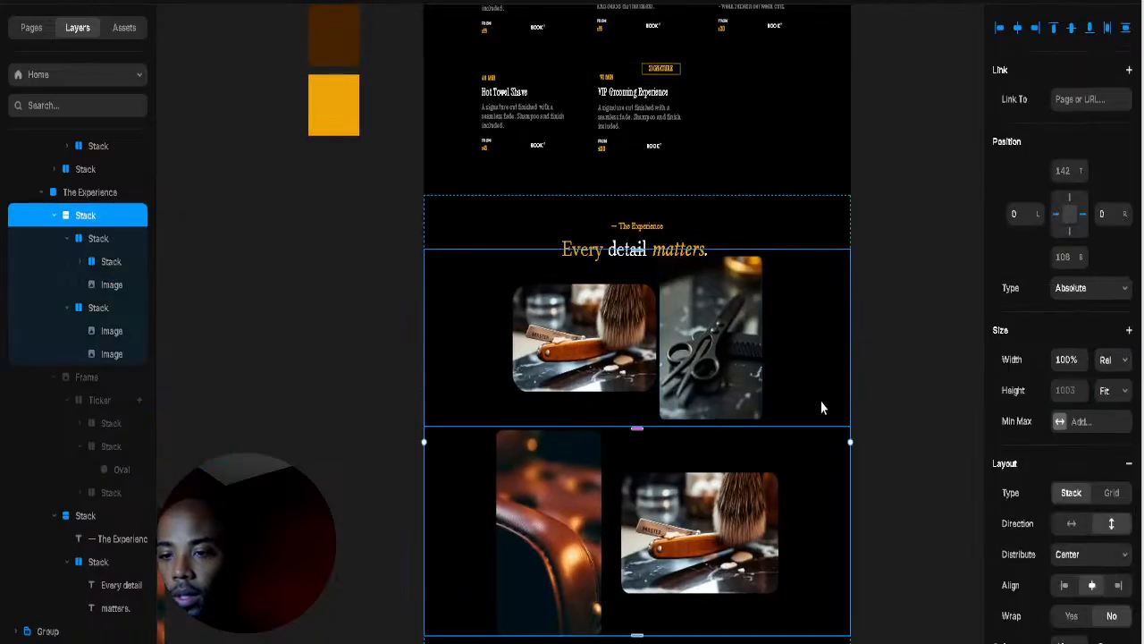
Step: Remove the top row's vertical padding and move the collage further below the heading
click(644, 416)
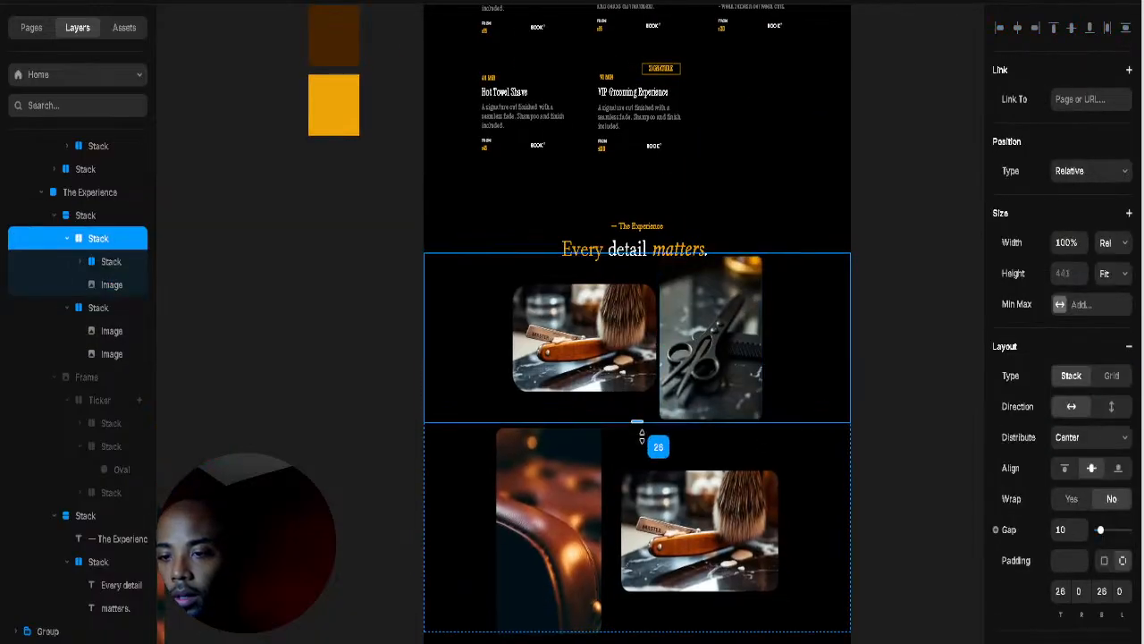
drag(640, 436, 655, 369)
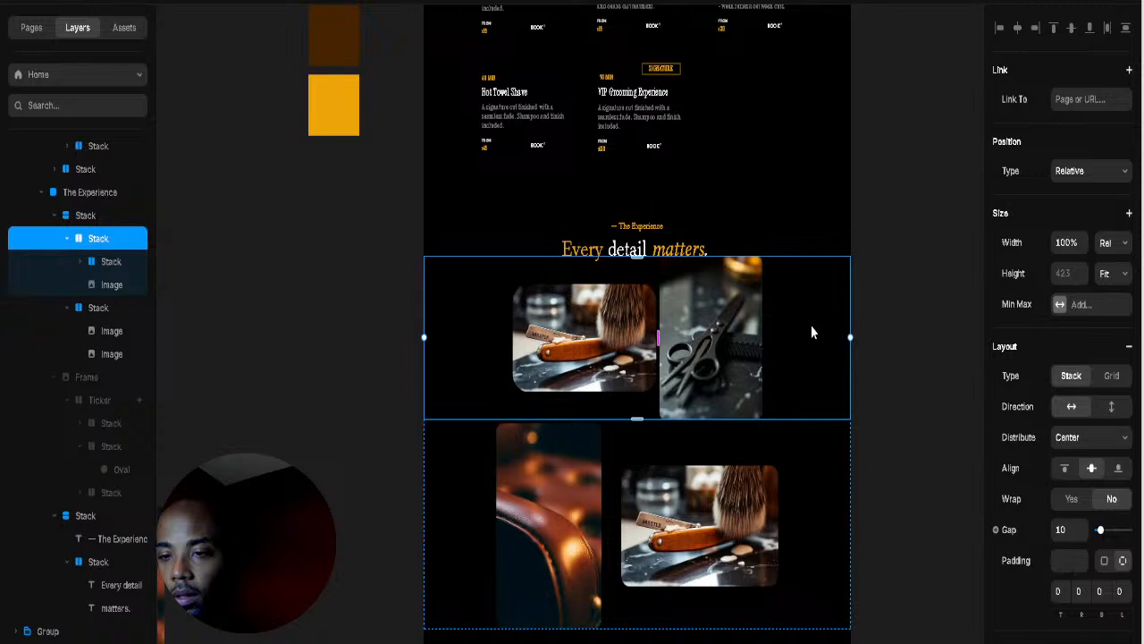
click(803, 206)
click(798, 301)
click(827, 441)
click(95, 217)
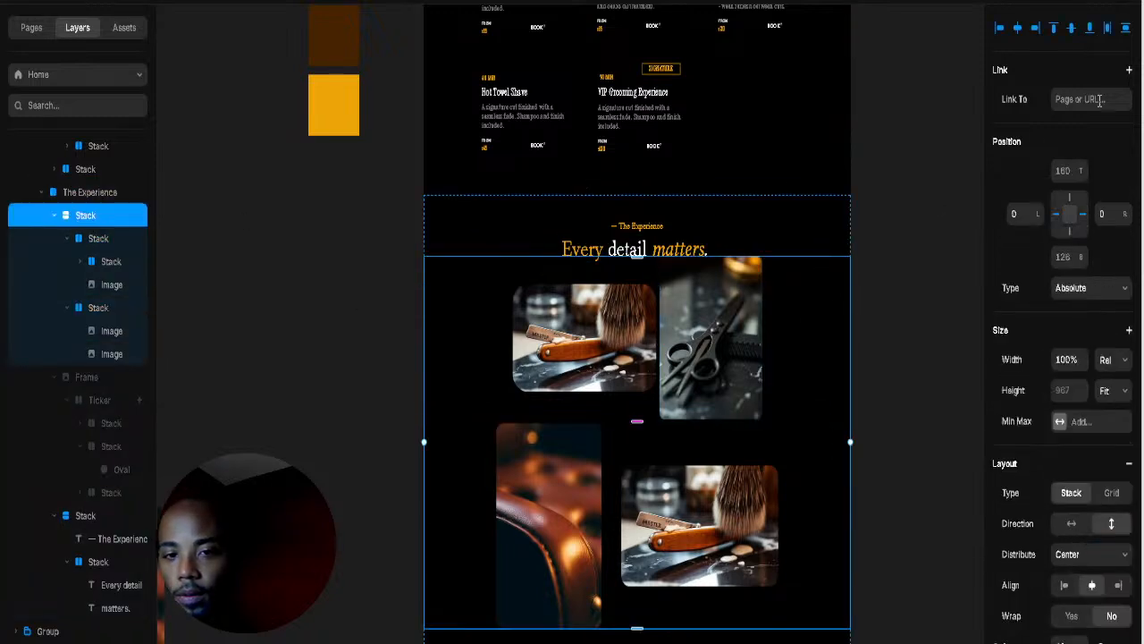
drag(1082, 179, 852, 289)
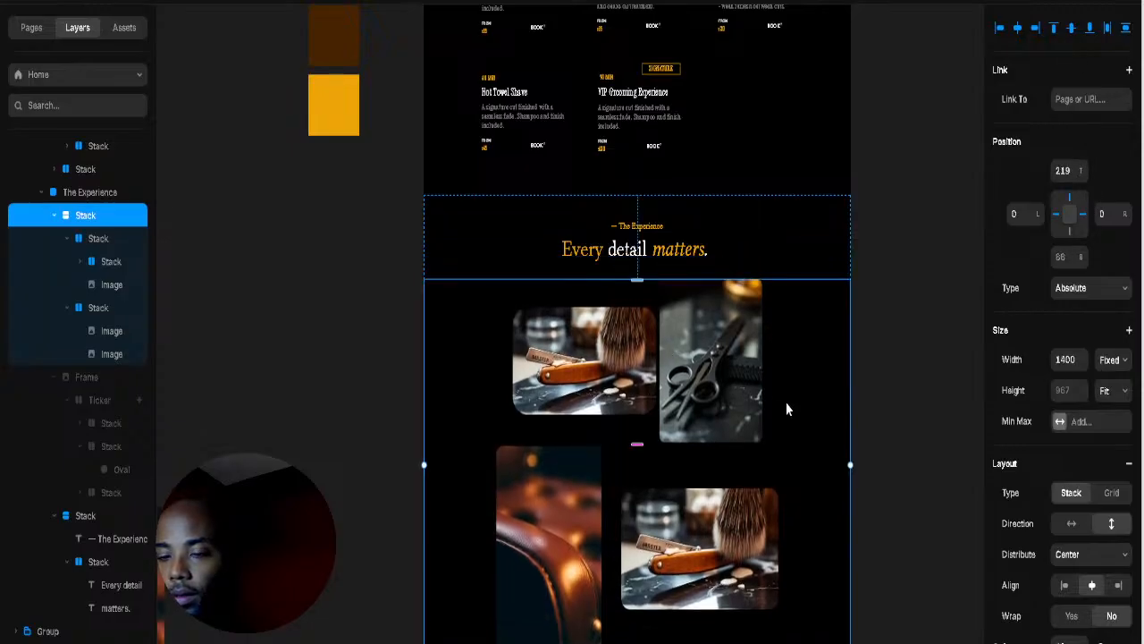
click(898, 382)
Step: Drag the leather chair photo to a new position next to the lower brush photo
scroll(915, 357, down, 3)
scroll(651, 240, up, 6)
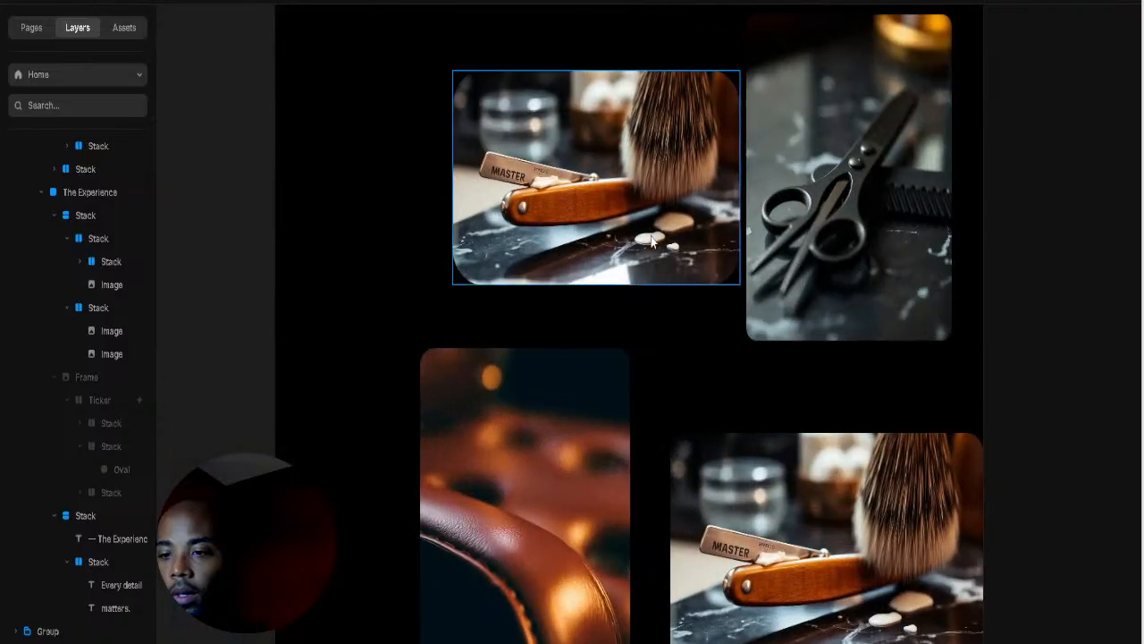
click(652, 240)
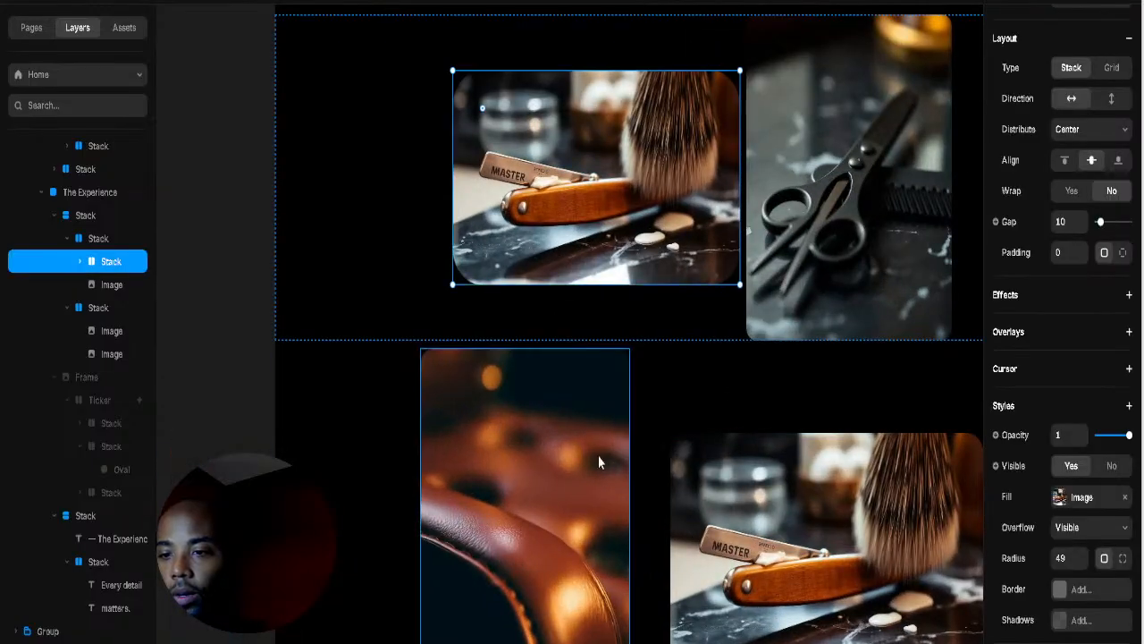
click(594, 438)
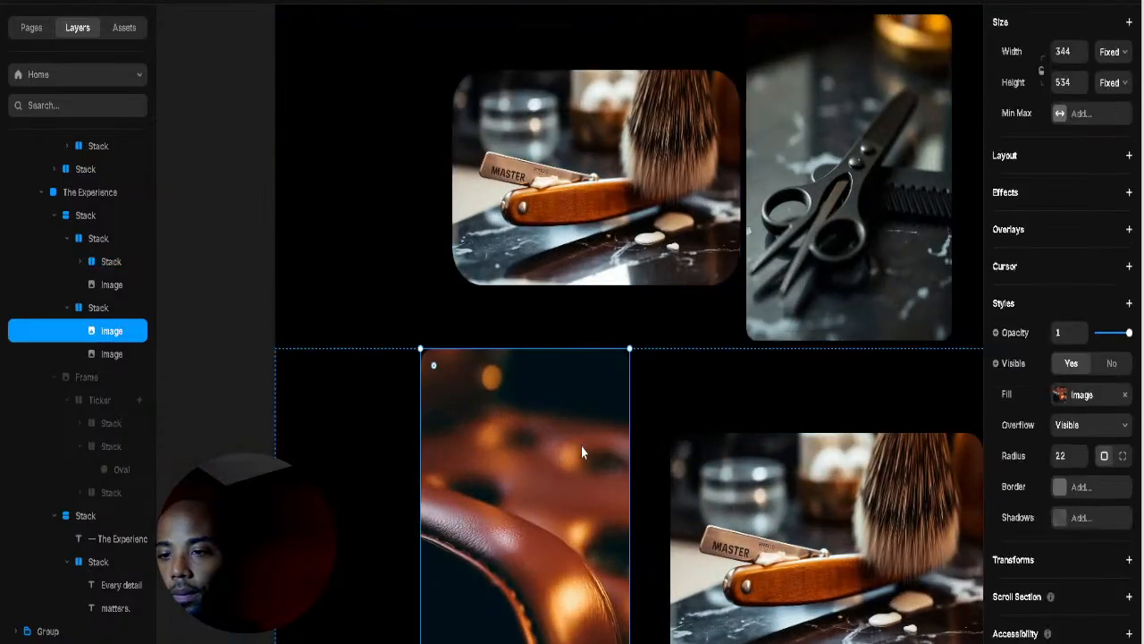
drag(560, 463, 636, 422)
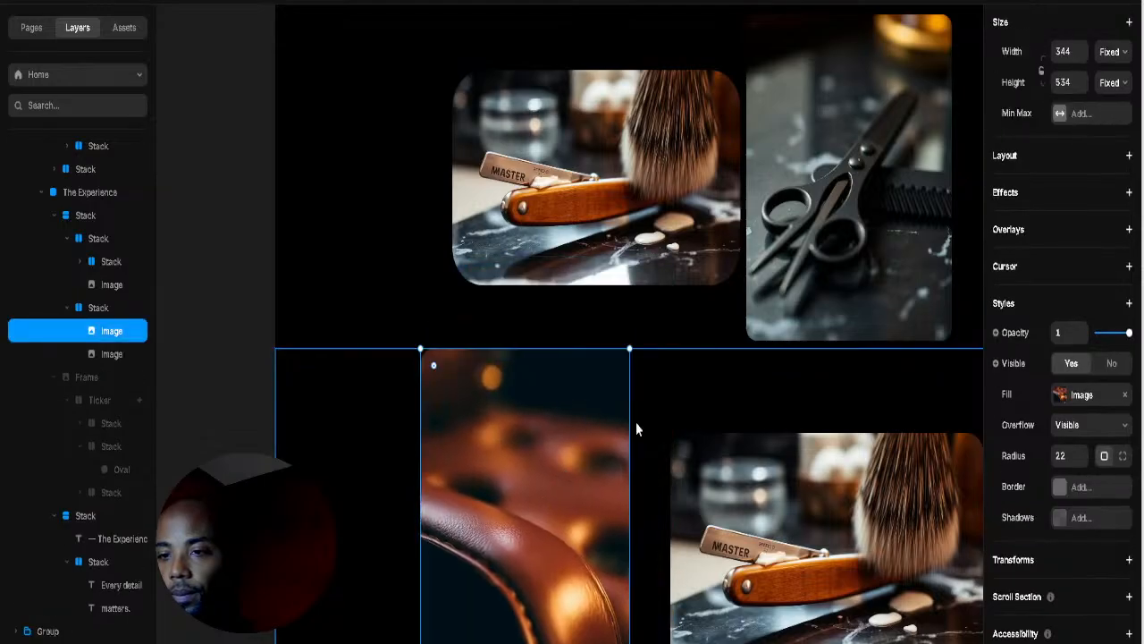
scroll(728, 378, down, 3)
scroll(793, 411, down, 2)
scroll(793, 411, right, 2)
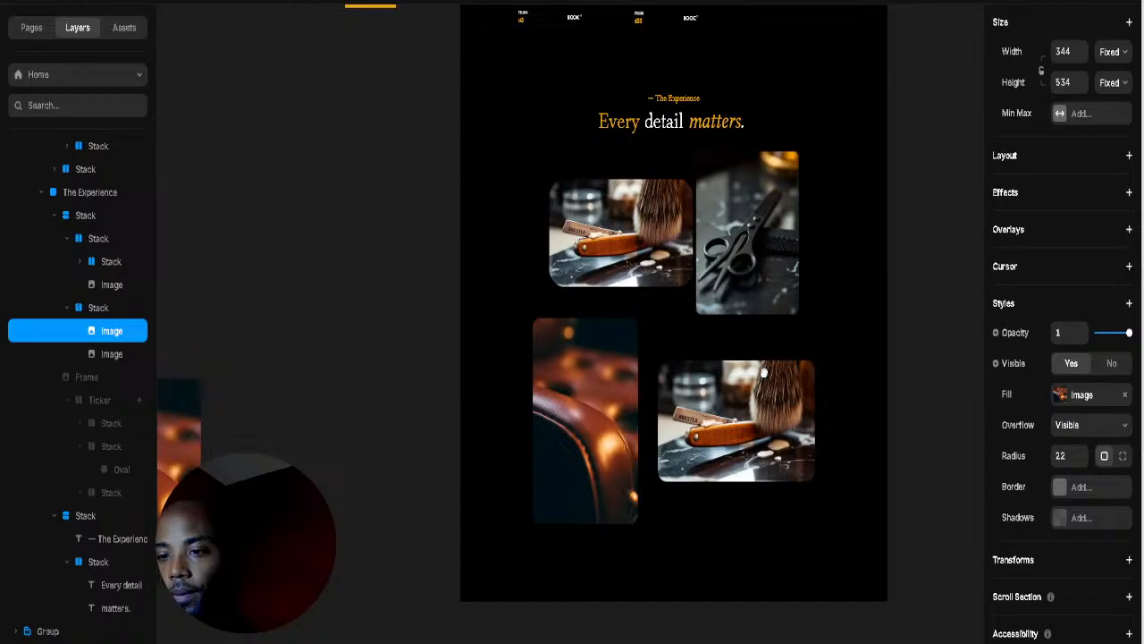
click(745, 327)
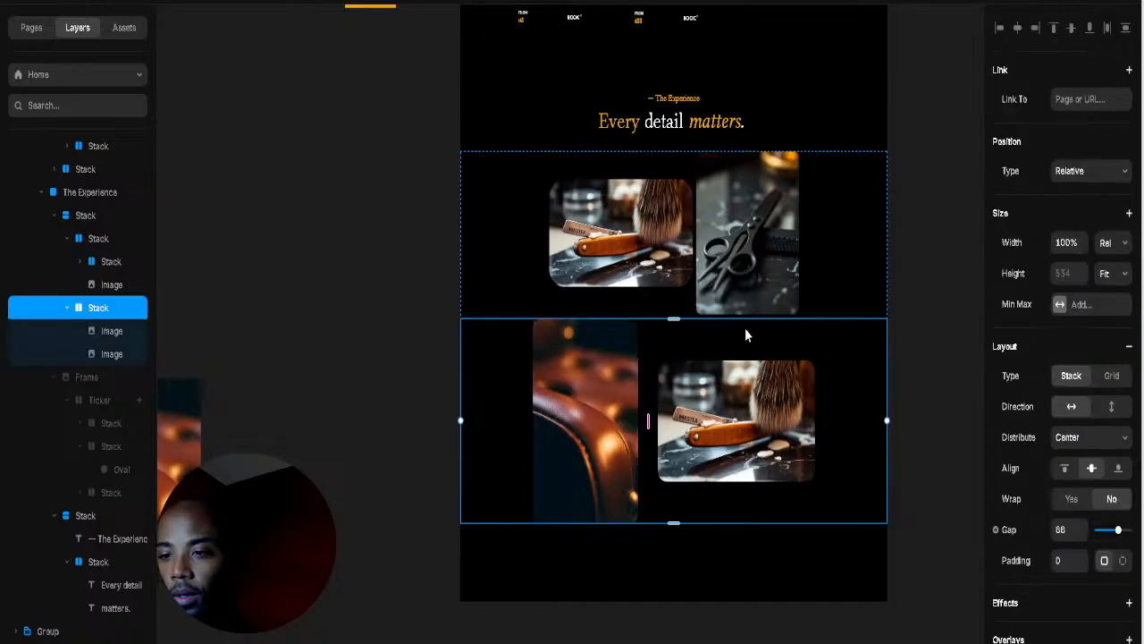
Step: Remove the lower row stack while keeping its two photos
right_click(788, 407)
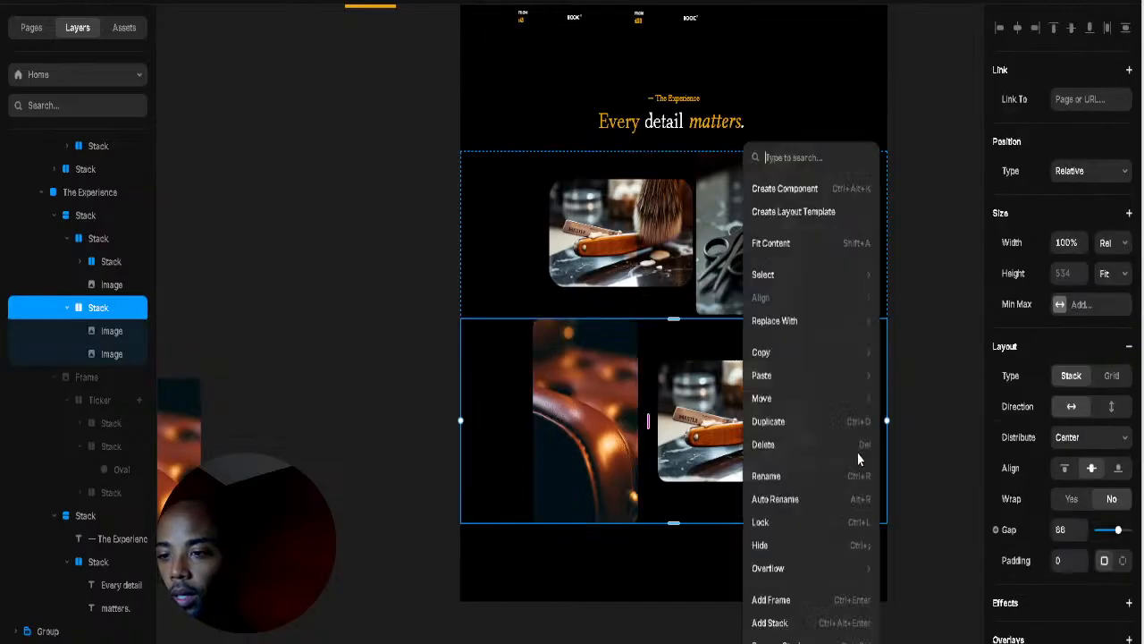
click(91, 311)
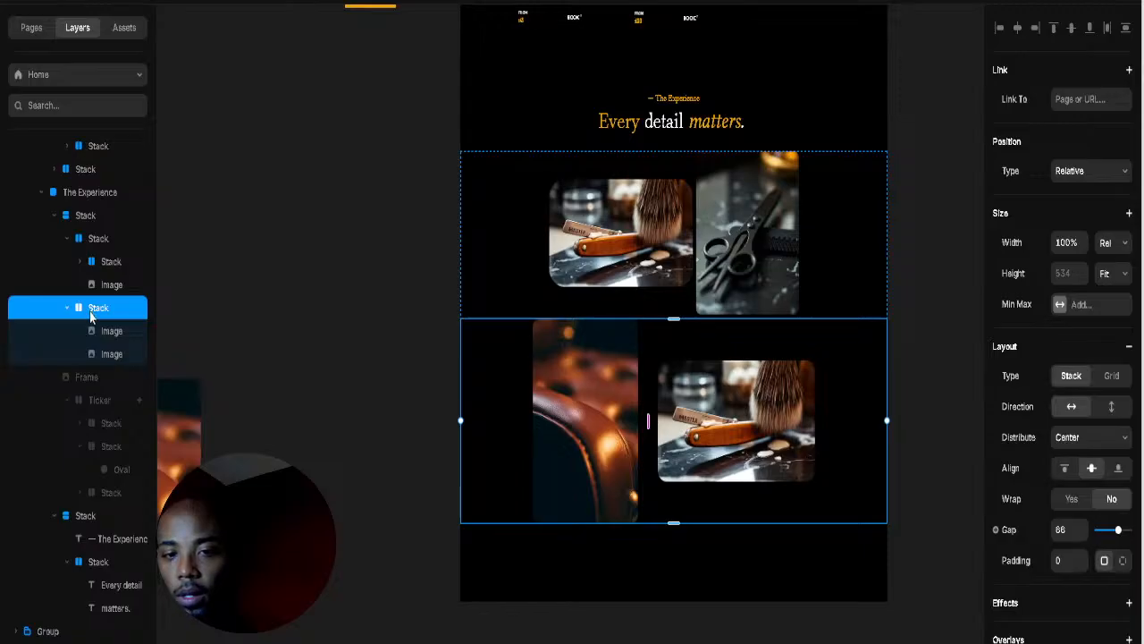
right_click(90, 316)
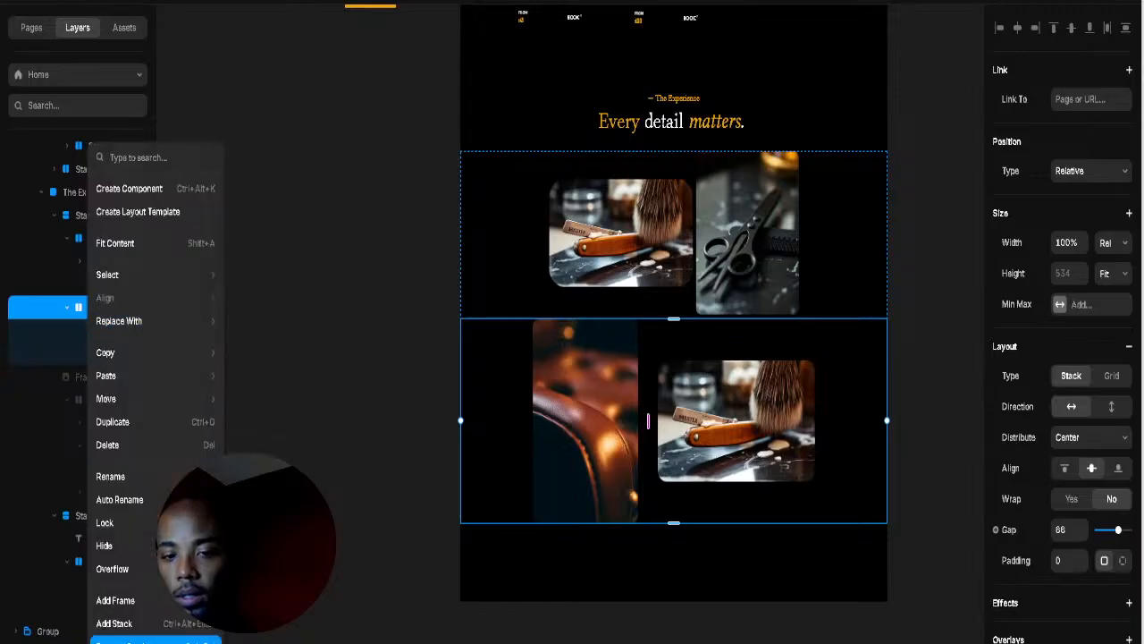
key(Return)
Step: Move the leather chair photo above the other photo in the layer order
click(775, 384)
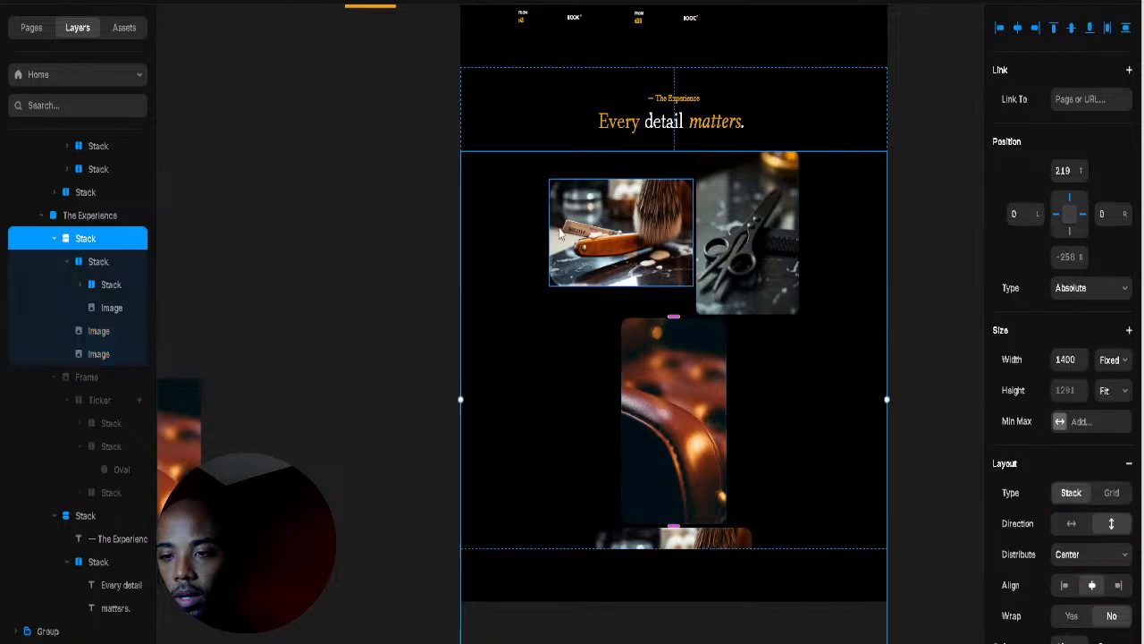
click(667, 394)
click(668, 393)
drag(667, 387, 626, 261)
shift+click(628, 259)
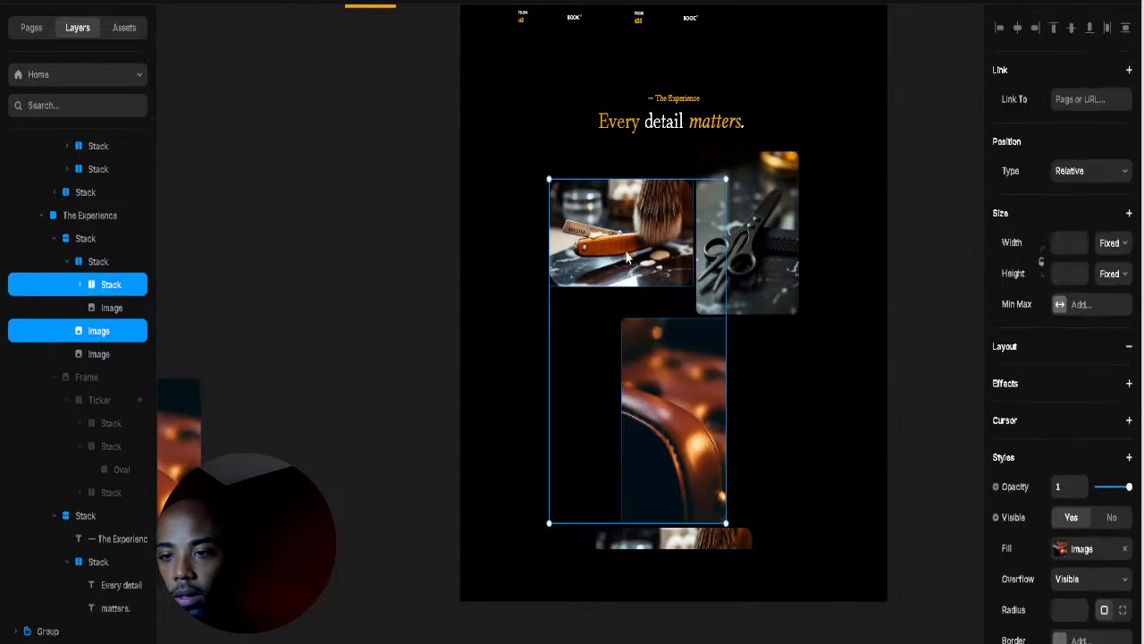
right_click(628, 257)
click(98, 335)
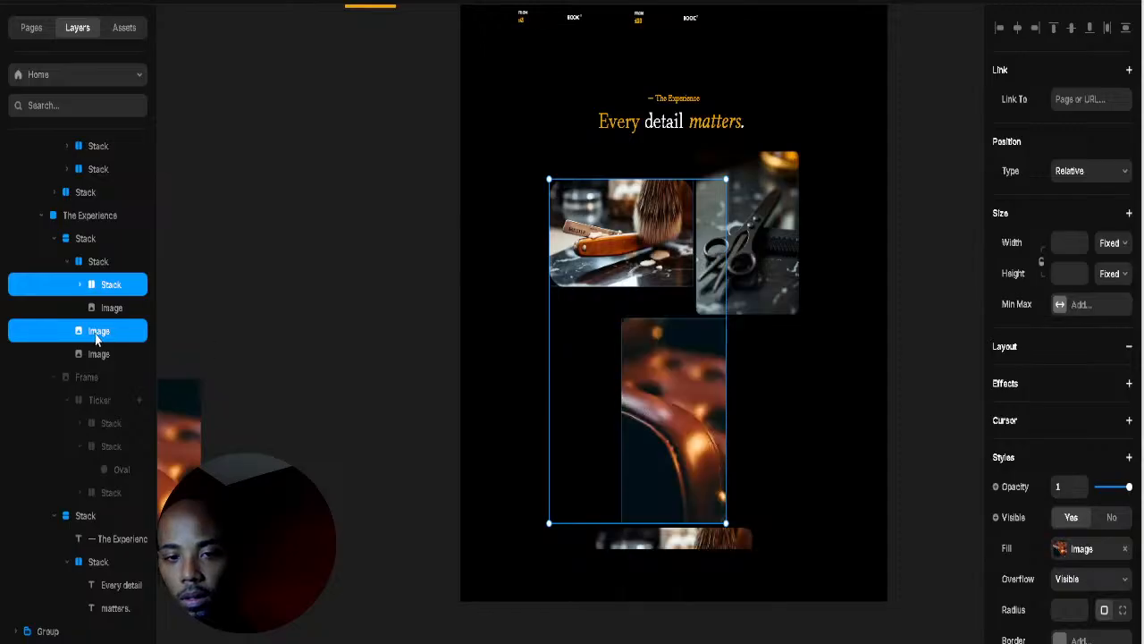
click(98, 344)
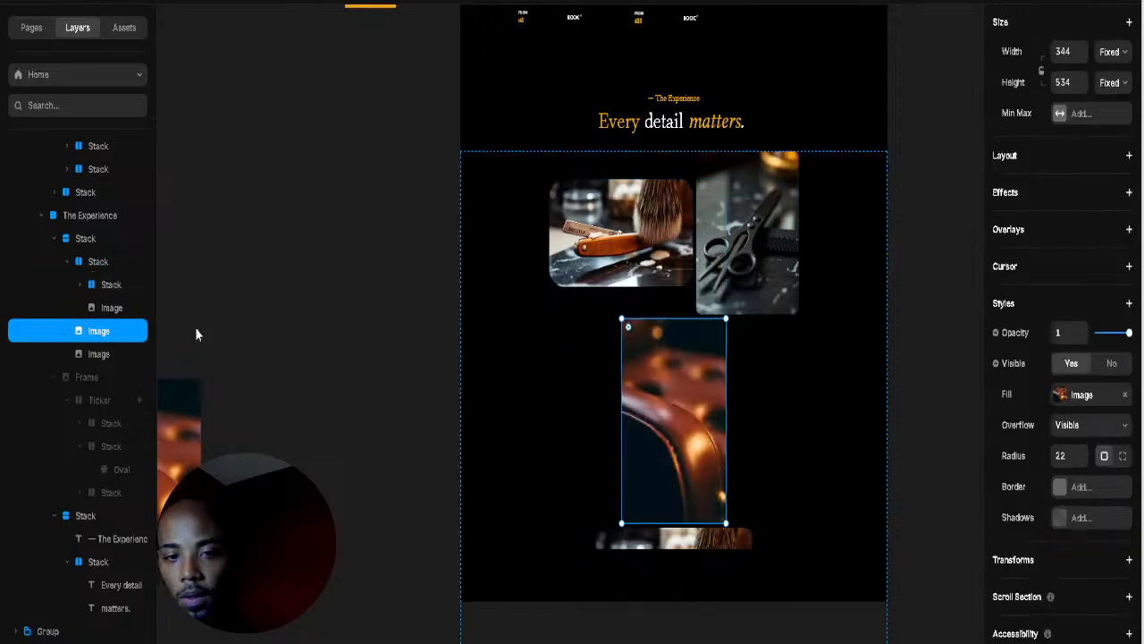
click(196, 331)
mouse_move(97, 335)
mouse_down()
mouse_move(133, 309)
mouse_move(104, 311)
mouse_up()
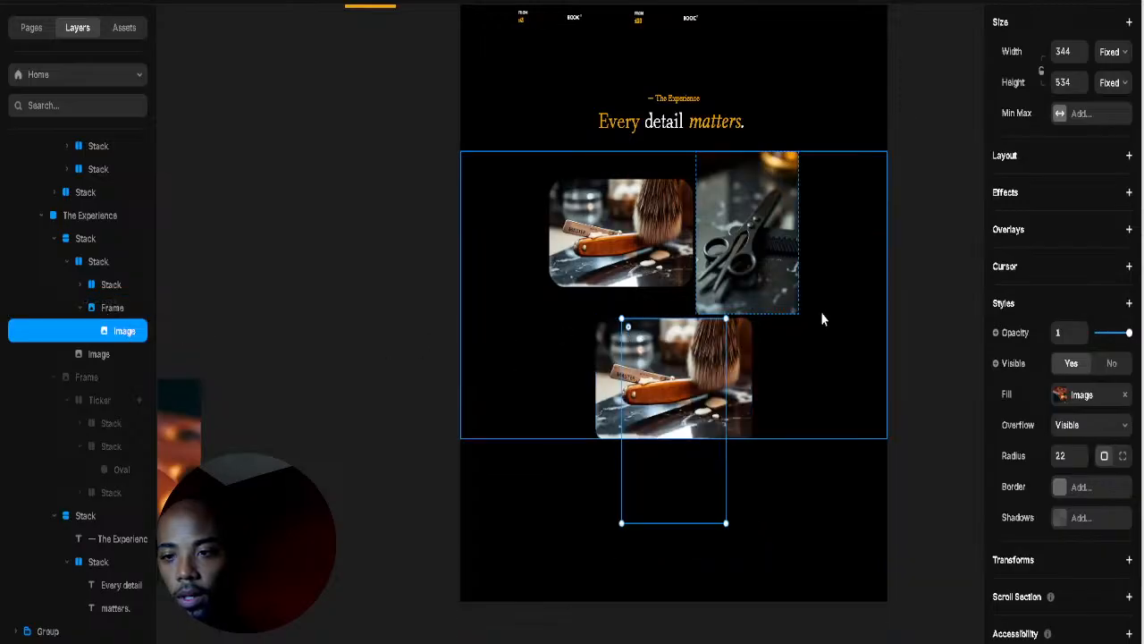
Step: Wrap the top row stack and its collage photos in a new stack
click(749, 258)
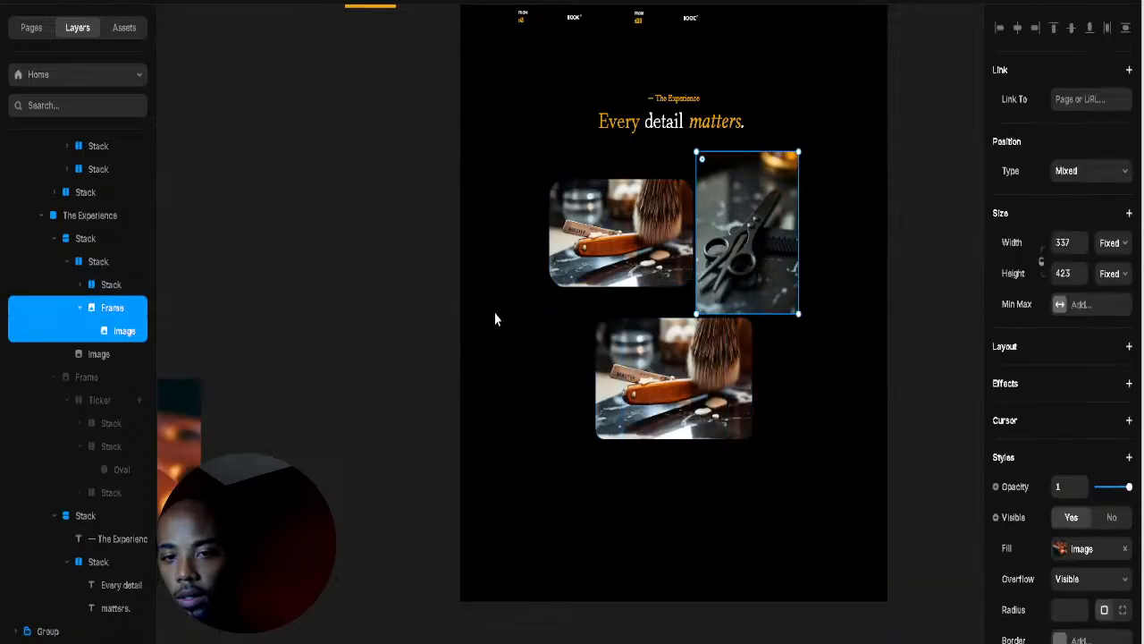
click(660, 265)
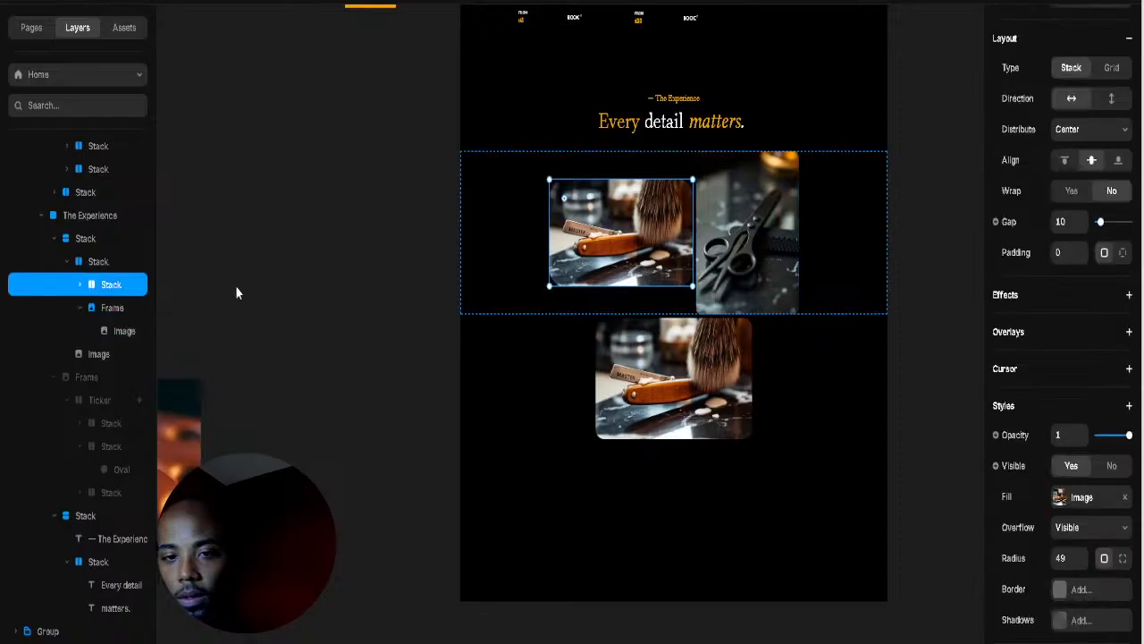
click(82, 284)
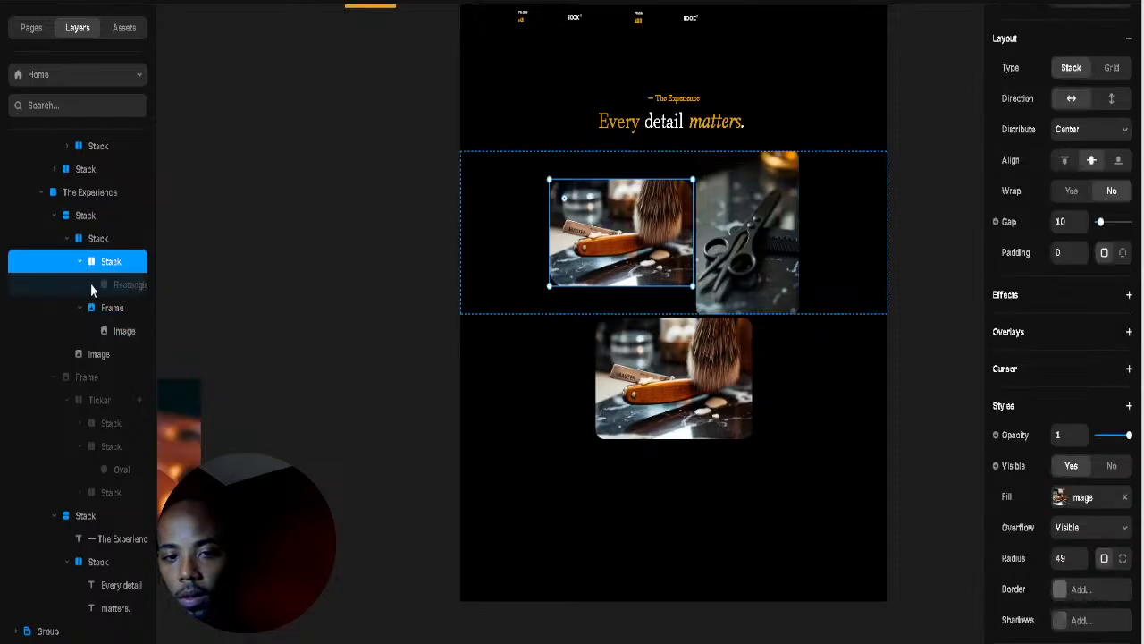
click(122, 290)
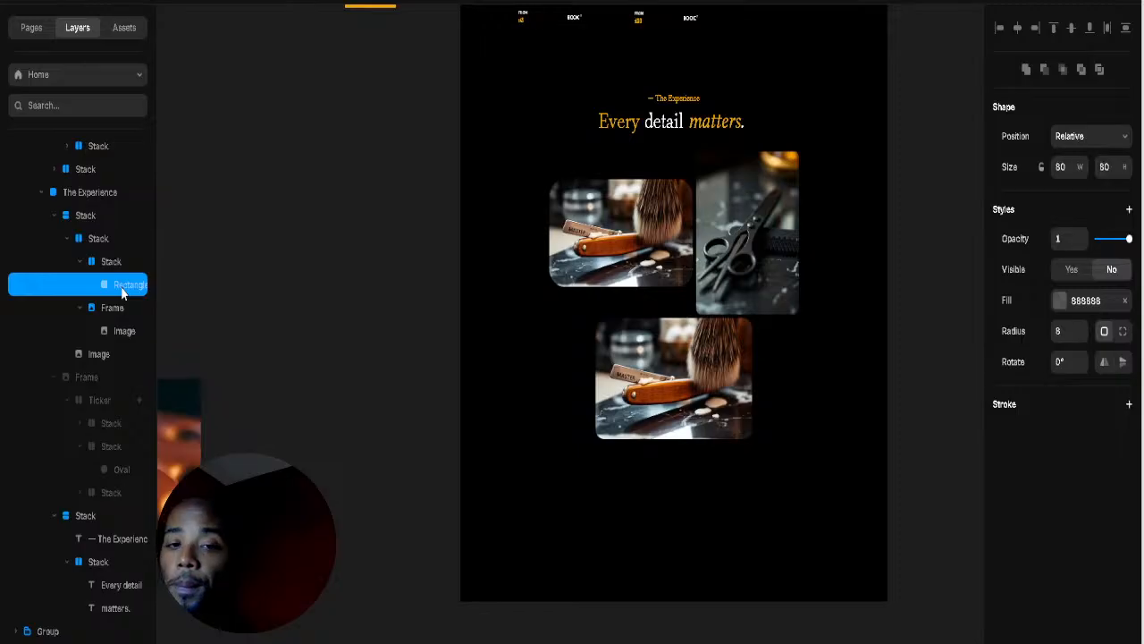
click(120, 309)
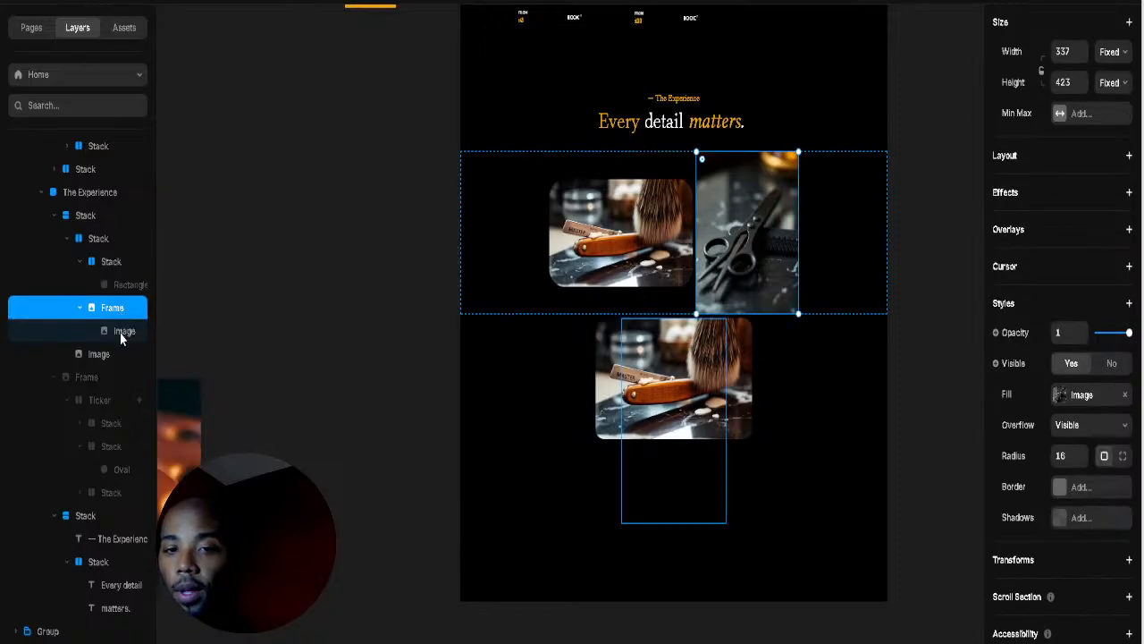
click(485, 248)
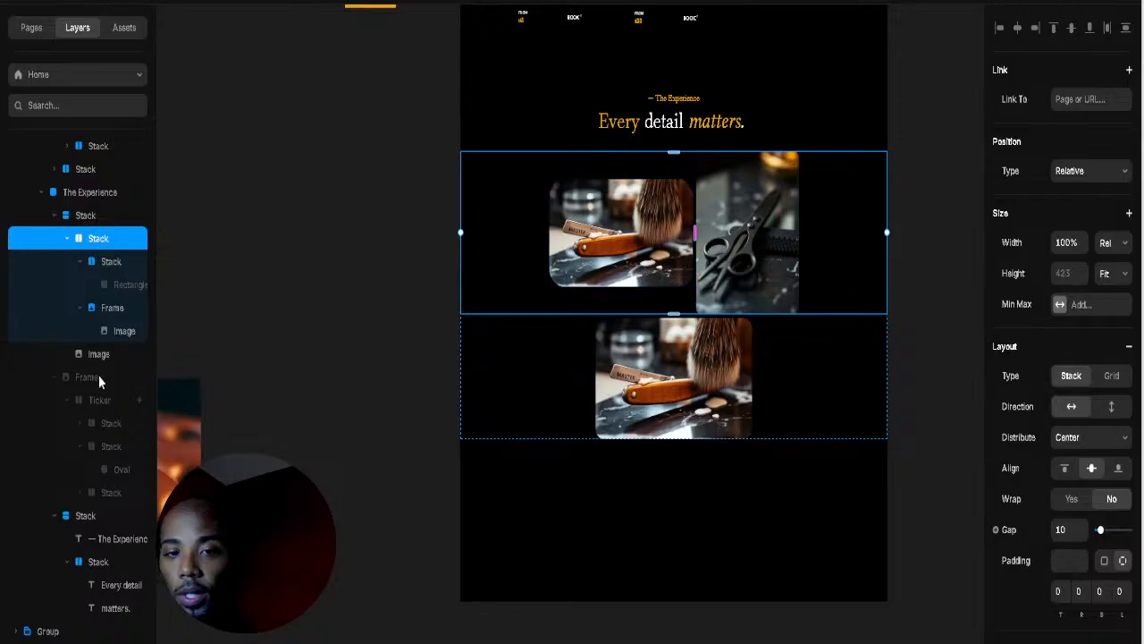
right_click(101, 413)
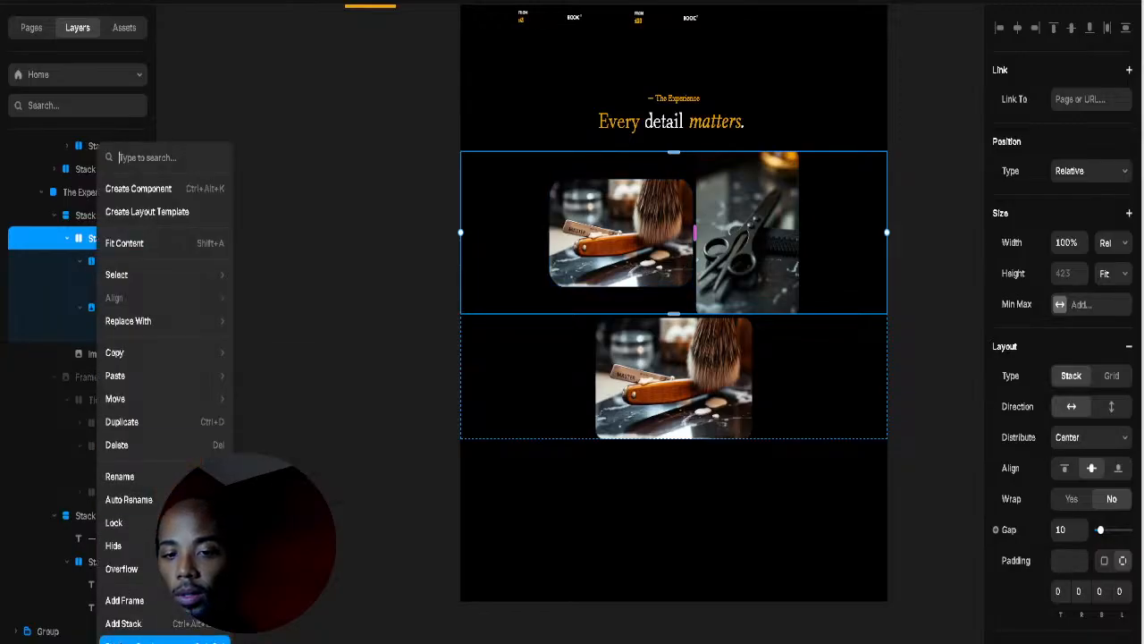
click(165, 640)
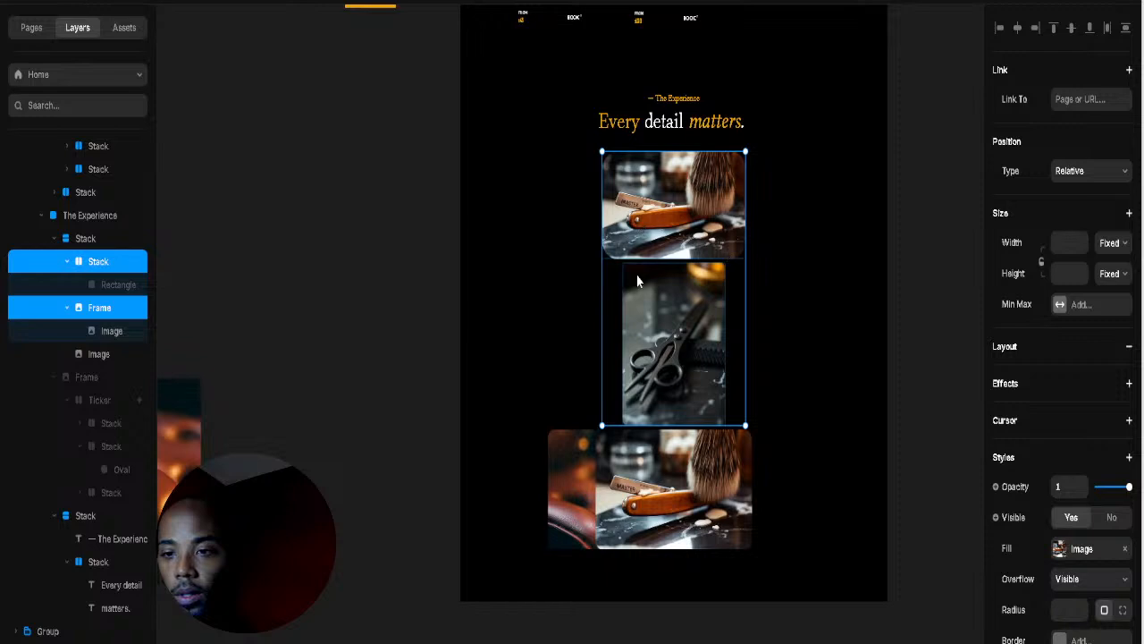
Step: Delete the scissors photo from the collage
click(267, 275)
click(93, 330)
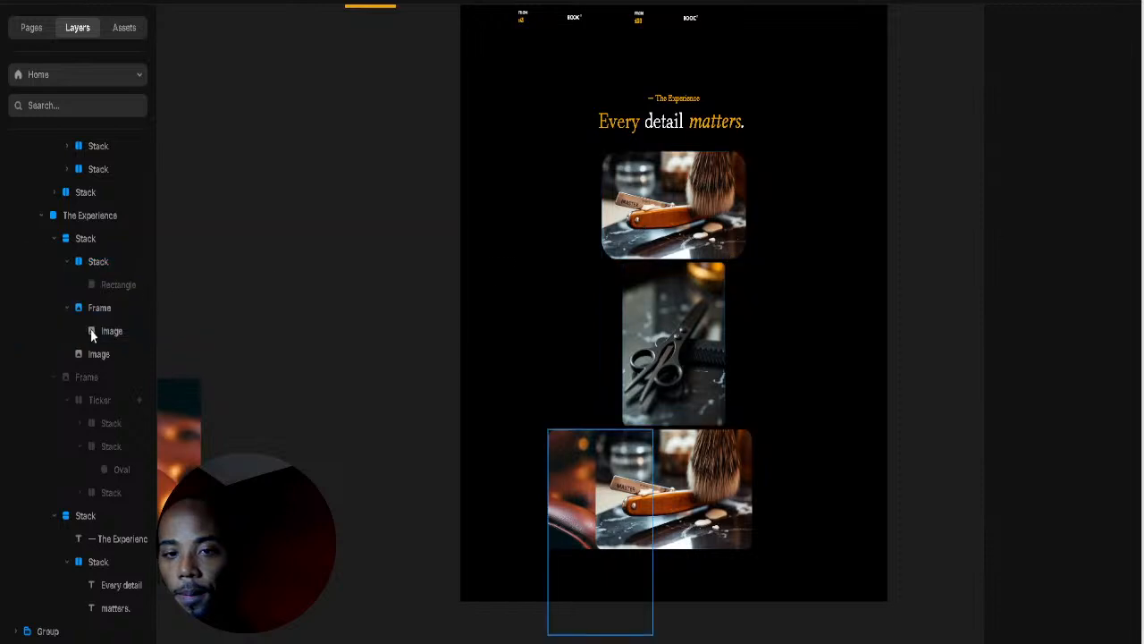
click(695, 311)
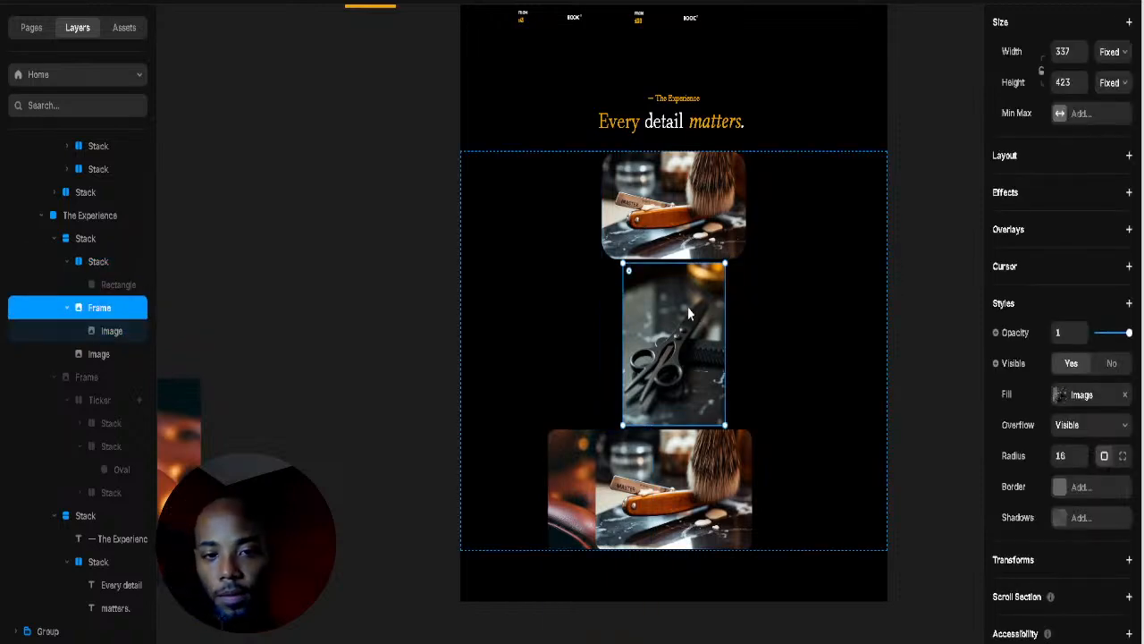
key(Delete)
Step: Delete the two leftover collage photos, leaving The Experience section selected
click(675, 334)
key(Delete)
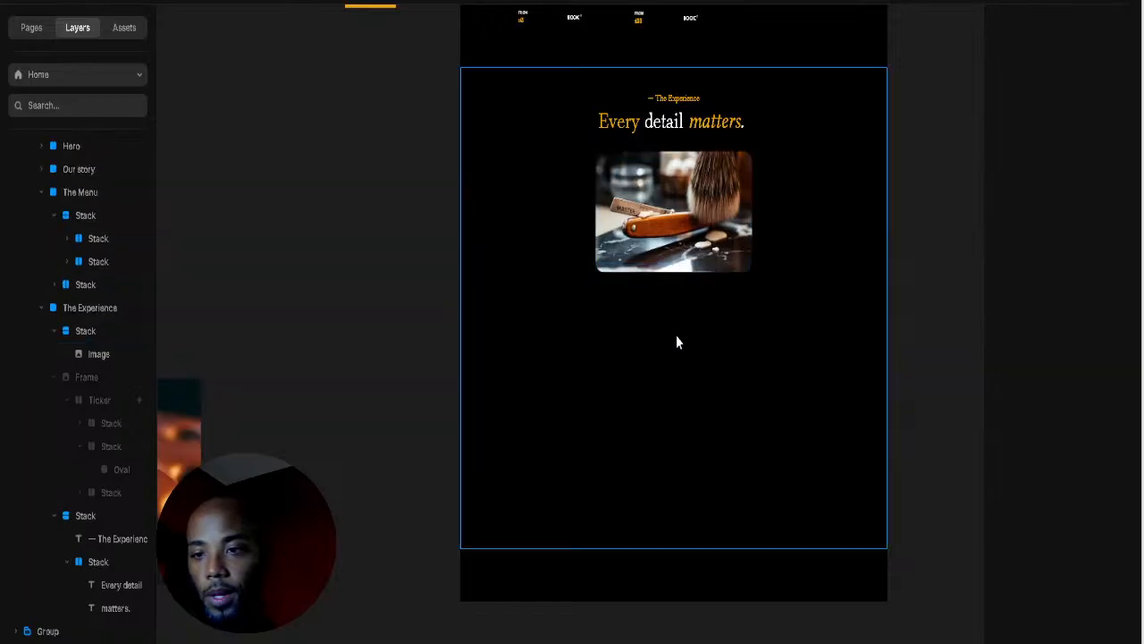
click(673, 254)
key(Delete)
click(683, 194)
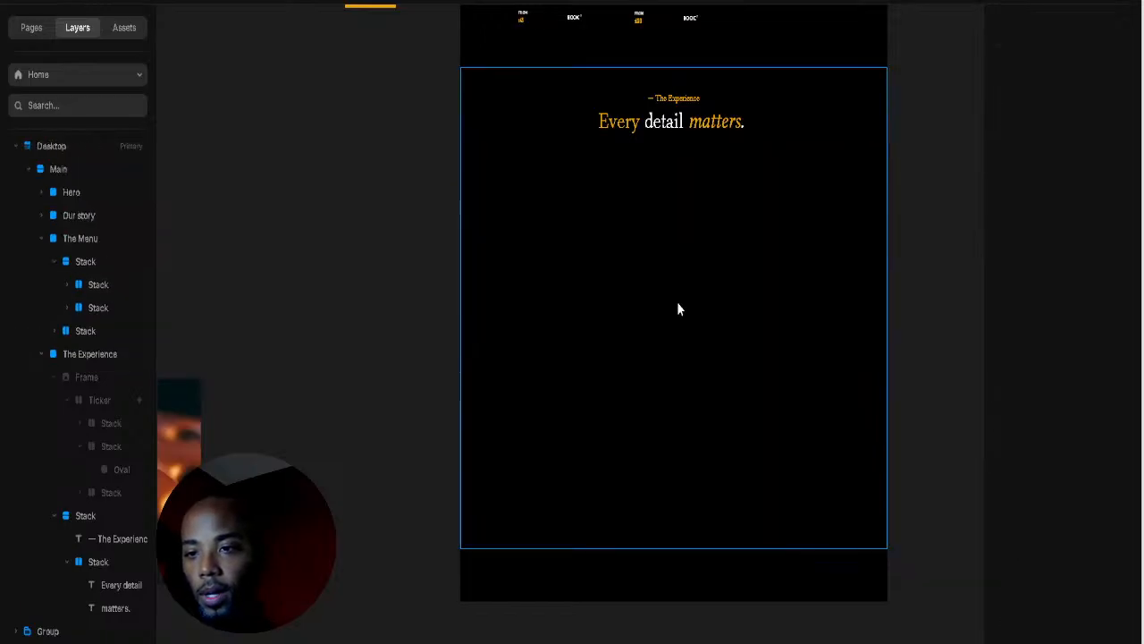
click(912, 372)
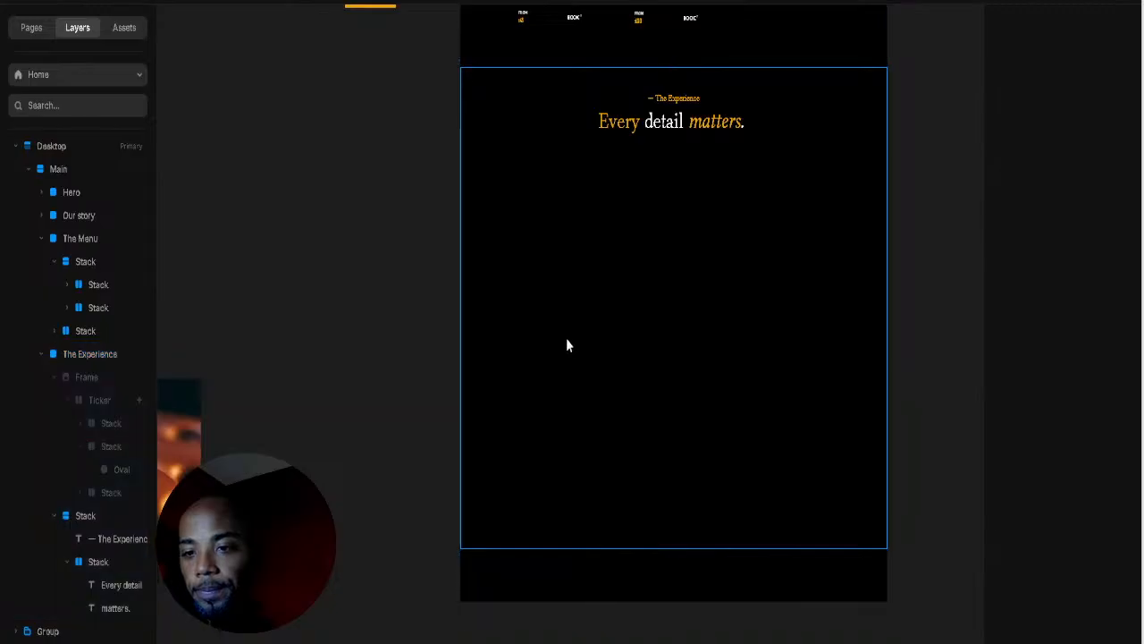
click(566, 340)
Step: Add a Media image placeholder and duplicate it into a rough 2×2 grid of 400×300 placeholders
click(134, 2)
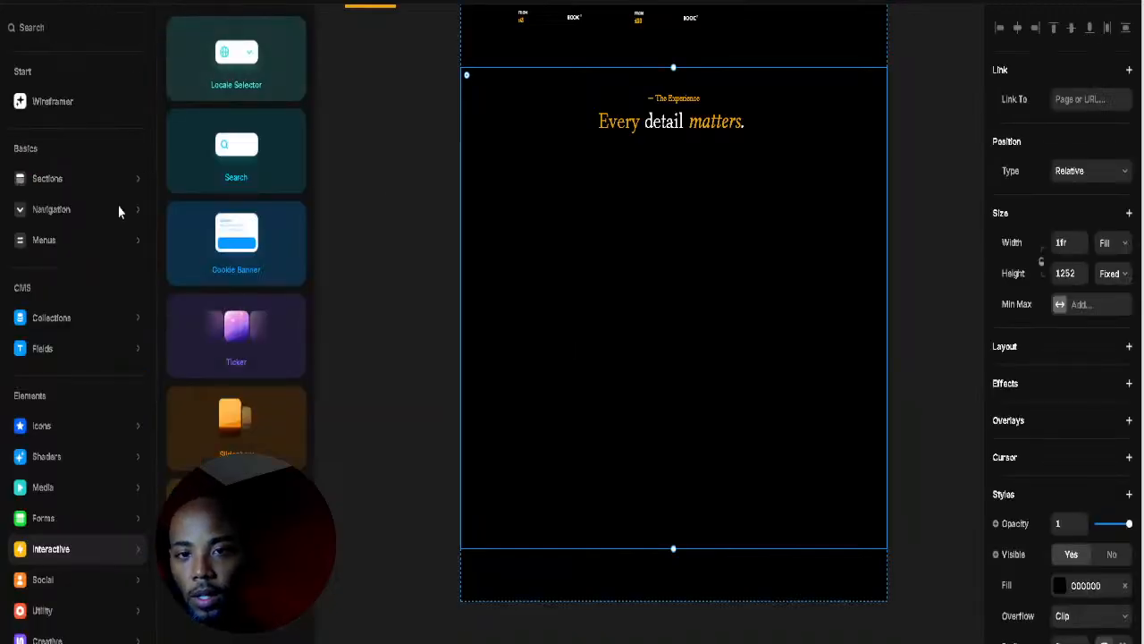
click(43, 426)
click(52, 515)
click(71, 497)
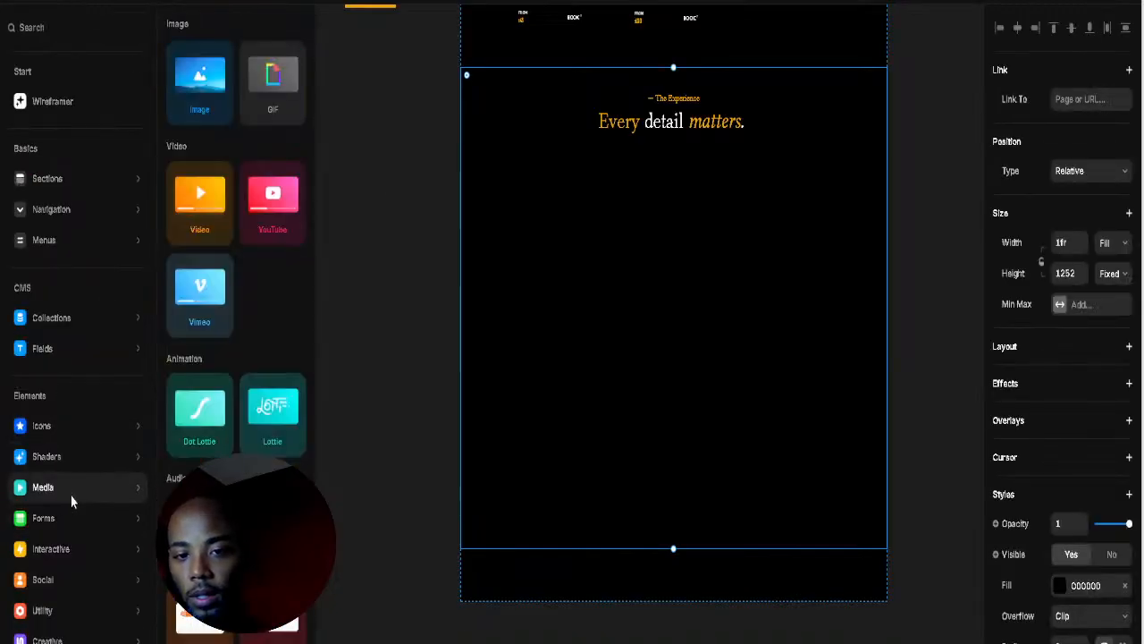
drag(213, 101, 606, 385)
alt+drag(652, 229, 764, 373)
click(669, 352)
click(659, 356)
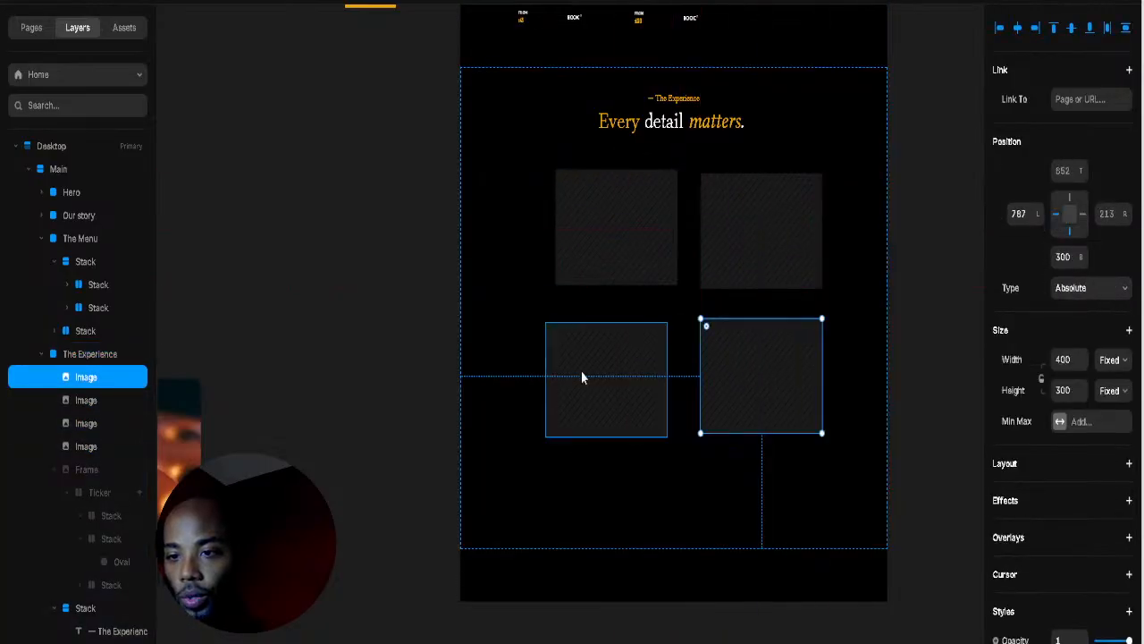
Step: Align the left placeholders and wrap the left pair in a stack
click(594, 376)
drag(614, 378, 623, 379)
shift+click(624, 228)
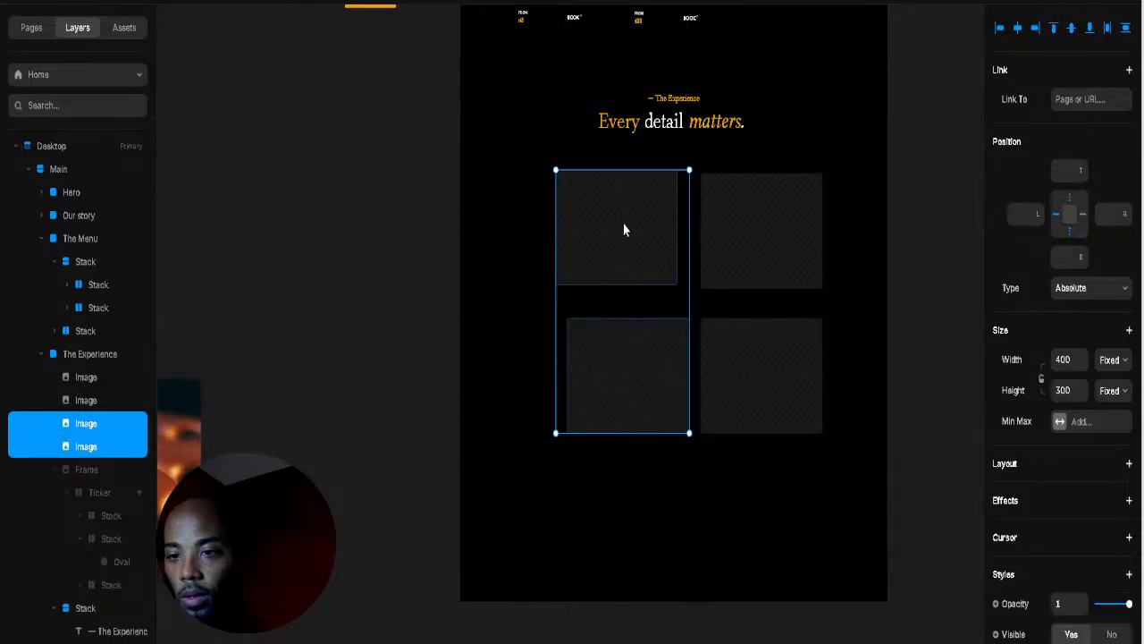
right_click(630, 429)
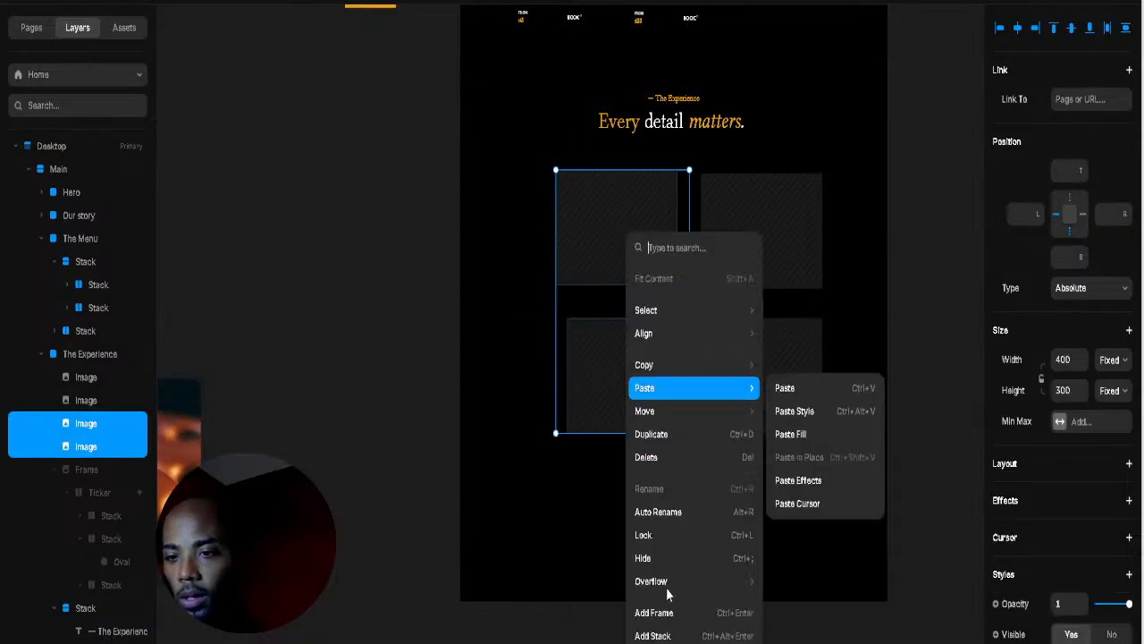
click(660, 635)
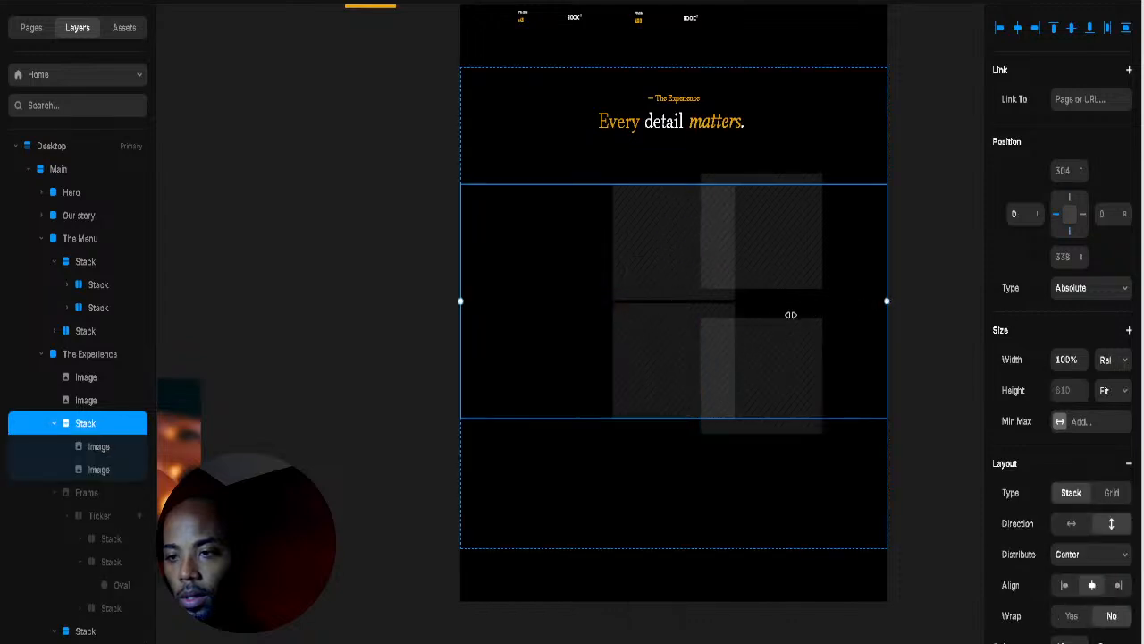
Step: Wrap the top-right and bottom-right images in their own stack
drag(791, 315, 677, 313)
click(751, 259)
shift+click(774, 353)
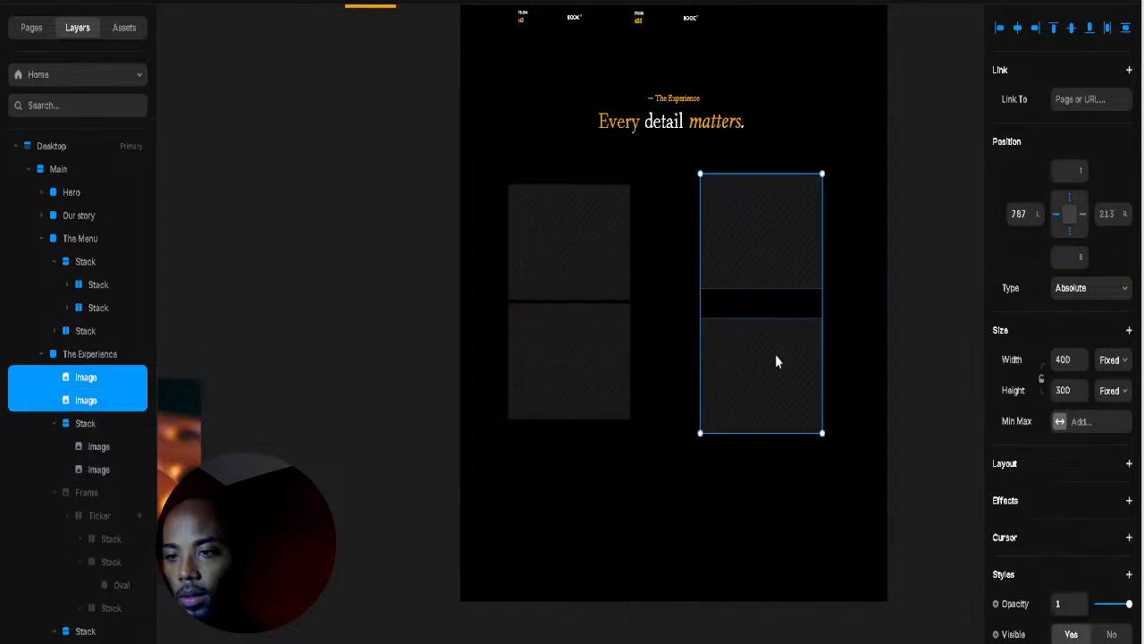
right_click(775, 354)
click(787, 367)
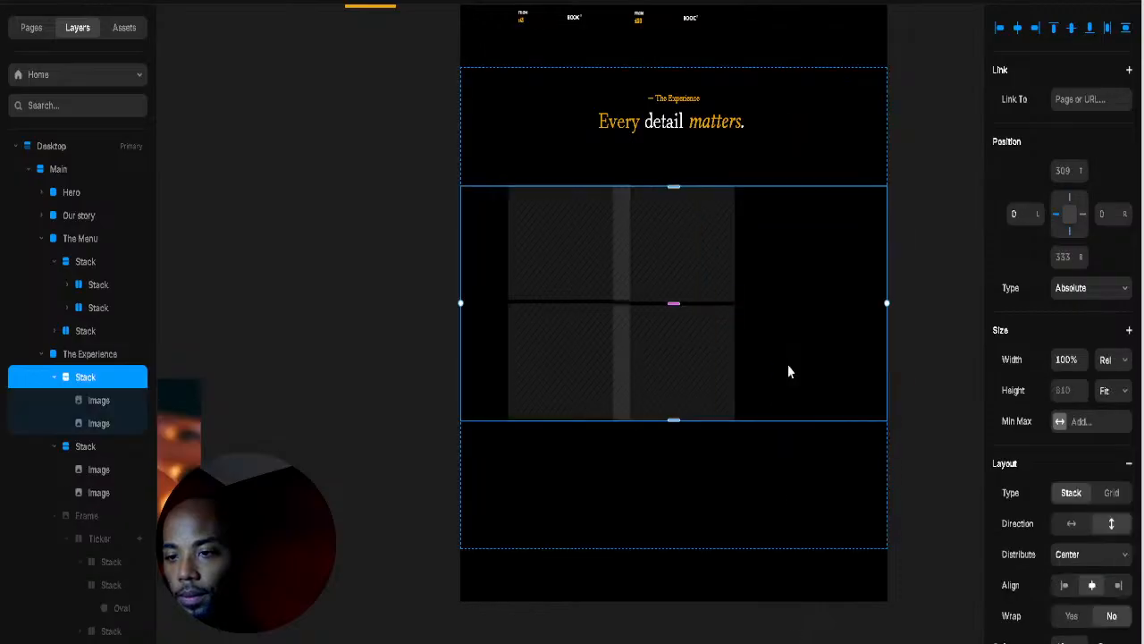
key(Return)
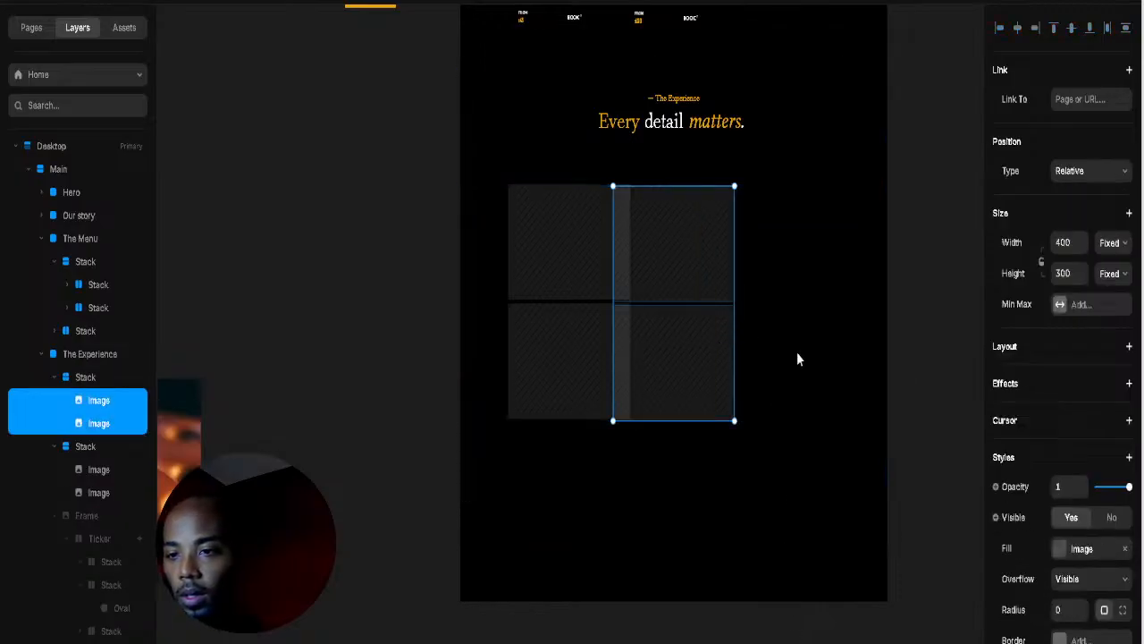
key(shift+Return)
Step: Wrap both image stacks in one parent stack with a 10 gap
click(53, 377)
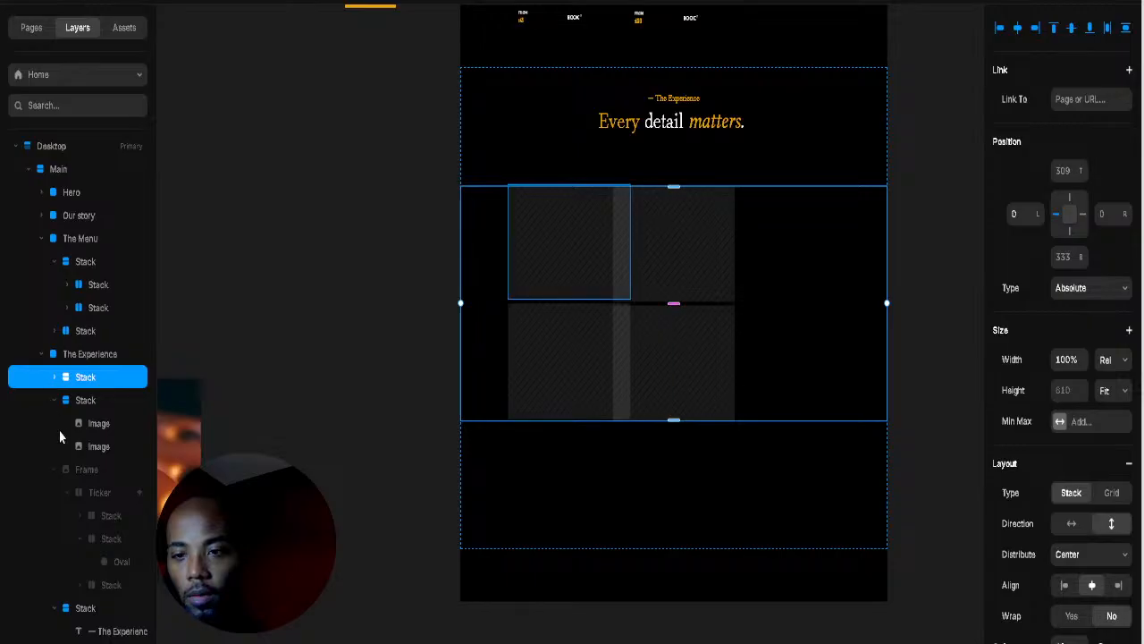
click(55, 399)
shift+click(91, 404)
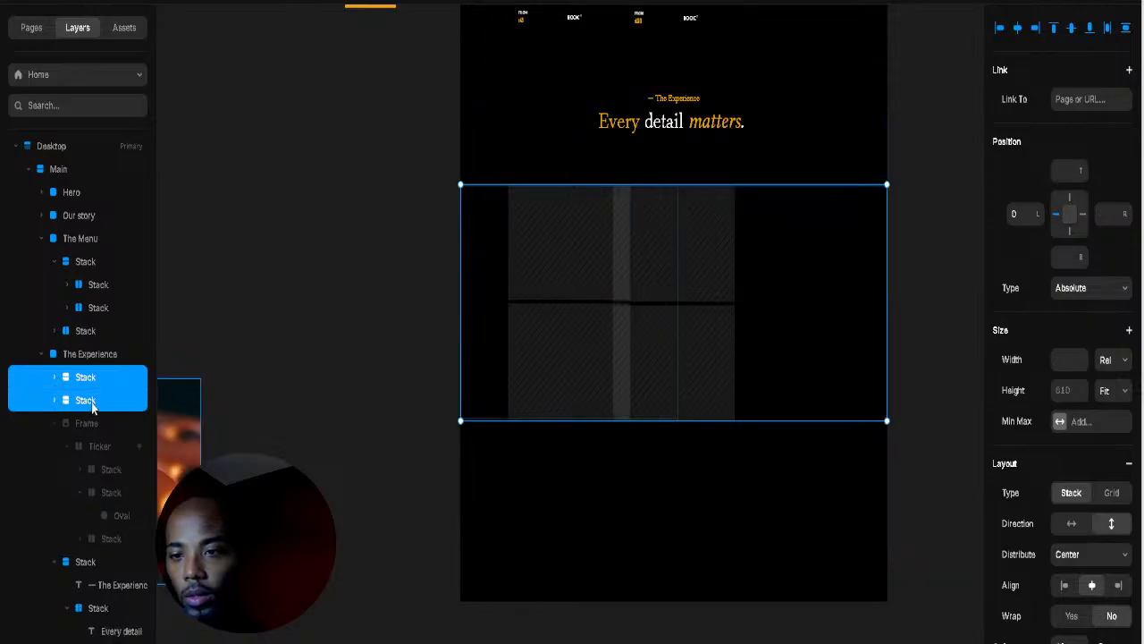
right_click(61, 401)
click(112, 367)
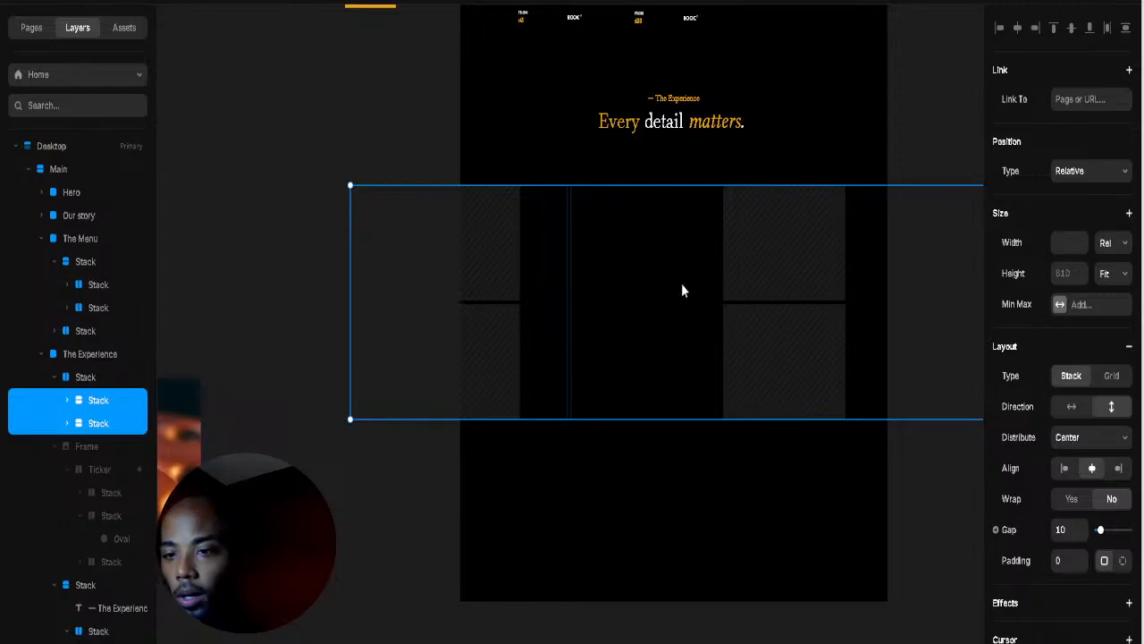
Step: Reduce the parent stack's column spacing and set the left column's width to Fit
click(79, 380)
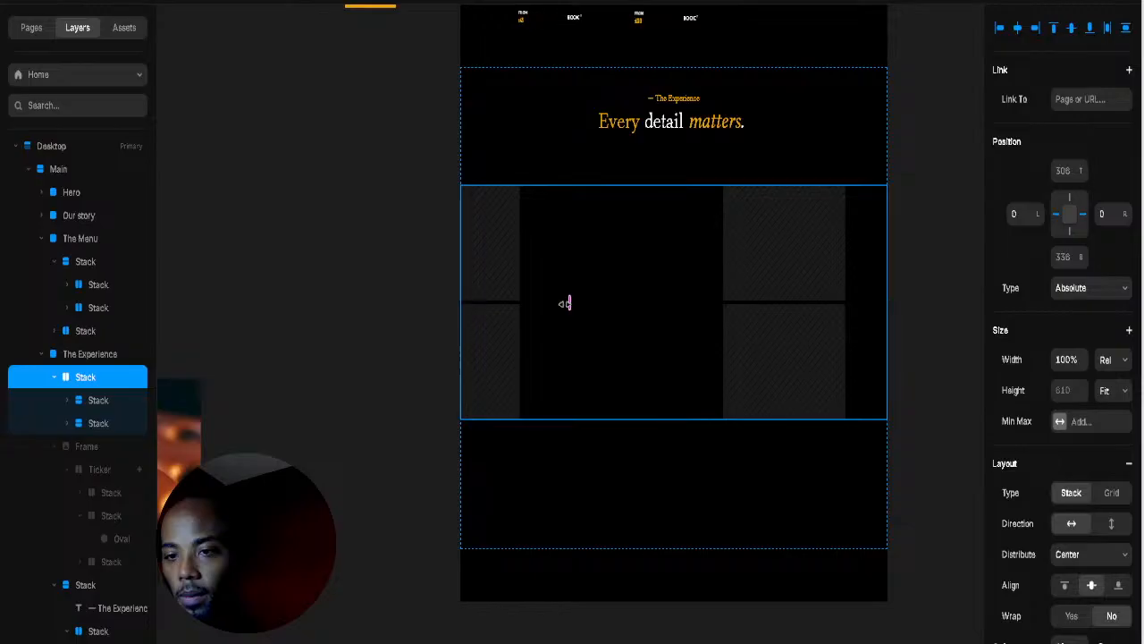
drag(564, 303, 521, 322)
click(100, 401)
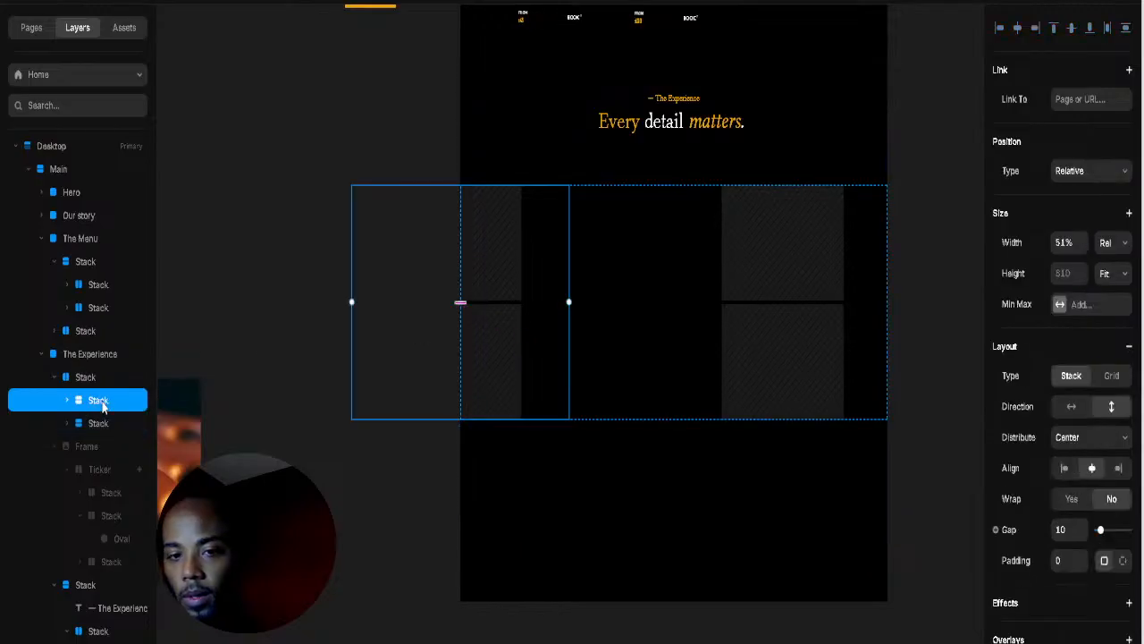
click(1117, 332)
Step: Set the right column's width to Fit and spread the two columns further apart
click(68, 424)
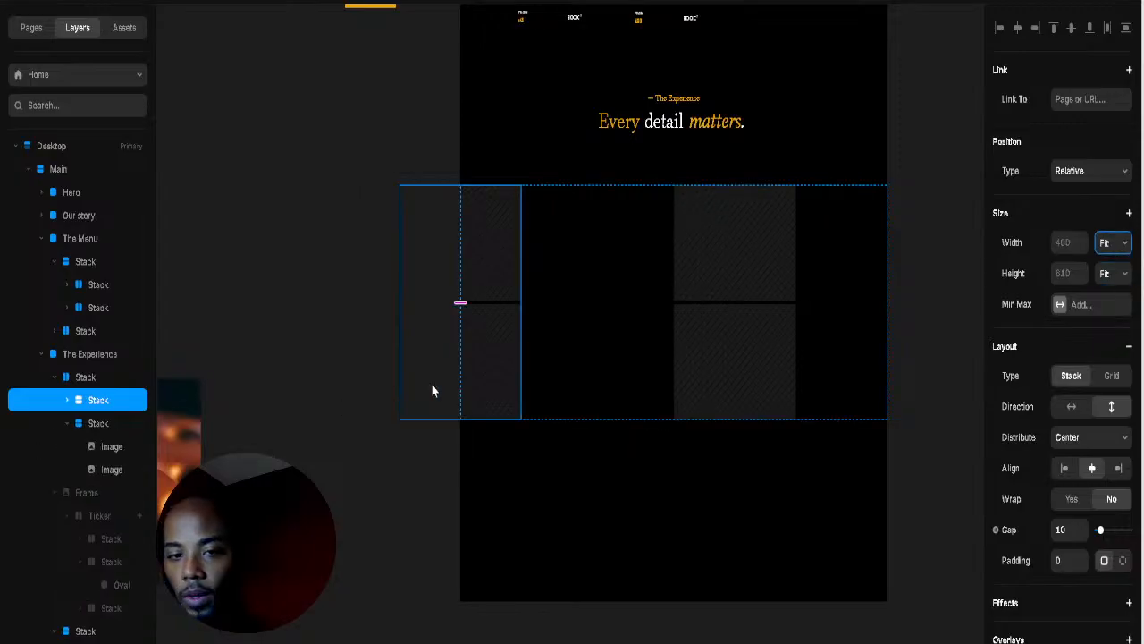
click(111, 427)
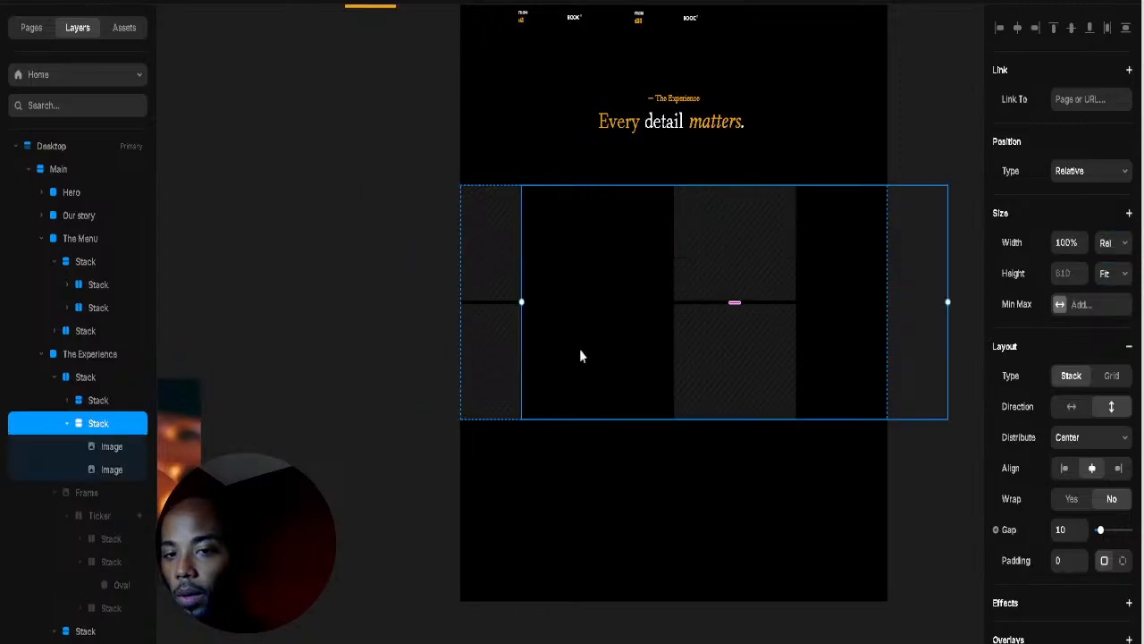
click(1115, 330)
click(861, 322)
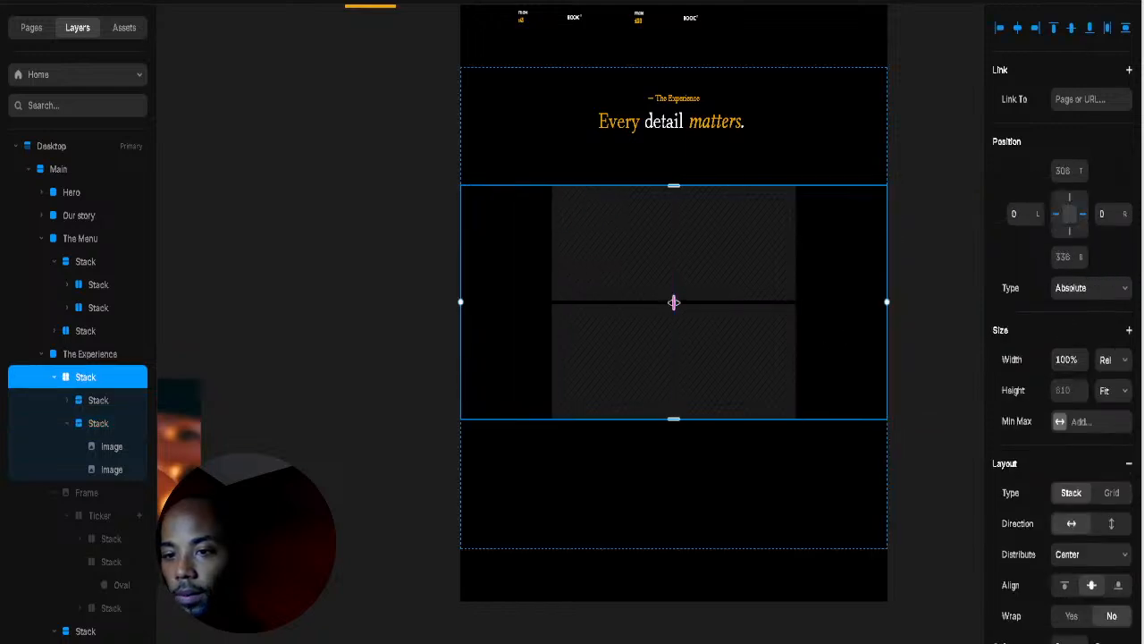
drag(674, 302, 692, 302)
click(590, 360)
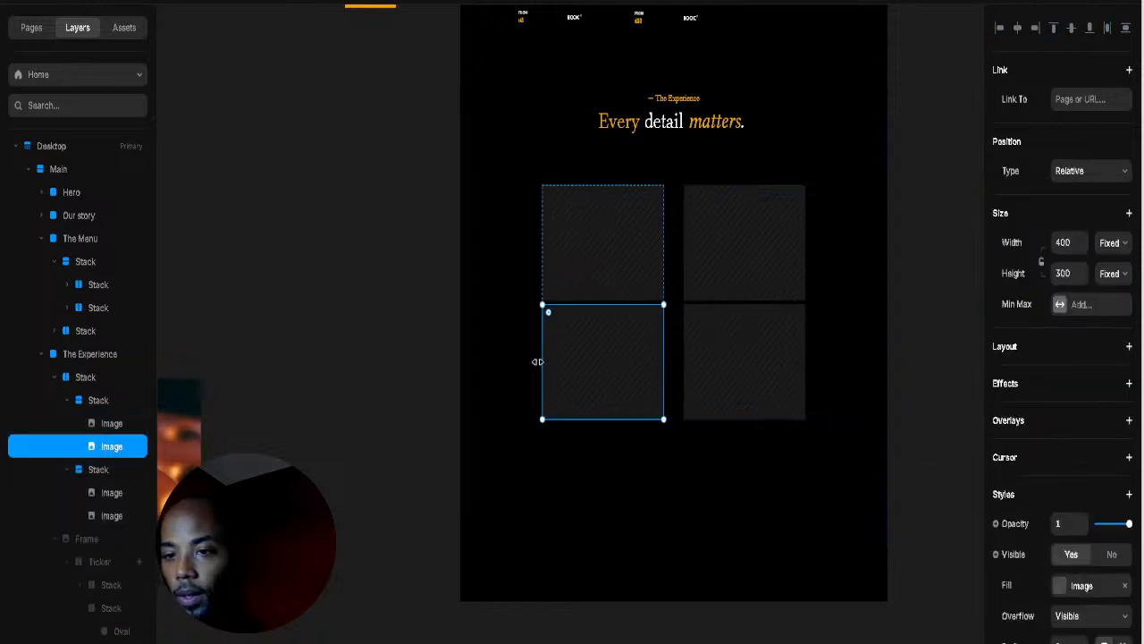
Step: Resize the four images unevenly: bottom-left to 604 wide, top-left and bottom-right taller, top-right to about 548×460
drag(514, 360, 482, 359)
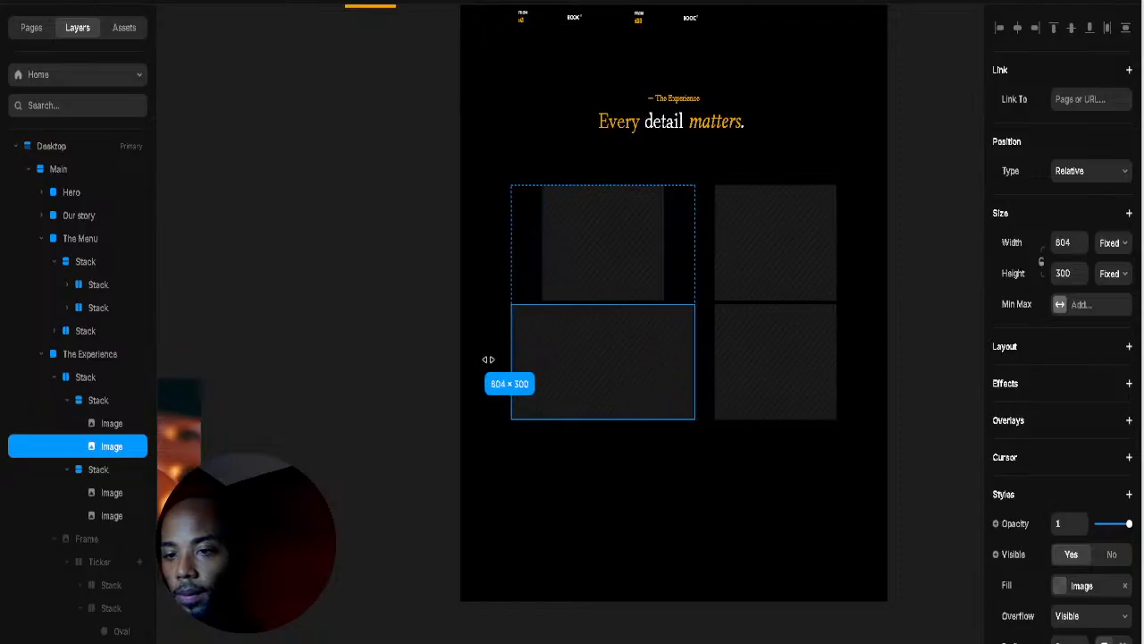
click(622, 253)
drag(604, 304, 590, 402)
click(773, 311)
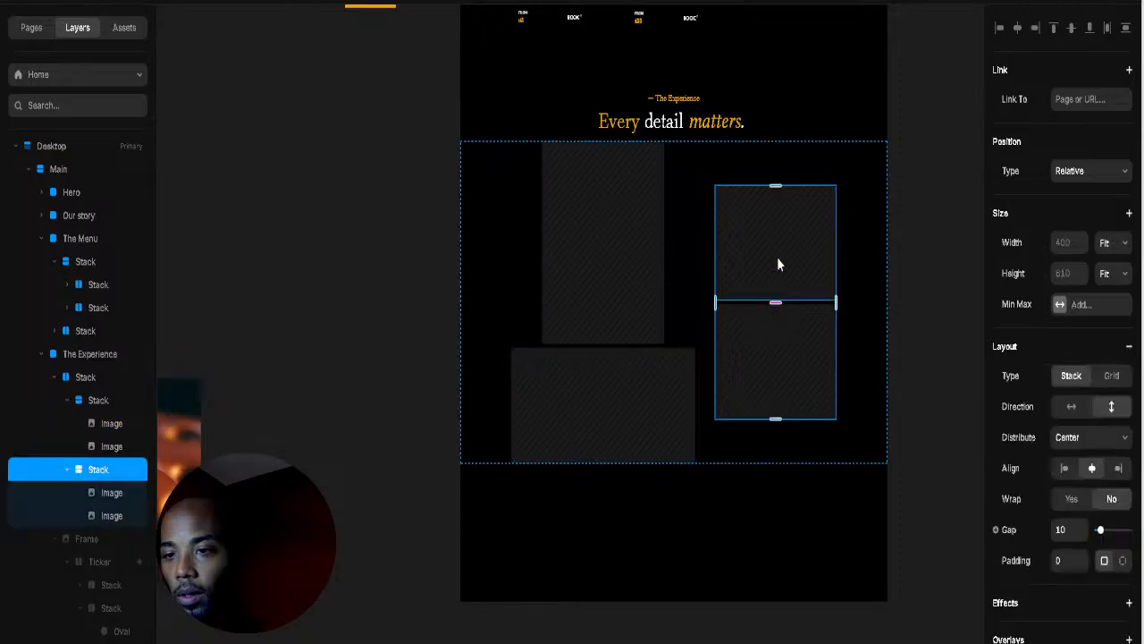
click(778, 263)
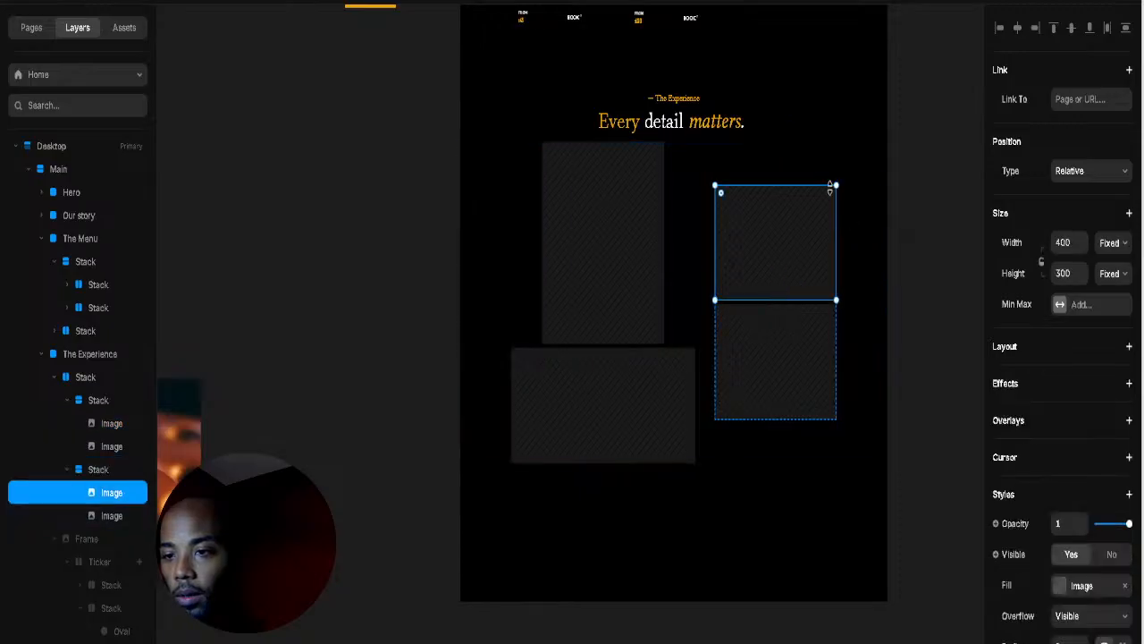
drag(837, 184, 884, 122)
click(723, 423)
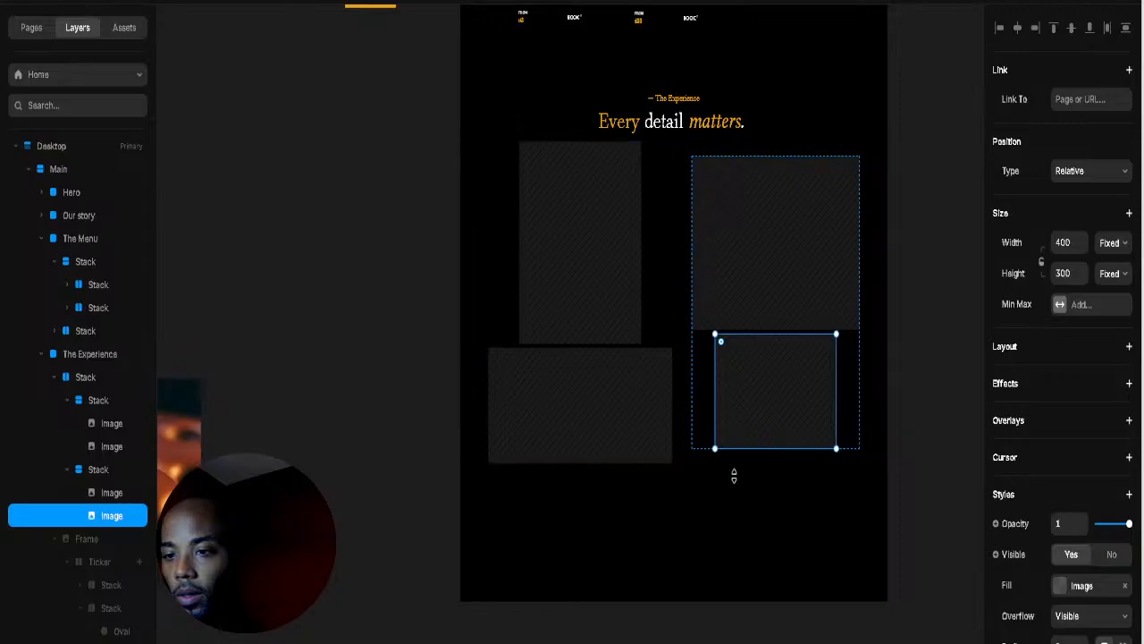
drag(734, 477, 758, 506)
click(748, 457)
click(755, 481)
click(676, 322)
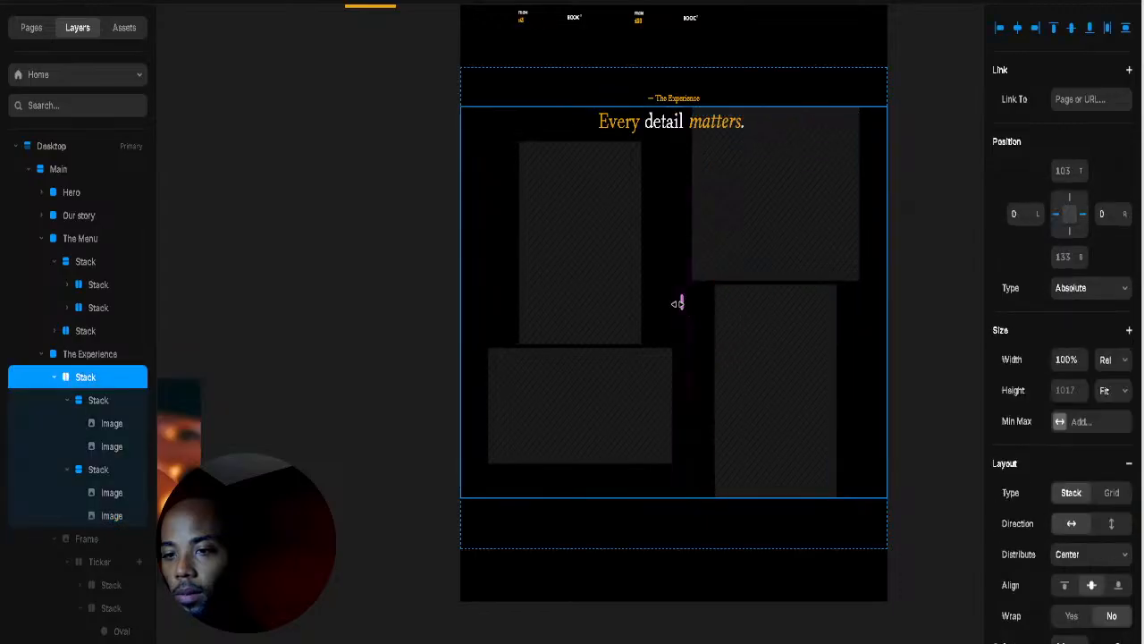
Step: Narrow the gap between the columns, widen the left column's gap, and close the right column's gap
drag(678, 304, 672, 304)
click(754, 270)
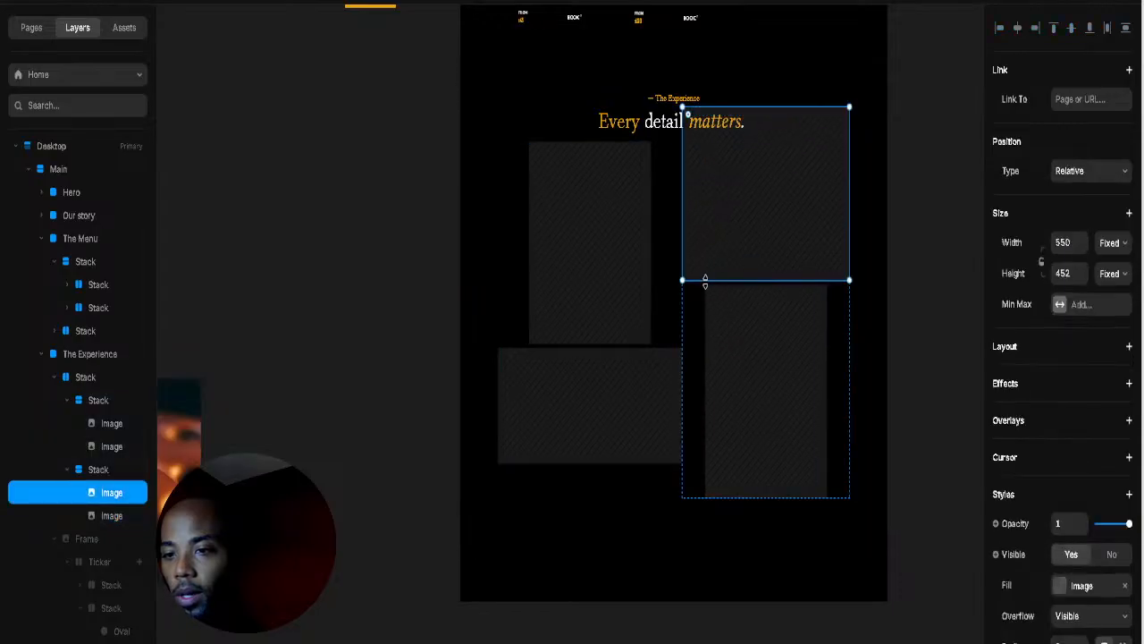
click(666, 315)
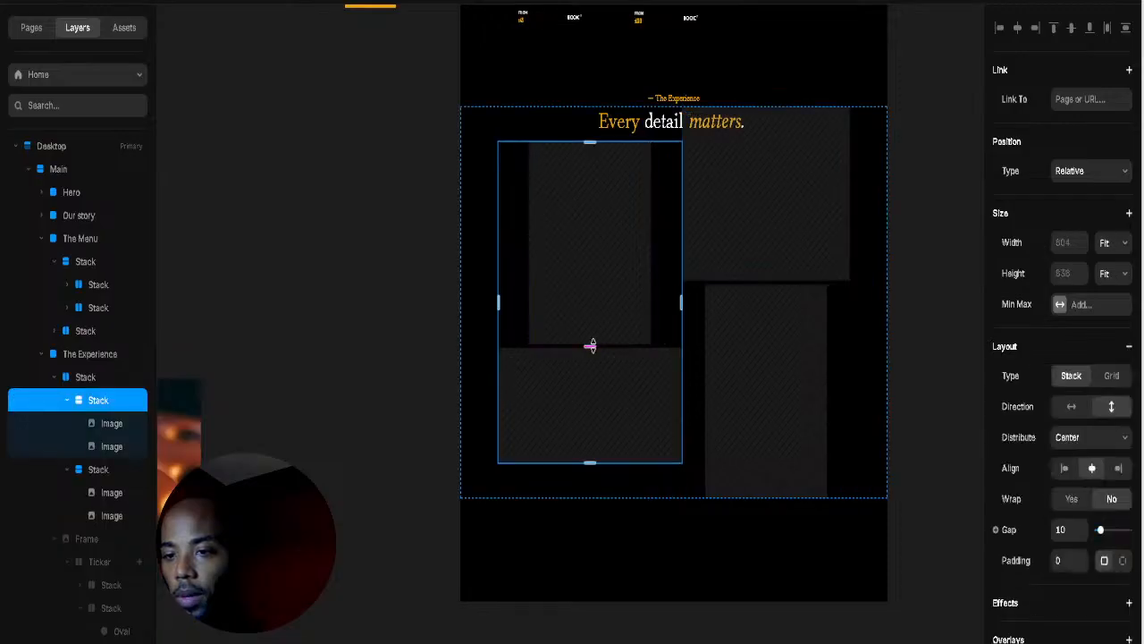
mouse_move(590, 345)
mouse_down()
mouse_move(586, 371)
mouse_move(588, 355)
mouse_up()
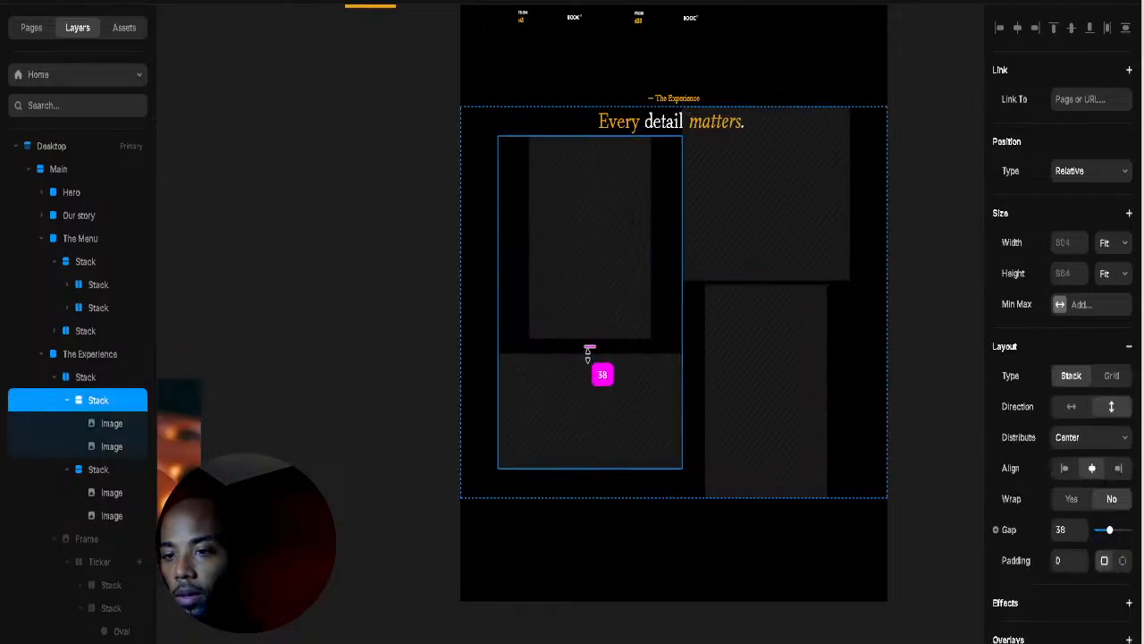
click(831, 308)
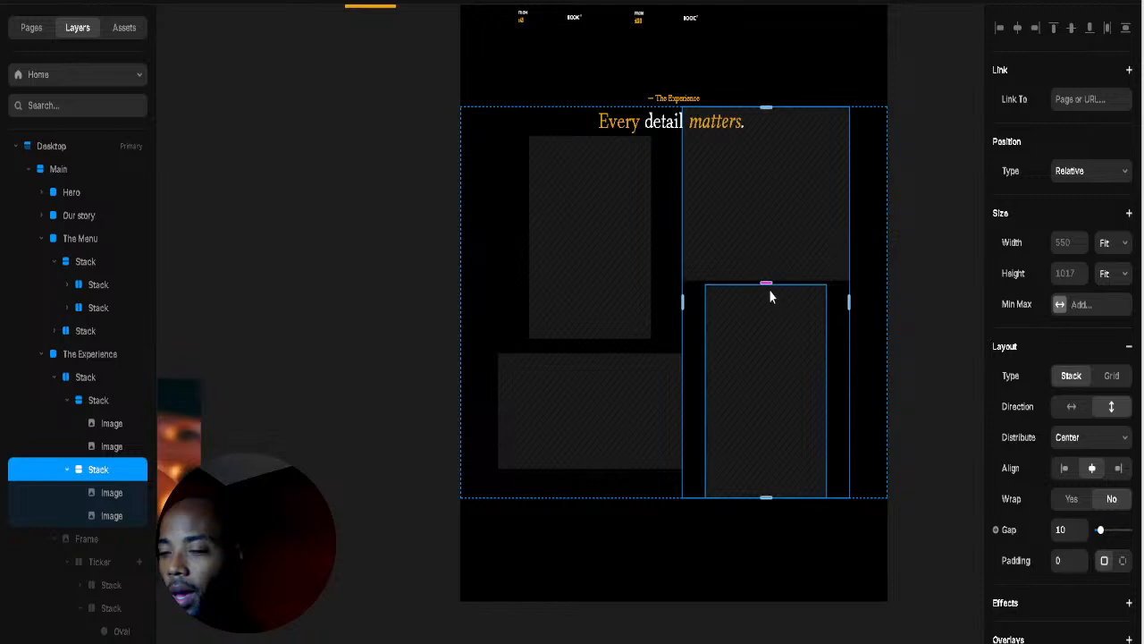
drag(766, 283, 766, 324)
Step: Move the collage's parent stack down to a 191 top offset below the heading
click(494, 141)
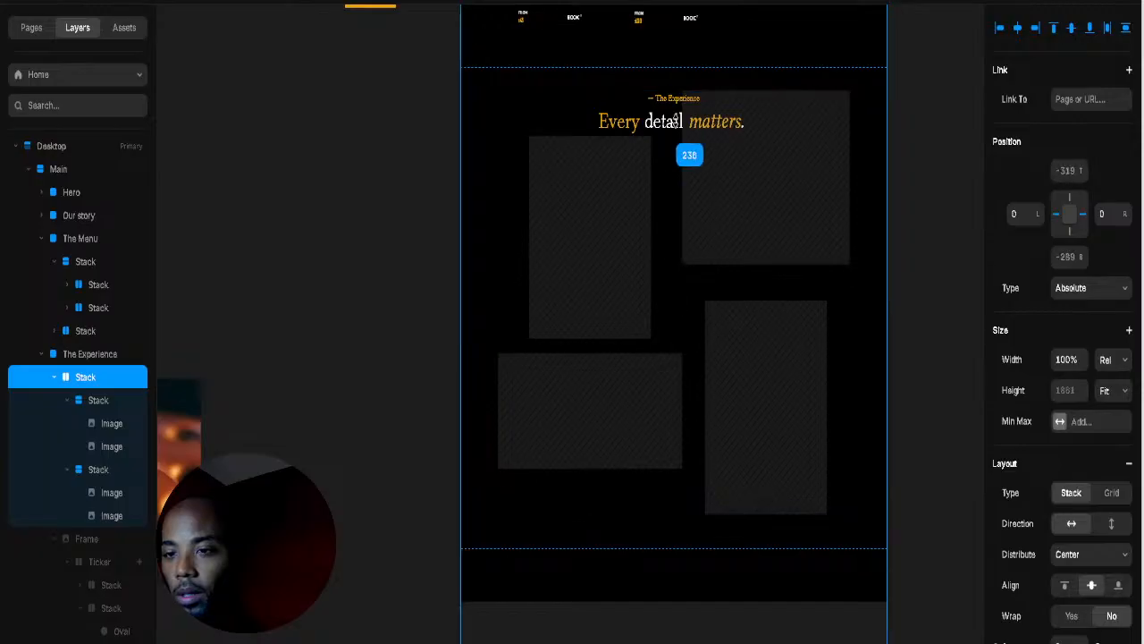
click(114, 402)
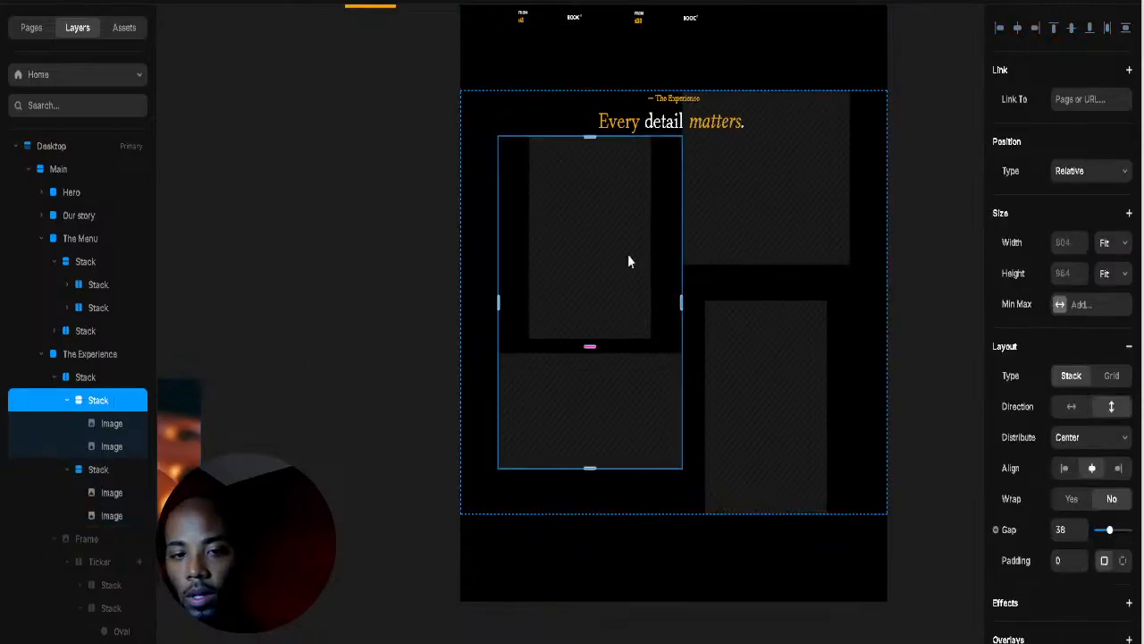
click(86, 378)
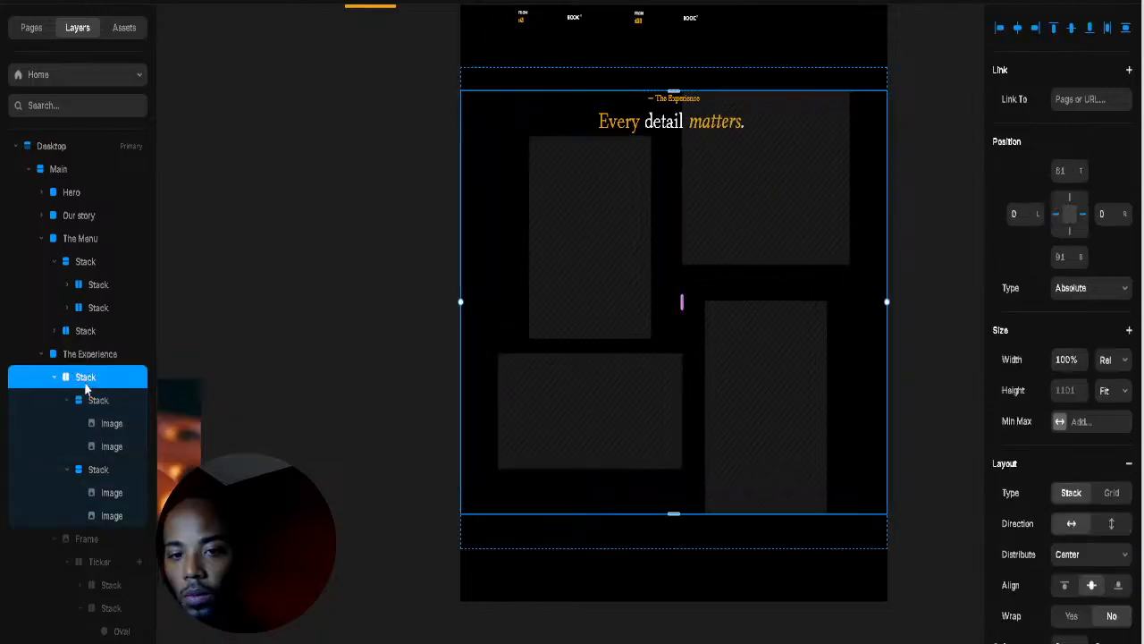
drag(1079, 178, 1106, 82)
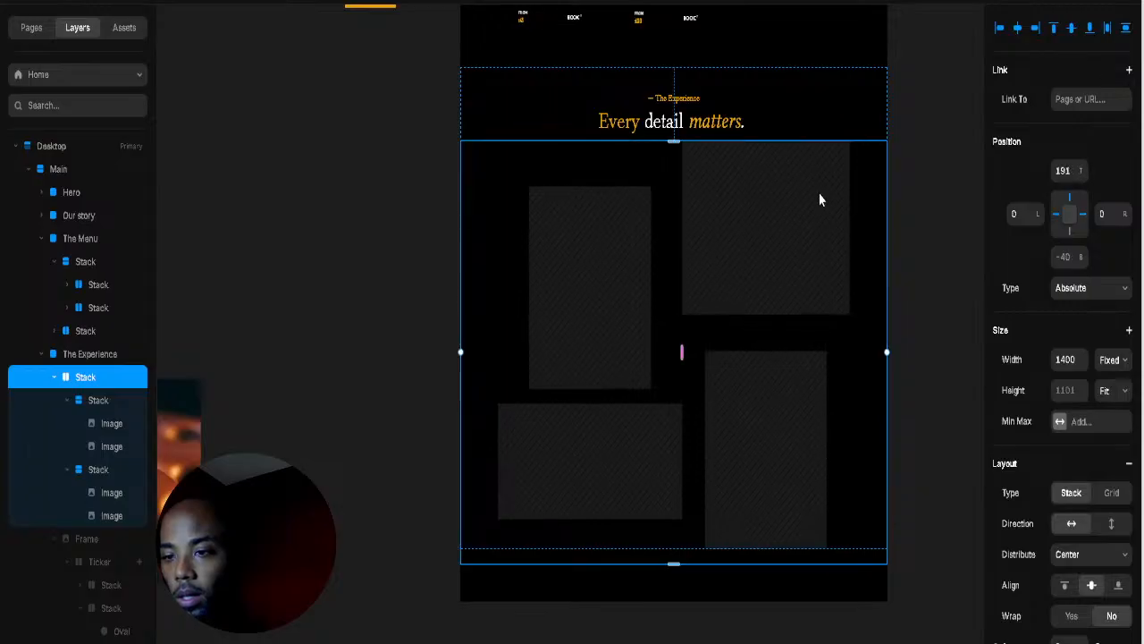
key(shift+Tab)
Step: Paste the copied leather photo into the top-left placeholder, then undo the paste
click(642, 467)
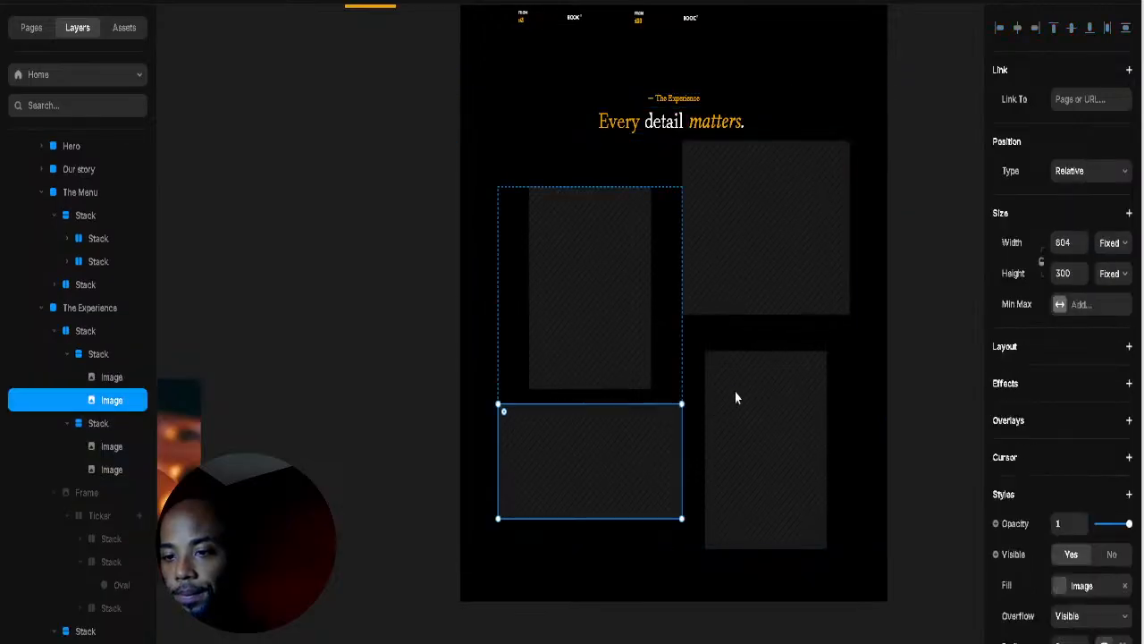
click(187, 463)
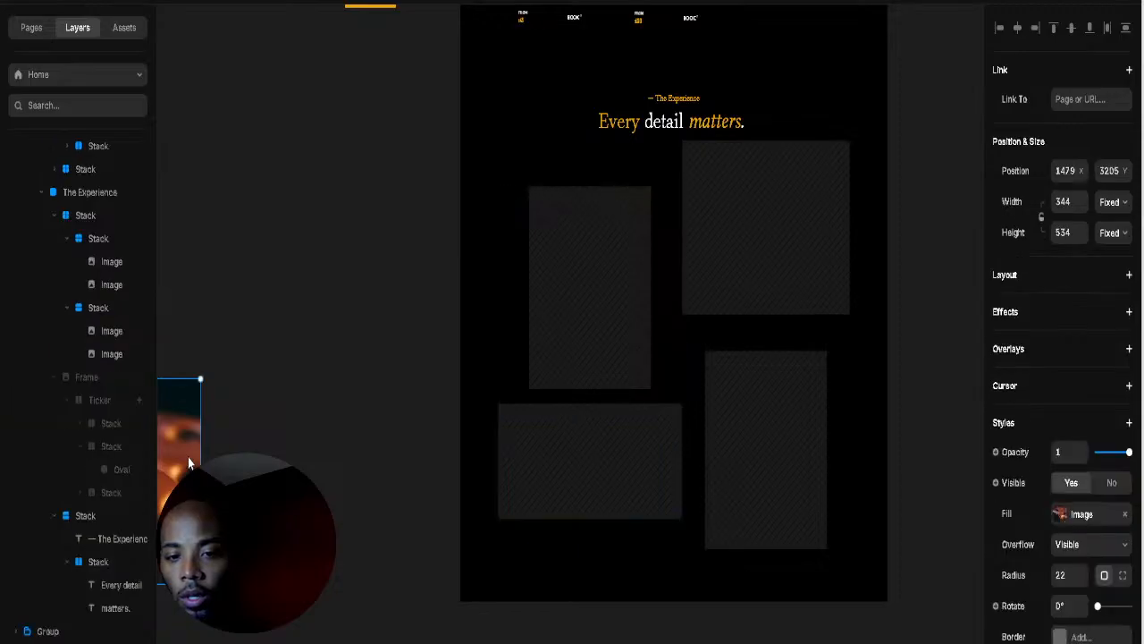
click(659, 497)
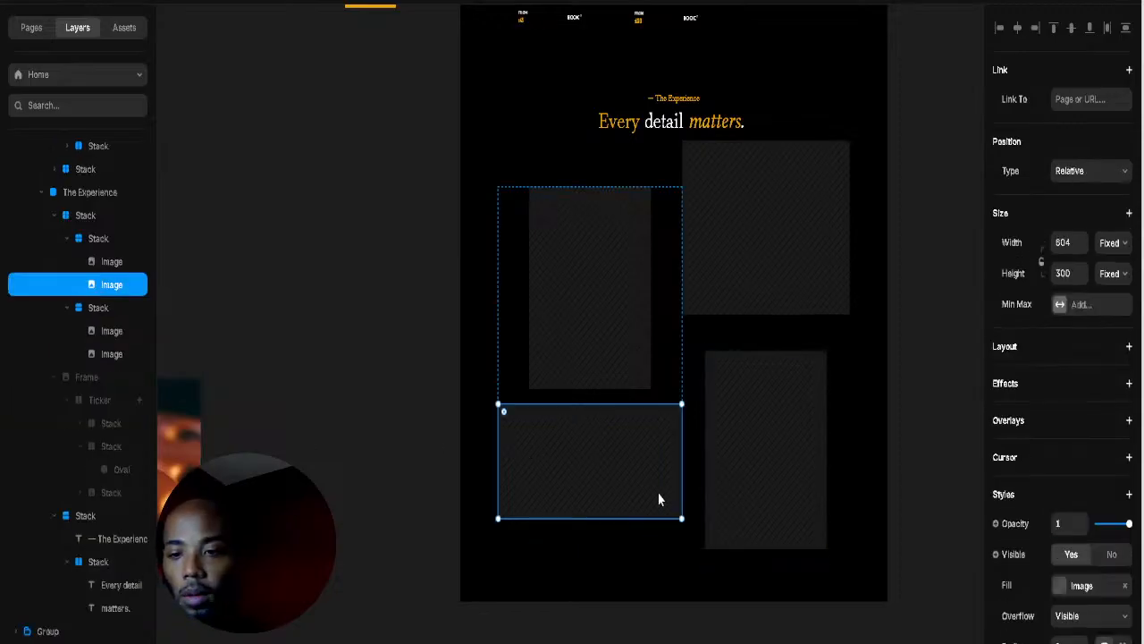
click(611, 328)
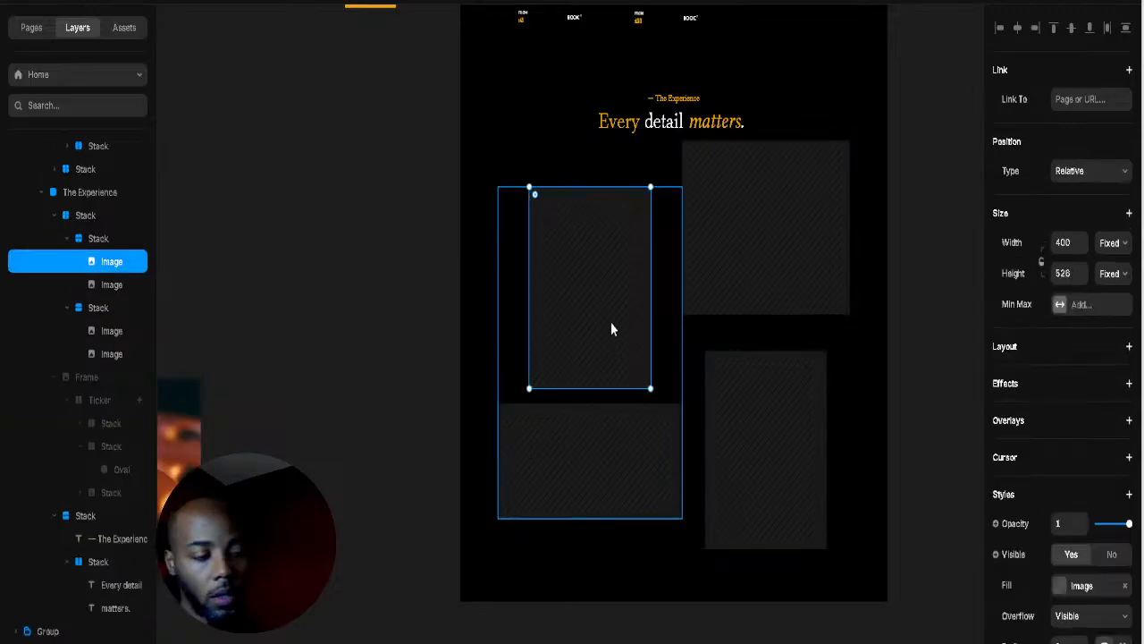
key(ctrl+v)
click(648, 314)
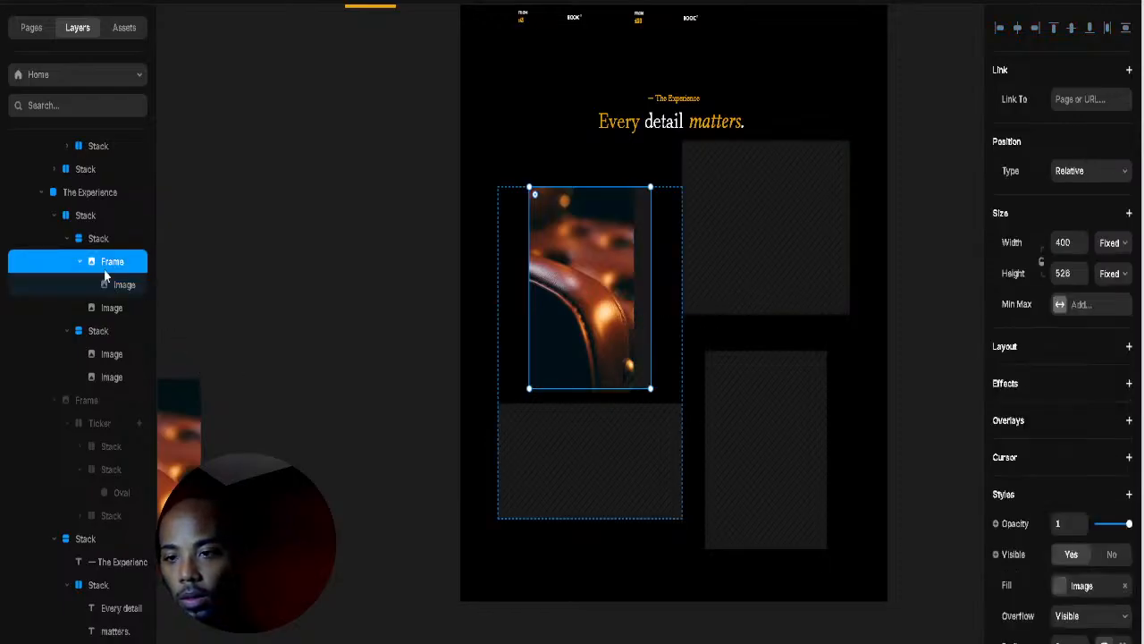
key(ctrl+z)
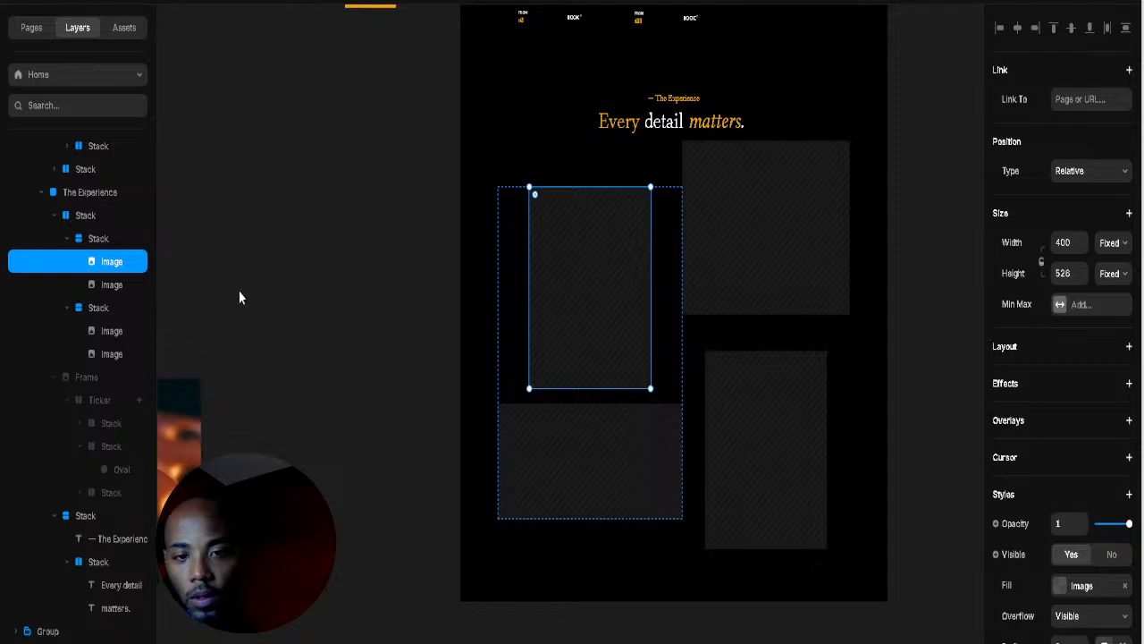
Step: Drag the loose leather photo from beside the page over the empty top-left placeholder
click(239, 298)
click(96, 240)
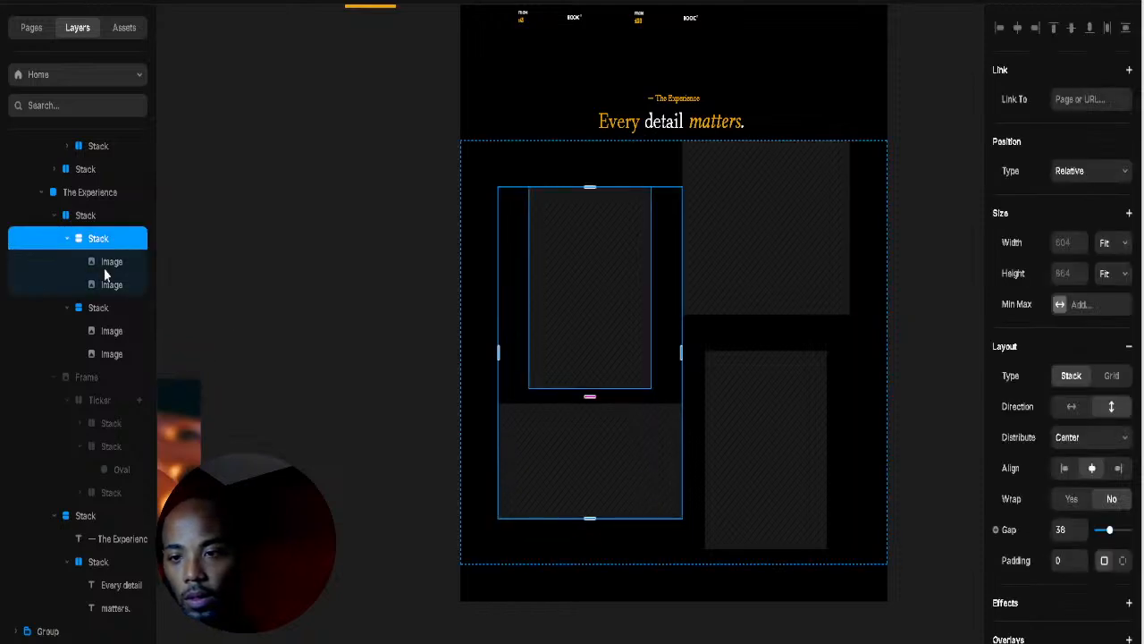
click(104, 268)
click(1059, 586)
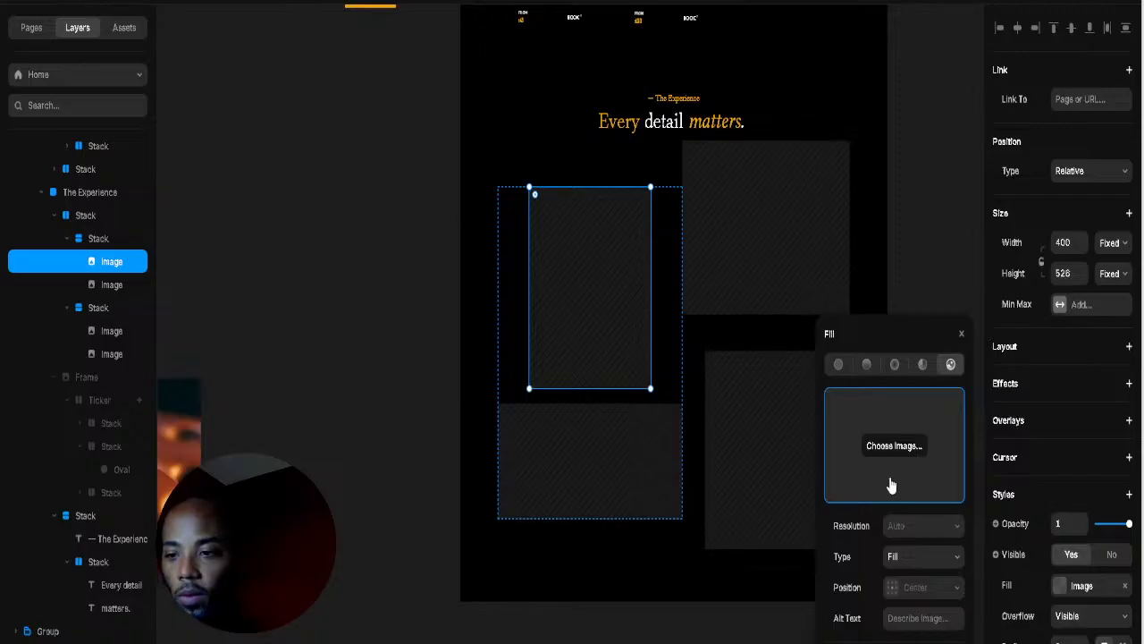
click(172, 488)
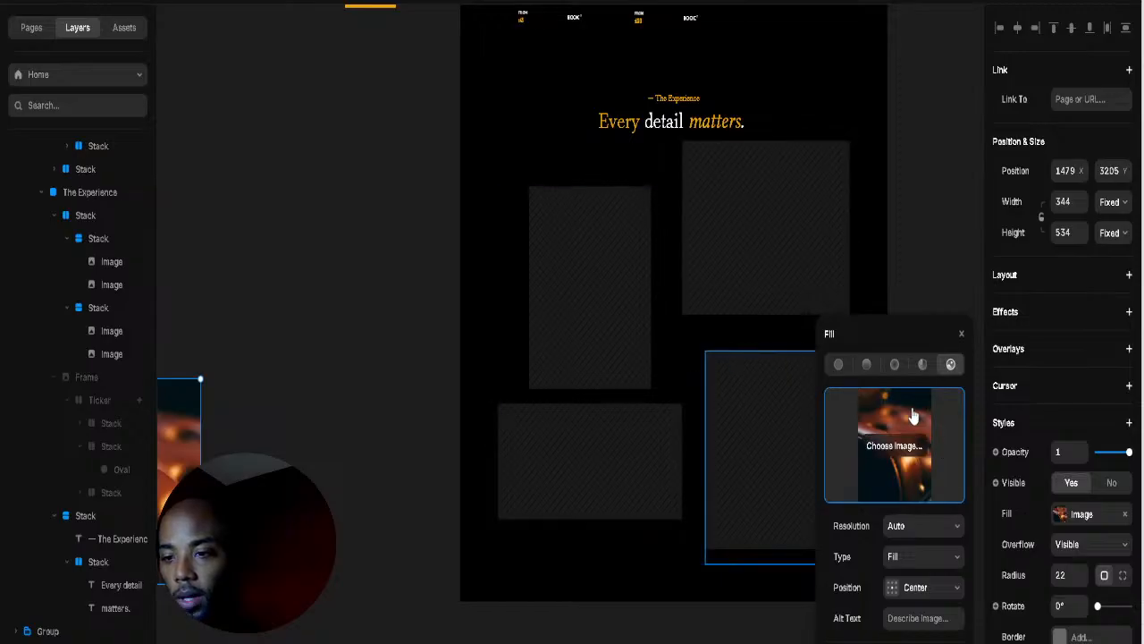
click(574, 300)
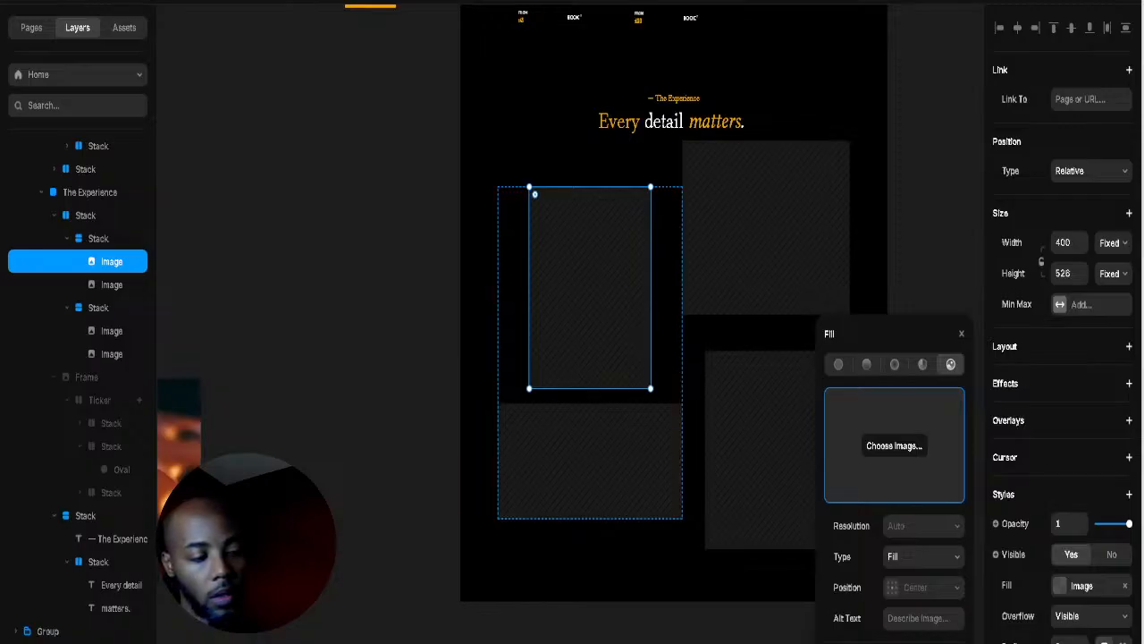
drag(184, 425, 637, 356)
drag(517, 395, 626, 332)
click(610, 335)
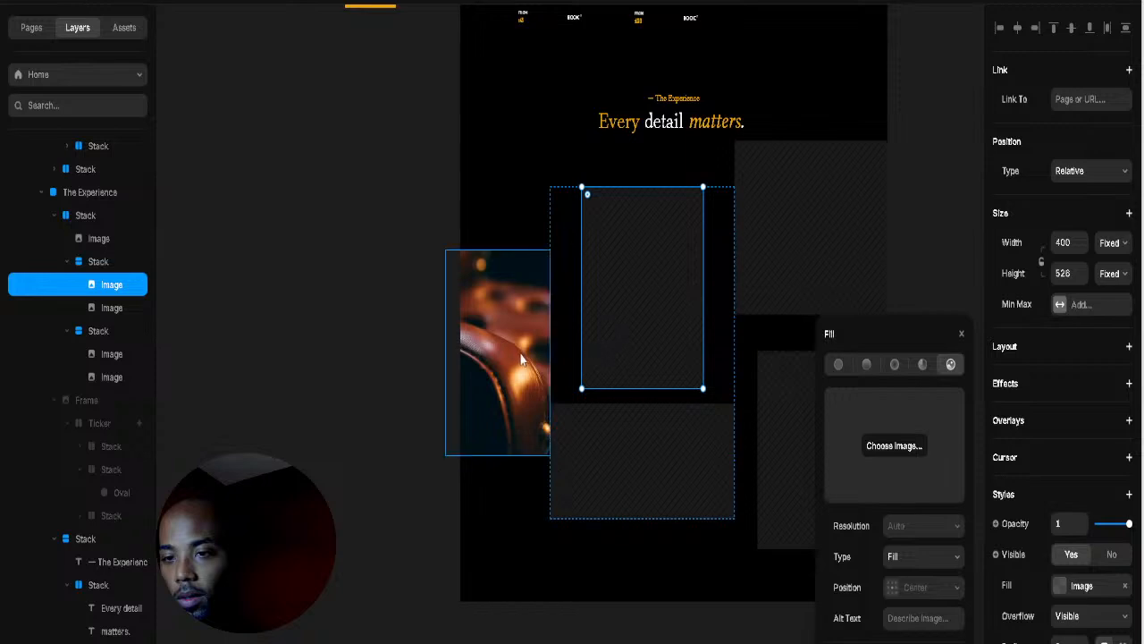
drag(505, 391, 600, 335)
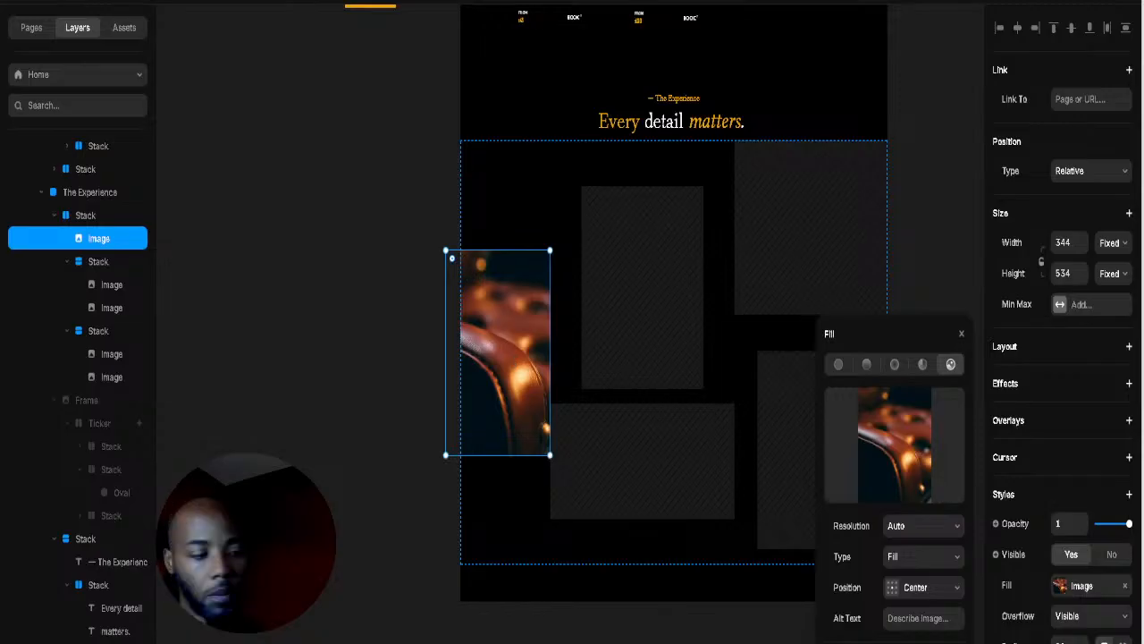
key(alt)
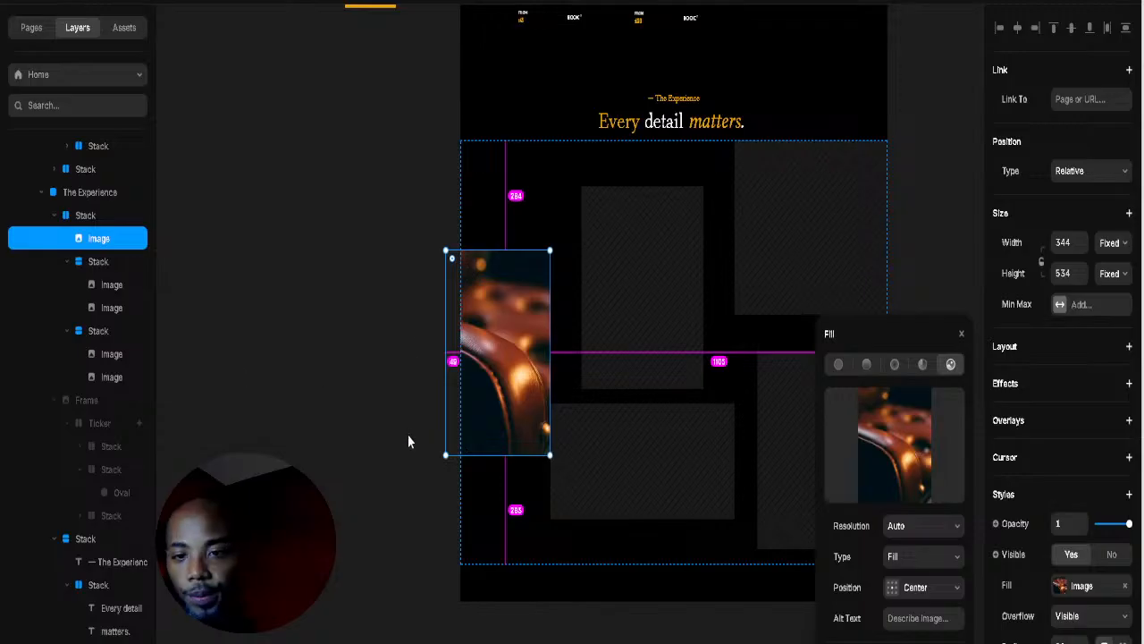
click(905, 318)
Step: Fill the top-left placeholder with the leather chair image and round its corners to radius 17
click(643, 323)
click(643, 323)
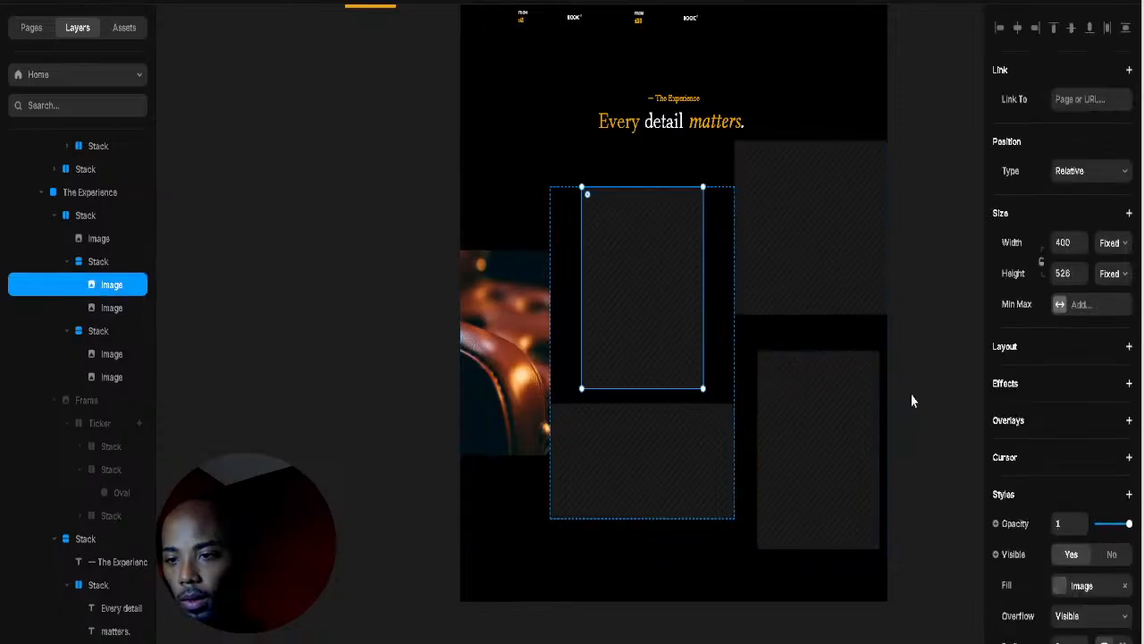
click(1060, 586)
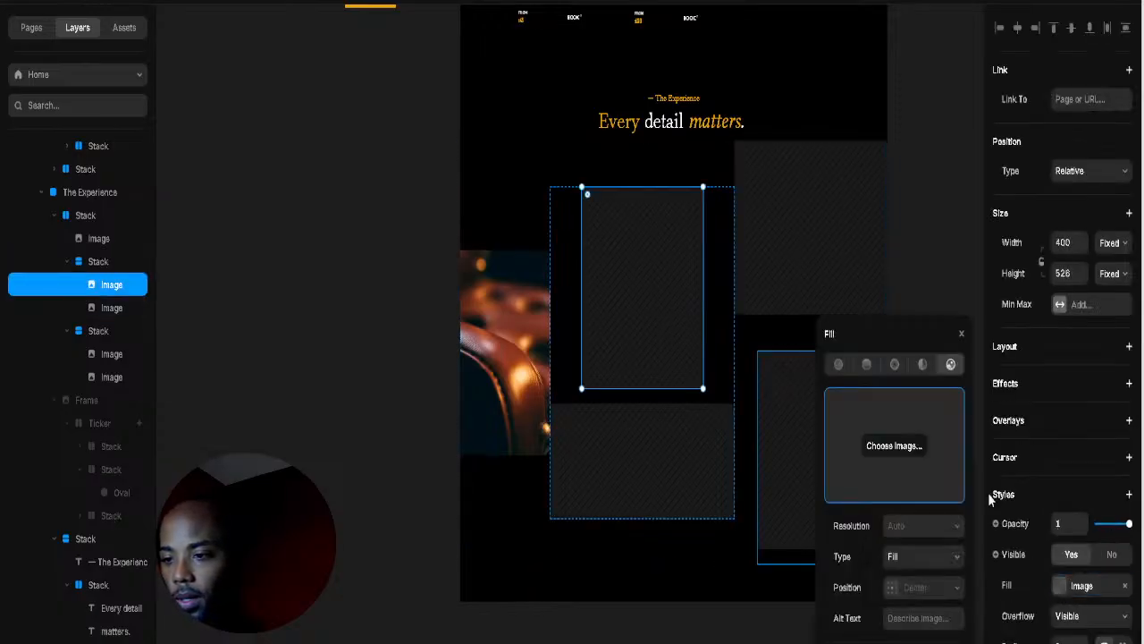
click(949, 457)
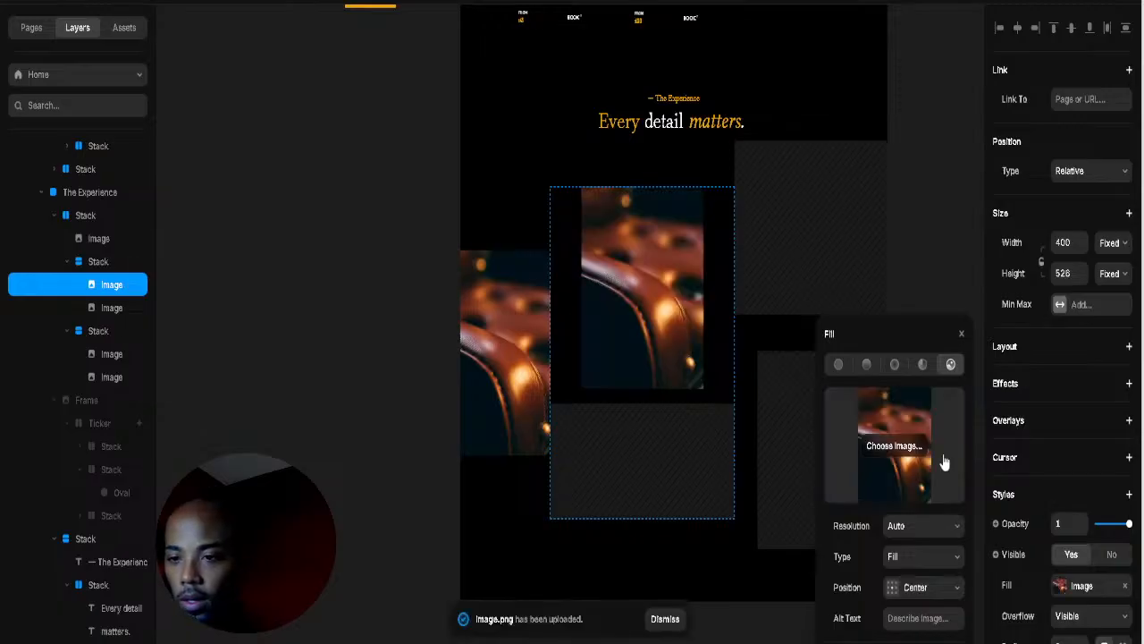
click(804, 258)
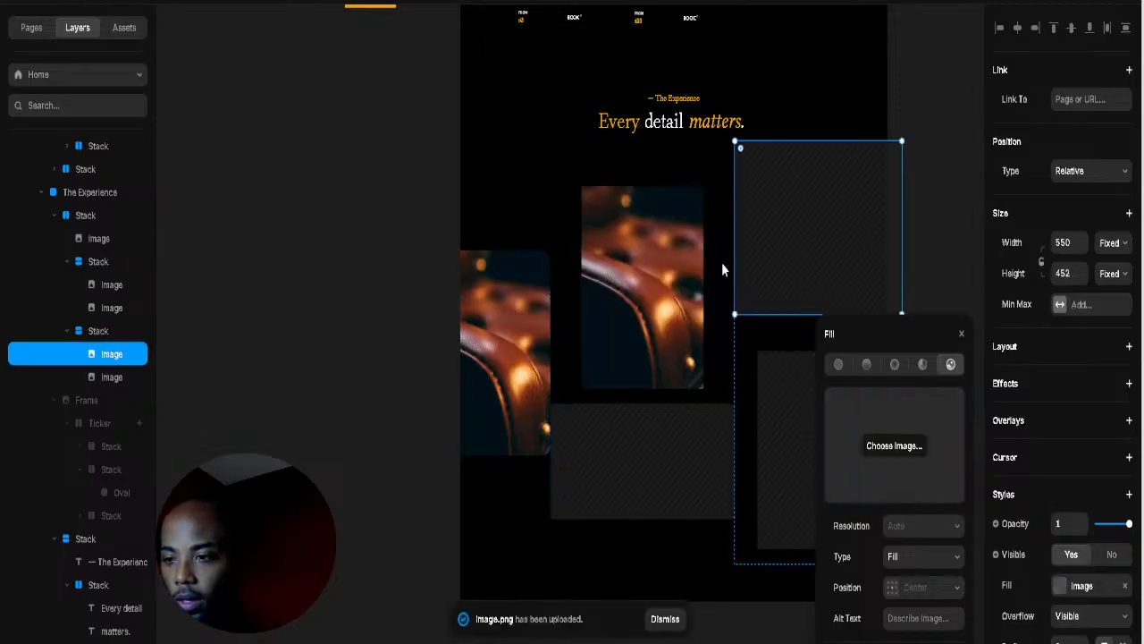
click(700, 274)
scroll(1055, 572, down, 3)
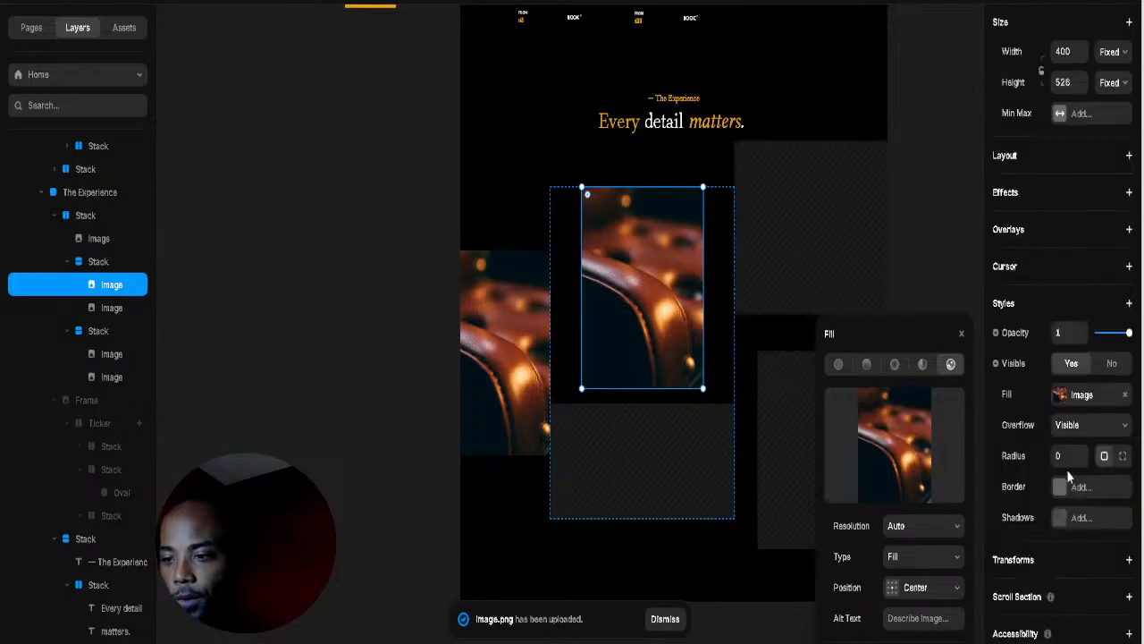
drag(1083, 461, 1082, 452)
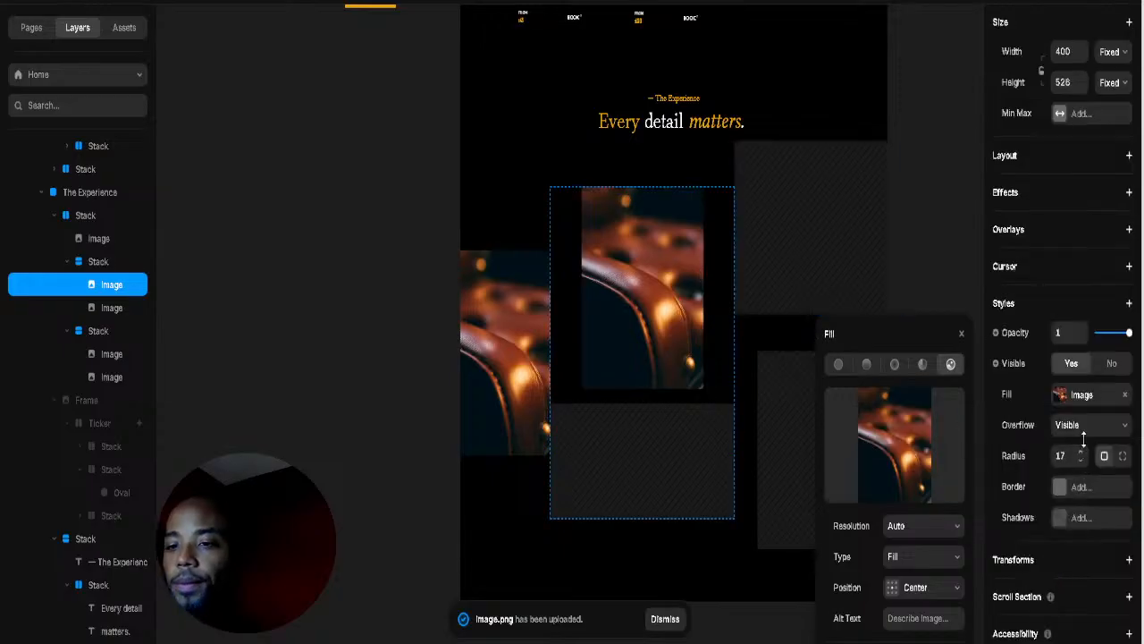
Step: Delete the stray copy of the leather photo
click(801, 250)
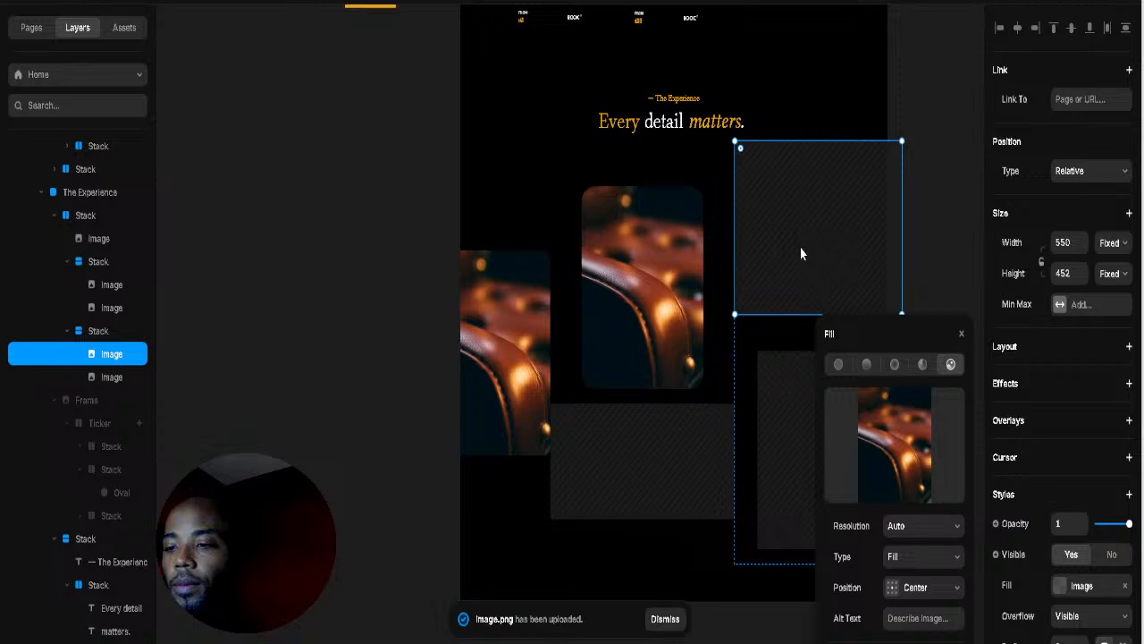
click(478, 343)
key(Delete)
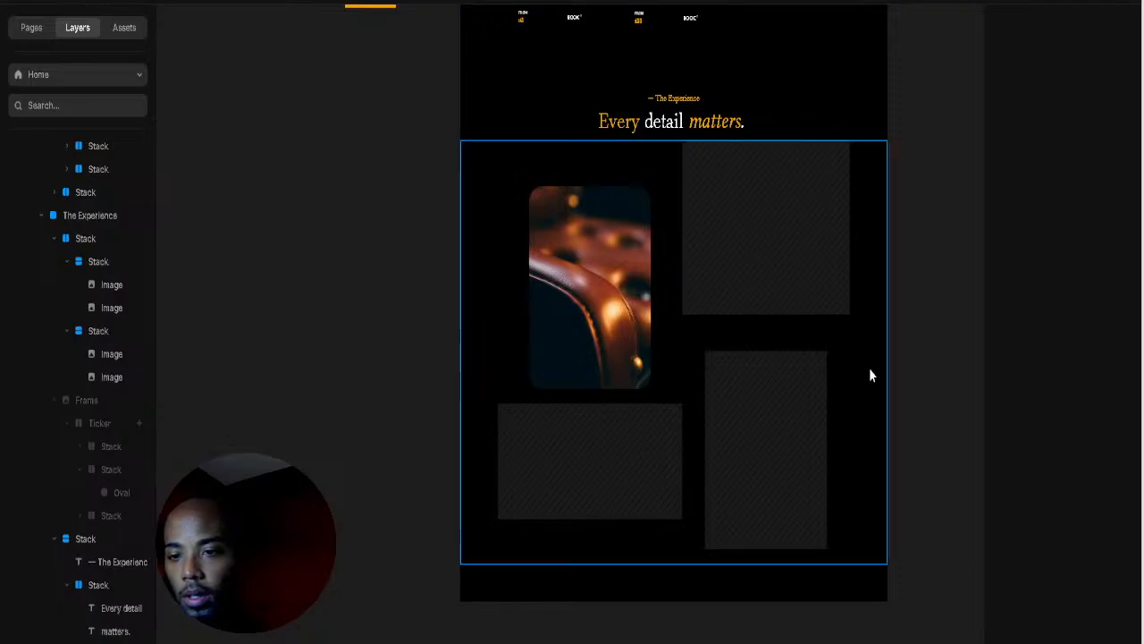
Step: Paste the shaving brush photo into the top-right slot and shorten it to about 347 high
click(767, 230)
key(ctrl+v)
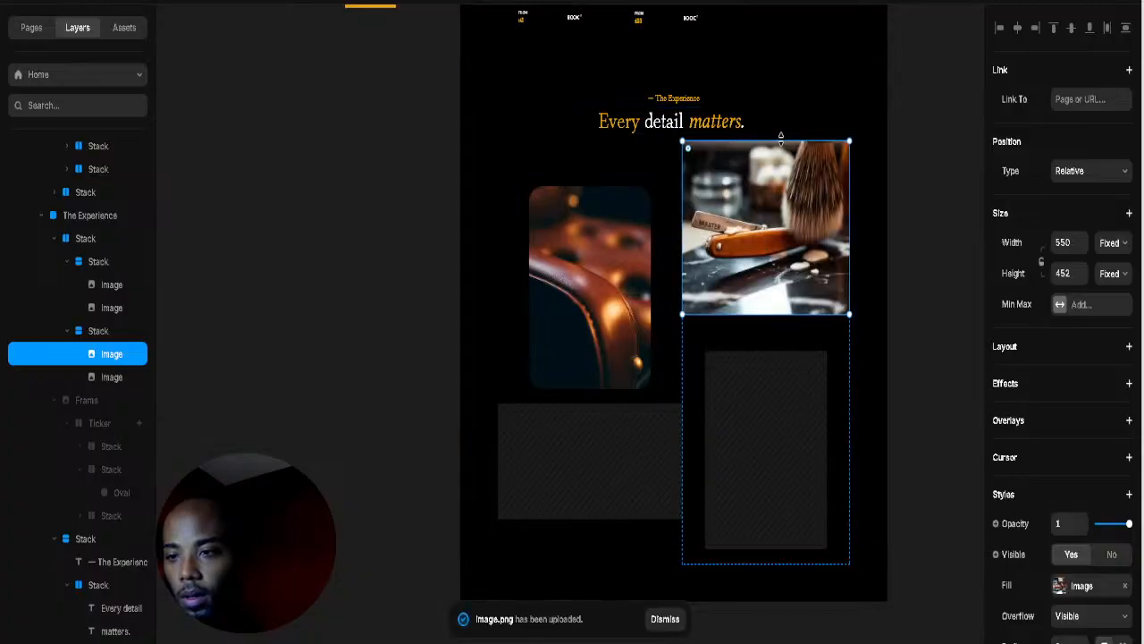
drag(781, 147, 779, 186)
Step: Right-align the leather photo in its stack and give the right column 84 side padding
click(661, 321)
key(Escape)
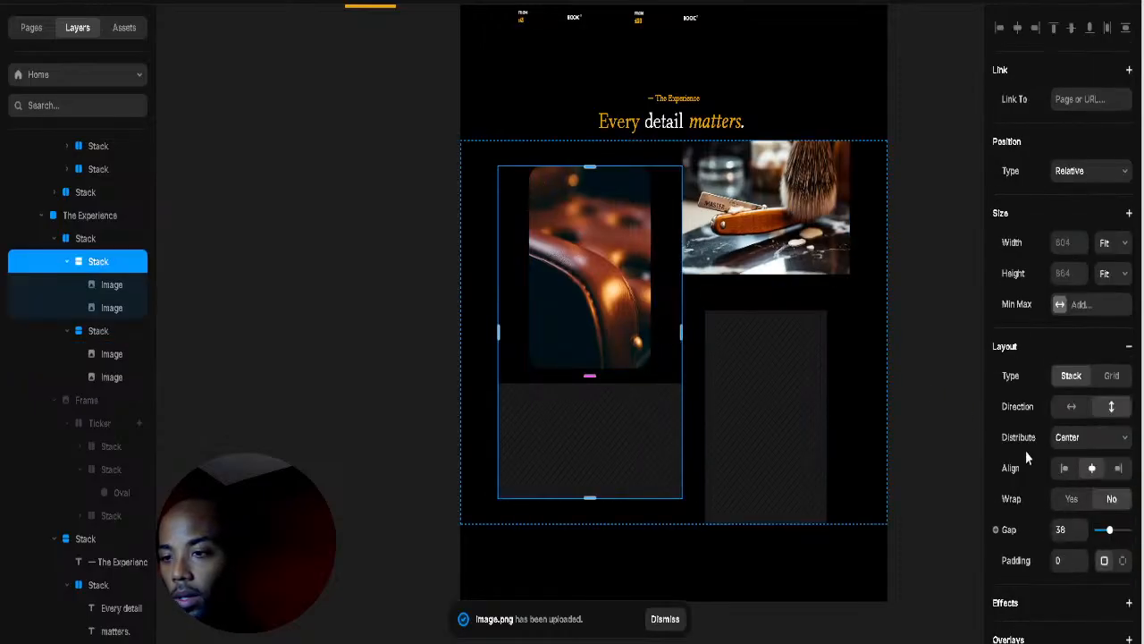
click(1118, 468)
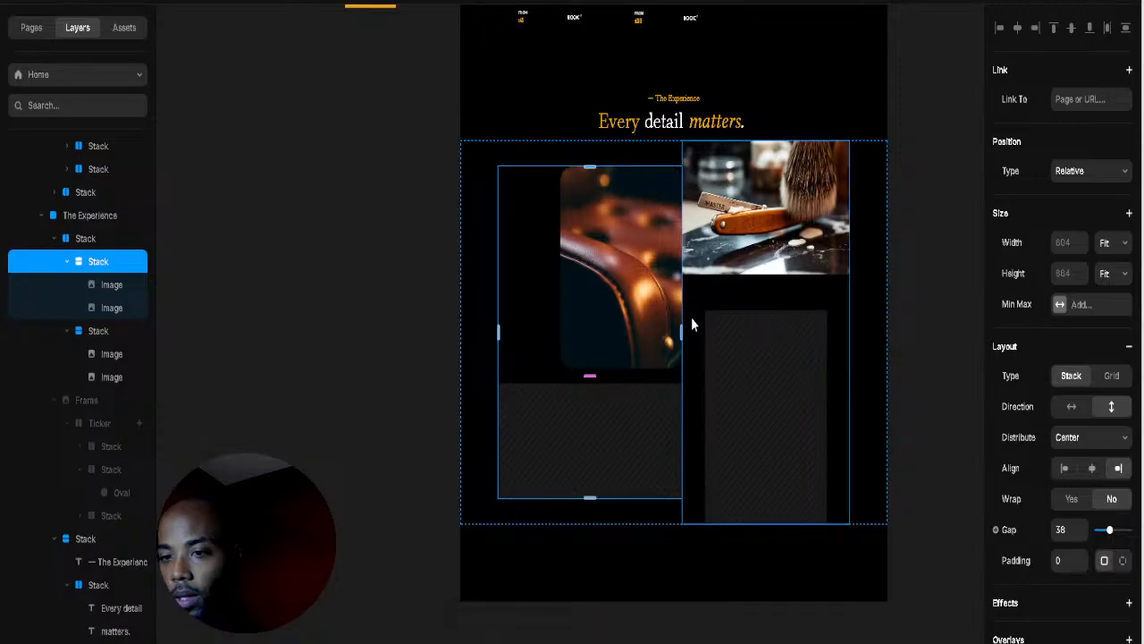
click(659, 397)
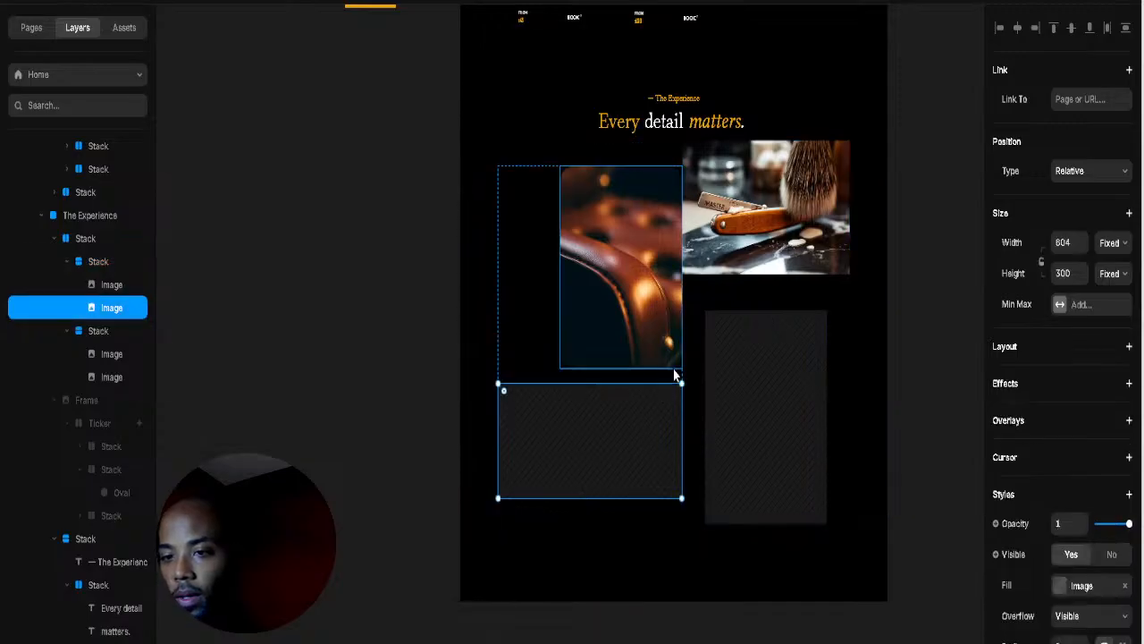
click(713, 309)
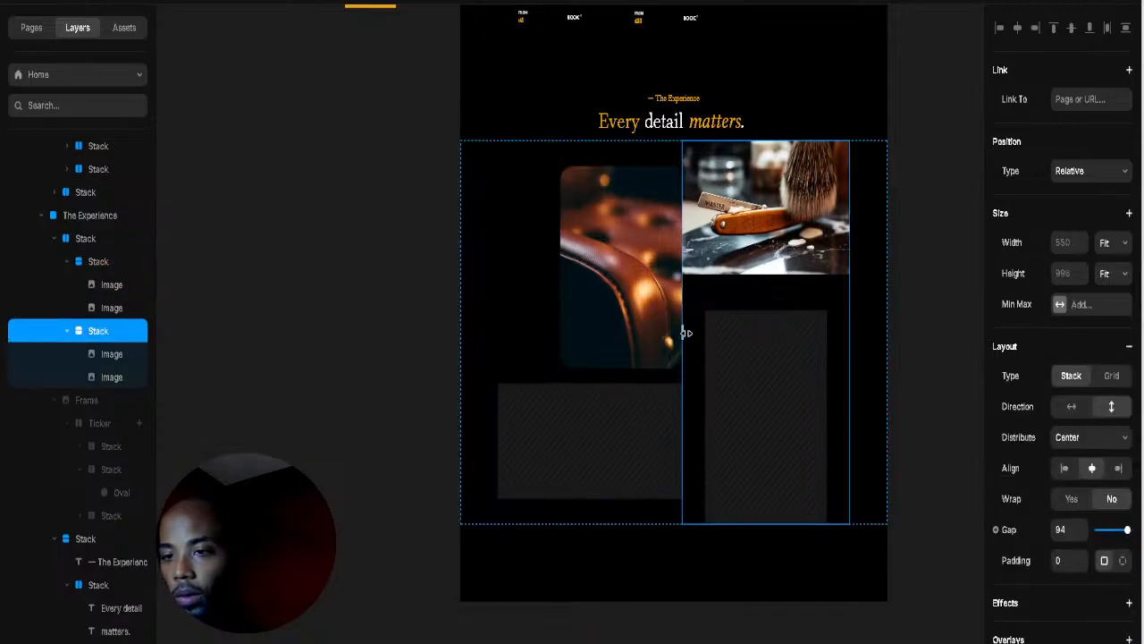
drag(685, 333, 686, 334)
Step: Round the shaving brush photo's corners to radius 33
click(752, 244)
scroll(1038, 390, down, 3)
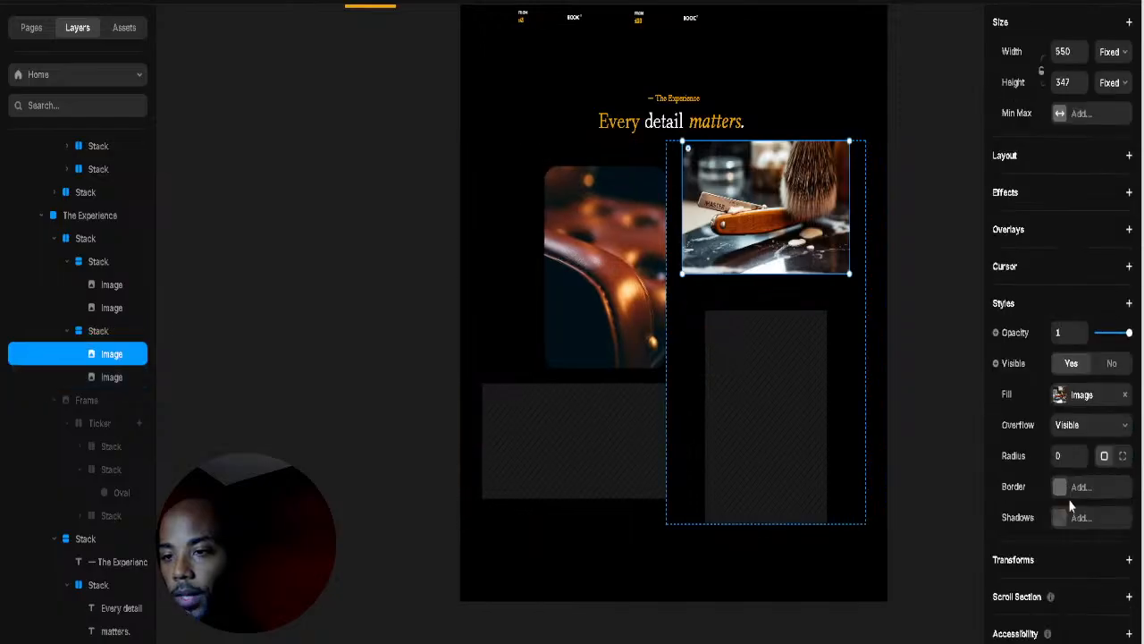
drag(1082, 456, 1081, 431)
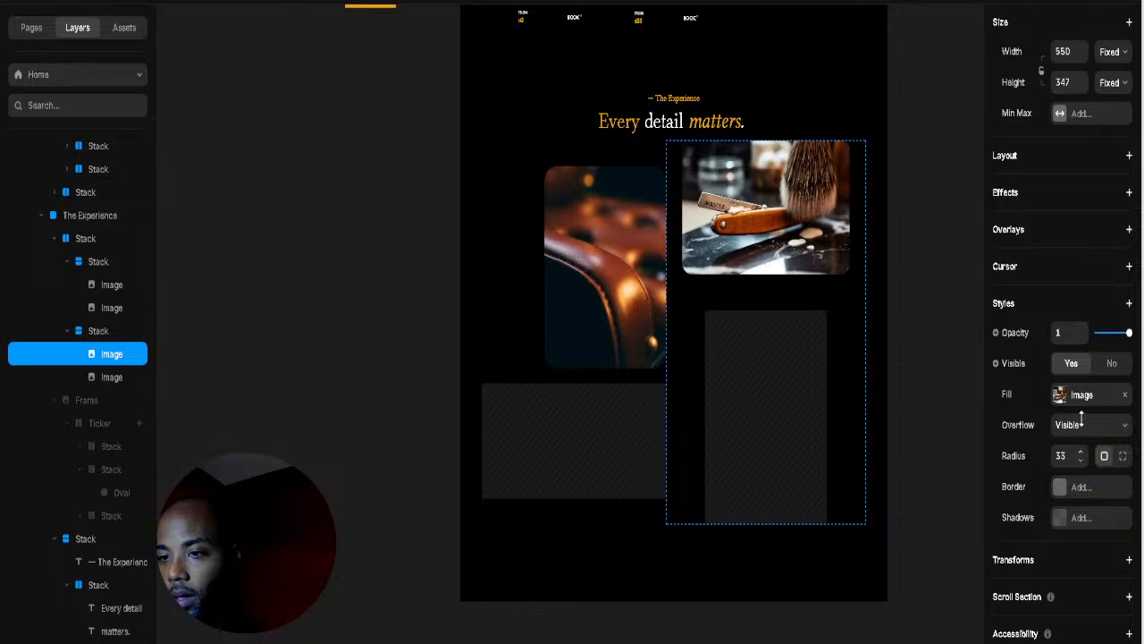
click(853, 129)
click(759, 444)
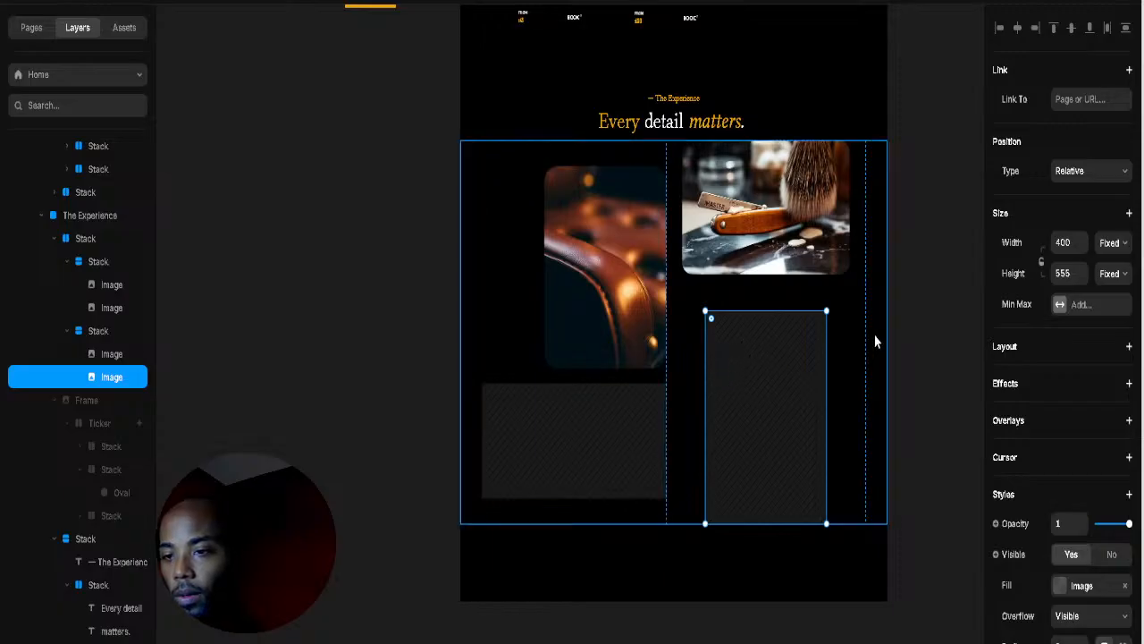
Step: Paste the scissors photo into the bottom-right slot and left-align the right column's photos
key(ctrl+v)
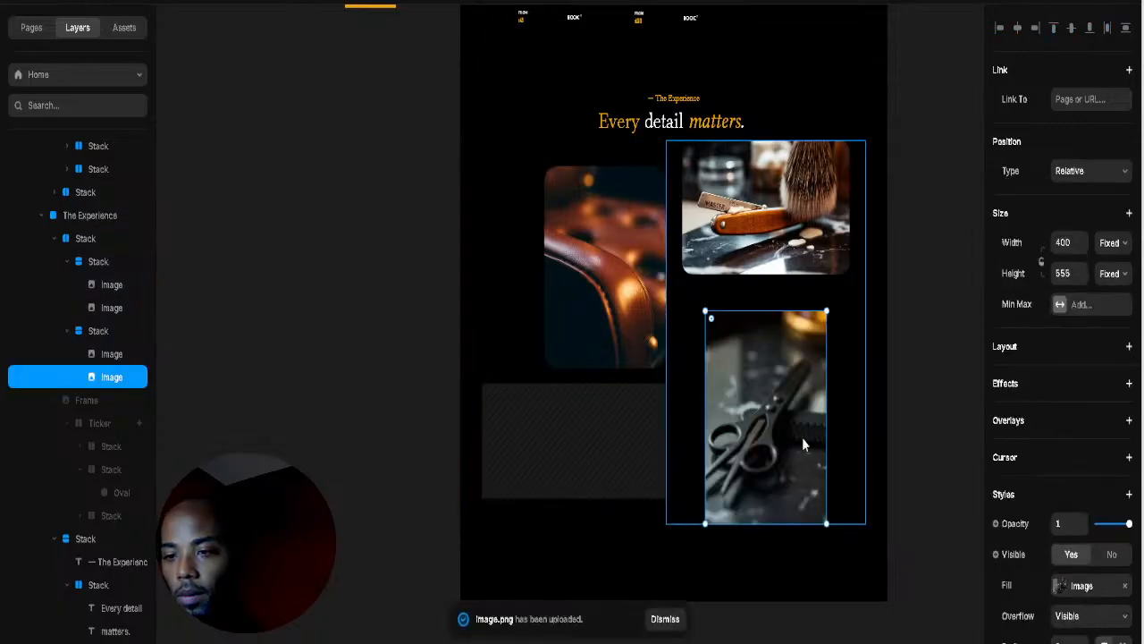
click(842, 407)
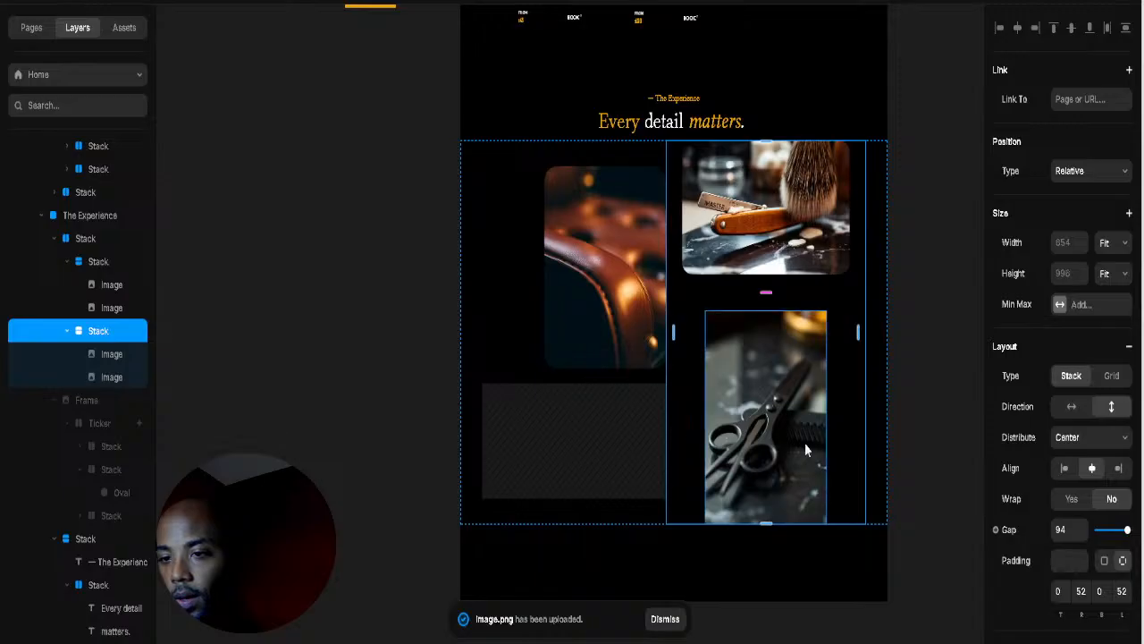
click(1064, 468)
Step: Distribute the right column's photos from the start and reduce its side padding to 24
click(766, 249)
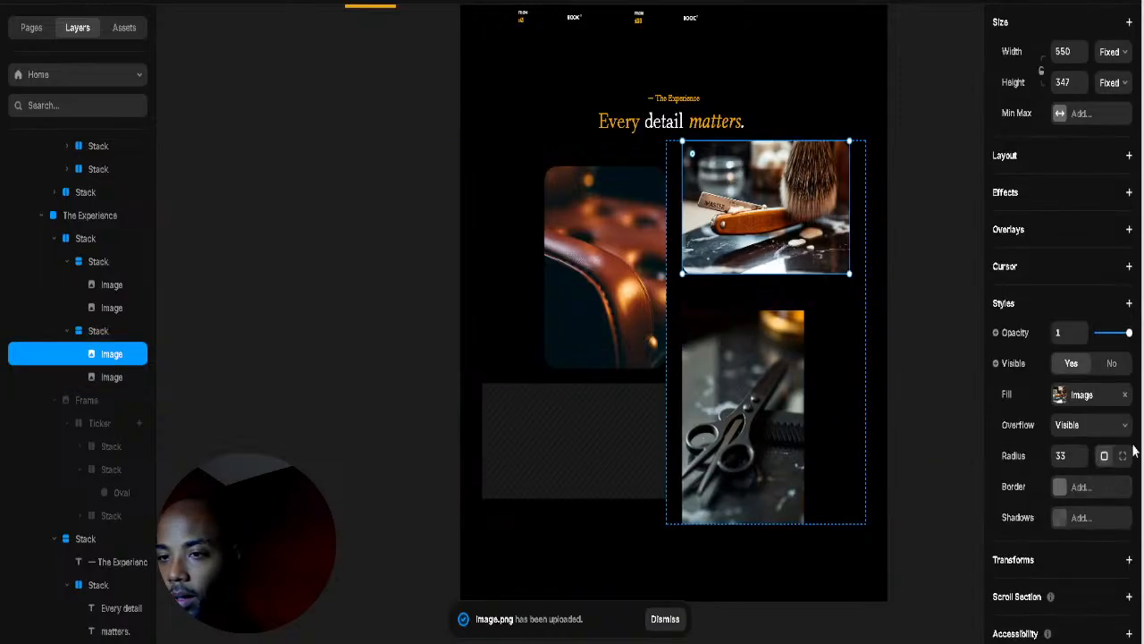
scroll(1025, 422, up, 3)
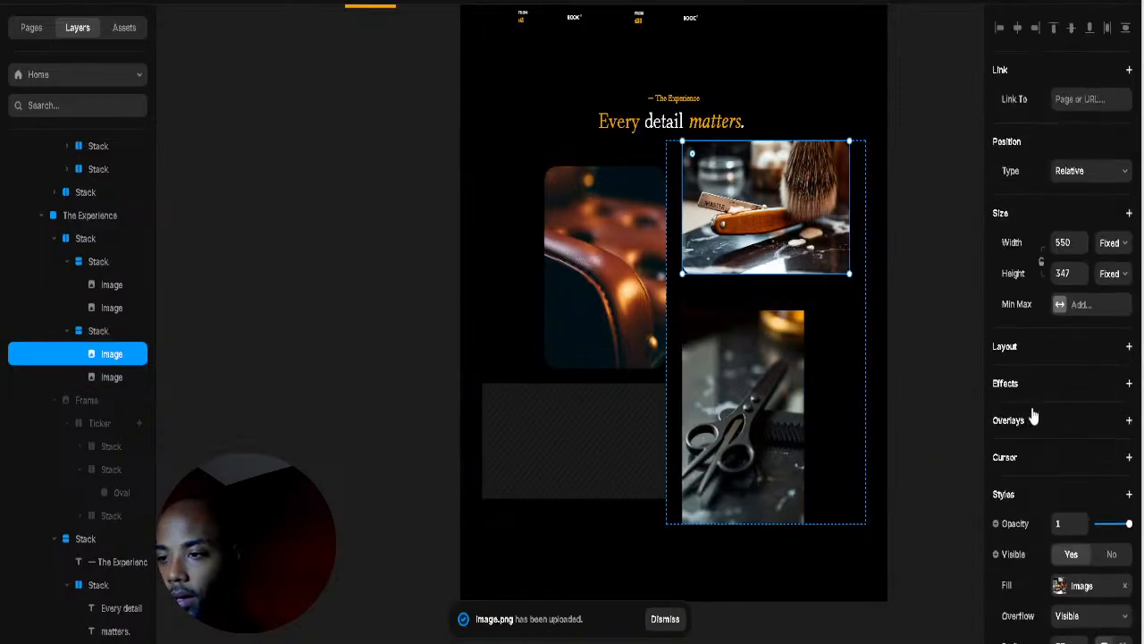
click(669, 229)
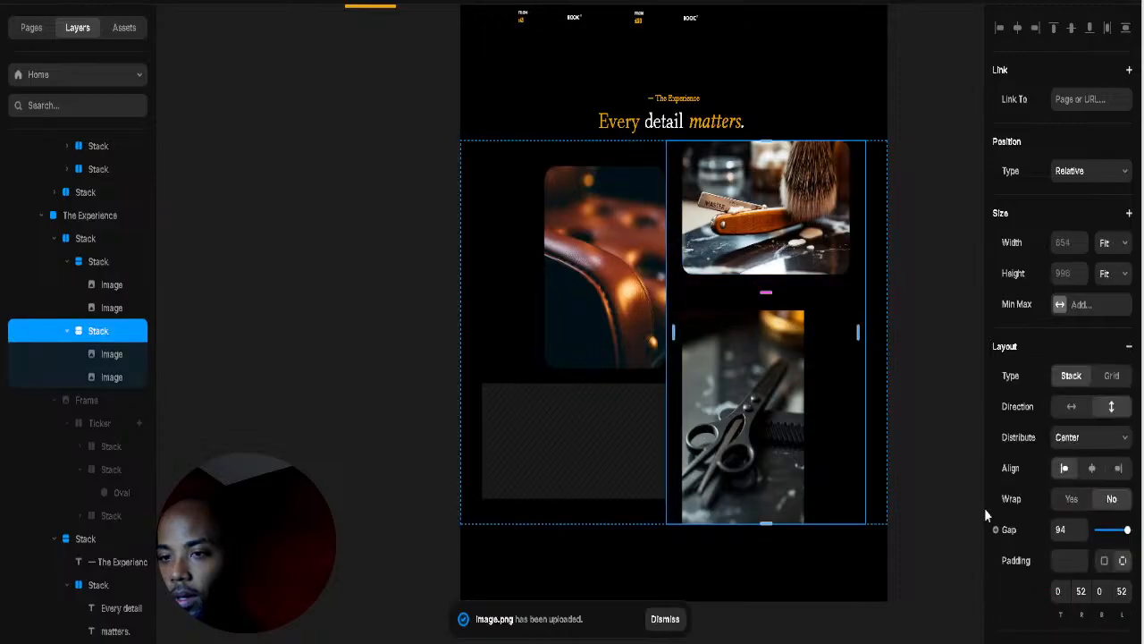
click(1077, 438)
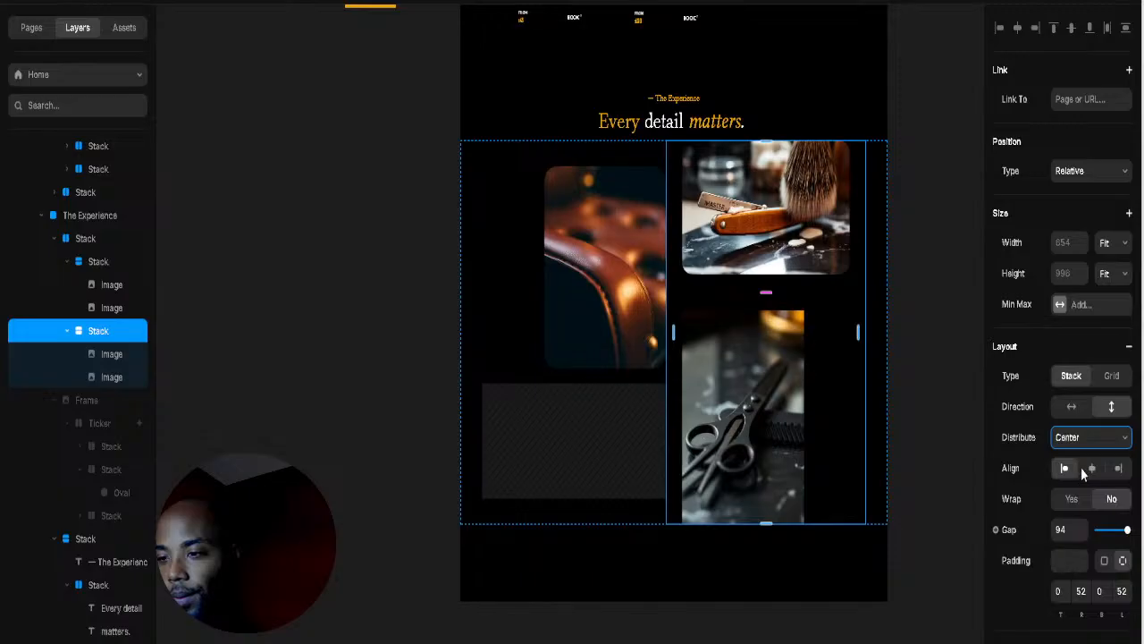
key(Up)
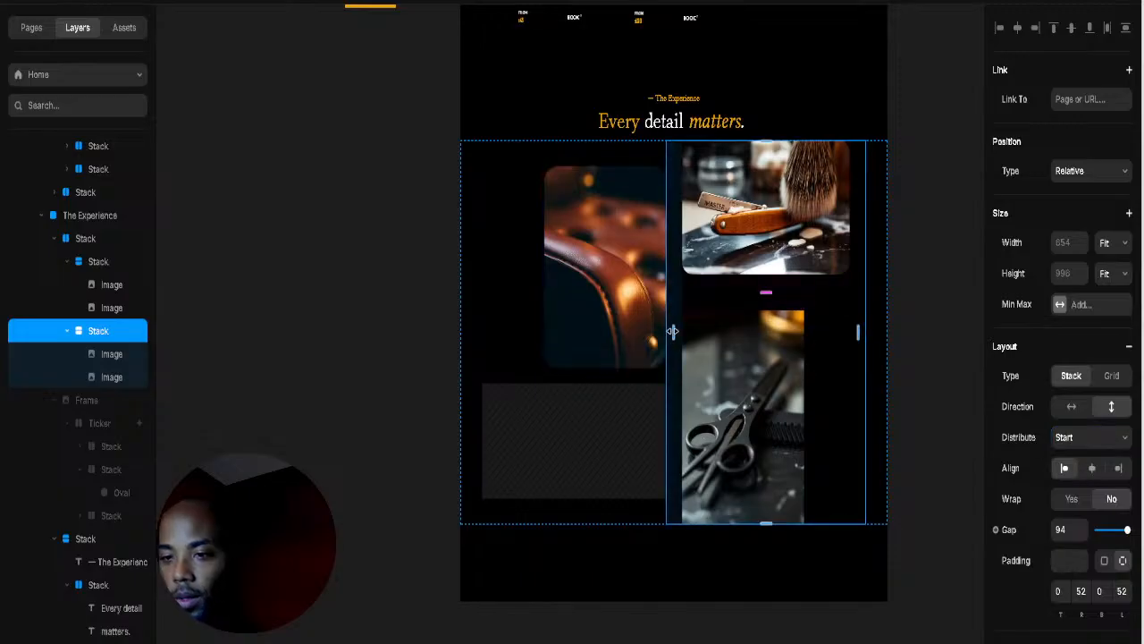
drag(673, 332, 667, 347)
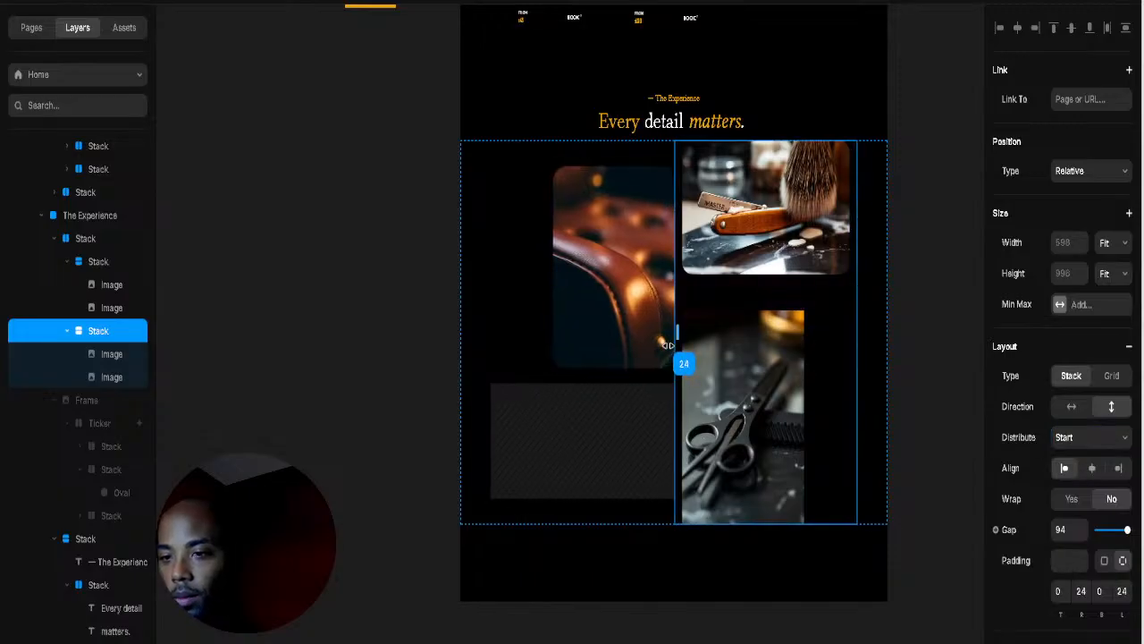
Step: Round the scissors photo's corners to radius 35
click(764, 96)
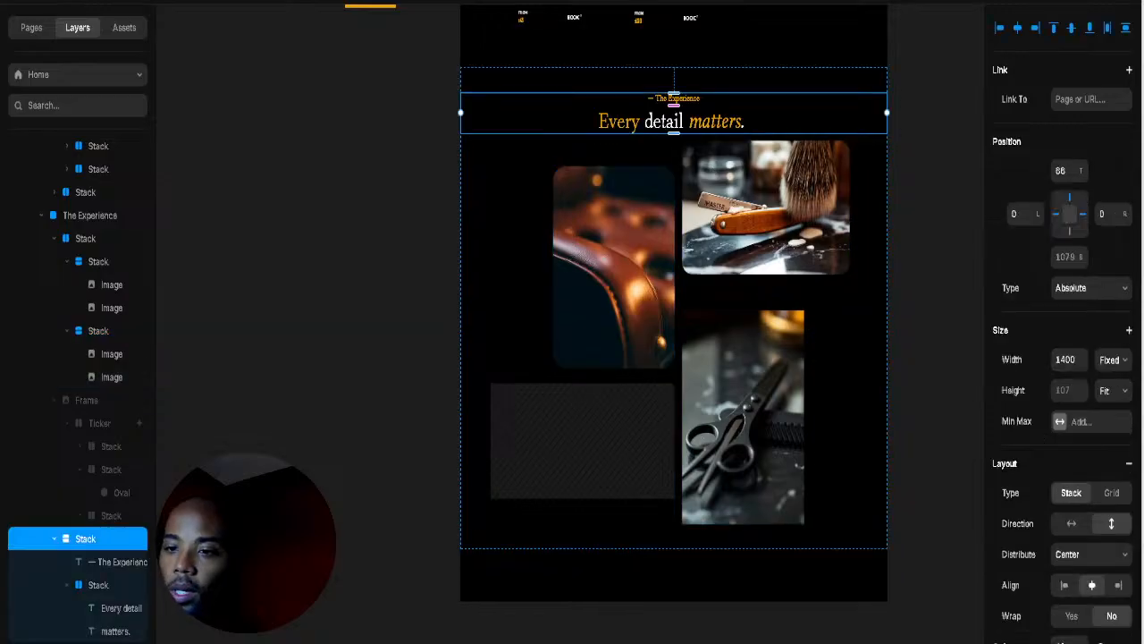
click(766, 440)
scroll(1099, 525, down, 3)
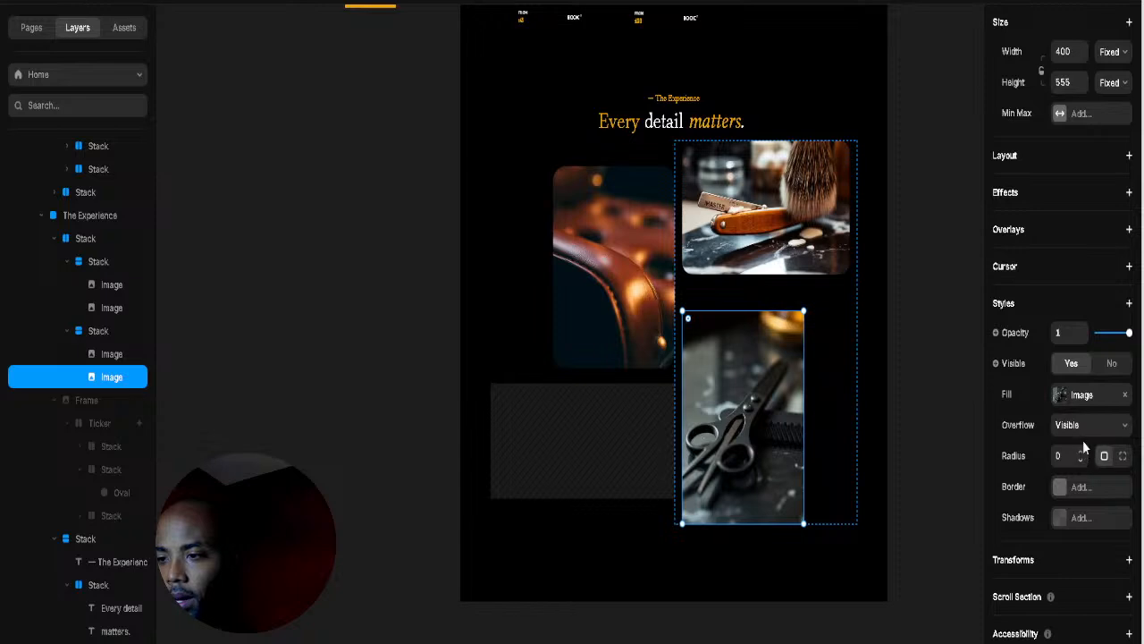
drag(1083, 447, 1086, 429)
click(605, 461)
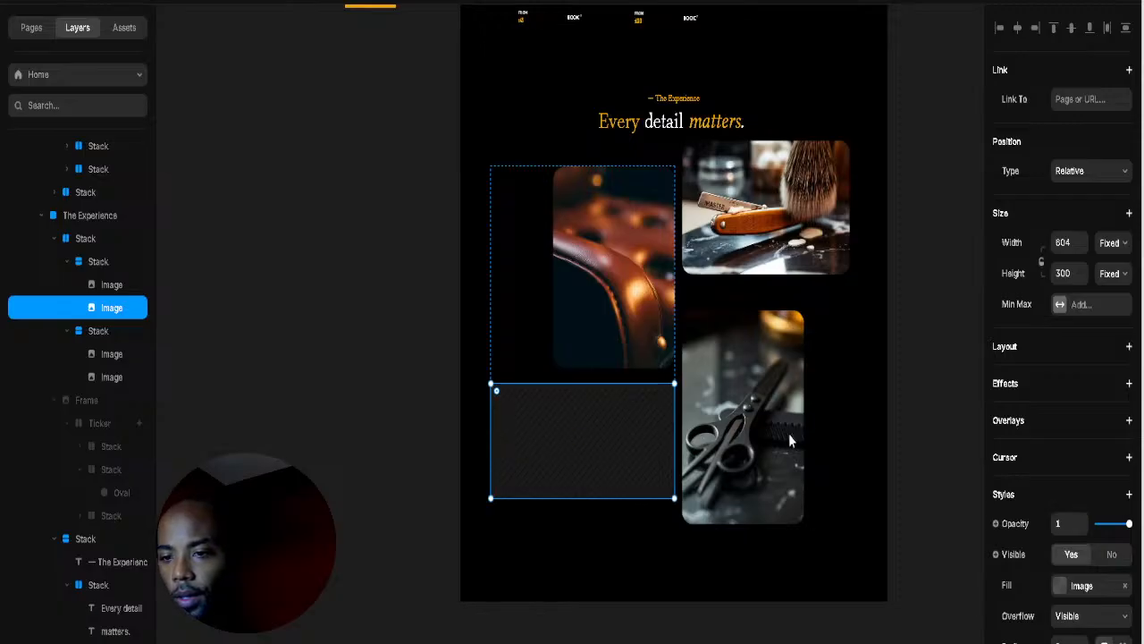
Step: Select the empty lower-left box that will hold the clipper photo, then reselect the scissors photo
click(877, 425)
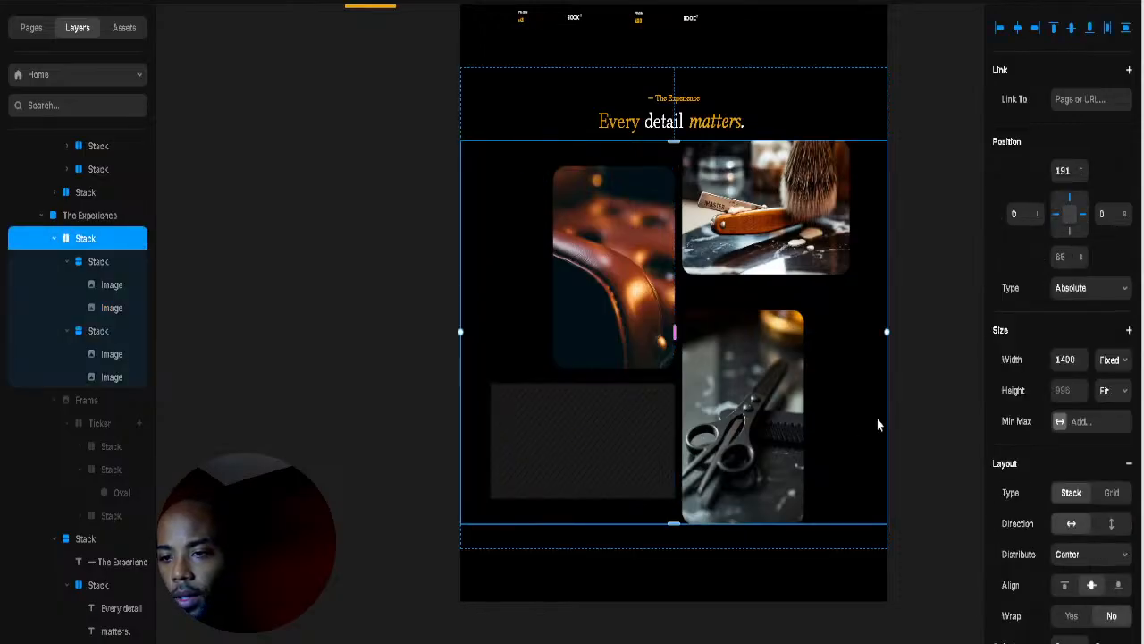
click(625, 437)
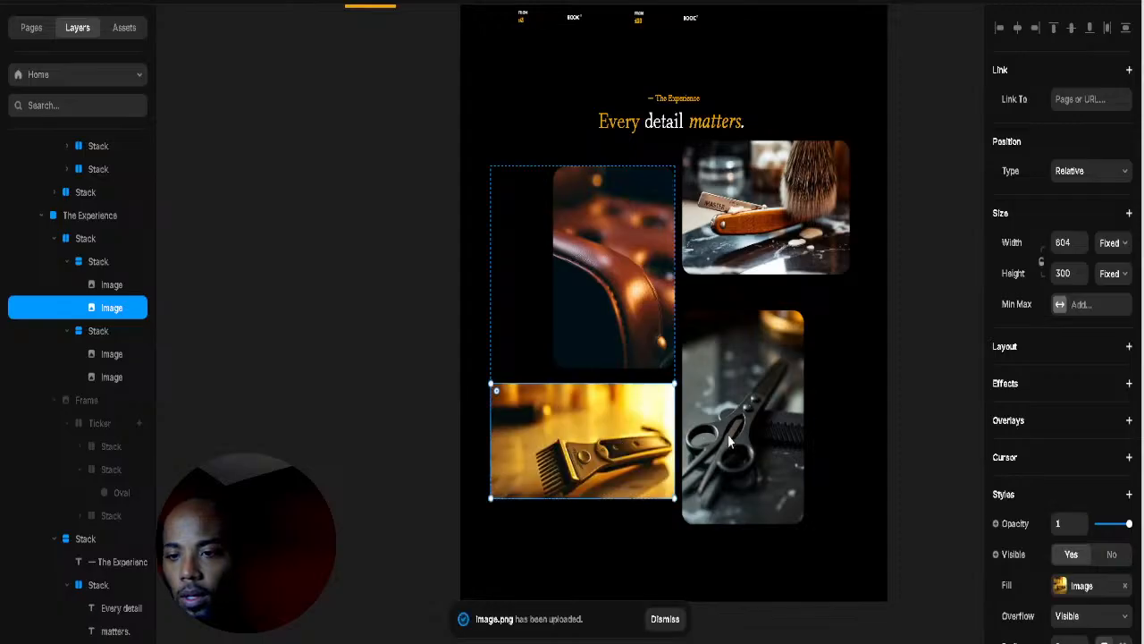
scroll(1071, 471, down, 4)
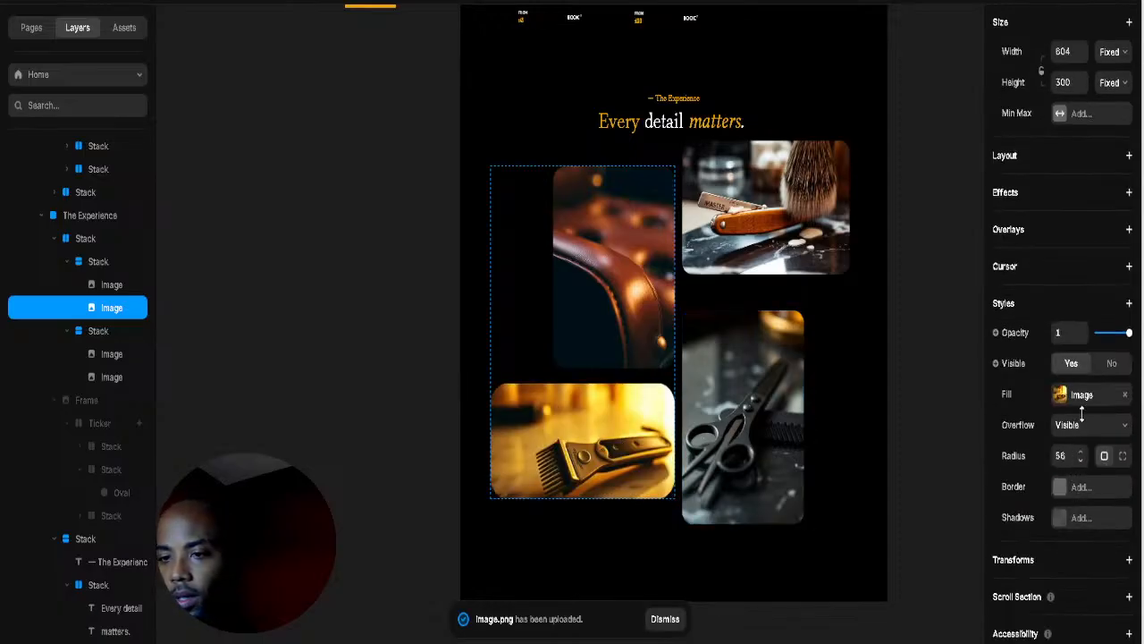
click(854, 406)
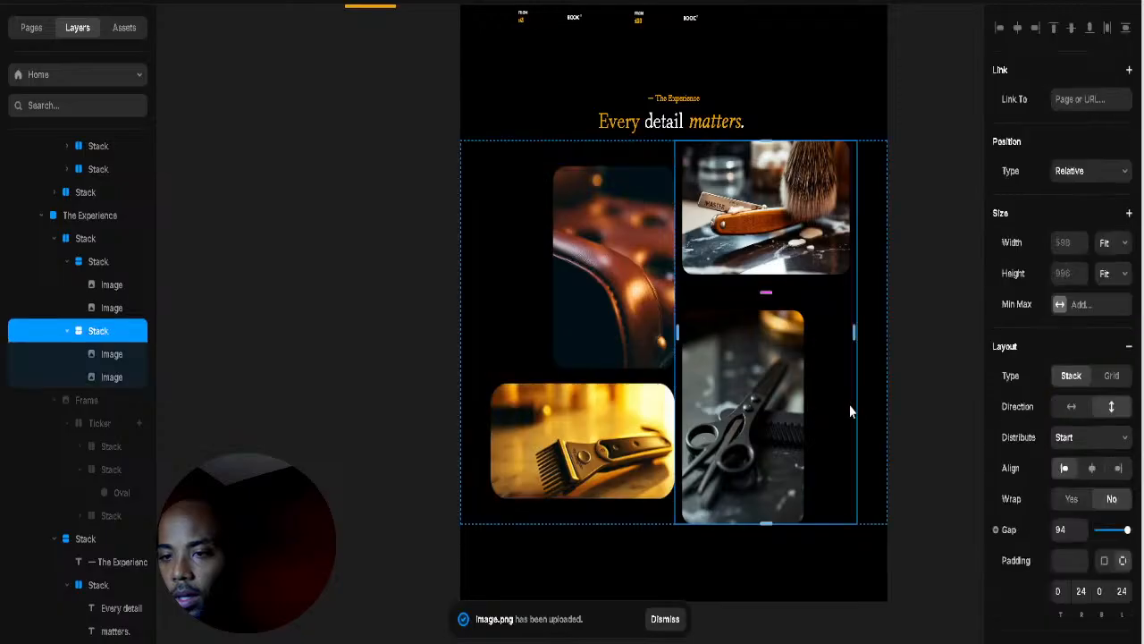
click(882, 331)
click(767, 374)
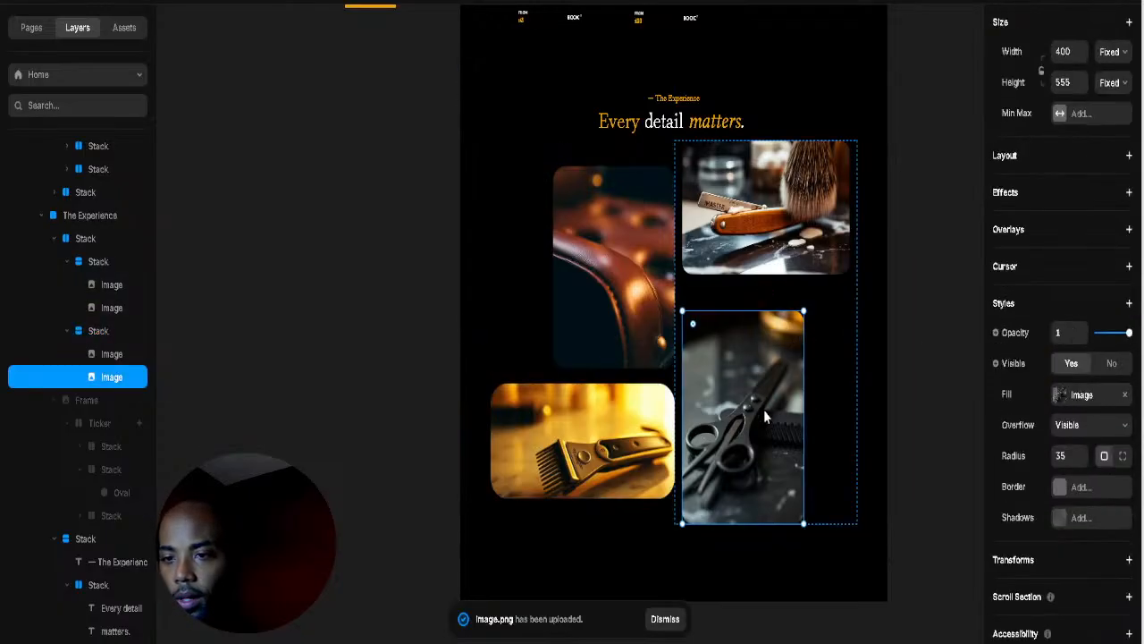
Step: Set the left column's gap to 90 and its side padding to 12
click(643, 379)
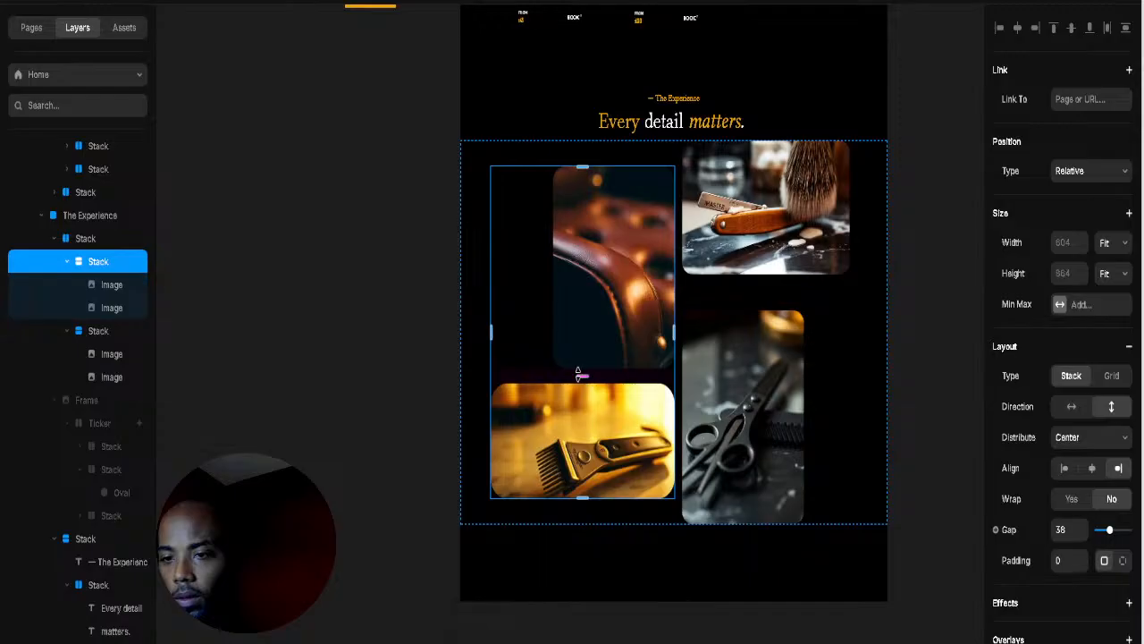
drag(583, 376, 577, 393)
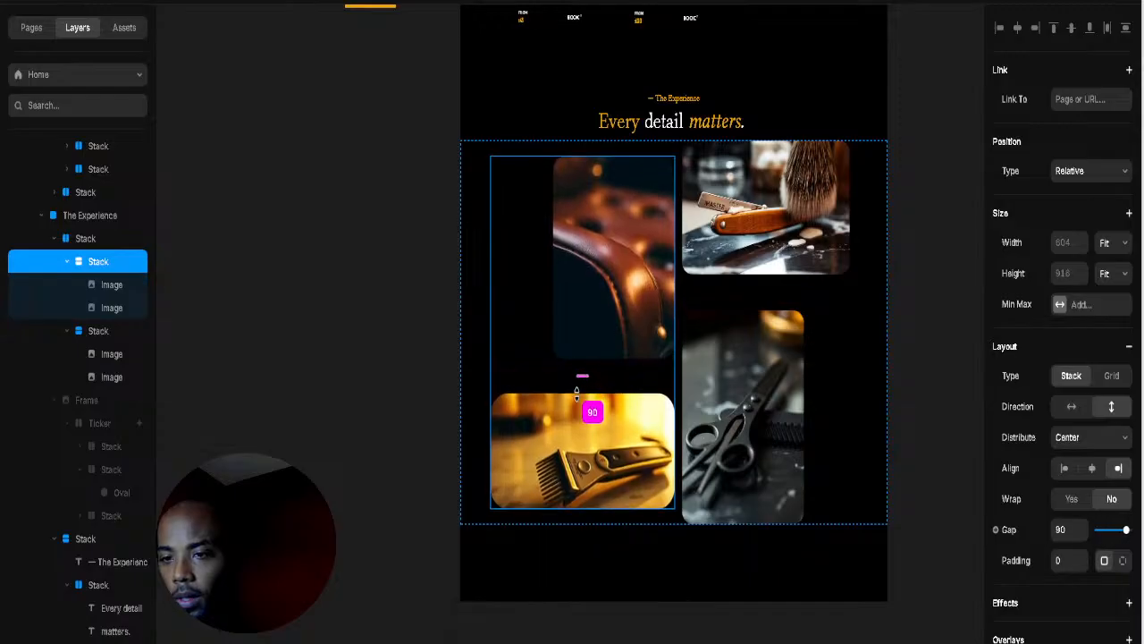
click(800, 342)
click(863, 276)
click(927, 209)
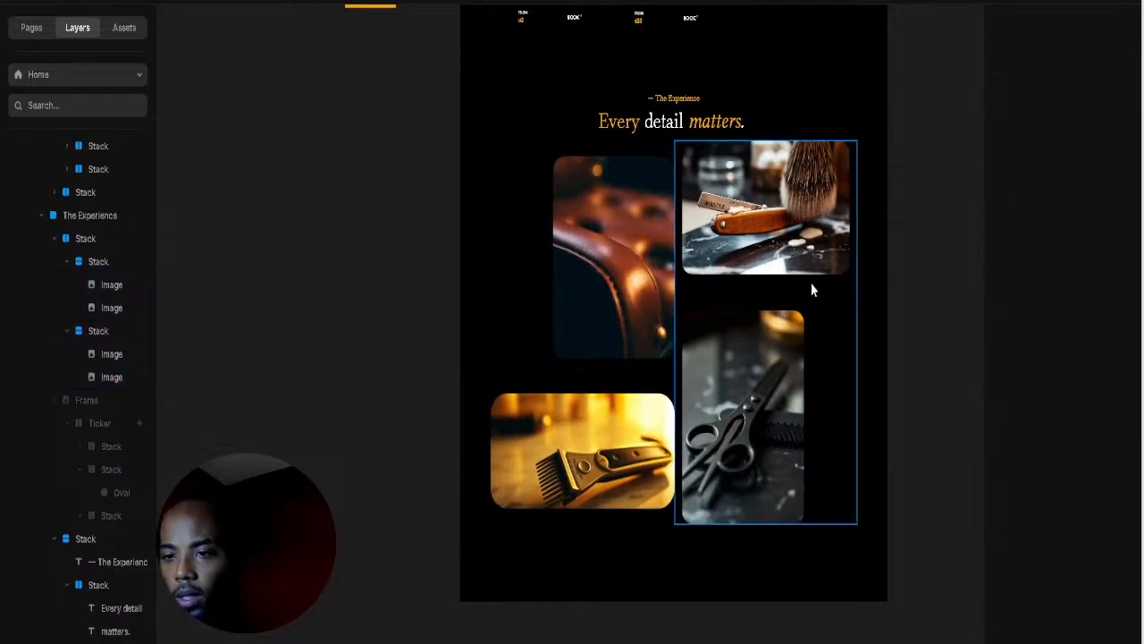
click(850, 327)
click(581, 394)
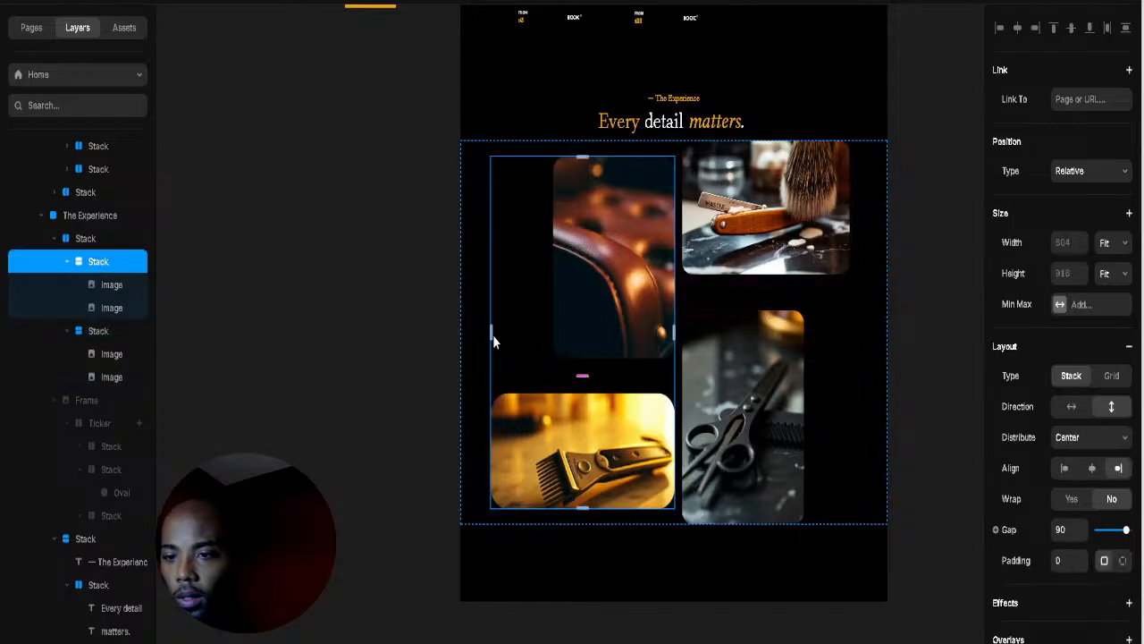
mouse_move(492, 332)
mouse_down()
mouse_move(504, 331)
mouse_move(486, 338)
mouse_up()
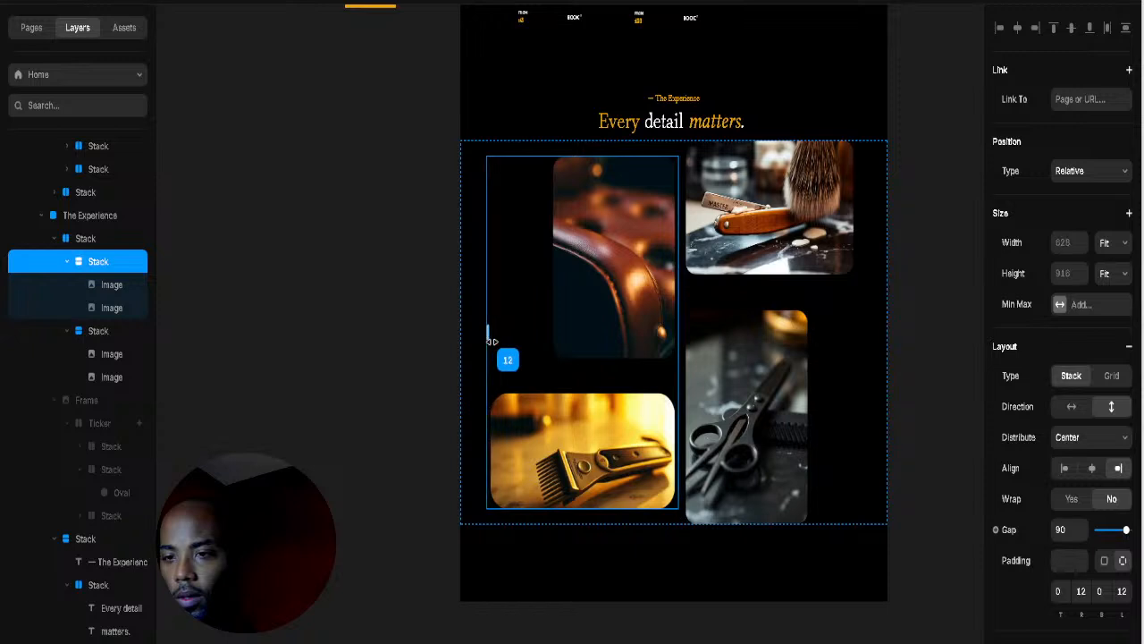
click(887, 394)
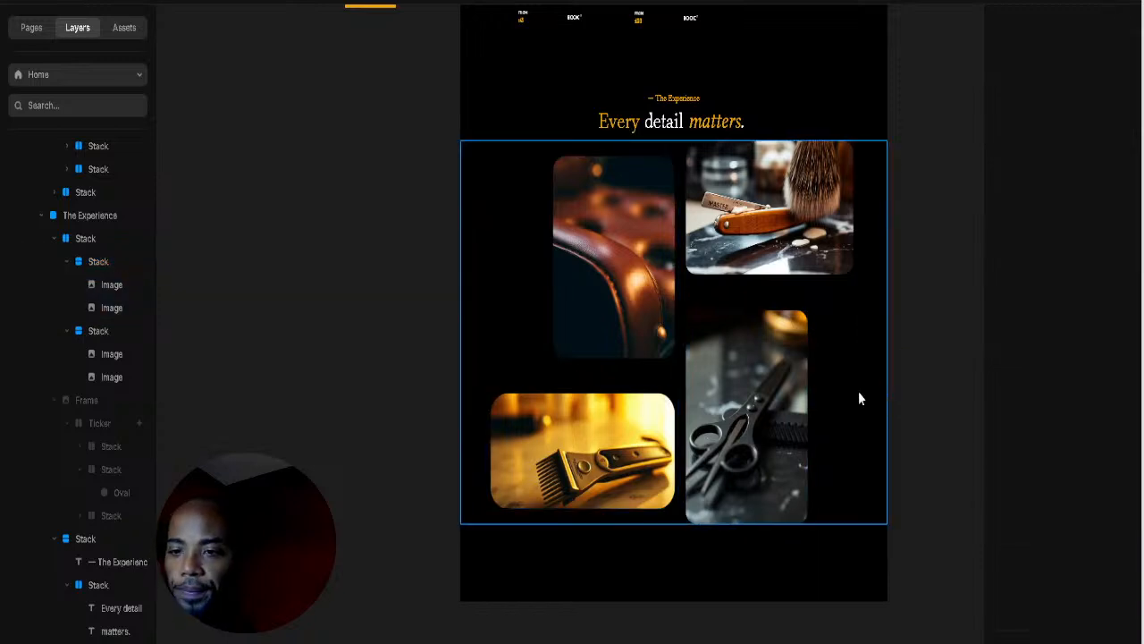
scroll(816, 355, down, 3)
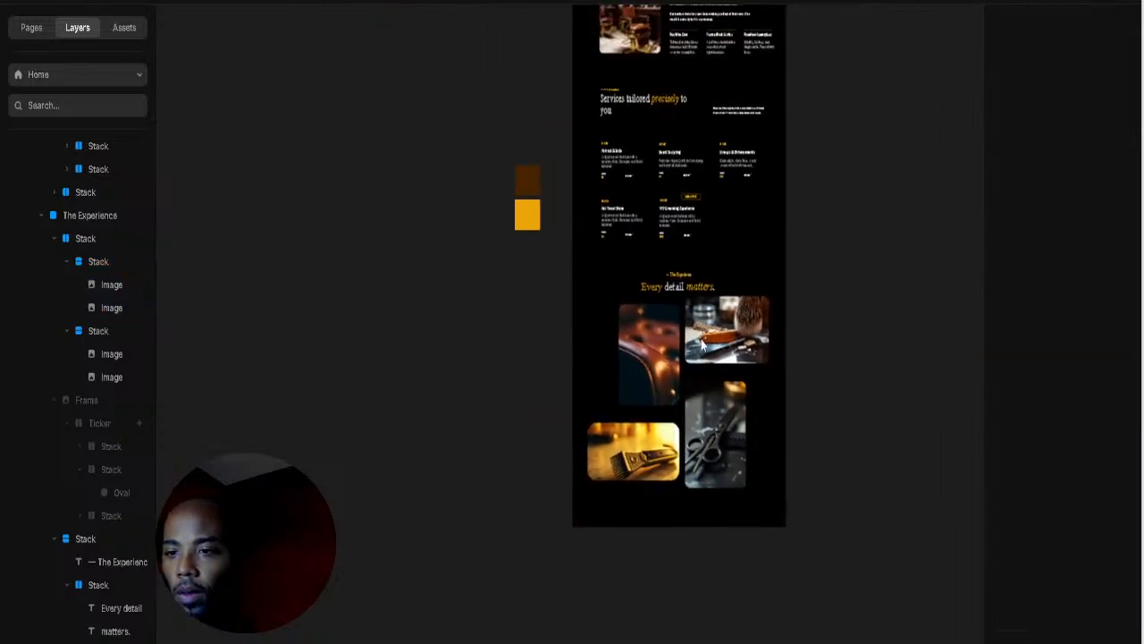
click(626, 357)
click(590, 391)
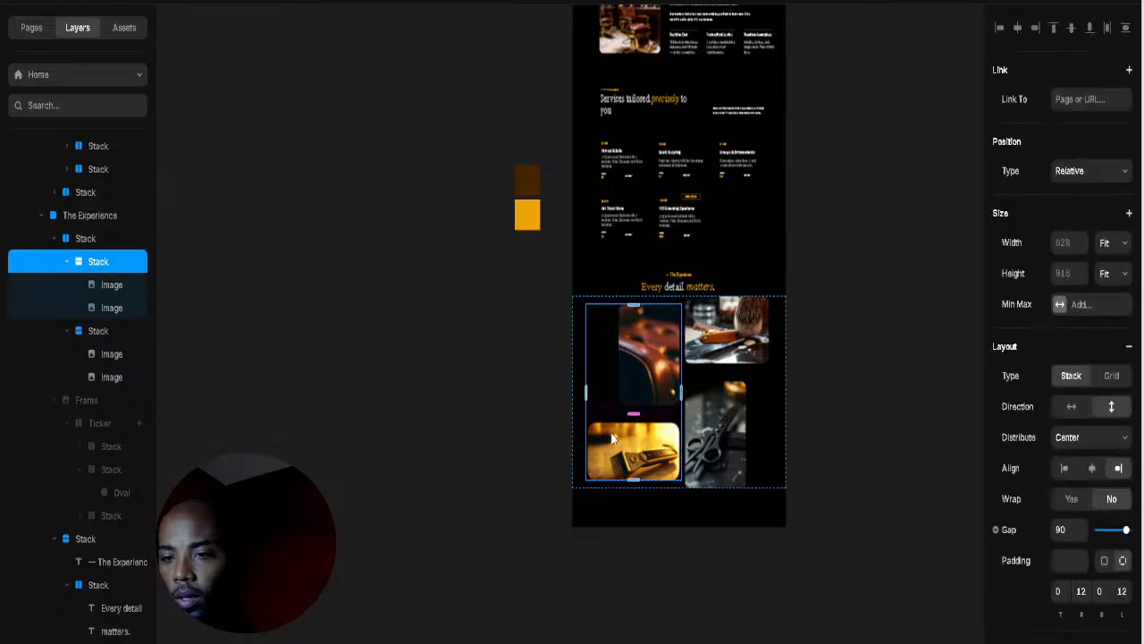
click(627, 452)
click(813, 458)
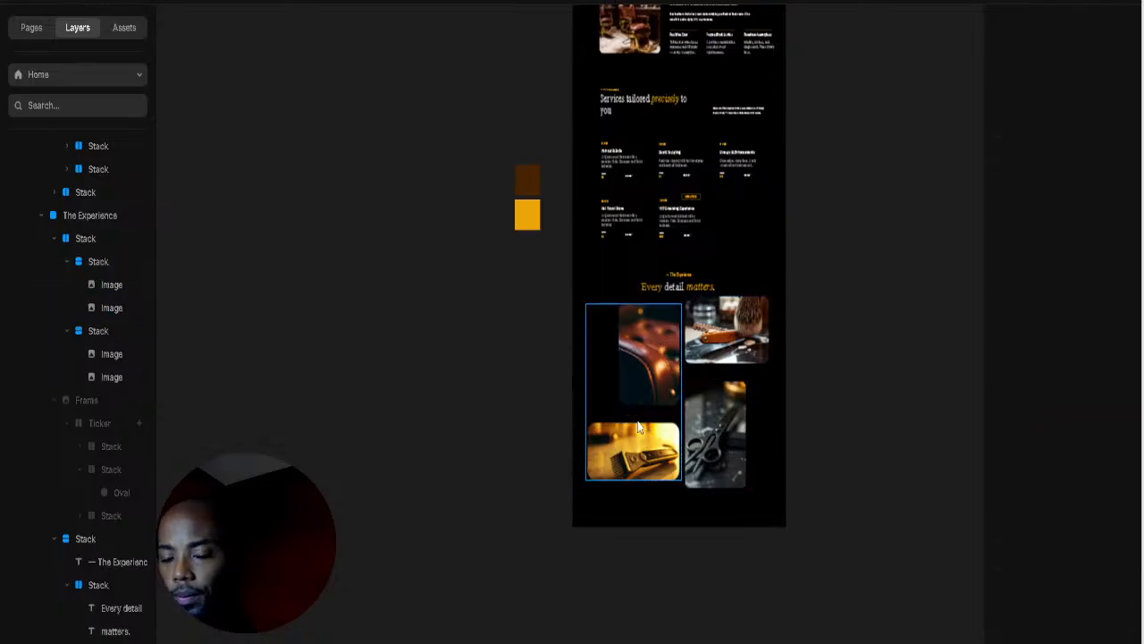
click(636, 433)
click(830, 438)
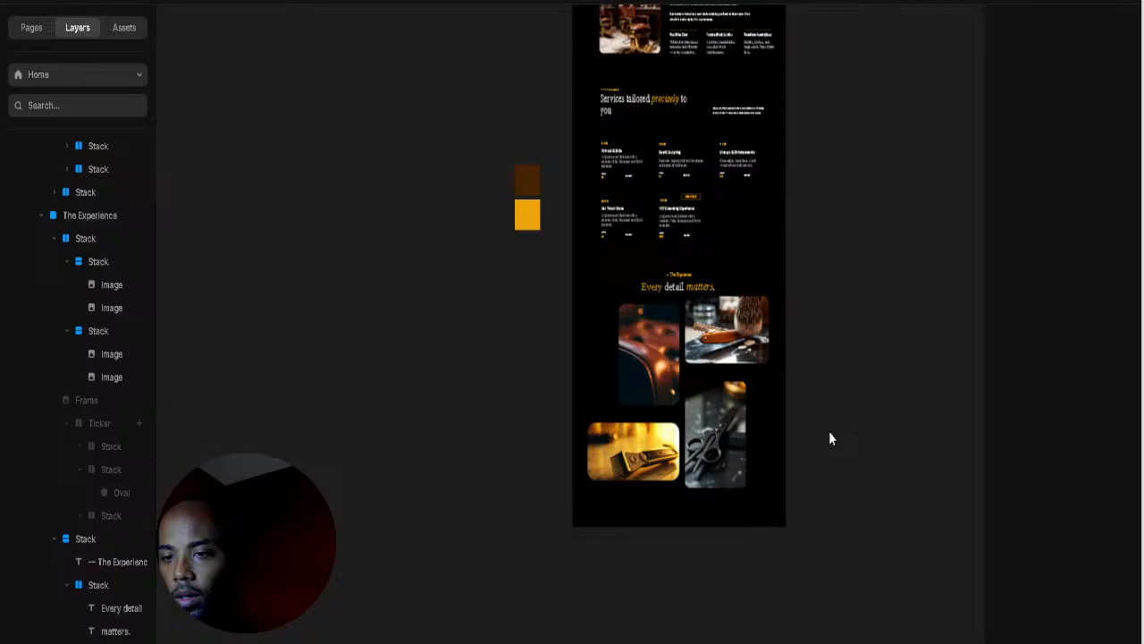
scroll(829, 438, up, 5)
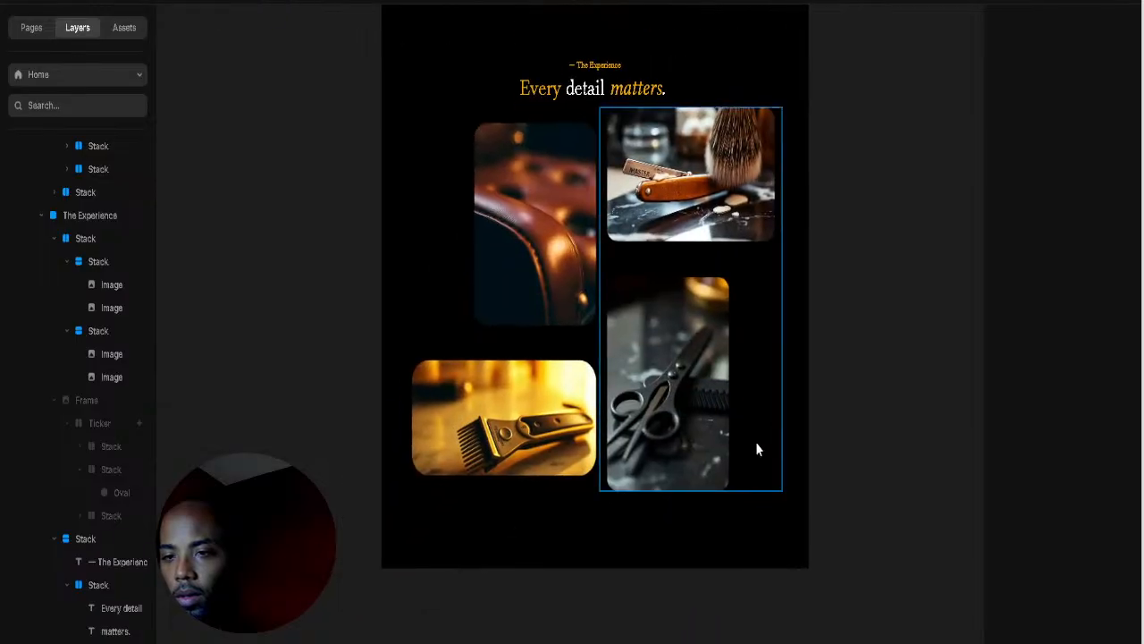
click(681, 550)
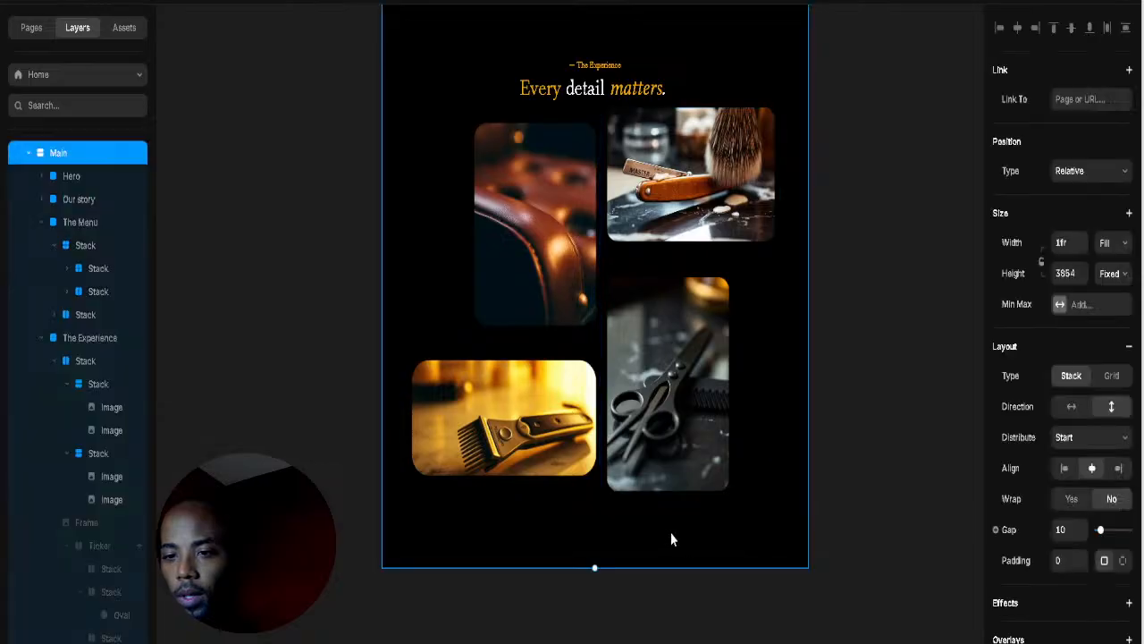
click(607, 491)
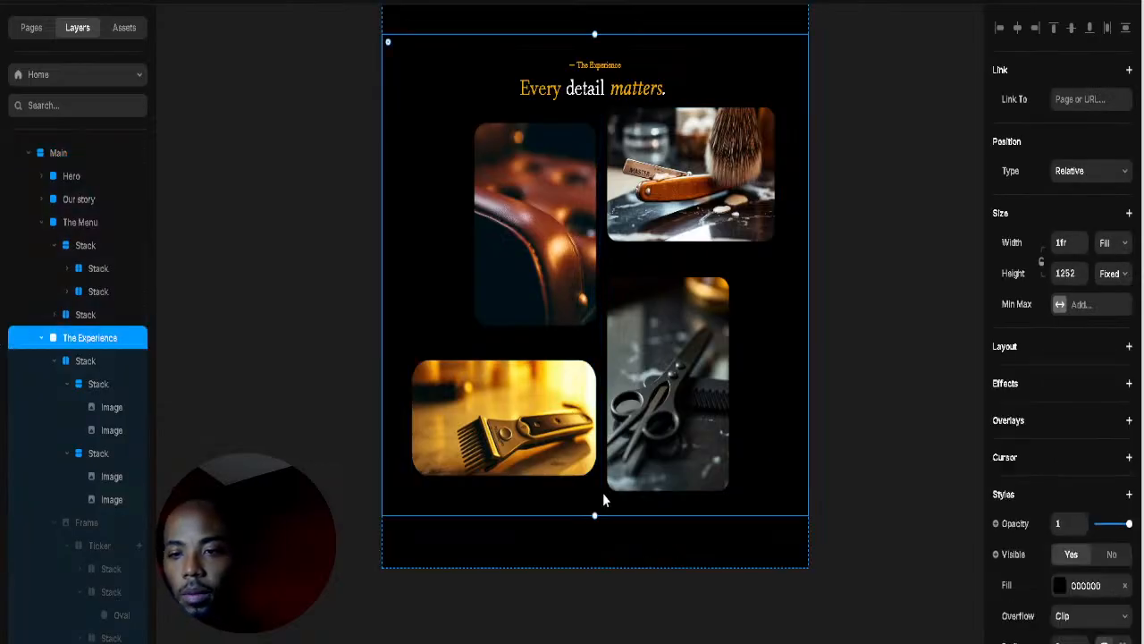
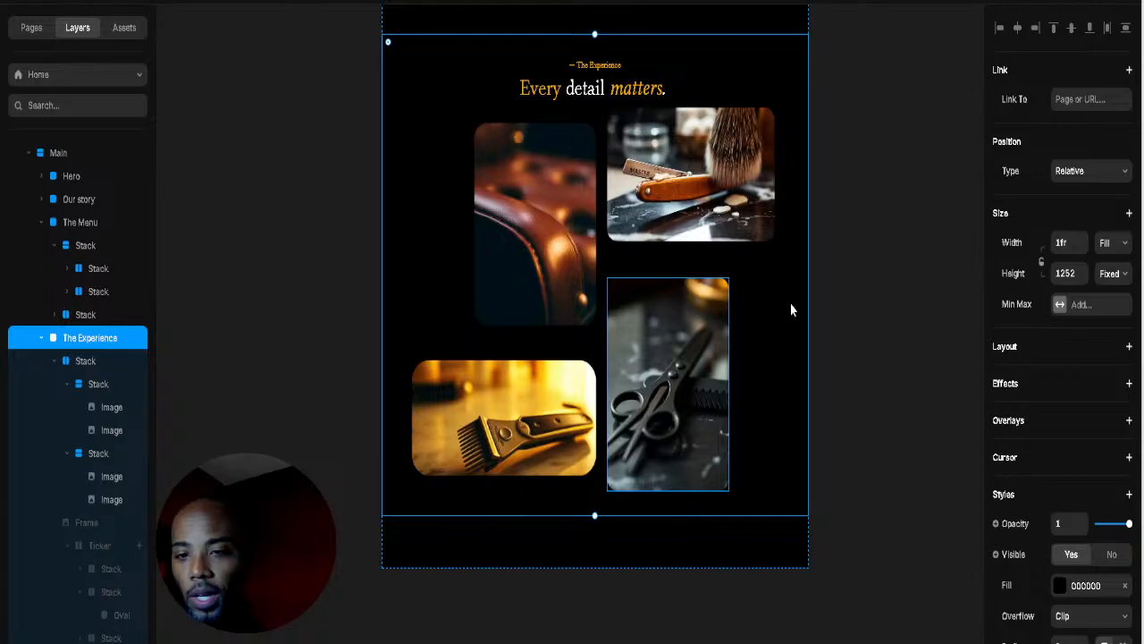
Step: Inspect the gallery by selecting the clipper and scissors photos and their column
click(924, 292)
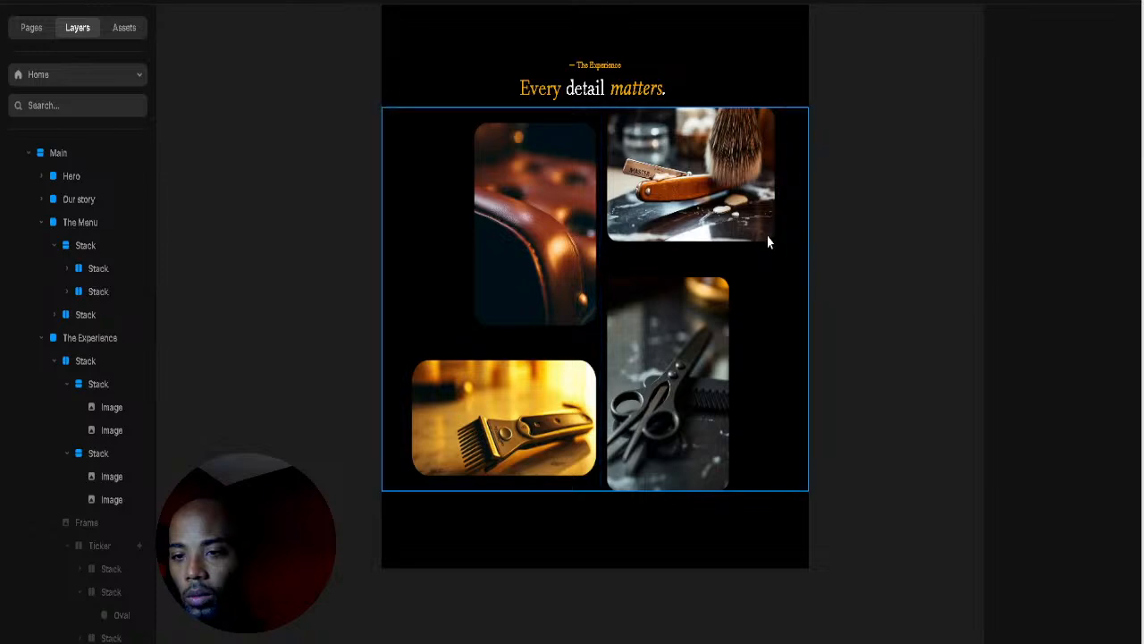
scroll(665, 431, up, 5)
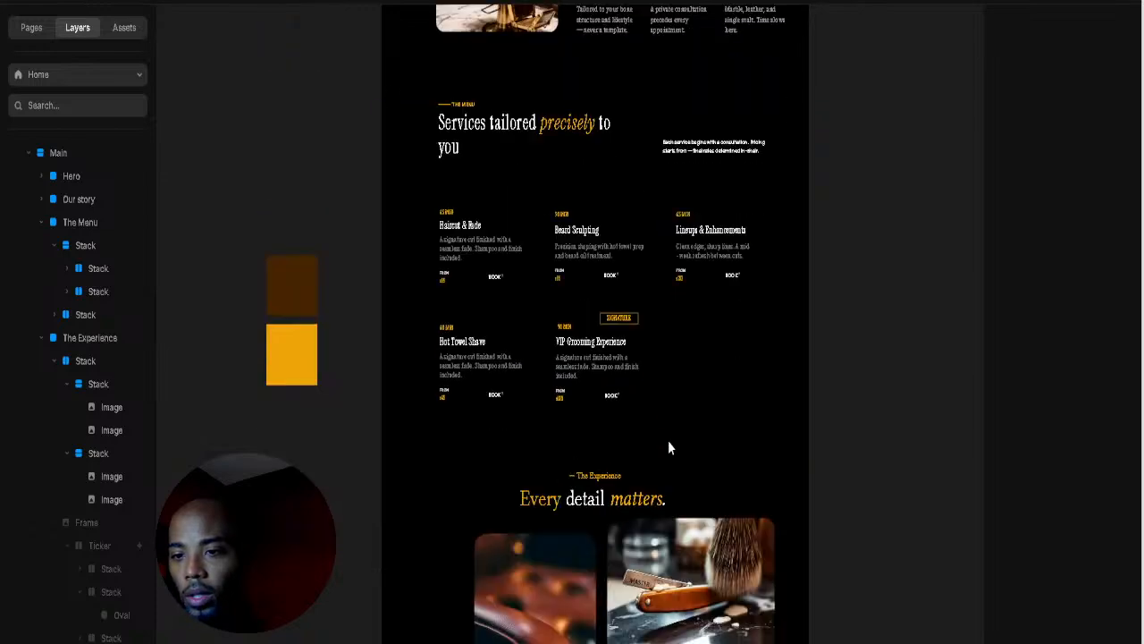
scroll(668, 444, down, 5)
click(535, 423)
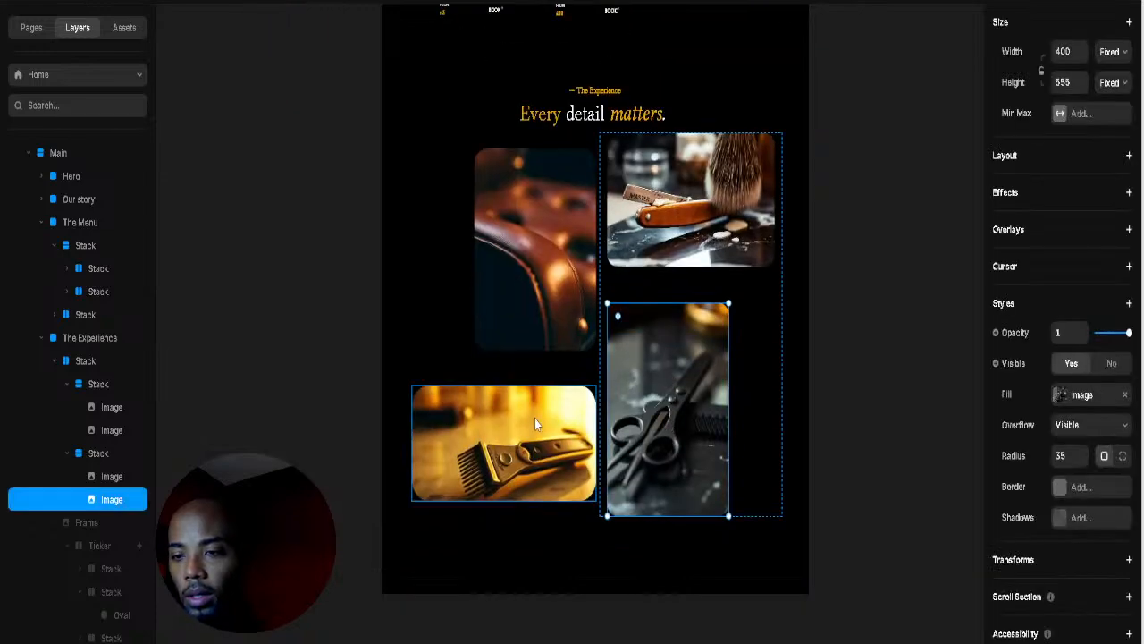
click(751, 412)
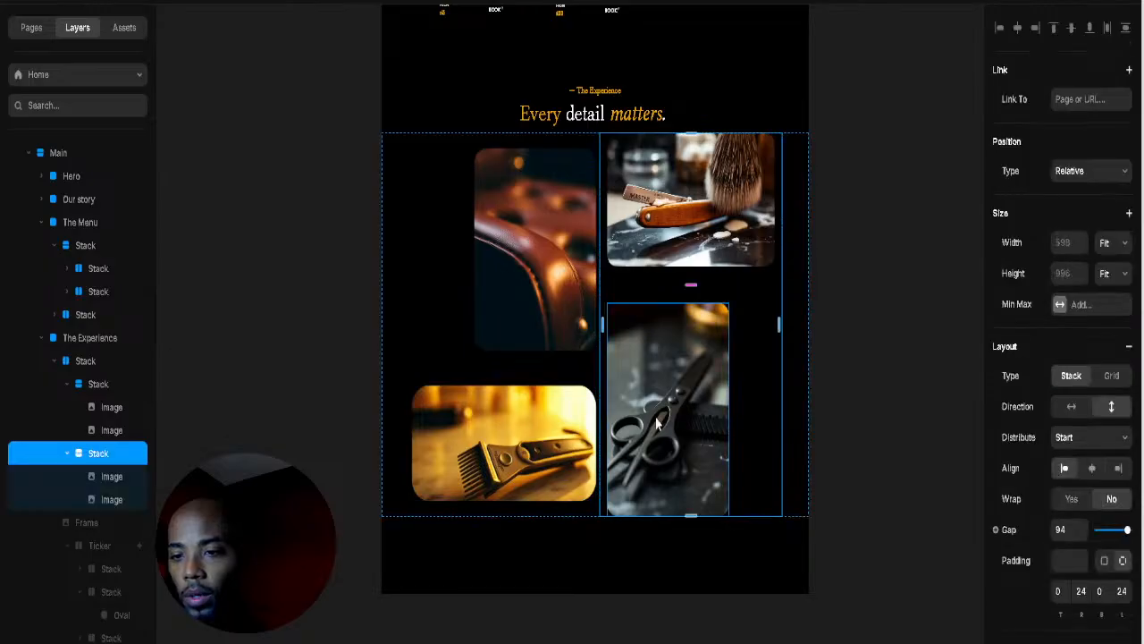
click(703, 417)
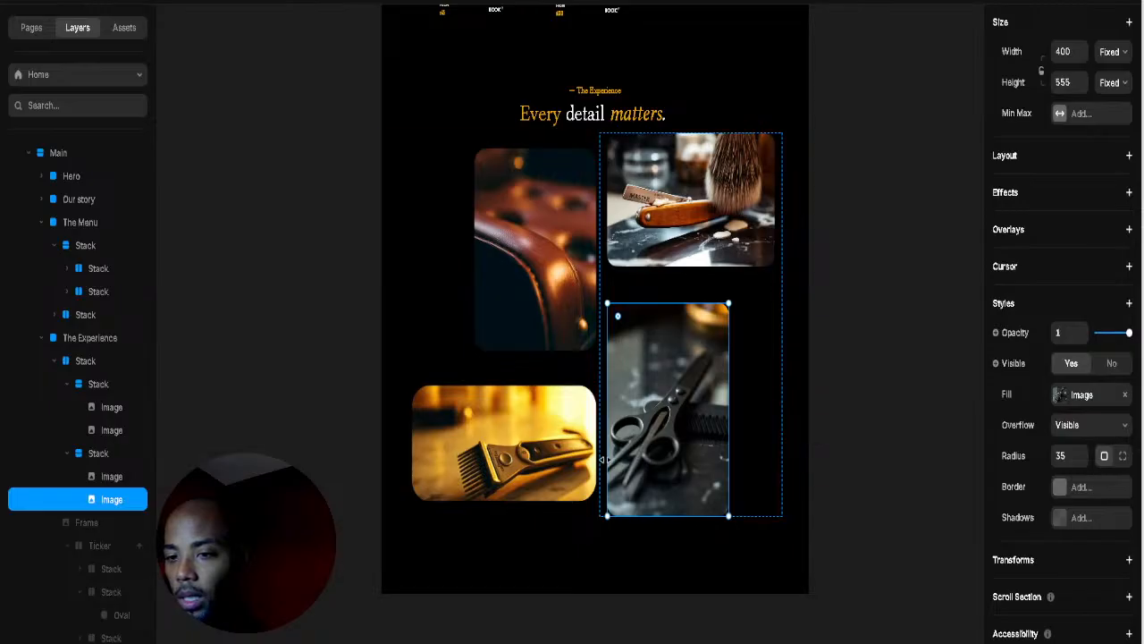
Step: Raise the right image column's left padding from 24 to about 40
click(749, 442)
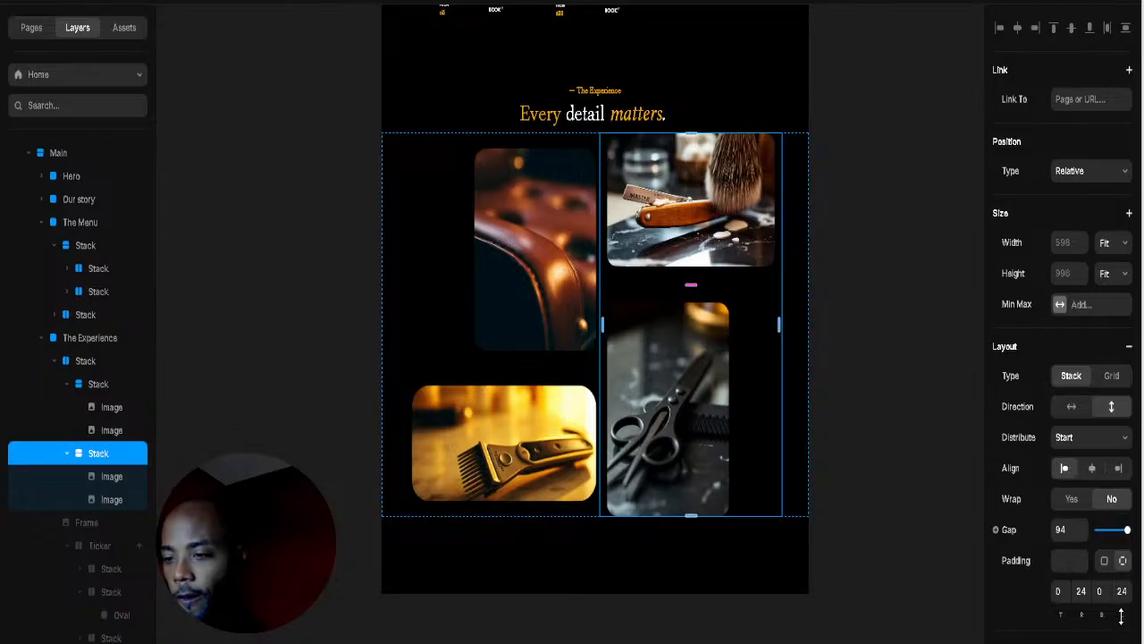
drag(1120, 615, 1121, 611)
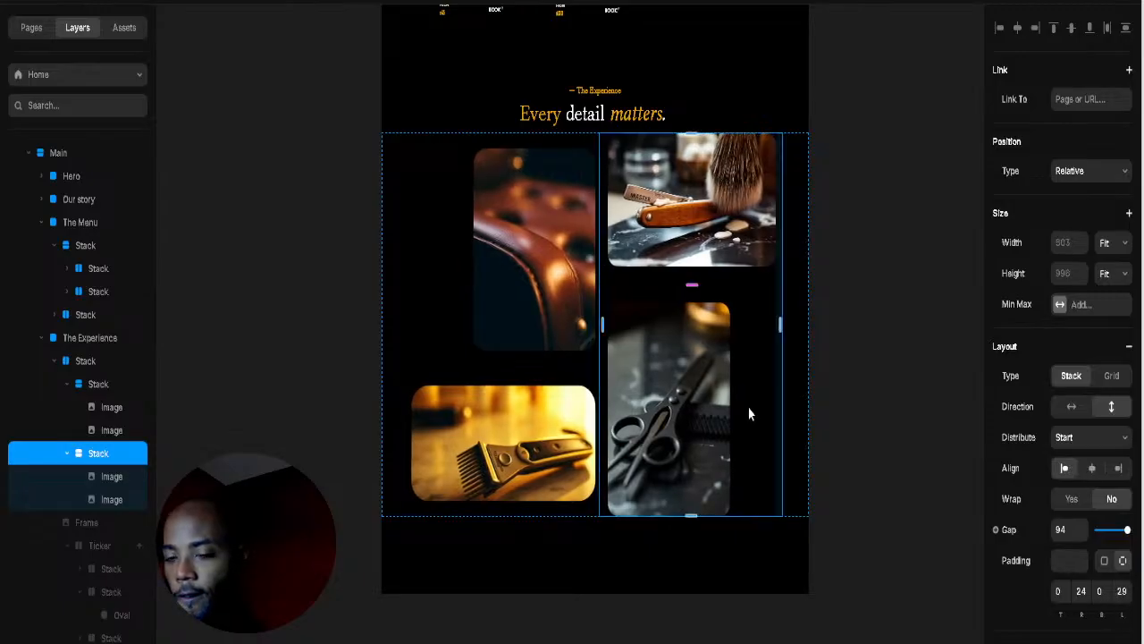
click(679, 387)
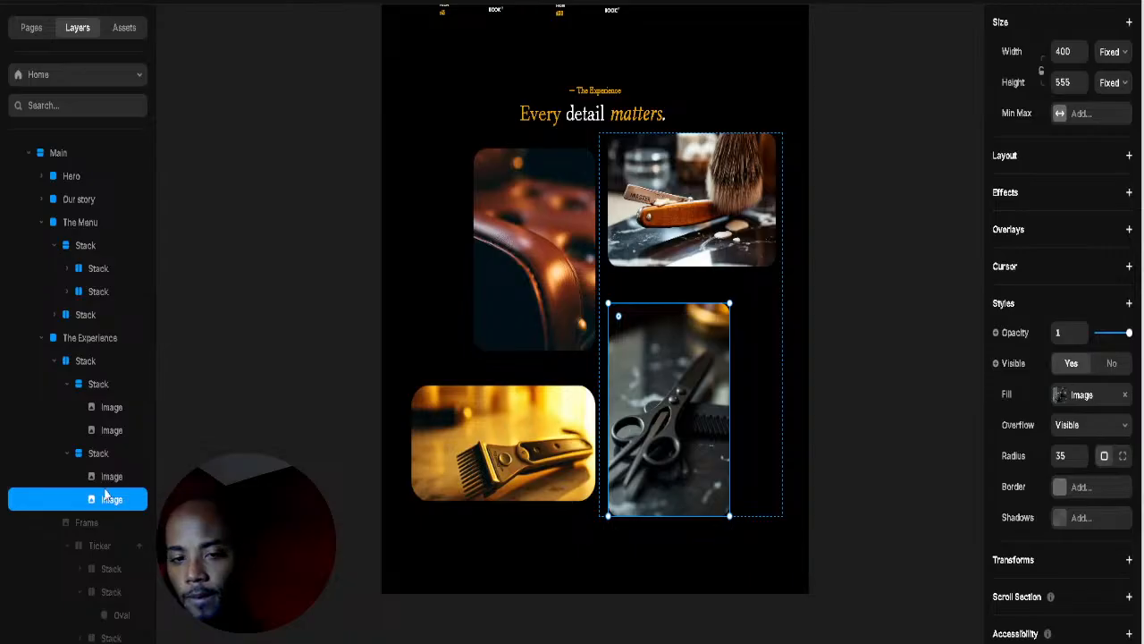
key(shift+Tab)
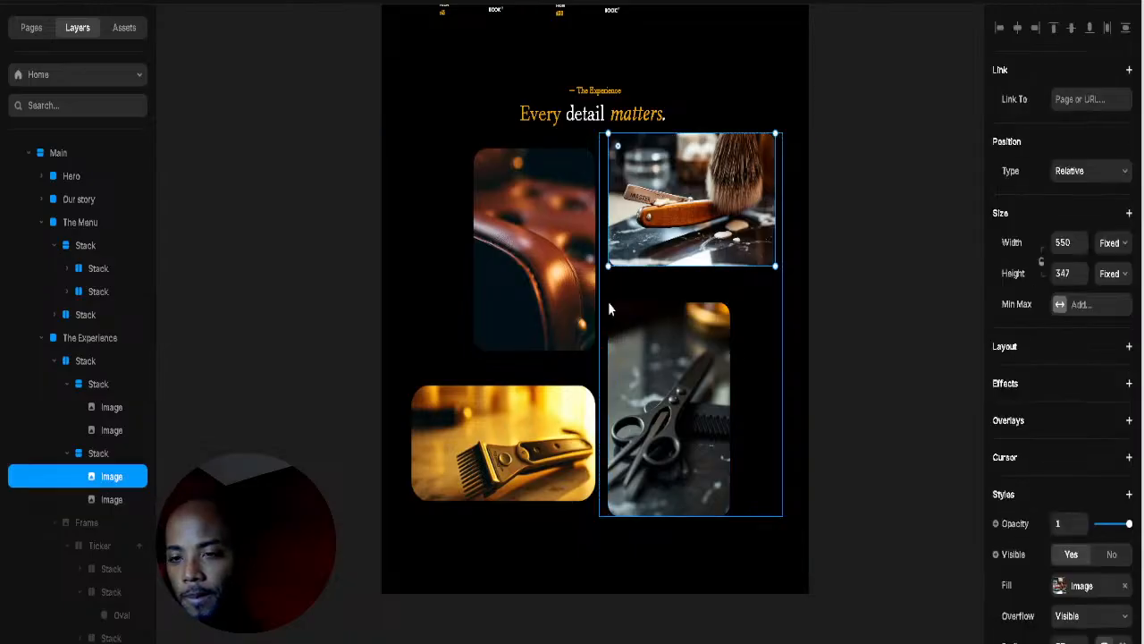
click(609, 304)
drag(1133, 620, 1124, 607)
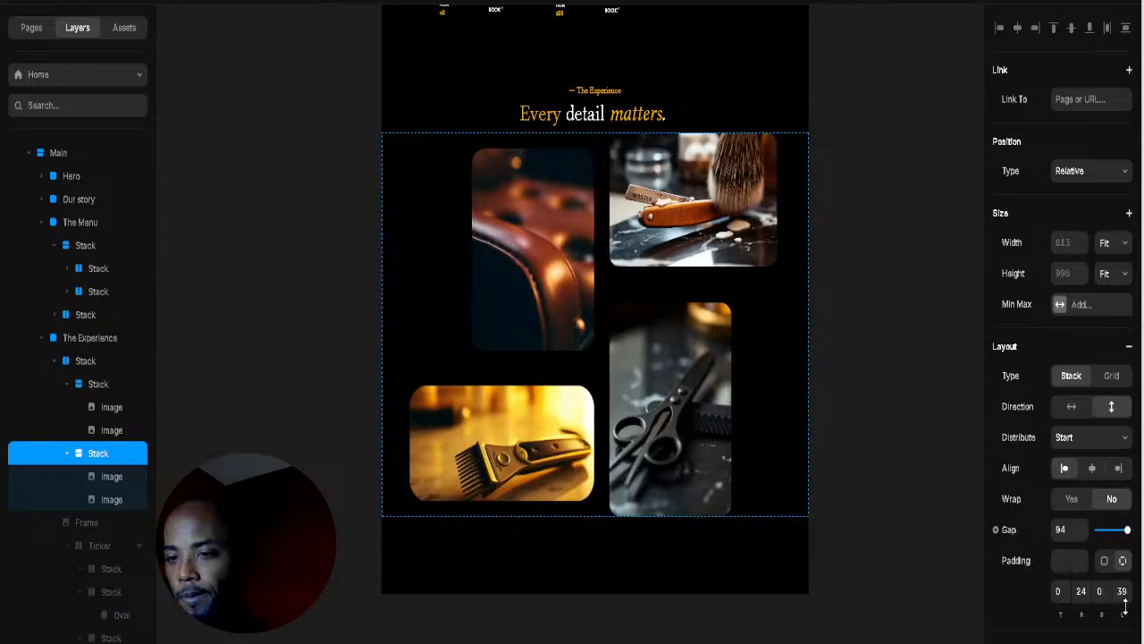
key(Escape)
scroll(715, 386, down, 2)
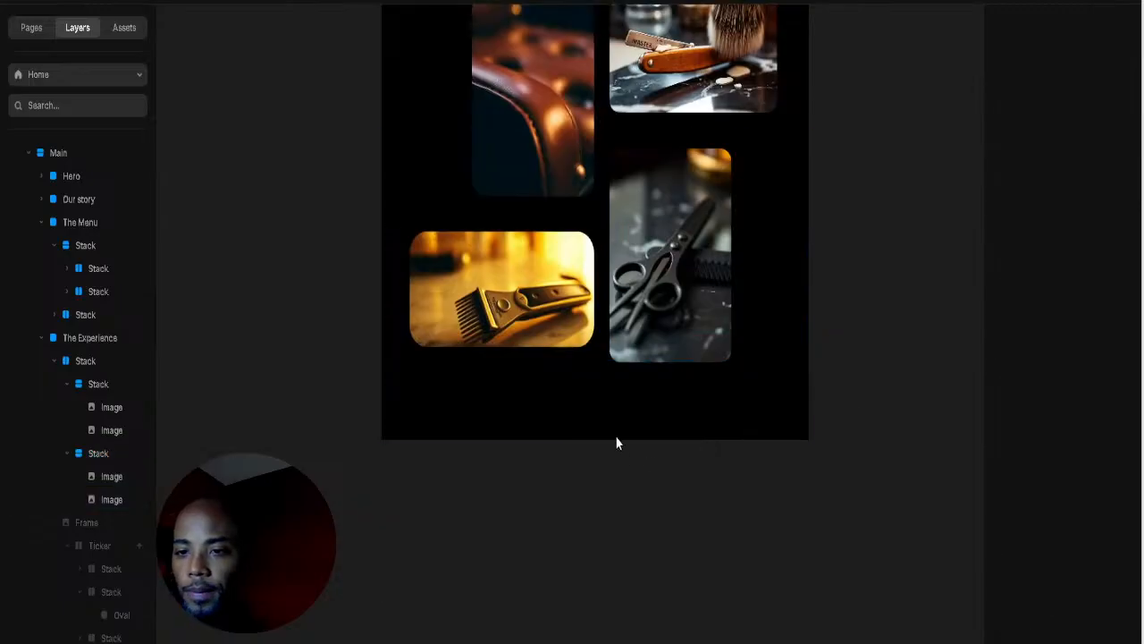
Step: Draw a white frame below the gallery and drag it into the dark section
click(593, 423)
drag(373, 514, 595, 561)
drag(468, 541, 598, 447)
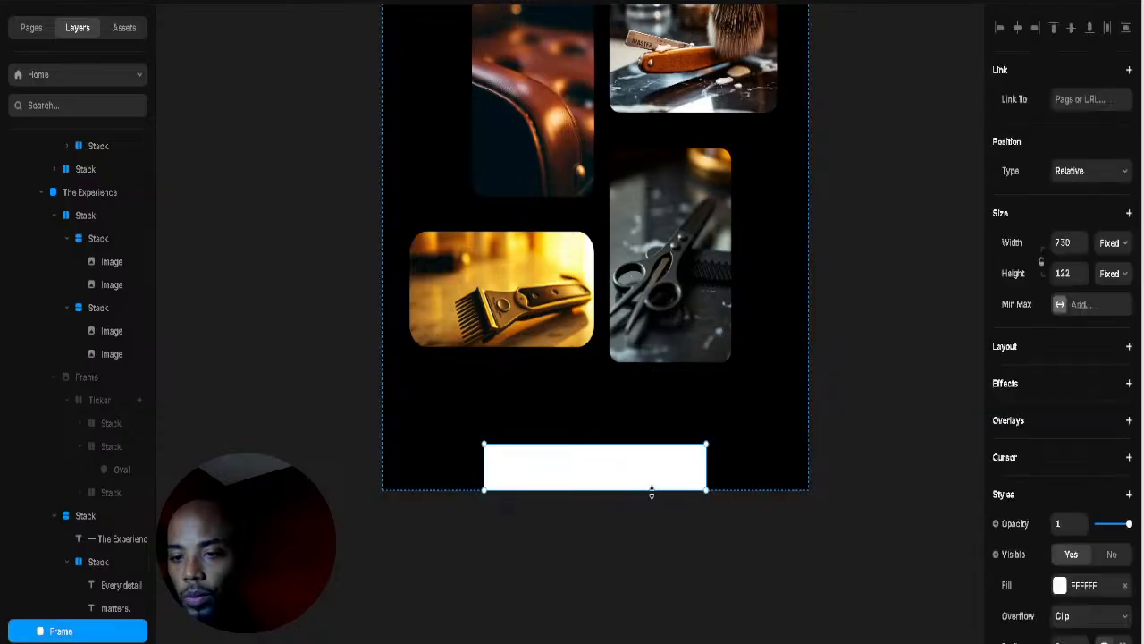
drag(651, 491, 650, 621)
click(889, 493)
scroll(315, 411, down, 2)
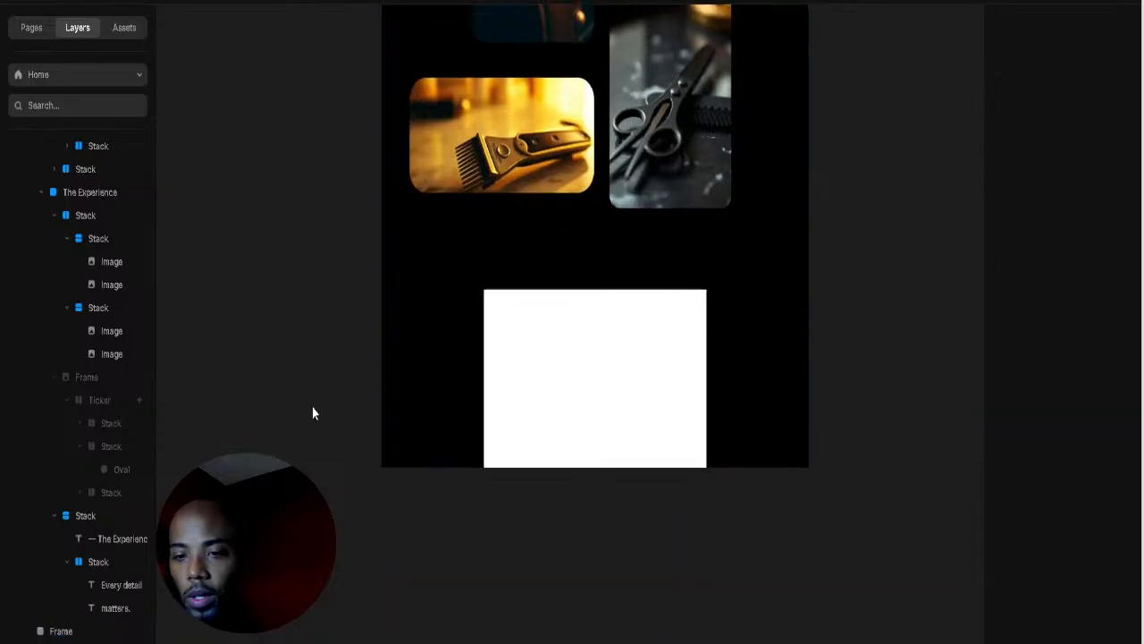
click(534, 365)
scroll(278, 442, down, 2)
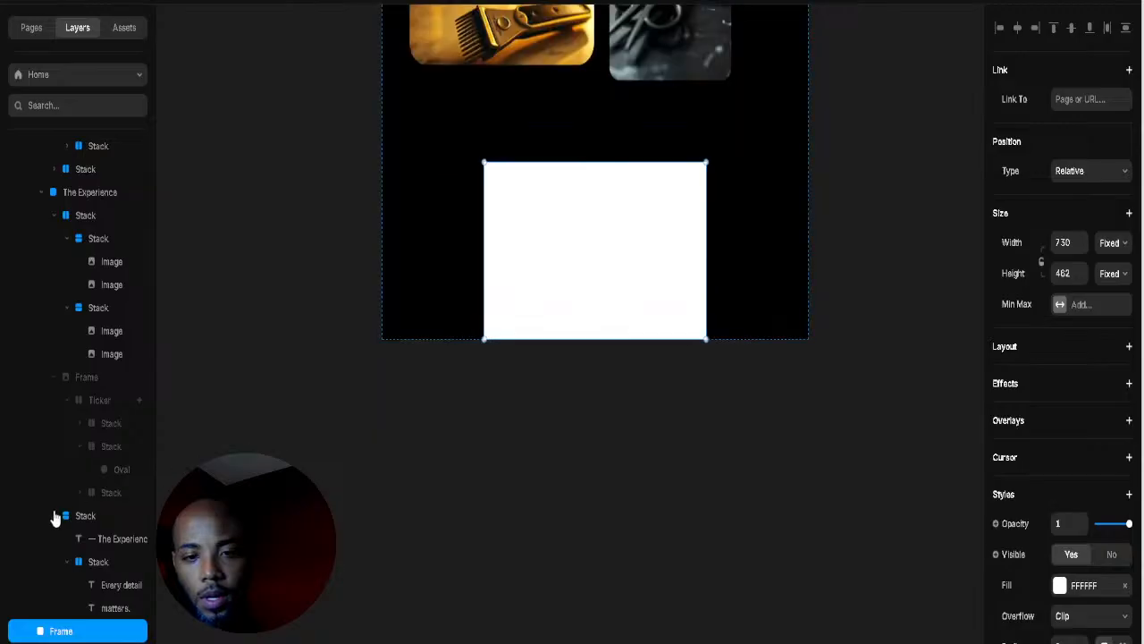
scroll(54, 286, up, 3)
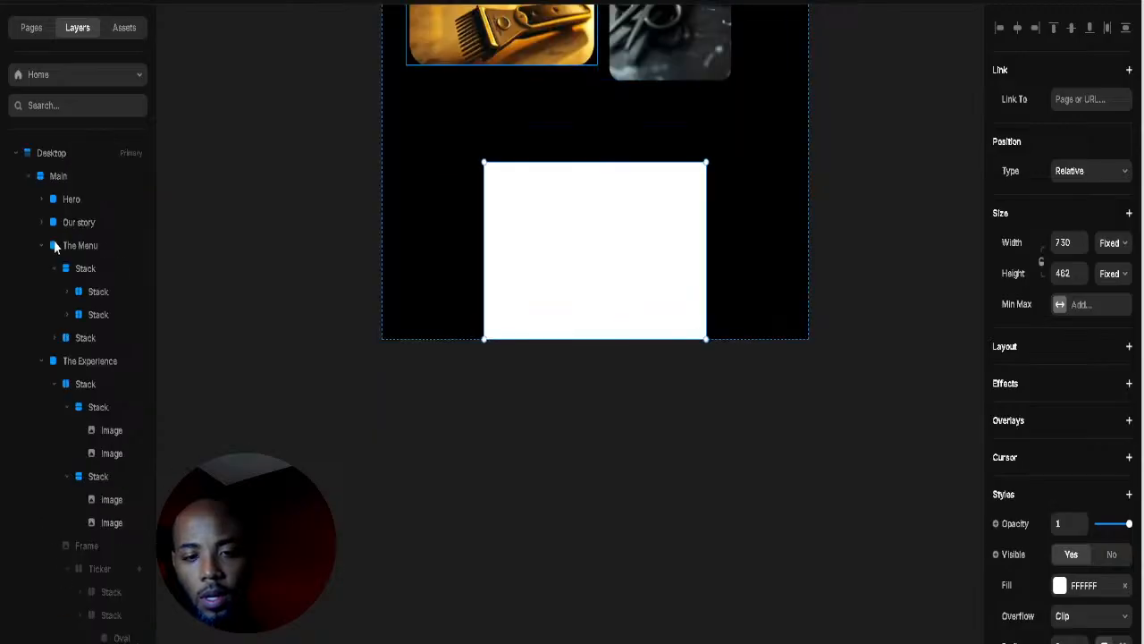
Step: Collapse The Experience layer row and move the white frame into The Experience
click(30, 178)
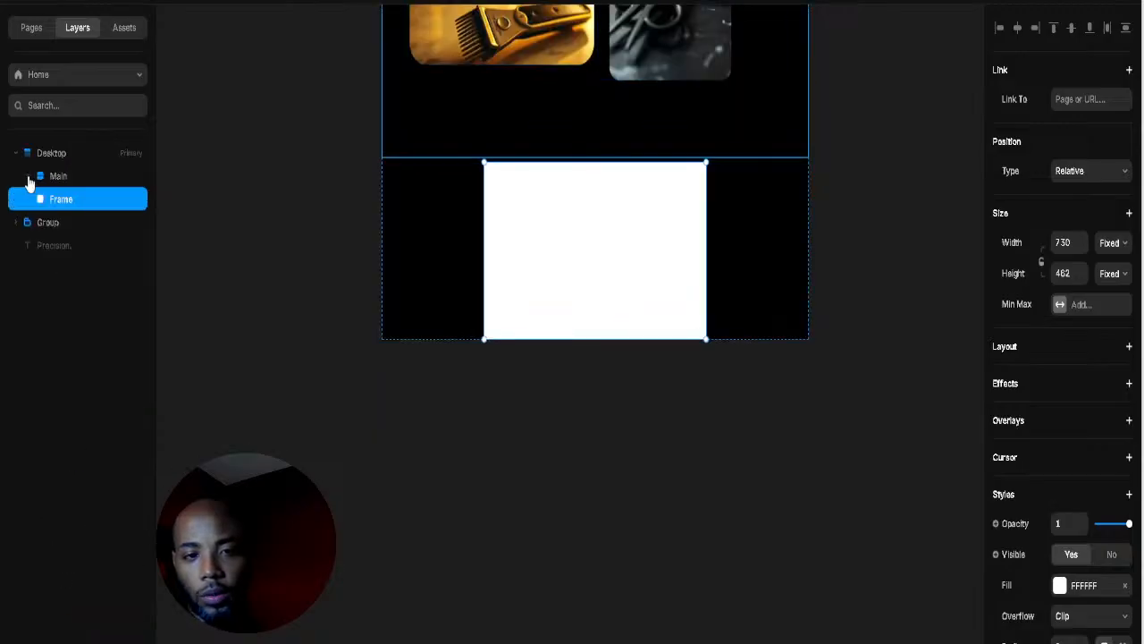
click(28, 178)
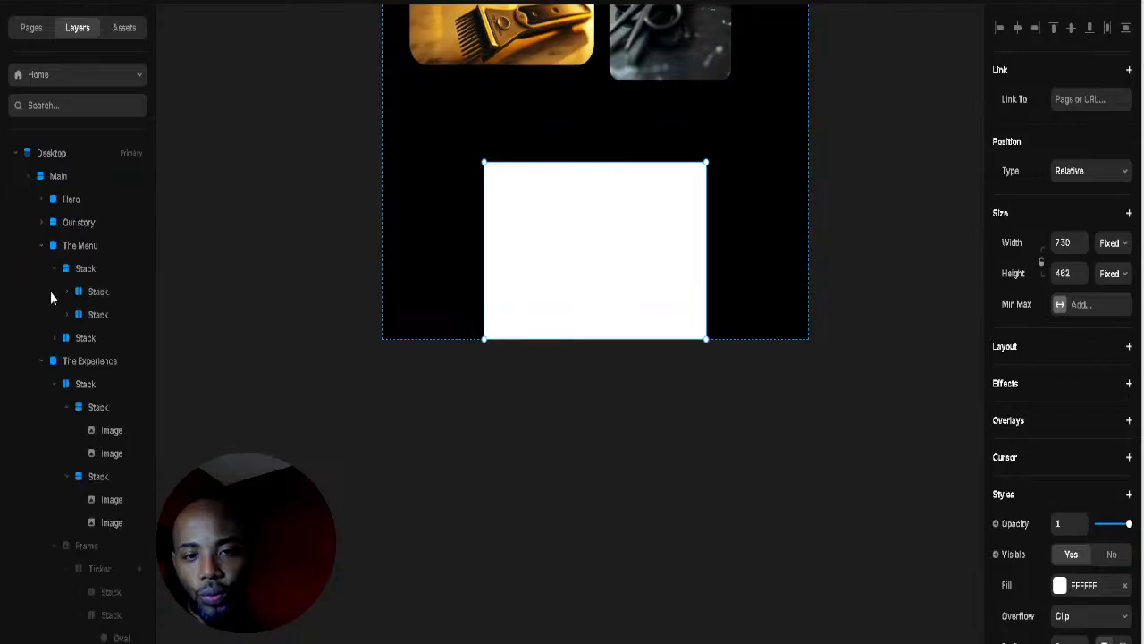
scroll(59, 482, up, 2)
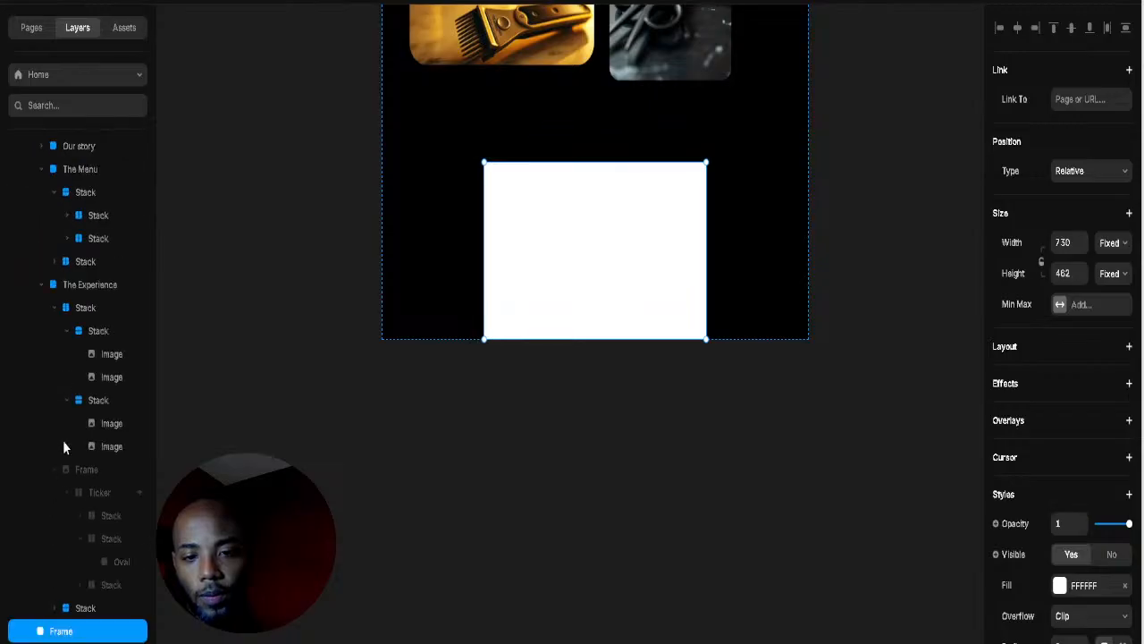
click(41, 284)
drag(76, 381, 81, 362)
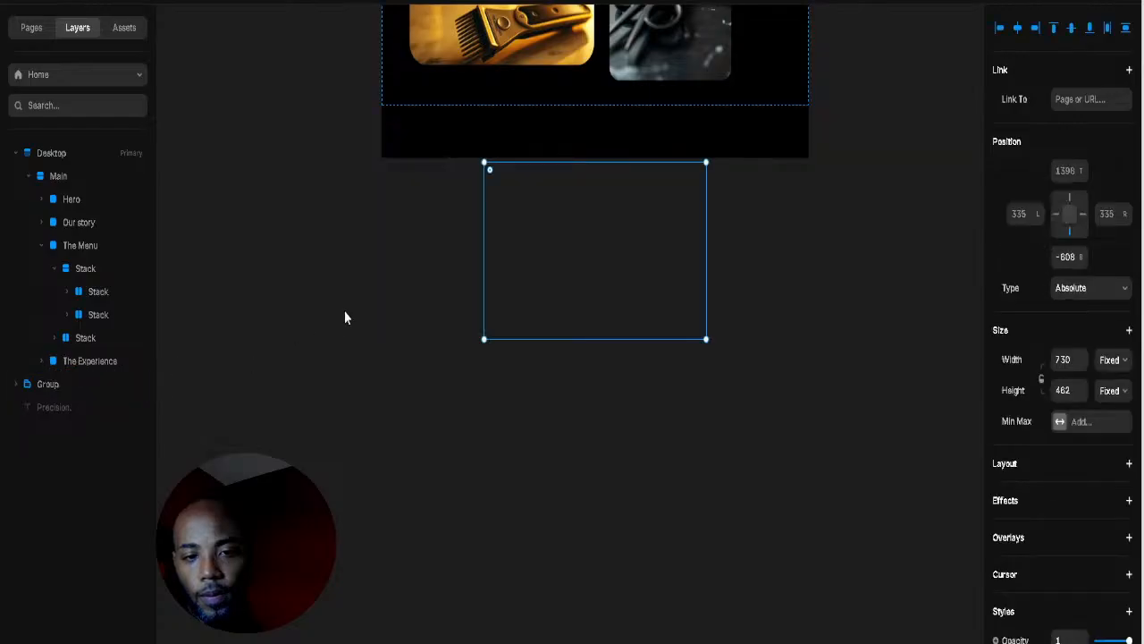
Step: Stretch the Main page frame much taller and collapse The Menu layer row
click(59, 176)
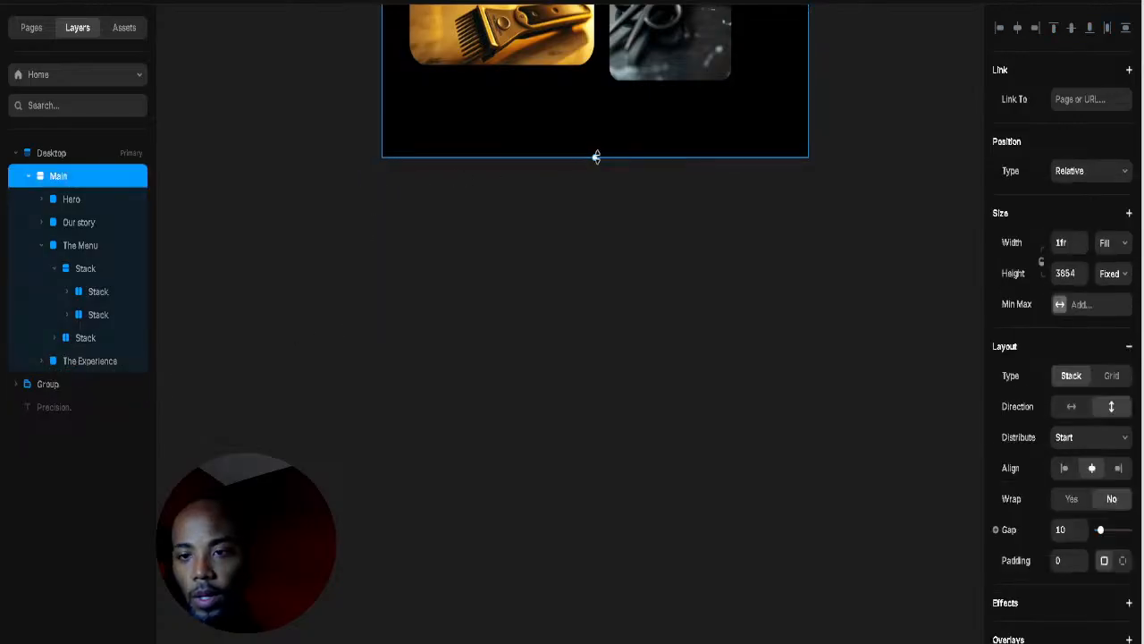
drag(595, 156, 562, 638)
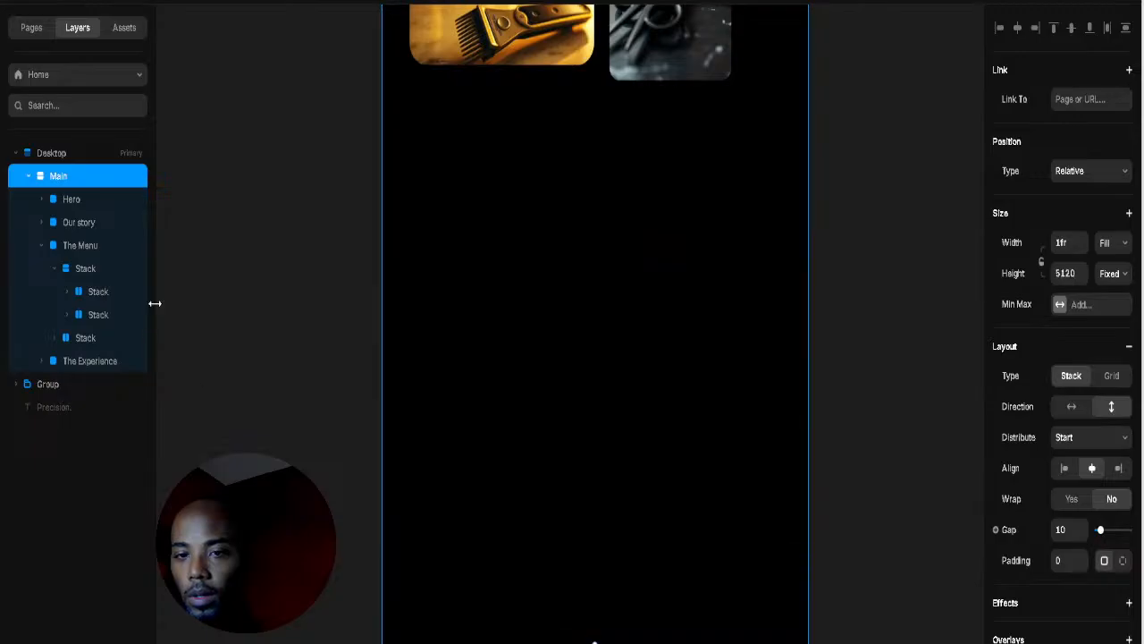
click(97, 360)
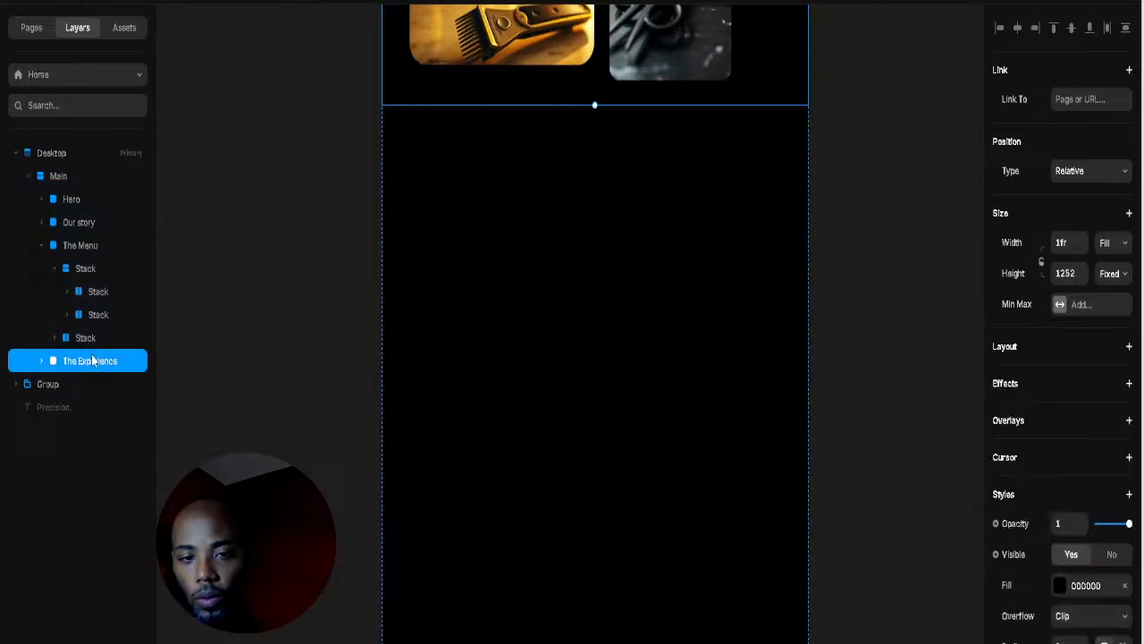
key(f)
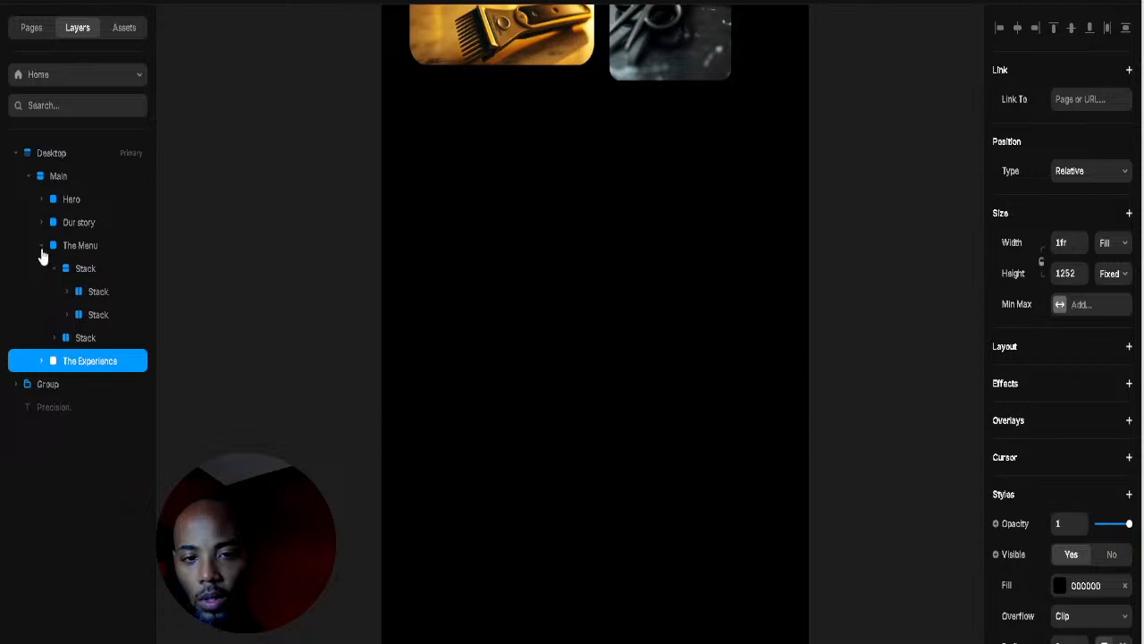
click(41, 246)
key(Escape)
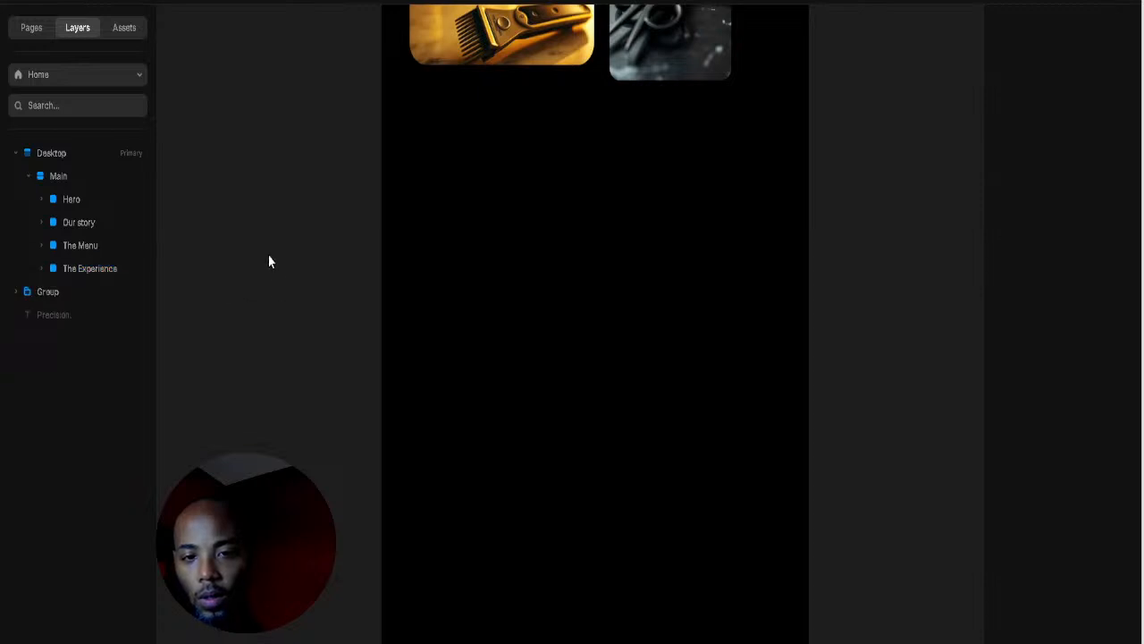
Step: Draw a new white frame and place it on the page below the gallery
drag(241, 179, 302, 283)
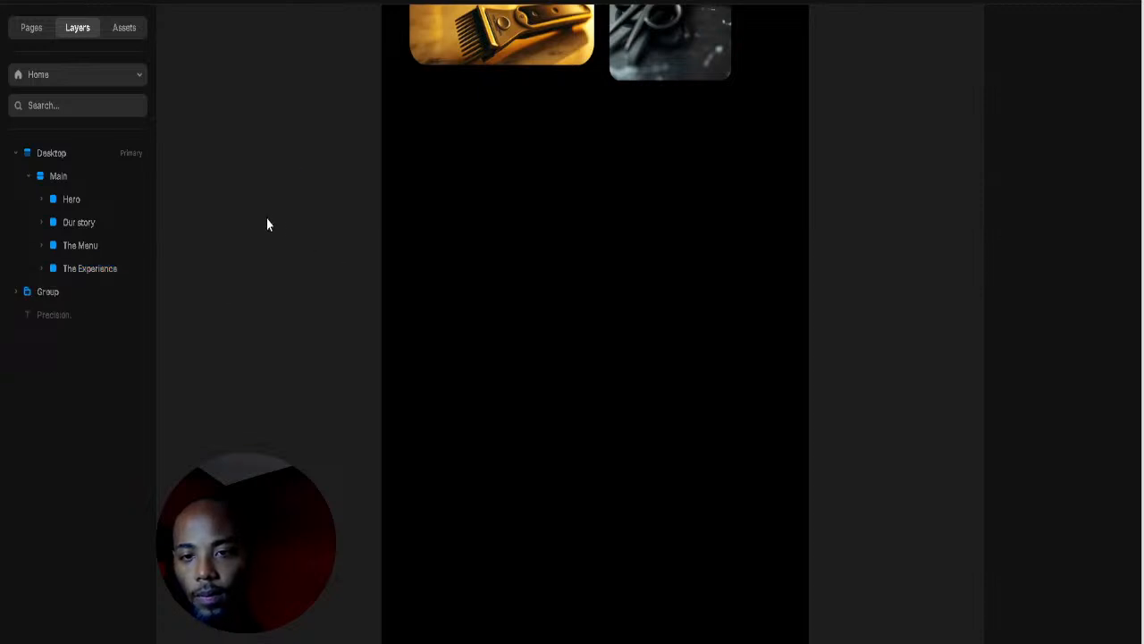
key(f)
drag(252, 171, 342, 295)
drag(331, 240, 586, 147)
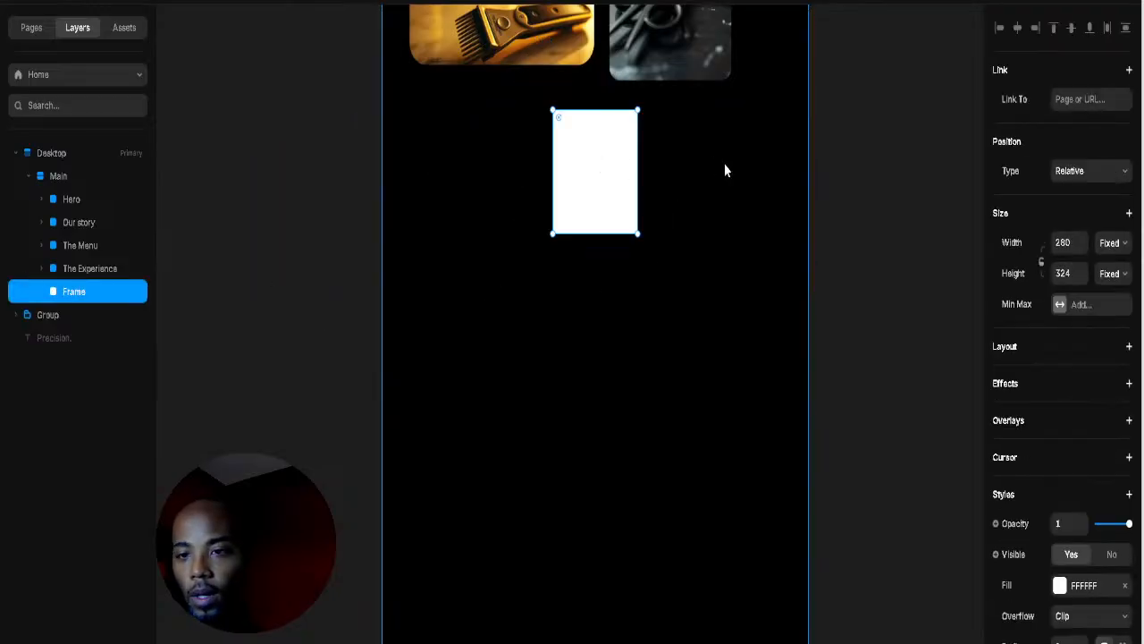
Step: Make the new frame fill the page width and stretch it taller
click(670, 193)
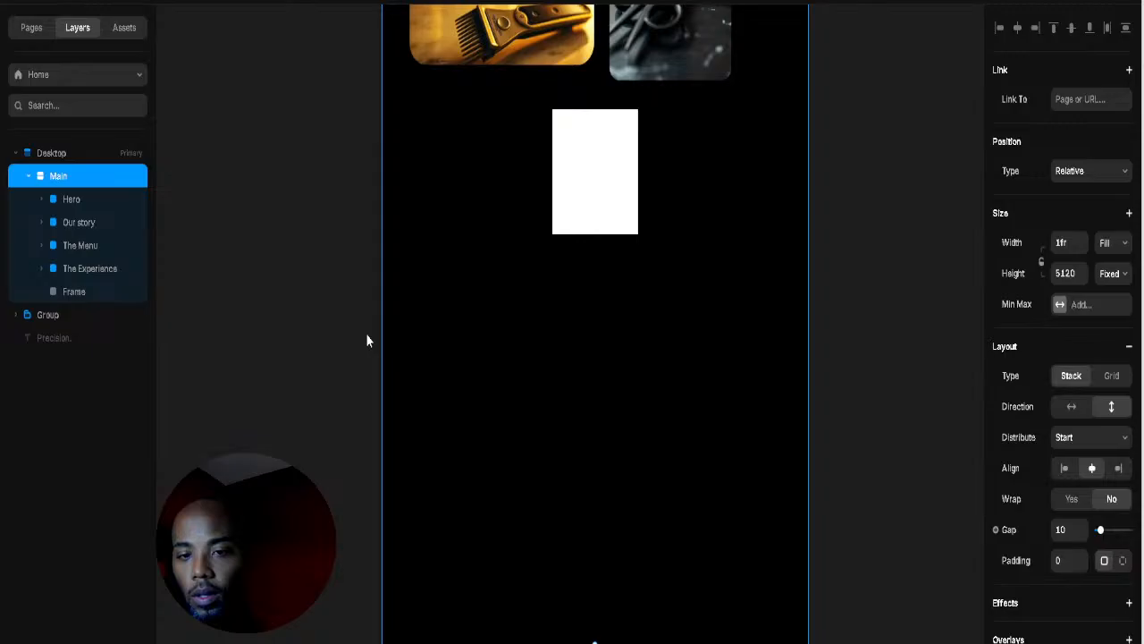
click(616, 202)
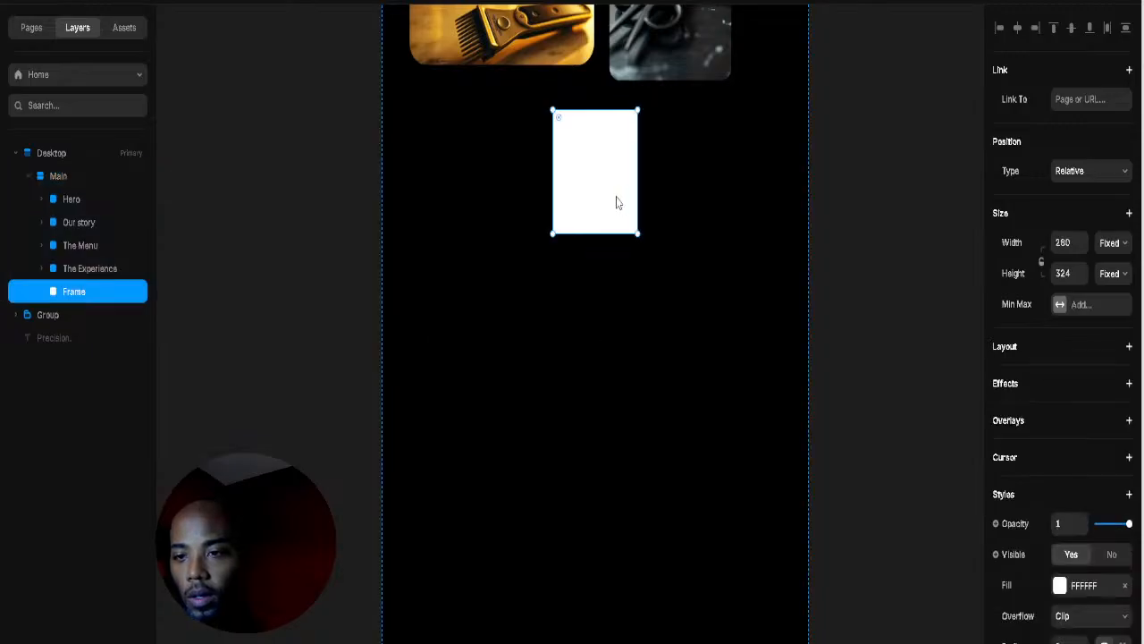
key(t)
click(631, 193)
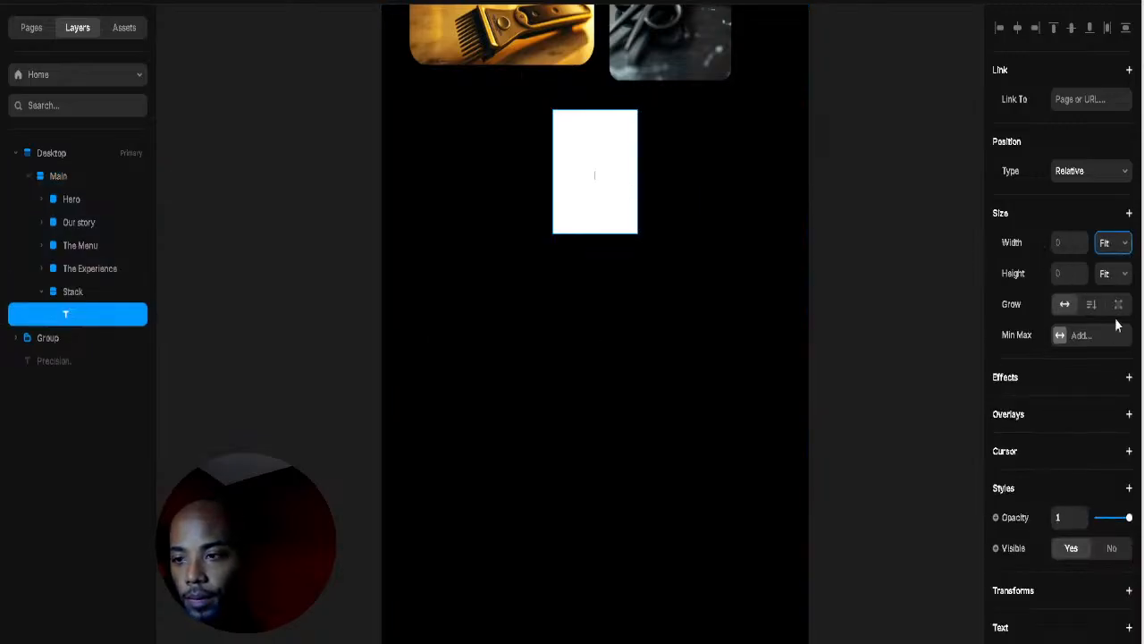
click(617, 225)
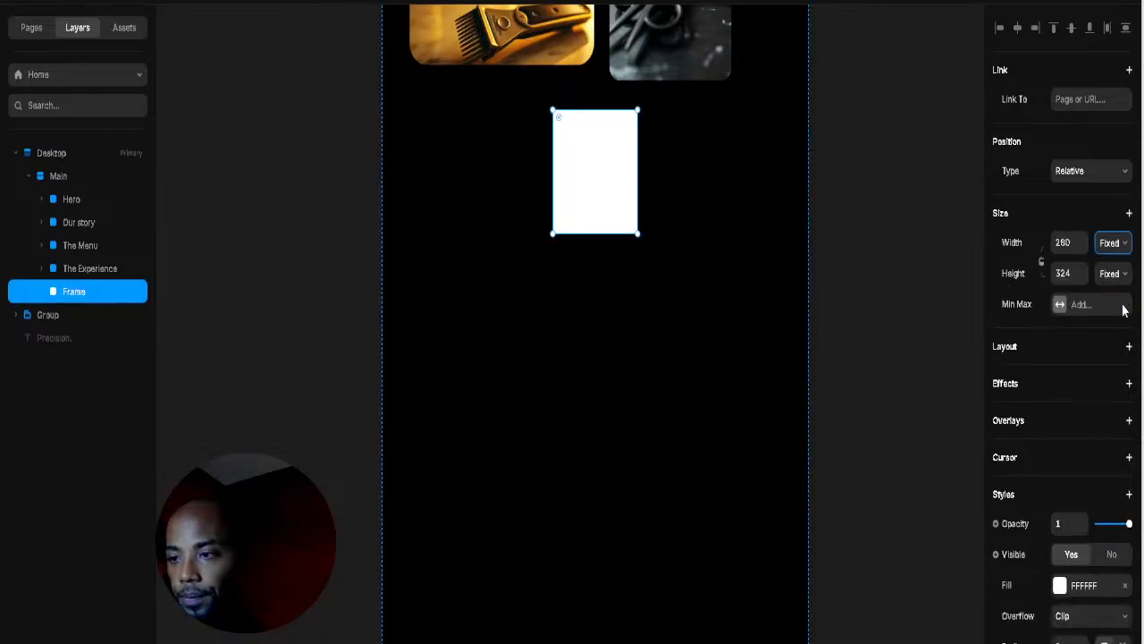
click(1124, 309)
click(838, 303)
click(625, 222)
drag(596, 232, 594, 572)
Step: Give the frame a pure black 000000 fill and place a text box inside it
click(1059, 585)
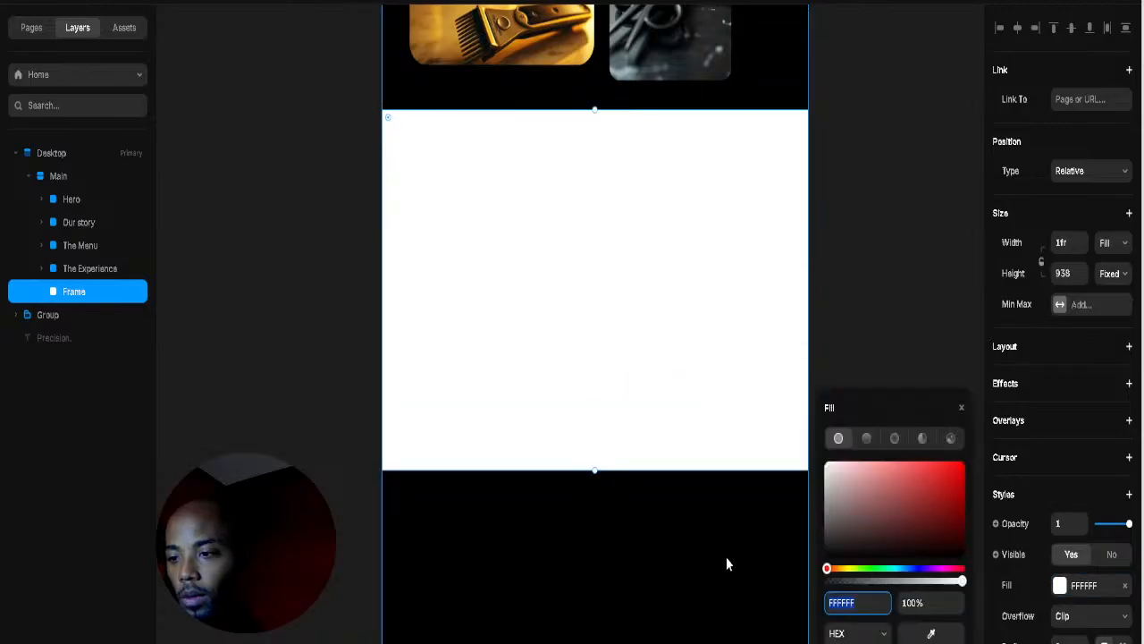
click(931, 635)
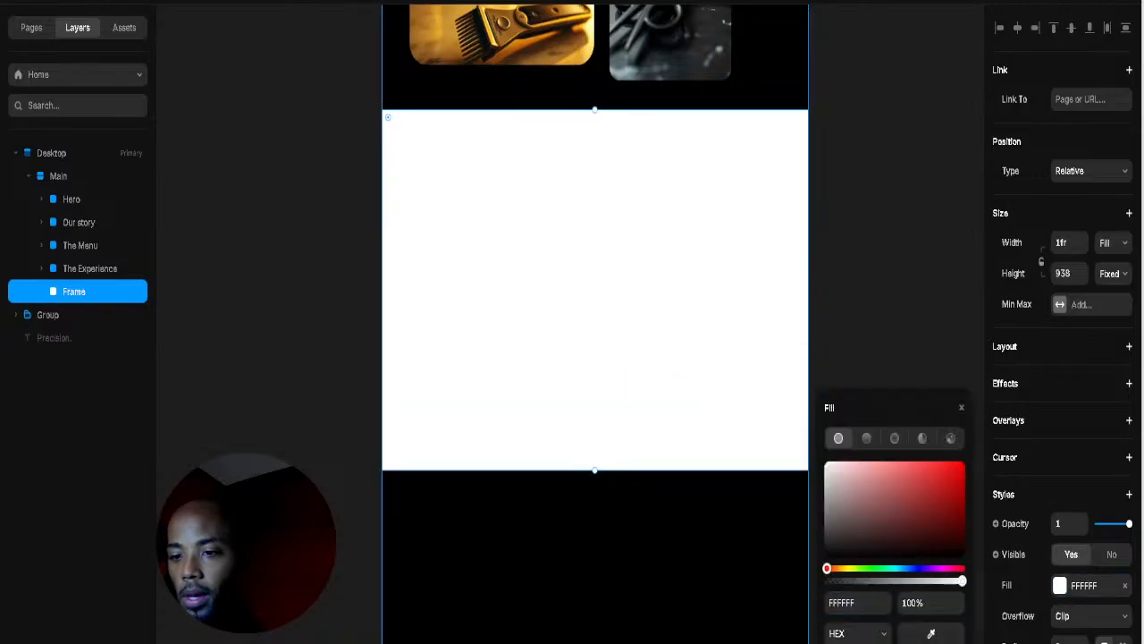
click(902, 535)
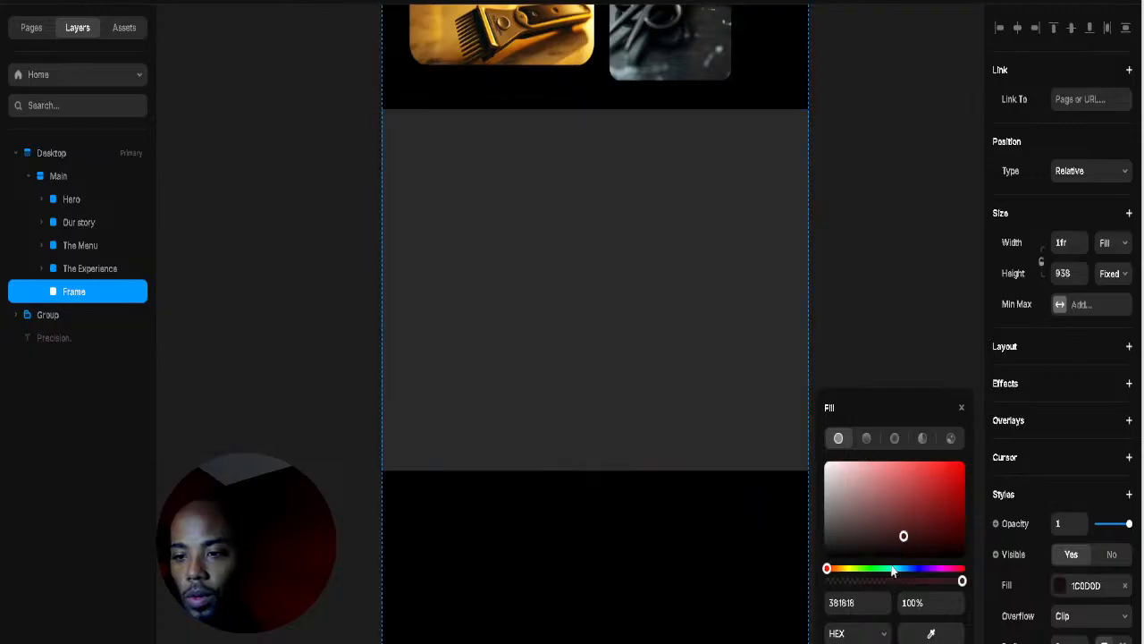
click(623, 528)
key(t)
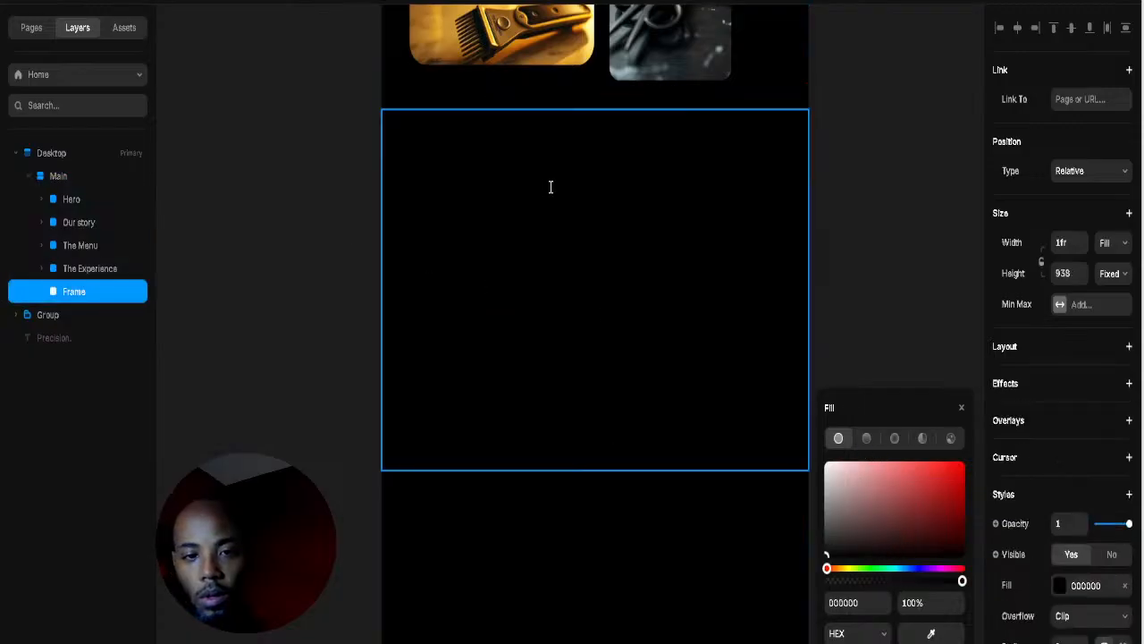
click(549, 192)
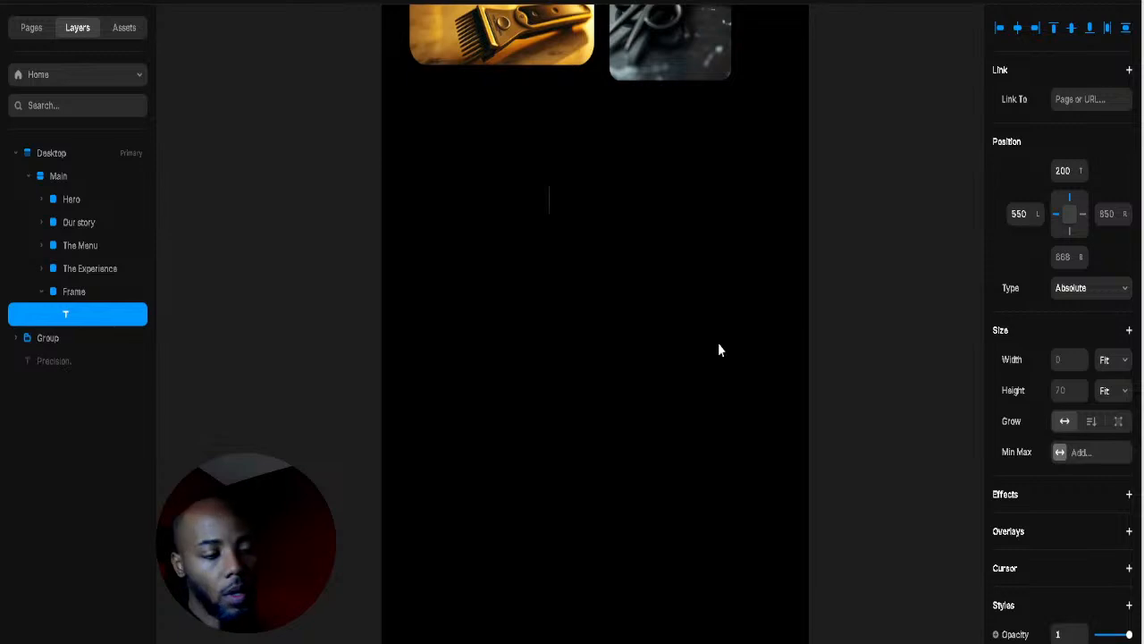
Step: Type a dash into the new text and move the colour swatches down beside the section
text(---)
click(632, 257)
double_click(563, 192)
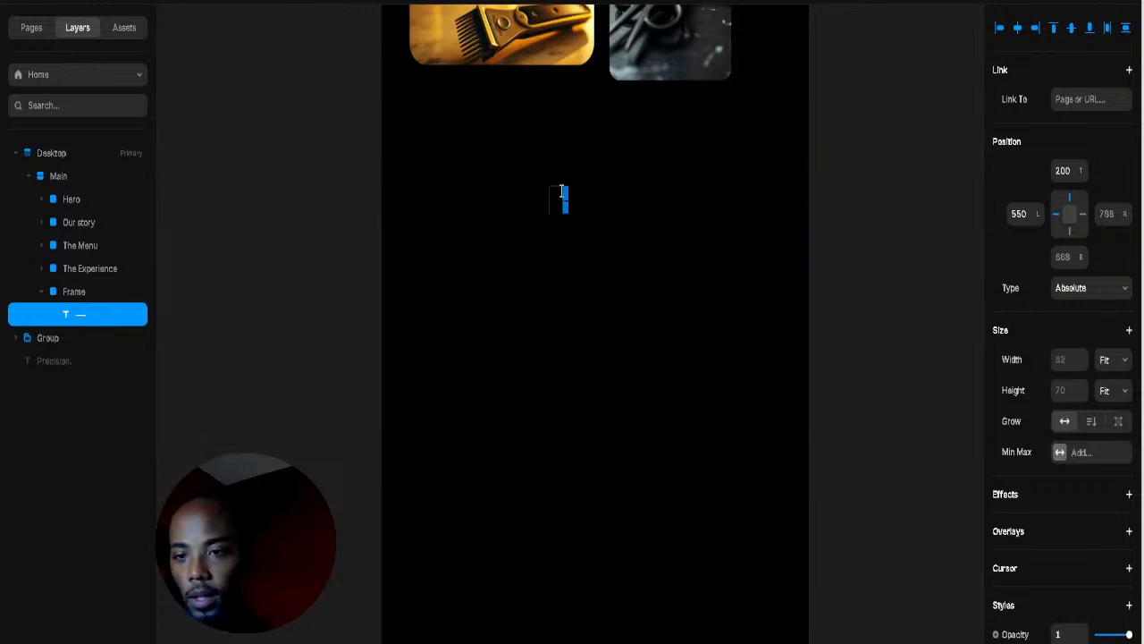
scroll(1063, 482, down, 5)
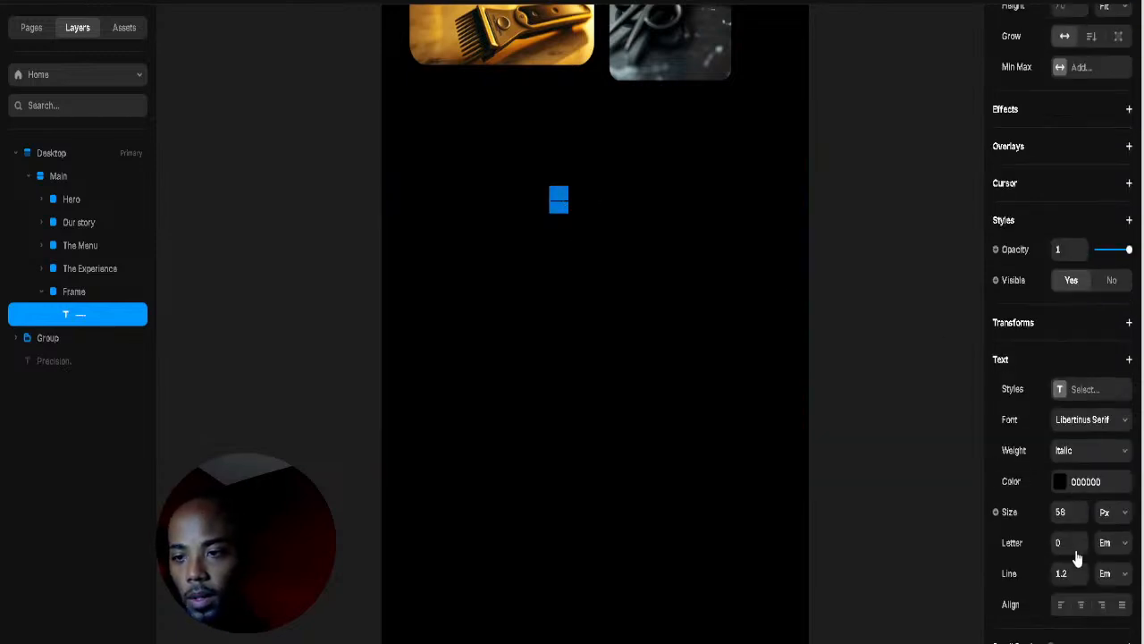
scroll(686, 423, up, 10)
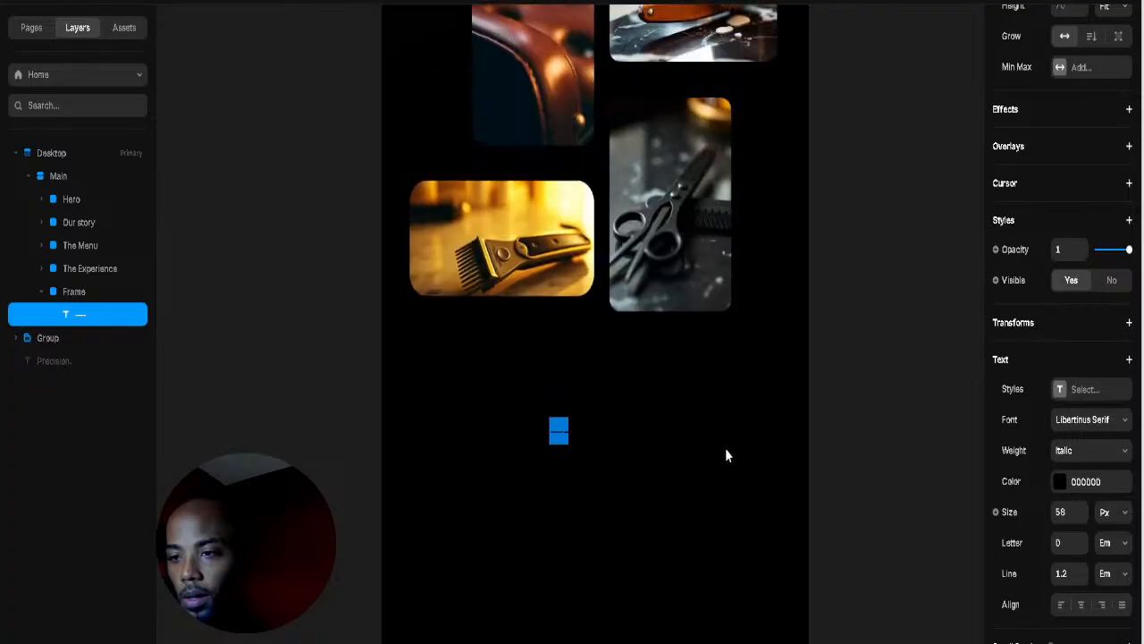
scroll(727, 469, up, 2)
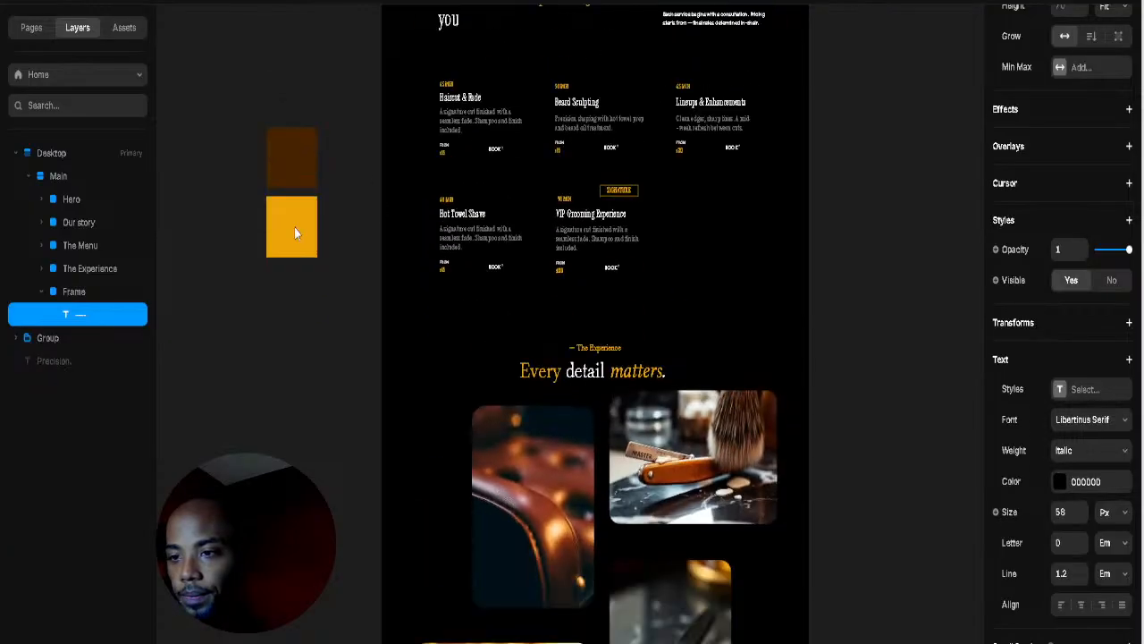
drag(298, 193, 343, 468)
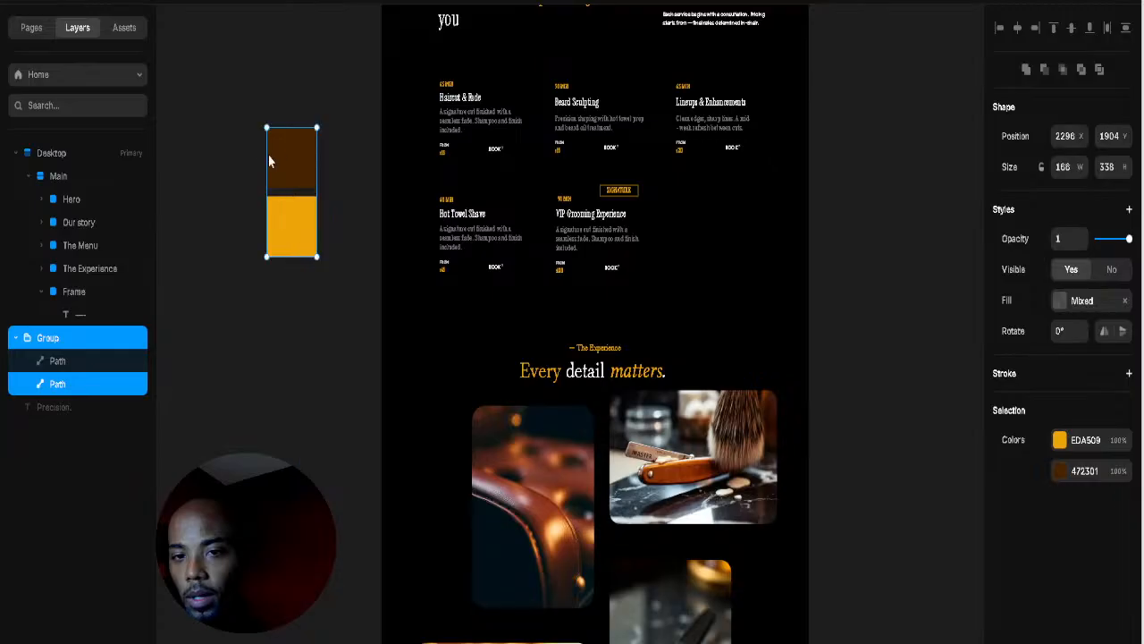
drag(268, 156, 289, 414)
scroll(281, 431, down, 8)
Step: Colour the dash text gold EDA509 by sampling the swatch
click(613, 389)
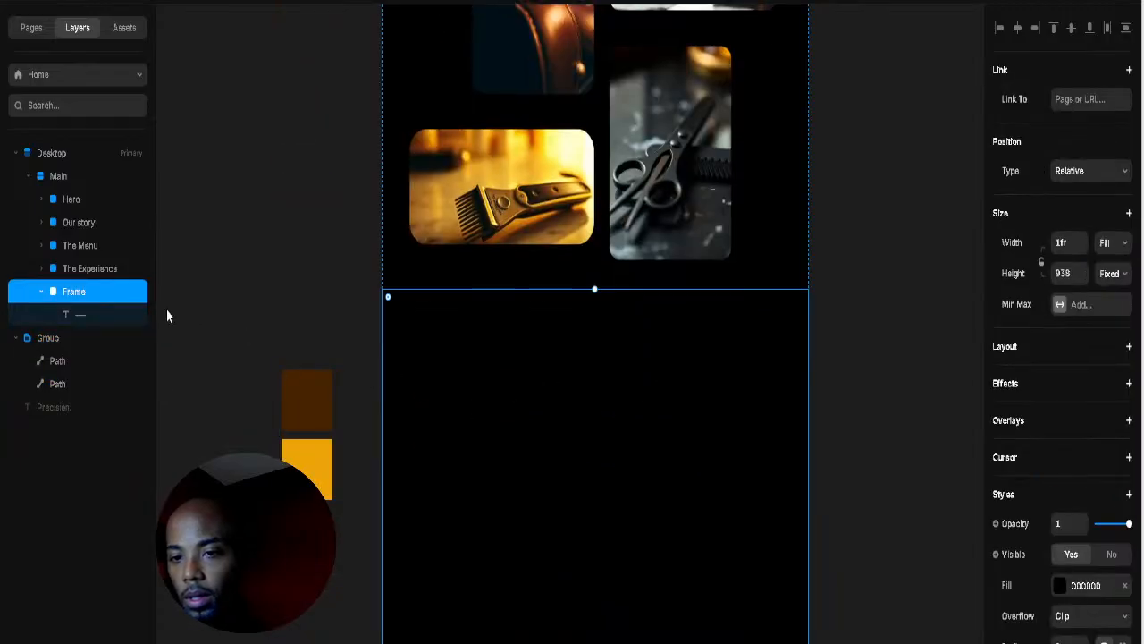
click(69, 314)
click(1055, 516)
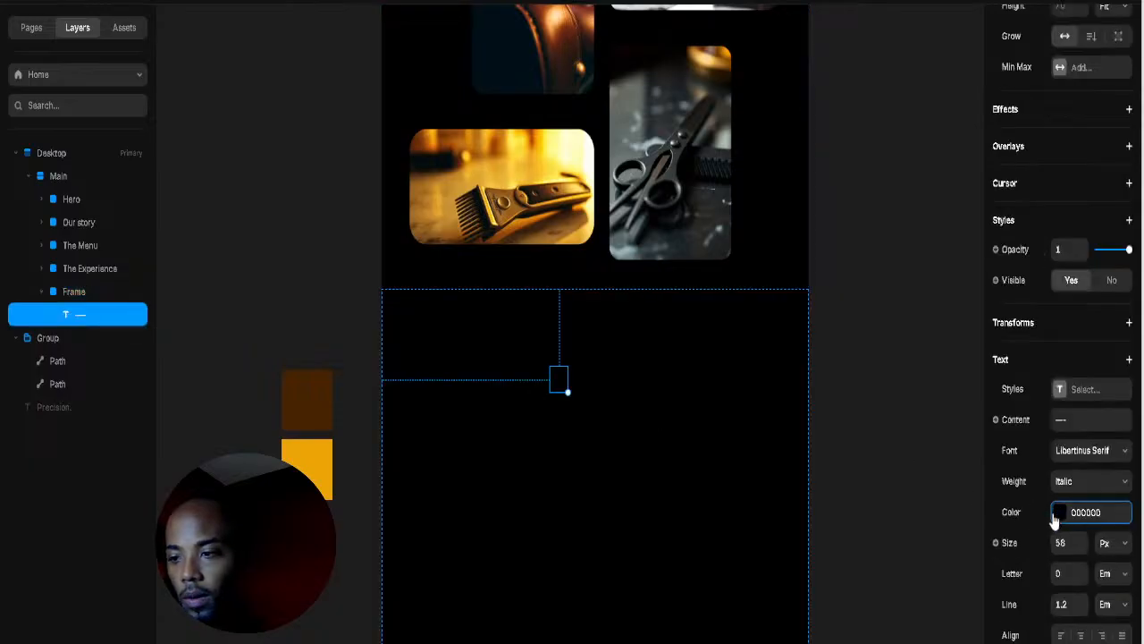
click(933, 633)
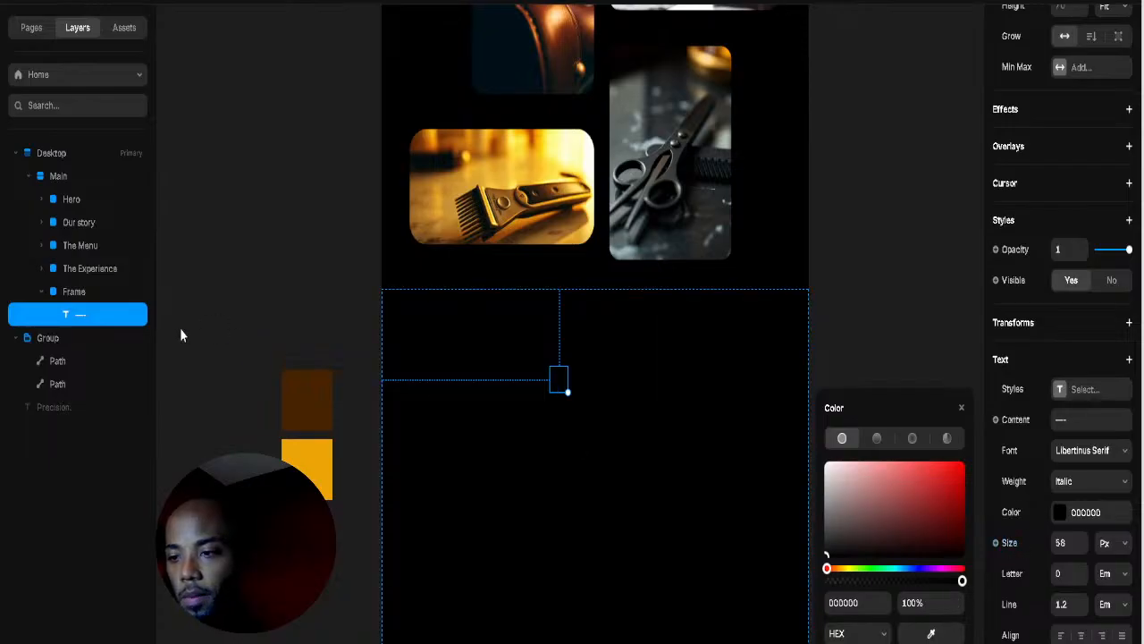
double_click(562, 379)
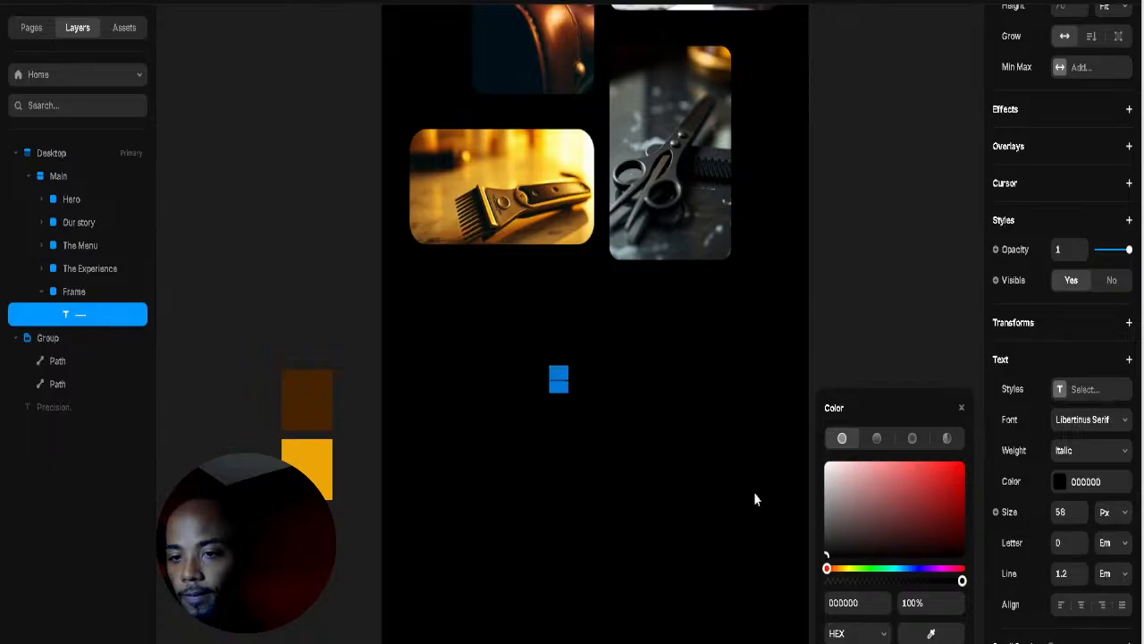
click(931, 634)
click(307, 468)
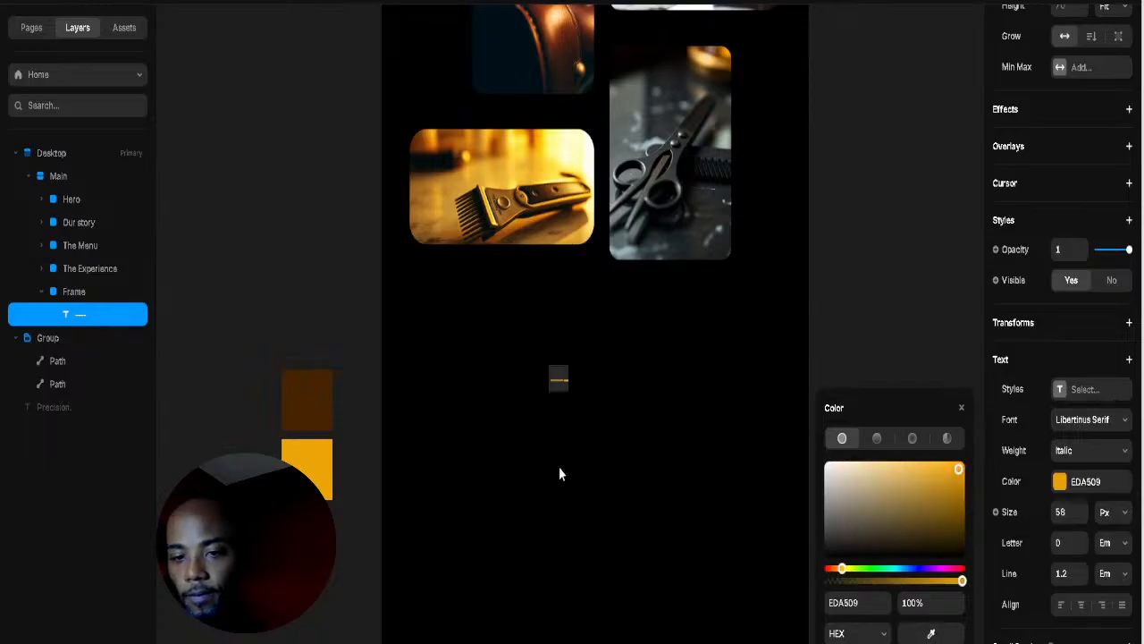
Step: Enlarge the text and extend it to read '— TEAM'
drag(567, 392, 575, 409)
double_click(572, 388)
click(571, 387)
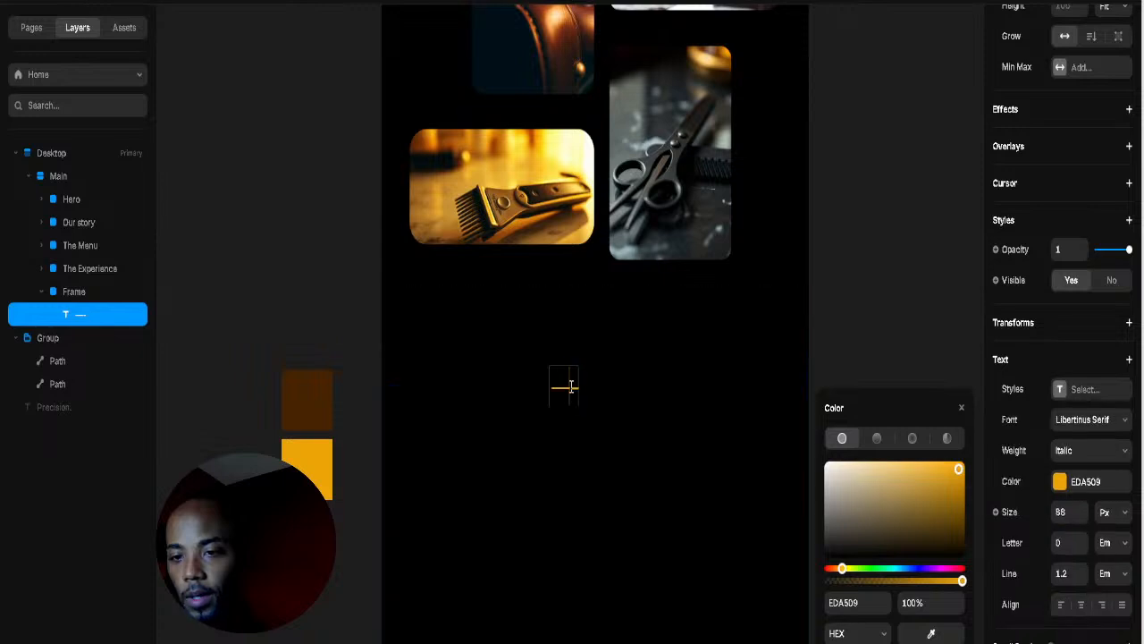
text(T)
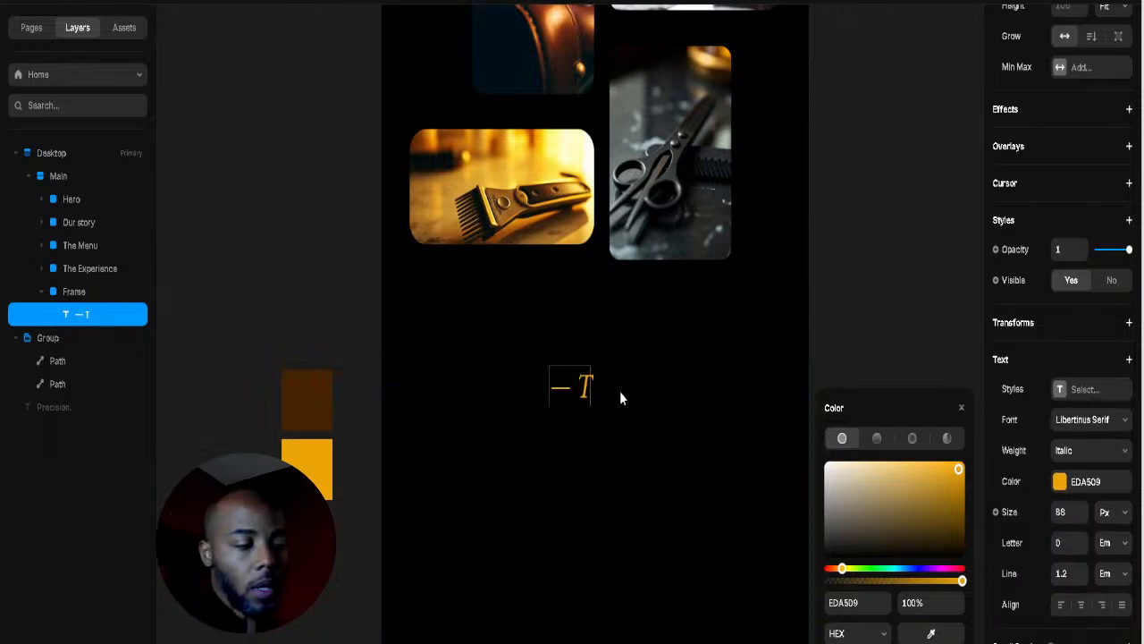
text(EAM)
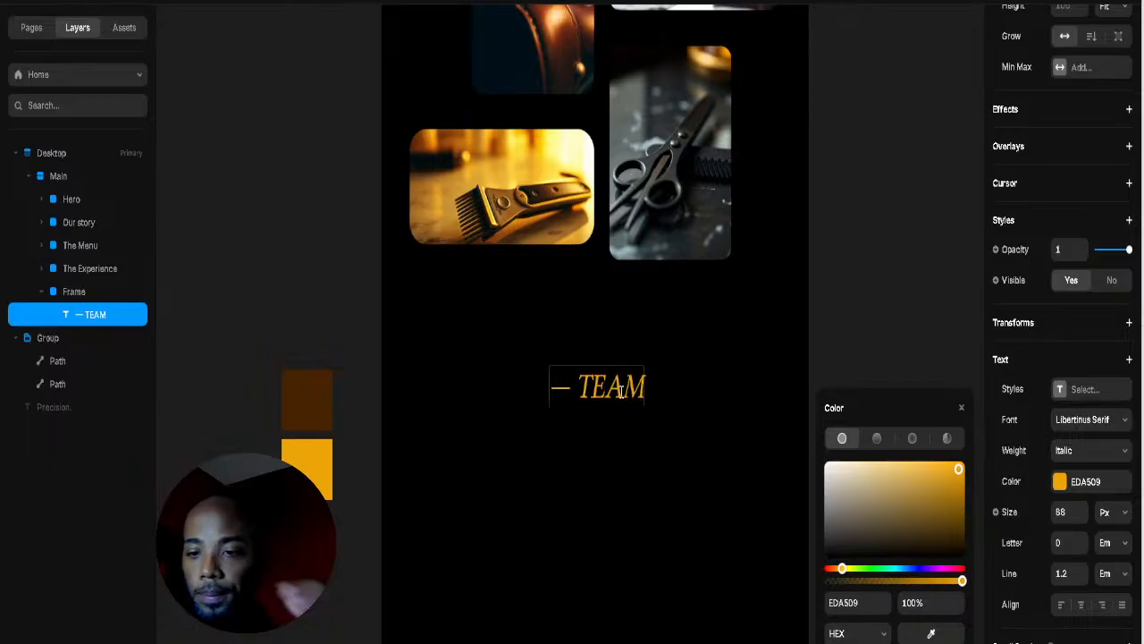
key(Escape)
Step: Move the '— TEAM' label left and shrink it to 40px
drag(610, 402, 504, 412)
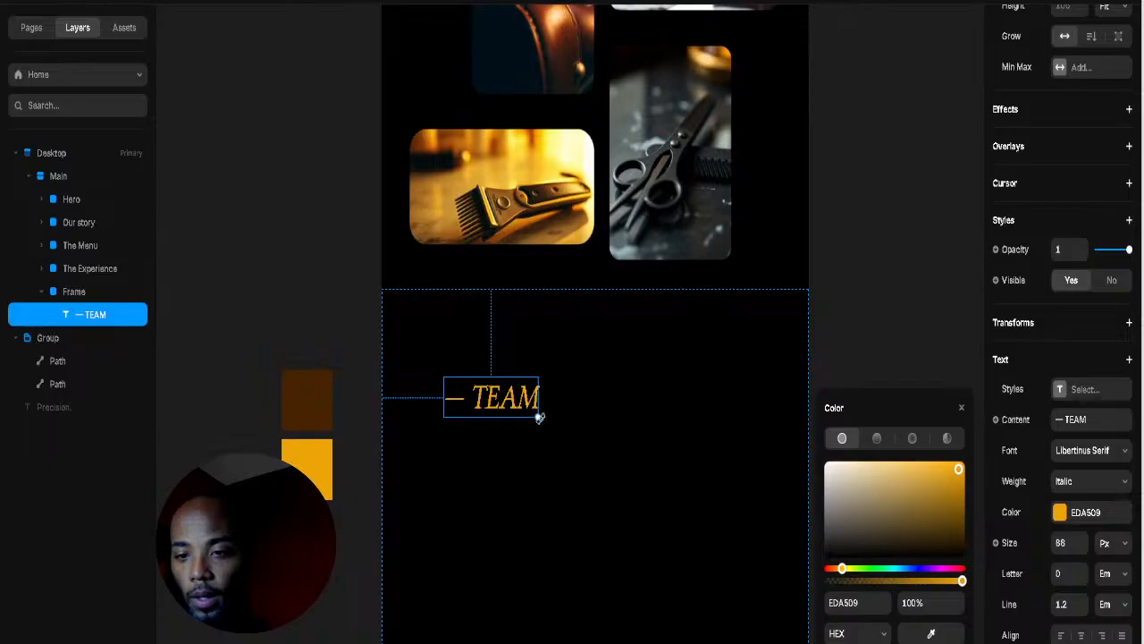
click(539, 417)
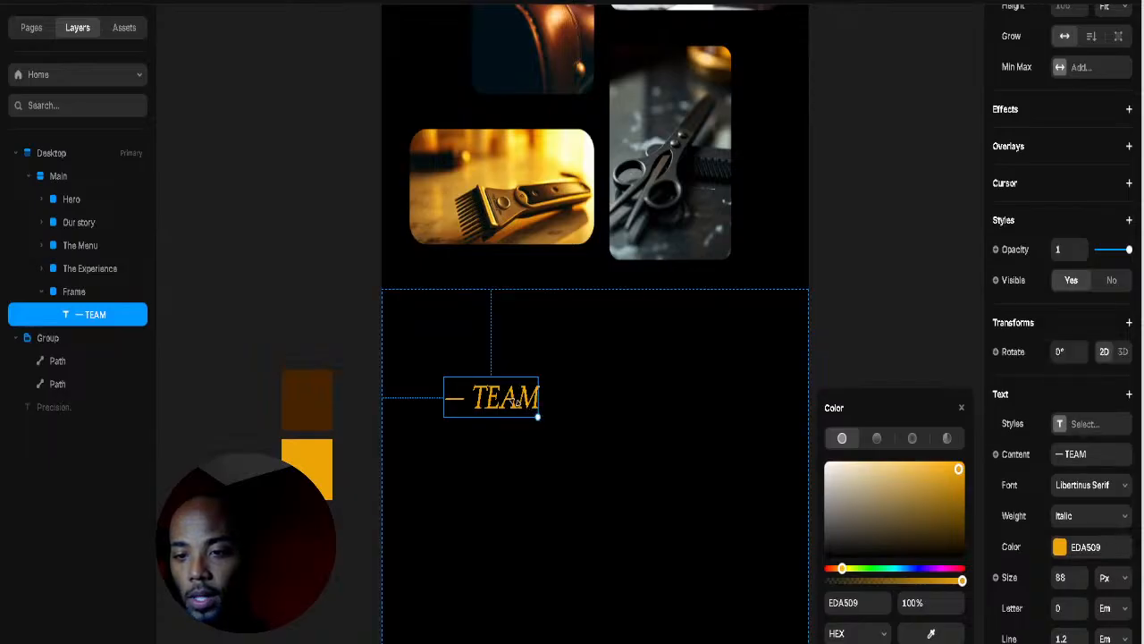
drag(537, 416, 490, 394)
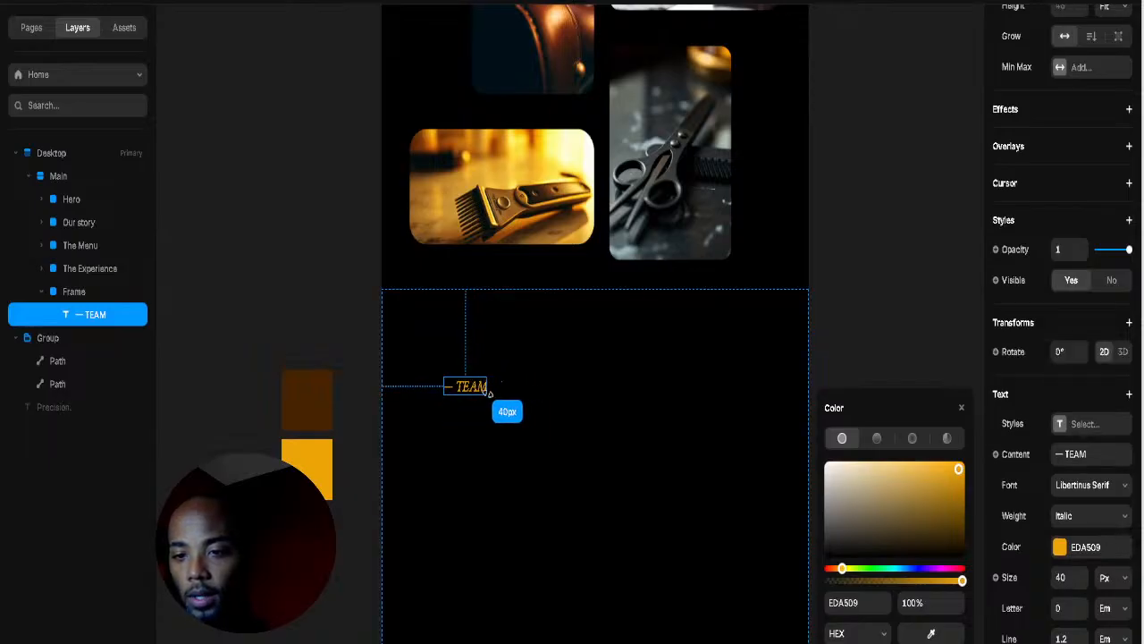
click(606, 401)
scroll(697, 391, down, 2)
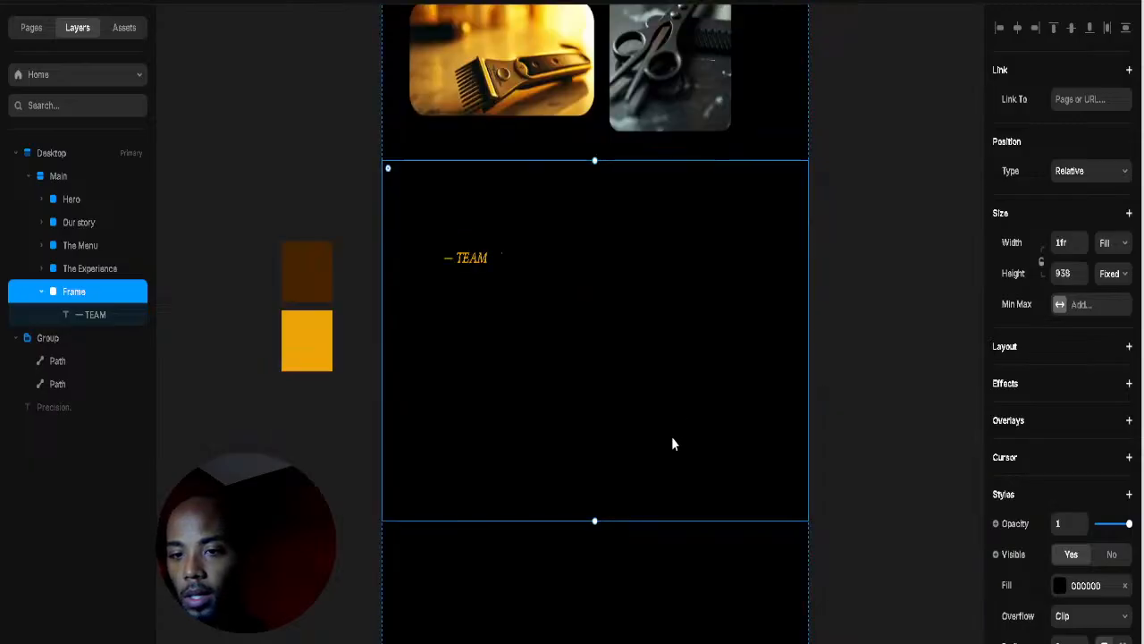
Step: Nudge the label top-left and add a 288-wide, taller image placeholder in the section
drag(478, 259, 463, 224)
click(500, 274)
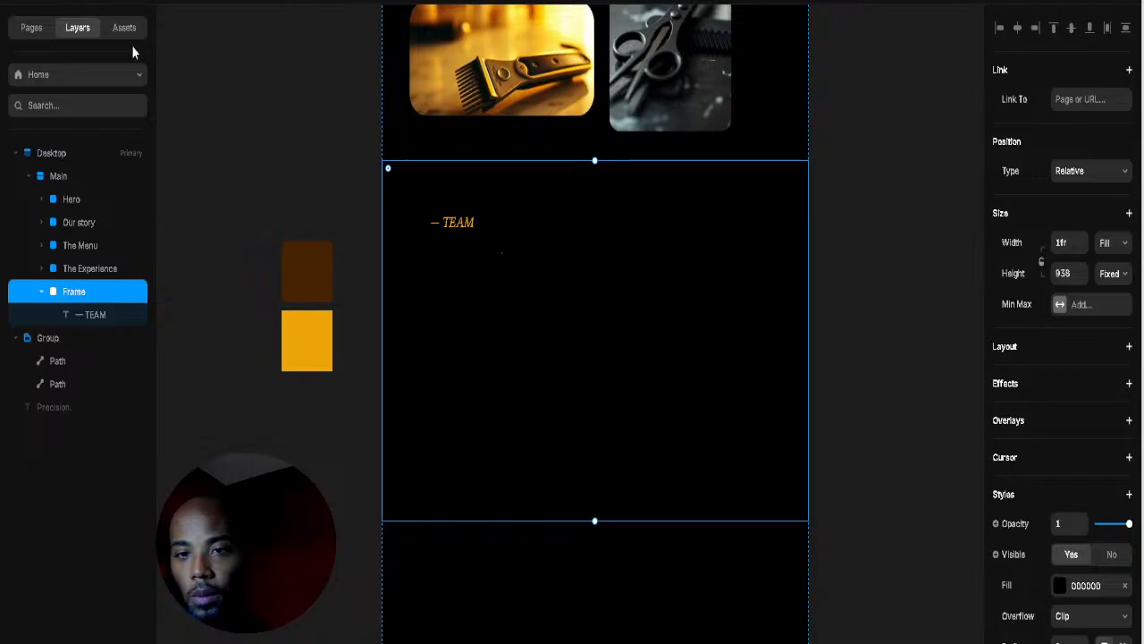
click(68, 4)
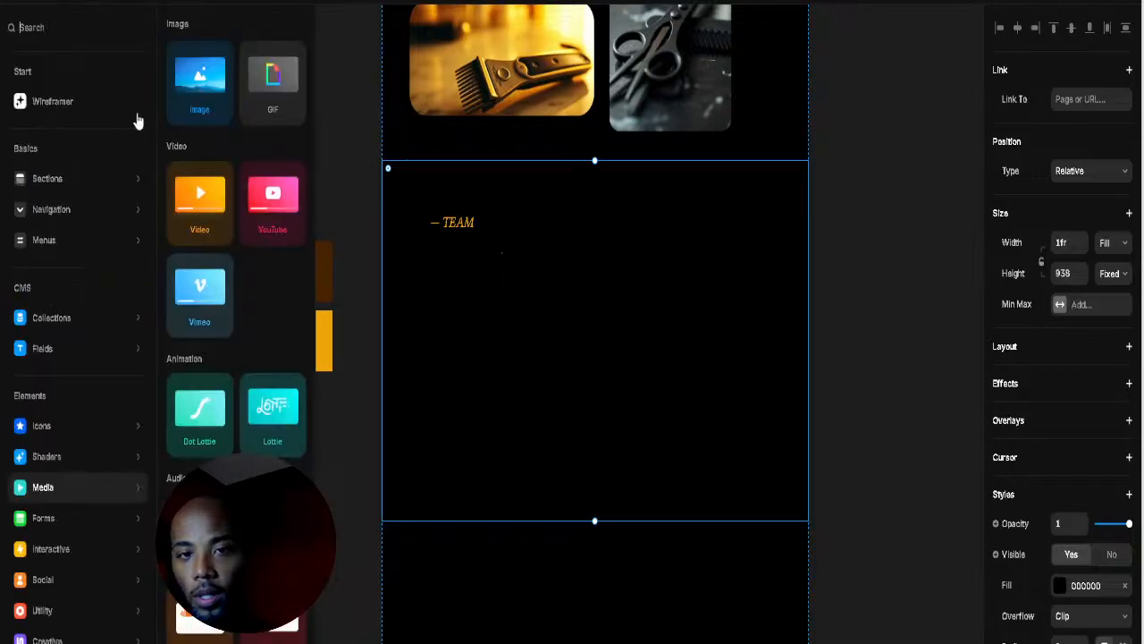
mouse_move(61, 482)
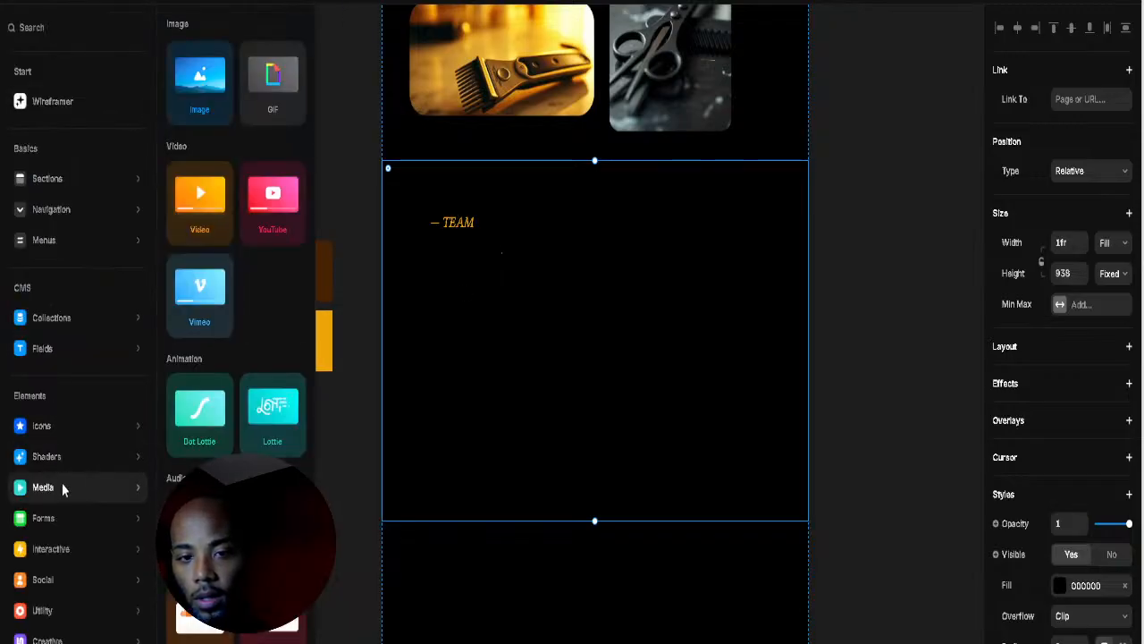
drag(199, 76, 506, 323)
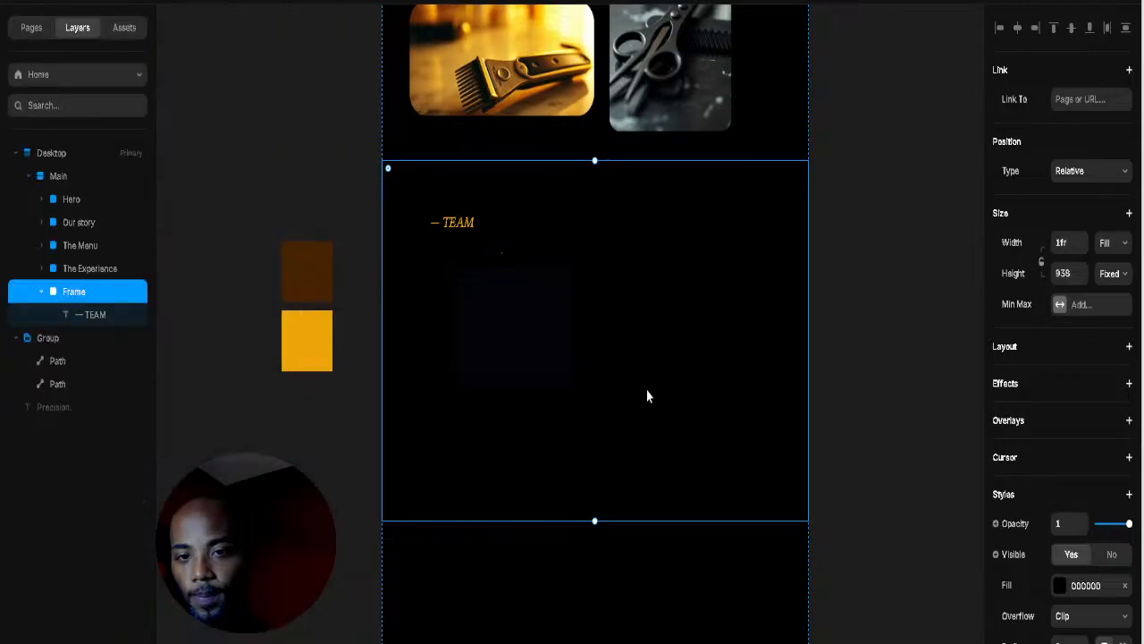
click(488, 355)
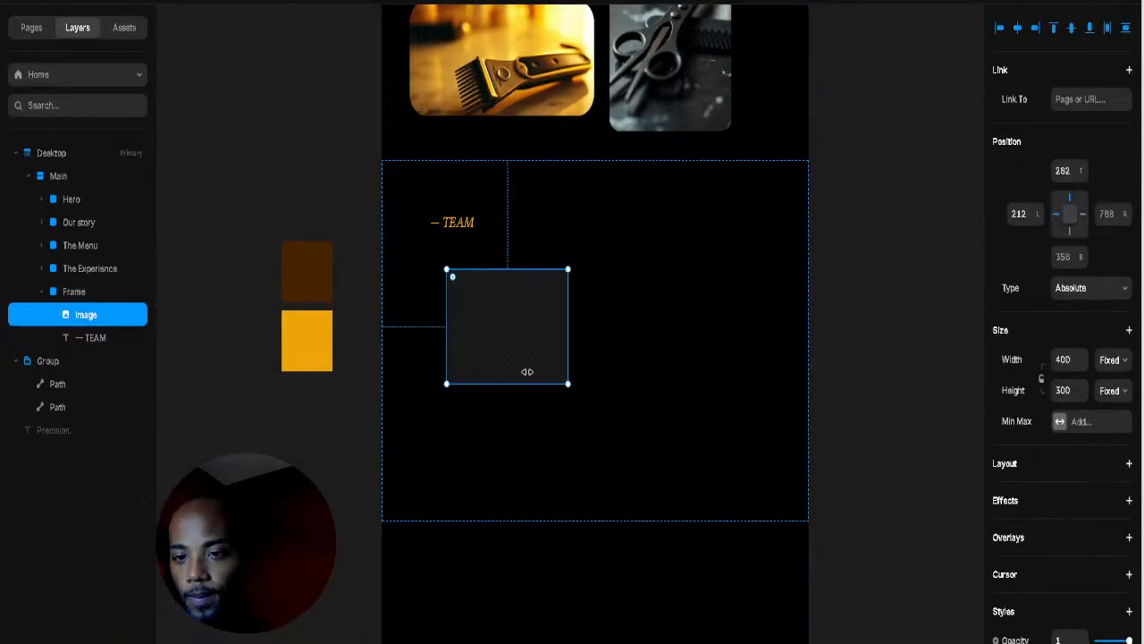
drag(528, 371, 533, 378)
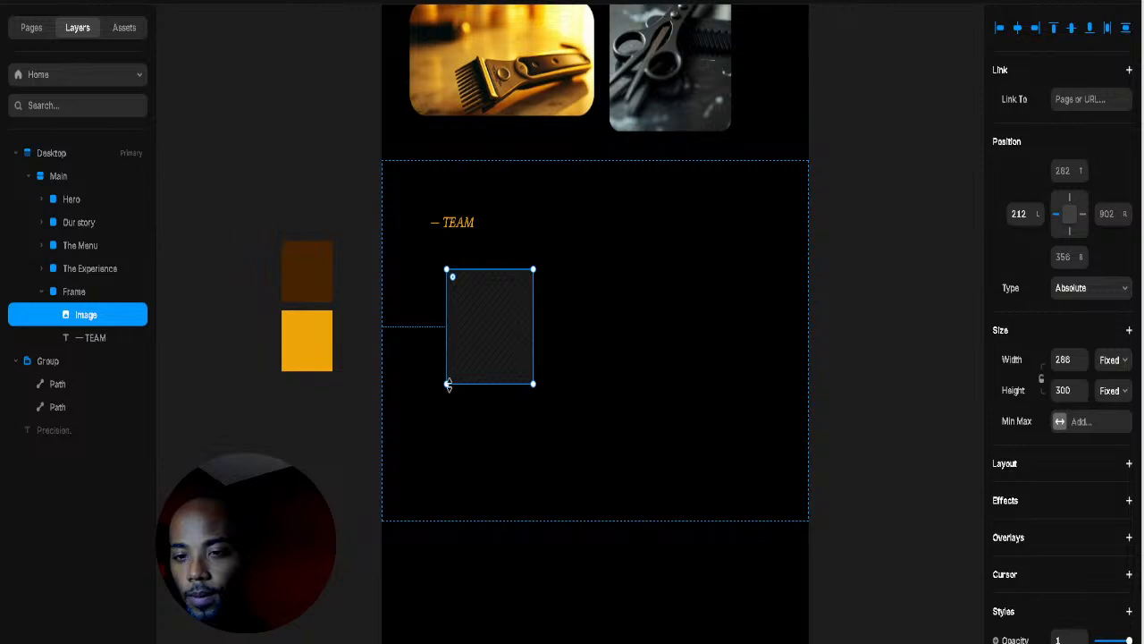
drag(448, 384, 446, 441)
Step: Duplicate the placeholder into three image cards and distribute them evenly horizontally
click(651, 351)
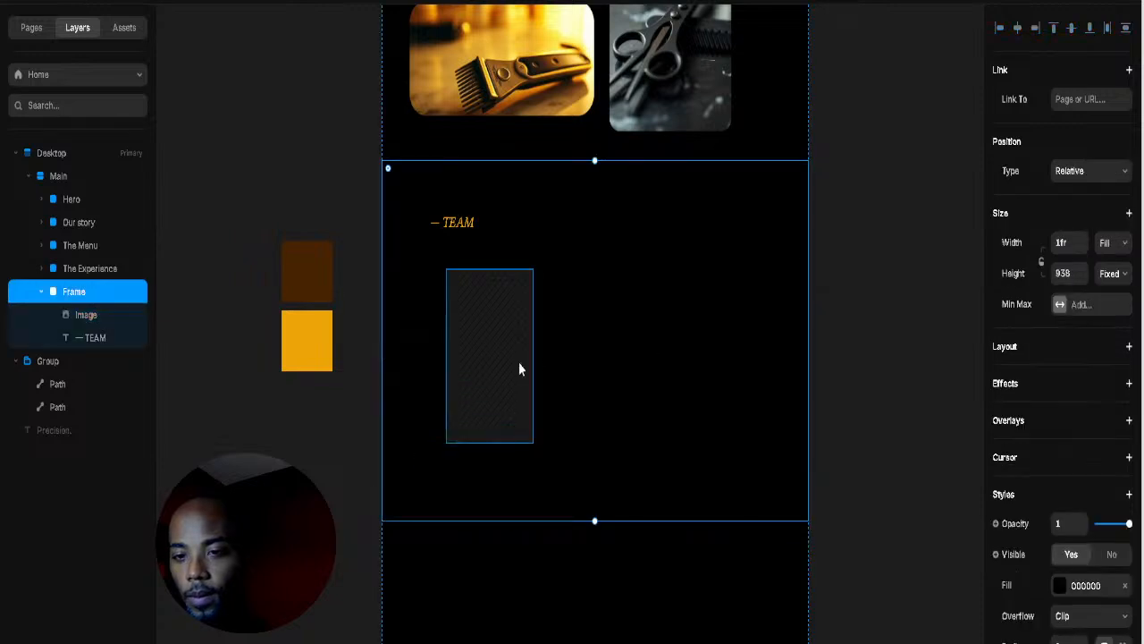
click(518, 369)
key(ctrl+d)
drag(514, 376, 750, 380)
key(ctrl+d)
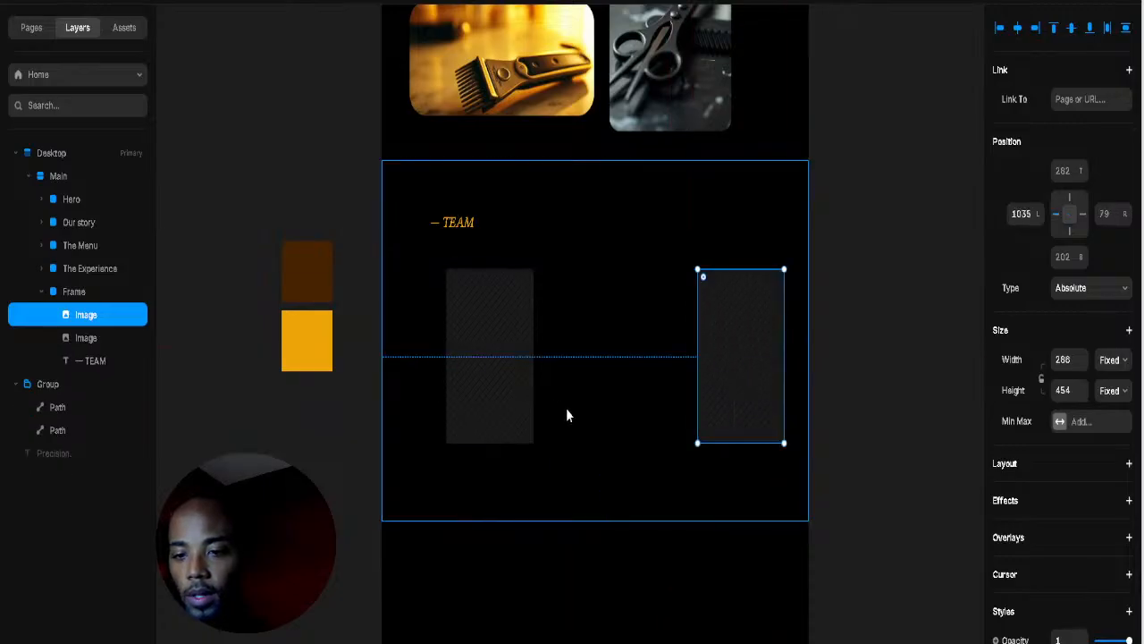
click(943, 377)
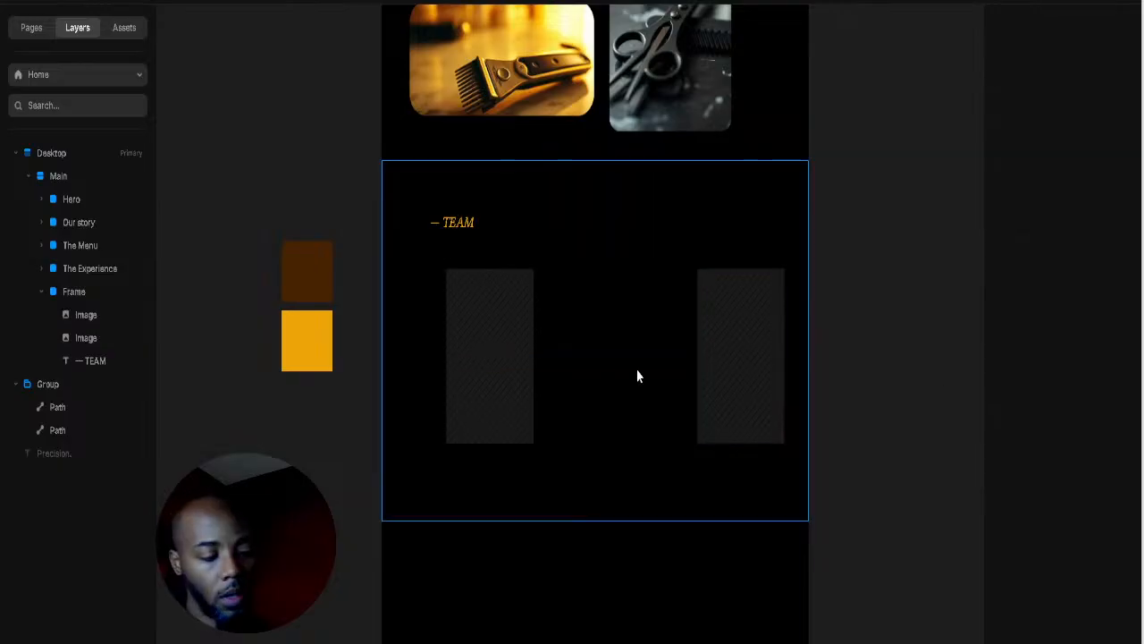
key(ctrl+z)
drag(621, 403, 741, 409)
shift+click(620, 408)
shift+click(510, 411)
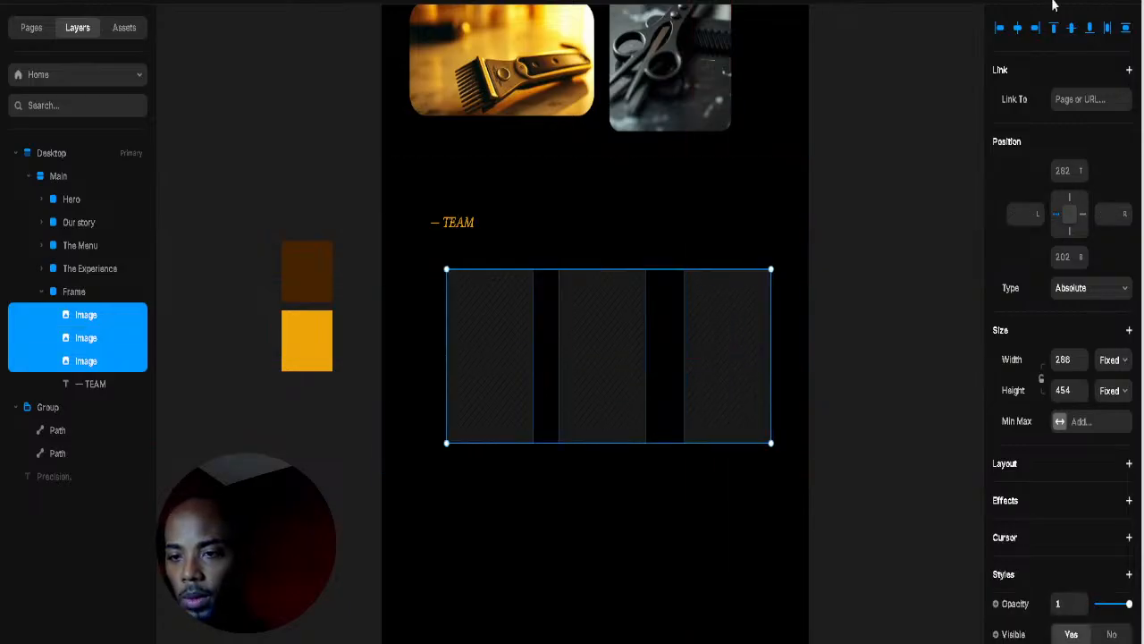
click(1108, 29)
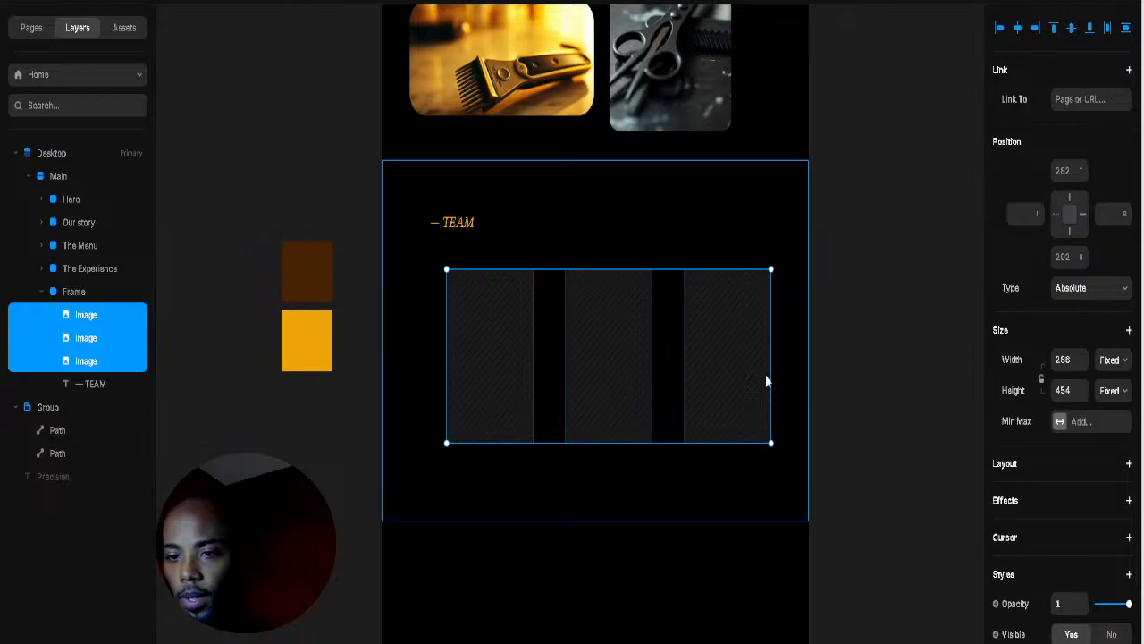
key(Escape)
Step: Select the three team cards and drag them upward
scroll(623, 374, up, 5)
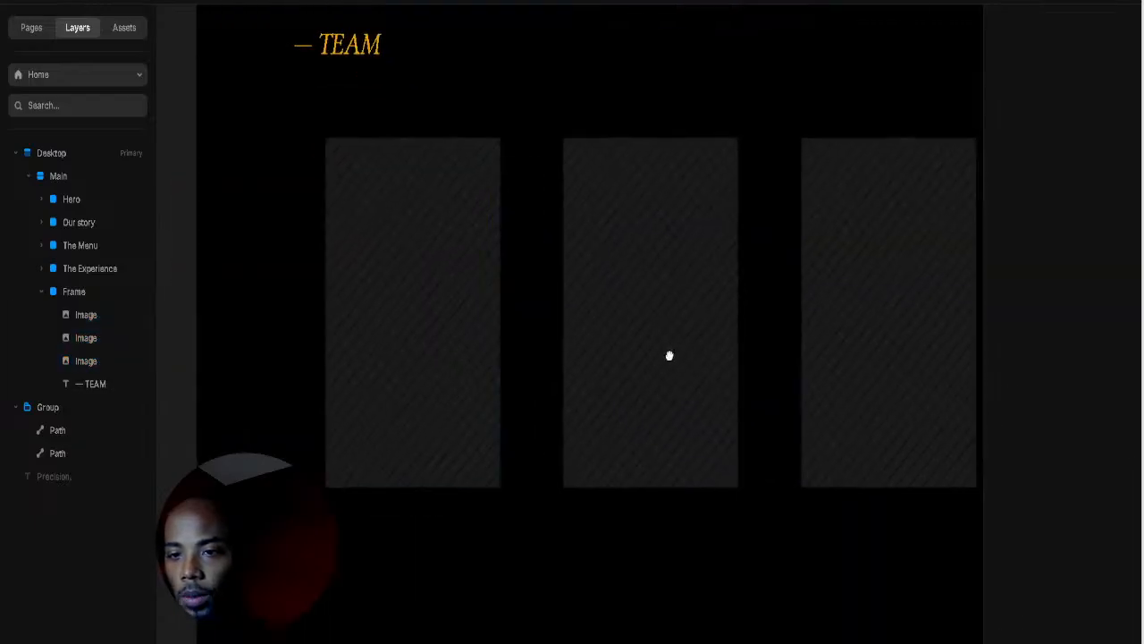
click(491, 328)
shift+click(685, 321)
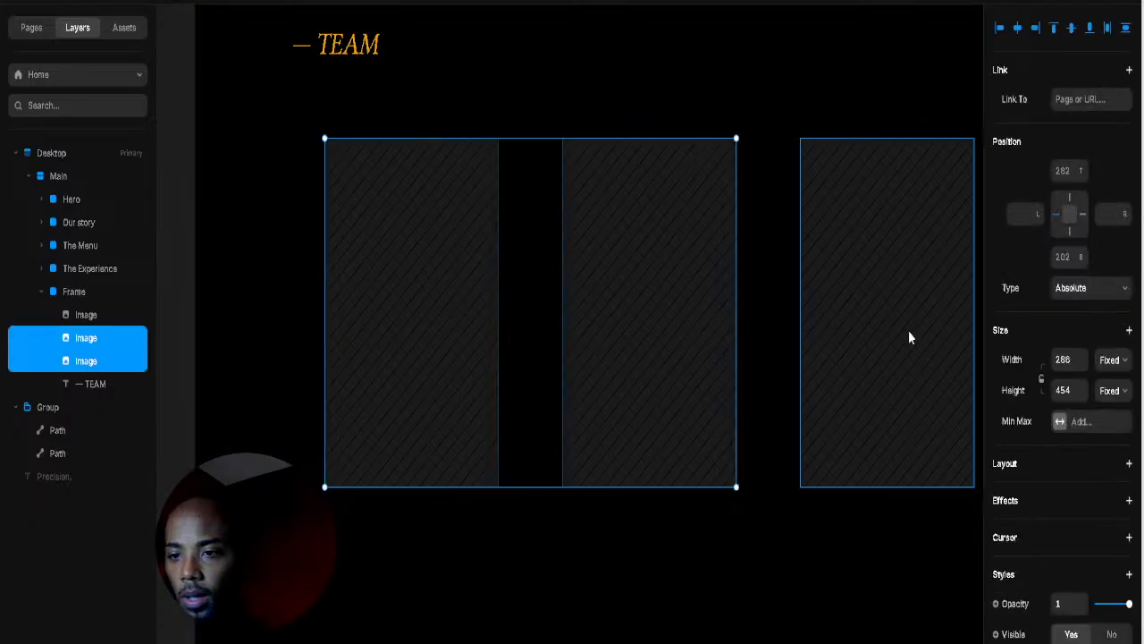
shift+click(908, 331)
drag(685, 368, 657, 328)
Step: Stretch the team section frame to 1059 high
click(649, 518)
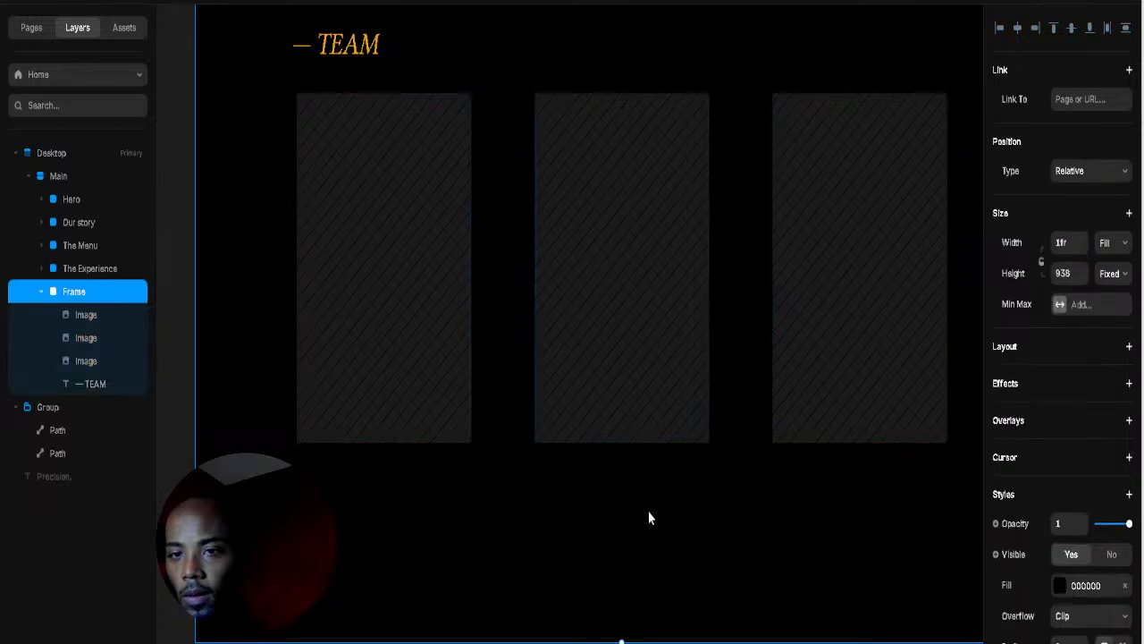
scroll(543, 273, down, 5)
drag(720, 385, 718, 474)
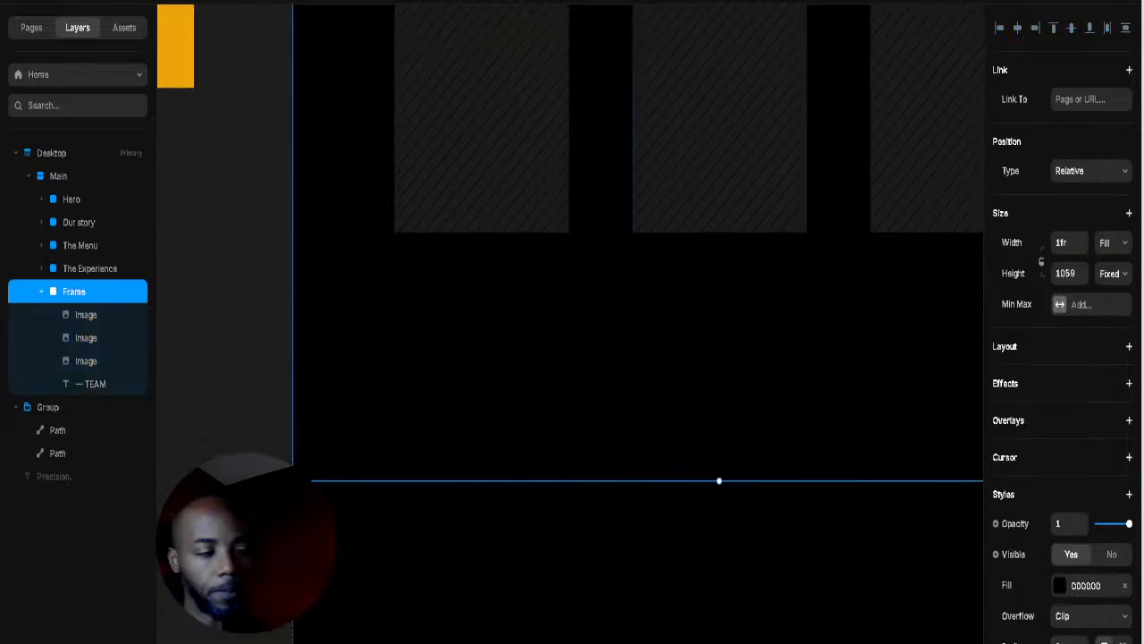
Step: Move the three cards up to 233 from the section top, under the label
scroll(590, 268, up, 5)
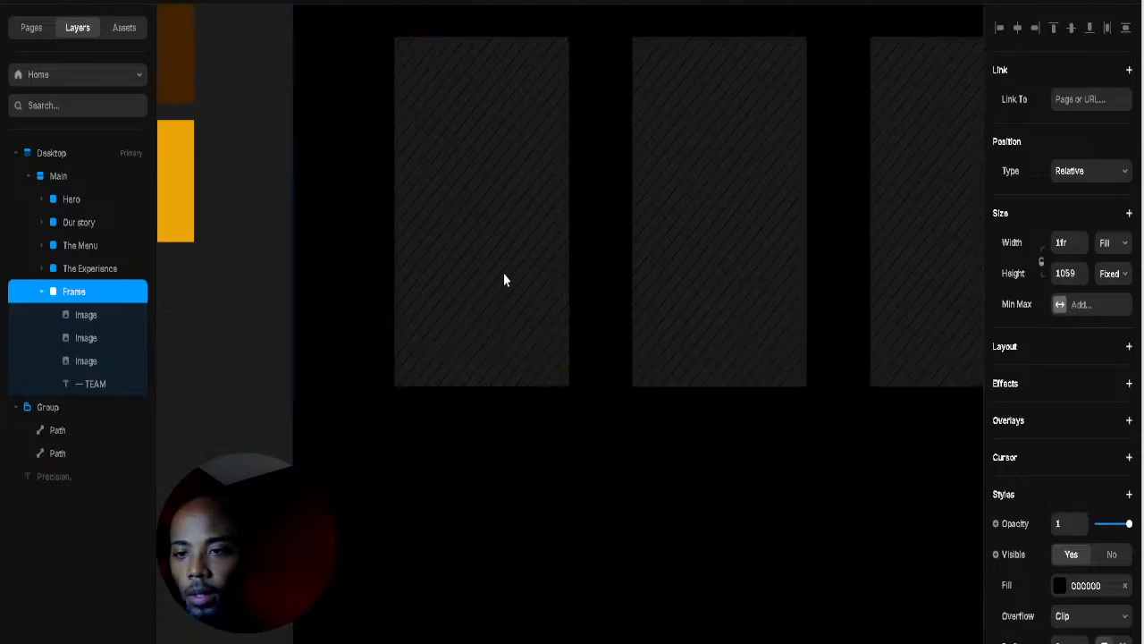
click(521, 296)
shift+click(782, 306)
shift+click(909, 316)
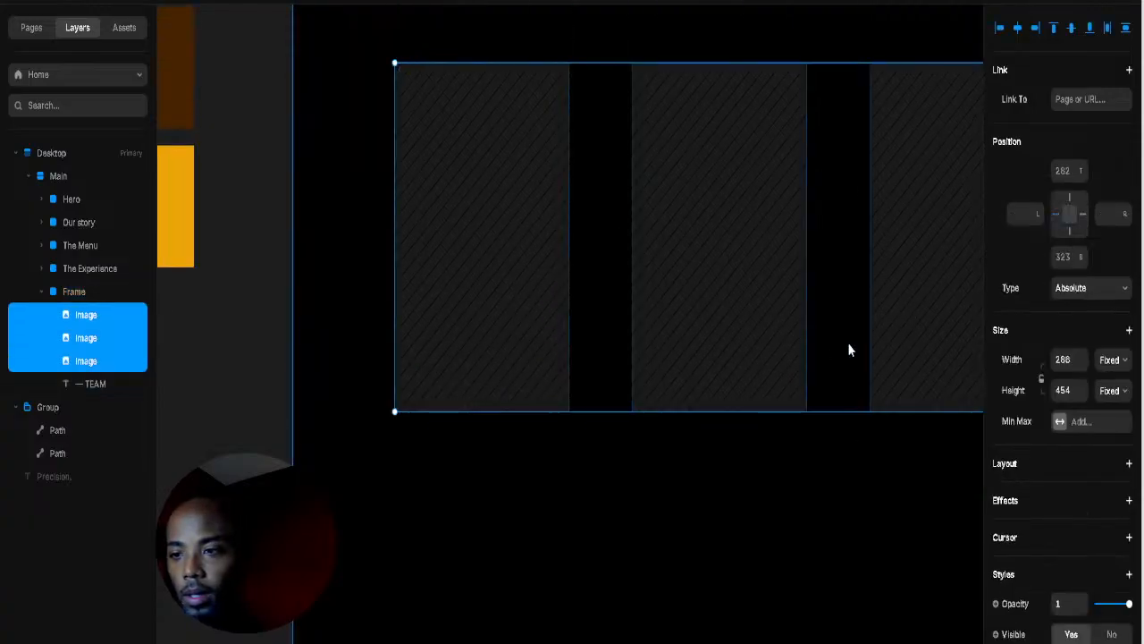
scroll(804, 366, up, 3)
drag(727, 391, 723, 352)
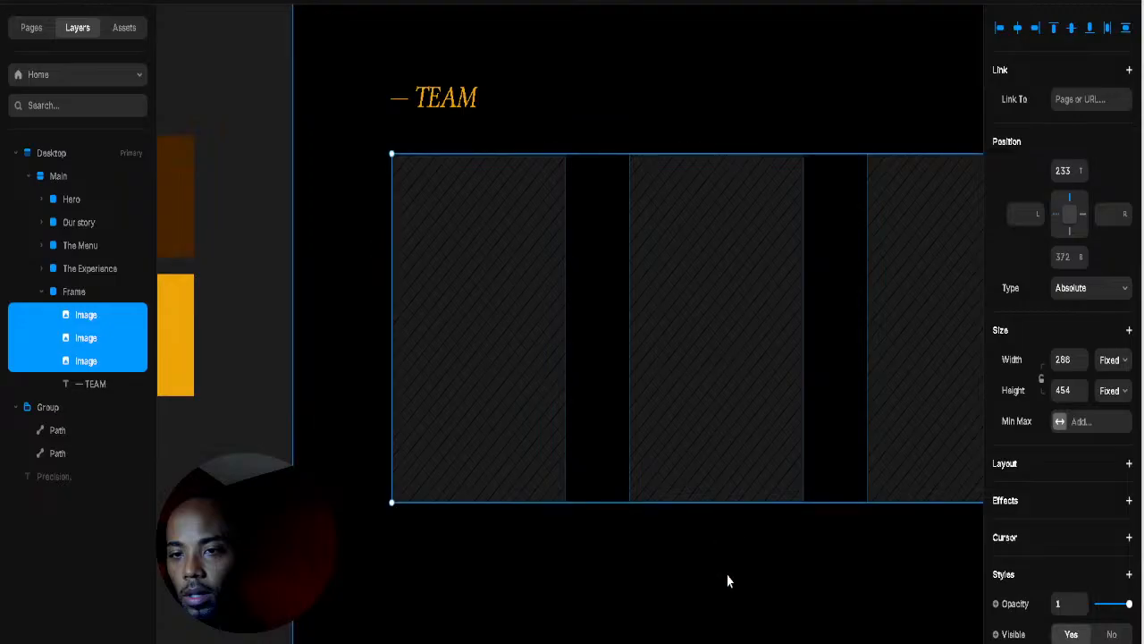
click(566, 486)
scroll(567, 485, down, 2)
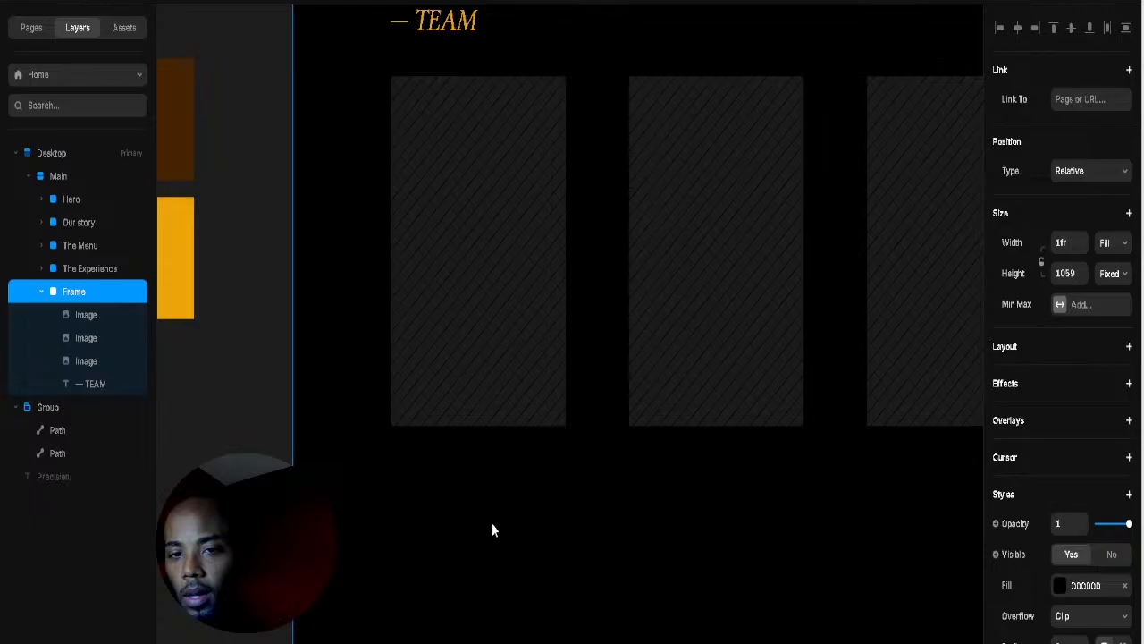
Step: Draw a placeholder box and a text box under the first team card, then paste in a barber's name
key(f)
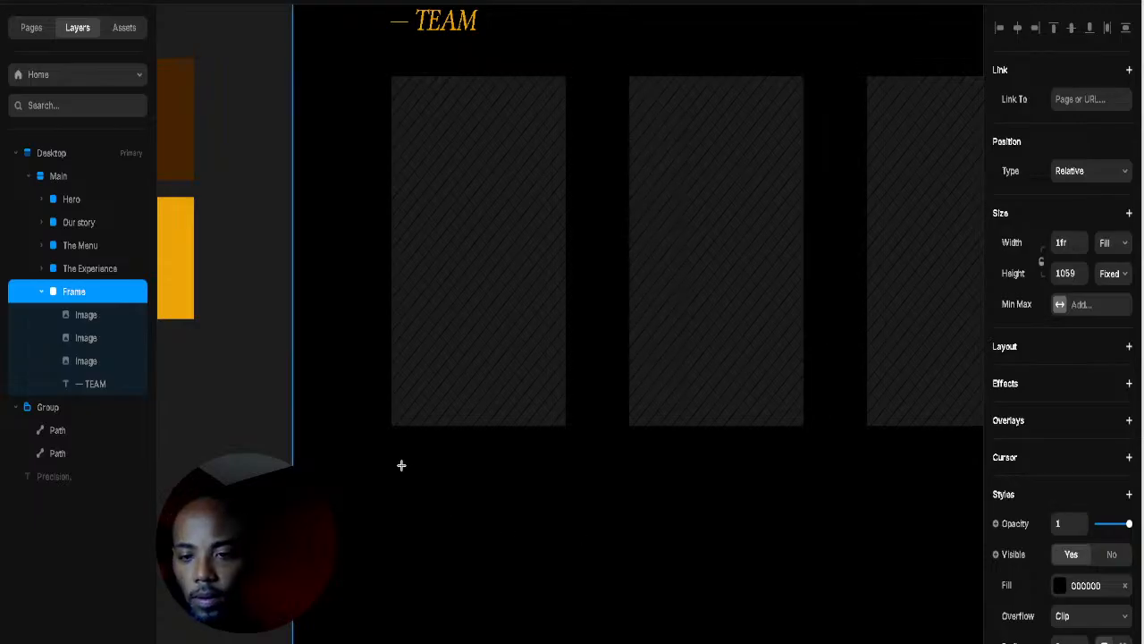
drag(397, 457, 561, 506)
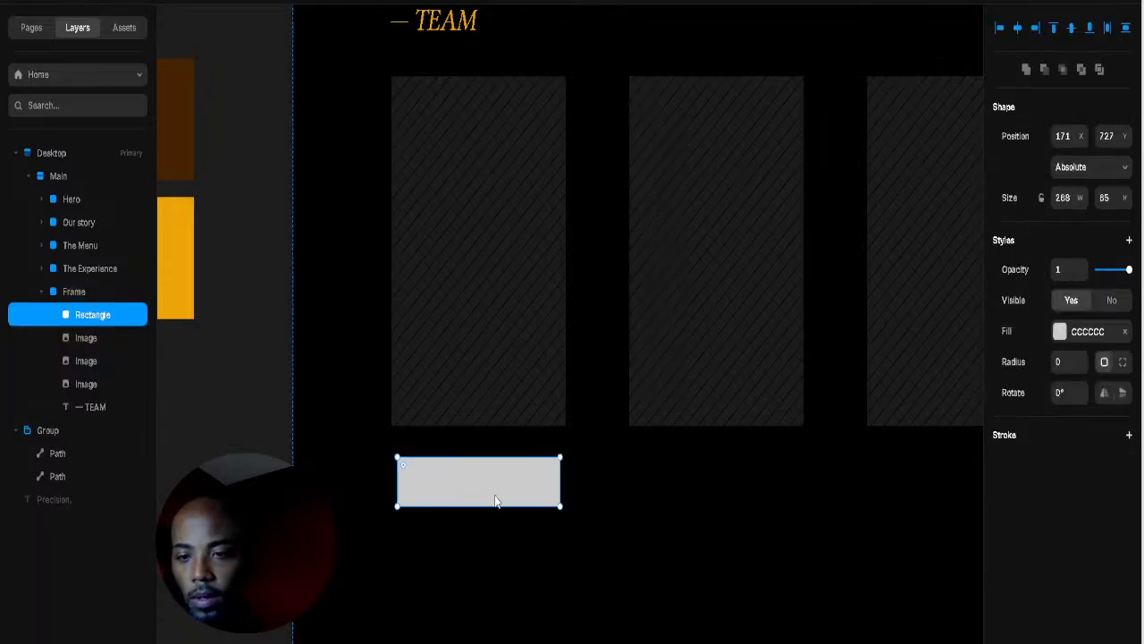
click(506, 563)
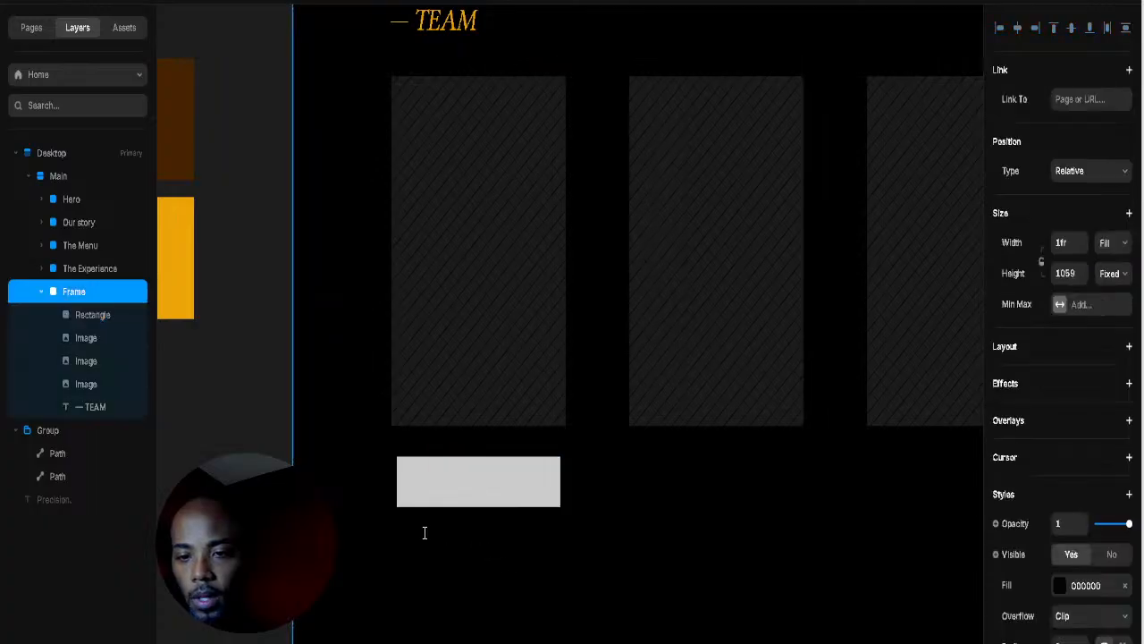
drag(403, 527, 580, 597)
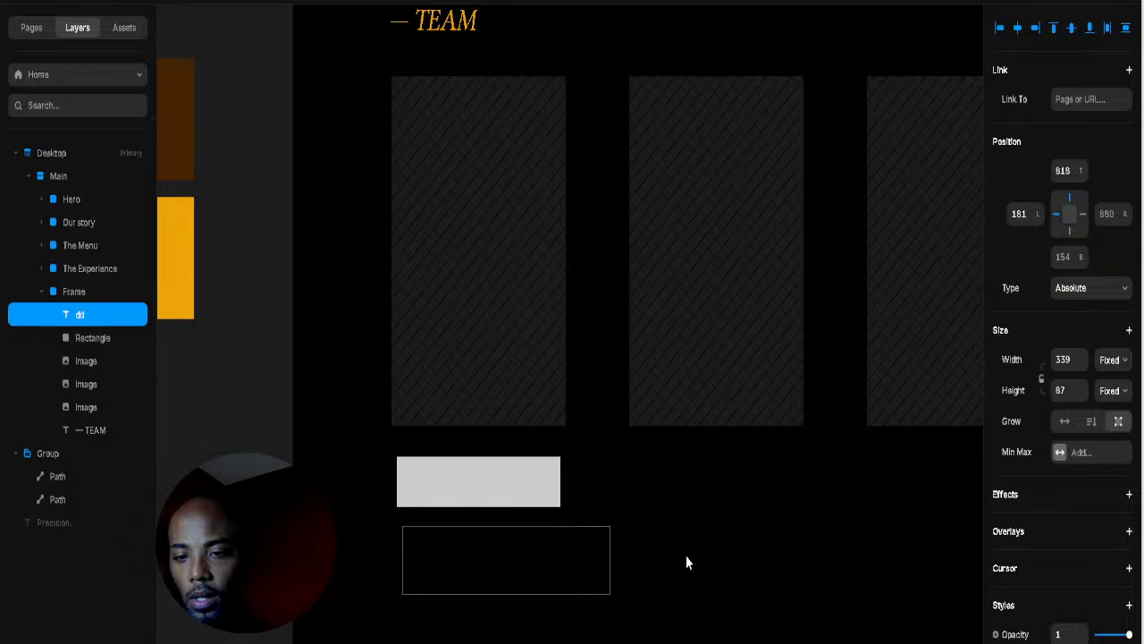
click(528, 564)
double_click(525, 558)
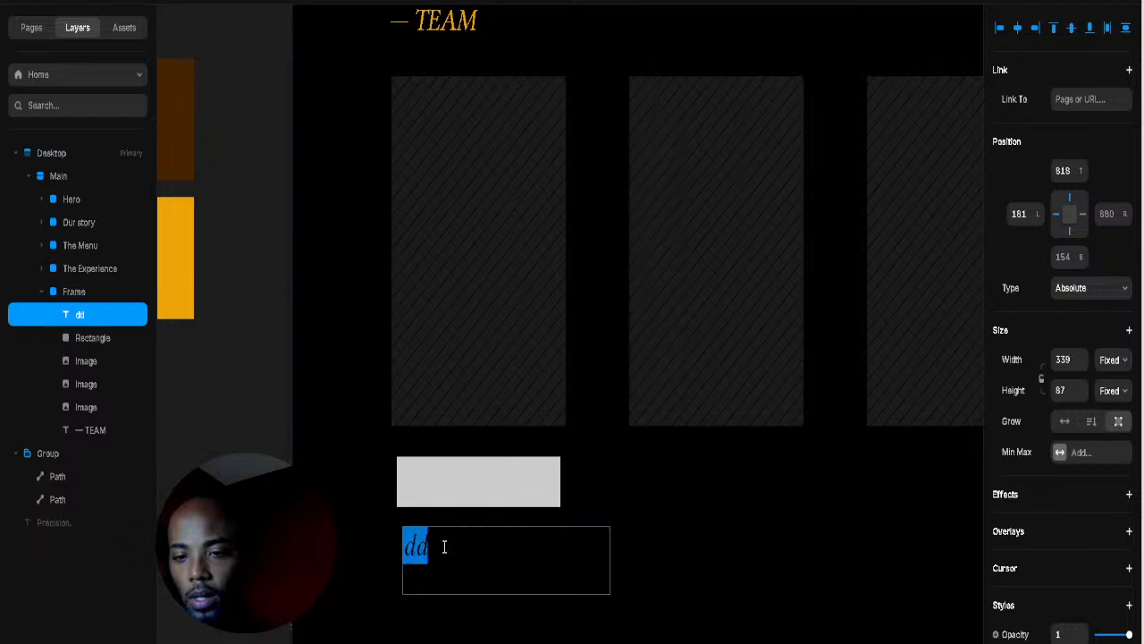
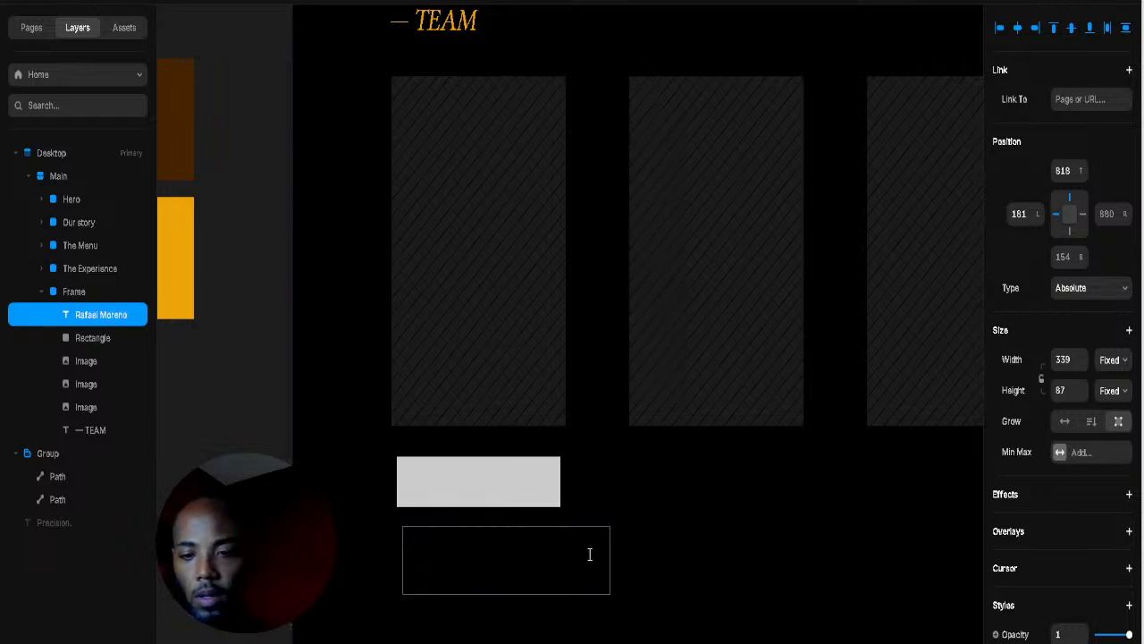
Step: Colour the name gold EDA509 with the eyedropper and delete the grey placeholder box
key(ctrl+a)
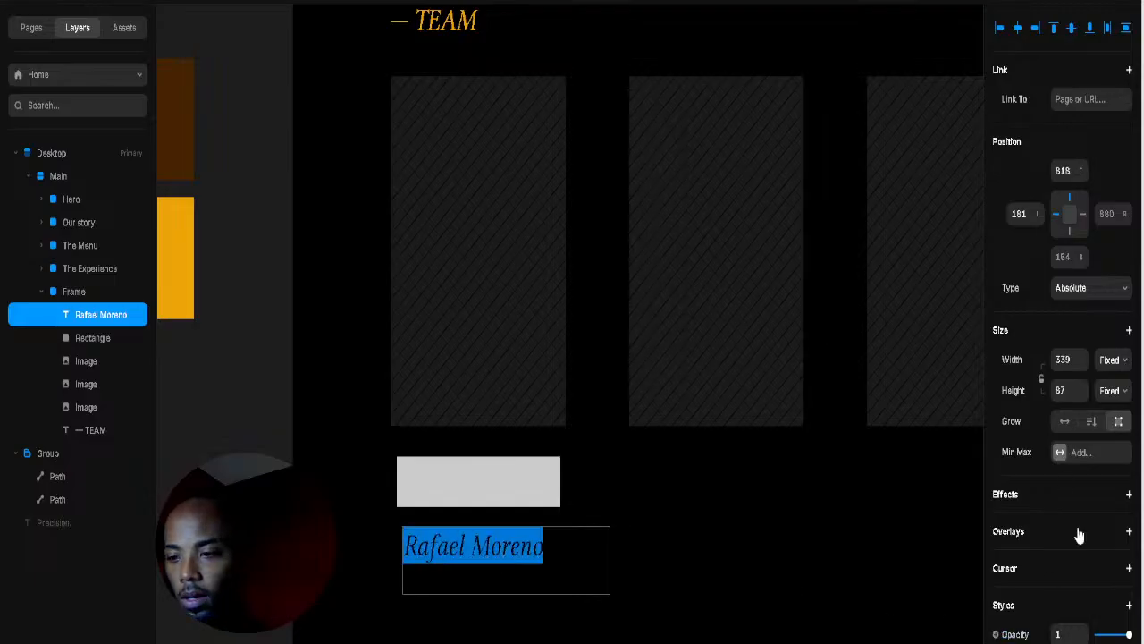
scroll(1080, 535, down, 5)
click(1061, 593)
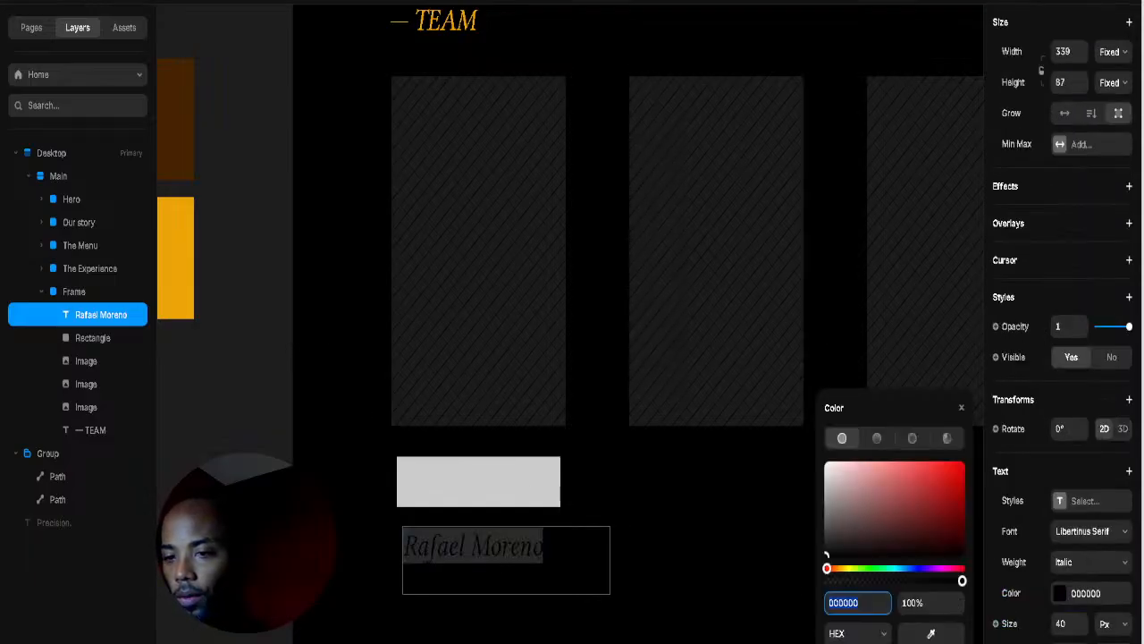
click(919, 637)
click(176, 257)
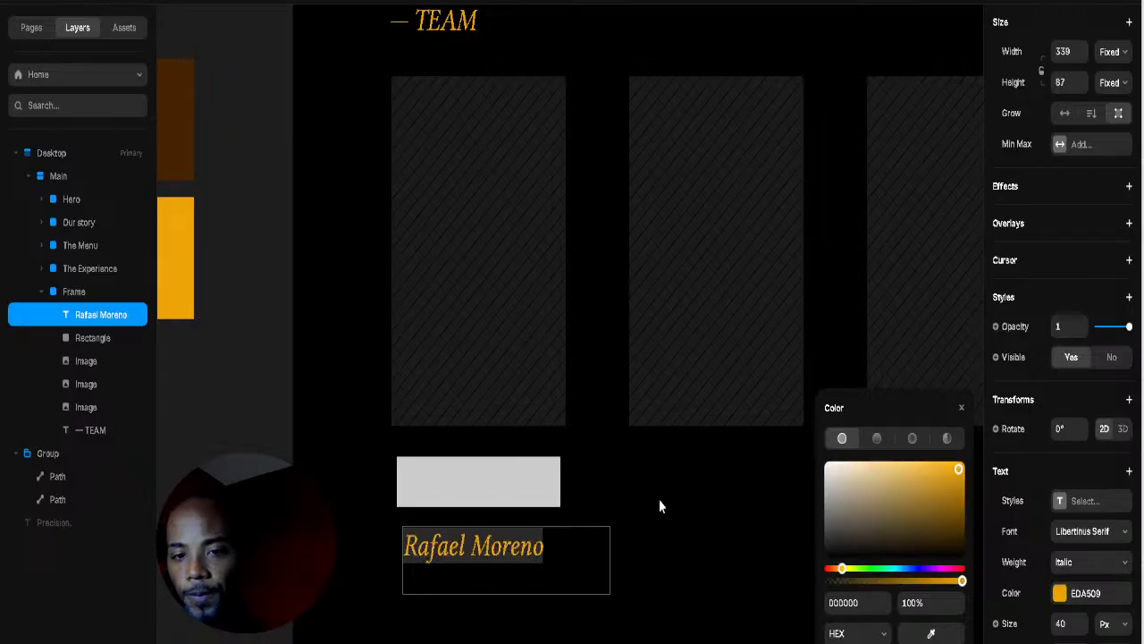
click(478, 479)
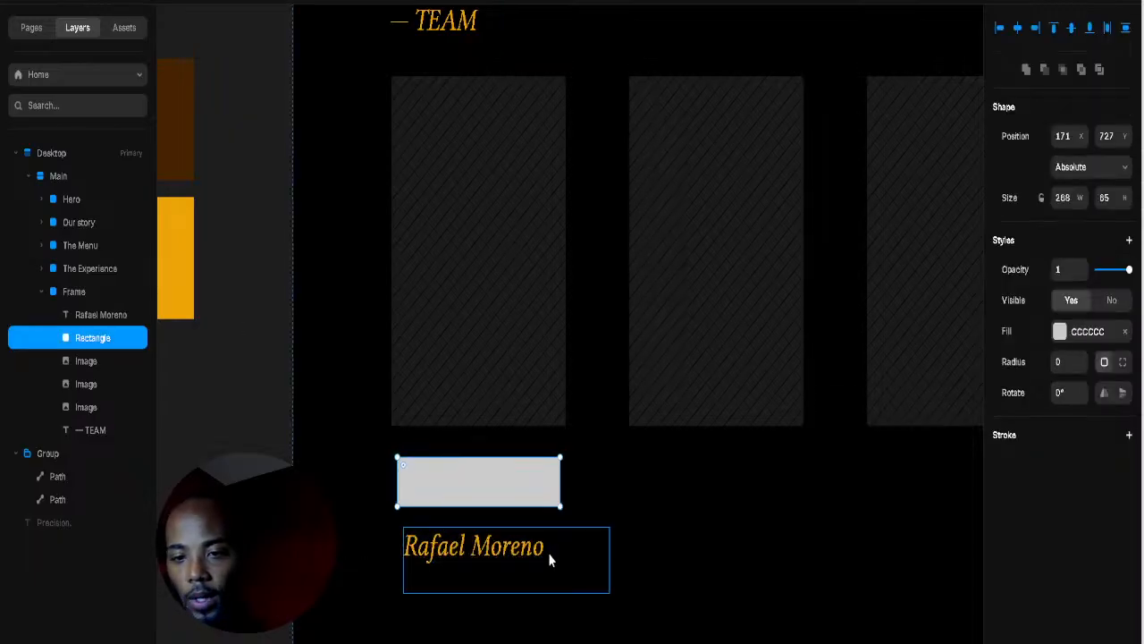
key(Delete)
Step: Move the name up under the first card and shrink its text box
click(523, 547)
click(697, 557)
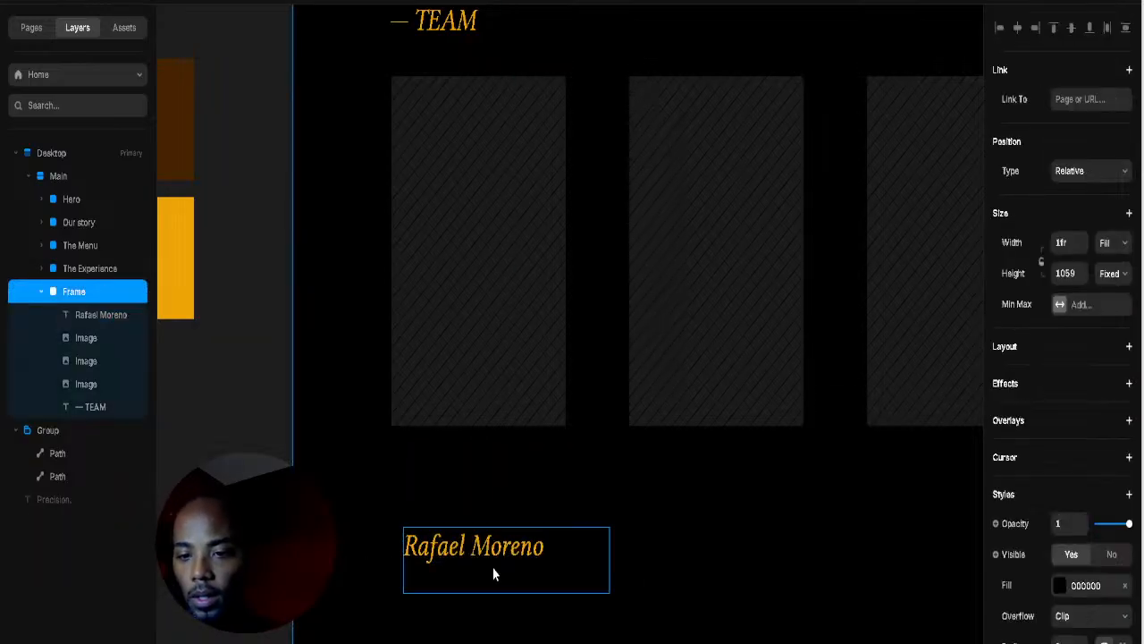
click(492, 567)
drag(480, 545, 489, 512)
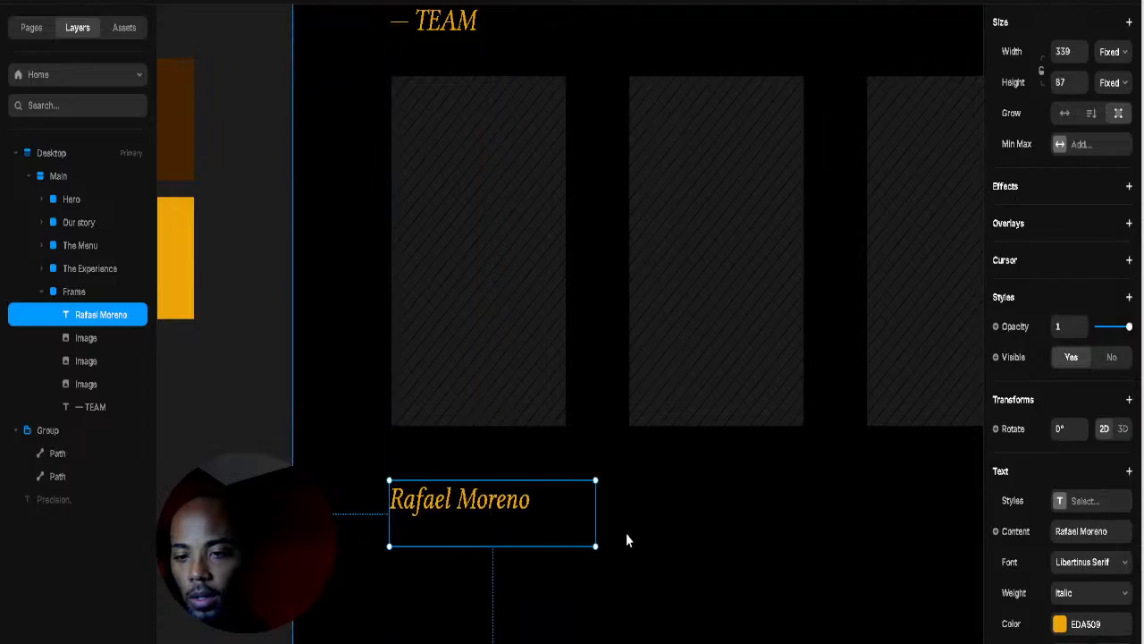
drag(594, 547, 551, 534)
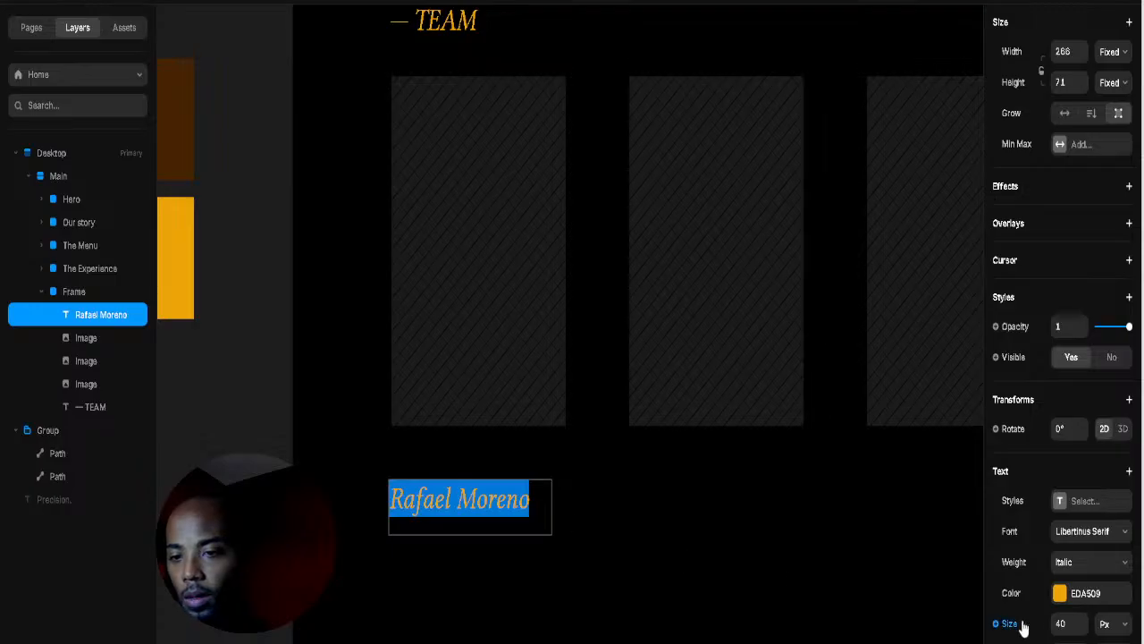
Step: Lower the name's font size and nudge it closer under the card
click(1080, 627)
click(1081, 628)
click(1081, 629)
click(1082, 628)
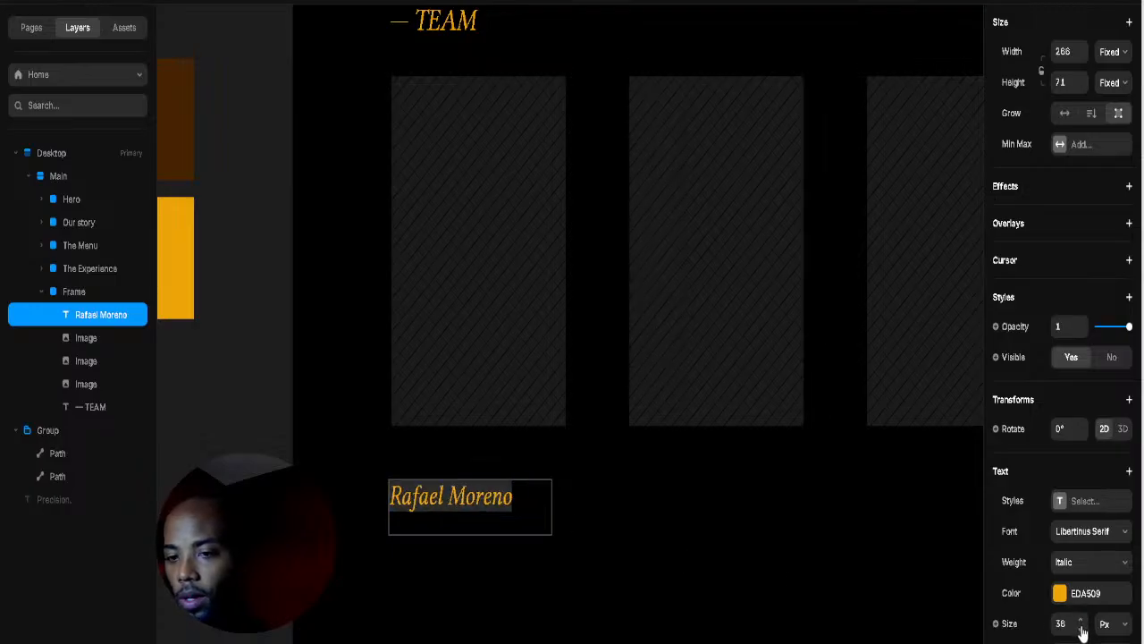
click(1081, 629)
click(1082, 628)
click(1081, 628)
click(1081, 628)
click(1082, 629)
key(Escape)
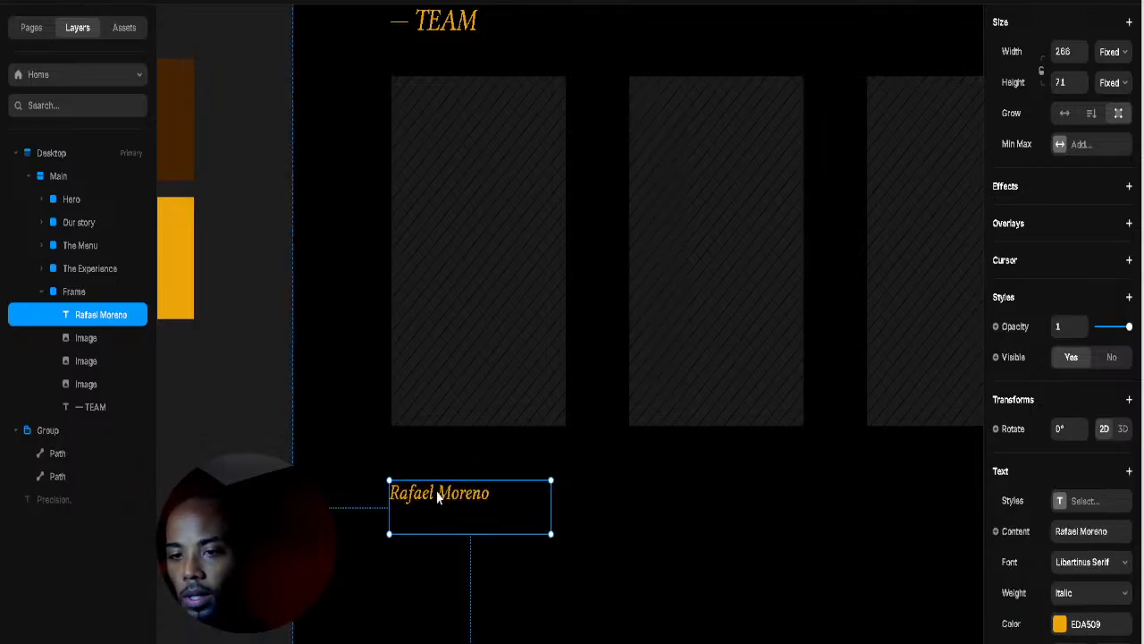
mouse_move(438, 498)
mouse_down()
mouse_move(452, 488)
mouse_move(441, 499)
mouse_up()
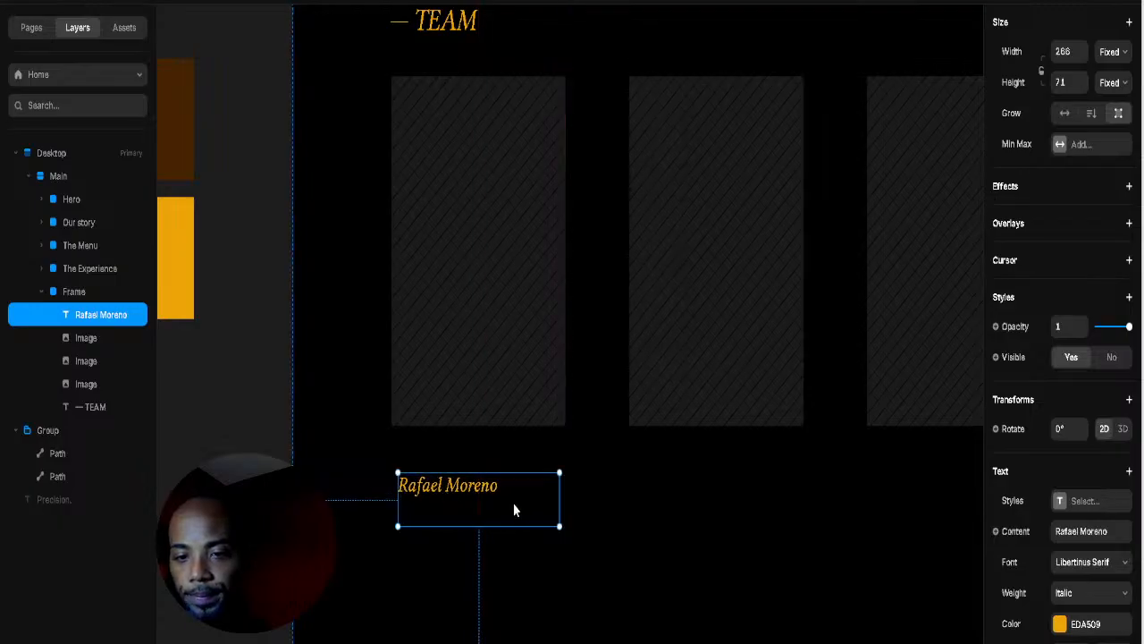
click(572, 520)
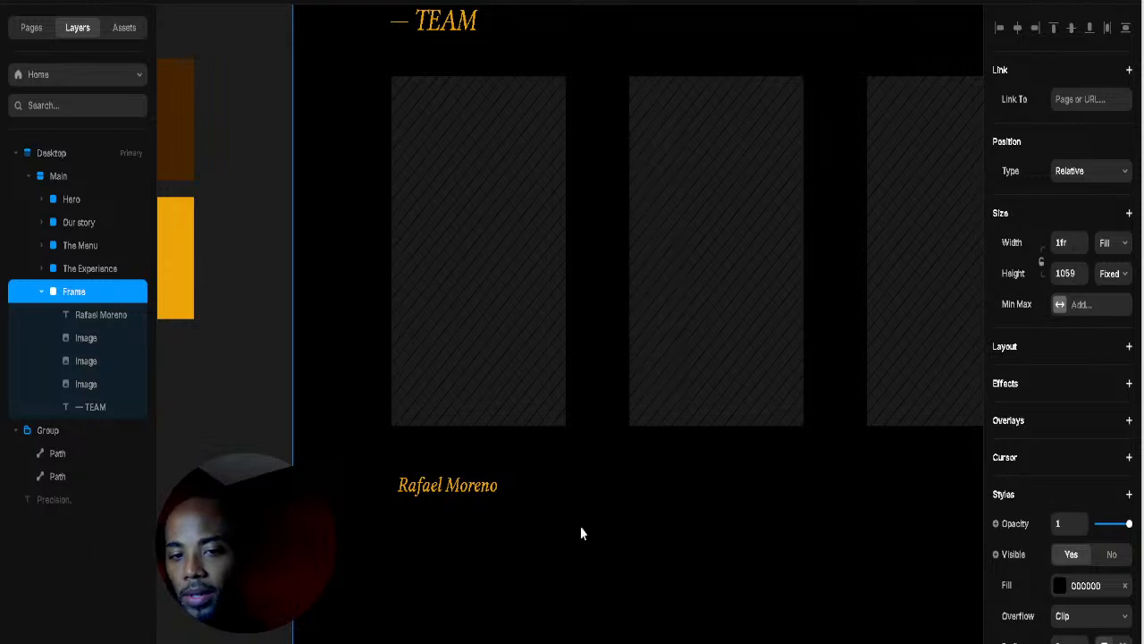
click(470, 518)
Step: Shorten the duplicate caption and replace its text with 'Master Barber · Founder'
mouse_move(472, 526)
mouse_down()
mouse_move(477, 493)
mouse_move(467, 516)
mouse_up()
double_click(466, 516)
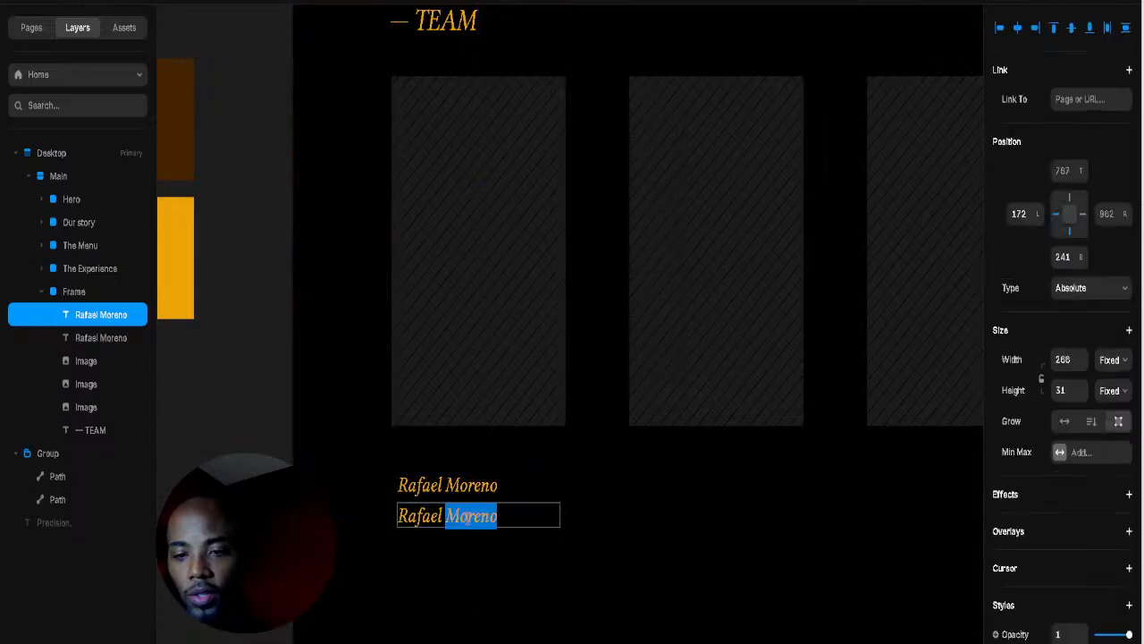
key(ctrl+a)
key(ctrl+v)
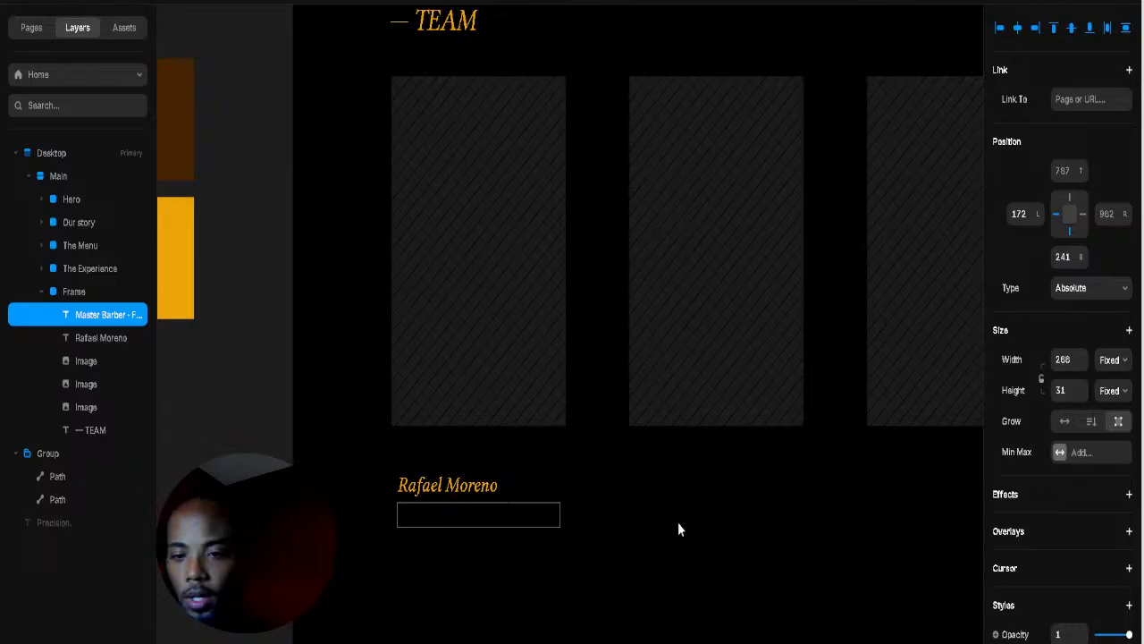
double_click(460, 509)
triple_click(461, 509)
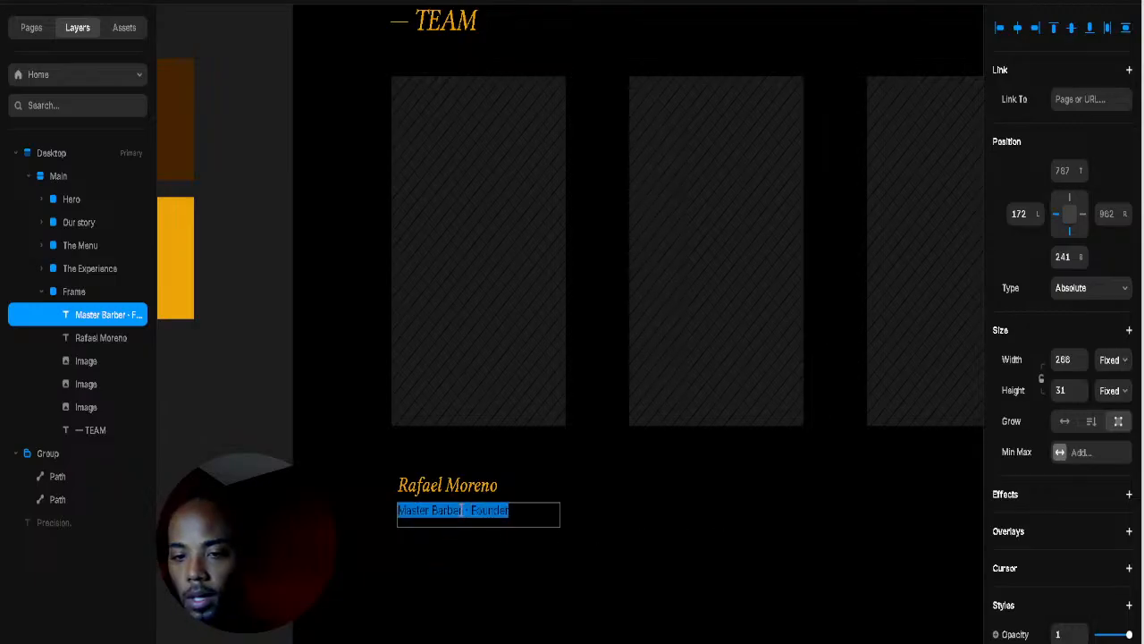
key(BackSpace)
key(ctrl+z)
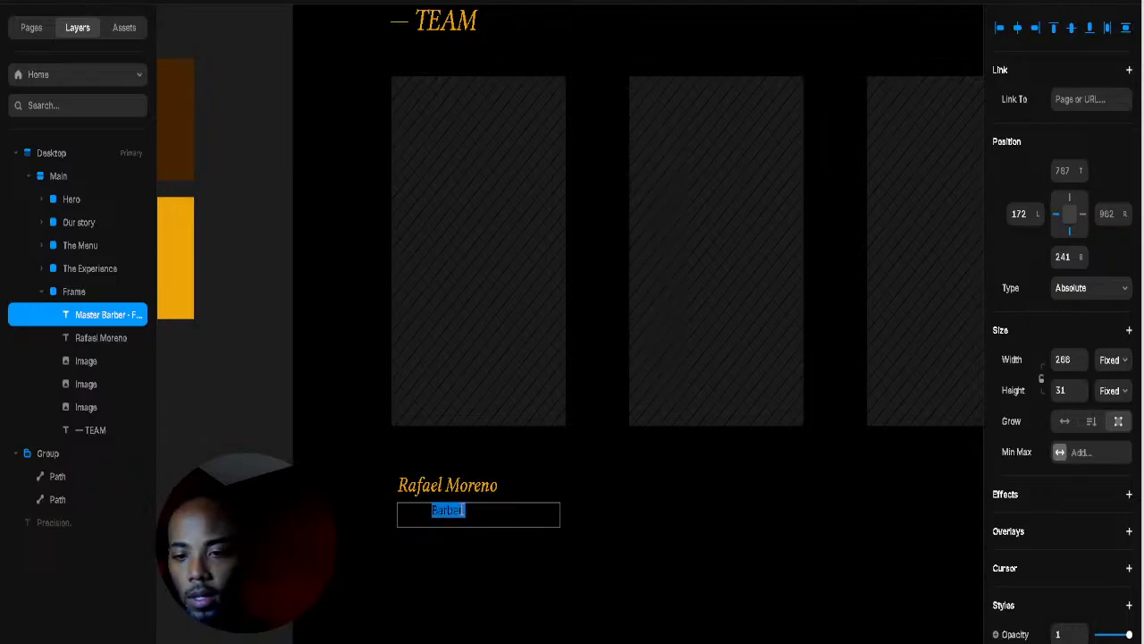
Step: Colour the Master Barber · Founder line gold EDA509 using the eyedropper on the orange swatch
scroll(1066, 583, down, 5)
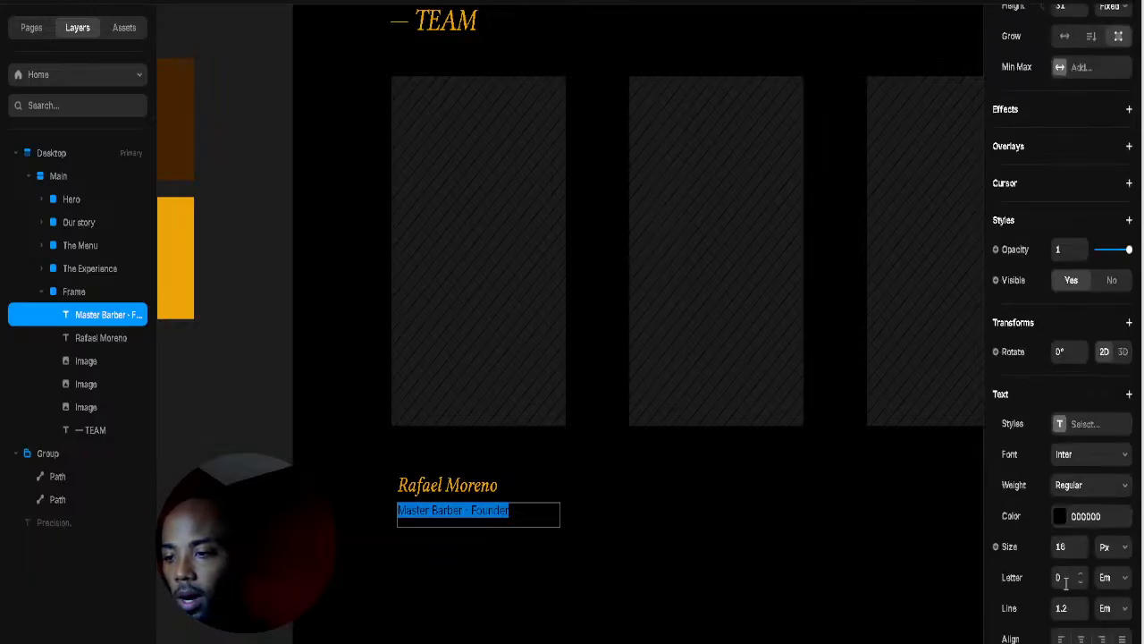
click(1060, 518)
click(929, 634)
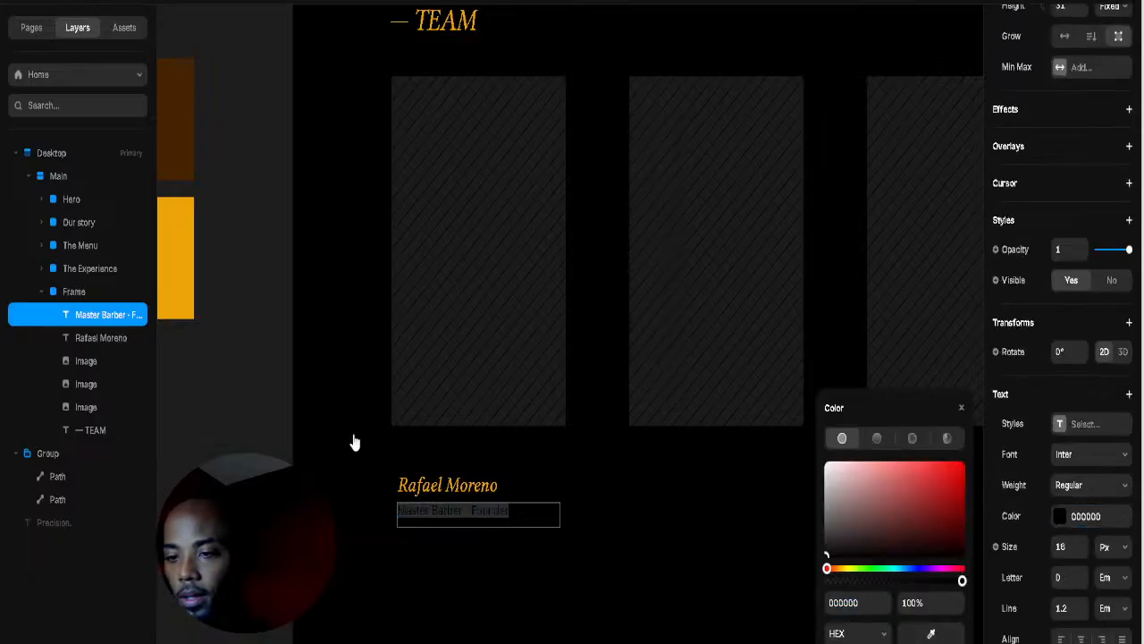
click(195, 298)
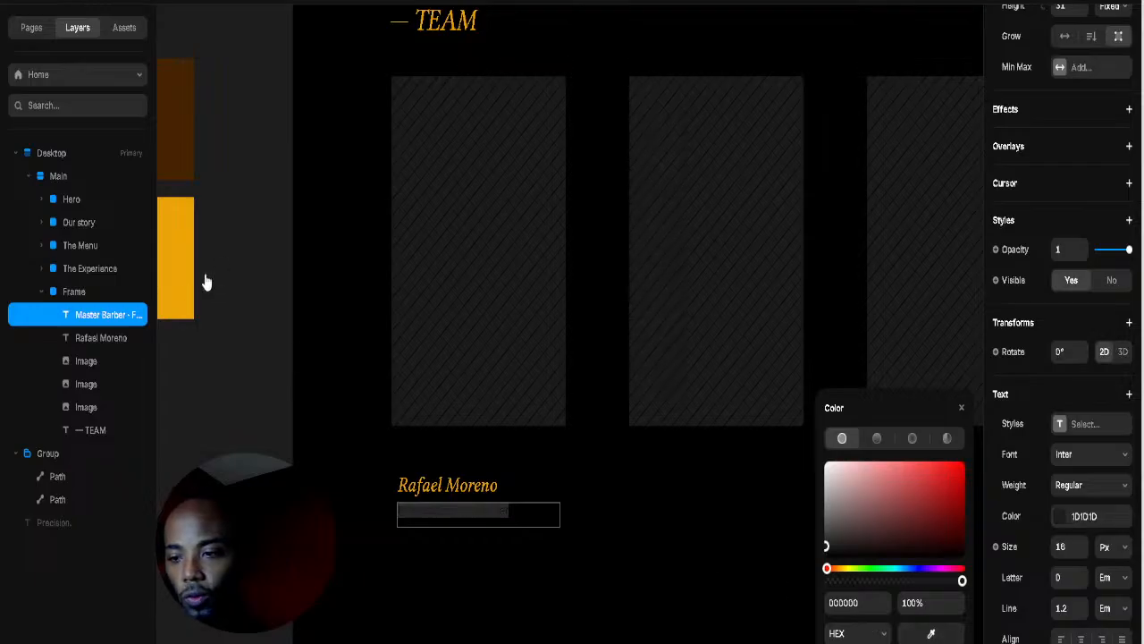
click(191, 279)
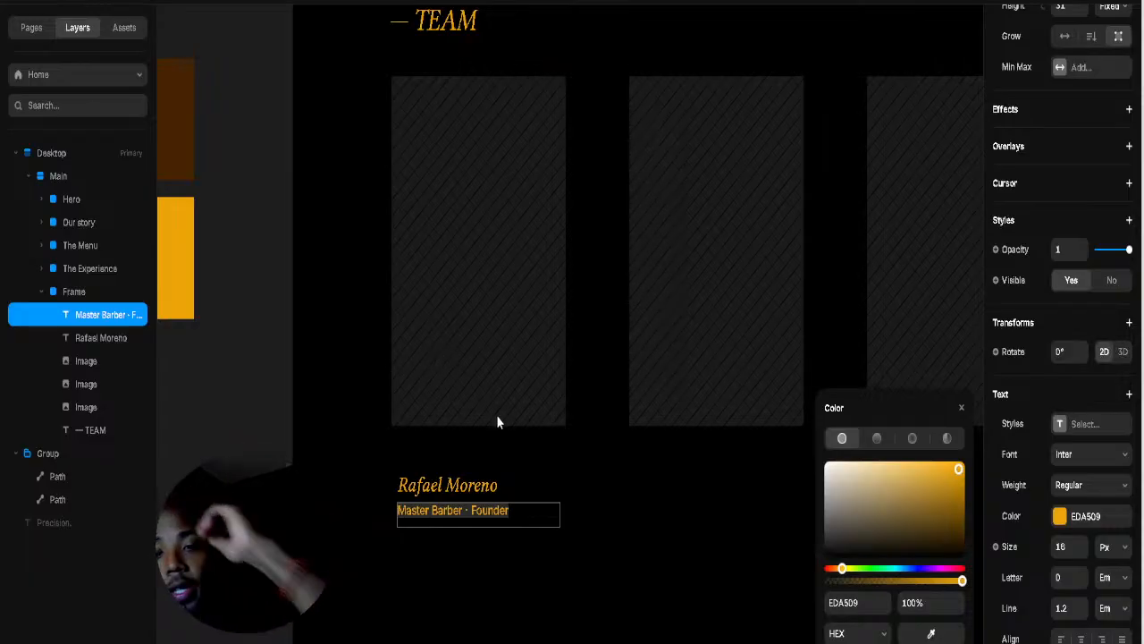
click(492, 513)
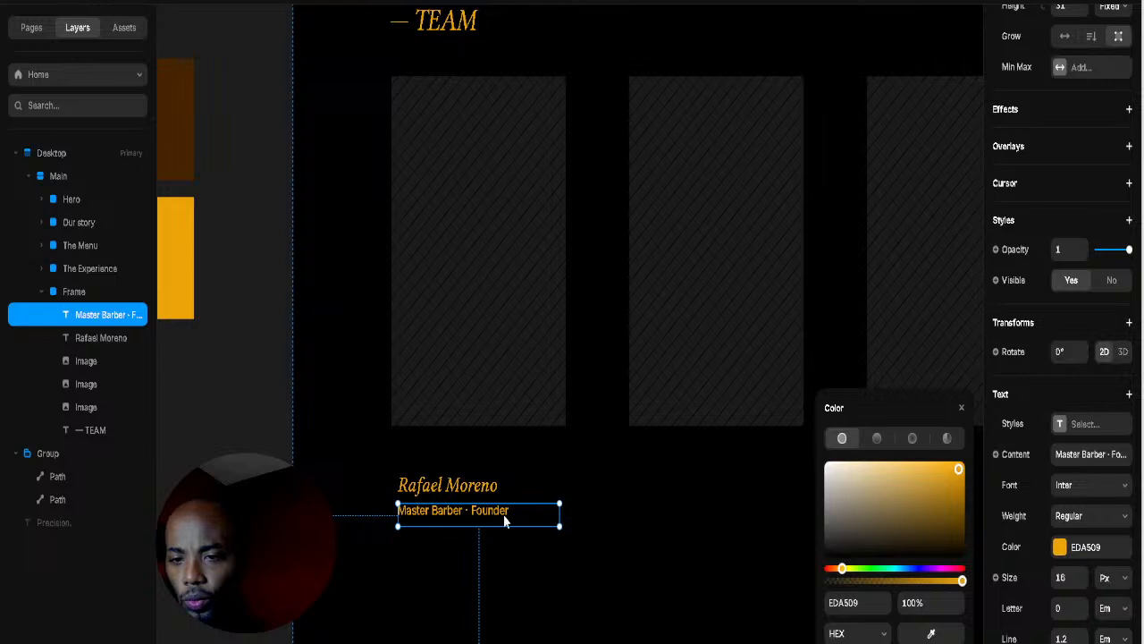
double_click(505, 518)
key(Escape)
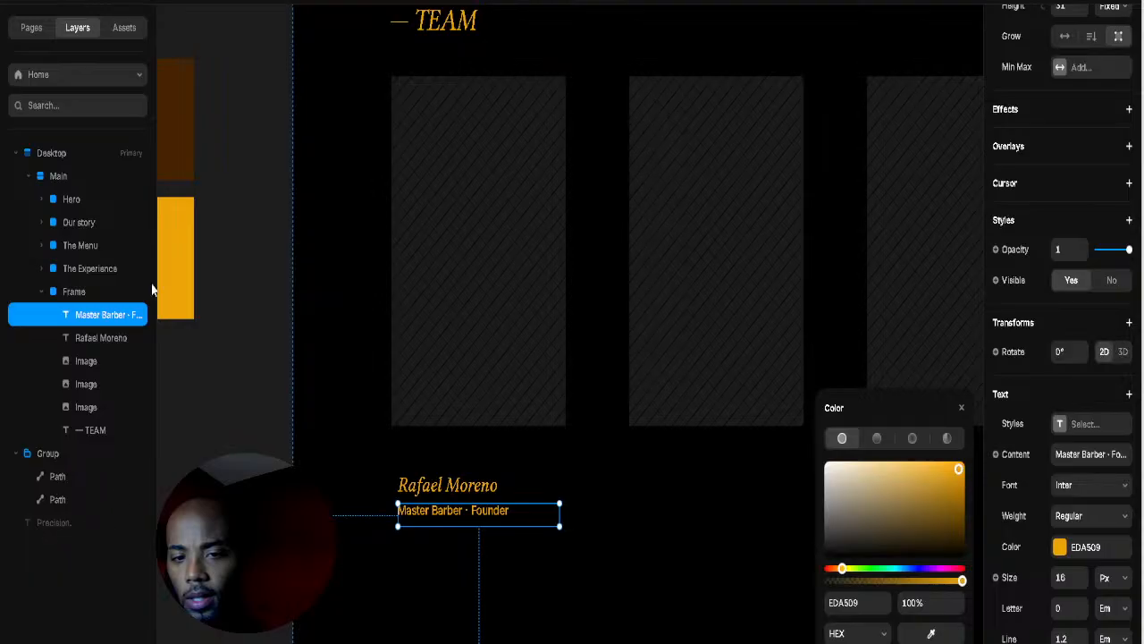
click(570, 510)
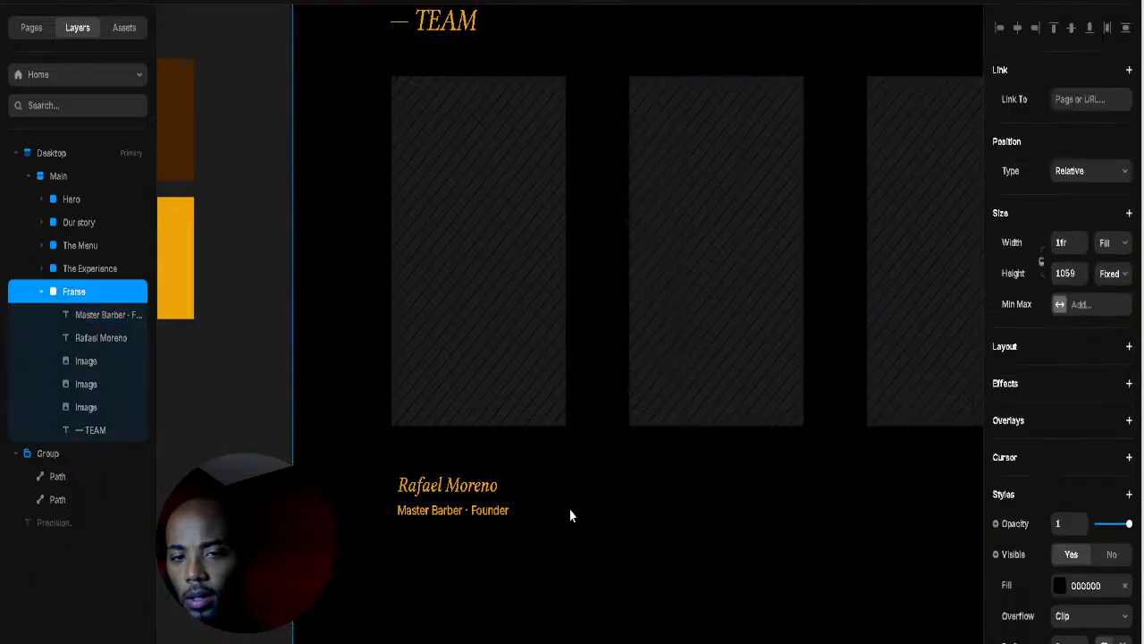
Step: Duplicate the founder line below it as 'Scissor work · Classic tapers' and tuck it under the title
click(477, 523)
drag(477, 523, 477, 552)
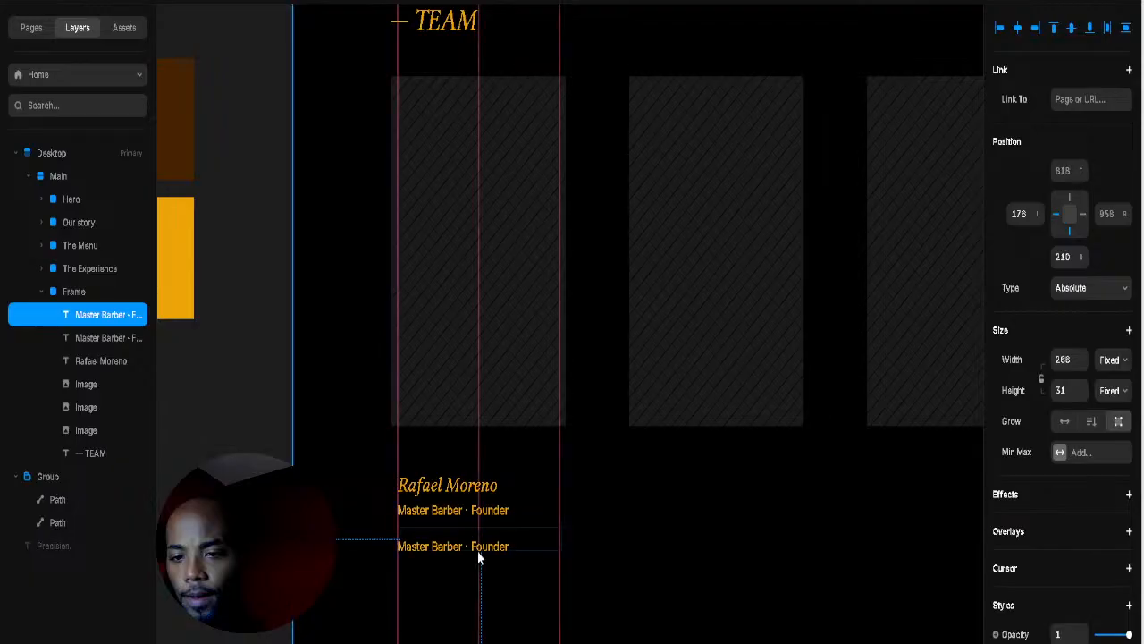
double_click(477, 552)
text(Scissor work · Classic tapers)
key(Escape)
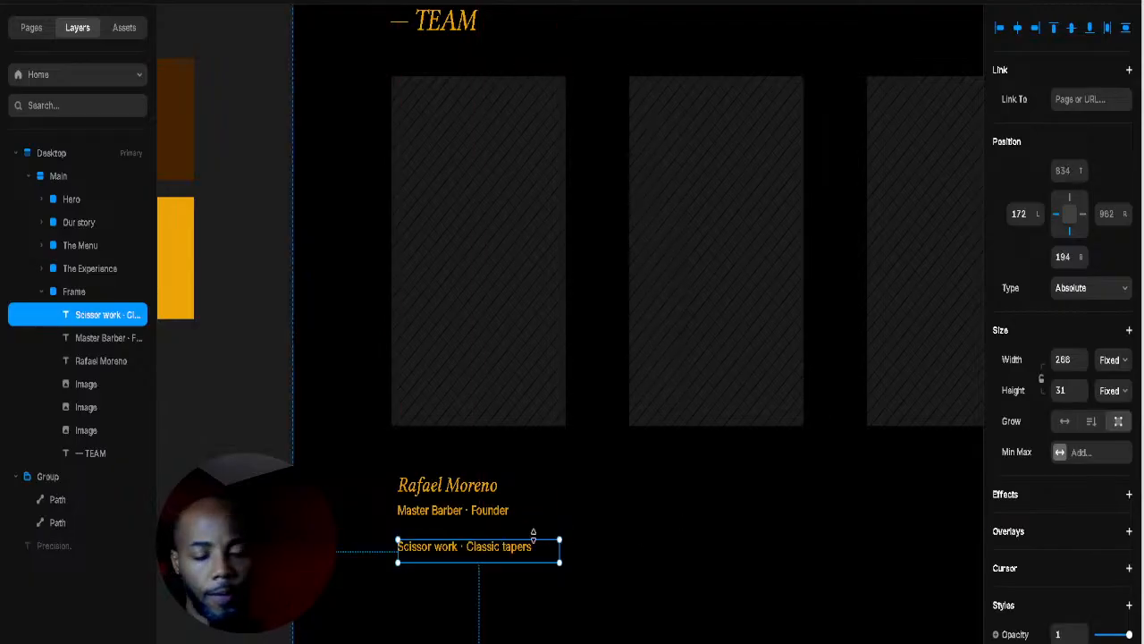
key(Escape)
drag(471, 560, 470, 550)
key(Escape)
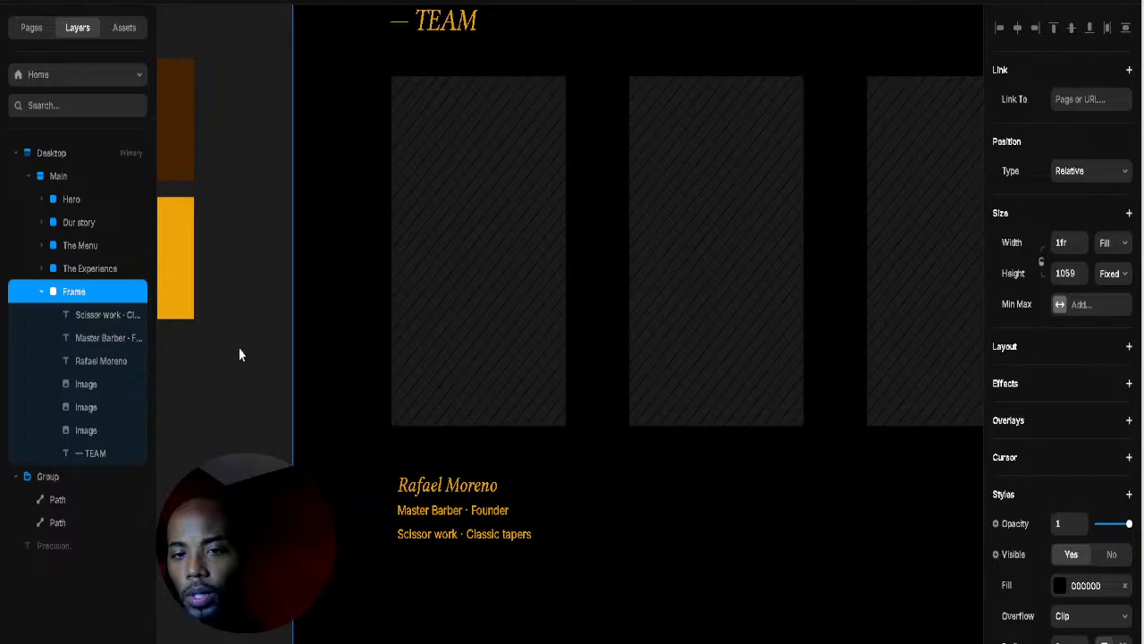
Step: Duplicate that line as 'Book with Rafael' and narrow its box to 181×26
click(475, 543)
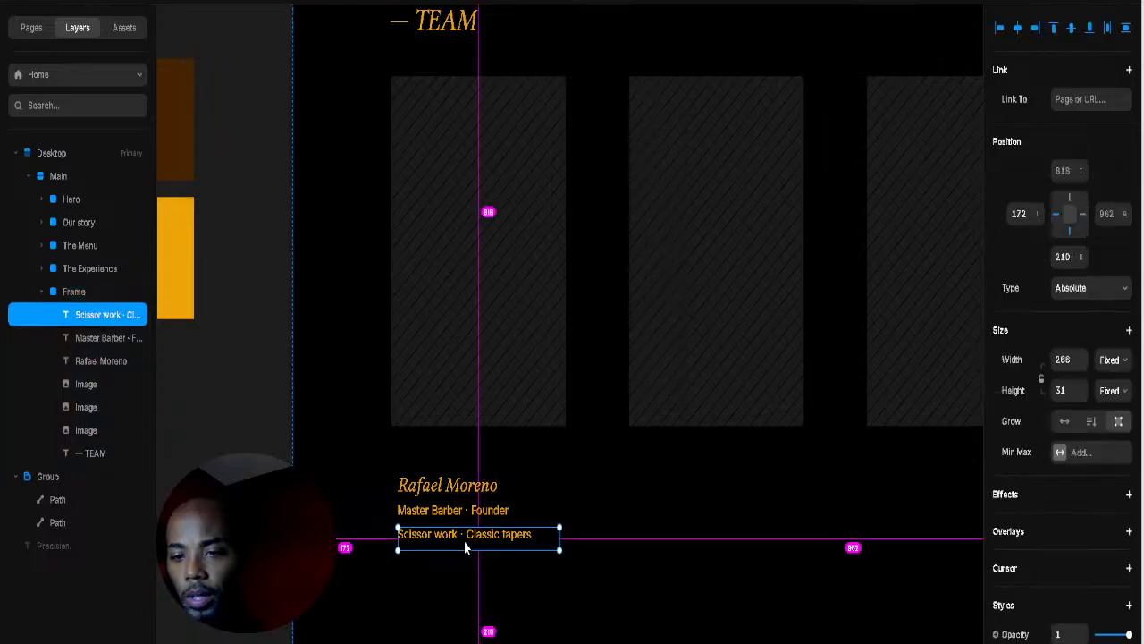
drag(476, 544, 465, 574)
double_click(464, 561)
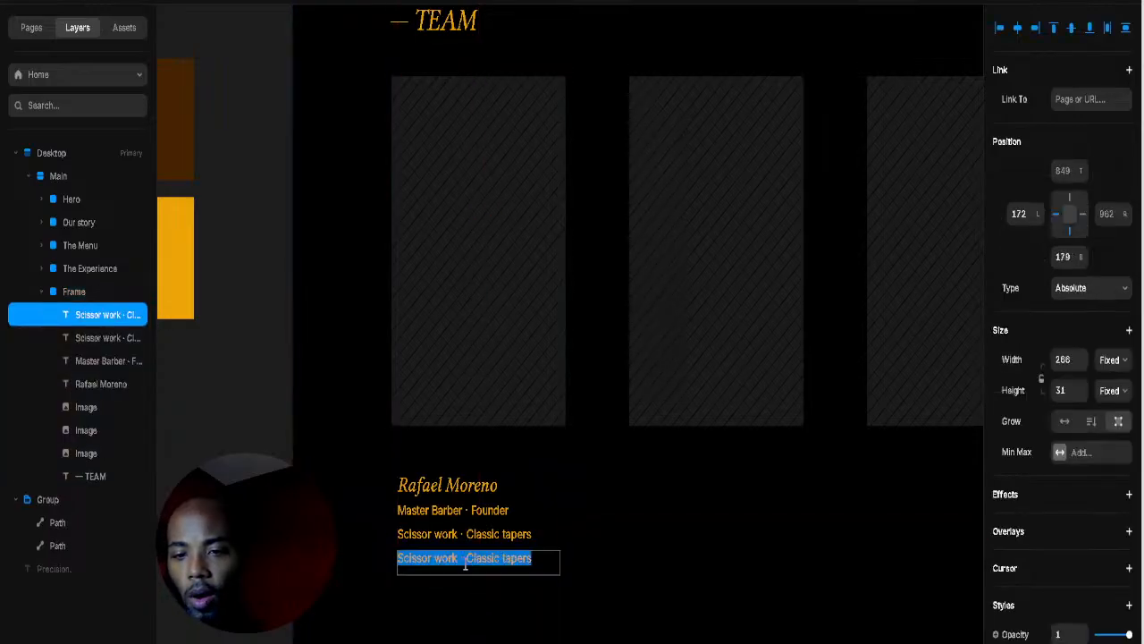
text(Book with Rafael)
key(Escape)
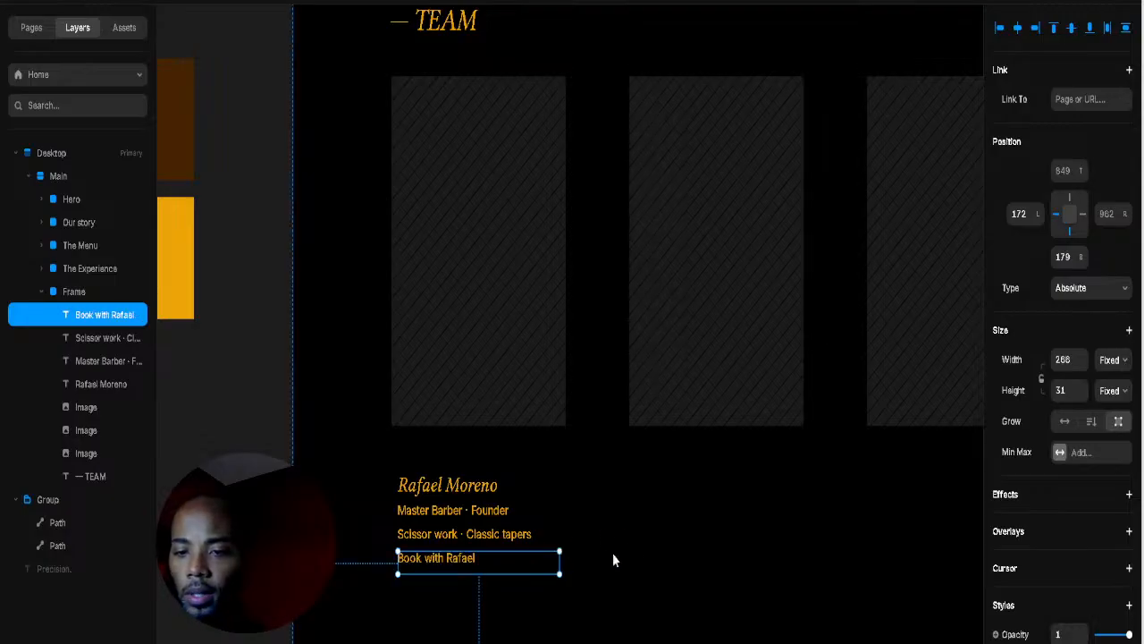
click(617, 552)
click(547, 570)
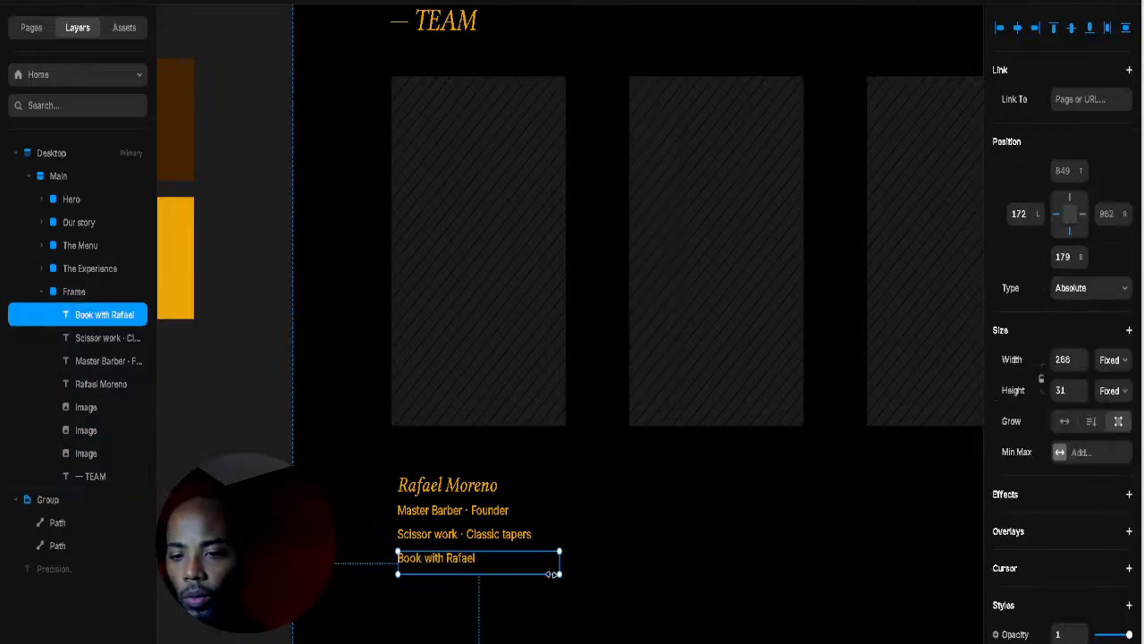
drag(557, 563, 508, 569)
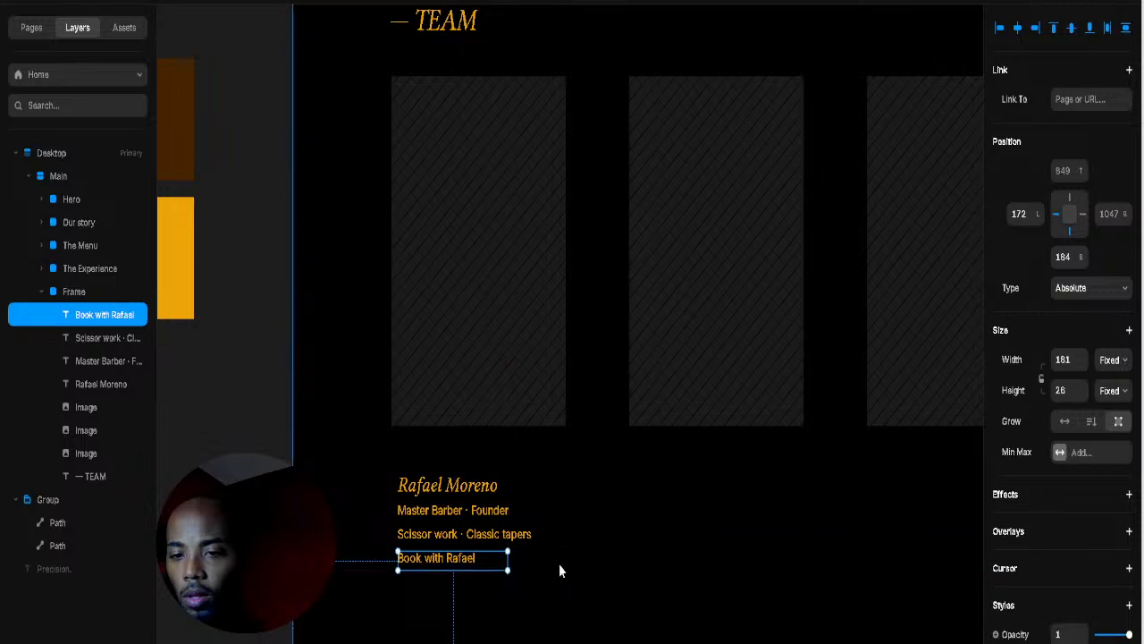
click(441, 556)
click(442, 551)
double_click(442, 551)
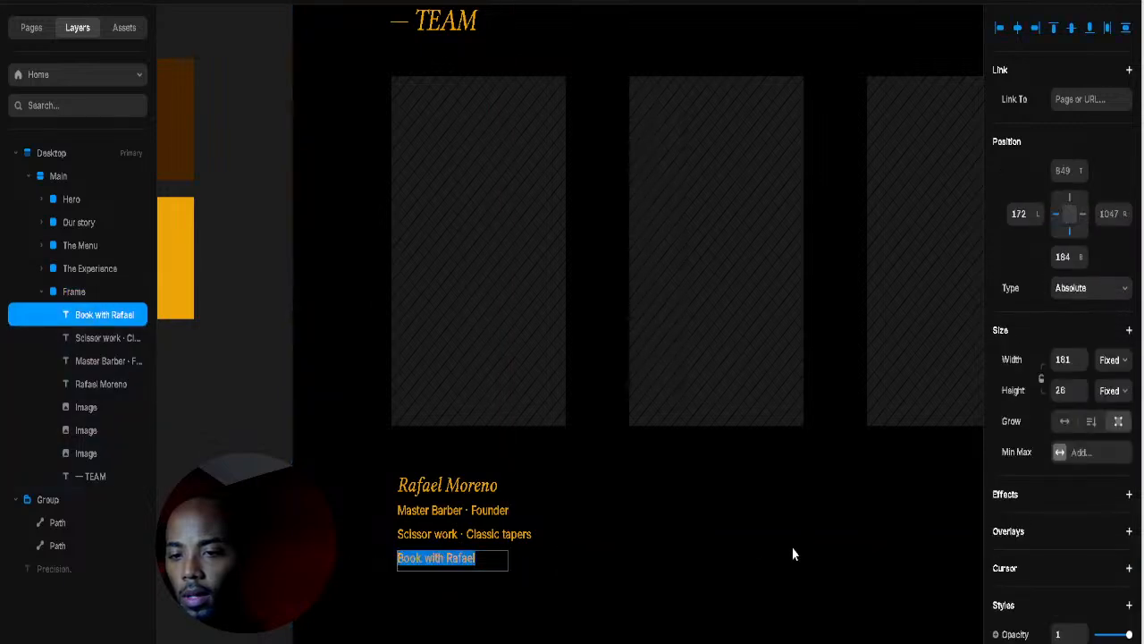
key(Escape)
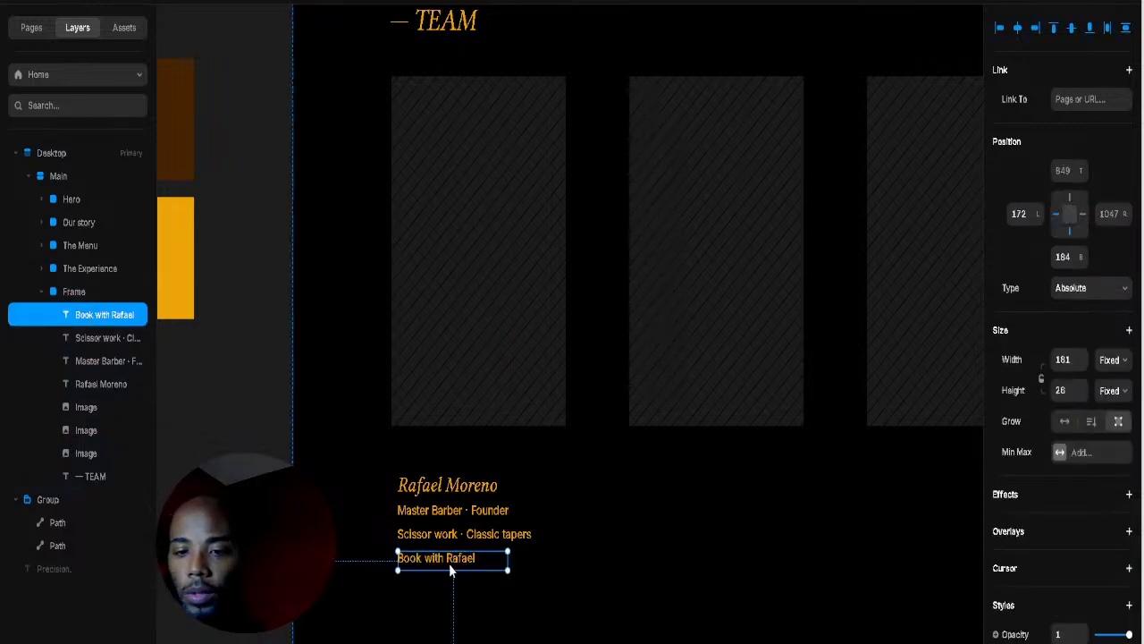
Step: Wrap Rafael's name, title and specialty lines into a stack with Fit width
right_click(472, 488)
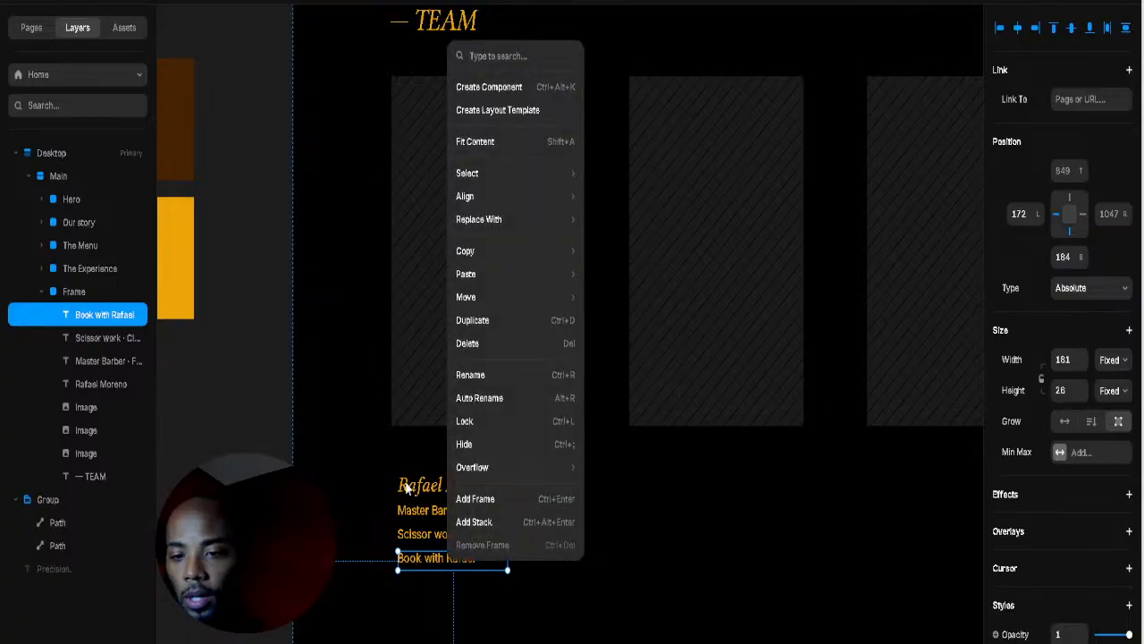
key(Escape)
click(440, 483)
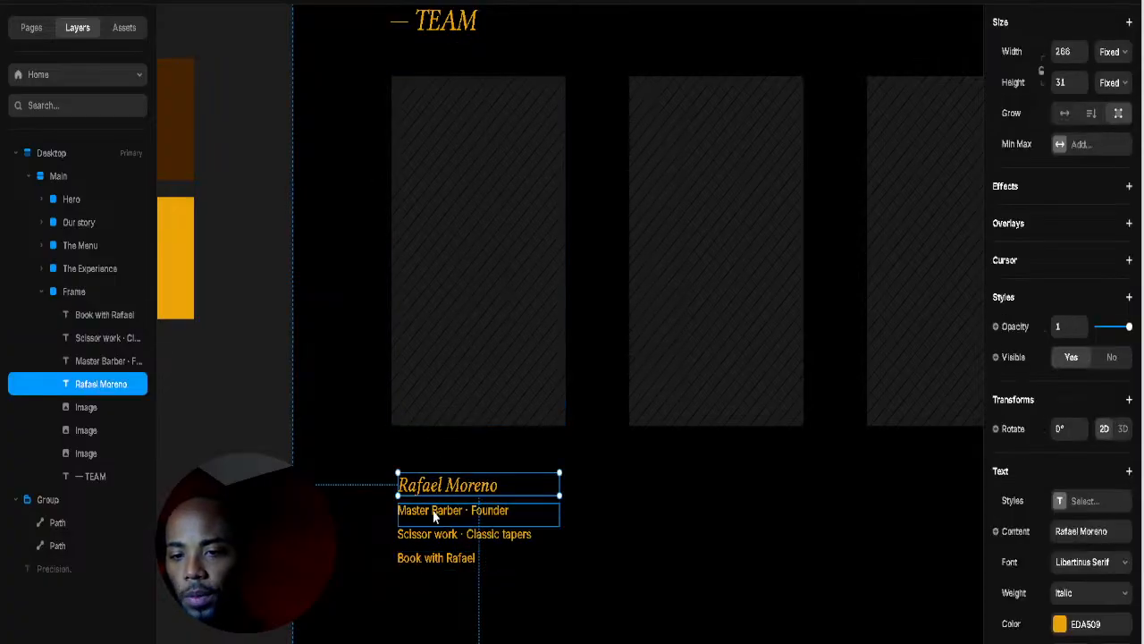
shift+click(435, 516)
shift+click(435, 535)
right_click(506, 506)
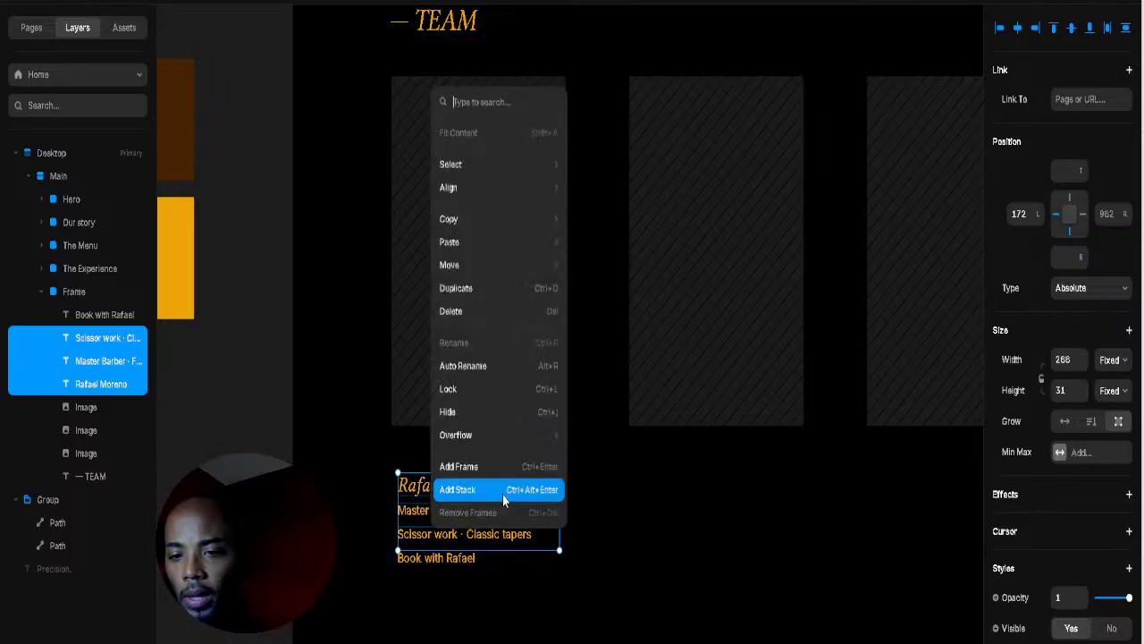
click(506, 484)
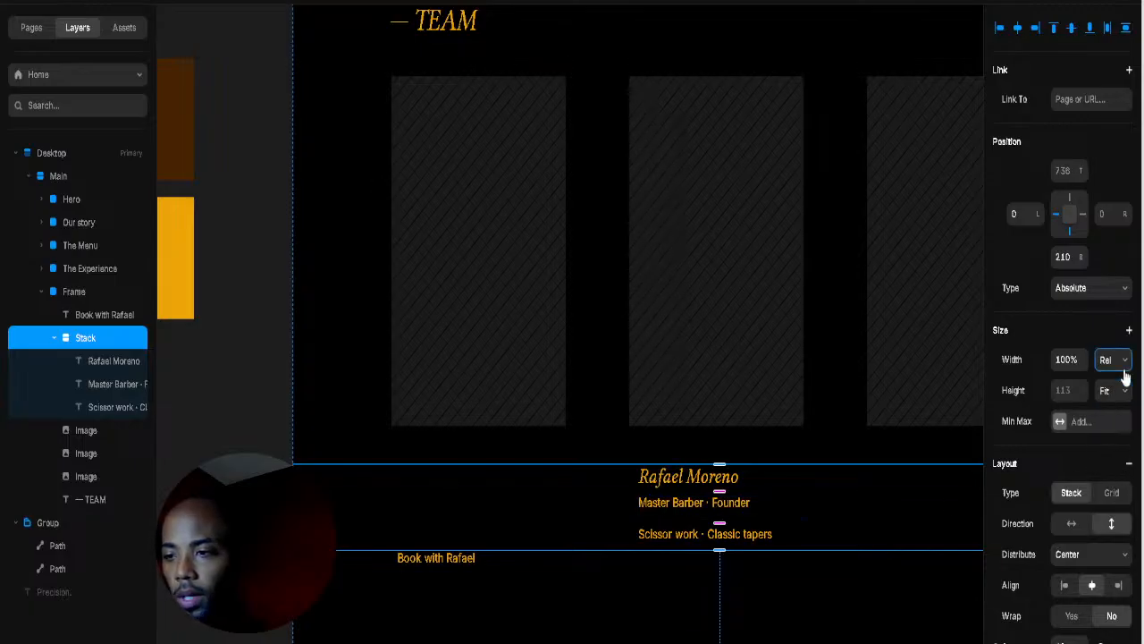
click(1122, 366)
click(1122, 447)
Step: Stack the text group with the first portrait into one card set to Fit width
click(438, 515)
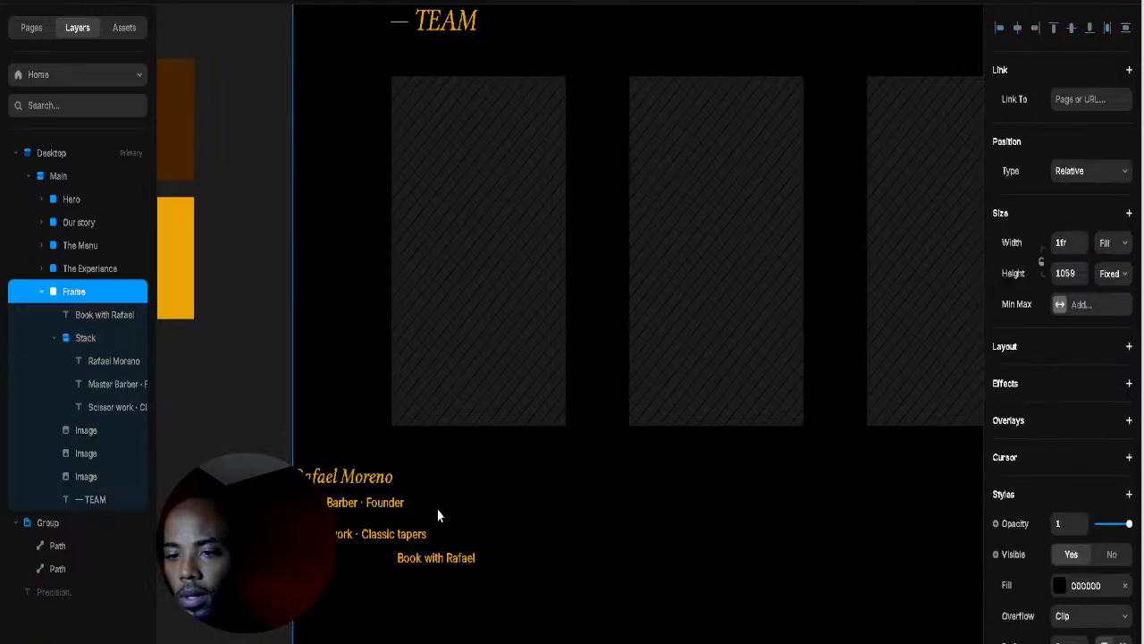
click(427, 506)
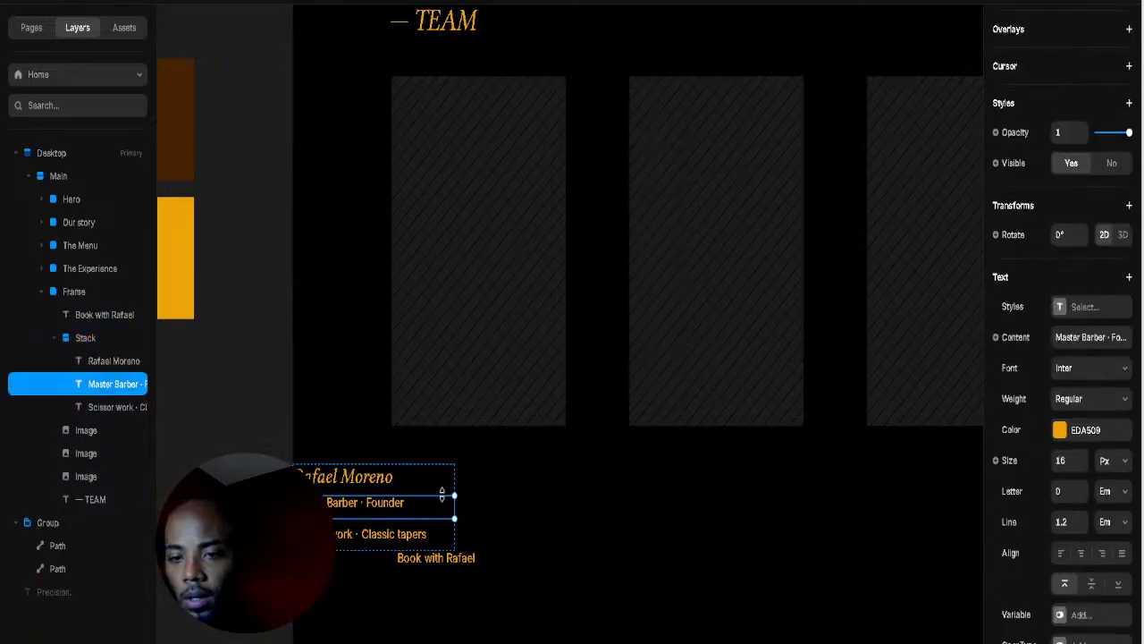
click(108, 363)
click(91, 341)
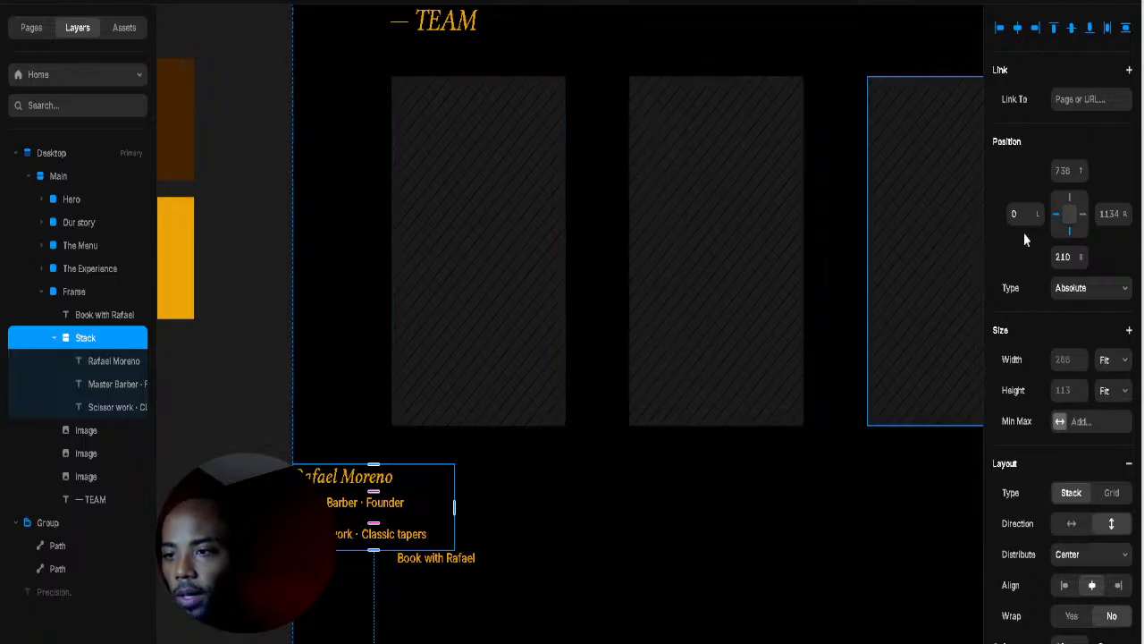
drag(1128, 210, 1106, 382)
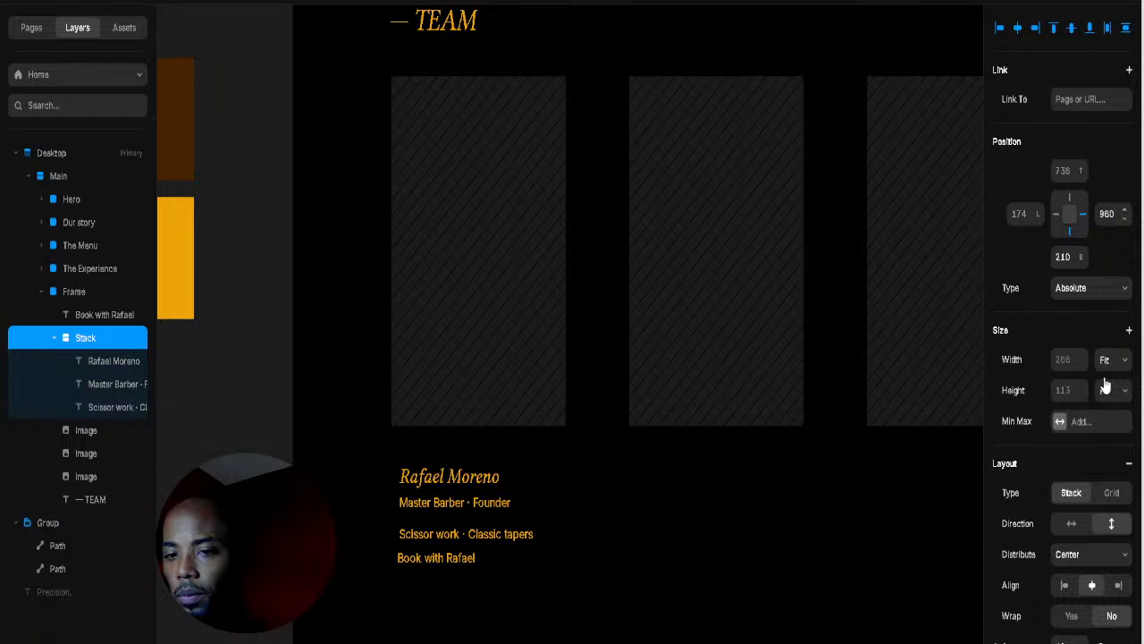
shift+click(487, 343)
right_click(488, 471)
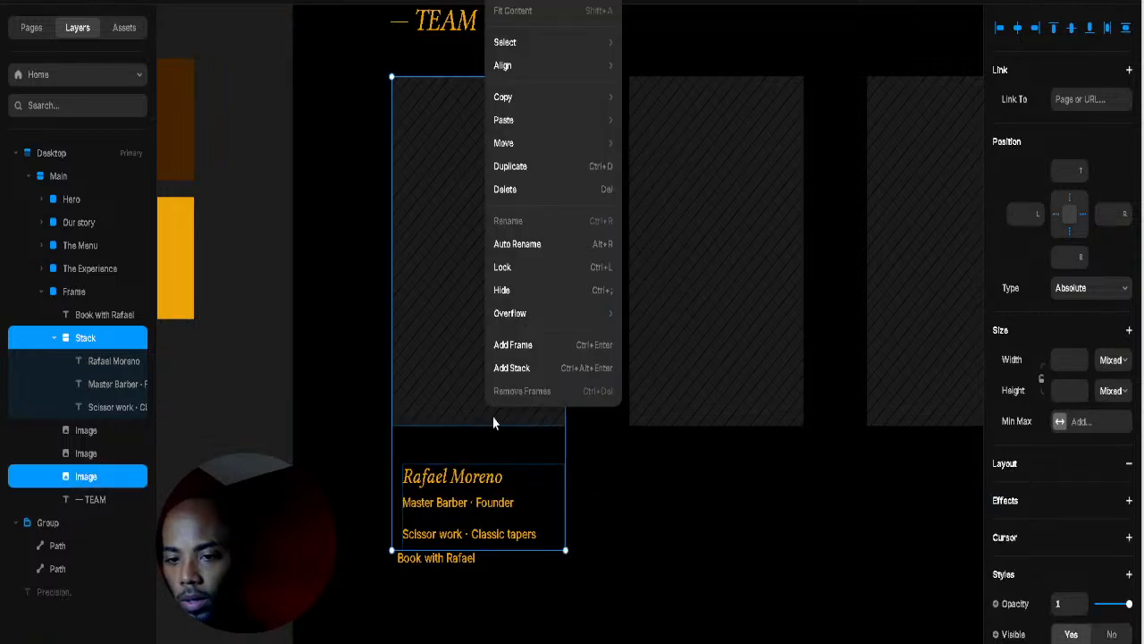
click(522, 369)
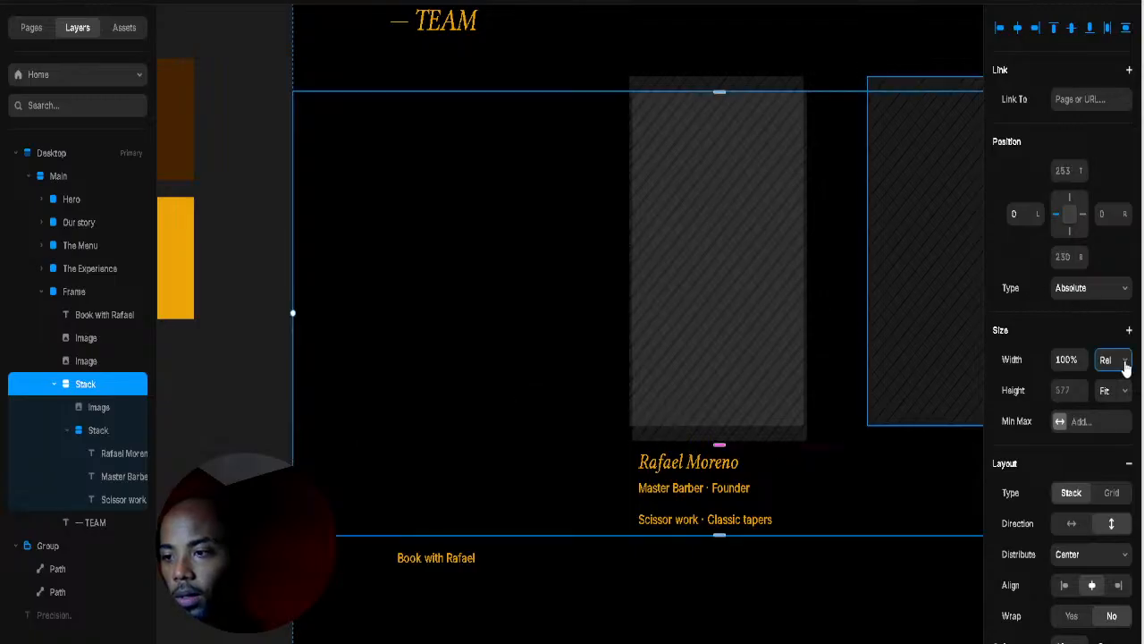
click(1124, 443)
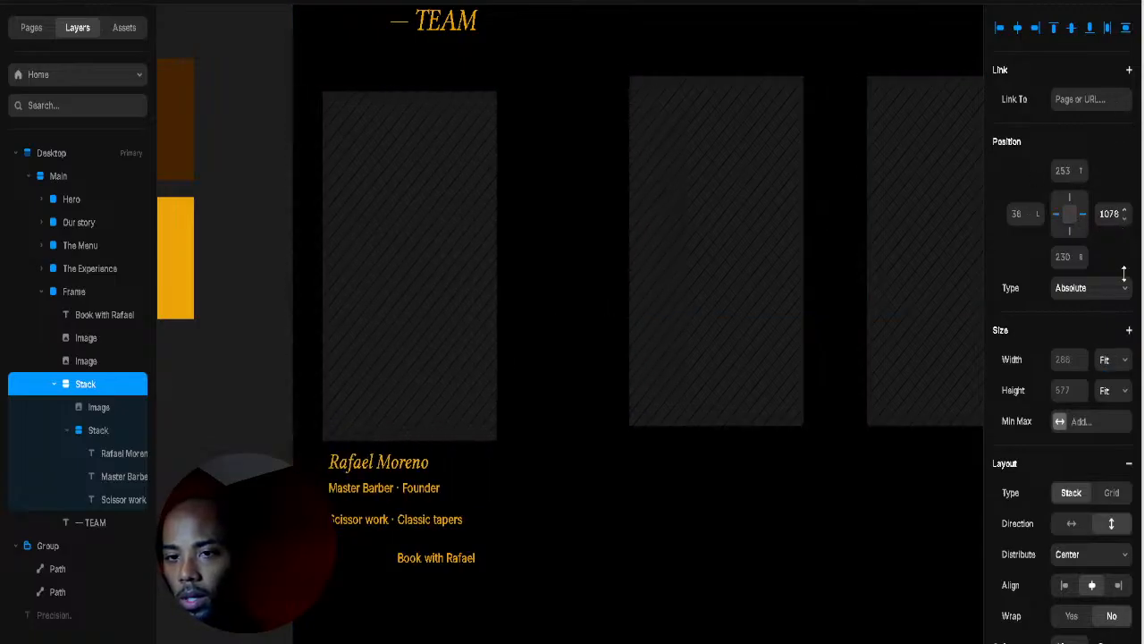
Step: Choose Create Component on the Book with Rafael text
click(475, 561)
right_click(474, 566)
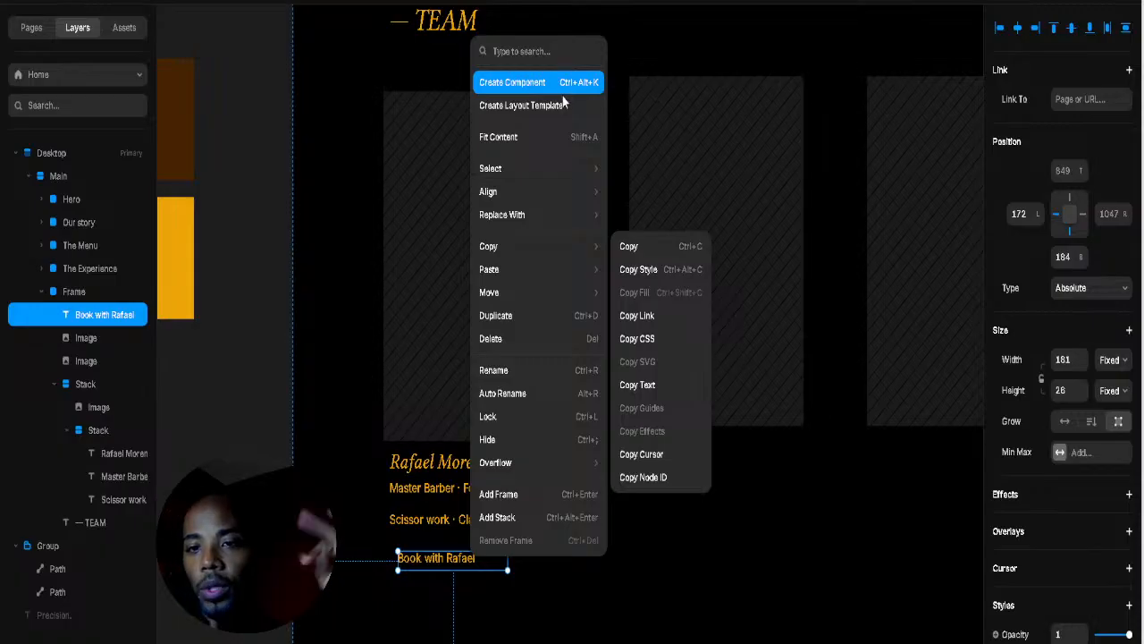
click(564, 89)
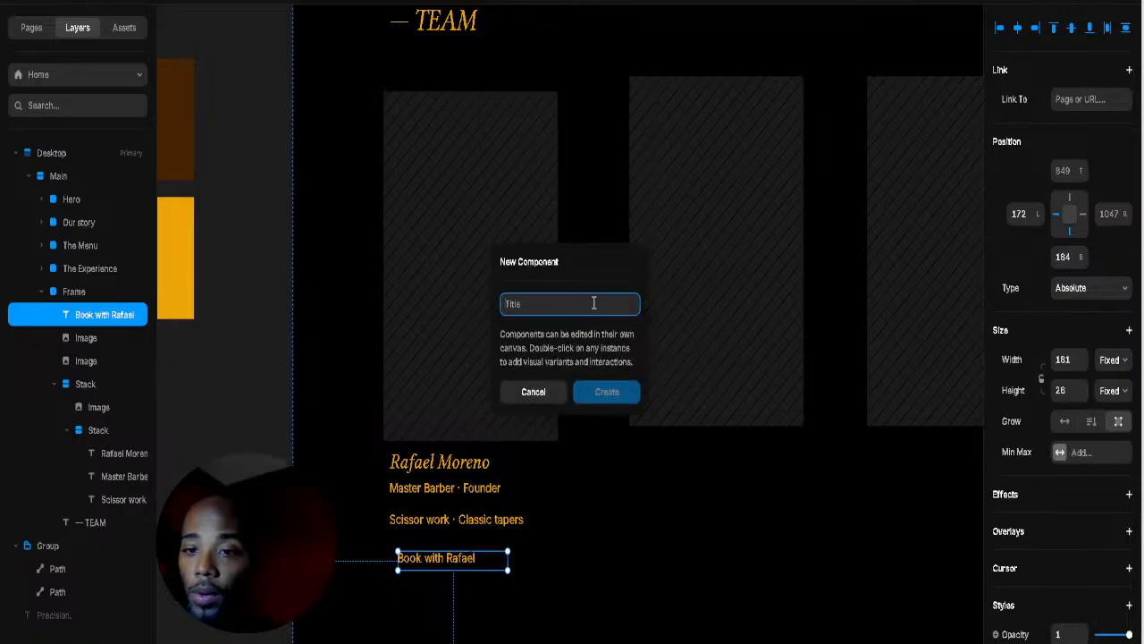
Step: Name the component 'Book with Rafael' and resize Variant 1 to 200×47
text(B)
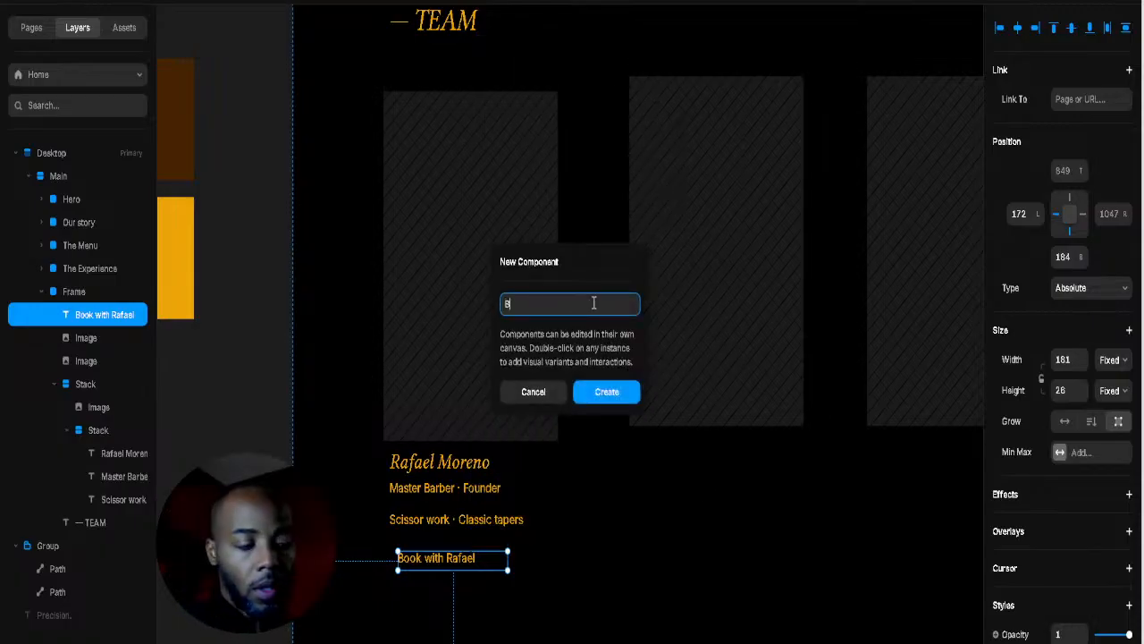
text(oo)
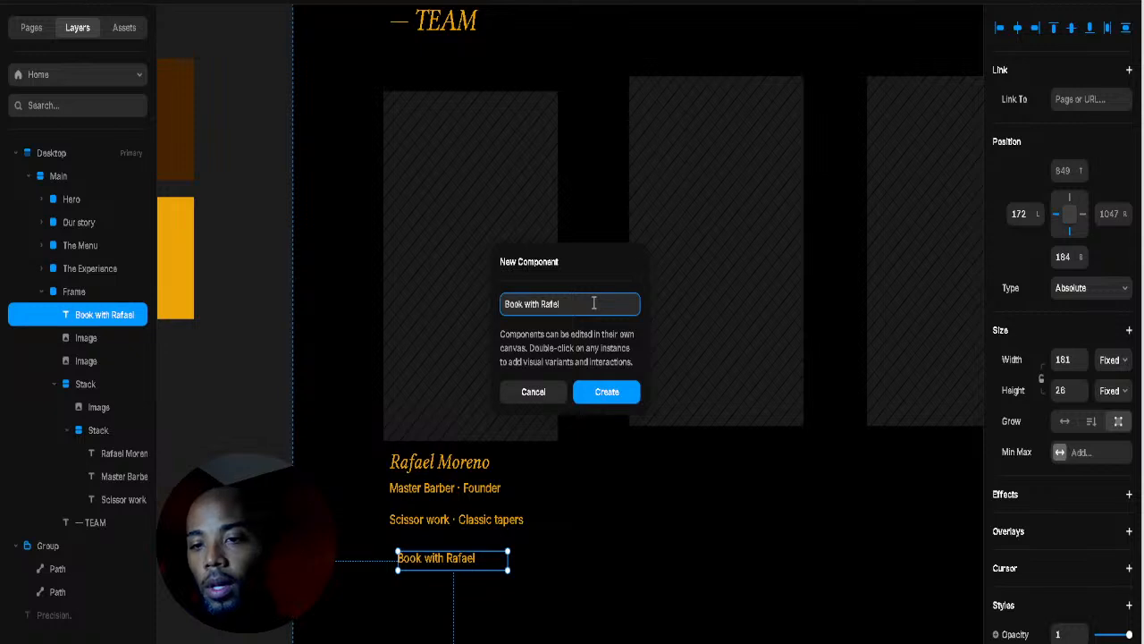
text(k with Rafael)
key(Return)
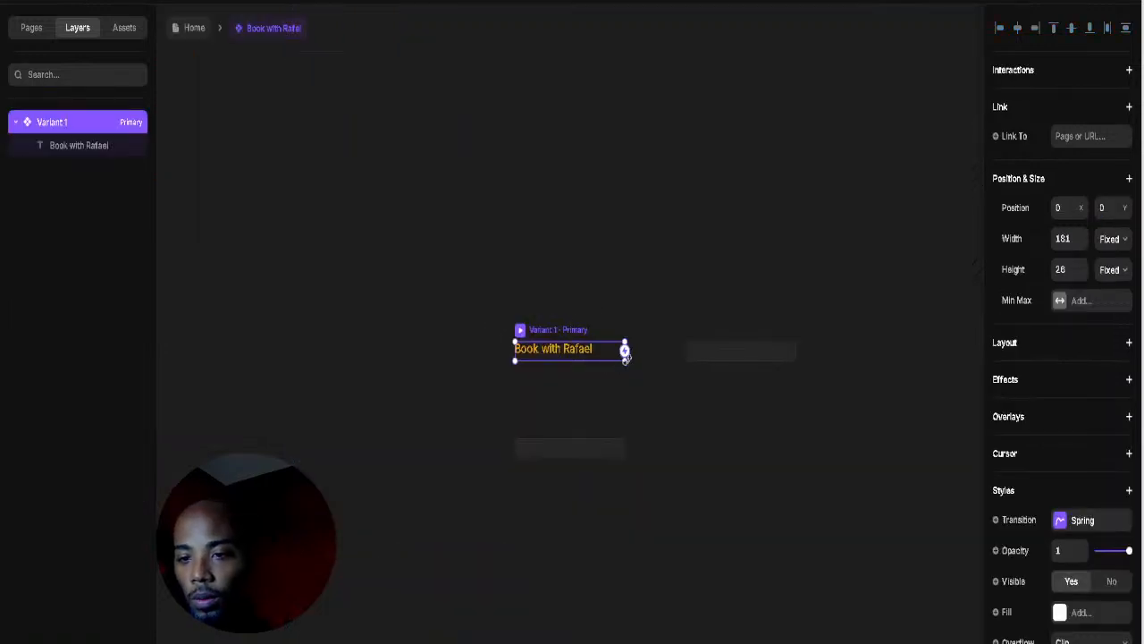
drag(625, 355, 624, 363)
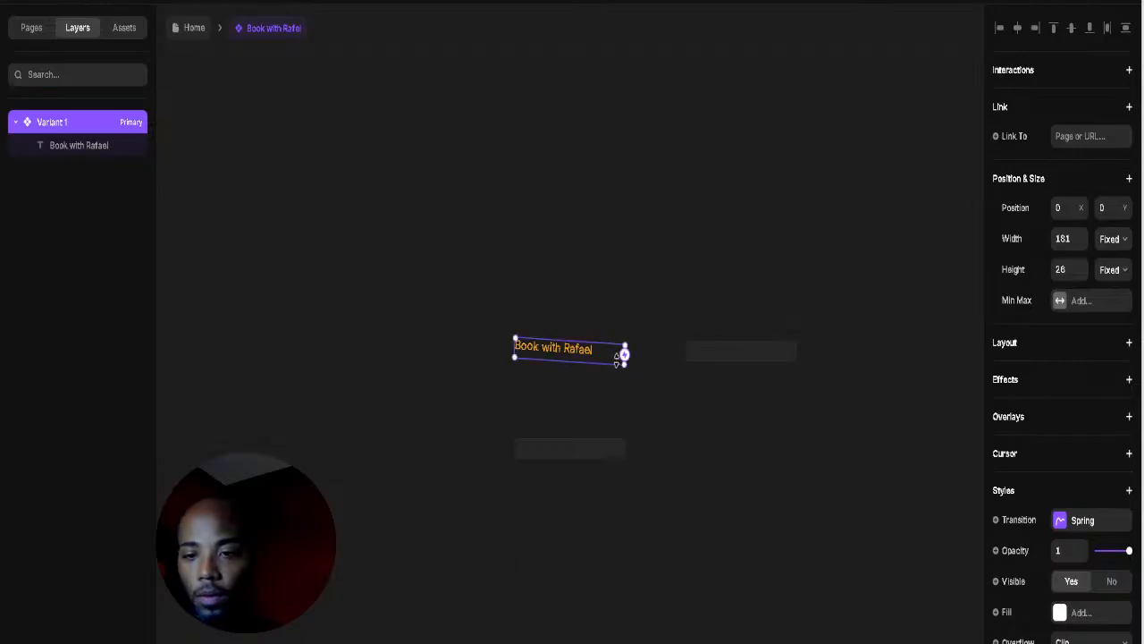
key(ctrl+z)
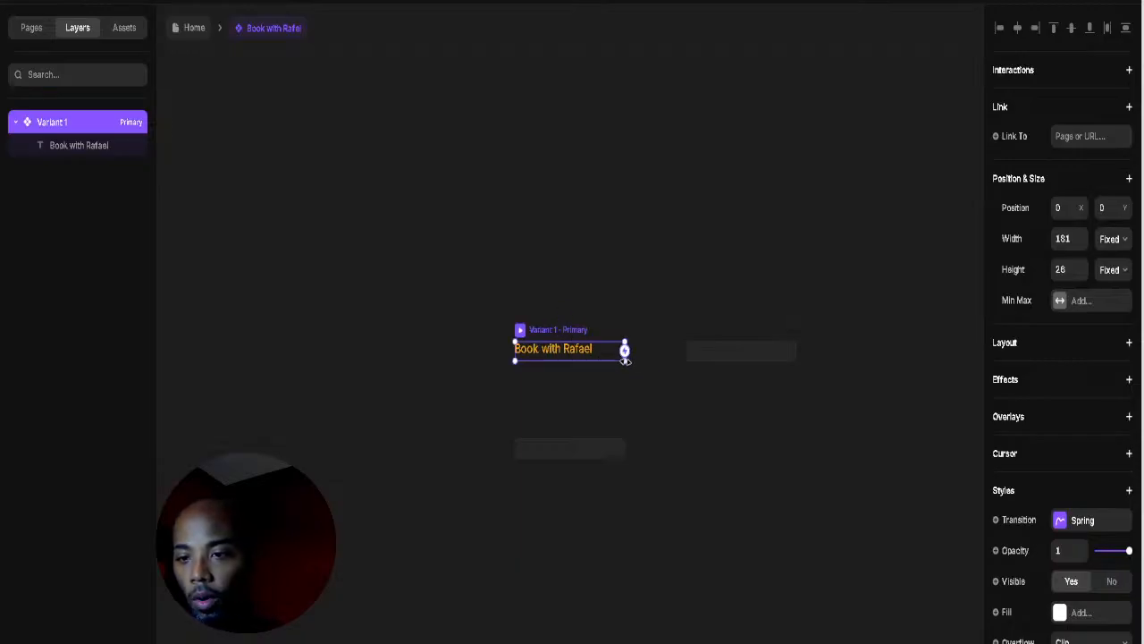
drag(625, 361, 635, 377)
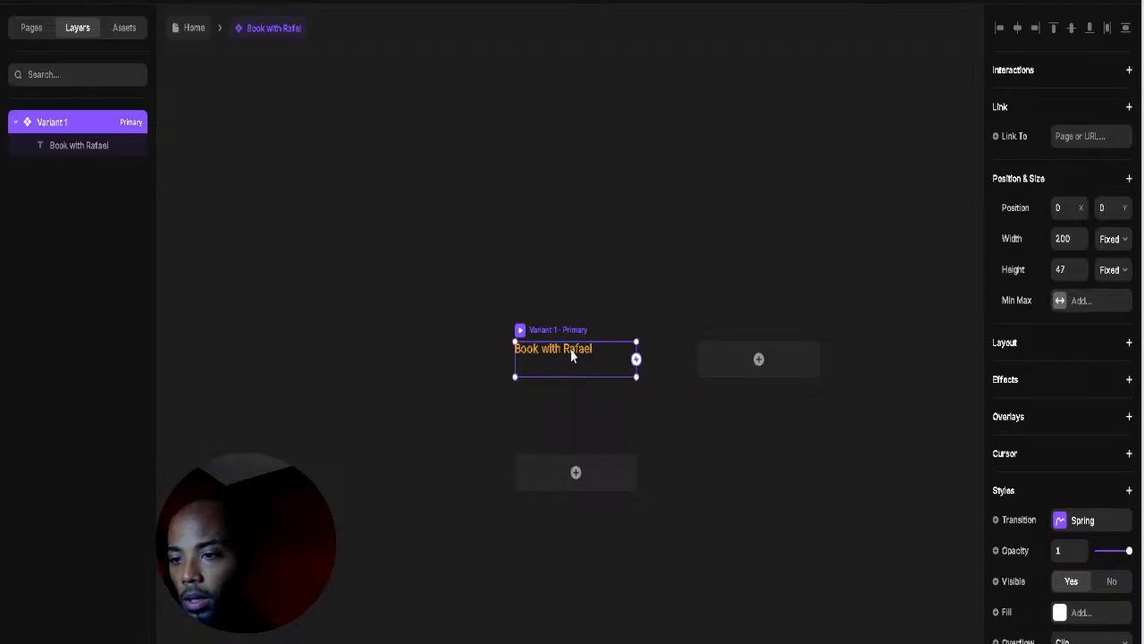
Step: Shrink the inner text box and set its width to Fit
click(572, 355)
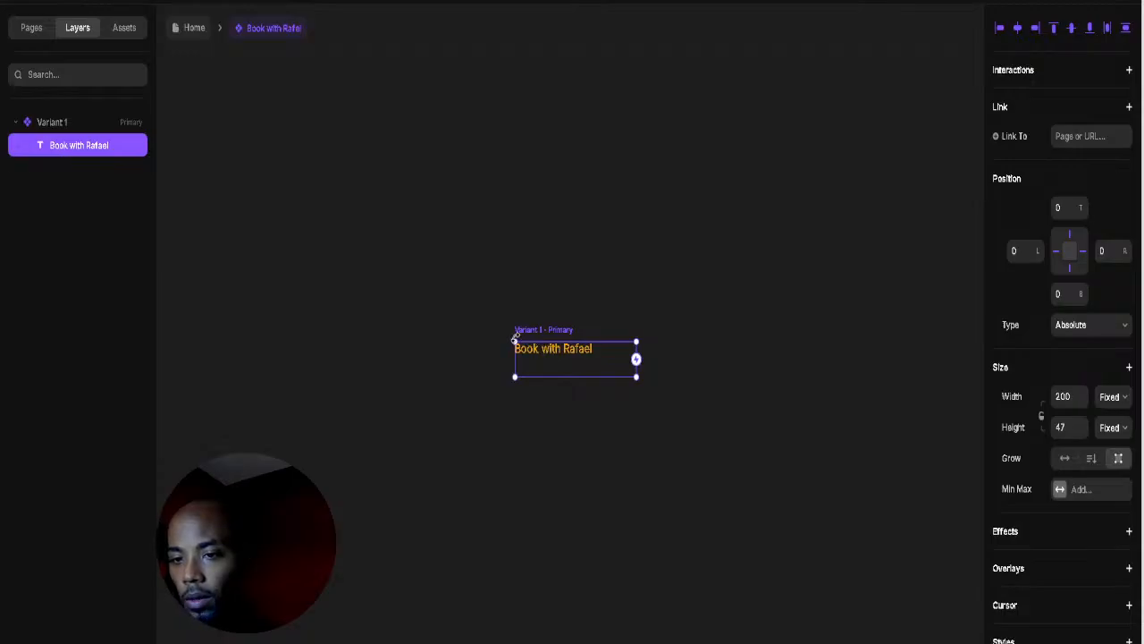
mouse_move(515, 340)
mouse_down()
mouse_move(500, 329)
mouse_move(522, 349)
mouse_up()
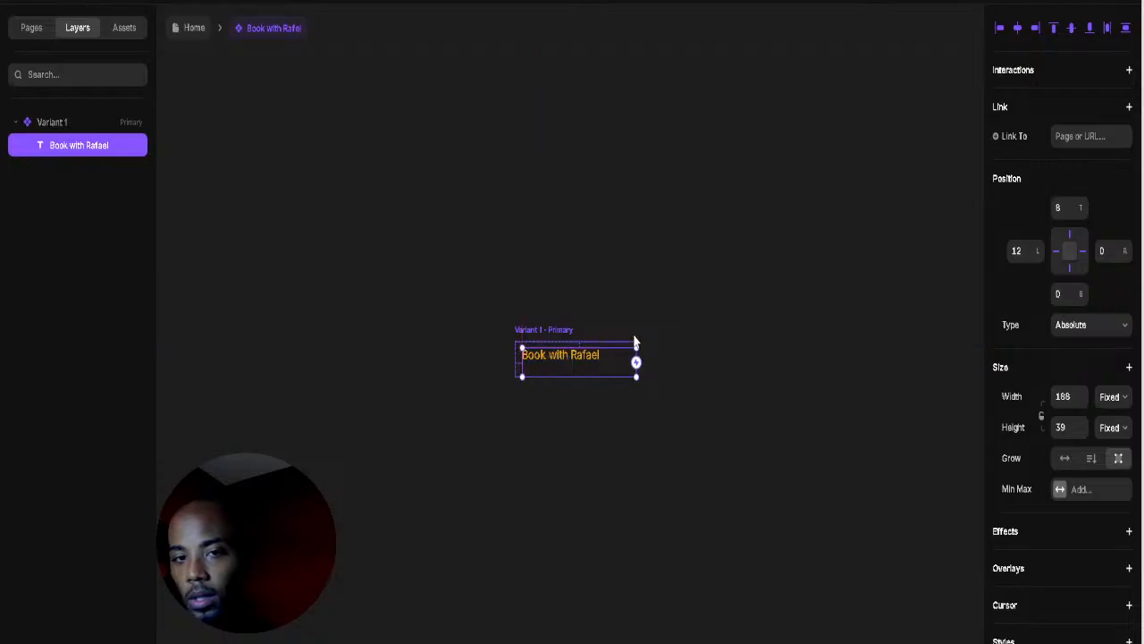
click(1118, 397)
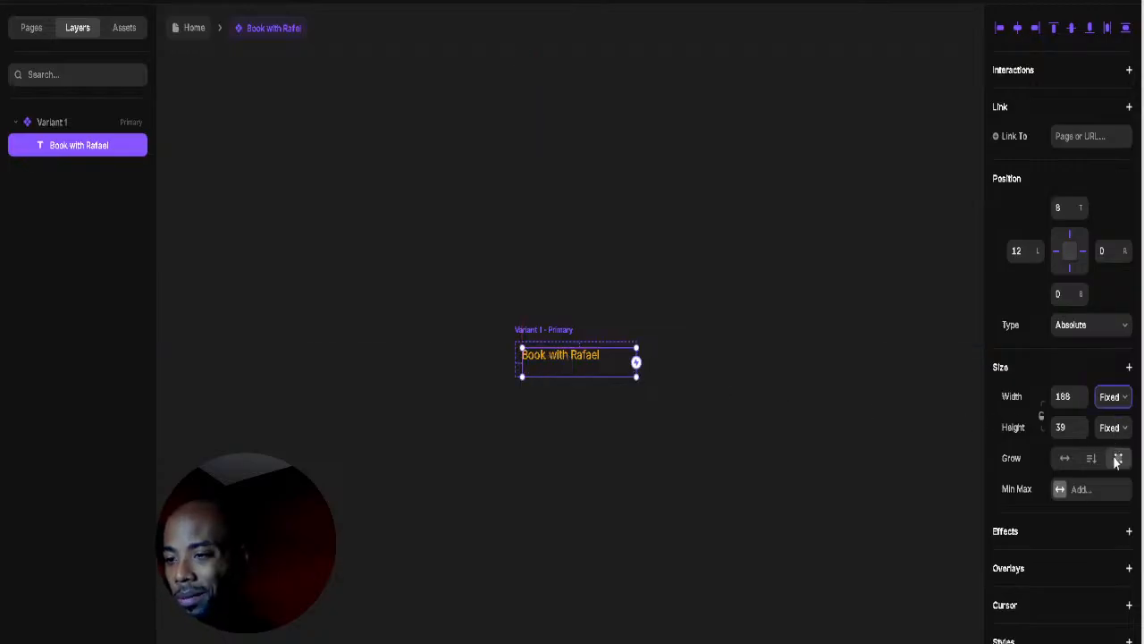
click(1113, 481)
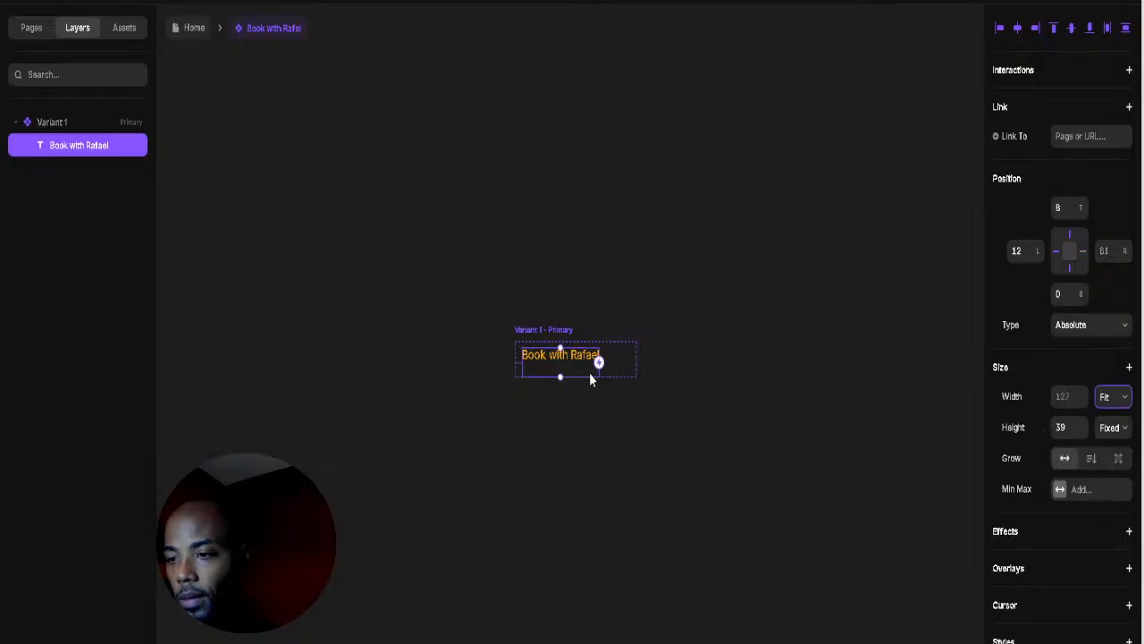
click(1113, 428)
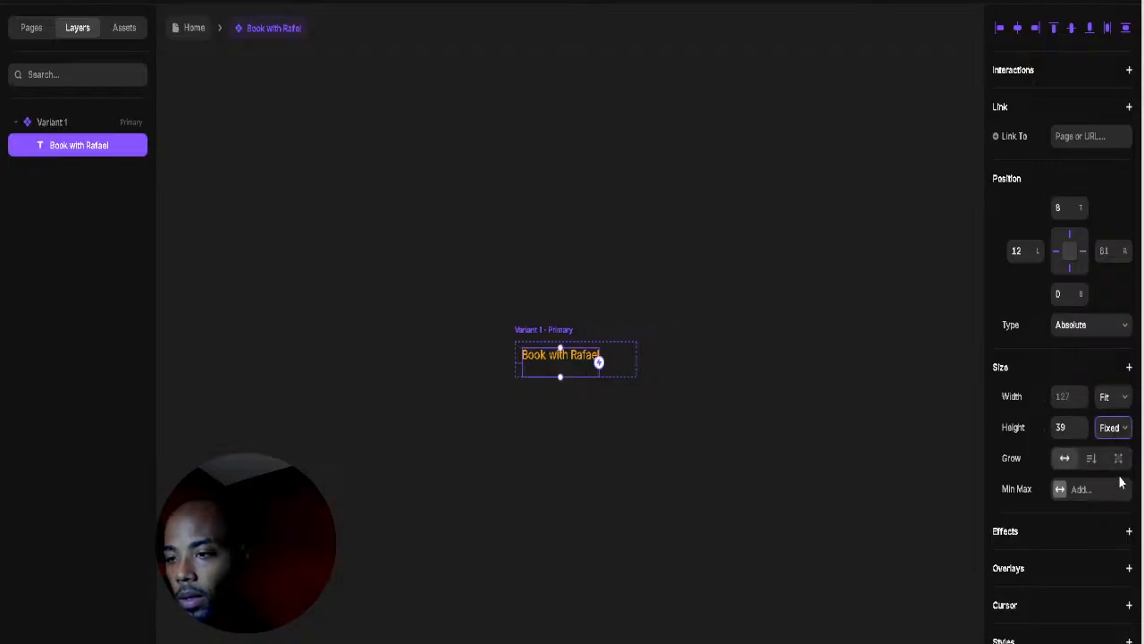
Step: Centre the label vertically and horizontally in the button, then return to Home
click(746, 337)
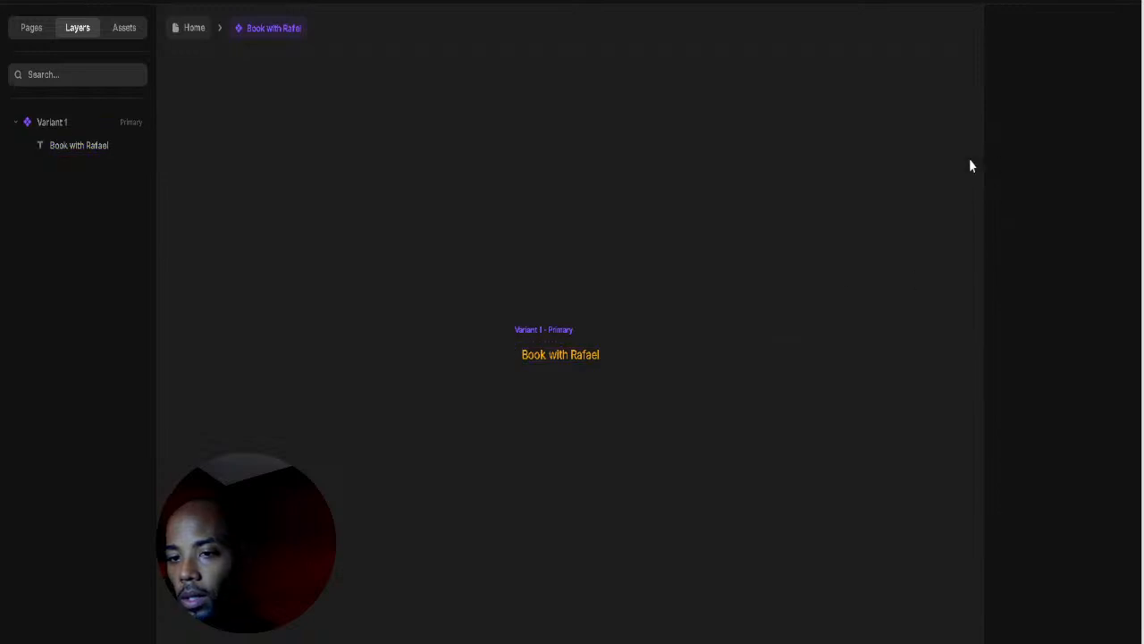
click(556, 327)
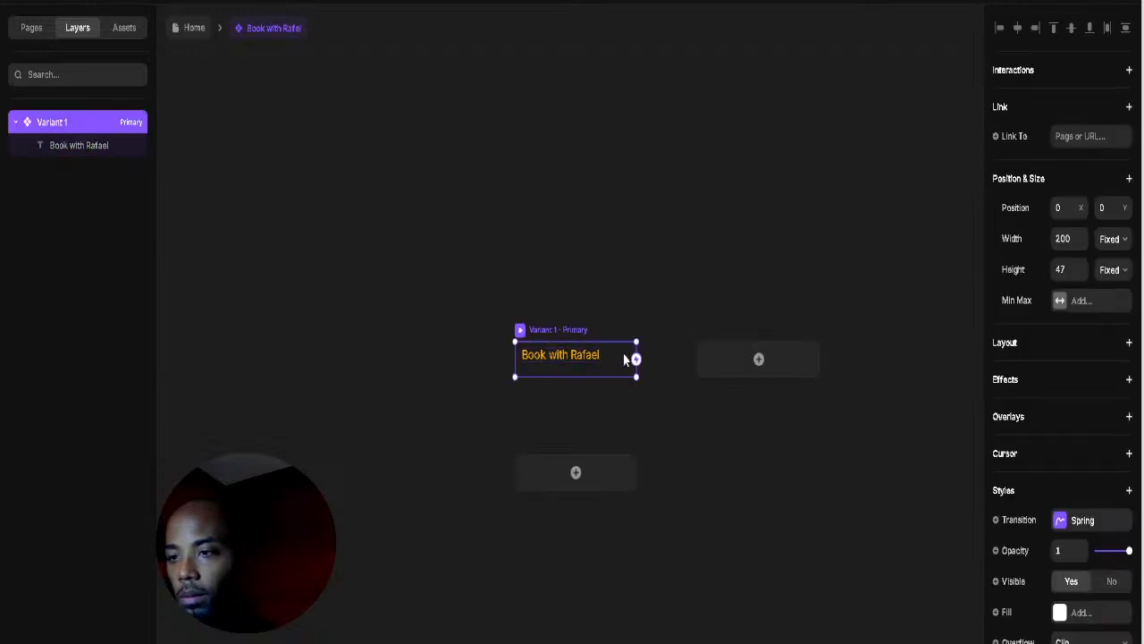
click(543, 355)
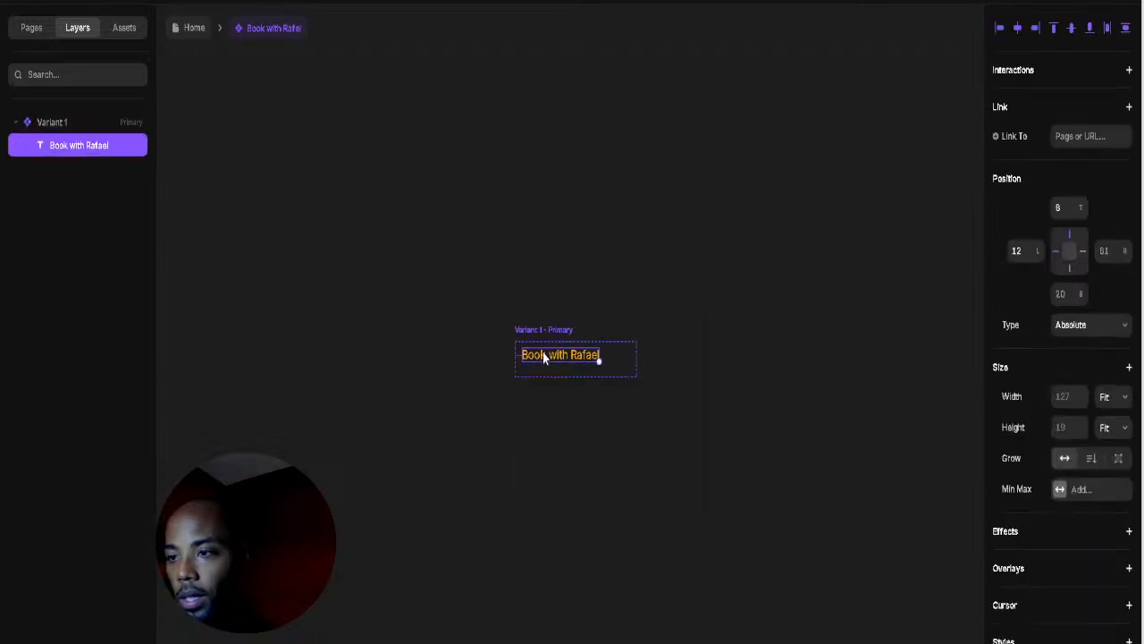
click(1071, 30)
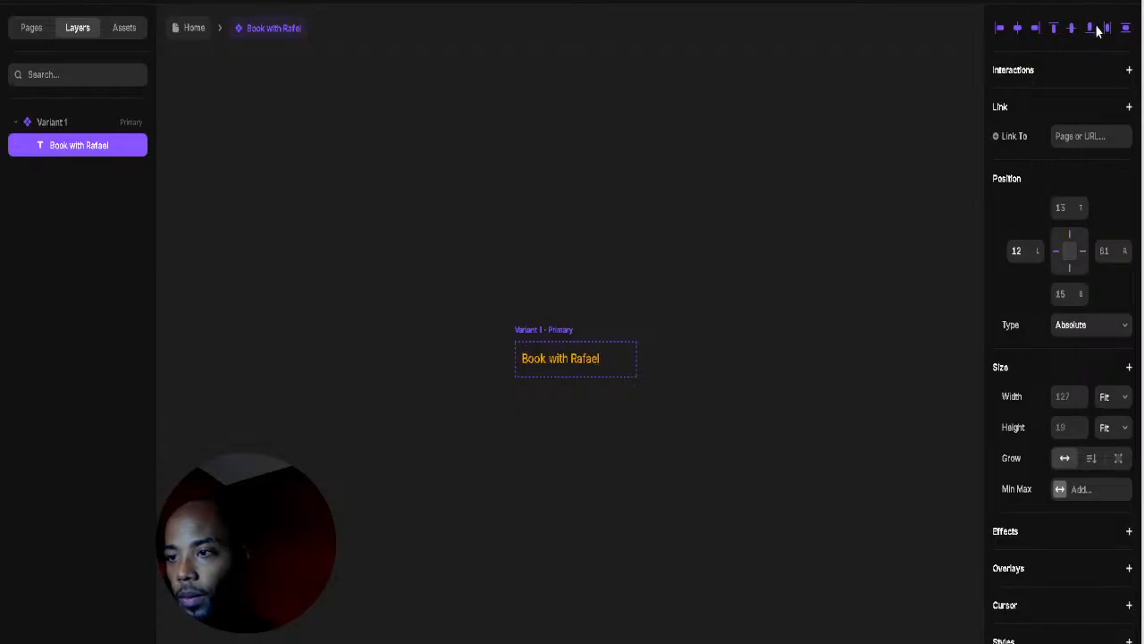
click(1017, 30)
click(650, 318)
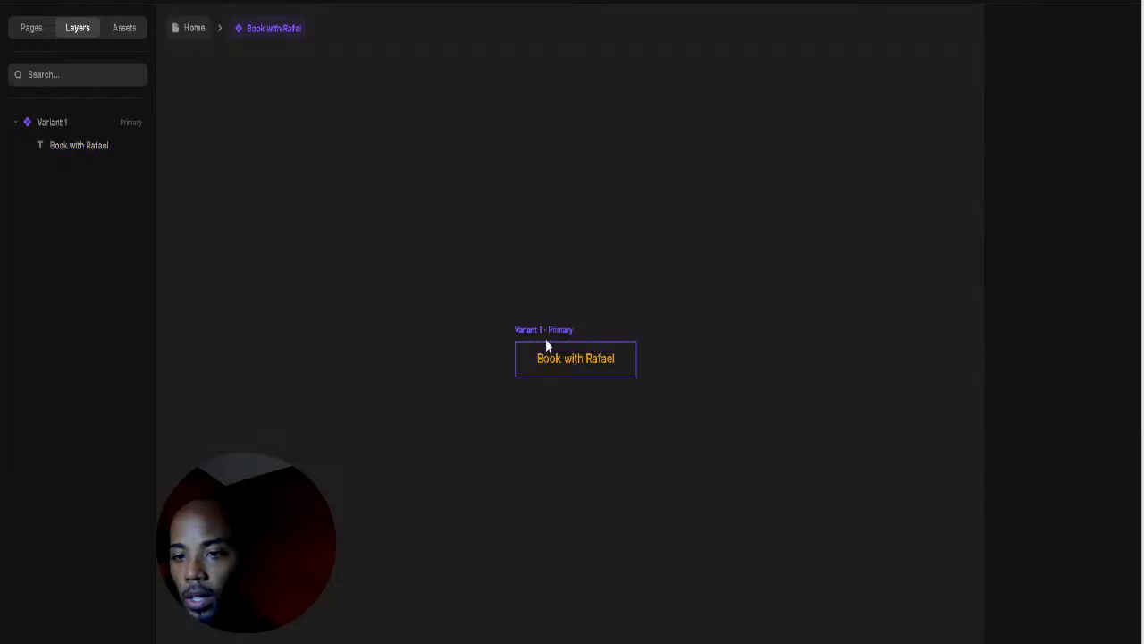
click(547, 331)
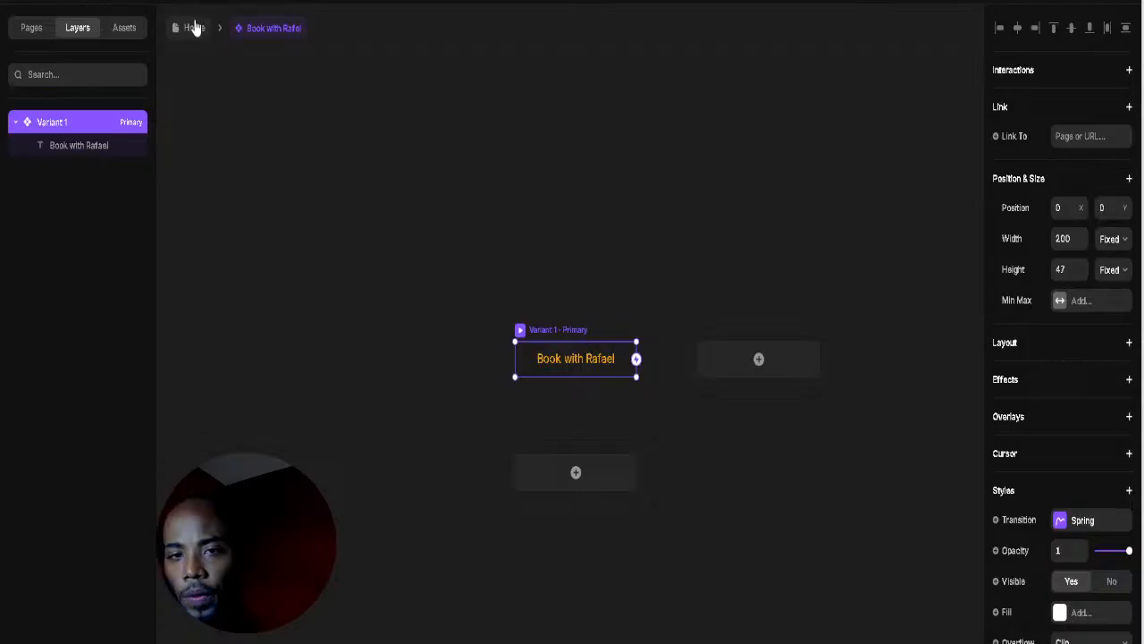
key(Escape)
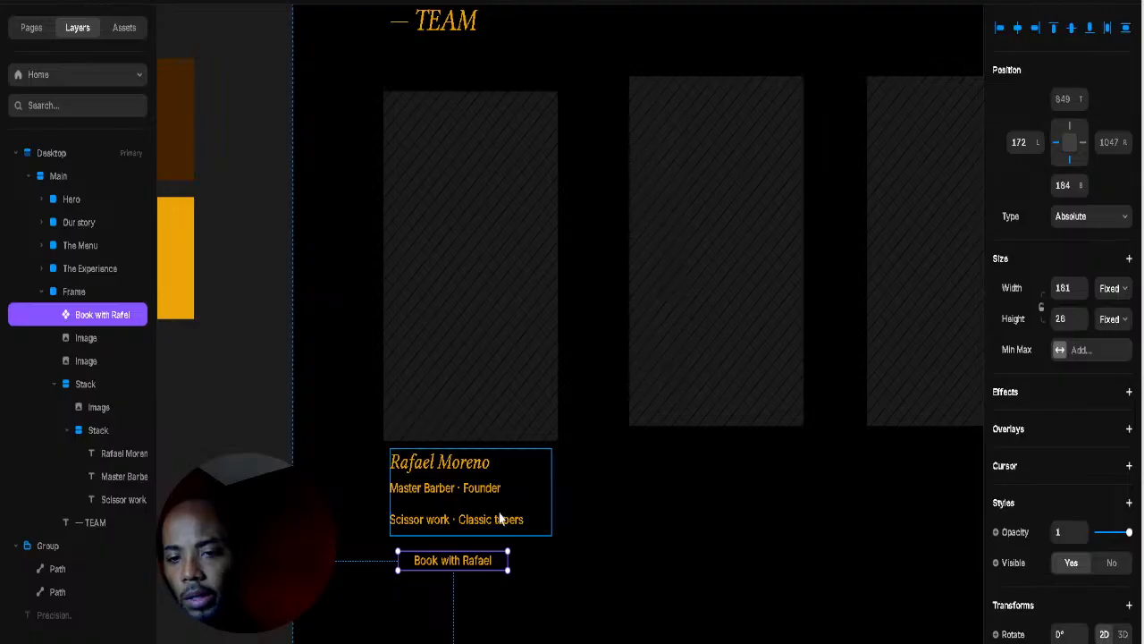
double_click(472, 465)
click(1059, 477)
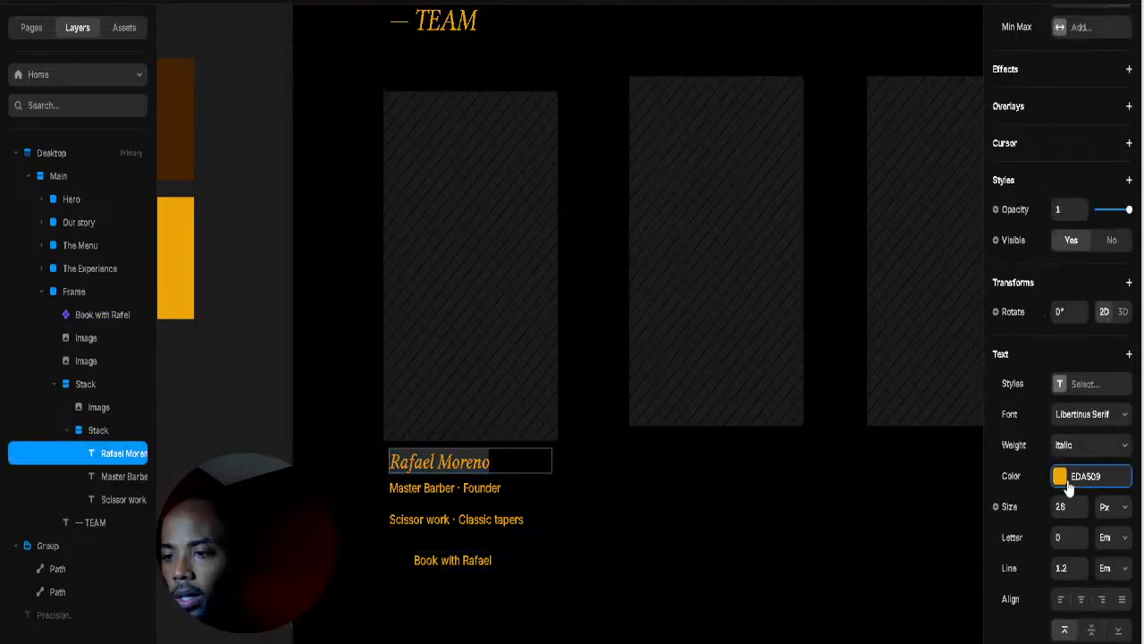
click(497, 493)
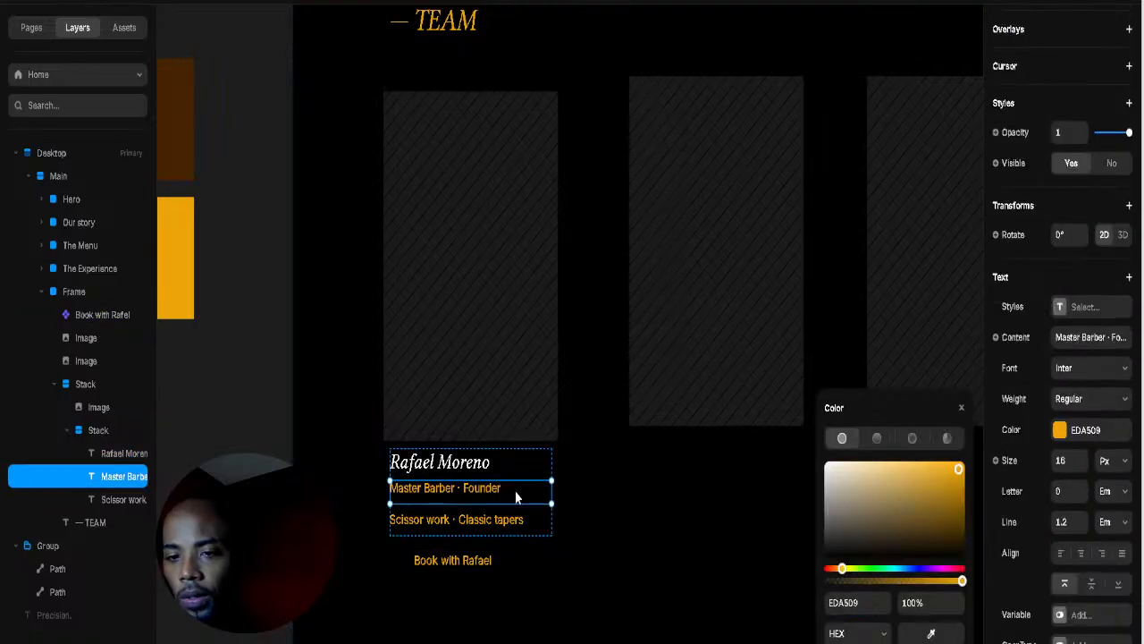
scroll(1108, 433, down, 3)
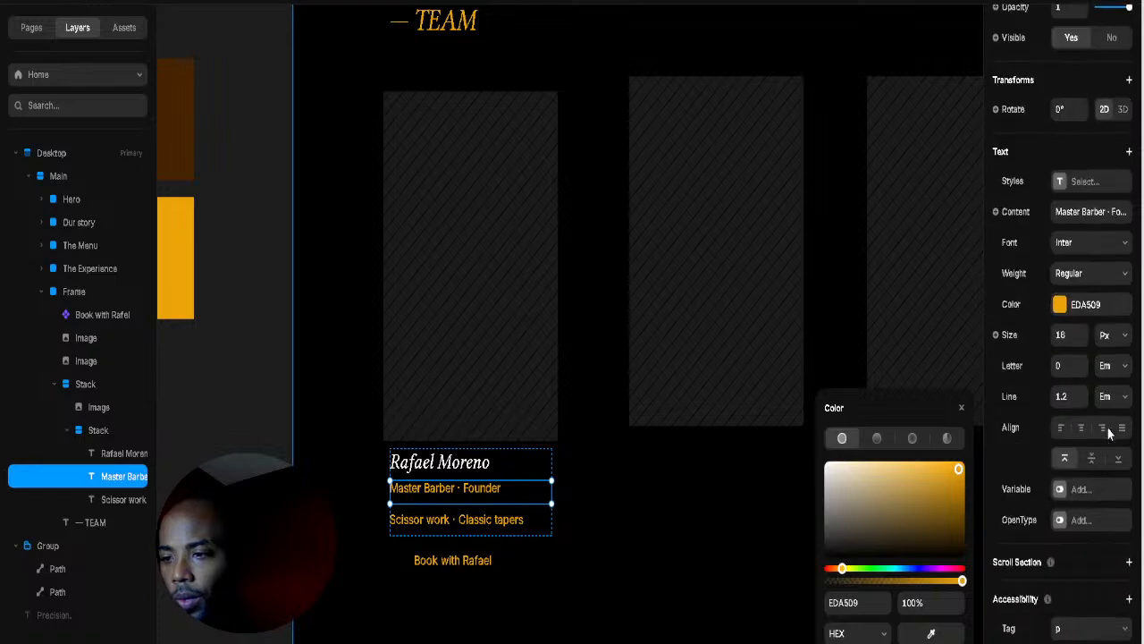
scroll(1073, 493, up, 5)
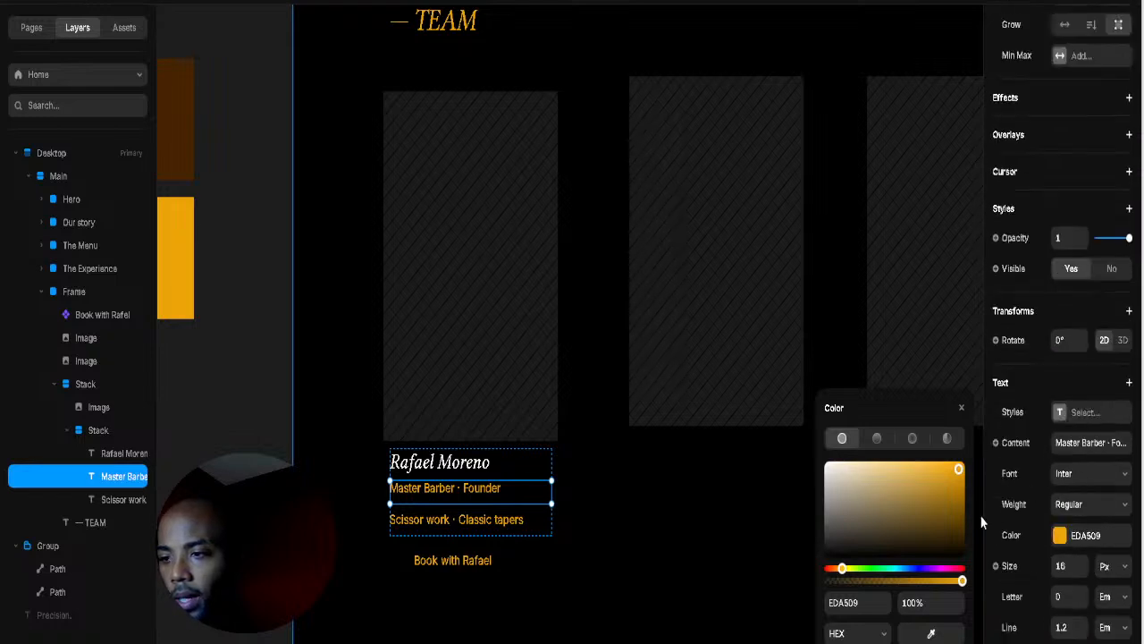
mouse_move(960, 605)
mouse_down()
mouse_move(961, 630)
mouse_move(964, 616)
mouse_up()
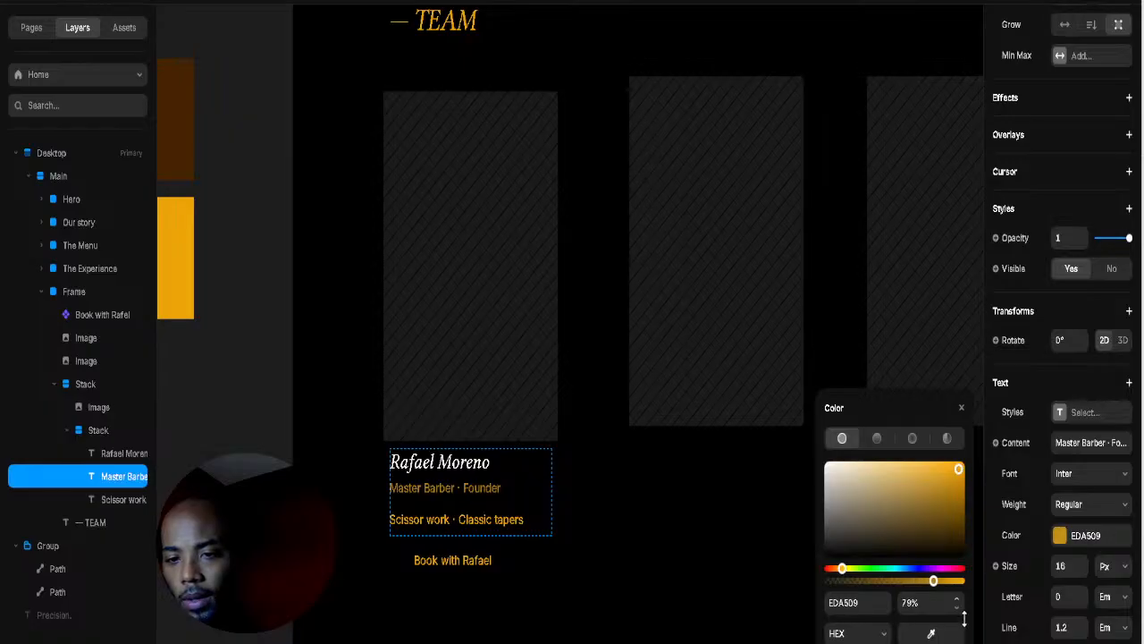
click(652, 533)
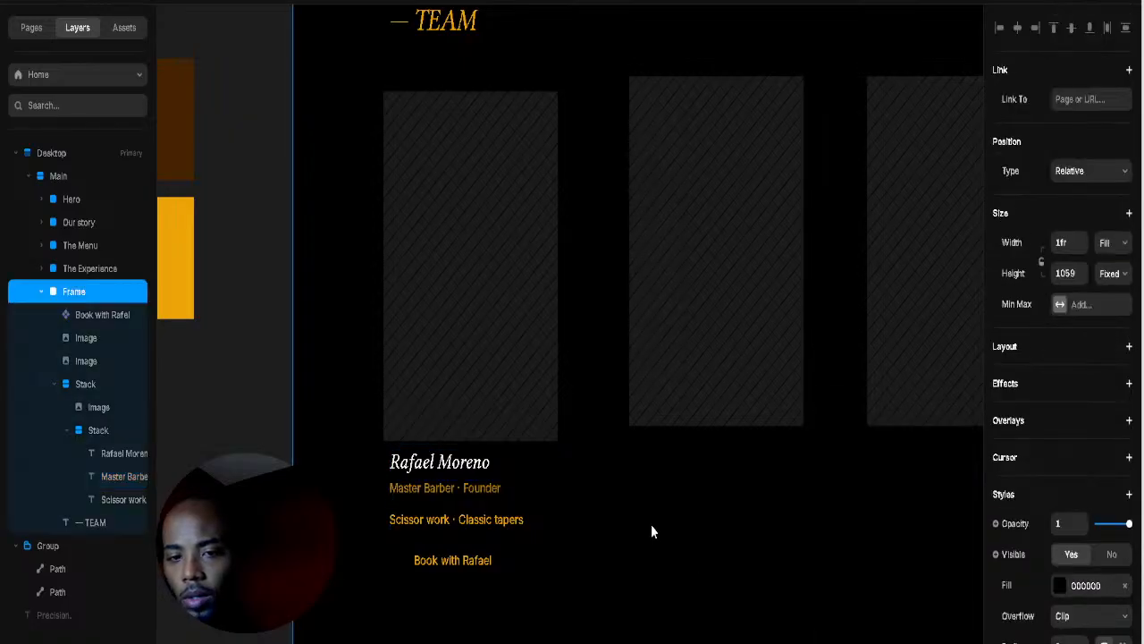
click(485, 492)
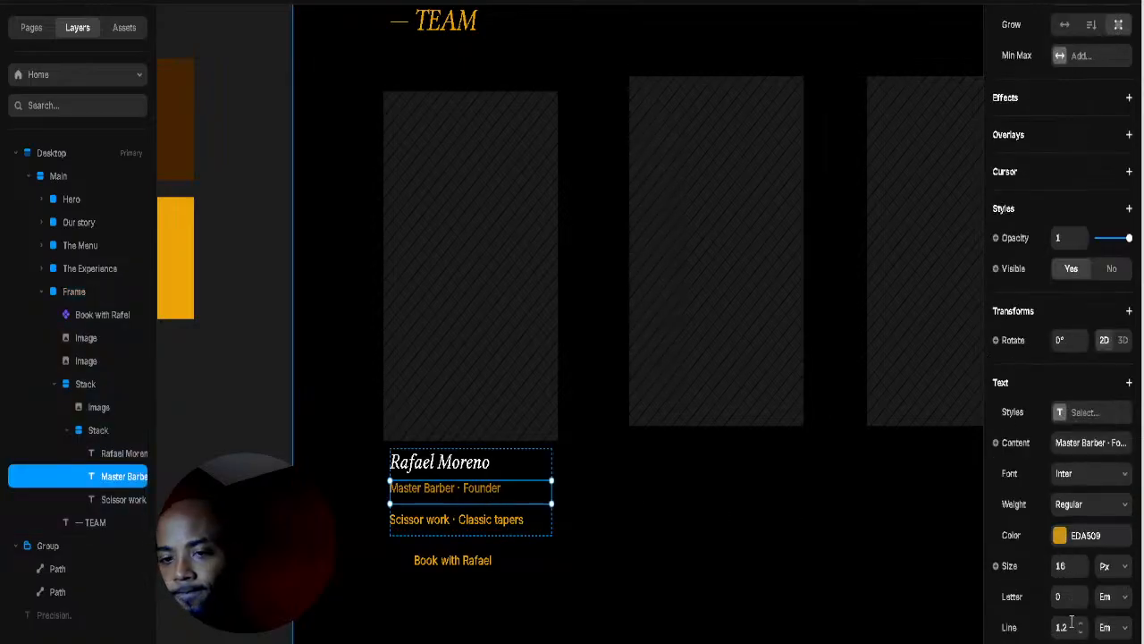
Step: Retype the title as 'MASTER BARBER · FOUNDER' and delete the leftover old text
double_click(452, 494)
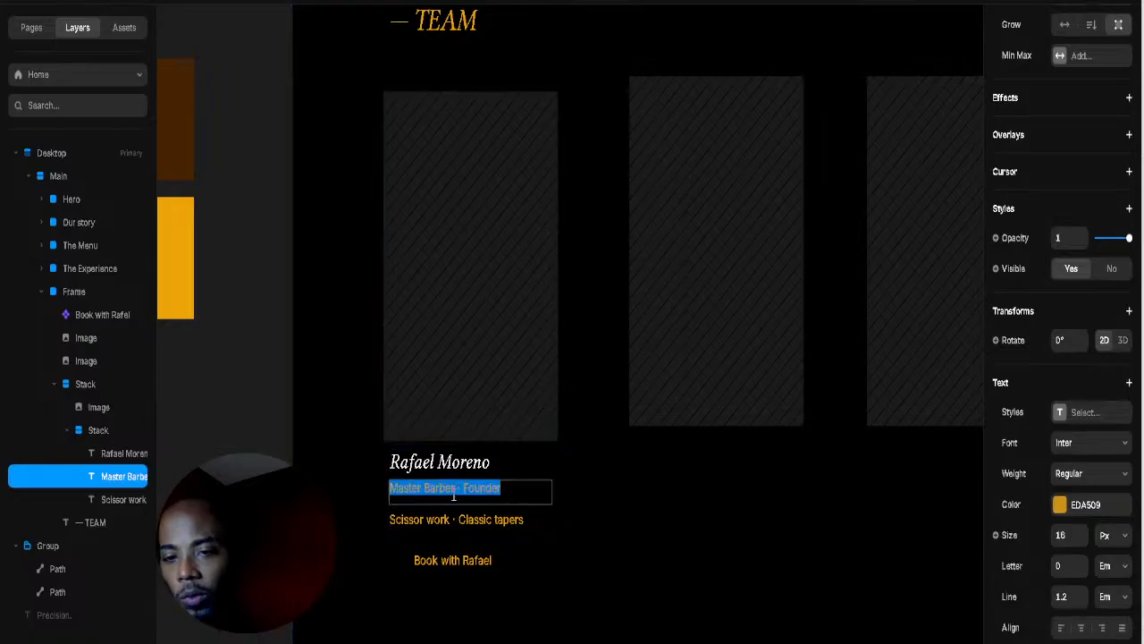
click(398, 488)
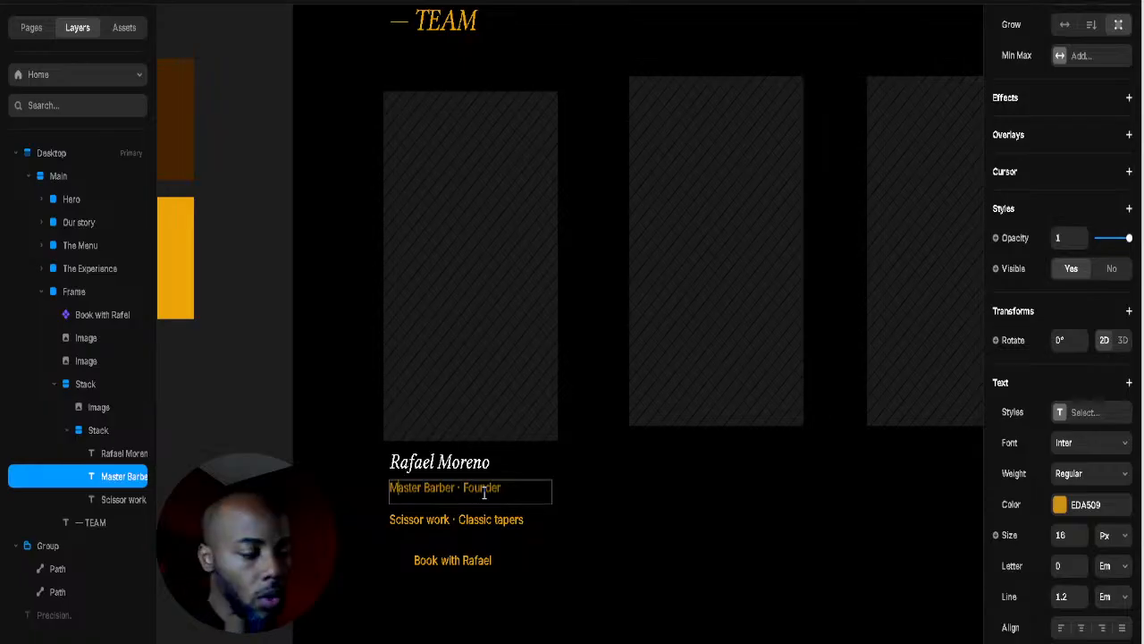
text(AS)
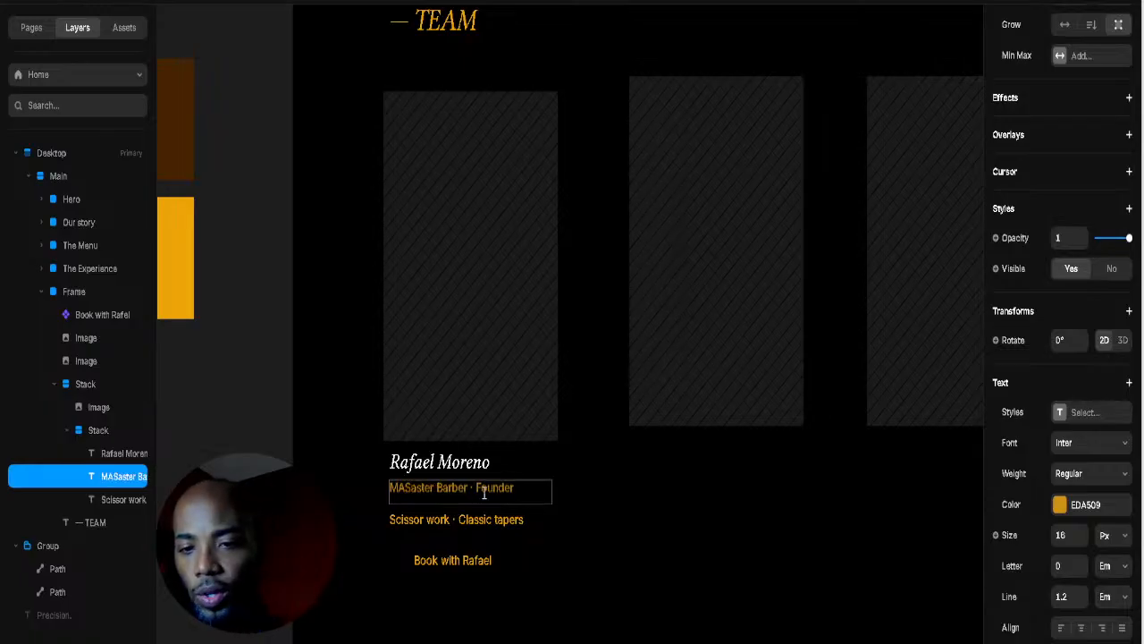
text(TER)
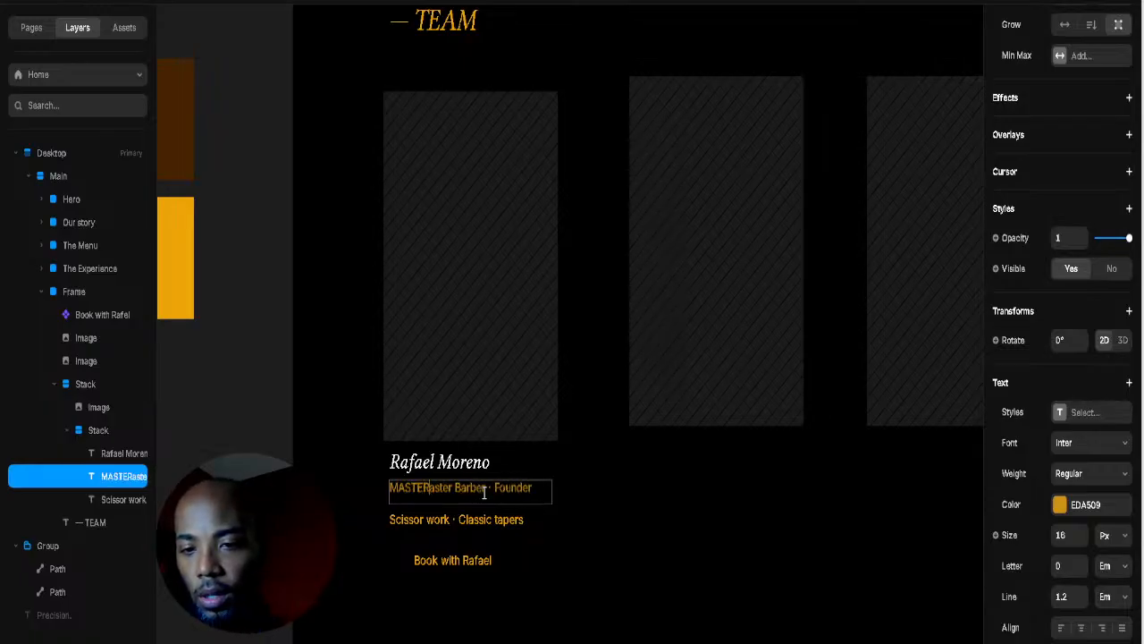
text( BARB)
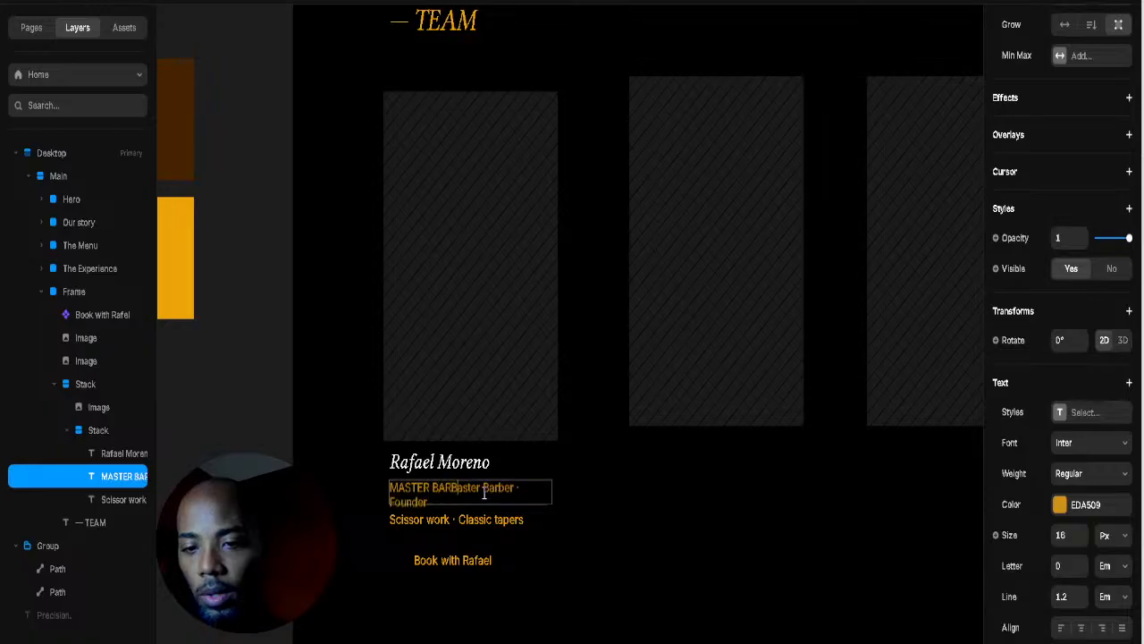
text(ER )
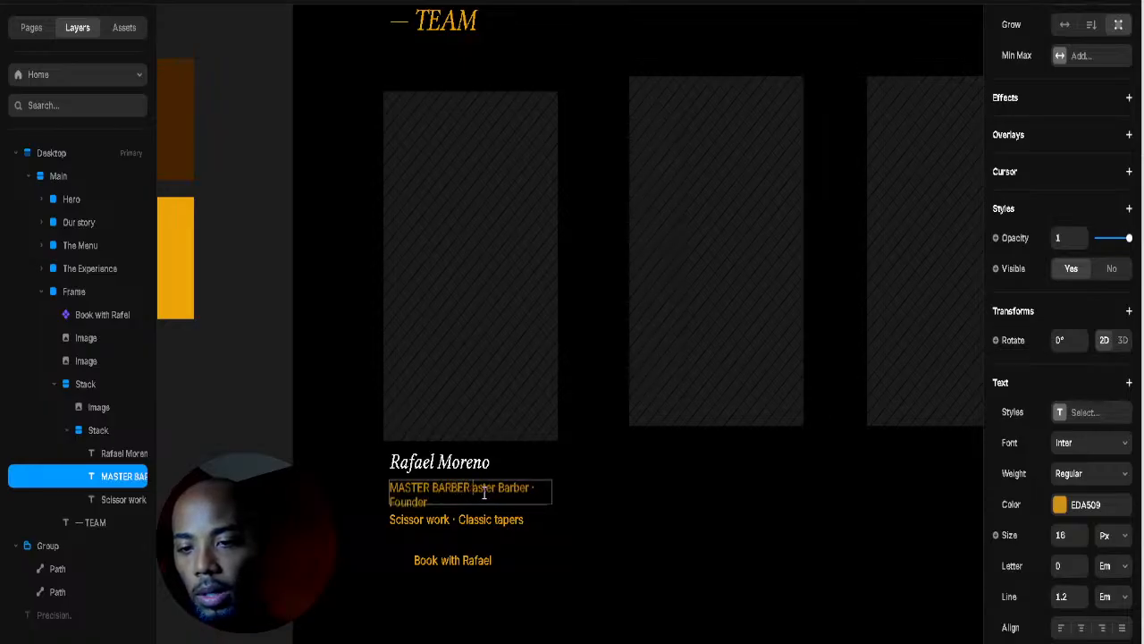
text(· FOU)
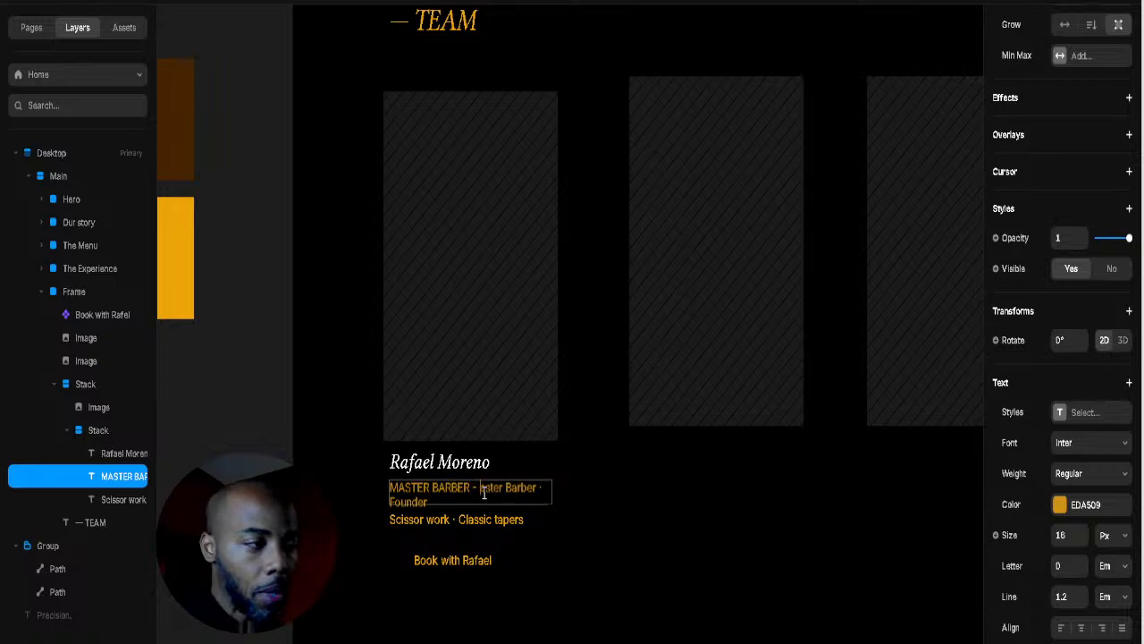
text(NDER)
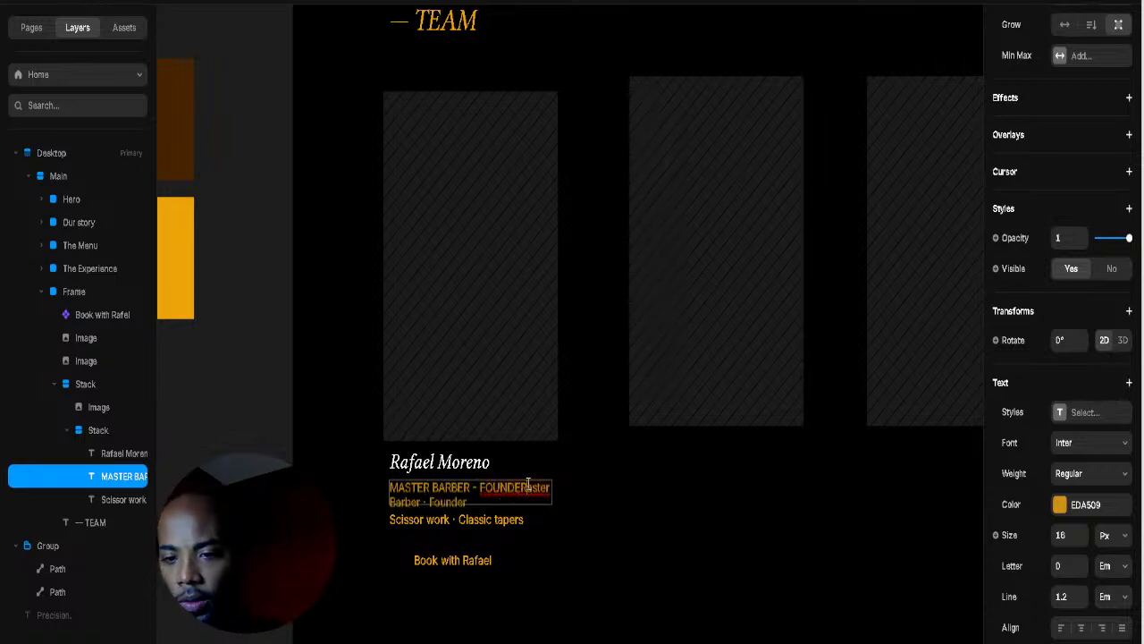
drag(528, 488, 535, 504)
key(BackSpace)
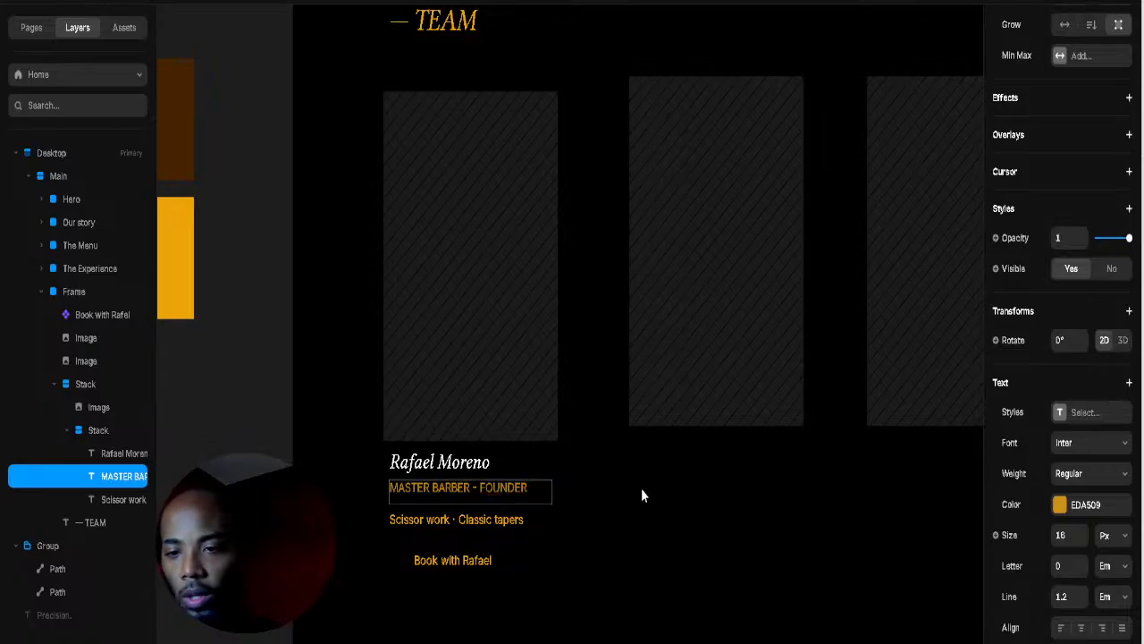
Step: Set the title text to Bold, 12 px, with 0.23 em letter spacing
key(ctrl+a)
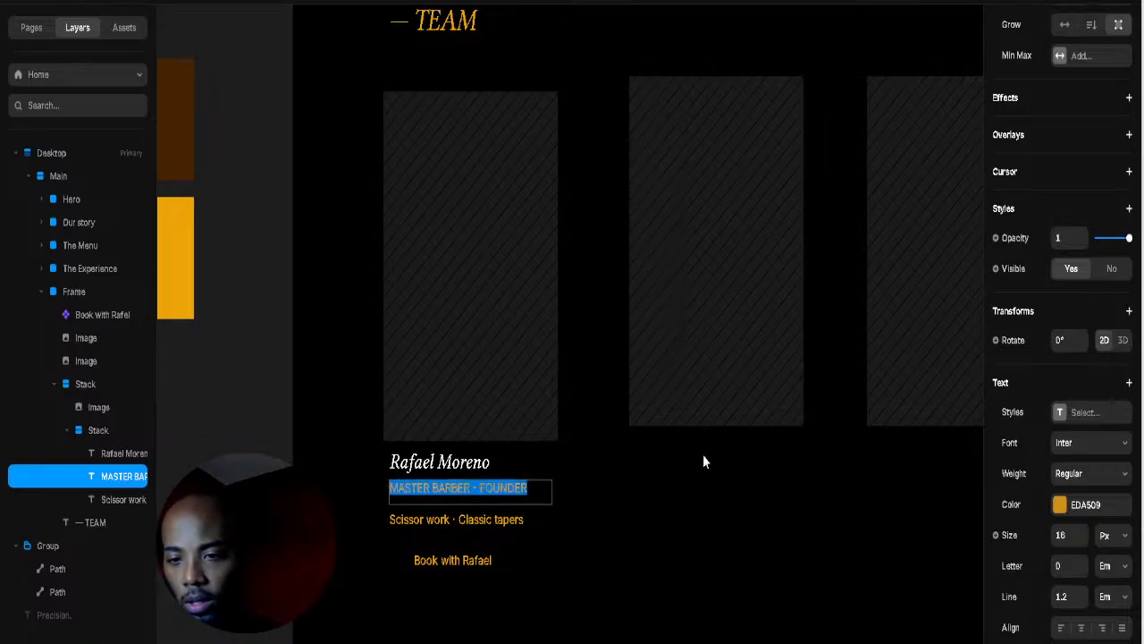
drag(1083, 577, 1086, 565)
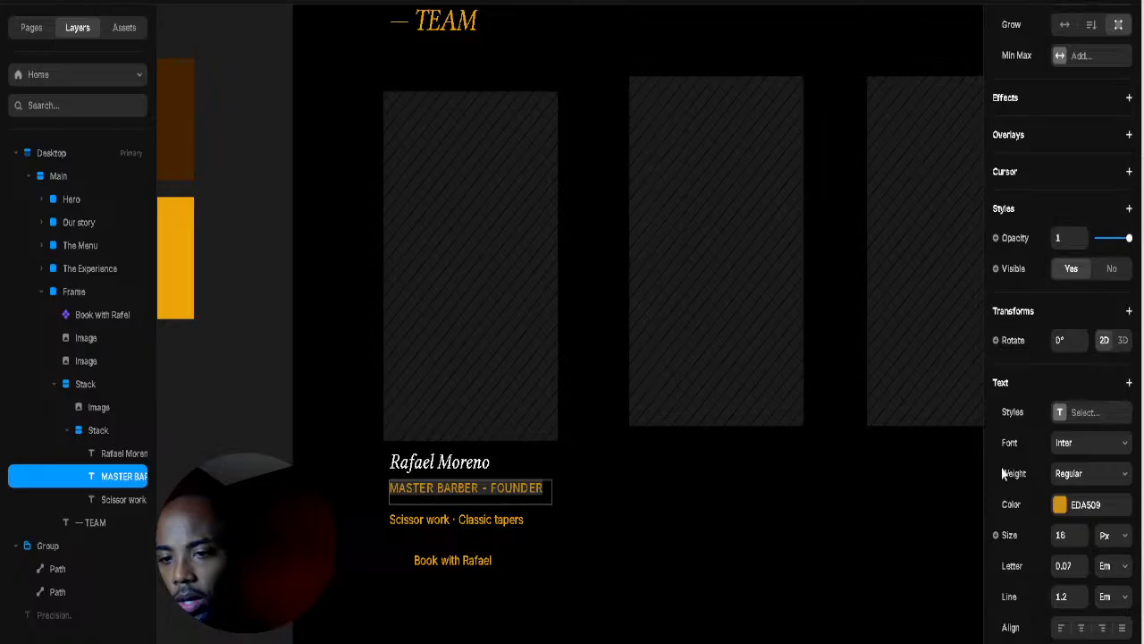
click(1091, 480)
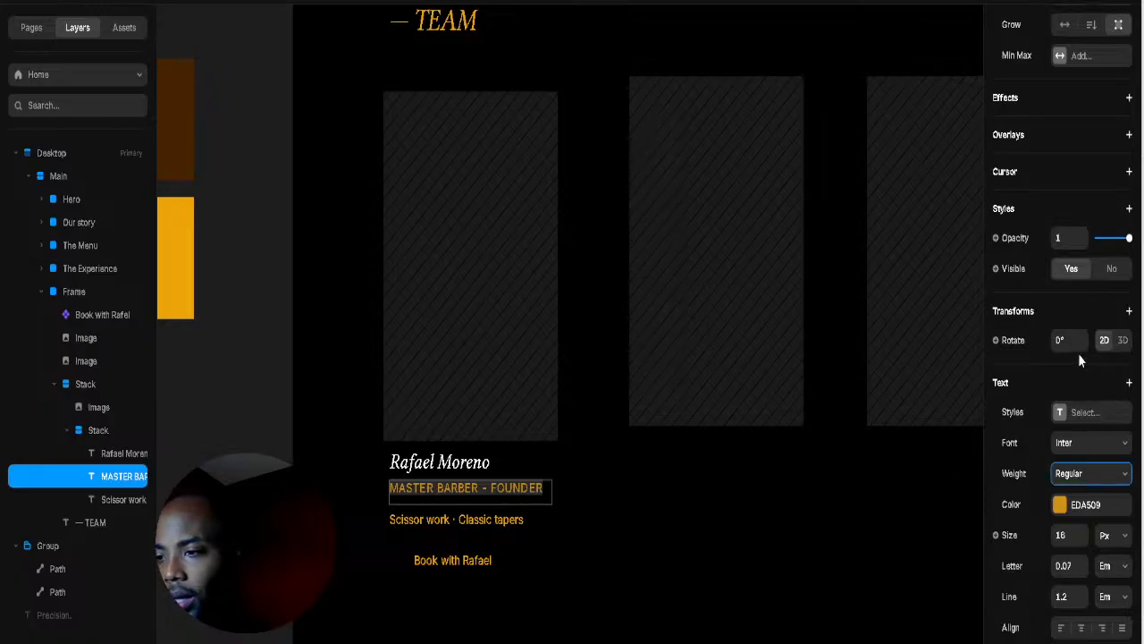
key(b)
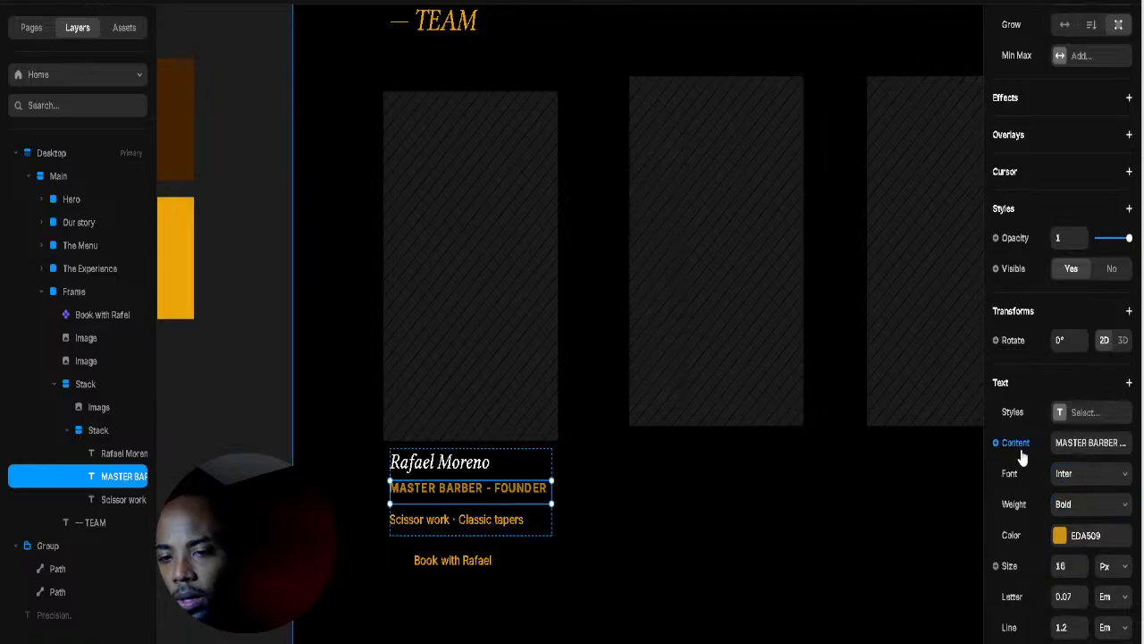
click(1080, 573)
text(14)
key(Return)
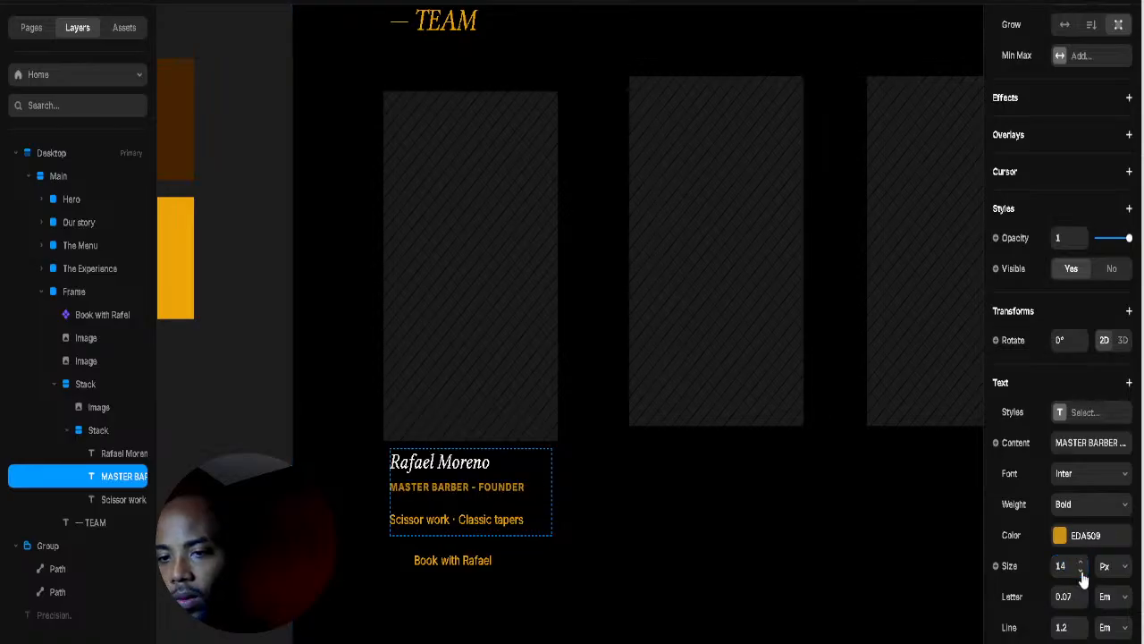
click(1082, 573)
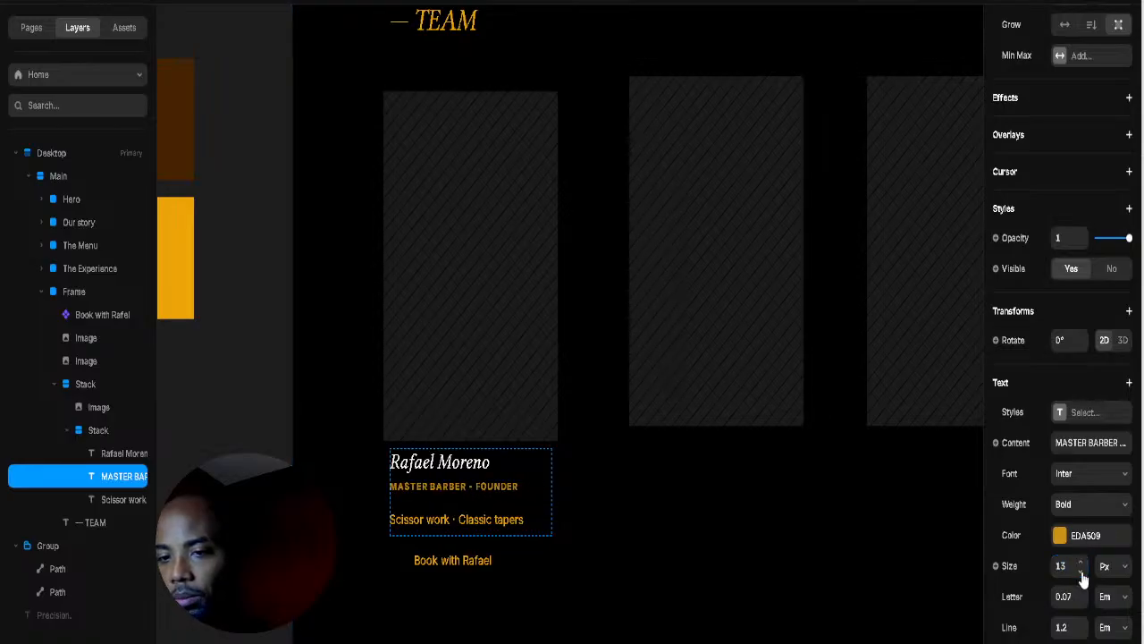
click(1081, 574)
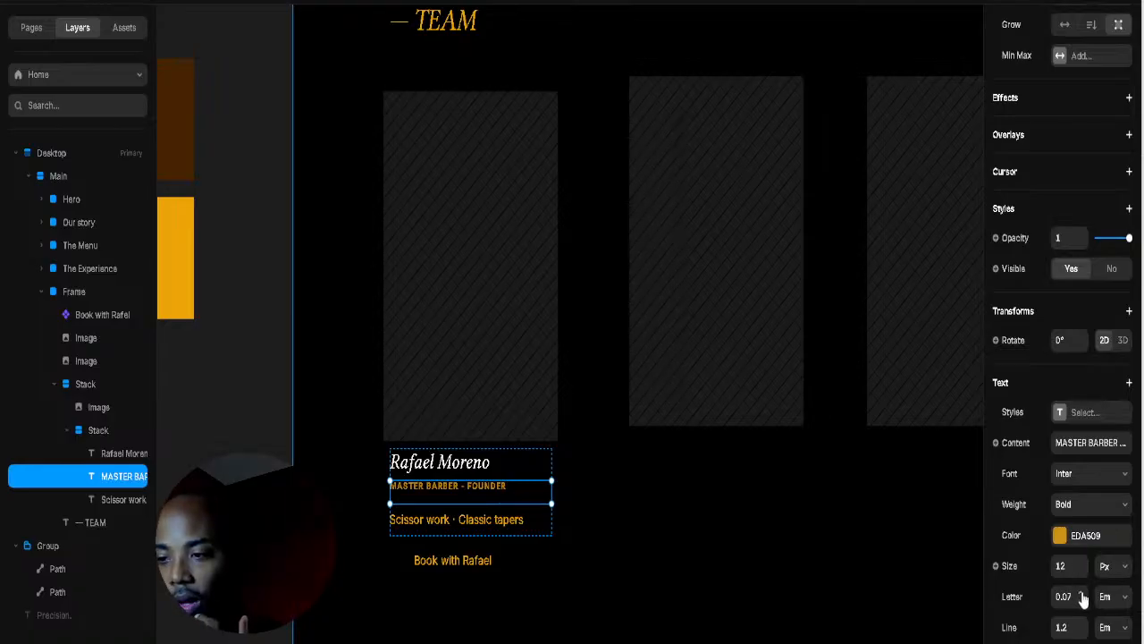
key(Up)
key(Up)
key(Up)
key(Up)
key(Up)
key(Up)
key(Up)
key(Up)
key(Up)
key(Up)
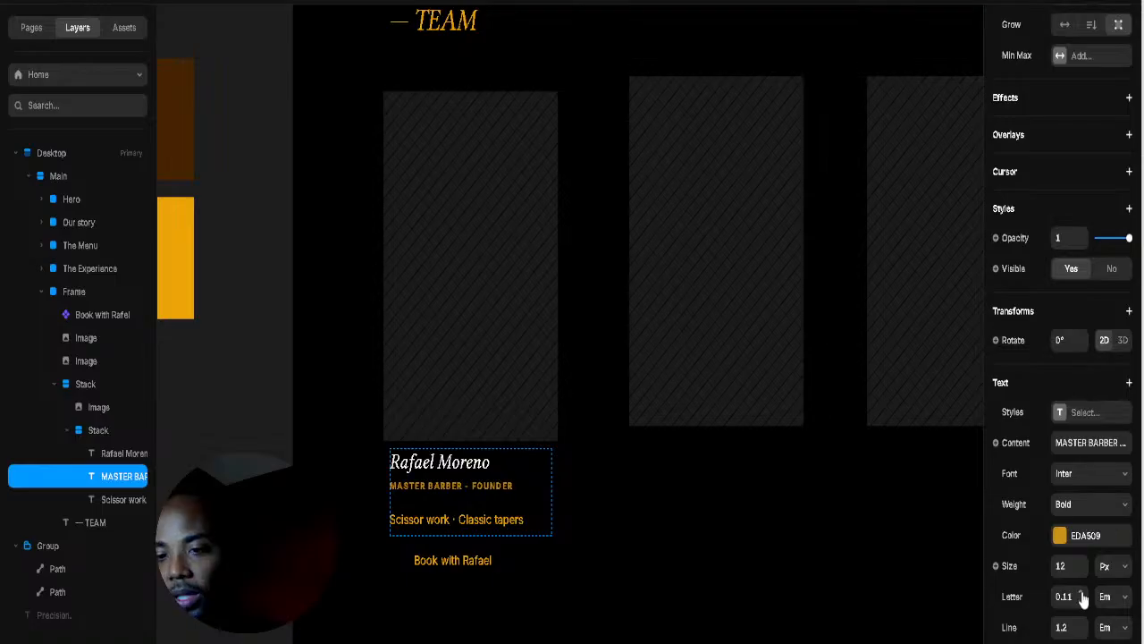
key(Up)
key(Up)
key(Up)
key(Up)
key(Up)
key(Up)
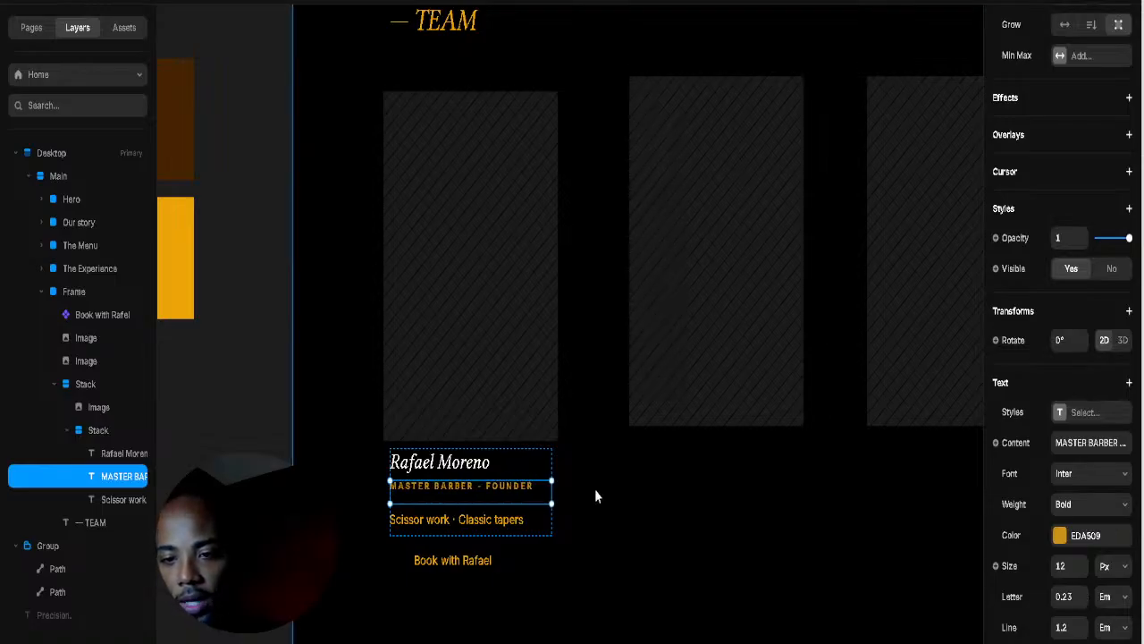
Step: Check the title's placement between the name and specialty inside the card's text stack
click(564, 496)
click(519, 500)
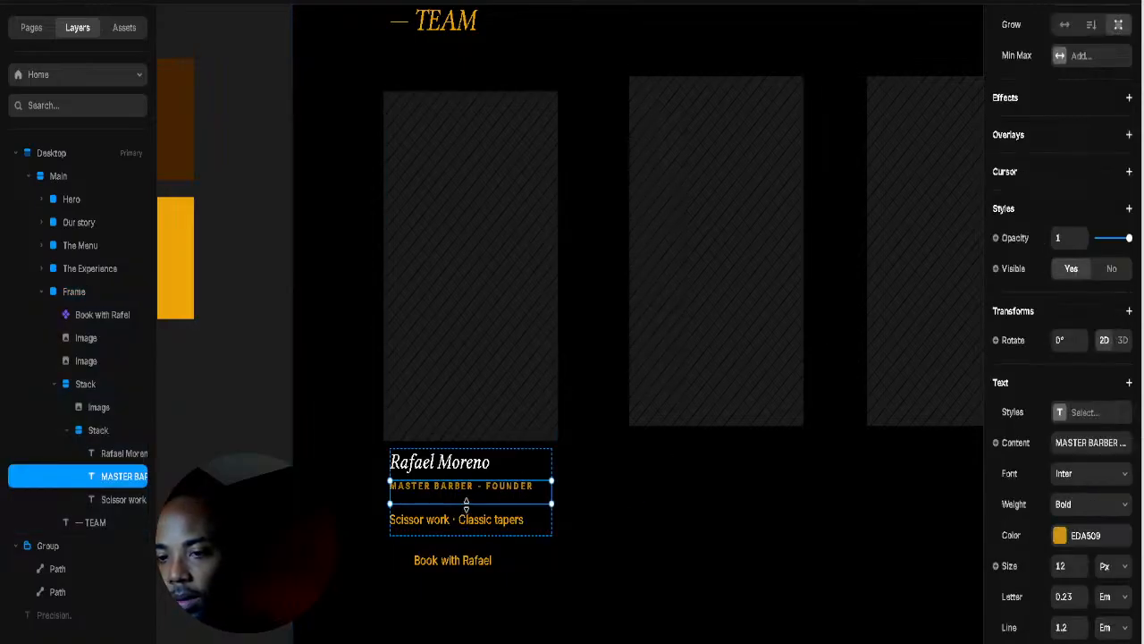
drag(465, 500, 504, 492)
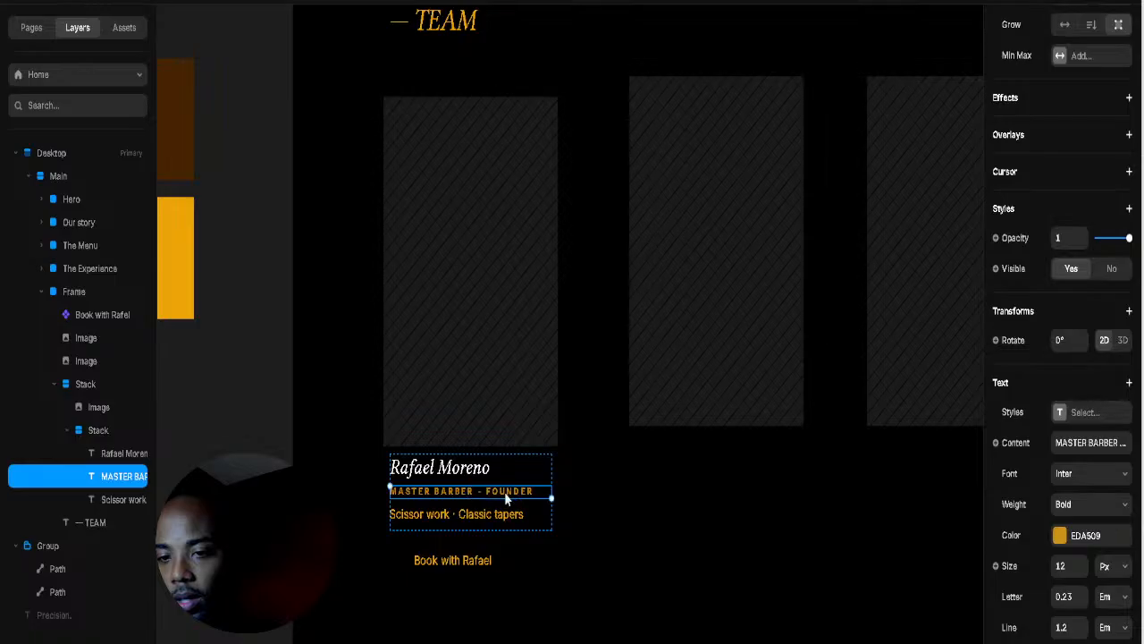
click(661, 505)
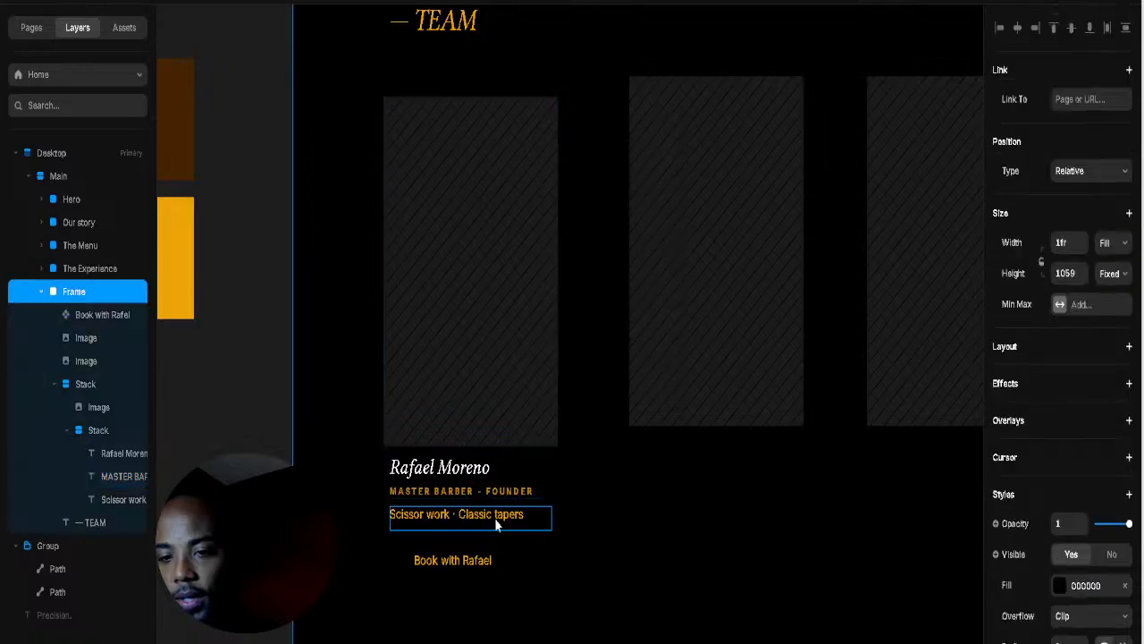
click(494, 516)
click(651, 498)
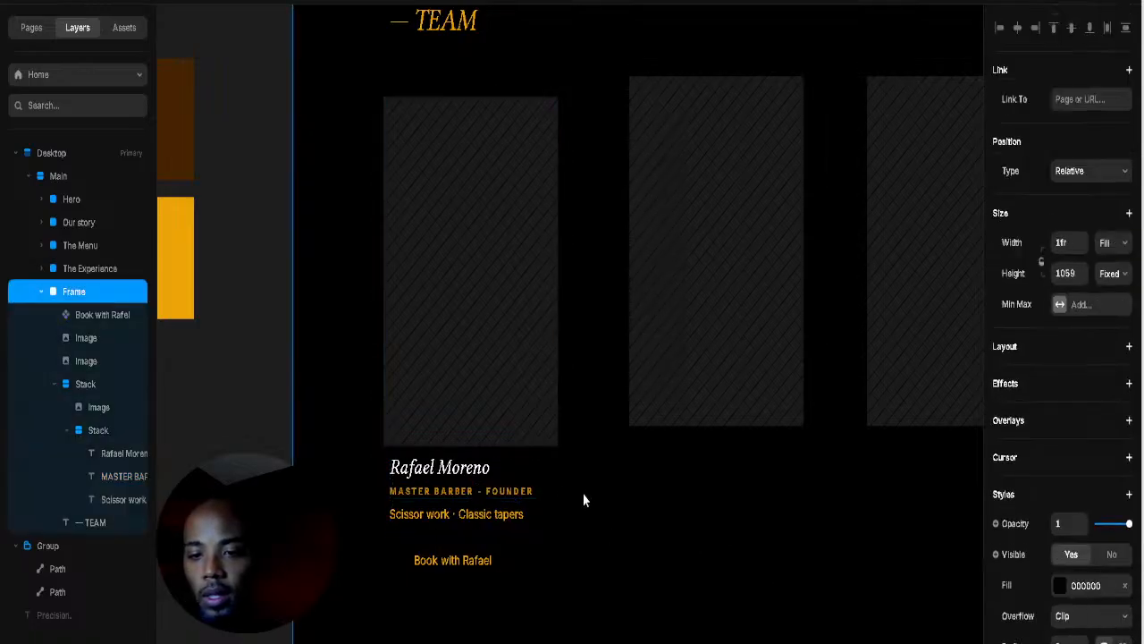
scroll(585, 498, up, 5)
scroll(782, 482, up, 2)
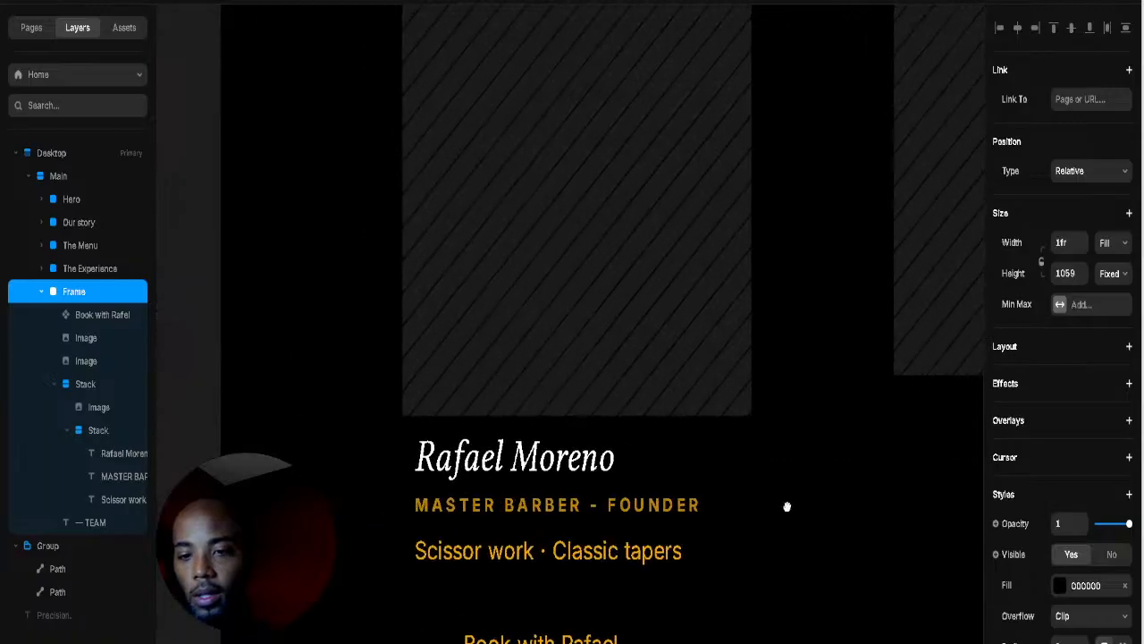
click(663, 478)
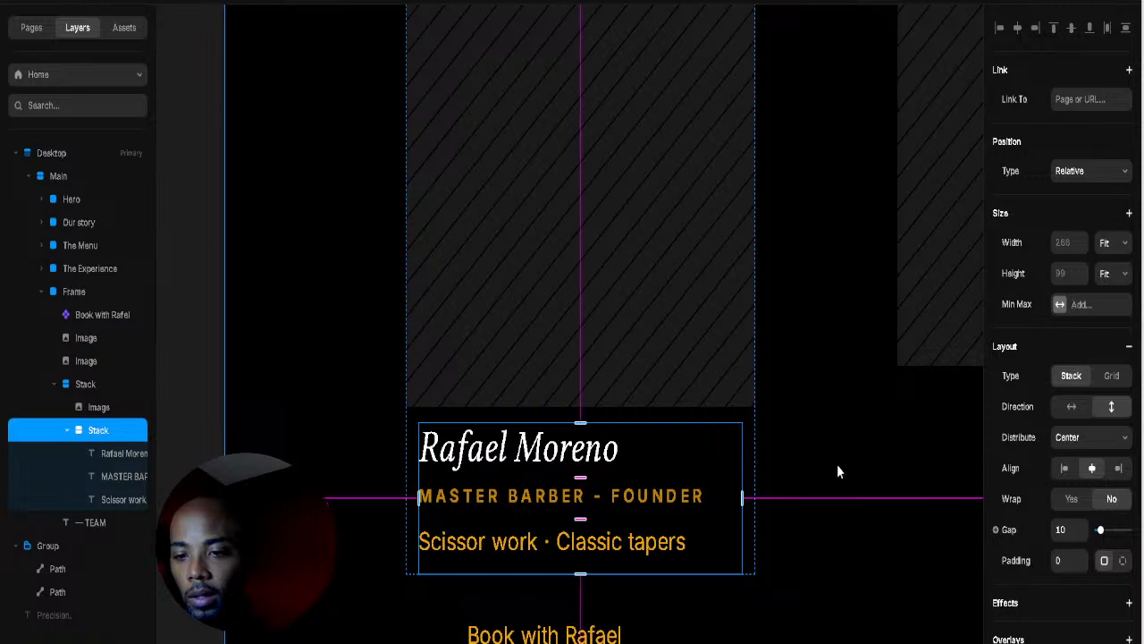
key(Up)
click(798, 482)
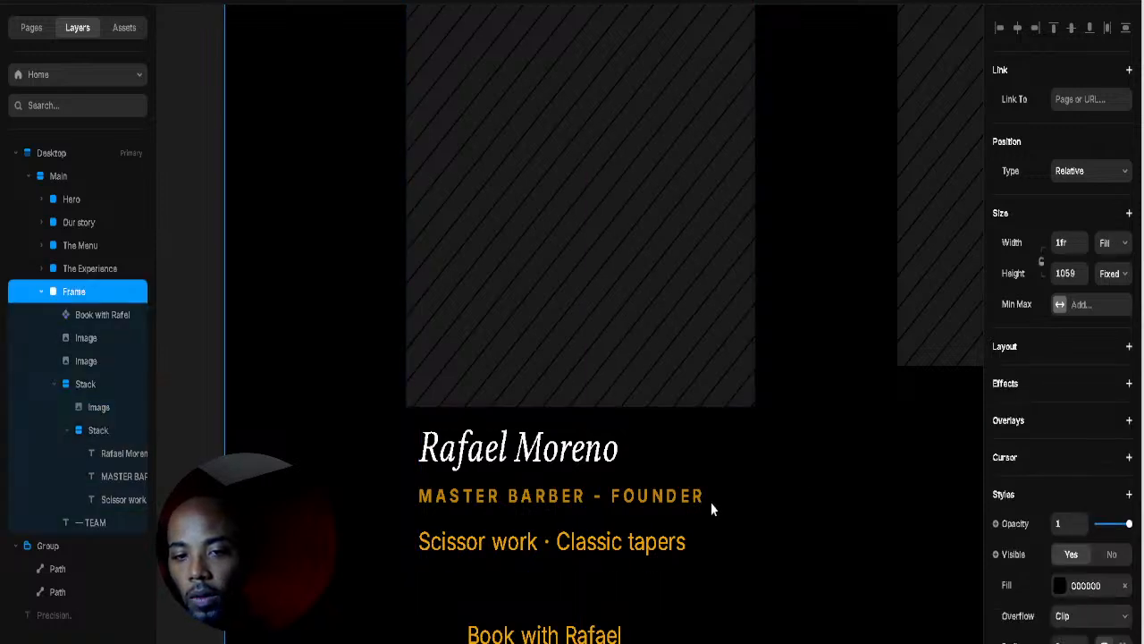
click(564, 549)
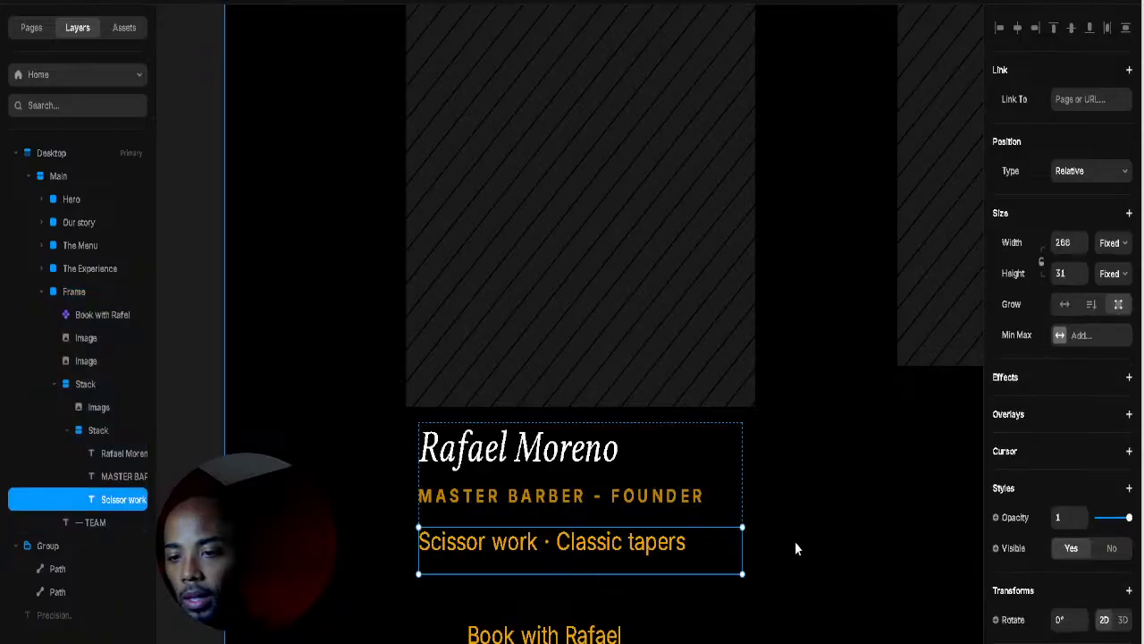
Step: Turn the Scissor work text grey and shrink its font size
scroll(1047, 567, down, 1)
scroll(1048, 564, down, 3)
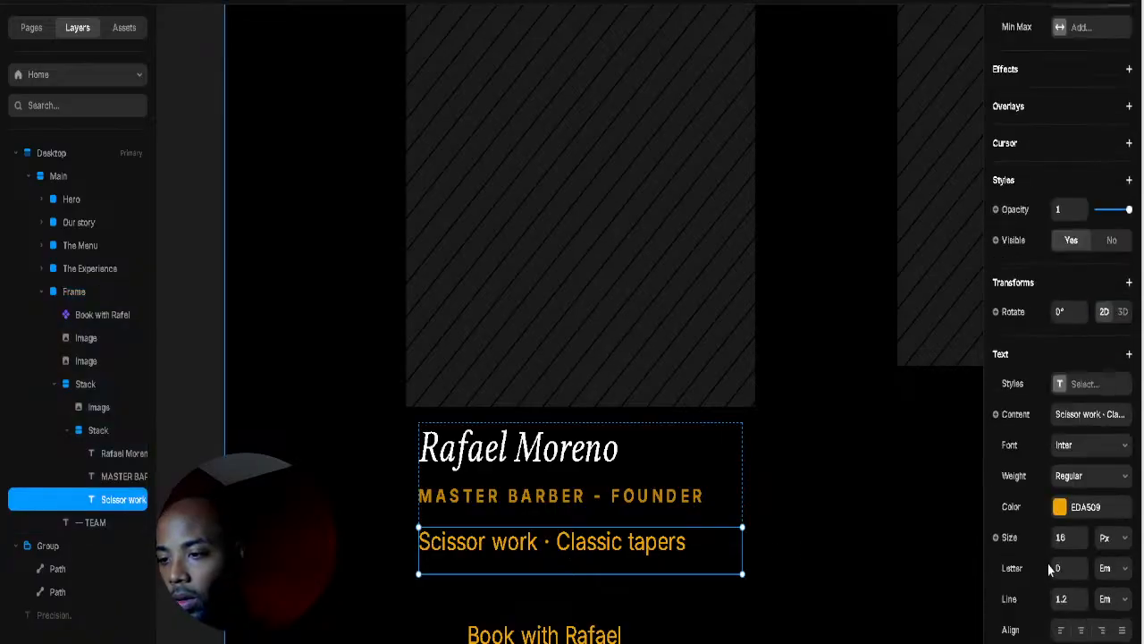
click(1061, 507)
drag(896, 543, 814, 522)
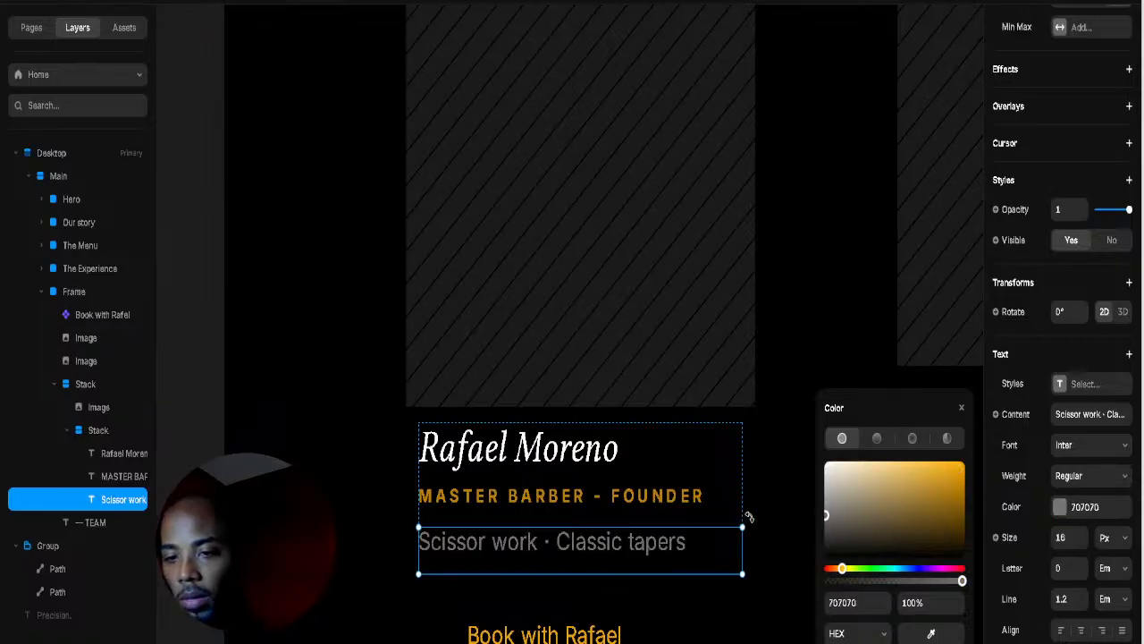
click(770, 521)
click(646, 547)
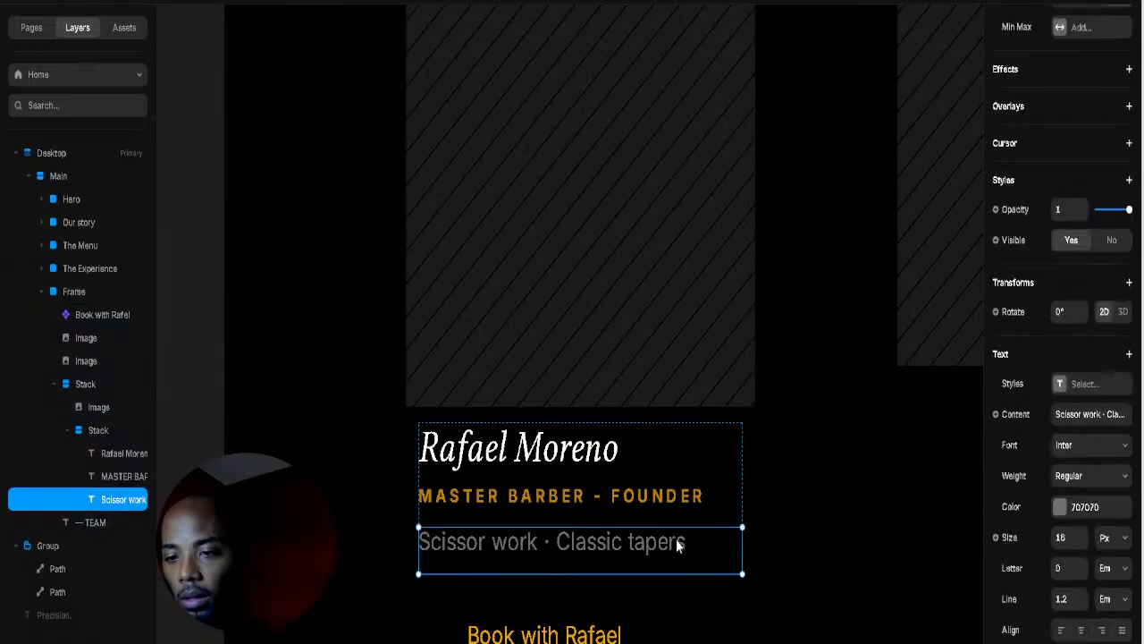
drag(1079, 541, 1080, 548)
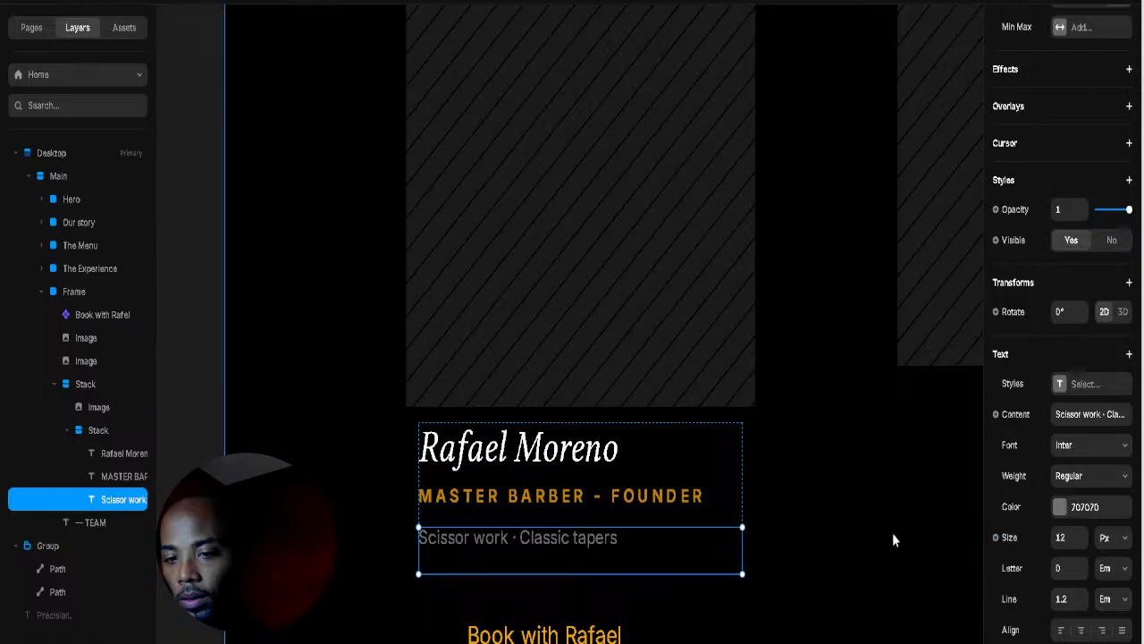
Step: Tighten the card's text stack gap to 8 and shorten the MASTER BARBER - FOUNDER title box
click(855, 508)
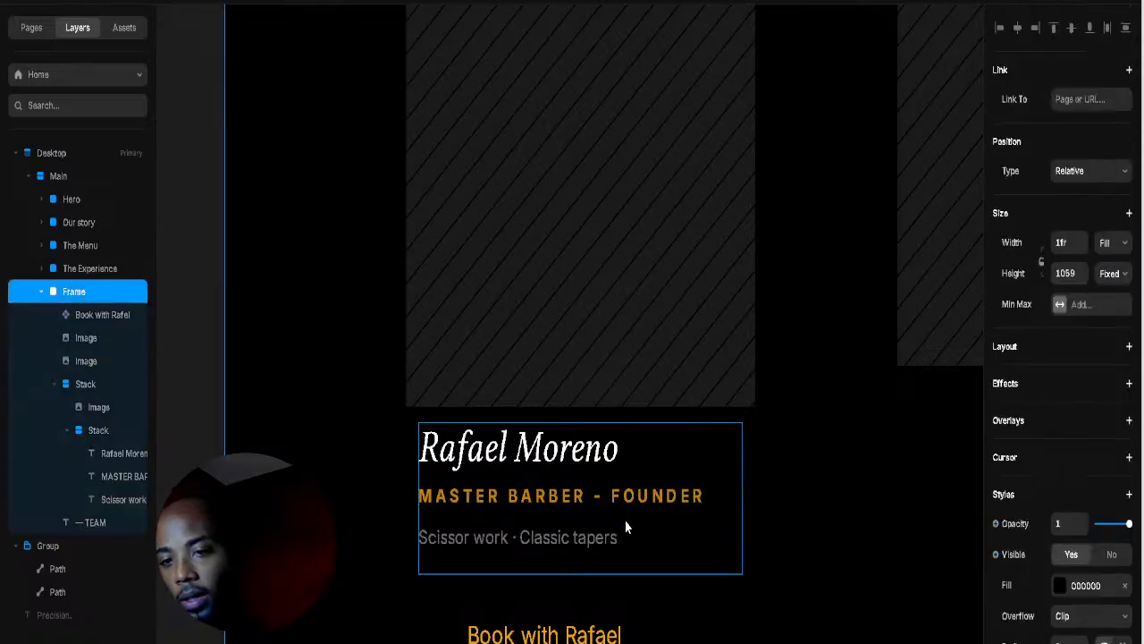
click(592, 529)
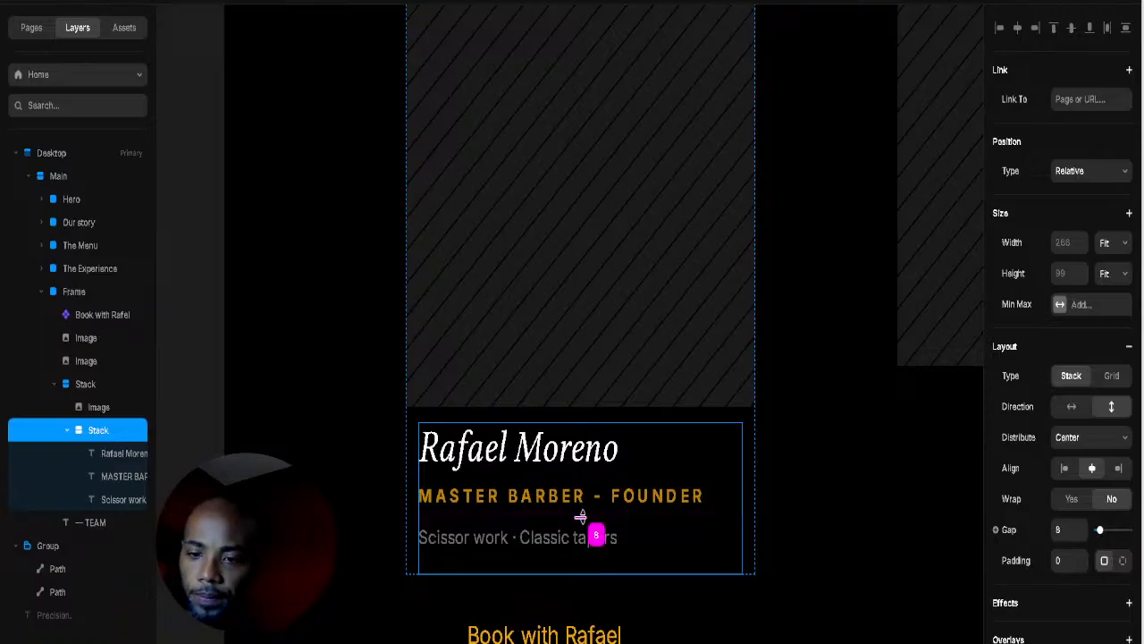
drag(580, 518, 580, 516)
click(781, 497)
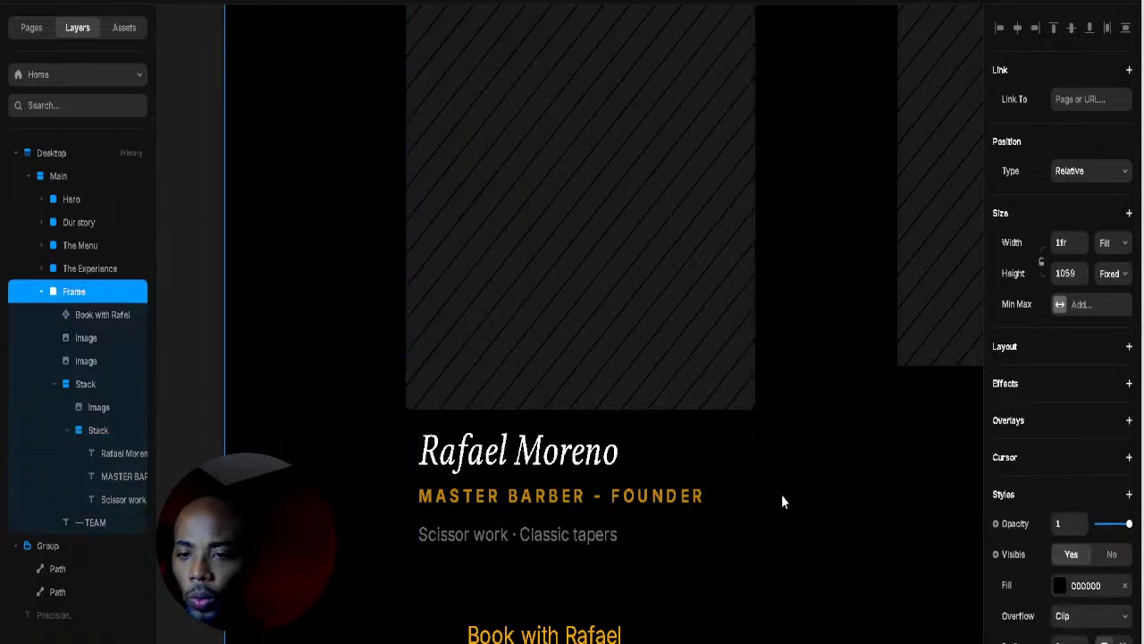
click(649, 497)
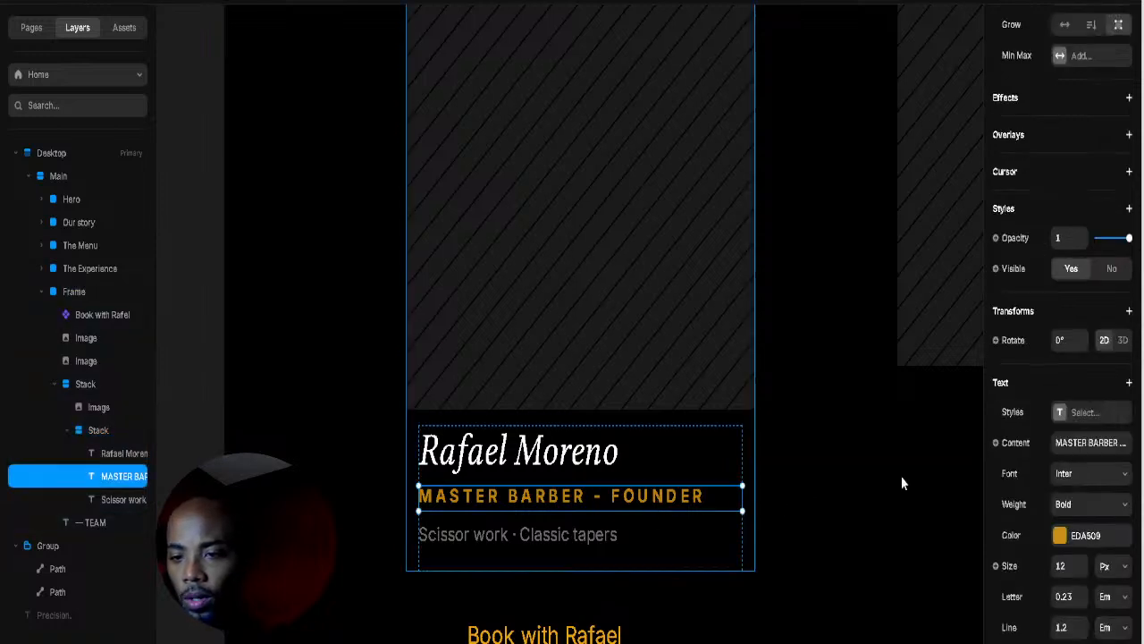
scroll(1080, 130, up, 4)
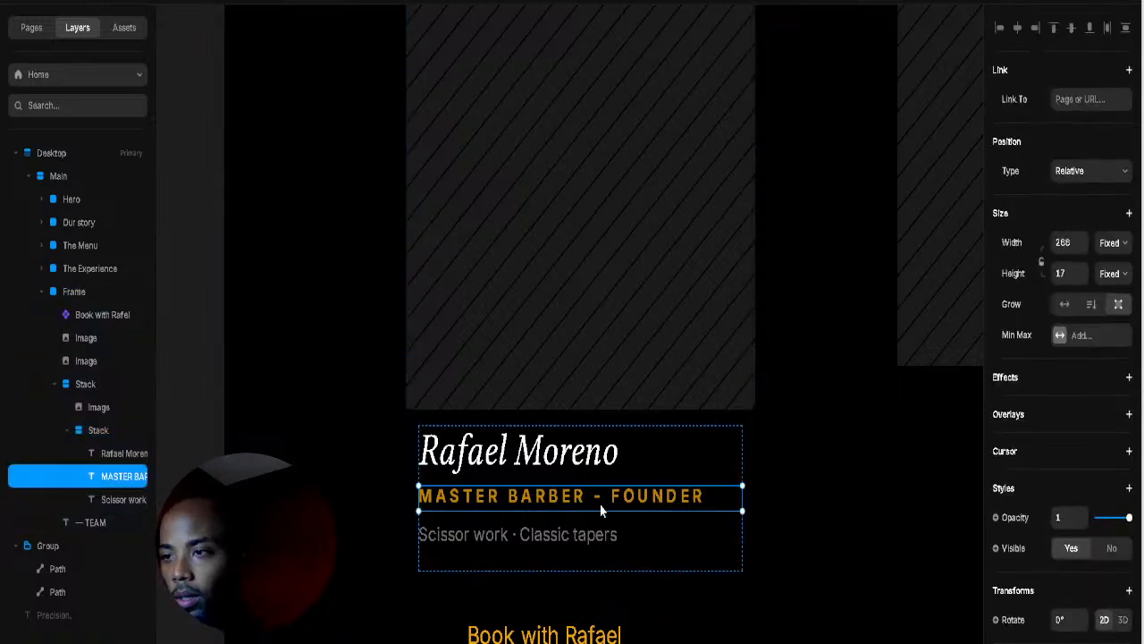
drag(600, 488, 600, 489)
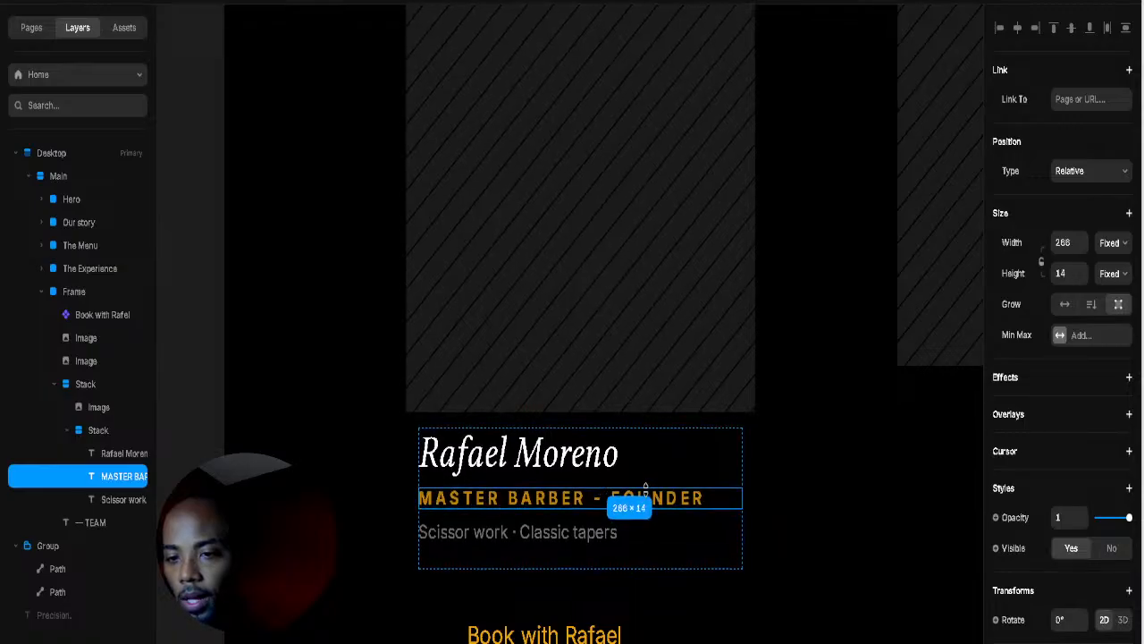
click(779, 490)
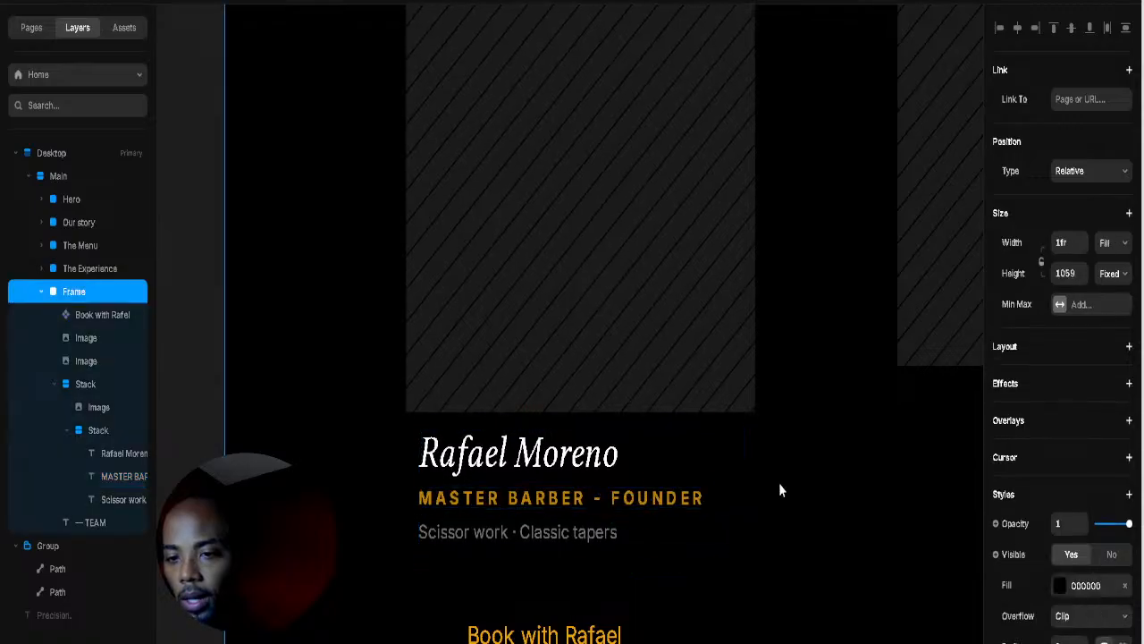
click(828, 490)
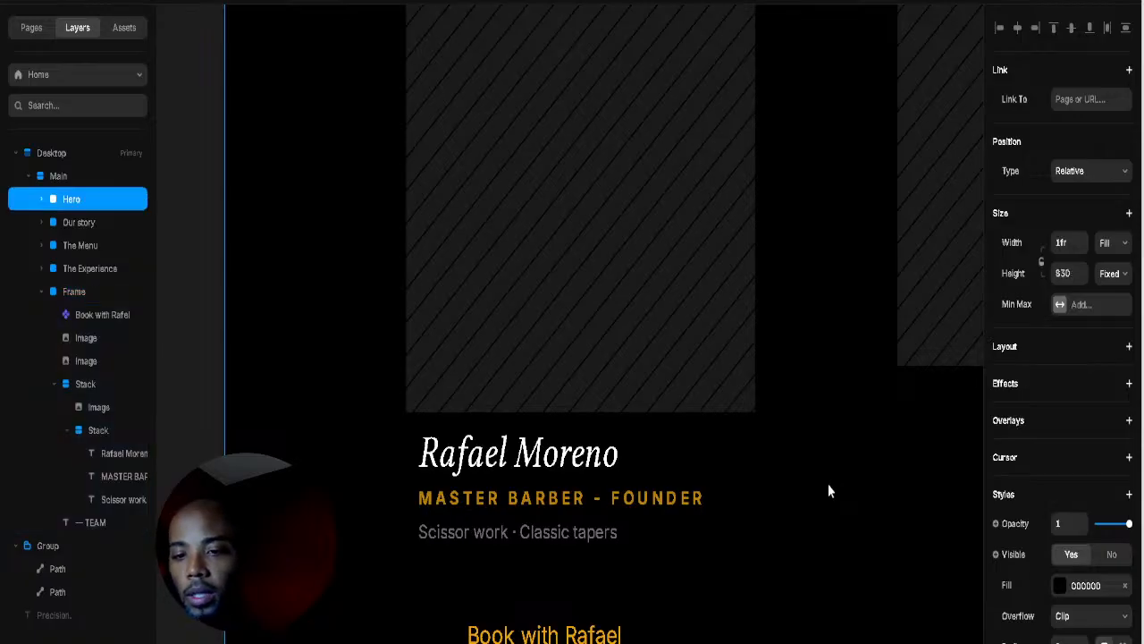
click(784, 497)
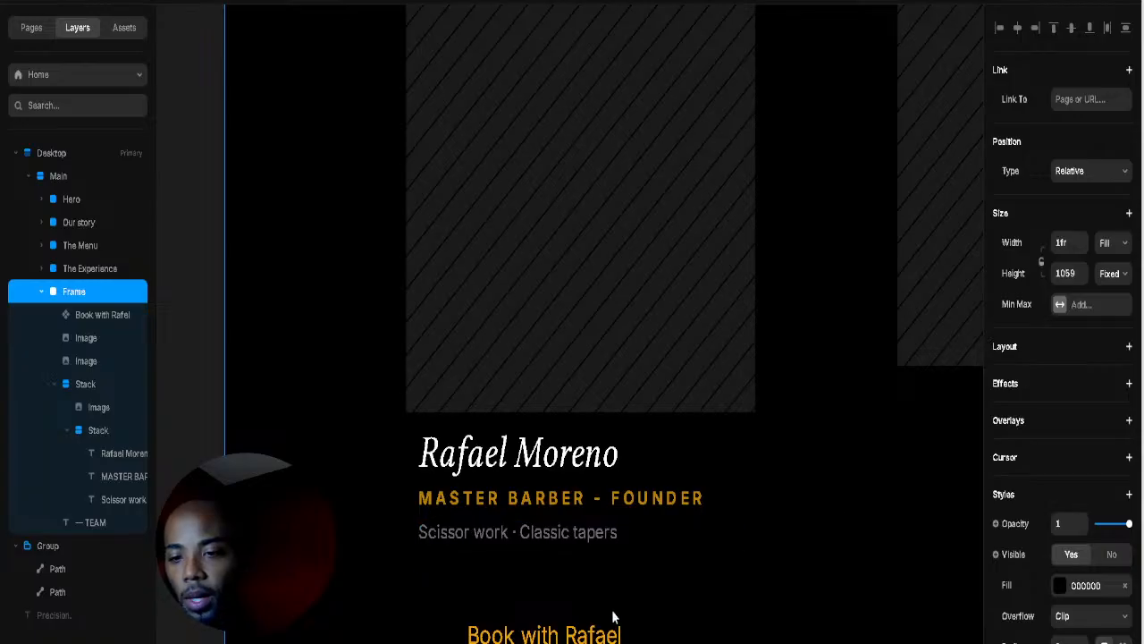
scroll(613, 617, down, 2)
Step: Drag the Book with Rafael button up on the card and open its component
click(549, 557)
drag(549, 557, 523, 528)
double_click(526, 519)
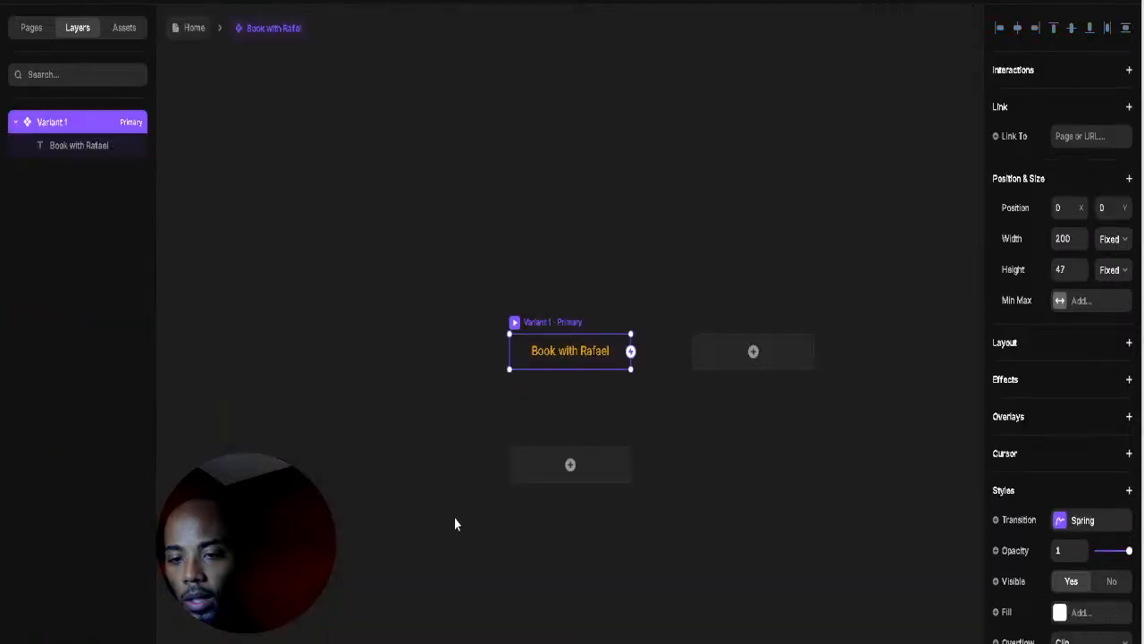
Step: Try retyping the label as BOOK, then undo it back to Book with Rafael
click(568, 354)
double_click(564, 355)
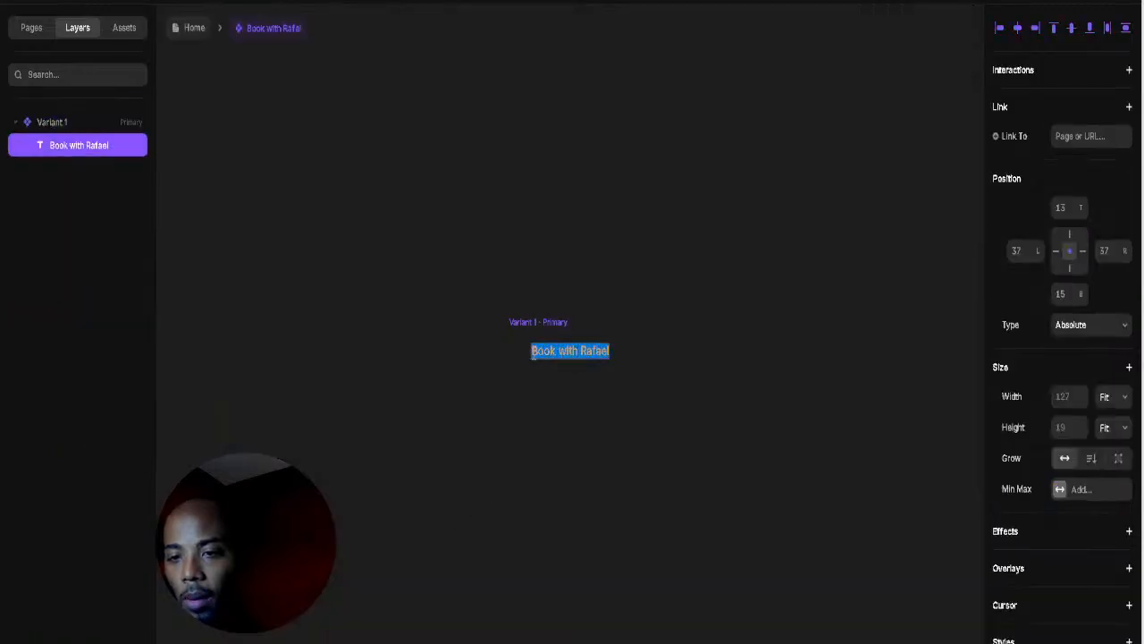
click(533, 351)
drag(533, 351, 626, 356)
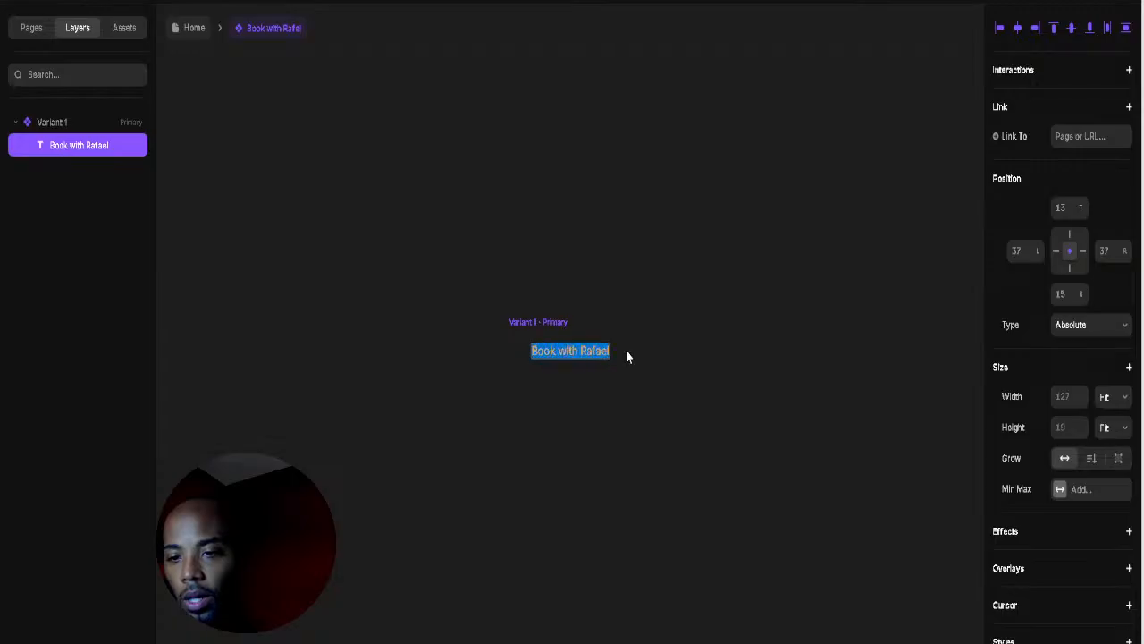
text(BOOK L)
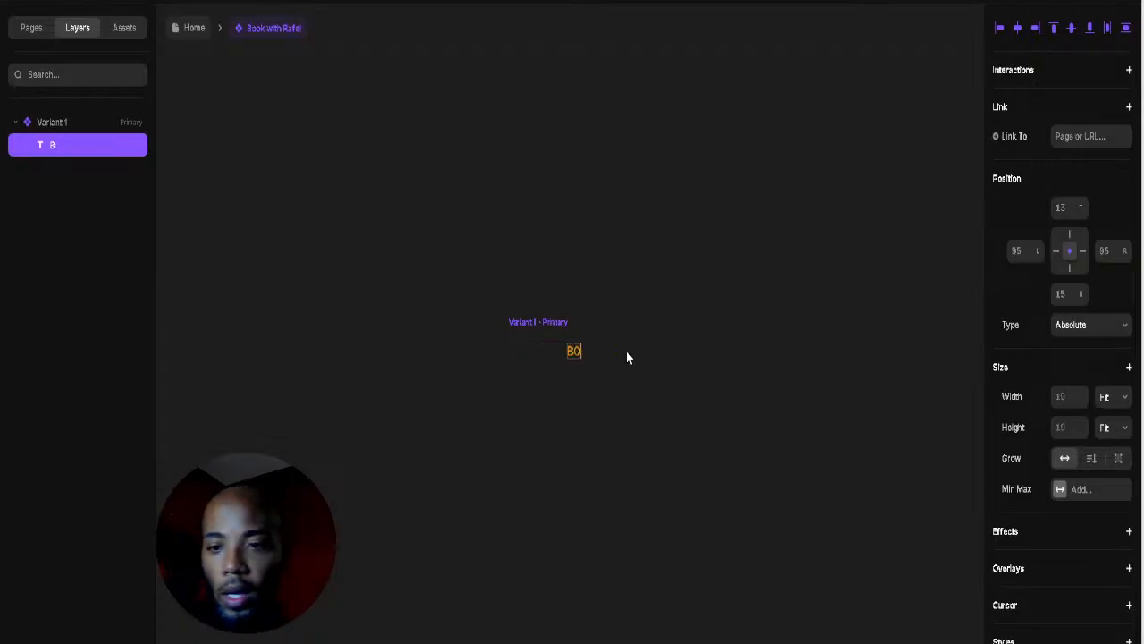
key(BackSpace)
key(BackSpace)
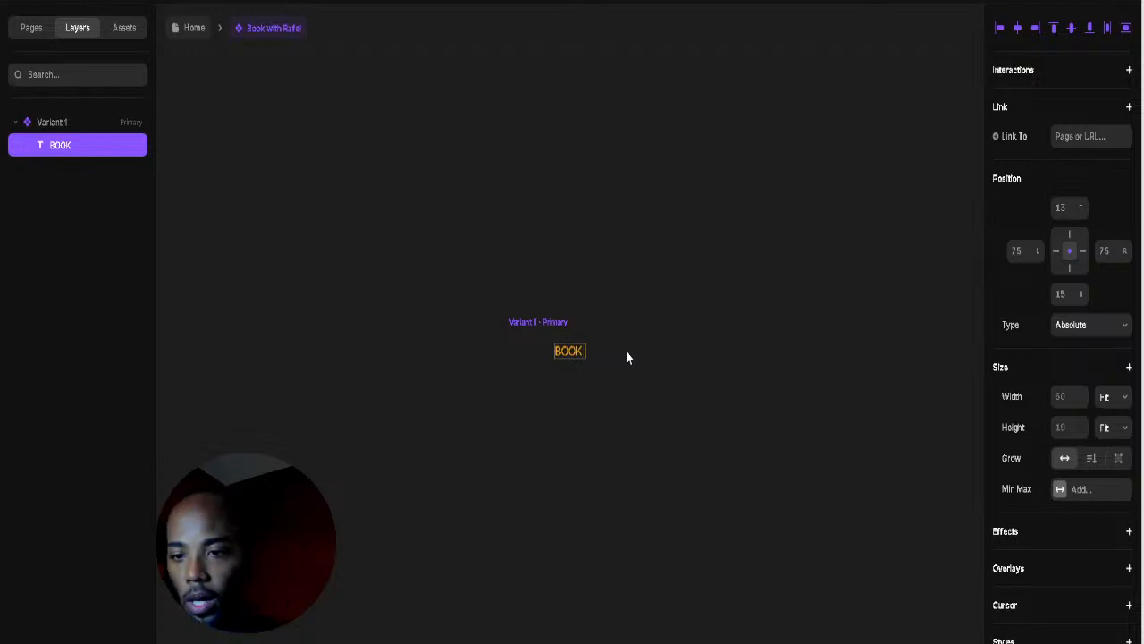
key(Escape)
key(ctrl+z)
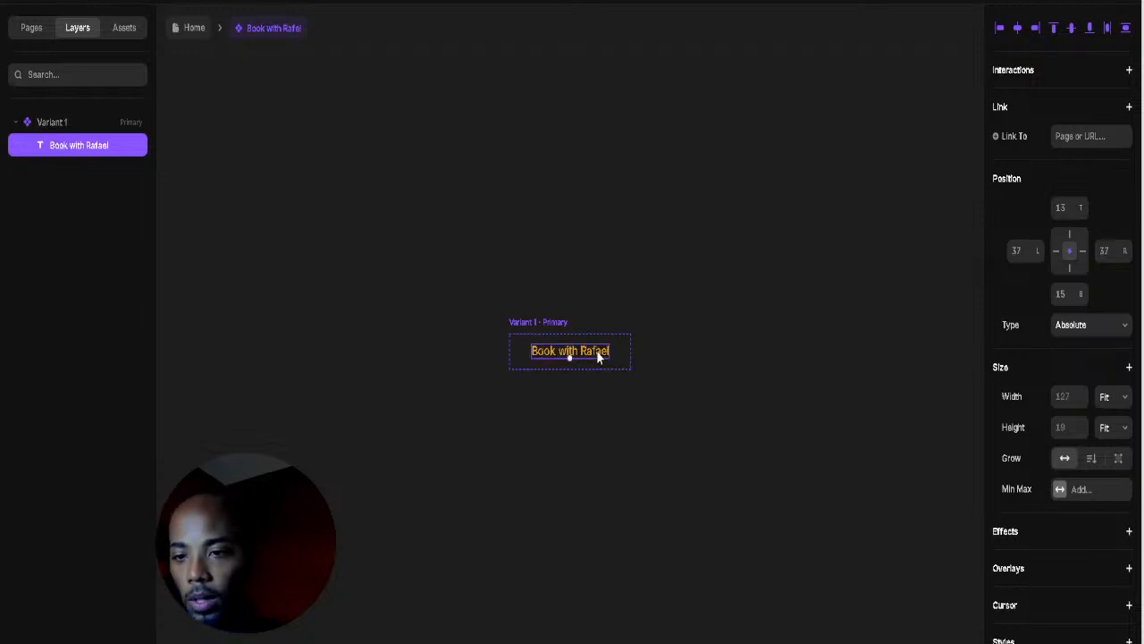
Step: Retype the button label as BOOK THE RAFAEL
double_click(599, 355)
click(578, 351)
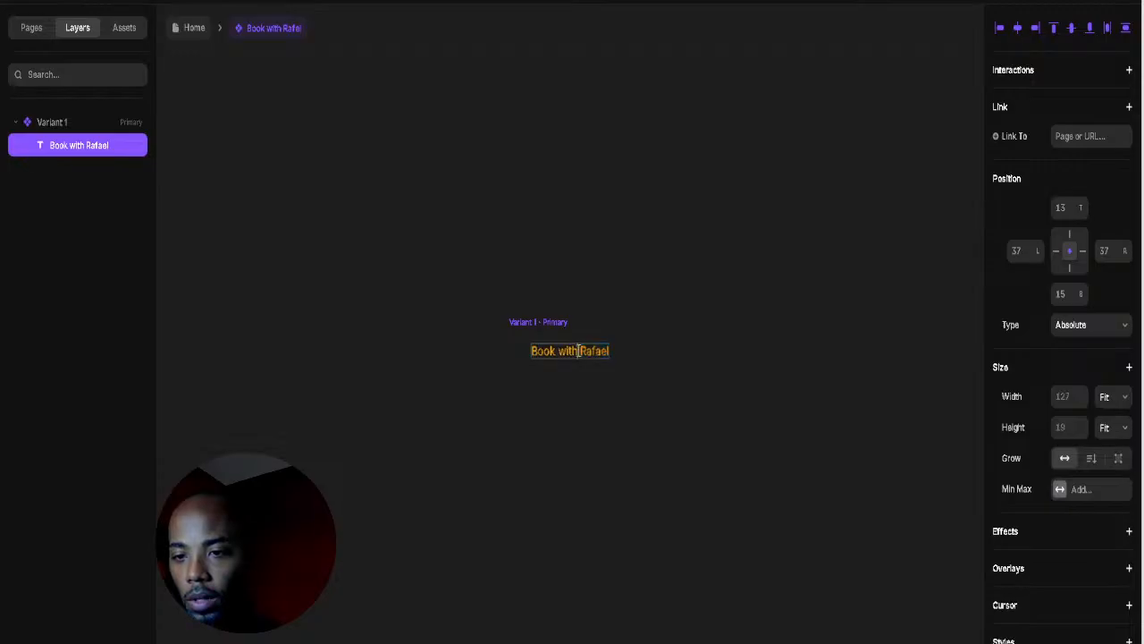
drag(577, 352, 534, 359)
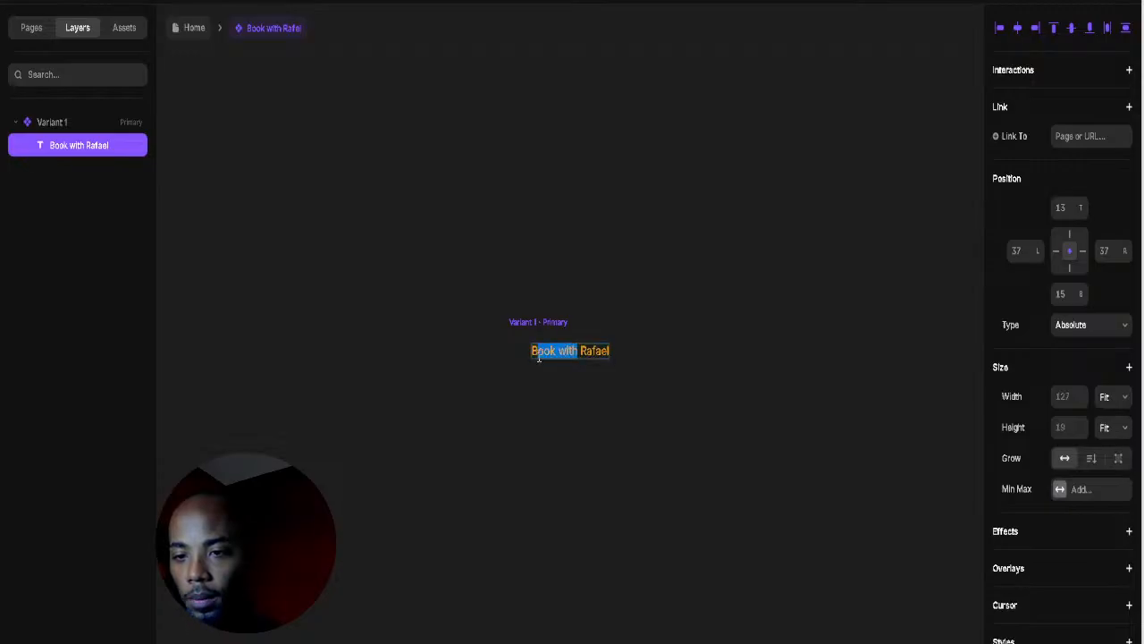
text(BOOK)
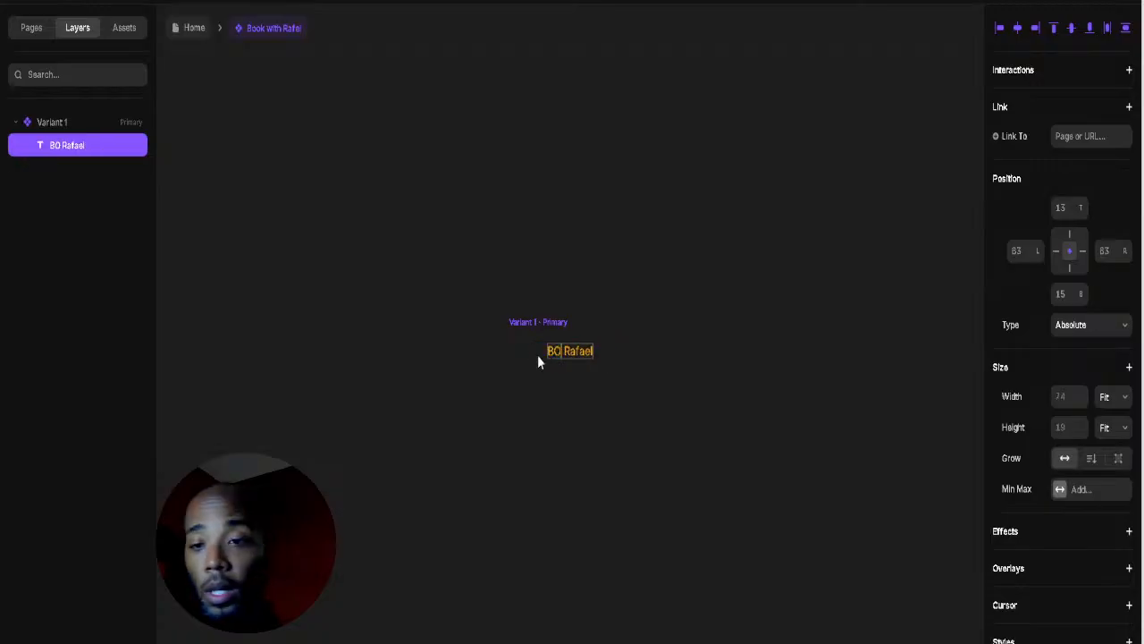
text( THE RAF)
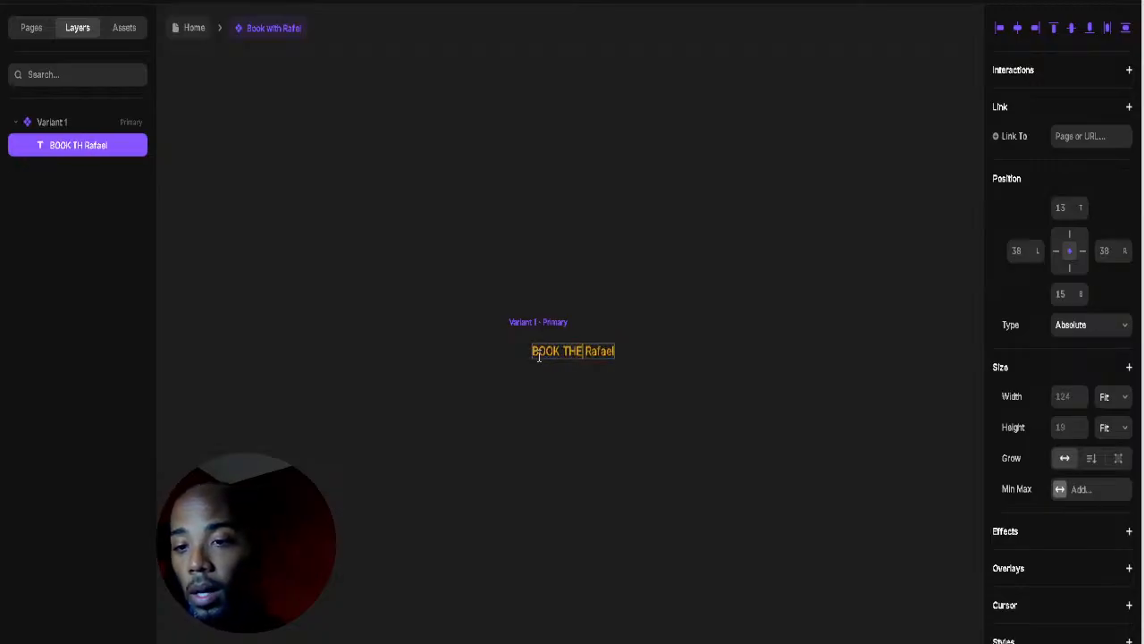
text(AEL R)
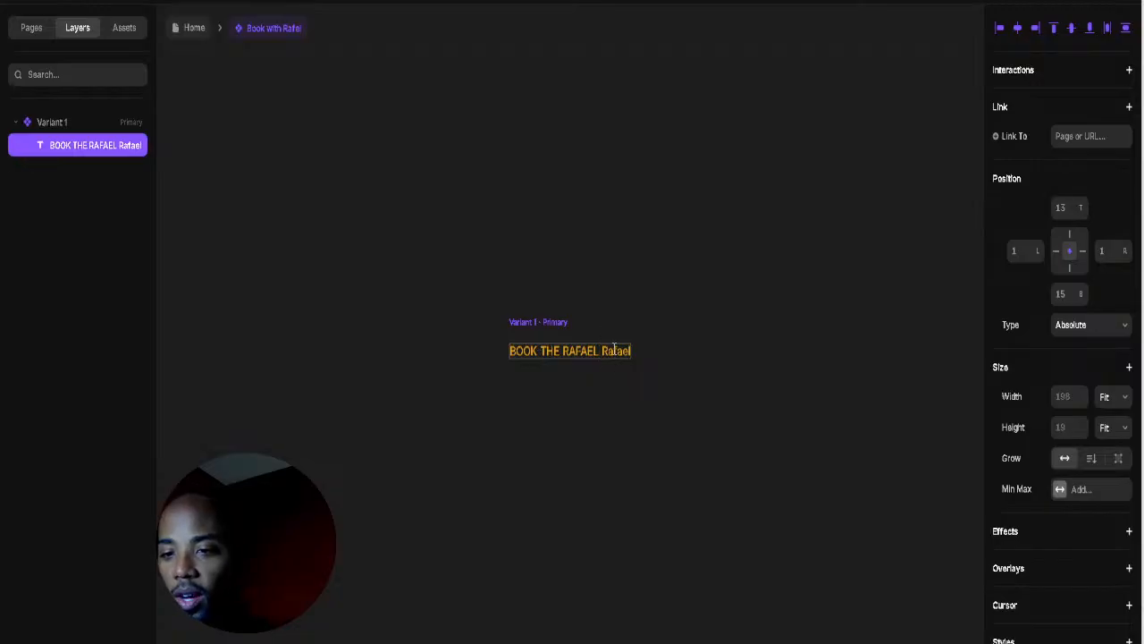
drag(602, 350, 742, 356)
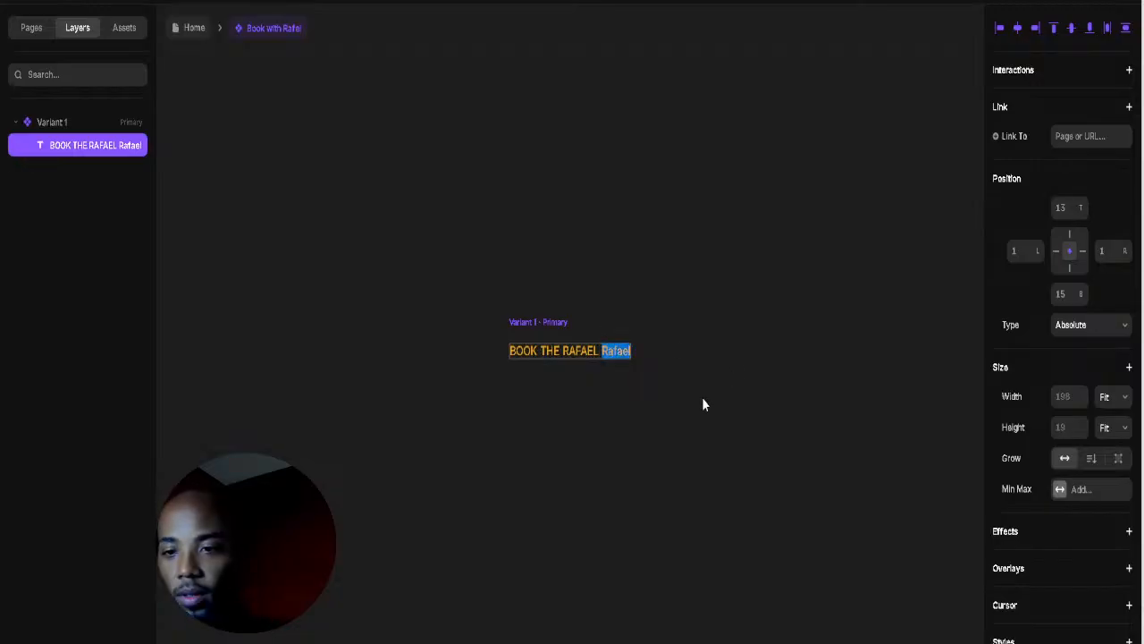
key(BackSpace)
key(Escape)
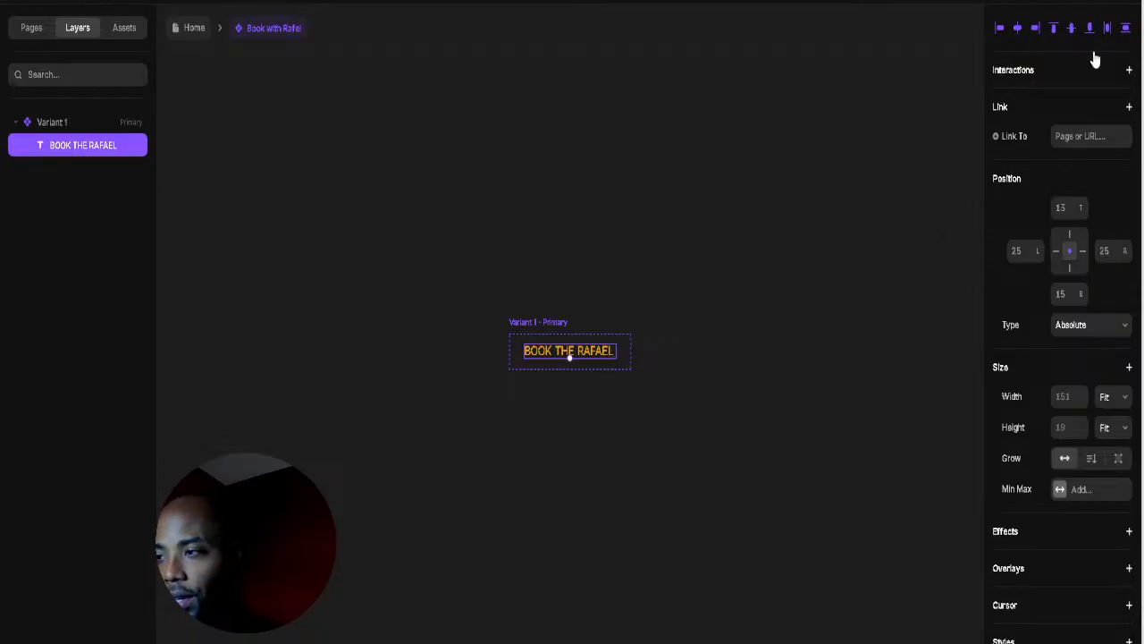
click(571, 382)
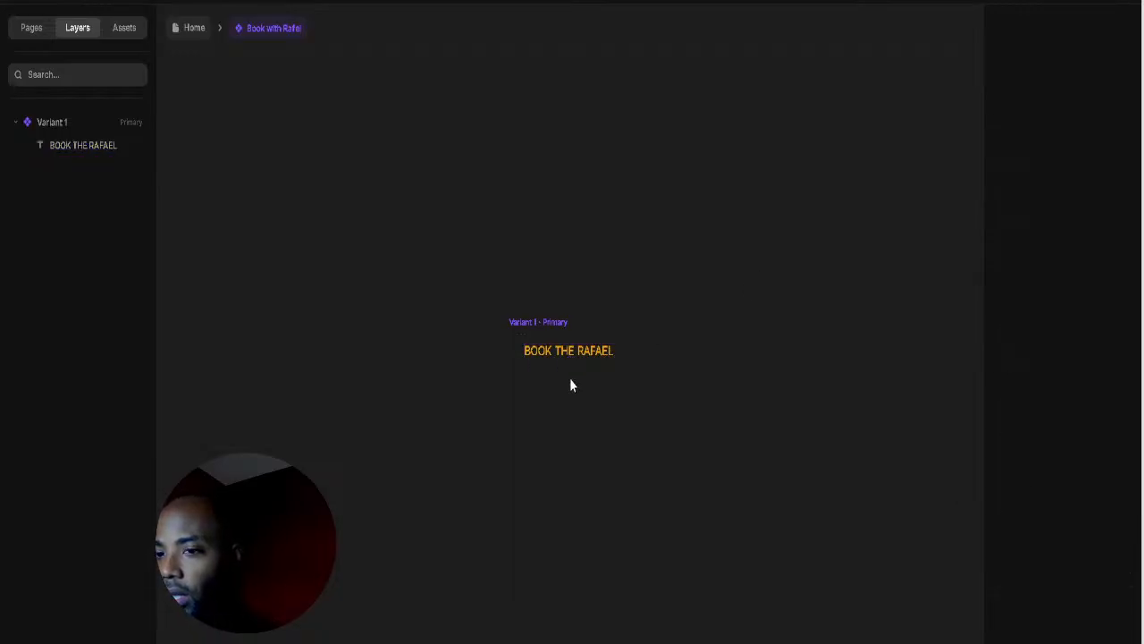
click(540, 322)
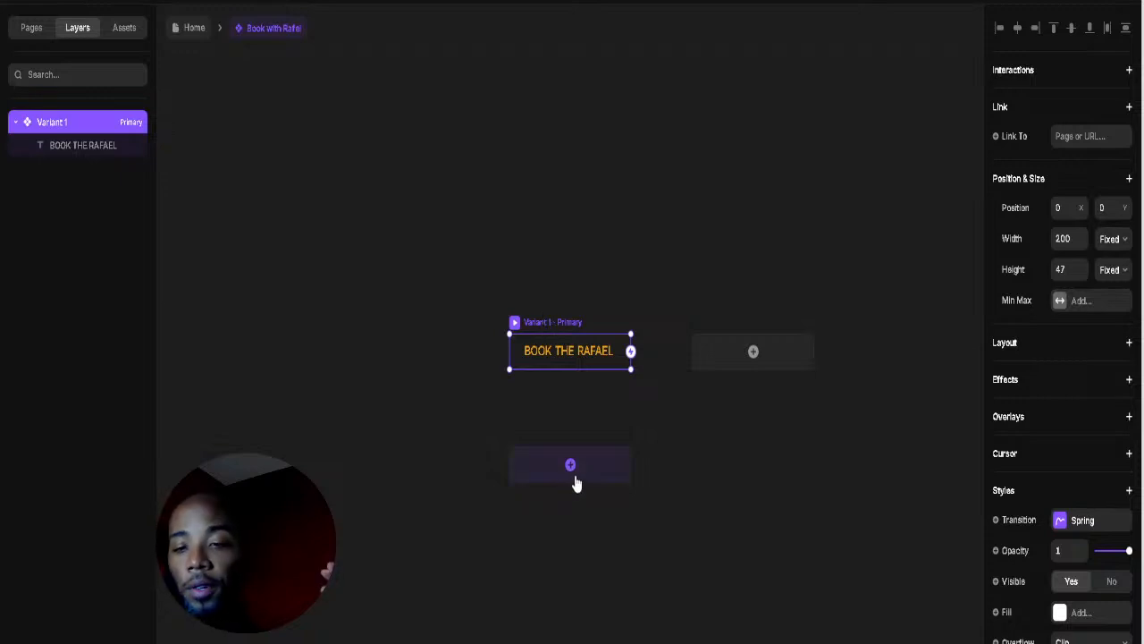
Step: Dismiss the add-state options and go back to the Home page to view the BOOK THE RAFAEL button
click(571, 465)
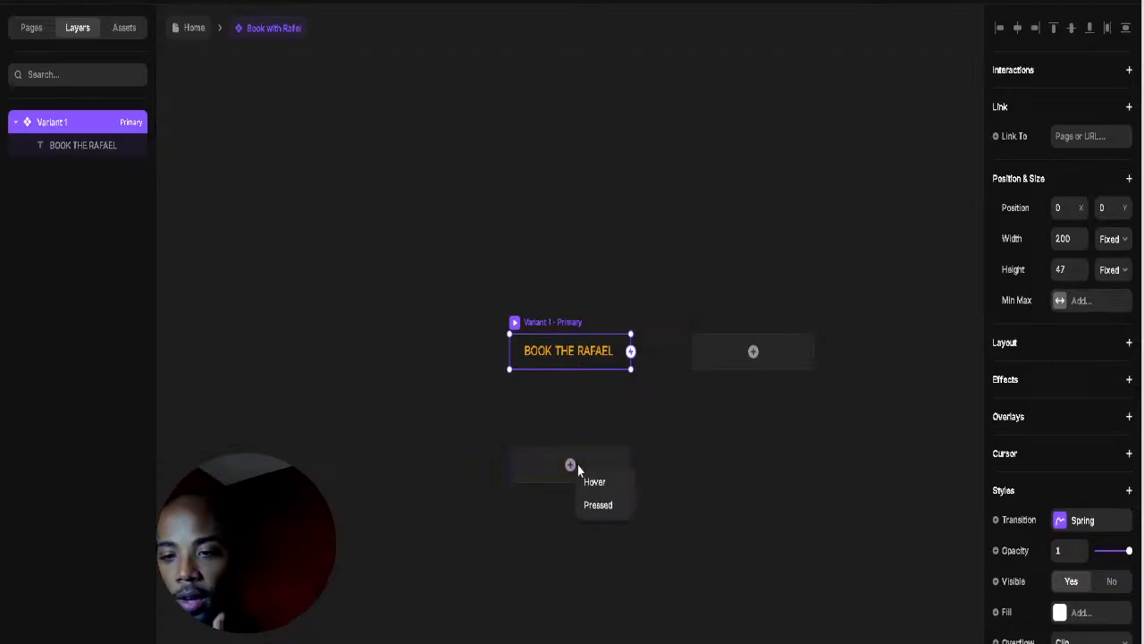
click(601, 406)
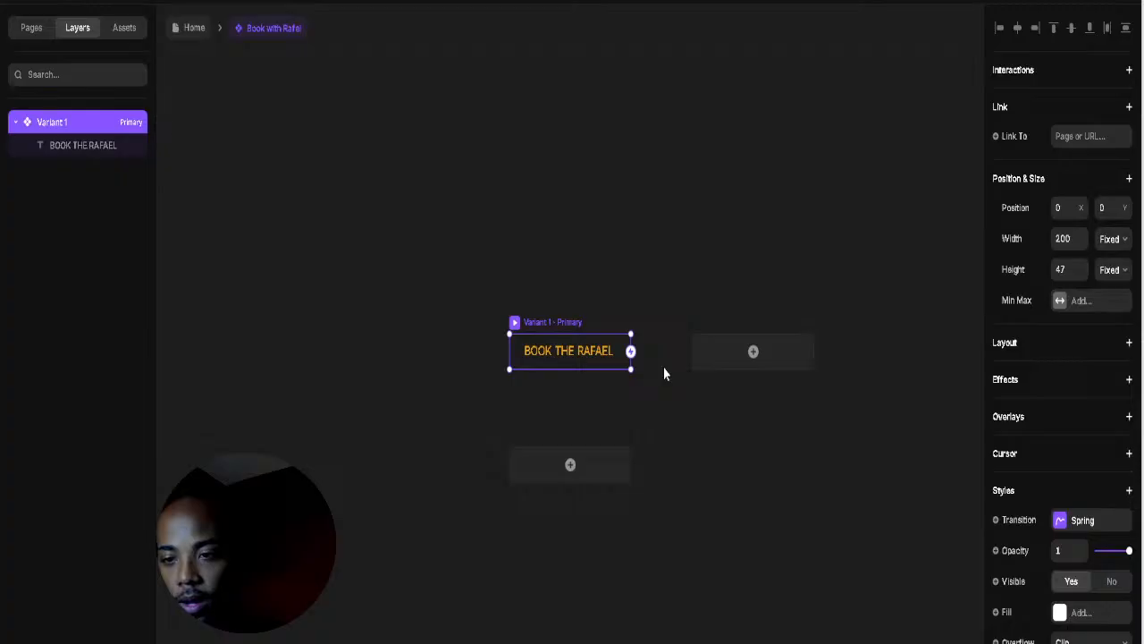
click(190, 32)
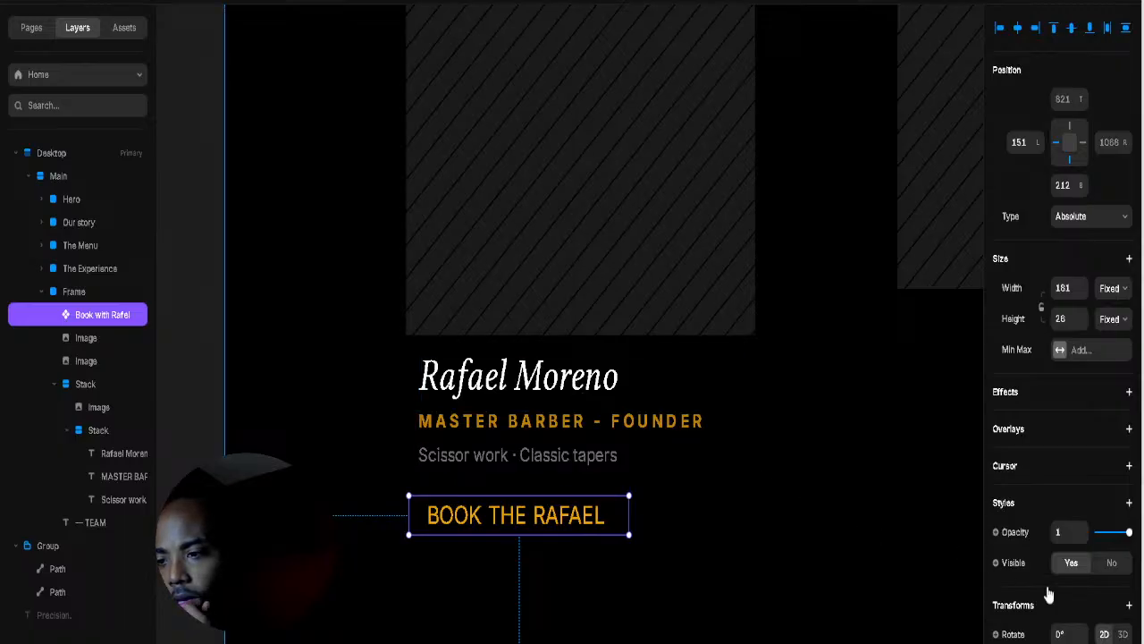
scroll(1035, 626, down, 3)
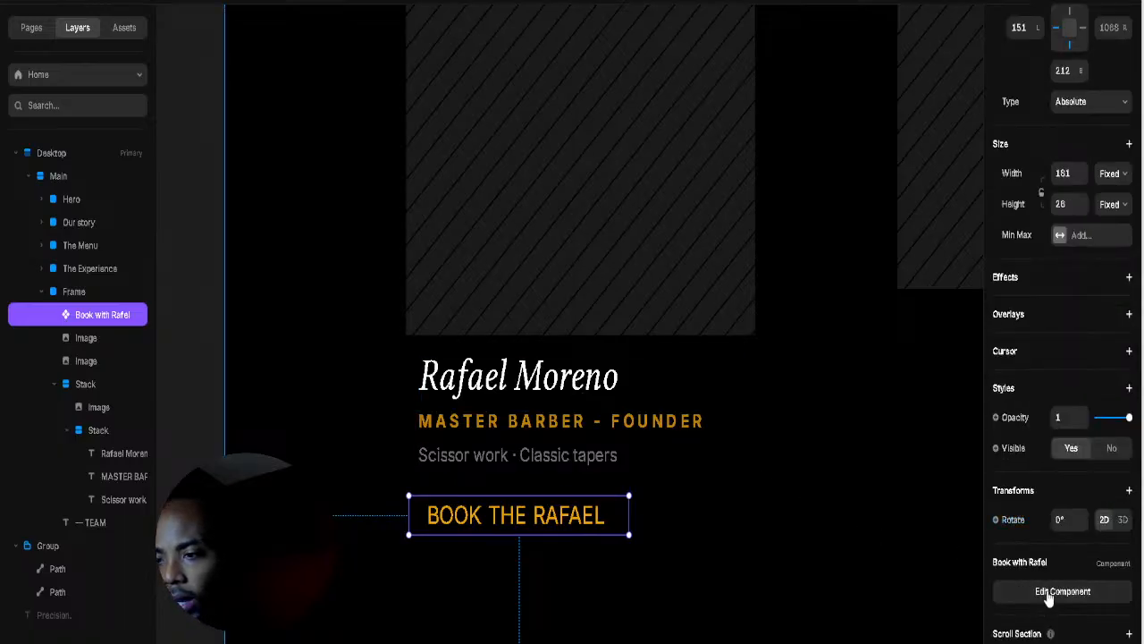
Step: Add a gradient fill to the button with a black stop and a gold FFAE00 stop
click(1050, 593)
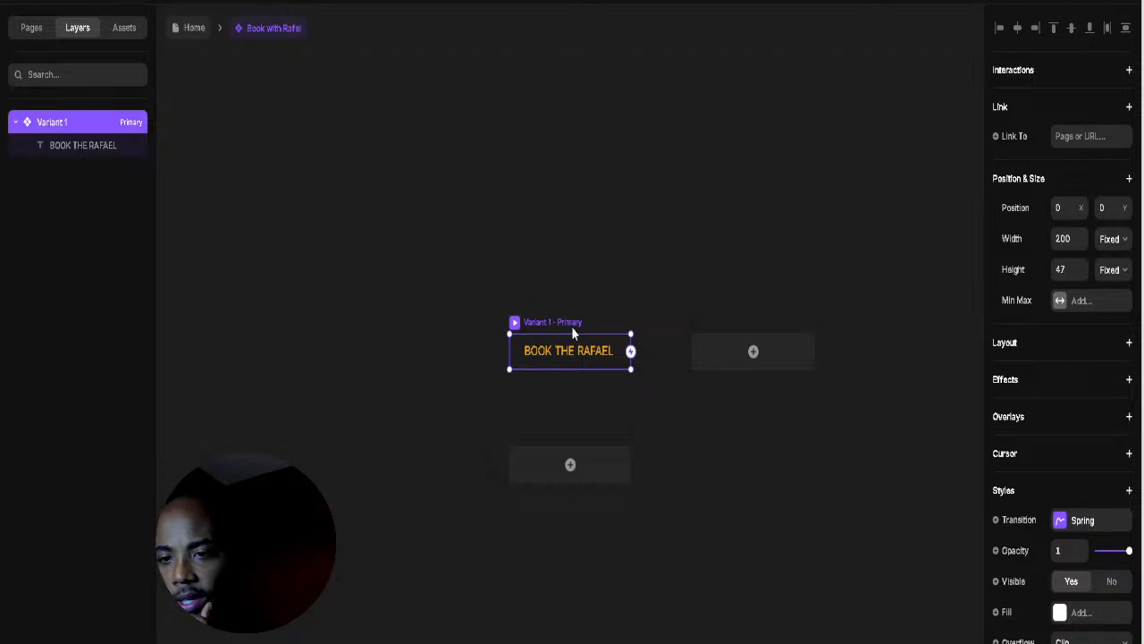
scroll(1075, 390, down, 3)
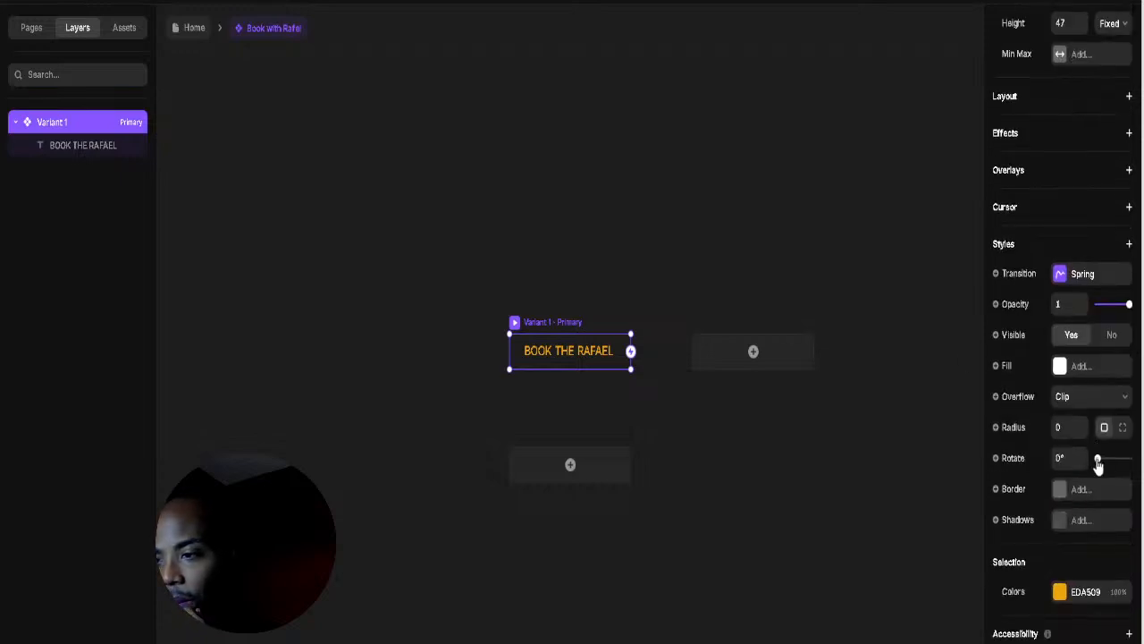
click(1064, 374)
click(916, 402)
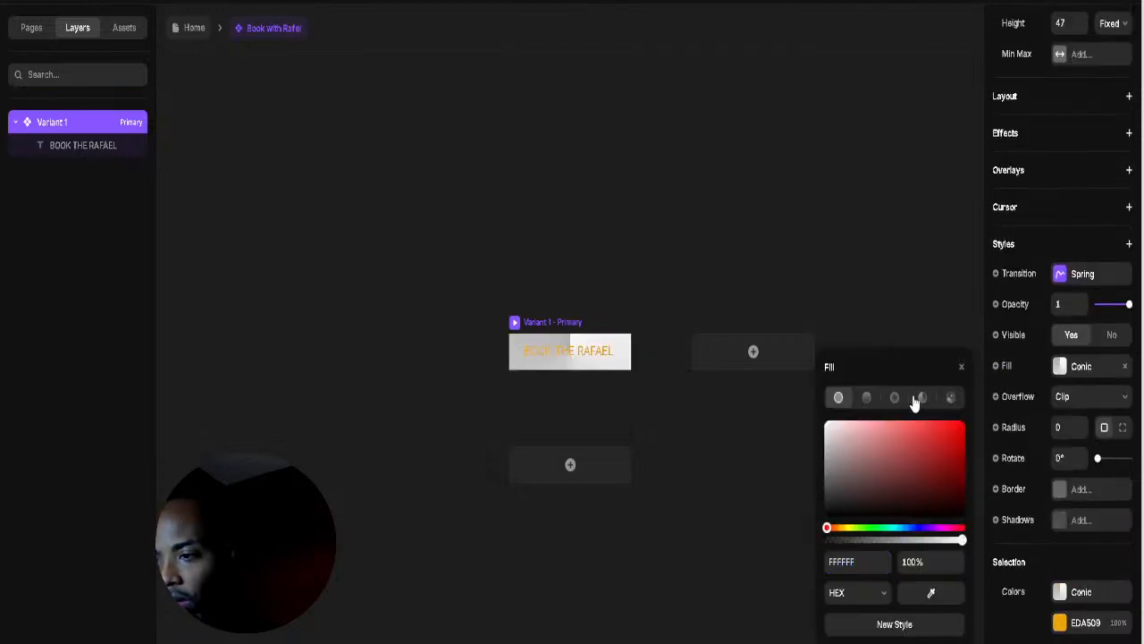
click(849, 483)
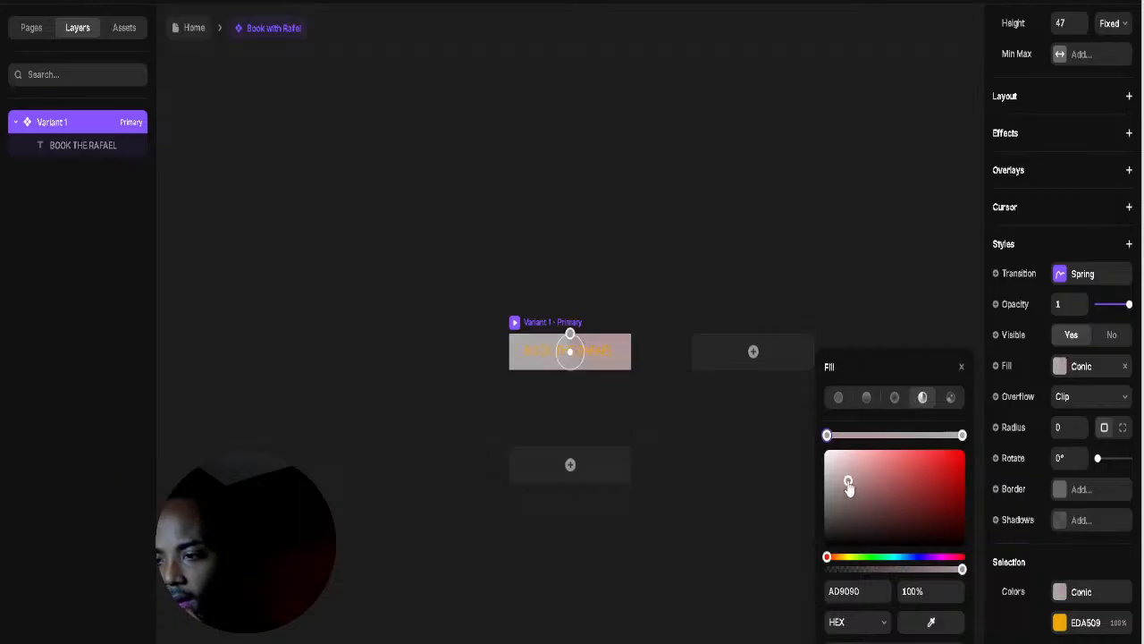
drag(860, 483, 1086, 580)
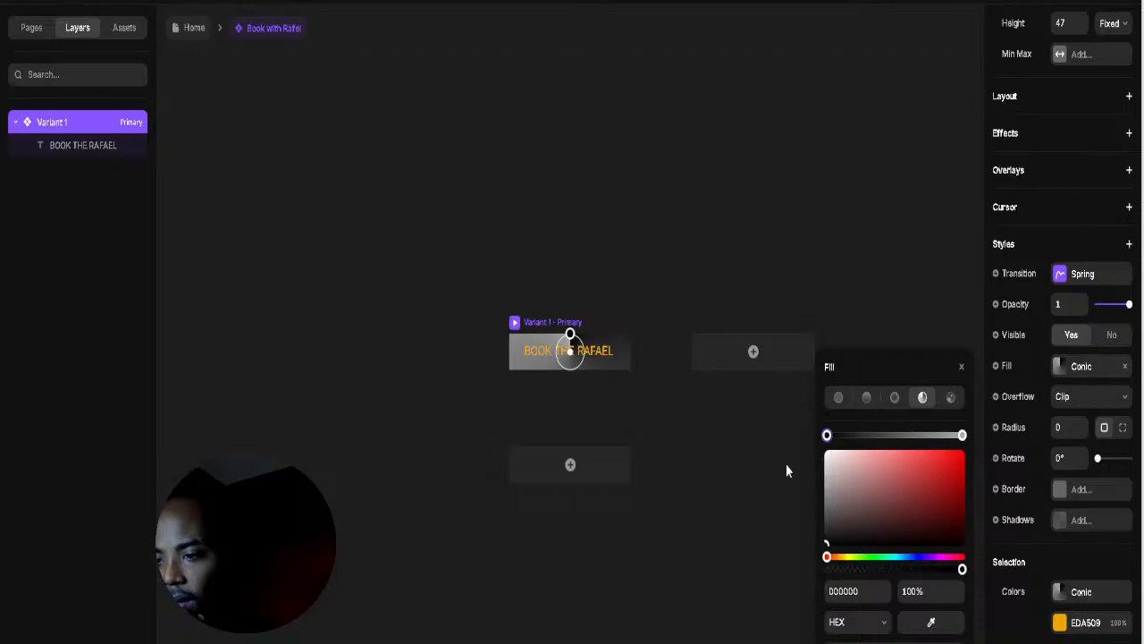
click(963, 437)
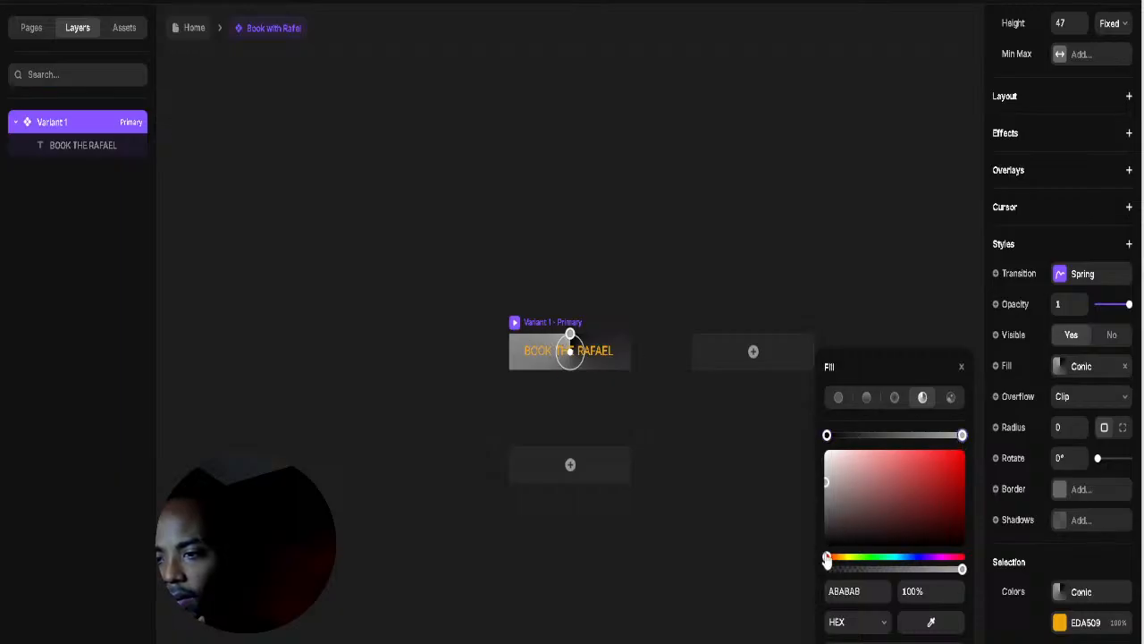
mouse_move(827, 557)
mouse_down()
mouse_move(876, 557)
mouse_move(841, 556)
mouse_up()
drag(933, 495, 964, 452)
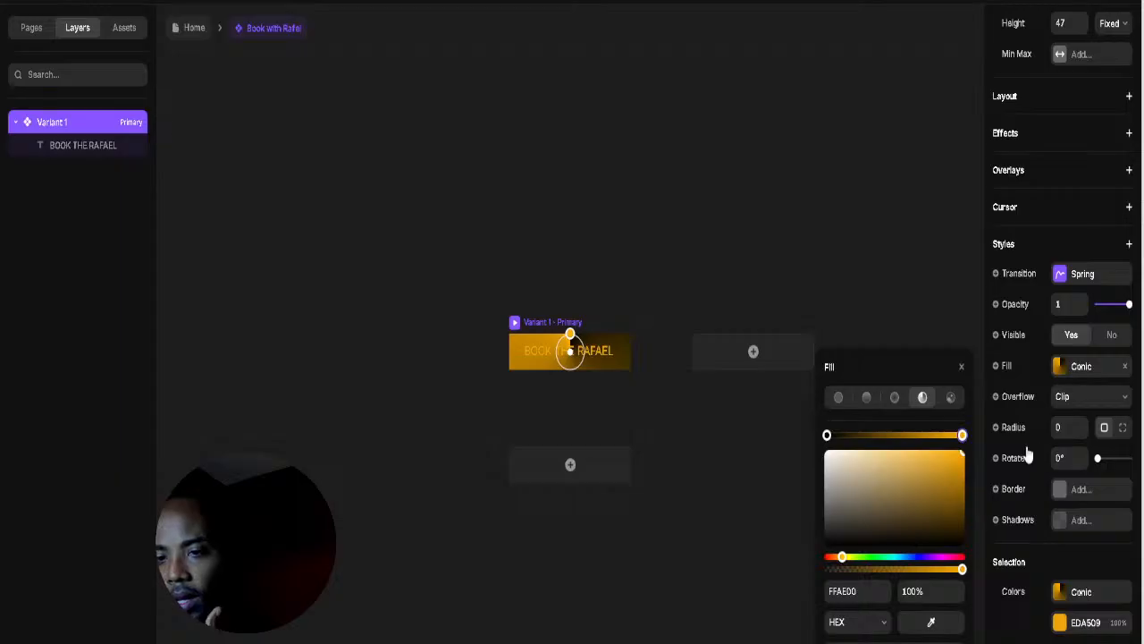
Step: Switch the fill to a radial gradient and move the black stop to the outer edge
click(865, 401)
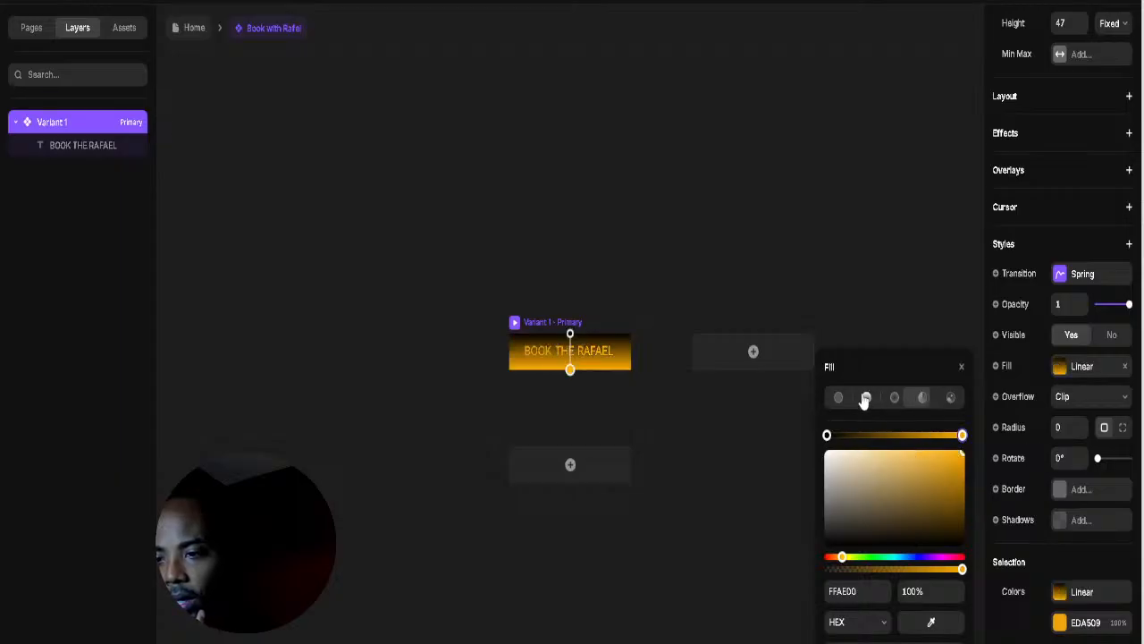
click(893, 397)
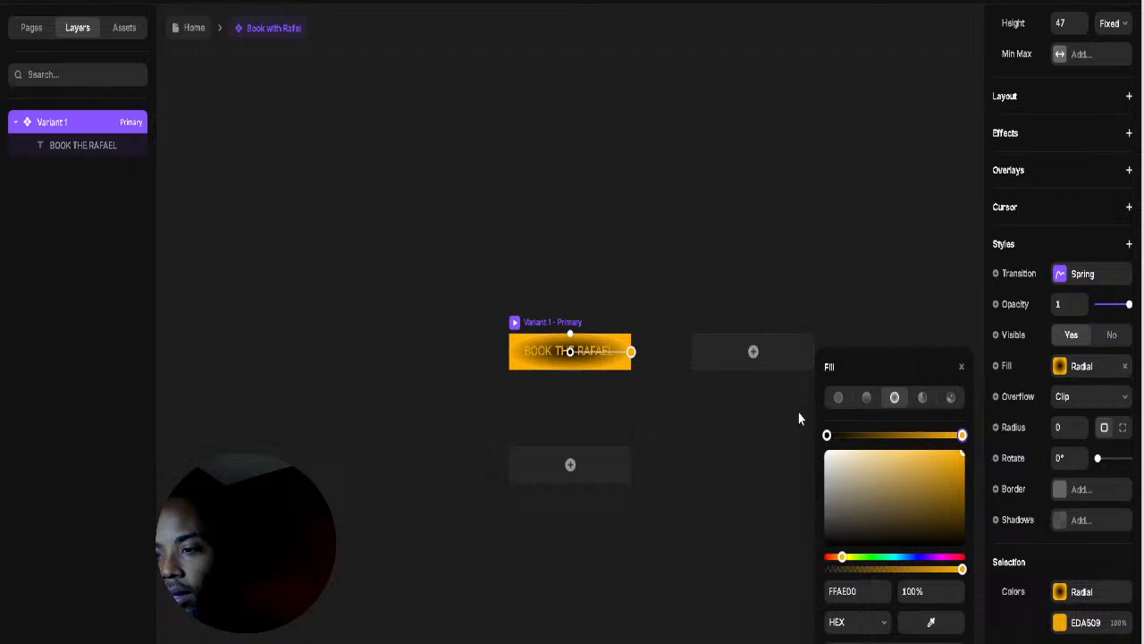
drag(827, 435, 807, 449)
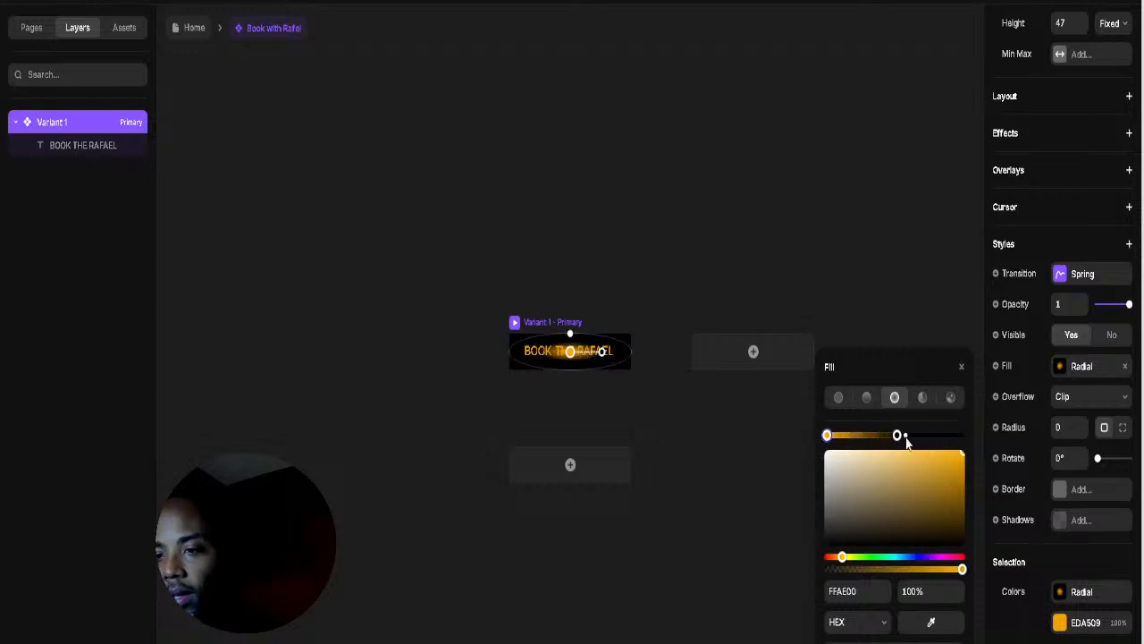
drag(897, 435, 962, 434)
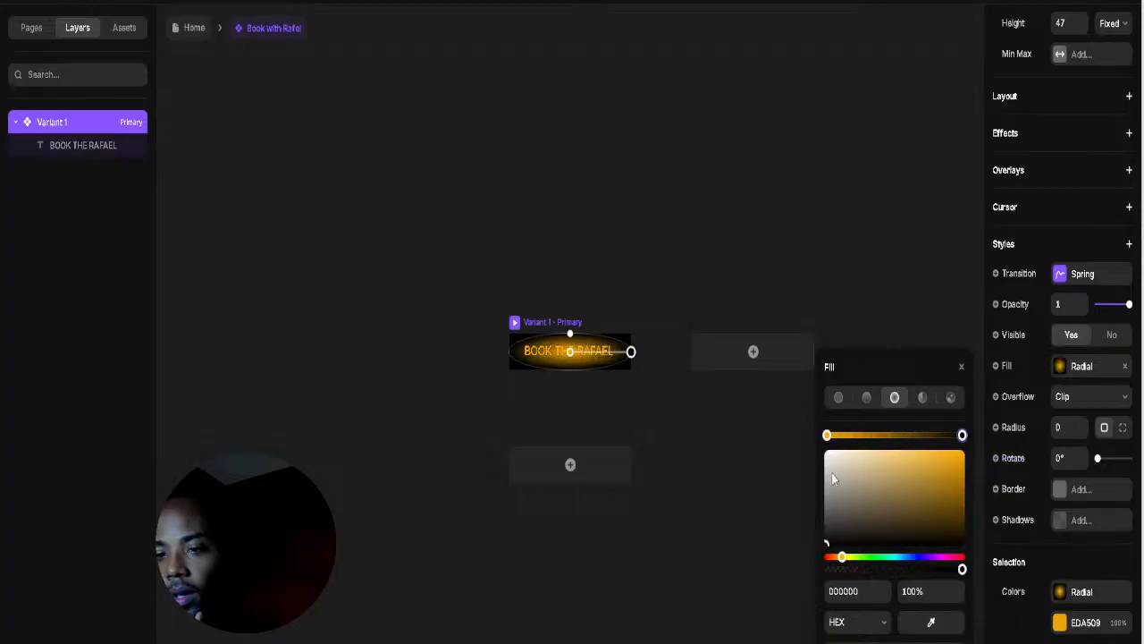
click(626, 294)
click(599, 351)
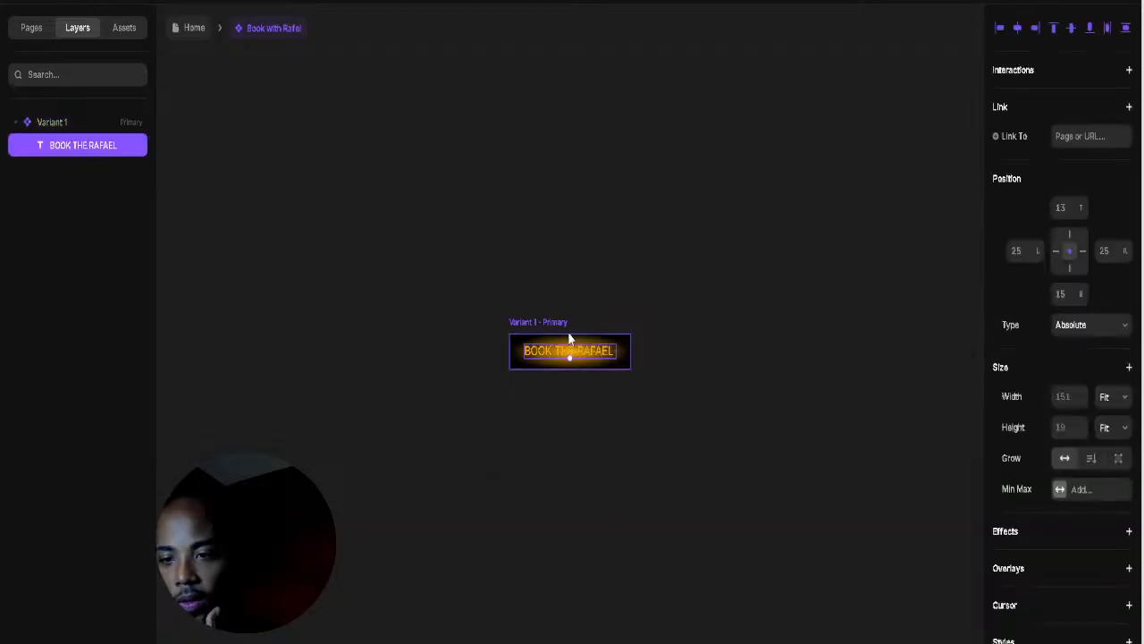
Step: Round the button's corners into a pill and make the label text white FFFFFF
click(561, 327)
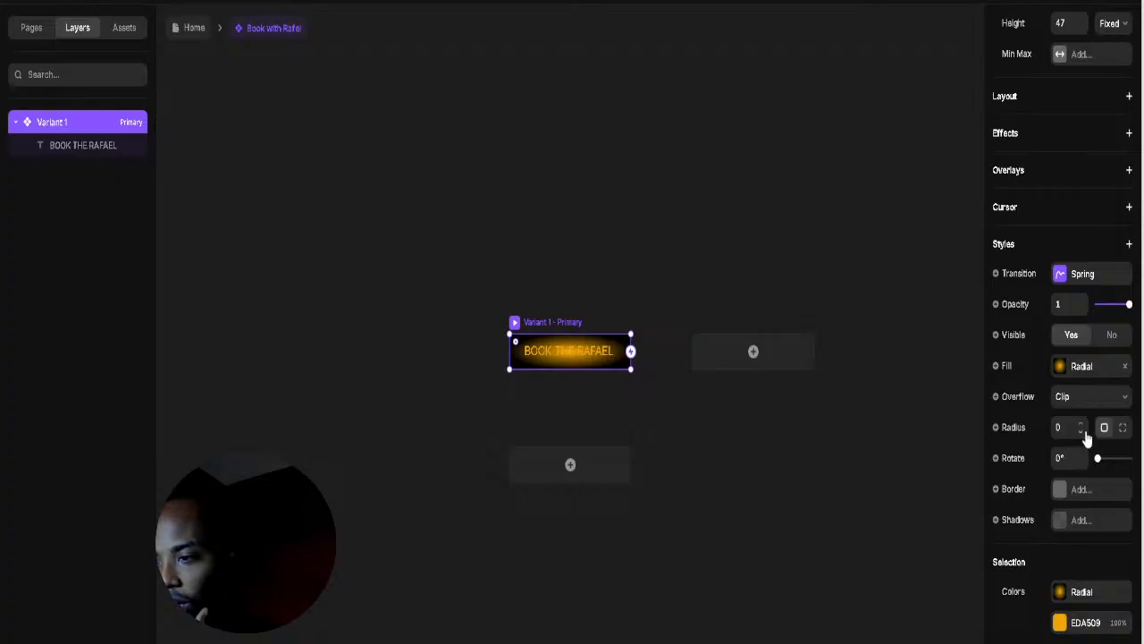
drag(1082, 431, 1090, 376)
click(705, 309)
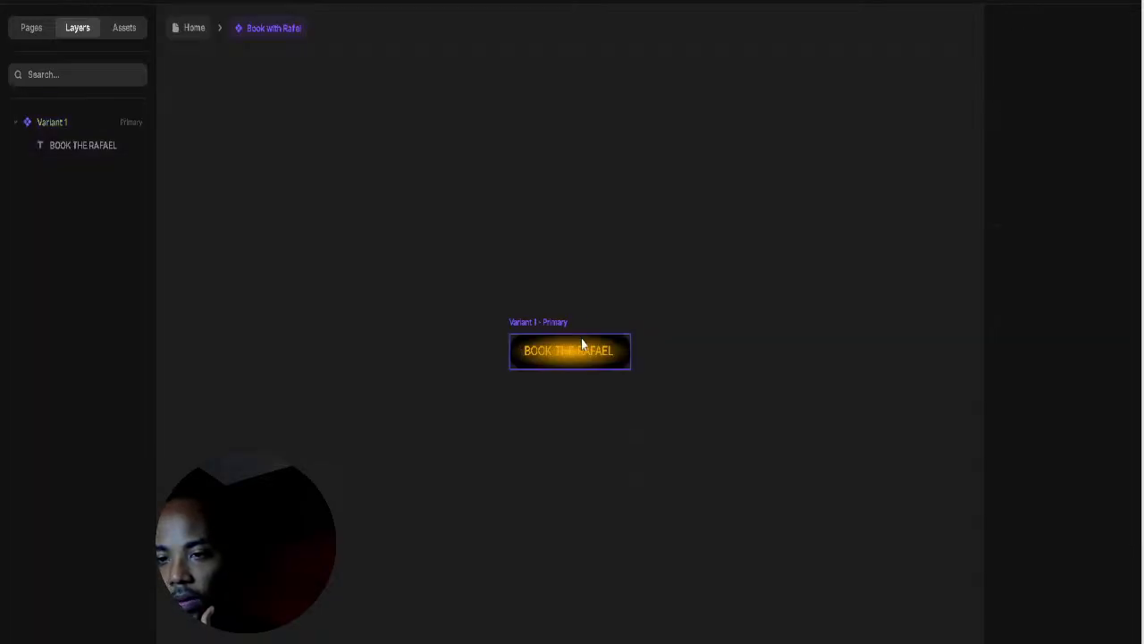
click(564, 353)
scroll(1055, 483, down, 4)
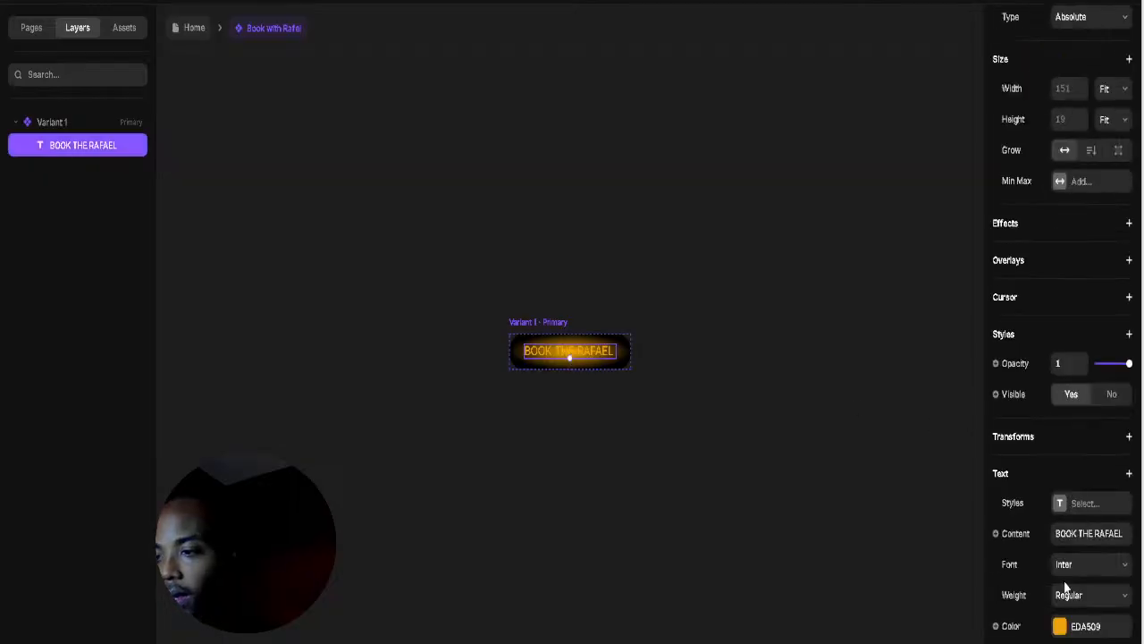
click(1060, 625)
drag(891, 527, 700, 383)
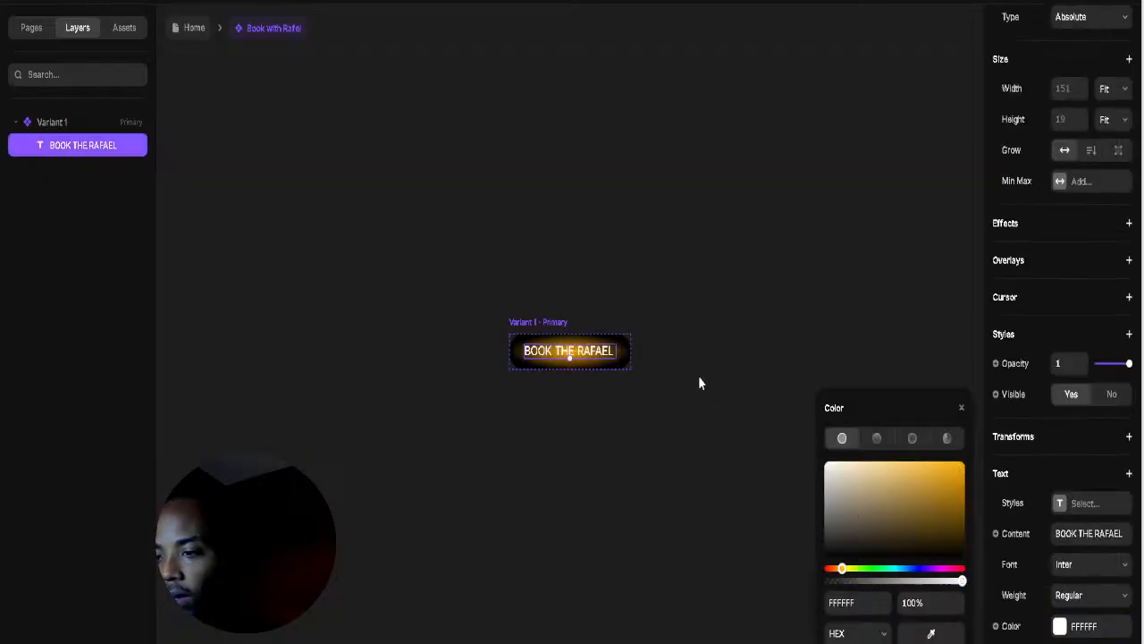
click(742, 255)
Step: Darken the radial glow colour and pull its stop inward to shrink the glow
click(583, 354)
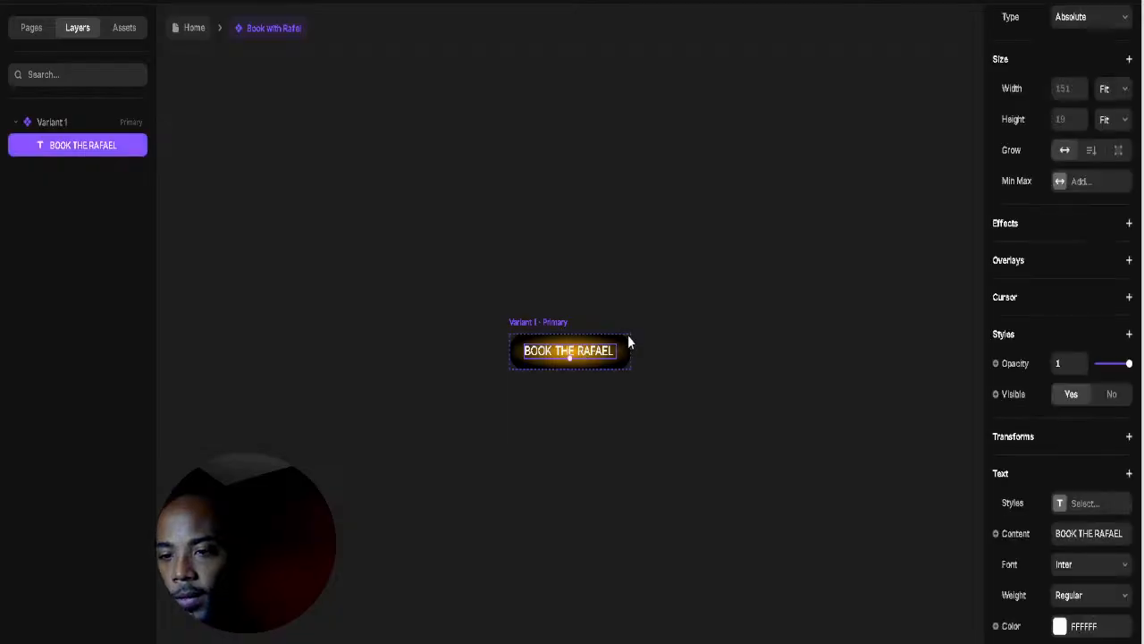
scroll(662, 320, up, 3)
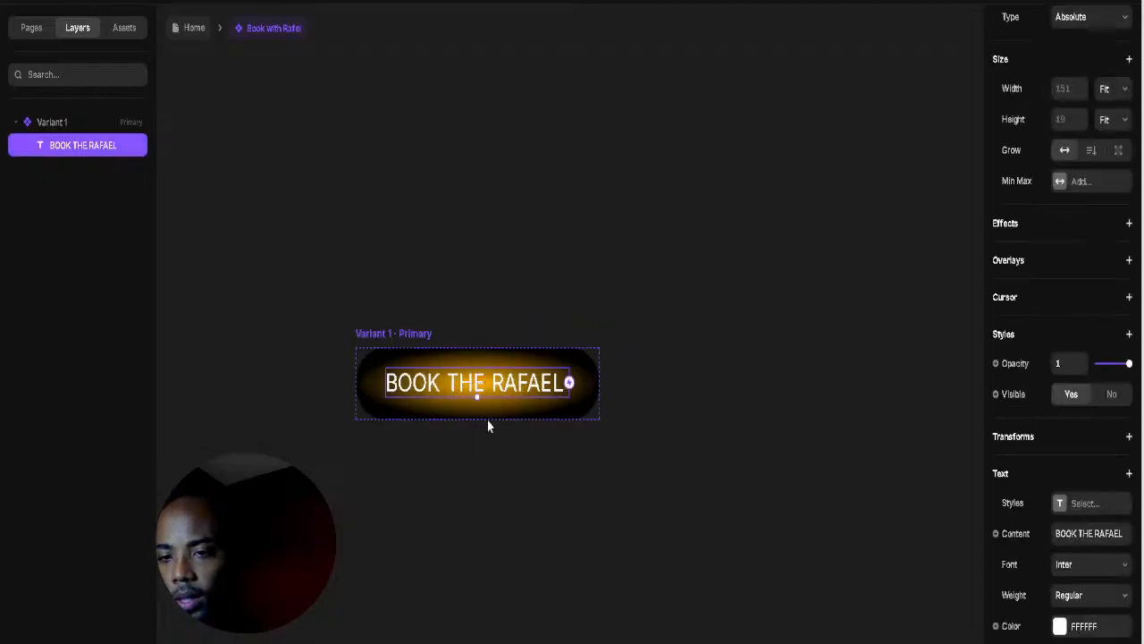
click(374, 334)
click(1059, 366)
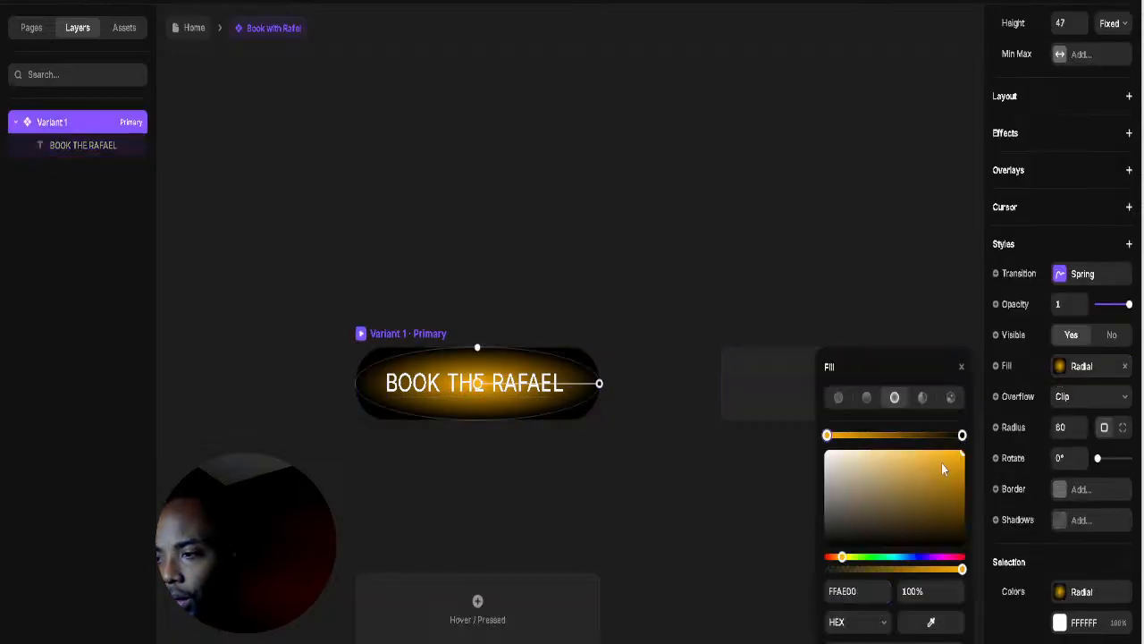
drag(955, 465, 951, 488)
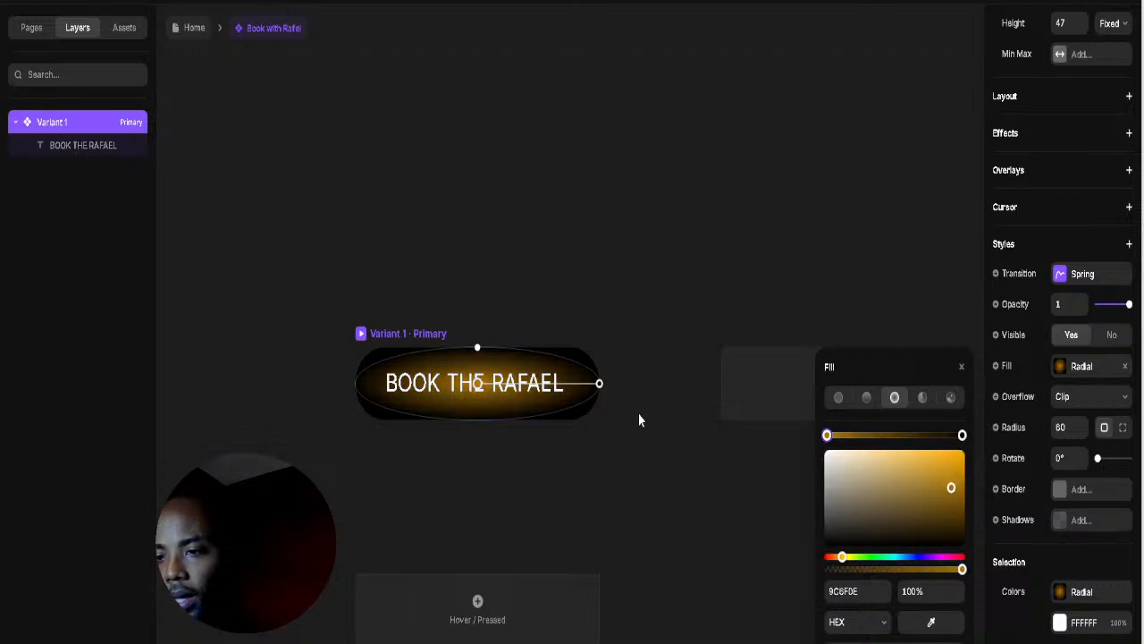
drag(600, 385, 549, 392)
click(629, 370)
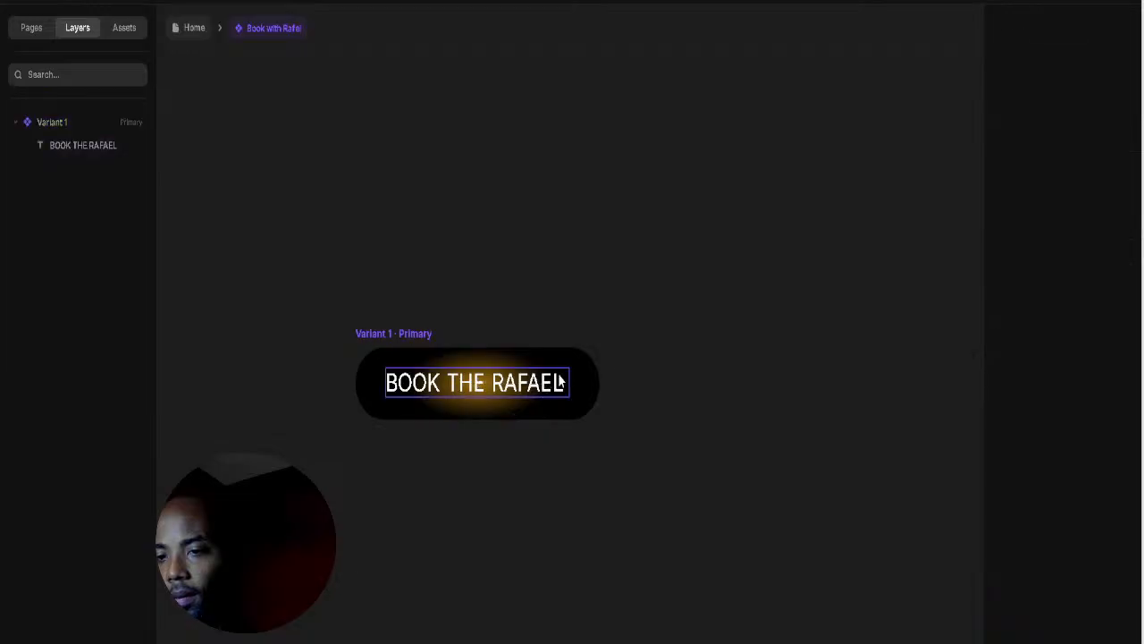
Step: Set the BOOK THE RAFAEL label's weight to Bold
click(535, 385)
click(669, 355)
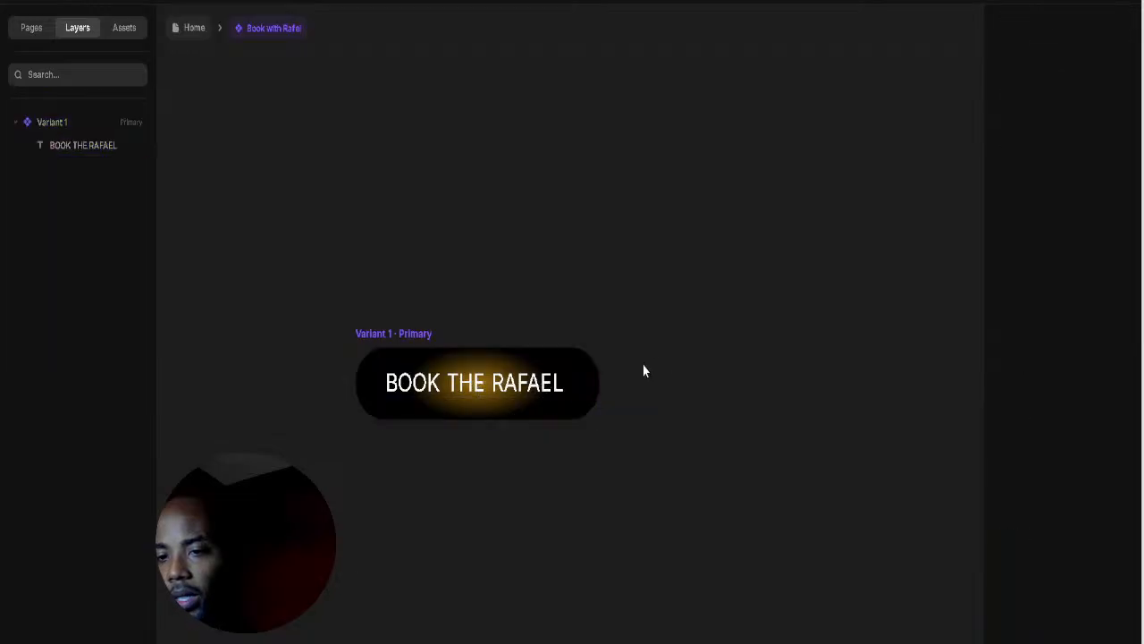
click(517, 392)
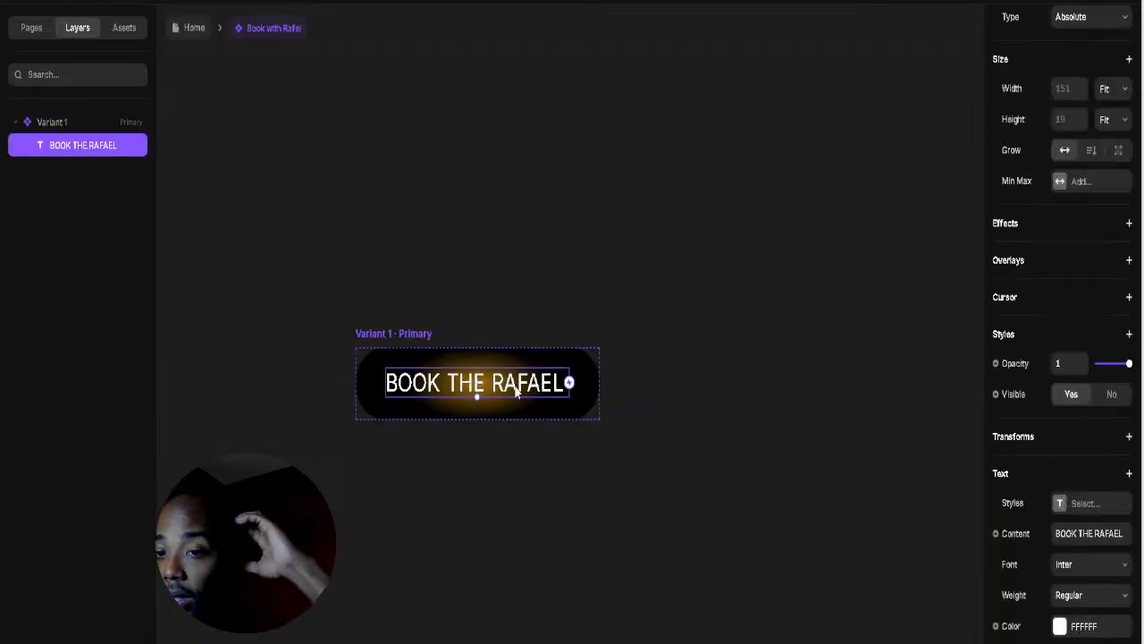
click(659, 305)
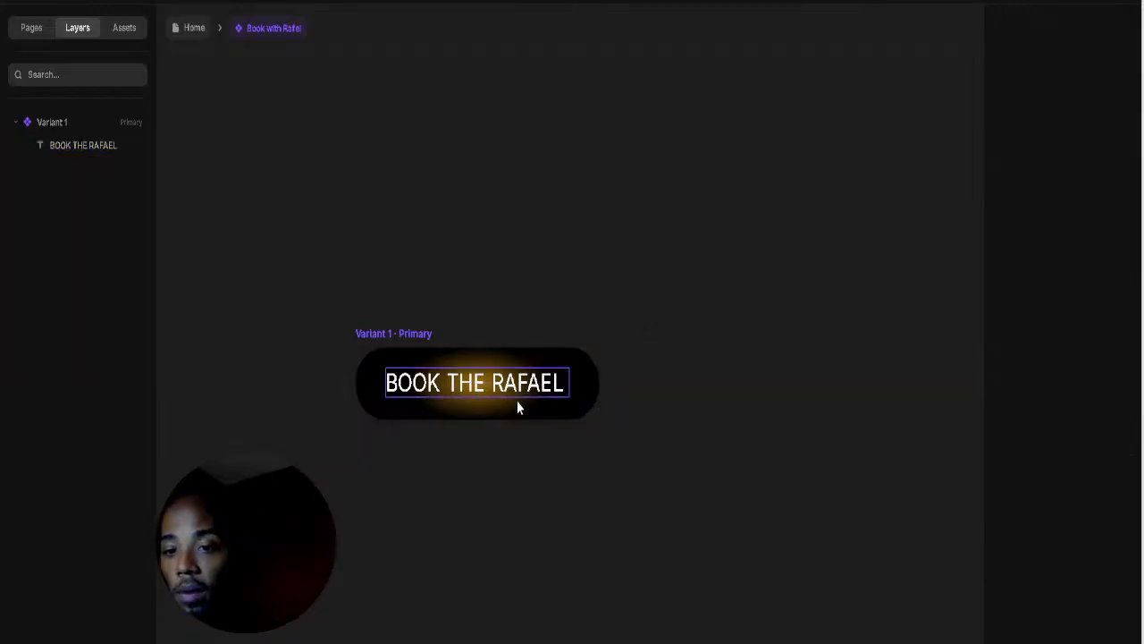
click(512, 394)
scroll(1058, 394, down, 3)
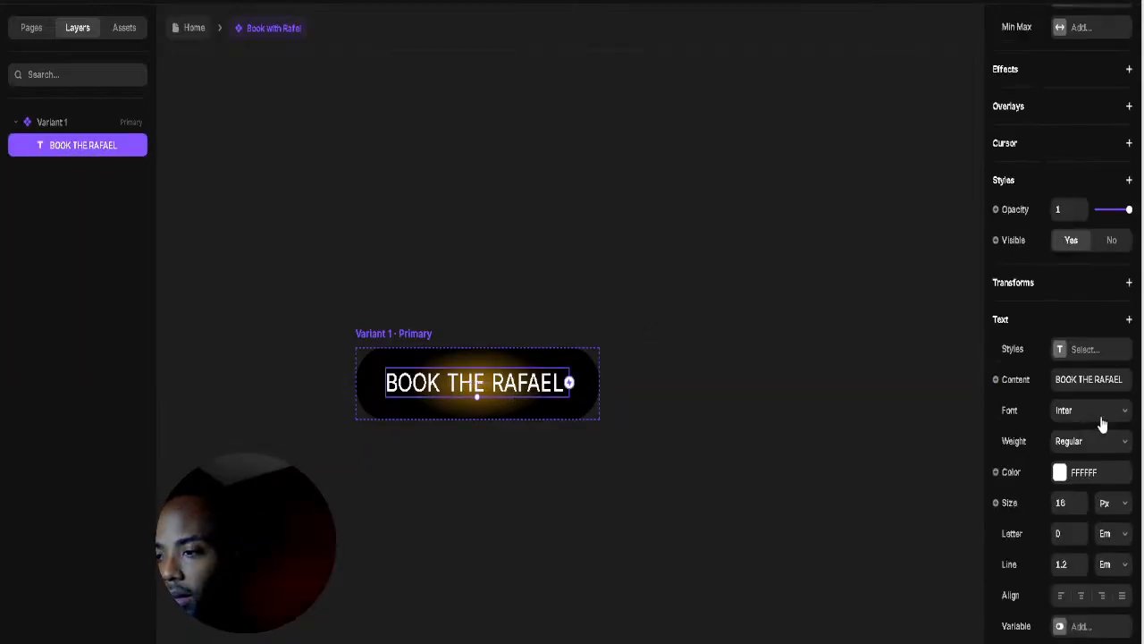
click(1101, 294)
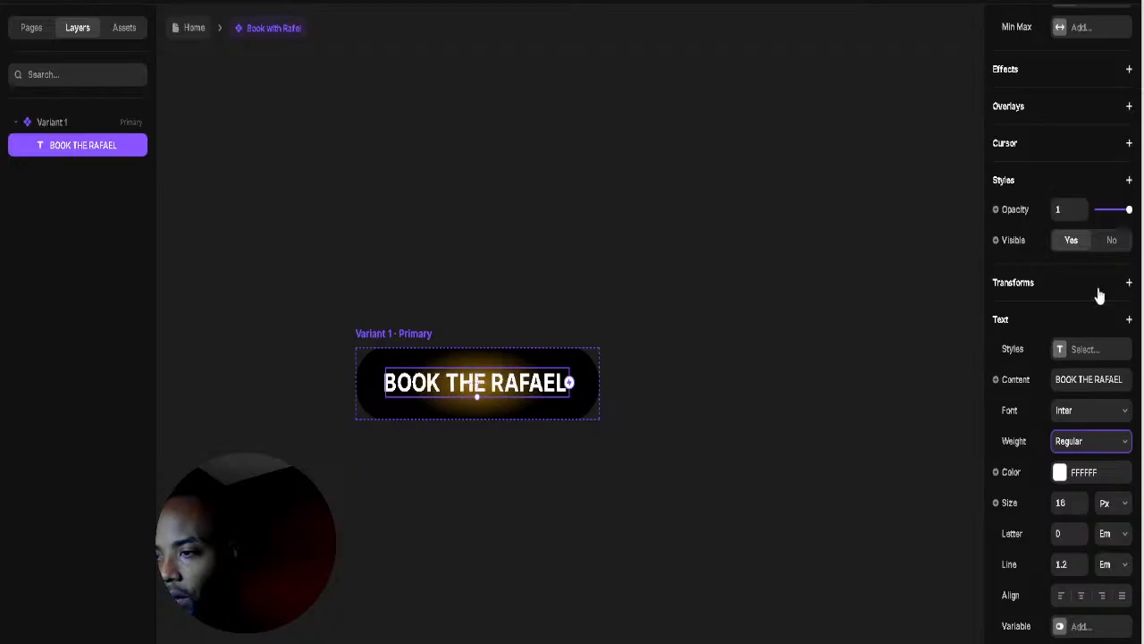
click(623, 325)
Step: Give the label 0.01 em letter spacing and reduce its size to 13 px
click(503, 383)
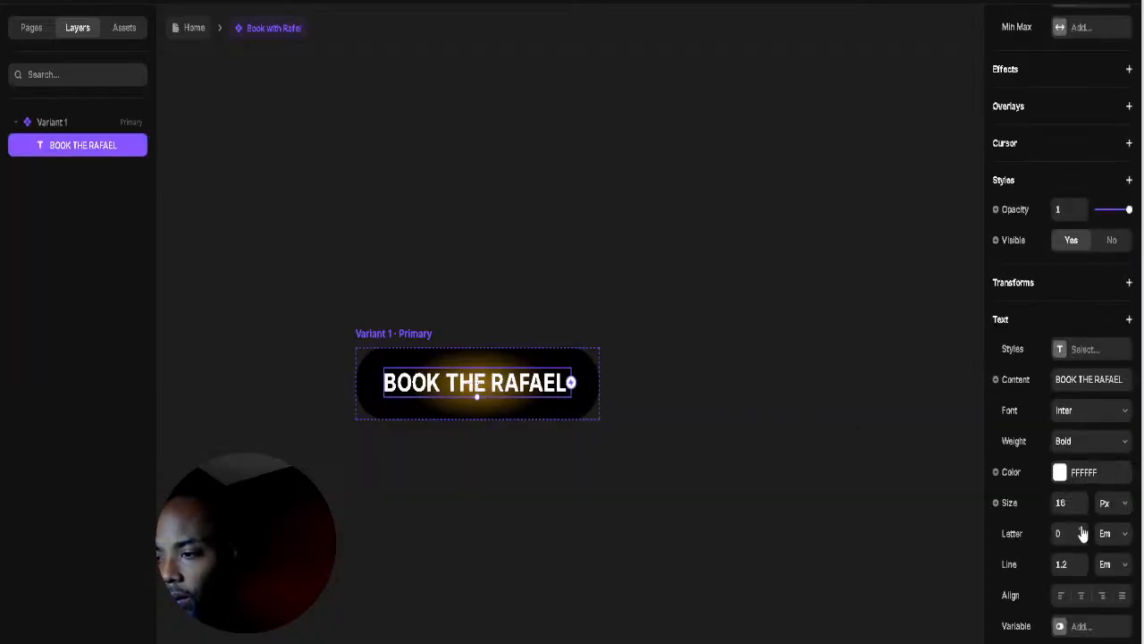
click(740, 318)
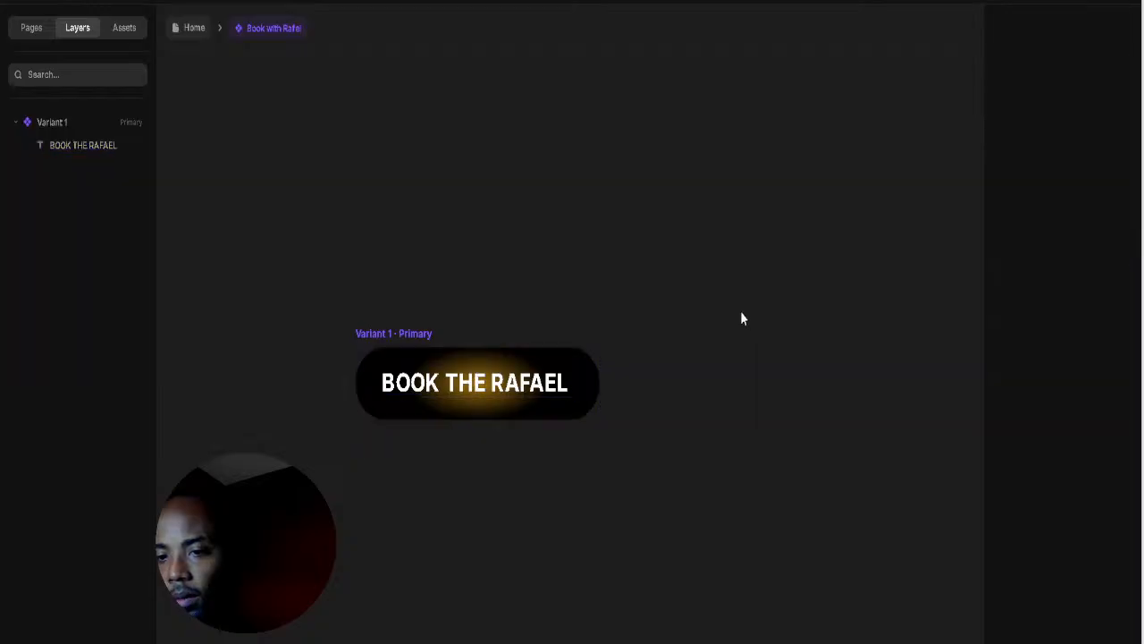
click(446, 386)
key(ctrl+shift+comma)
key(ctrl+shift+comma)
key(ctrl+shift+comma)
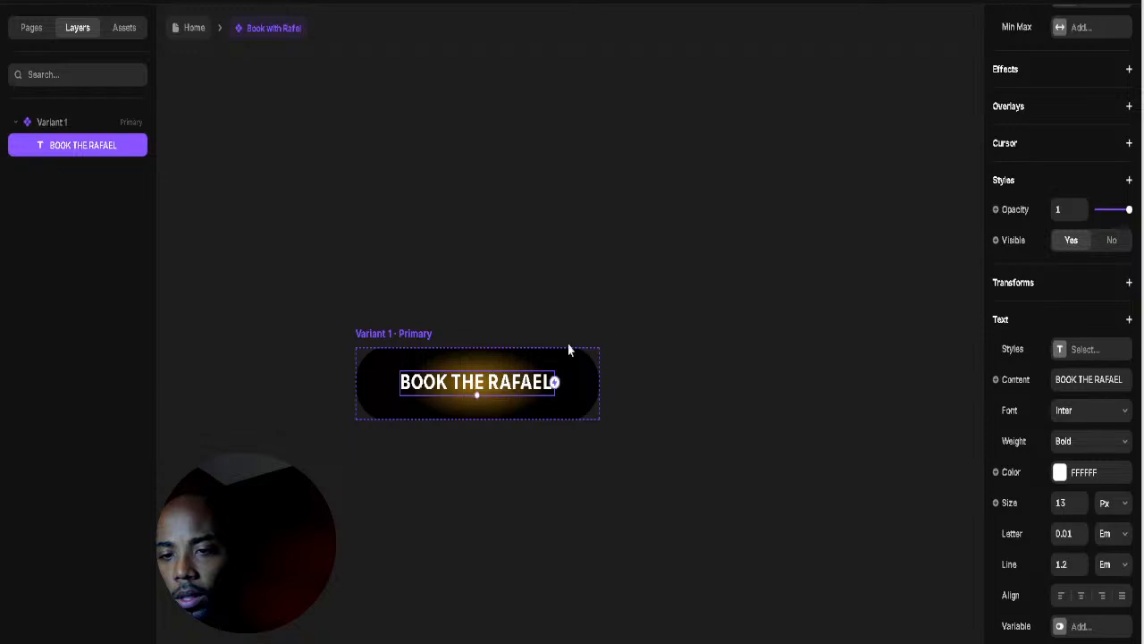
click(683, 356)
click(485, 383)
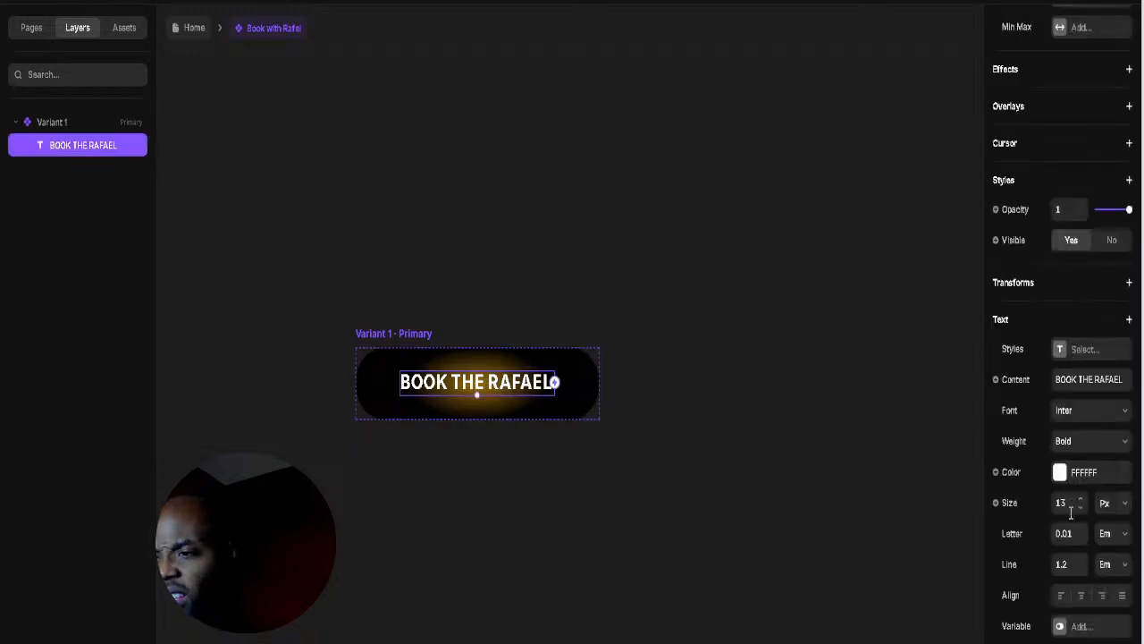
scroll(1069, 518, down, 1)
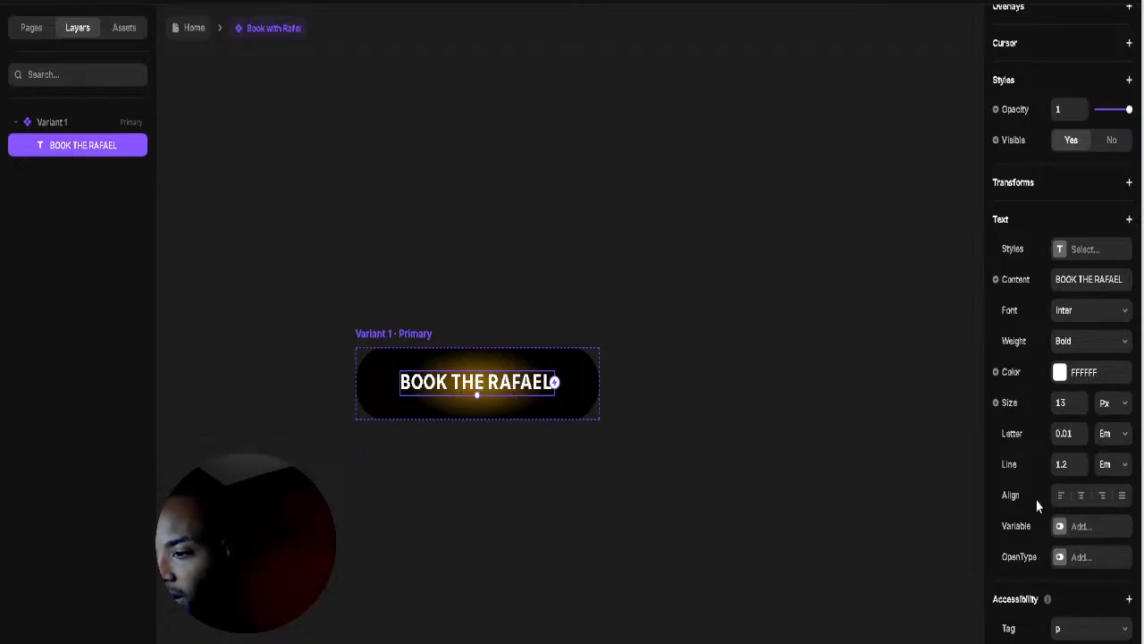
Step: Add a black text shadow to the BOOK THE RAFAEL label
click(1128, 219)
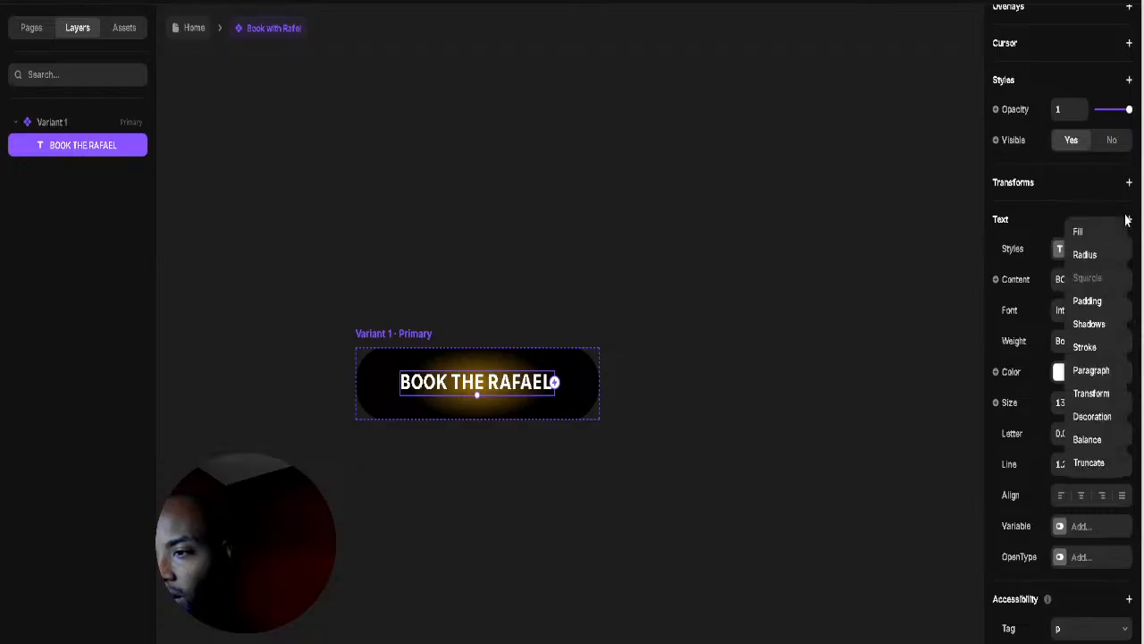
click(1091, 323)
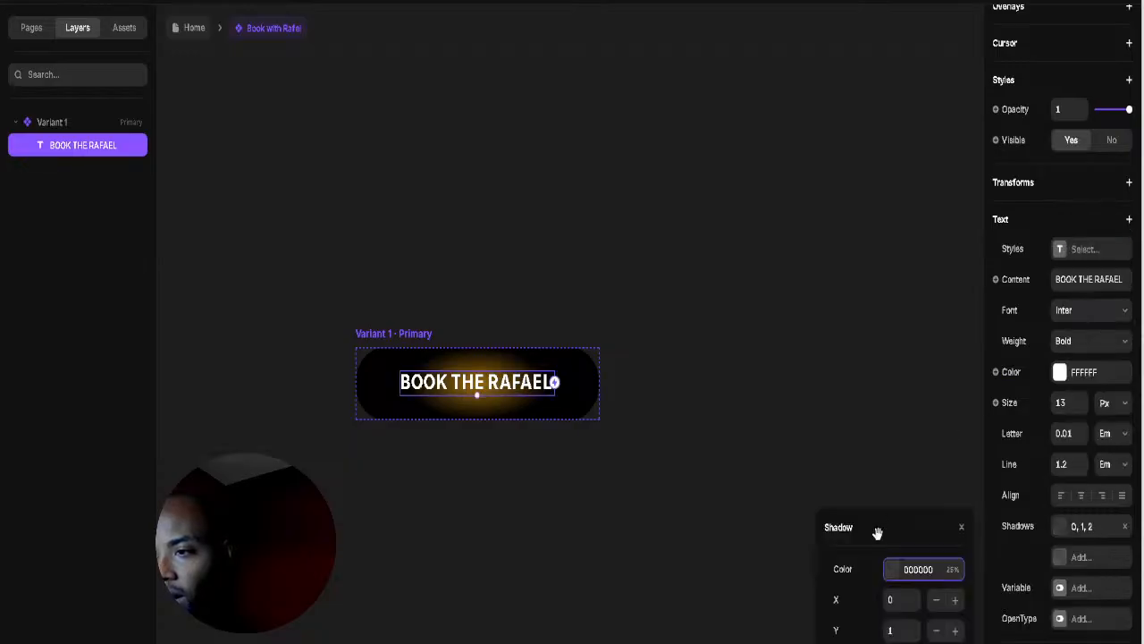
click(899, 582)
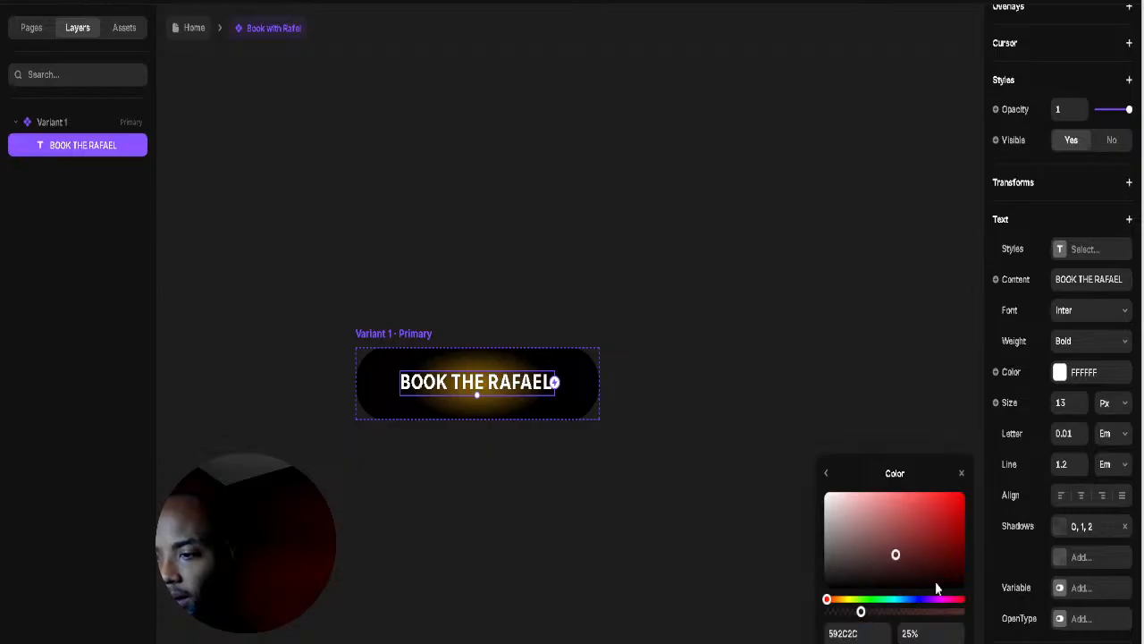
click(826, 474)
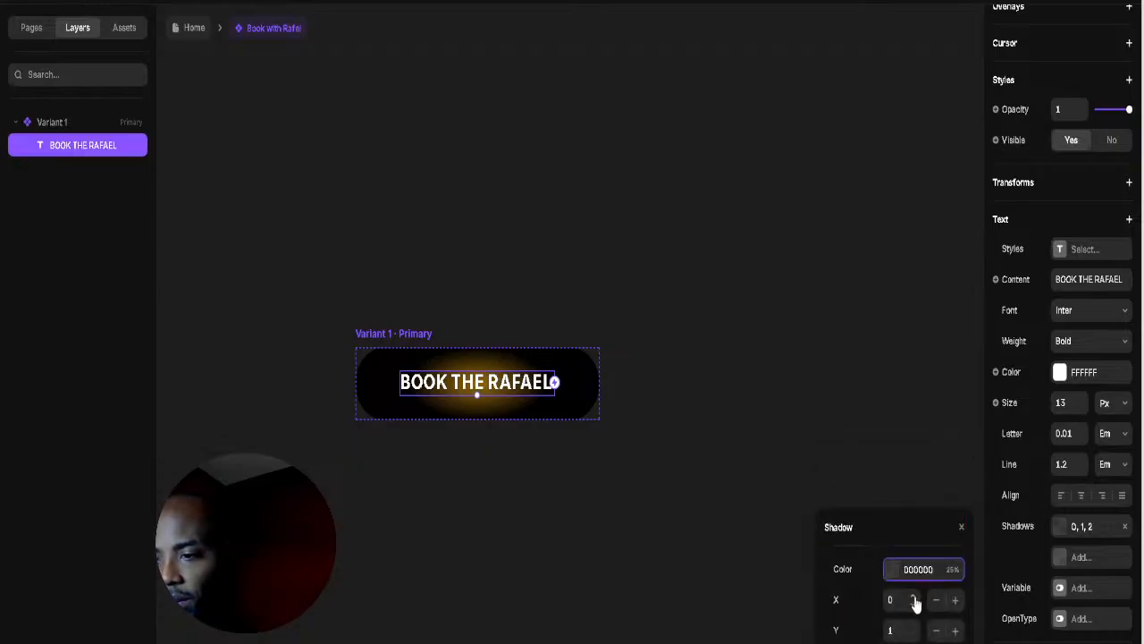
Step: Set the text shadow offset to X 3 and Y 8
click(914, 601)
text(1)
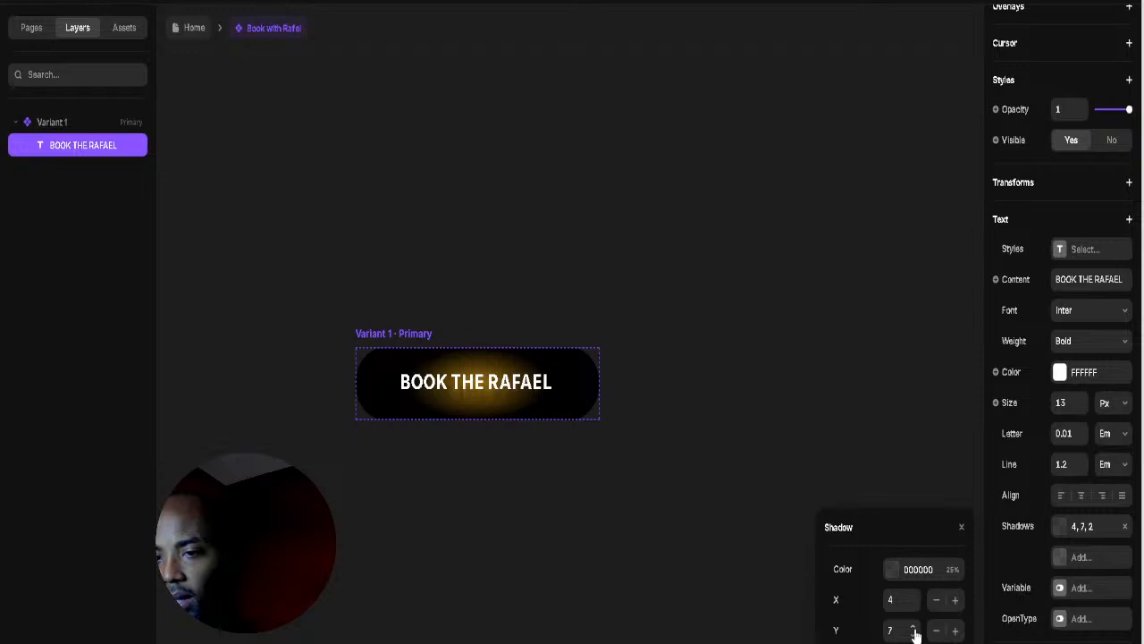
click(914, 629)
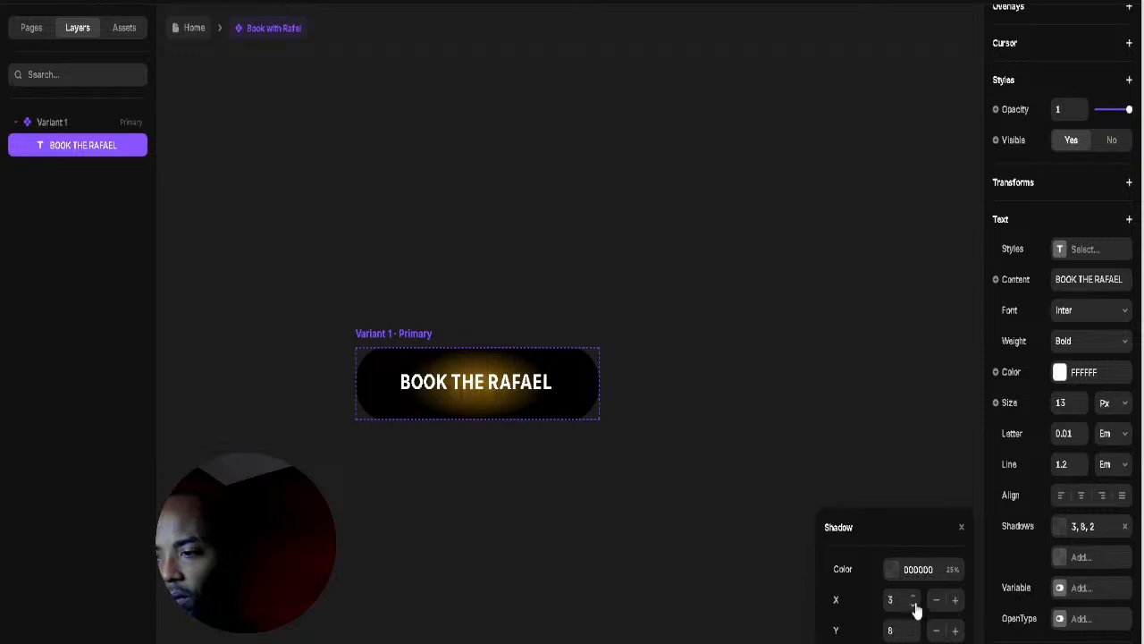
click(913, 606)
click(913, 606)
click(914, 606)
click(630, 431)
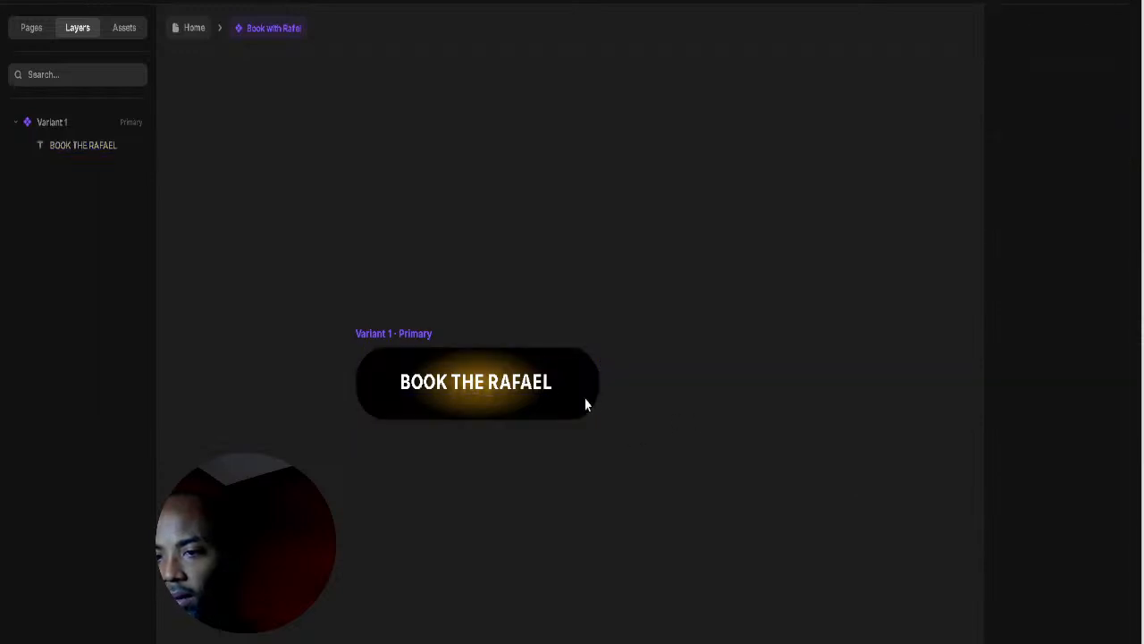
scroll(421, 366, up, 5)
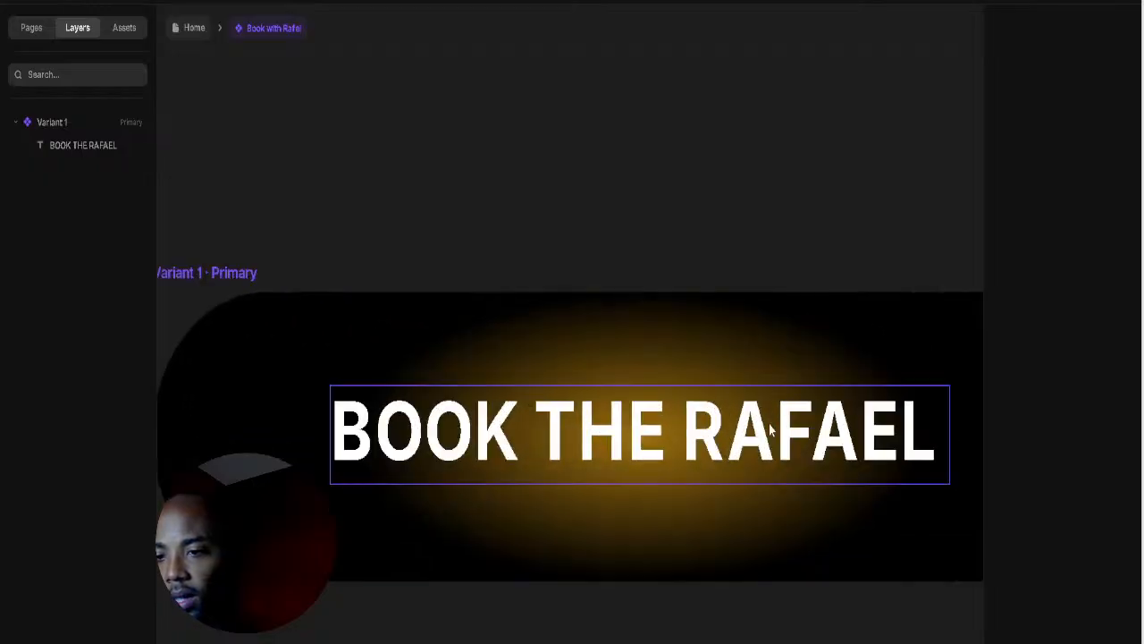
click(768, 430)
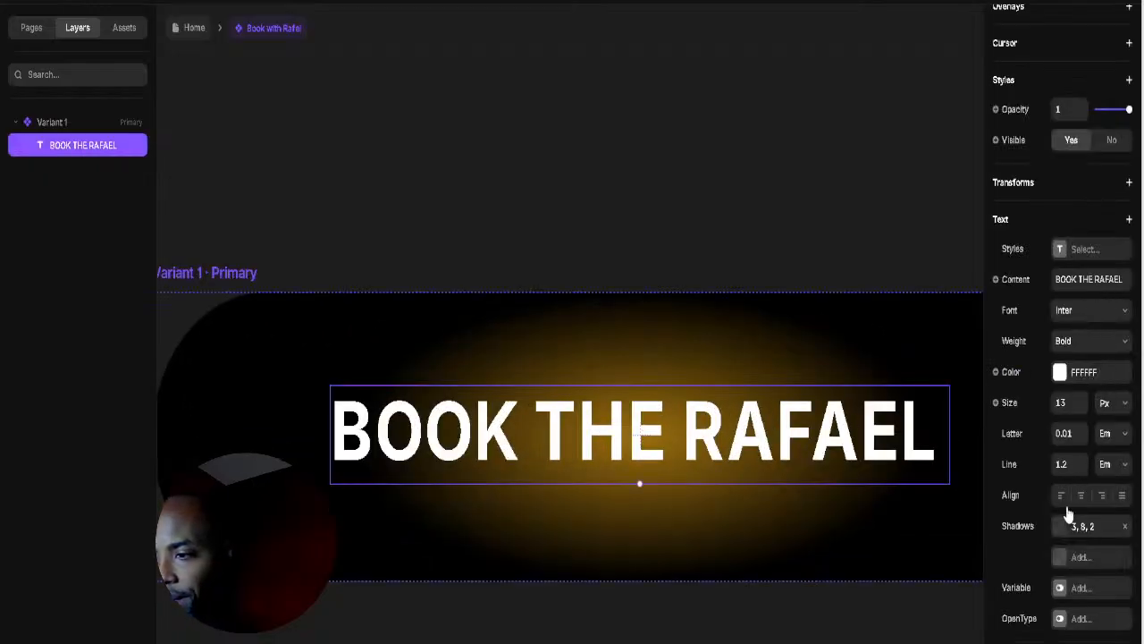
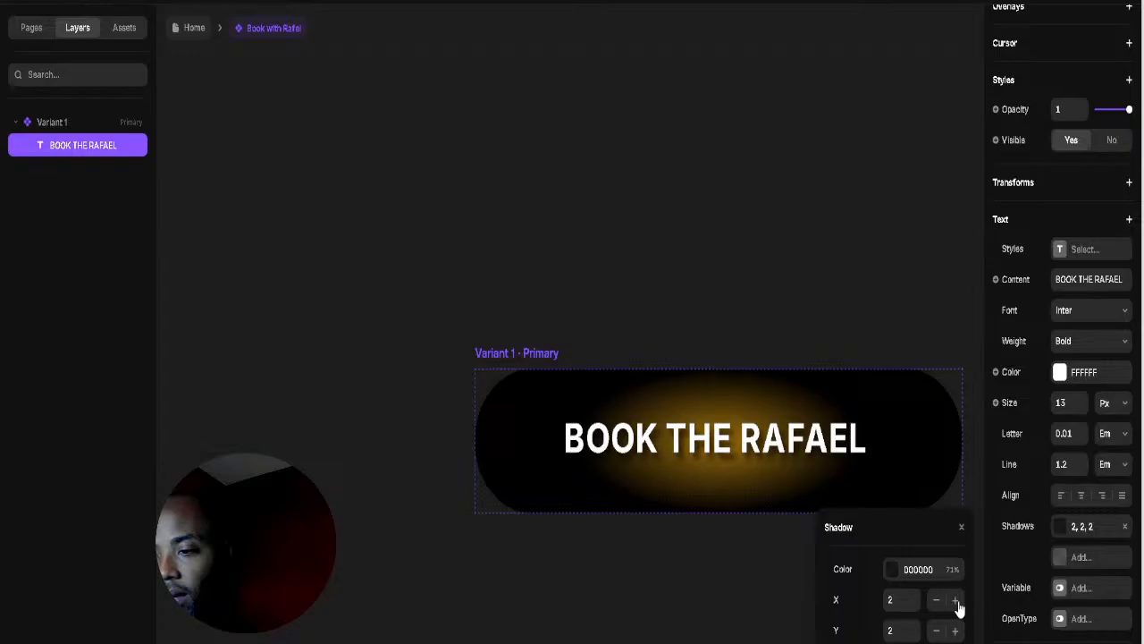
Step: Close the text shadow settings and go back to the Home page
click(922, 368)
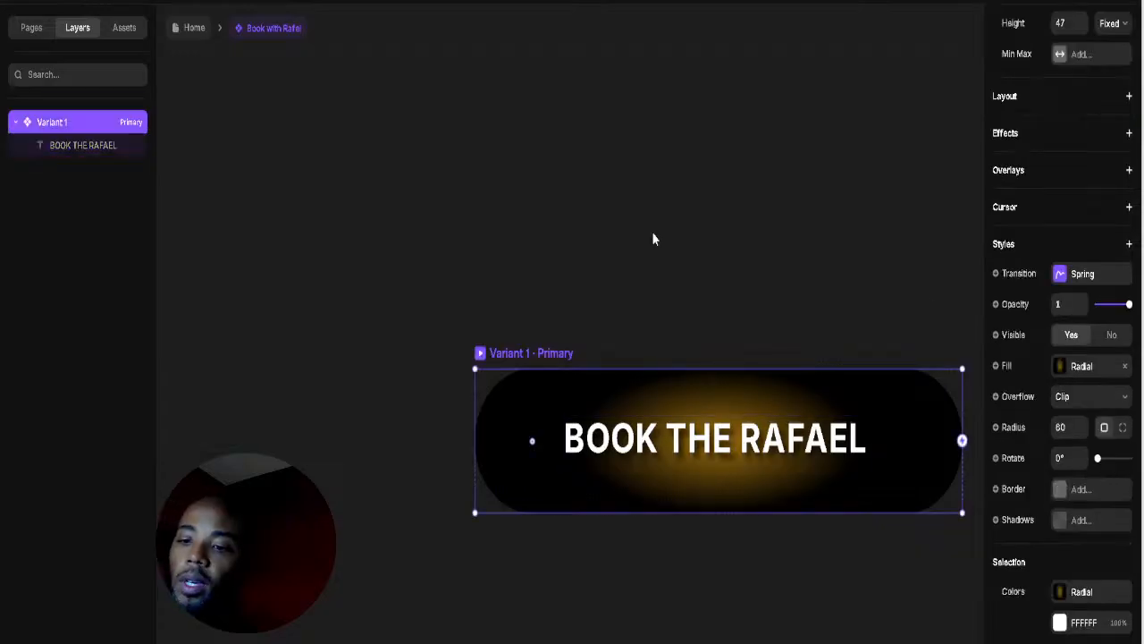
click(743, 256)
scroll(742, 257, down, 5)
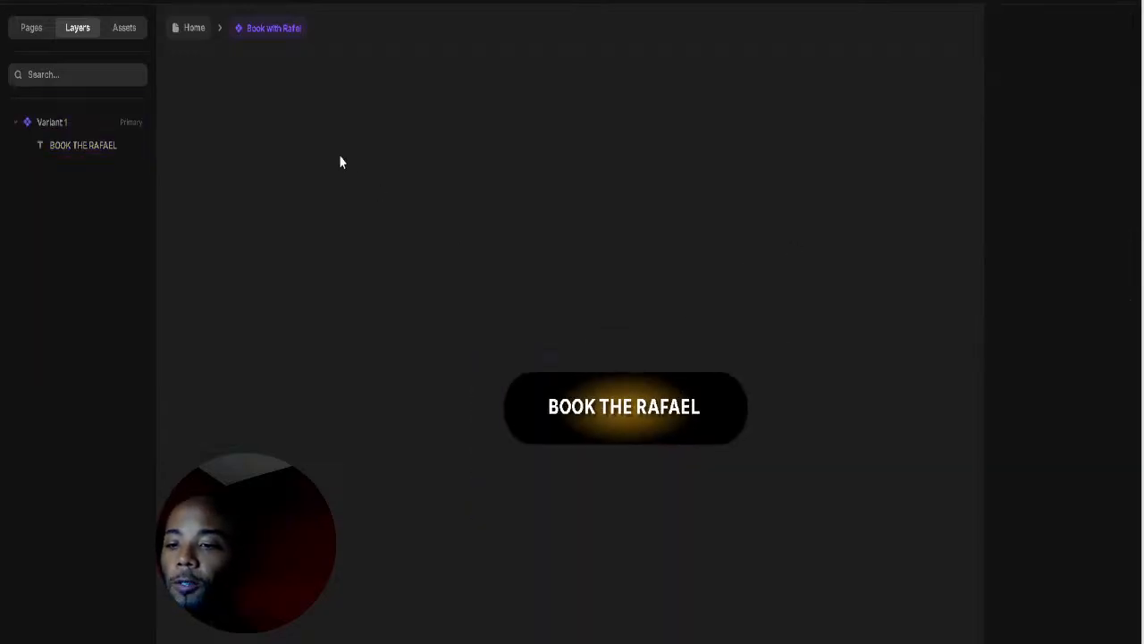
click(193, 28)
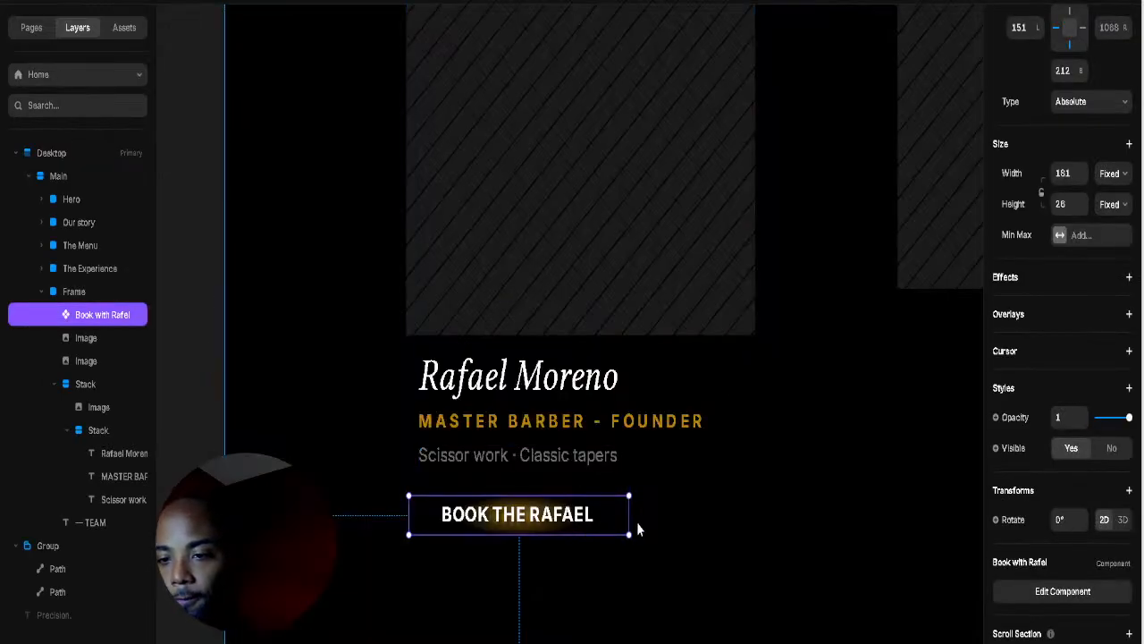
Step: Narrow the card's booking button to about 164 wide and open its component for editing
drag(615, 527, 608, 526)
click(737, 533)
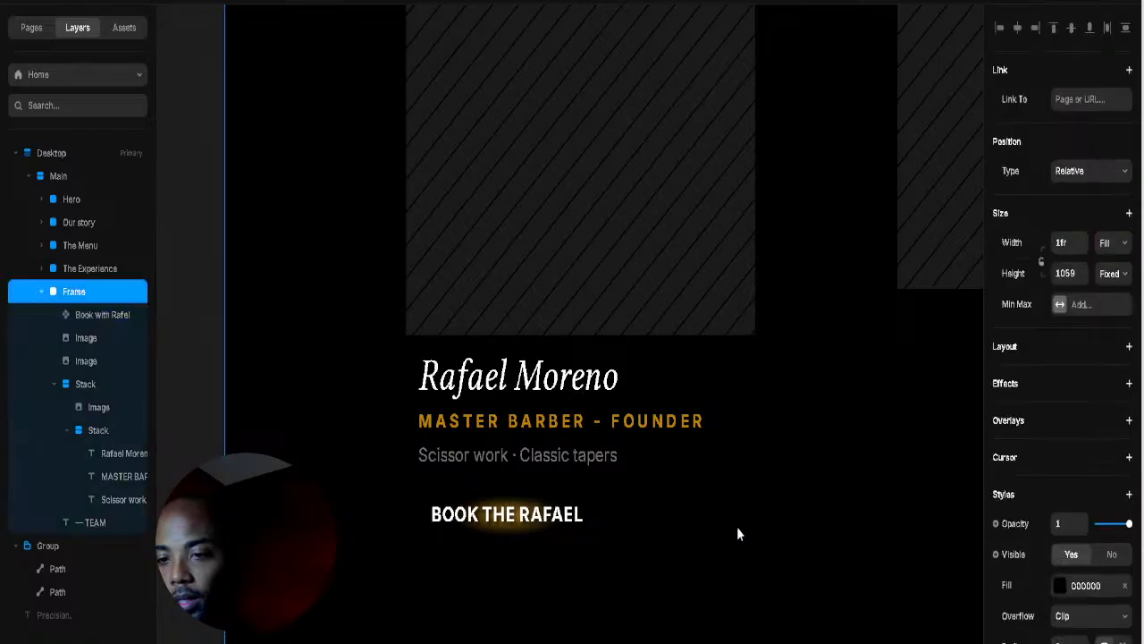
click(570, 529)
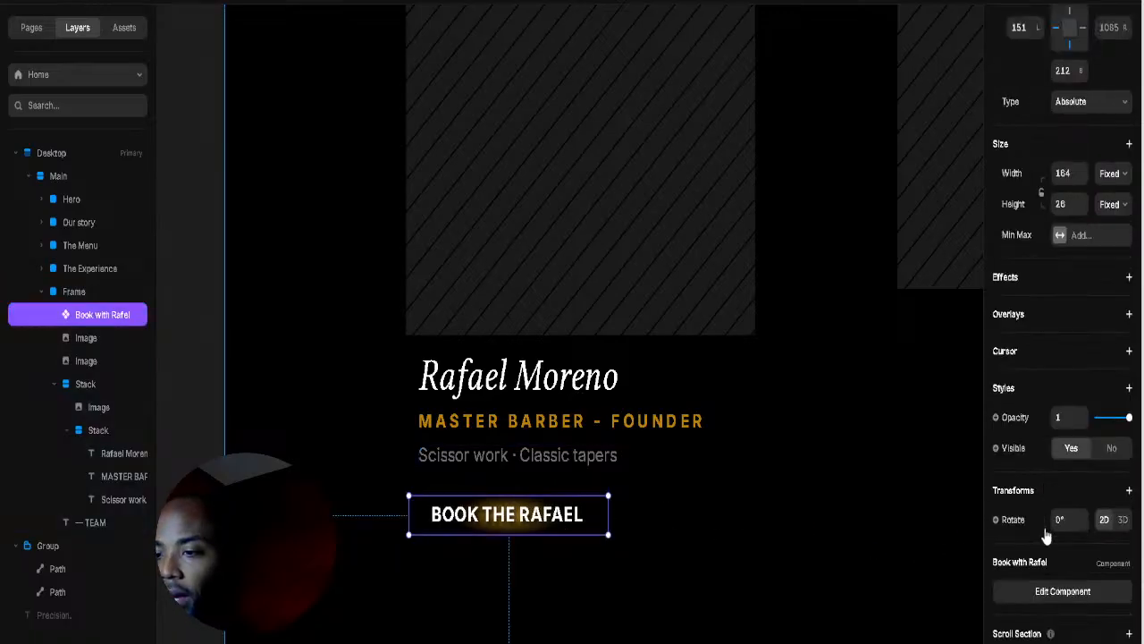
click(1044, 591)
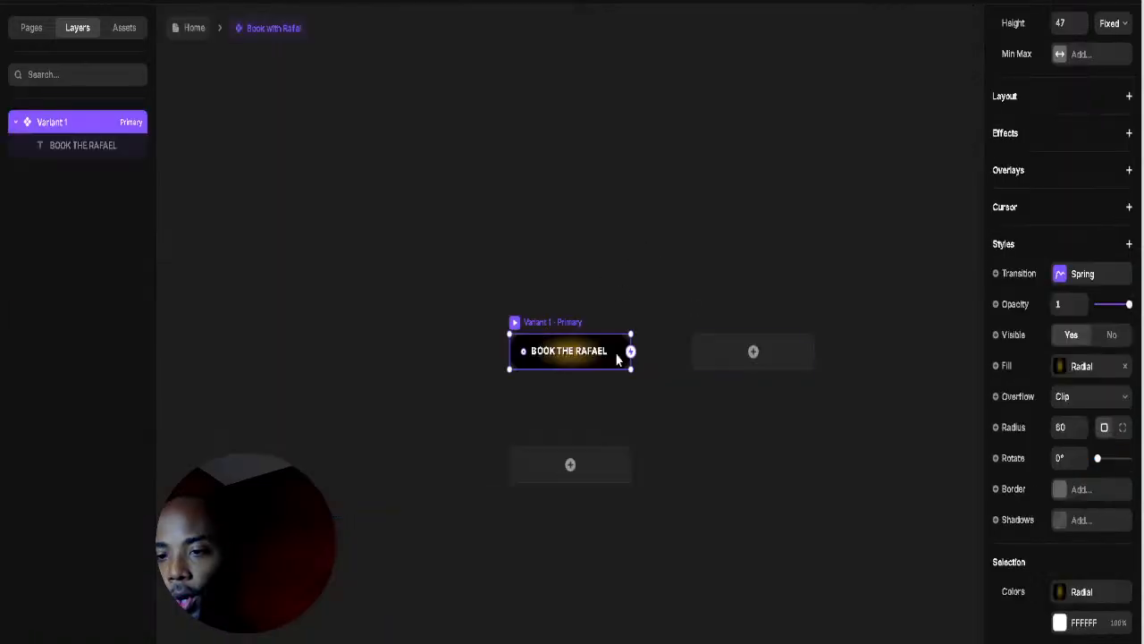
Step: Give the button component a solid bright saturated yellow border
click(1055, 489)
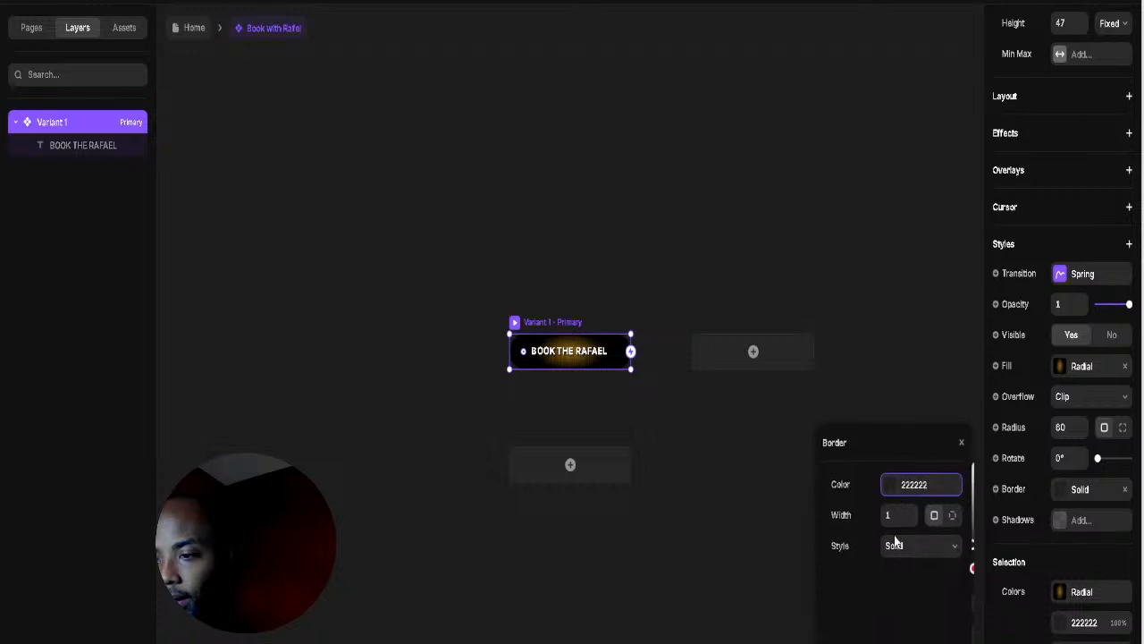
click(899, 534)
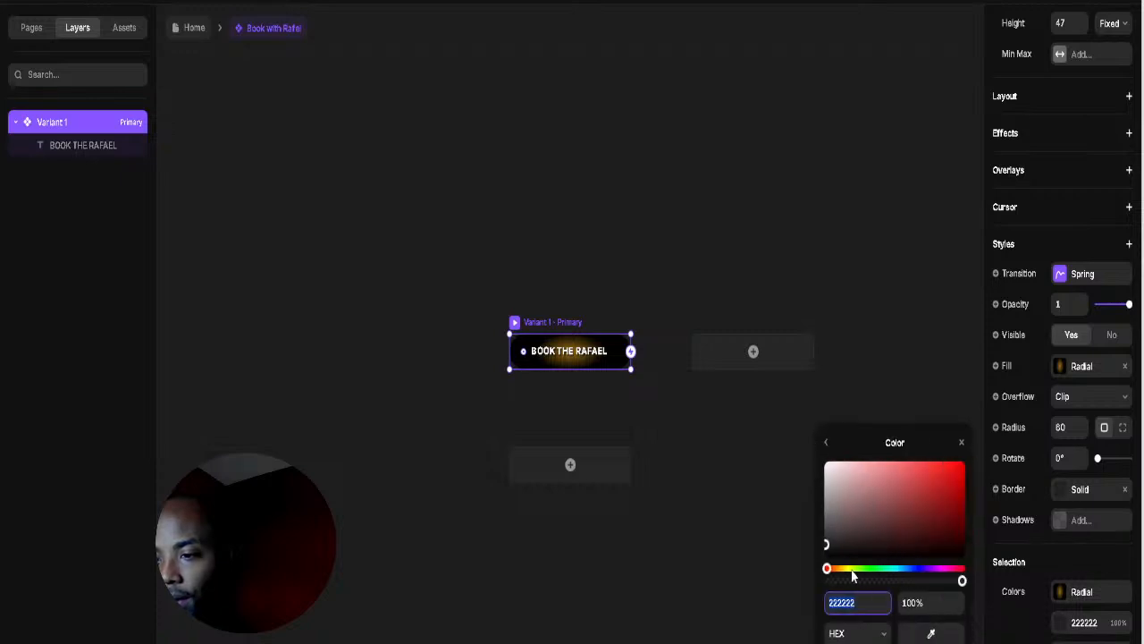
click(852, 570)
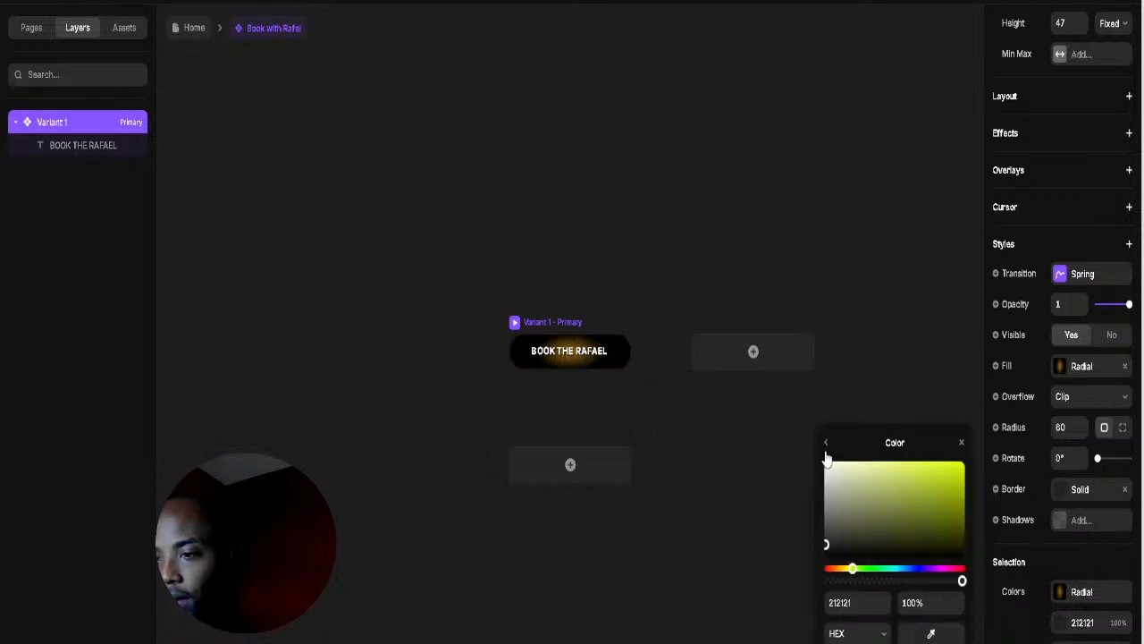
drag(853, 571, 848, 570)
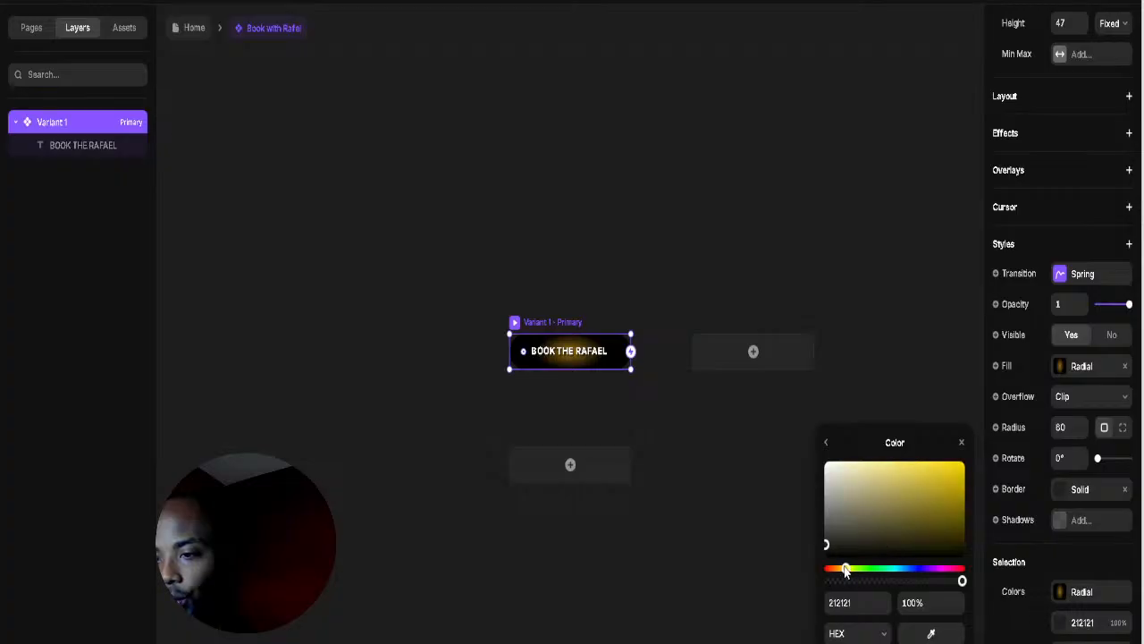
drag(894, 514, 964, 463)
click(713, 244)
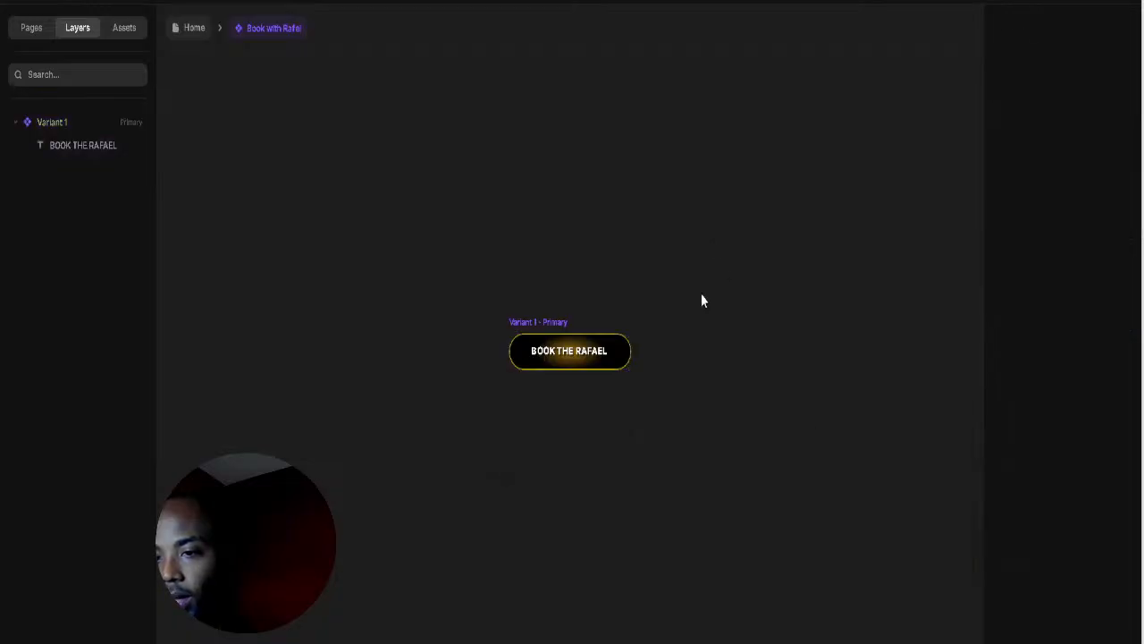
Step: Shrink the button label text to 10 px and return to the Home page
scroll(615, 320, up, 3)
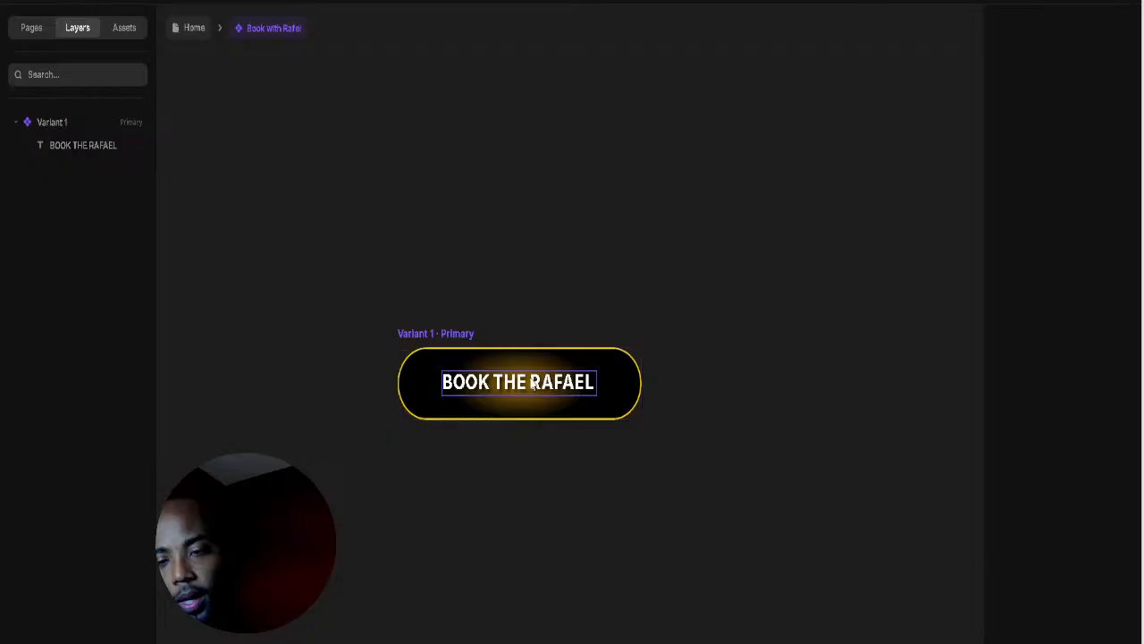
click(523, 383)
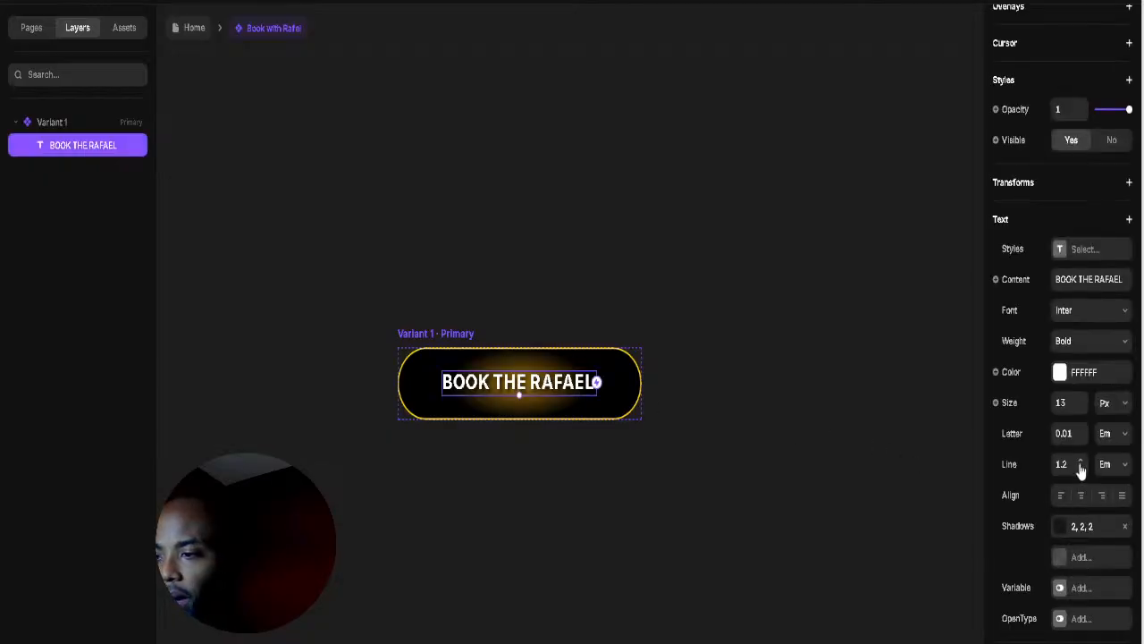
click(1081, 407)
click(1081, 406)
click(1080, 407)
click(1082, 406)
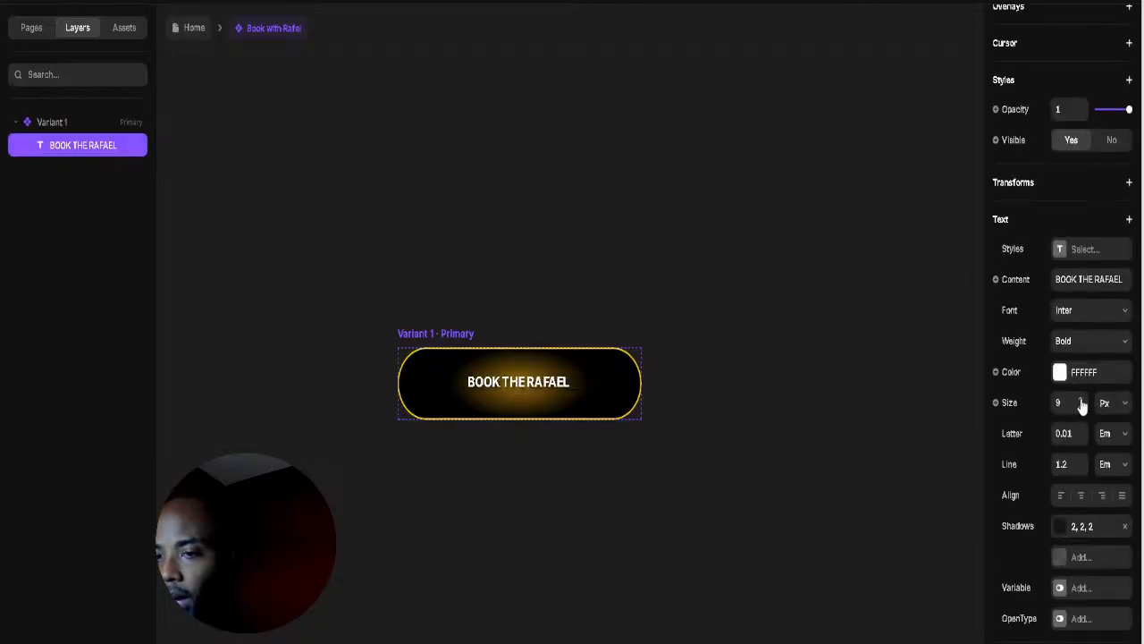
click(1083, 399)
click(769, 326)
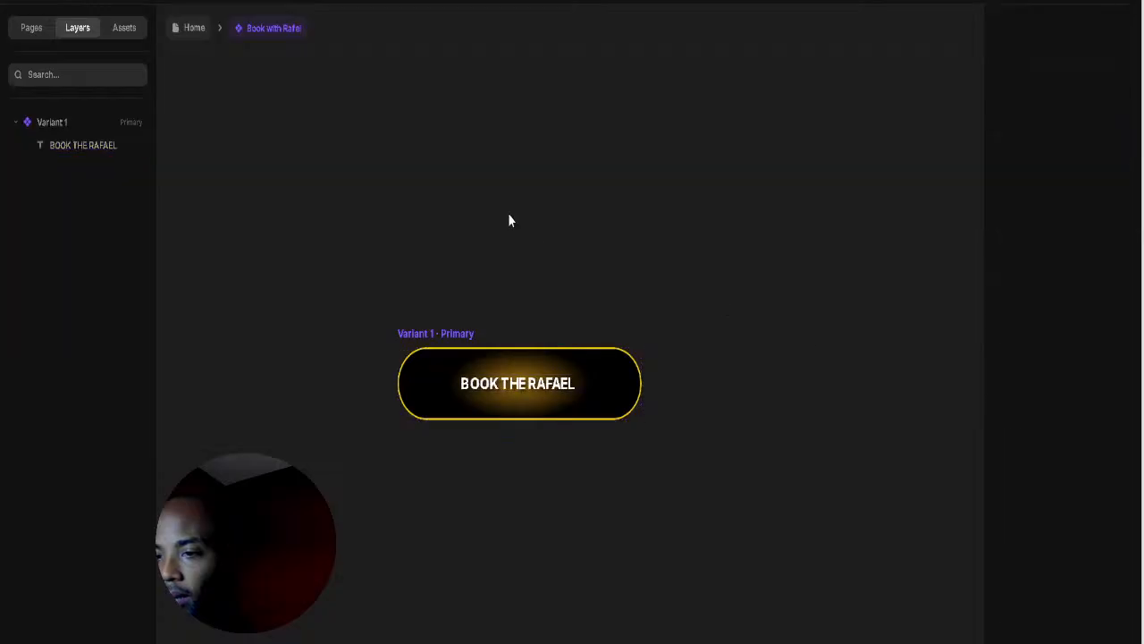
click(187, 31)
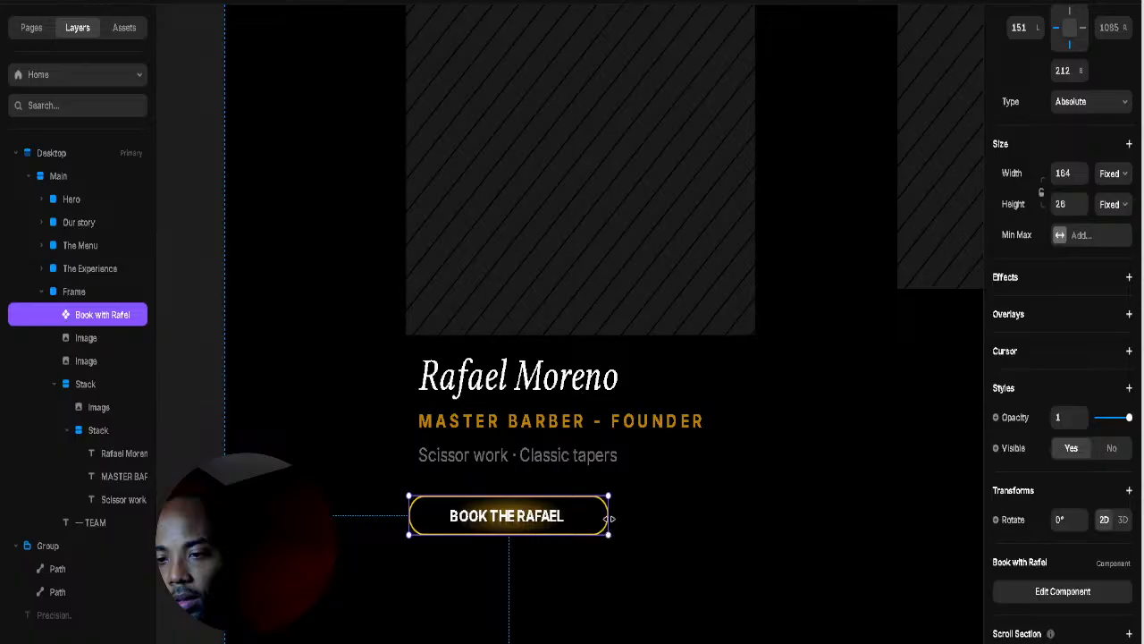
Step: Narrow the booking button to 123 wide, check the MASTER BARBER subtitle's gold colour, and reopen the button component
drag(609, 519, 558, 519)
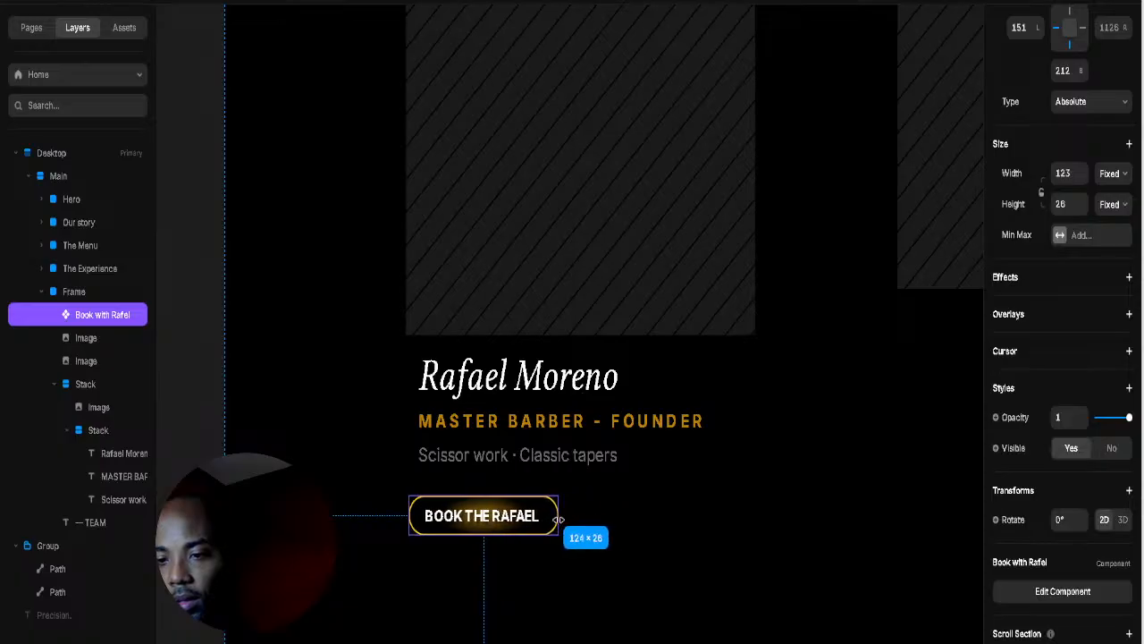
click(641, 520)
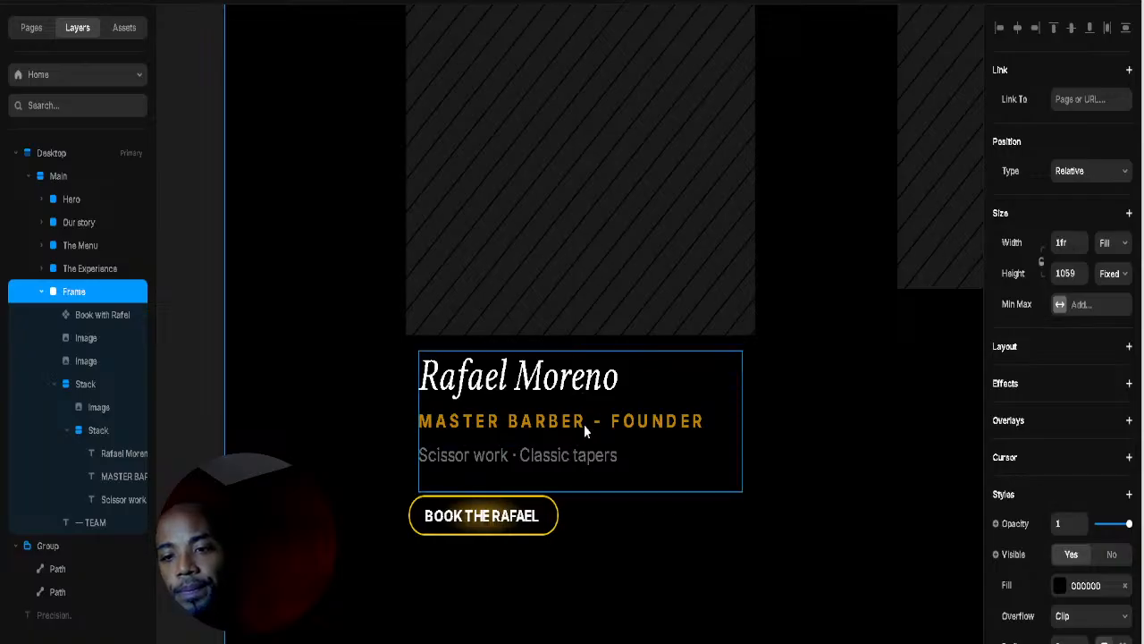
double_click(657, 429)
scroll(1039, 509, down, 5)
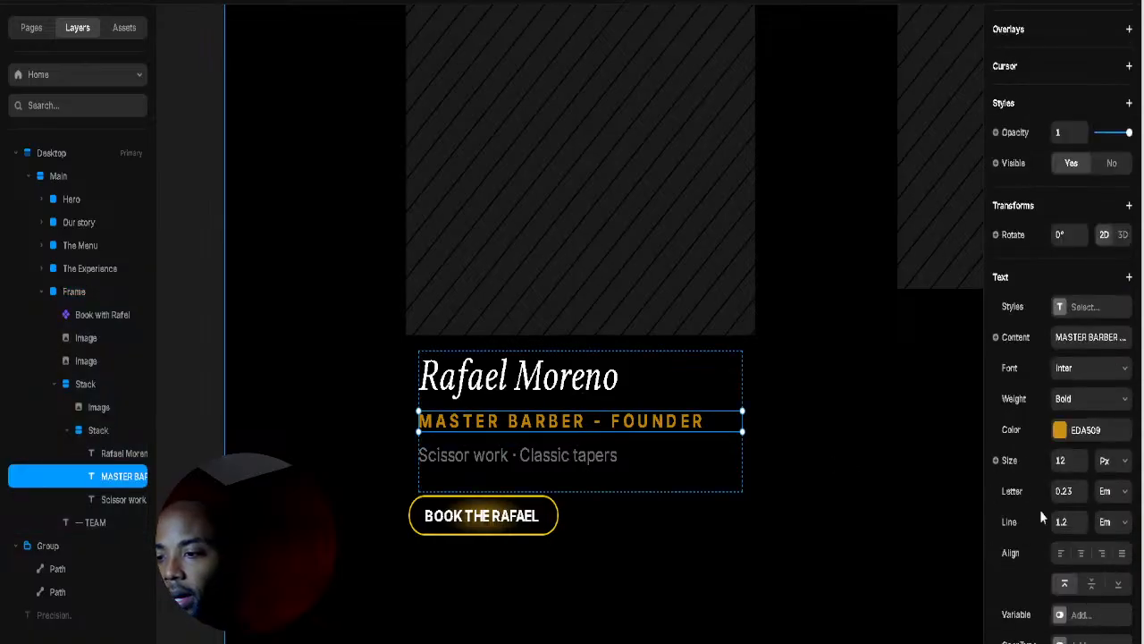
click(1059, 430)
key(ctrl+c)
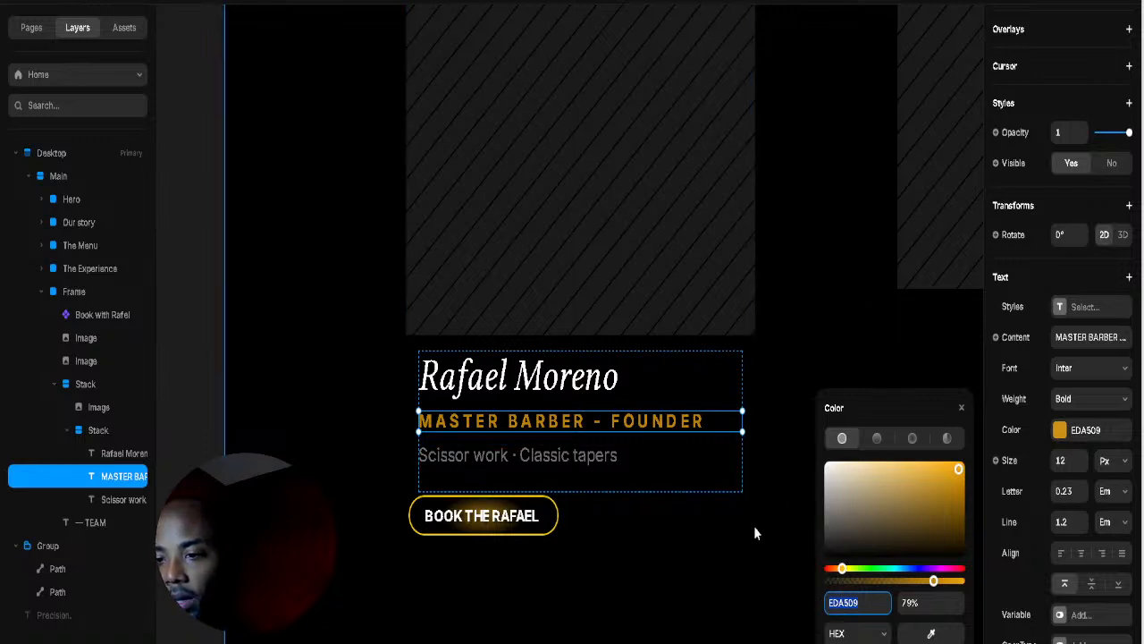
click(483, 516)
click(1028, 591)
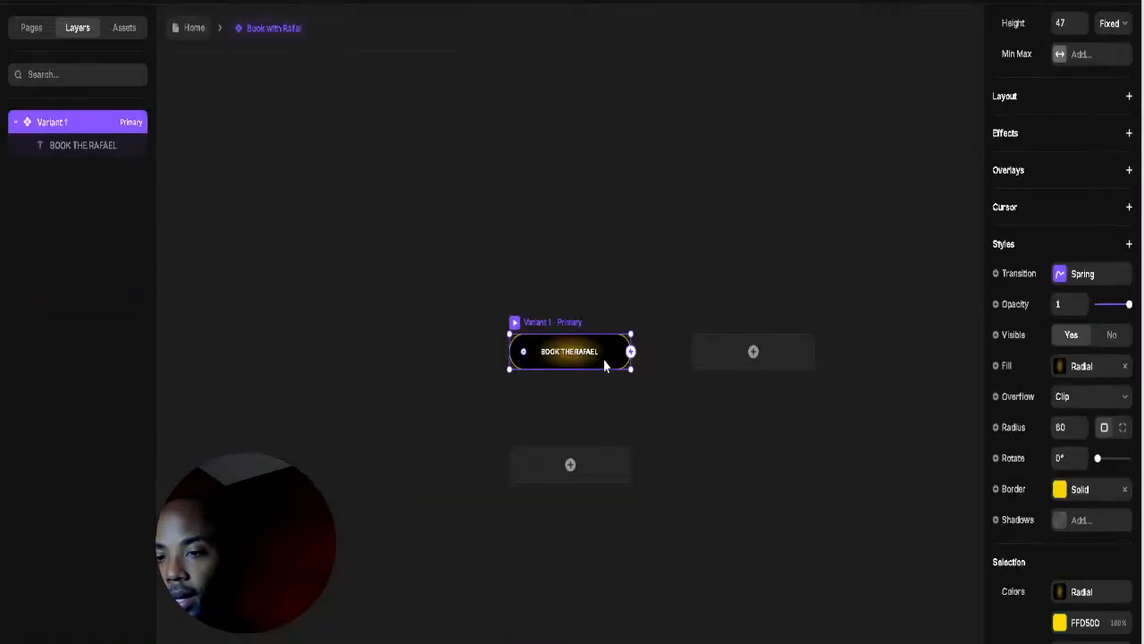
Step: Change the button variant's border colour to gold EDA509, then return to the page
scroll(609, 358, up, 3)
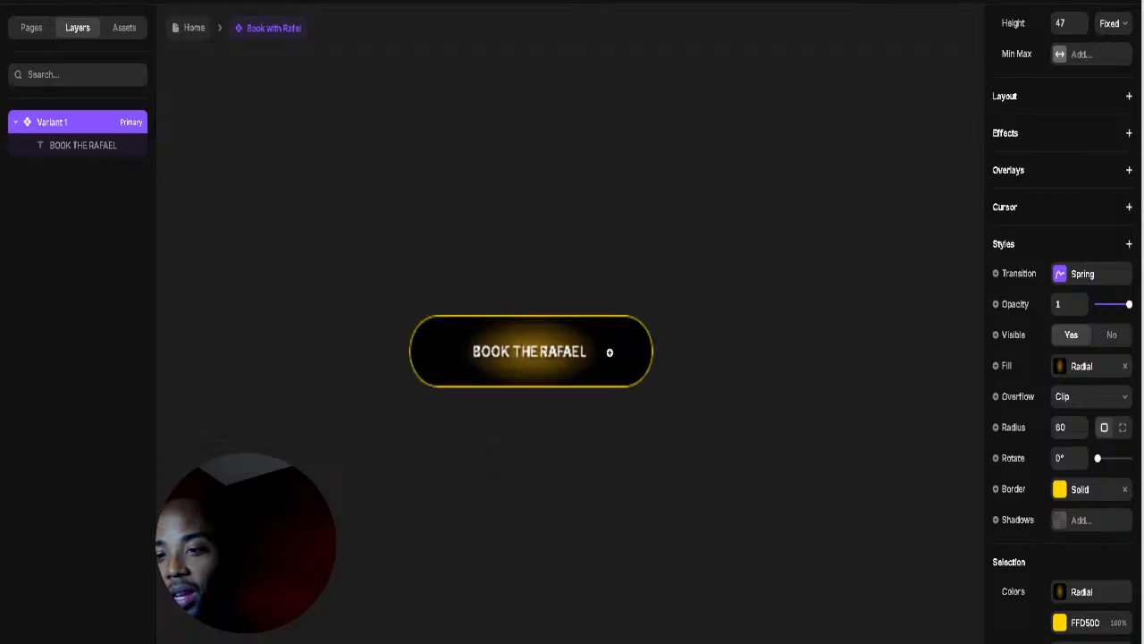
click(566, 356)
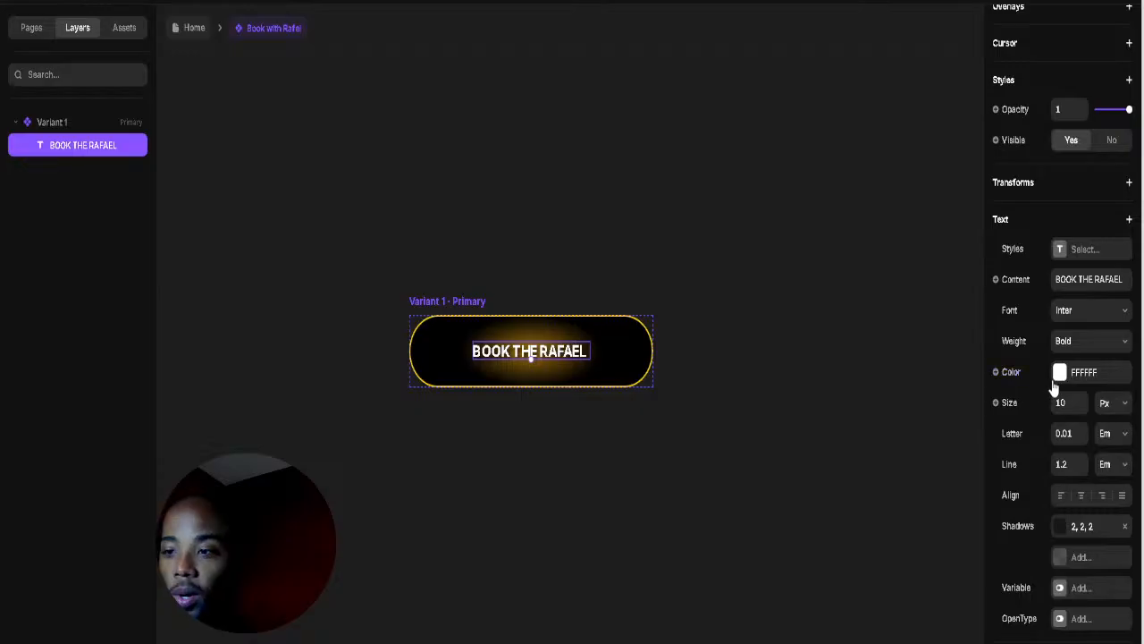
click(463, 305)
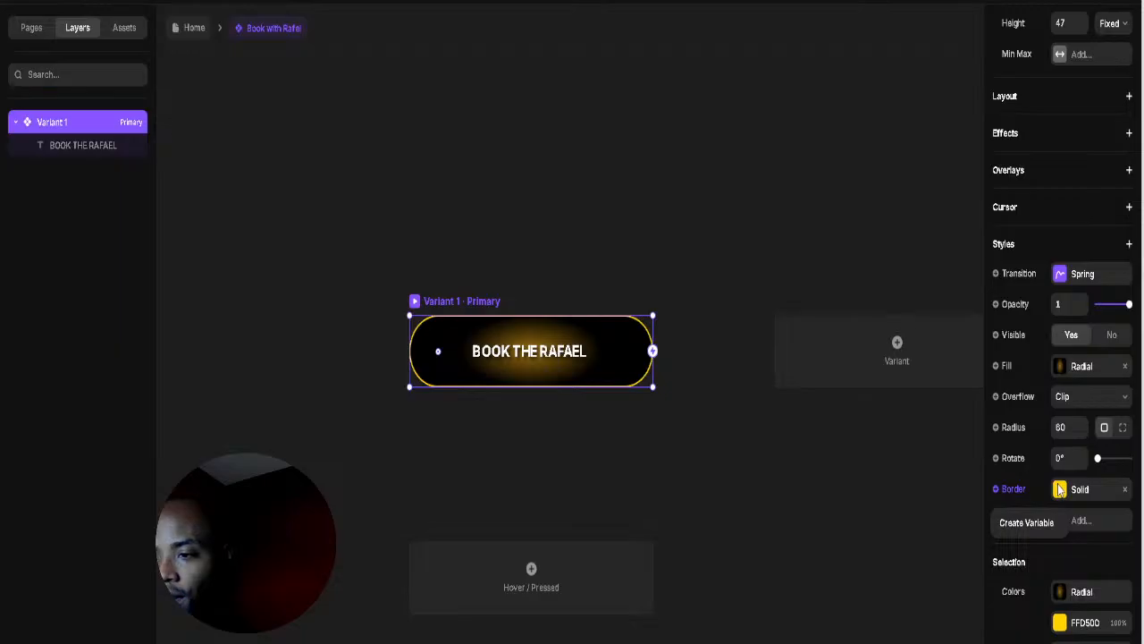
click(1058, 489)
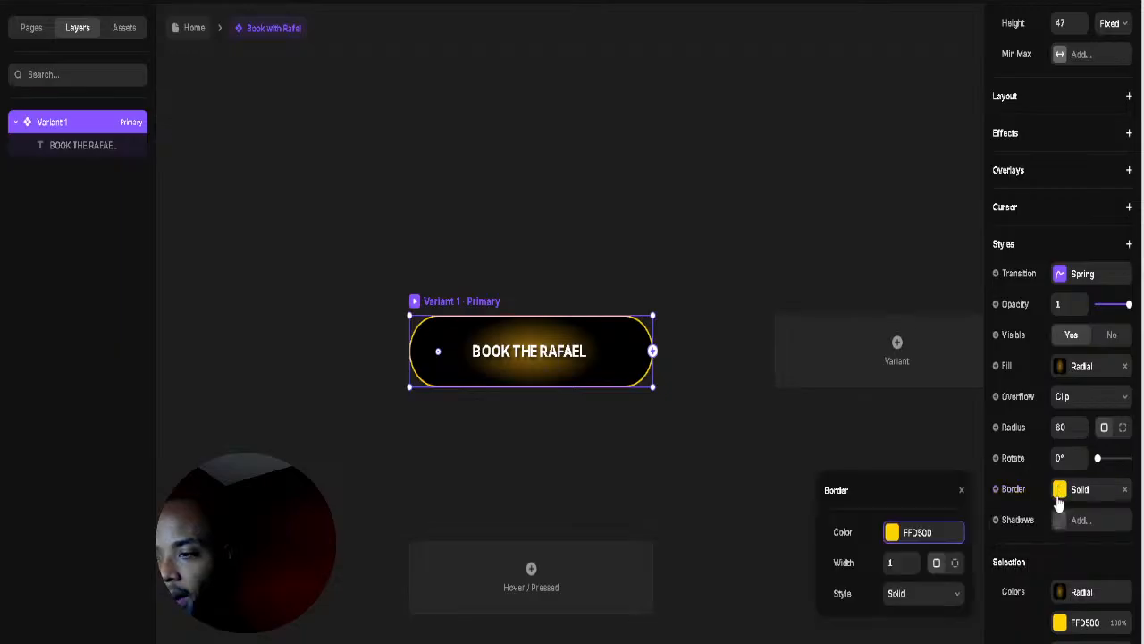
click(926, 542)
text(3D3B2F)
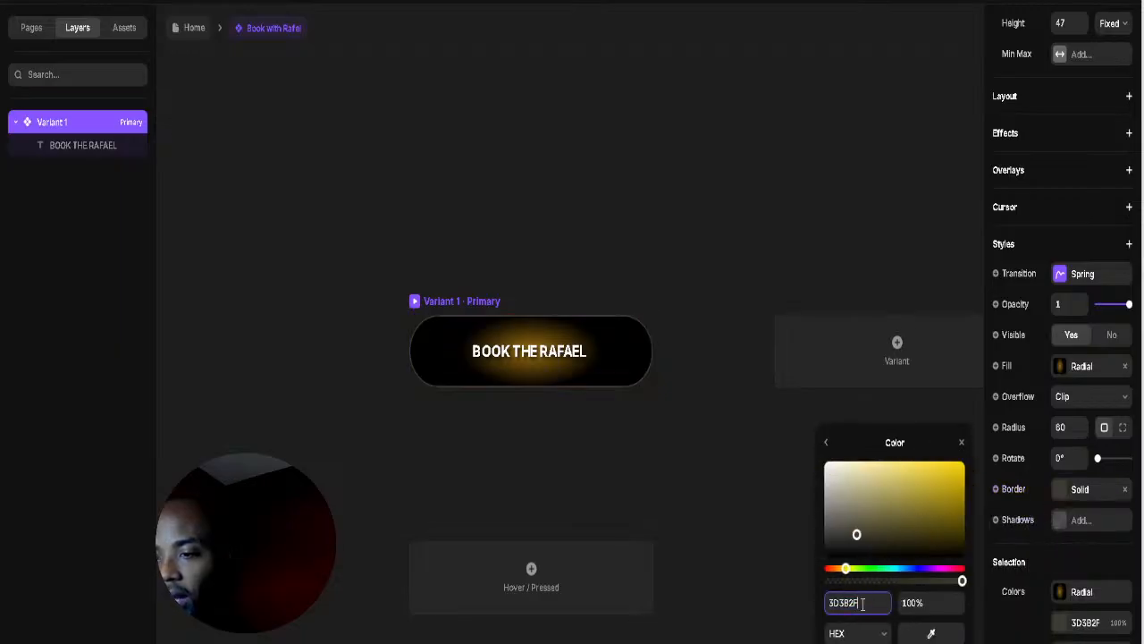
key(Return)
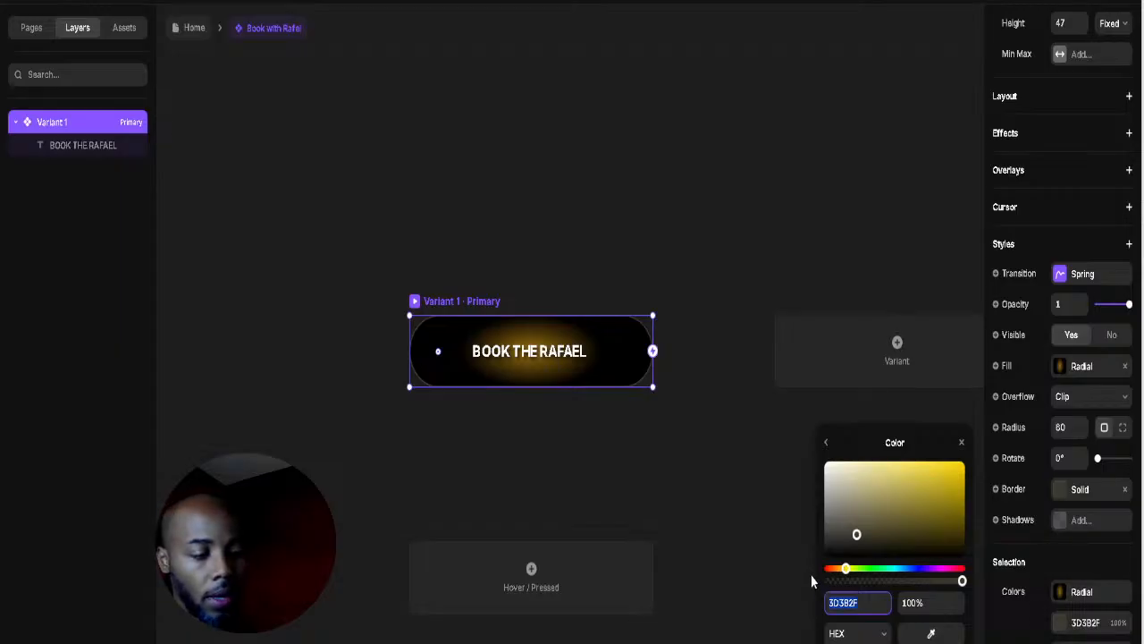
key(ctrl+v)
key(Return)
click(886, 126)
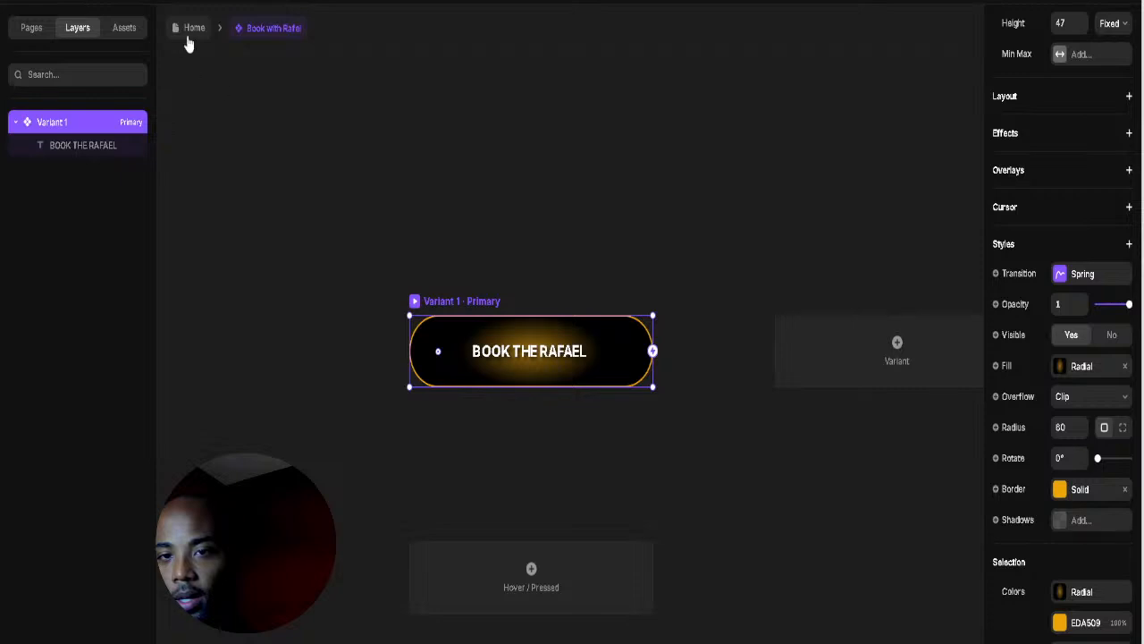
click(191, 34)
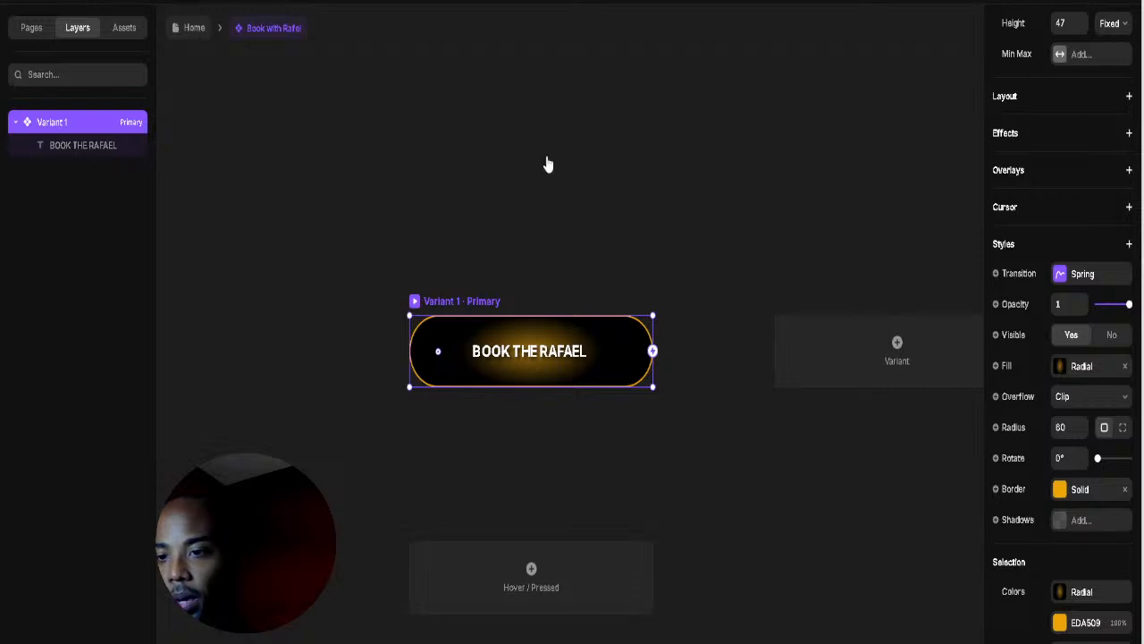
Step: Locate the Book with Rafel button layer and the card's text stack in the layers panel
click(669, 487)
scroll(666, 496, up, 3)
scroll(663, 510, down, 3)
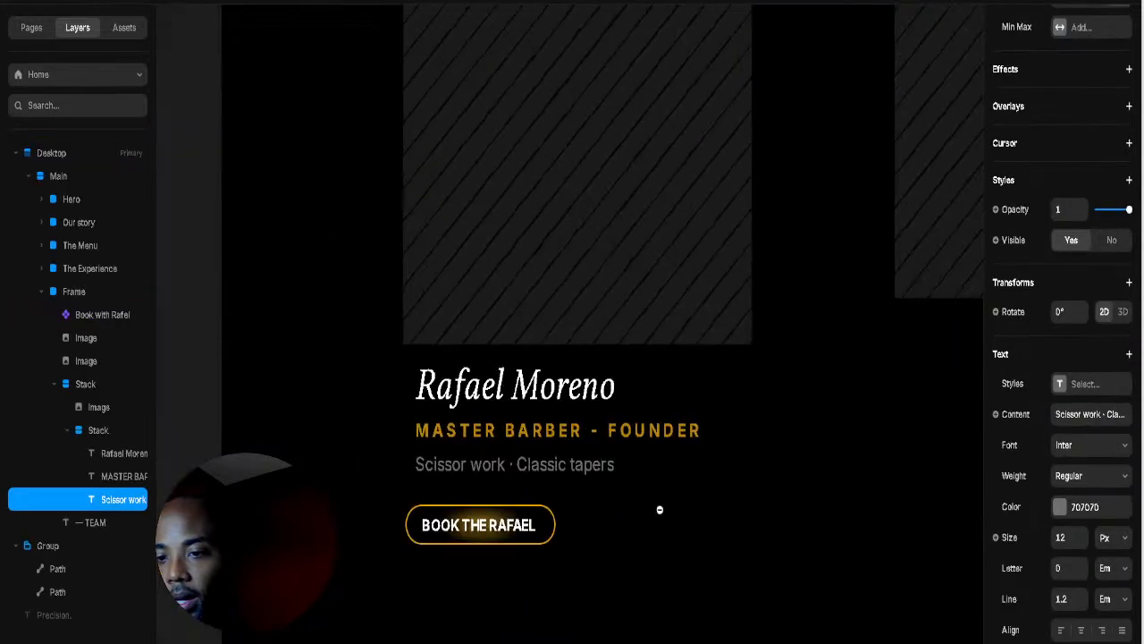
click(549, 530)
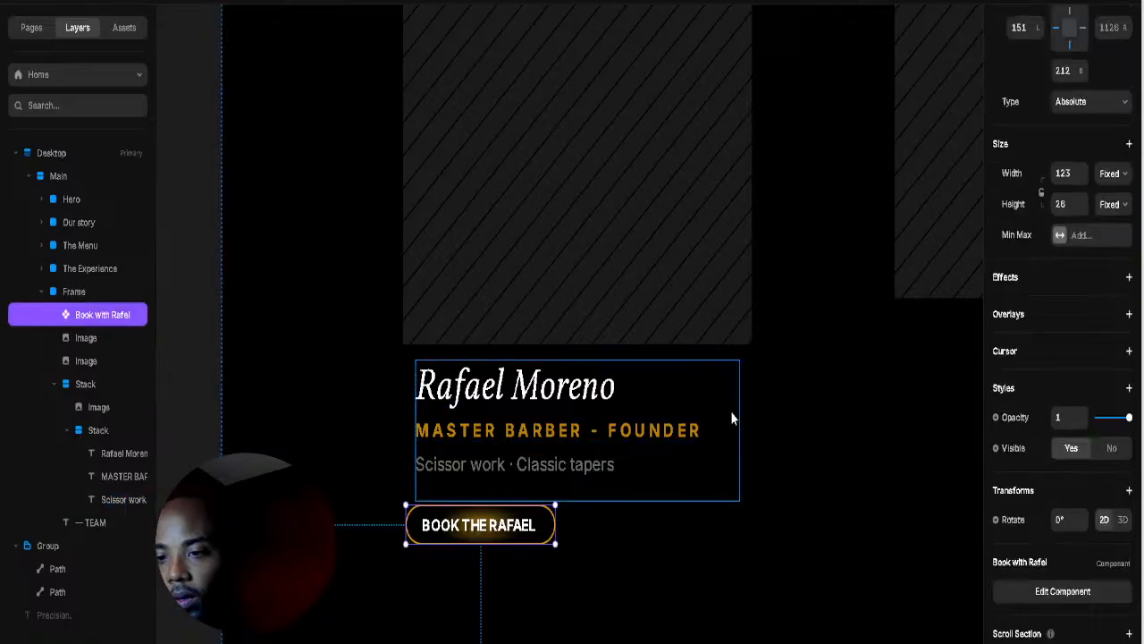
click(66, 294)
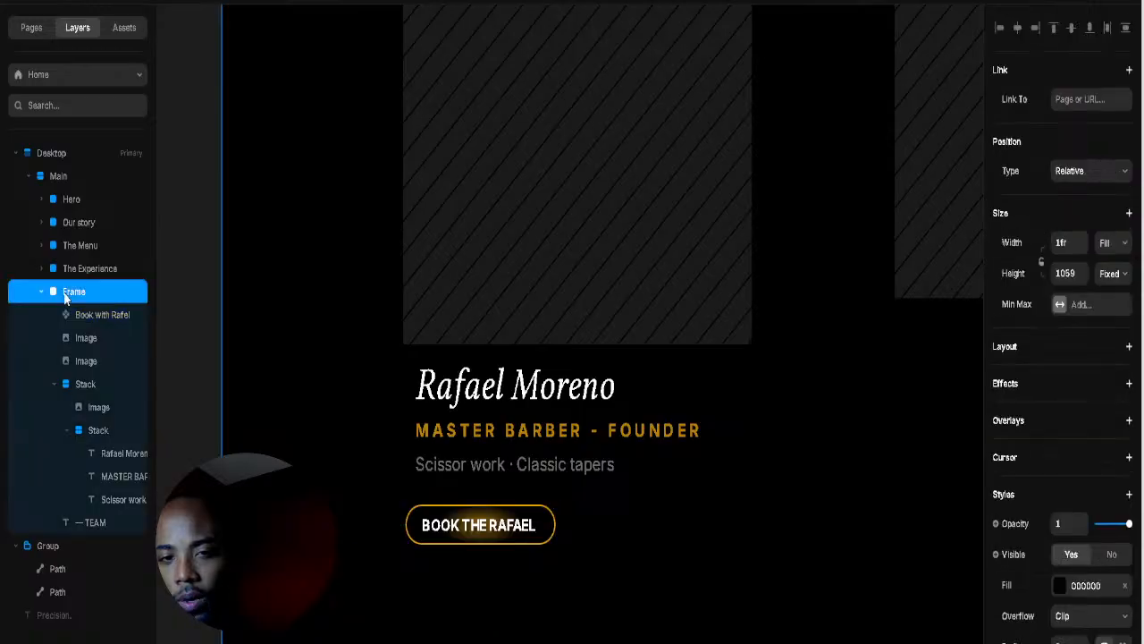
click(118, 322)
click(85, 384)
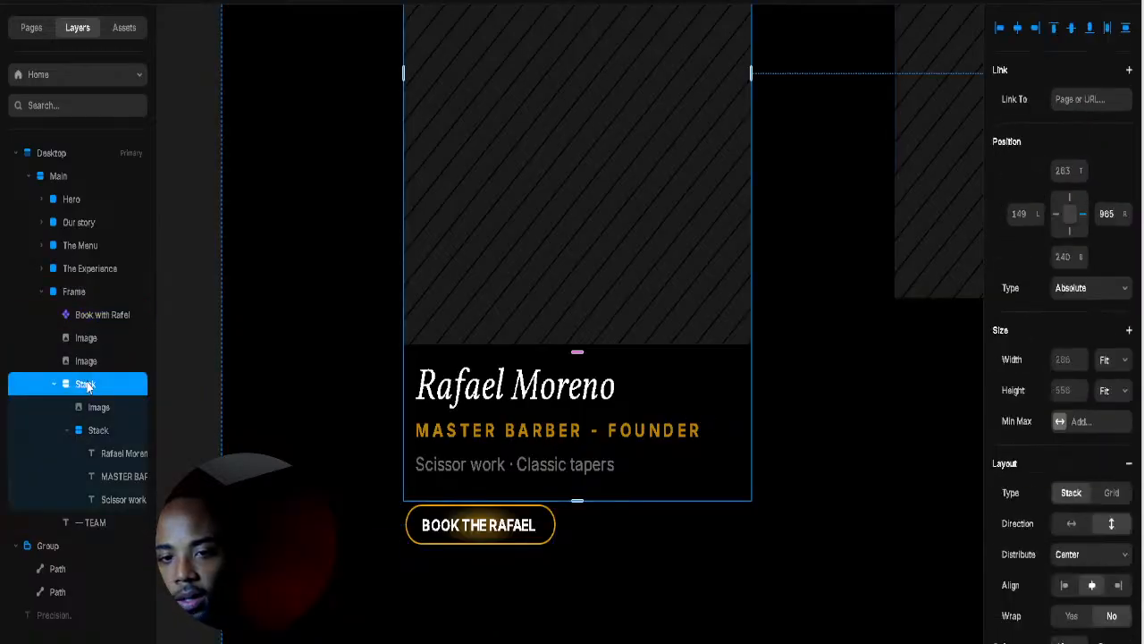
click(92, 318)
click(87, 339)
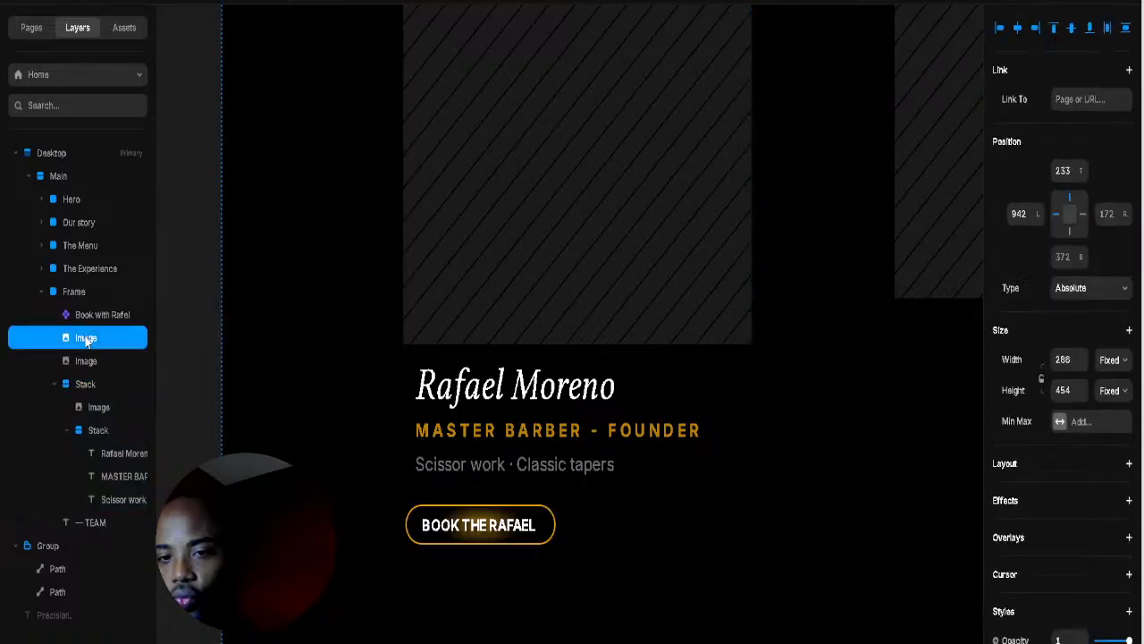
click(518, 386)
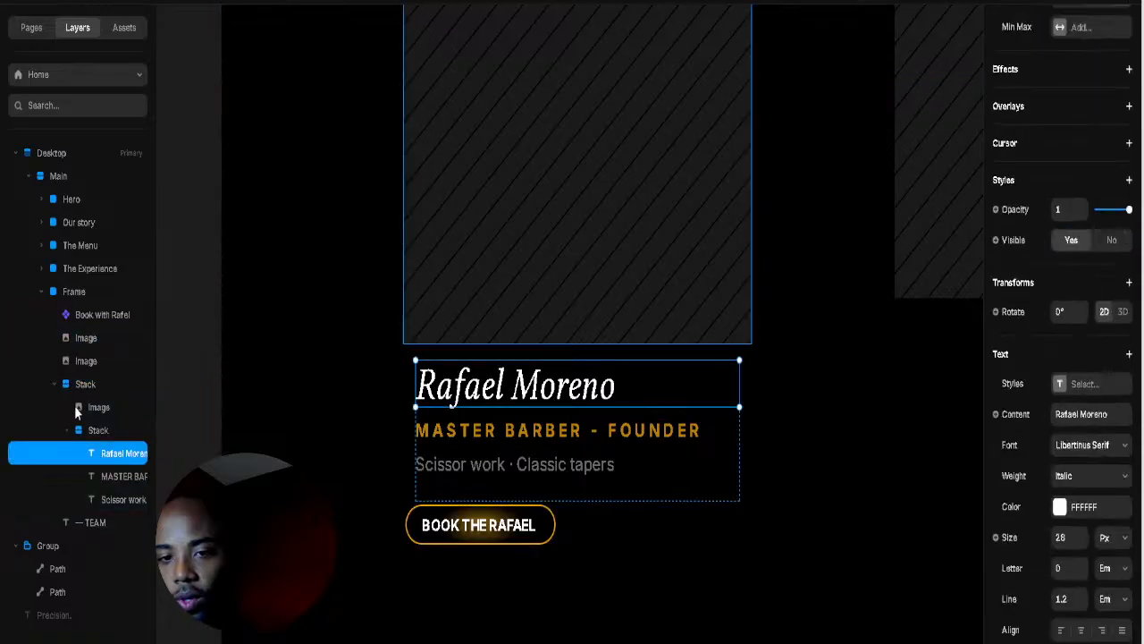
click(69, 431)
click(90, 430)
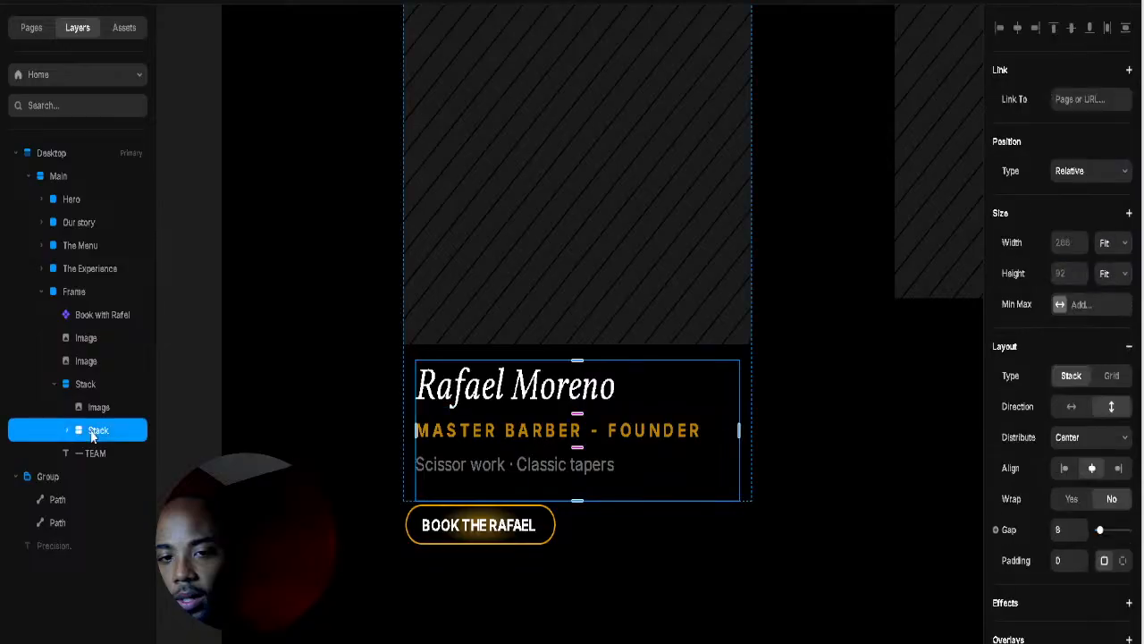
Step: Move the Book with Rafel button into the card stack below the text, left-aligned
drag(79, 315, 89, 429)
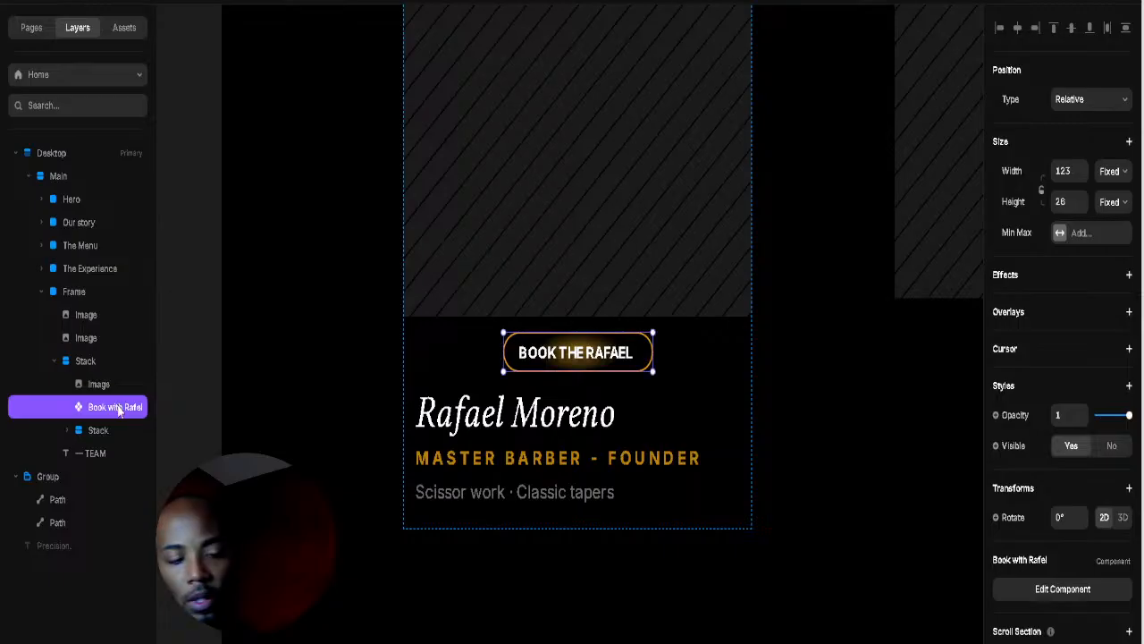
key(Down)
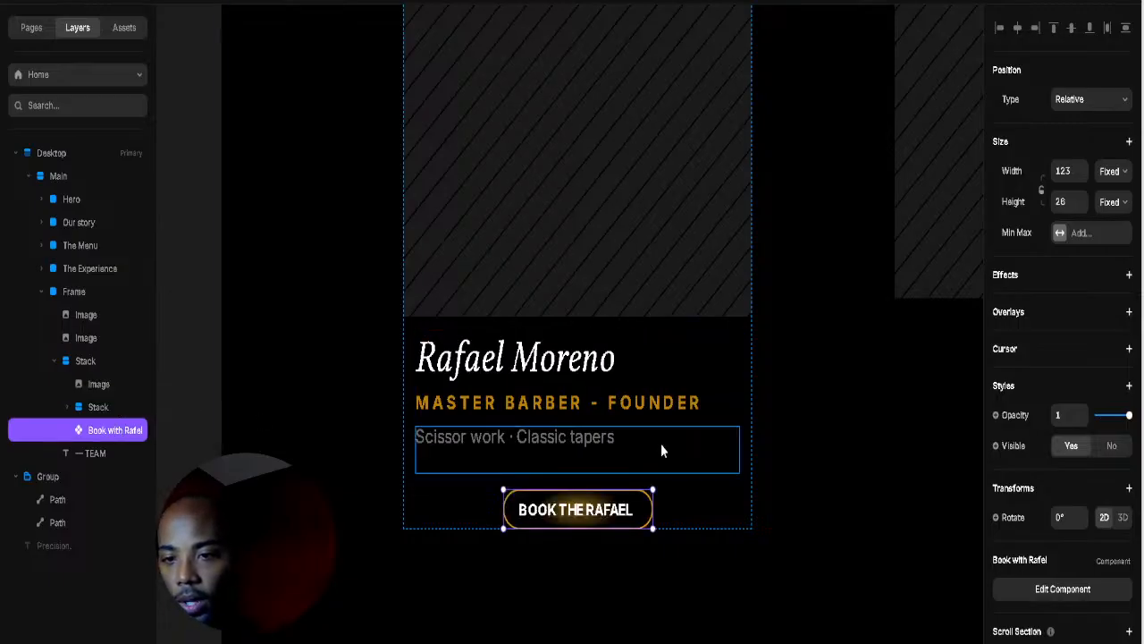
click(727, 501)
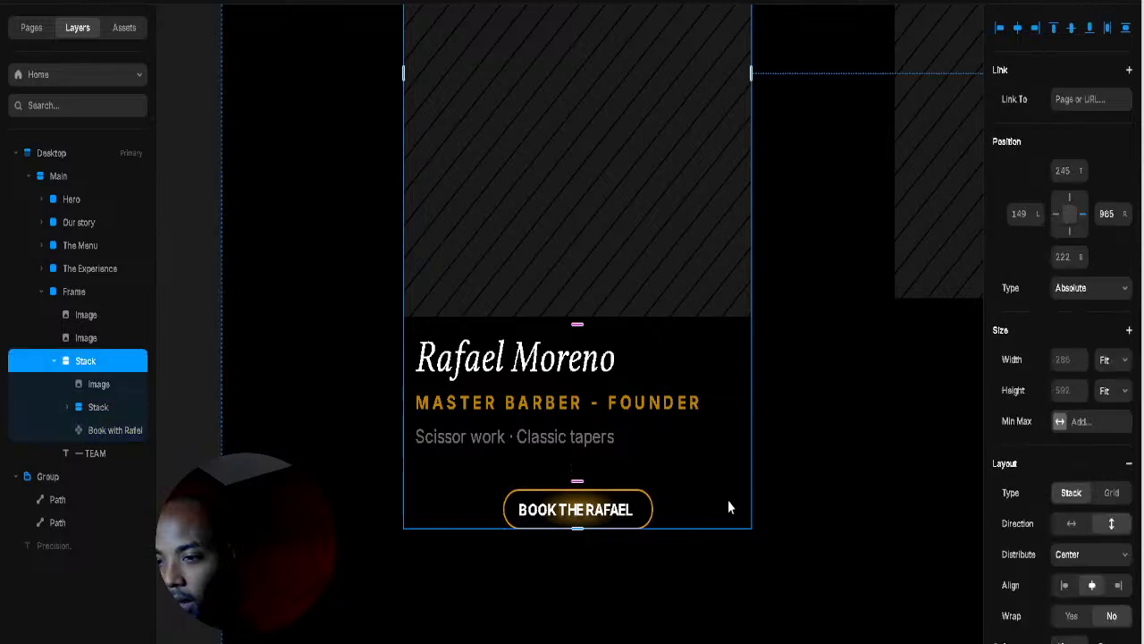
click(999, 28)
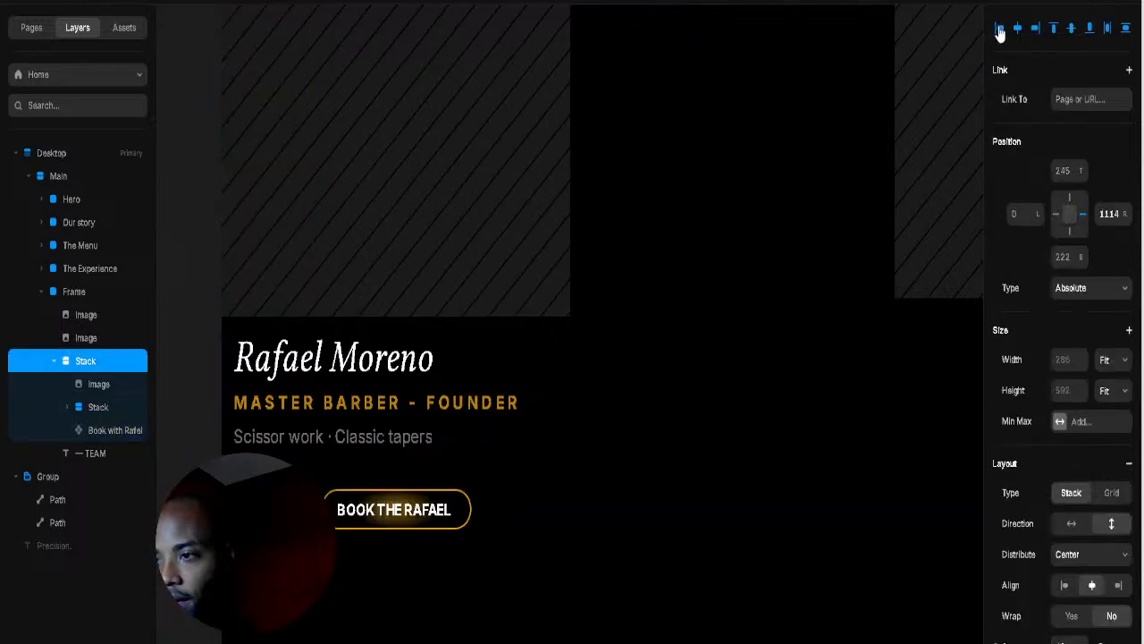
click(1065, 584)
click(817, 442)
scroll(742, 456, up, 1)
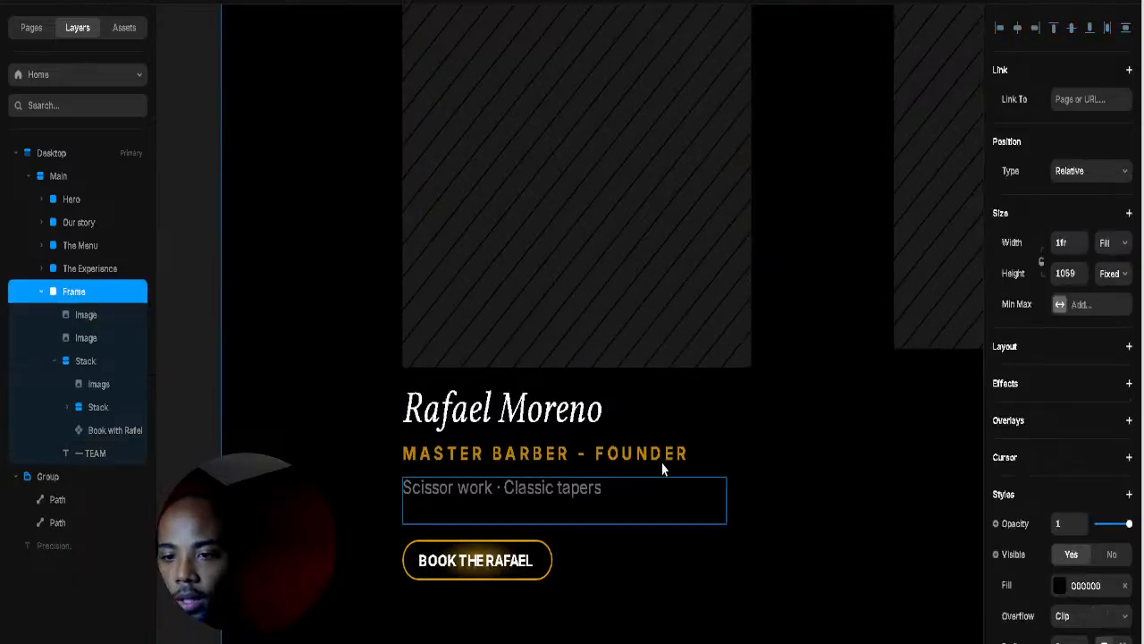
click(662, 381)
click(577, 373)
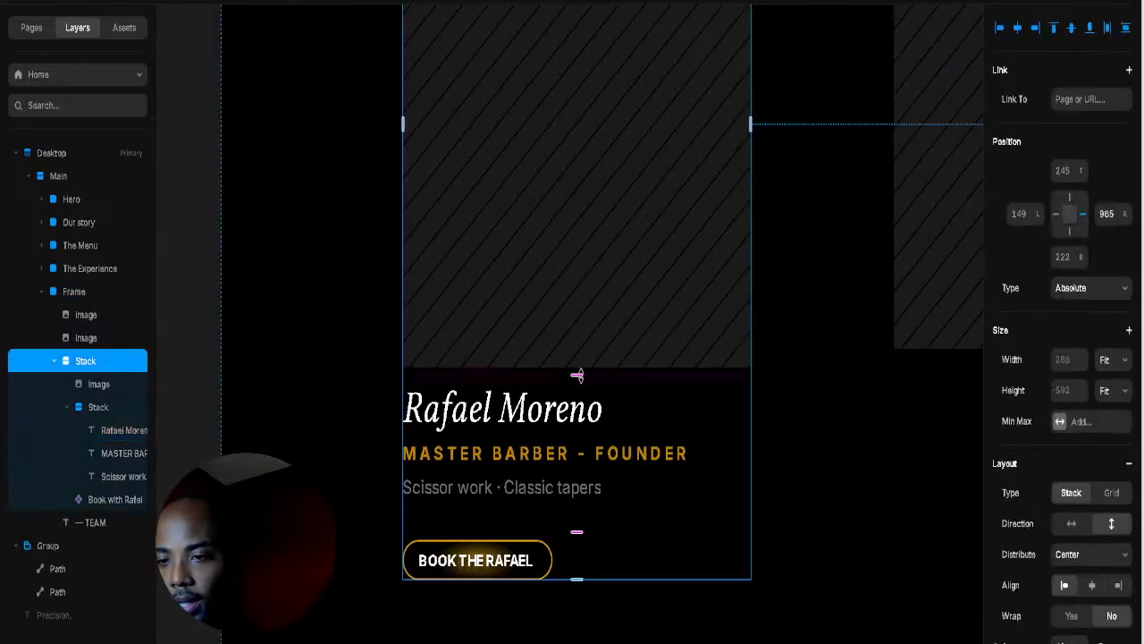
drag(577, 367, 593, 404)
mouse_move(577, 536)
mouse_down()
mouse_move(579, 521)
mouse_move(578, 537)
mouse_up()
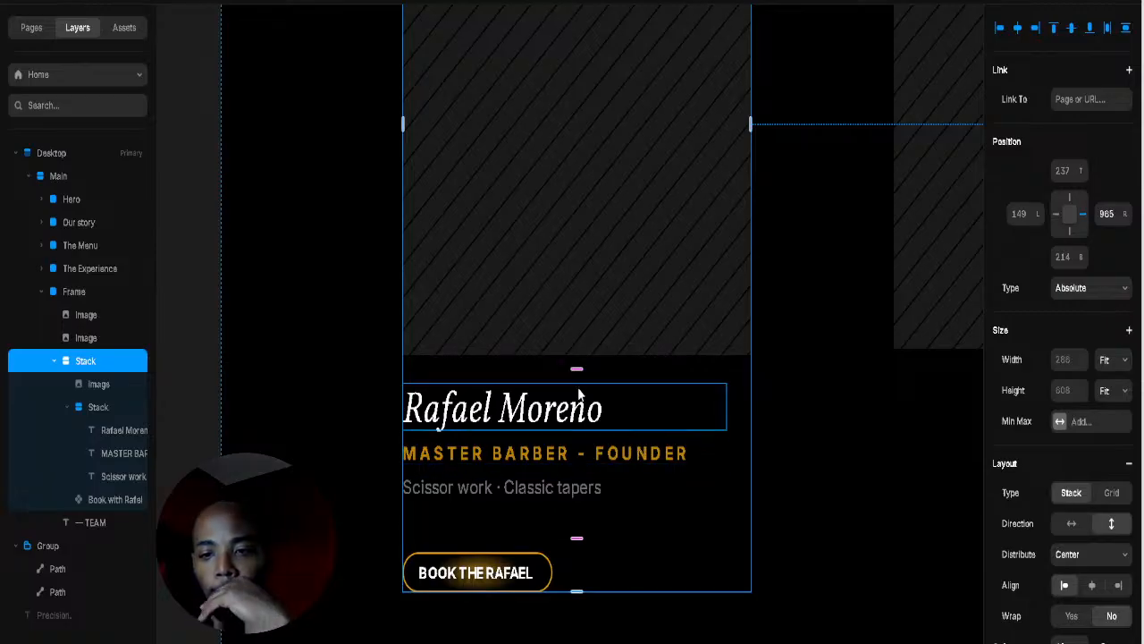
drag(578, 365, 581, 398)
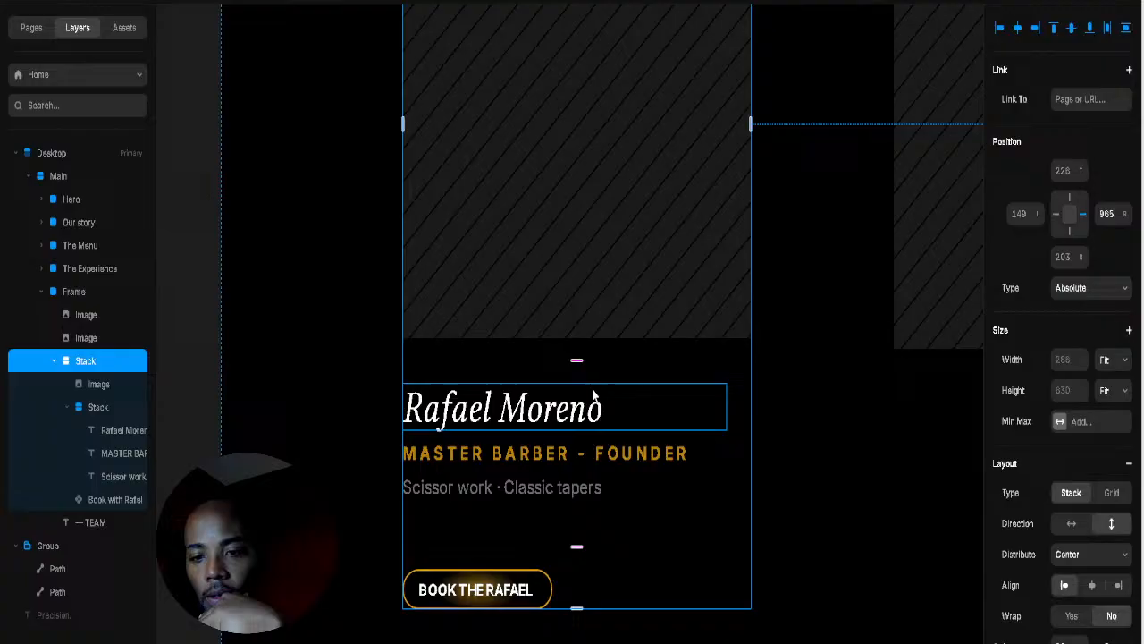
Step: Reselect the BOOK THE RAFAEL button and collapse the card's text stack layers
click(908, 440)
scroll(804, 447, down, 3)
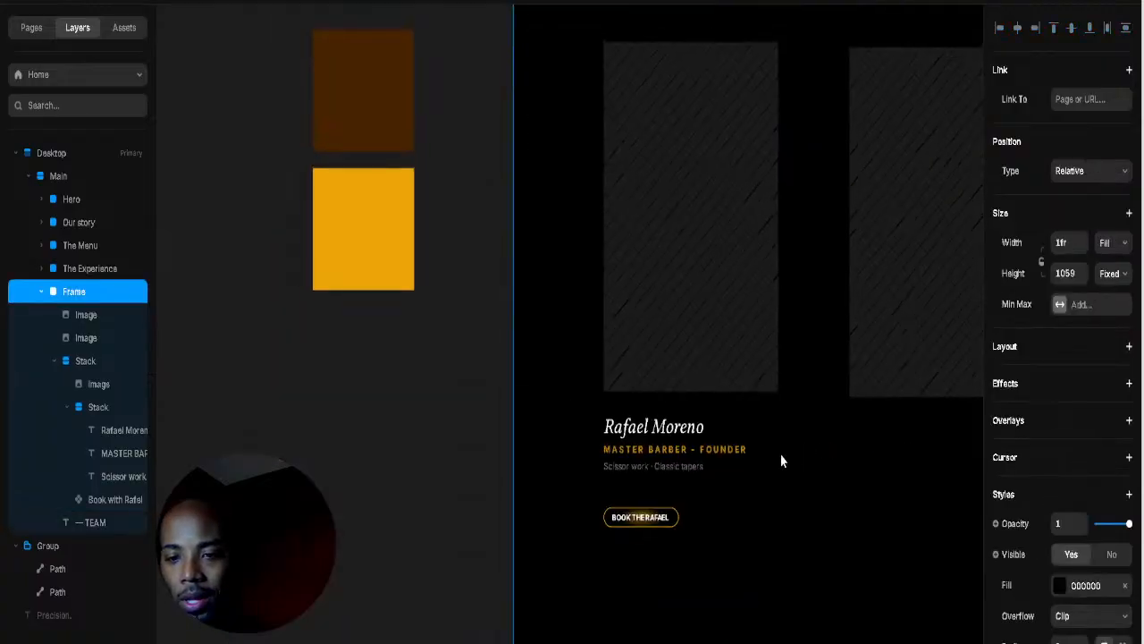
scroll(782, 461, right, 2)
scroll(782, 460, up, 1)
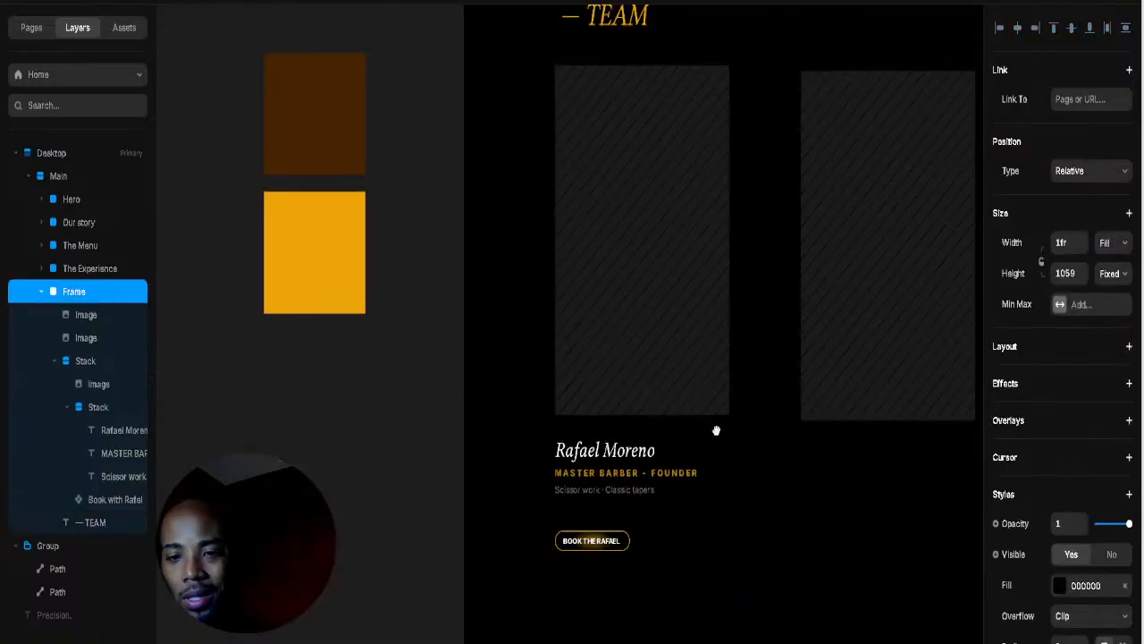
click(615, 542)
click(66, 407)
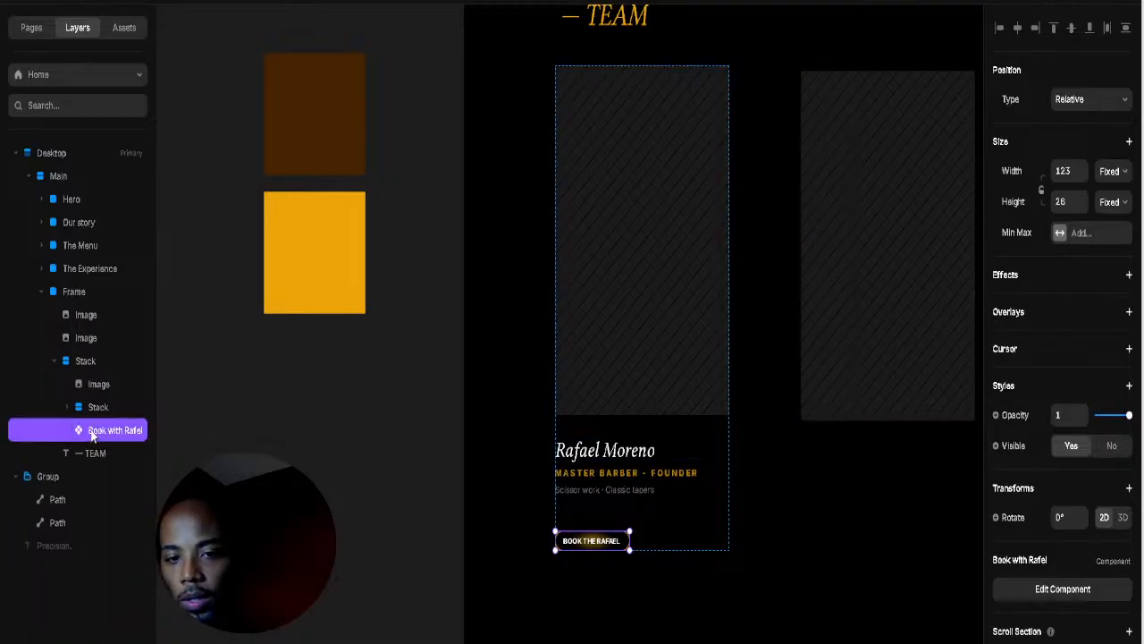
Step: Move the button layer out below the card stack and wrap card and button in a new stack
drag(93, 435, 72, 371)
click(68, 391)
click(54, 384)
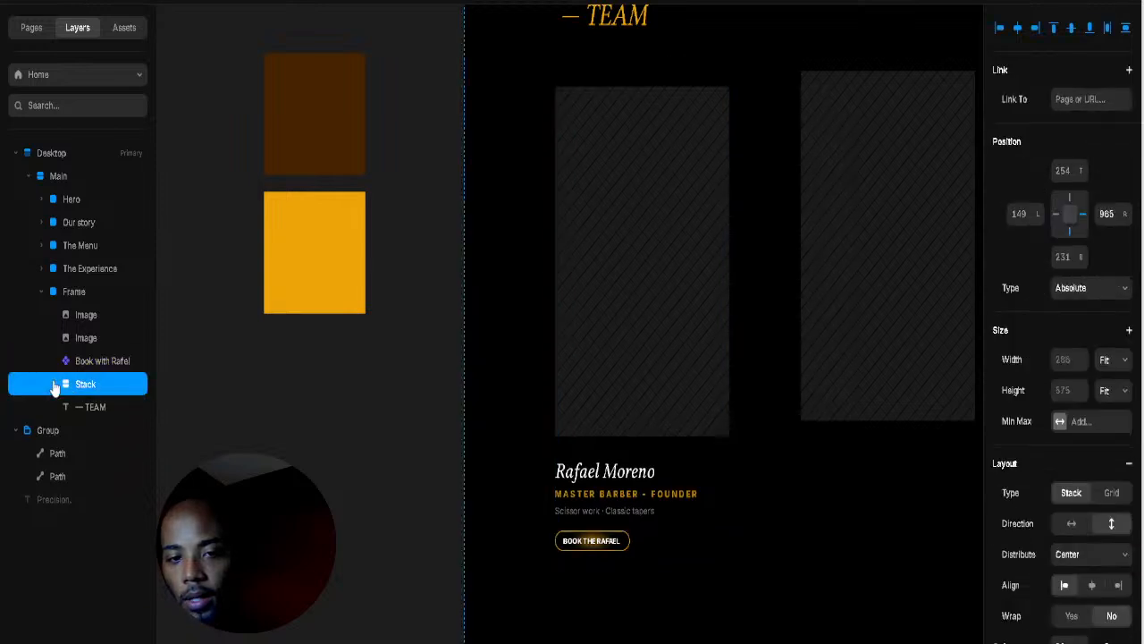
click(64, 368)
drag(63, 369, 88, 385)
shift+click(88, 361)
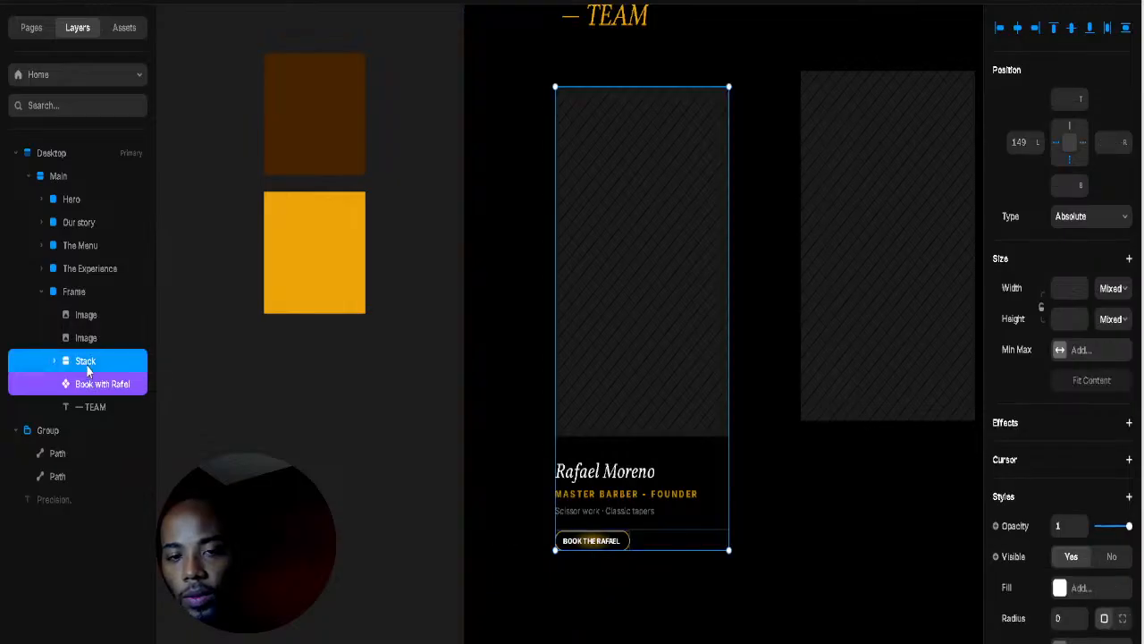
right_click(87, 370)
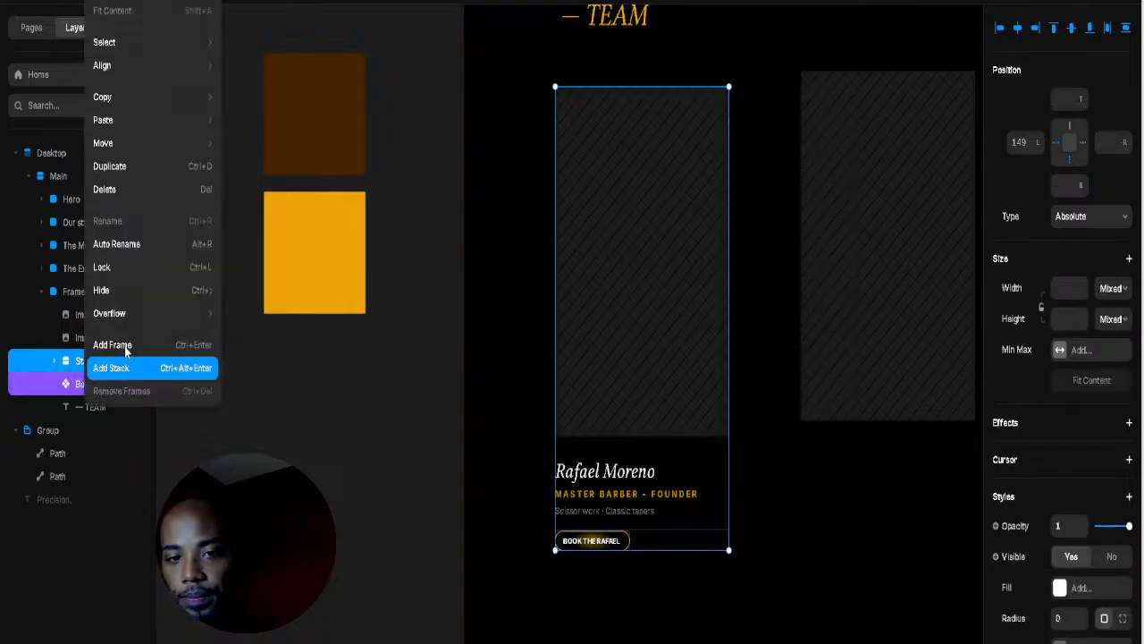
click(111, 367)
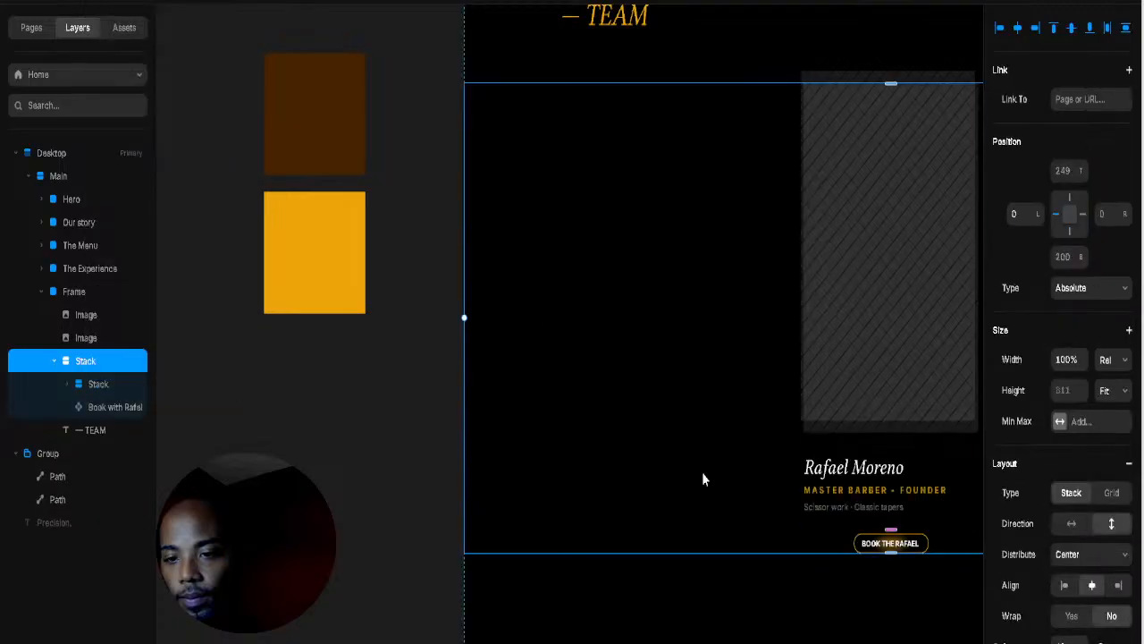
Step: Make the new stack fit the card's width, left-align the button, and shift the card back
click(1124, 358)
click(1108, 453)
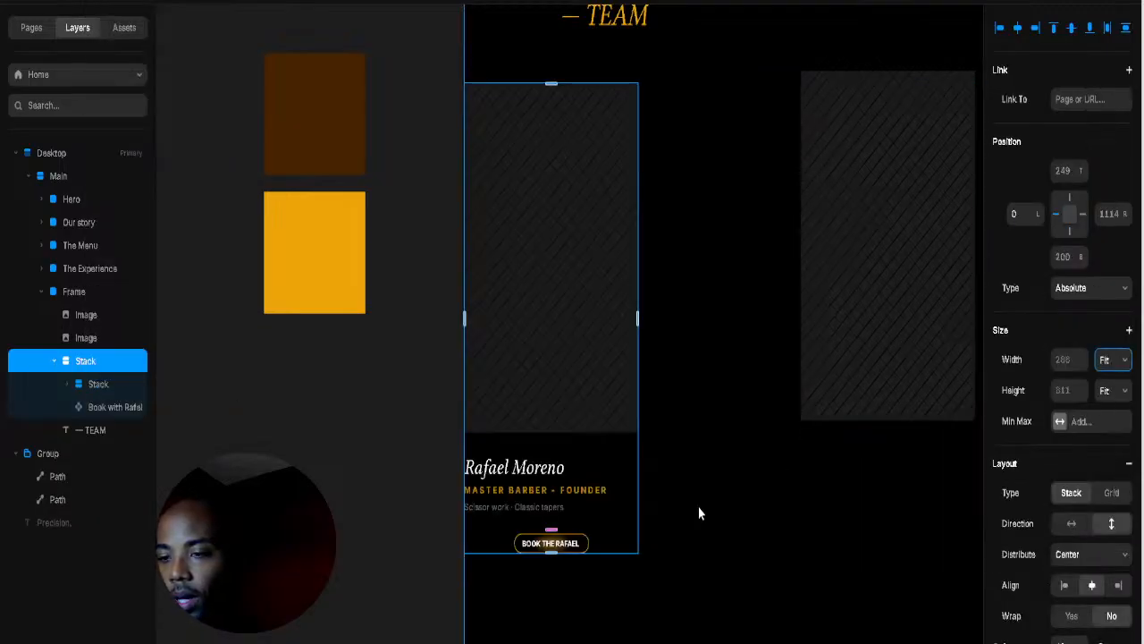
click(1065, 586)
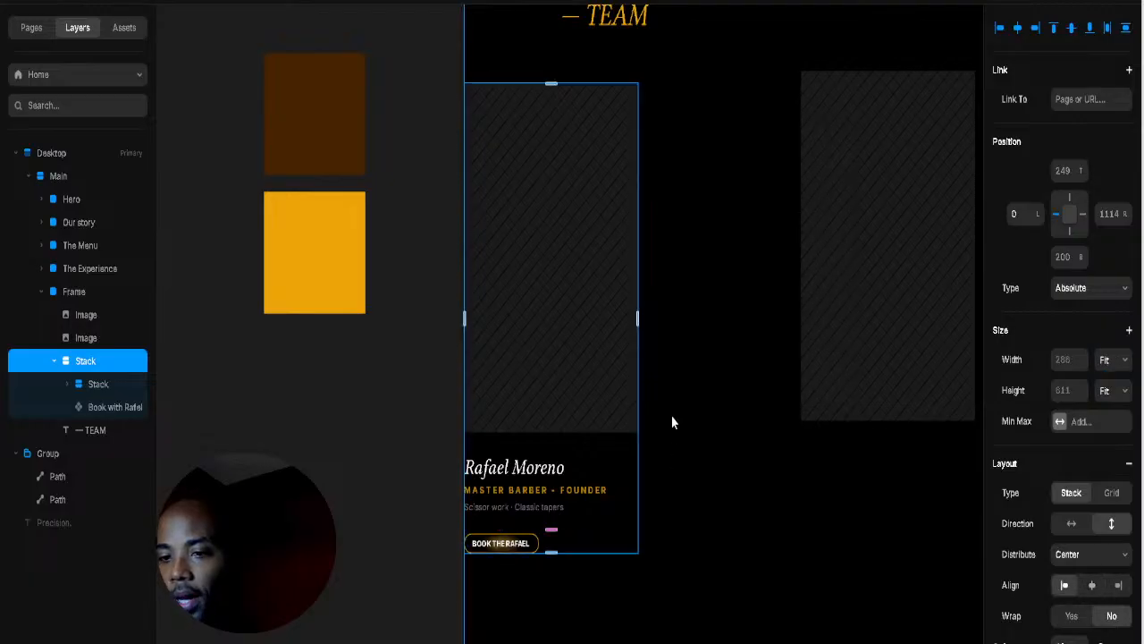
drag(1125, 218, 1137, 298)
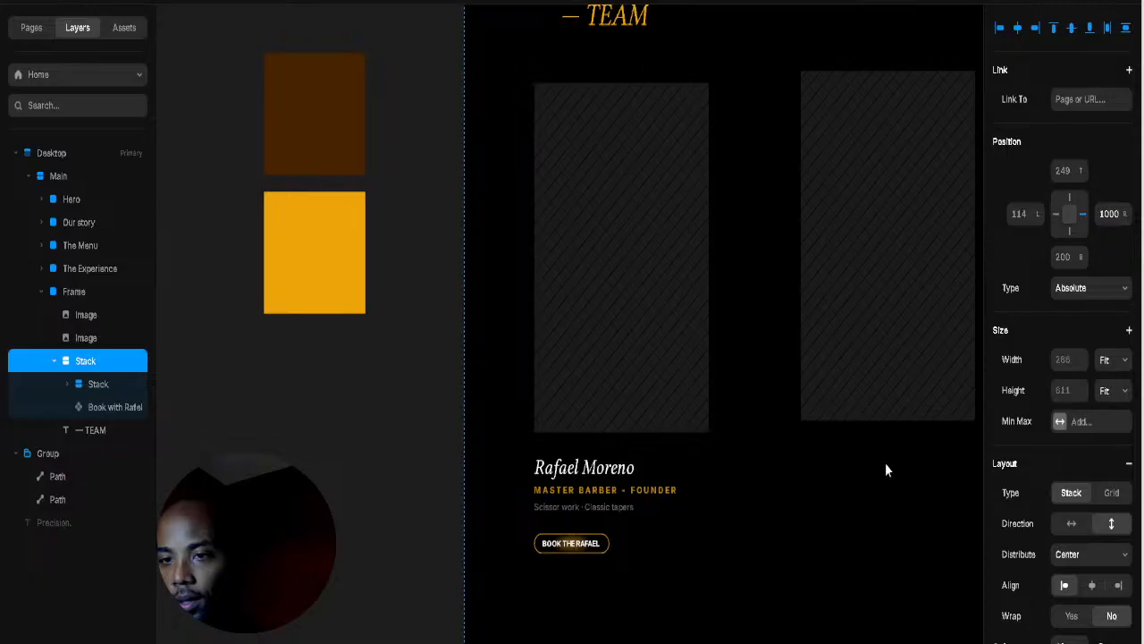
Step: Tighten the text-to-button spacing and set the photo-to-name gap to 18
click(615, 499)
scroll(611, 497, up, 3)
click(617, 582)
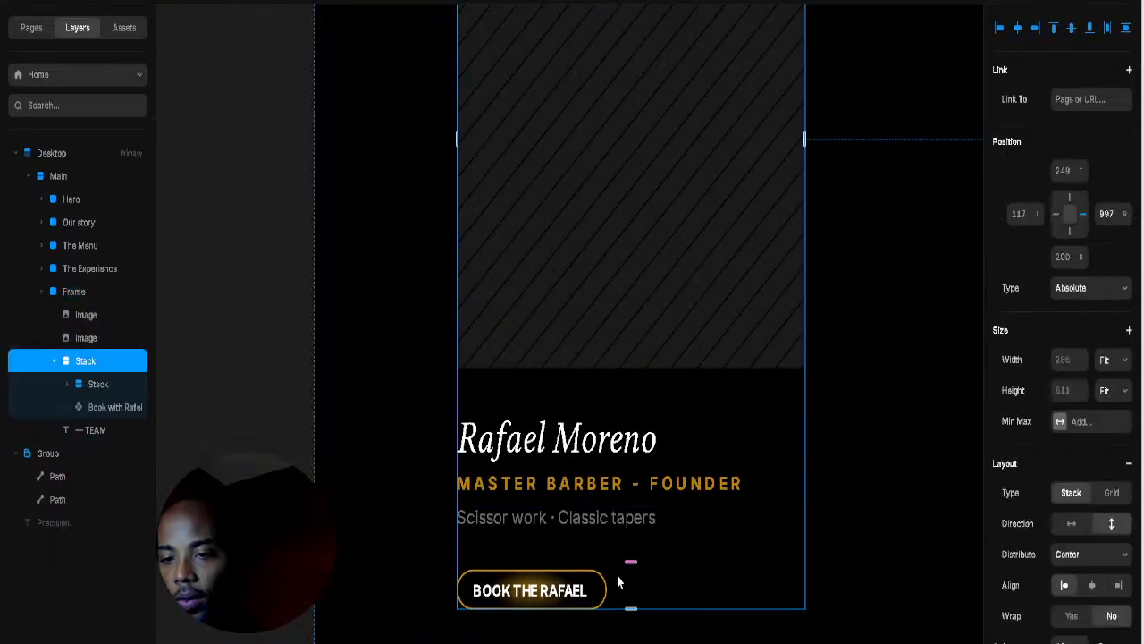
drag(632, 560, 633, 553)
click(879, 488)
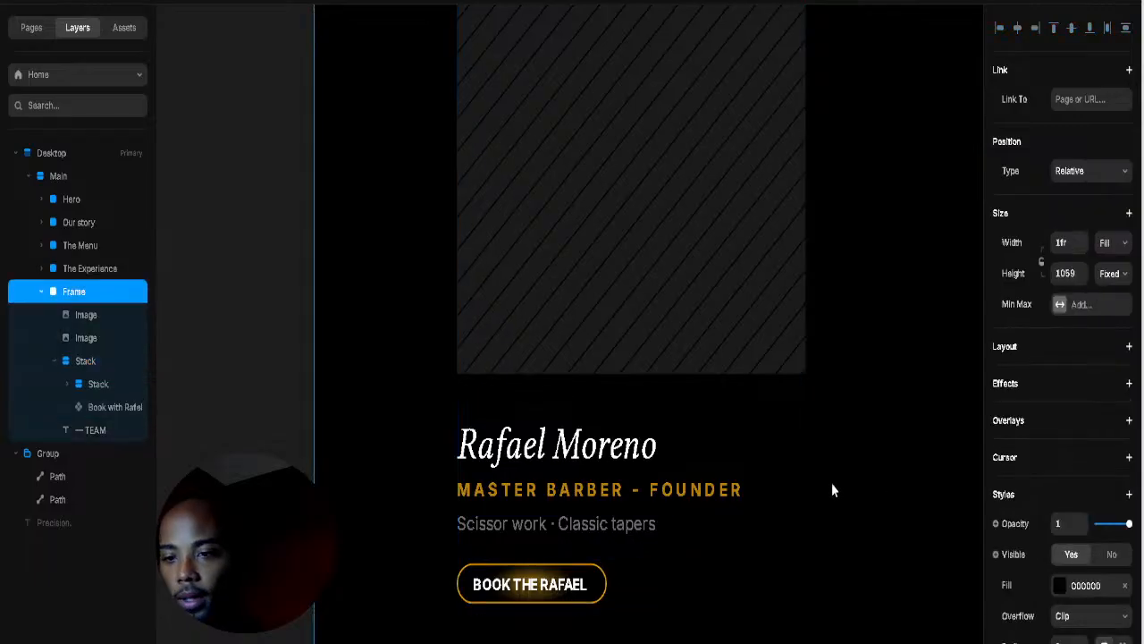
click(693, 404)
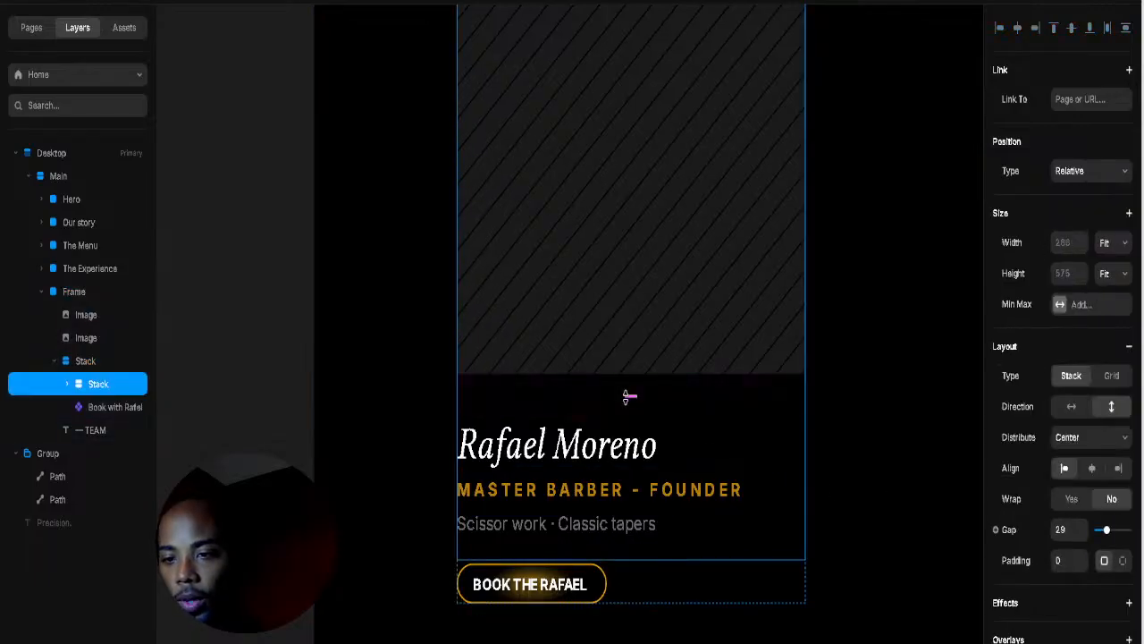
drag(629, 395, 628, 388)
click(866, 422)
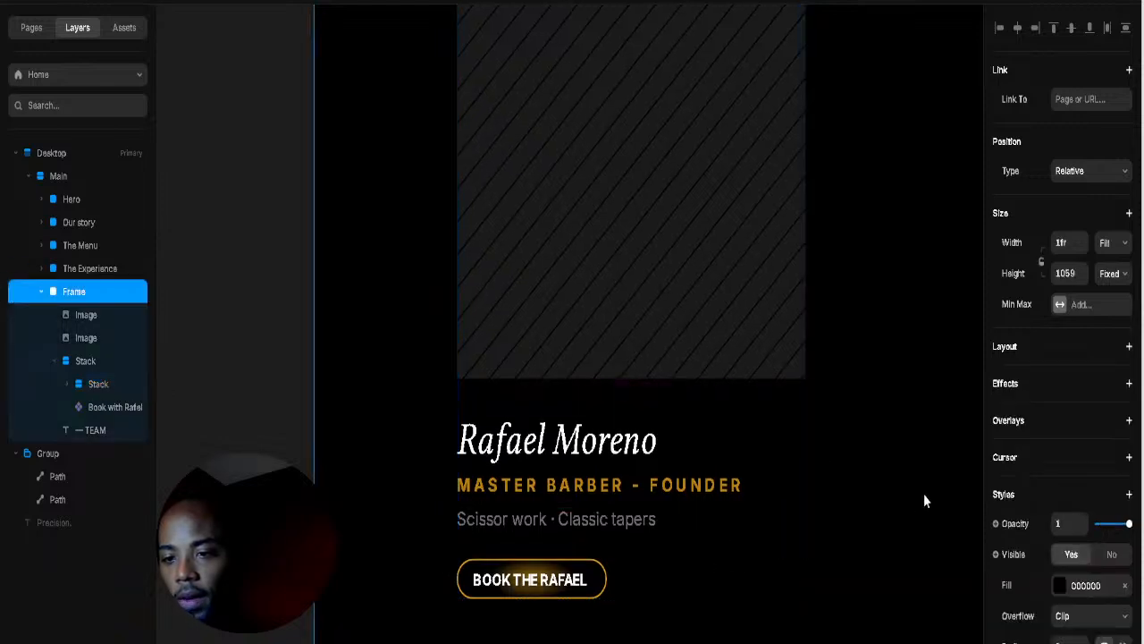
scroll(909, 507, down, 3)
drag(900, 432, 741, 315)
click(699, 347)
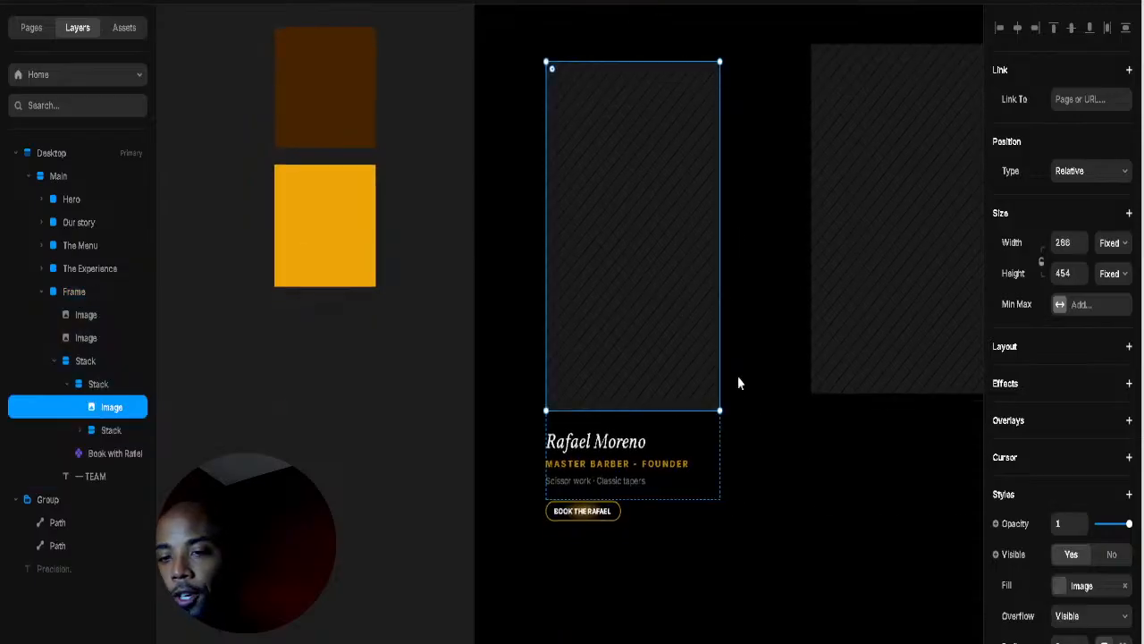
click(842, 533)
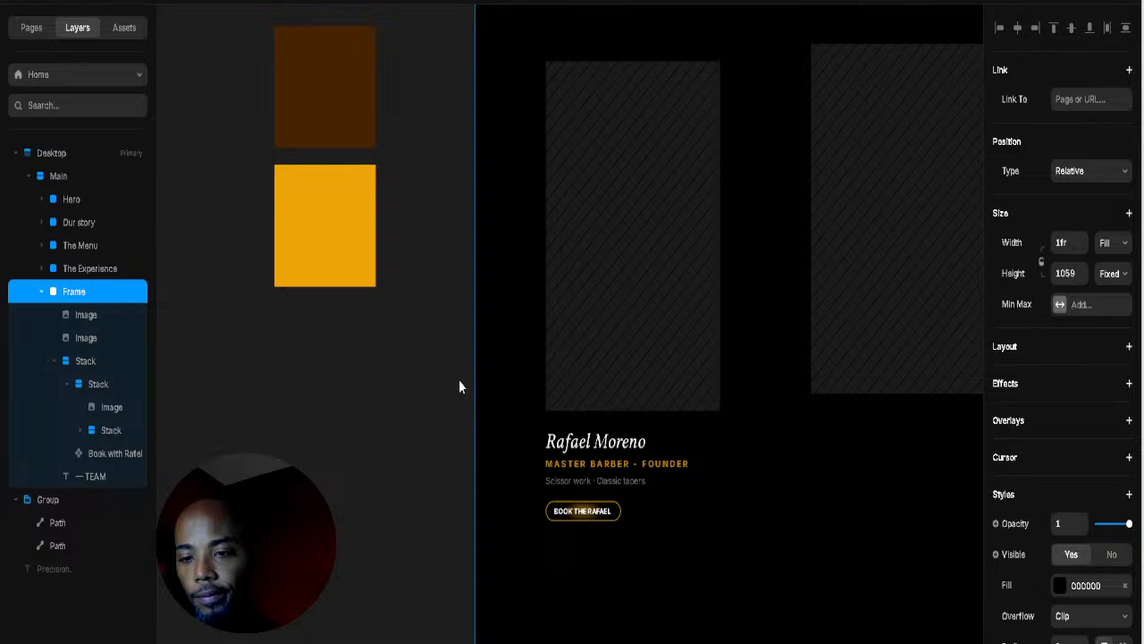
click(616, 2)
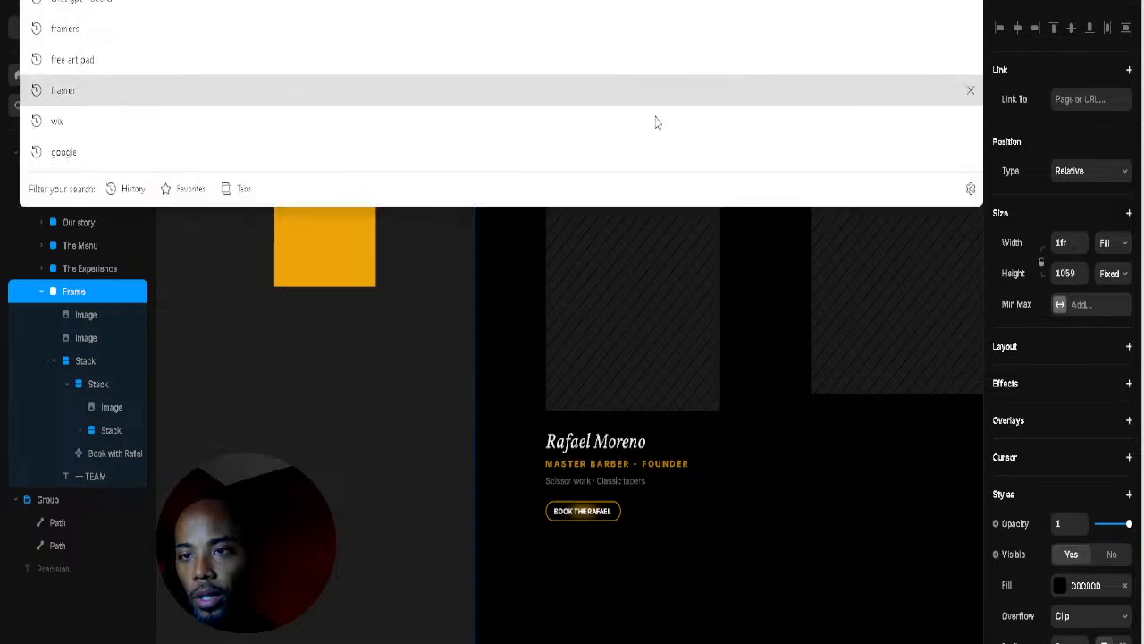
click(617, 305)
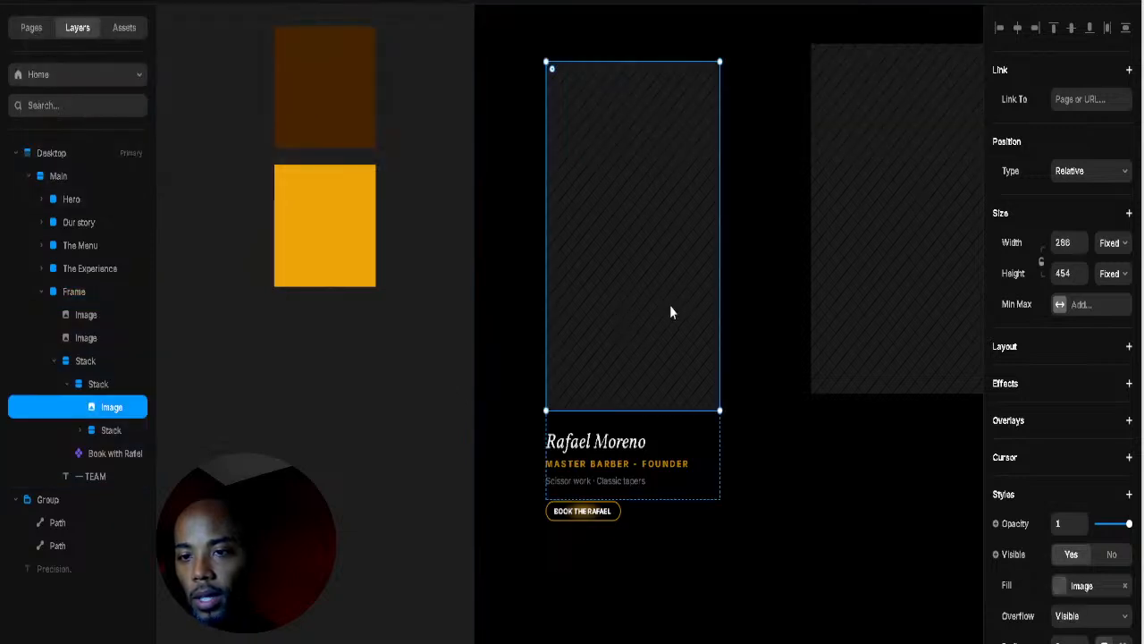
scroll(693, 329, up, 2)
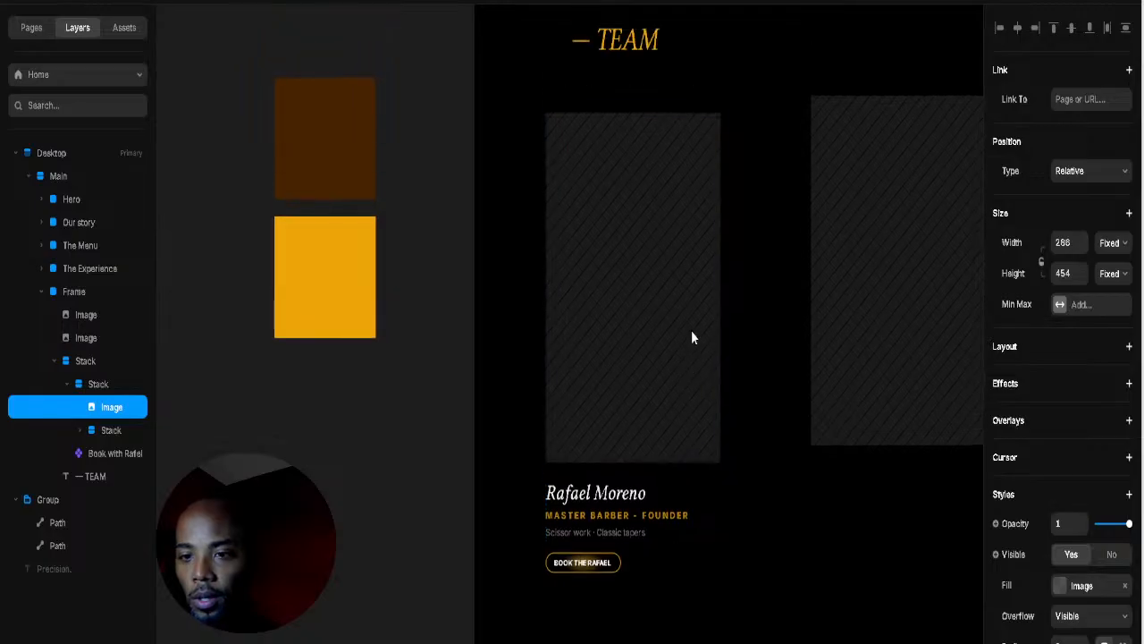
click(778, 343)
key(Tab)
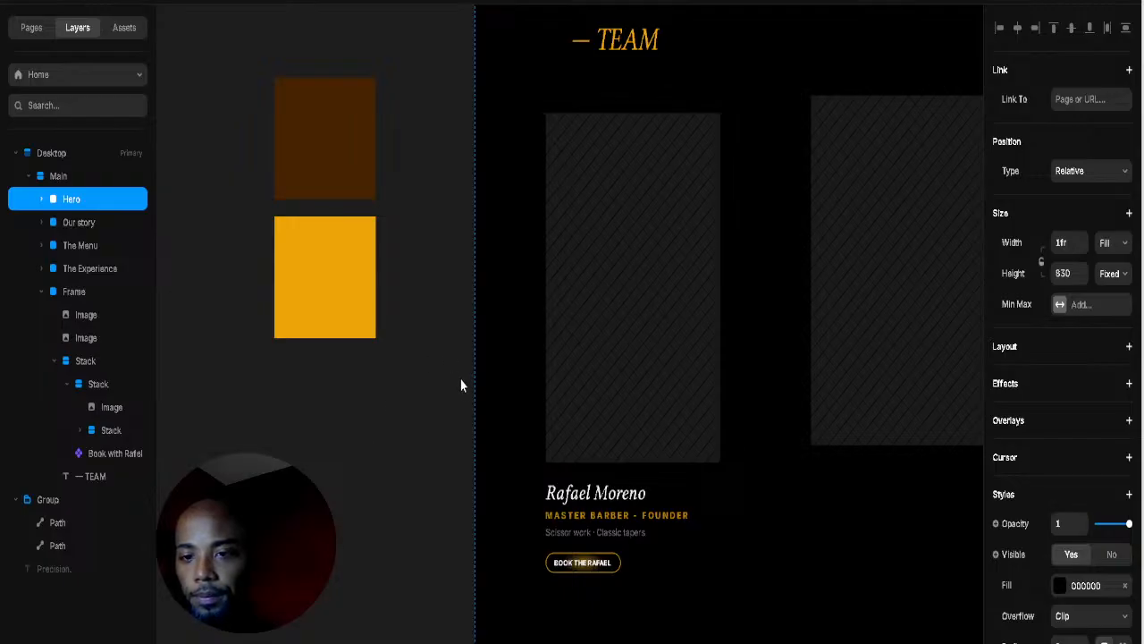
click(827, 388)
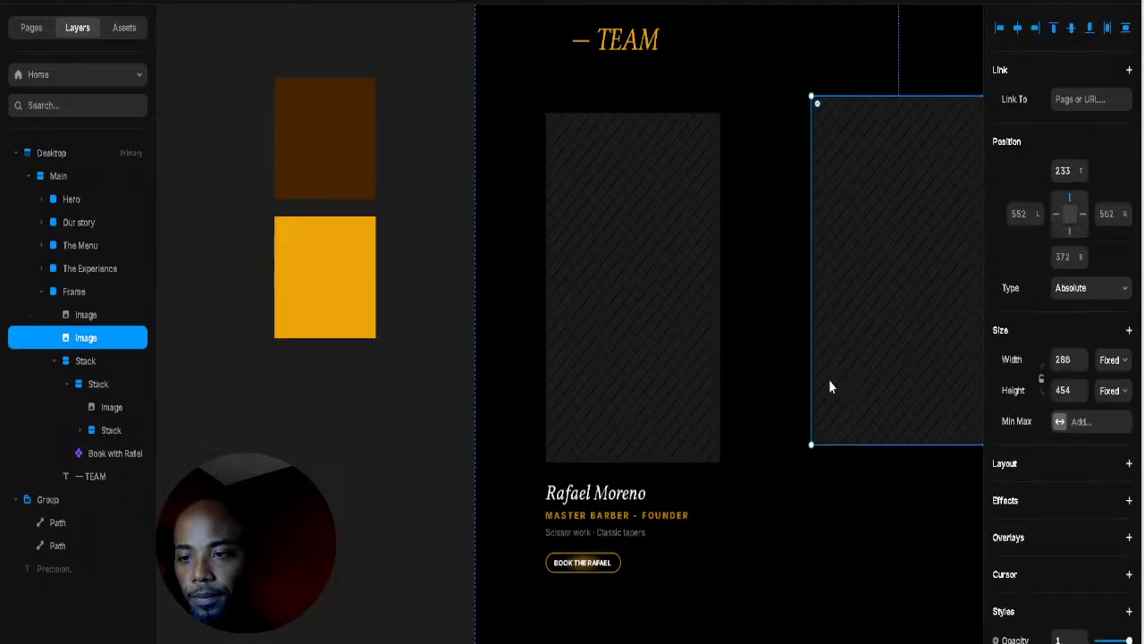
click(673, 355)
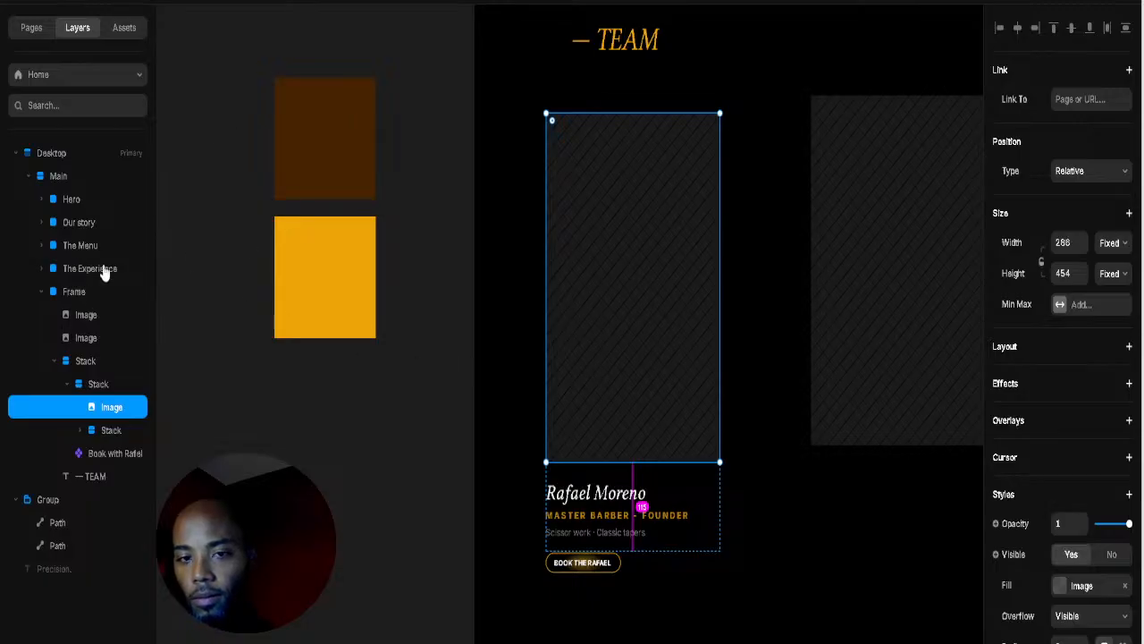
click(946, 352)
click(698, 336)
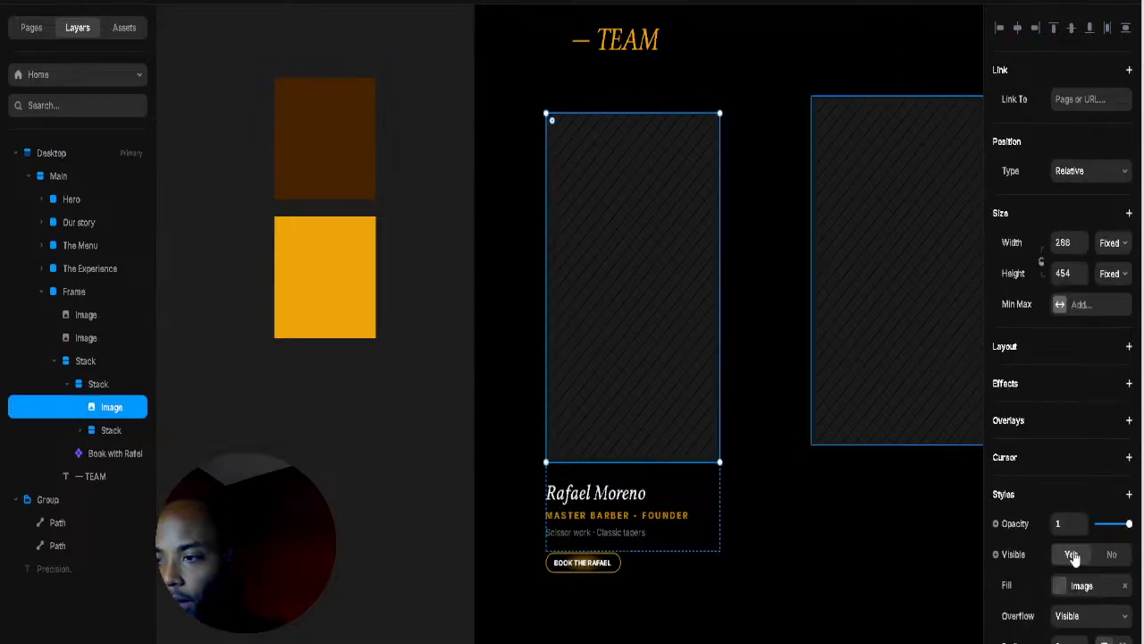
Step: Fill the portrait with the barbershop interior photo and add side padding around the card
click(1062, 587)
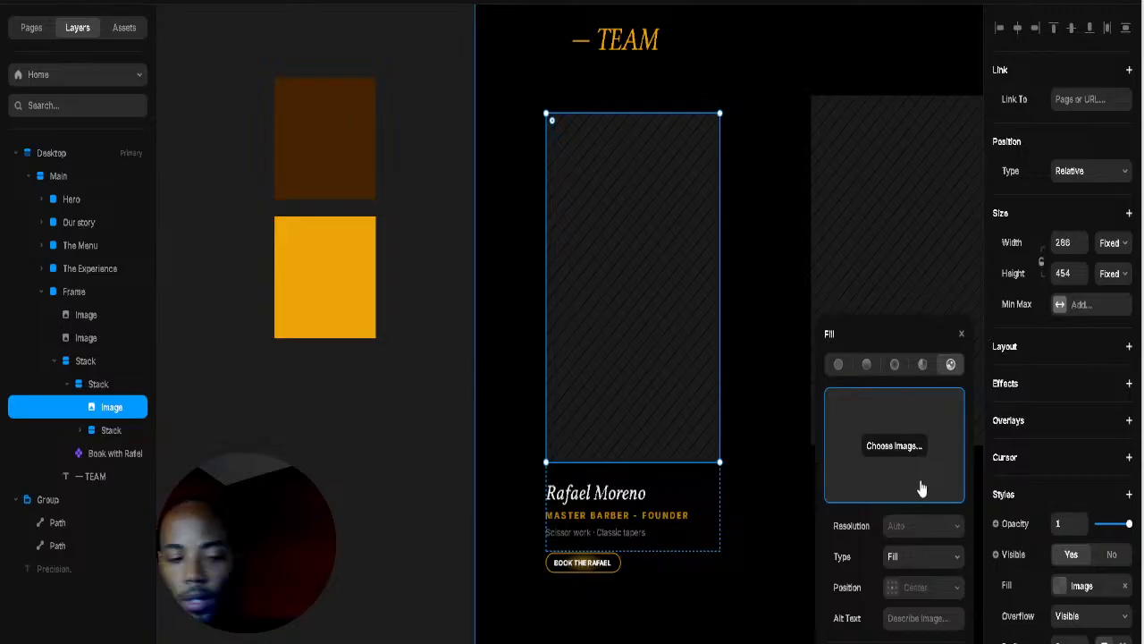
click(921, 488)
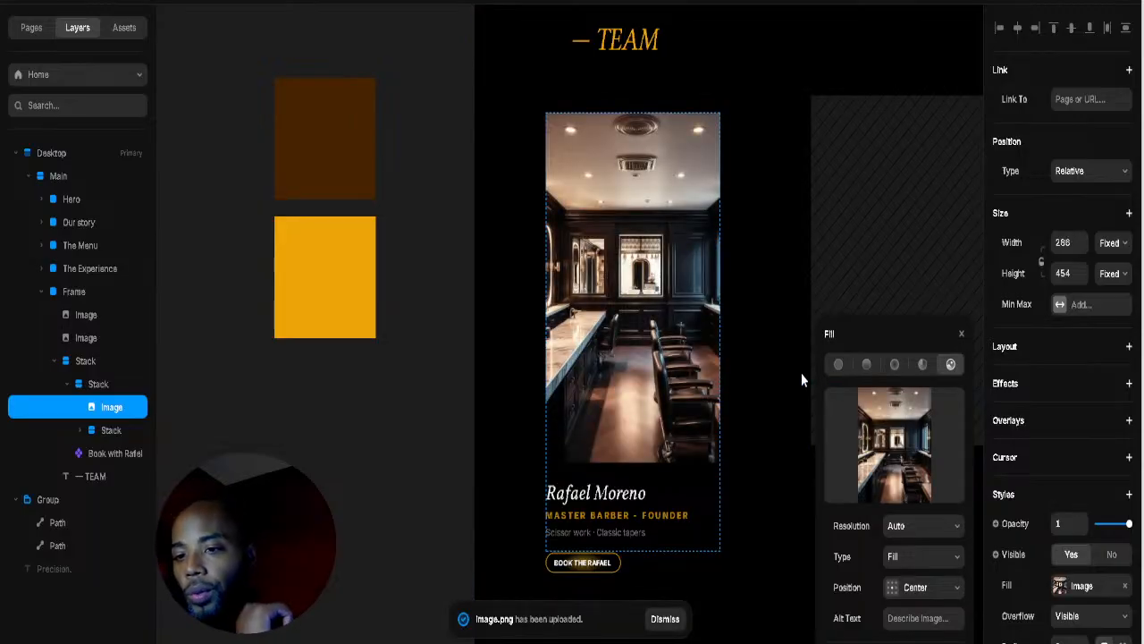
click(715, 474)
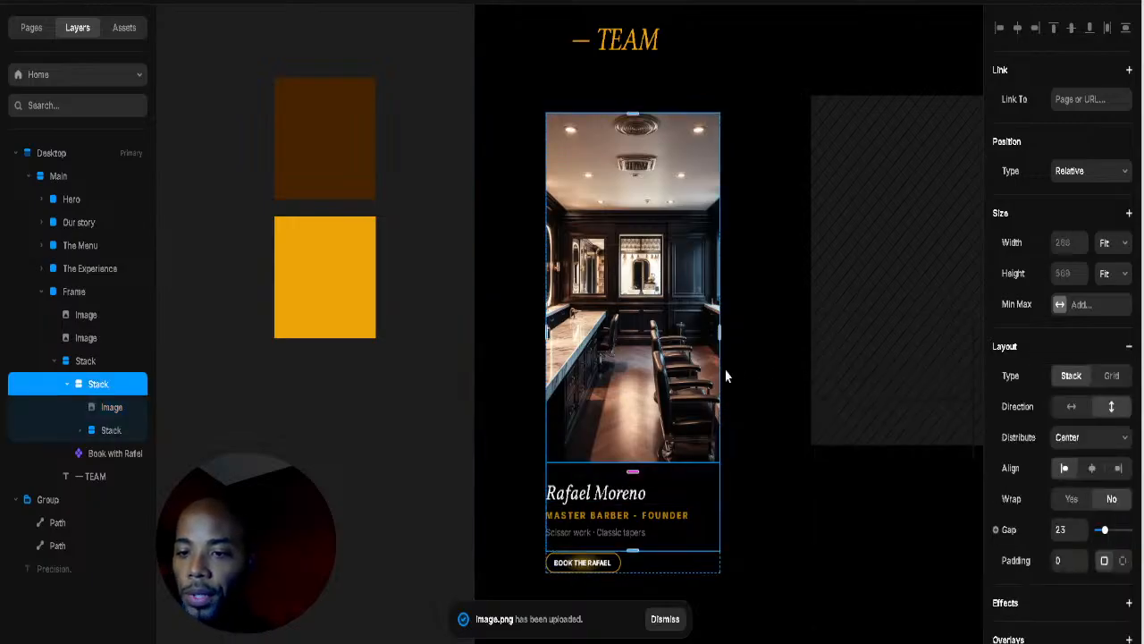
drag(726, 332, 738, 334)
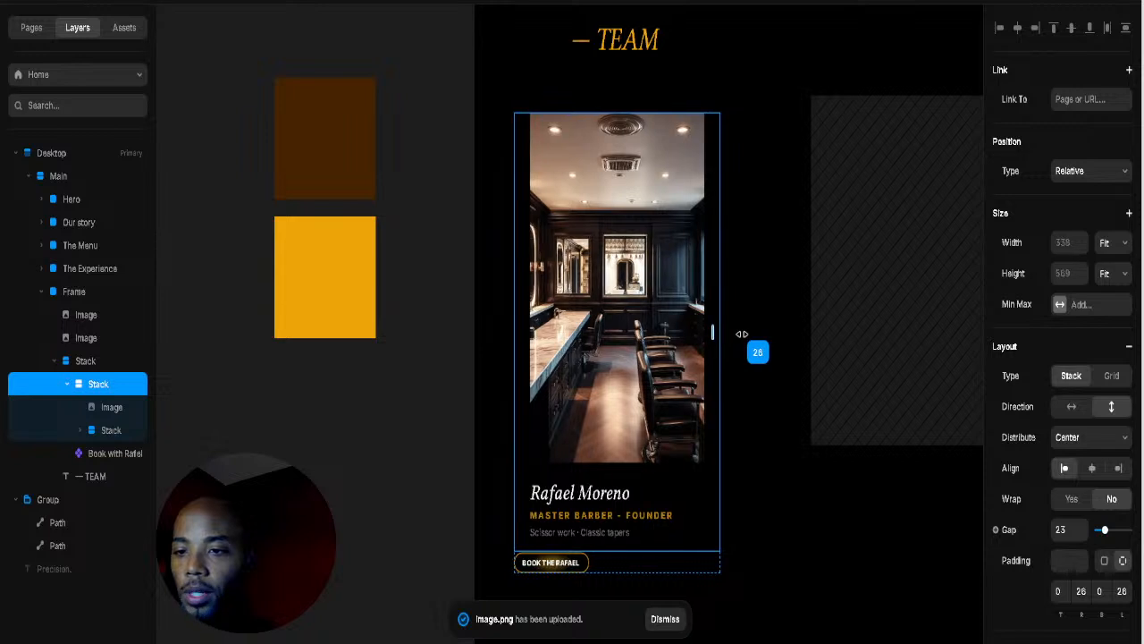
Step: Round the portrait image's corners to radius 34
click(662, 342)
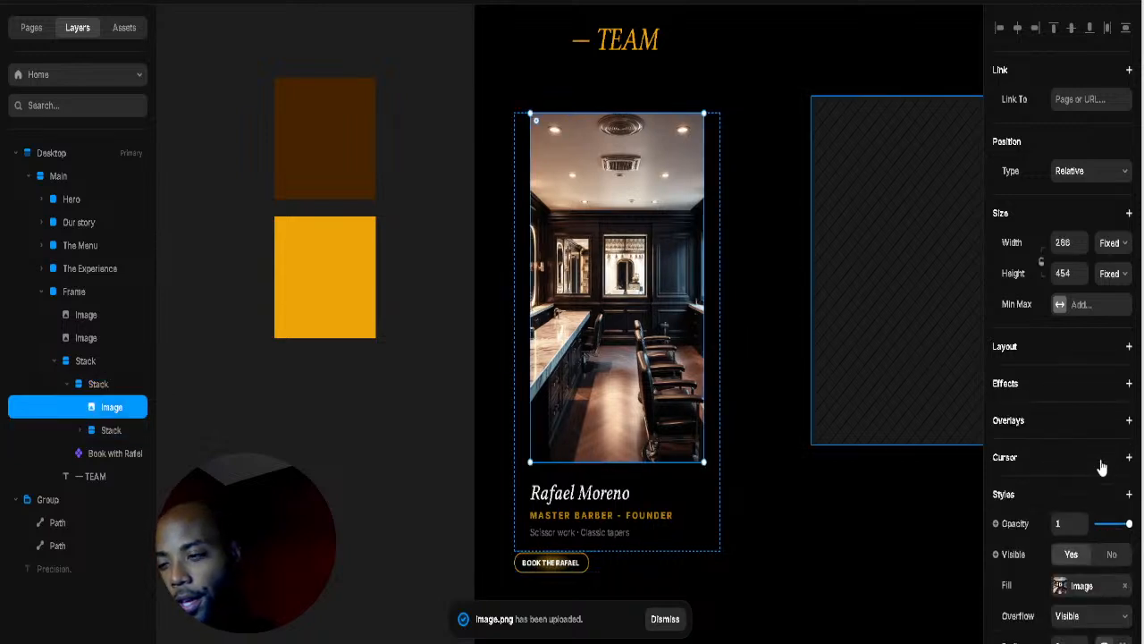
scroll(1092, 608, down, 3)
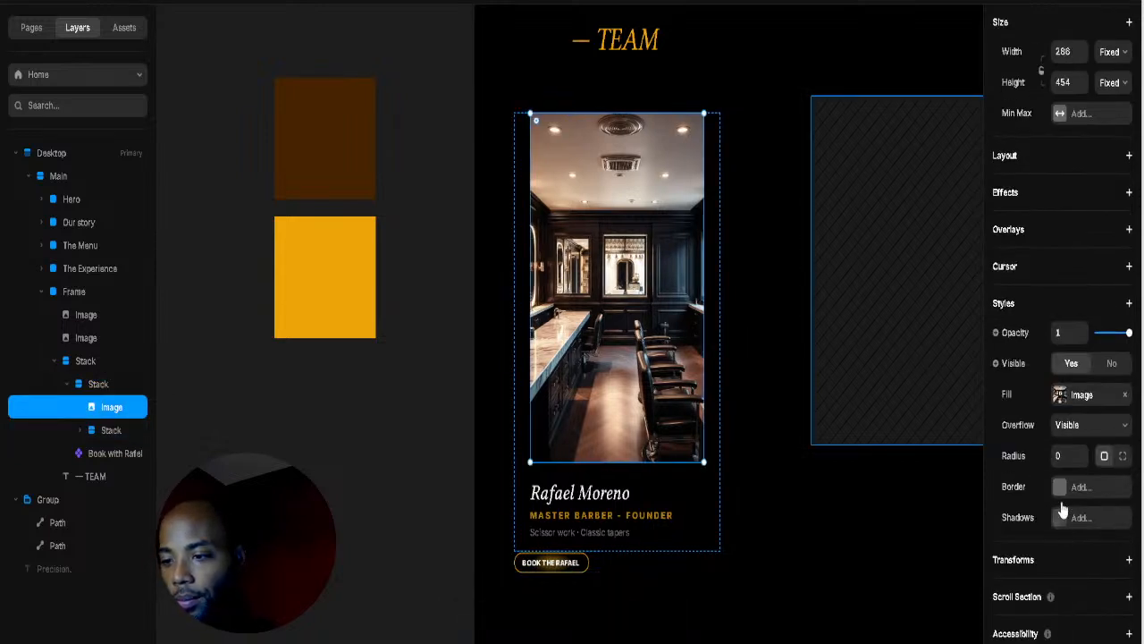
scroll(1060, 483, up, 1)
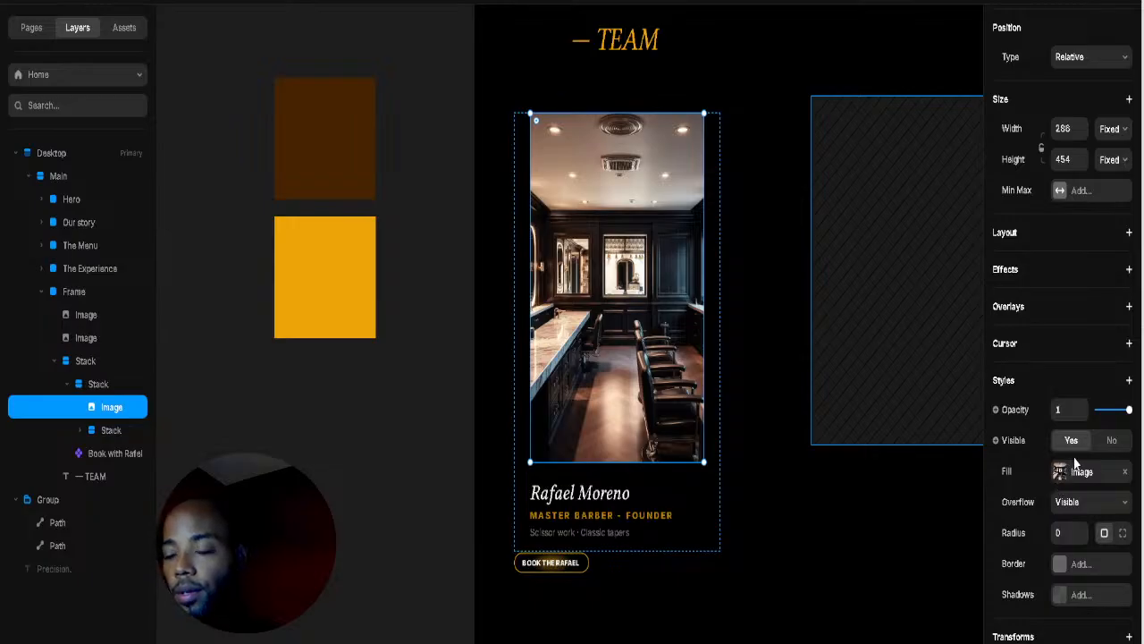
scroll(1068, 465, up, 2)
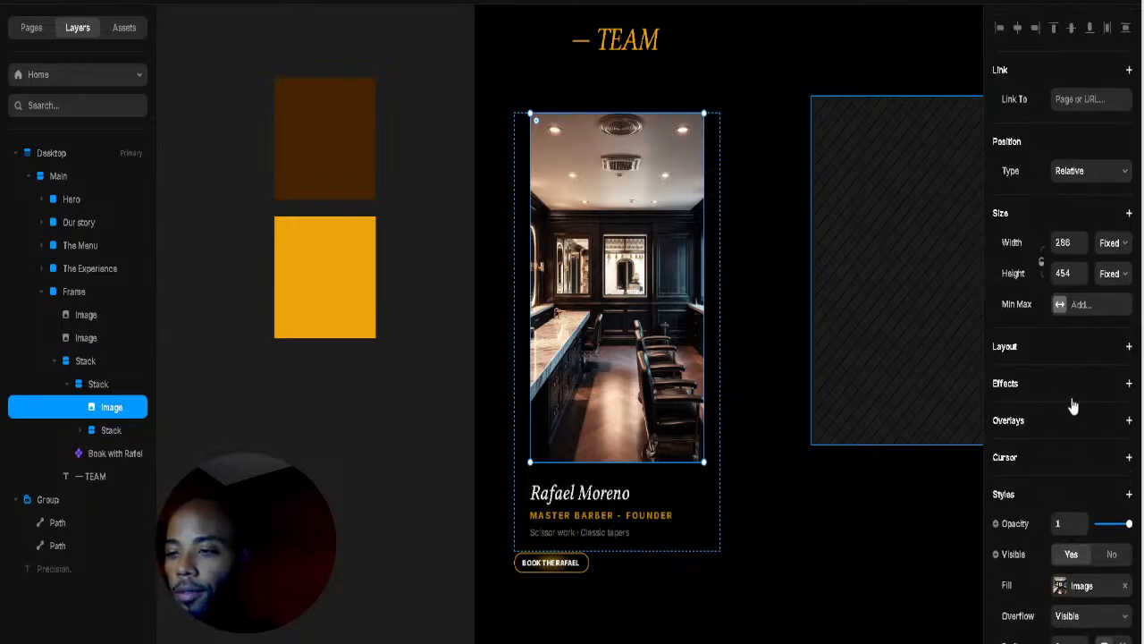
scroll(1063, 437, down, 3)
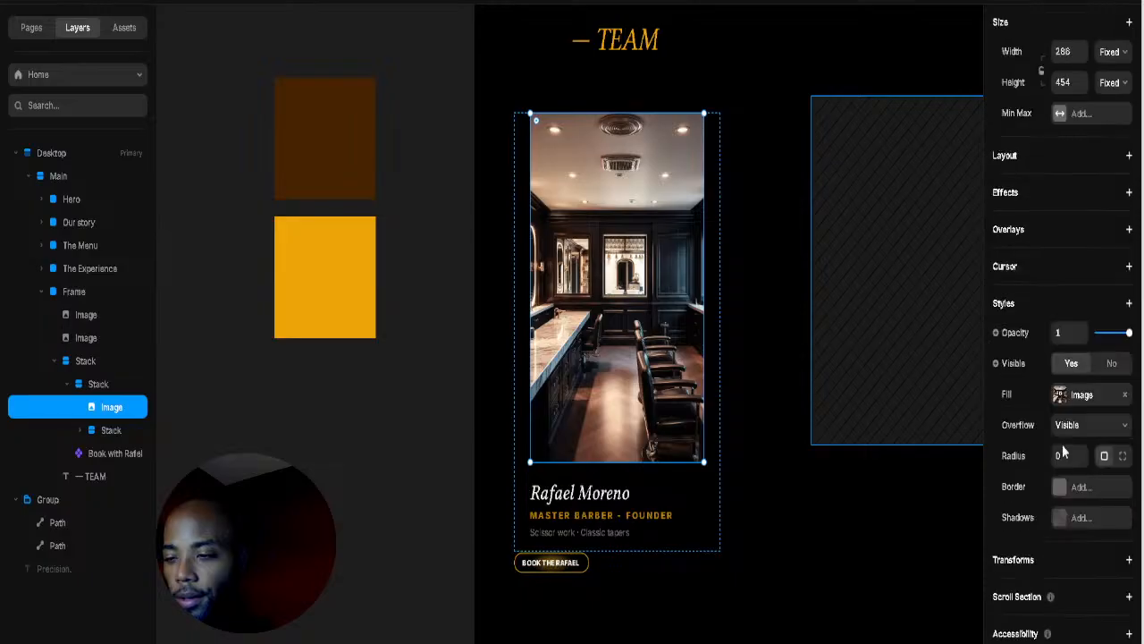
drag(1081, 456, 1078, 426)
Step: Increase the card stack's left padding to 74
click(716, 433)
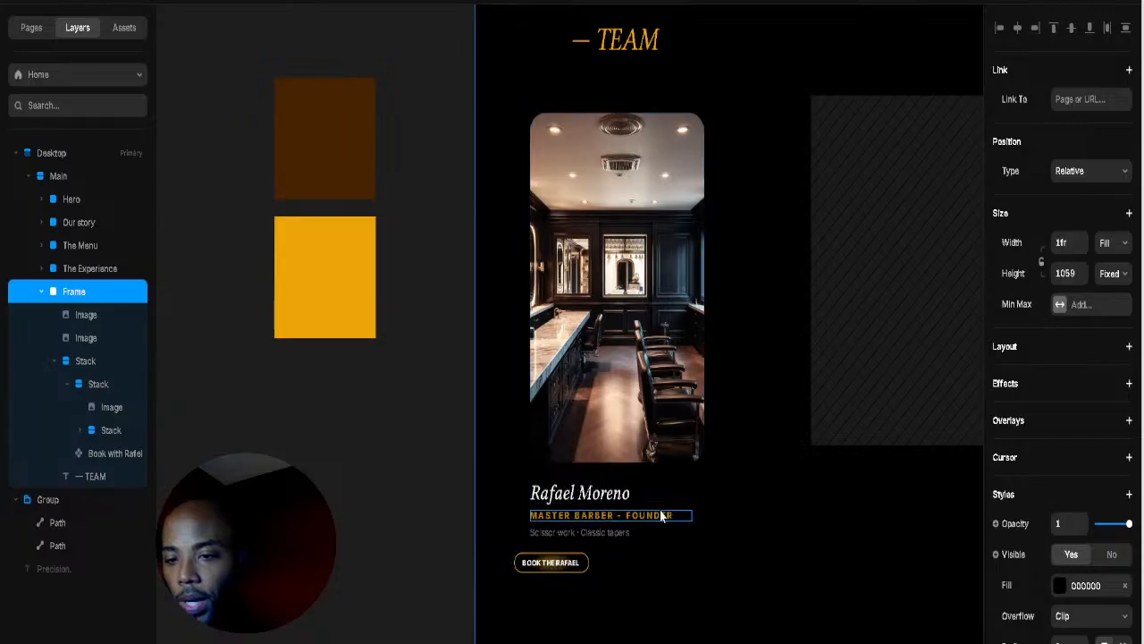
click(694, 472)
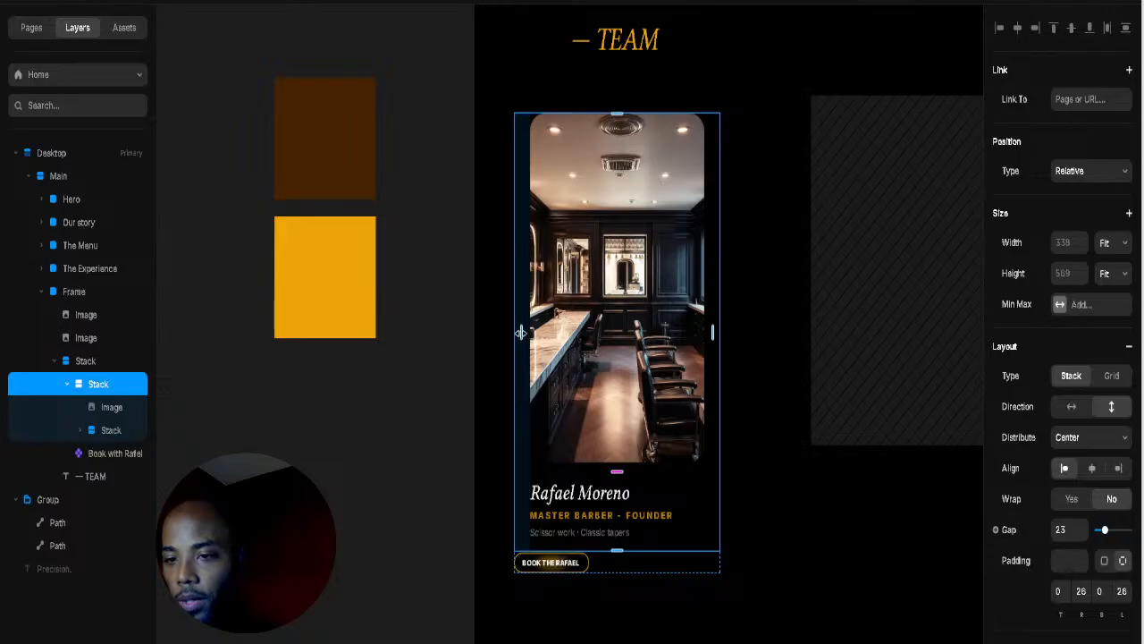
drag(522, 332, 448, 336)
click(749, 302)
scroll(764, 276, up, 3)
scroll(746, 268, down, 3)
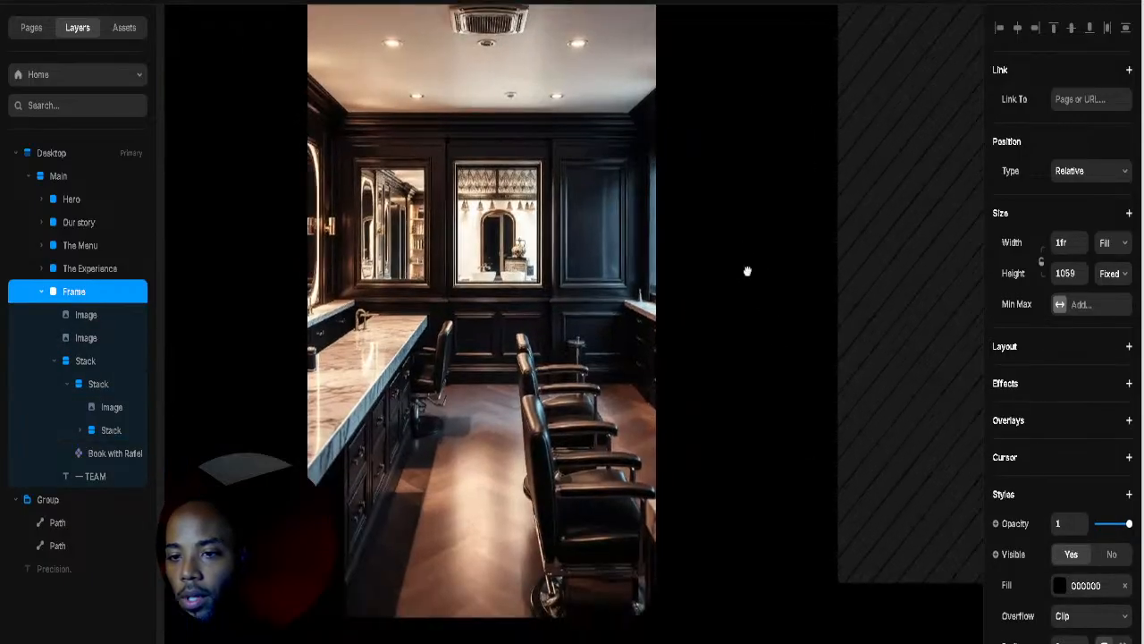
scroll(745, 234, down, 3)
scroll(774, 319, right, 3)
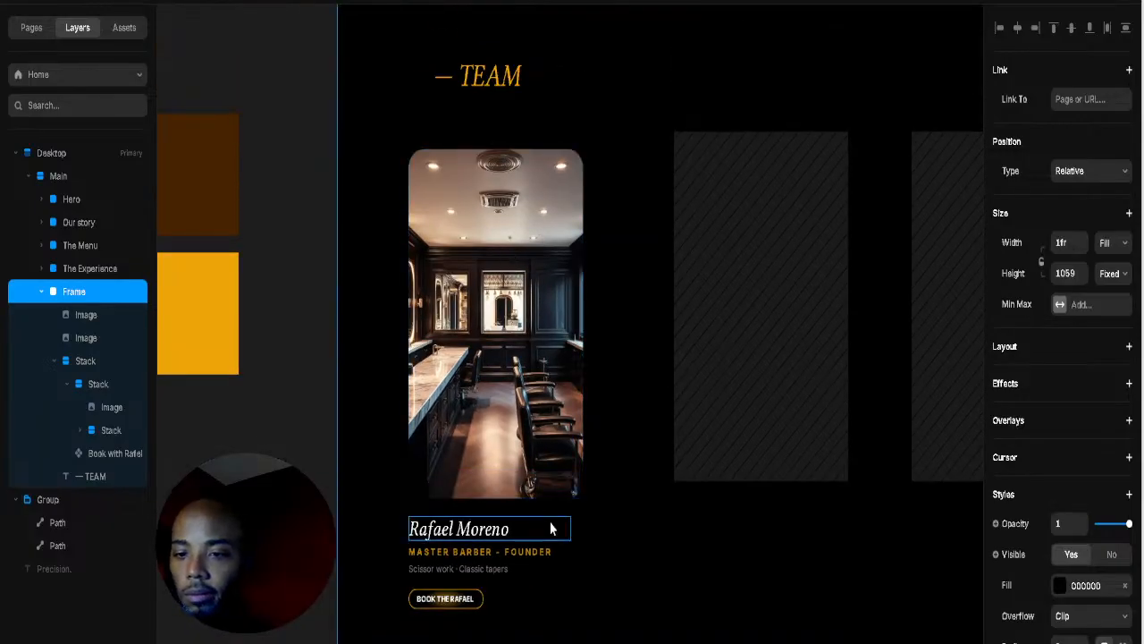
click(549, 529)
click(560, 508)
drag(560, 508, 593, 487)
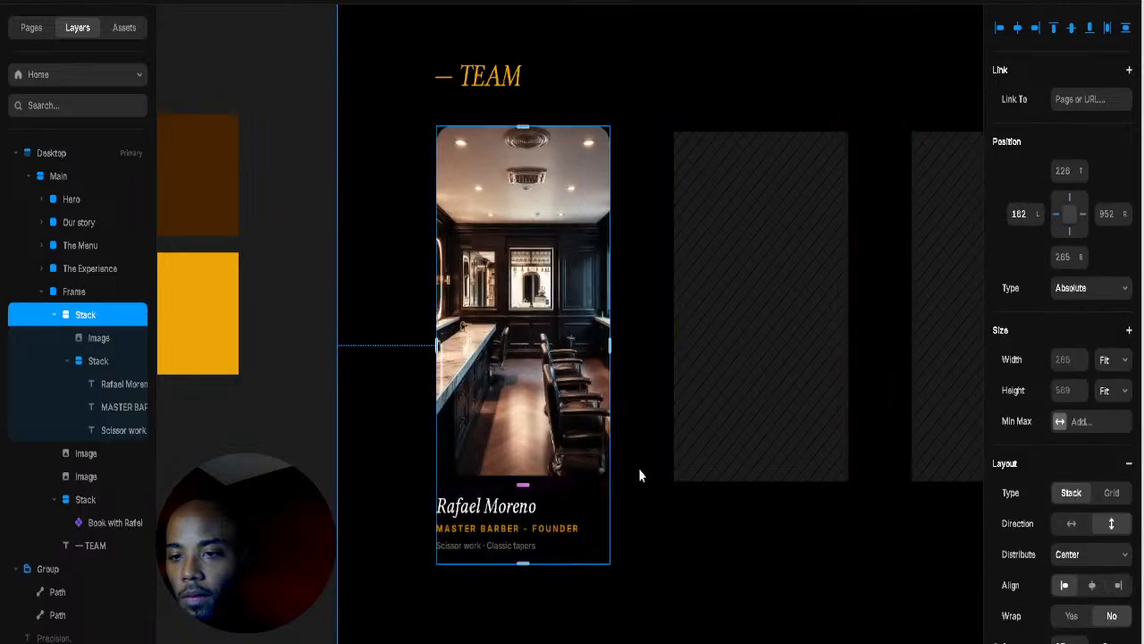
click(856, 317)
Step: Delete the second slot's grey placeholder image frame
click(735, 382)
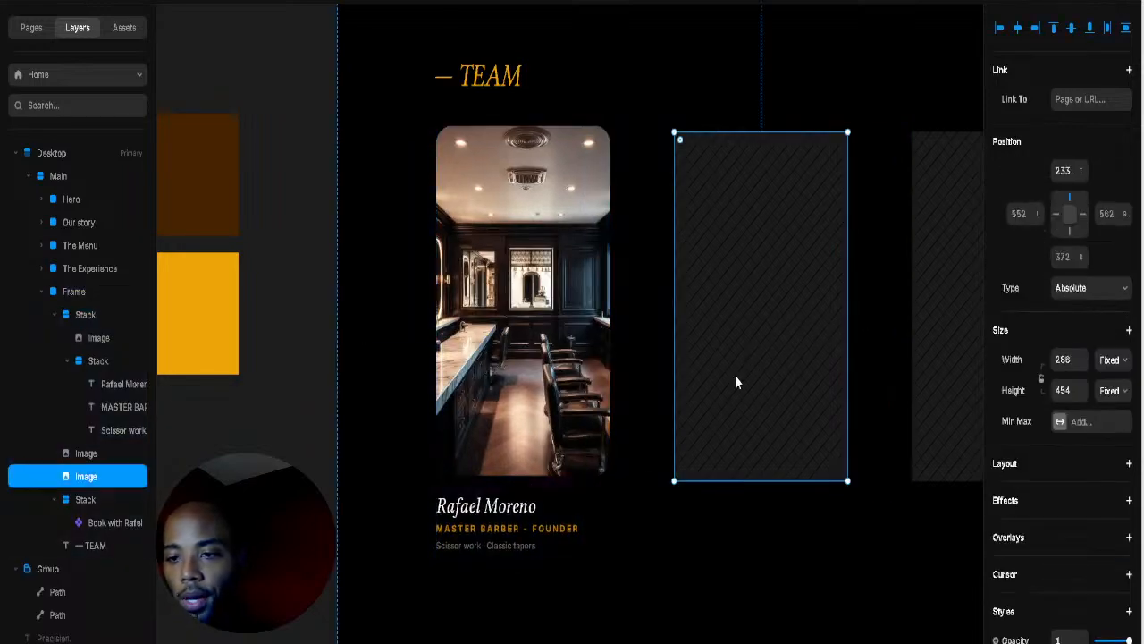
right_click(734, 383)
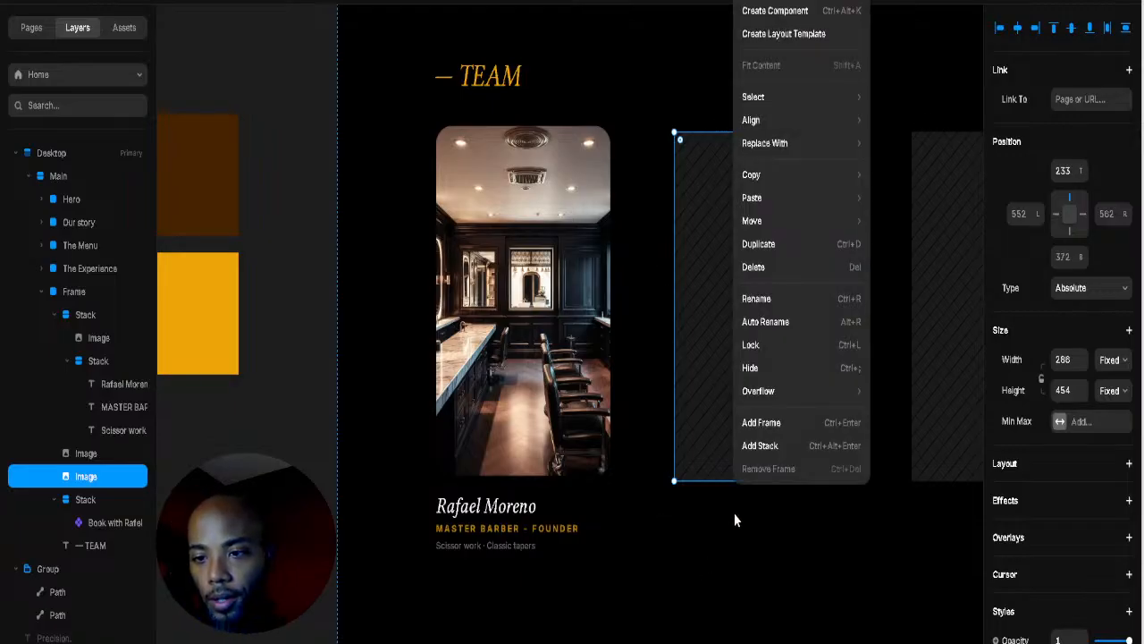
click(708, 404)
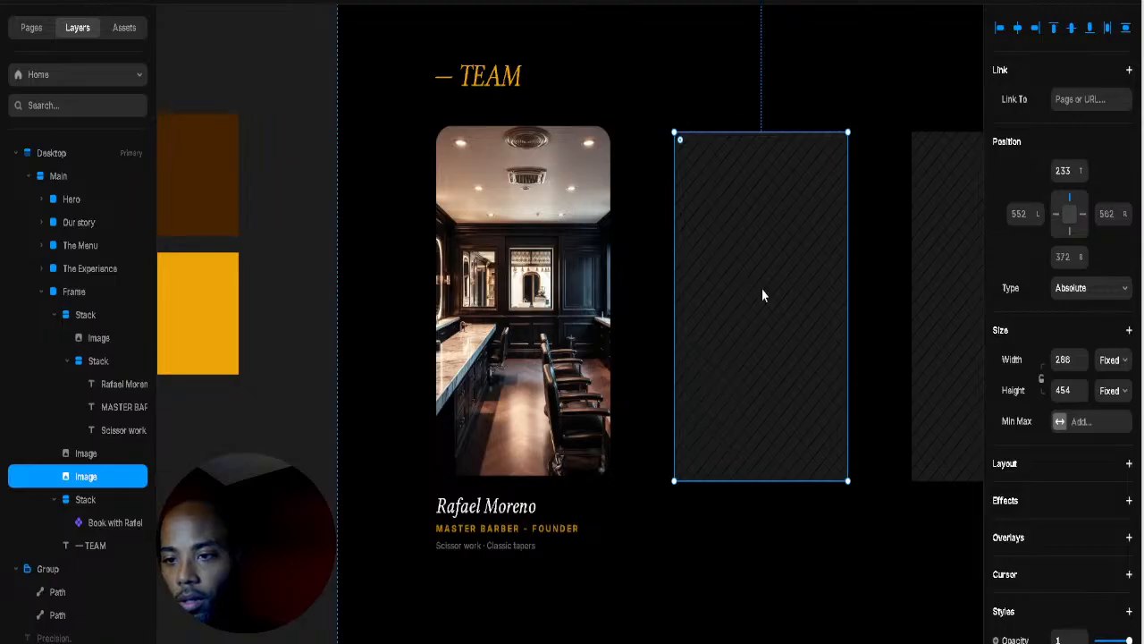
right_click(725, 275)
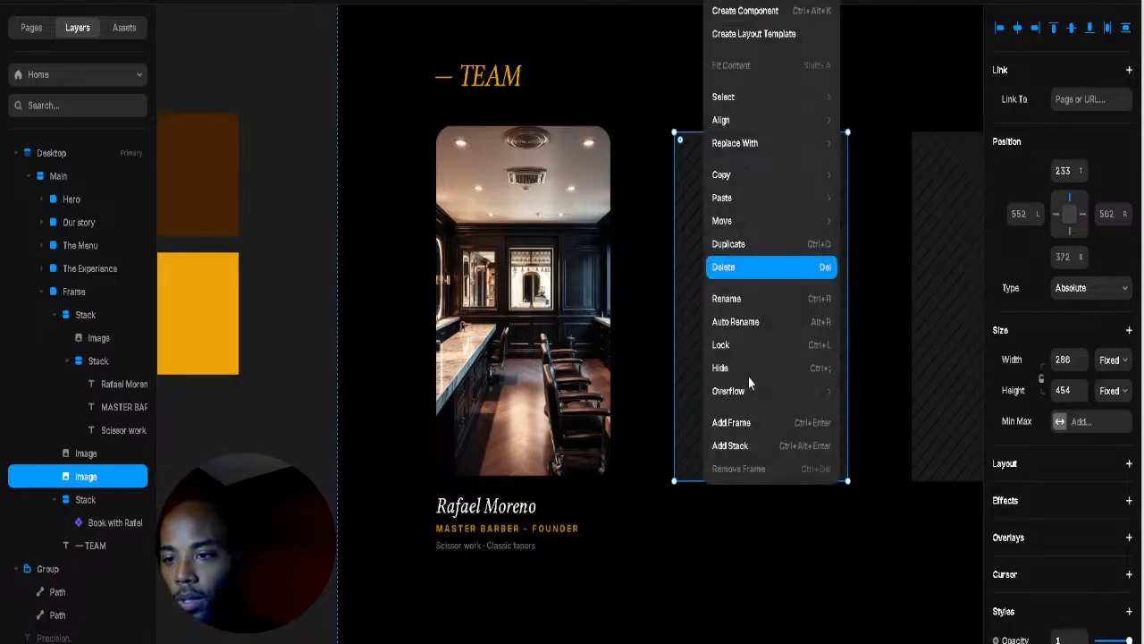
click(685, 153)
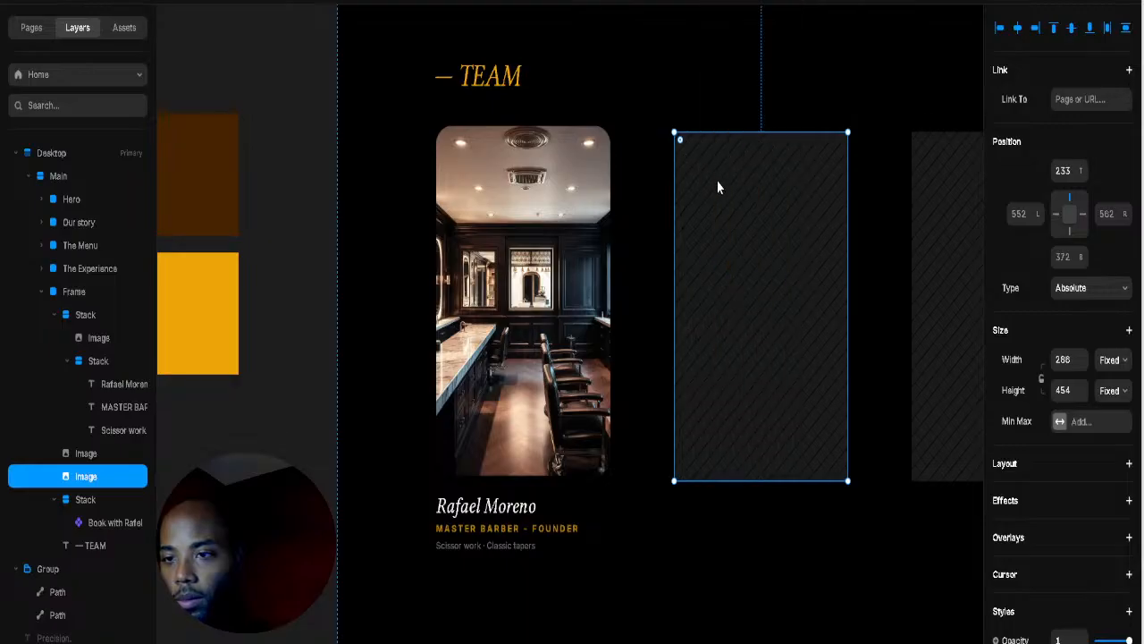
right_click(715, 188)
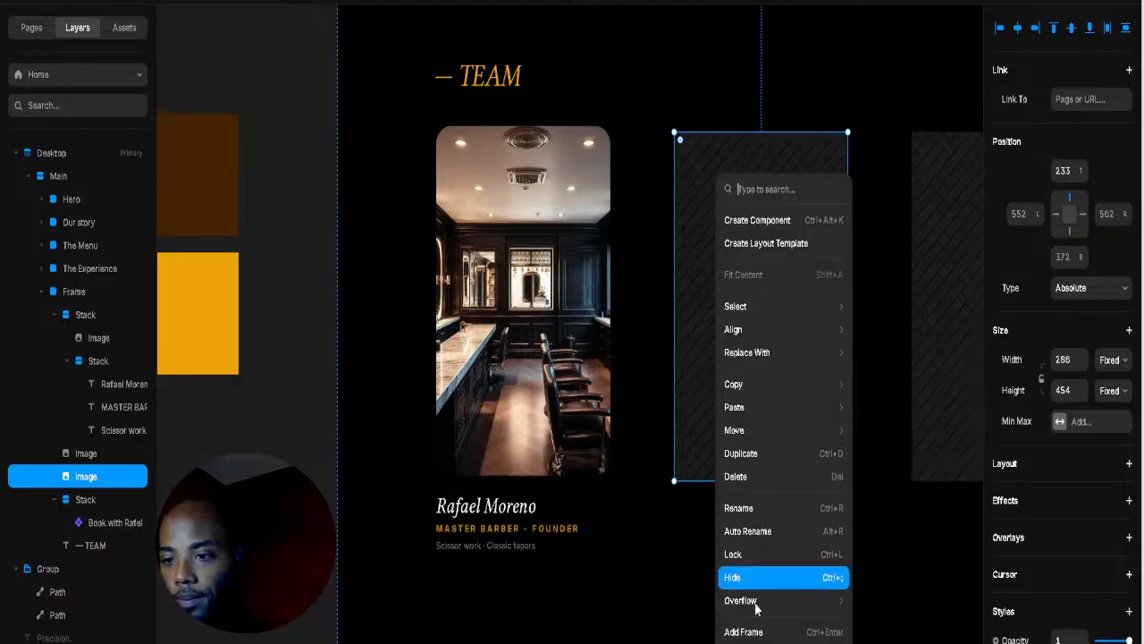
mouse_move(753, 424)
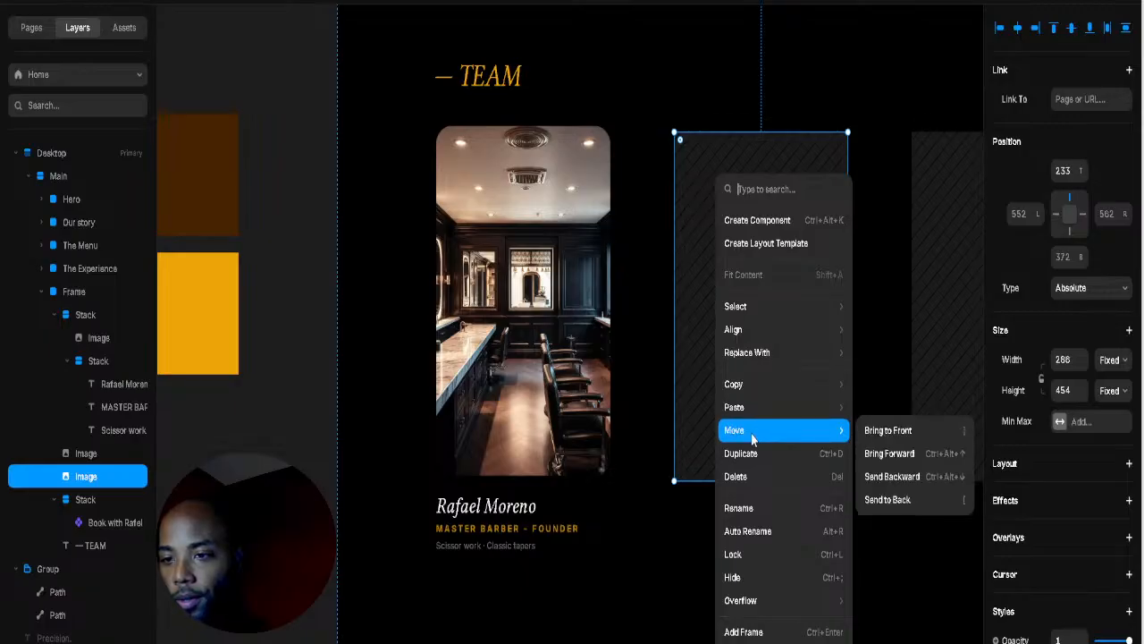
click(730, 477)
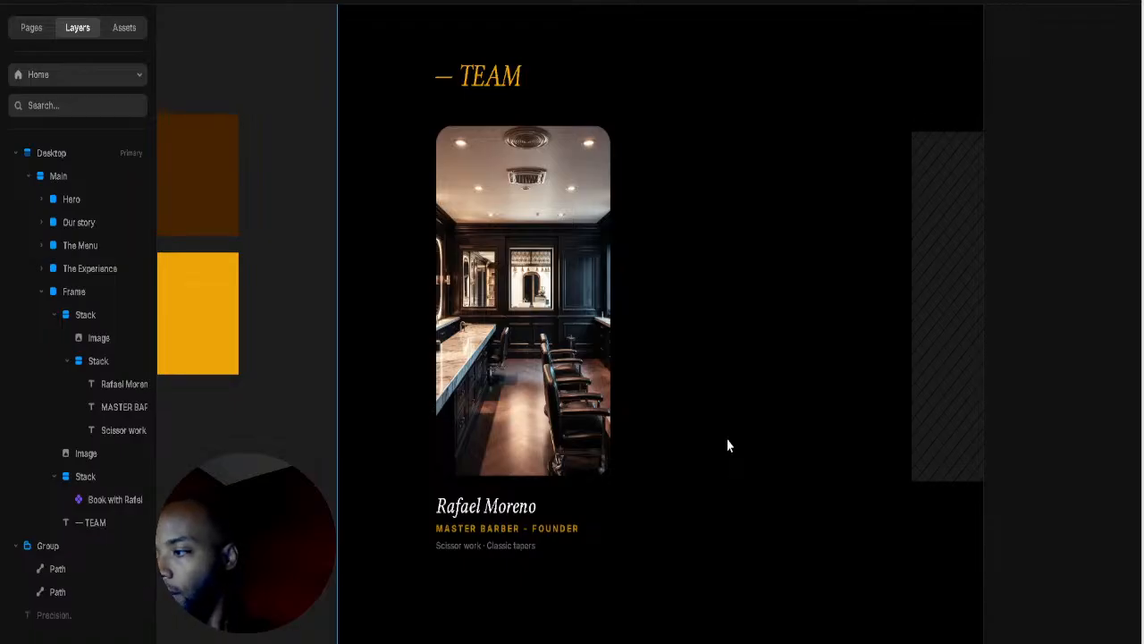
click(569, 189)
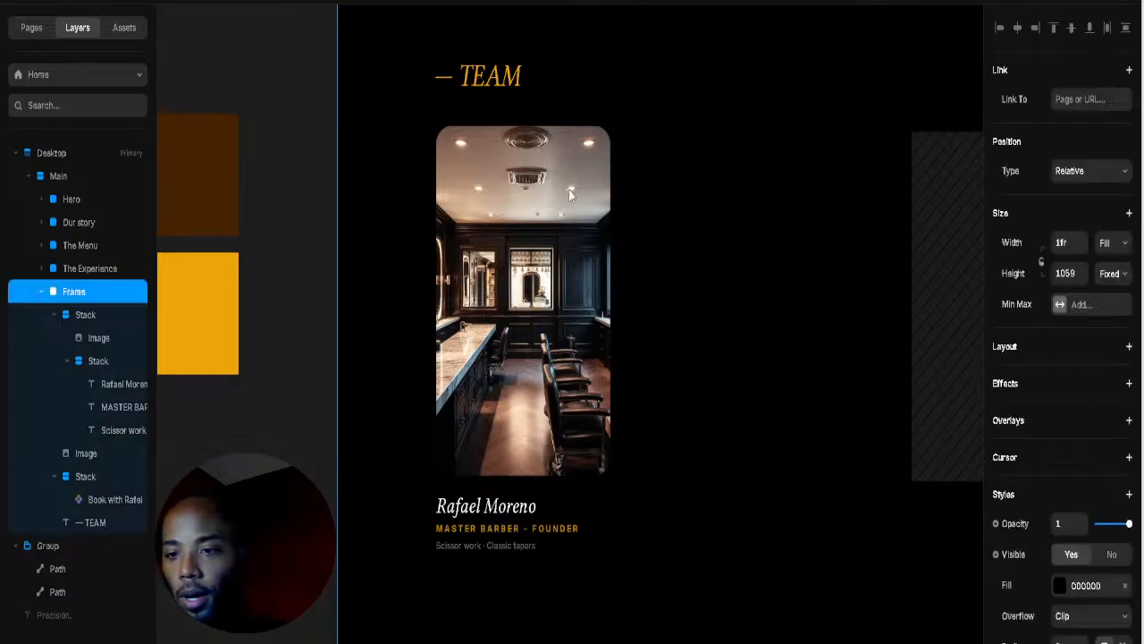
Step: Duplicate the first barber card with Ctrl+D and place the copy in the middle slot
click(593, 494)
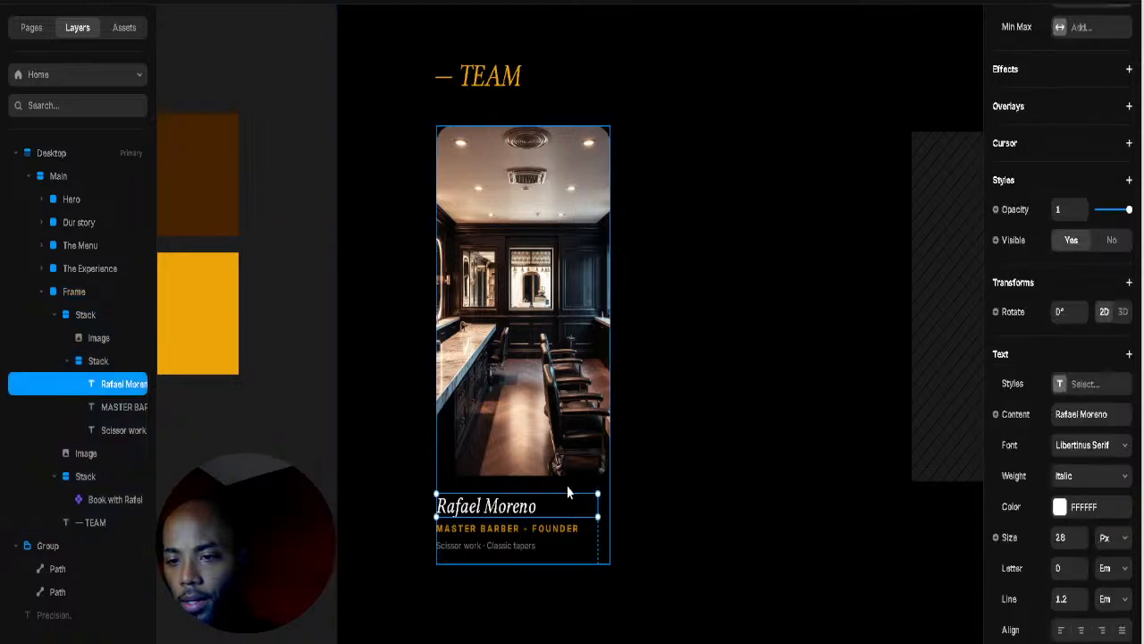
click(567, 484)
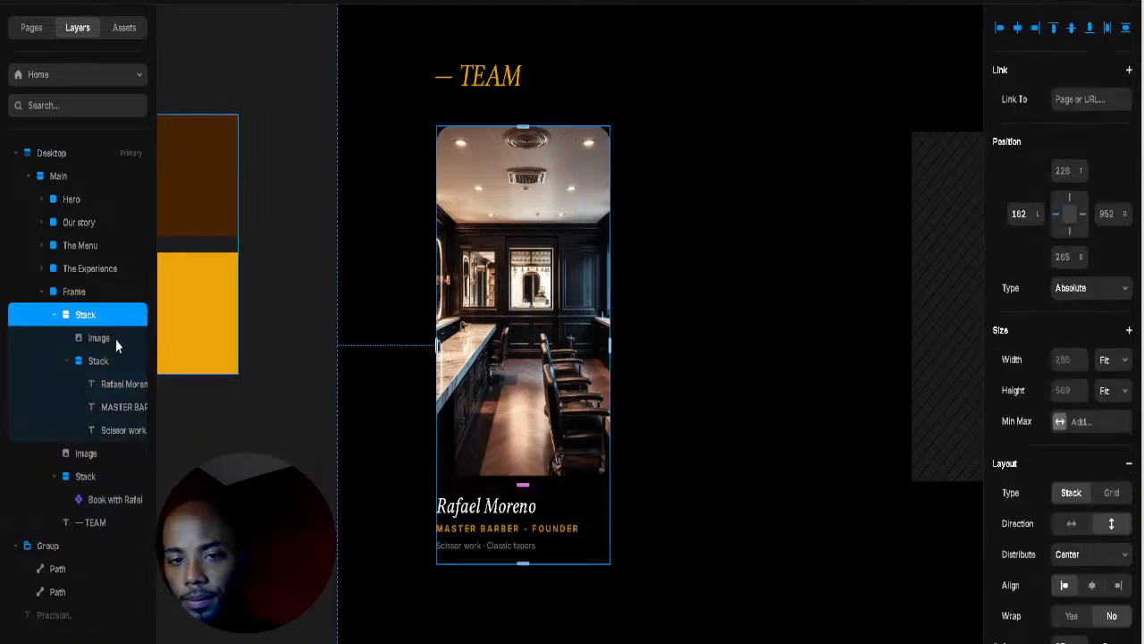
key(ctrl+d)
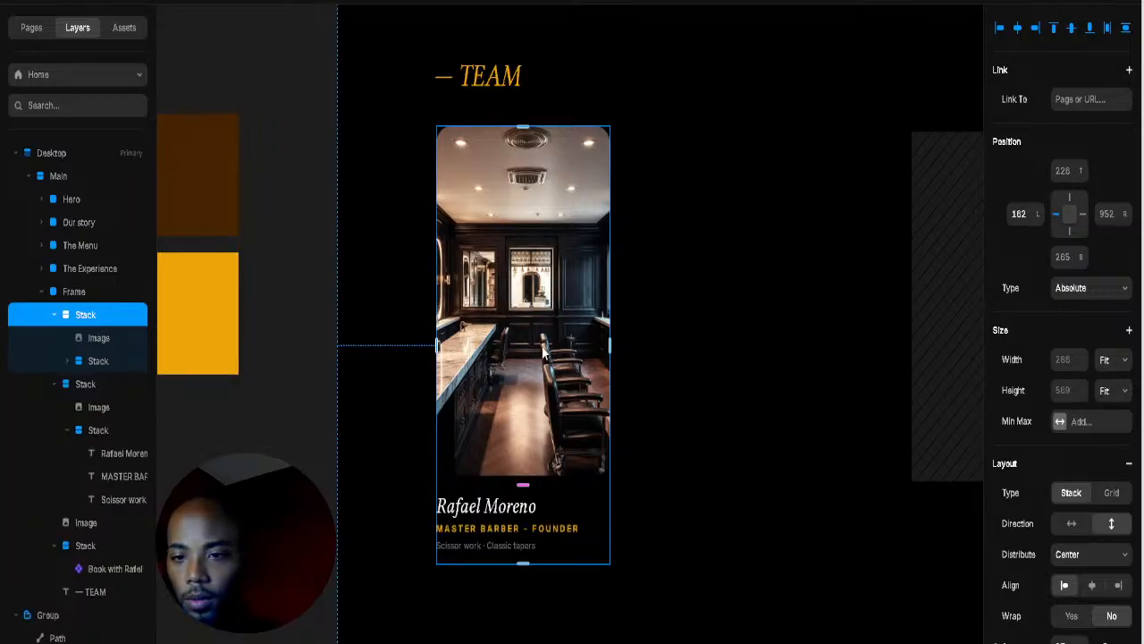
drag(587, 393, 790, 394)
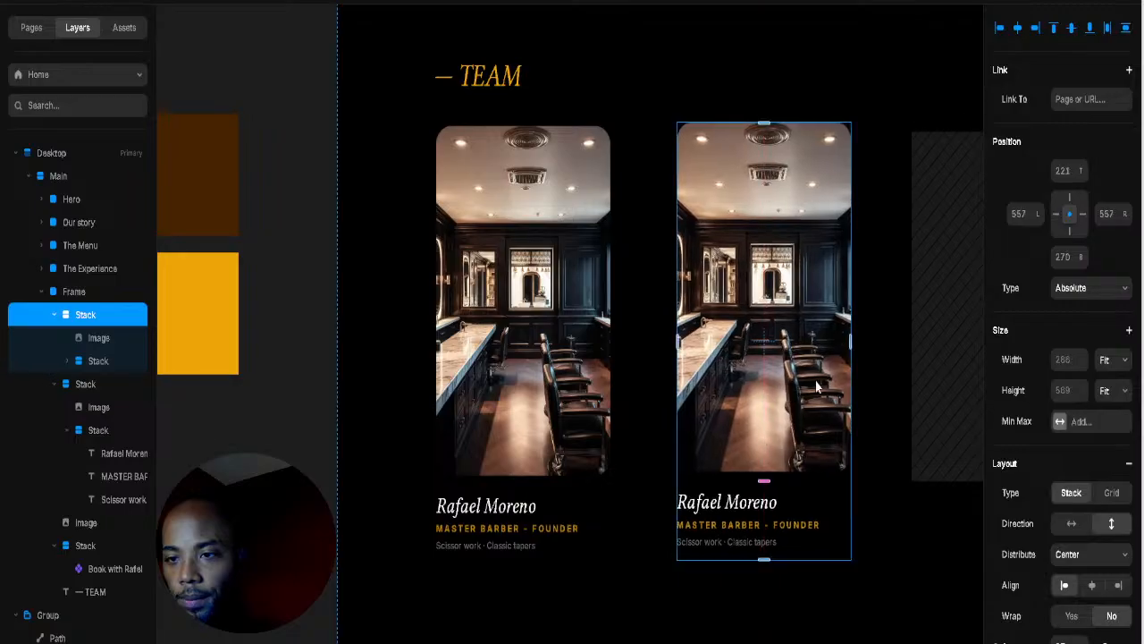
Step: Delete the remaining grey placeholder and copy the card into the right-hand slot
drag(895, 369, 725, 335)
click(812, 340)
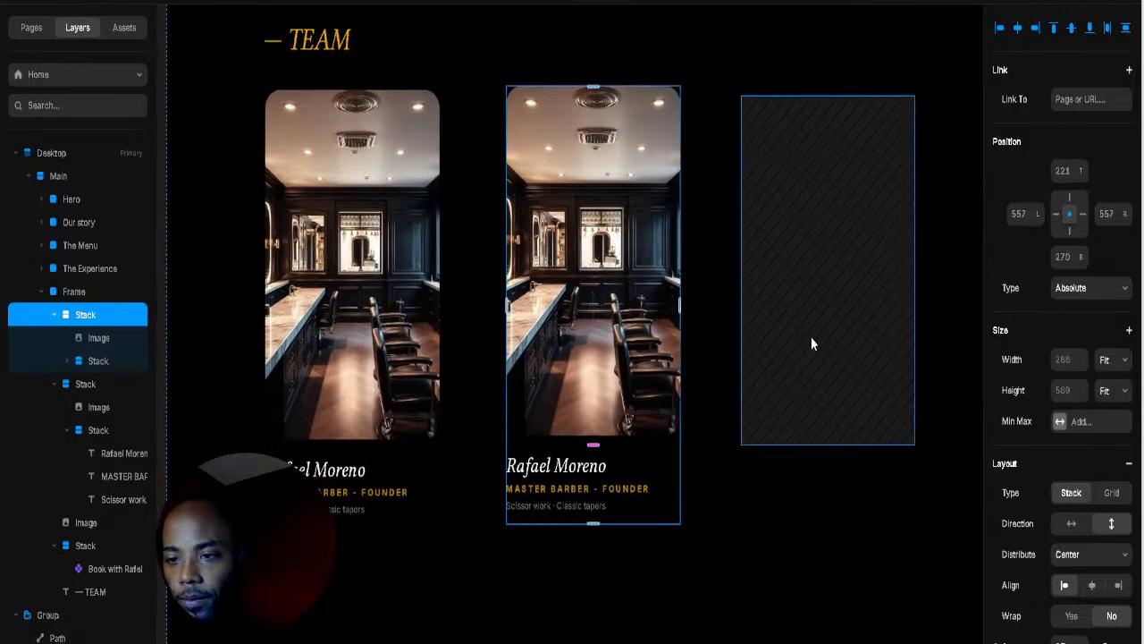
key(Delete)
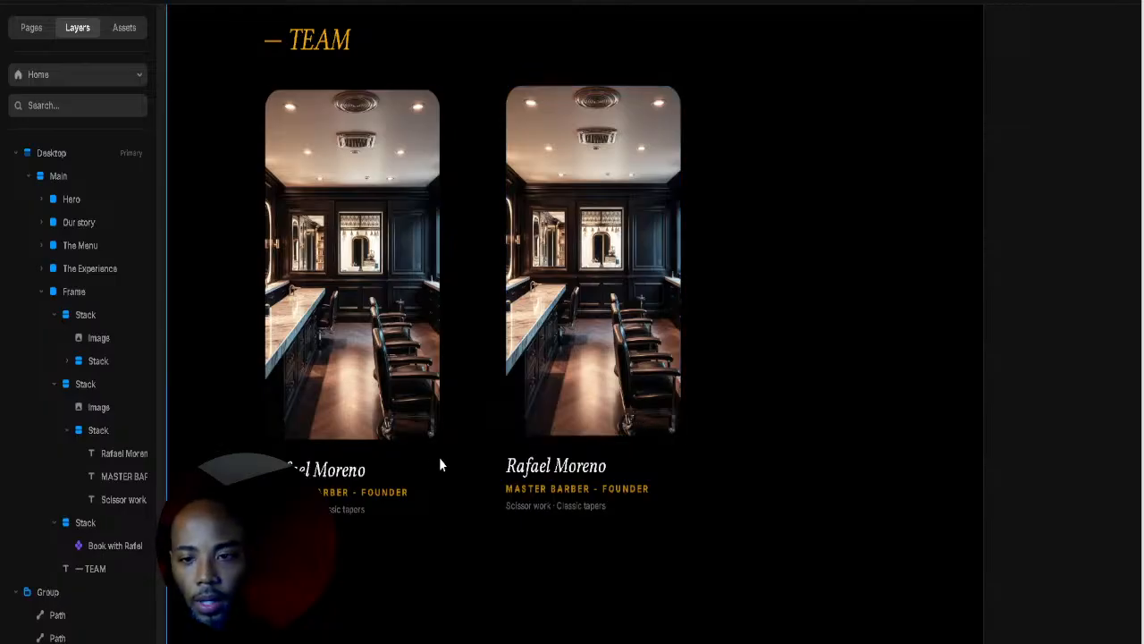
click(662, 480)
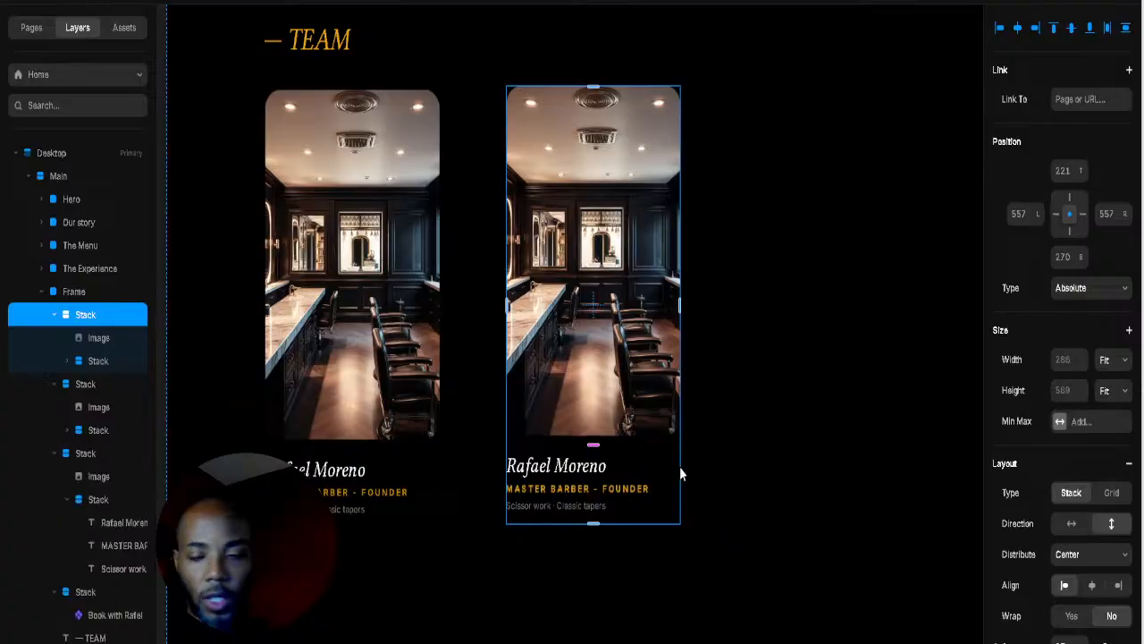
drag(659, 385, 890, 385)
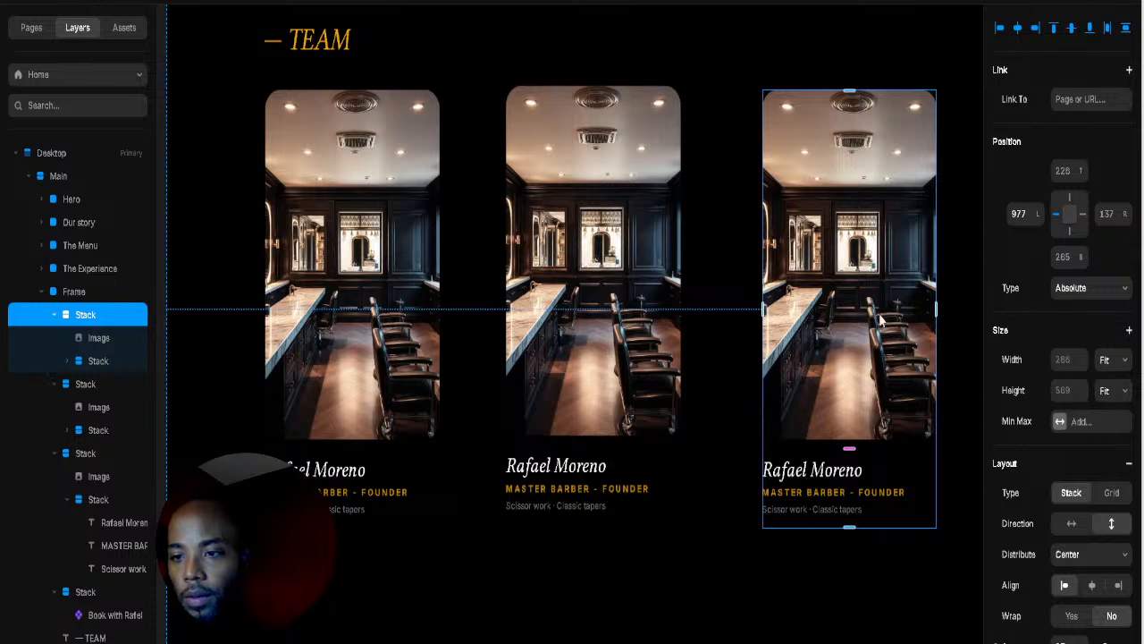
click(653, 287)
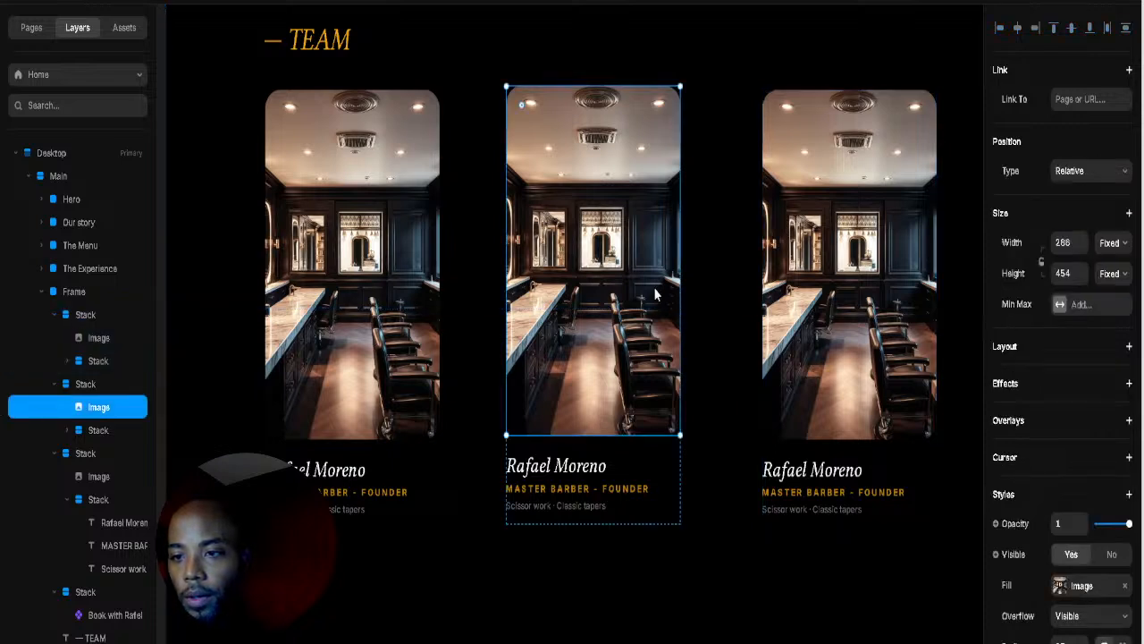
Step: Replace the middle card's copied photo with a towel-shave customer portrait
click(1062, 588)
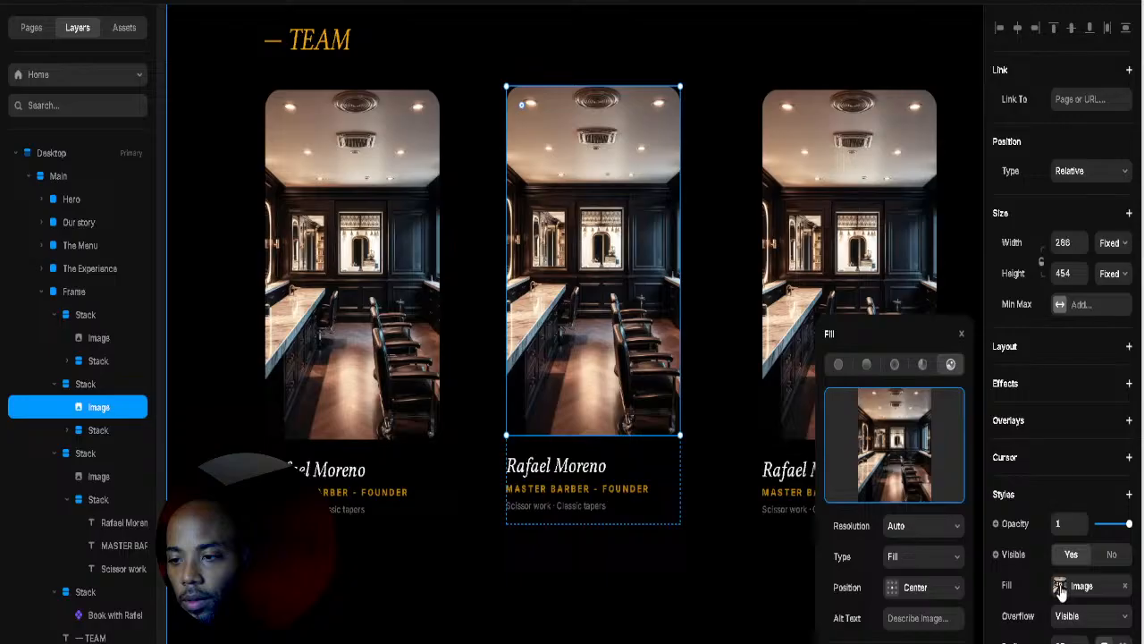
click(936, 492)
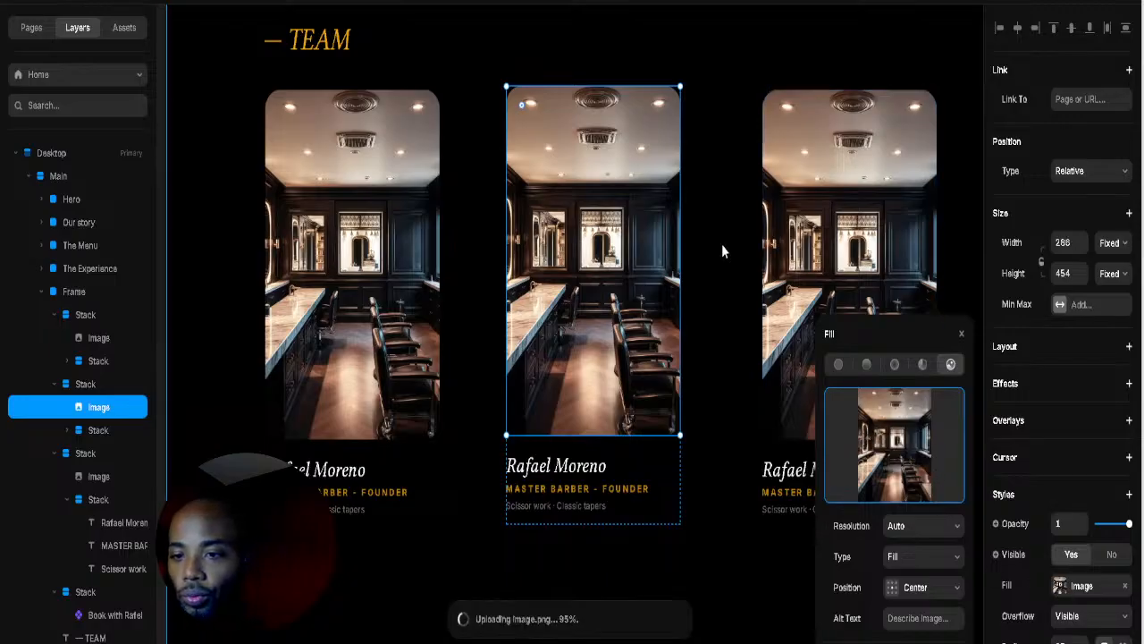
click(503, 264)
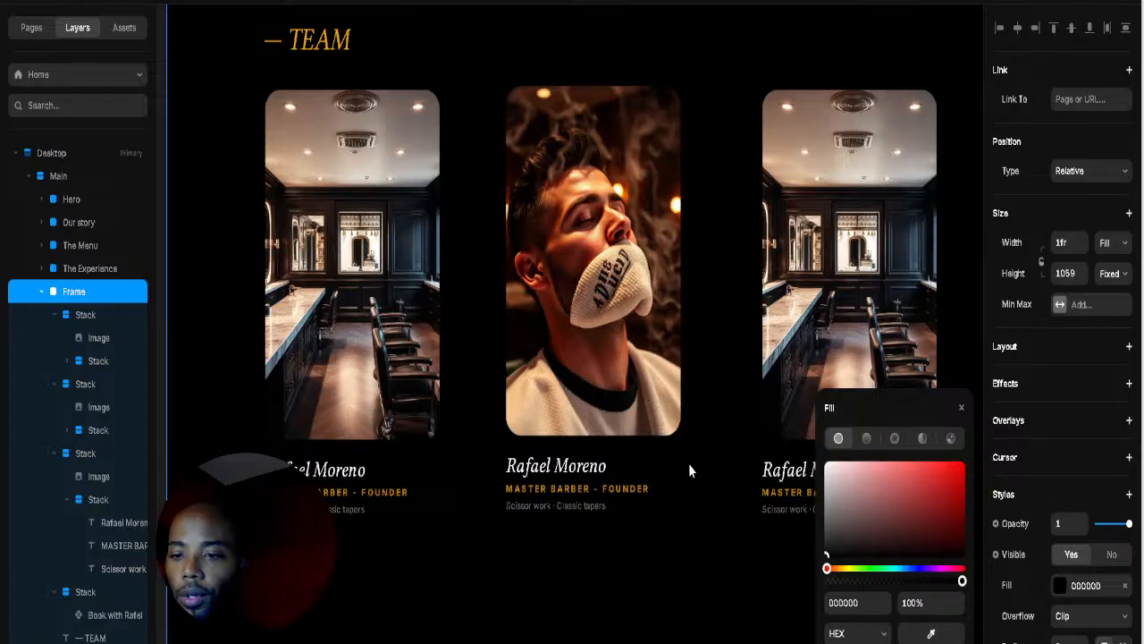
Step: Replace the right card's photo with a gold barber-chair interior shot
click(787, 416)
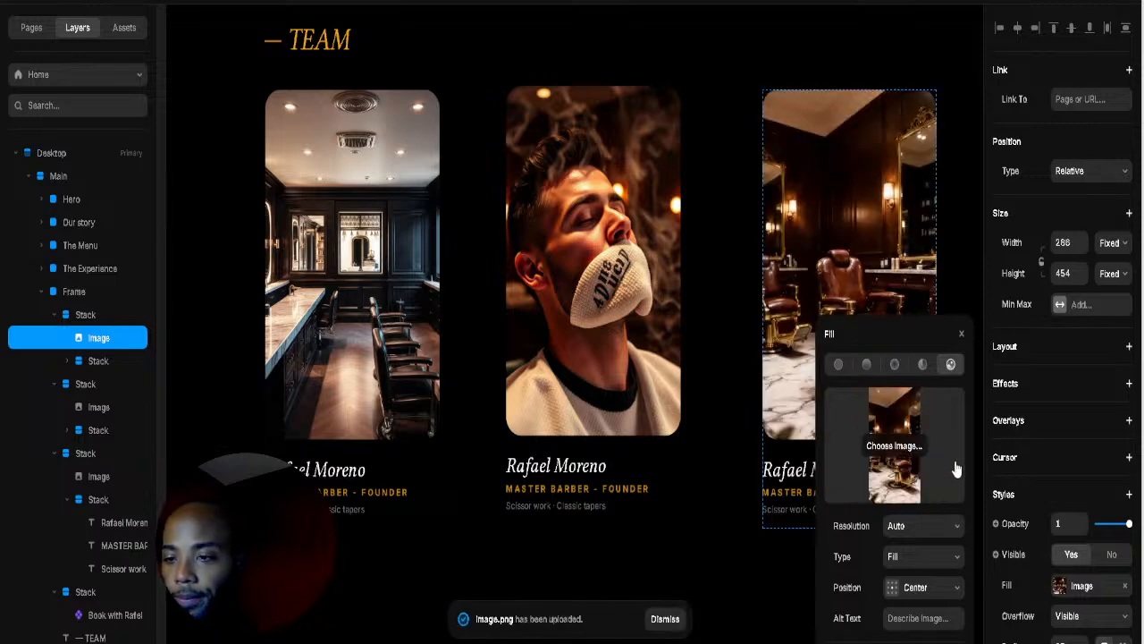
click(738, 275)
scroll(737, 274, down, 1)
scroll(738, 275, down, 3)
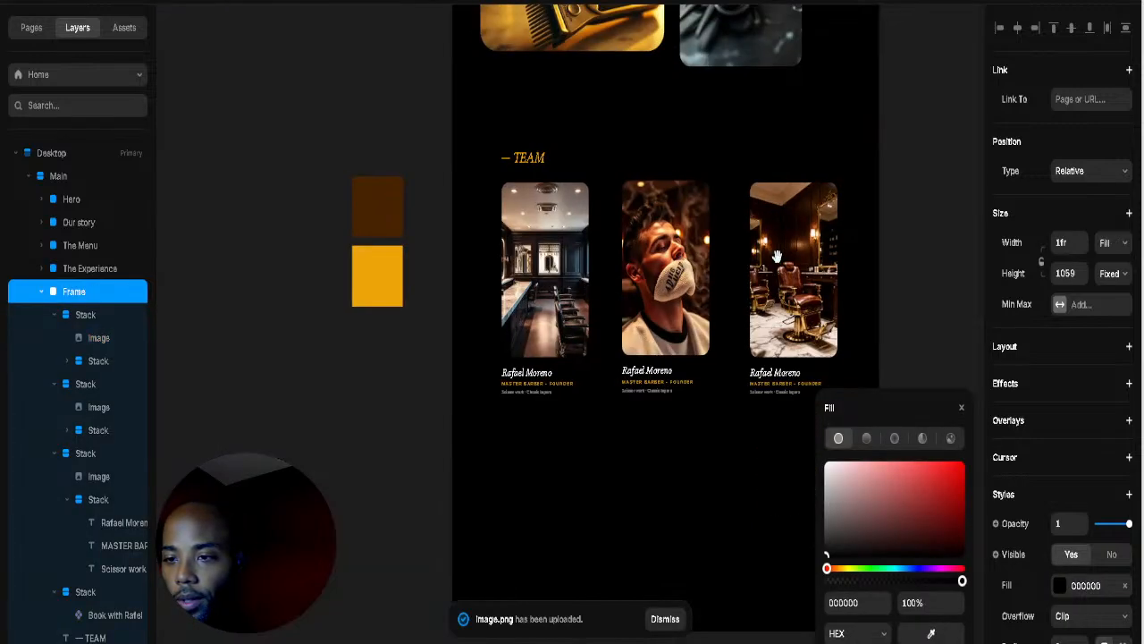
drag(778, 258, 676, 268)
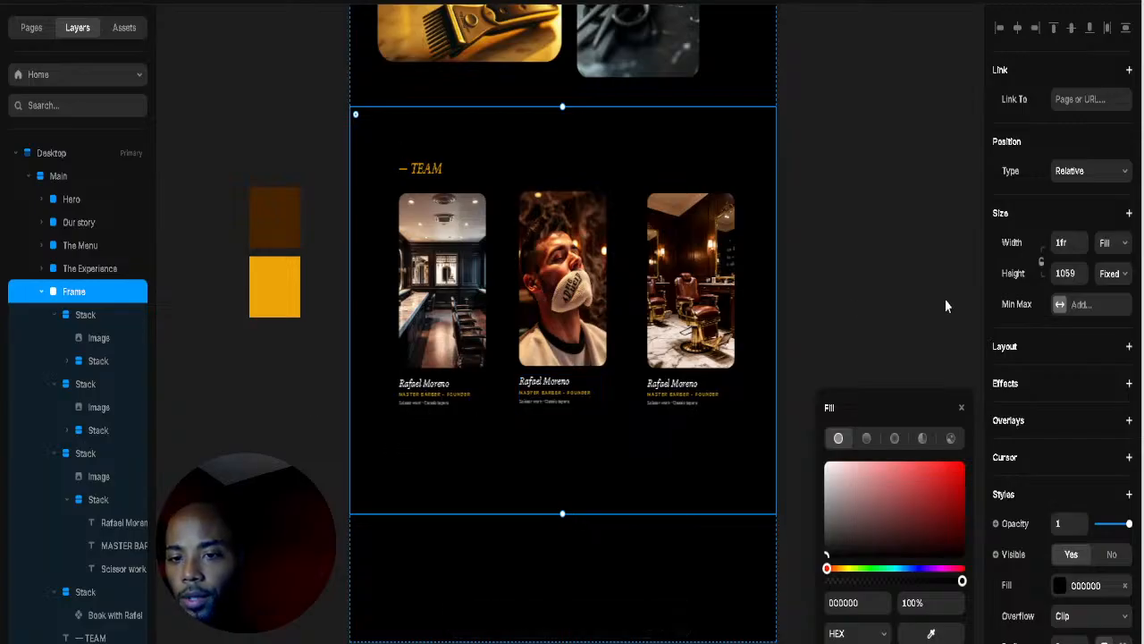
click(939, 332)
scroll(535, 345, up, 5)
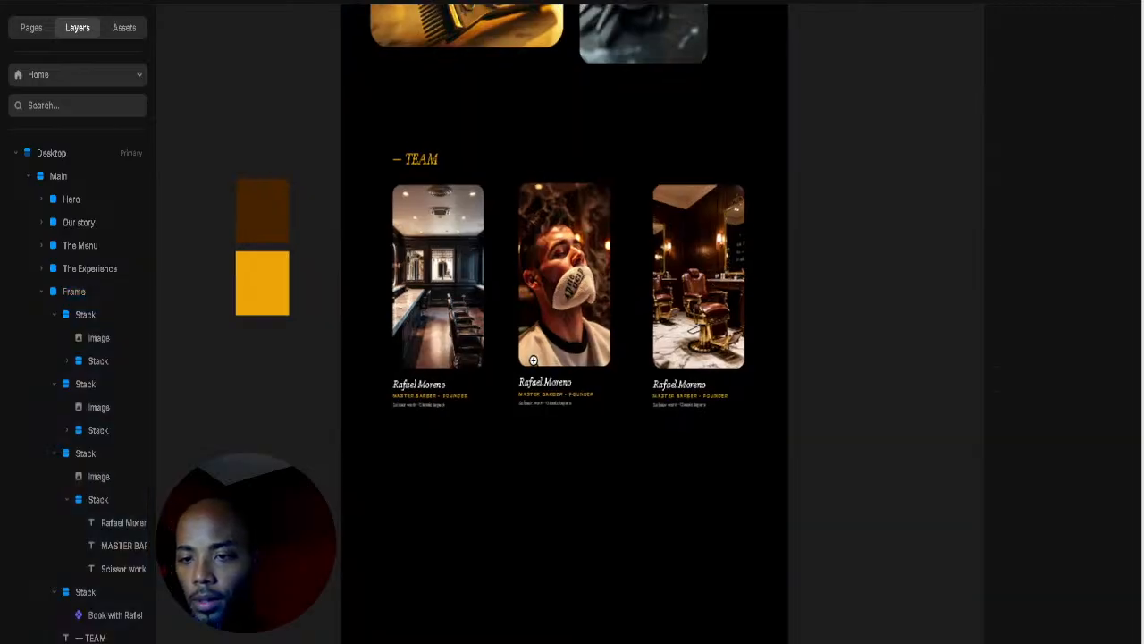
Step: Paste the new barber name into the middle card's name text
click(550, 456)
double_click(549, 456)
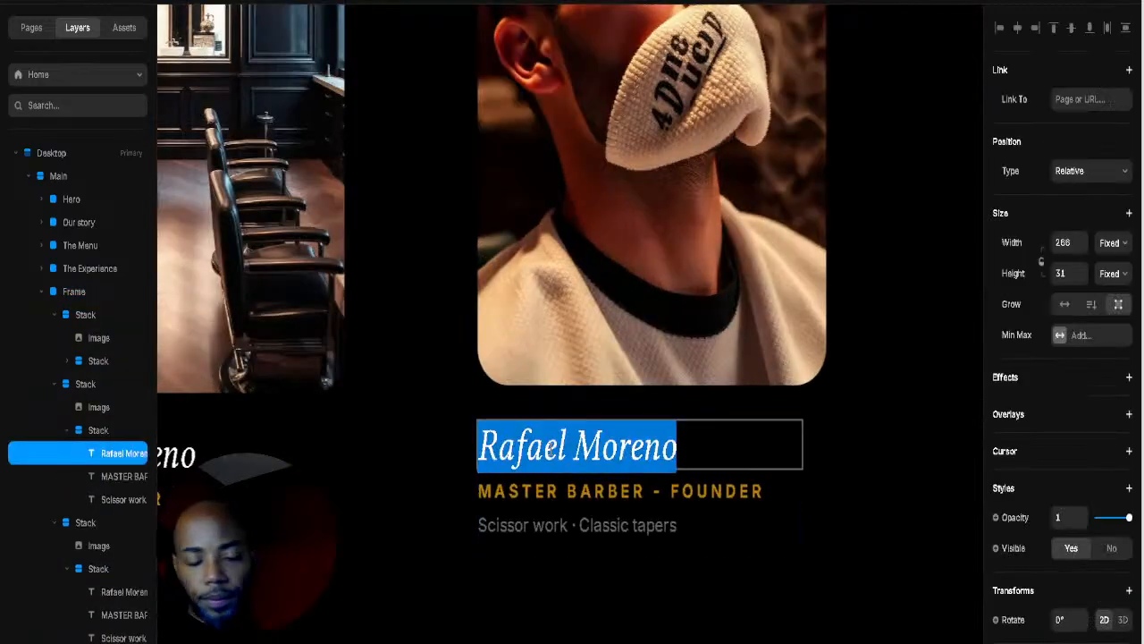
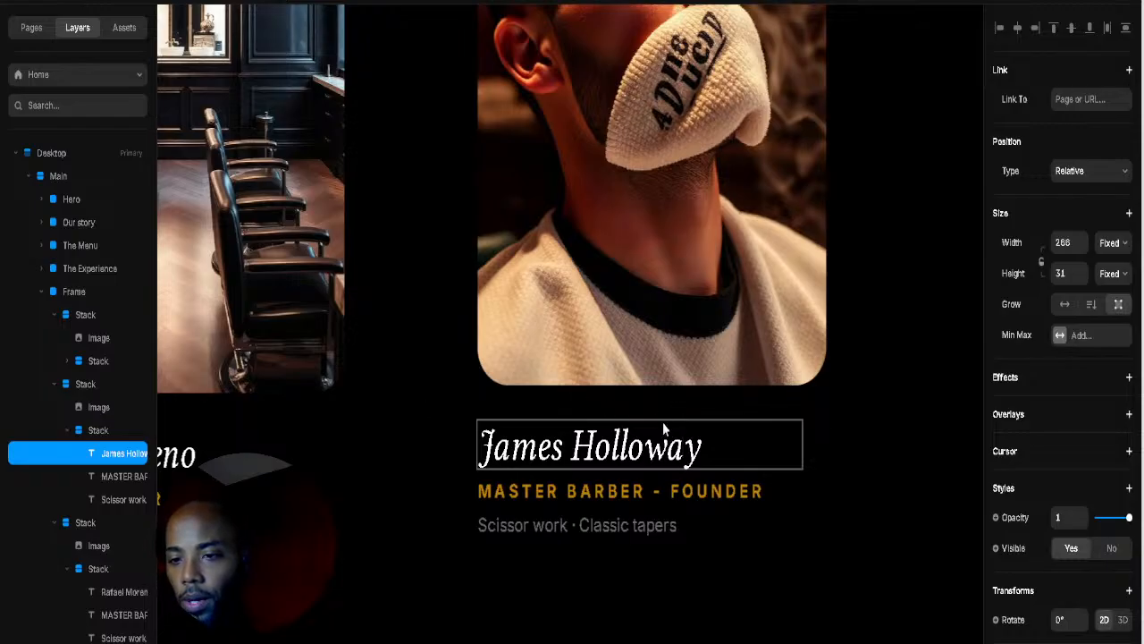
key(Escape)
scroll(886, 368, down, 1)
click(886, 367)
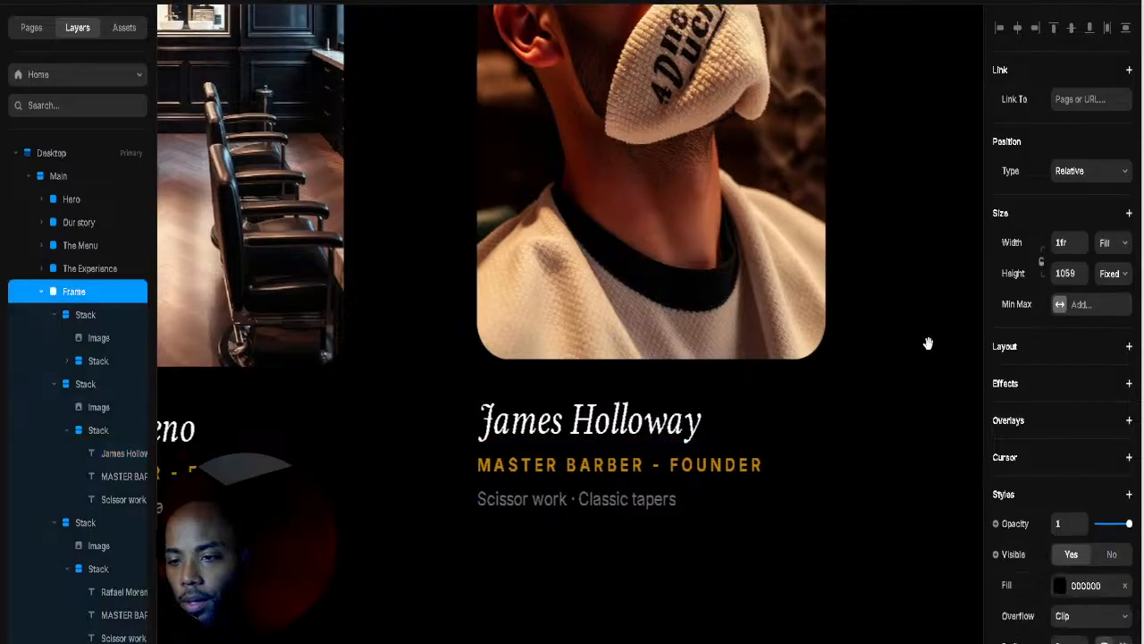
drag(928, 343, 502, 369)
double_click(649, 450)
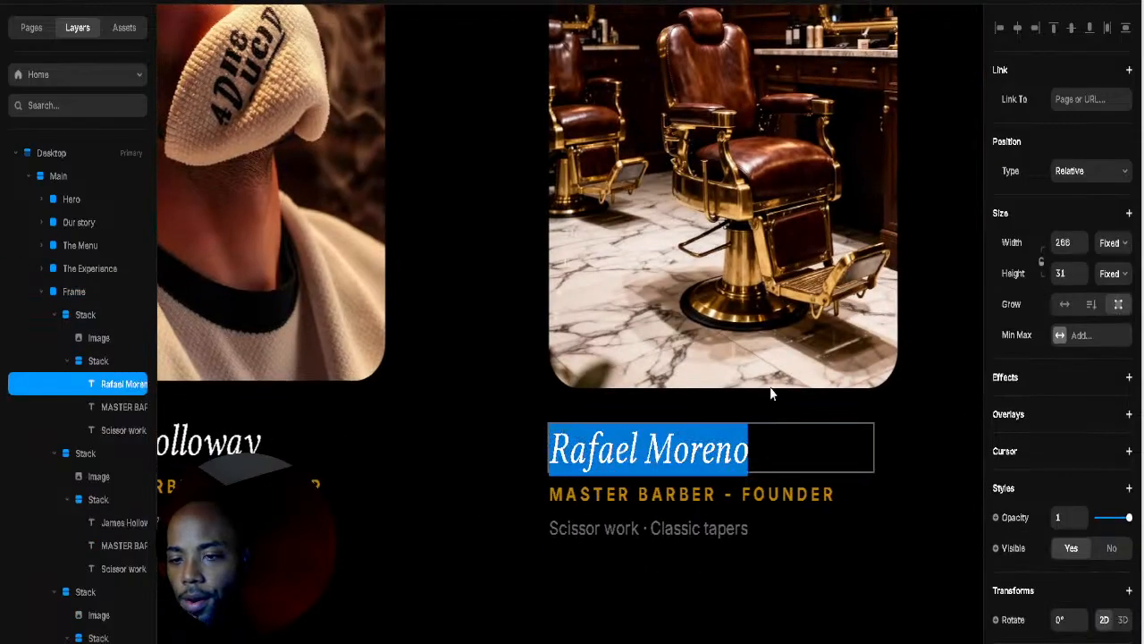
key(Escape)
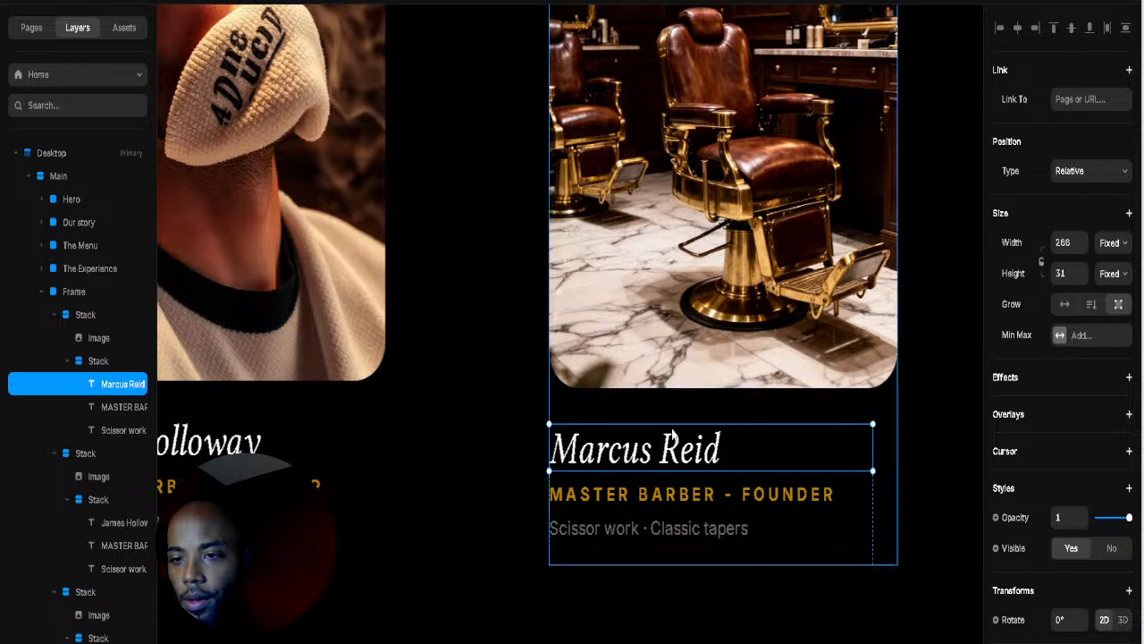
click(457, 406)
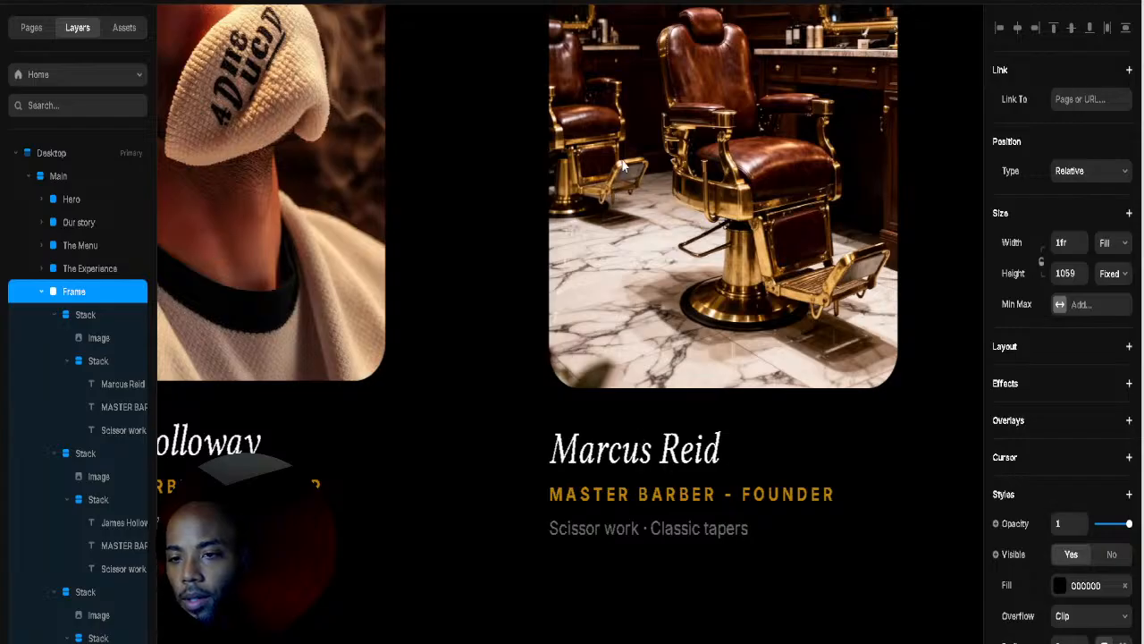
click(731, 491)
double_click(728, 491)
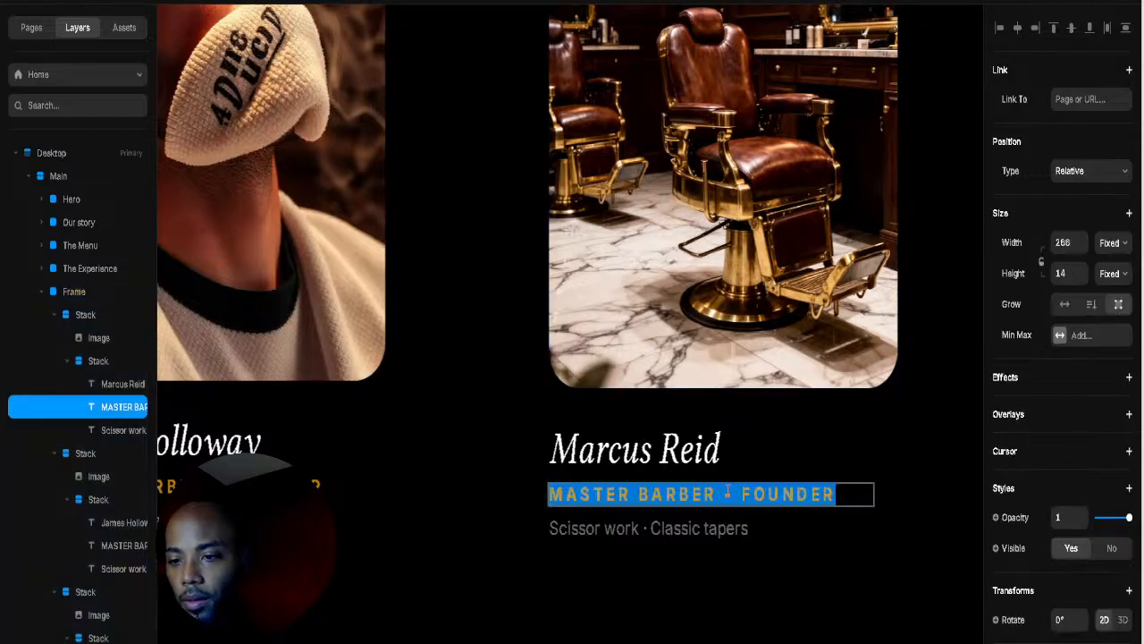
text(Barber · Stylist)
key(Escape)
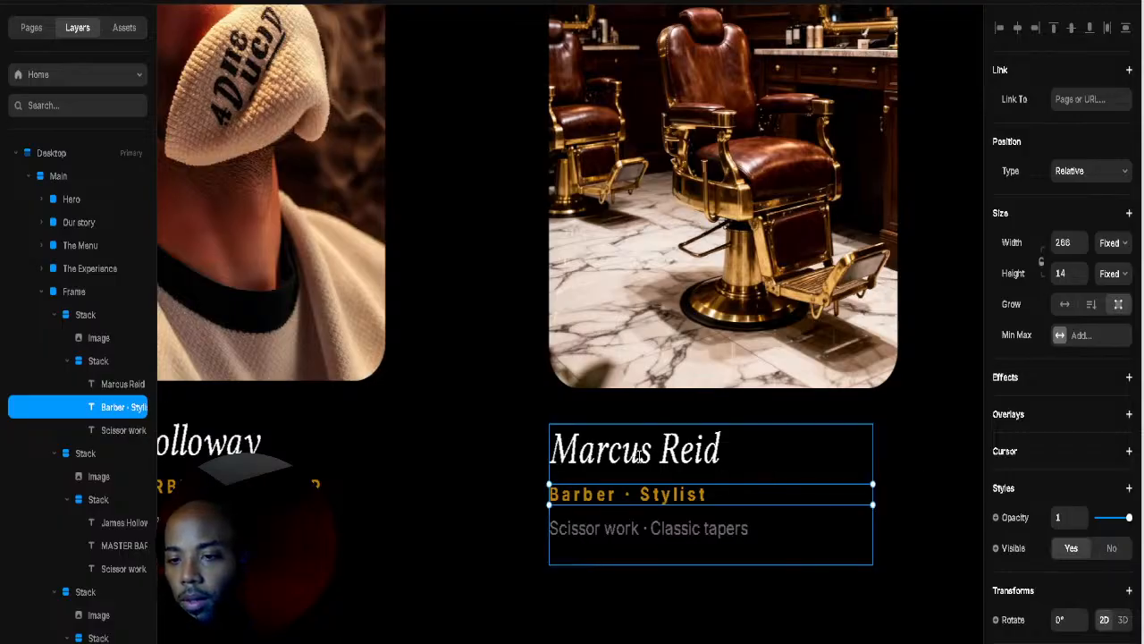
click(871, 184)
click(635, 529)
double_click(635, 529)
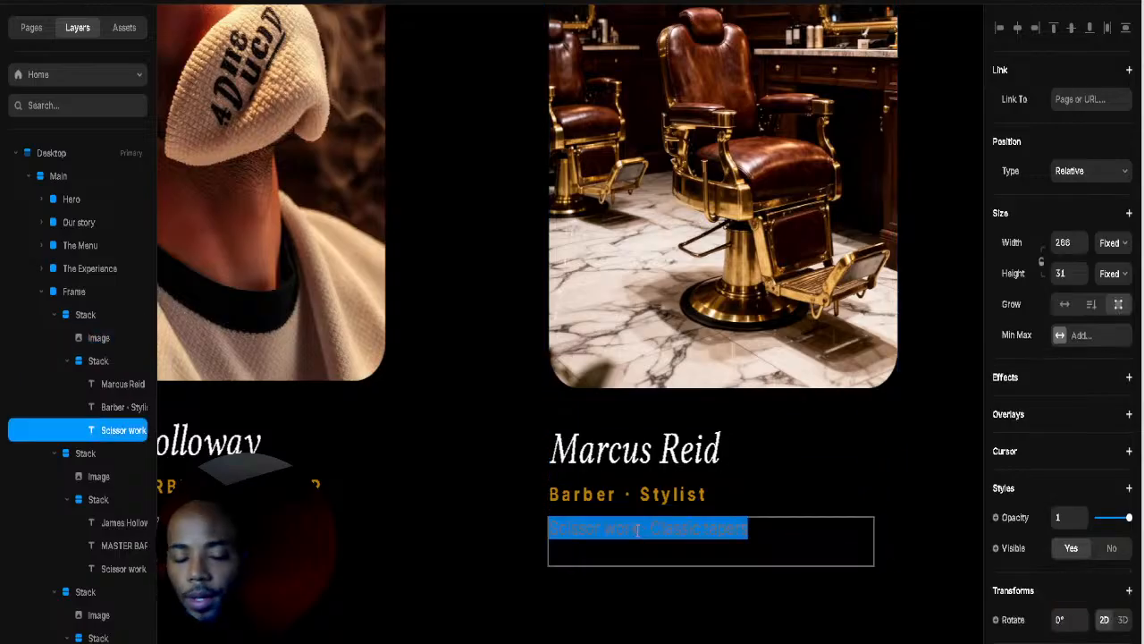
text(Textured cuts · Hot towel shaves)
key(Escape)
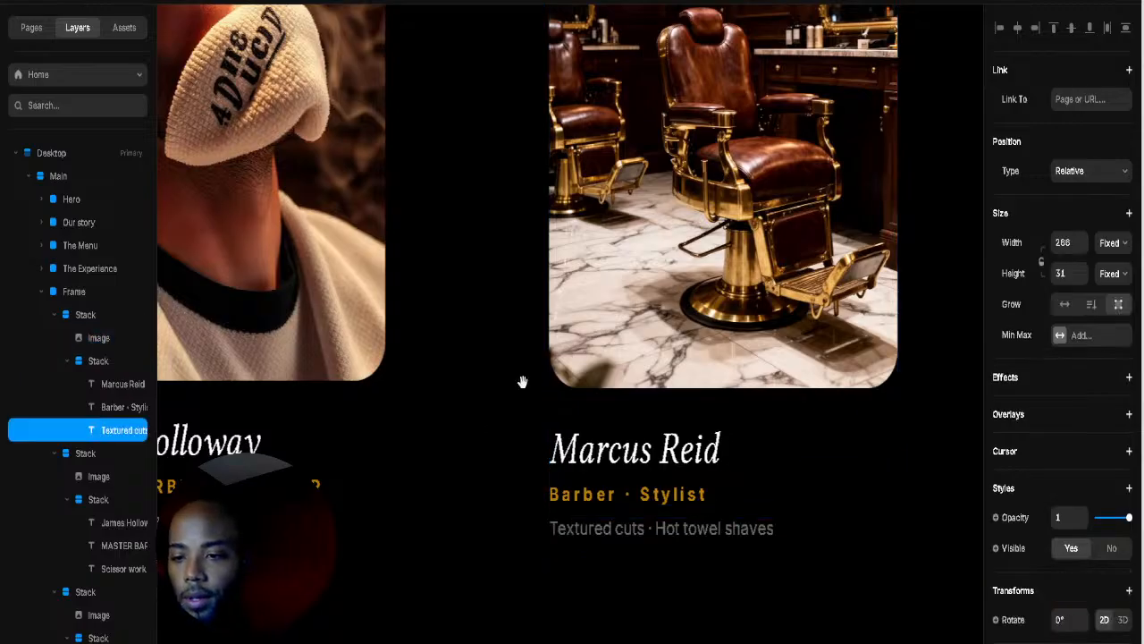
Step: Pan the canvas so all three barber cards are visible together
mouse_move(521, 383)
mouse_down()
mouse_move(725, 161)
mouse_move(732, 188)
mouse_up()
drag(450, 345, 873, 475)
drag(597, 419, 604, 192)
scroll(628, 296, down, 5)
drag(667, 322, 542, 486)
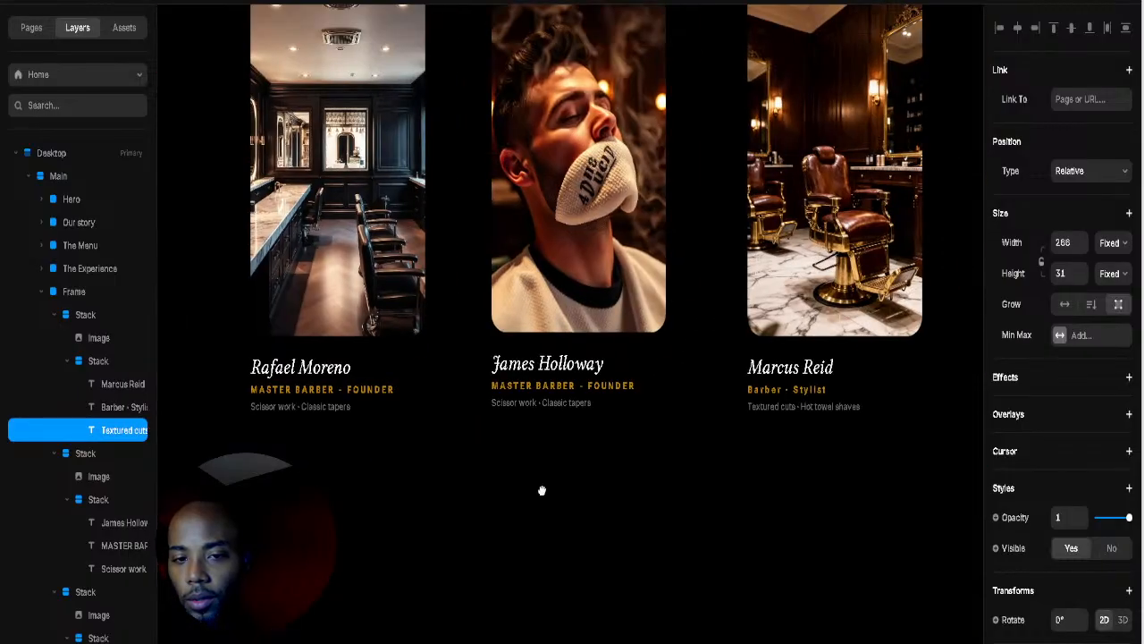
Step: Select James's specialty text, the swatch group, the Rafael button and the team frame in turn
click(583, 407)
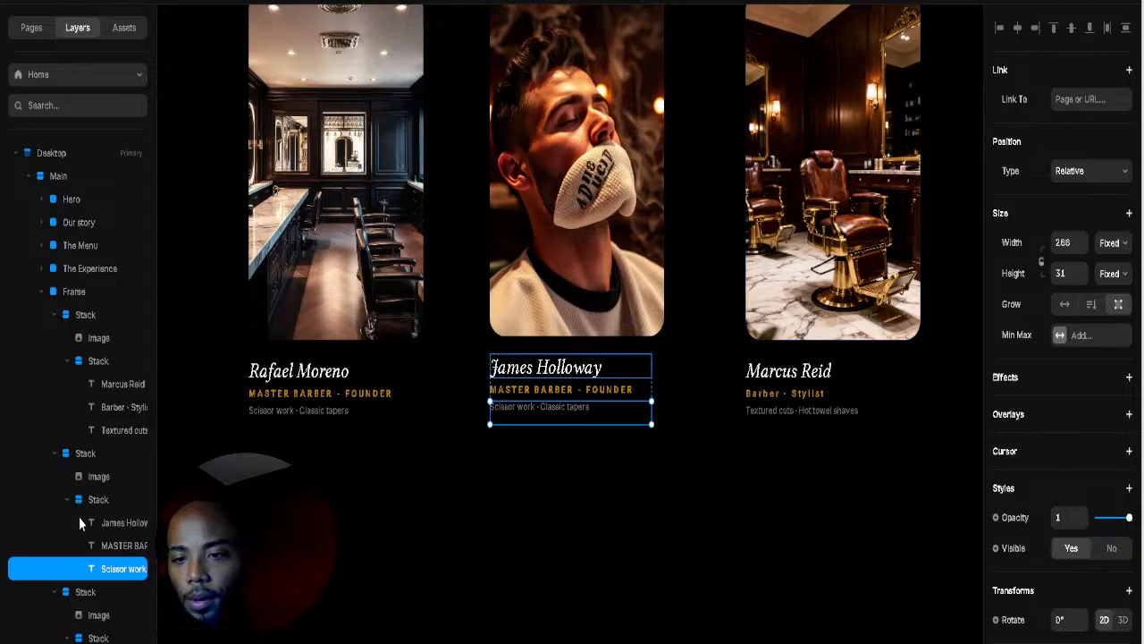
scroll(89, 525, down, 3)
click(65, 609)
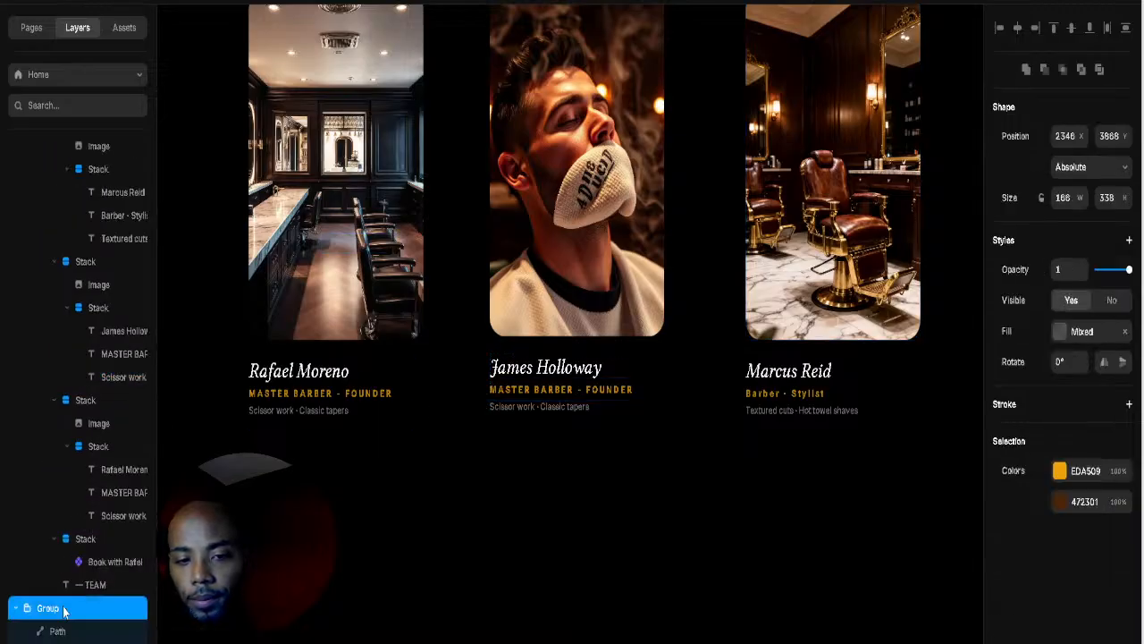
scroll(424, 498, down, 5)
scroll(521, 358, down, 3)
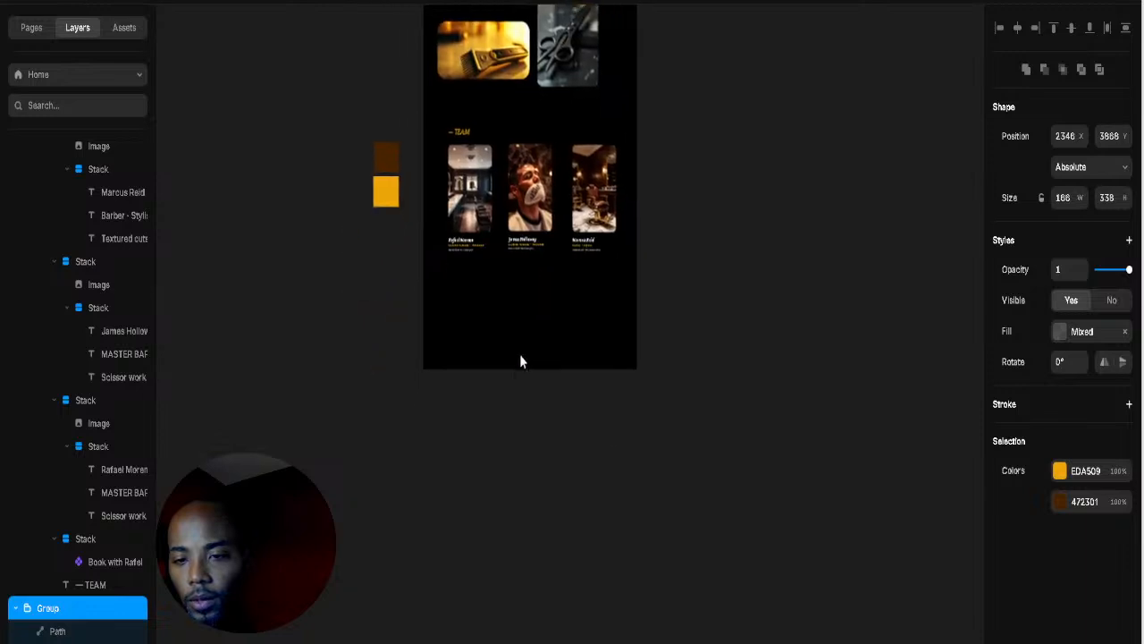
scroll(491, 383, up, 5)
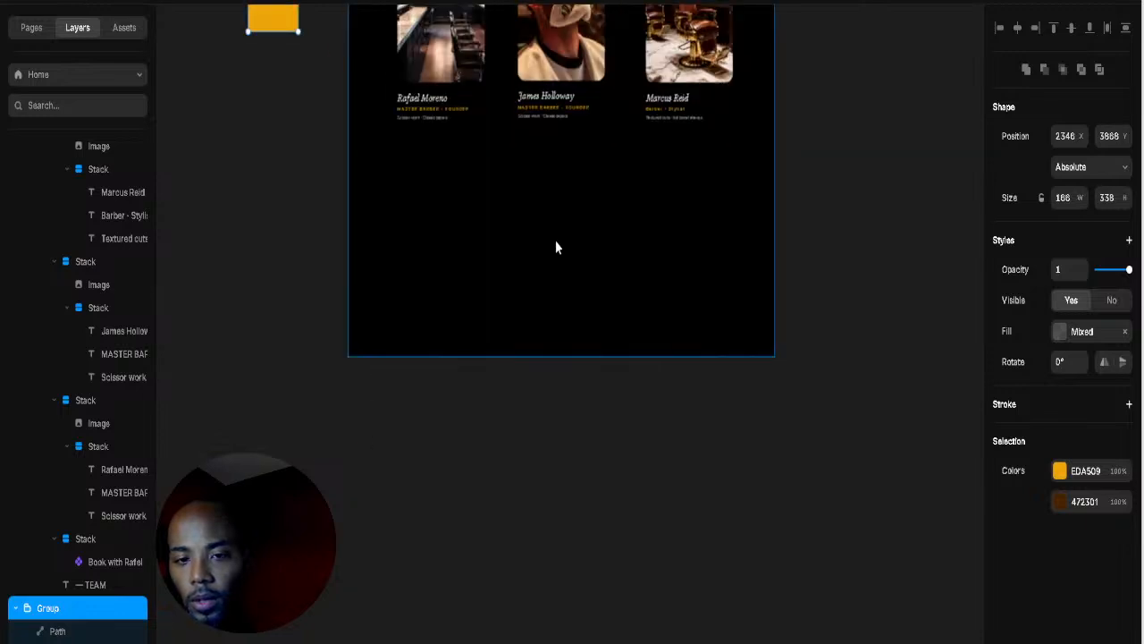
scroll(555, 239, up, 2)
click(112, 563)
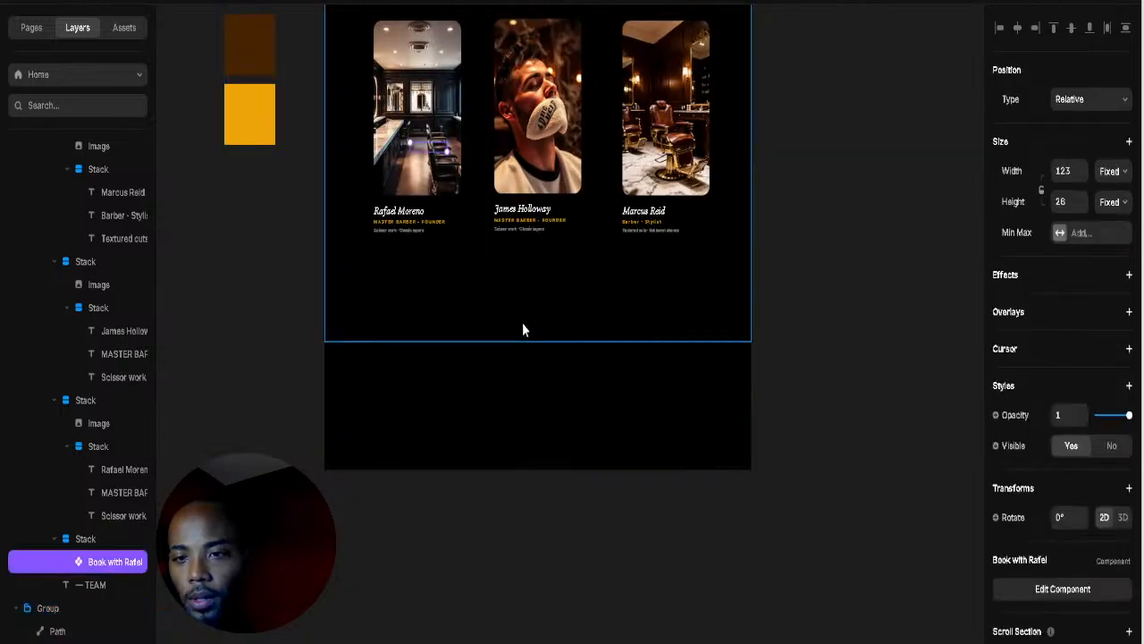
click(540, 239)
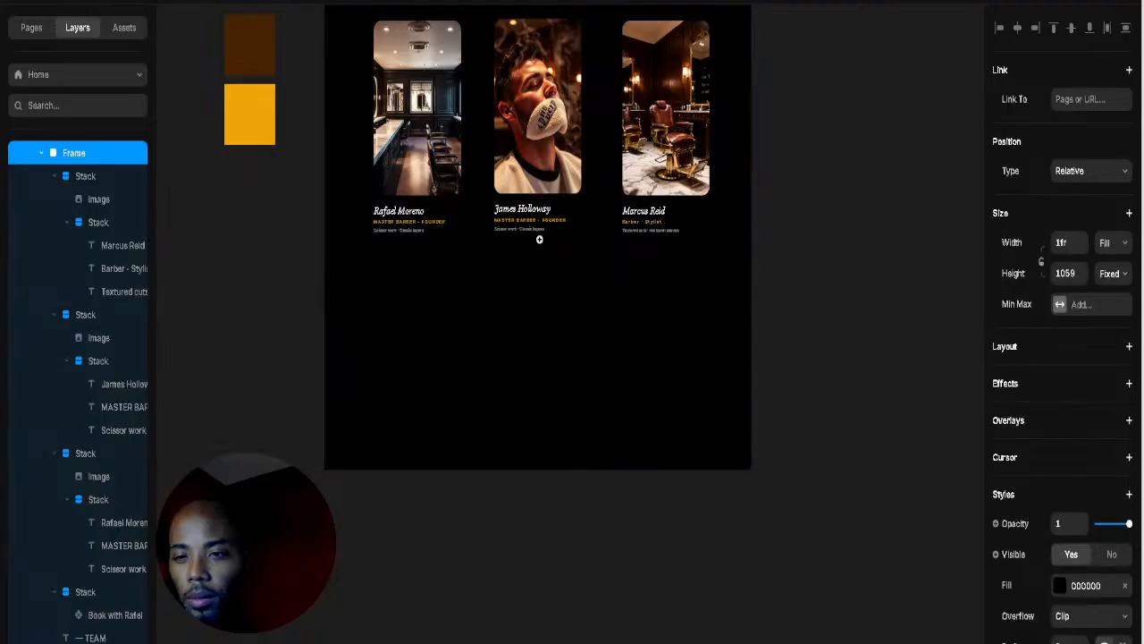
scroll(539, 244, up, 4)
scroll(531, 447, up, 6)
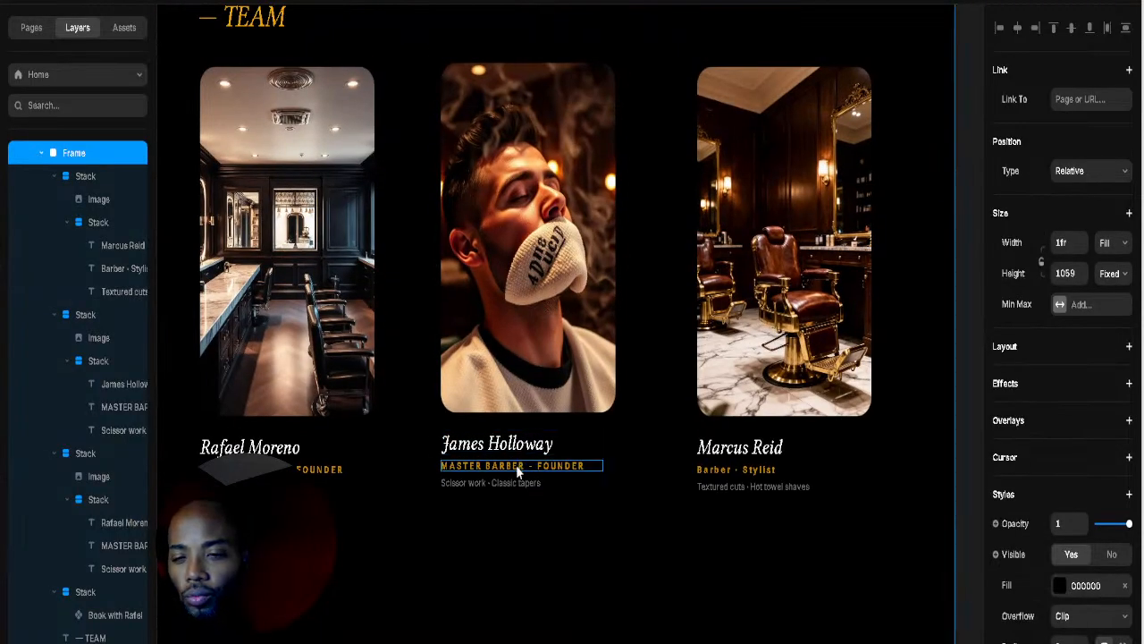
click(516, 465)
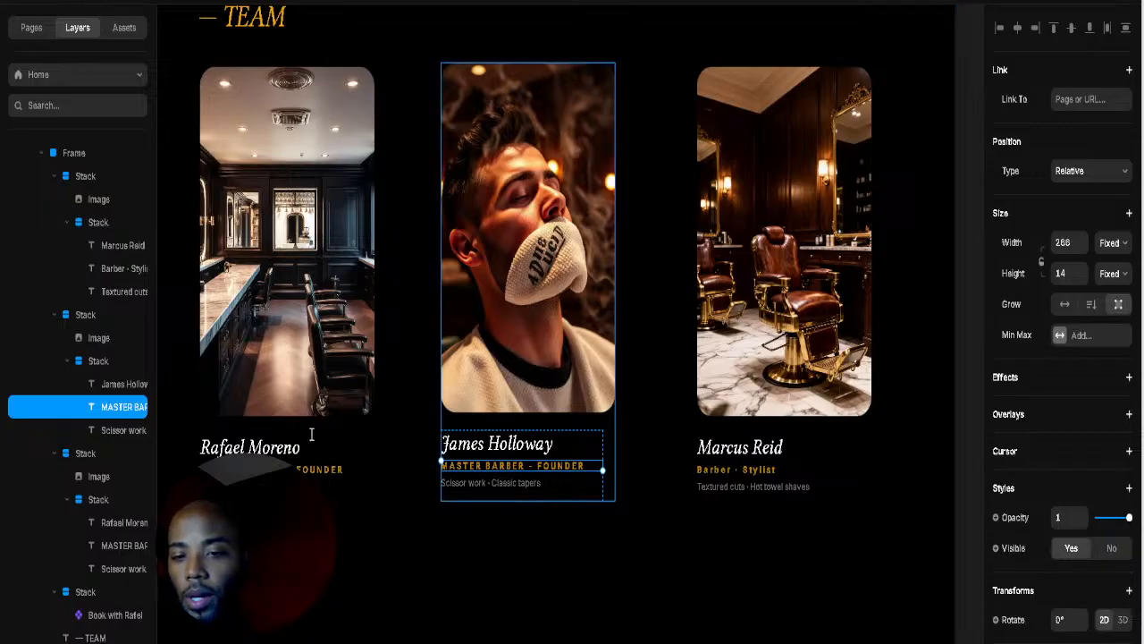
click(841, 506)
double_click(576, 464)
text(Senior Barber)
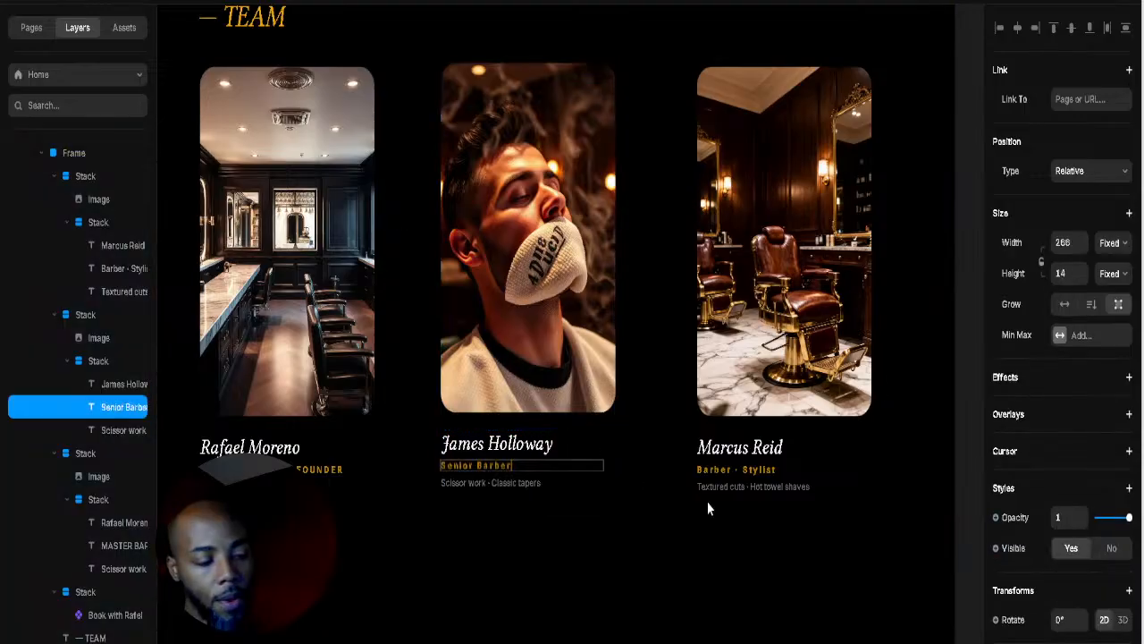
key(Escape)
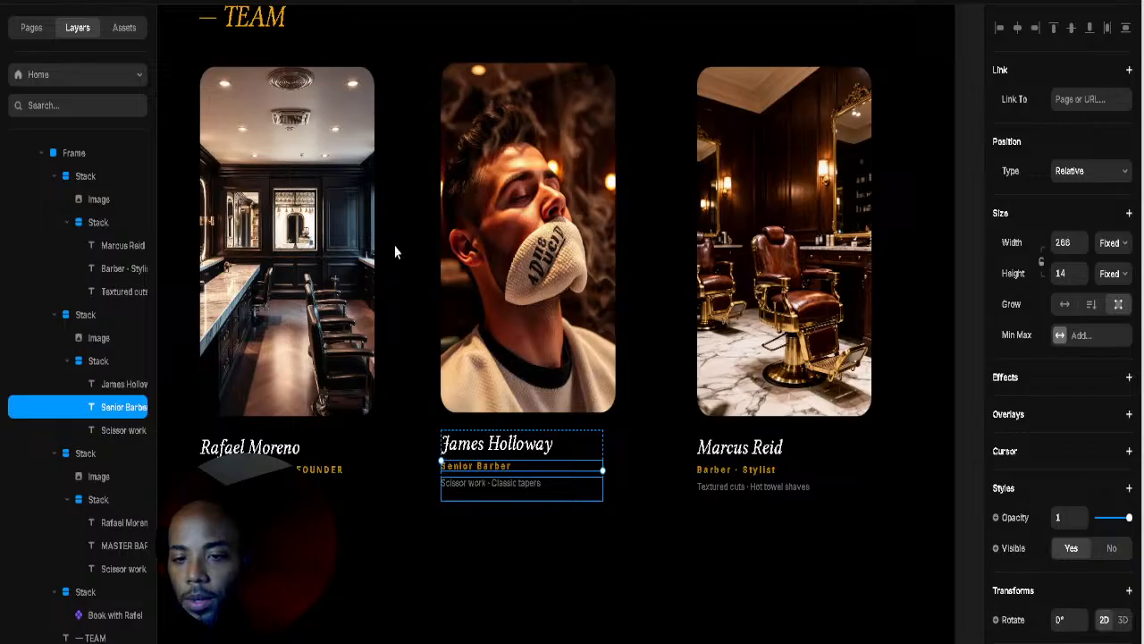
Step: Replace James's Scissor work specialty with 'Skin fades · Beard sculpting'
click(860, 429)
click(487, 483)
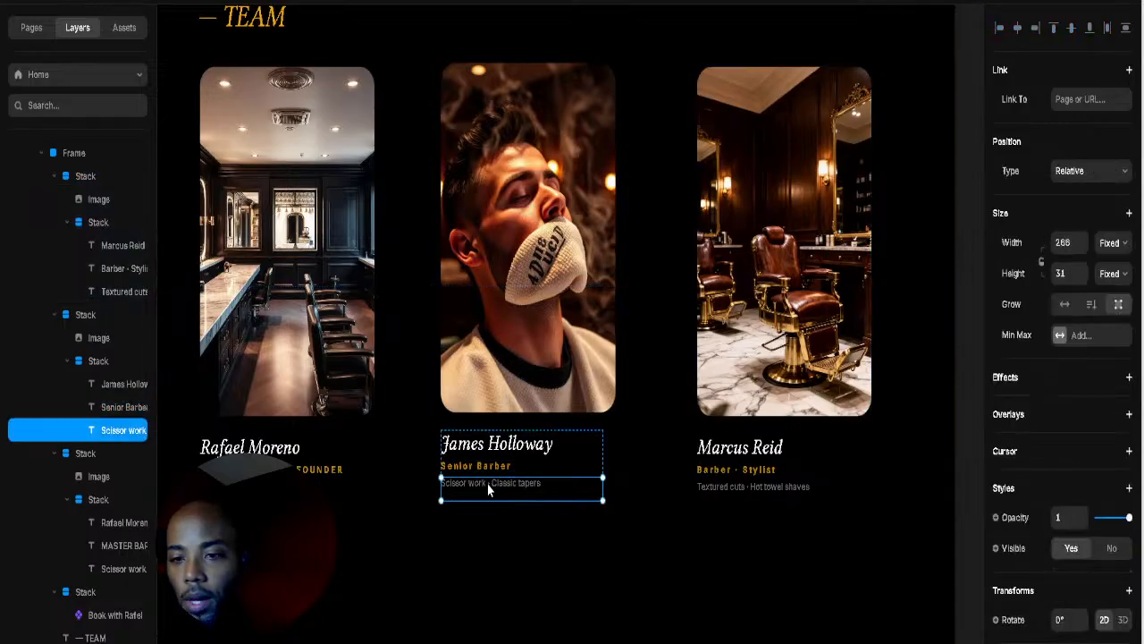
double_click(488, 484)
text(Skin fades · Beard sculpting)
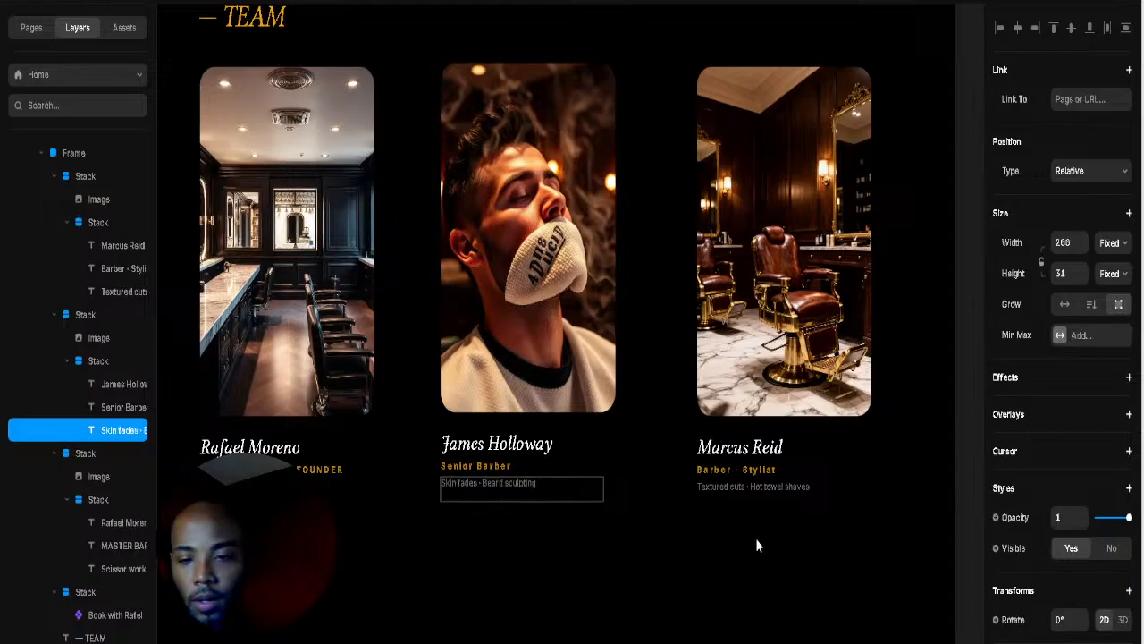
key(Escape)
scroll(613, 504, up, 5)
drag(616, 495, 733, 496)
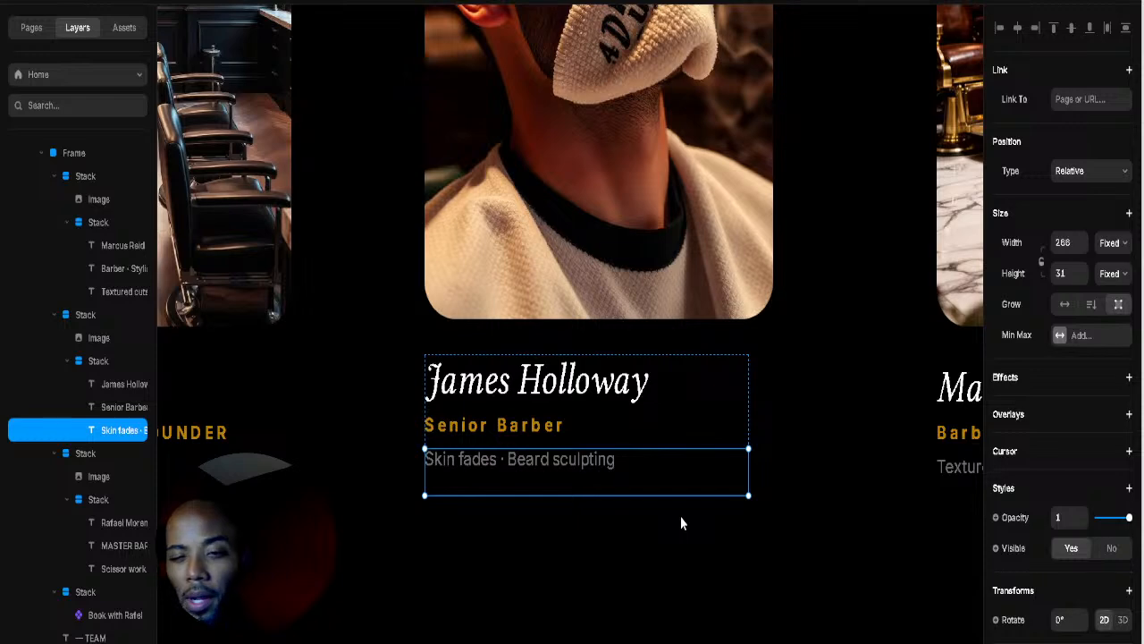
click(826, 507)
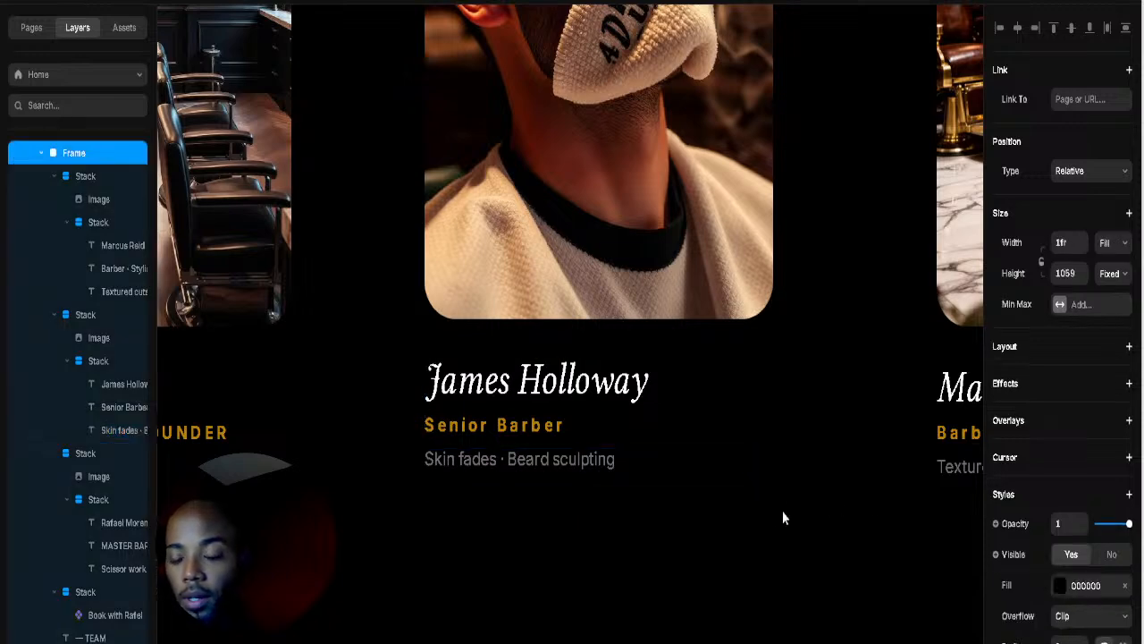
scroll(712, 498, left, 5)
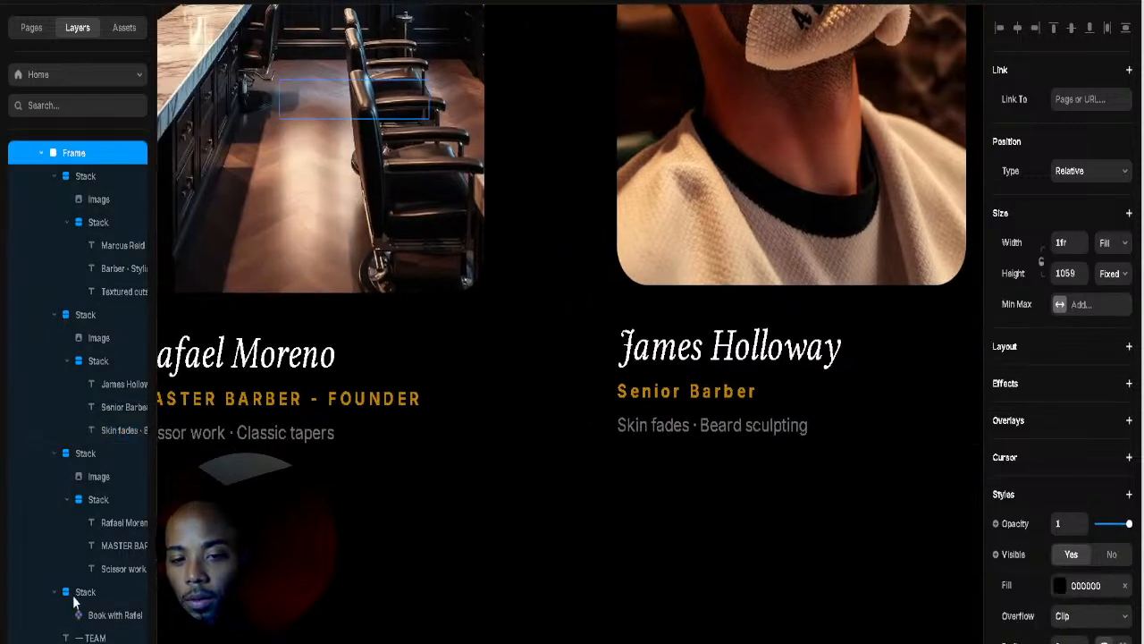
Step: Move the BOOK THE RAFAEL button beneath Rafael's specialty line
click(107, 592)
scroll(332, 493, left, 4)
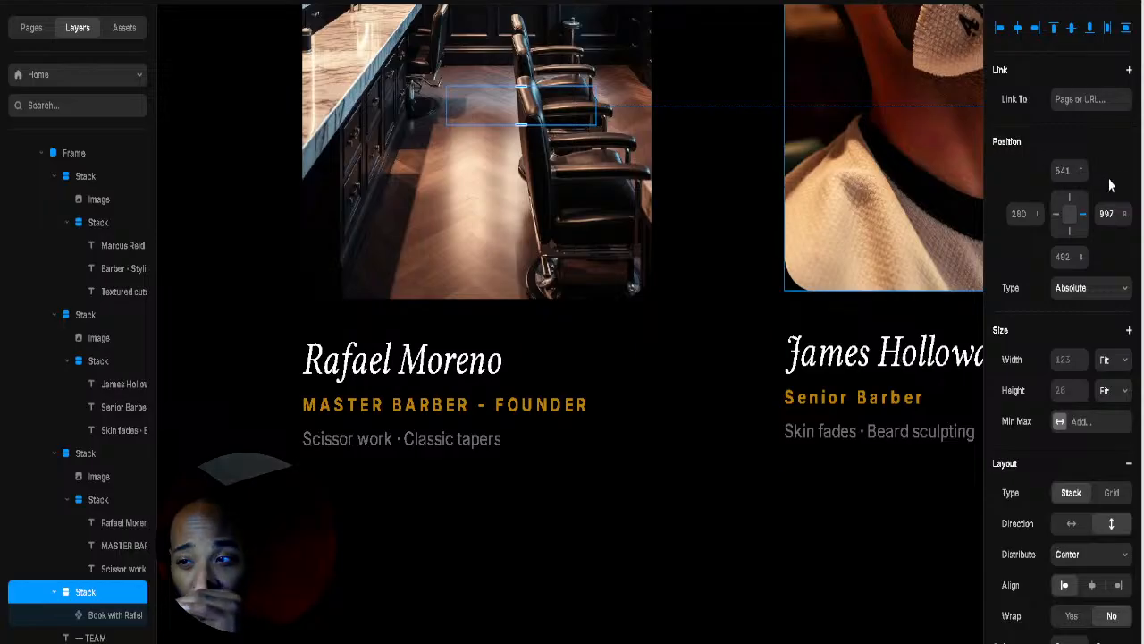
drag(1086, 133, 1086, 7)
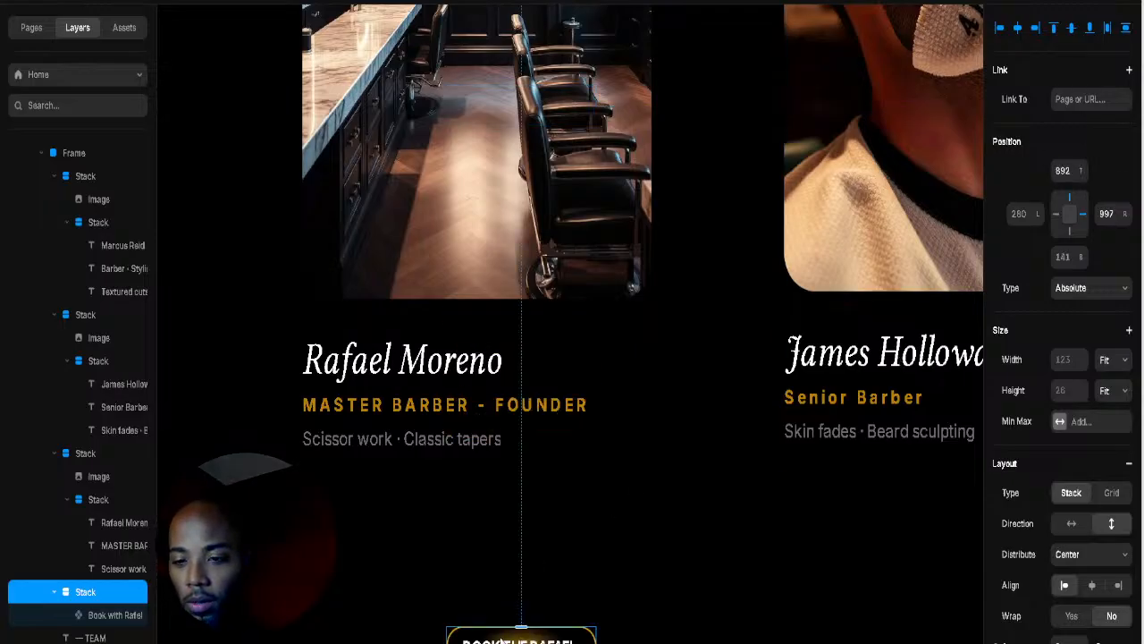
drag(521, 631, 362, 497)
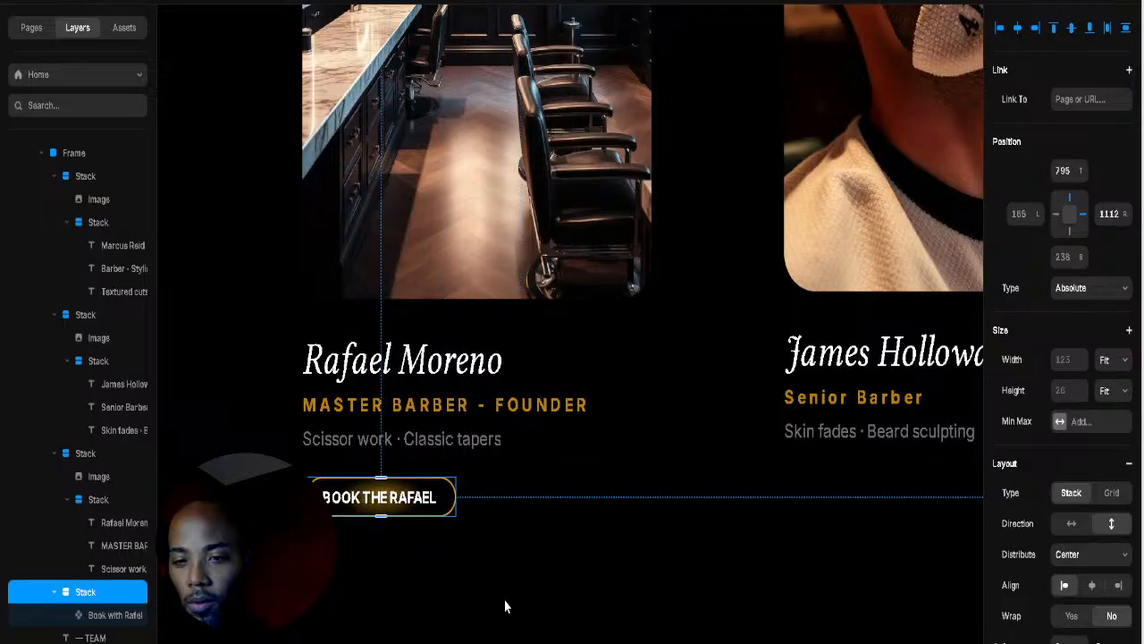
shift+click(614, 396)
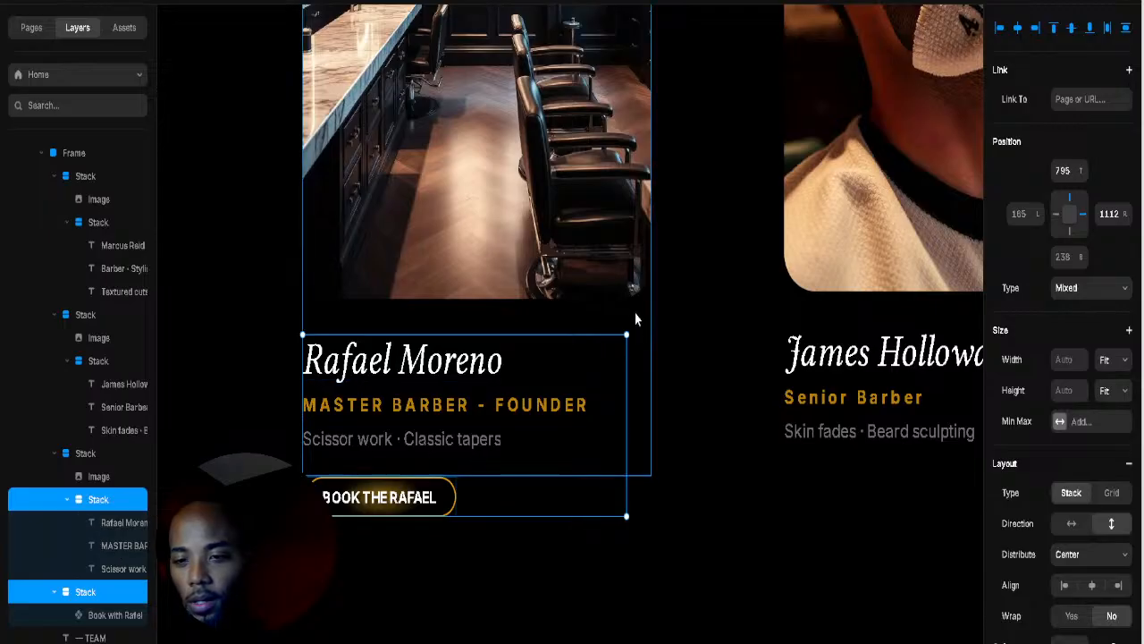
click(638, 341)
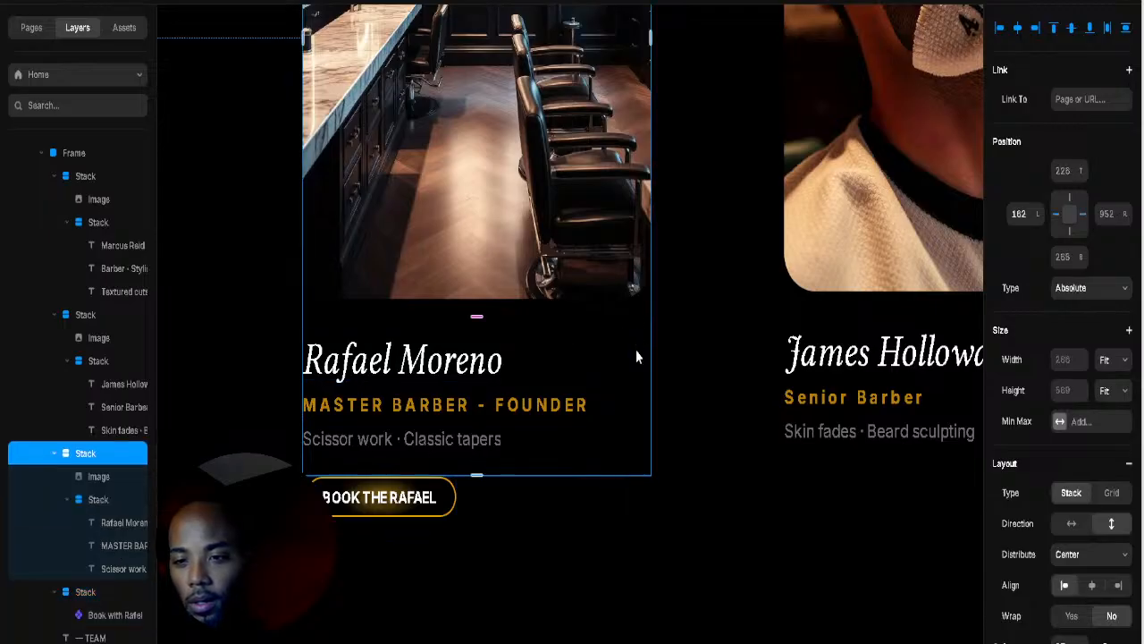
shift+click(447, 512)
right_click(449, 499)
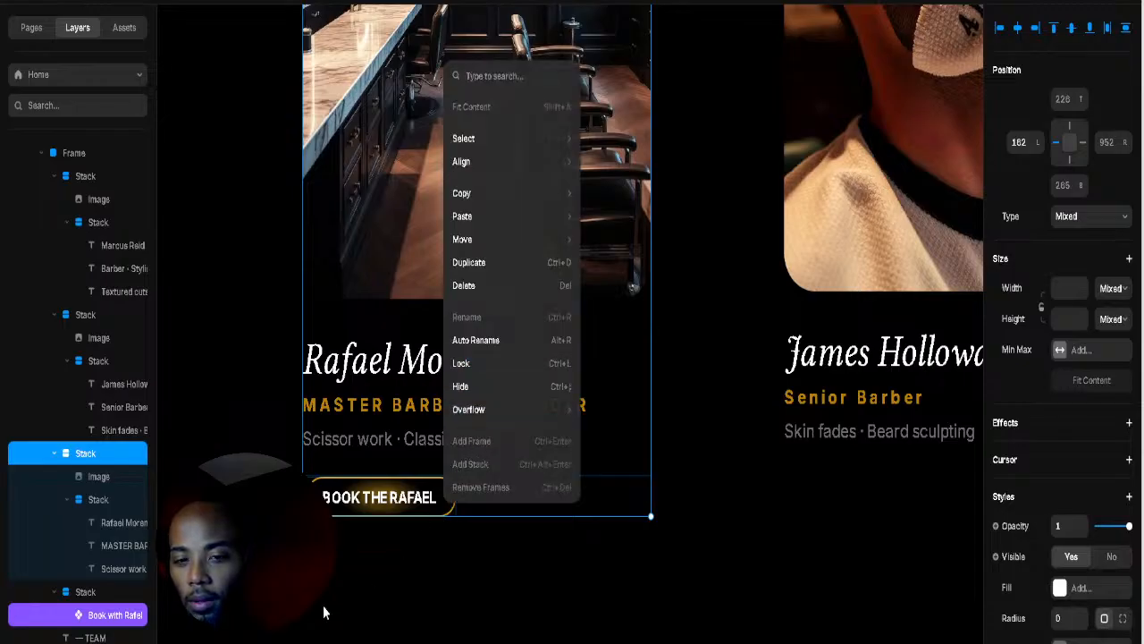
click(119, 613)
drag(120, 613, 104, 588)
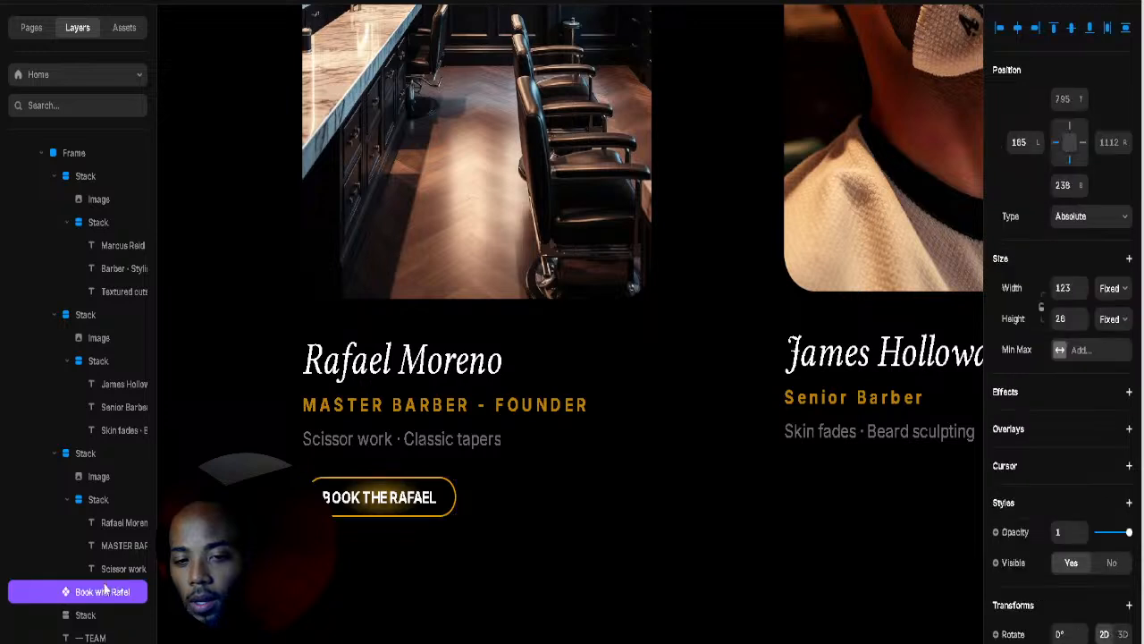
shift+click(618, 408)
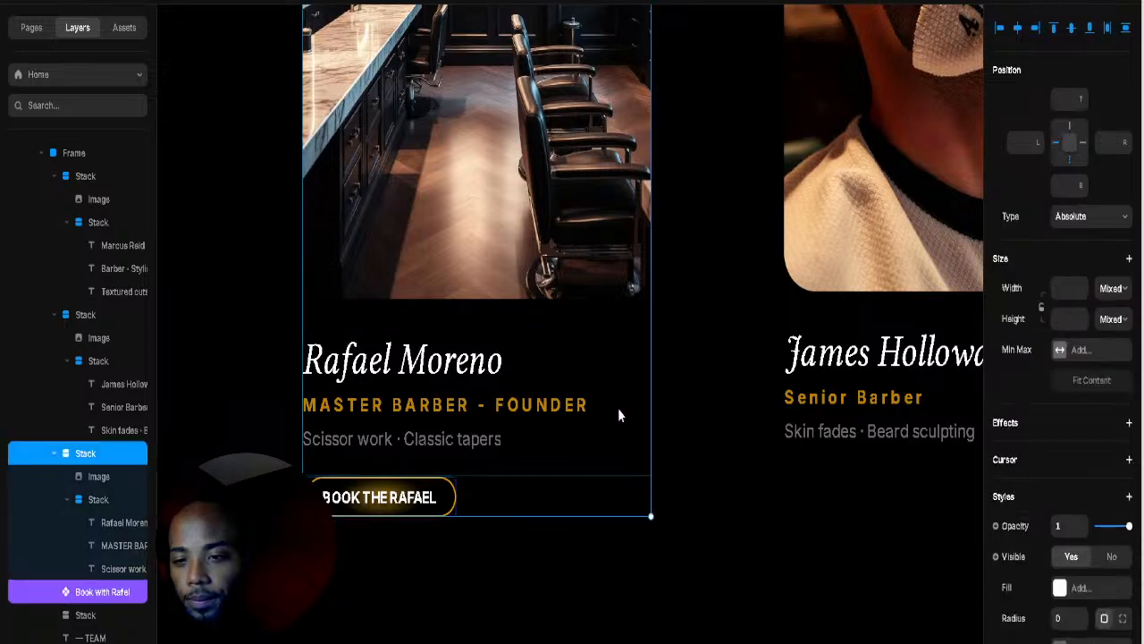
right_click(416, 497)
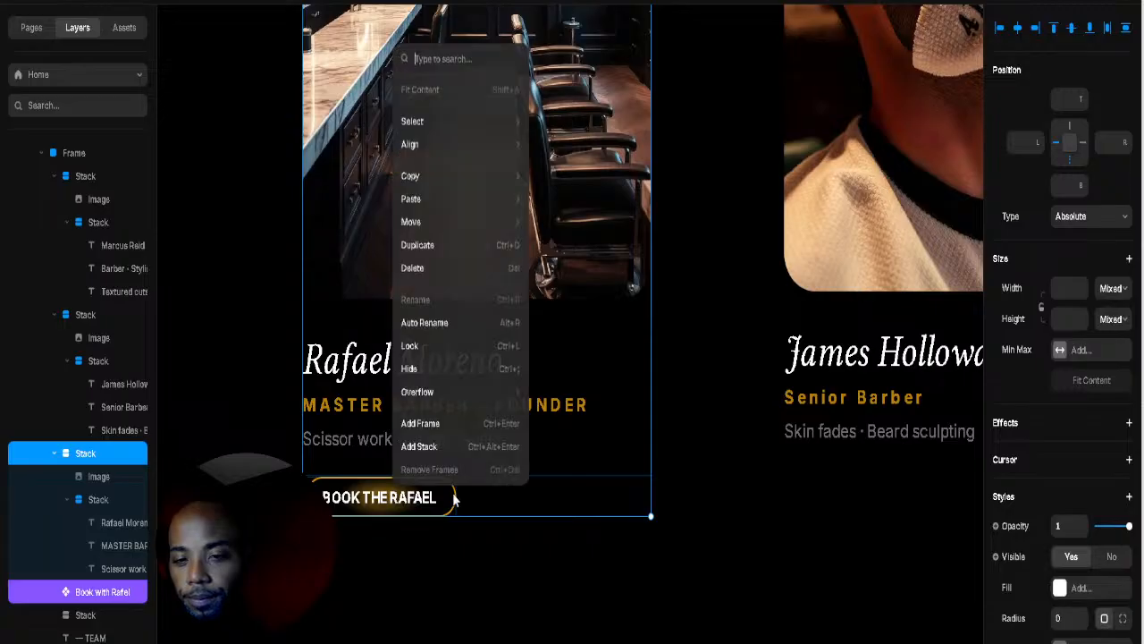
Step: Wrap Rafael's card contents and button in a stack and left-align them
click(455, 446)
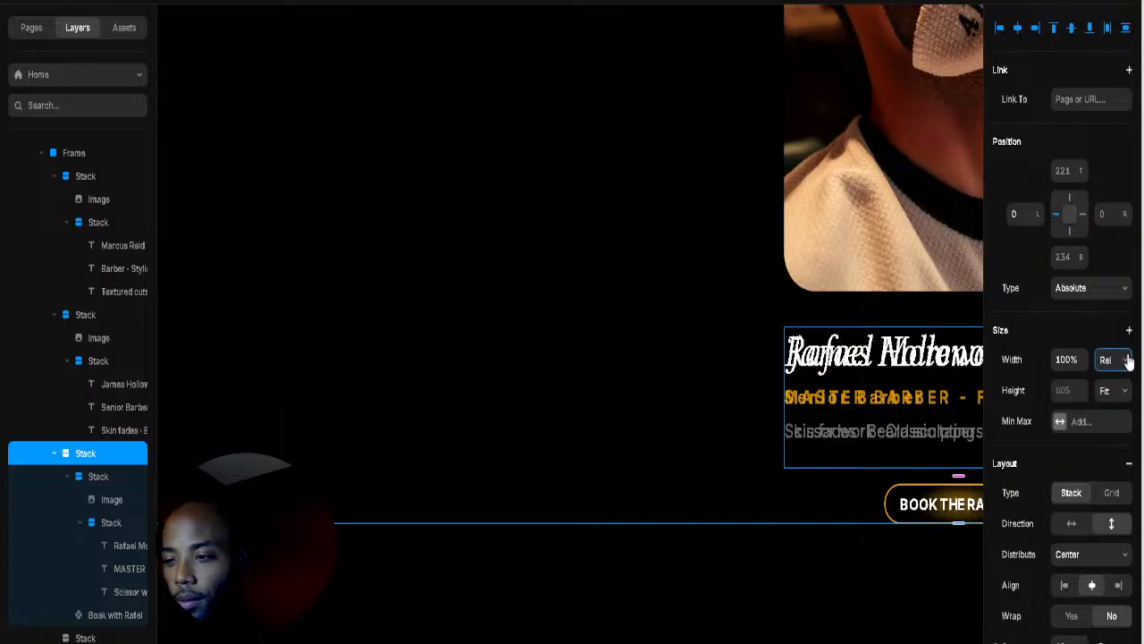
click(1126, 461)
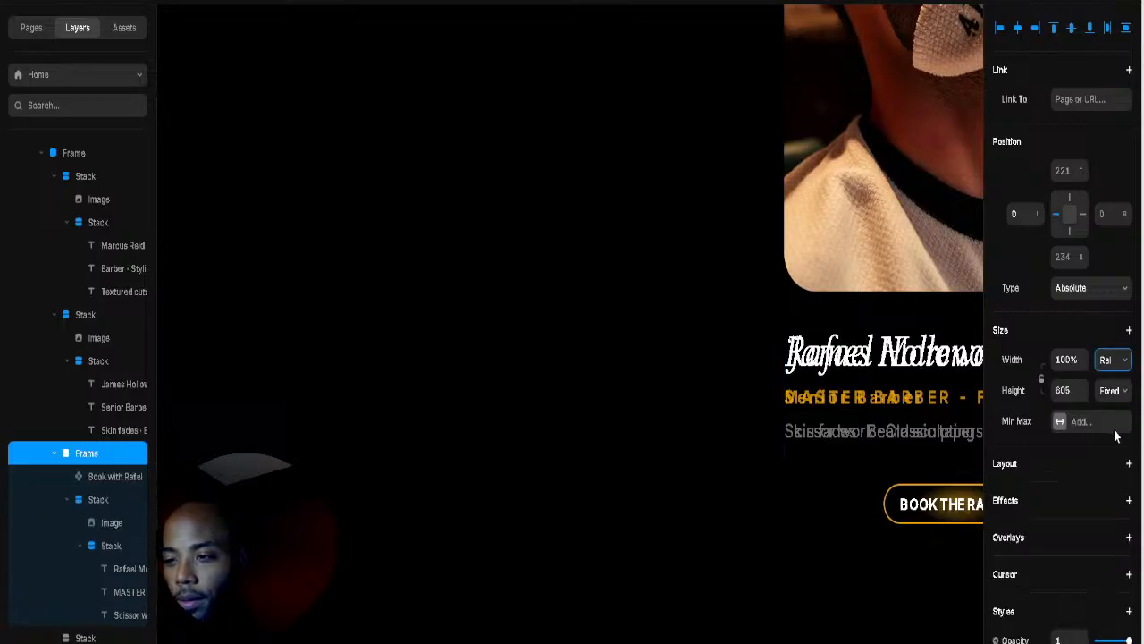
key(ctrl+z)
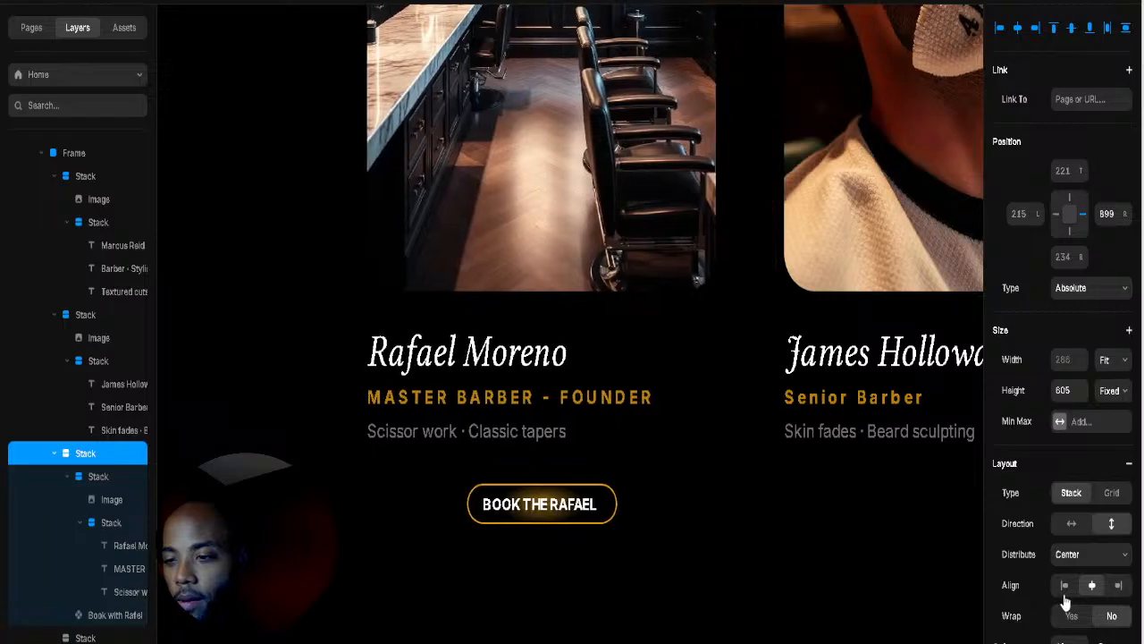
click(1063, 587)
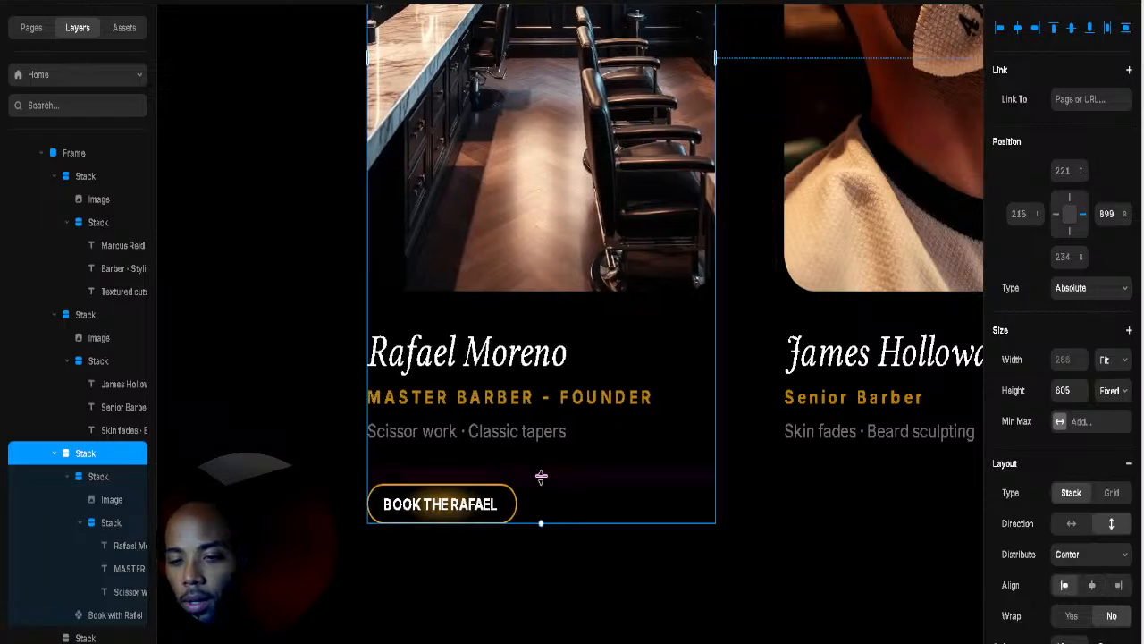
Step: Increase the gap between items in the Rafael card stack
drag(541, 477, 542, 452)
click(781, 438)
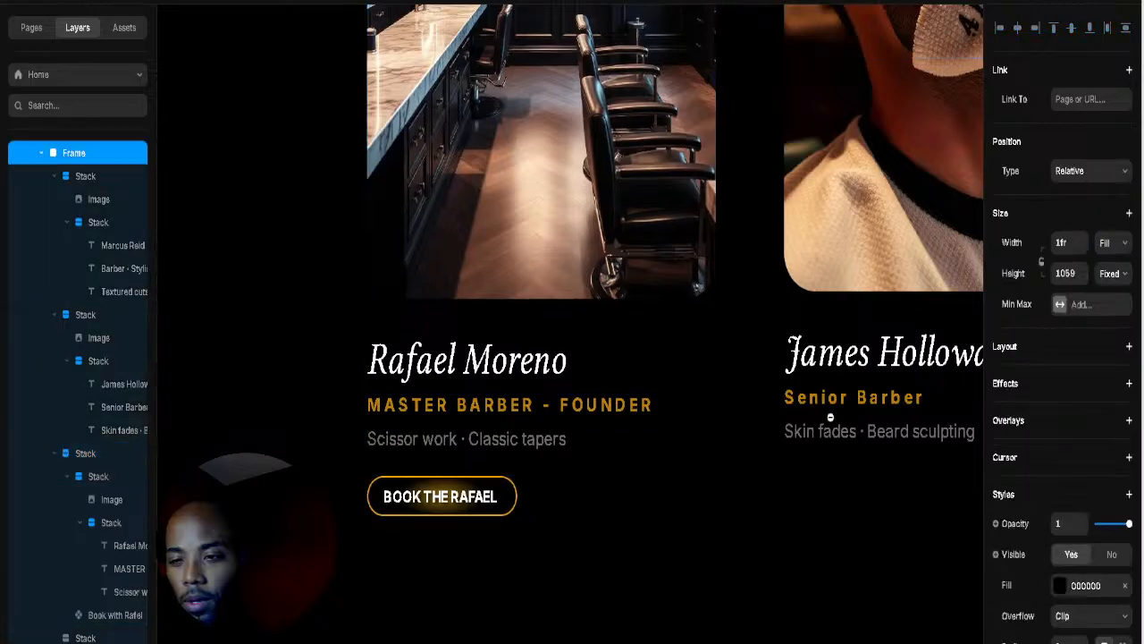
scroll(872, 386, down, 3)
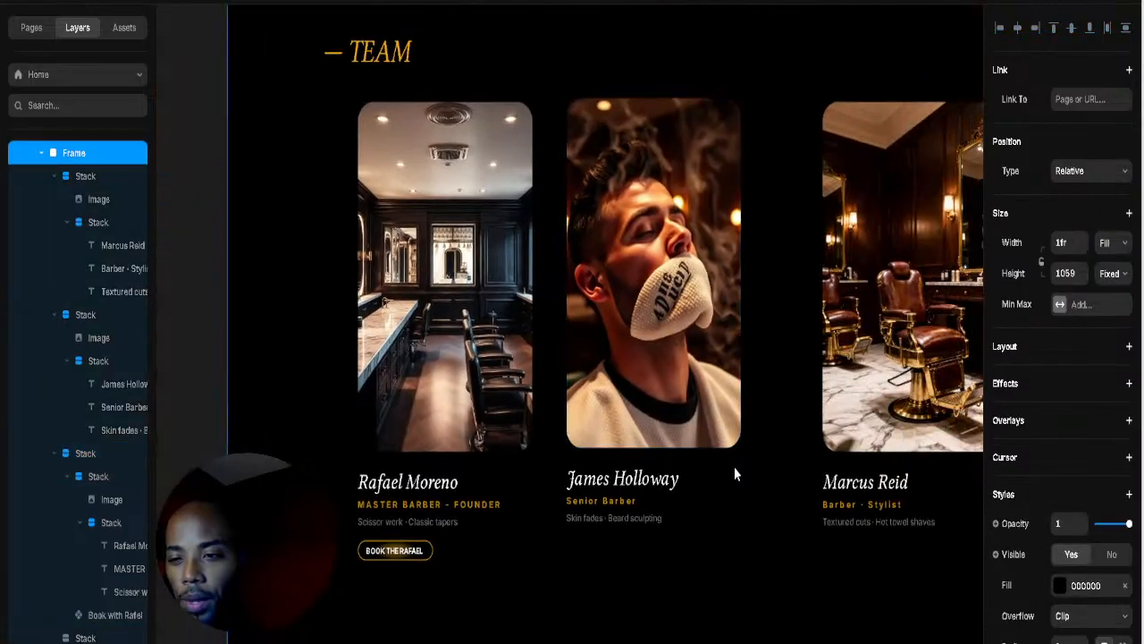
click(730, 471)
mouse_move(731, 461)
mouse_down()
mouse_move(763, 467)
mouse_move(750, 462)
mouse_up()
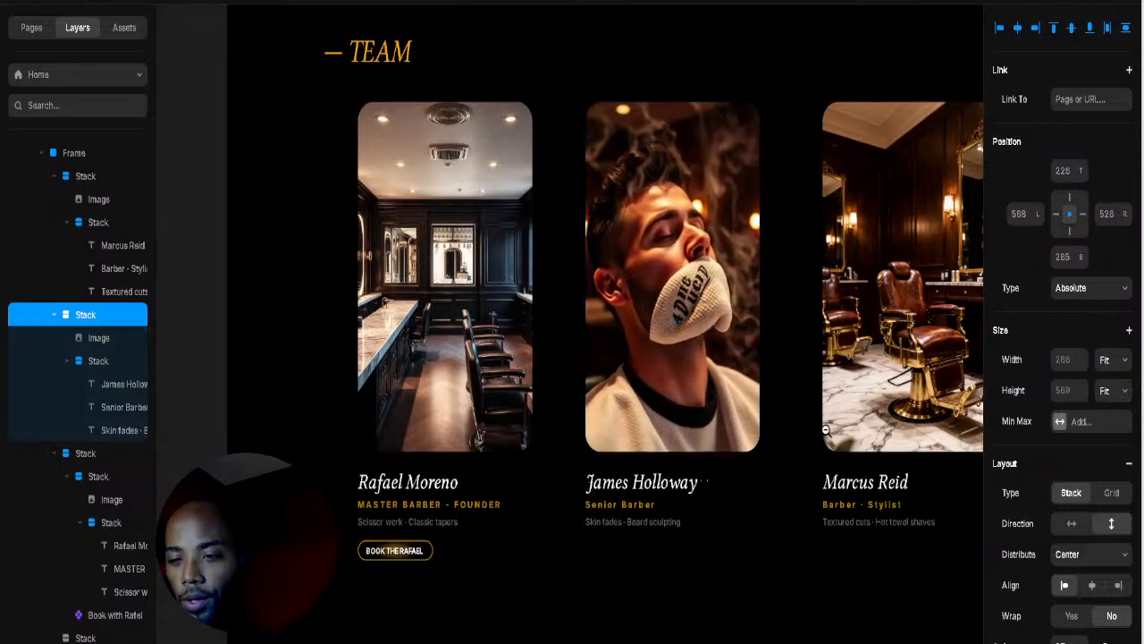
scroll(824, 429, down, 5)
drag(828, 431, 671, 547)
drag(672, 316, 662, 546)
scroll(643, 152, up, 3)
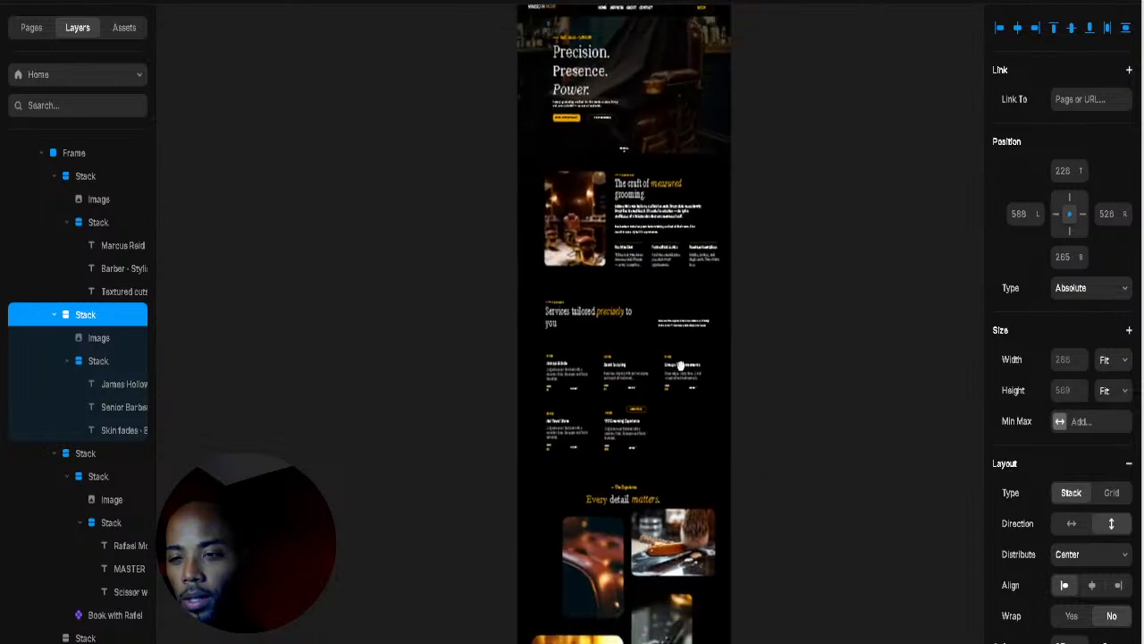
scroll(643, 152, up, 5)
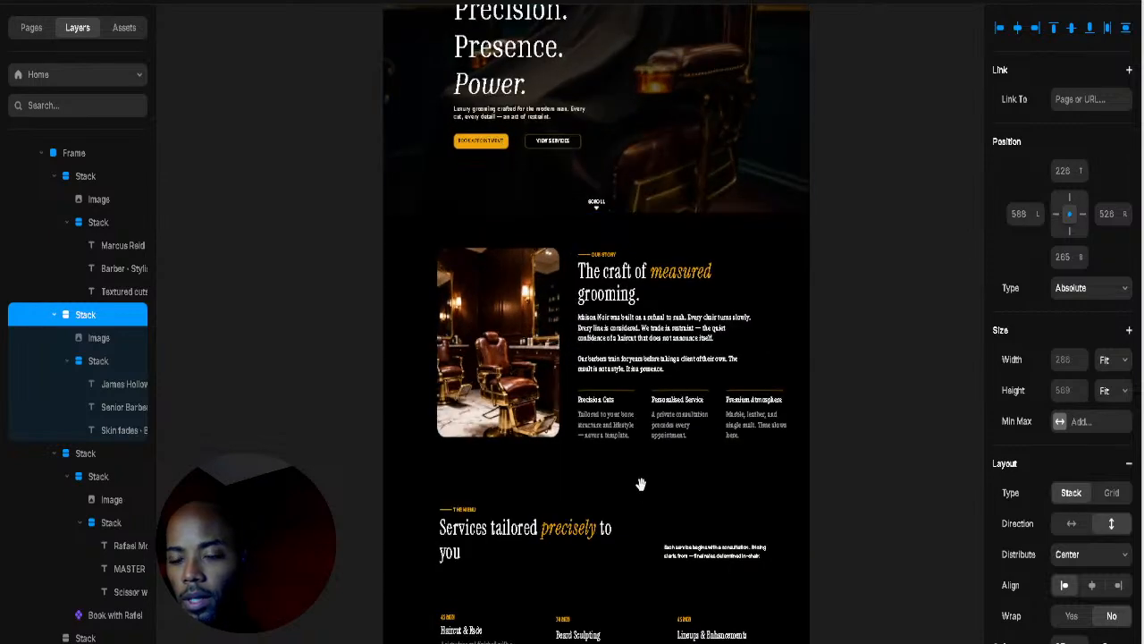
scroll(653, 419, down, 10)
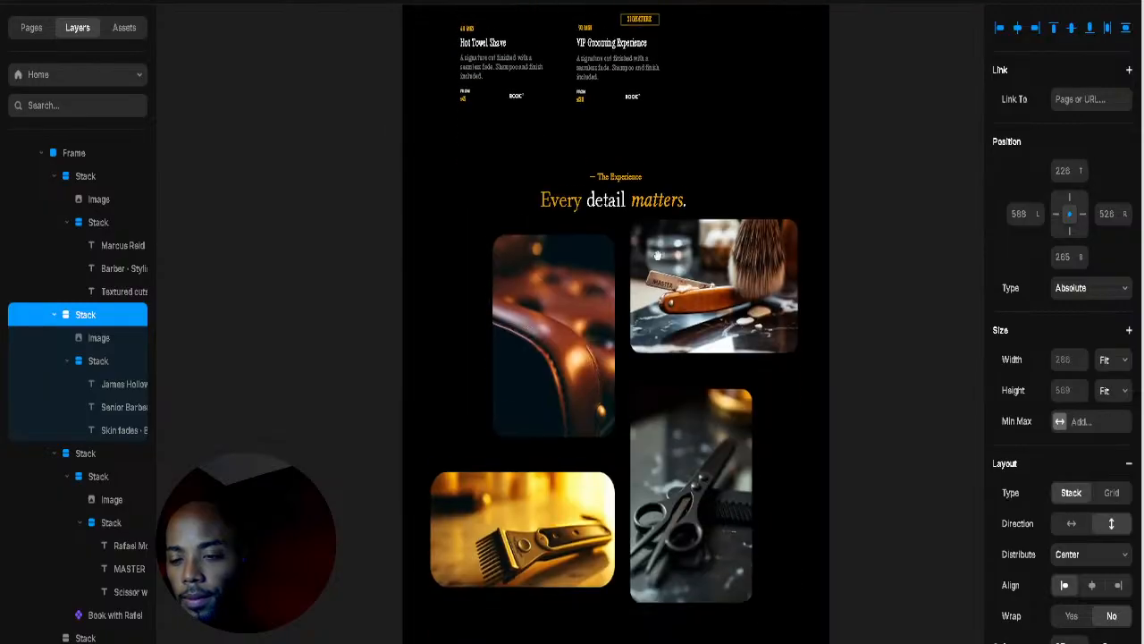
scroll(656, 524, down, 6)
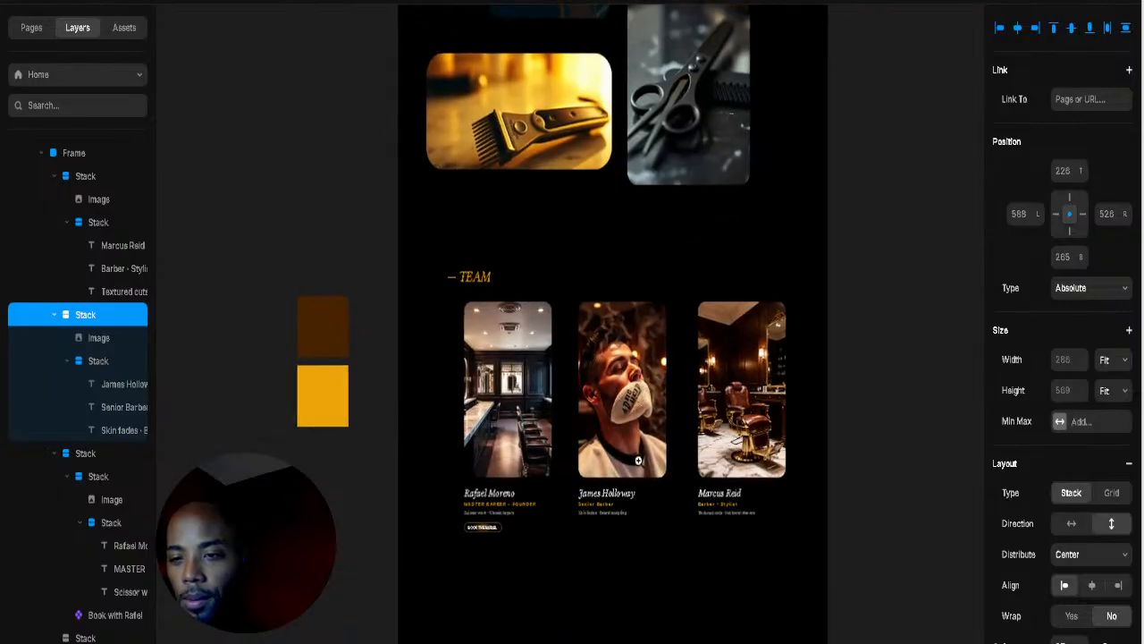
scroll(624, 556, up, 4)
scroll(623, 556, up, 4)
drag(758, 390, 757, 388)
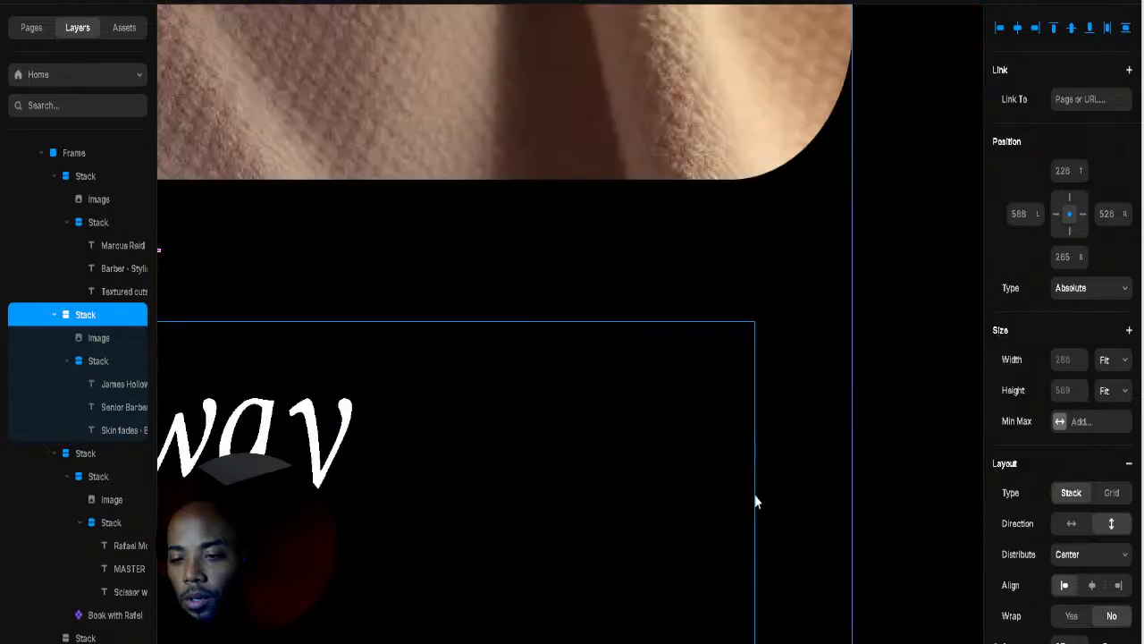
scroll(722, 486, down, 5)
drag(722, 485, 776, 435)
scroll(777, 435, left, 5)
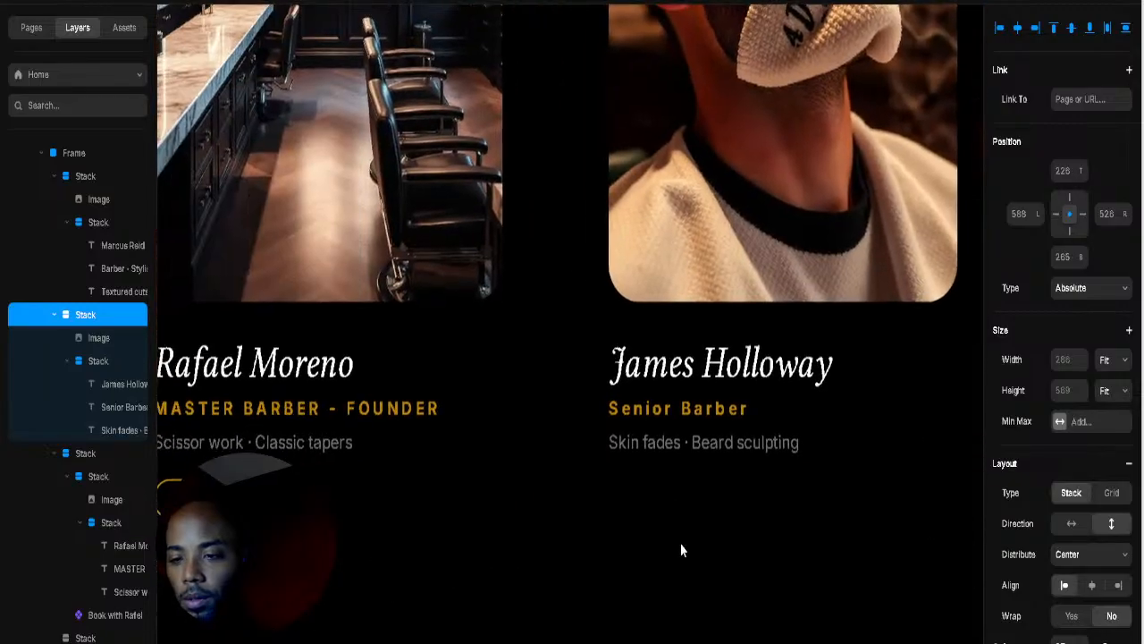
click(704, 503)
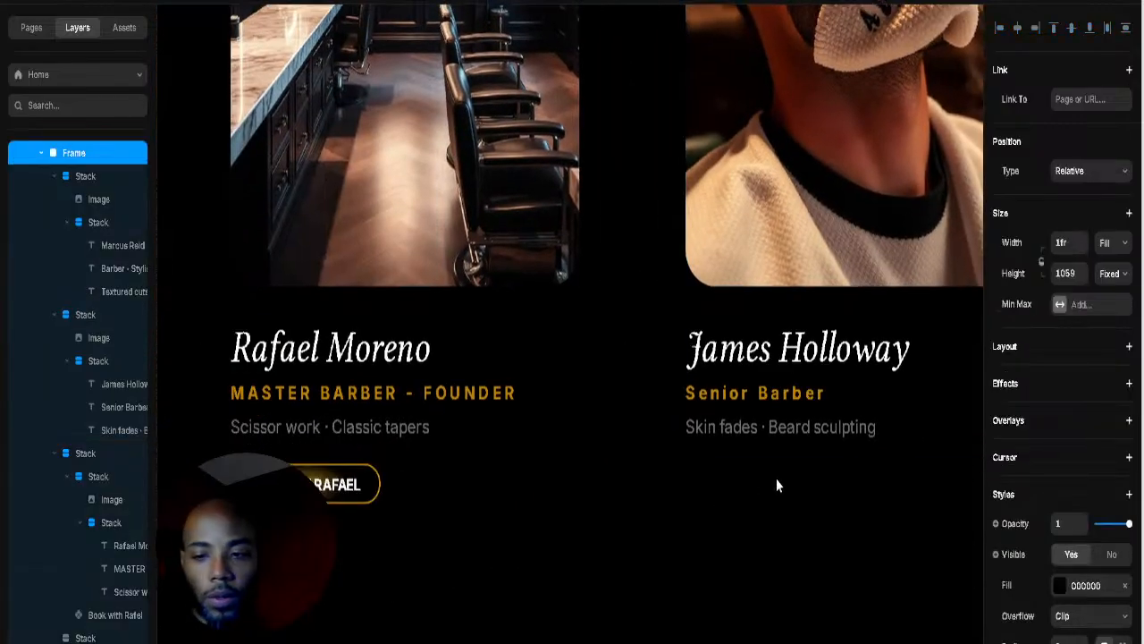
drag(776, 479, 716, 489)
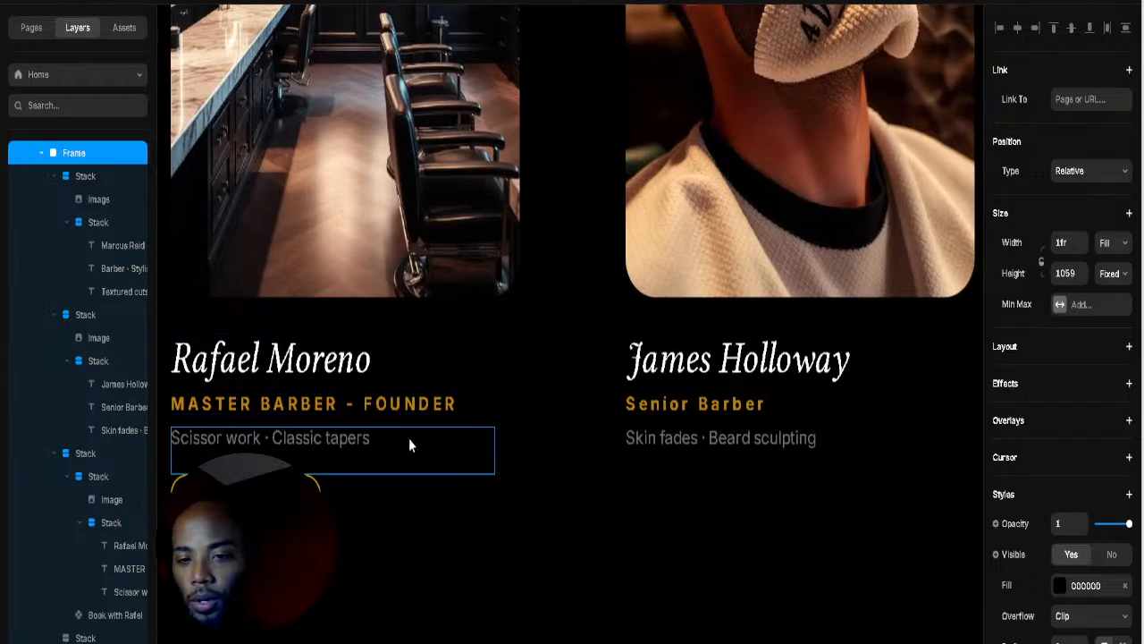
key(t)
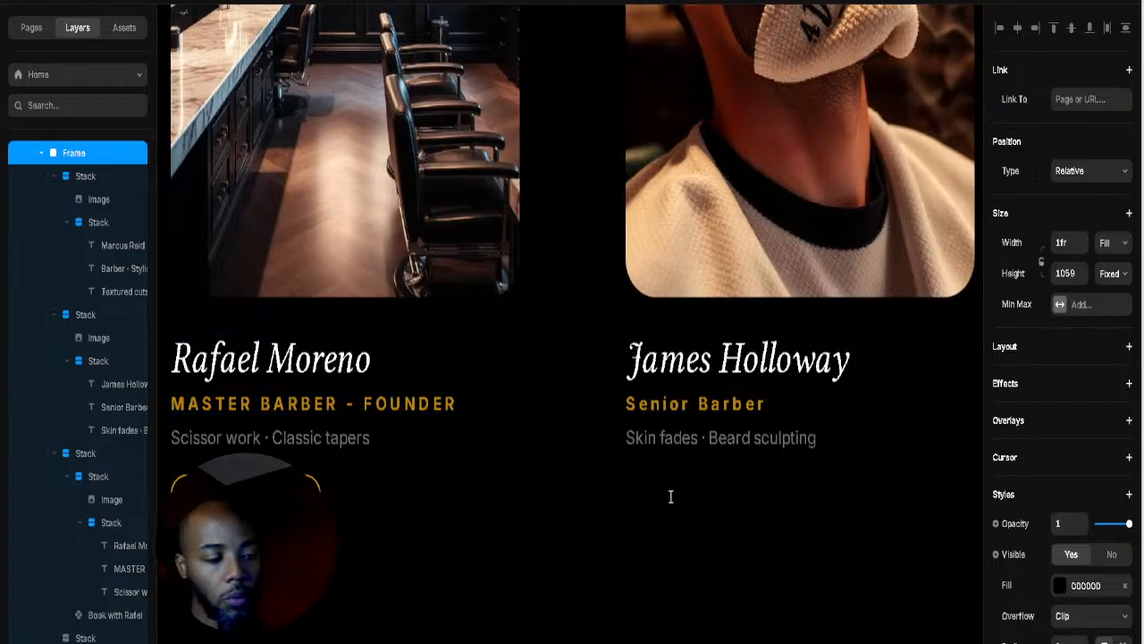
click(641, 499)
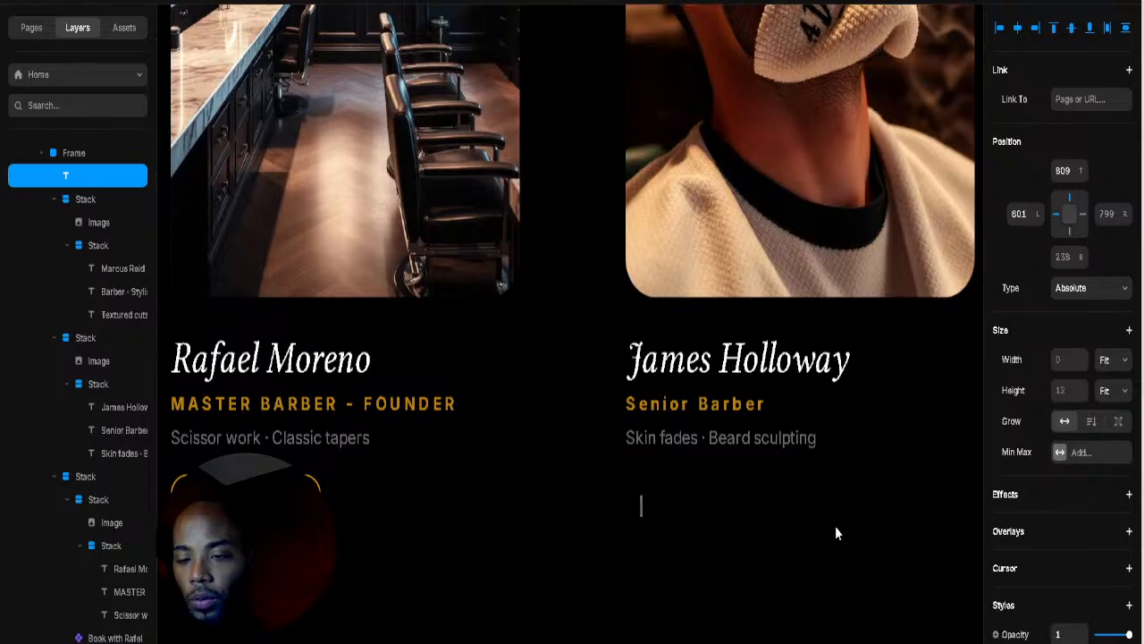
text(b0)
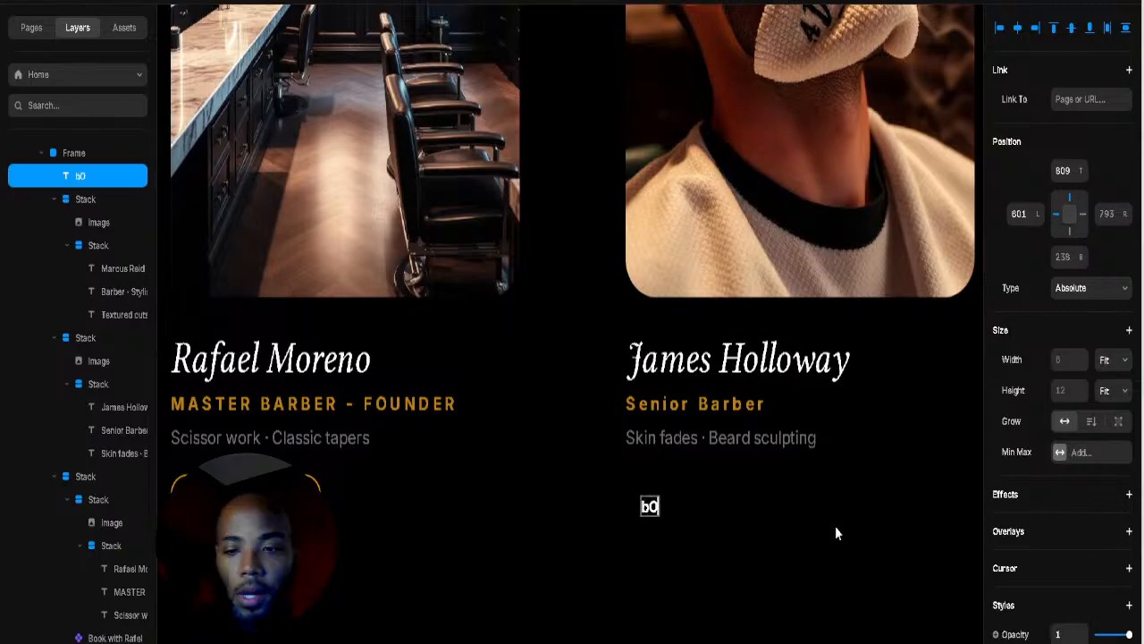
key(BackSpace)
key(BackSpace)
text(BP0)
key(BackSpace)
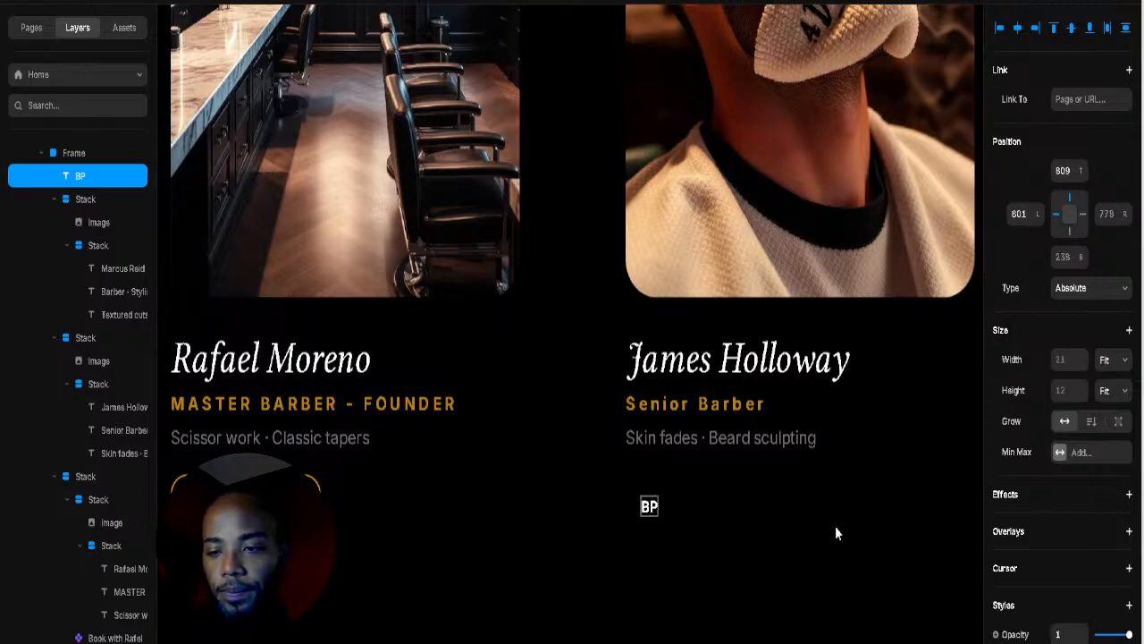
key(BackSpace)
text(OOK)
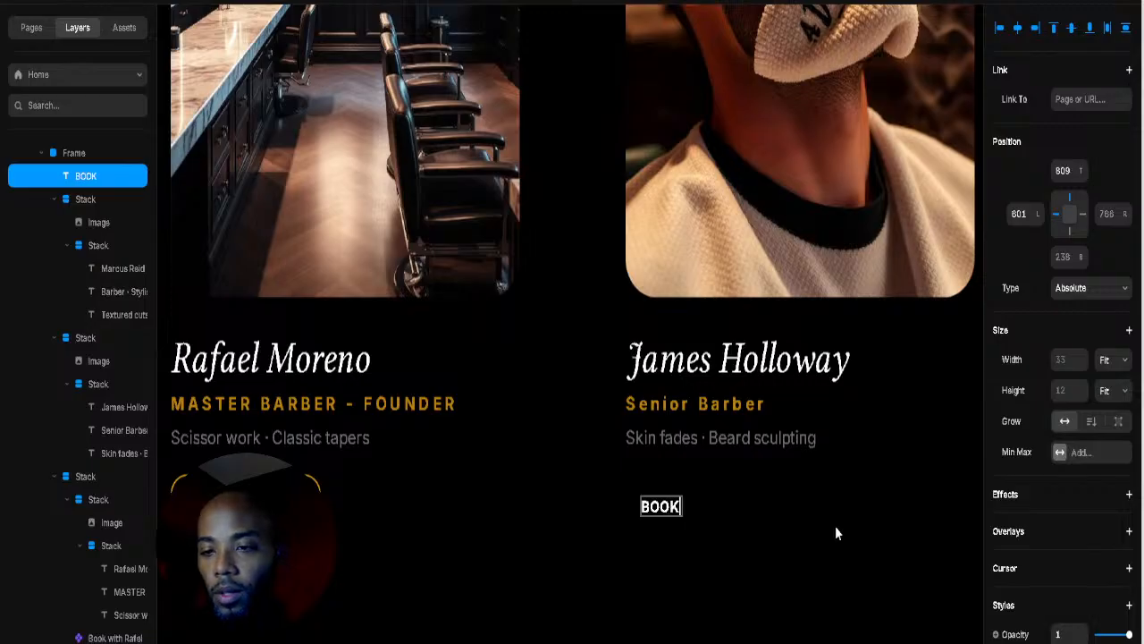
text( TH)
key(BackSpace)
key(BackSpace)
key(BackSpace)
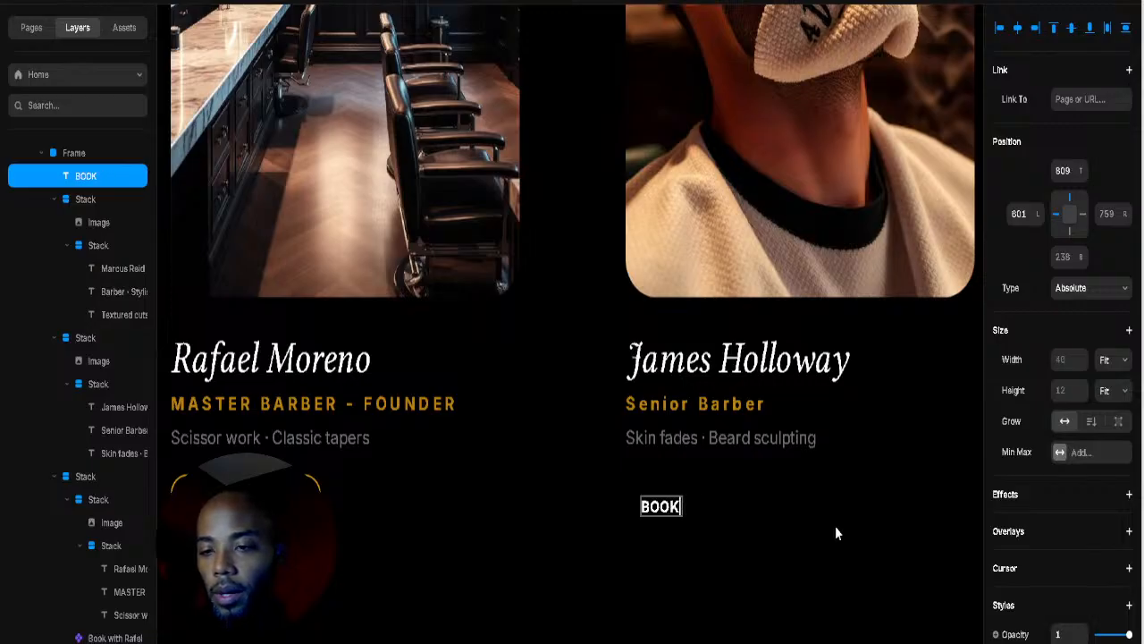
text(WITH JAME)
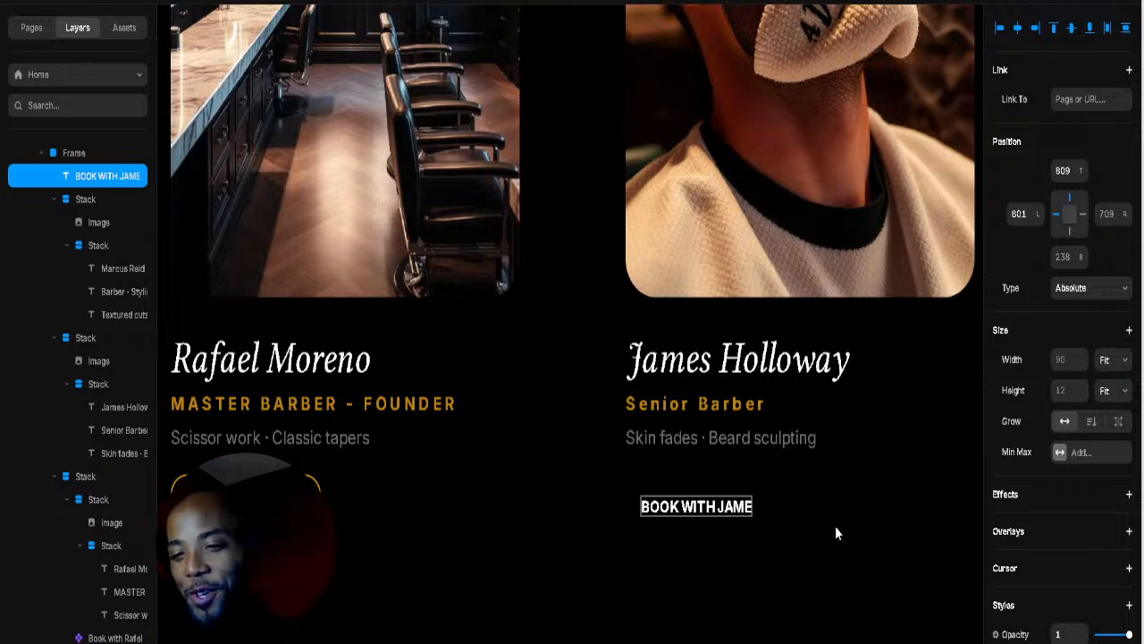
text(S)
key(Escape)
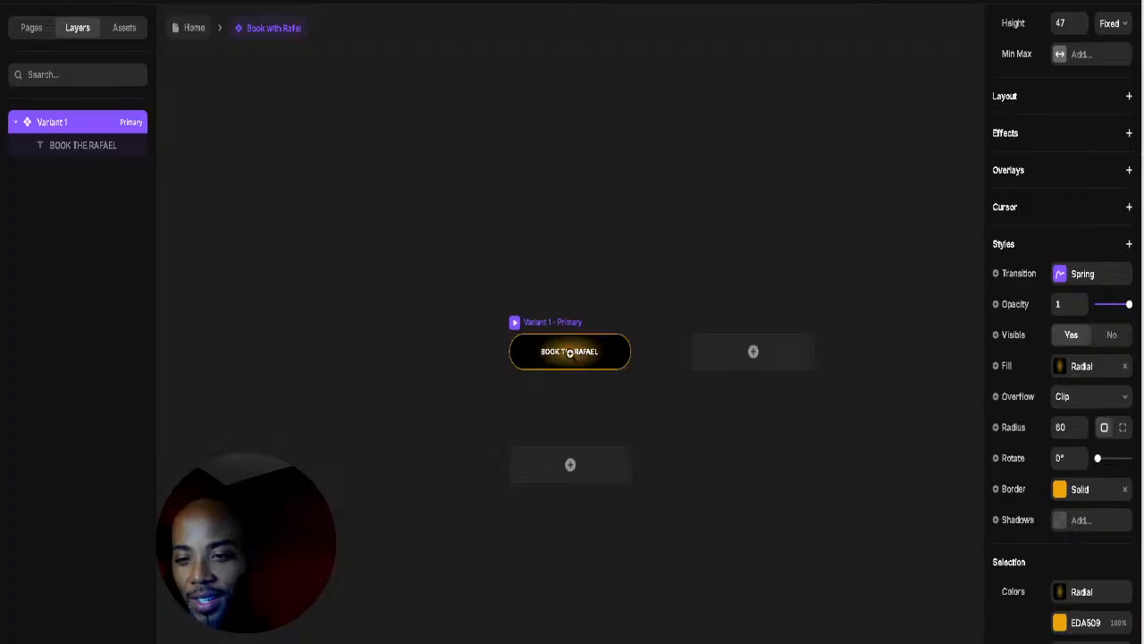
scroll(569, 352, up, 5)
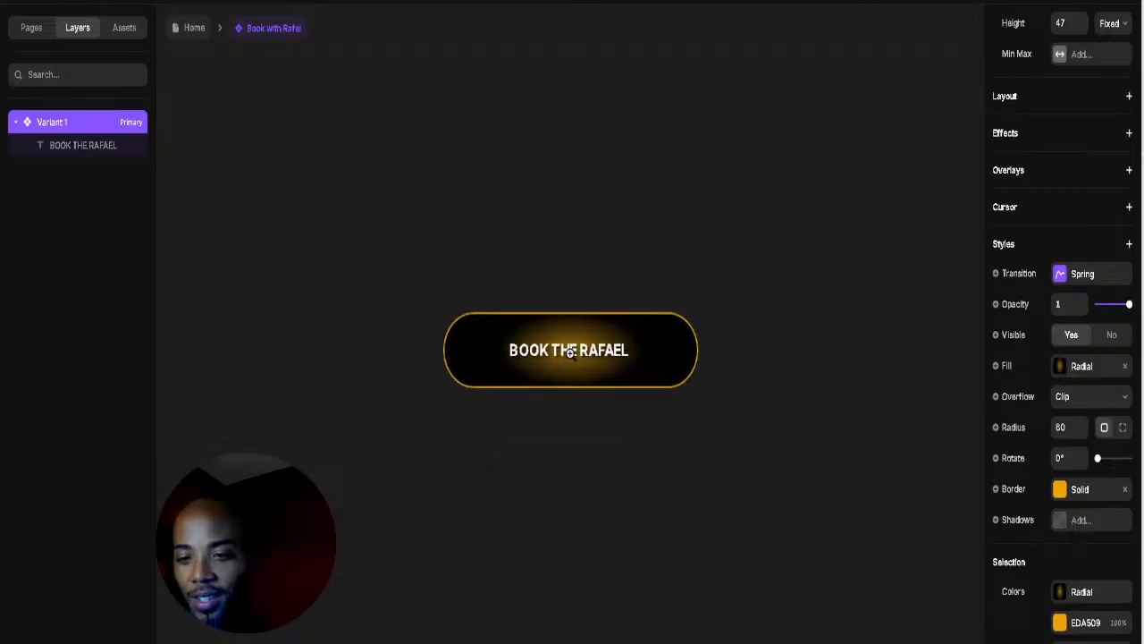
Step: Change the button label's middle word from THE to WITH
scroll(569, 352, up, 3)
double_click(563, 349)
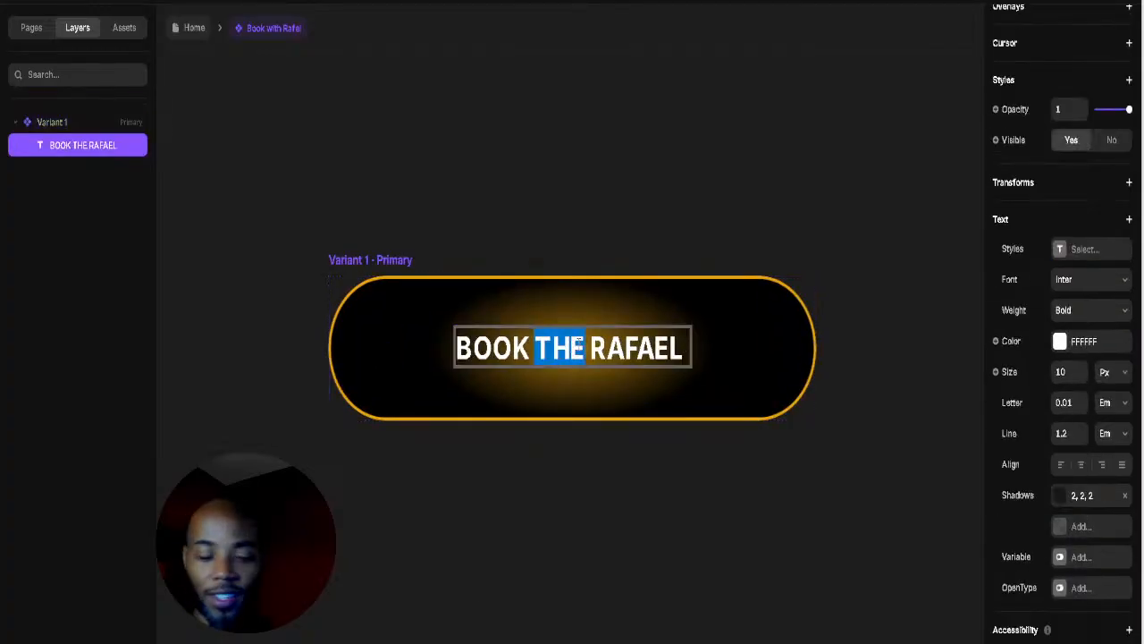
text(WITH)
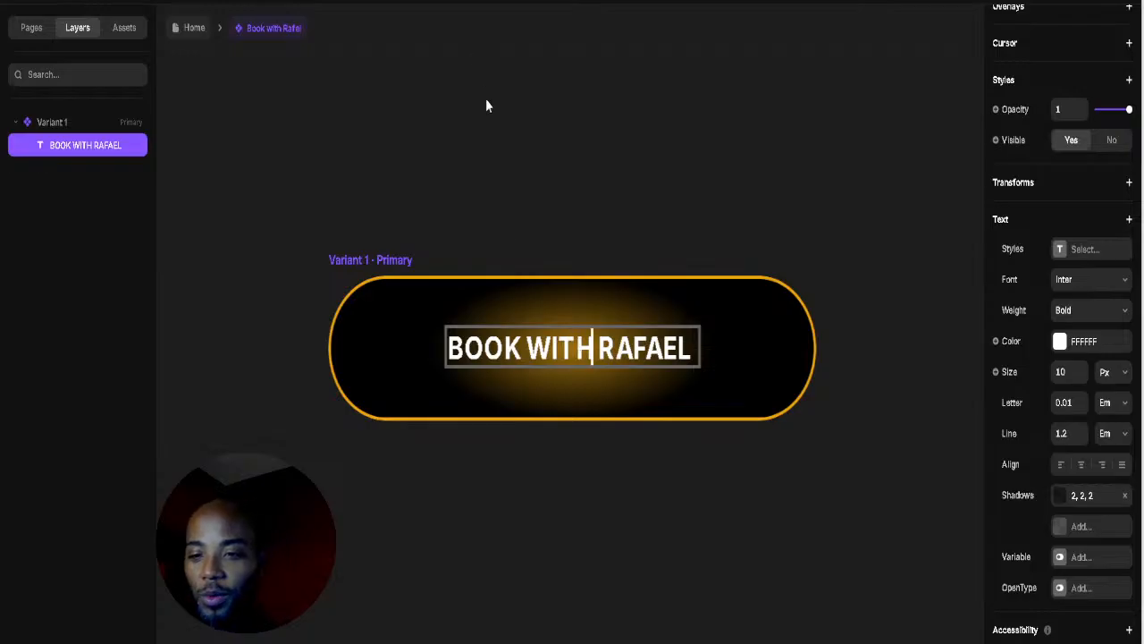
key(Escape)
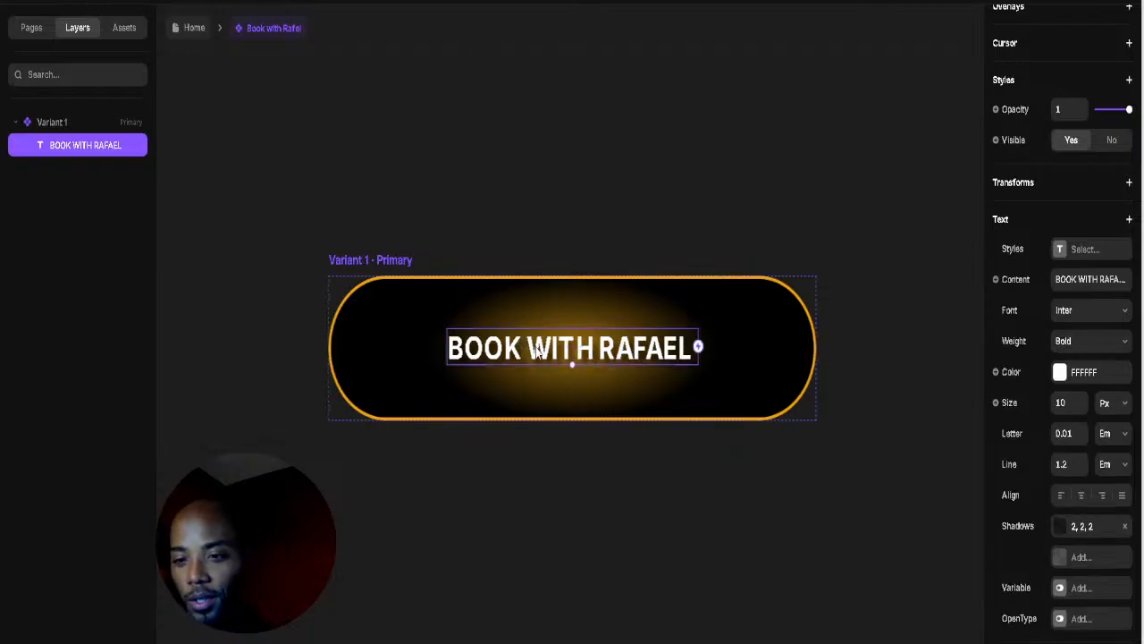
Step: Shrink the word WITH to a smaller font size and space it between BOOK and RAFAEL
double_click(536, 353)
click(536, 352)
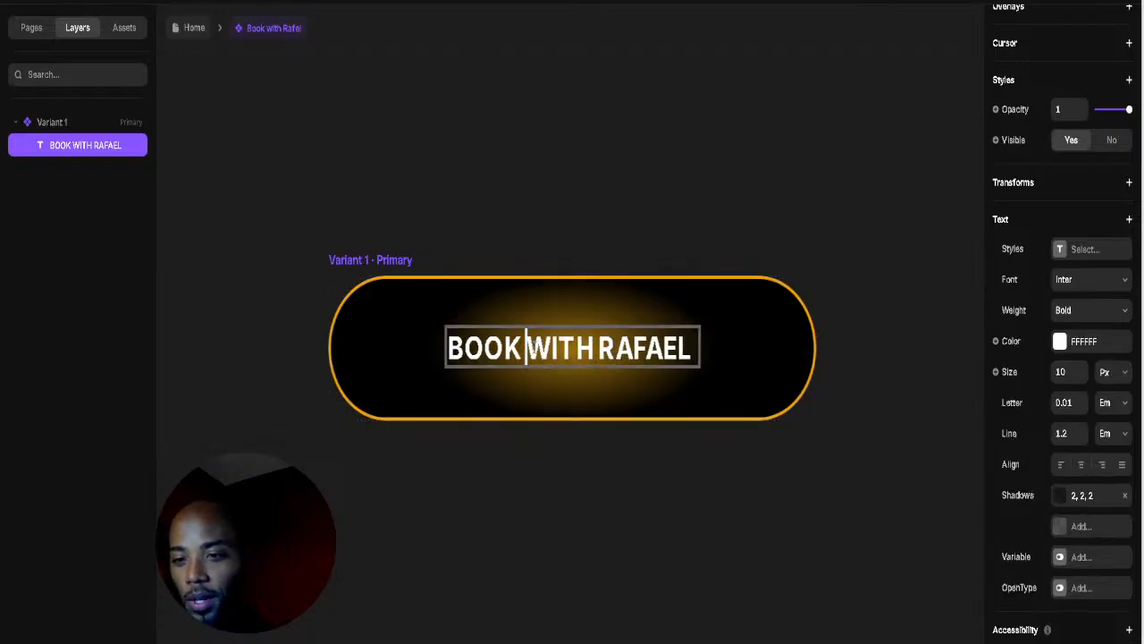
drag(542, 350, 590, 352)
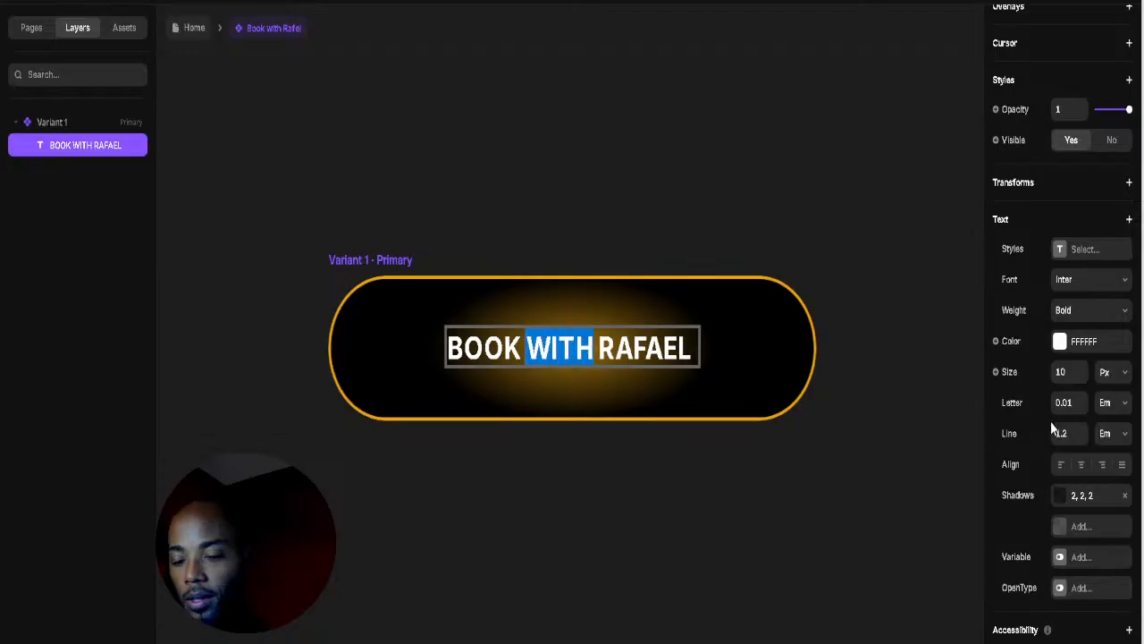
click(1080, 377)
click(1080, 377)
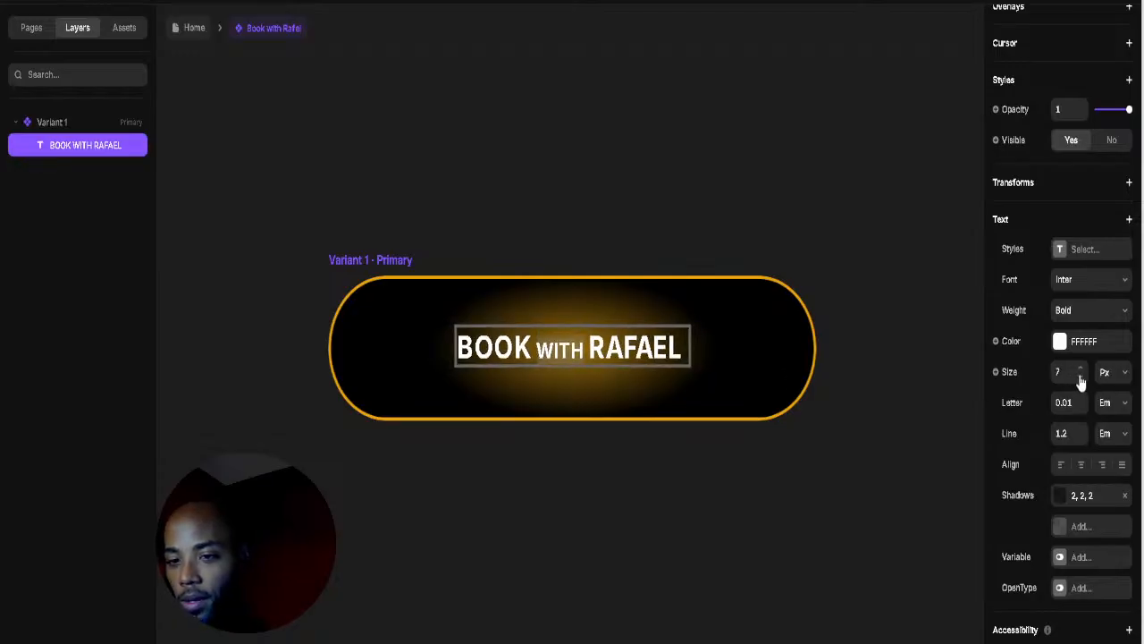
click(1081, 380)
click(1081, 380)
click(1080, 380)
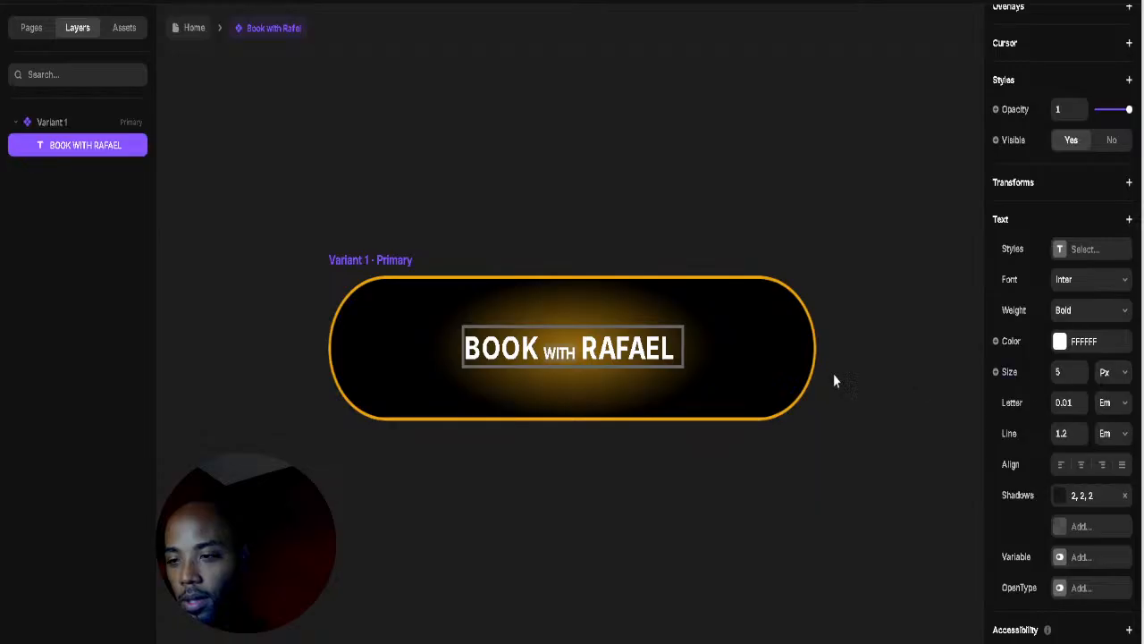
double_click(561, 349)
key(Left)
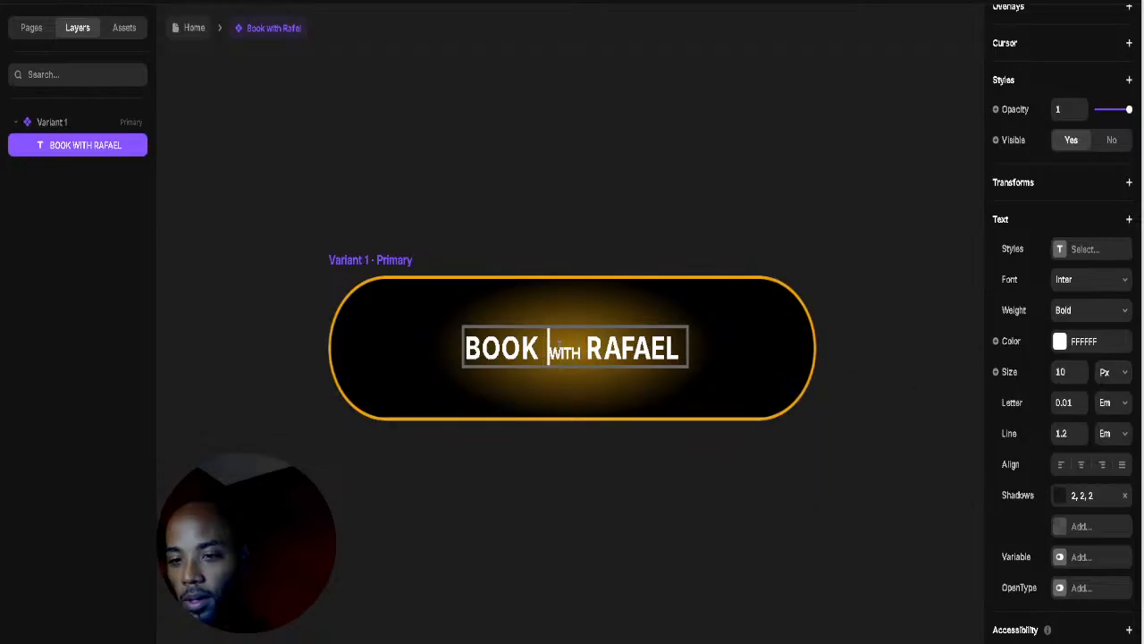
key(Right)
key(Right)
key(Right)
key(Right)
key(Escape)
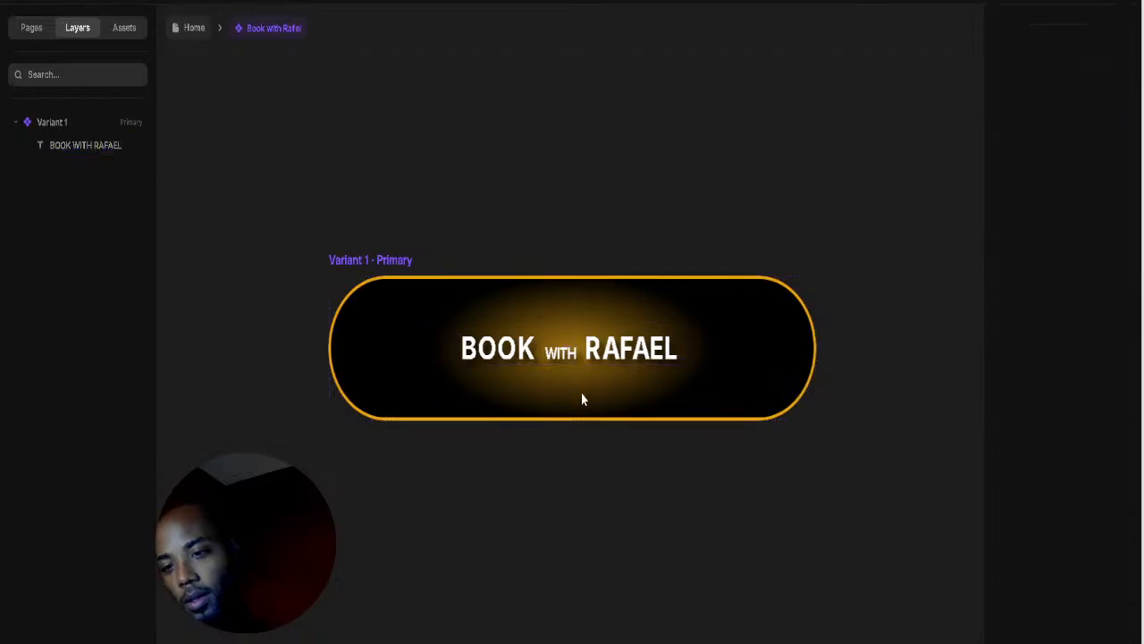
Step: Reduce the button label's line height from 1.2 to 0.2
double_click(563, 350)
double_click(562, 348)
key(Left)
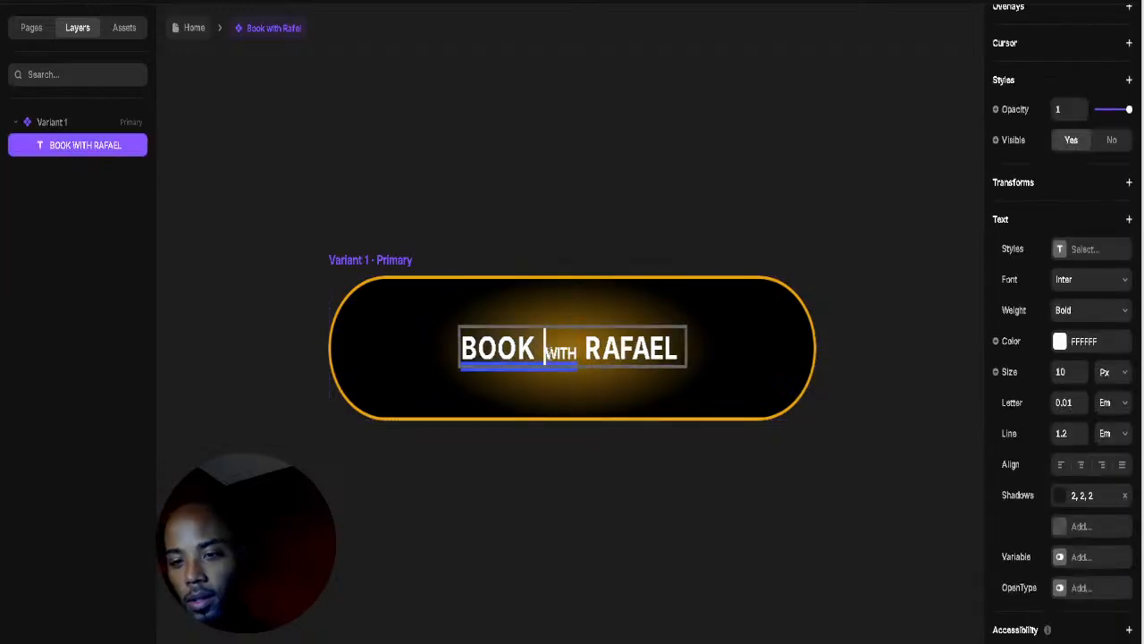
drag(547, 351, 580, 354)
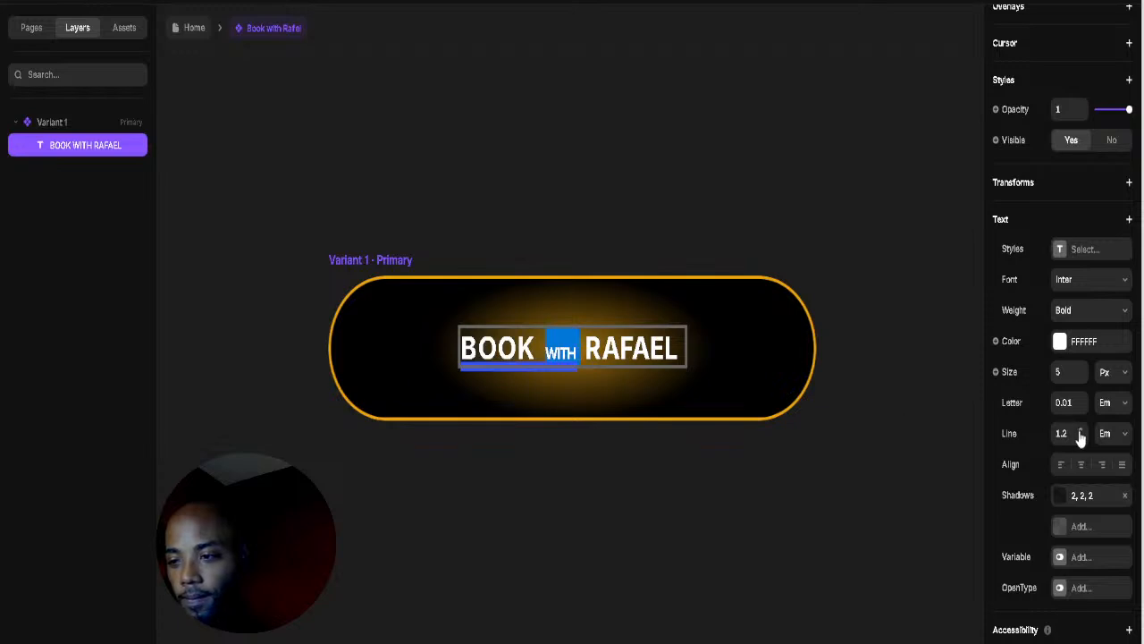
drag(1076, 432, 1079, 435)
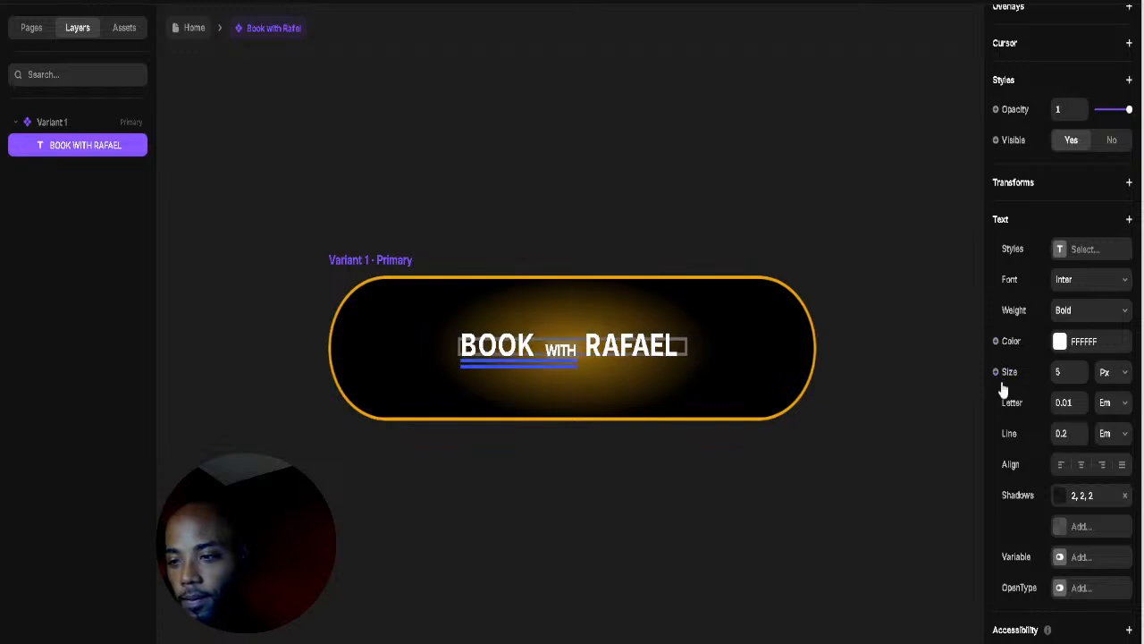
scroll(1089, 187, up, 3)
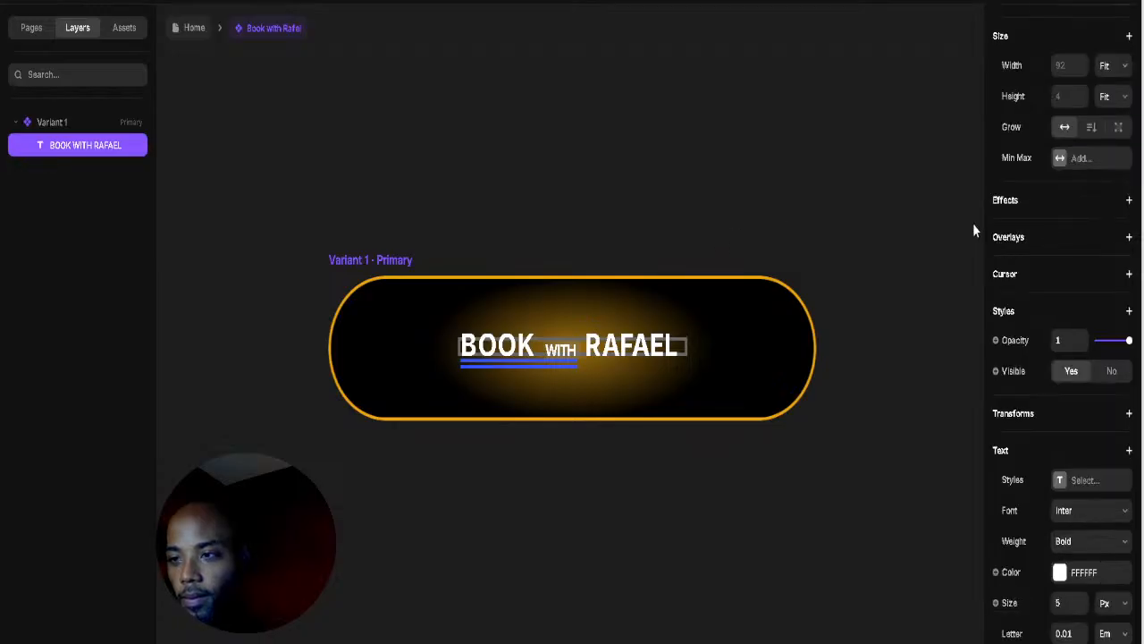
scroll(975, 231, up, 2)
scroll(1086, 242, up, 2)
scroll(1027, 332, up, 3)
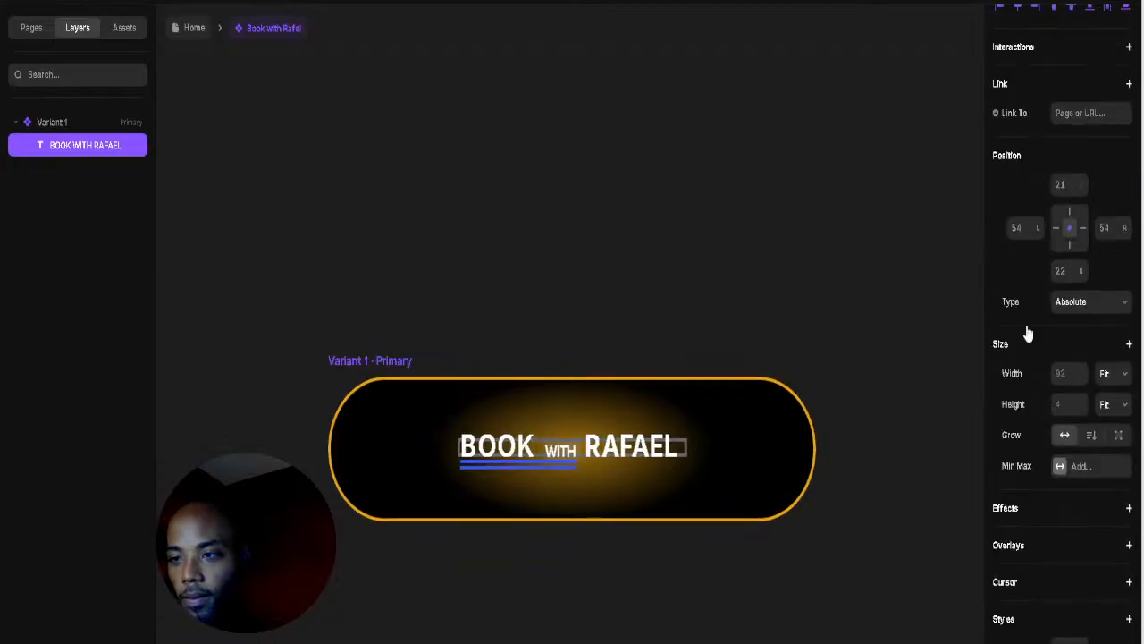
click(624, 379)
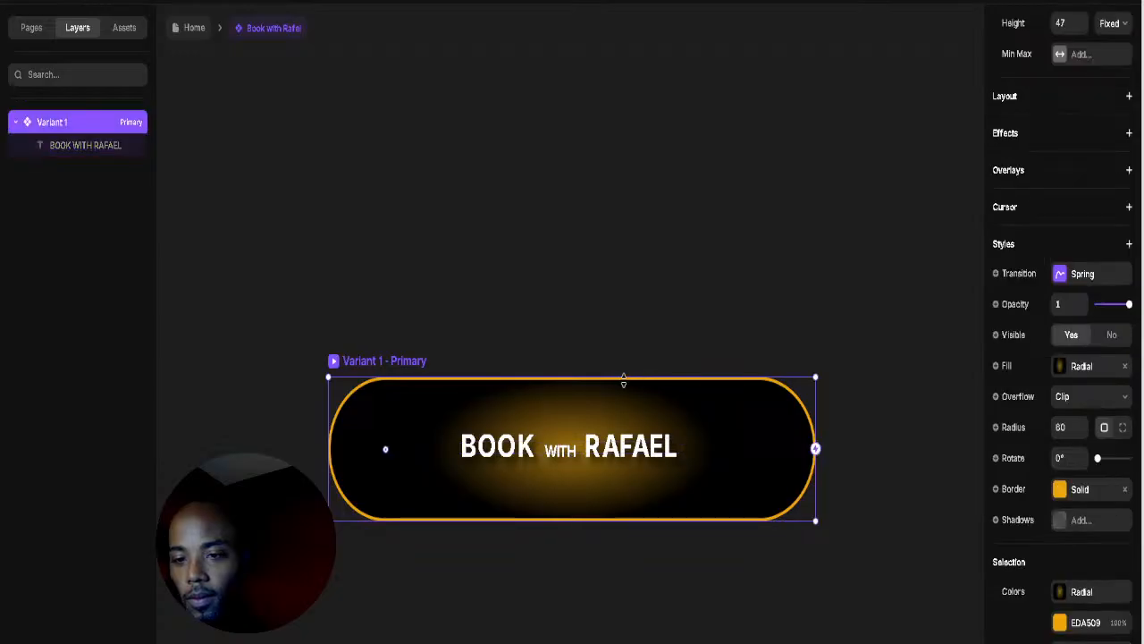
scroll(611, 362, down, 3)
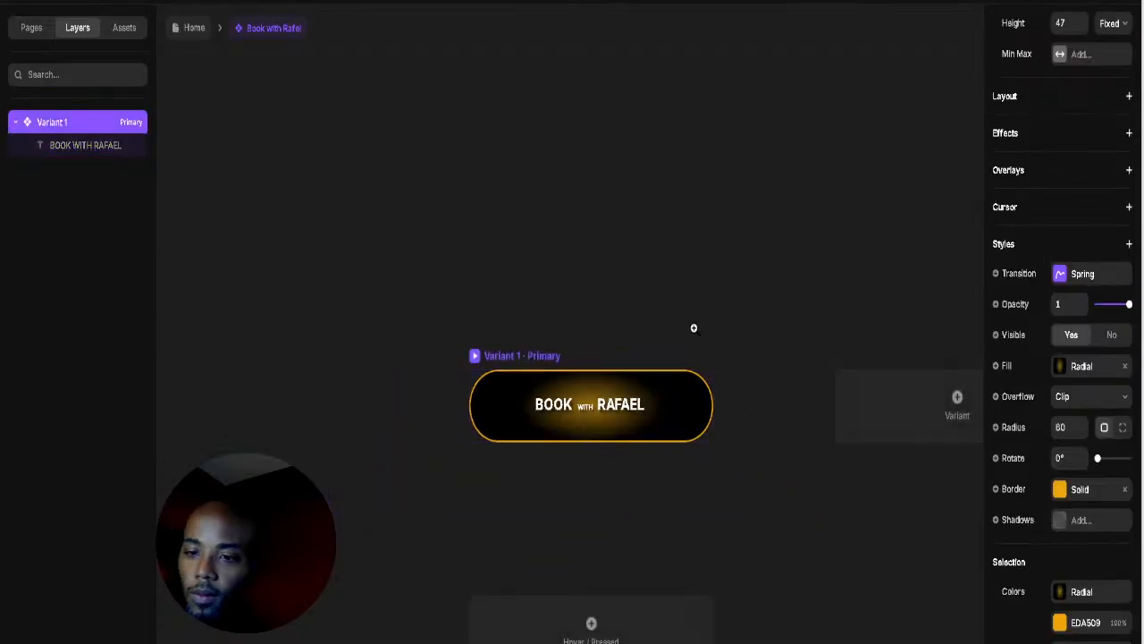
scroll(692, 330, up, 3)
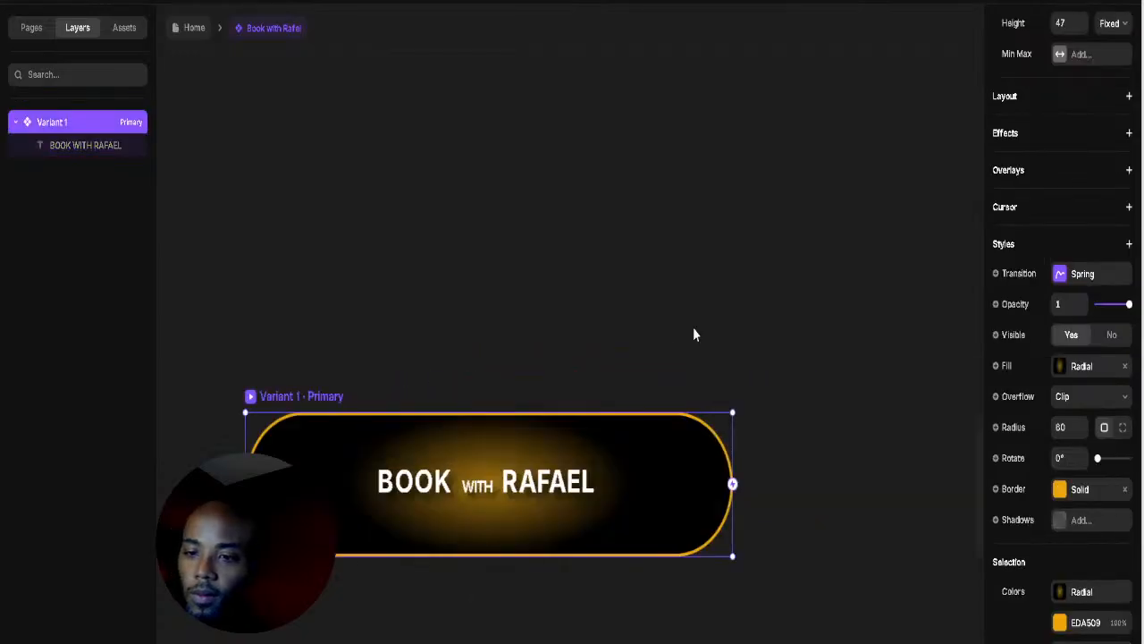
Step: Go back to Home and open Rafael's BOOK WITH RAFAEL button component for editing
click(194, 29)
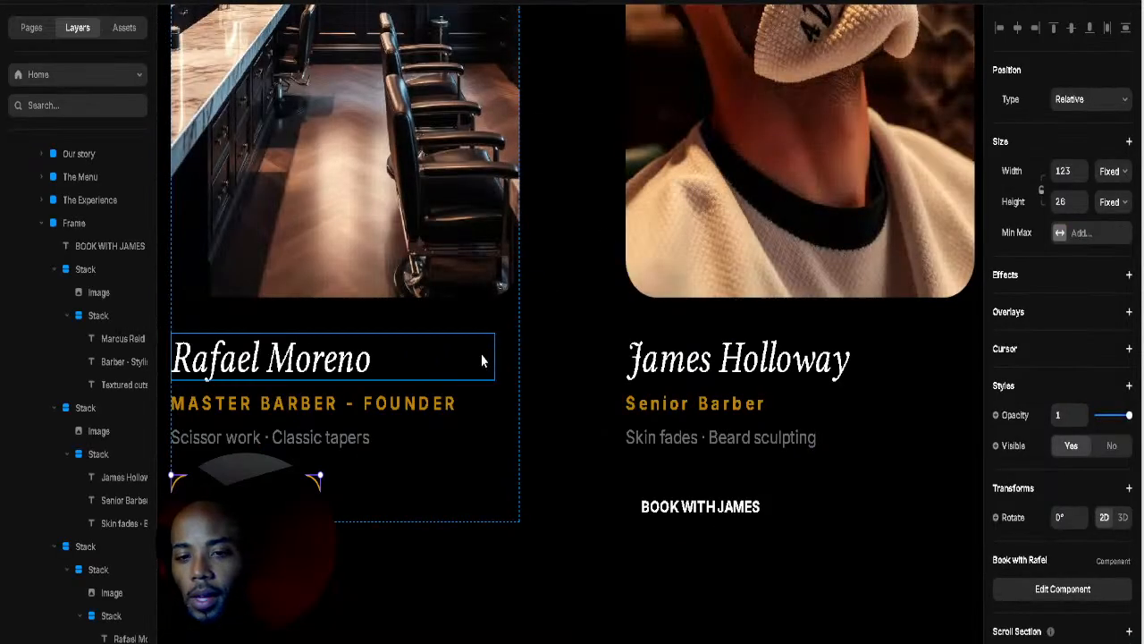
drag(339, 496, 469, 485)
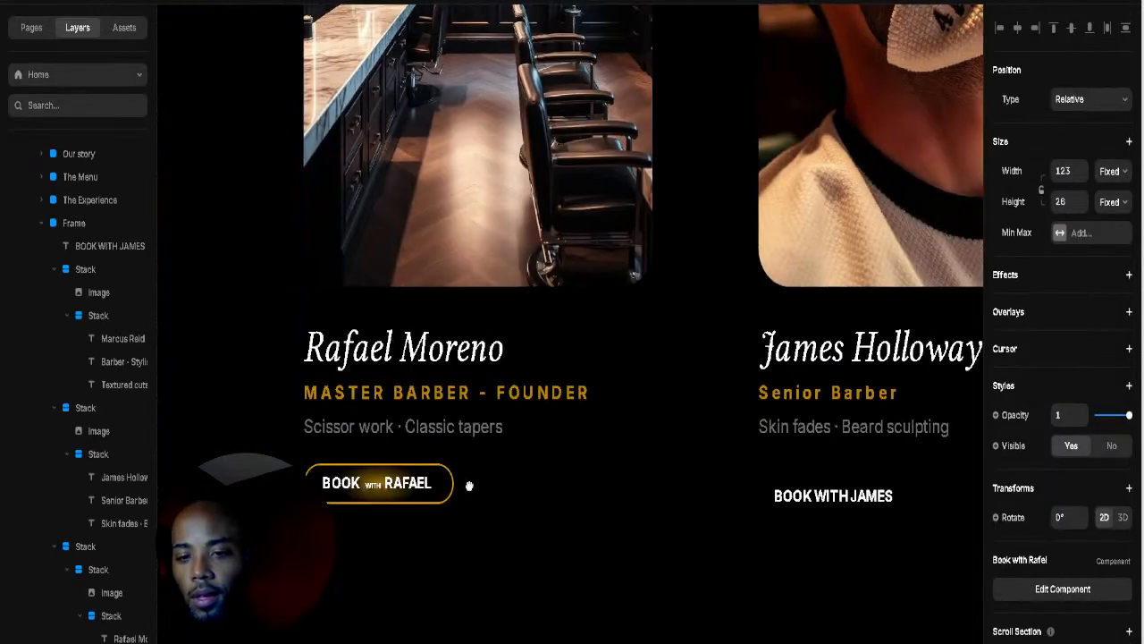
click(419, 493)
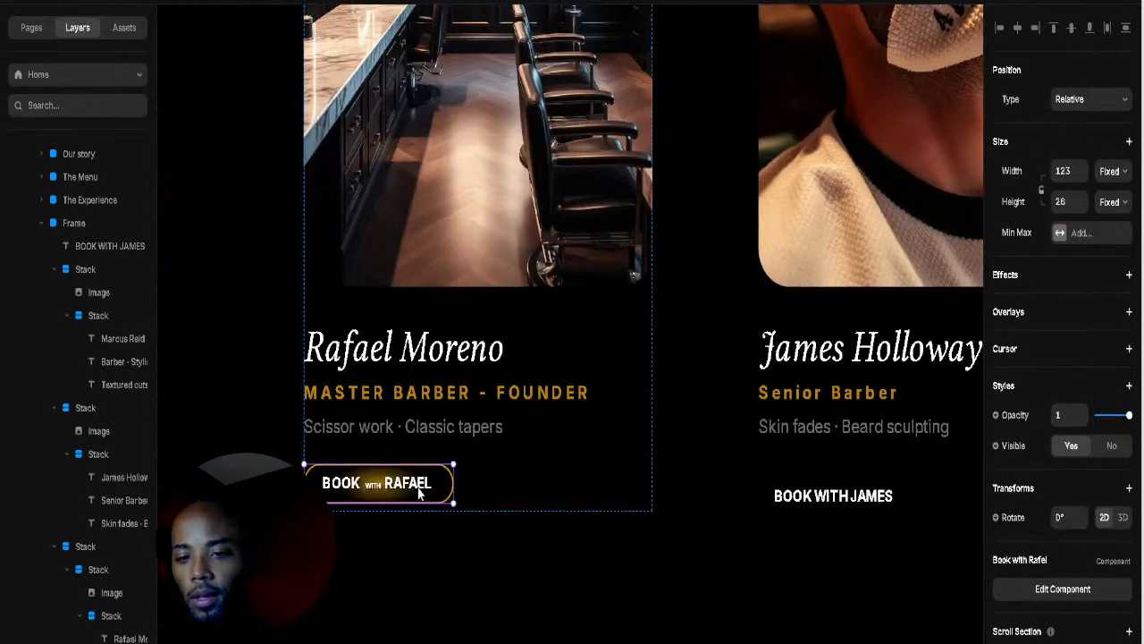
click(1046, 590)
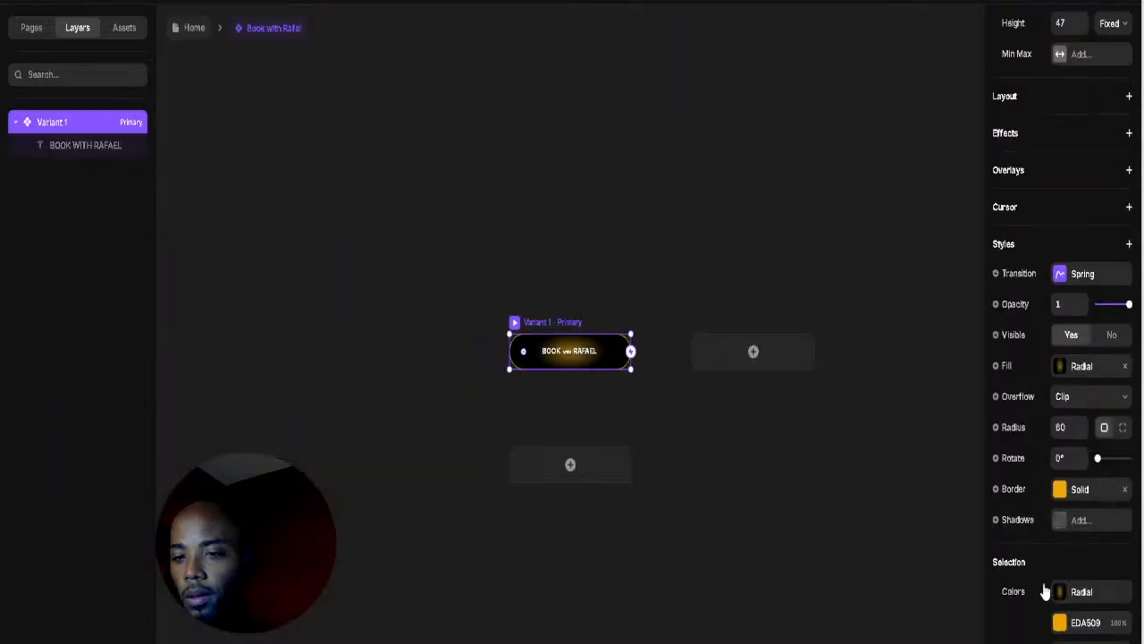
Step: Shrink the BOOK WITH RAFAEL text layer to 5px, then return to the Home page
double_click(588, 357)
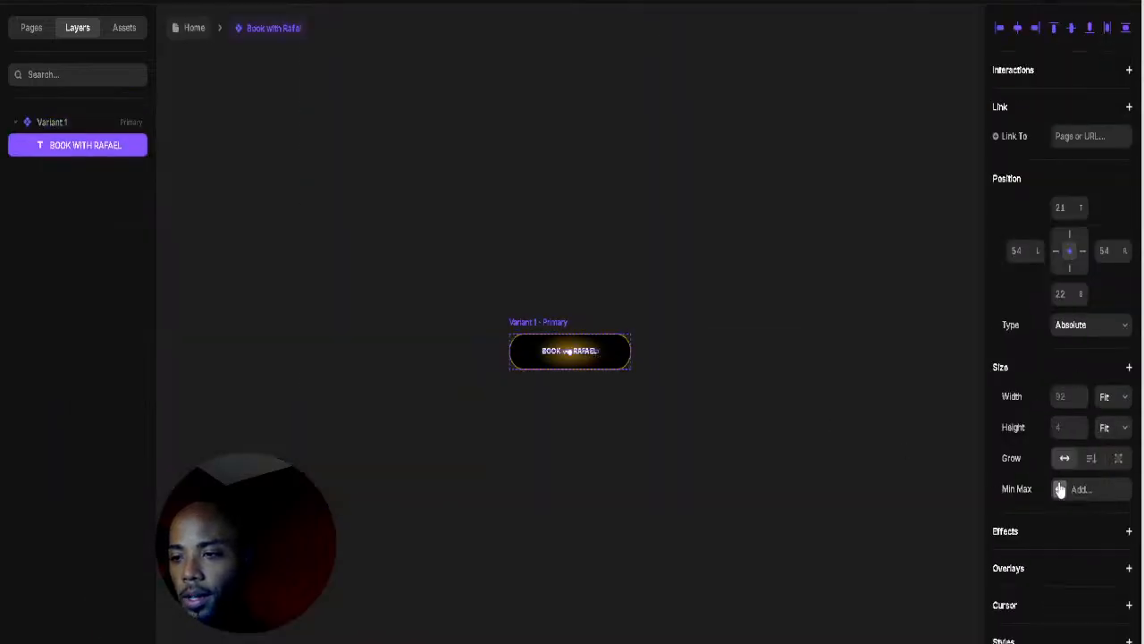
scroll(1059, 490, down, 6)
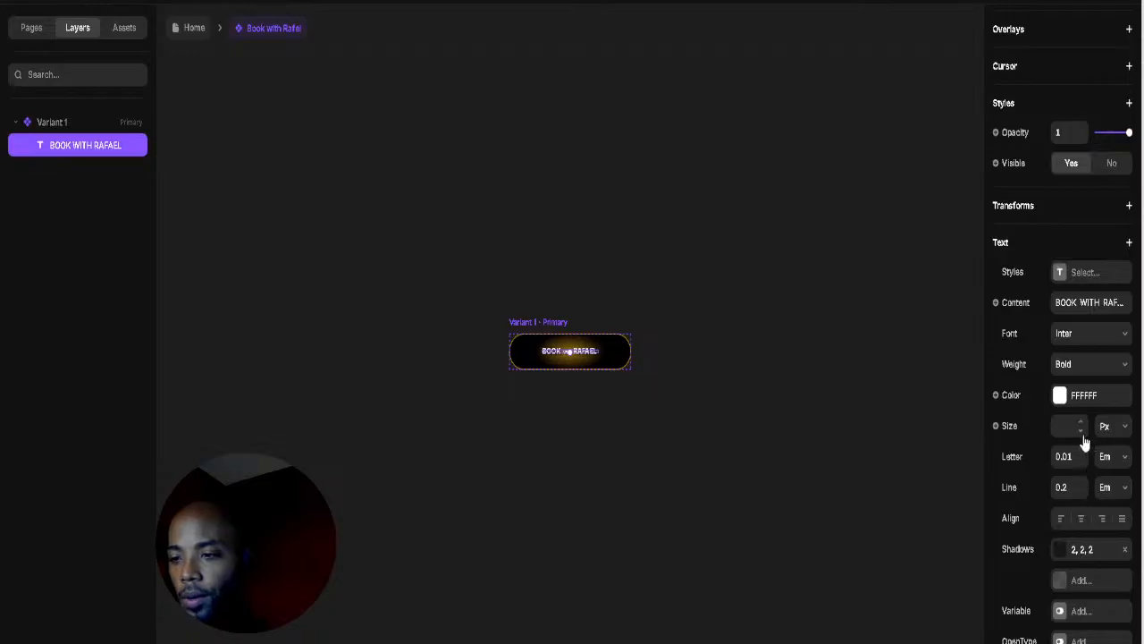
scroll(771, 378, up, 5)
scroll(707, 399, left, 5)
scroll(707, 399, up, 1)
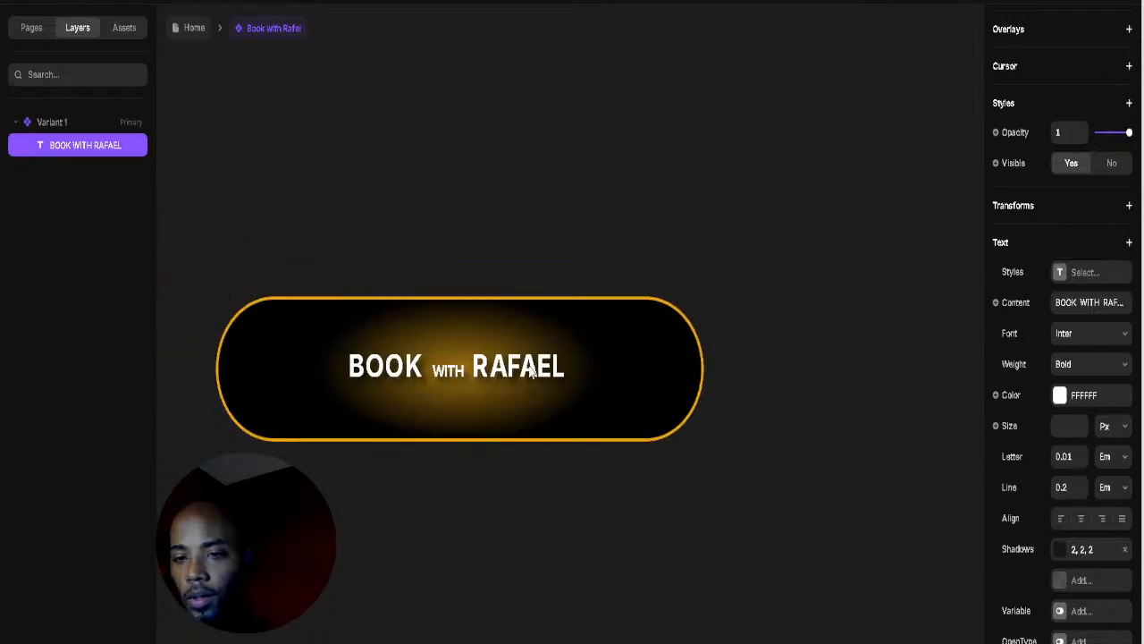
key(Escape)
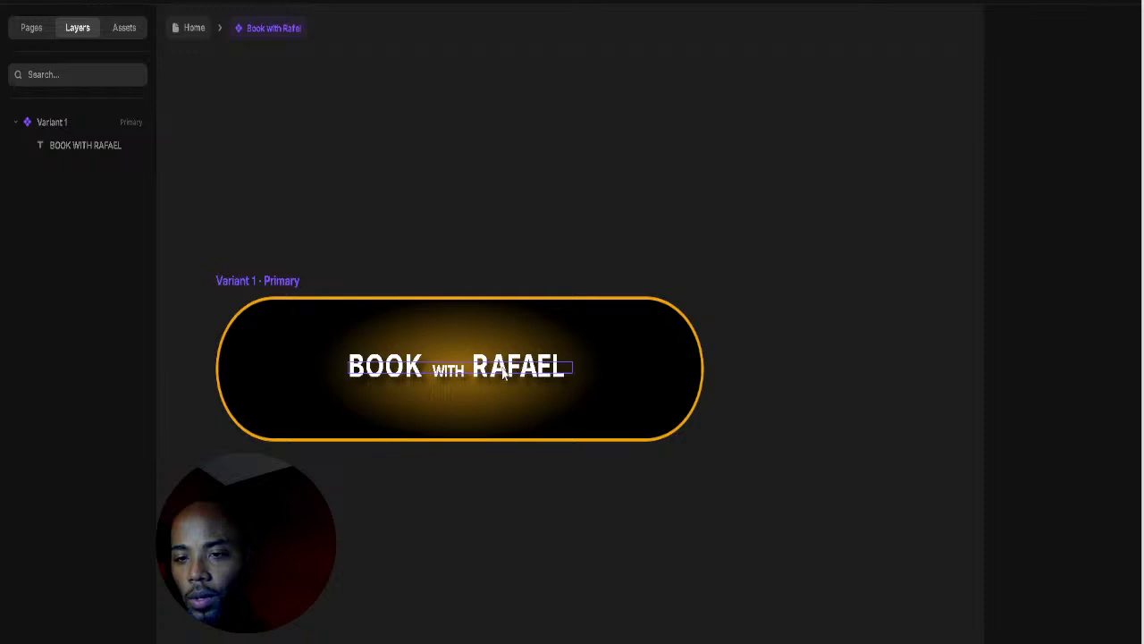
click(500, 371)
drag(460, 373, 460, 373)
click(481, 251)
scroll(492, 234, down, 5)
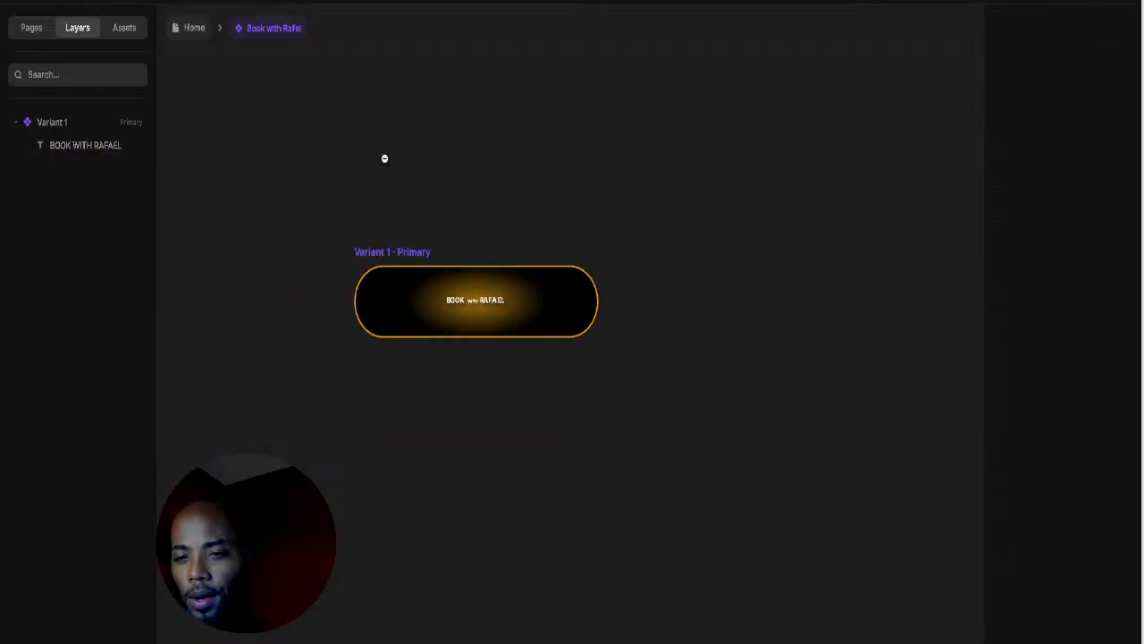
click(190, 31)
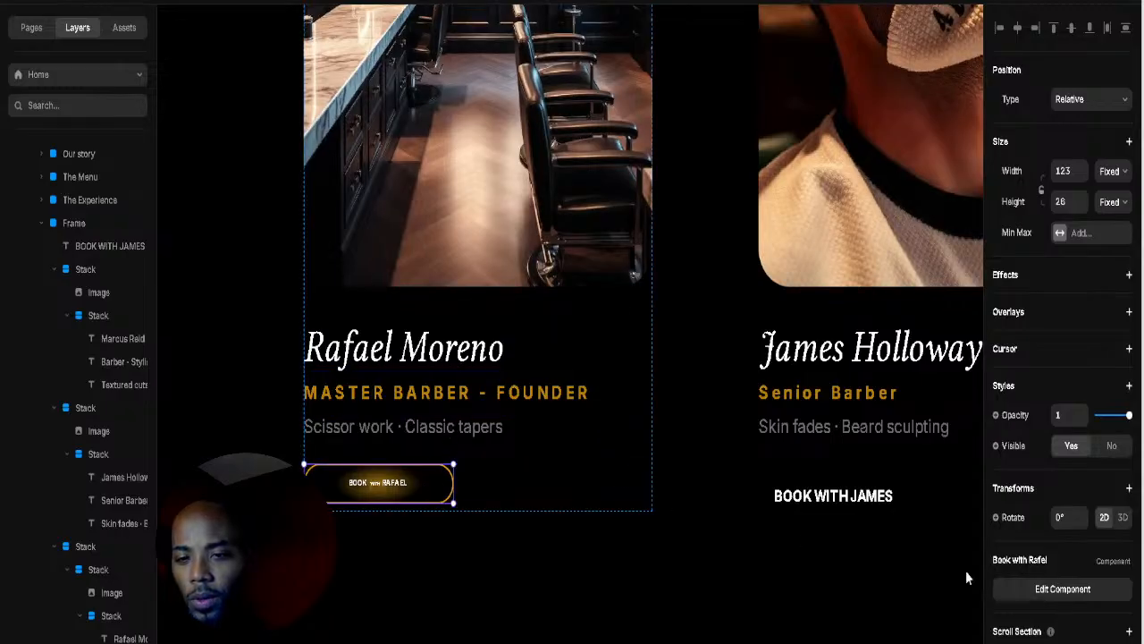
Step: Reopen the button component and select its BOOK WITH RAFAEL text layer, undoing an accidental resize
click(1025, 589)
scroll(572, 318, up, 5)
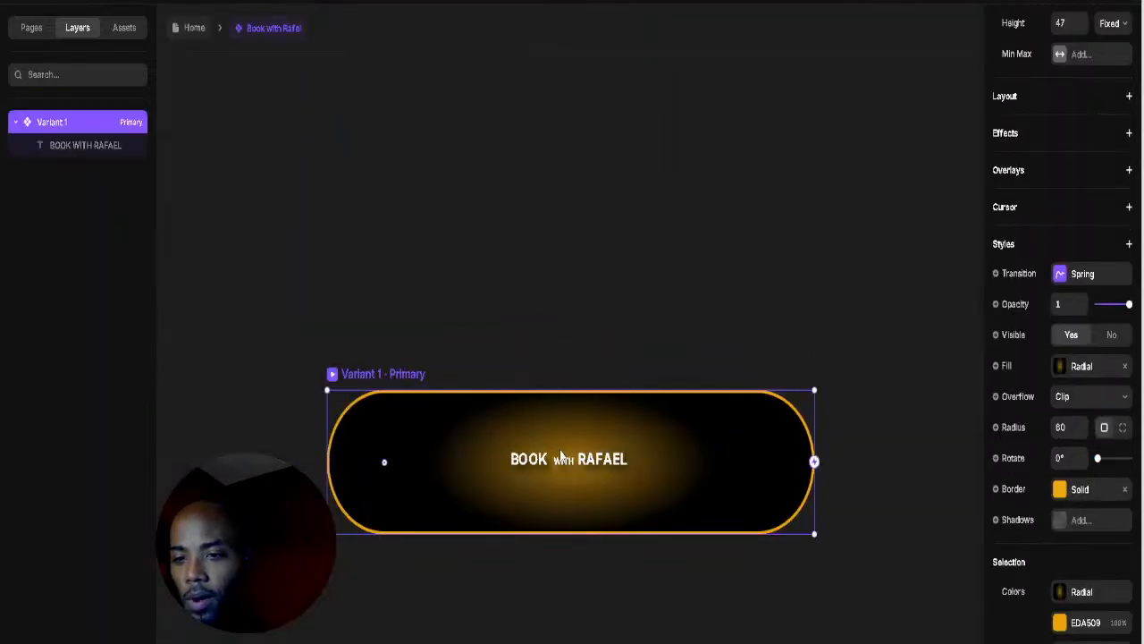
double_click(562, 456)
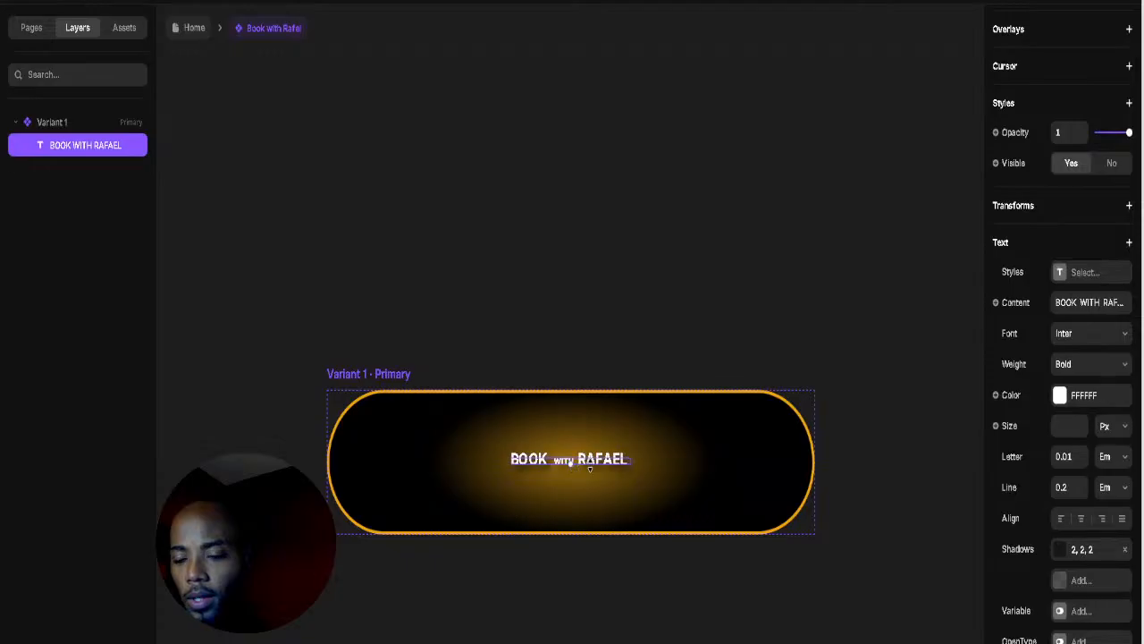
scroll(625, 475, up, 3)
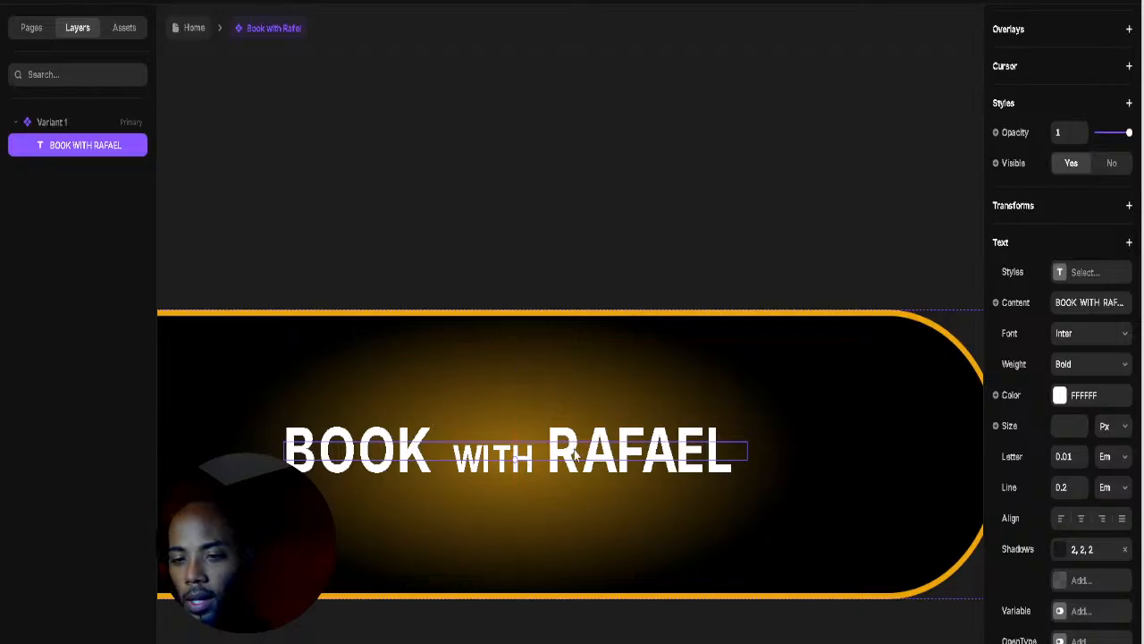
drag(514, 461, 514, 462)
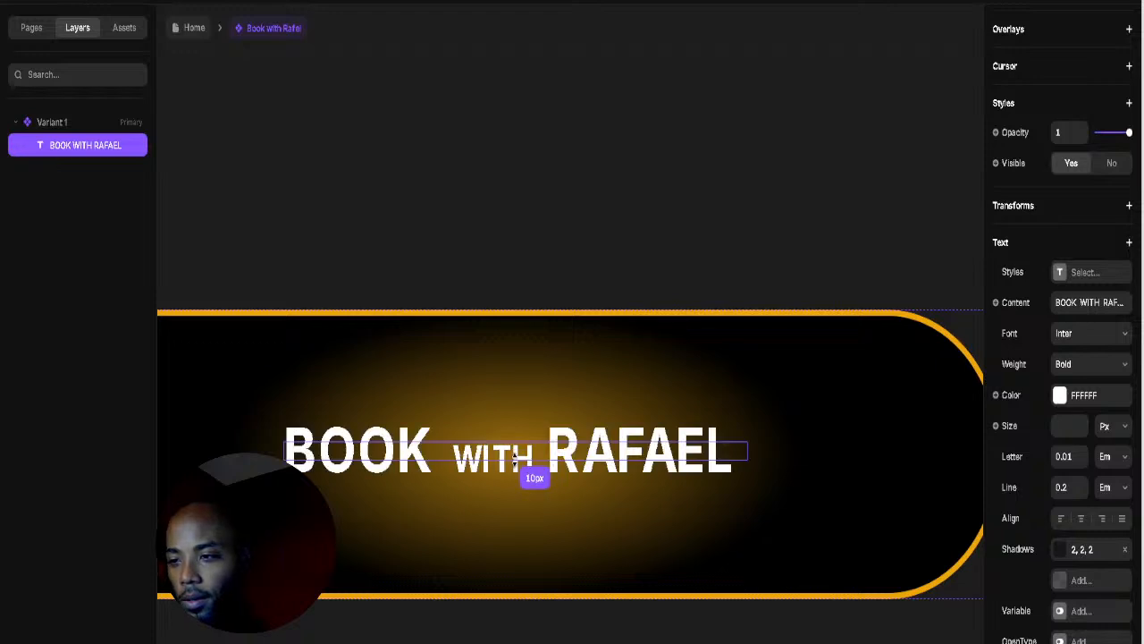
key(Escape)
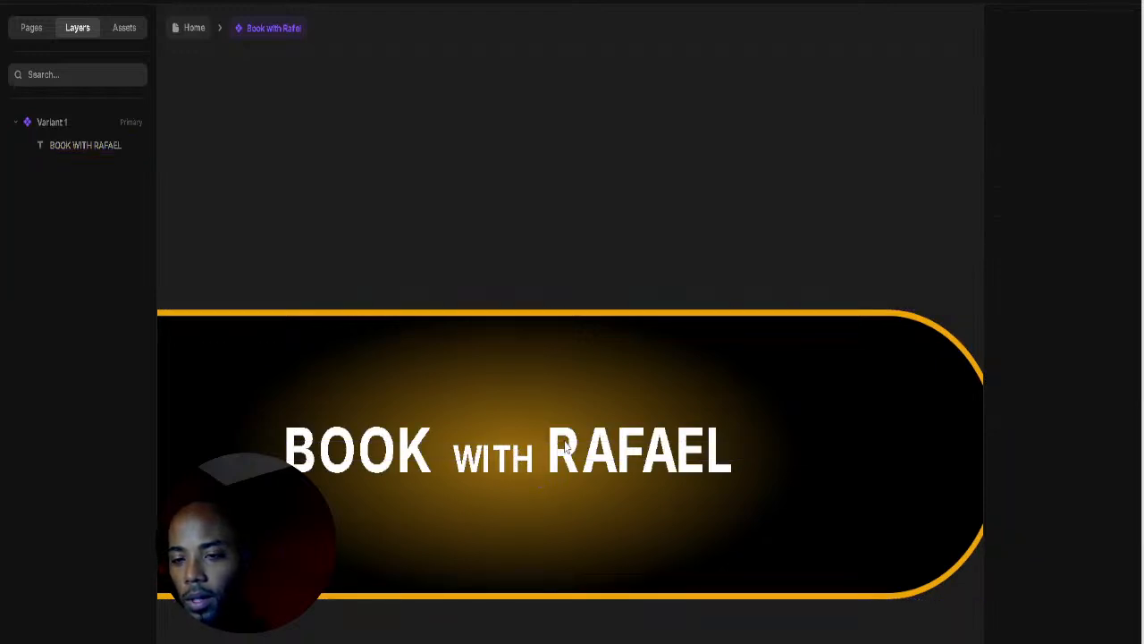
Step: Select the word RAFAEL in the label and step its size down to 8 px
click(556, 460)
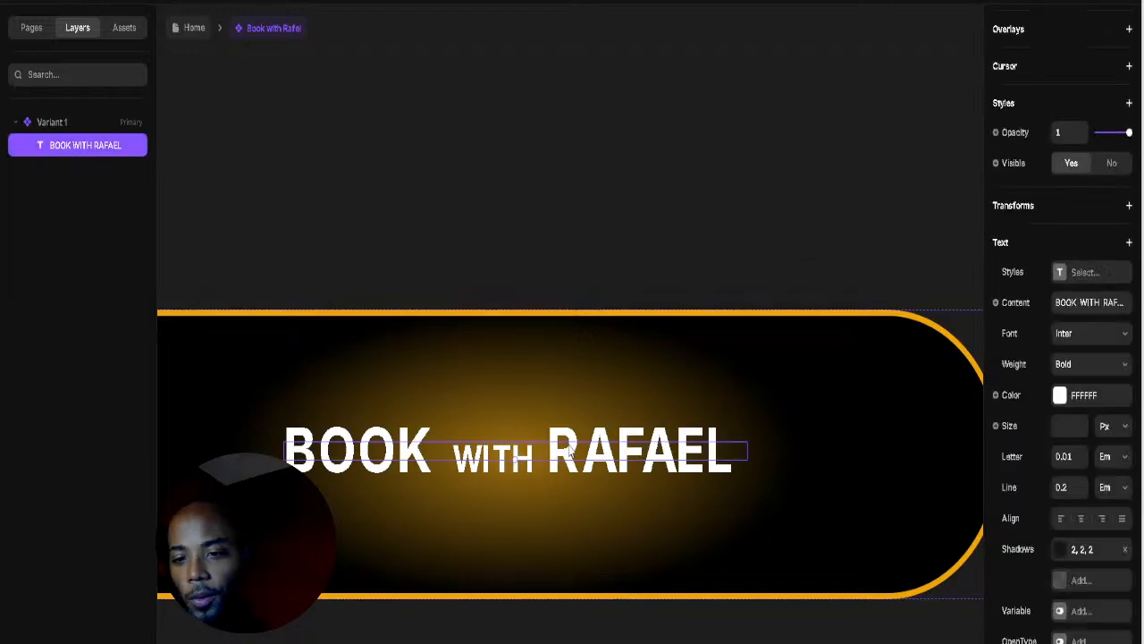
double_click(570, 451)
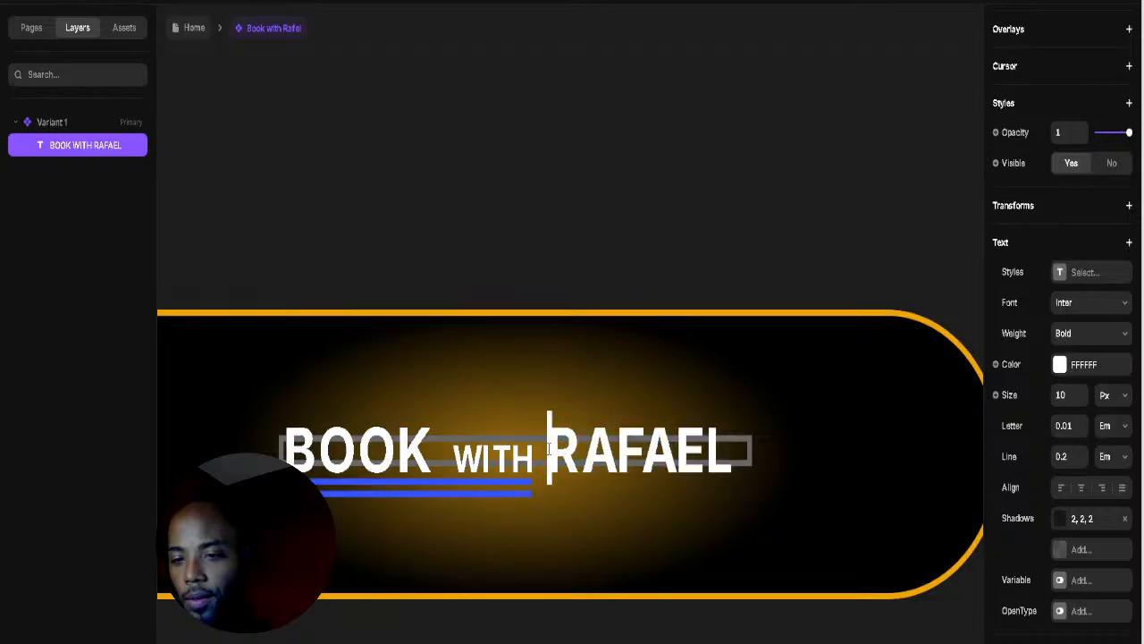
drag(555, 450, 726, 454)
click(726, 454)
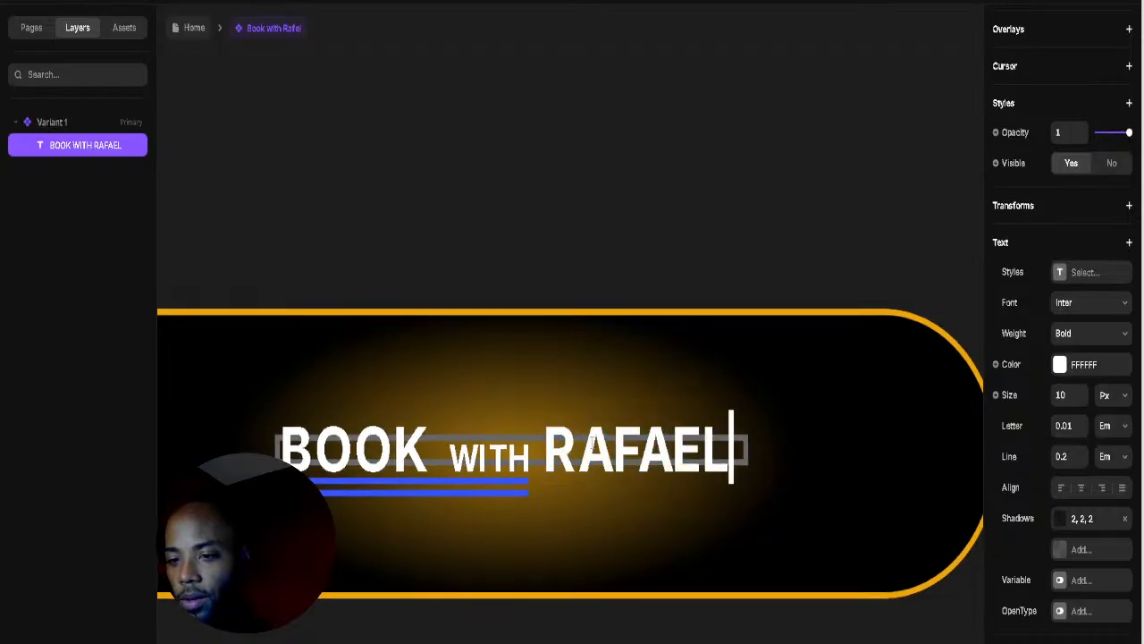
drag(545, 447, 730, 445)
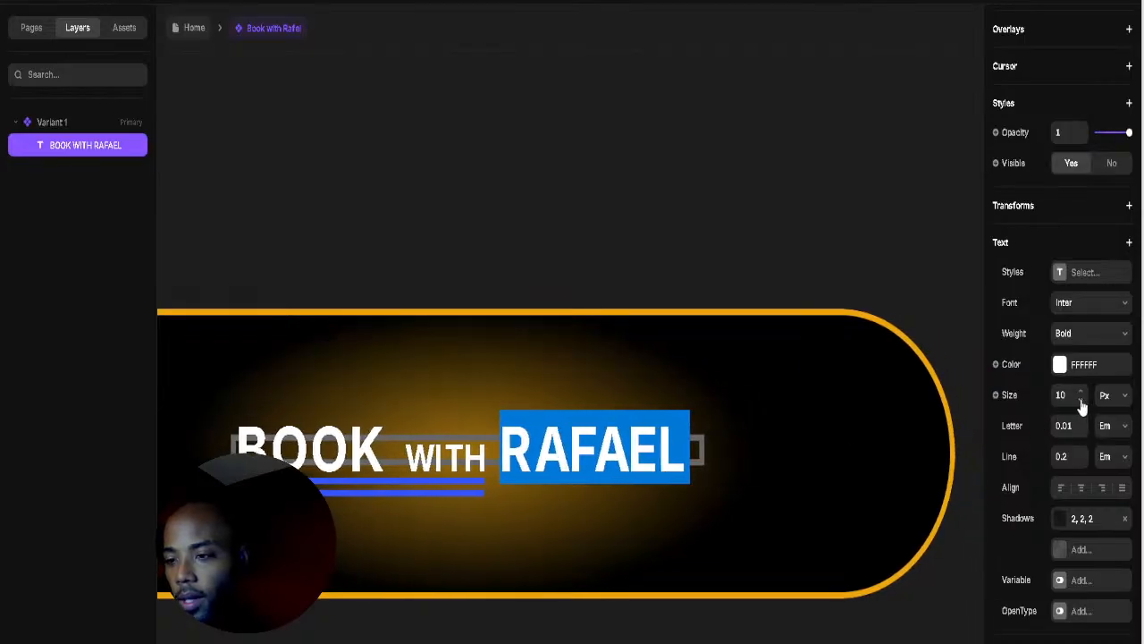
scroll(859, 447, up, 1)
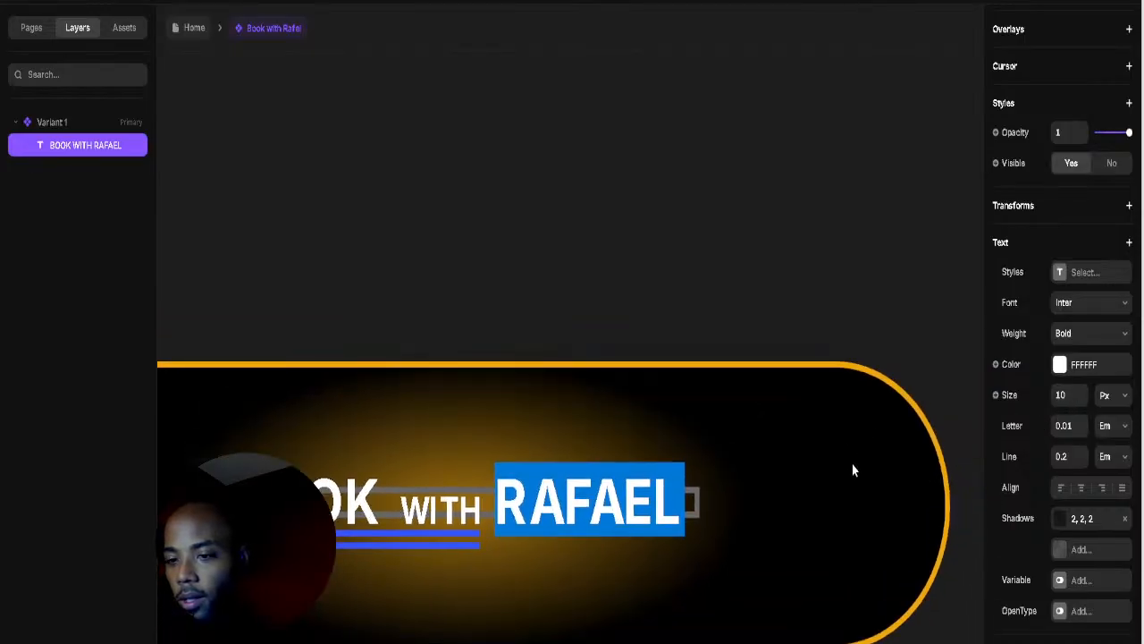
click(1081, 399)
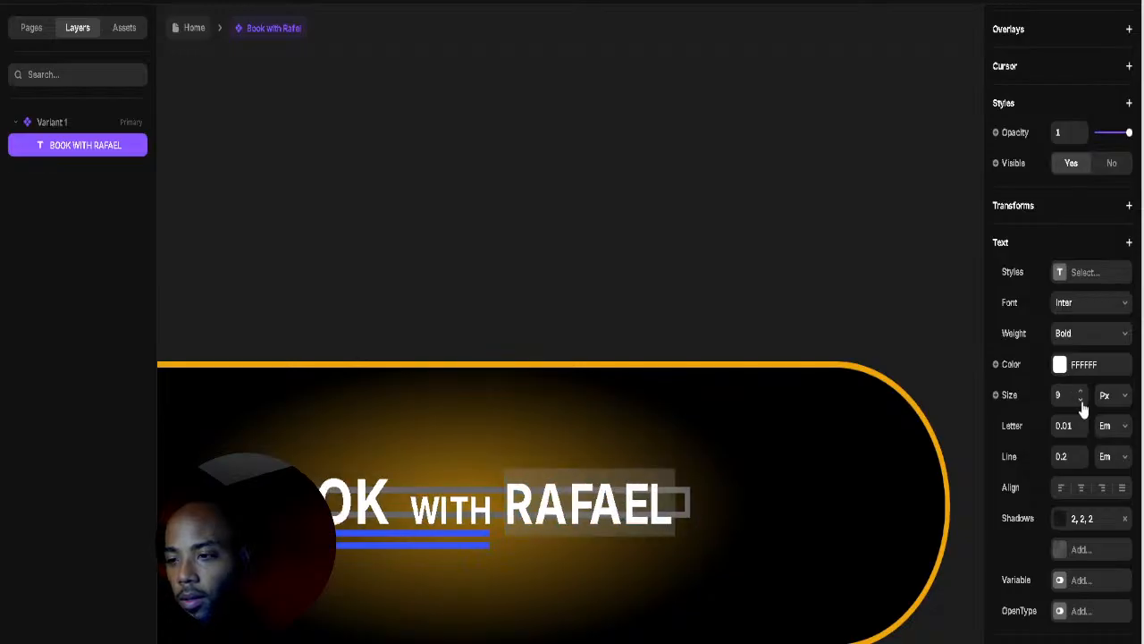
click(1082, 401)
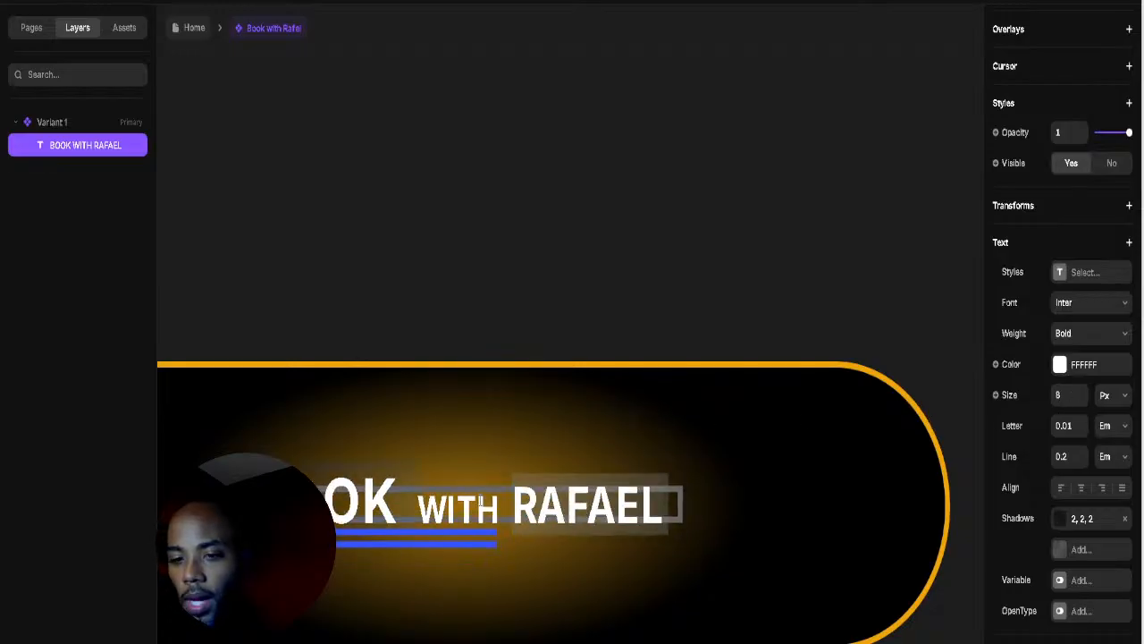
Step: Set the word WITH to 5 px and the word BOOK to 8 px
click(506, 505)
key(shift+Left)
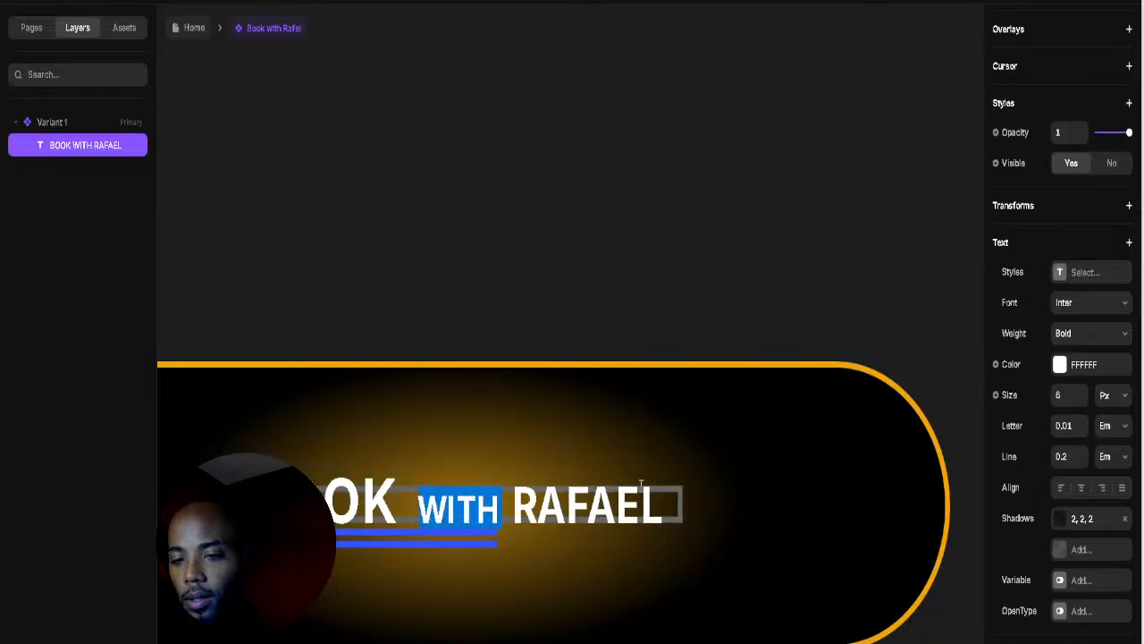
click(1082, 401)
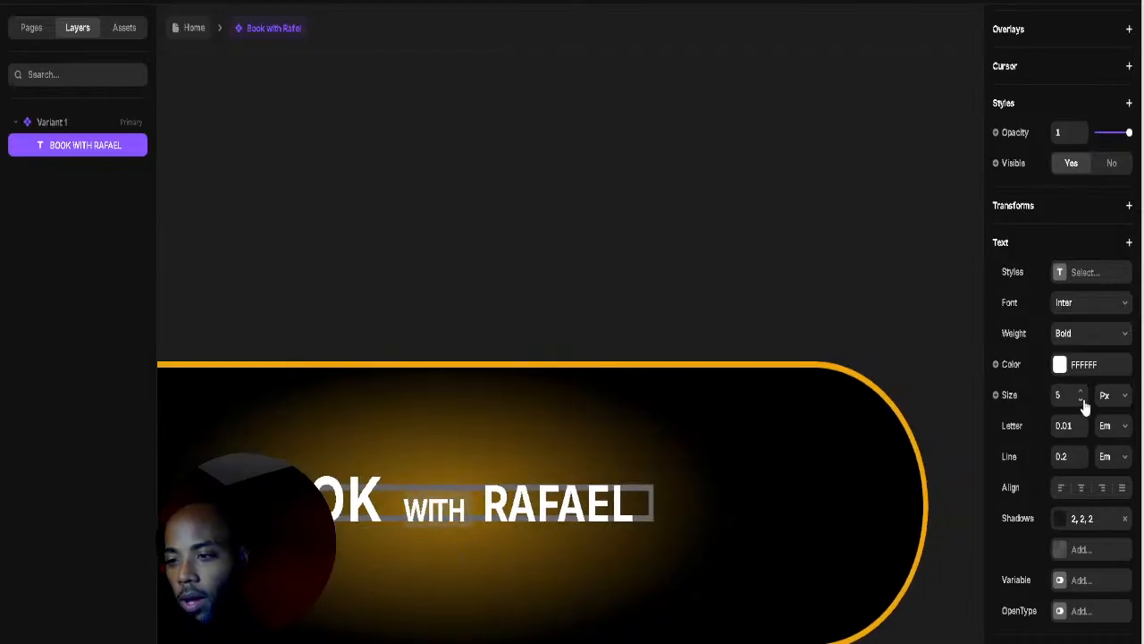
double_click(436, 510)
double_click(318, 497)
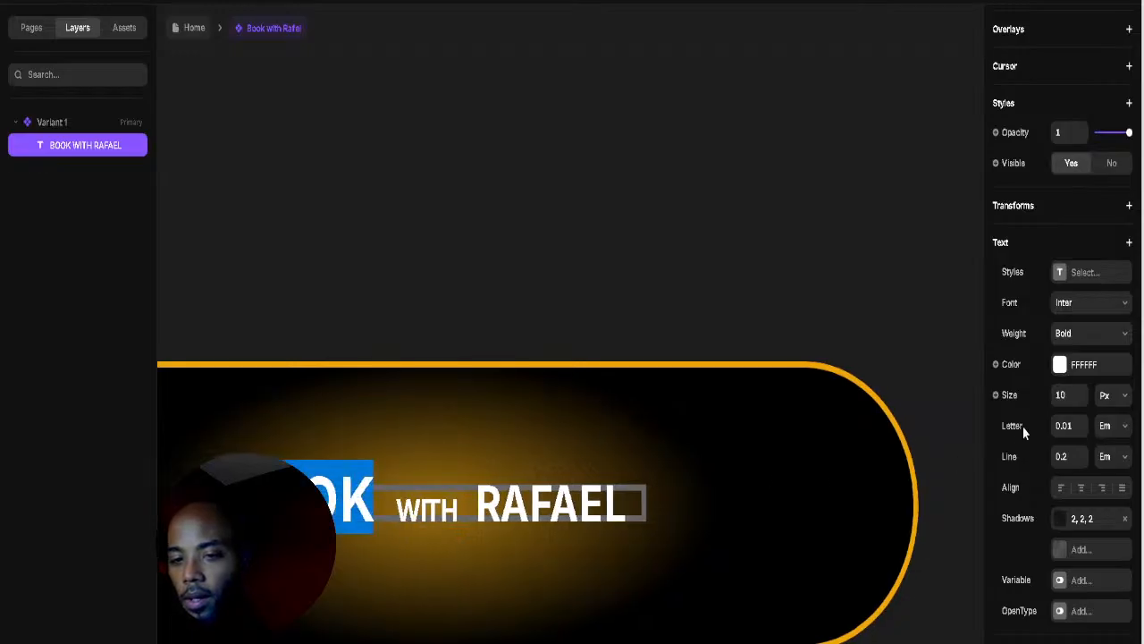
click(1080, 400)
click(1080, 400)
Step: Finish editing the label, view the whole pill, and go back to the Home page
key(Escape)
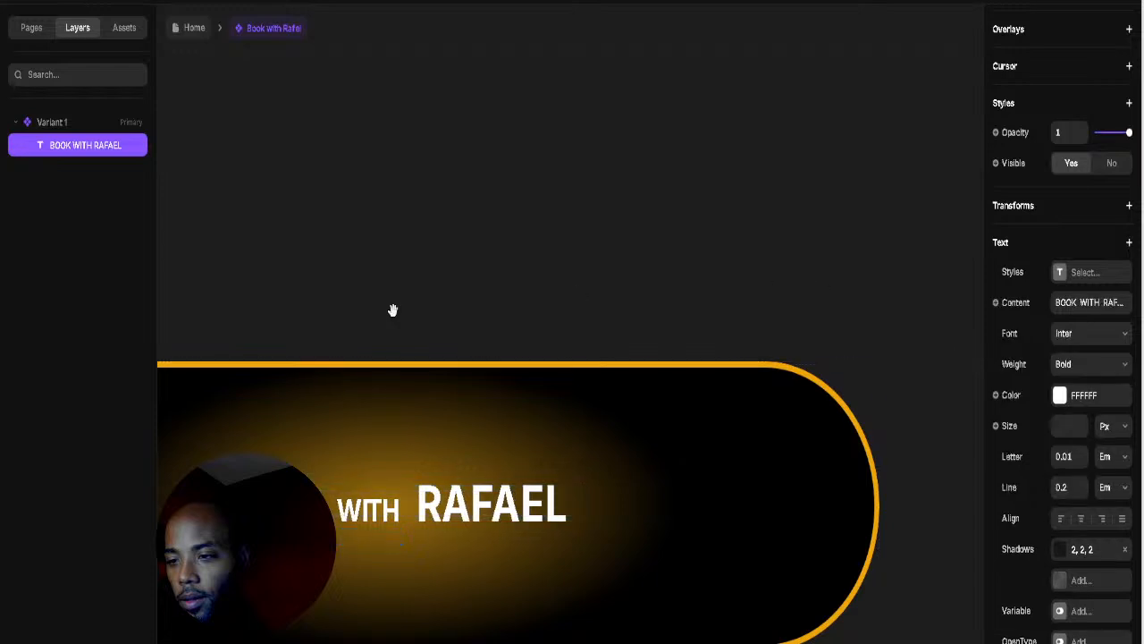
scroll(620, 173, down, 3)
scroll(577, 223, down, 3)
drag(576, 225, 556, 304)
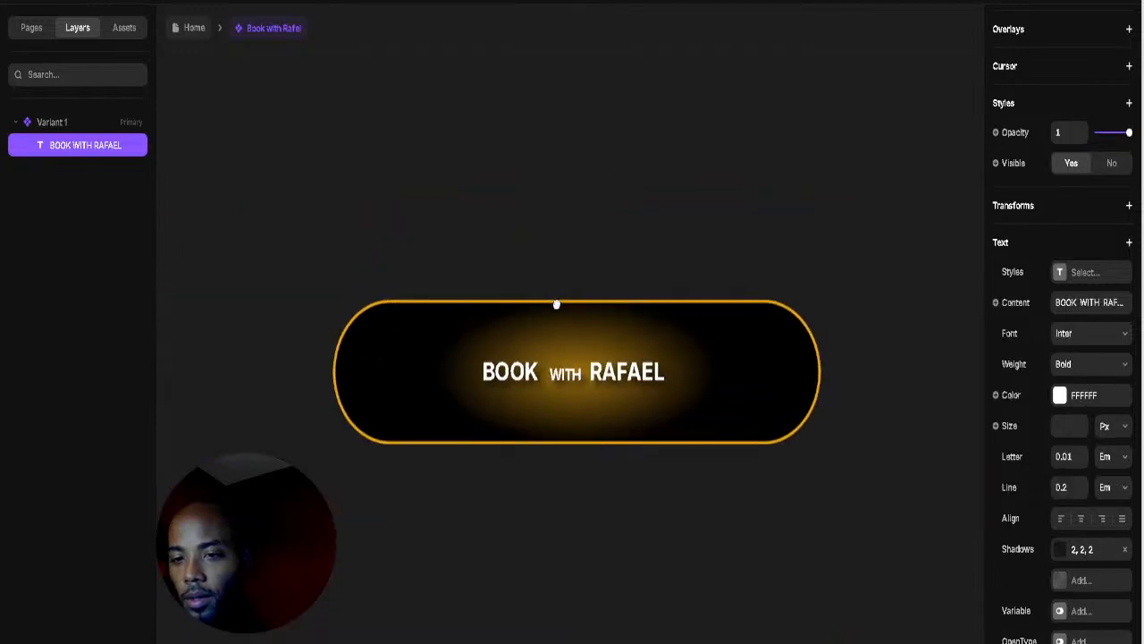
click(184, 30)
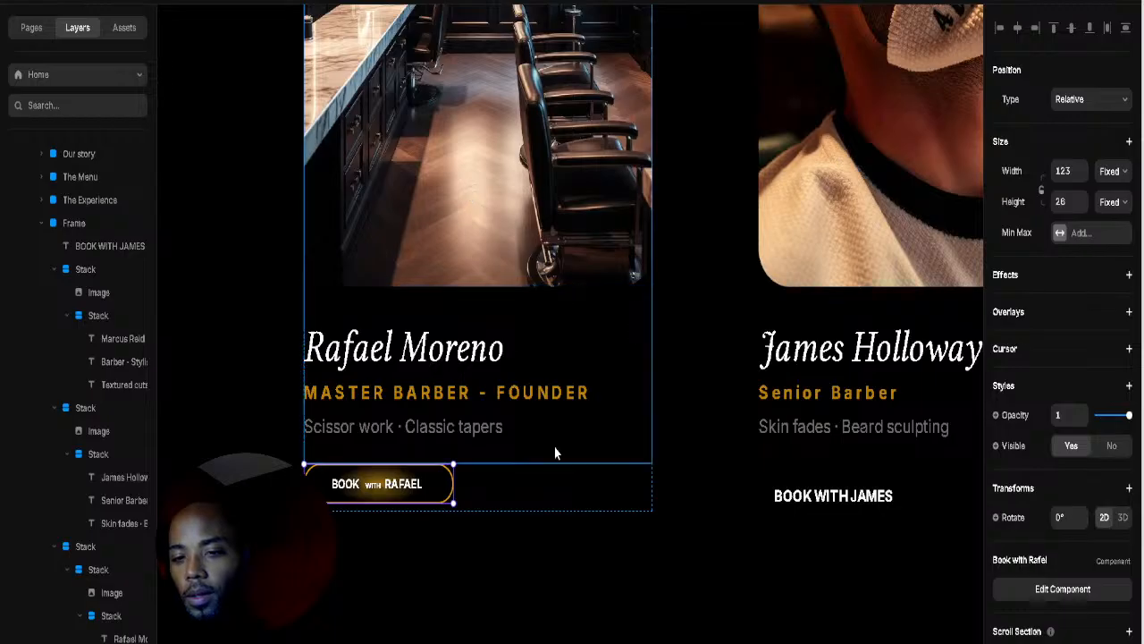
Step: Check the text inside Rafael's Book with Rafael button component, then return to the Home canvas
click(592, 484)
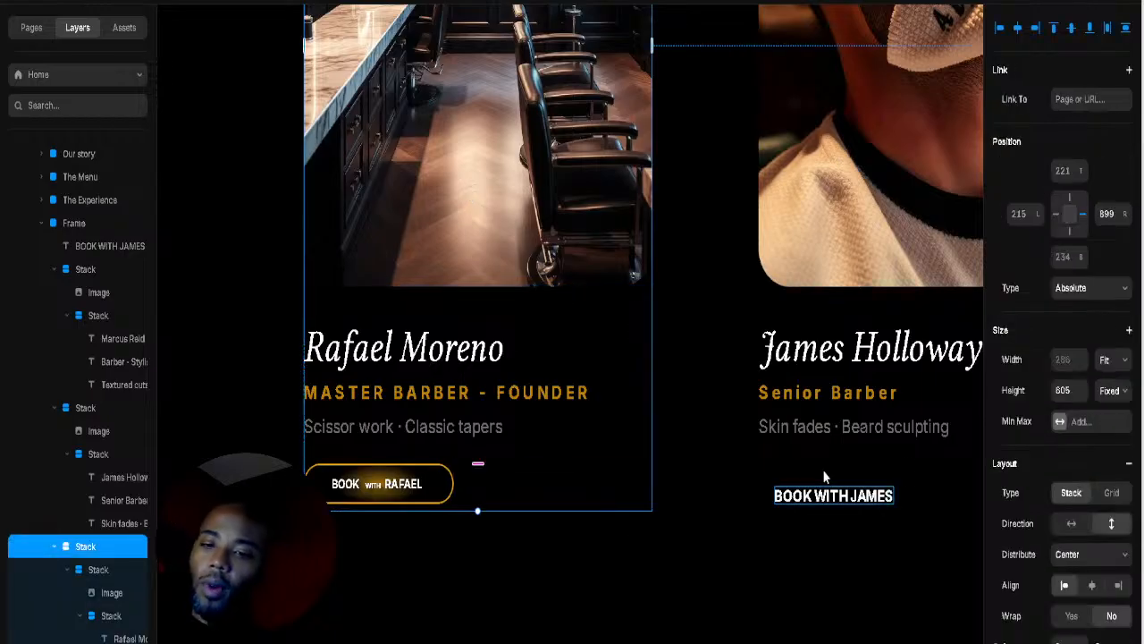
click(850, 428)
drag(855, 510, 739, 496)
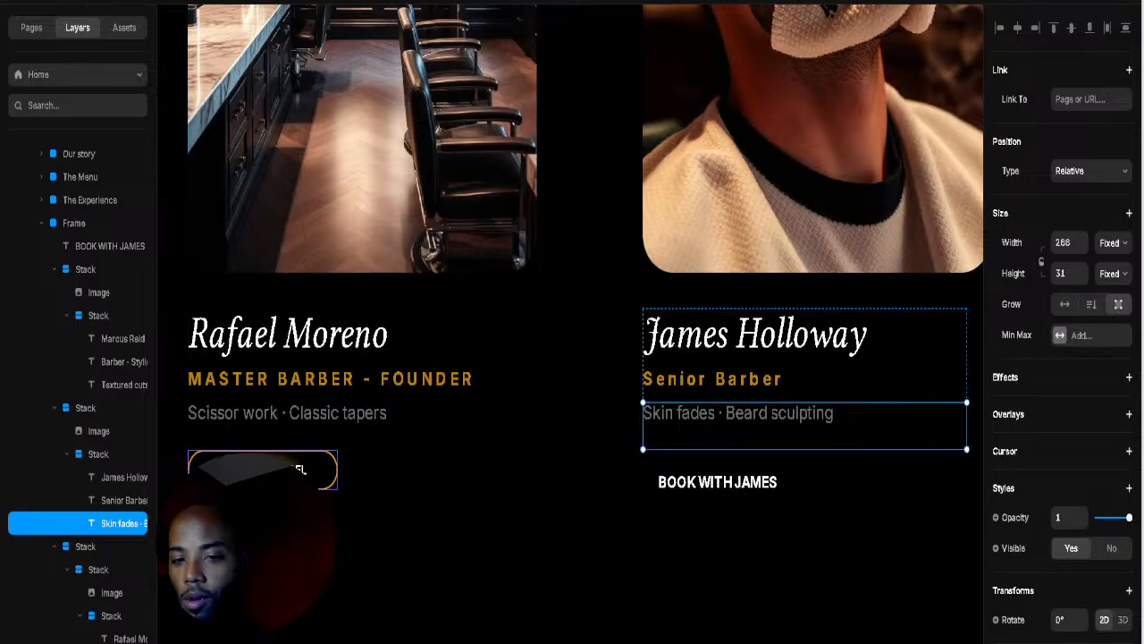
click(300, 469)
double_click(301, 470)
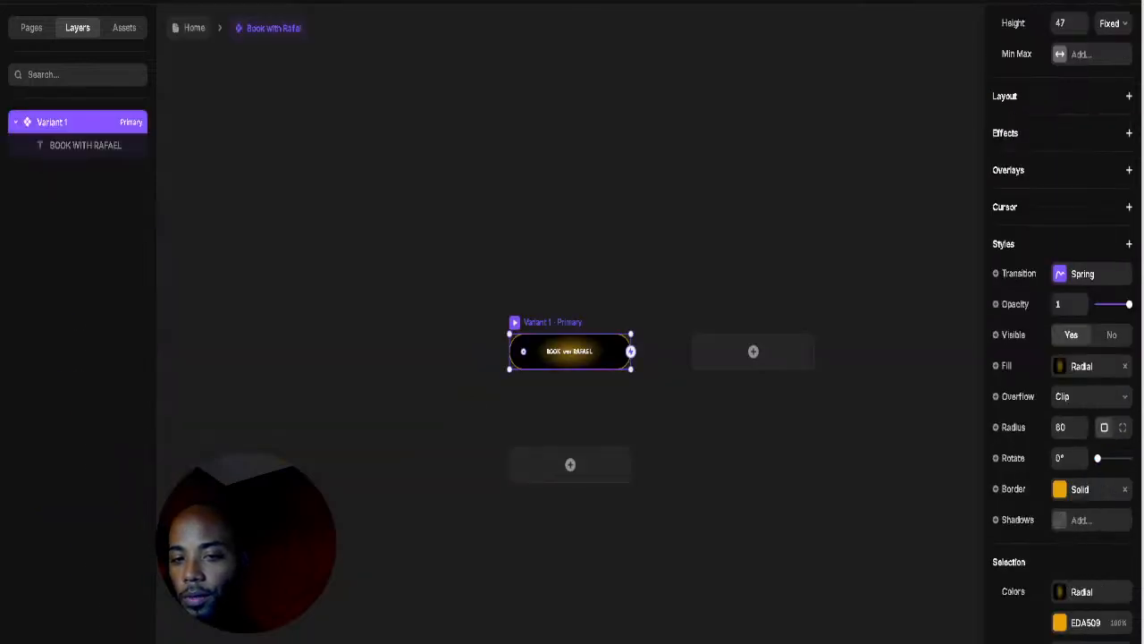
click(549, 351)
double_click(550, 351)
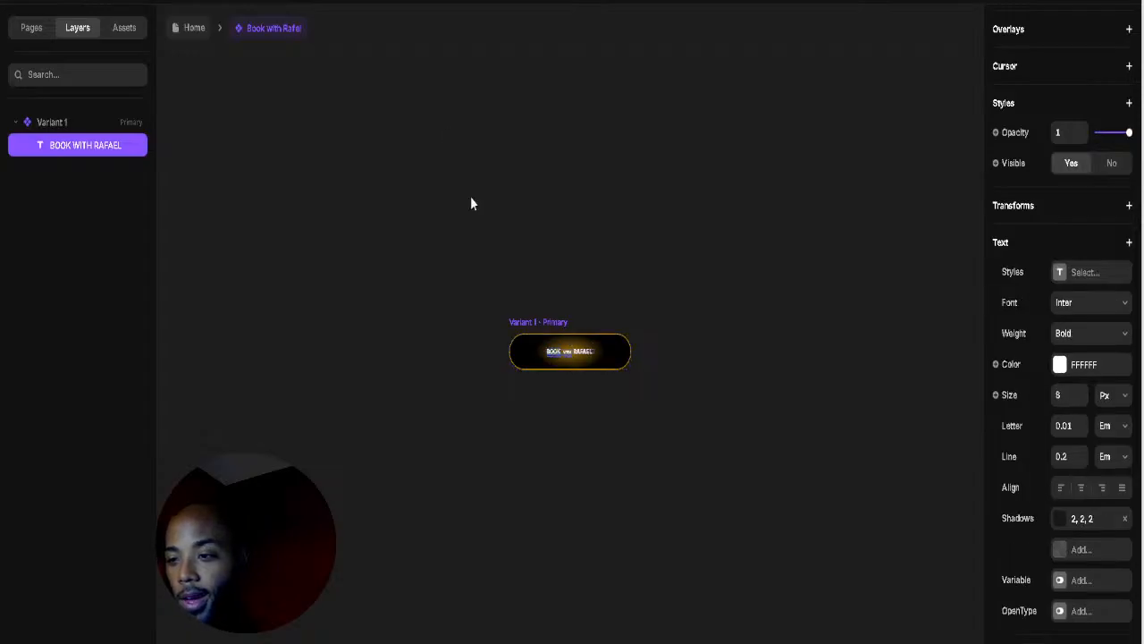
click(193, 27)
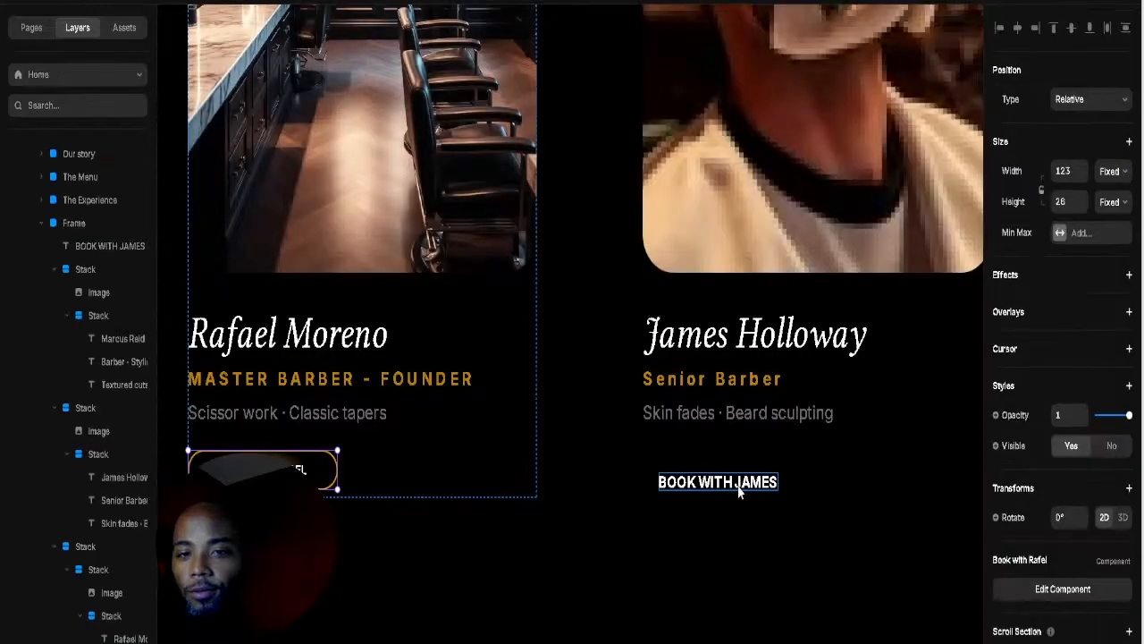
Step: Move the BOOK WITH JAMES text up-left to 590 left, 798 top, level with Rafael's button
double_click(744, 490)
click(724, 483)
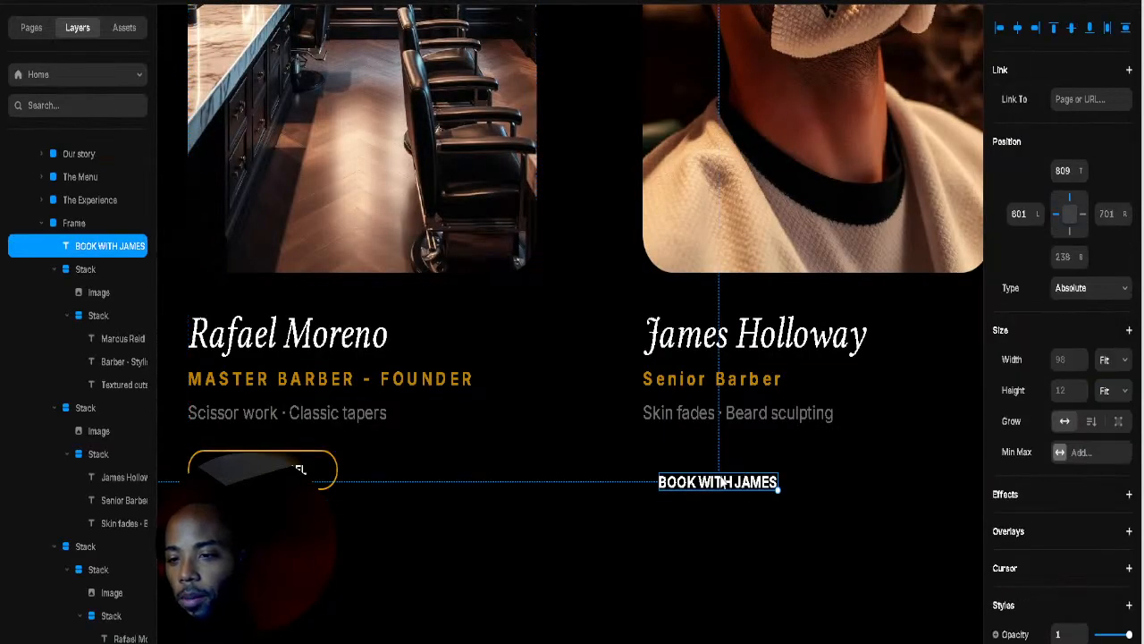
drag(696, 470, 695, 467)
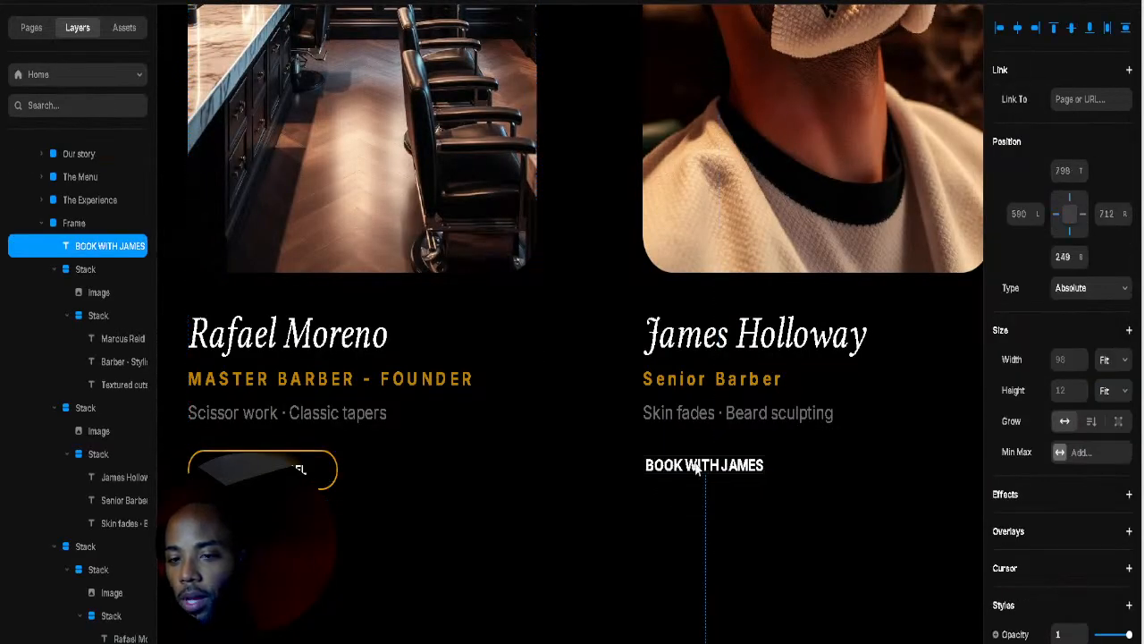
click(704, 470)
click(706, 470)
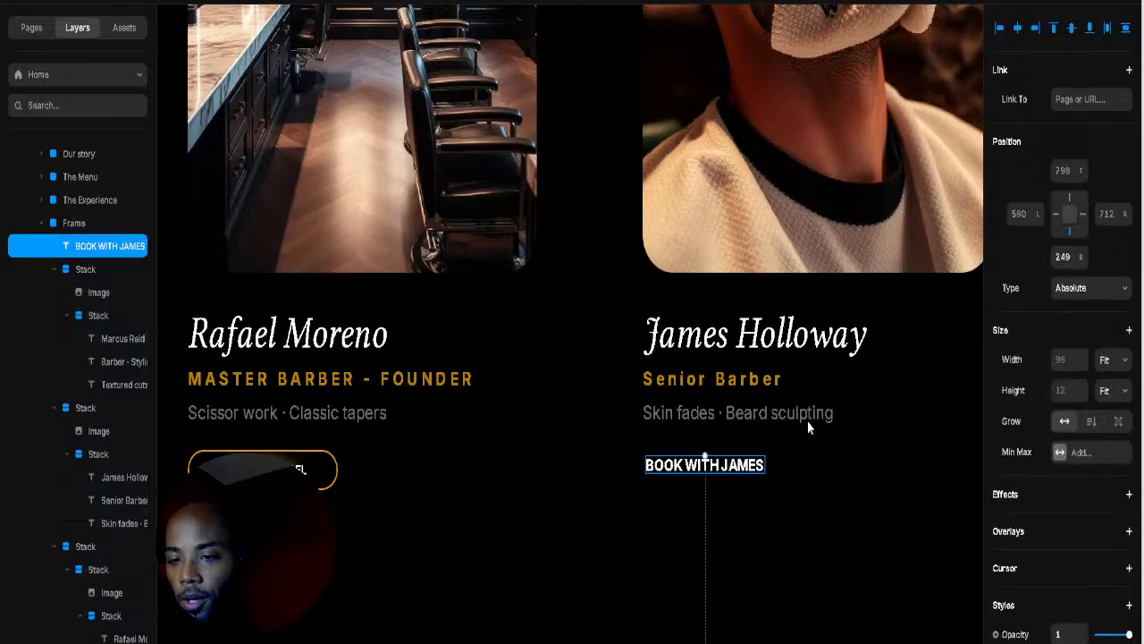
Step: Convert the BOOK WITH JAMES text into a component titled 'BOOK with James' using Ctrl+Alt+K
right_click(731, 455)
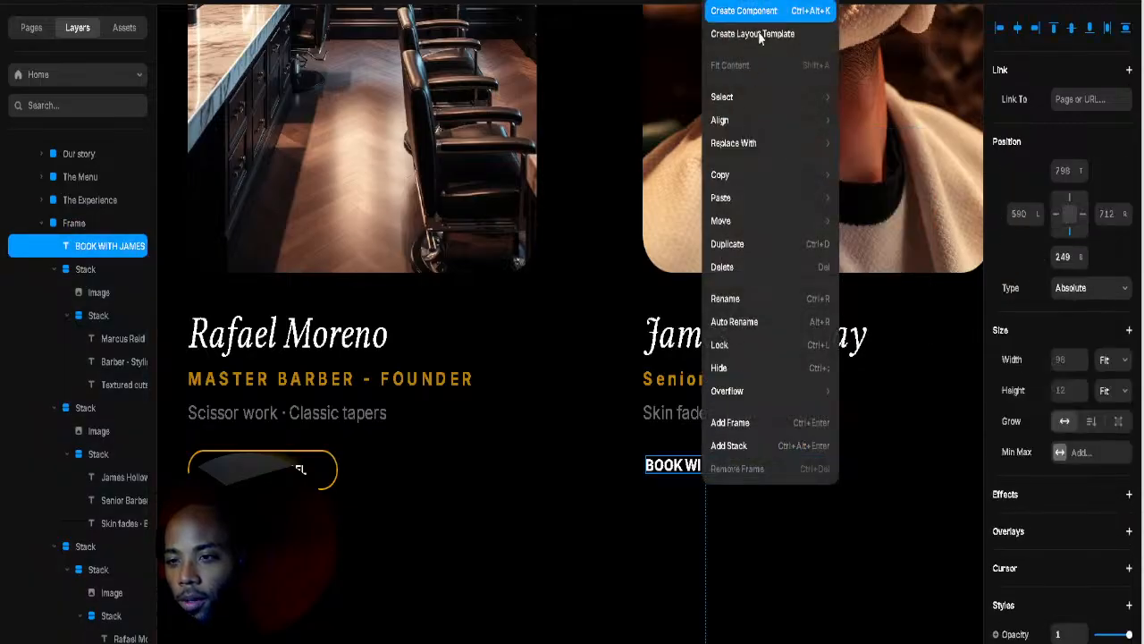
key(ctrl+alt+k)
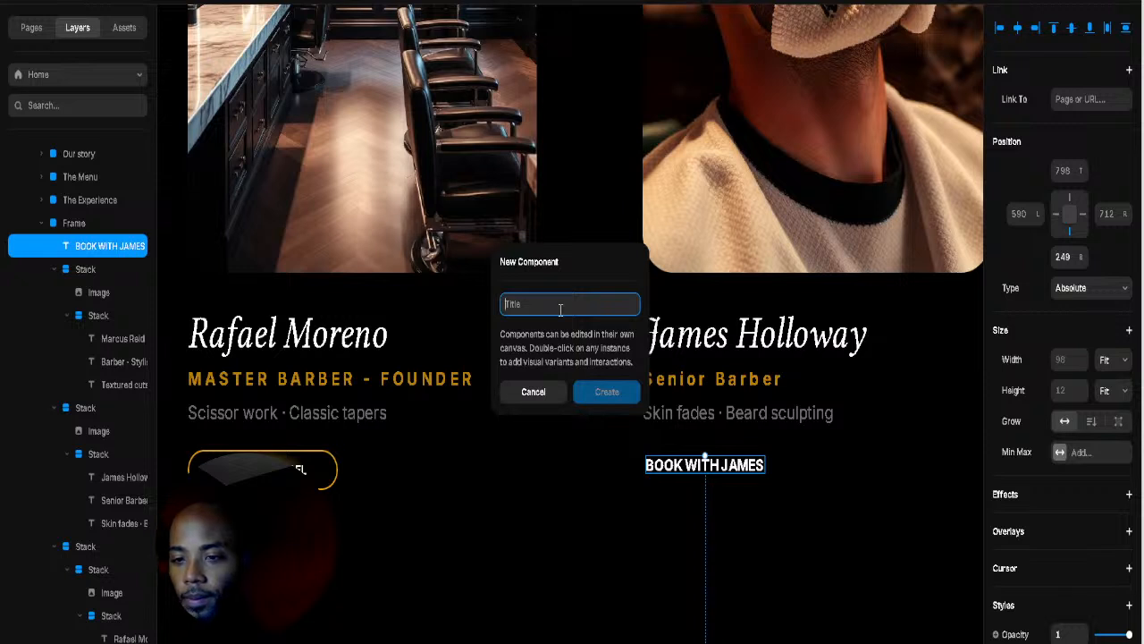
text(BO)
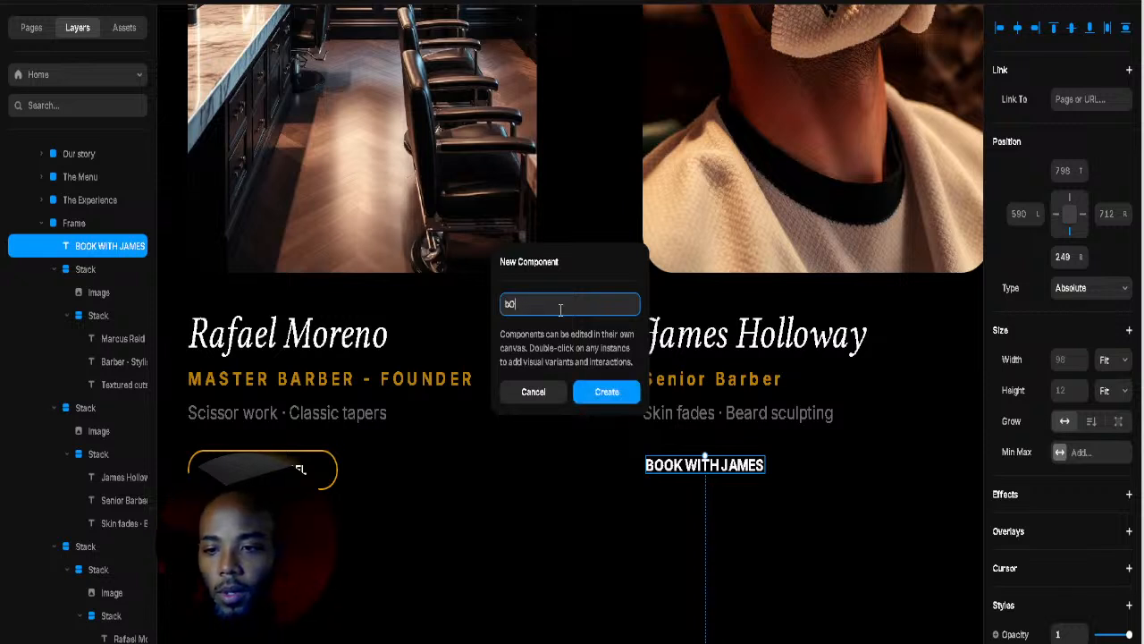
key(BackSpace)
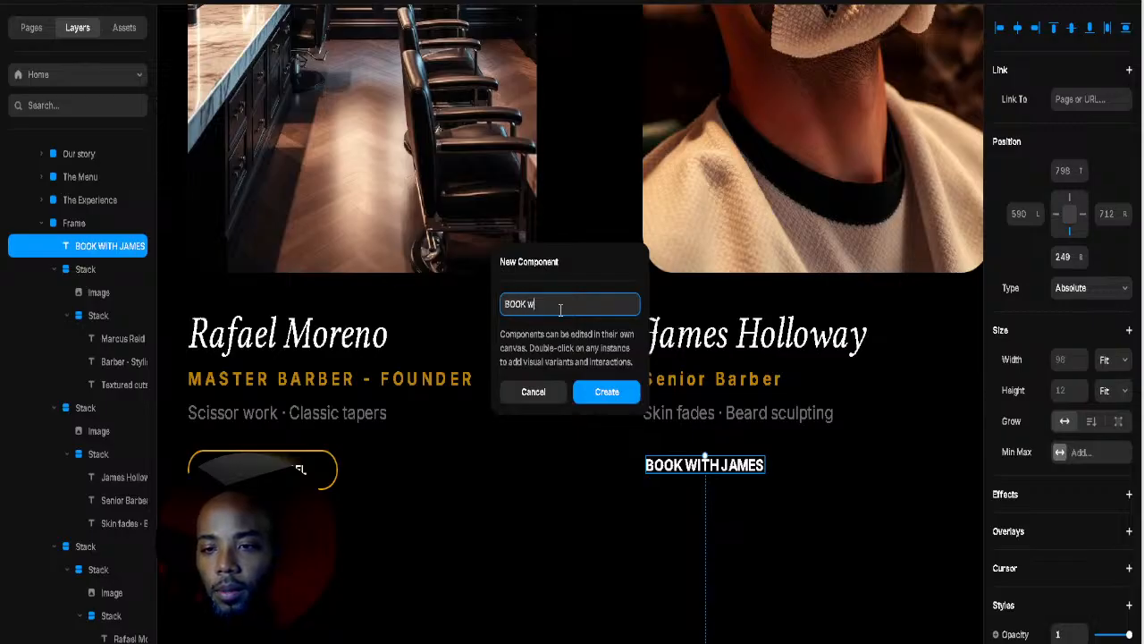
text(OOK with James)
key(Return)
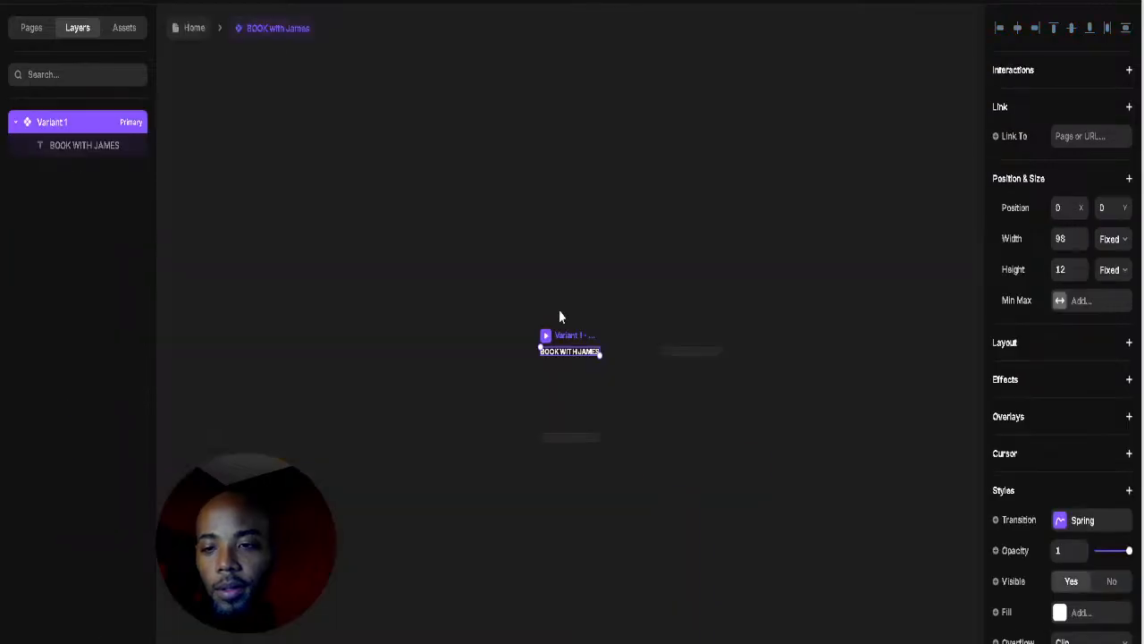
Step: Resize the Variant 1 button frame to 148×35
click(600, 366)
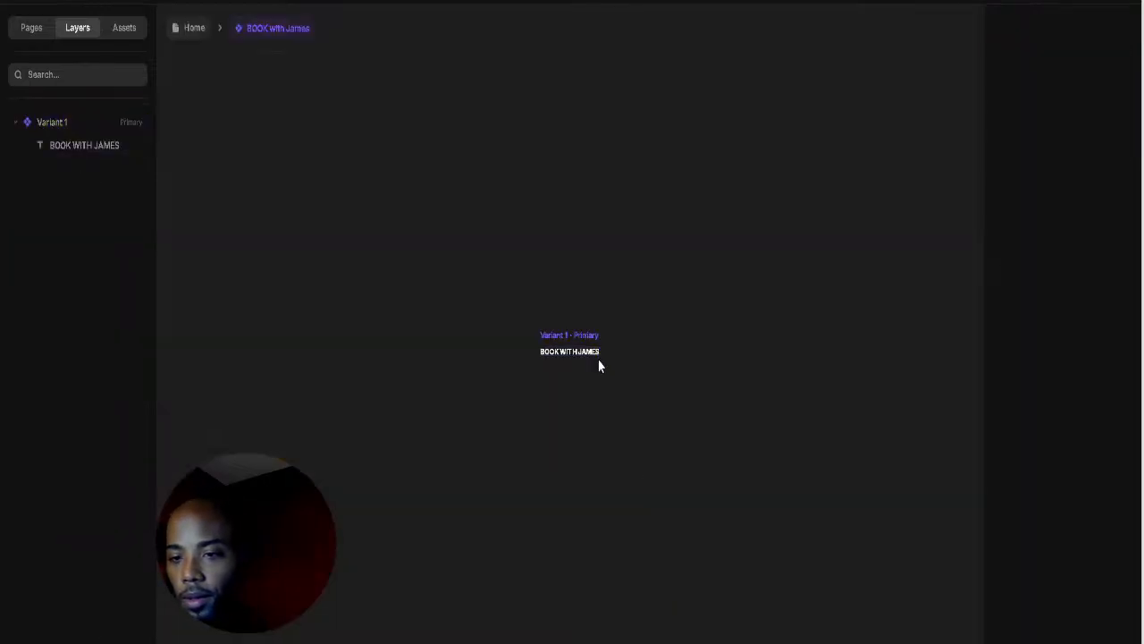
click(587, 350)
drag(598, 353, 619, 374)
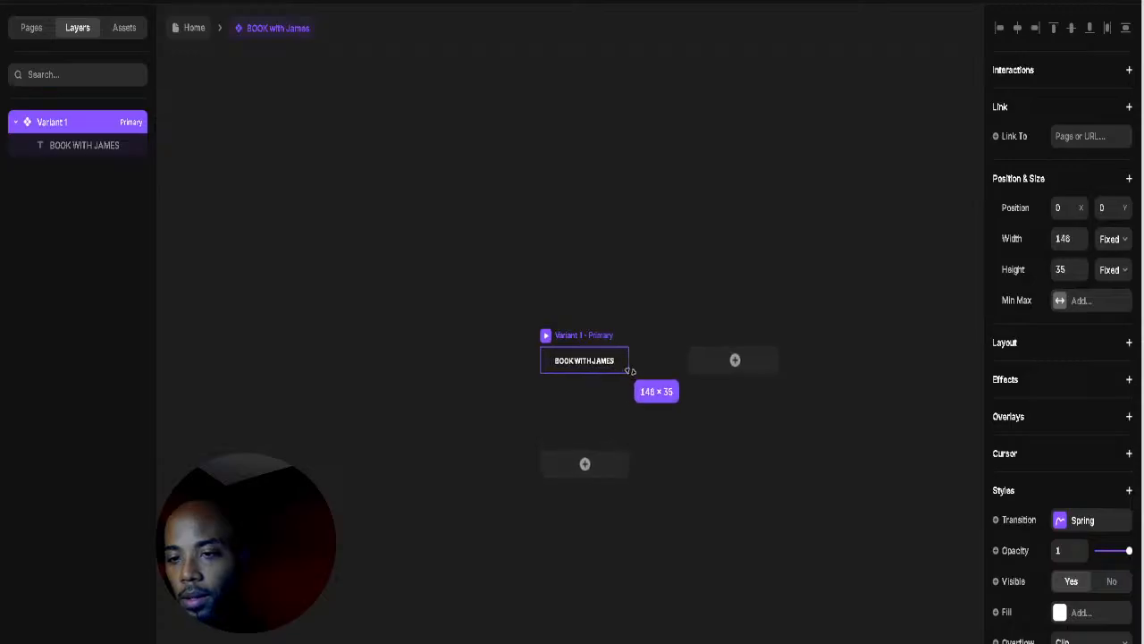
click(635, 335)
scroll(636, 334, up, 2)
click(511, 357)
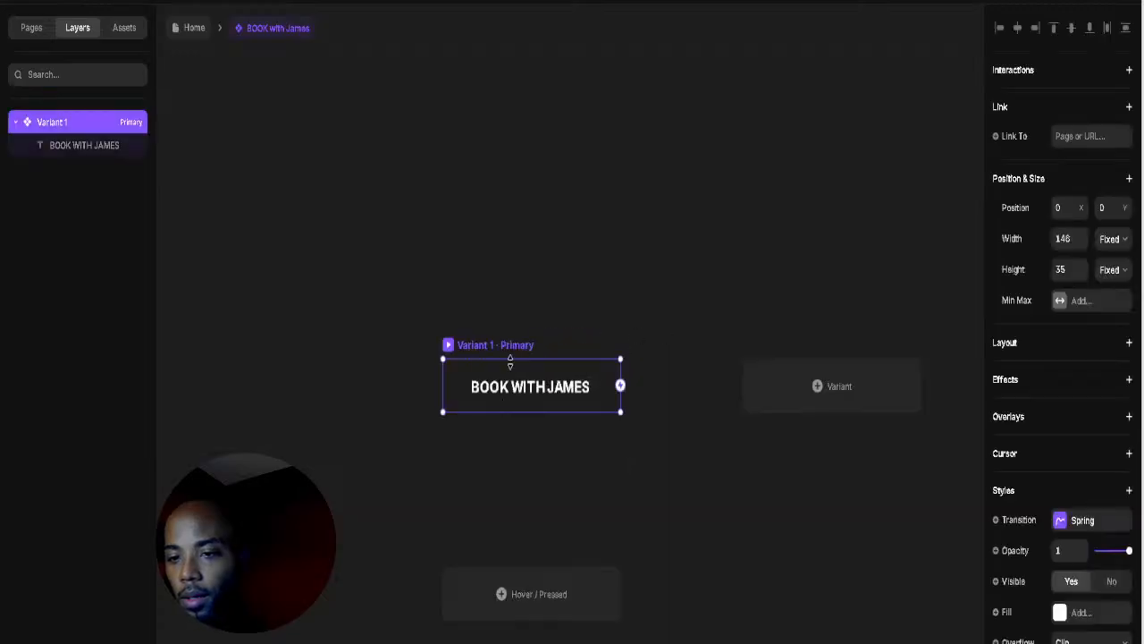
Step: Select the word BOOK in the label and step its size down to 8 px
click(586, 396)
click(606, 375)
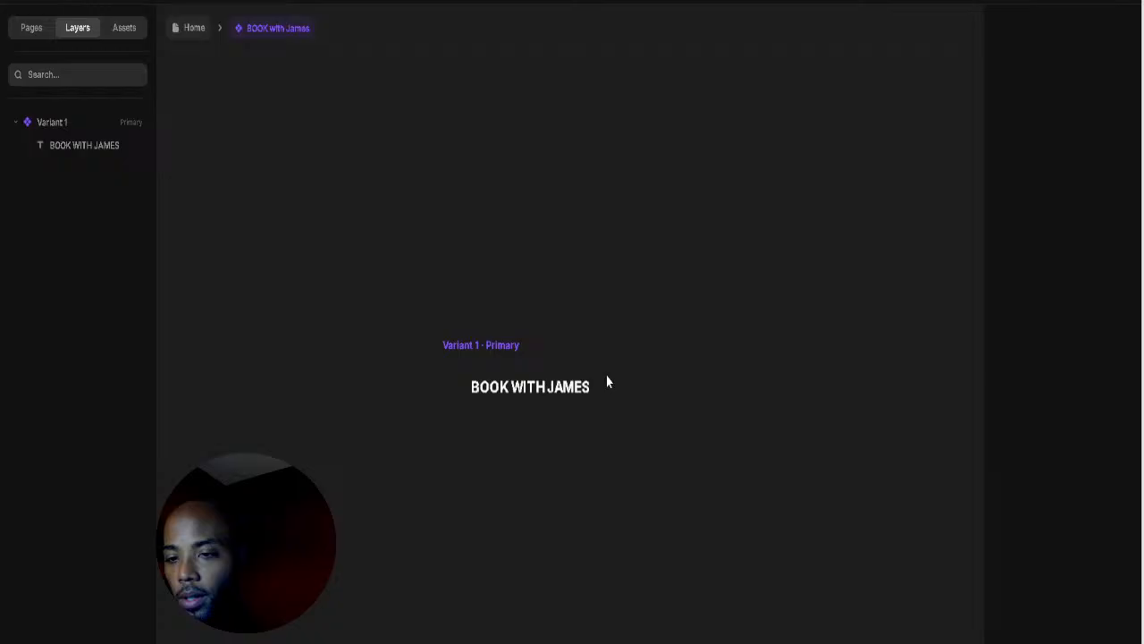
double_click(533, 386)
click(511, 387)
double_click(510, 387)
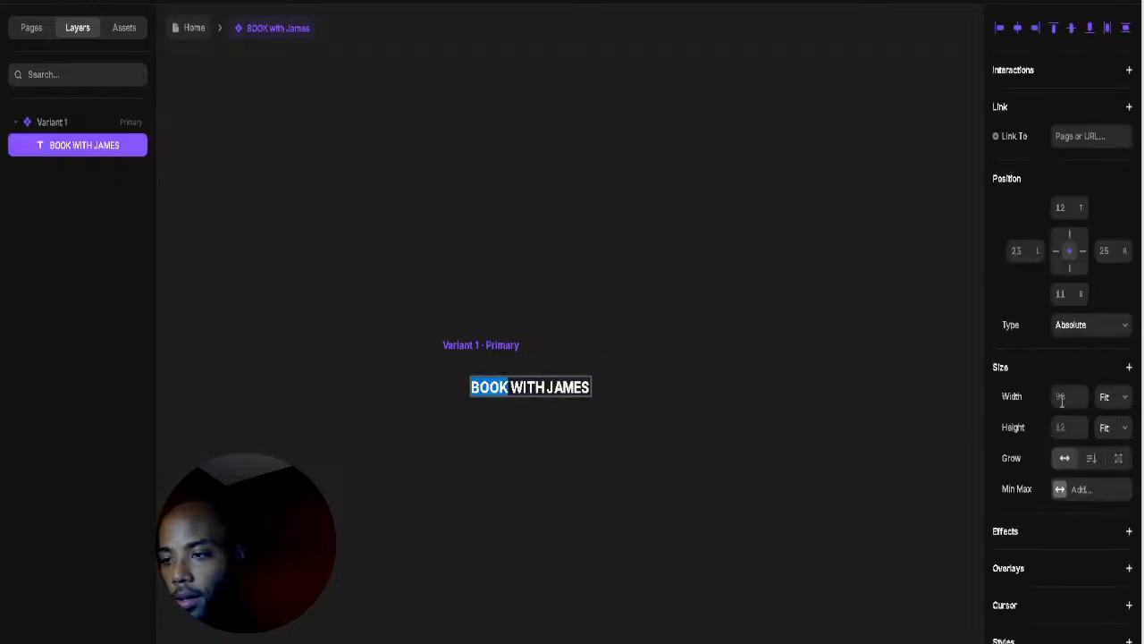
scroll(1093, 480, down, 5)
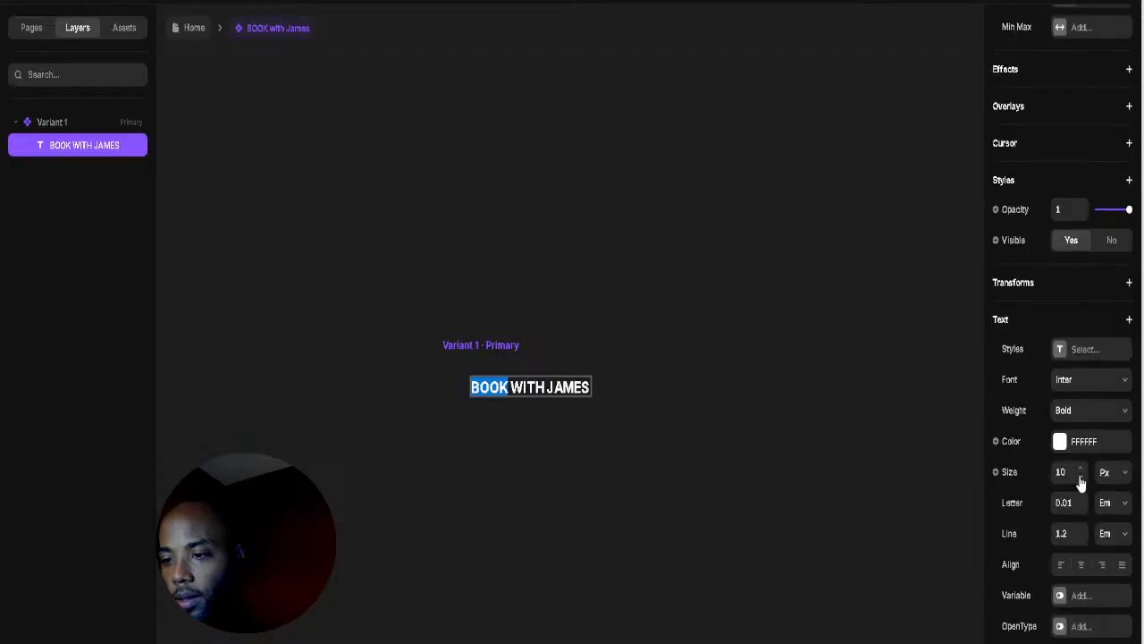
click(1081, 479)
click(1080, 479)
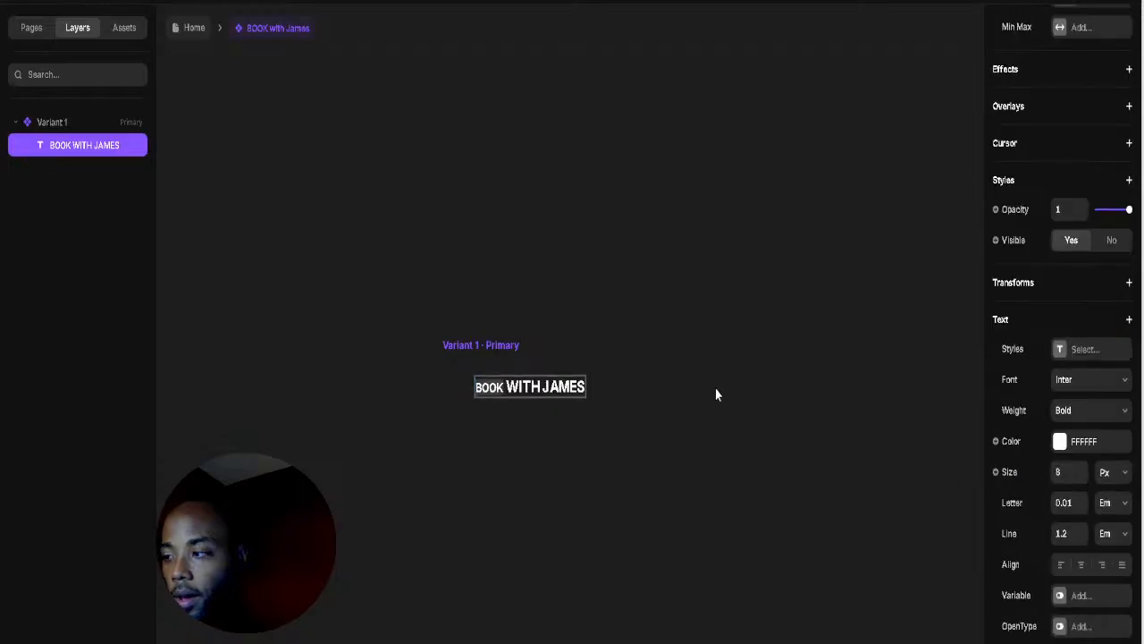
key(Escape)
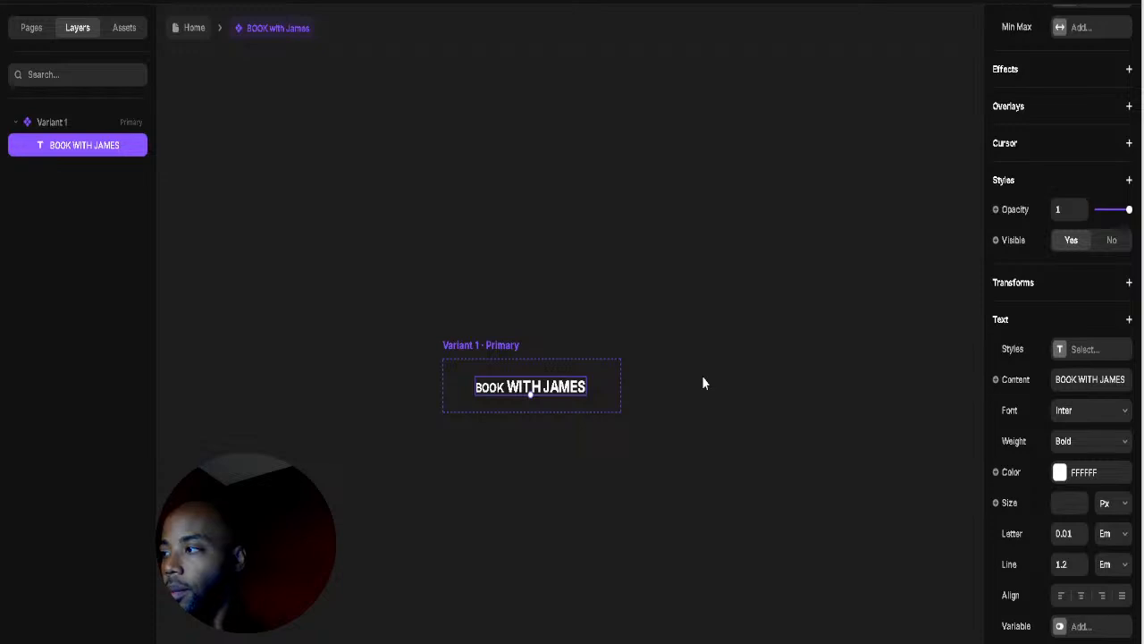
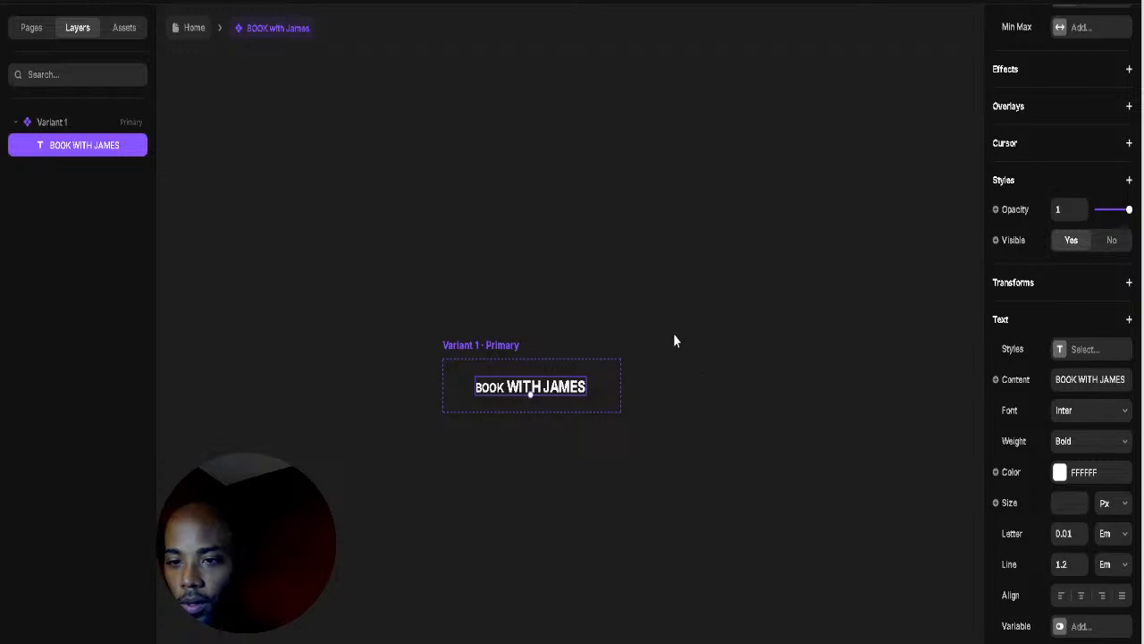
Step: Shrink the word JAMES in the button label by one size step
double_click(566, 393)
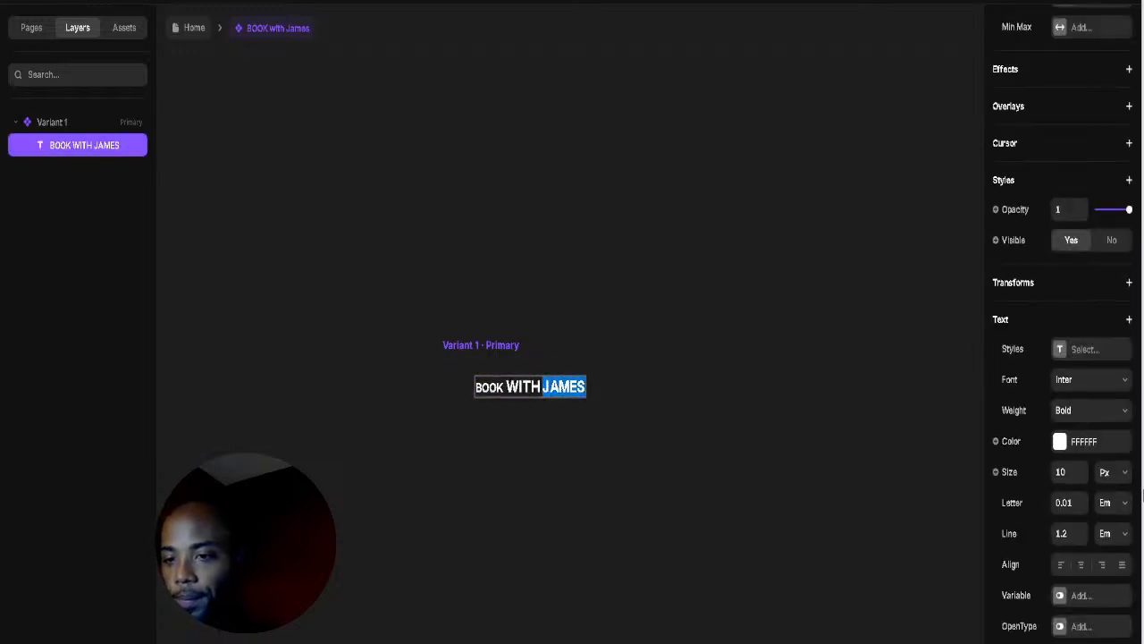
click(1081, 476)
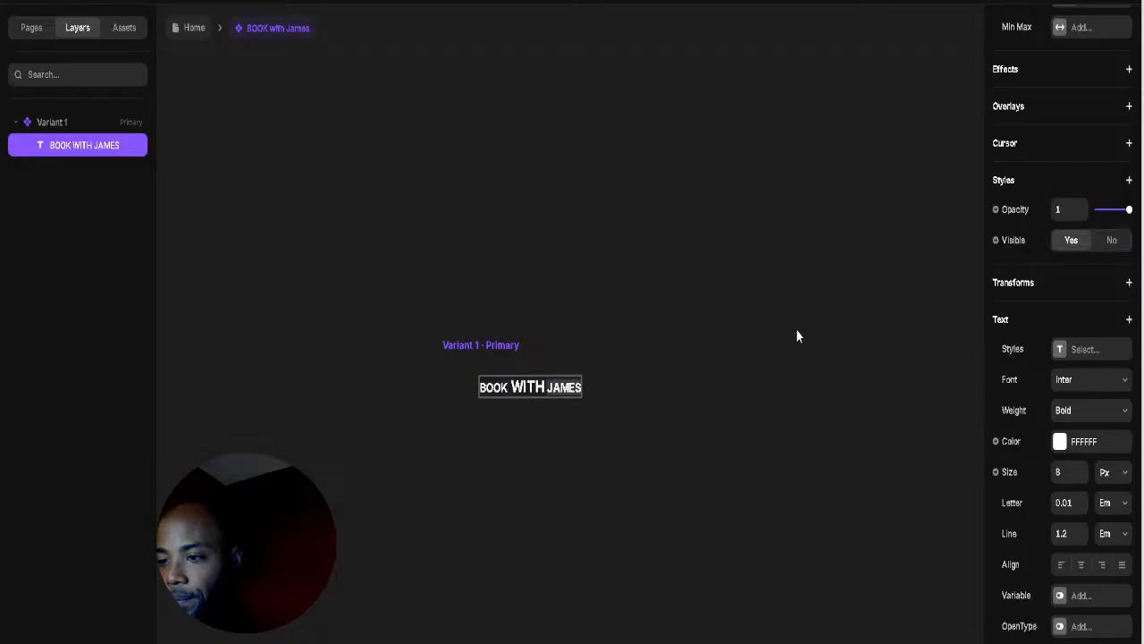
key(Escape)
Step: Step the word WITH down to 8 px so it sits small between BOOK and JAMES
double_click(536, 388)
click(529, 390)
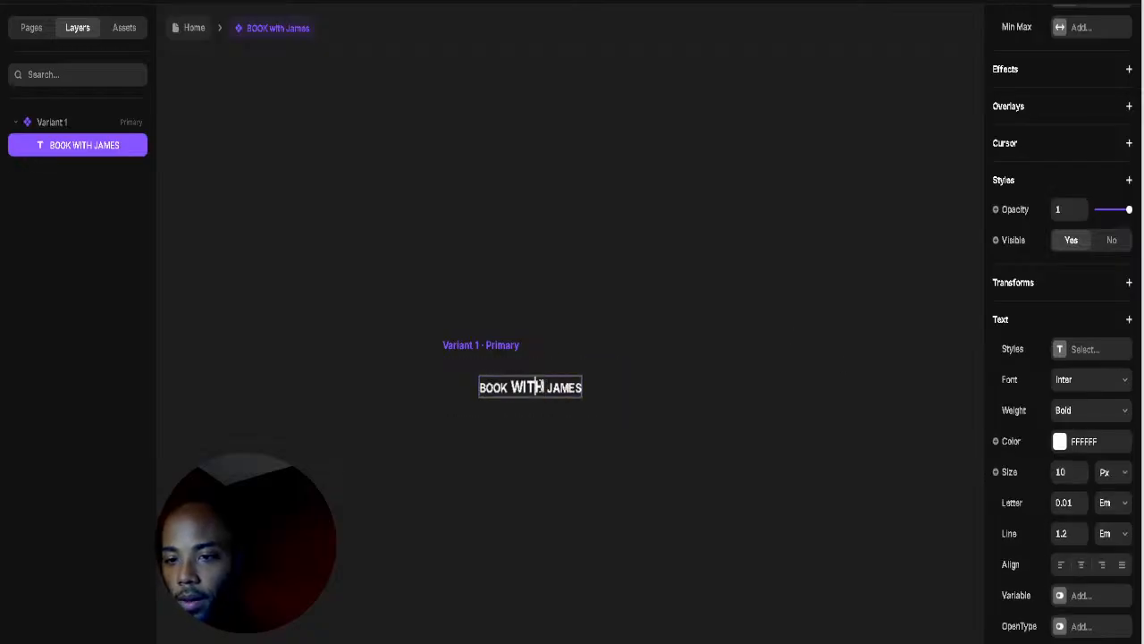
drag(512, 381, 543, 382)
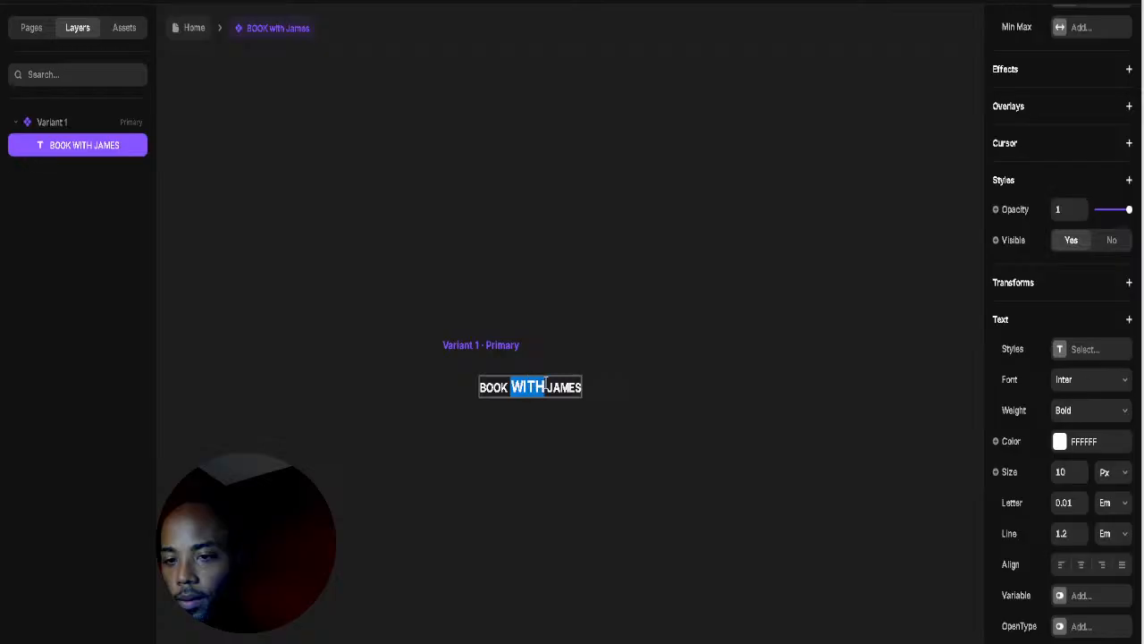
click(1081, 477)
click(1081, 477)
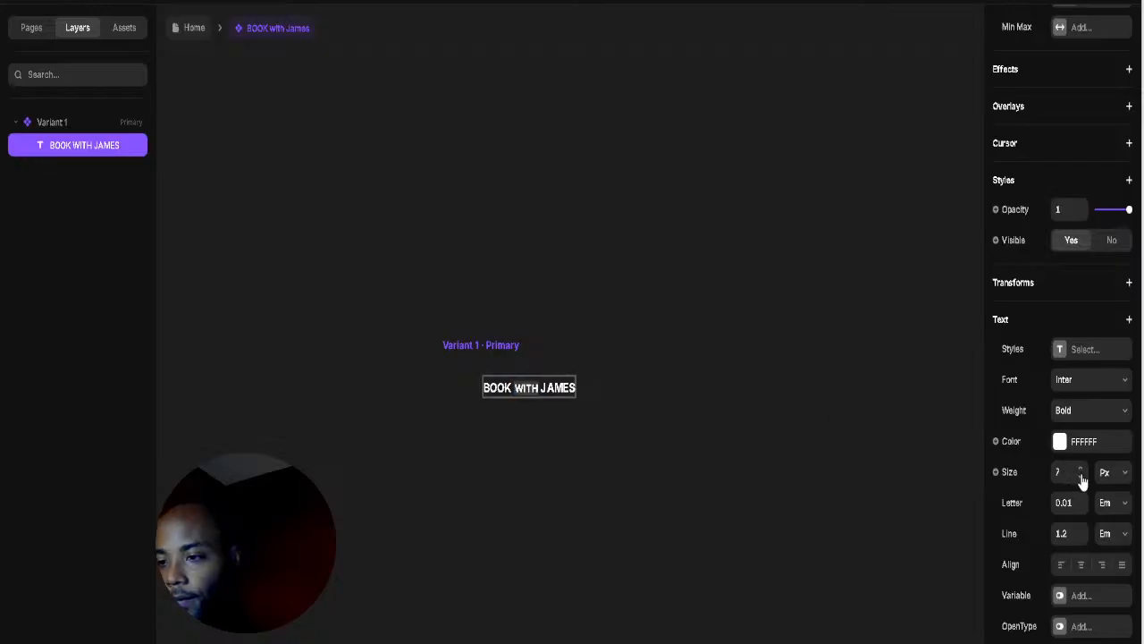
click(1081, 477)
click(1080, 476)
click(1080, 476)
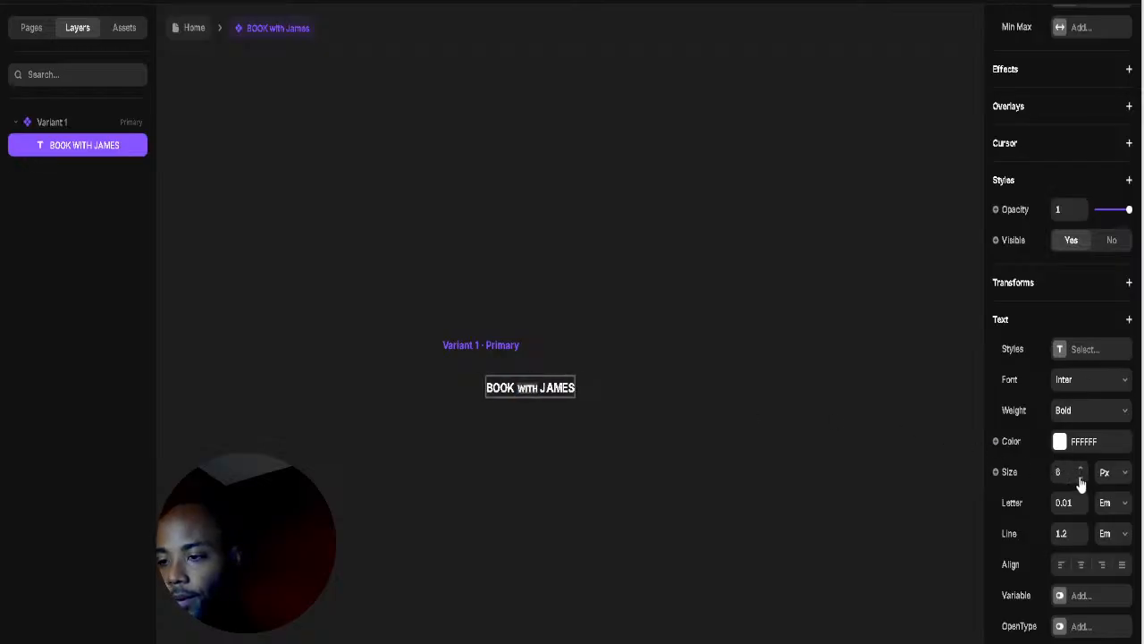
key(Escape)
click(497, 346)
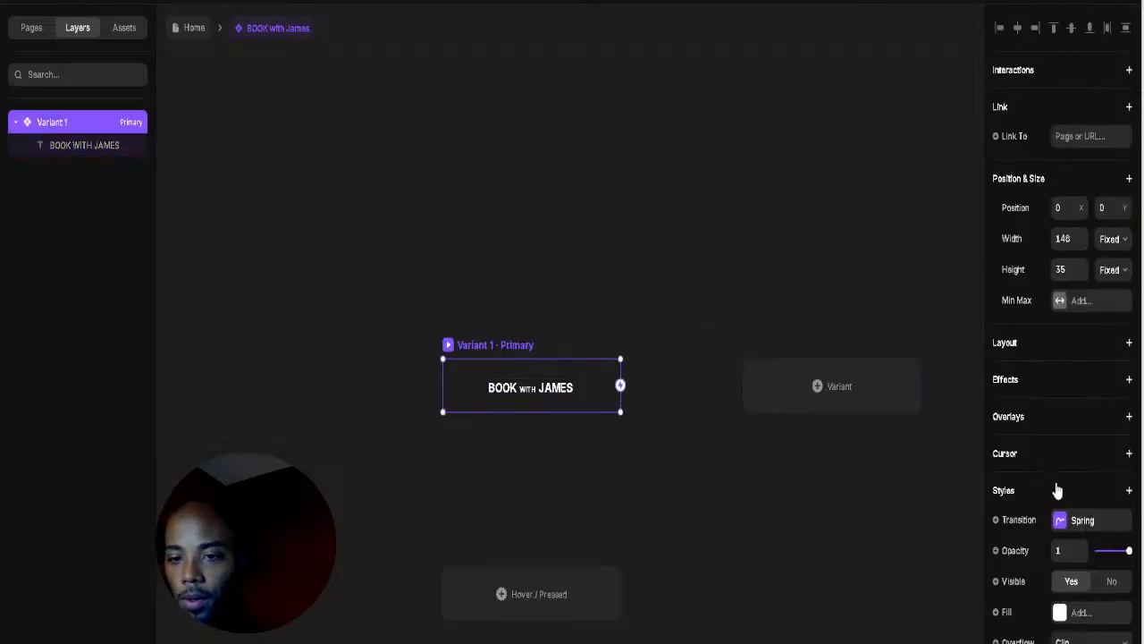
Step: Give the button a radial fill with a dimmed orange FFA600 centre fading to black
scroll(1037, 411, down, 3)
click(1060, 366)
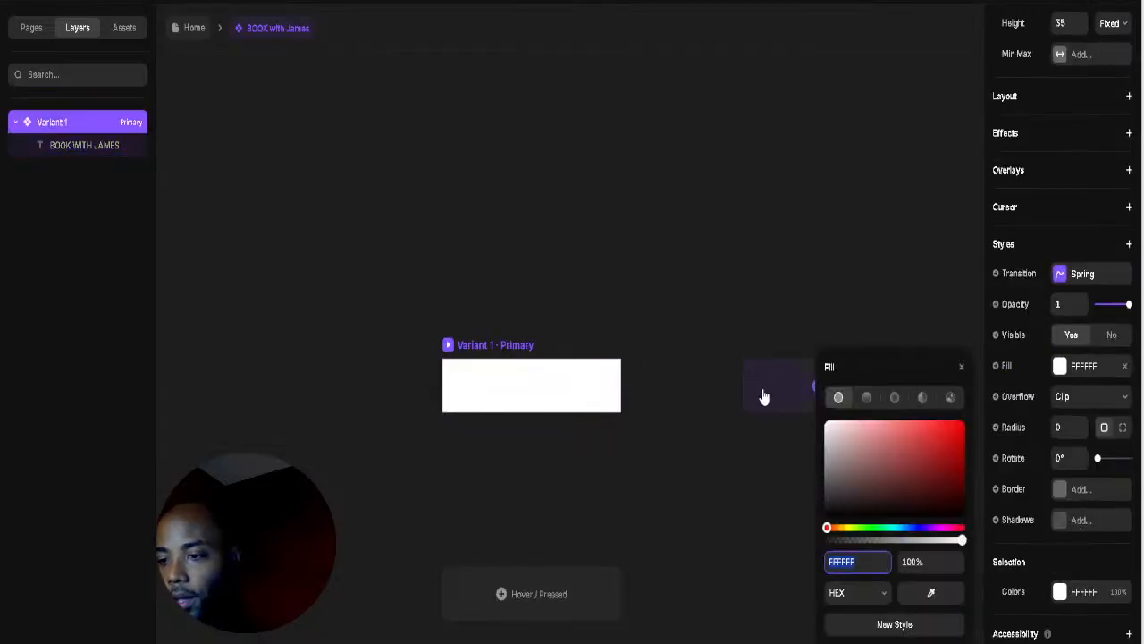
click(887, 401)
click(878, 495)
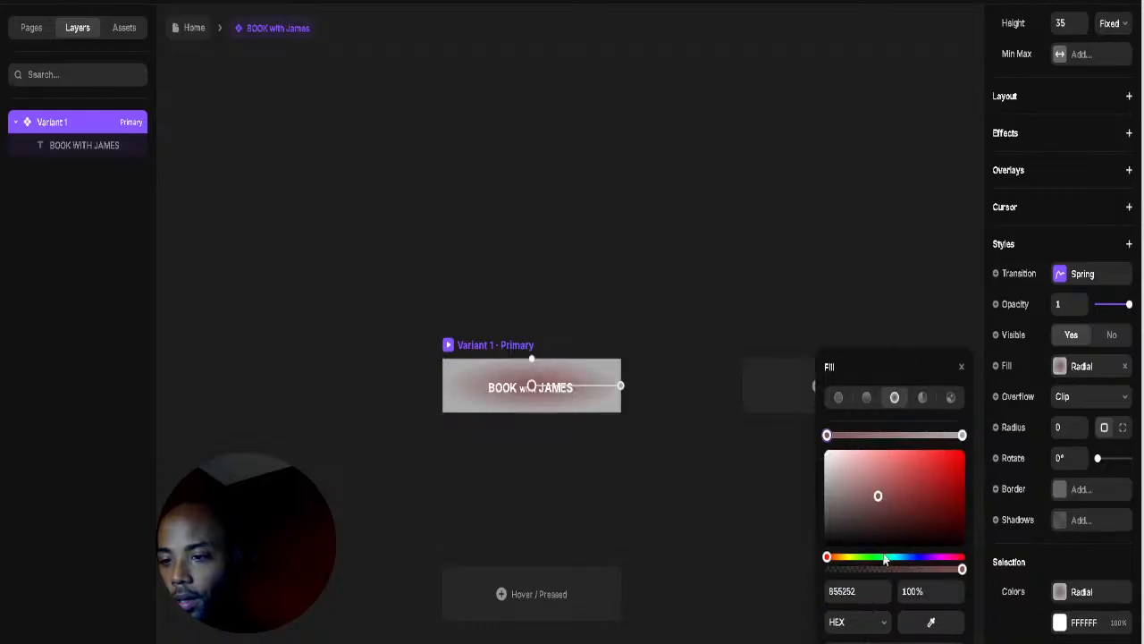
drag(925, 526, 1006, 607)
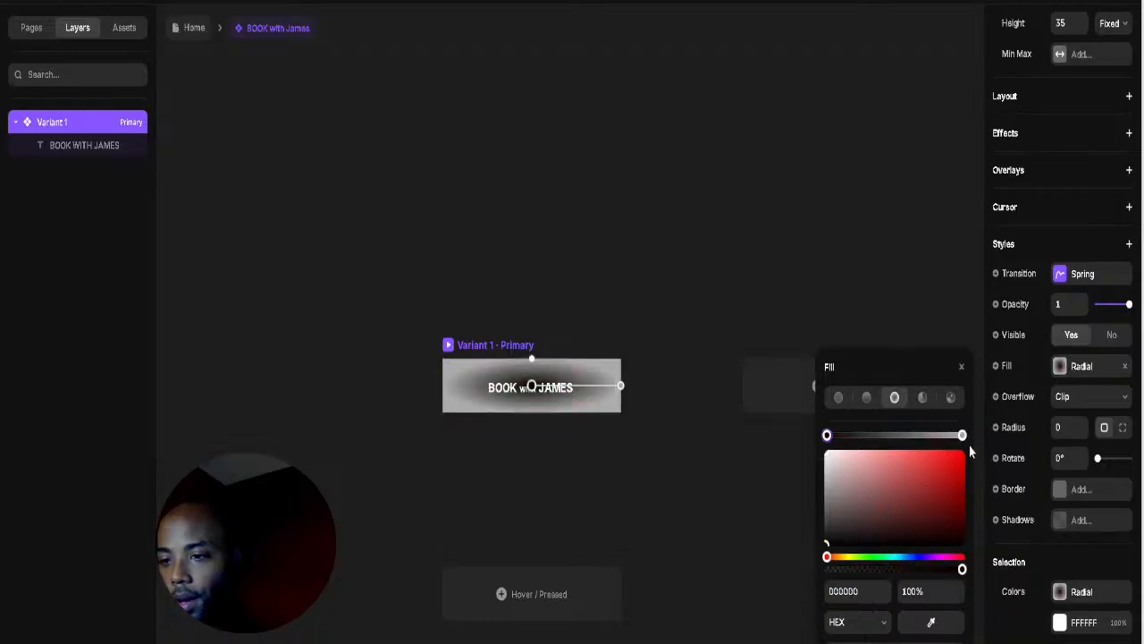
mouse_move(962, 437)
mouse_down()
mouse_move(879, 437)
mouse_move(962, 442)
mouse_up()
drag(879, 436, 827, 436)
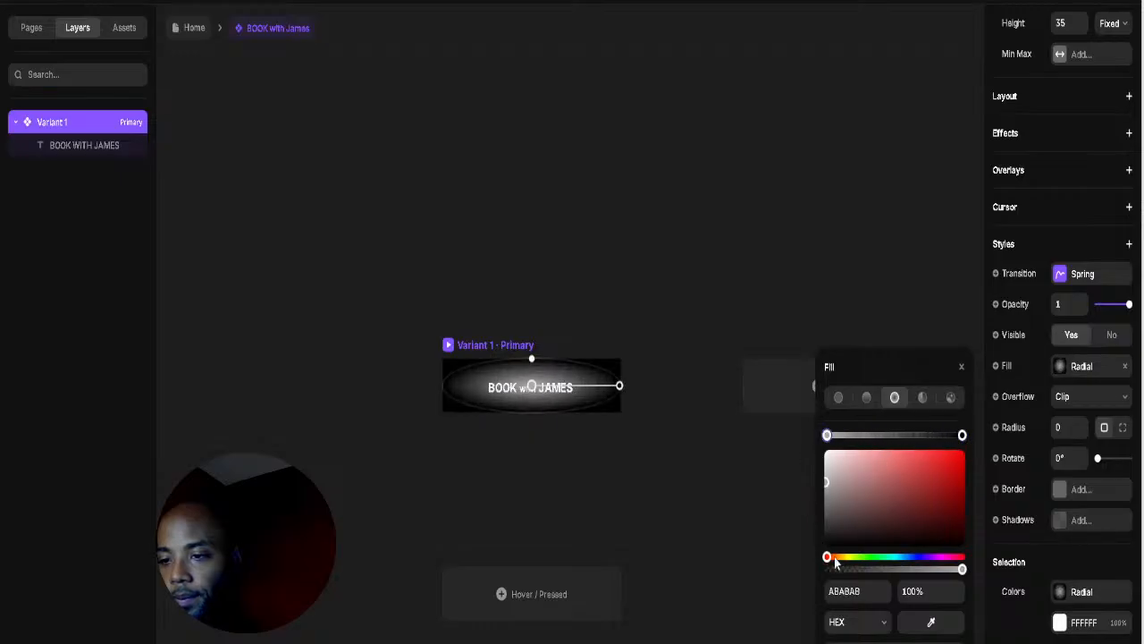
mouse_move(831, 557)
mouse_down()
mouse_move(856, 560)
mouse_move(841, 566)
mouse_up()
drag(932, 506, 962, 452)
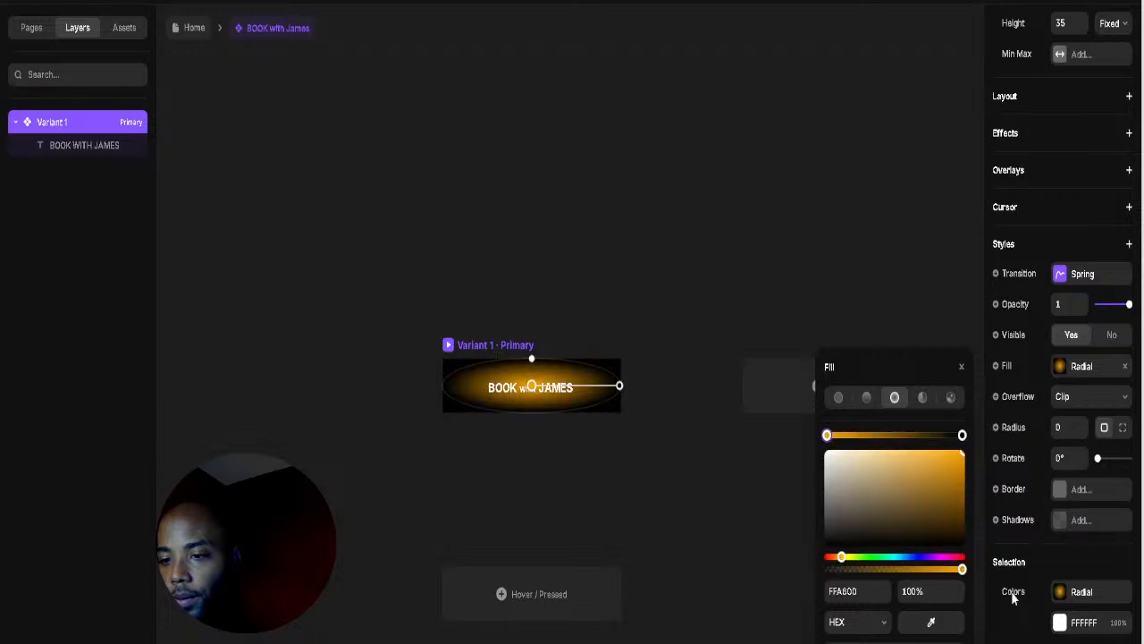
mouse_move(958, 597)
mouse_down()
mouse_move(961, 632)
mouse_move(961, 619)
mouse_up()
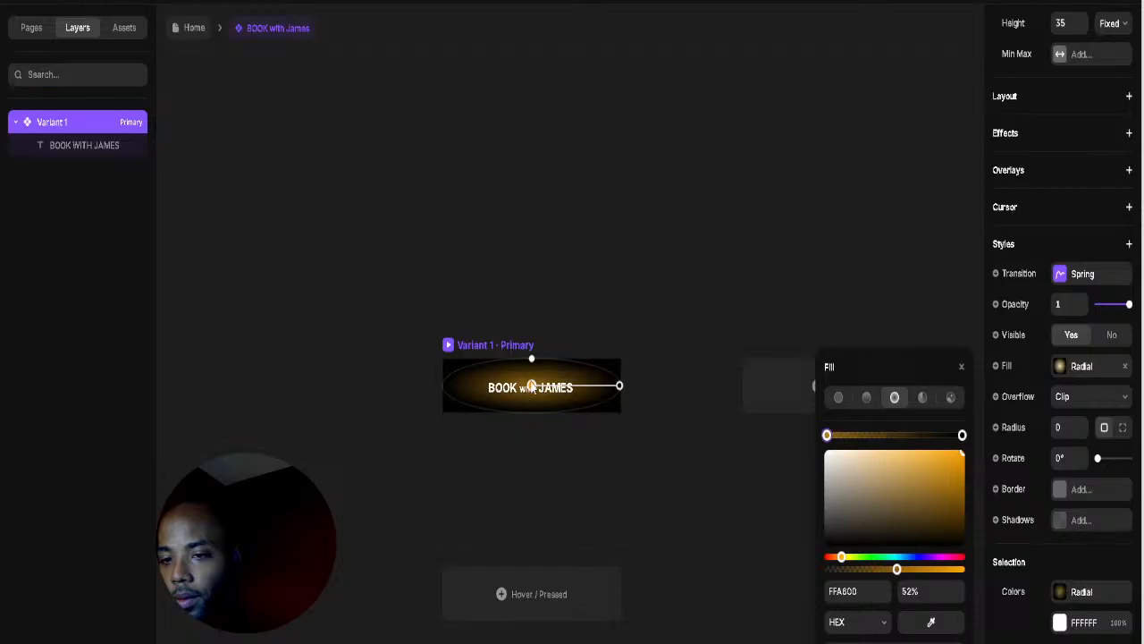
click(488, 352)
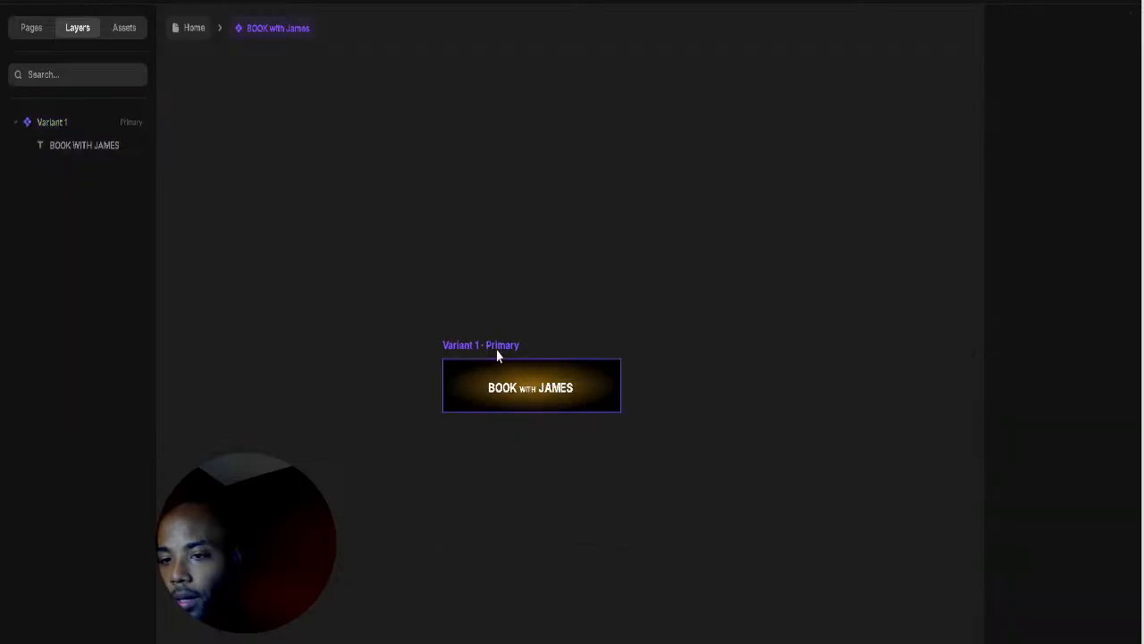
Step: Round the button's corners to a radius of 10 for a pill shape
click(497, 355)
drag(1080, 445, 1082, 407)
click(569, 308)
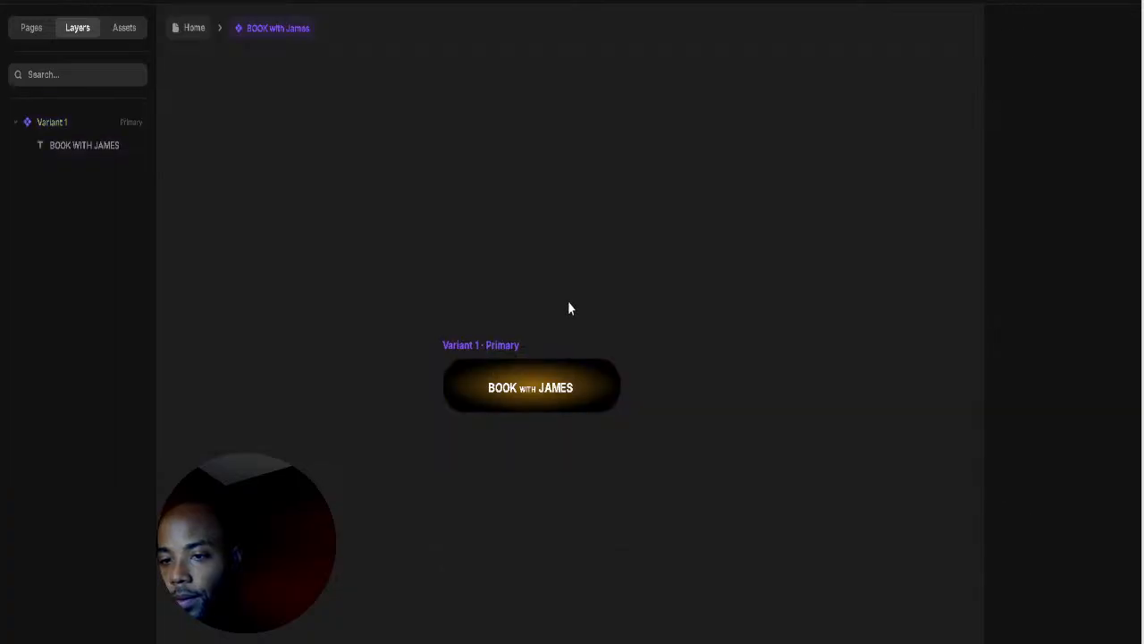
scroll(385, 187, down, 1)
scroll(370, 188, up, 3)
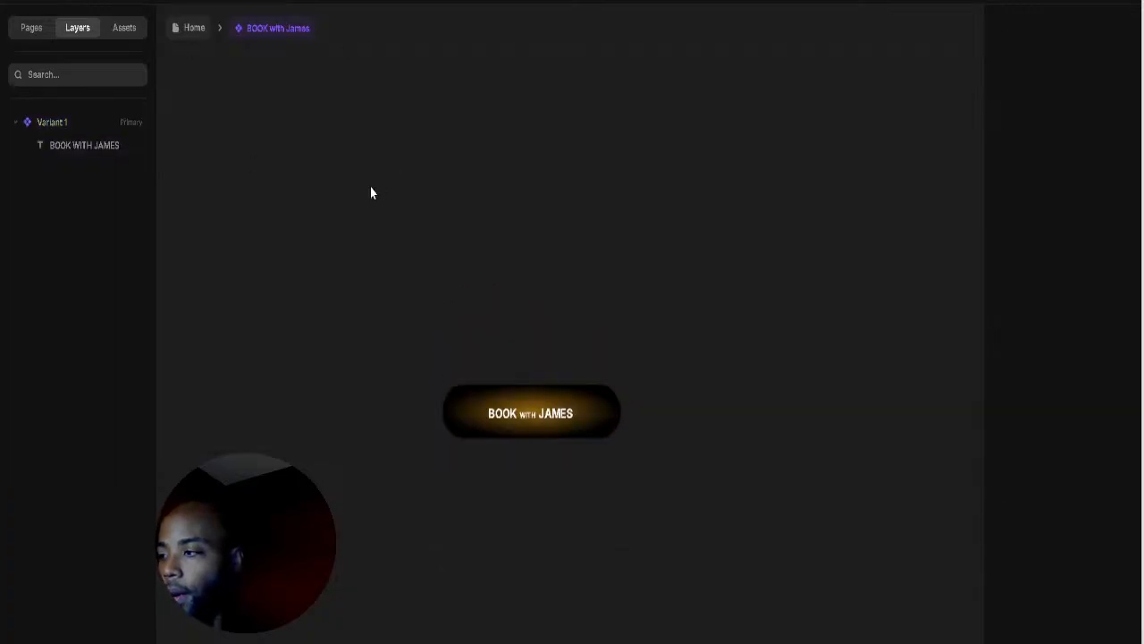
Step: Inspect the Book with Rafael component's 200×47 styling, then open the BOOK with JAMES component
click(182, 37)
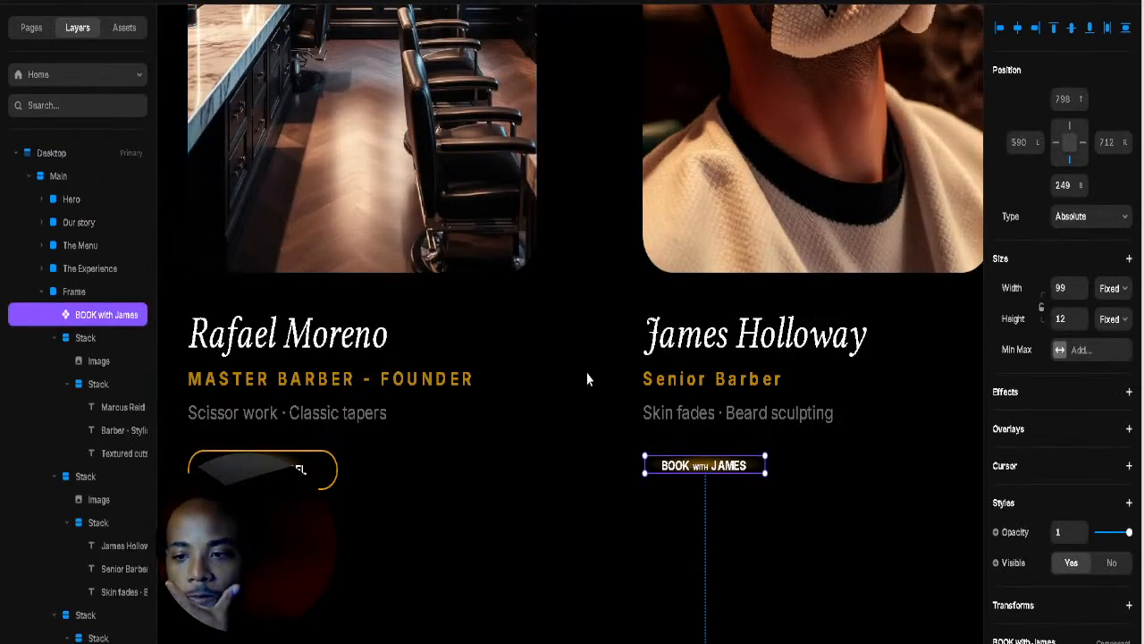
click(324, 471)
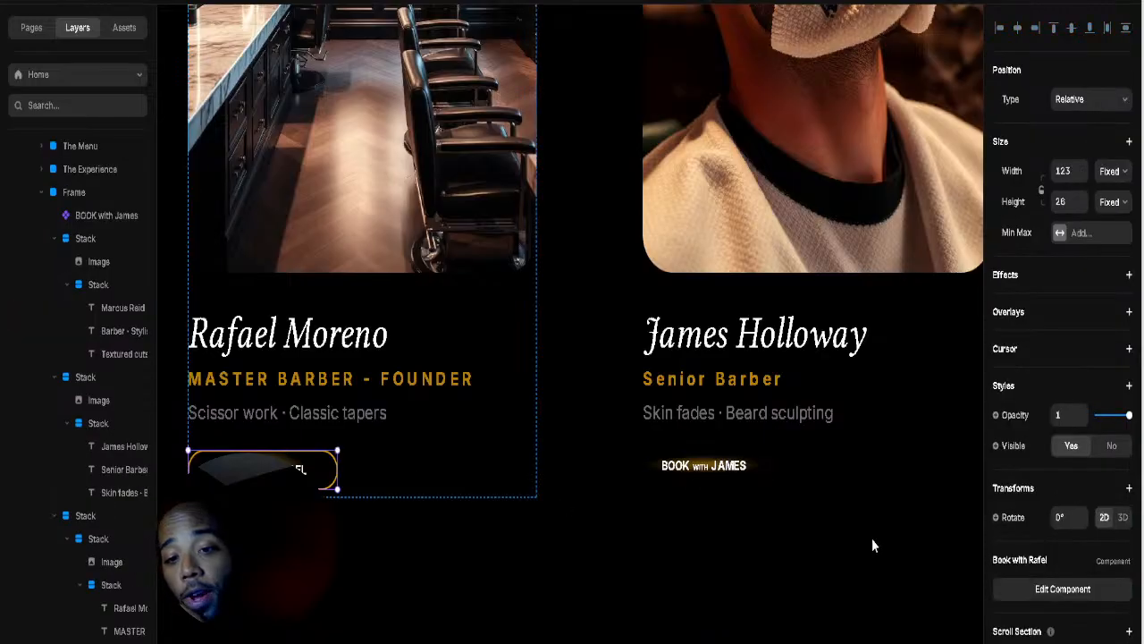
click(1044, 593)
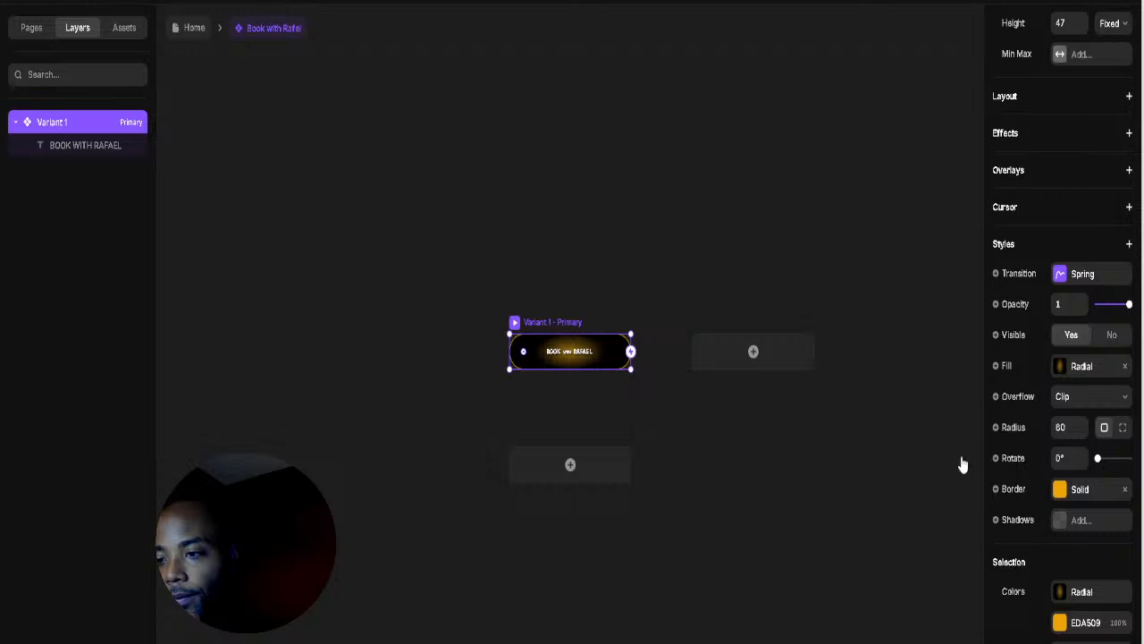
scroll(992, 393, up, 3)
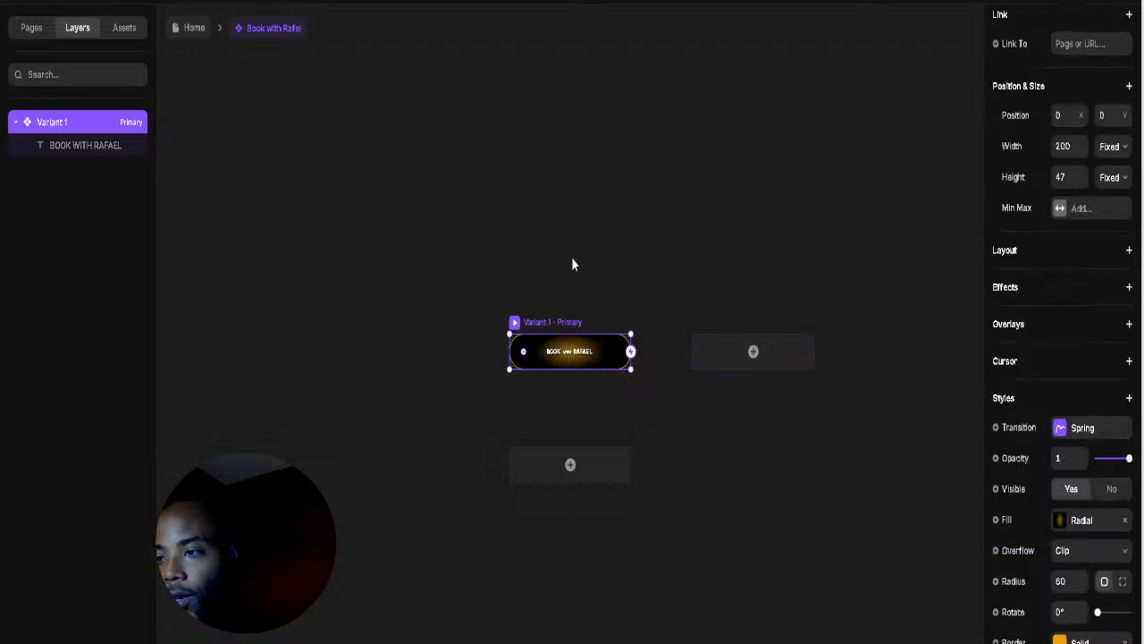
click(190, 30)
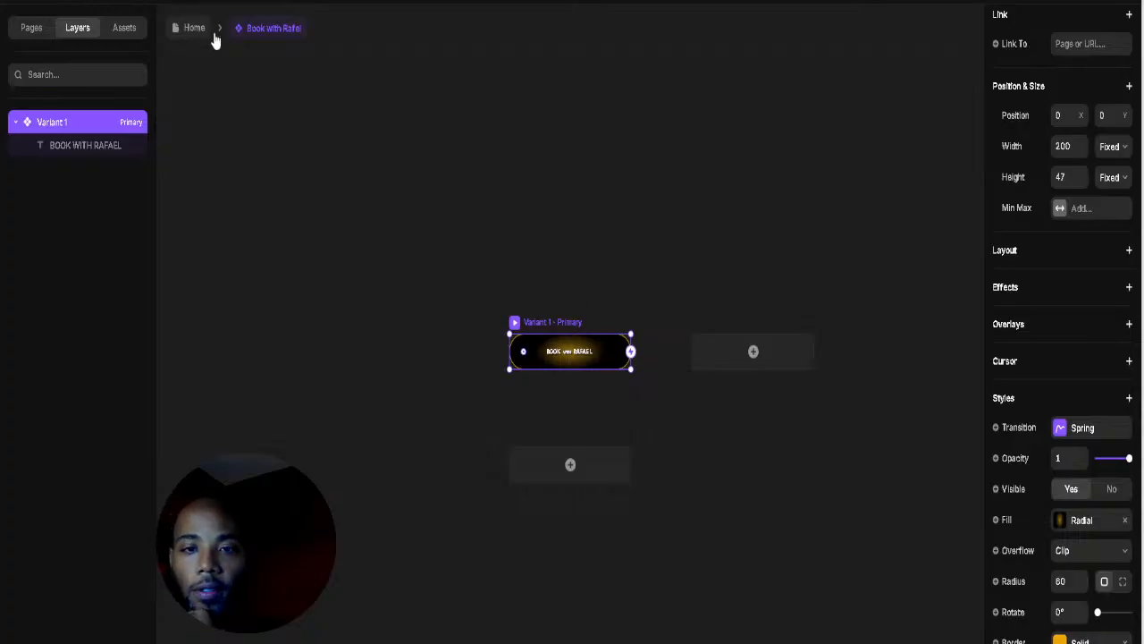
click(684, 464)
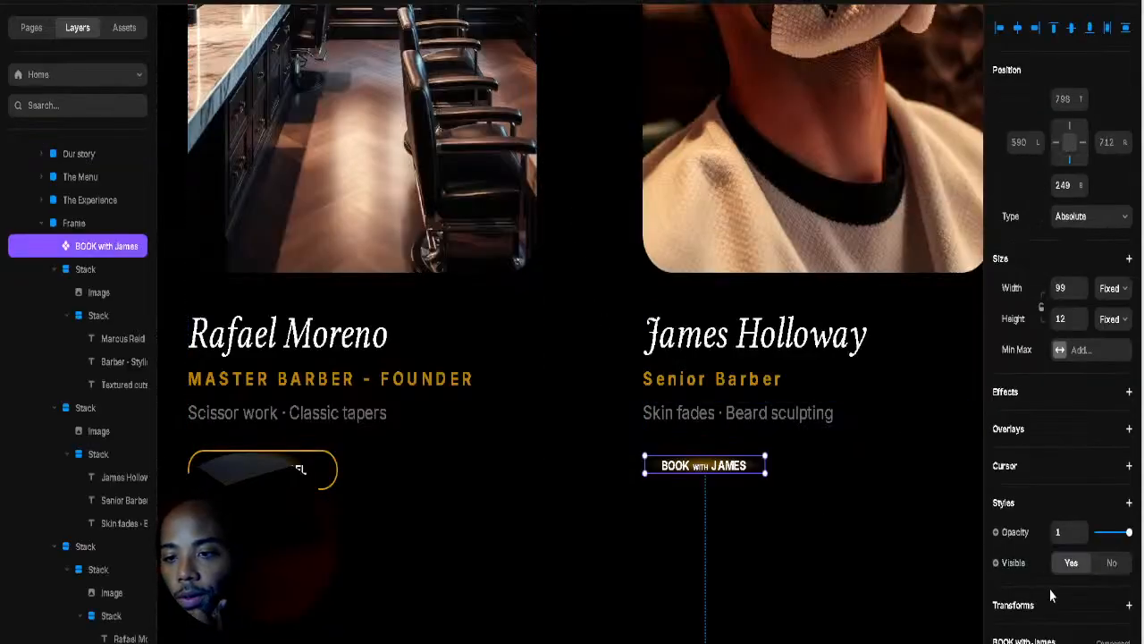
double_click(688, 465)
Step: Resize the James button variant to 200 × 47
scroll(1060, 375, up, 3)
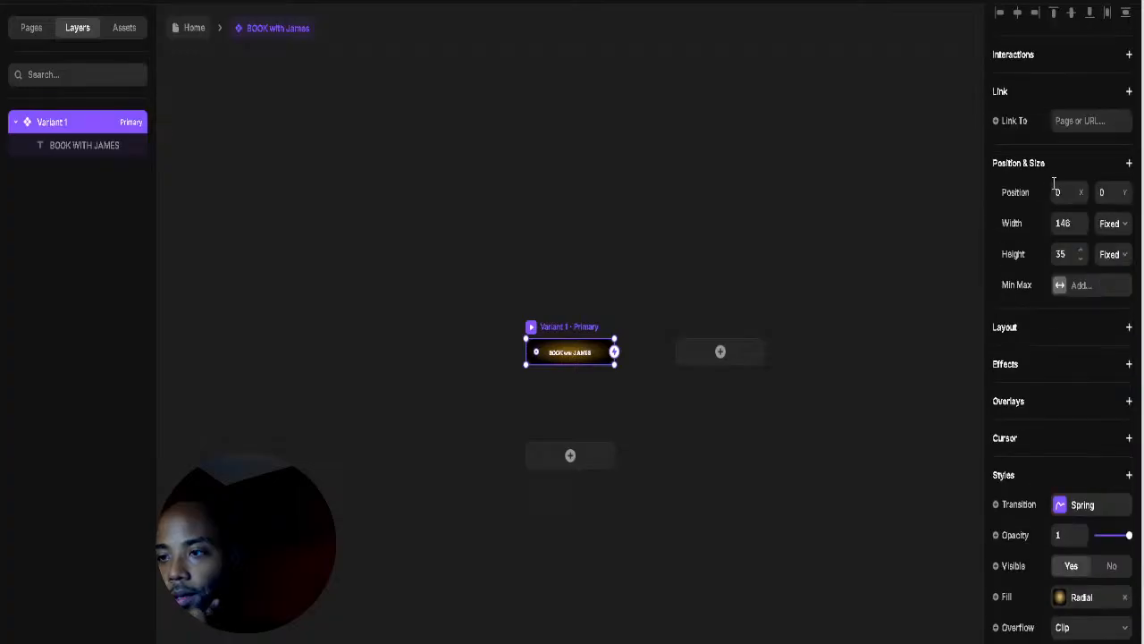
click(1078, 225)
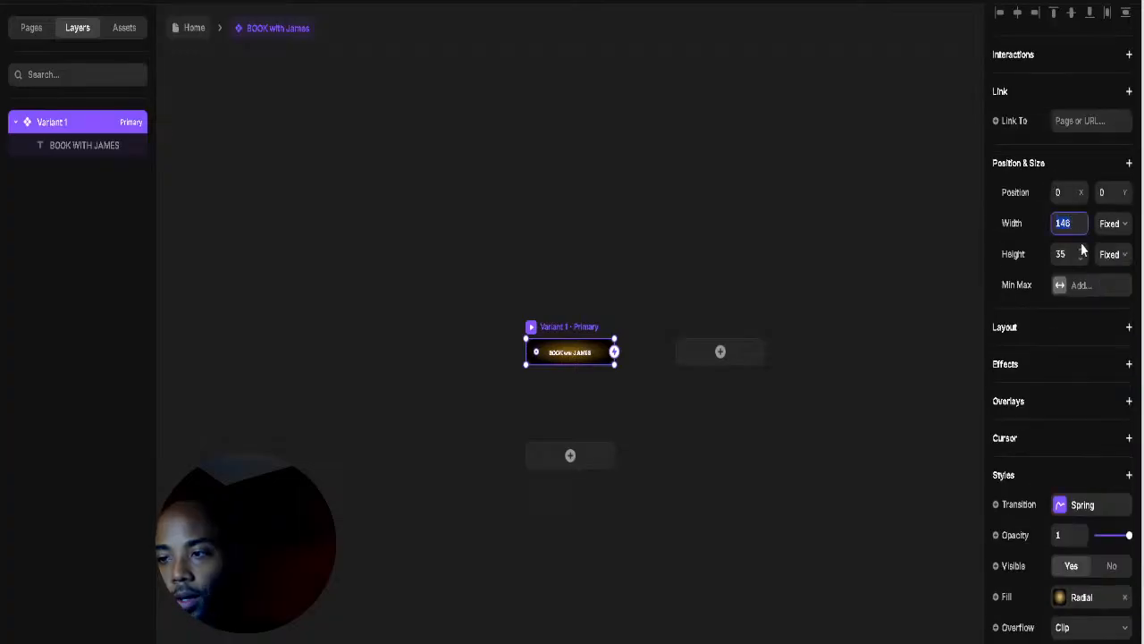
text(200)
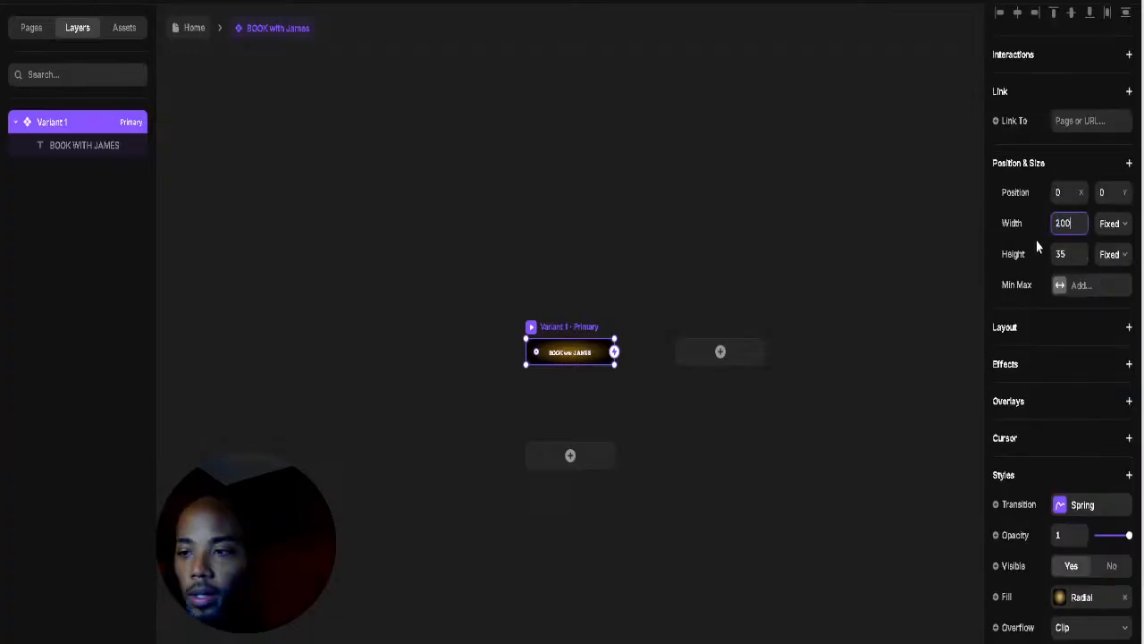
click(1064, 256)
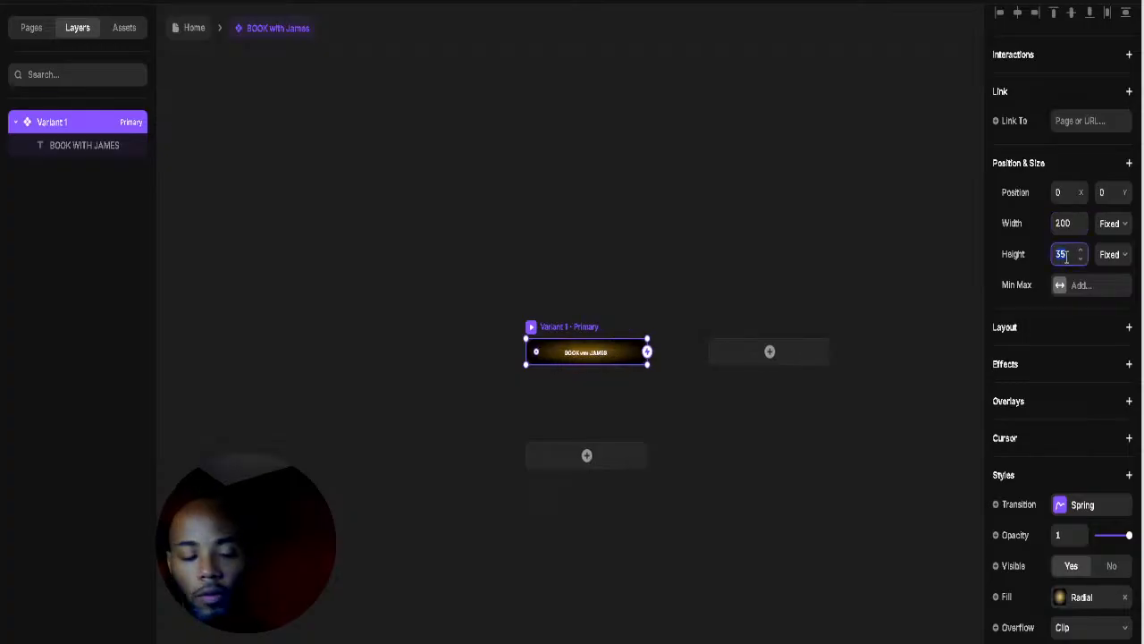
text(47)
key(Return)
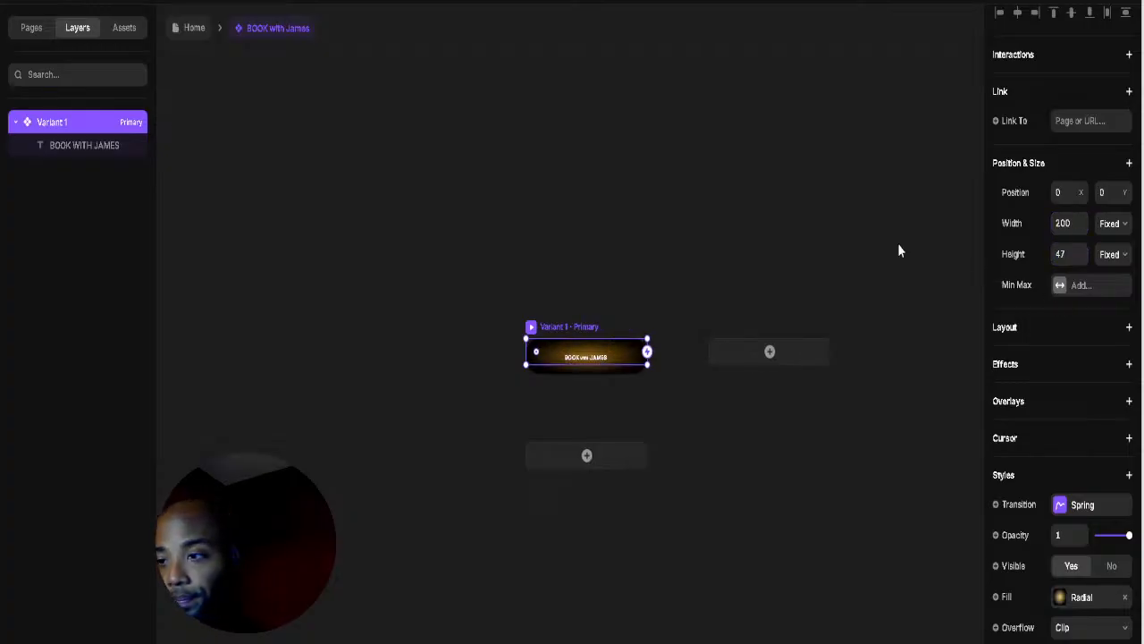
click(899, 251)
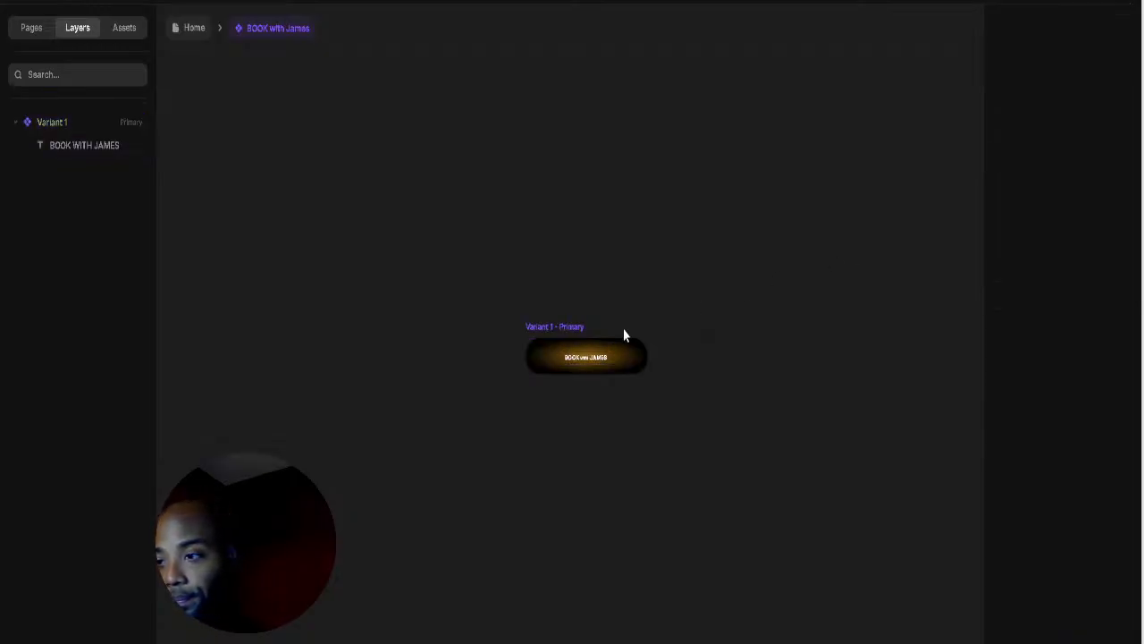
click(573, 327)
Step: Add a 1 px FFA200 border at 11% opacity, then return to the Home page
scroll(1038, 471, down, 3)
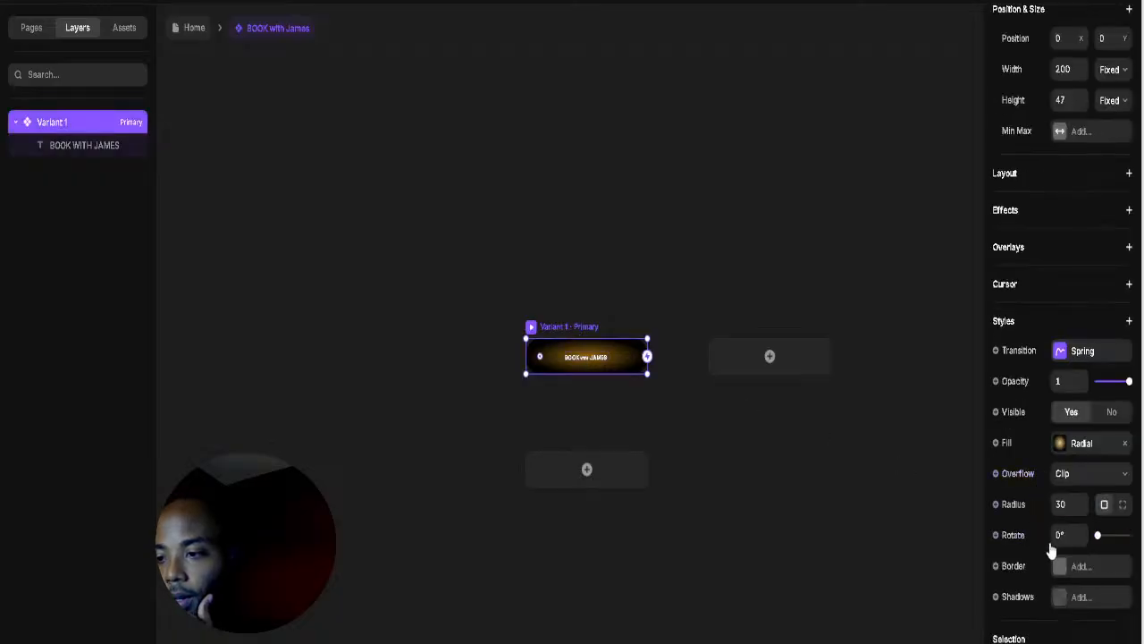
click(1061, 573)
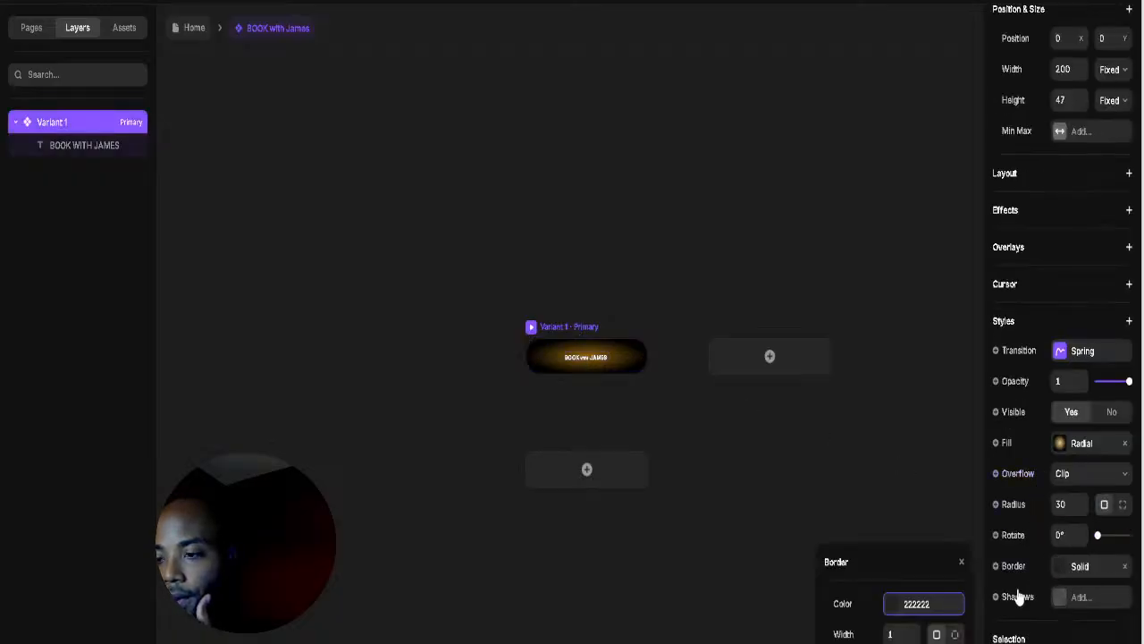
click(914, 631)
click(913, 631)
click(889, 606)
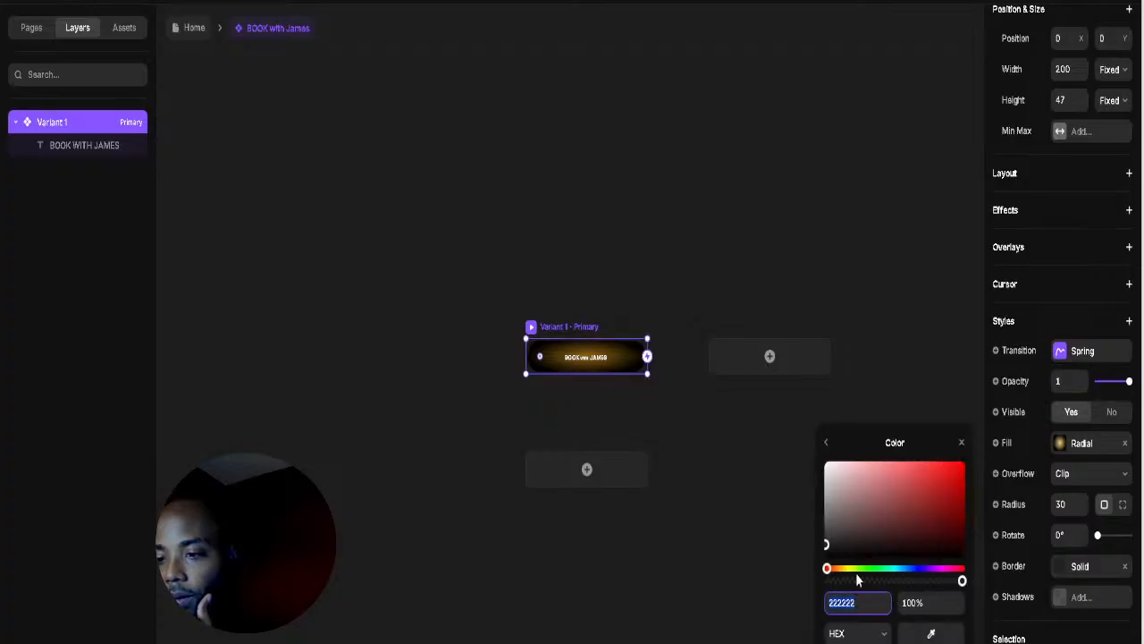
click(850, 570)
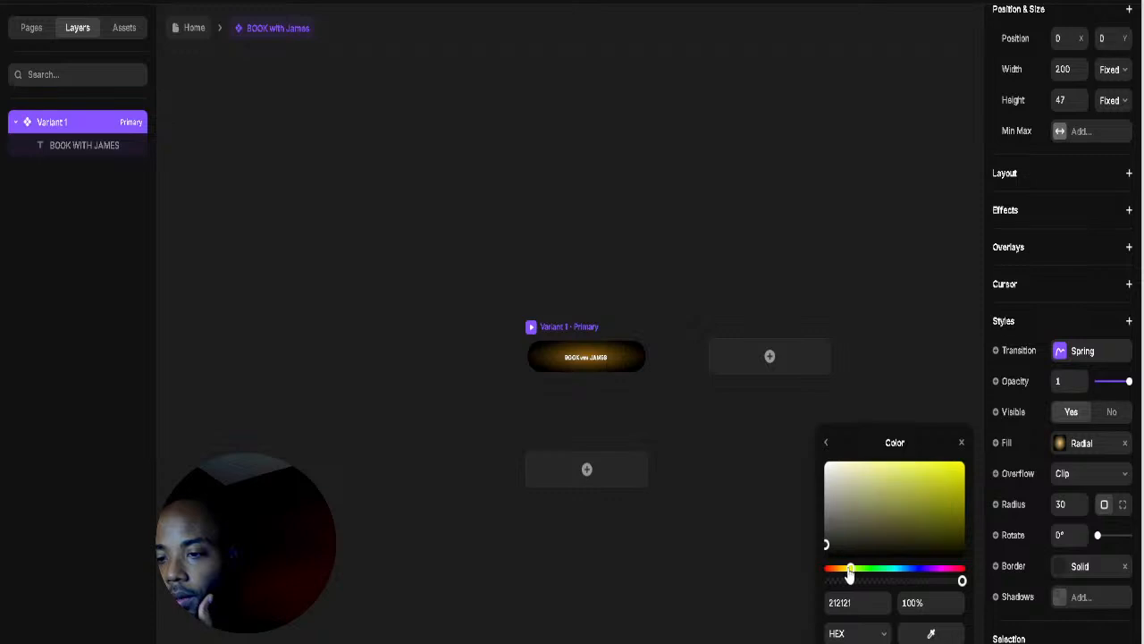
drag(850, 573, 834, 579)
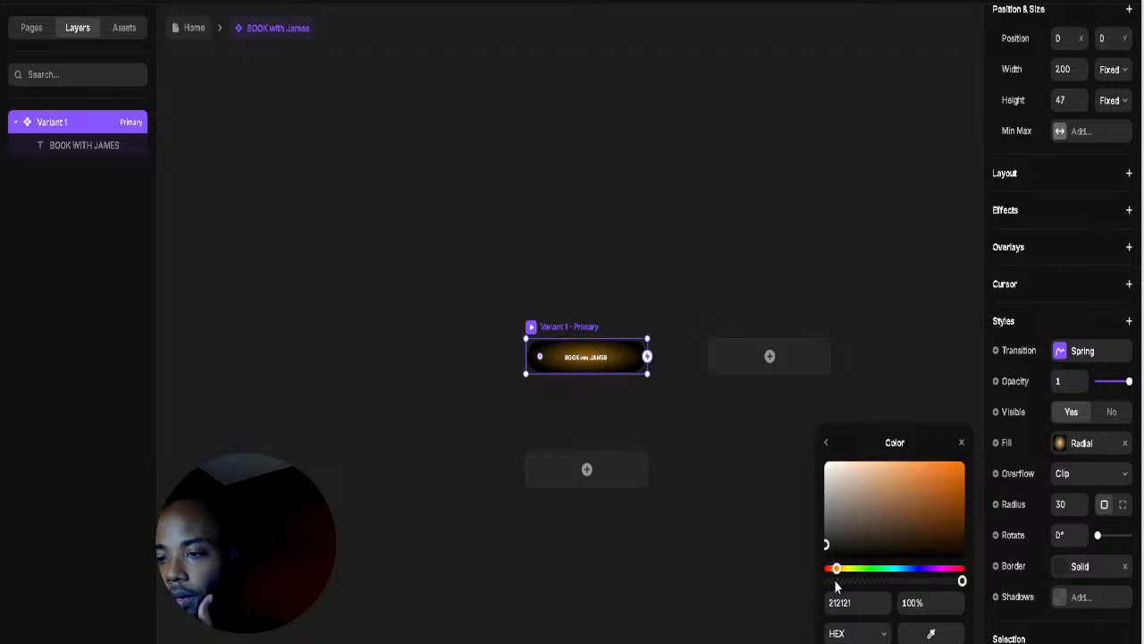
click(835, 581)
click(840, 569)
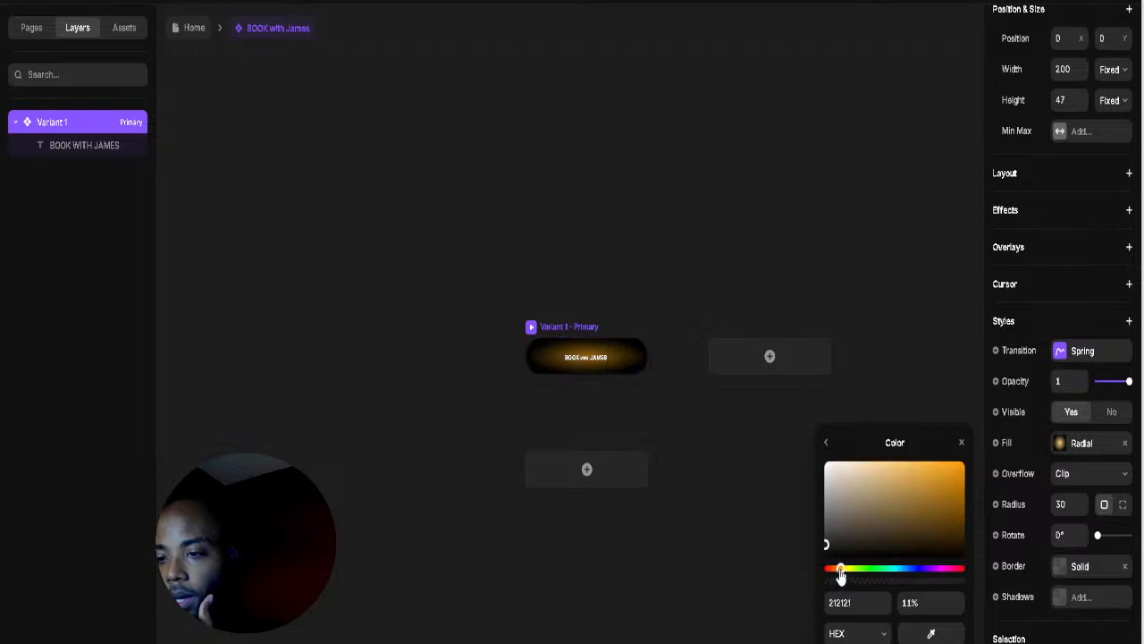
click(964, 463)
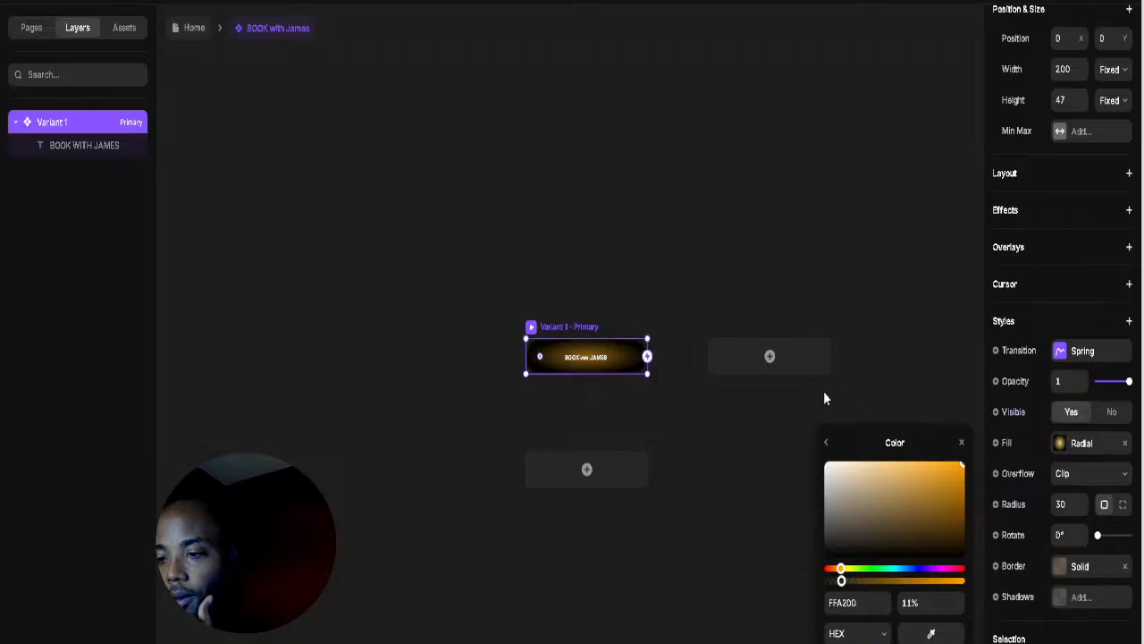
click(763, 388)
click(179, 36)
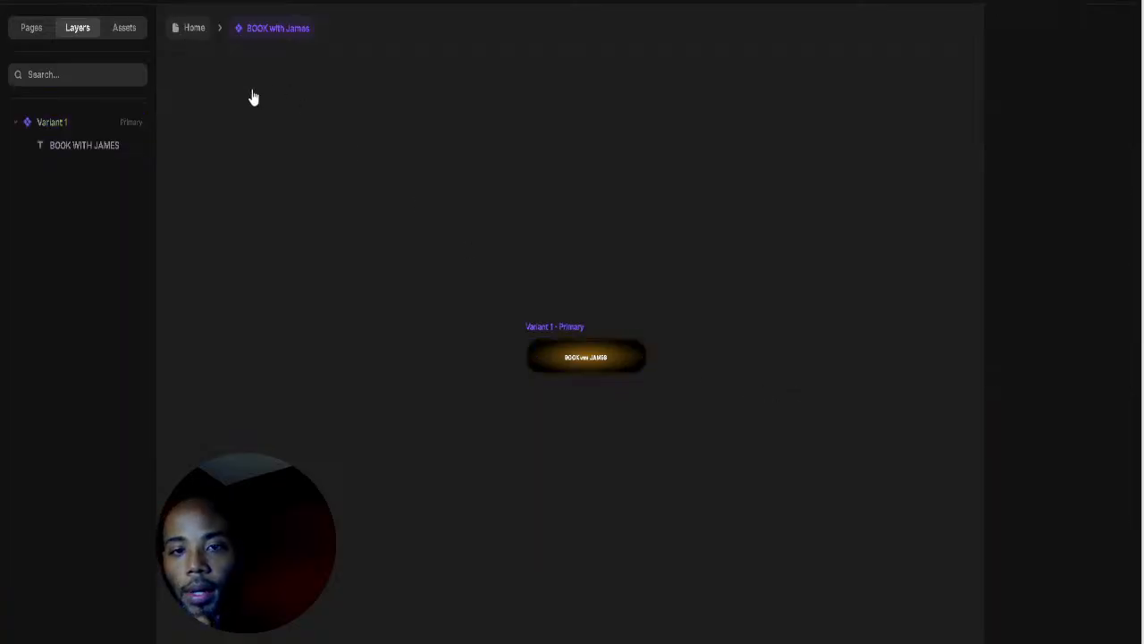
Step: Check the Rafael button's border settings and colour inside its component
click(301, 468)
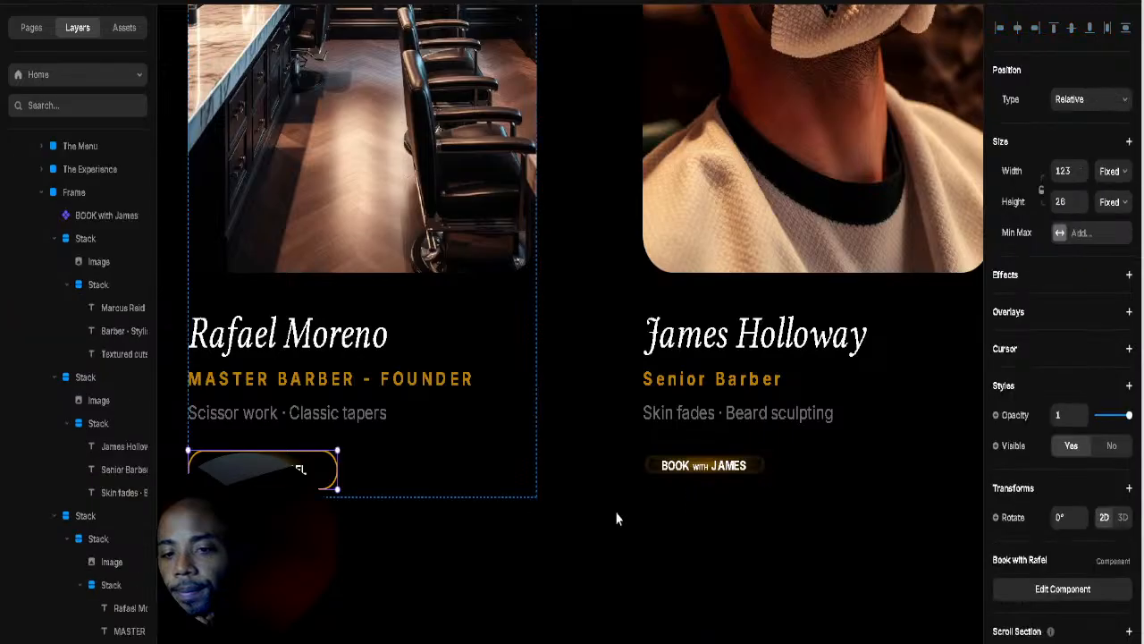
click(1042, 590)
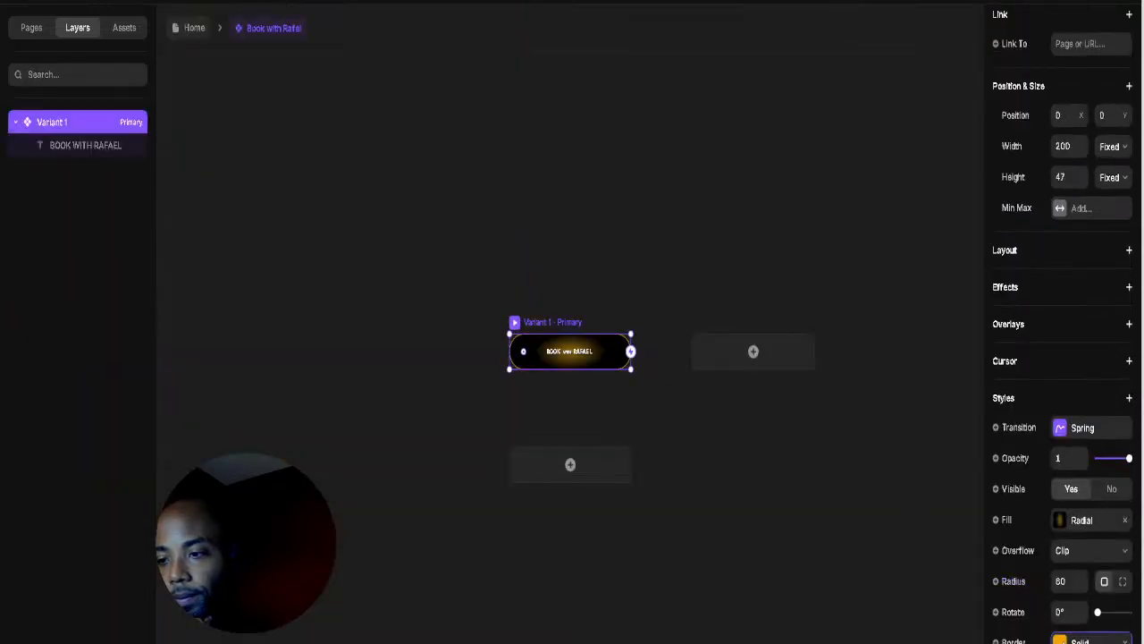
click(1061, 639)
click(915, 608)
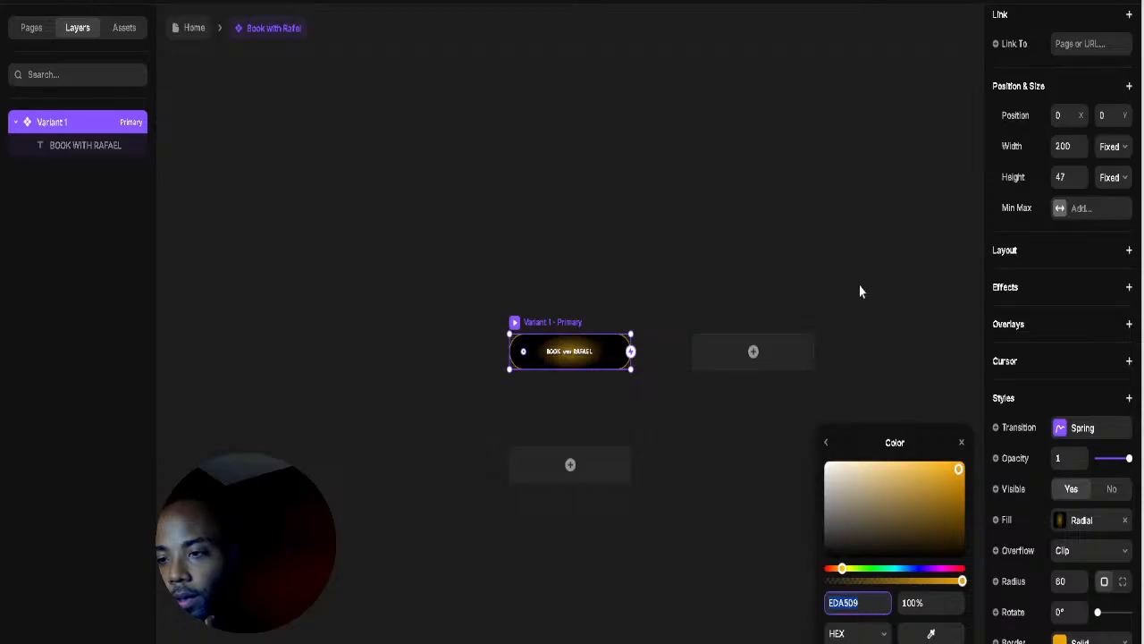
click(663, 282)
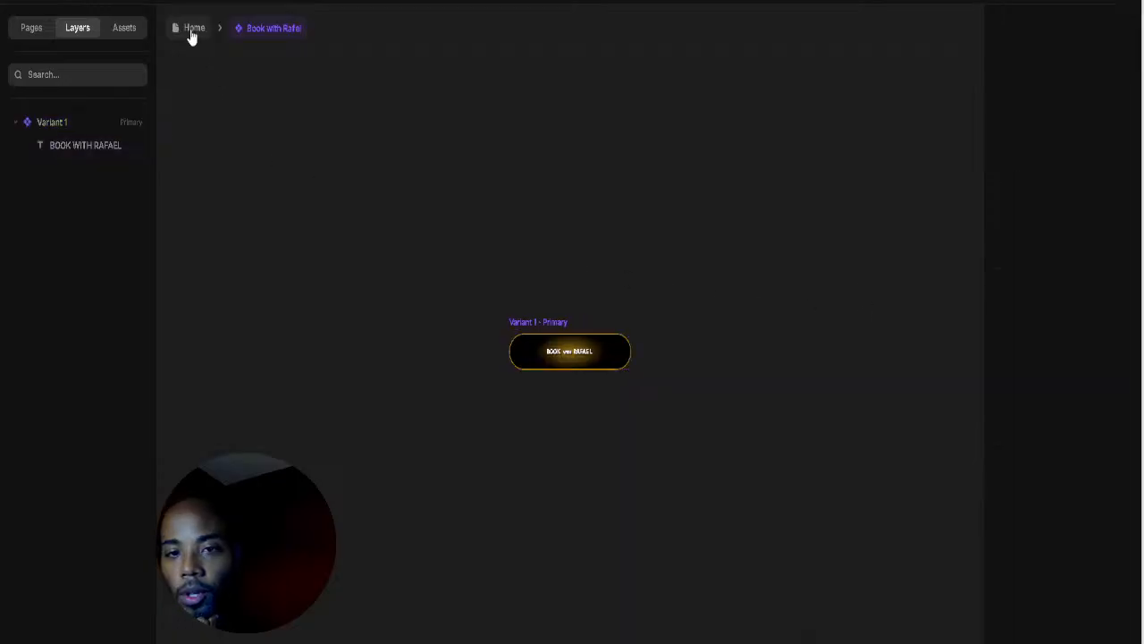
click(191, 29)
Step: Set the BOOK with JAMES button's width and height to Fit and trim its edges
click(704, 465)
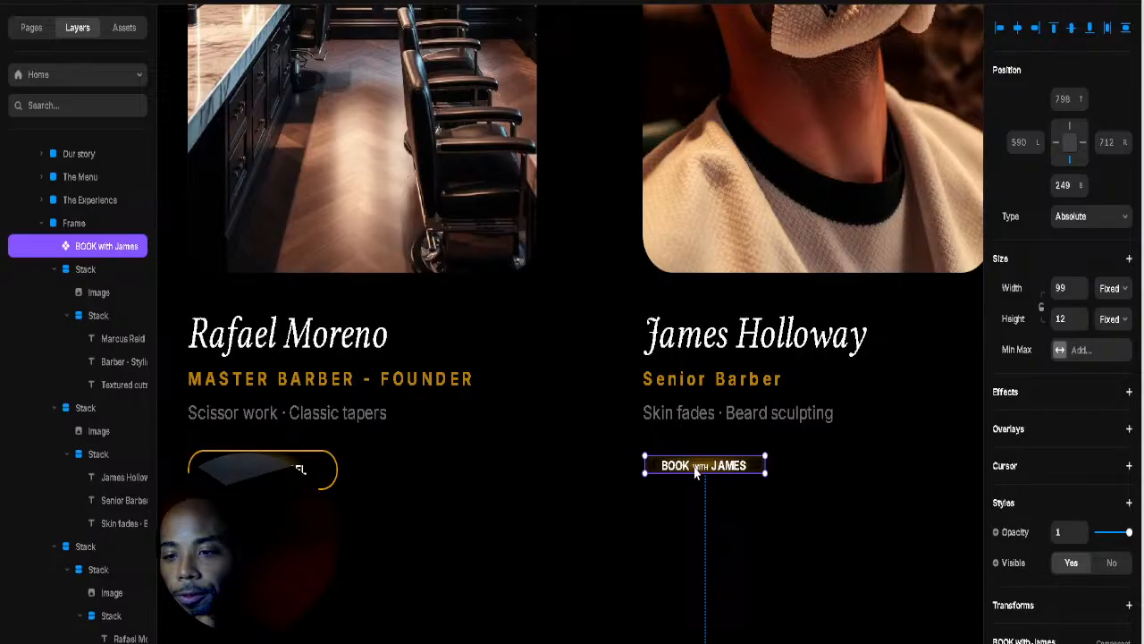
click(1125, 365)
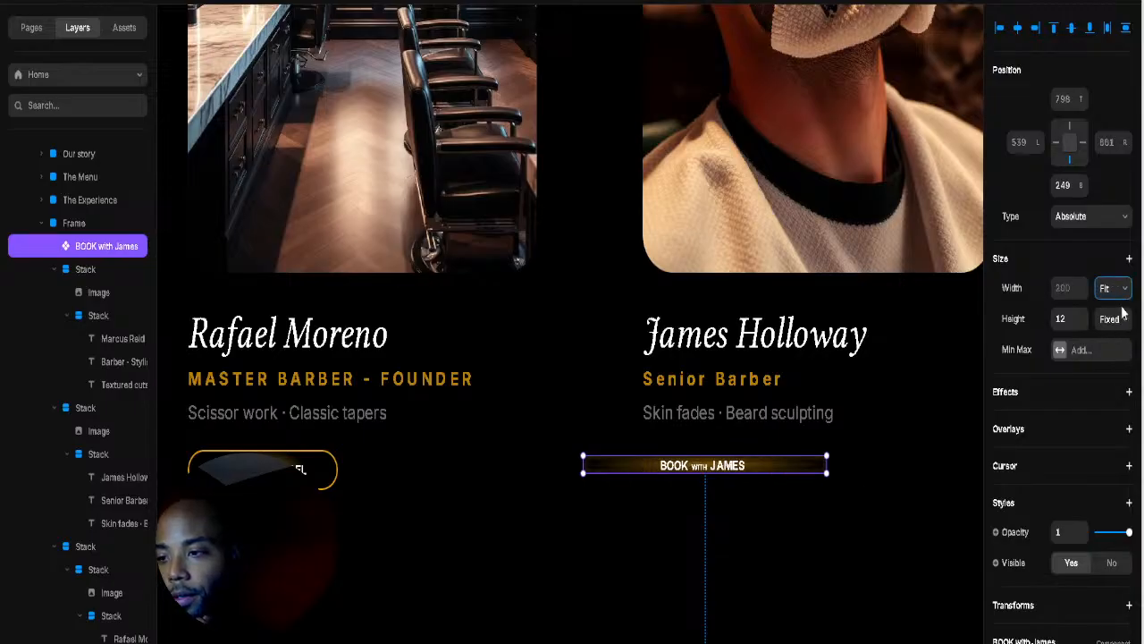
click(1124, 319)
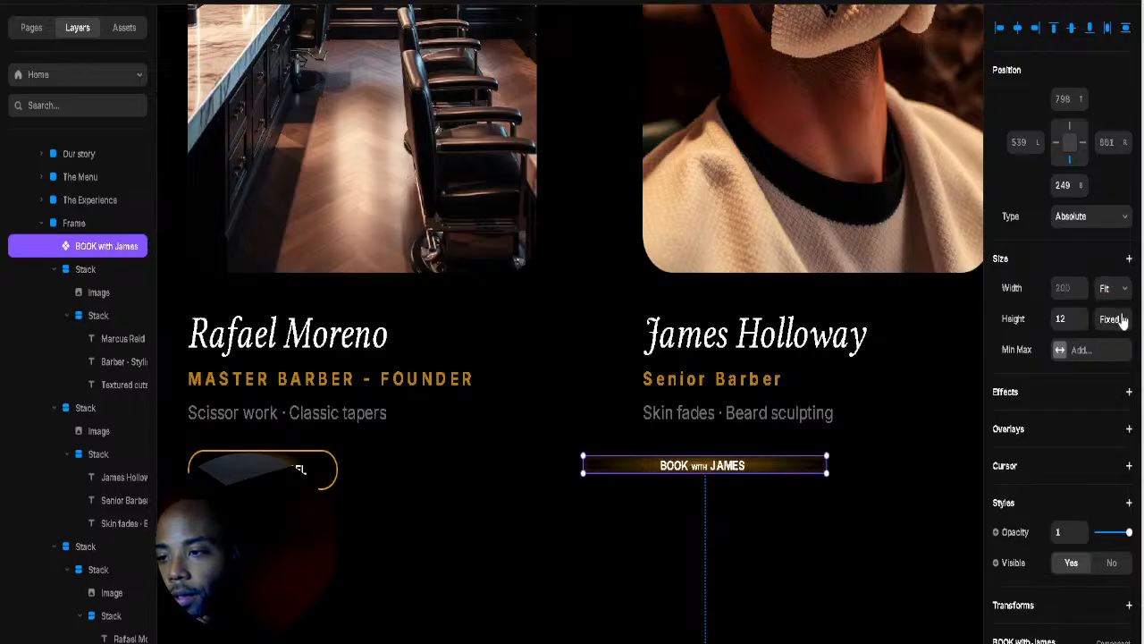
click(1115, 406)
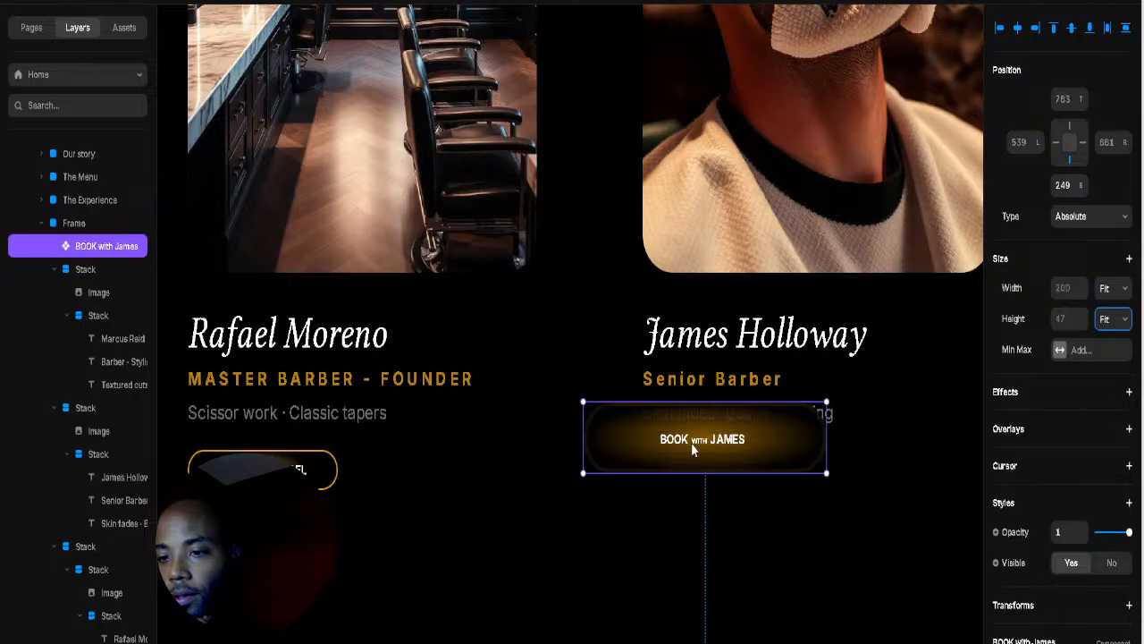
drag(582, 402, 666, 416)
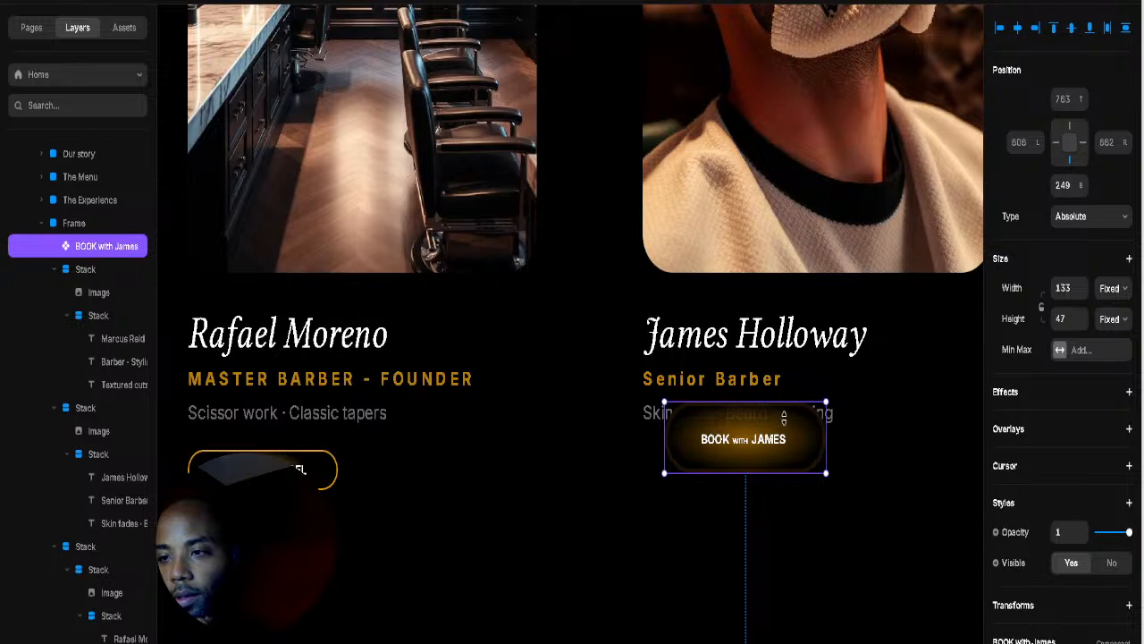
drag(783, 416, 766, 453)
click(427, 467)
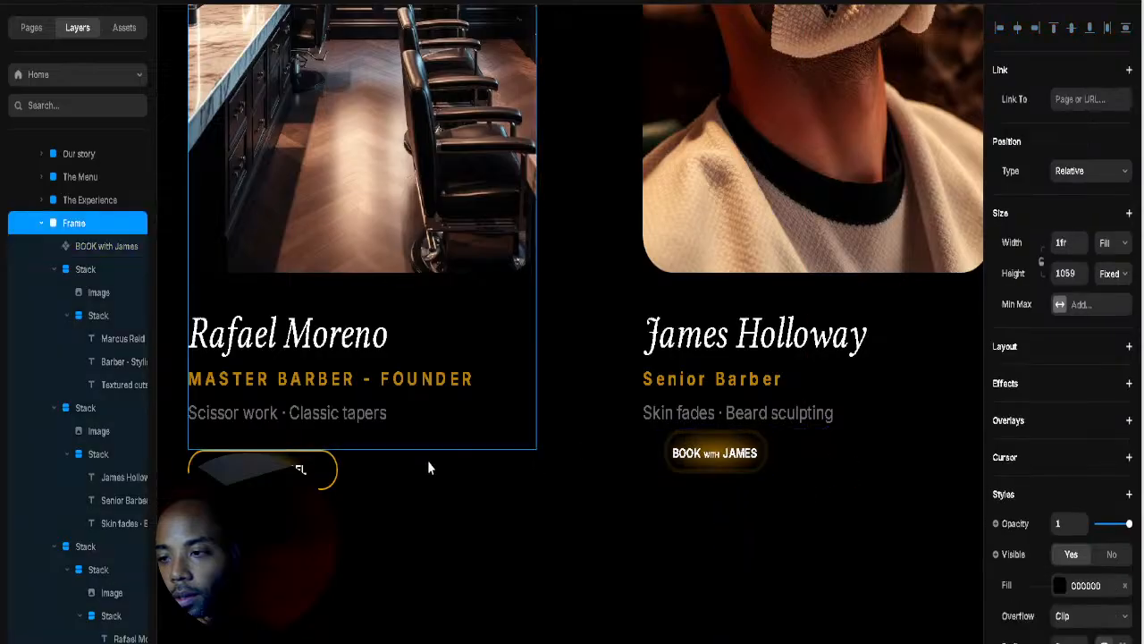
key(Return)
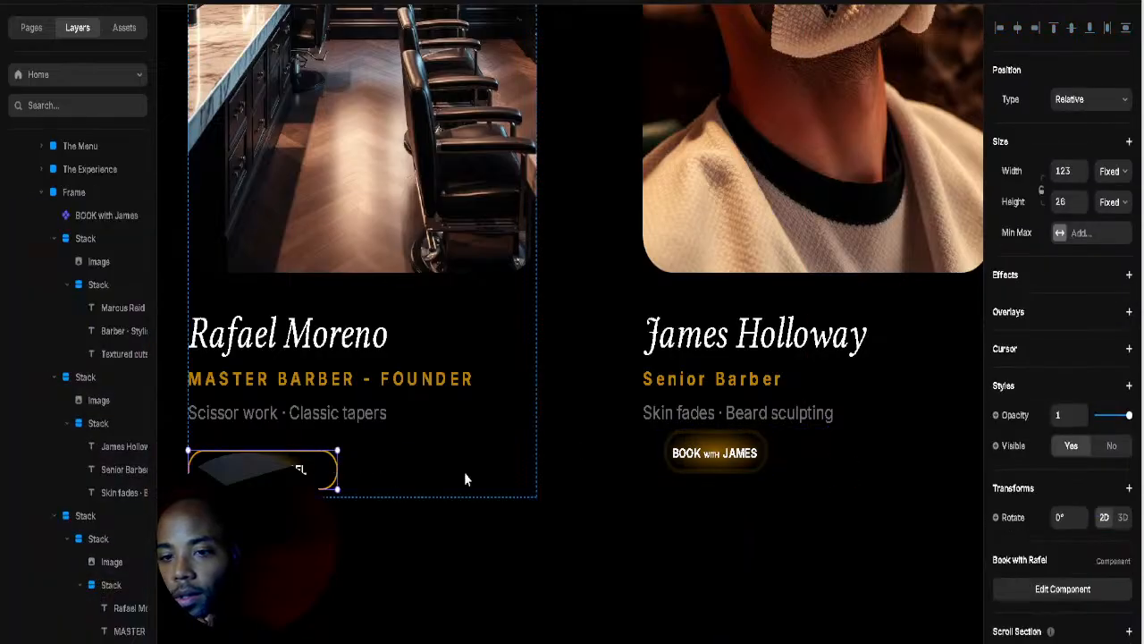
Step: Size the James button to 123 × 26 and move it slightly lower into alignment
click(702, 456)
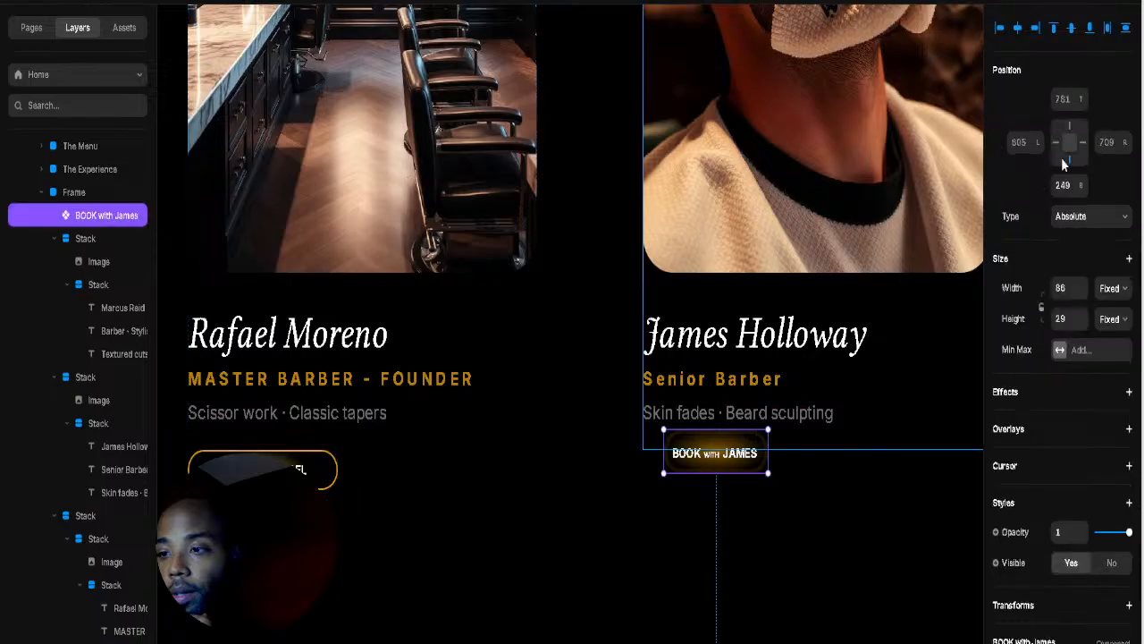
click(1069, 288)
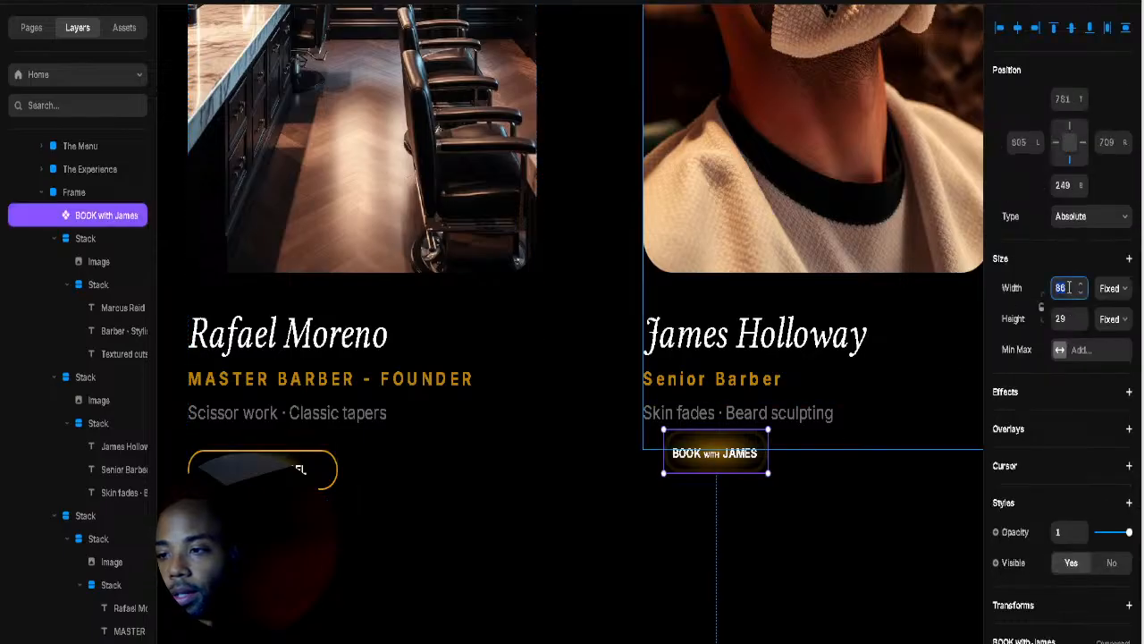
text(123)
key(Tab)
text(34)
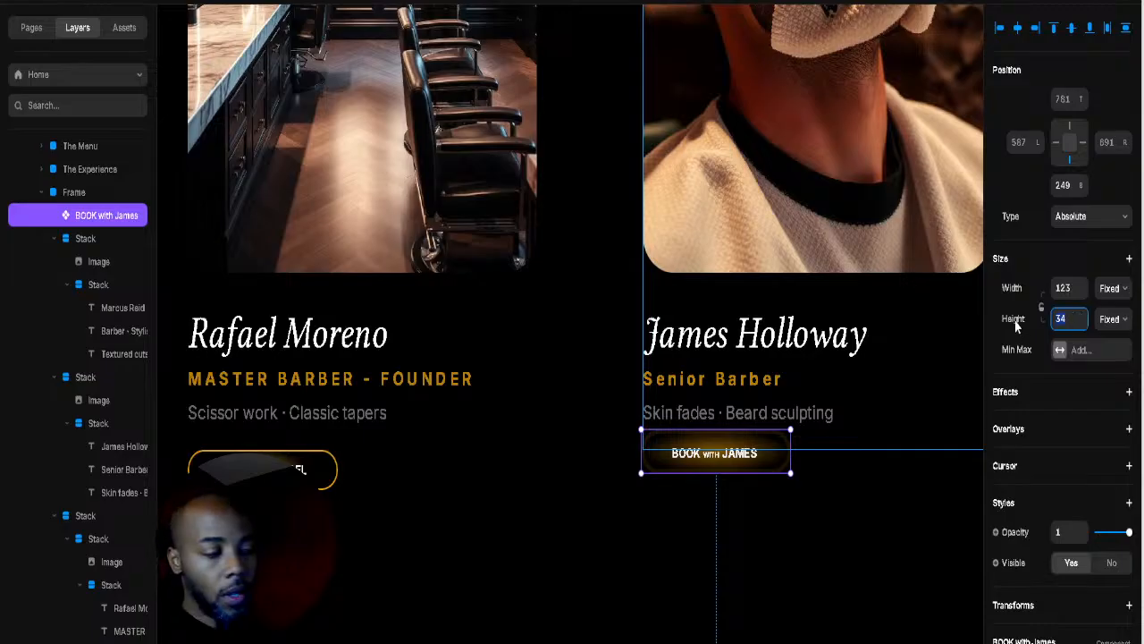
text(1)
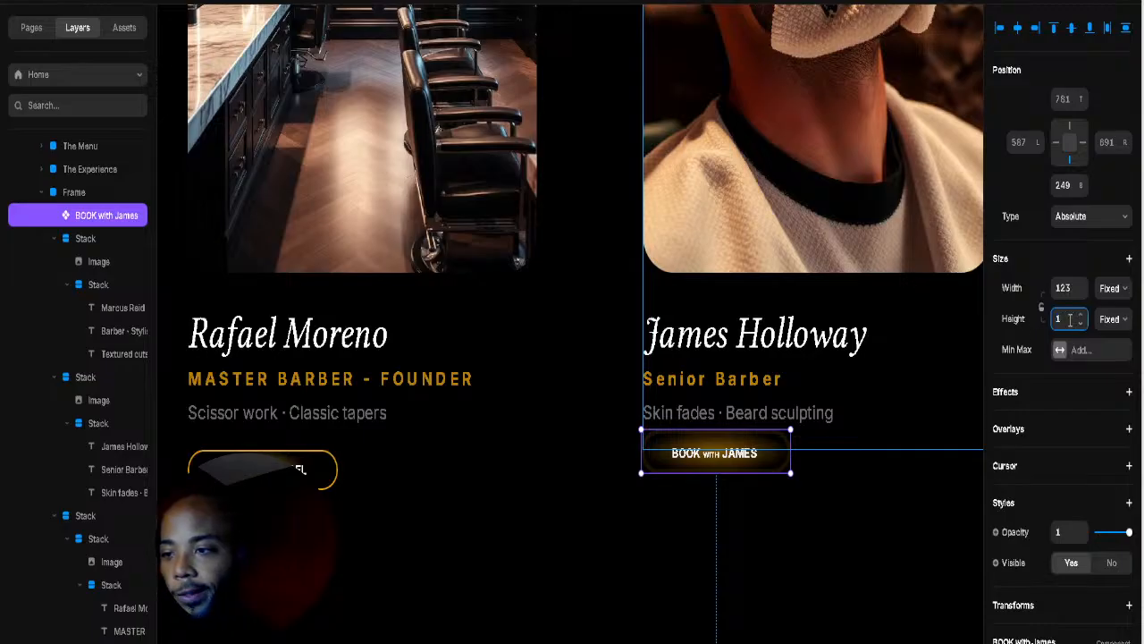
text(6)
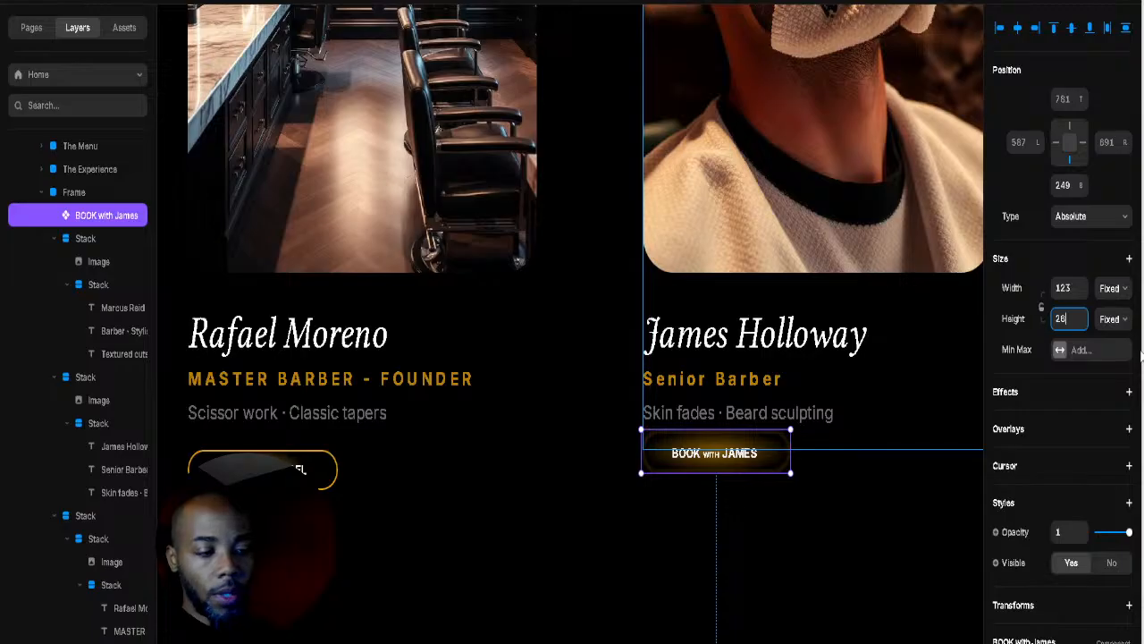
click(927, 462)
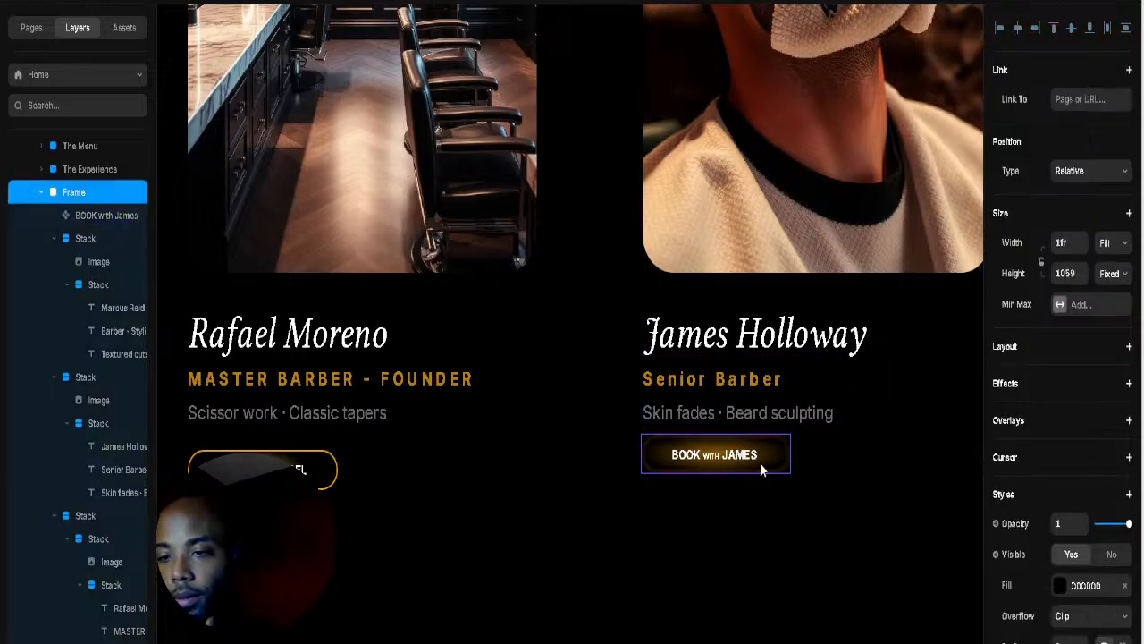
drag(761, 474, 762, 481)
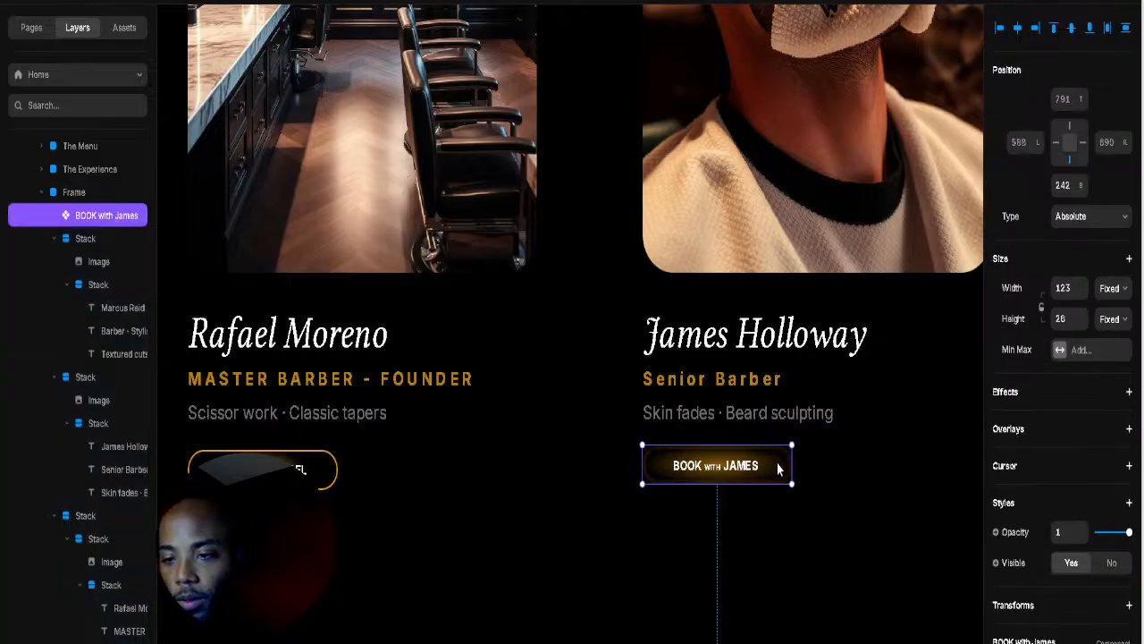
click(308, 468)
click(1035, 587)
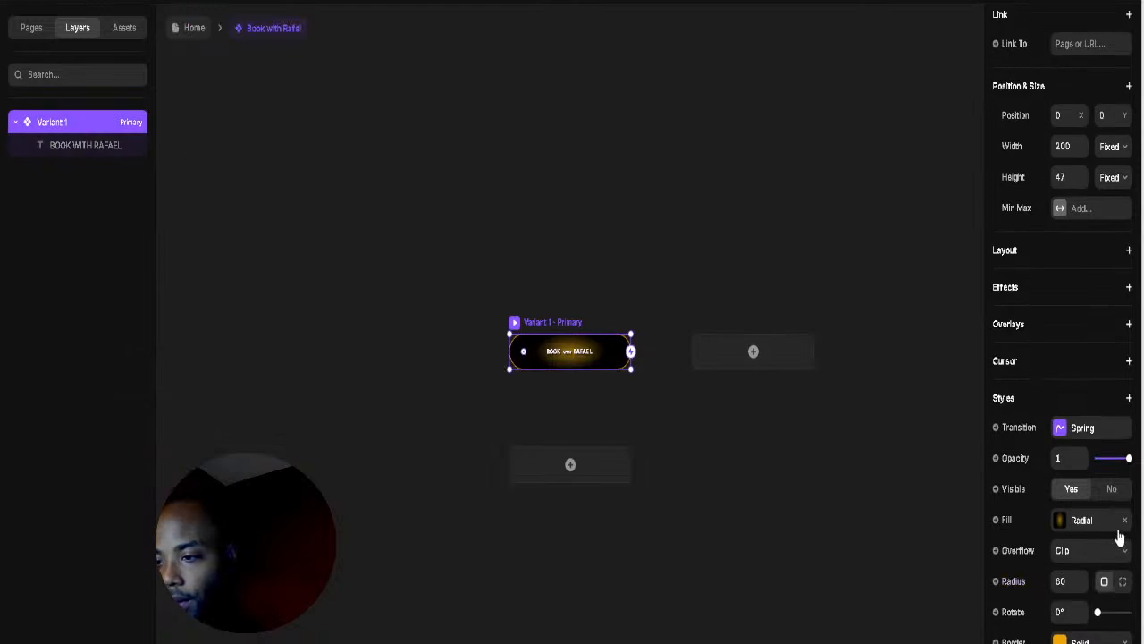
scroll(1124, 547, down, 2)
scroll(1124, 547, up, 2)
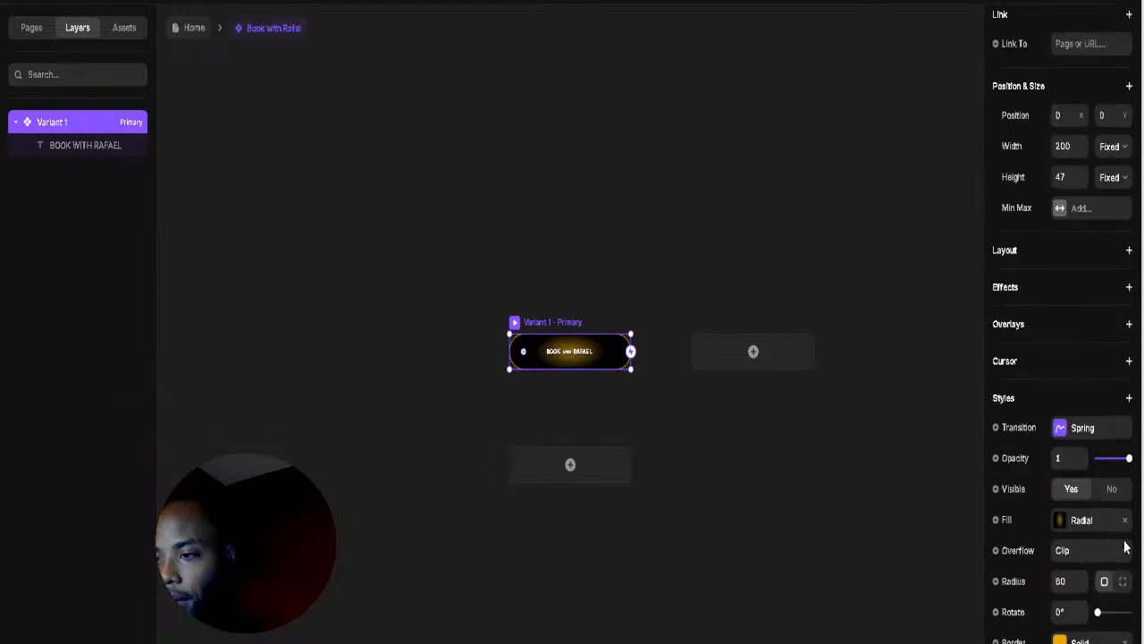
scroll(1119, 536, up, 1)
scroll(1108, 527, down, 3)
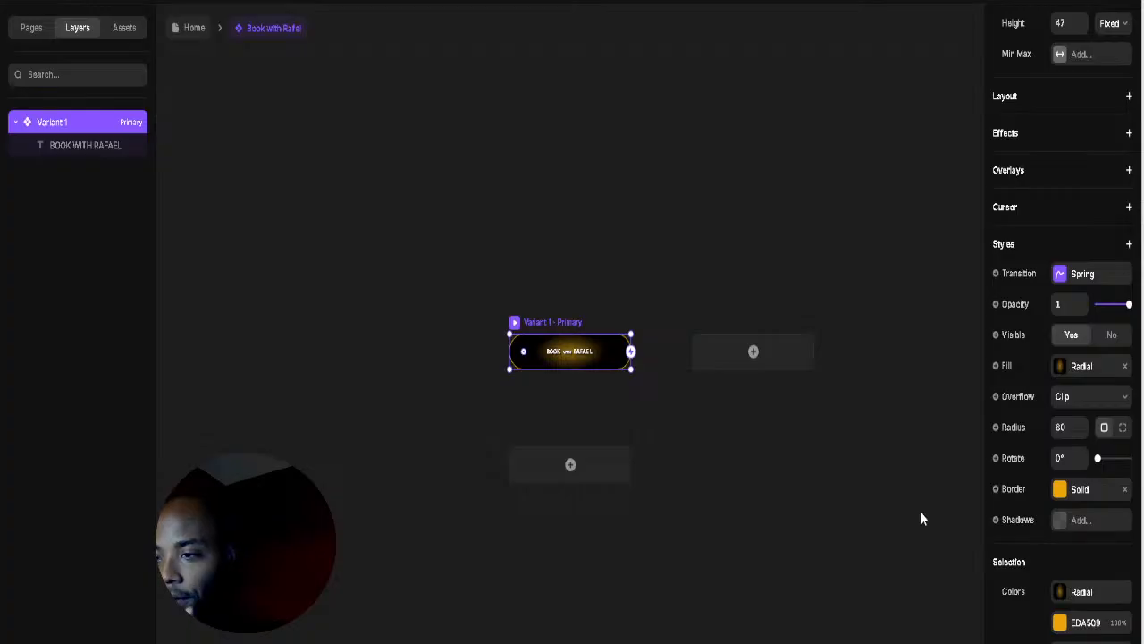
scroll(922, 513, down, 1)
scroll(1142, 487, down, 1)
scroll(1141, 487, up, 1)
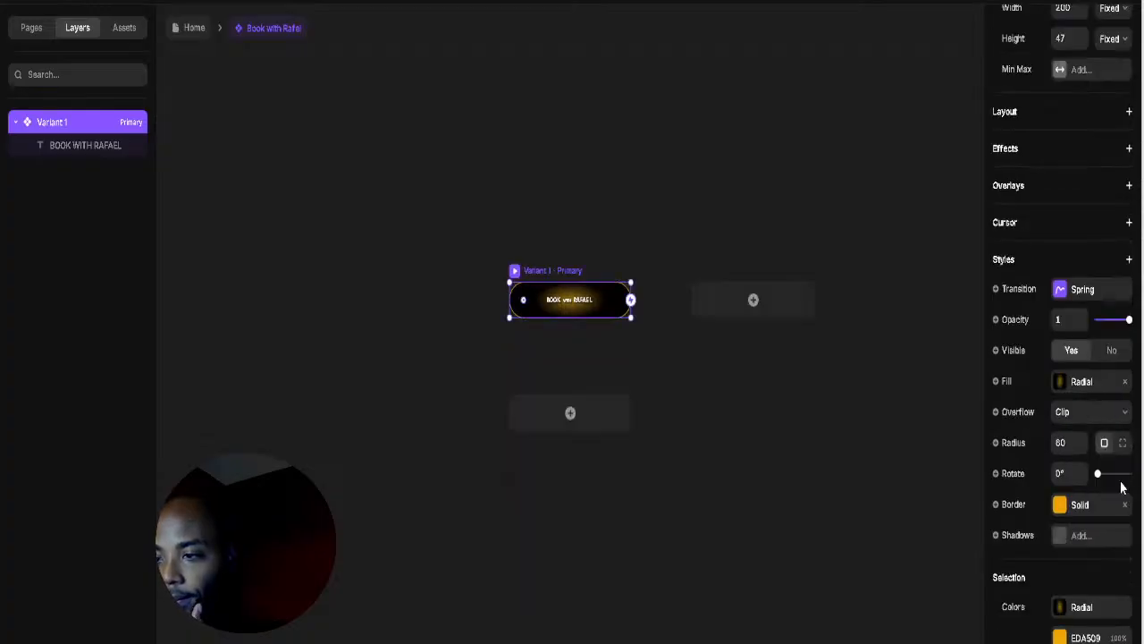
click(1060, 505)
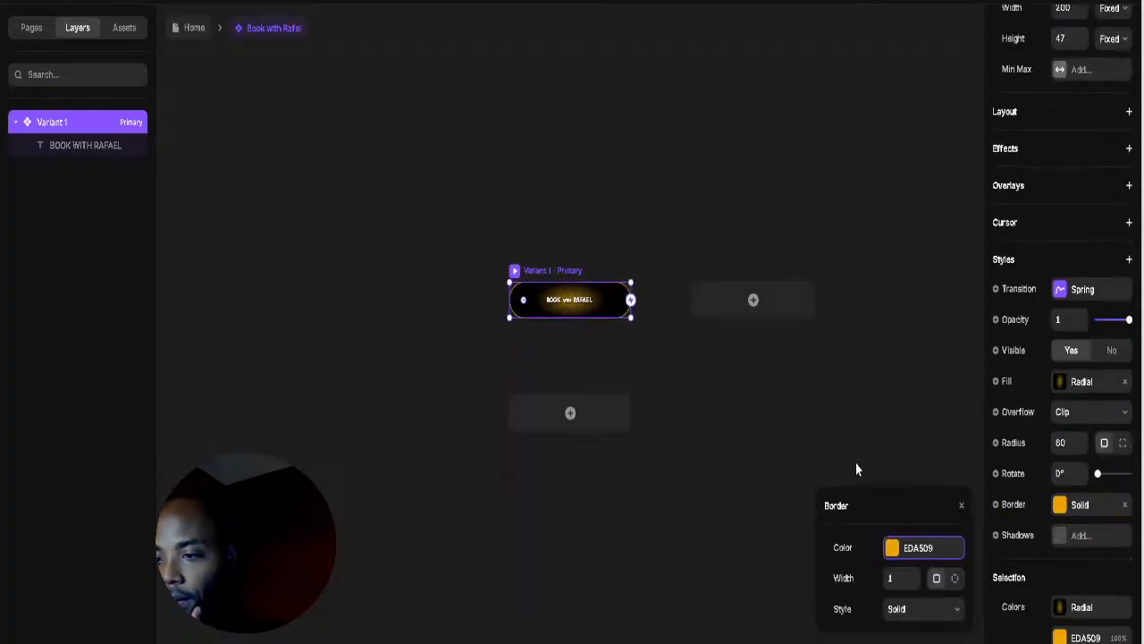
click(920, 549)
key(ctrl+c)
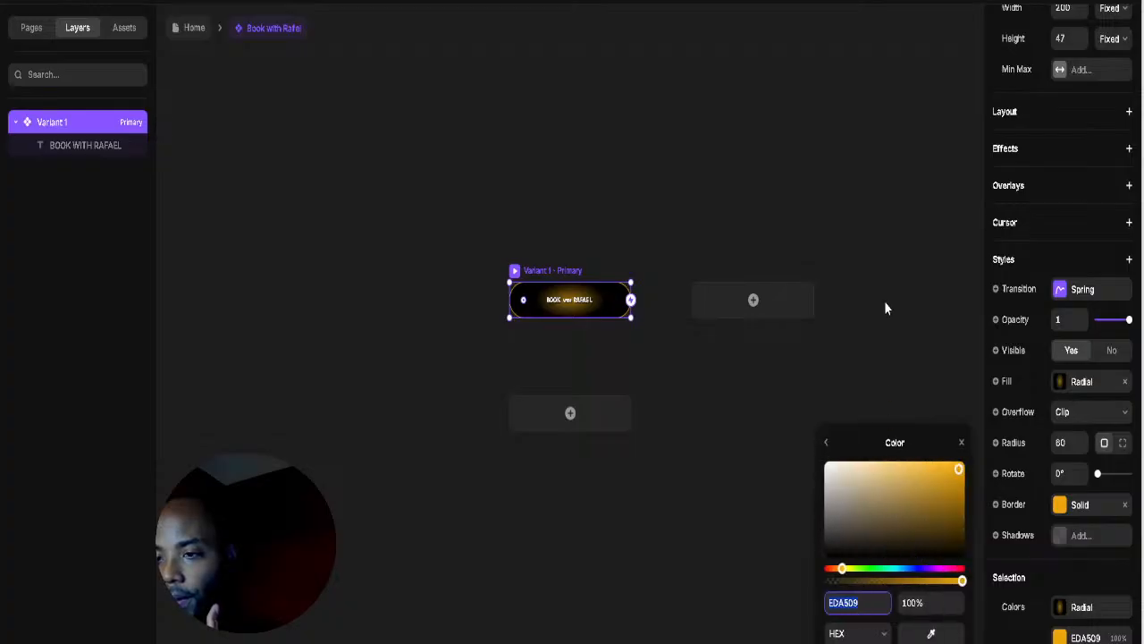
click(557, 269)
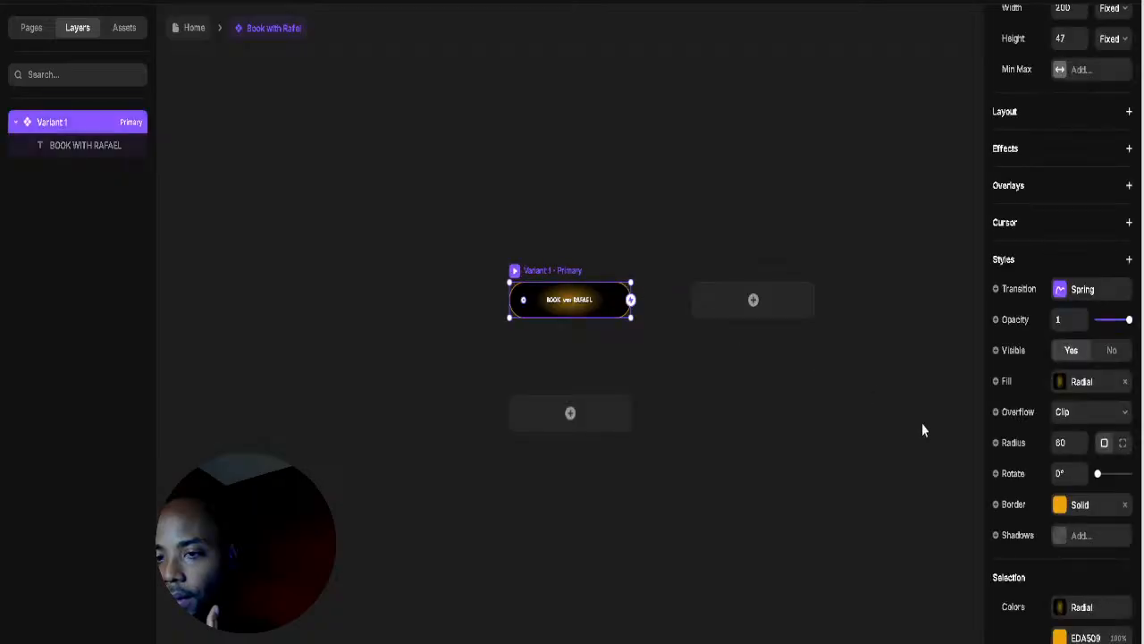
click(195, 29)
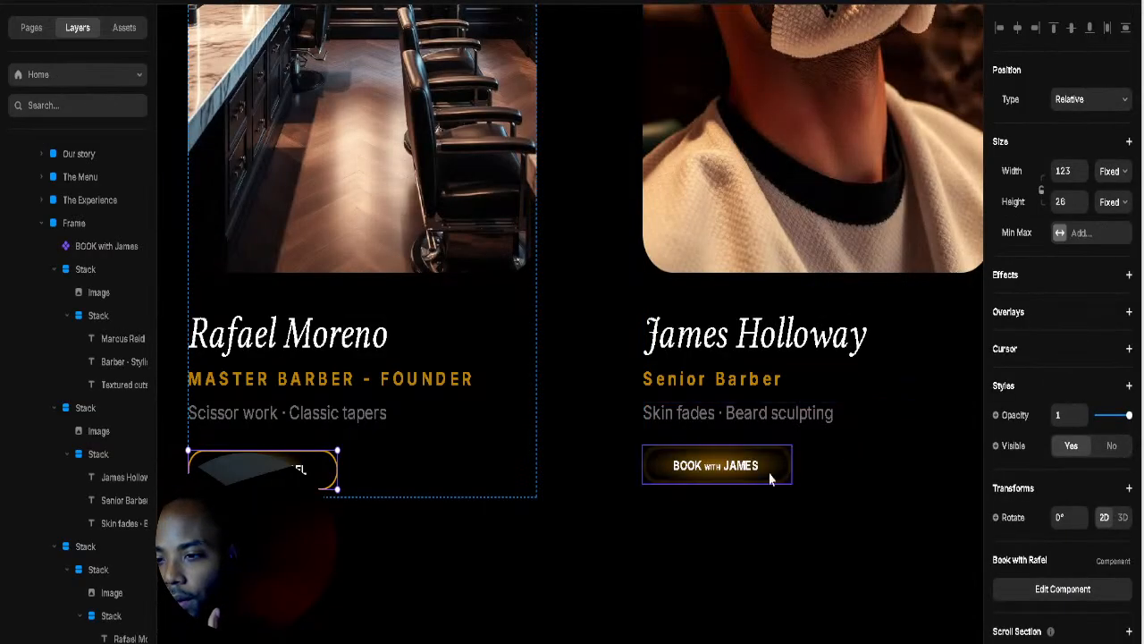
Step: Set the BOOK with James border width to 1 and its colour to EDA509
click(766, 476)
double_click(751, 472)
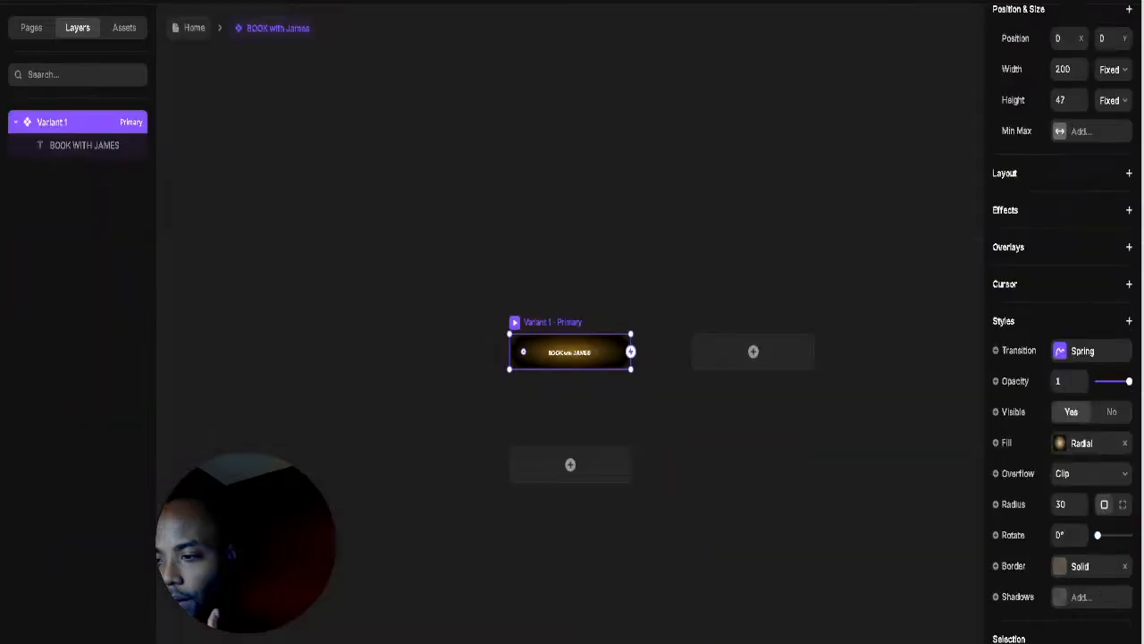
click(1060, 568)
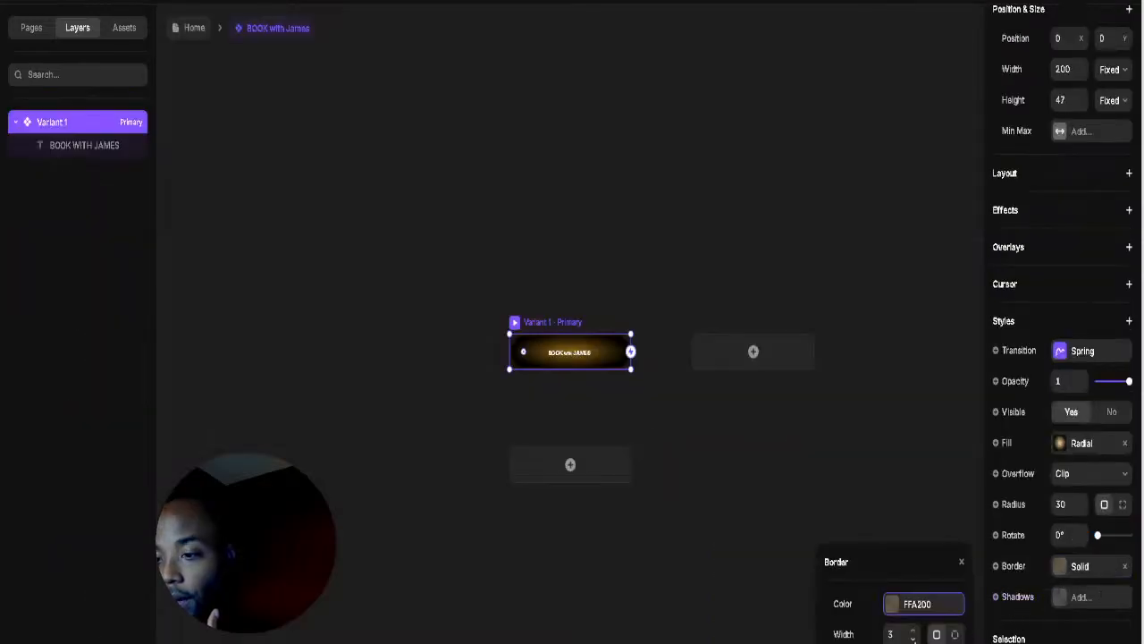
click(913, 639)
click(912, 639)
click(910, 606)
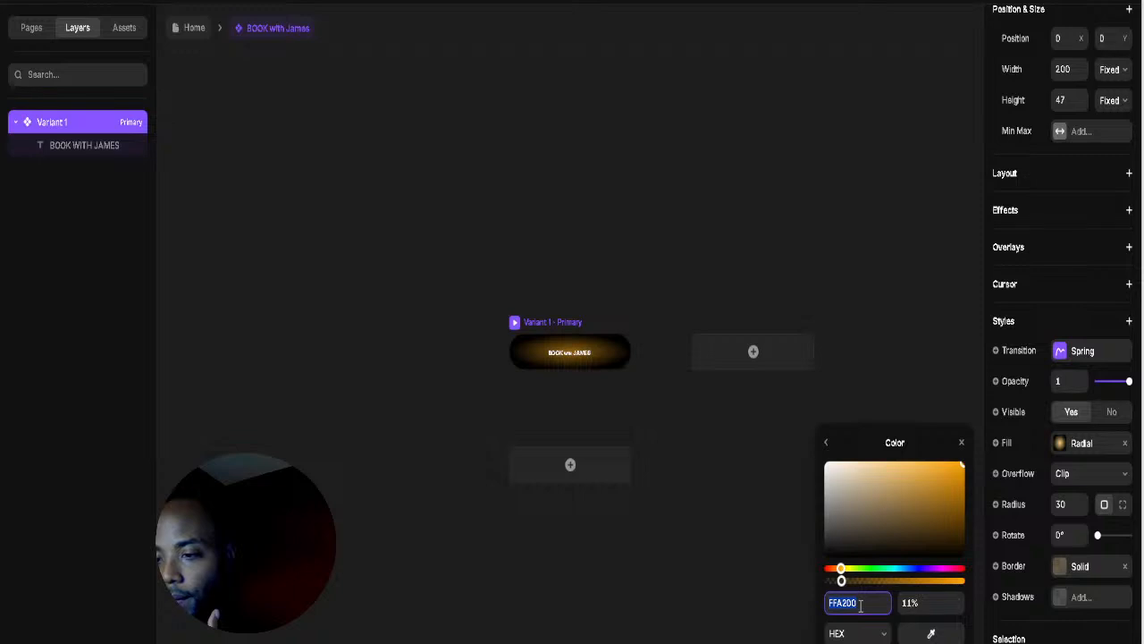
key(ctrl+v)
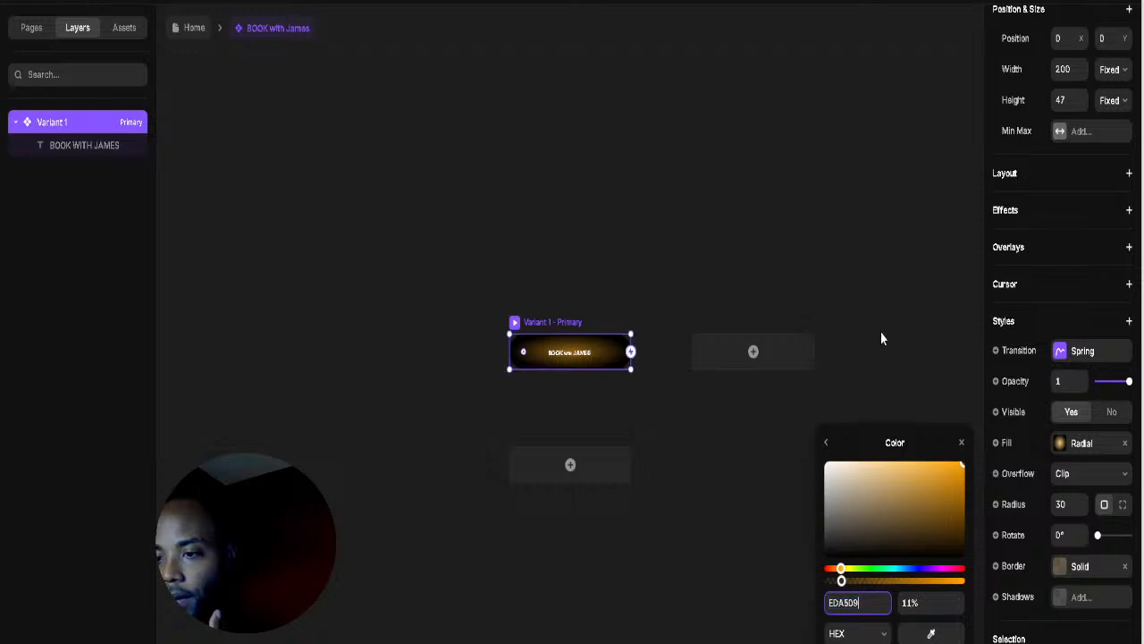
click(846, 373)
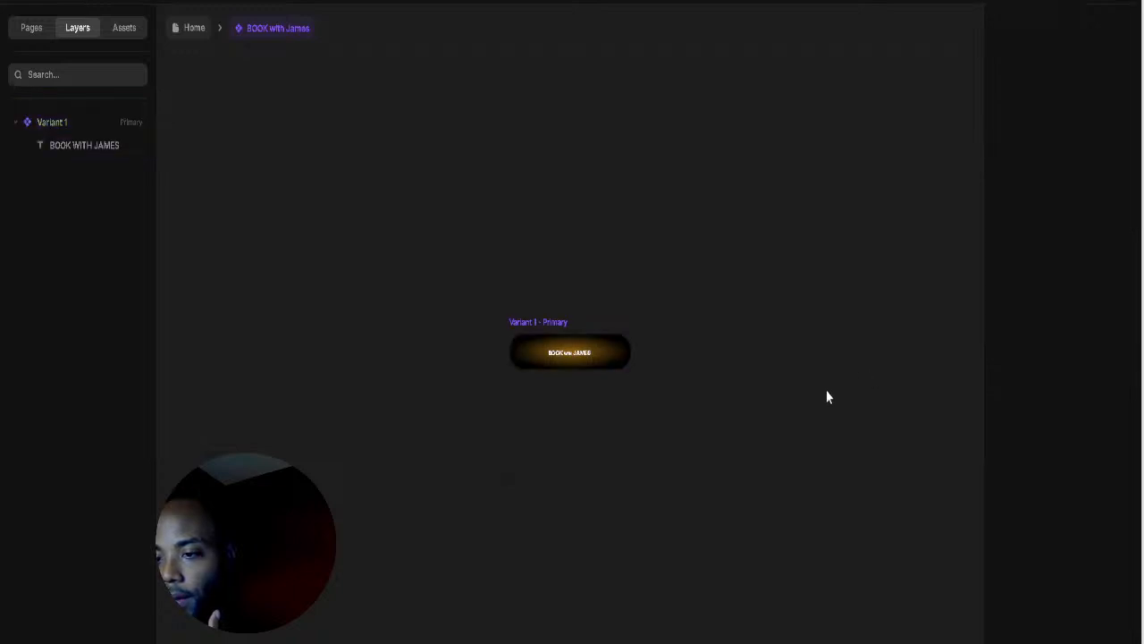
click(549, 323)
click(1060, 566)
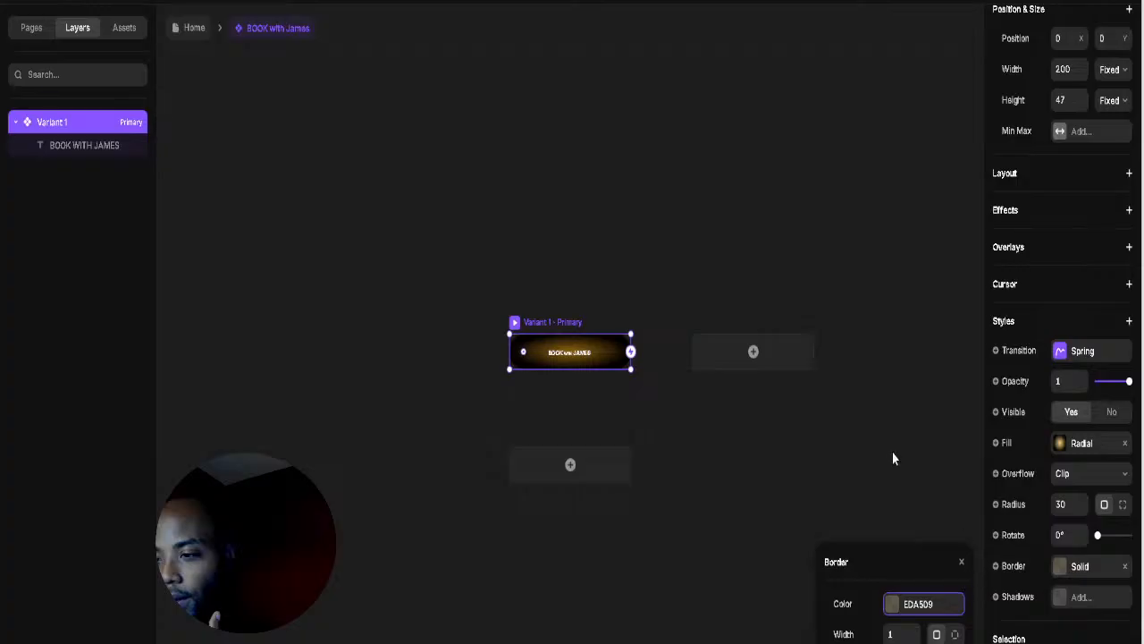
click(643, 358)
click(556, 322)
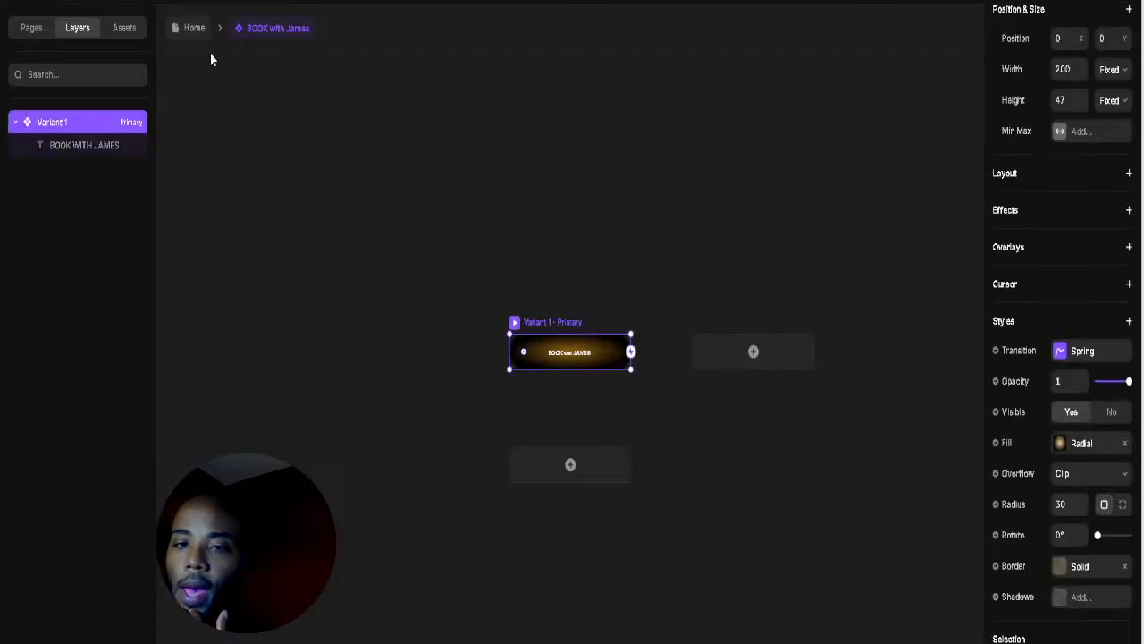
click(195, 29)
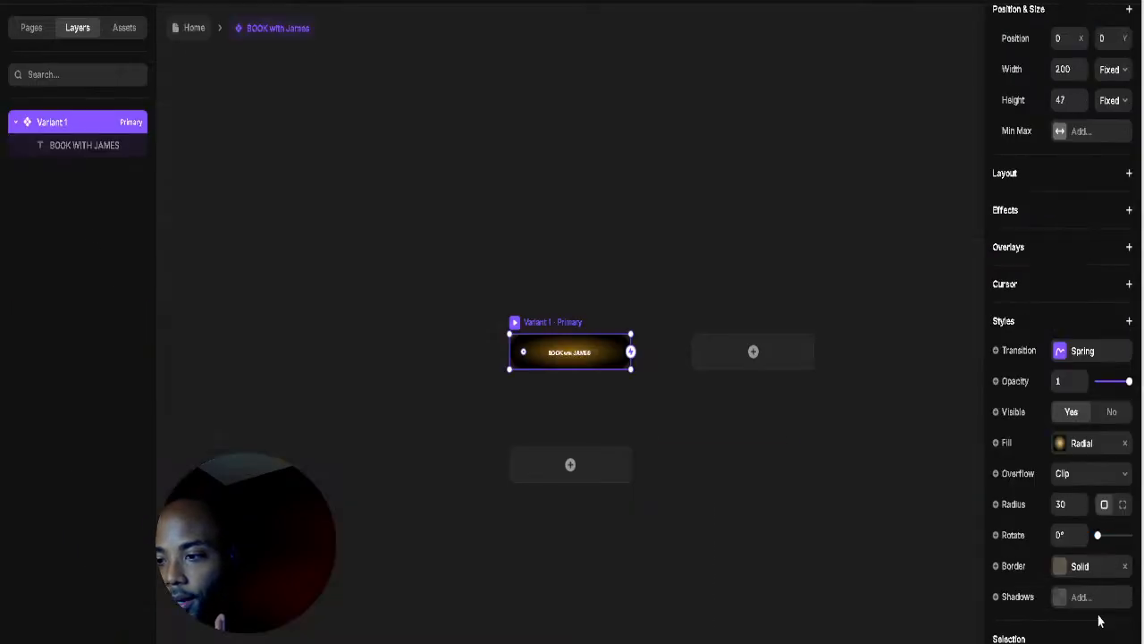
Step: Raise the EDA509 border colour to 100% opacity and return to the Home page
click(1068, 572)
click(894, 607)
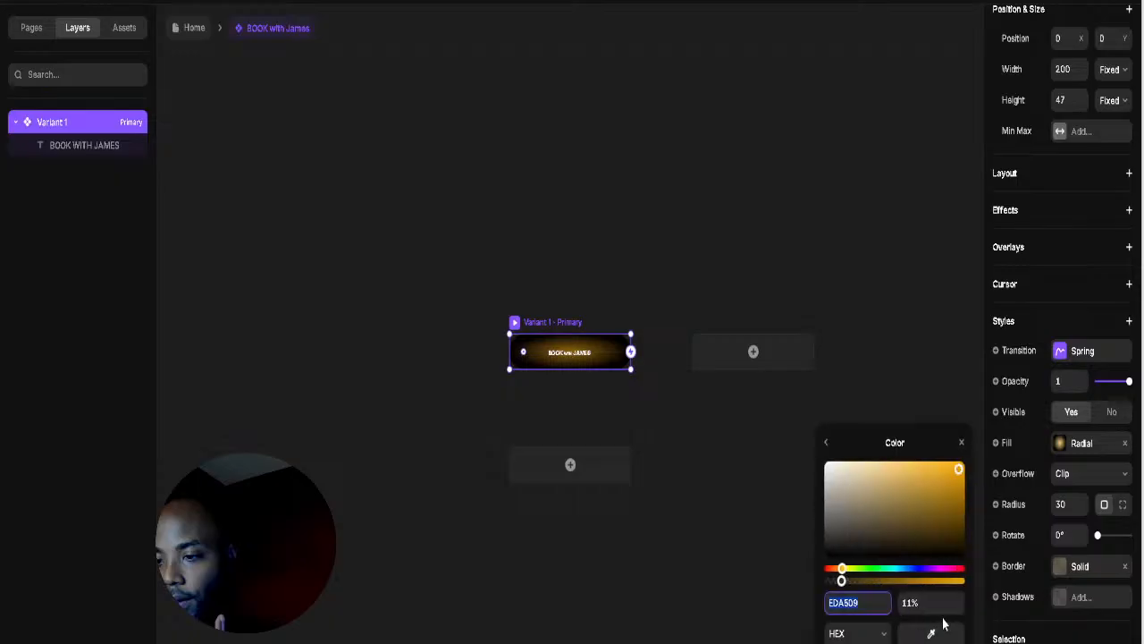
drag(955, 613, 949, 497)
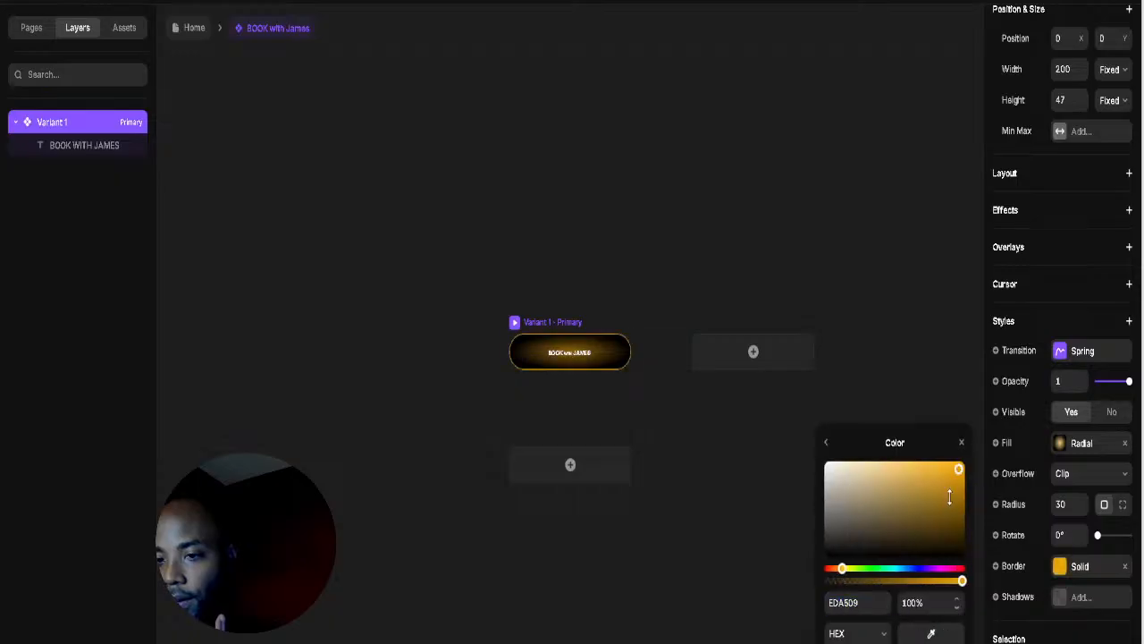
click(703, 224)
click(554, 330)
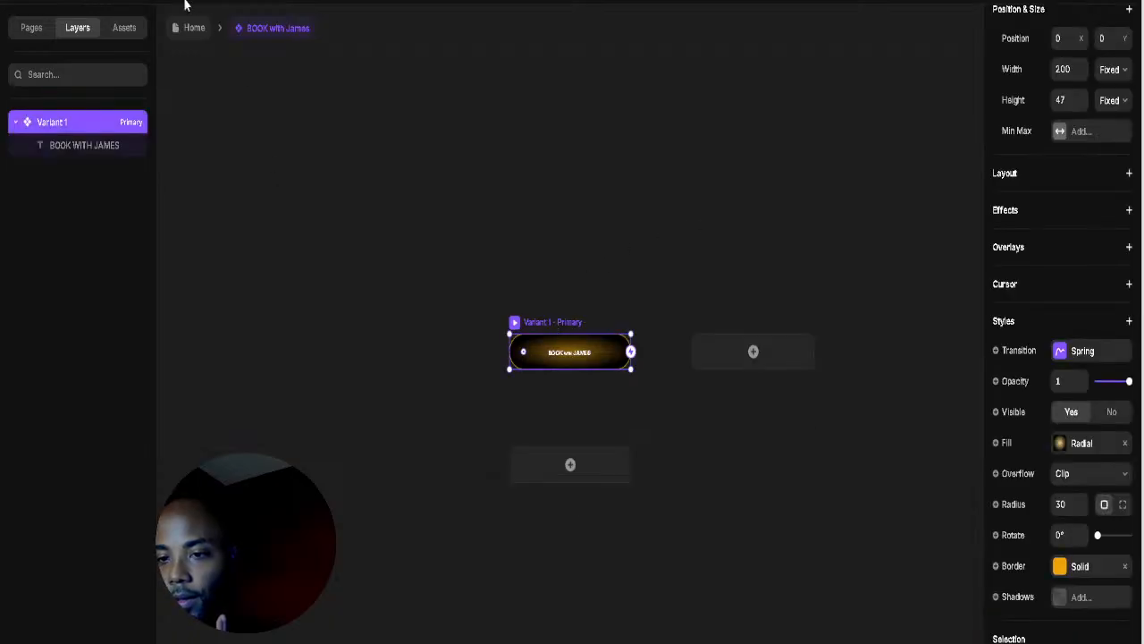
click(1060, 444)
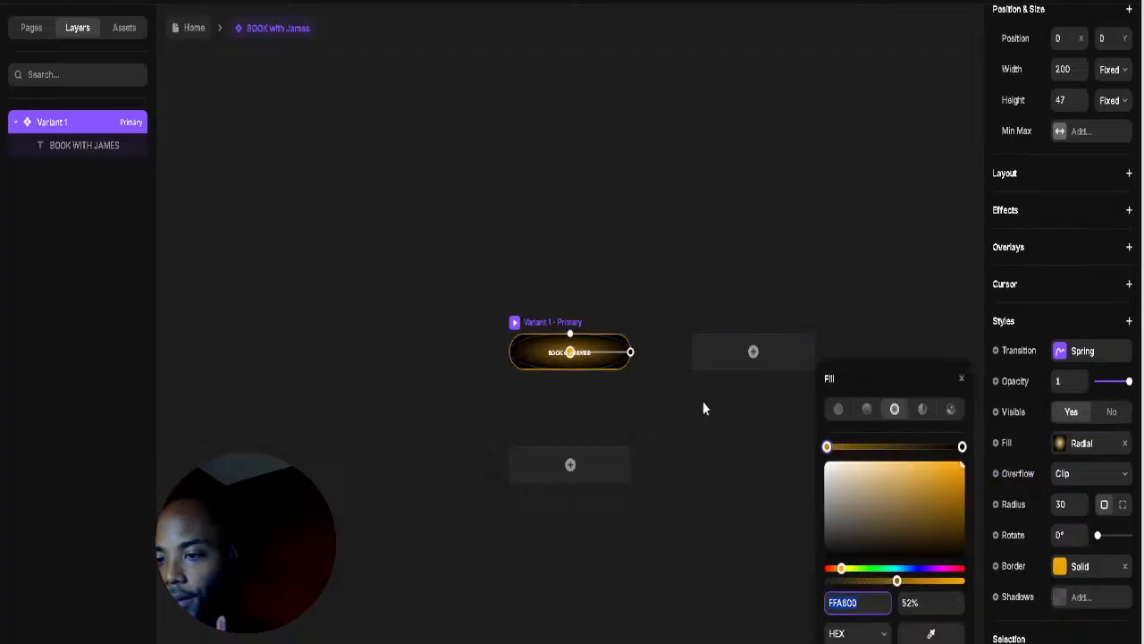
click(187, 29)
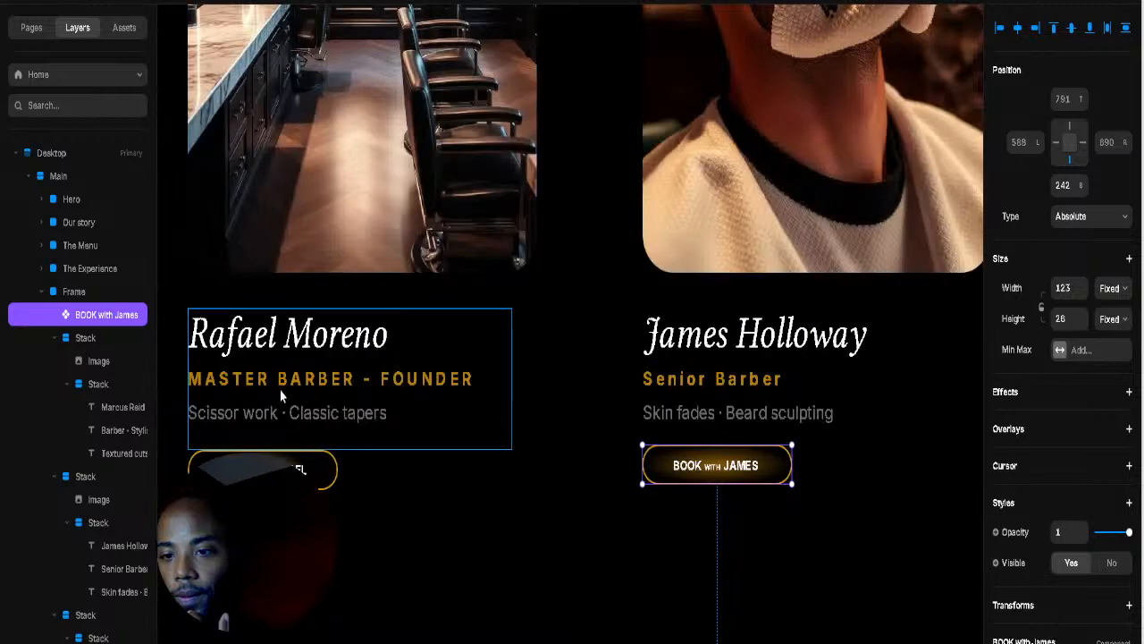
click(268, 469)
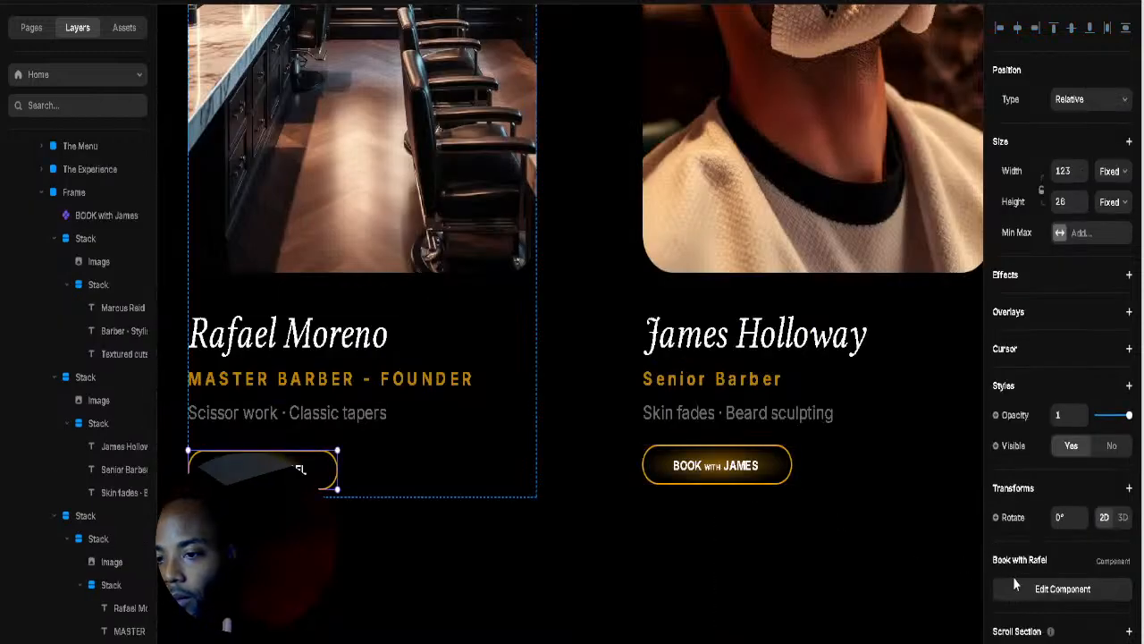
click(1046, 589)
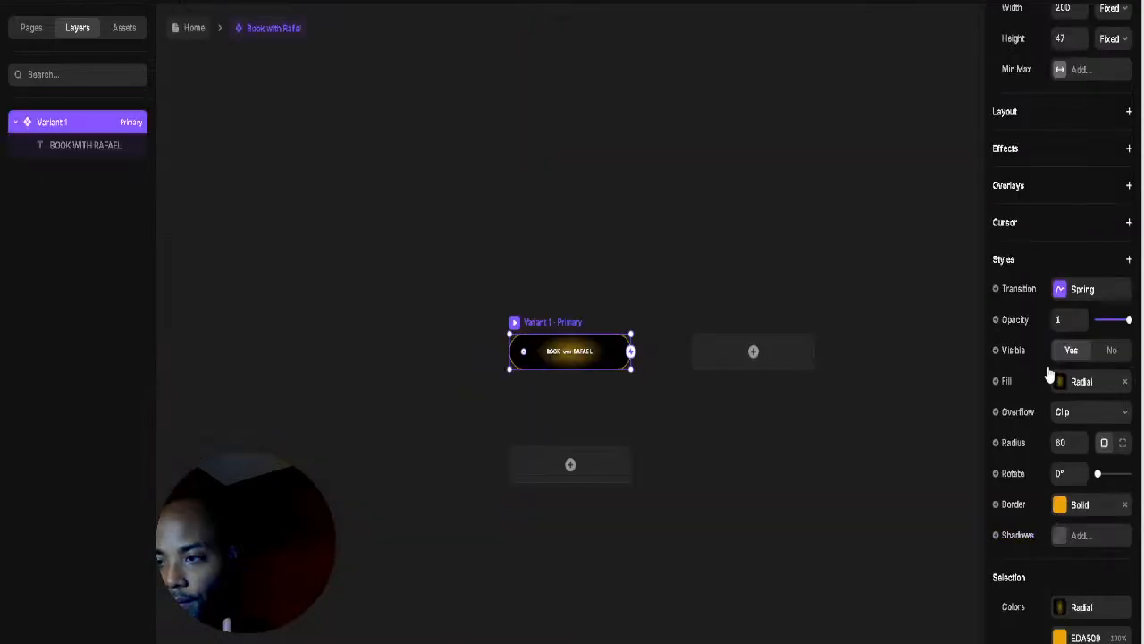
click(1061, 381)
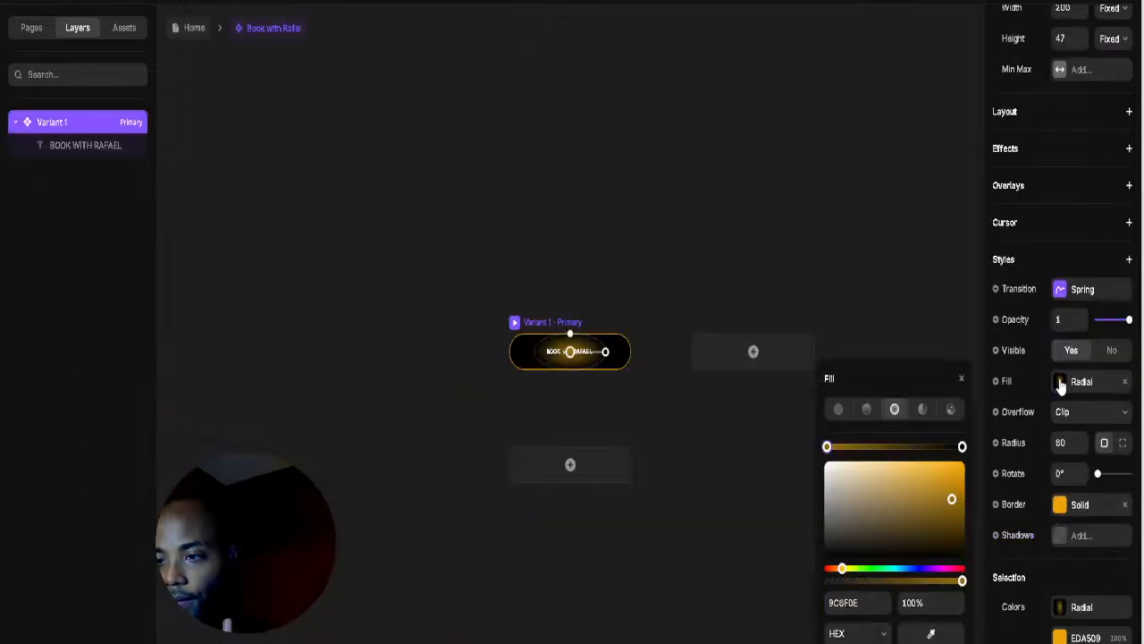
click(847, 601)
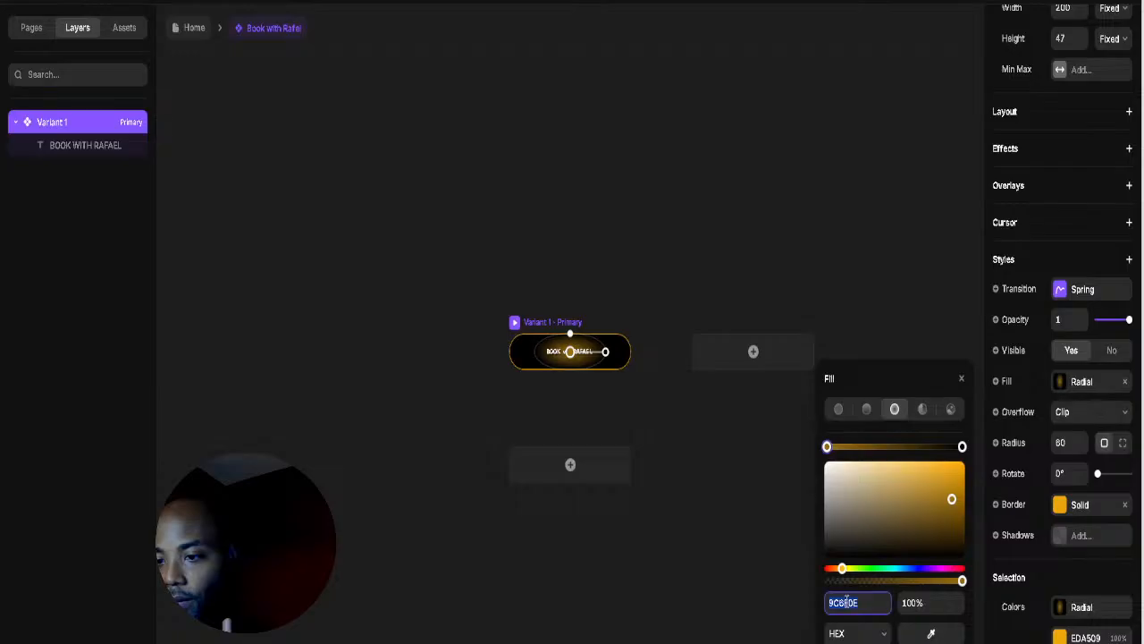
click(876, 297)
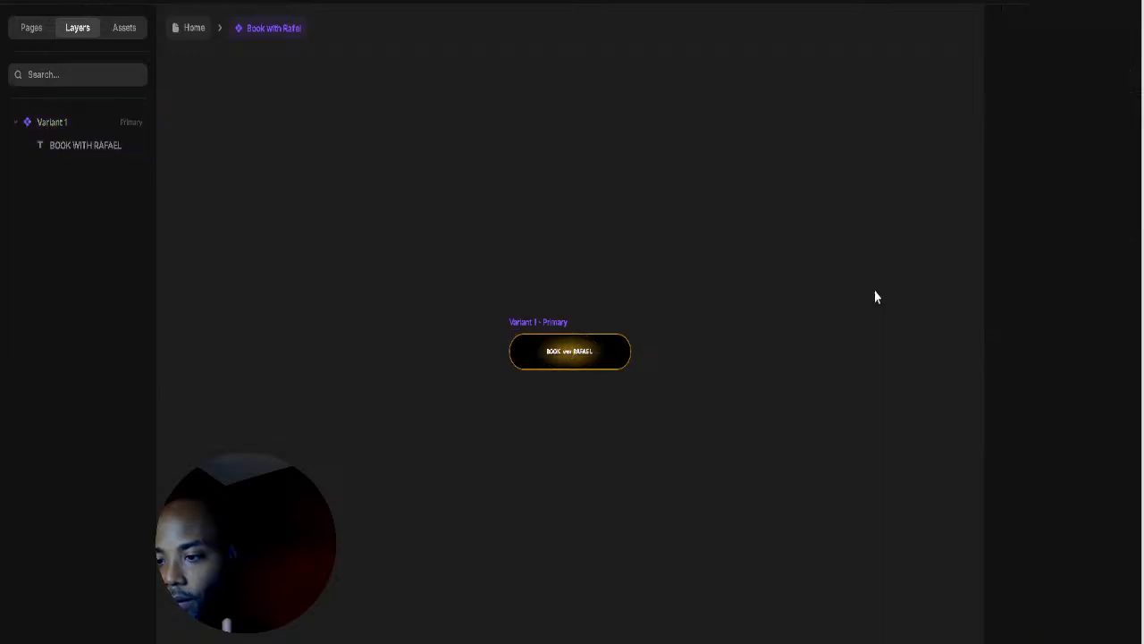
click(179, 32)
click(1043, 592)
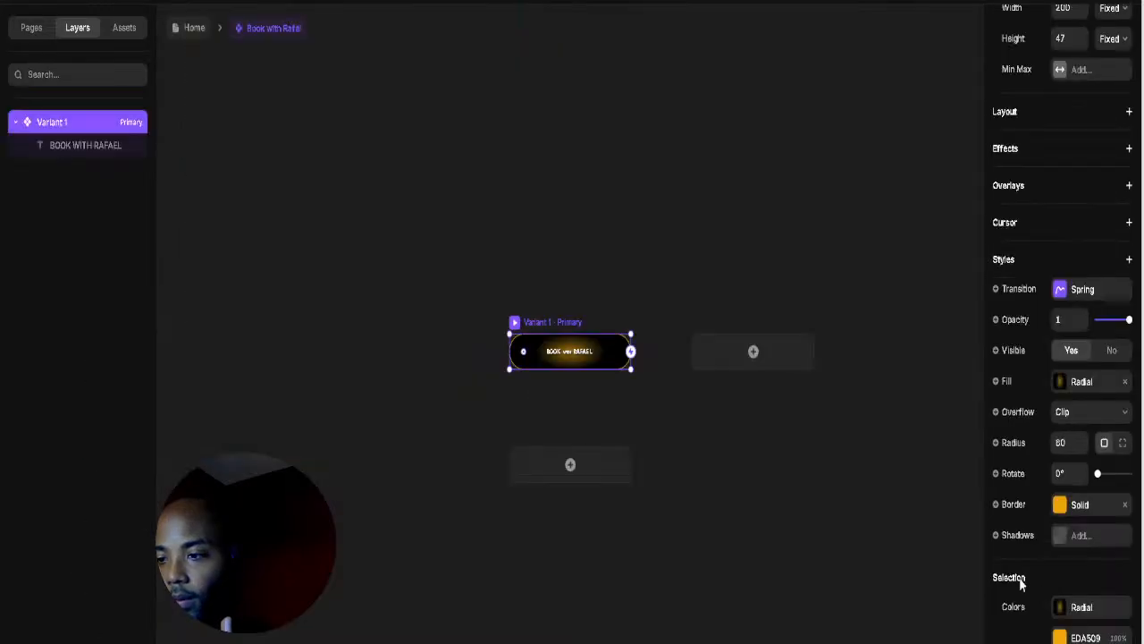
key(Escape)
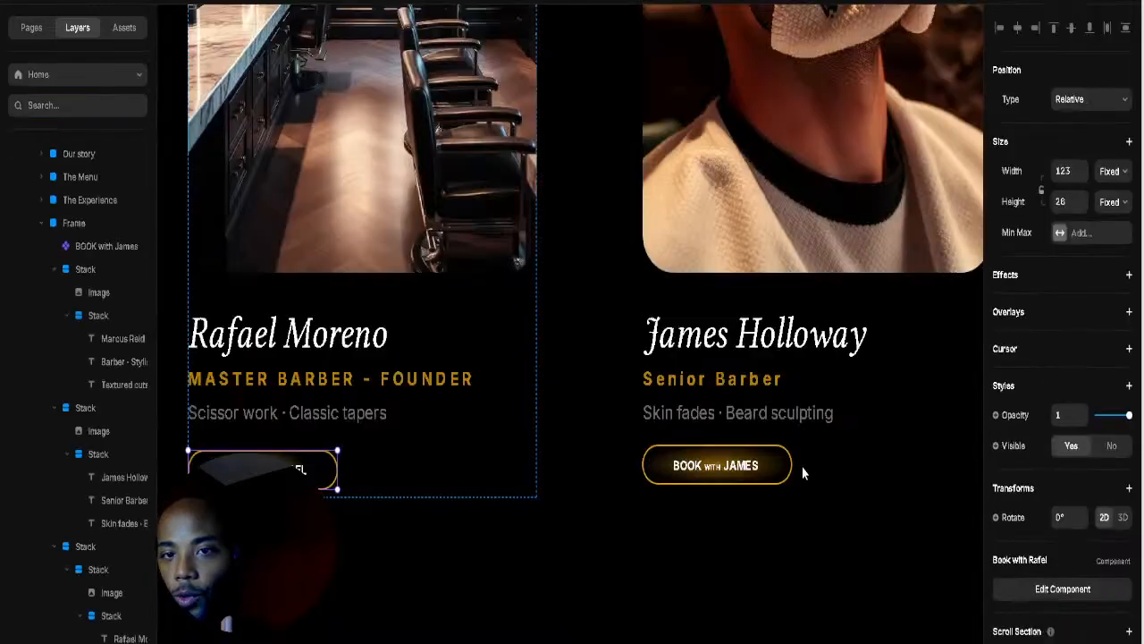
click(715, 465)
click(1046, 640)
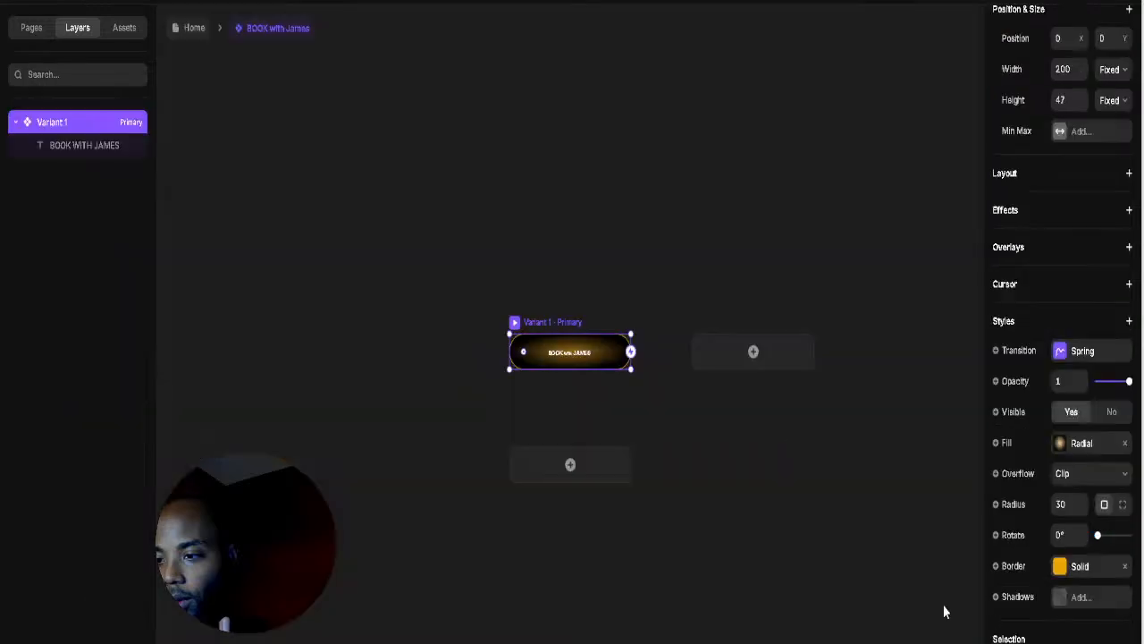
click(1061, 443)
click(866, 600)
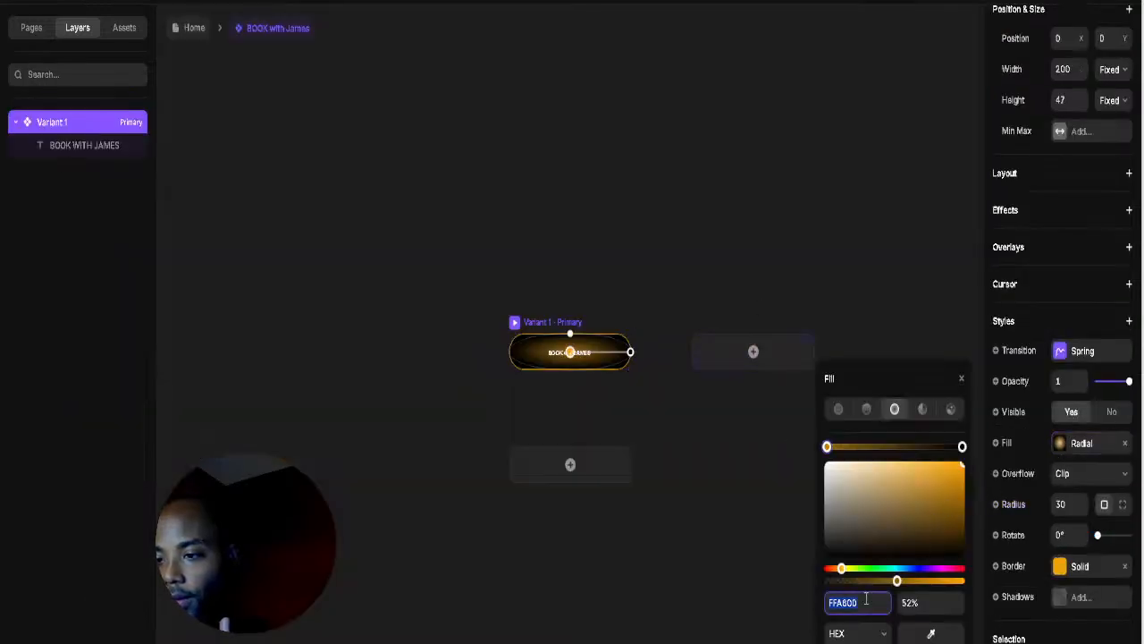
click(892, 284)
click(514, 326)
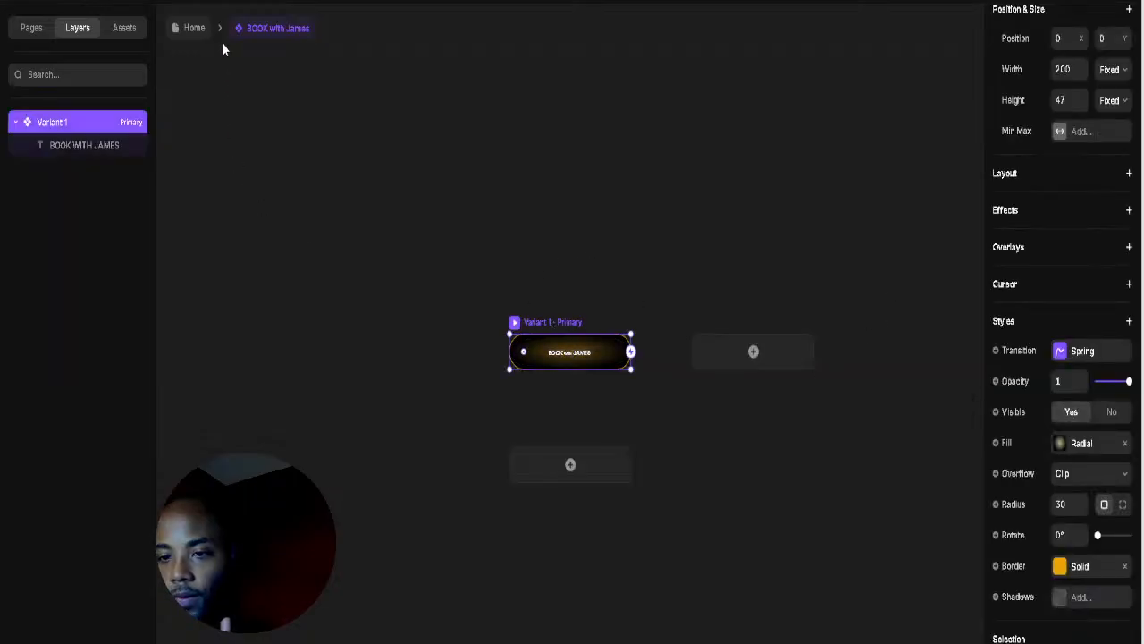
click(195, 29)
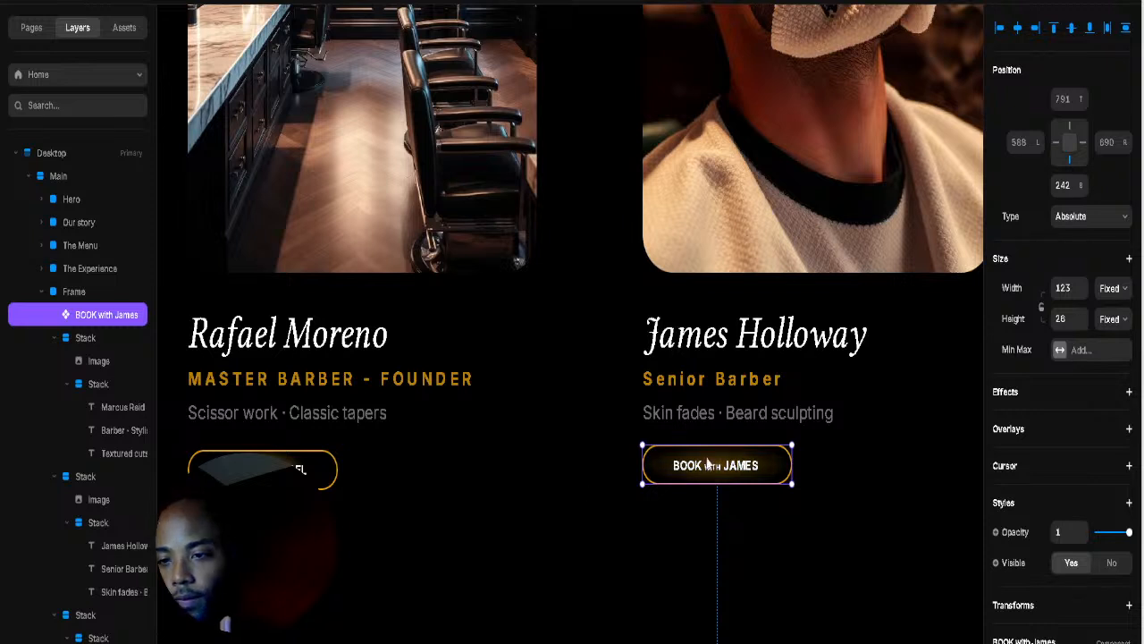
Step: Nudge the BOOK with James button up 5 px
click(786, 606)
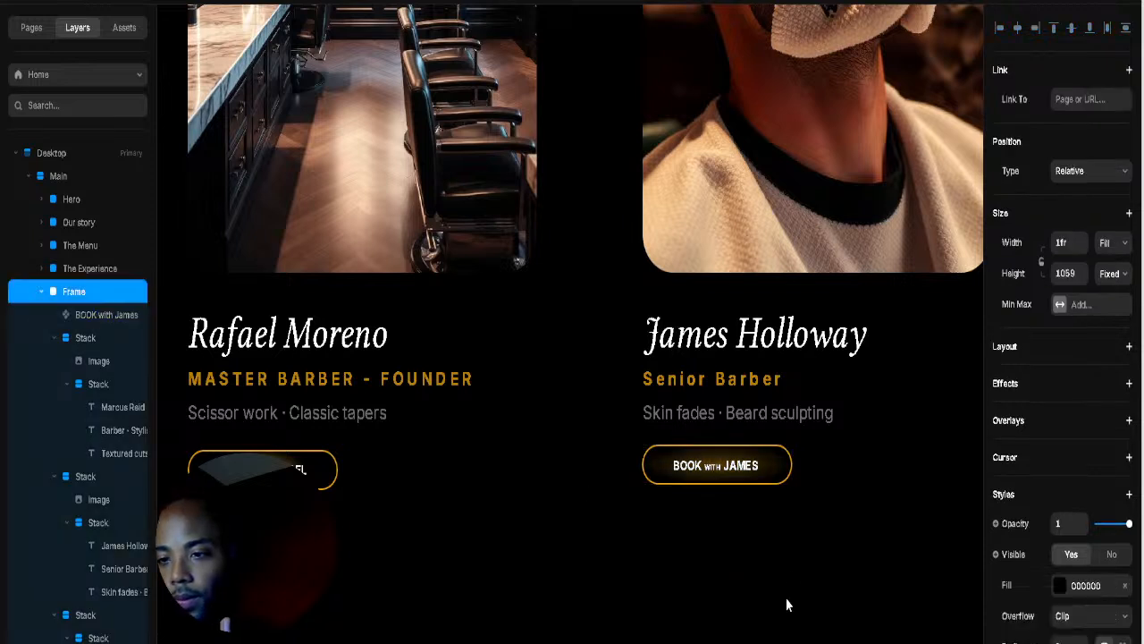
click(724, 472)
drag(724, 474, 725, 475)
click(899, 547)
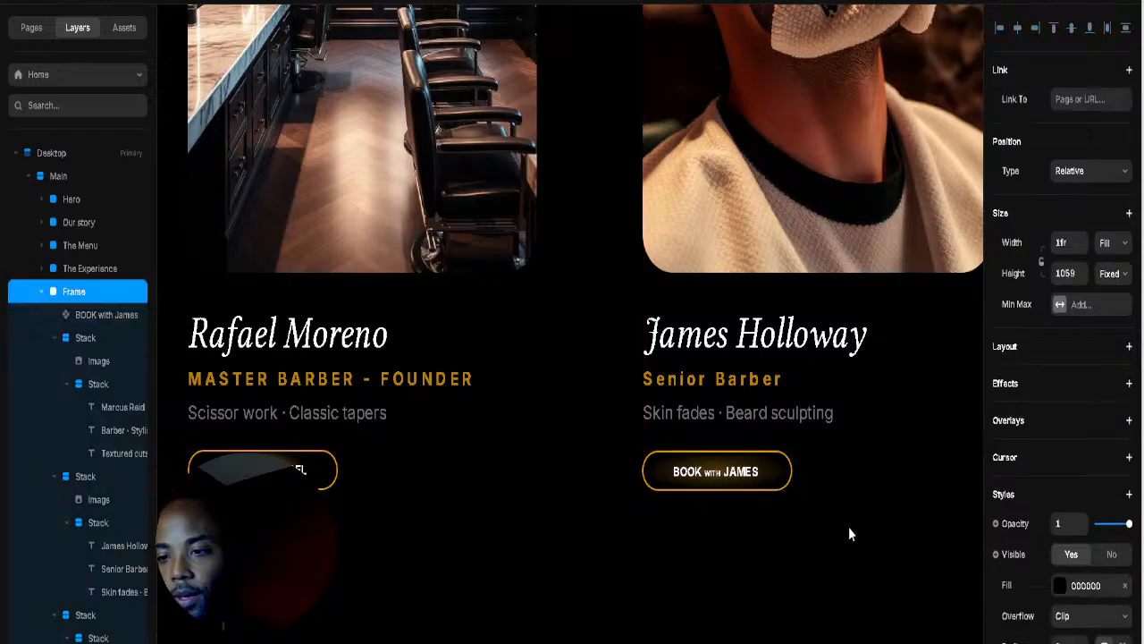
scroll(715, 420, right, 5)
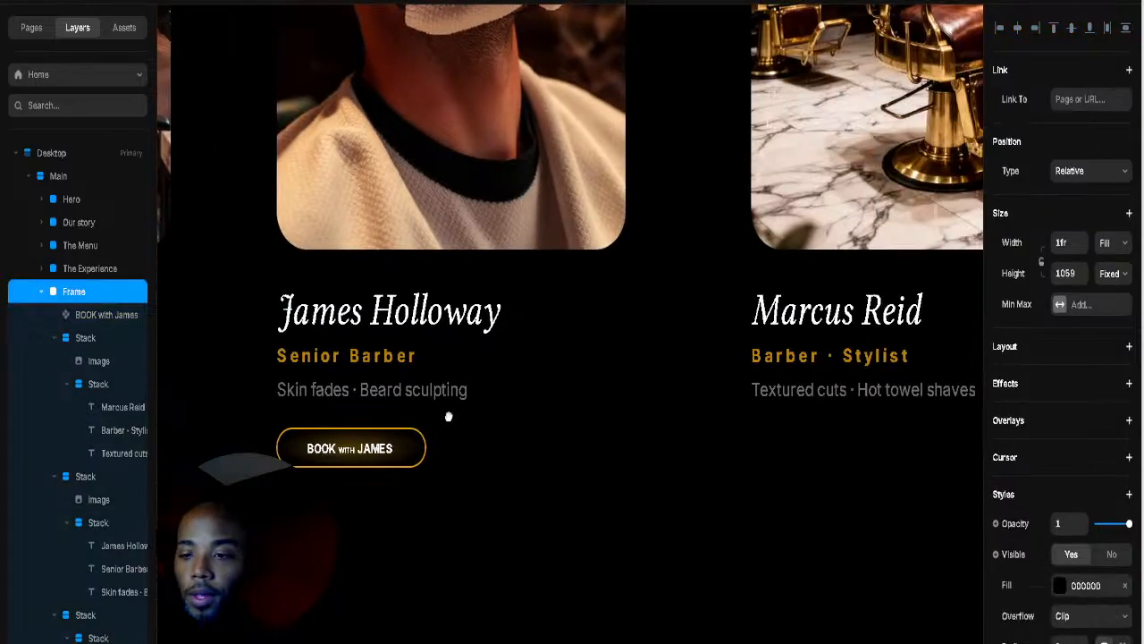
click(416, 458)
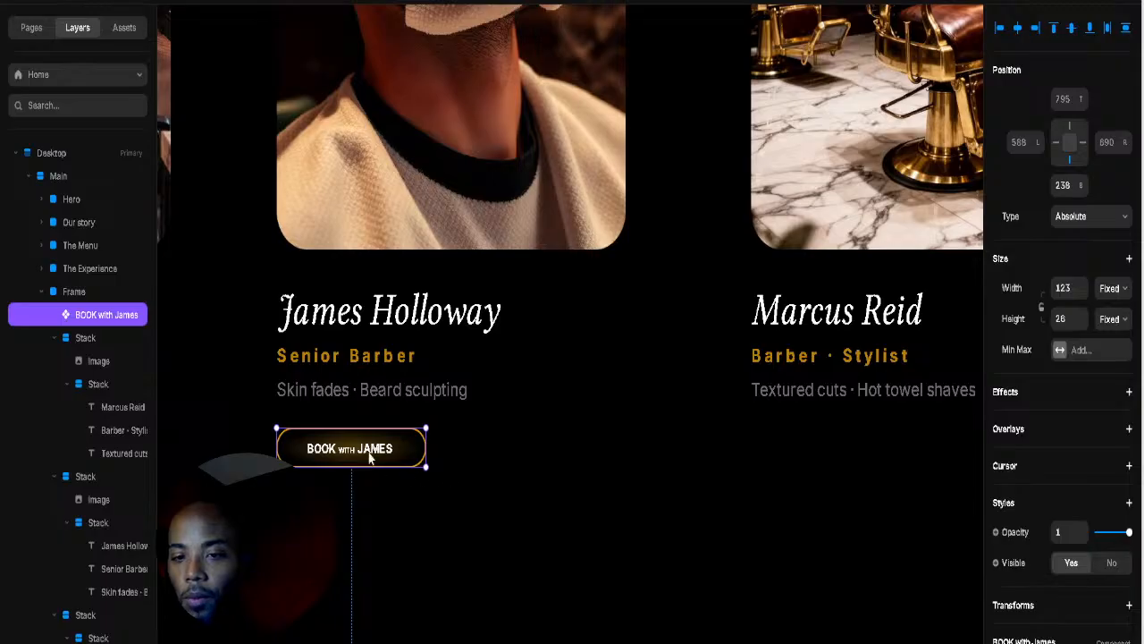
click(738, 457)
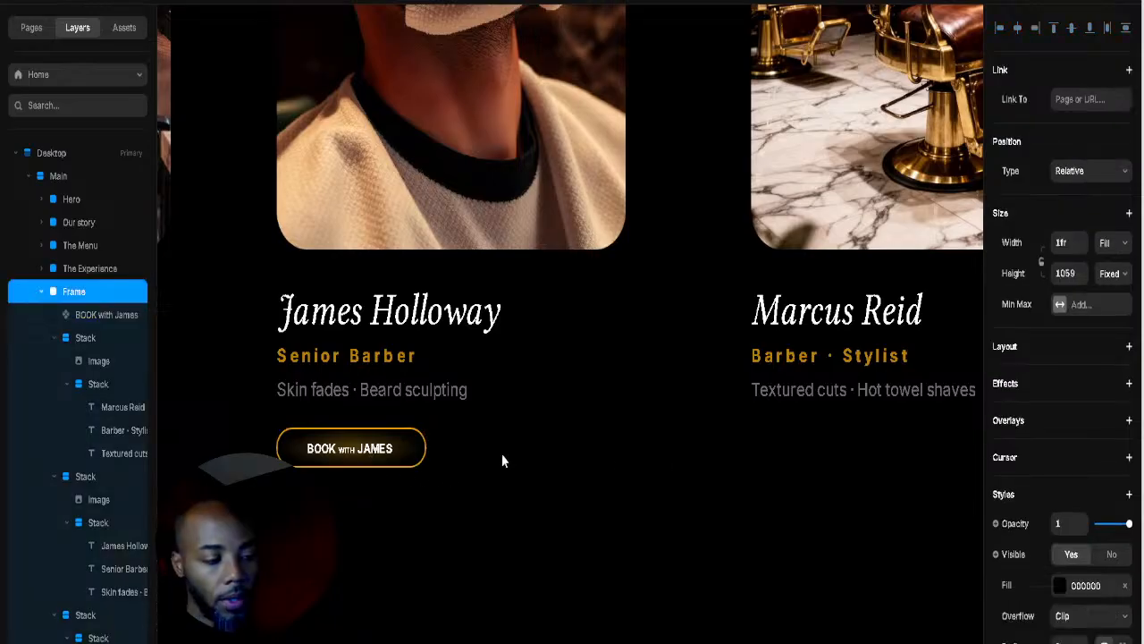
click(599, 460)
text(Bo)
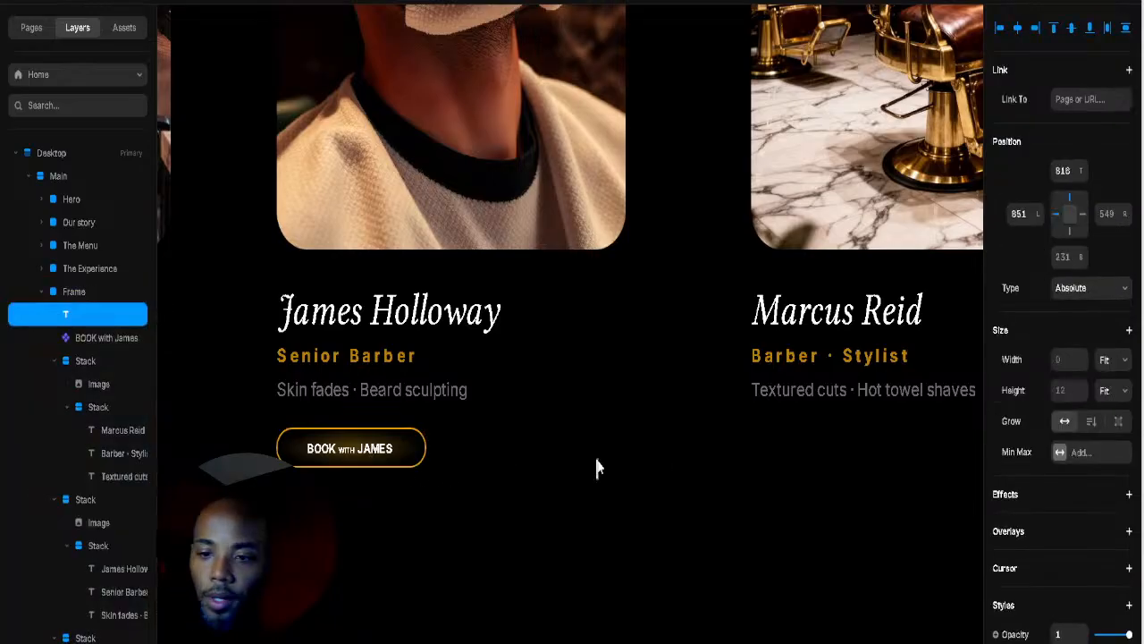
text(o)
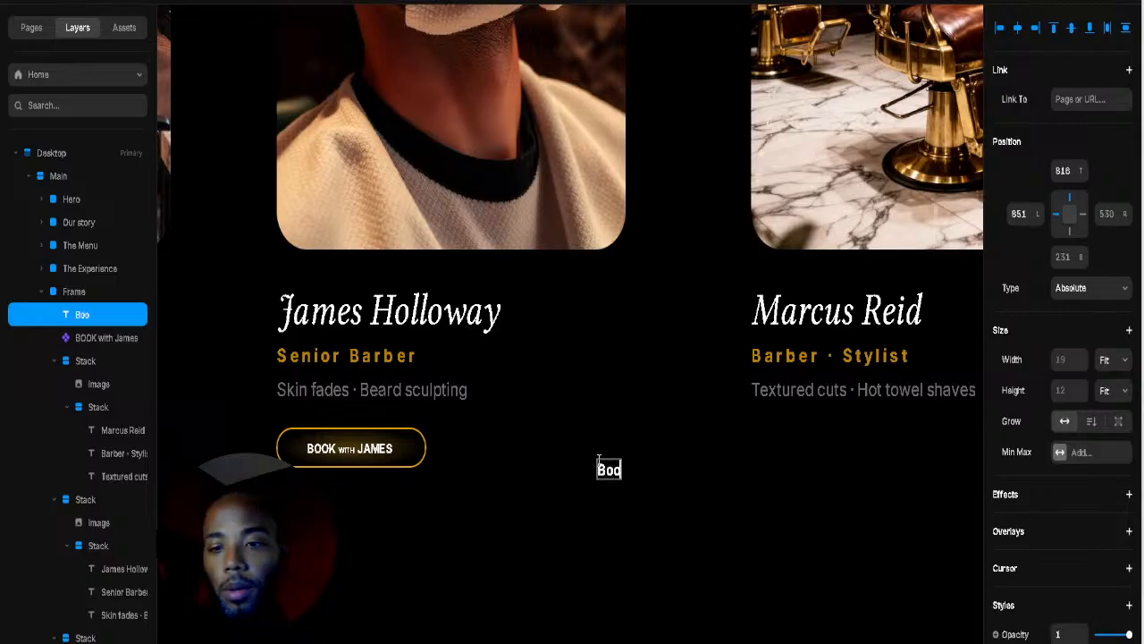
text(k)
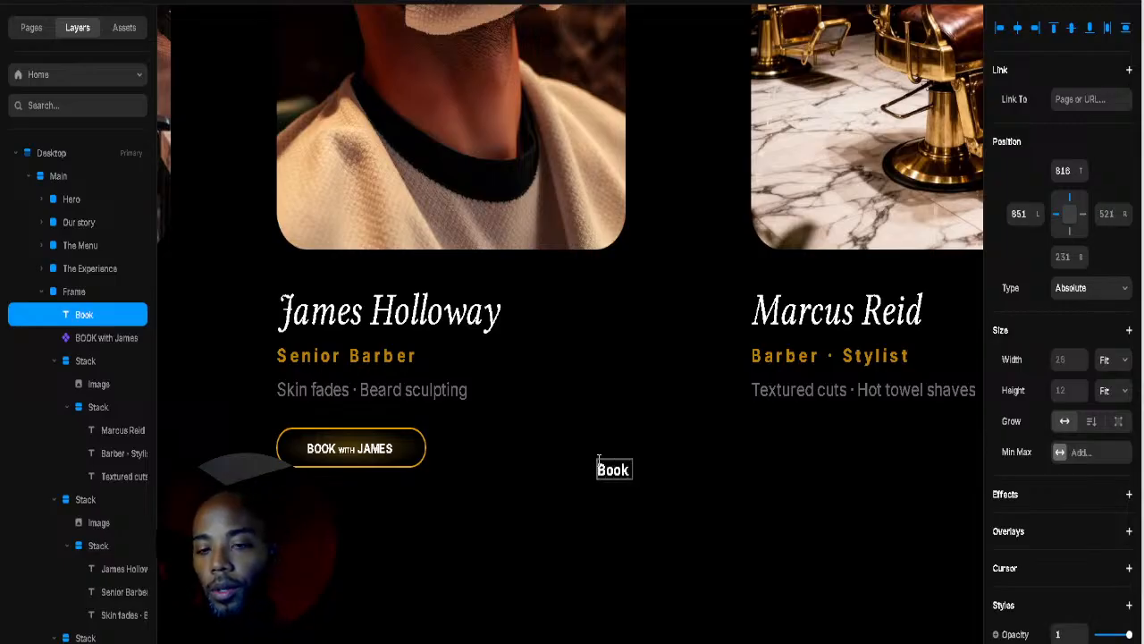
text( With)
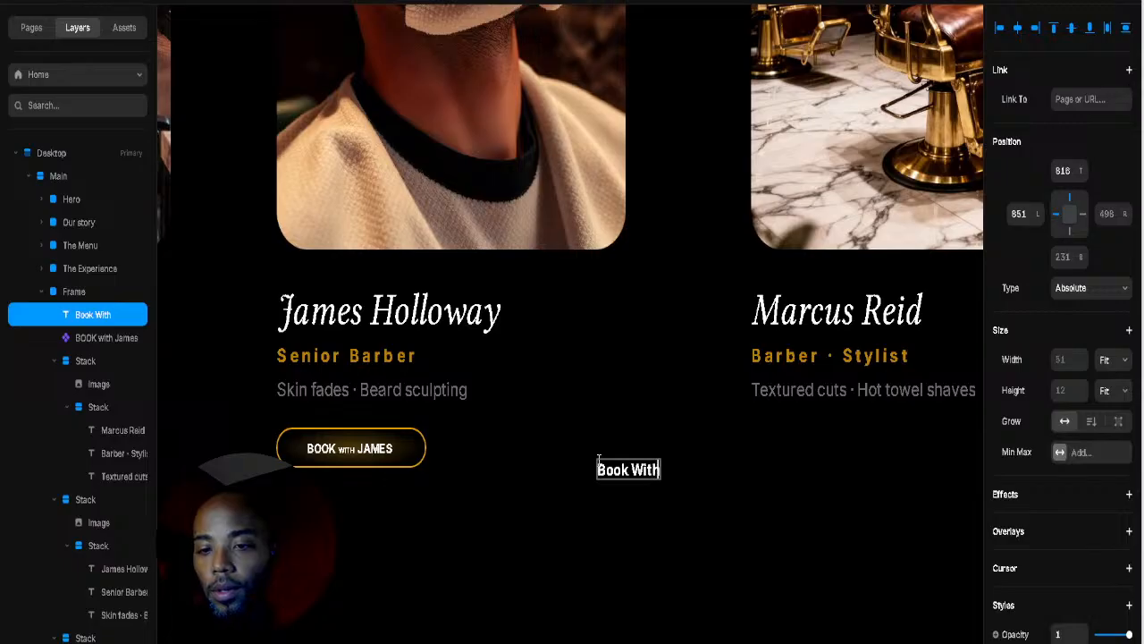
Step: Replace the label's text with 'BOOK WITH MARCUS'
key(BackSpace)
key(BackSpace)
key(BackSpace)
key(BackSpace)
key(BackSpace)
key(BackSpace)
key(BackSpace)
key(BackSpace)
key(BackSpace)
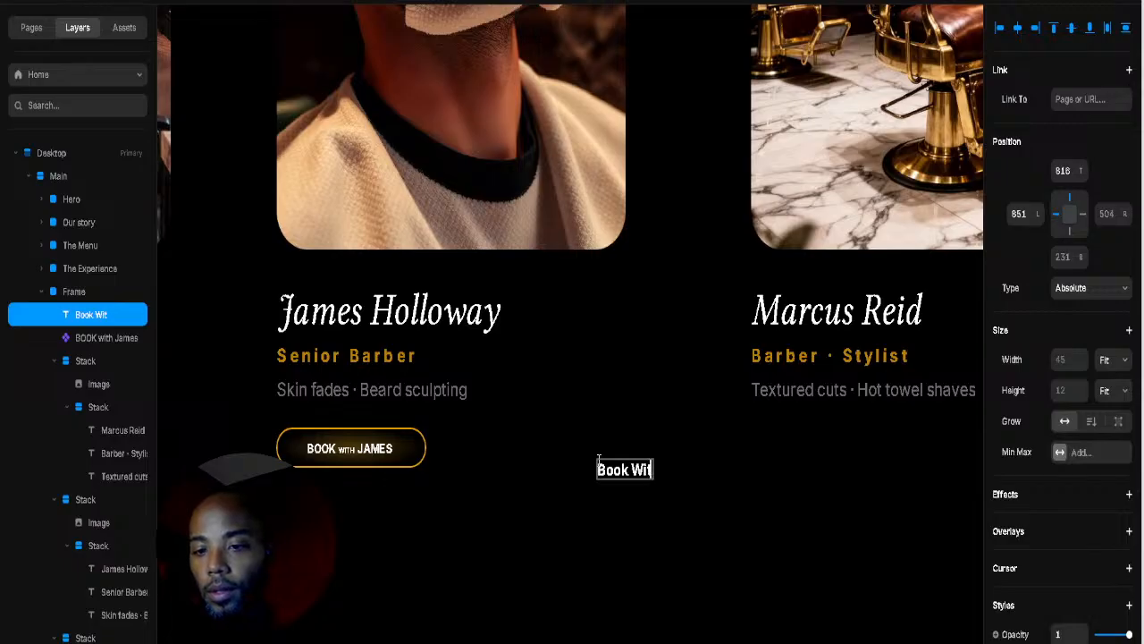
text(BOOK WITH)
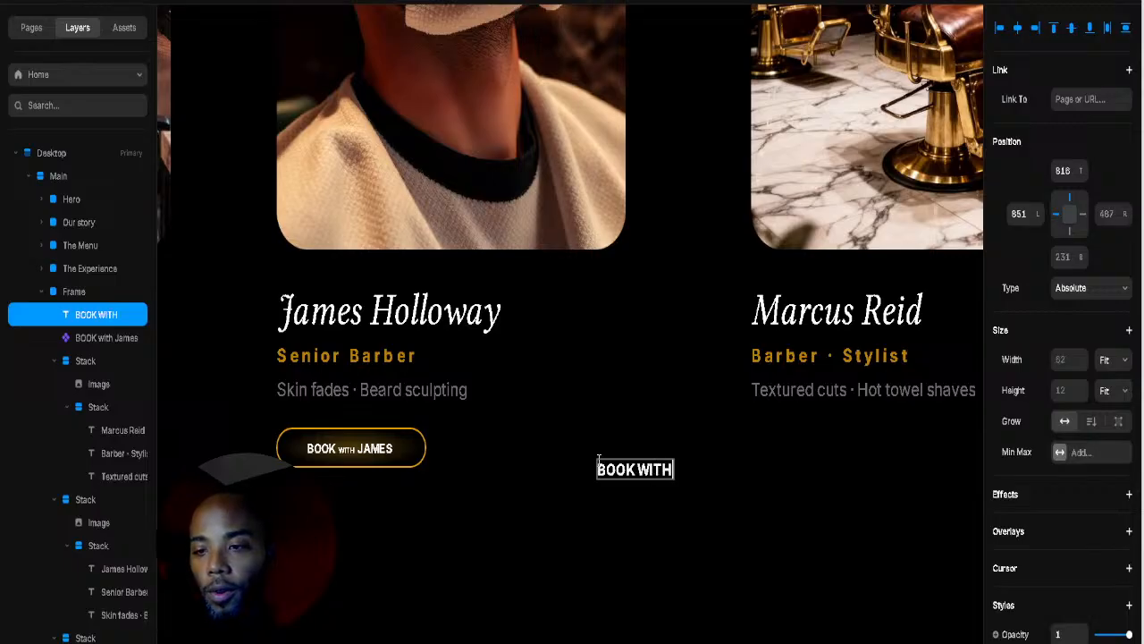
text( MARCUS)
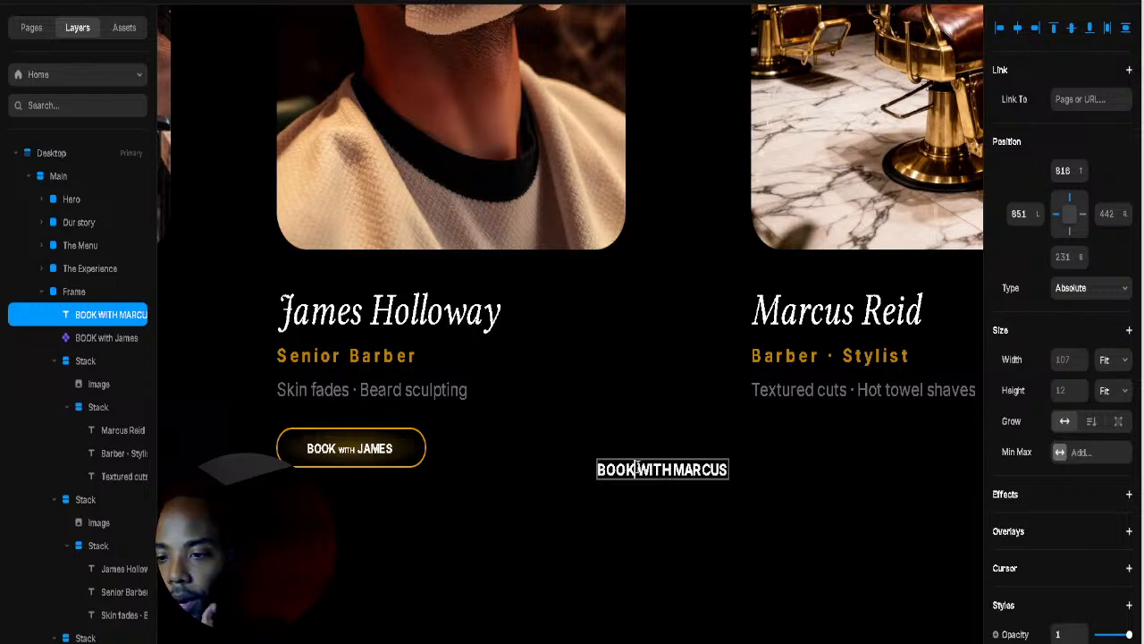
drag(638, 469, 666, 476)
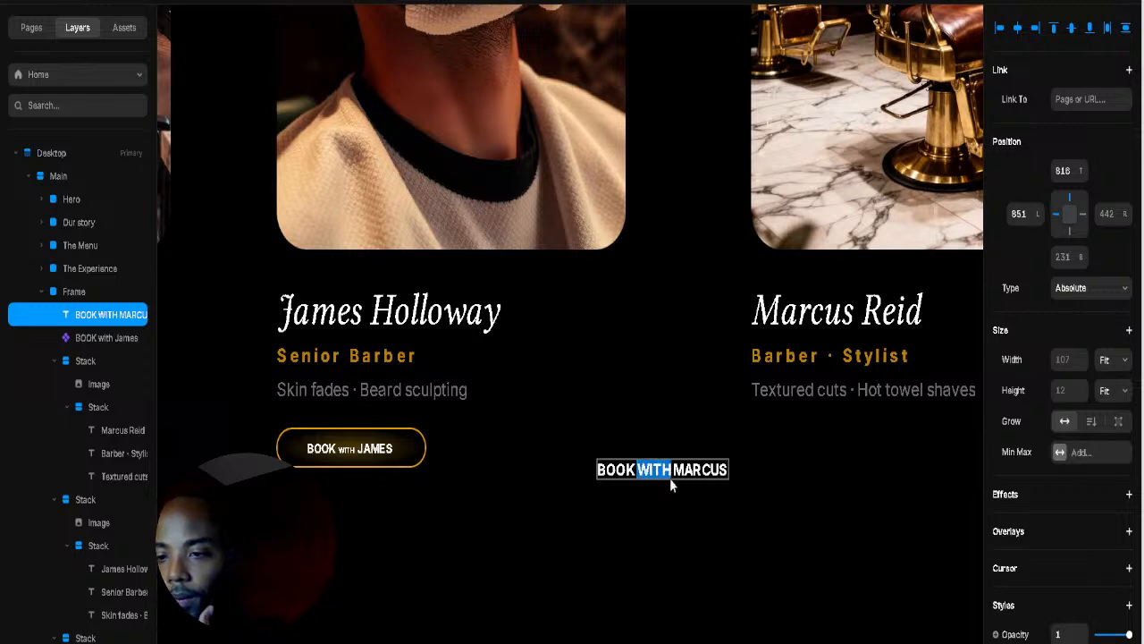
scroll(1065, 582, down, 6)
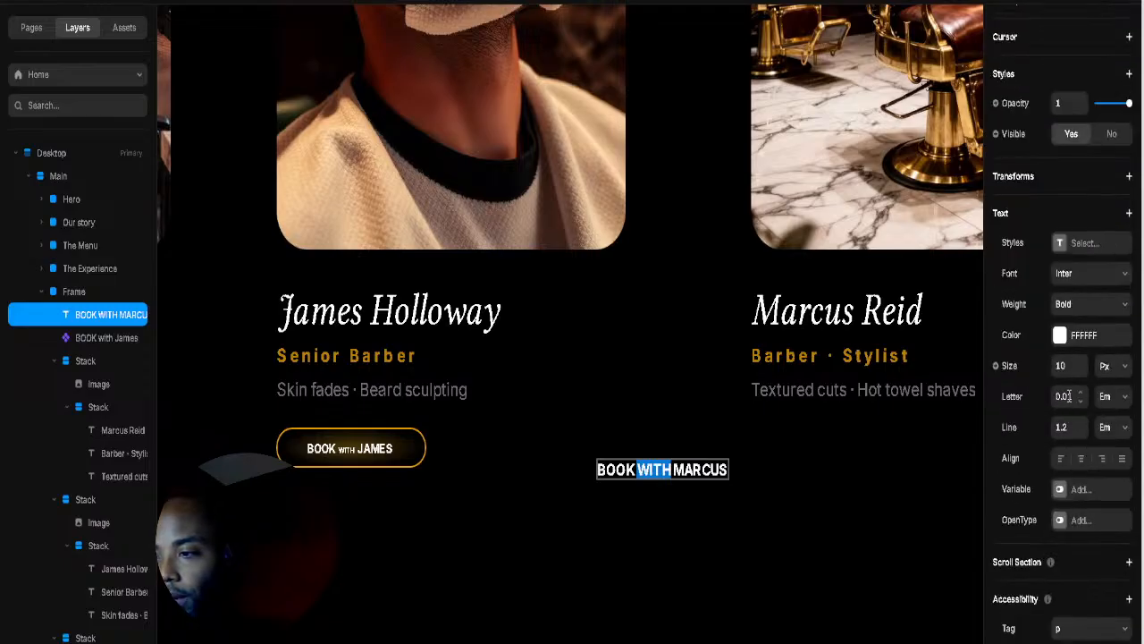
click(701, 476)
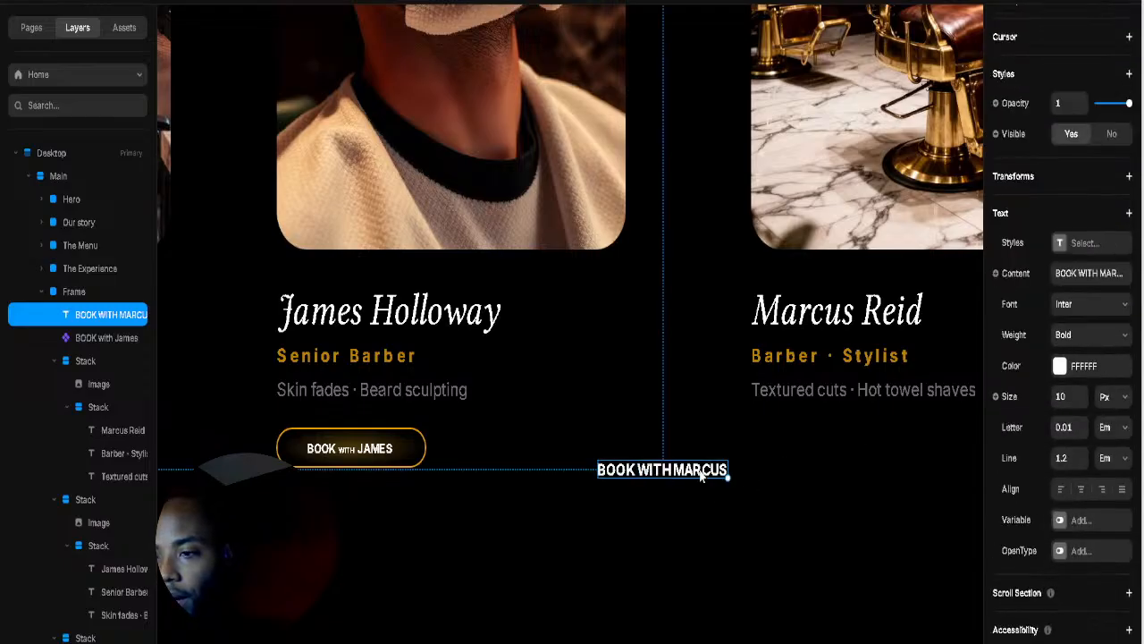
Step: Create a component from the MARCUS label titled 'Book with marcus'
right_click(705, 329)
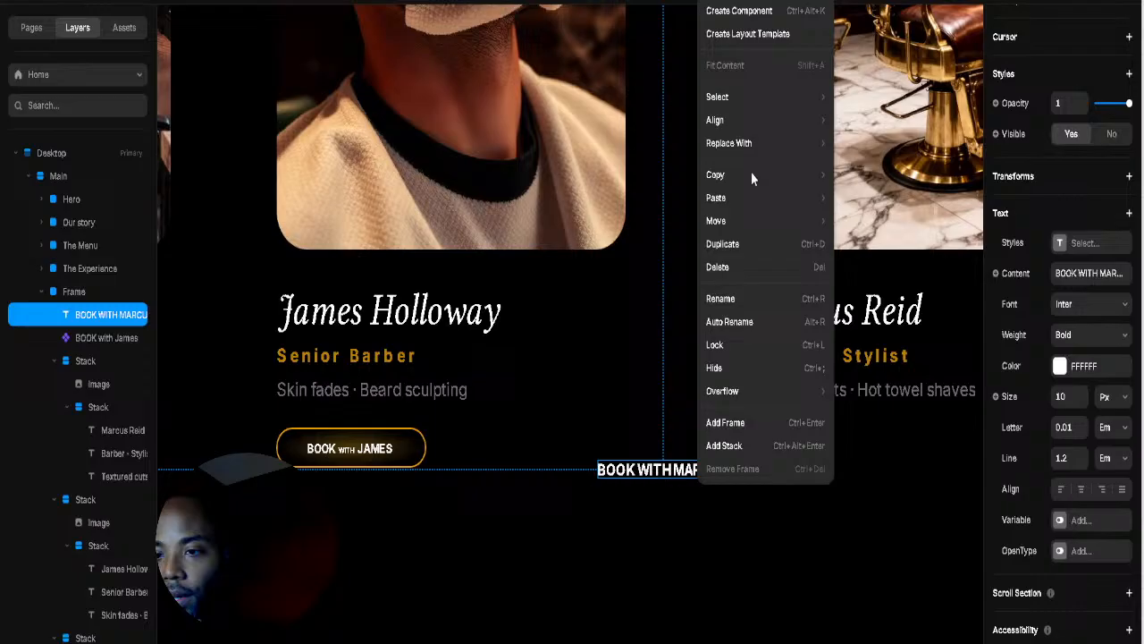
click(764, 12)
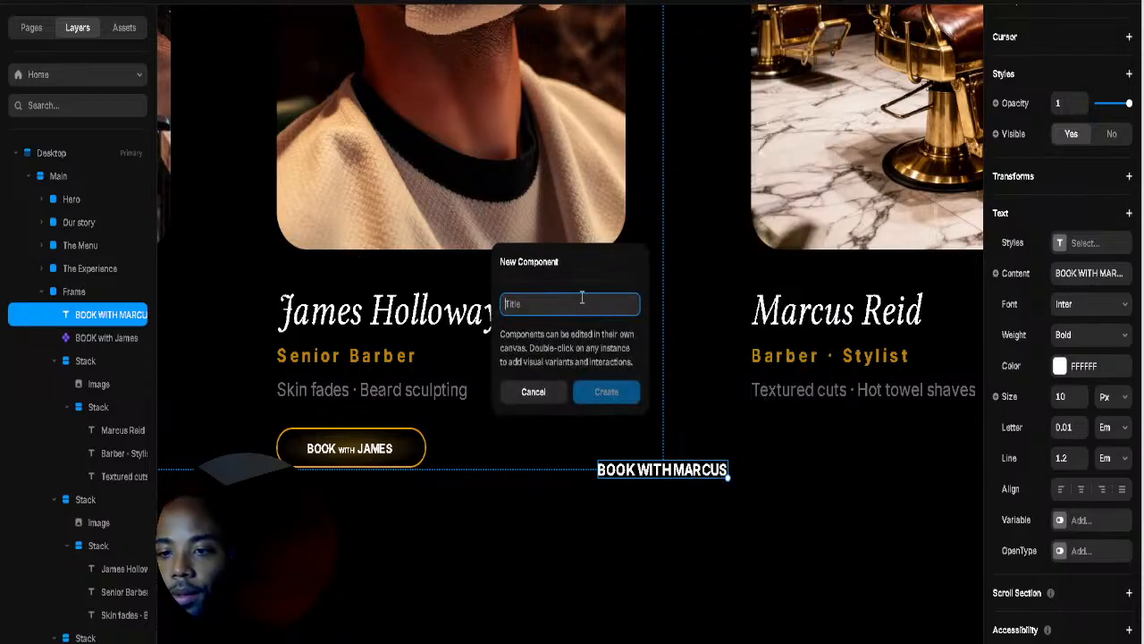
text(boo)
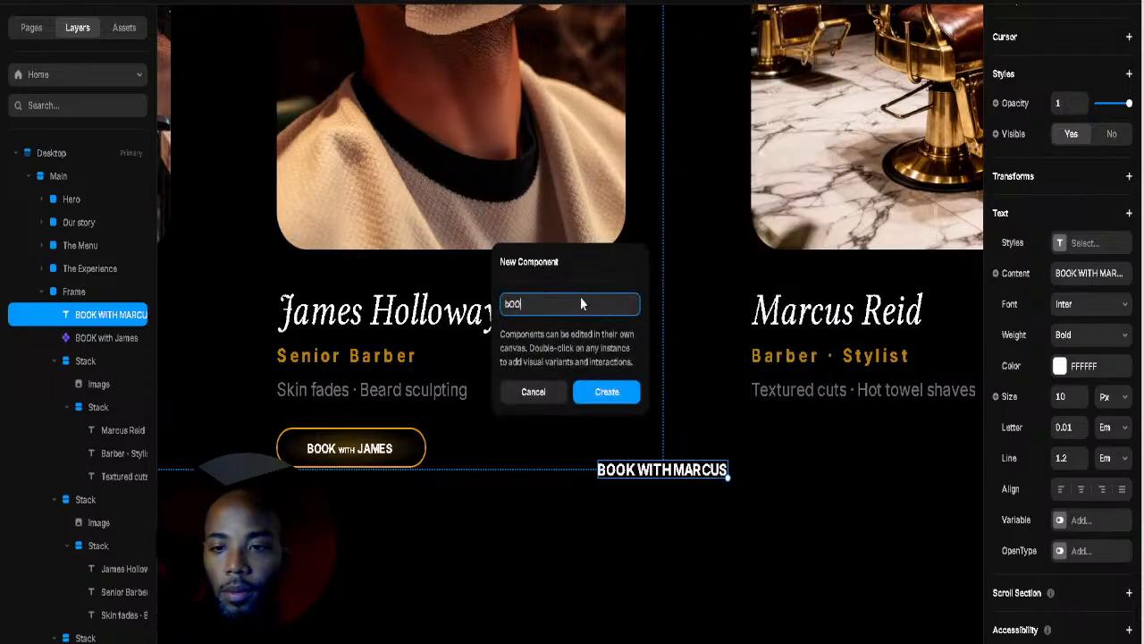
key(BackSpace)
key(BackSpace)
key(BackSpace)
text(Book)
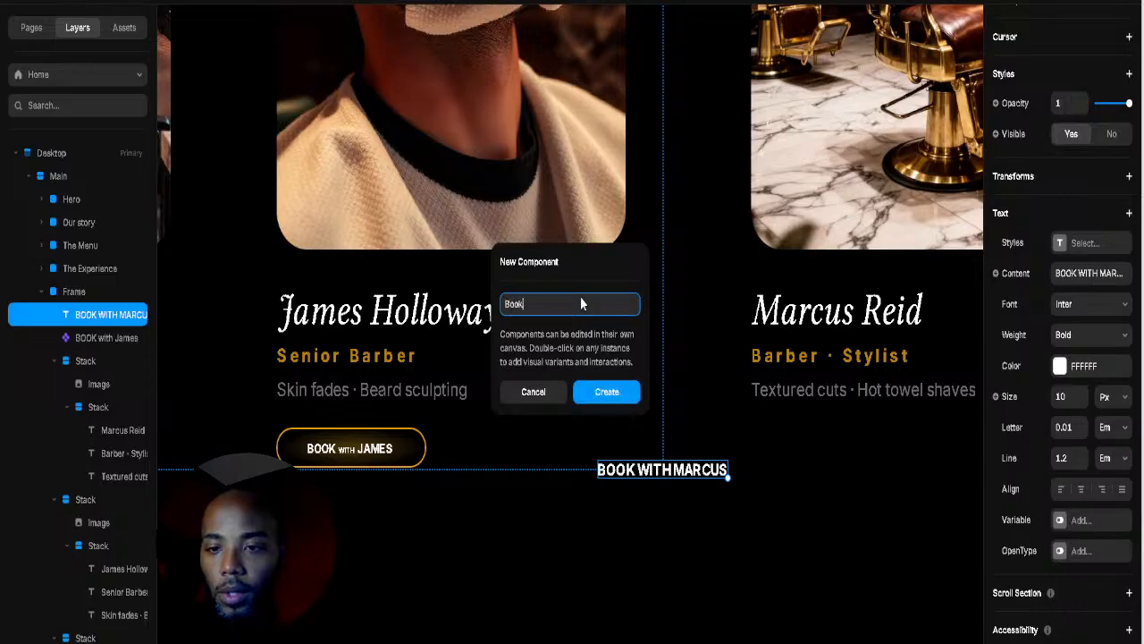
text( with march)
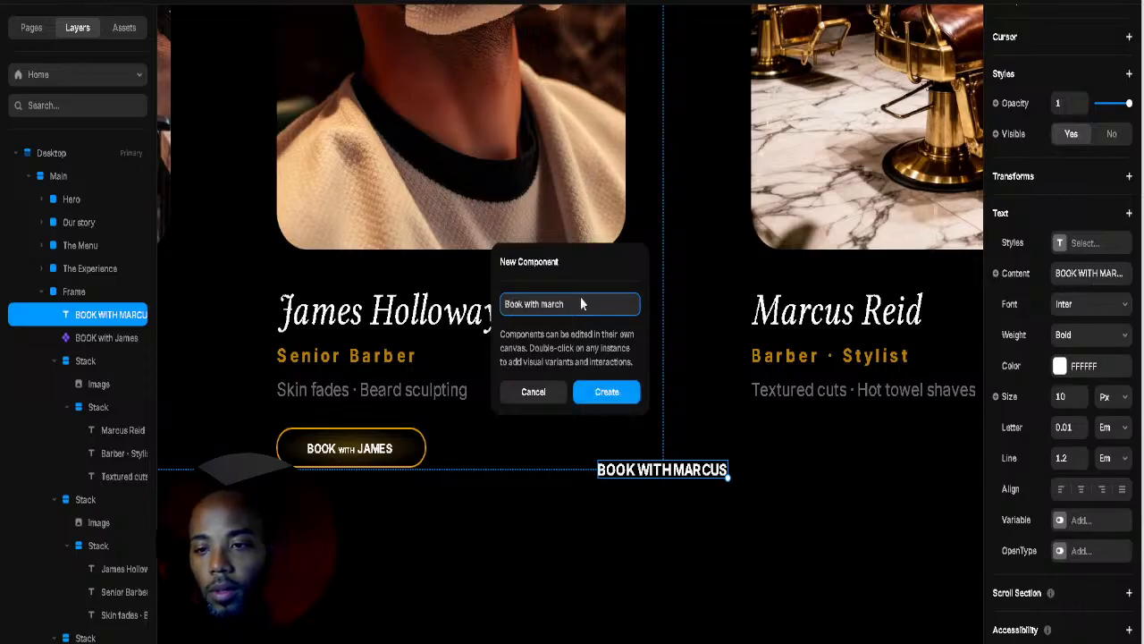
key(BackSpace)
text(us)
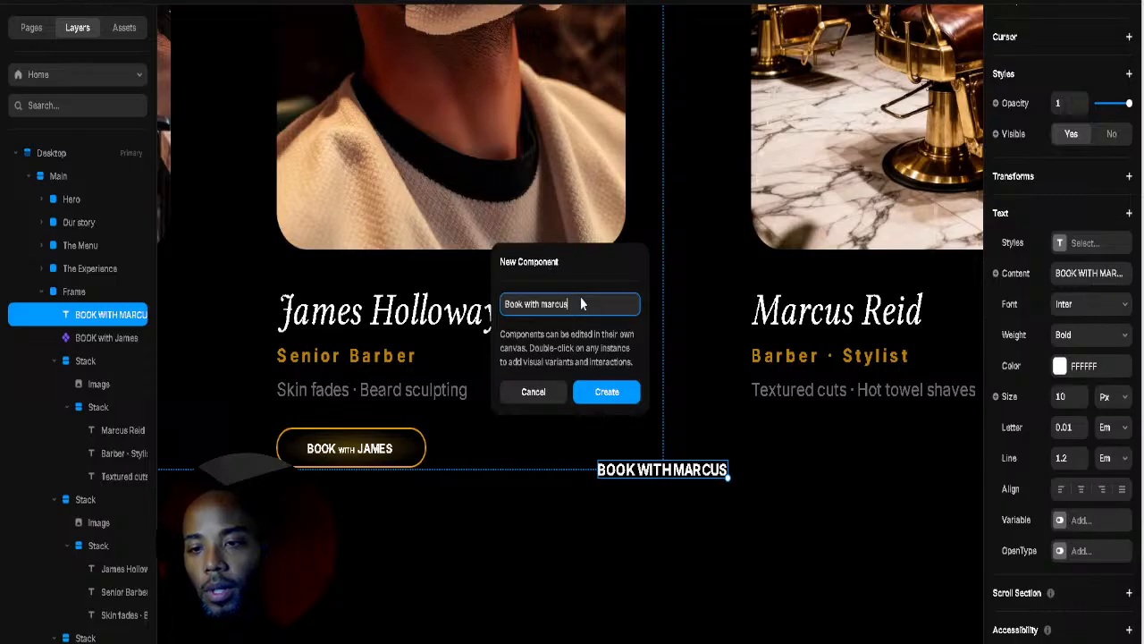
key(Return)
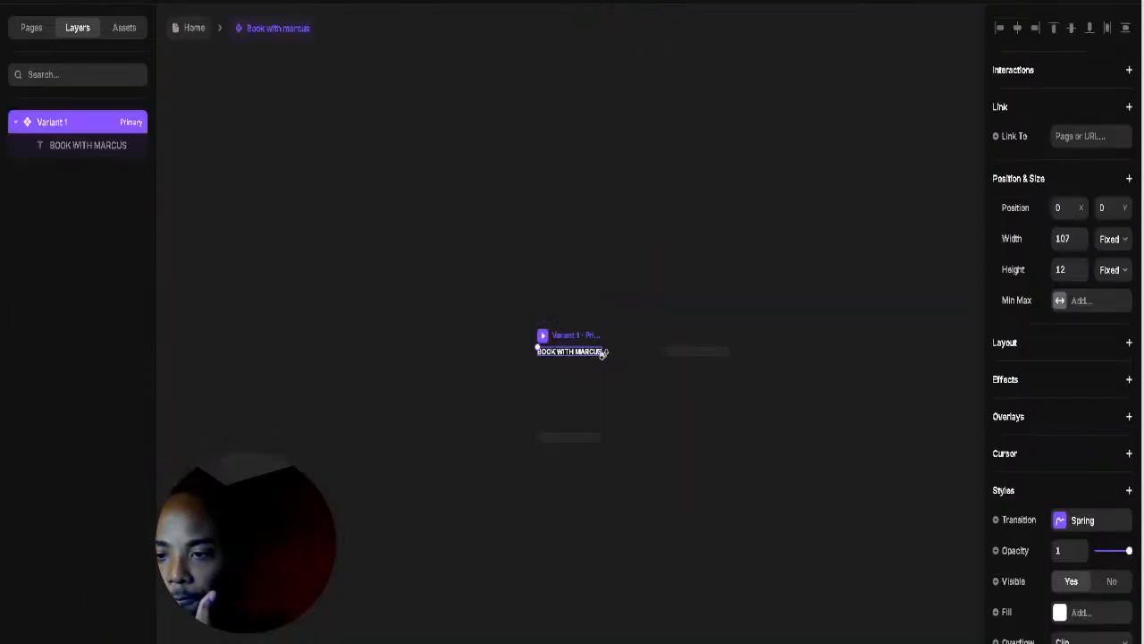
Step: Enlarge the component frame to 196×48 and reduce MARCUS to 8 px
drag(604, 354, 657, 382)
click(605, 366)
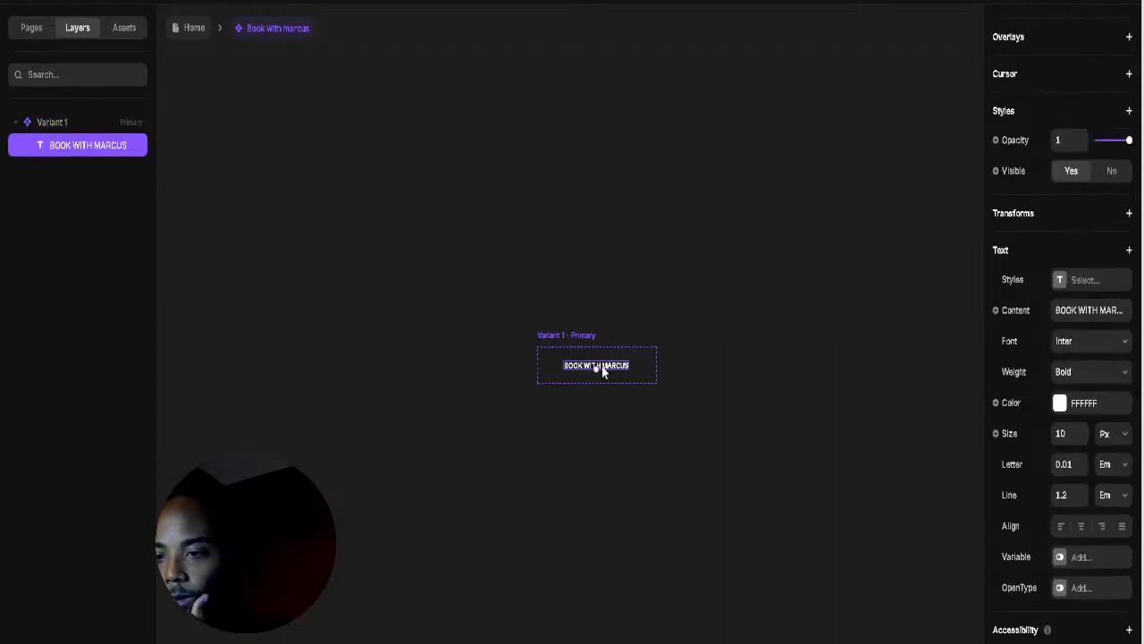
double_click(609, 366)
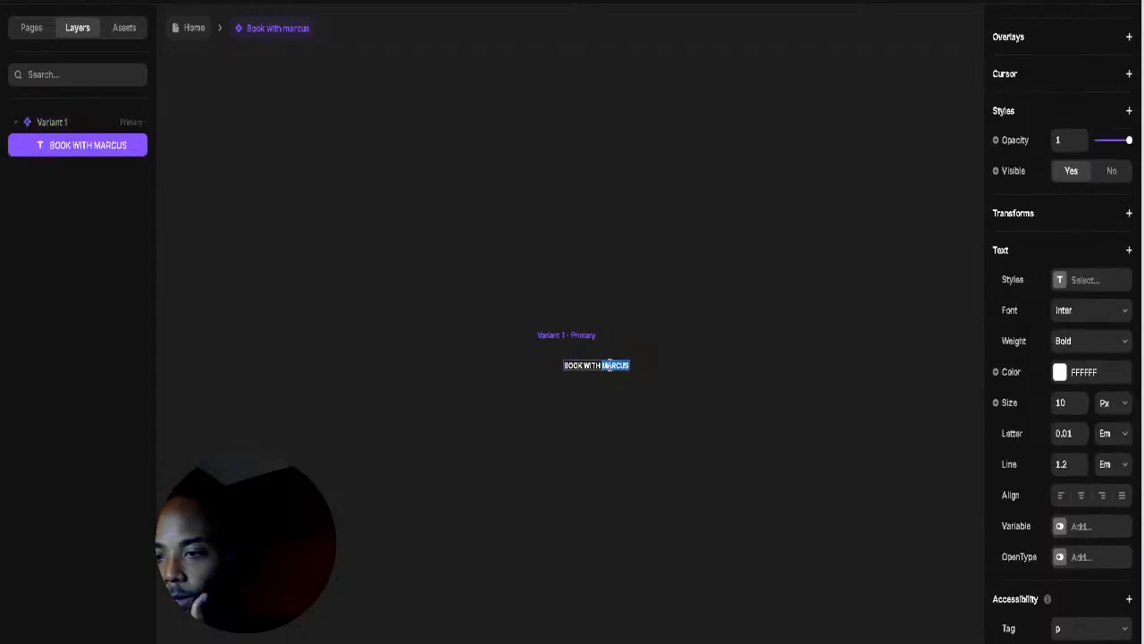
click(1081, 407)
click(1081, 406)
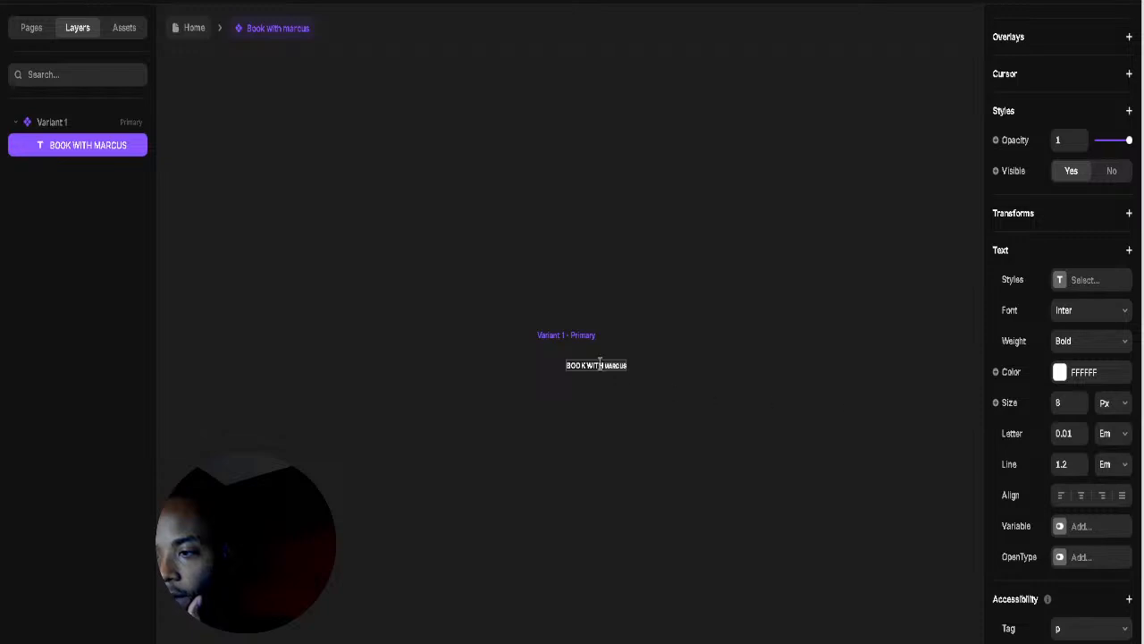
Step: Shrink the word WITH down to size 5
double_click(600, 365)
click(599, 365)
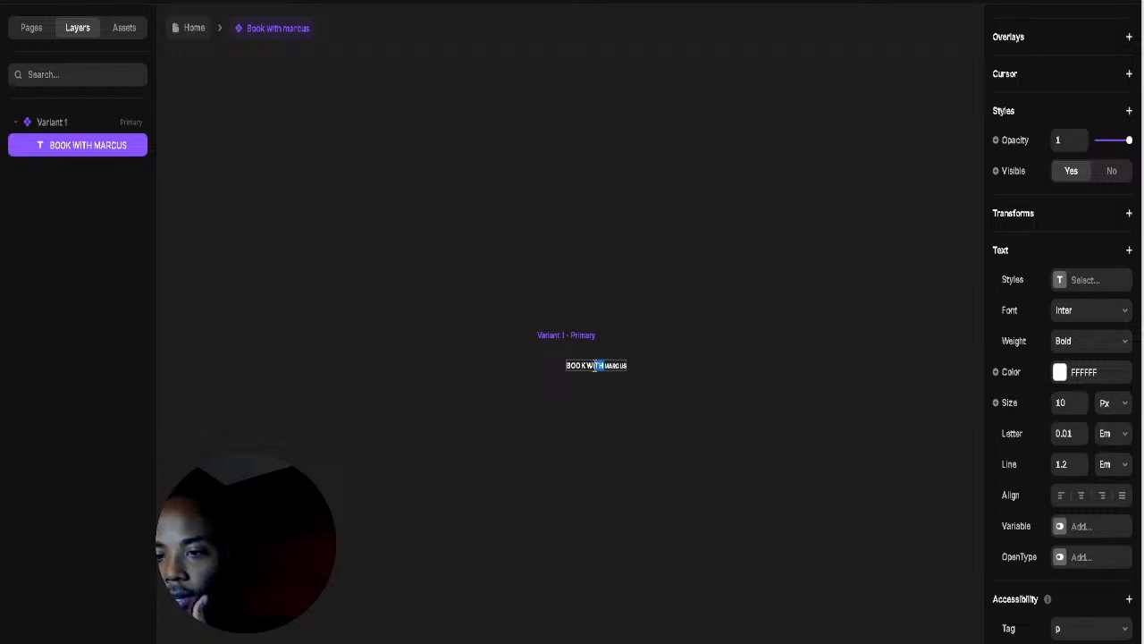
click(1081, 407)
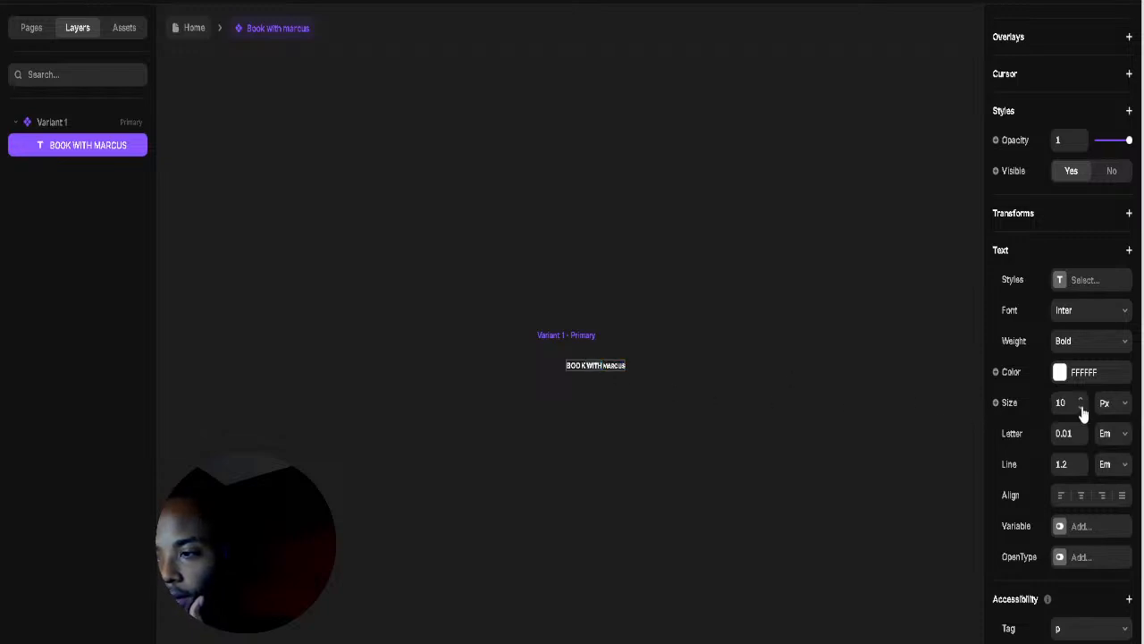
click(1081, 406)
click(1081, 407)
click(1081, 402)
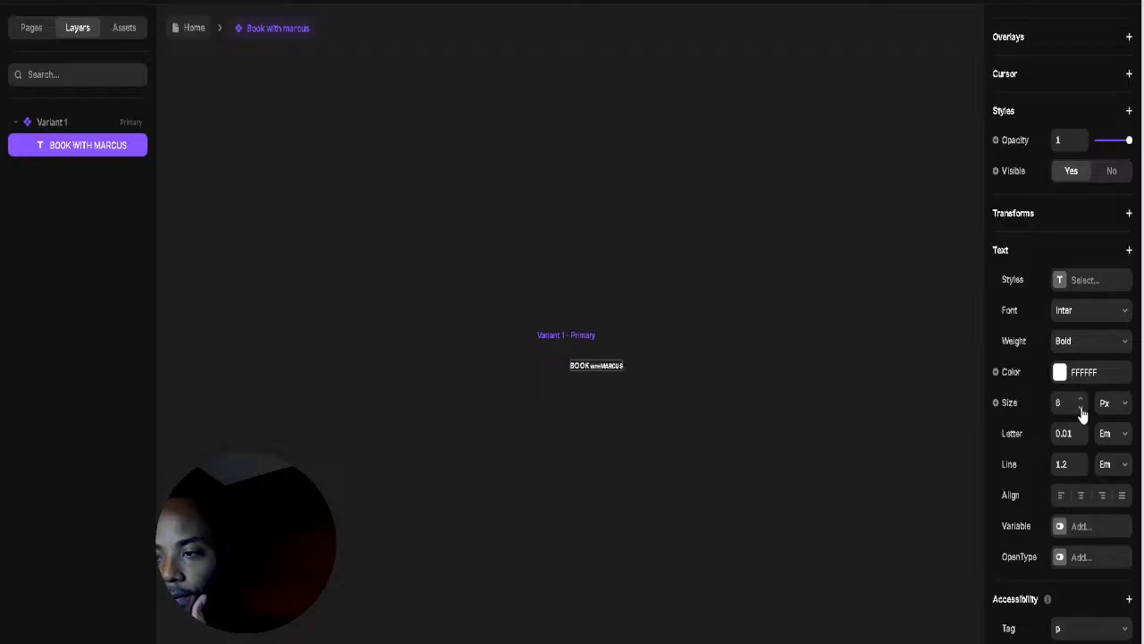
click(1080, 409)
click(1081, 409)
click(1080, 408)
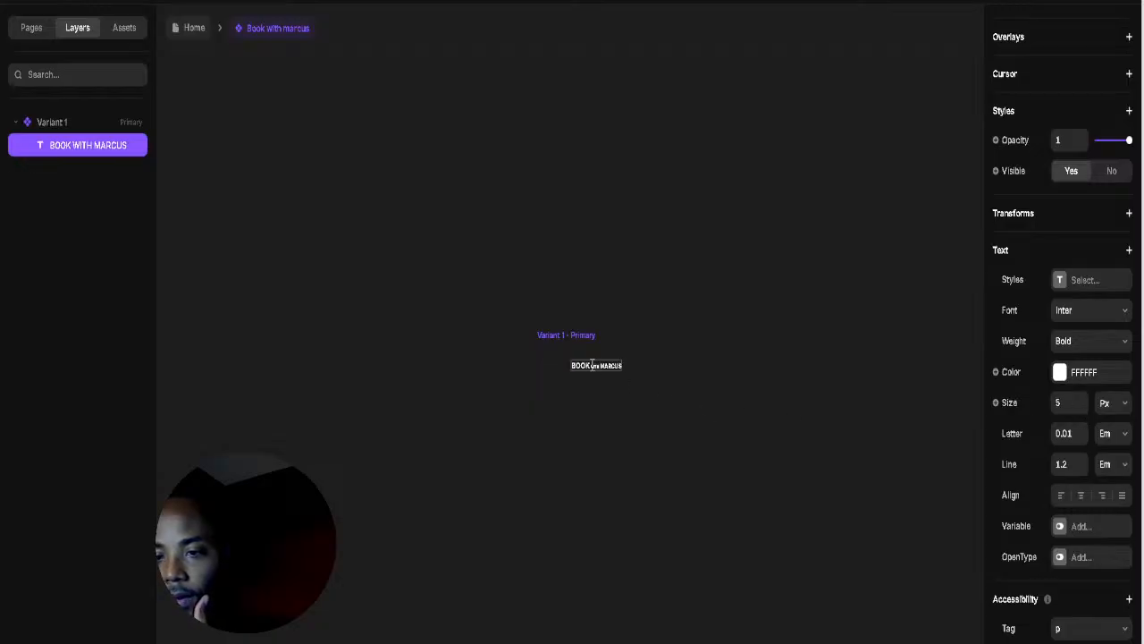
key(Escape)
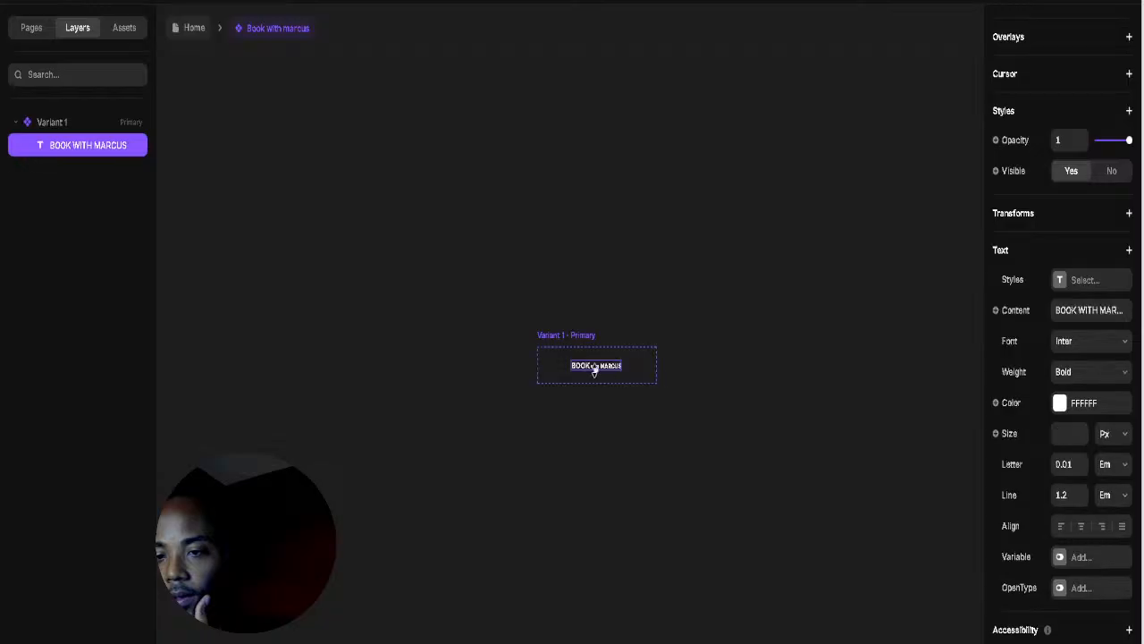
Step: Shrink the word BOOK down to size 8
double_click(587, 367)
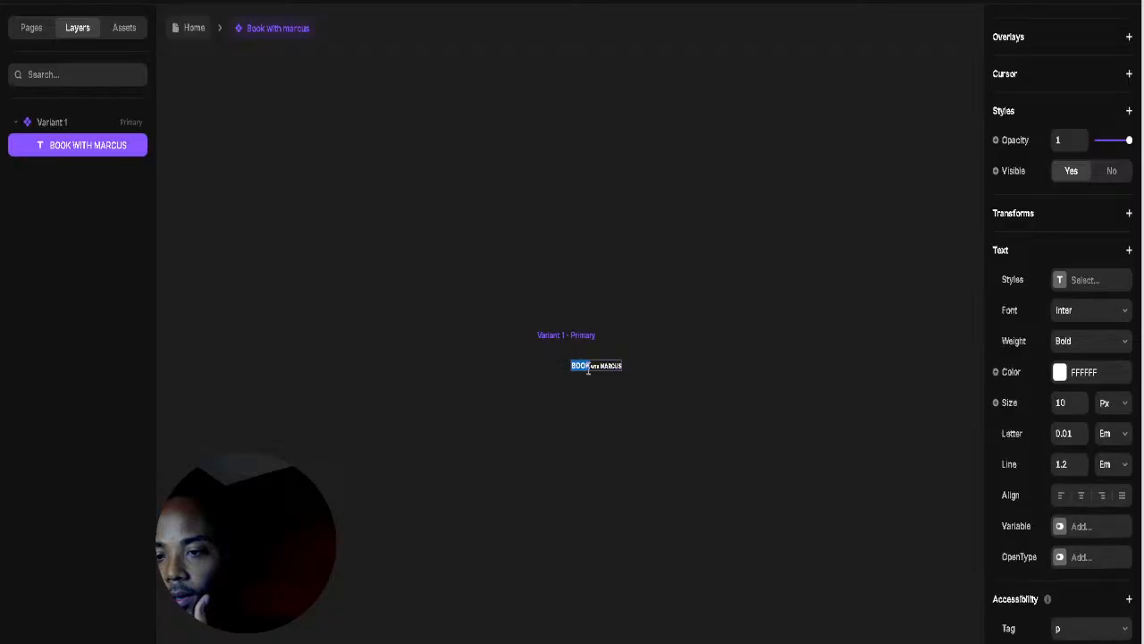
click(1081, 409)
click(1081, 409)
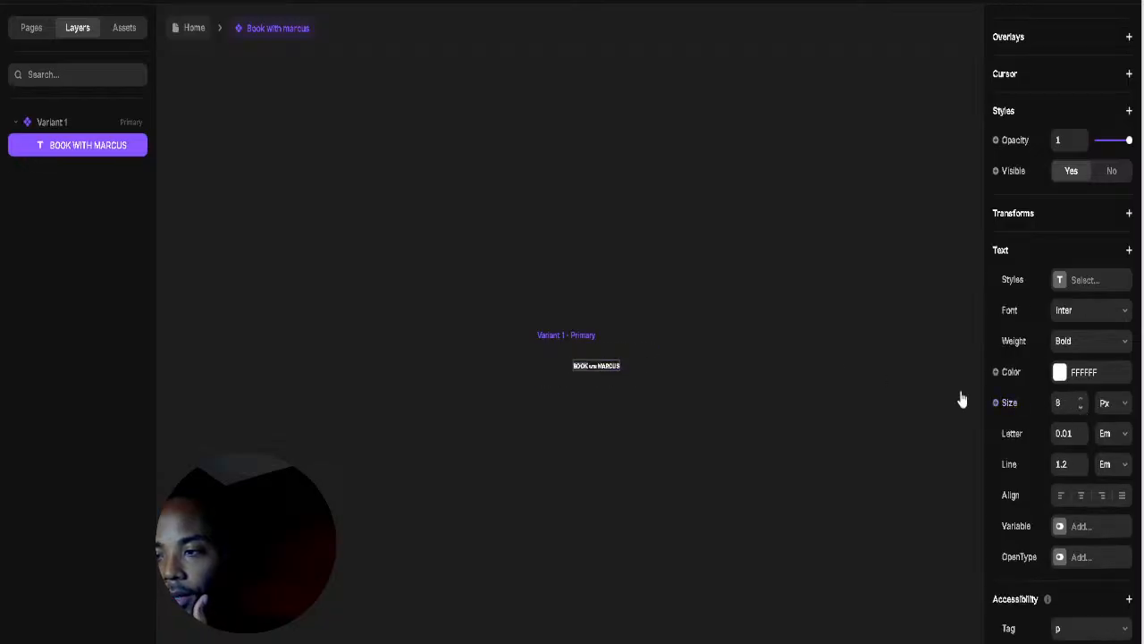
key(Escape)
click(546, 337)
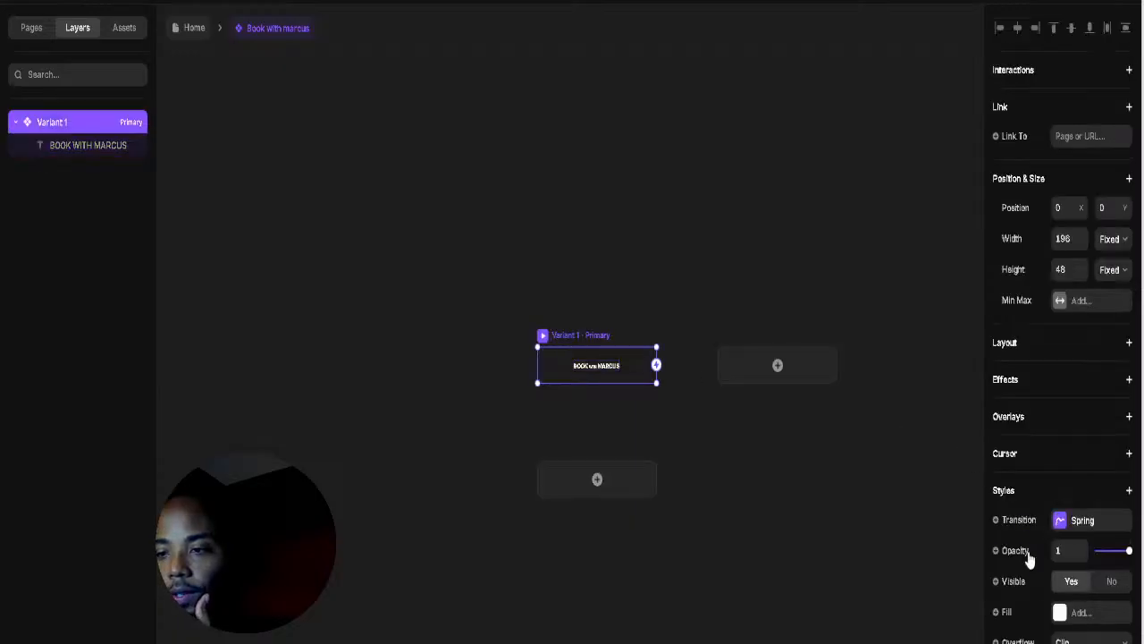
Step: Give the Book with Marcus button a 2 px bright yellow FFD000 border
scroll(1019, 546, down, 2)
scroll(1101, 500, down, 4)
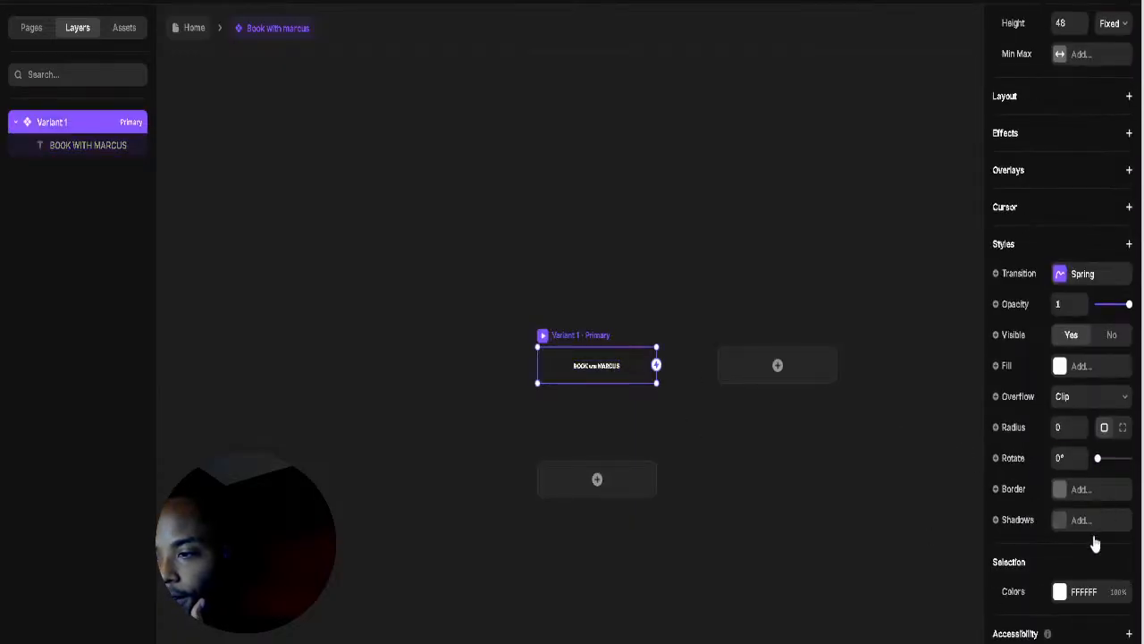
click(1062, 491)
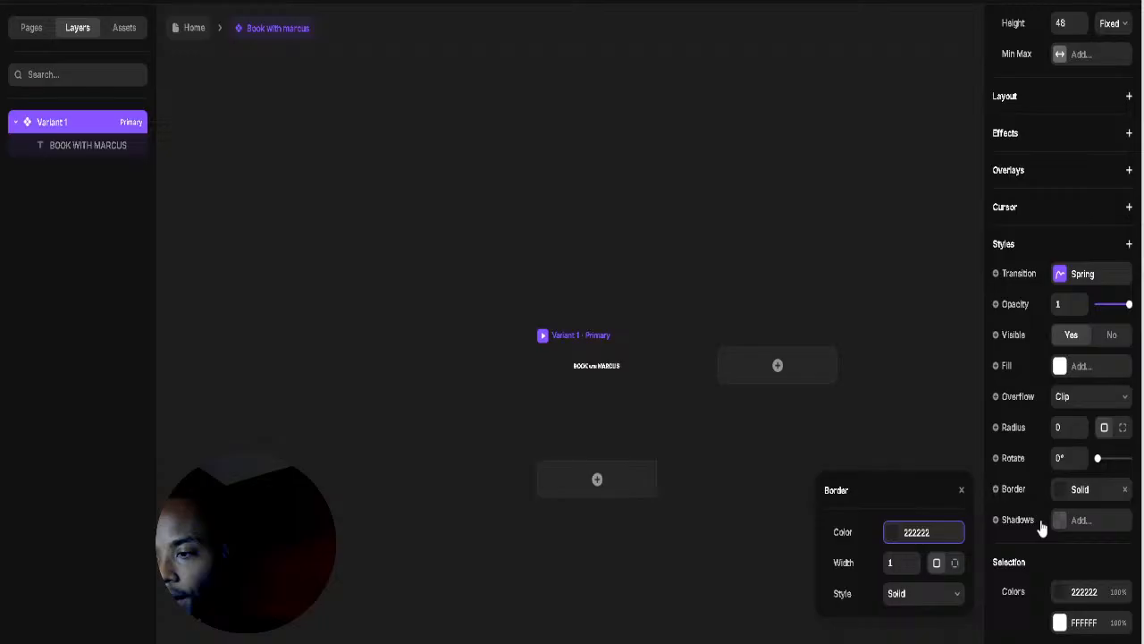
click(909, 563)
text(2)
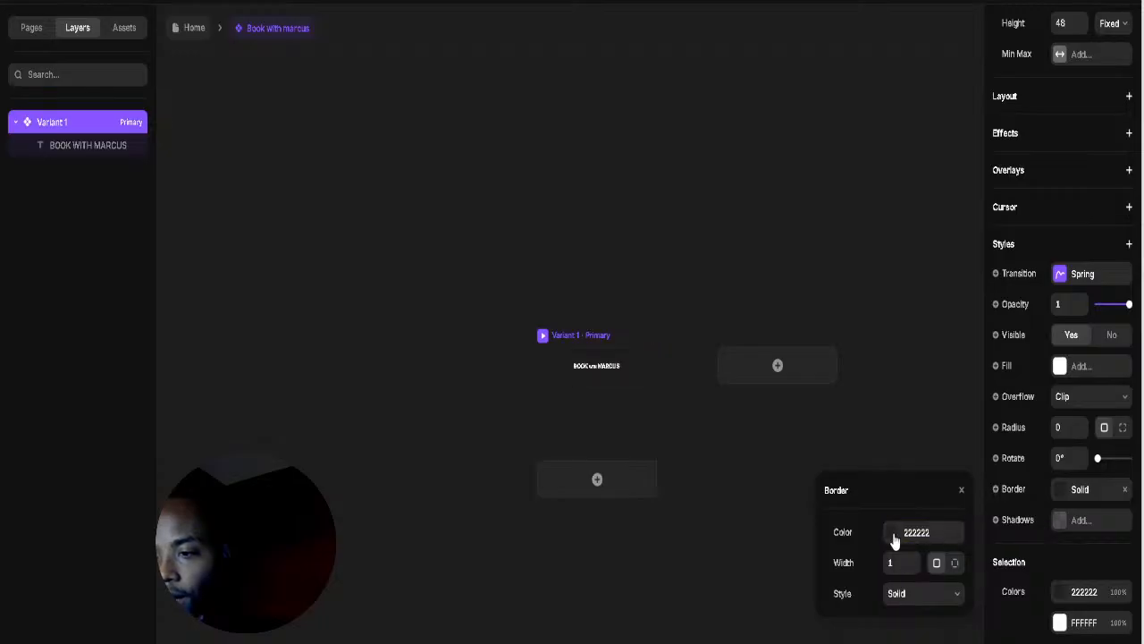
click(884, 533)
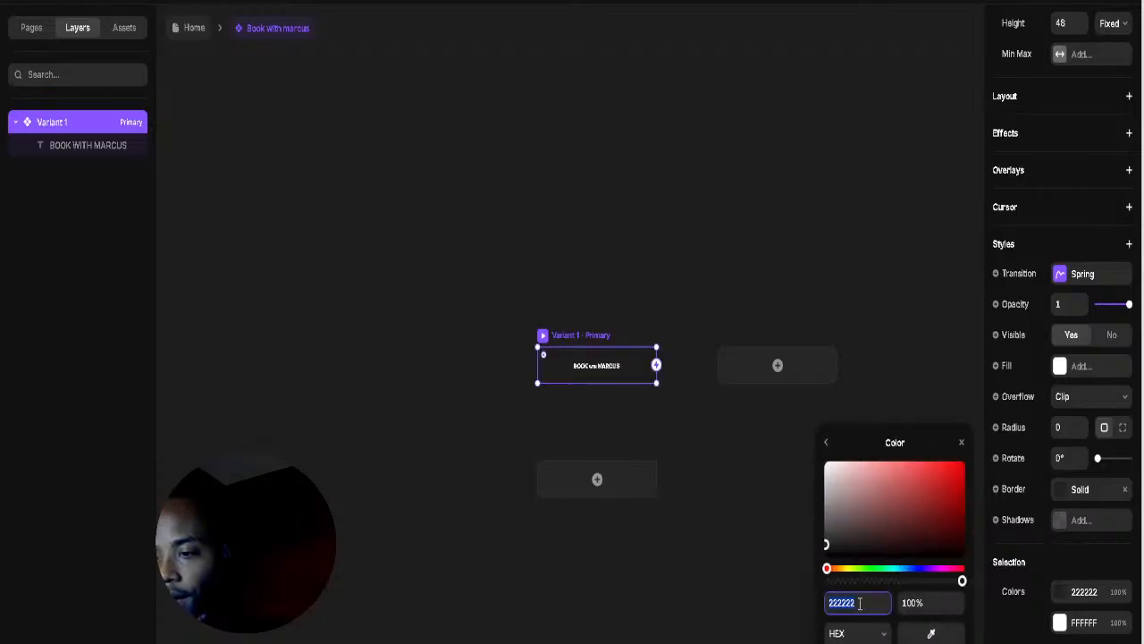
click(913, 541)
drag(913, 544, 915, 537)
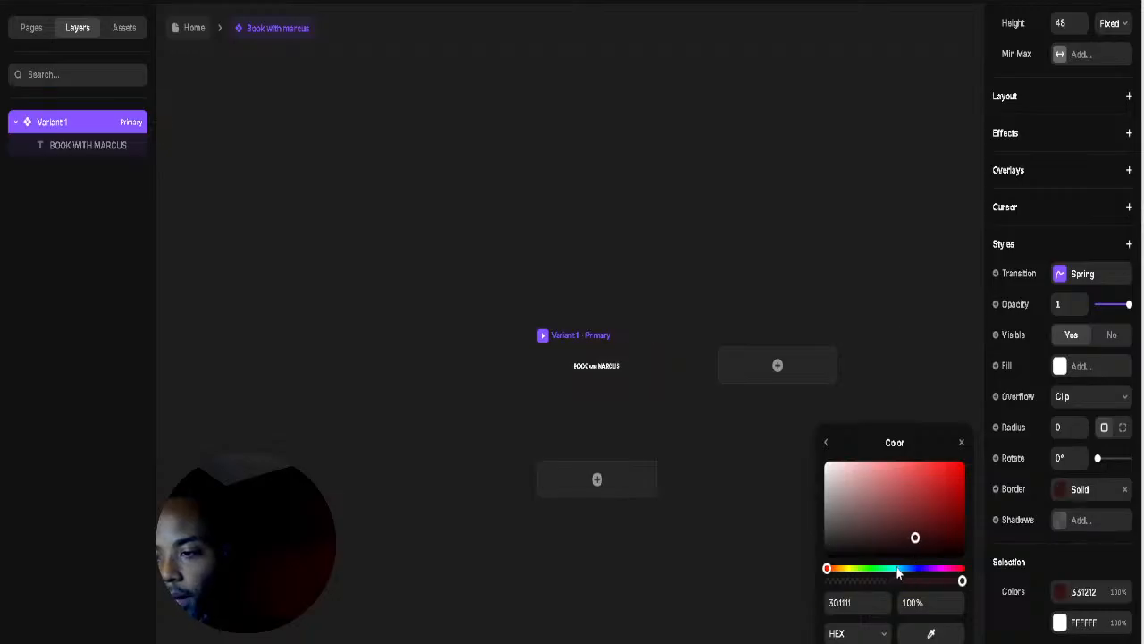
drag(860, 571, 847, 569)
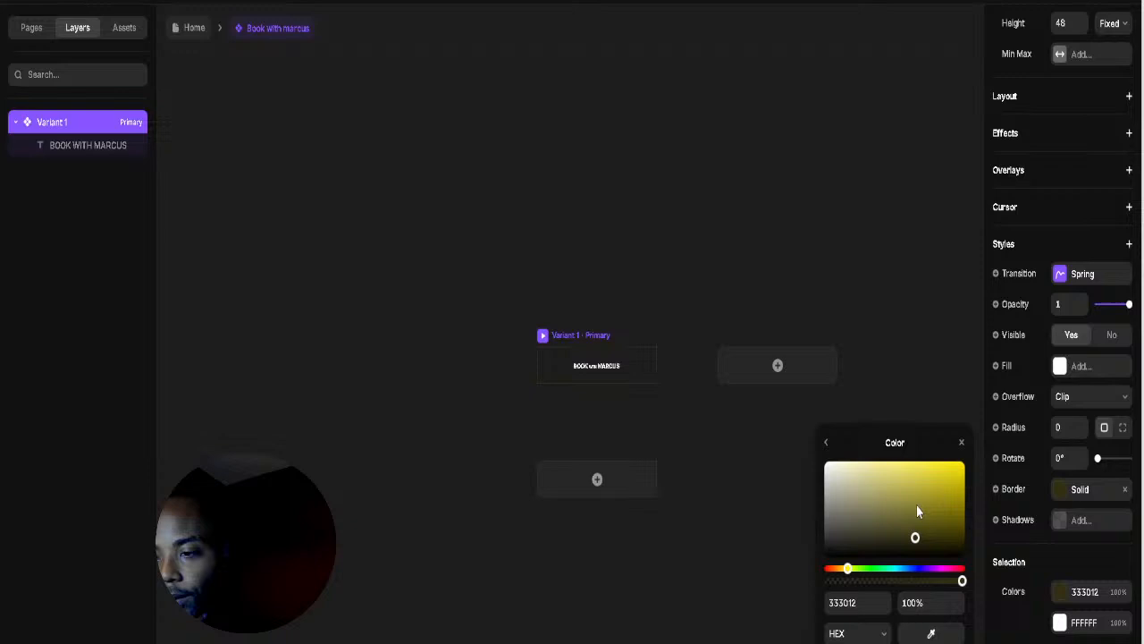
click(846, 569)
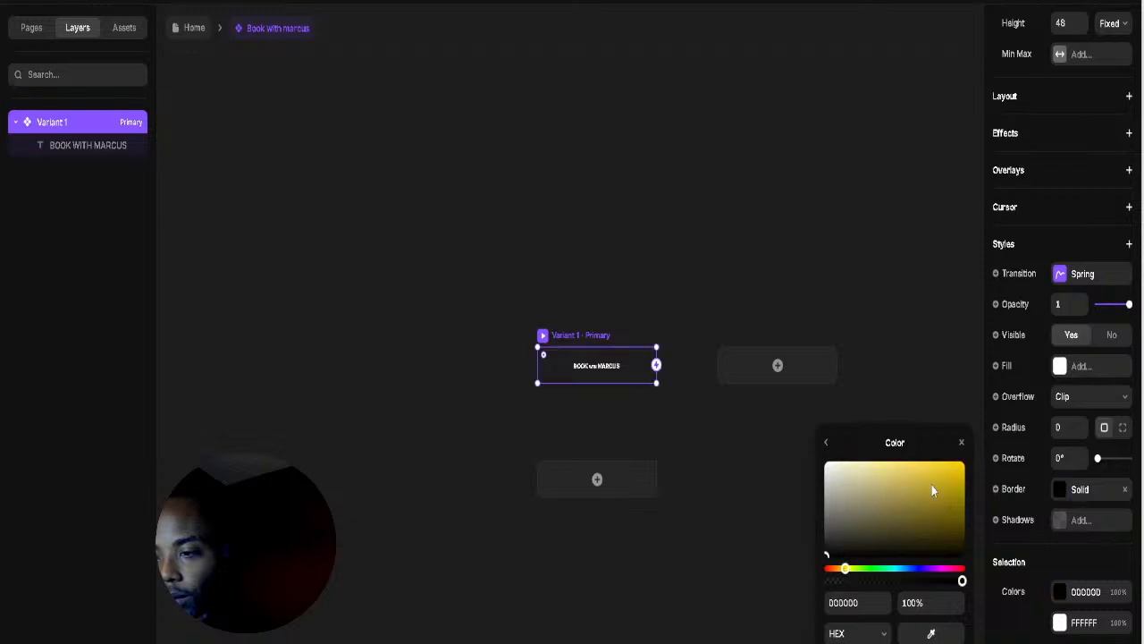
drag(932, 489, 1000, 411)
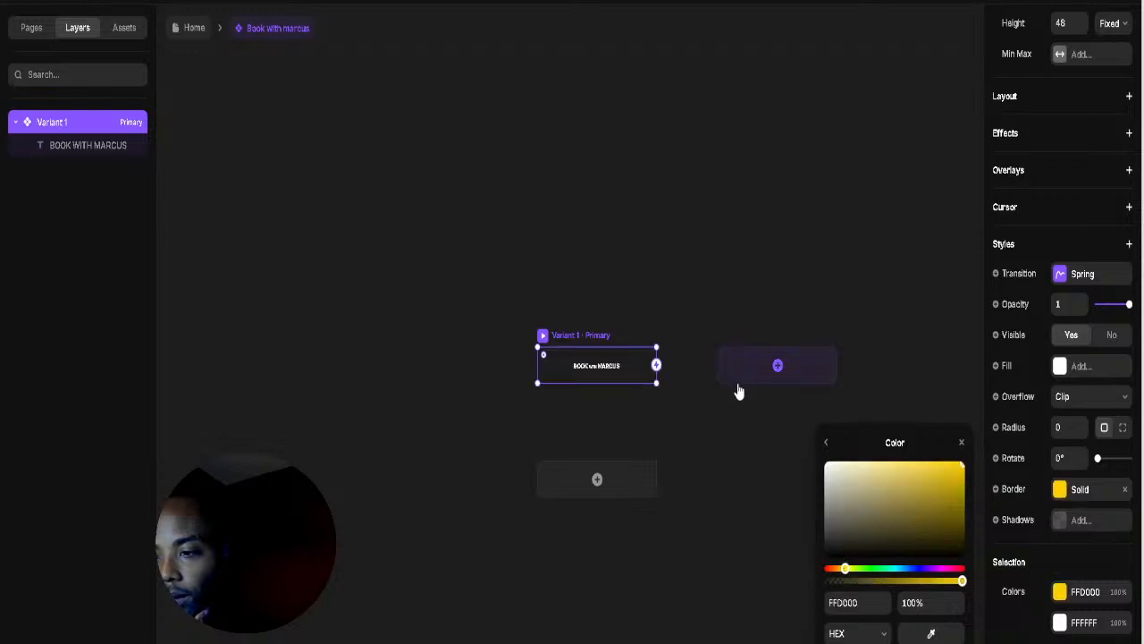
click(685, 306)
Step: Round the Marcus button's corners to radius 22
click(568, 337)
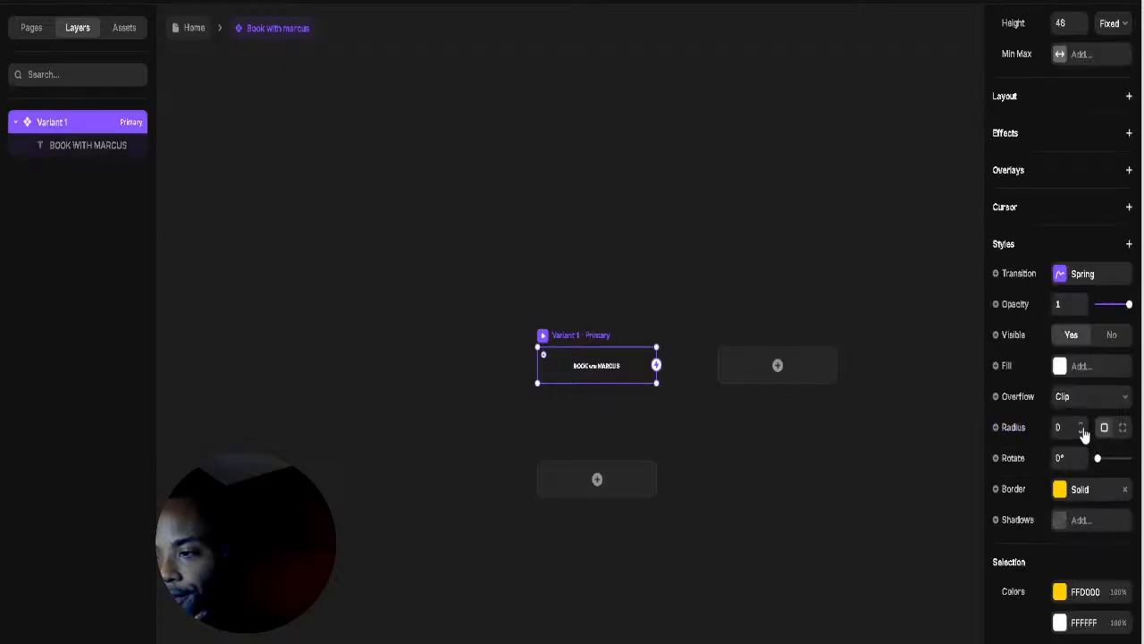
drag(1084, 435, 1083, 409)
click(584, 322)
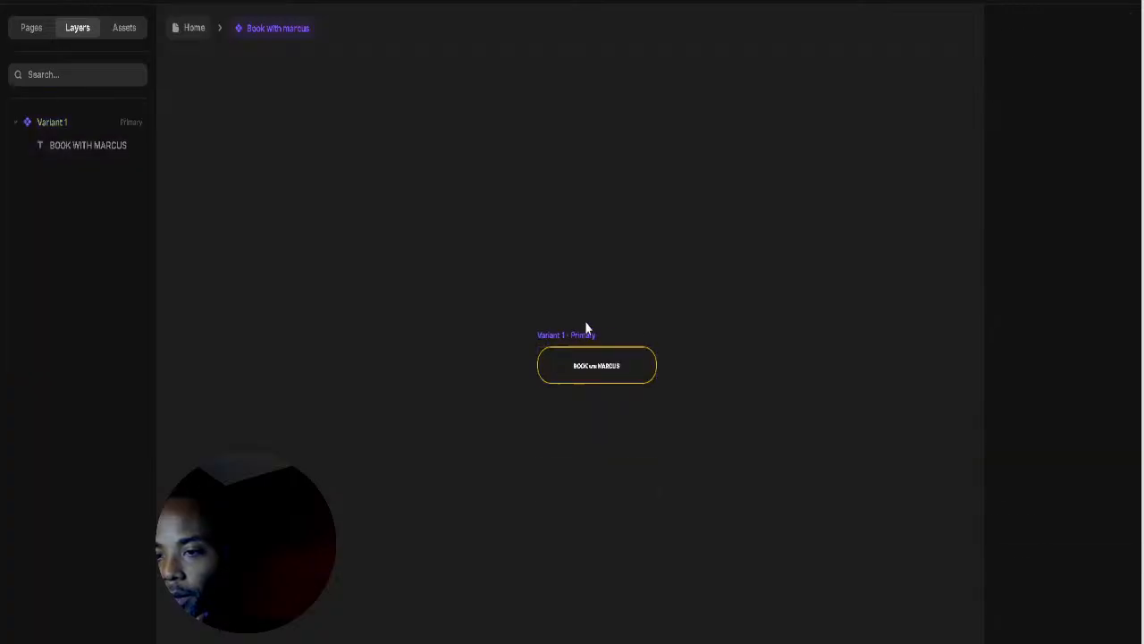
click(573, 336)
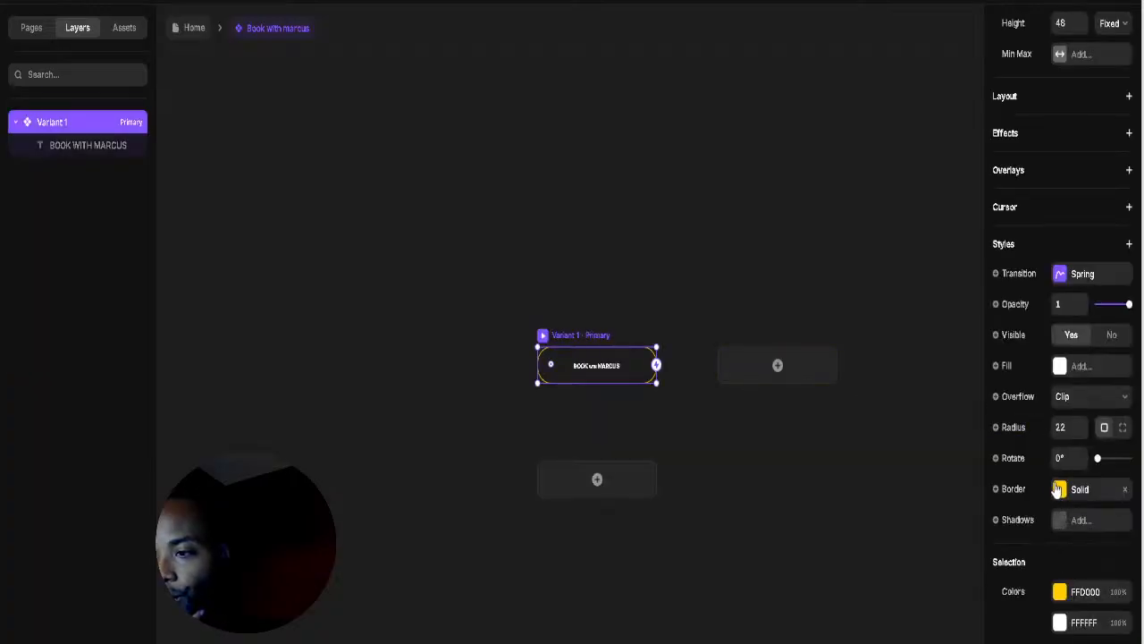
Step: Fill the Marcus button with a narrowed radial gradient from black to orange
click(1060, 367)
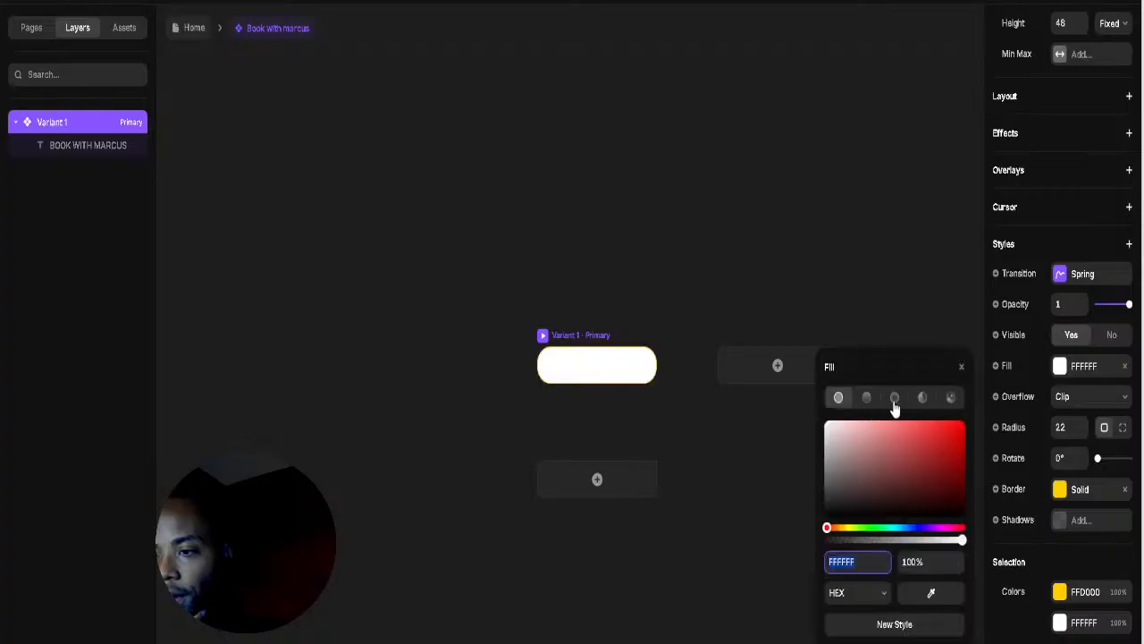
click(895, 397)
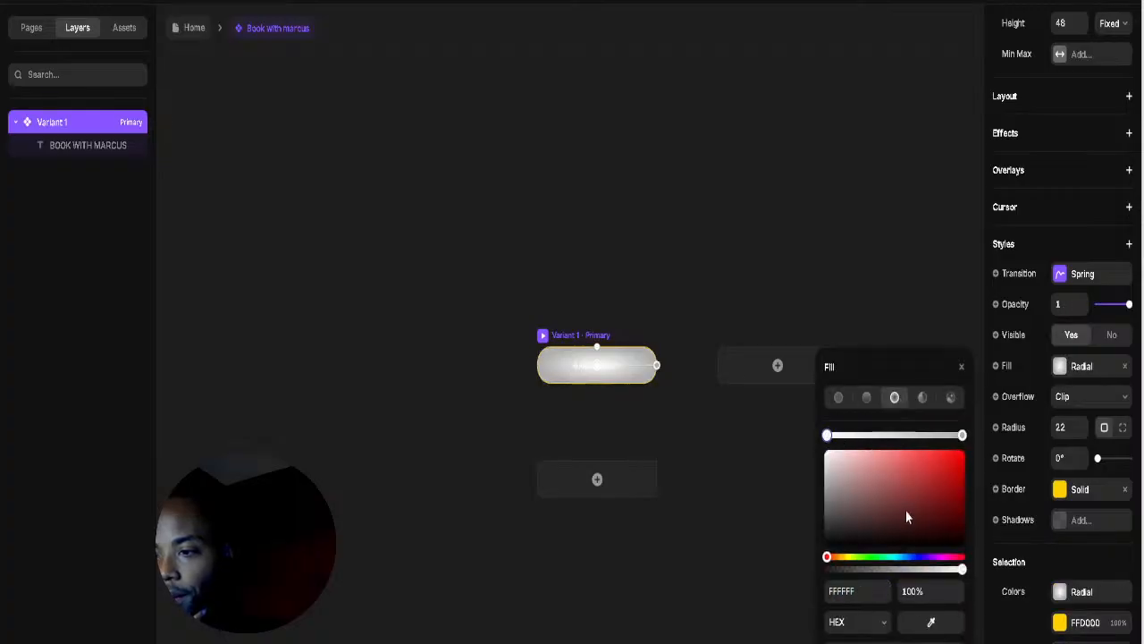
drag(907, 513, 938, 551)
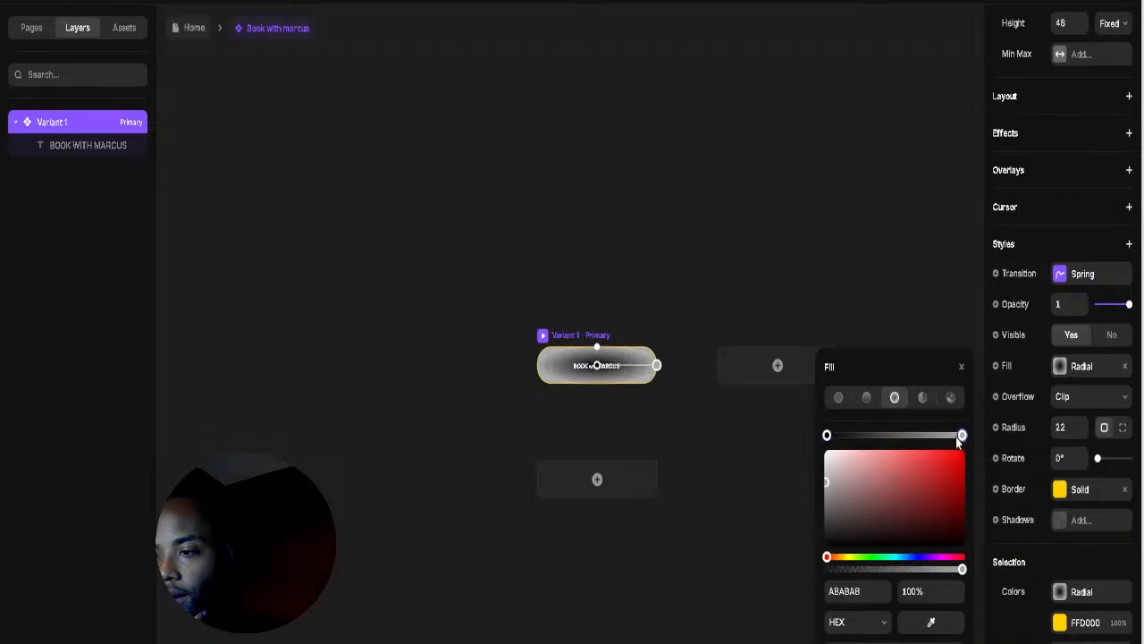
drag(962, 435, 911, 435)
drag(827, 436, 810, 465)
drag(845, 558, 841, 558)
click(923, 498)
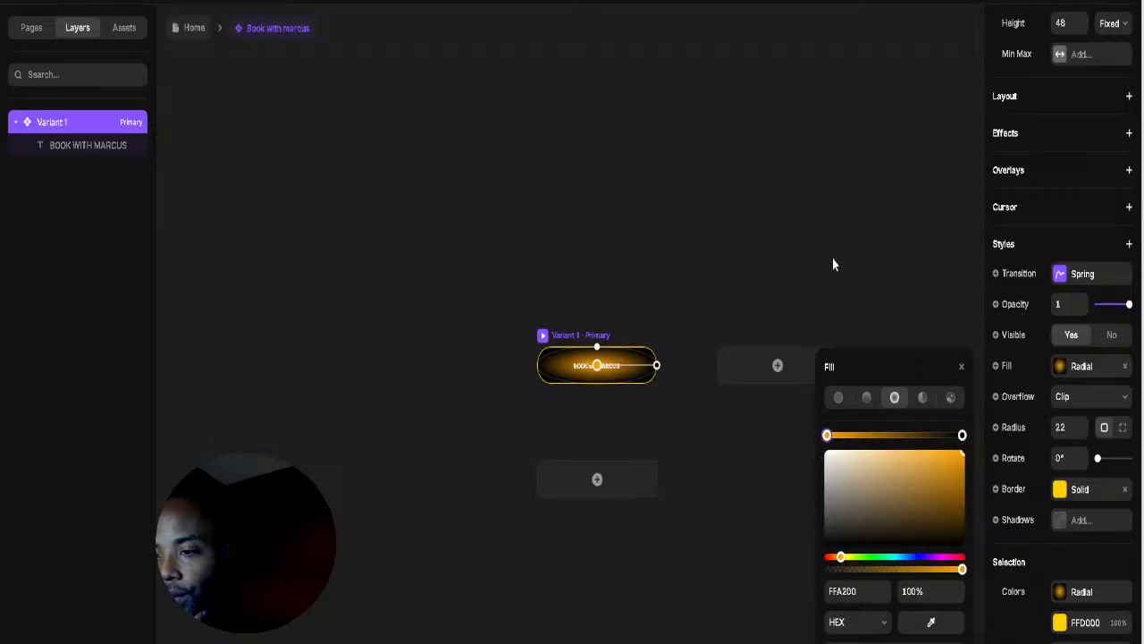
click(832, 258)
click(577, 337)
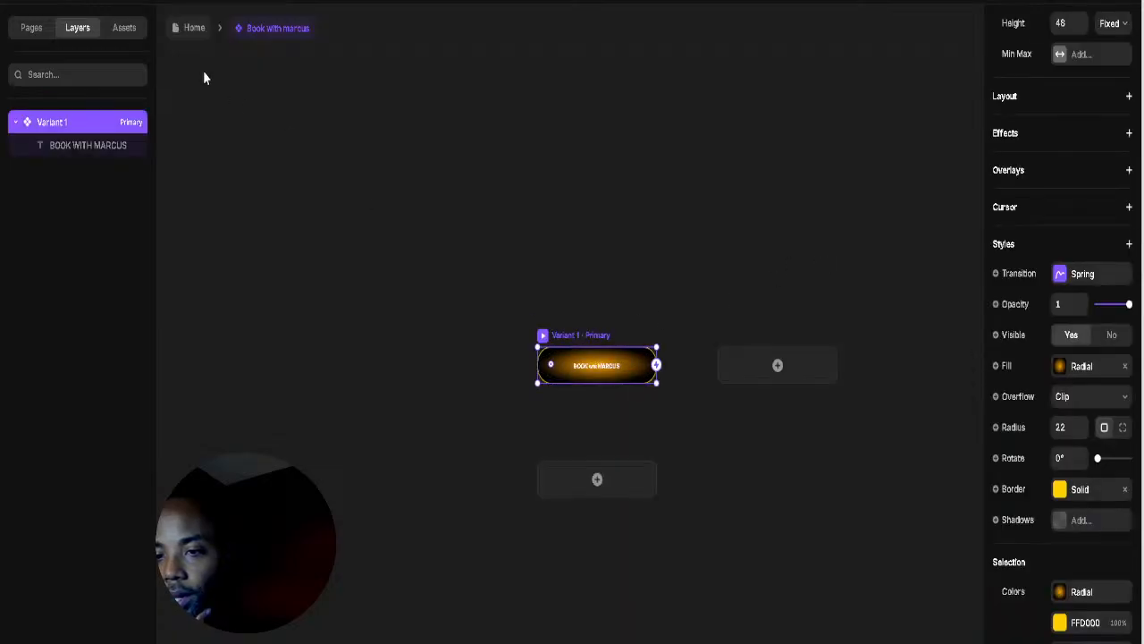
Step: Back on the Home page, open the Book with James button's border settings
click(193, 33)
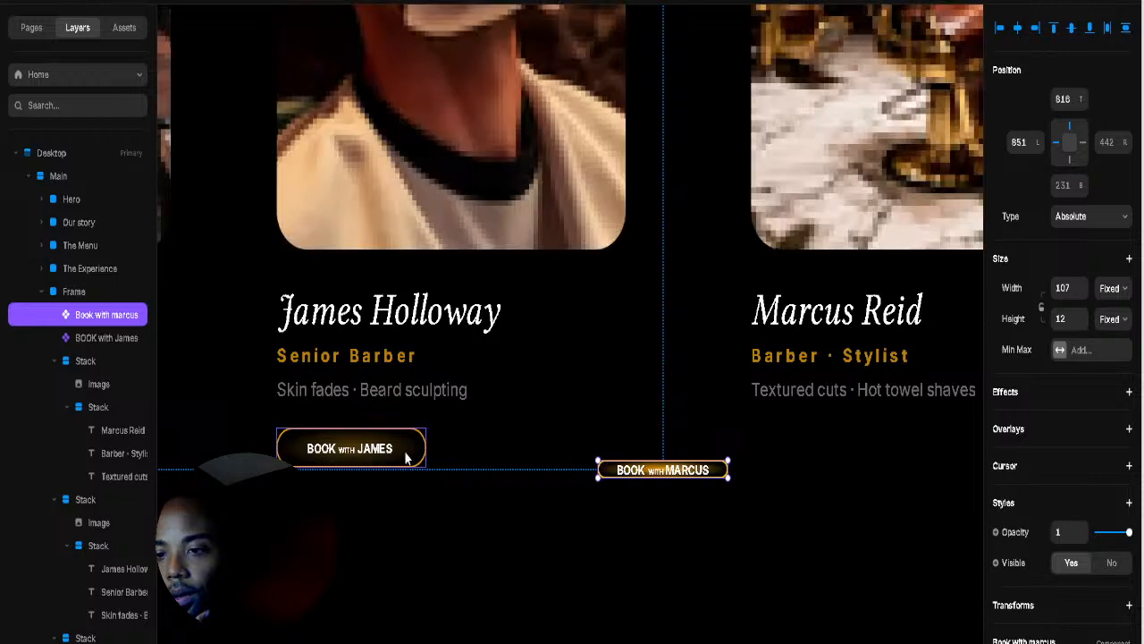
click(405, 457)
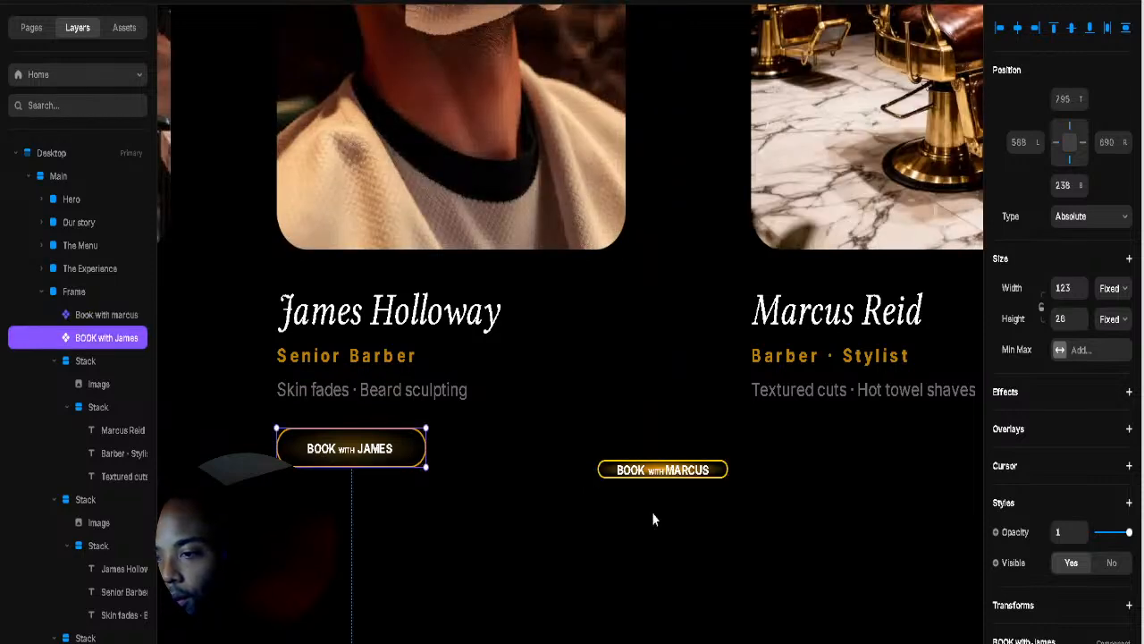
click(1061, 642)
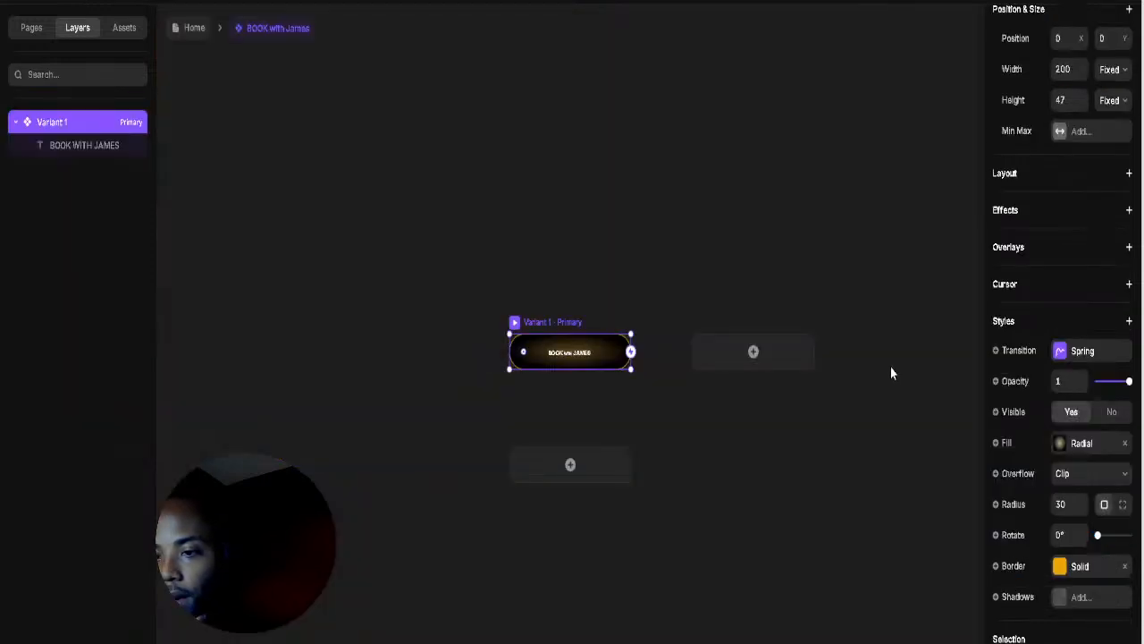
click(1059, 567)
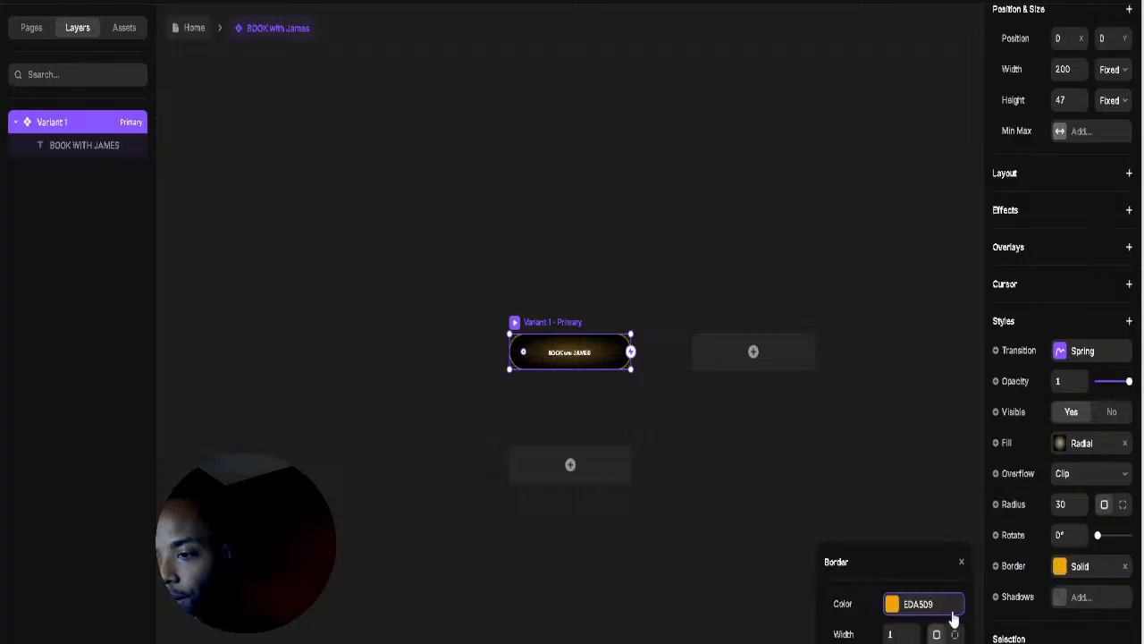
Step: Read James's border colour EDA509 and apply it to the Book with Marcus border
click(893, 606)
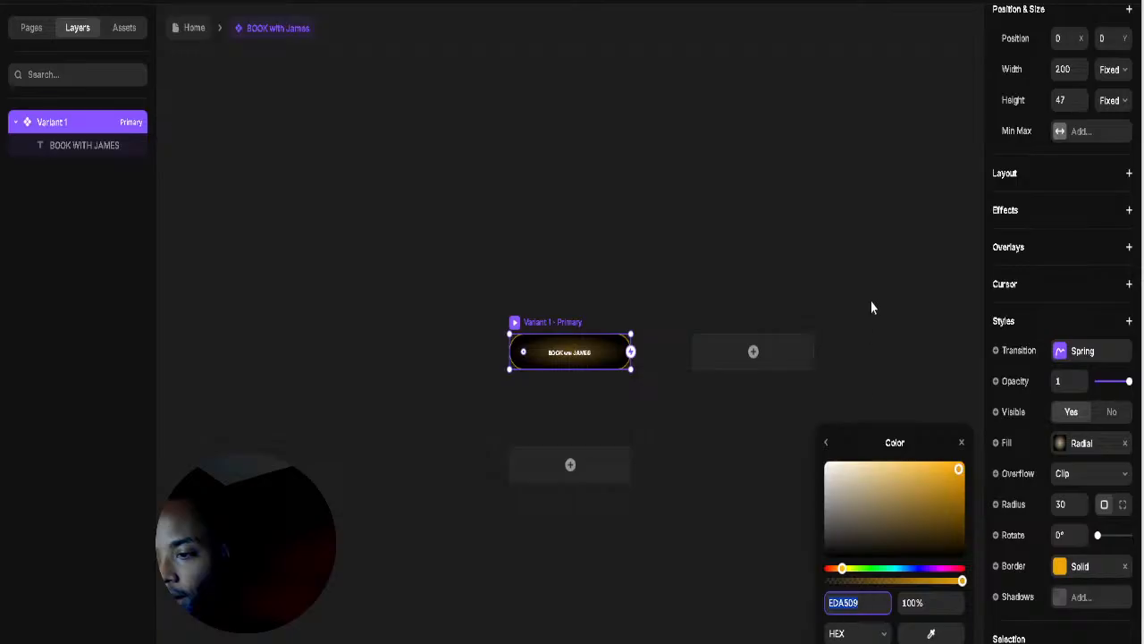
click(358, 87)
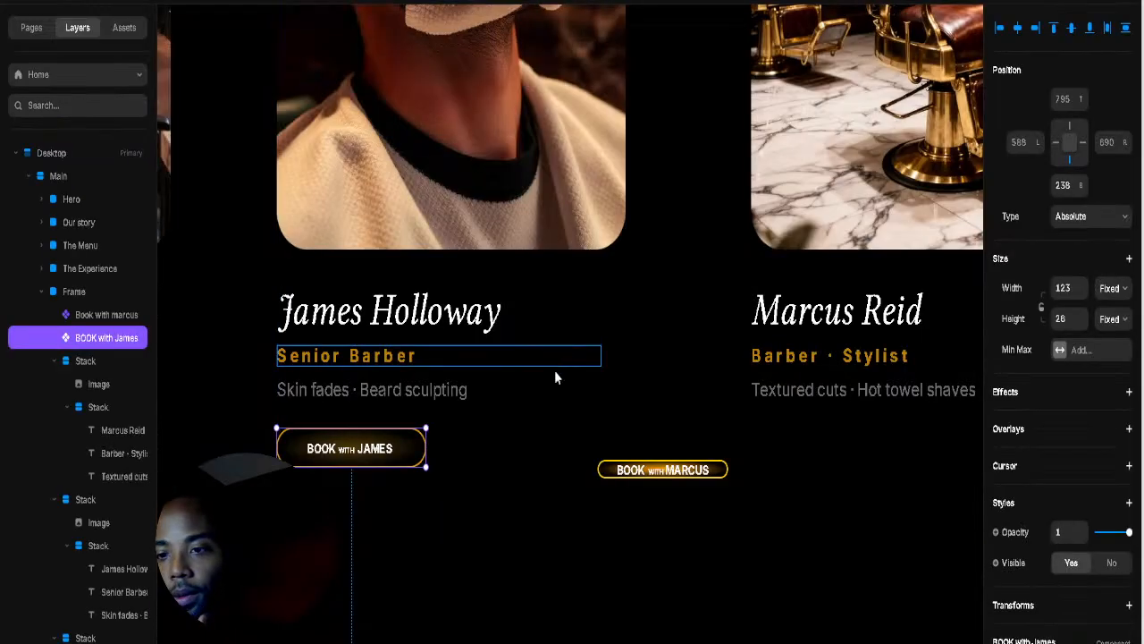
click(633, 474)
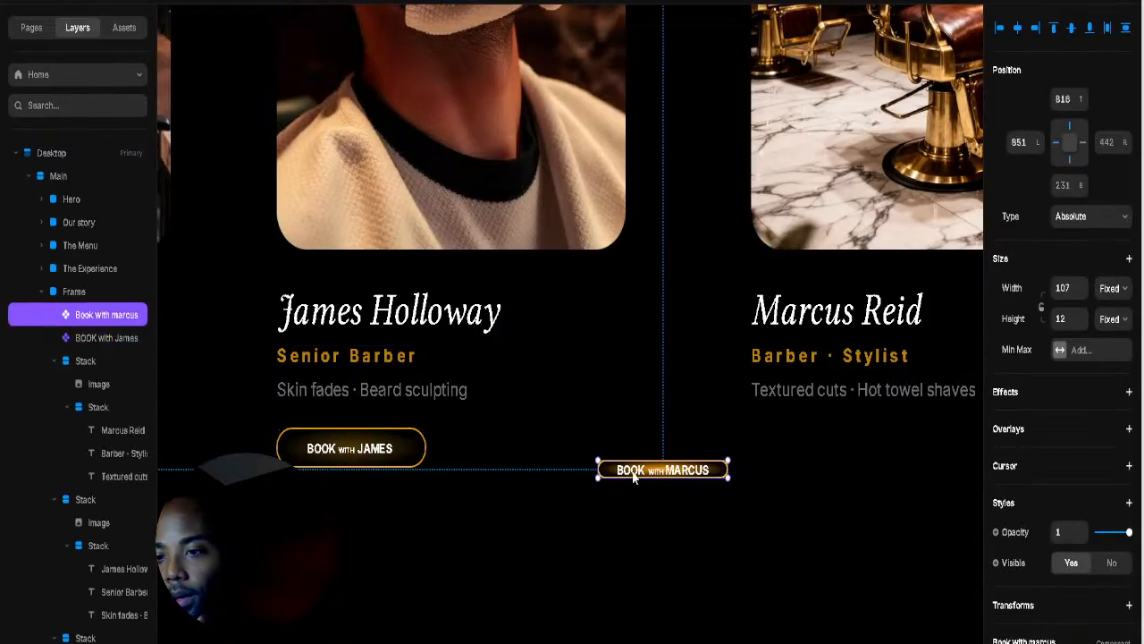
double_click(633, 471)
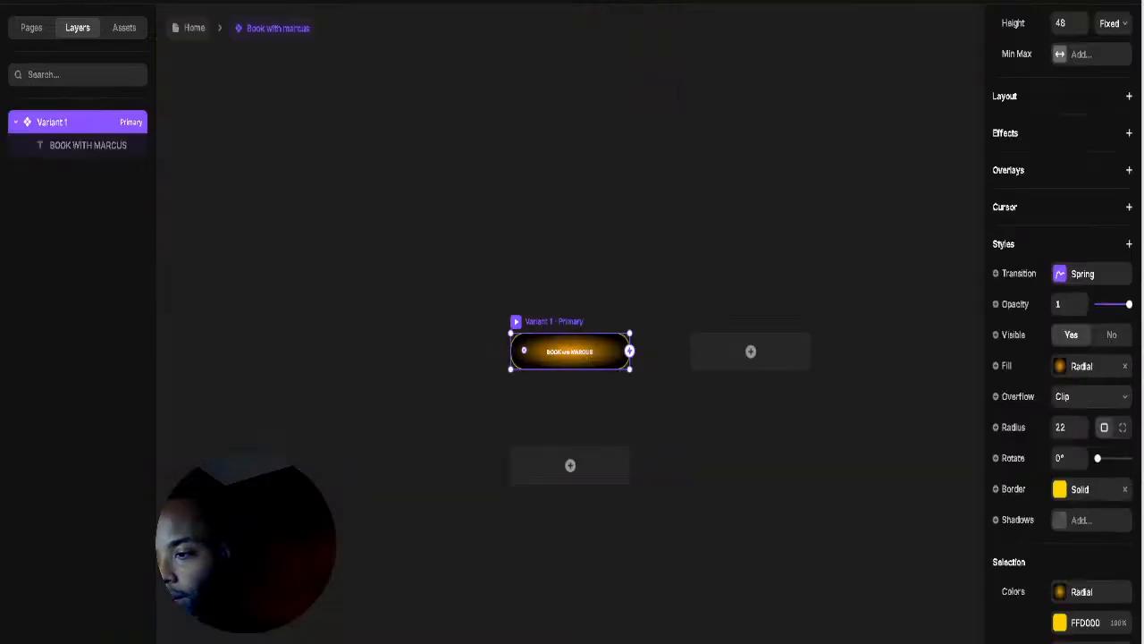
click(1059, 623)
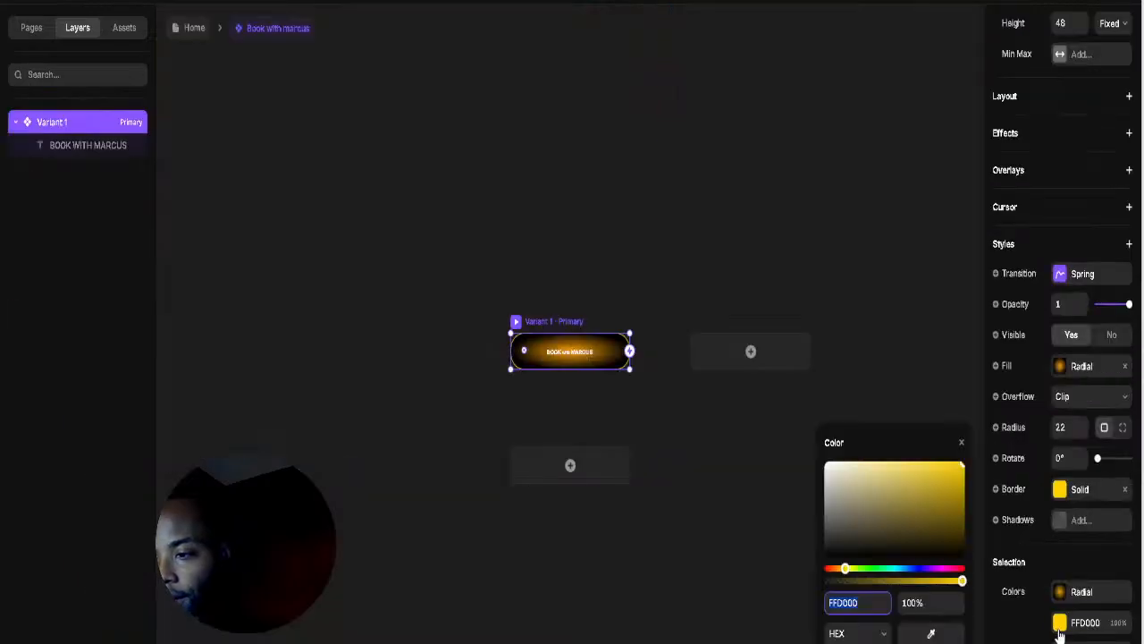
click(1073, 489)
click(909, 533)
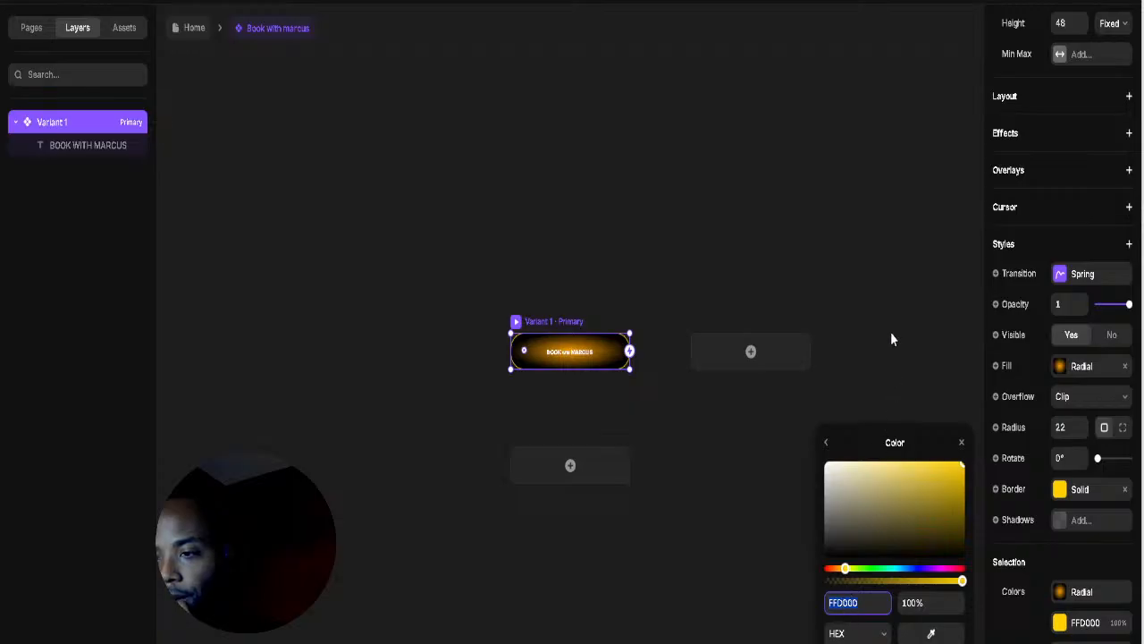
click(746, 375)
click(567, 321)
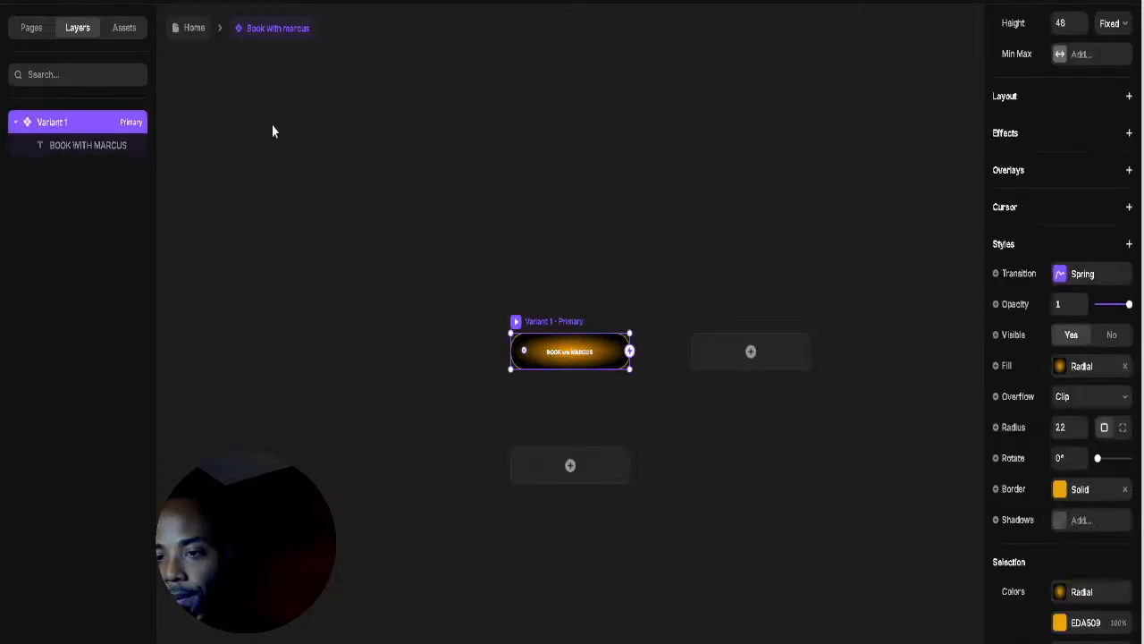
Step: Copy the James button's fill gradient colour 9C8F0E, then reopen the Marcus component
click(194, 29)
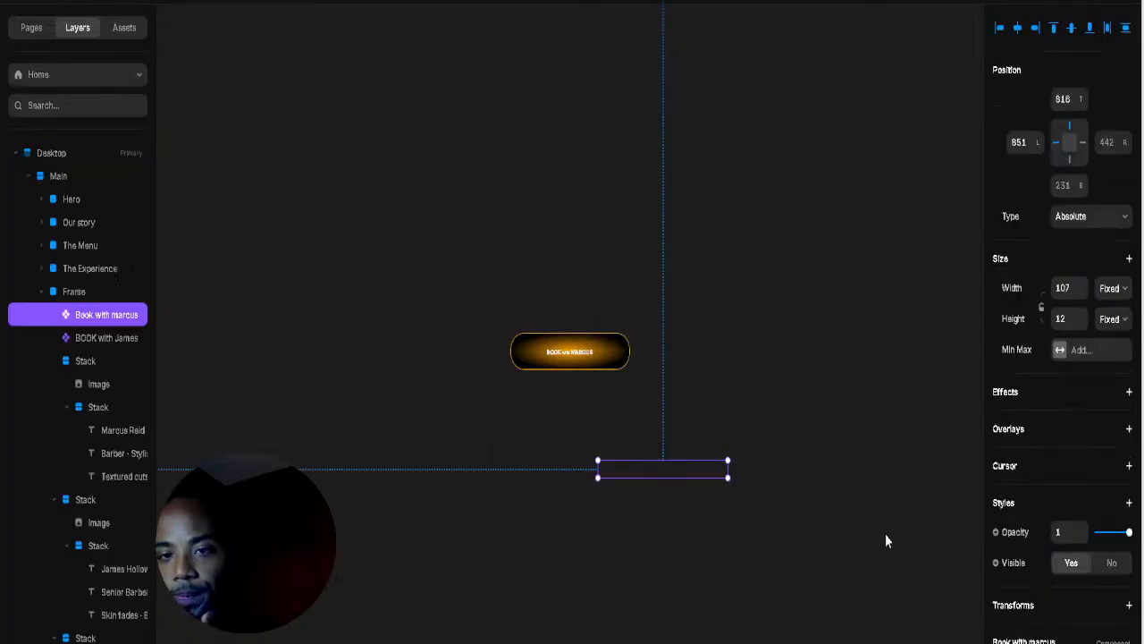
click(375, 448)
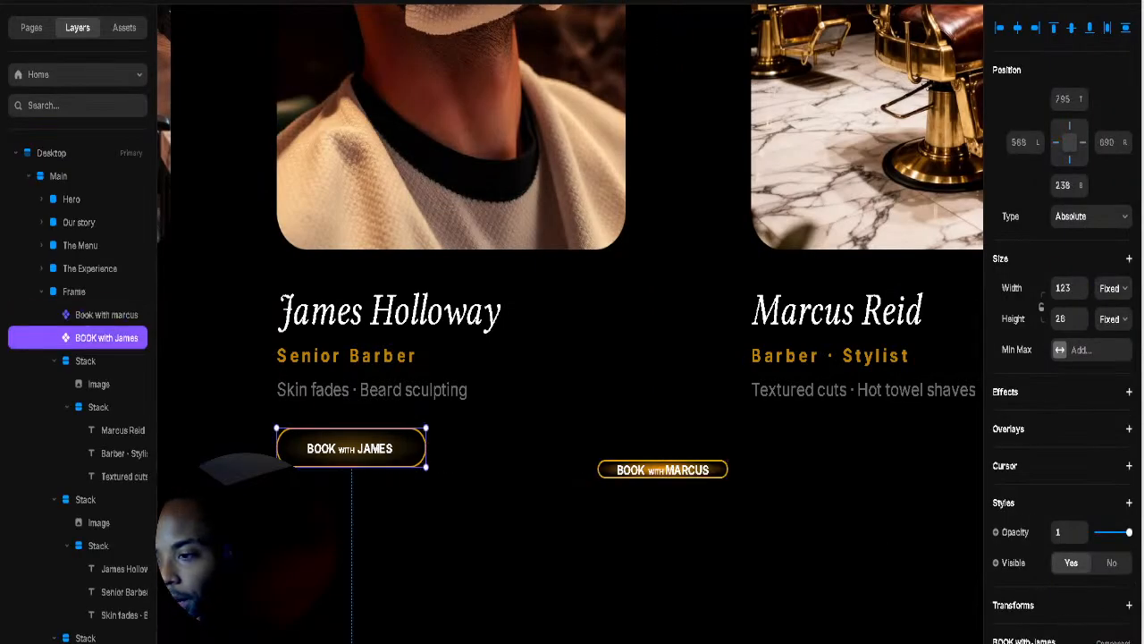
double_click(375, 448)
click(1060, 442)
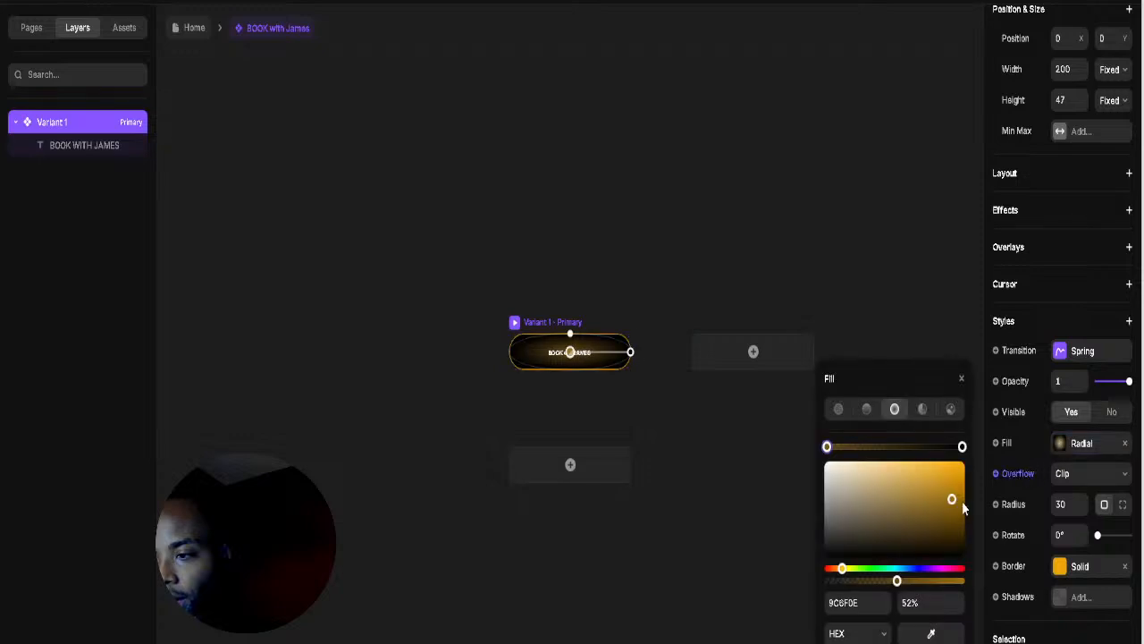
click(850, 607)
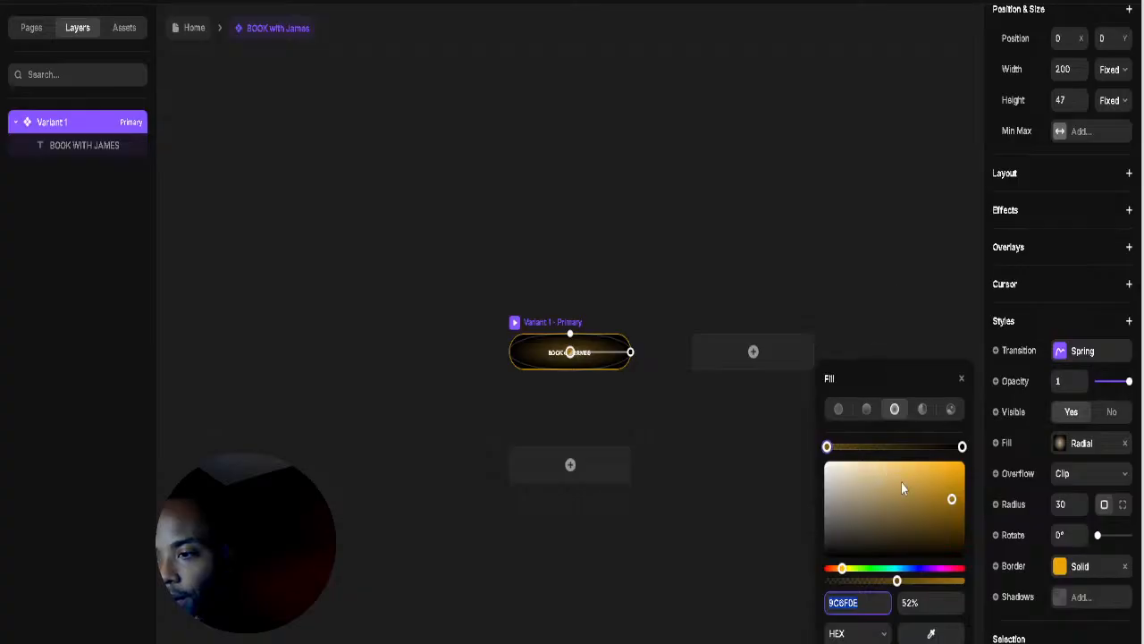
click(719, 236)
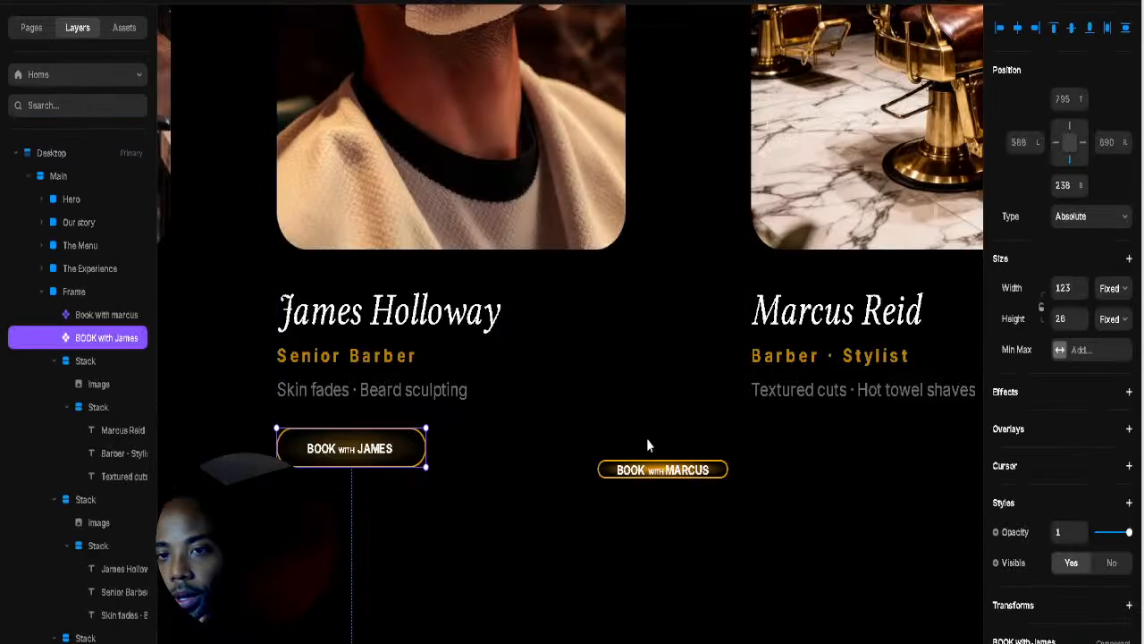
click(653, 466)
double_click(663, 469)
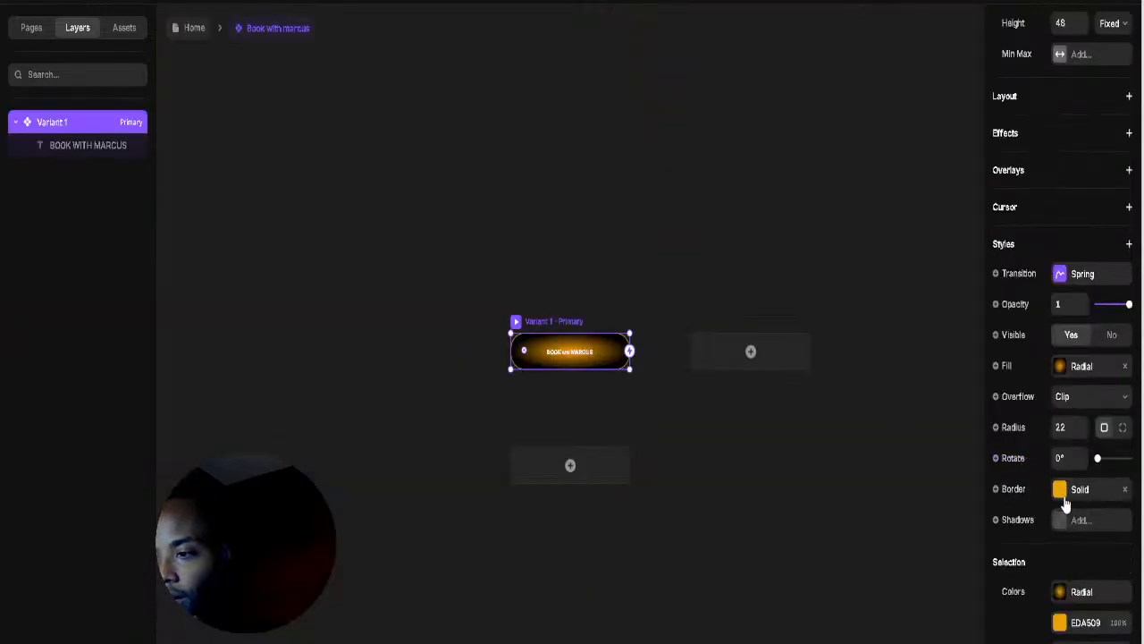
Step: Paste James's gradient colour over FFA200 in the Marcus button's radial fill
click(1064, 495)
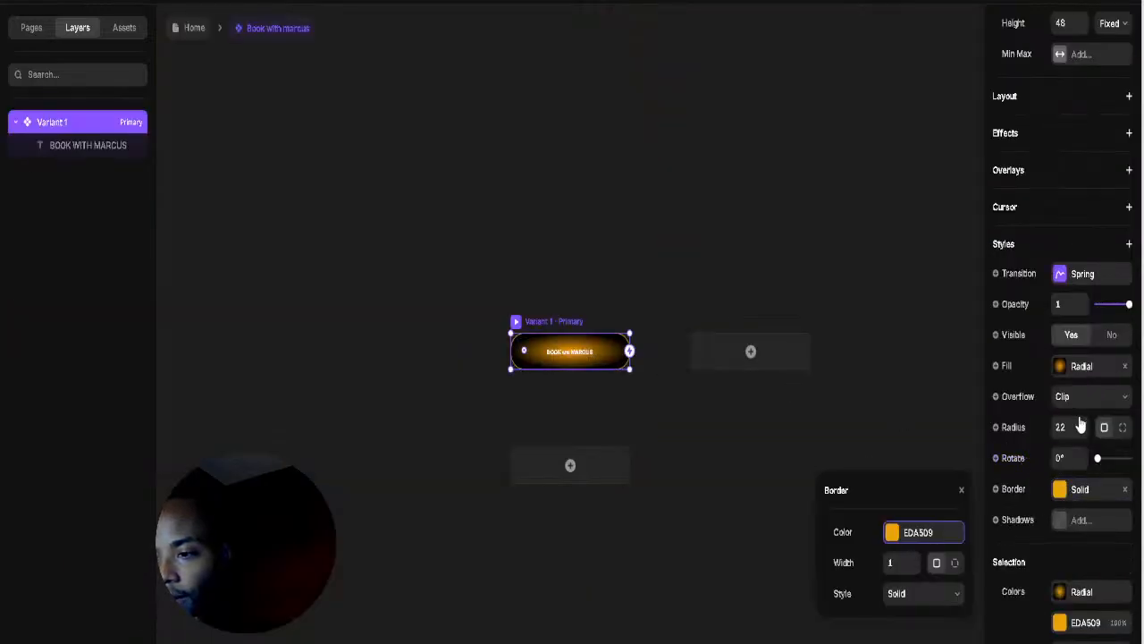
click(1060, 366)
click(858, 593)
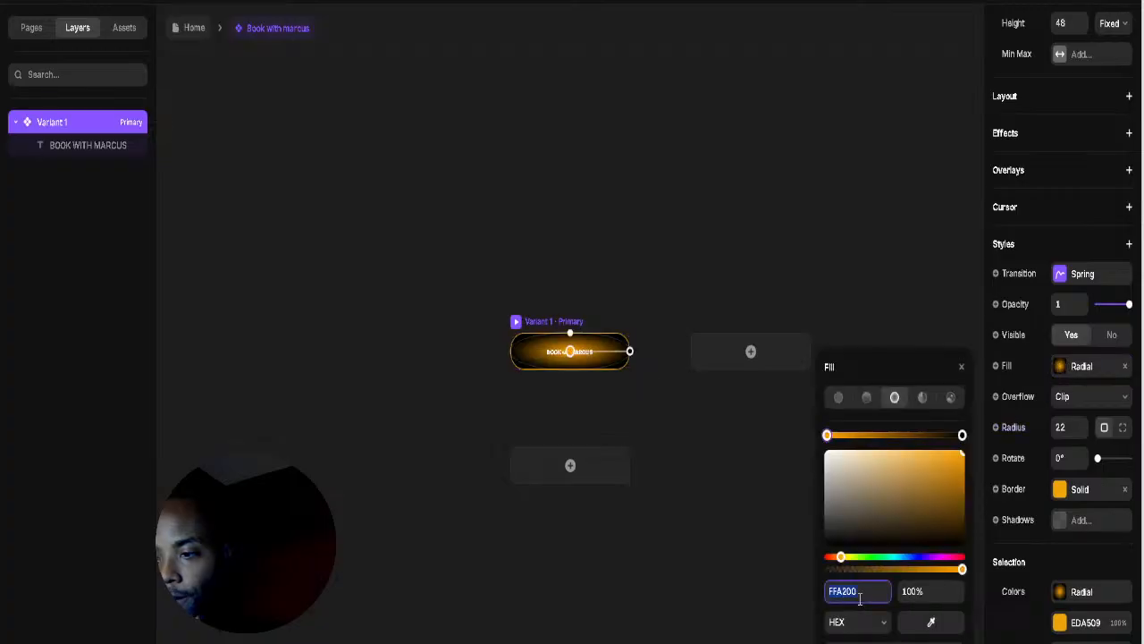
text(FCFF00)
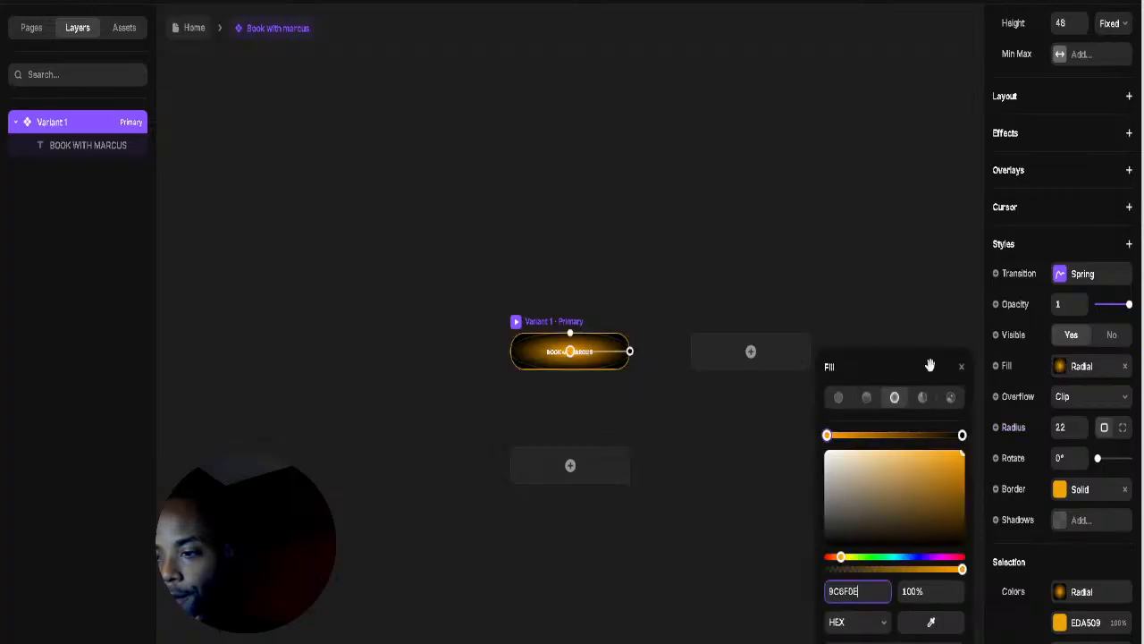
click(902, 334)
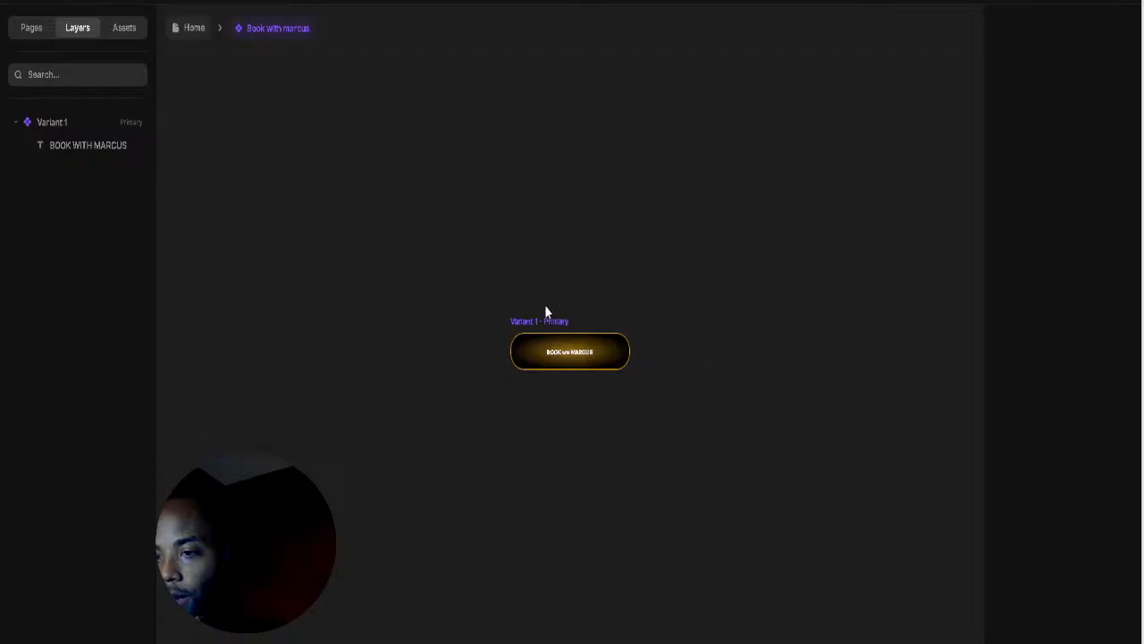
Step: Lower the Marcus gradient fill's opacity to 56% and return to the Home page
click(559, 356)
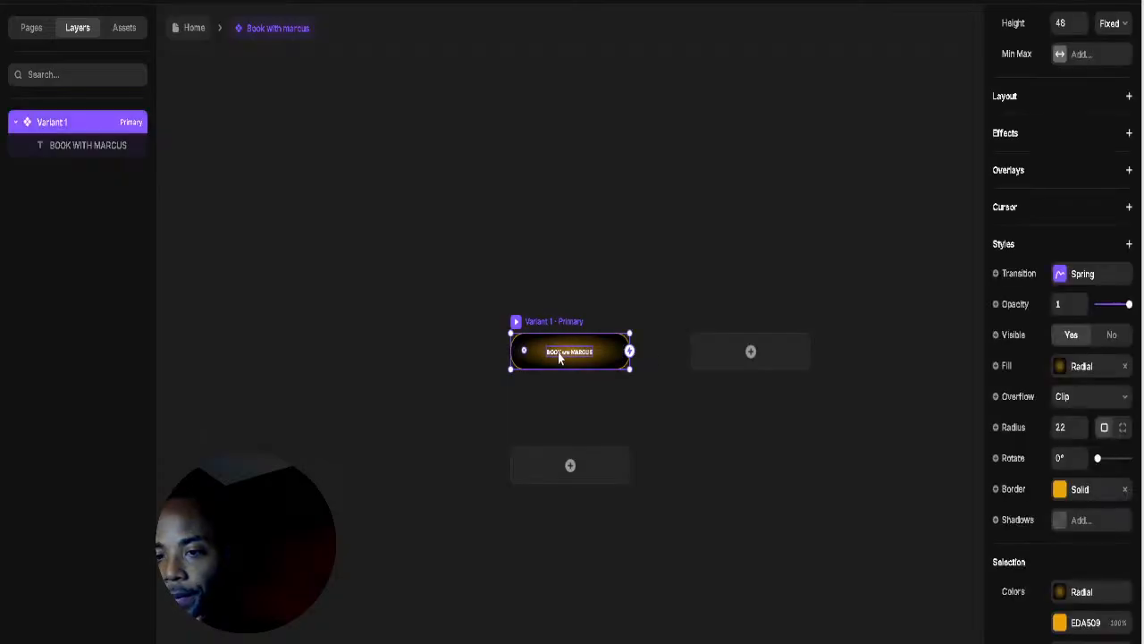
click(1060, 366)
drag(954, 599, 953, 629)
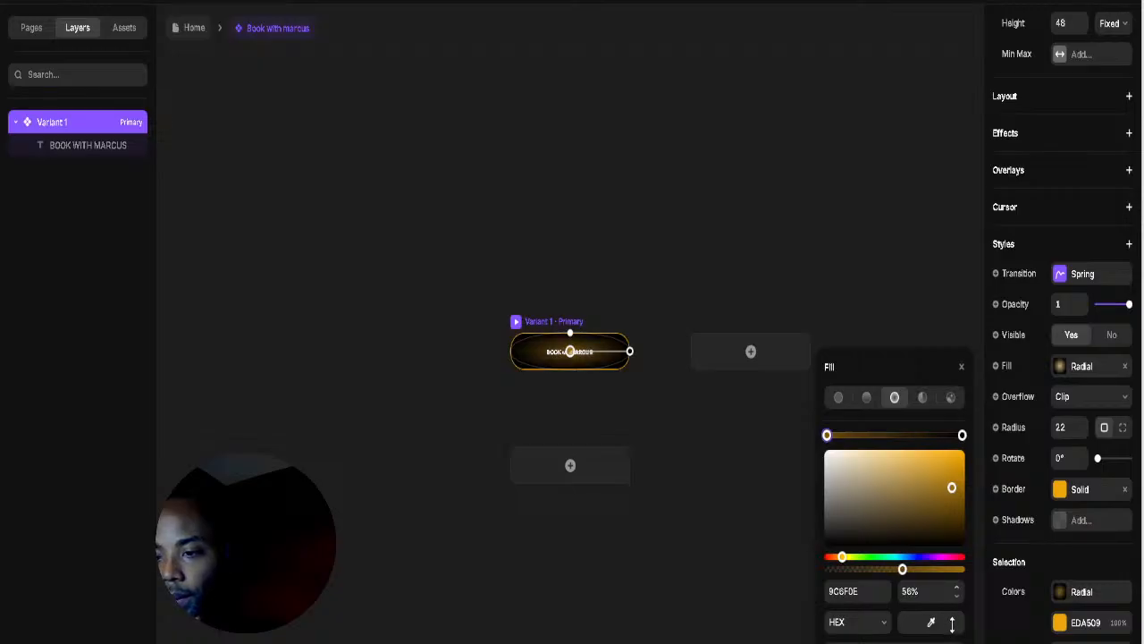
click(518, 171)
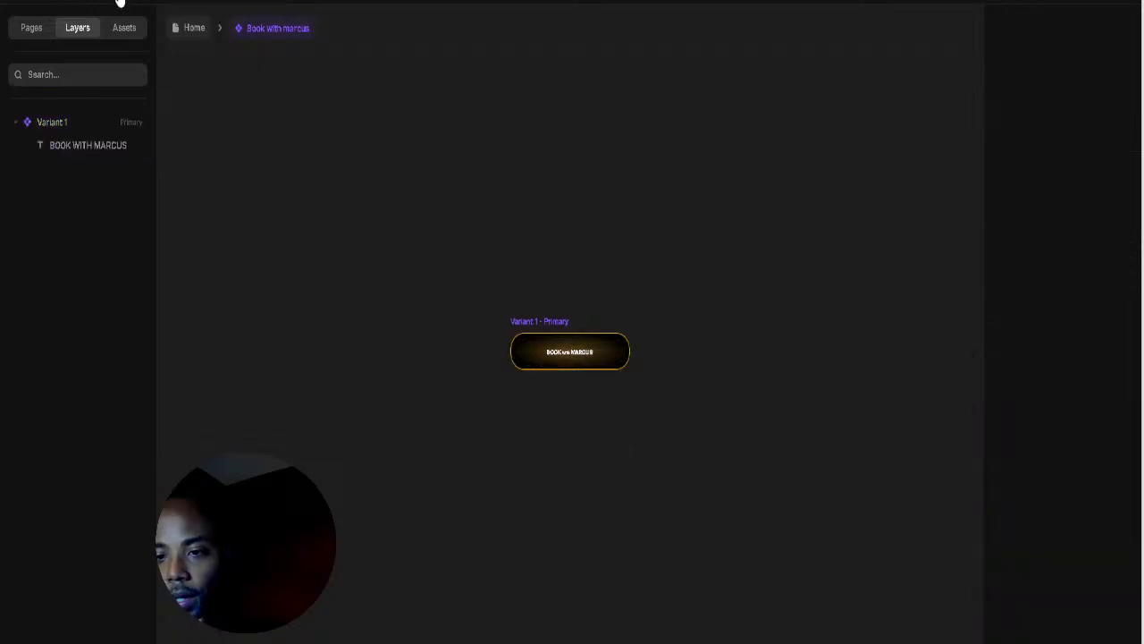
key(Escape)
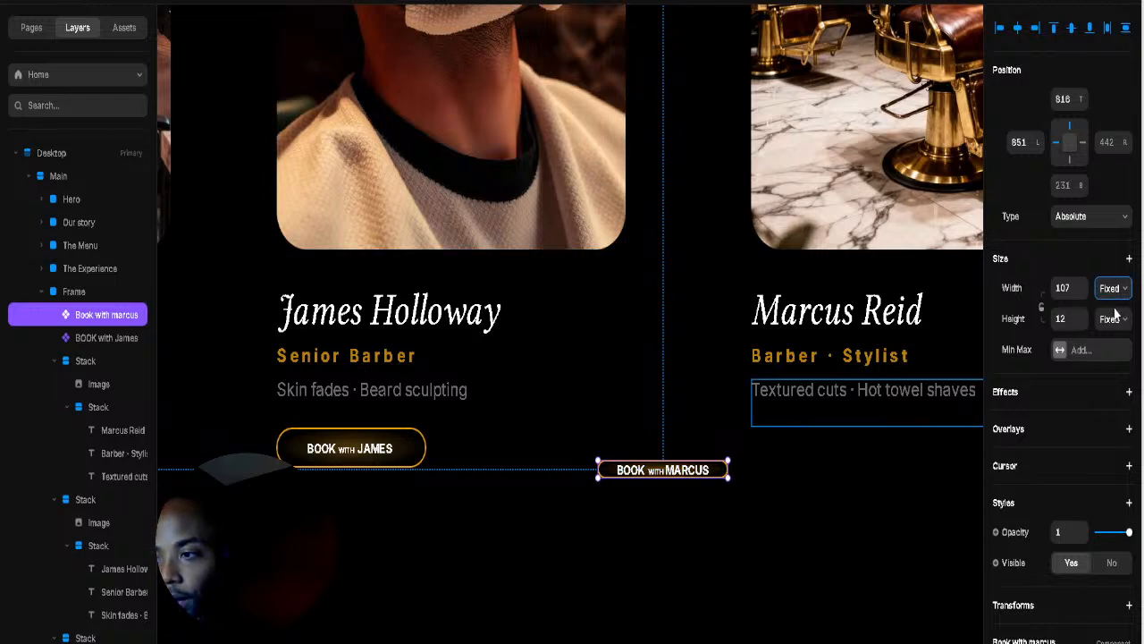
Step: Set the Book with Marcus button to Fit, then size it to match James's, about 123×28
click(1114, 362)
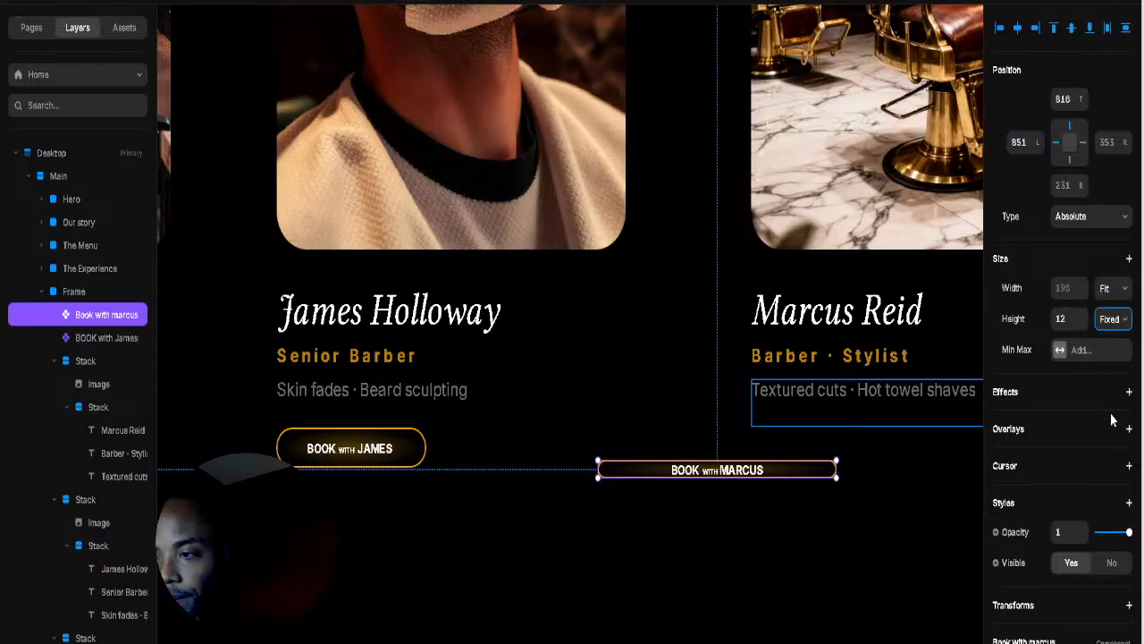
click(1113, 318)
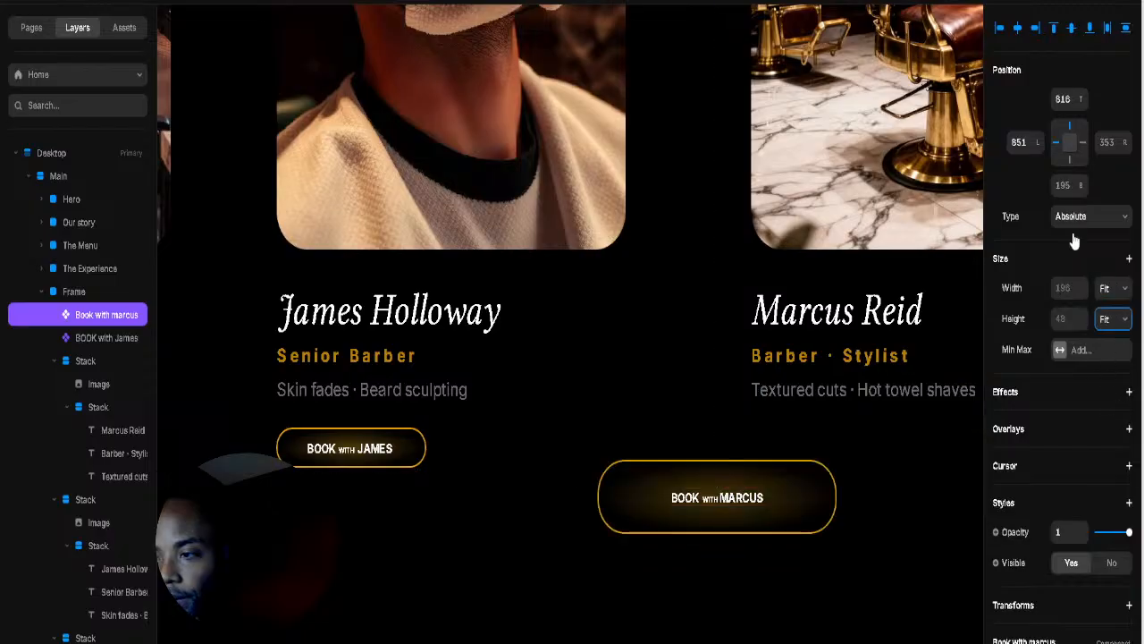
click(1078, 287)
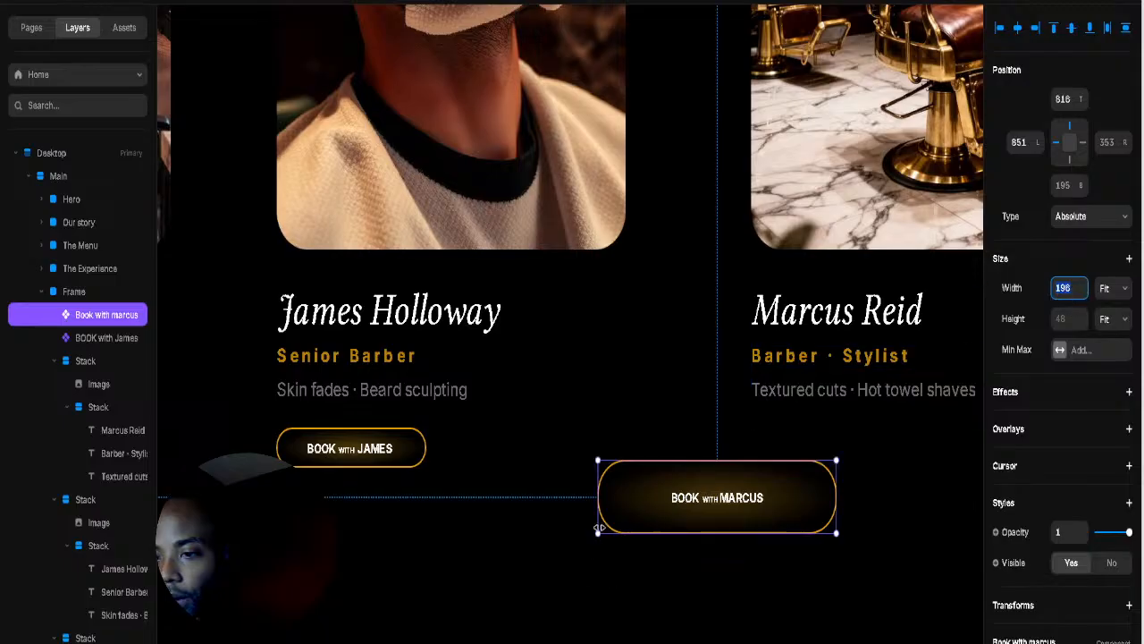
drag(599, 527, 620, 500)
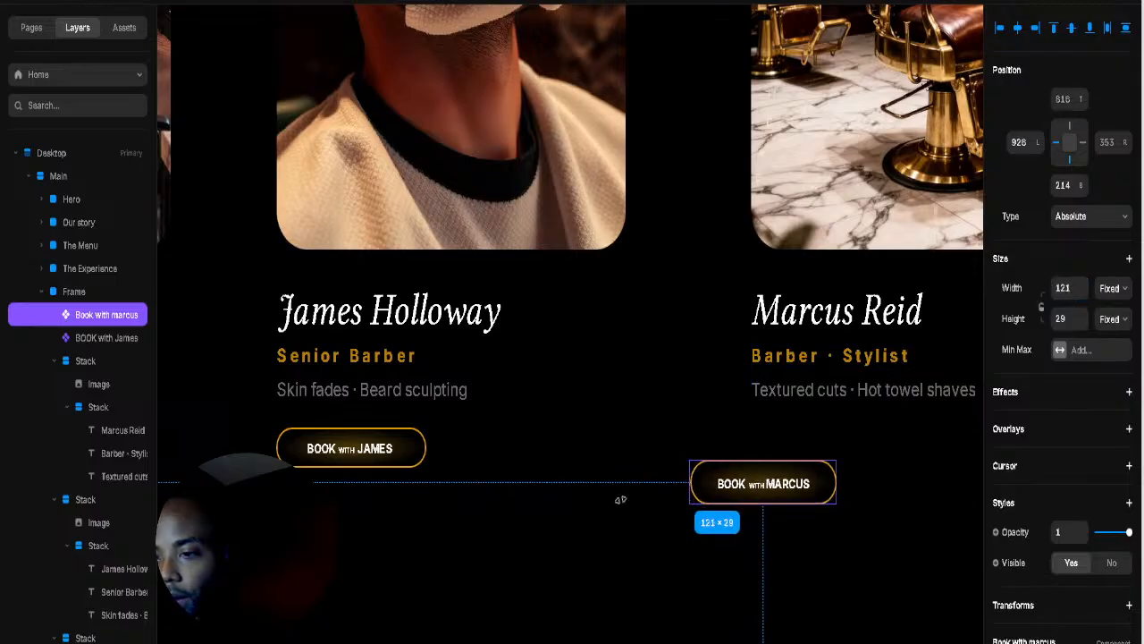
click(384, 450)
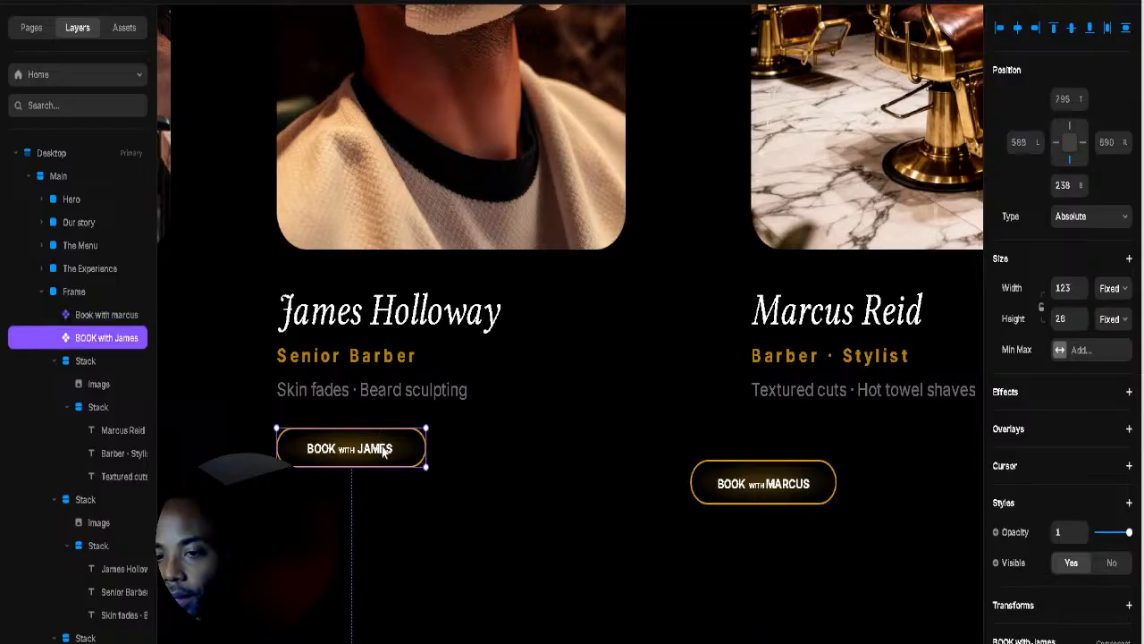
click(765, 490)
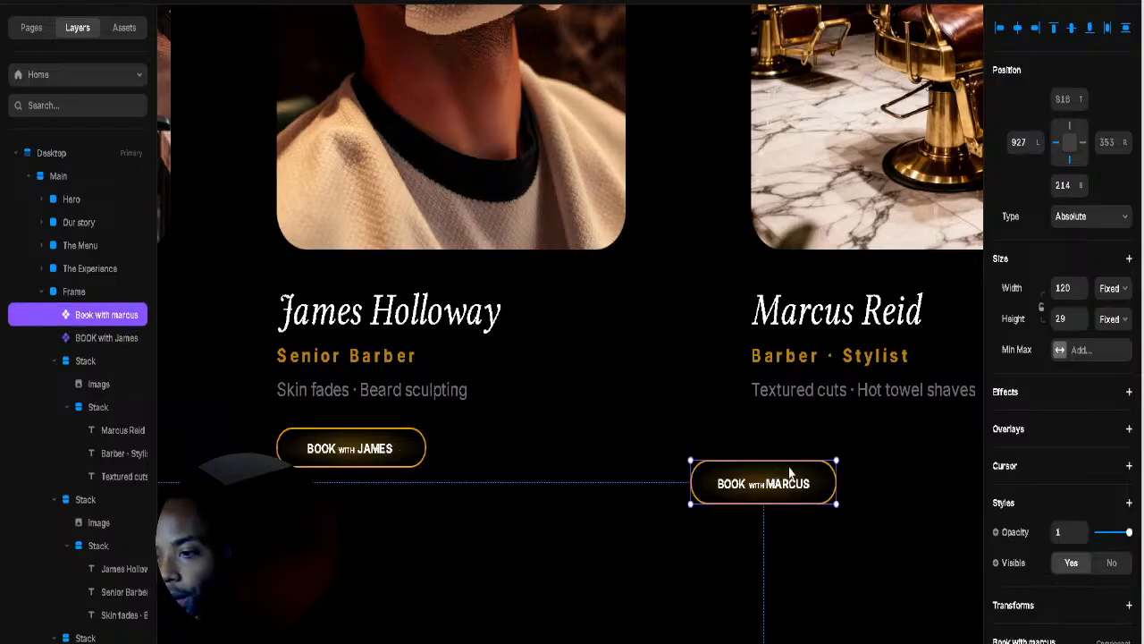
click(1082, 288)
click(1082, 288)
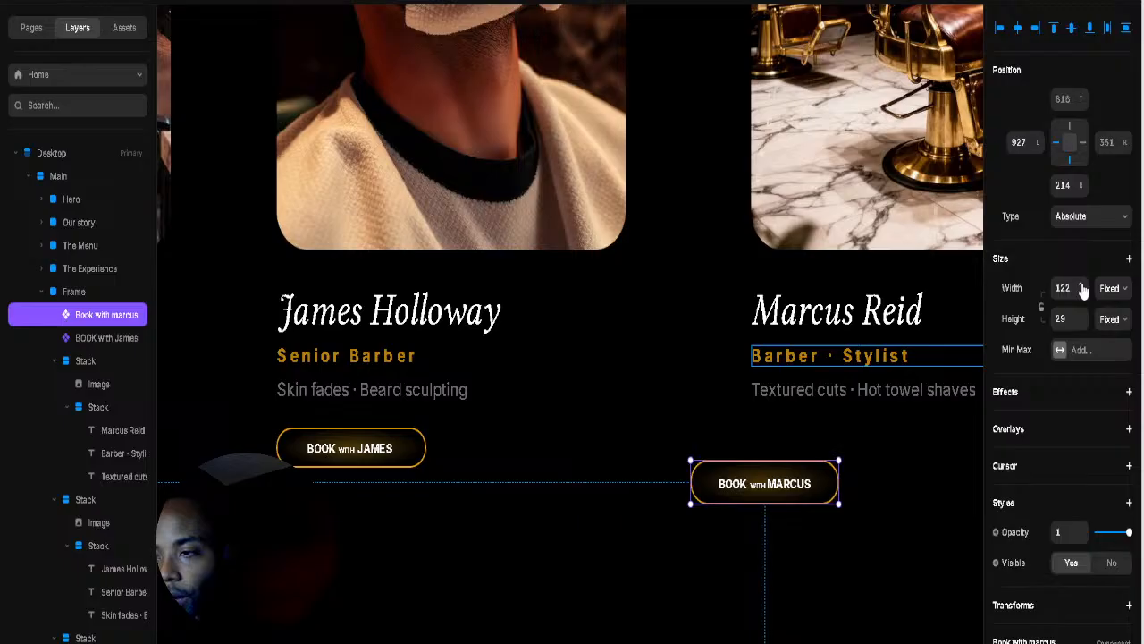
click(1082, 288)
click(1081, 323)
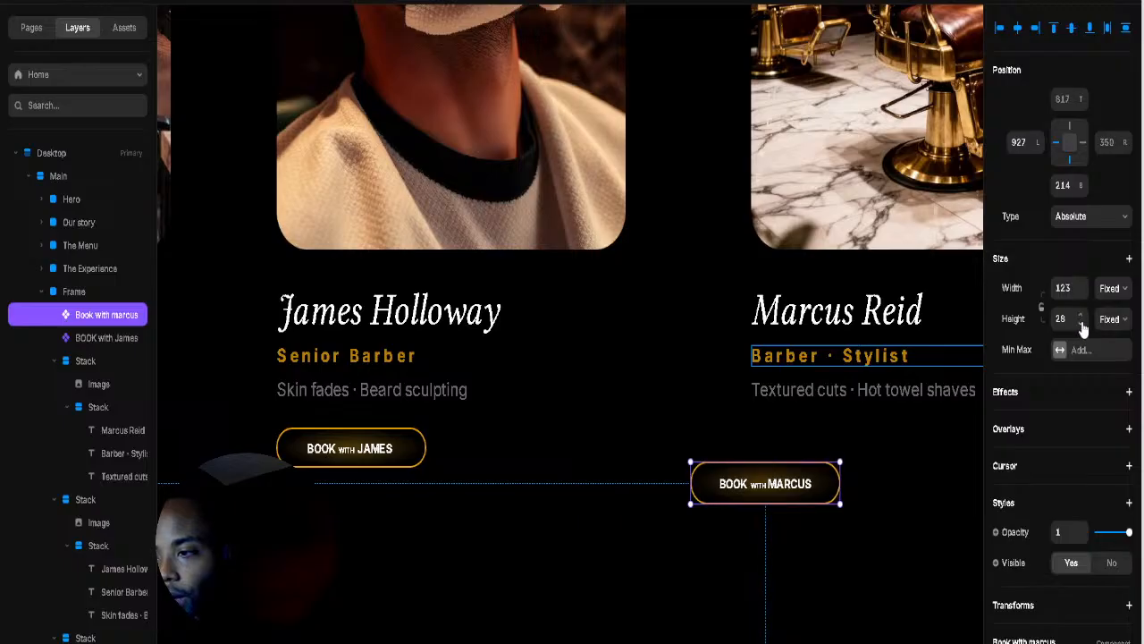
click(1082, 322)
click(1082, 315)
click(725, 503)
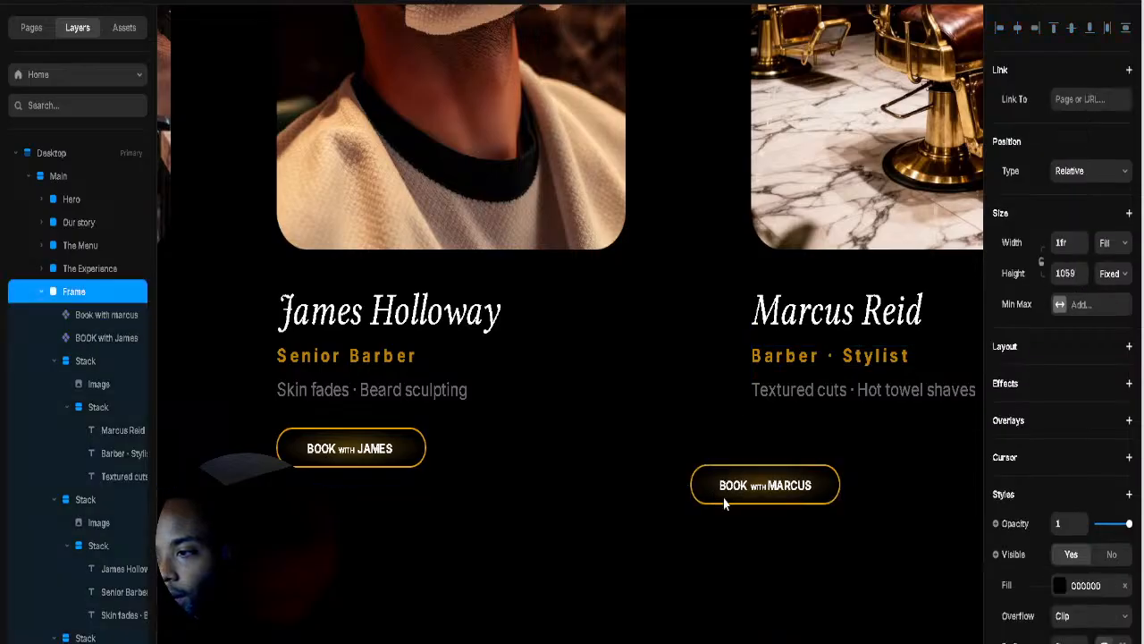
drag(735, 490, 790, 459)
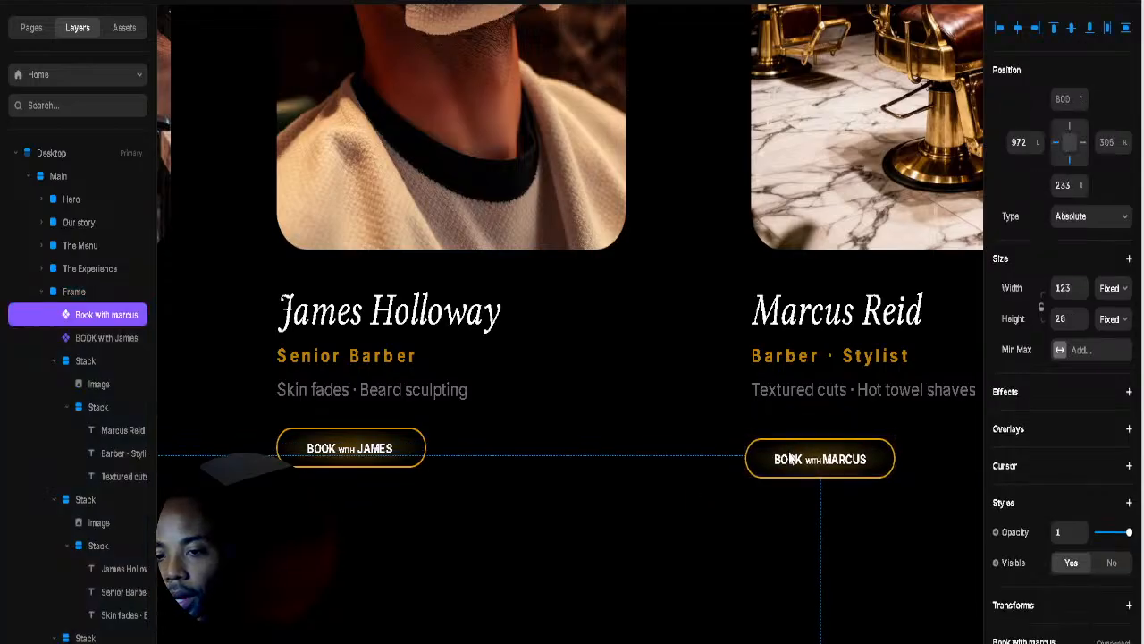
click(689, 452)
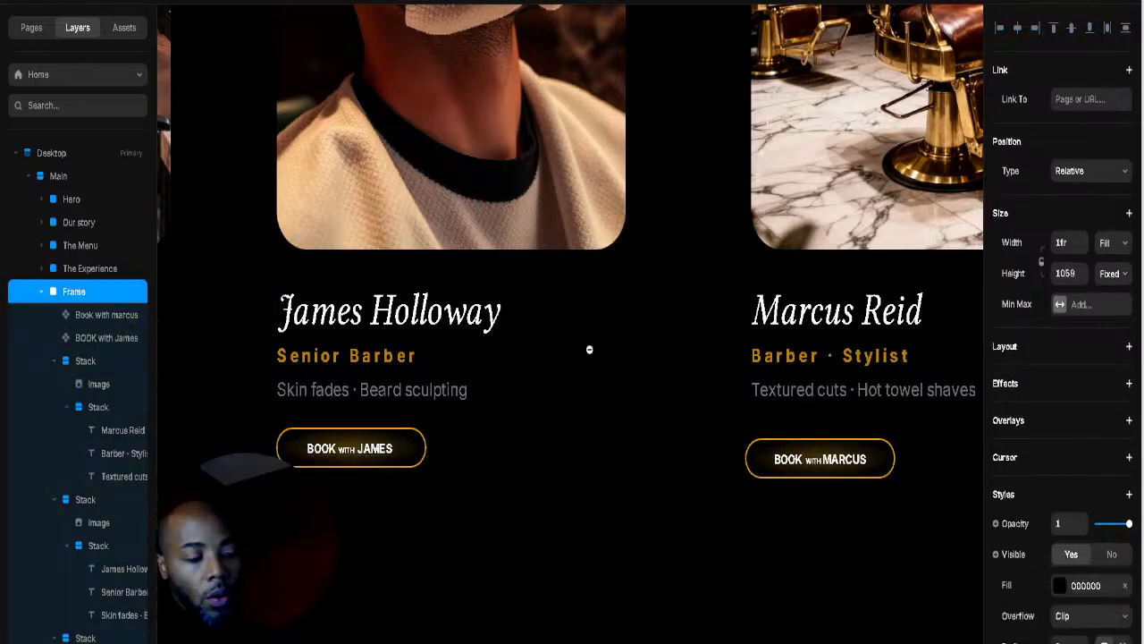
scroll(590, 350, down, 3)
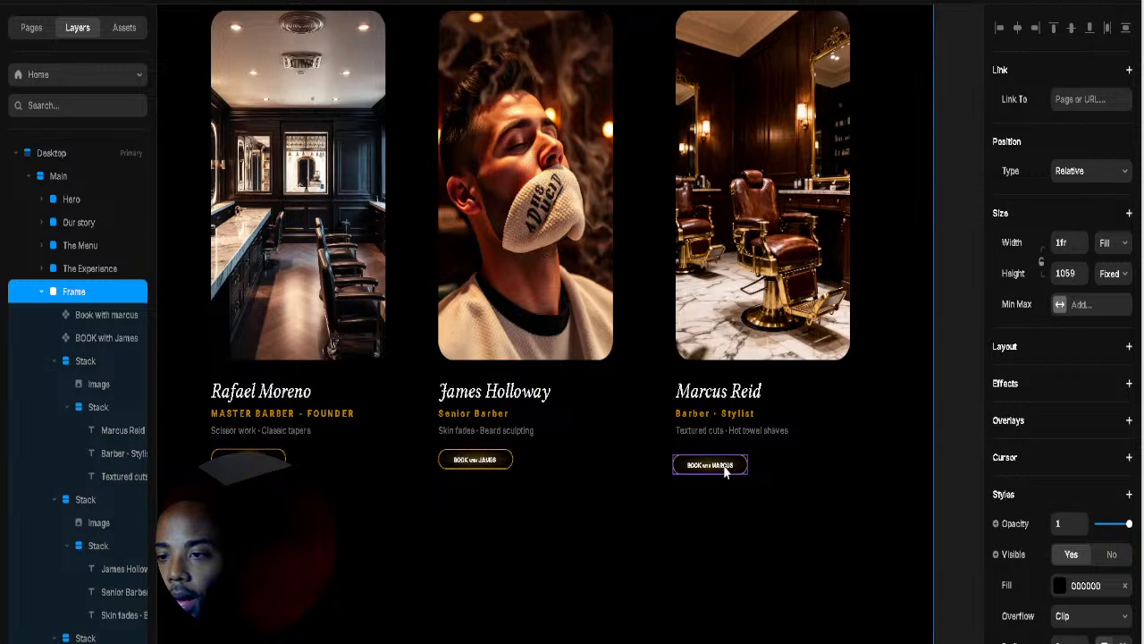
click(709, 465)
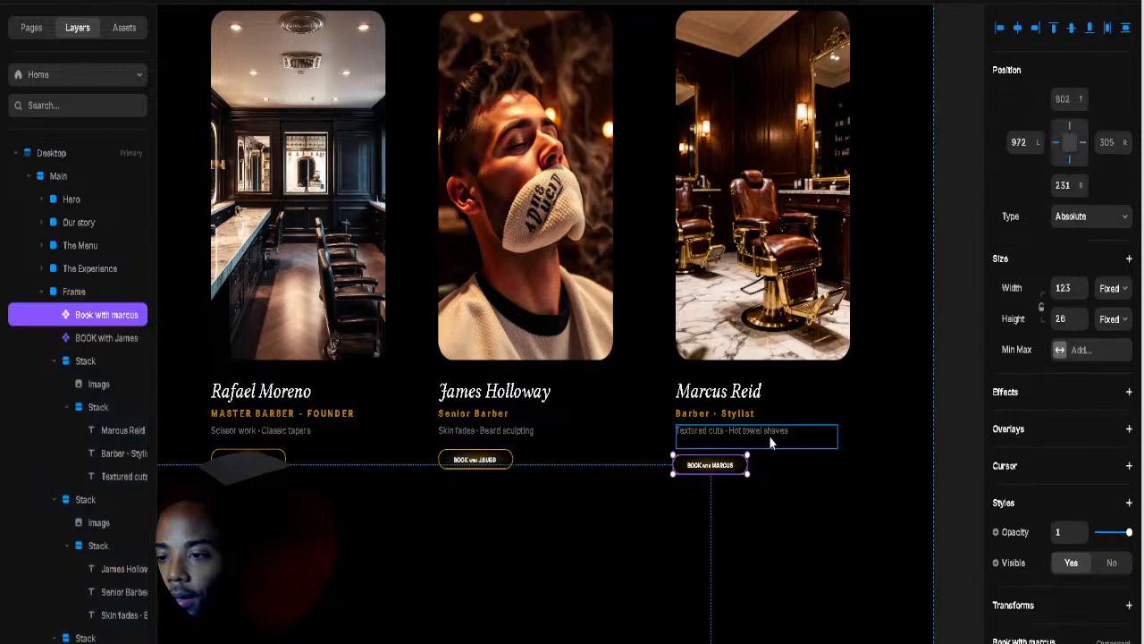
click(844, 379)
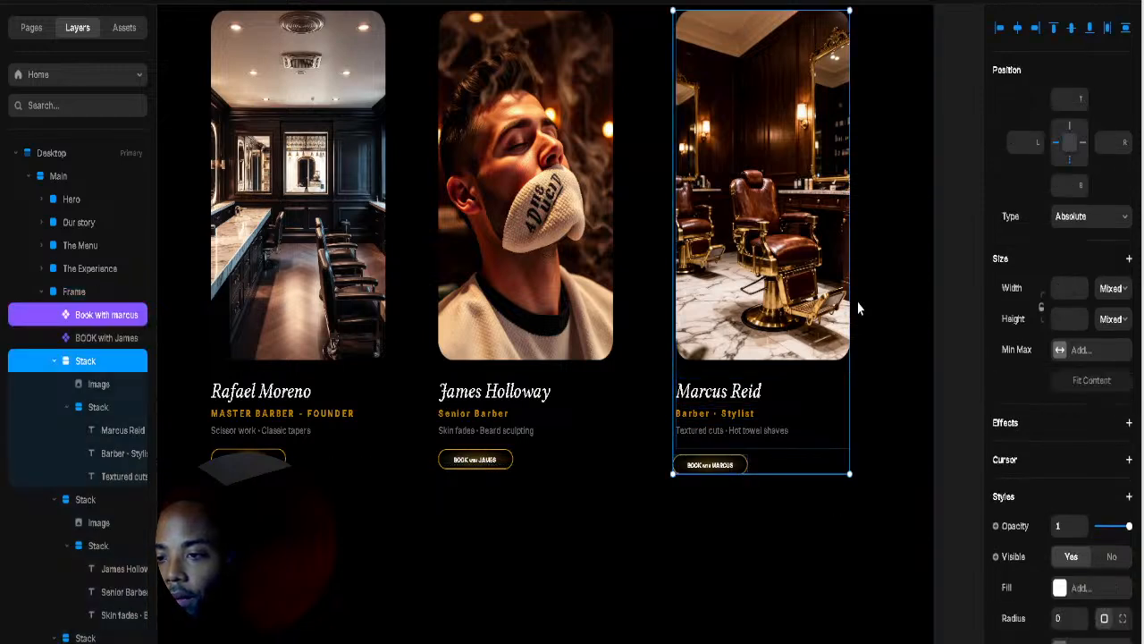
right_click(858, 308)
click(871, 368)
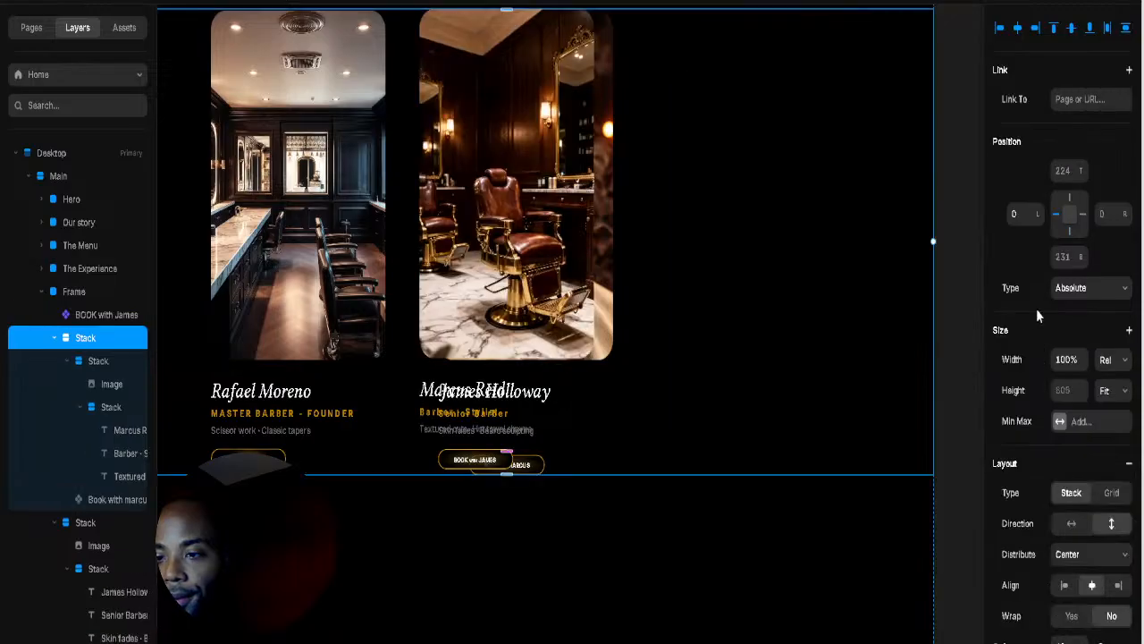
click(1124, 443)
click(1122, 398)
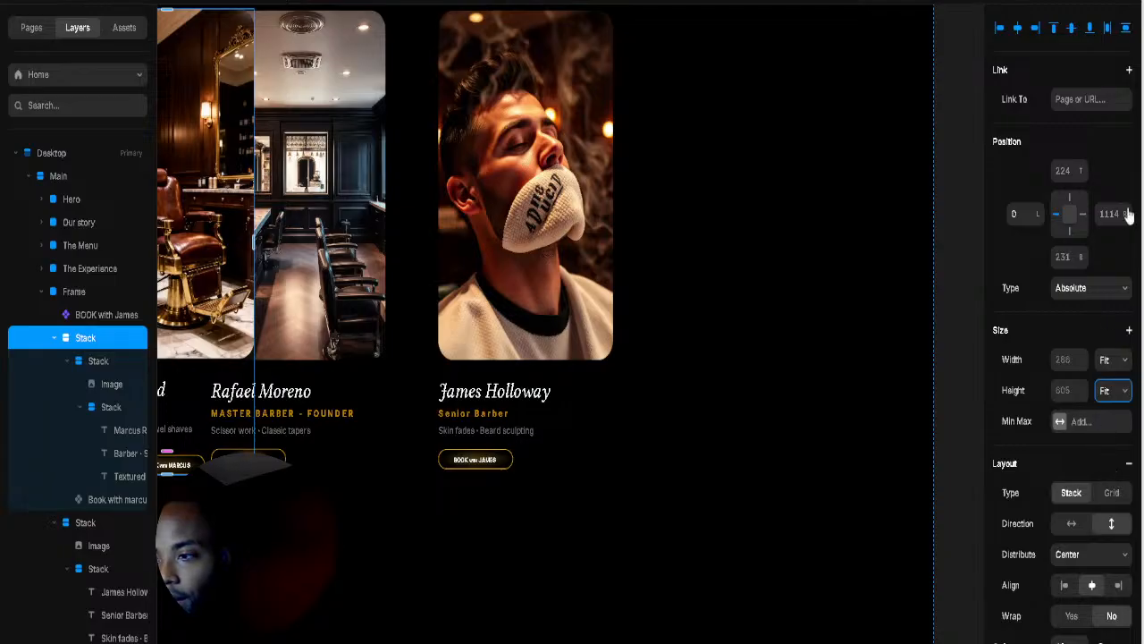
drag(1125, 217, 1126, 643)
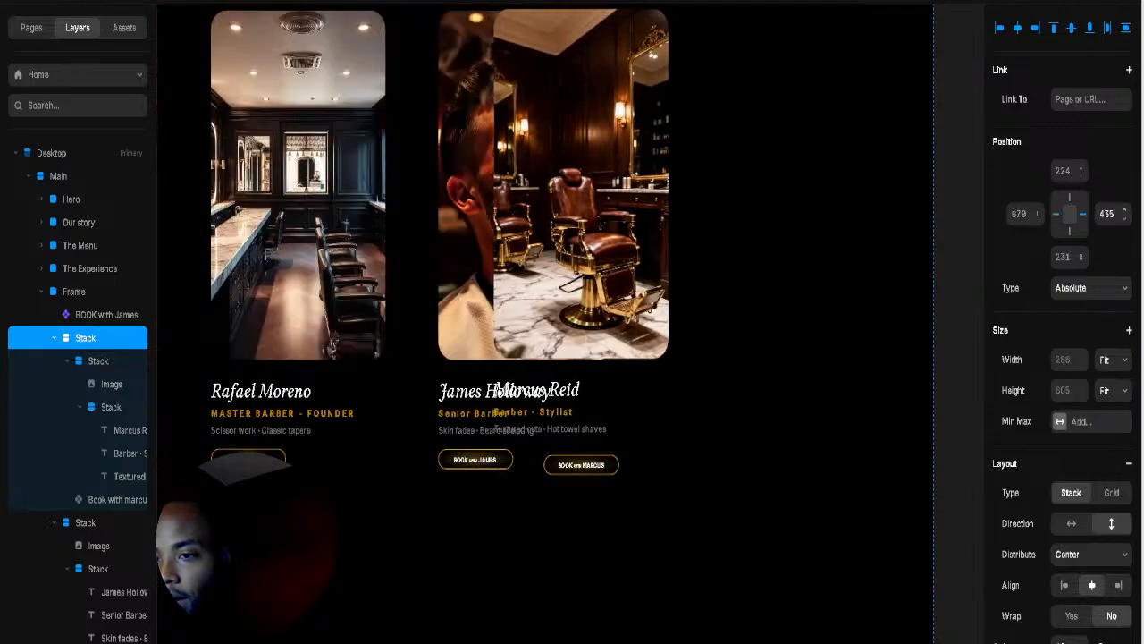
click(1064, 585)
drag(1125, 216, 1092, 376)
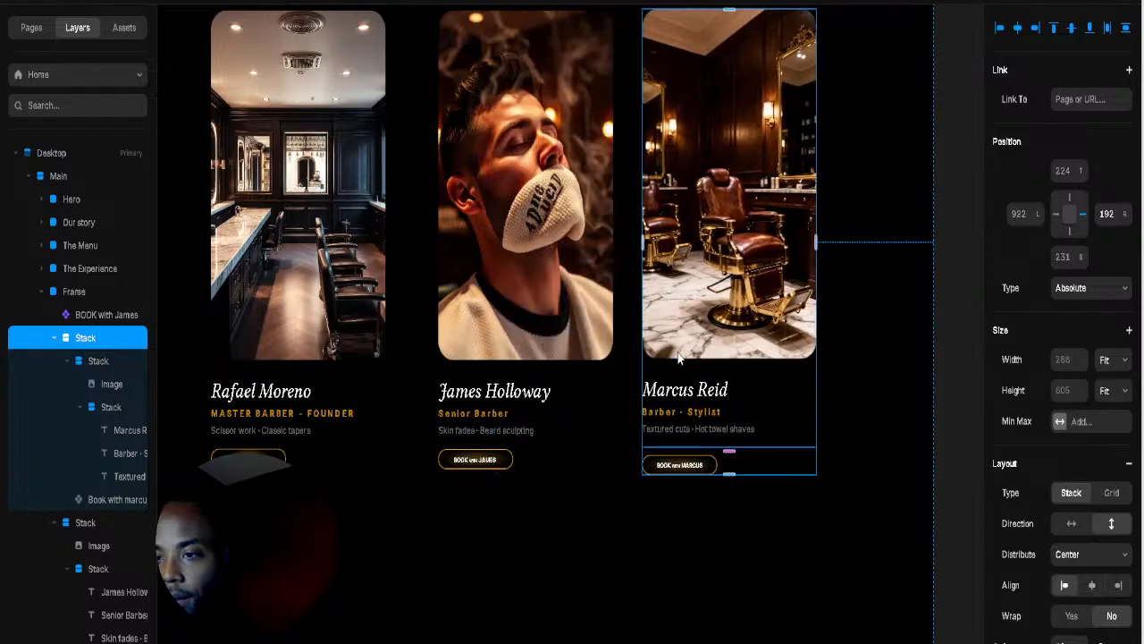
click(526, 268)
click(531, 486)
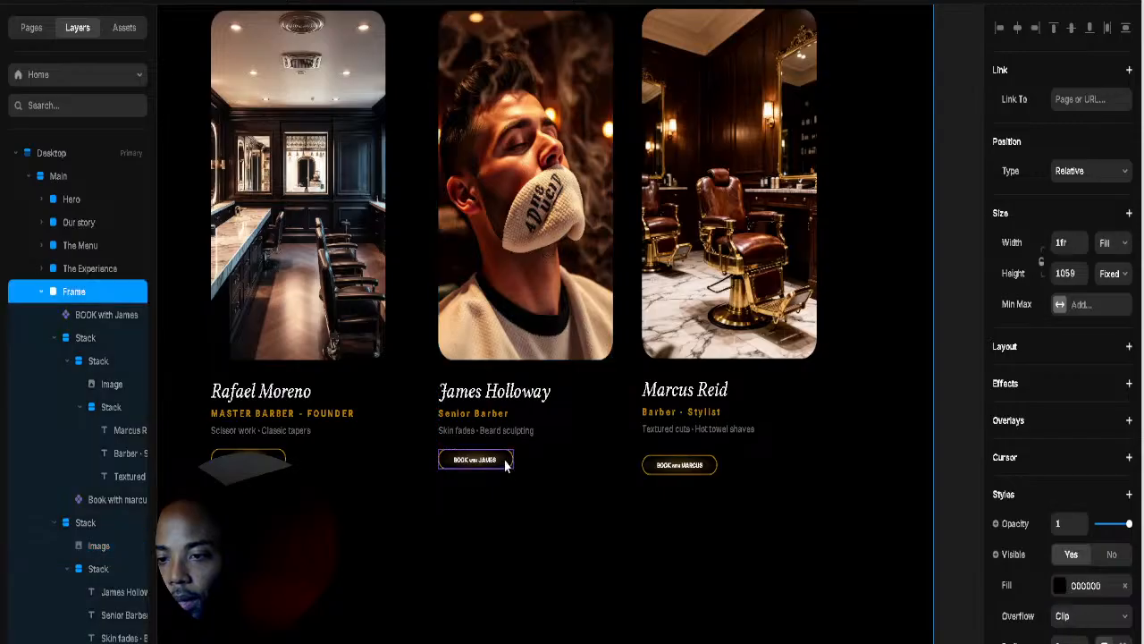
click(475, 460)
shift+click(606, 378)
right_click(739, 304)
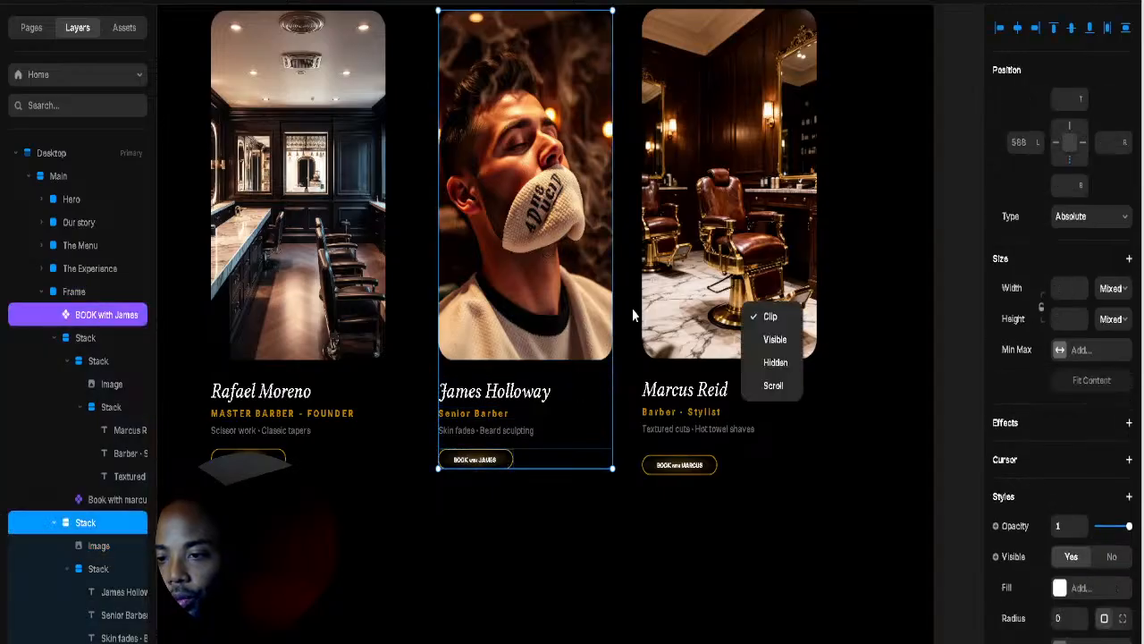
click(741, 370)
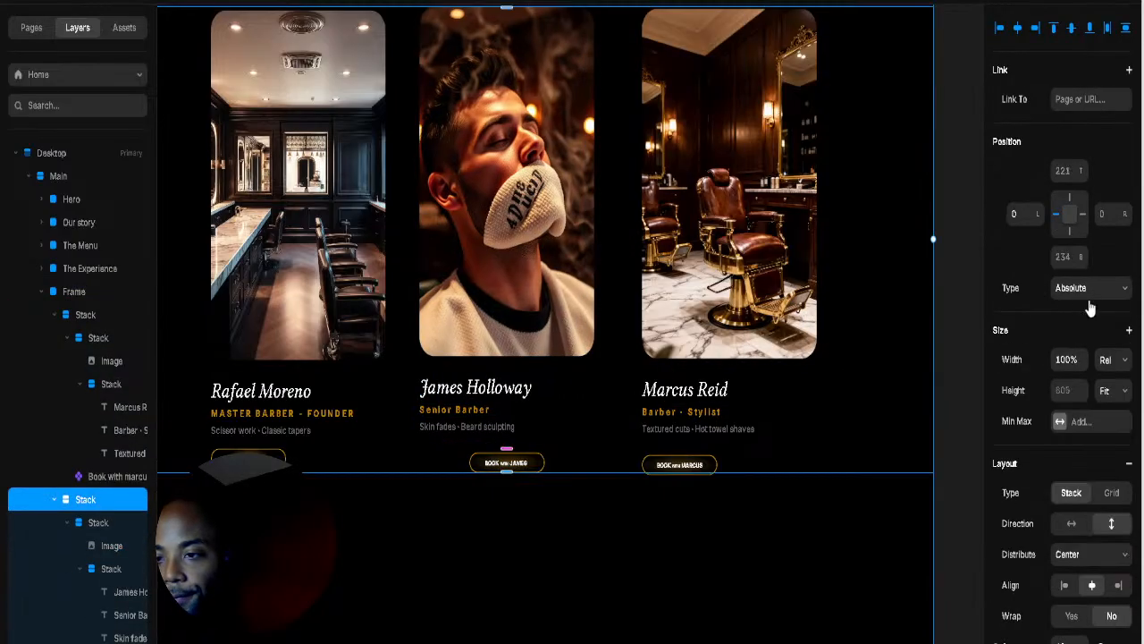
click(1100, 446)
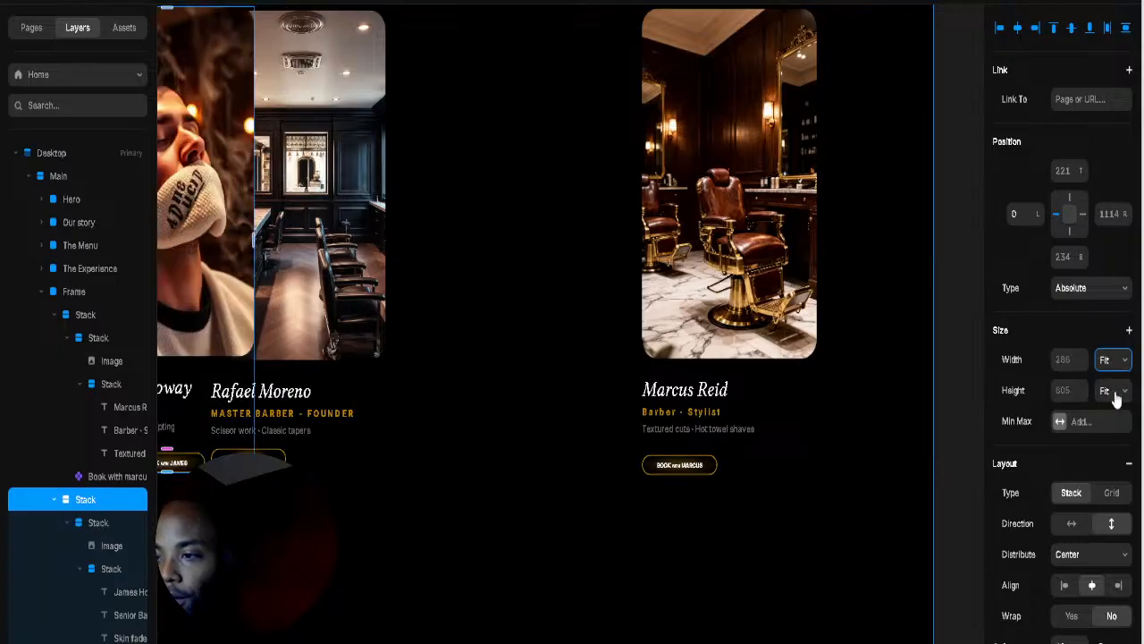
click(1115, 396)
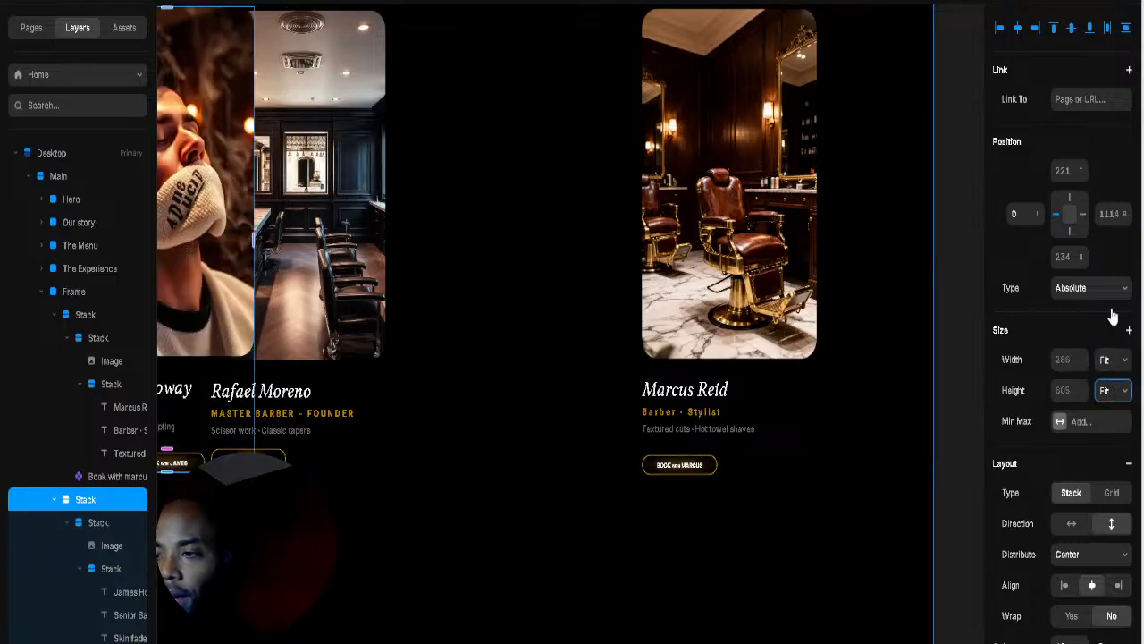
click(1126, 224)
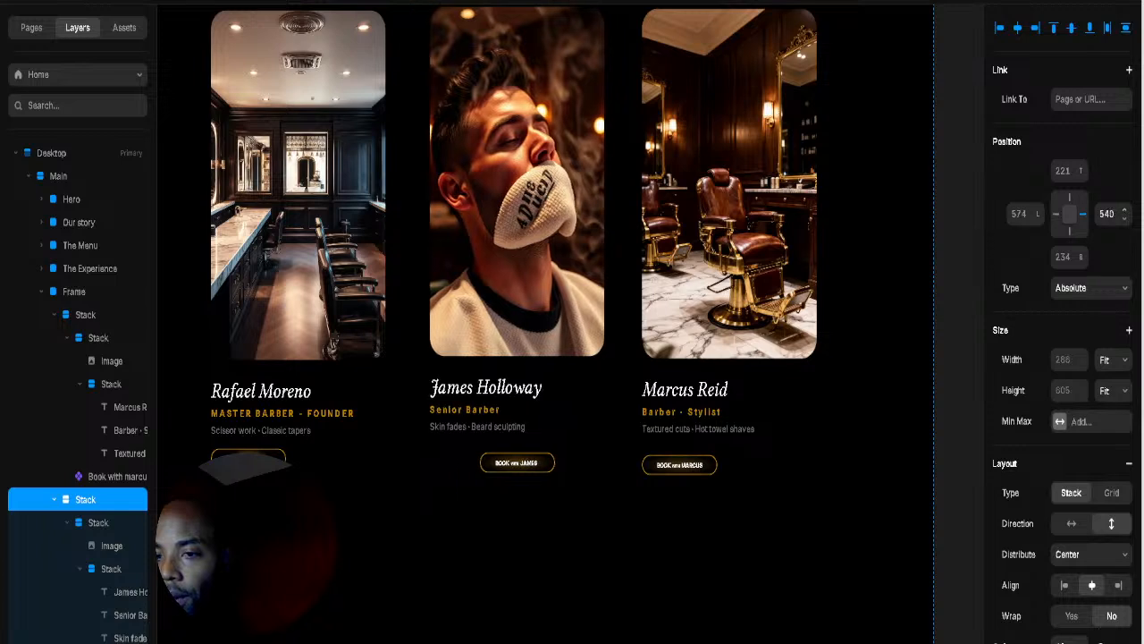
click(1066, 584)
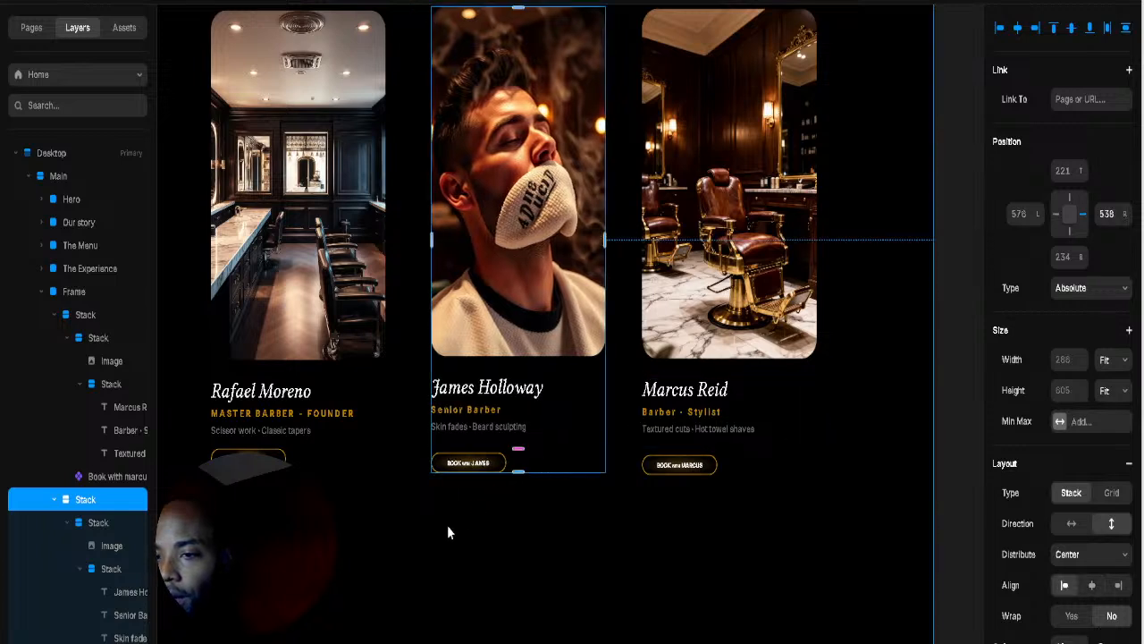
Step: Select the Rafael, James and Marcus card stacks together
click(414, 388)
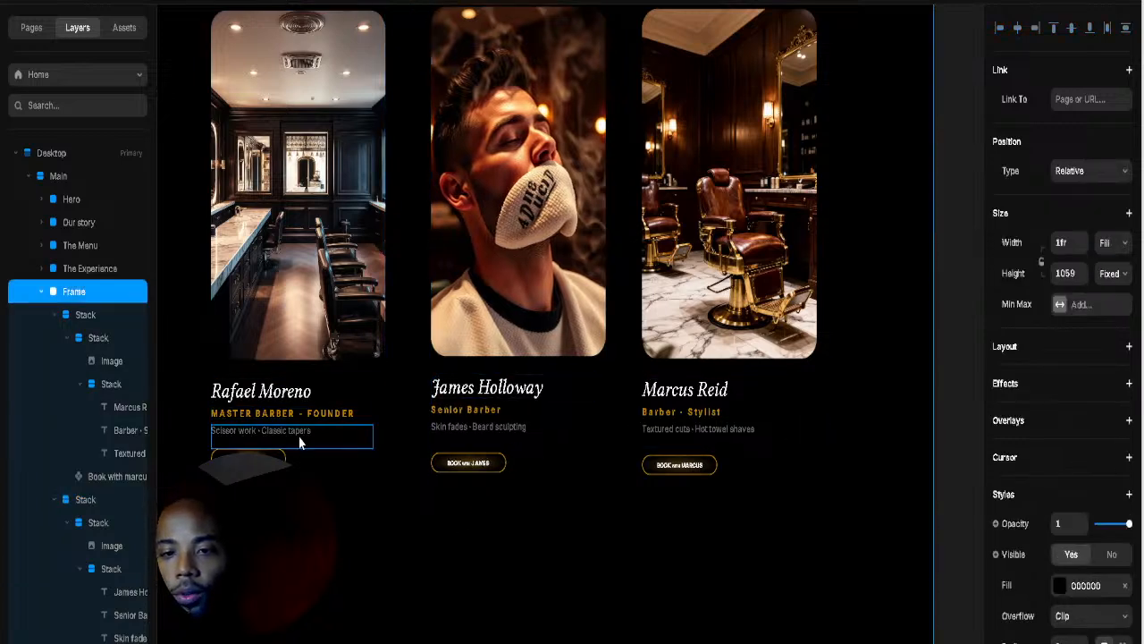
click(335, 422)
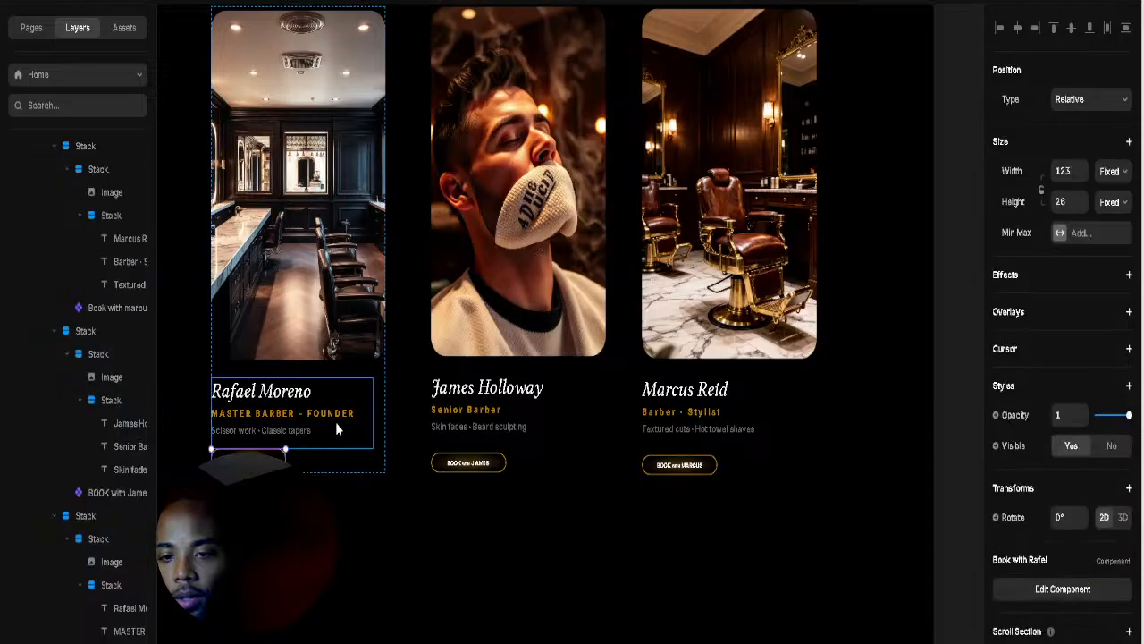
click(450, 539)
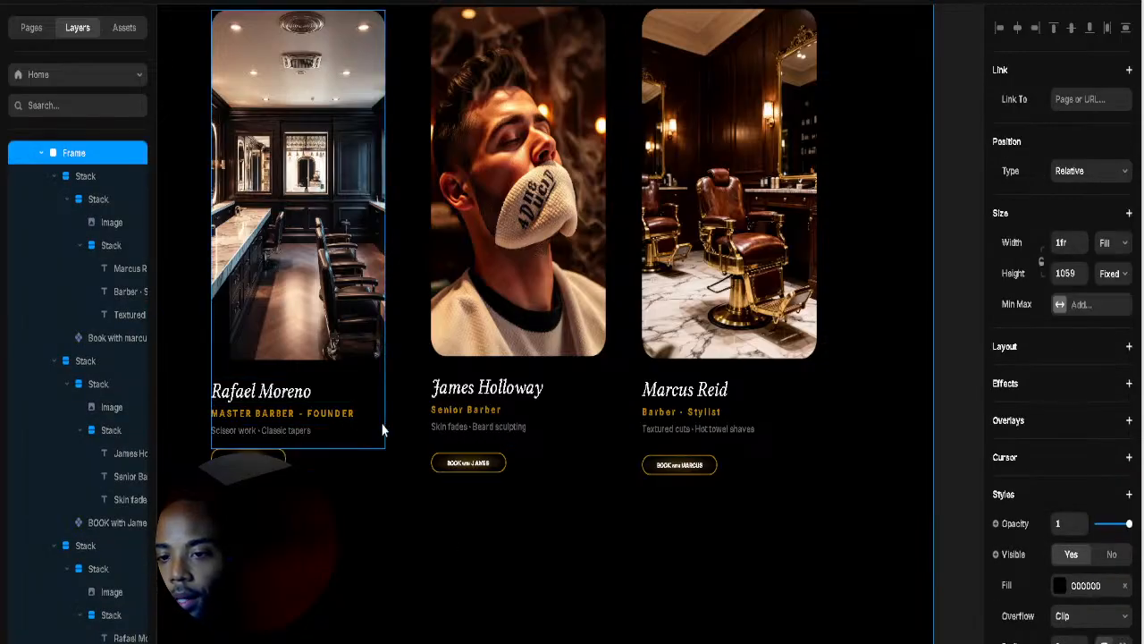
click(379, 464)
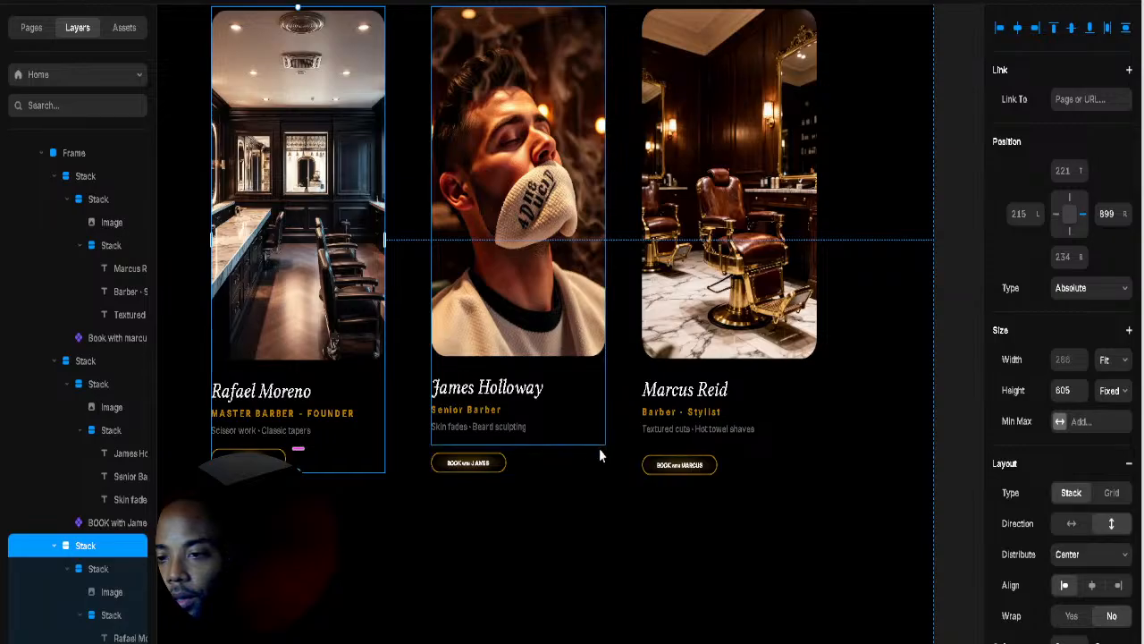
shift+click(600, 463)
shift+click(806, 448)
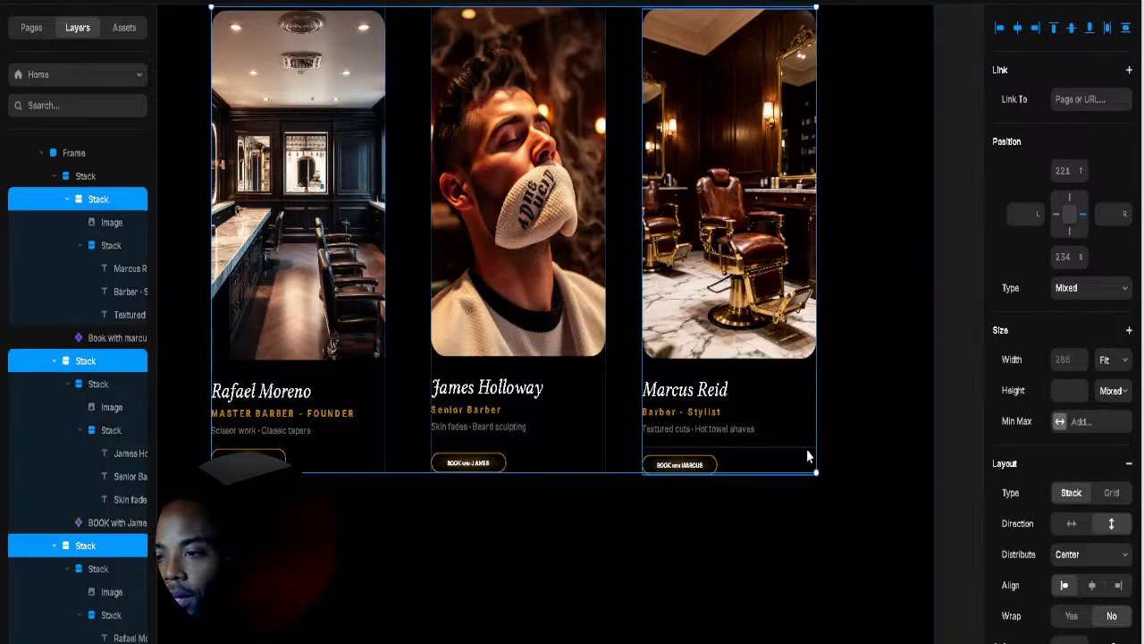
click(841, 484)
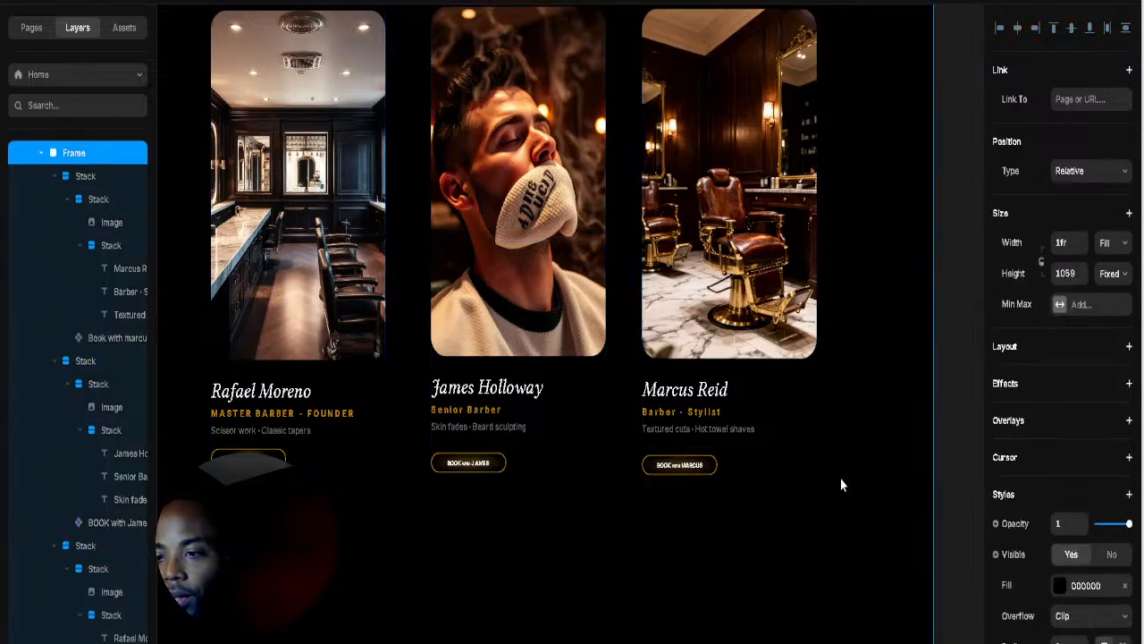
drag(603, 358, 587, 393)
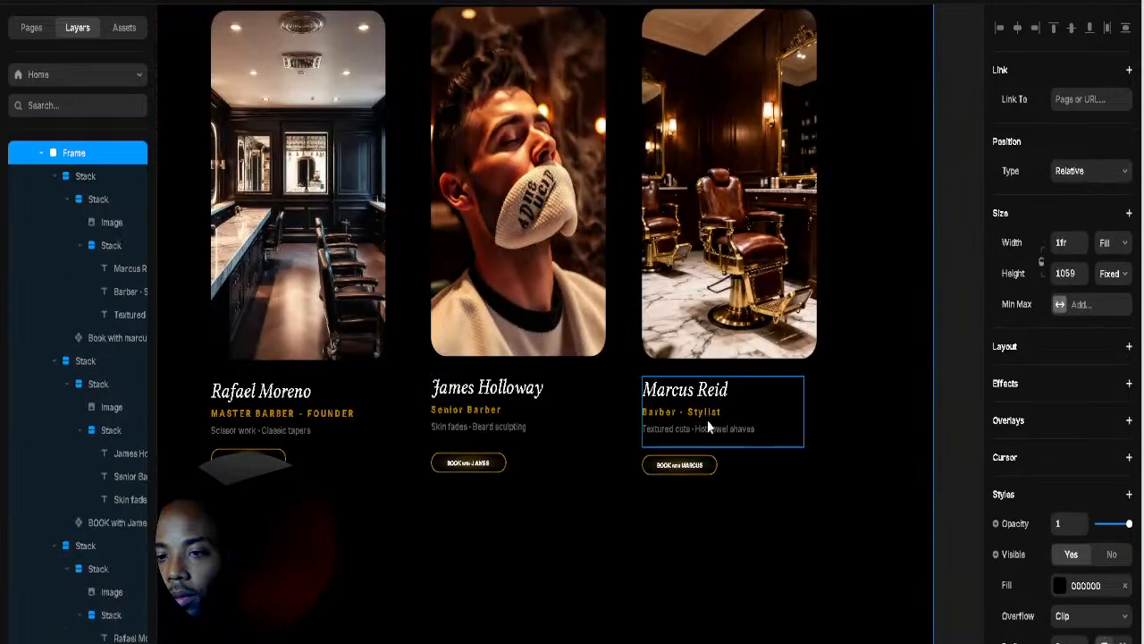
click(787, 469)
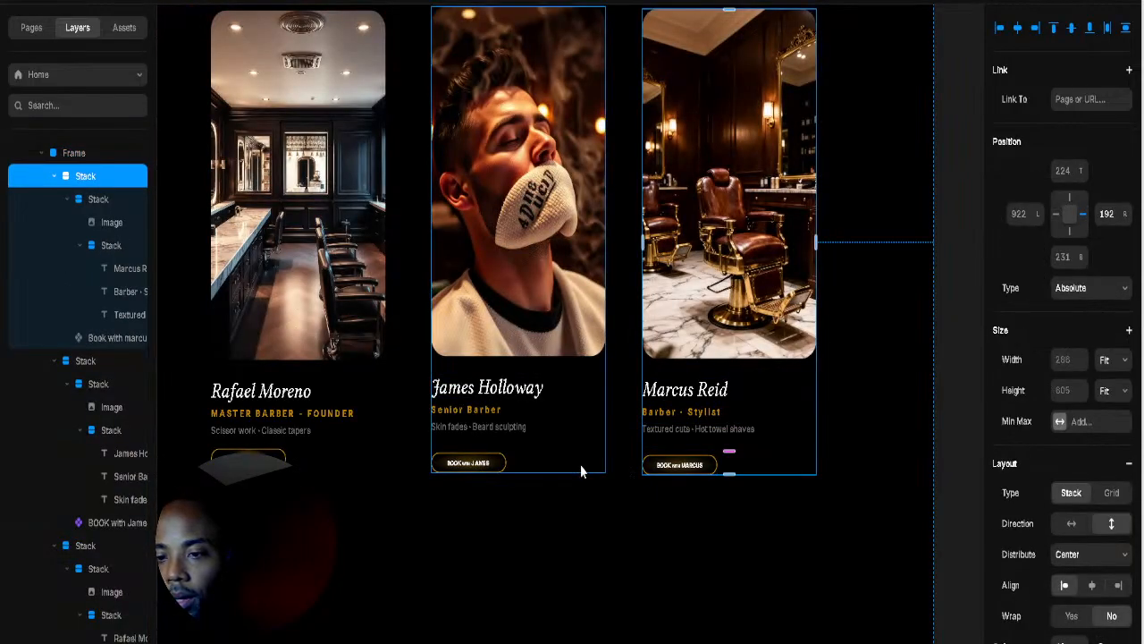
shift+click(581, 467)
shift+click(351, 472)
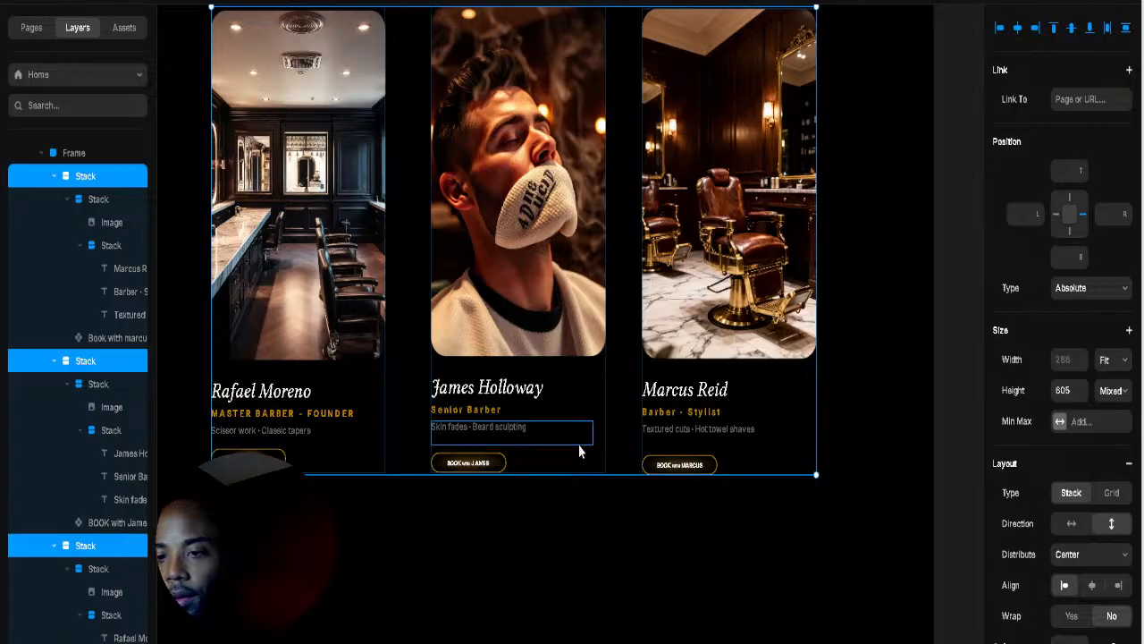
key(Escape)
Step: Reselect all three cards and wrap them in one new horizontal stack
right_click(764, 438)
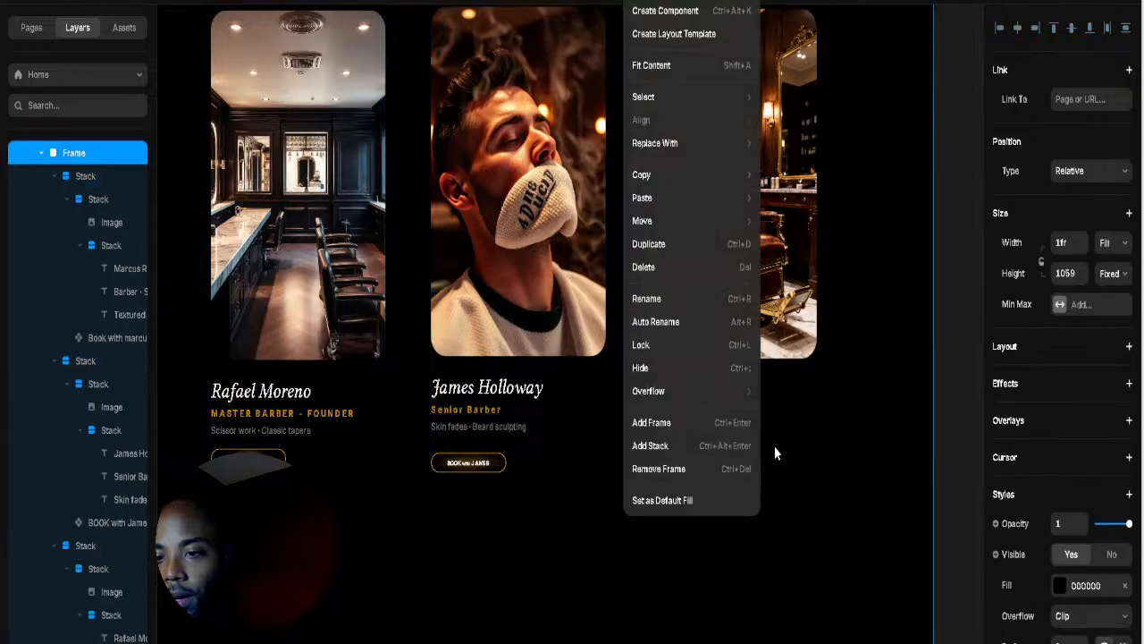
click(826, 483)
click(815, 459)
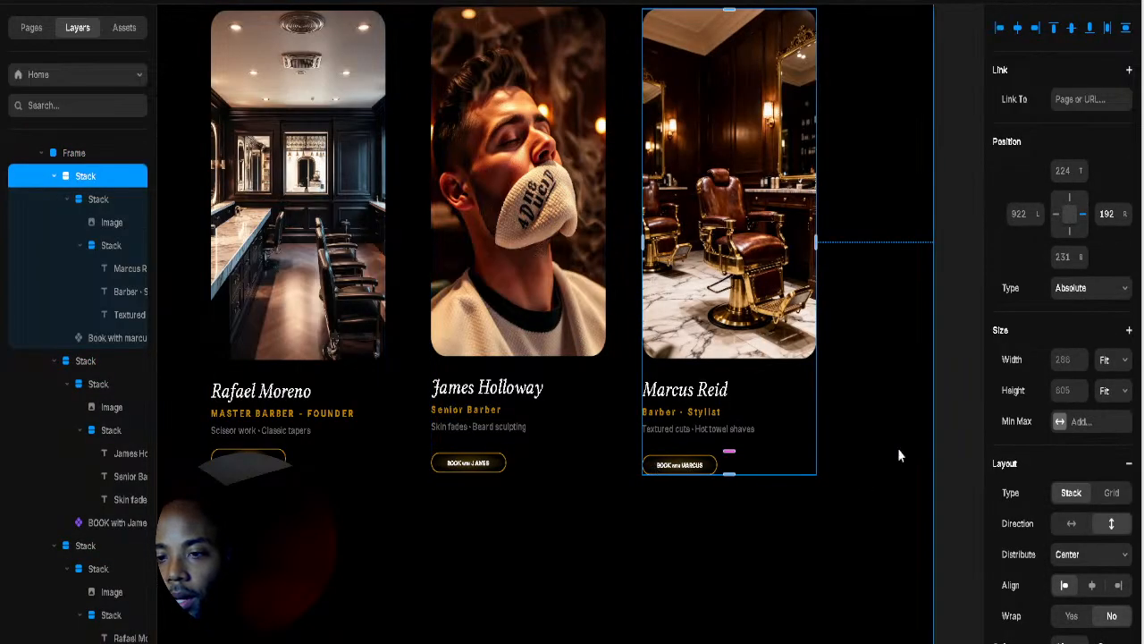
click(957, 459)
click(777, 469)
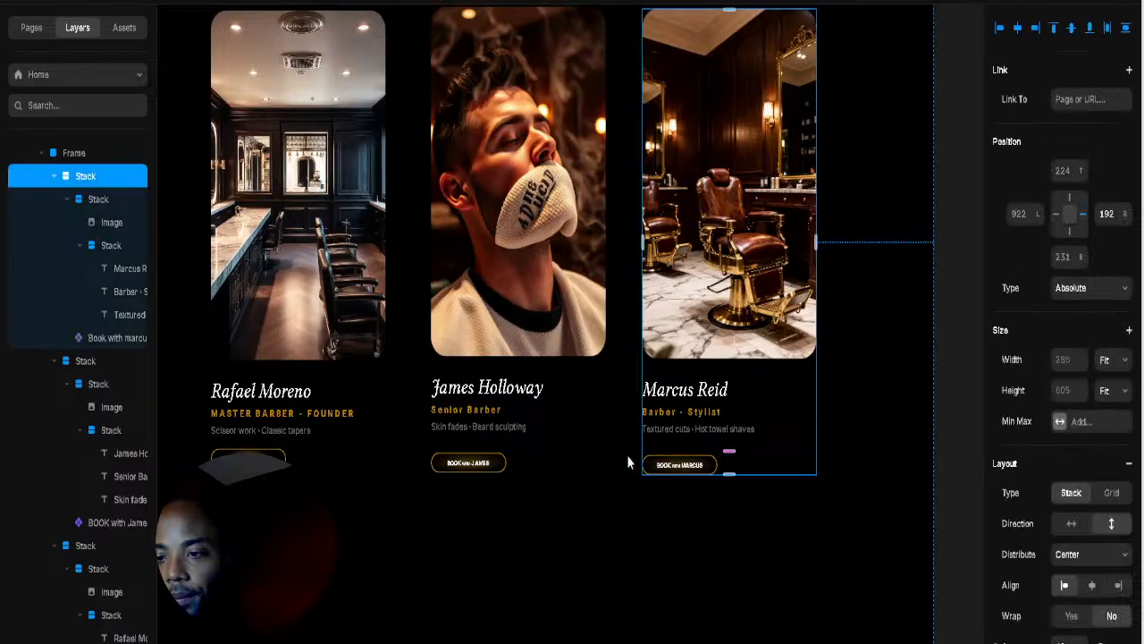
shift+click(579, 459)
shift+click(365, 456)
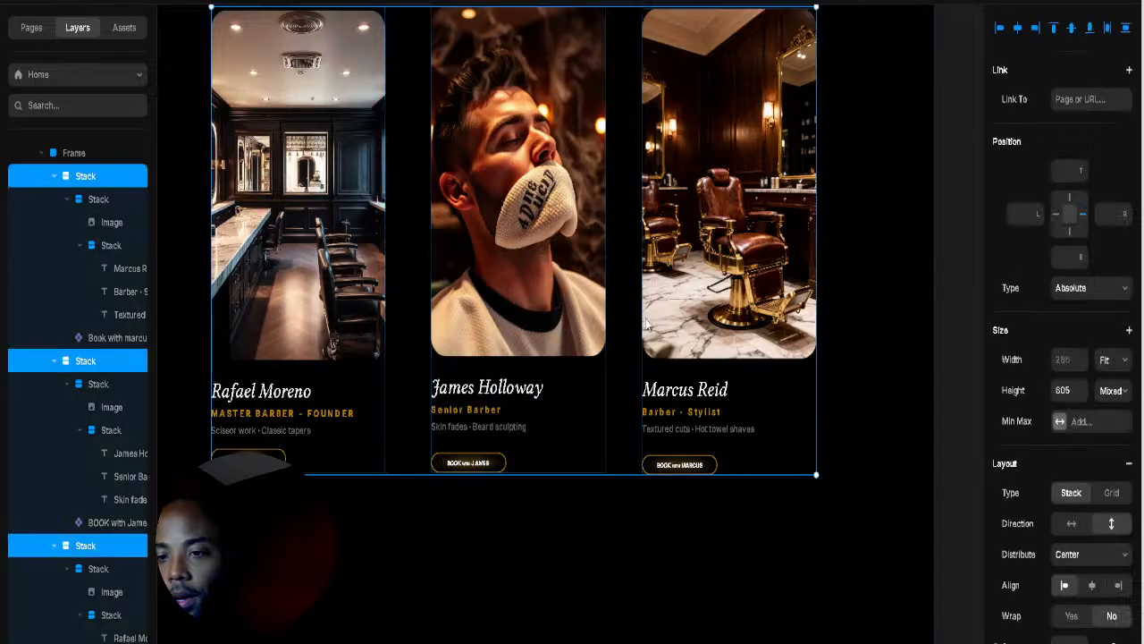
right_click(365, 456)
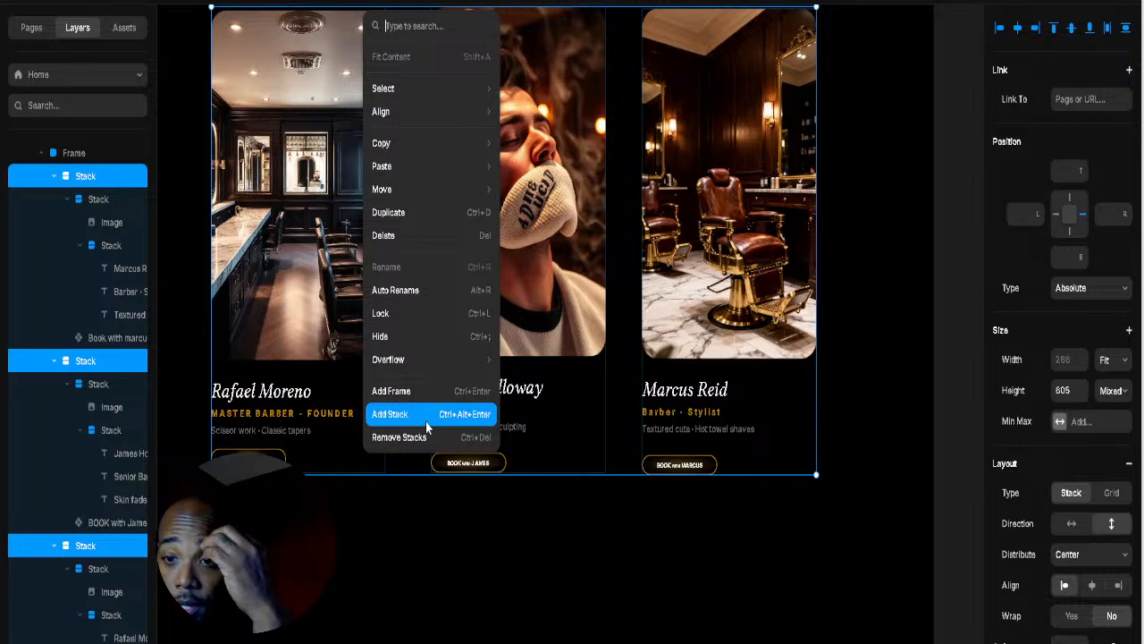
click(461, 414)
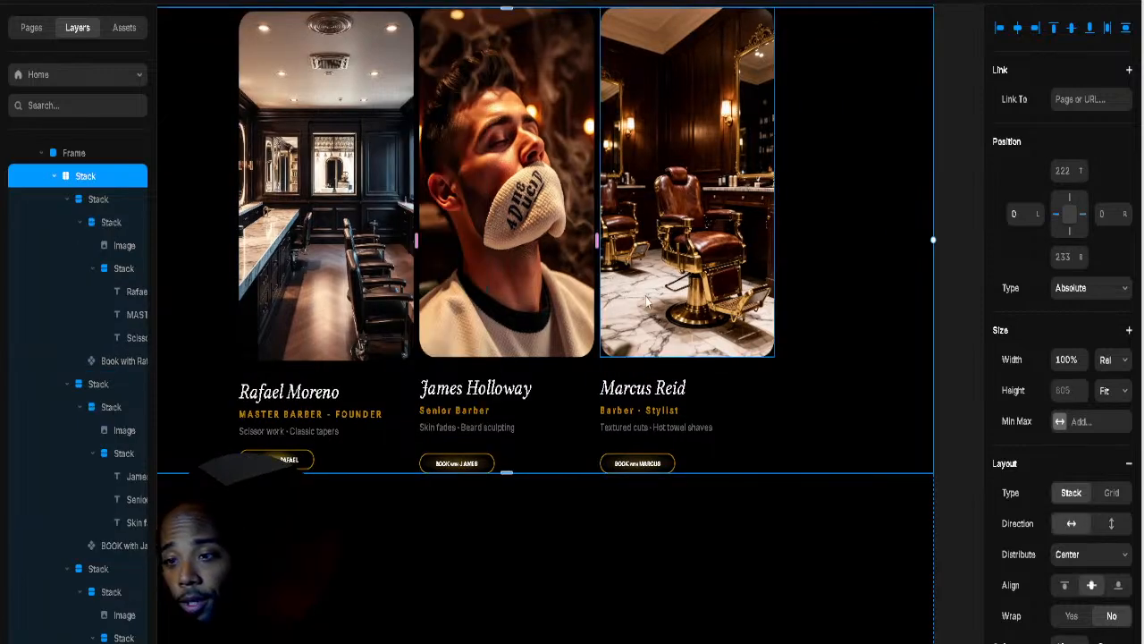
Step: Widen the gap between the three barber cards to 66
drag(596, 241, 630, 237)
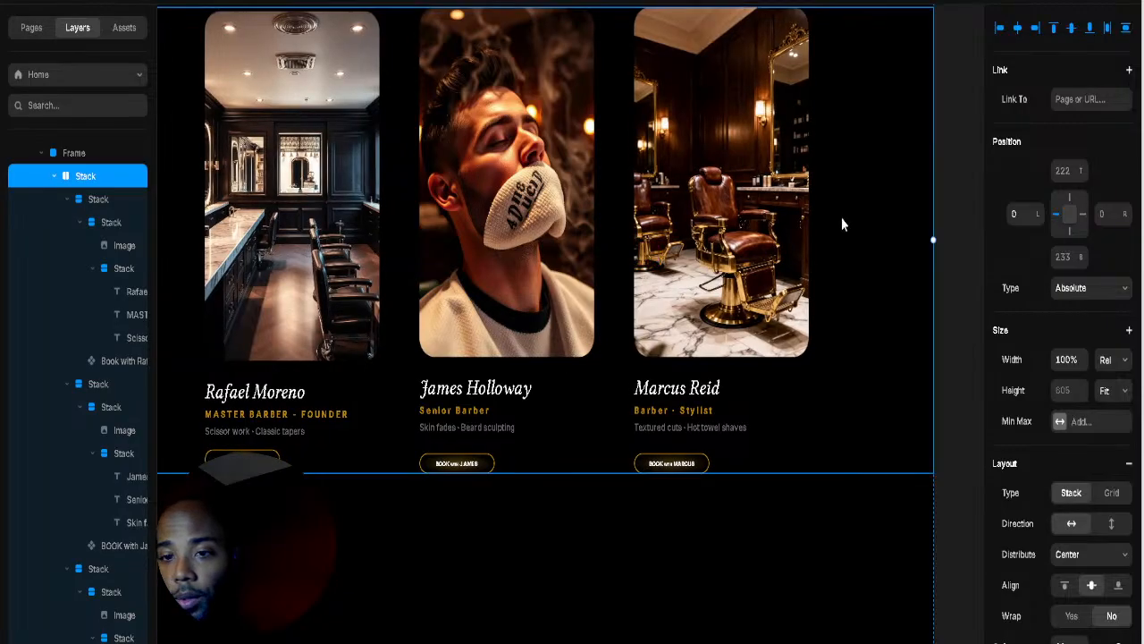
scroll(809, 225, down, 5)
scroll(796, 232, down, 3)
scroll(688, 433, up, 4)
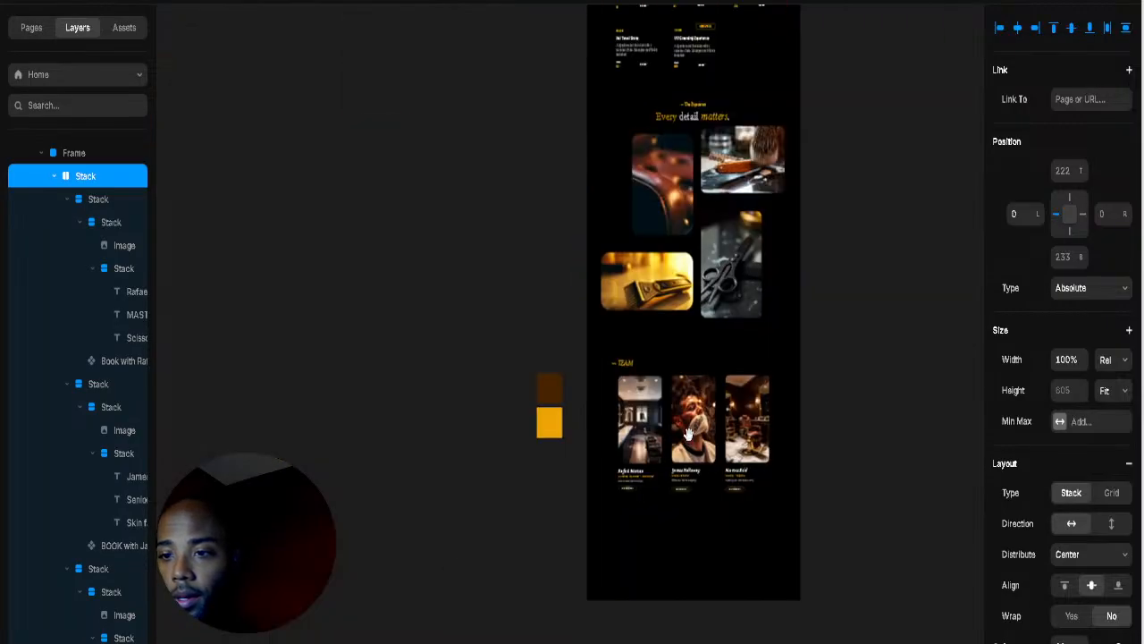
scroll(739, 251, up, 5)
scroll(626, 264, down, 1)
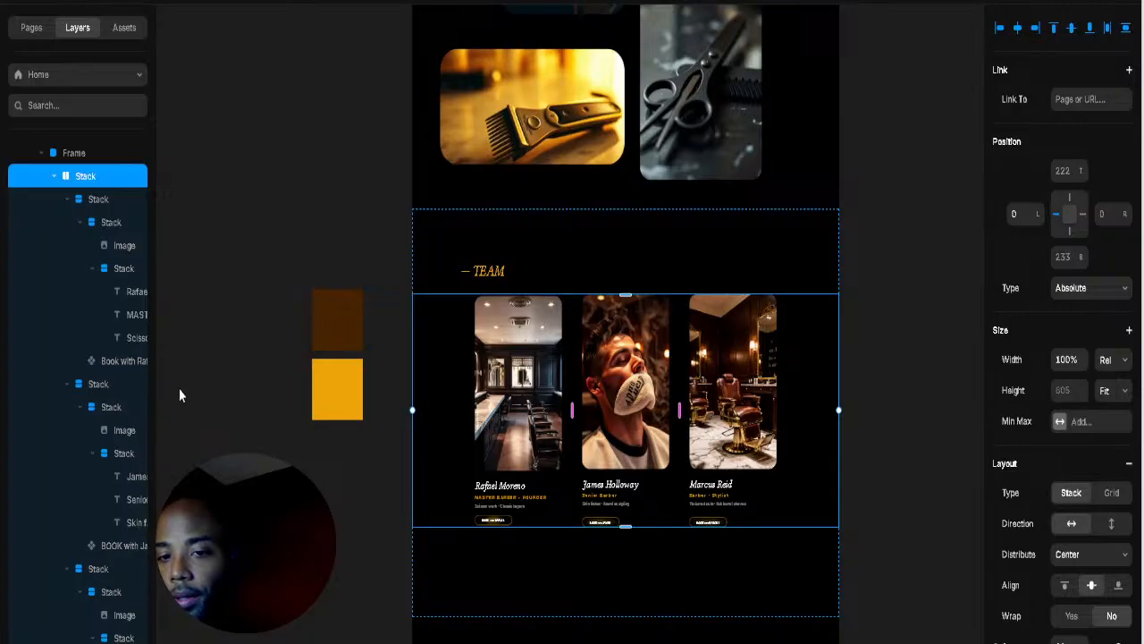
Step: Scroll through the Home page to review the centred team cards under the TEAM heading
click(896, 351)
scroll(847, 350, up, 10)
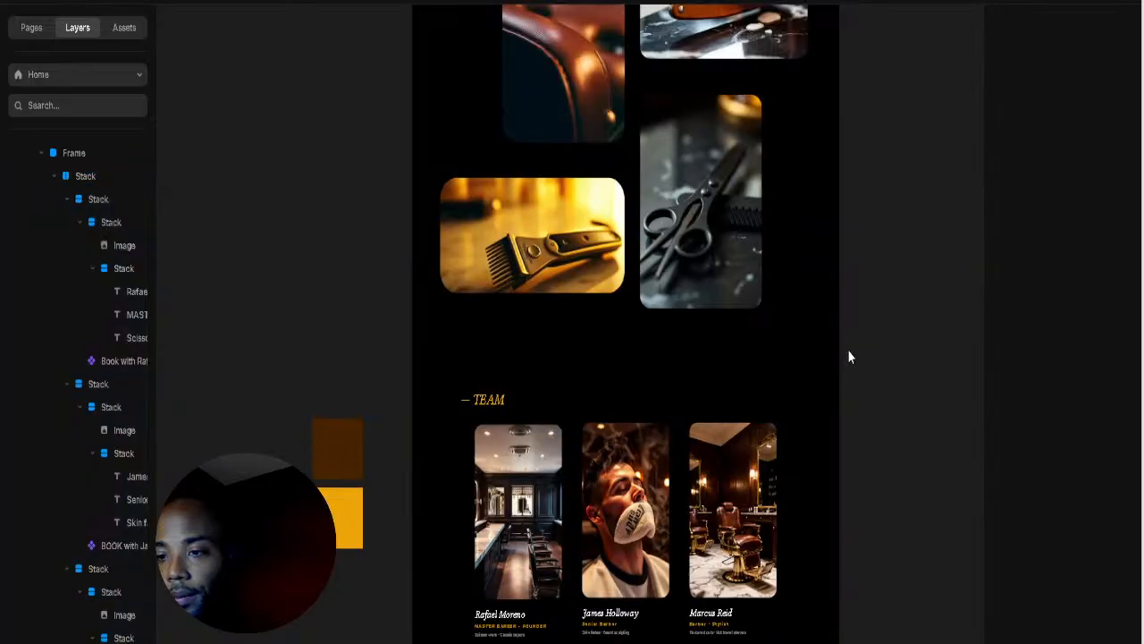
scroll(838, 380, up, 5)
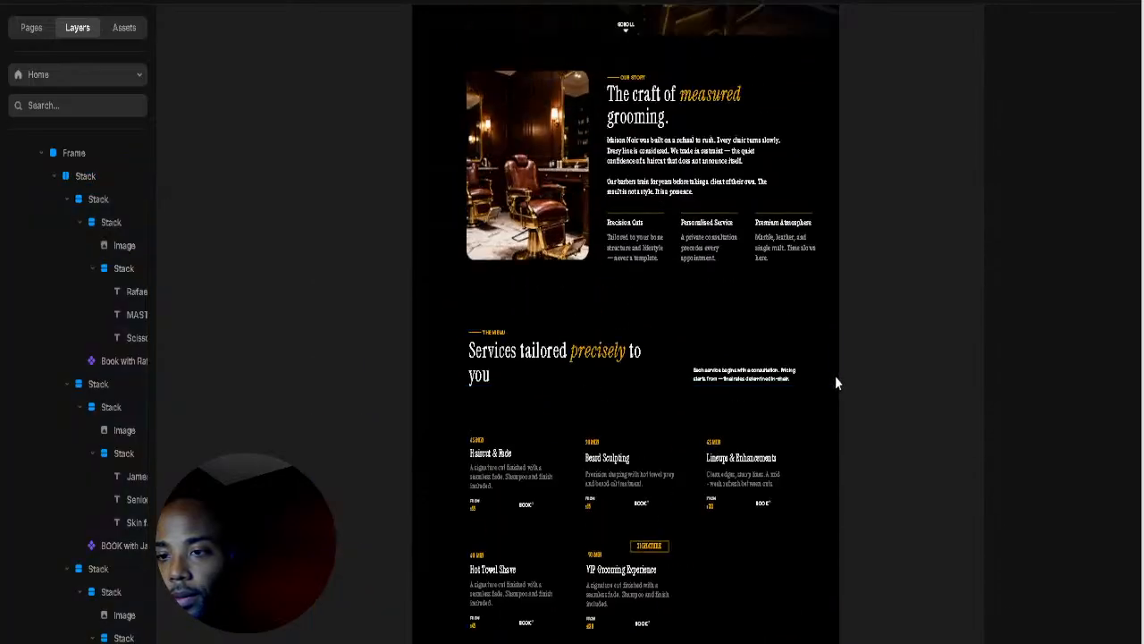
scroll(748, 273, up, 2)
scroll(749, 273, up, 2)
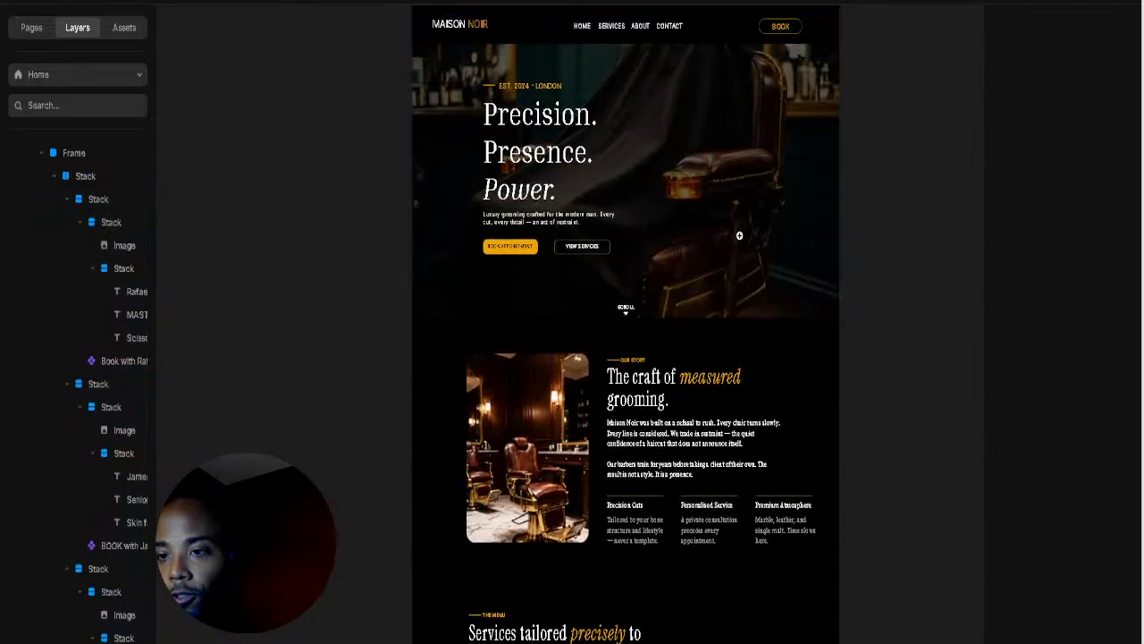
scroll(738, 235, up, 3)
scroll(807, 207, up, 3)
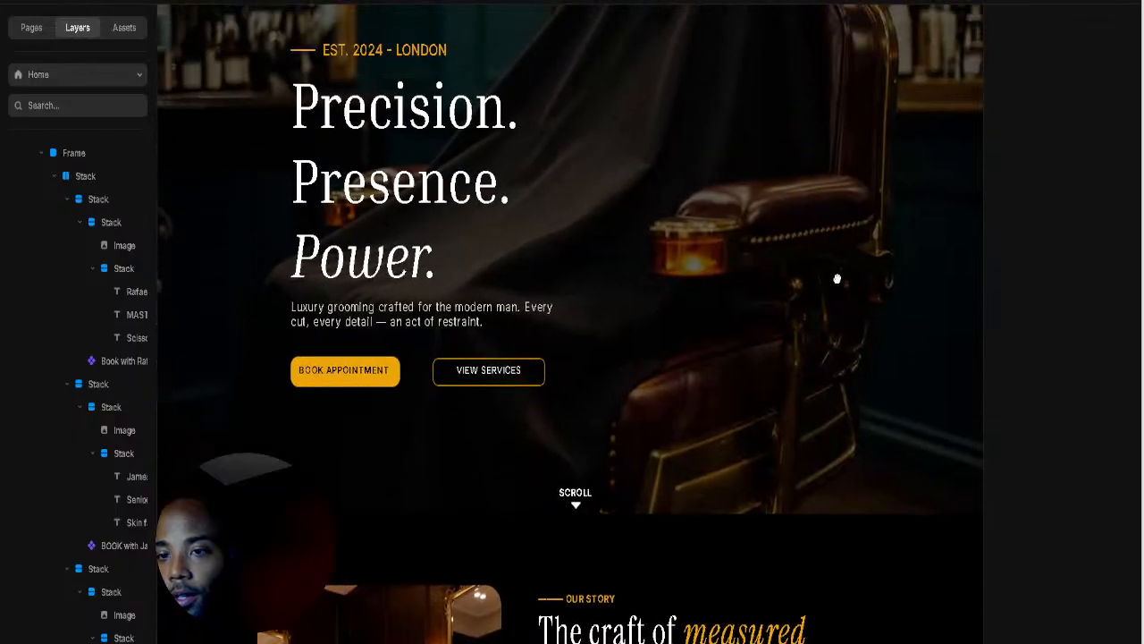
scroll(836, 239, down, 5)
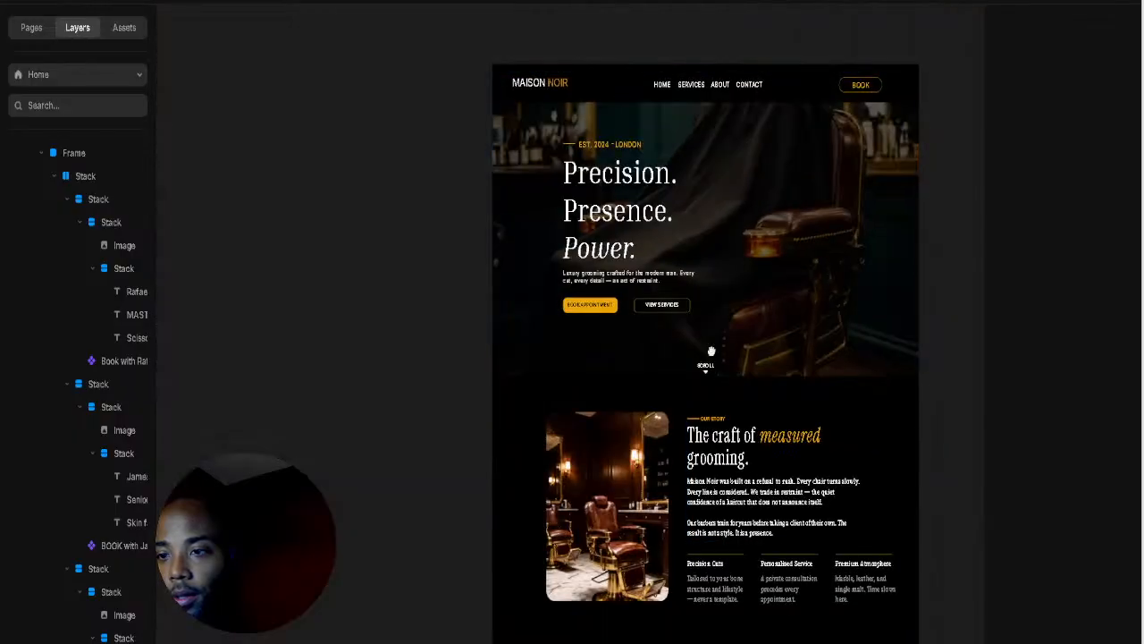
scroll(707, 466, down, 5)
scroll(707, 466, down, 6)
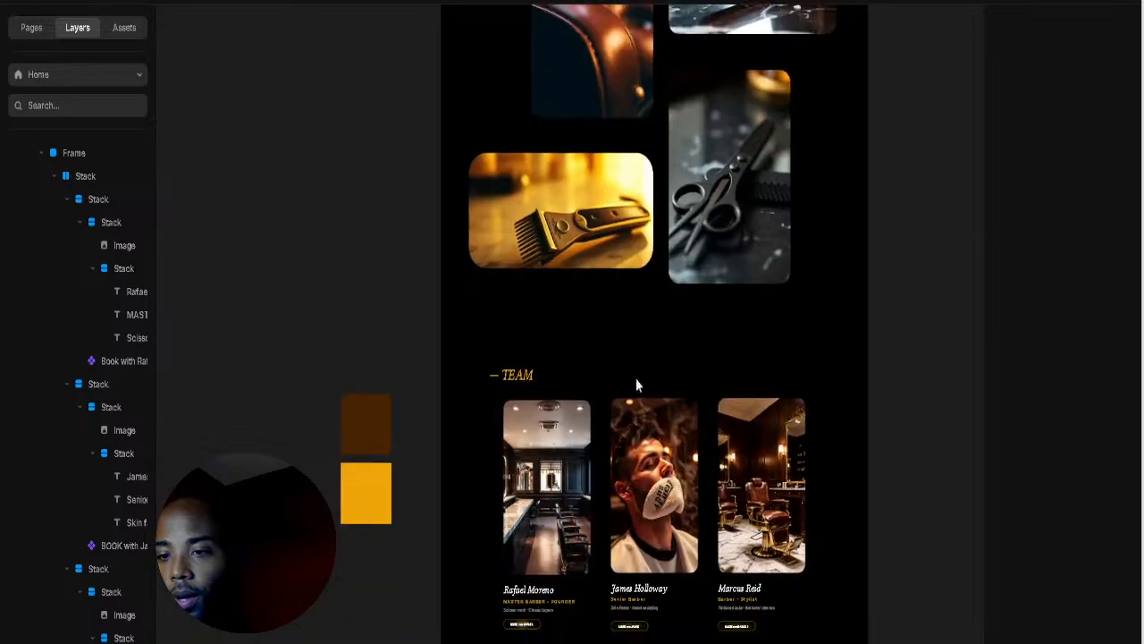
scroll(573, 379, up, 3)
Step: Duplicate the gold '— TEAM' label, placing the copy above and right of the original
click(507, 253)
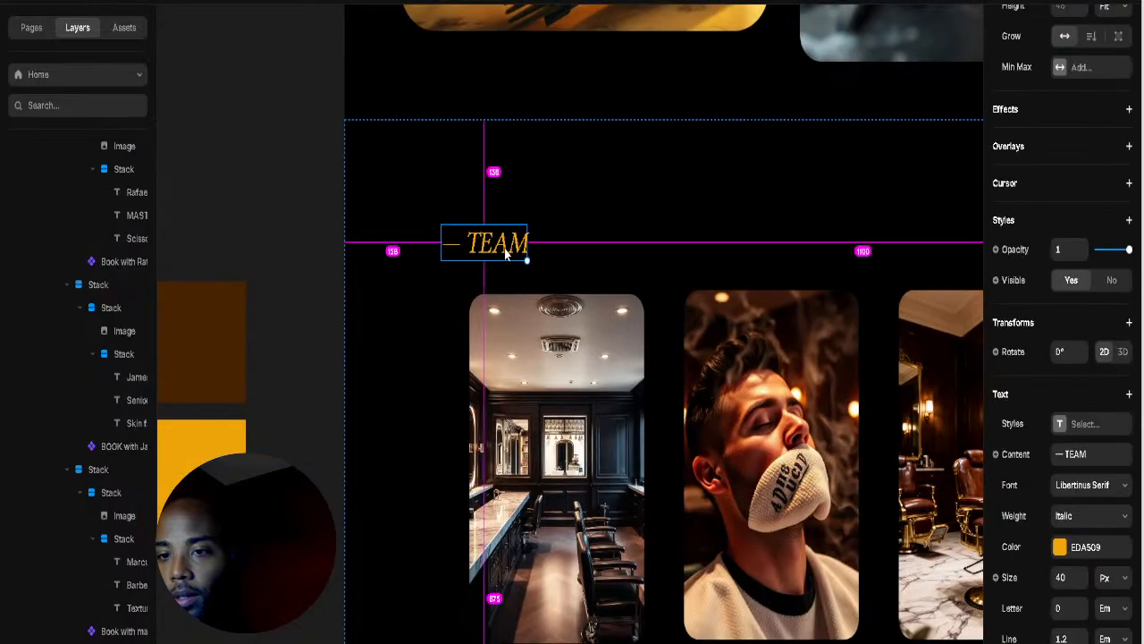
double_click(507, 253)
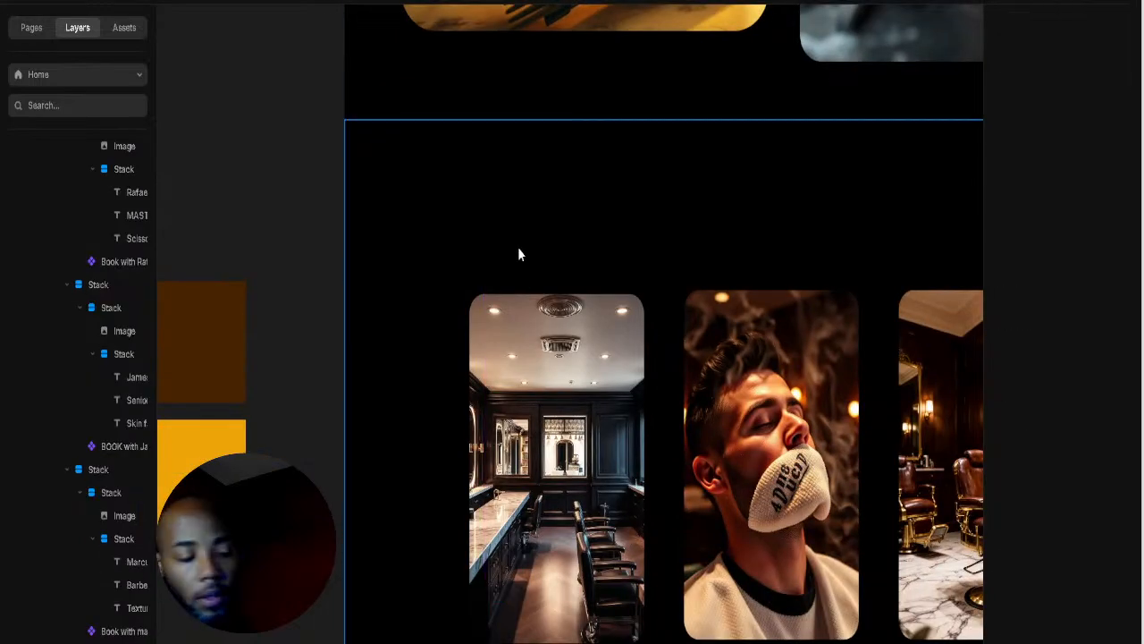
key(Escape)
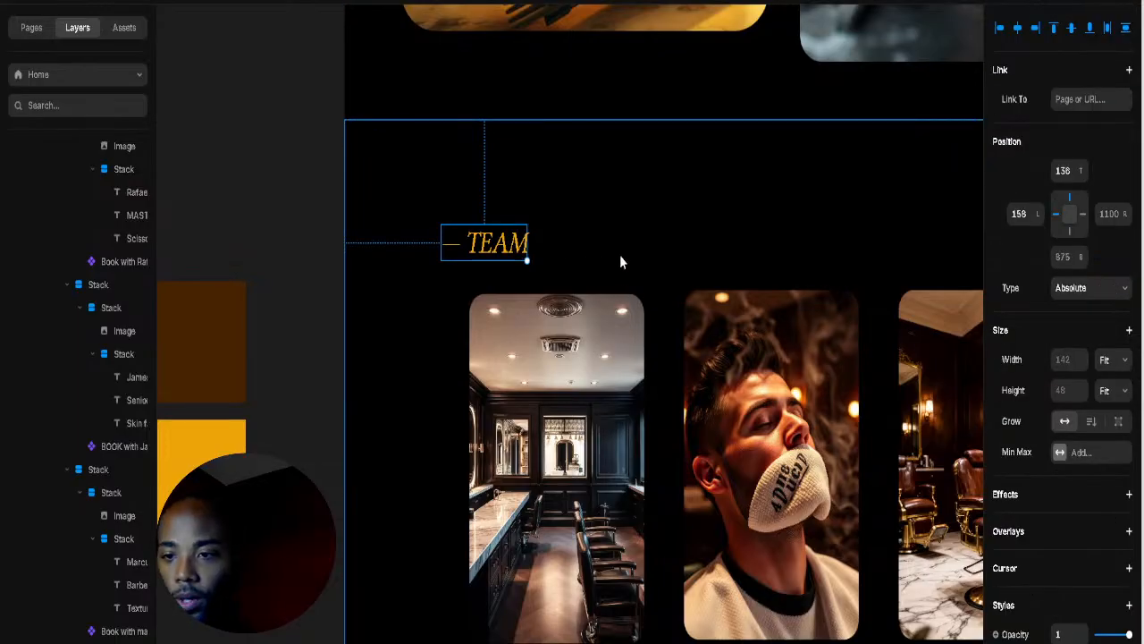
drag(521, 243, 674, 225)
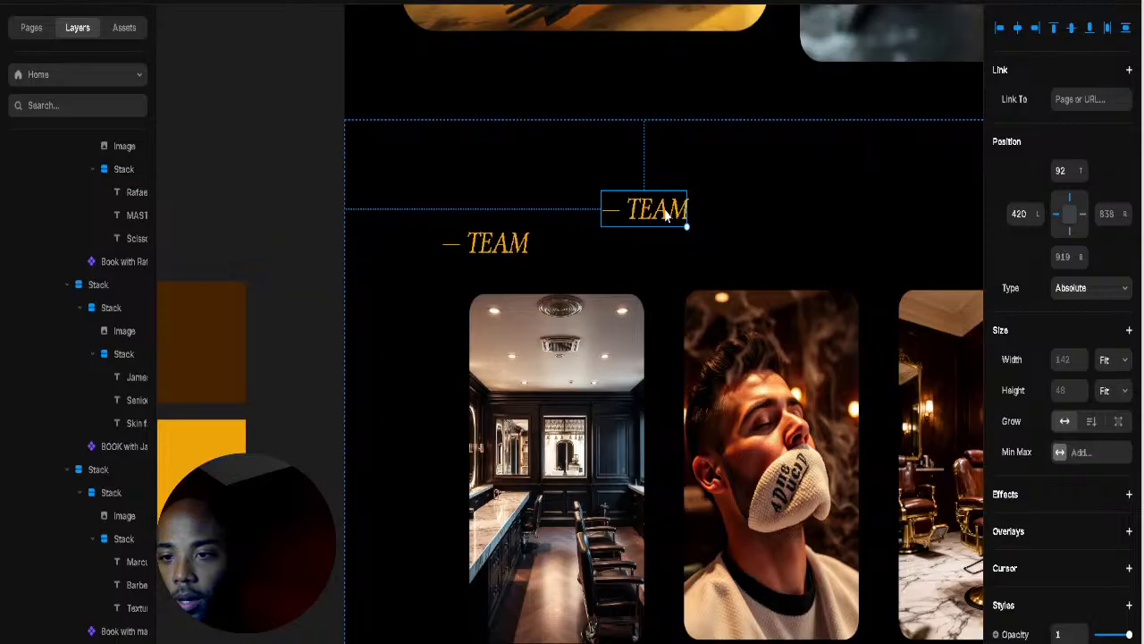
double_click(664, 208)
key(ctrl+a)
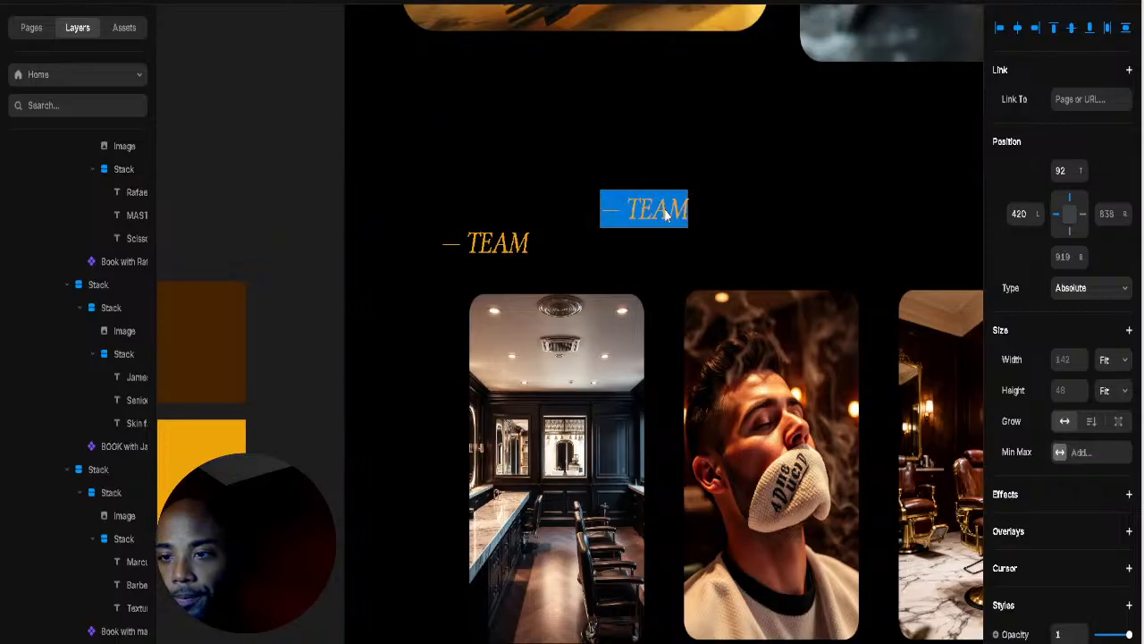
key(BackSpace)
click(614, 209)
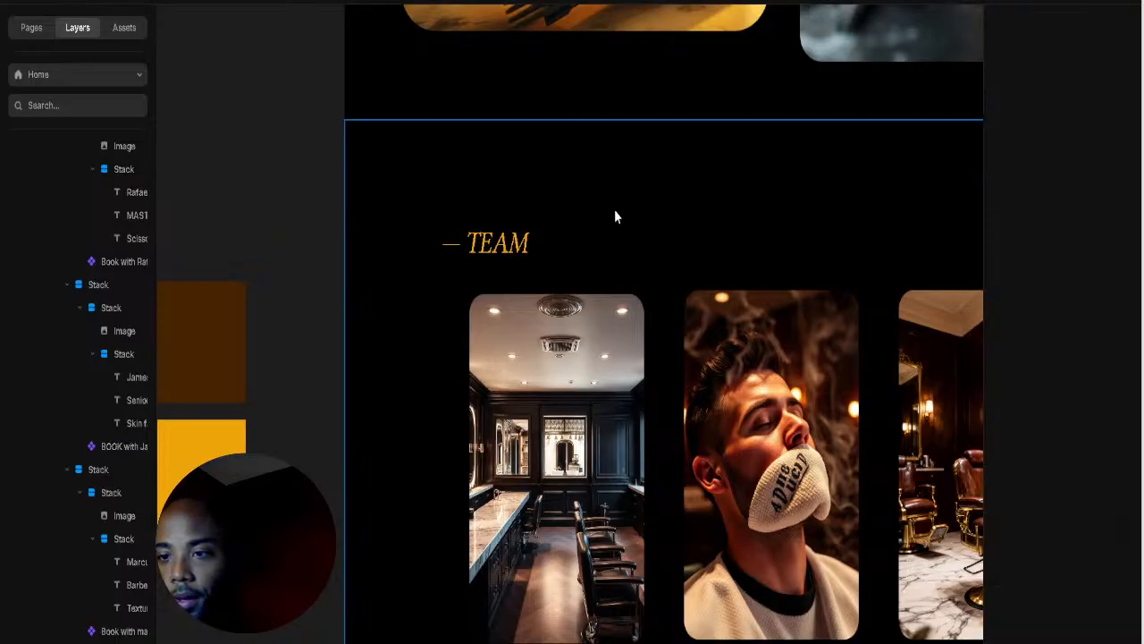
scroll(129, 371, down, 4)
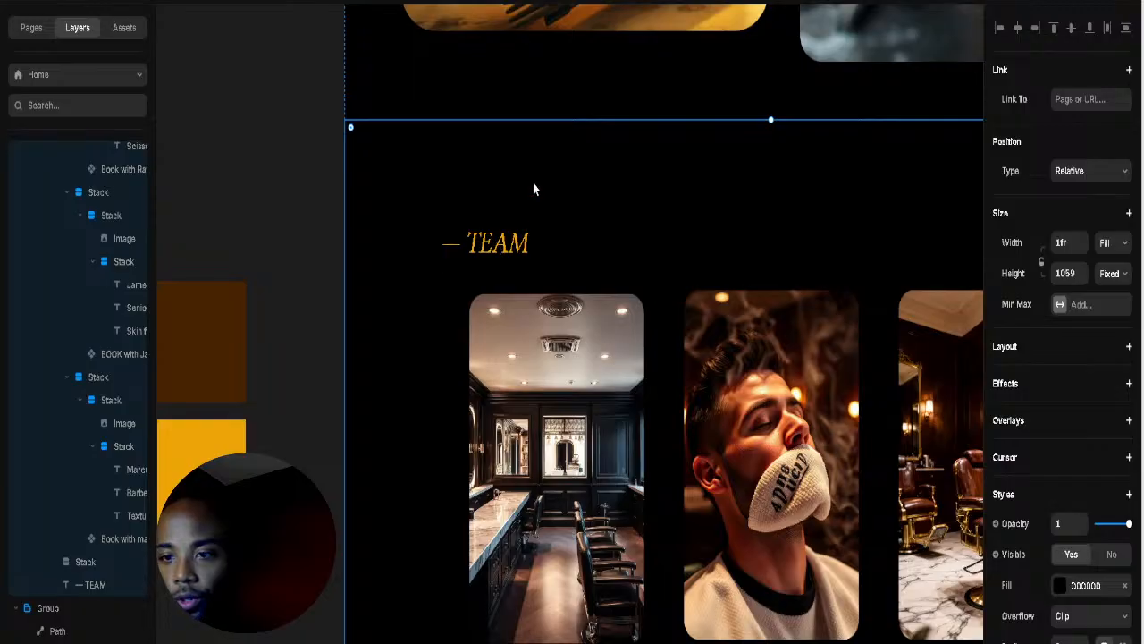
key(ctrl+z)
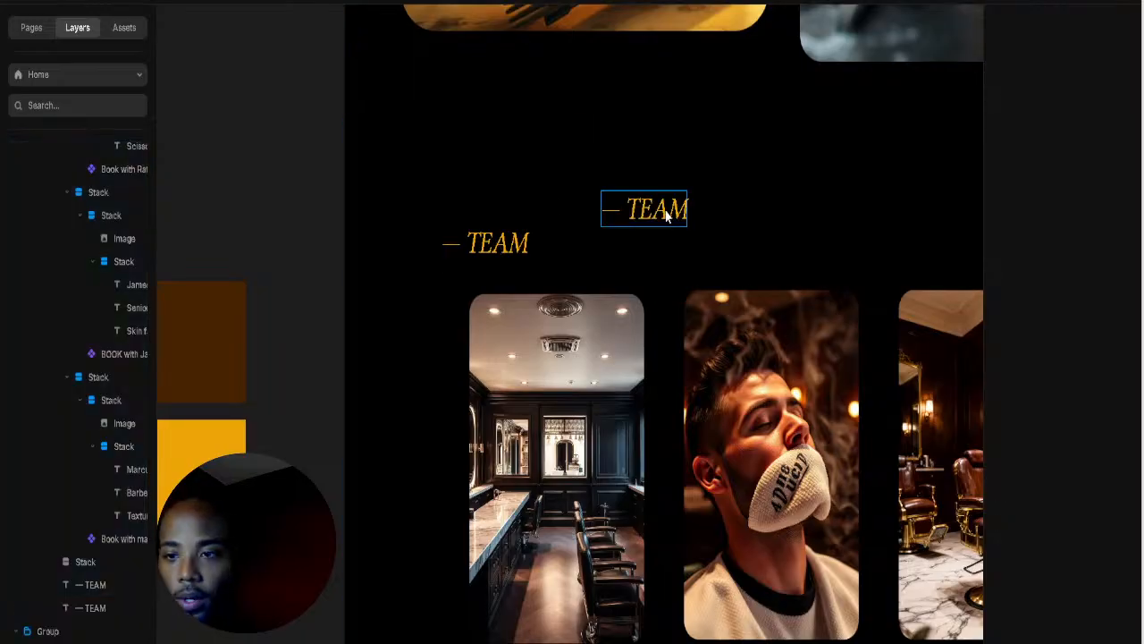
Step: Replace the duplicated TEAM label's text with a placeholder 'd'
click(666, 217)
double_click(666, 216)
text(x)
key(Escape)
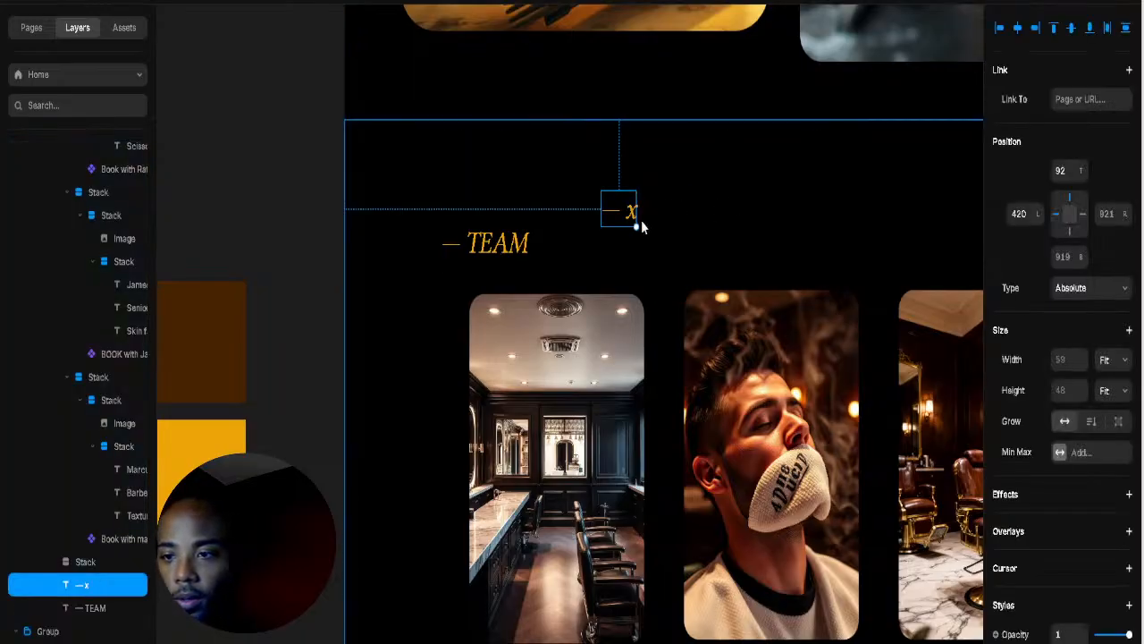
double_click(623, 215)
key(ctrl+a)
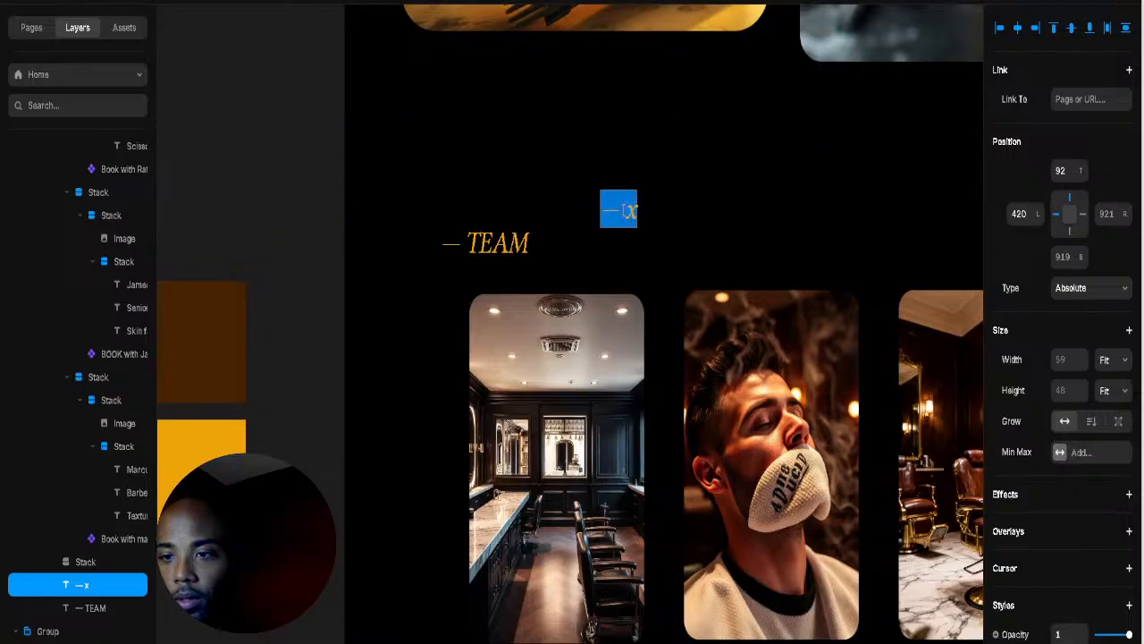
key(BackSpace)
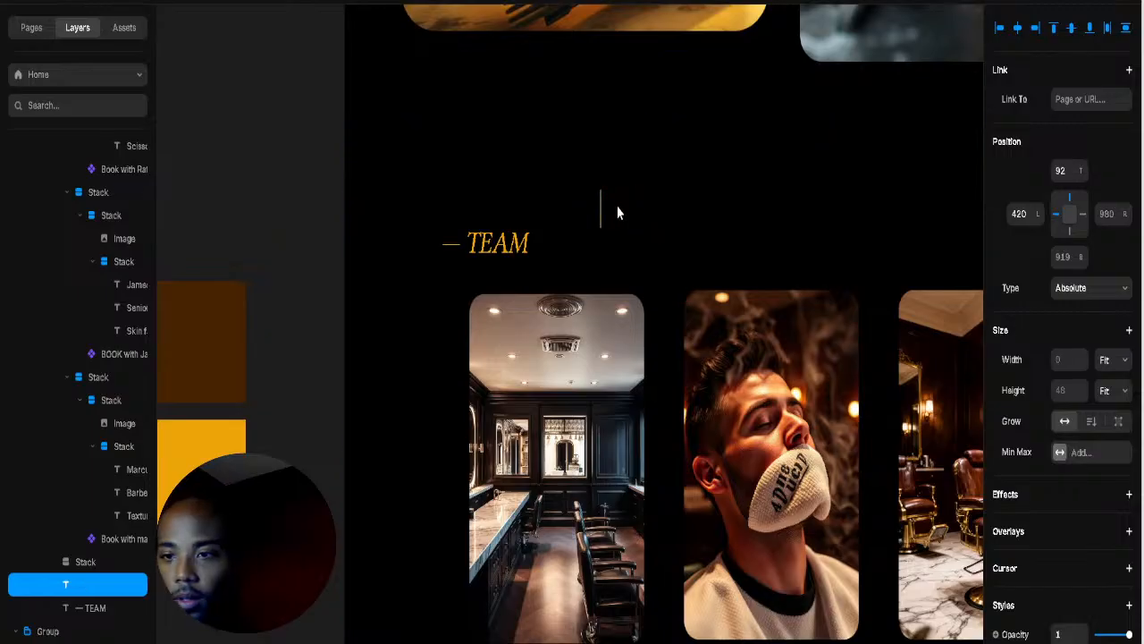
text(d)
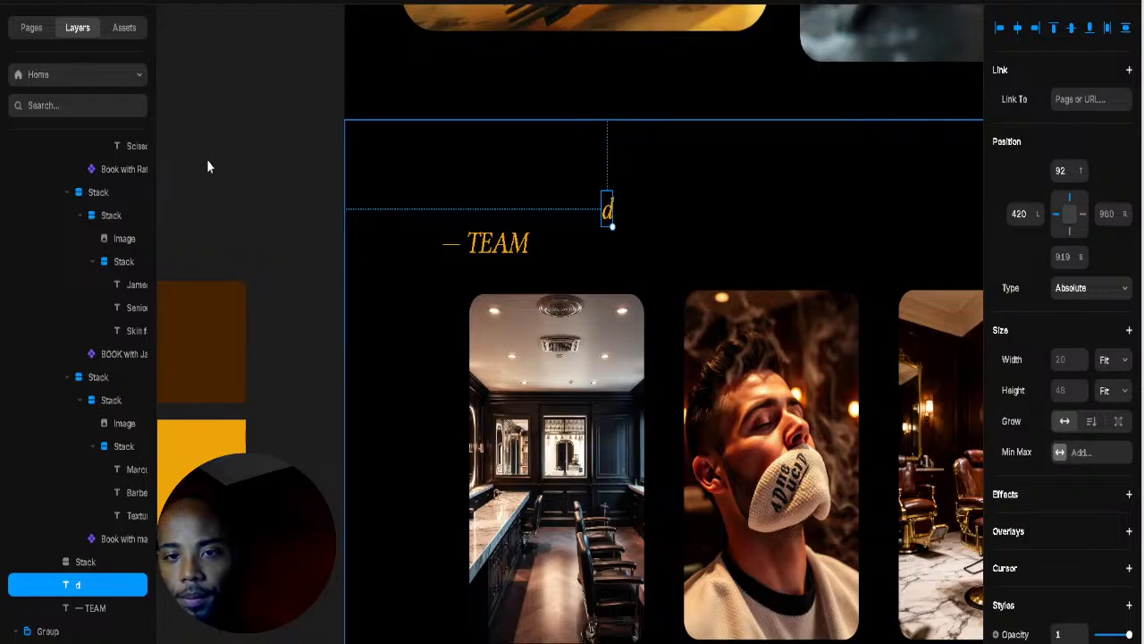
Step: Replace the 'd' placeholder with the pasted heading 'Hands that have spent decades learning restraint.'
click(598, 233)
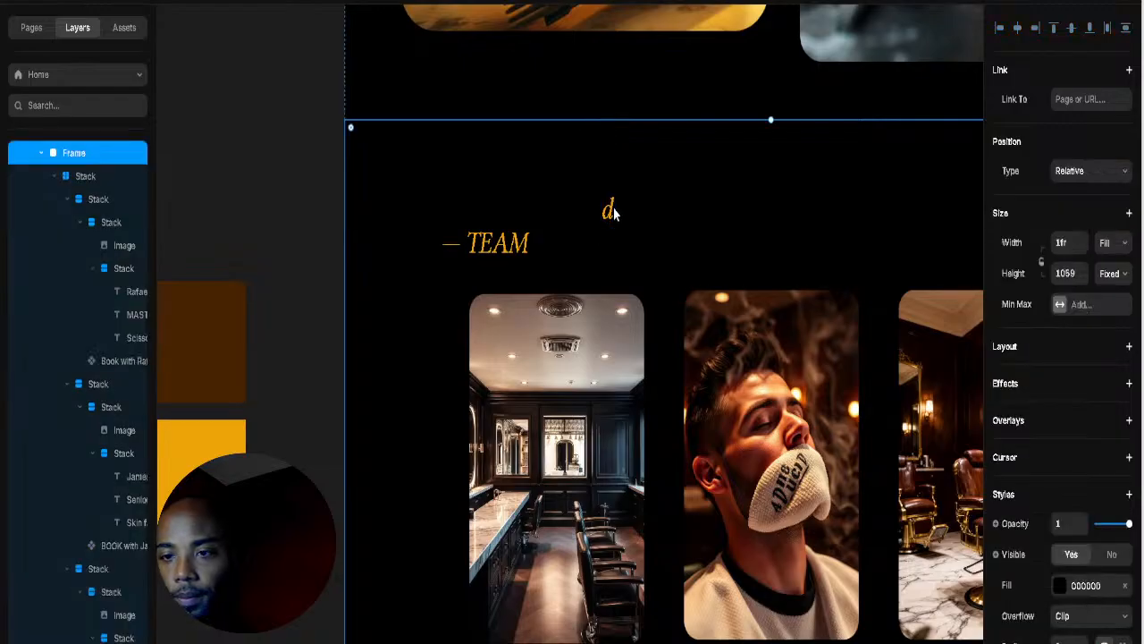
click(608, 212)
double_click(608, 213)
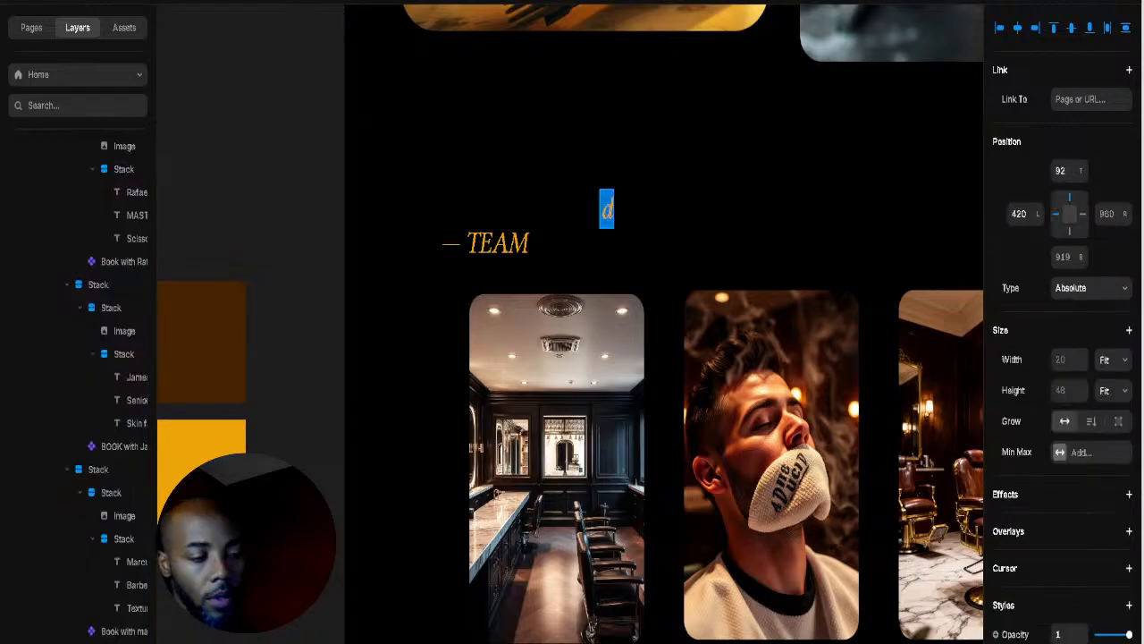
key(BackSpace)
key(ctrl+v)
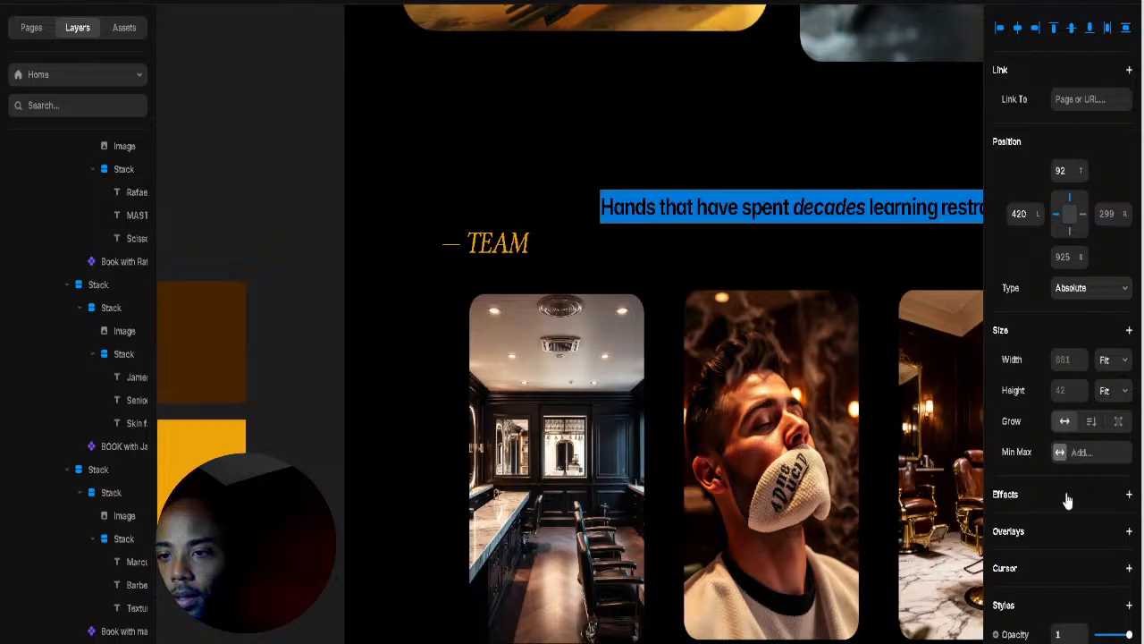
scroll(1055, 453, down, 4)
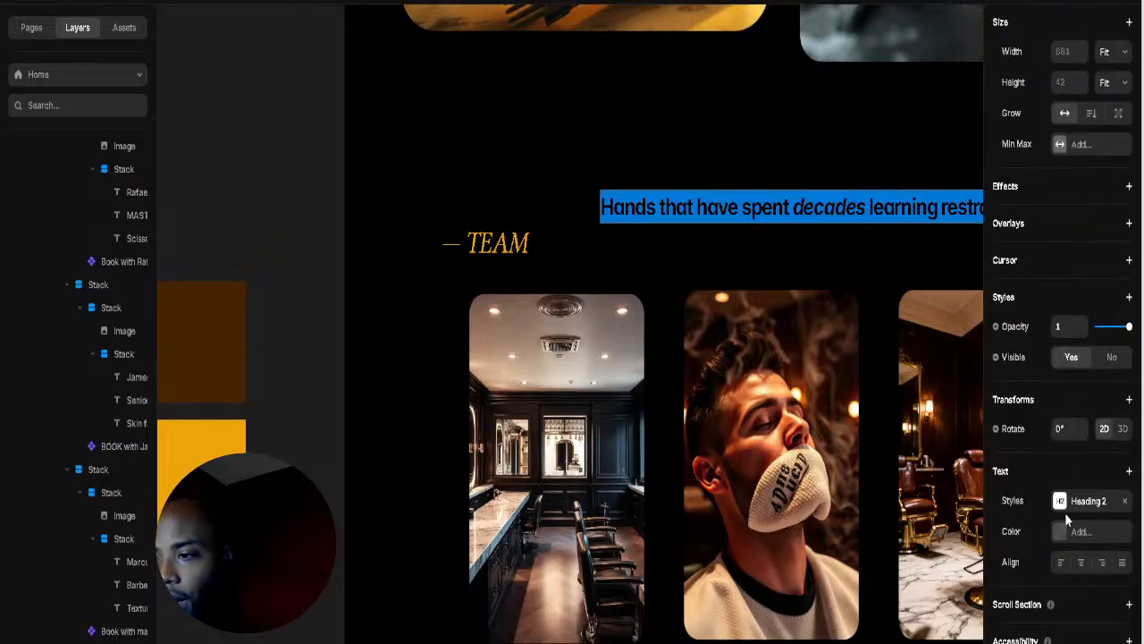
key(Escape)
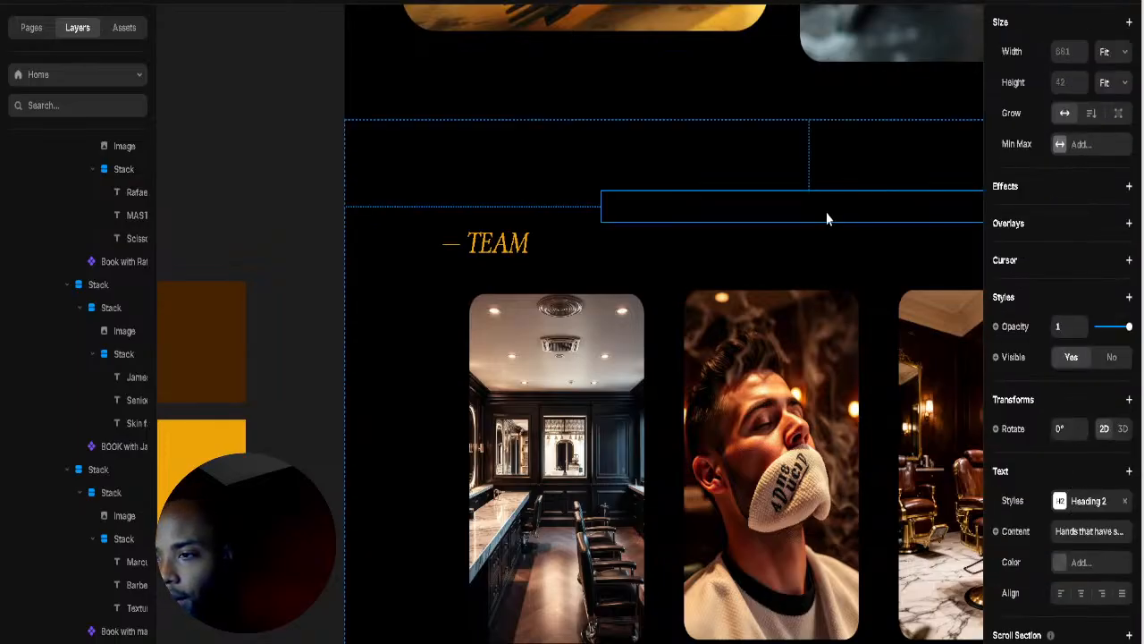
Step: Make the heading text white (FFFFFF) and check the list of text styles
double_click(828, 209)
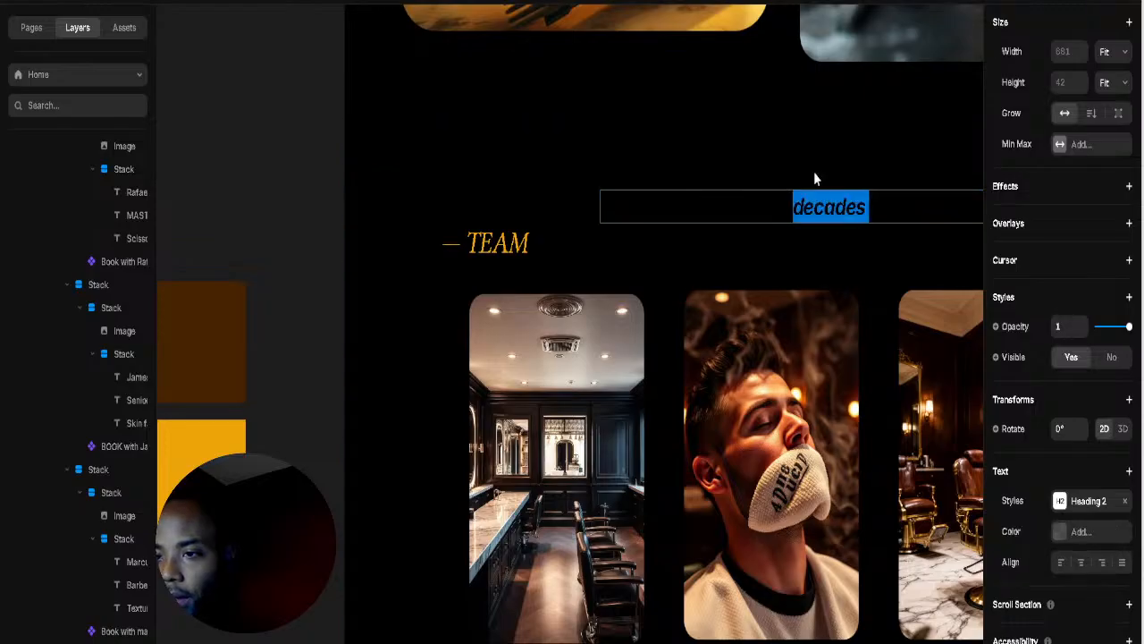
key(Escape)
double_click(776, 202)
key(ctrl+a)
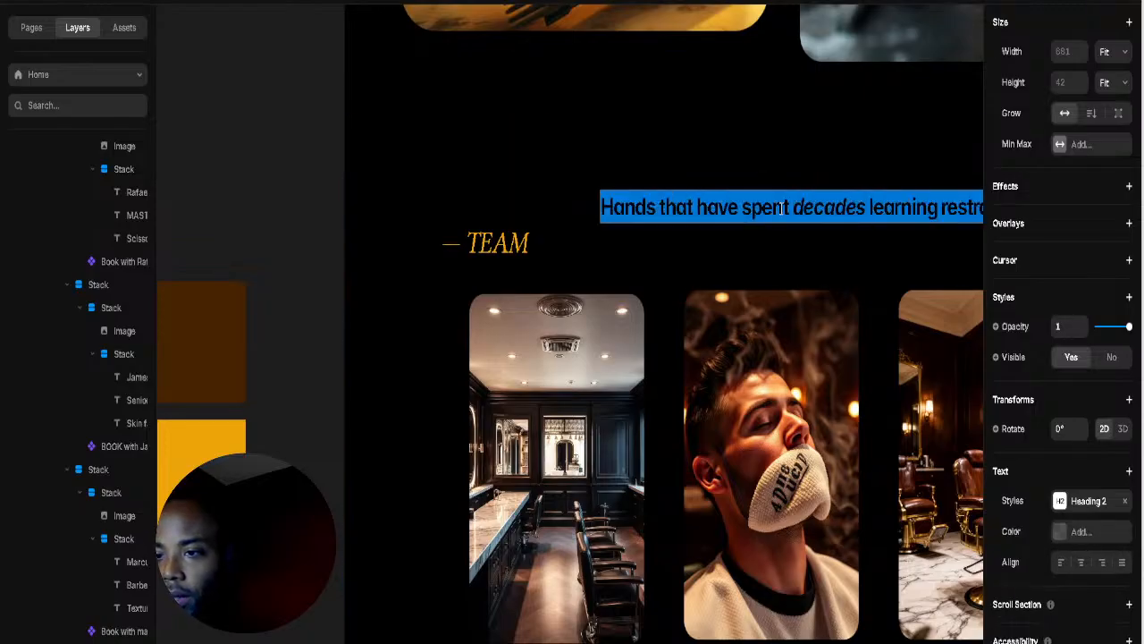
click(1060, 533)
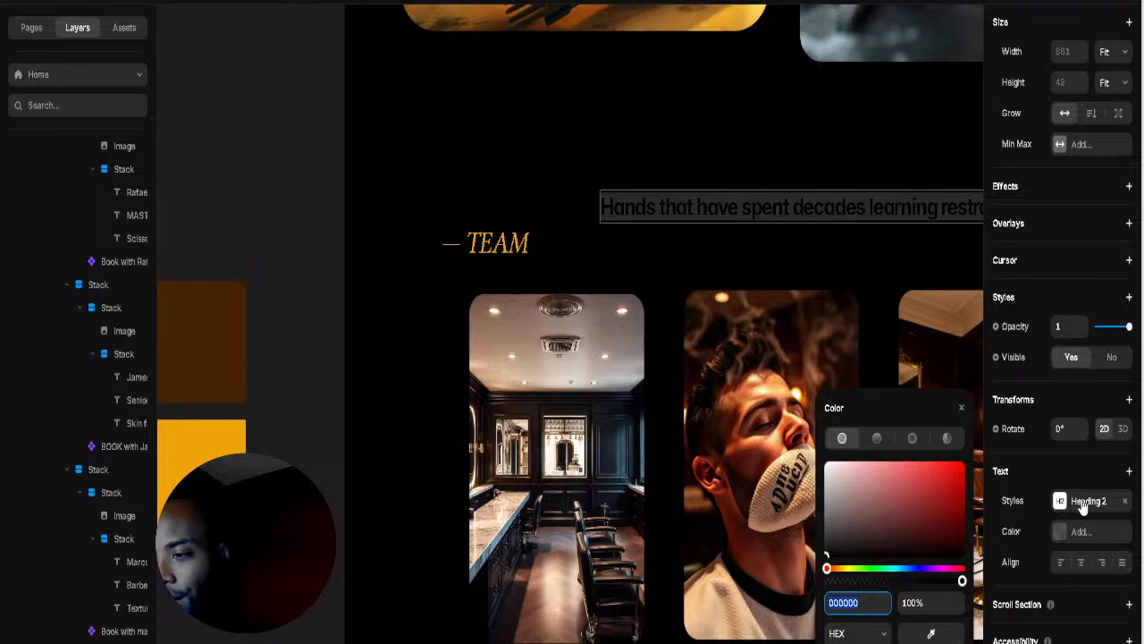
drag(817, 428, 790, 407)
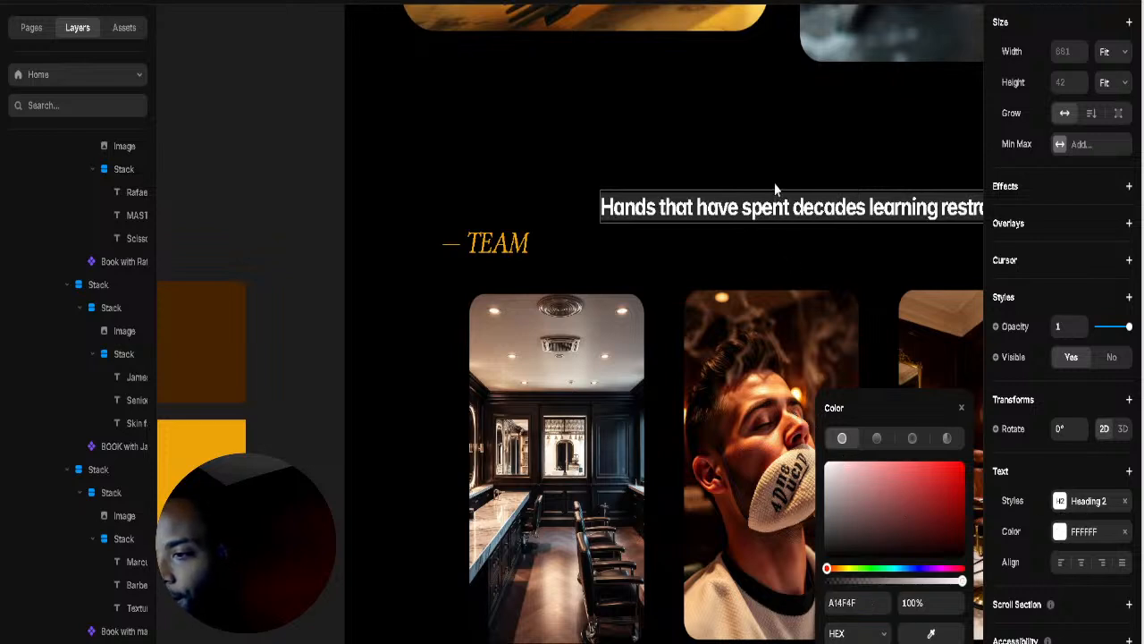
key(Escape)
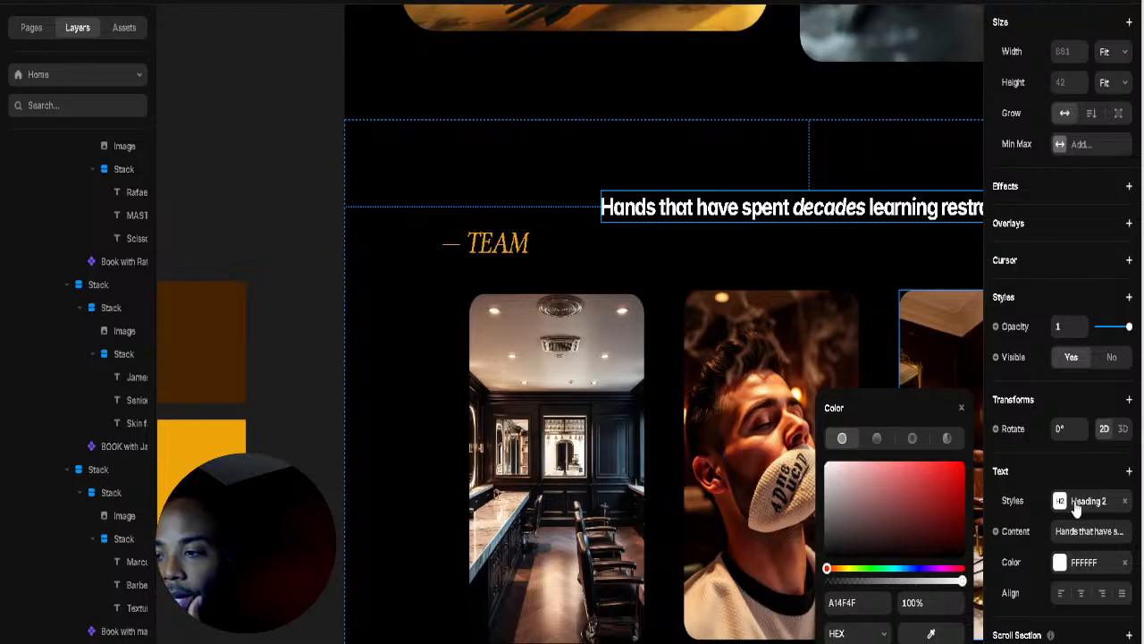
click(1076, 507)
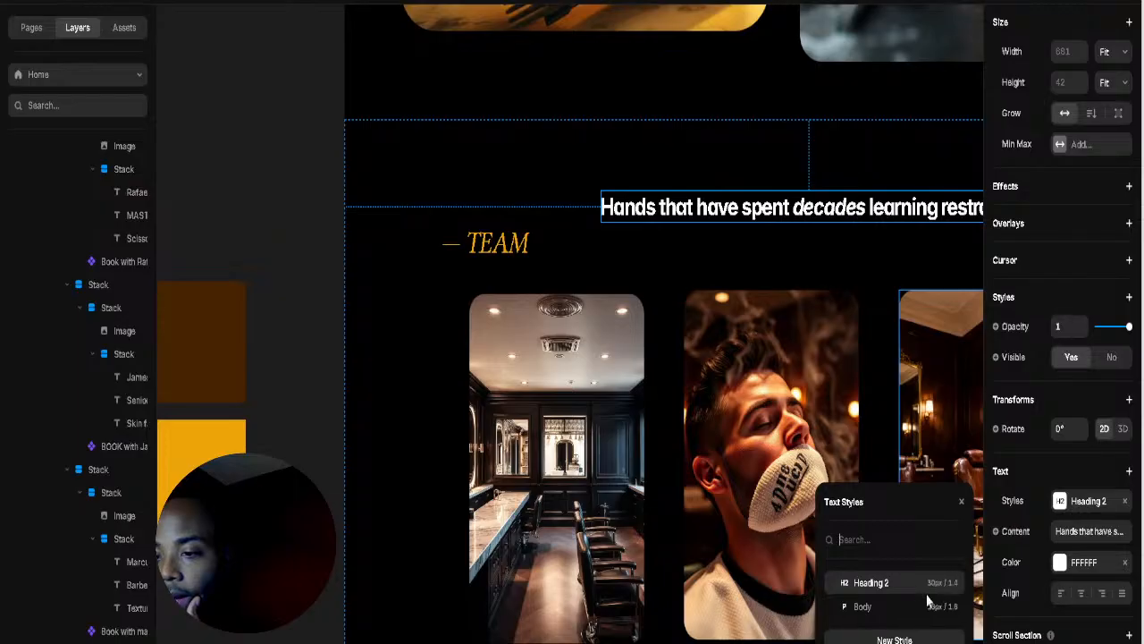
mouse_move(951, 586)
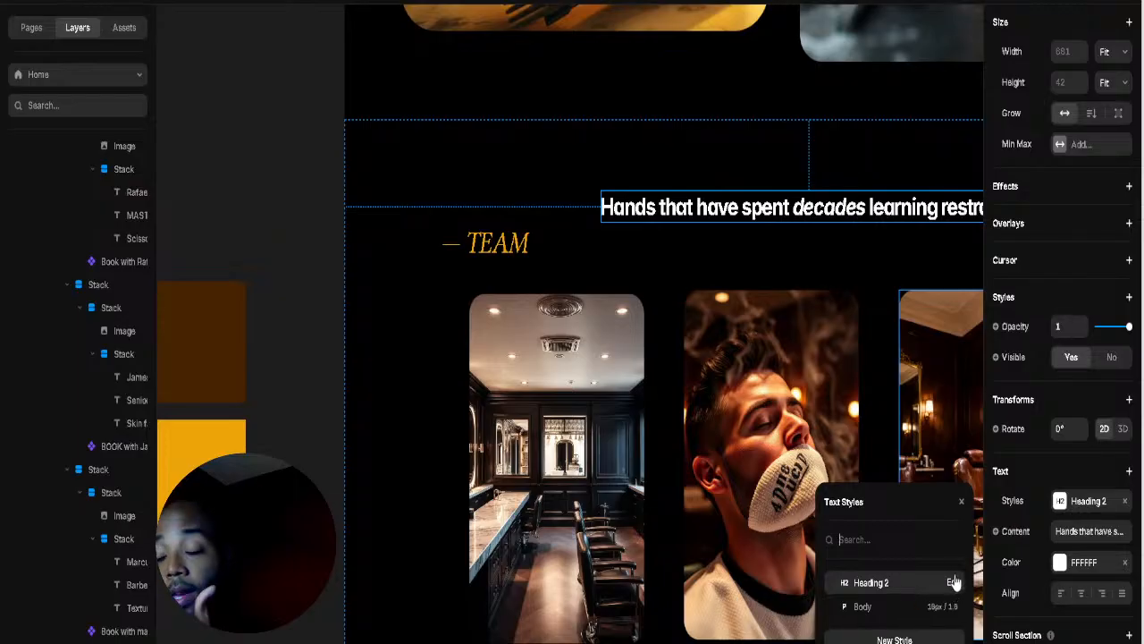
click(759, 175)
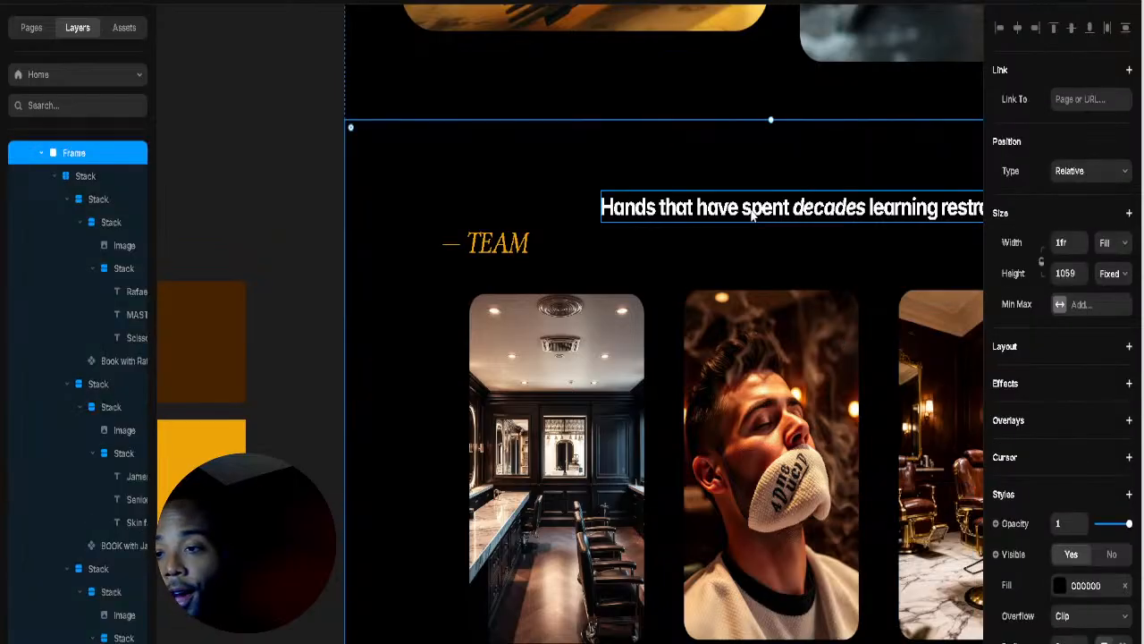
Step: Duplicate the heading above itself, delete the copy, and add a new text box above
click(753, 213)
click(793, 235)
drag(769, 214, 716, 162)
click(755, 266)
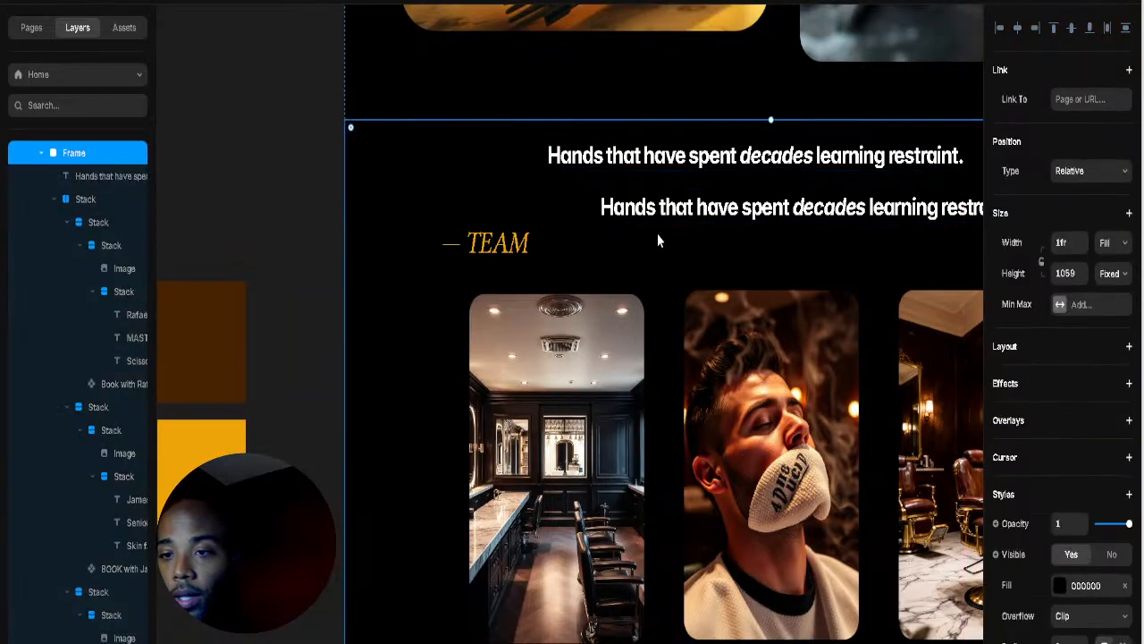
click(666, 164)
key(Delete)
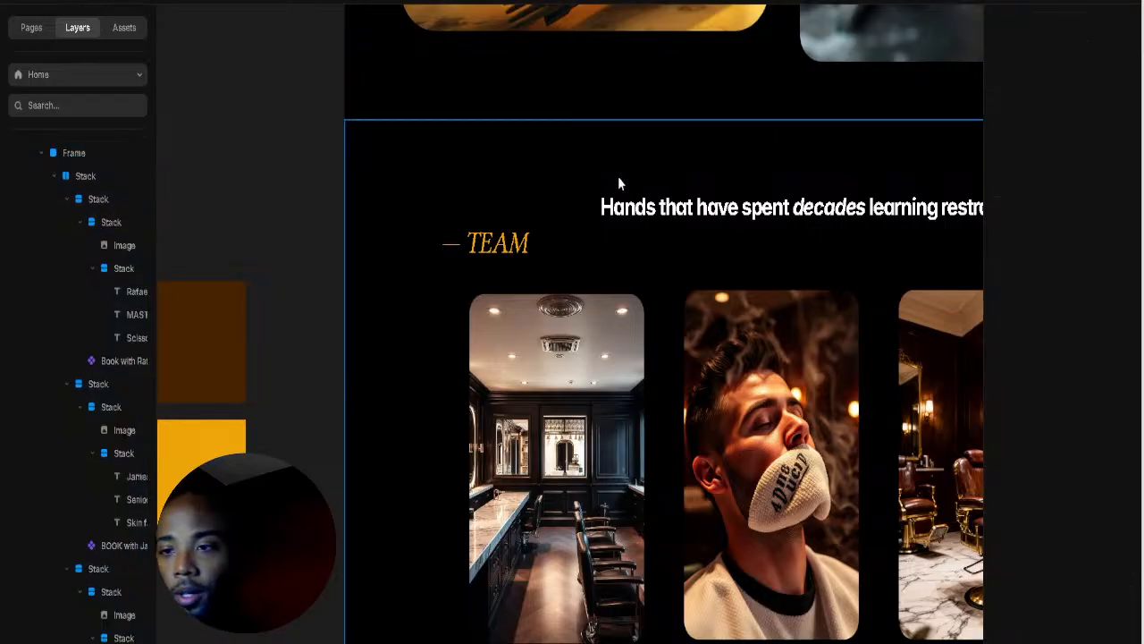
click(618, 176)
click(587, 153)
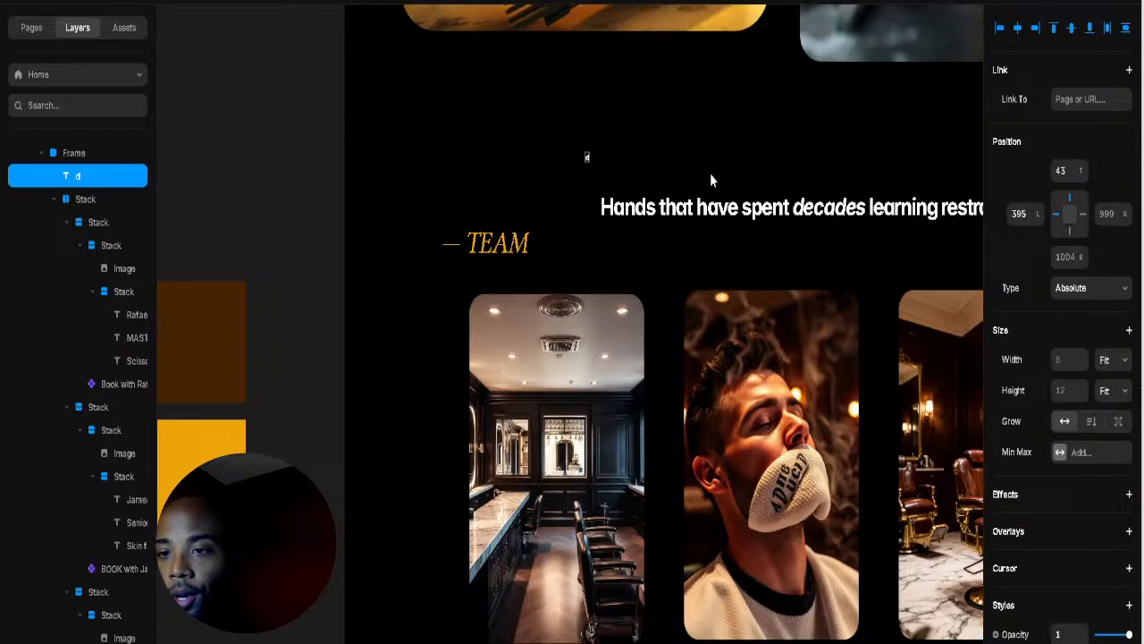
Step: Enlarge the new text layer and paste the heading sentence into it
drag(588, 159, 618, 186)
click(620, 167)
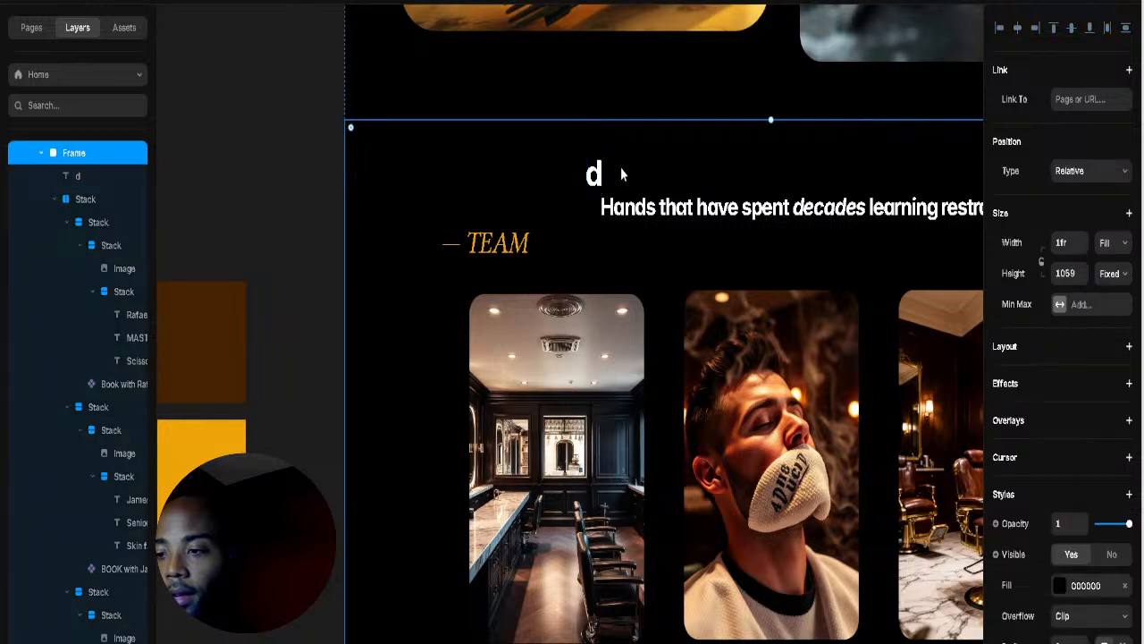
click(595, 173)
key(Return)
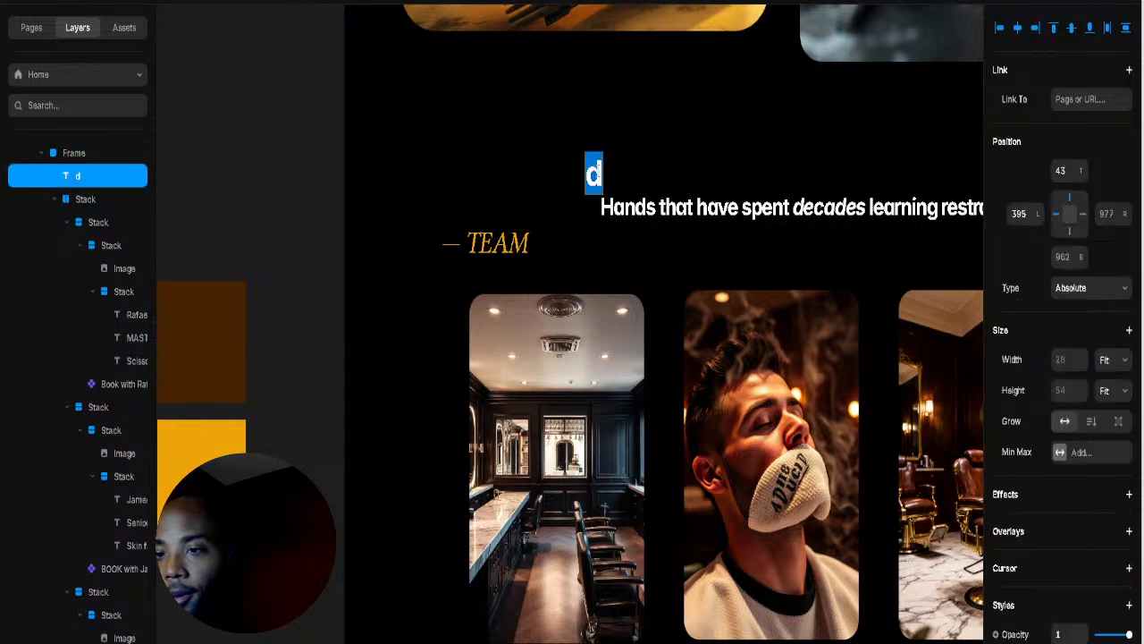
key(ctrl+v)
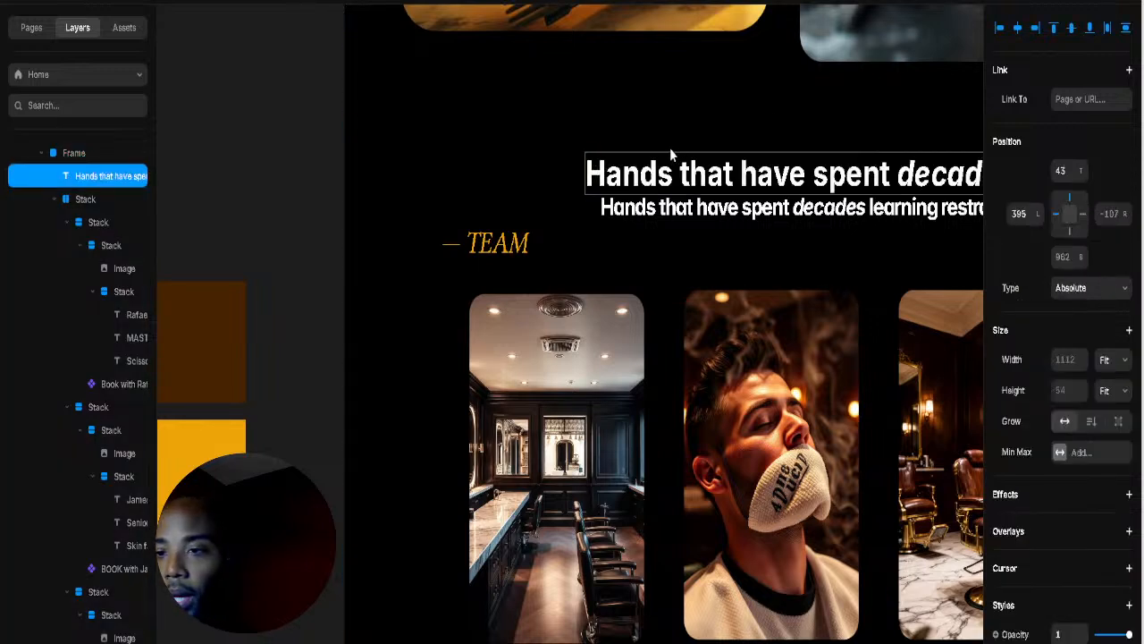
Step: Colour the new large heading red and delete the smaller white heading line
click(689, 159)
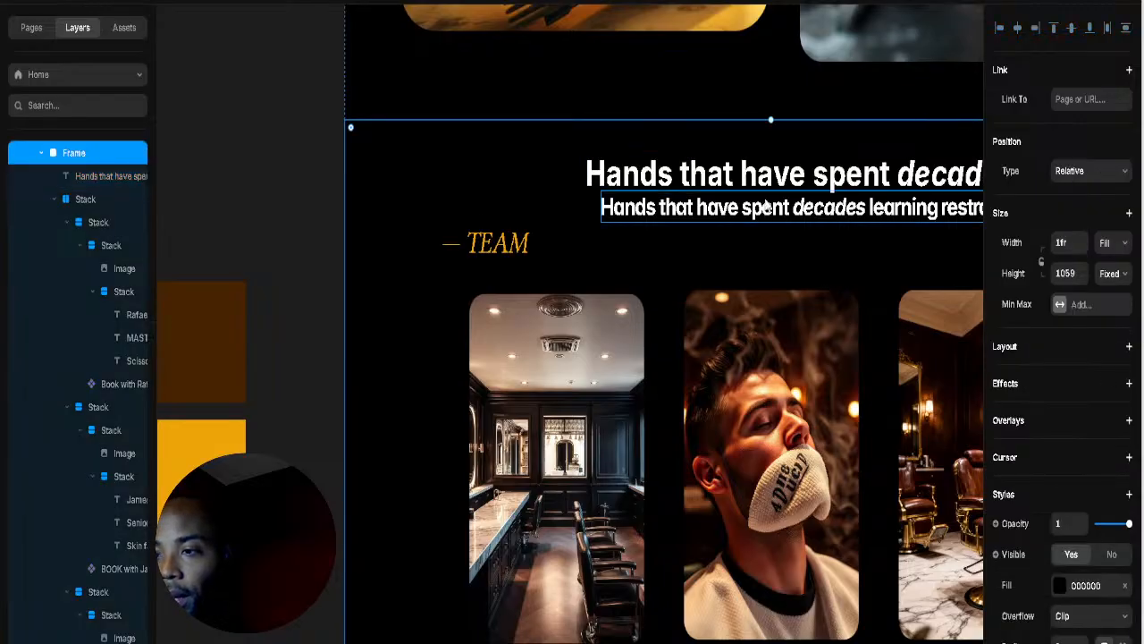
key(Return)
scroll(1073, 447, down, 3)
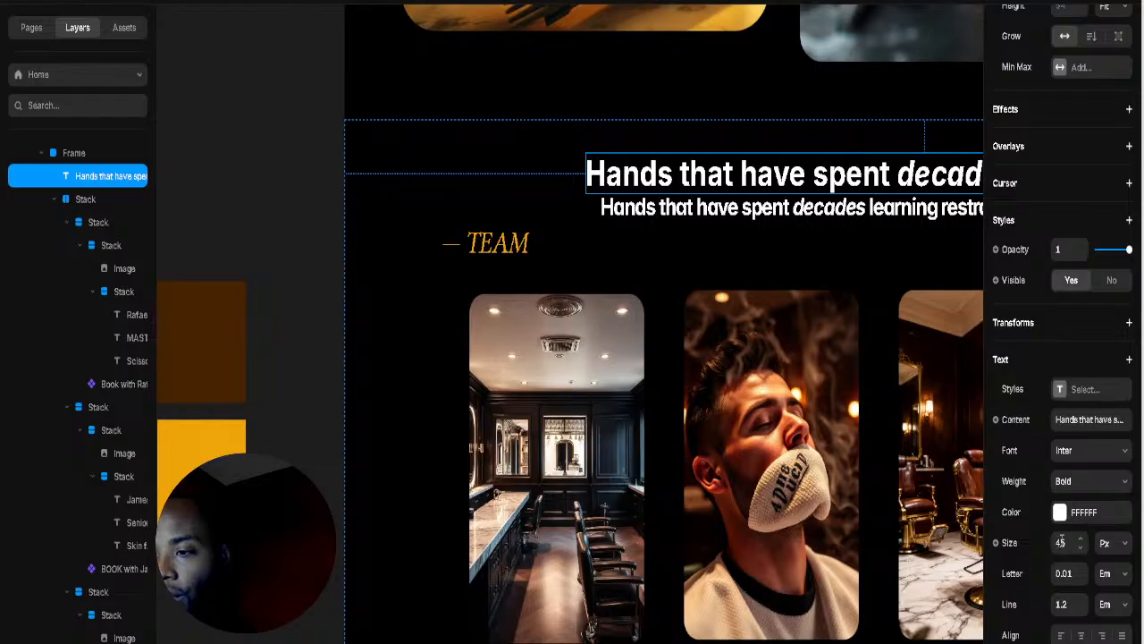
scroll(1068, 484, down, 3)
click(1060, 357)
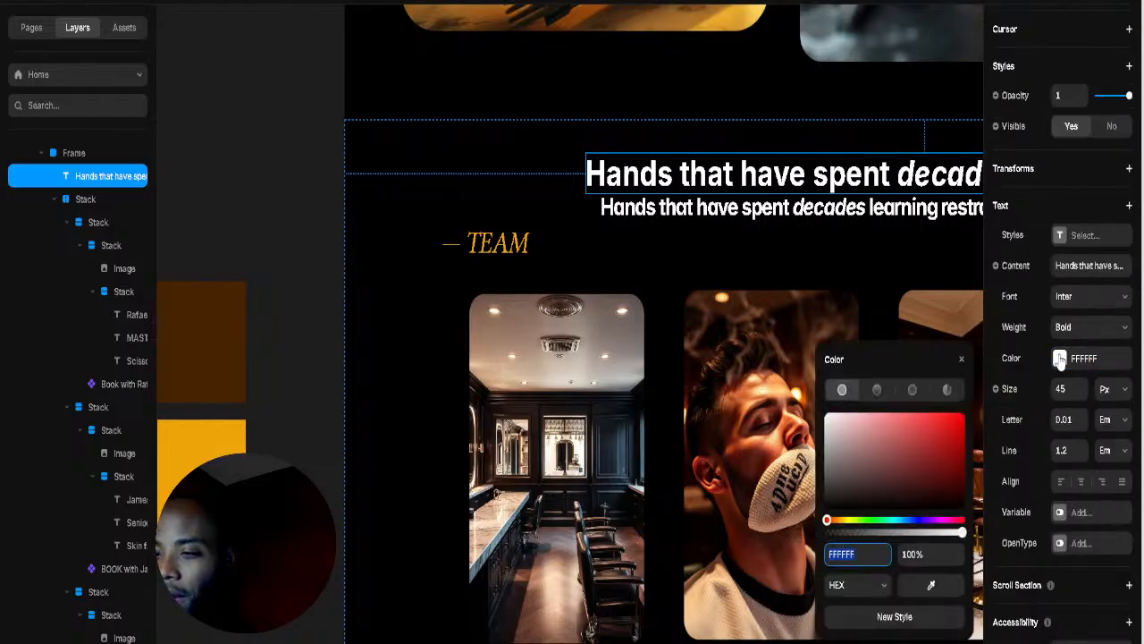
click(958, 420)
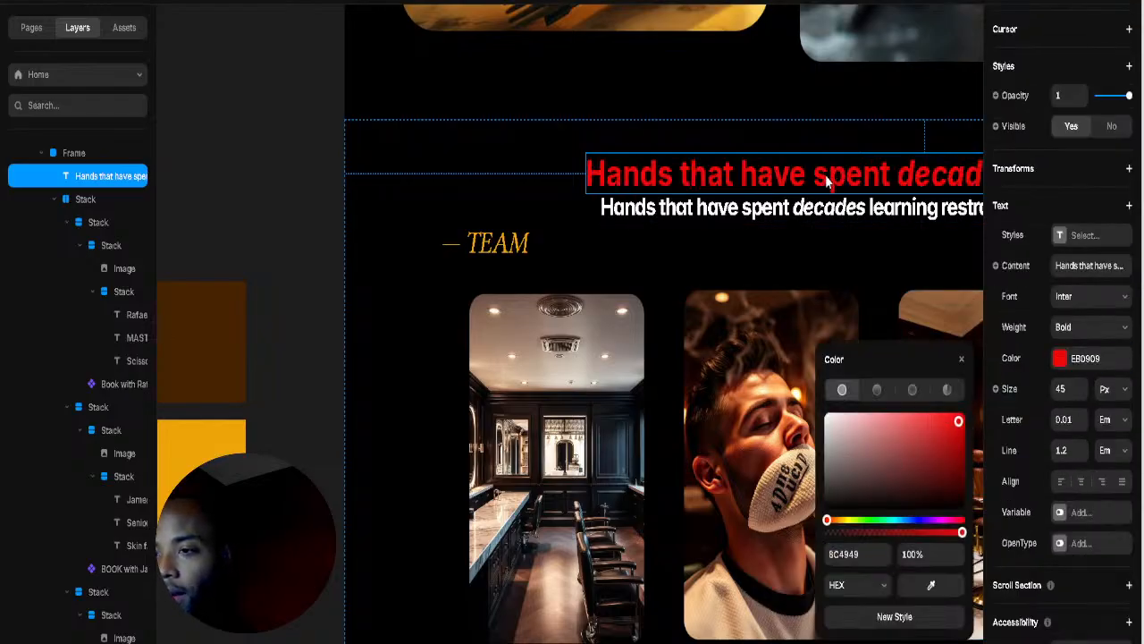
click(767, 214)
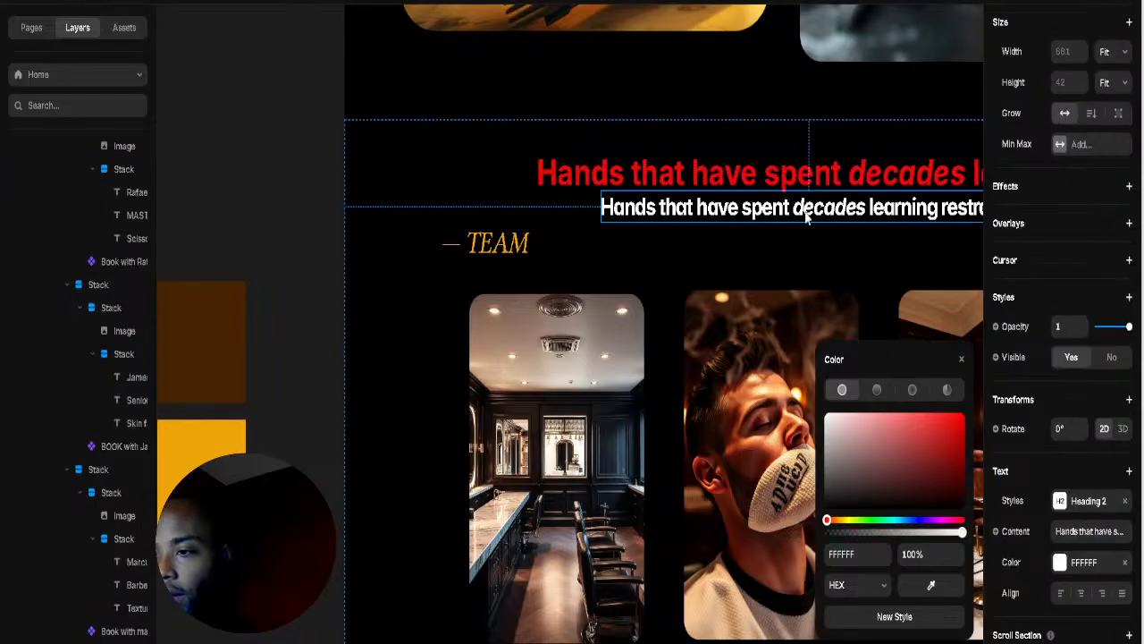
drag(881, 225, 854, 227)
key(Delete)
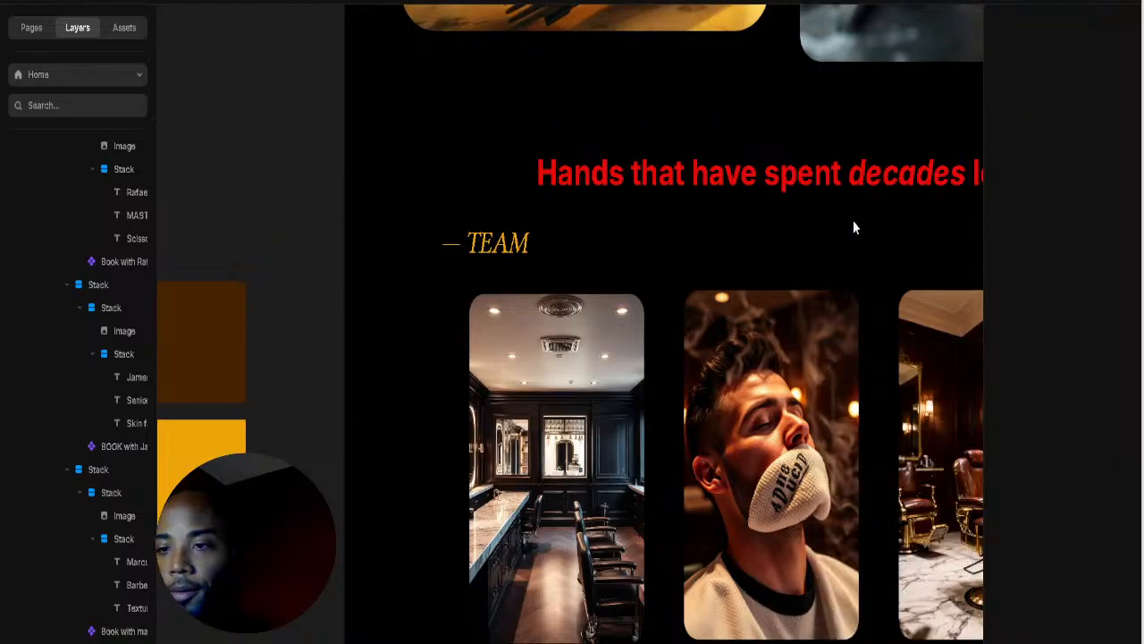
Step: Turn the large heading's text white again
click(851, 177)
double_click(847, 170)
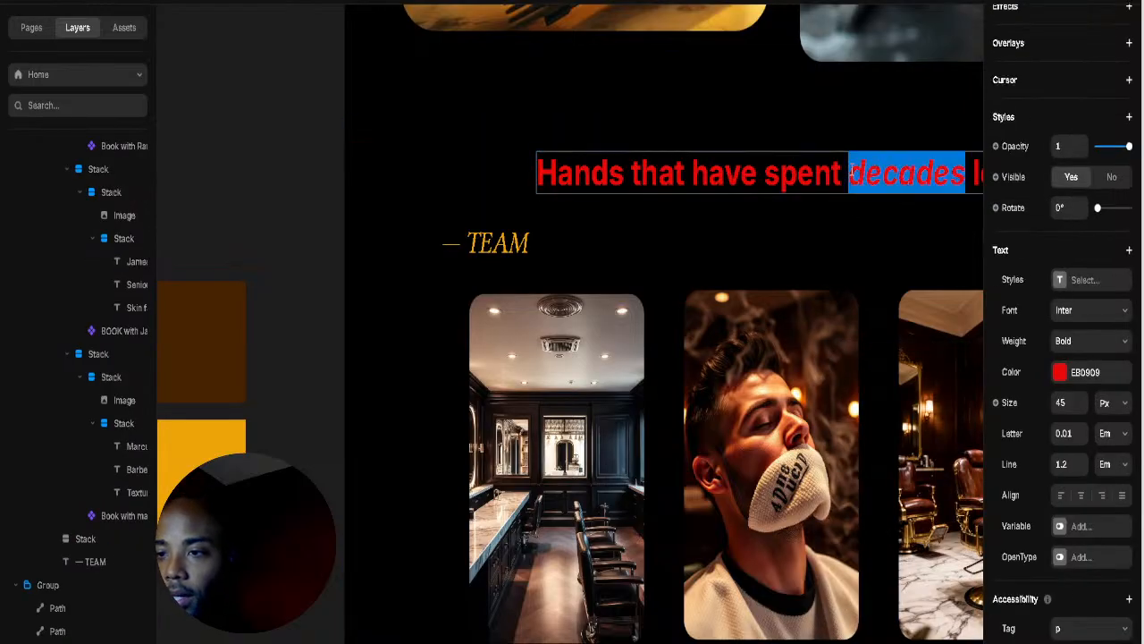
key(ctrl+a)
click(1060, 372)
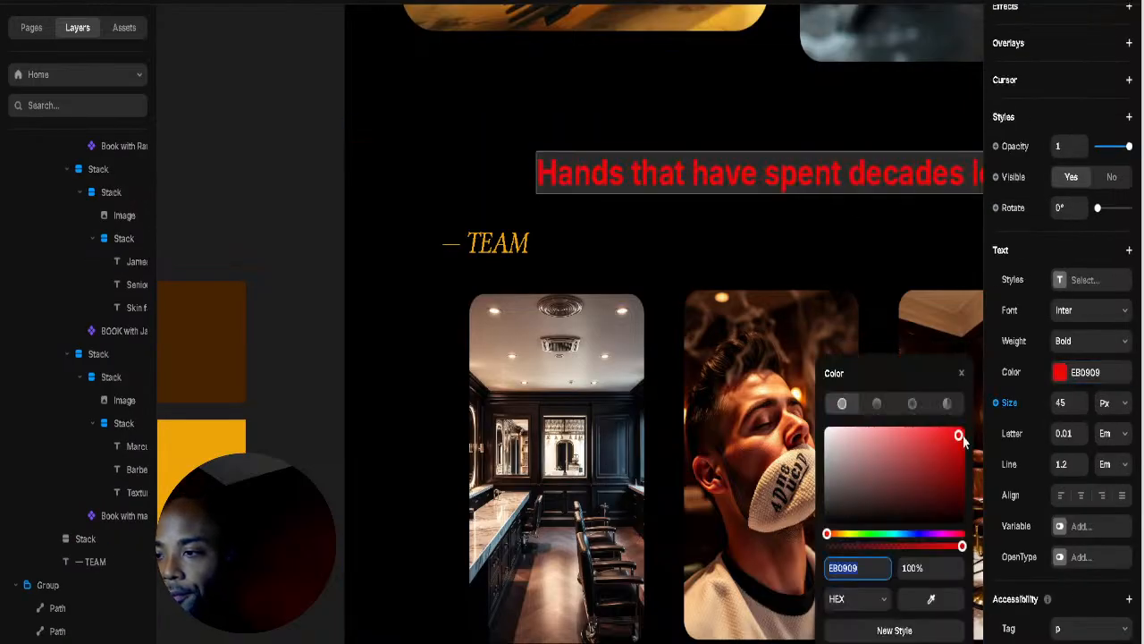
drag(967, 444, 808, 398)
key(Escape)
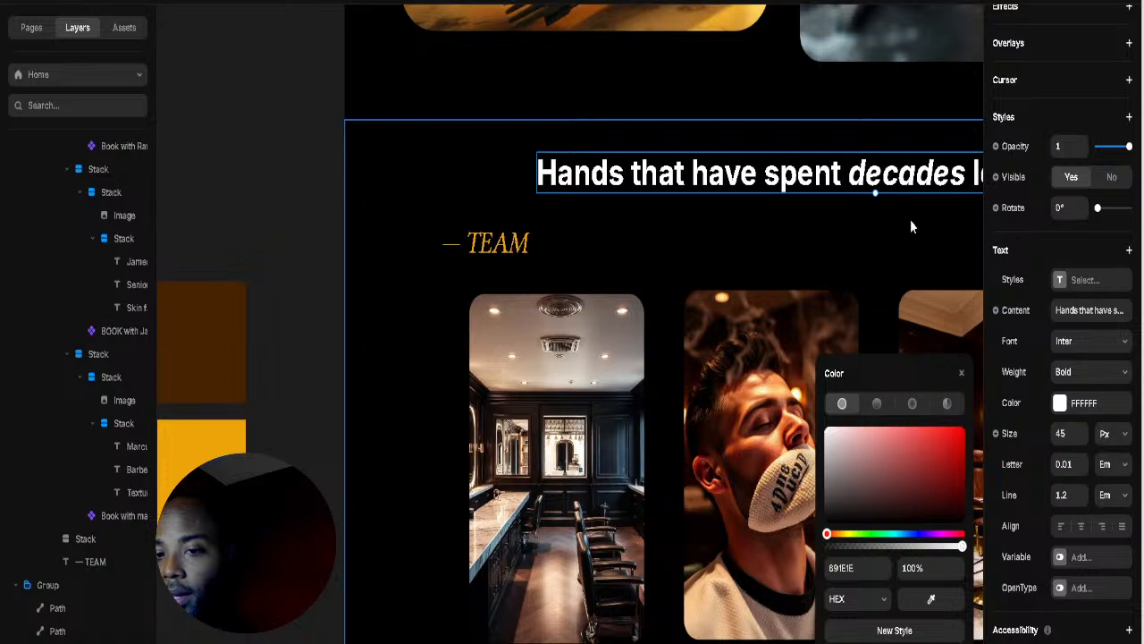
Step: Insert a line break before 'decades' so the heading wraps onto two lines
double_click(851, 169)
click(846, 179)
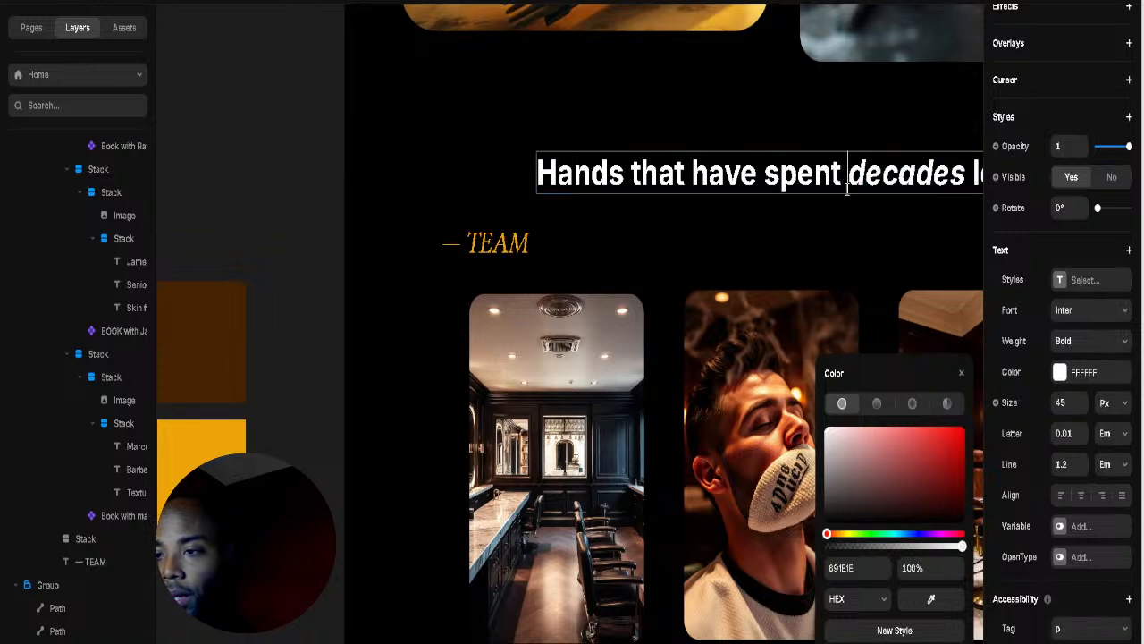
key(Return)
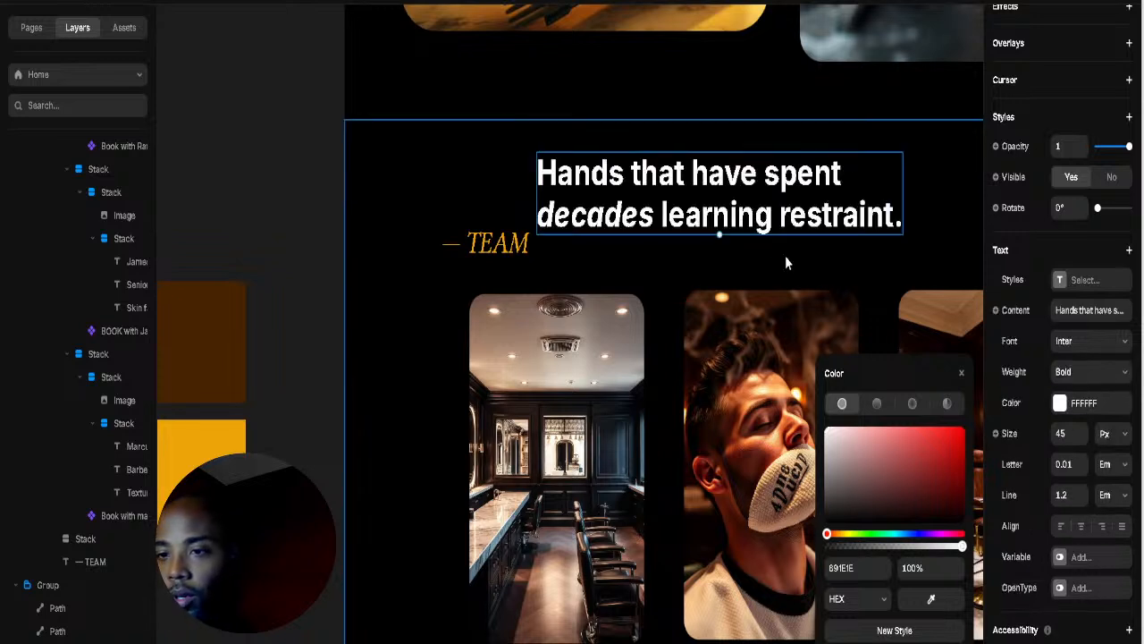
click(542, 250)
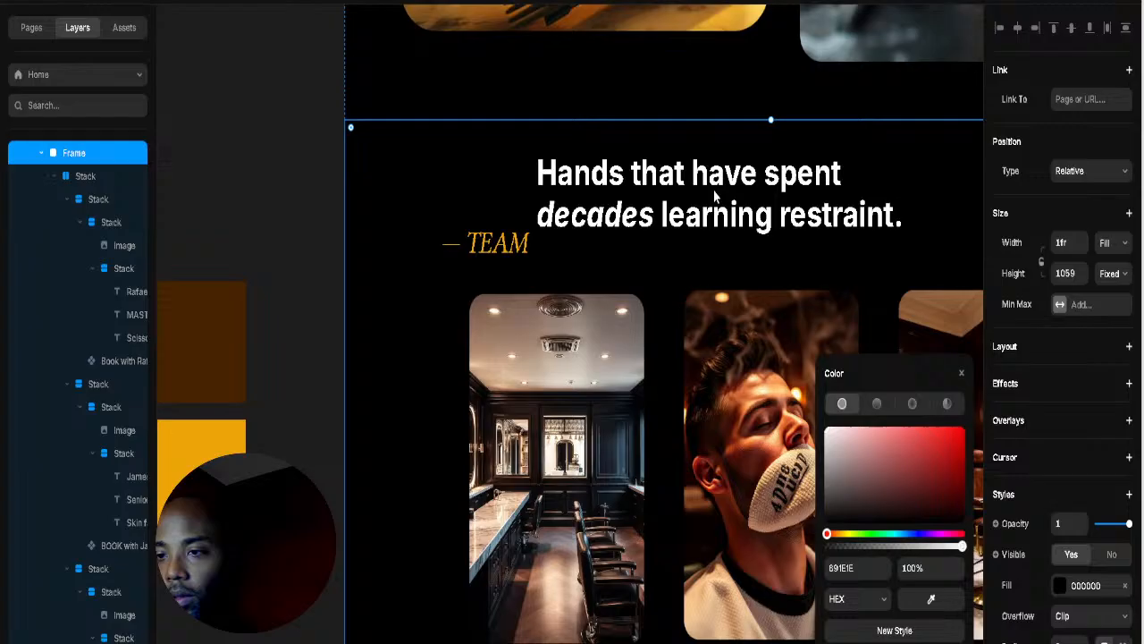
Step: Wrap the heading and TEAM label with Shift+A, then collapse the barber cards stack in Layers
click(464, 254)
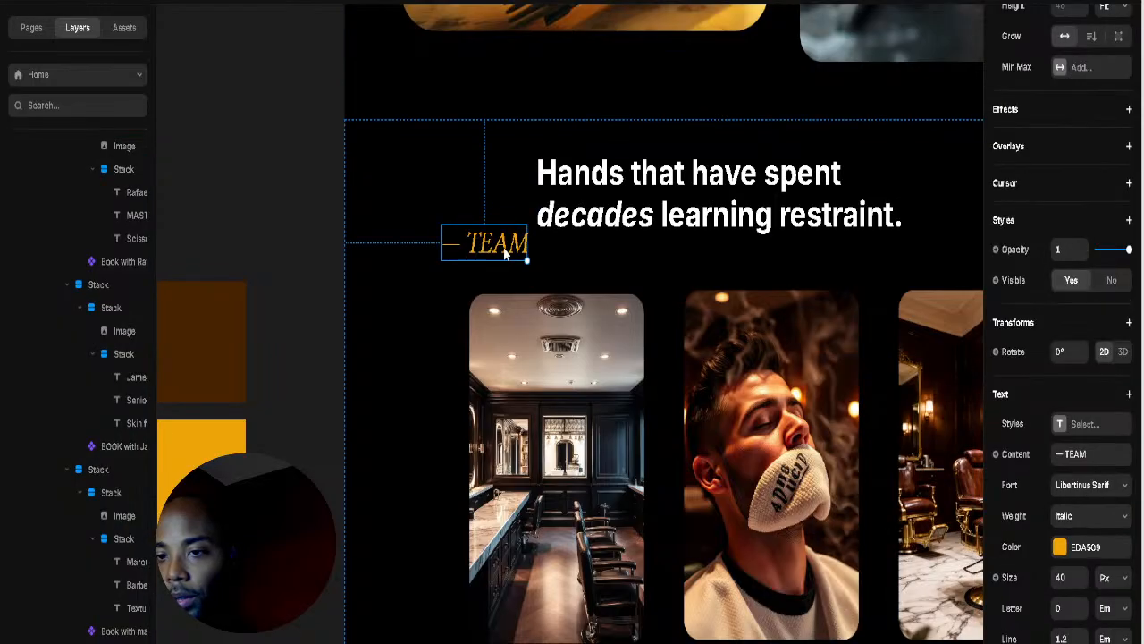
shift+click(673, 210)
key(shift+a)
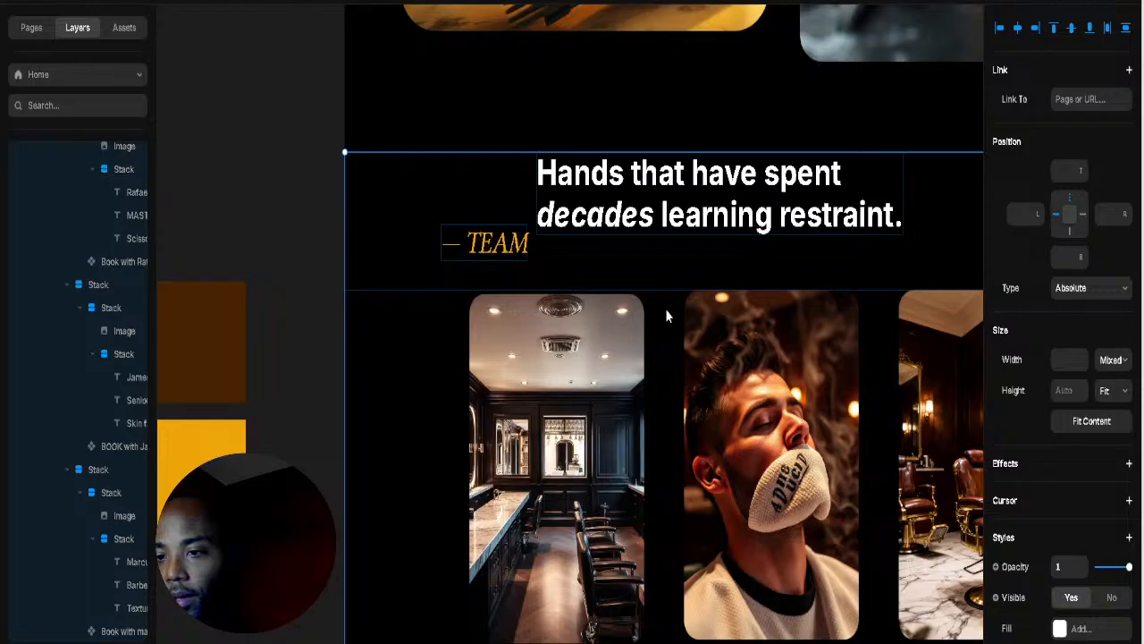
right_click(677, 338)
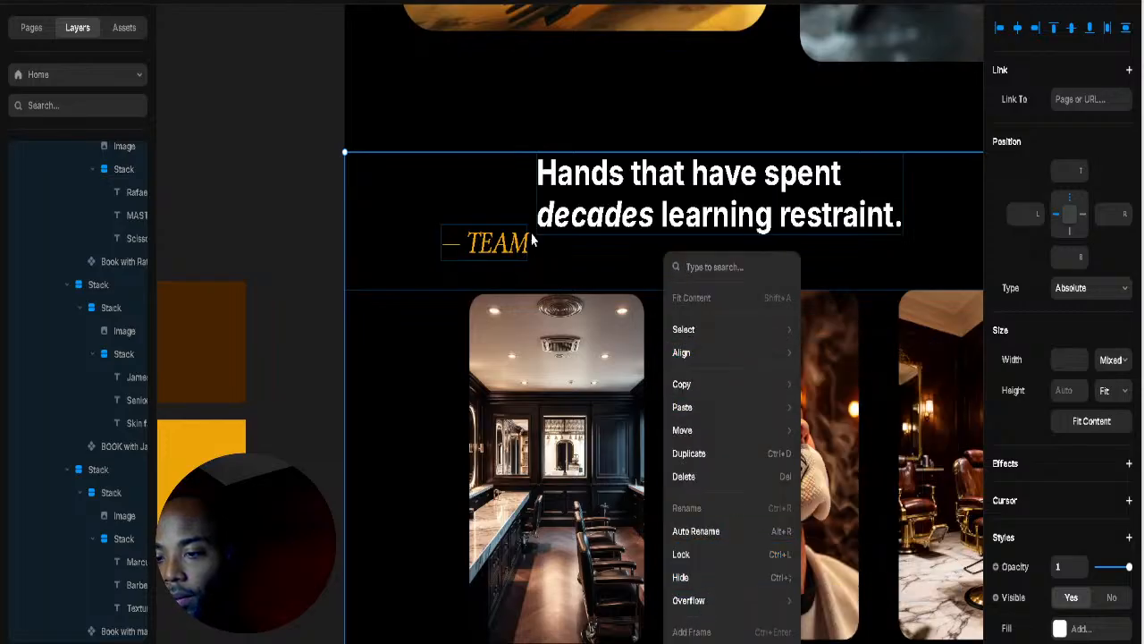
click(412, 378)
click(618, 368)
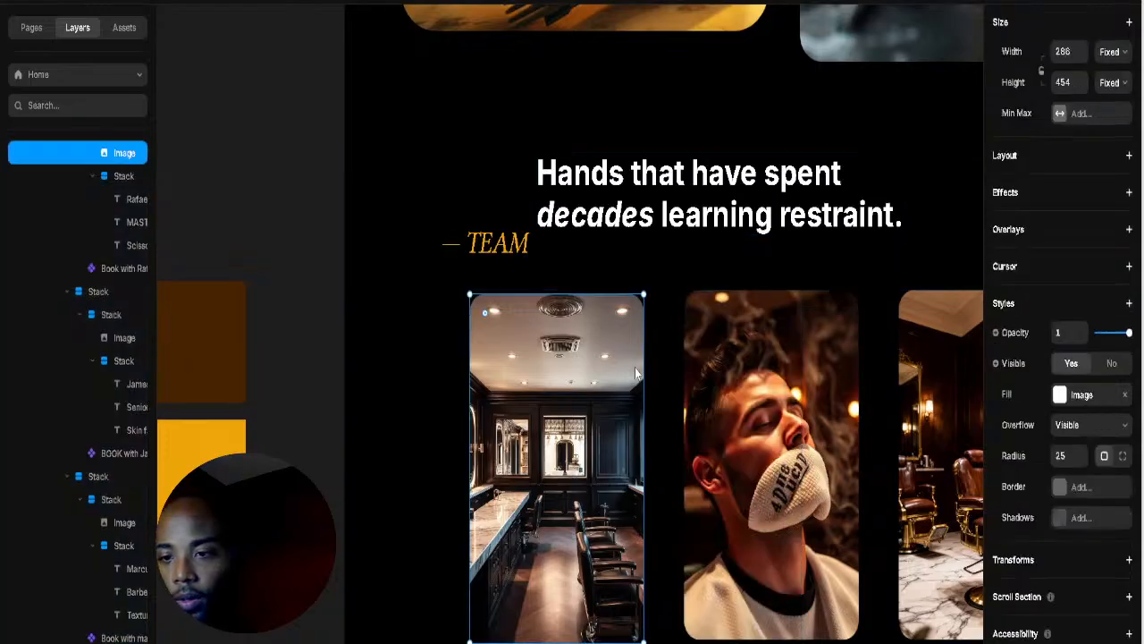
click(668, 366)
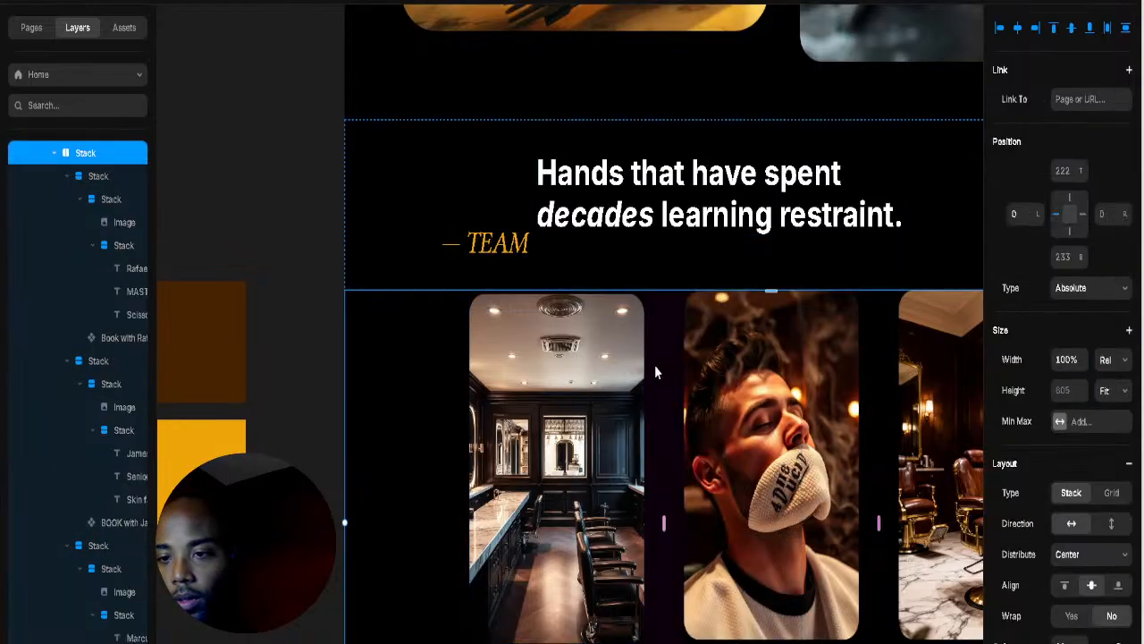
click(57, 152)
Step: Move the heading into the team frame above the cards, with the TEAM label right under it
click(636, 195)
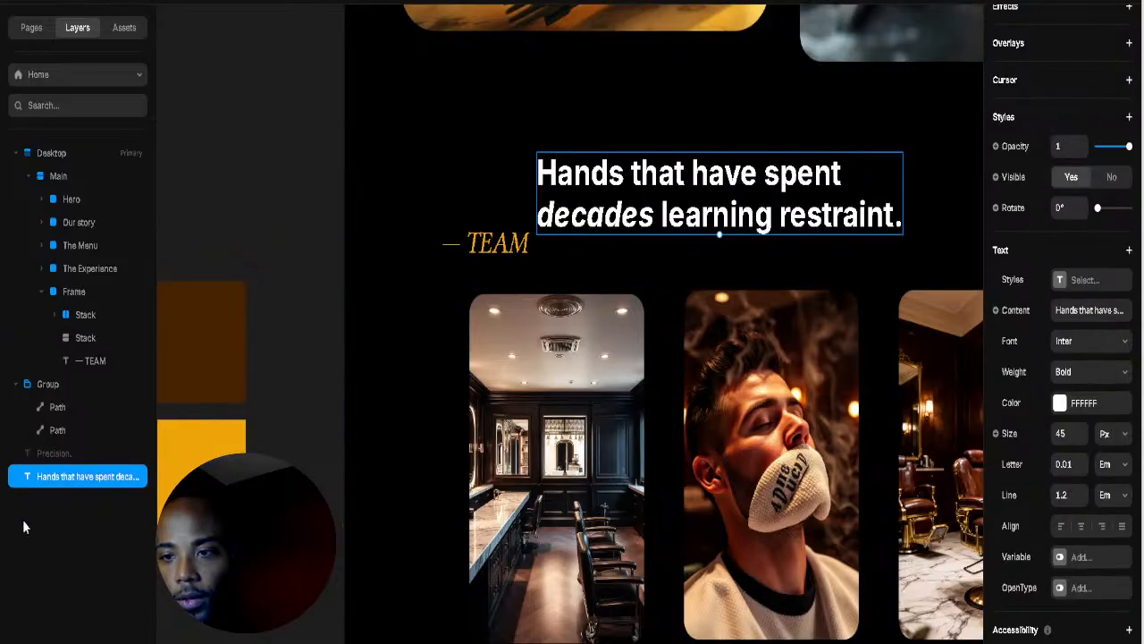
drag(64, 494, 121, 317)
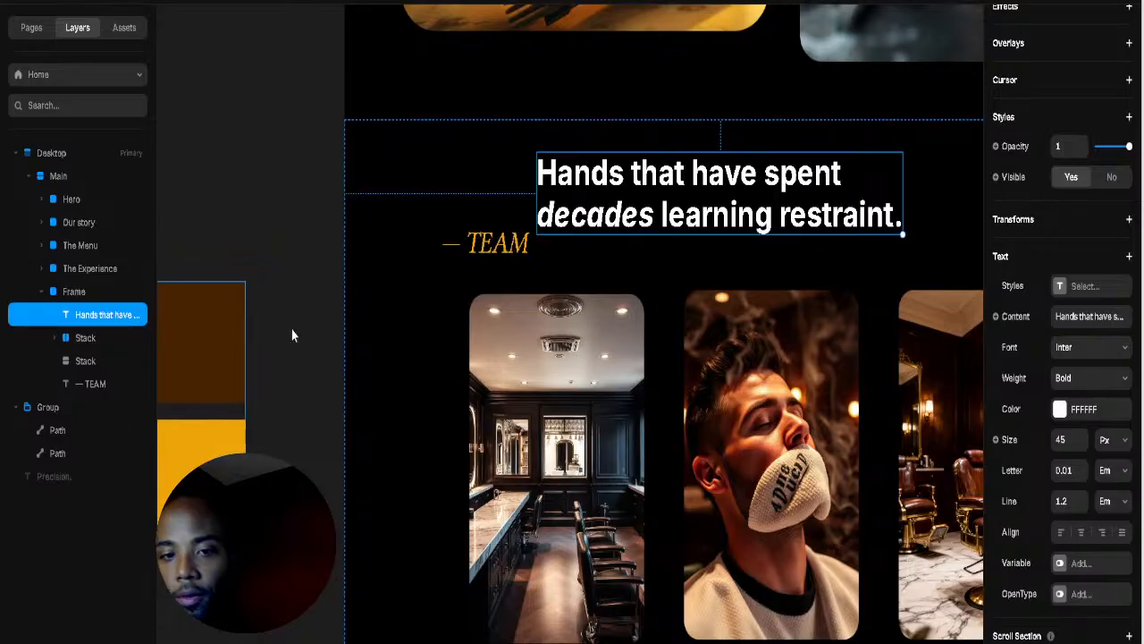
click(86, 361)
click(99, 385)
drag(100, 387, 99, 338)
Step: Select the heading, TEAM label and cards stack and wrap them in a new frame
click(98, 315)
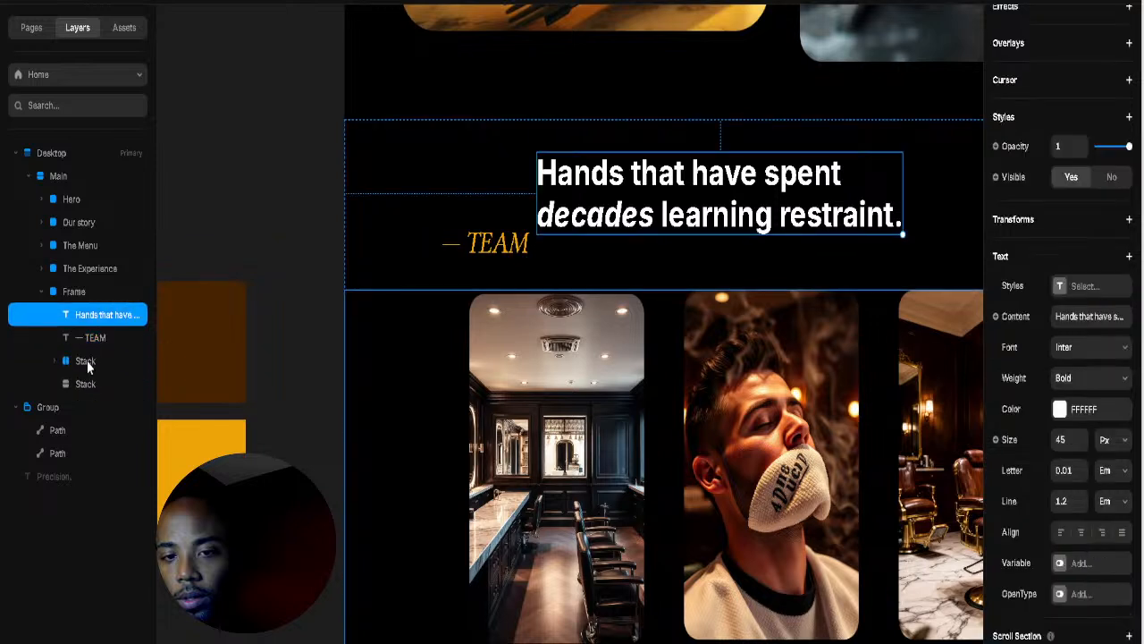
shift+click(84, 361)
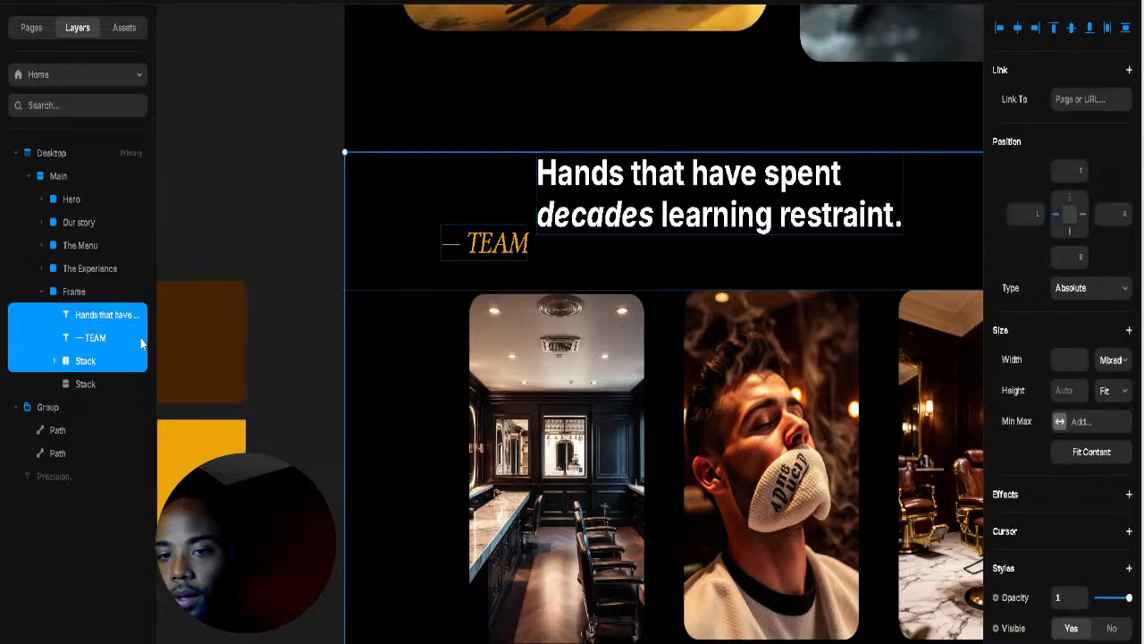
right_click(141, 342)
right_click(110, 350)
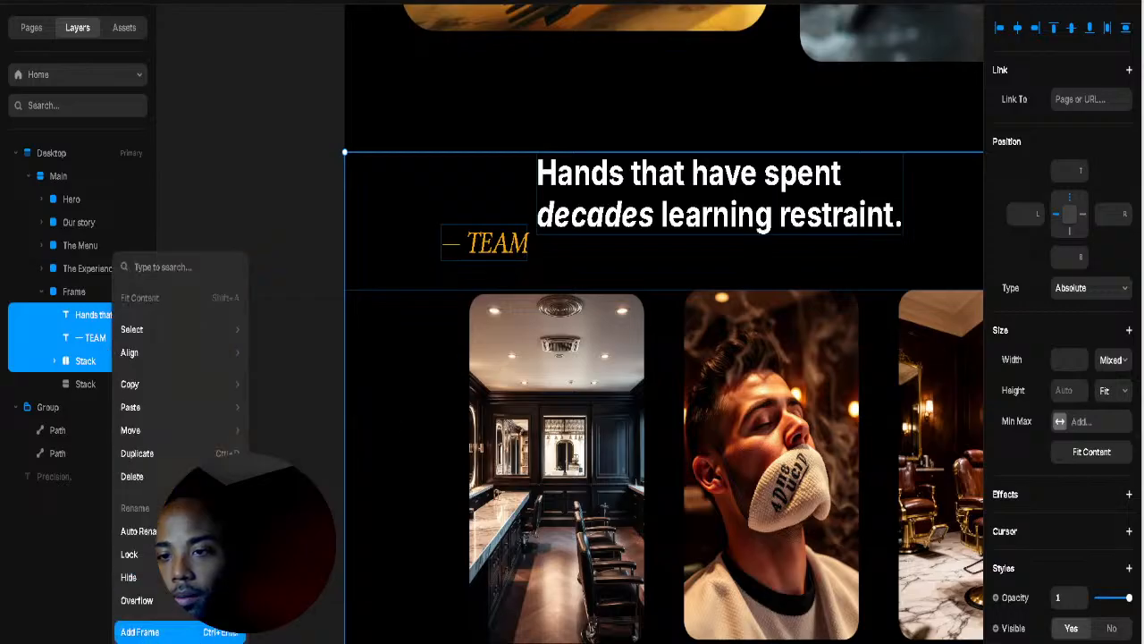
click(134, 631)
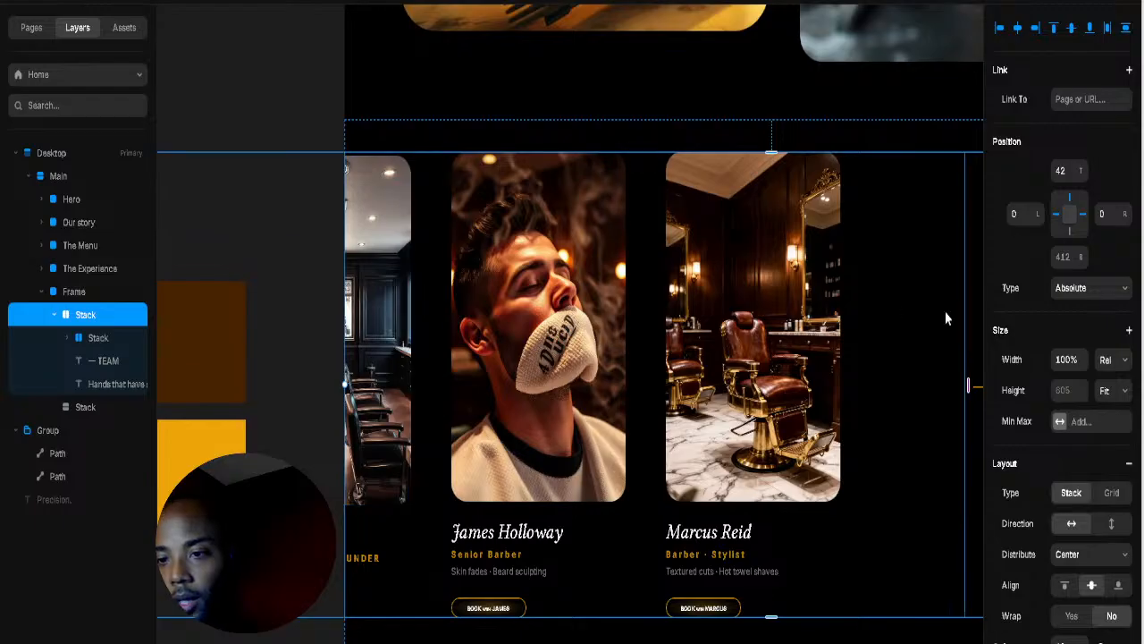
Step: Set the new stack's direction to vertical with its items left-aligned
click(1111, 523)
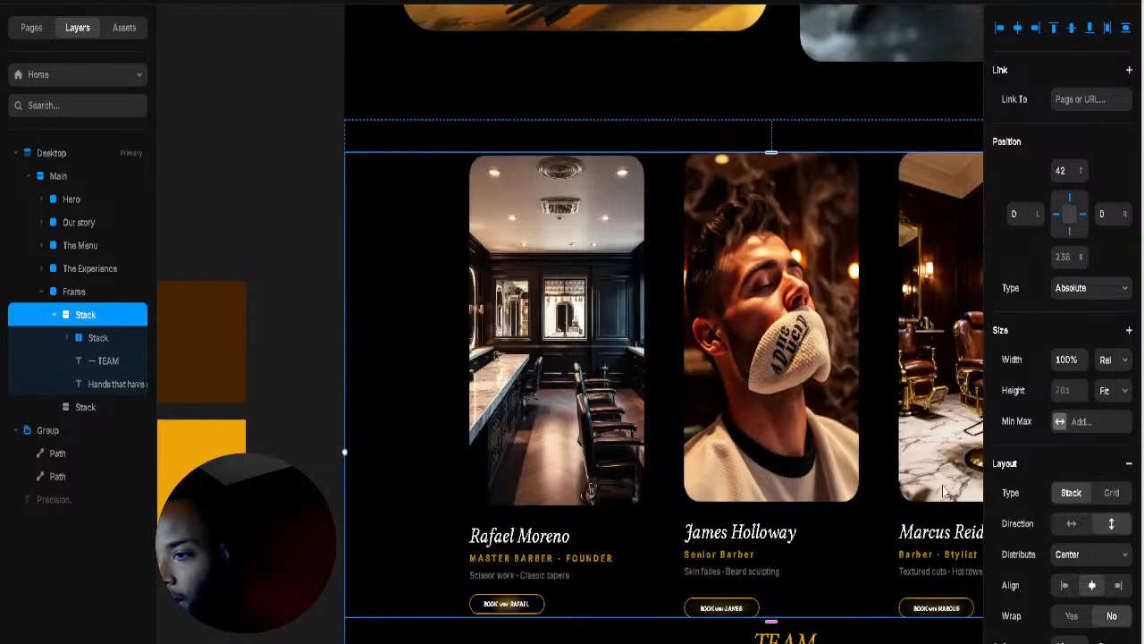
scroll(827, 511, down, 2)
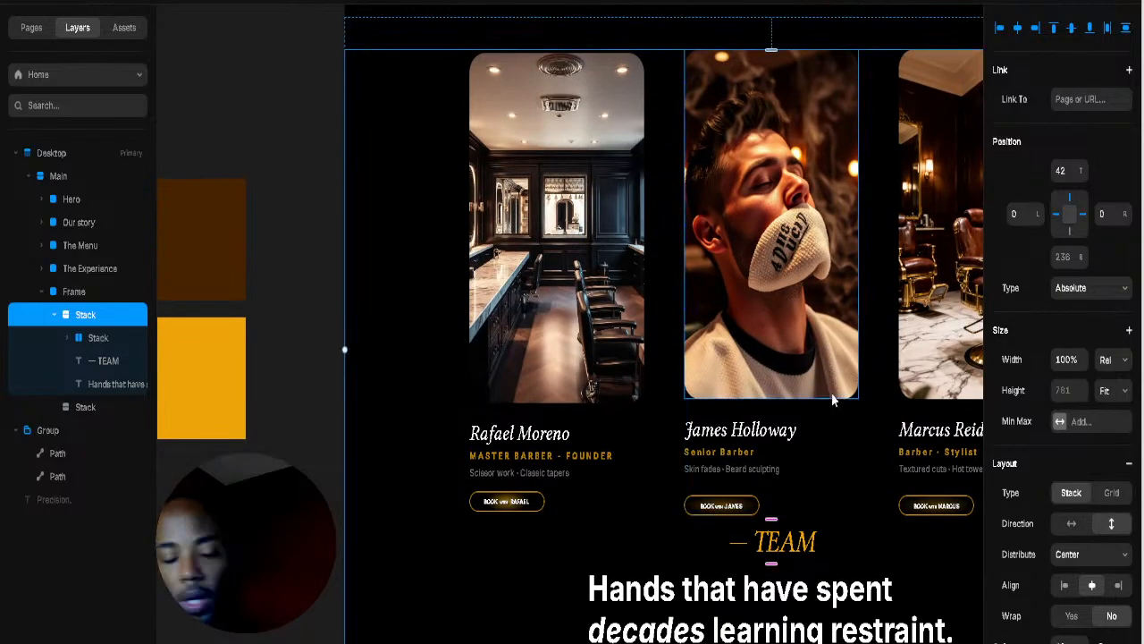
scroll(826, 380, down, 5)
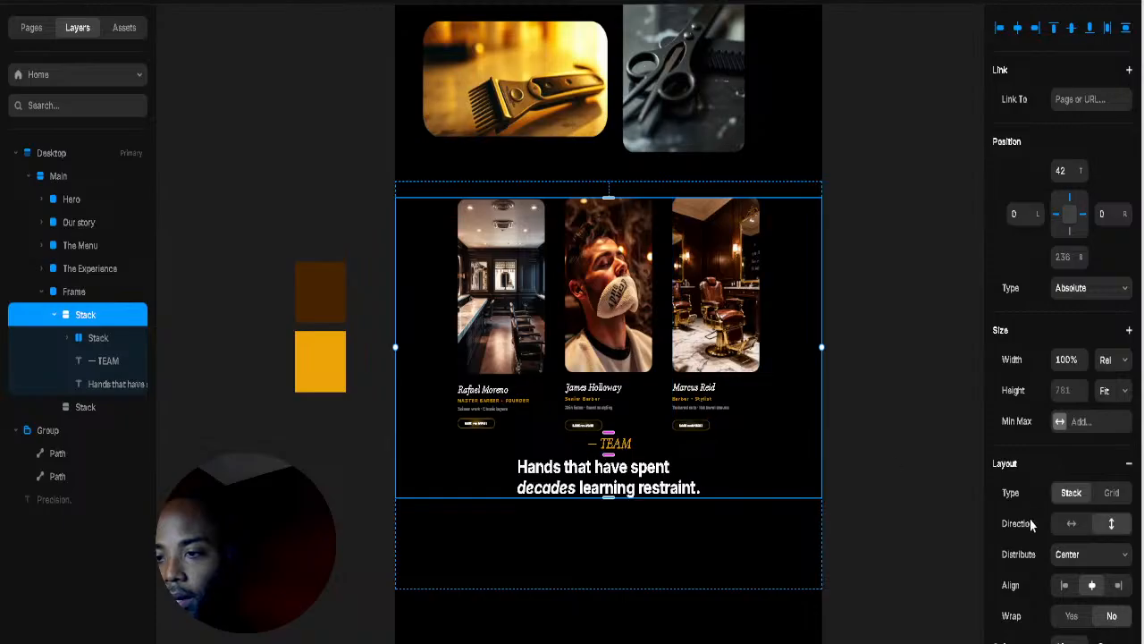
click(1063, 585)
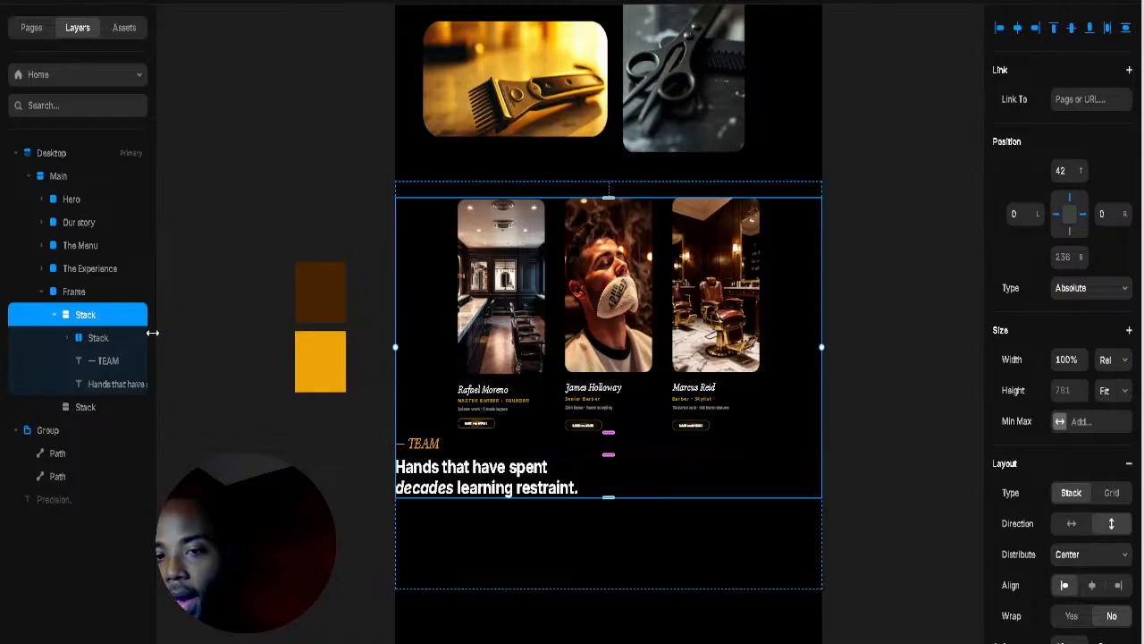
Step: Wrap the TEAM label and heading together in their own stack
click(99, 340)
click(107, 362)
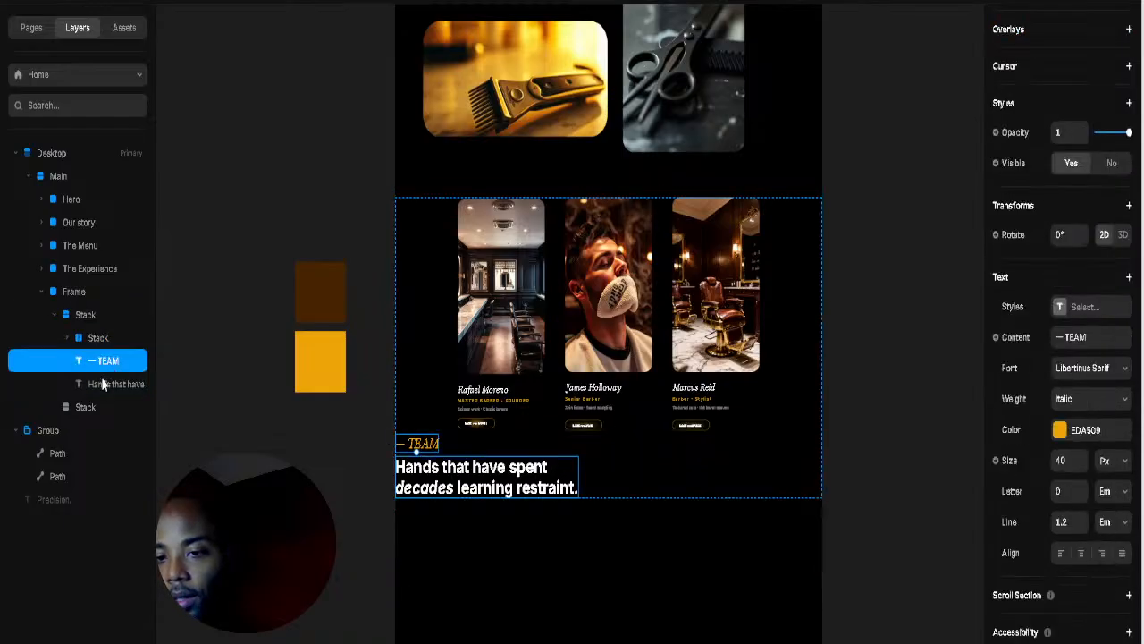
shift+click(105, 385)
click(98, 339)
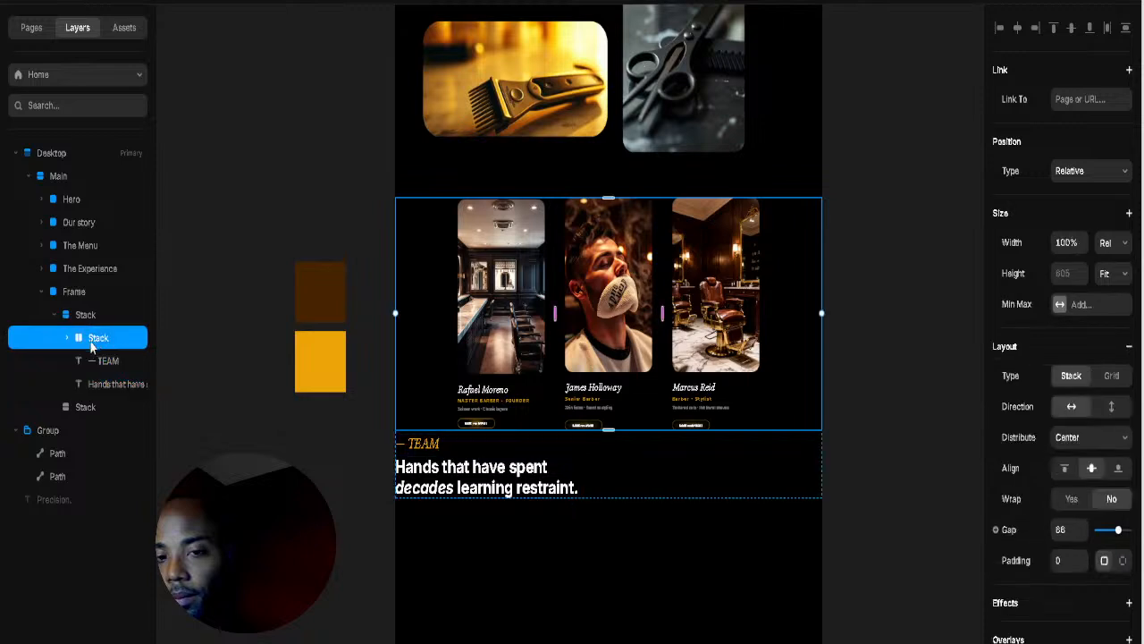
click(105, 366)
shift+click(111, 388)
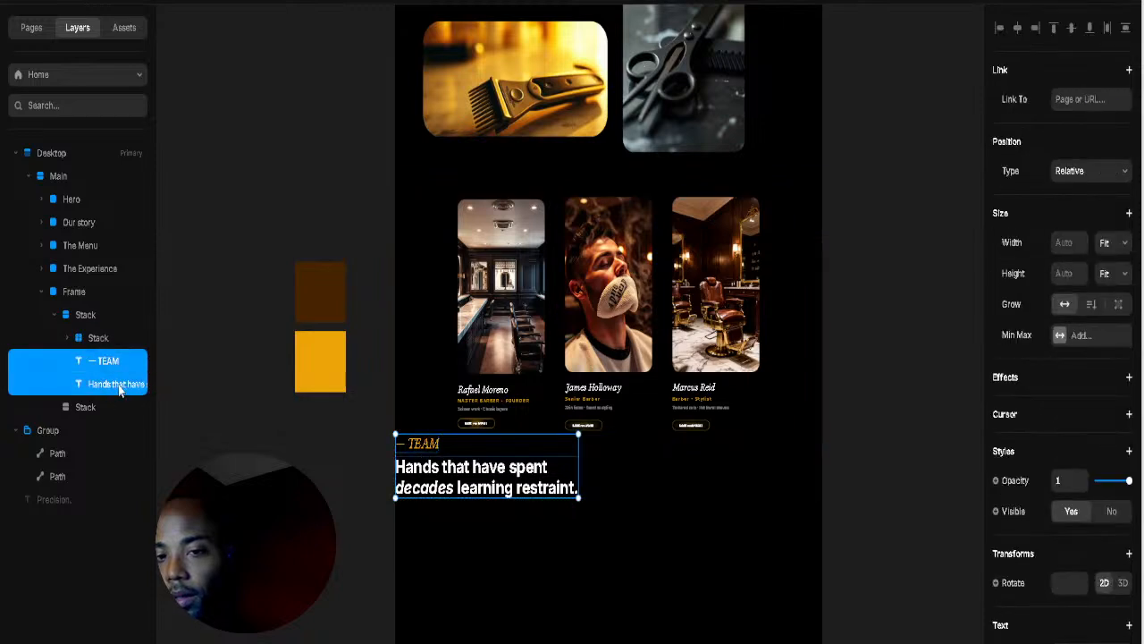
right_click(122, 391)
click(150, 367)
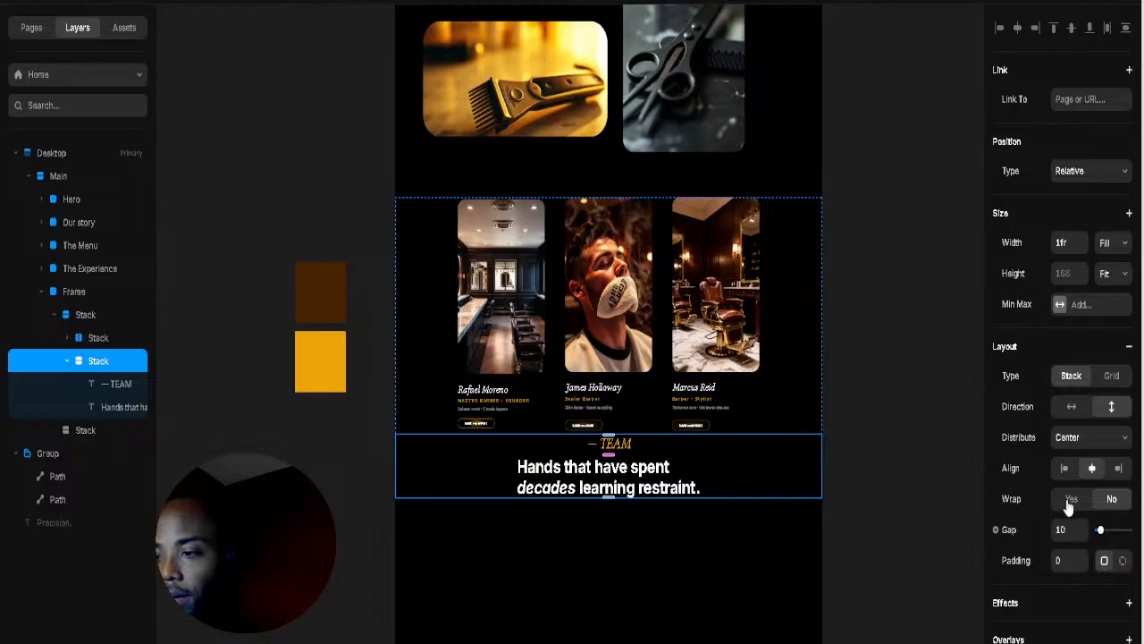
Step: Left-align the label block, give it 20 left padding, and move it above the barber cards
click(1064, 467)
click(1123, 560)
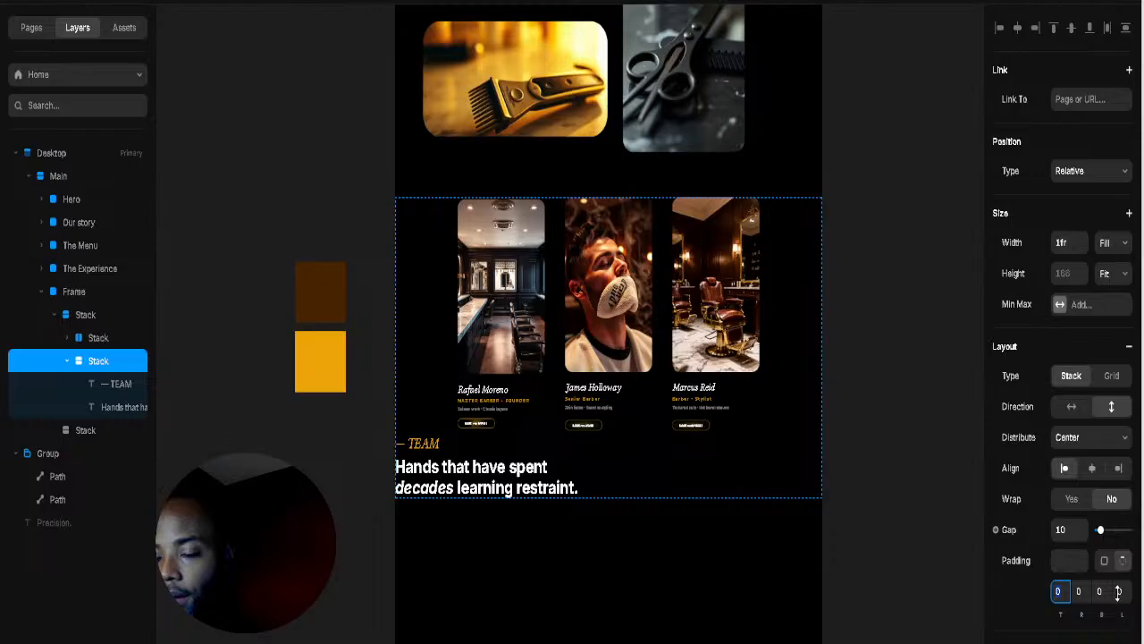
drag(1118, 590, 1142, 456)
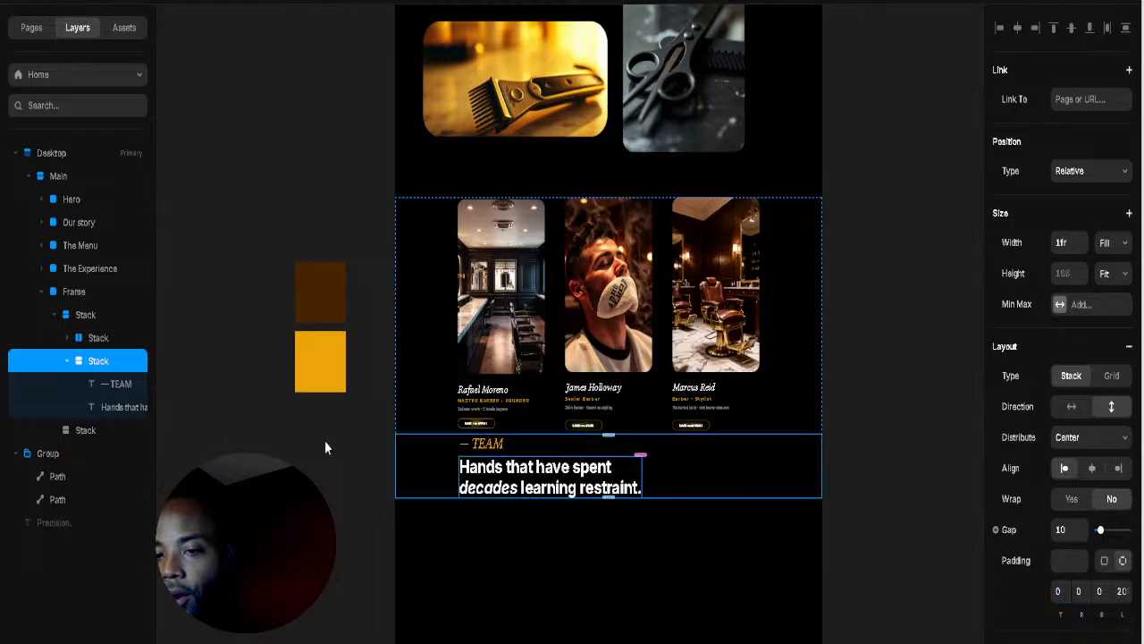
click(67, 362)
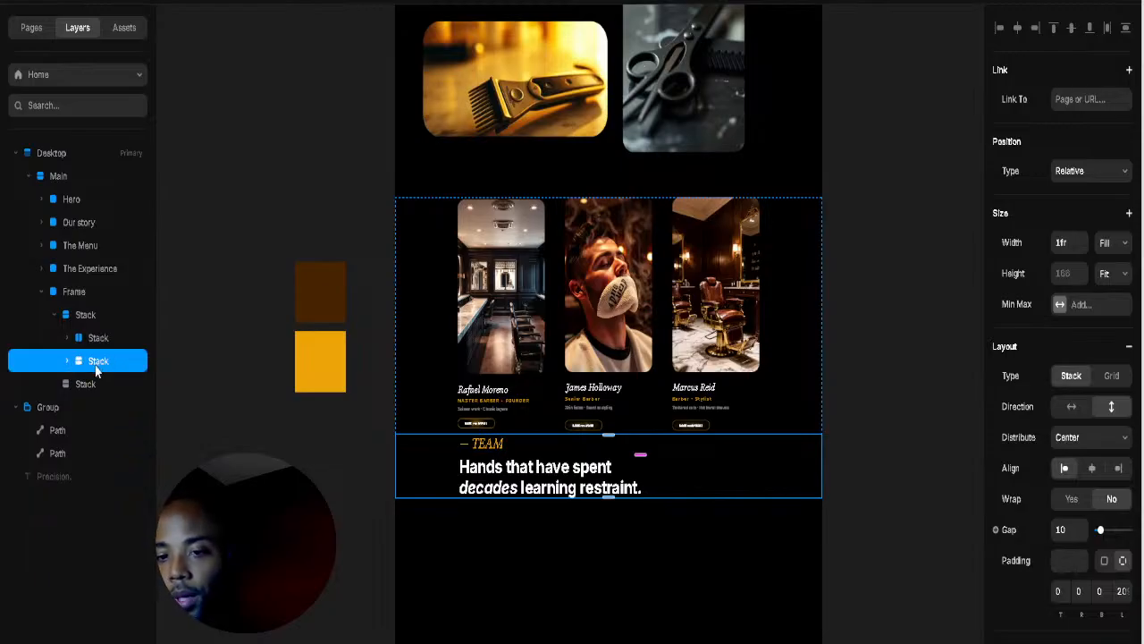
key(ctrl+])
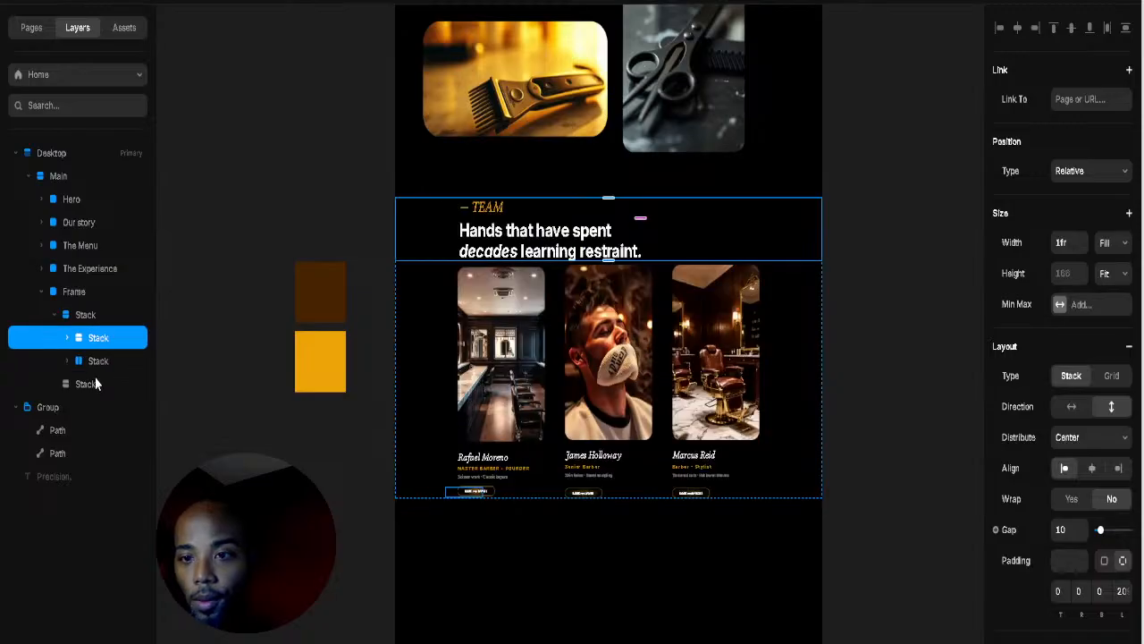
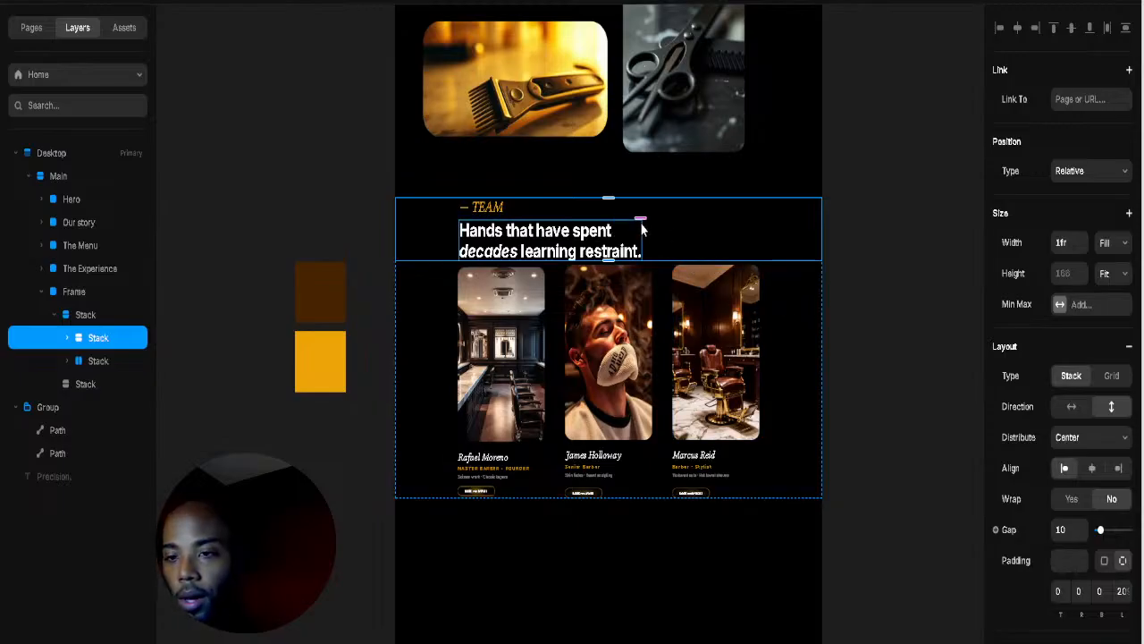
Step: Set a 38 gap under the TEAM label and 28 px top and bottom padding on the heading stack
drag(640, 218, 644, 233)
click(640, 261)
click(773, 295)
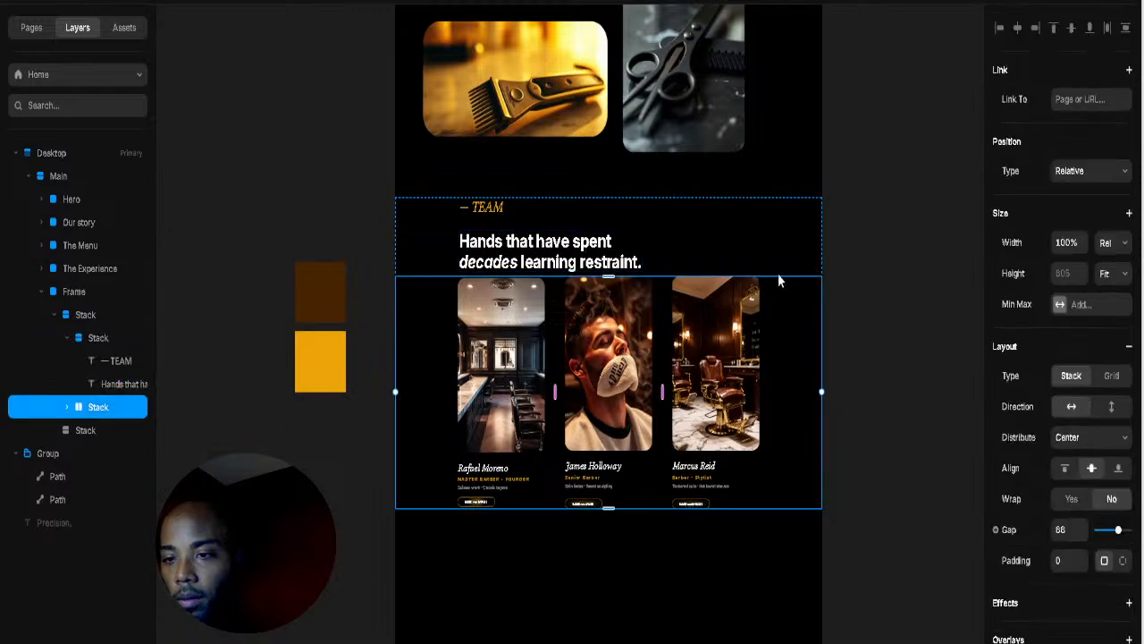
click(440, 256)
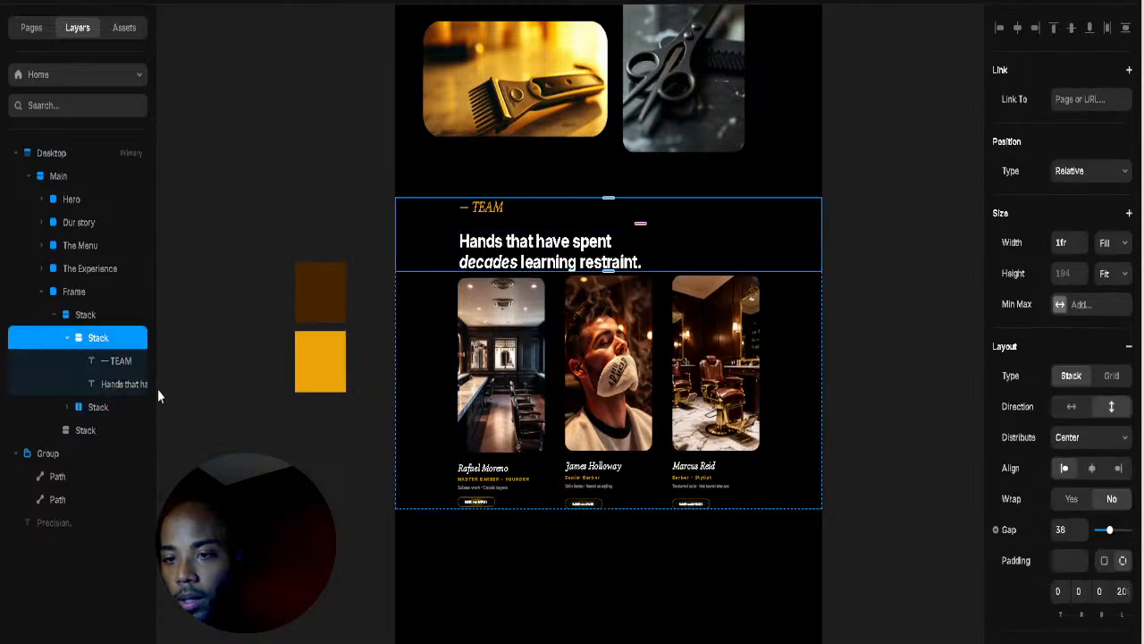
click(65, 338)
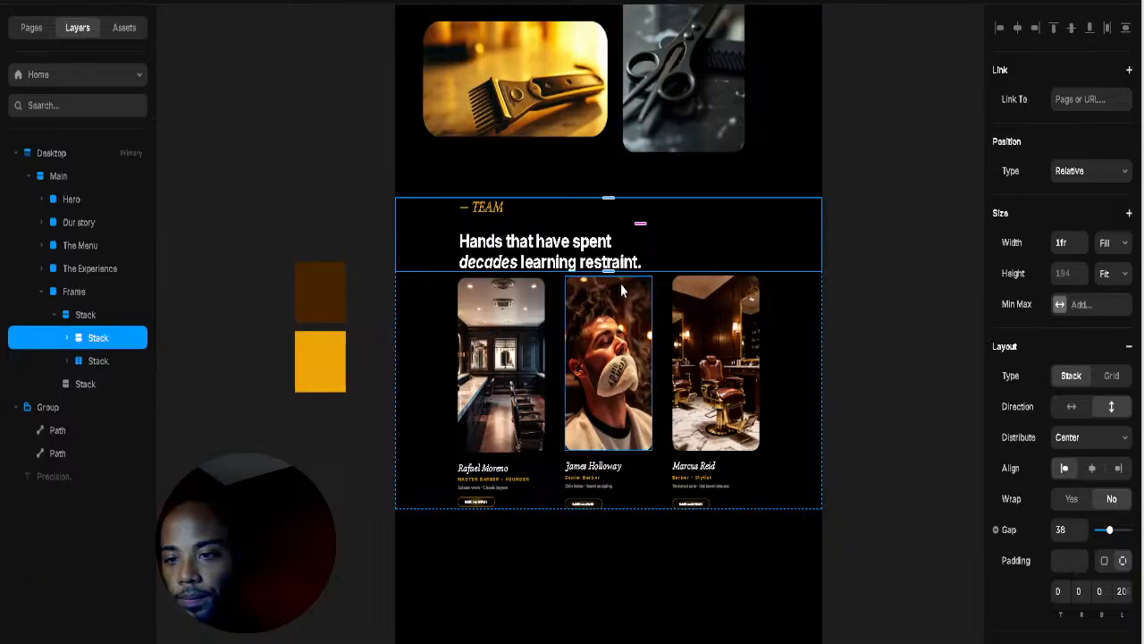
drag(608, 278, 608, 289)
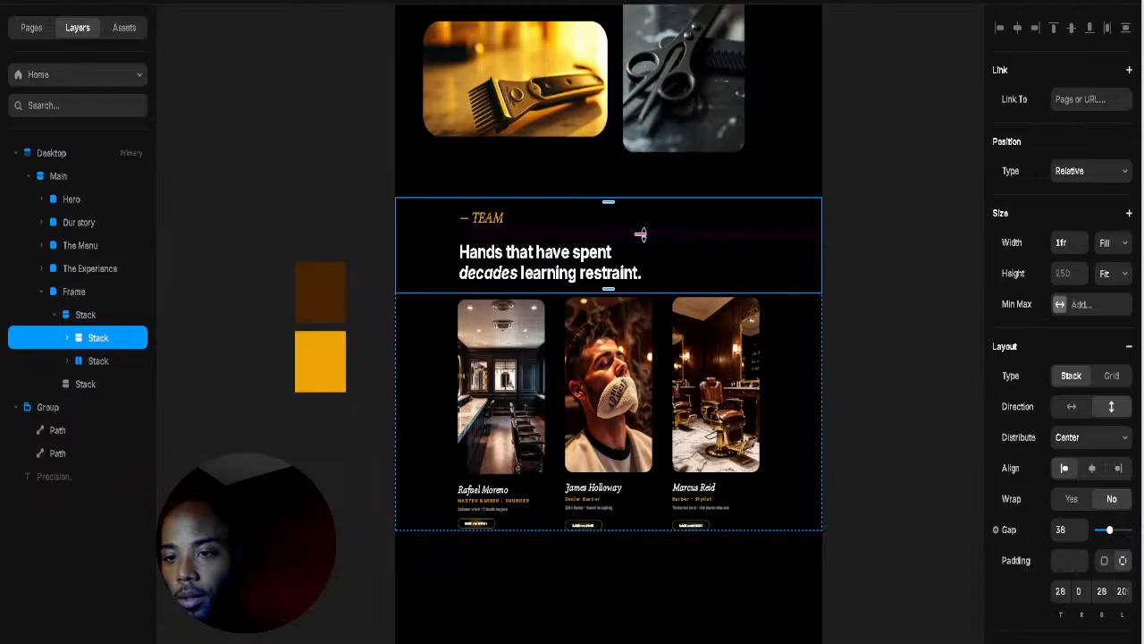
click(899, 270)
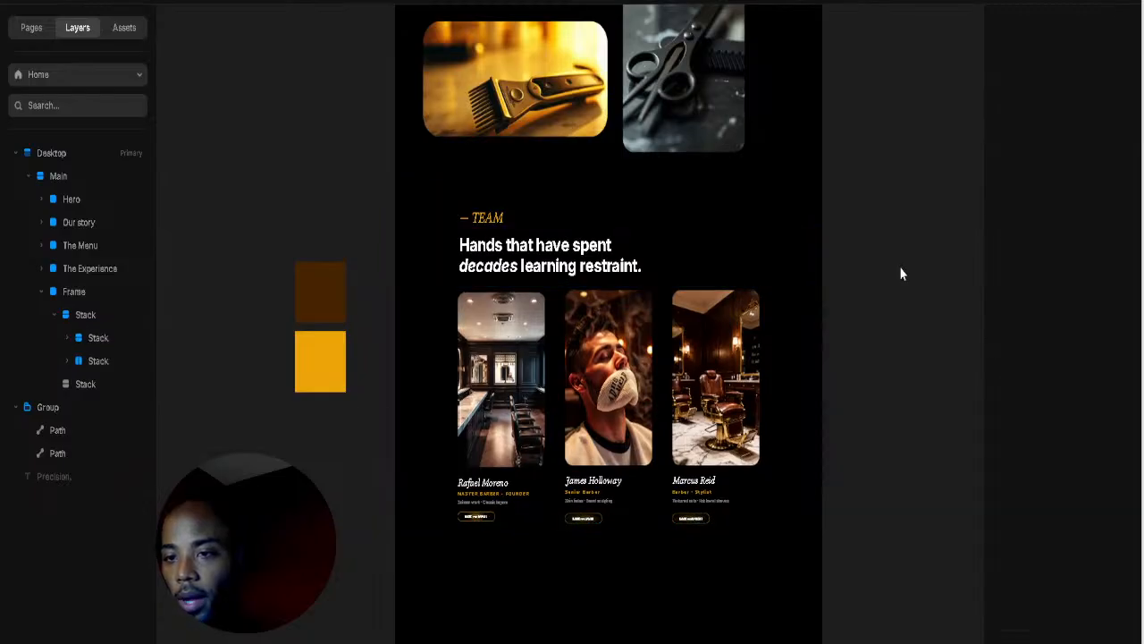
Step: Select the full text of the 'Hands that have spent decades learning restraint.' heading
scroll(632, 266, up, 1)
scroll(633, 265, up, 4)
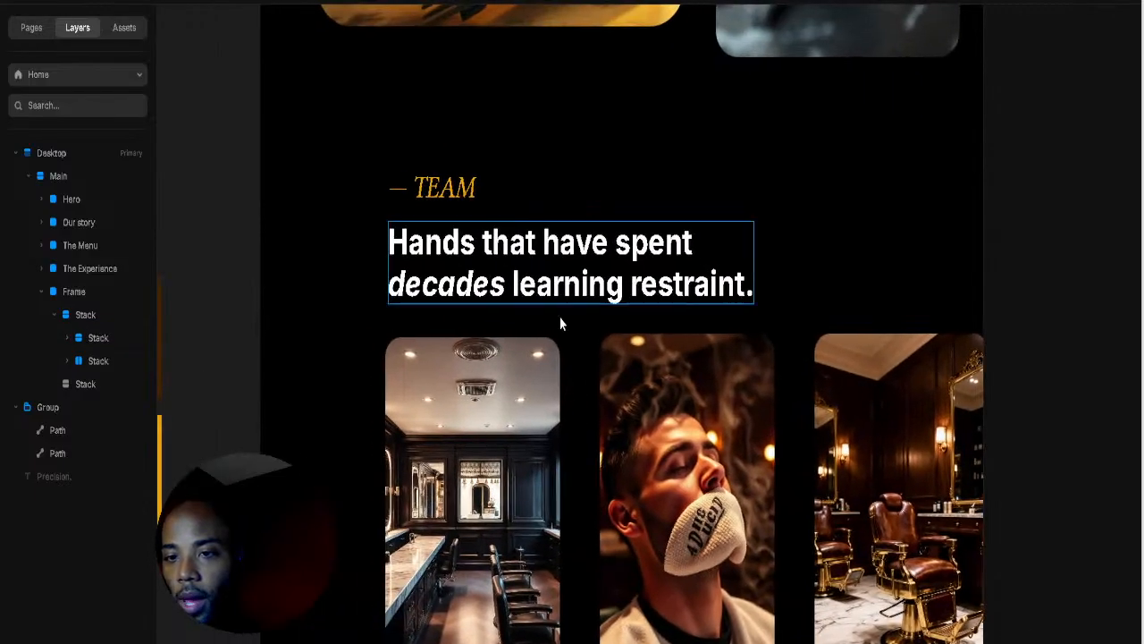
double_click(606, 295)
double_click(608, 285)
click(669, 284)
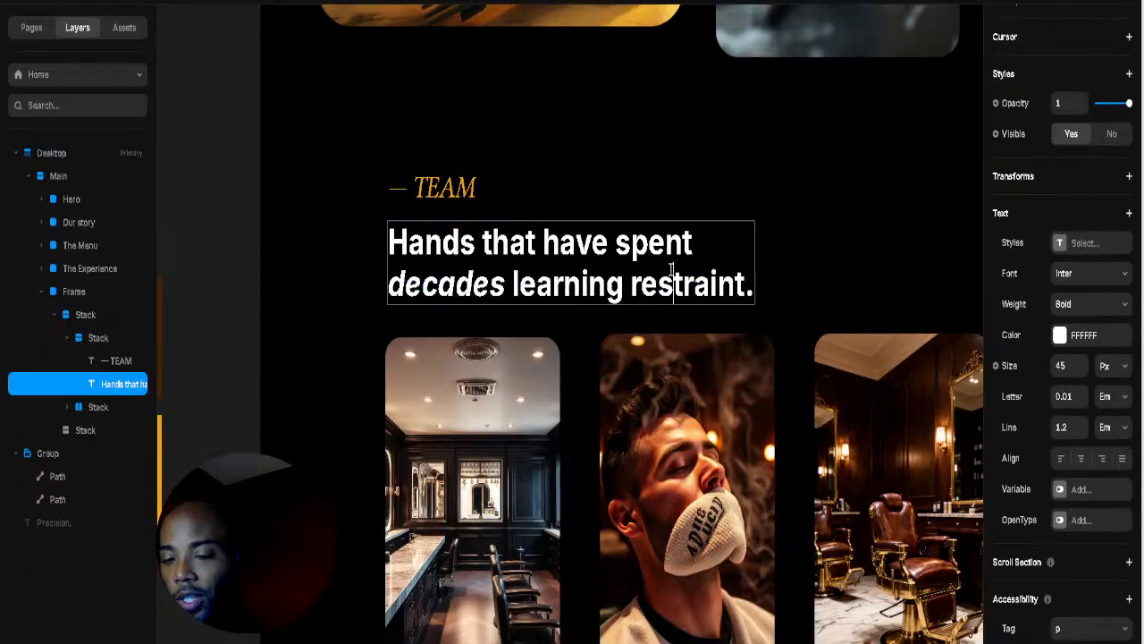
double_click(669, 284)
triple_click(751, 286)
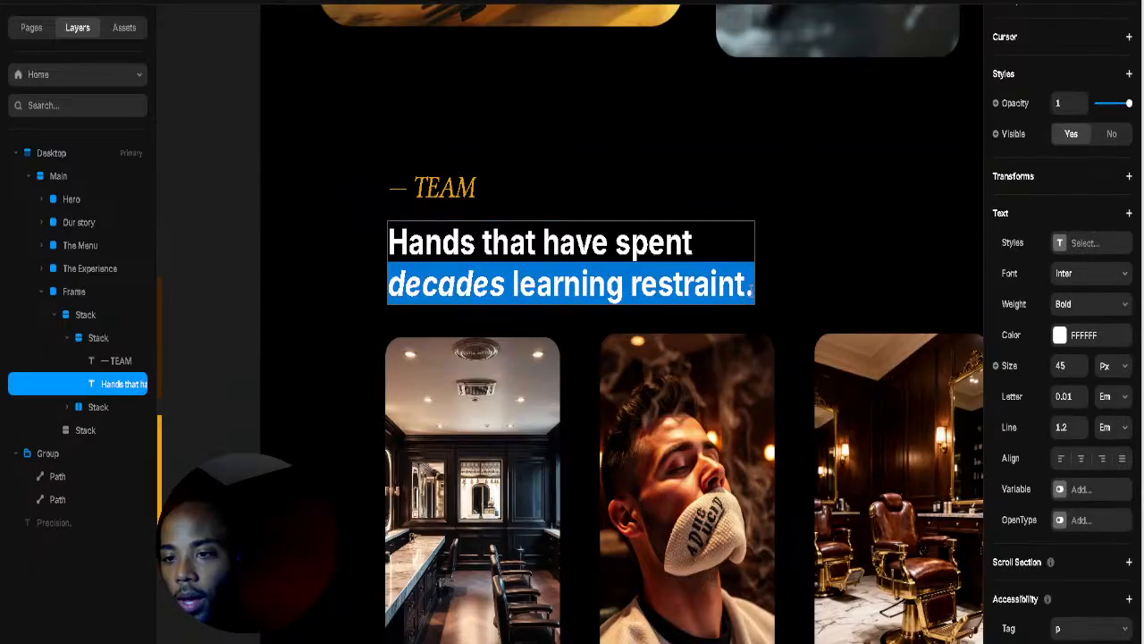
click(751, 287)
drag(753, 290, 362, 227)
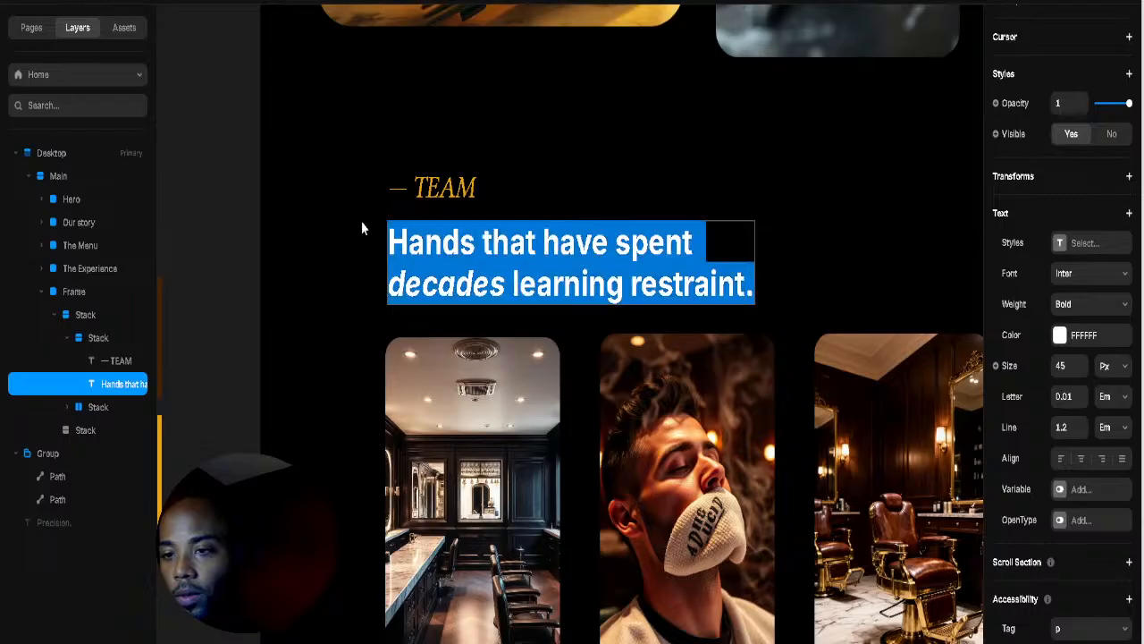
Step: Try Instrument Serif on the heading from the font list
click(1077, 274)
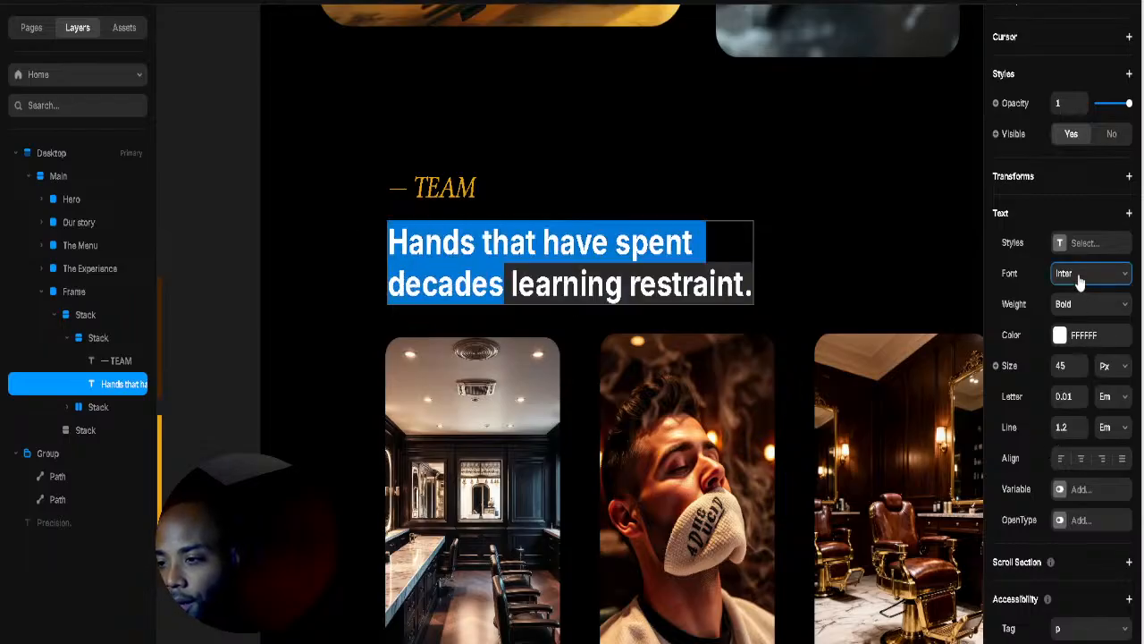
click(1079, 279)
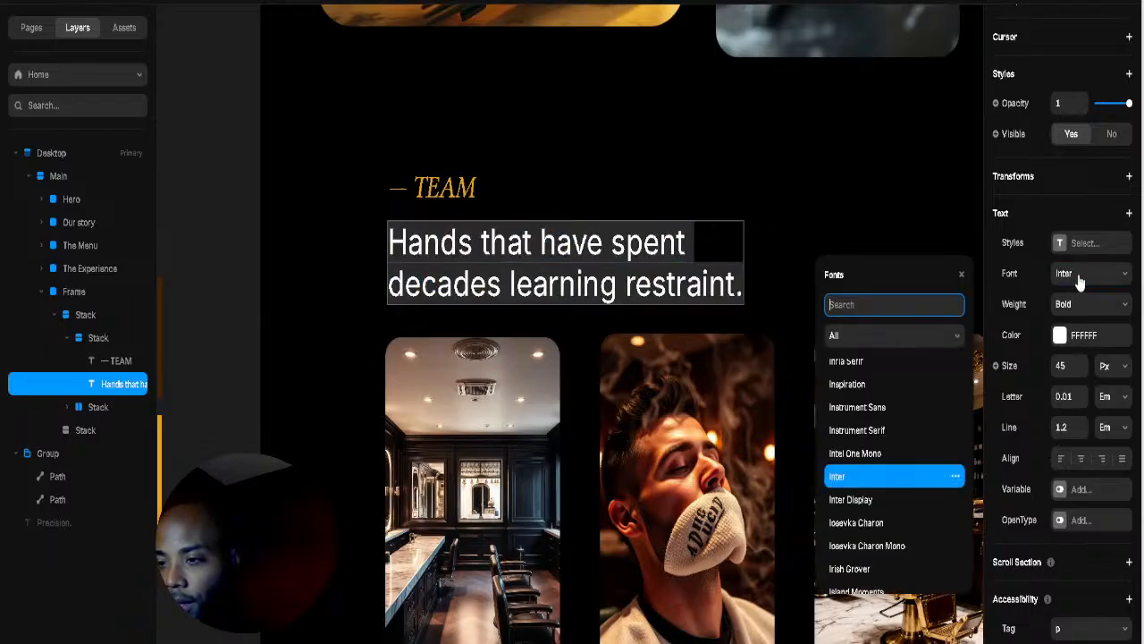
click(898, 431)
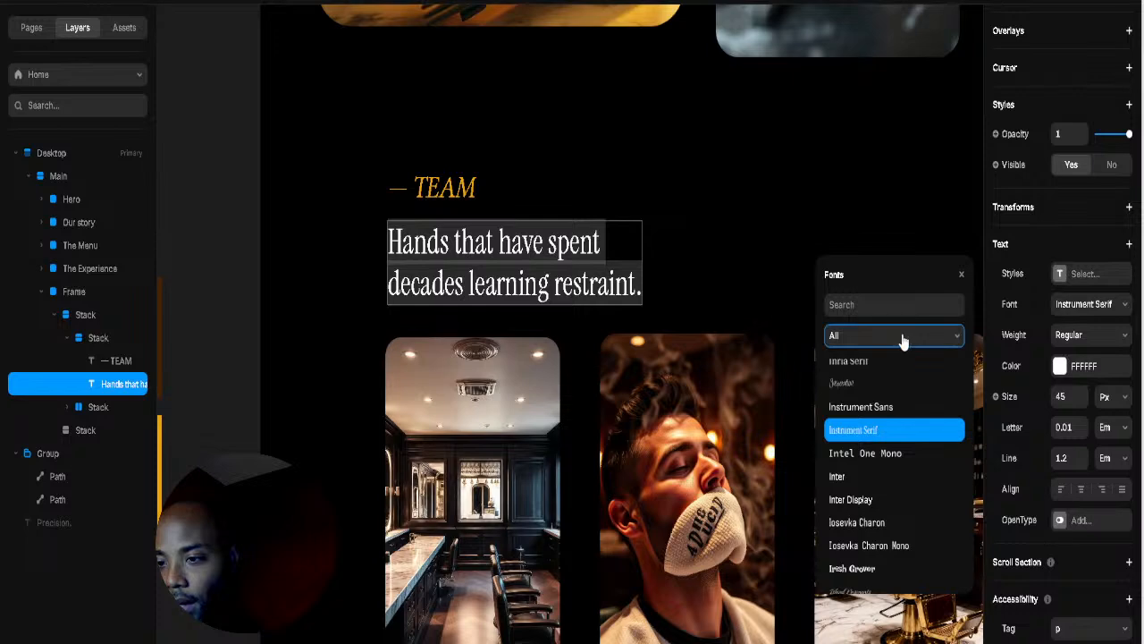
Step: Browse the fonts and apply Libertinus Serif Display to the heading
scroll(918, 465, down, 5)
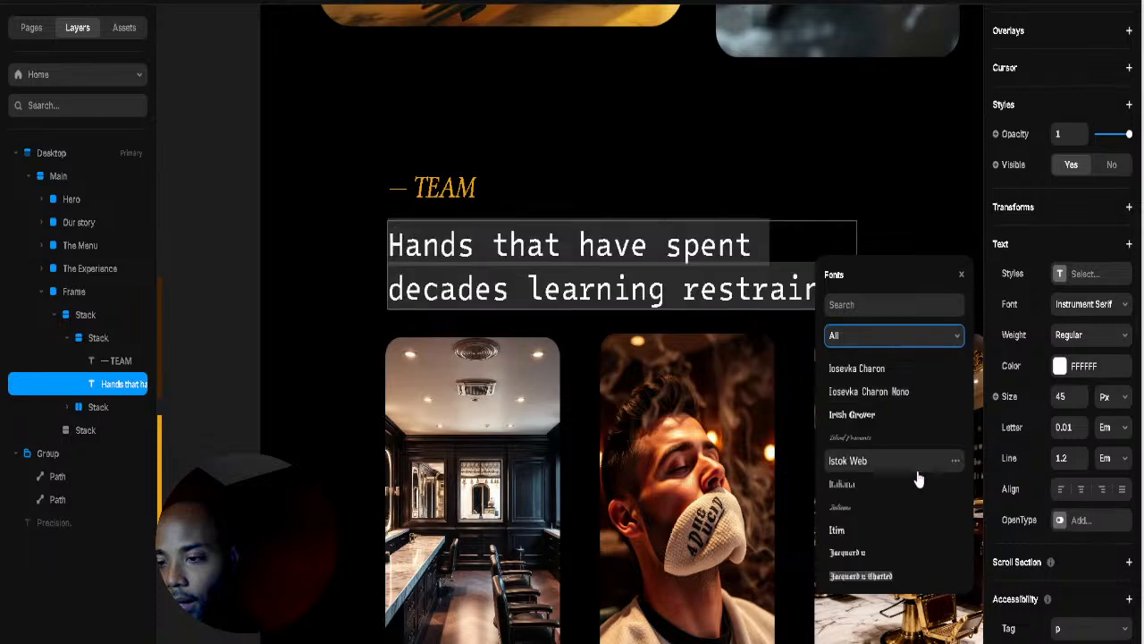
scroll(918, 482, down, 12)
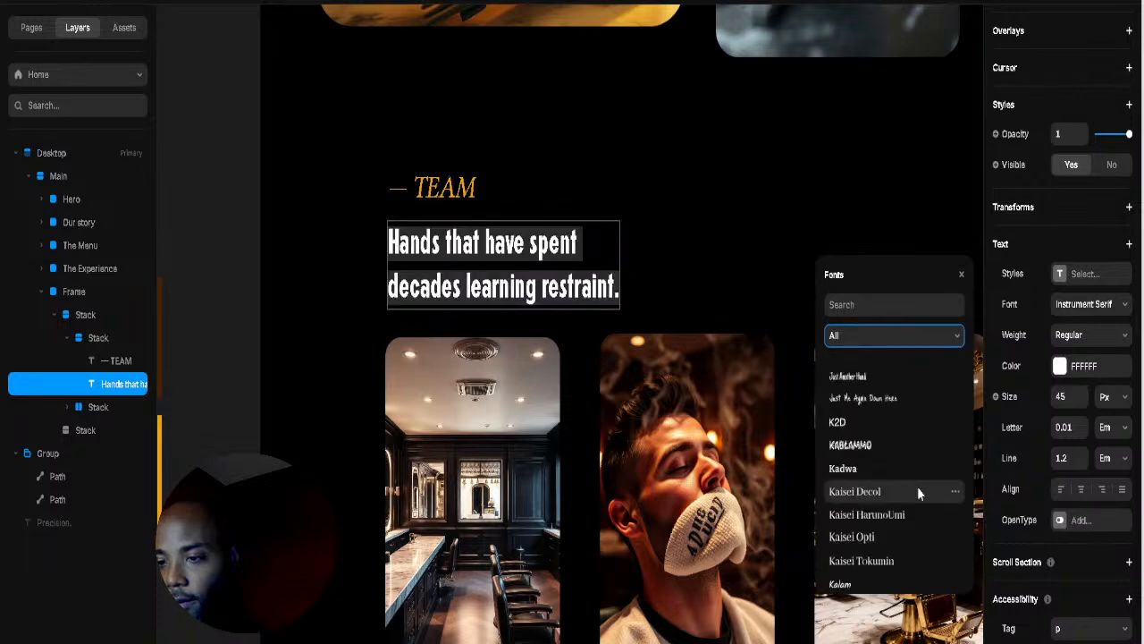
scroll(918, 500, down, 10)
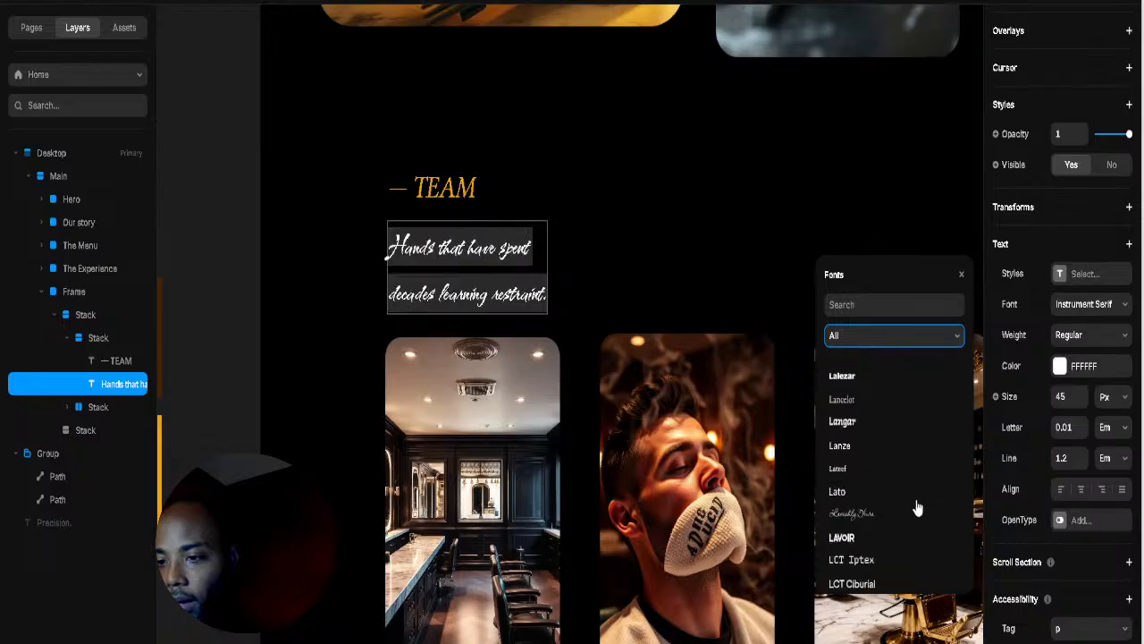
scroll(915, 508, up, 3)
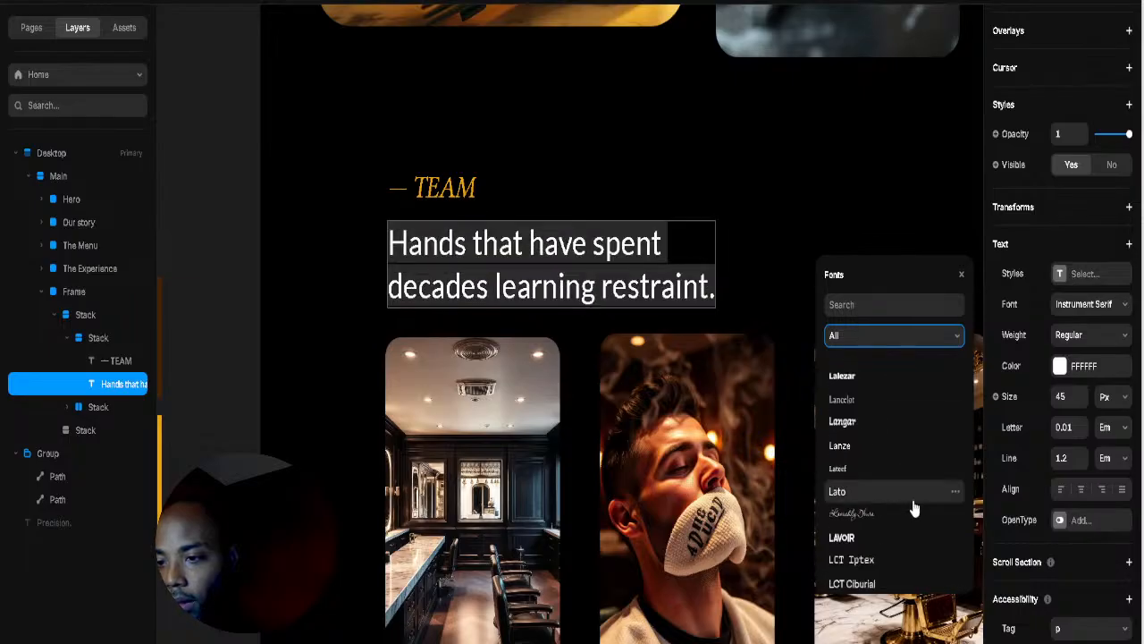
scroll(913, 507, up, 5)
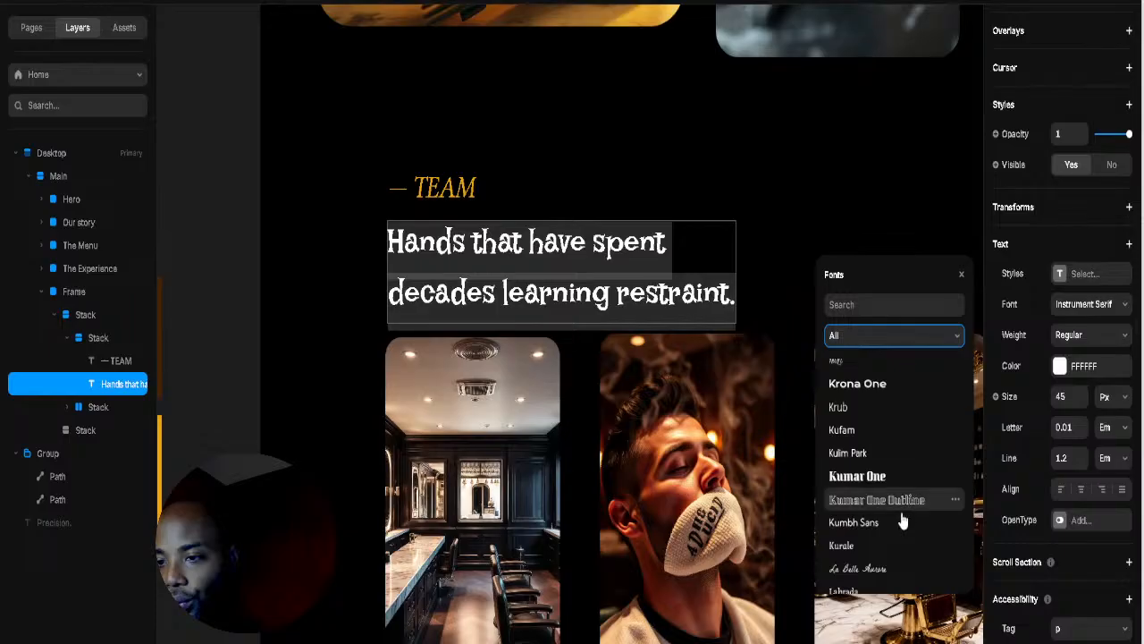
scroll(898, 532, down, 6)
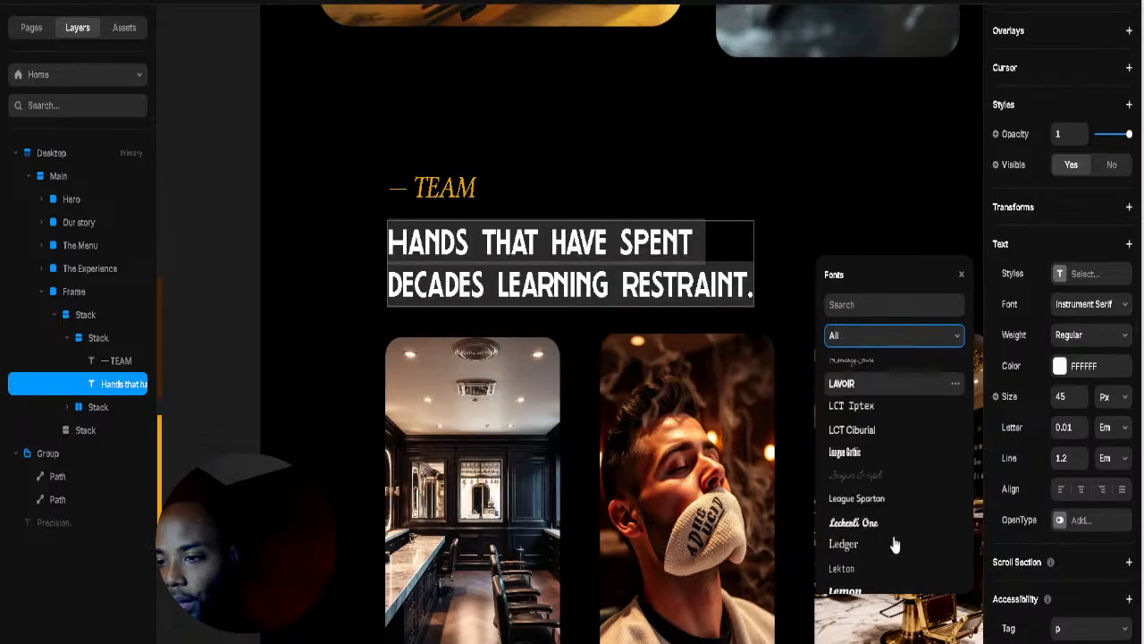
scroll(895, 544, down, 10)
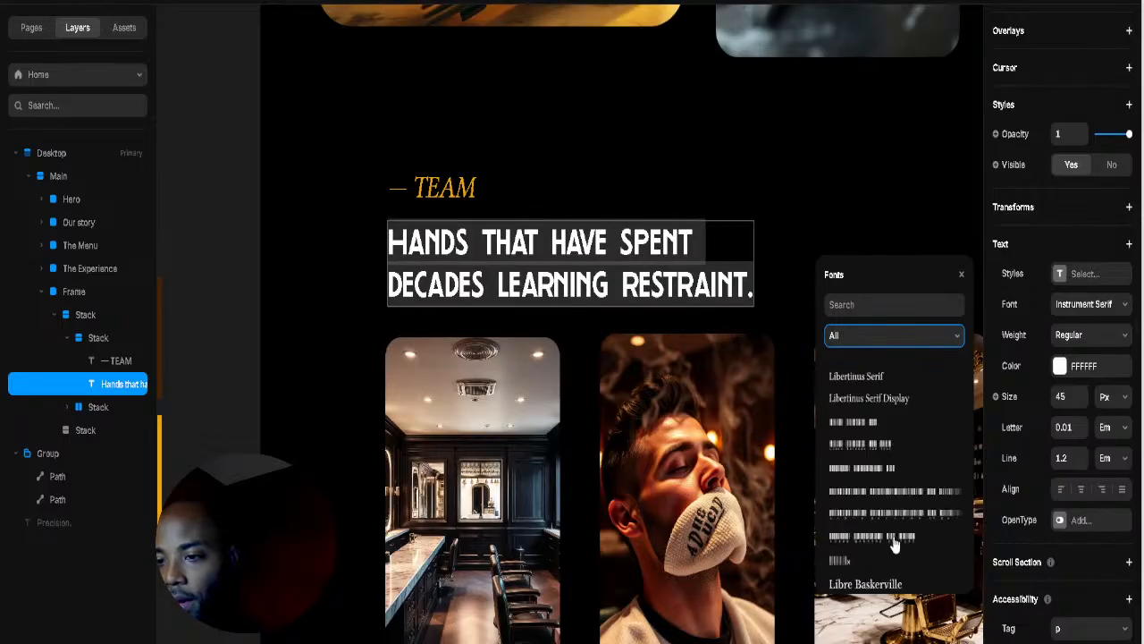
scroll(874, 447, up, 6)
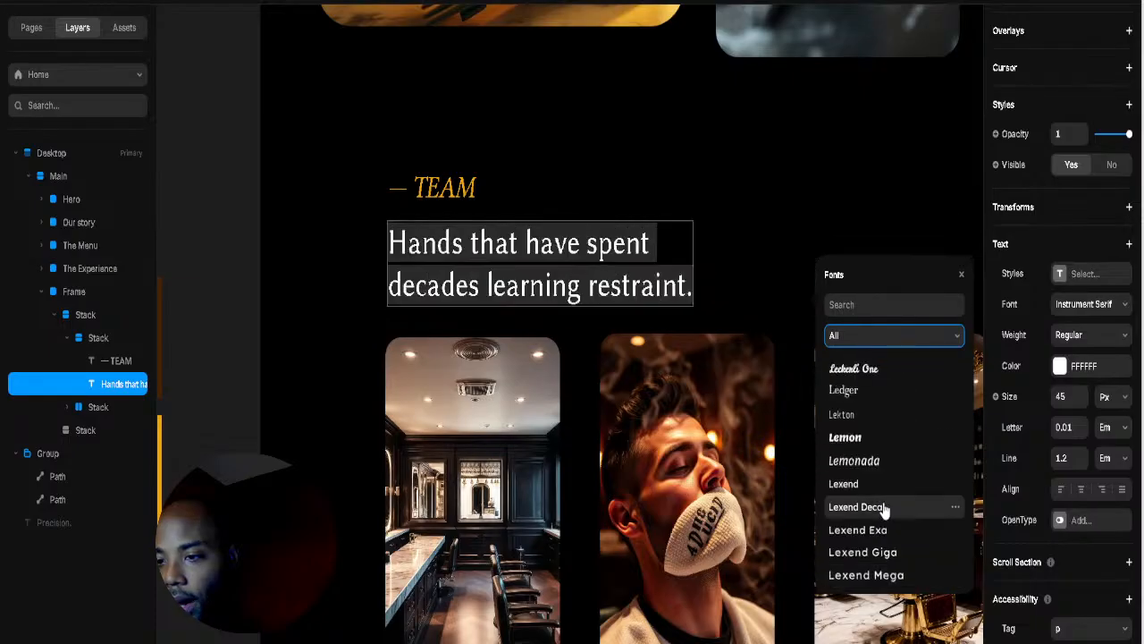
scroll(882, 477, up, 1)
scroll(883, 478, down, 4)
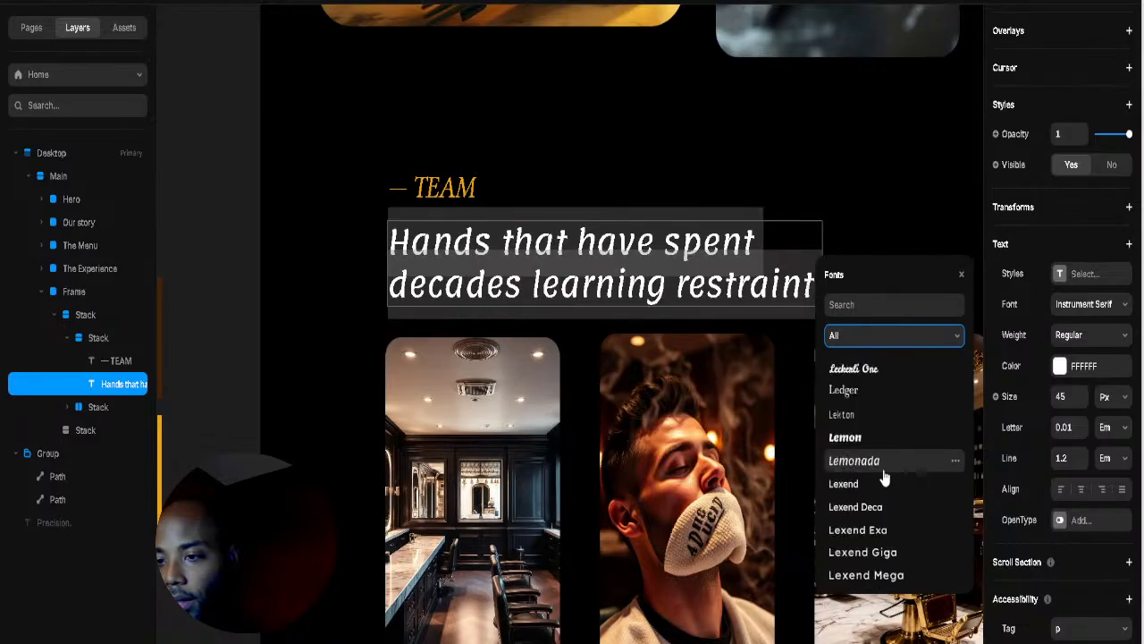
scroll(883, 479, down, 3)
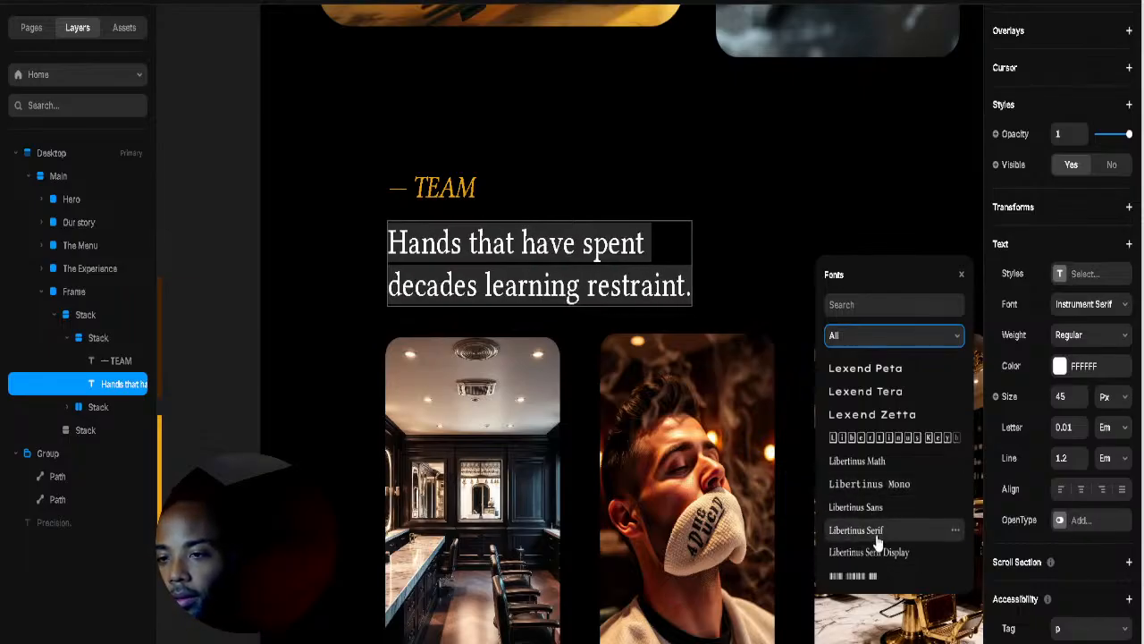
click(878, 553)
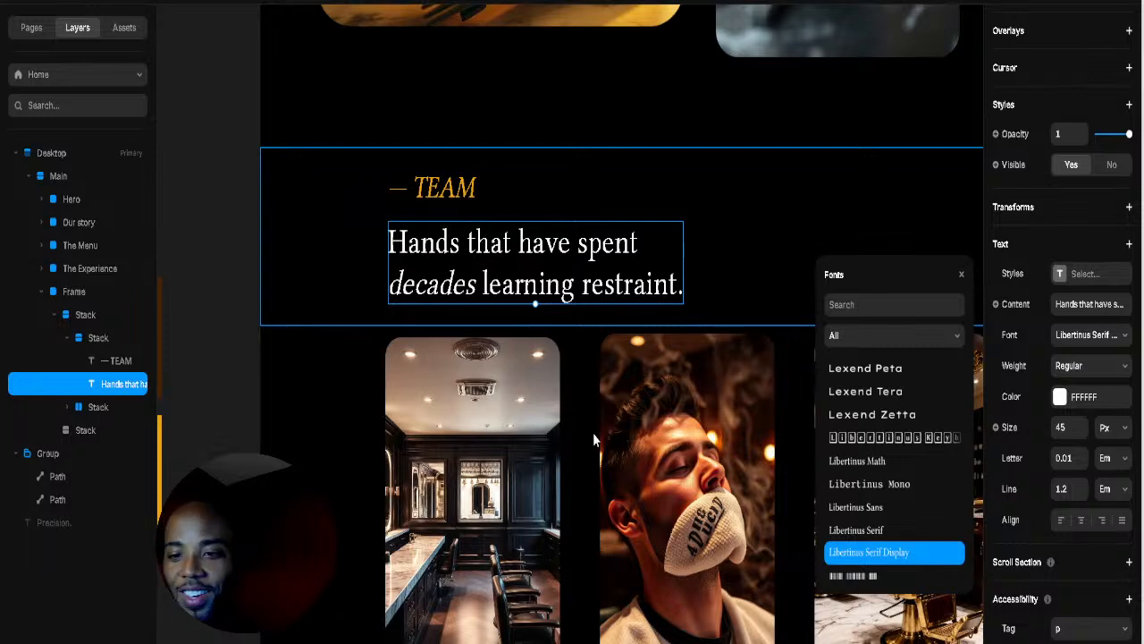
click(480, 286)
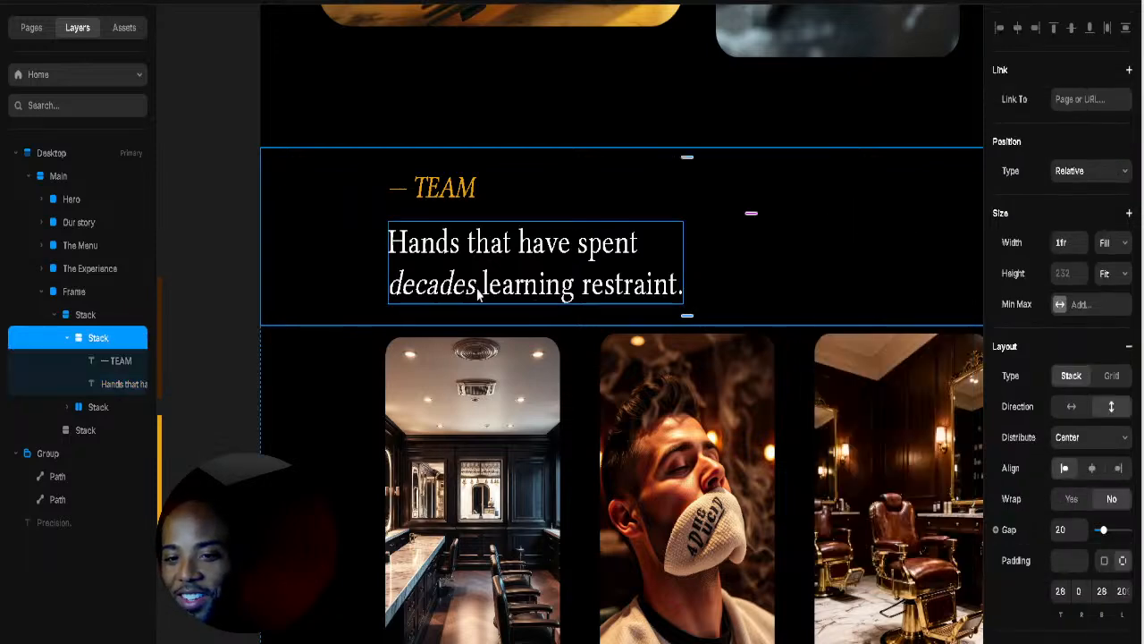
Step: Select 'decades' in the heading and open its text colour options
click(477, 284)
click(476, 284)
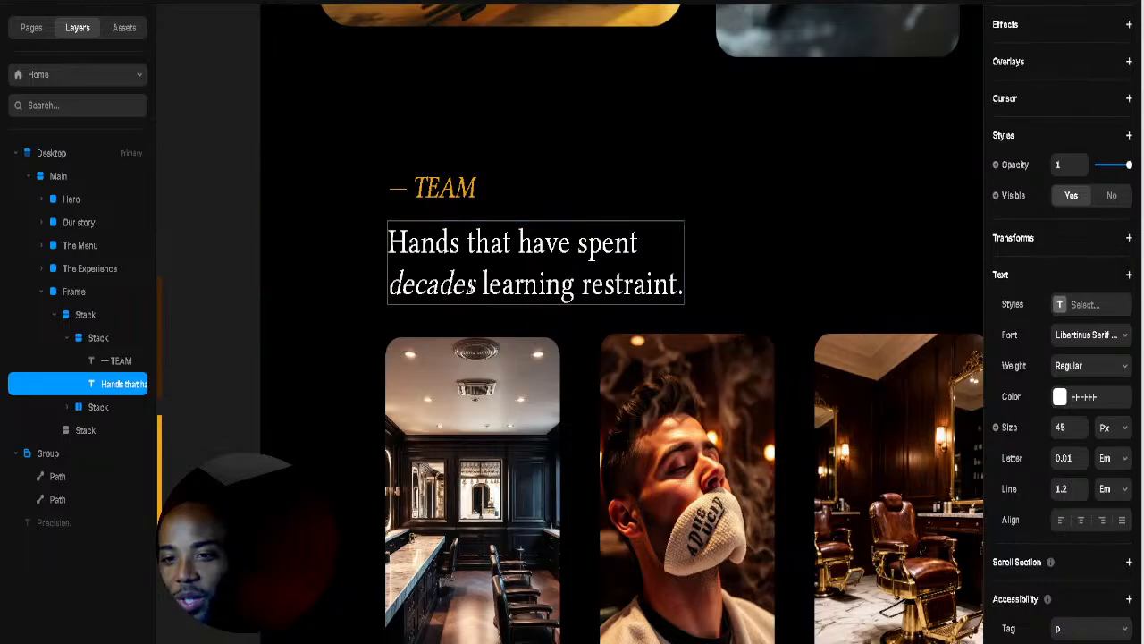
drag(476, 286, 360, 295)
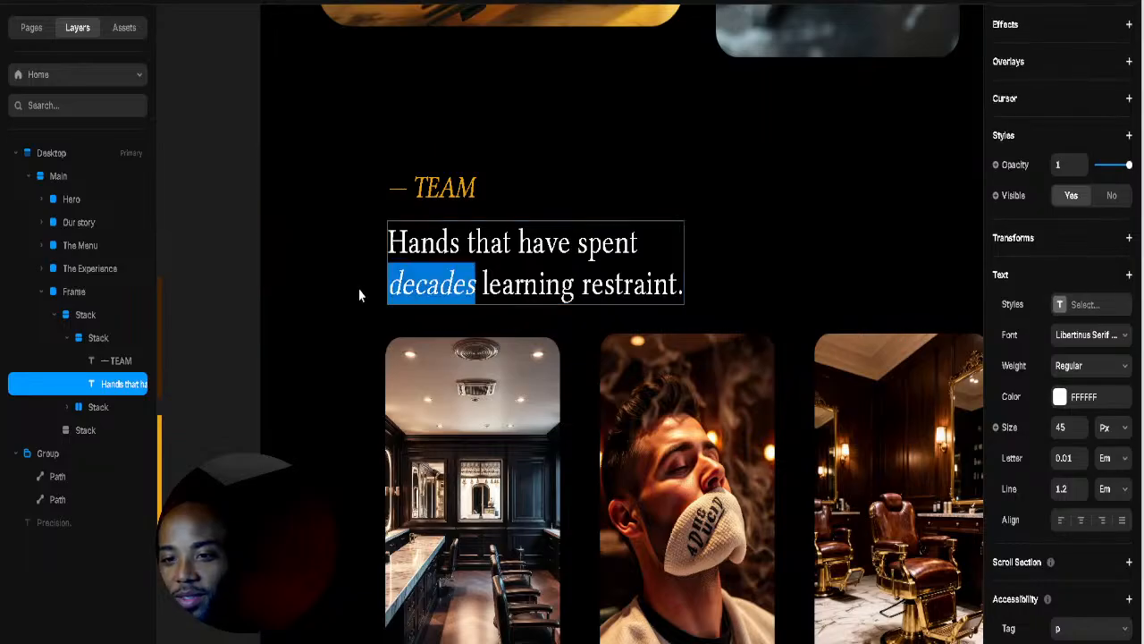
click(1060, 398)
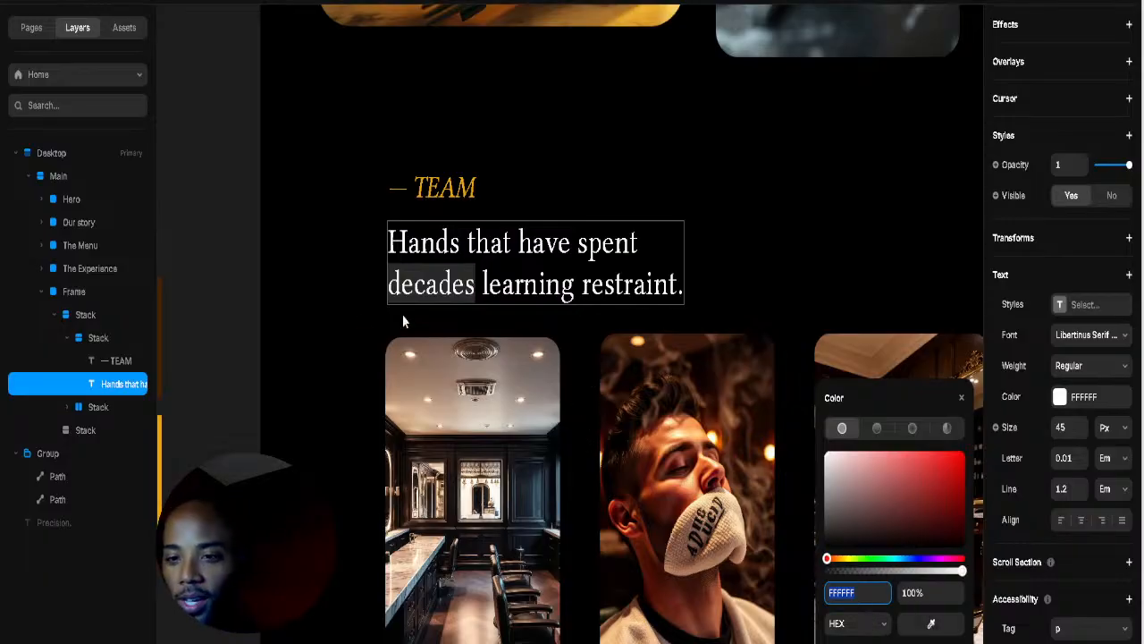
click(357, 315)
scroll(626, 358, left, 3)
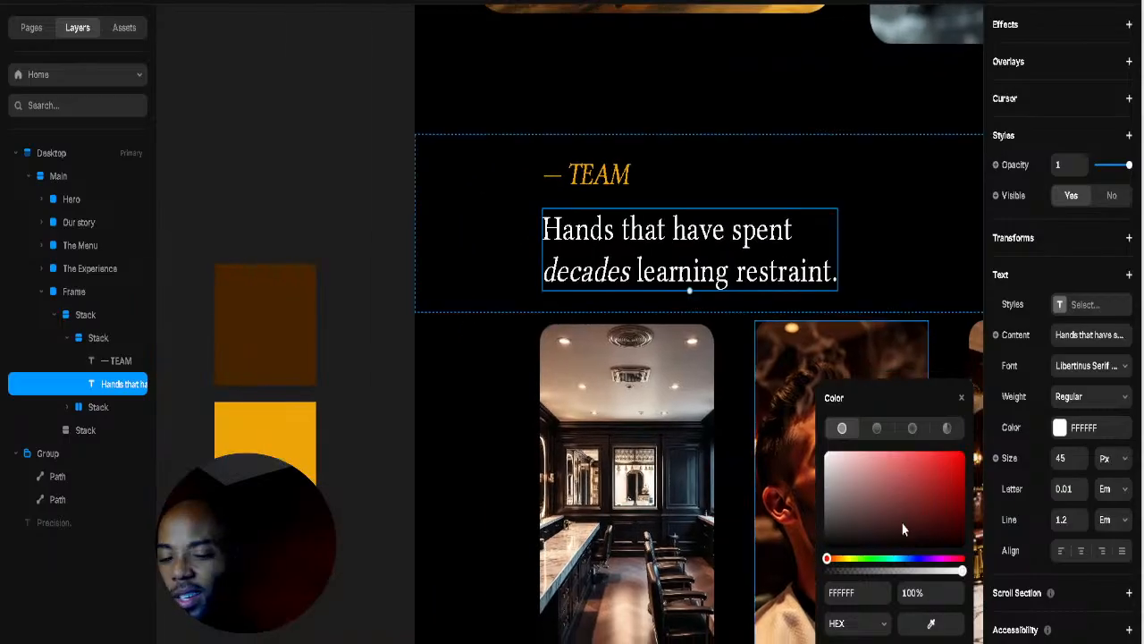
click(1060, 430)
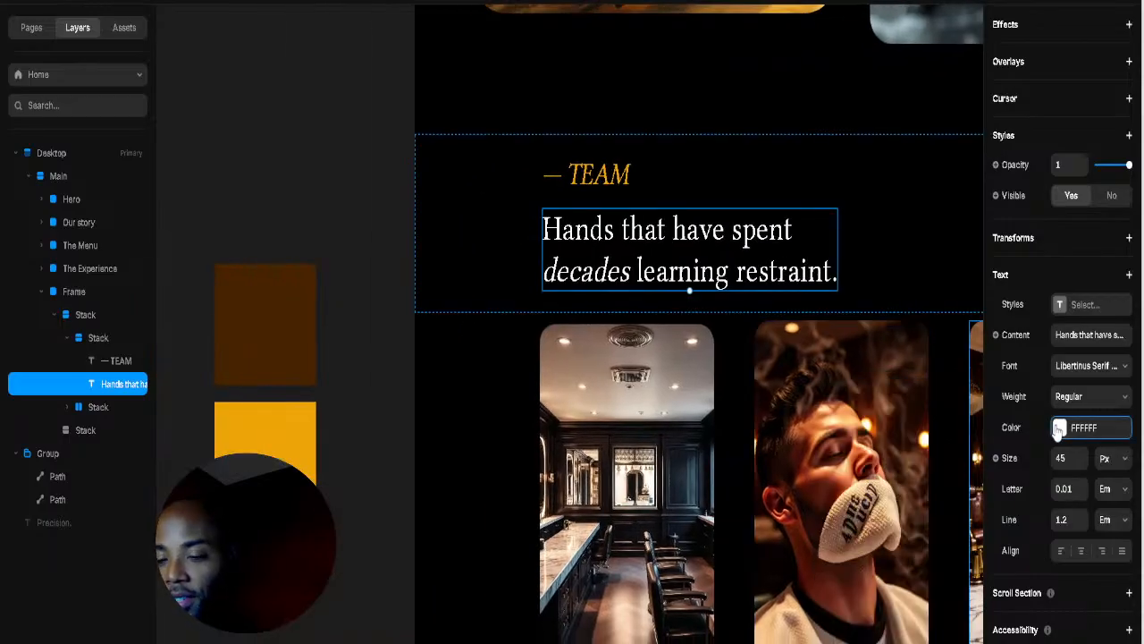
Step: Color the word 'decades' gold EDA509
double_click(639, 268)
click(619, 271)
drag(628, 269, 527, 279)
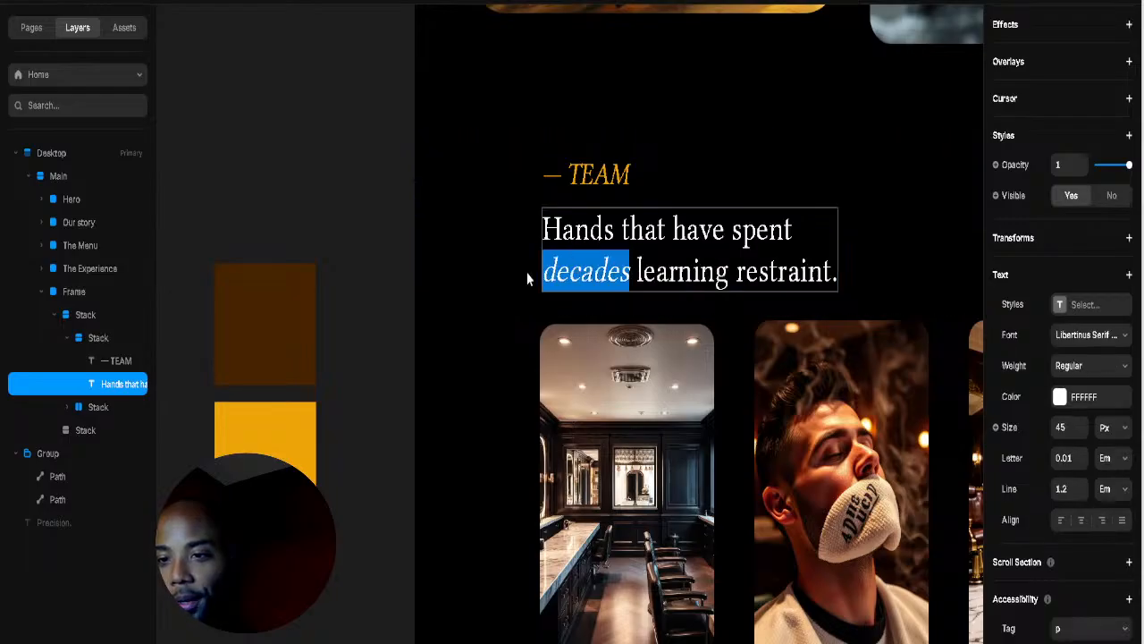
click(1070, 404)
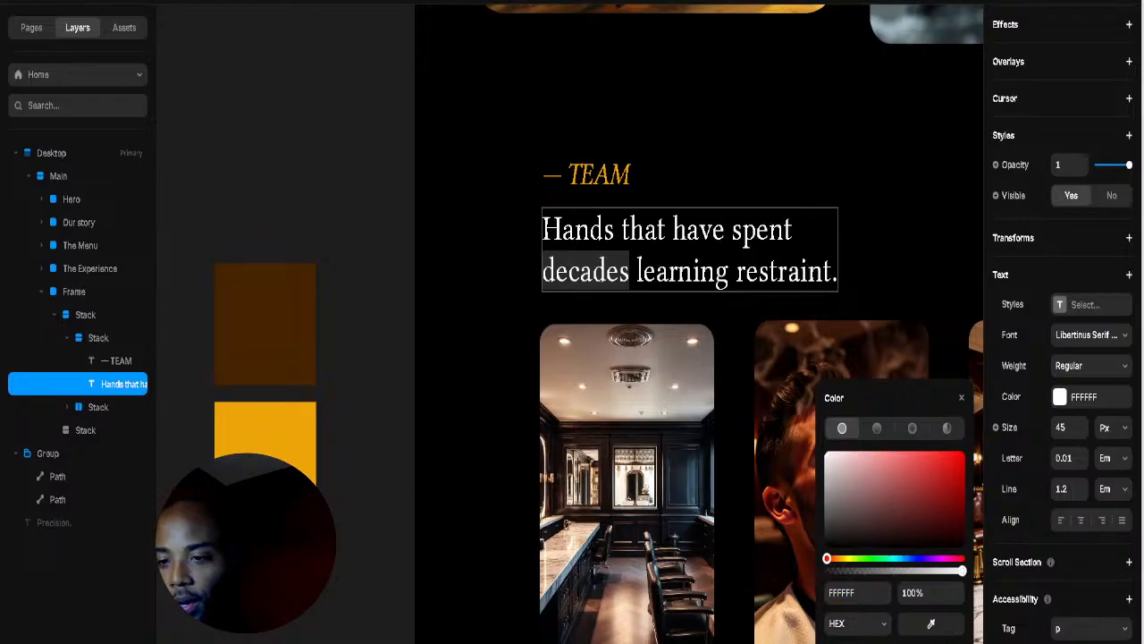
click(266, 436)
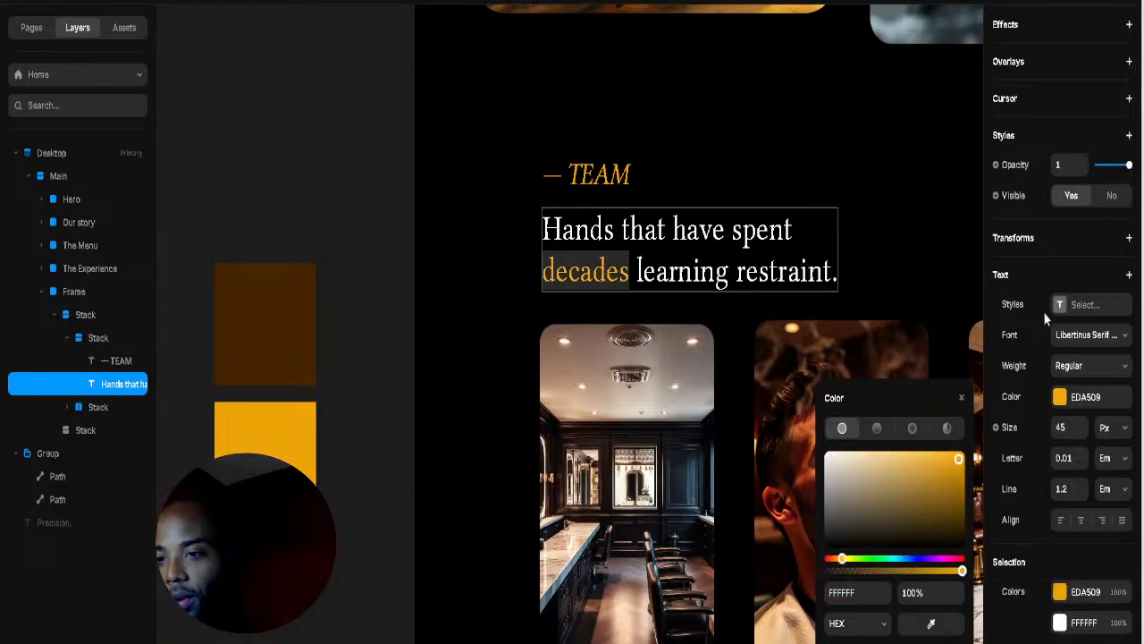
click(1090, 368)
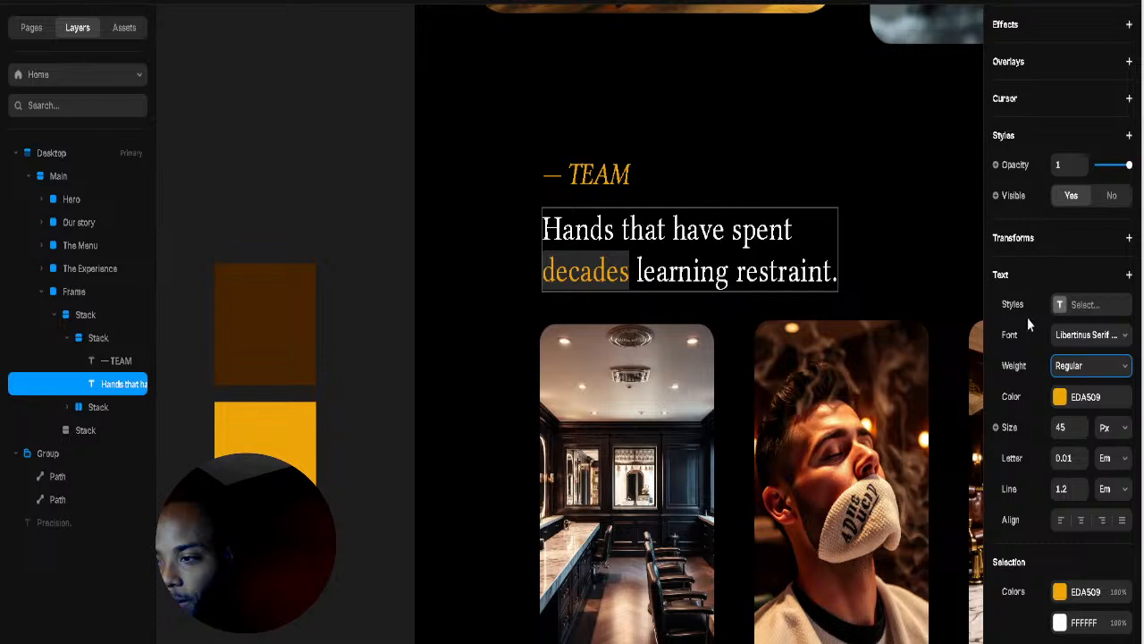
Step: Set 'decades' in italic Libertinus Serif
click(1111, 338)
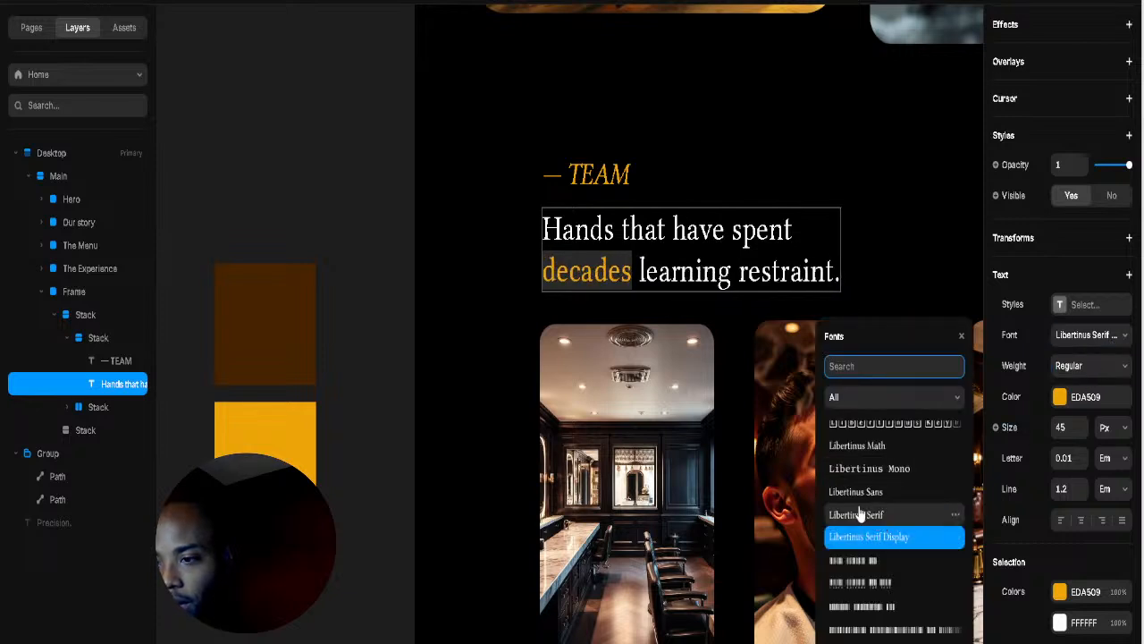
click(858, 513)
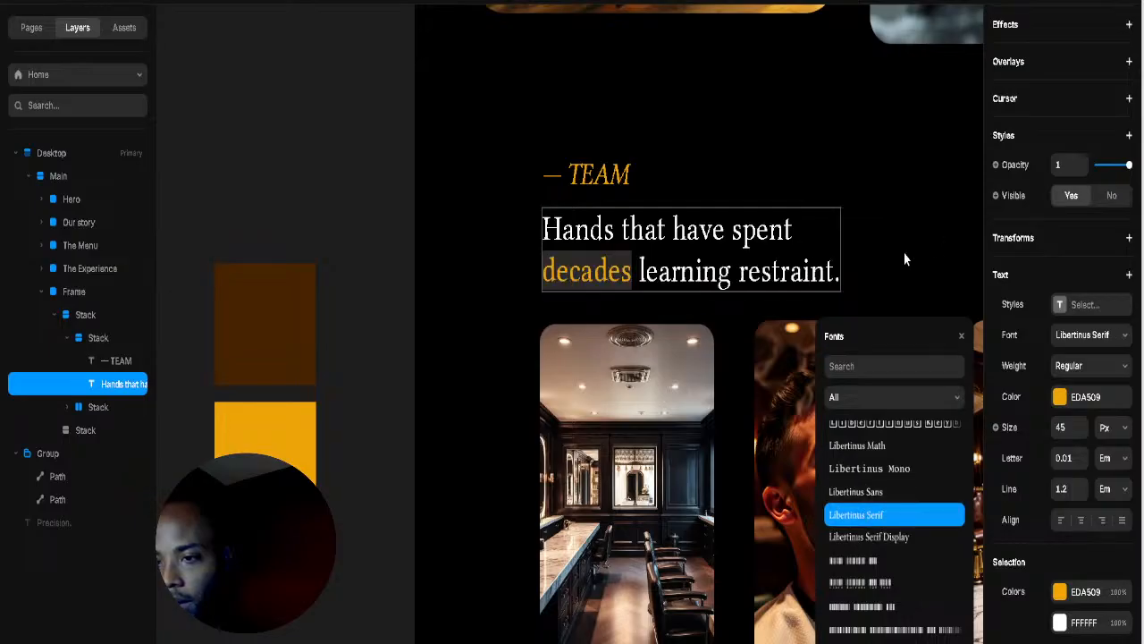
key(ctrl+i)
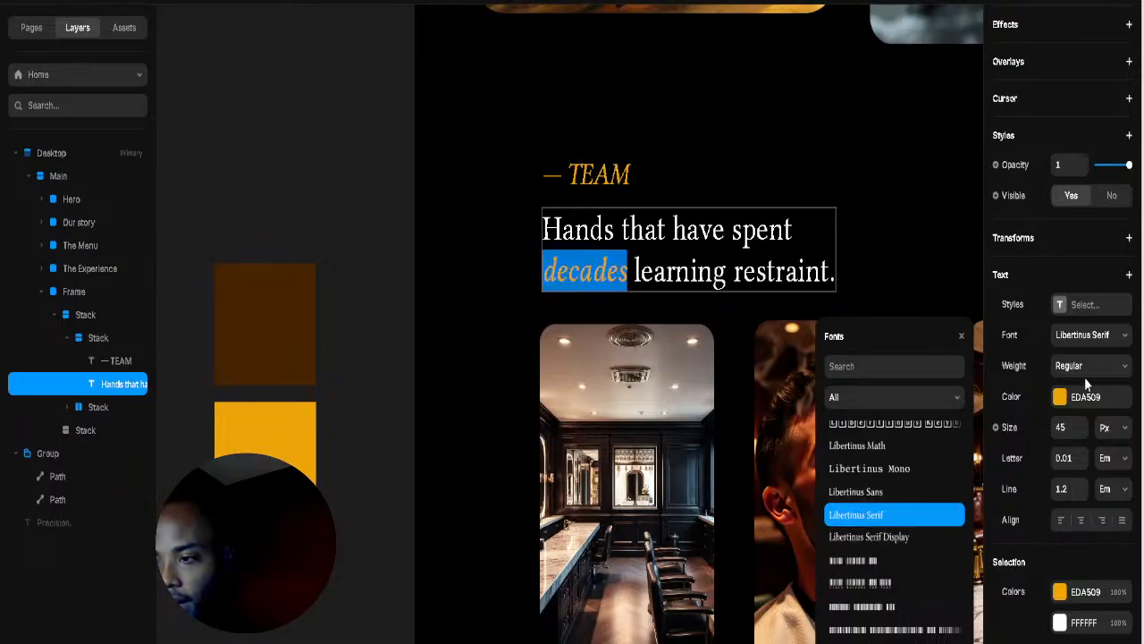
key(Escape)
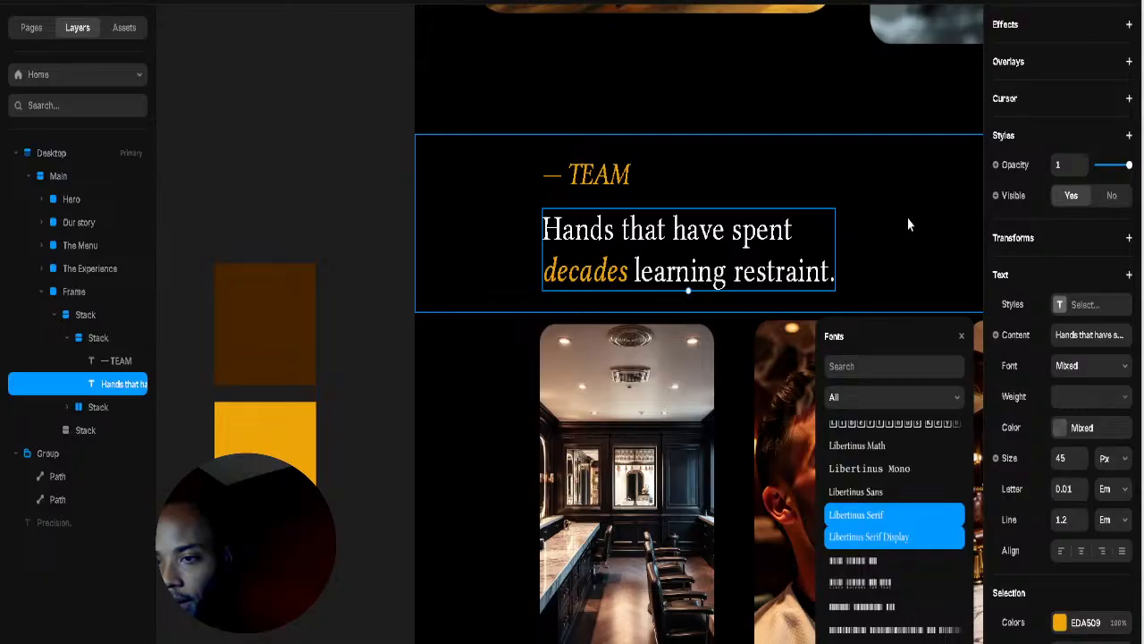
click(820, 197)
Step: Select the word TEAM in the — TEAM label and start reducing its font size
drag(900, 241, 726, 231)
click(785, 297)
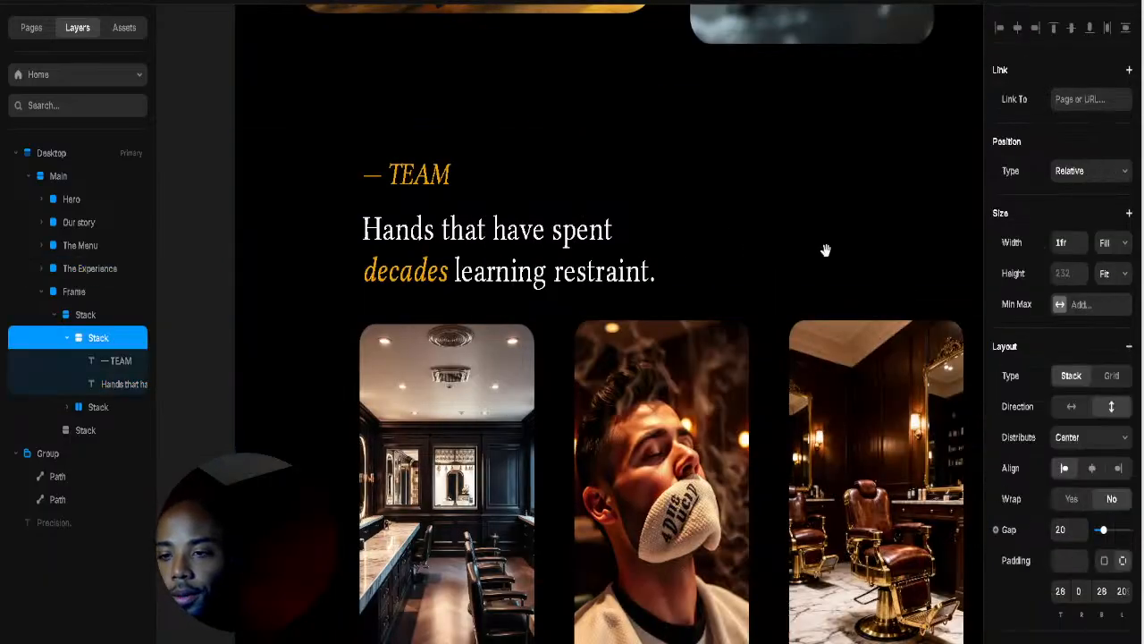
scroll(815, 267, down, 6)
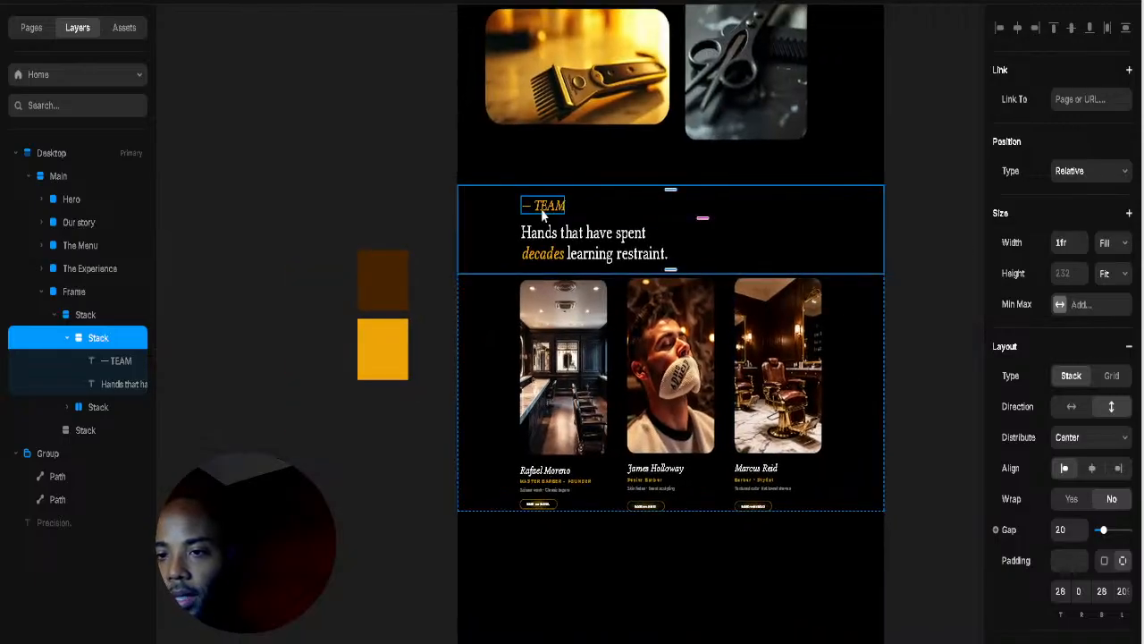
double_click(542, 208)
click(537, 204)
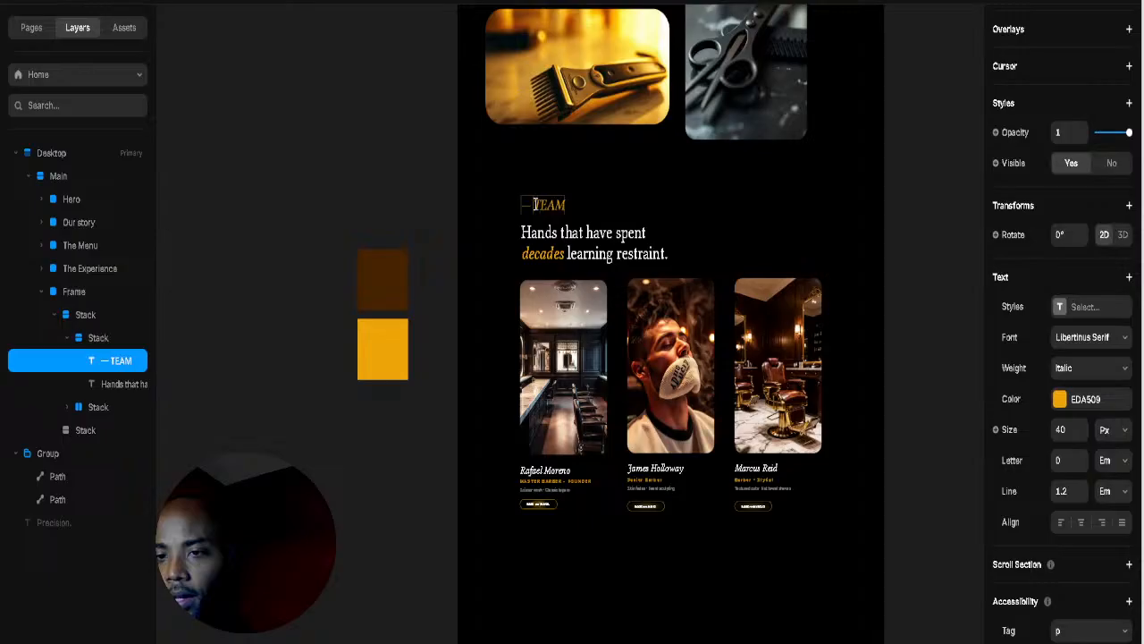
drag(534, 205, 777, 250)
click(1083, 436)
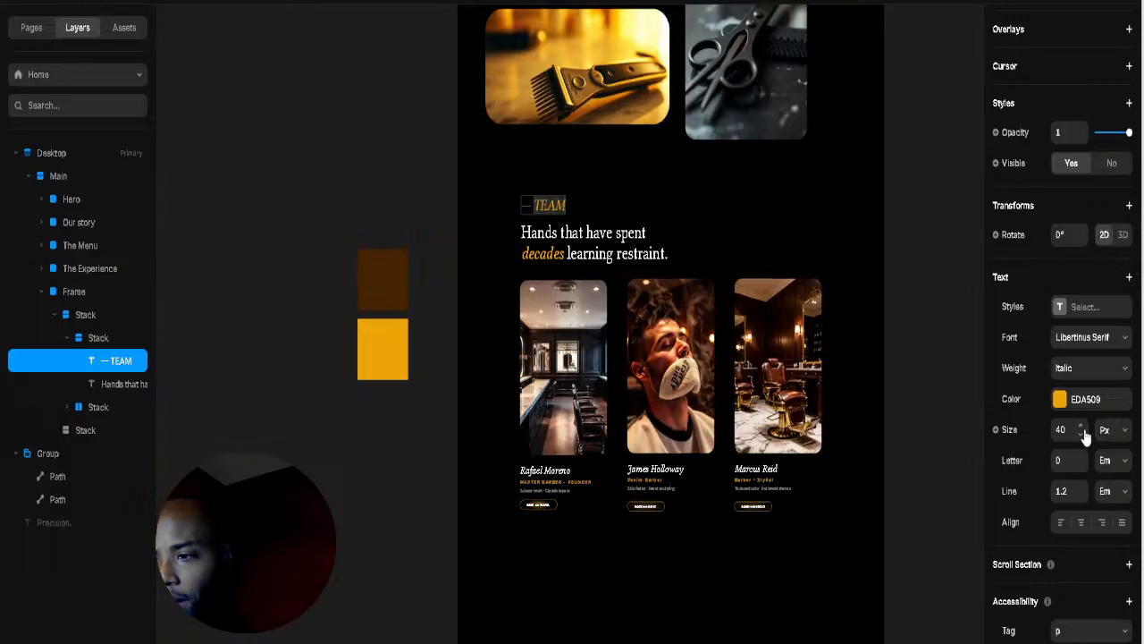
Step: Shrink the TEAM label's font size down to 23 px
click(1084, 438)
click(1085, 436)
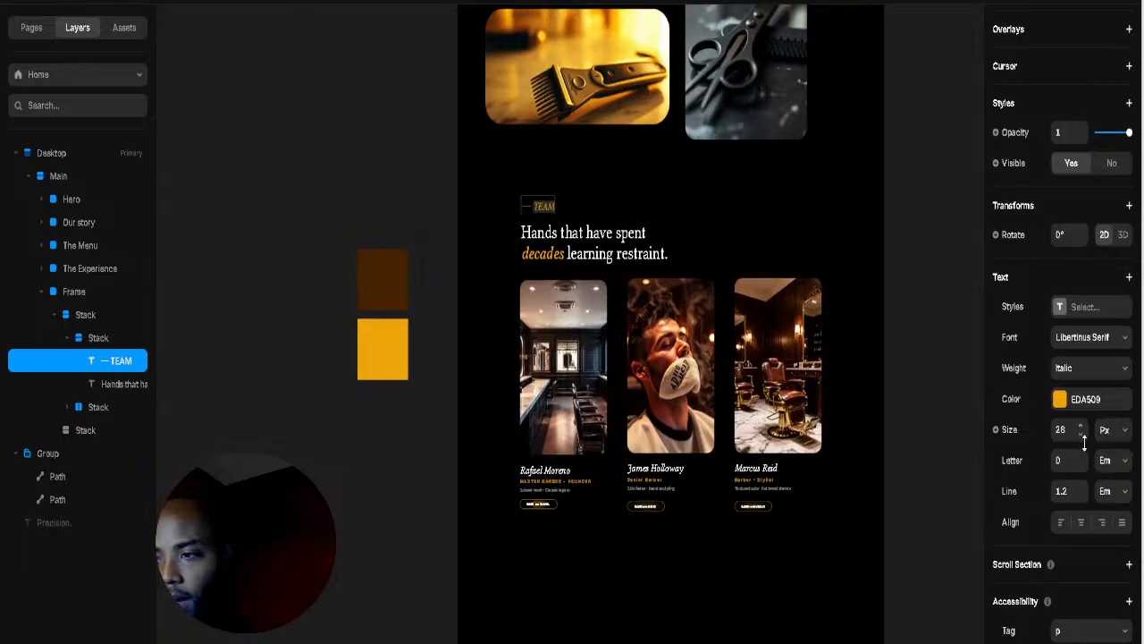
click(1085, 441)
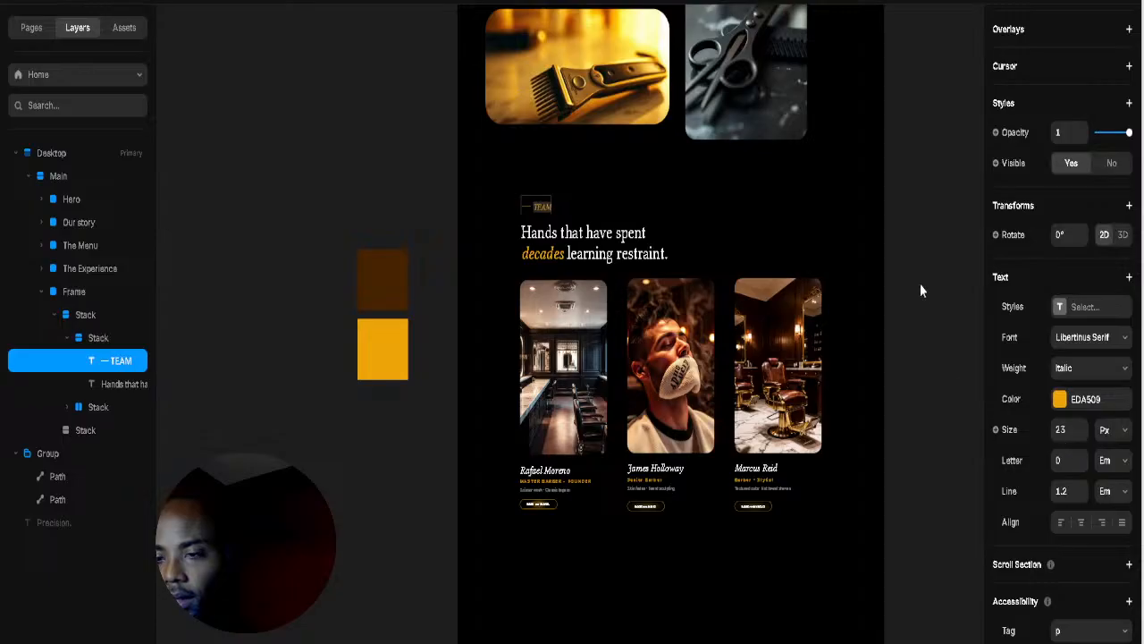
click(893, 344)
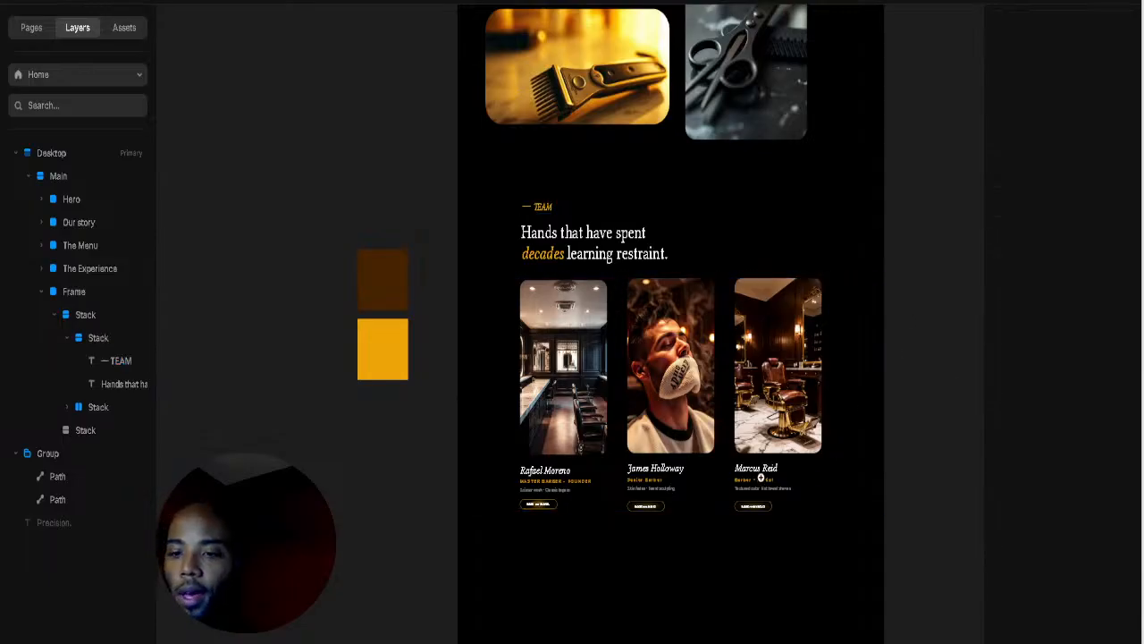
Step: Open the BOOK with RAFAEL button component for editing
scroll(760, 478, up, 5)
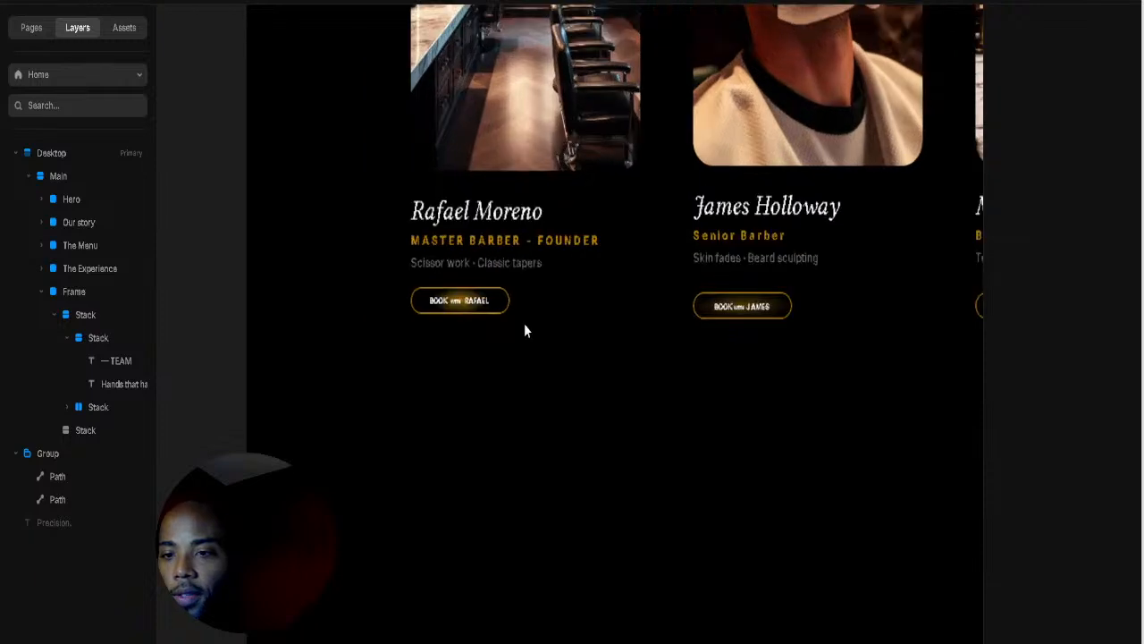
scroll(524, 331, up, 2)
scroll(531, 335, up, 1)
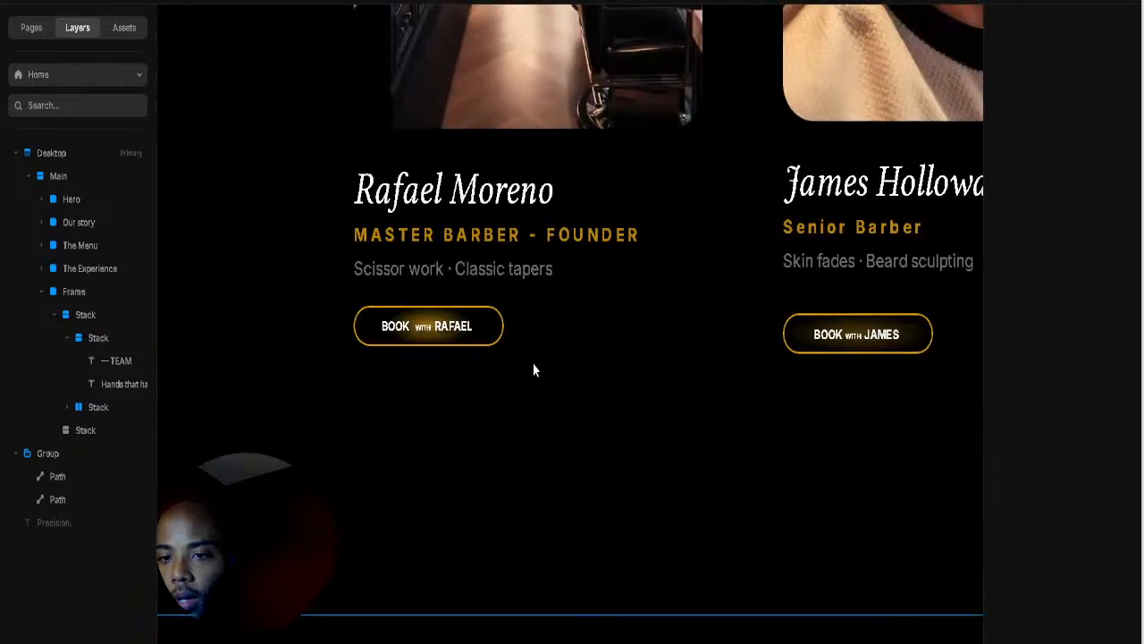
click(489, 341)
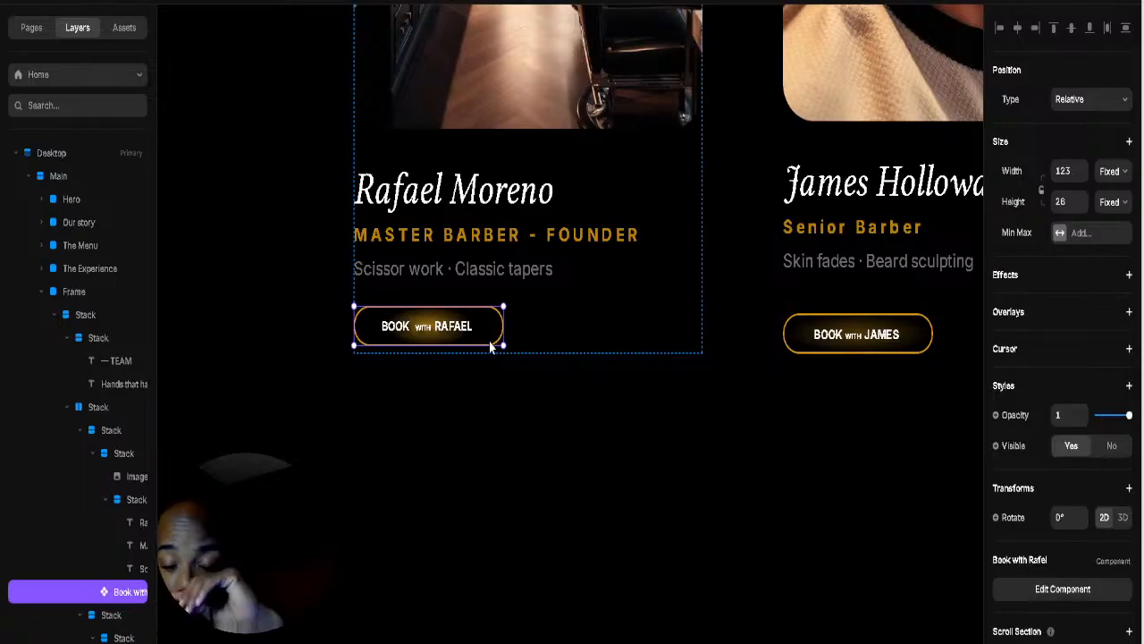
click(550, 434)
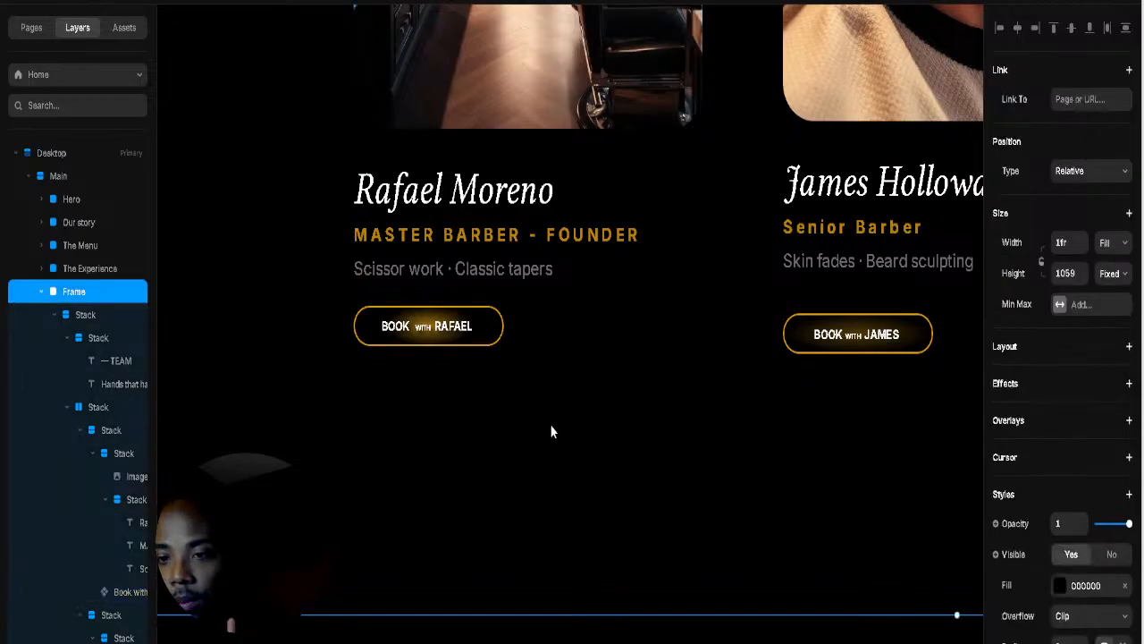
click(493, 330)
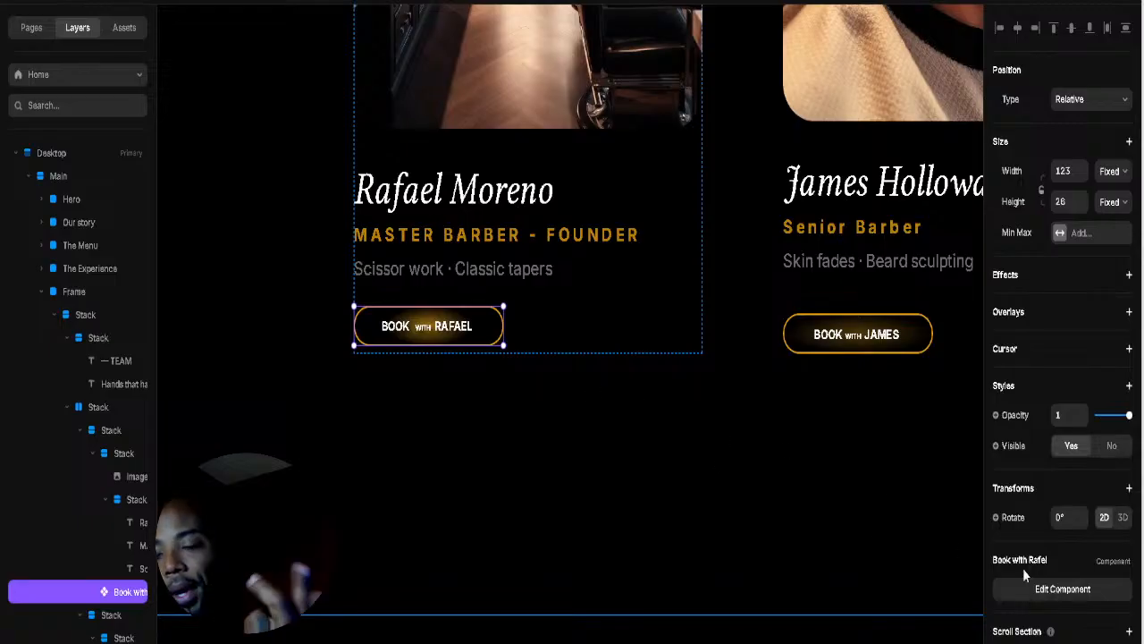
click(1060, 591)
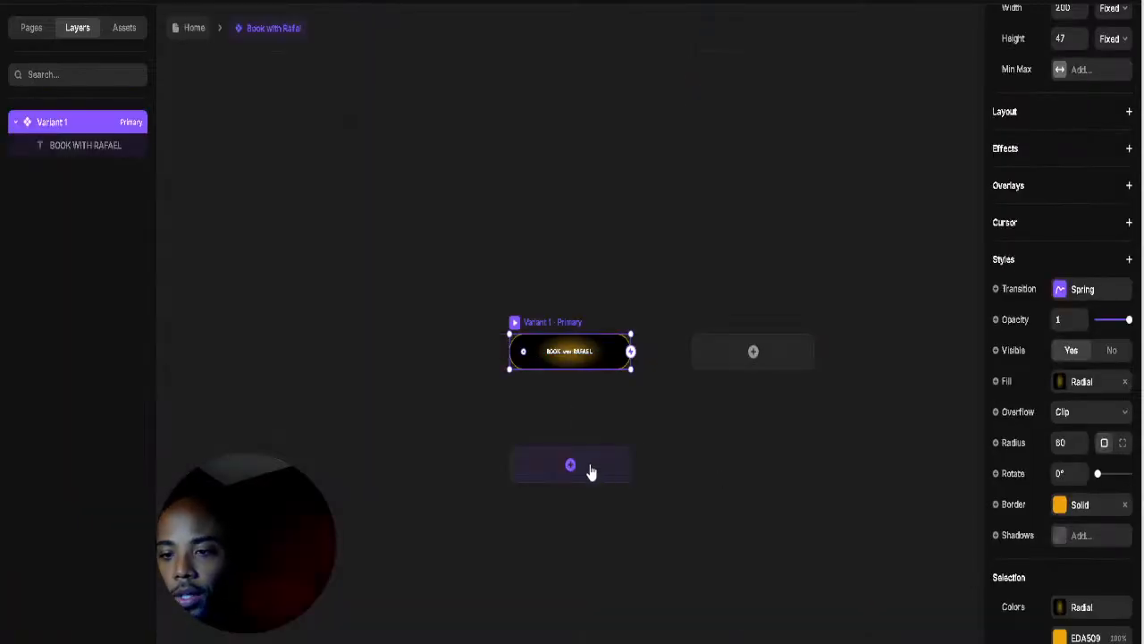
Step: Add a Hover variant to the Book with Rafael button
click(572, 469)
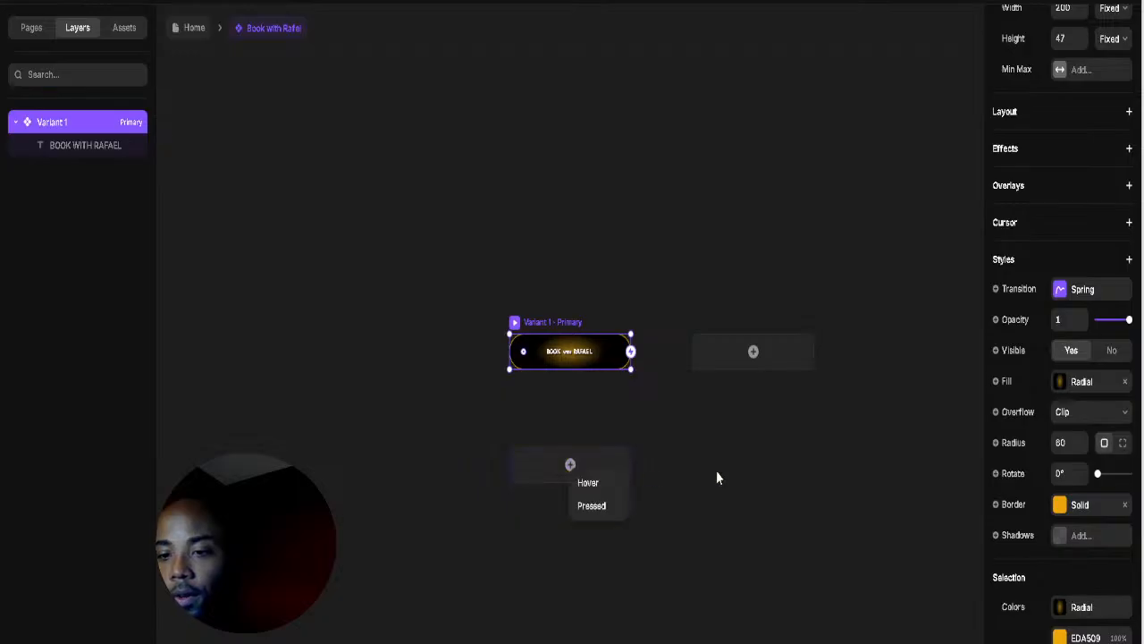
click(594, 480)
click(664, 453)
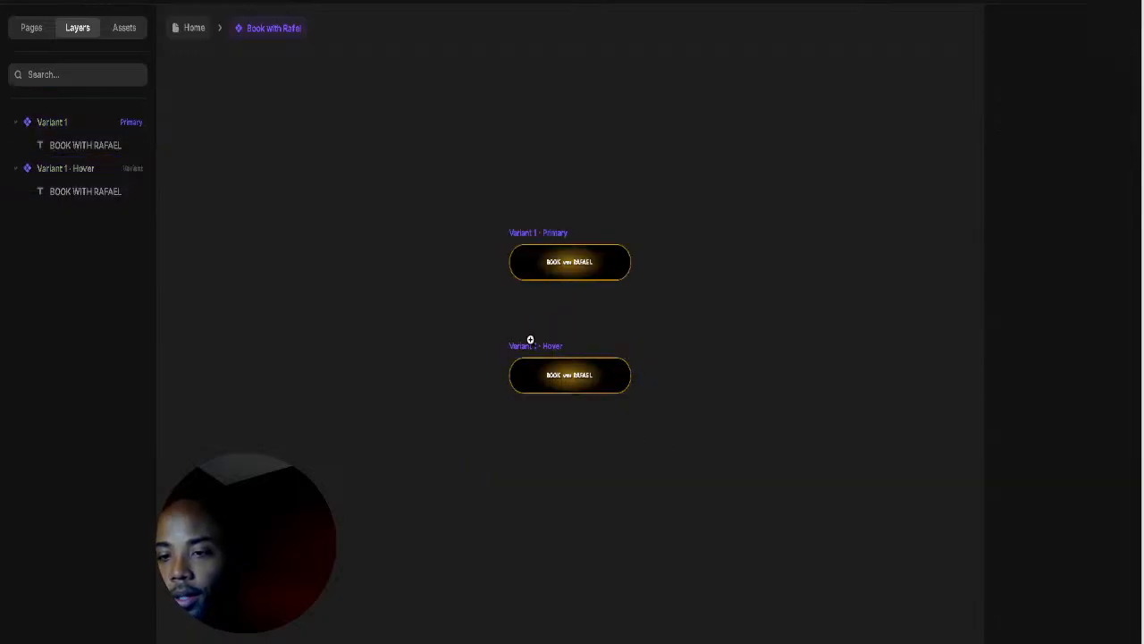
scroll(529, 339, up, 3)
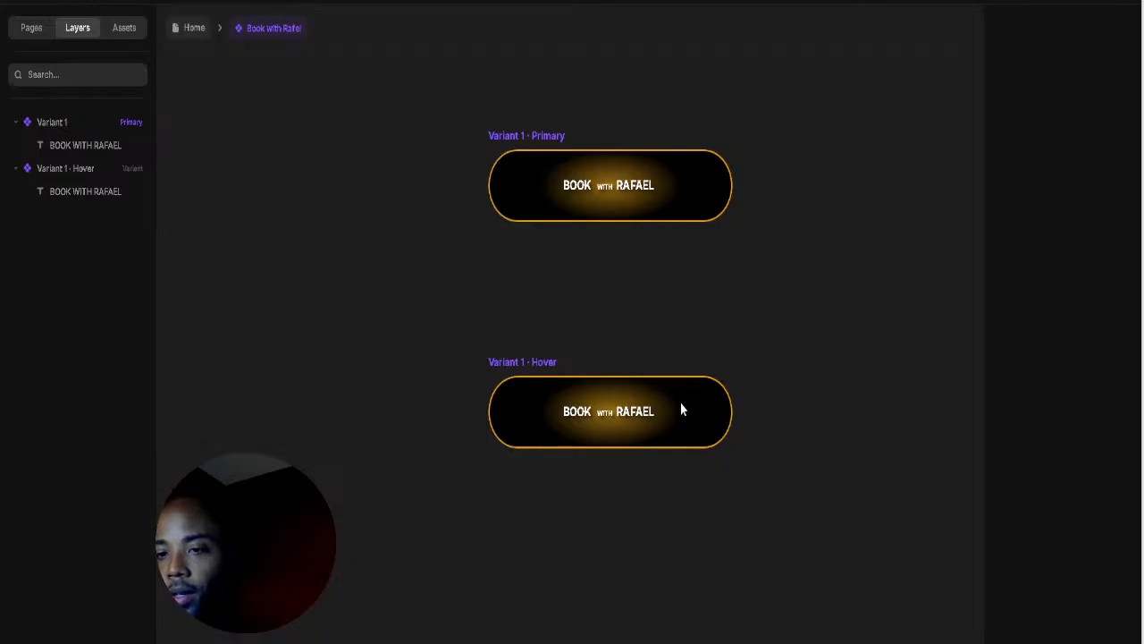
Step: Make the Hover variant's radial glow fill pale white, including the outer gradient stop
click(541, 367)
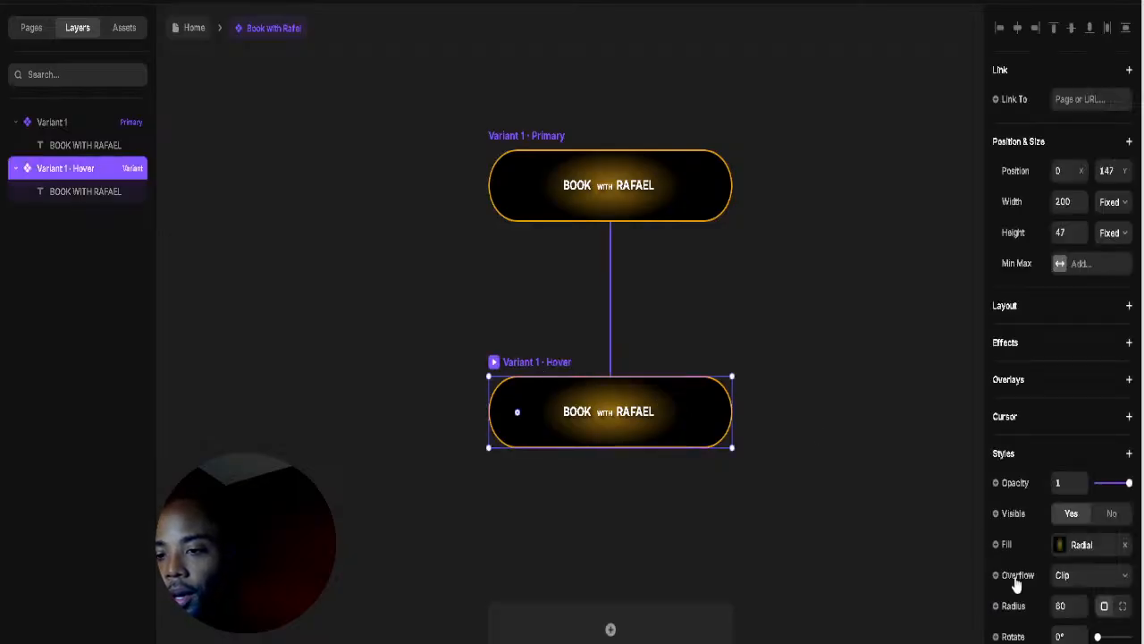
click(1060, 545)
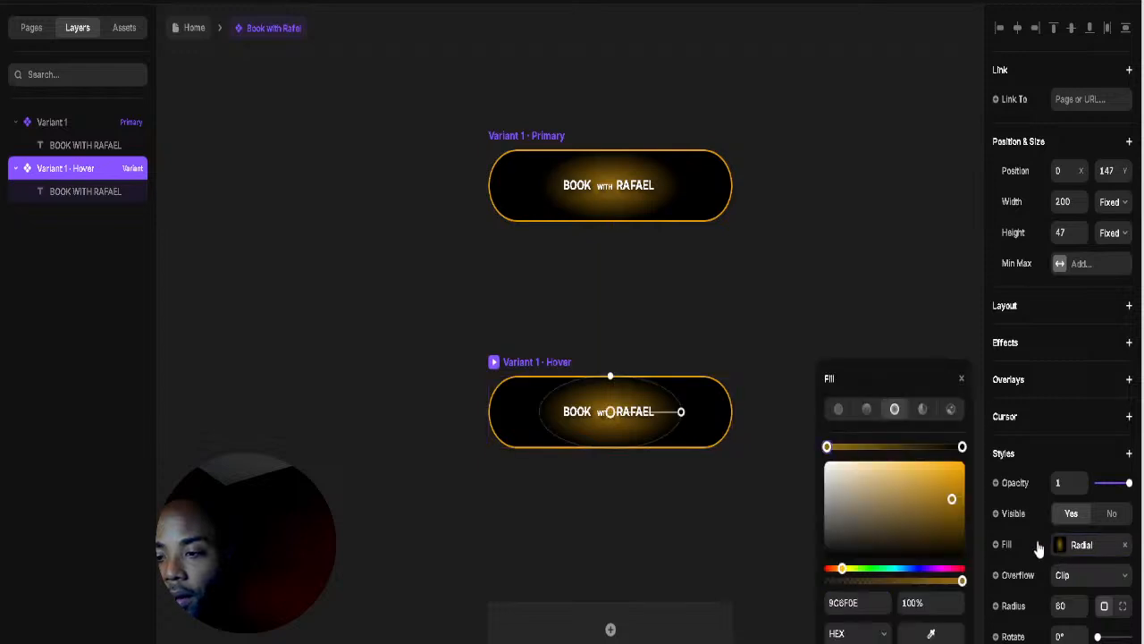
click(891, 484)
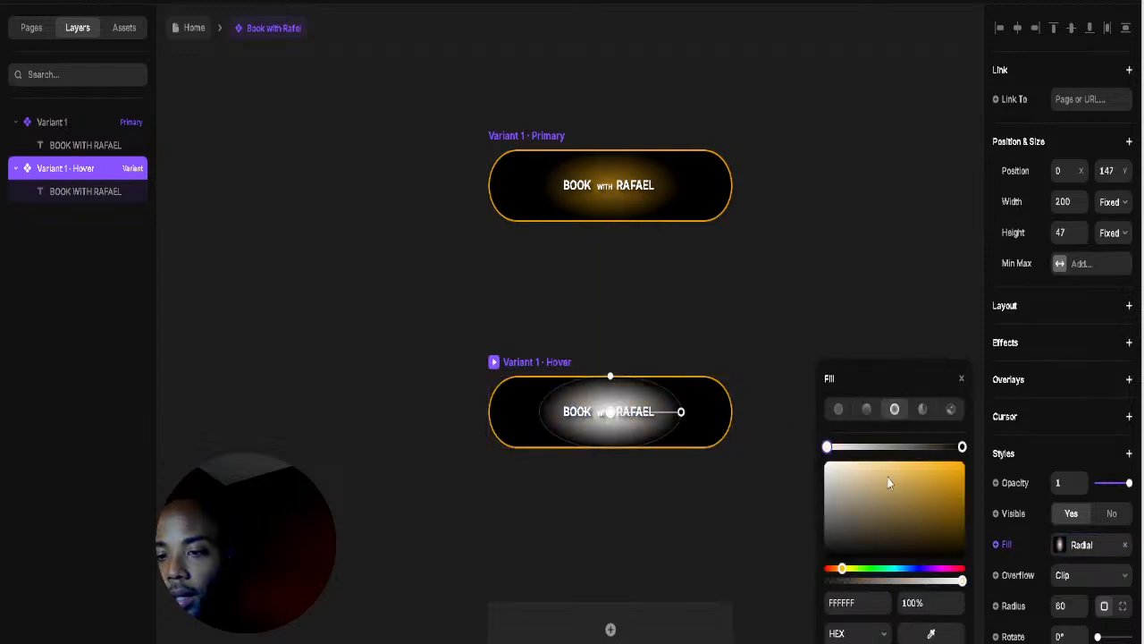
click(778, 325)
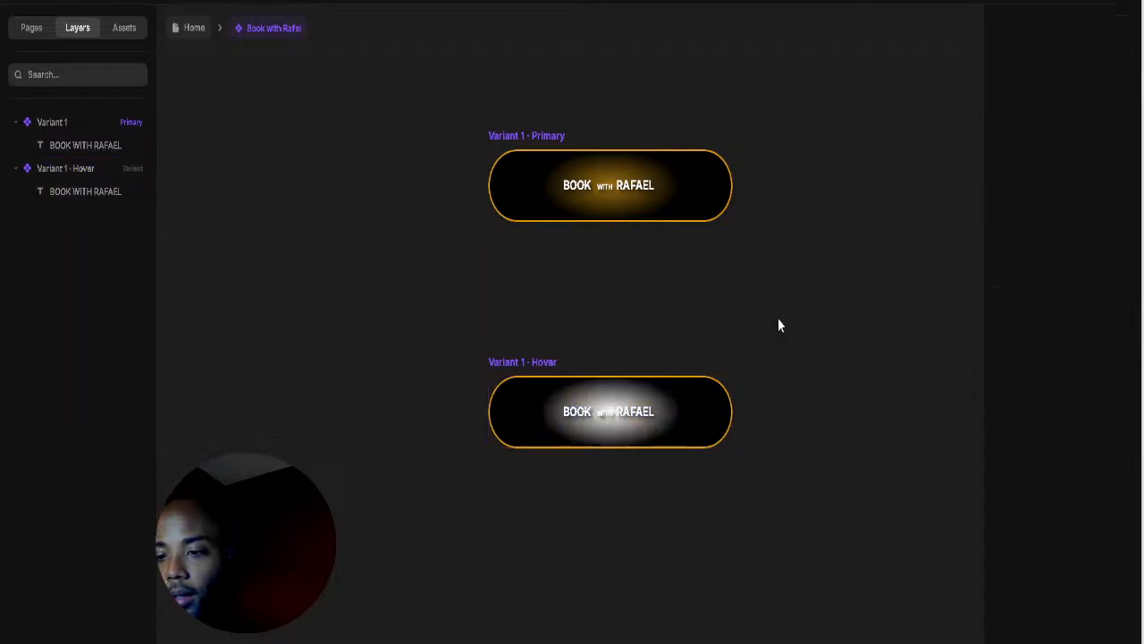
click(552, 361)
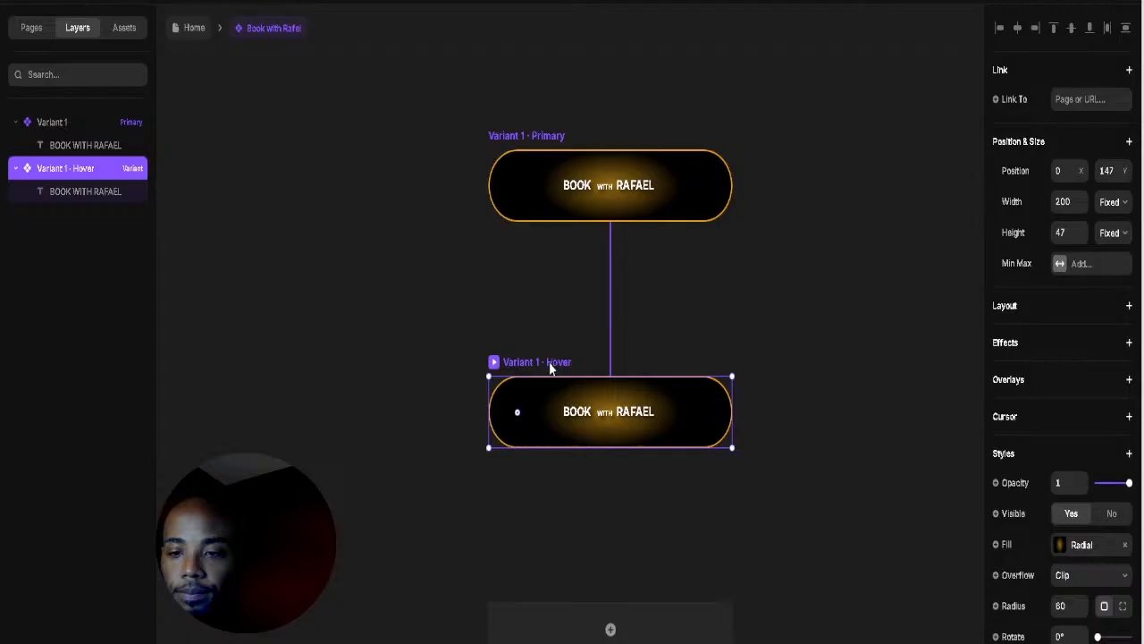
click(1056, 545)
click(962, 448)
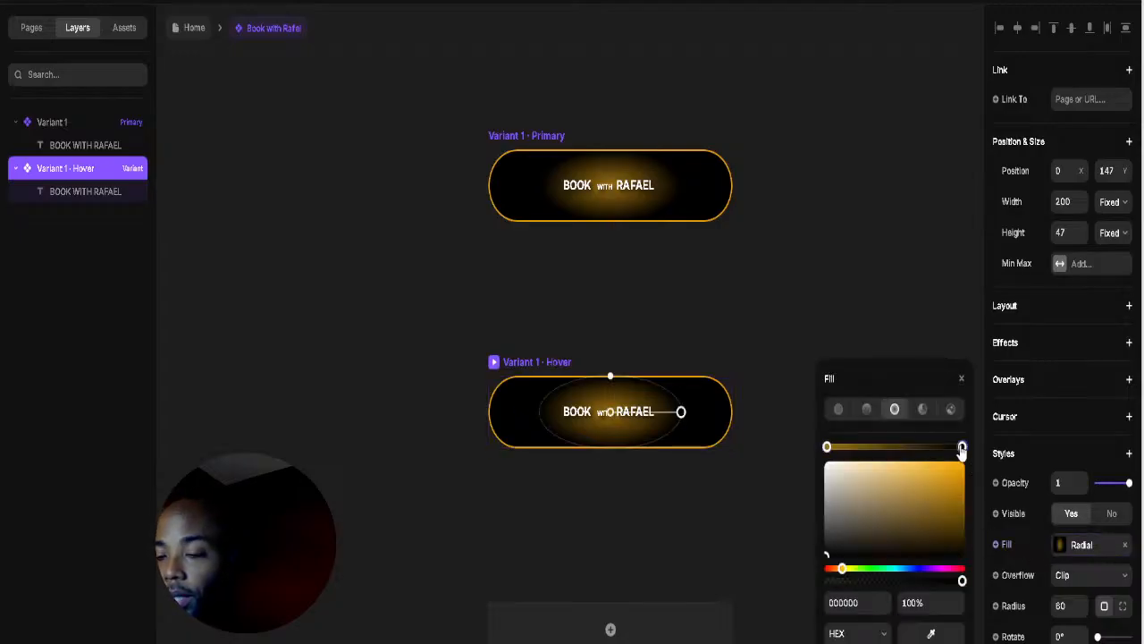
drag(874, 501, 732, 404)
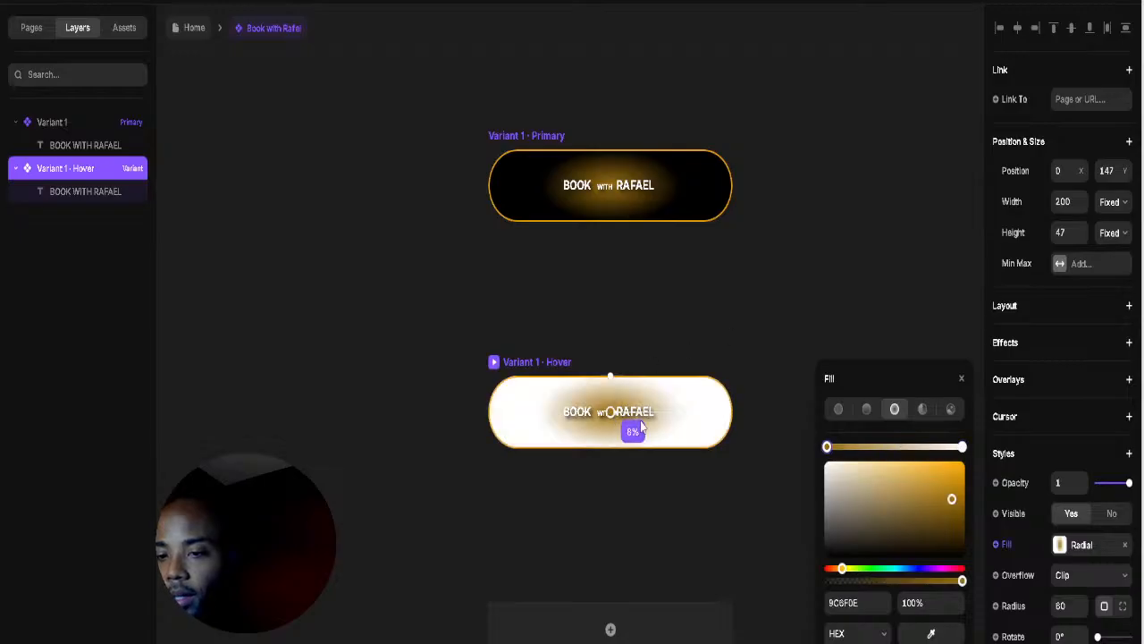
click(532, 355)
Step: Turn the Hover variant's button text black (000000)
double_click(591, 414)
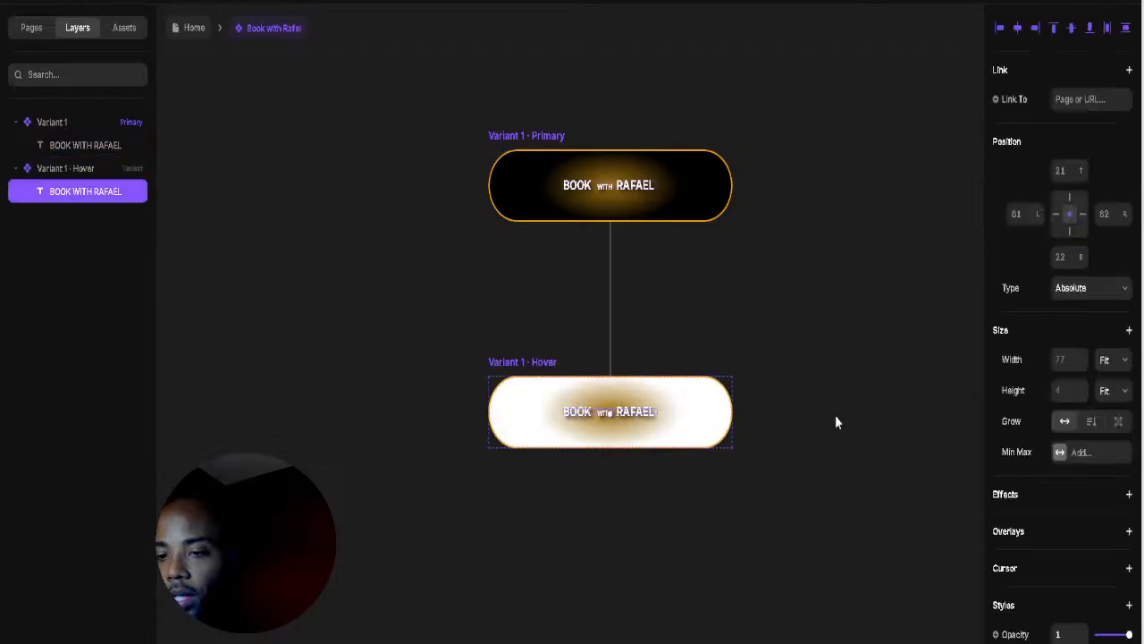
scroll(1101, 599, down, 5)
click(1062, 512)
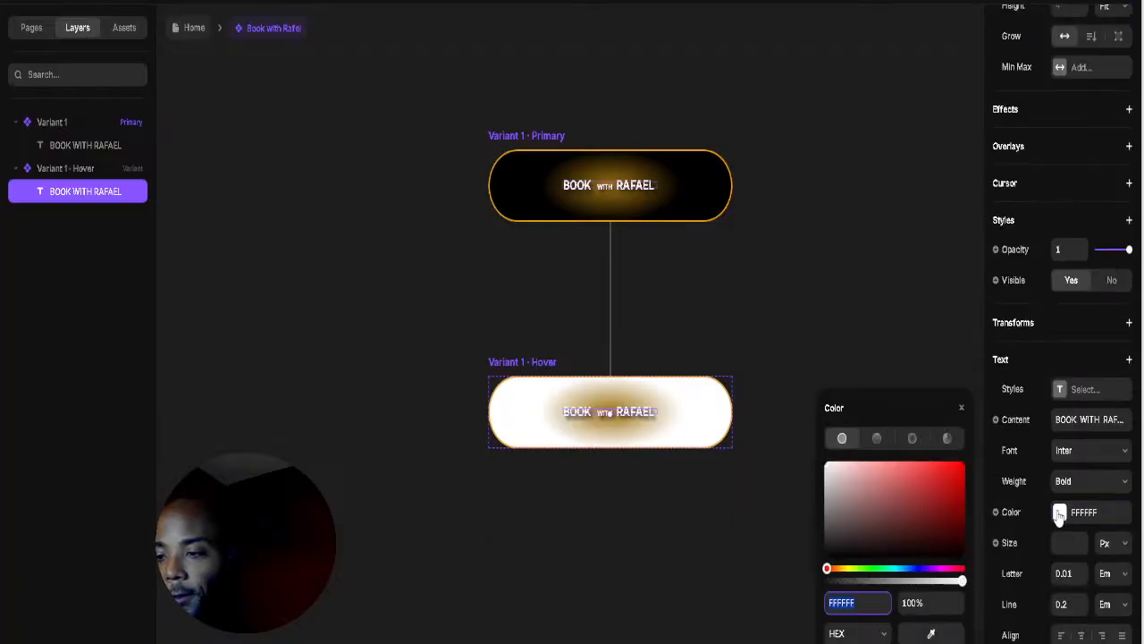
drag(934, 510, 964, 556)
click(839, 310)
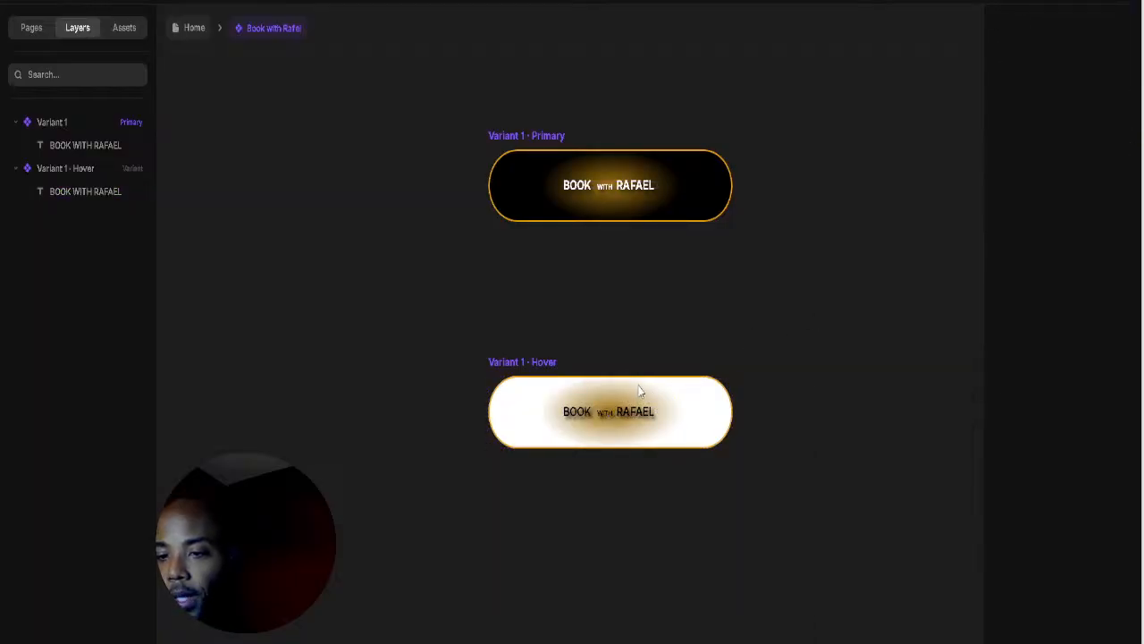
Step: Recolour the Hover glow to a lighter, softer gold
click(525, 363)
click(1060, 547)
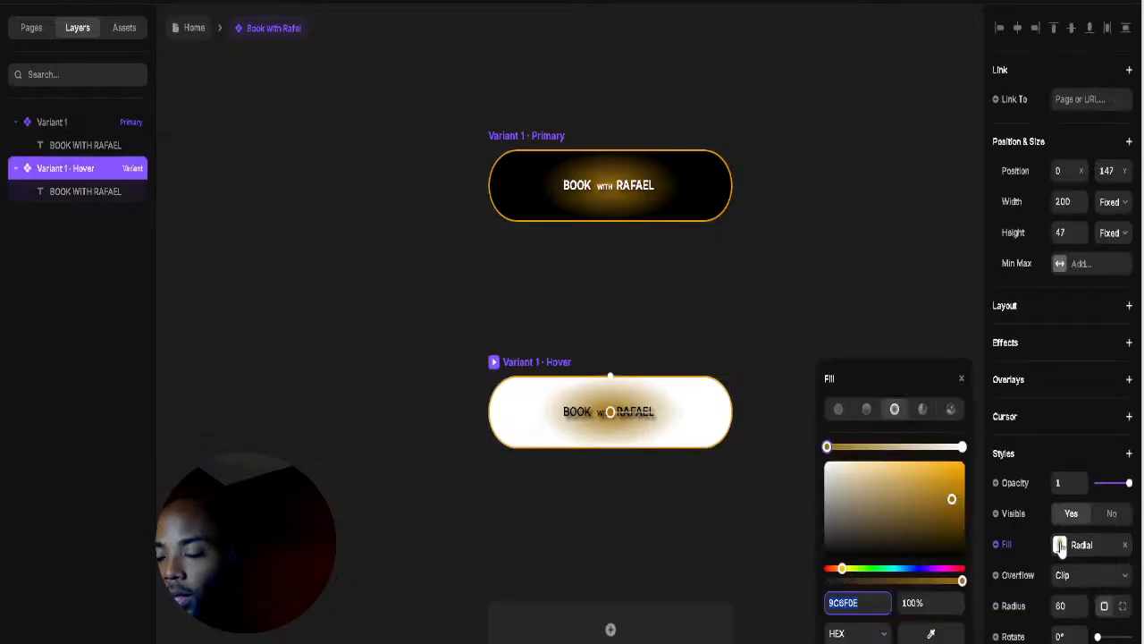
click(927, 512)
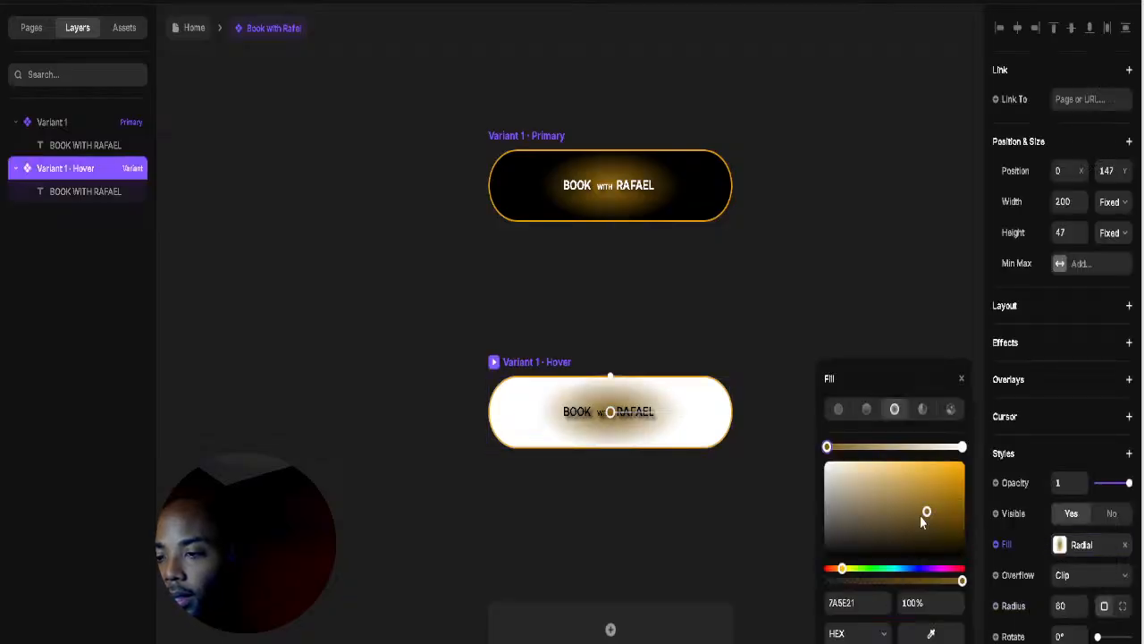
drag(923, 522, 888, 473)
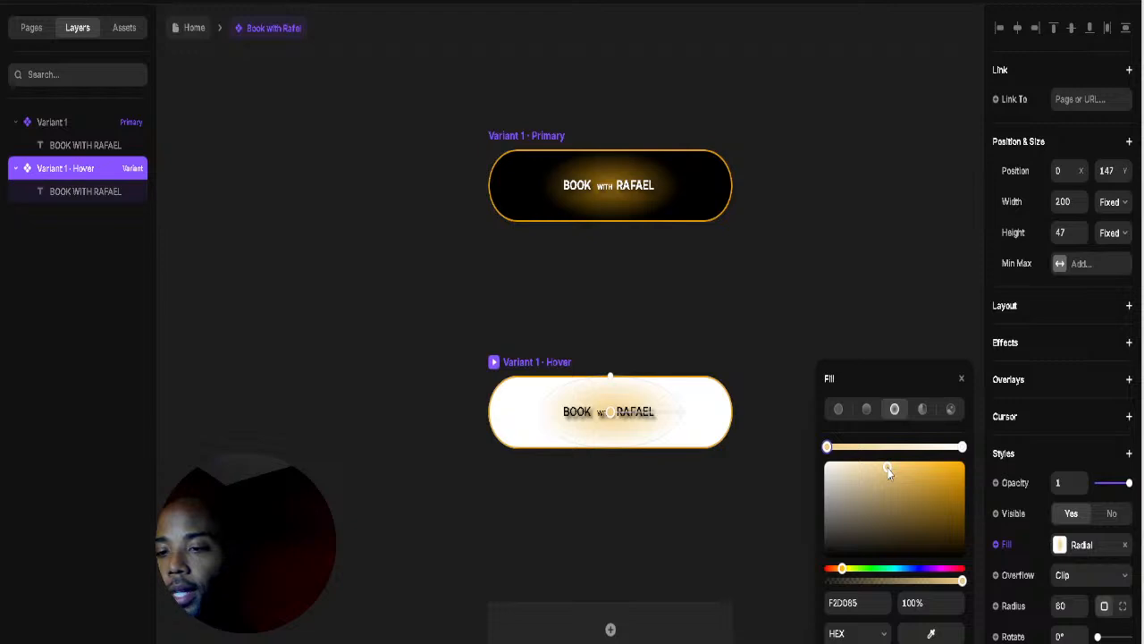
click(839, 285)
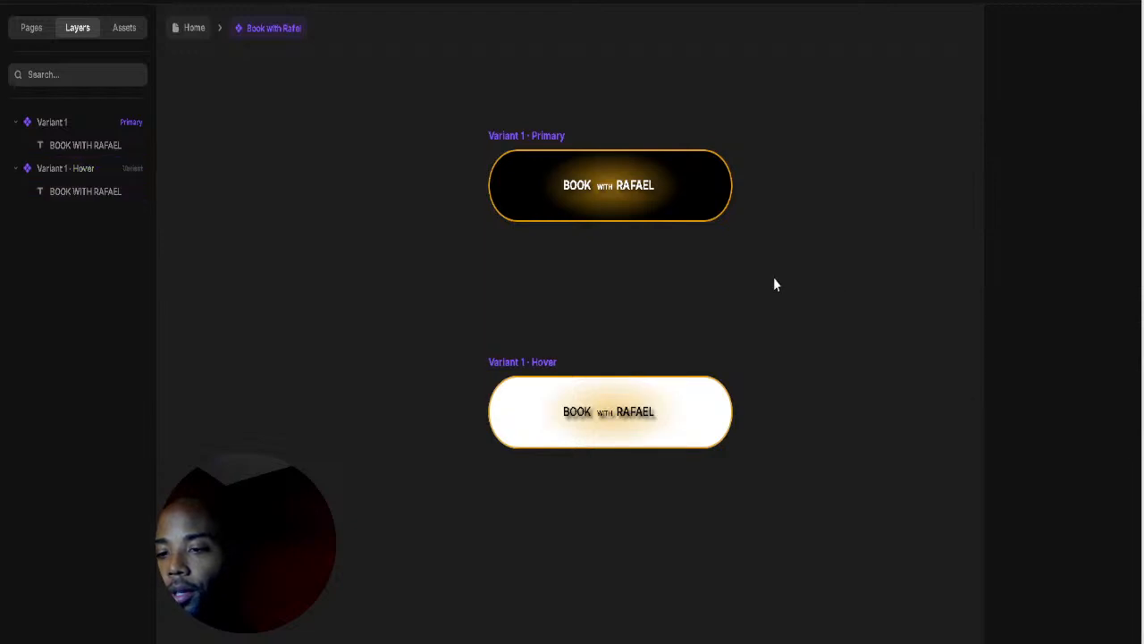
click(527, 137)
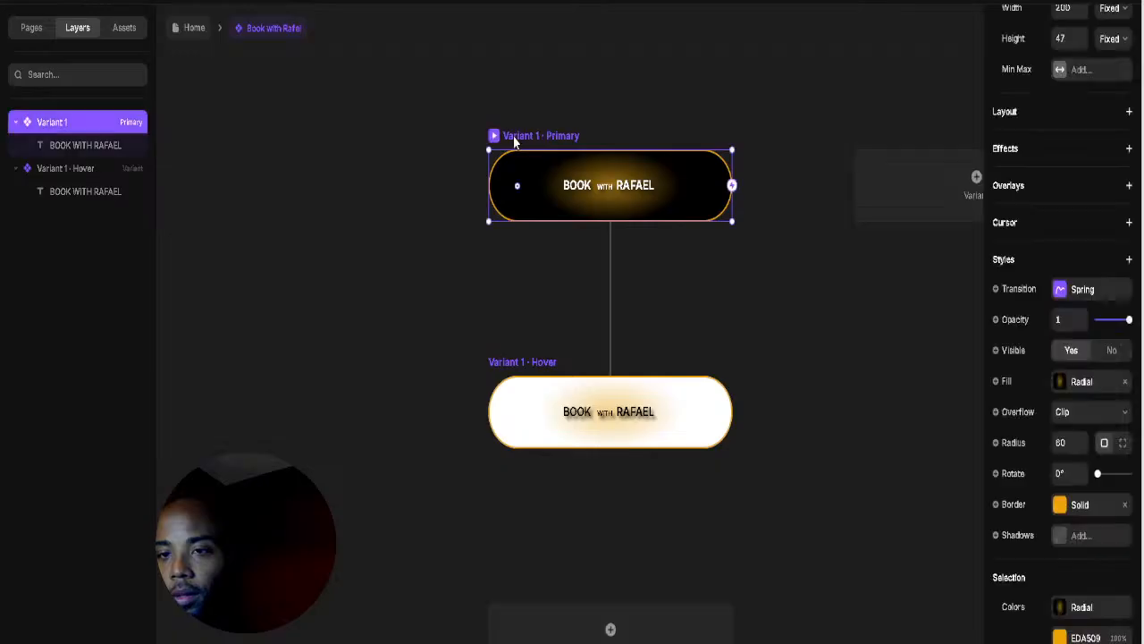
Step: Return to Home and preview the site down to the Team section, then close the preview
click(199, 34)
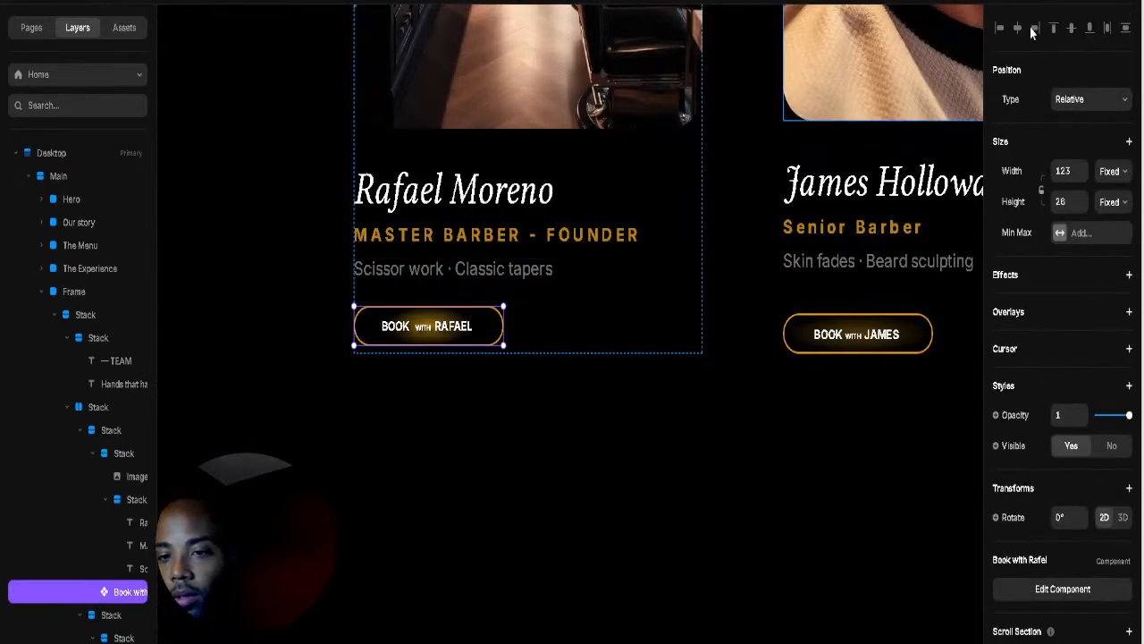
click(1044, 2)
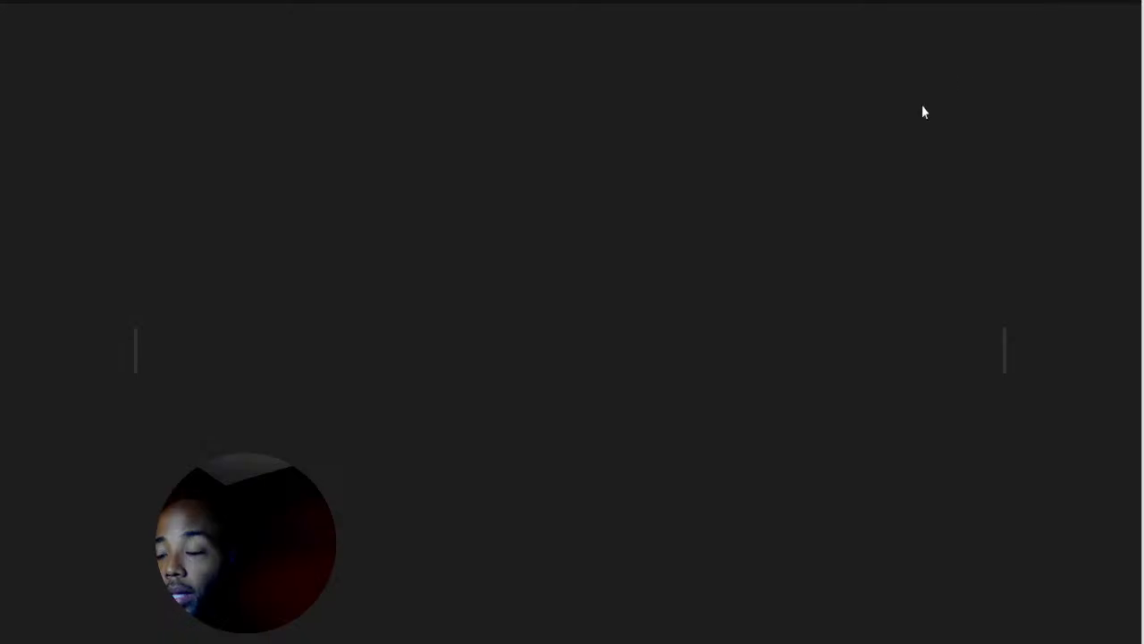
scroll(640, 324, down, 15)
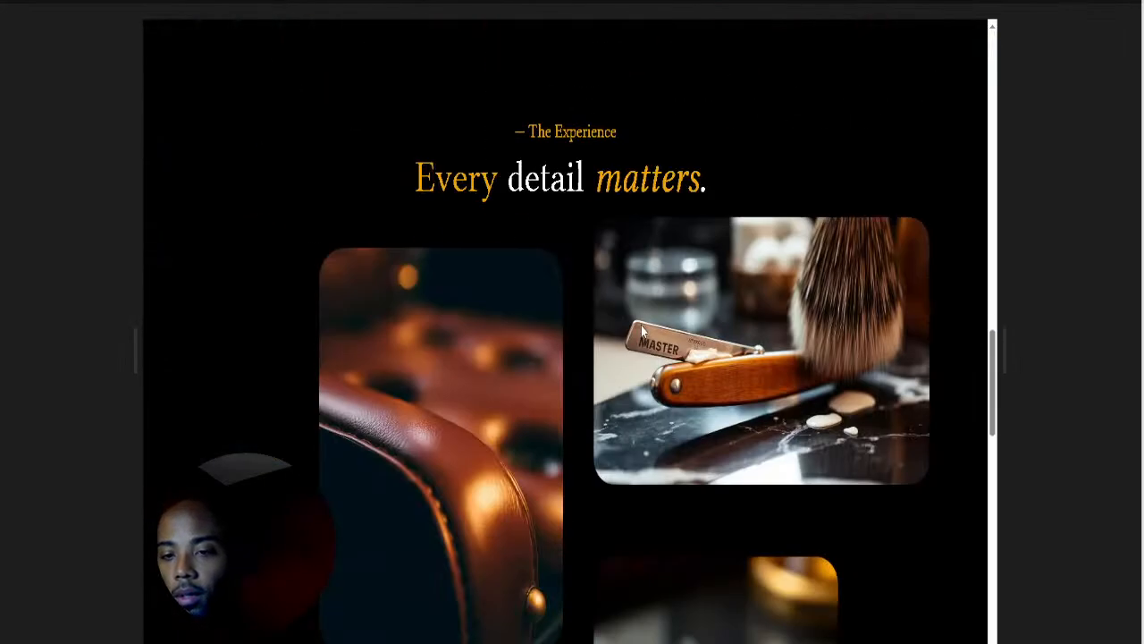
scroll(641, 325, down, 15)
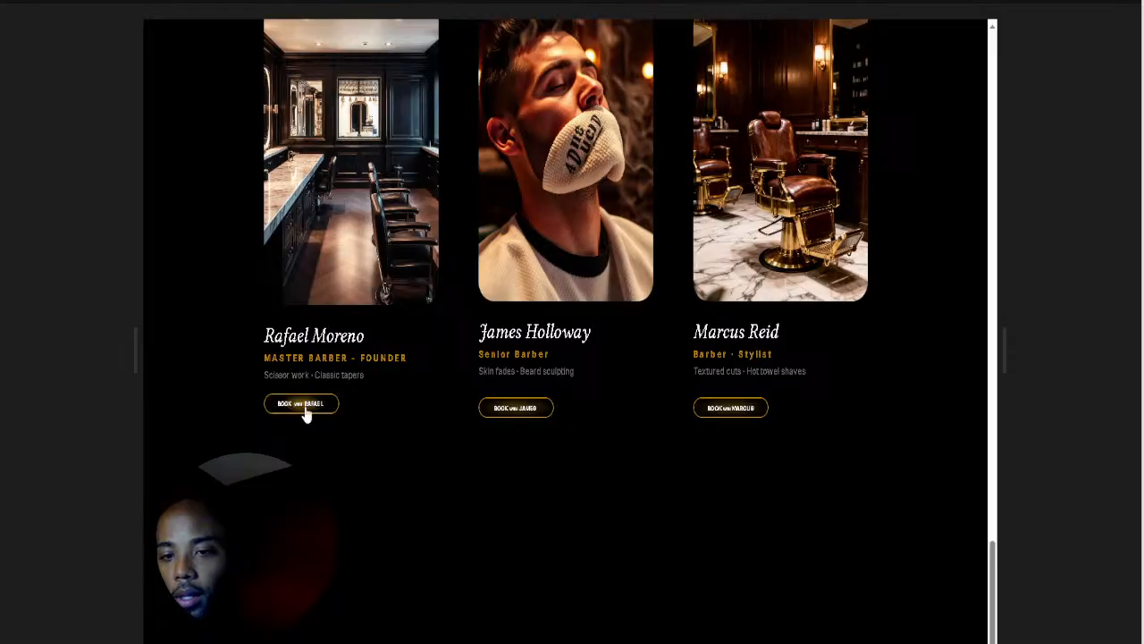
scroll(428, 447, up, 3)
scroll(256, 403, down, 3)
scroll(484, 514, up, 4)
scroll(484, 514, up, 1)
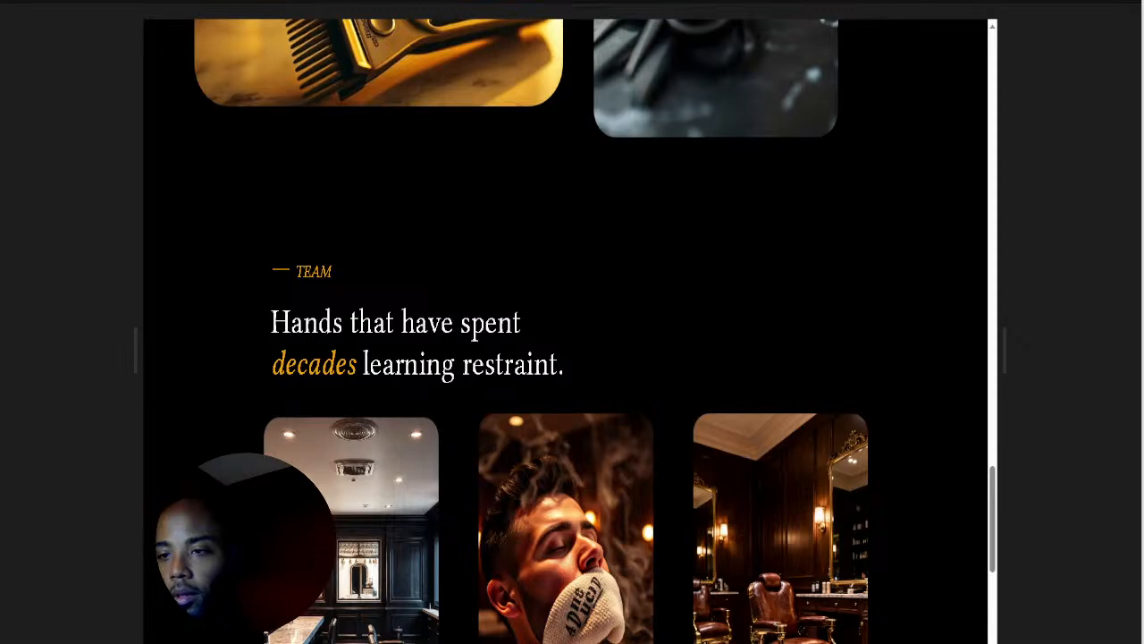
key(Escape)
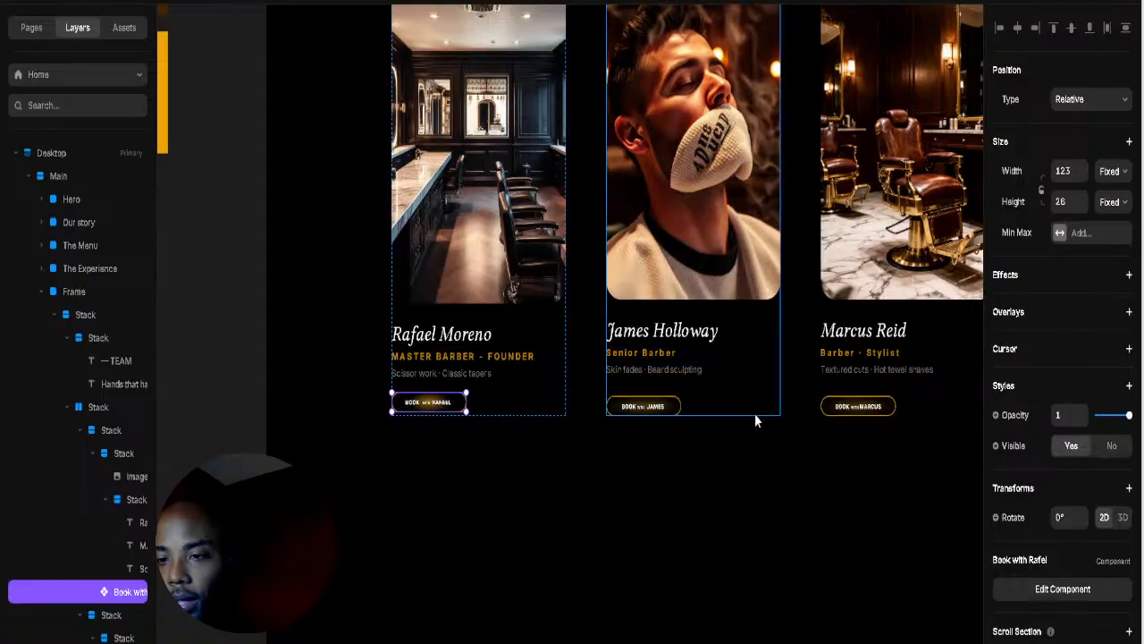
click(774, 334)
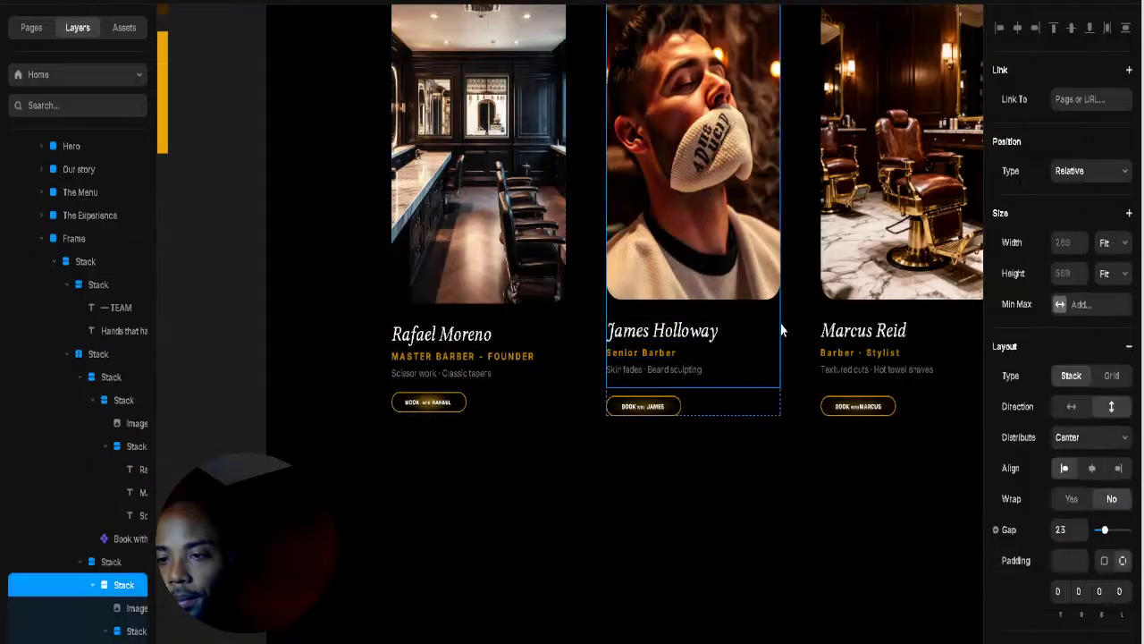
ctrl+click(546, 340)
ctrl+click(568, 345)
click(557, 354)
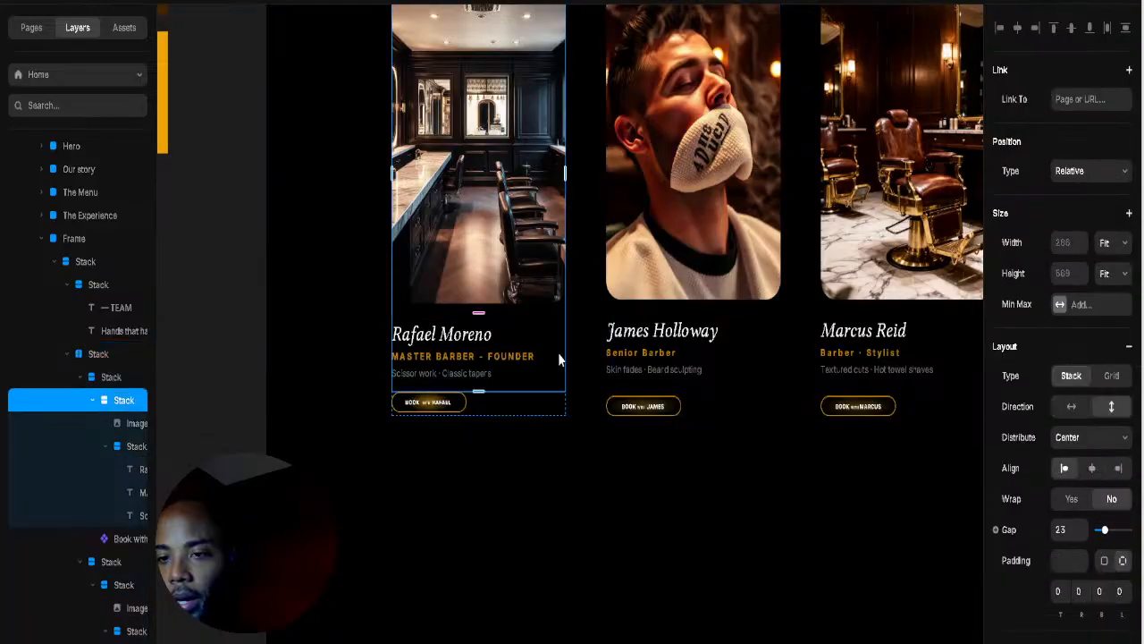
click(500, 354)
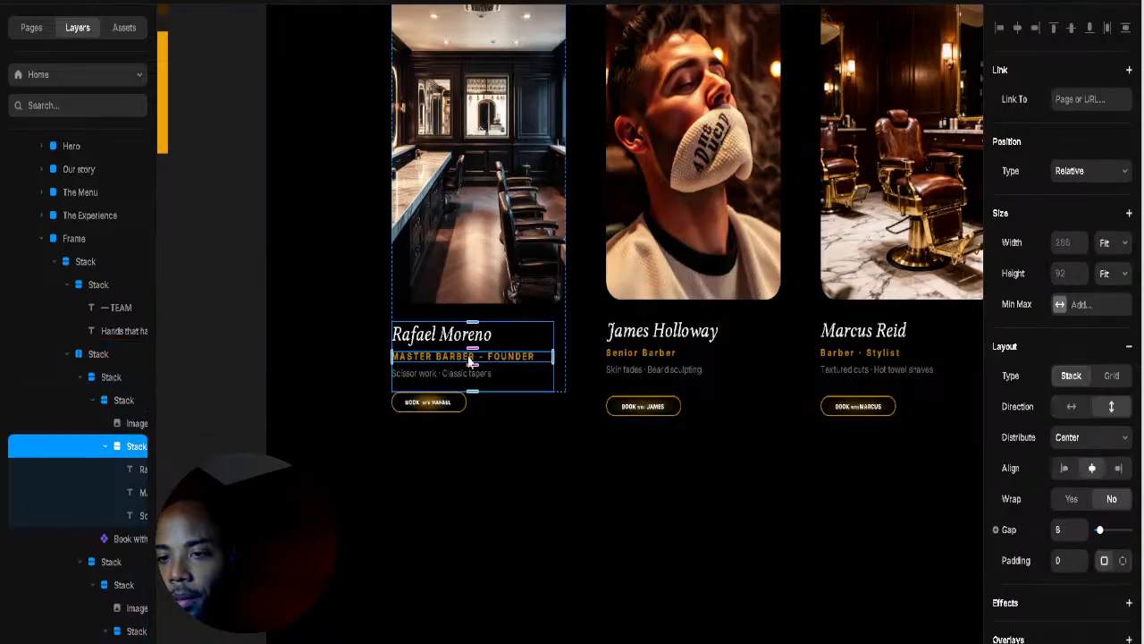
click(472, 349)
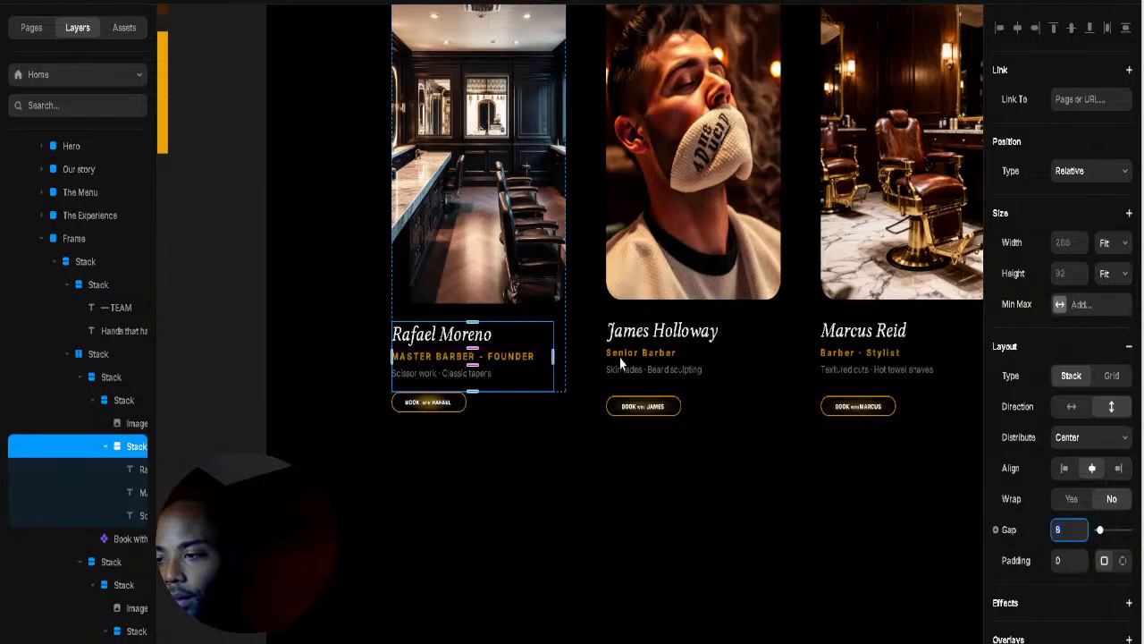
click(764, 354)
click(751, 347)
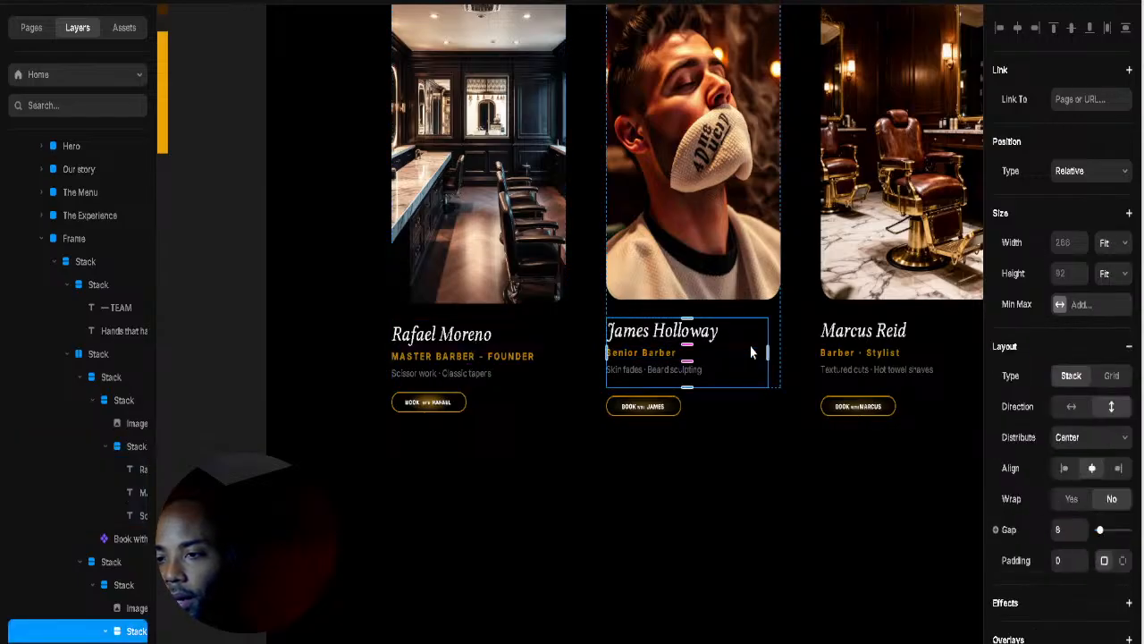
click(690, 349)
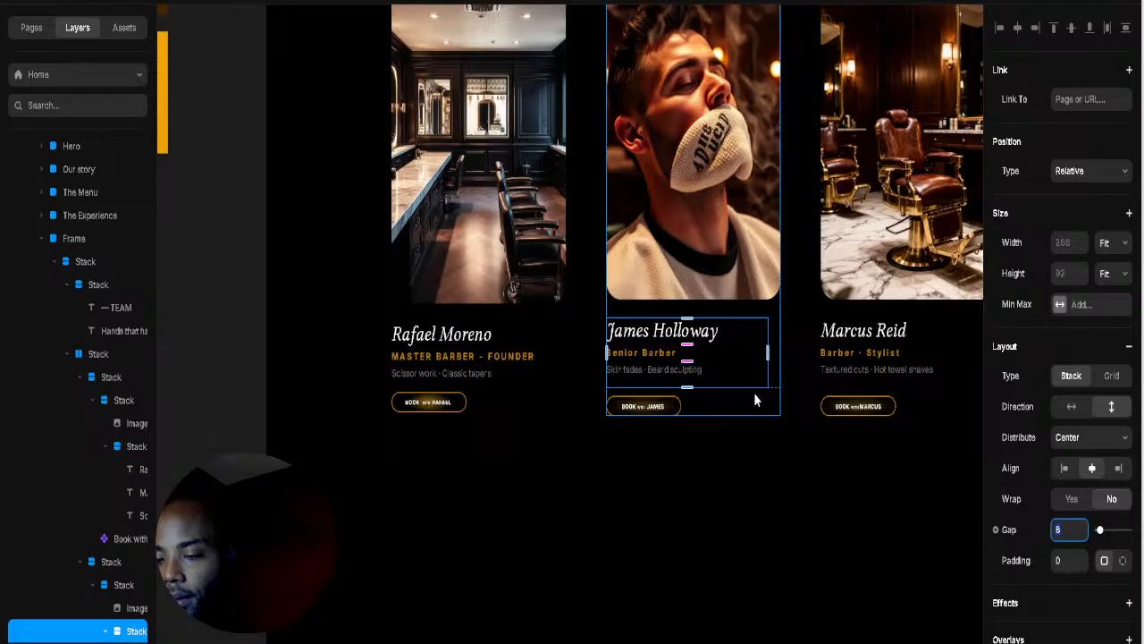
click(447, 376)
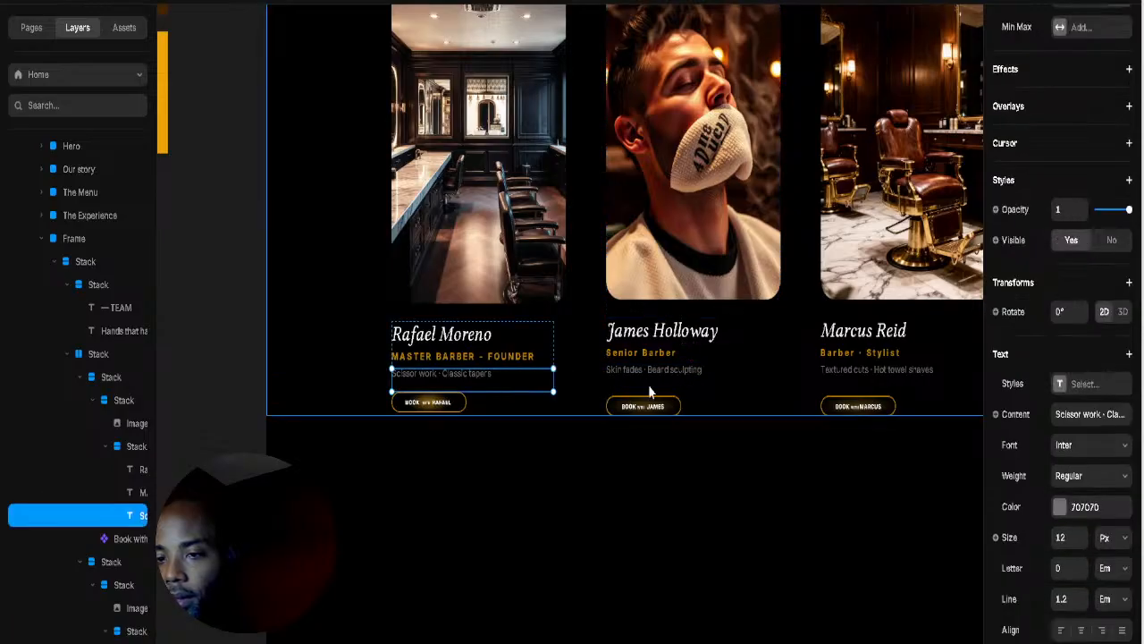
click(721, 383)
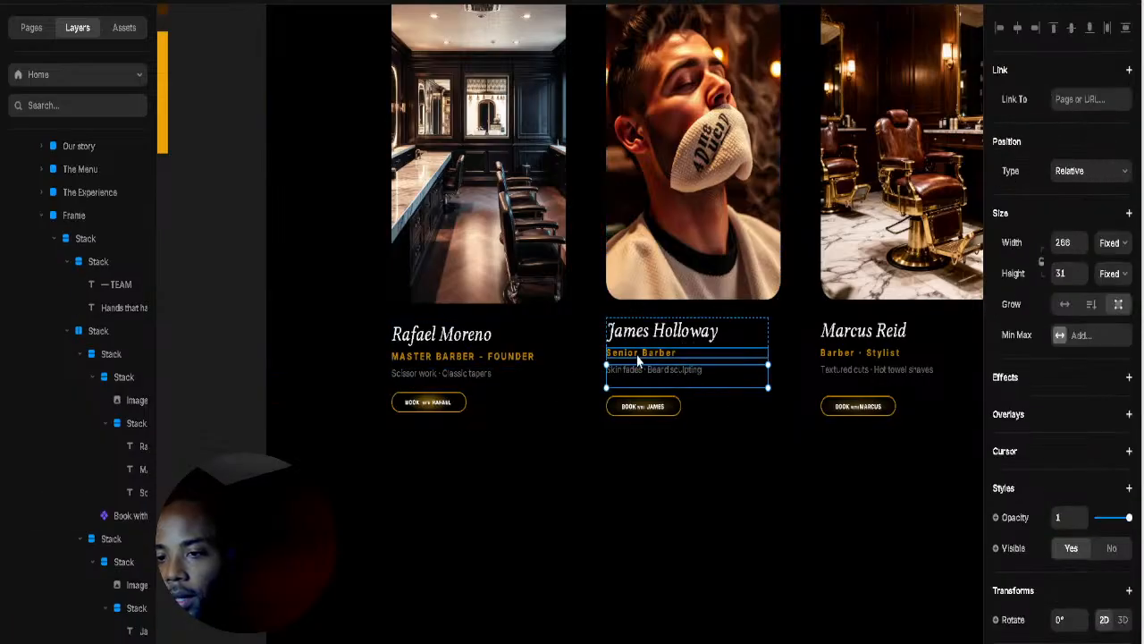
click(539, 356)
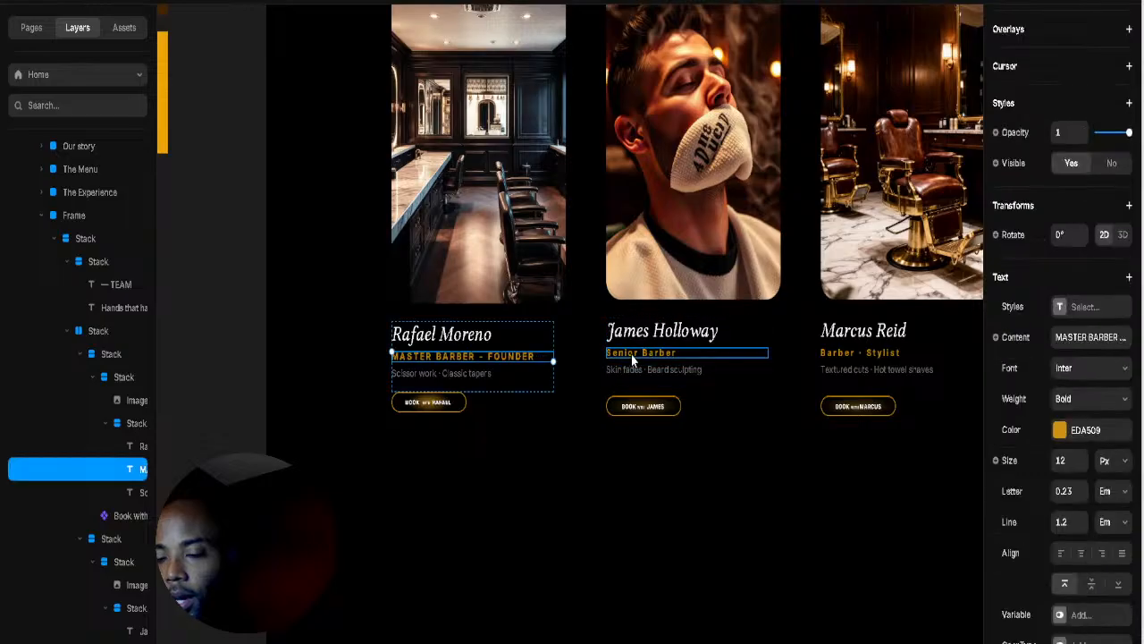
click(633, 356)
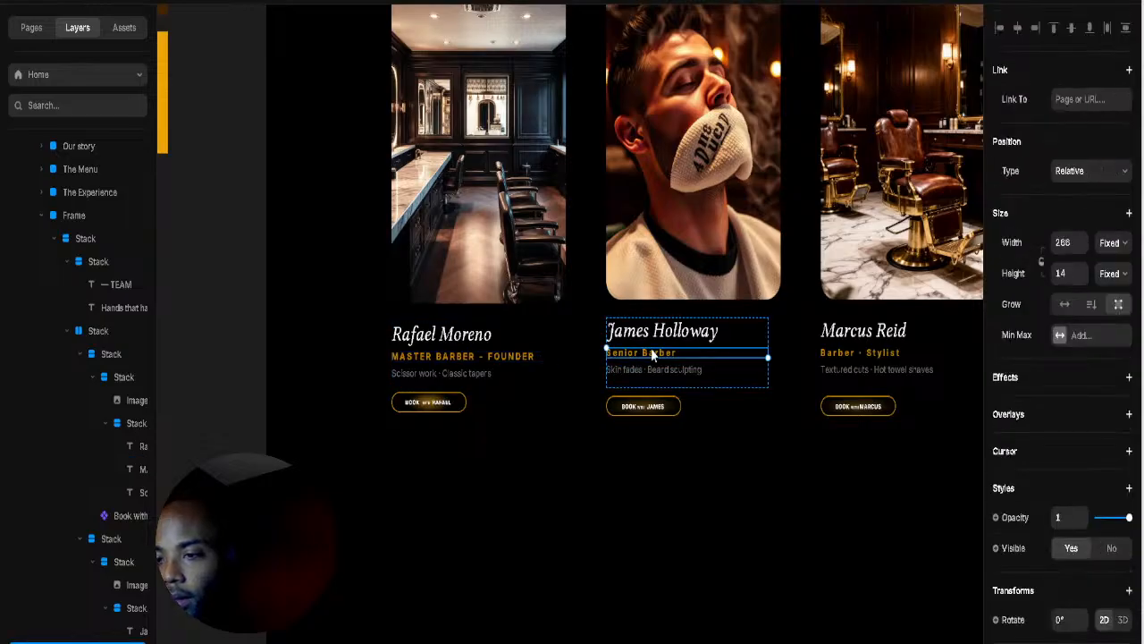
scroll(1095, 461, down, 4)
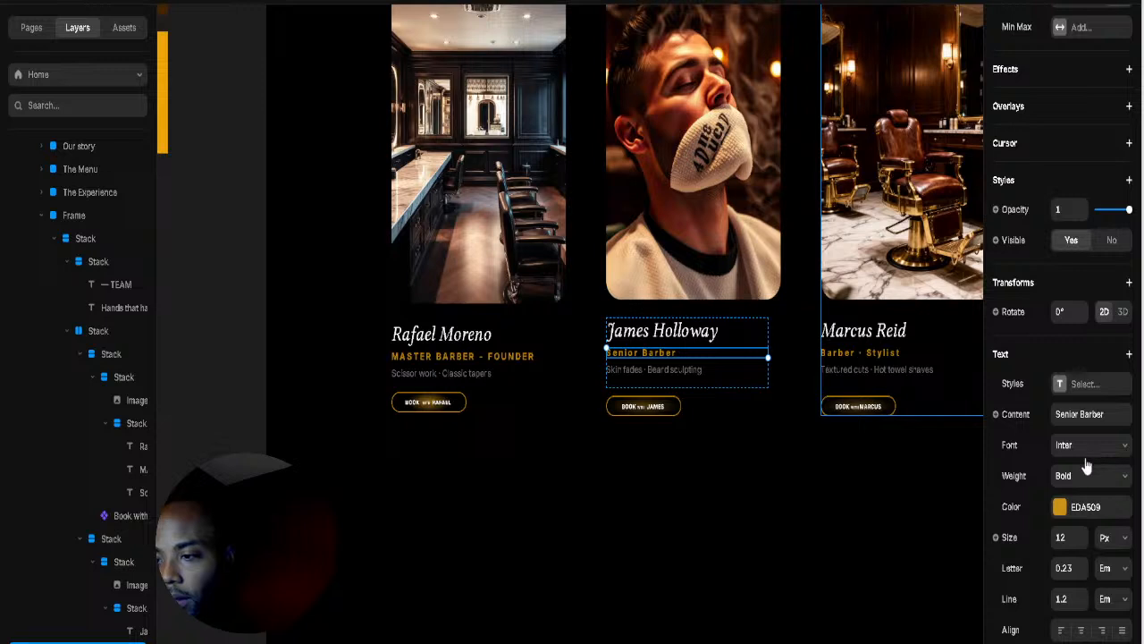
click(740, 405)
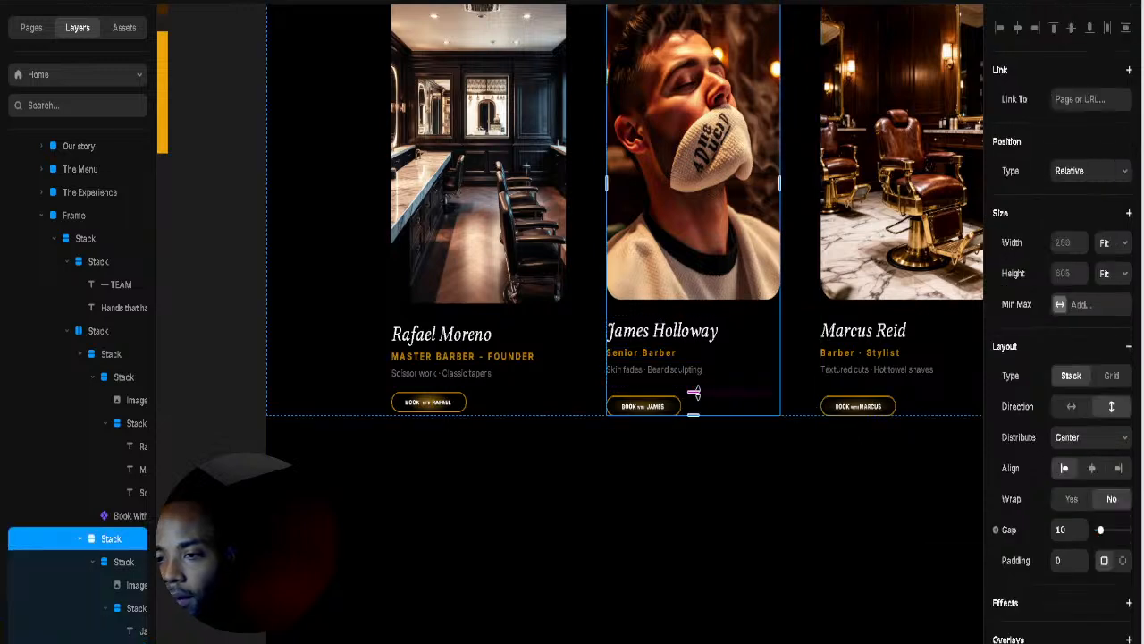
click(571, 398)
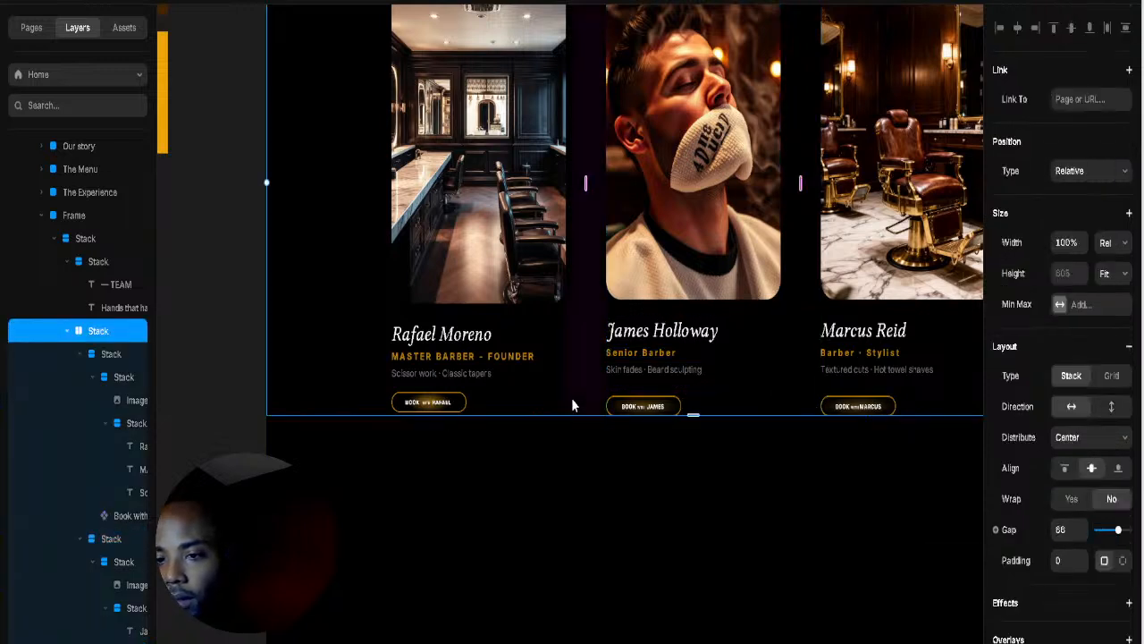
click(559, 398)
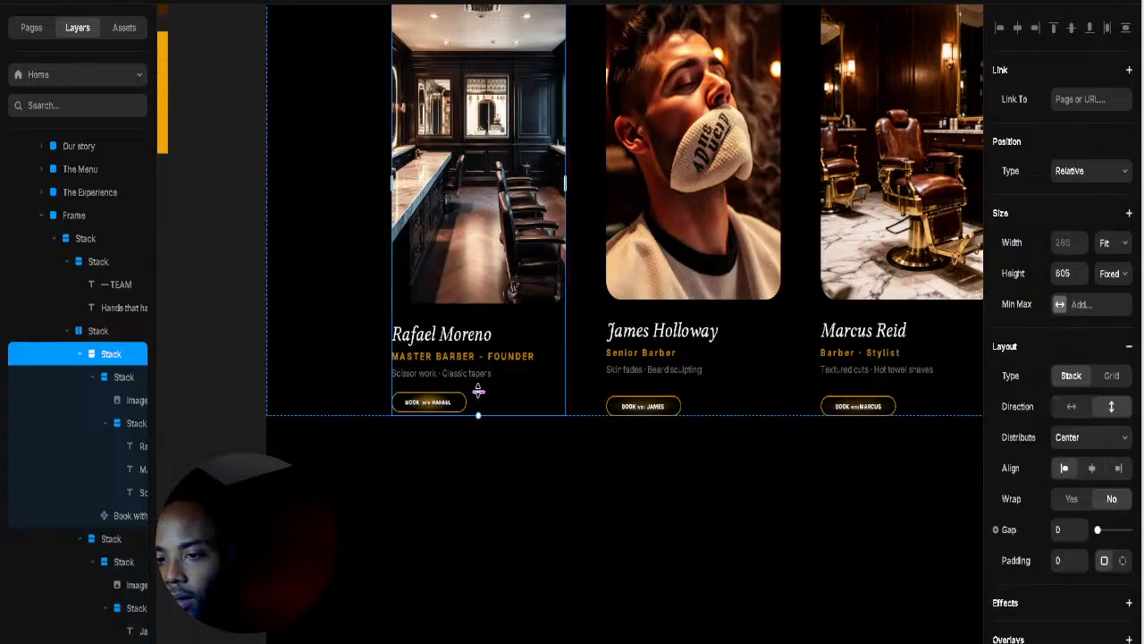
click(740, 404)
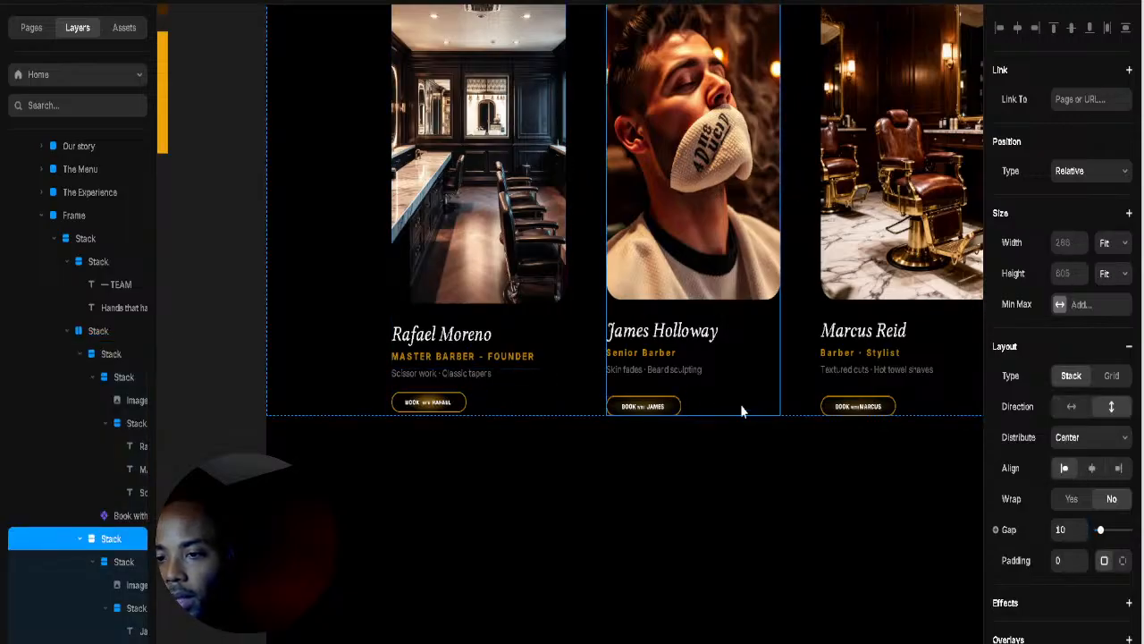
click(693, 389)
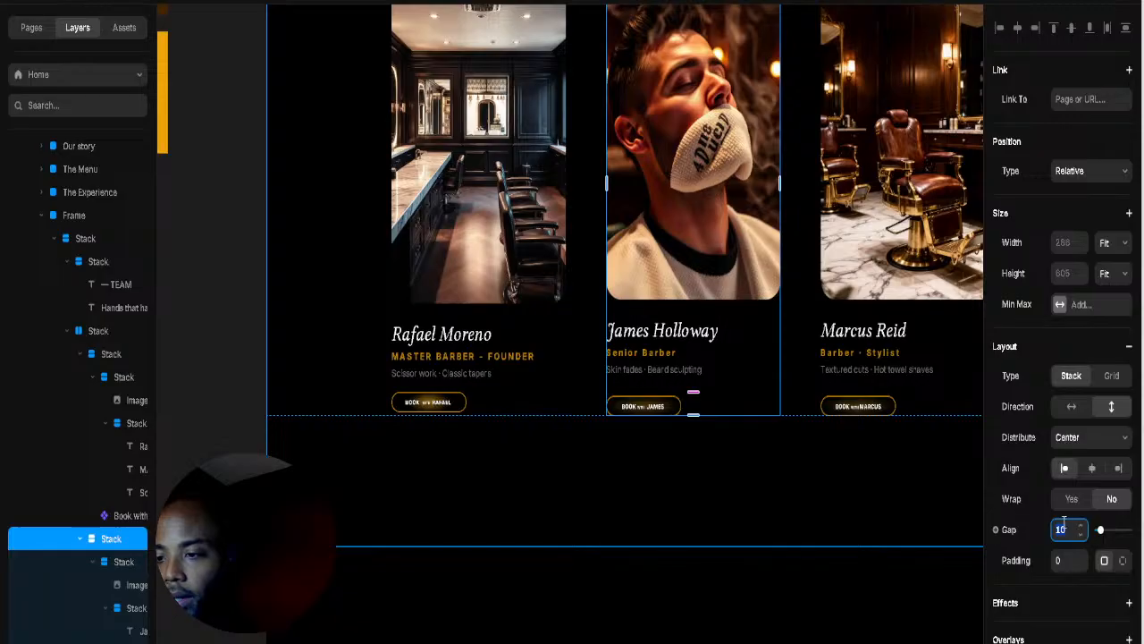
text(0)
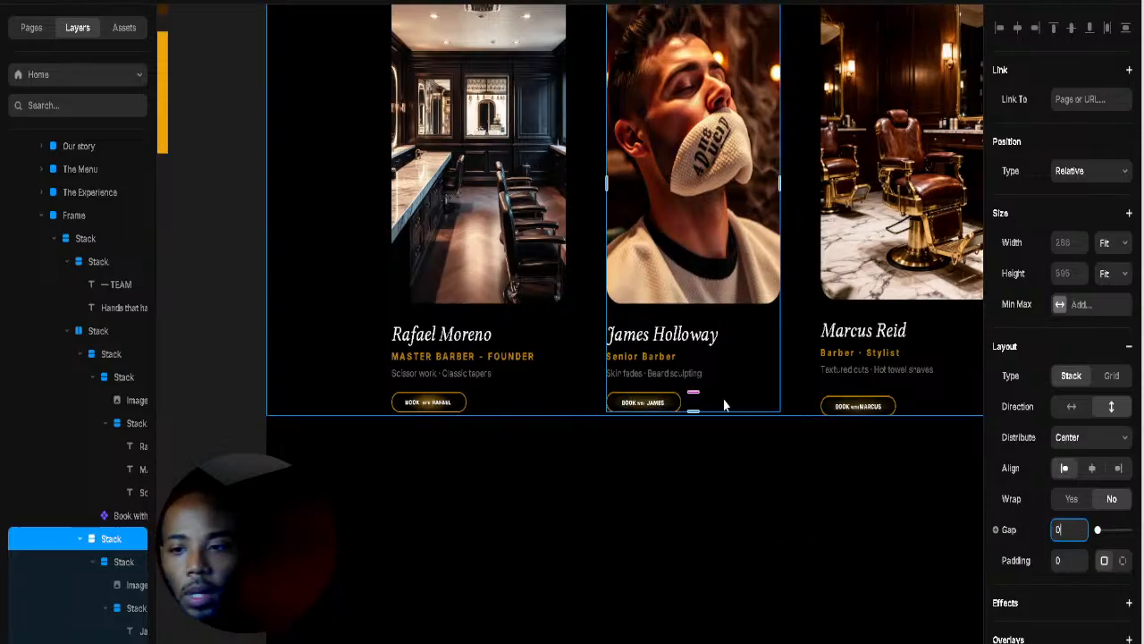
click(678, 456)
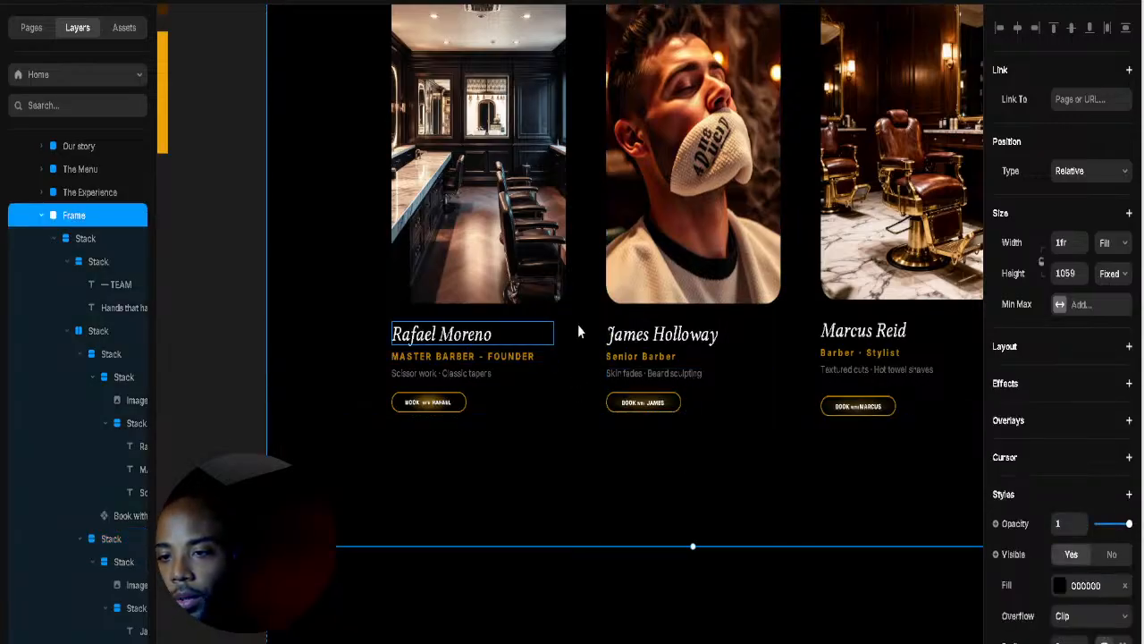
click(956, 407)
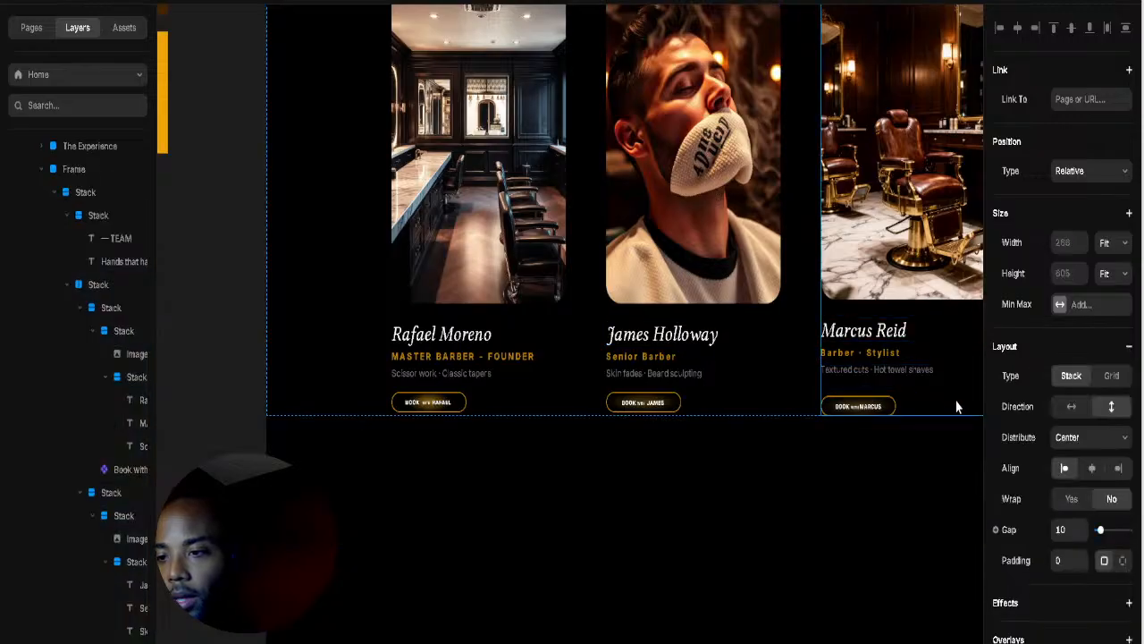
click(1074, 530)
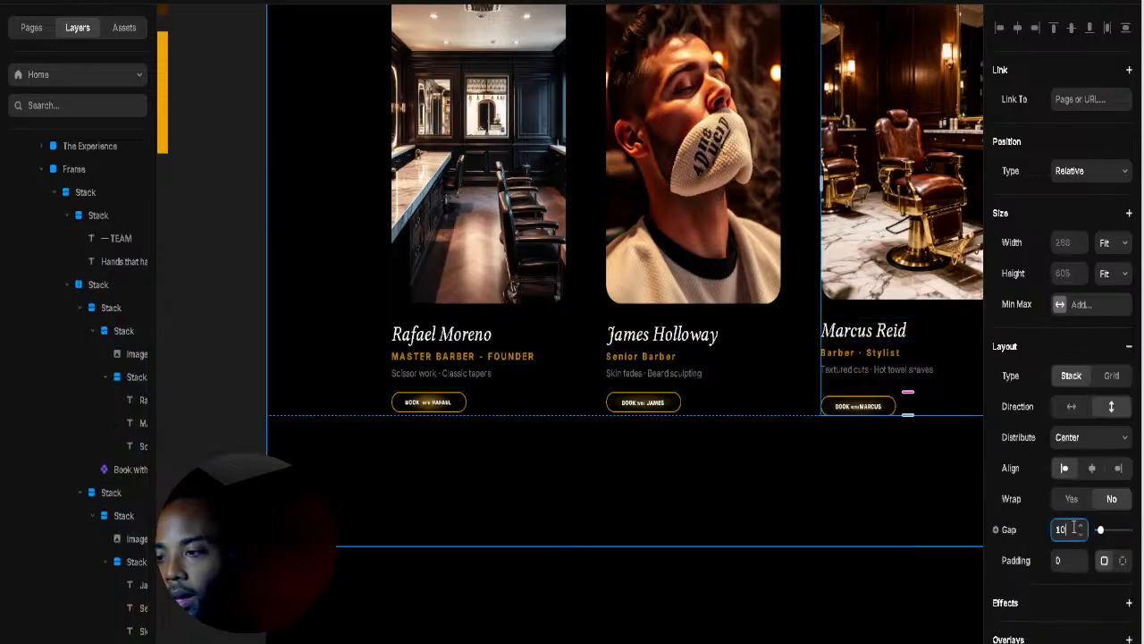
text(0)
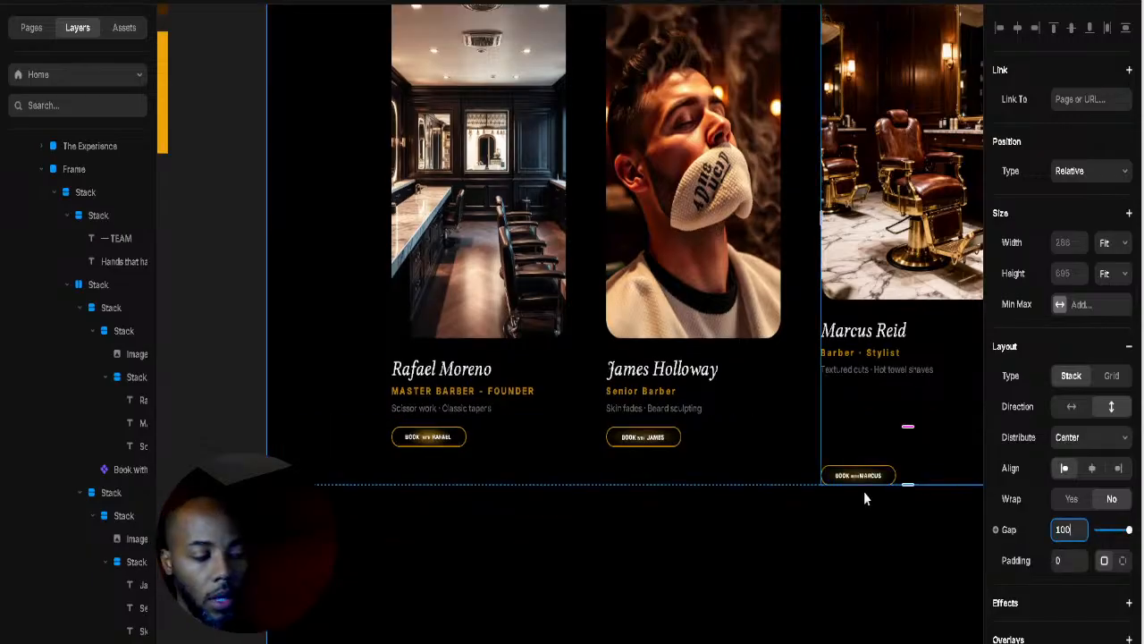
key(BackSpace)
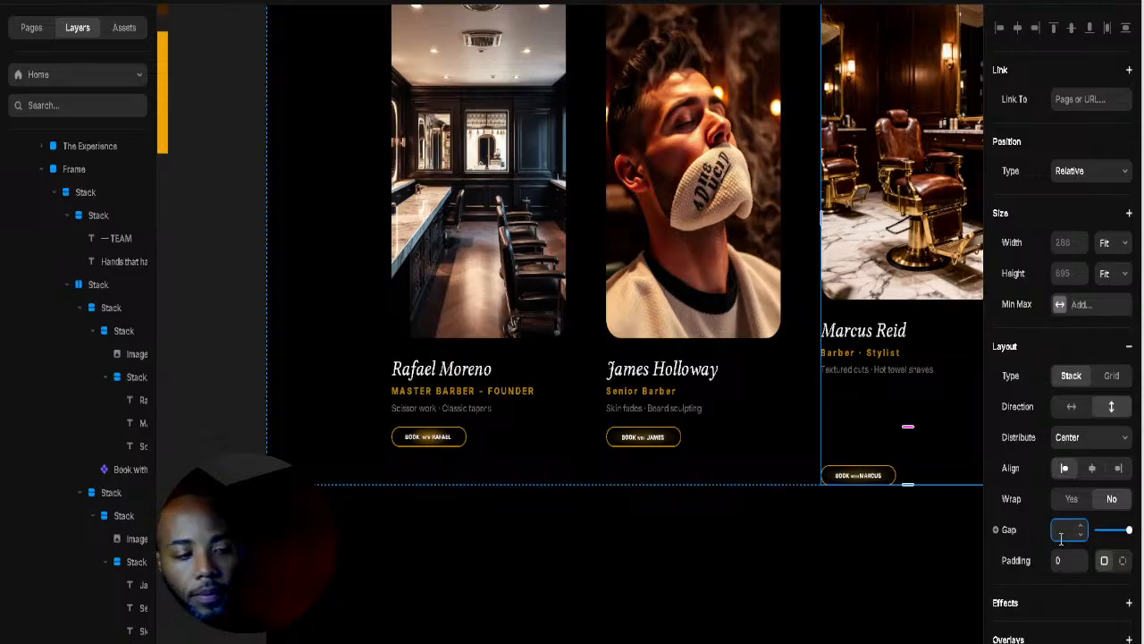
click(885, 478)
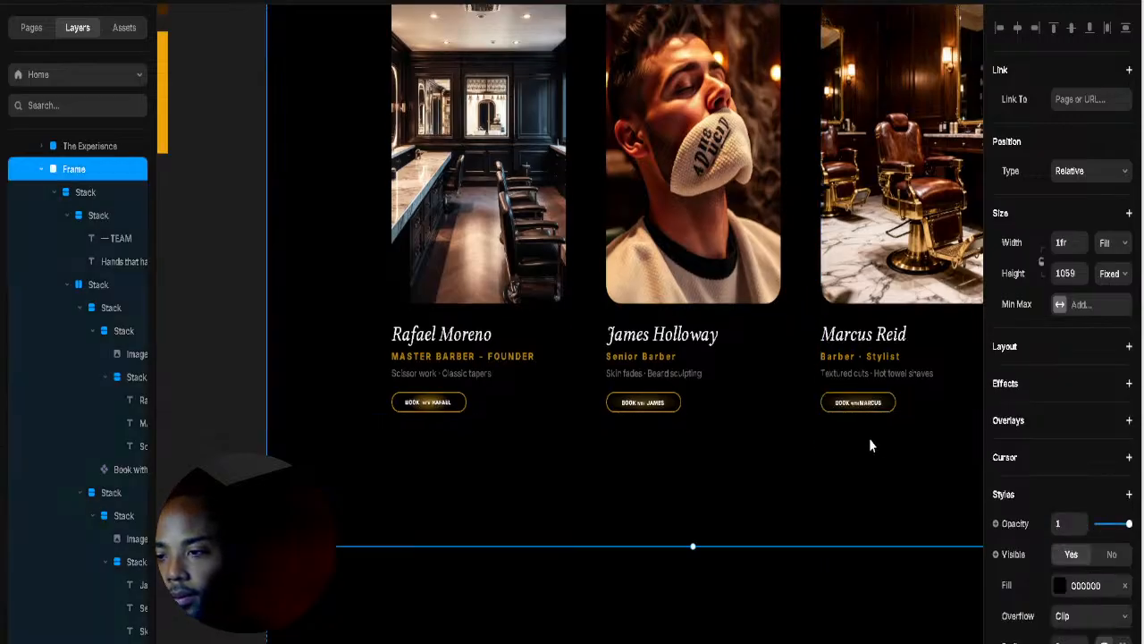
Step: Reduce the team heading block's top and bottom padding from 28 to 16
drag(854, 396, 761, 592)
scroll(790, 479, down, 10)
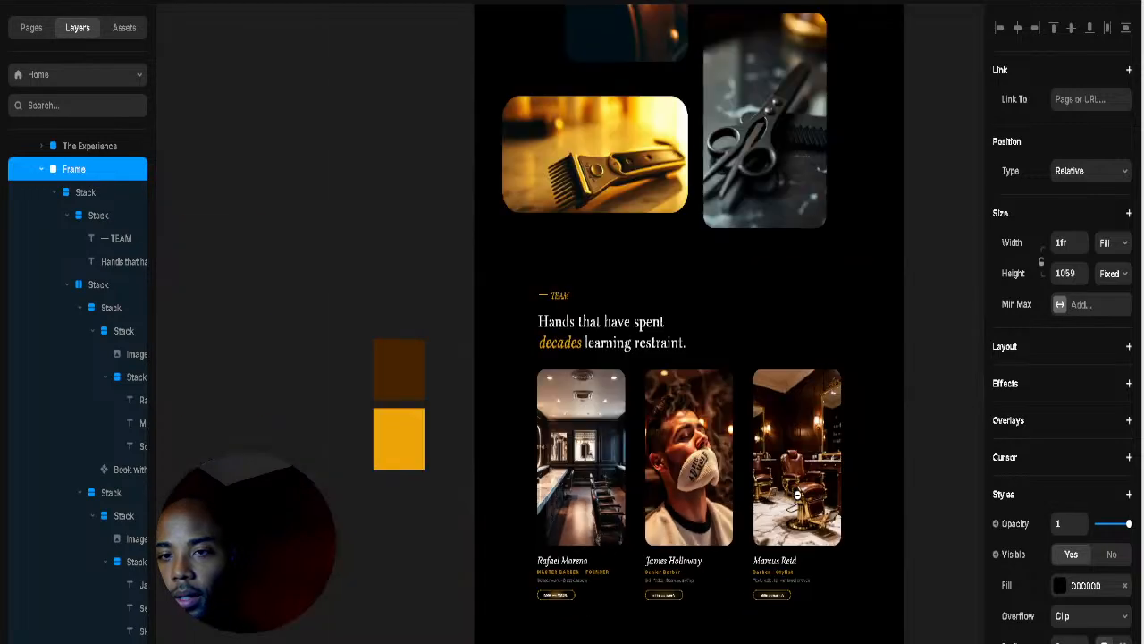
scroll(790, 478, up, 6)
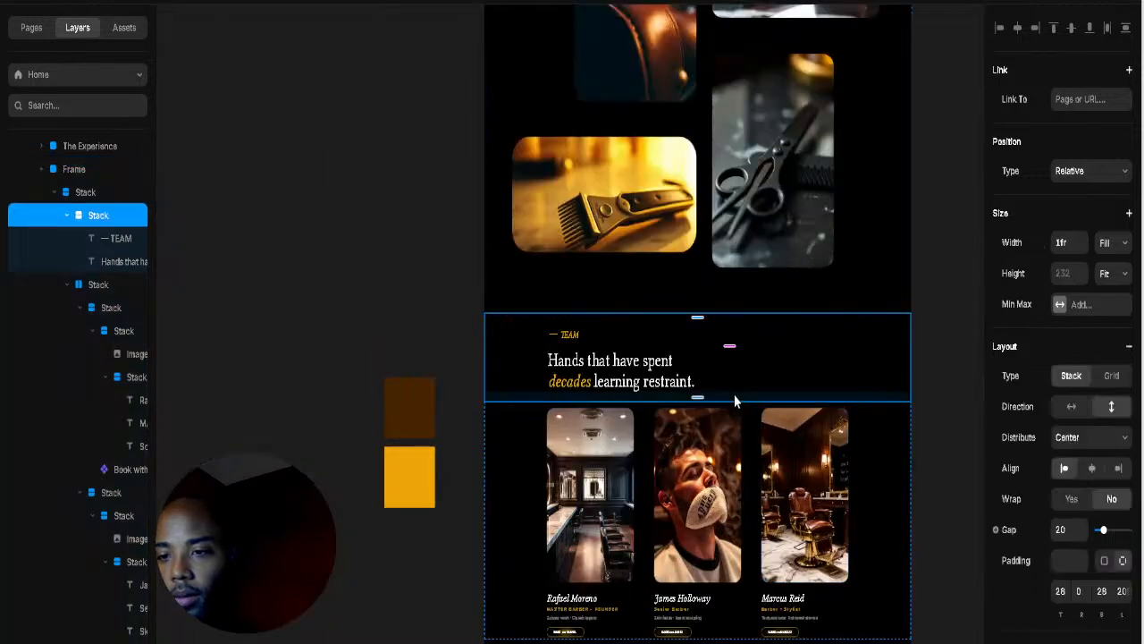
click(734, 395)
drag(699, 398, 698, 387)
click(814, 305)
scroll(814, 270, up, 5)
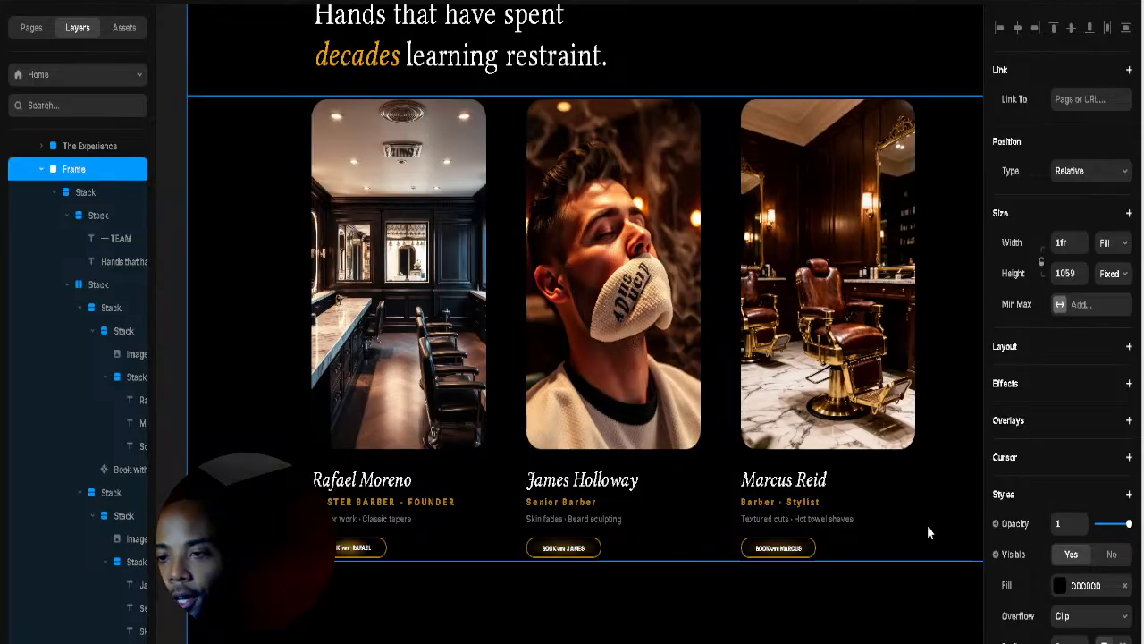
click(456, 322)
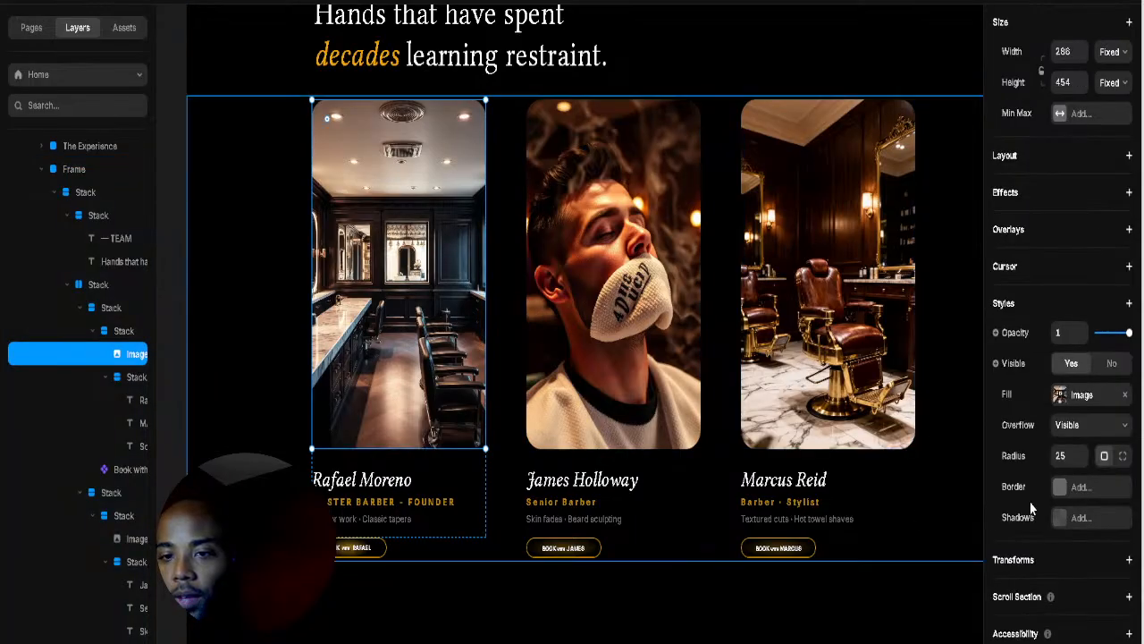
click(1063, 493)
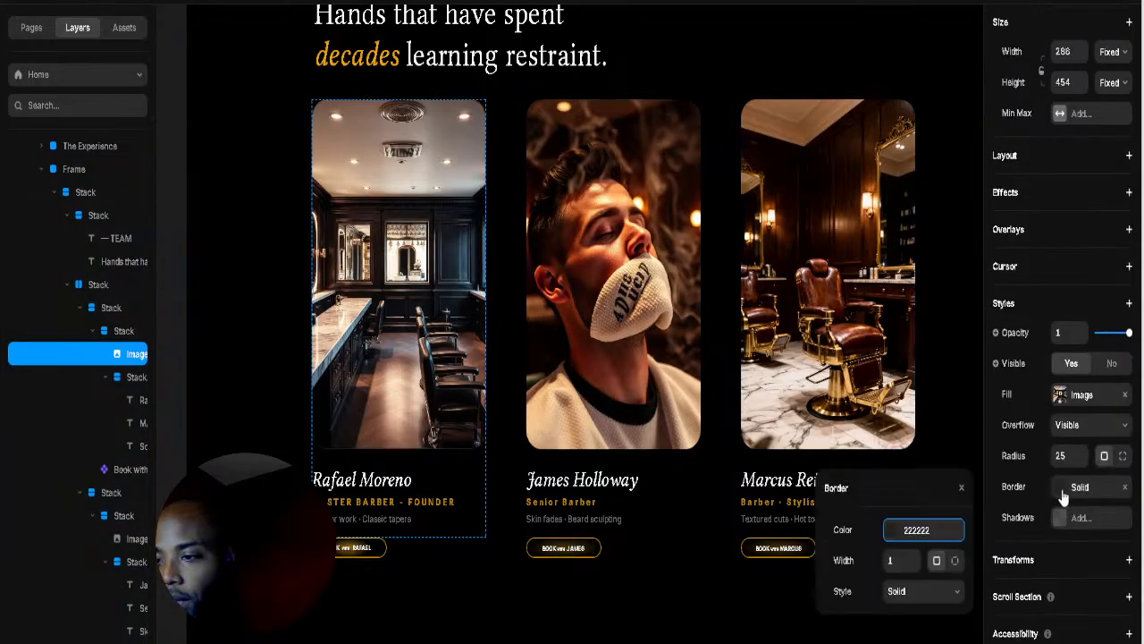
click(885, 533)
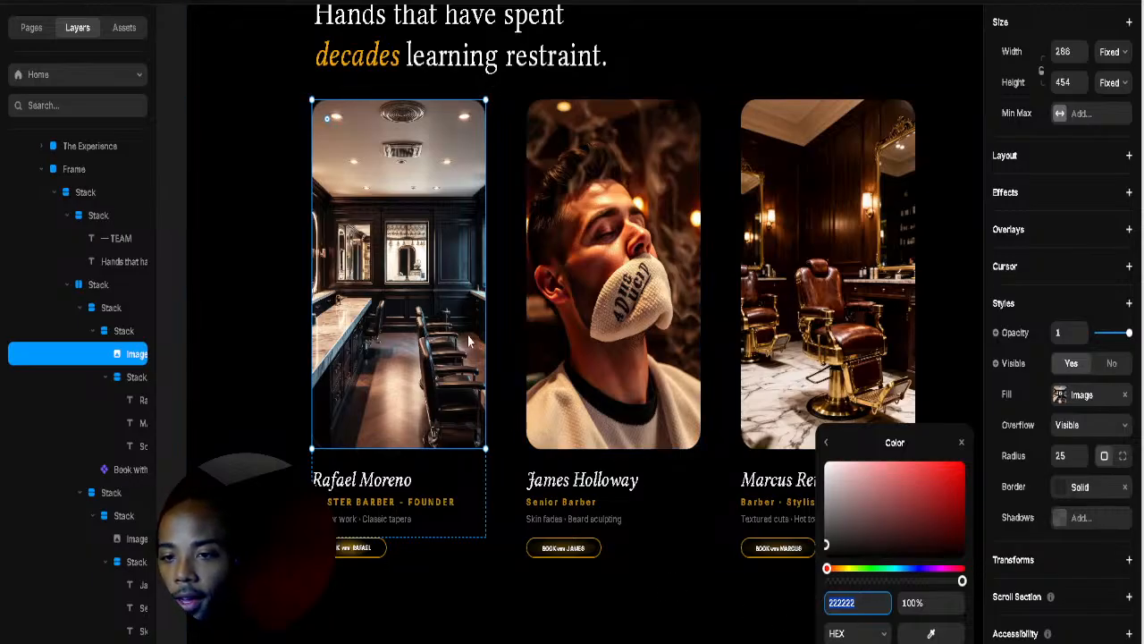
click(574, 338)
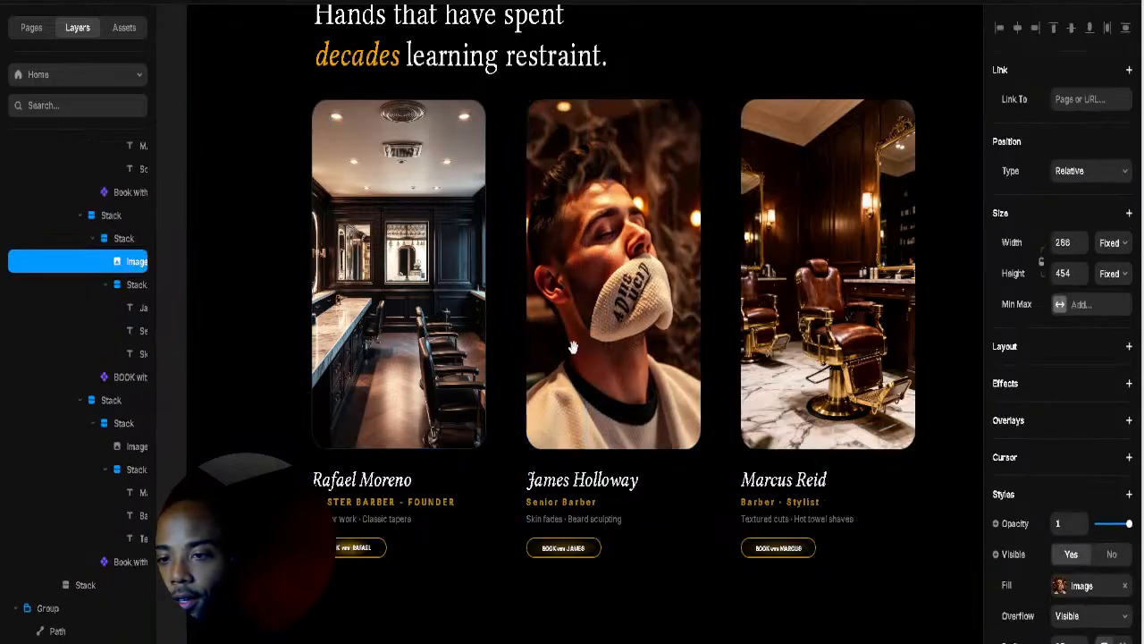
drag(573, 347, 793, 384)
click(708, 341)
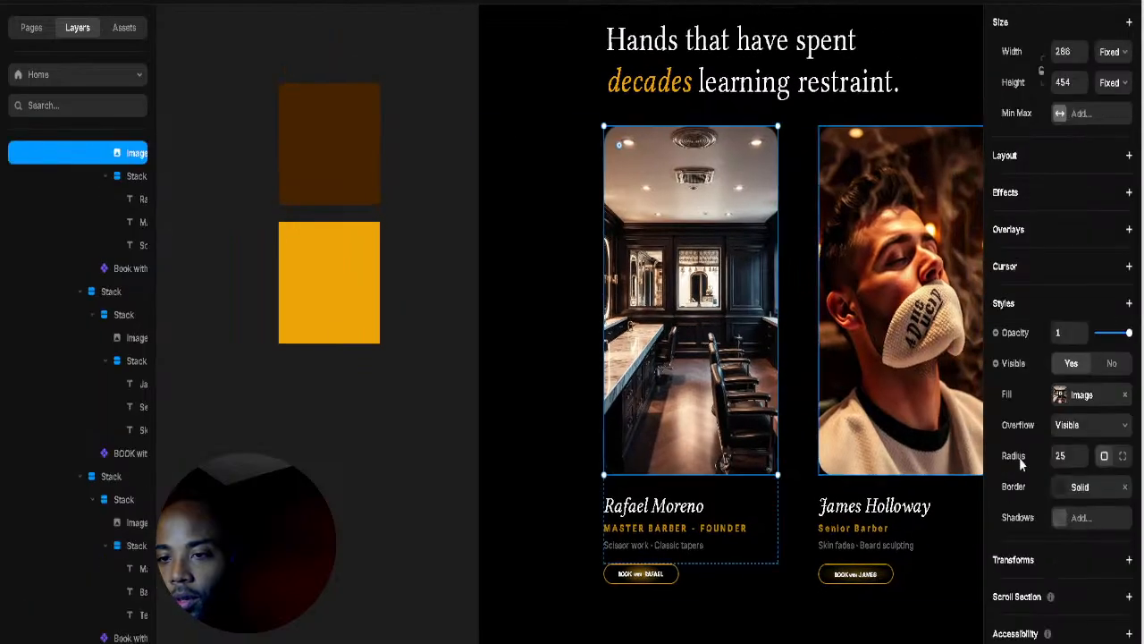
click(1065, 488)
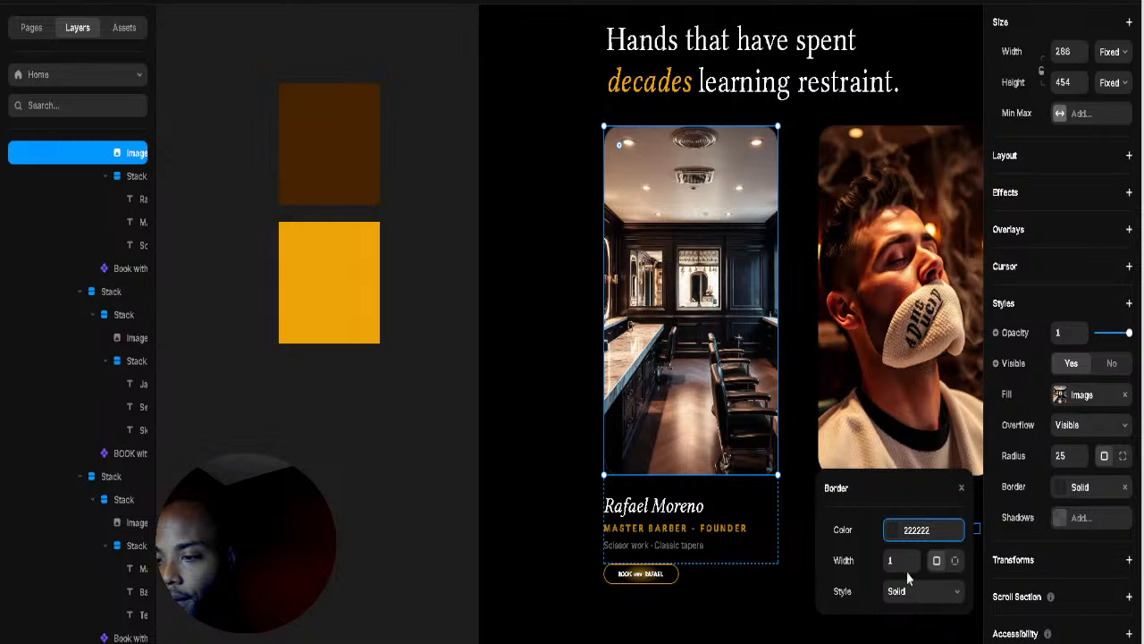
click(890, 530)
click(931, 634)
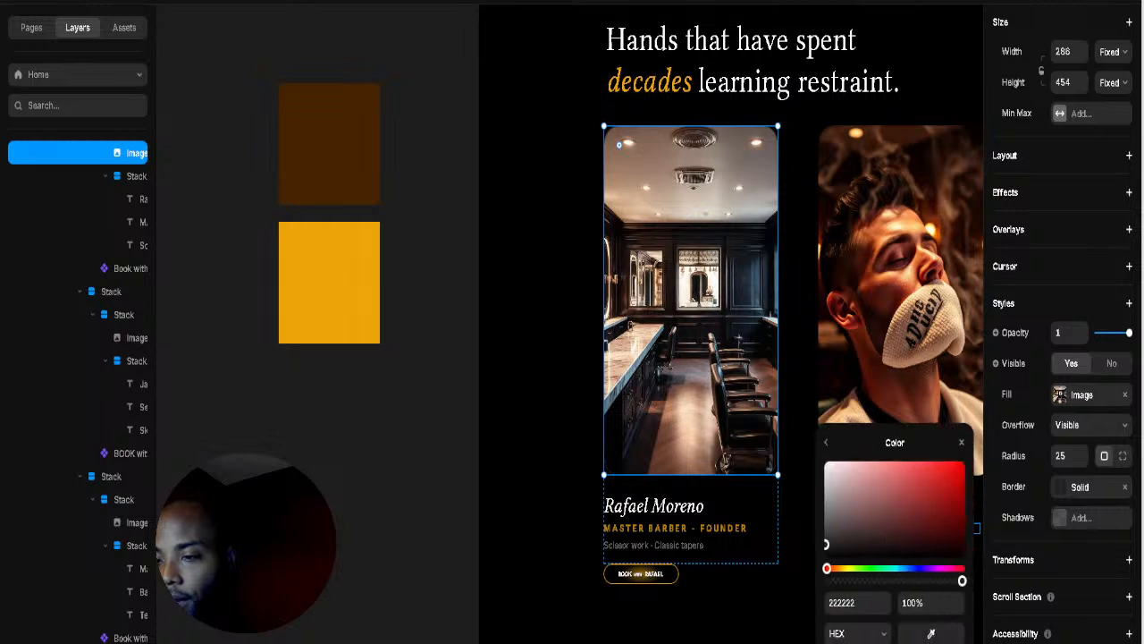
click(353, 335)
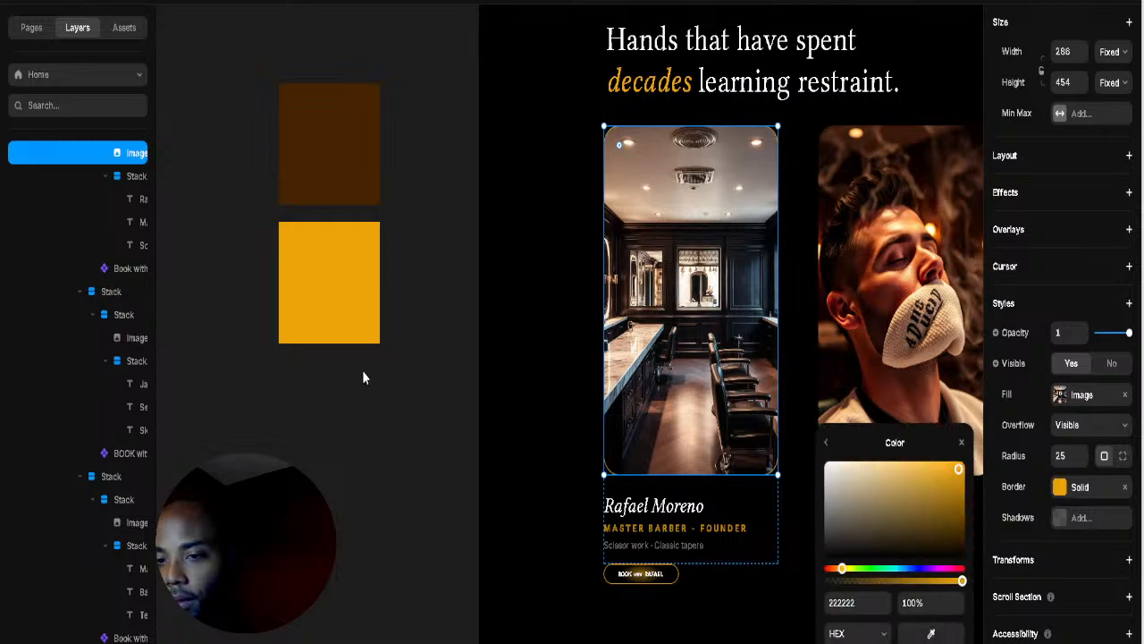
click(795, 402)
drag(805, 372, 518, 358)
click(615, 330)
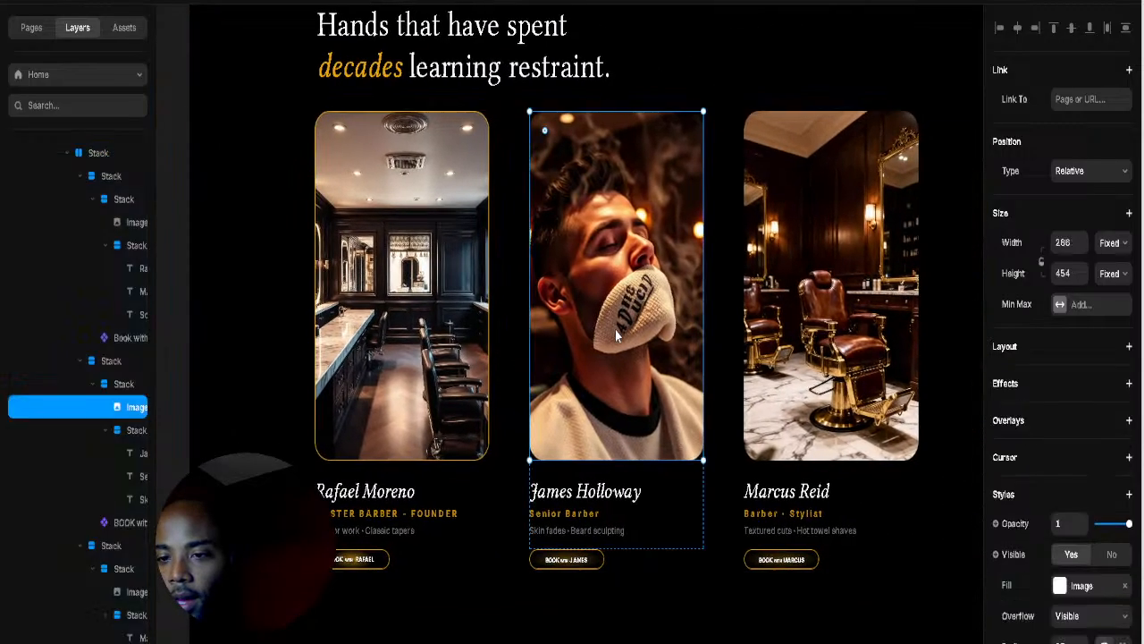
scroll(1008, 563, down, 3)
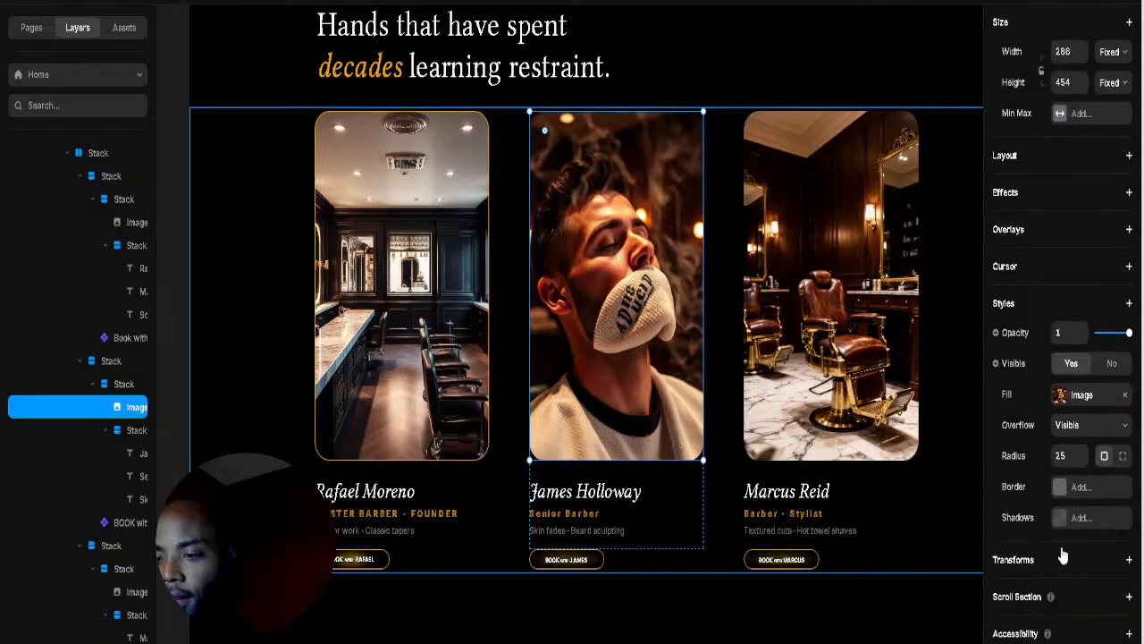
click(1069, 486)
click(920, 529)
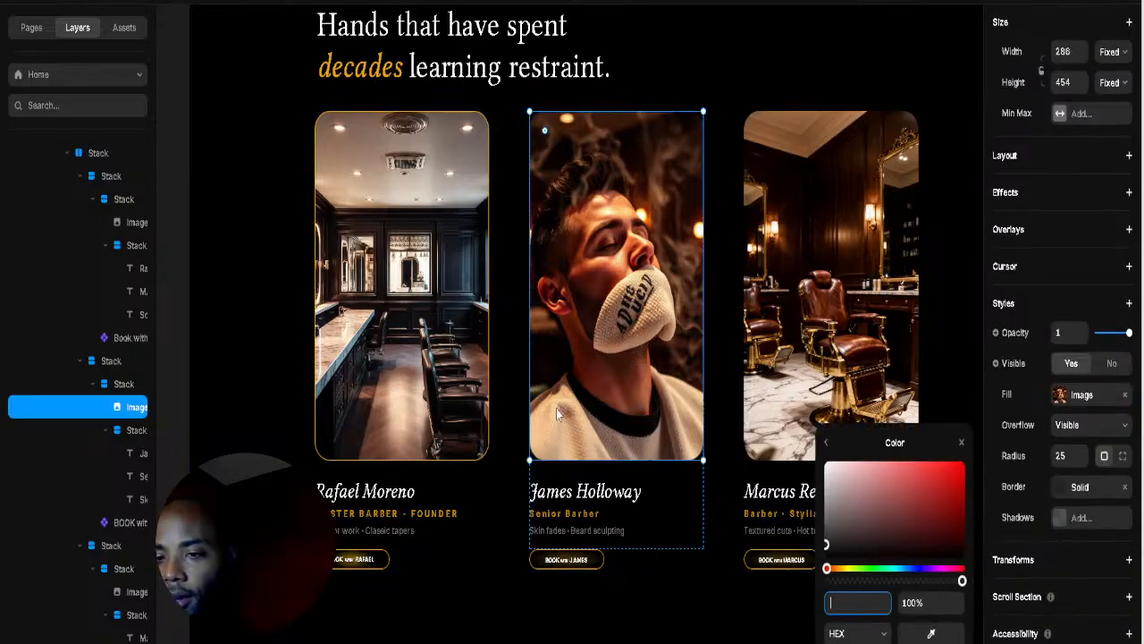
click(961, 442)
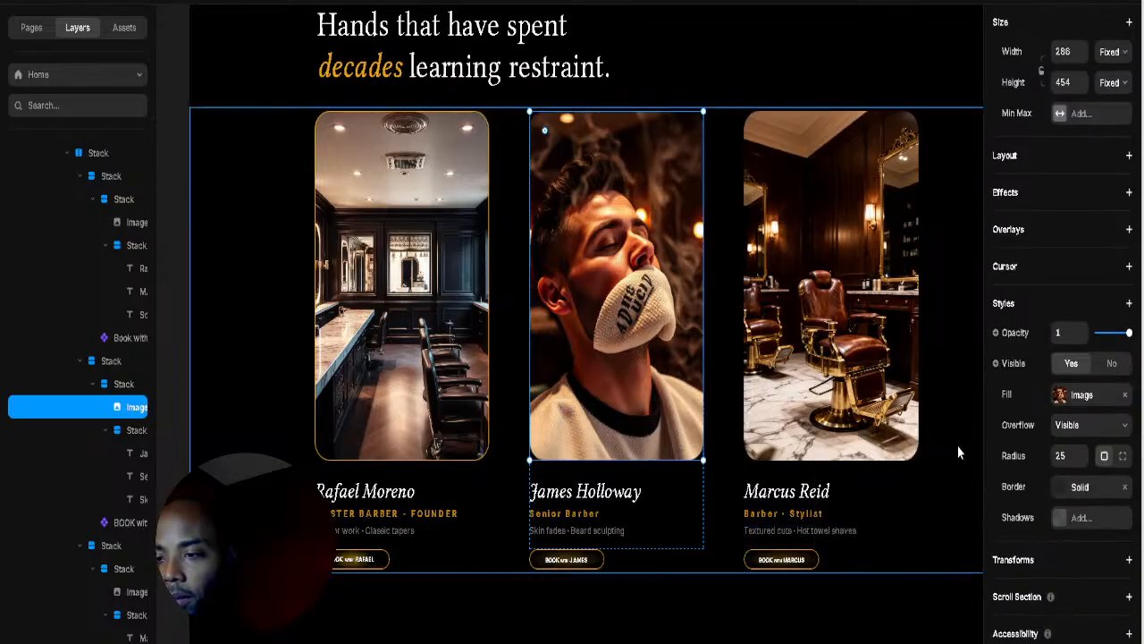
scroll(720, 408, down, 5)
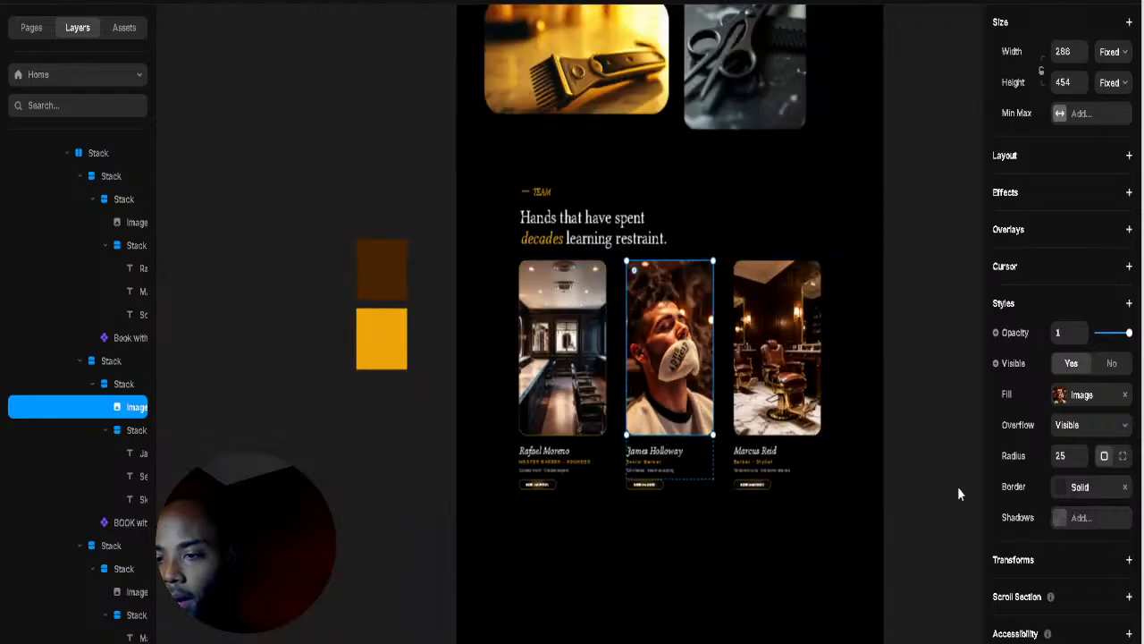
click(1059, 488)
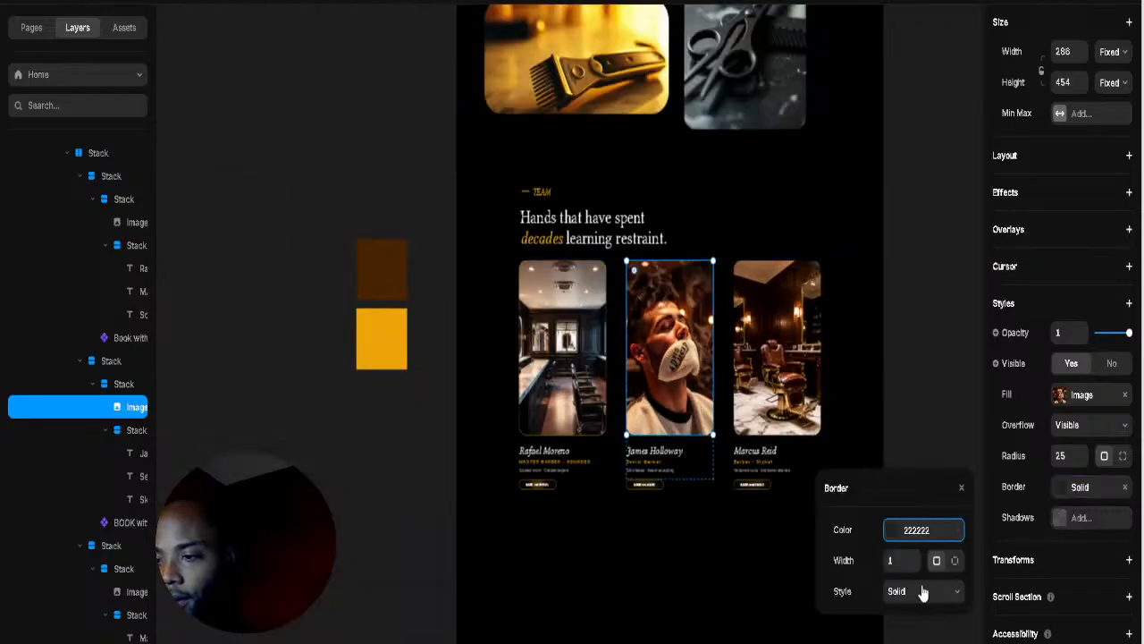
click(892, 530)
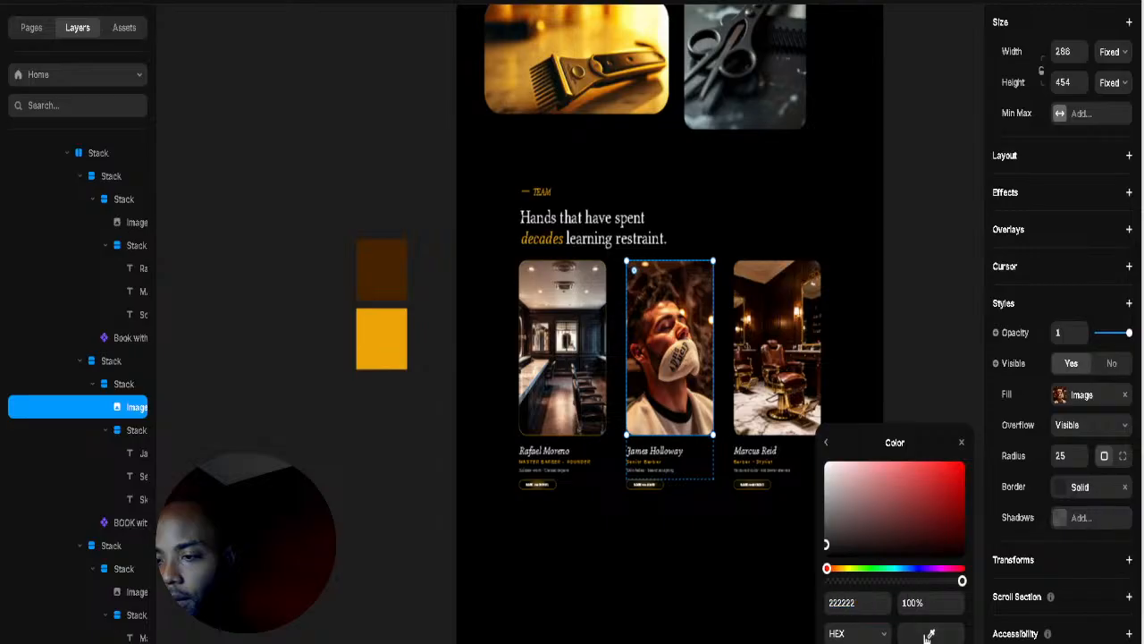
click(807, 354)
click(912, 633)
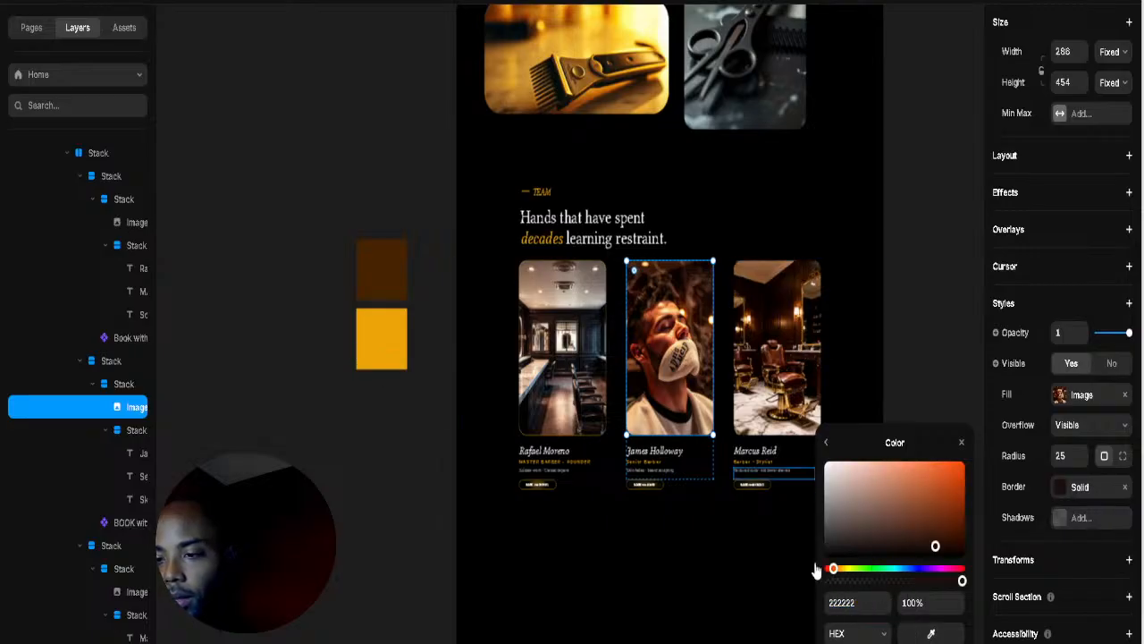
click(374, 350)
click(398, 457)
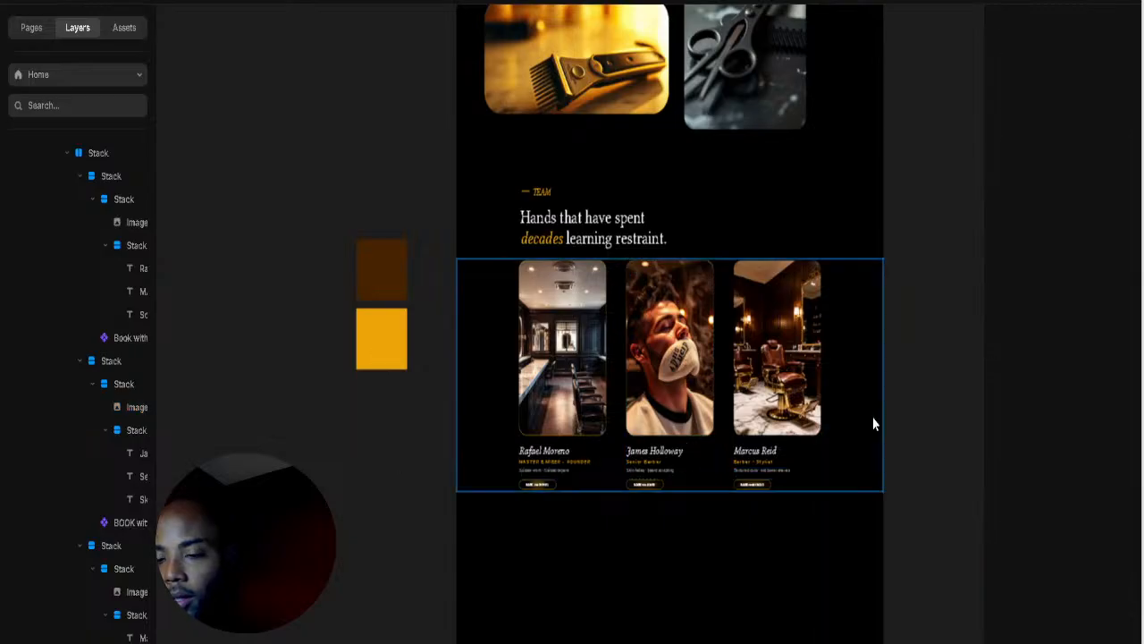
click(778, 358)
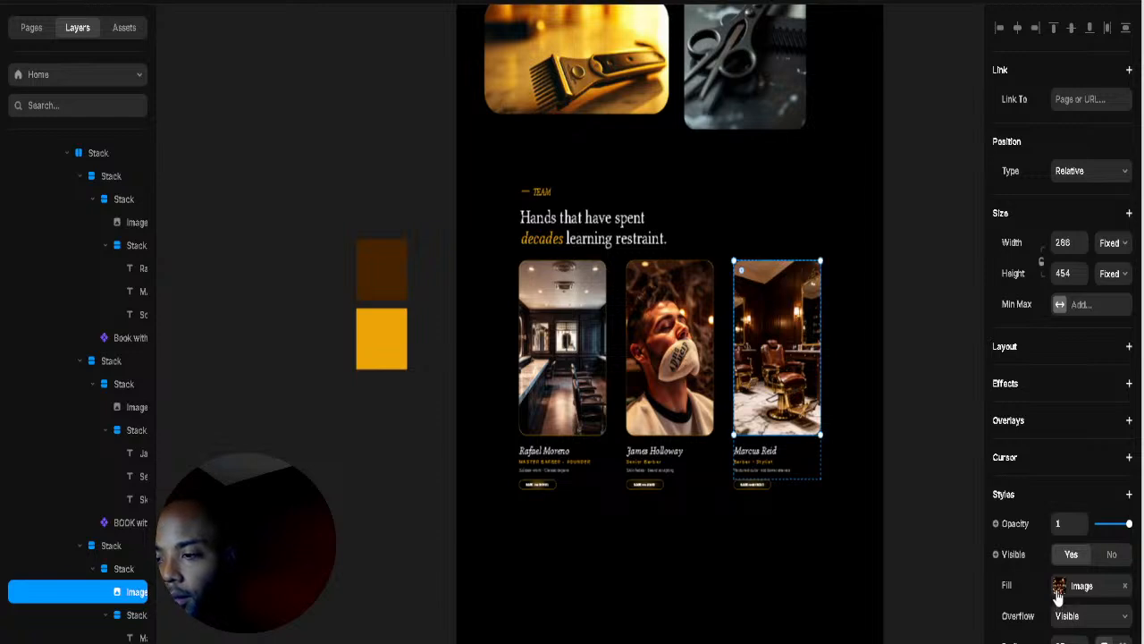
scroll(1059, 597, down, 3)
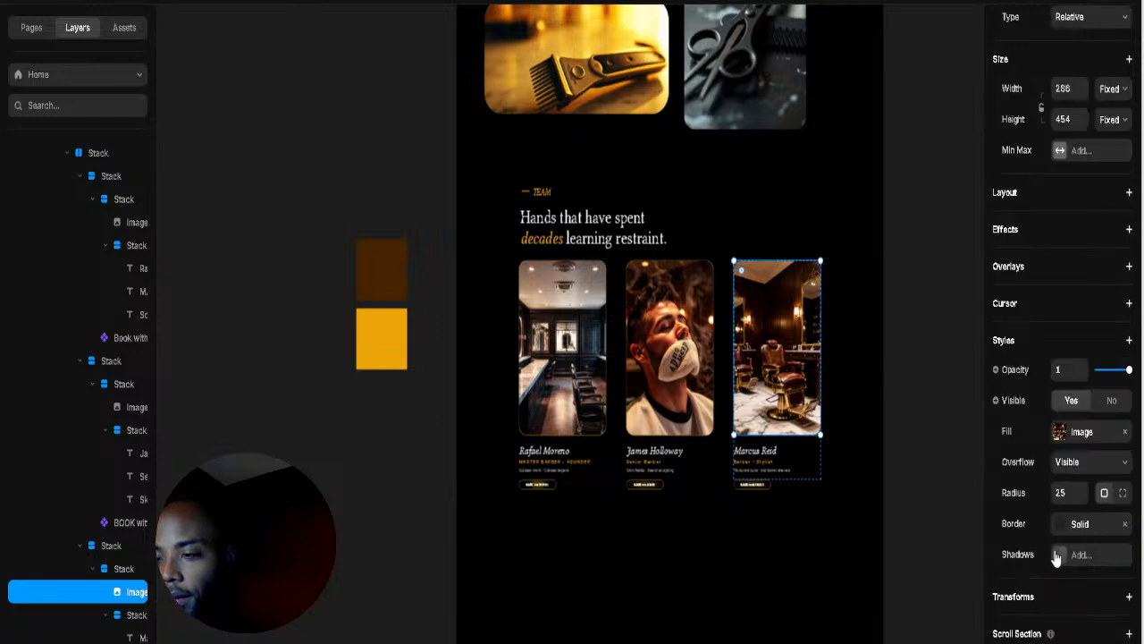
click(1058, 531)
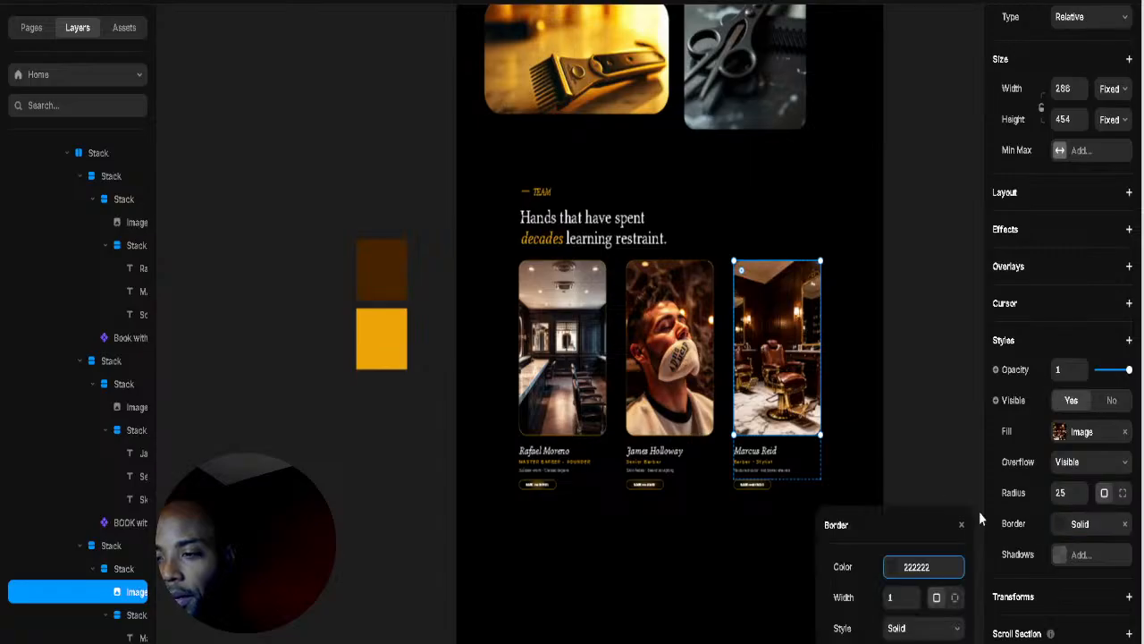
click(896, 570)
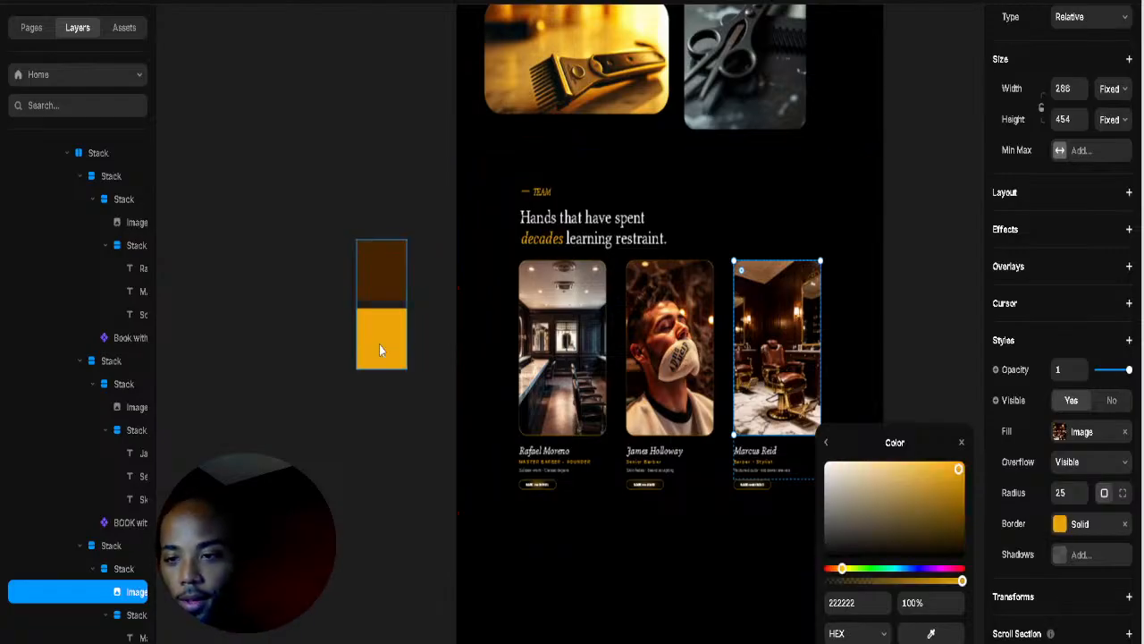
click(818, 215)
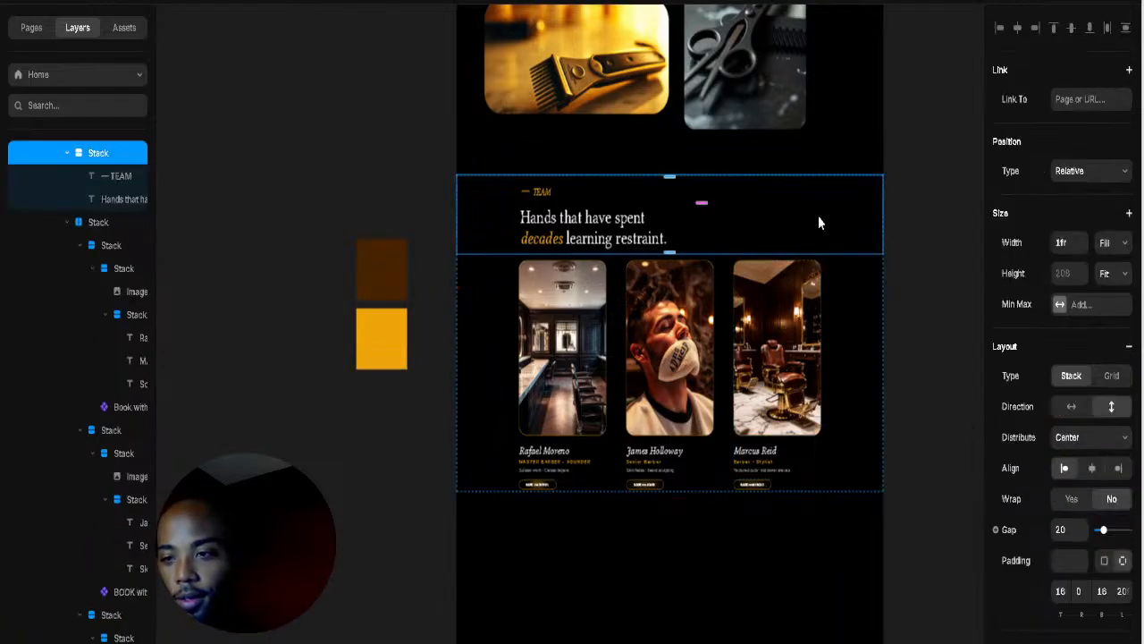
Step: Zoom in on the team cards and select the Stack holding all three cards
click(905, 299)
scroll(750, 319, up, 3)
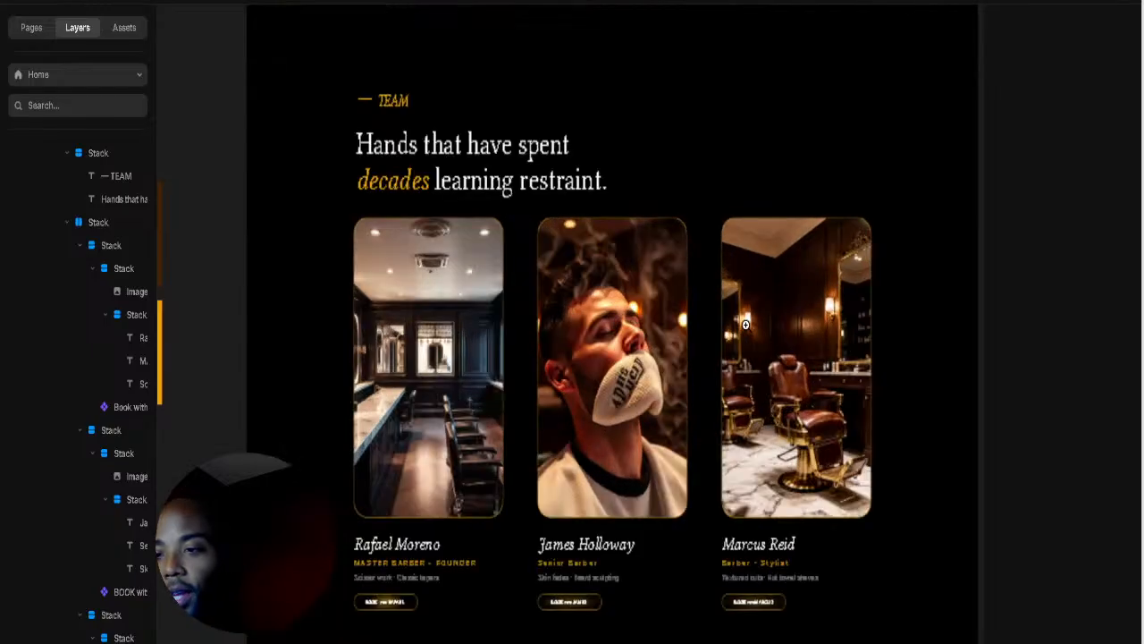
scroll(750, 319, right, 2)
click(949, 389)
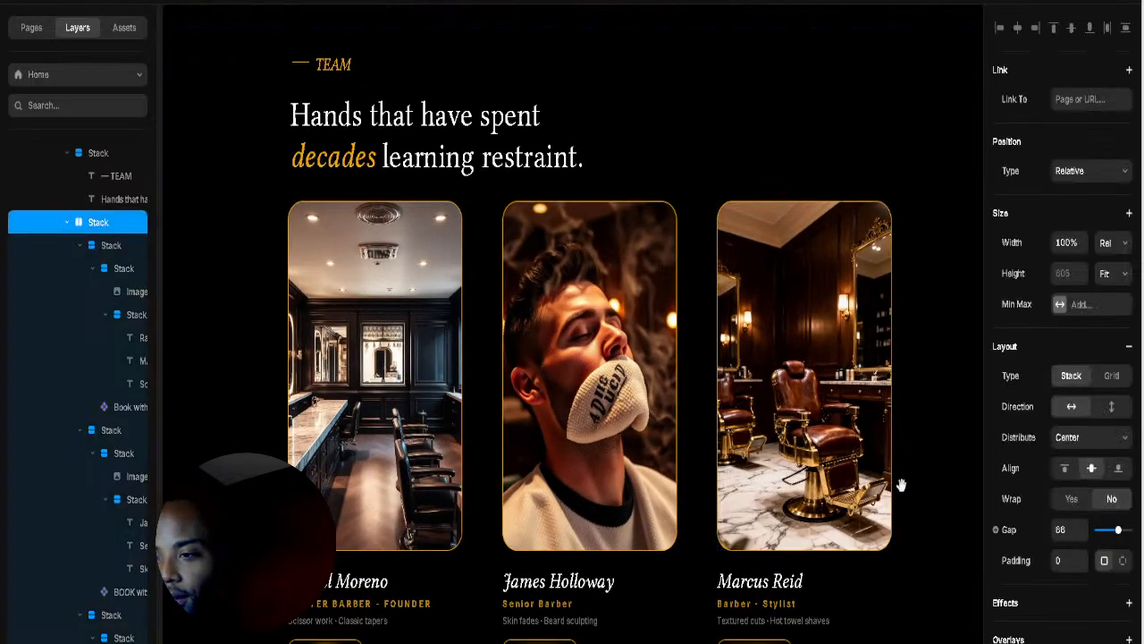
scroll(930, 389, down, 2)
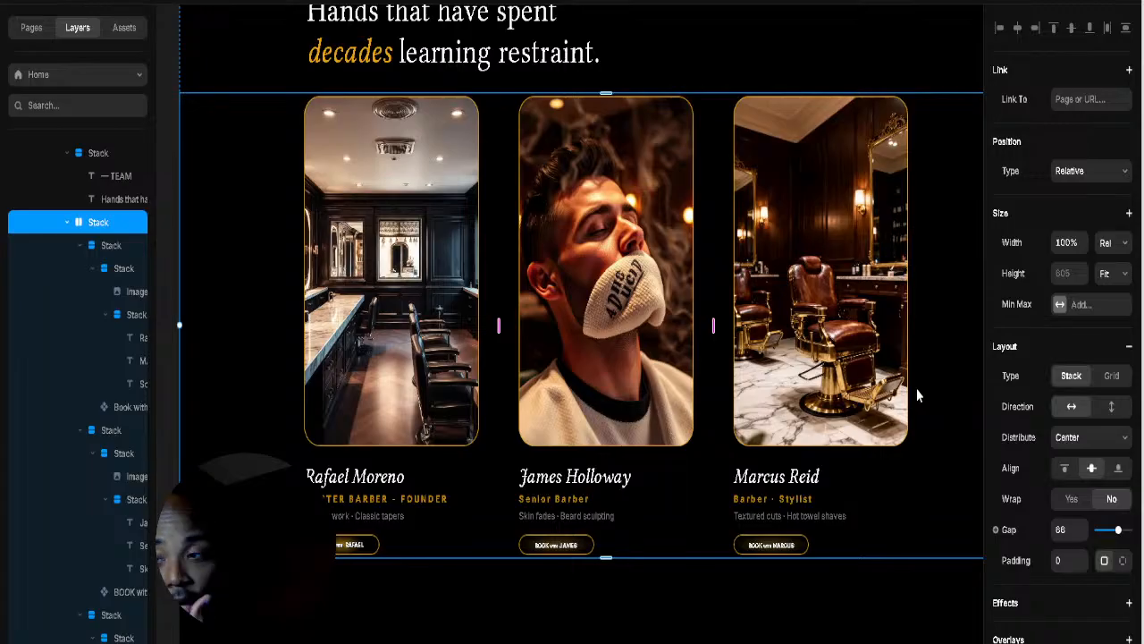
click(866, 331)
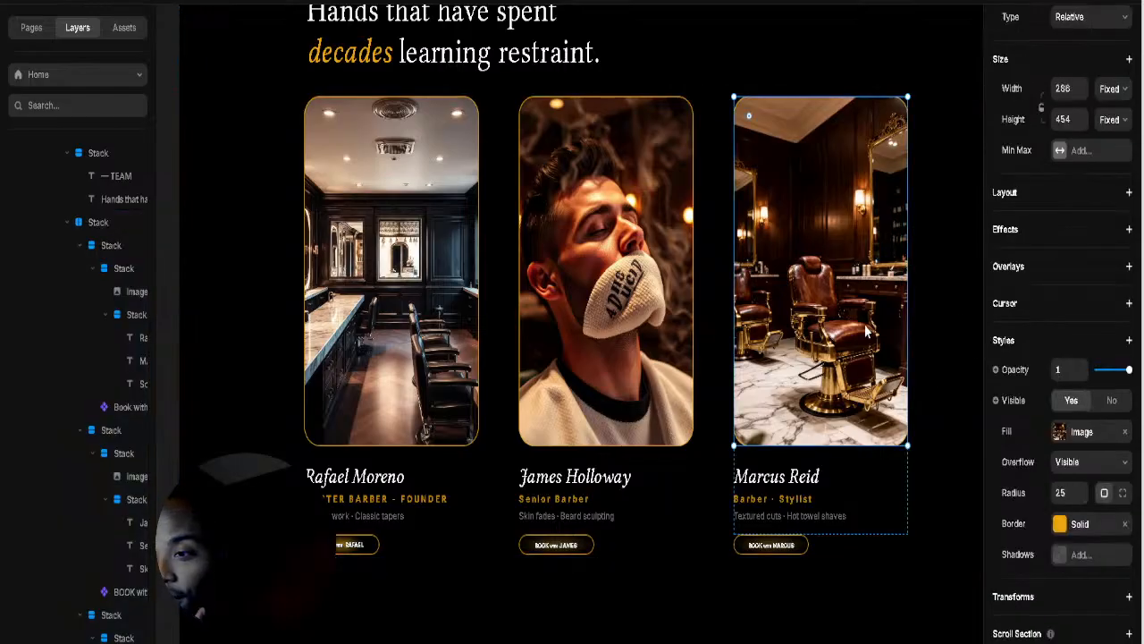
click(1016, 232)
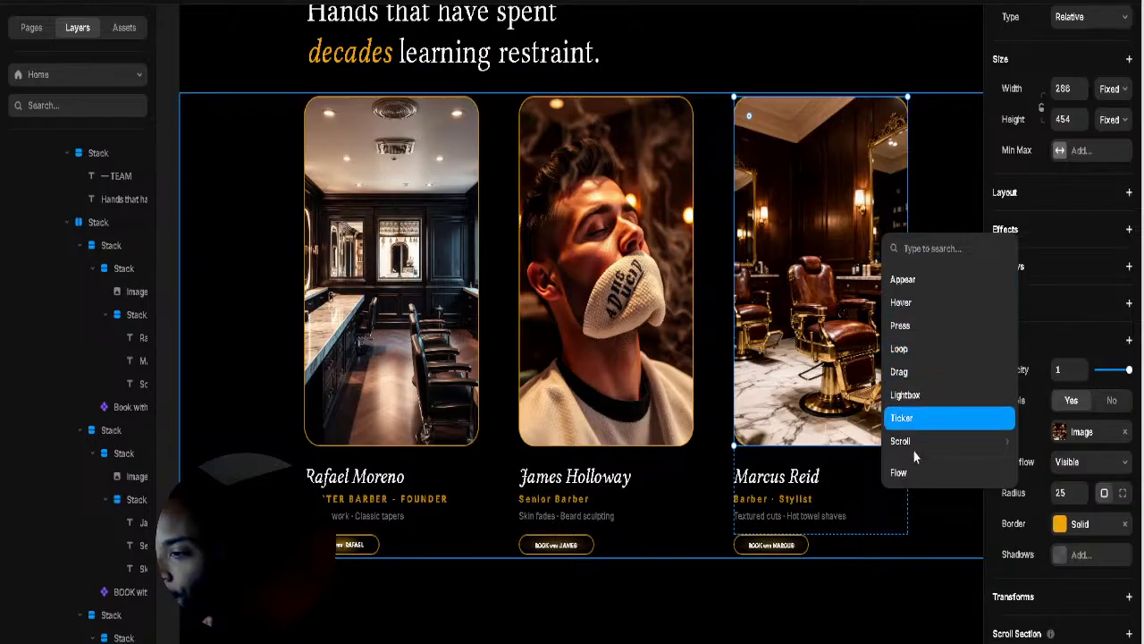
mouse_move(915, 443)
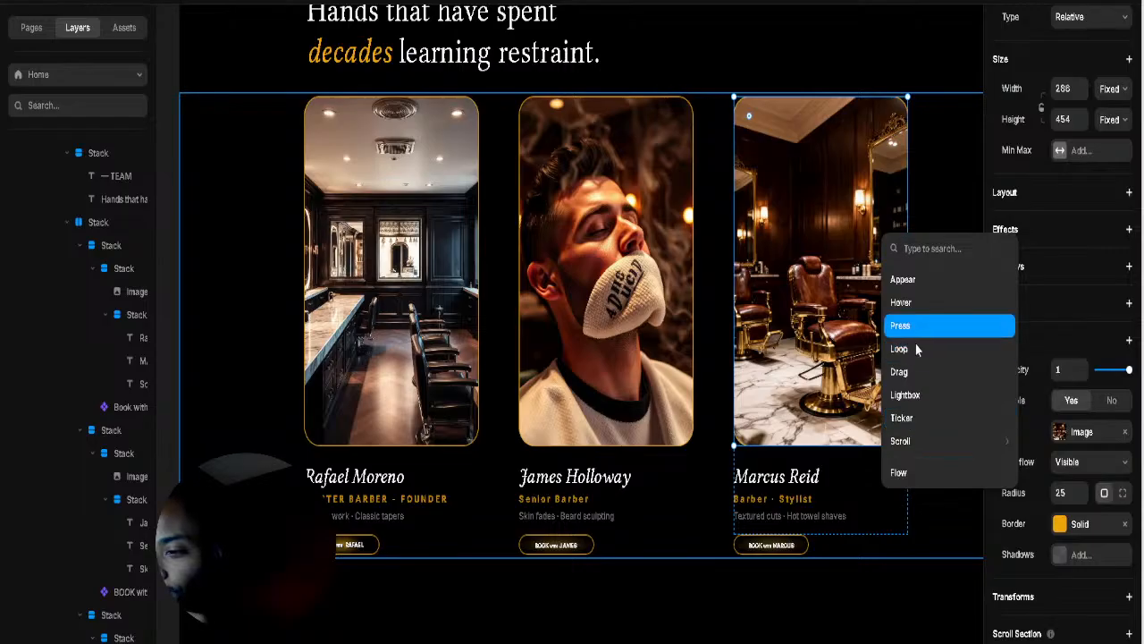
click(920, 307)
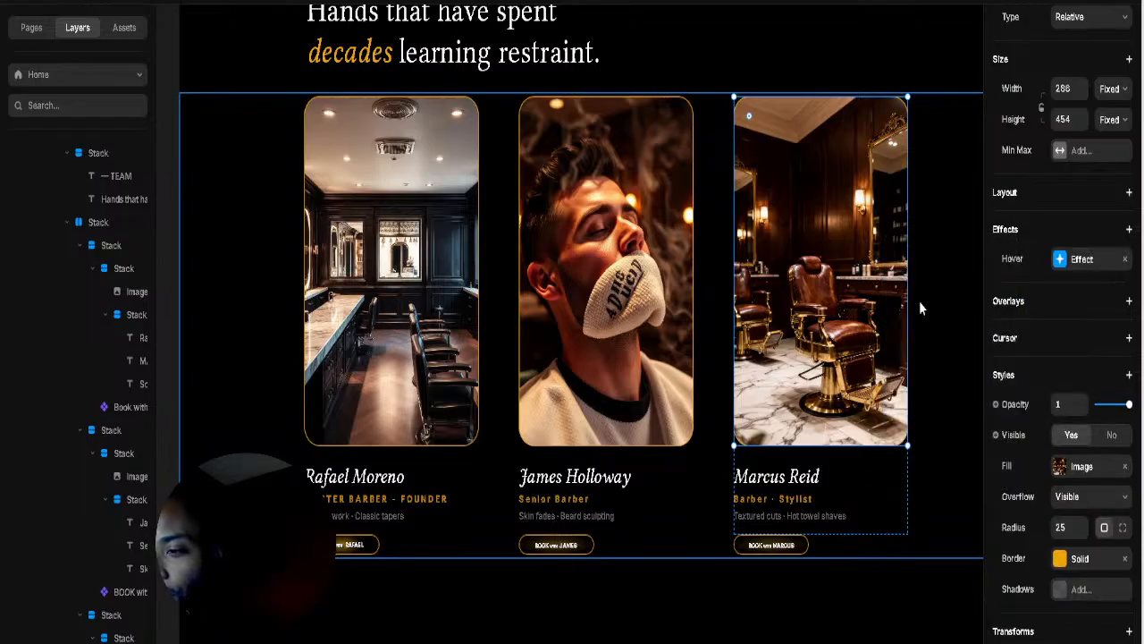
click(1078, 258)
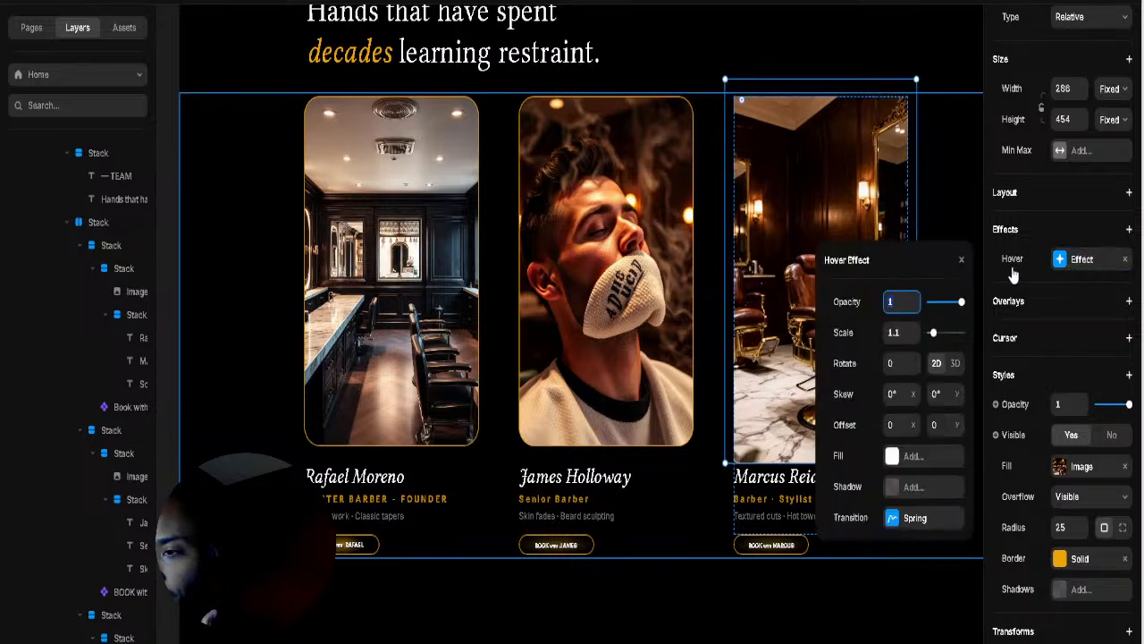
Step: Try different hover scale values and begin a horizontal hover skew of -3°
click(912, 338)
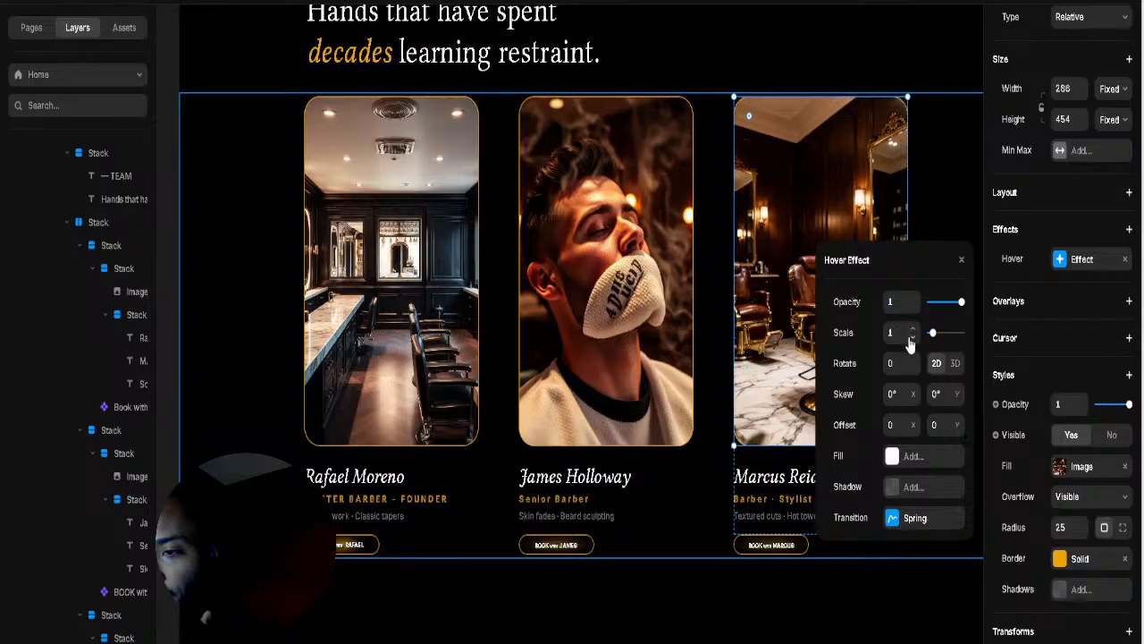
click(913, 338)
click(912, 330)
click(913, 400)
click(913, 400)
click(913, 400)
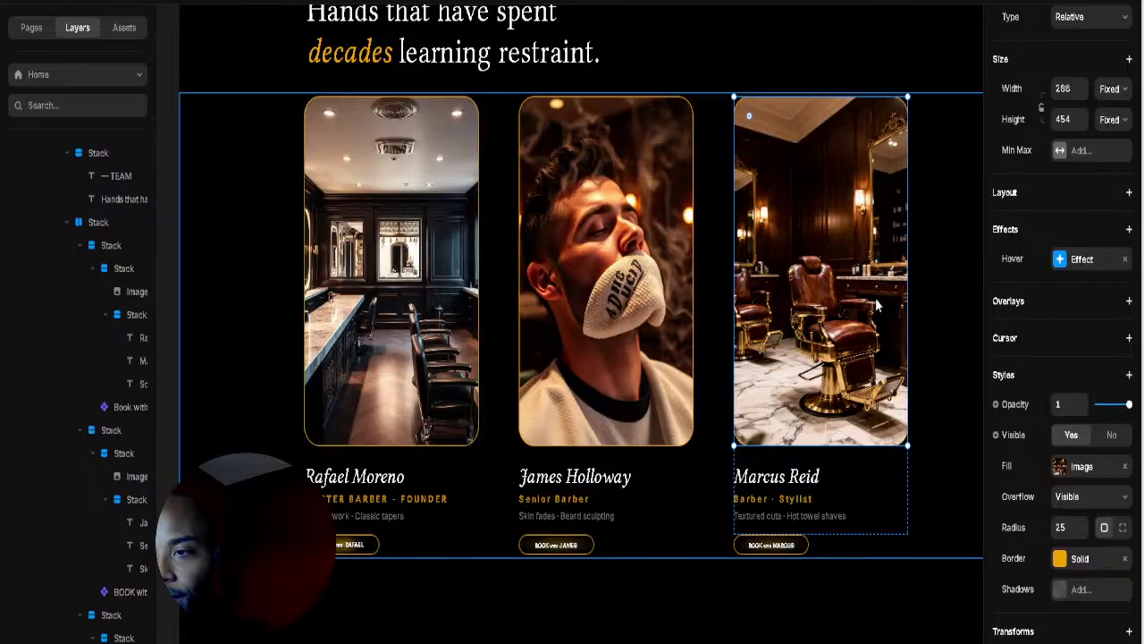
Step: Check the hover opacity, keeping it at 1, and adjust the rotation on Marcus's photo
click(1067, 261)
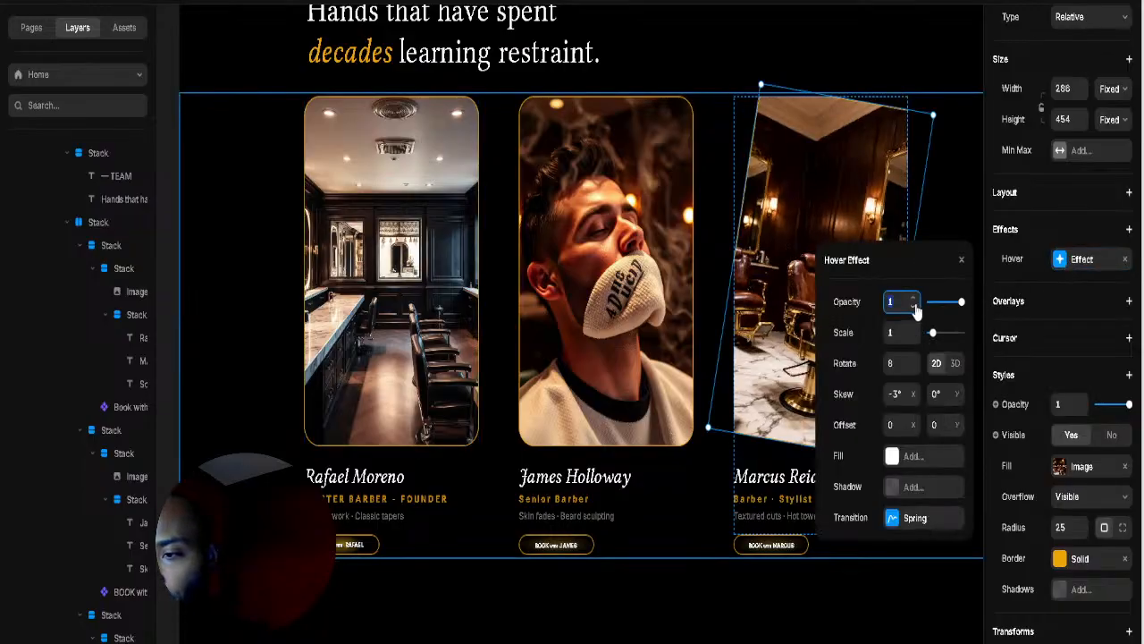
drag(915, 310, 919, 283)
mouse_move(914, 362)
mouse_down()
mouse_move(917, 343)
mouse_move(918, 376)
mouse_move(921, 363)
mouse_up()
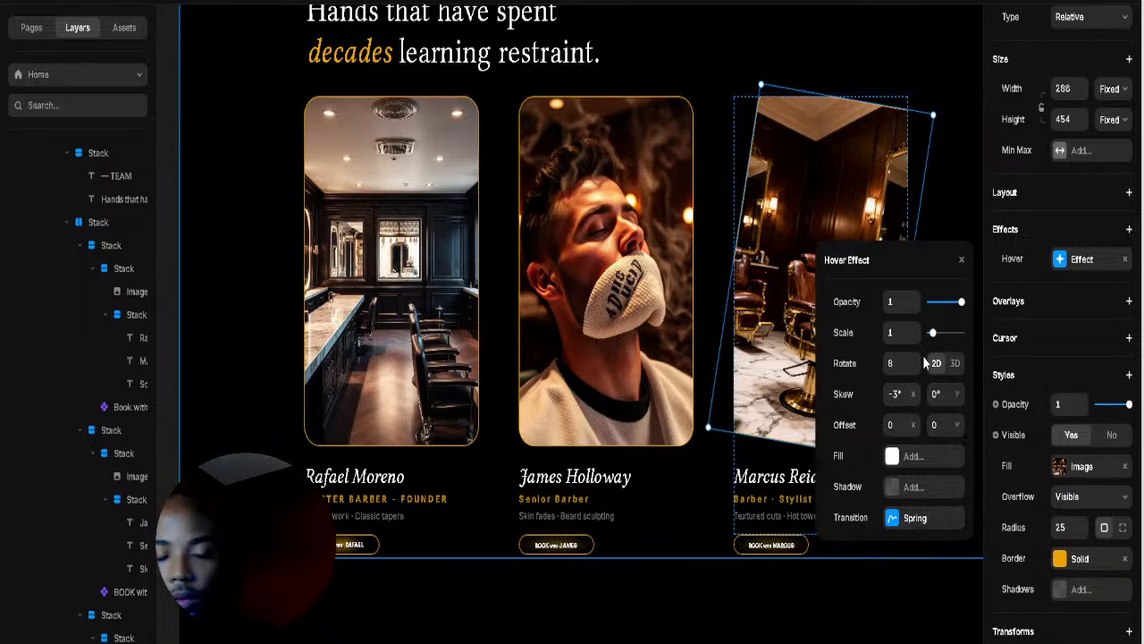
click(947, 191)
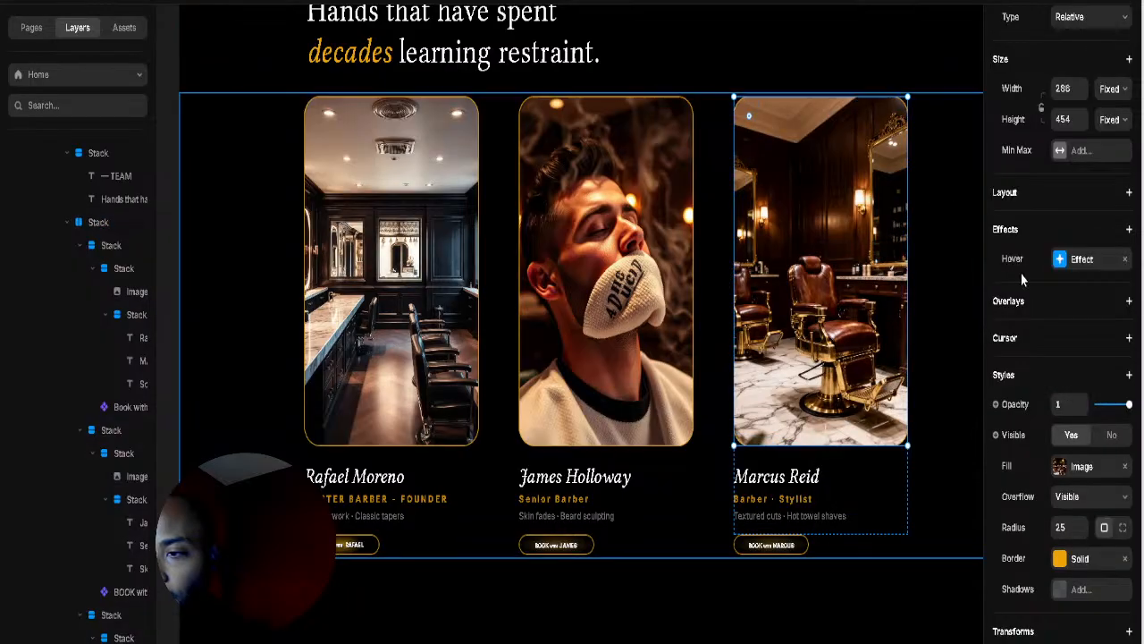
click(1077, 260)
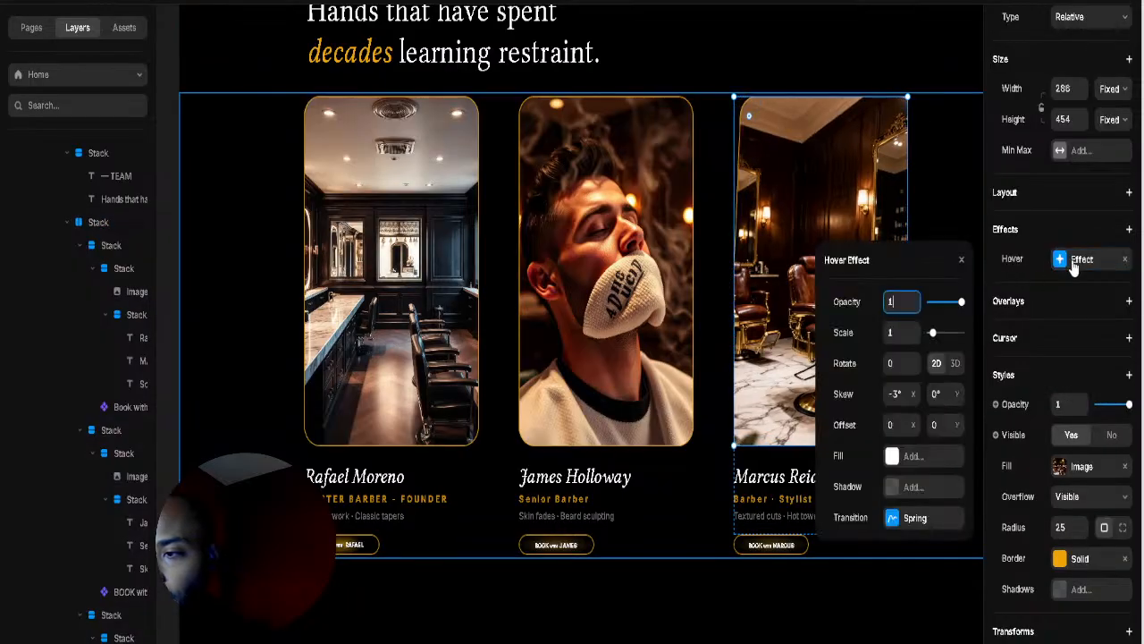
click(943, 202)
click(900, 241)
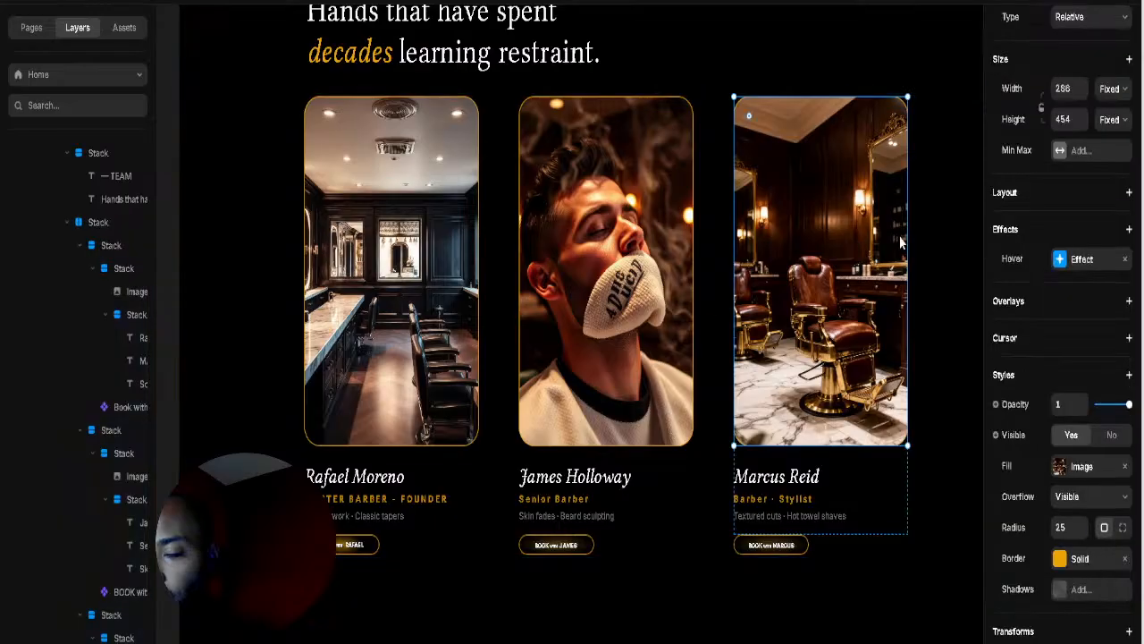
click(1060, 259)
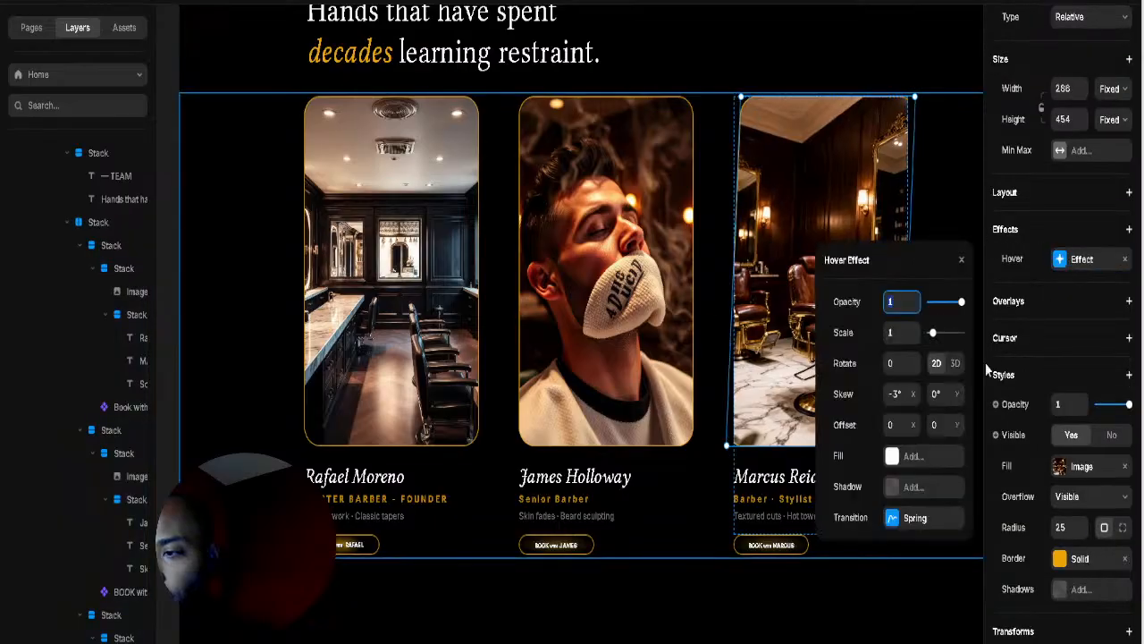
Step: Set the hover to Skew X -4°, Skew Y -3°, Offset Y -9 and Scale 0.9
click(913, 397)
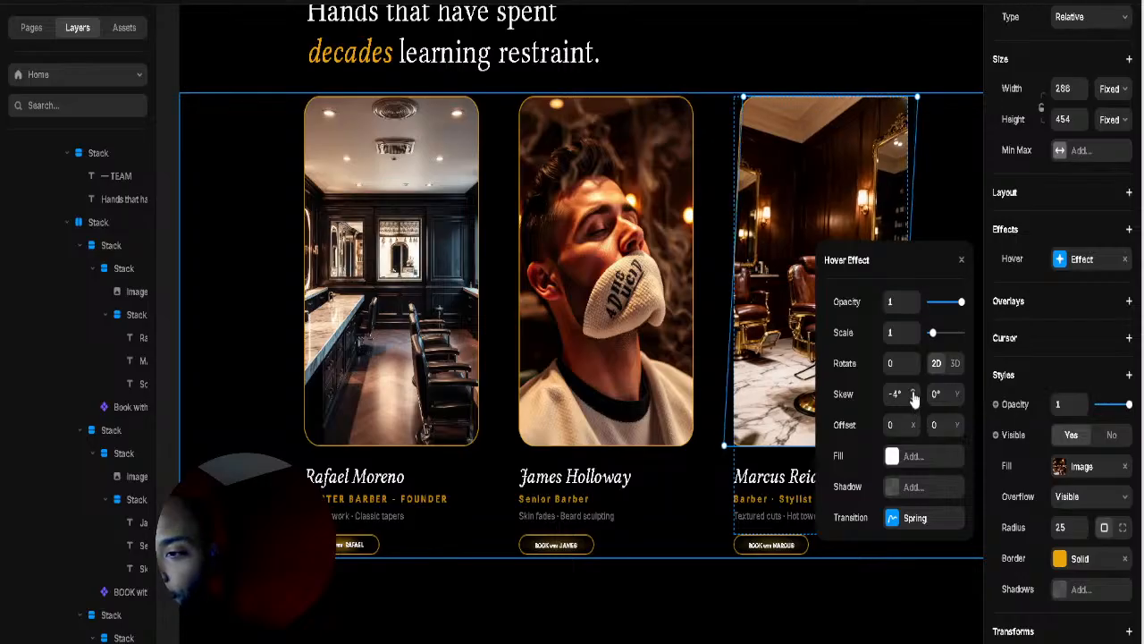
scroll(913, 397, up, 3)
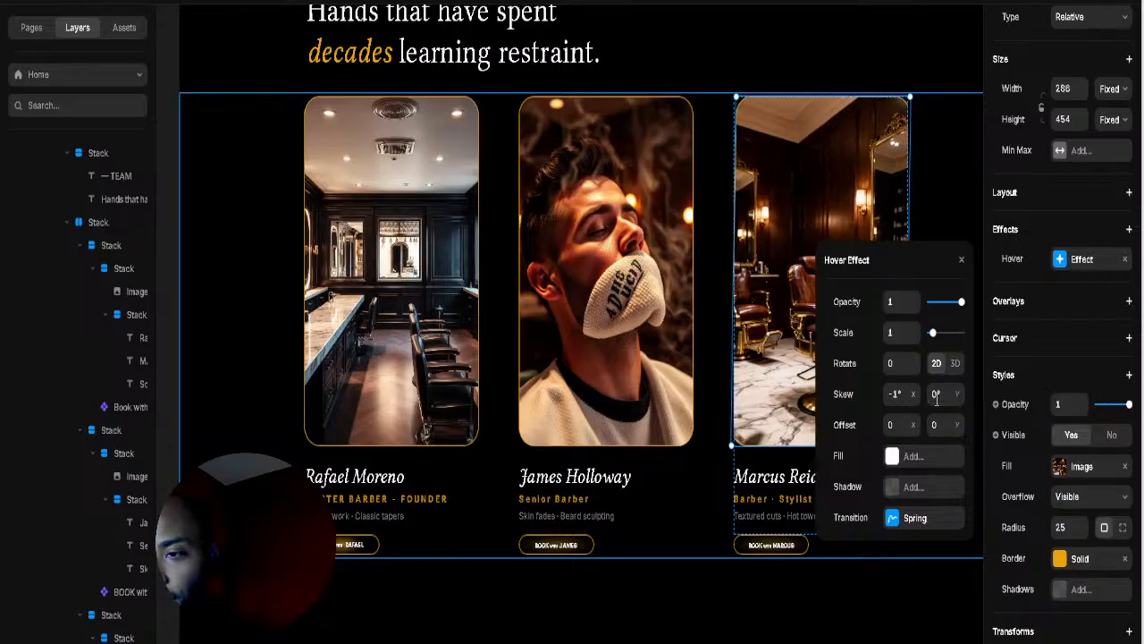
click(955, 408)
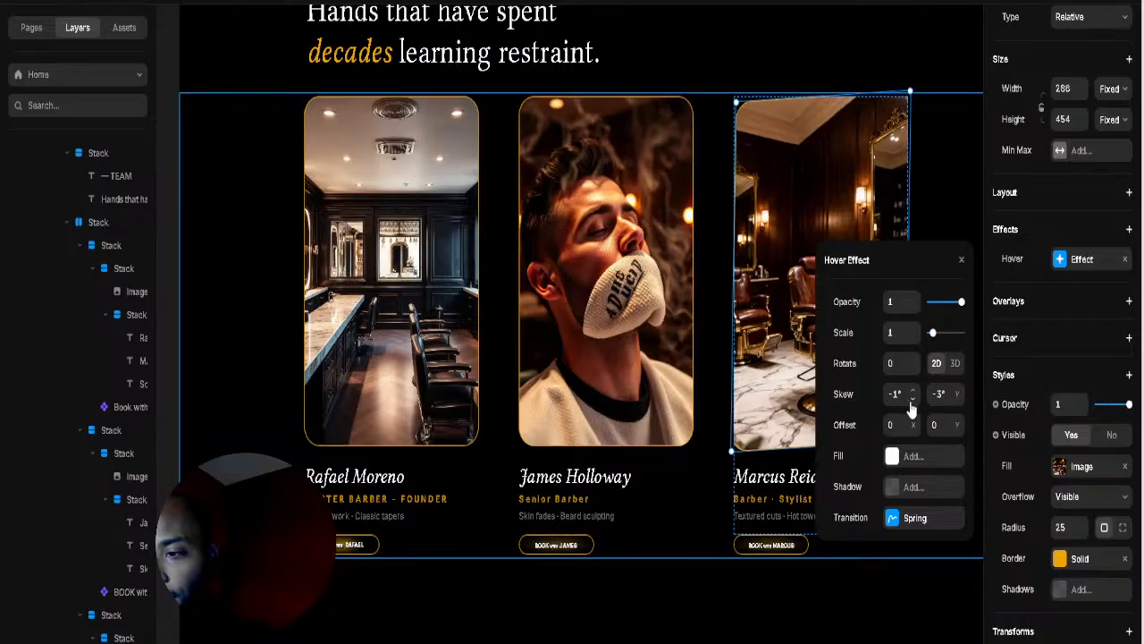
click(912, 402)
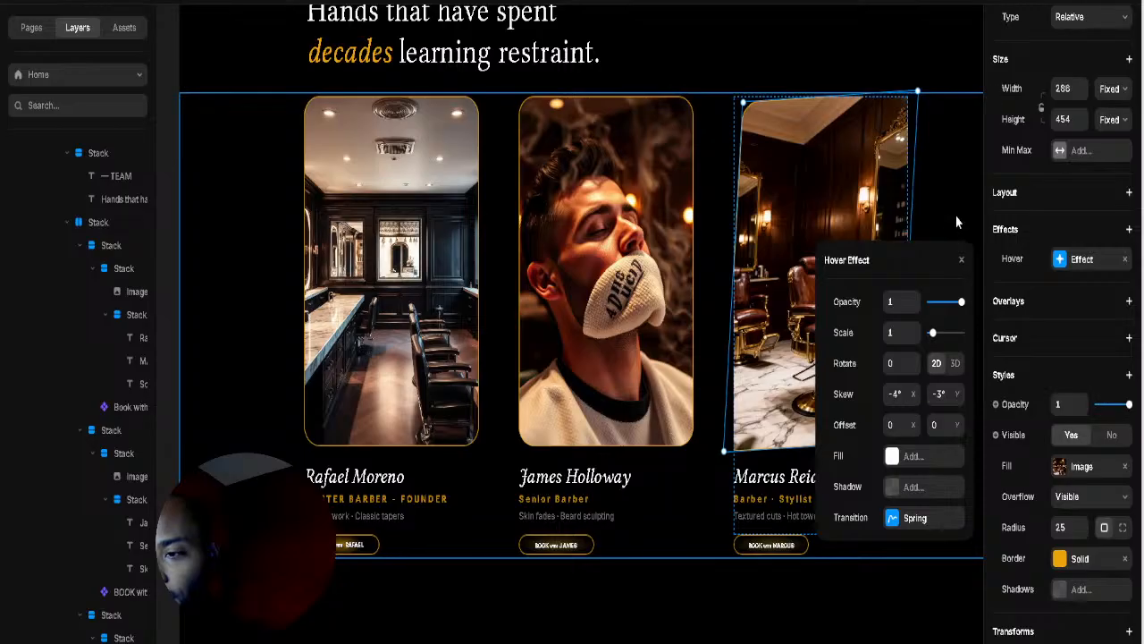
drag(916, 429, 943, 425)
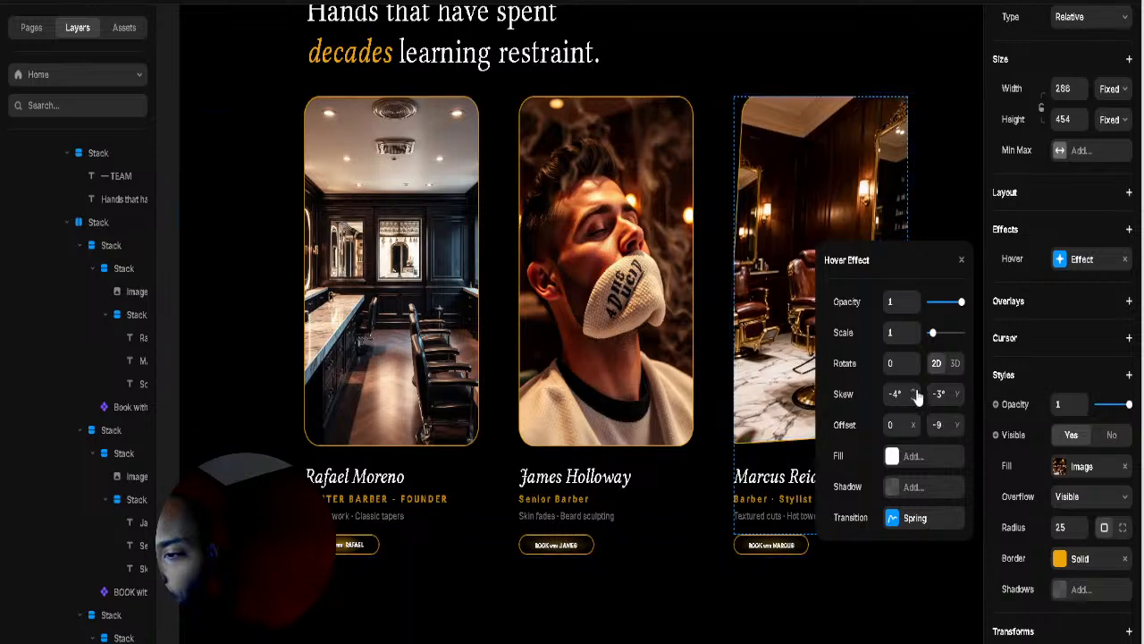
drag(935, 334, 934, 345)
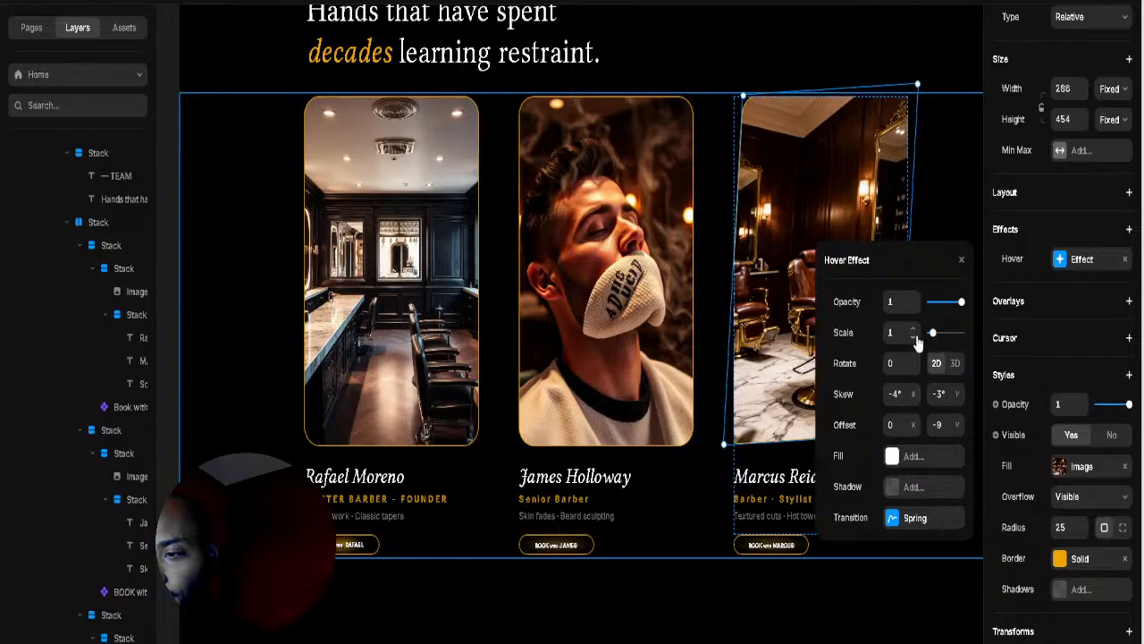
click(915, 338)
click(915, 339)
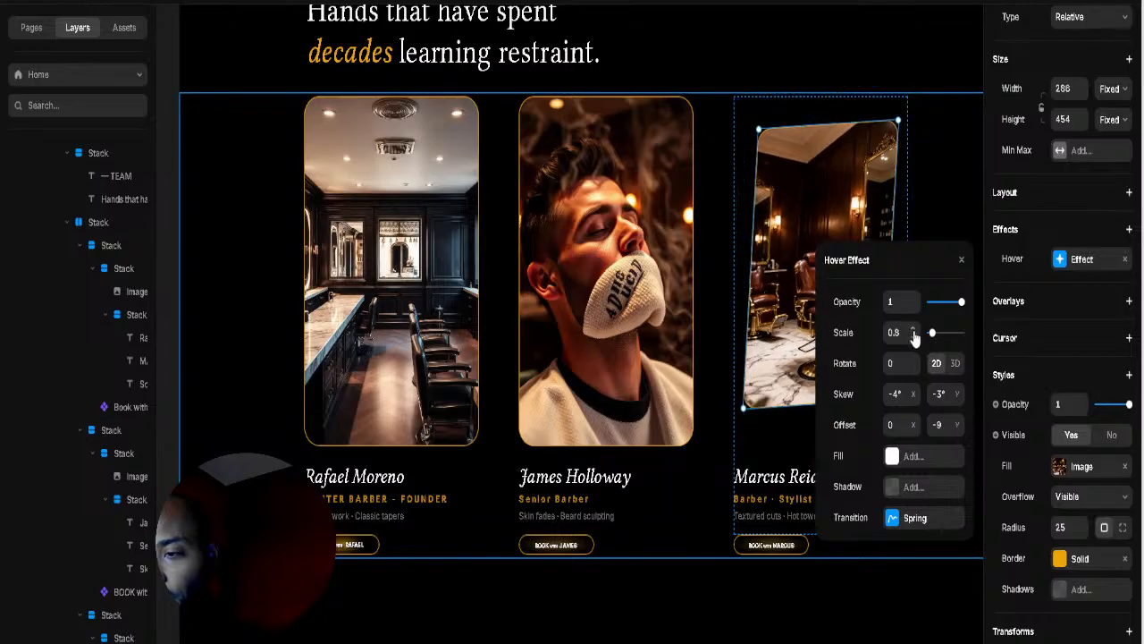
click(914, 334)
click(919, 187)
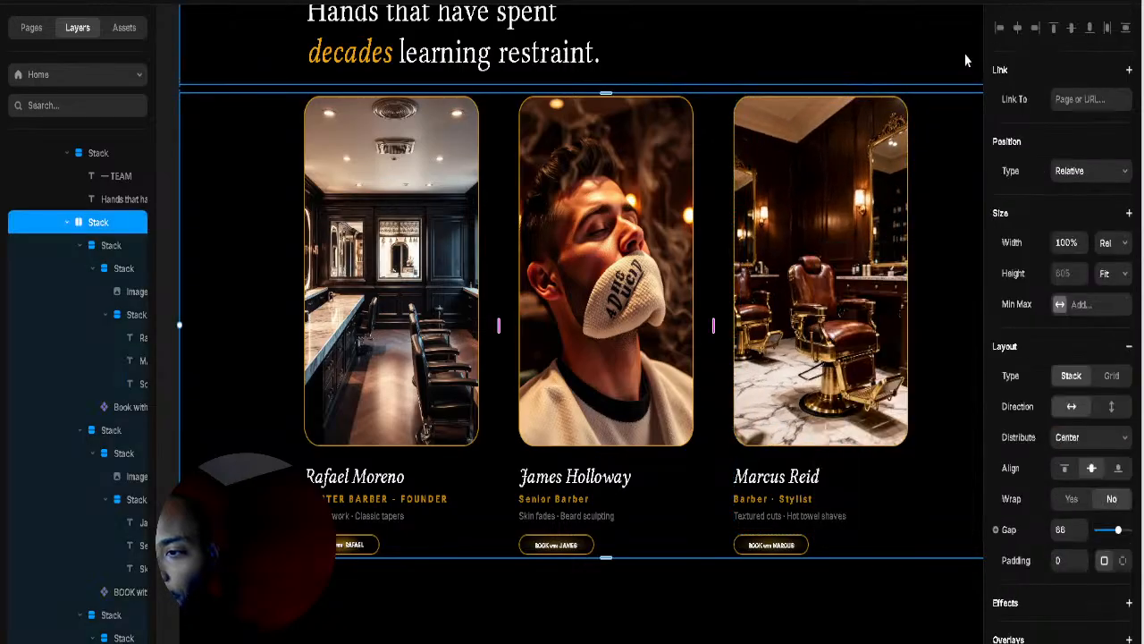
click(1040, 2)
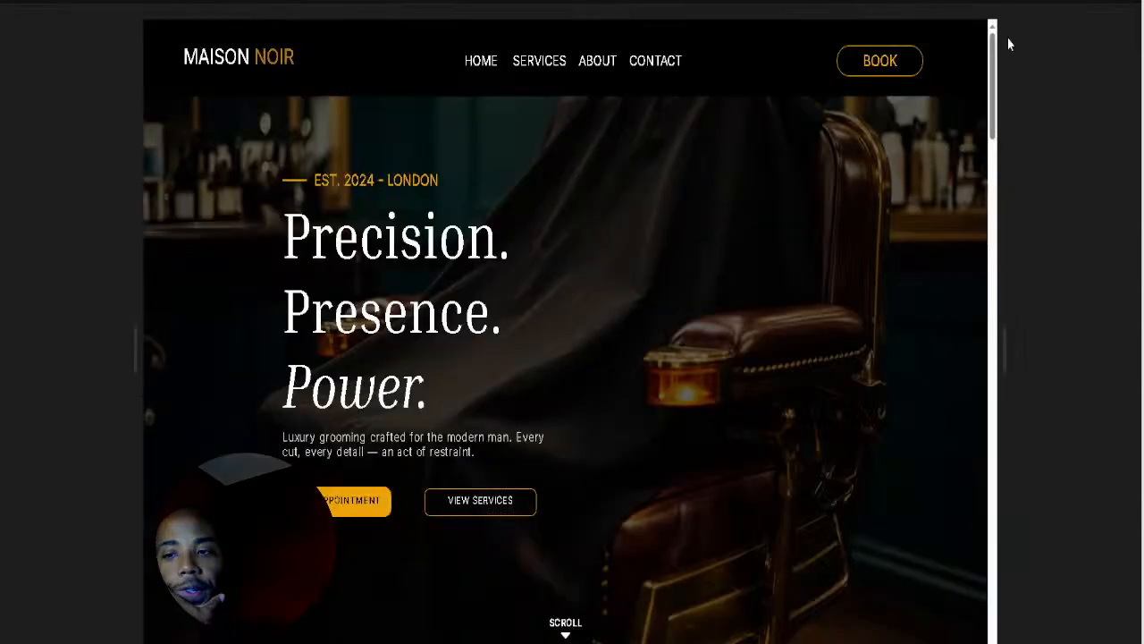
scroll(855, 312, down, 10)
scroll(939, 295, down, 12)
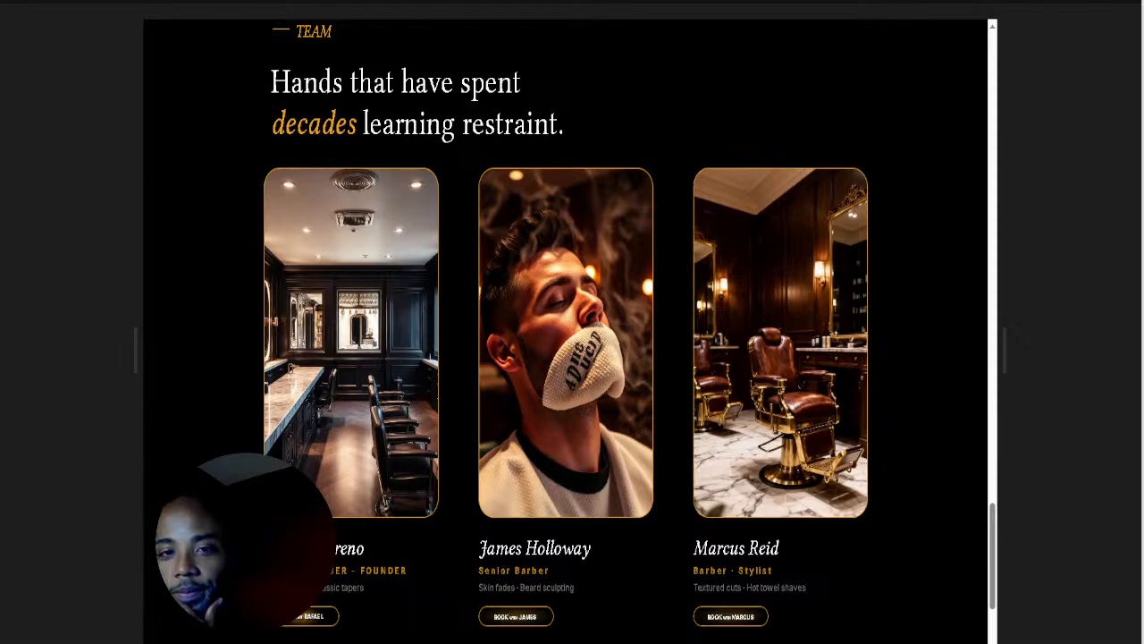
key(Escape)
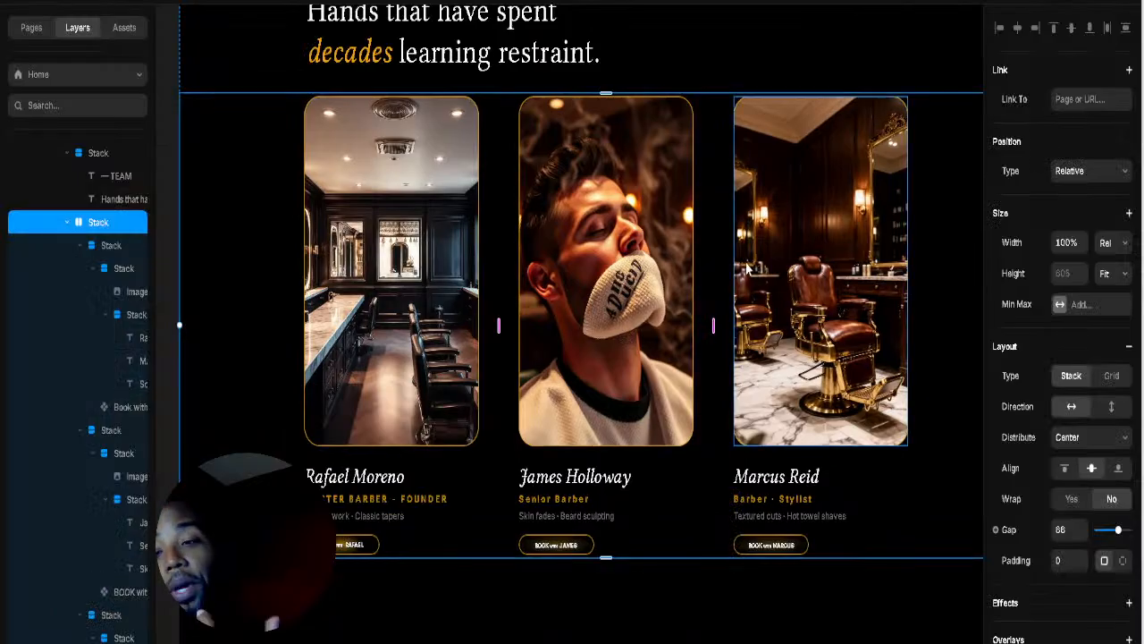
Step: Delete the Hover effect from the team card and select the Team section frame
click(1124, 258)
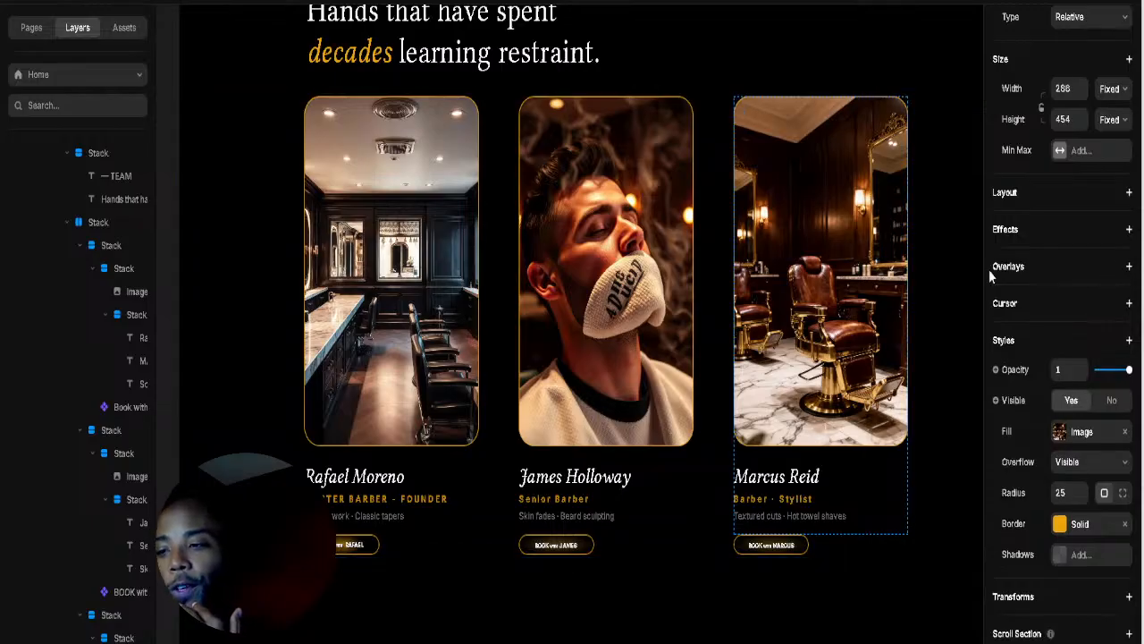
click(932, 276)
scroll(926, 283, down, 3)
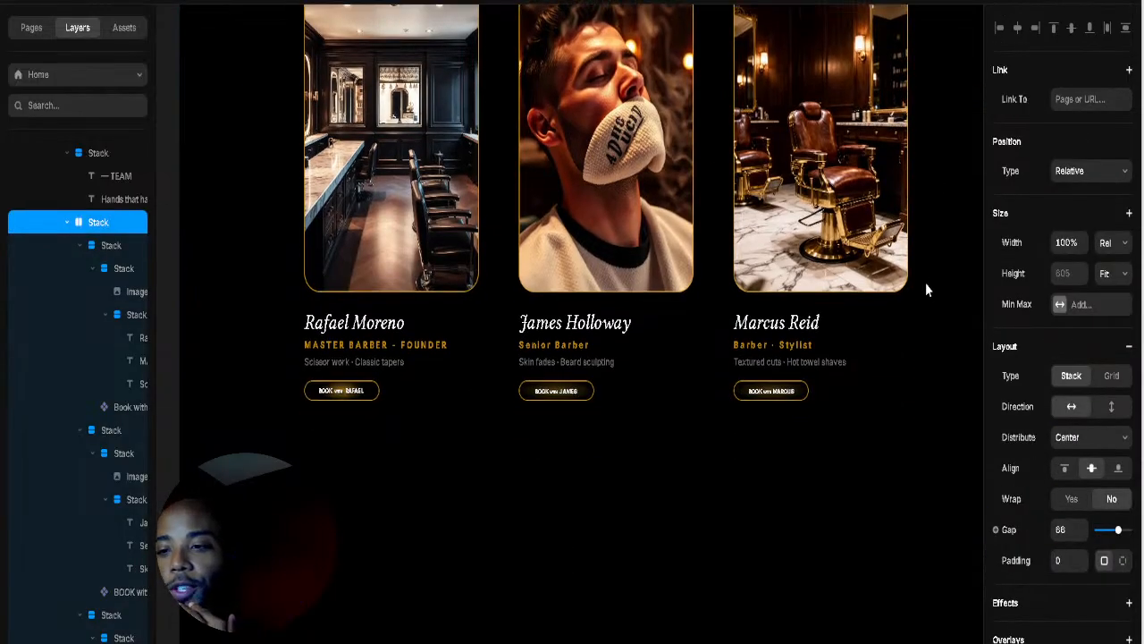
scroll(925, 283, down, 1)
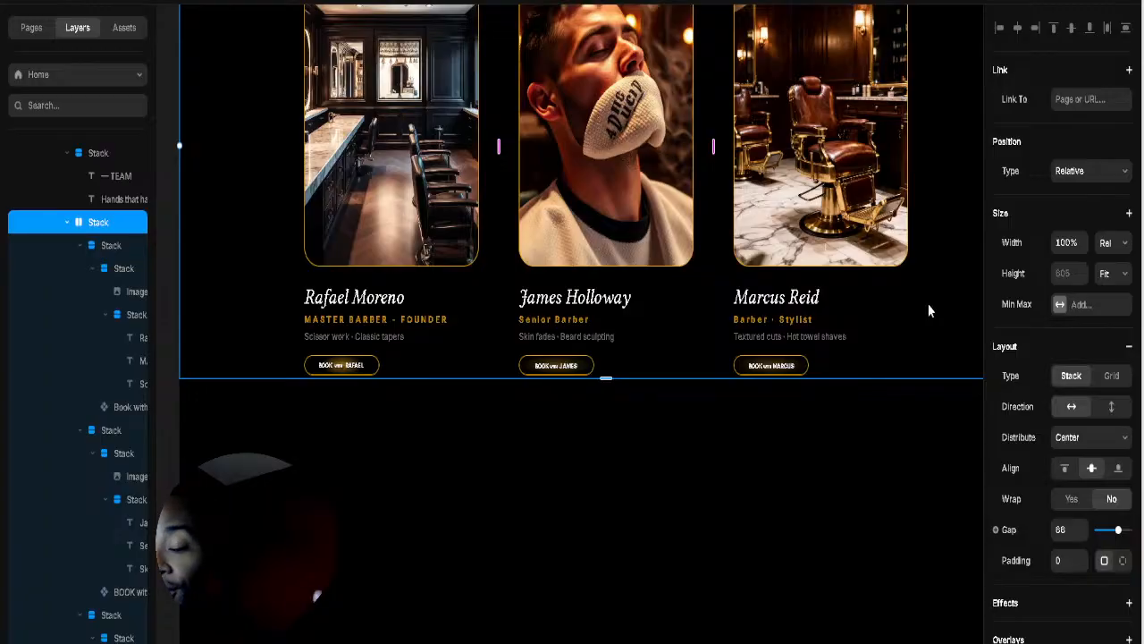
click(879, 438)
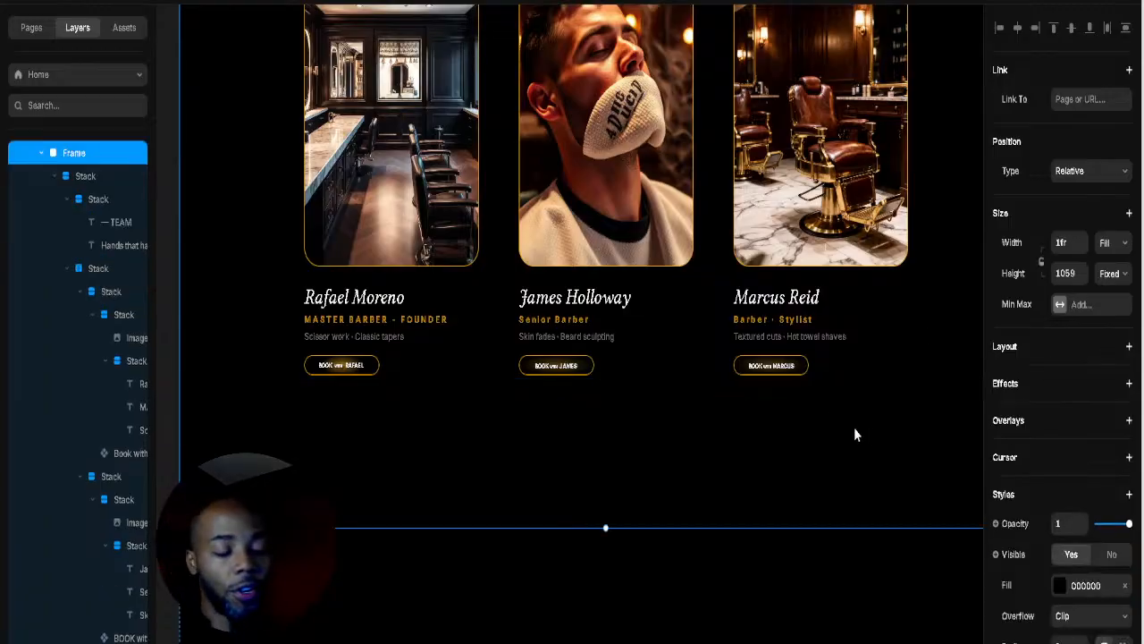
scroll(832, 398, down, 5)
scroll(707, 398, up, 3)
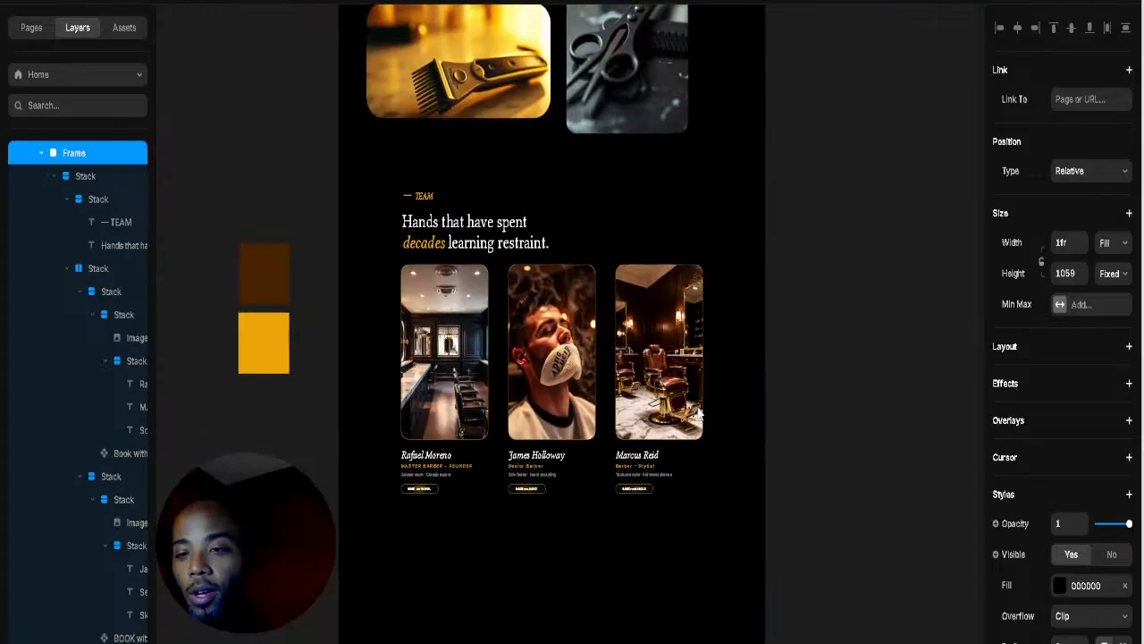
Step: Narrow the gallery's clipper photo from 604 to about 518 wide, keeping height 300
click(509, 157)
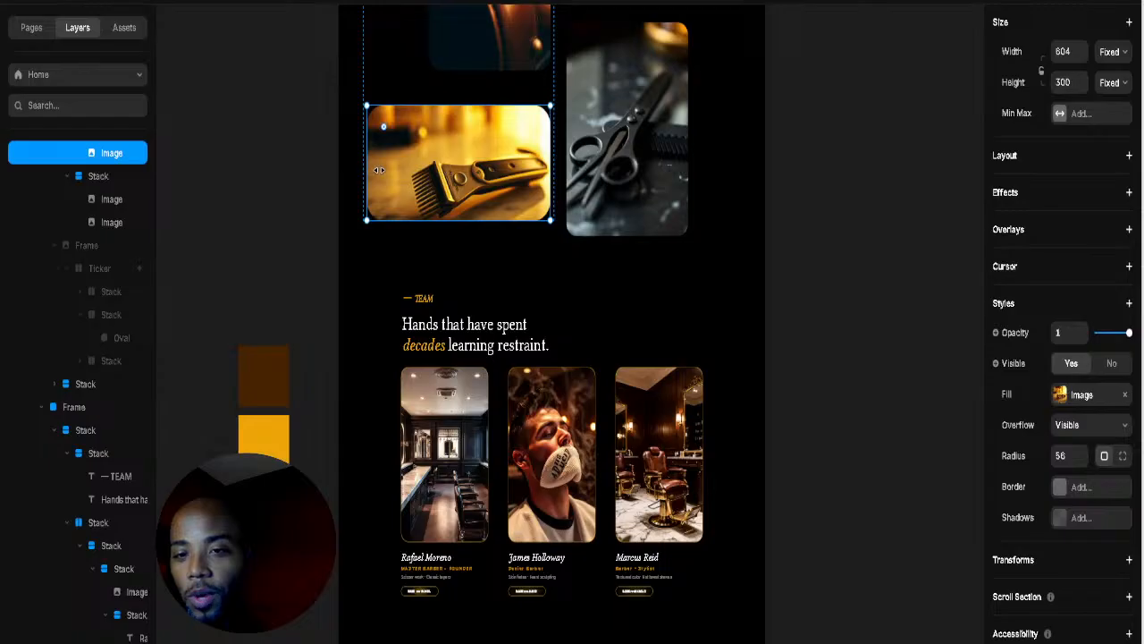
drag(379, 170, 389, 166)
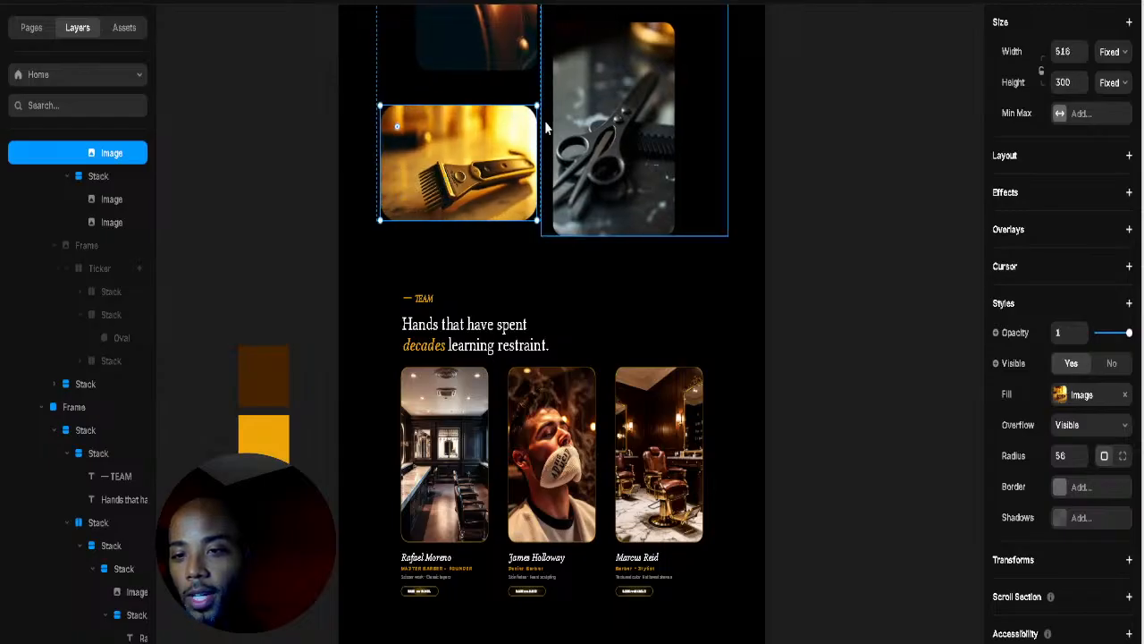
click(546, 128)
scroll(626, 179, up, 5)
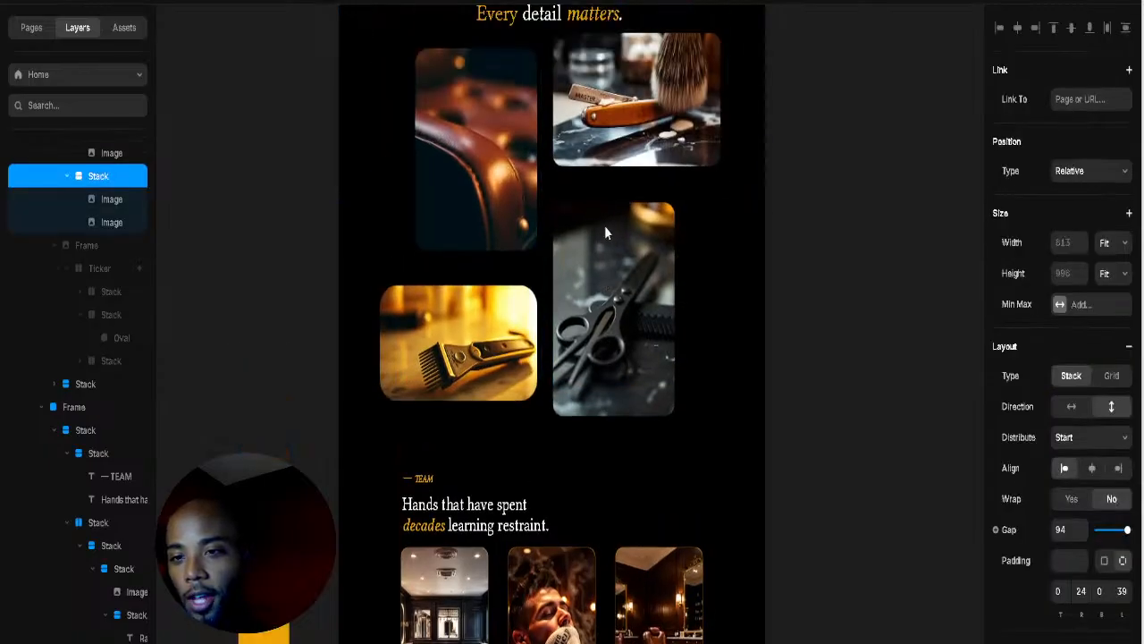
scroll(604, 232, up, 1)
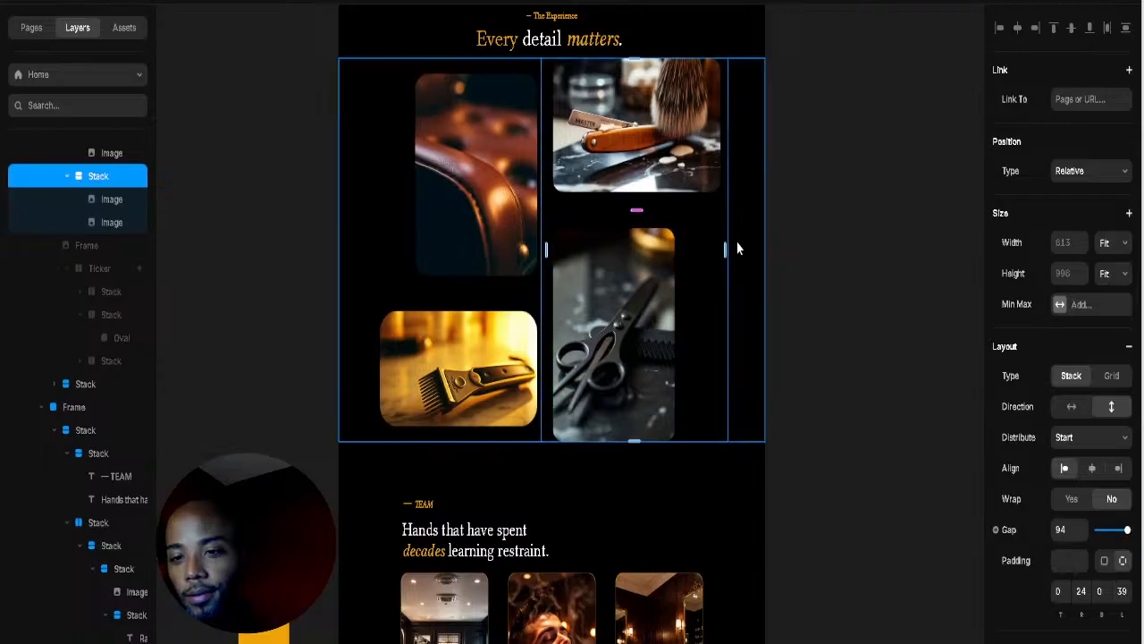
scroll(733, 268, down, 8)
click(793, 313)
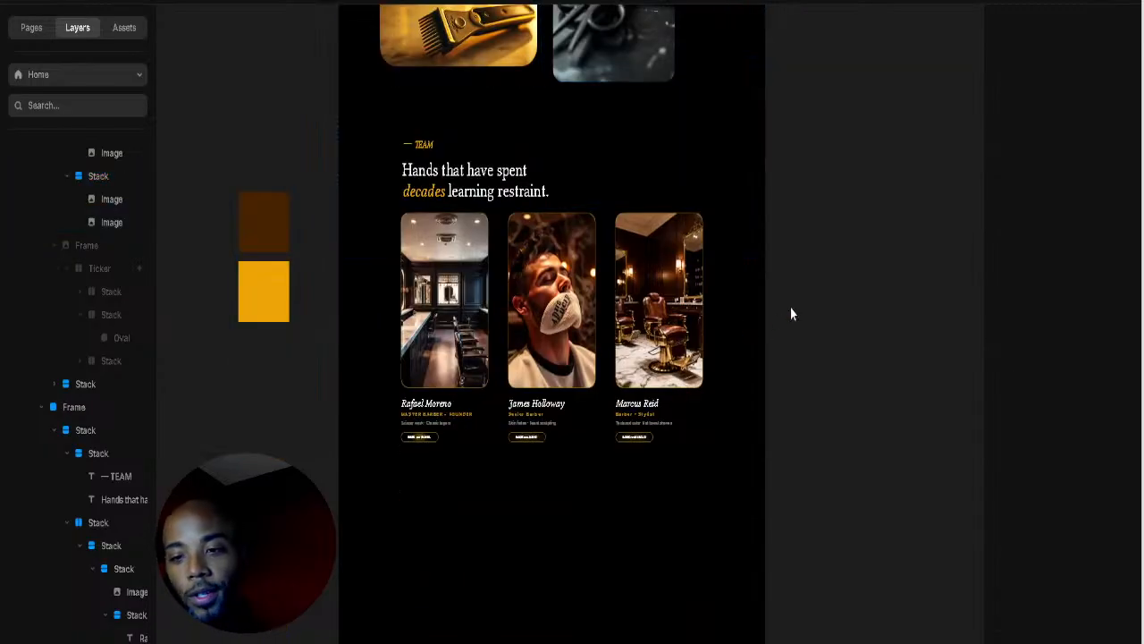
click(555, 526)
scroll(610, 501, left, 3)
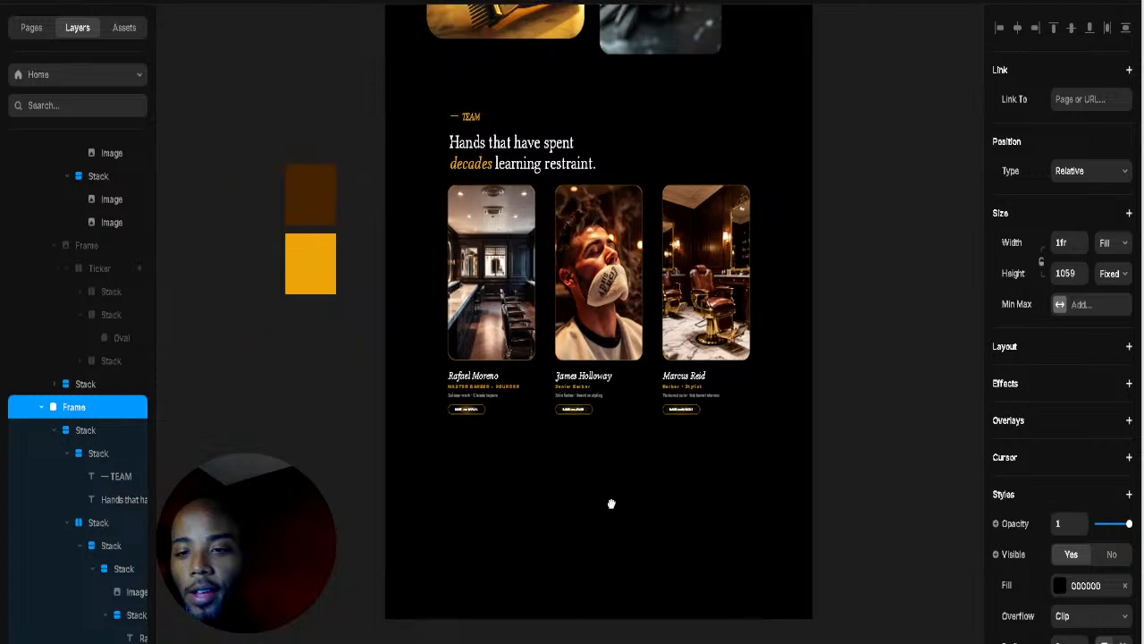
Step: Shorten the Team section frame by dragging its bottom edge upward
drag(623, 481, 640, 435)
click(685, 502)
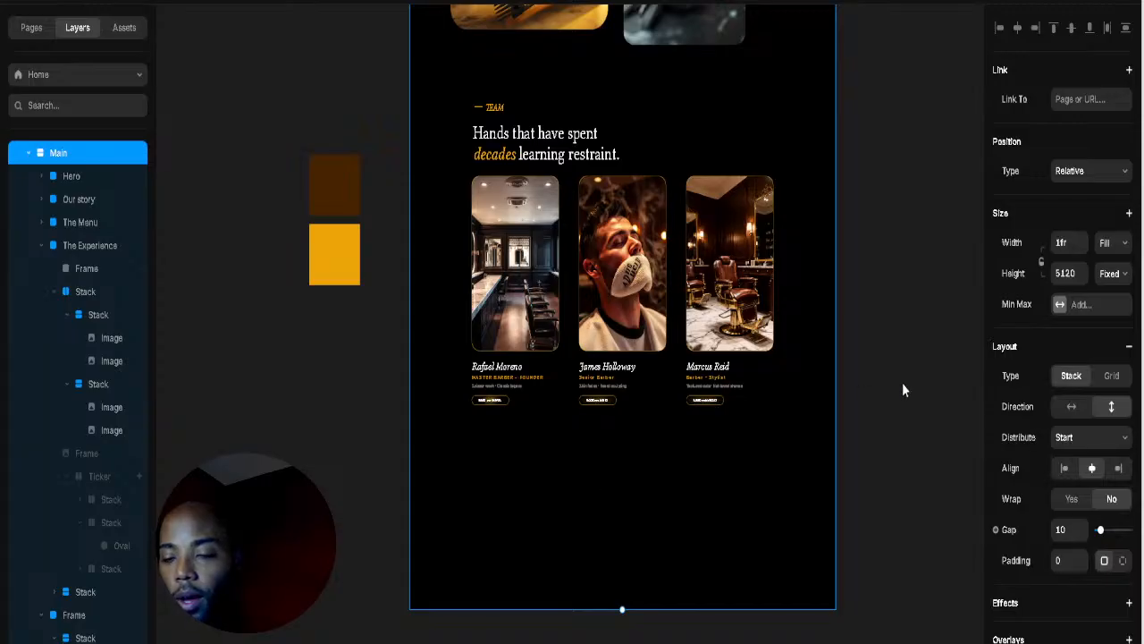
click(902, 384)
click(551, 428)
click(532, 484)
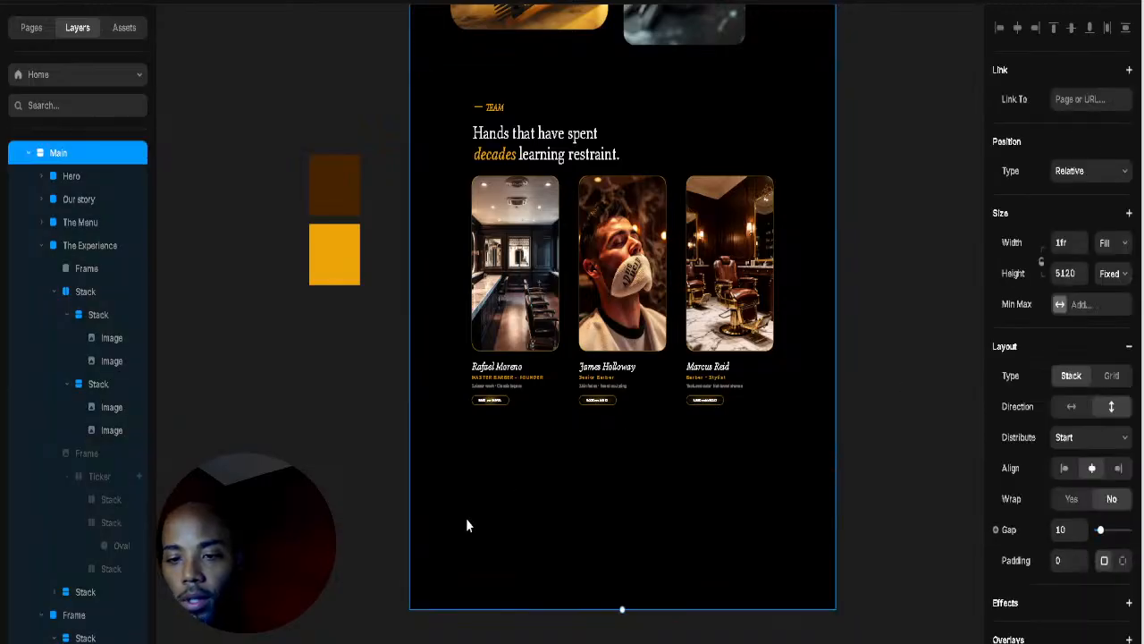
Step: Draw a new 478×222 white frame beside the page and collapse the team layers
key(f)
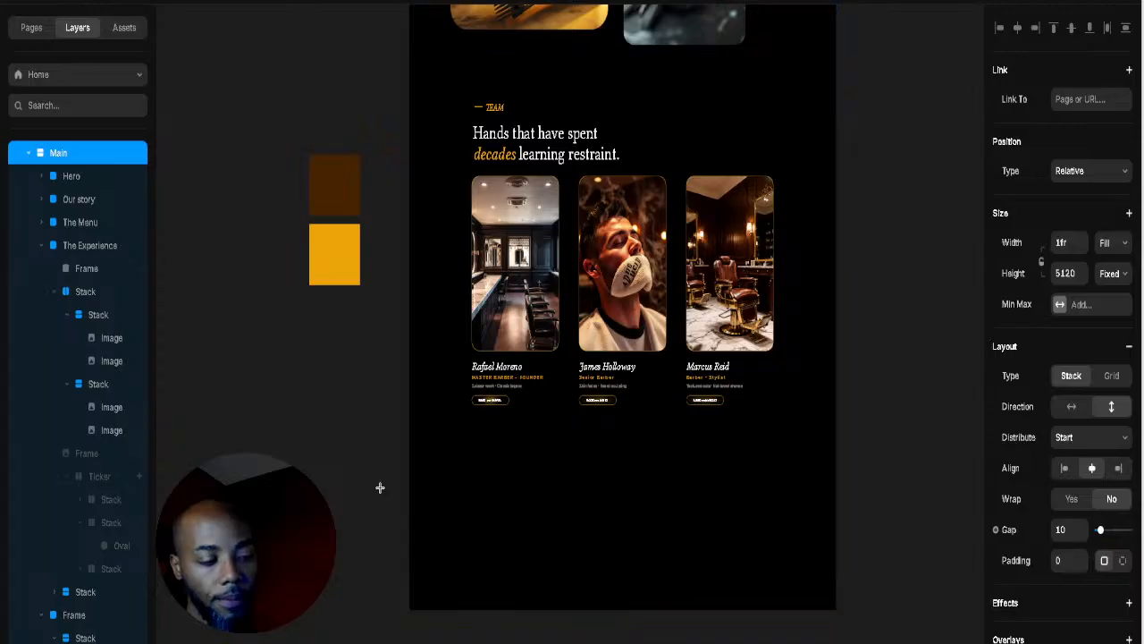
drag(412, 516, 263, 432)
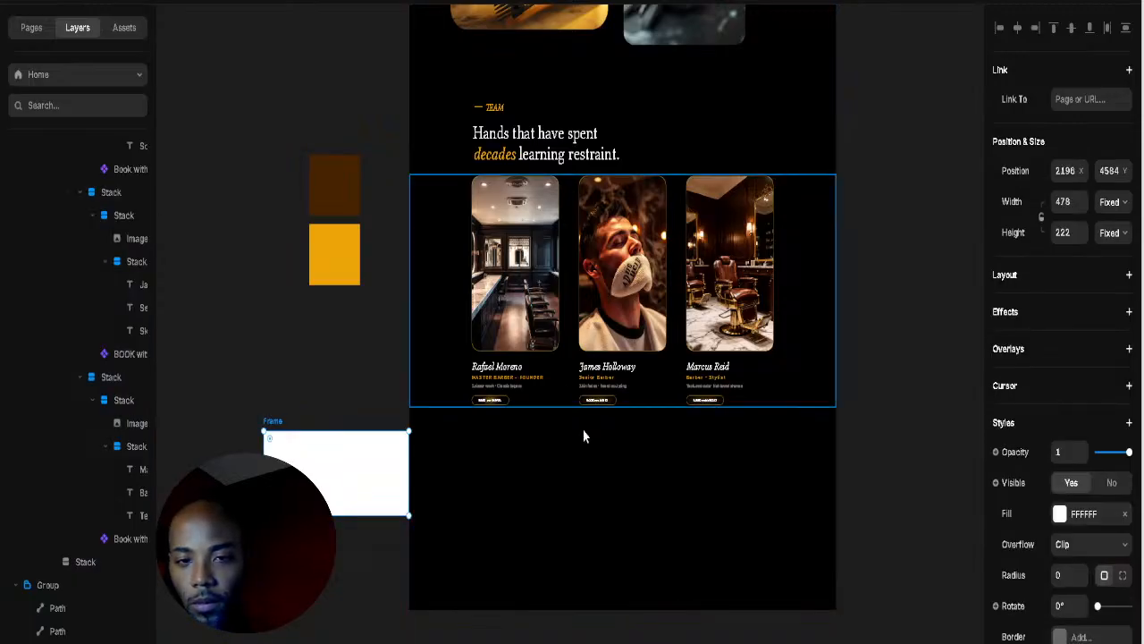
click(800, 392)
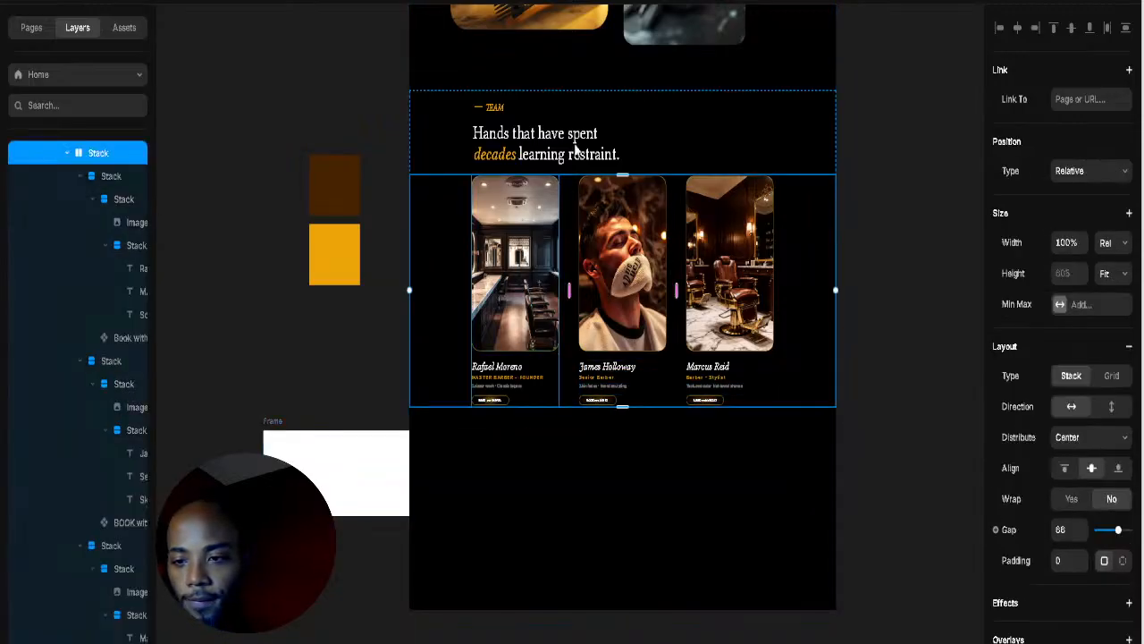
click(744, 111)
click(67, 153)
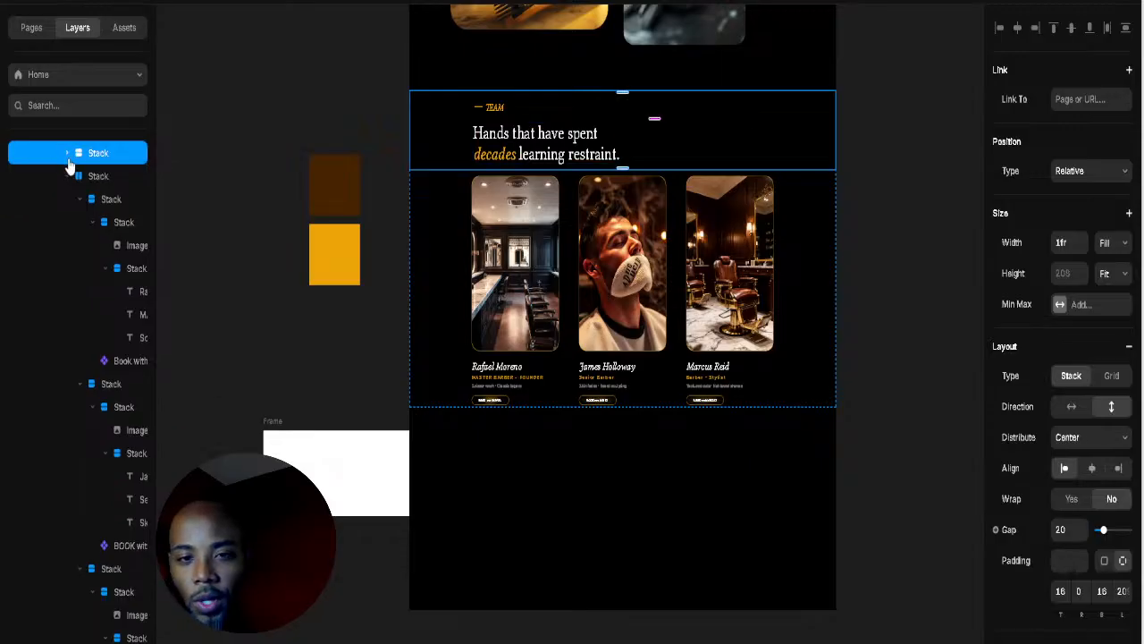
scroll(65, 218, up, 3)
click(51, 362)
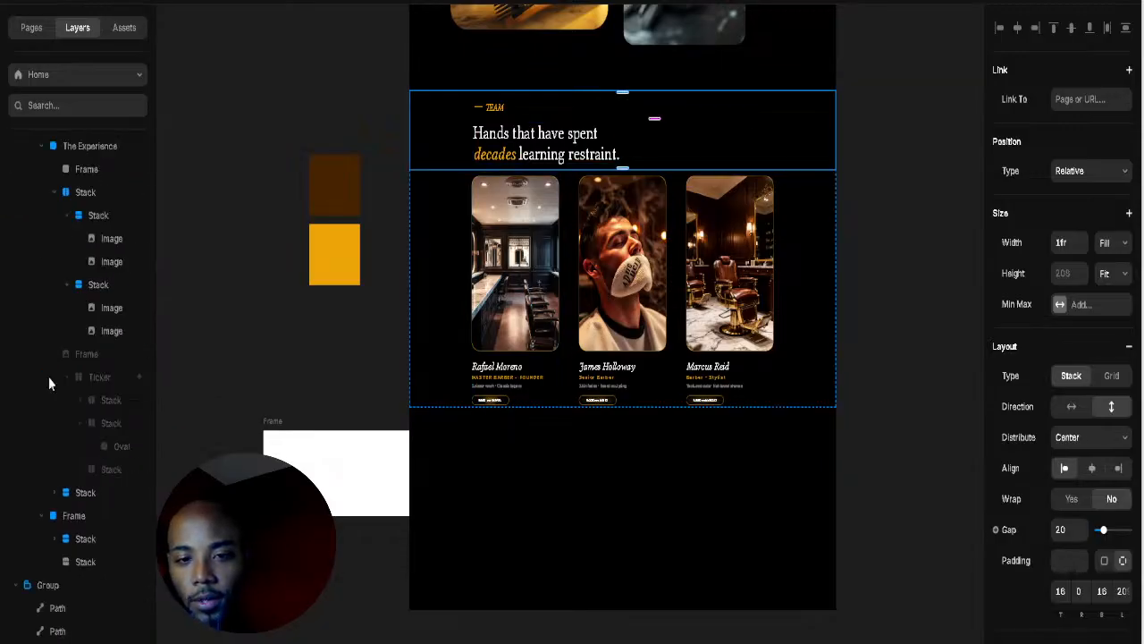
click(41, 515)
Step: Rename the frame after The Experience to 'In their words' and move the white frame into Main
scroll(26, 295, up, 3)
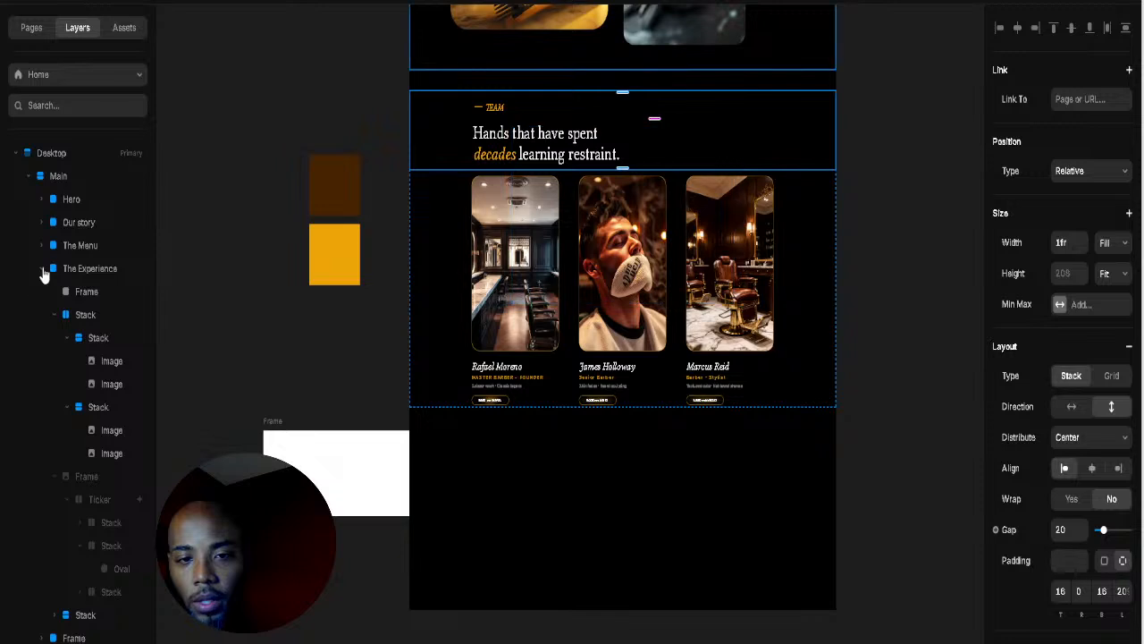
click(42, 268)
click(76, 268)
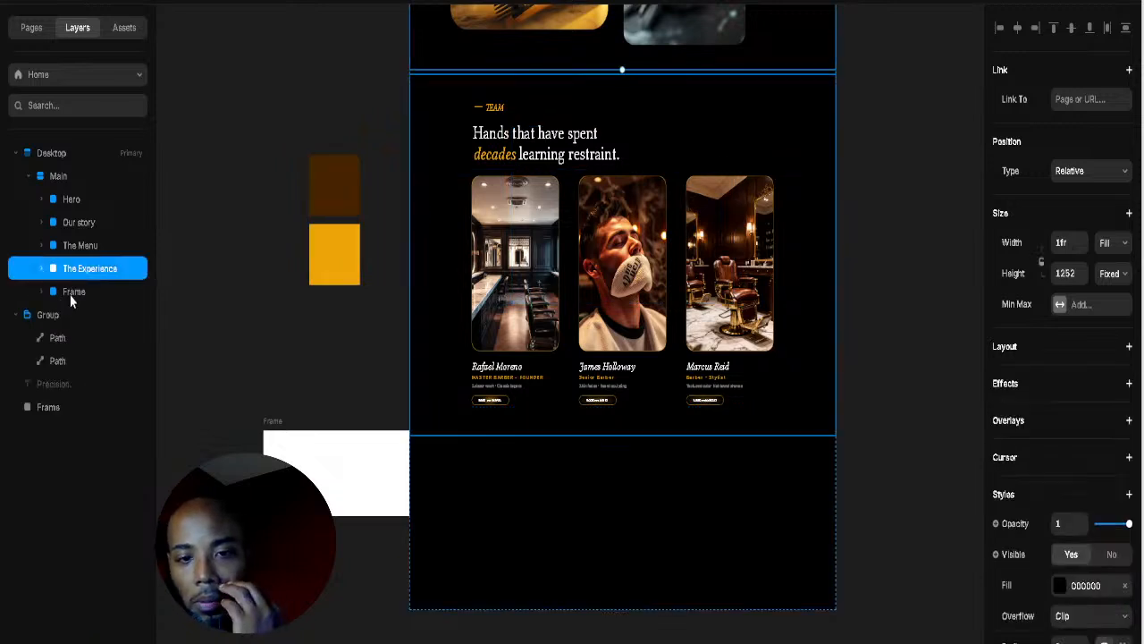
click(72, 294)
click(79, 274)
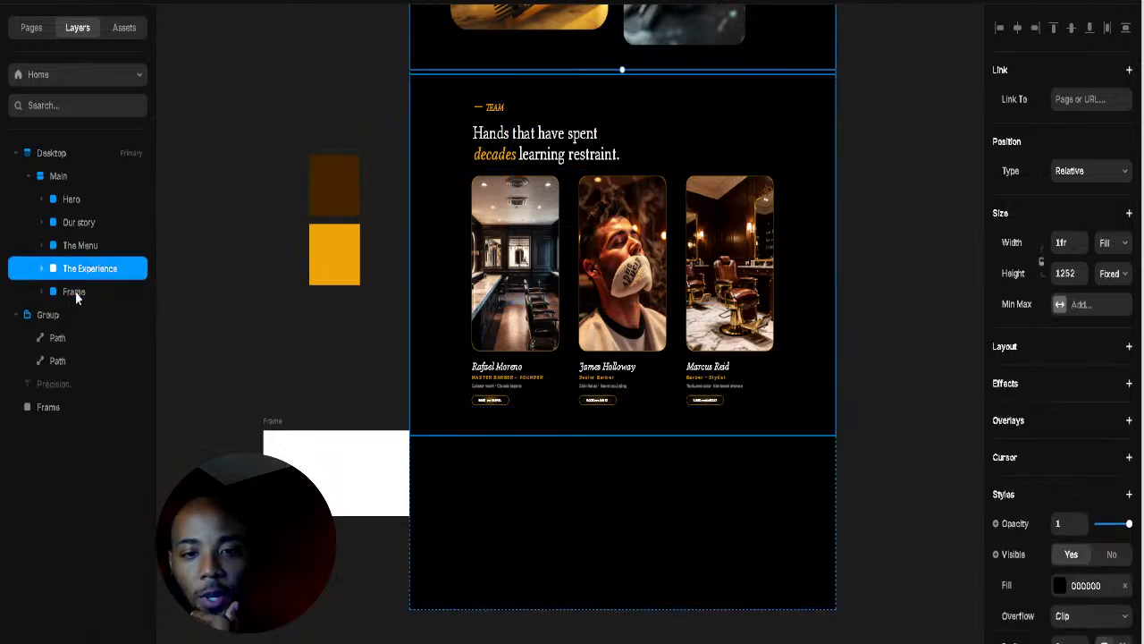
click(78, 293)
double_click(78, 295)
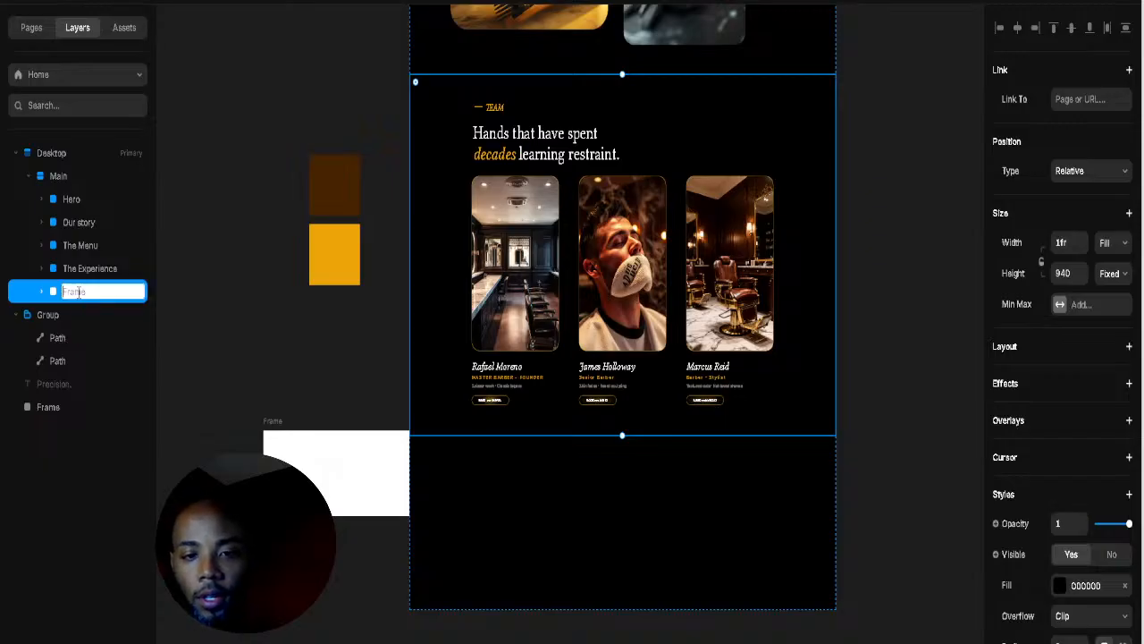
text(Team)
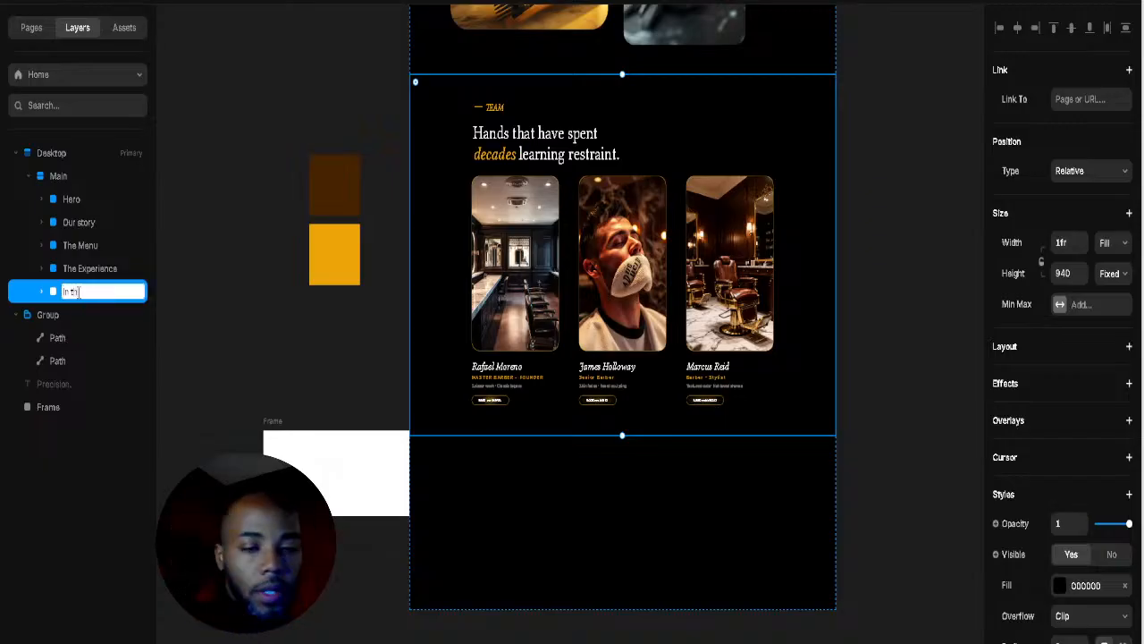
text(words)
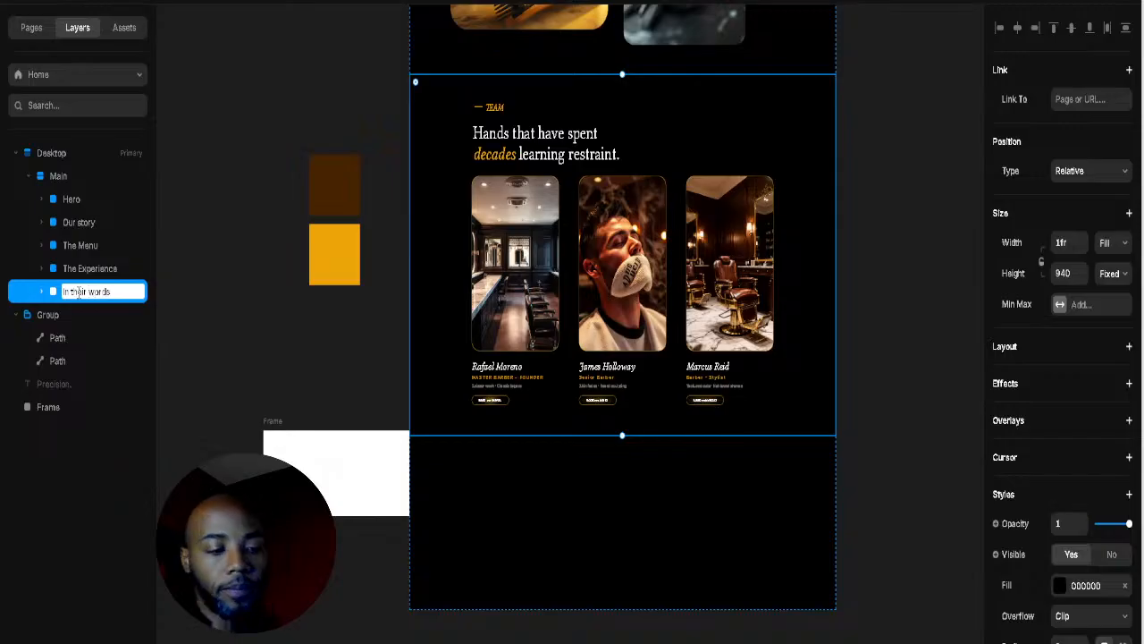
key(Return)
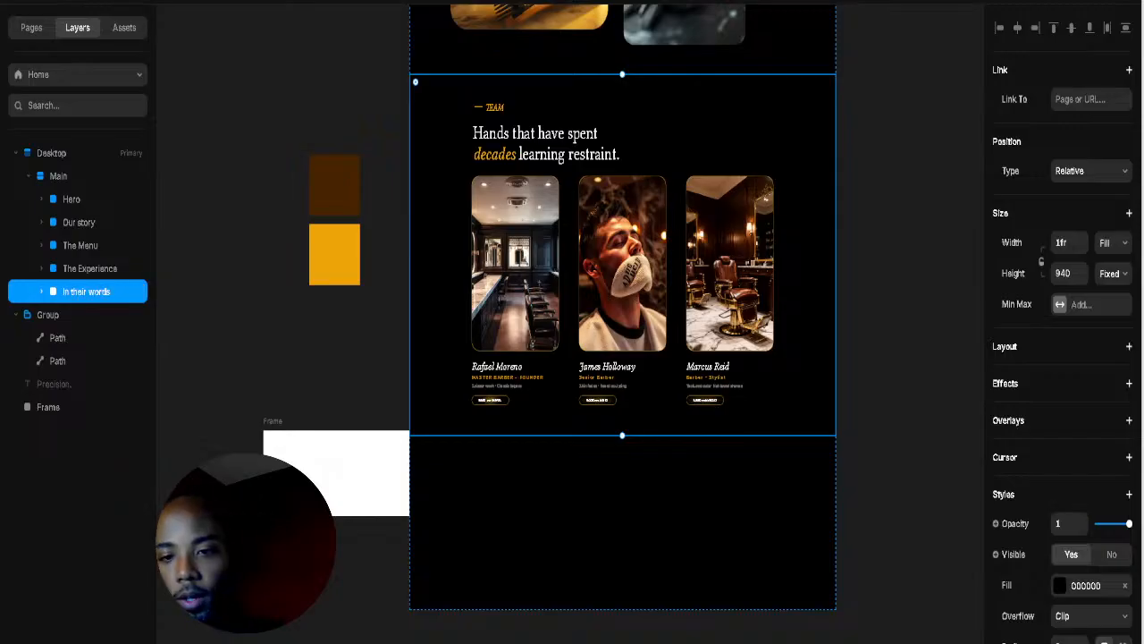
drag(345, 497, 602, 490)
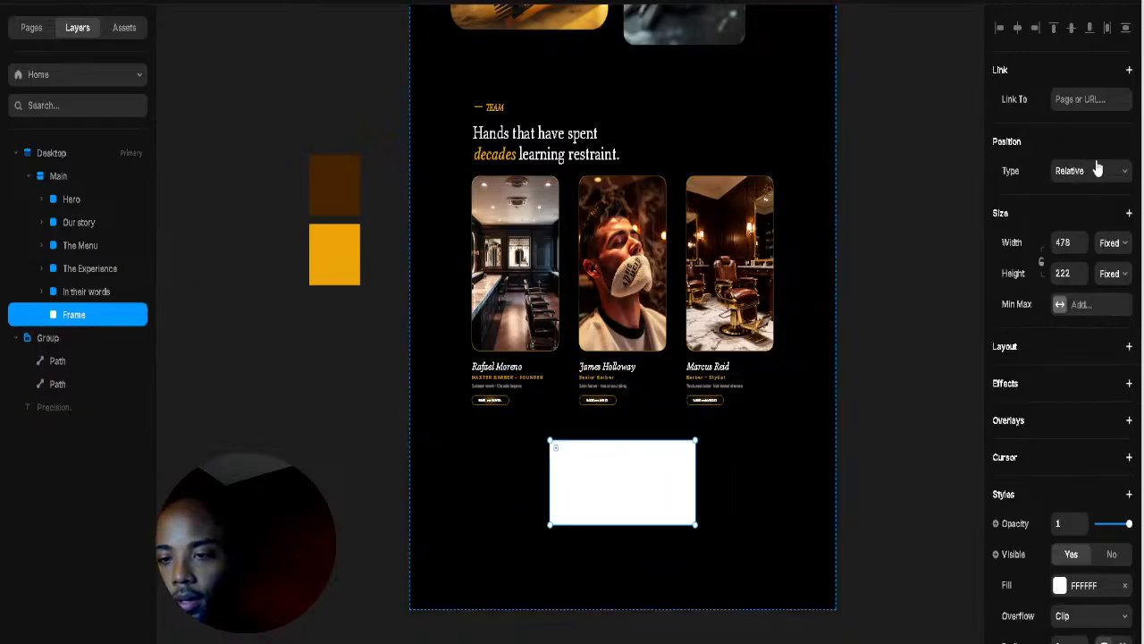
Step: Make the white frame fill the page width at 404 tall and extend Main to 6226
click(1111, 244)
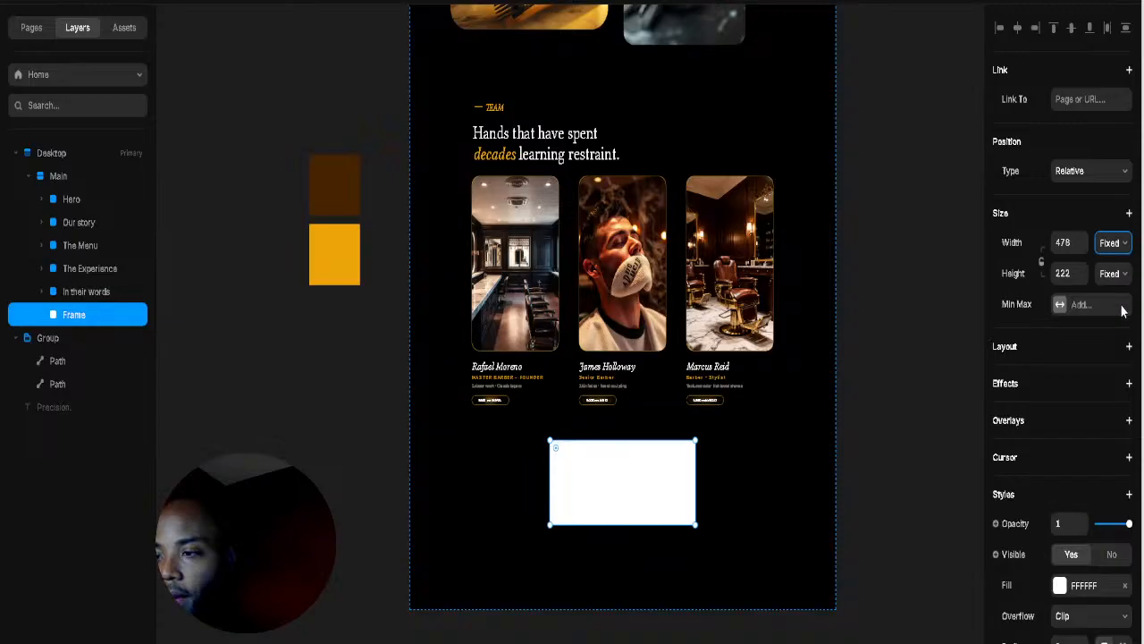
click(1100, 326)
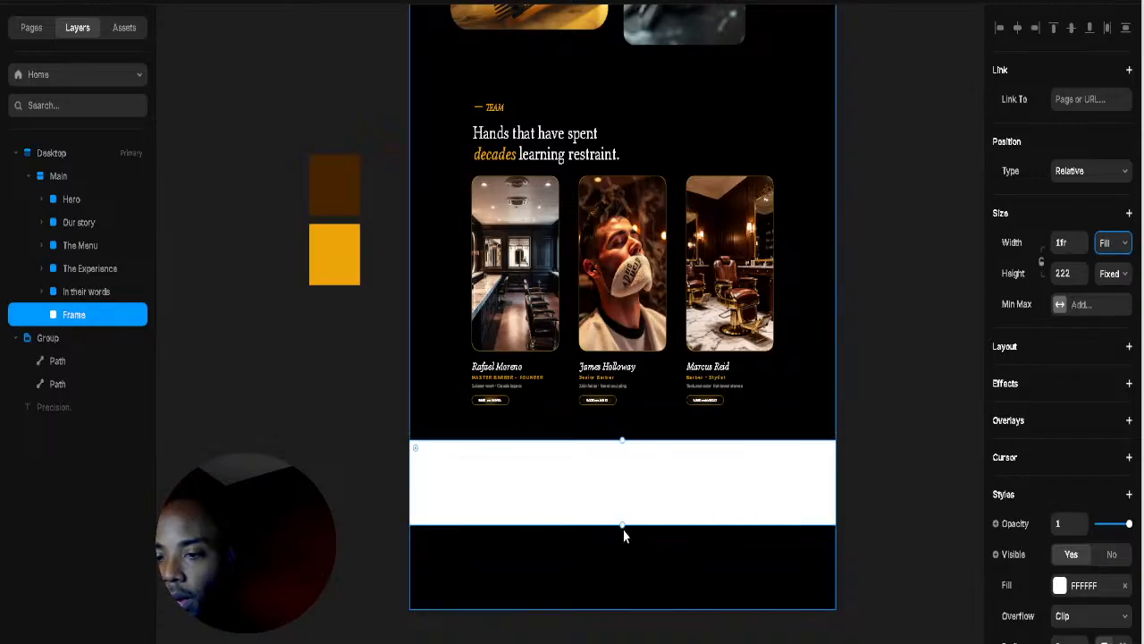
drag(620, 529, 623, 596)
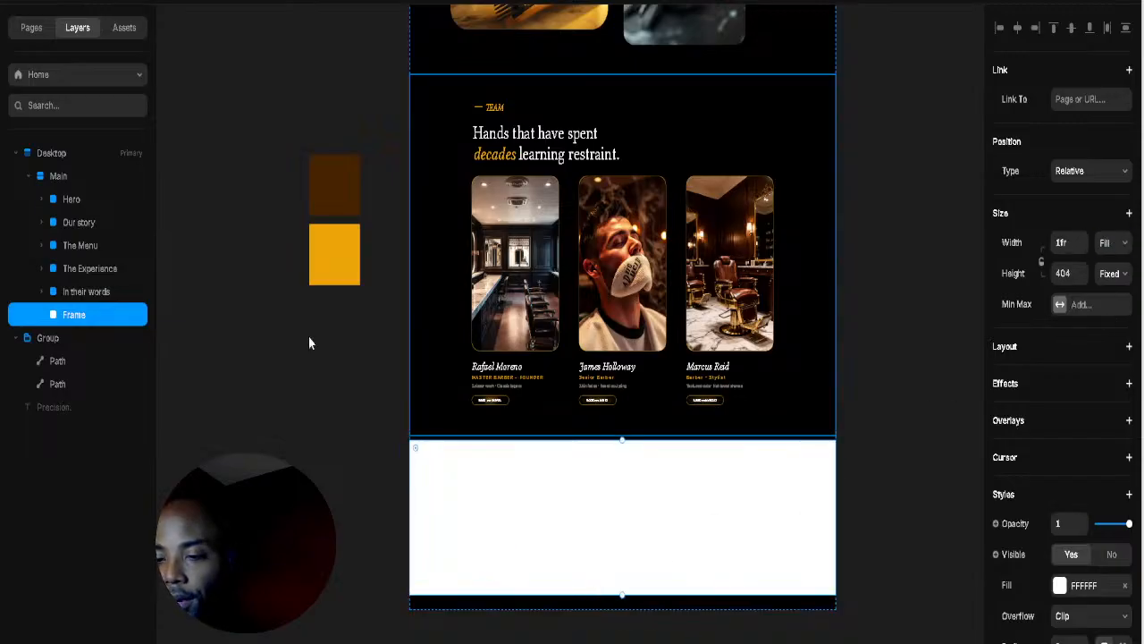
key(Escape)
scroll(521, 363, down, 5)
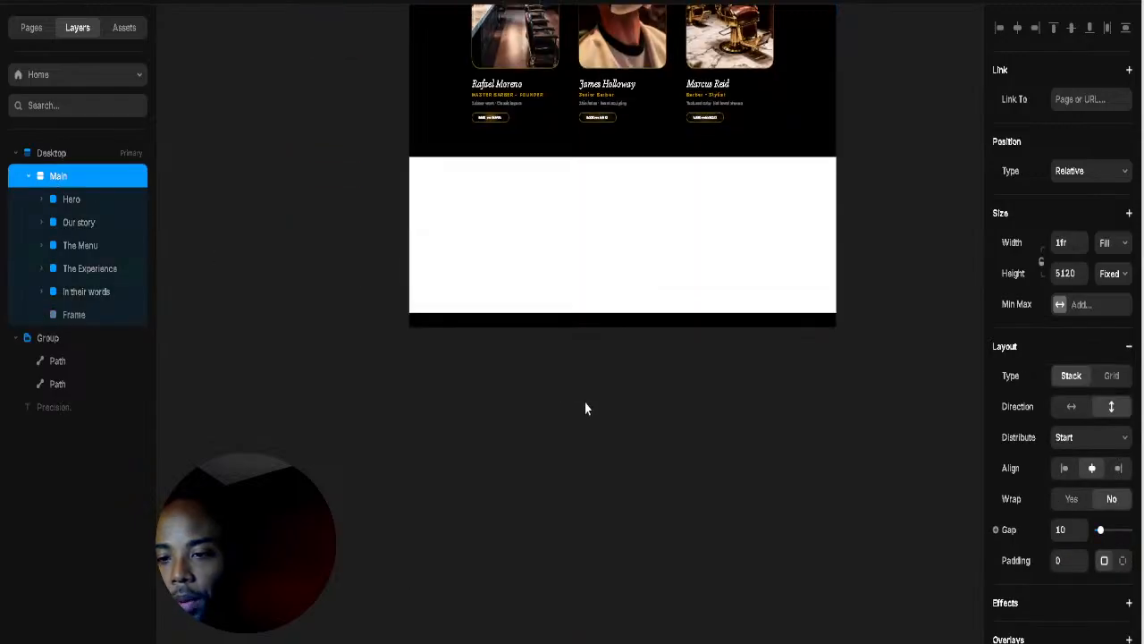
scroll(590, 394, down, 3)
drag(623, 170, 588, 597)
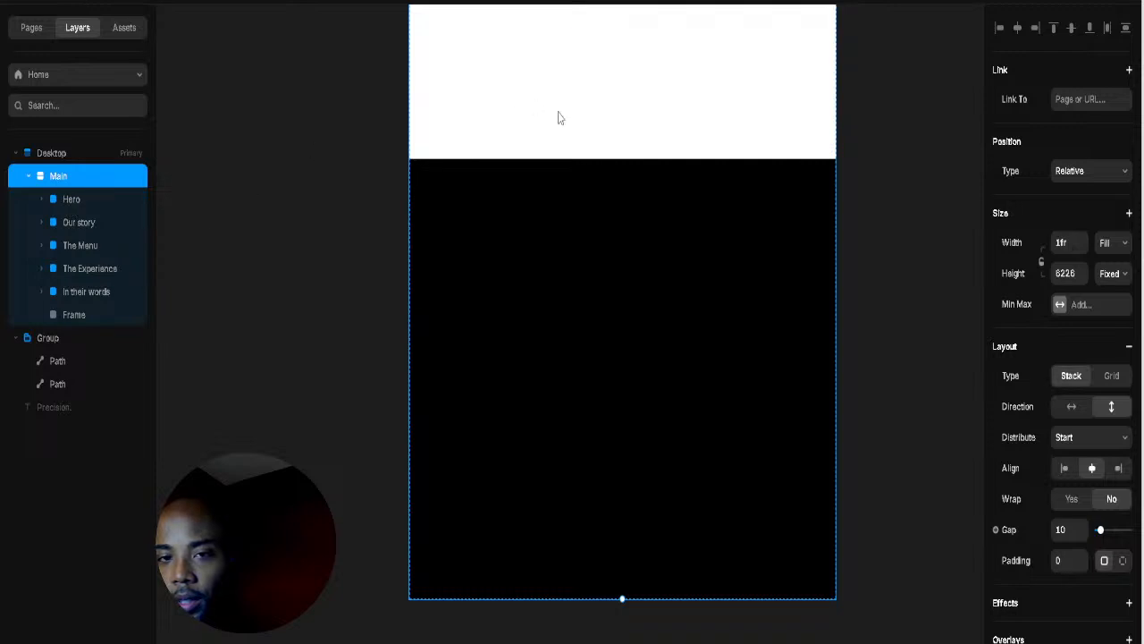
Step: Expand the In their words layer and select The Experience section above it
click(75, 302)
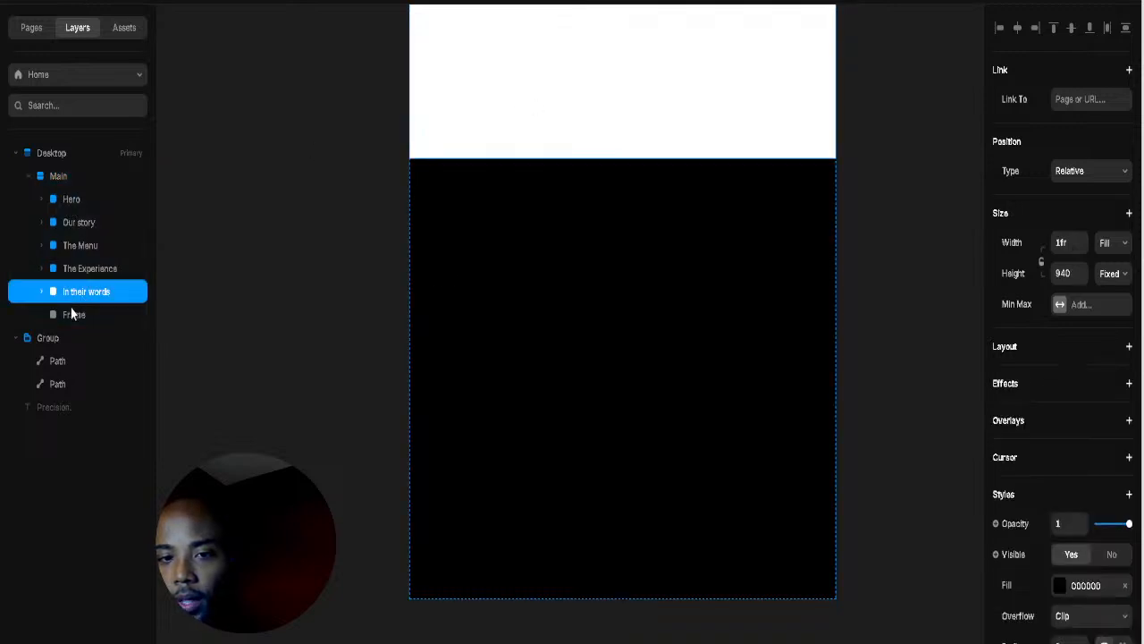
click(71, 319)
click(43, 293)
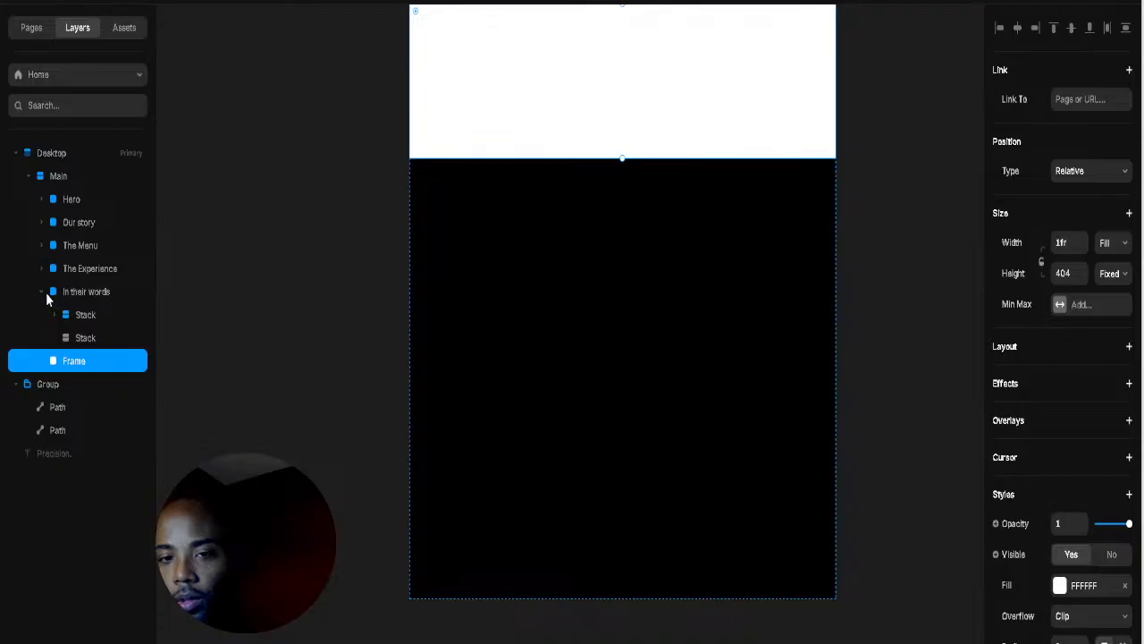
scroll(561, 363, up, 5)
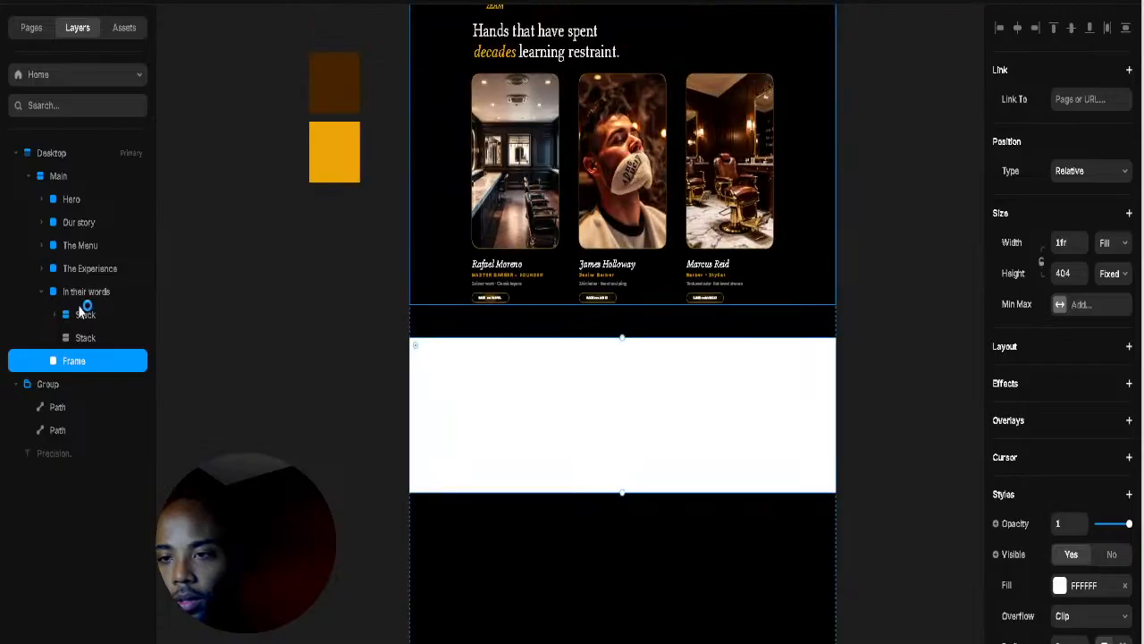
click(90, 268)
scroll(663, 395, up, 5)
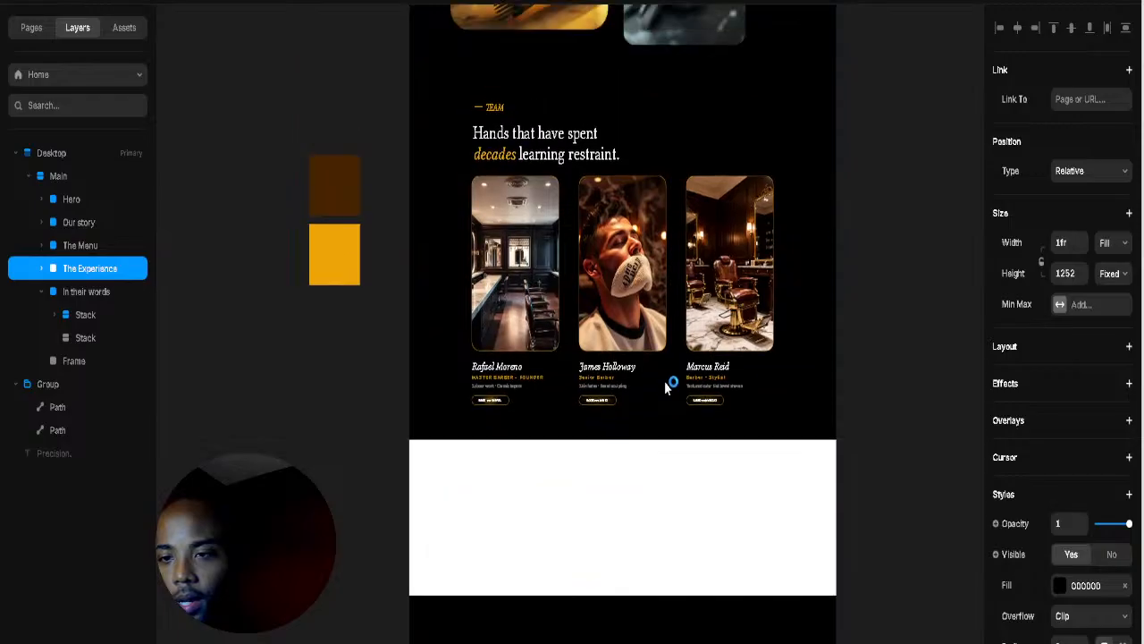
scroll(663, 395, up, 1)
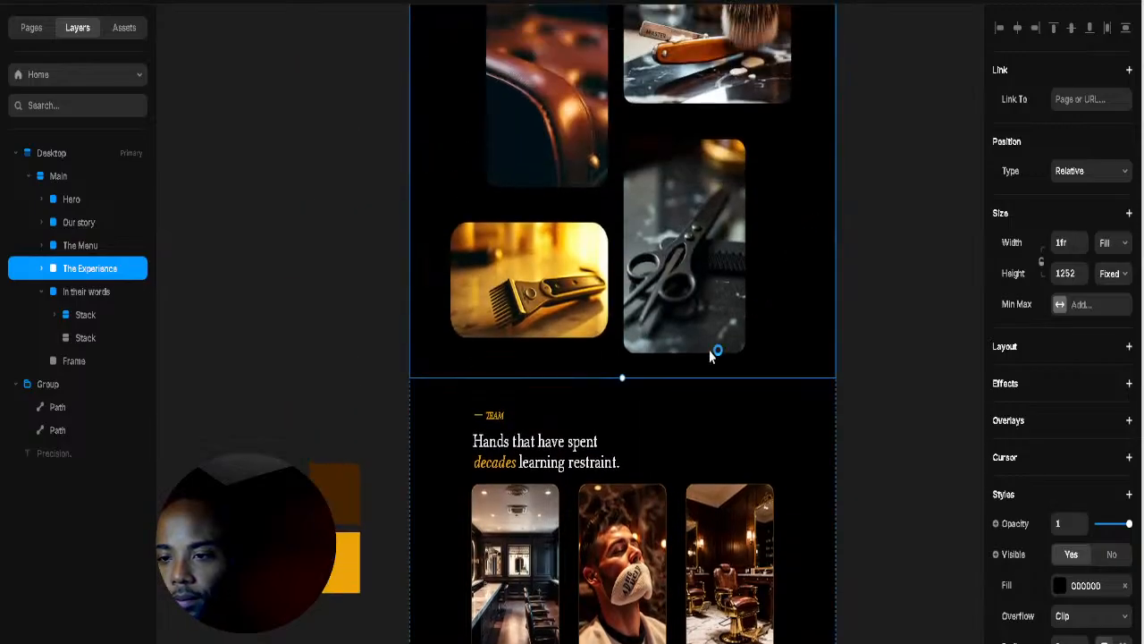
Step: Rename the In their words layer to 'Team' and collapse its children
click(90, 295)
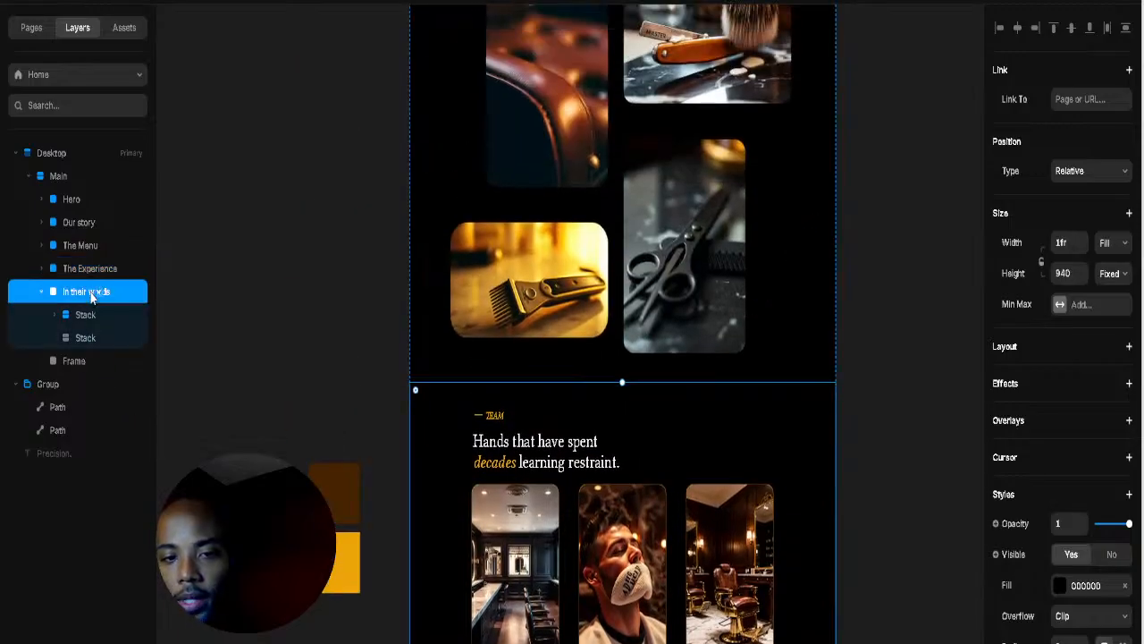
double_click(90, 295)
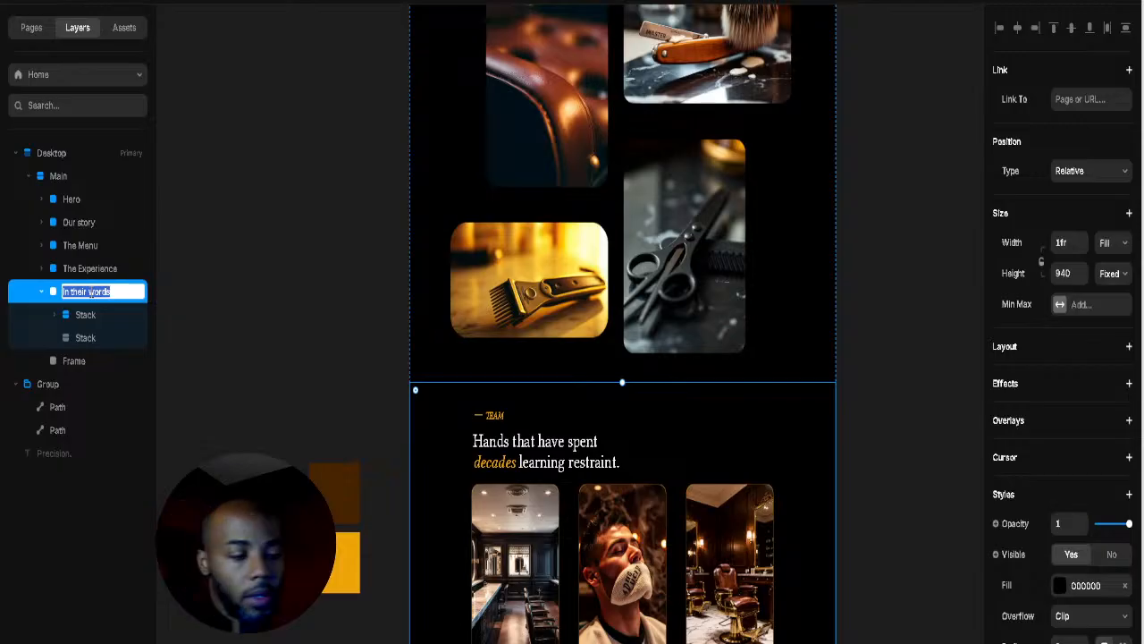
text(Team)
key(Return)
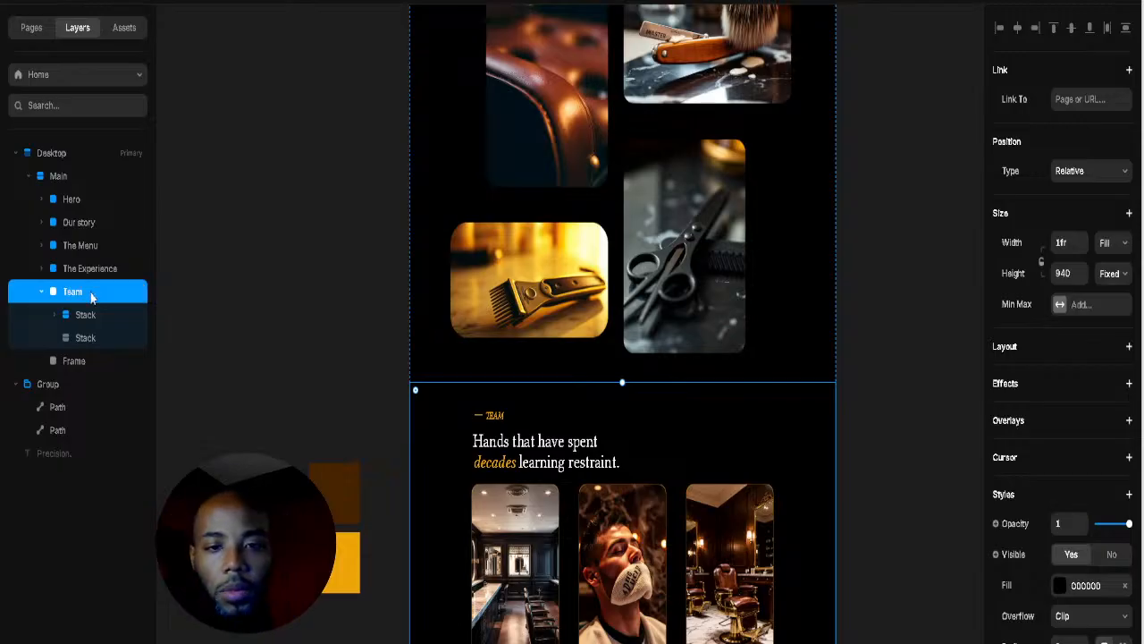
click(42, 293)
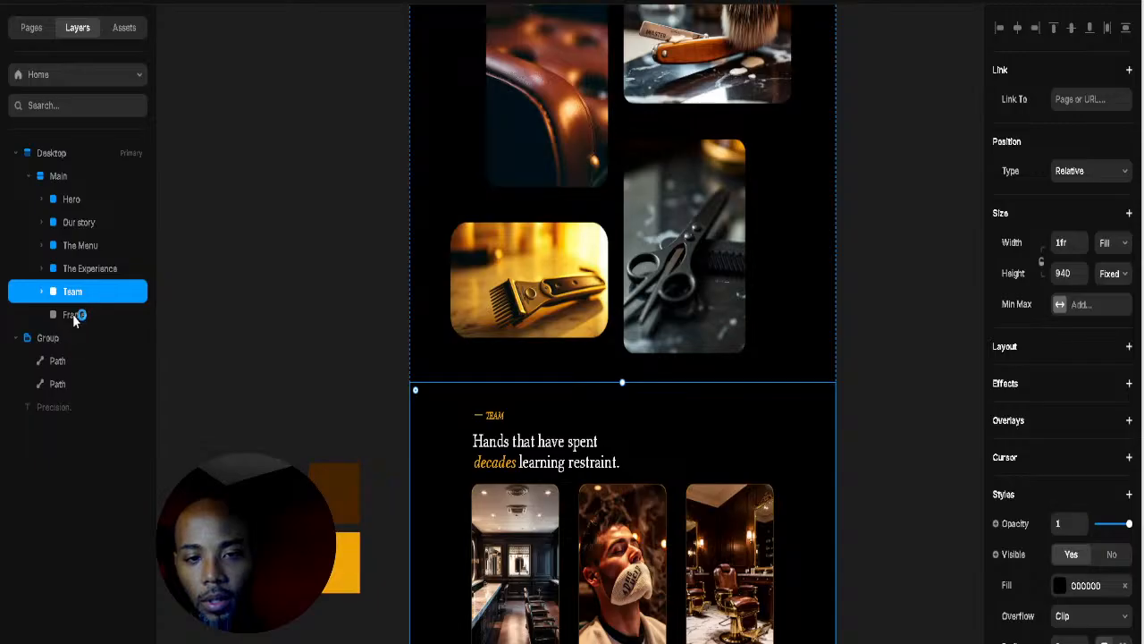
Step: Name the white frame 'In their words' and make it 618 tall
click(75, 314)
scroll(625, 393, down, 3)
scroll(657, 404, down, 3)
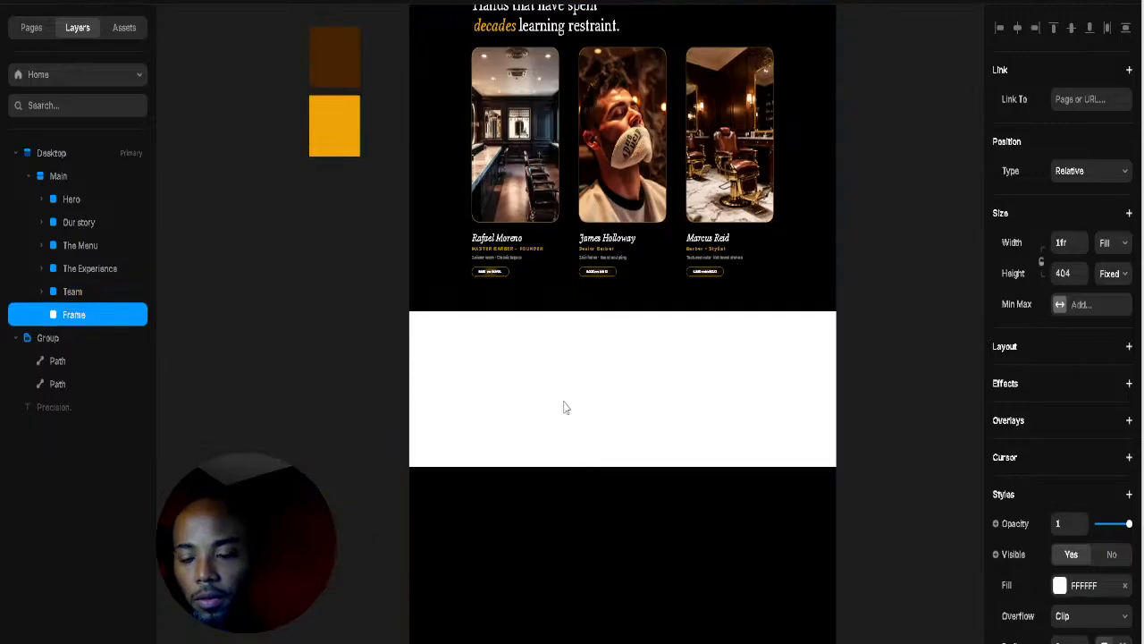
double_click(75, 314)
text(I)
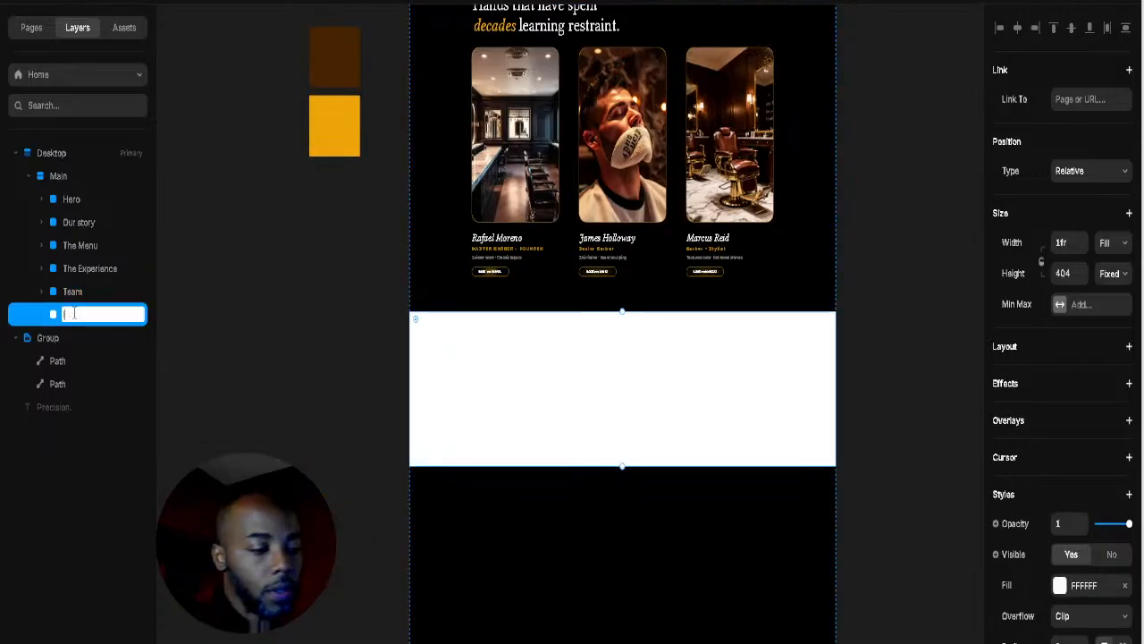
text(n their )
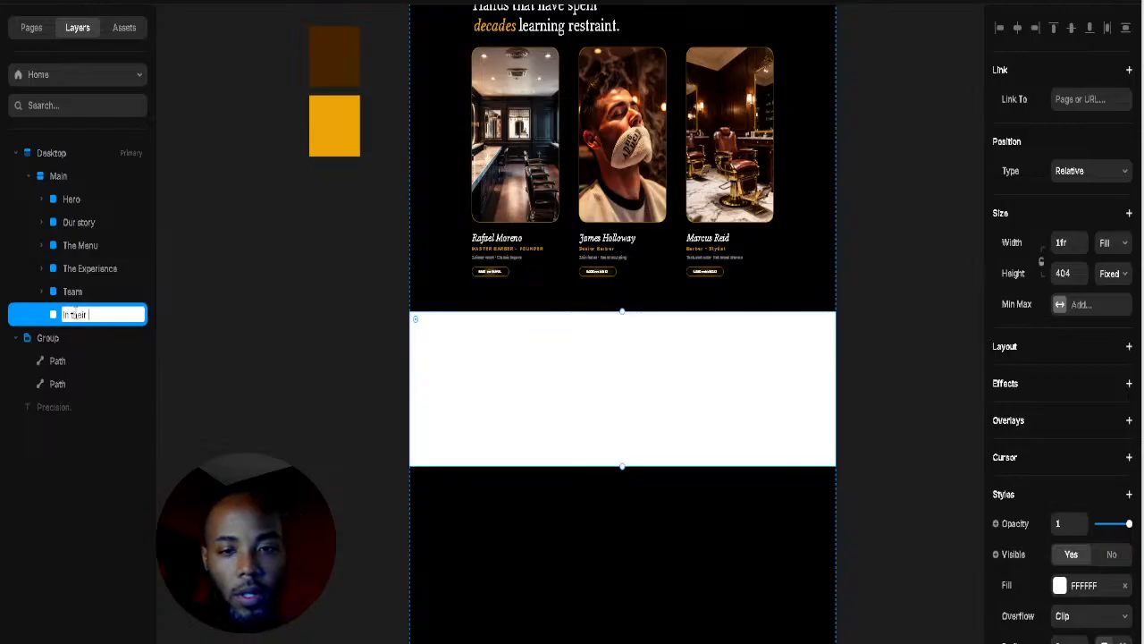
text(words)
key(Return)
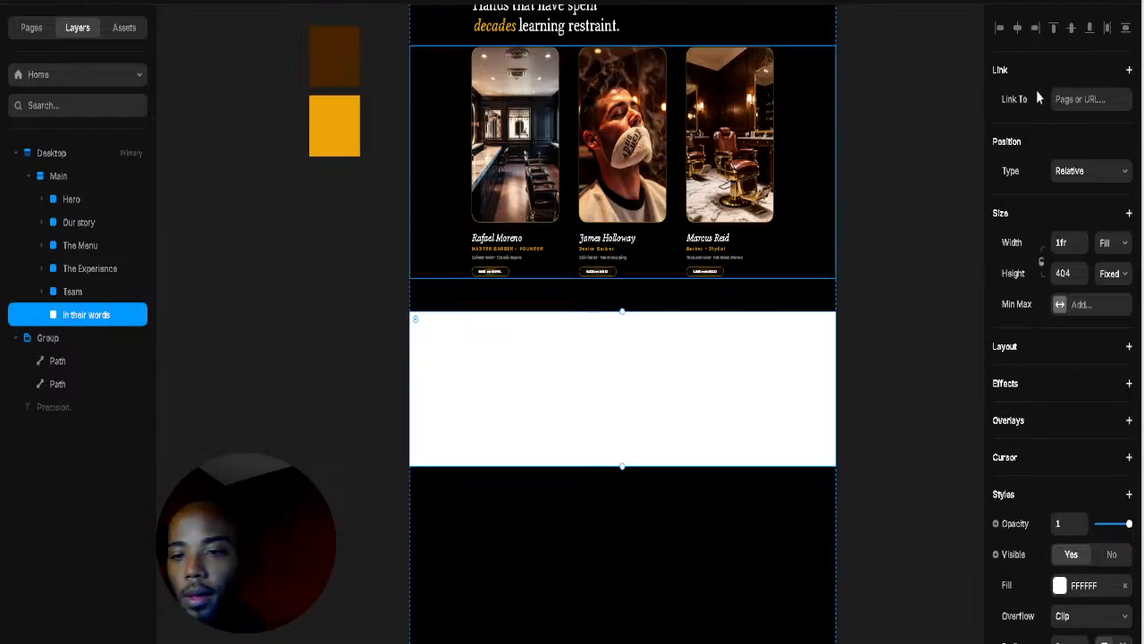
drag(619, 467, 616, 549)
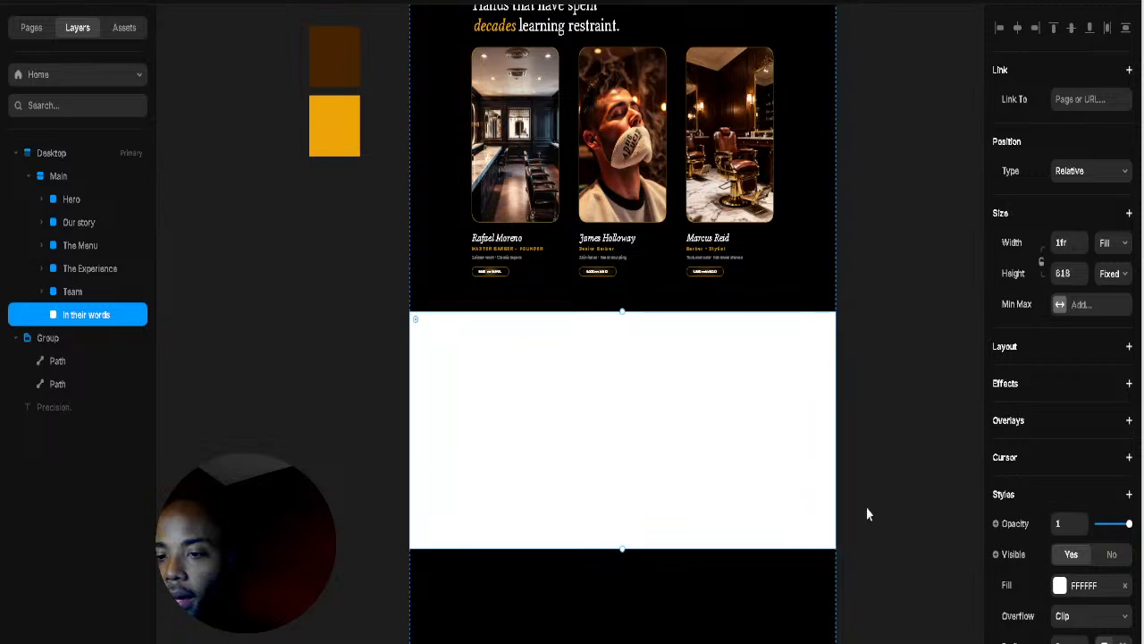
Step: Change the In their words section fill from white to black (000000)
click(1059, 585)
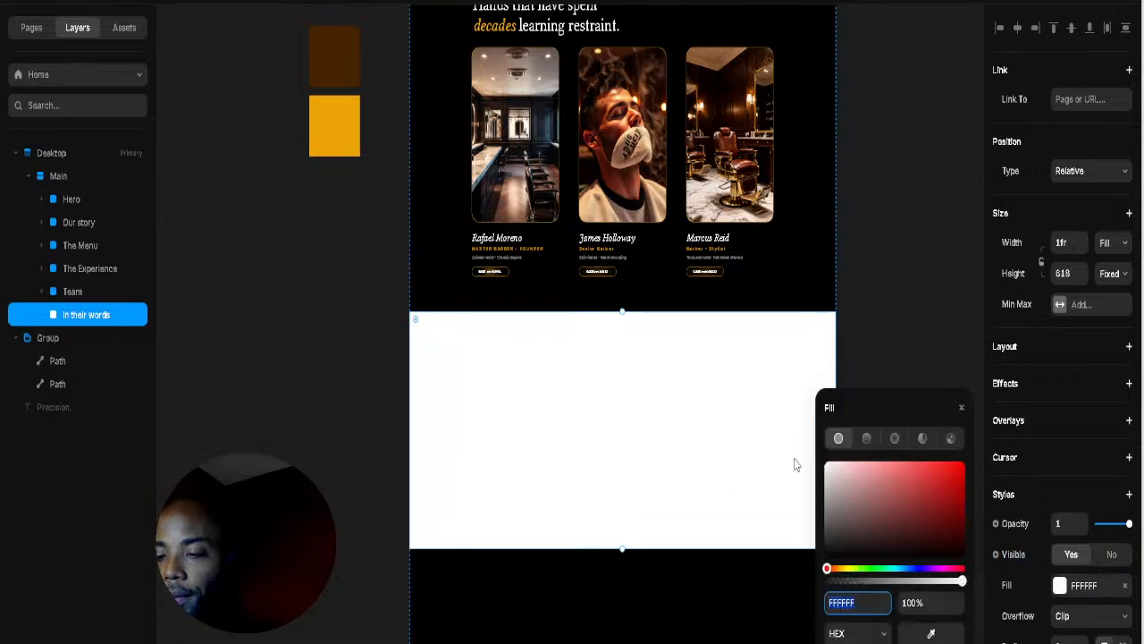
click(828, 556)
click(593, 555)
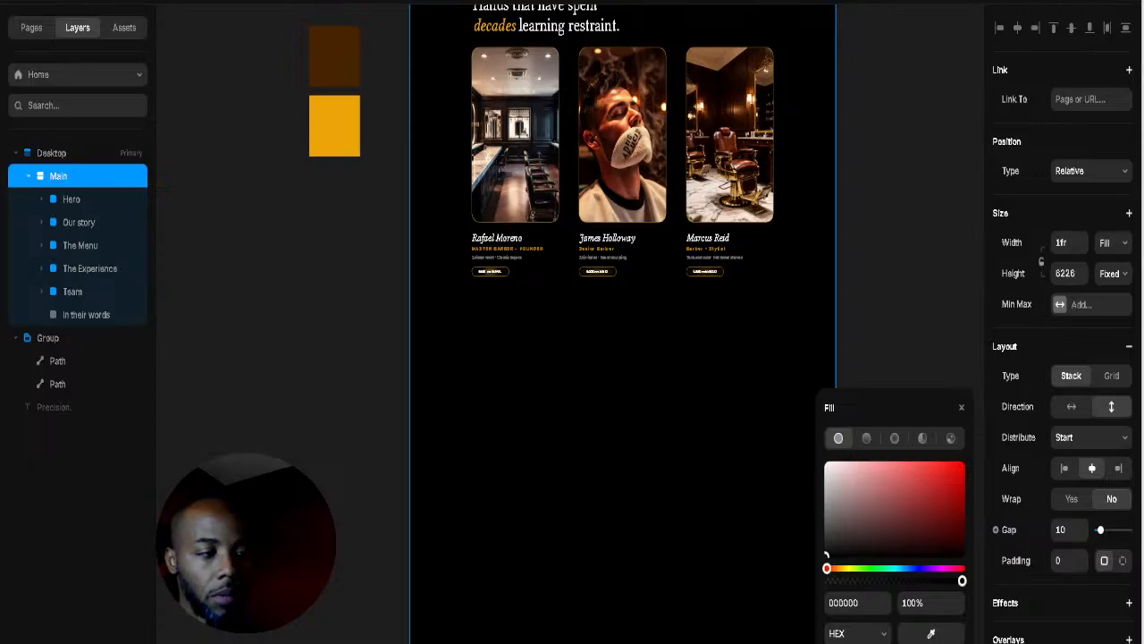
key(alt)
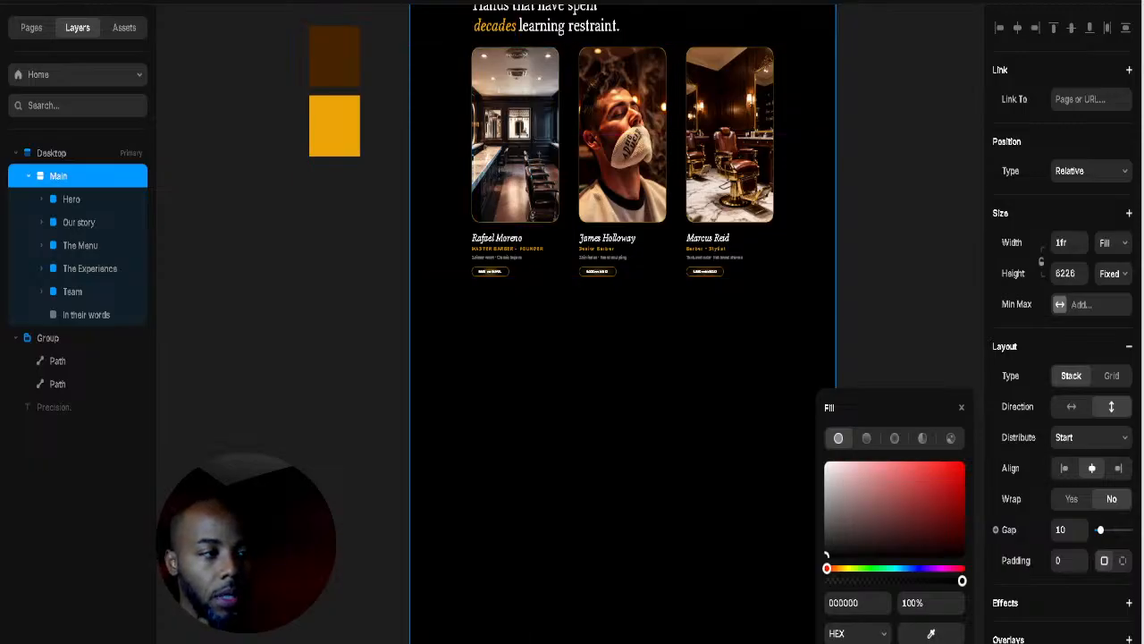
key(Escape)
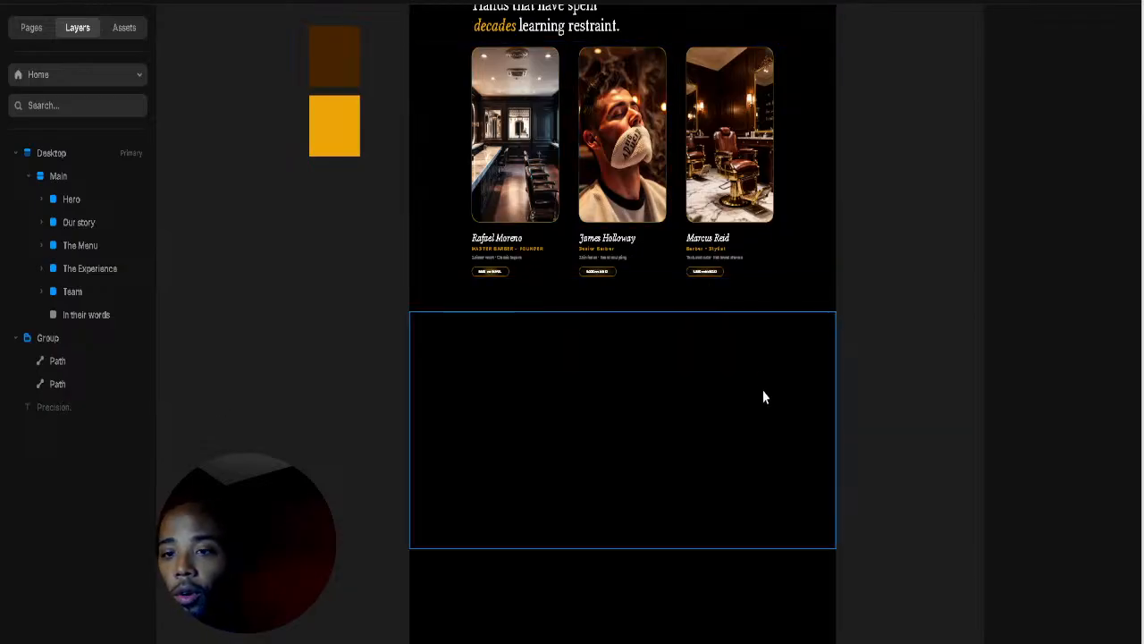
Step: Add a new text box inside the In their words section and scale it up much larger
click(77, 314)
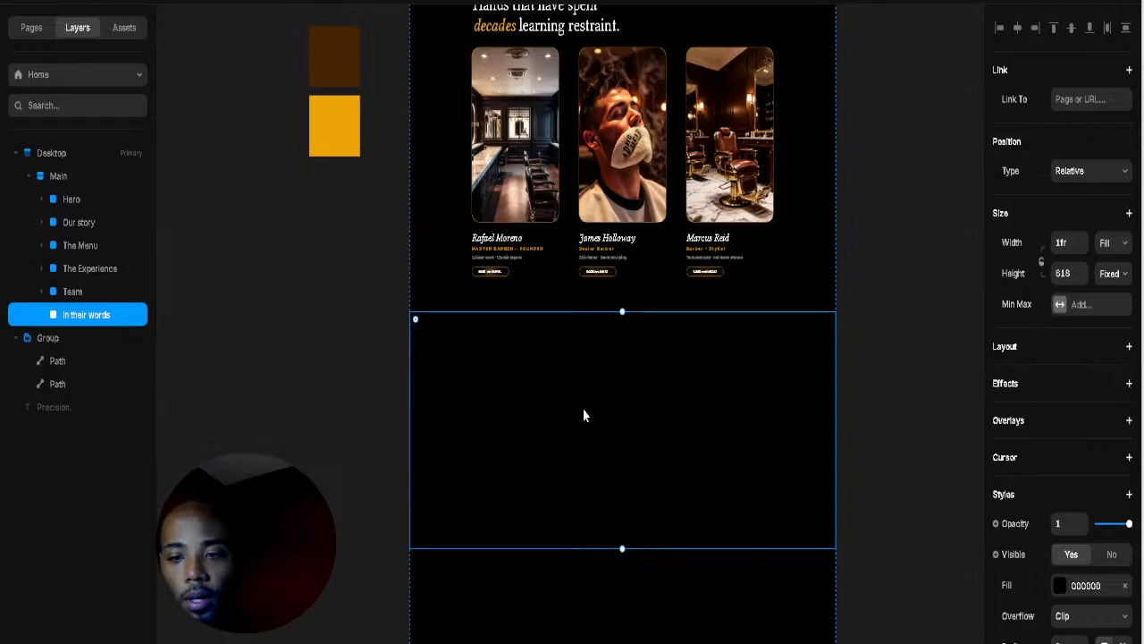
key(t)
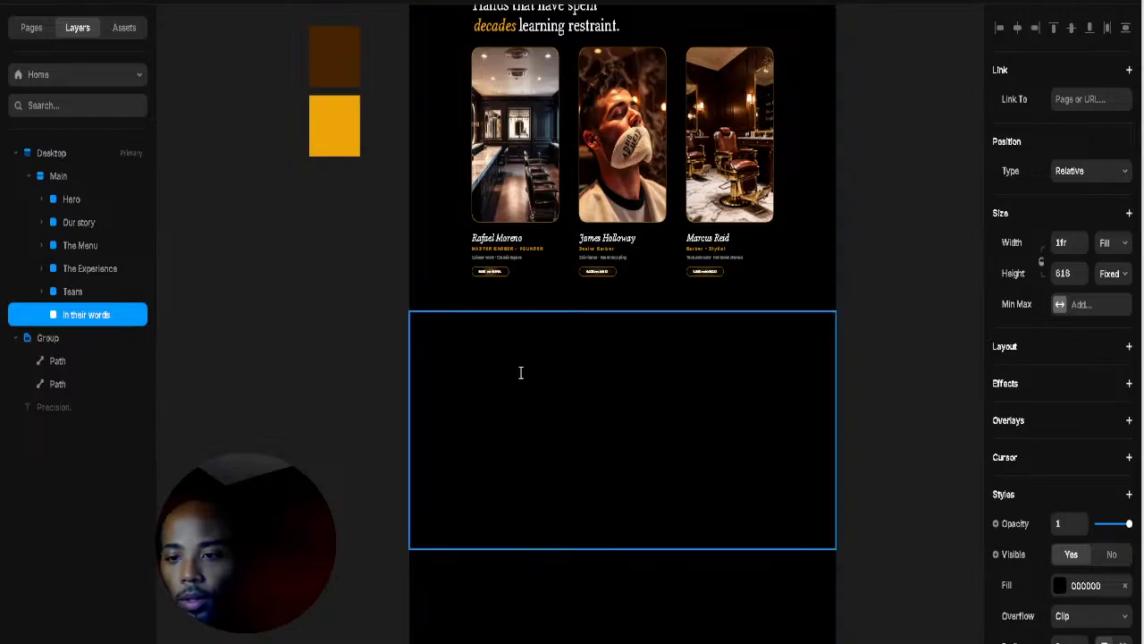
click(520, 372)
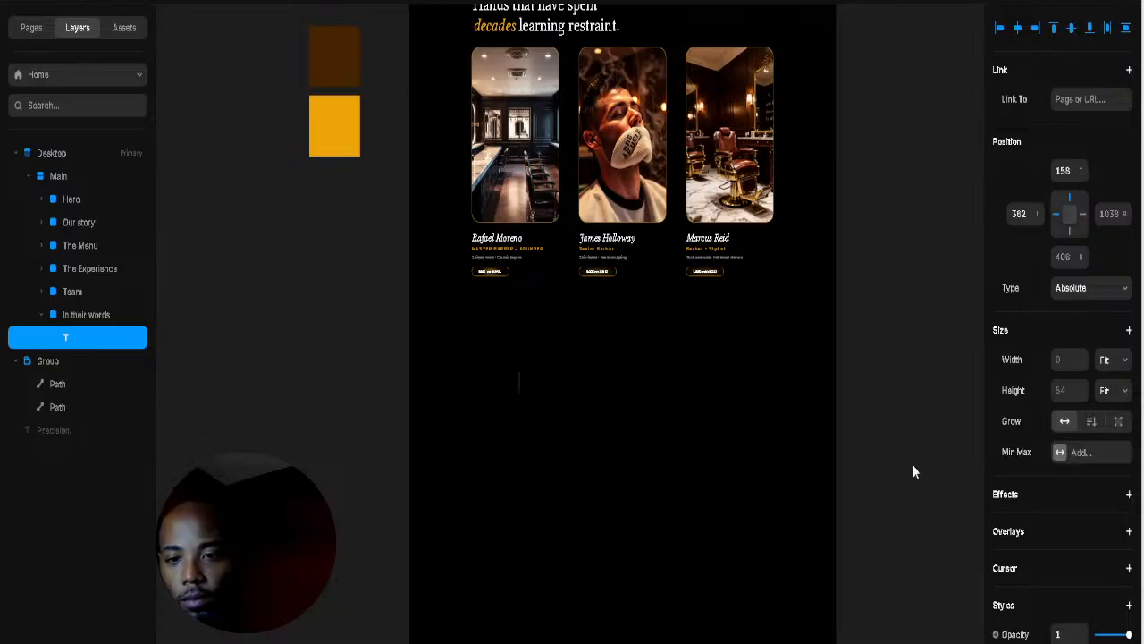
click(525, 380)
key(t)
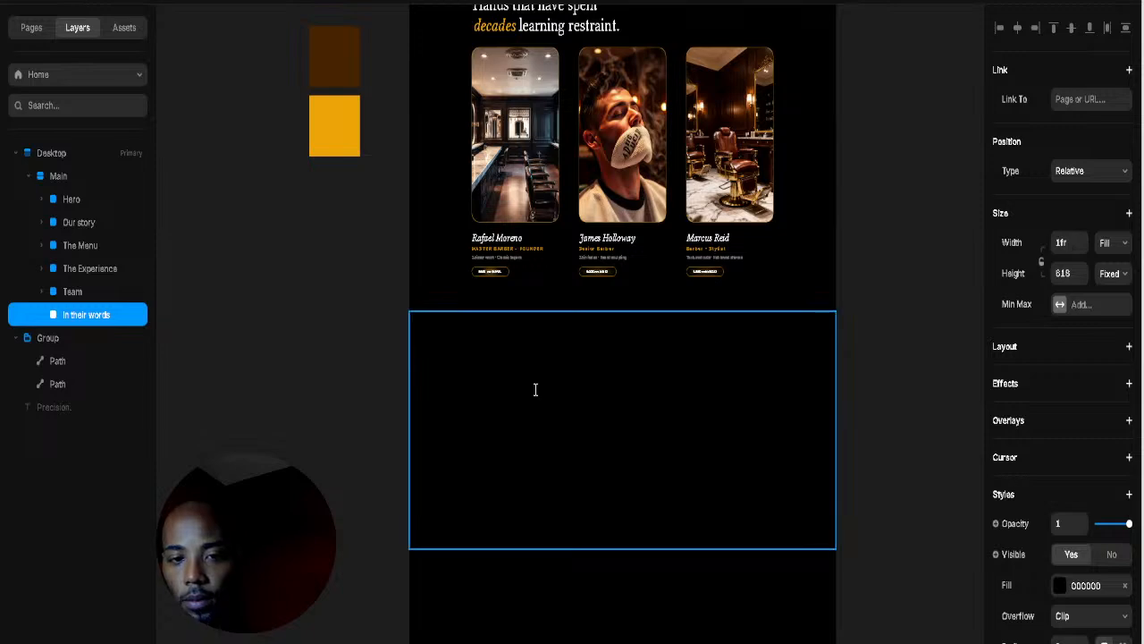
click(534, 399)
text(I)
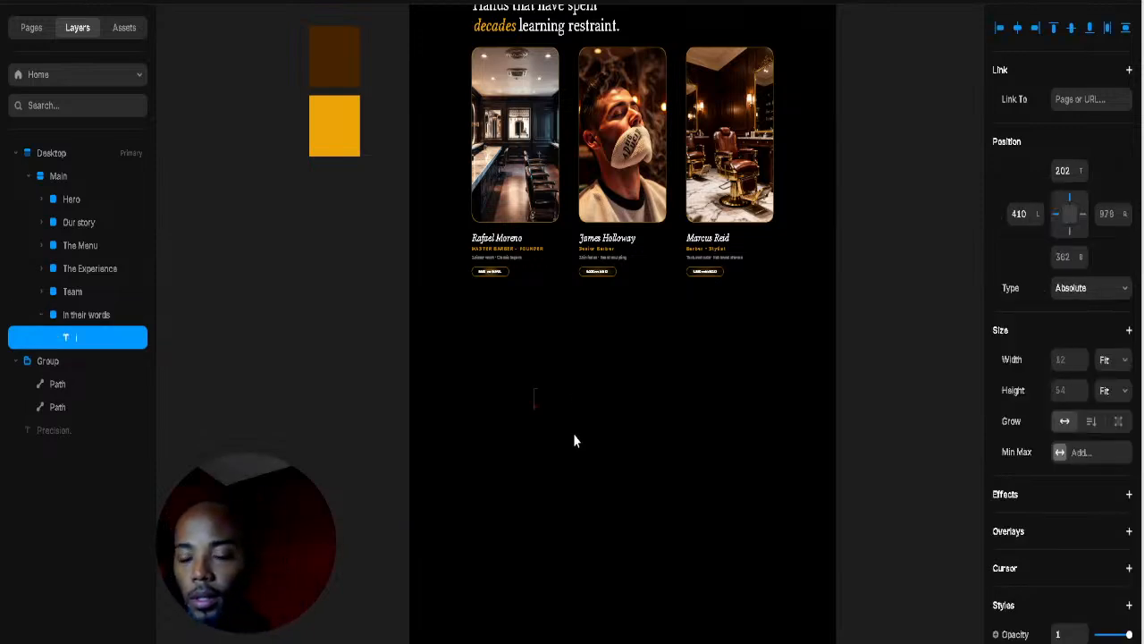
scroll(536, 404, up, 5)
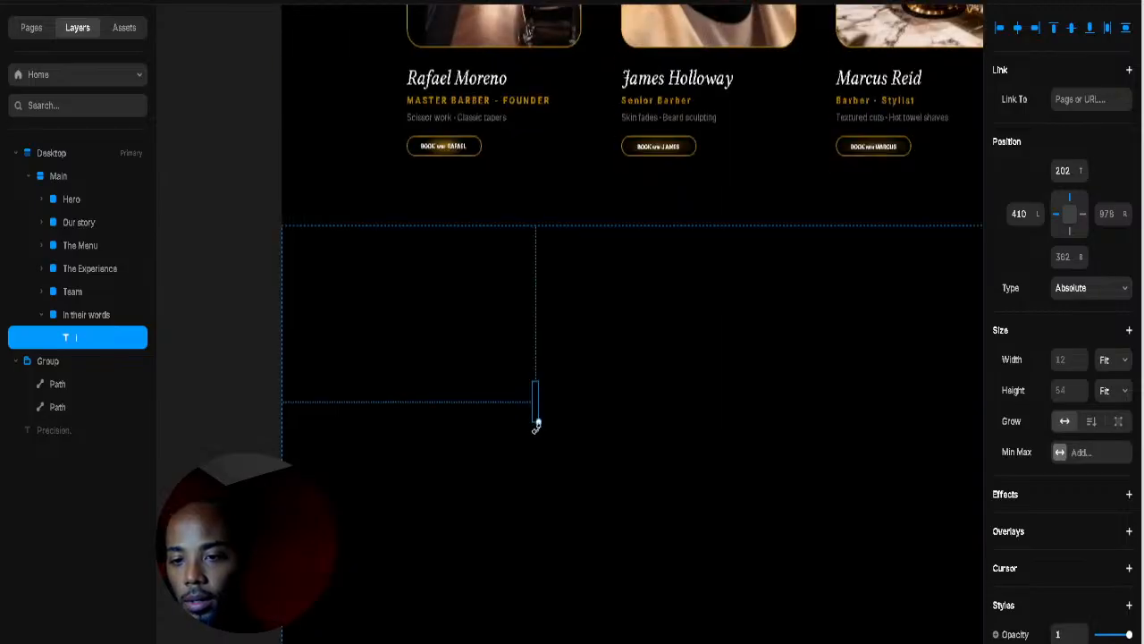
drag(537, 419, 567, 500)
double_click(540, 443)
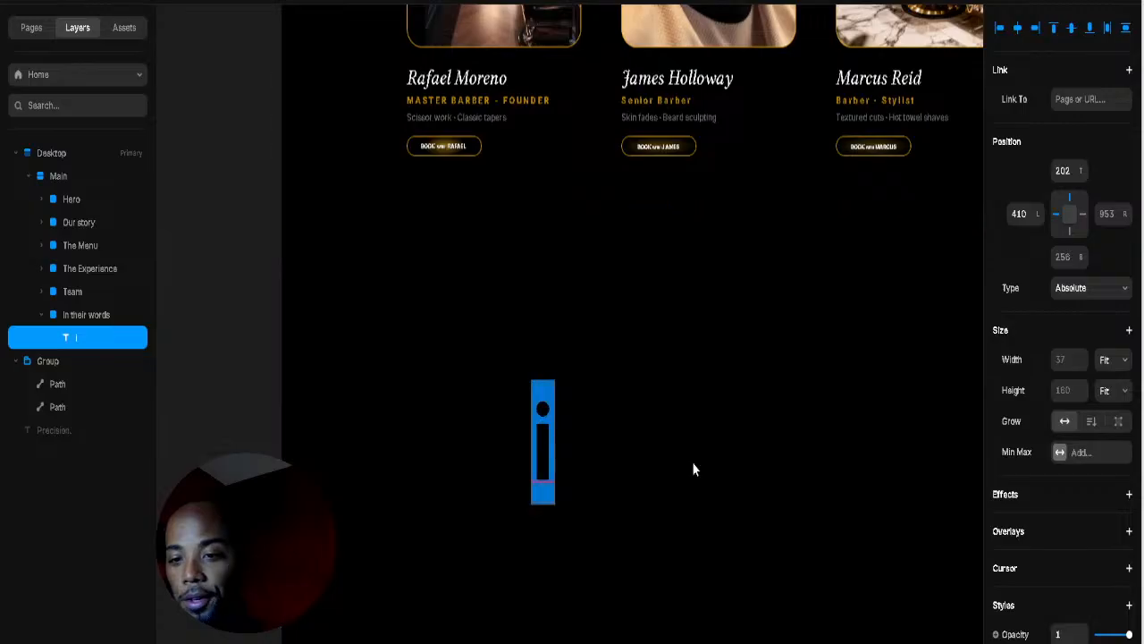
scroll(1068, 572, down, 6)
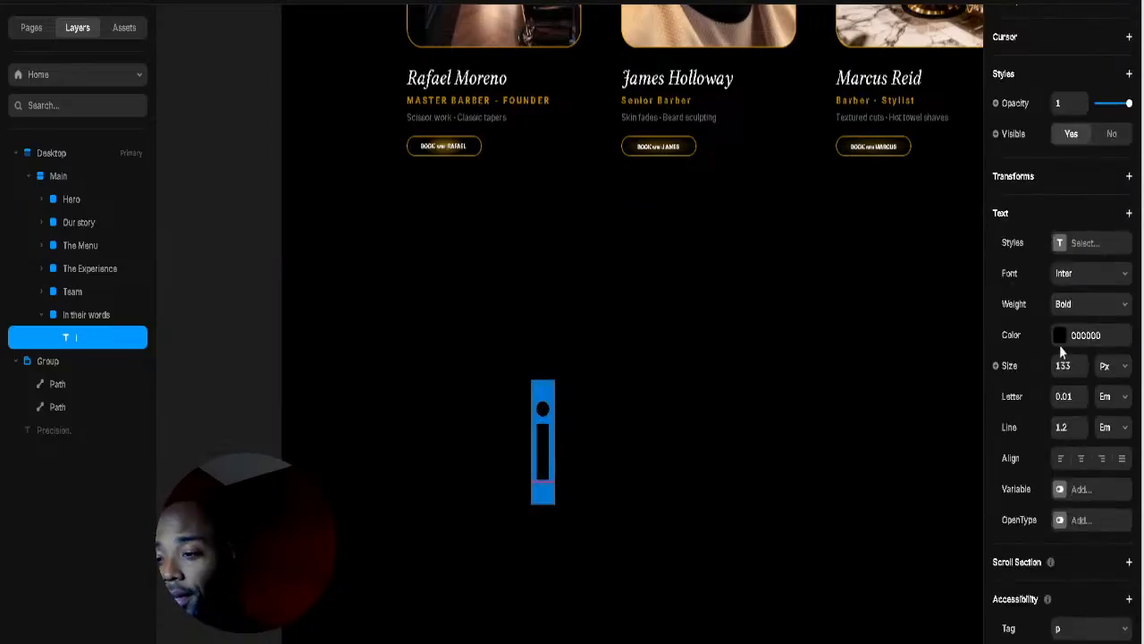
Step: Change the new text's colour to white
click(1061, 336)
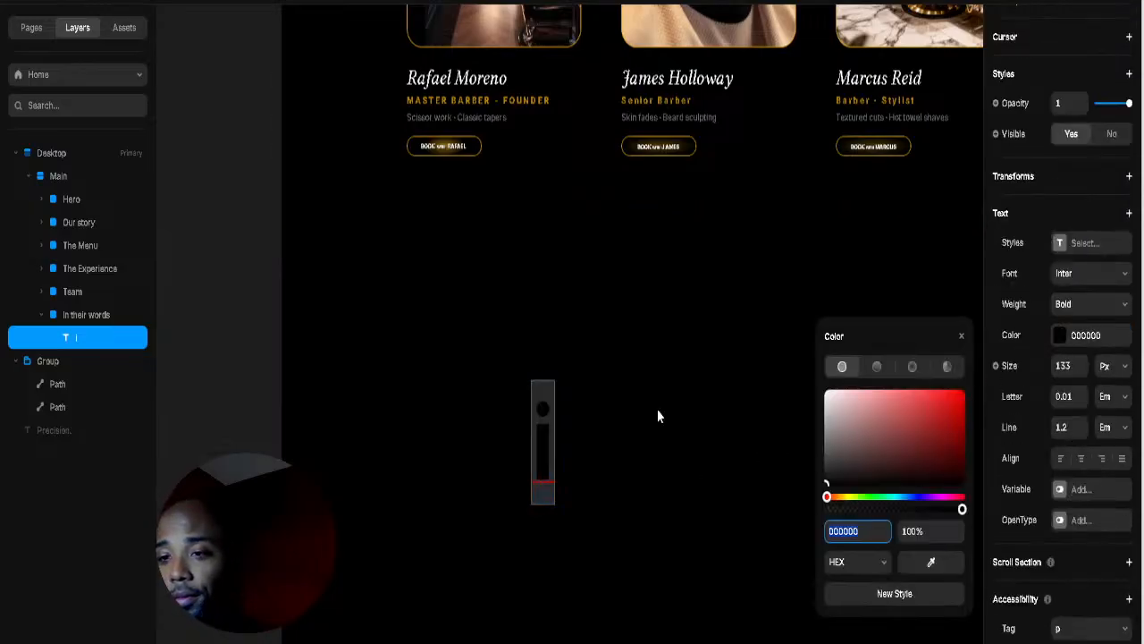
key(Escape)
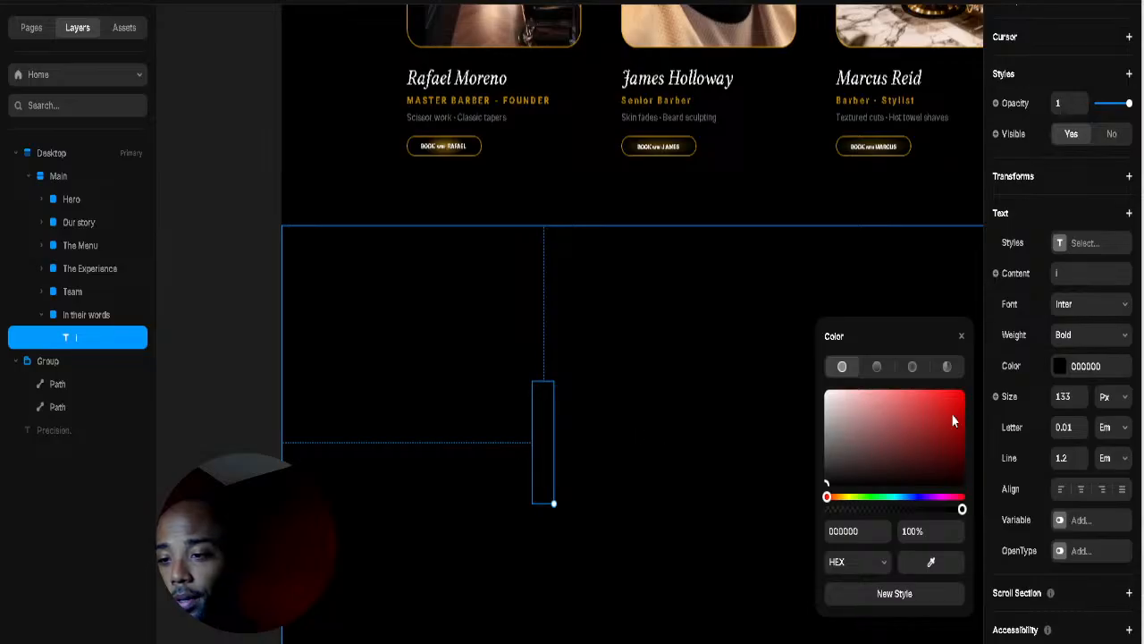
drag(951, 413, 776, 324)
click(642, 331)
Step: Move the brown and orange colour swatches beside the In their words section
scroll(479, 300, down, 3)
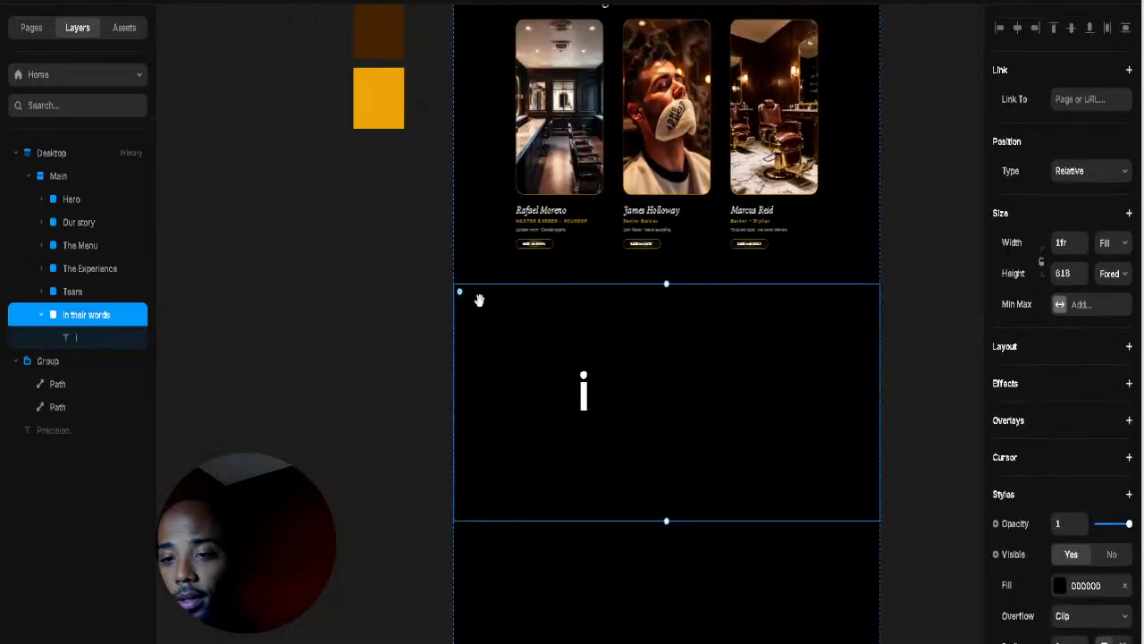
scroll(423, 229, up, 1)
click(401, 89)
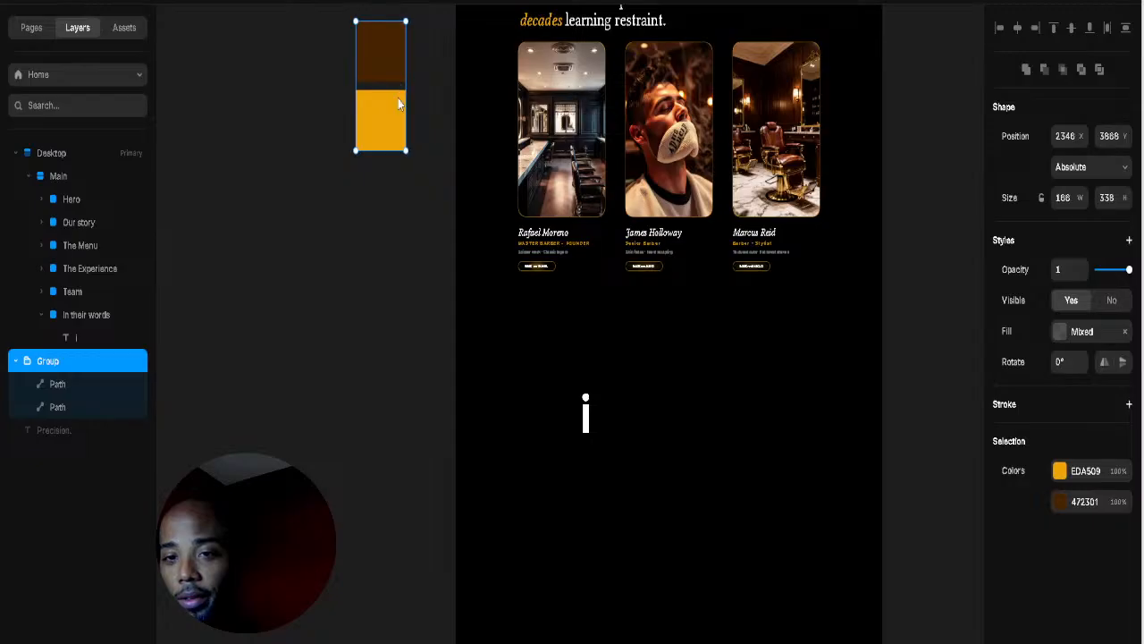
drag(400, 105, 440, 415)
Step: Colour the placeholder text gold (EDA509) by sampling the orange square with the eyedropper
click(585, 425)
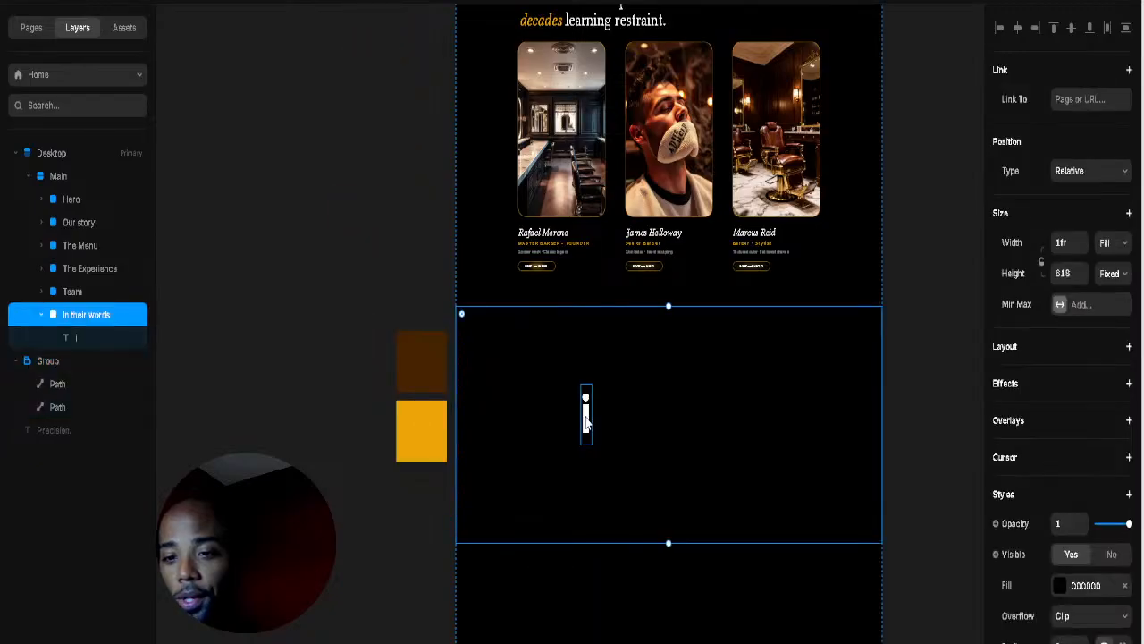
click(586, 425)
click(1060, 335)
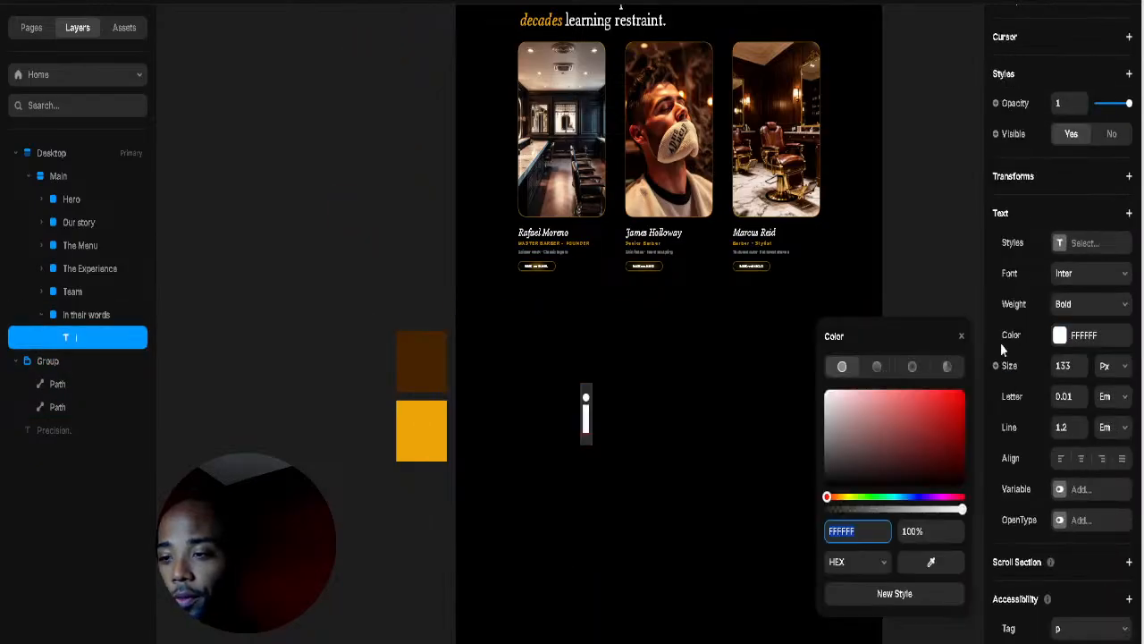
click(932, 565)
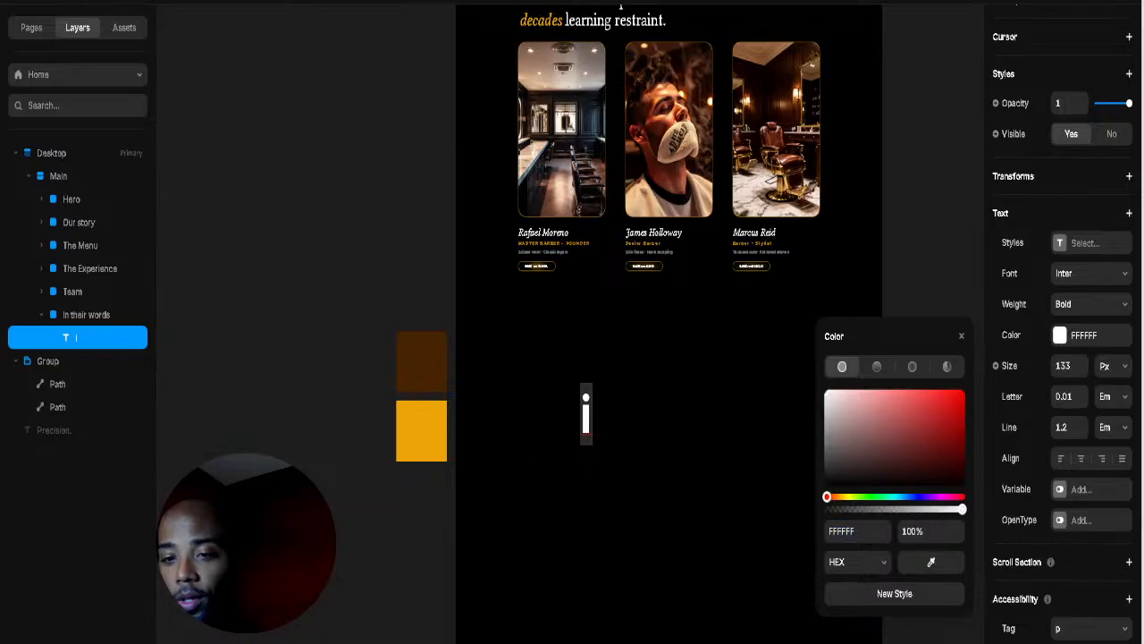
click(436, 429)
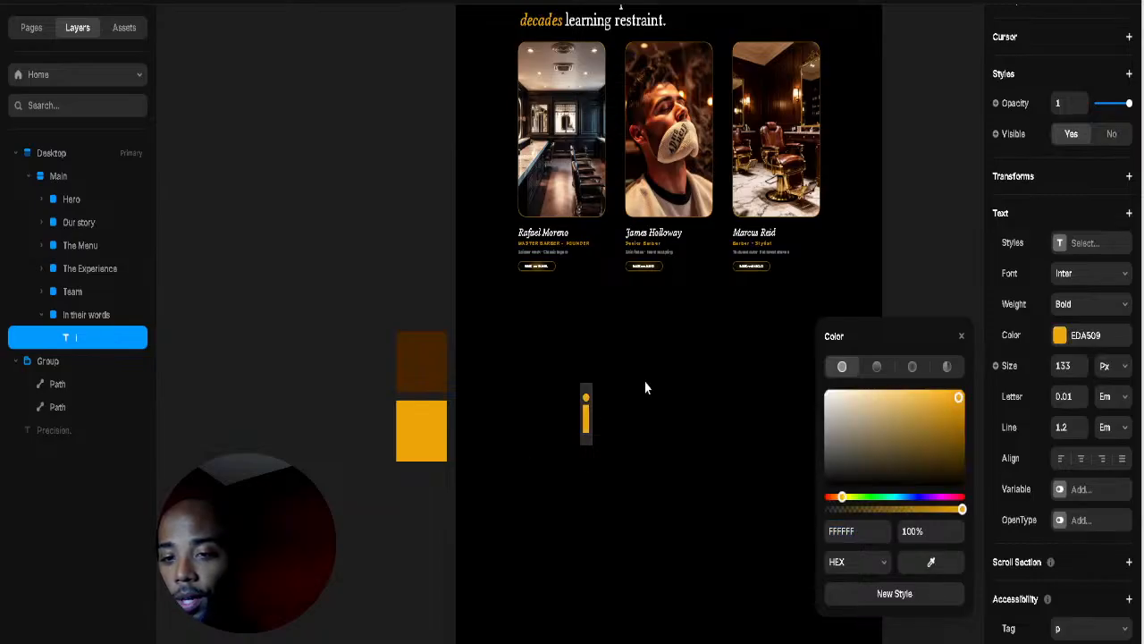
double_click(587, 413)
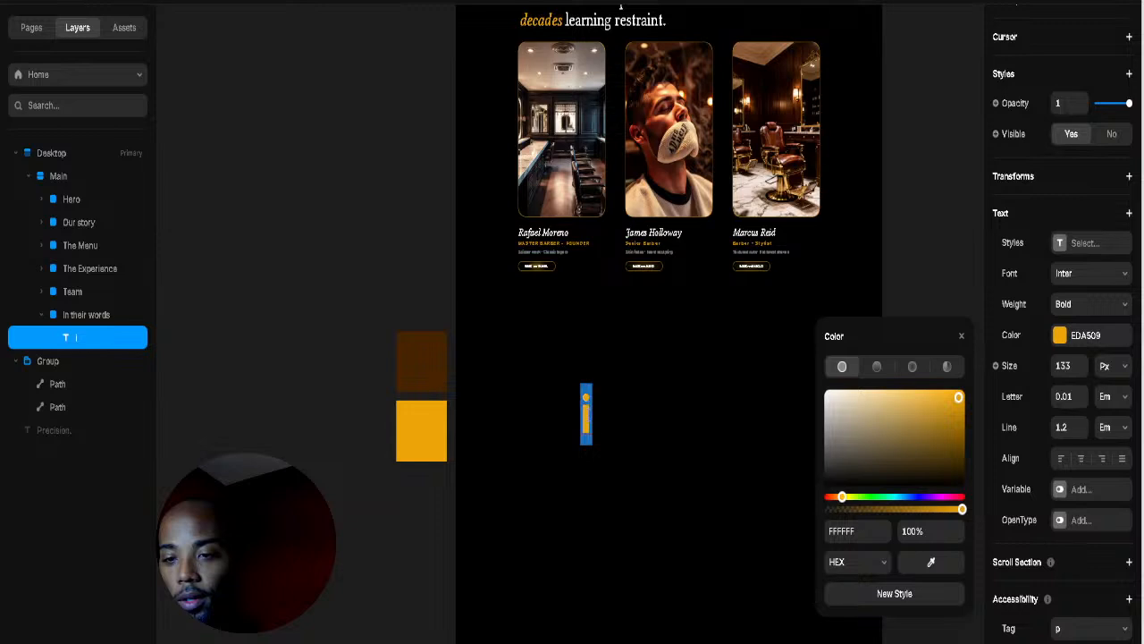
Step: Make the gold text a dash, centre it in the section, and place a duplicate beside it
text(-)
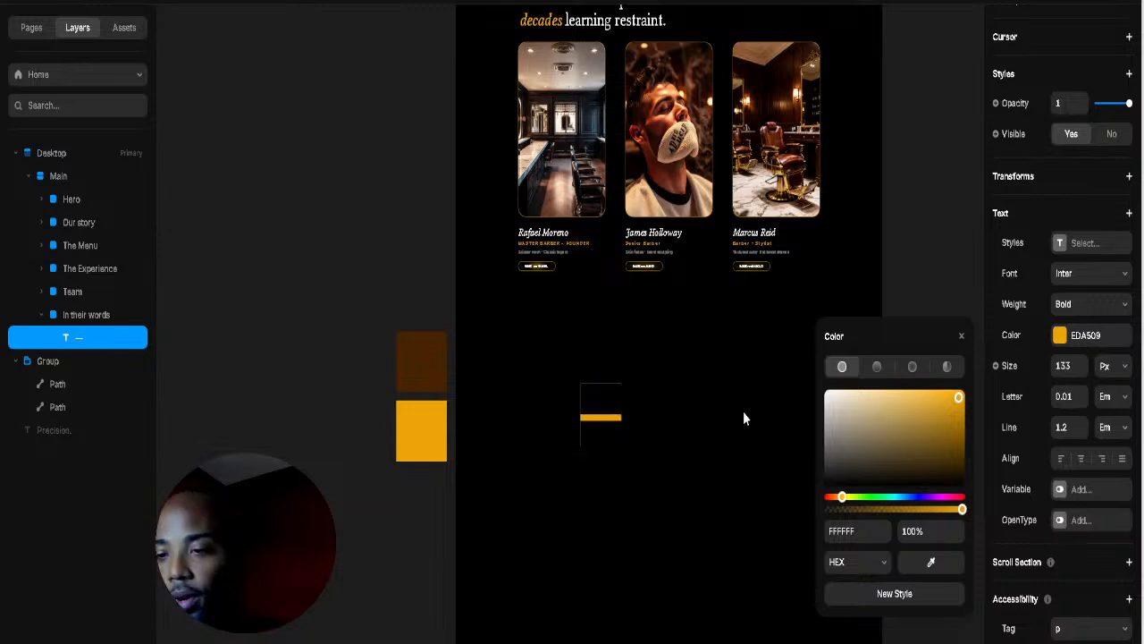
key(Escape)
mouse_move(613, 416)
mouse_down()
mouse_move(621, 403)
mouse_move(604, 396)
mouse_up()
click(660, 400)
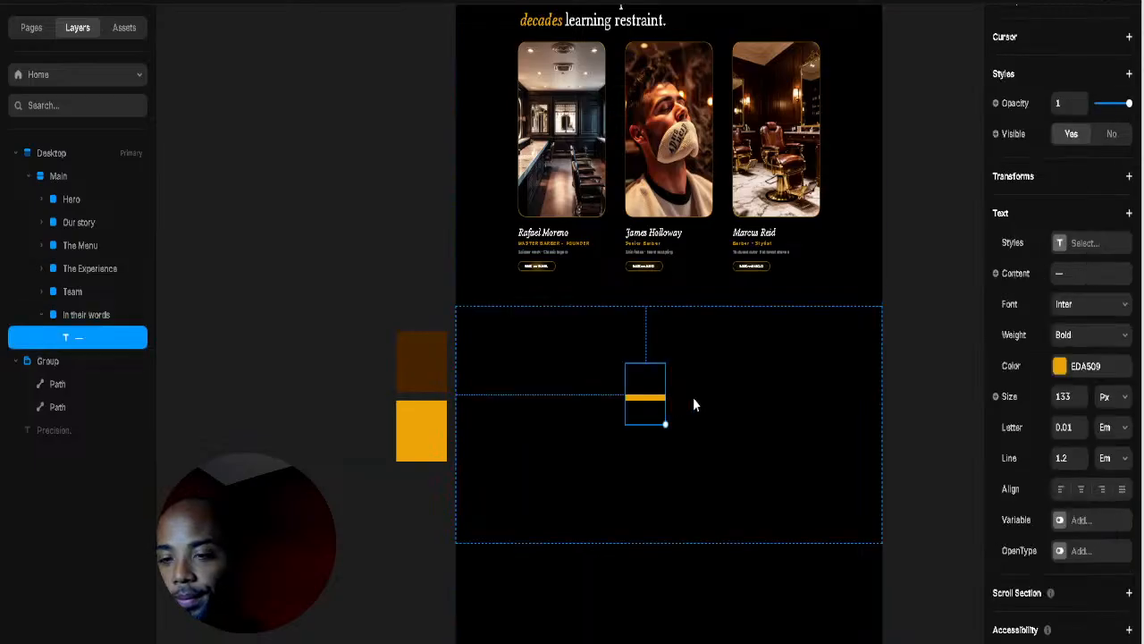
key(ctrl+d)
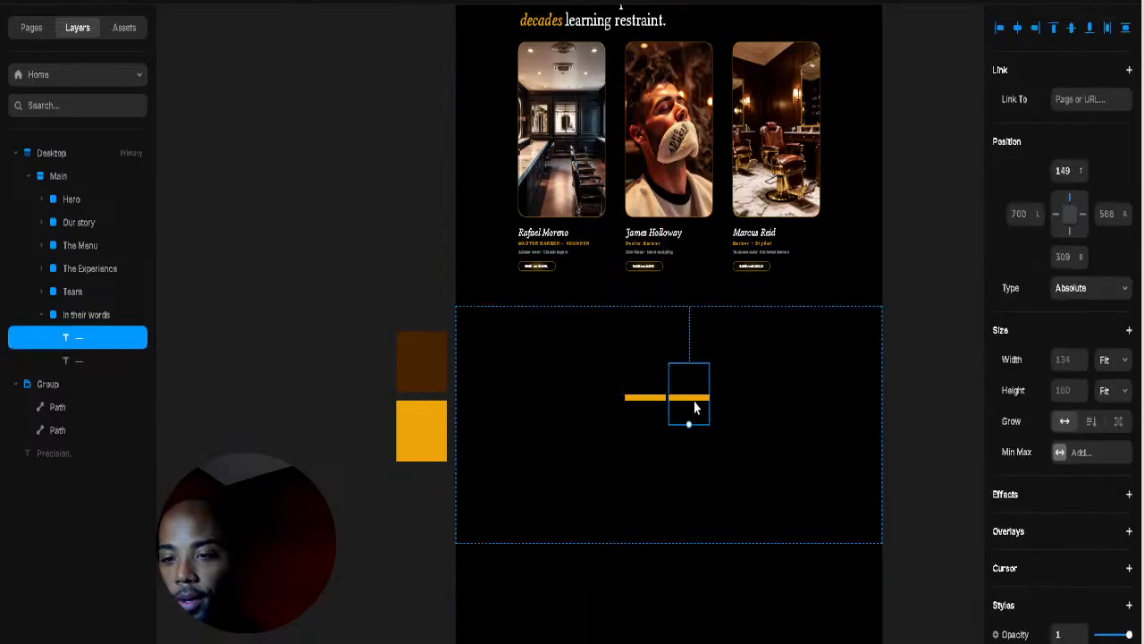
drag(697, 407, 690, 408)
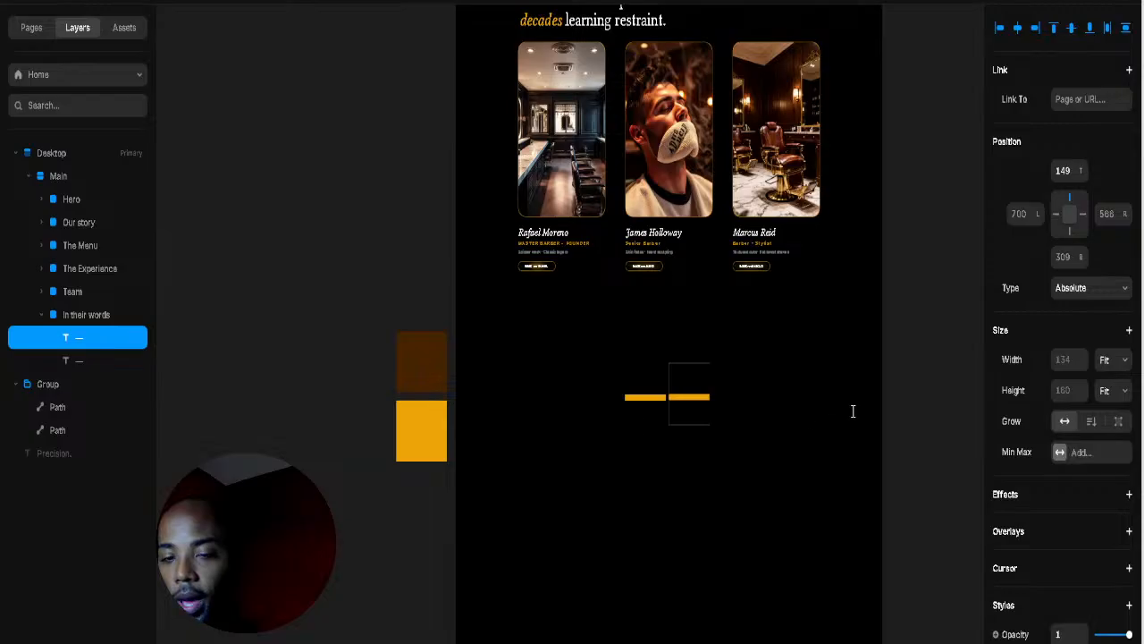
click(685, 408)
Step: Change the duplicate's text to 'IN THIER WORDS' and move it higher in the section
double_click(683, 404)
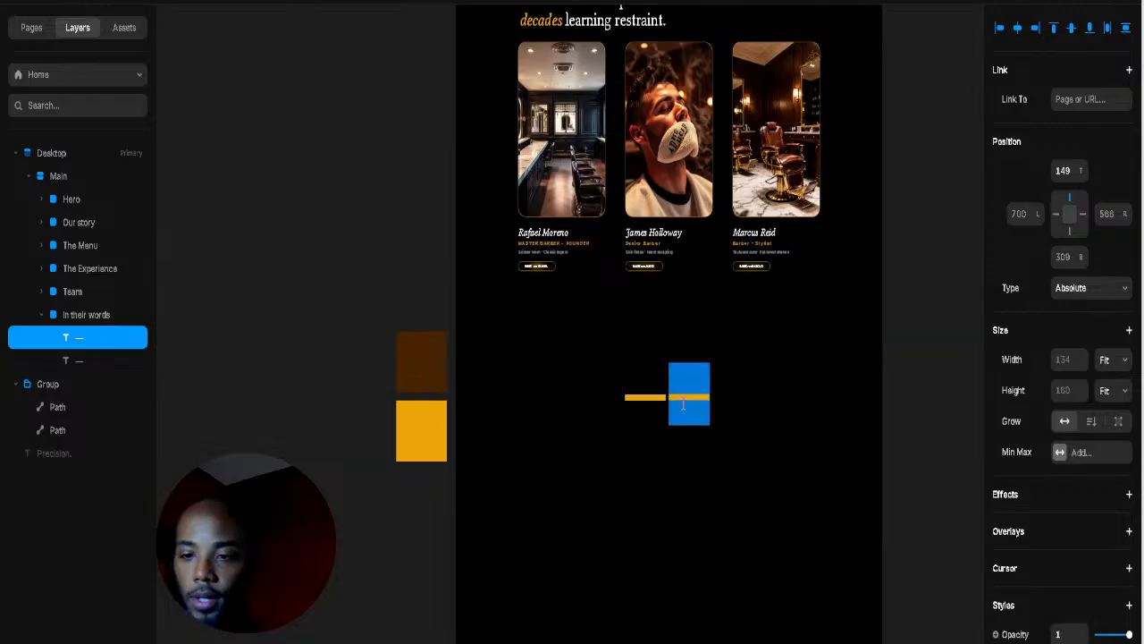
text(in)
key(BackSpace)
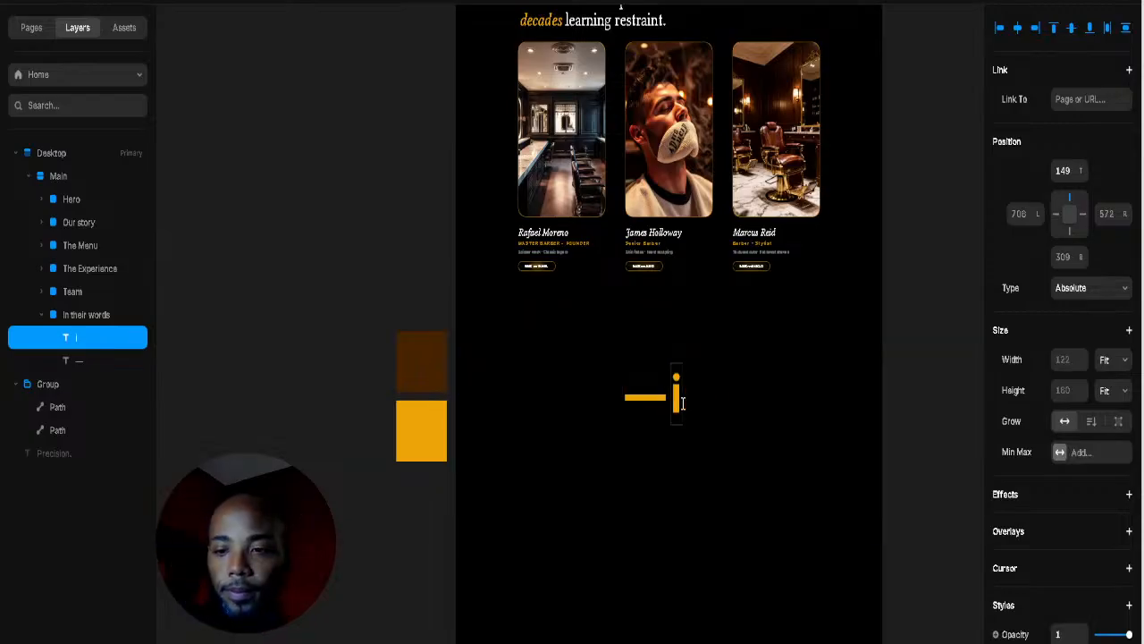
key(BackSpace)
text(IN THI)
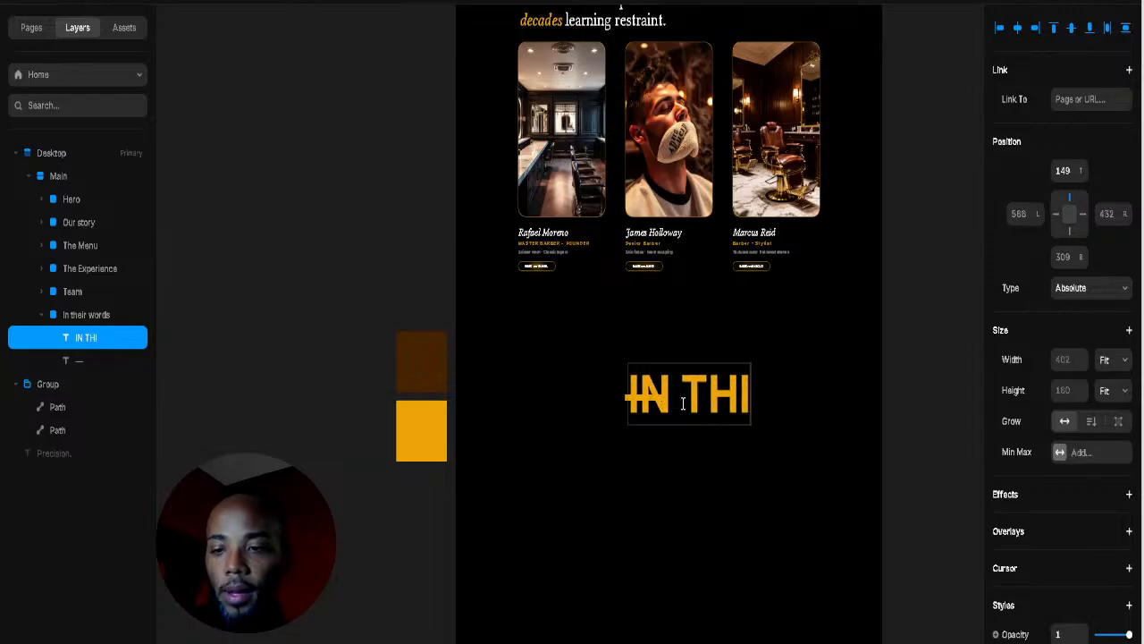
text(ER WOR)
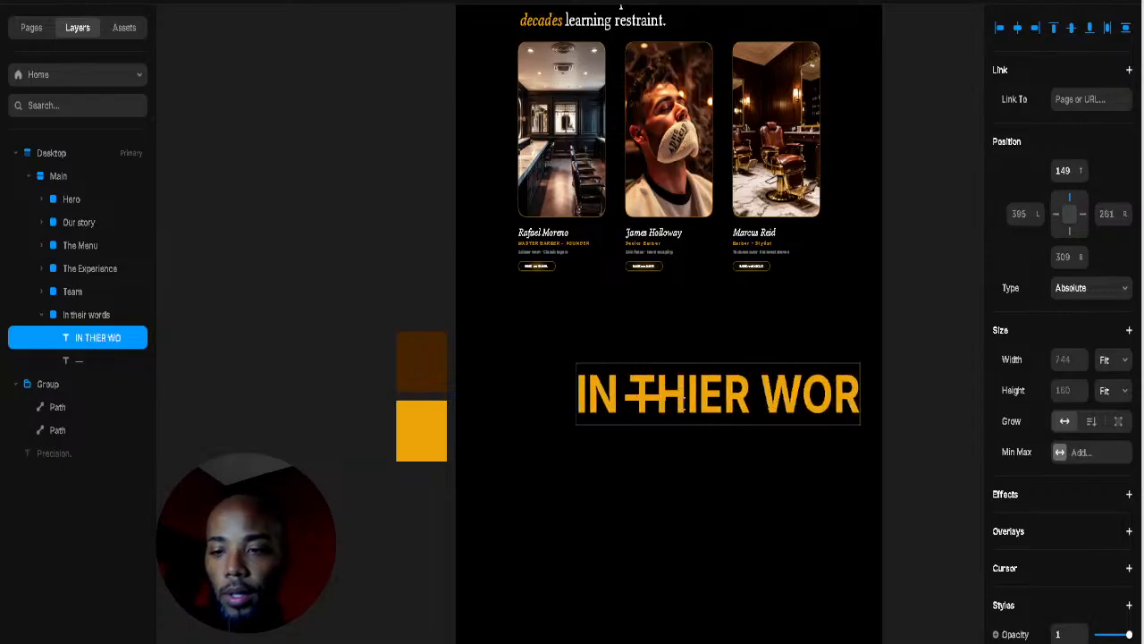
text(DS)
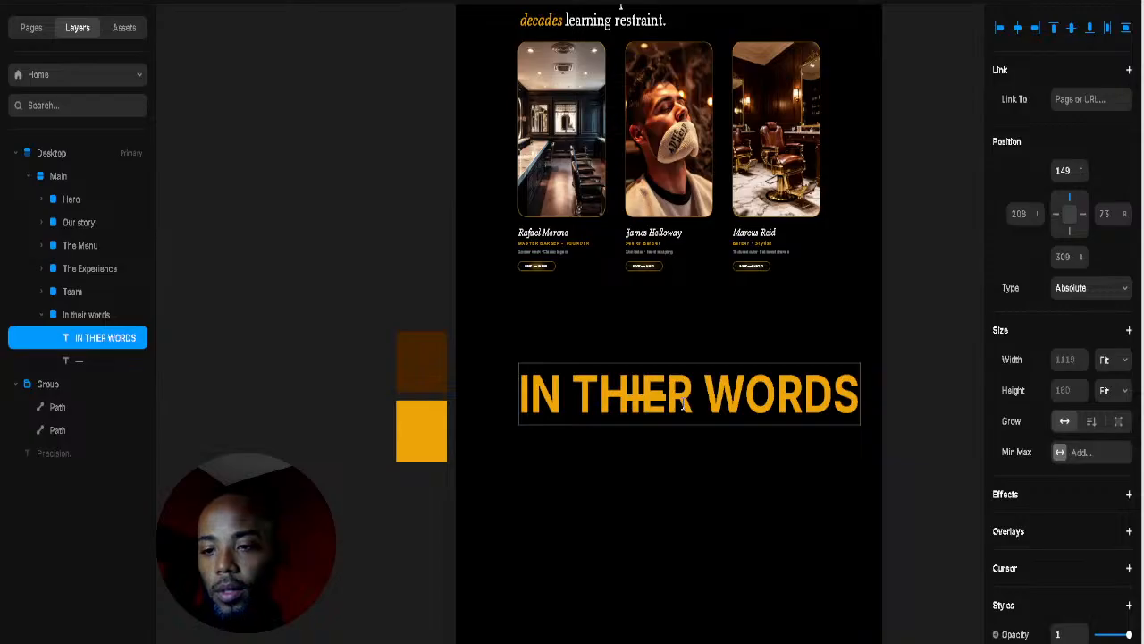
key(Escape)
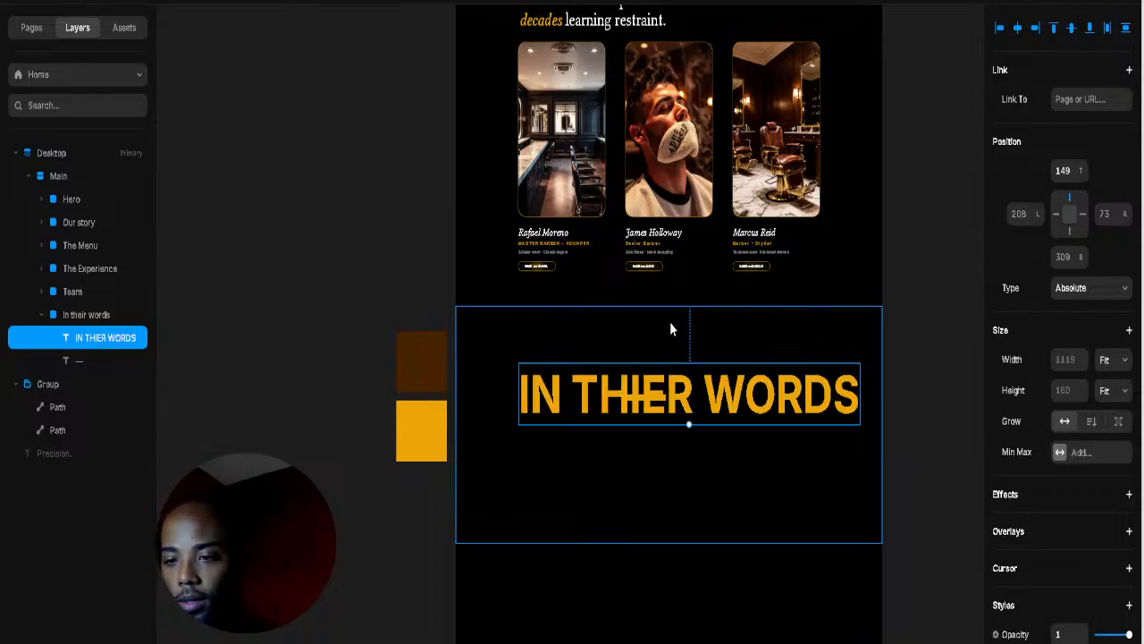
double_click(651, 399)
key(Escape)
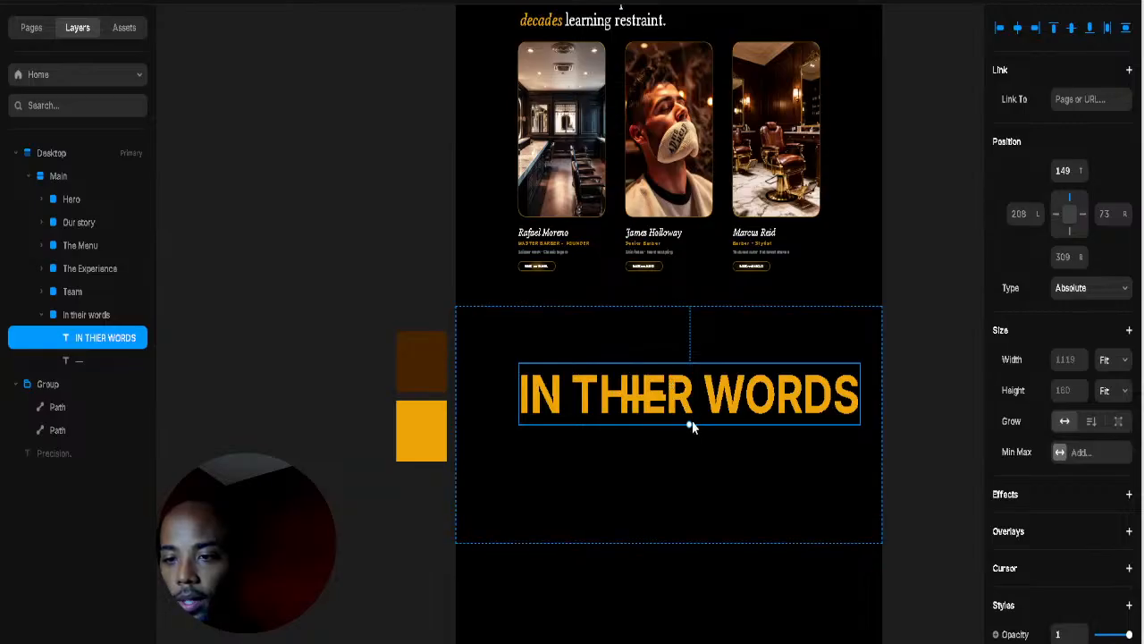
drag(693, 425, 694, 409)
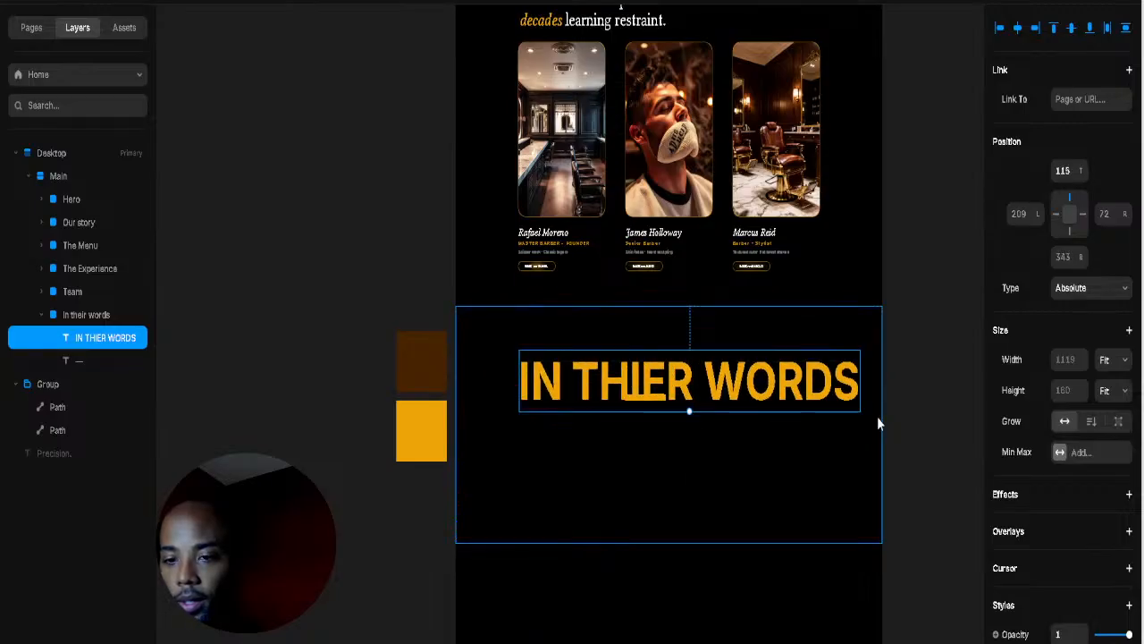
Step: Correct the misspelling 'THIER' to 'THEIR' in the heading
click(876, 416)
click(685, 386)
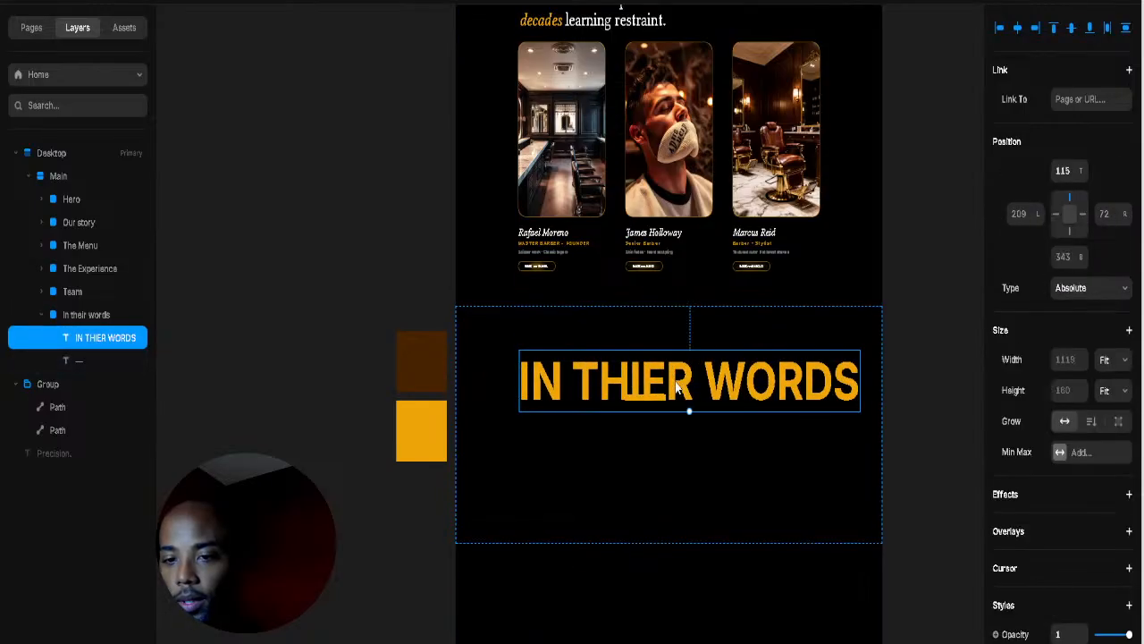
double_click(840, 402)
double_click(670, 384)
double_click(671, 384)
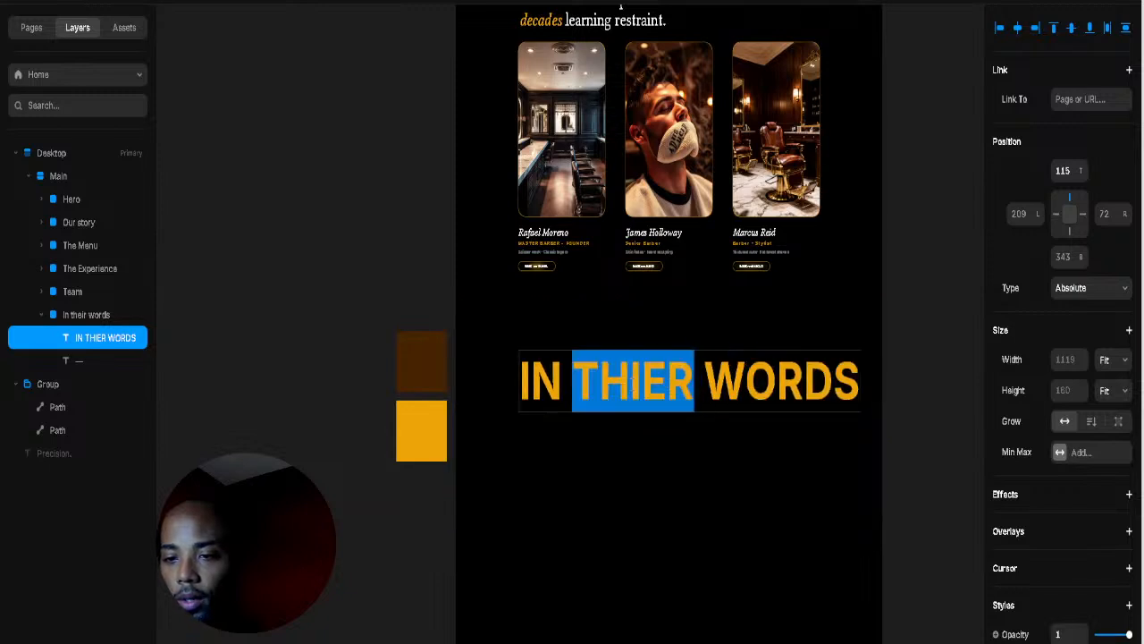
drag(631, 380, 665, 379)
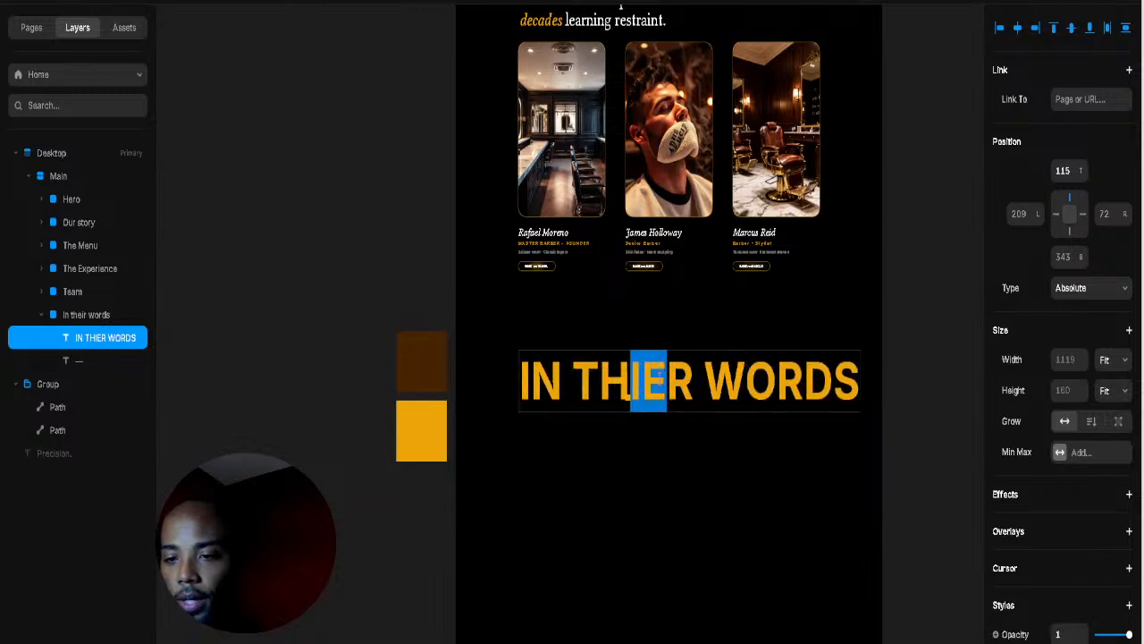
text(EI)
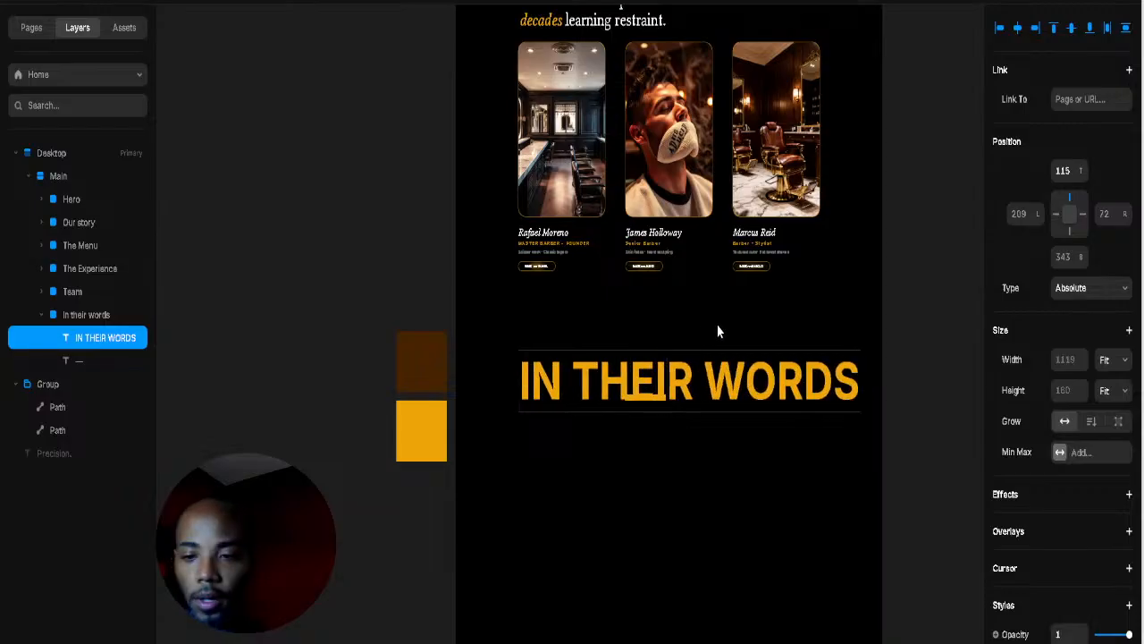
key(Escape)
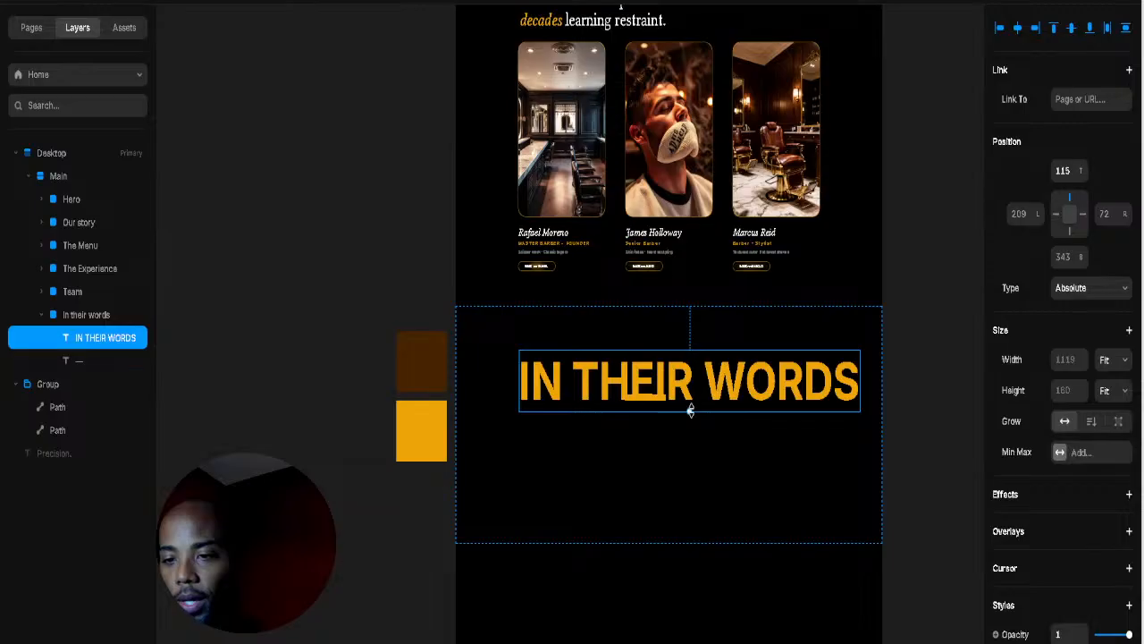
Step: Shrink the IN THEIR WORDS heading and place the gold dash just to its left
drag(690, 410, 585, 402)
click(653, 401)
drag(686, 369, 692, 406)
click(703, 450)
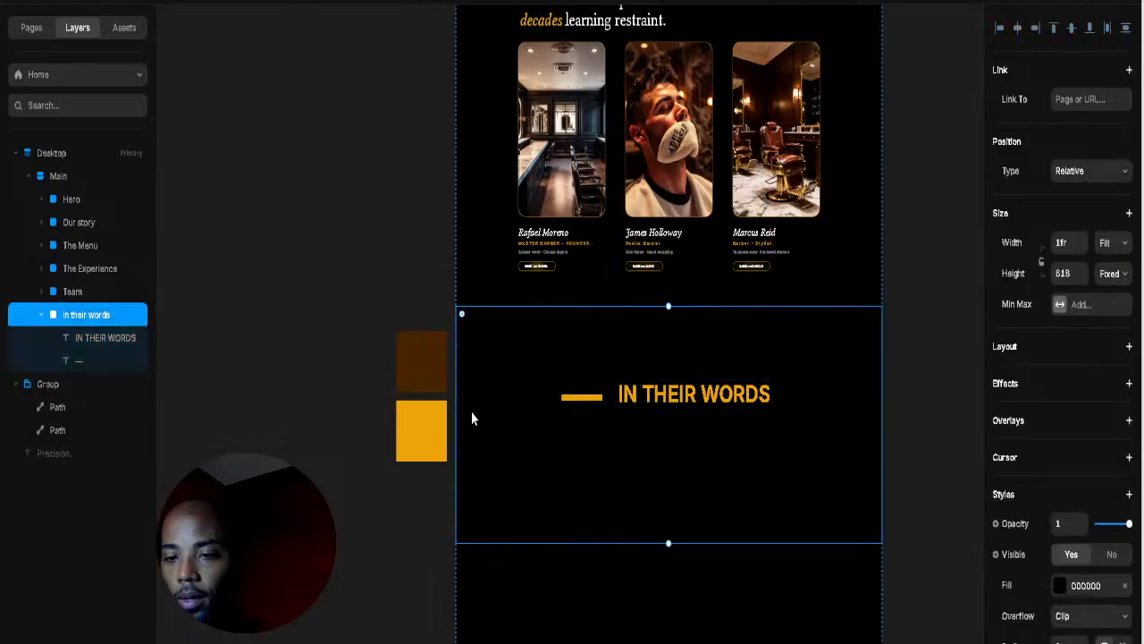
click(732, 403)
double_click(763, 403)
key(Escape)
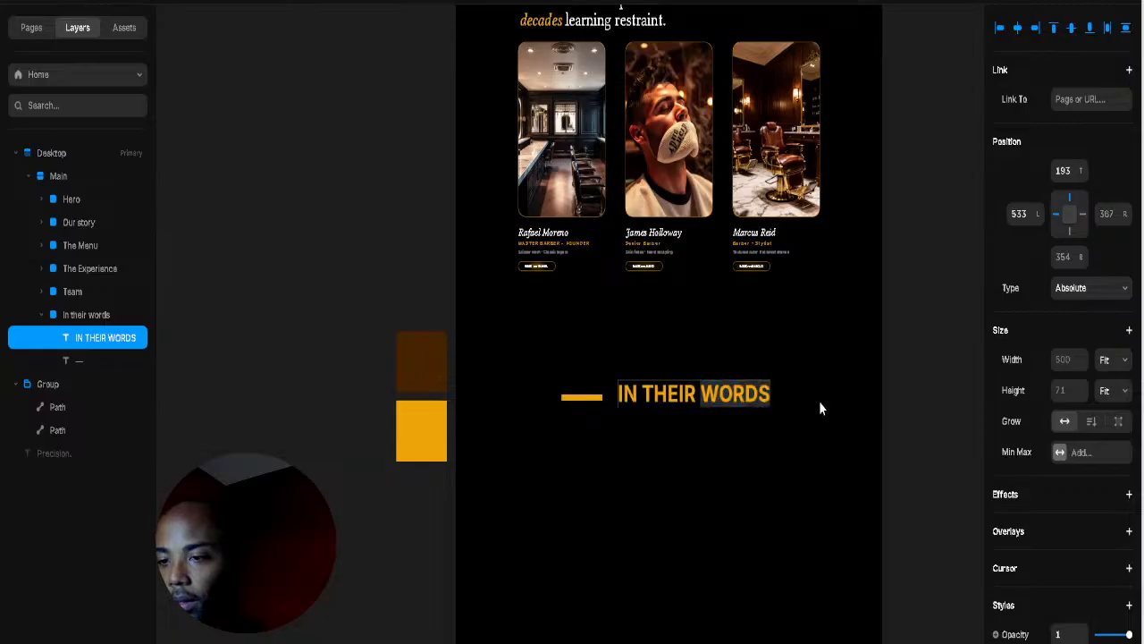
Step: Give the heading 81 px size, 1.5 line height and 0.21 em letter spacing
scroll(1054, 429, down, 4)
scroll(1076, 508, down, 3)
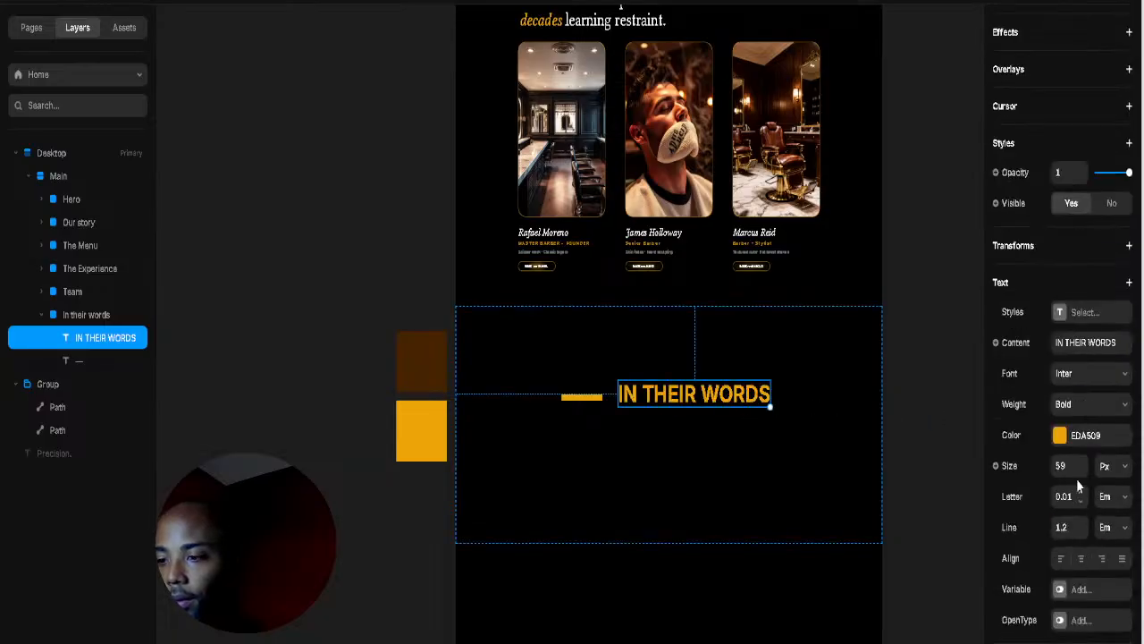
click(1082, 462)
click(1082, 462)
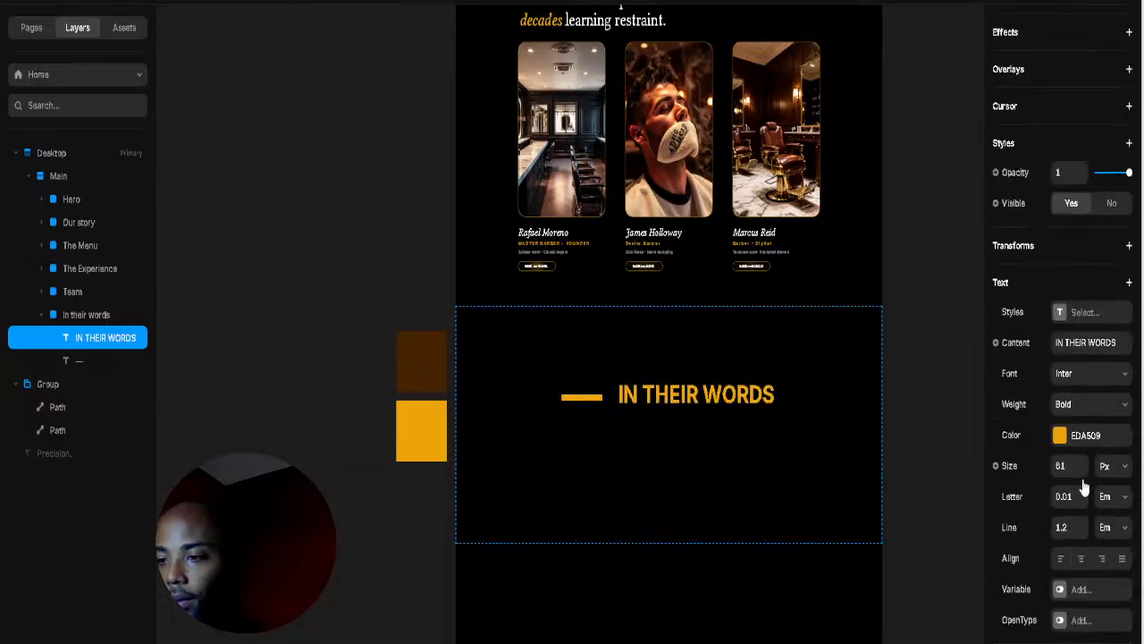
click(1082, 524)
click(1082, 524)
click(1082, 524)
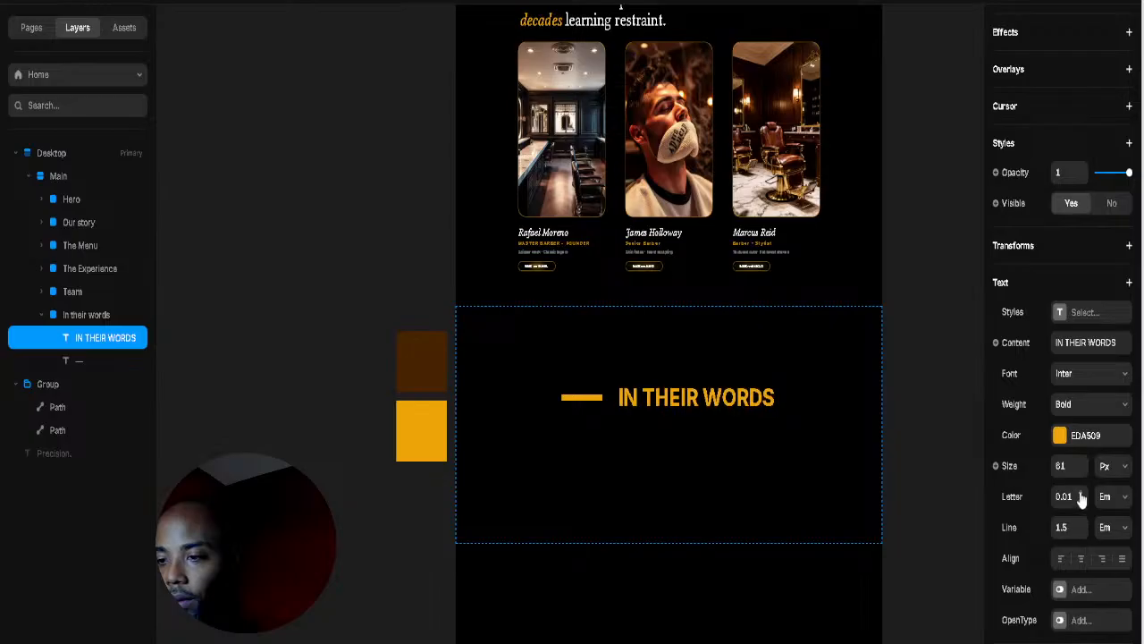
click(1081, 493)
click(1081, 493)
click(1081, 493)
click(1081, 493)
click(1081, 493)
click(1080, 493)
click(1080, 493)
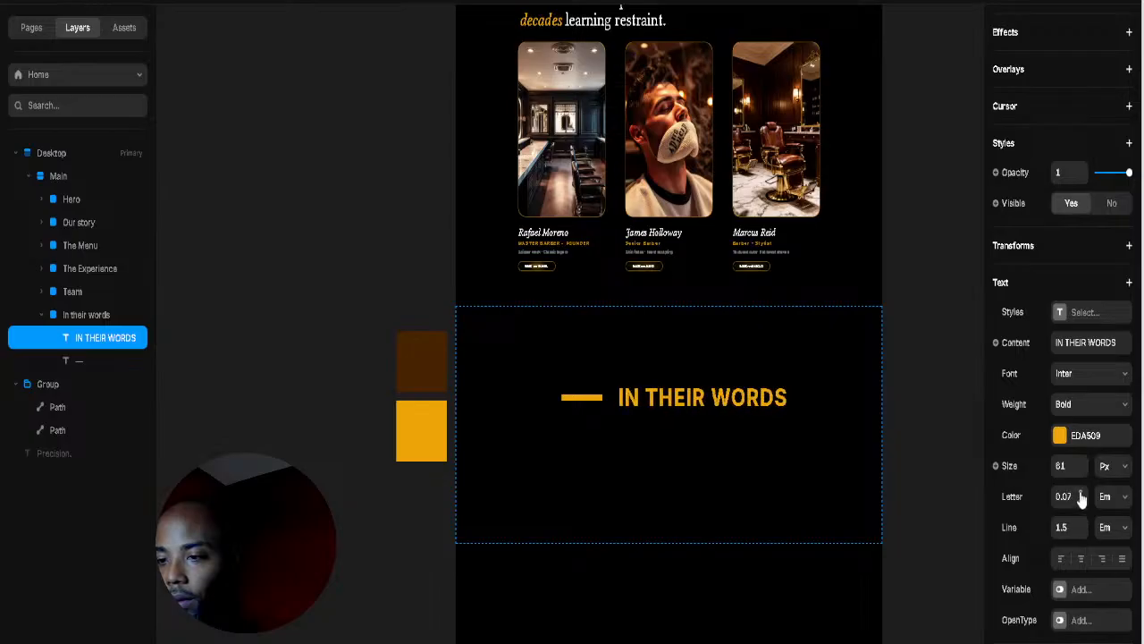
click(1081, 494)
click(1080, 494)
click(1081, 493)
click(1080, 493)
click(1080, 493)
click(1080, 493)
click(1081, 494)
click(1080, 493)
click(1080, 493)
click(1080, 494)
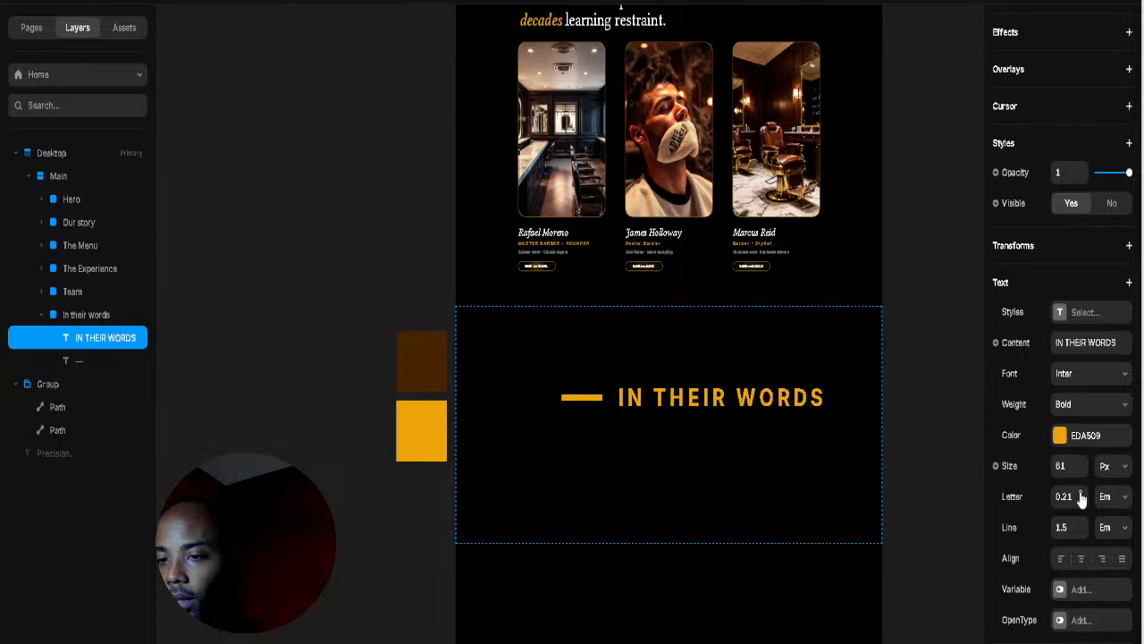
click(1080, 493)
click(1080, 494)
click(589, 405)
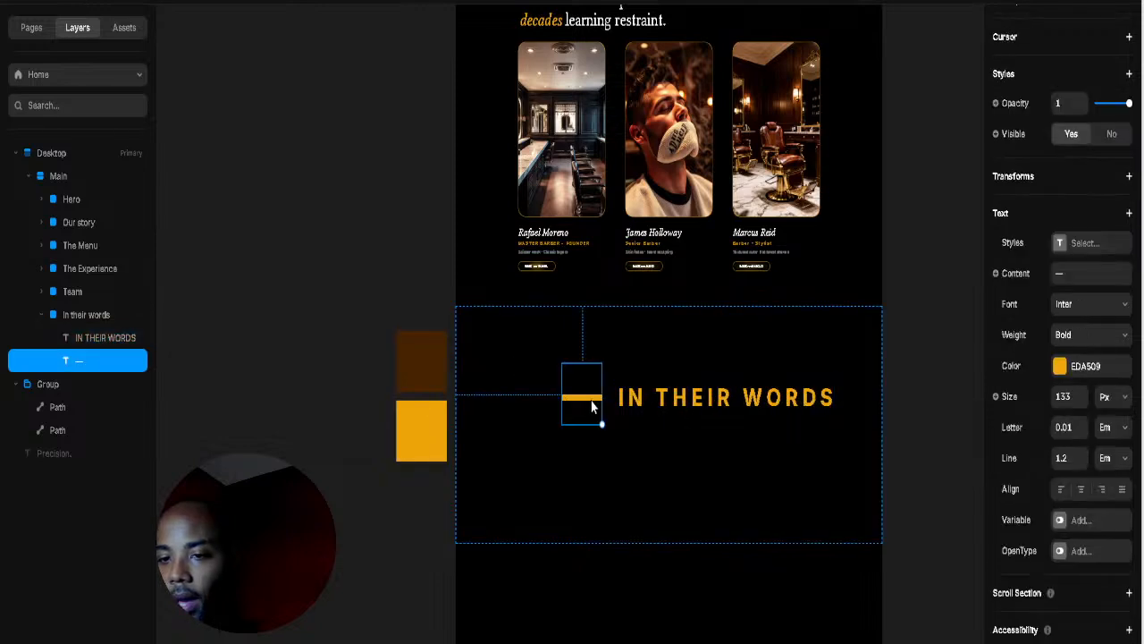
Step: Duplicate the dash to the heading's right and wrap all three in a vertically centred stack
drag(695, 372, 866, 406)
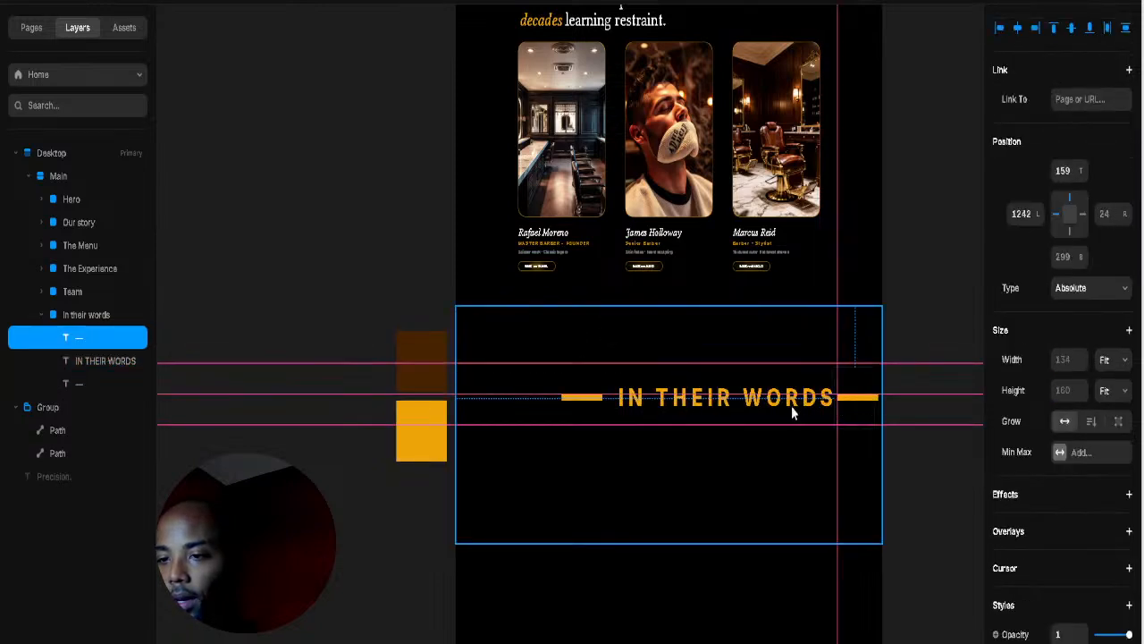
shift+click(770, 406)
shift+click(579, 404)
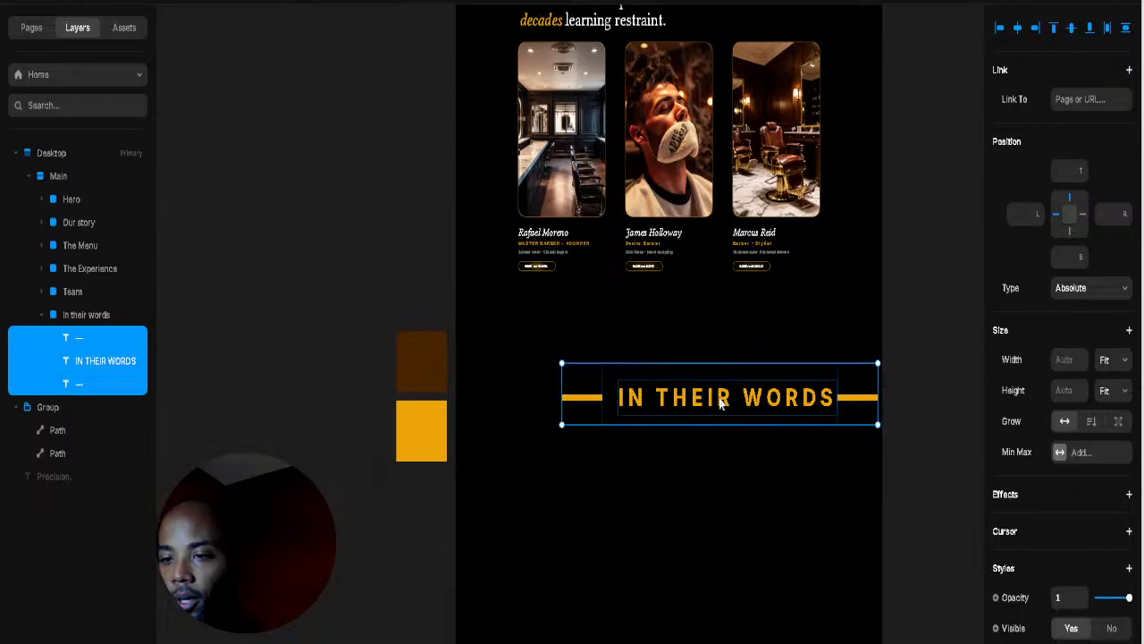
right_click(770, 505)
click(860, 370)
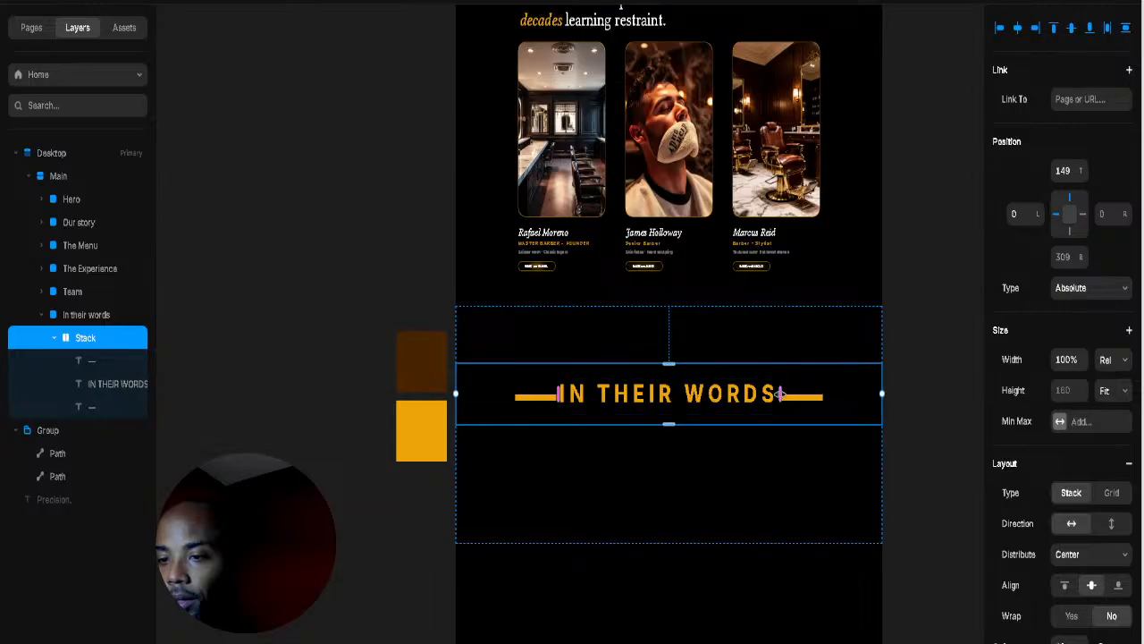
drag(780, 393, 784, 393)
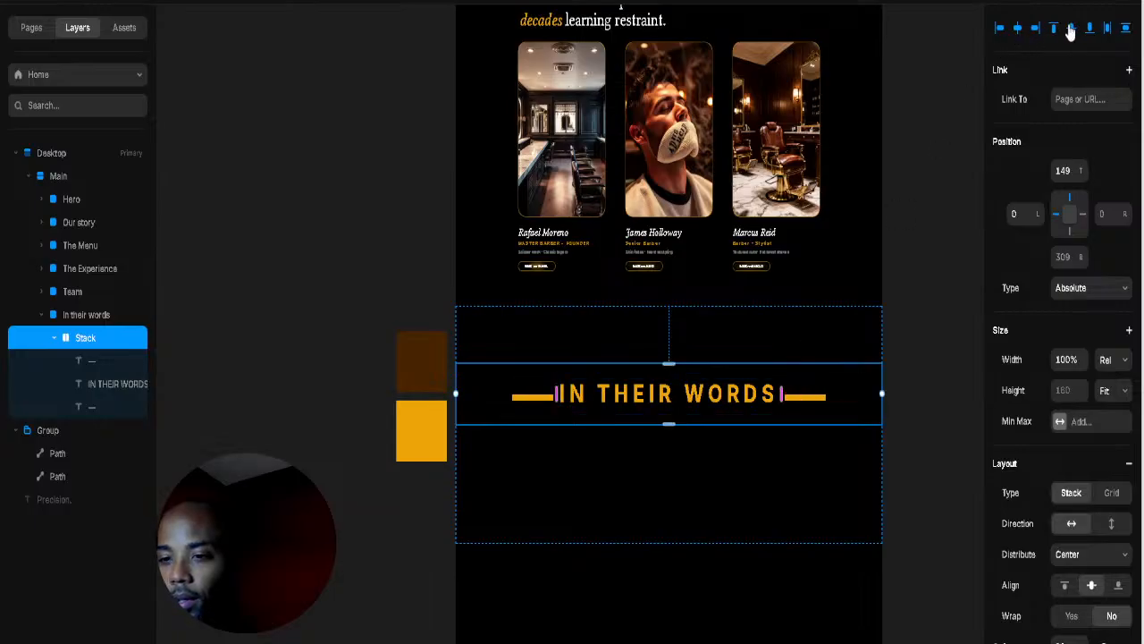
click(1070, 28)
Step: Make the right dash absolutely positioned and shift it further right
click(806, 433)
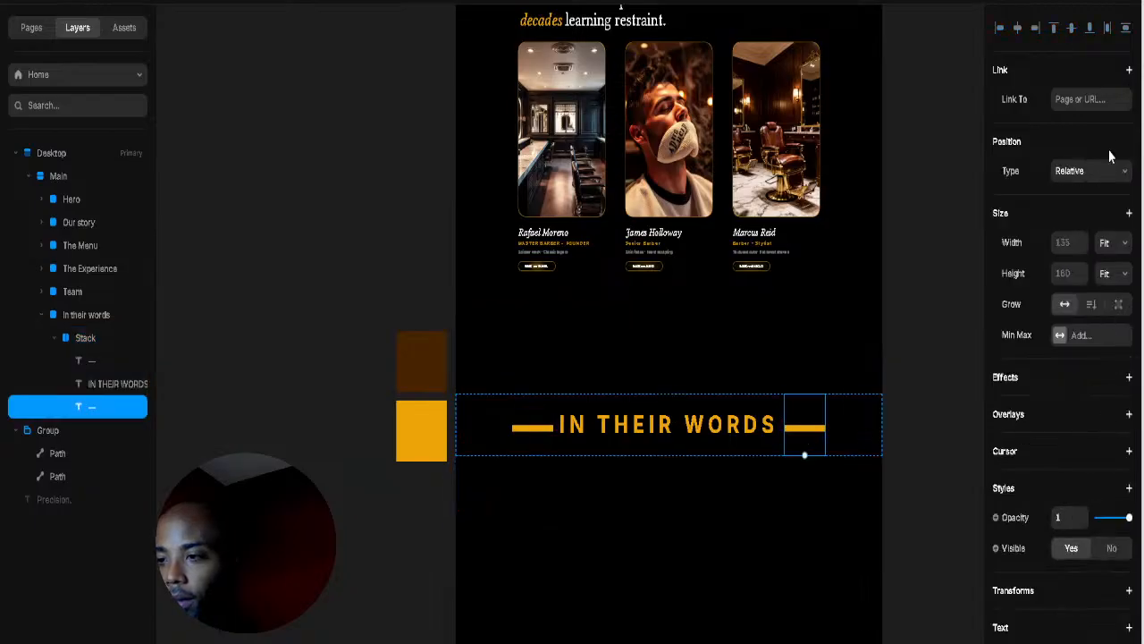
click(1104, 177)
click(1099, 208)
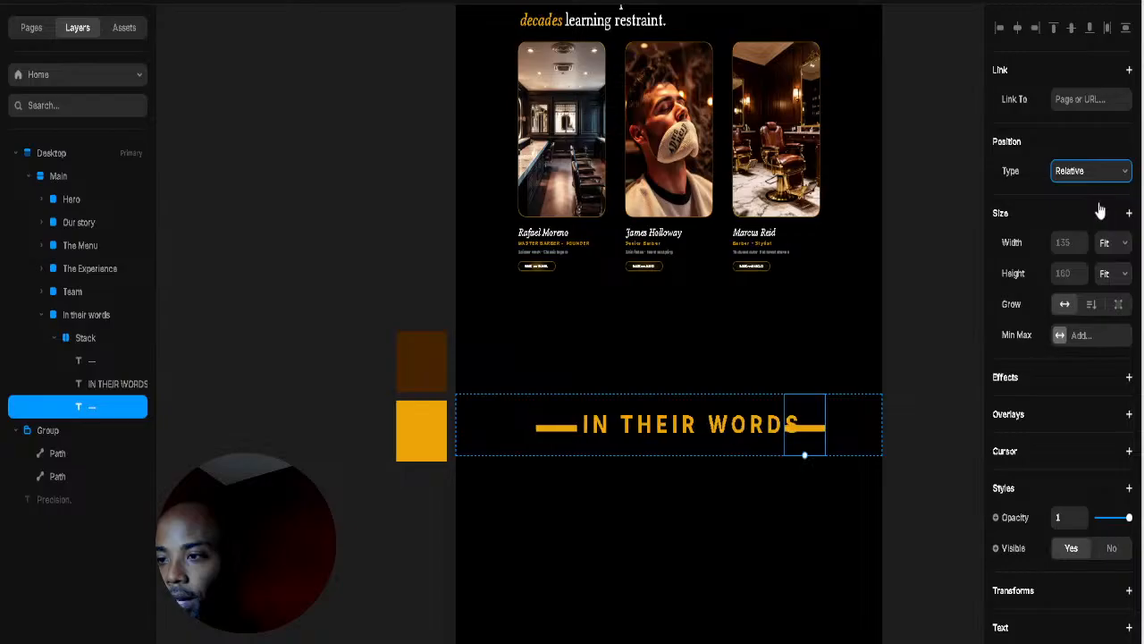
drag(1130, 215, 1131, 254)
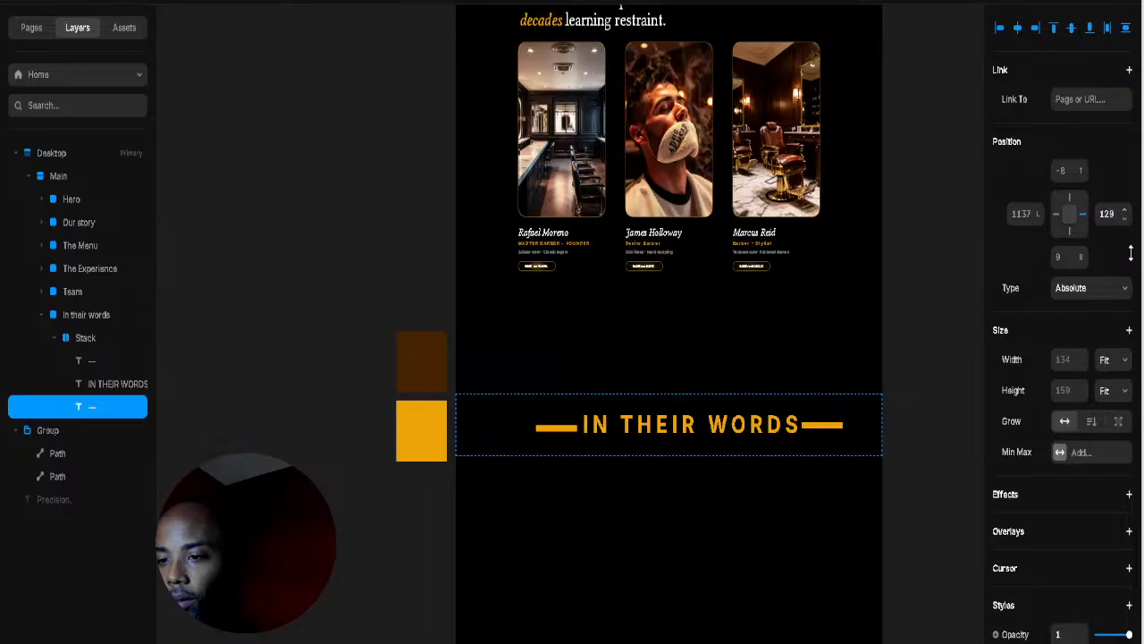
Step: Make the left dash absolutely positioned and adjust its offsets to sit beside the heading
click(549, 429)
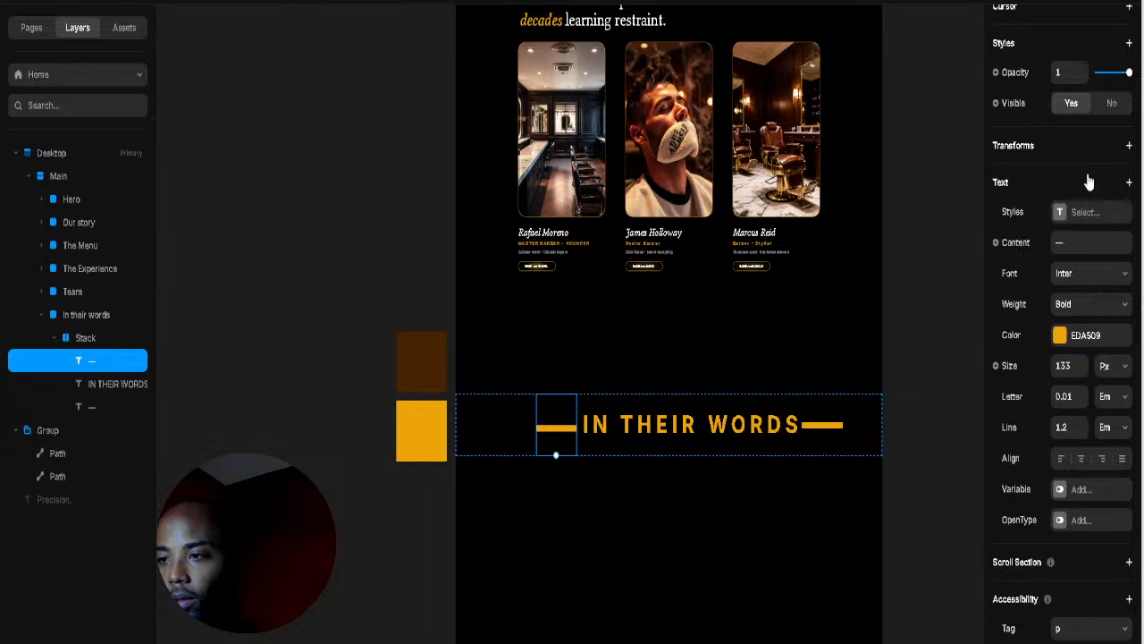
scroll(1085, 177, up, 3)
click(1087, 36)
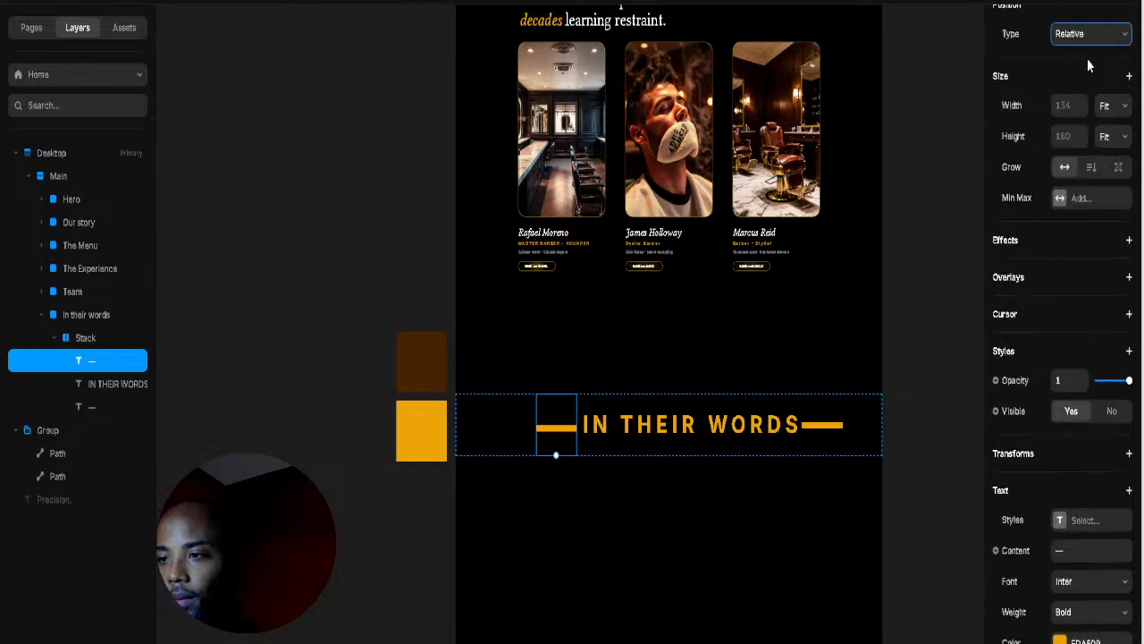
click(1087, 58)
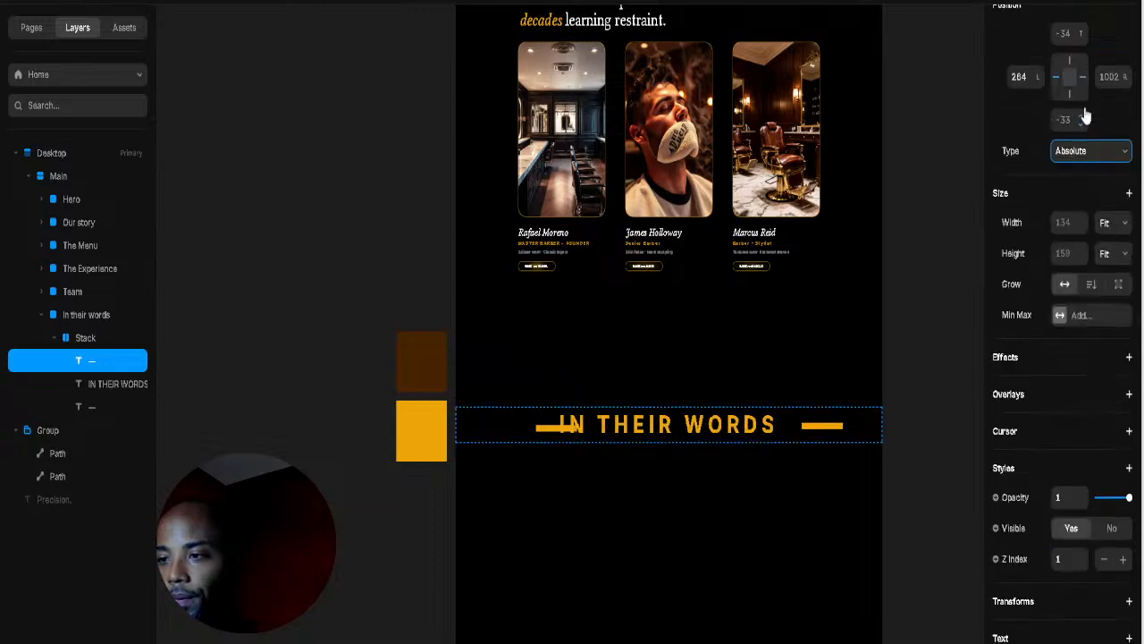
click(1037, 76)
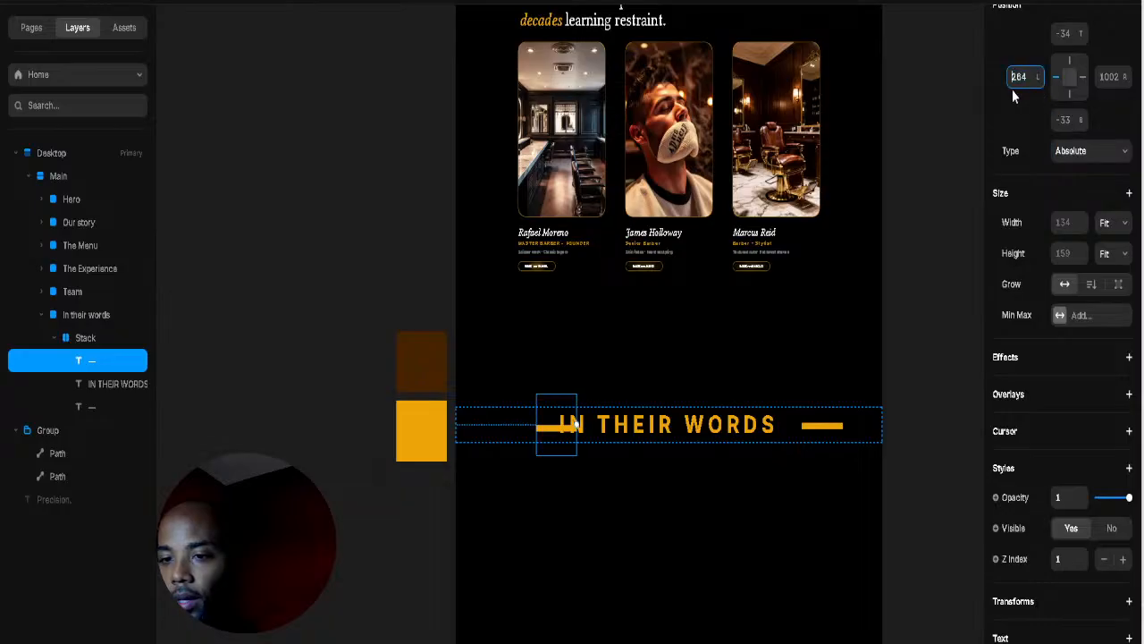
drag(1026, 77, 1002, 125)
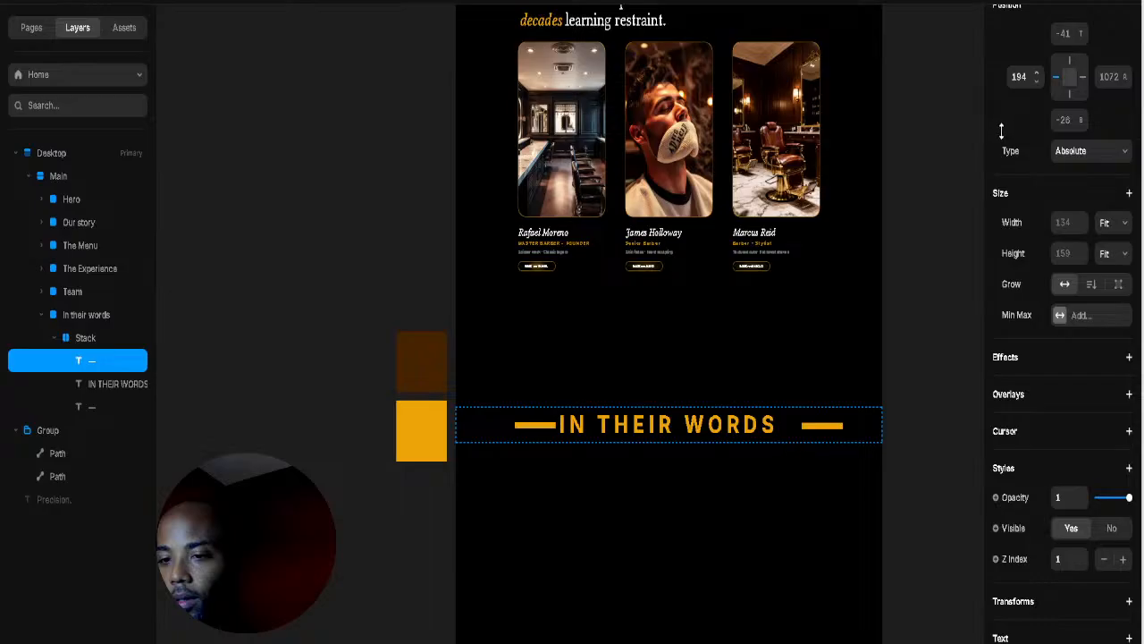
drag(1001, 132, 1021, 182)
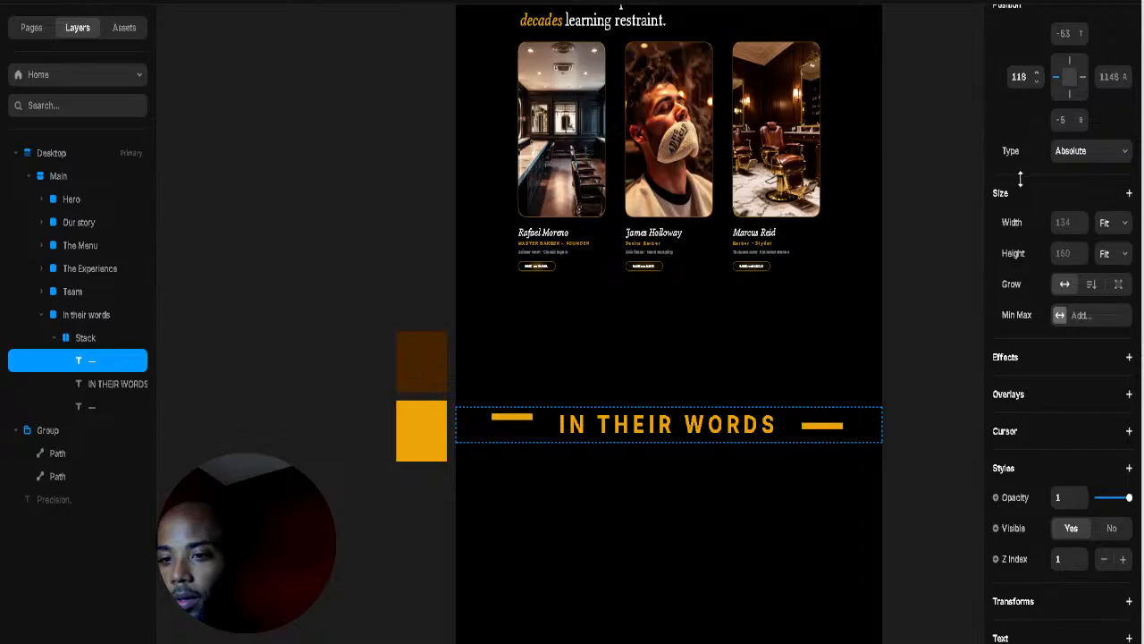
drag(526, 418, 539, 424)
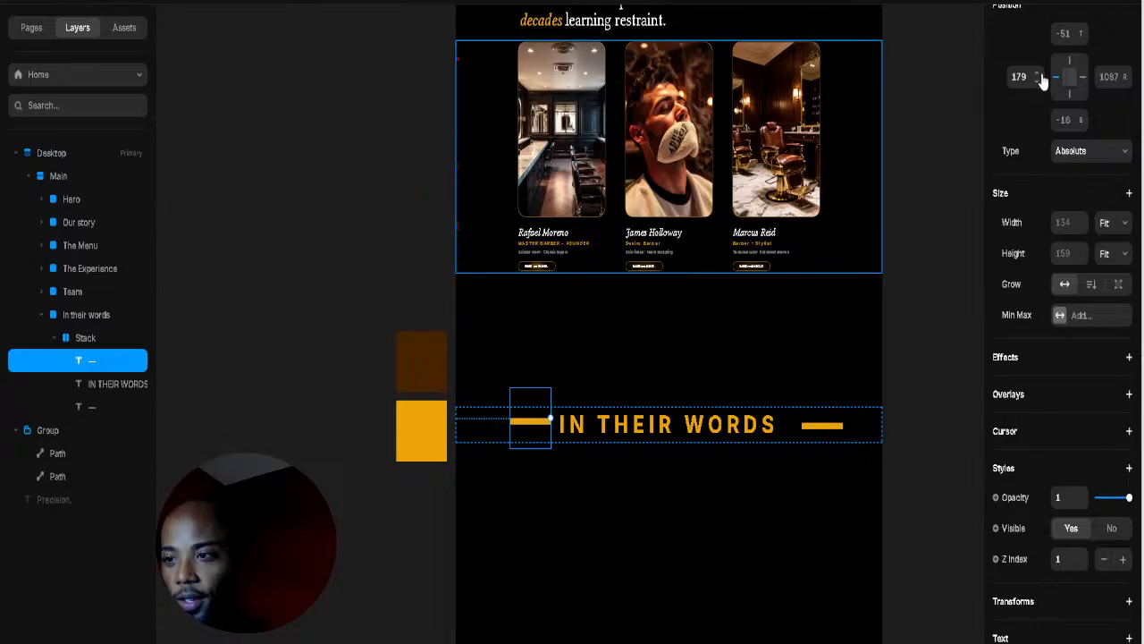
click(1083, 33)
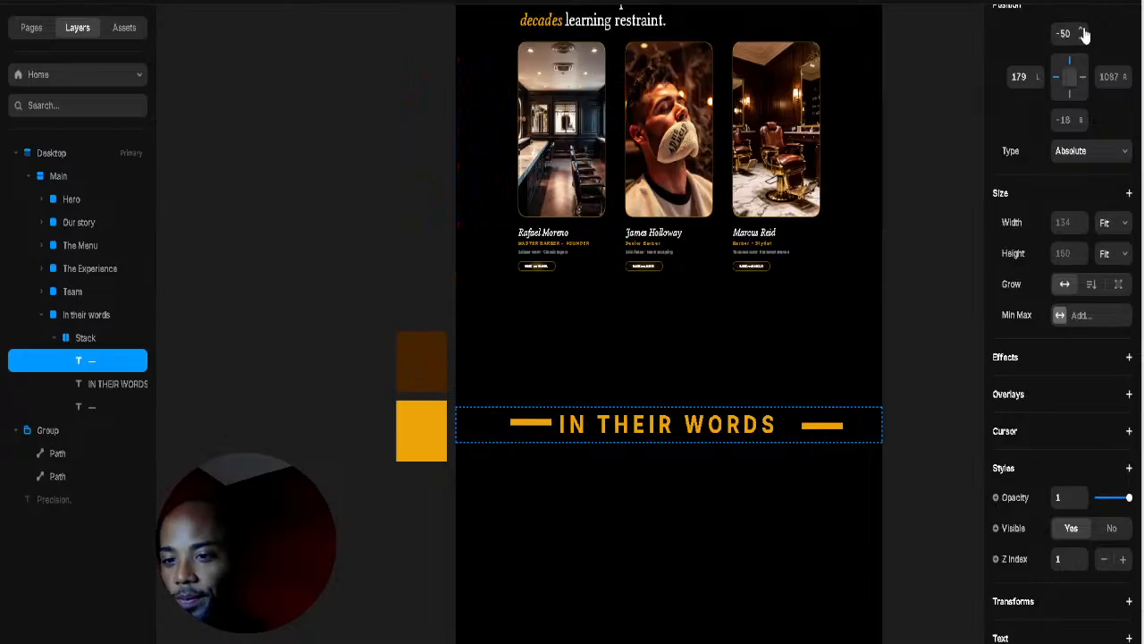
Step: Move the right dash in next to the heading and narrow the stack's width
click(814, 429)
drag(813, 429, 791, 428)
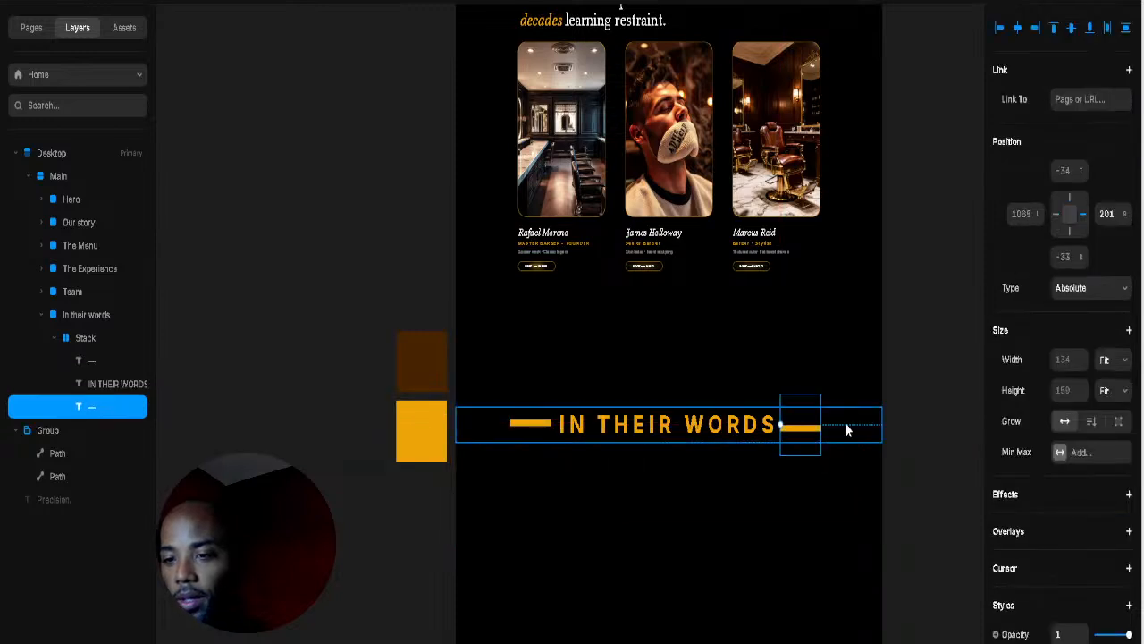
click(859, 437)
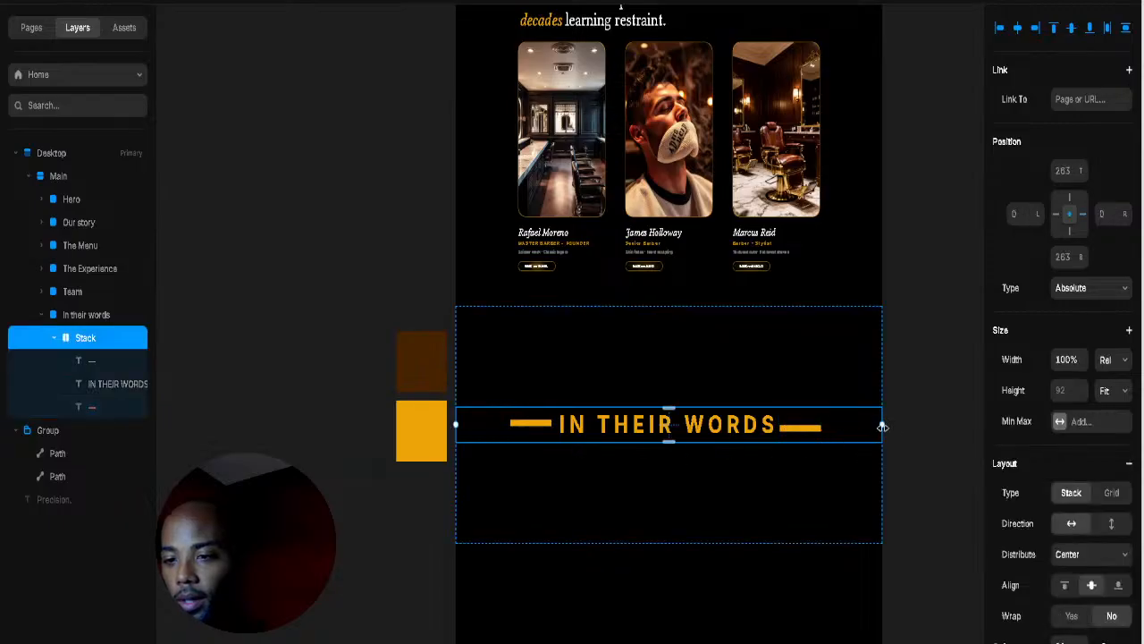
mouse_move(882, 425)
mouse_down()
mouse_move(850, 433)
mouse_move(882, 427)
mouse_up()
Step: Reduce the IN THEIR WORDS heading's font size from 81 px to 20 px
click(756, 429)
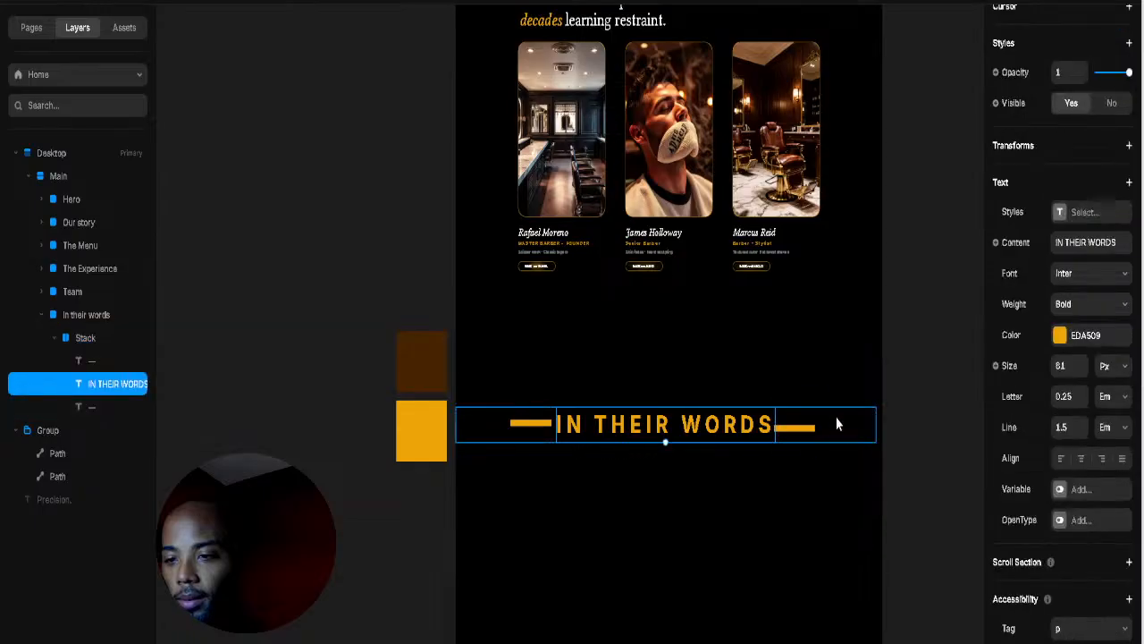
click(1080, 371)
click(1080, 370)
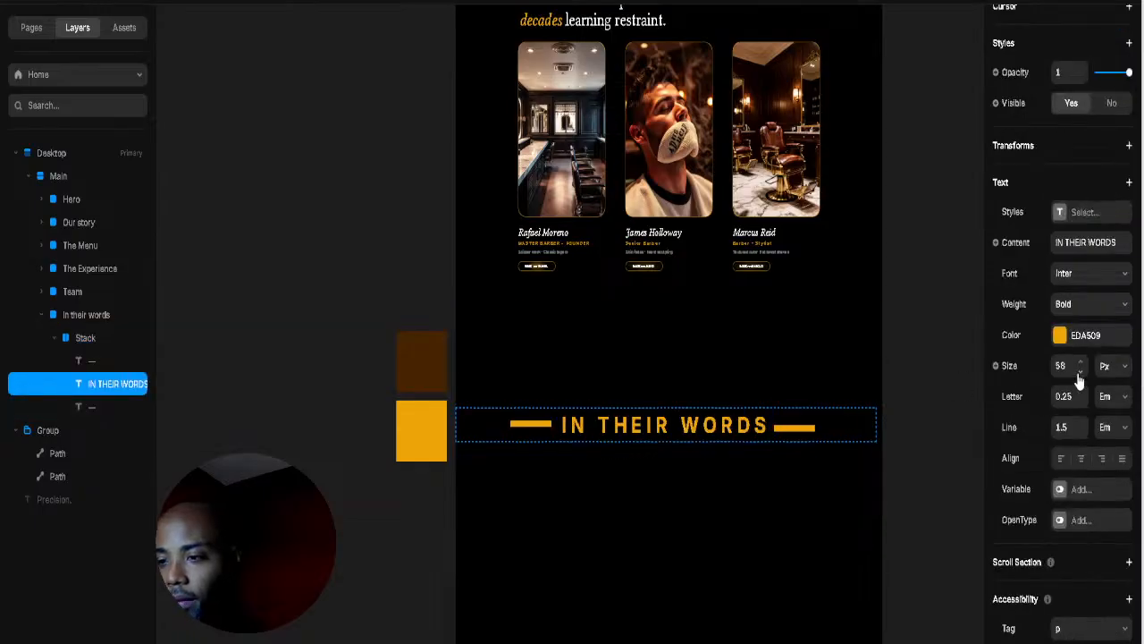
click(1080, 370)
click(1080, 370)
click(1080, 370)
click(1080, 370)
click(1064, 367)
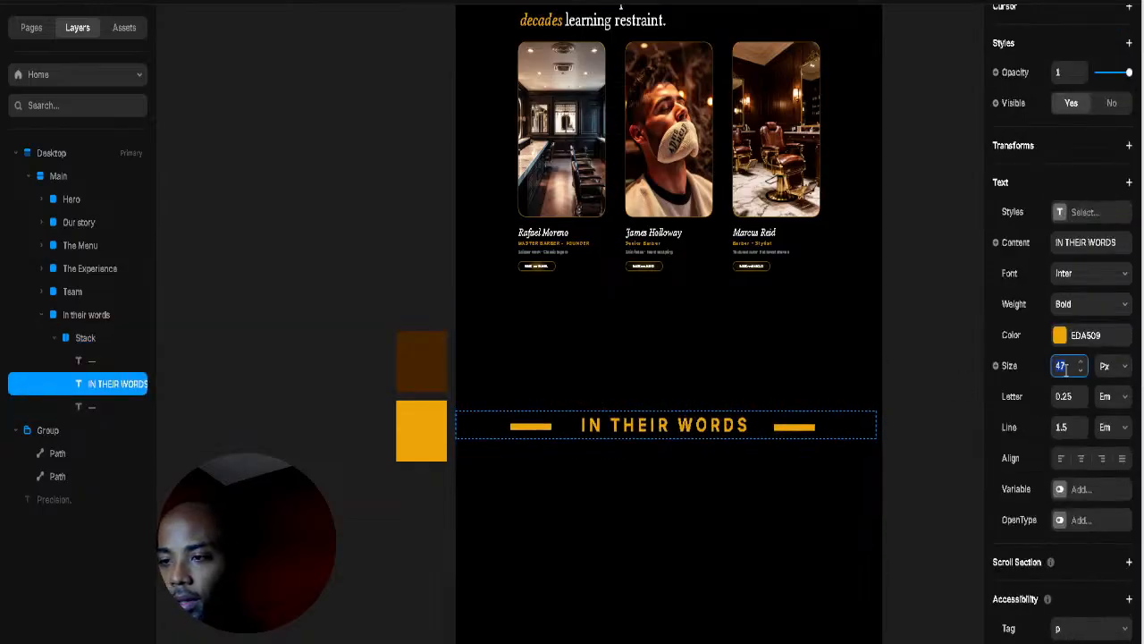
text(24)
key(Return)
click(1080, 370)
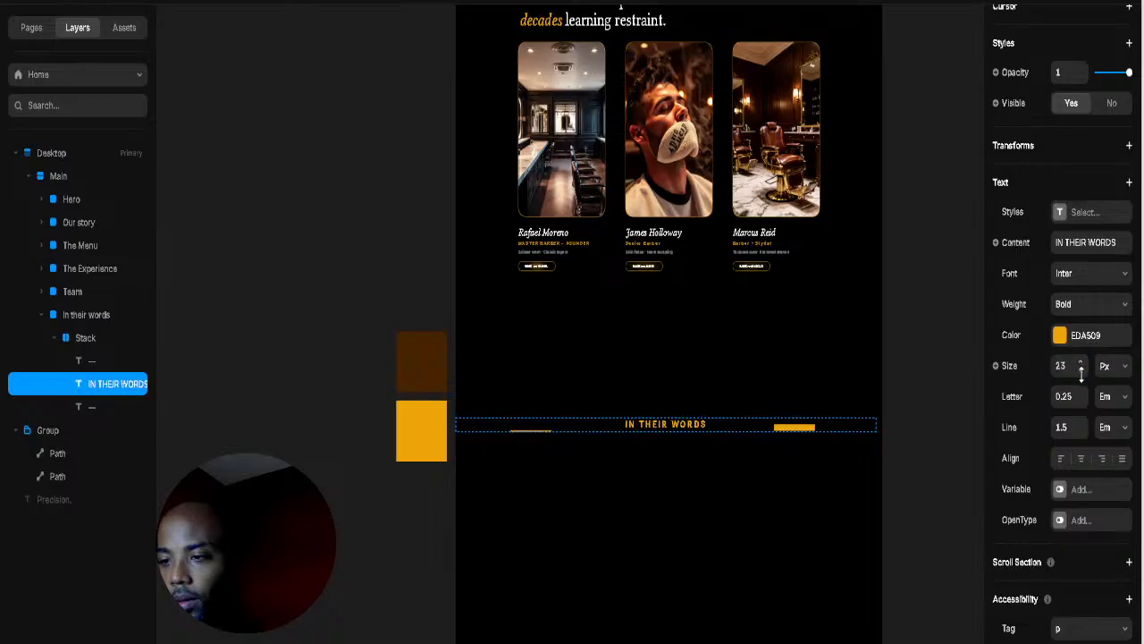
click(1081, 370)
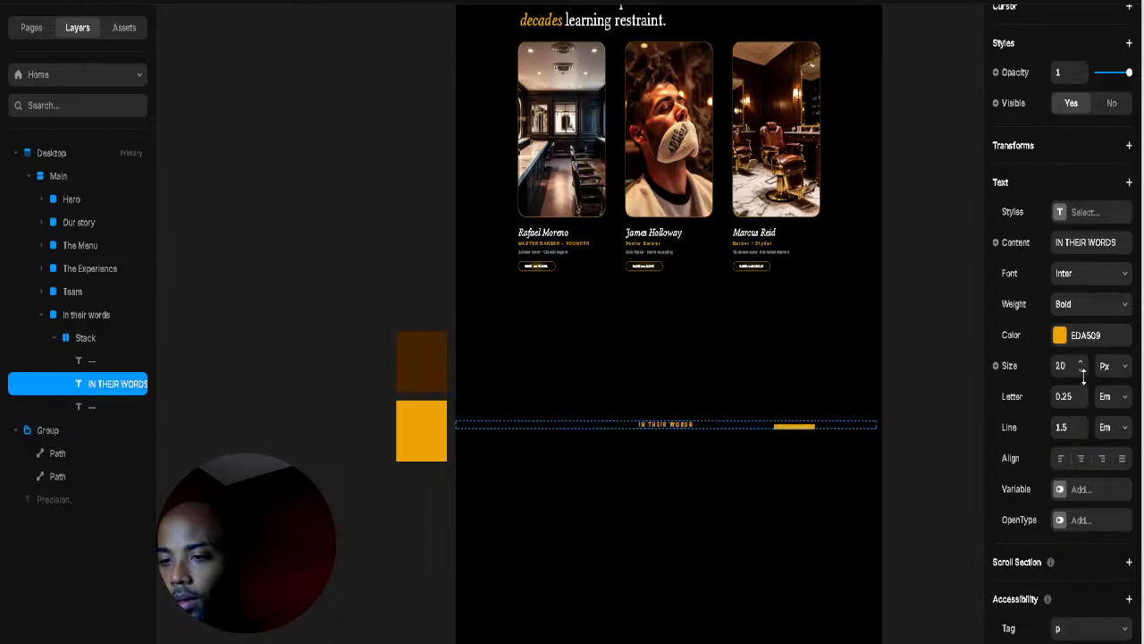
click(784, 438)
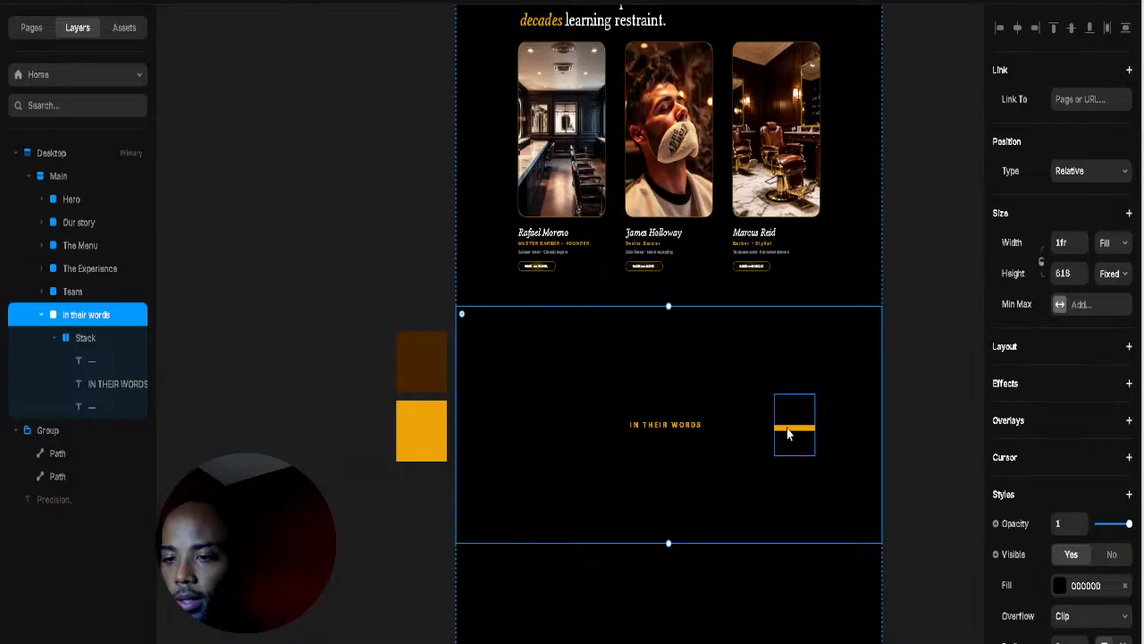
click(791, 430)
scroll(722, 436, up, 5)
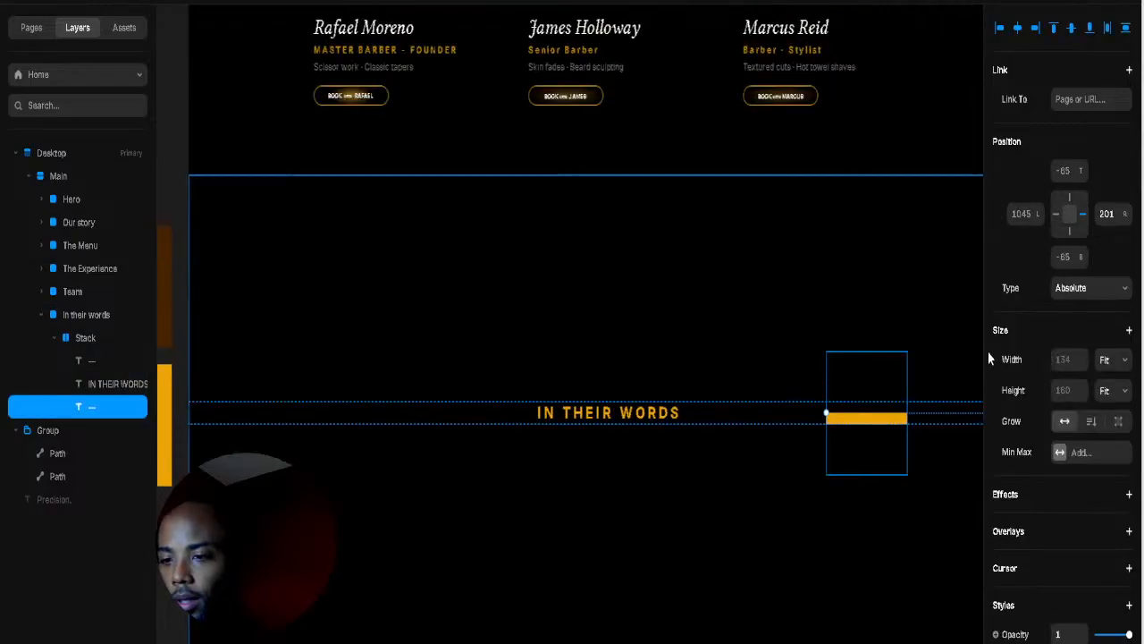
Step: Slide the right gold dash in toward the heading
scroll(1090, 328, down, 5)
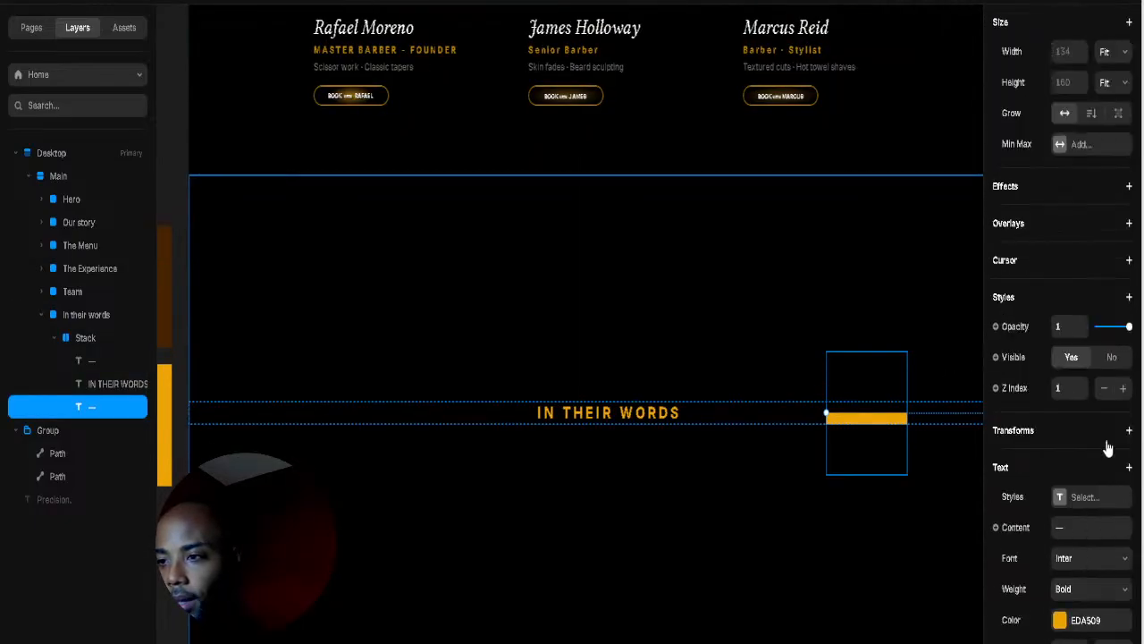
scroll(1103, 444, up, 1)
scroll(1108, 444, down, 4)
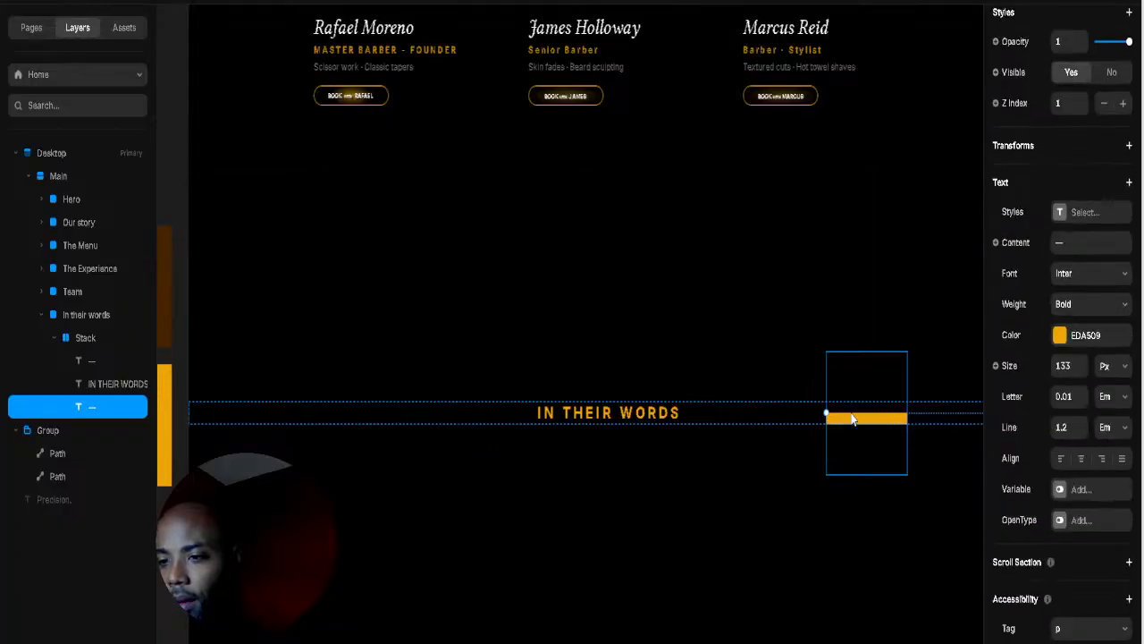
drag(851, 422, 699, 417)
Step: Shrink the left dash's box, centre it vertically, and move it against the heading
click(104, 344)
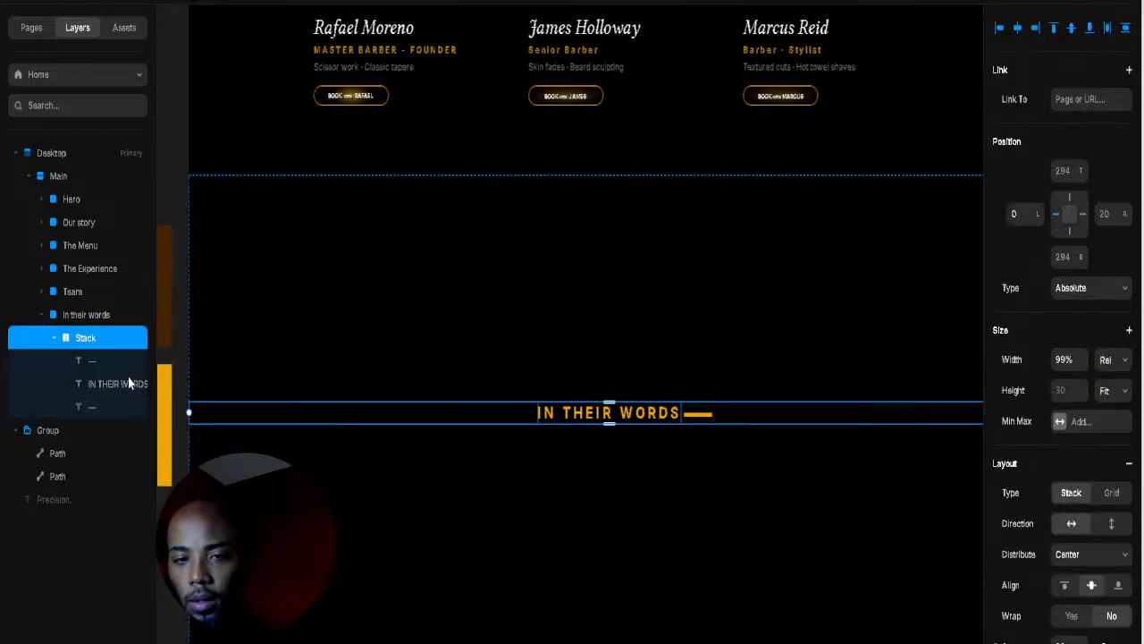
click(85, 360)
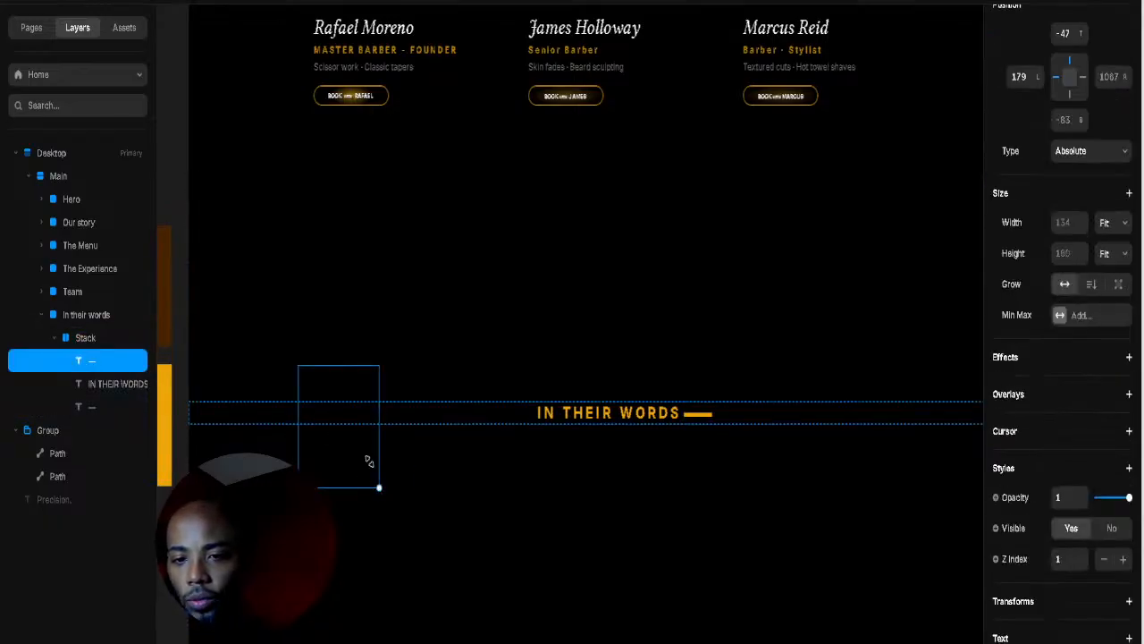
drag(368, 460, 333, 419)
scroll(1073, 189, up, 3)
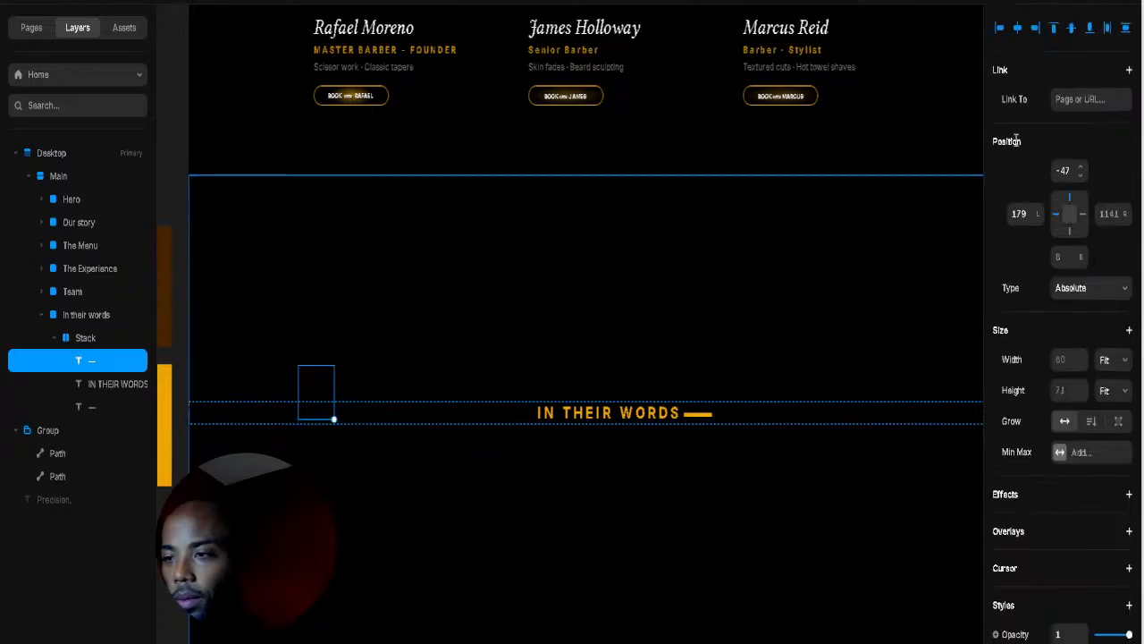
click(1072, 29)
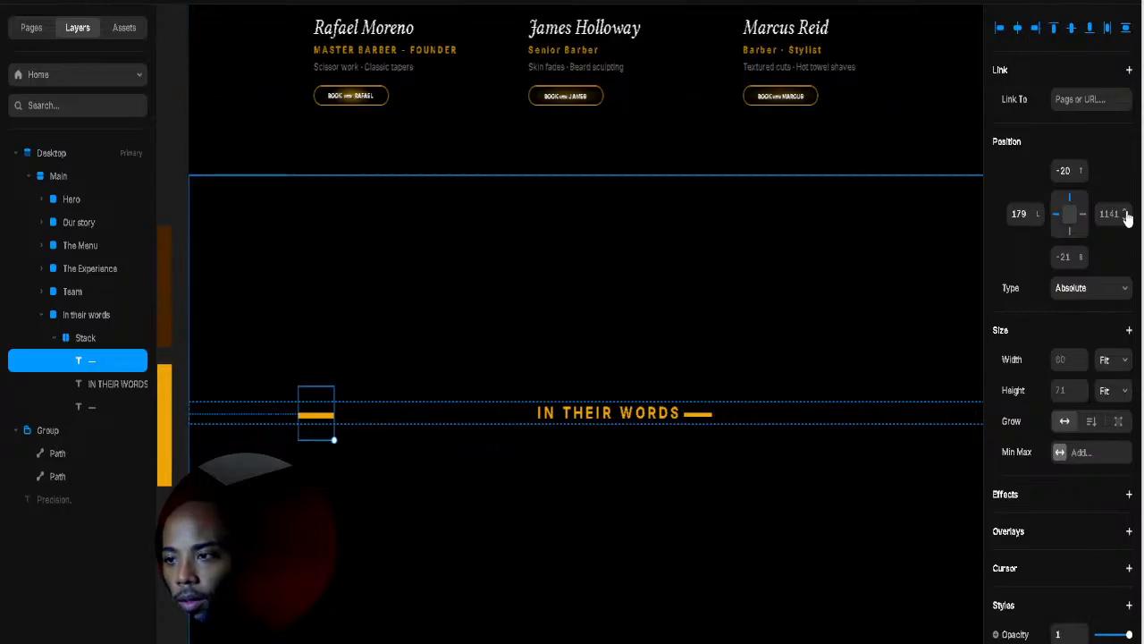
drag(1124, 213, 1117, 406)
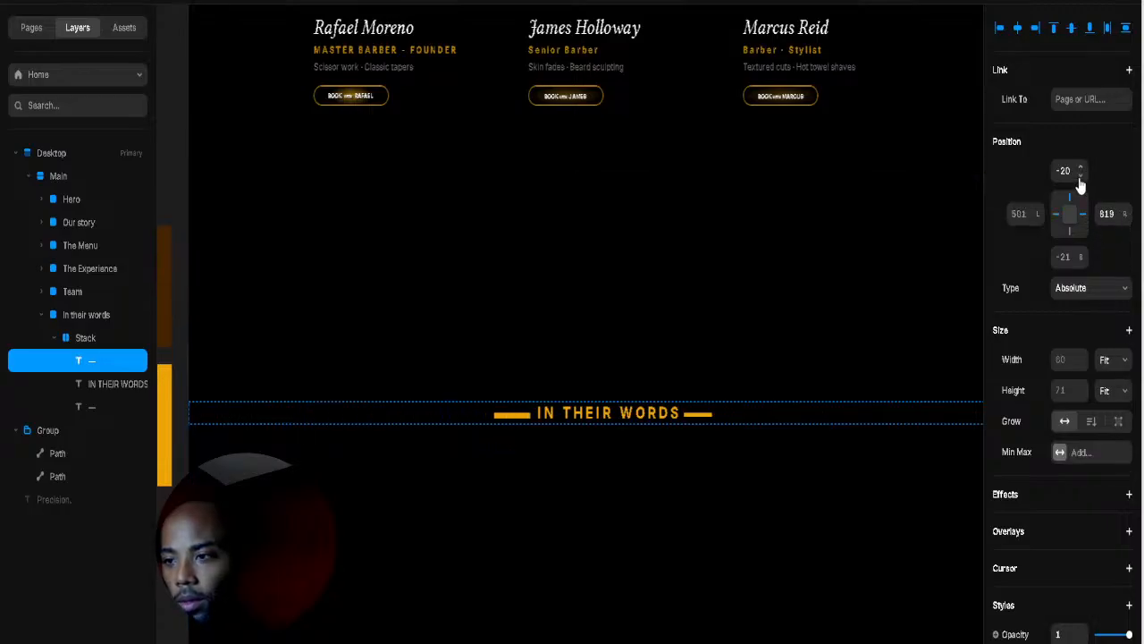
click(701, 419)
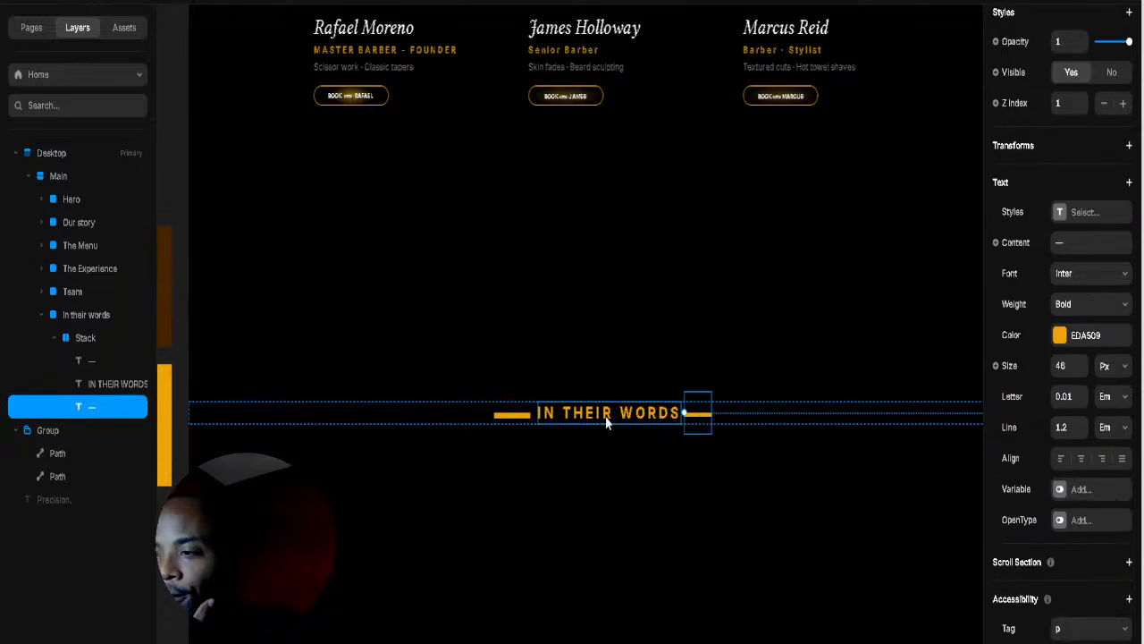
Step: Lower the left dash's font size to 46 to match the right dash
click(527, 417)
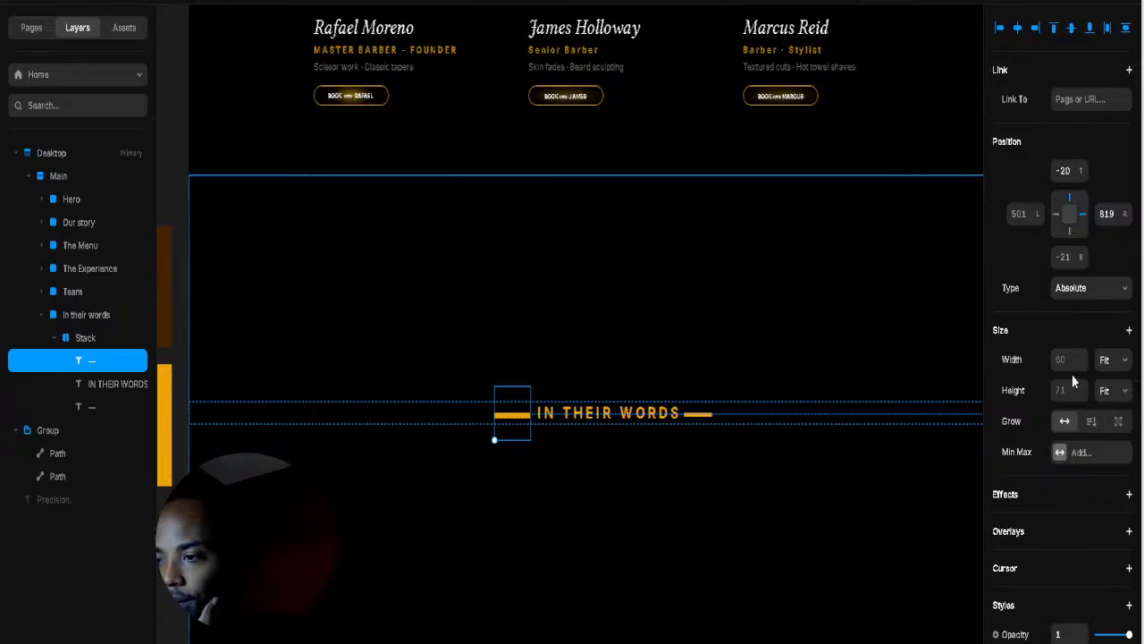
scroll(1069, 483, down, 3)
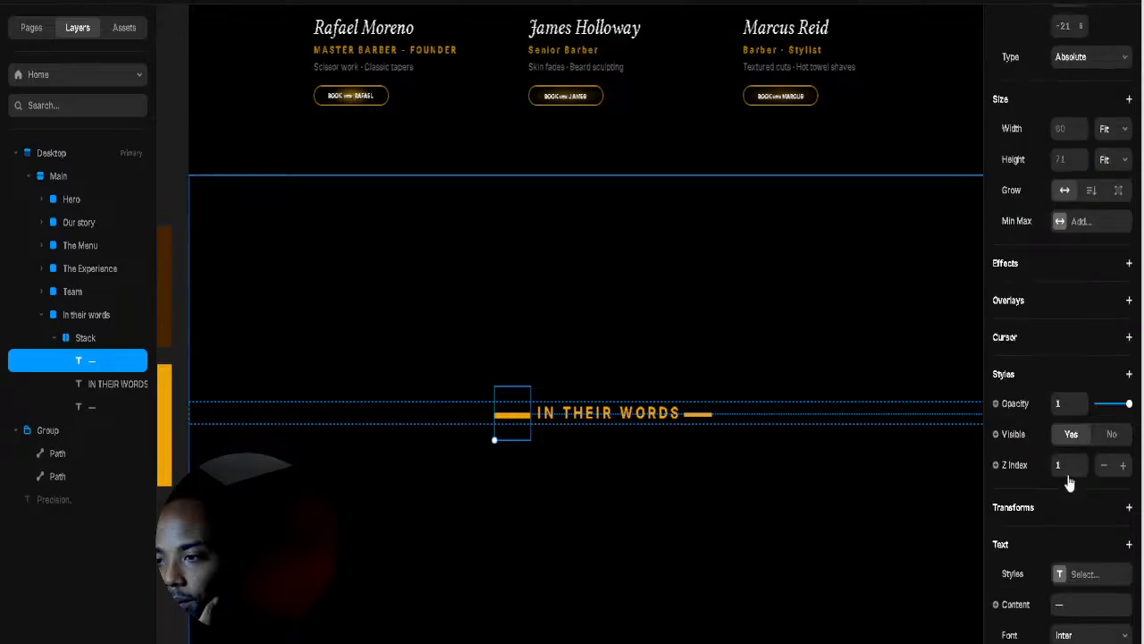
scroll(1070, 483, down, 4)
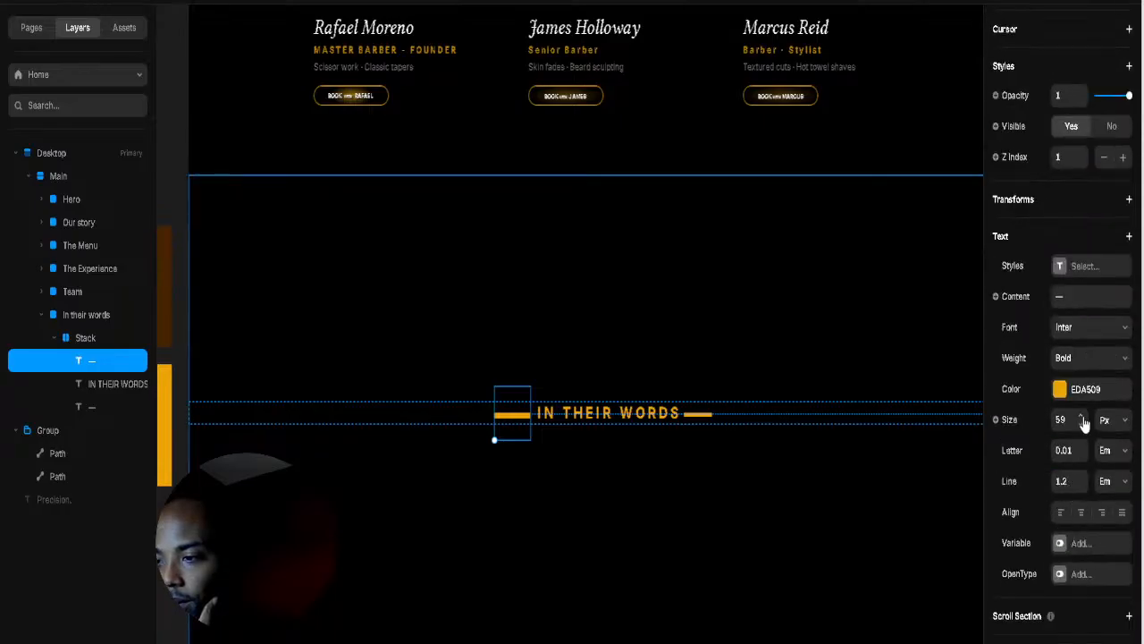
click(1081, 427)
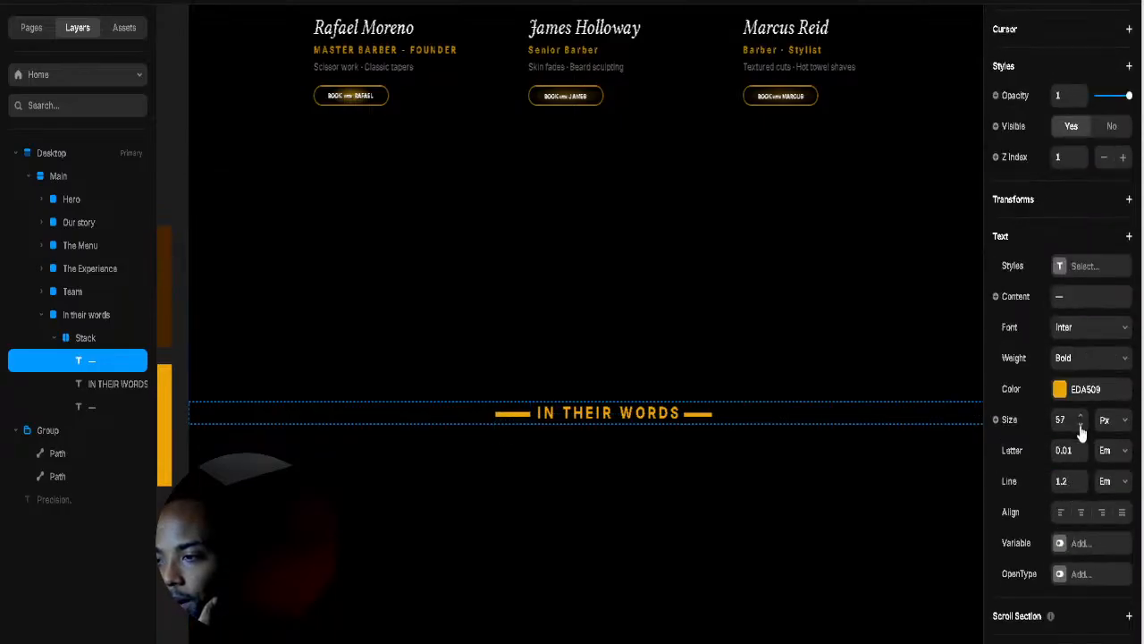
double_click(1081, 428)
double_click(1081, 430)
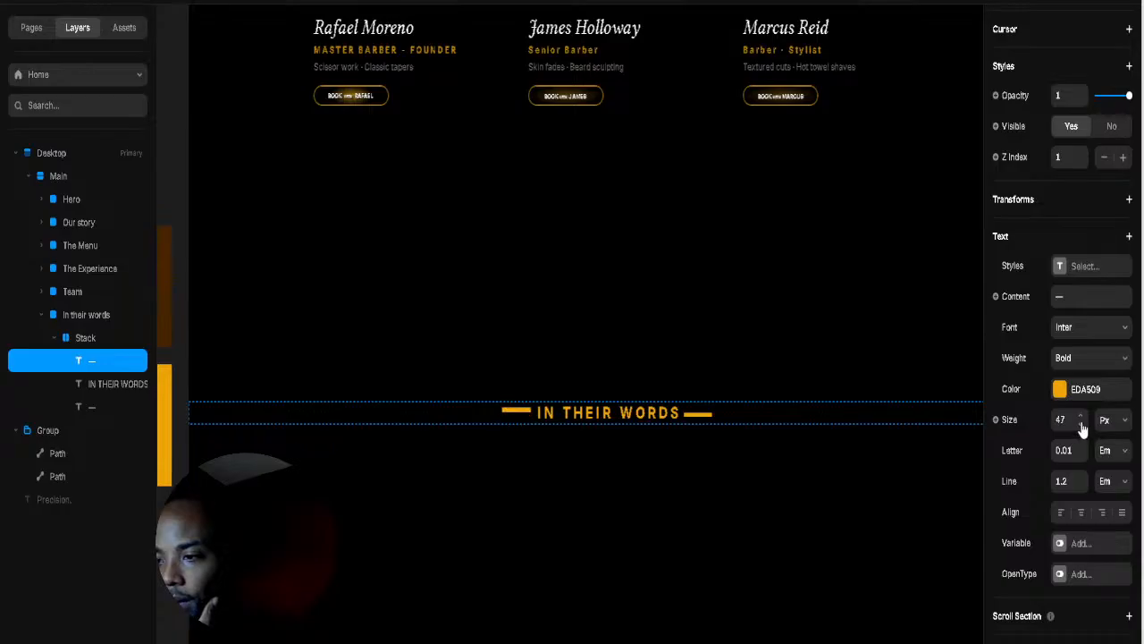
Step: Nudge the left dash's vertical position to line up with the heading
click(756, 325)
click(517, 422)
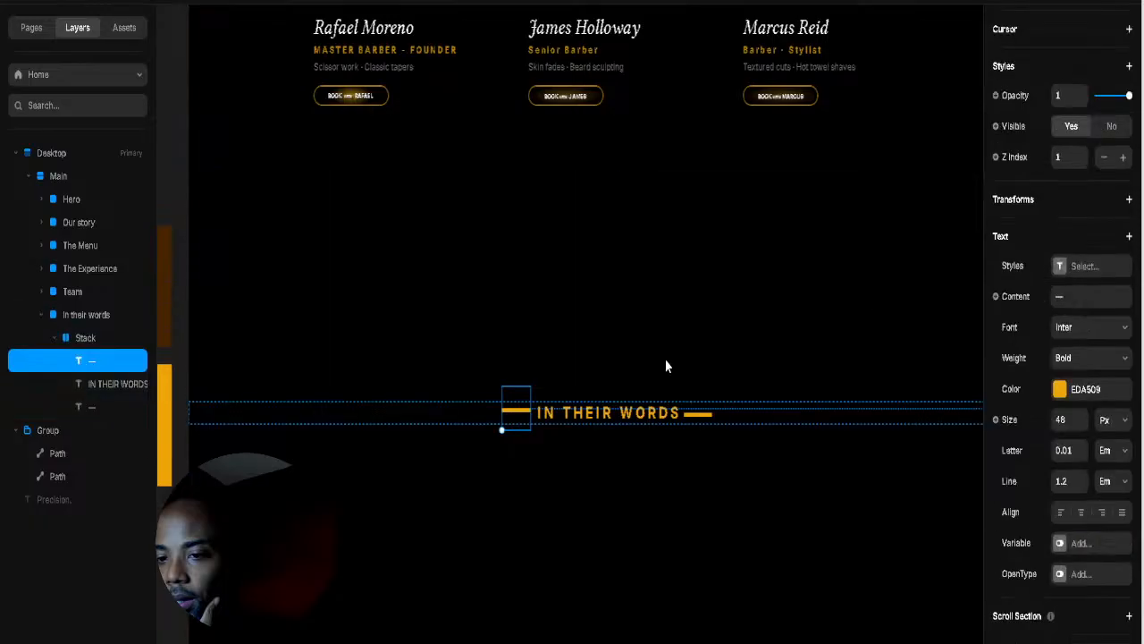
scroll(1108, 200, up, 5)
scroll(1100, 215, up, 4)
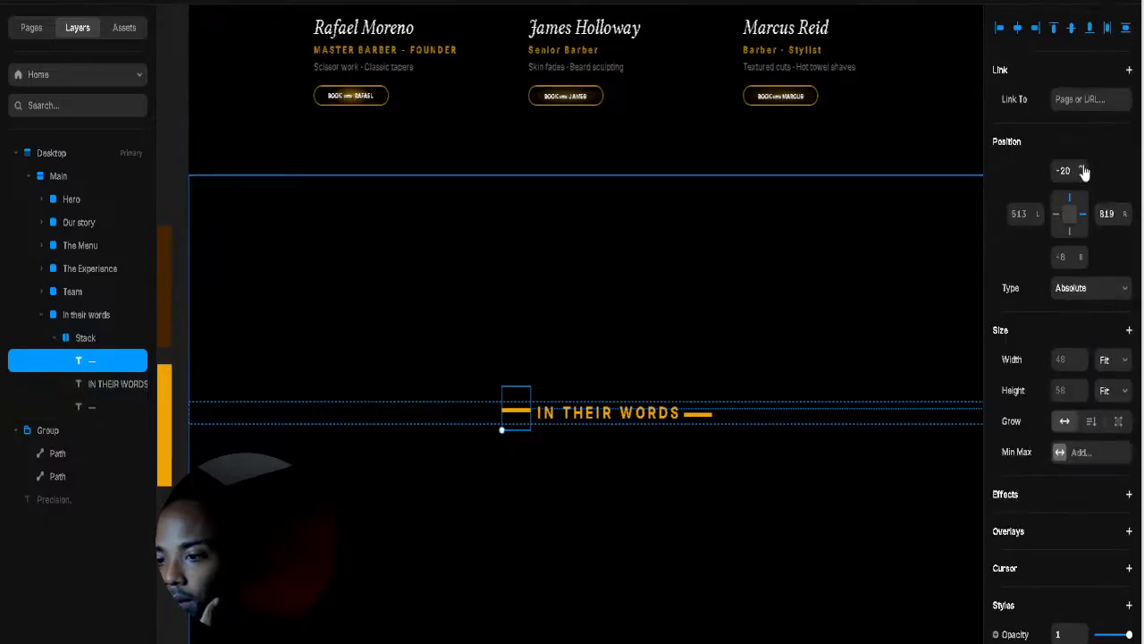
click(1082, 169)
click(1082, 169)
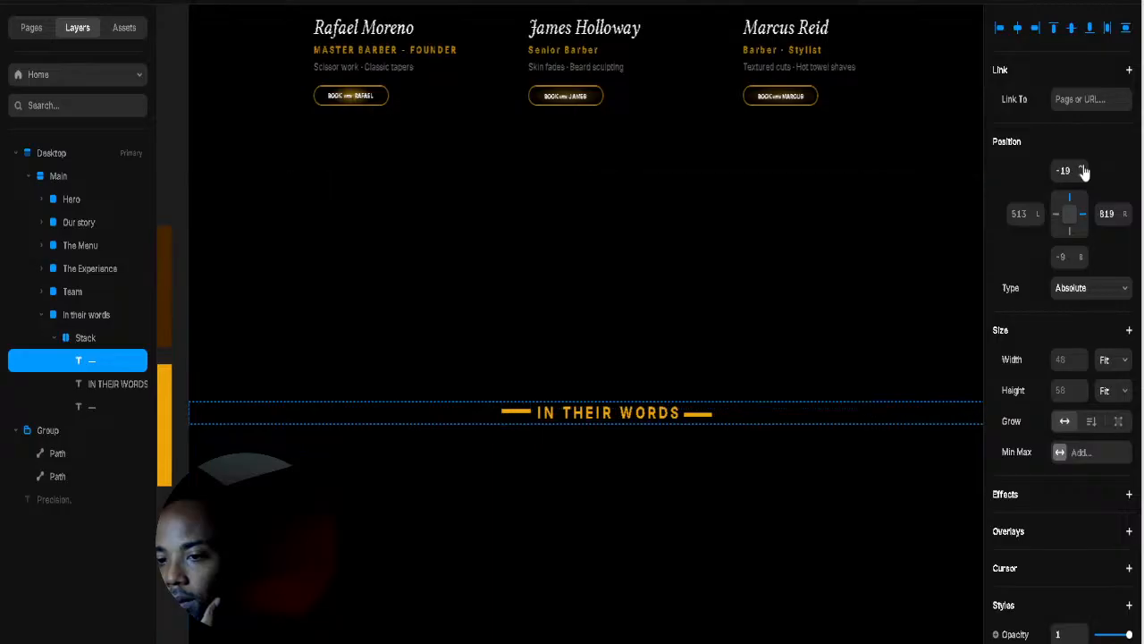
click(1083, 169)
Step: Nudge the right dash down two pixels to centre it on the lettering
click(704, 423)
scroll(1086, 208, down, 5)
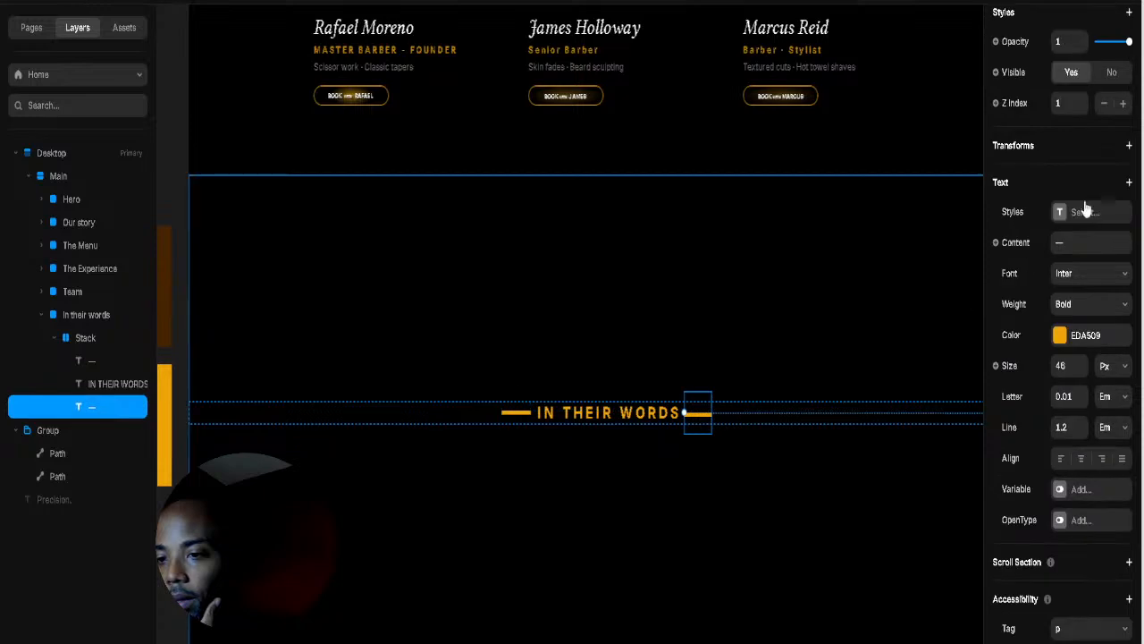
scroll(1104, 179, up, 7)
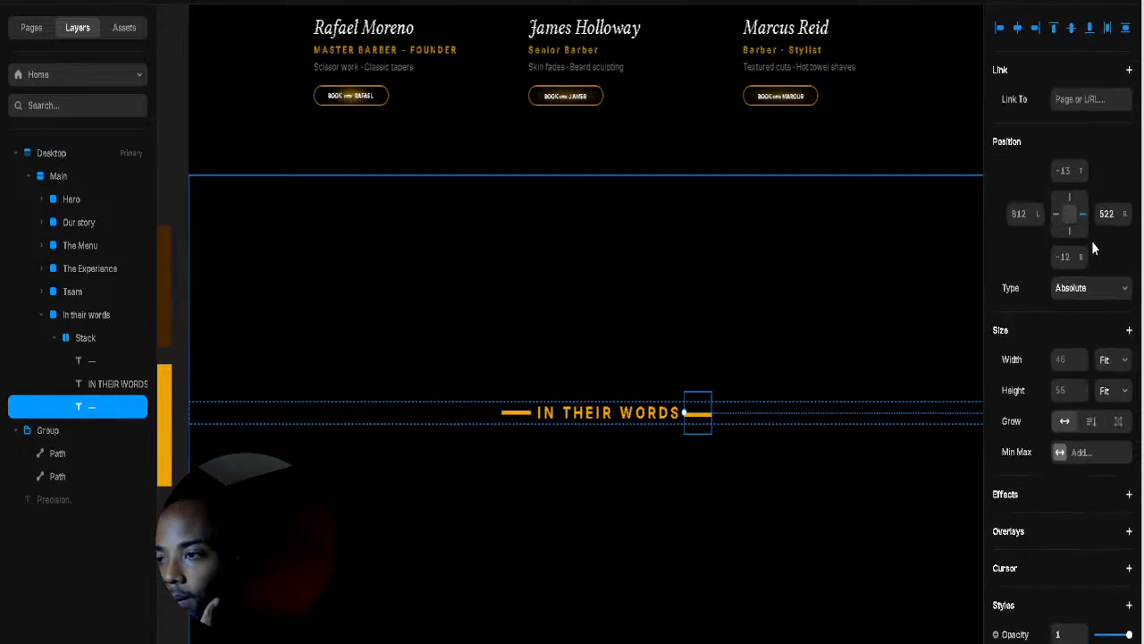
click(1081, 264)
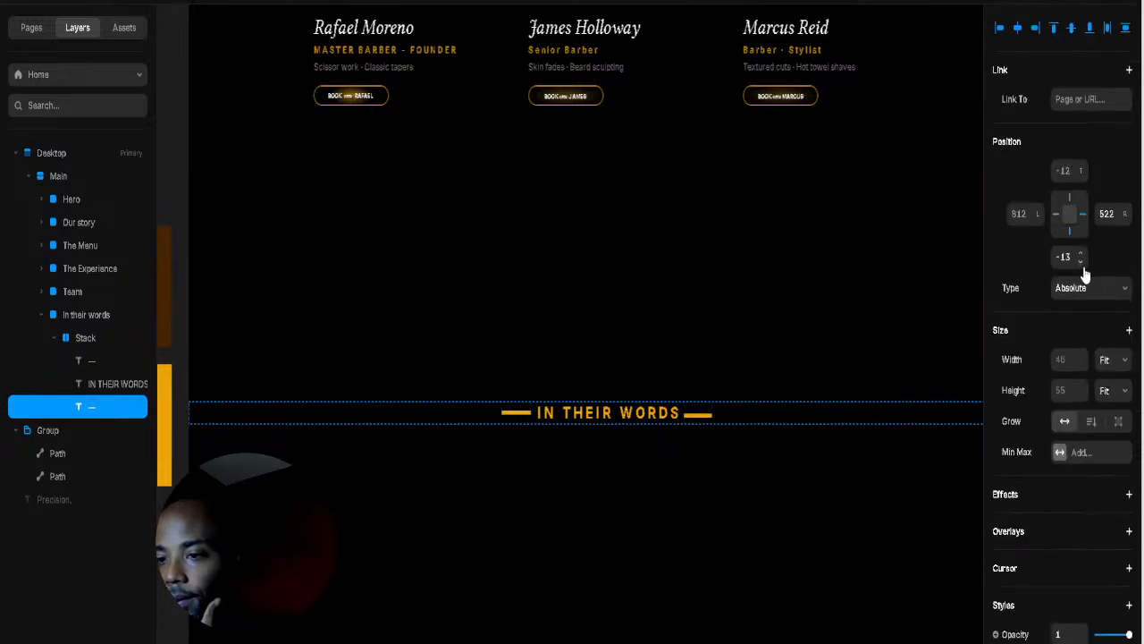
click(1080, 262)
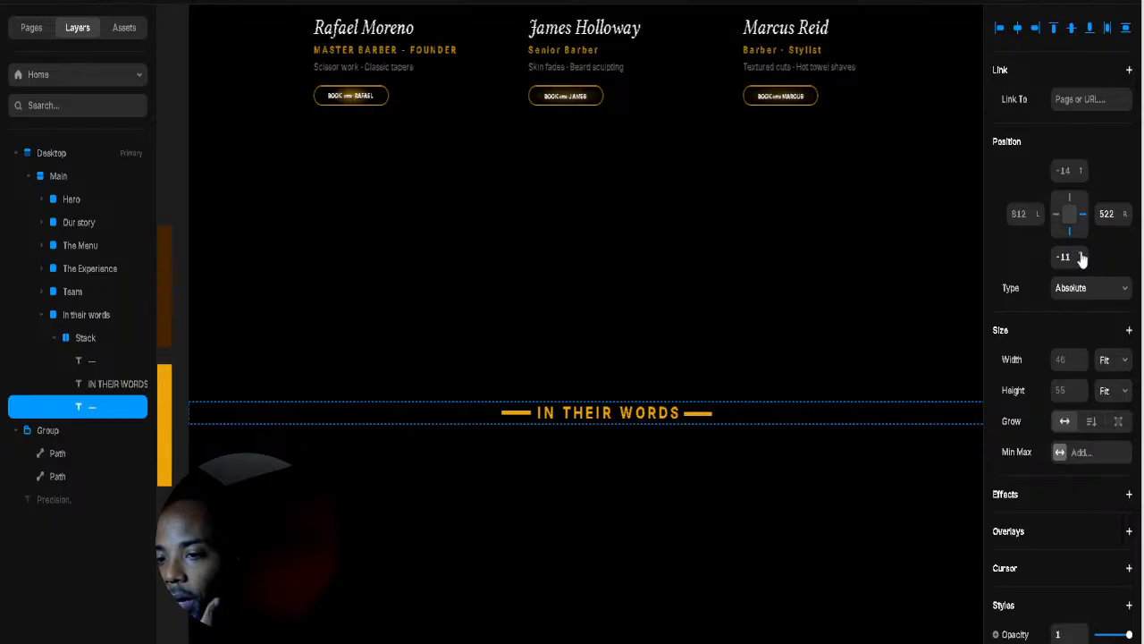
click(729, 422)
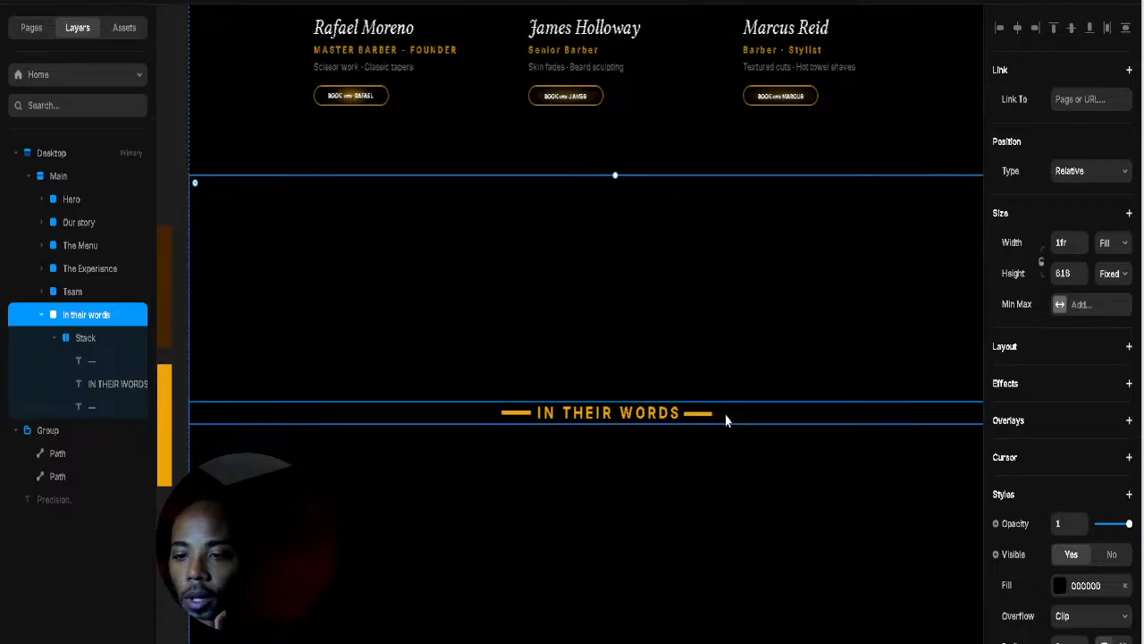
Step: Collapse the heading Stack and nudge it down one pixel to top position 295
click(715, 413)
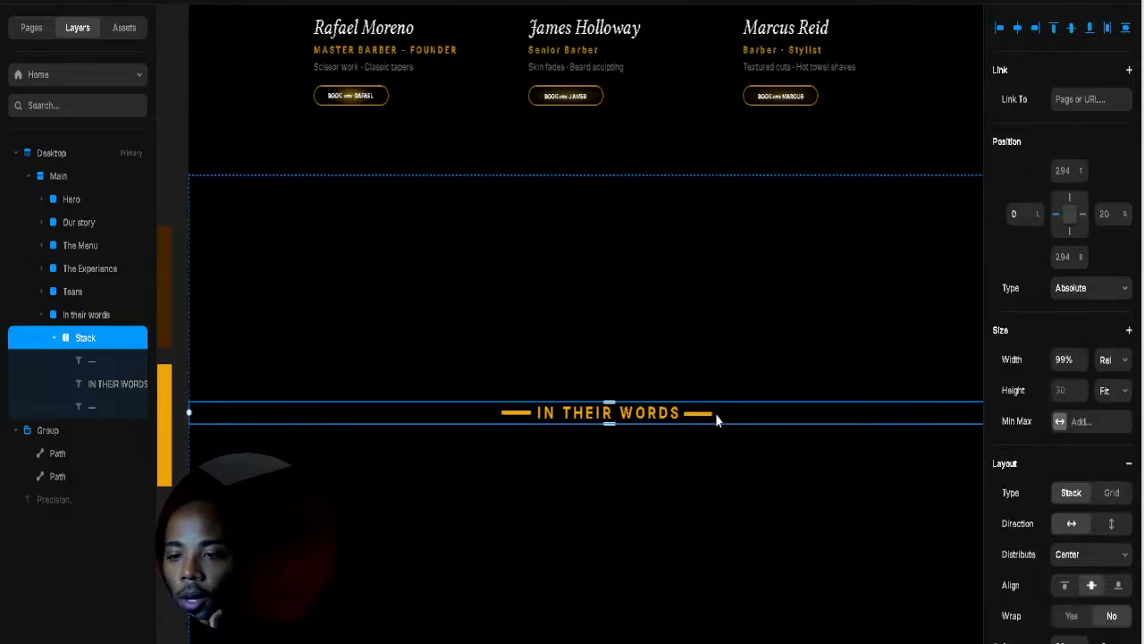
click(56, 339)
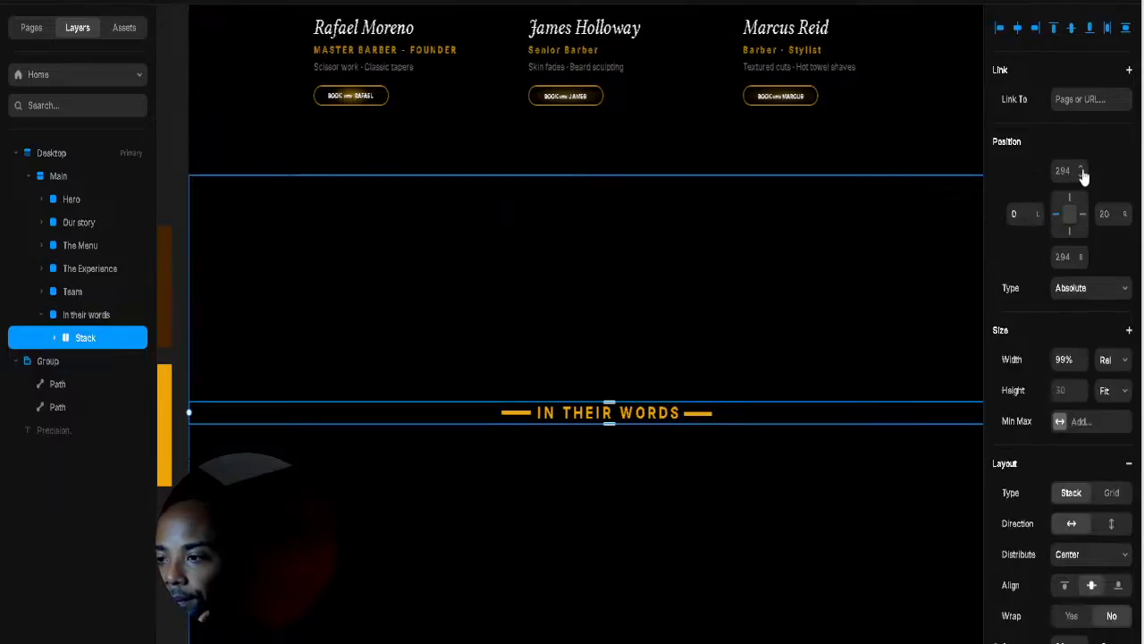
drag(1084, 176, 1088, 288)
Step: Select the In their words section and zoom out to compare it with the page
click(826, 257)
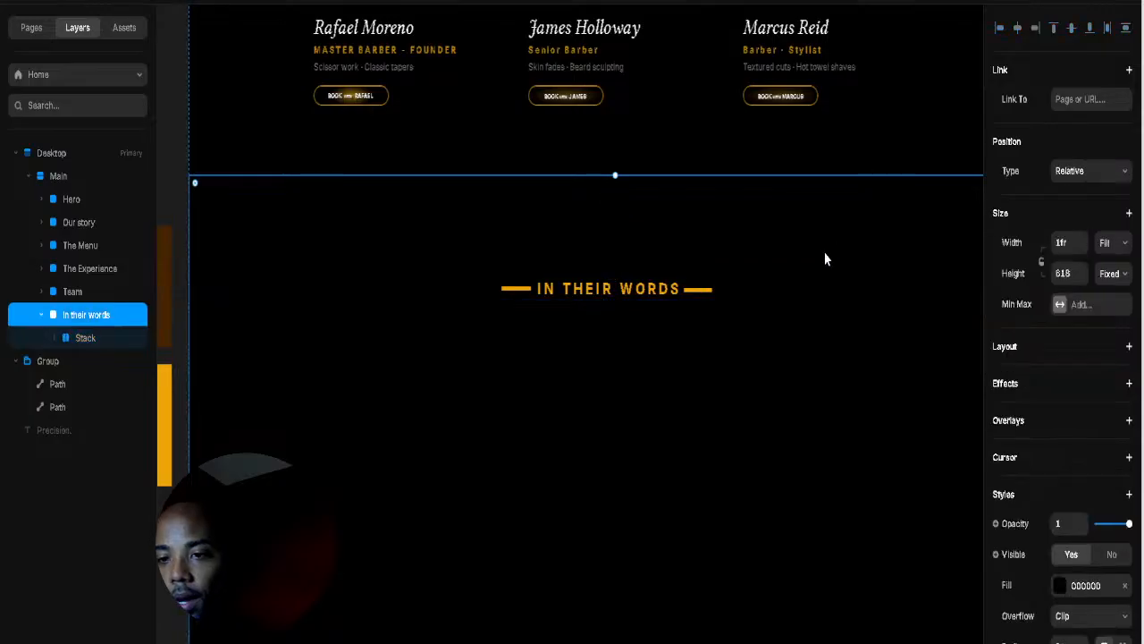
scroll(783, 324, down, 3)
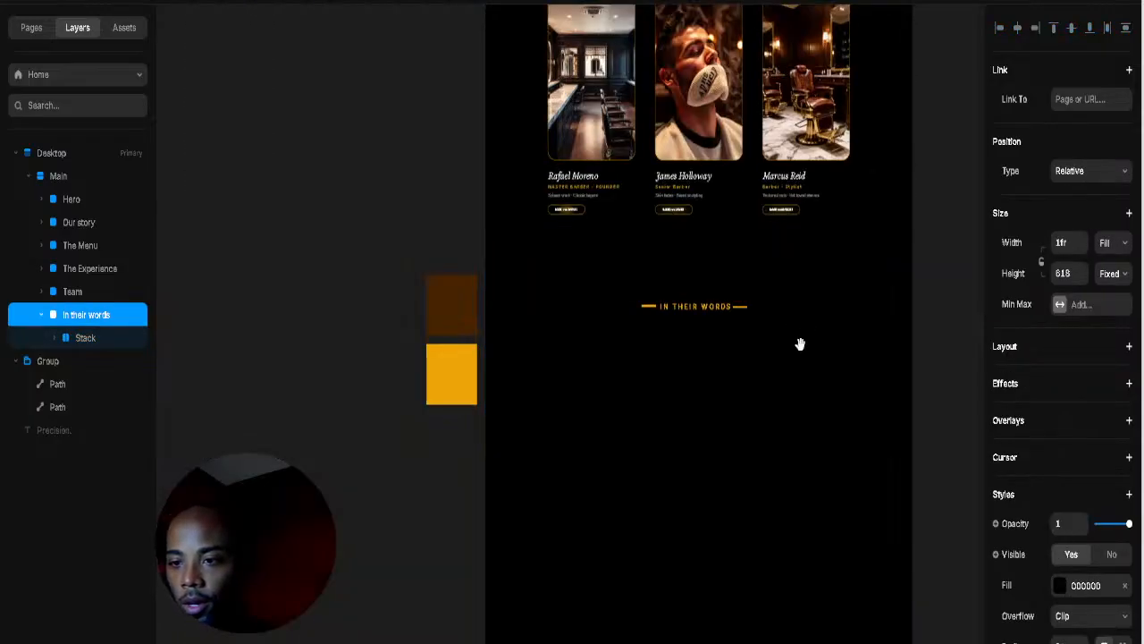
scroll(799, 343, up, 2)
scroll(756, 357, down, 5)
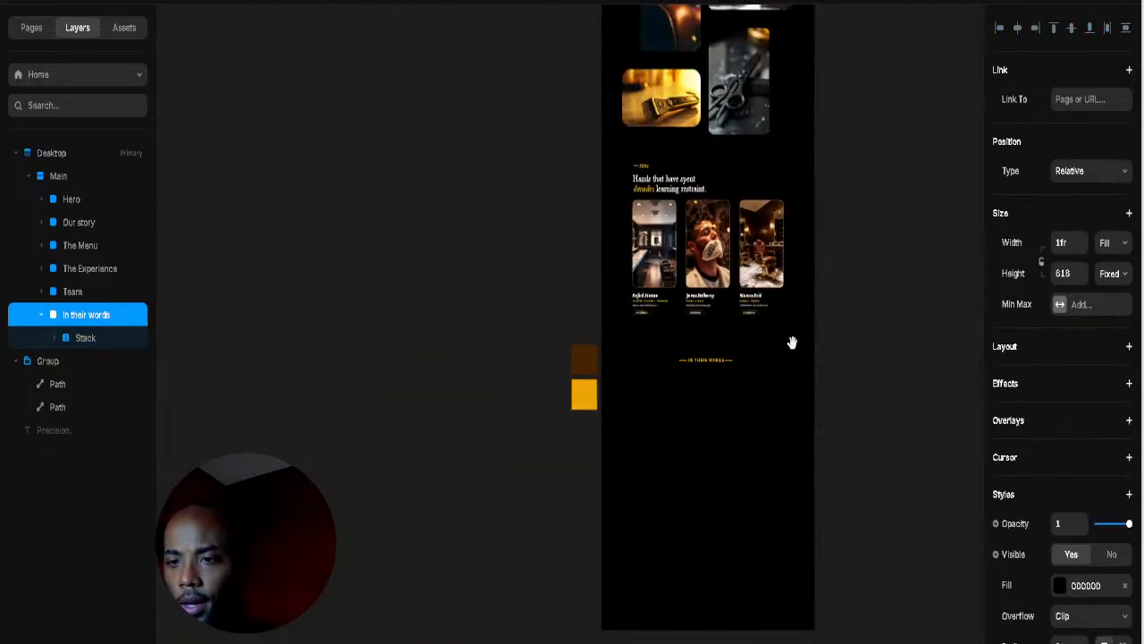
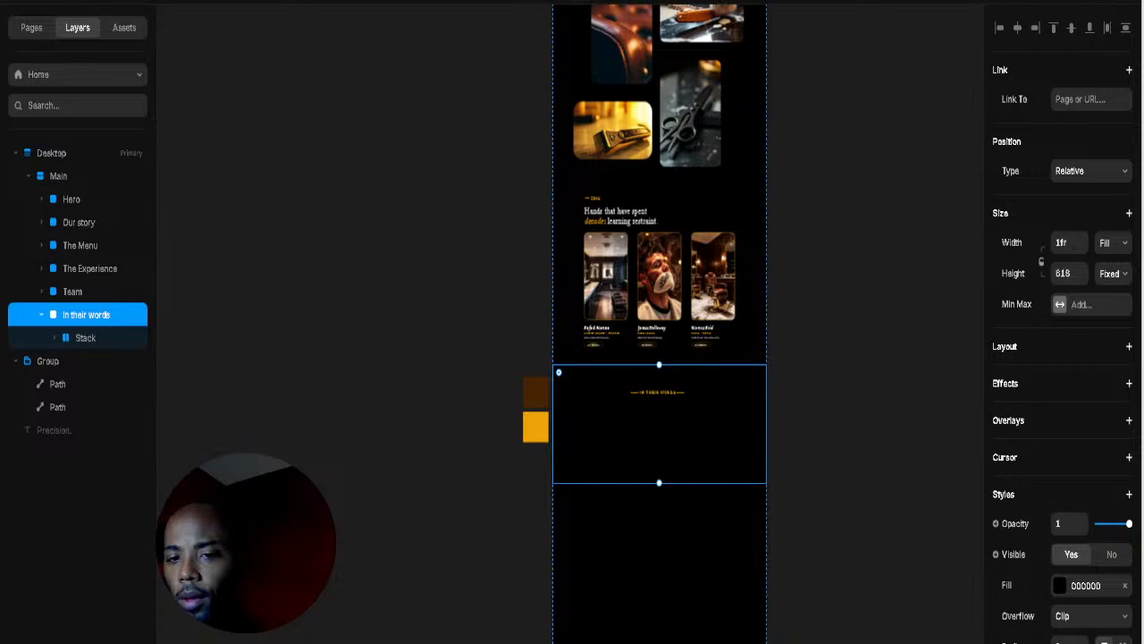
Step: Give the In their words section a centred vertical Stack layout, then select the heading text
click(1003, 352)
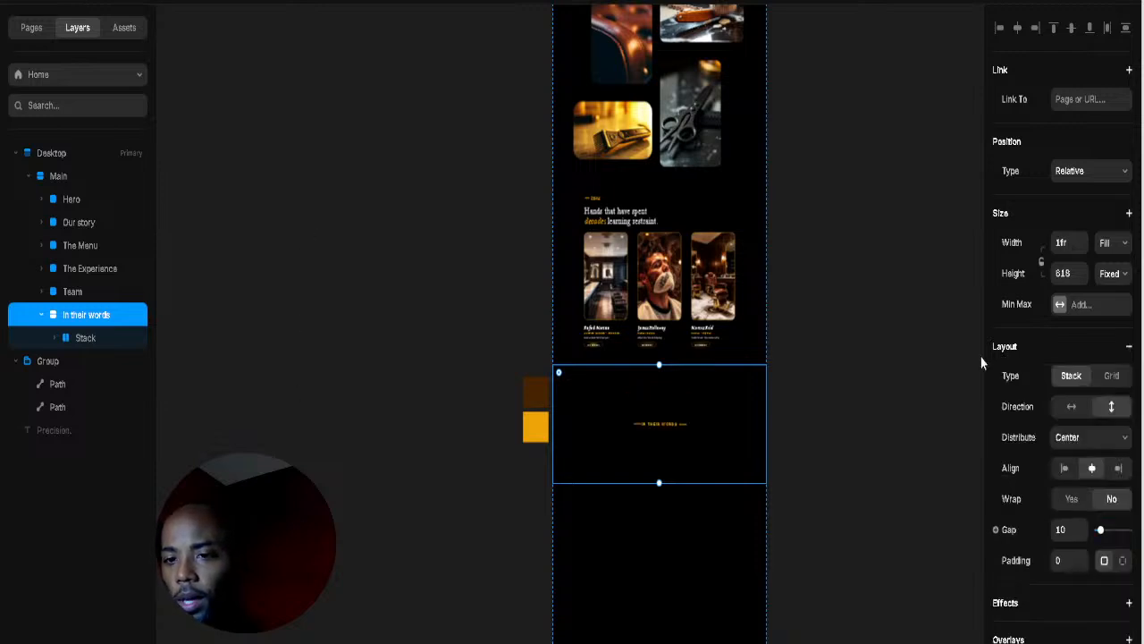
click(799, 410)
scroll(703, 421, up, 5)
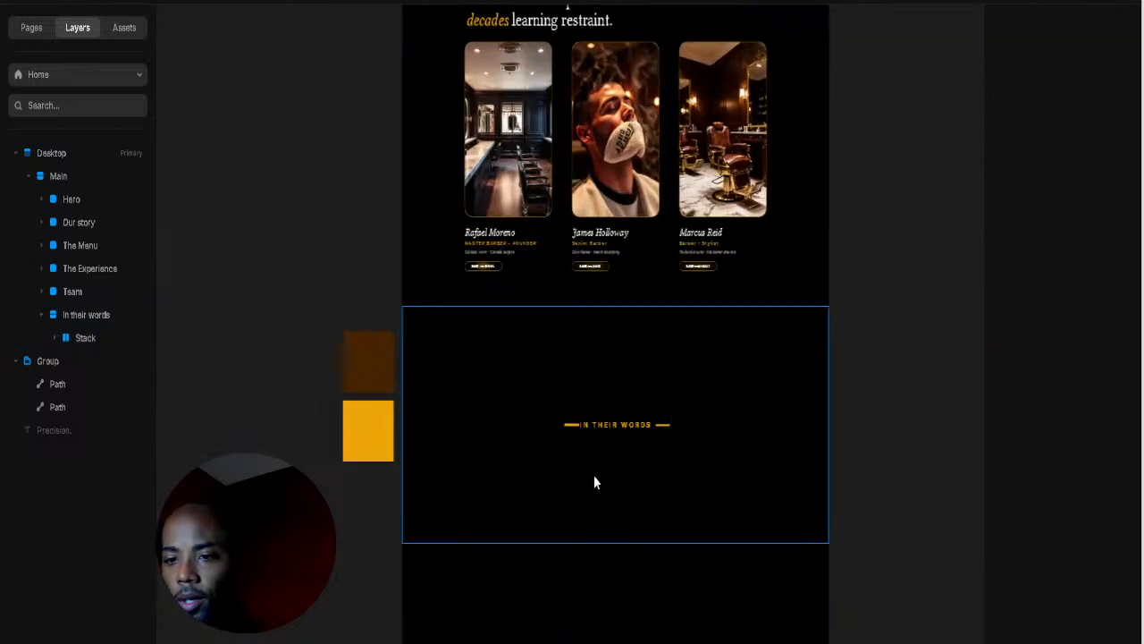
click(613, 425)
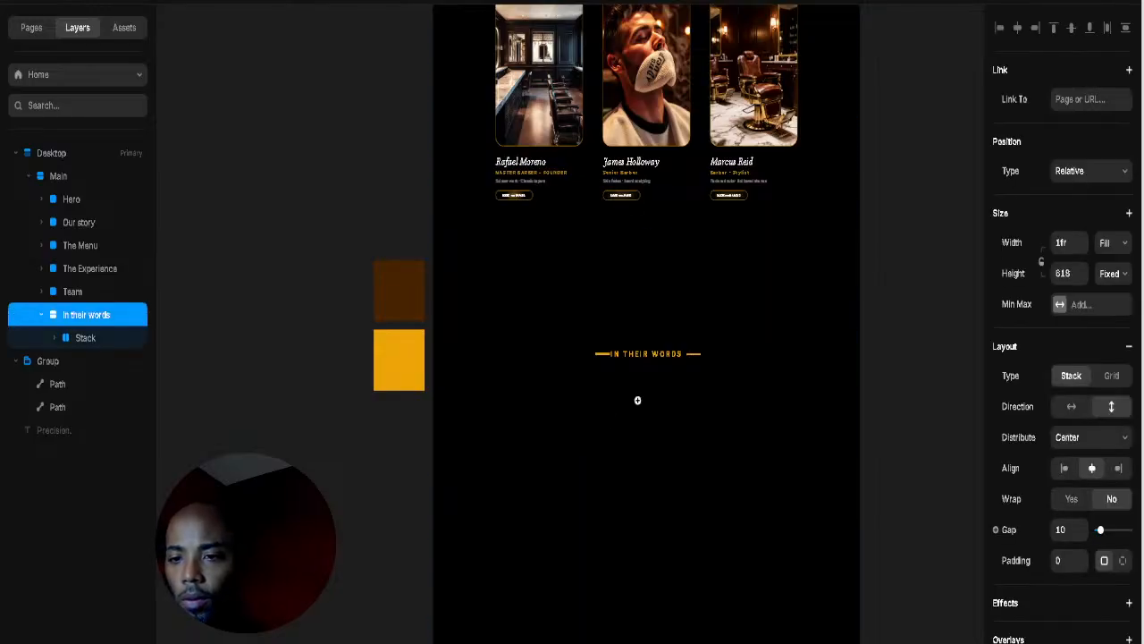
scroll(638, 398, up, 5)
click(639, 308)
Step: Duplicate the IN THEIR WORDS text, move it out of the Stack, and position it absolutely lower down
drag(639, 308, 652, 338)
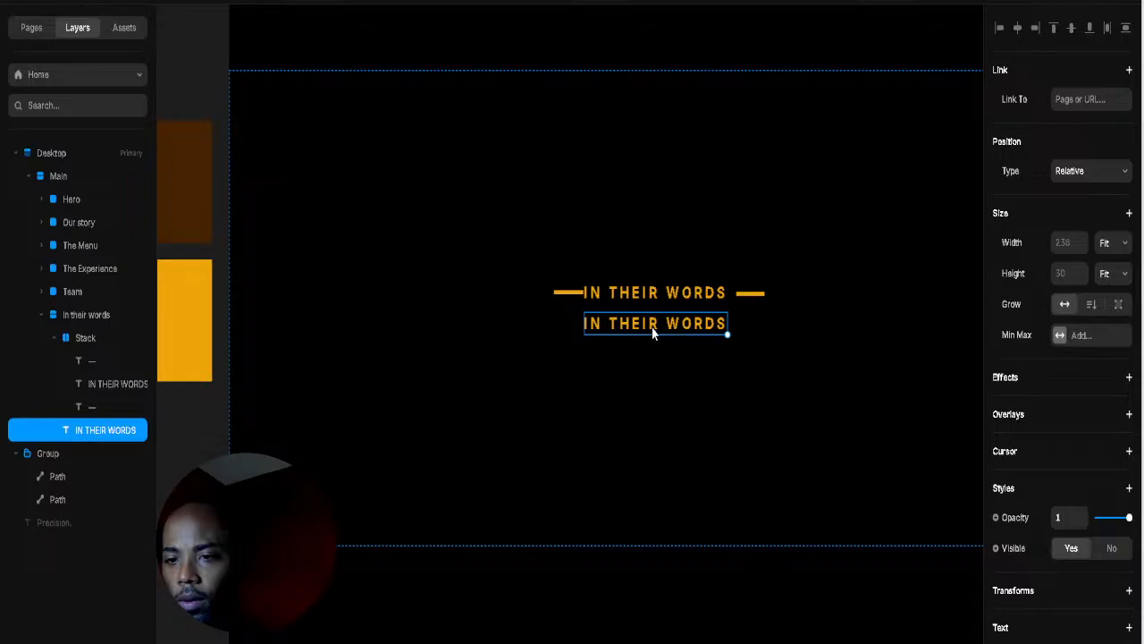
click(55, 338)
drag(651, 326, 643, 388)
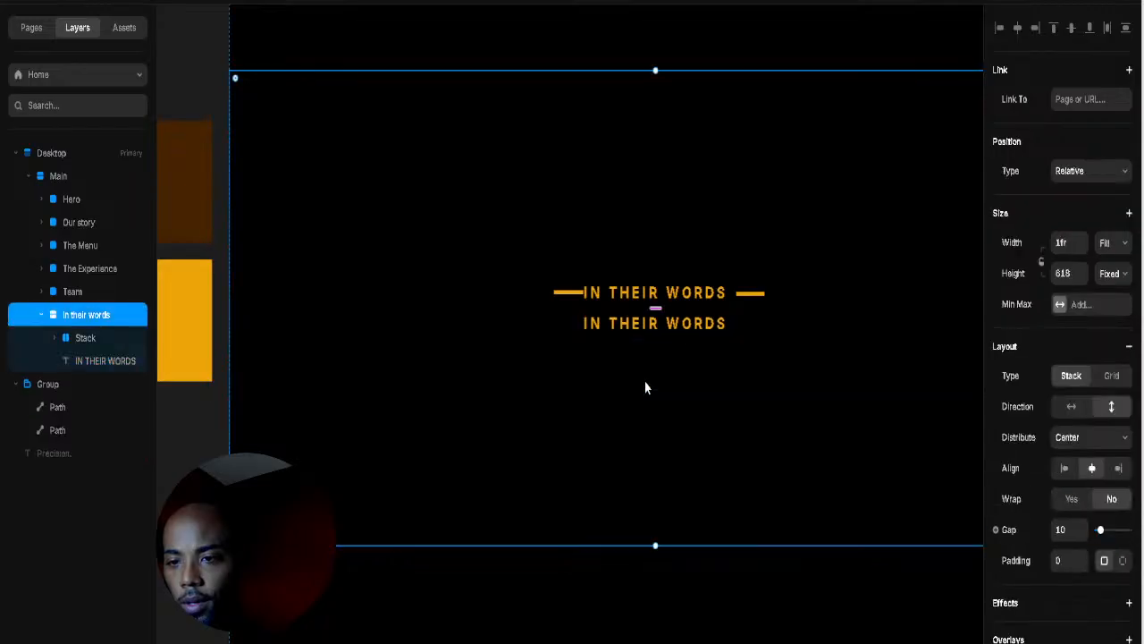
click(92, 362)
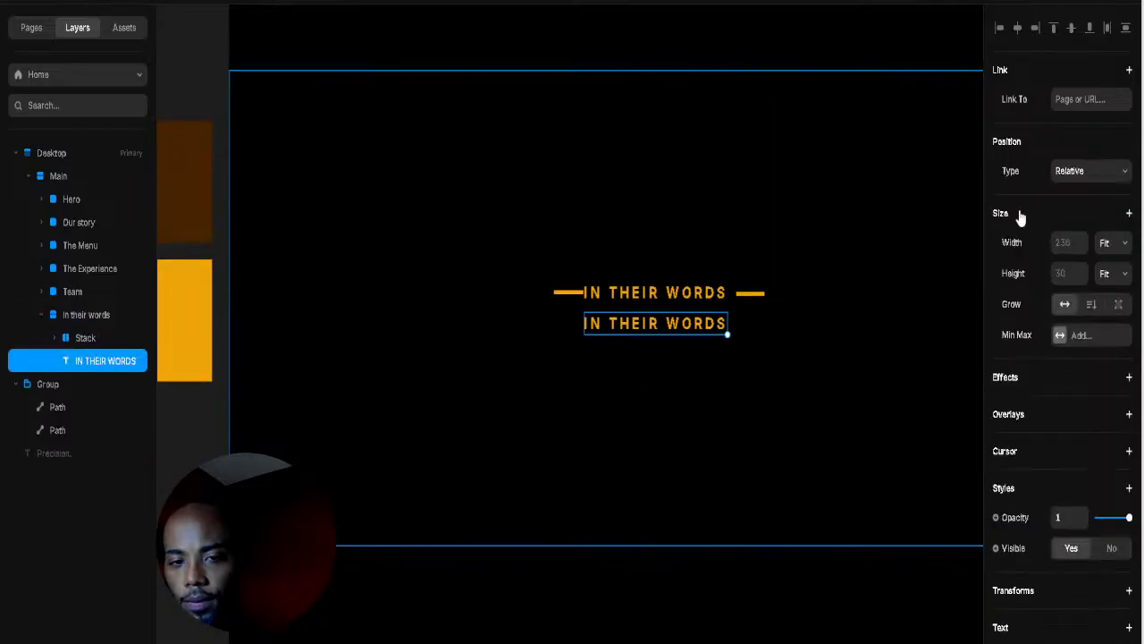
click(1089, 177)
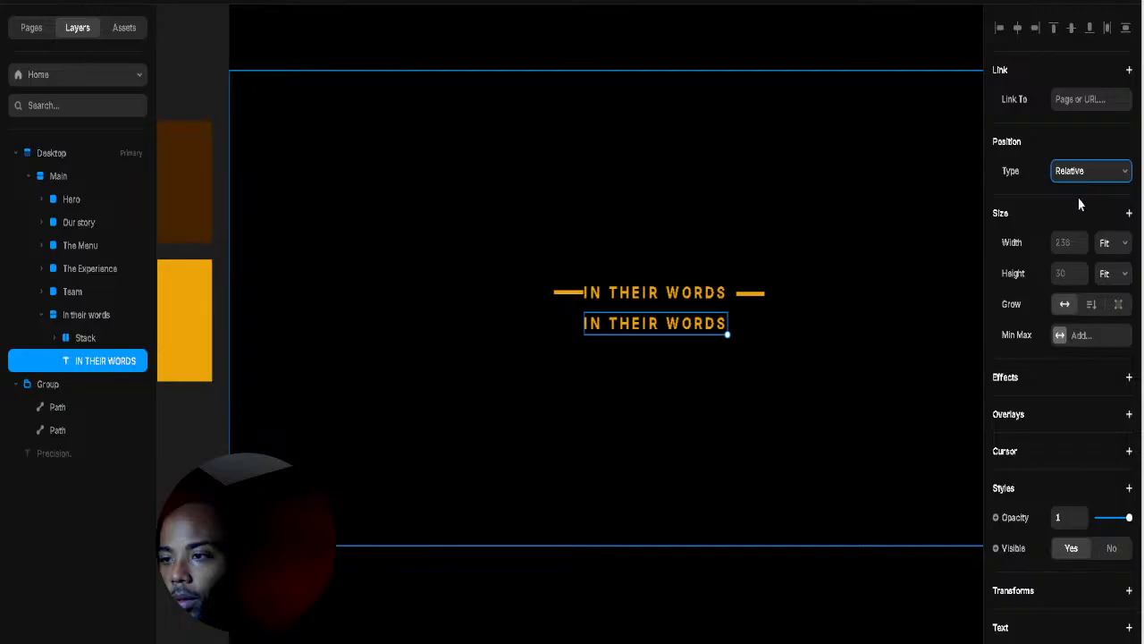
click(1079, 206)
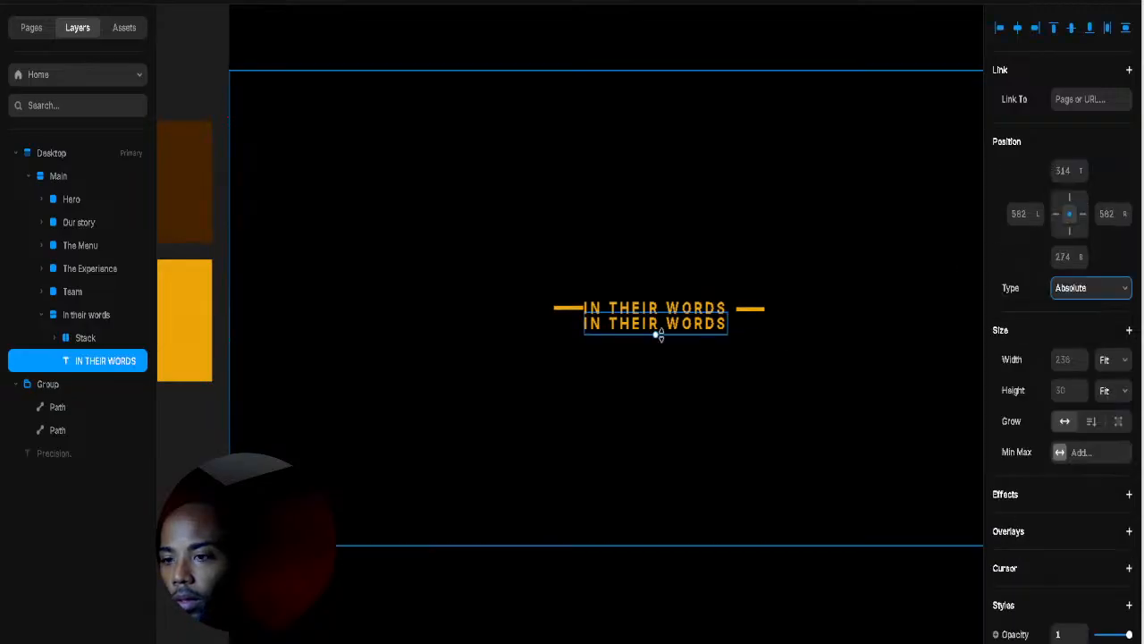
drag(674, 334, 669, 415)
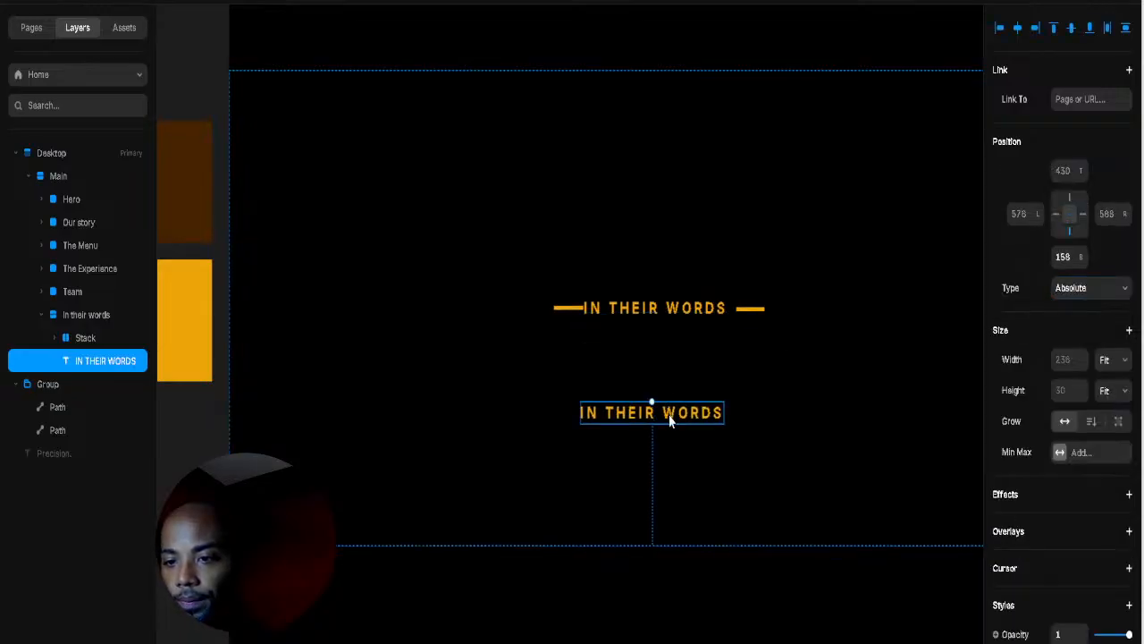
Step: Replace the copy with the pasted quote, colour it white (FFFFFF), and break it after 'years.'
double_click(670, 421)
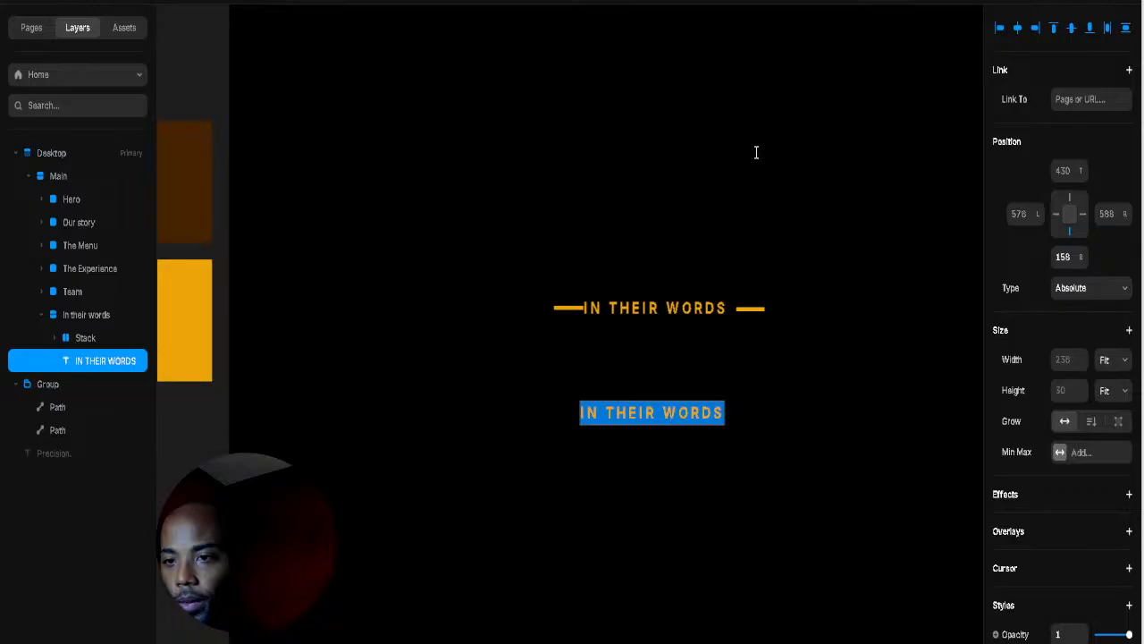
key(ctrl+v)
triple_click(782, 417)
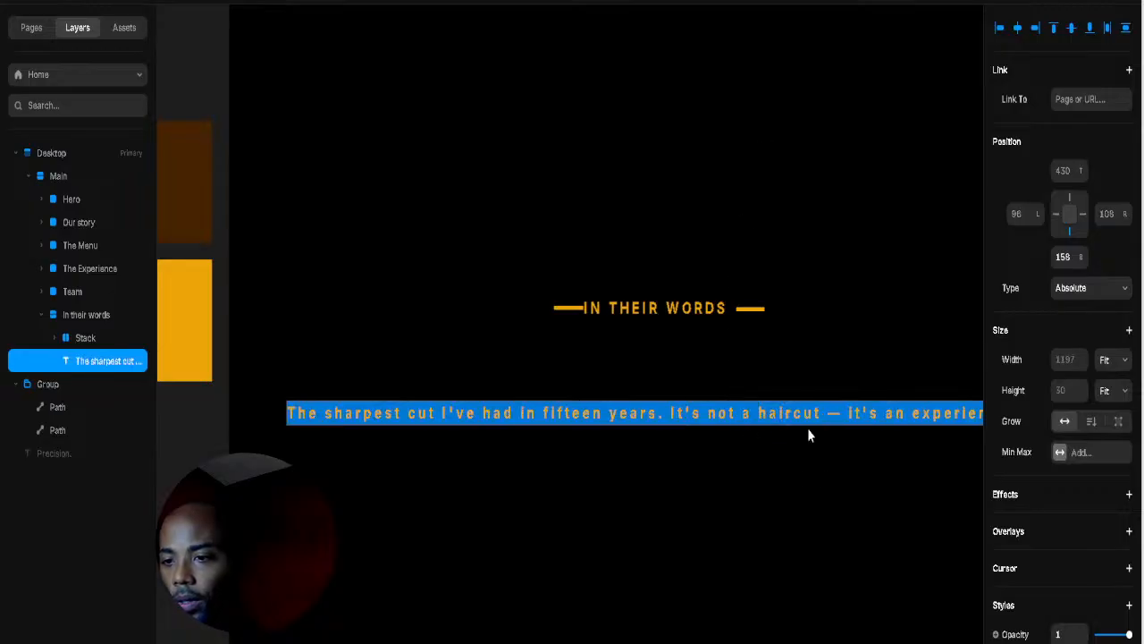
scroll(1106, 466, down, 5)
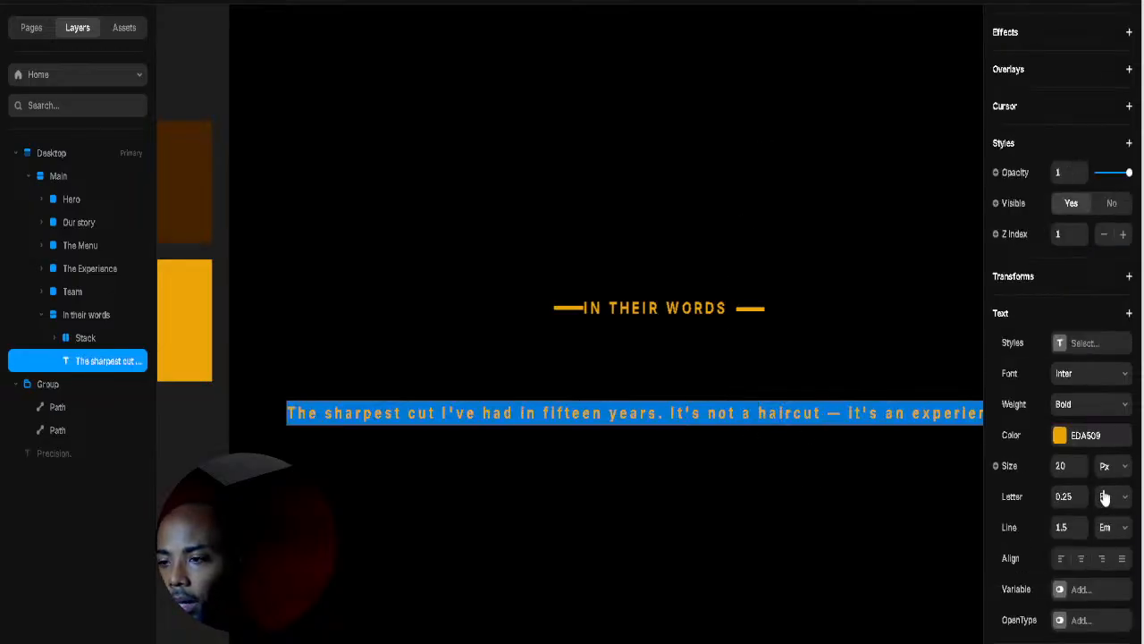
click(1060, 434)
click(902, 545)
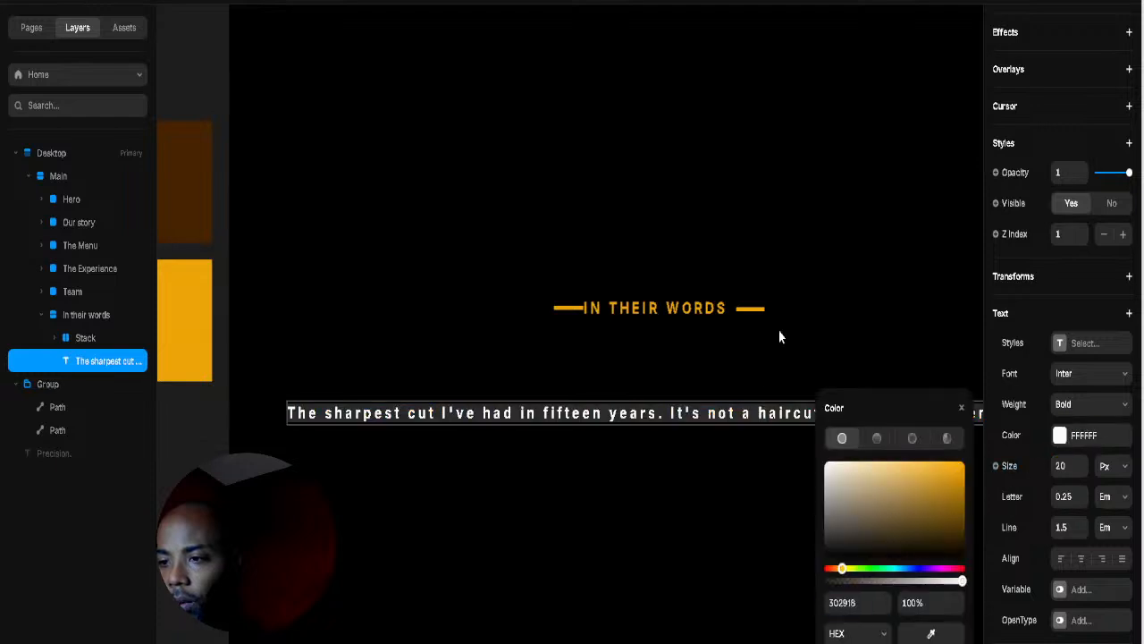
click(670, 424)
click(667, 417)
click(666, 413)
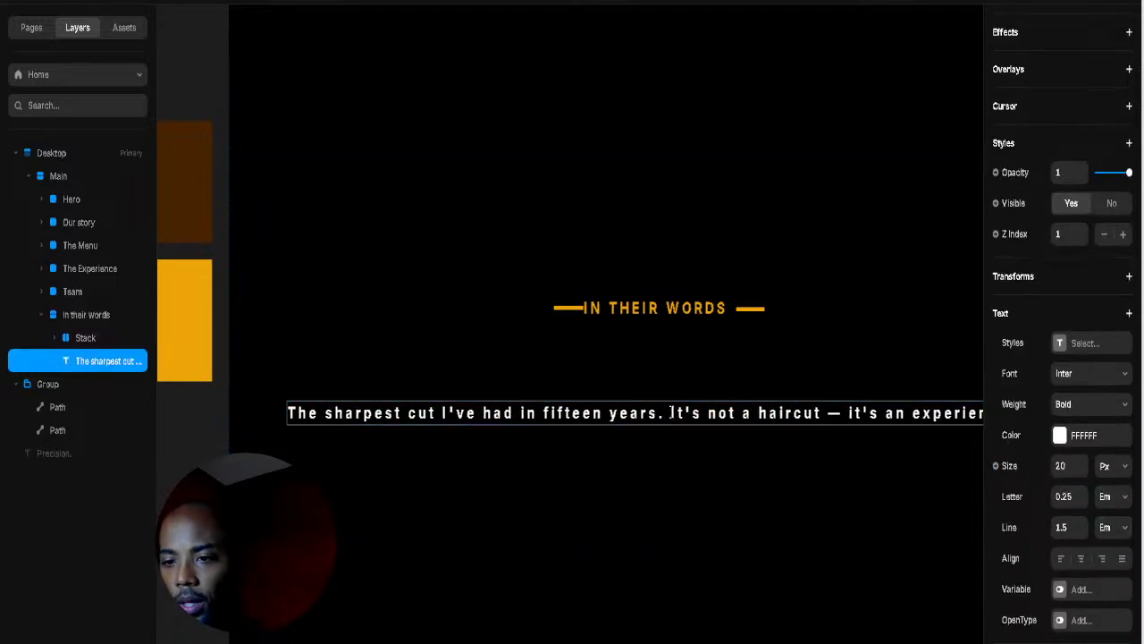
key(Return)
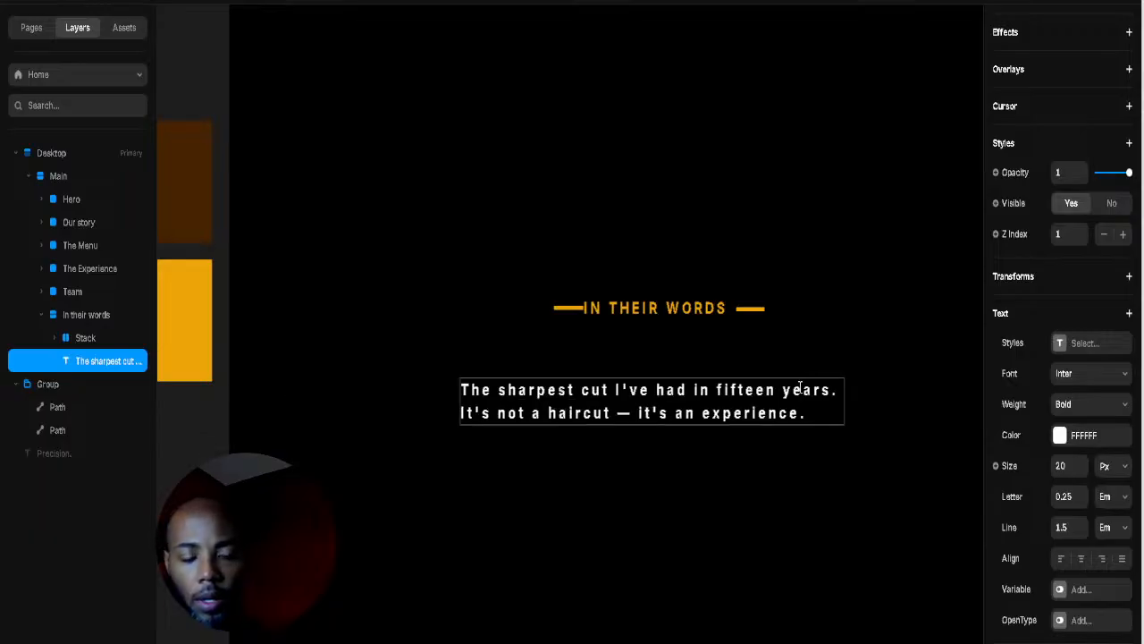
key(Escape)
Step: Right-align the two-line white quote text
key(shift+Tab)
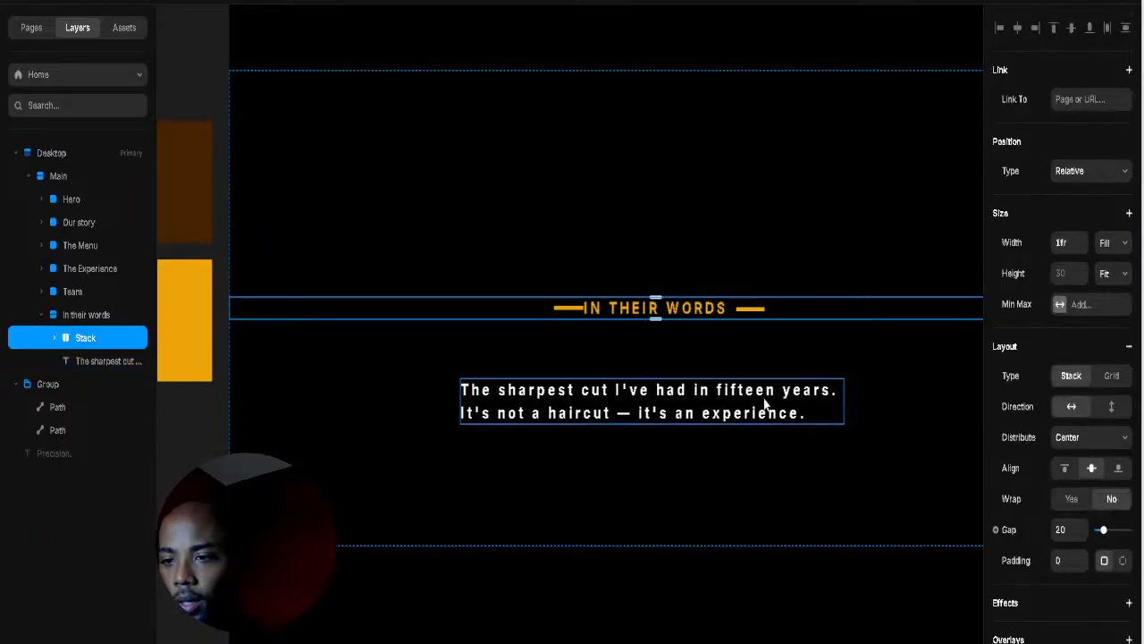
click(764, 404)
double_click(764, 404)
key(Escape)
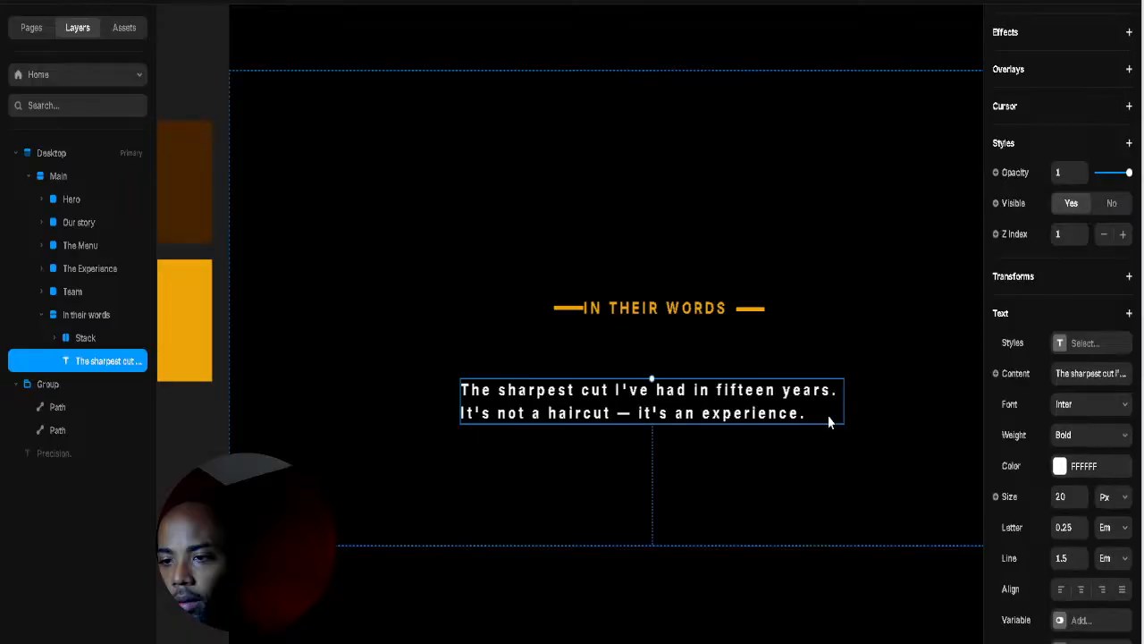
scroll(1088, 564, up, 1)
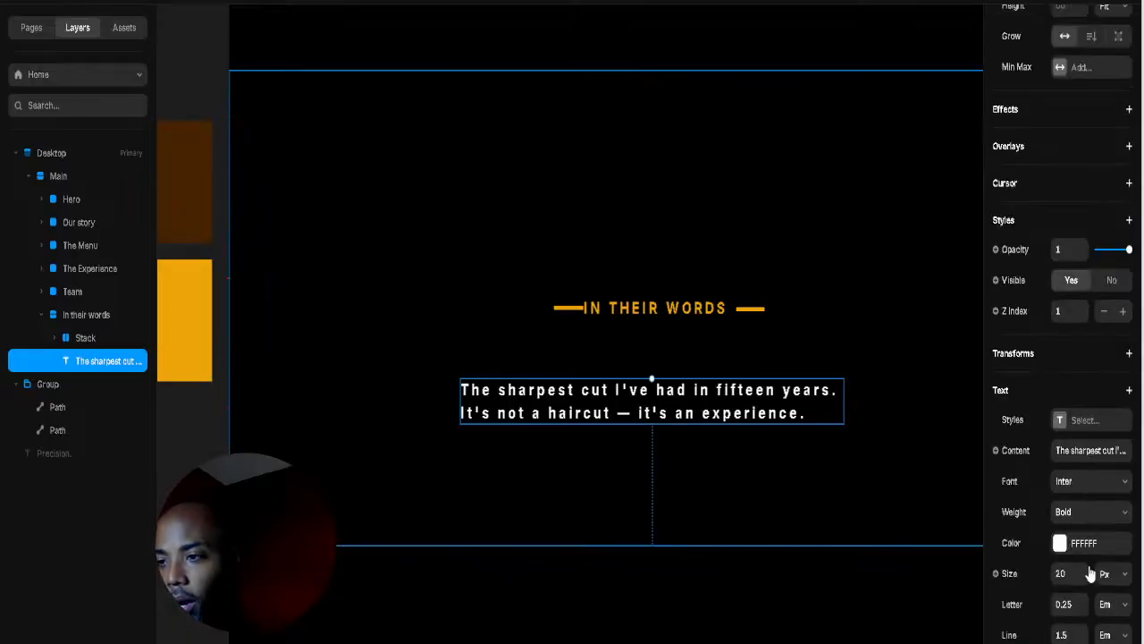
scroll(1082, 595, down, 3)
scroll(1081, 599, up, 3)
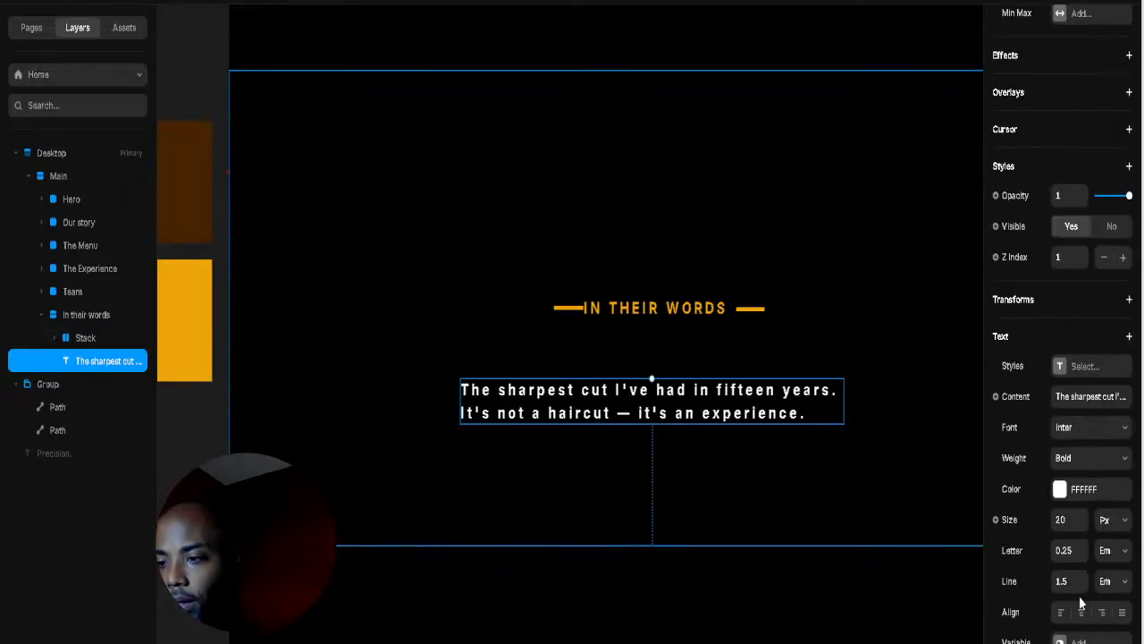
scroll(1086, 572, down, 3)
click(1103, 459)
click(886, 411)
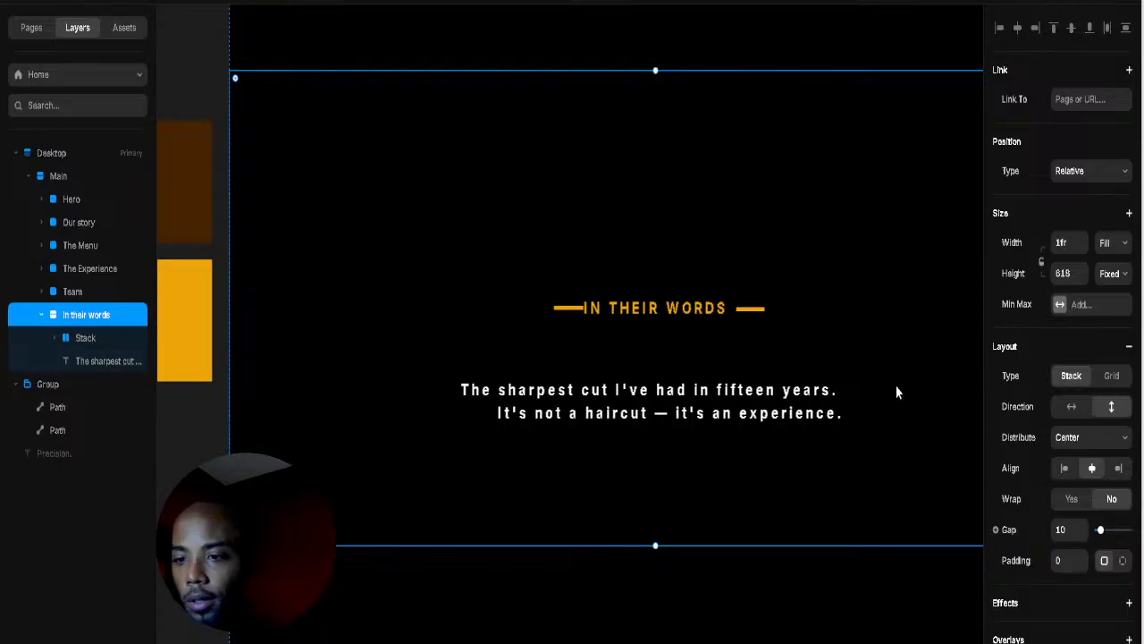
double_click(824, 414)
click(860, 415)
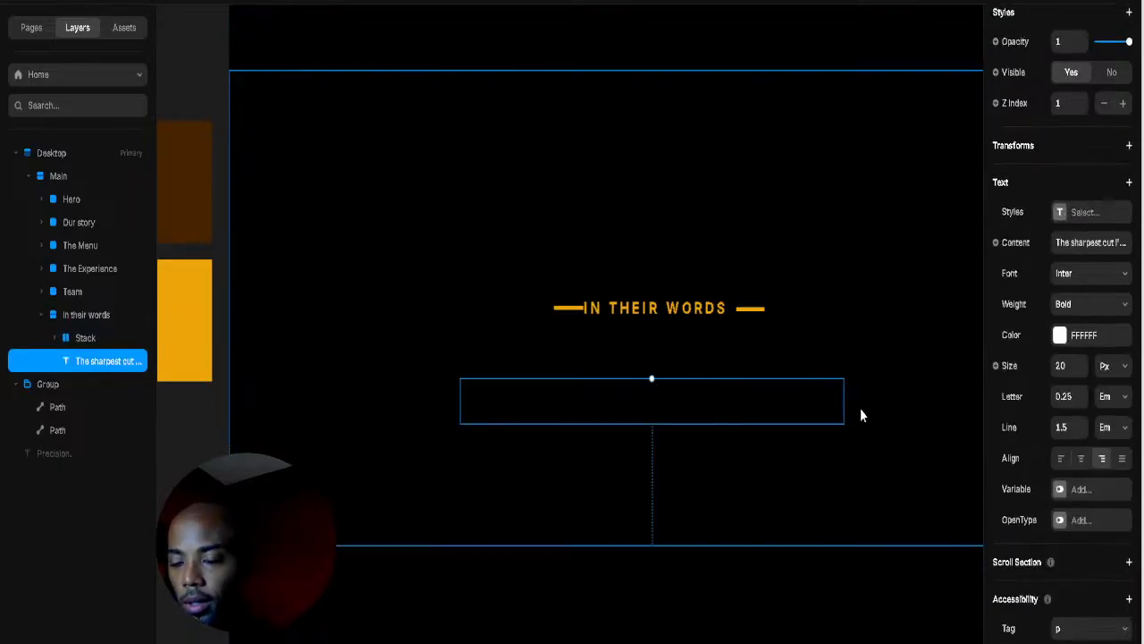
Step: Change the quote's font to Libertinus Serif
click(1117, 280)
scroll(913, 468, down, 5)
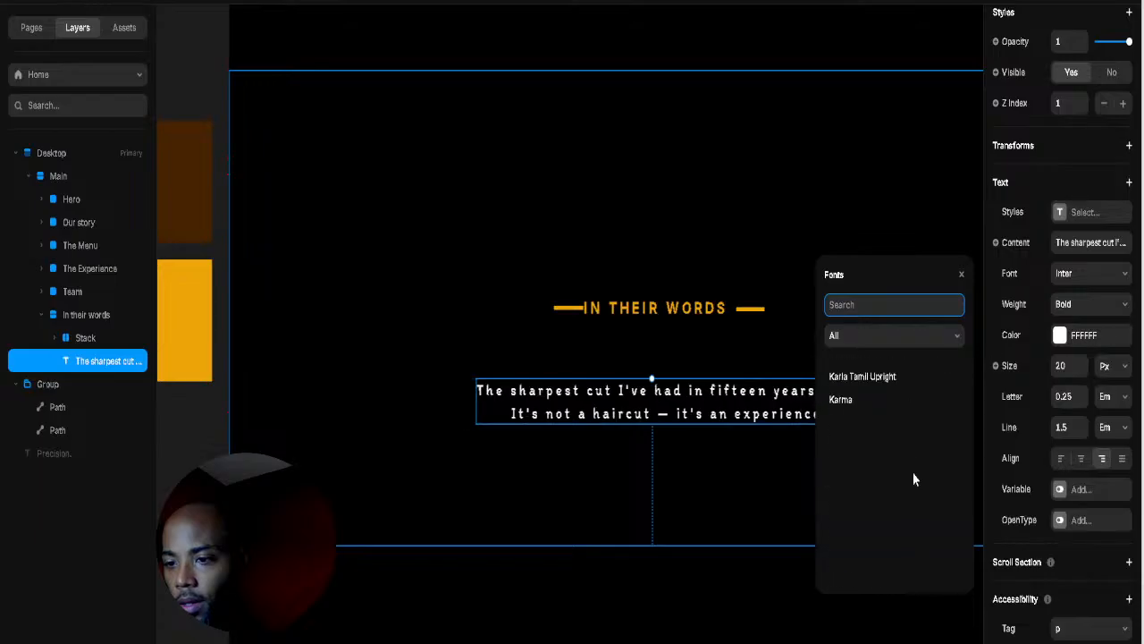
scroll(912, 482, down, 10)
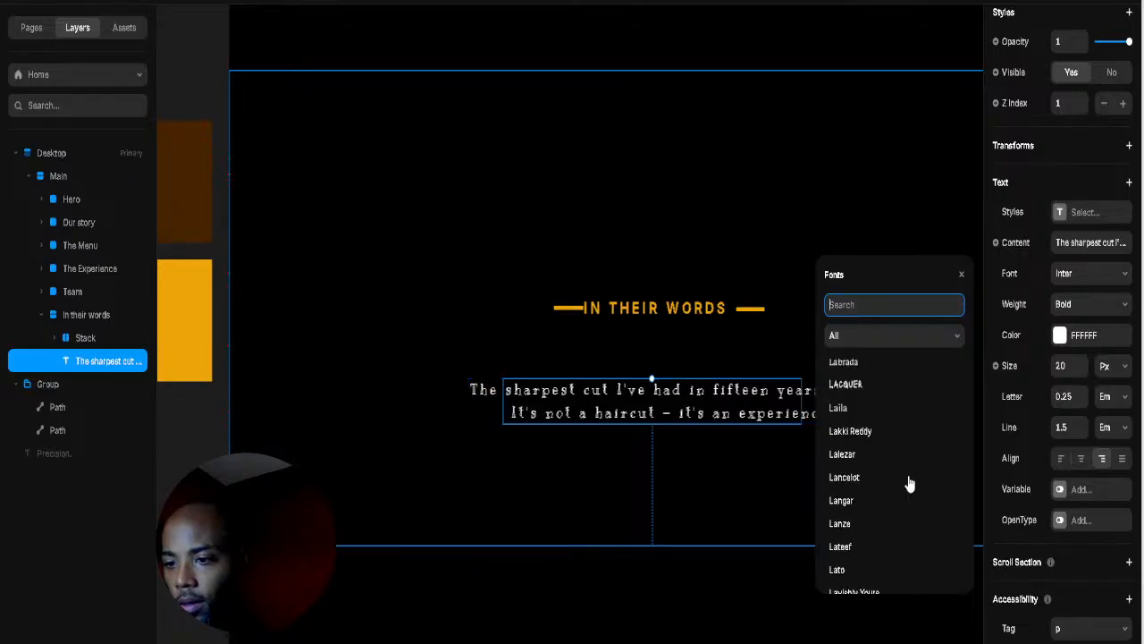
scroll(909, 484, down, 3)
scroll(898, 479, up, 2)
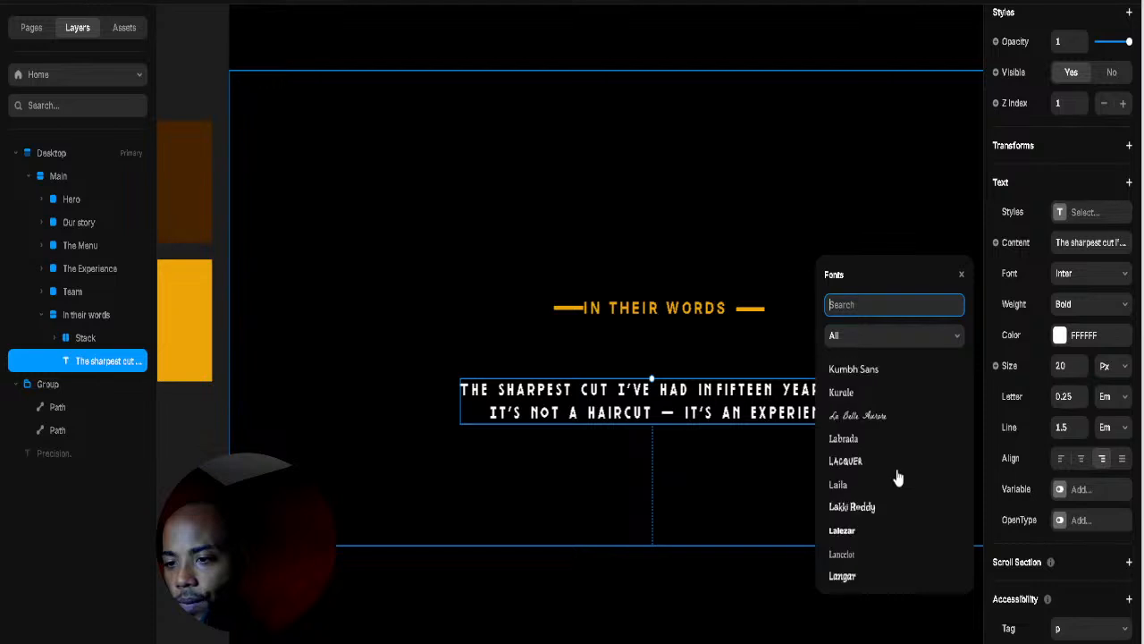
scroll(899, 479, down, 6)
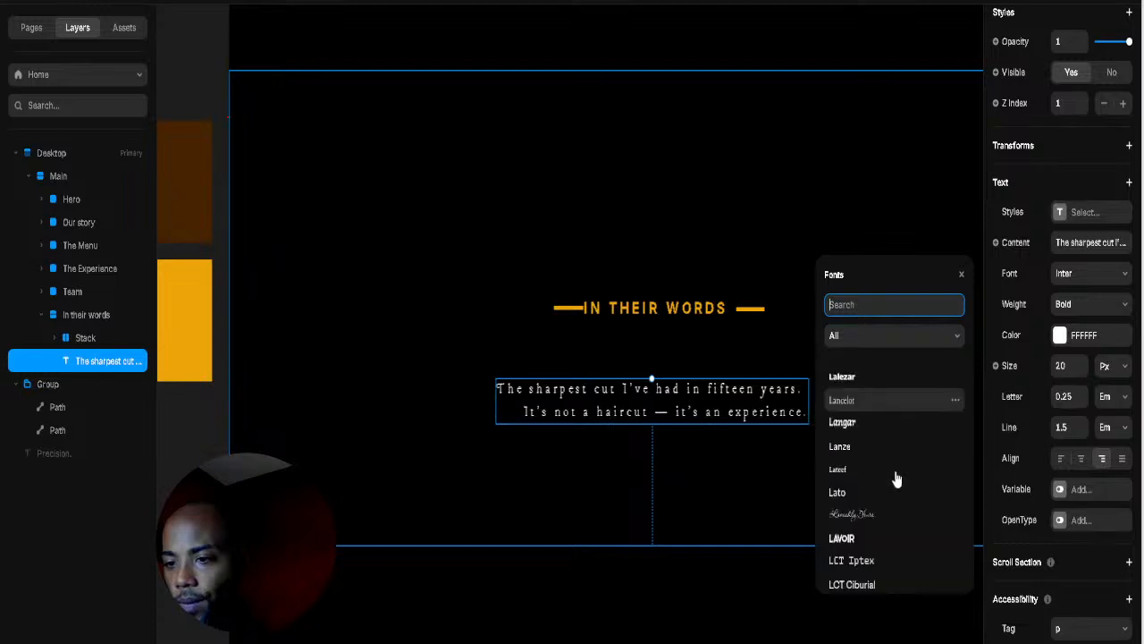
scroll(895, 483, down, 5)
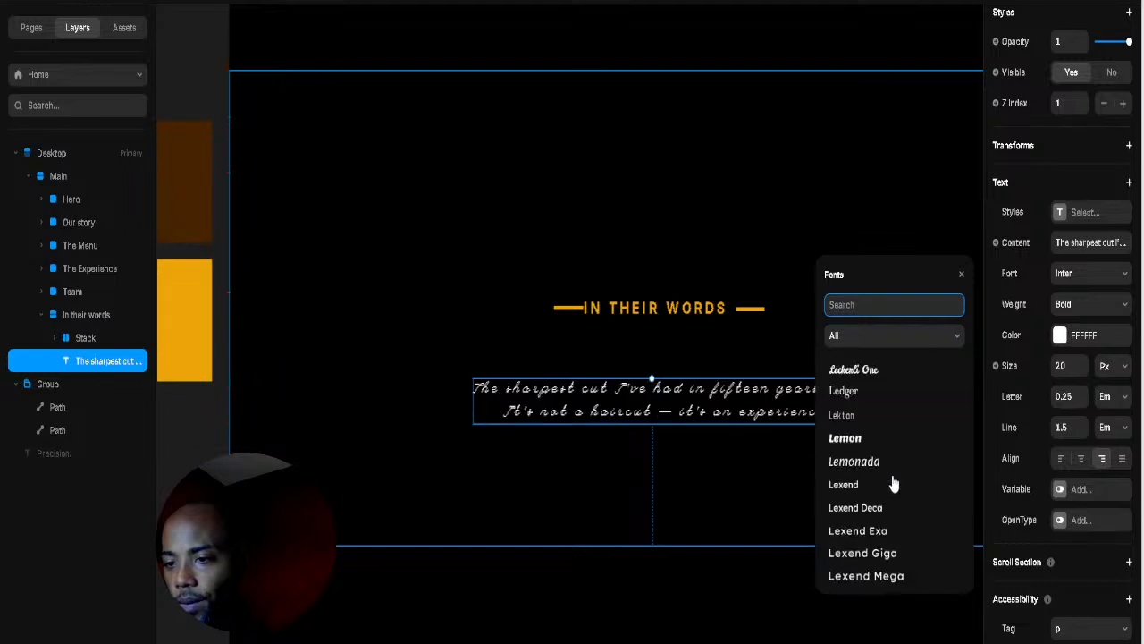
scroll(894, 483, down, 6)
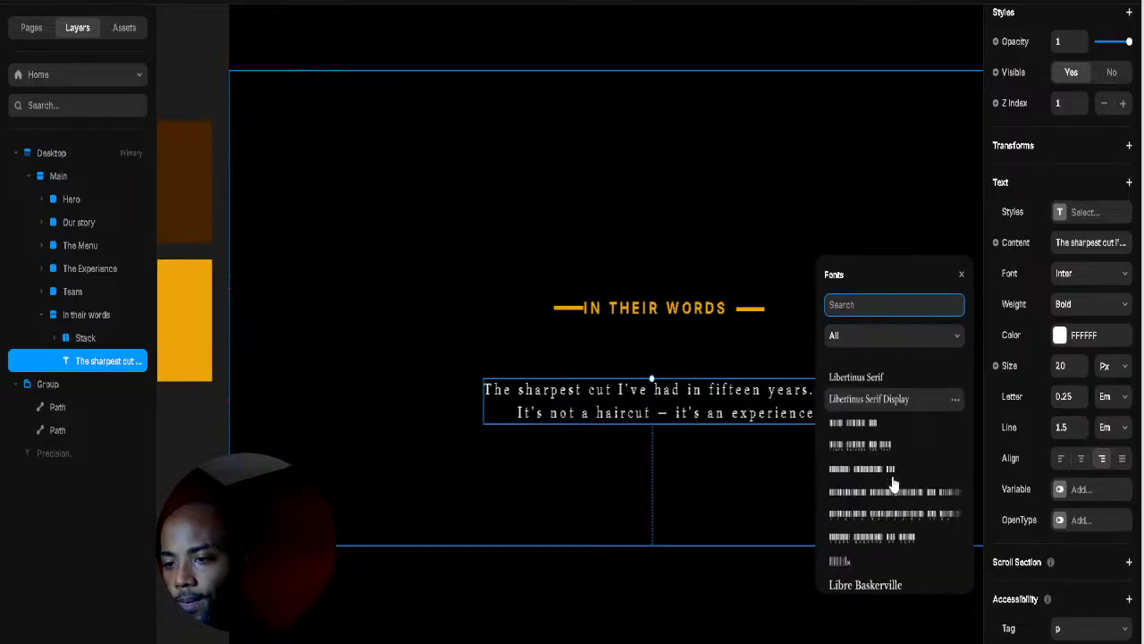
scroll(892, 484, up, 1)
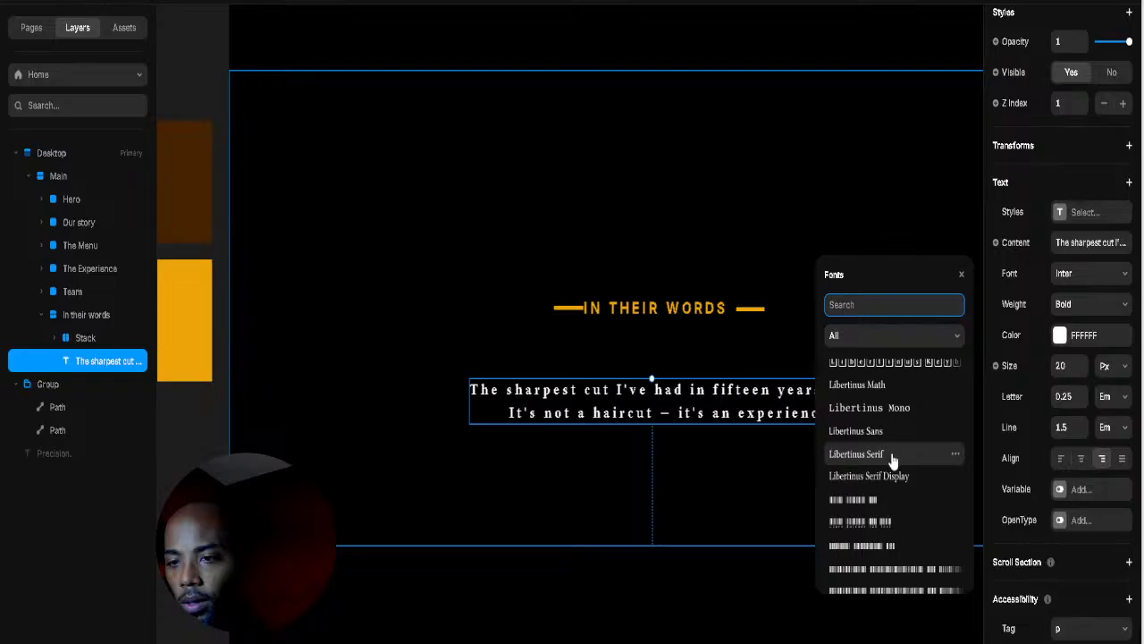
click(892, 456)
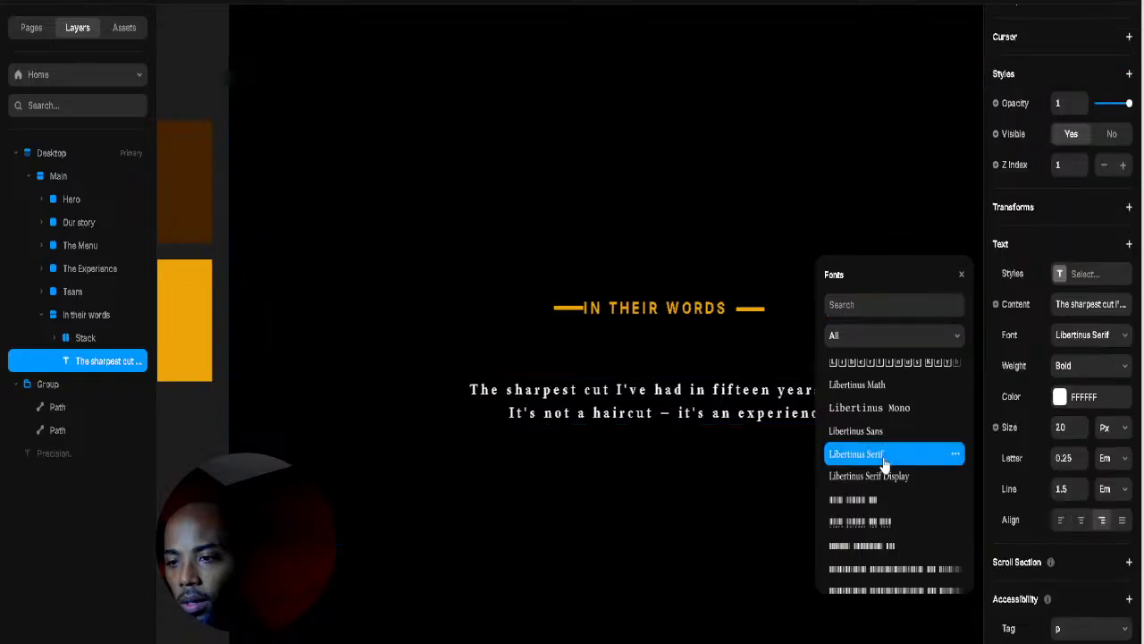
Step: Set the quote's line height to 1.7 and reduce letter spacing to 0.06 em
click(1080, 493)
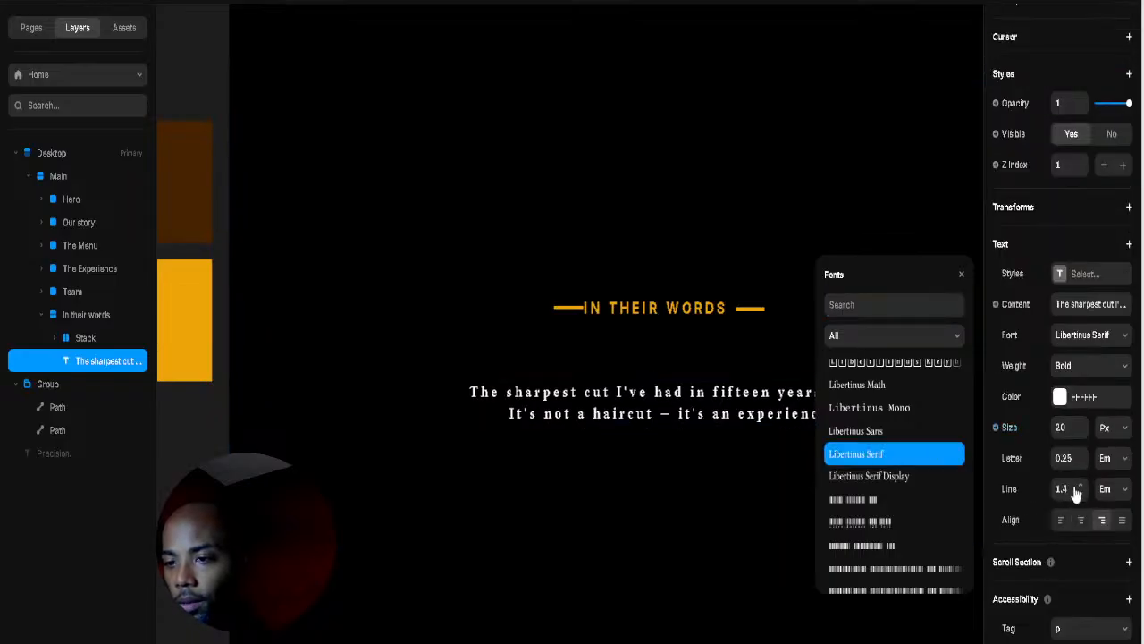
click(1080, 485)
click(1080, 485)
click(1080, 485)
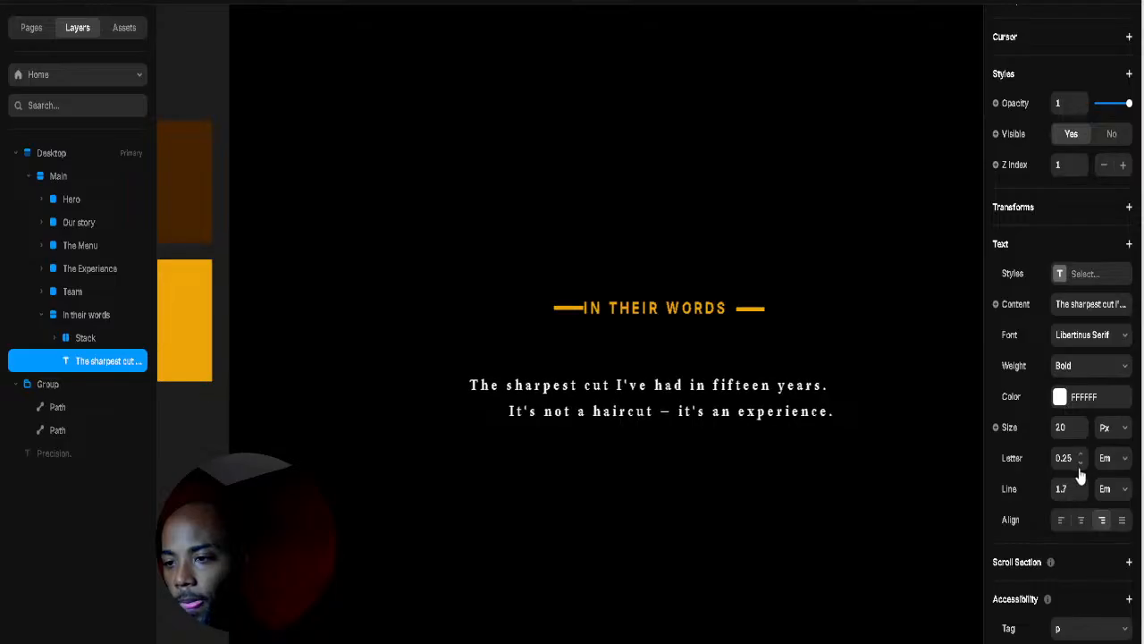
click(1079, 463)
click(1080, 463)
click(1080, 463)
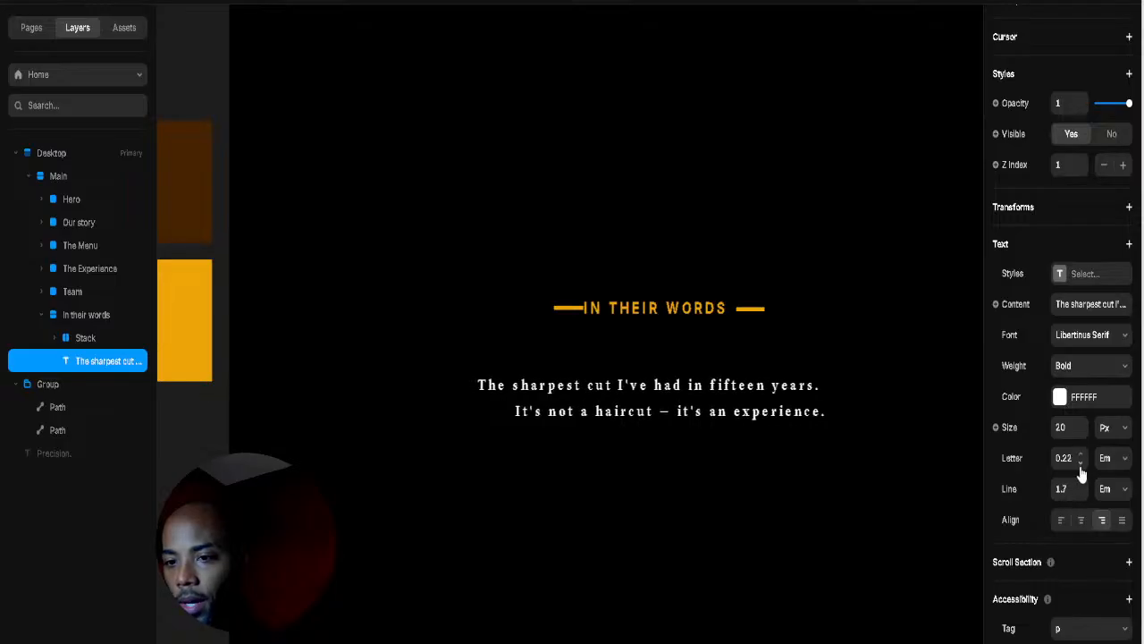
click(1080, 463)
click(1080, 463)
click(1080, 465)
click(1079, 465)
click(1080, 465)
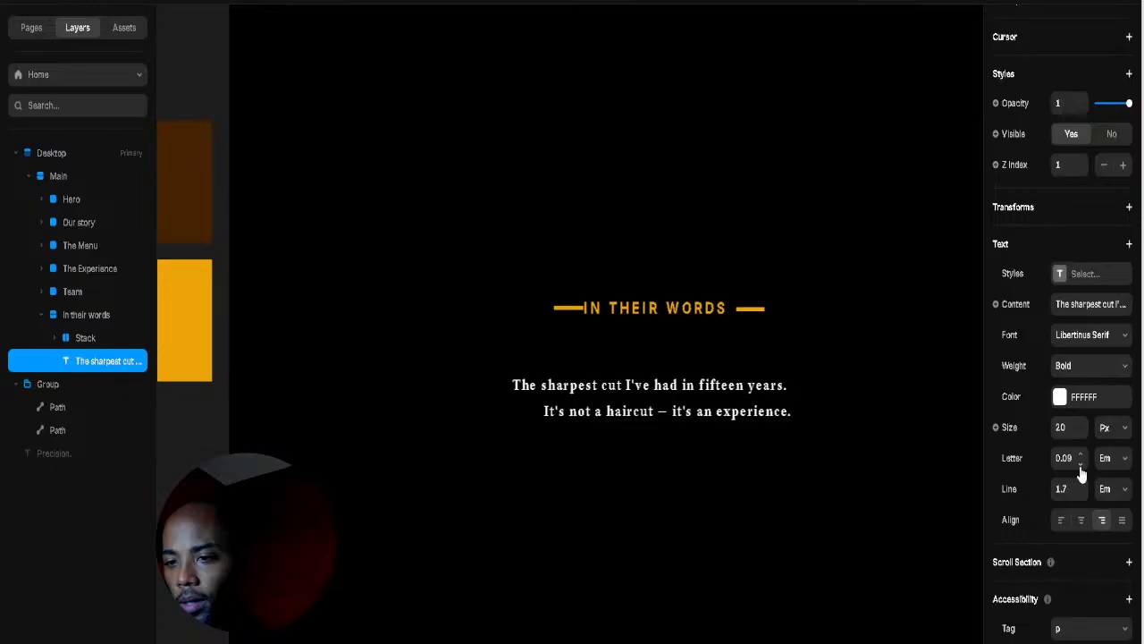
click(1080, 465)
click(1080, 464)
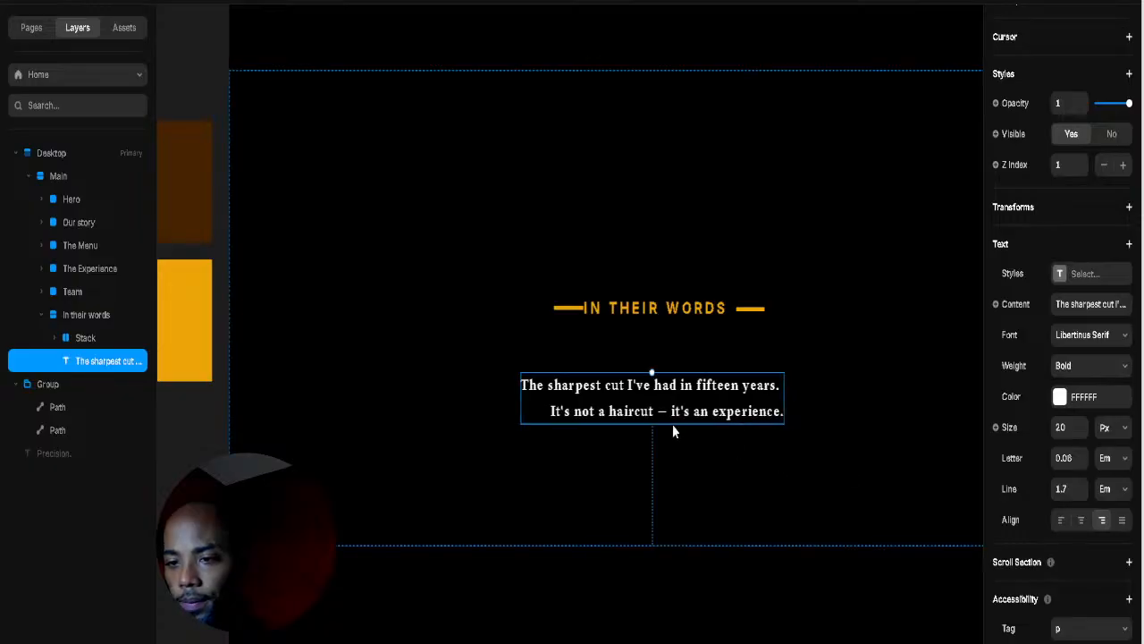
Step: Scale the quote up to 33 px and tighten letter spacing to 0.03 em
drag(655, 368, 656, 335)
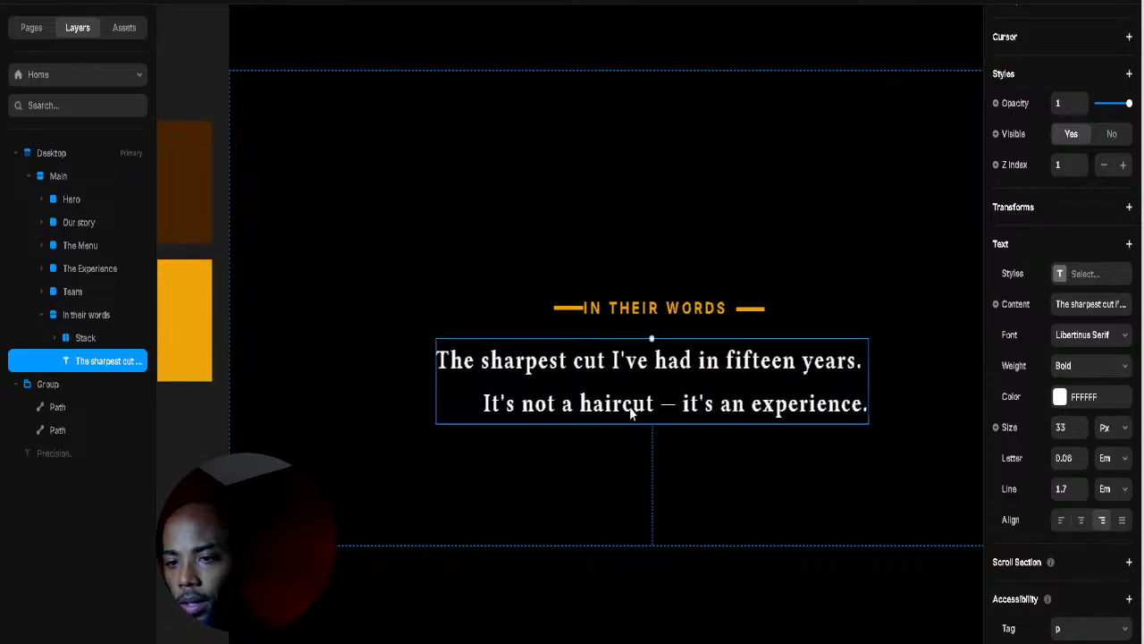
double_click(482, 408)
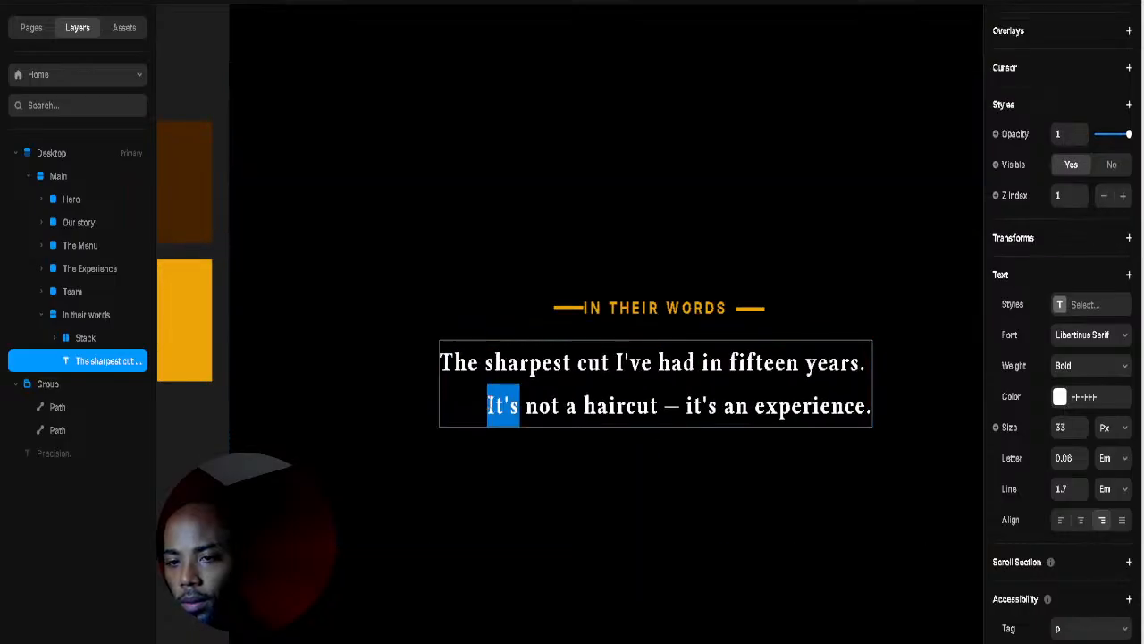
click(486, 407)
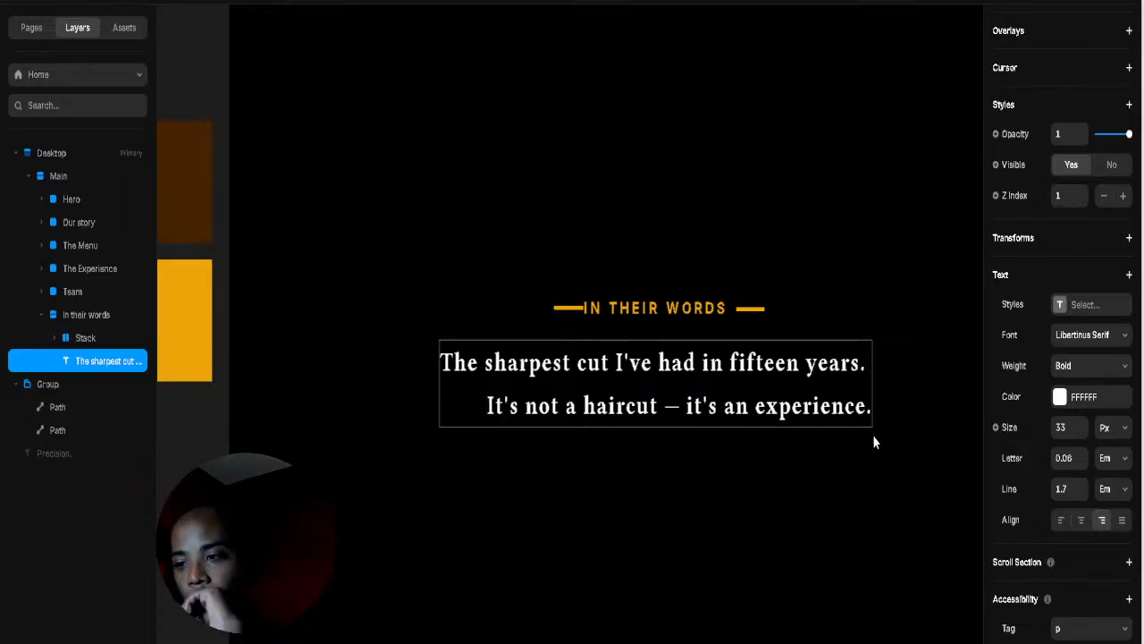
click(1080, 463)
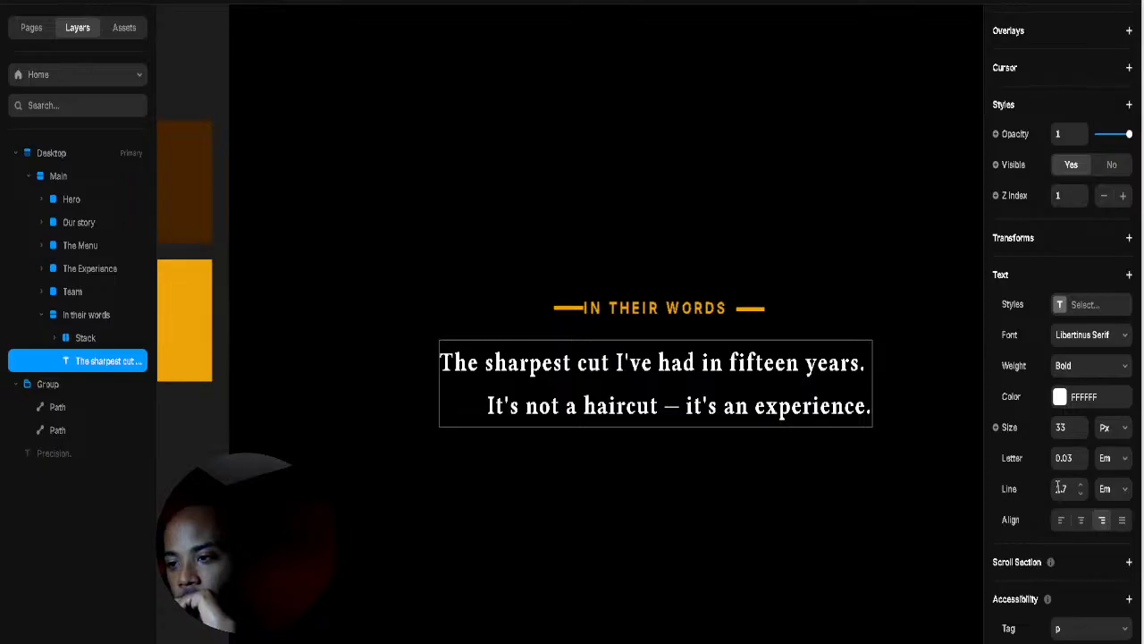
scroll(1059, 488, up, 5)
scroll(1056, 494, up, 2)
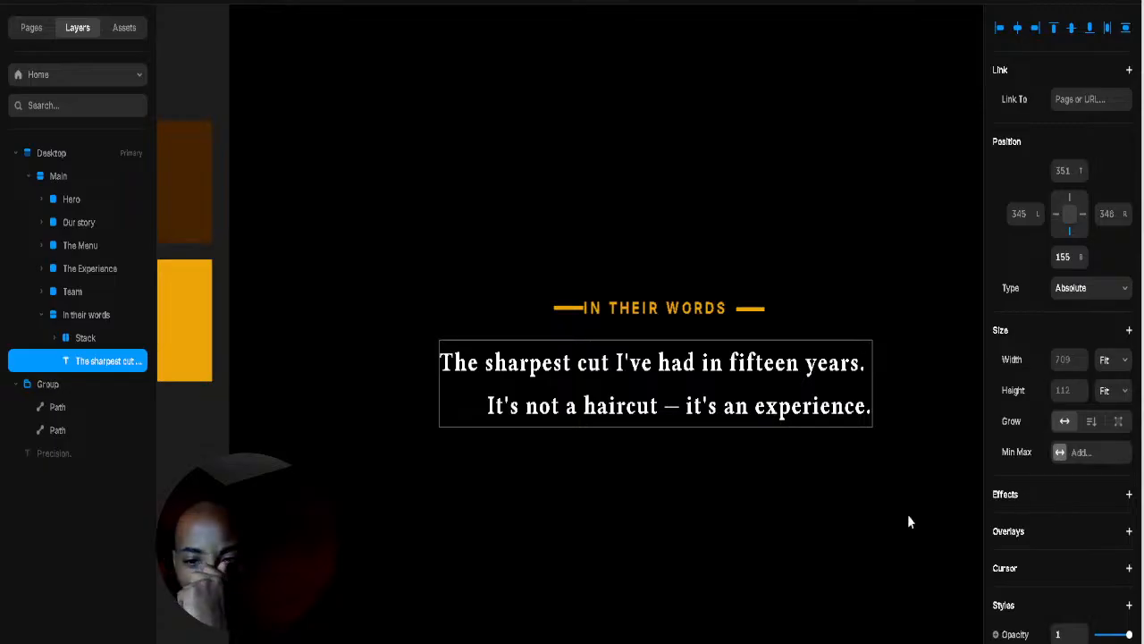
Step: Duplicate the two-line quote and select the copy's first line
key(ctrl+d)
double_click(748, 453)
click(475, 469)
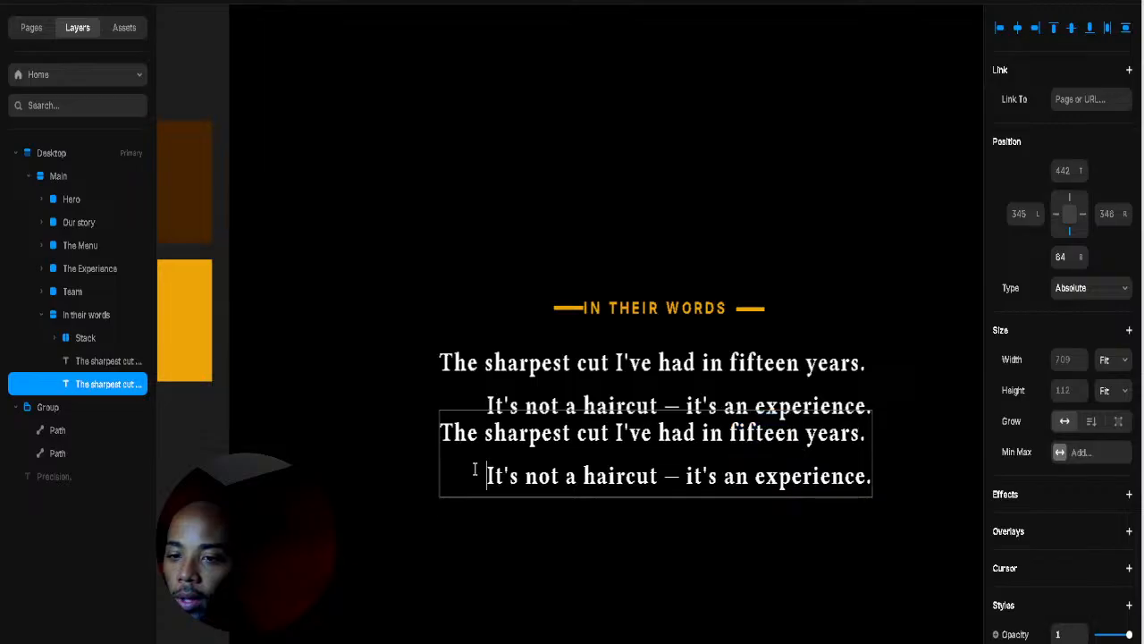
drag(483, 476, 359, 391)
Step: Delete the first line from the copy and the second line, plus leftover blank line, from the original
key(BackSpace)
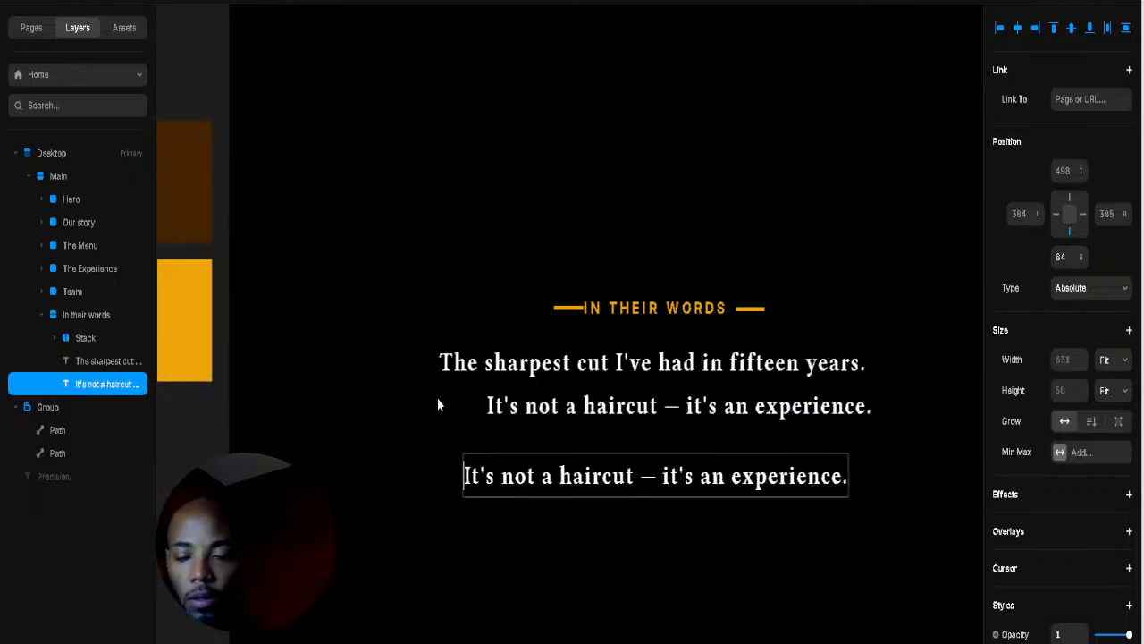
click(700, 404)
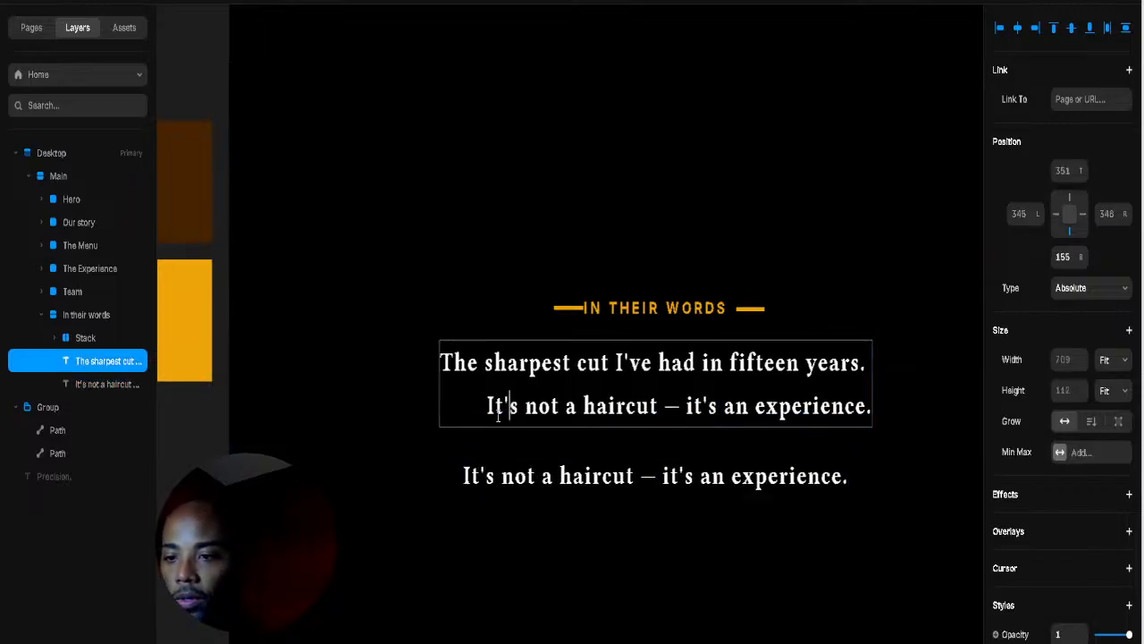
drag(466, 404, 908, 407)
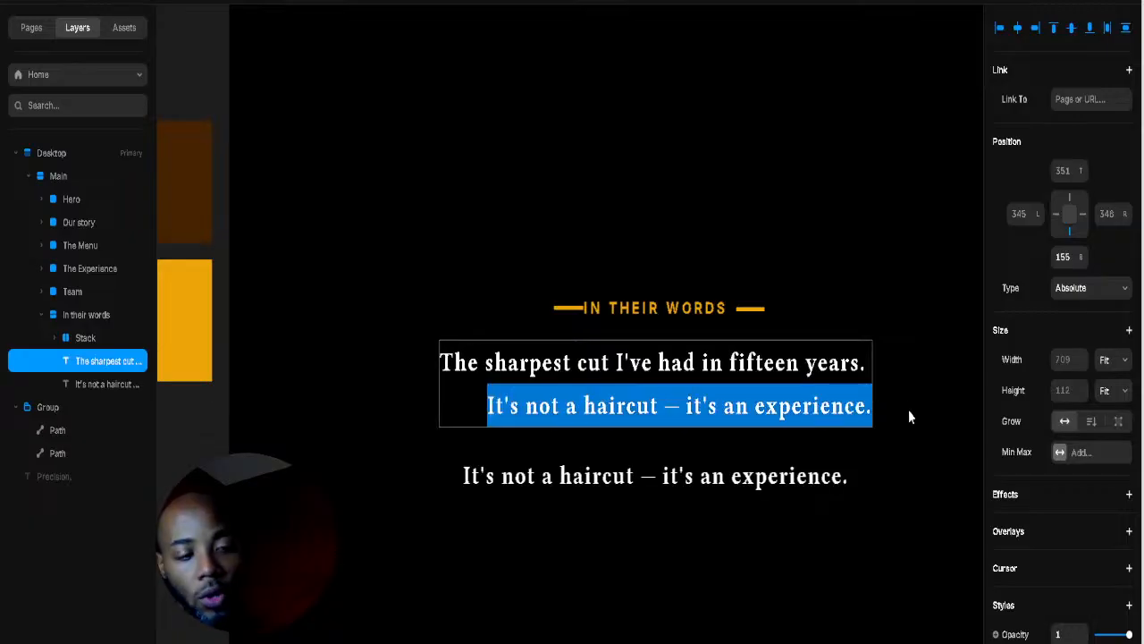
key(BackSpace)
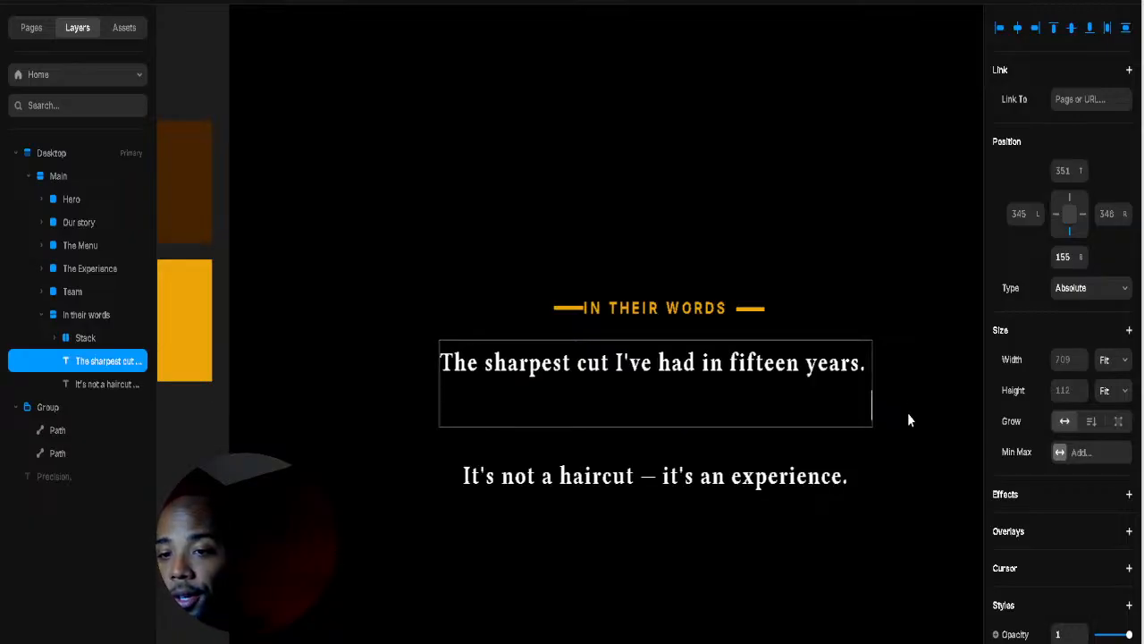
key(Escape)
double_click(743, 418)
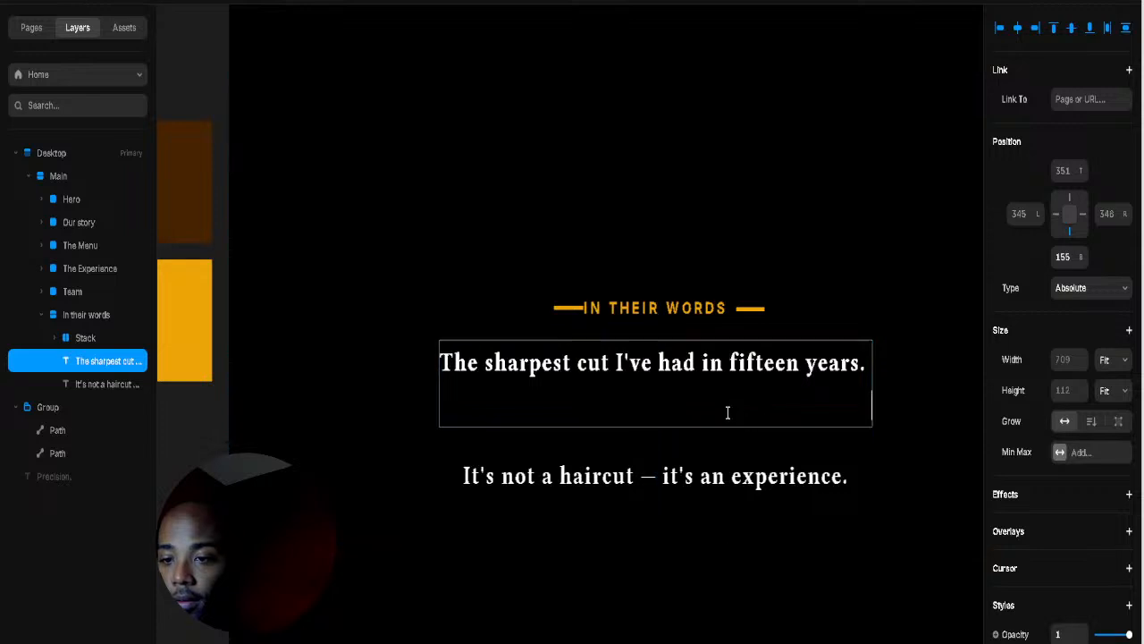
key(BackSpace)
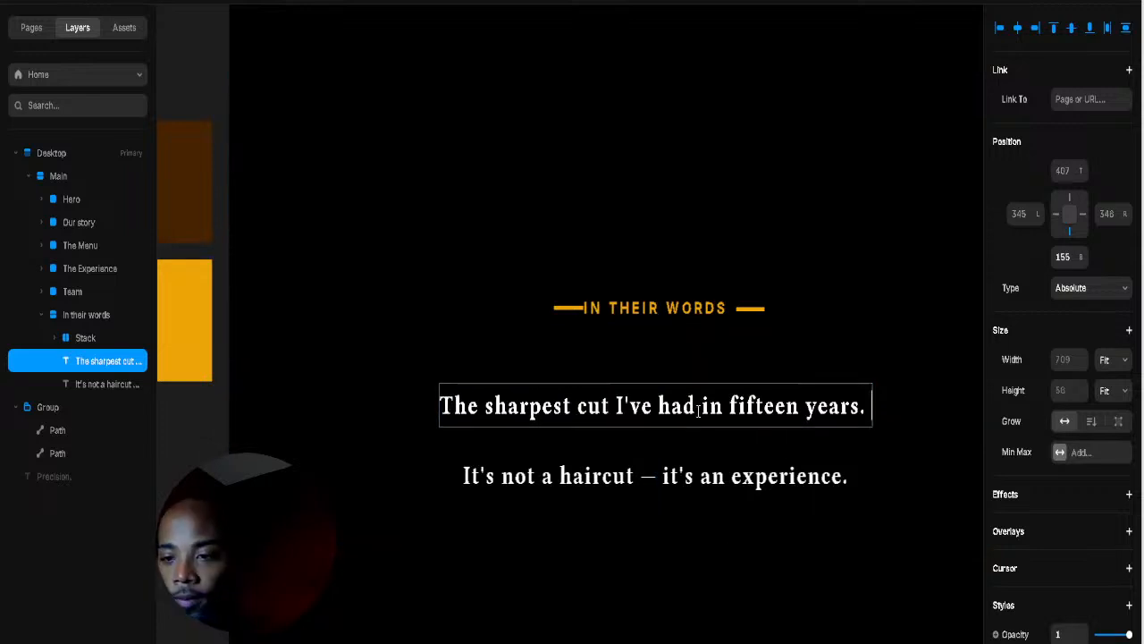
key(Escape)
Step: Move the 'It's not a haircut' line up under the fifteen-years line and select both
click(755, 499)
click(742, 489)
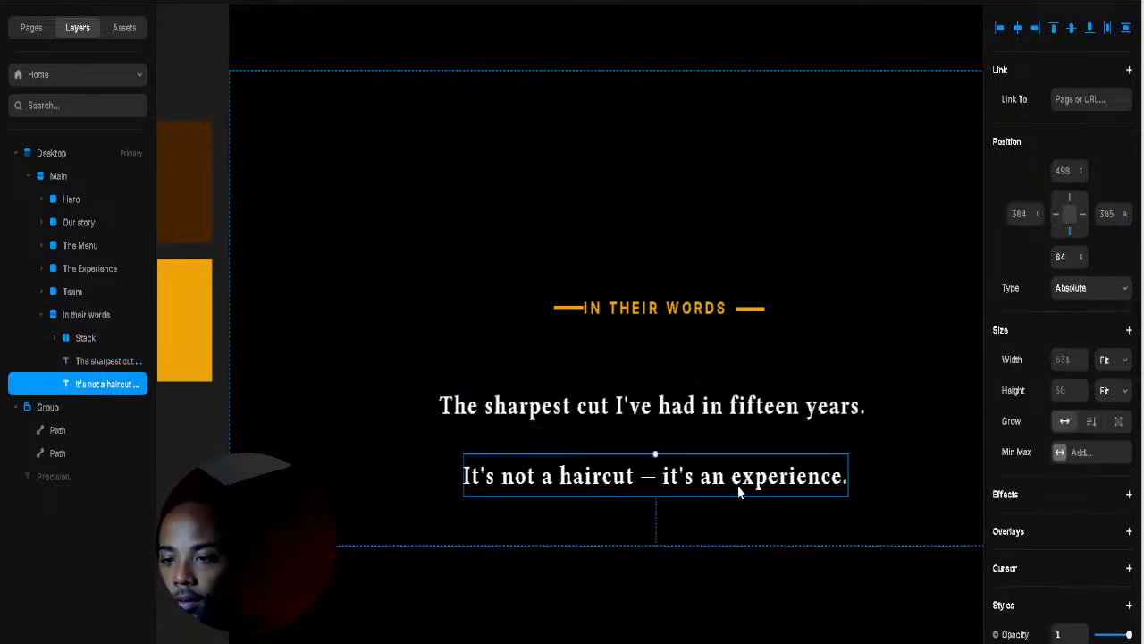
drag(739, 483, 752, 449)
shift+click(735, 408)
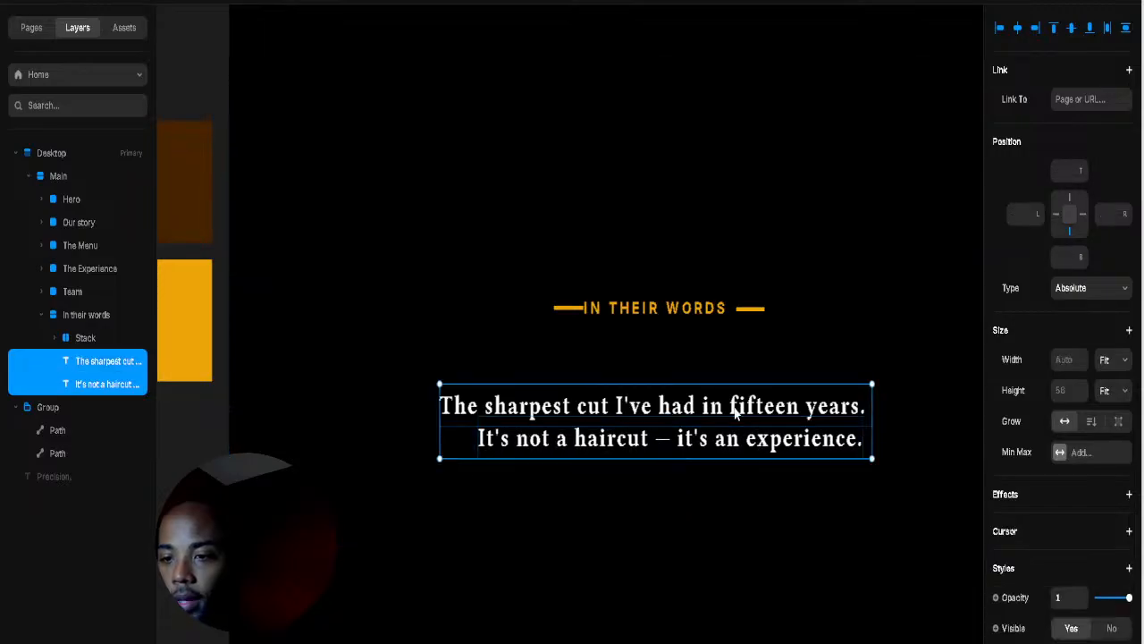
Step: Wrap both quote lines in a vertical Stack with a gap of 0
right_click(774, 456)
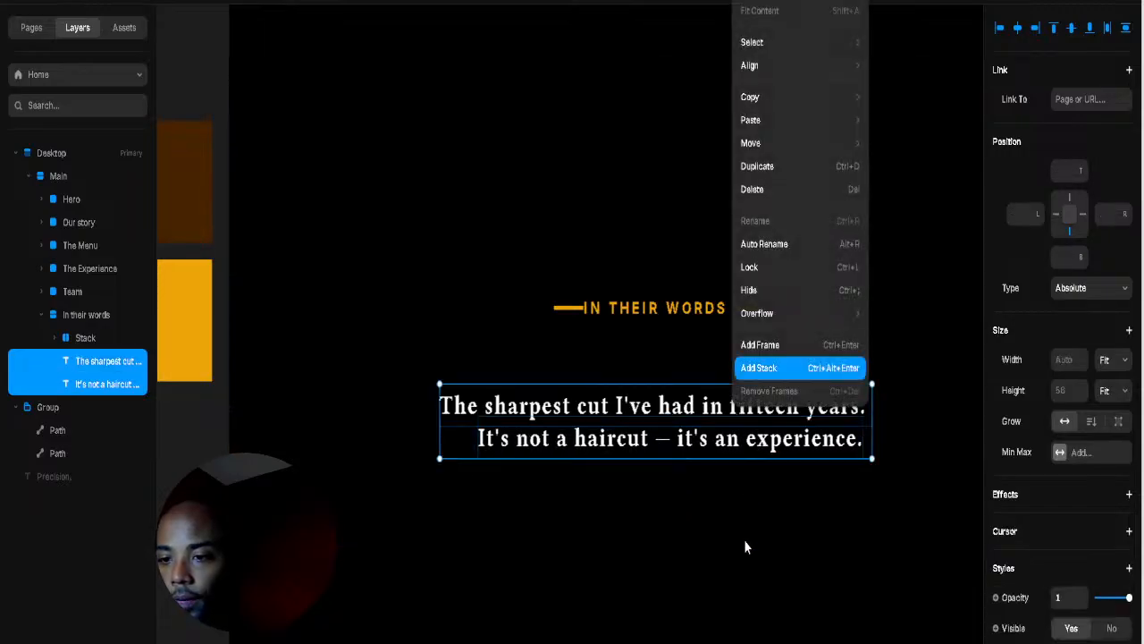
click(769, 375)
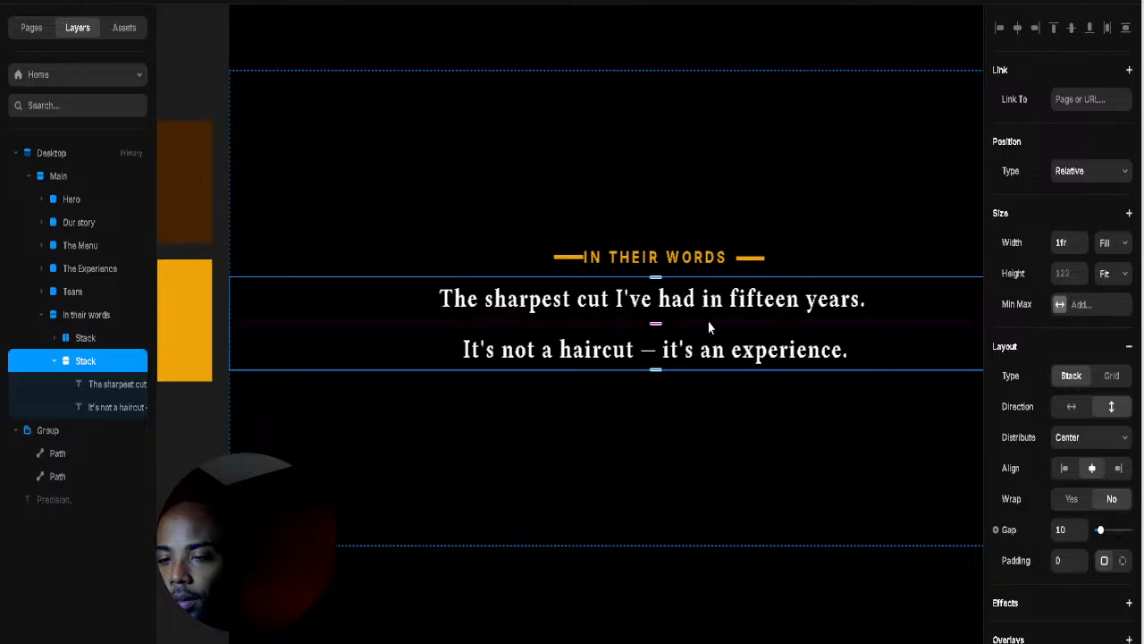
drag(658, 324, 670, 284)
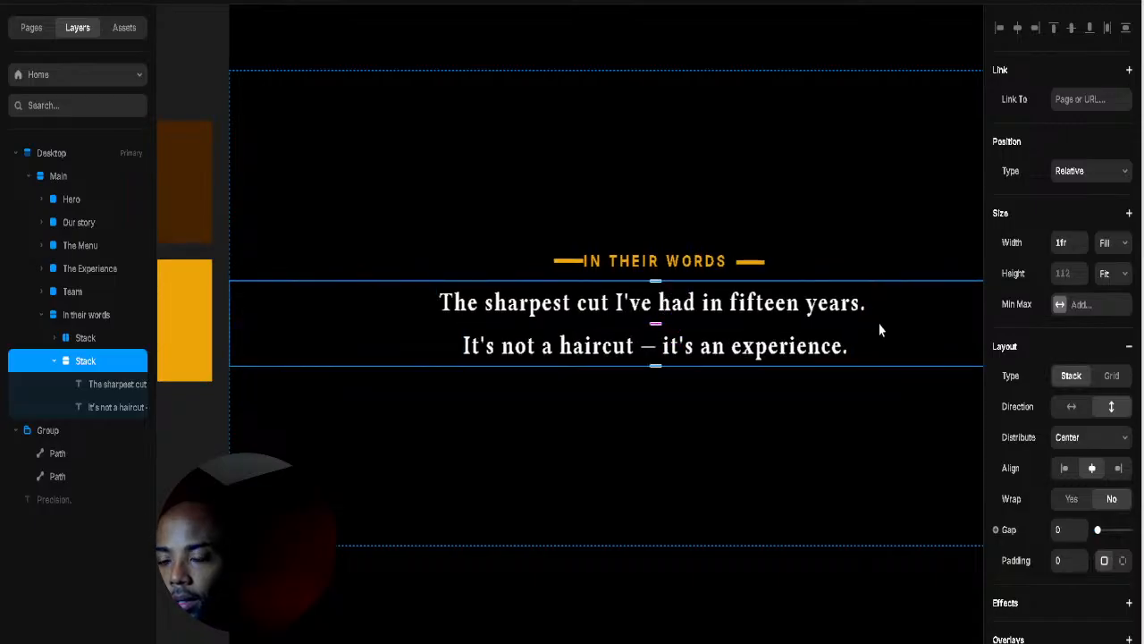
click(845, 313)
click(795, 344)
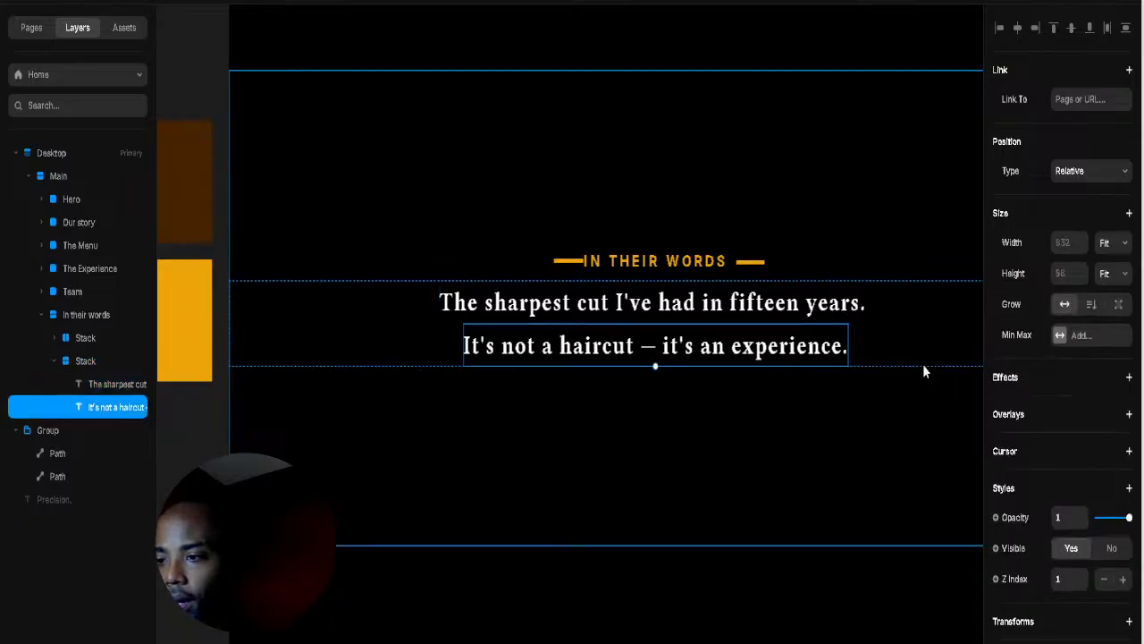
click(856, 341)
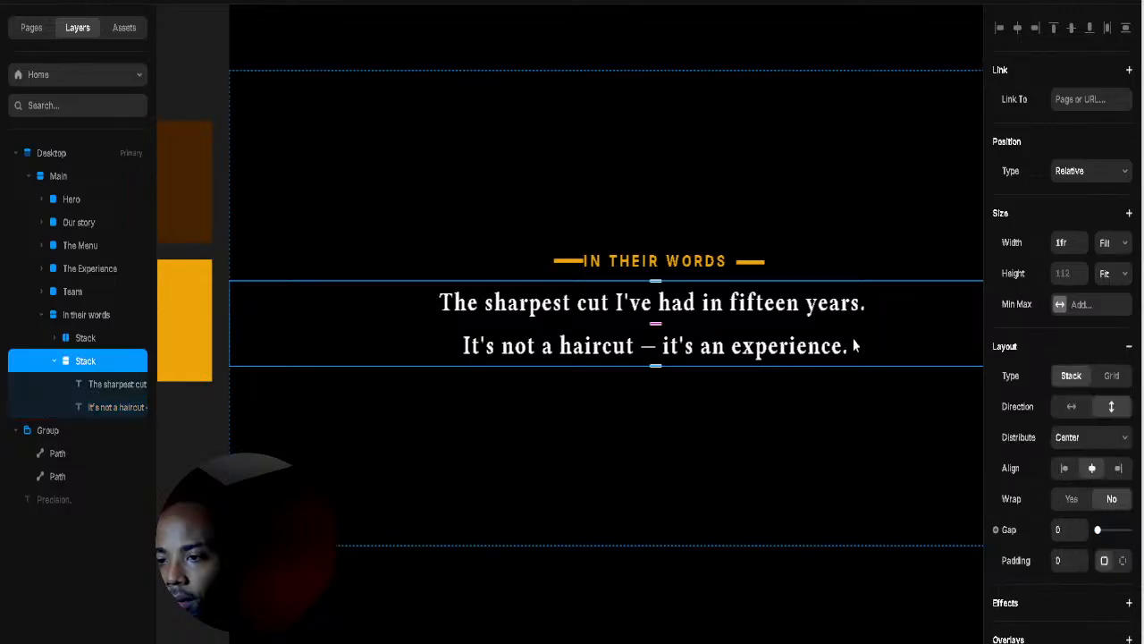
Step: Check the quote stack and its lines in Layers, collapse it, and select the heading stack
click(114, 408)
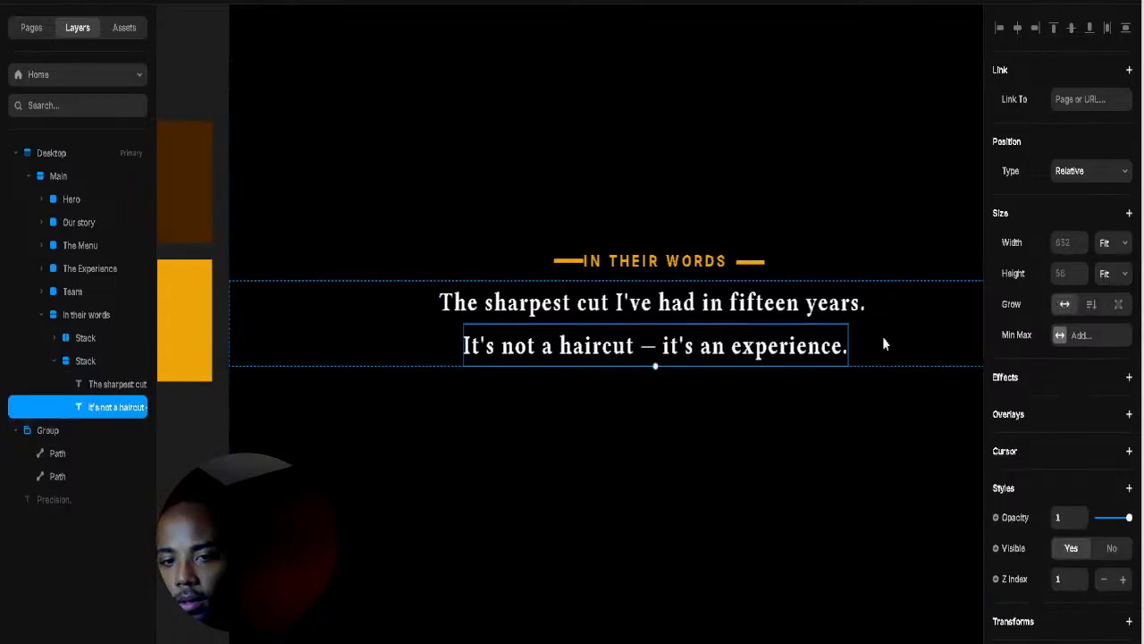
scroll(1064, 411, down, 3)
scroll(1080, 442, down, 4)
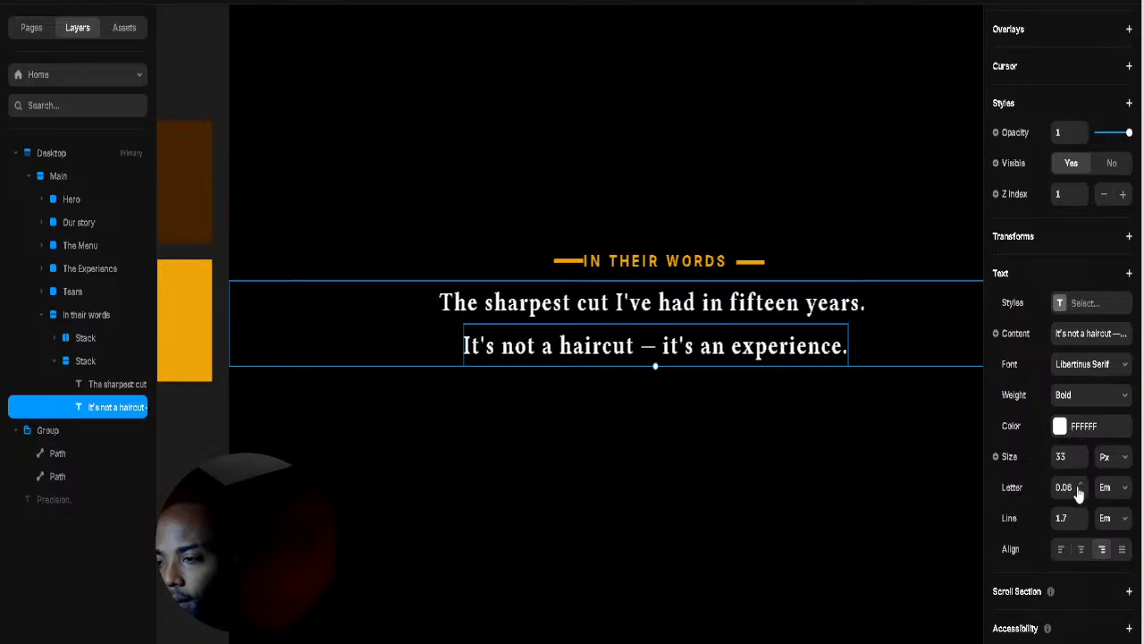
scroll(1079, 494, down, 1)
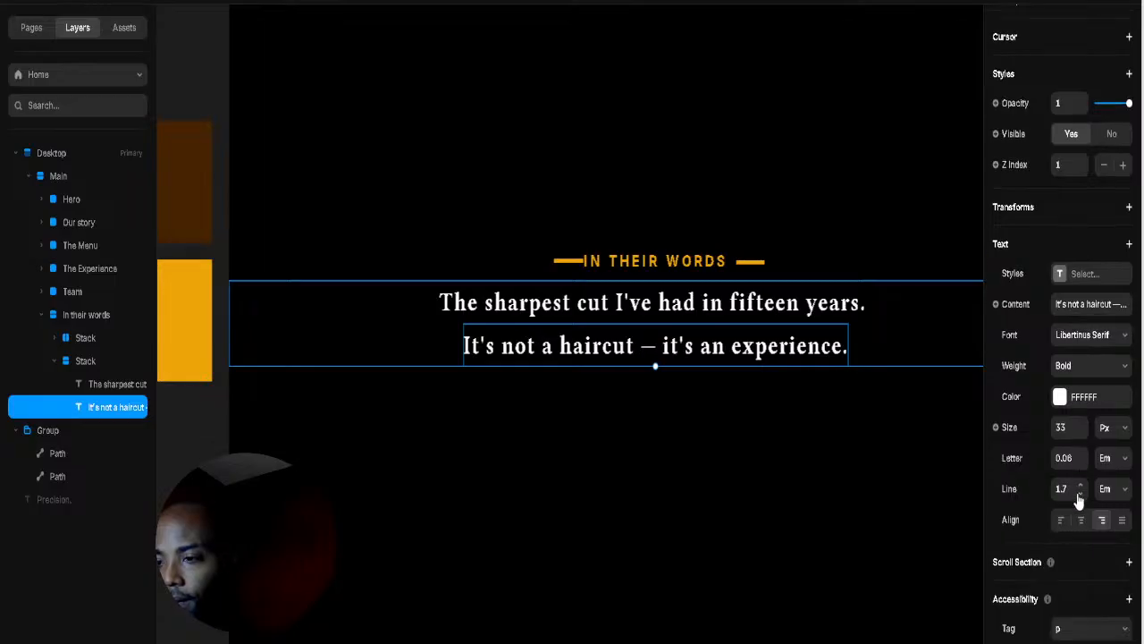
click(84, 367)
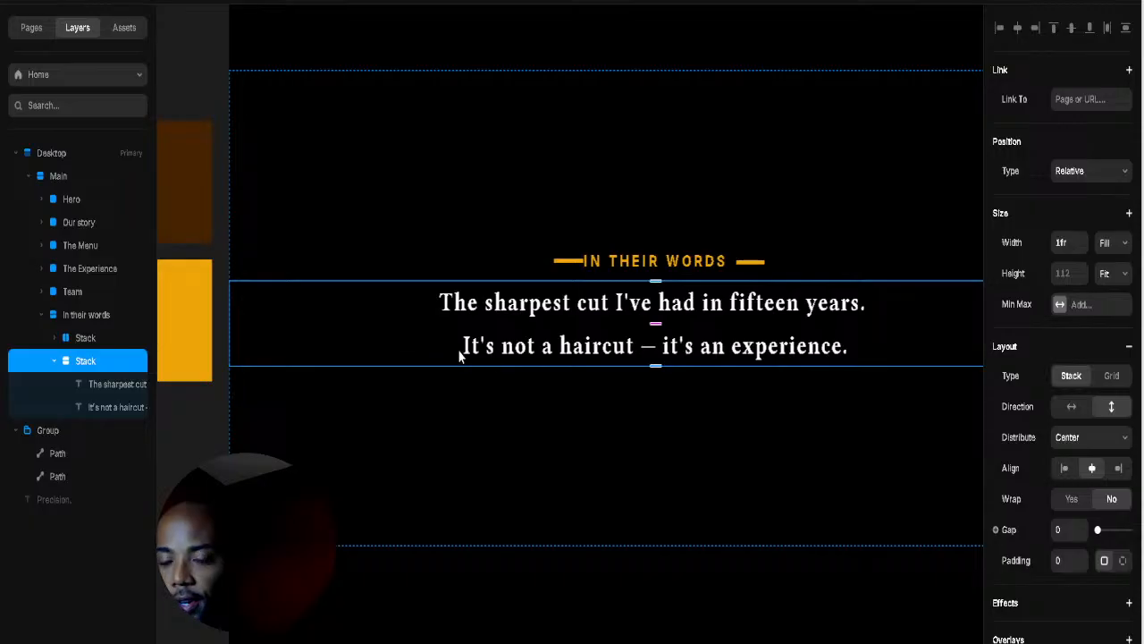
click(126, 407)
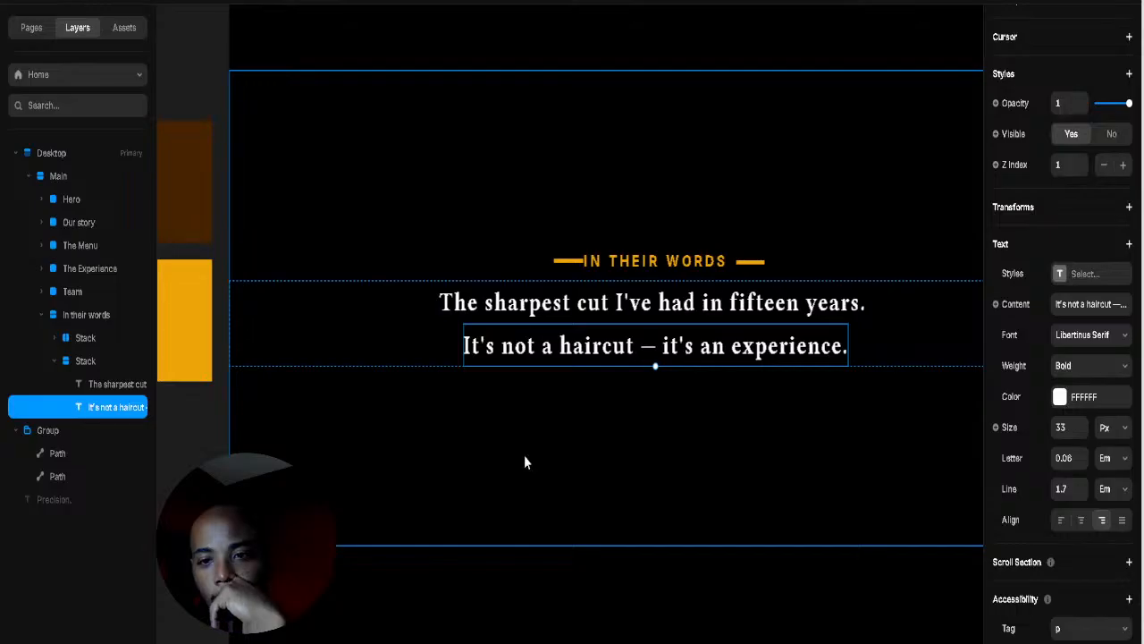
click(97, 357)
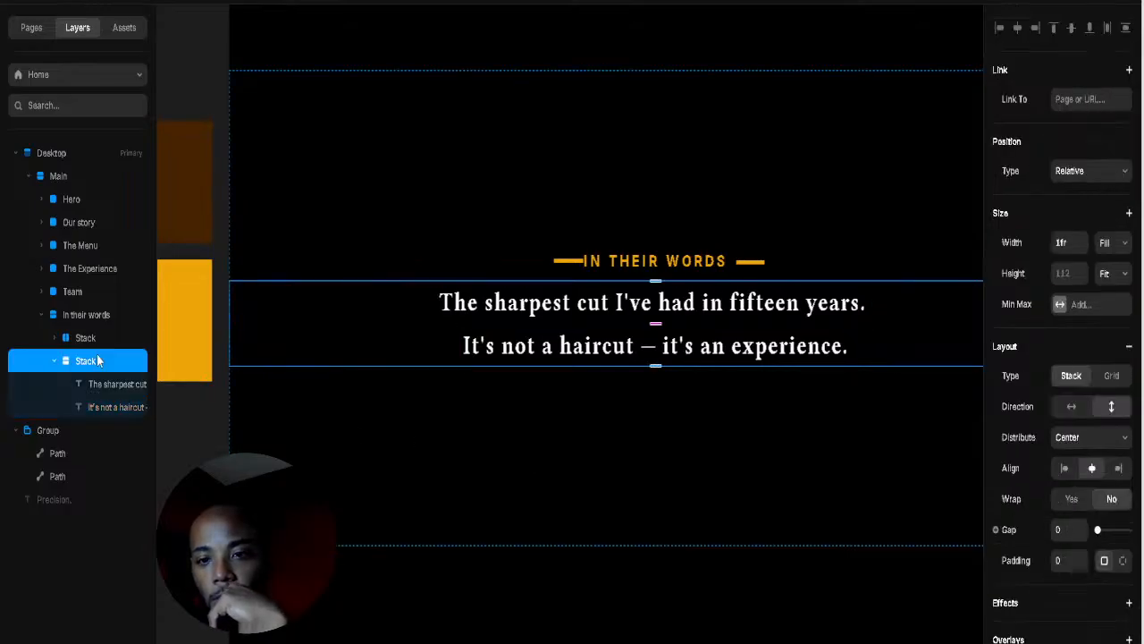
click(68, 338)
click(53, 361)
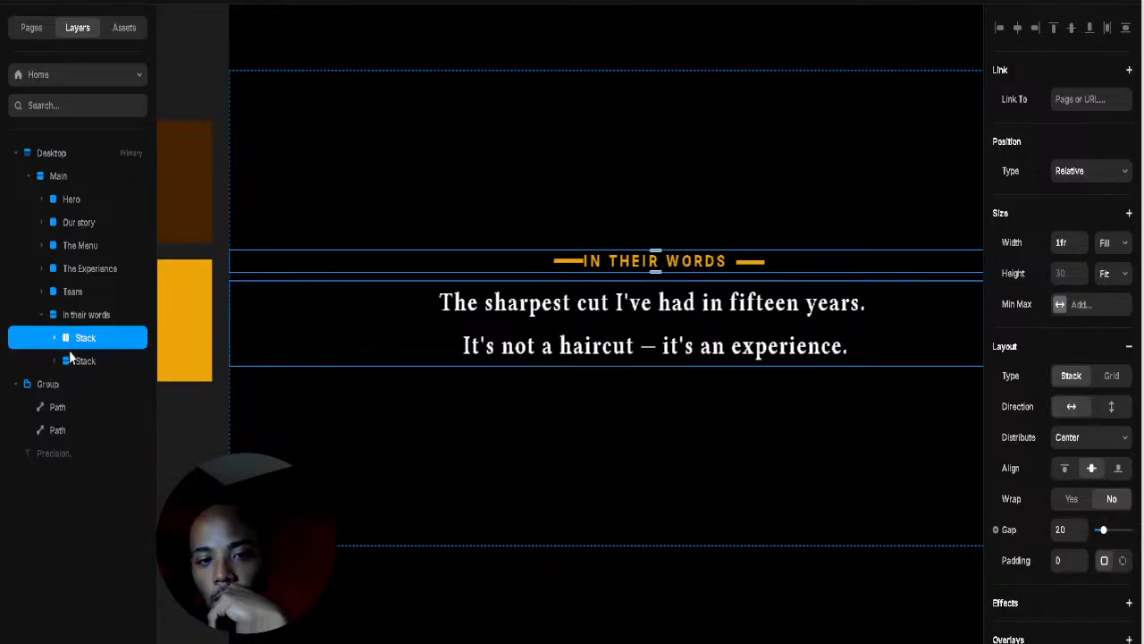
Step: Draw a new frame, place it between the section's two stacks, and set its width to Fill
click(188, 423)
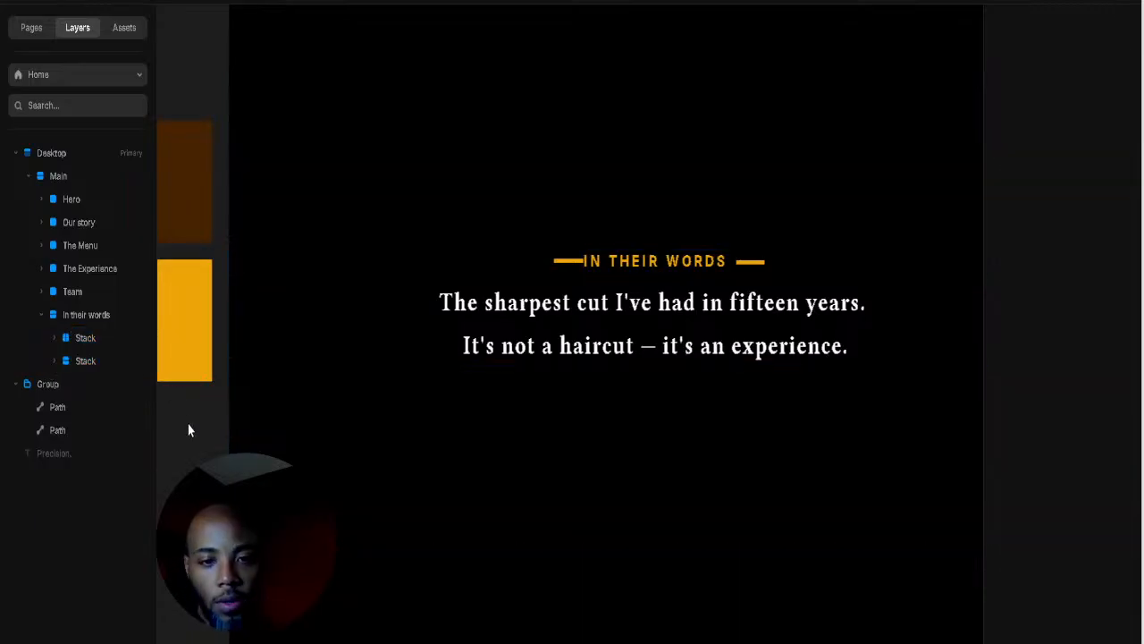
key(f)
drag(184, 421, 201, 460)
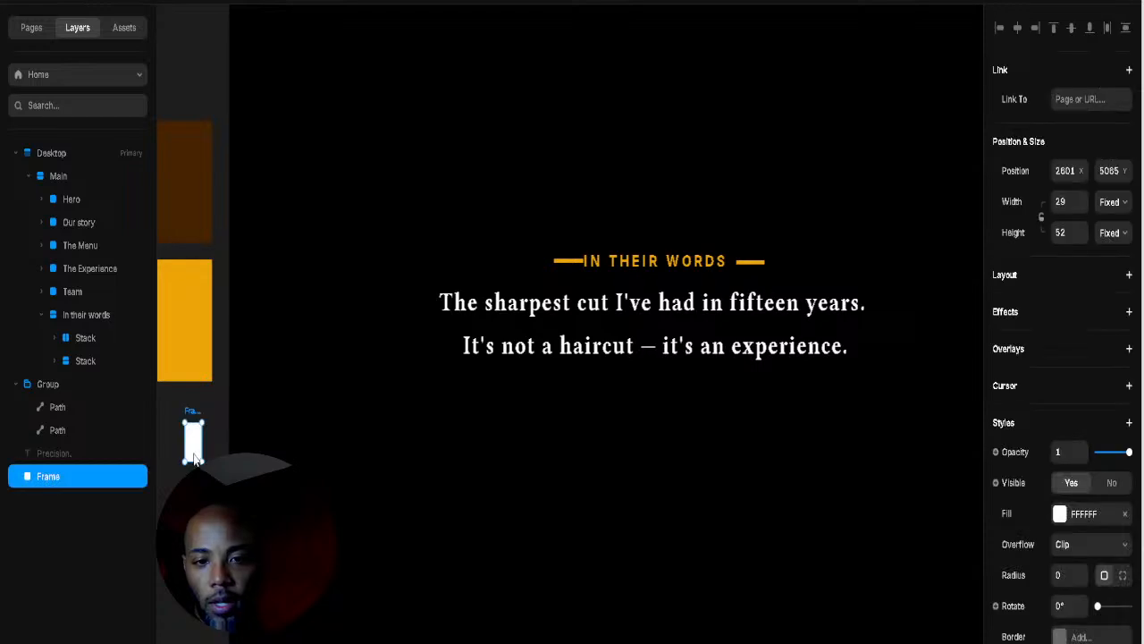
drag(49, 483, 74, 361)
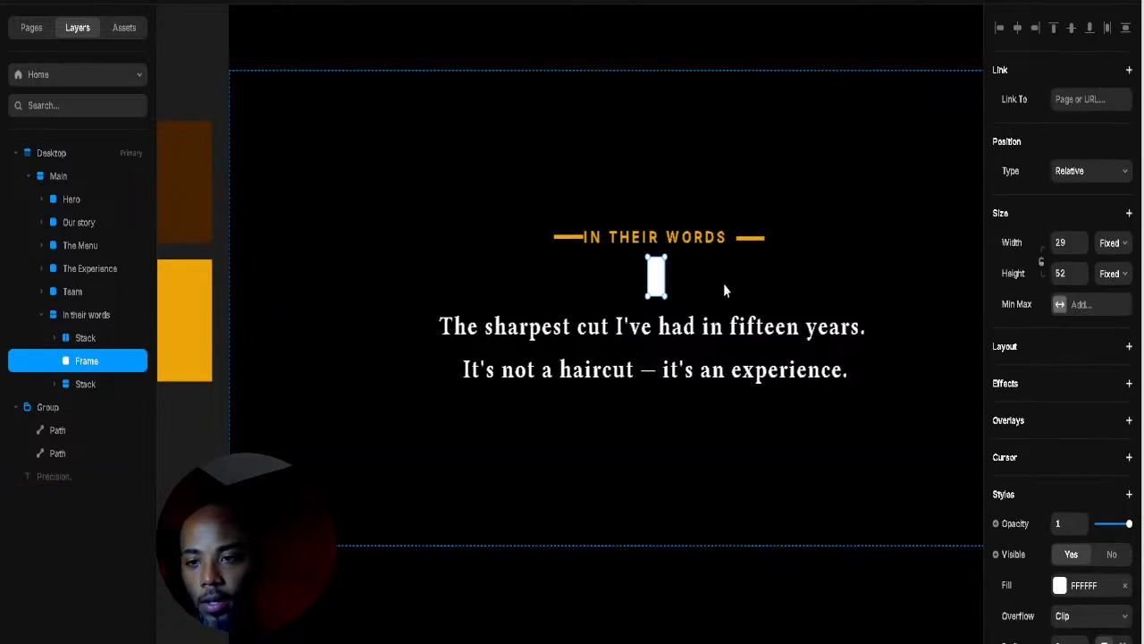
click(1117, 307)
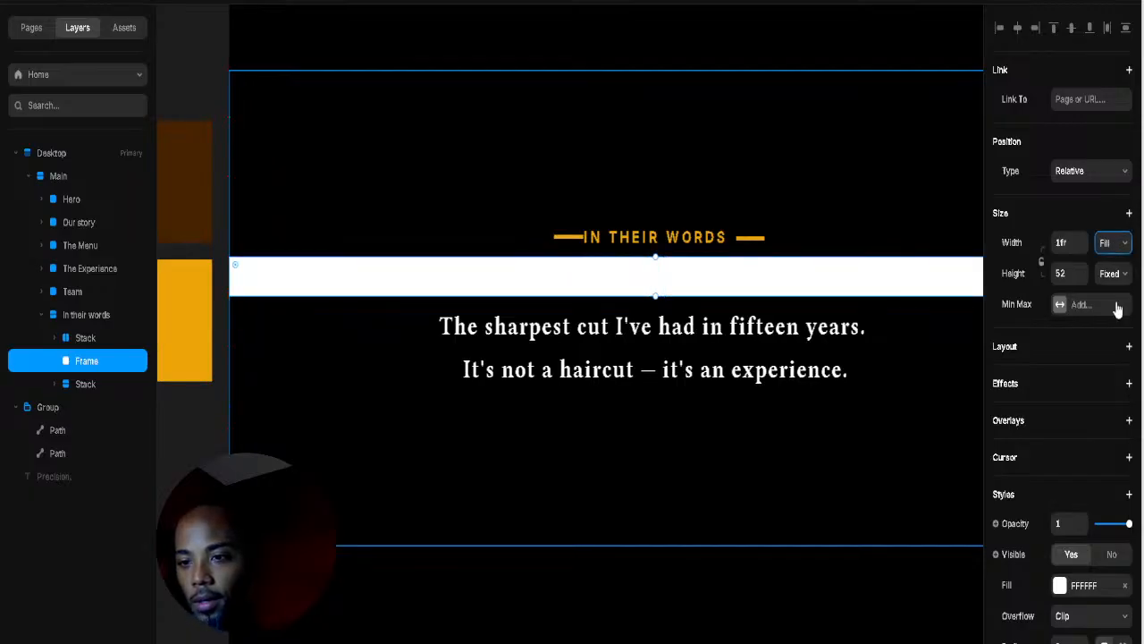
Step: Move the fifteen-years line into the new frame, remove the frame's fill, and centre the text
click(691, 330)
drag(97, 406, 86, 357)
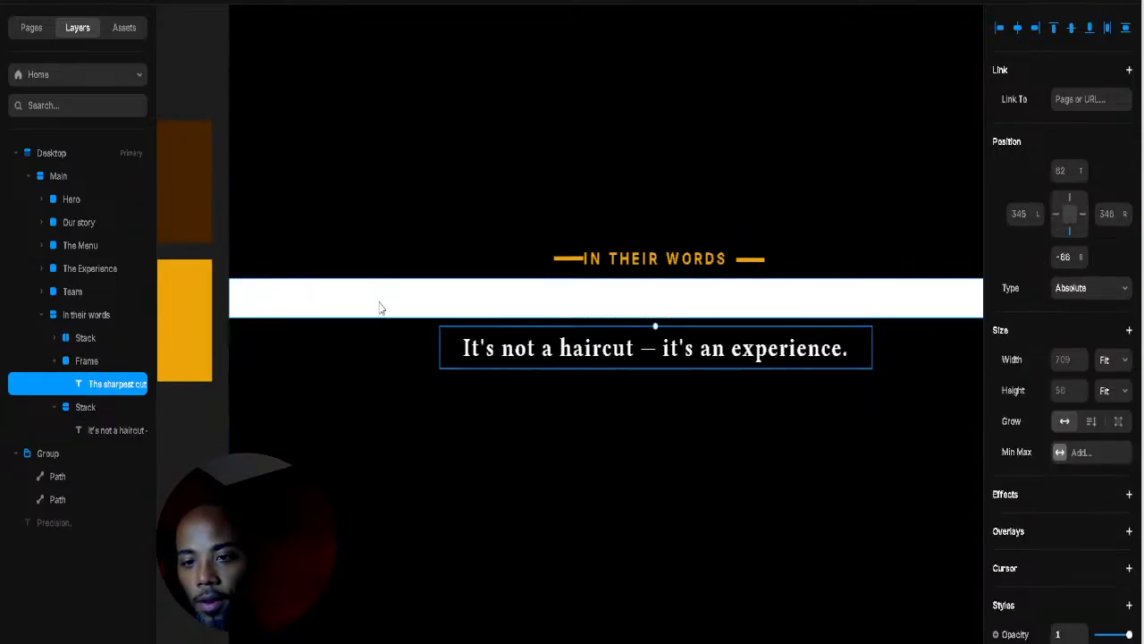
click(86, 358)
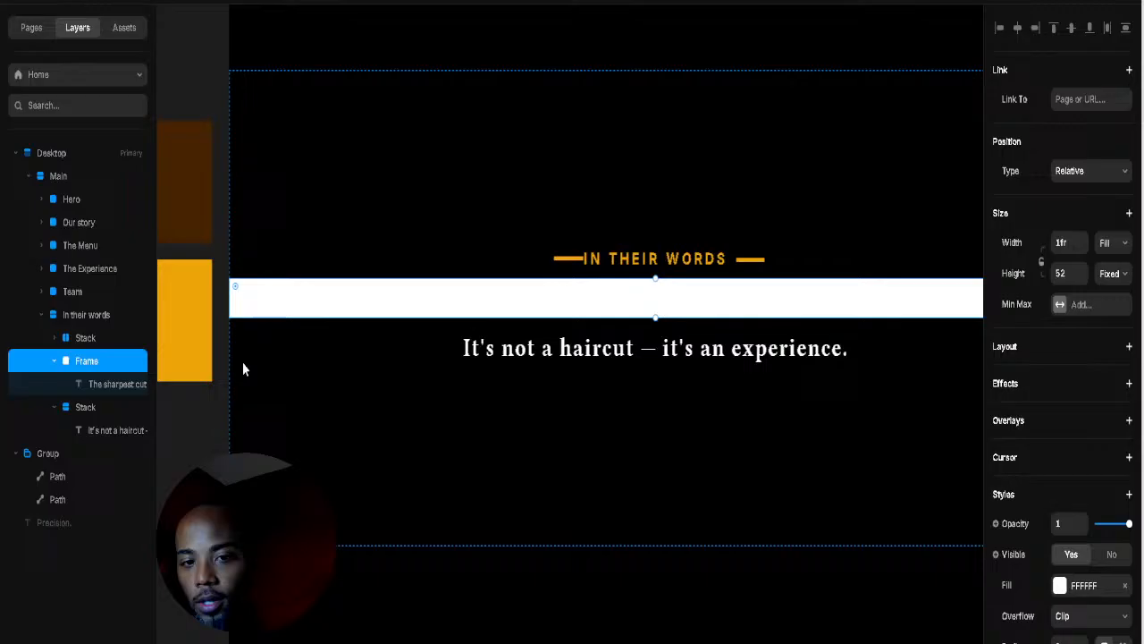
click(1126, 586)
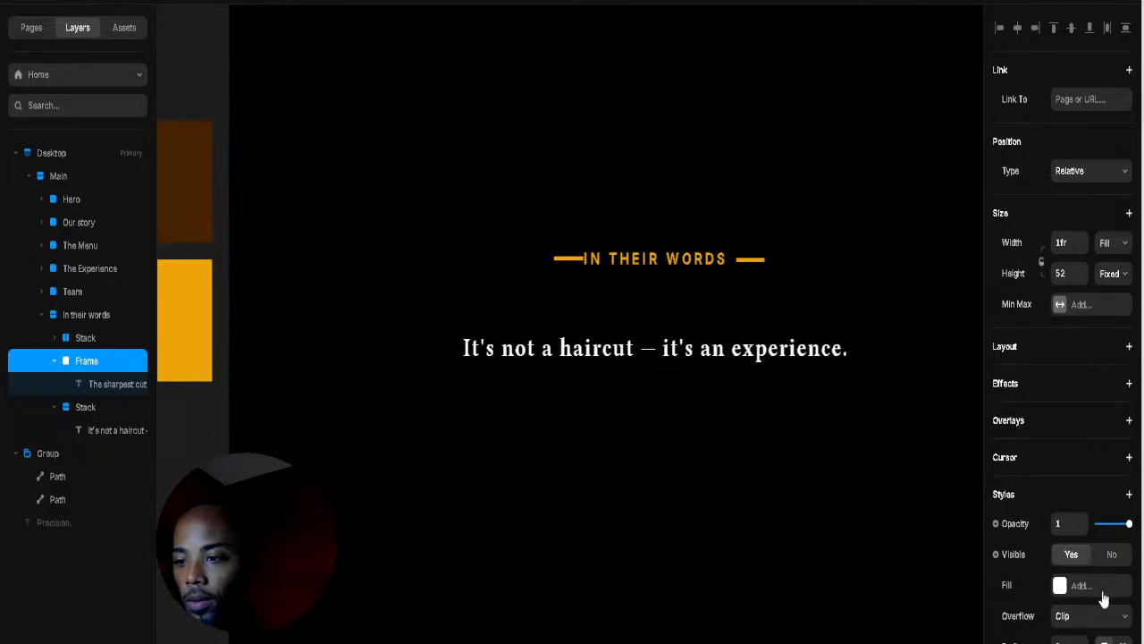
click(112, 385)
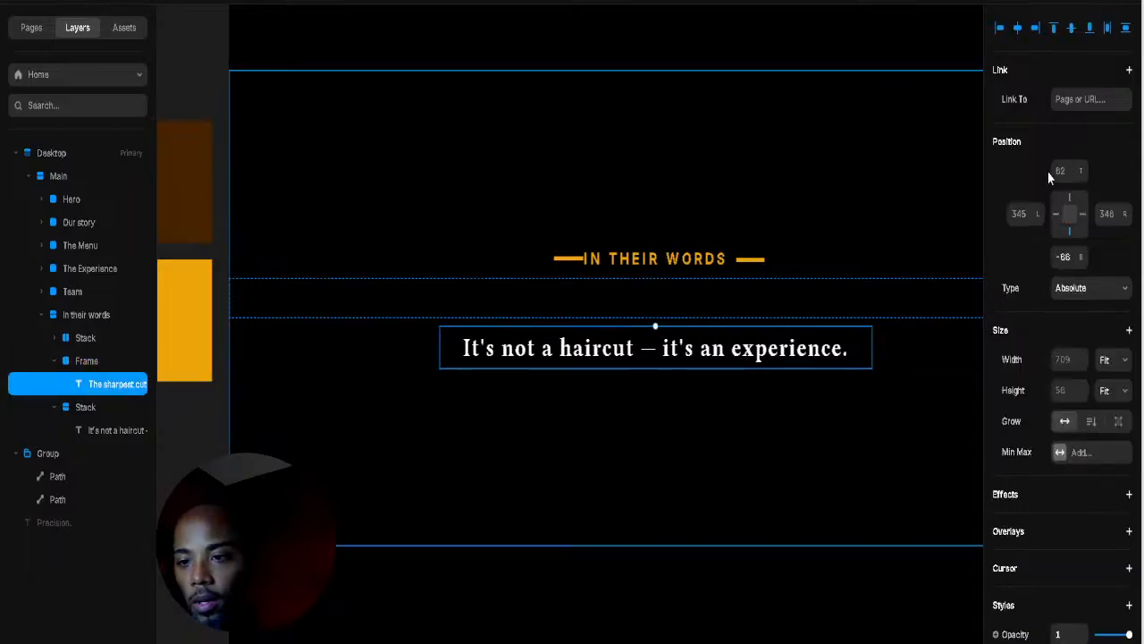
click(1070, 28)
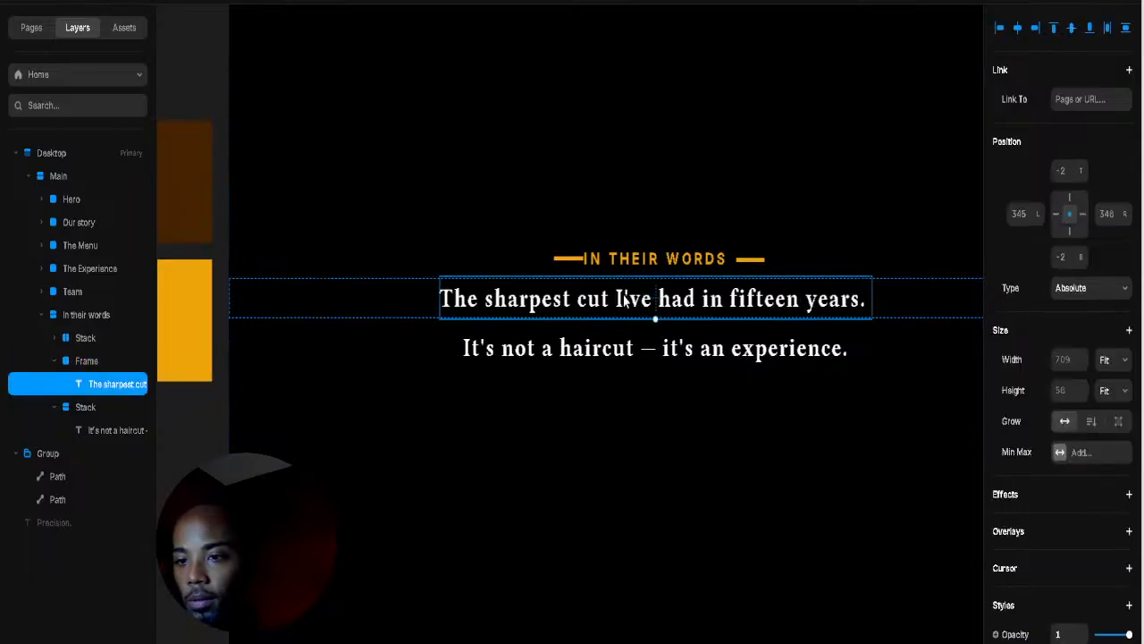
click(893, 315)
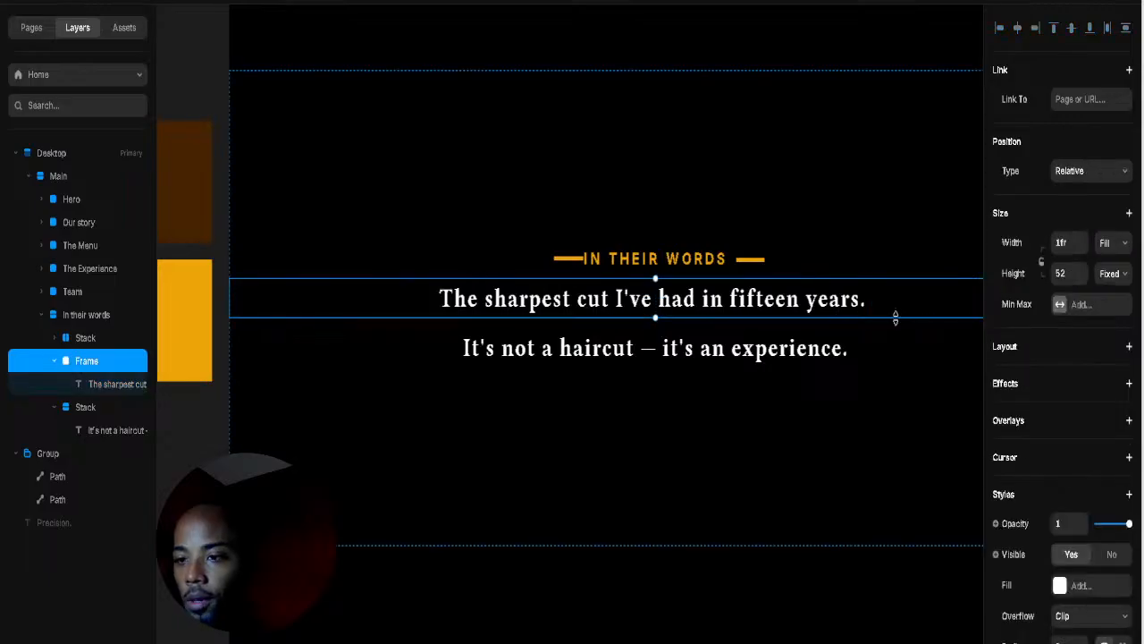
scroll(1108, 495, down, 3)
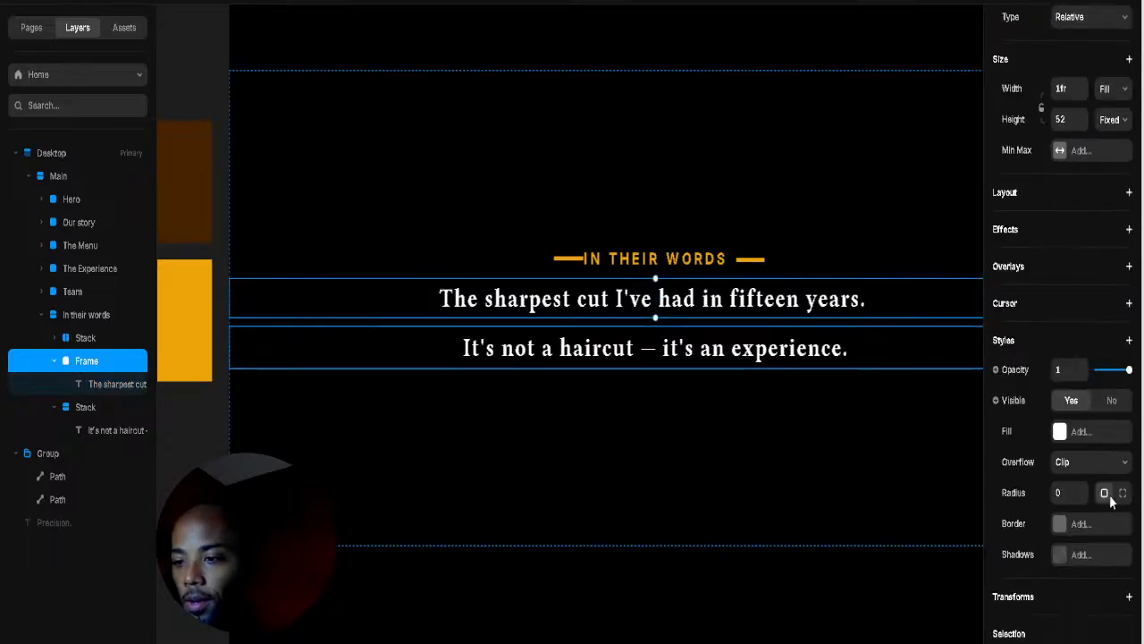
scroll(1119, 496, down, 2)
scroll(1122, 501, up, 5)
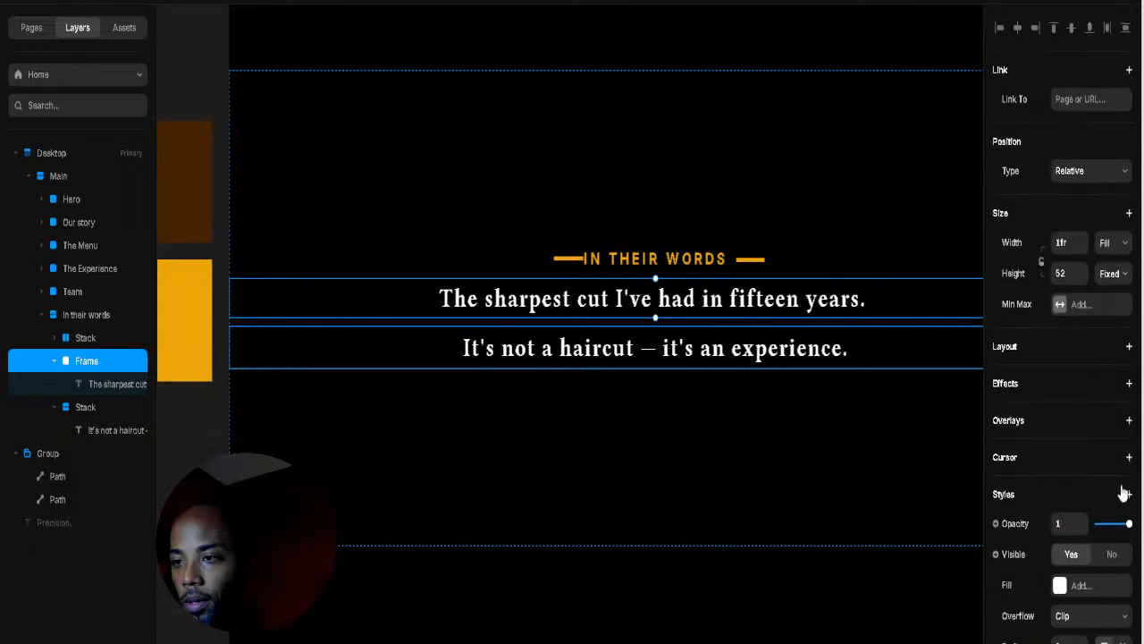
Step: Add a Stack layout to the first quote's frame and adjust the second quote stack's side padding
click(1064, 351)
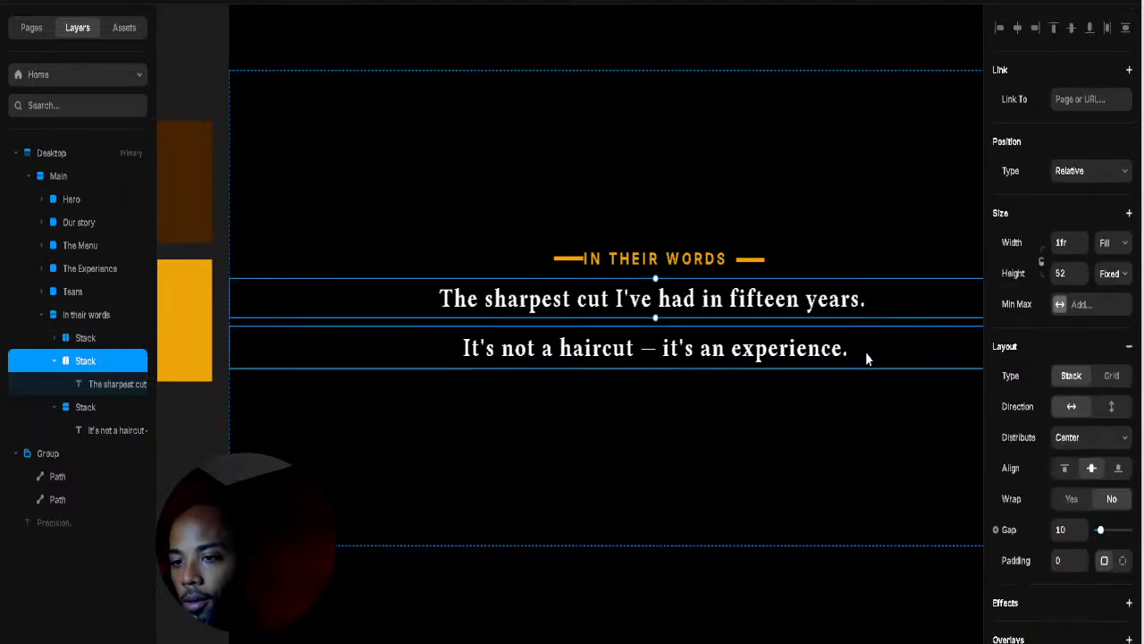
click(95, 407)
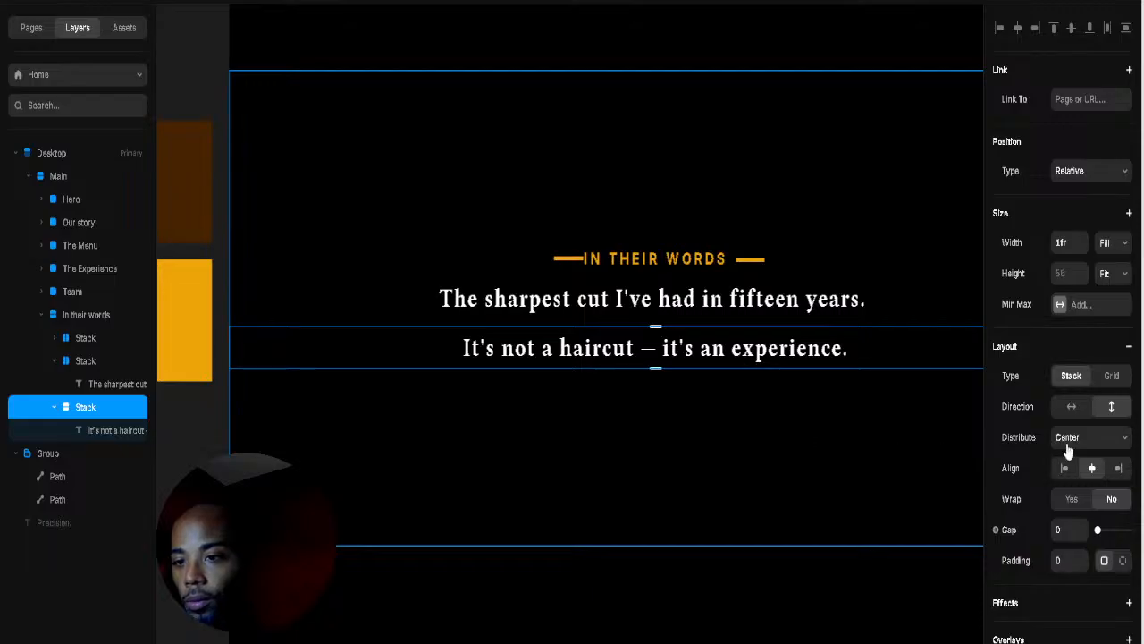
click(1123, 562)
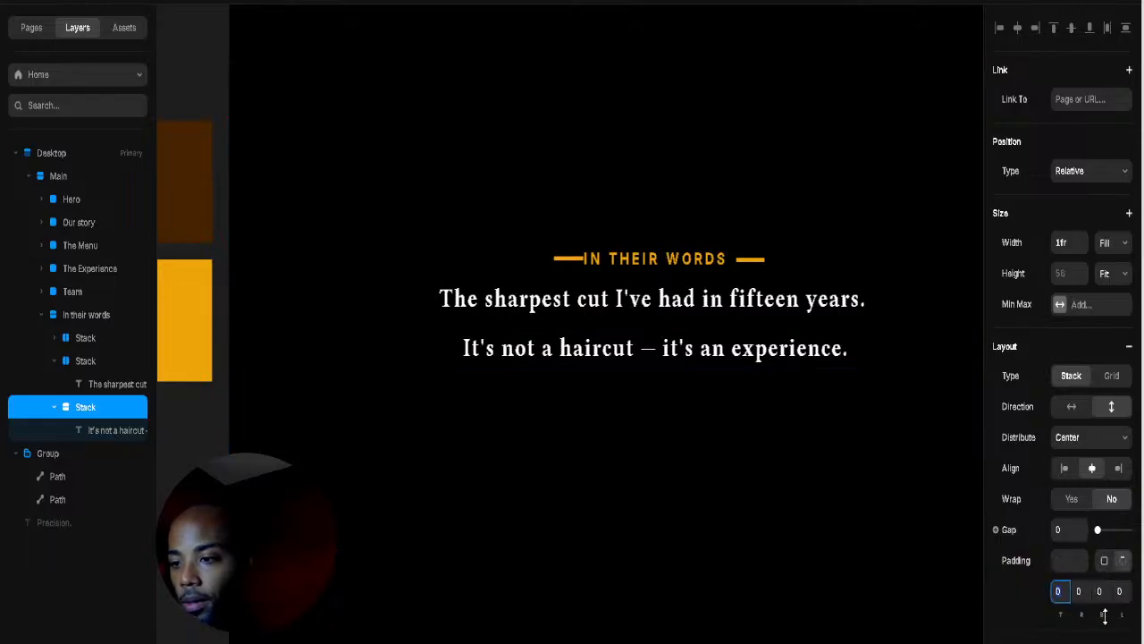
mouse_move(1122, 615)
mouse_down()
mouse_move(1123, 564)
mouse_move(1122, 615)
mouse_up()
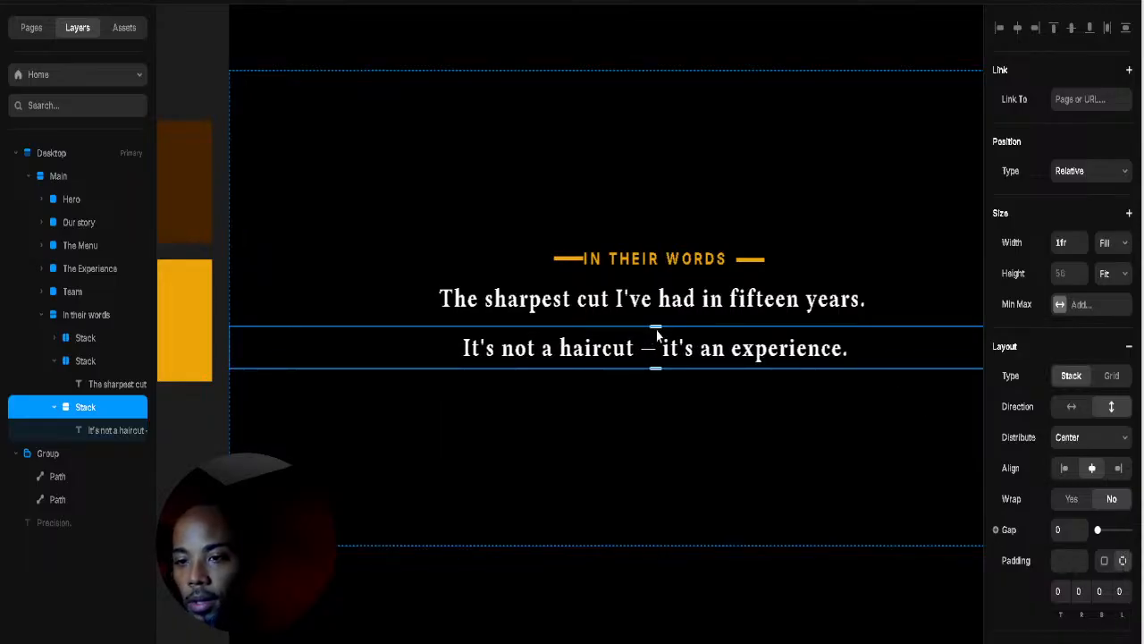
Step: Resize the quote lines' text, shrinking the experience line to 29 px
click(693, 298)
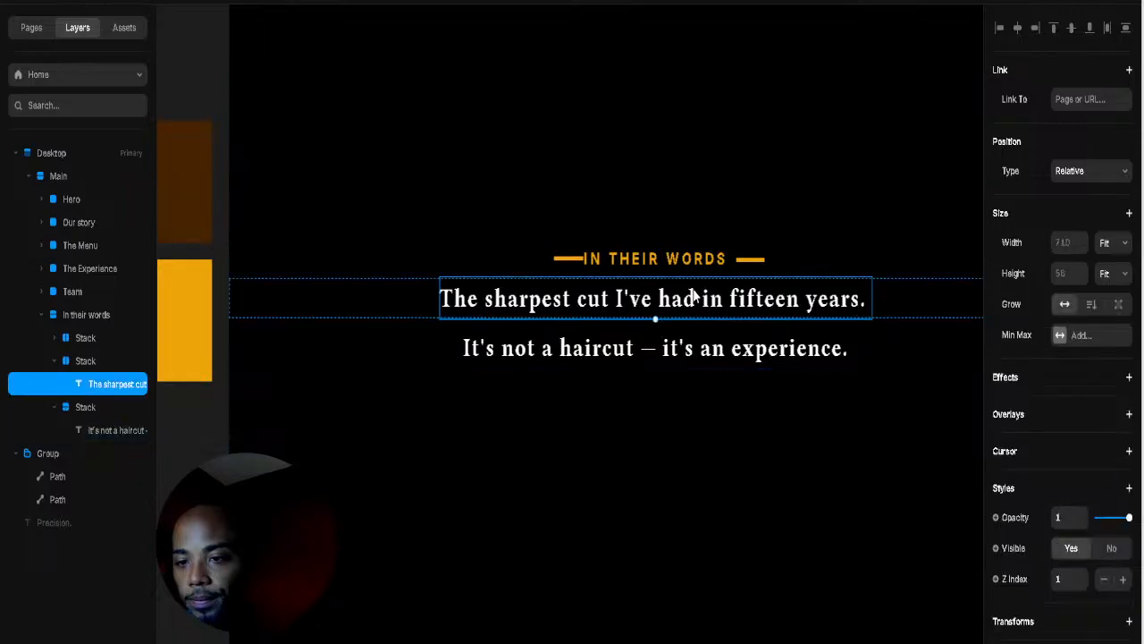
mouse_move(653, 318)
mouse_down()
mouse_move(653, 302)
mouse_move(655, 319)
mouse_up()
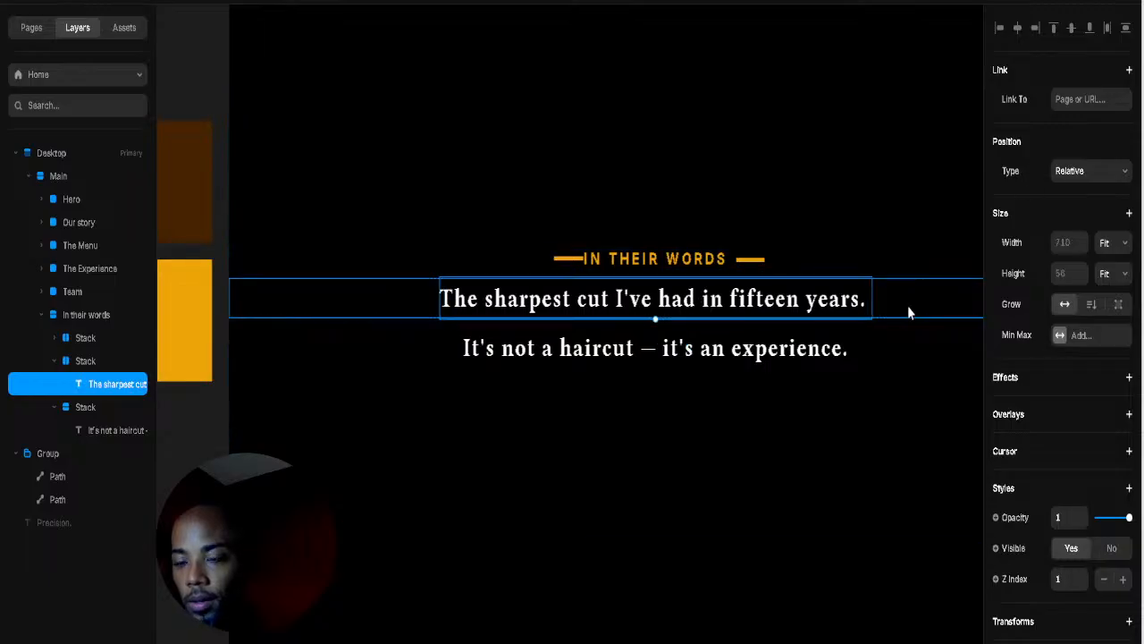
click(634, 348)
click(572, 359)
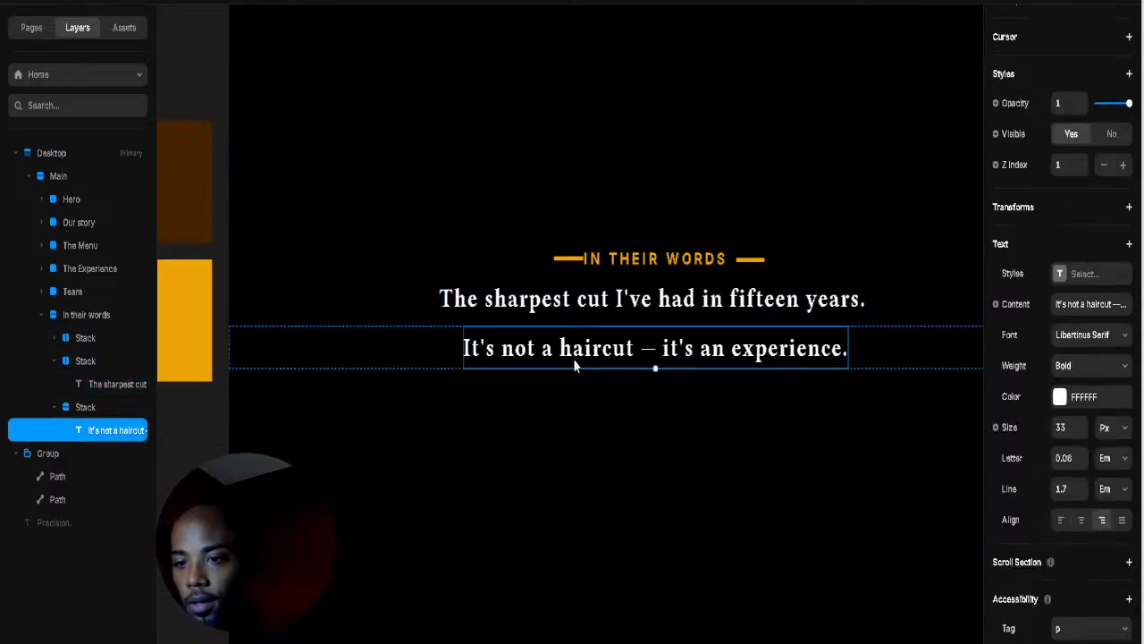
click(661, 373)
click(655, 367)
drag(653, 366, 654, 362)
click(664, 301)
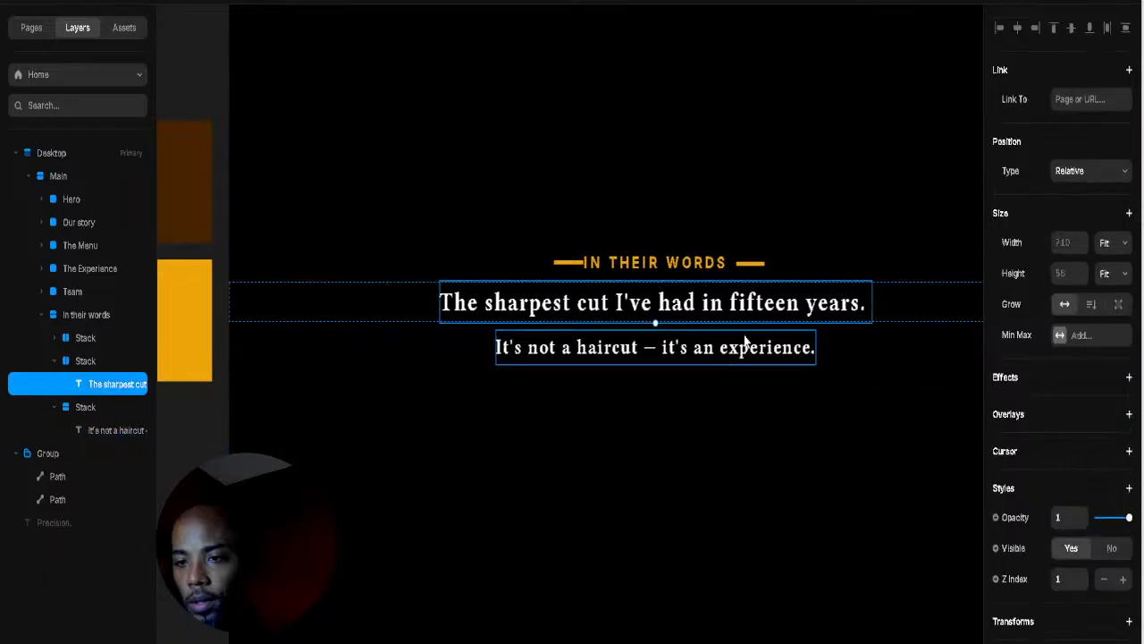
click(800, 351)
Step: End the experience line with a closing " mark and duplicate it into a vertical stack below
click(844, 349)
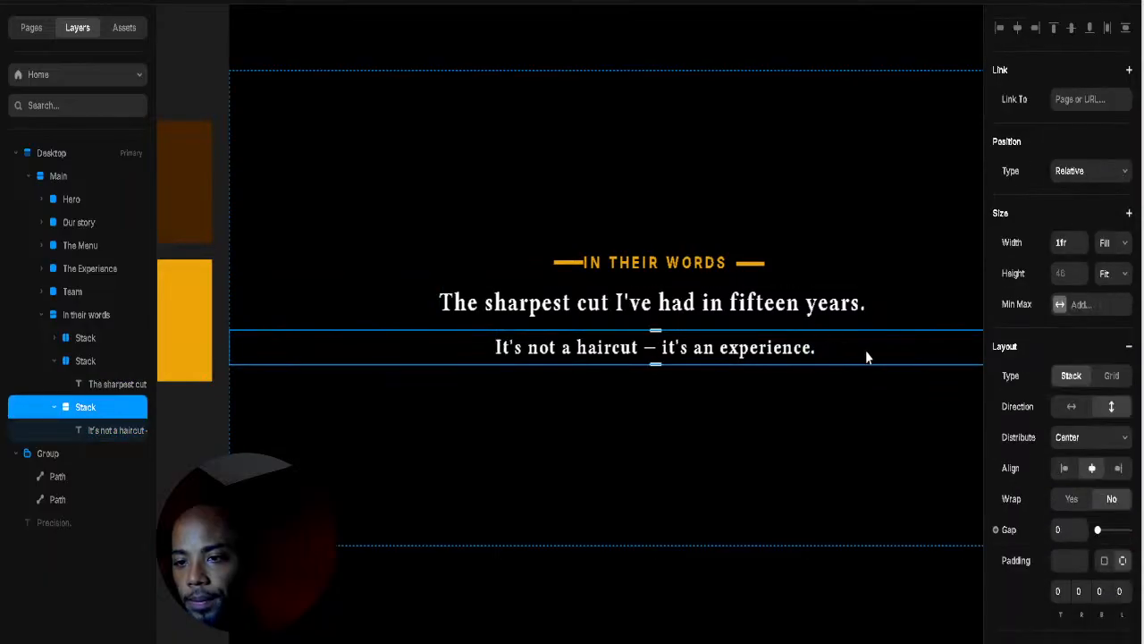
click(813, 350)
double_click(814, 347)
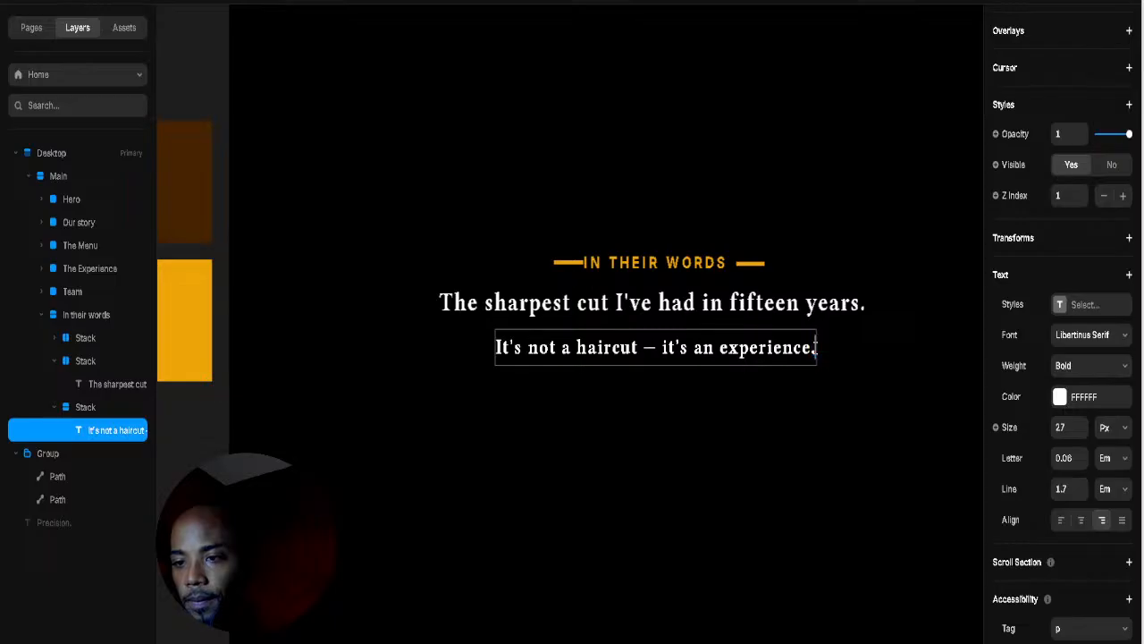
text(")
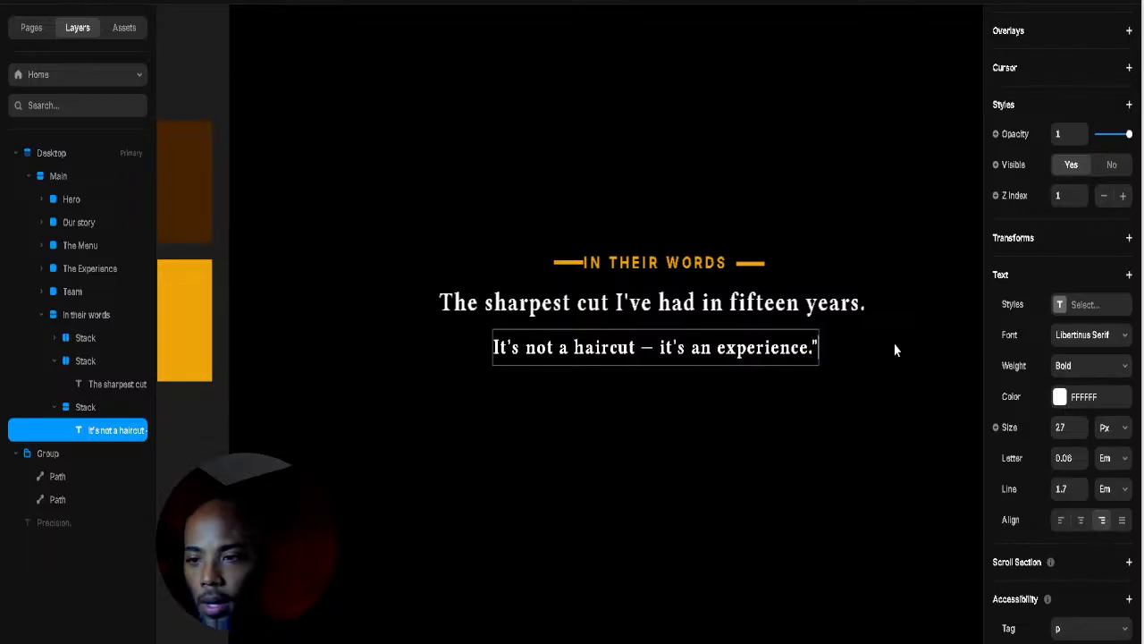
key(Escape)
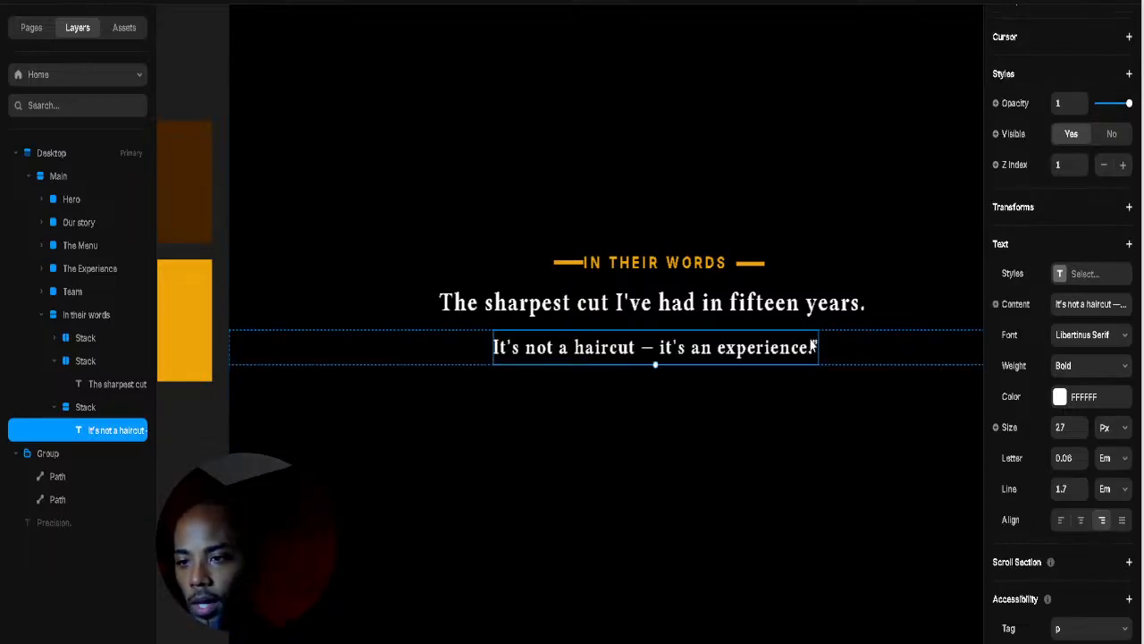
double_click(814, 347)
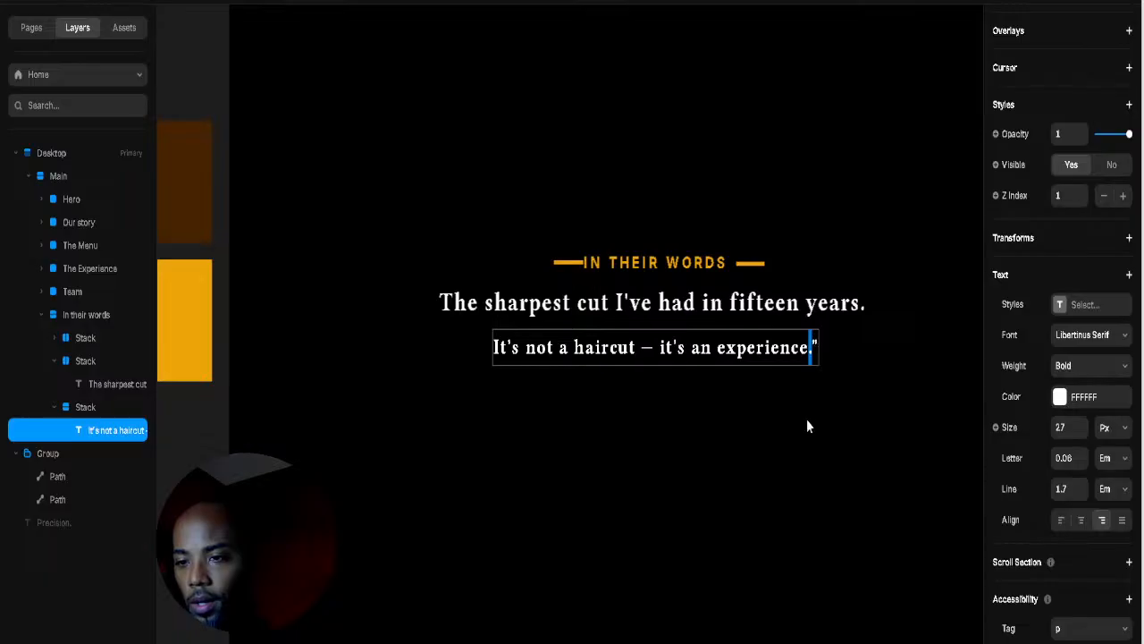
key(Escape)
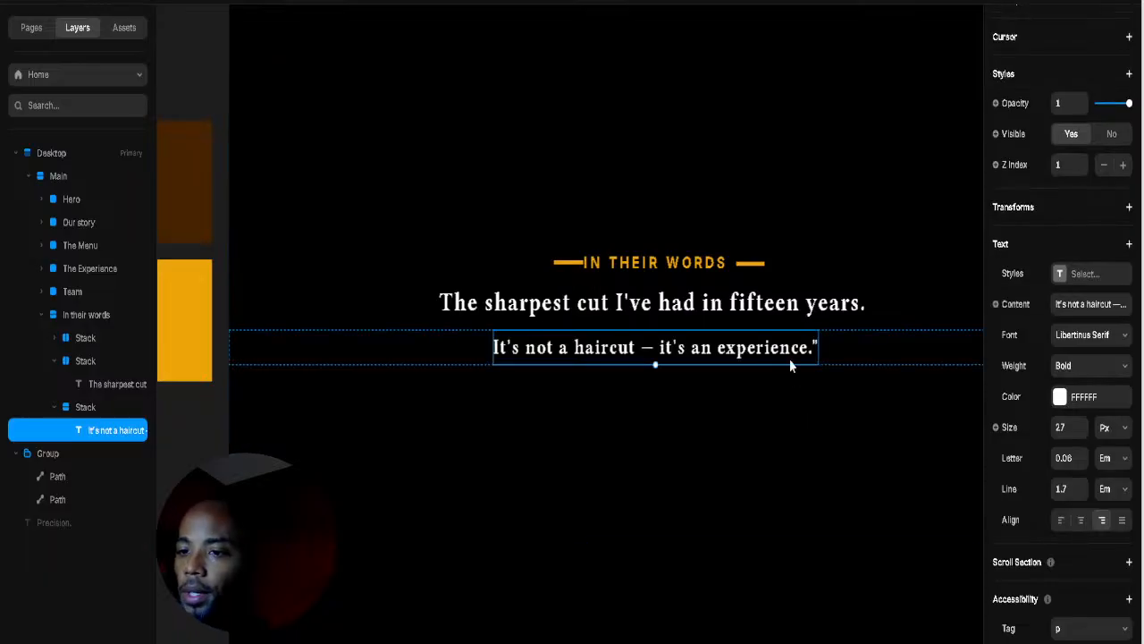
drag(853, 362, 898, 344)
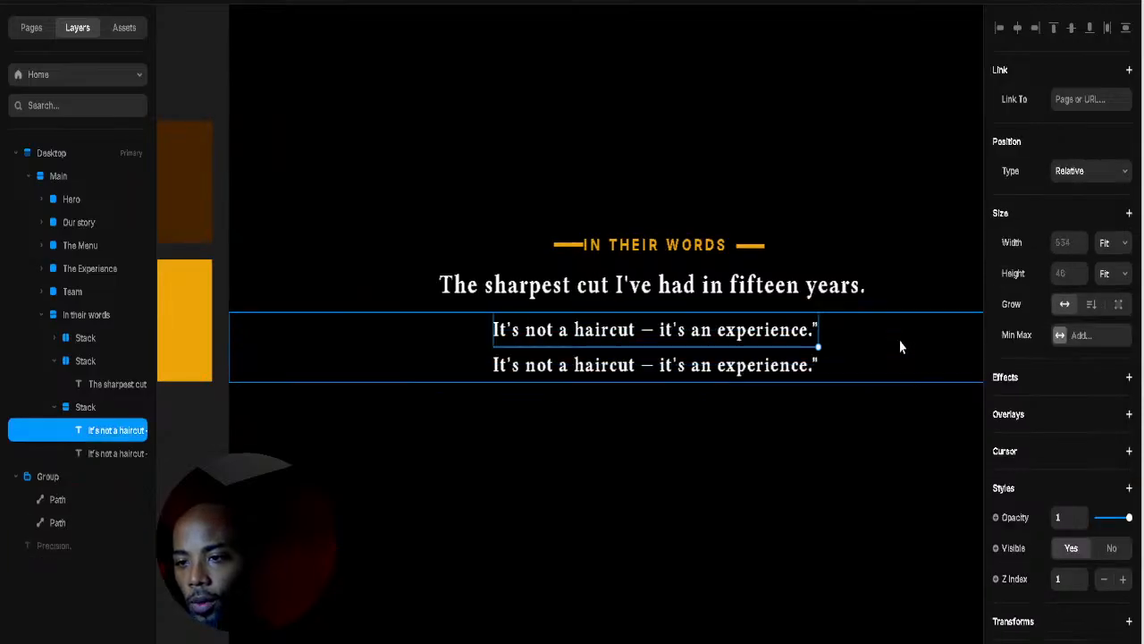
Step: Strip the duplicated line down to a single closing quote mark and shrink it to 14 px
double_click(771, 368)
click(804, 363)
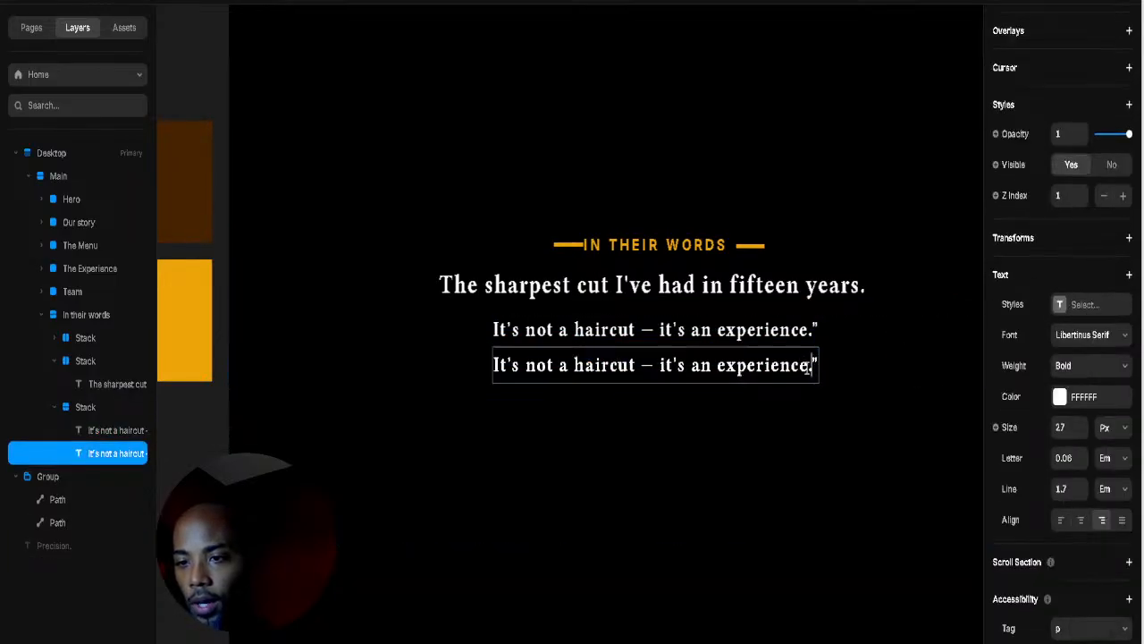
drag(812, 366, 179, 382)
key(BackSpace)
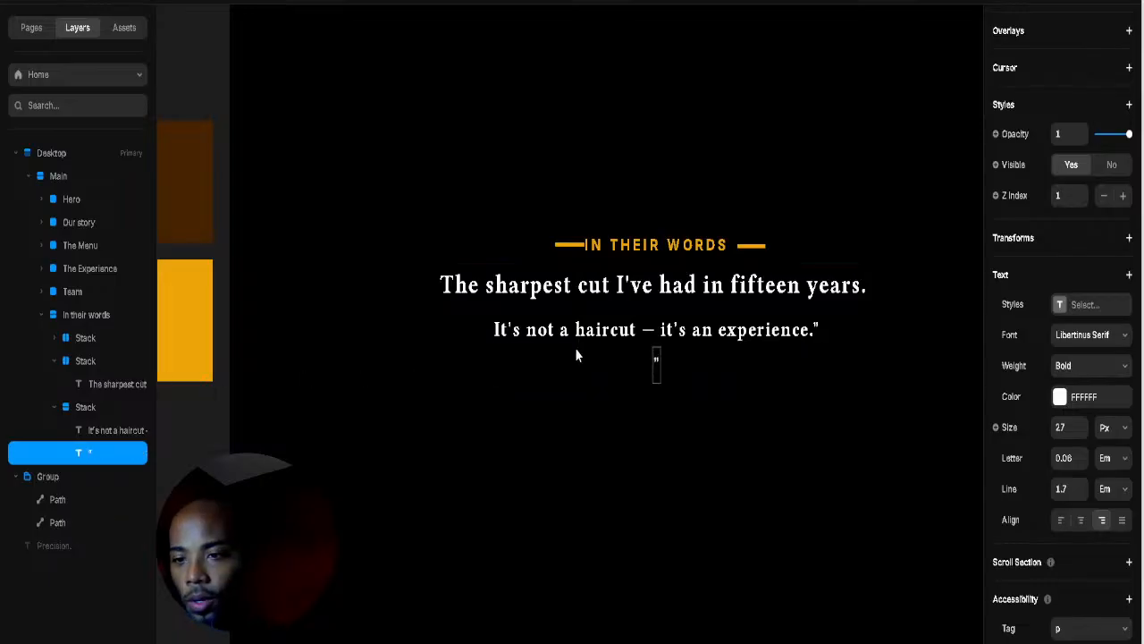
key(Escape)
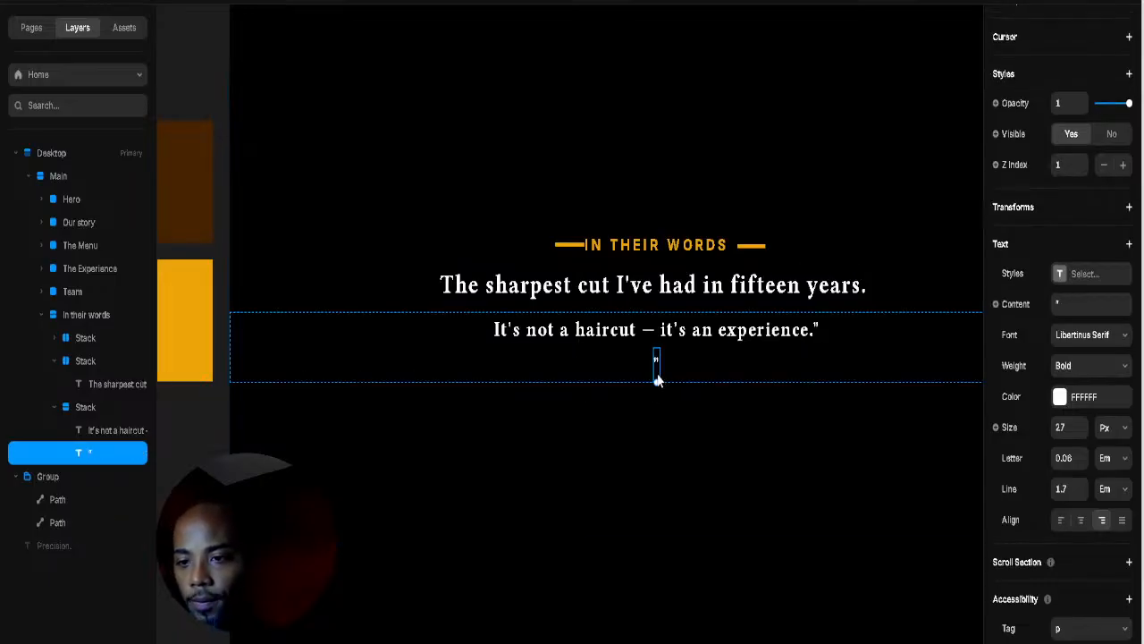
mouse_move(656, 379)
mouse_down()
mouse_move(656, 366)
mouse_move(656, 386)
mouse_up()
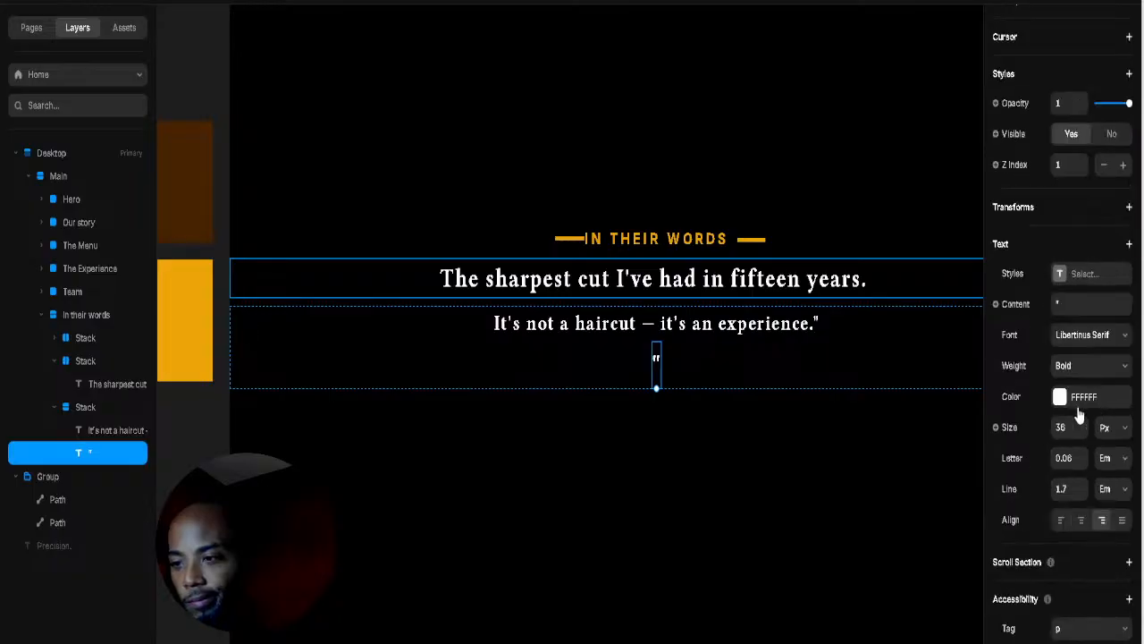
Step: Give the closing quote mark's text box a fixed 36 px height
click(845, 458)
click(657, 380)
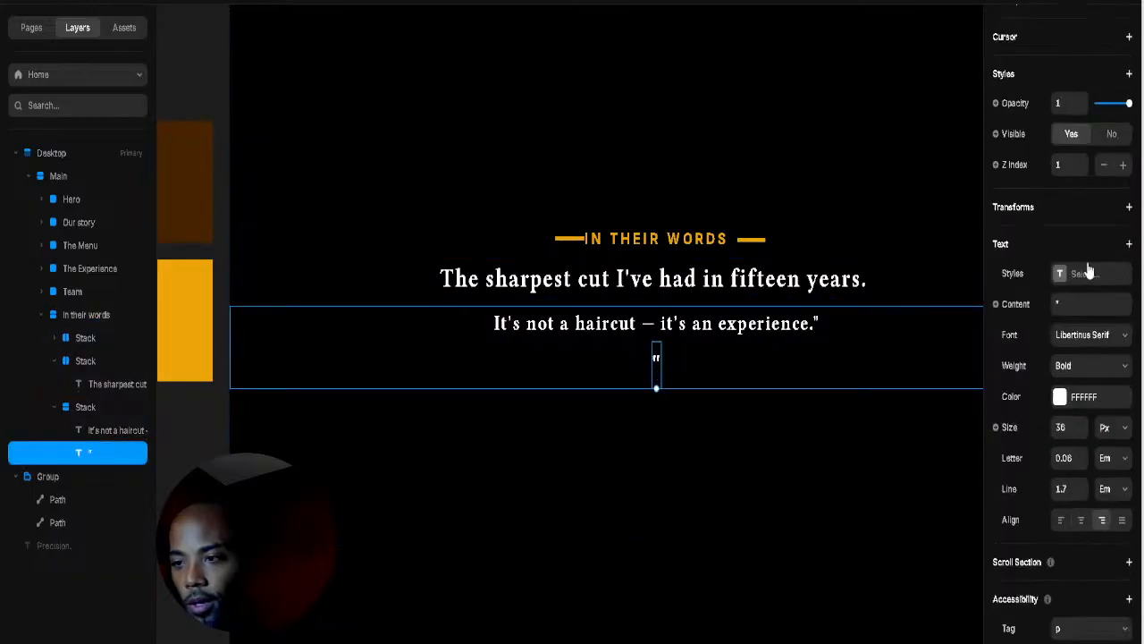
scroll(1111, 331, up, 2)
scroll(1111, 331, up, 4)
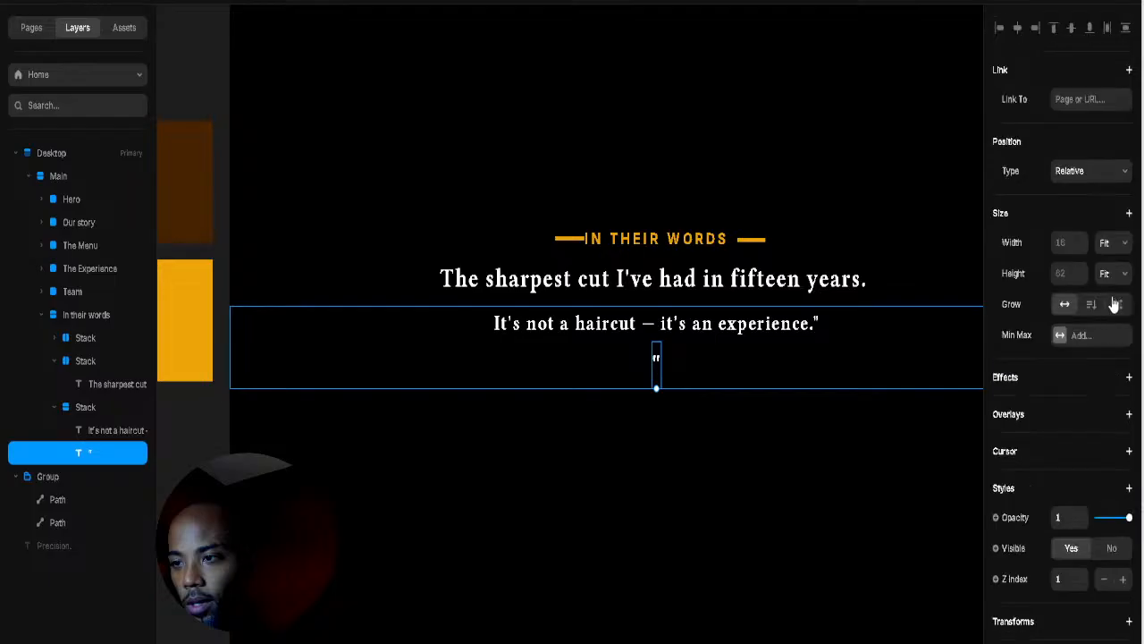
drag(656, 387, 657, 366)
Step: Select the quote mark layer together with the 'It's not a haircut' line
click(690, 365)
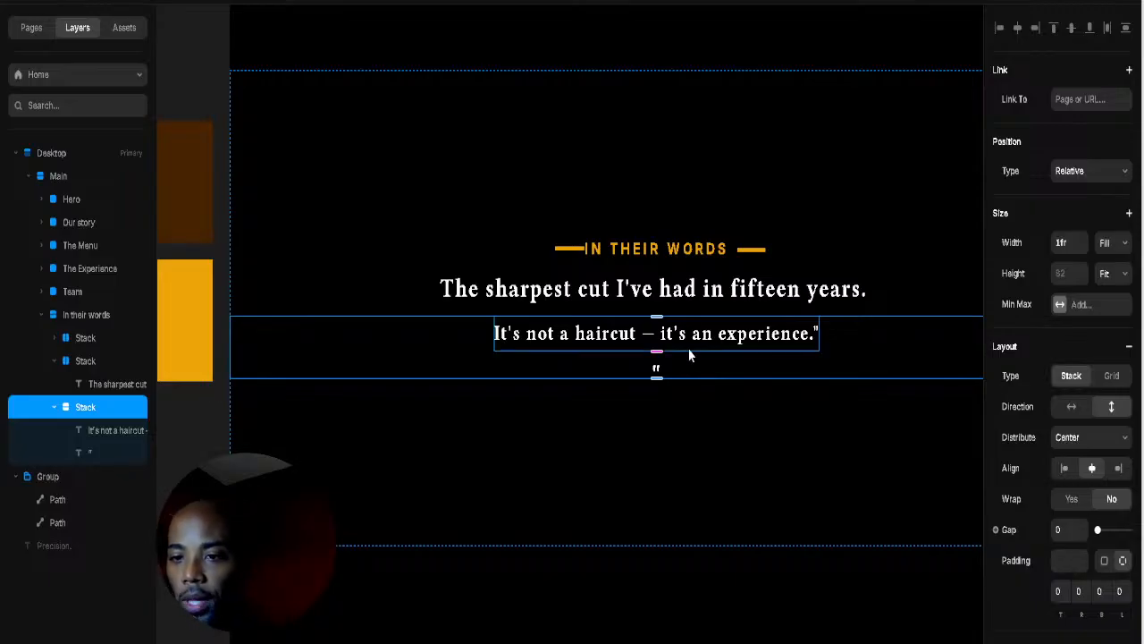
click(657, 370)
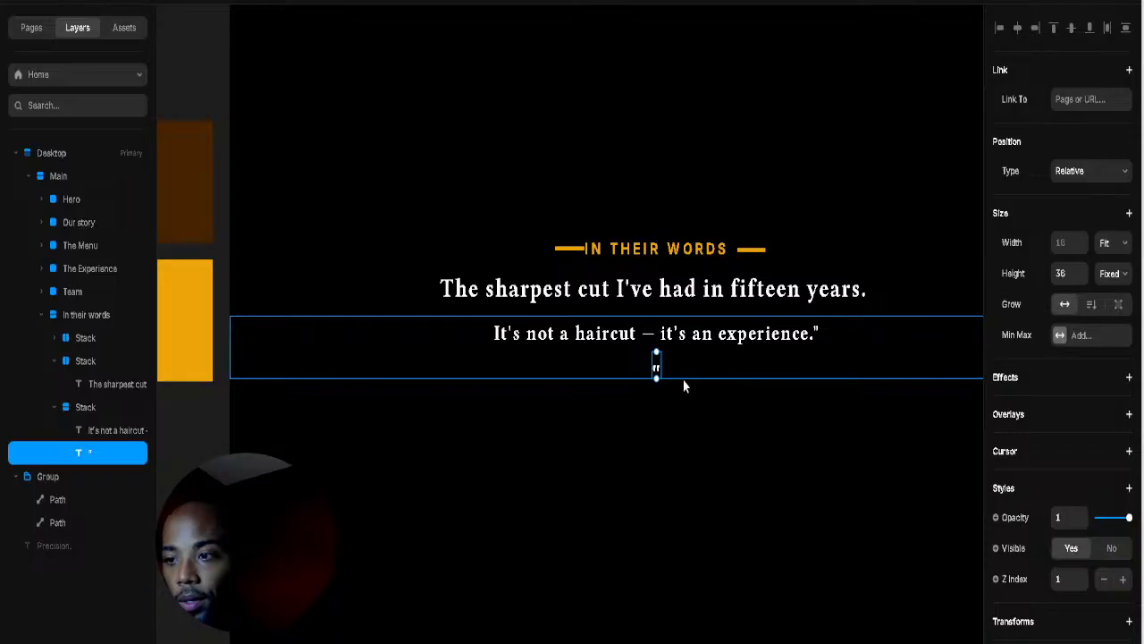
click(693, 362)
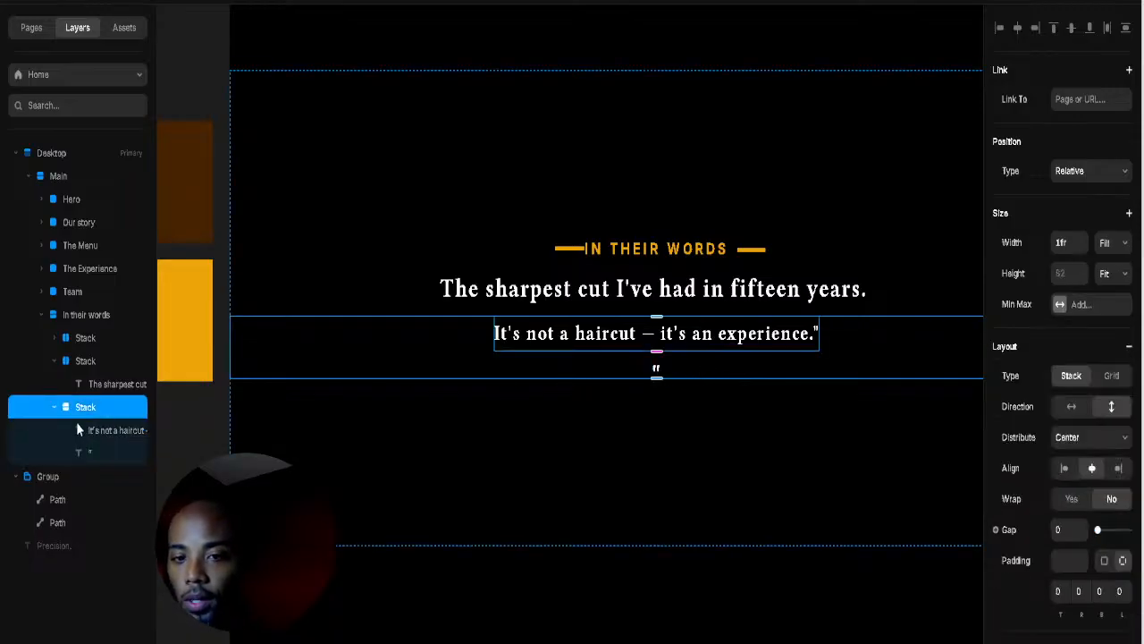
click(85, 451)
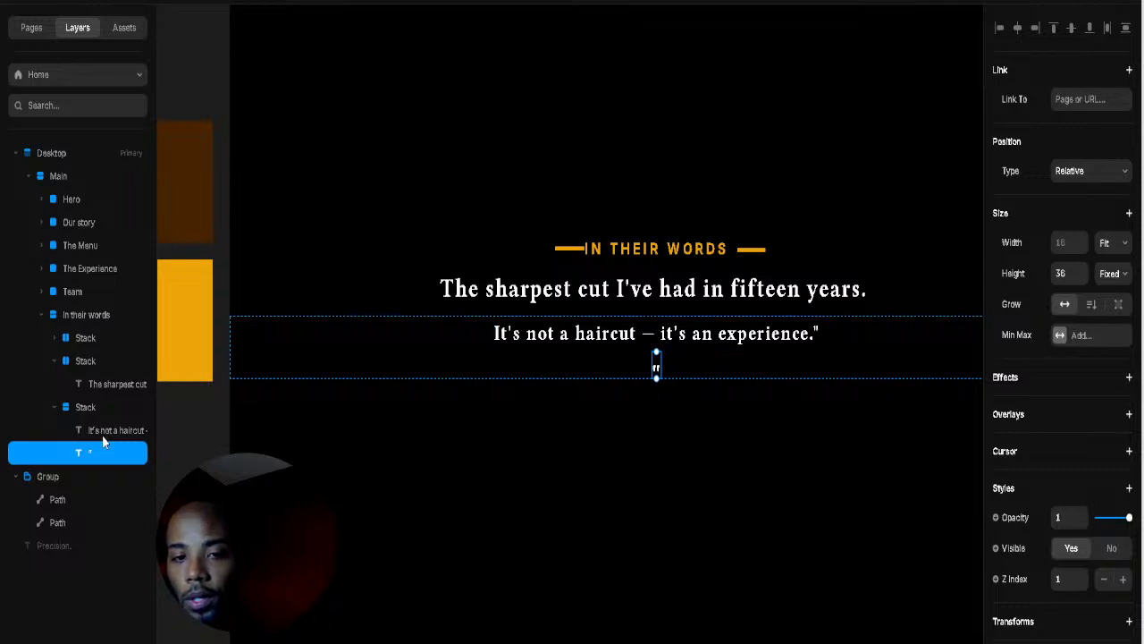
shift+click(102, 434)
scroll(1060, 402, down, 5)
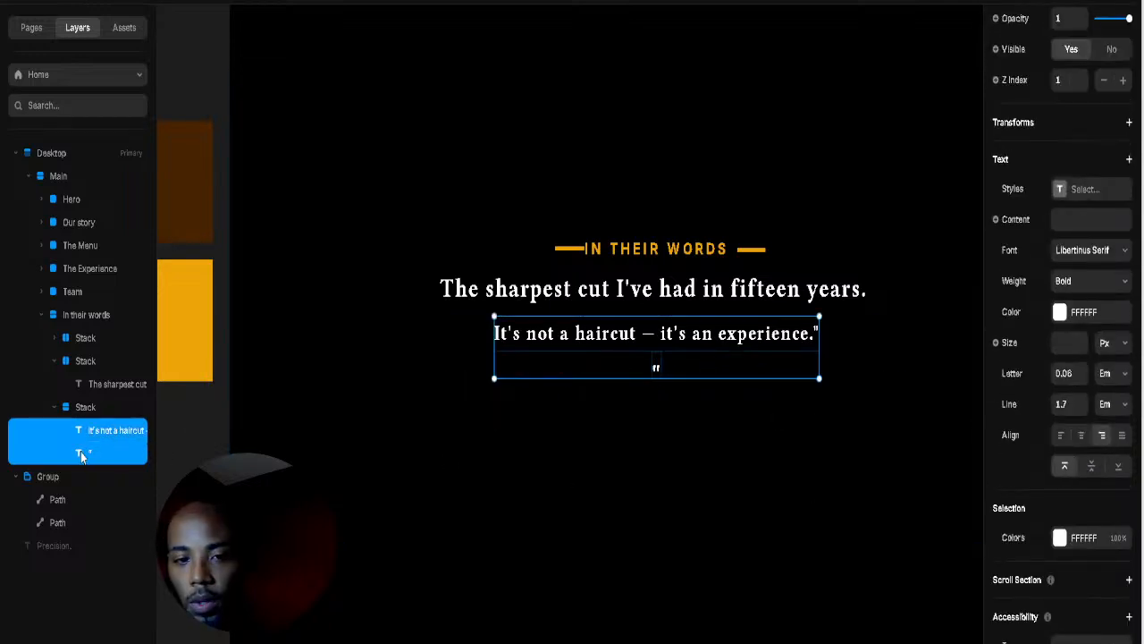
Step: Wrap the second quote line and its quote mark in a horizontal stack
right_click(132, 430)
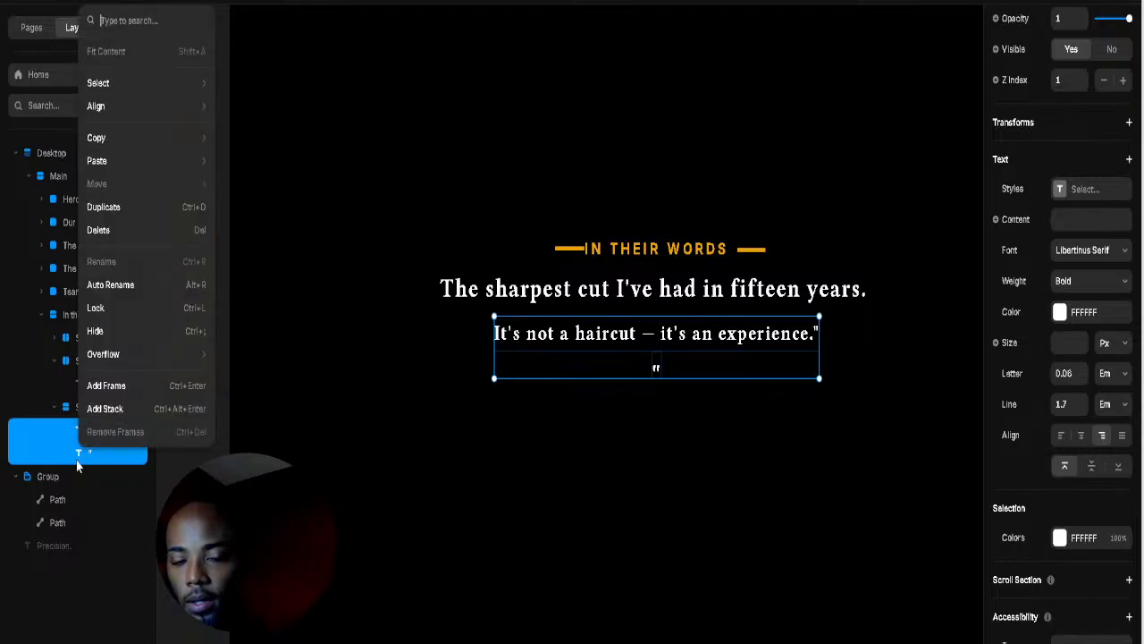
click(114, 408)
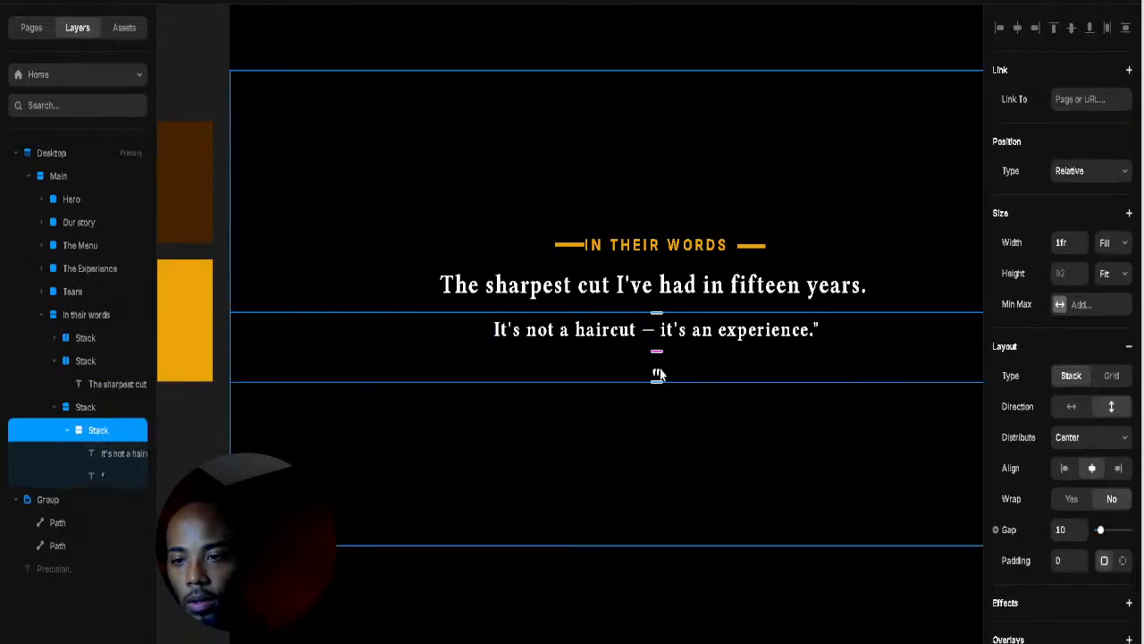
click(1071, 406)
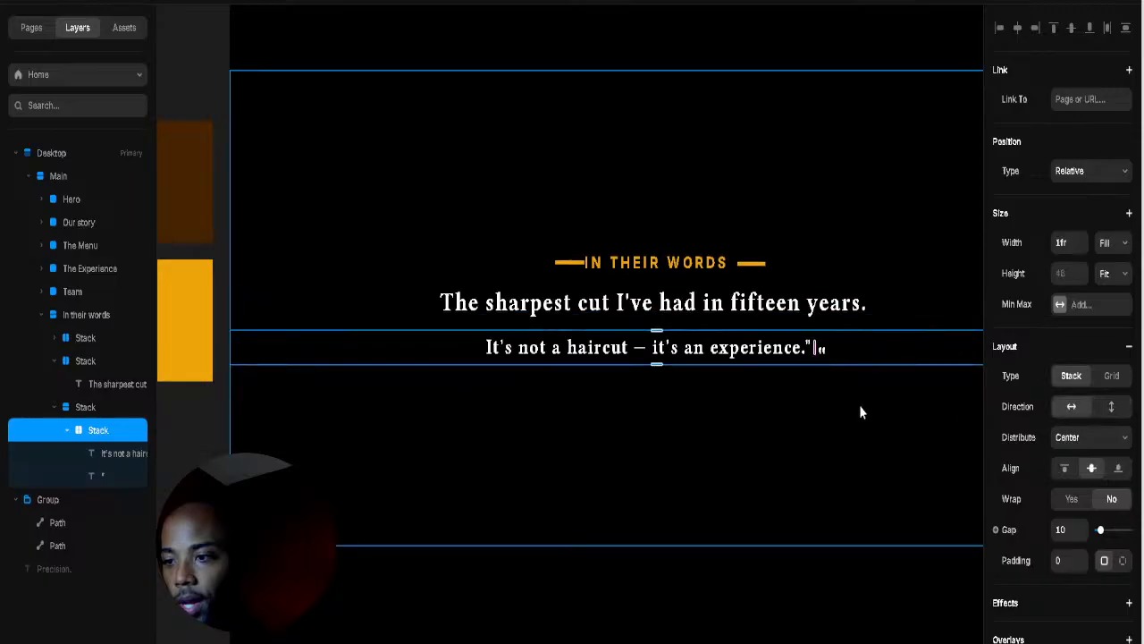
click(822, 354)
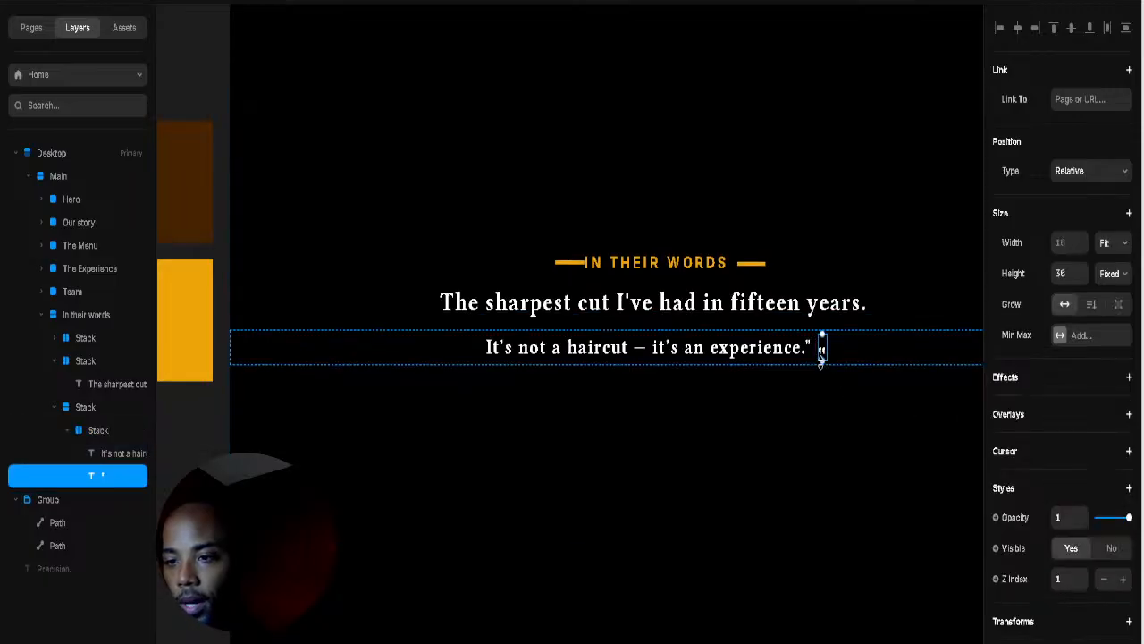
click(826, 353)
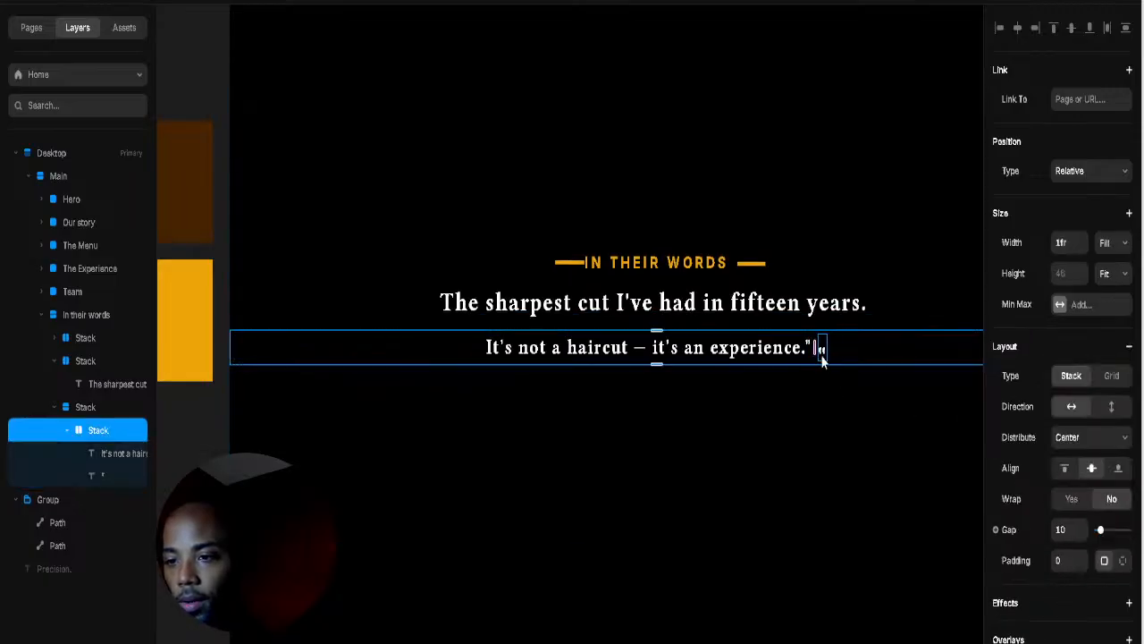
click(822, 355)
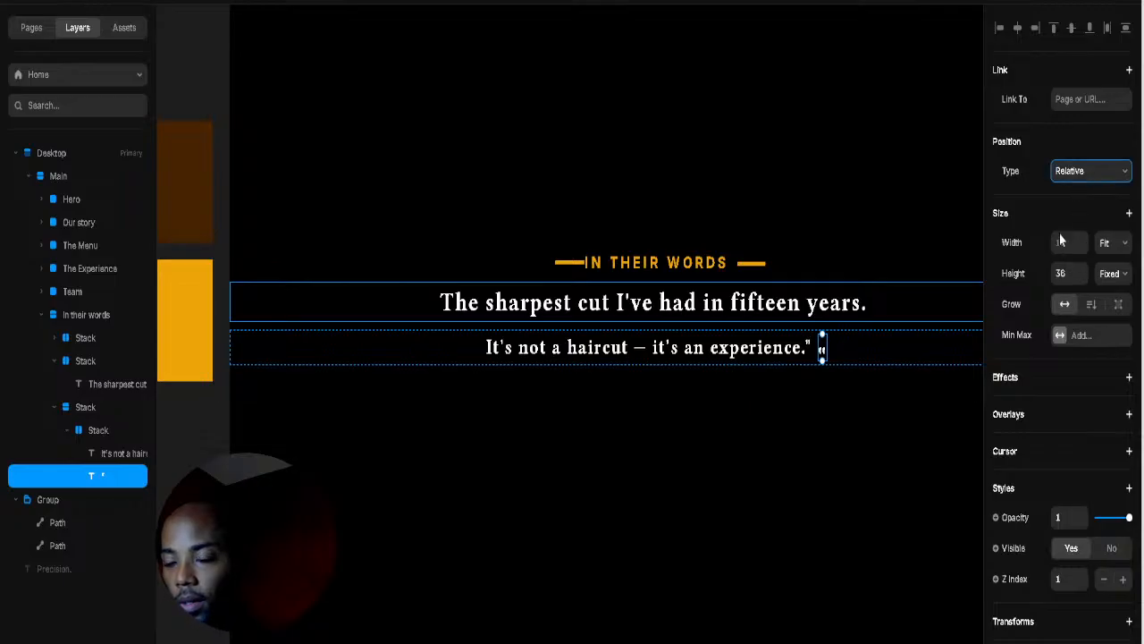
Step: Position the closing quote absolutely with Top inset -14, leaving a single quote character
click(1047, 265)
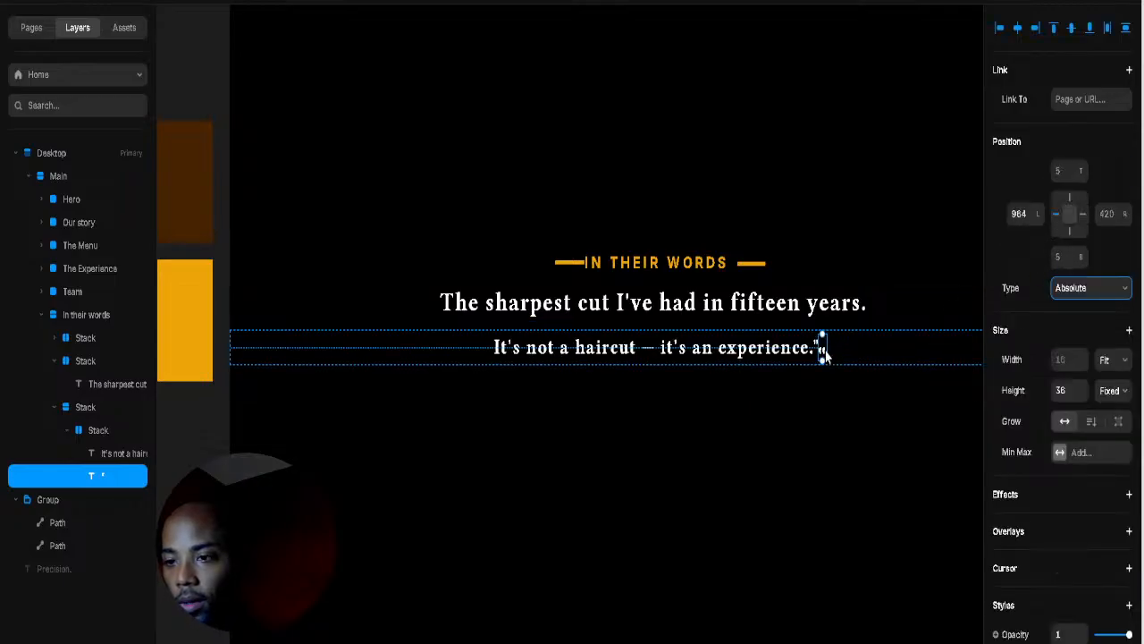
drag(1077, 174, 1077, 181)
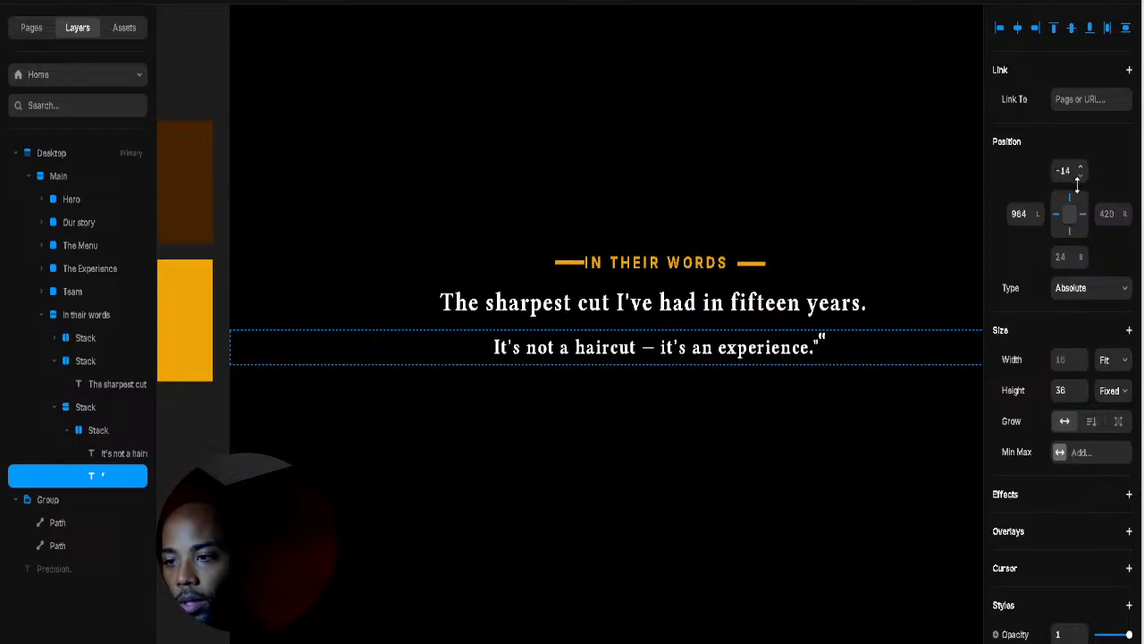
double_click(820, 338)
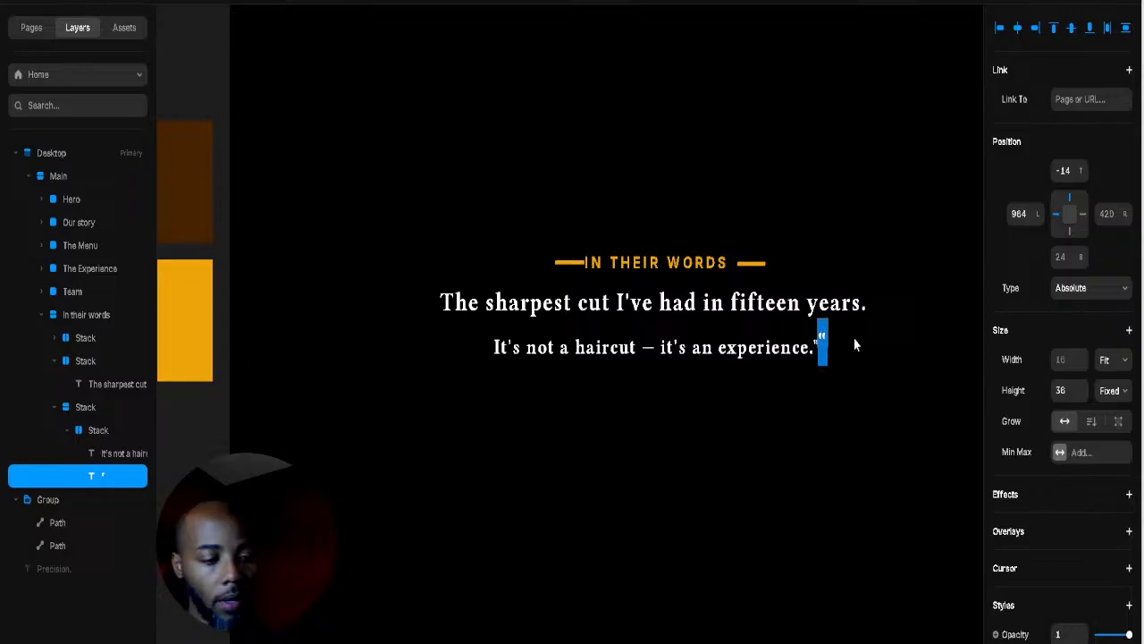
key(Right)
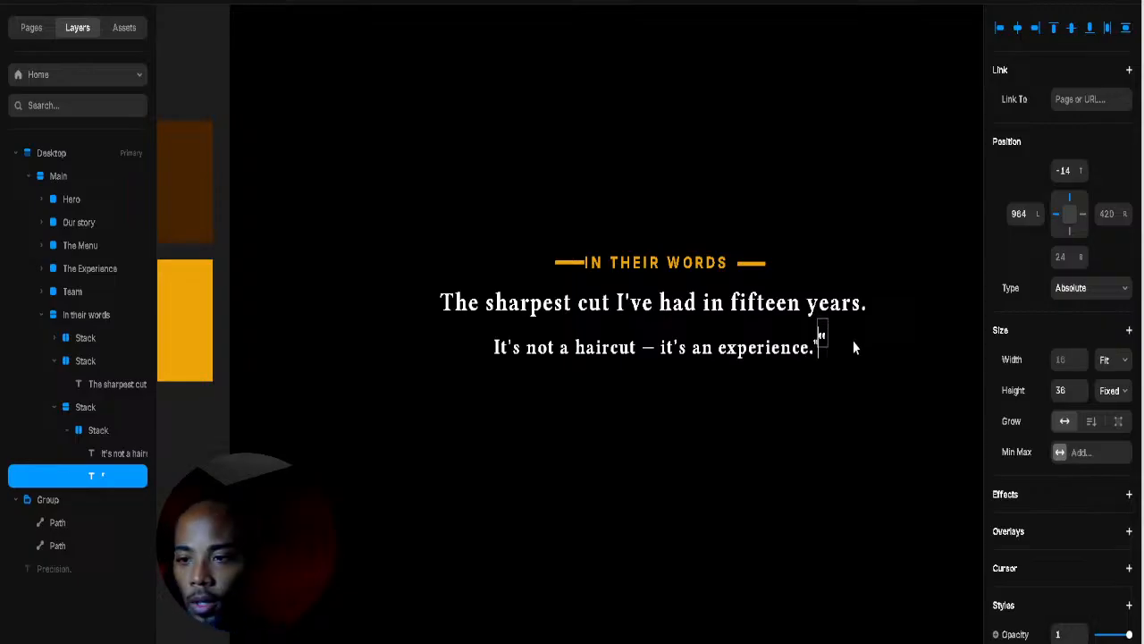
text(')
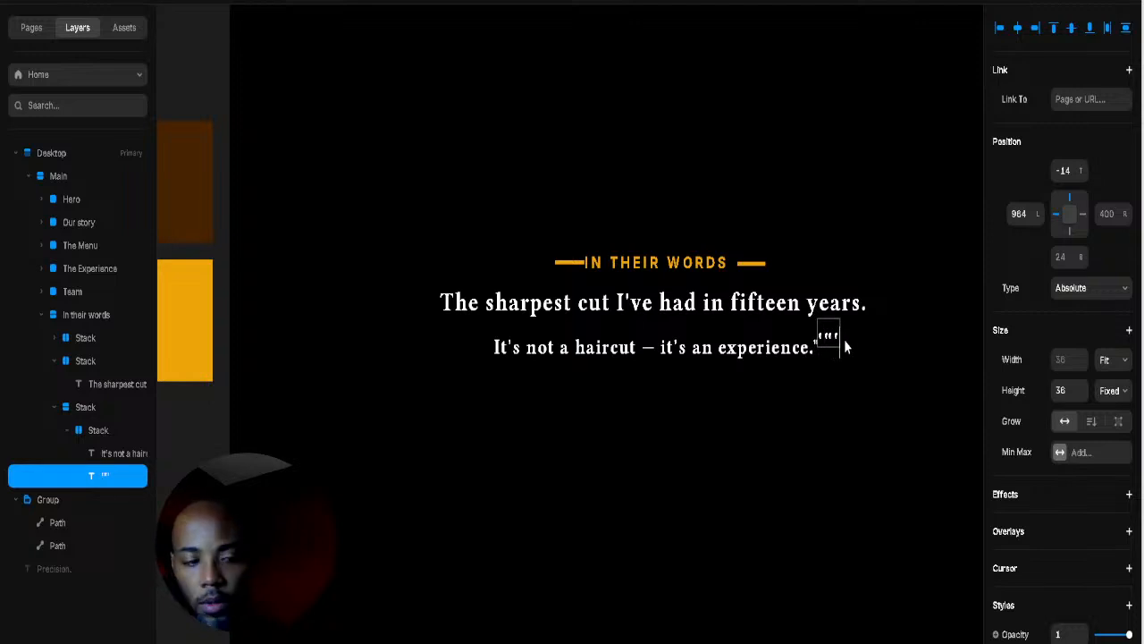
text('')
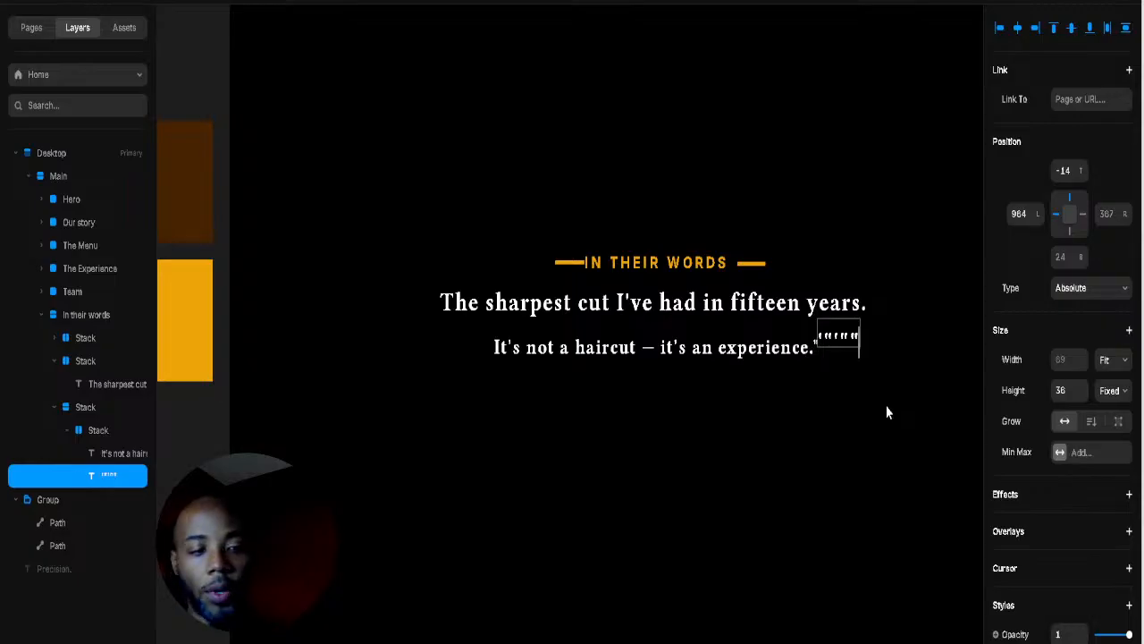
key(BackSpace)
key(BackSpace)
key(BackSpace)
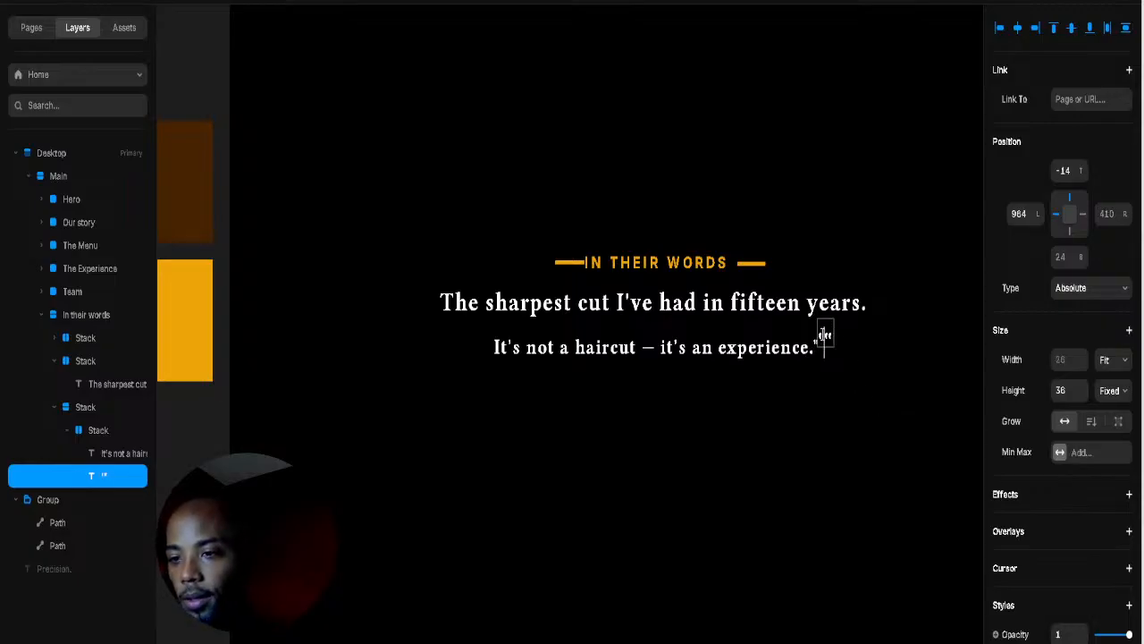
key(Escape)
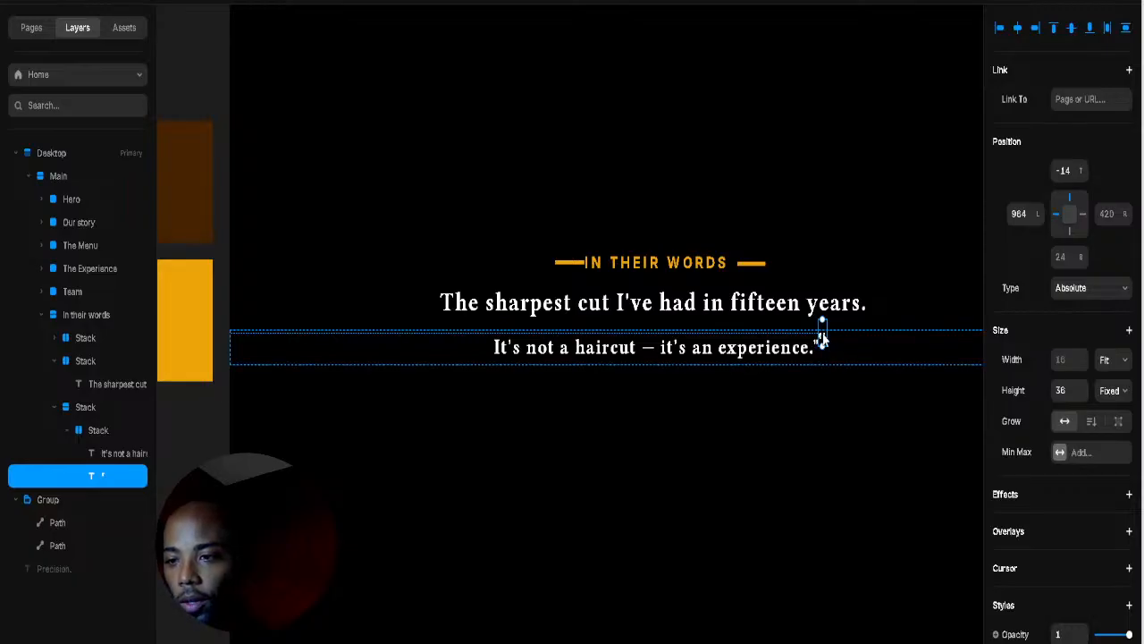
scroll(1048, 447, down, 10)
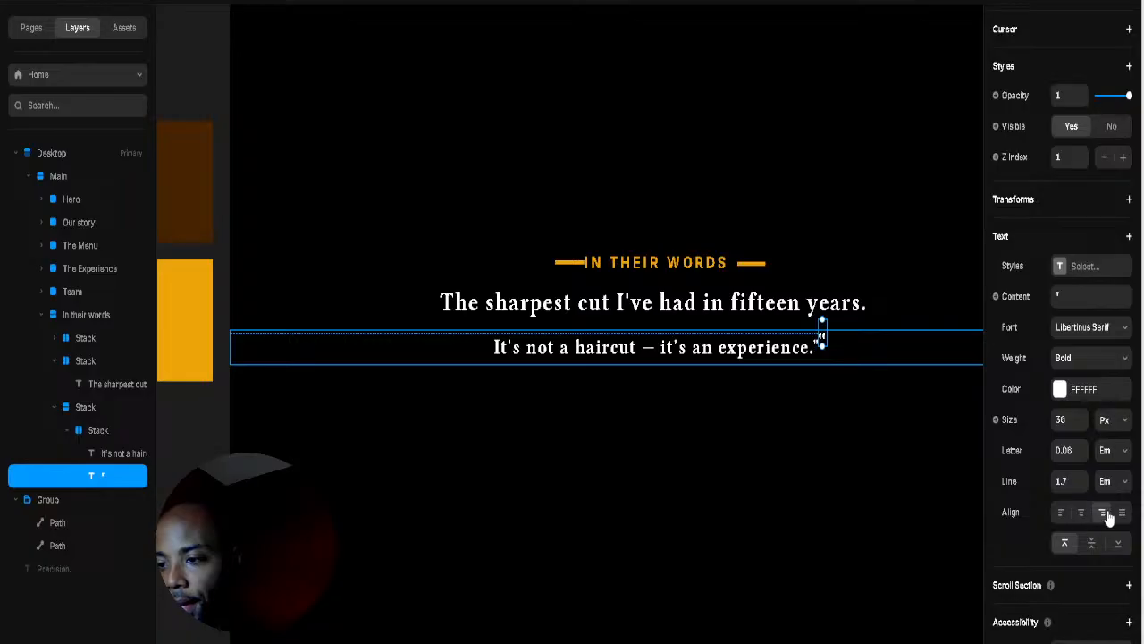
Step: Duplicate the closing quote as an opening mark before 'The sharpest cut' and raise it
click(823, 483)
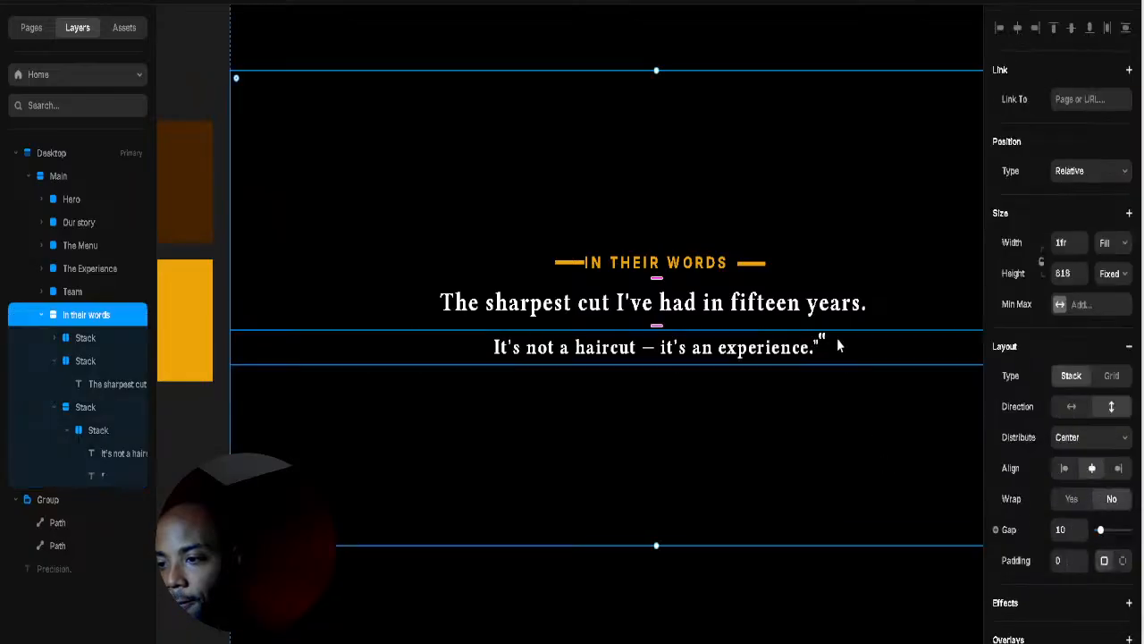
click(822, 337)
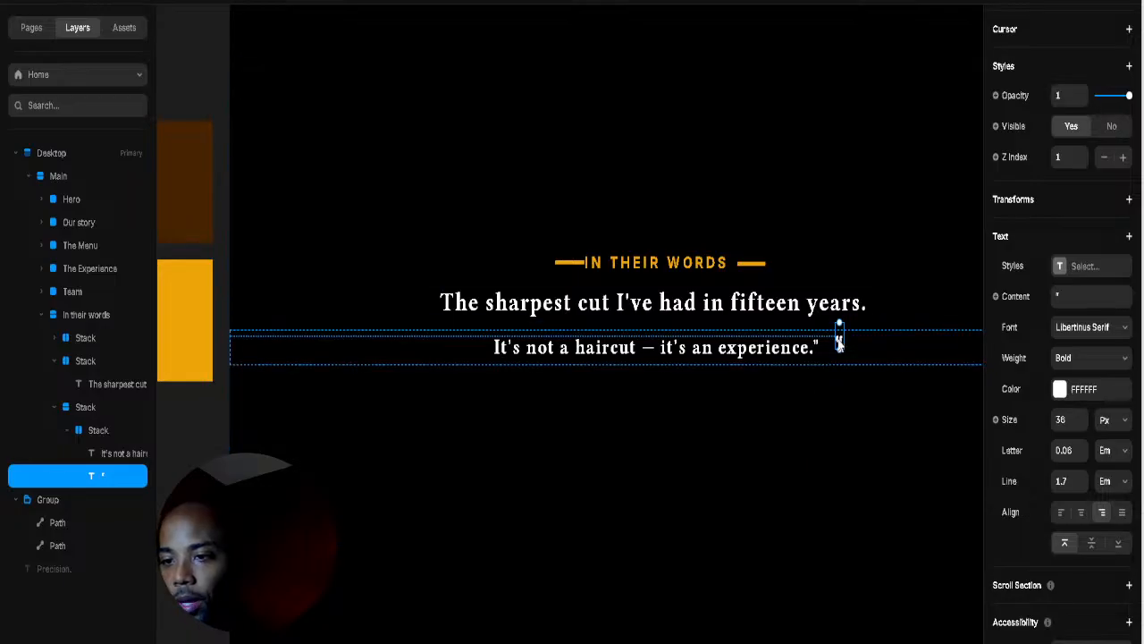
key(ctrl+d)
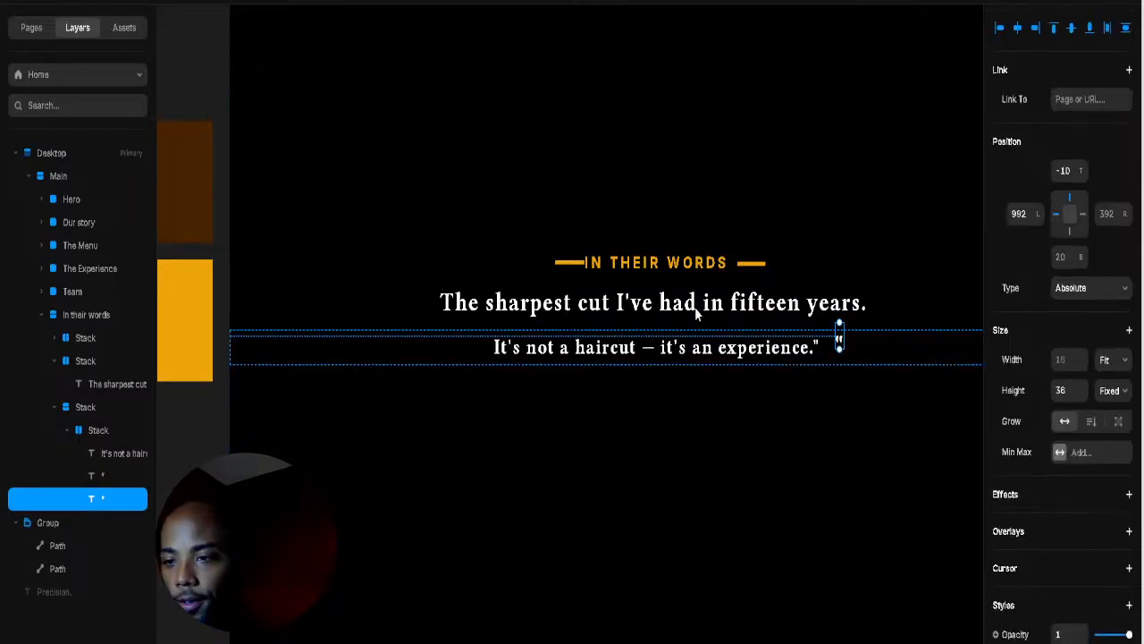
drag(696, 311, 427, 315)
drag(95, 503, 101, 384)
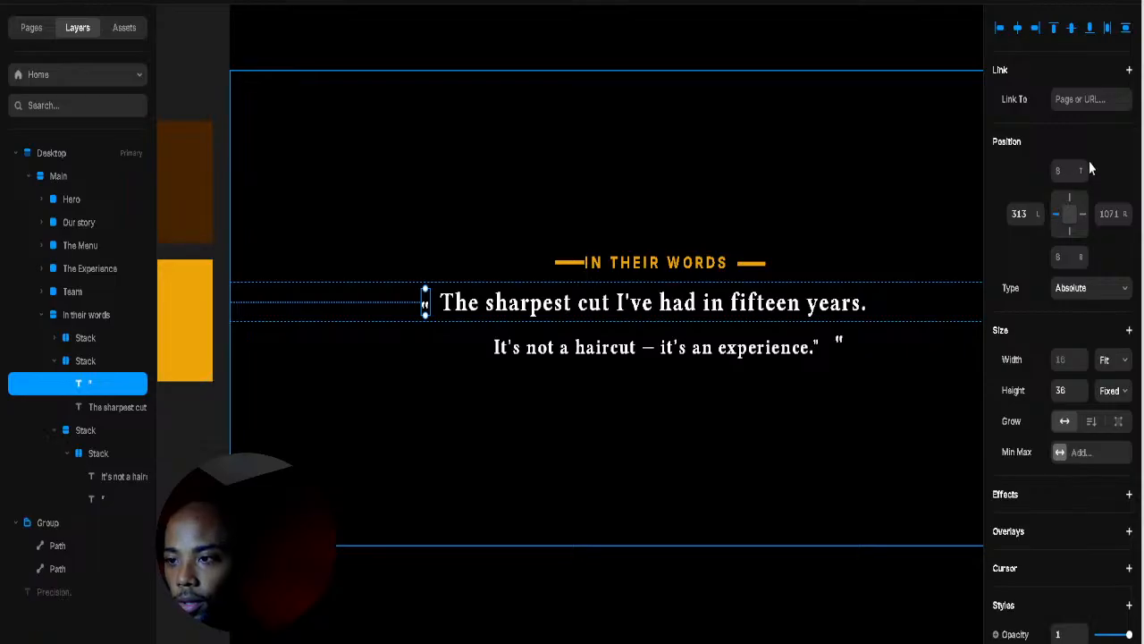
drag(1080, 173, 1063, 192)
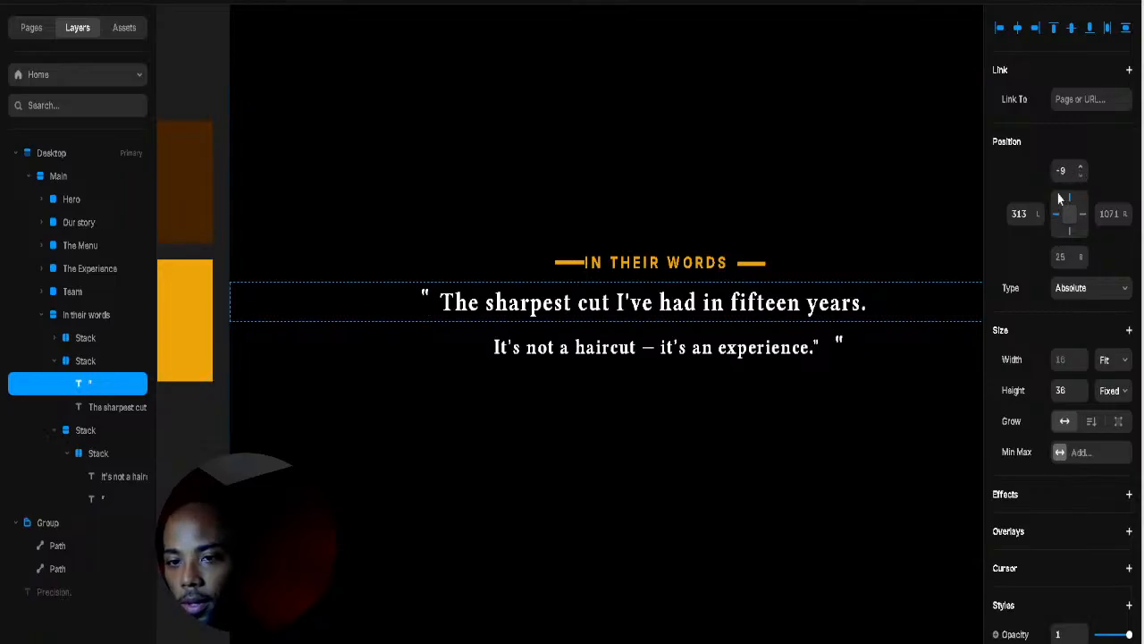
Step: Fix the closing quote mark's width at 17 px
click(839, 341)
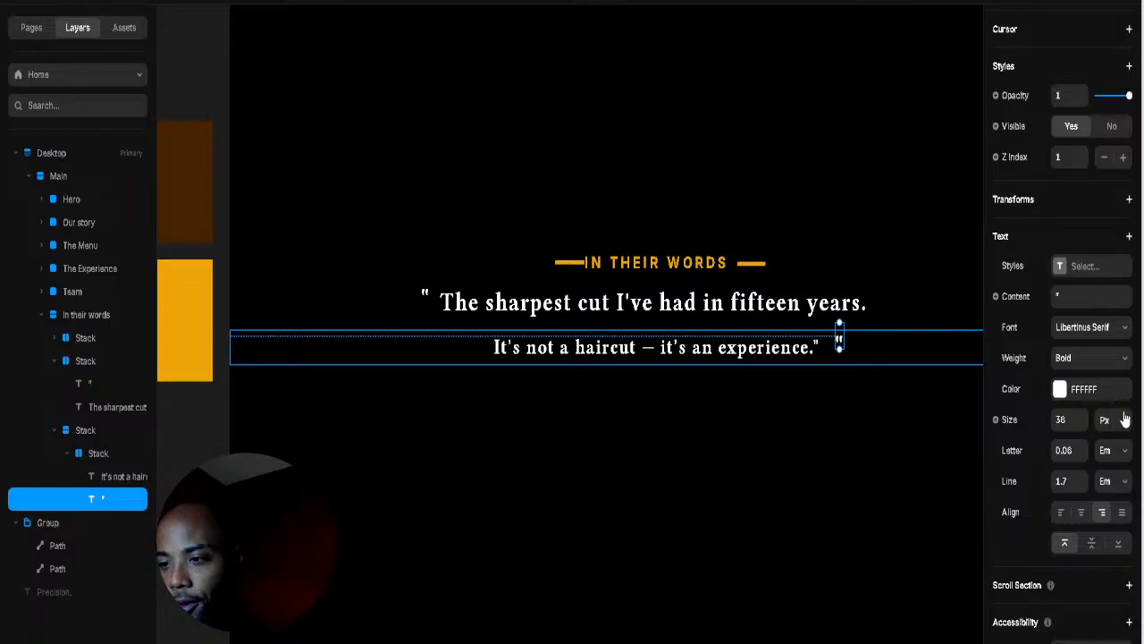
scroll(1105, 465, up, 5)
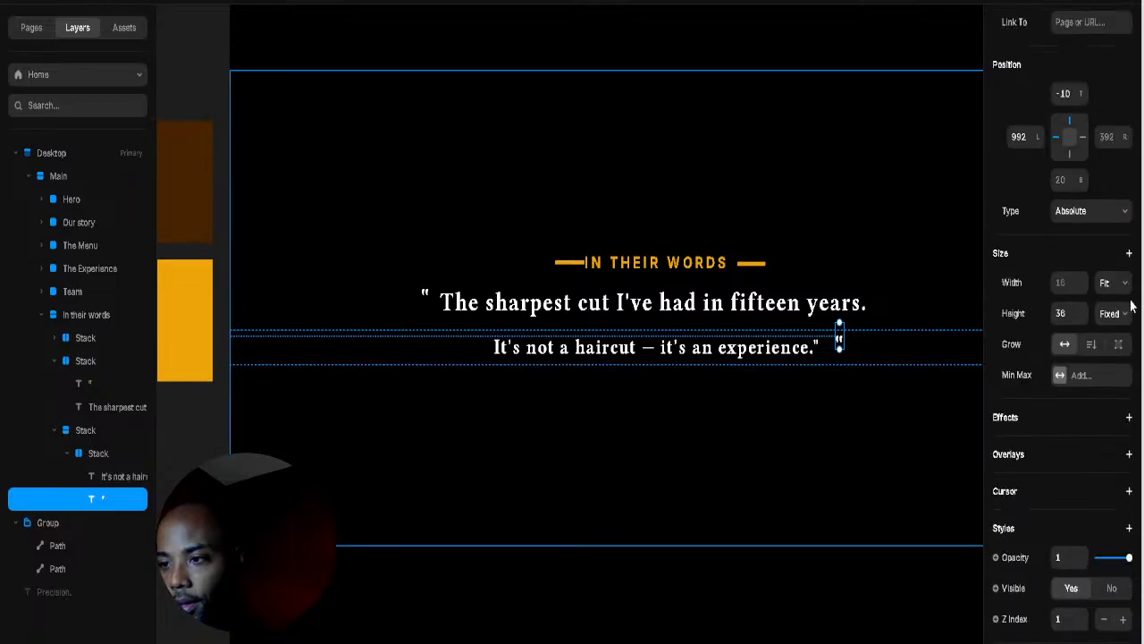
click(1123, 286)
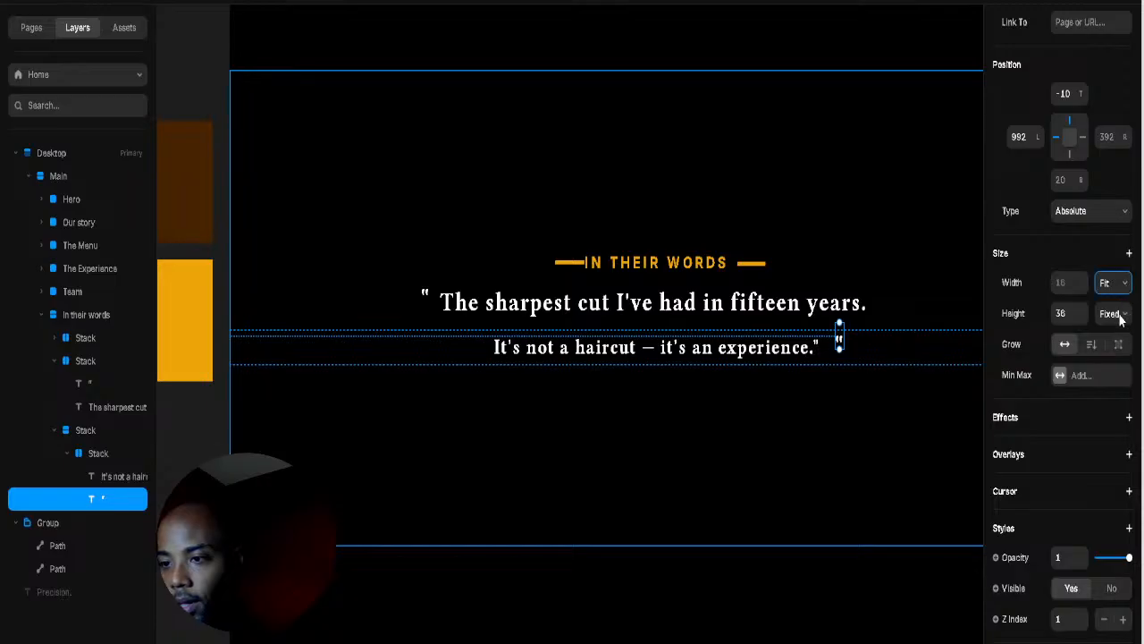
drag(842, 349, 838, 350)
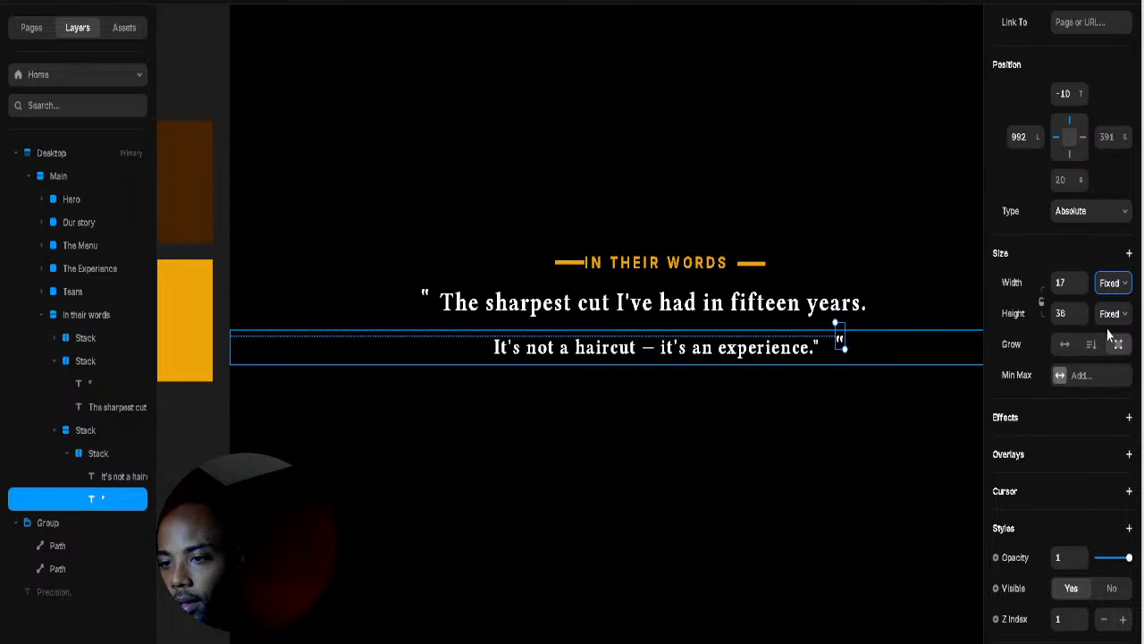
Step: Edit the closing quote mark's text, adding a line break and removing a stray quote glyph
click(865, 341)
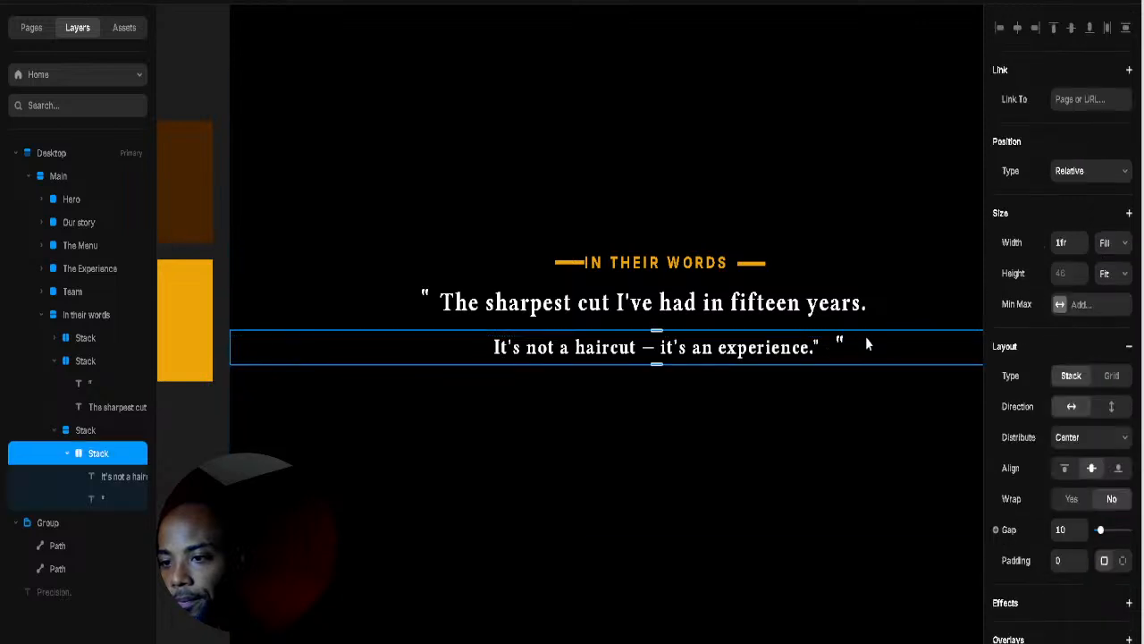
click(817, 349)
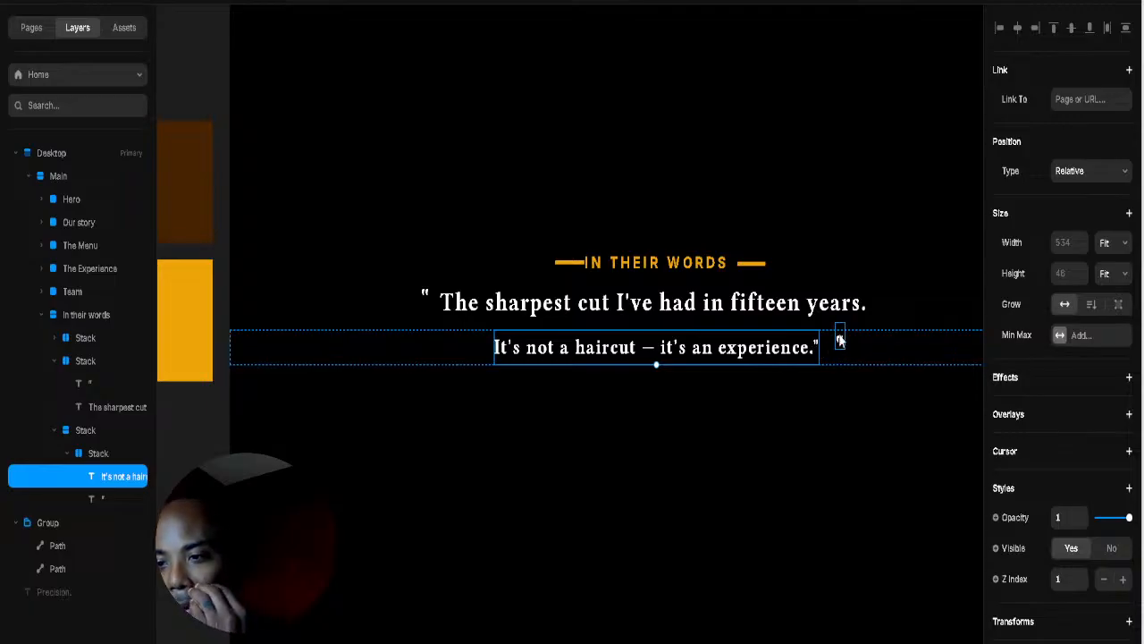
click(840, 340)
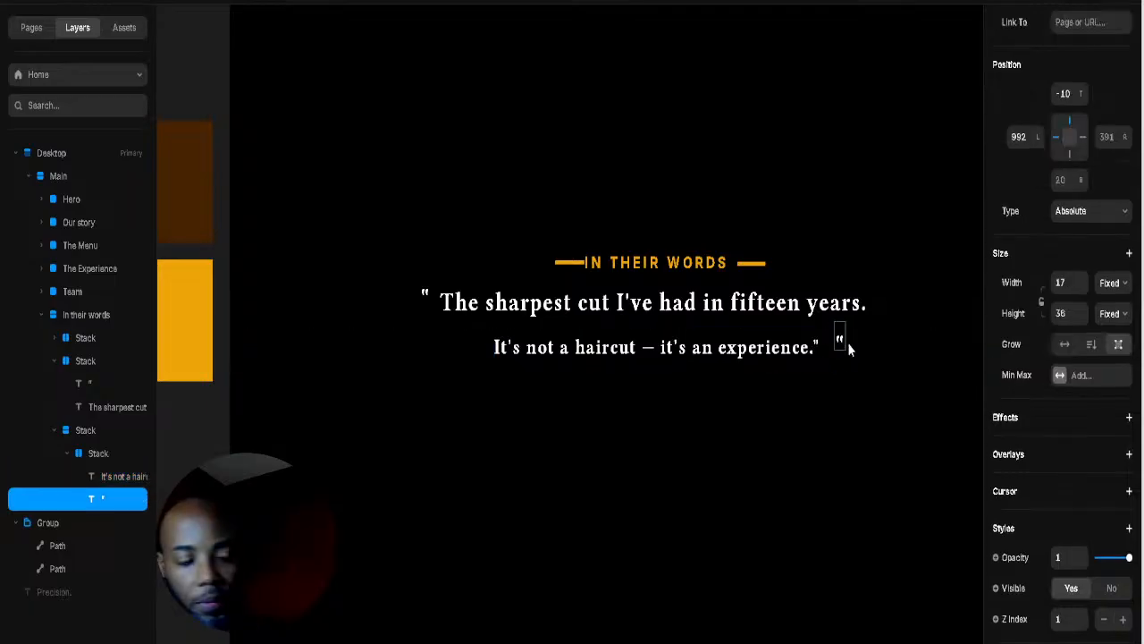
double_click(841, 344)
key(Return)
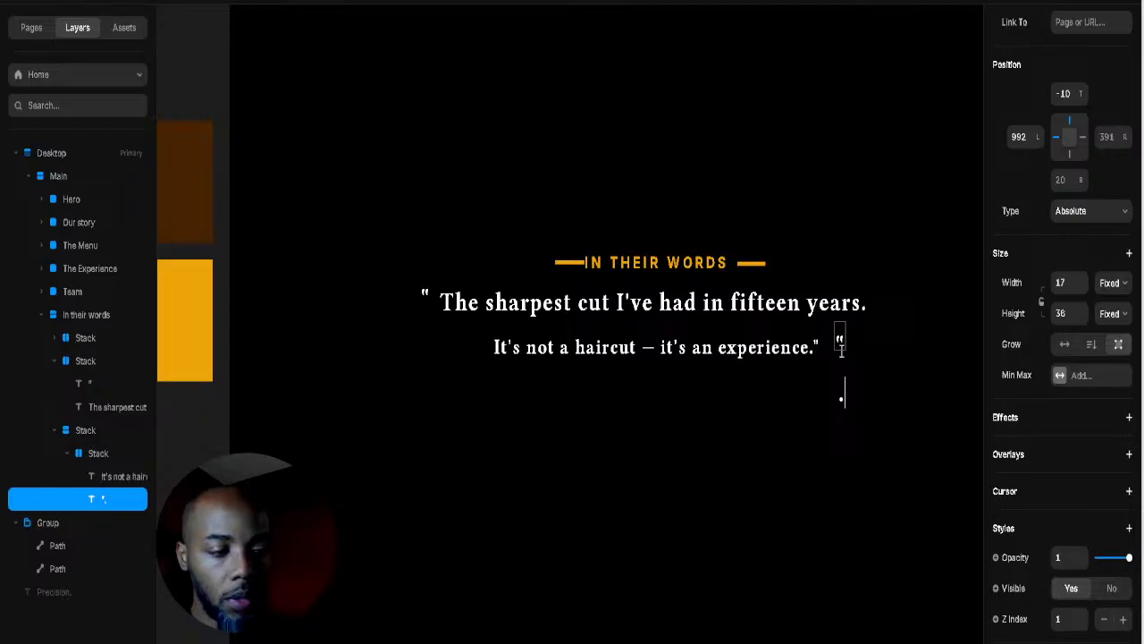
text(")
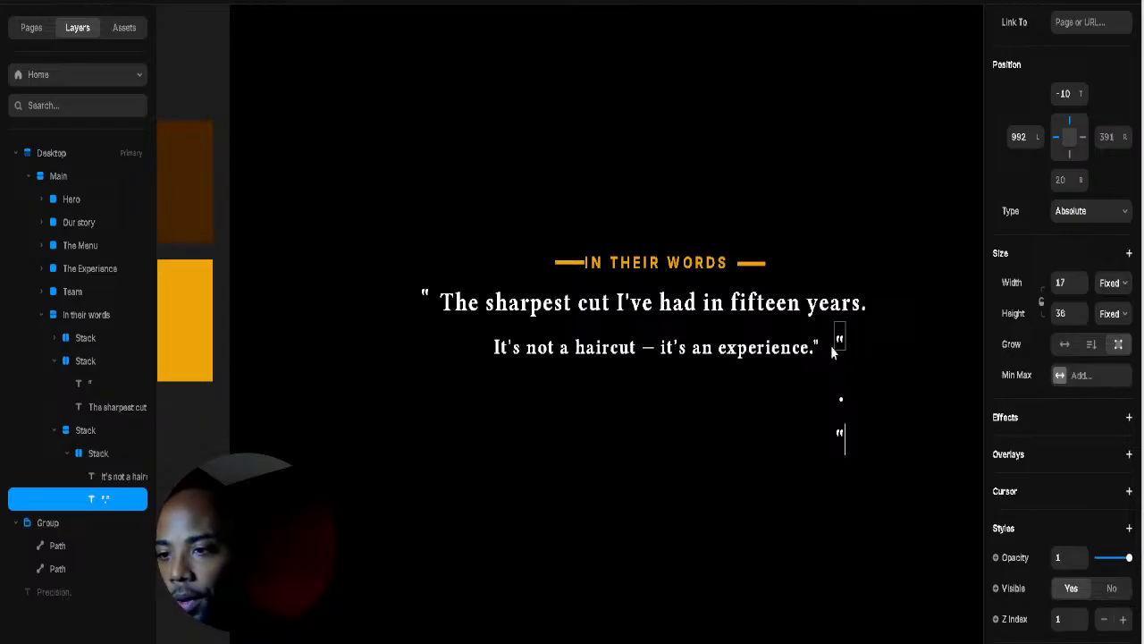
key(BackSpace)
key(BackSpace)
key(Escape)
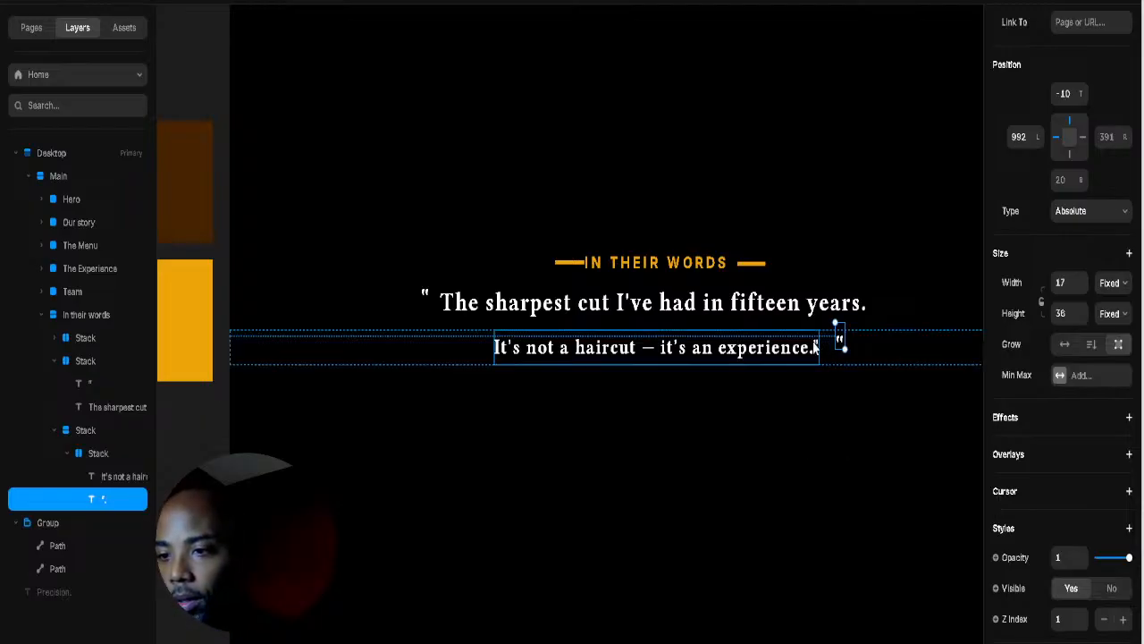
Step: Delete the 'It's not a haircut' line and paste it back twice into the quote row
click(800, 347)
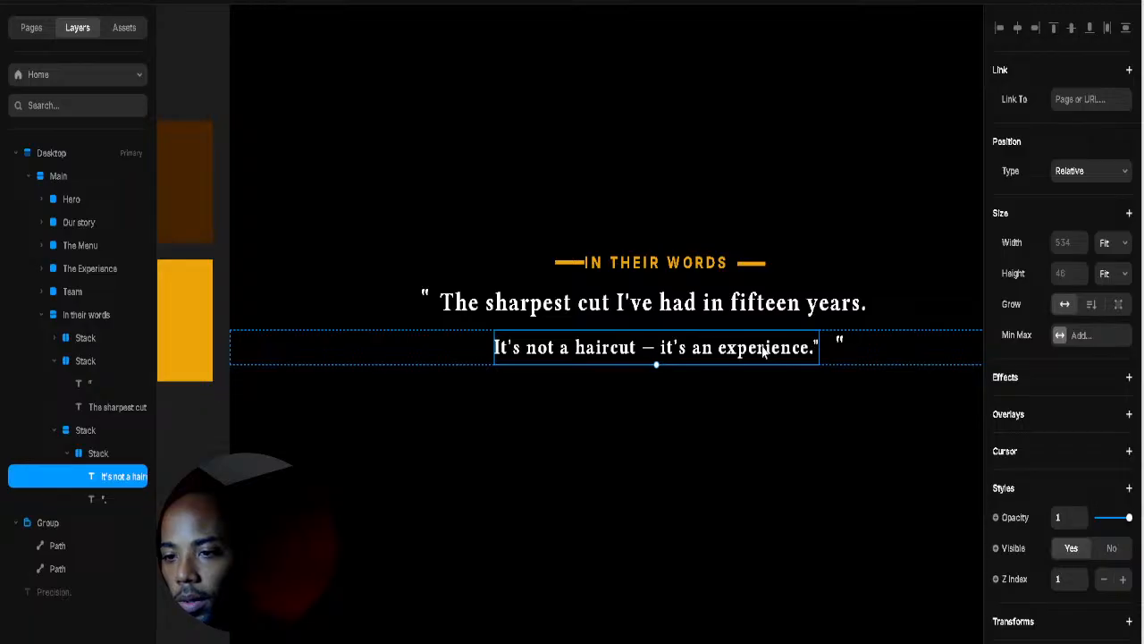
key(Delete)
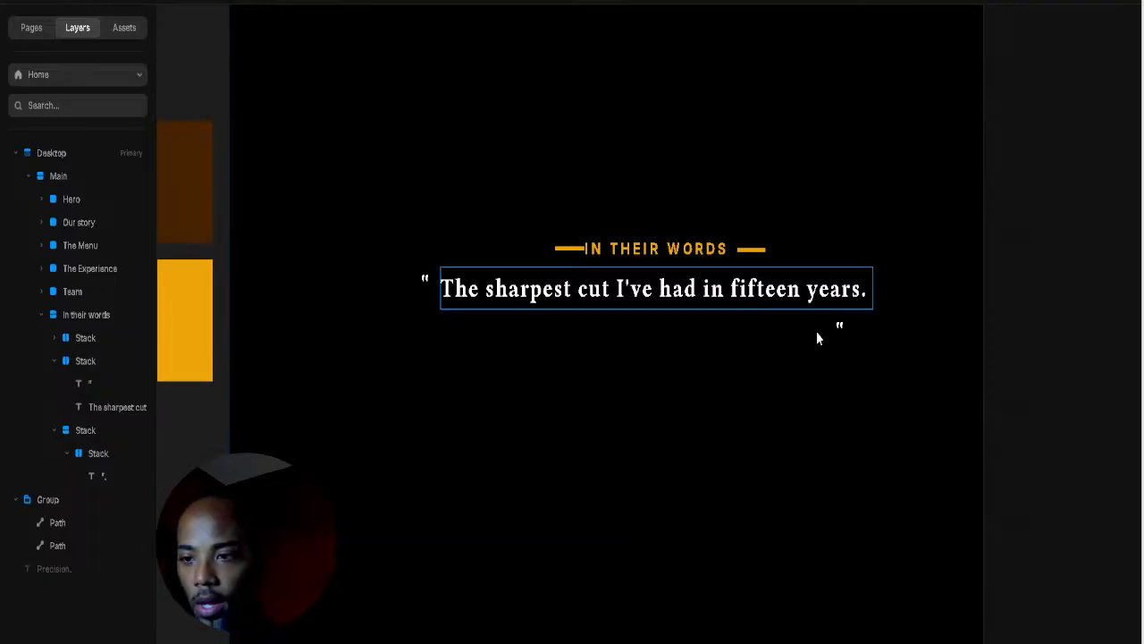
scroll(783, 479, down, 1)
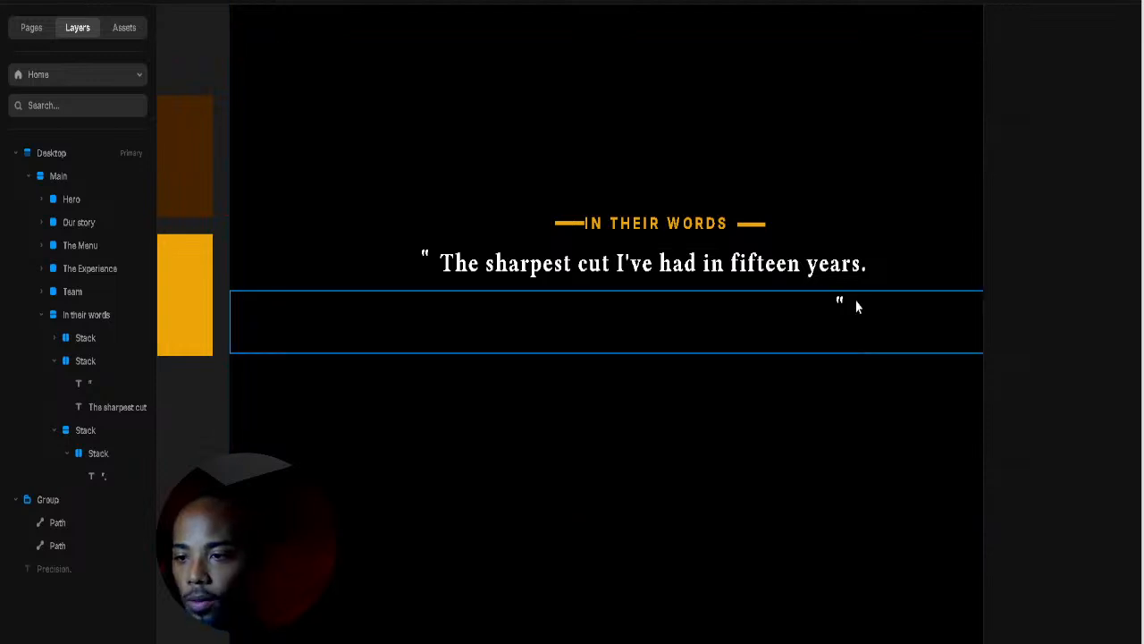
text(It's not a haircut — it's an experience.")
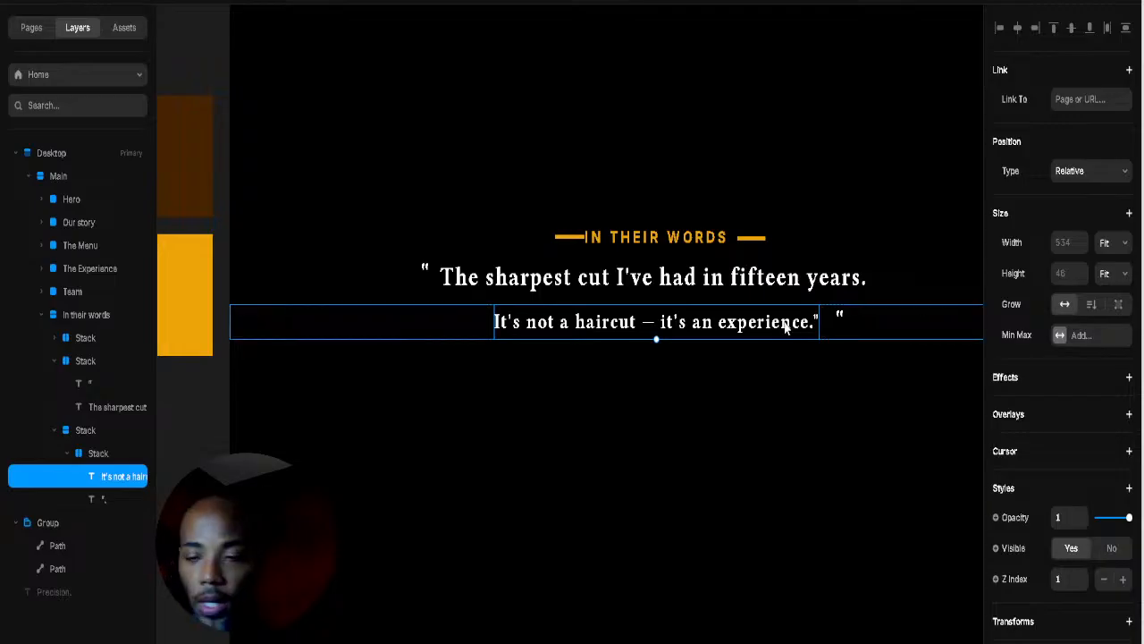
key(ctrl+v)
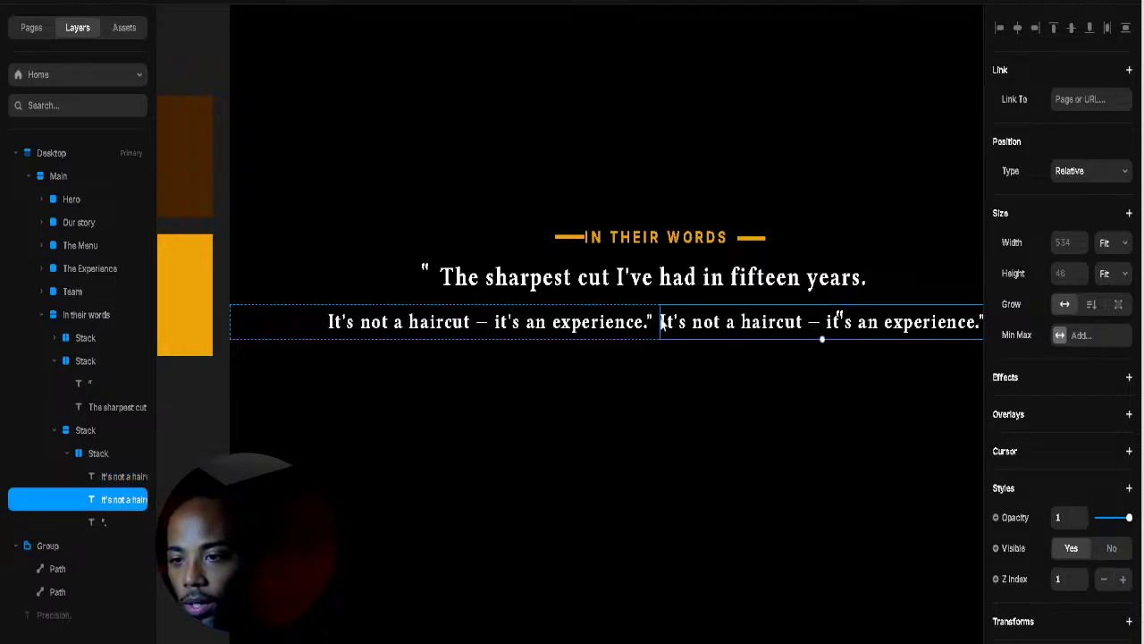
Step: Reduce the pasted copy to a lone quote mark and remove the trailing quote after 'experience.'
double_click(661, 319)
drag(662, 319, 970, 322)
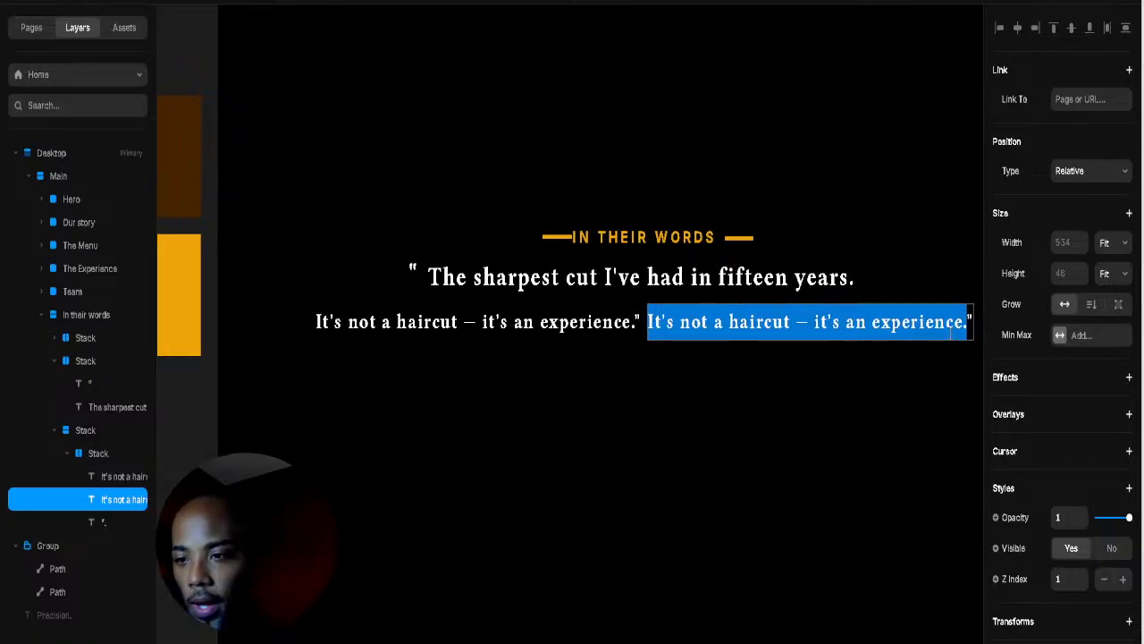
key(BackSpace)
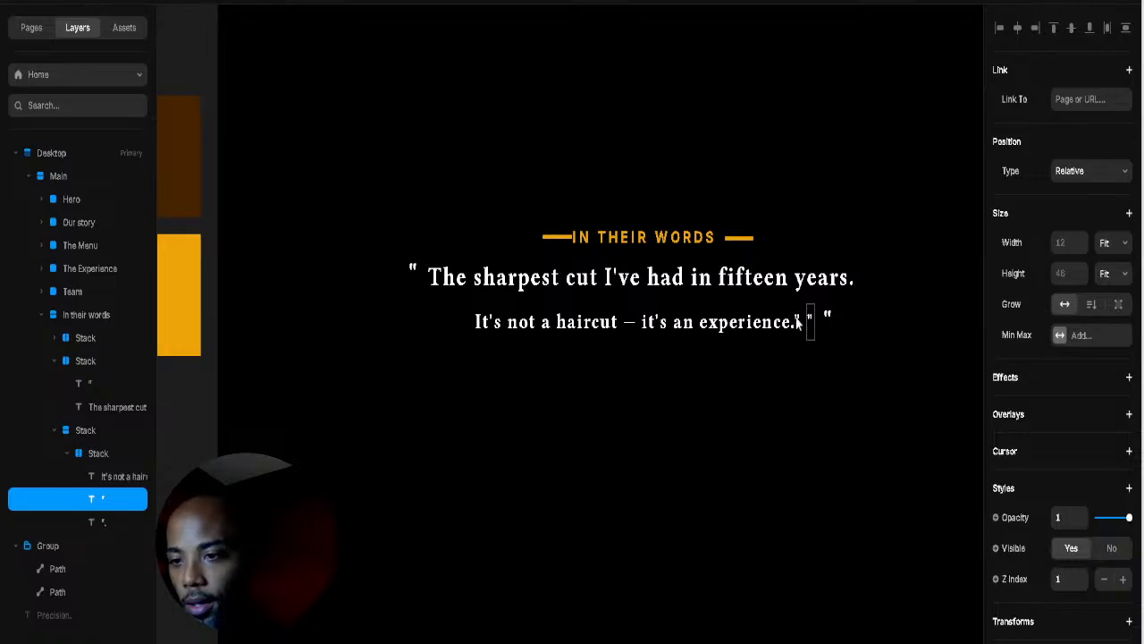
click(799, 319)
double_click(798, 322)
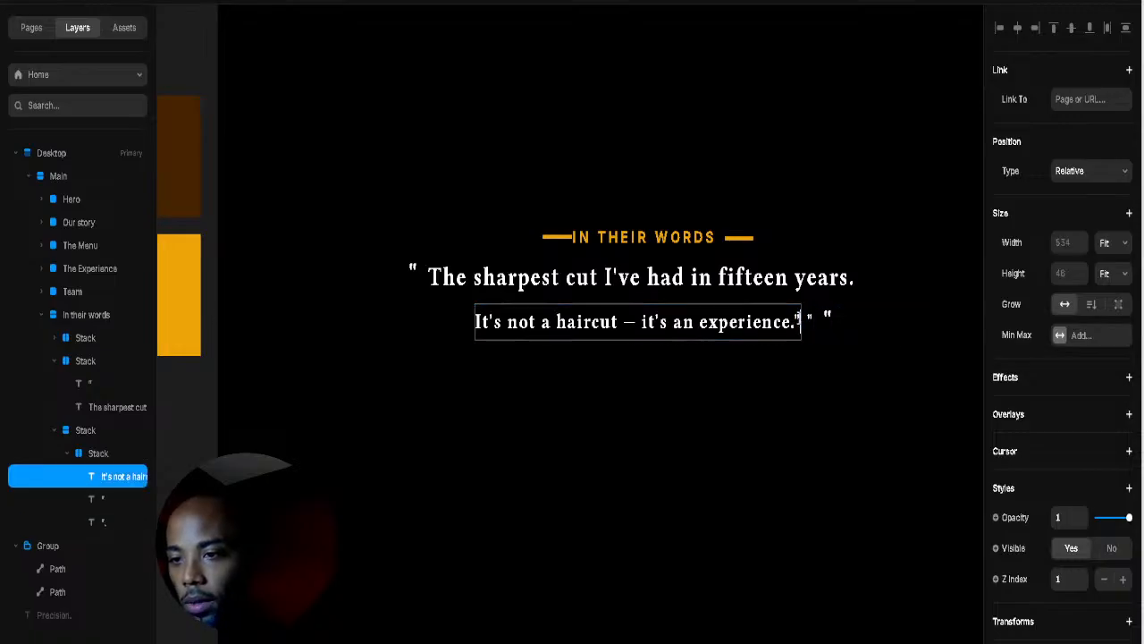
key(BackSpace)
key(Escape)
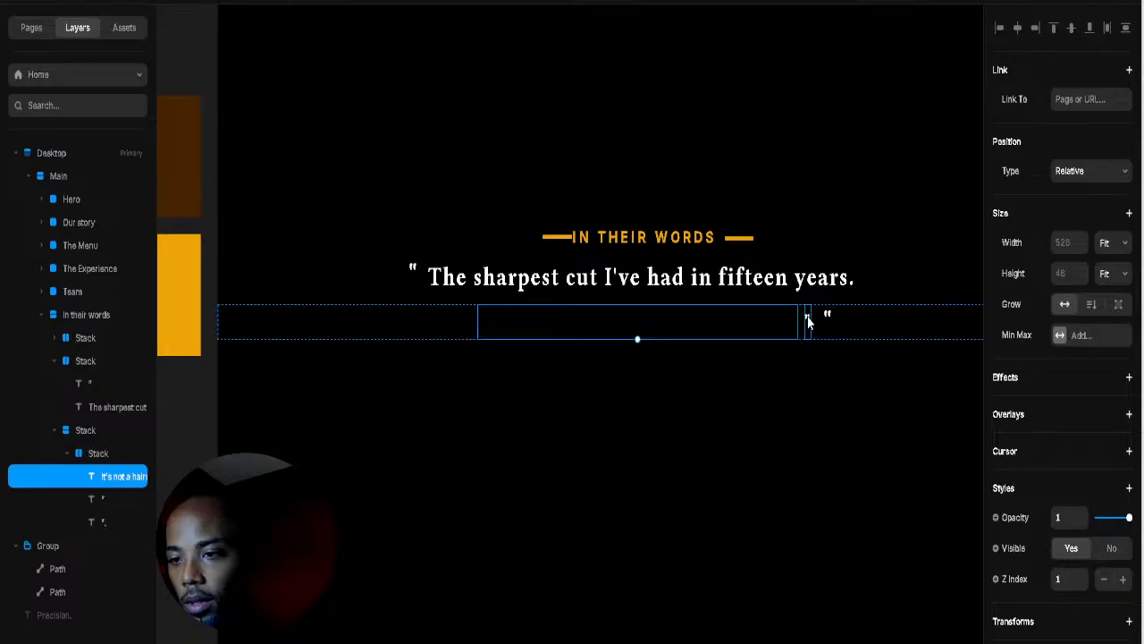
click(824, 318)
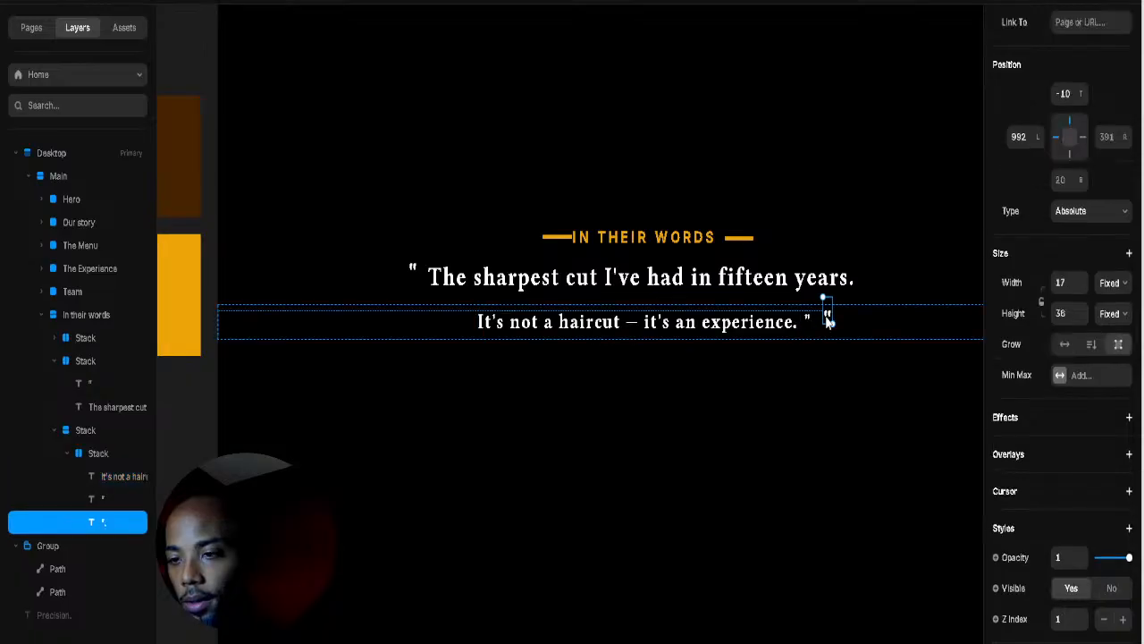
Step: Delete the extra quote layer and give the remaining closing quote fixed height and size 48
key(Delete)
click(807, 323)
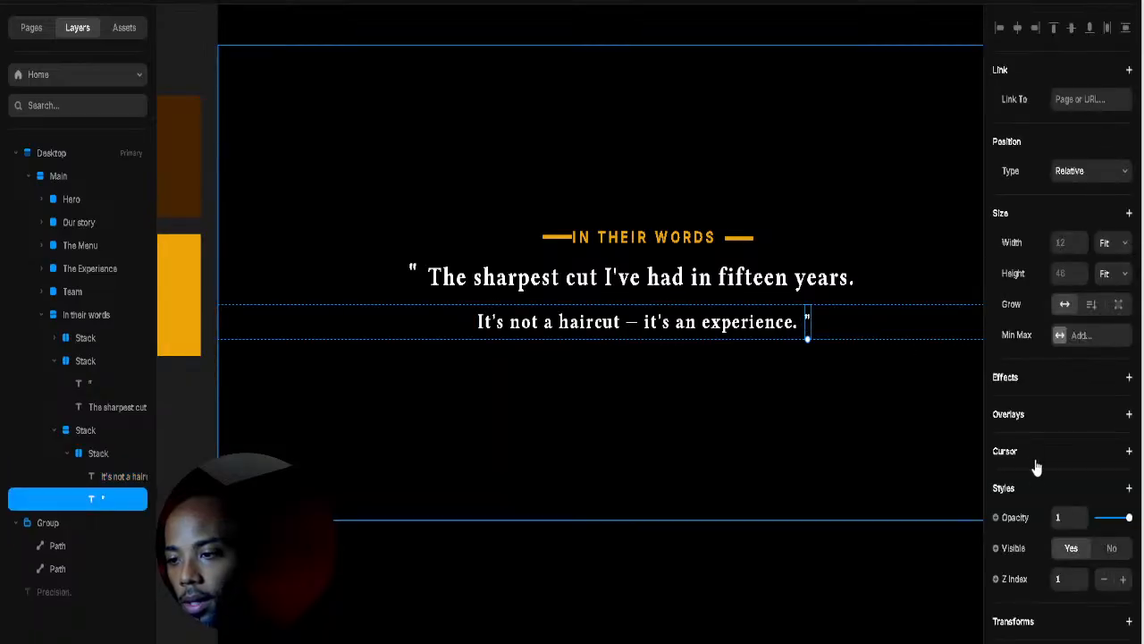
scroll(1082, 434, down, 3)
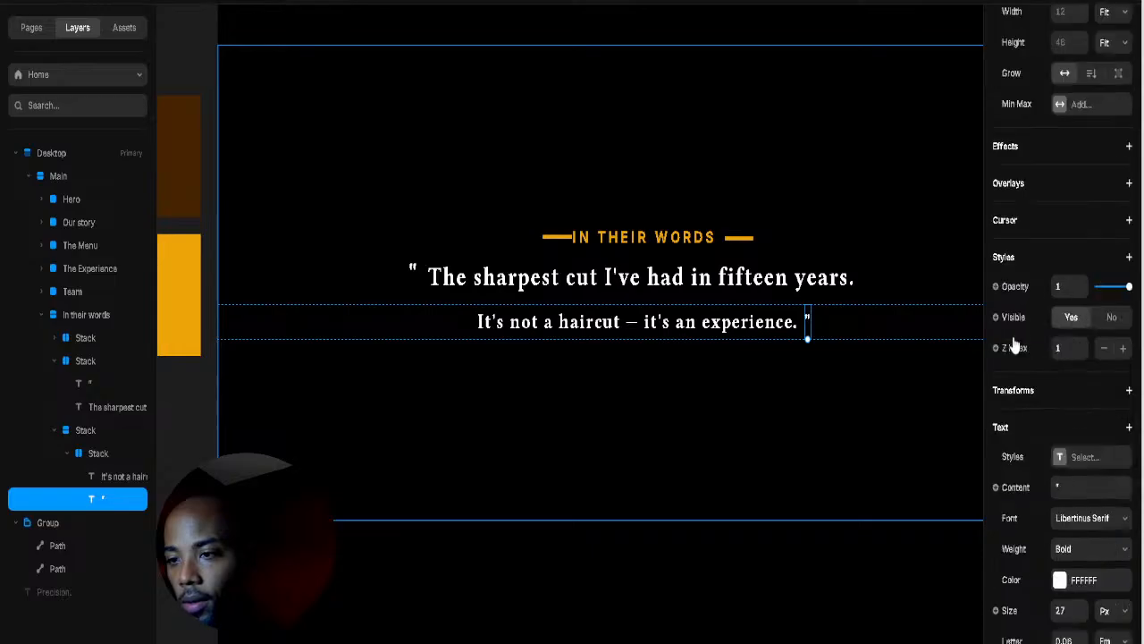
scroll(1103, 286, up, 3)
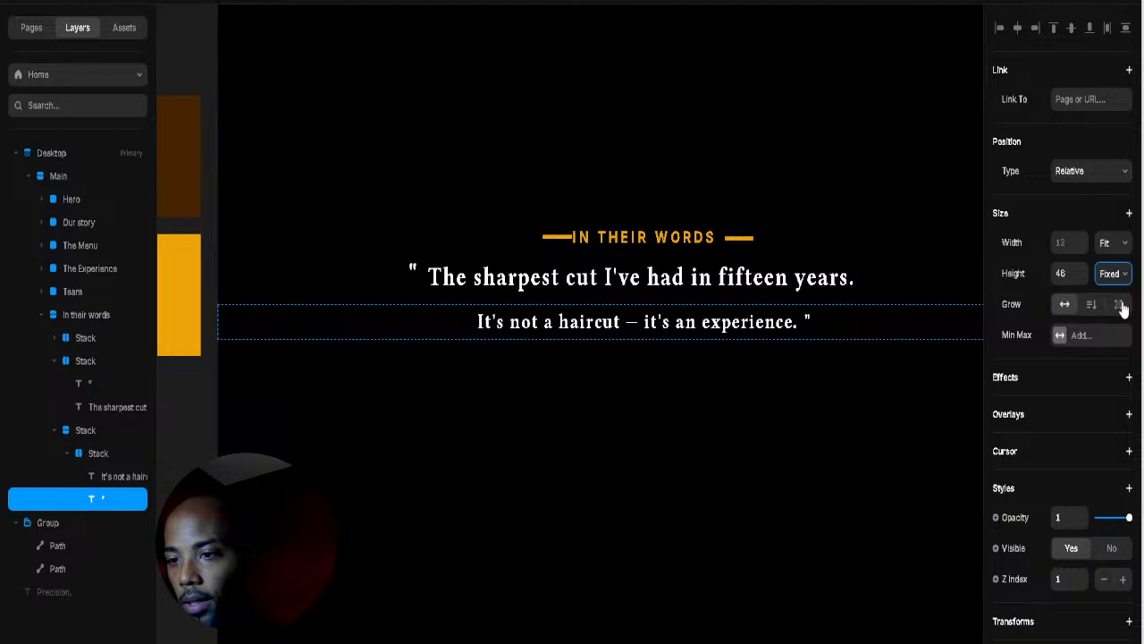
drag(807, 339, 809, 333)
scroll(1042, 438, down, 5)
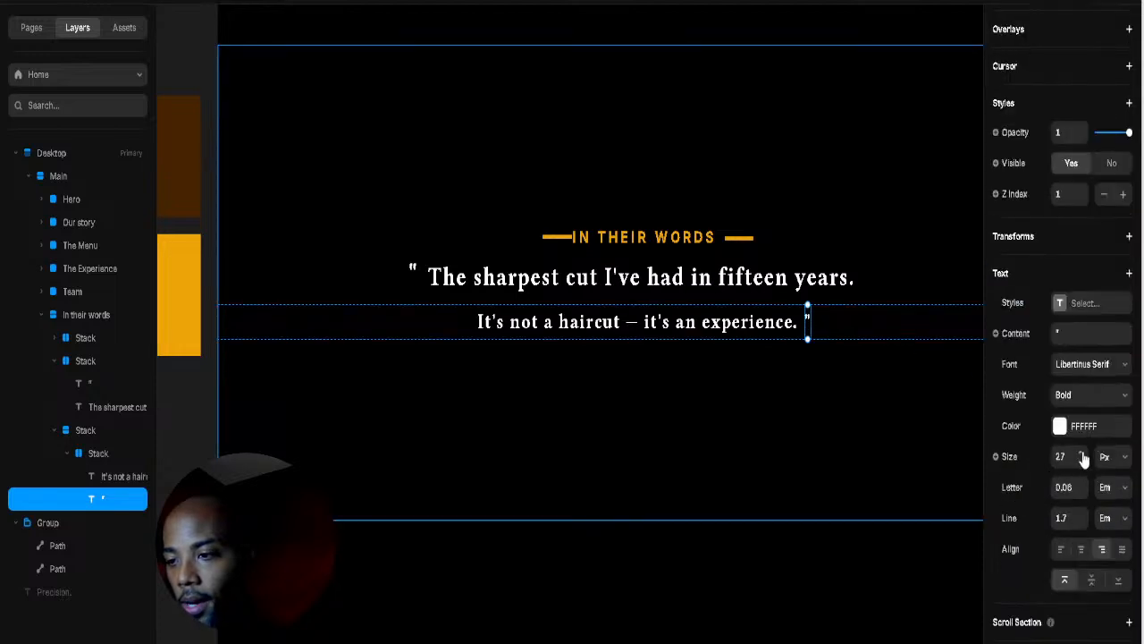
drag(1082, 459, 1081, 407)
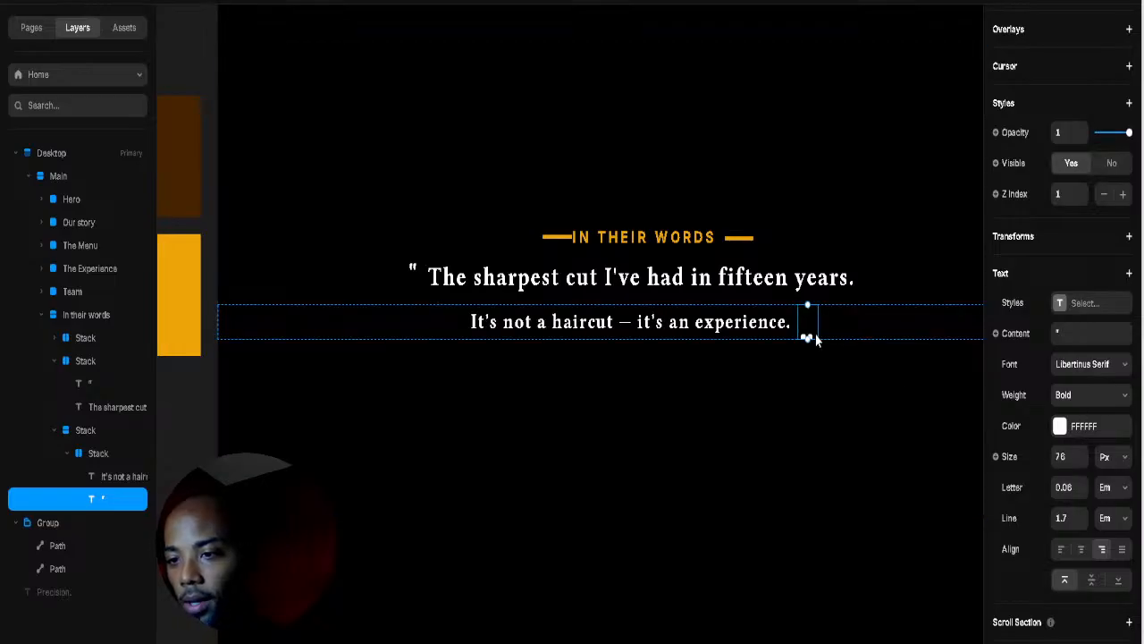
Step: Position the closing quote absolutely, raised and nudged right after 'experience.'
scroll(1077, 536, up, 5)
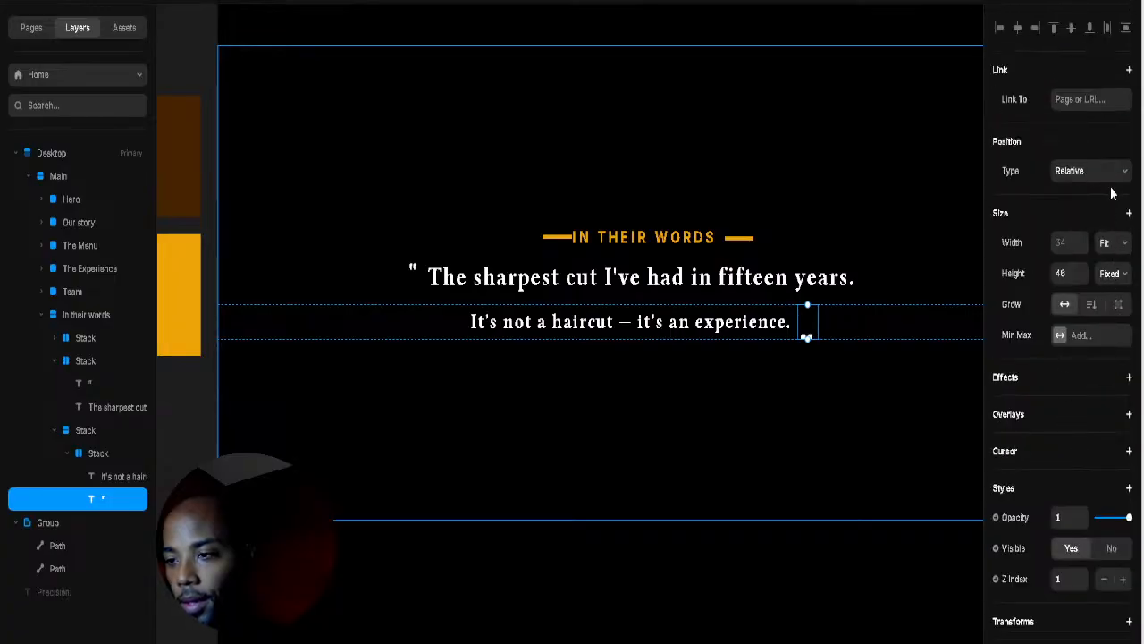
click(1111, 182)
click(1097, 198)
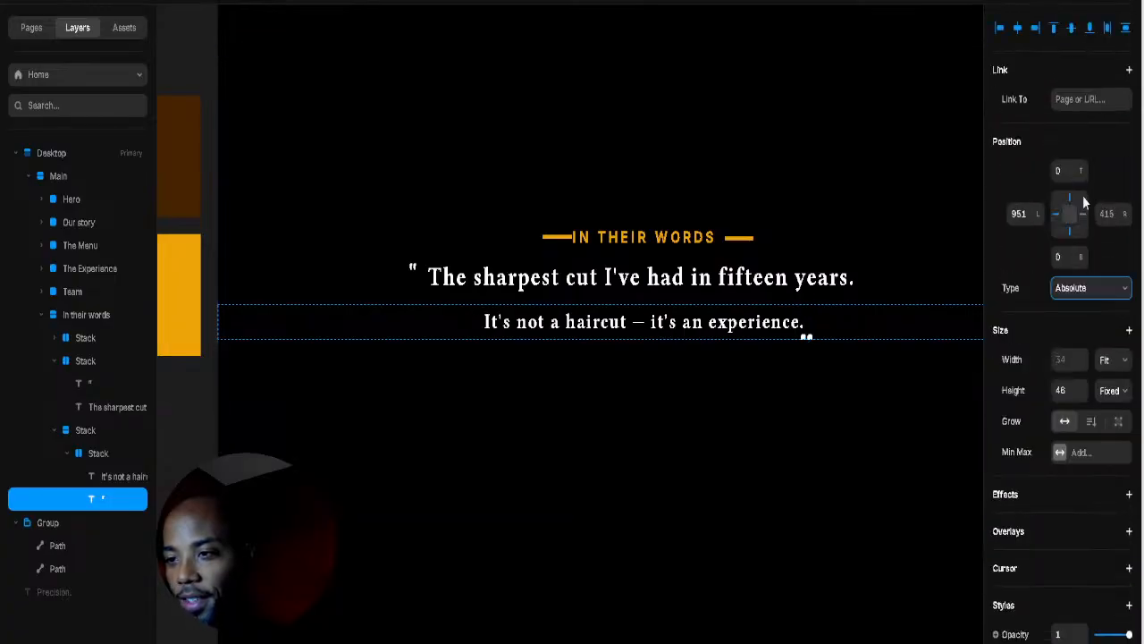
drag(1083, 178, 1083, 204)
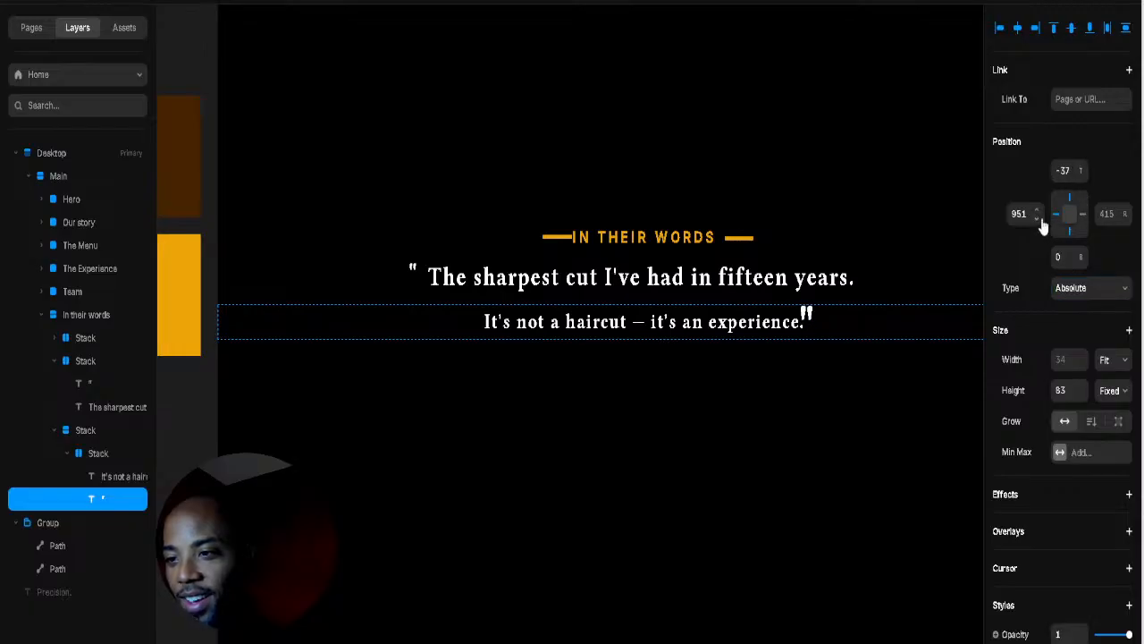
drag(1040, 204, 1042, 208)
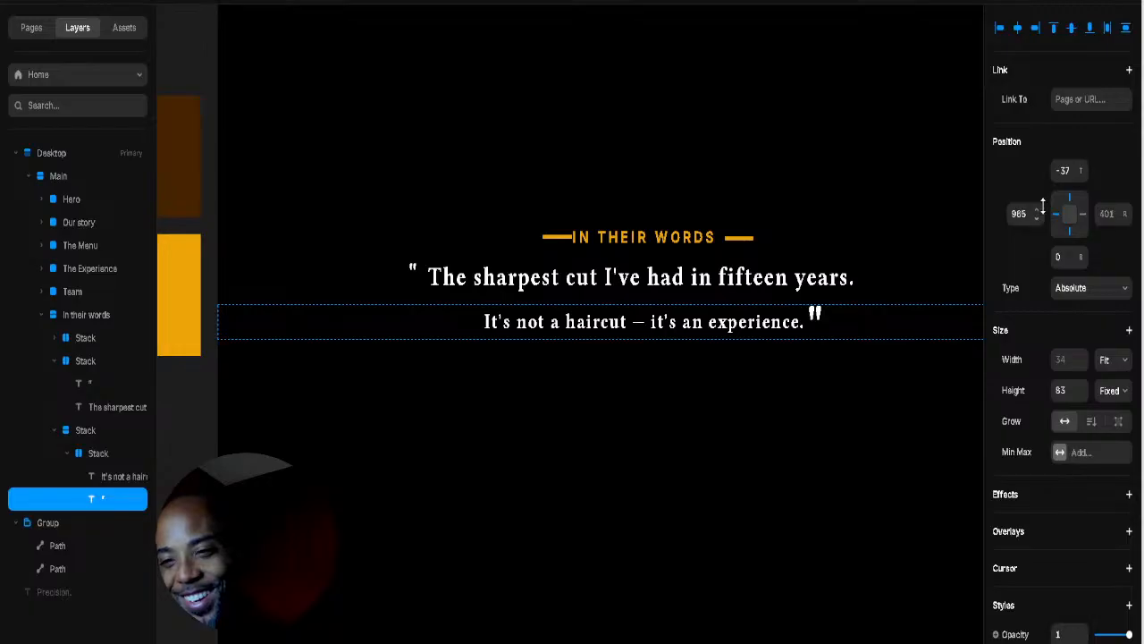
click(412, 268)
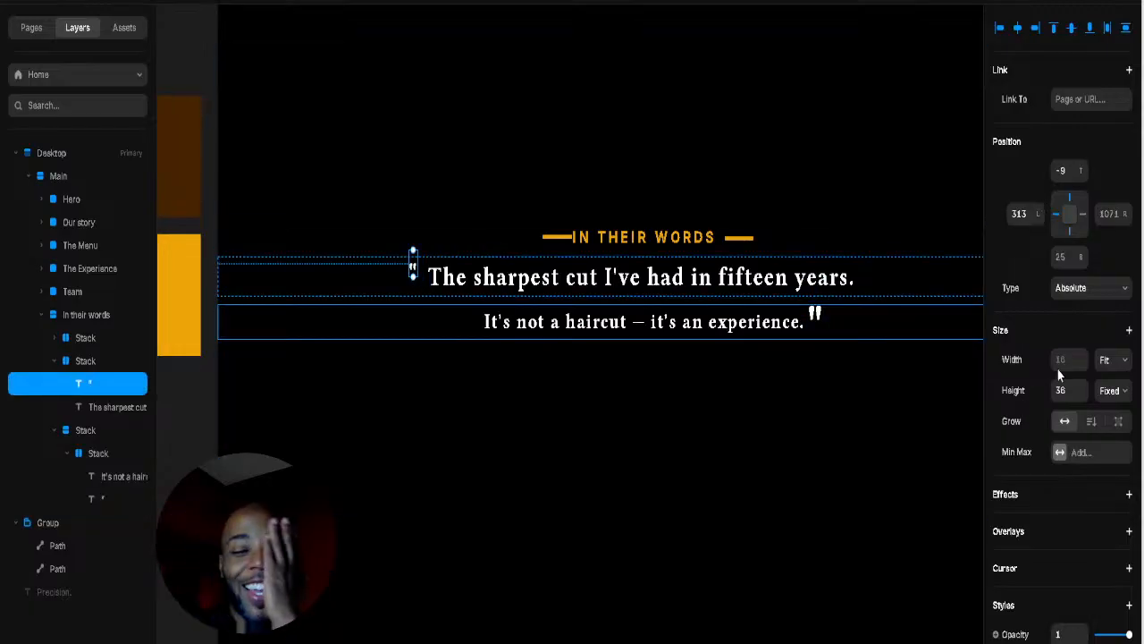
click(814, 313)
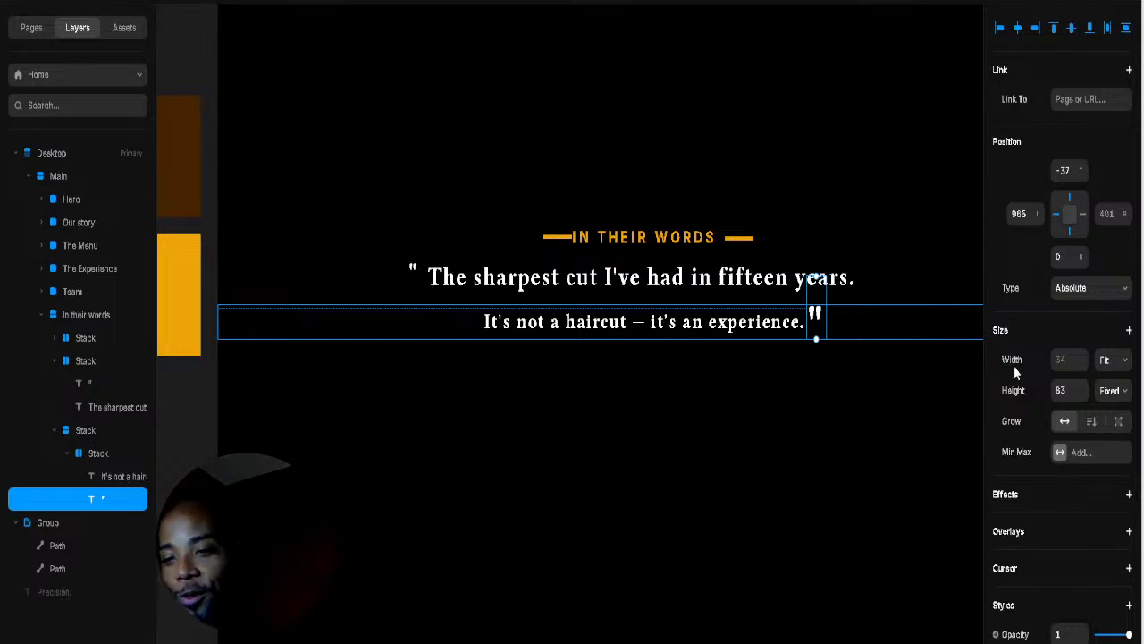
scroll(1089, 494, down, 3)
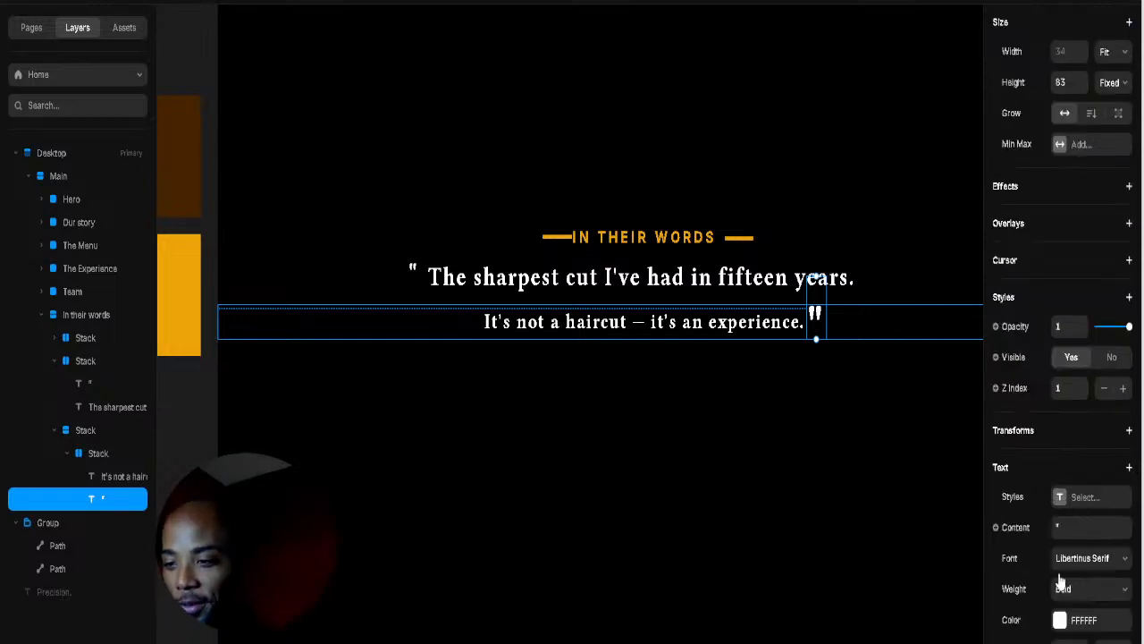
Step: Colour the closing quote mark orange-gold
click(1060, 620)
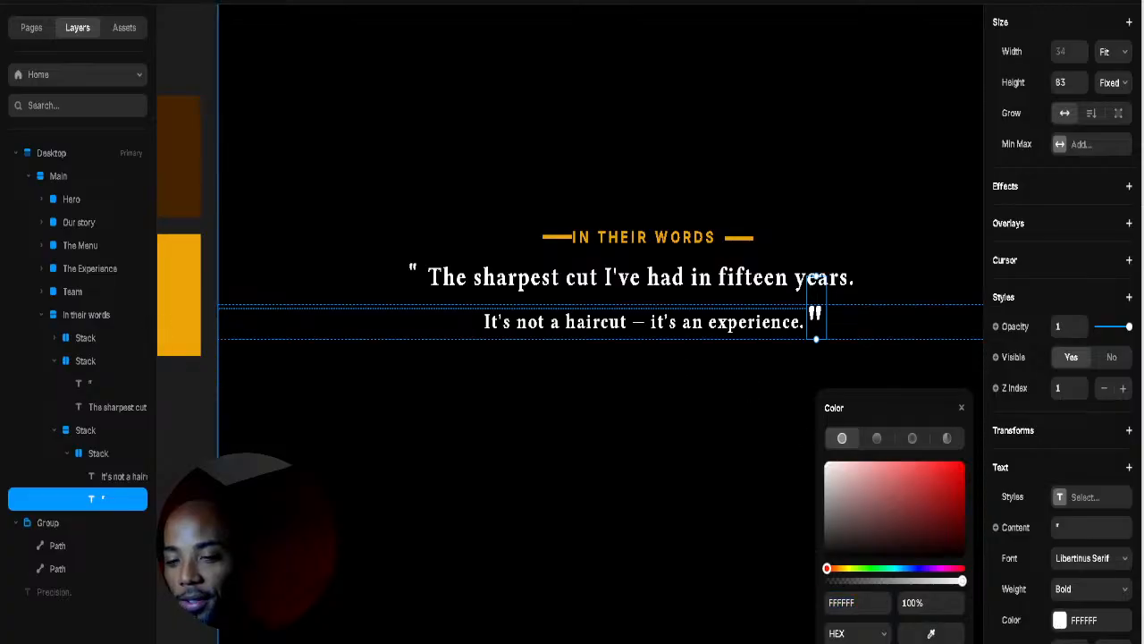
click(181, 298)
click(429, 238)
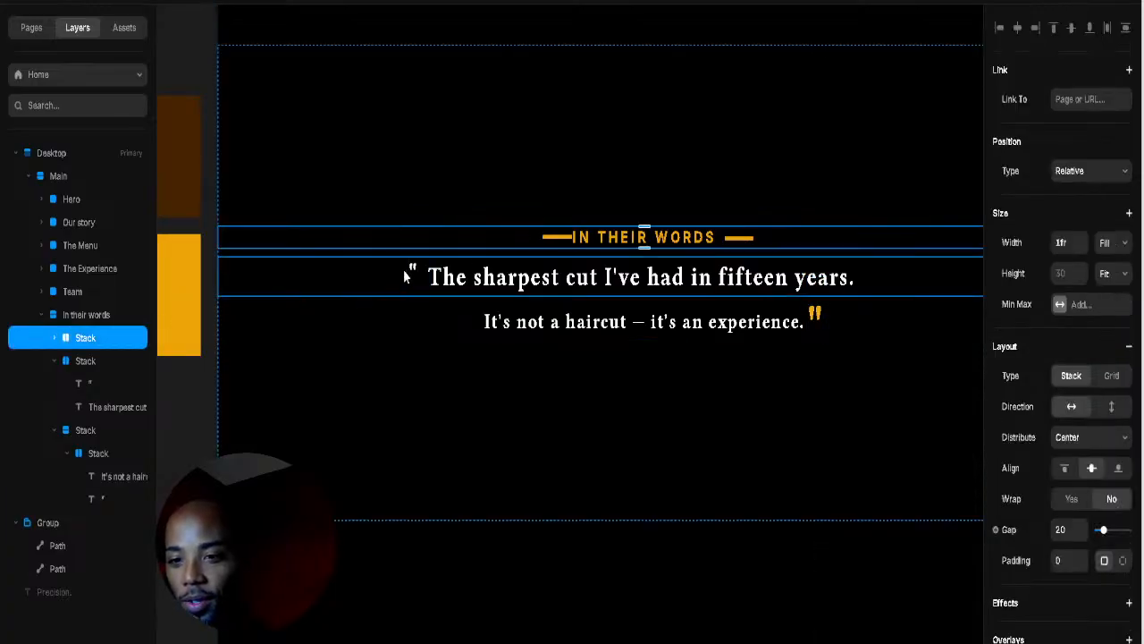
click(414, 273)
click(815, 316)
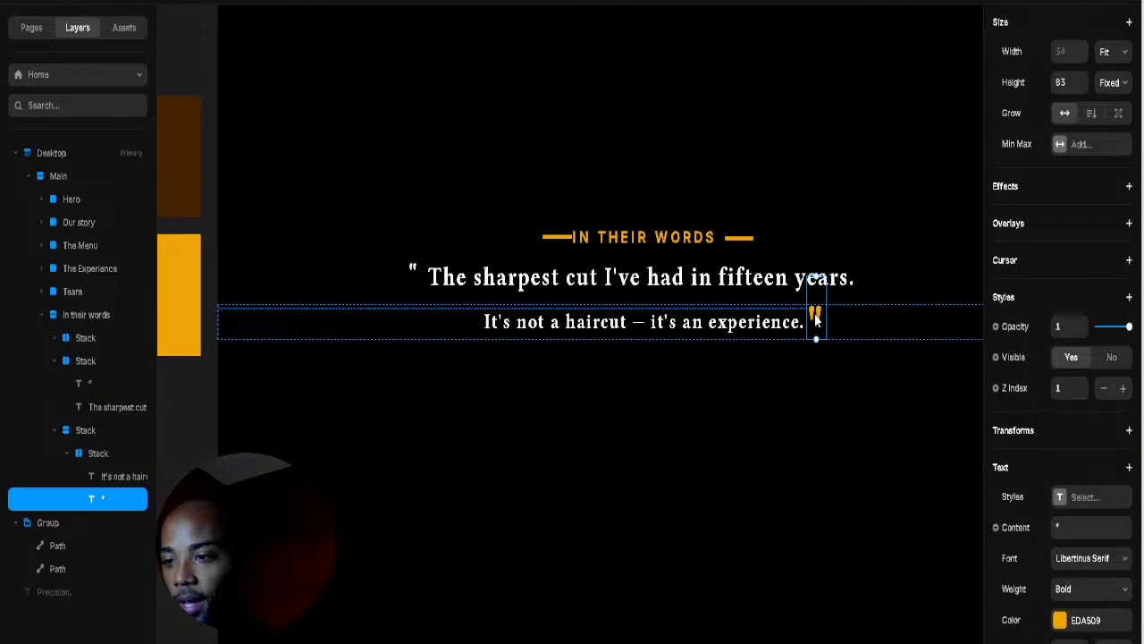
Step: Set the opening quote mark's text size to 76
click(416, 271)
scroll(1062, 501, down, 10)
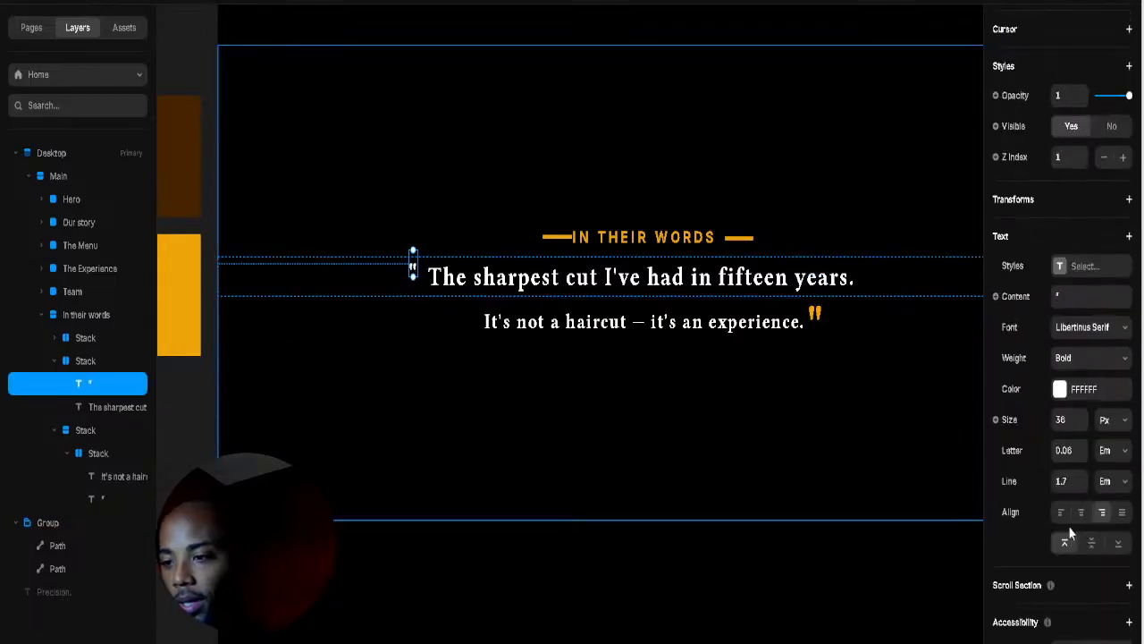
click(1061, 420)
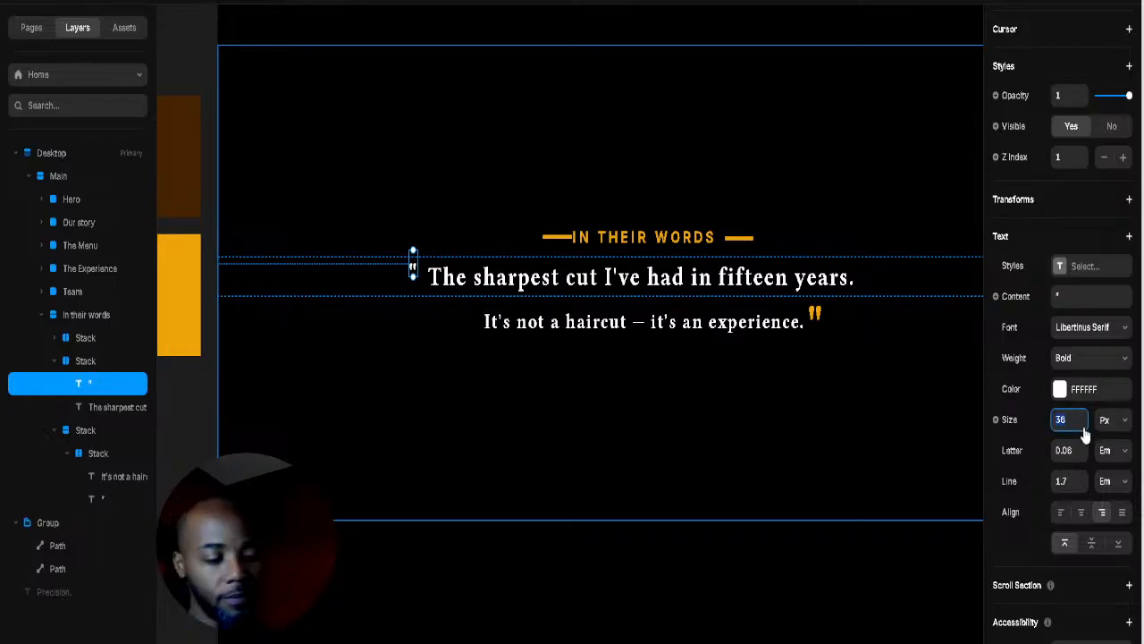
text(76)
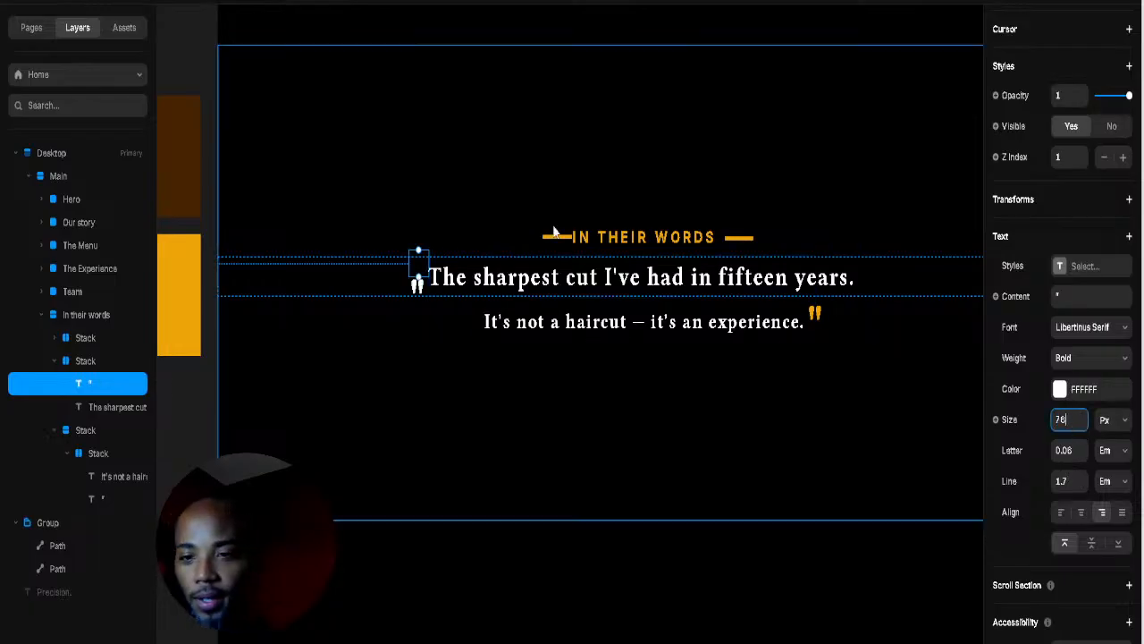
Step: Align the opening quote to its row's top and raise it to top -35
scroll(1083, 241, up, 5)
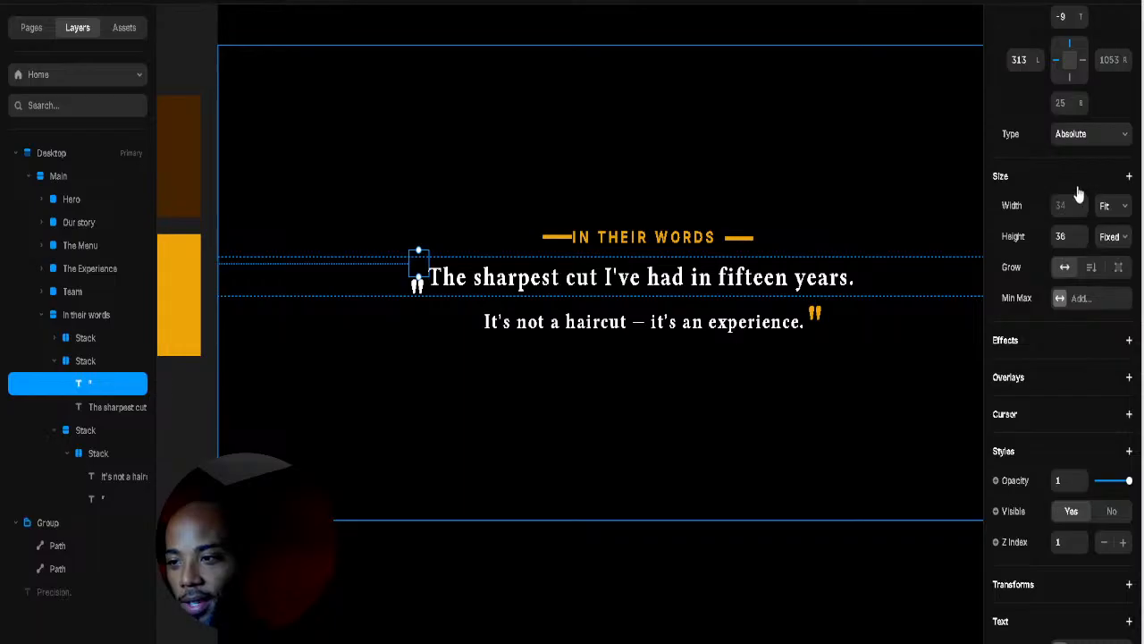
click(901, 181)
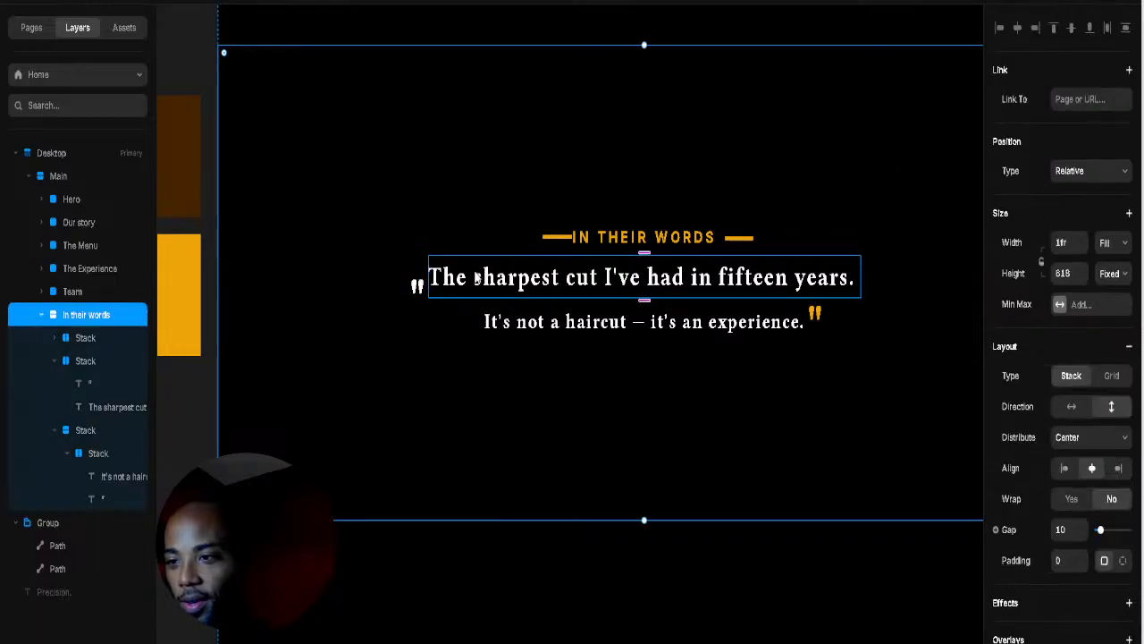
click(421, 289)
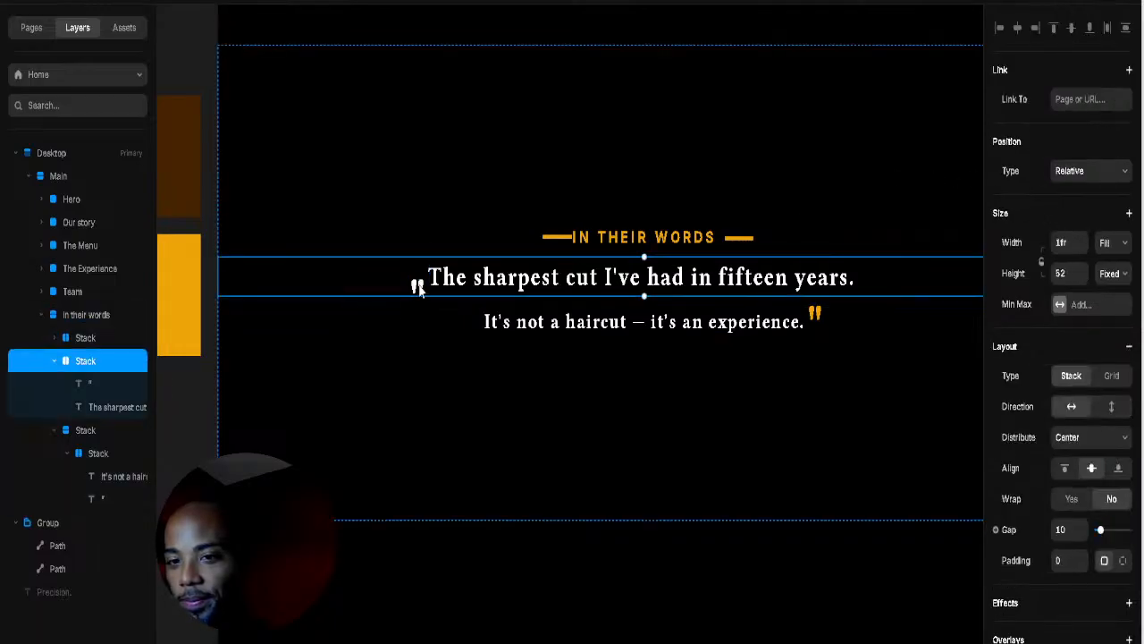
click(89, 384)
scroll(1118, 117, up, 3)
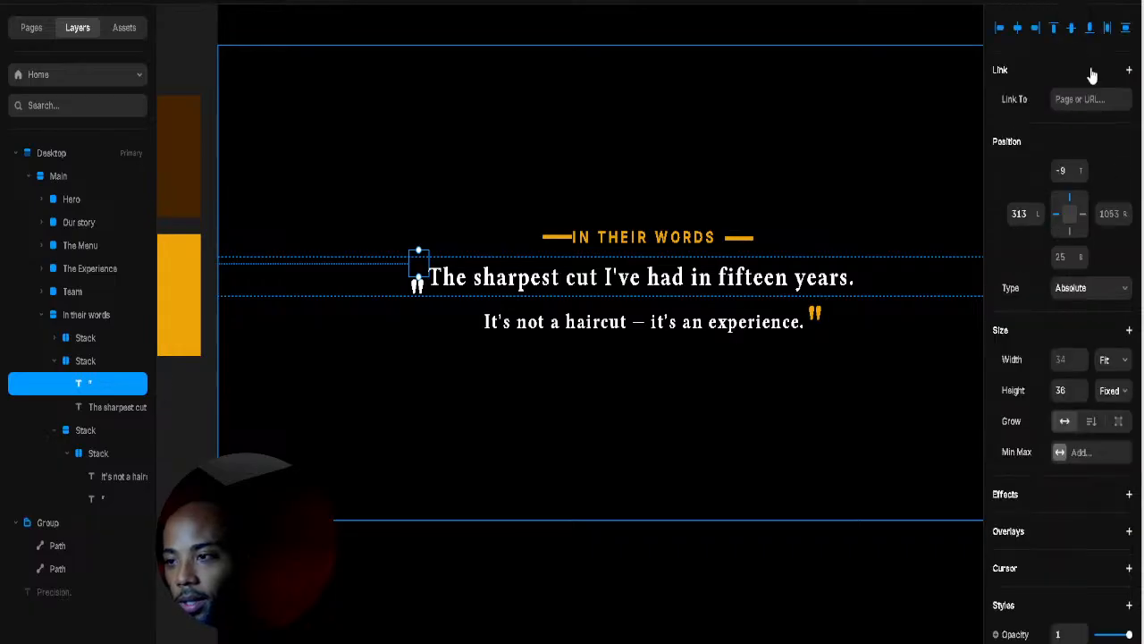
click(1053, 28)
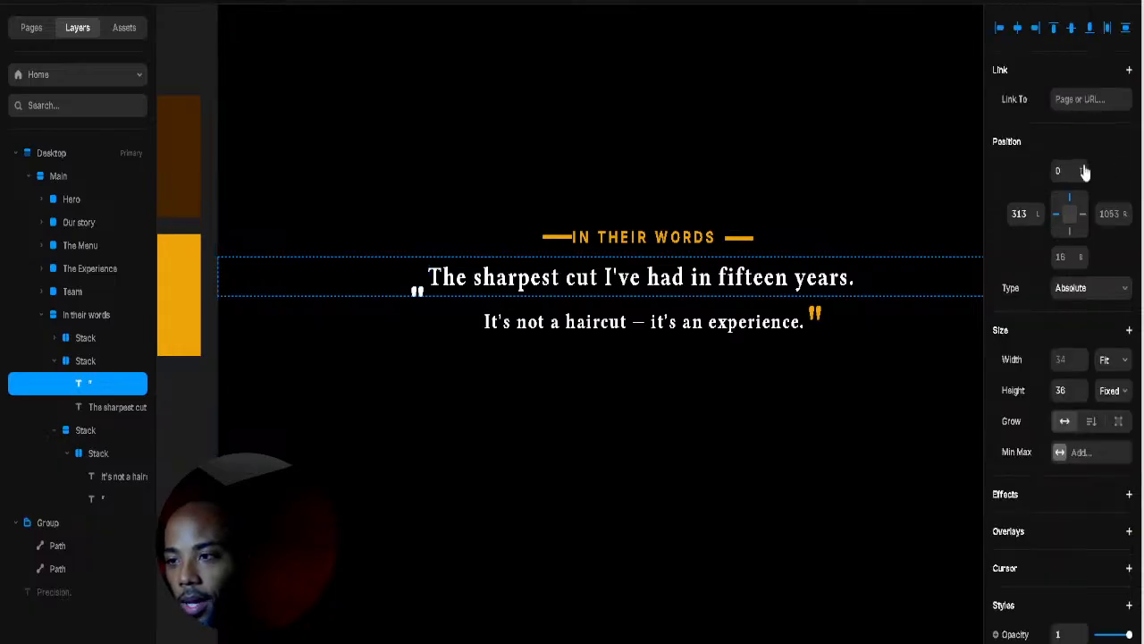
drag(1084, 171, 1082, 202)
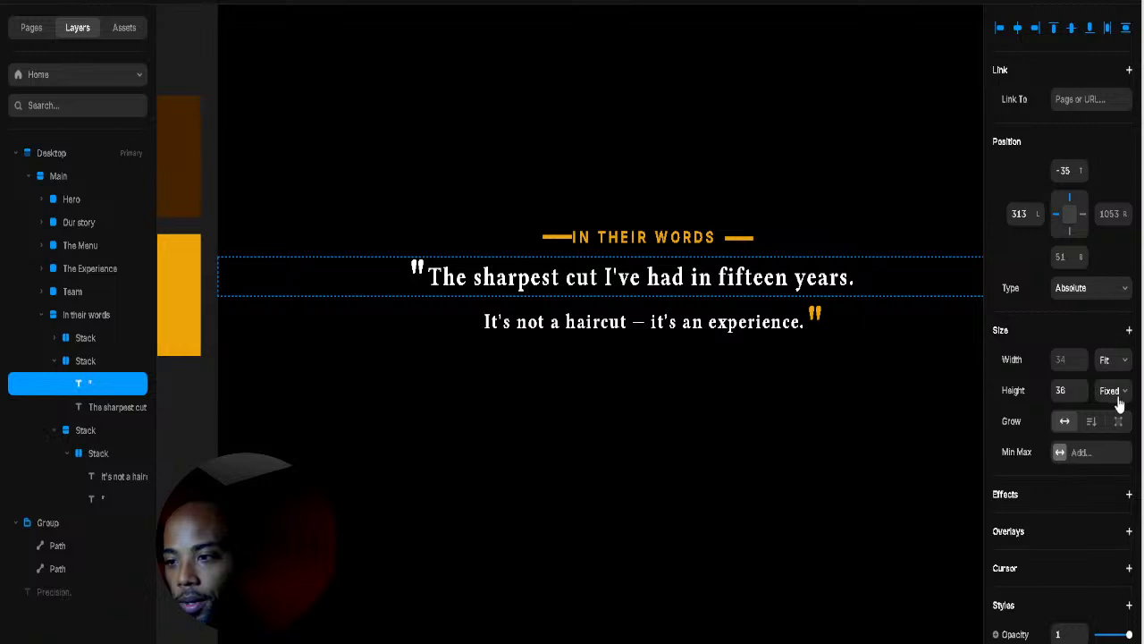
Step: Colour the opening quote with the closing quote's gold using the eyedropper
scroll(1120, 404, down, 6)
click(1060, 389)
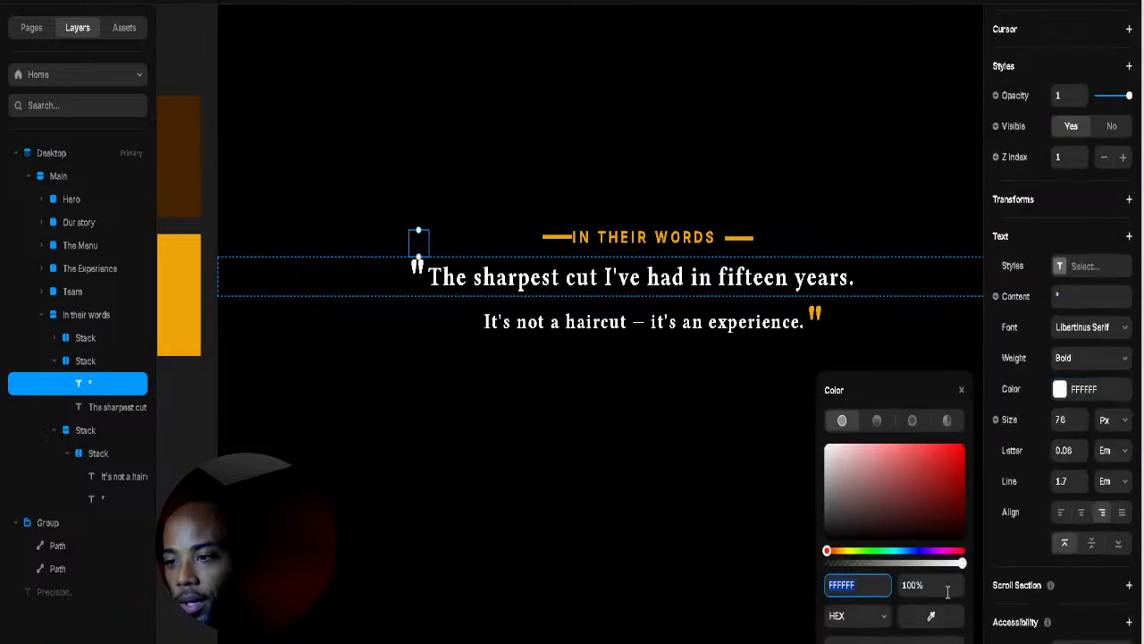
click(914, 619)
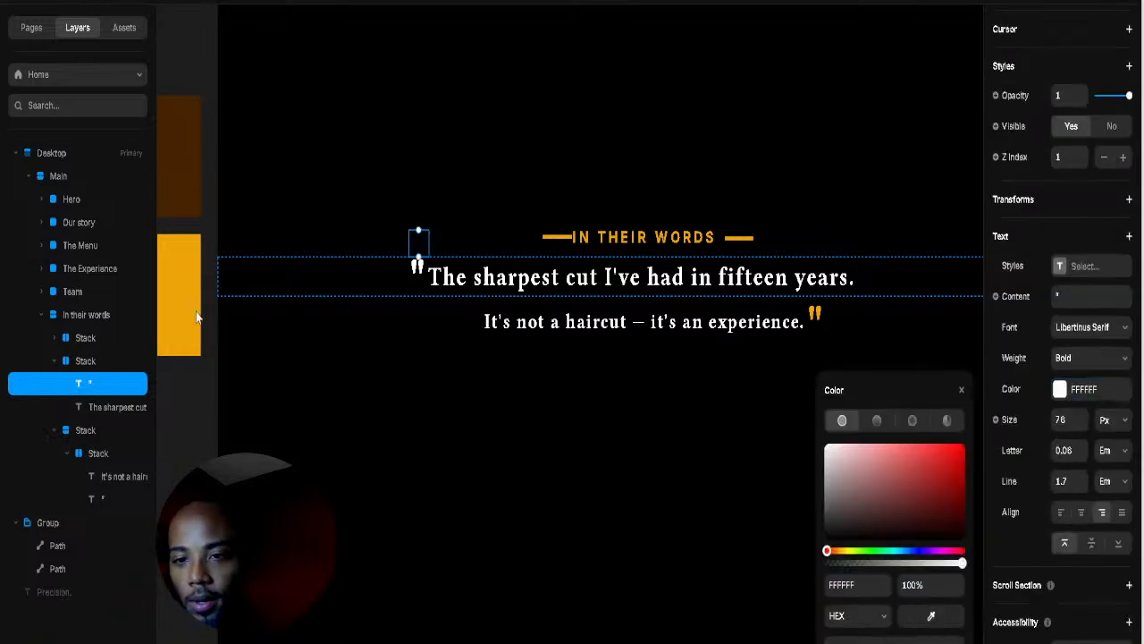
click(815, 313)
click(473, 386)
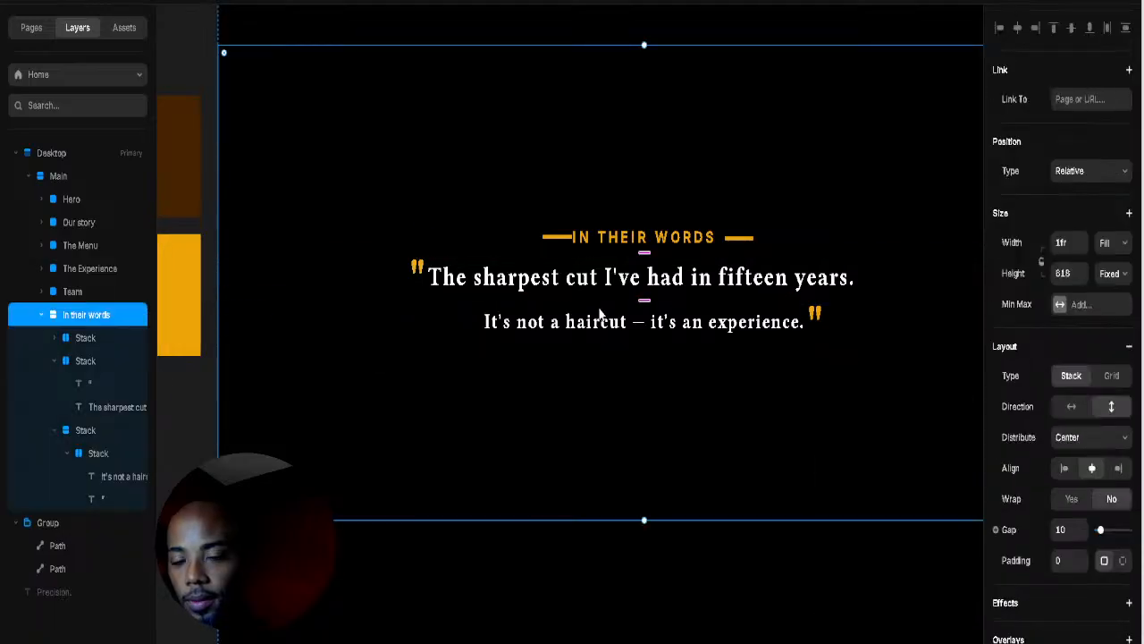
Step: Change the fifteen-years headline's weight from Bold through Semibold to Regular
click(618, 295)
scroll(1078, 405, down, 3)
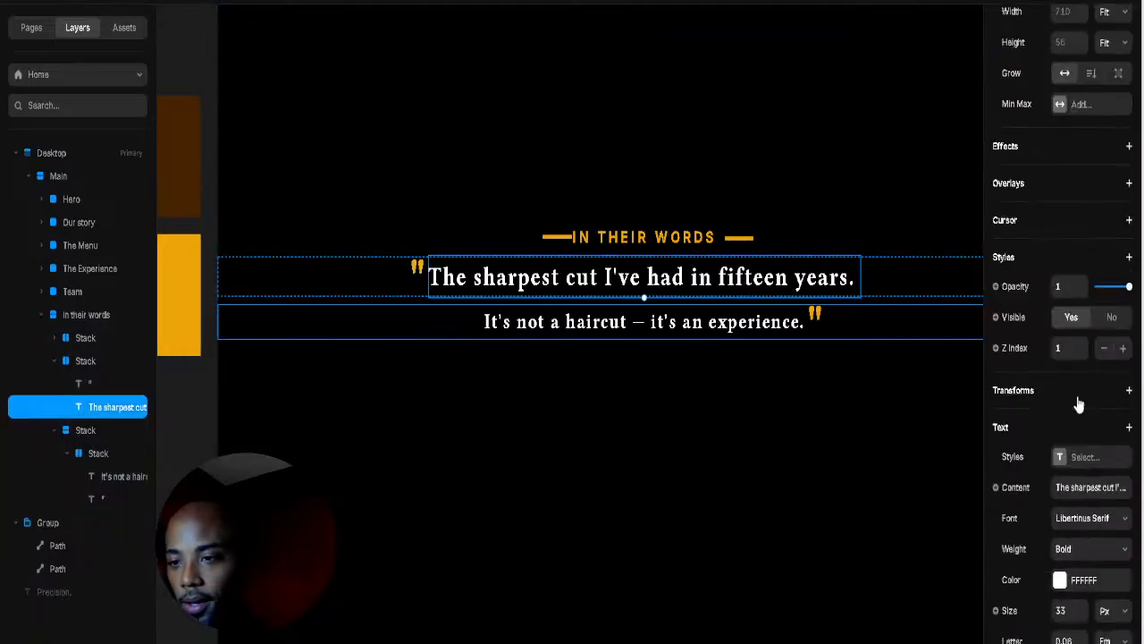
scroll(1078, 405, down, 2)
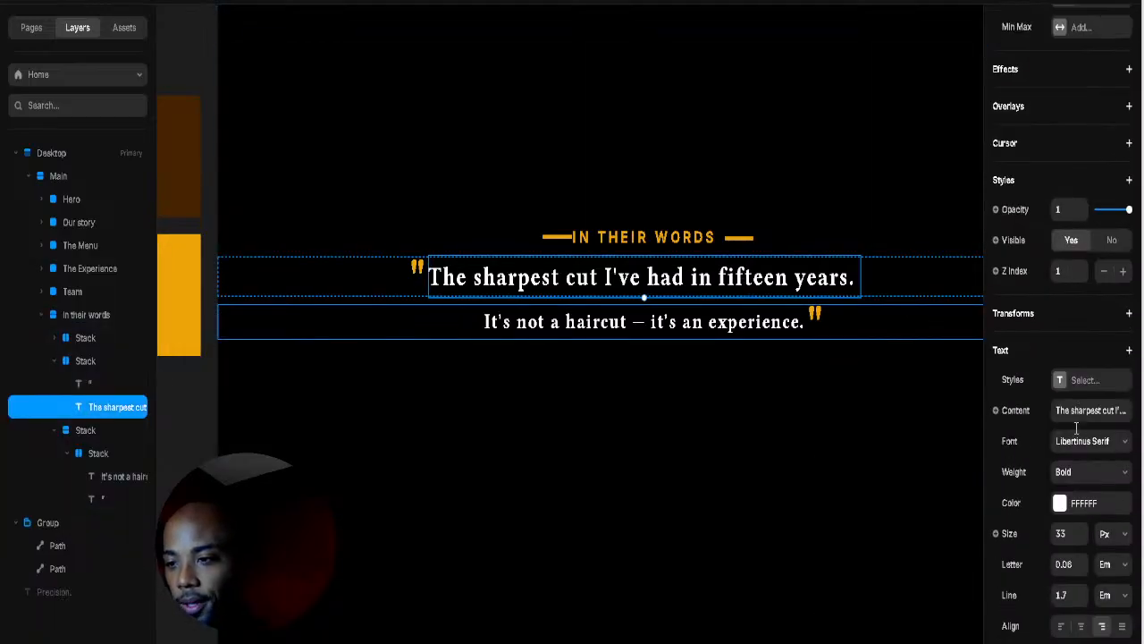
click(1092, 474)
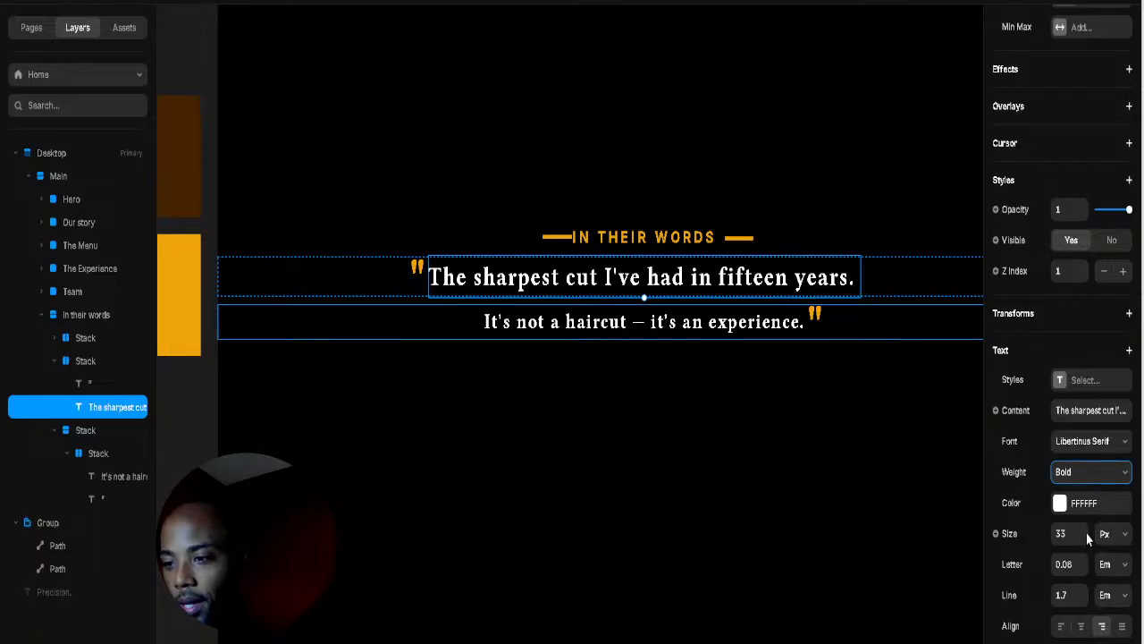
key(Up)
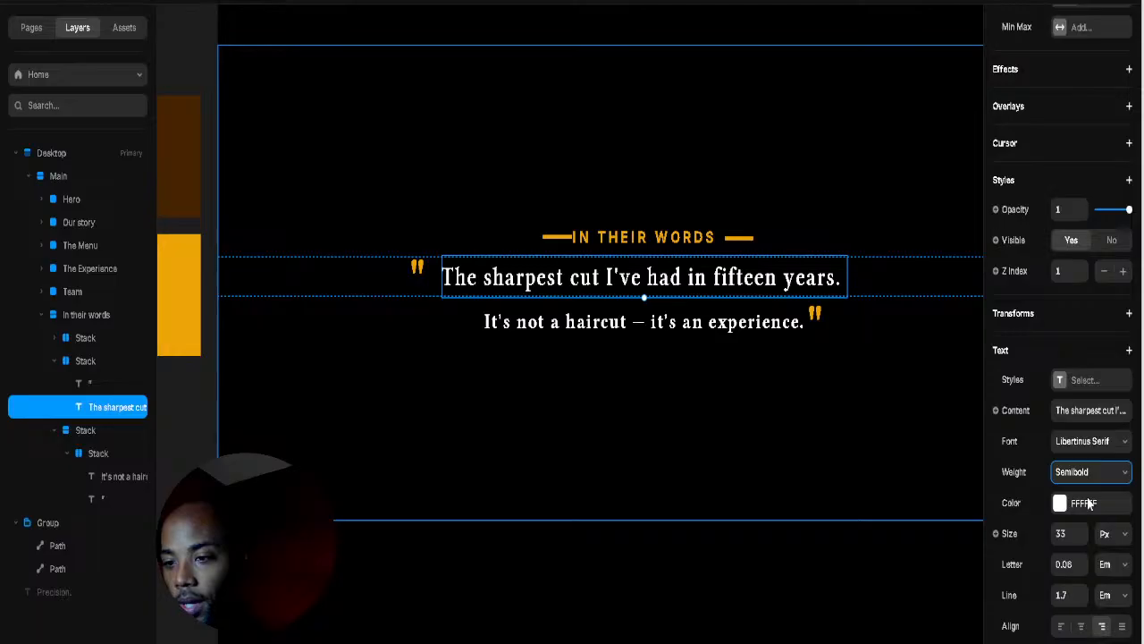
key(Up)
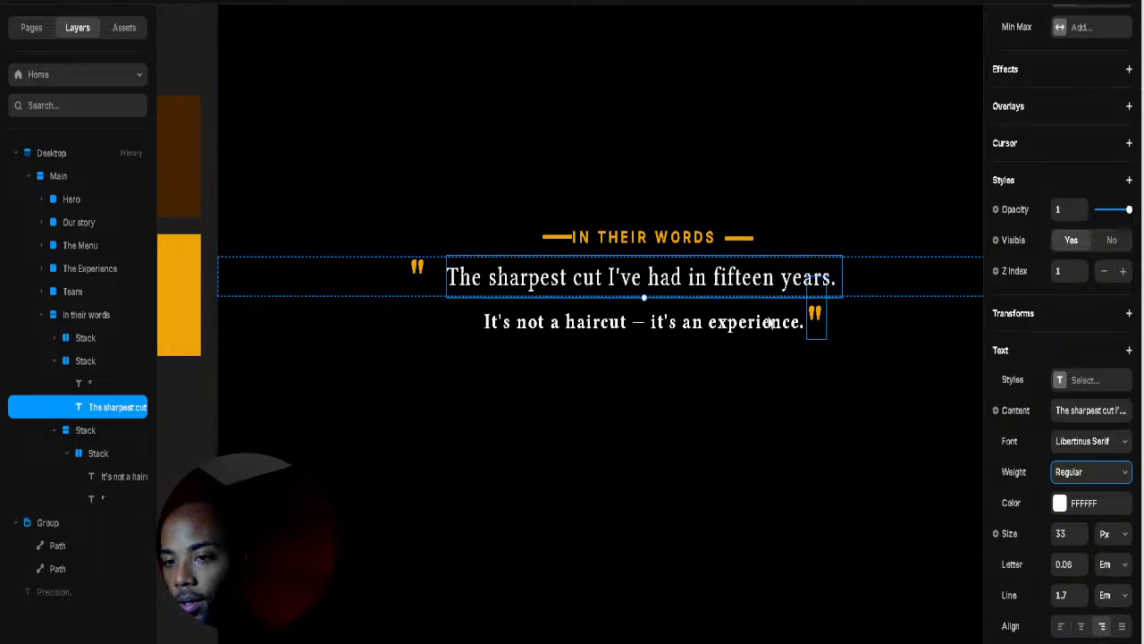
Step: Select the row holding the headline and its opening quote mark
click(735, 332)
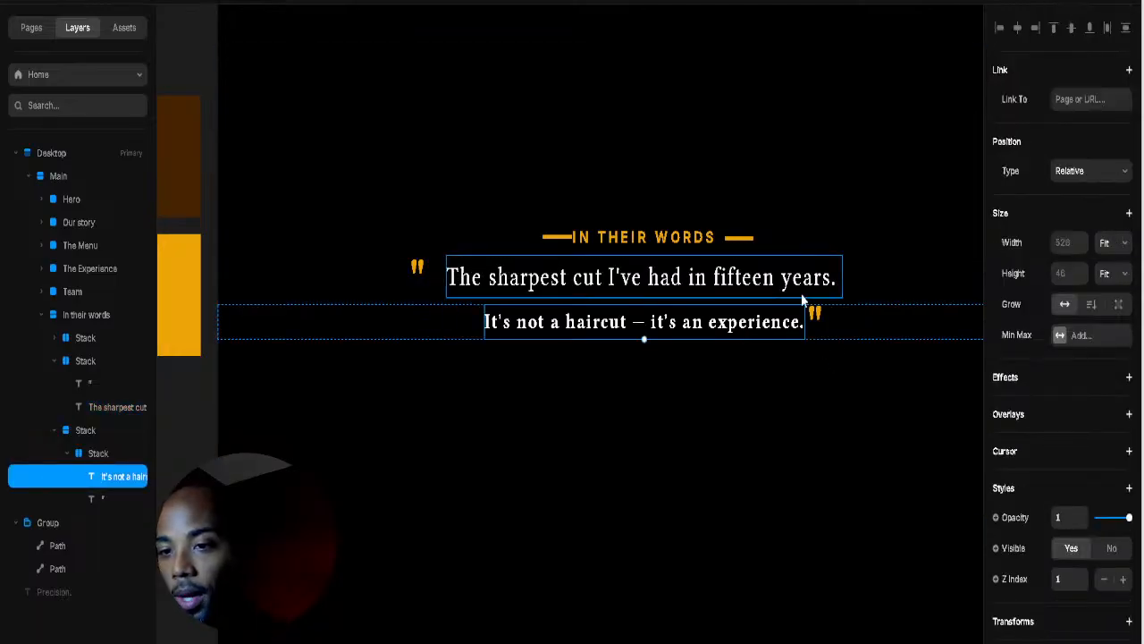
click(804, 290)
click(884, 286)
click(757, 291)
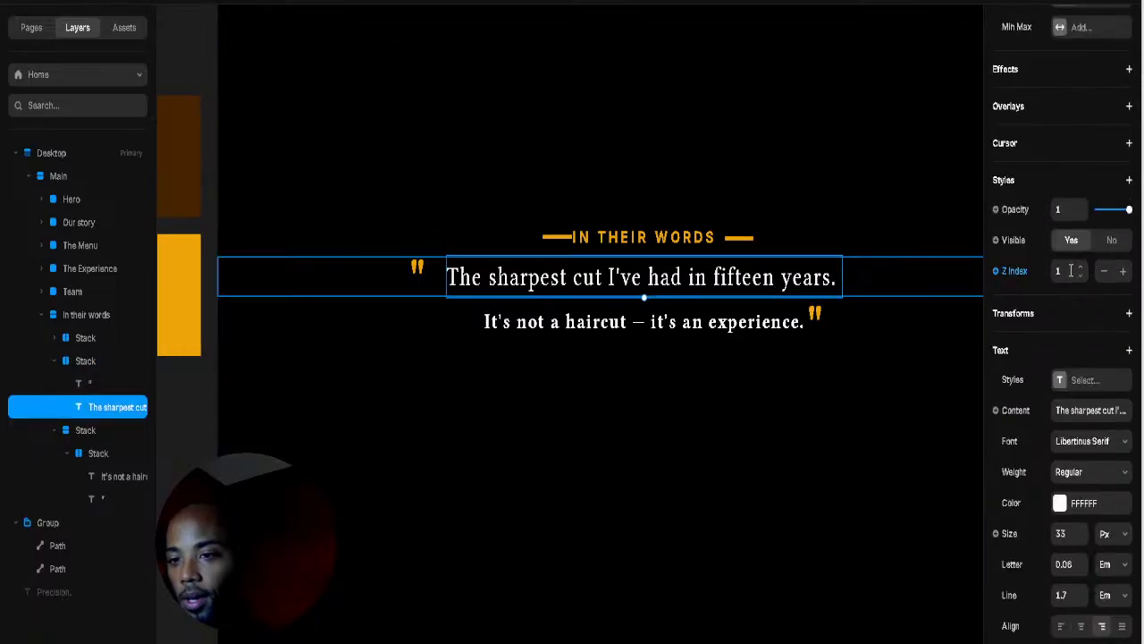
scroll(1109, 438, up, 4)
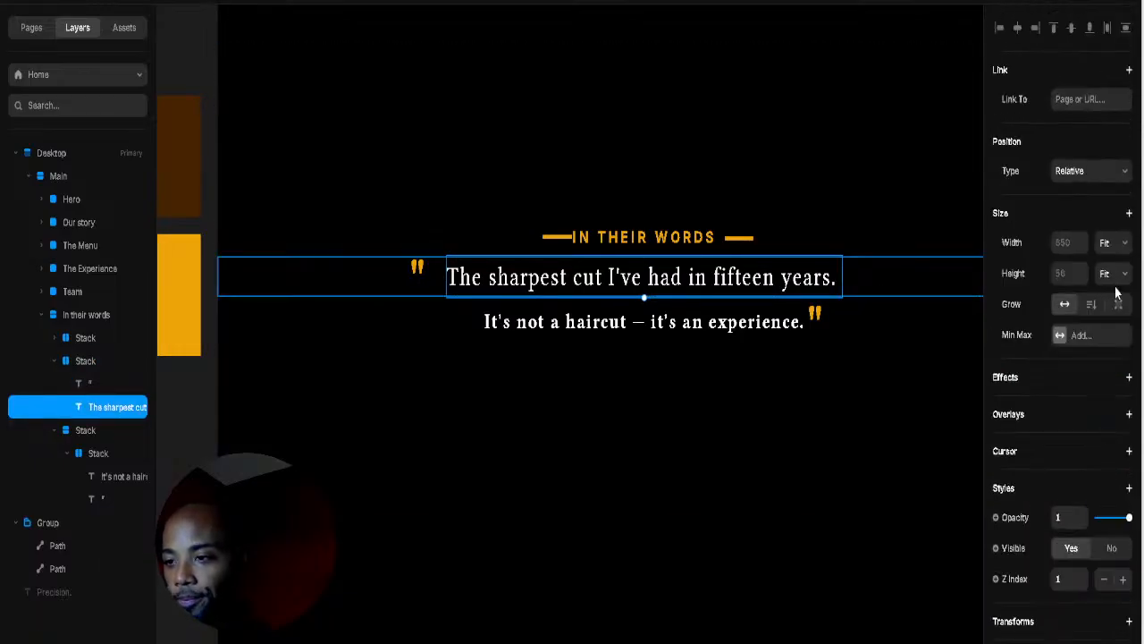
scroll(1115, 286, down, 5)
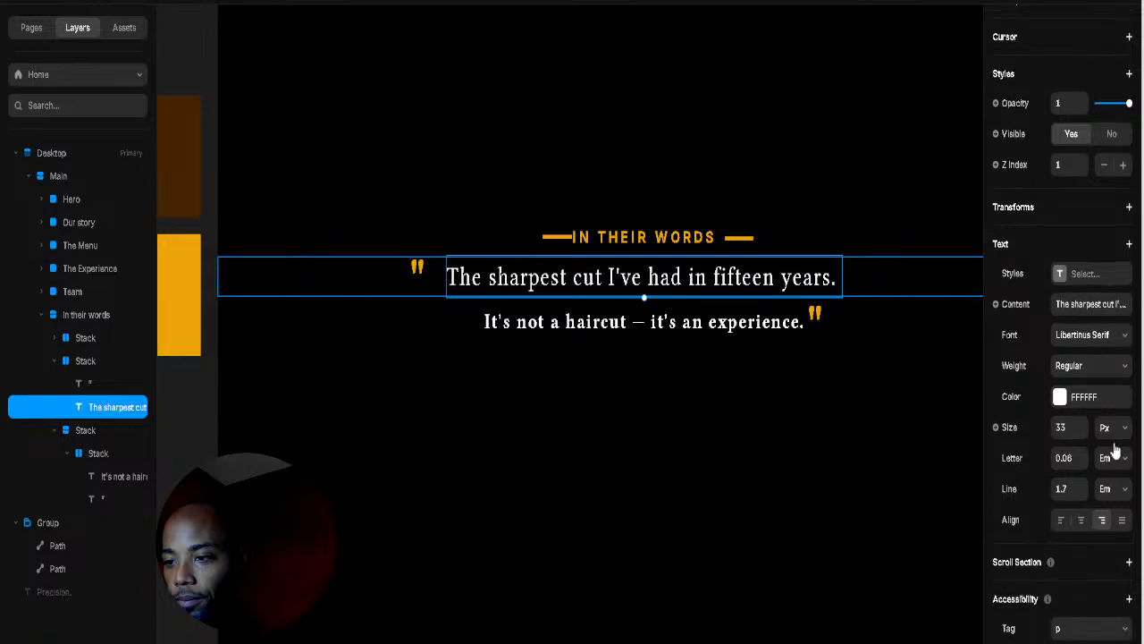
click(918, 266)
scroll(1091, 324, down, 3)
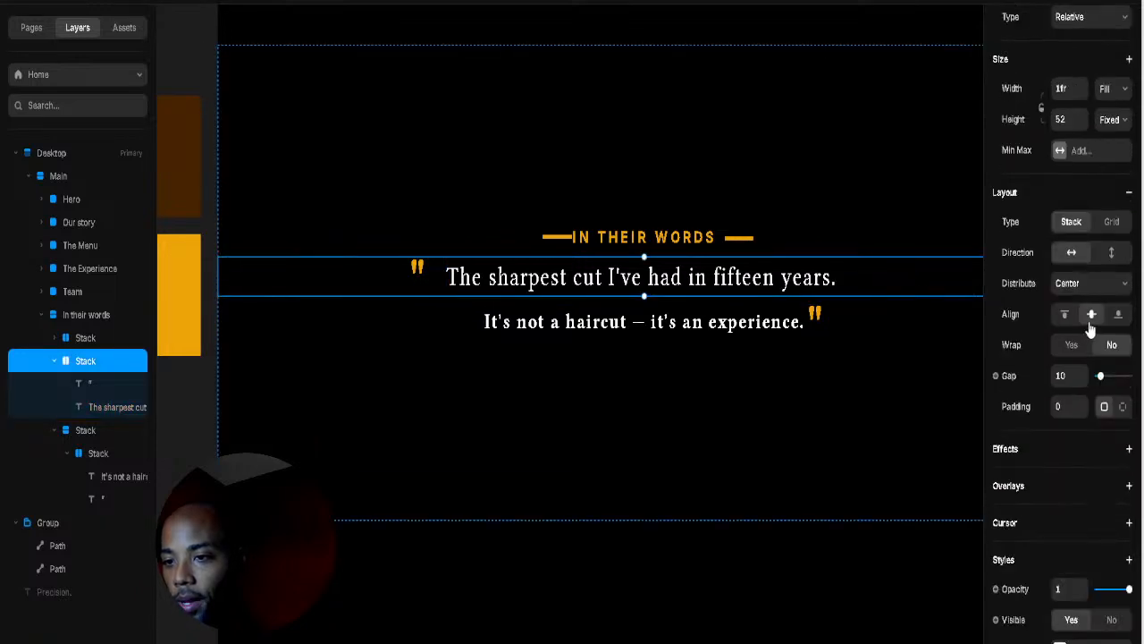
Step: Add right padding to the headline row and reduce its height from 52 to 40 px
click(1122, 408)
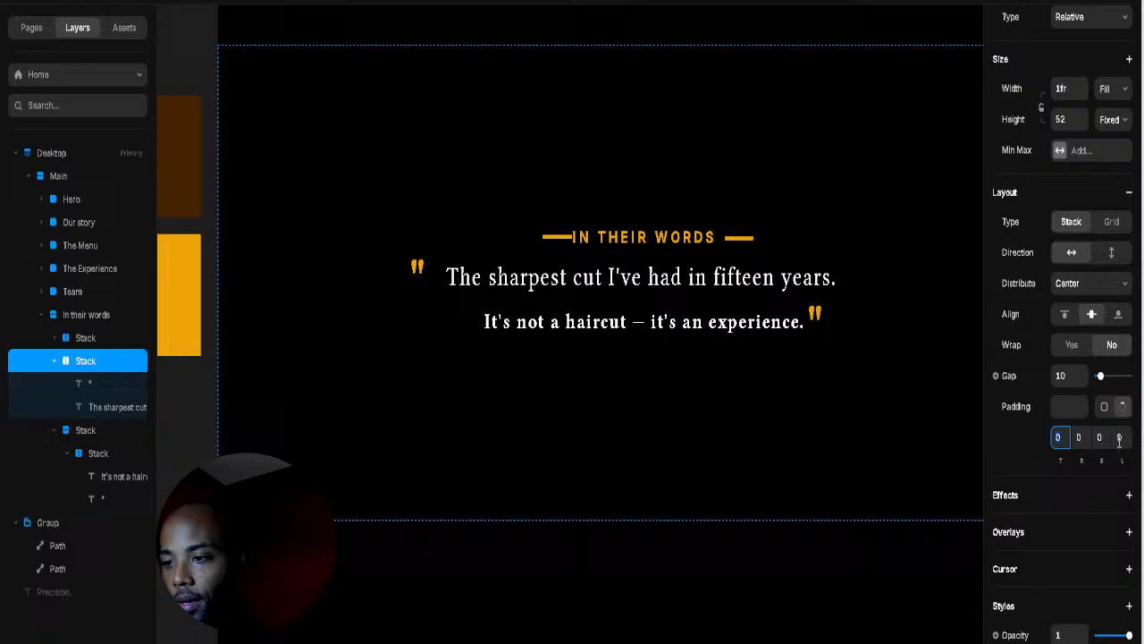
click(1078, 474)
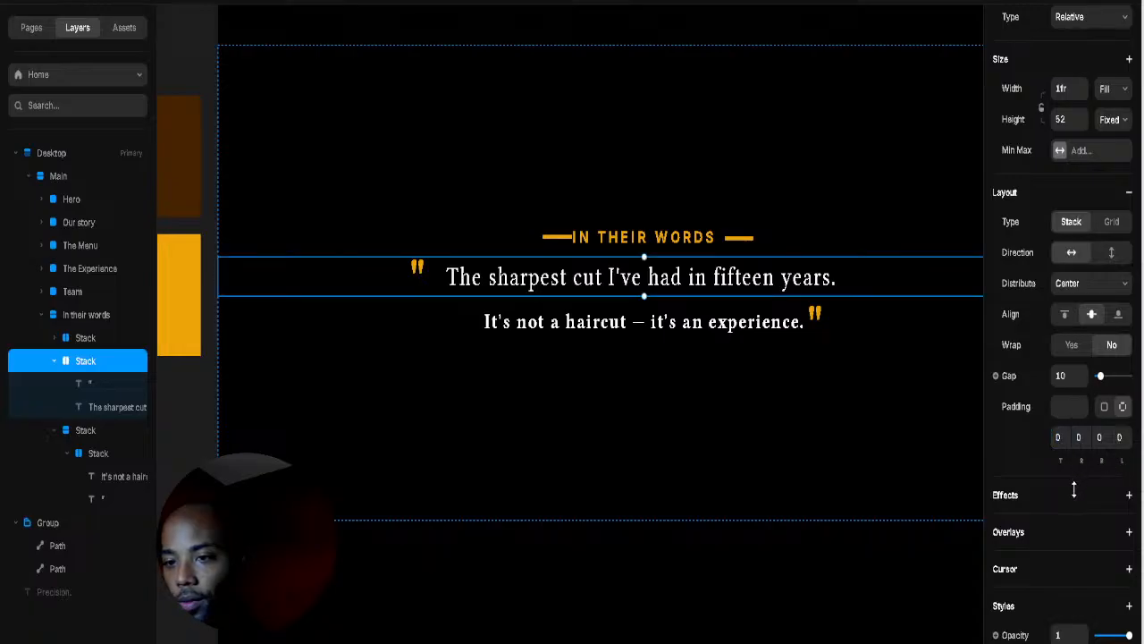
mouse_move(1079, 437)
mouse_down()
mouse_move(1085, 428)
mouse_move(1081, 457)
mouse_up()
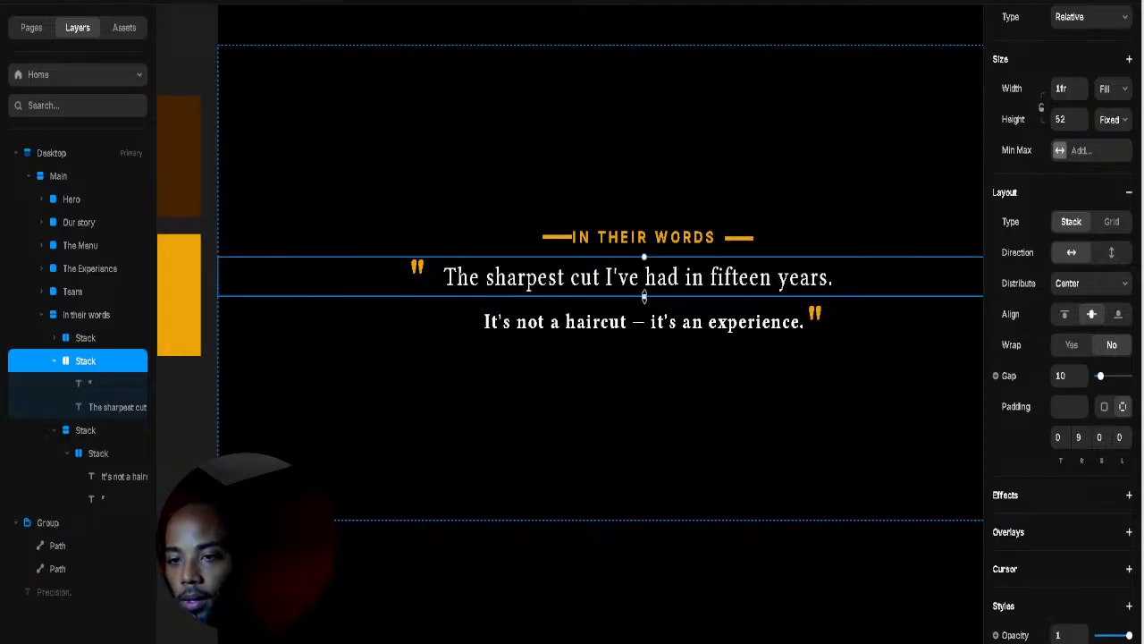
drag(644, 296, 644, 291)
Step: Shrink the experience line's text to 25 px
click(663, 327)
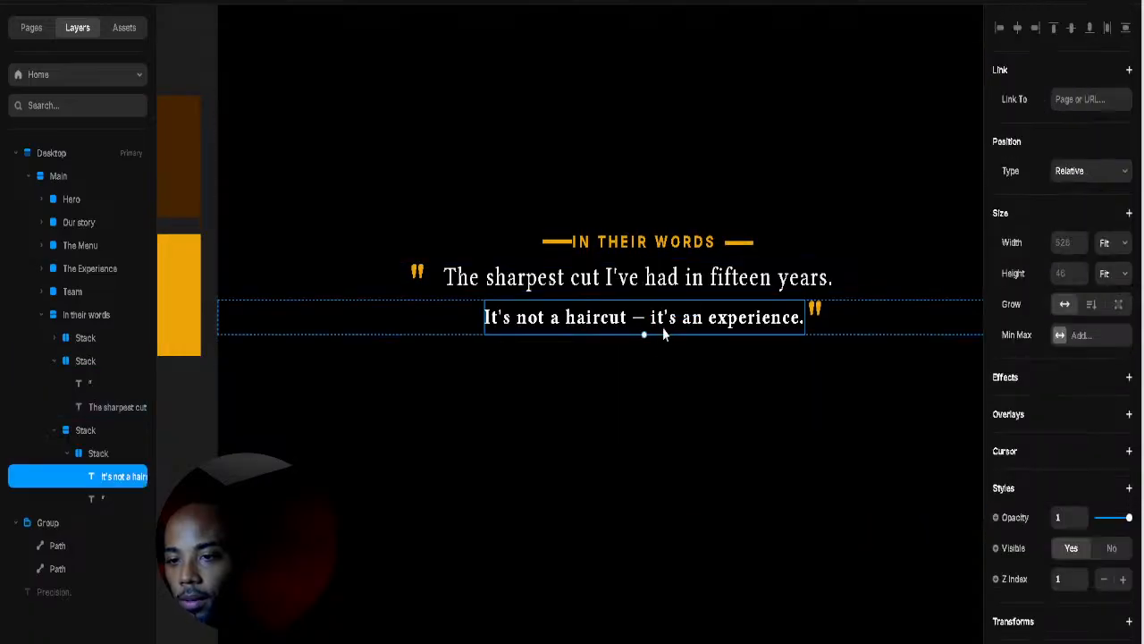
drag(644, 334, 646, 334)
click(828, 465)
key(Escape)
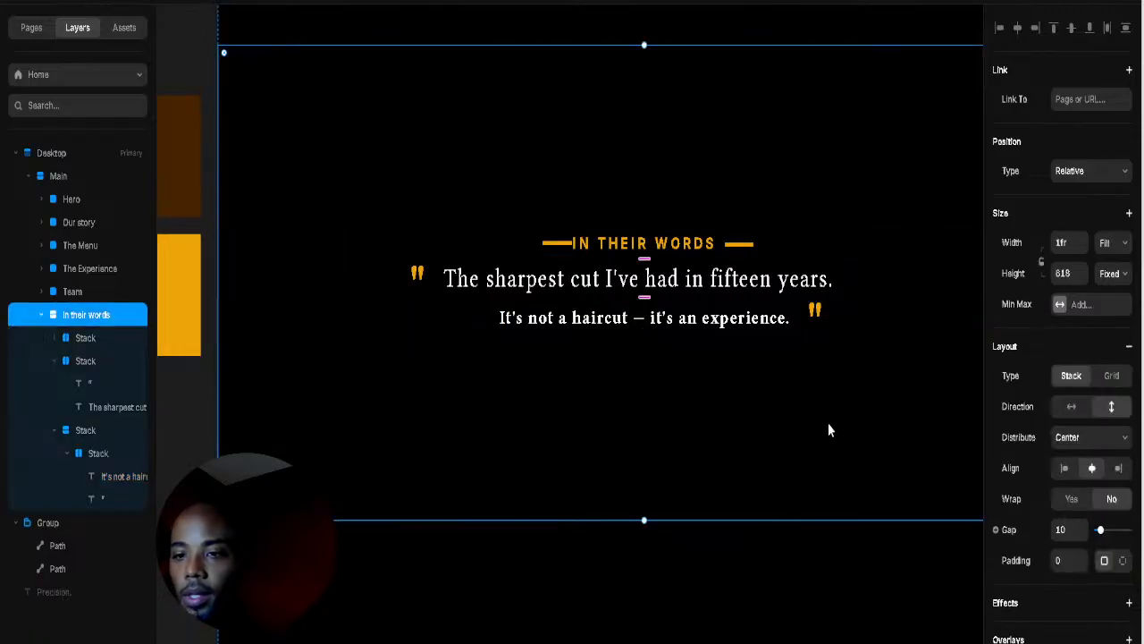
Step: Shrink the heading text, vertically centre both gold dashes, and shrink the left dash
click(643, 243)
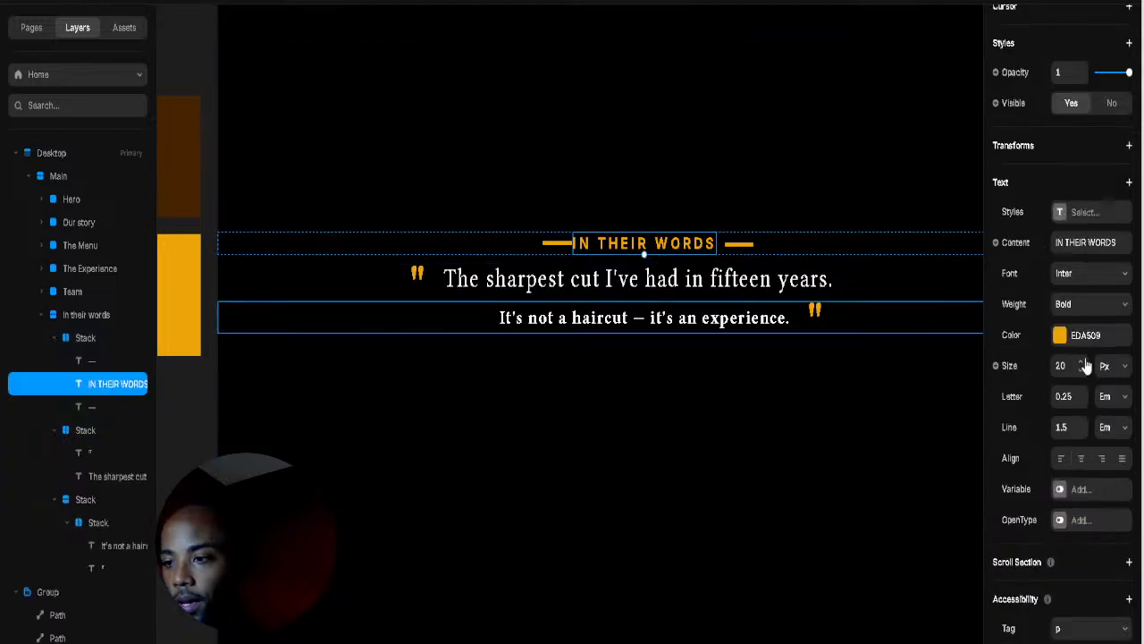
drag(1084, 365, 1084, 365)
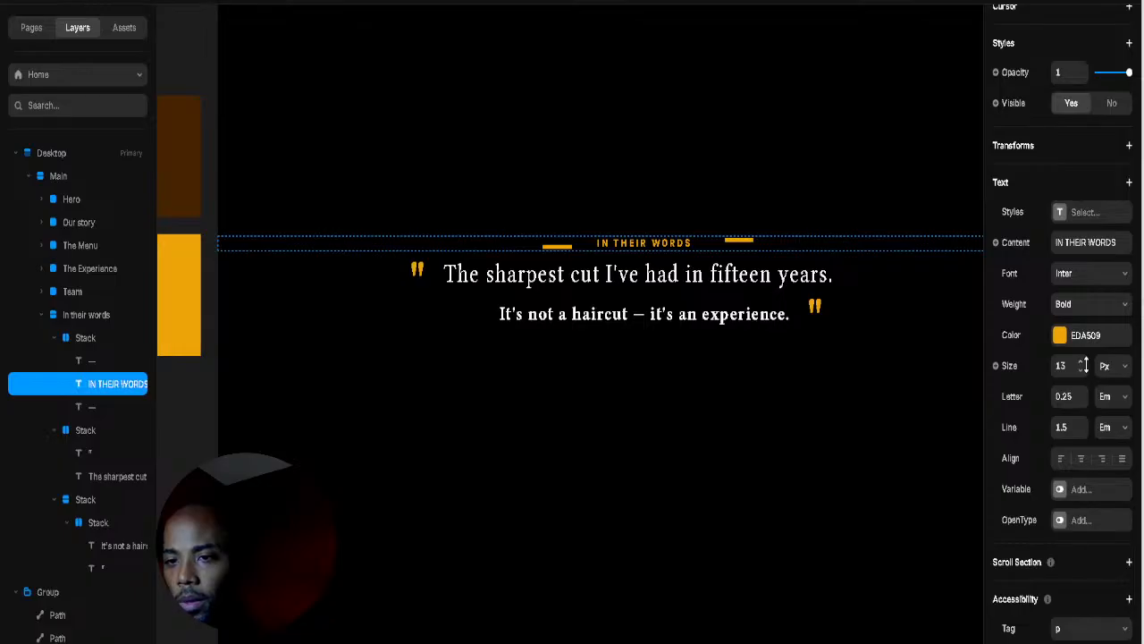
click(738, 244)
click(1071, 28)
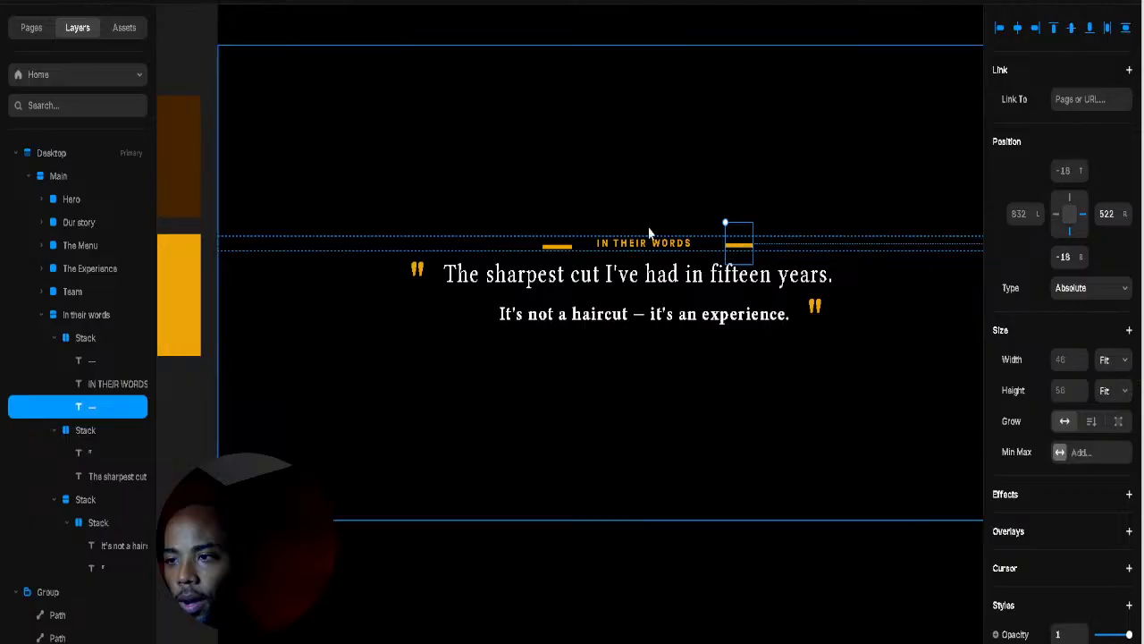
click(556, 245)
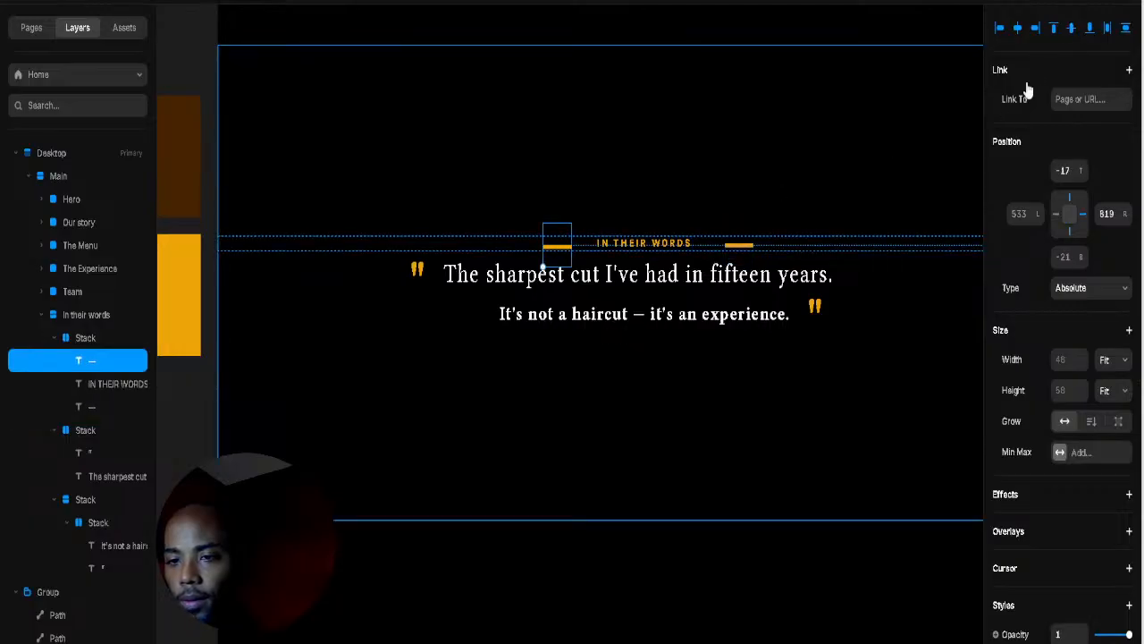
click(1071, 30)
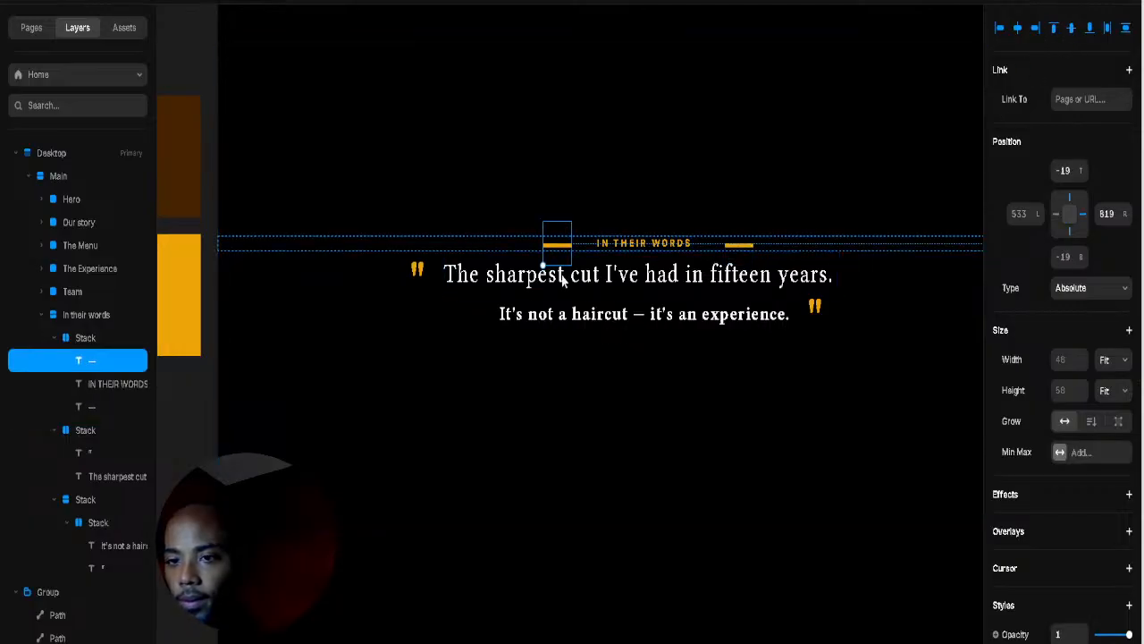
drag(541, 261, 557, 242)
click(1071, 30)
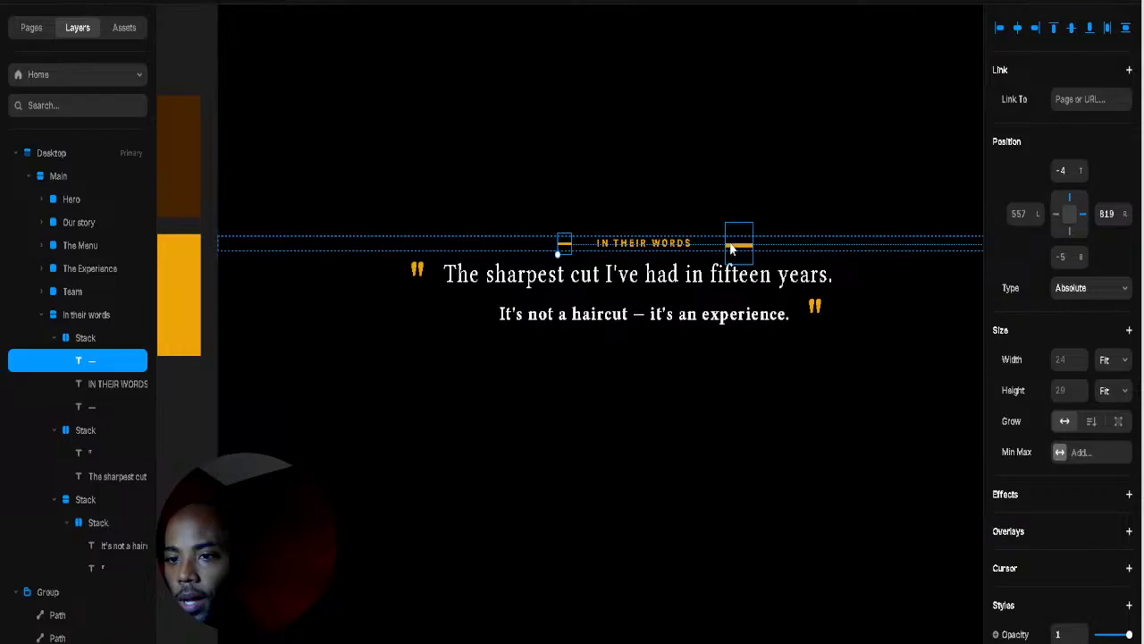
Step: Set the left dash's right offset to 787 and fine-tune its position
click(579, 246)
click(563, 245)
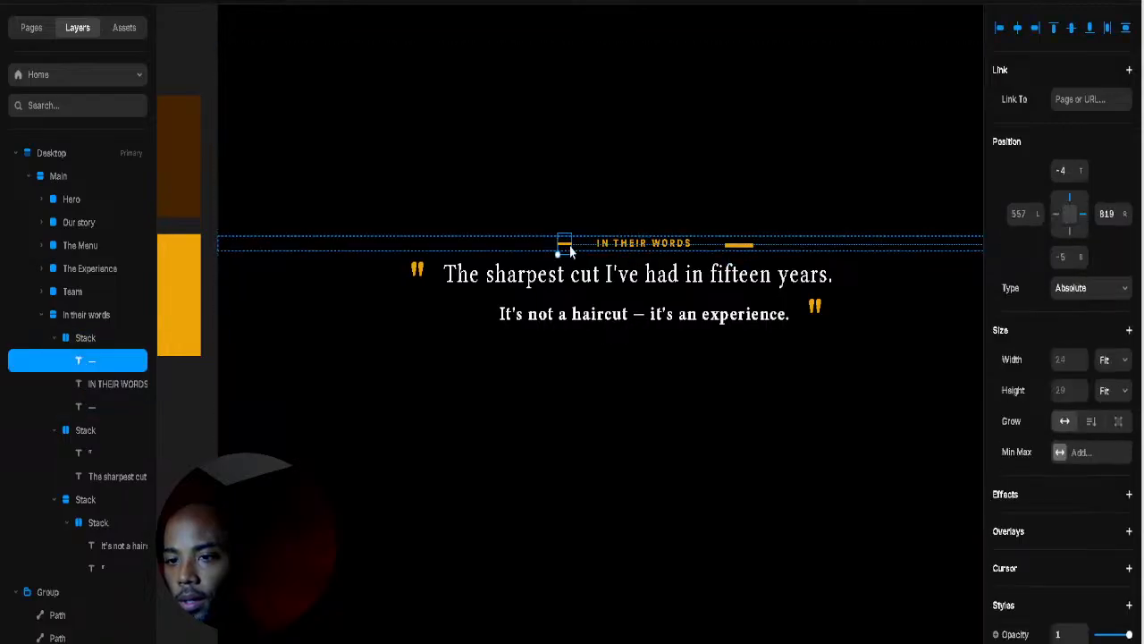
click(1107, 213)
text(787)
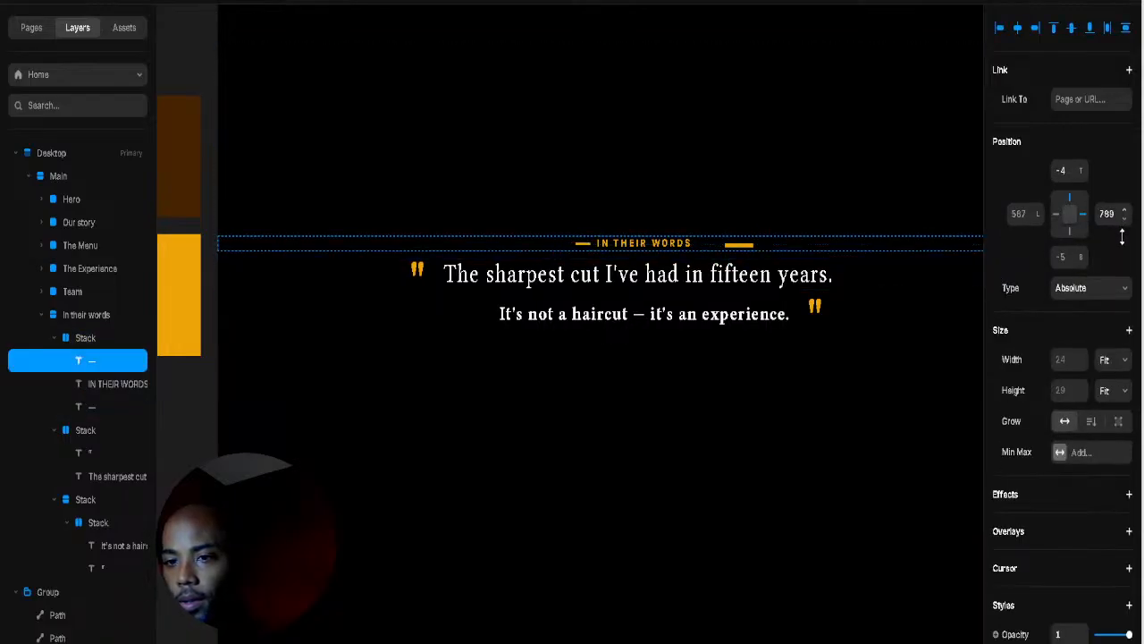
key(Return)
drag(1127, 220, 1127, 210)
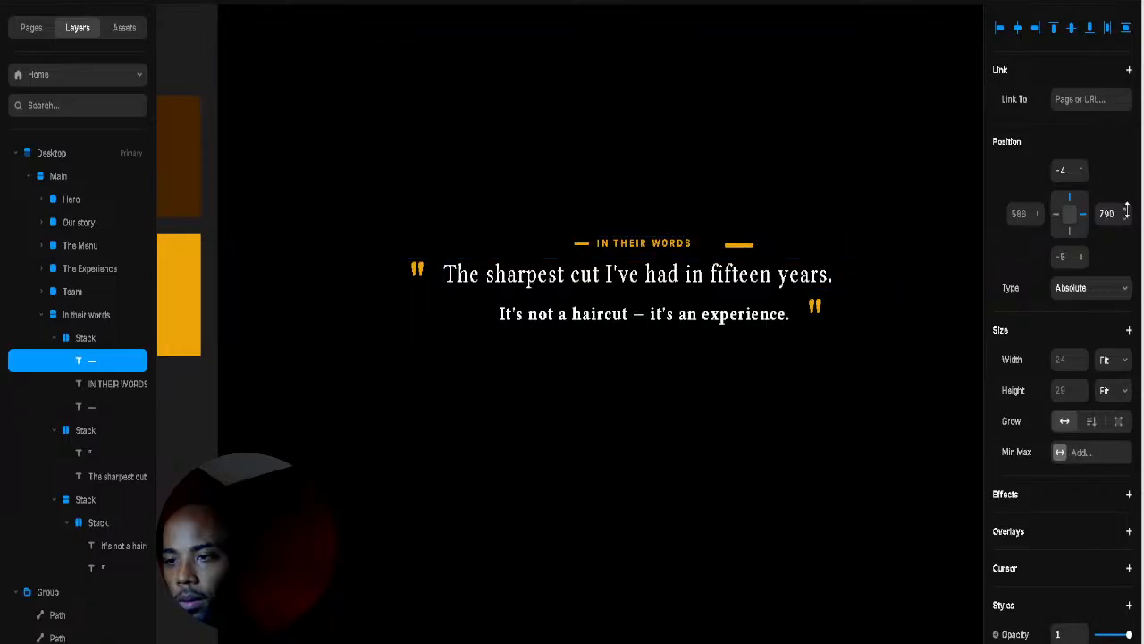
Step: Shrink the right gold dash, centre it vertically, and move it beside the heading
click(738, 244)
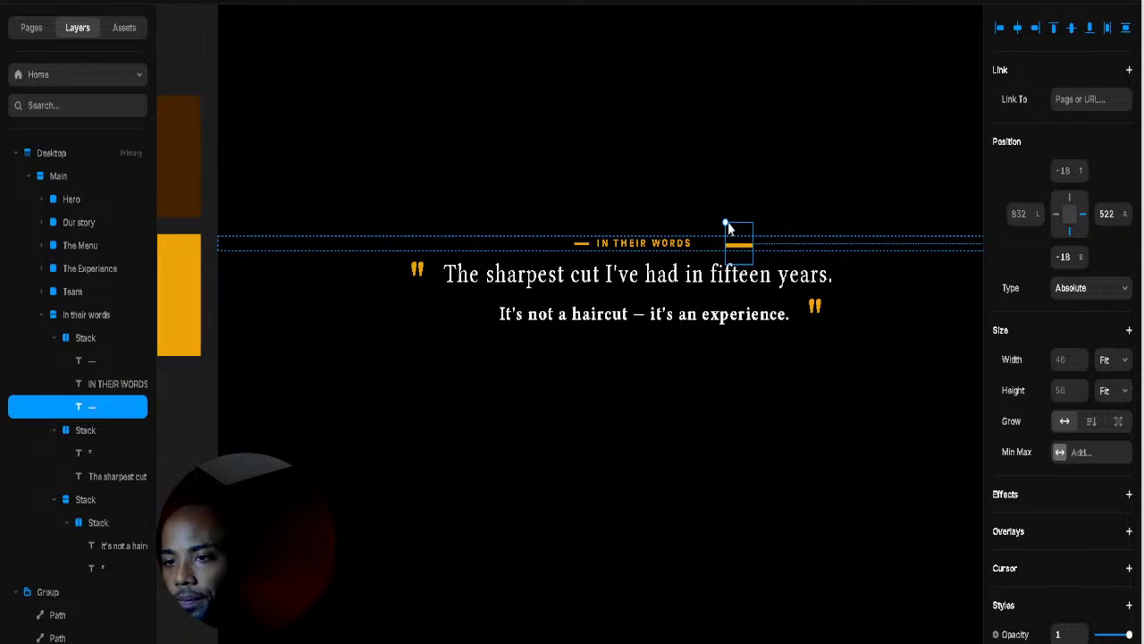
drag(724, 222, 738, 238)
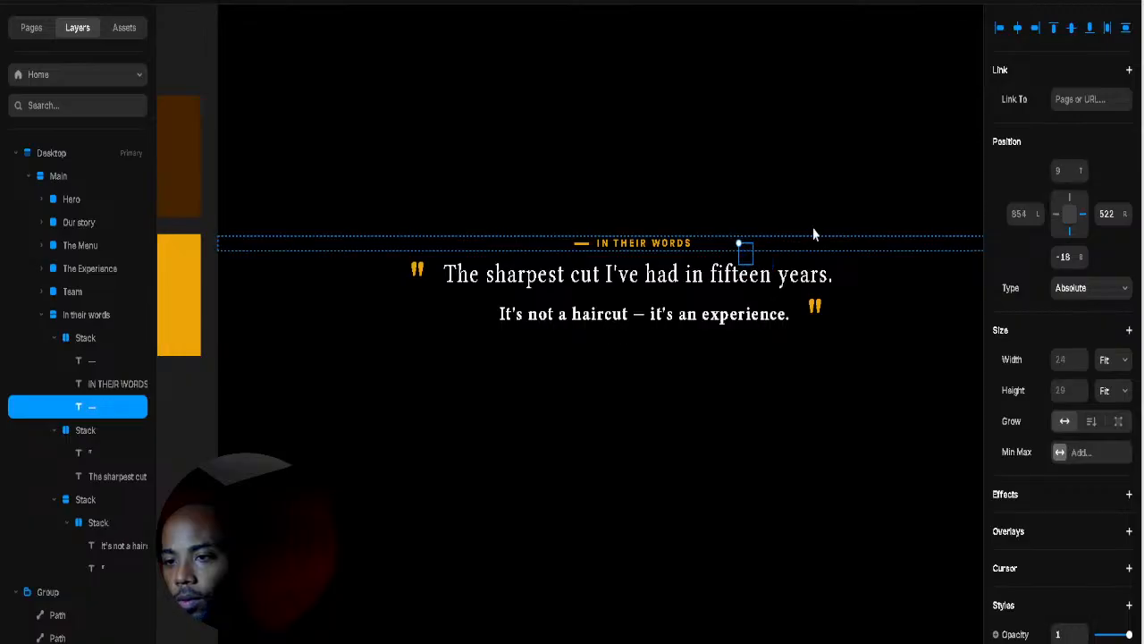
click(1070, 29)
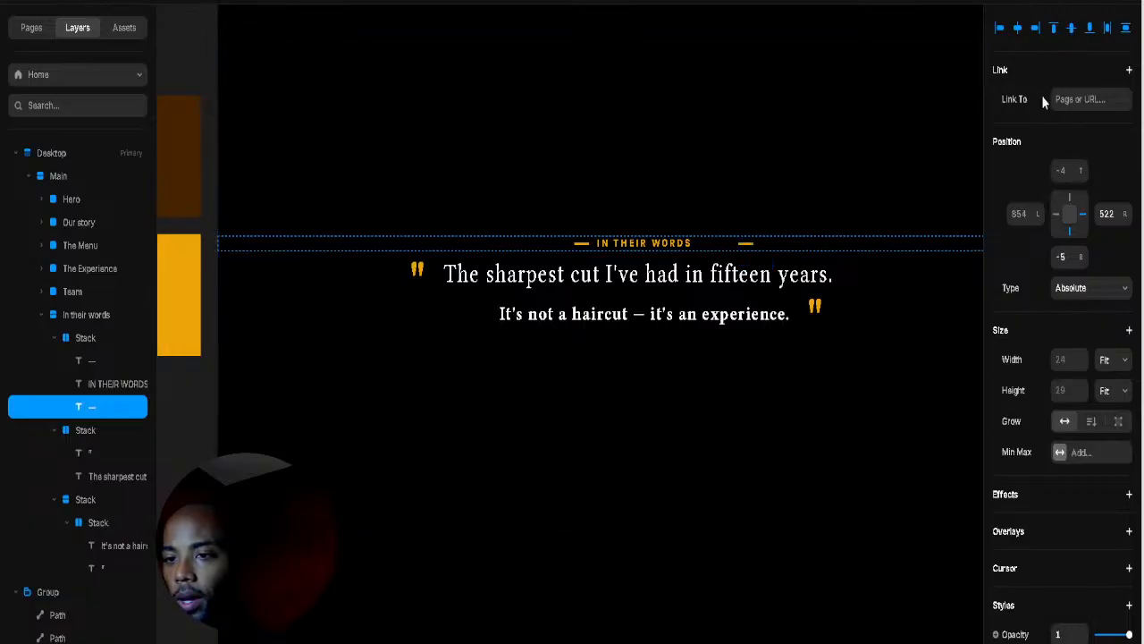
drag(1118, 215, 1127, 153)
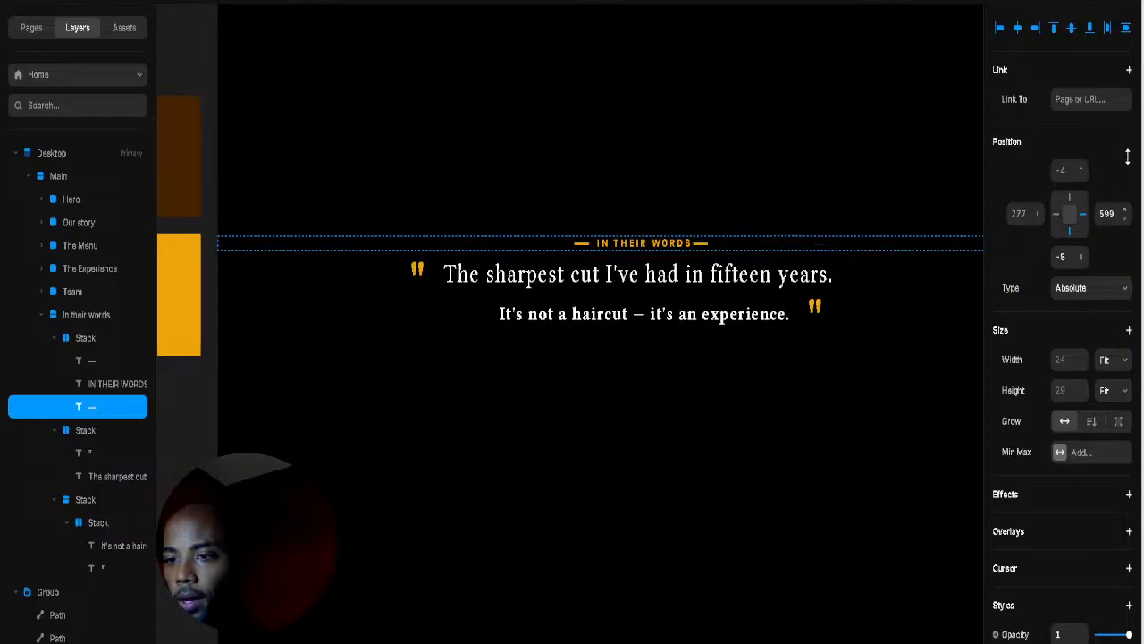
click(933, 192)
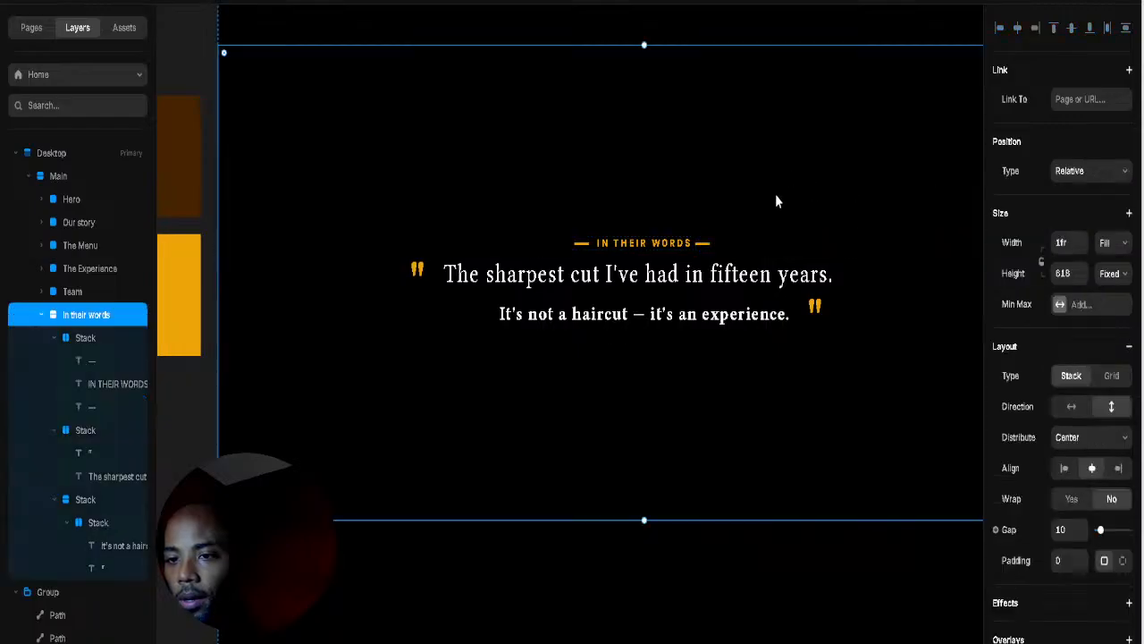
Step: Give the IN THEIR WORDS heading row vertical padding of 9
click(651, 267)
click(729, 224)
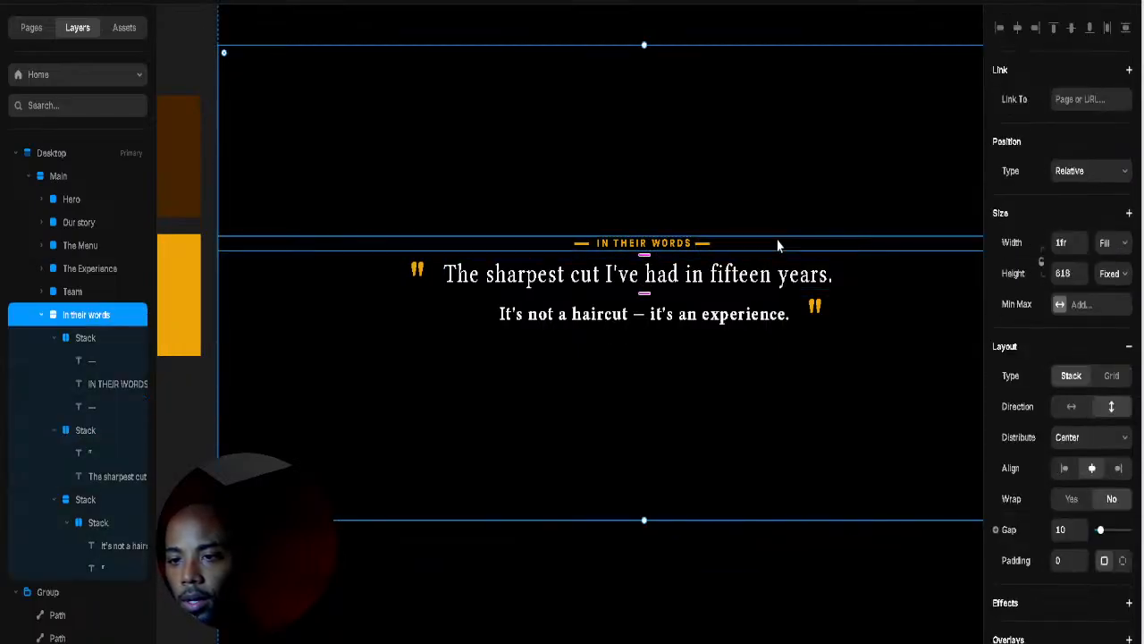
click(644, 249)
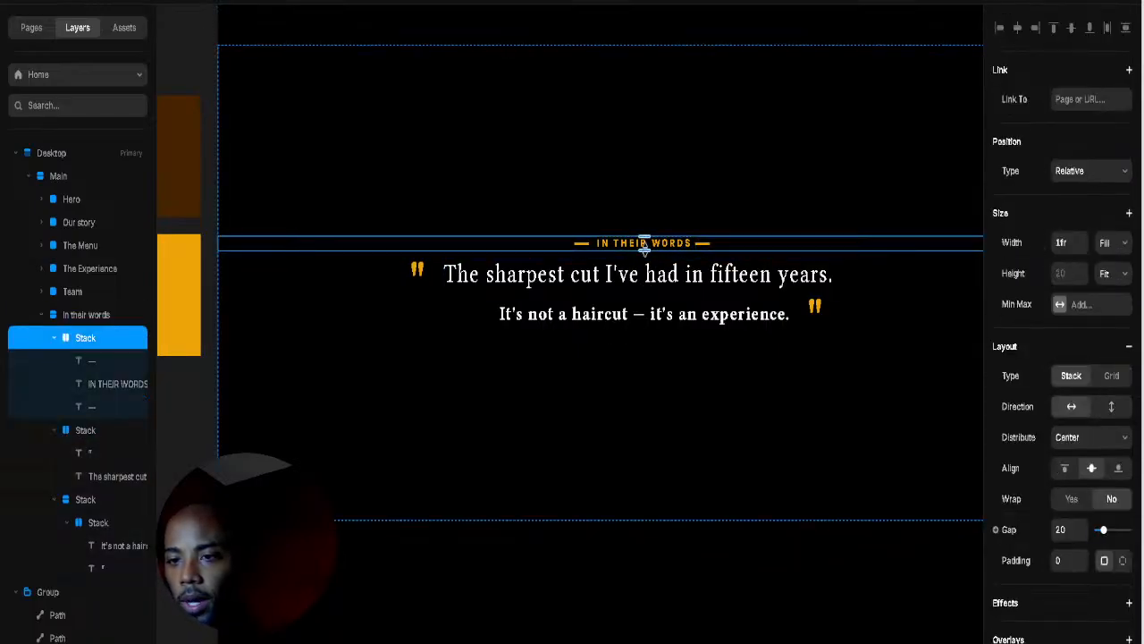
drag(644, 251, 646, 261)
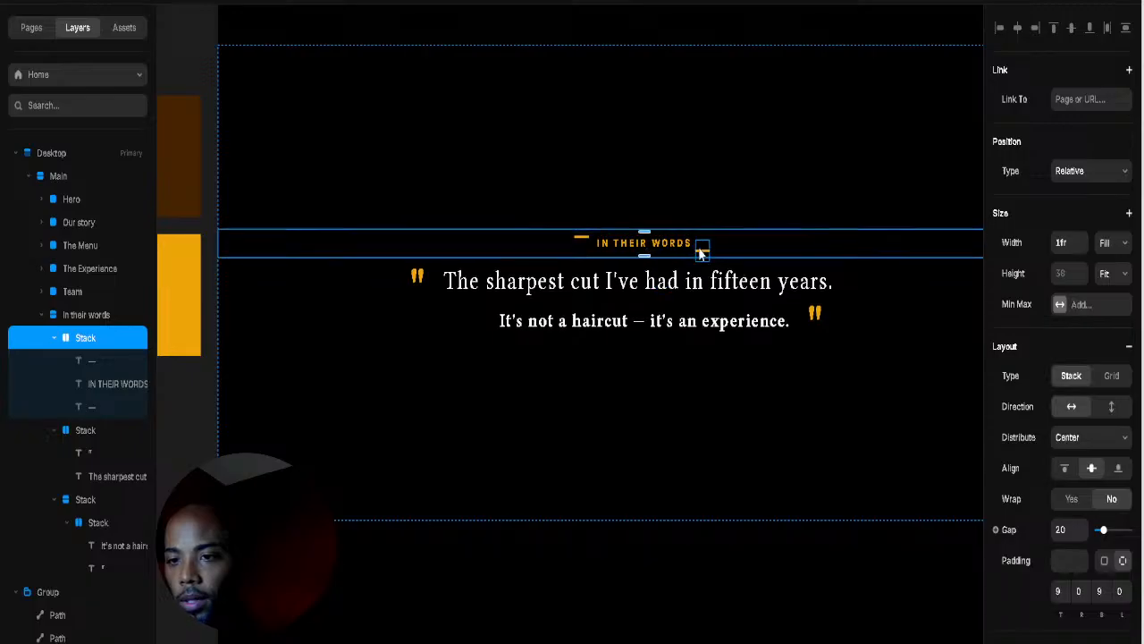
Step: Vertically centre both gold dashes beside the heading
click(703, 250)
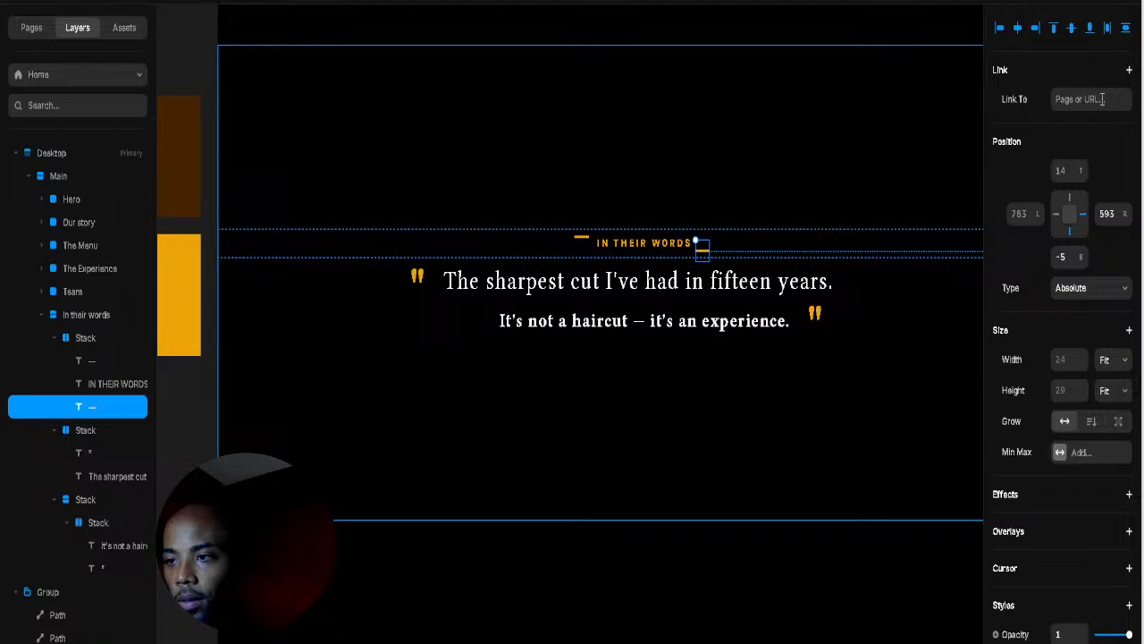
click(1070, 30)
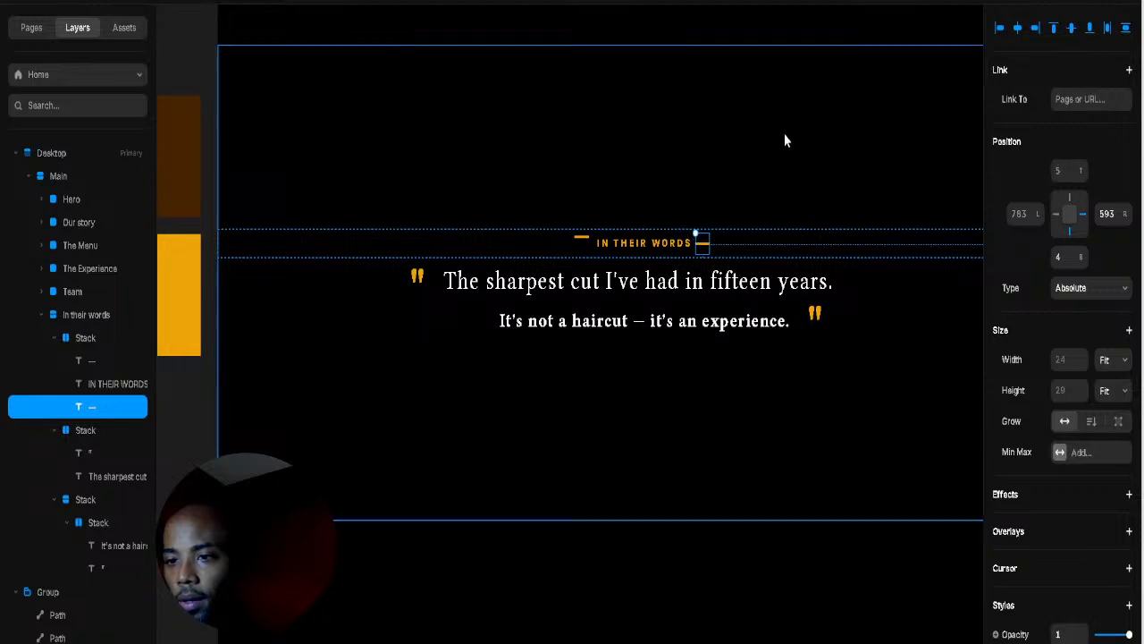
click(582, 238)
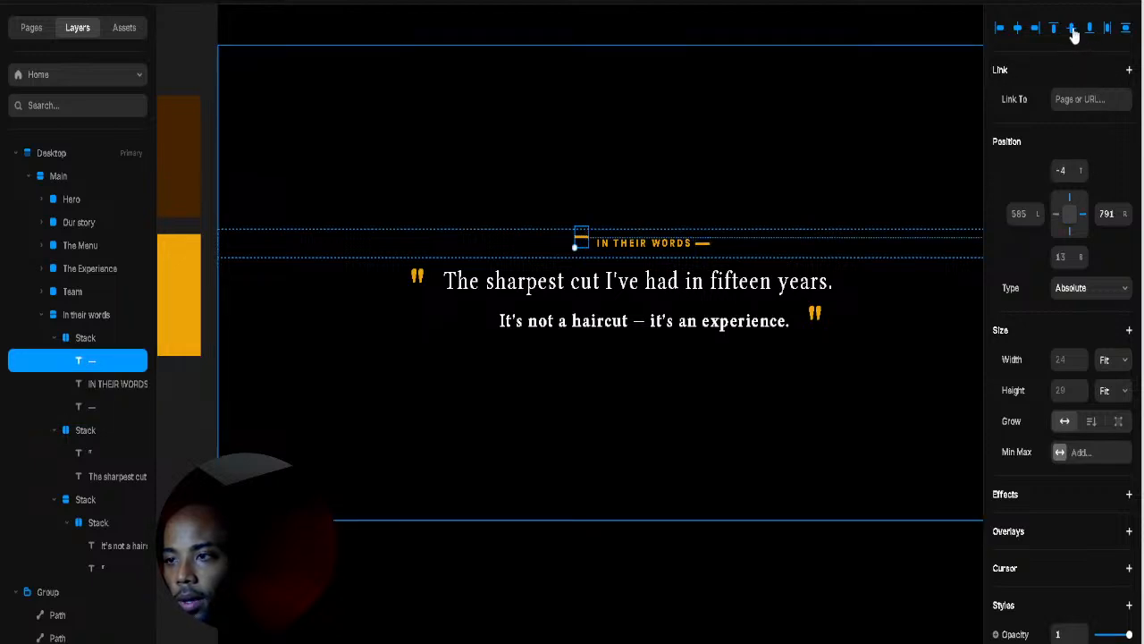
click(1072, 29)
Step: Pull the In their words section's bottom edge up to start shortening it
click(774, 153)
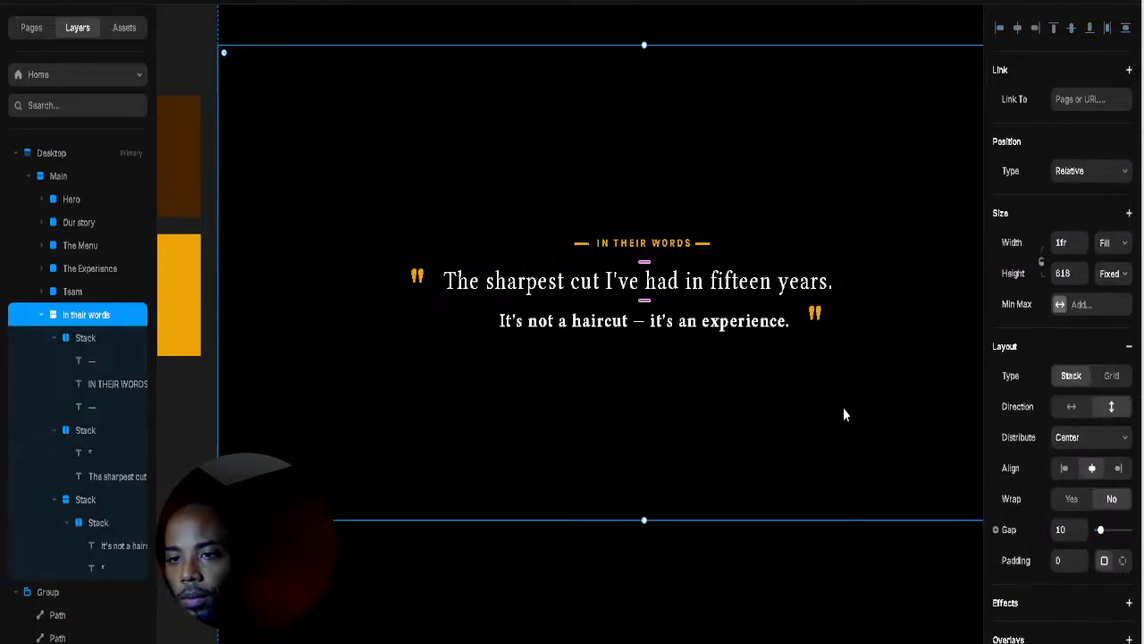
scroll(846, 398, down, 2)
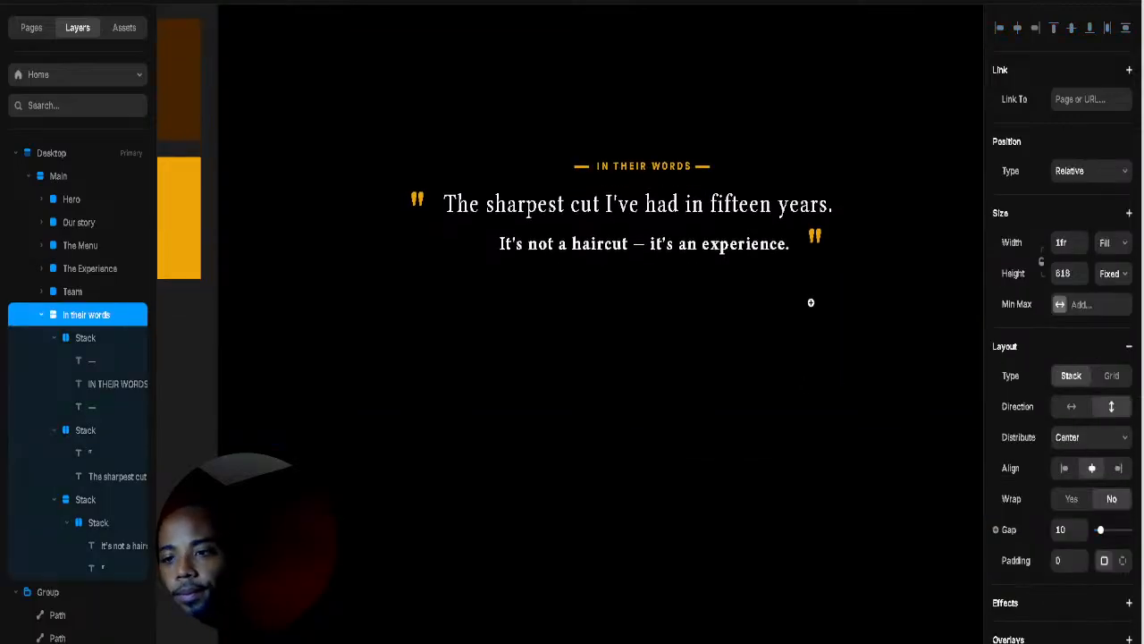
scroll(811, 302, down, 5)
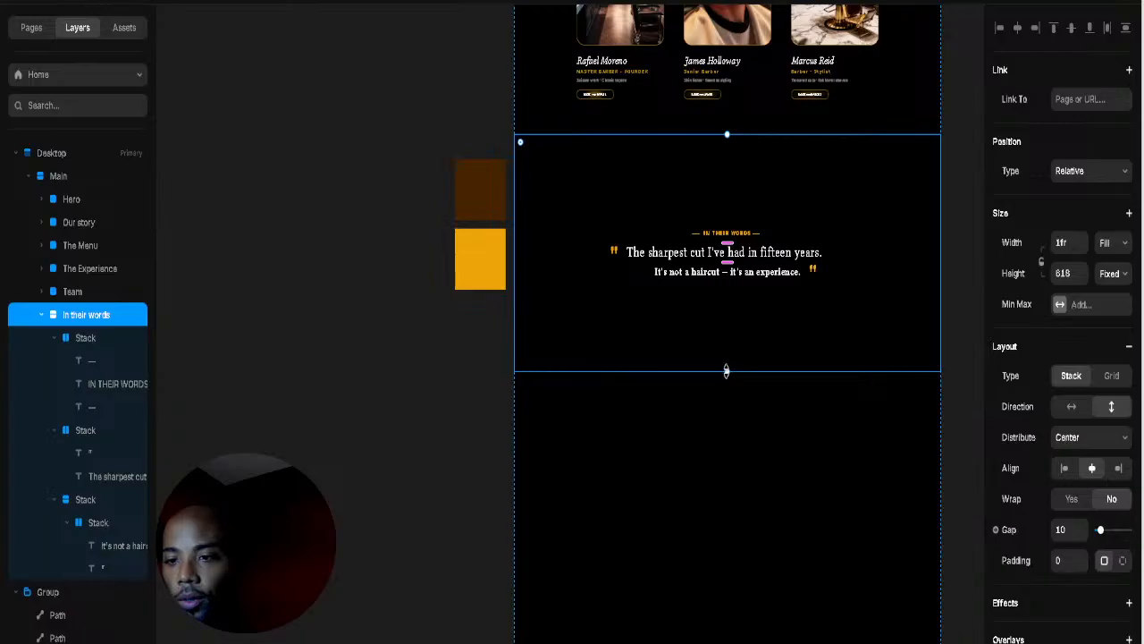
drag(726, 370, 726, 340)
click(831, 236)
click(861, 247)
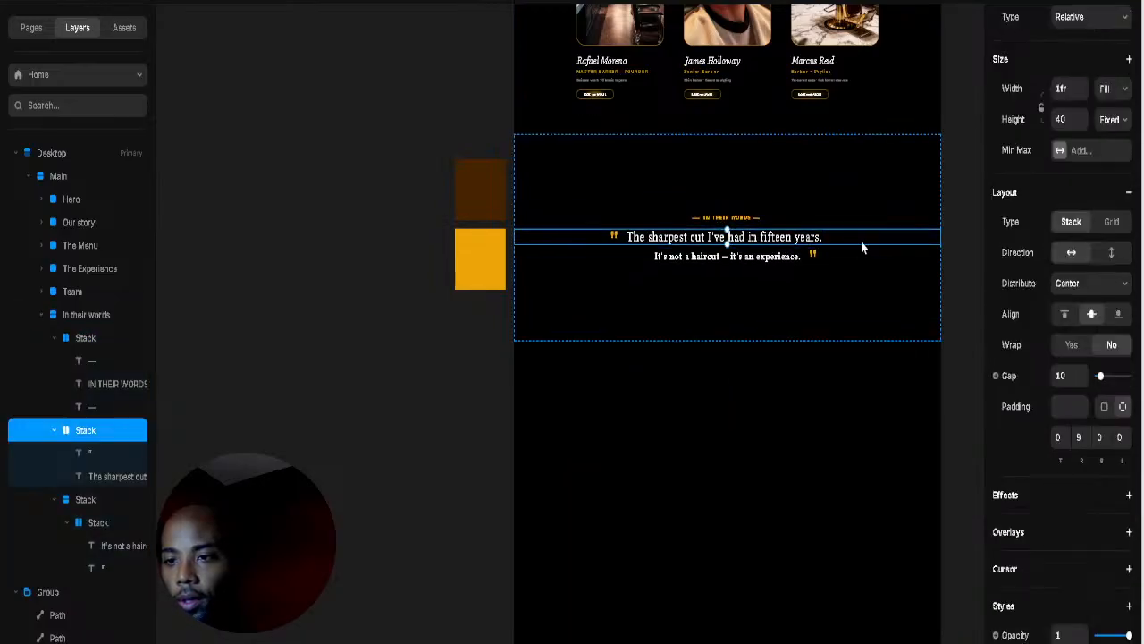
scroll(878, 299, up, 5)
scroll(878, 299, right, 4)
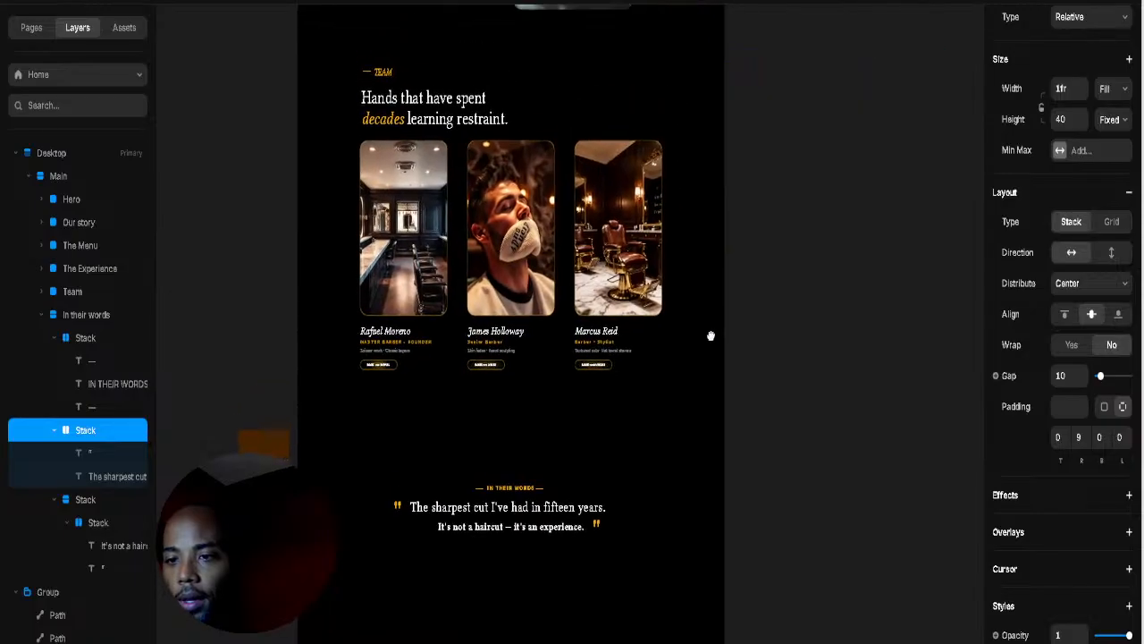
Step: Shorten the section further from 538 px to about 280 px tall, then review the page
click(569, 437)
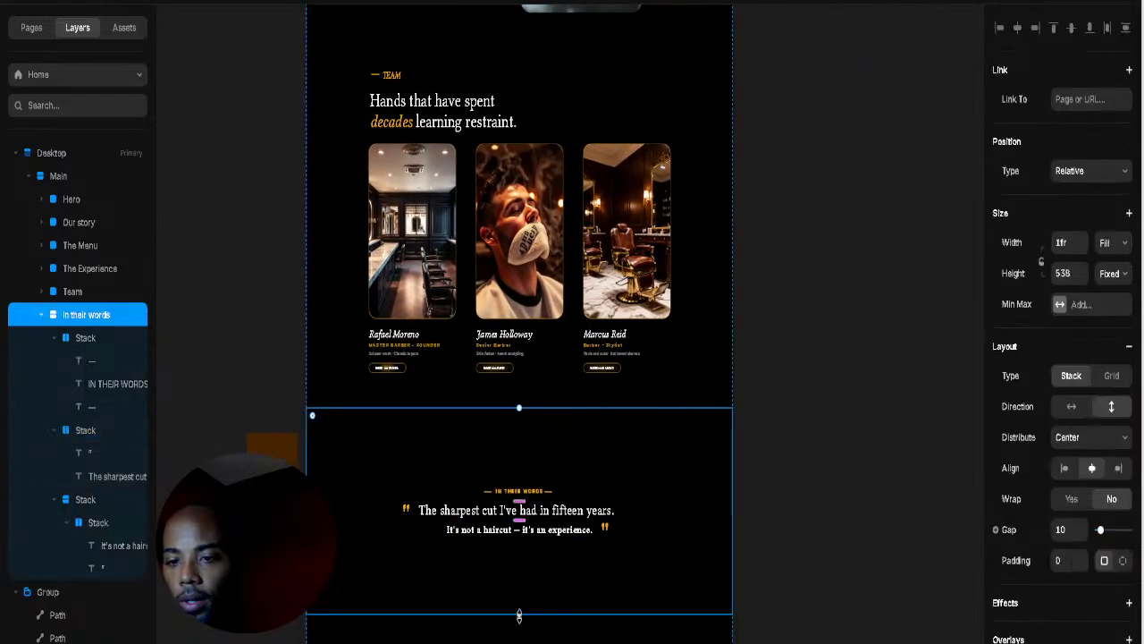
drag(524, 613, 537, 527)
click(838, 438)
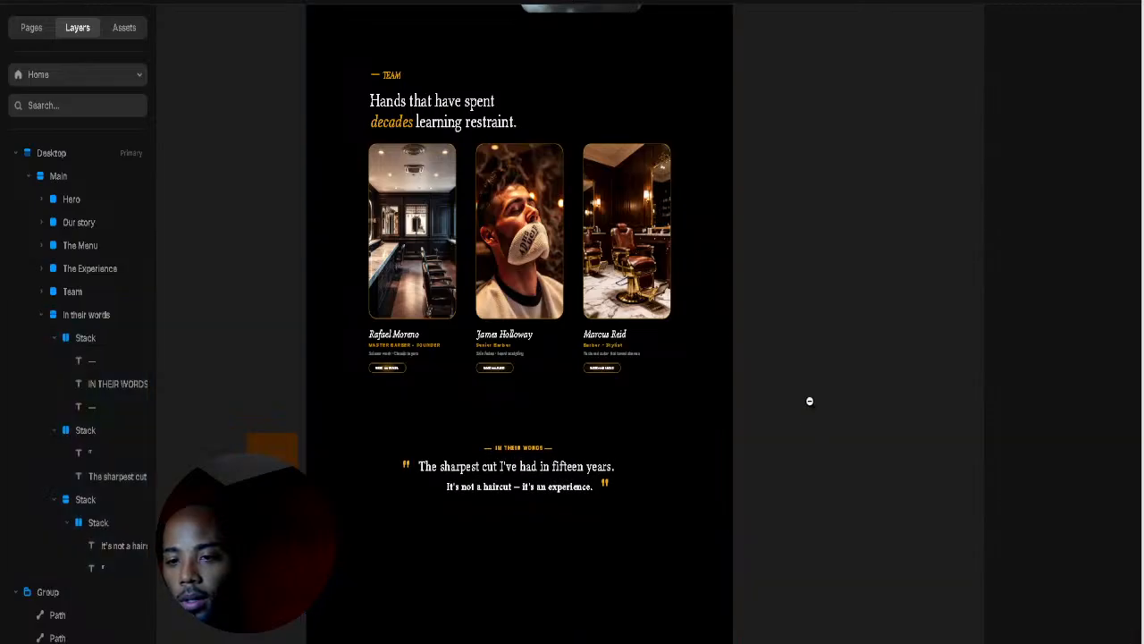
scroll(717, 408, down, 5)
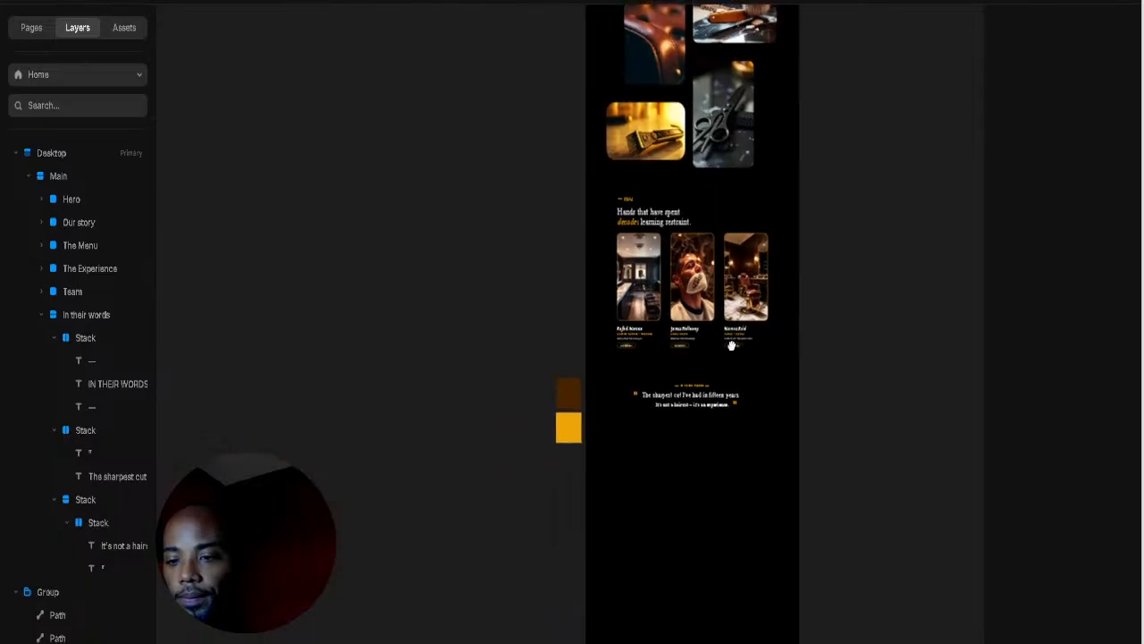
scroll(680, 392, up, 4)
scroll(680, 391, up, 4)
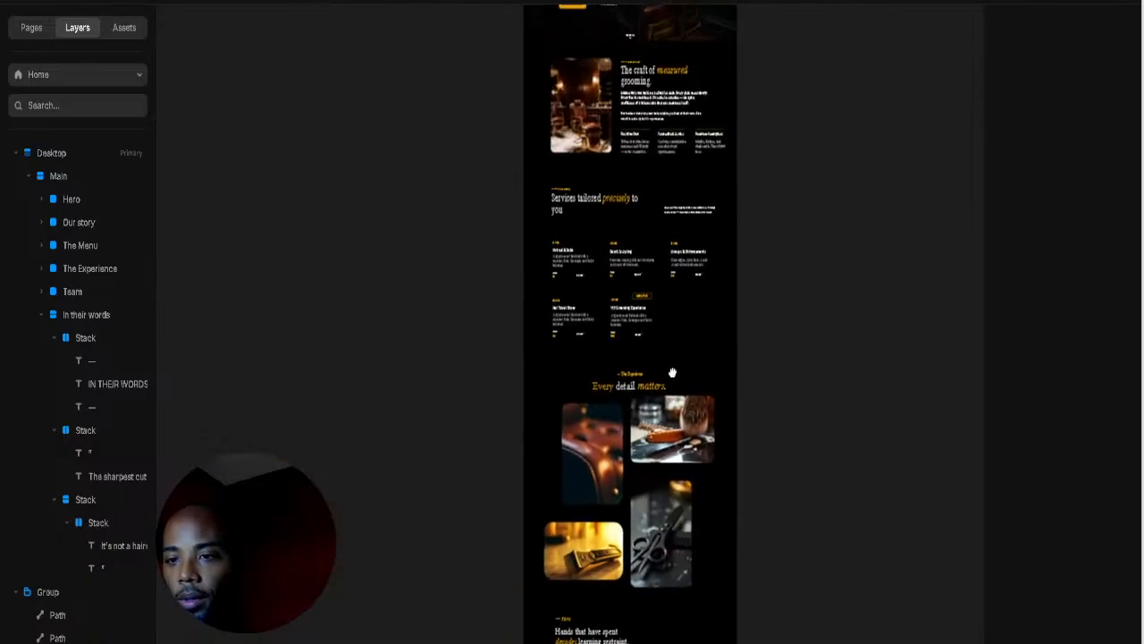
scroll(672, 378, down, 6)
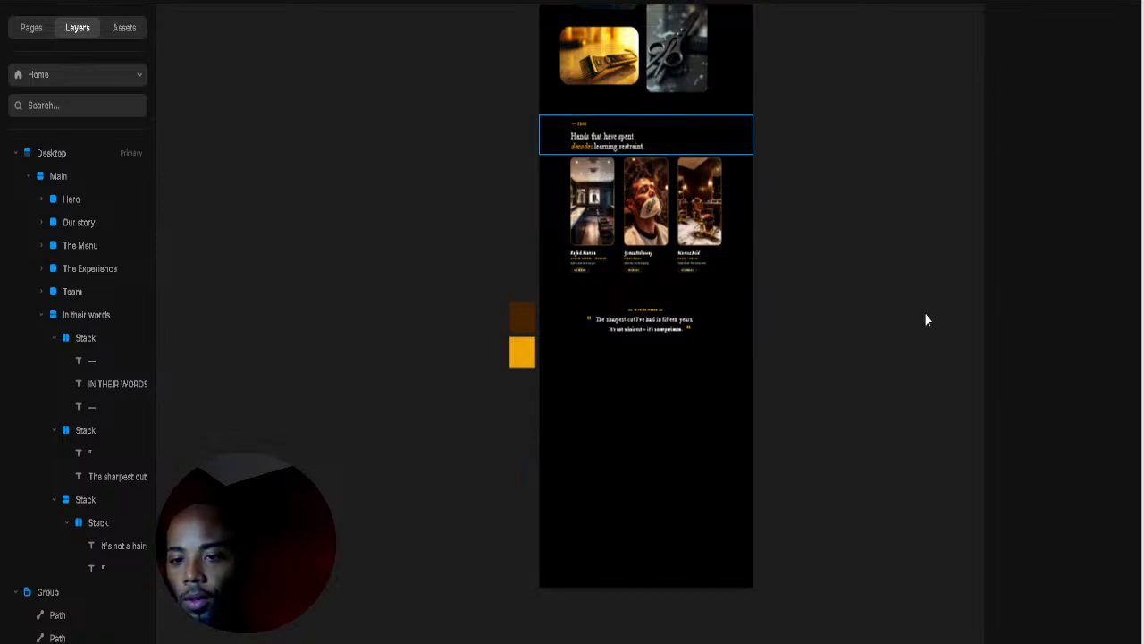
scroll(634, 376, up, 5)
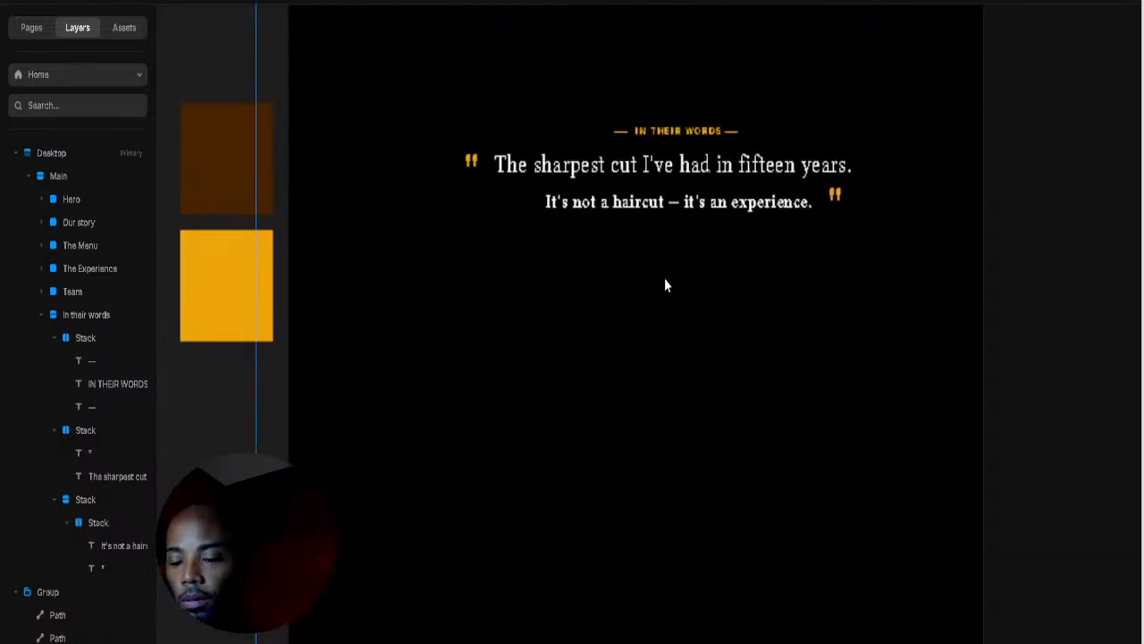
click(664, 282)
key(t)
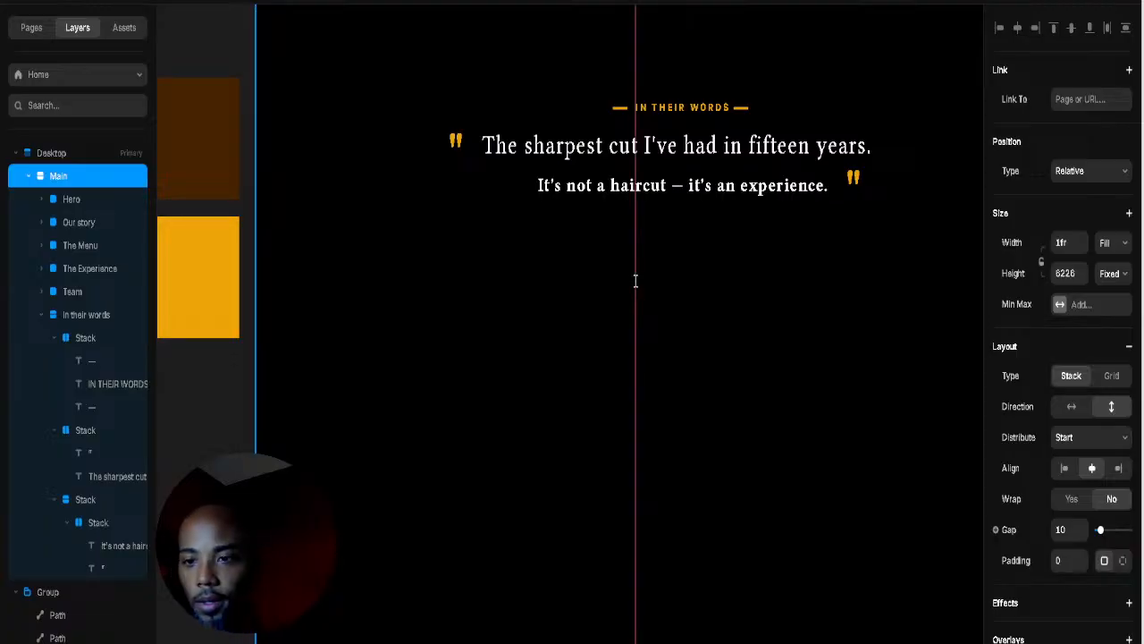
click(637, 279)
text(DDD)
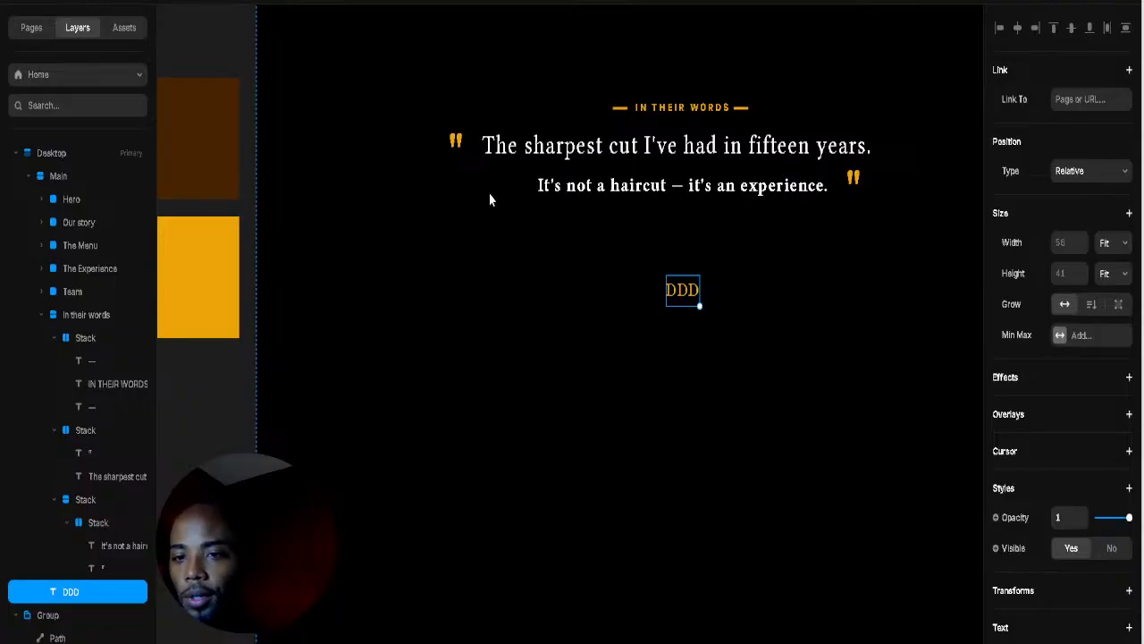
click(909, 370)
double_click(694, 299)
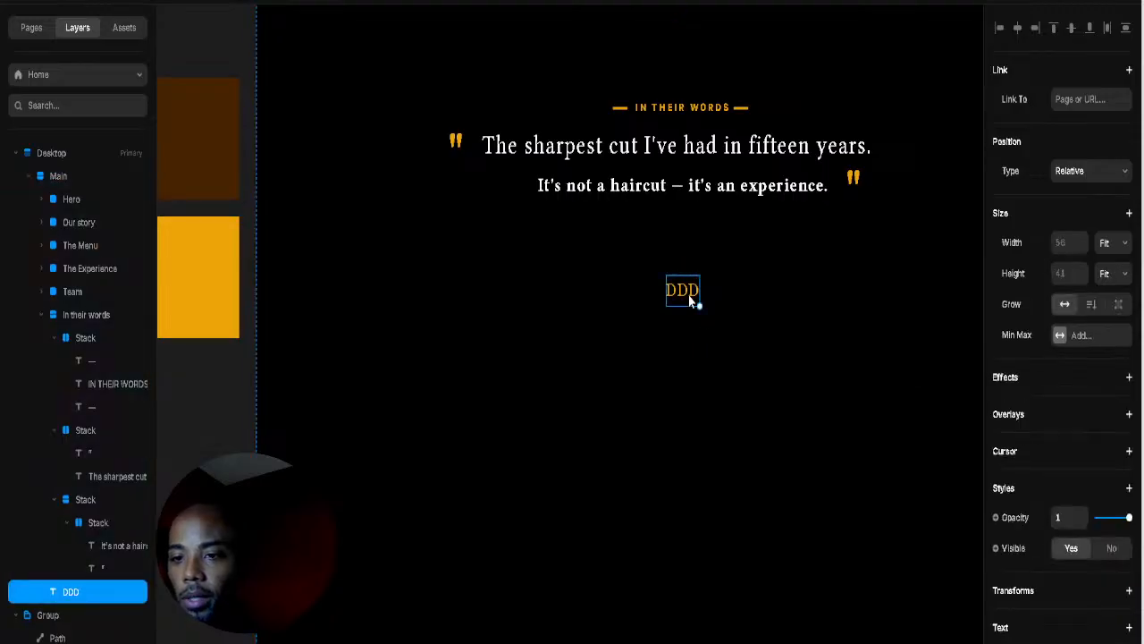
text(Oliver H.)
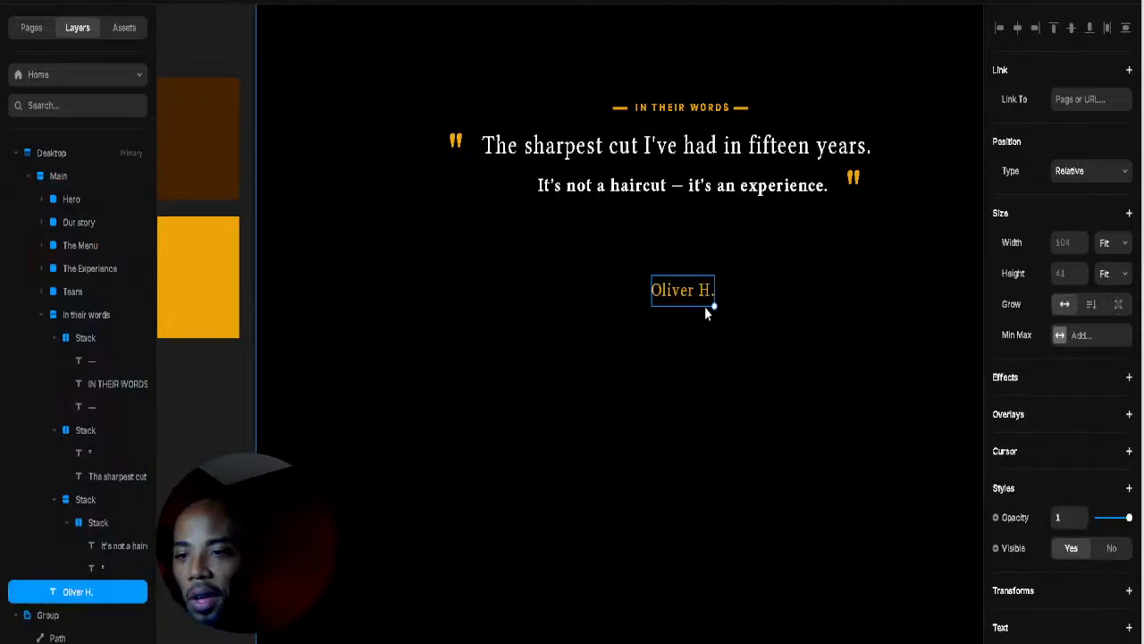
click(677, 304)
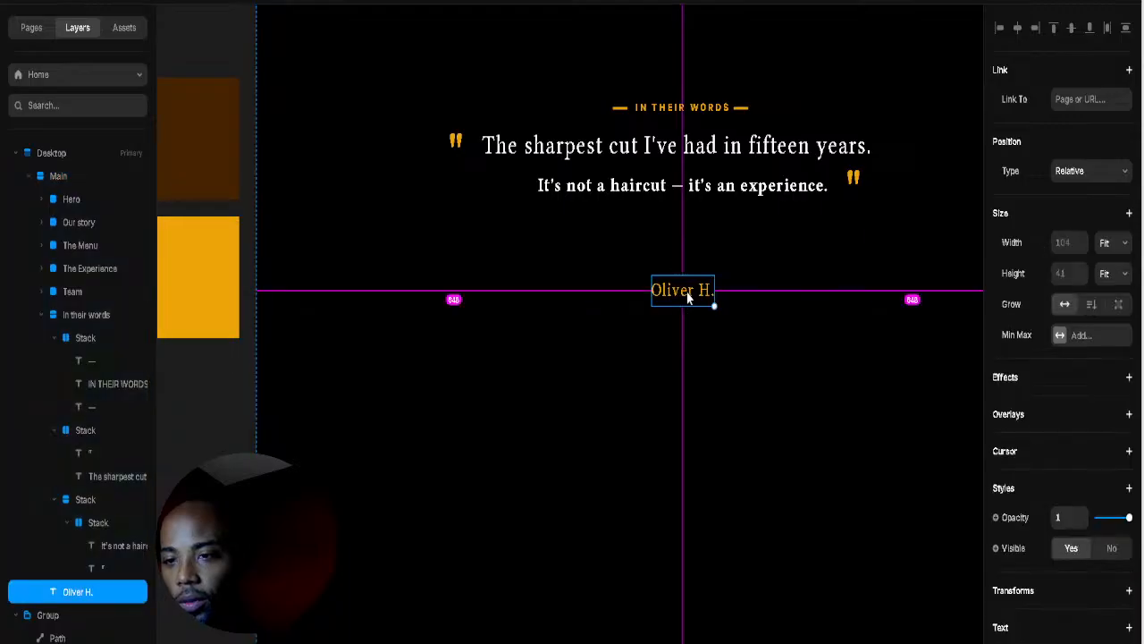
drag(677, 303, 688, 333)
double_click(686, 331)
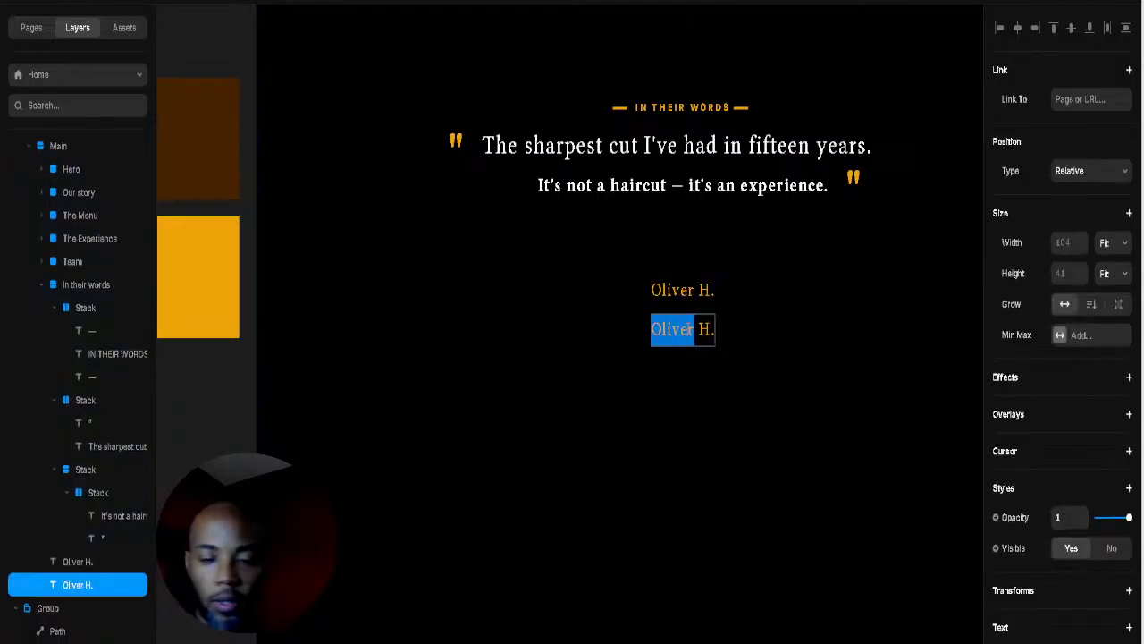
key(ctrl+a)
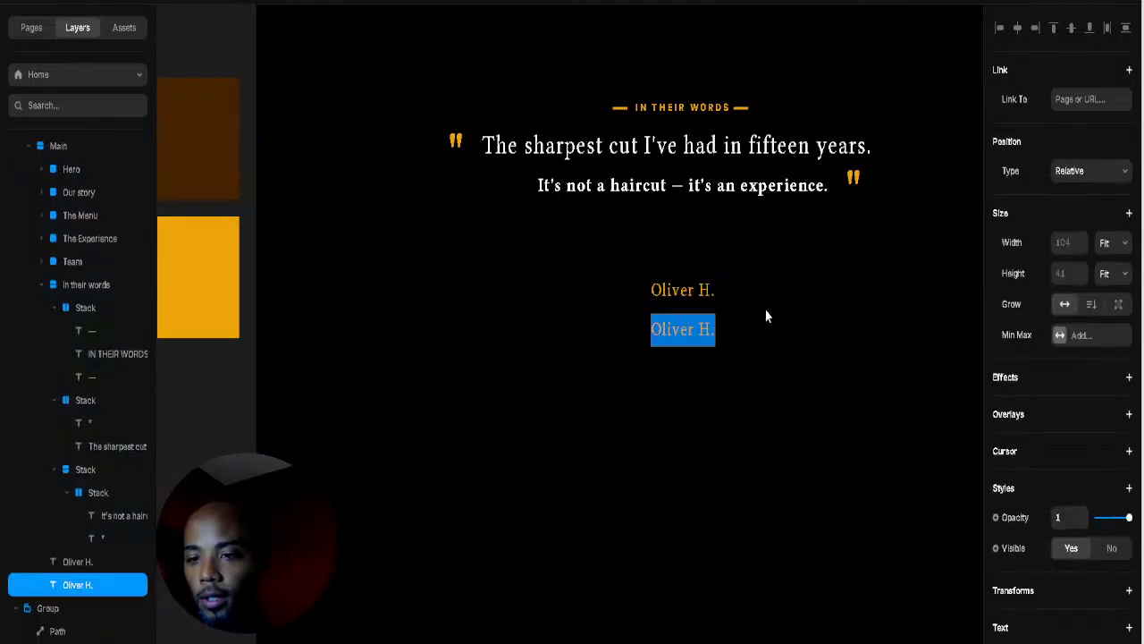
triple_click(679, 332)
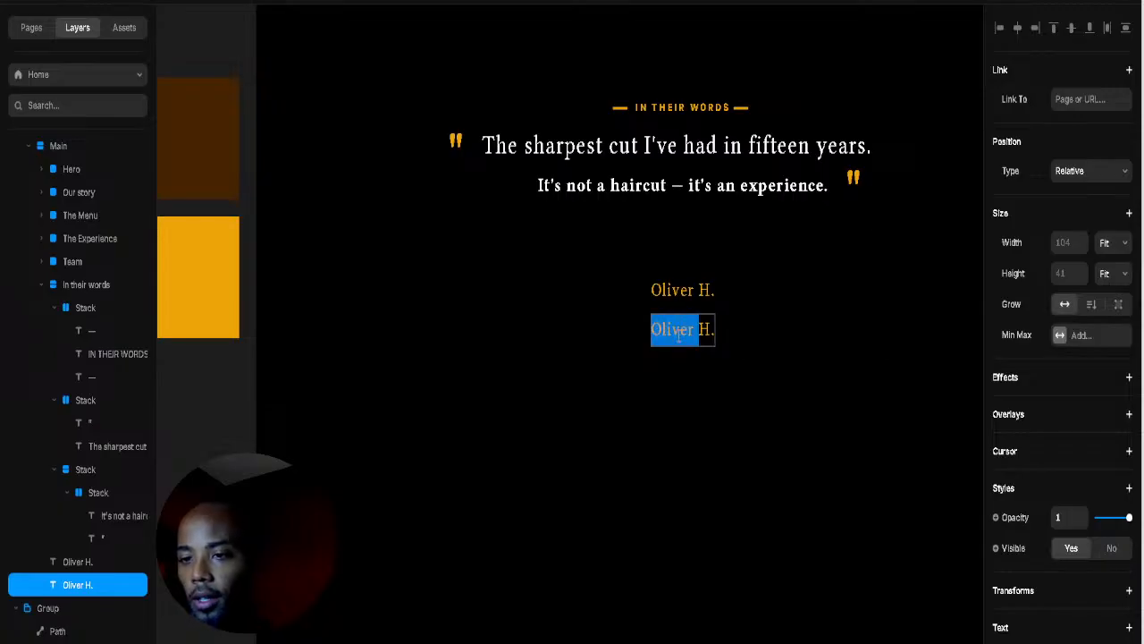
text(LO)
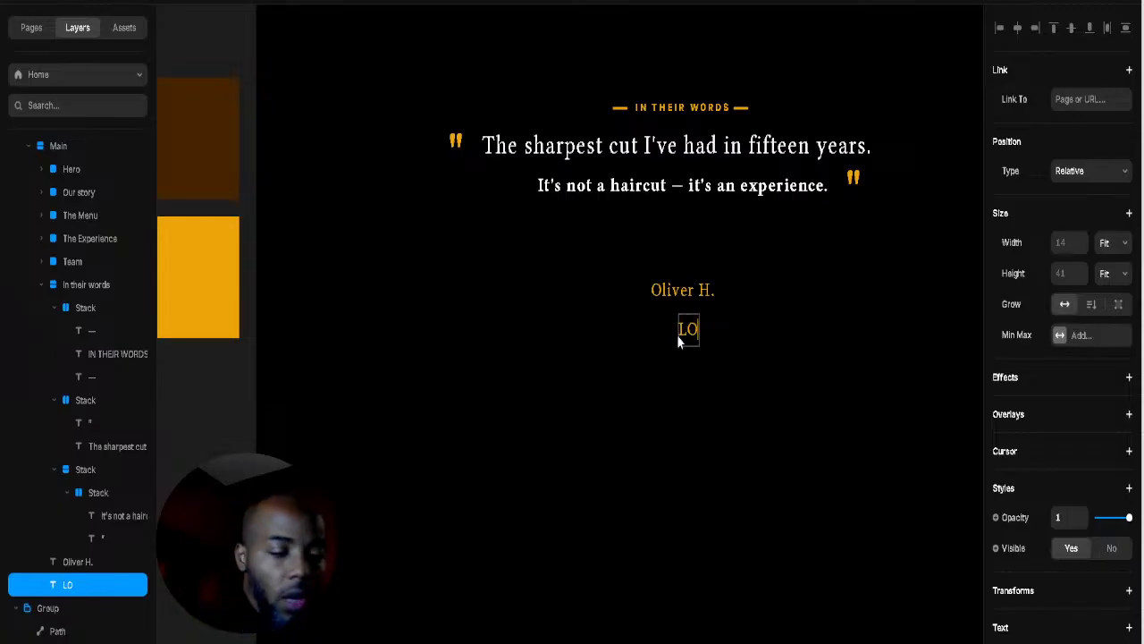
text(NDON)
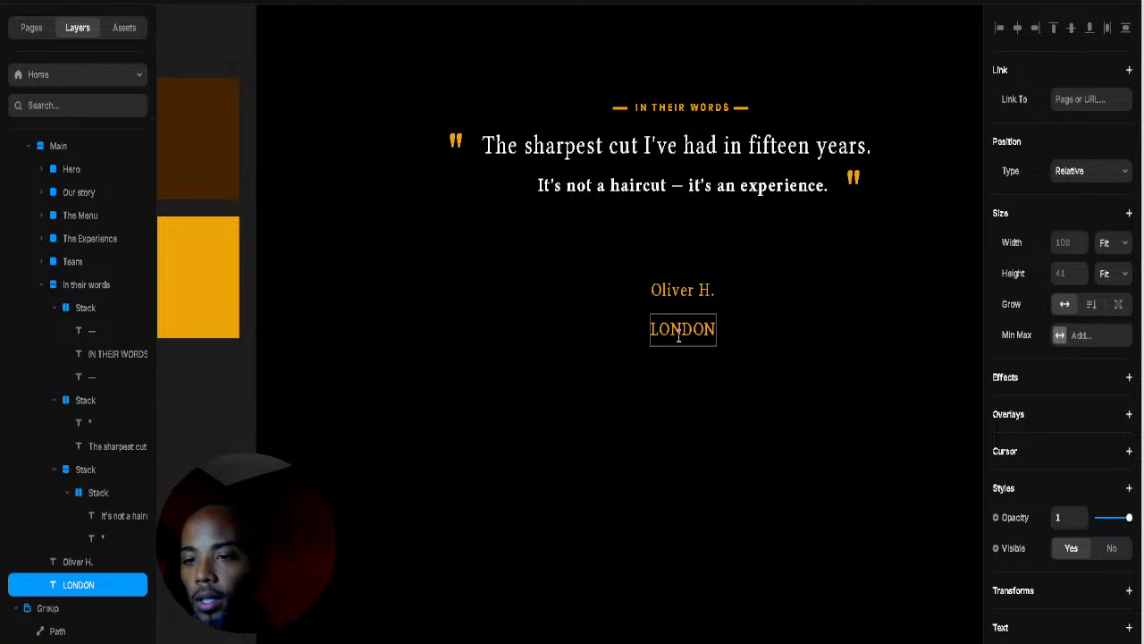
key(Escape)
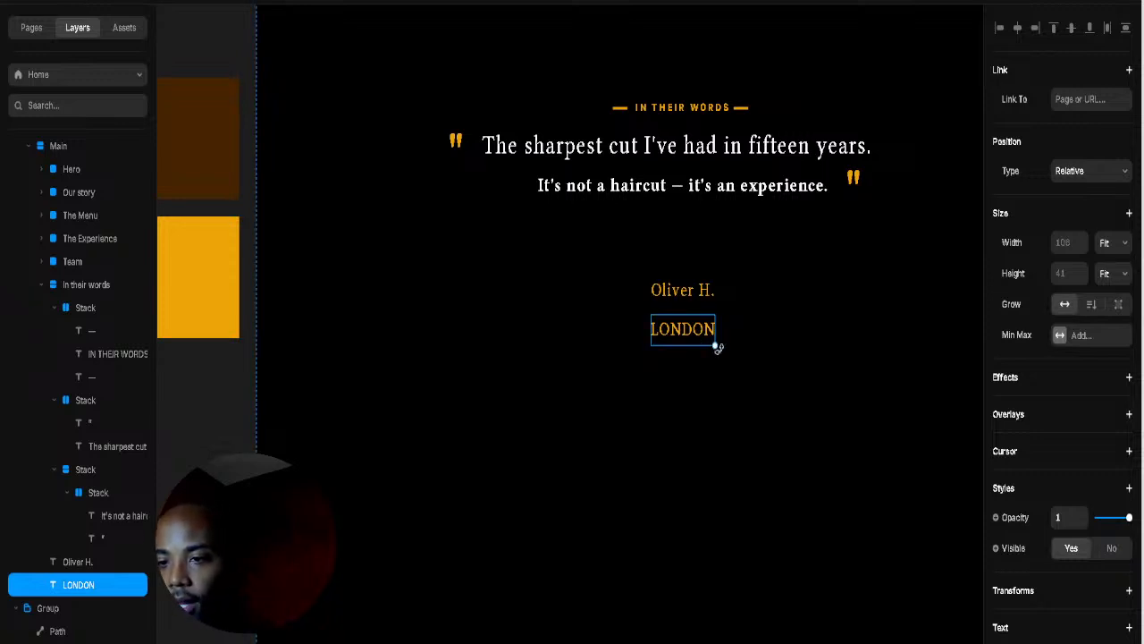
Step: Style LONDON at 15 px with 0.1 letter spacing in white
drag(716, 346, 704, 330)
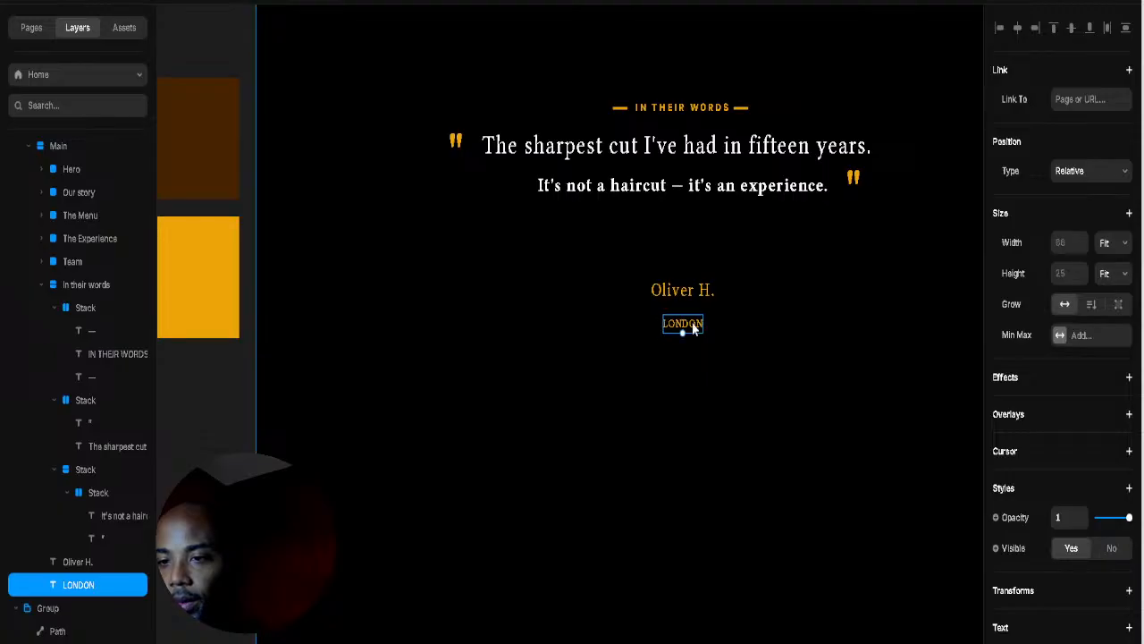
scroll(1098, 514, down, 5)
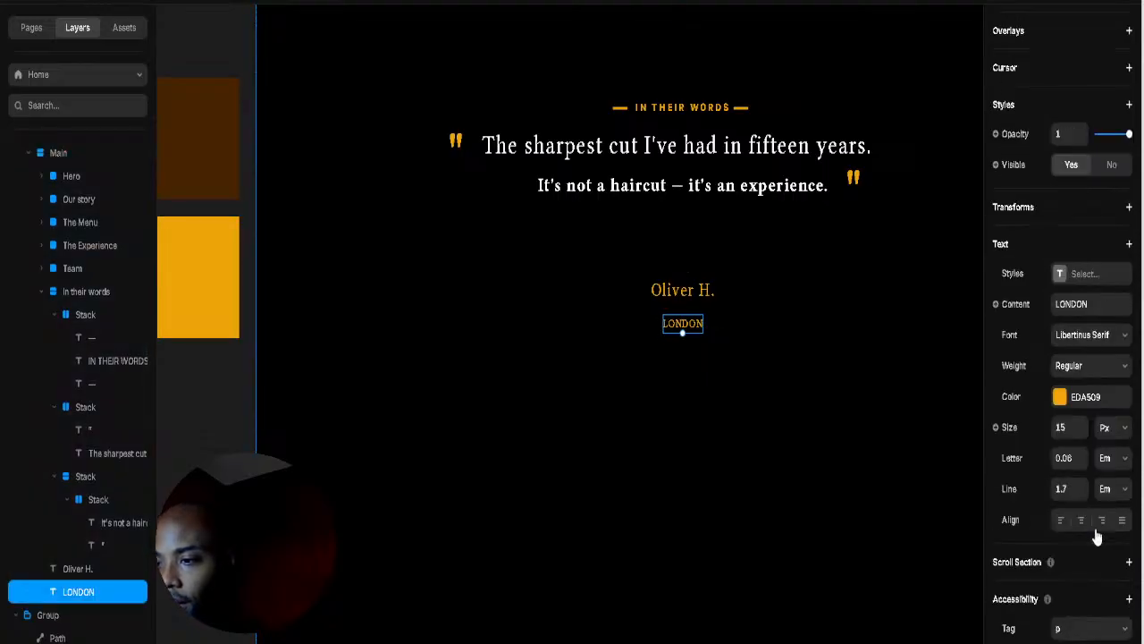
click(1080, 455)
click(1060, 398)
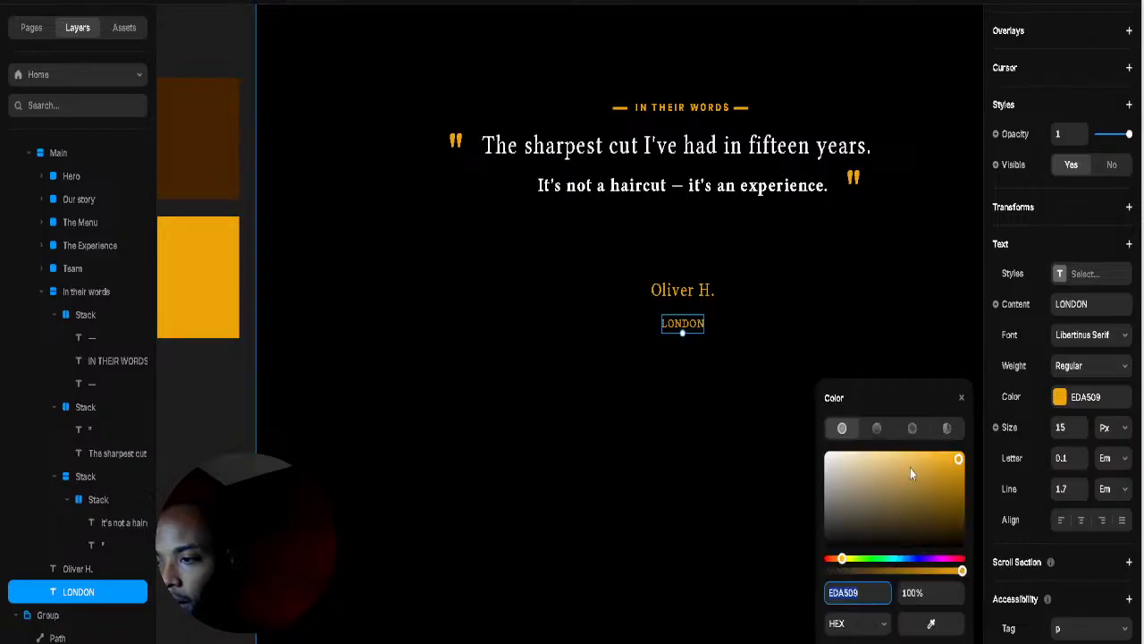
drag(904, 482, 772, 370)
click(726, 288)
key(Escape)
click(685, 309)
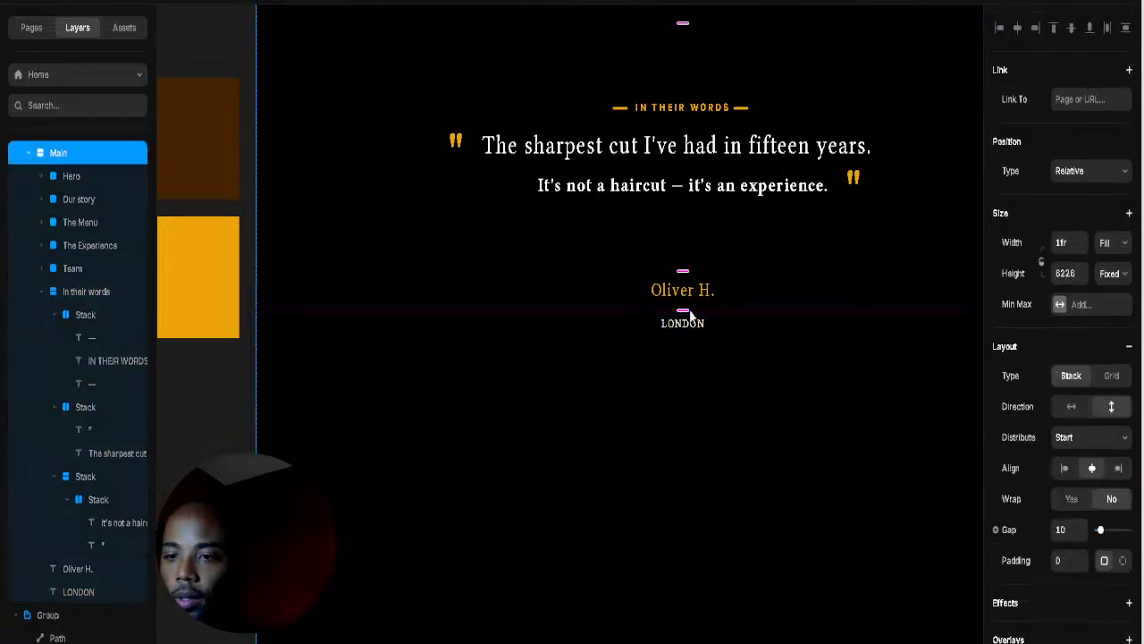
drag(685, 308, 701, 306)
click(708, 297)
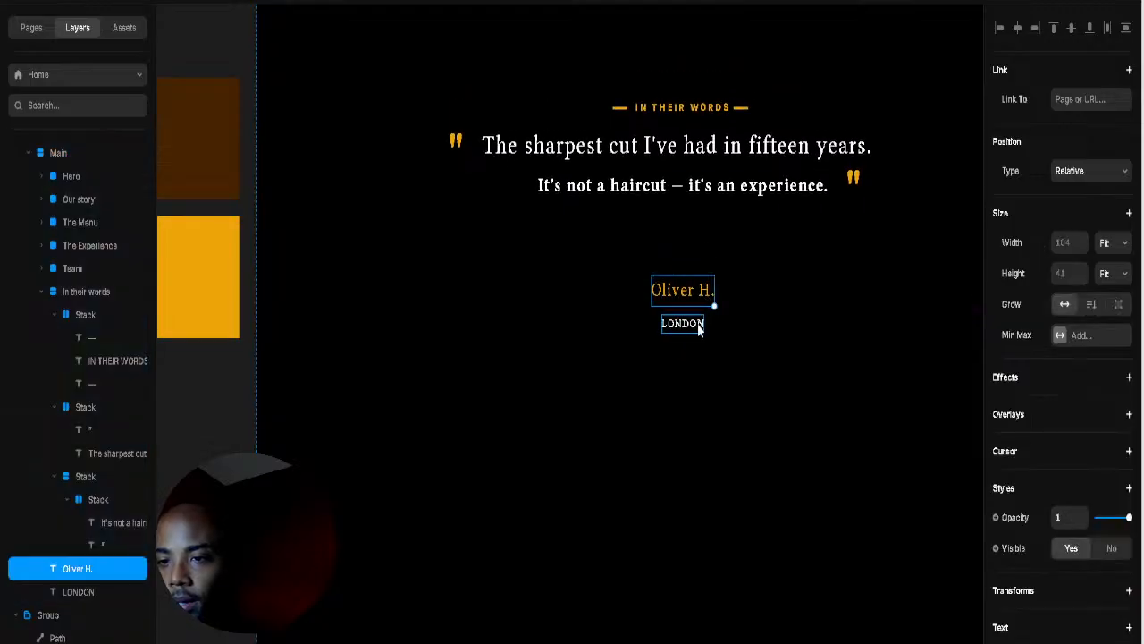
shift+click(700, 328)
Step: Wrap Oliver H. and LONDON in their own stack with a 0 gap
right_click(690, 326)
key(Escape)
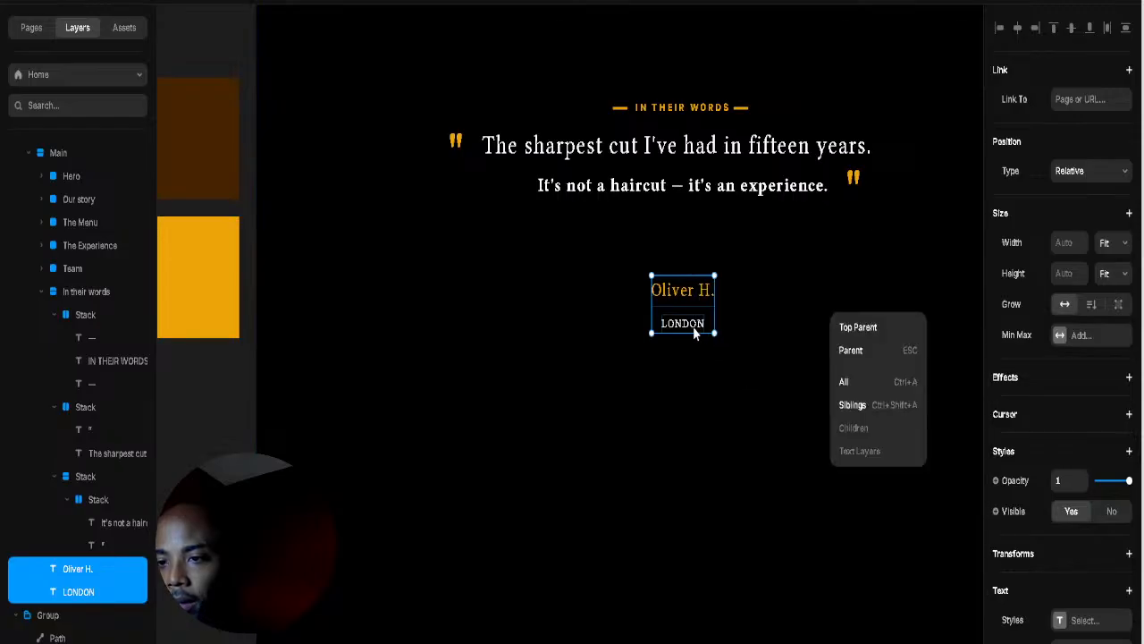
right_click(693, 326)
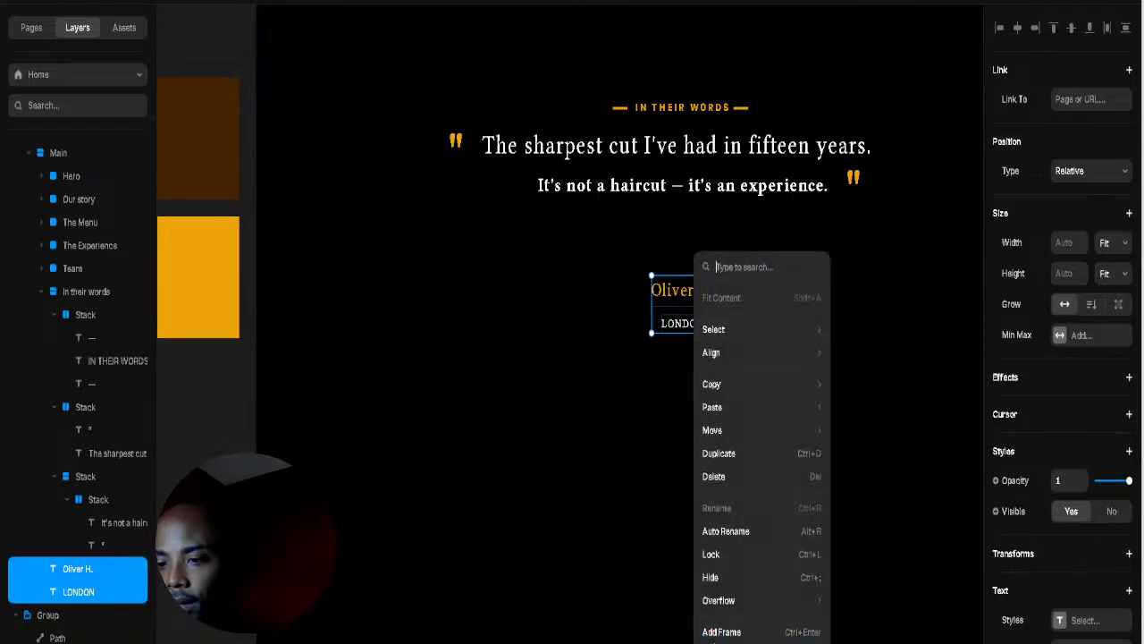
key(ctrl+Return)
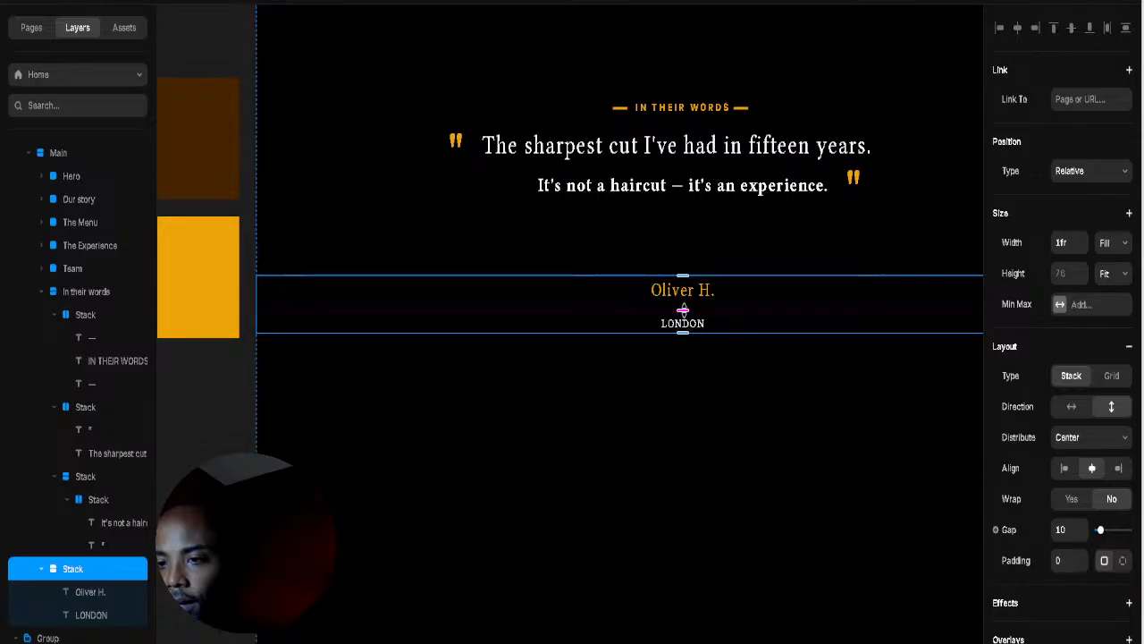
drag(685, 312, 683, 303)
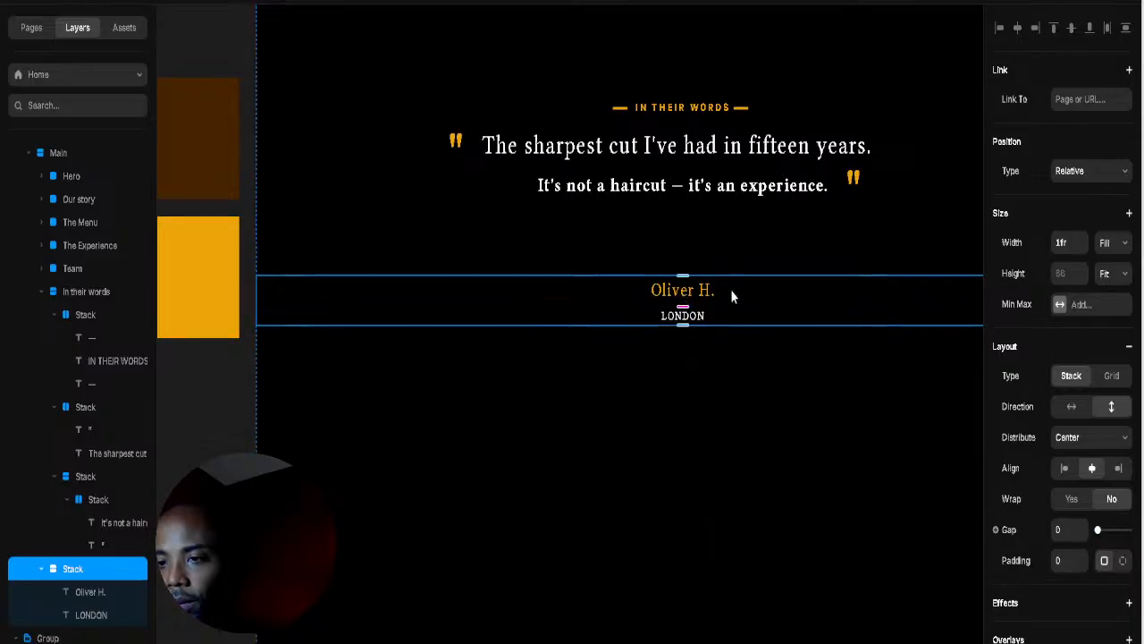
Step: Give the Oliver H. text a fixed 33 px height so LONDON sits tighter
click(688, 298)
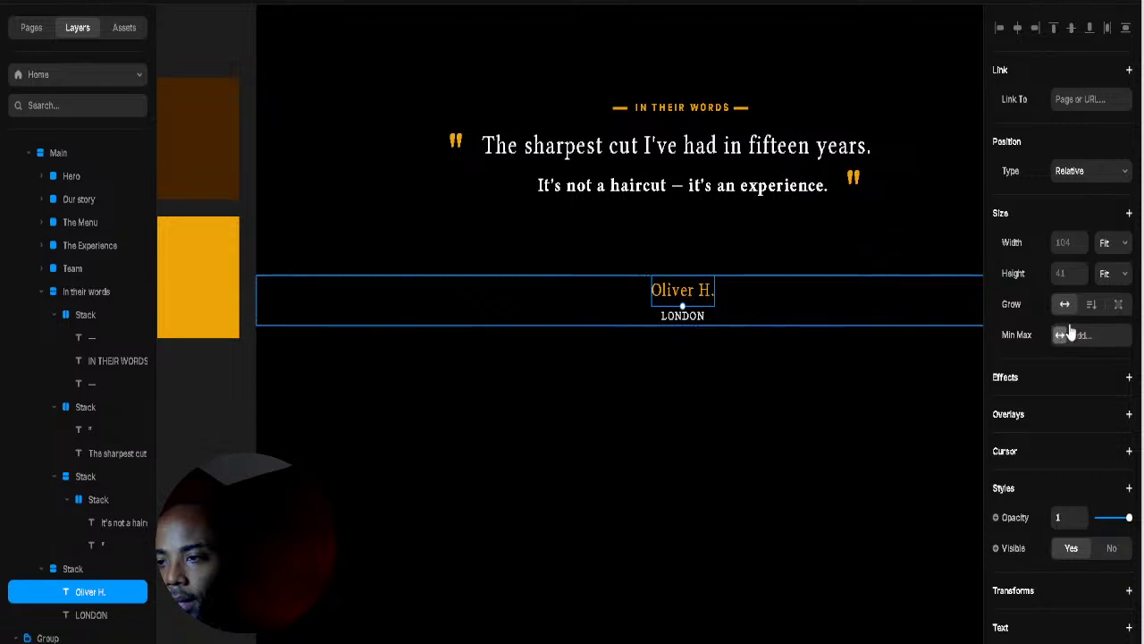
scroll(1090, 439, down, 6)
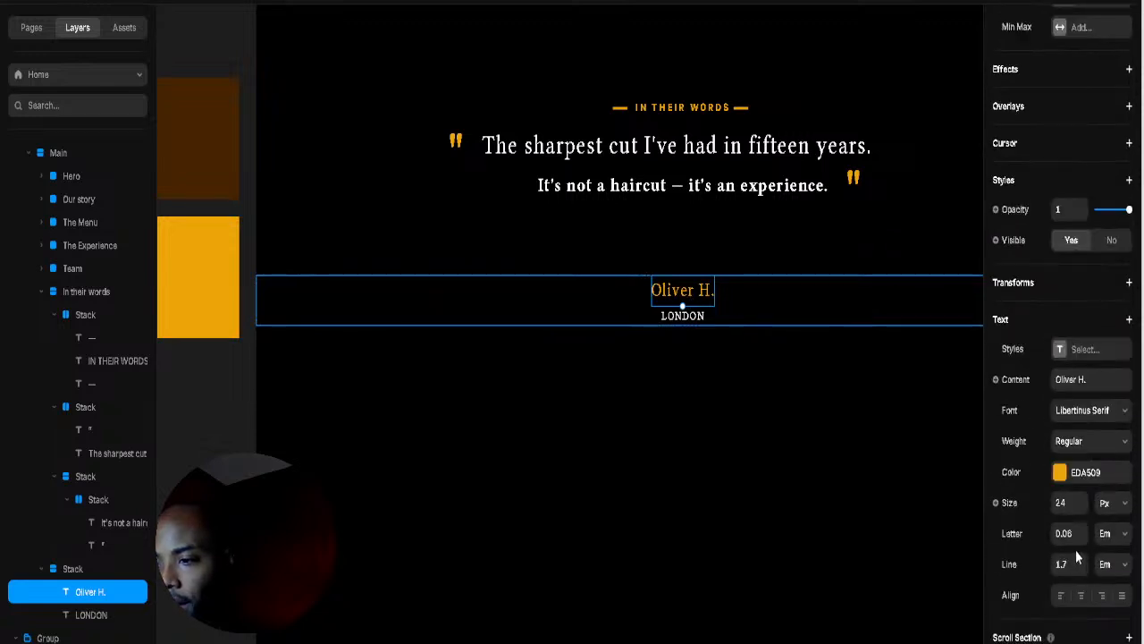
scroll(984, 539, up, 5)
scroll(1044, 537, down, 2)
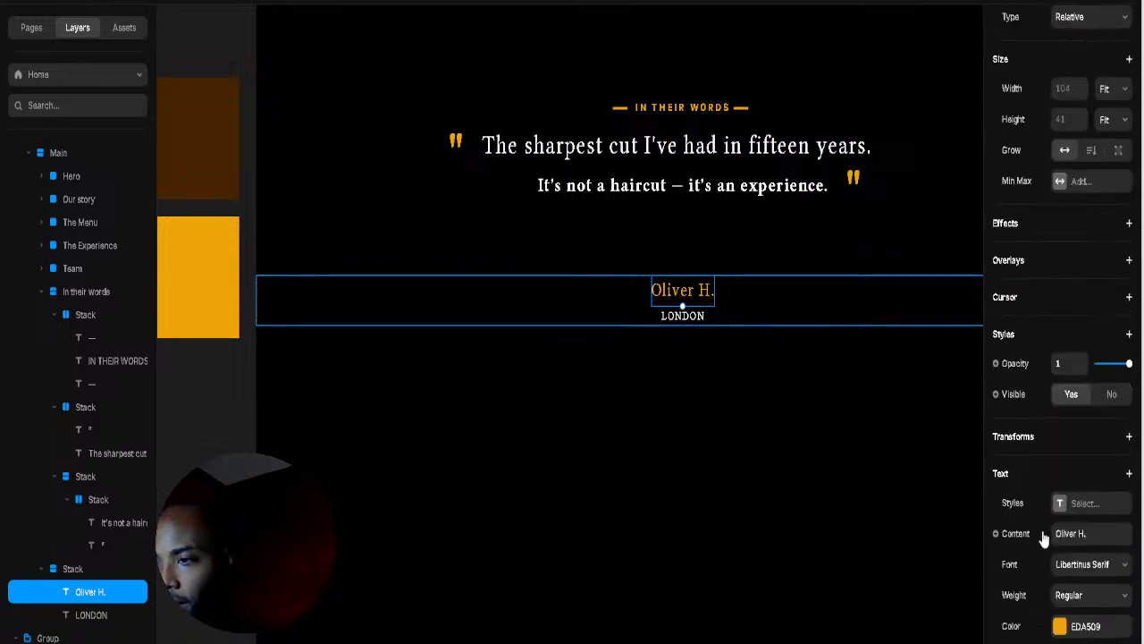
scroll(1044, 537, down, 3)
scroll(1044, 538, up, 4)
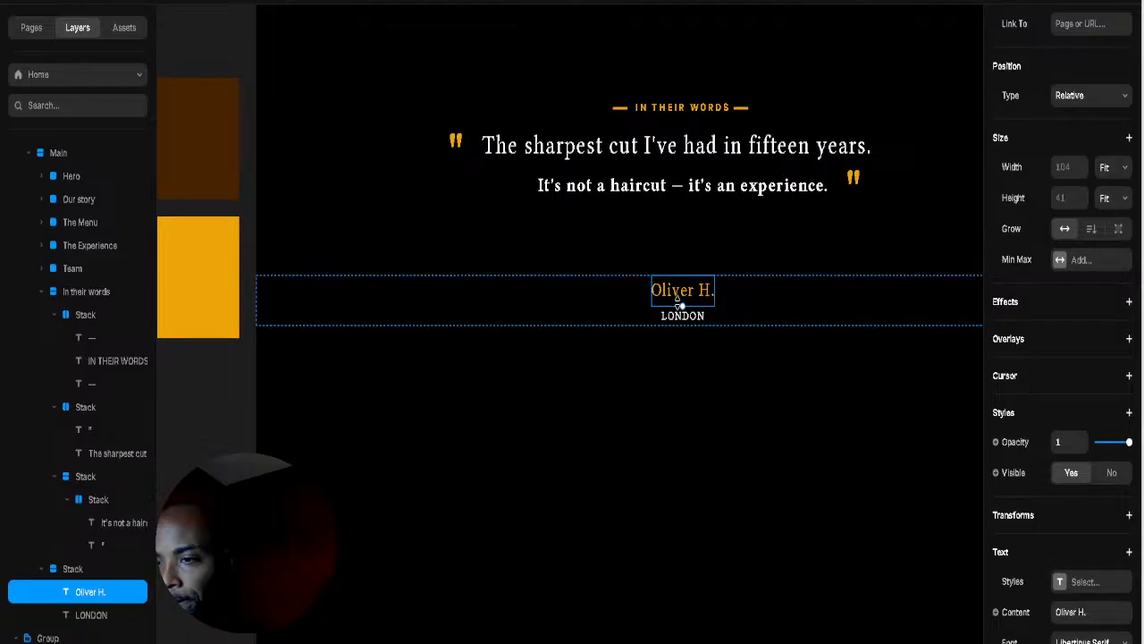
drag(682, 304, 682, 297)
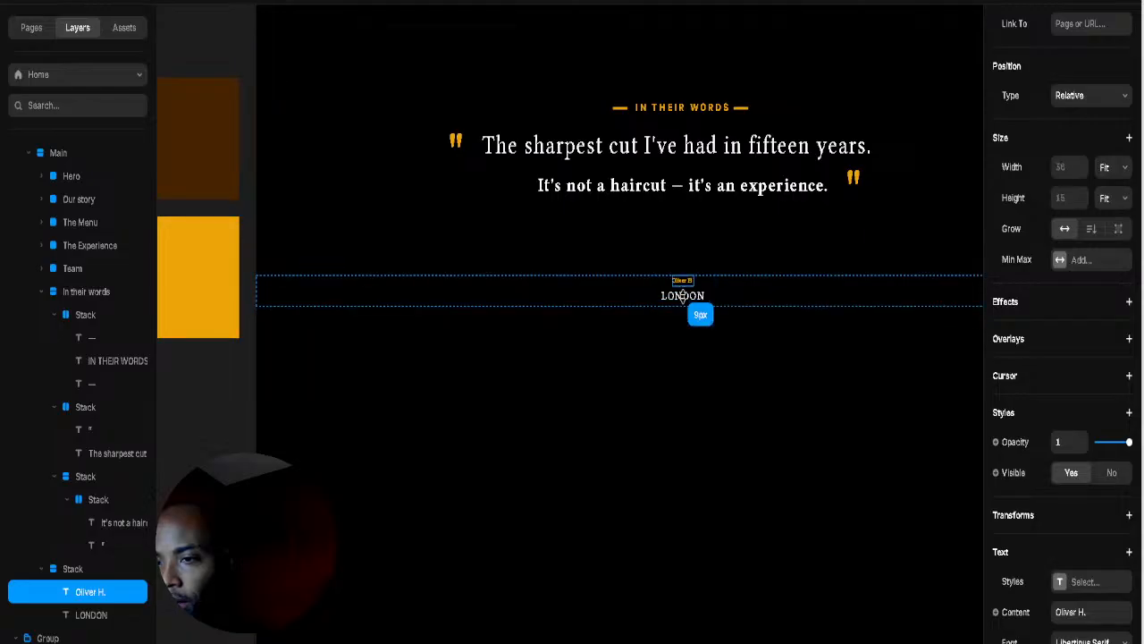
key(super+z)
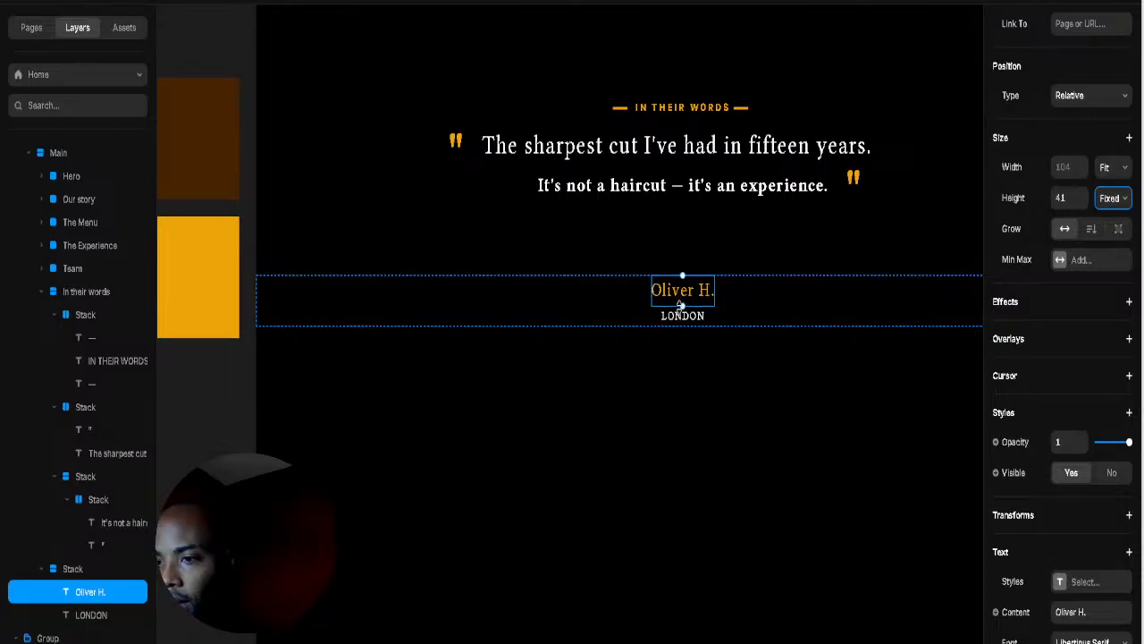
drag(682, 306, 682, 307)
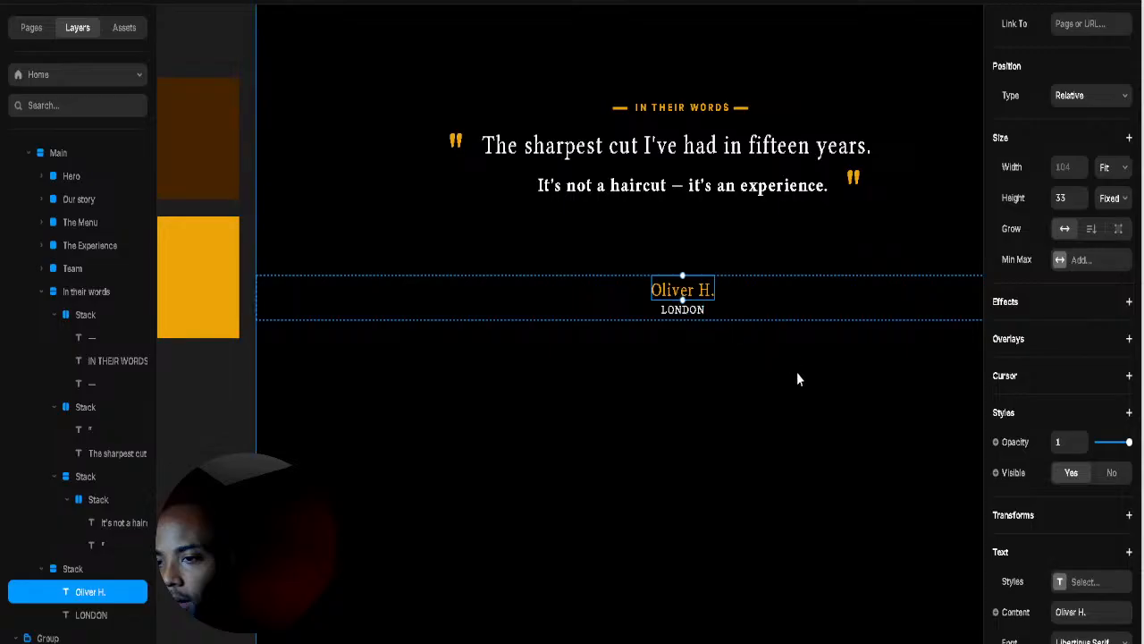
click(839, 477)
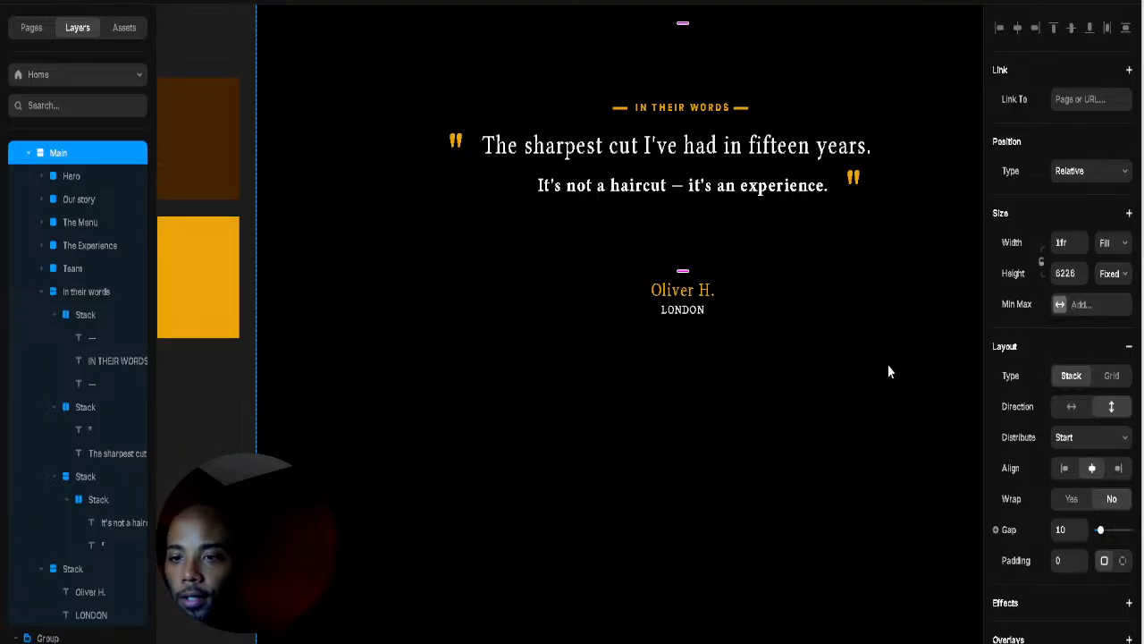
Step: Change the IN THEIR WORDS heading weight from Bold to Semibold
click(682, 107)
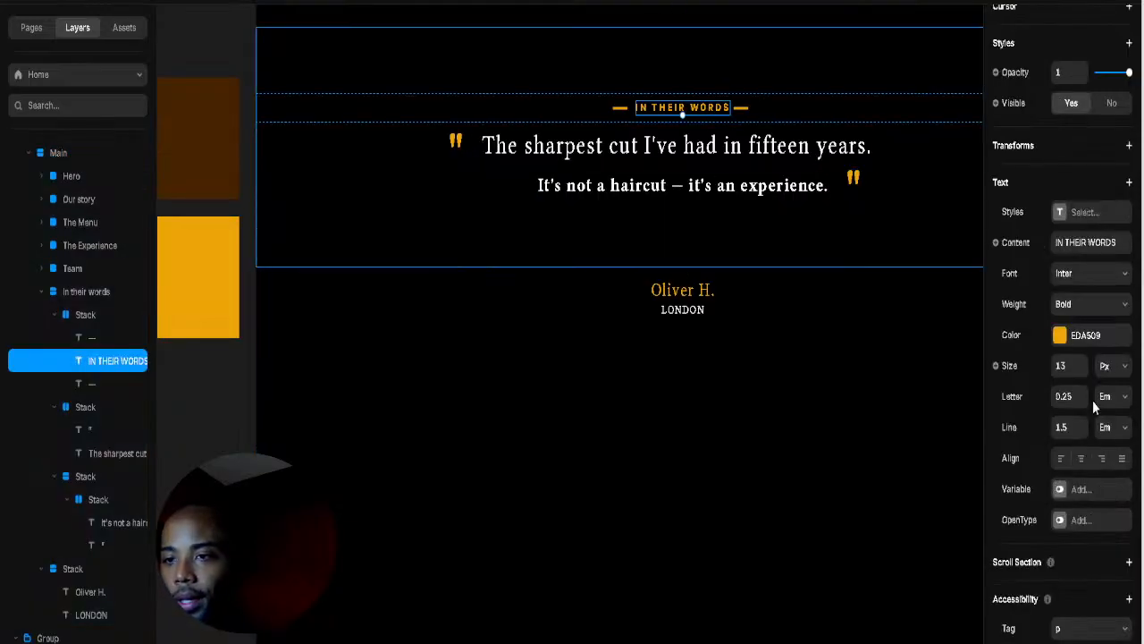
click(1099, 315)
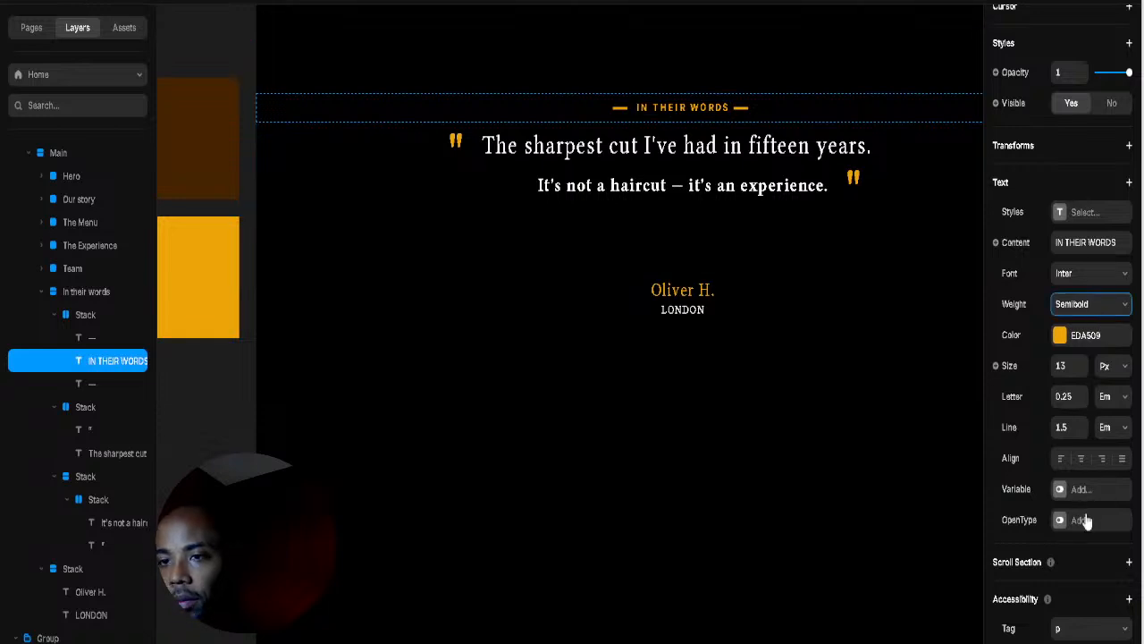
click(679, 496)
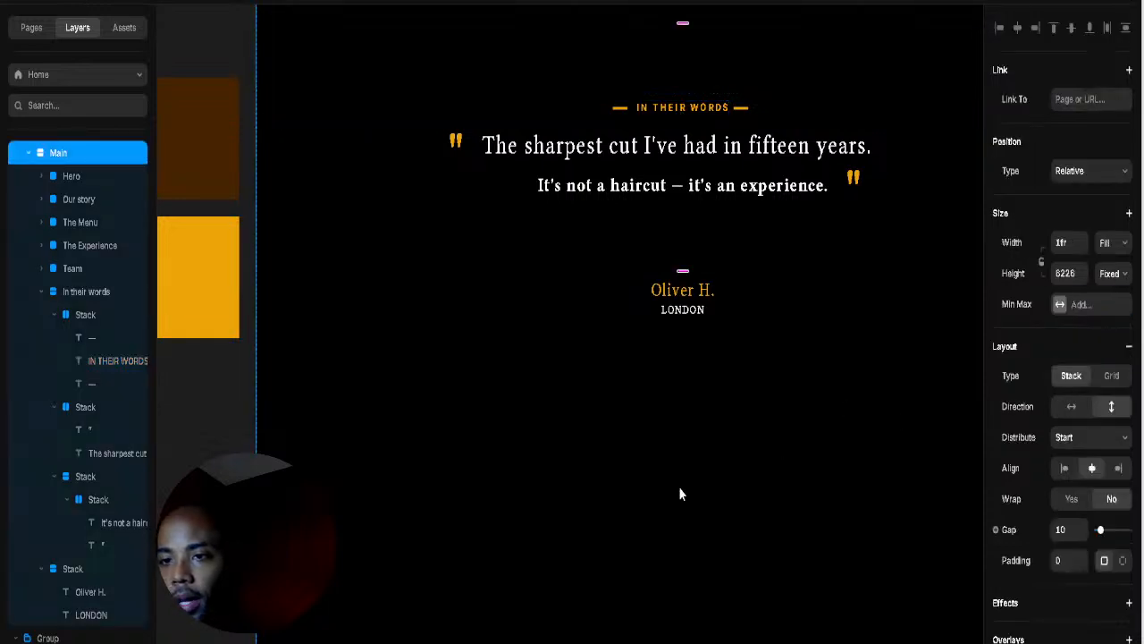
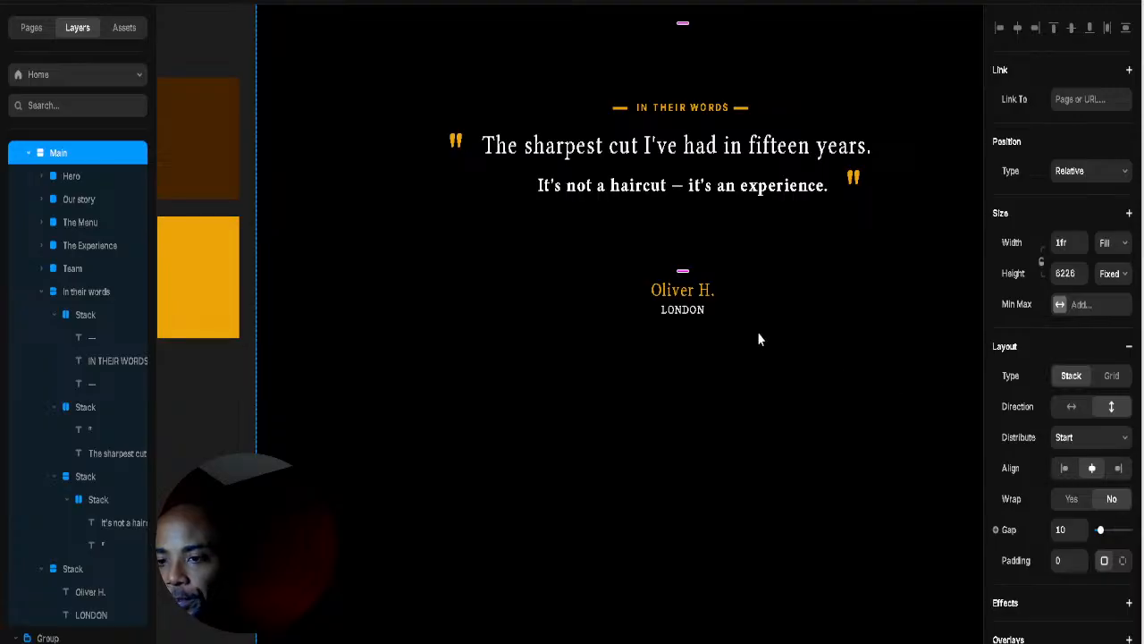
Step: Shorten the In their words testimonial section to 248 tall
scroll(776, 323, down, 5)
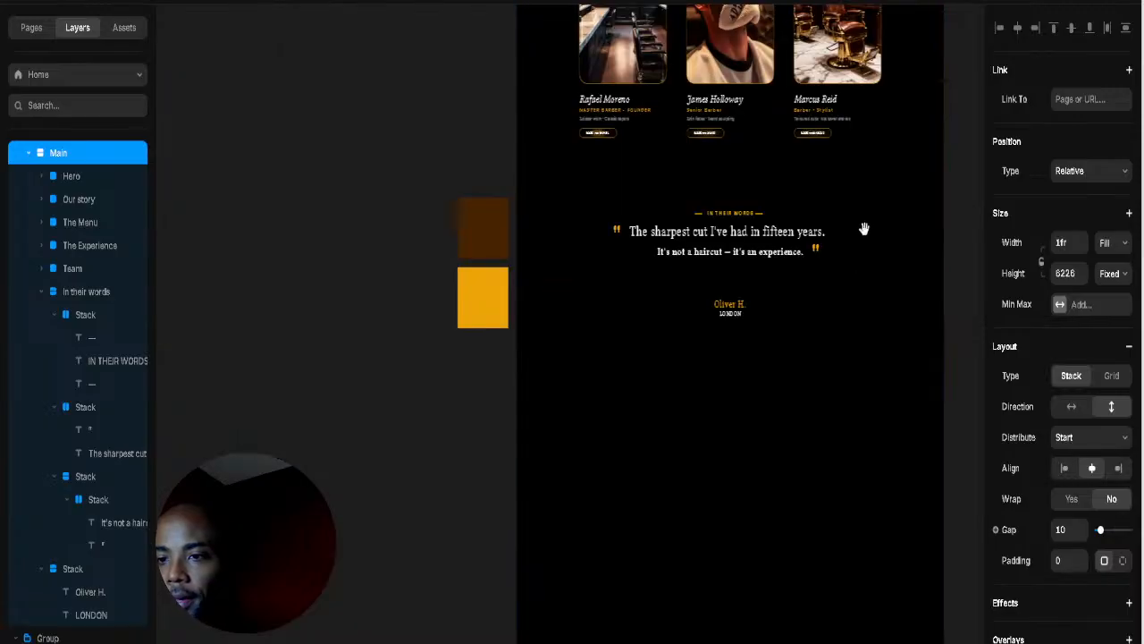
drag(863, 227, 804, 316)
click(715, 351)
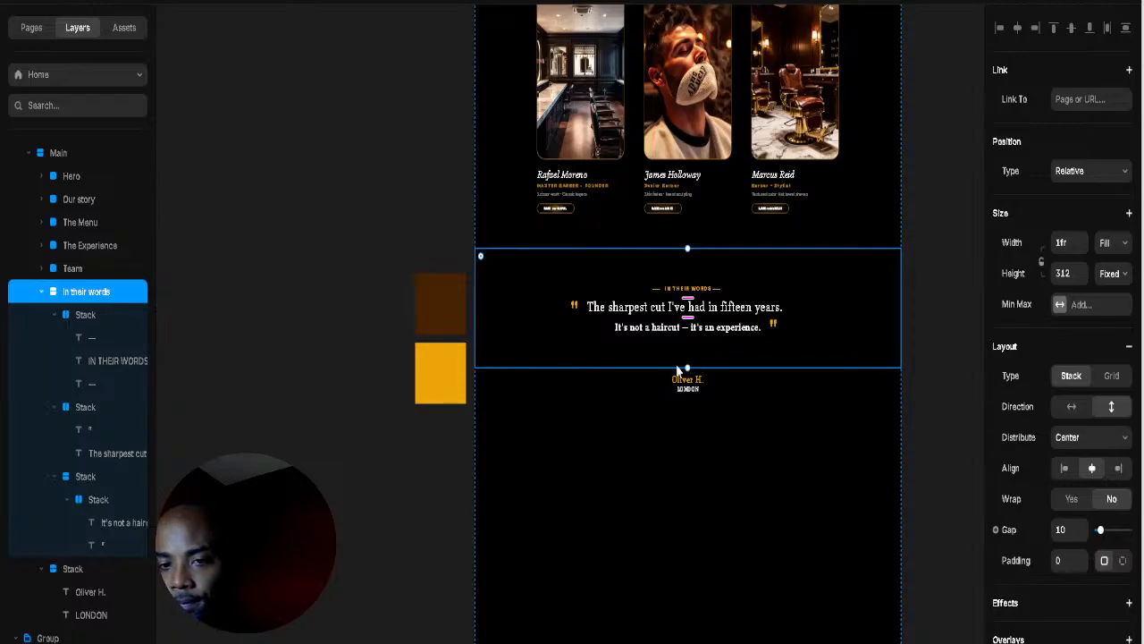
click(718, 380)
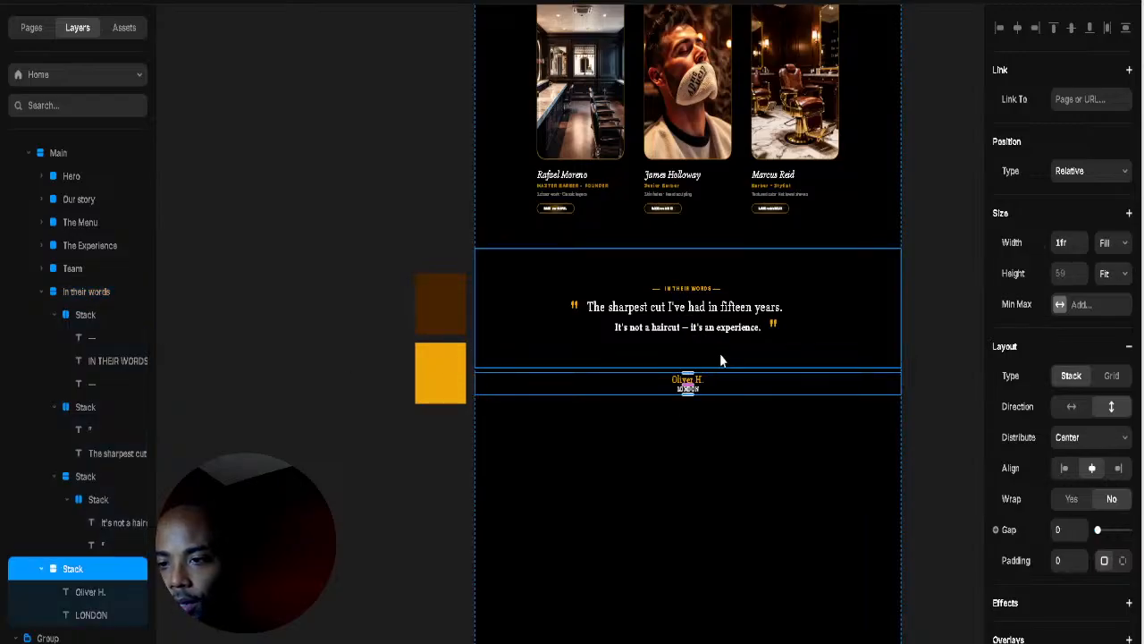
click(719, 353)
drag(687, 362, 693, 329)
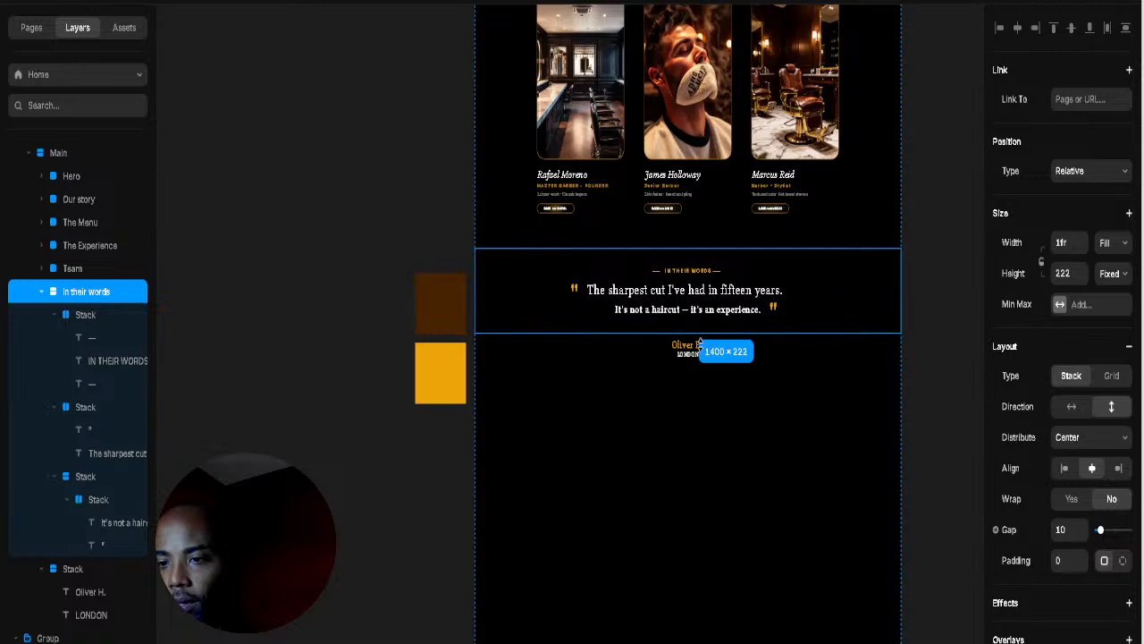
click(961, 393)
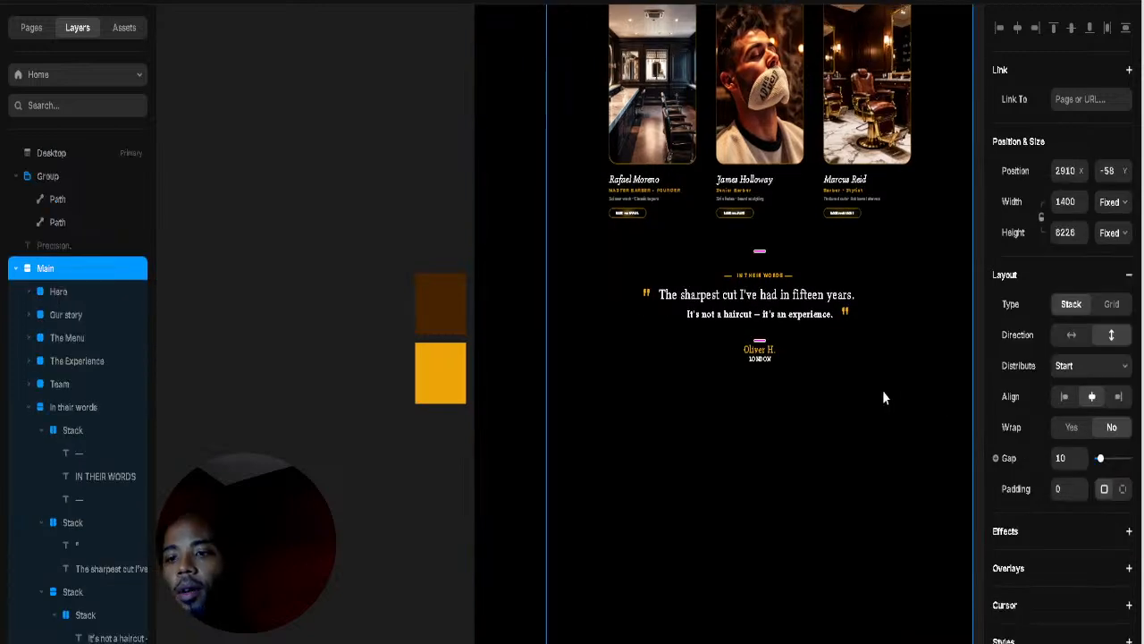
click(973, 388)
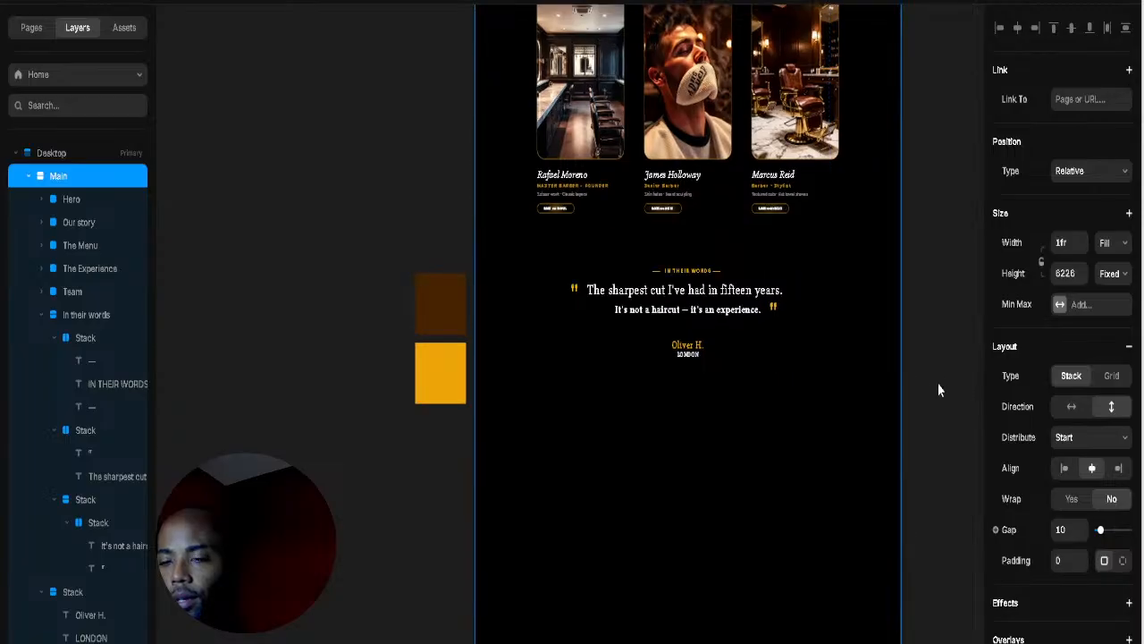
click(778, 260)
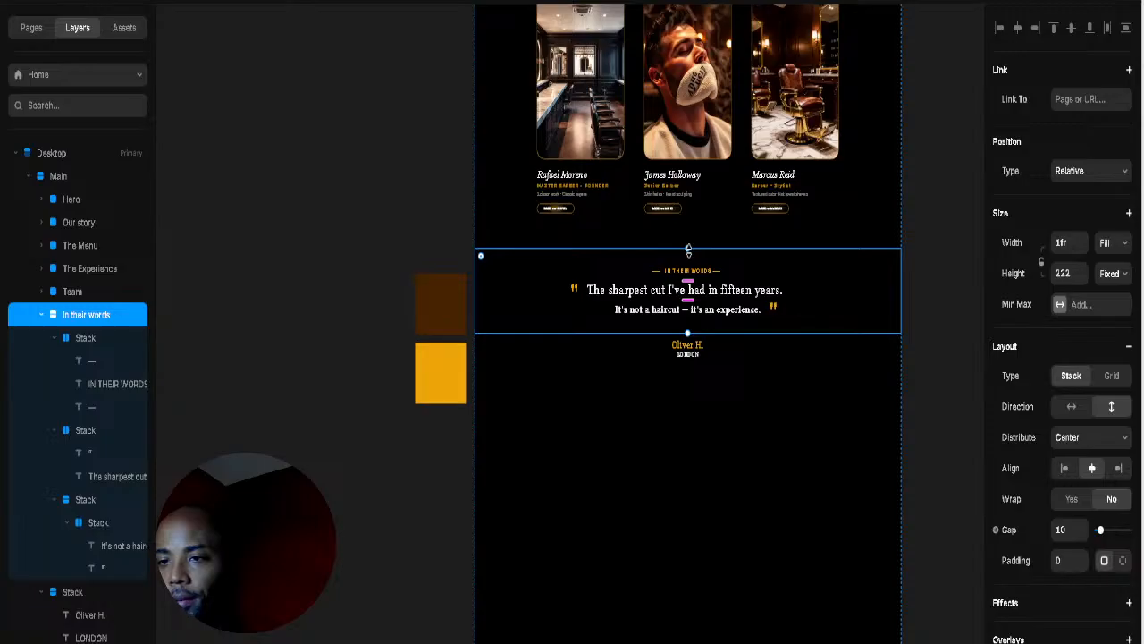
drag(687, 253, 690, 250)
click(939, 277)
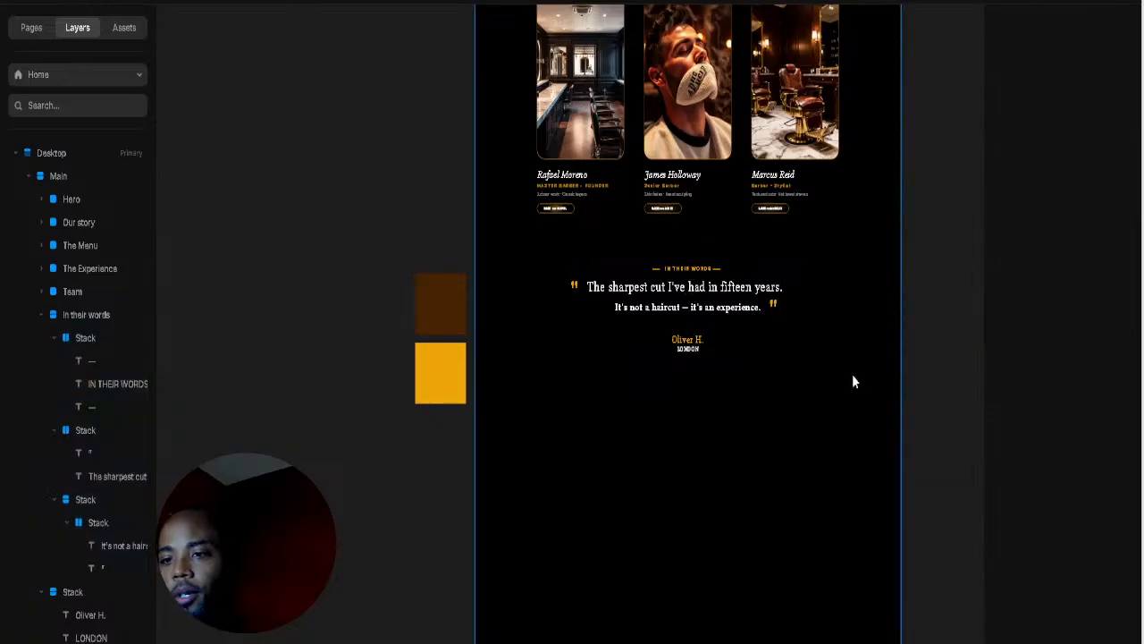
Step: Switch the section's padding to per-side and add top padding above its content
scroll(851, 376, up, 3)
click(818, 416)
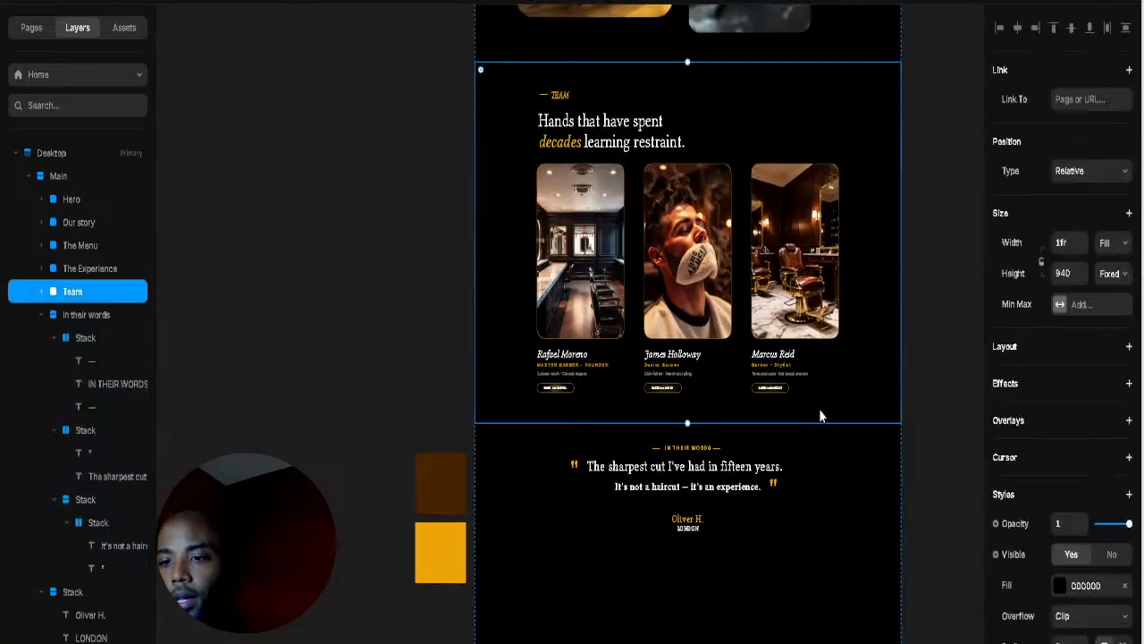
click(745, 429)
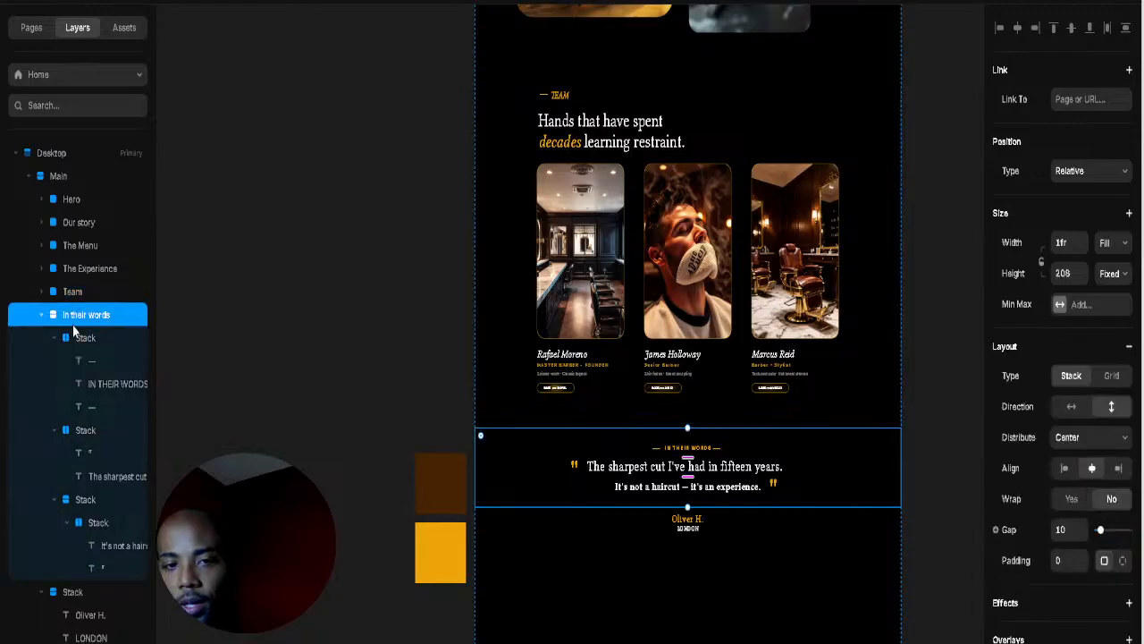
click(1122, 560)
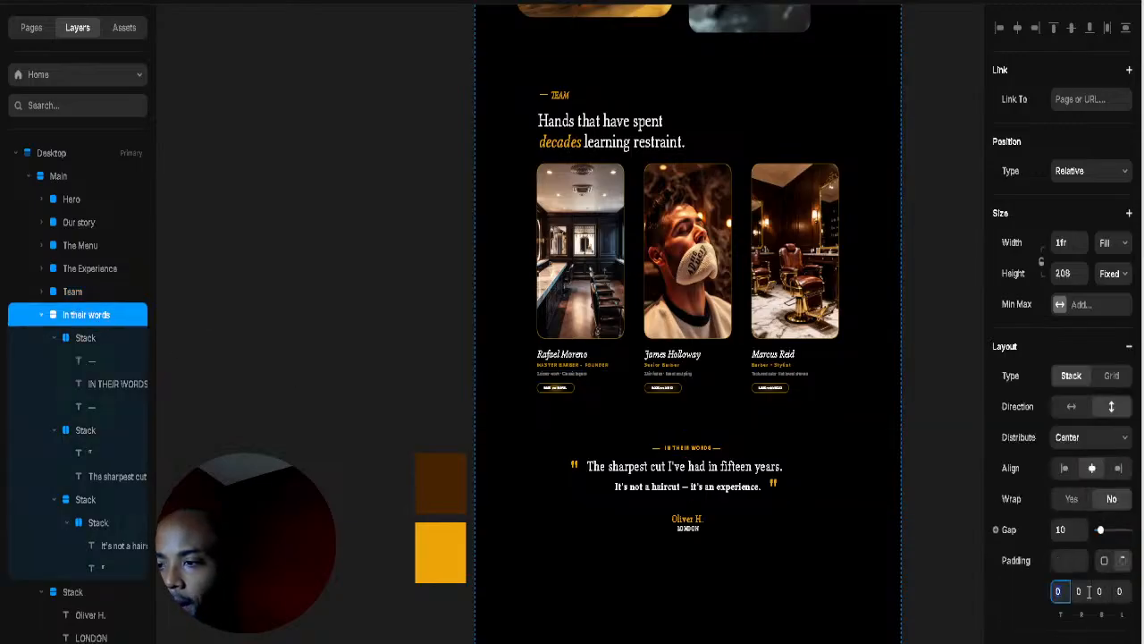
drag(1060, 613, 1070, 556)
Step: Set the Oliver H. attribution stack's top and bottom padding to 32, then preview the site
click(766, 459)
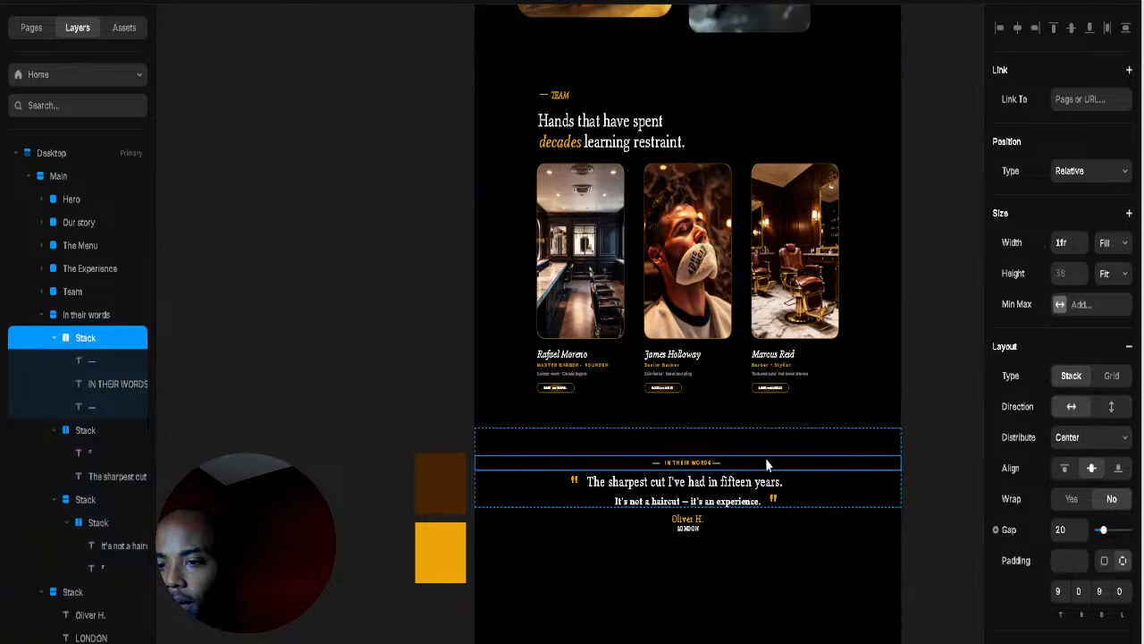
click(798, 519)
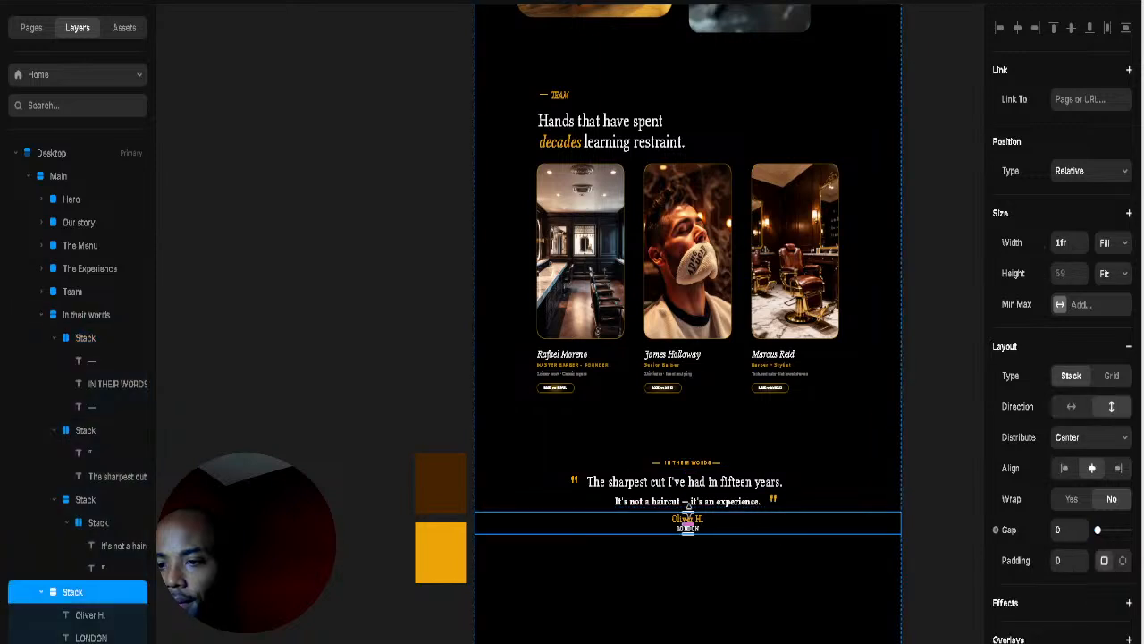
drag(688, 514, 688, 526)
click(1014, 5)
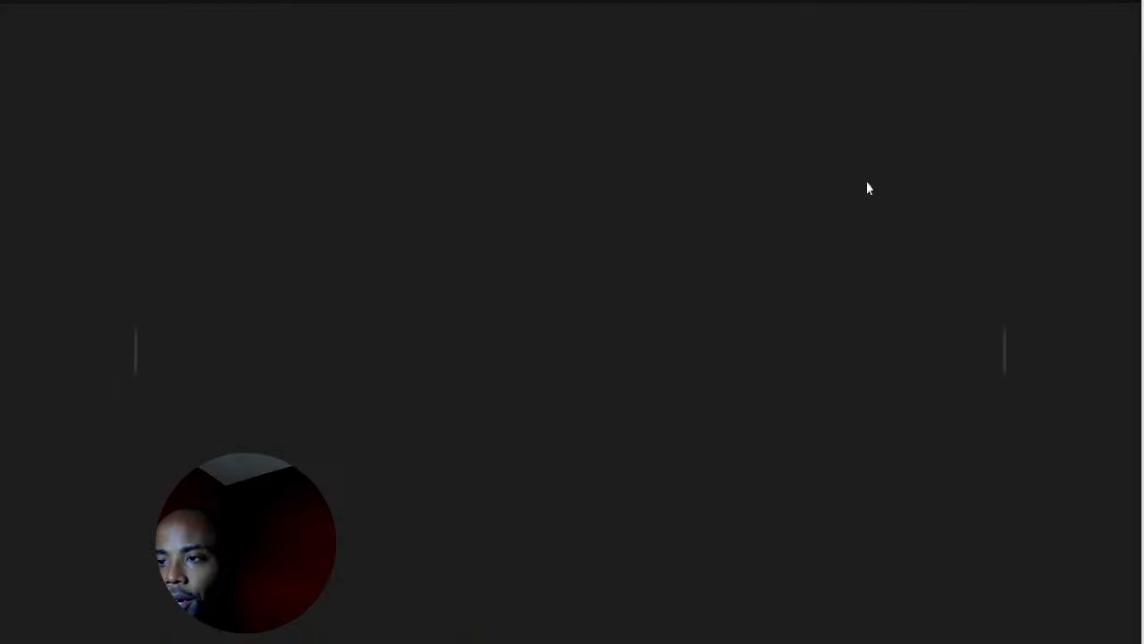
Step: Scroll the preview through the team and testimonial sections, then close it
scroll(822, 351, down, 10)
scroll(822, 351, down, 15)
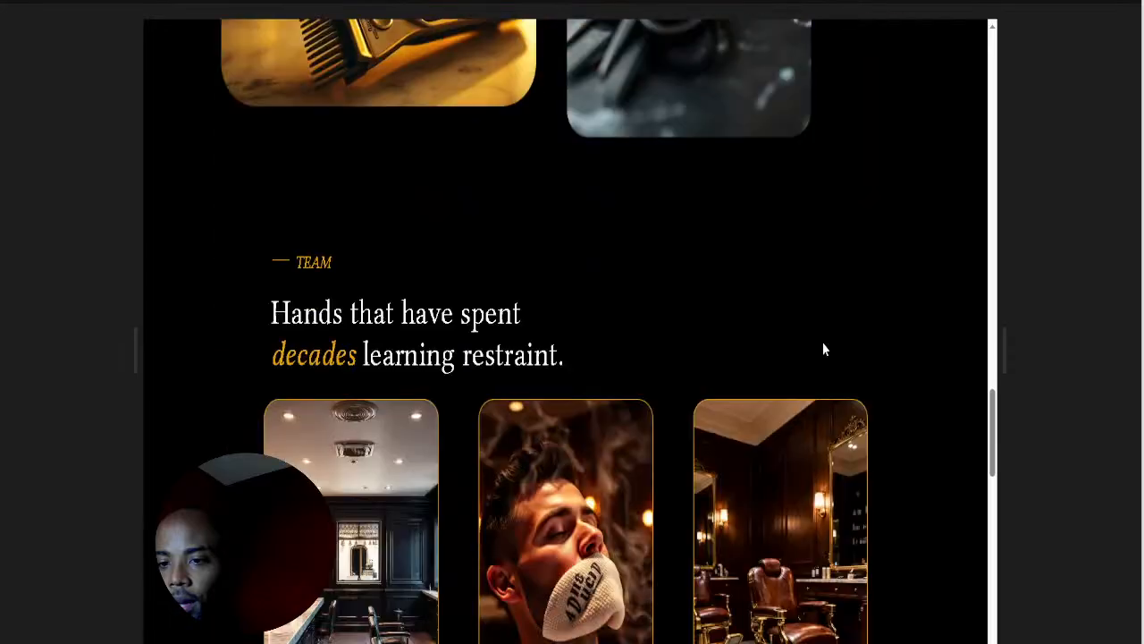
scroll(822, 349, up, 4)
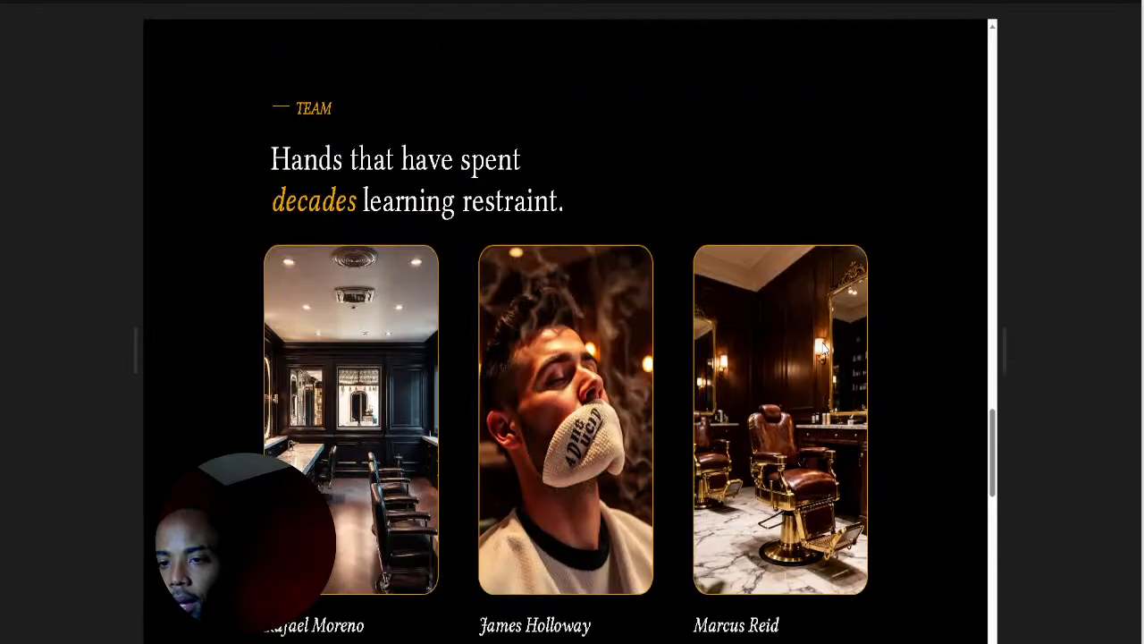
scroll(823, 349, down, 1)
scroll(823, 350, down, 4)
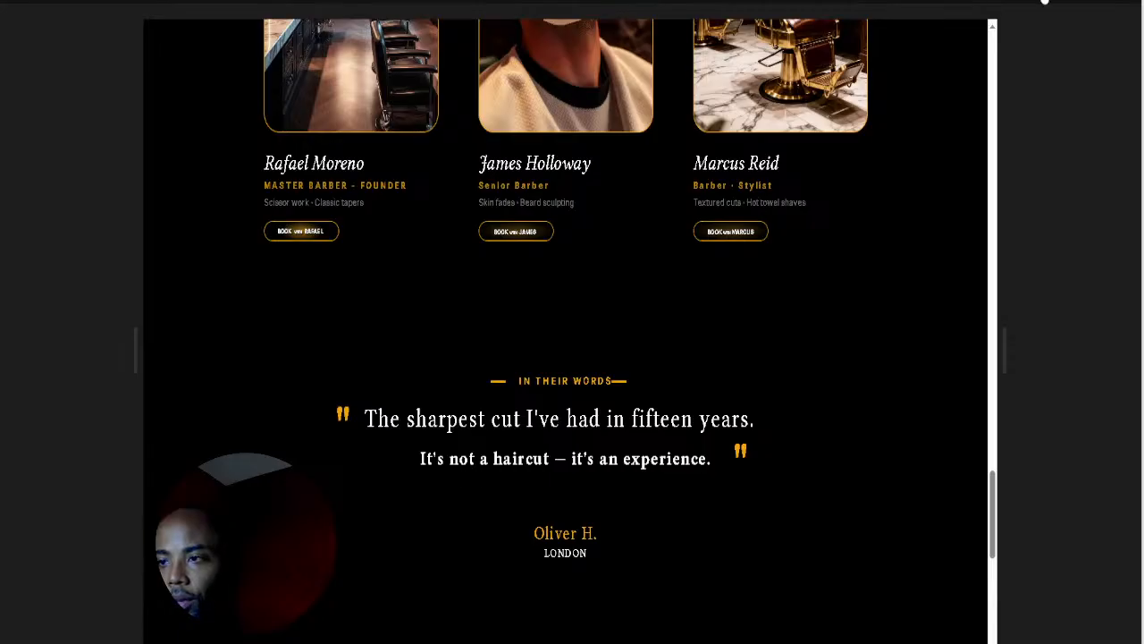
key(Escape)
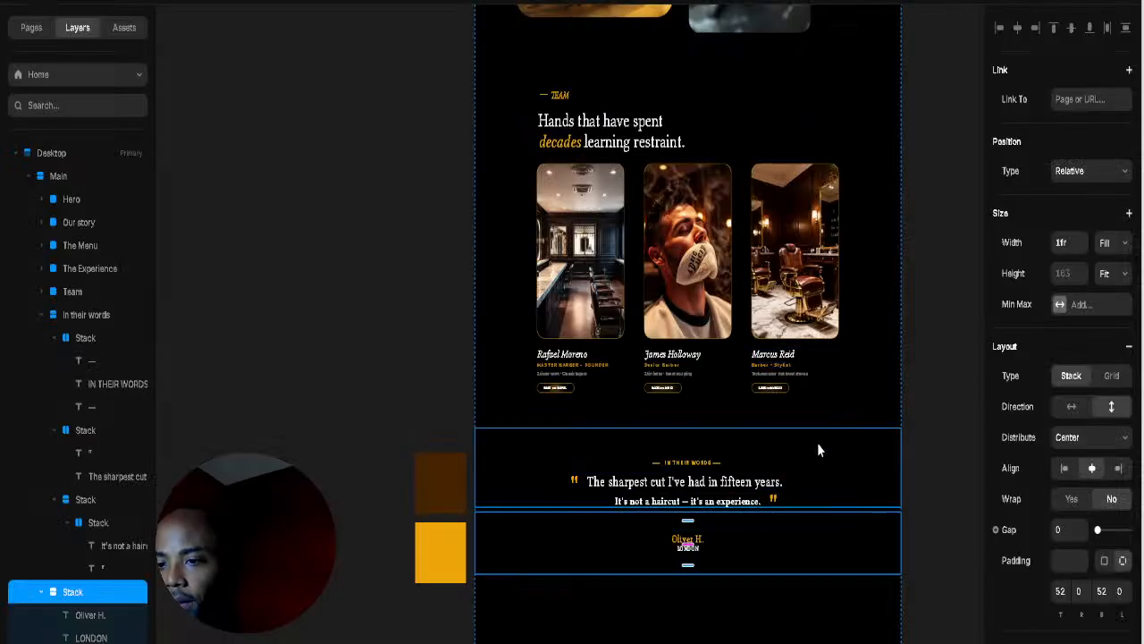
Step: Increase the vertical padding of the IN THEIR WORDS heading group
click(786, 447)
click(702, 420)
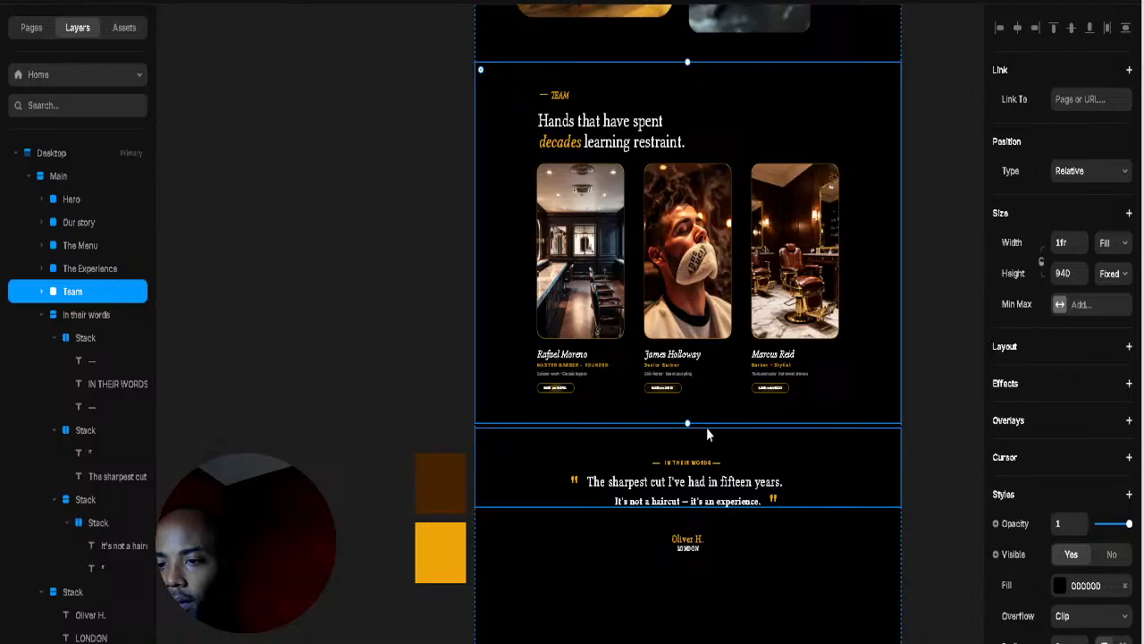
click(706, 431)
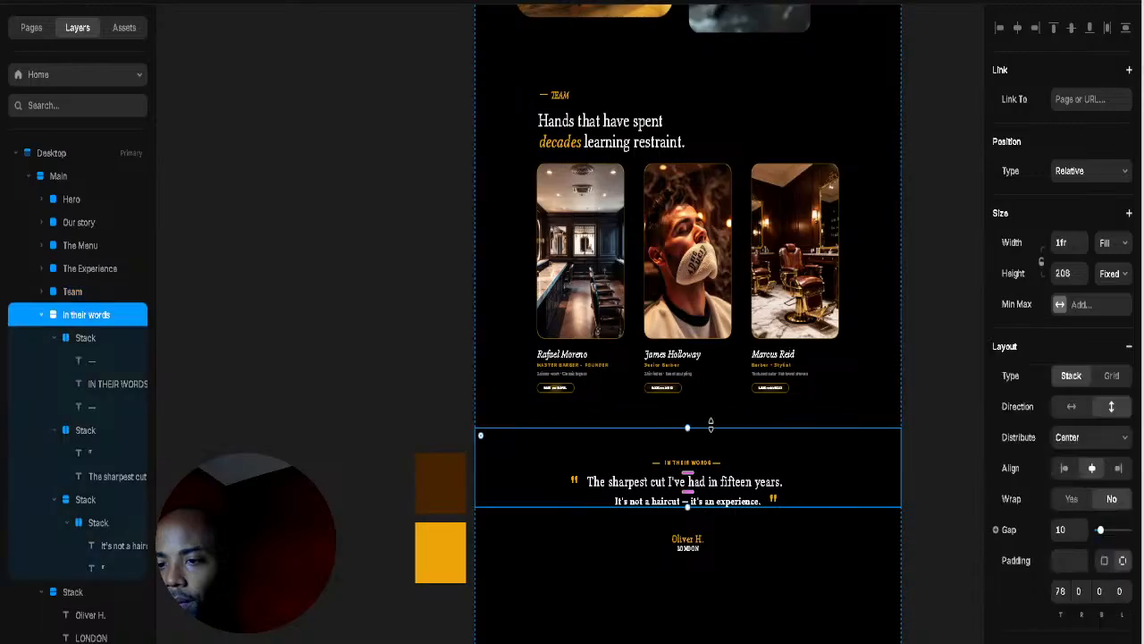
click(714, 428)
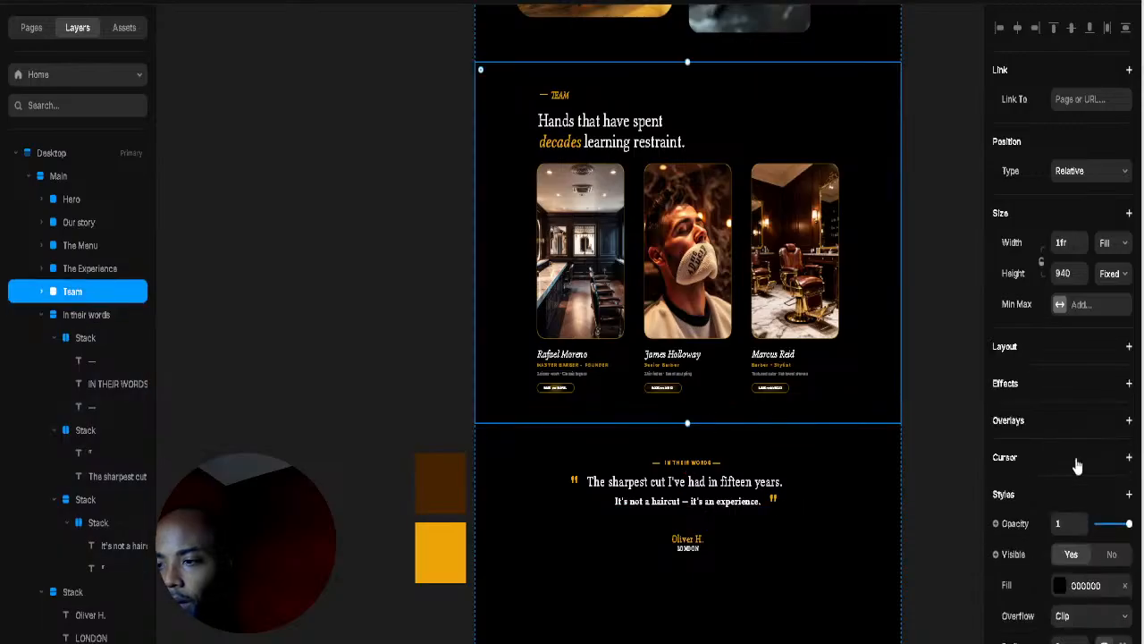
scroll(1104, 501, down, 6)
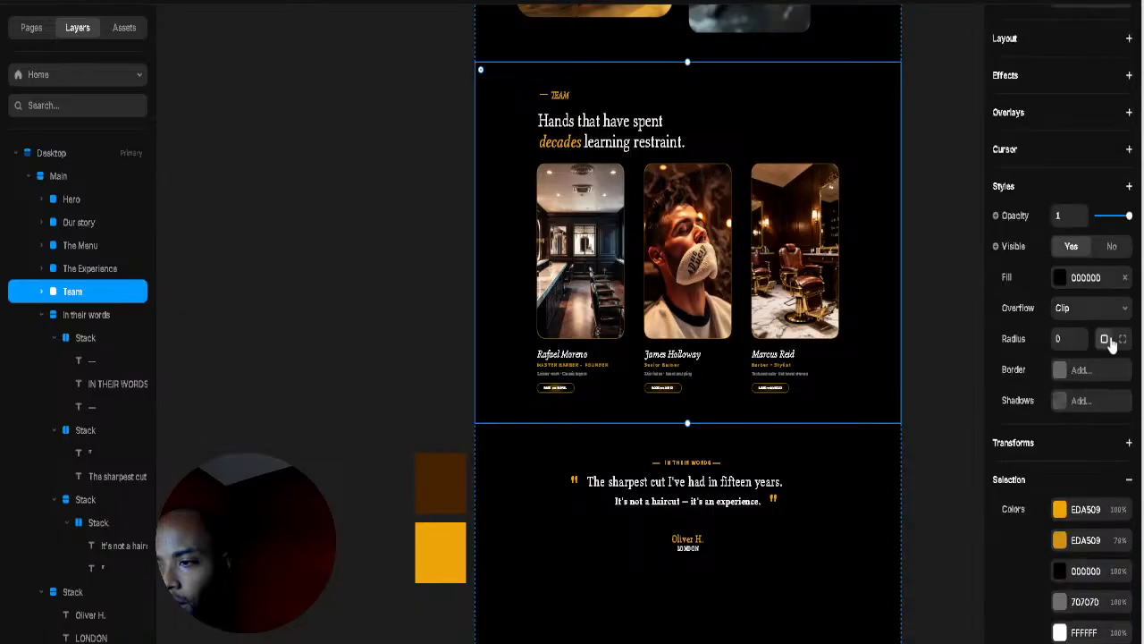
click(530, 455)
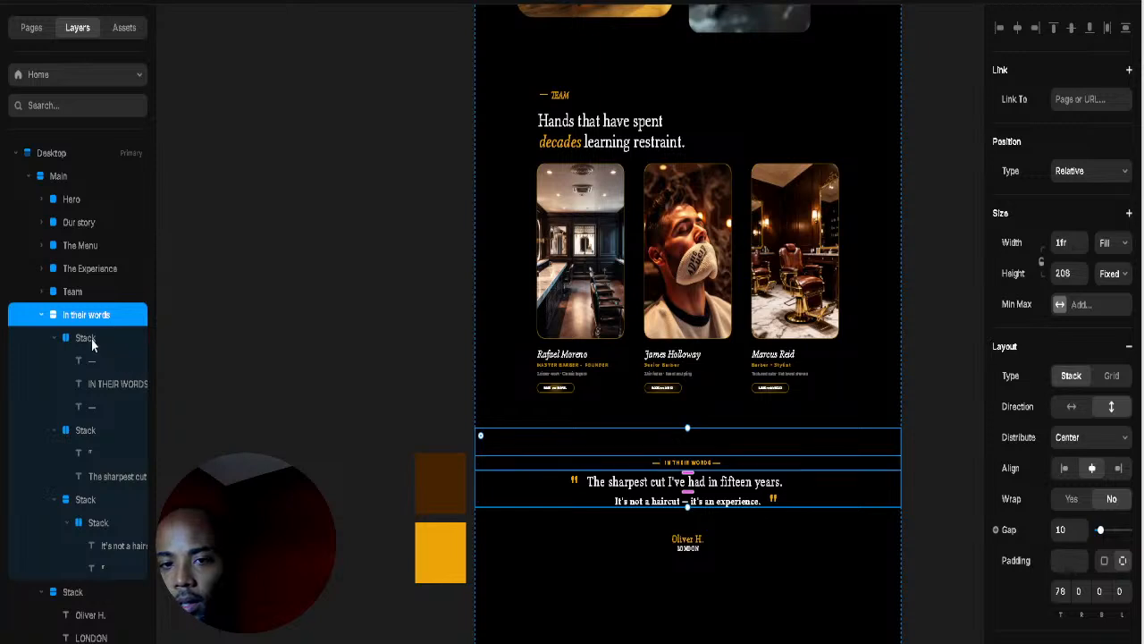
click(41, 314)
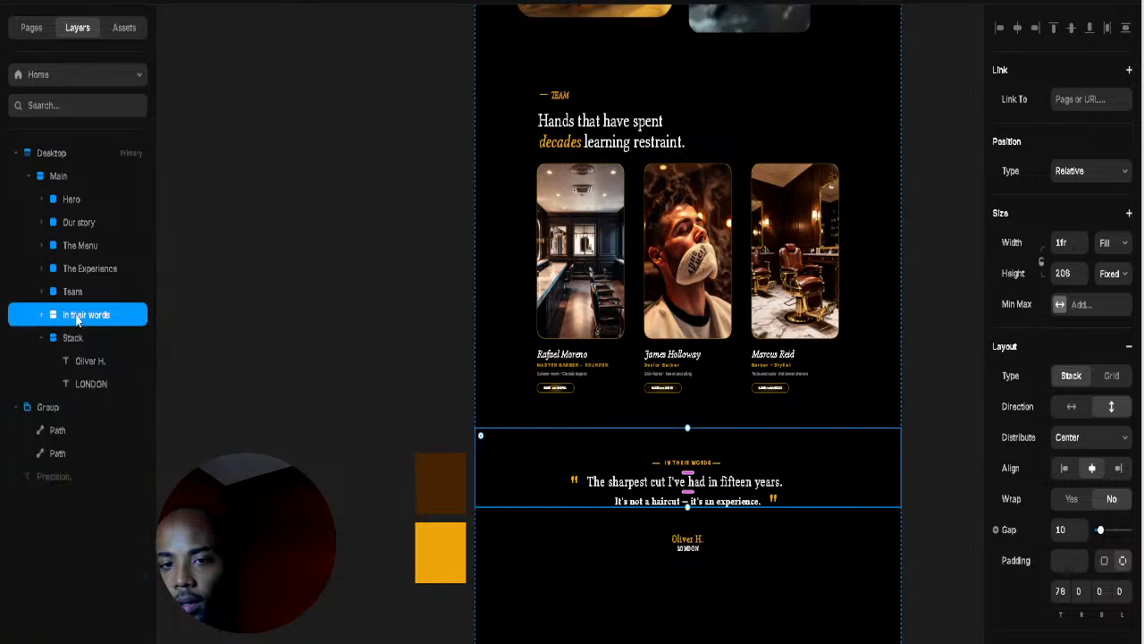
click(41, 314)
click(79, 339)
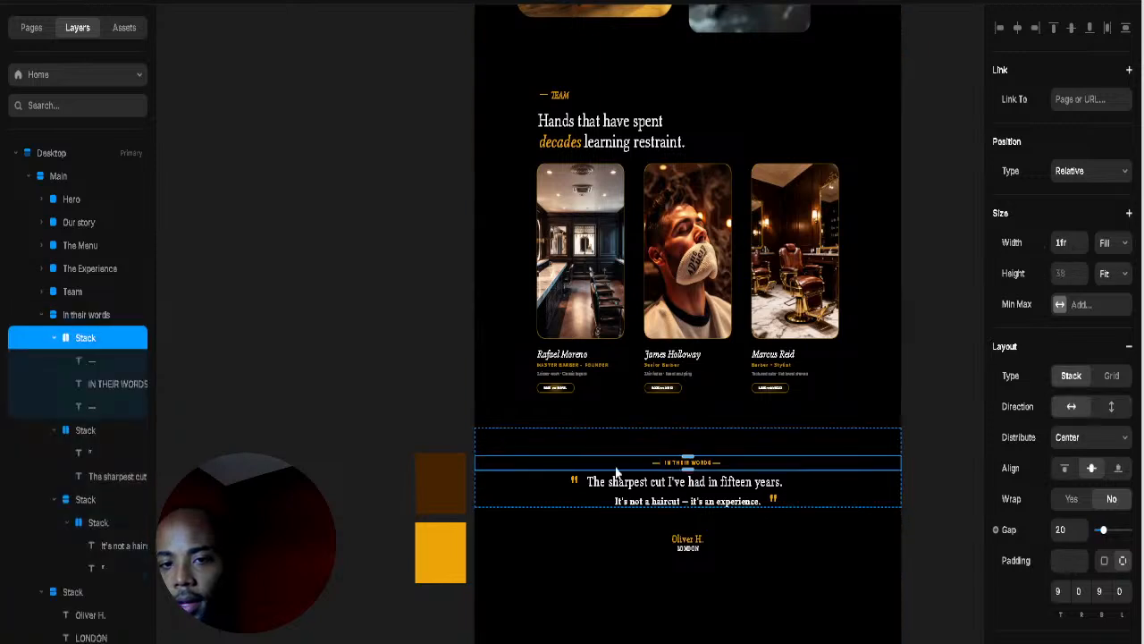
mouse_move(687, 464)
mouse_down()
mouse_move(687, 474)
mouse_move(696, 463)
mouse_up()
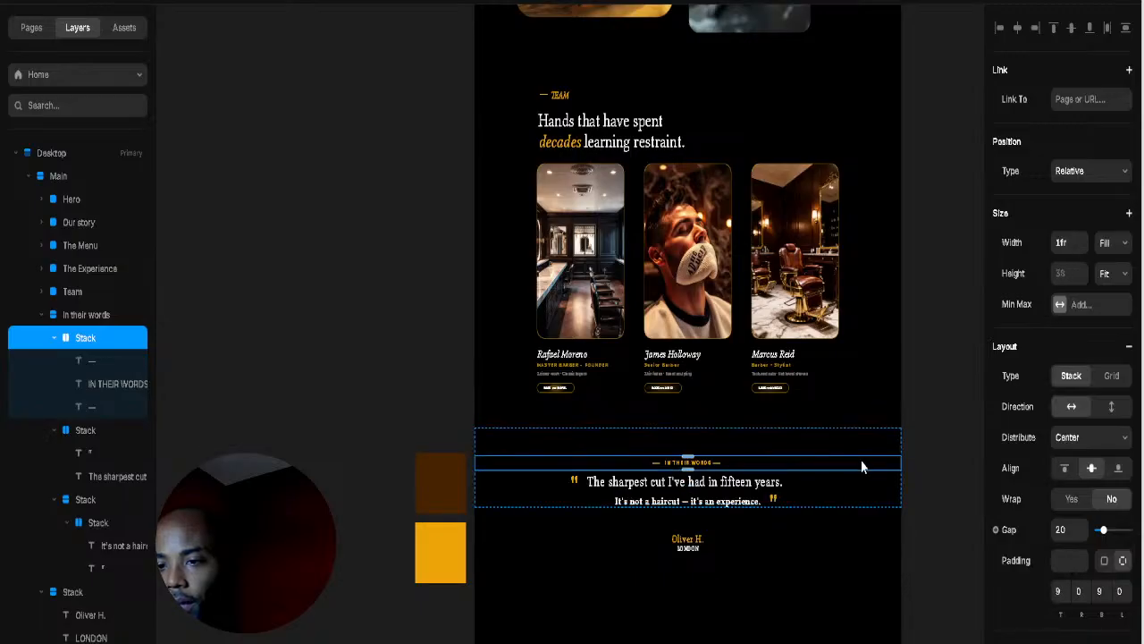
Step: Resize the In their words section and raise its top padding to push the quote down
click(837, 456)
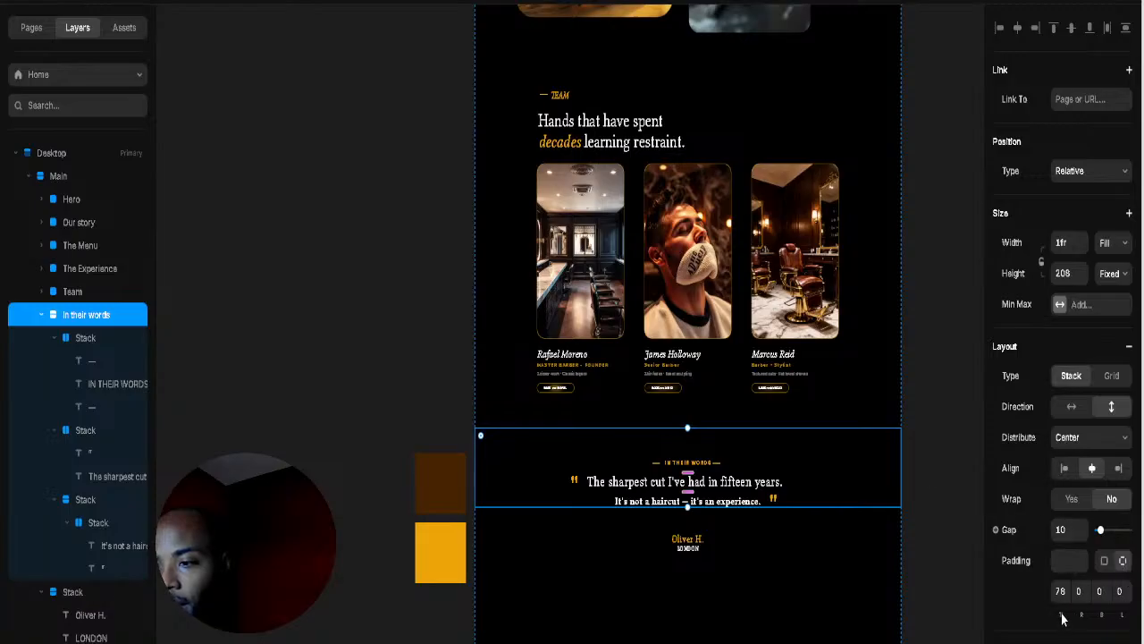
drag(1058, 612, 1058, 554)
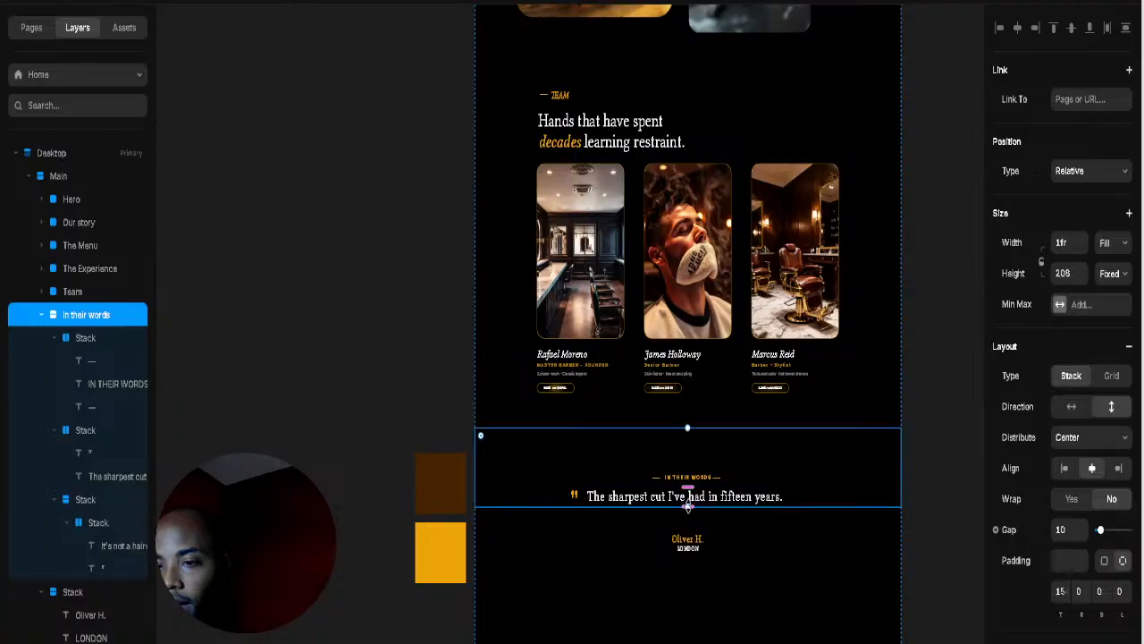
drag(683, 521, 674, 581)
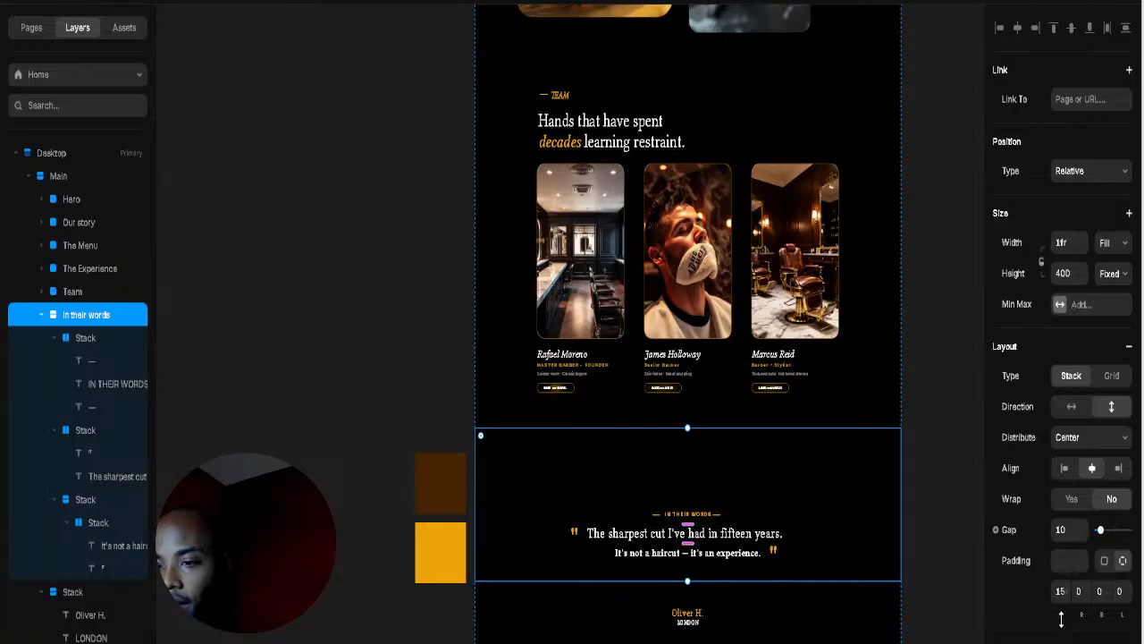
drag(1061, 618, 1061, 562)
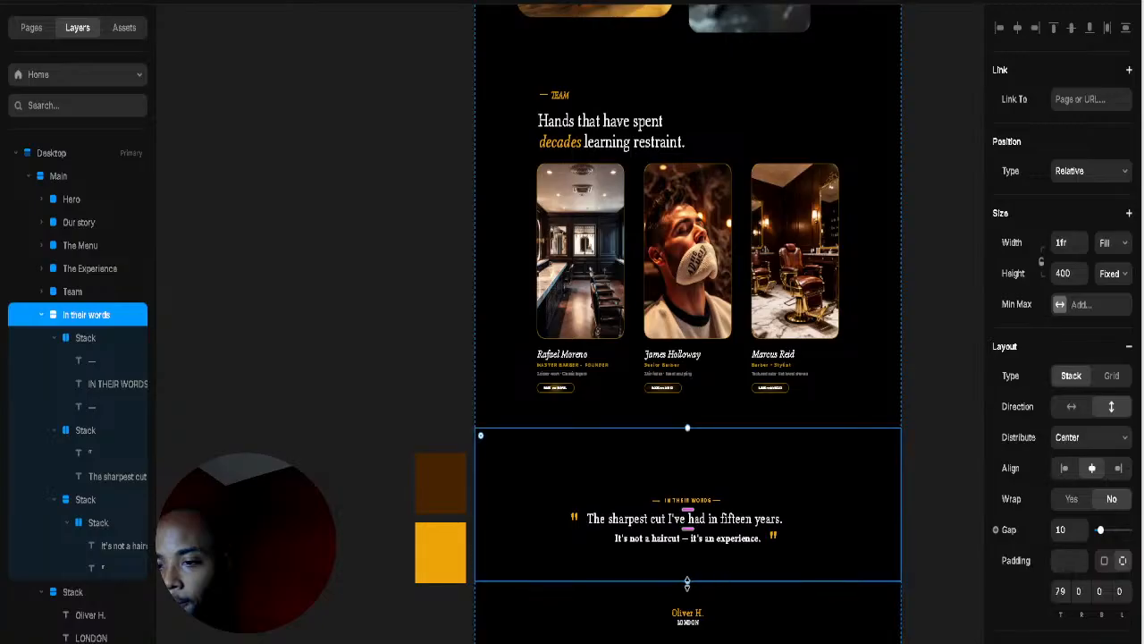
drag(687, 583, 686, 554)
drag(1061, 613, 1066, 520)
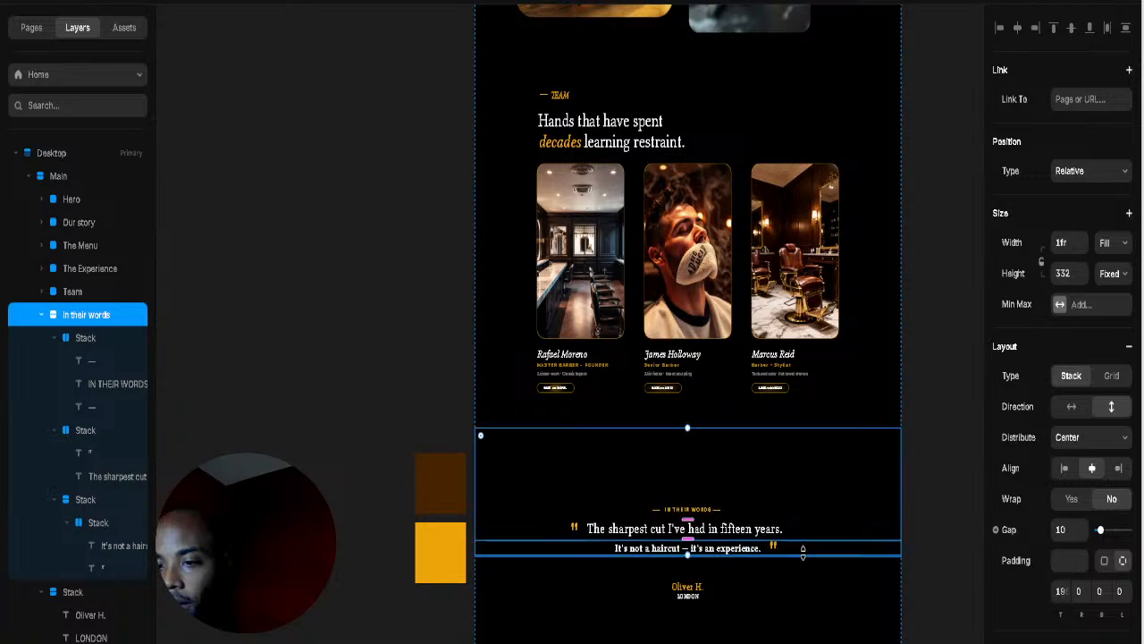
Step: Reduce the Oliver H. stack's padding to 44 top and bottom, then clear the selection
click(691, 581)
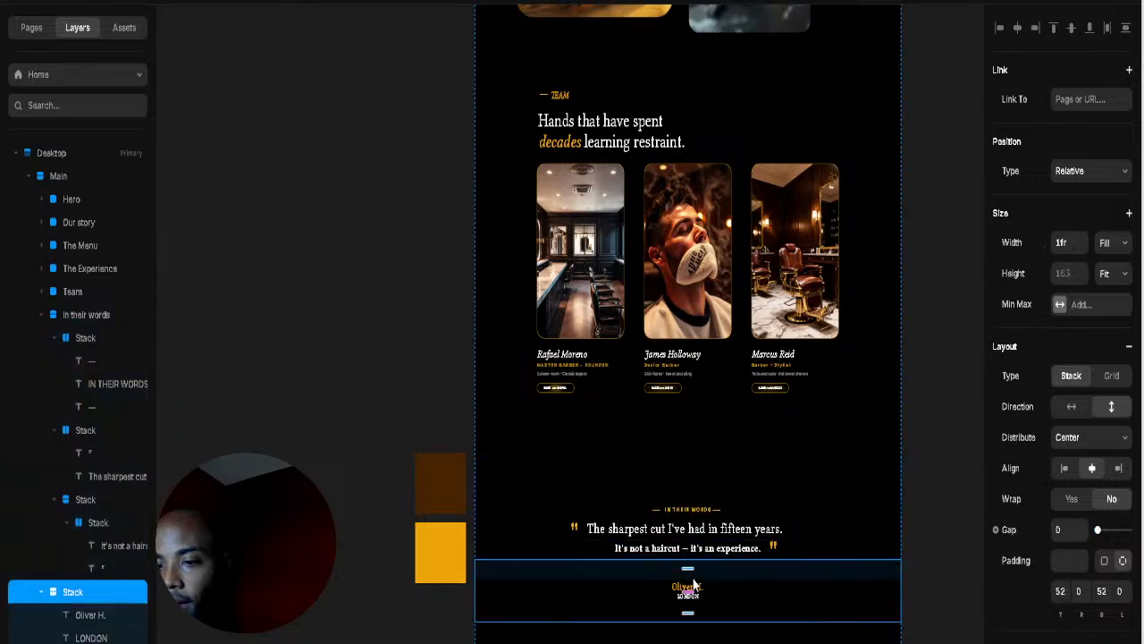
drag(688, 613, 697, 554)
click(821, 463)
click(925, 390)
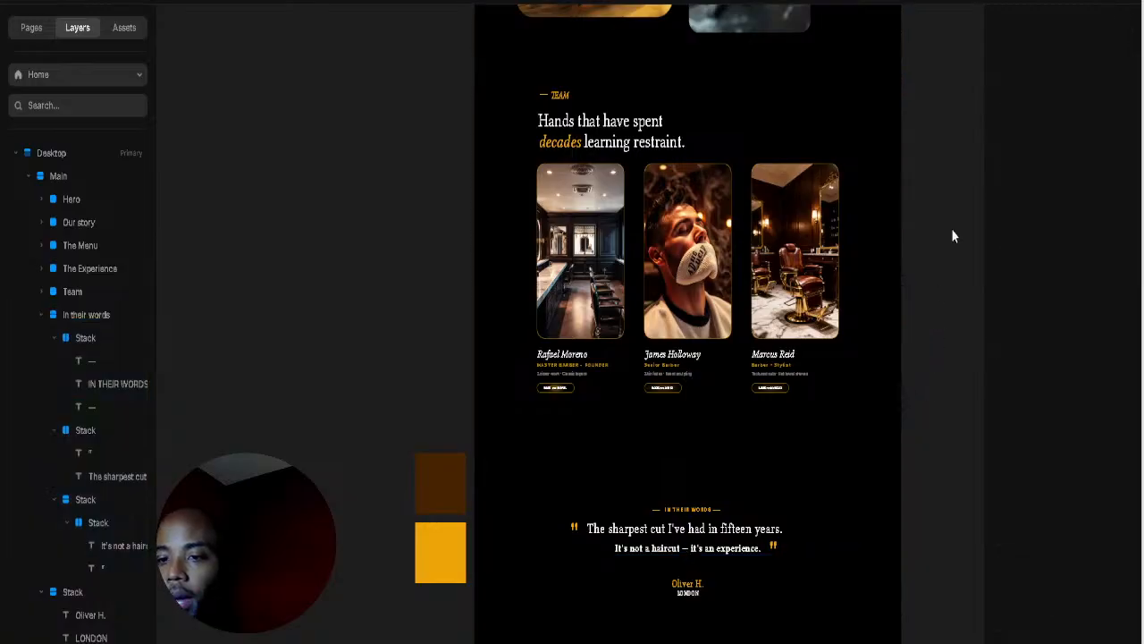
scroll(843, 376, up, 8)
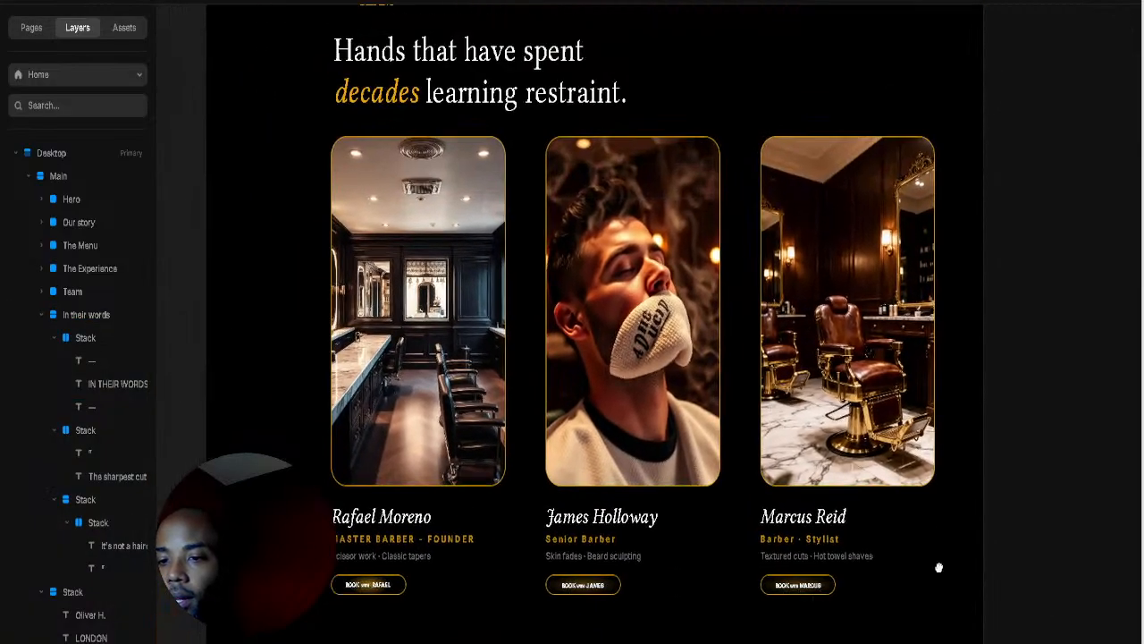
Step: Inspect the Team barber cards and the testimonial heading stack
drag(938, 566, 906, 592)
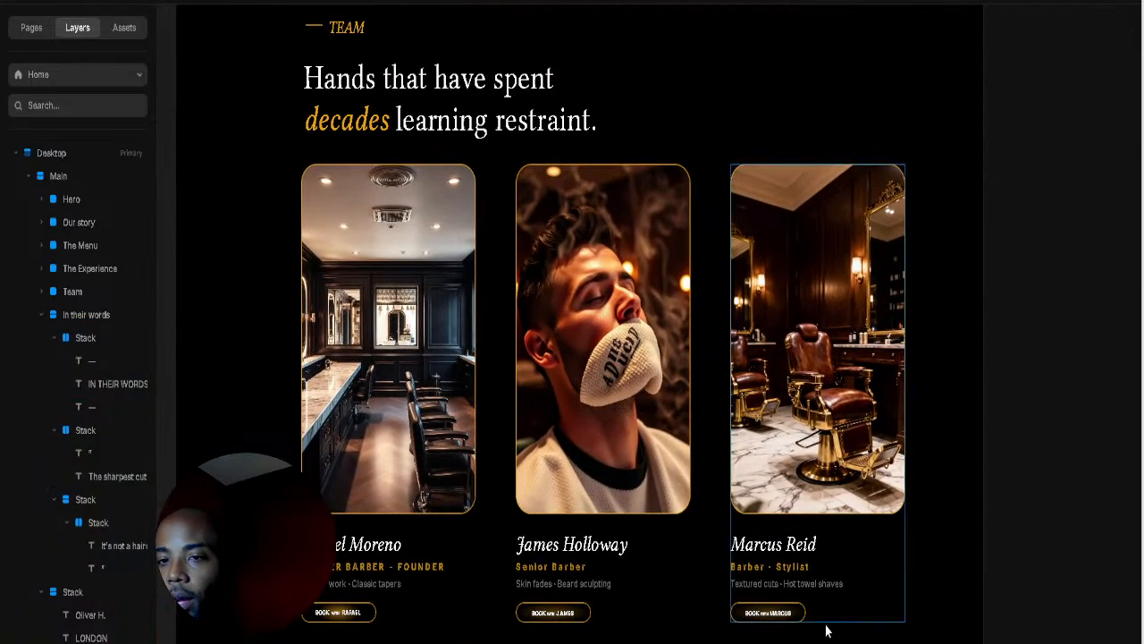
click(824, 612)
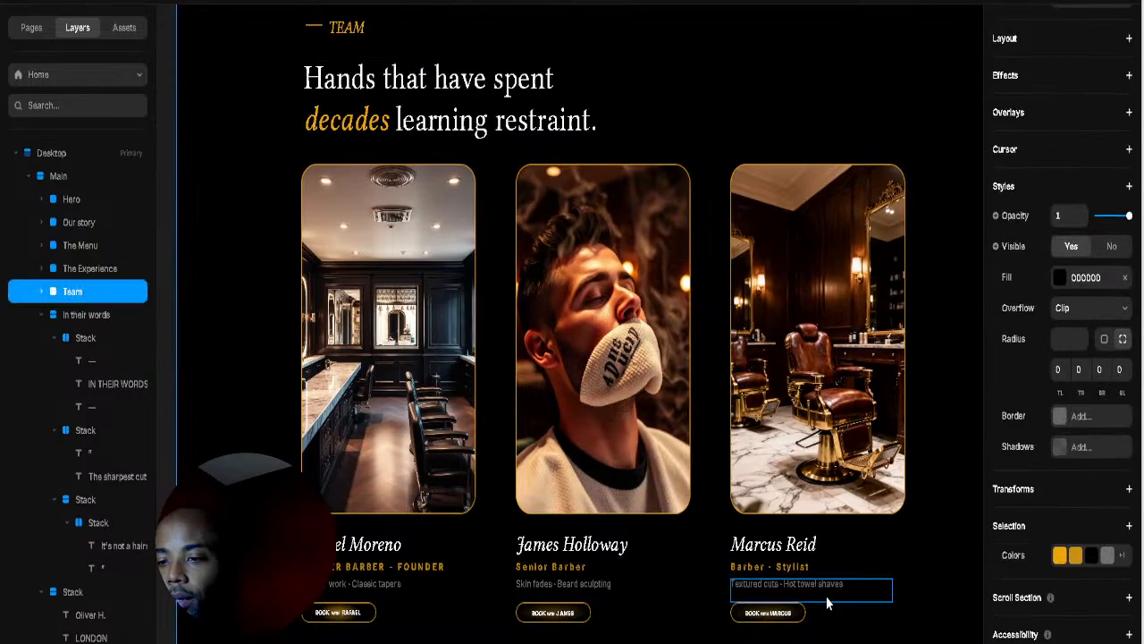
click(920, 597)
scroll(920, 467, down, 5)
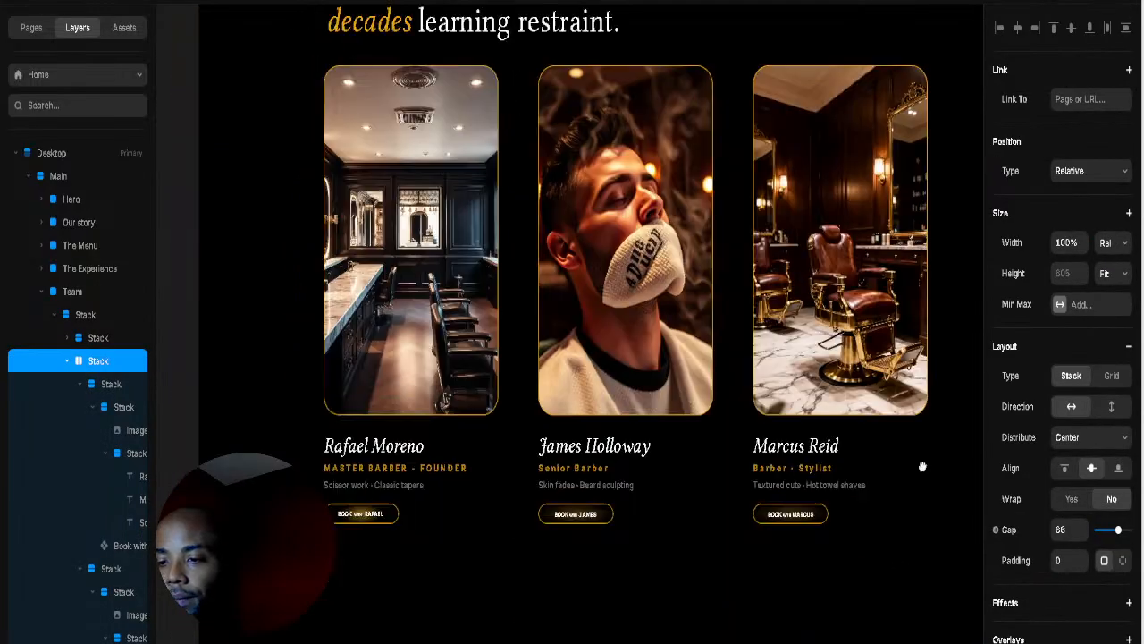
scroll(885, 495, down, 8)
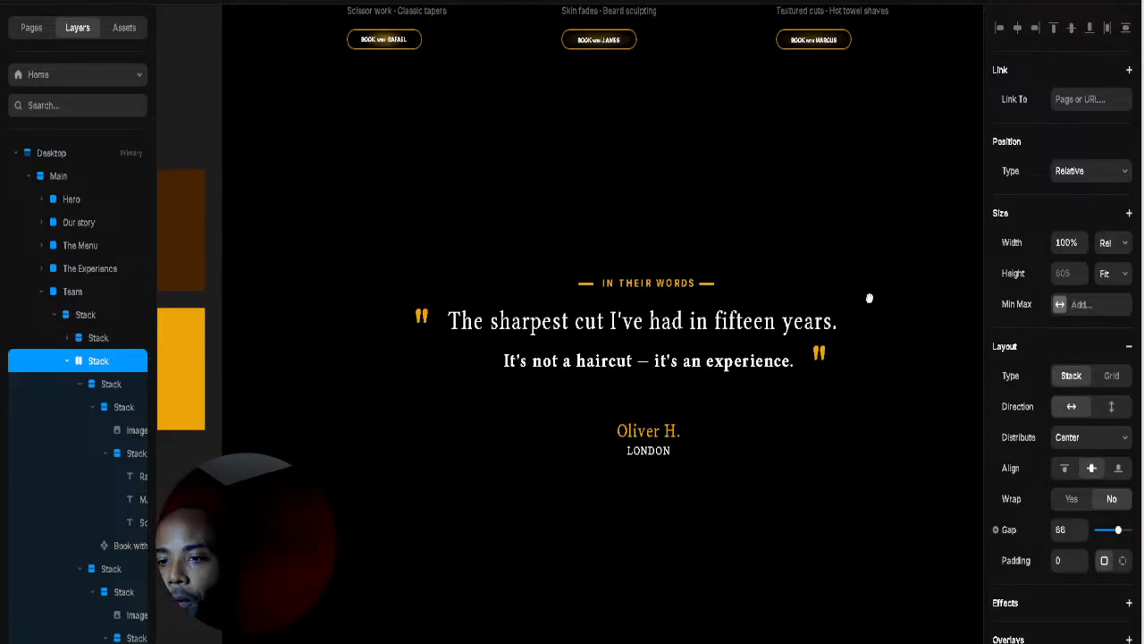
scroll(869, 243, right, 3)
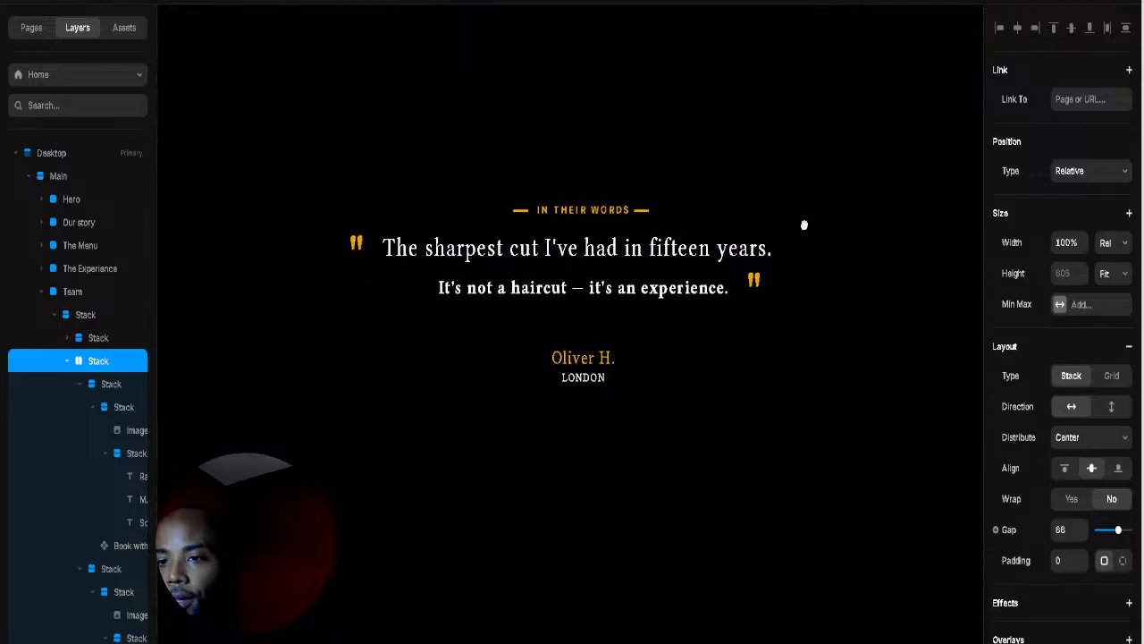
drag(831, 242, 806, 252)
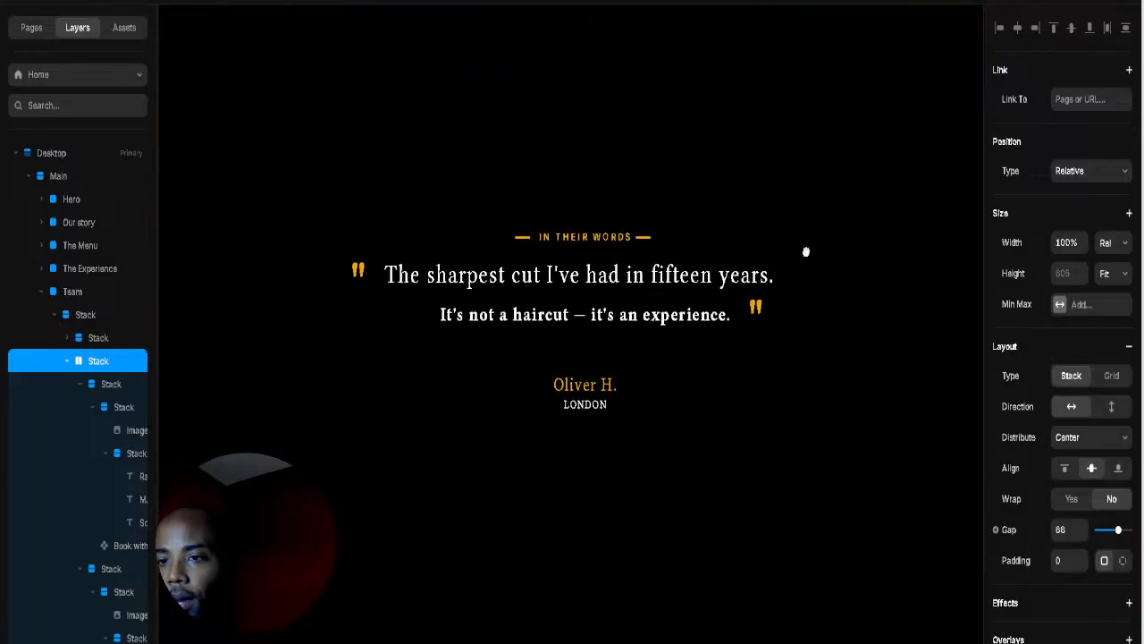
click(769, 155)
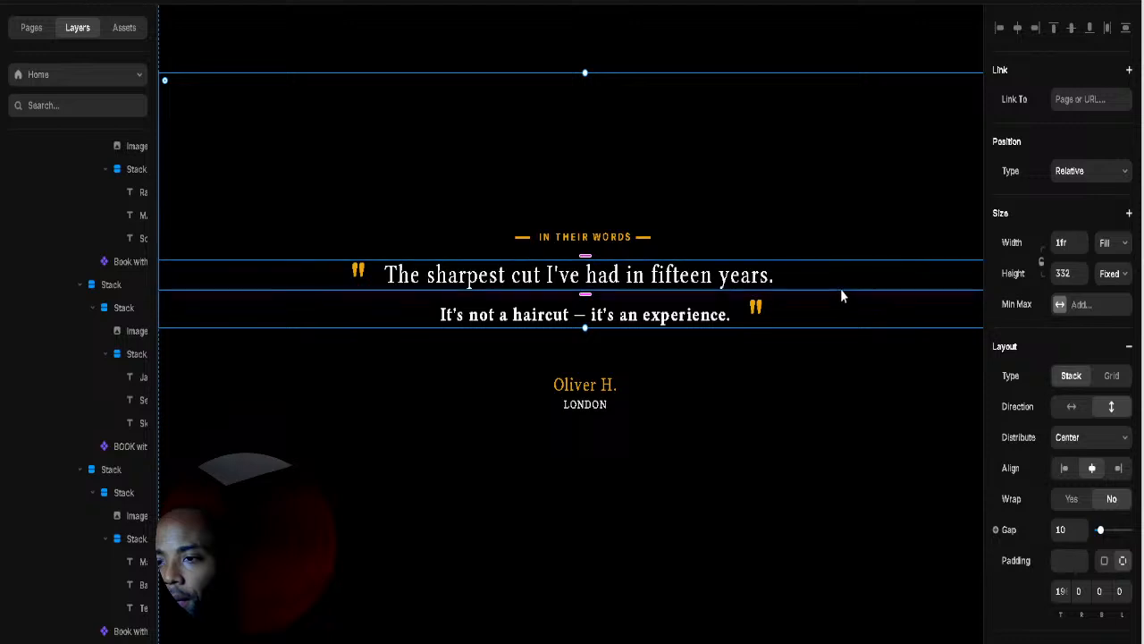
click(324, 231)
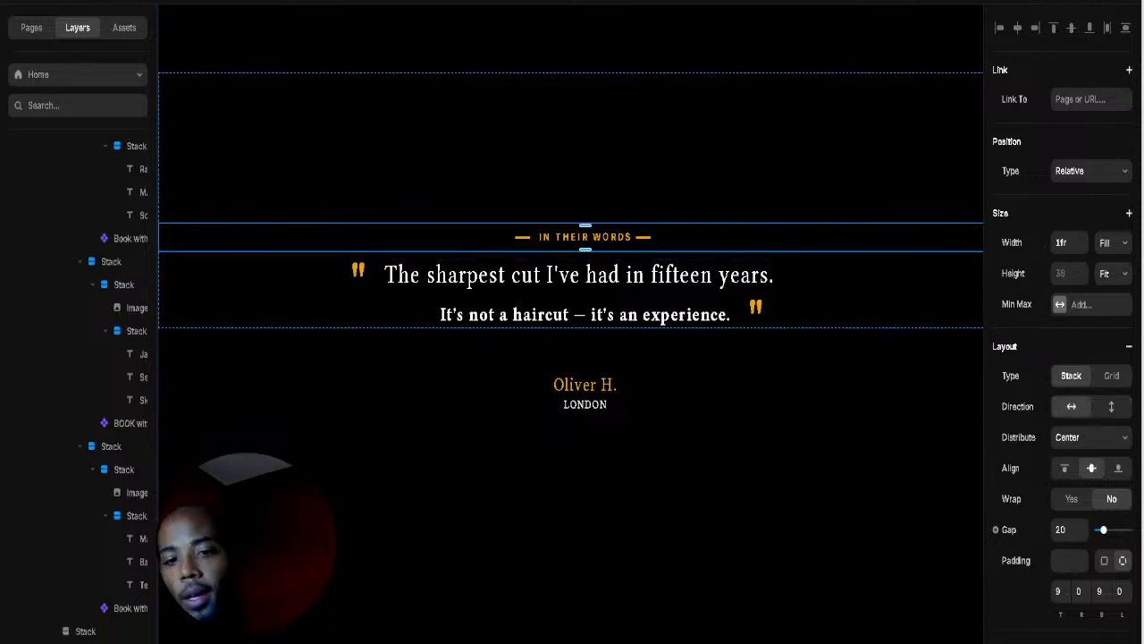
Step: Lower the quote stack's top padding to about 14
click(80, 640)
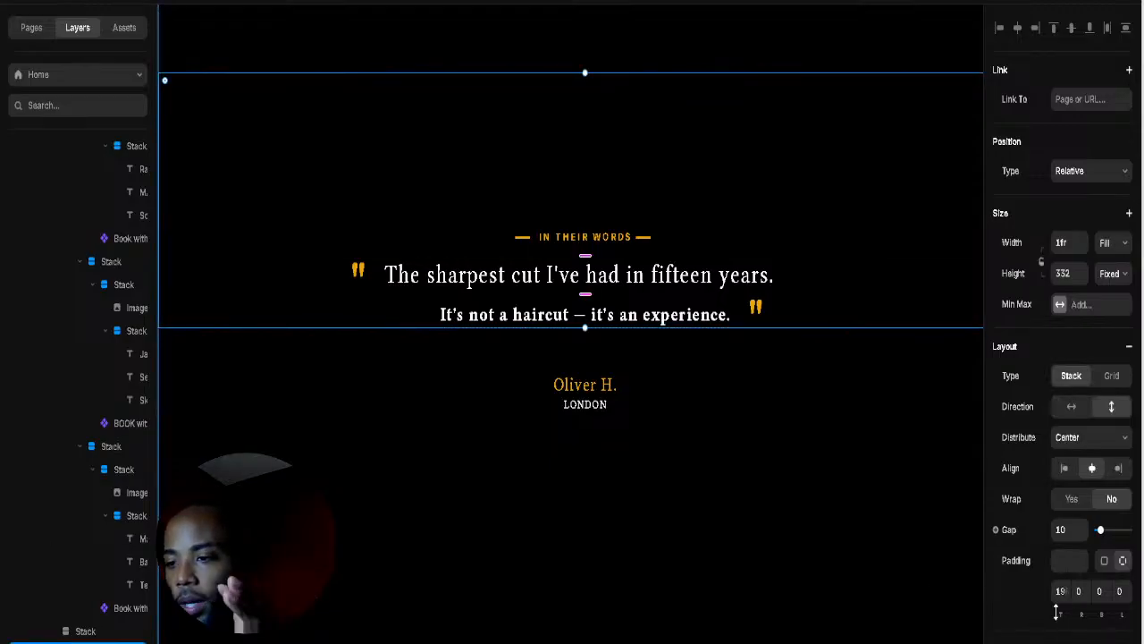
drag(1060, 615, 1060, 643)
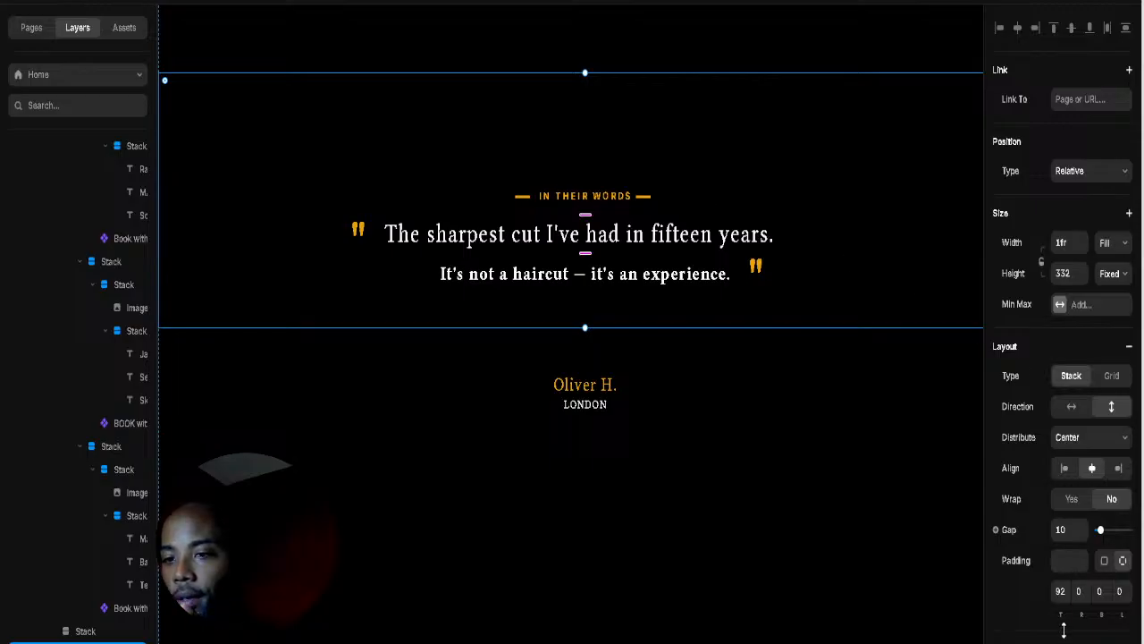
drag(1063, 630, 1001, 630)
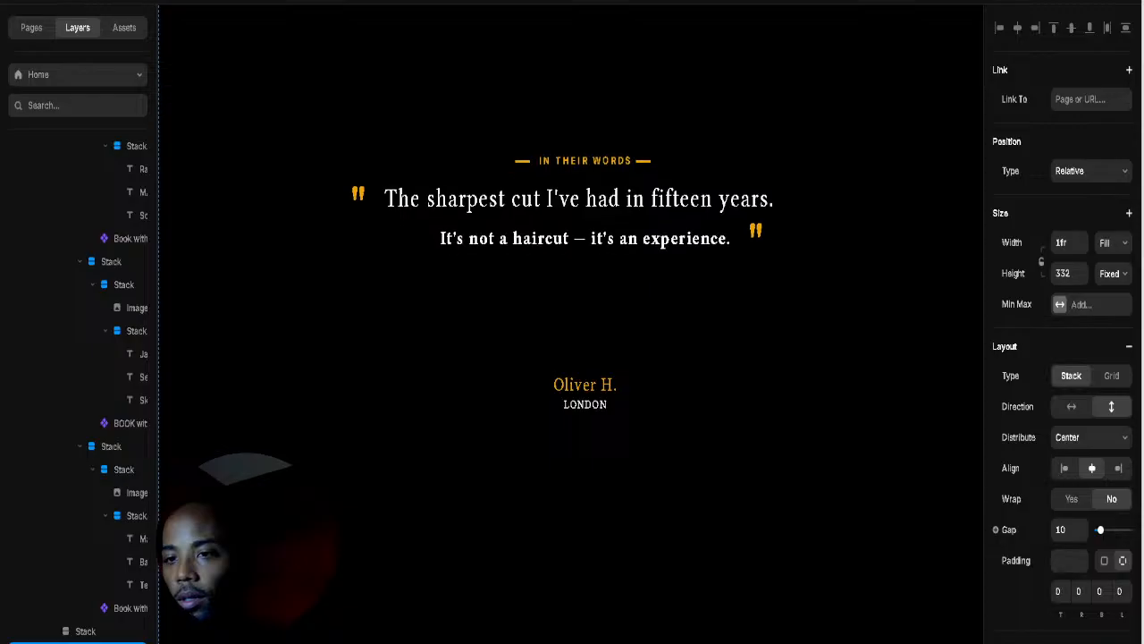
scroll(715, 413, up, 2)
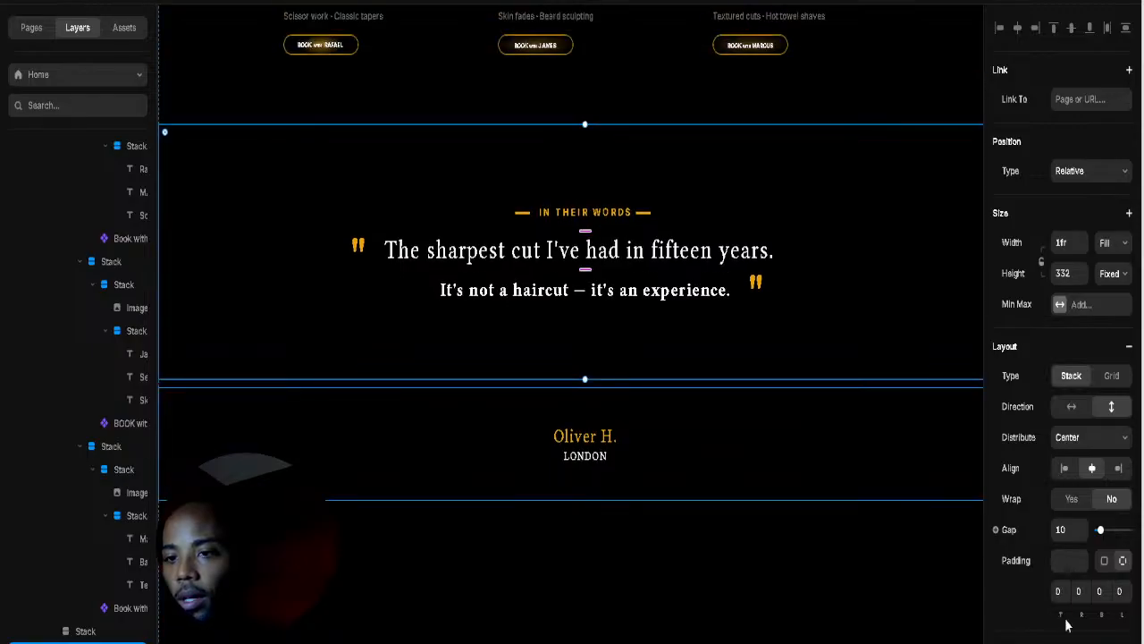
drag(1059, 614, 1055, 529)
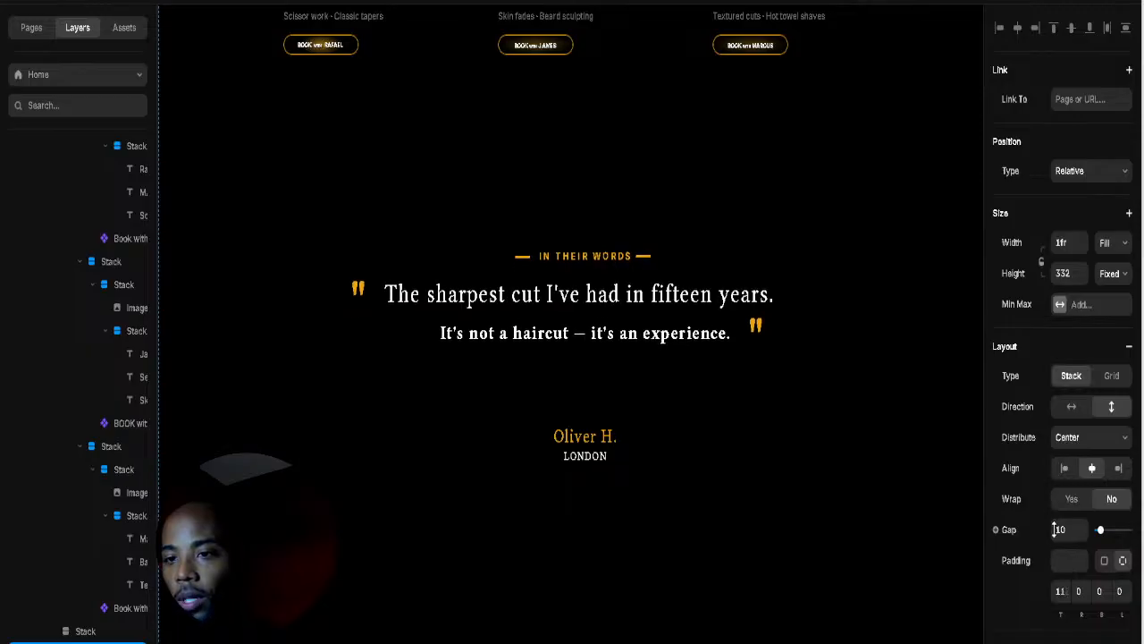
scroll(689, 399, down, 3)
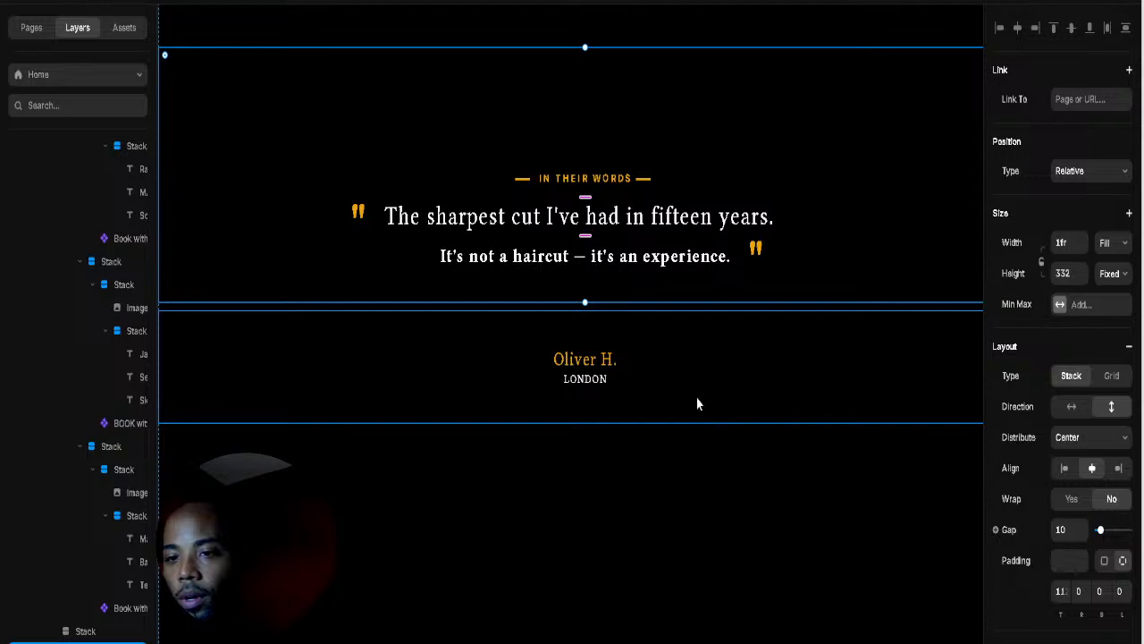
click(661, 381)
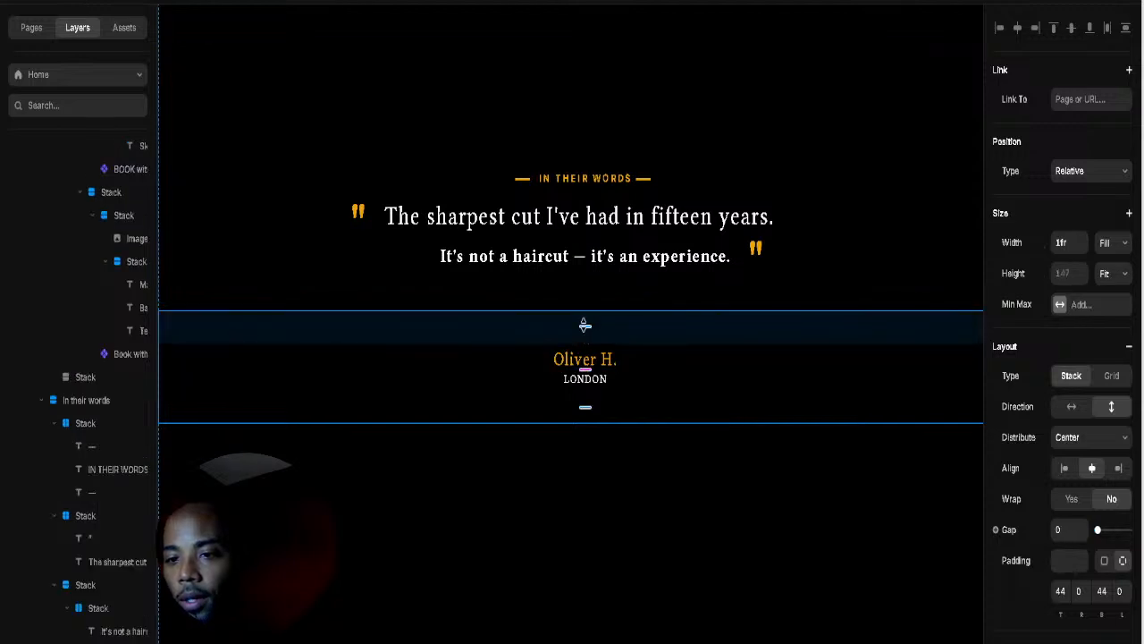
drag(585, 326, 584, 316)
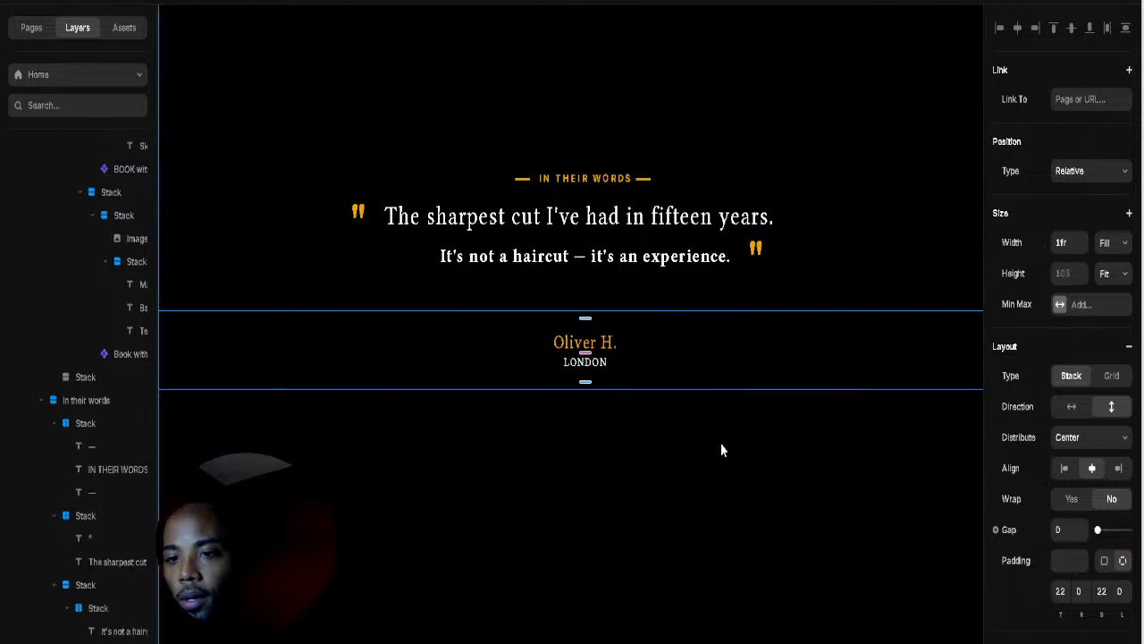
scroll(721, 442, up, 3)
scroll(720, 454, down, 2)
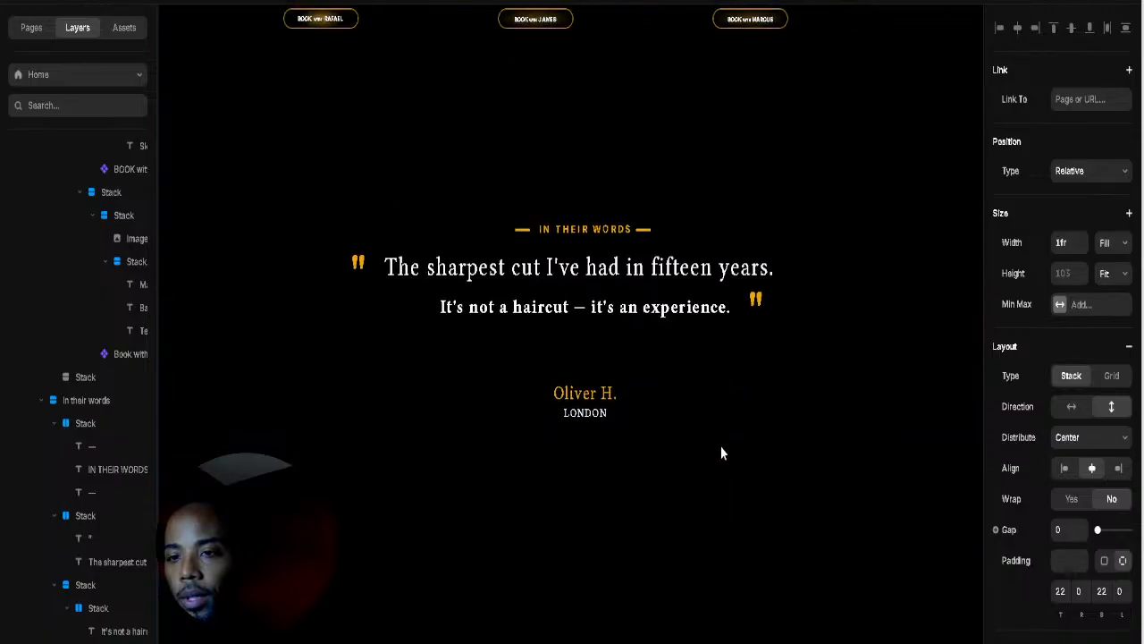
click(1040, 3)
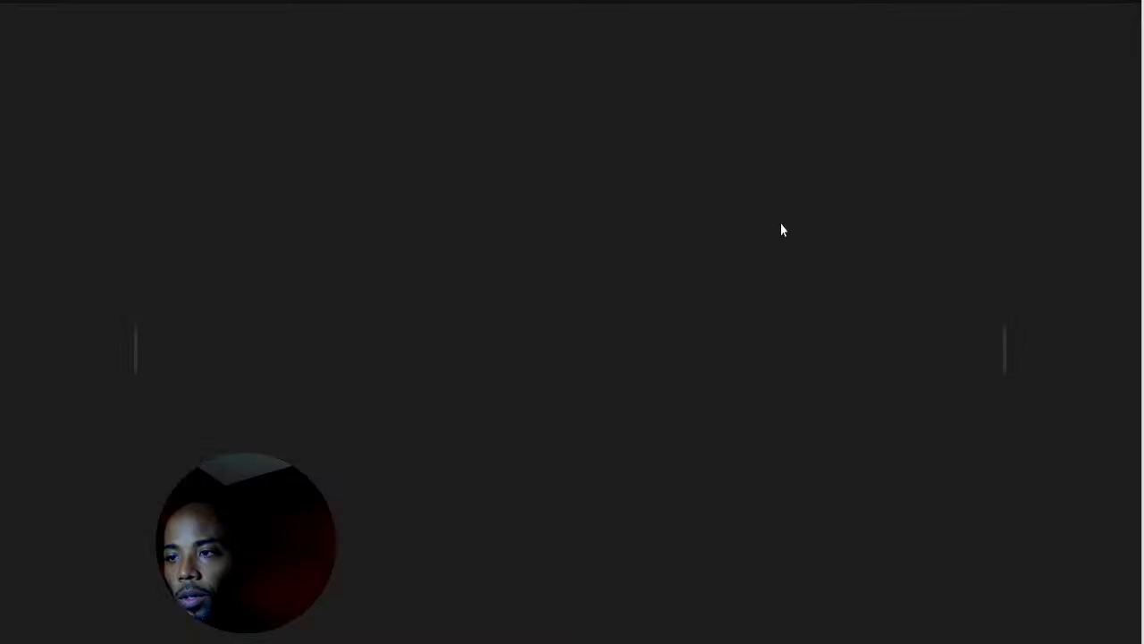
Step: Scroll the live preview down to the In their words testimonial, then close it
scroll(780, 242, down, 15)
scroll(773, 265, down, 8)
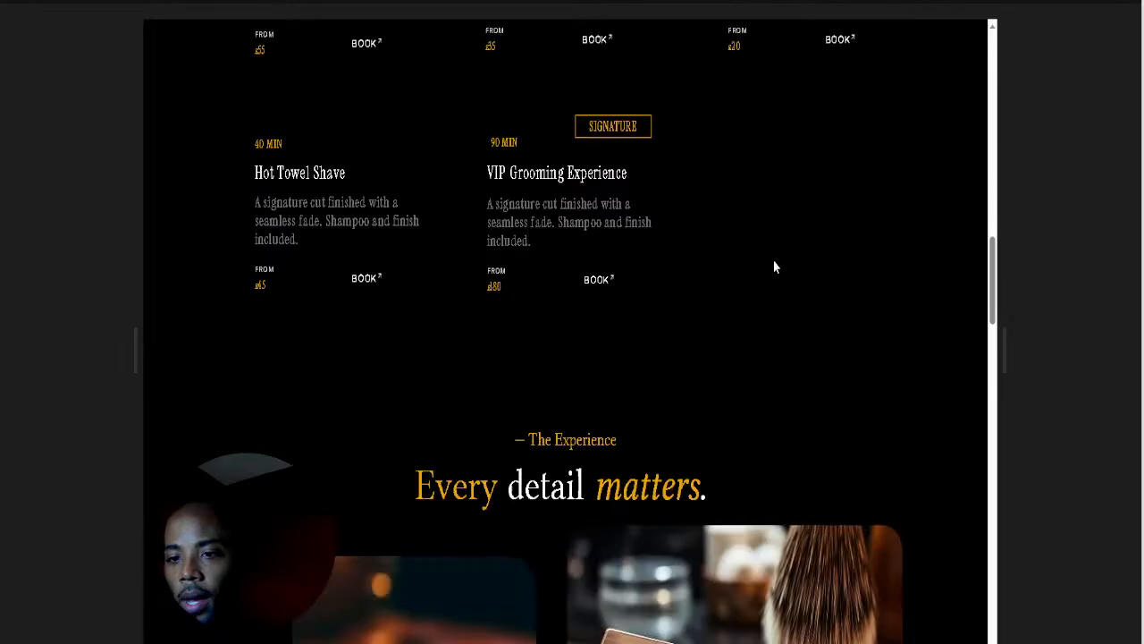
scroll(774, 266, down, 5)
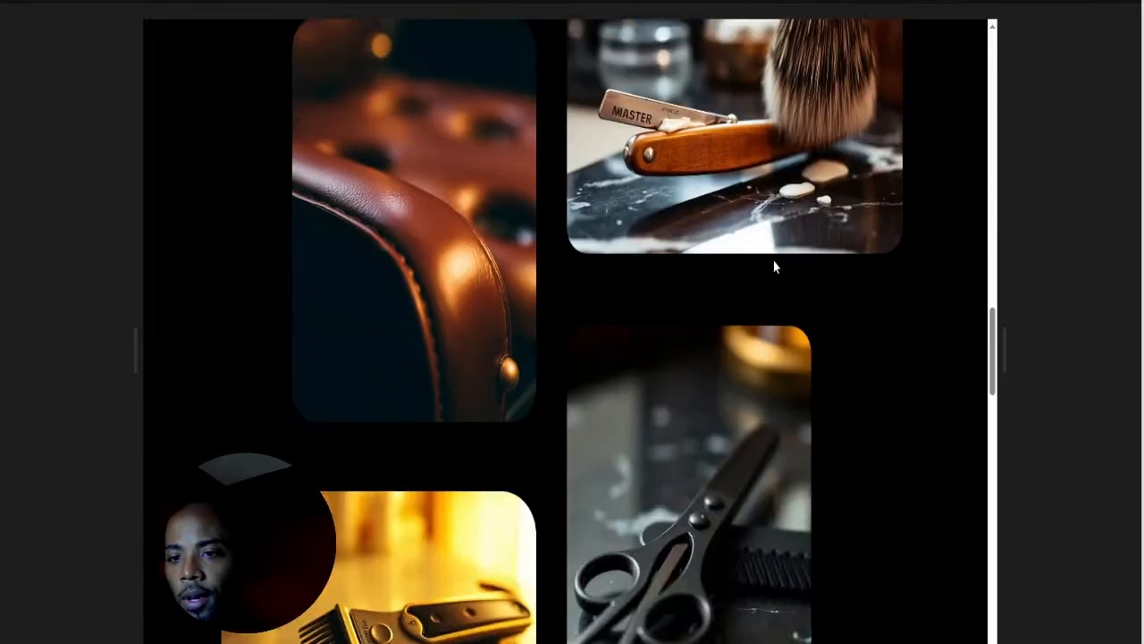
scroll(774, 265, down, 5)
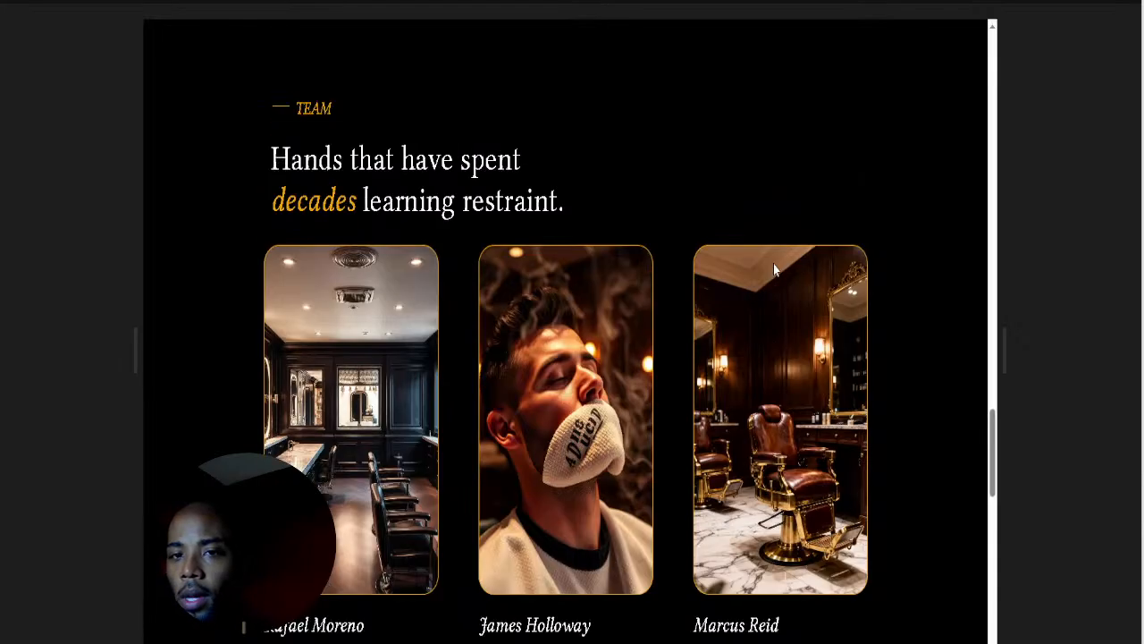
scroll(774, 270, down, 4)
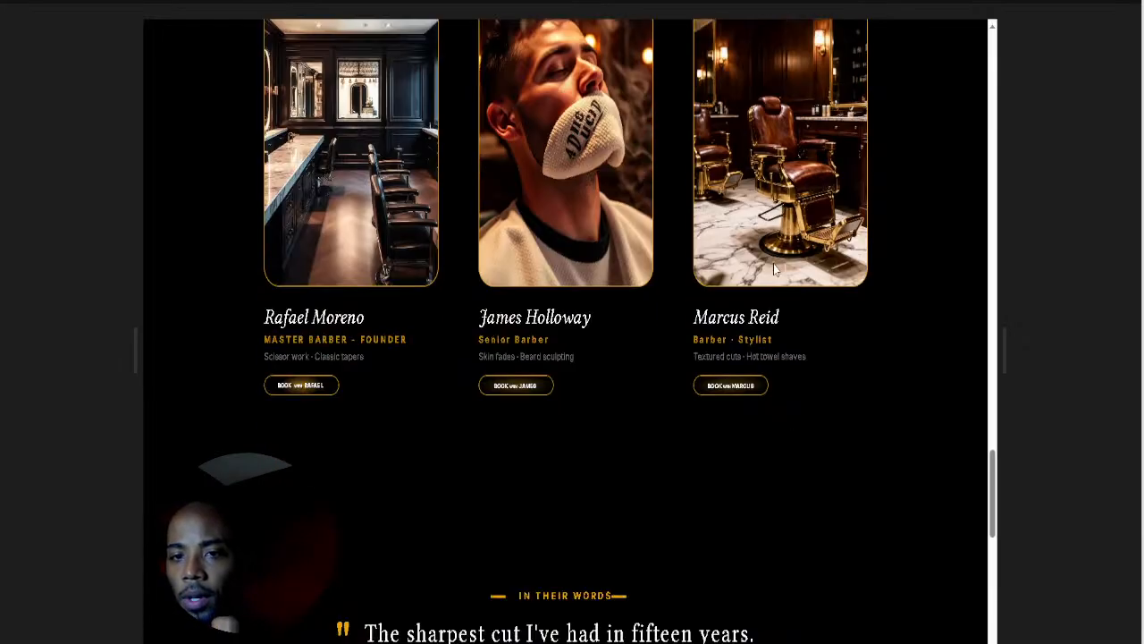
scroll(774, 270, down, 1)
scroll(774, 270, down, 2)
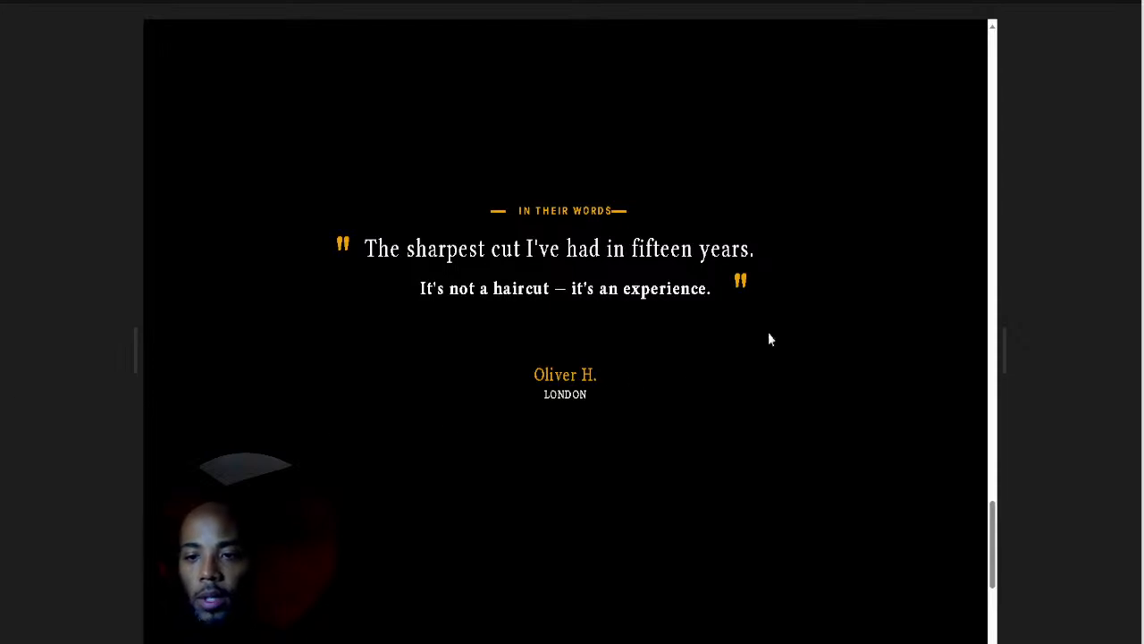
key(Escape)
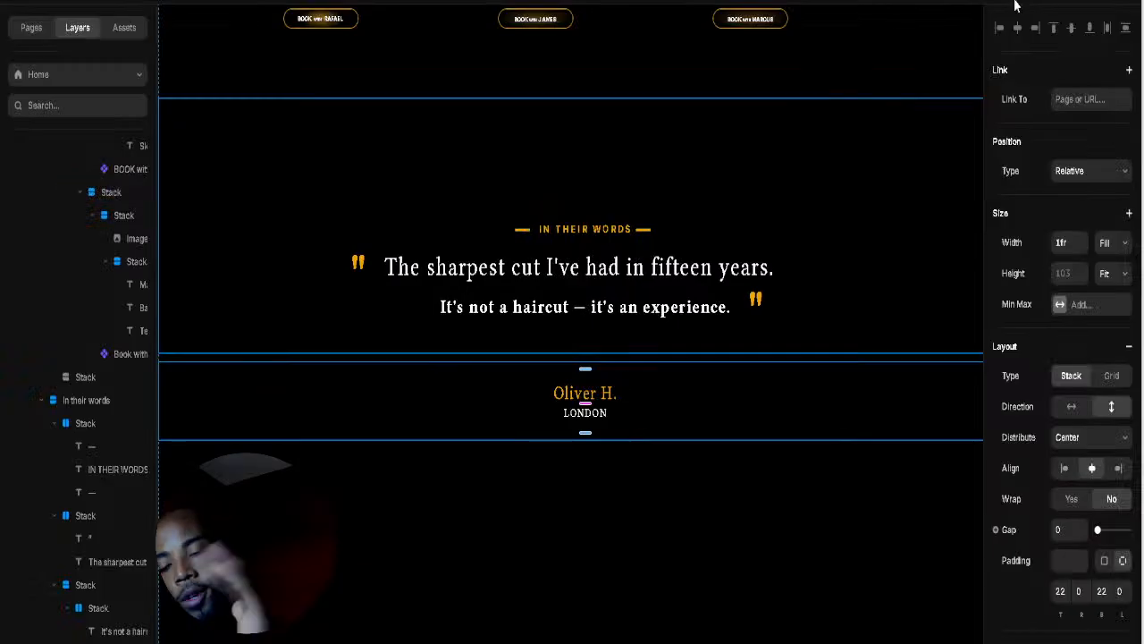
Step: Deselect the Main frame and scroll up to the 'Services tailored precisely to you' cards
scroll(716, 415, down, 1)
click(640, 471)
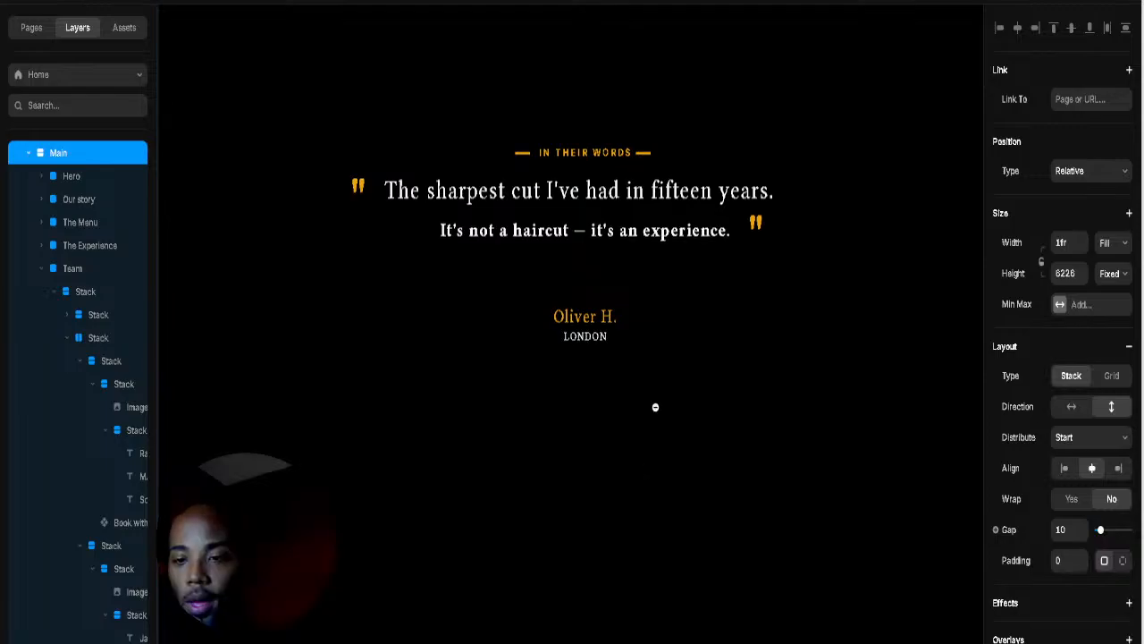
scroll(653, 403, down, 3)
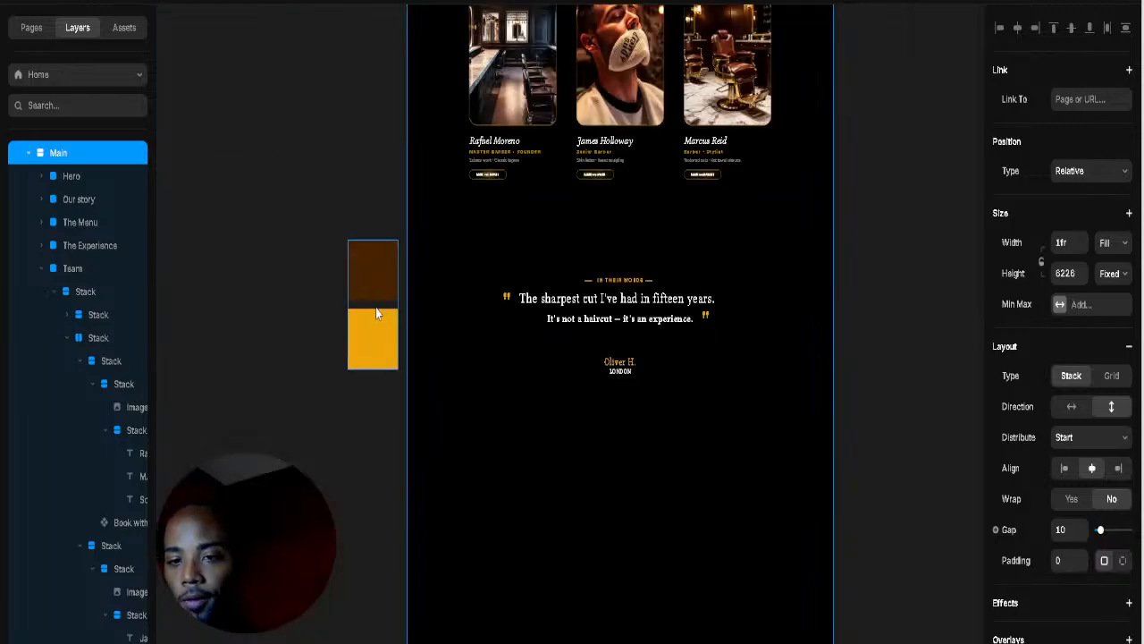
scroll(697, 468, down, 2)
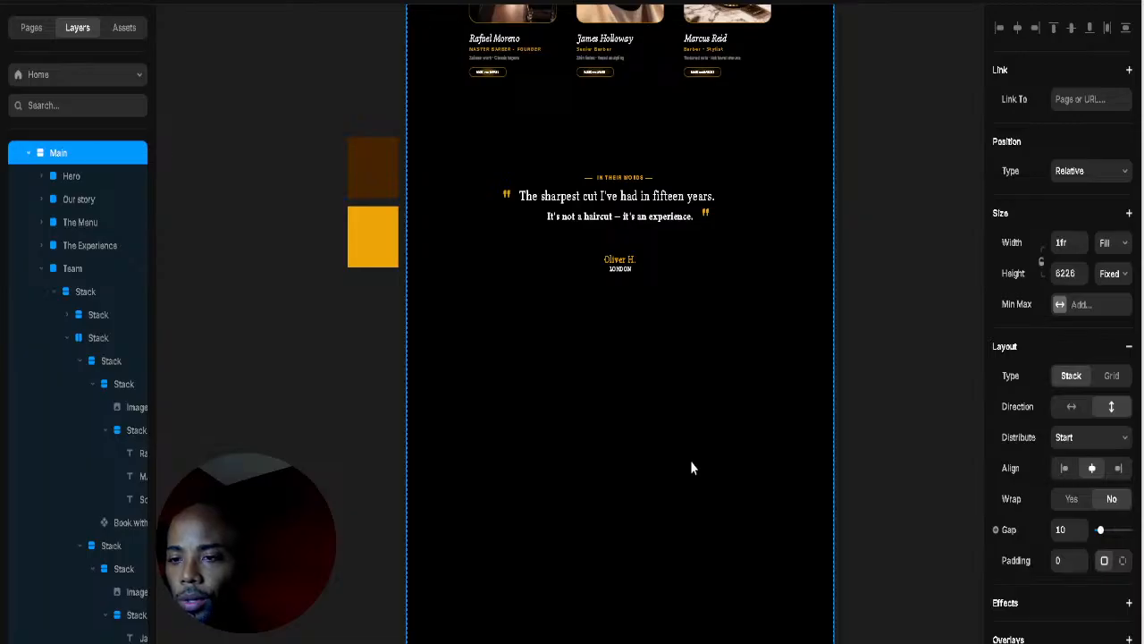
click(892, 417)
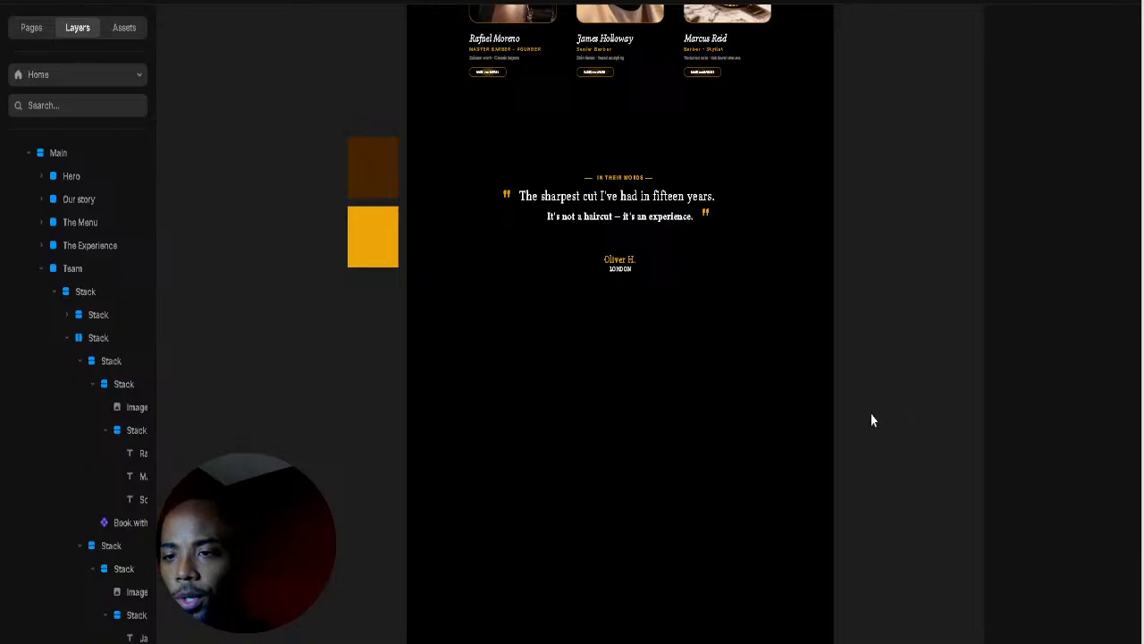
scroll(812, 403, up, 3)
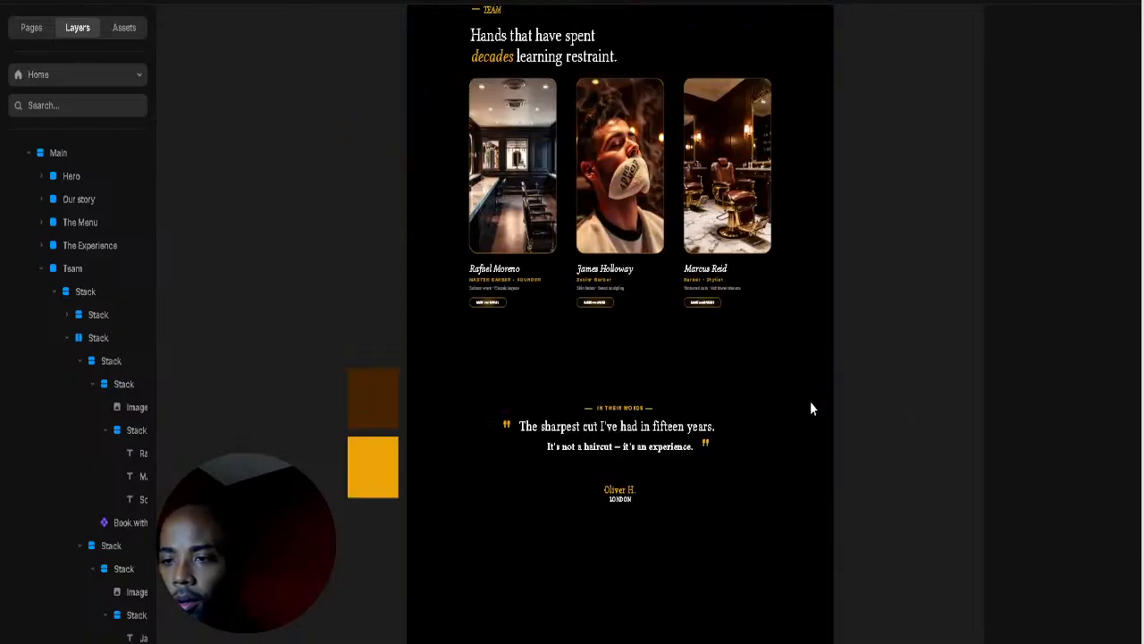
scroll(812, 408, up, 5)
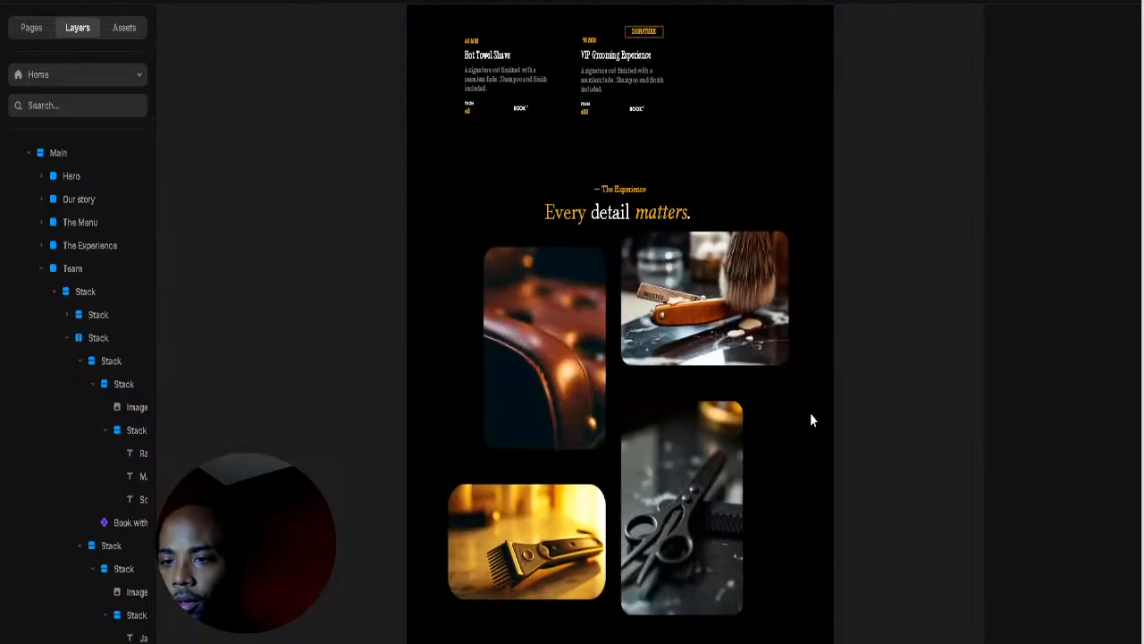
scroll(808, 413, up, 5)
scroll(645, 297, up, 3)
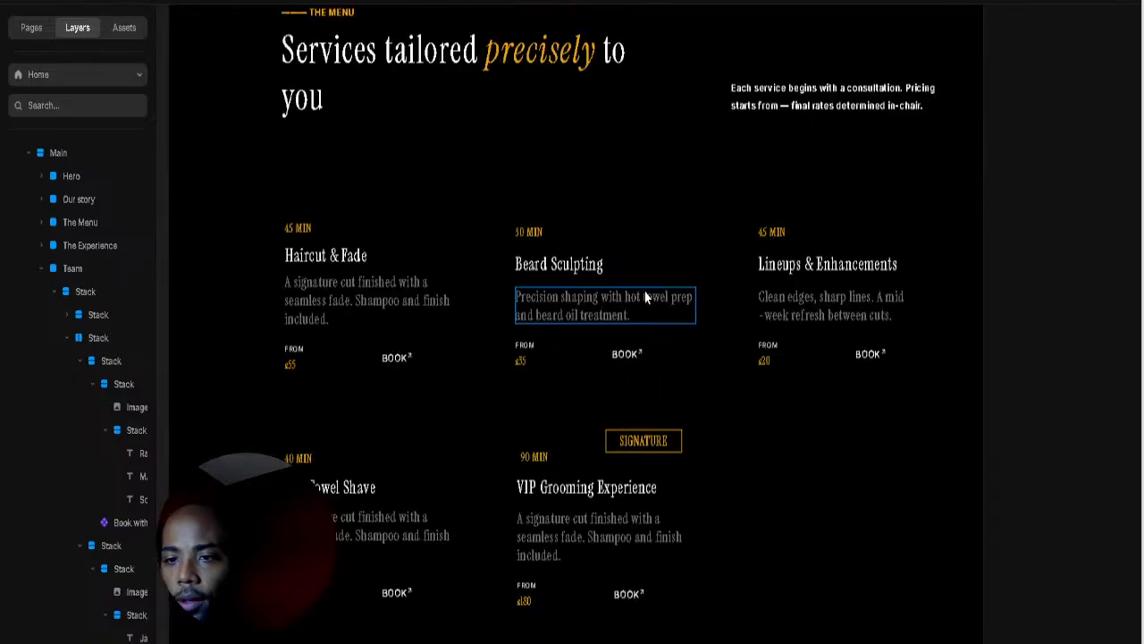
Step: Set the Beard Sculpting component's text font to Libertinus Serif Display
click(588, 278)
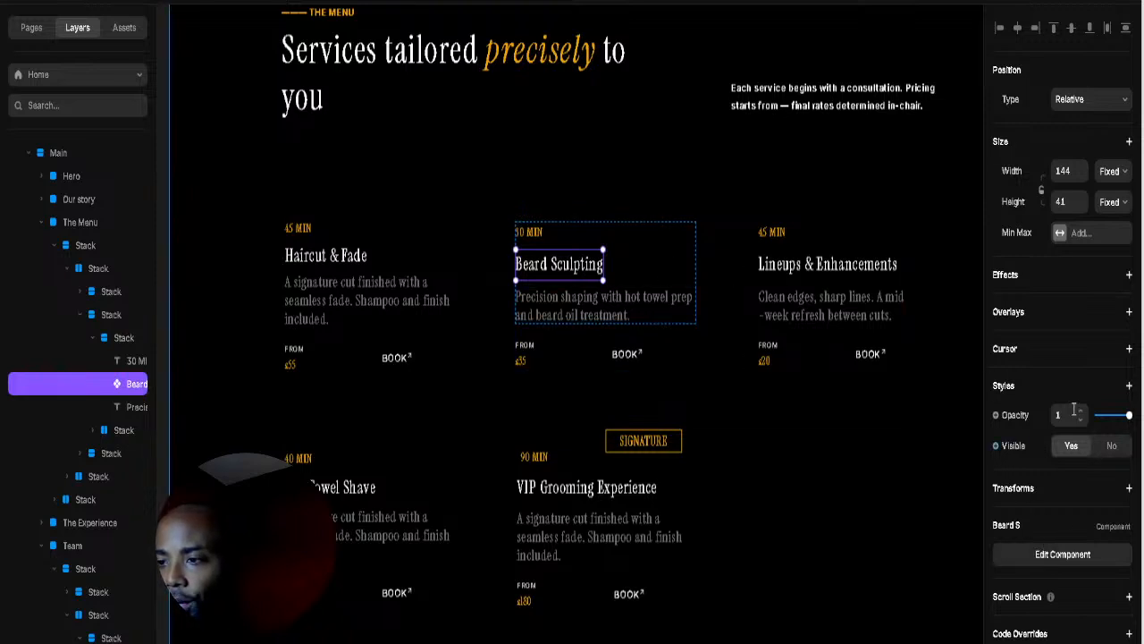
click(1057, 565)
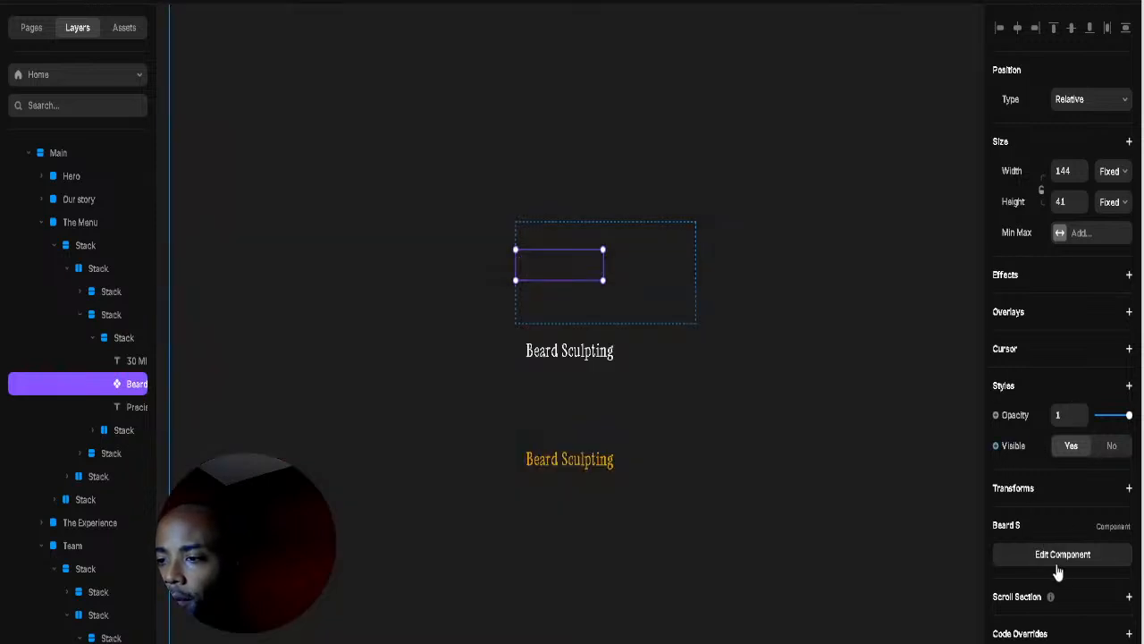
click(580, 356)
scroll(1077, 376, down, 3)
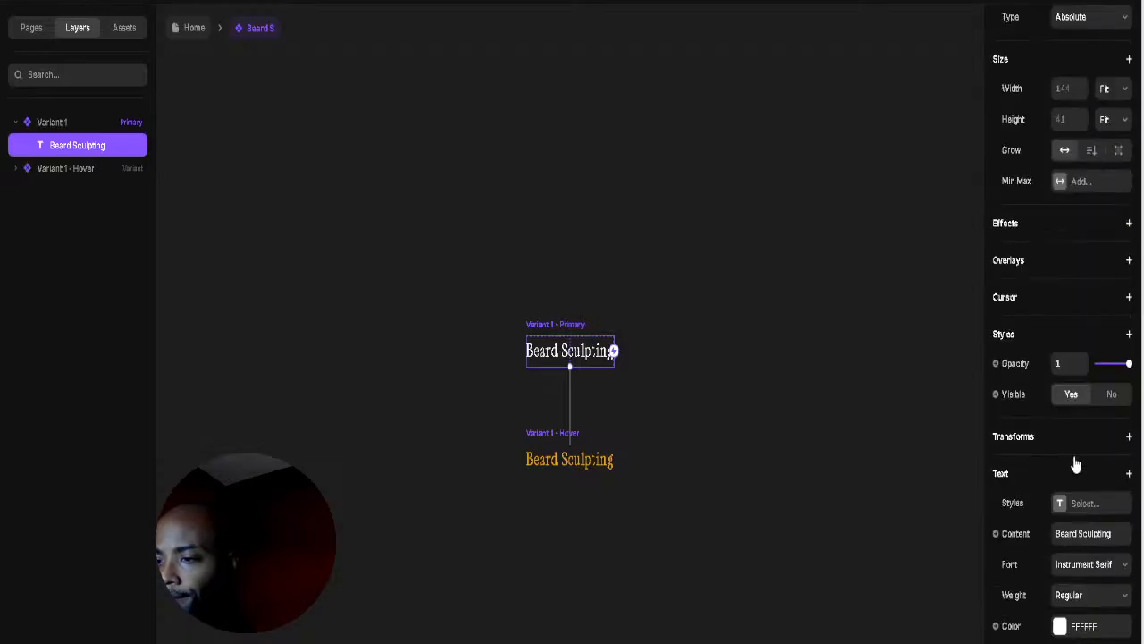
click(1095, 565)
scroll(925, 509, down, 5)
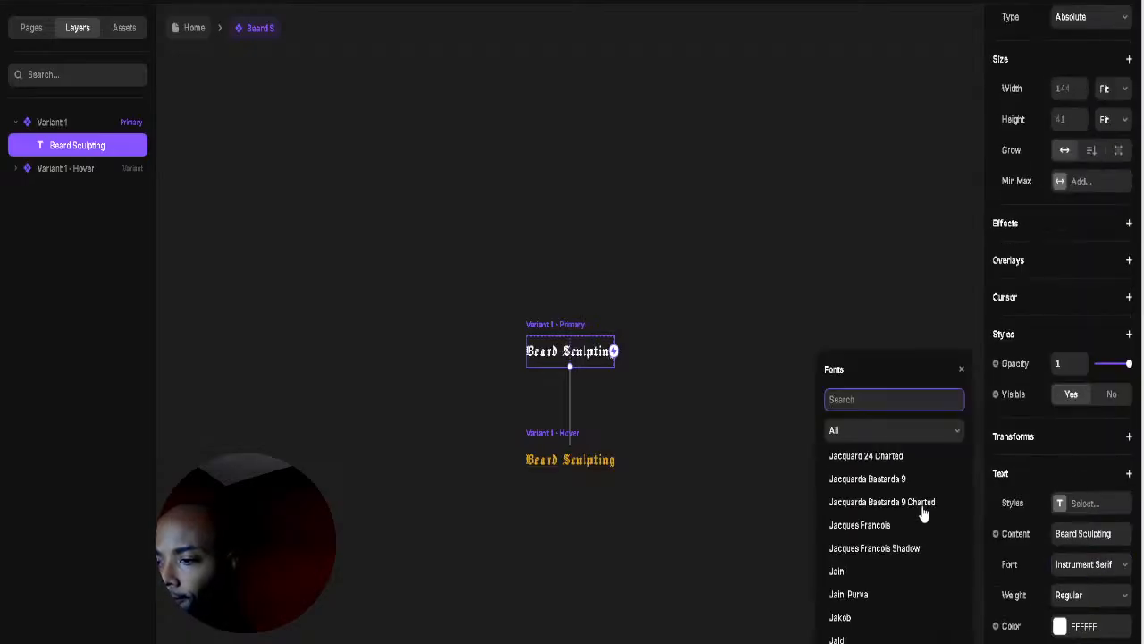
scroll(916, 523, down, 5)
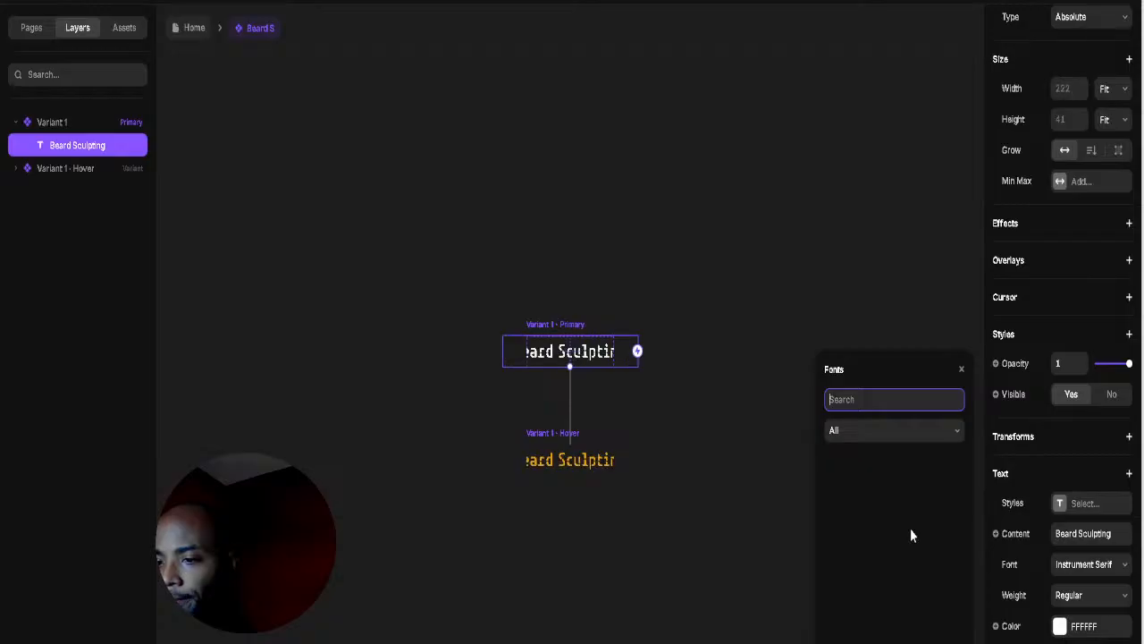
scroll(894, 572, down, 5)
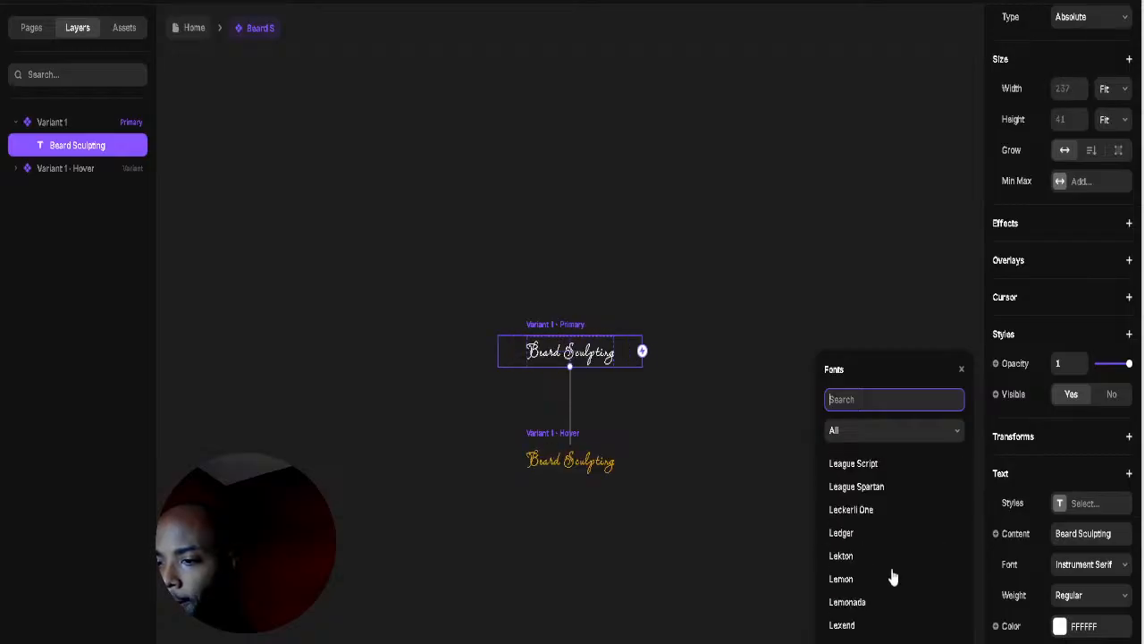
scroll(892, 579, down, 3)
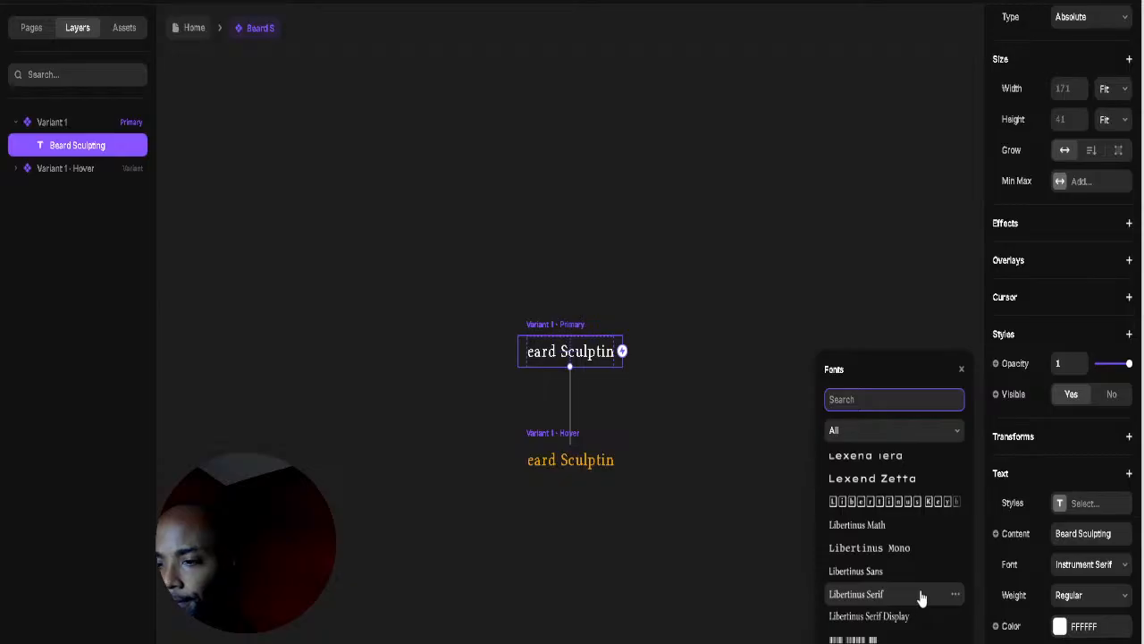
click(865, 617)
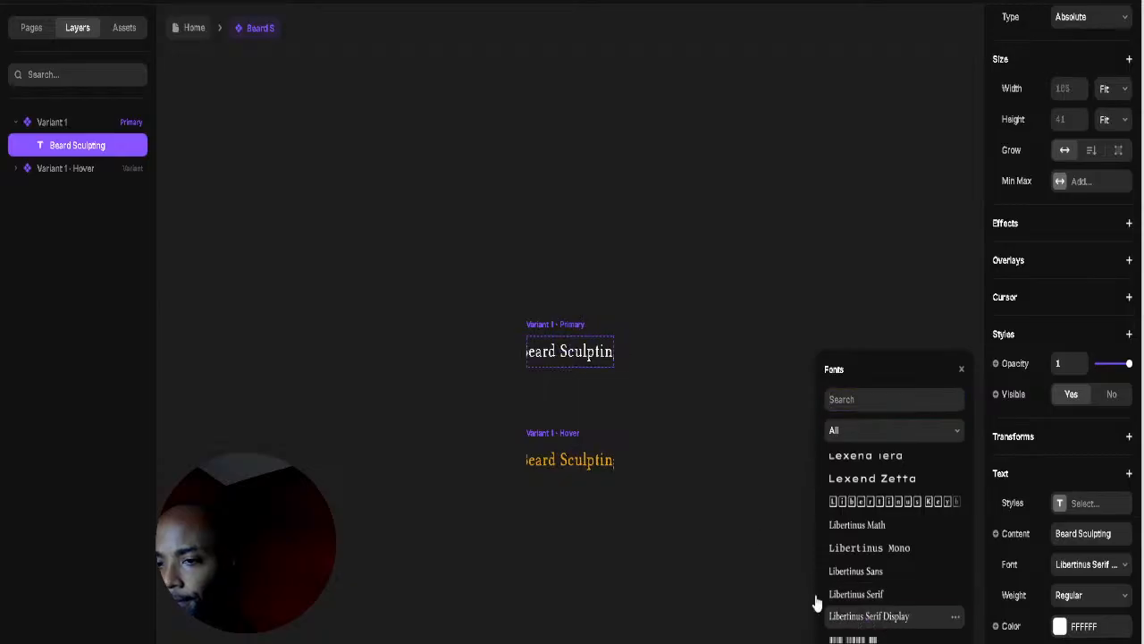
Step: Widen the component's primary variant so 'Beard Sculpting' shows in full
click(577, 325)
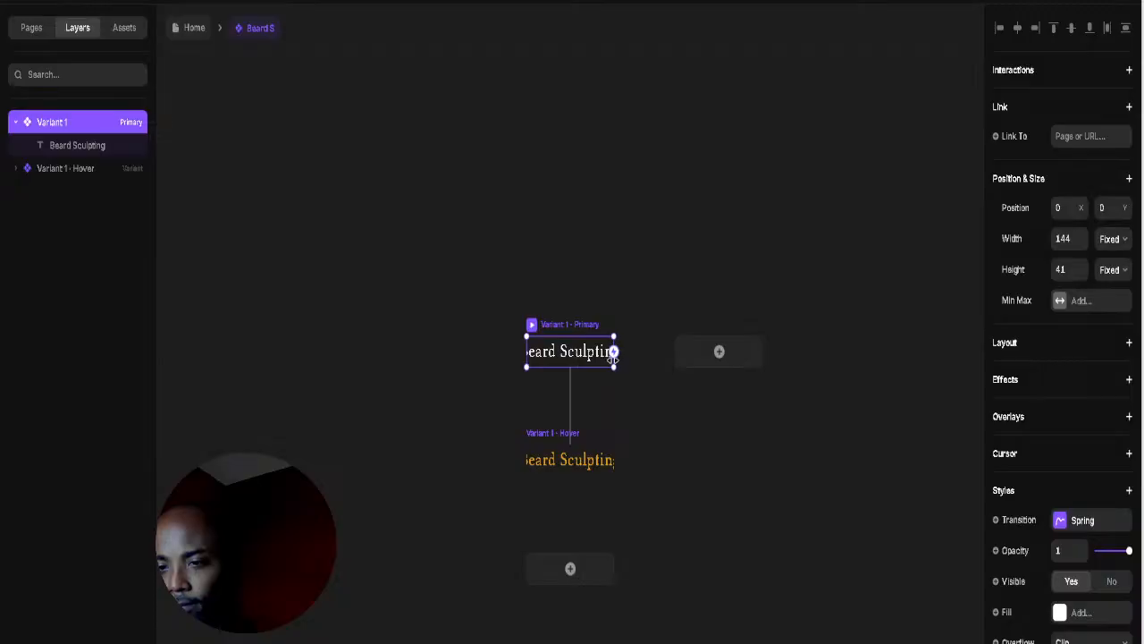
drag(613, 353, 653, 352)
click(642, 288)
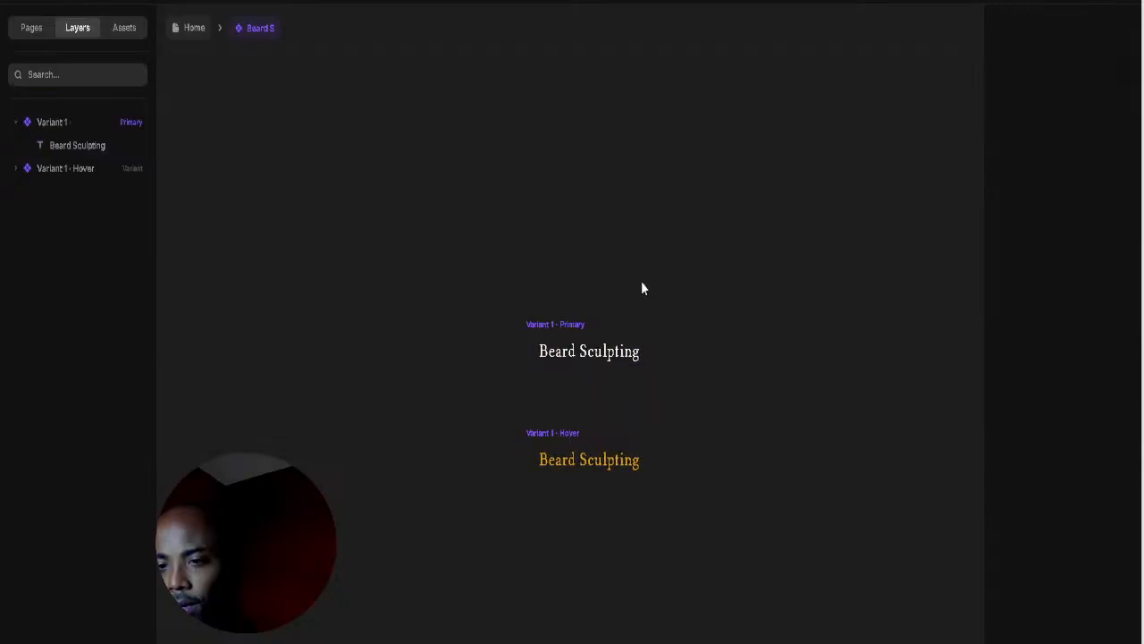
Step: On the Home page, widen the Beard Sculpting title instance from 144 to 189
click(190, 28)
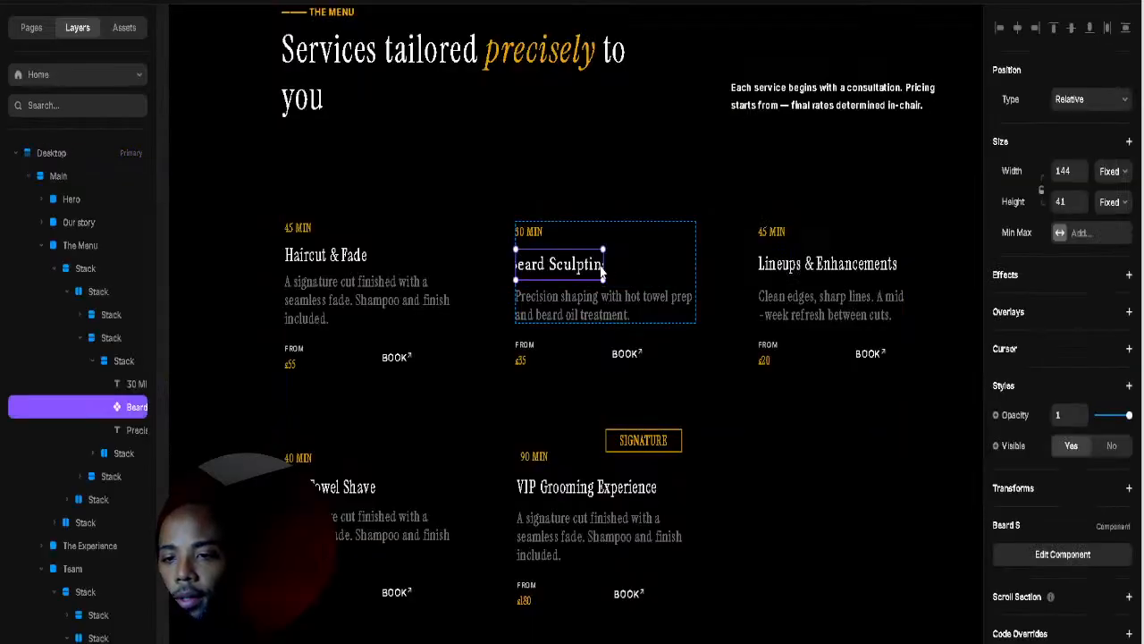
mouse_move(607, 265)
mouse_down()
mouse_move(634, 264)
mouse_move(621, 266)
mouse_up()
click(739, 269)
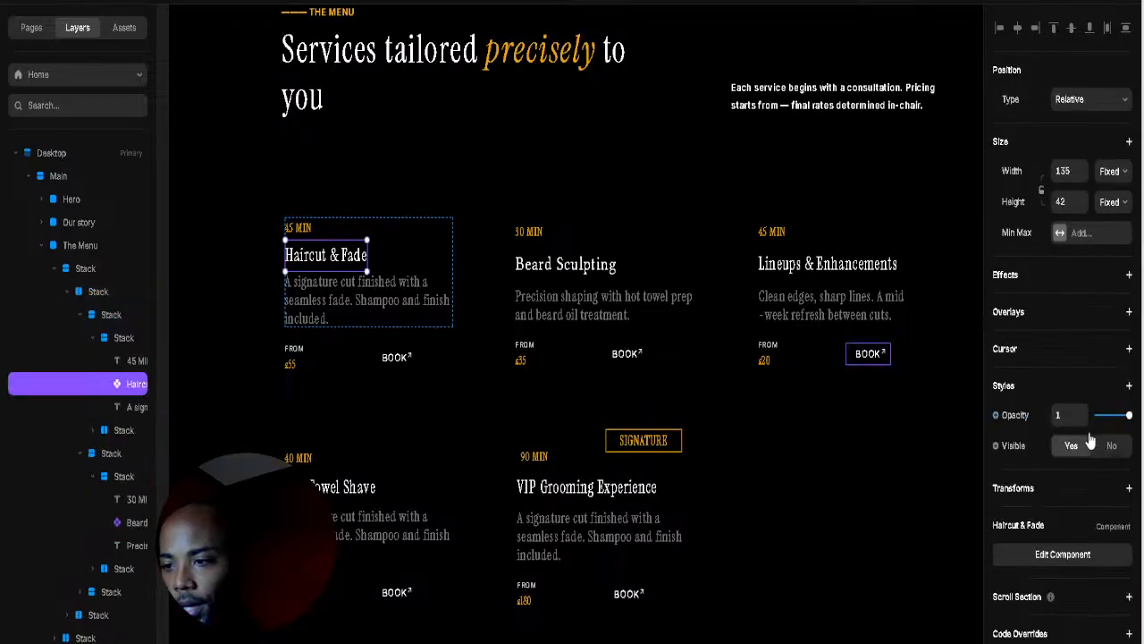
Step: Set the Haircut & Fade component's text font to Libertinus Serif Display
click(1067, 559)
scroll(1076, 529, down, 5)
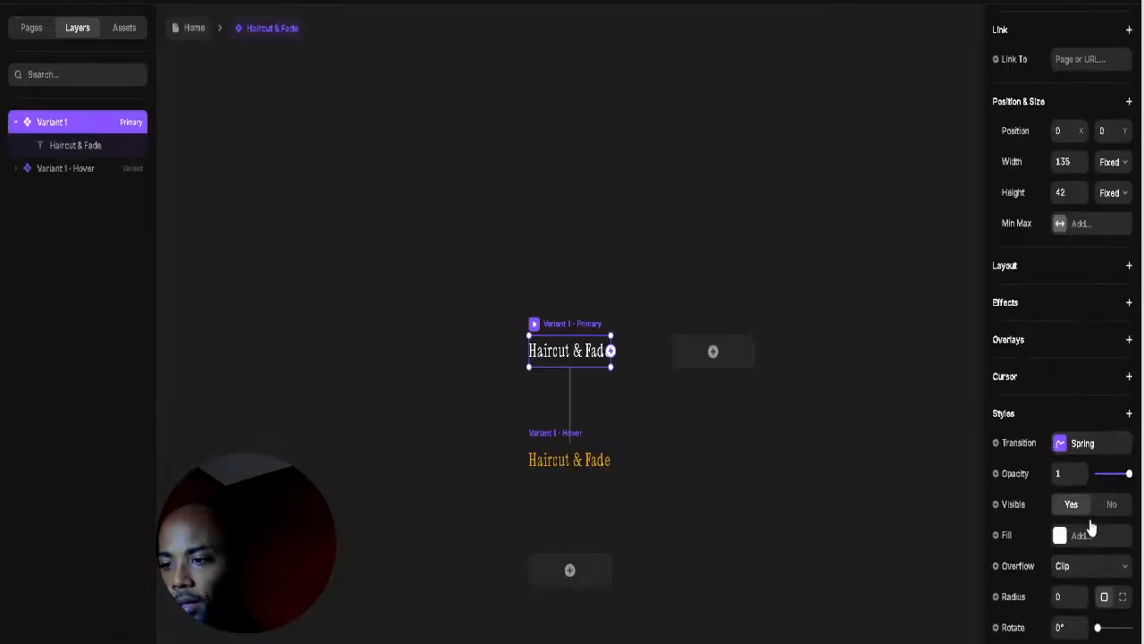
scroll(1079, 416, up, 5)
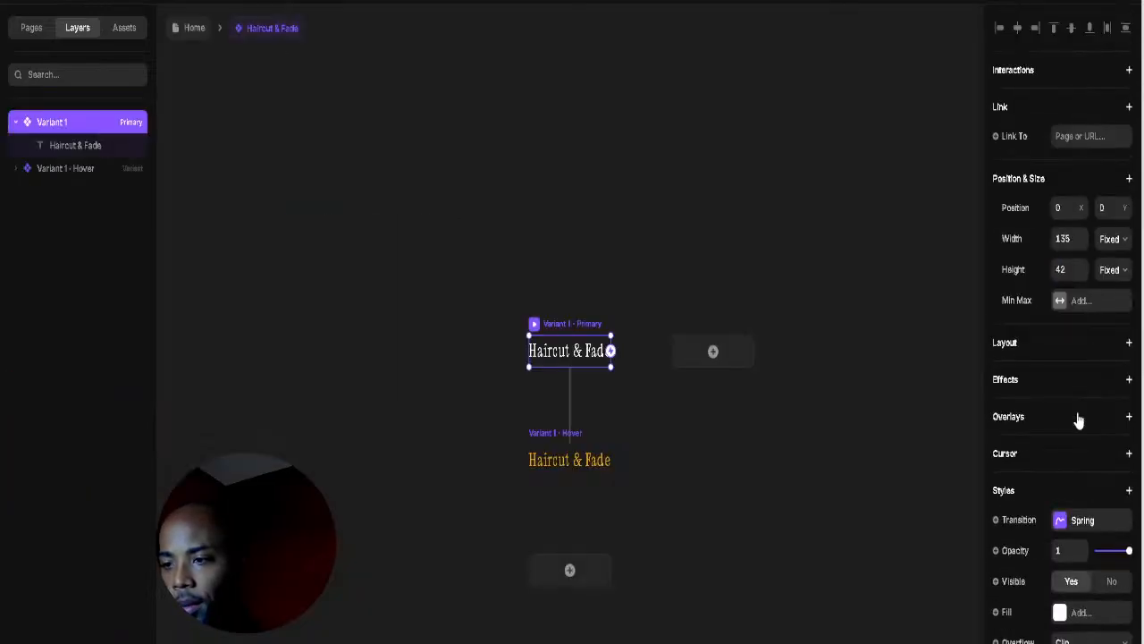
double_click(566, 357)
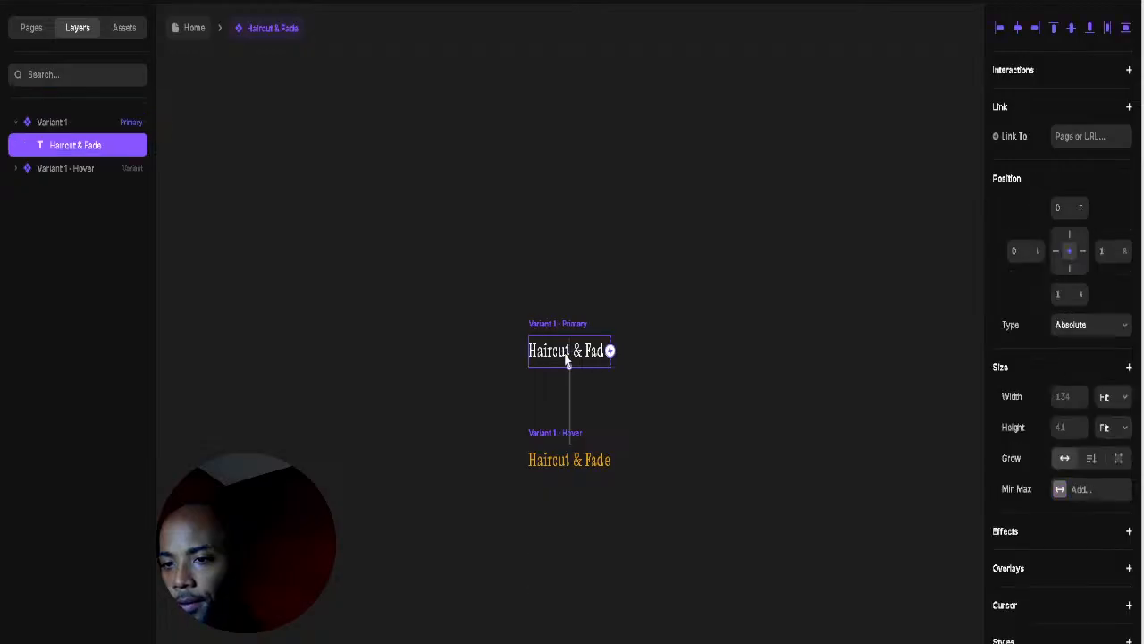
scroll(1100, 394, down, 9)
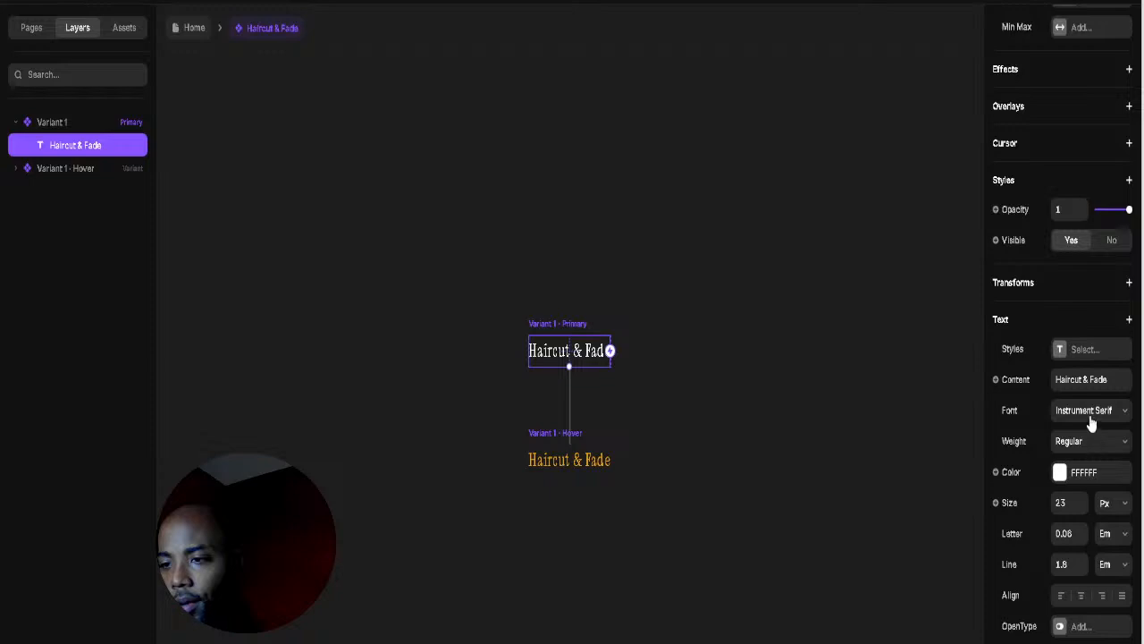
click(1093, 412)
scroll(908, 517, down, 10)
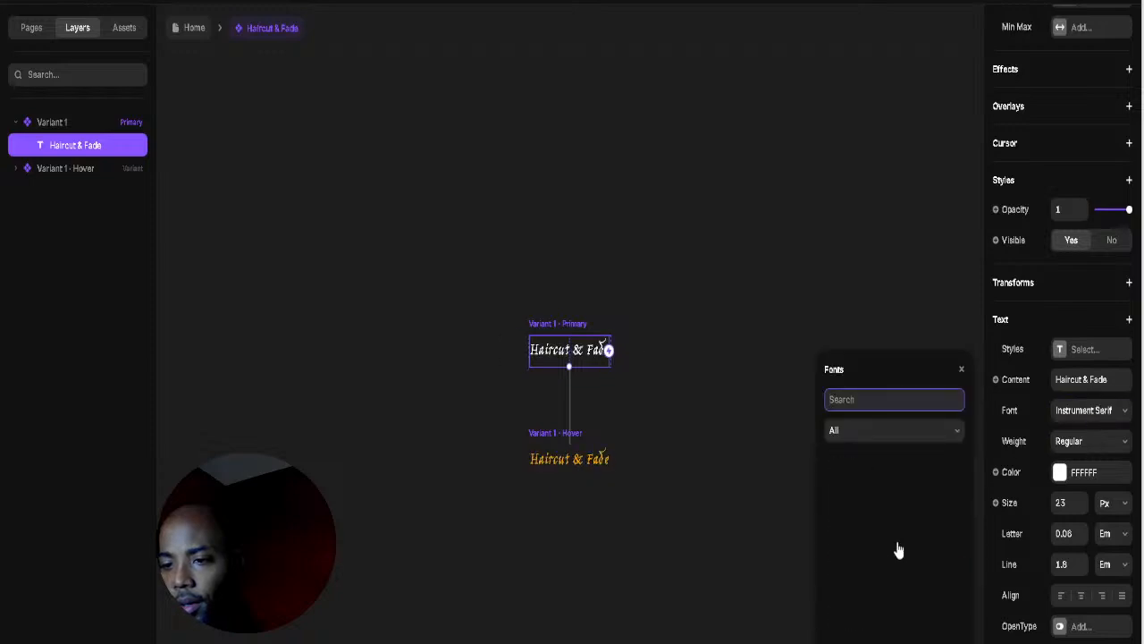
scroll(889, 569, down, 5)
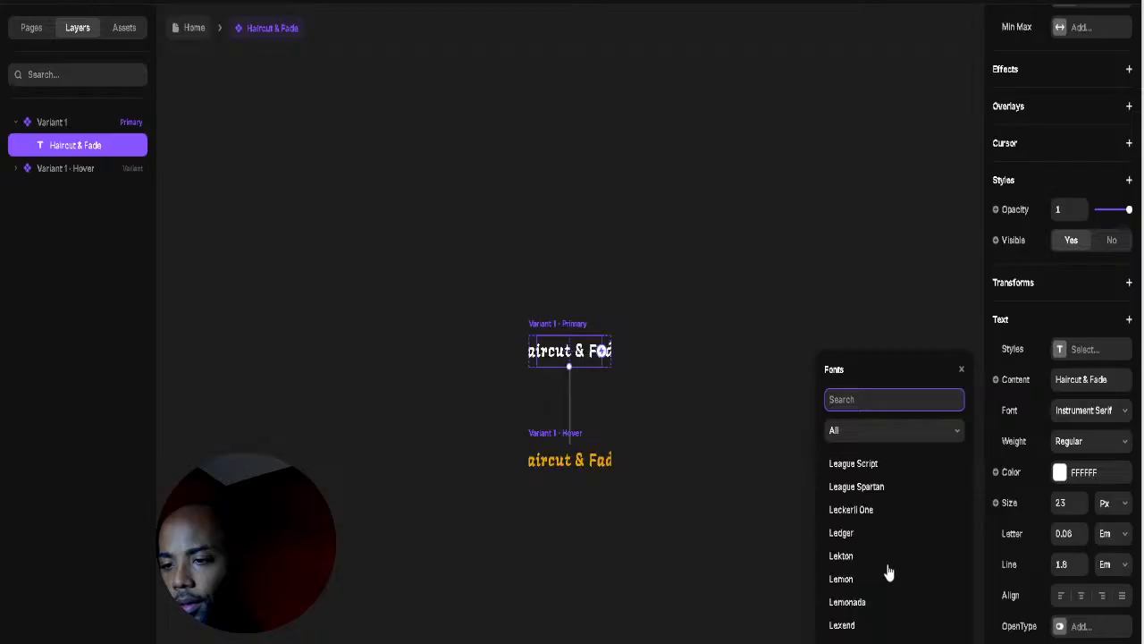
scroll(888, 573, down, 8)
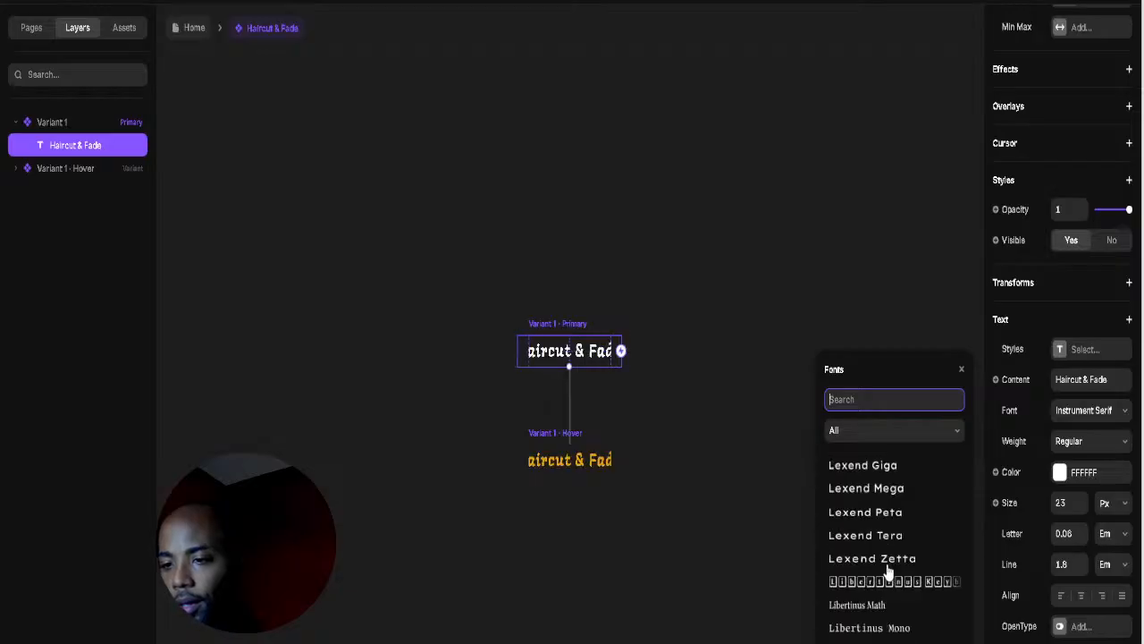
click(889, 550)
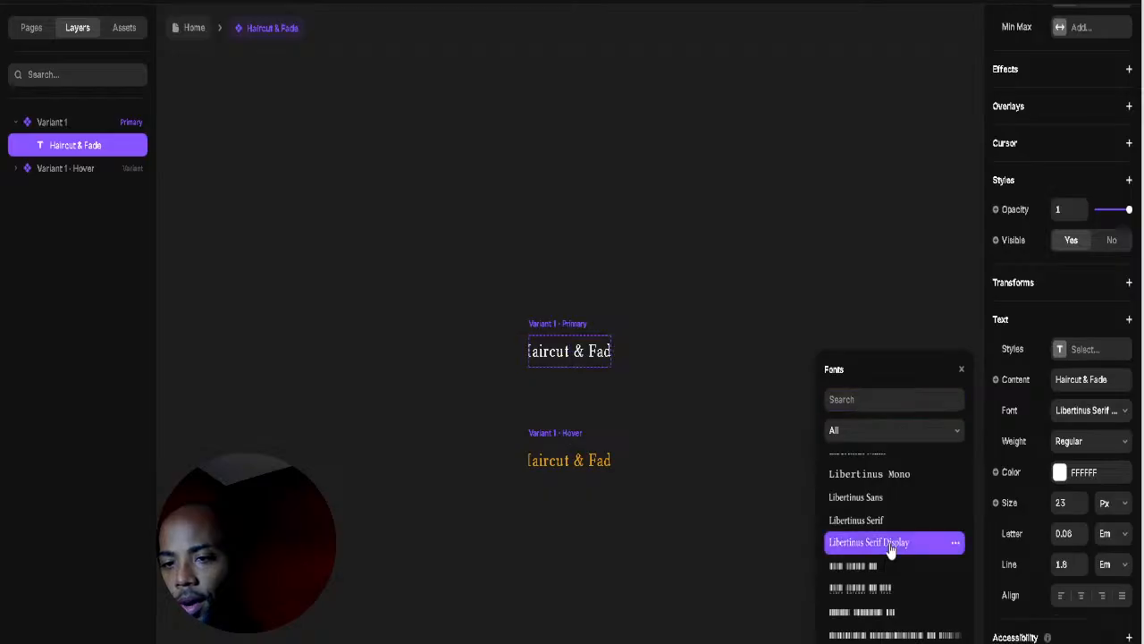
Step: Widen the primary variant from 135 to 203 and return to the Home page
click(569, 327)
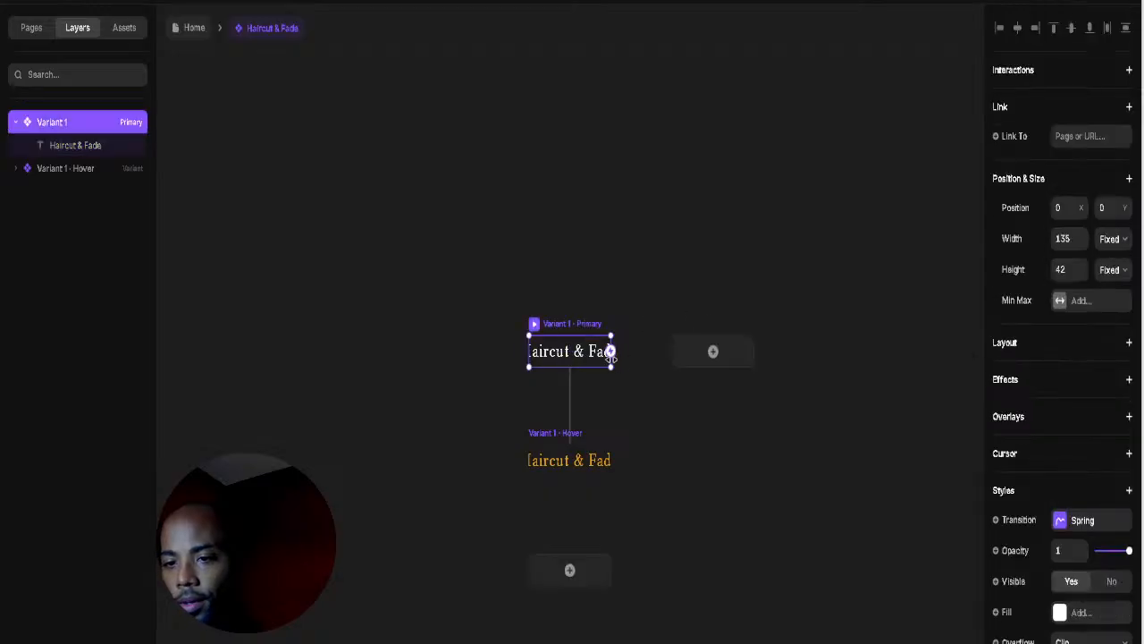
drag(619, 360, 652, 361)
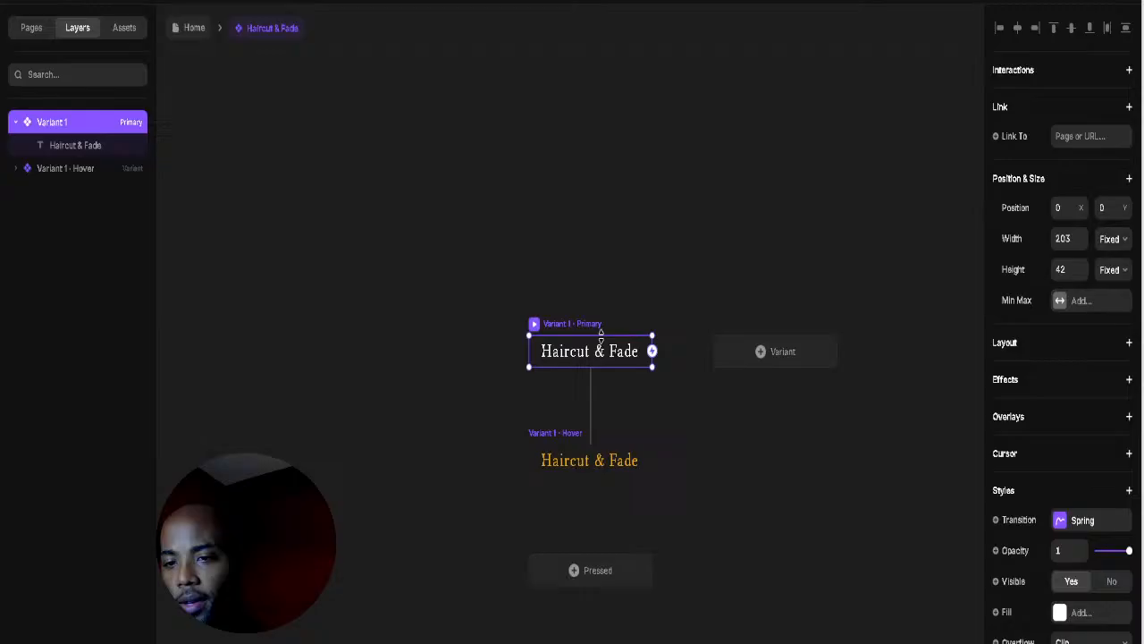
click(192, 31)
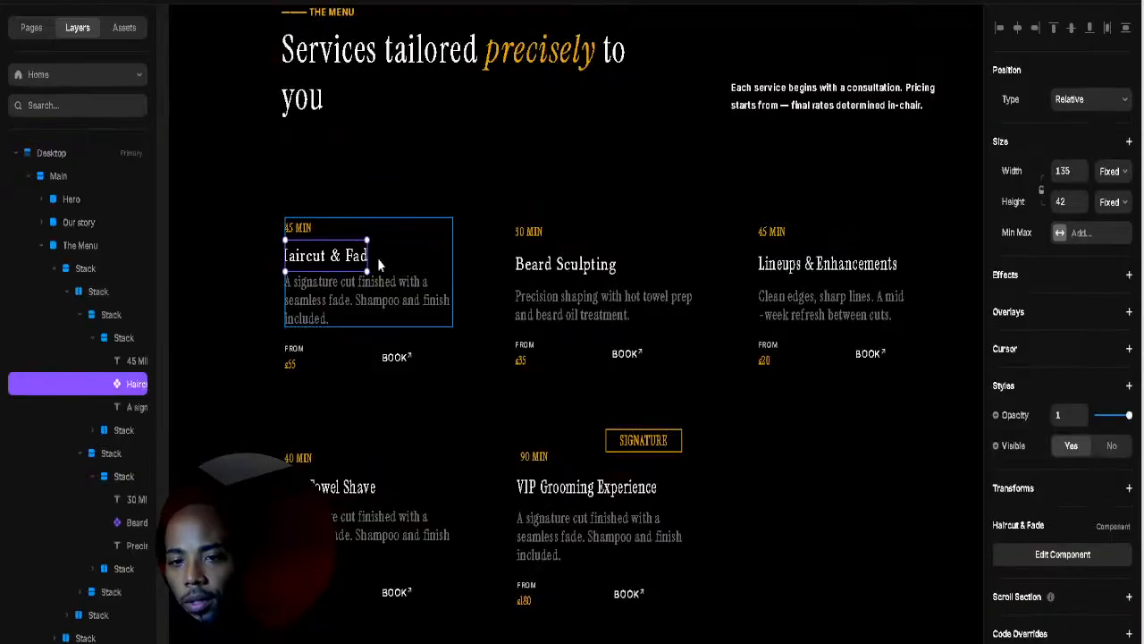
Step: Widen the Haircut & Fade title and open the Lineups & Enhancements title component for editing
drag(371, 257, 384, 259)
click(813, 238)
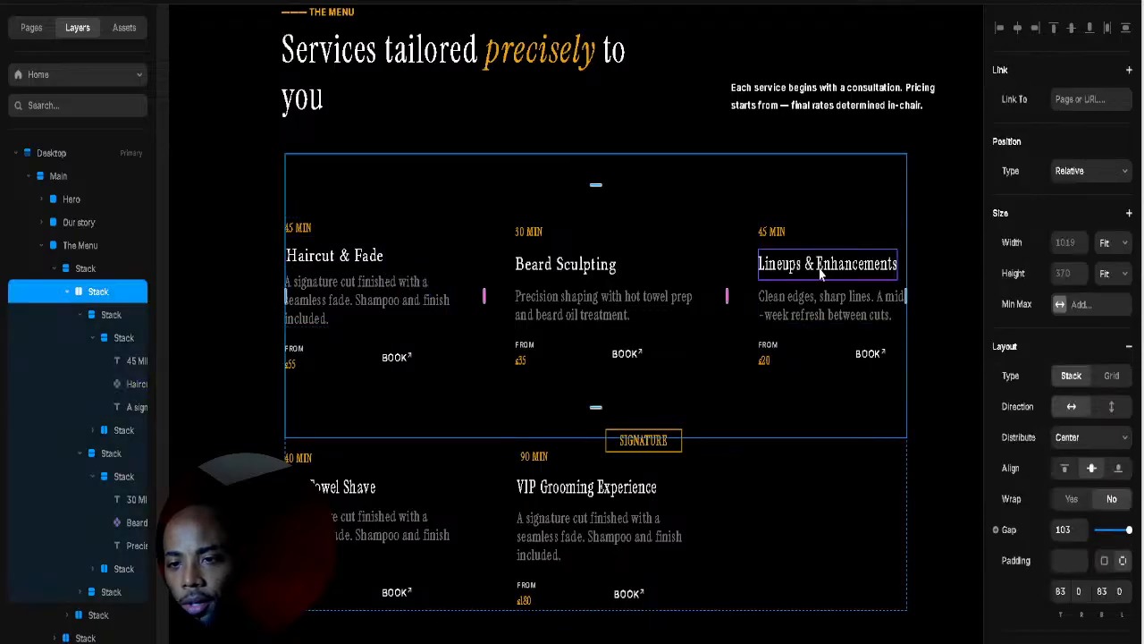
click(822, 266)
click(1069, 590)
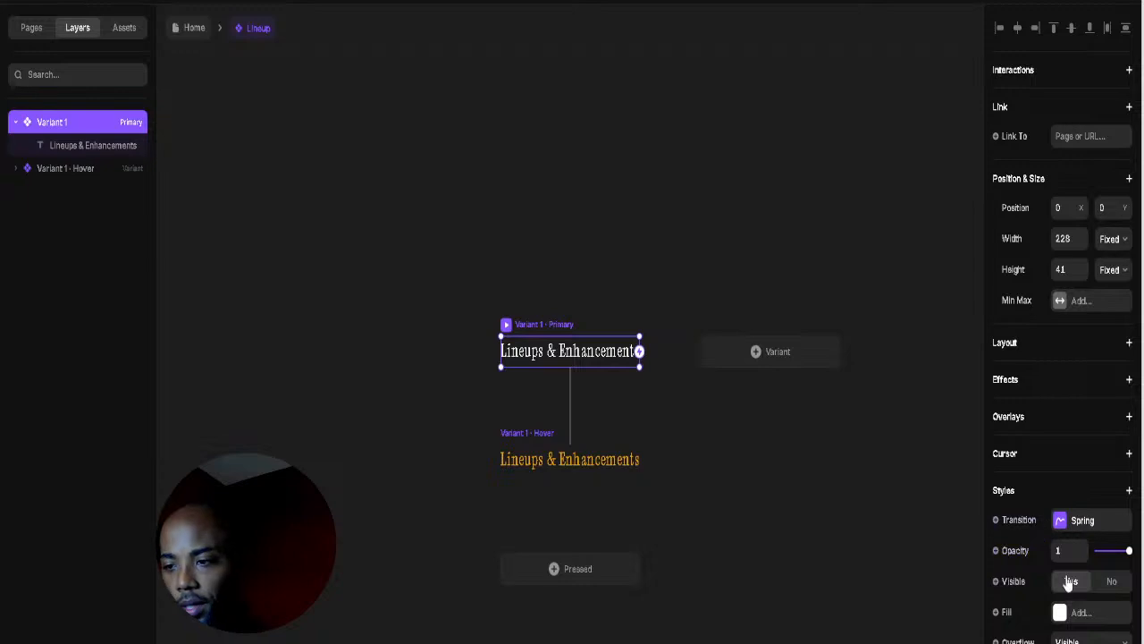
scroll(1071, 550, down, 3)
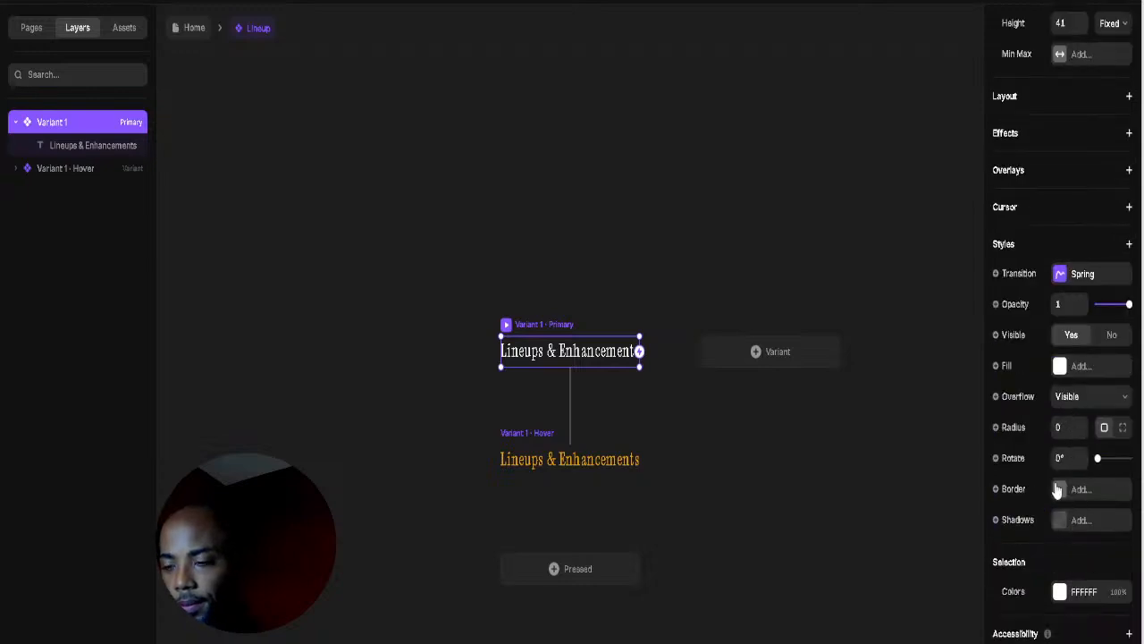
scroll(1057, 497, up, 3)
scroll(1056, 495, down, 3)
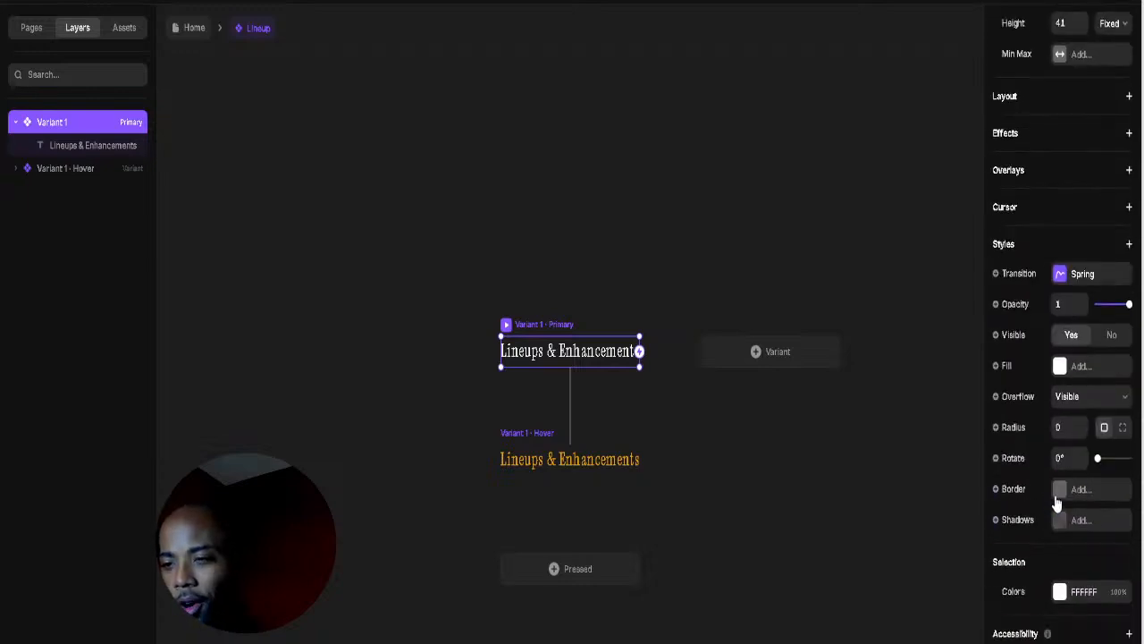
Step: Set the Lineups & Enhancements text layer's font to Libertinus Serif Display
click(613, 360)
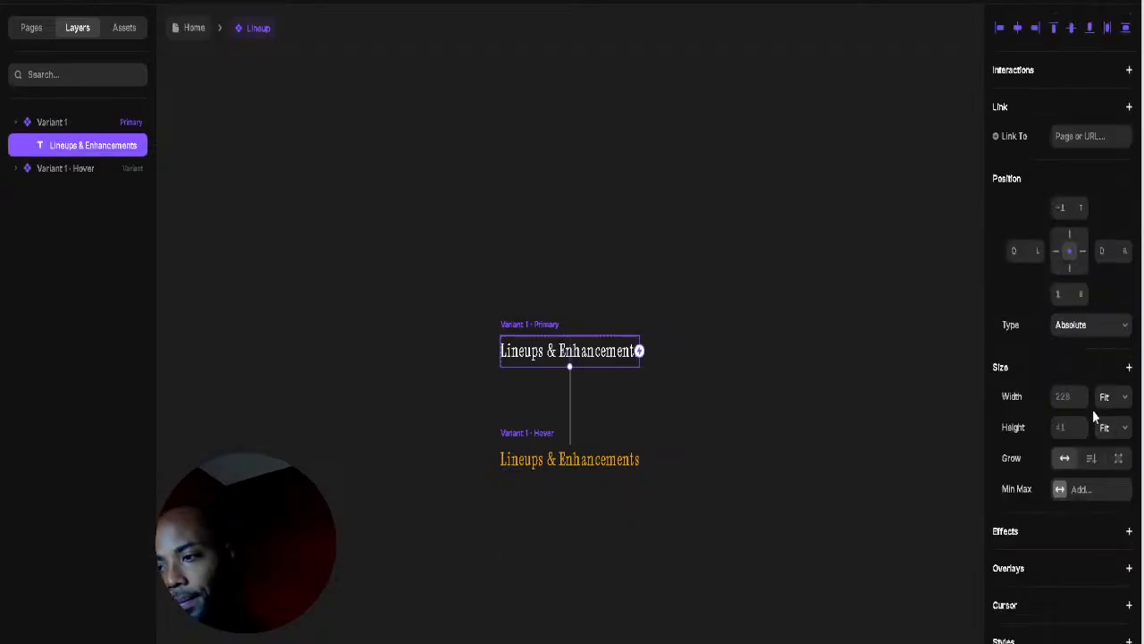
scroll(1093, 409, down, 4)
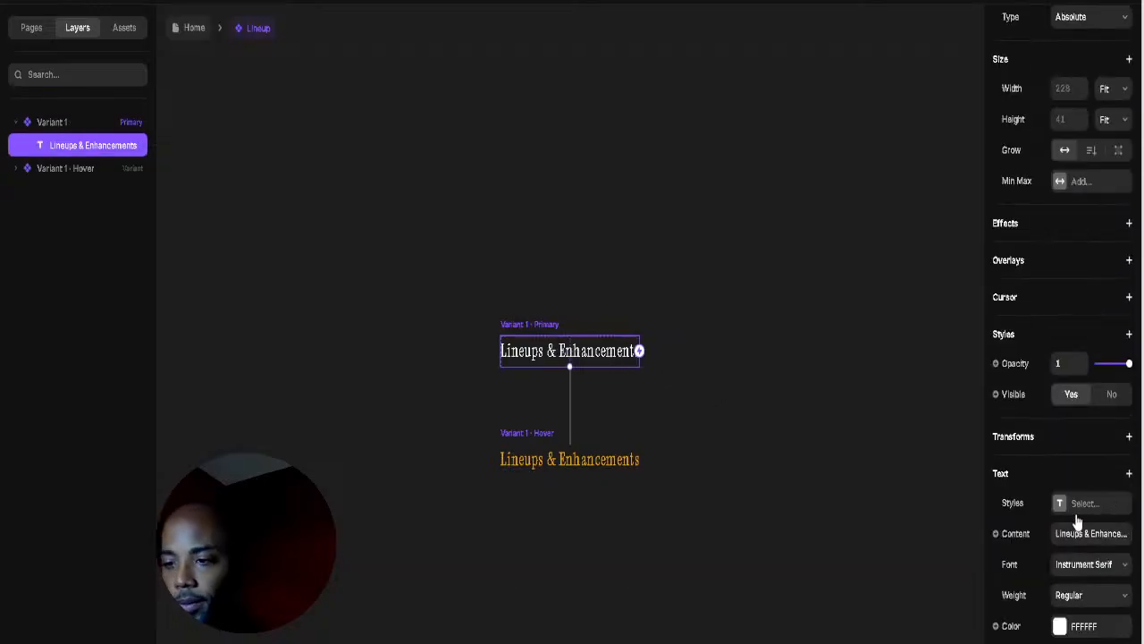
click(1079, 572)
scroll(958, 536, down, 3)
scroll(955, 534, down, 15)
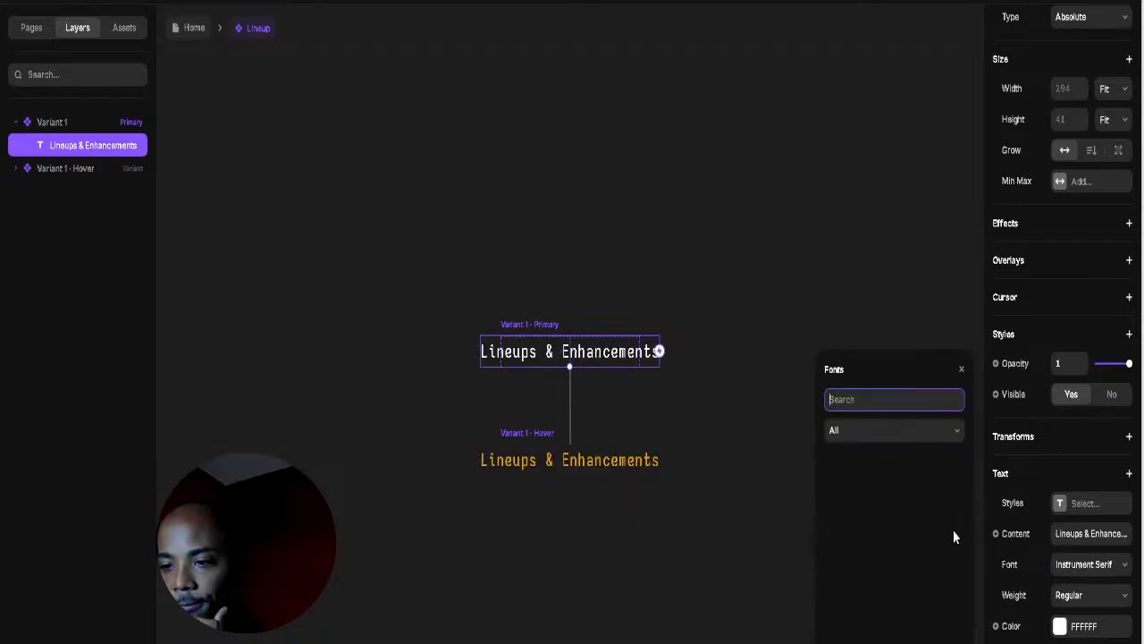
scroll(942, 551, down, 10)
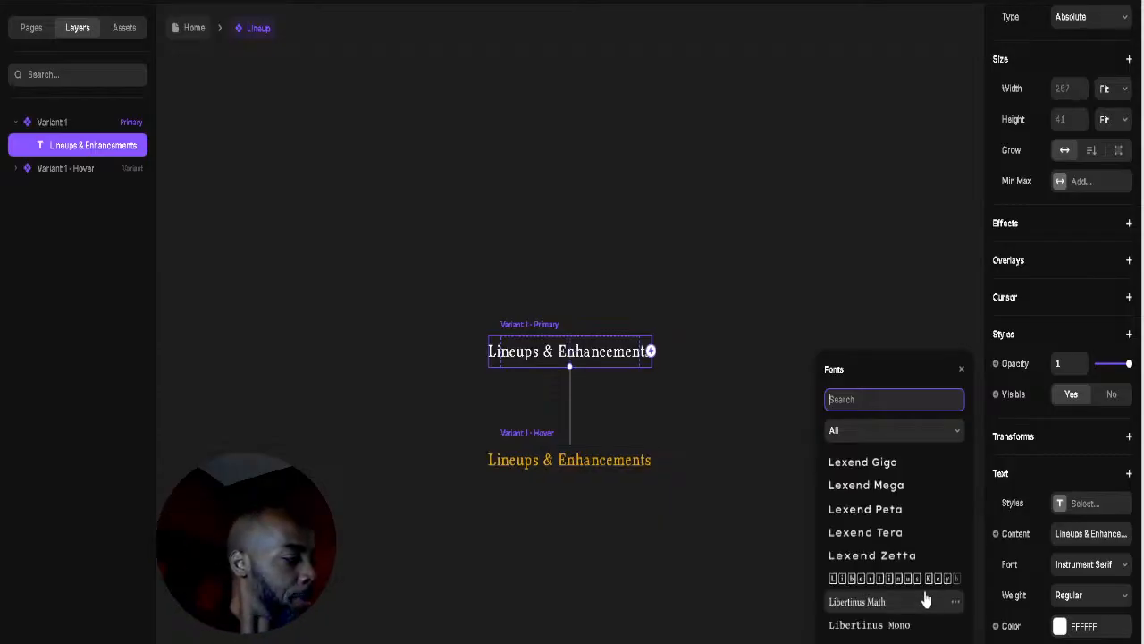
scroll(926, 600, down, 5)
scroll(926, 599, down, 8)
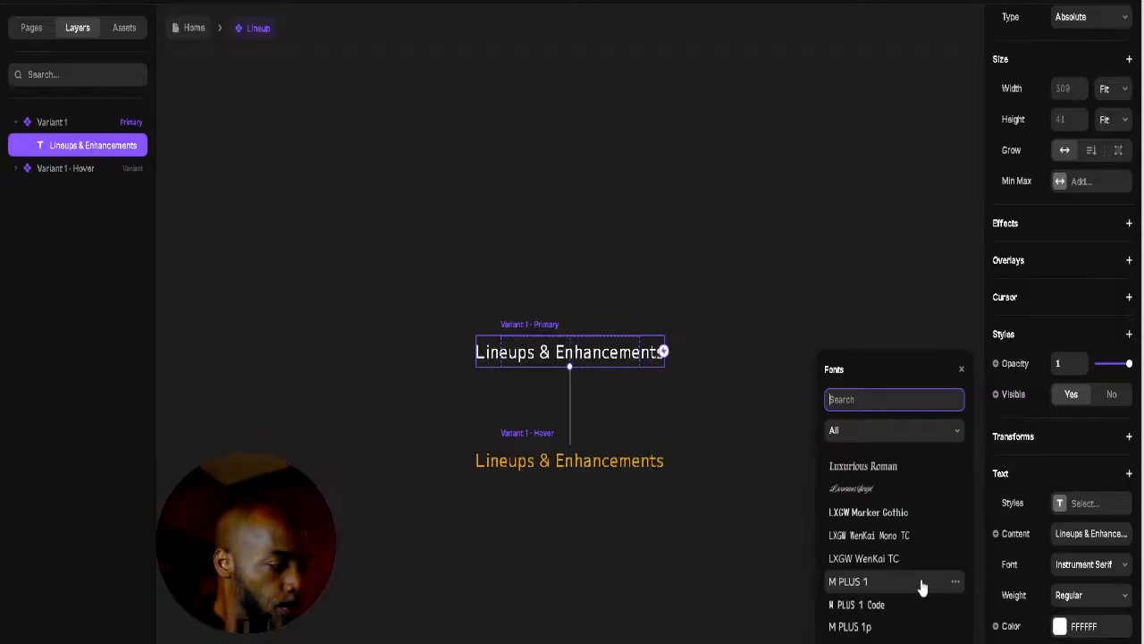
scroll(922, 592, down, 3)
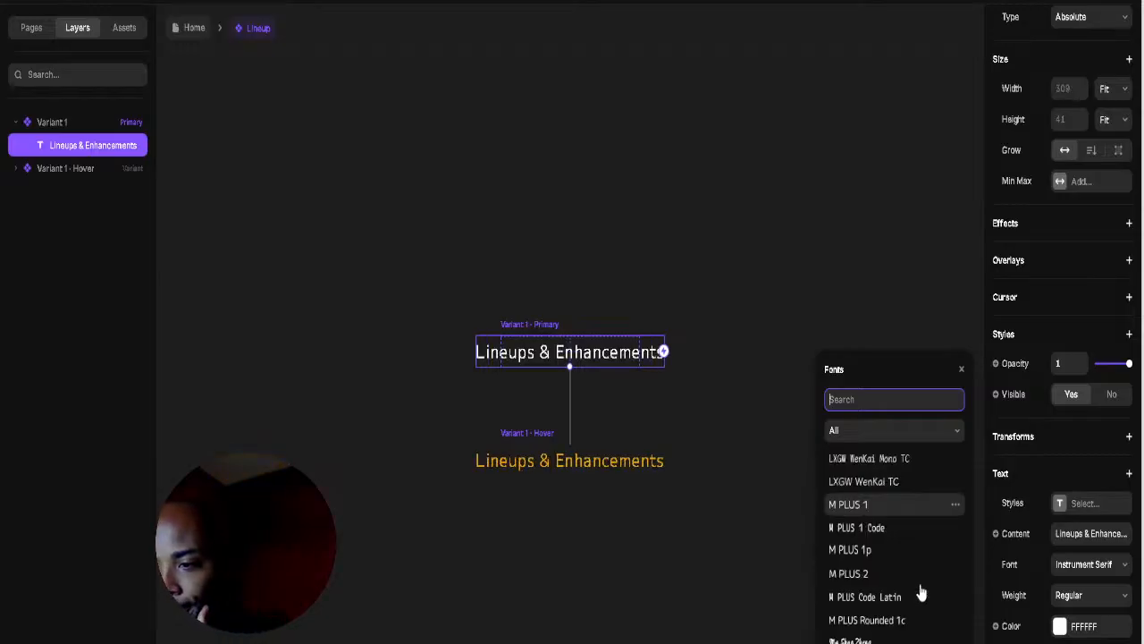
scroll(922, 592, down, 3)
scroll(919, 590, up, 15)
scroll(913, 590, down, 2)
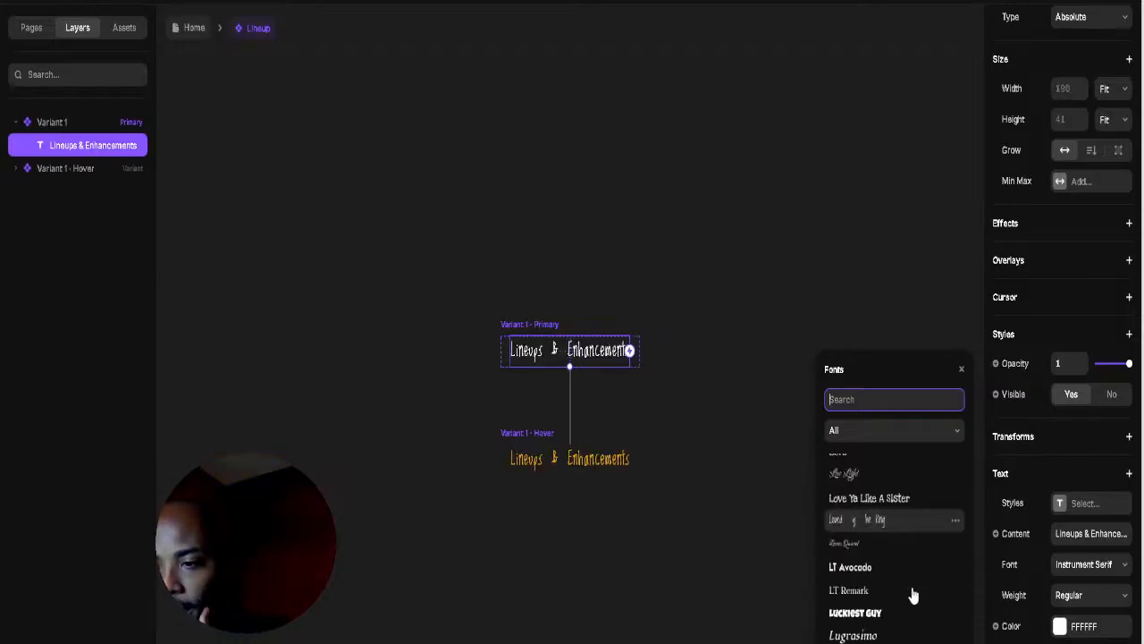
scroll(914, 596, down, 2)
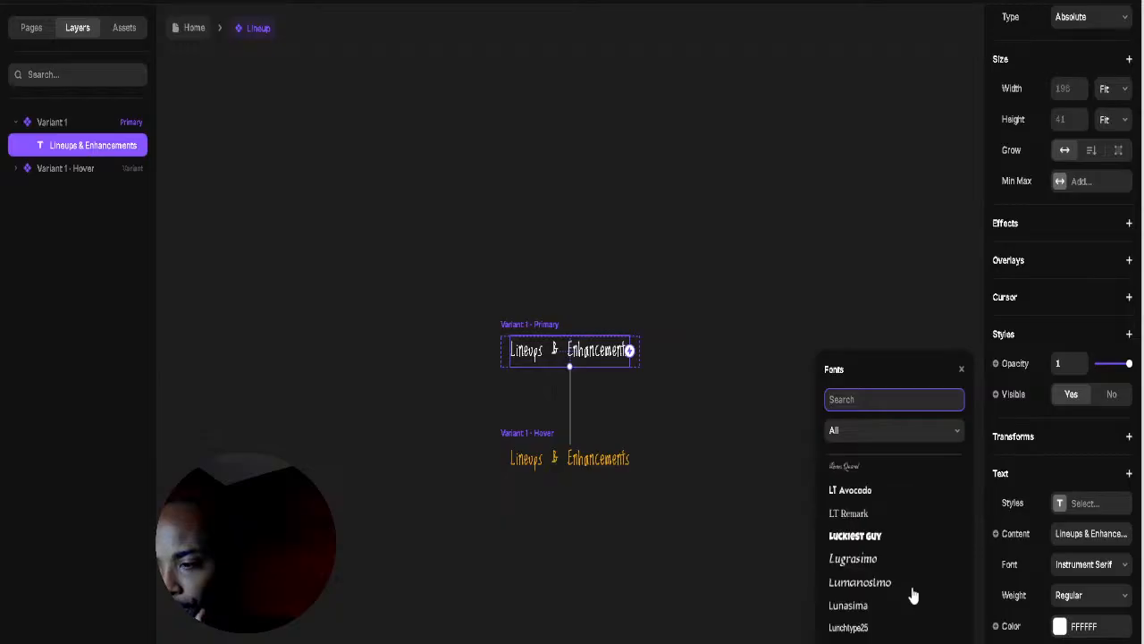
scroll(912, 596, down, 2)
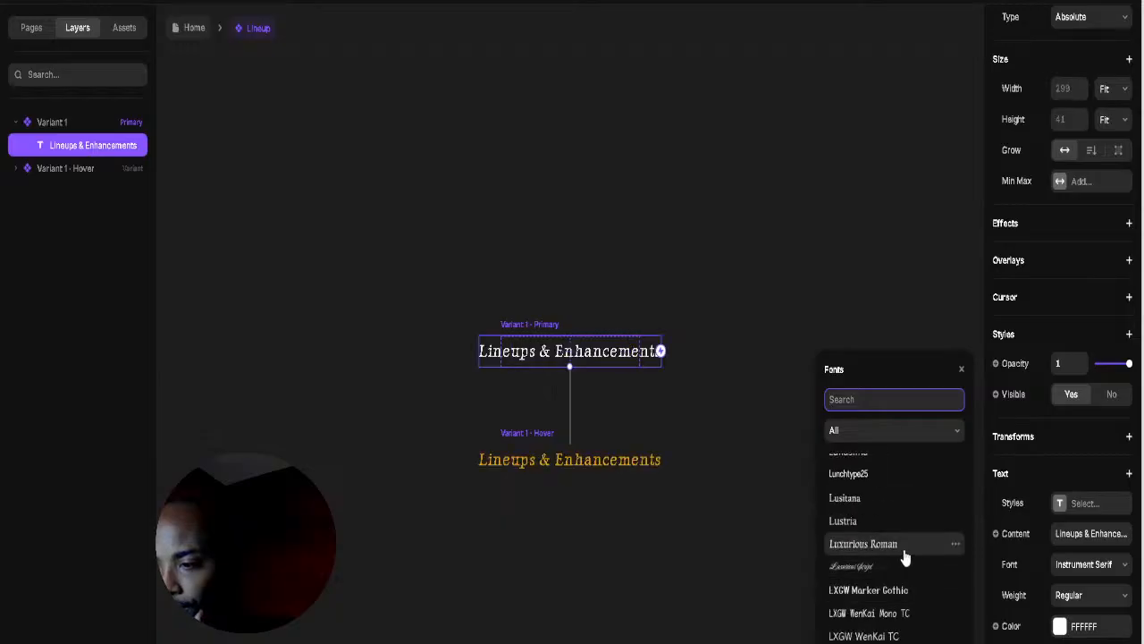
scroll(904, 559, down, 3)
scroll(905, 563, up, 3)
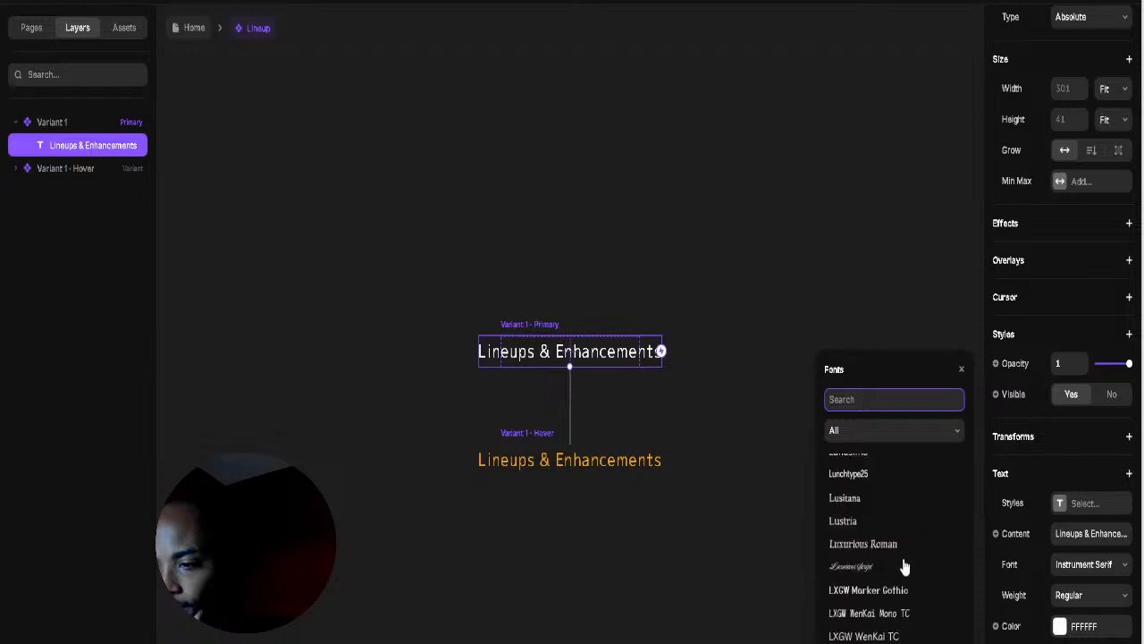
scroll(905, 566, up, 5)
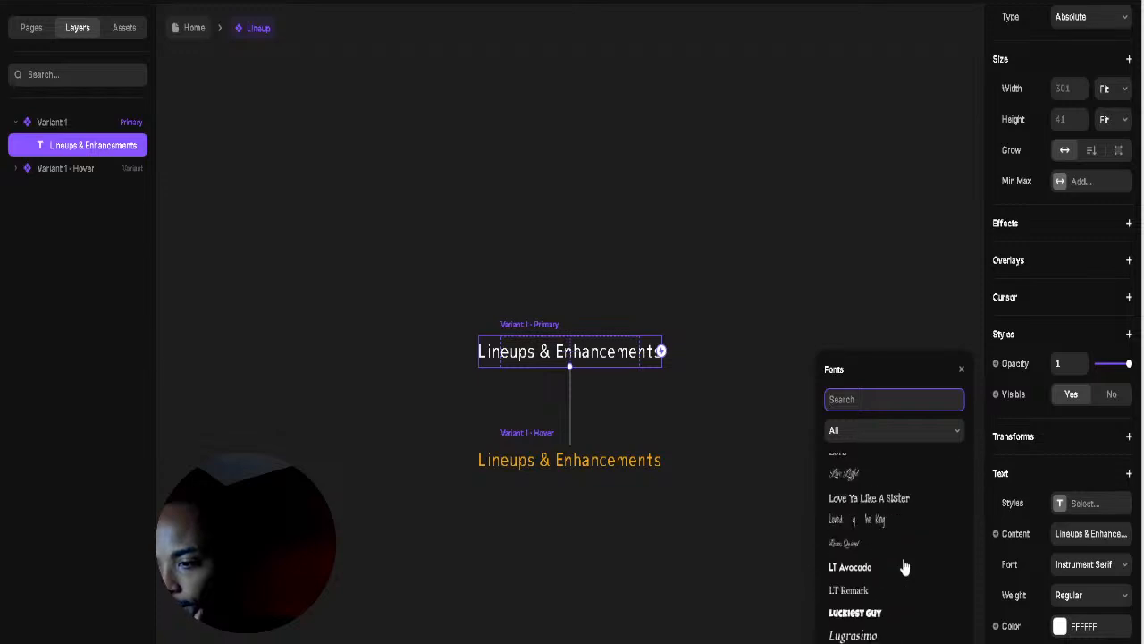
scroll(904, 566, up, 5)
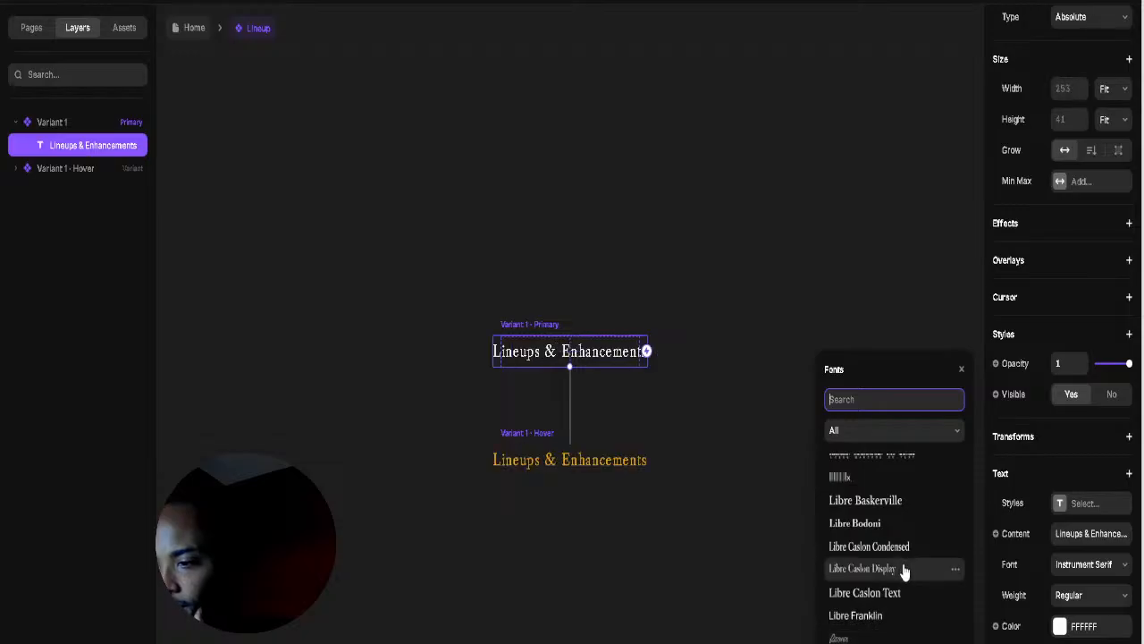
scroll(905, 570, up, 5)
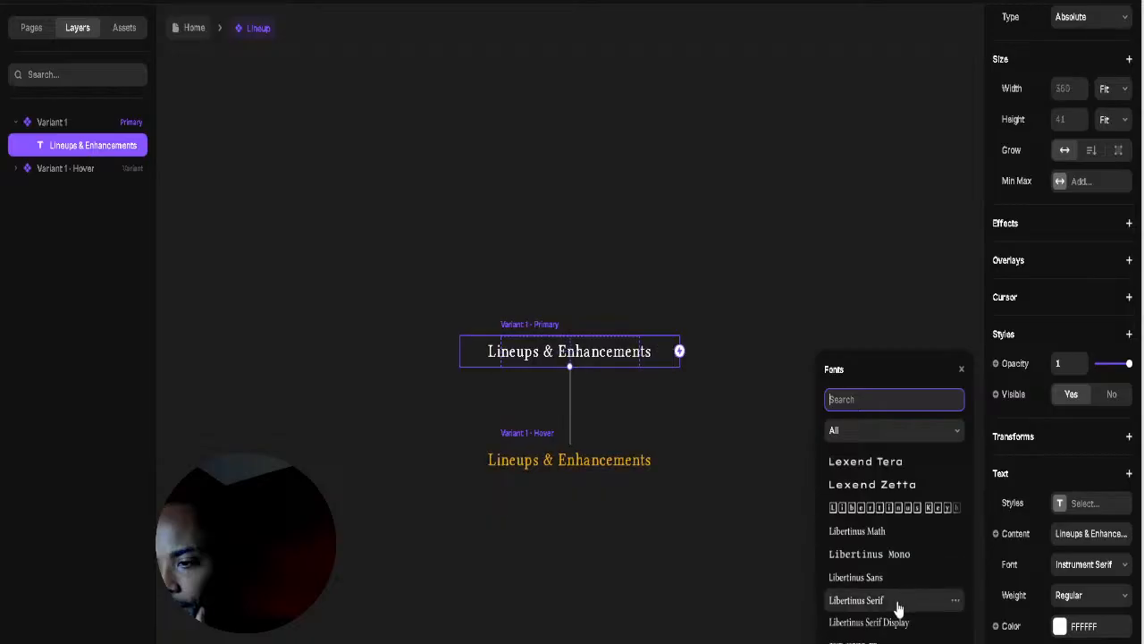
click(897, 621)
Step: Widen the Variant 1 box so the title fits, then return to the Home page
click(579, 290)
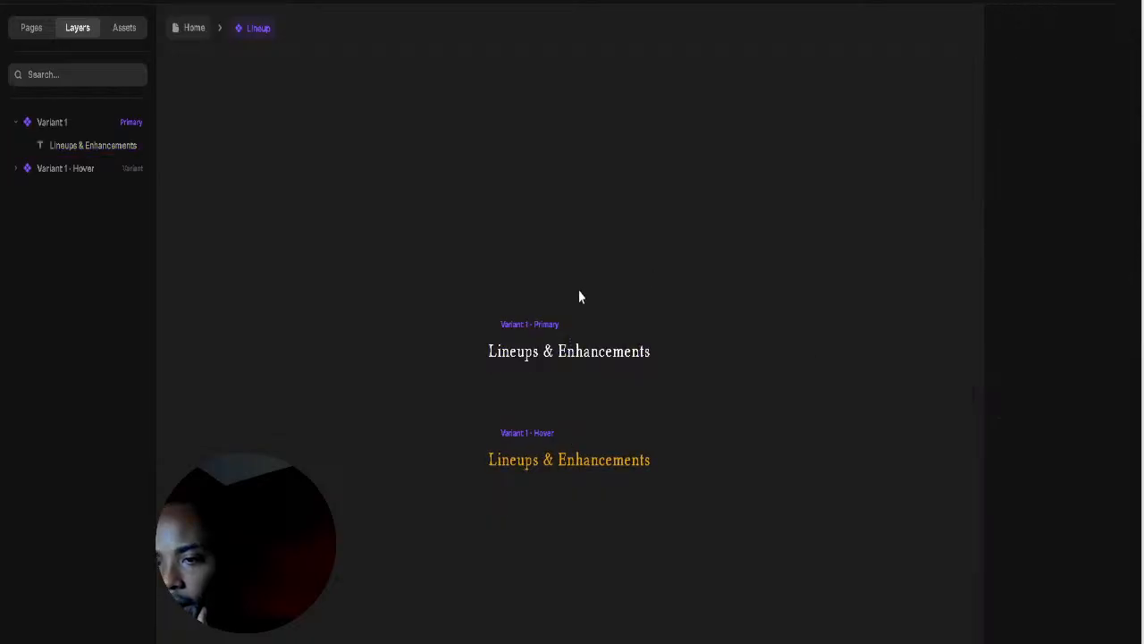
click(513, 330)
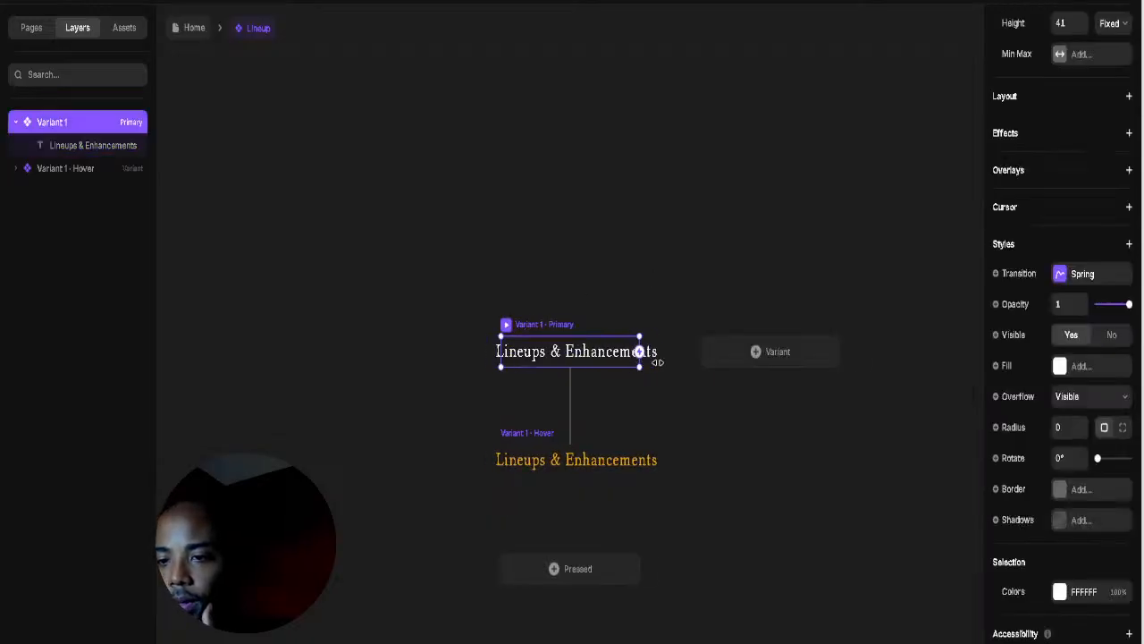
drag(657, 363, 683, 359)
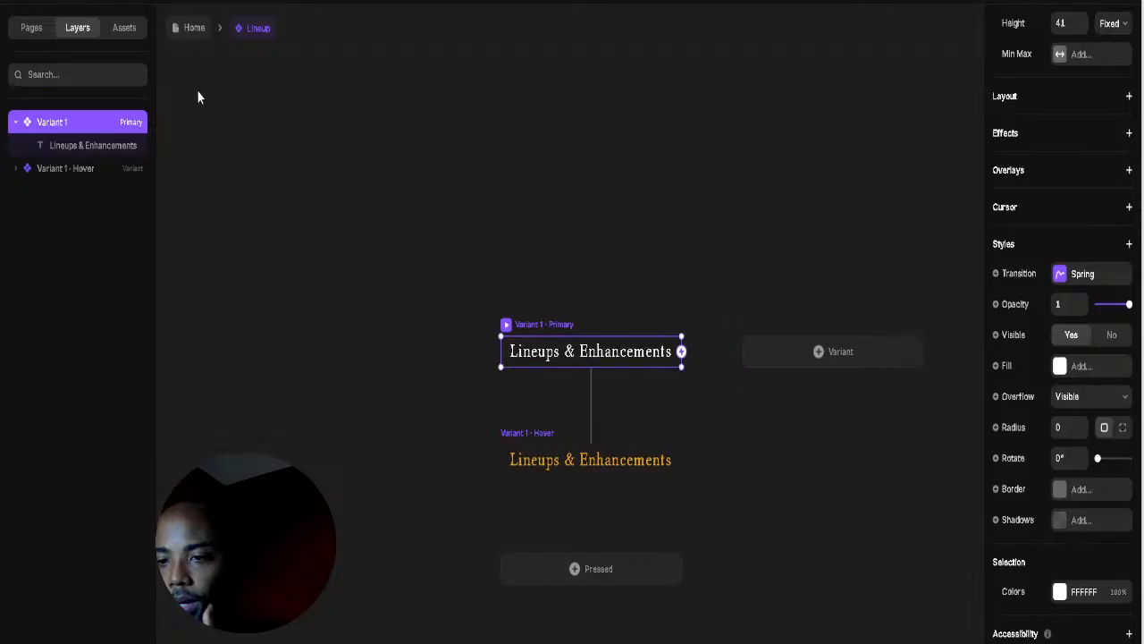
click(189, 28)
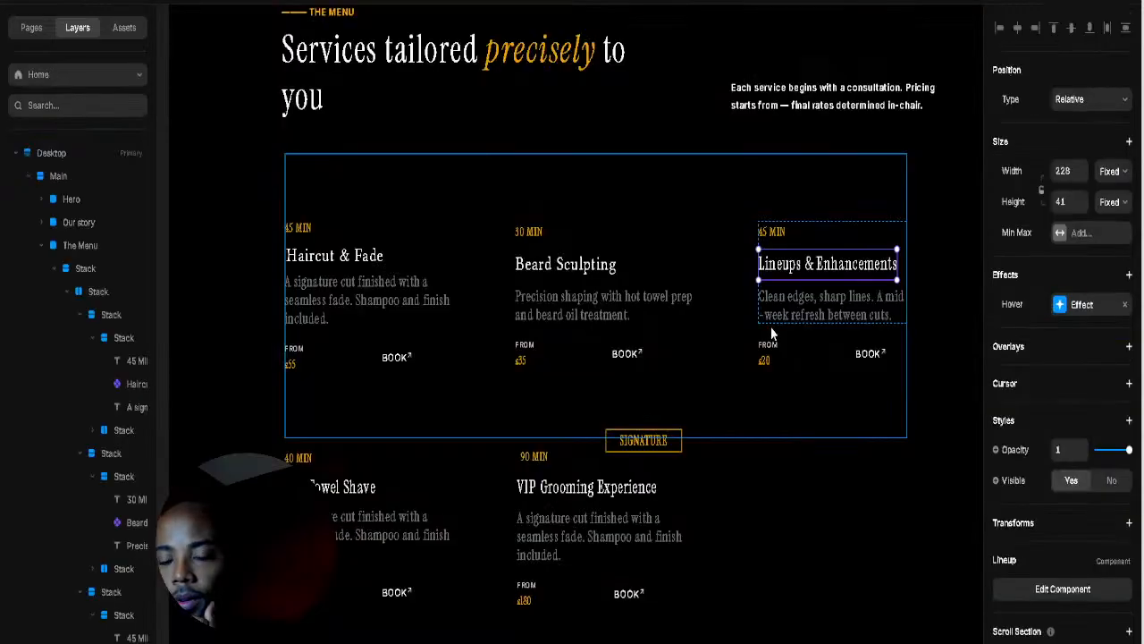
Step: Widen the Lineups & Enhancements card title and its card content in The Menu
click(932, 278)
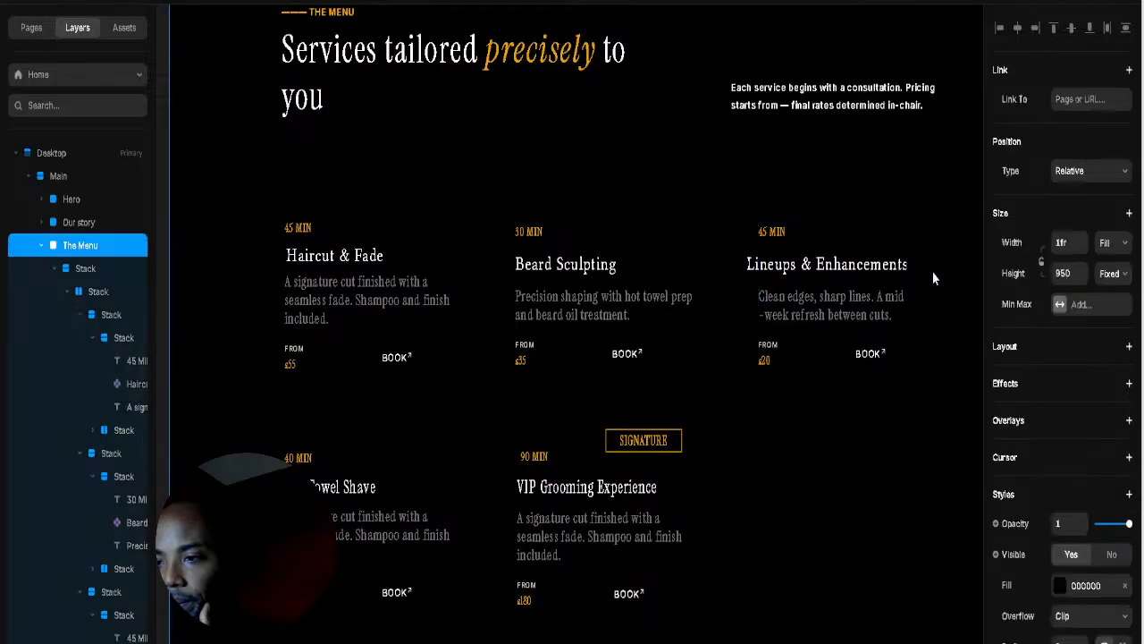
click(898, 272)
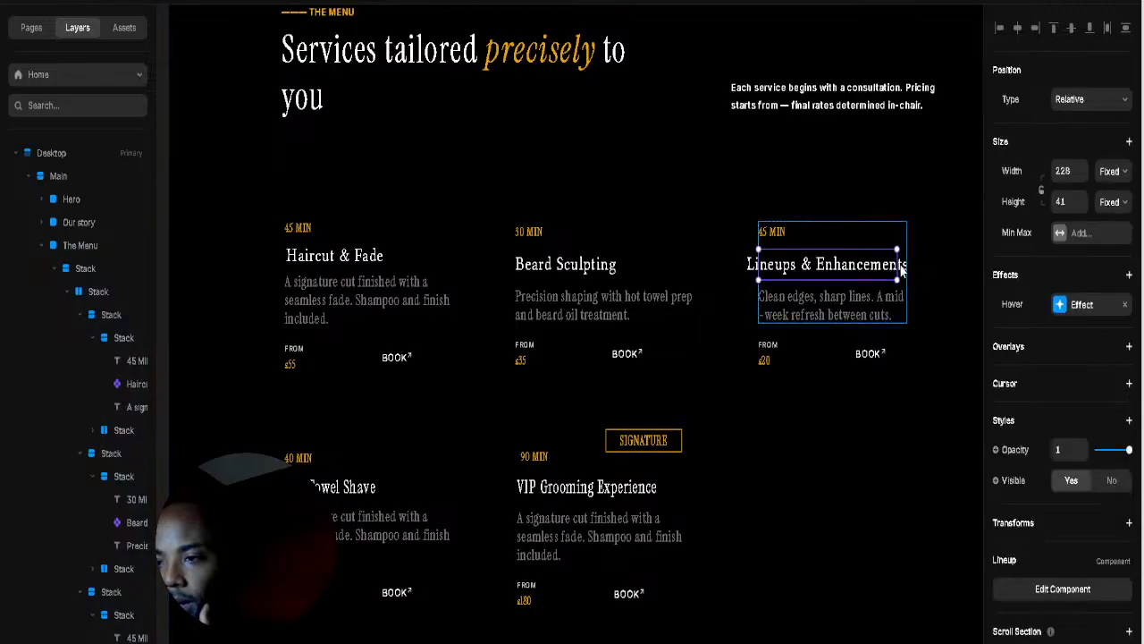
drag(901, 272, 921, 268)
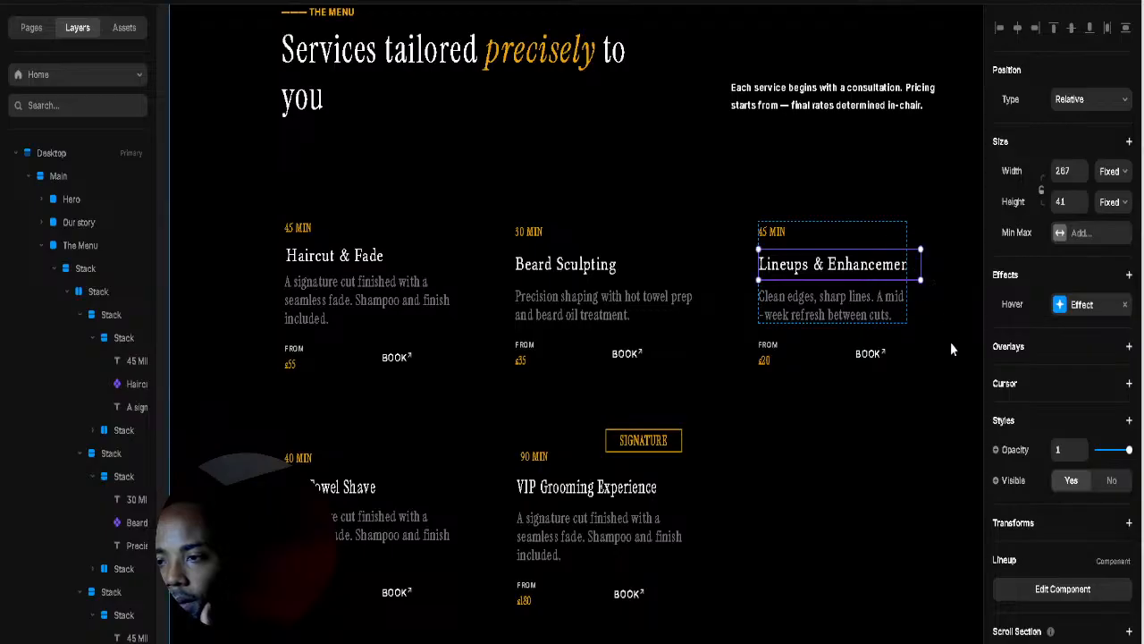
click(950, 341)
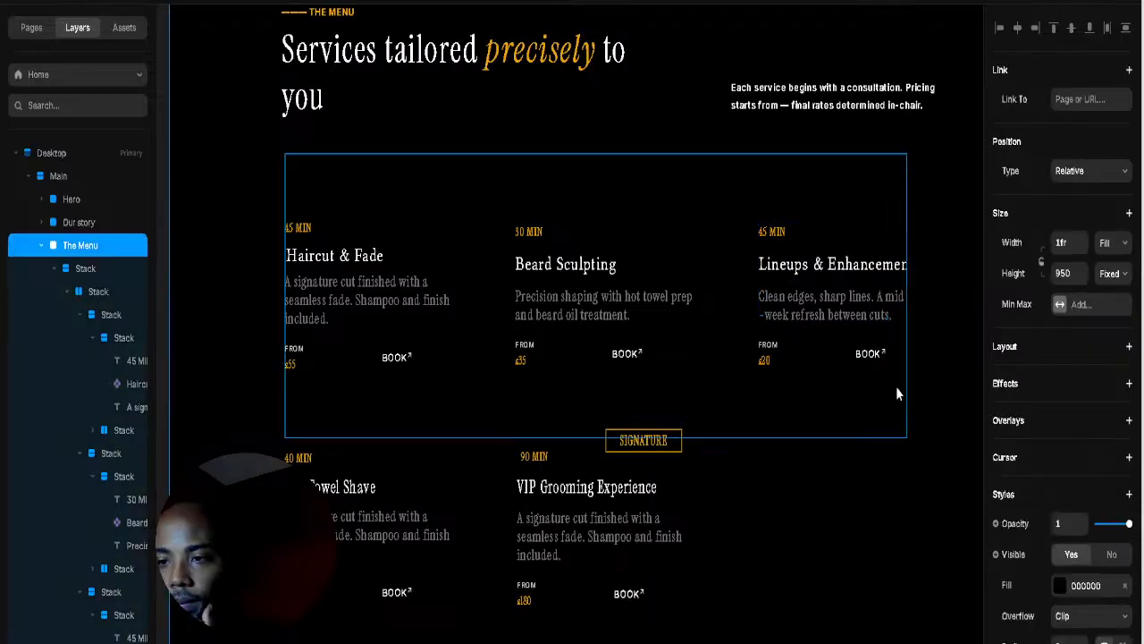
click(883, 248)
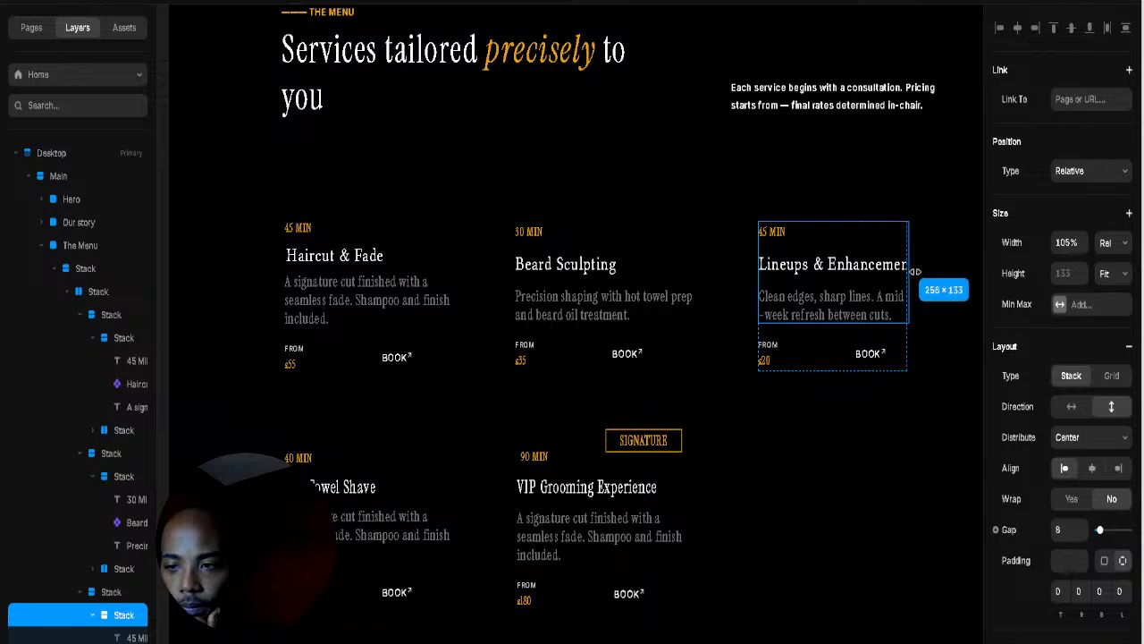
drag(915, 271, 928, 294)
click(897, 364)
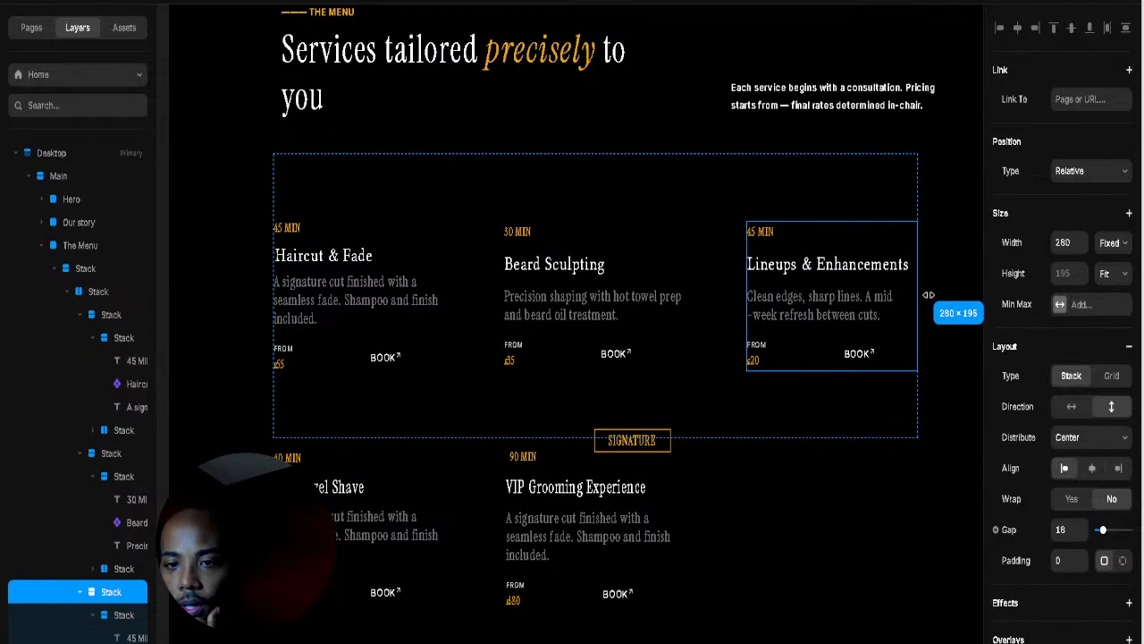
Step: Add right padding to the three-card row and left padding to the stack holding both rows
click(850, 190)
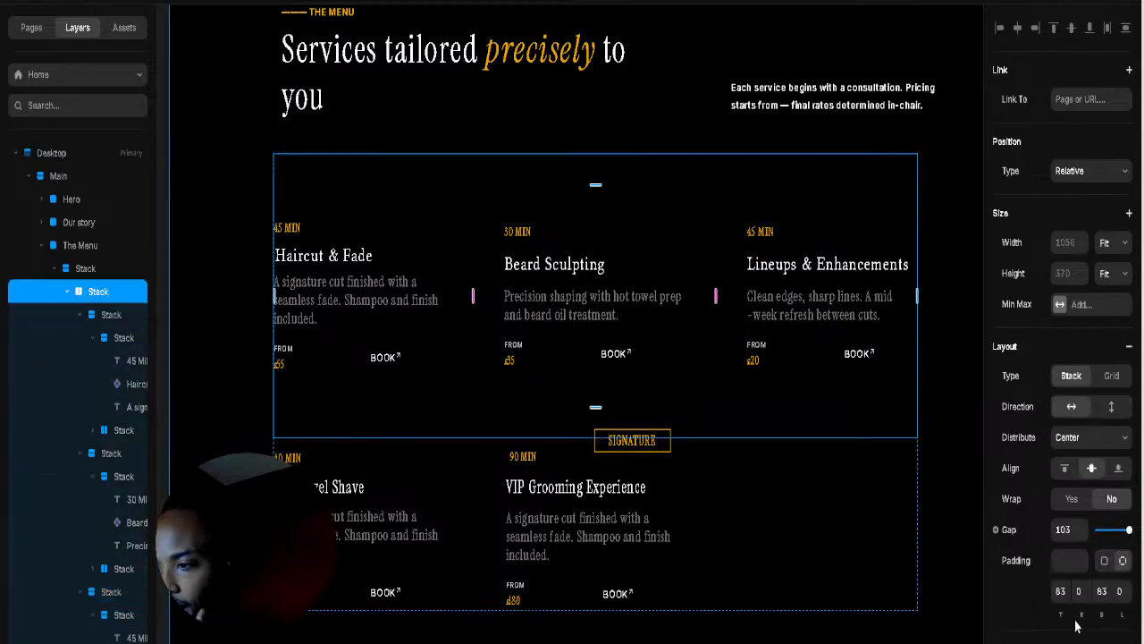
drag(1085, 613, 1121, 608)
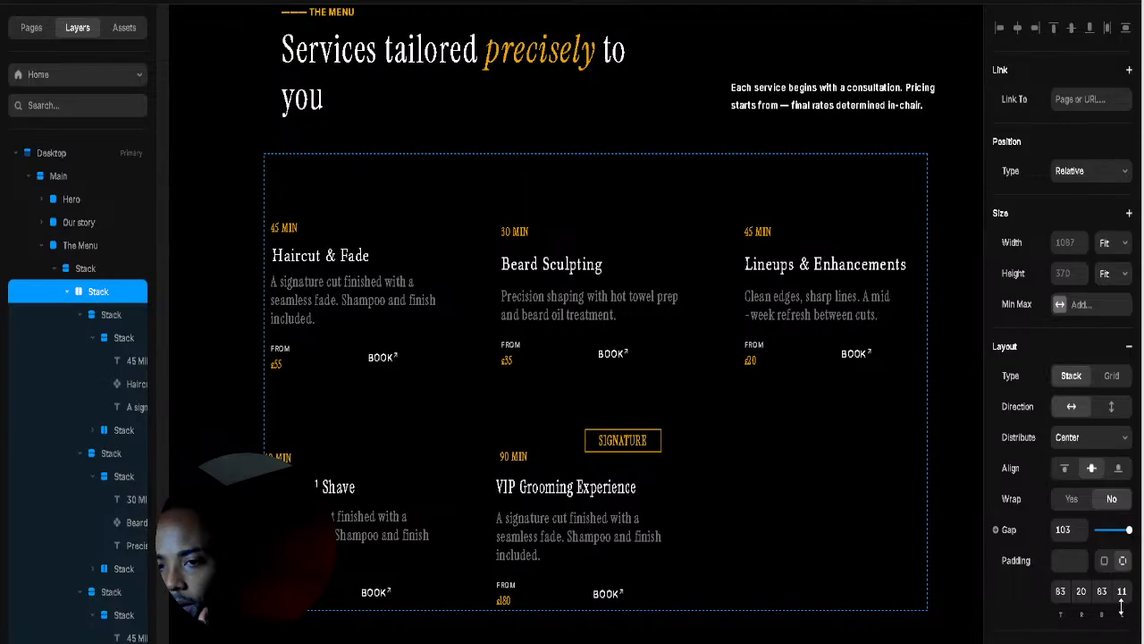
click(783, 549)
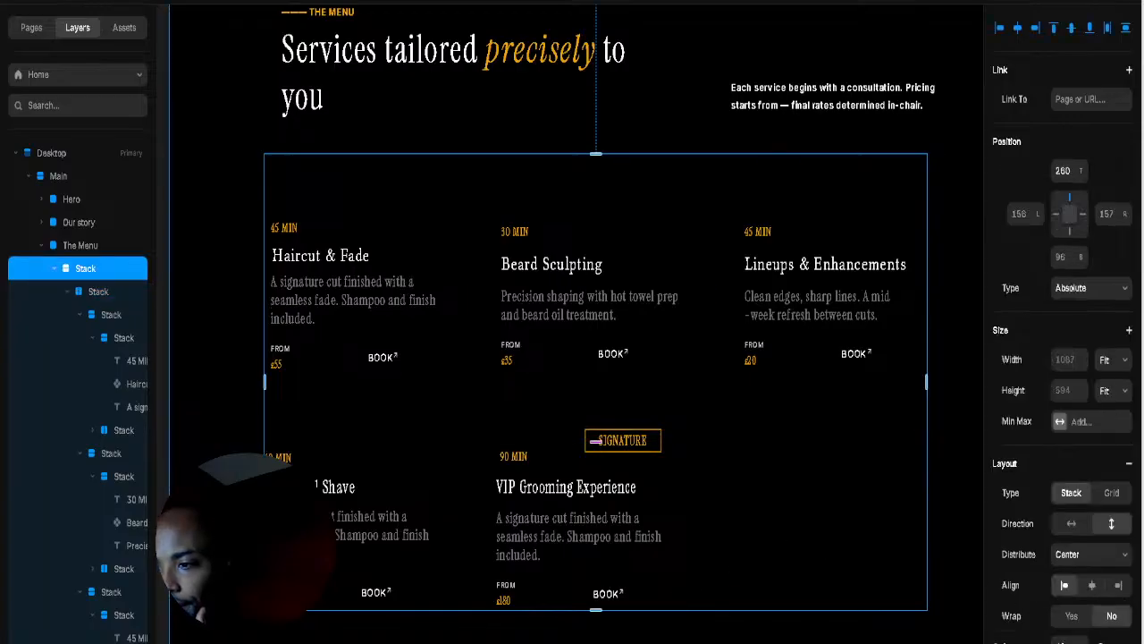
scroll(1063, 402, down, 1)
scroll(1123, 481, down, 5)
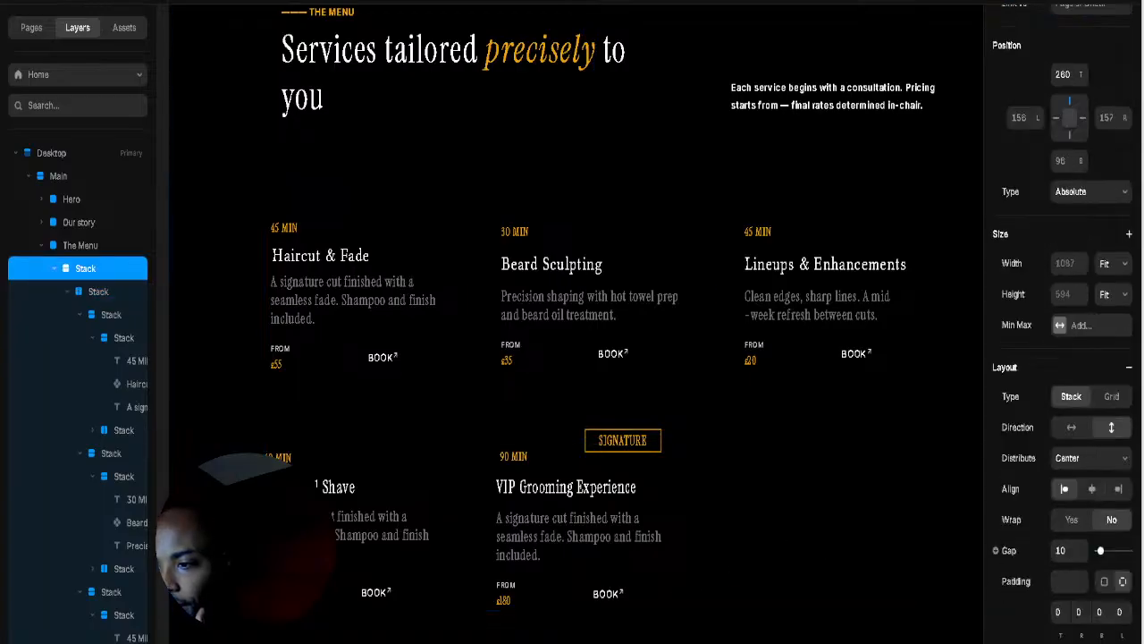
drag(1123, 475, 1125, 463)
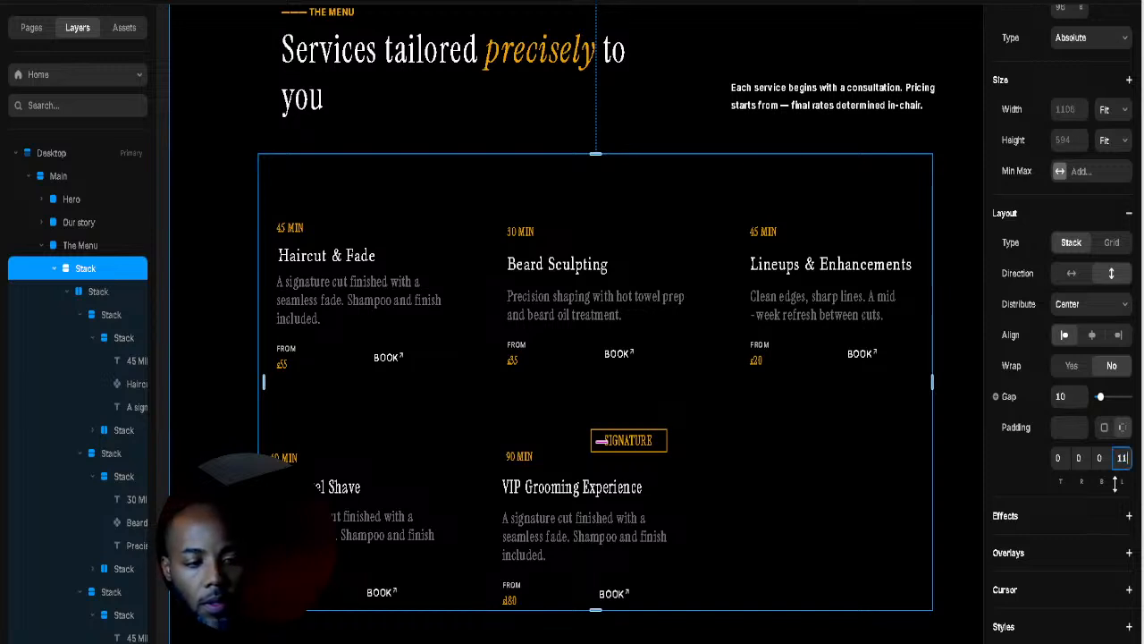
Step: Set the first card row's left padding to 11 and the second row's to about 15
drag(1120, 481, 1119, 488)
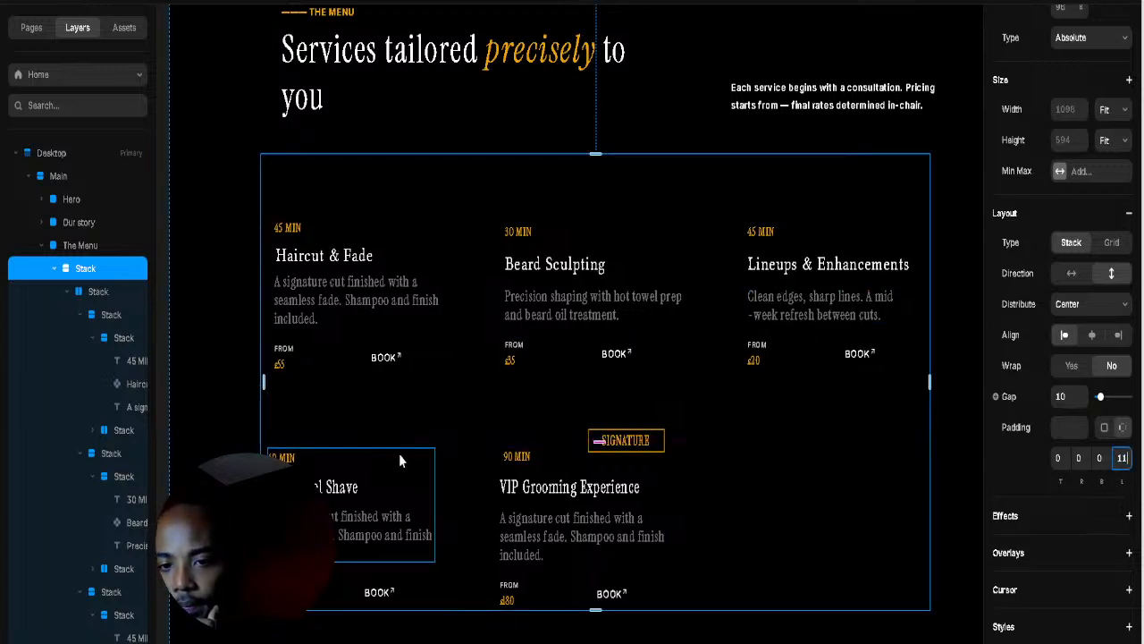
click(459, 469)
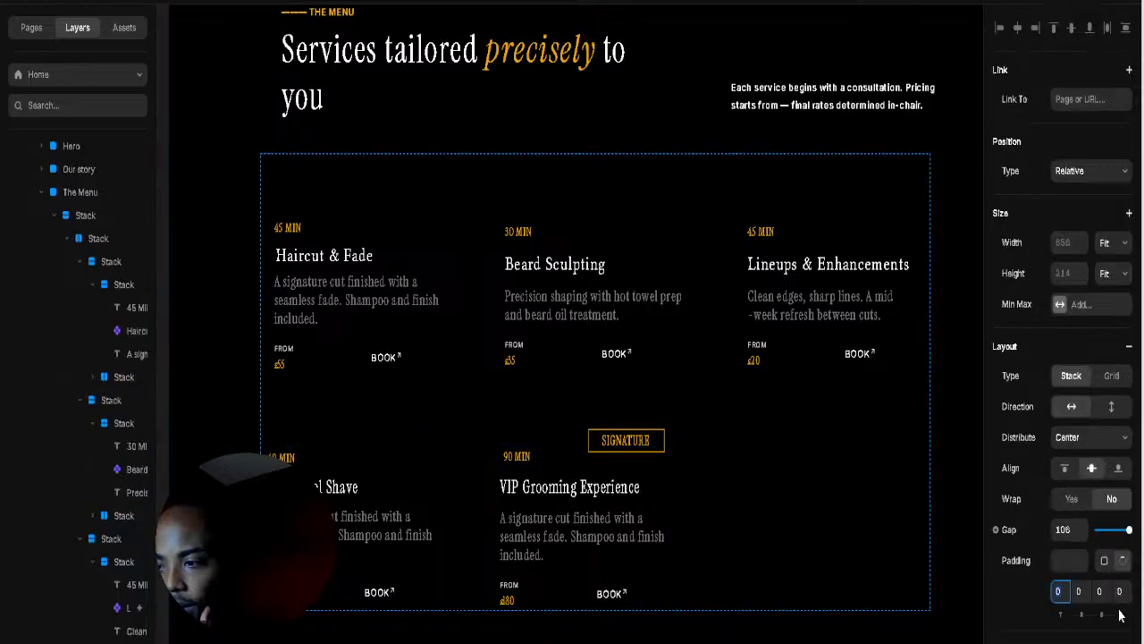
drag(1119, 615, 1121, 604)
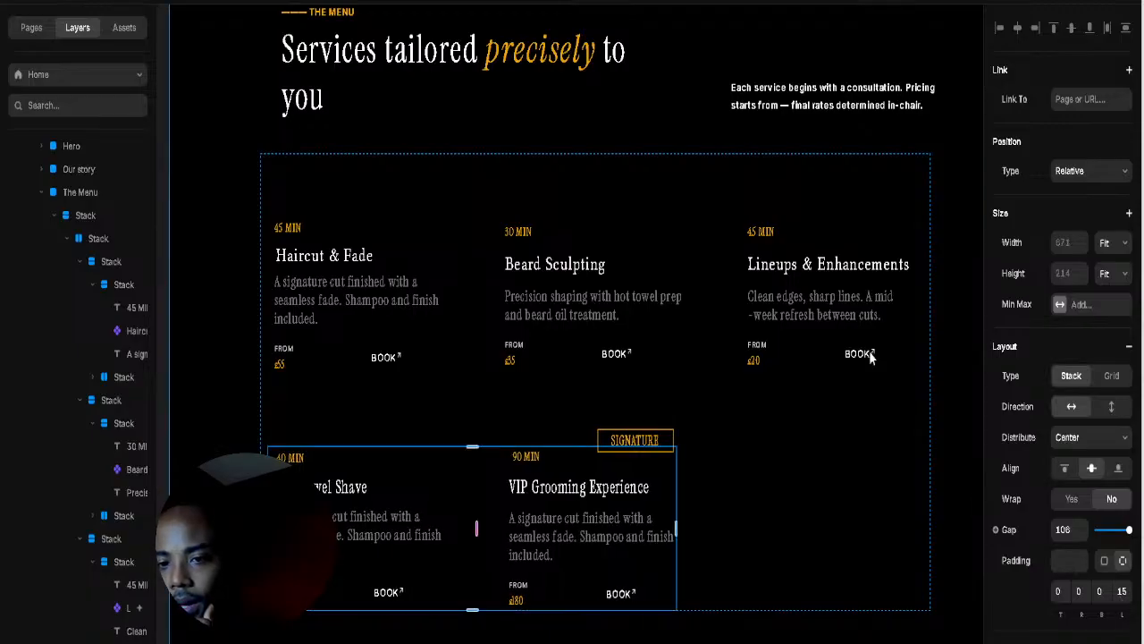
click(955, 269)
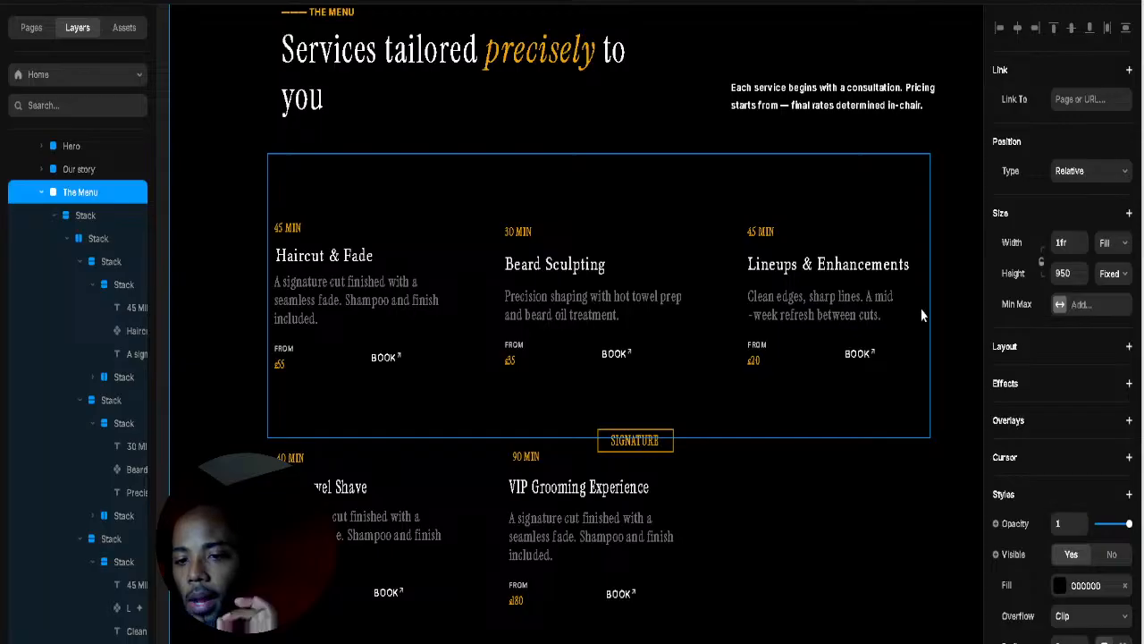
click(390, 357)
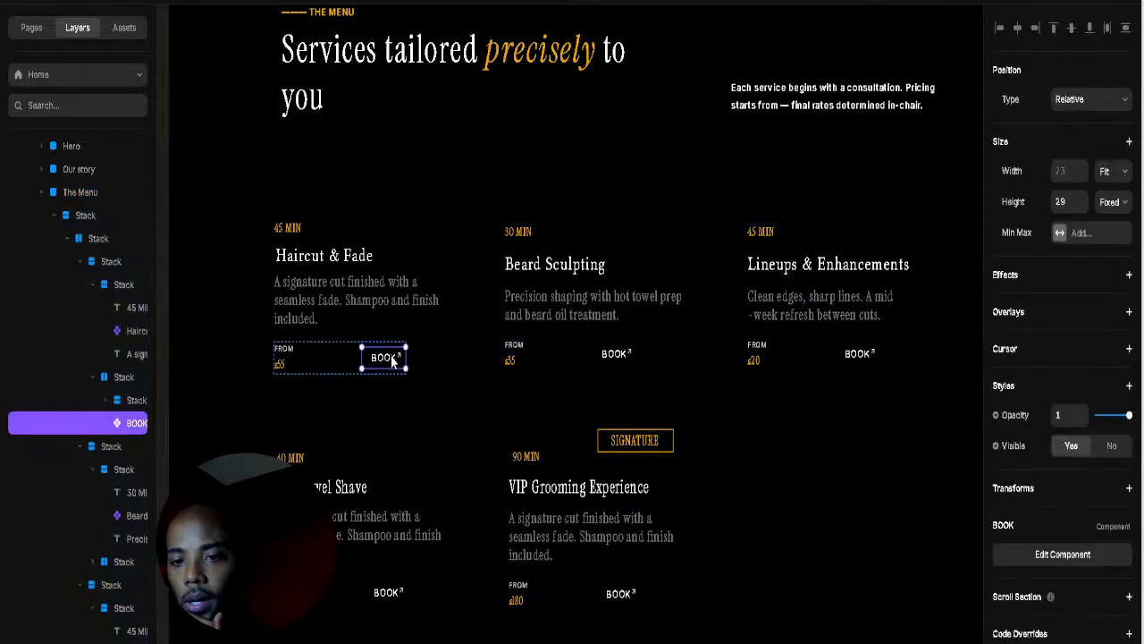
Step: Open the BOOK button component and add a Hover variant
click(1050, 556)
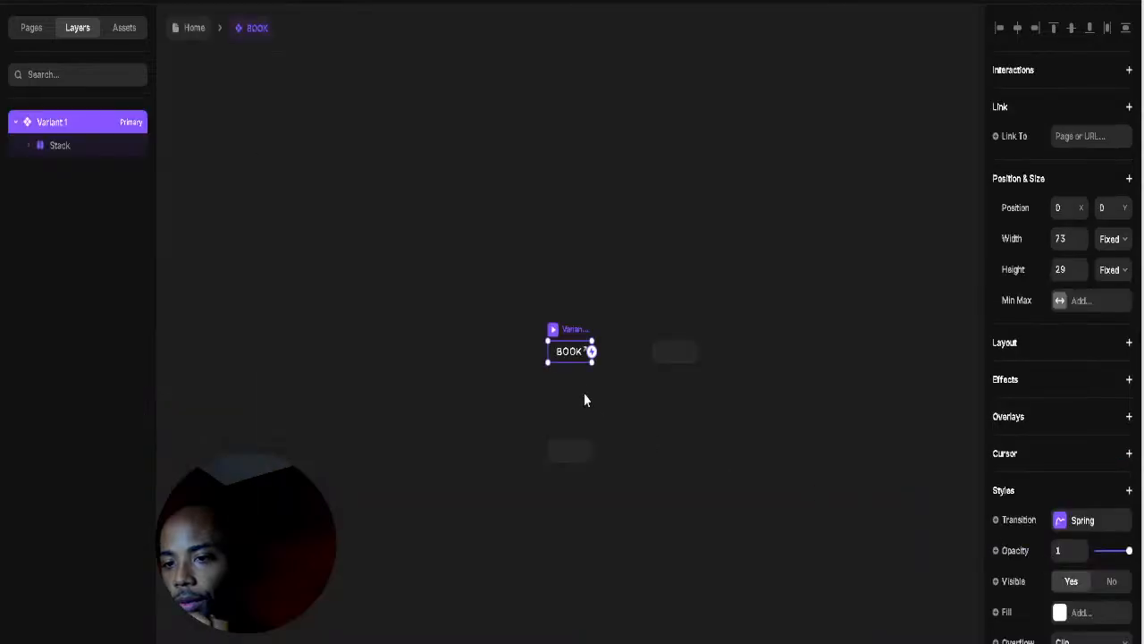
click(573, 455)
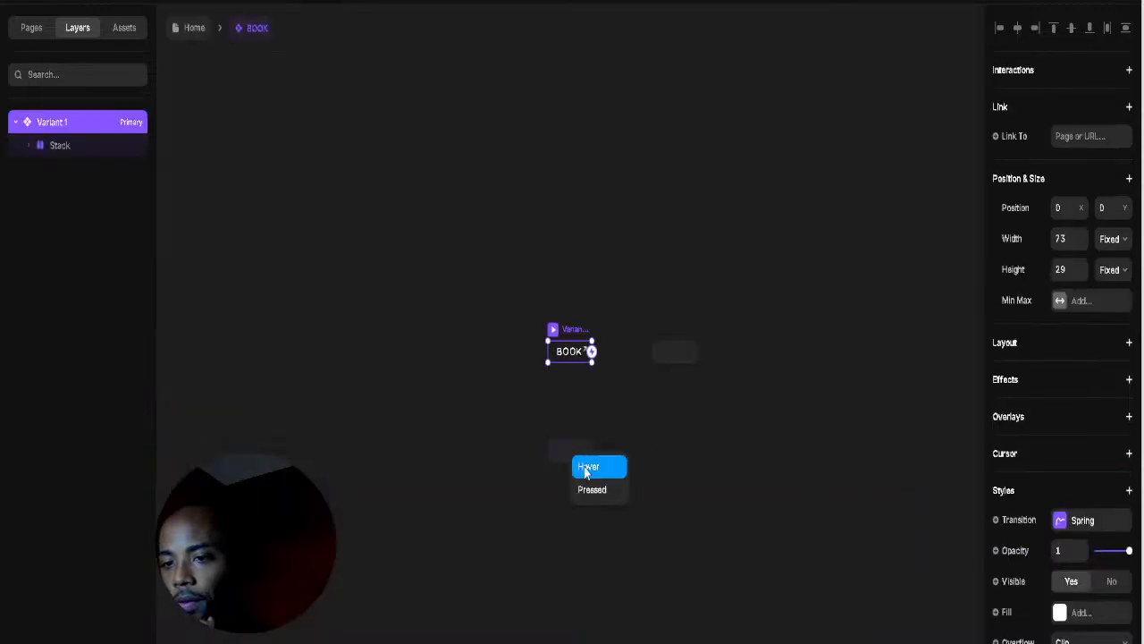
click(588, 467)
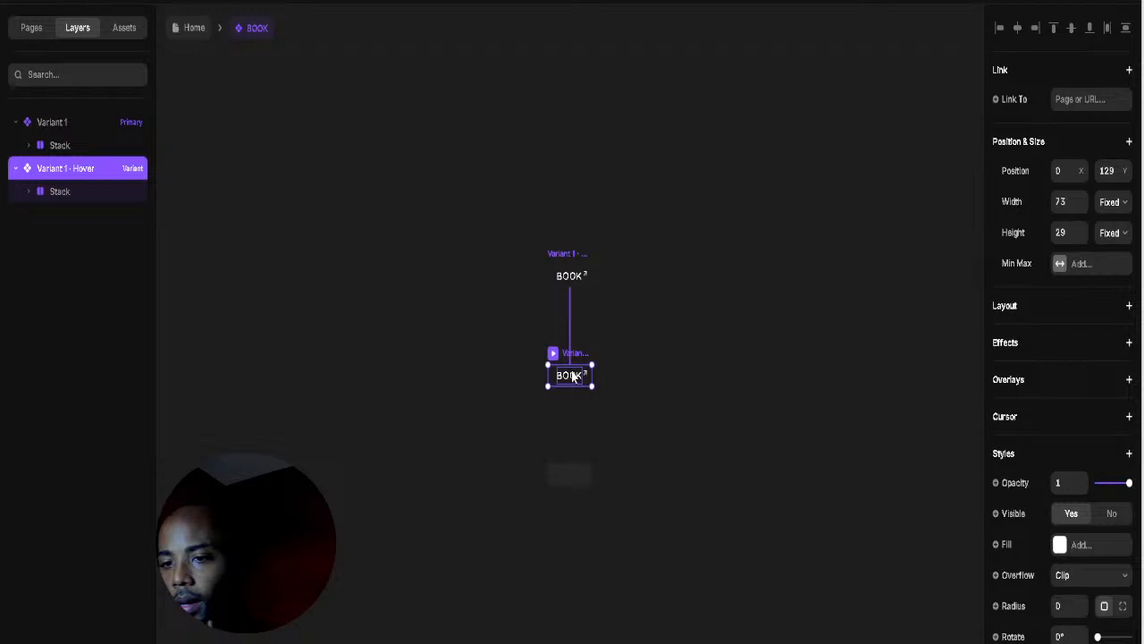
Step: Inspect the hover variant's BOOK text and its extra text styling options, then clear the selection
double_click(568, 376)
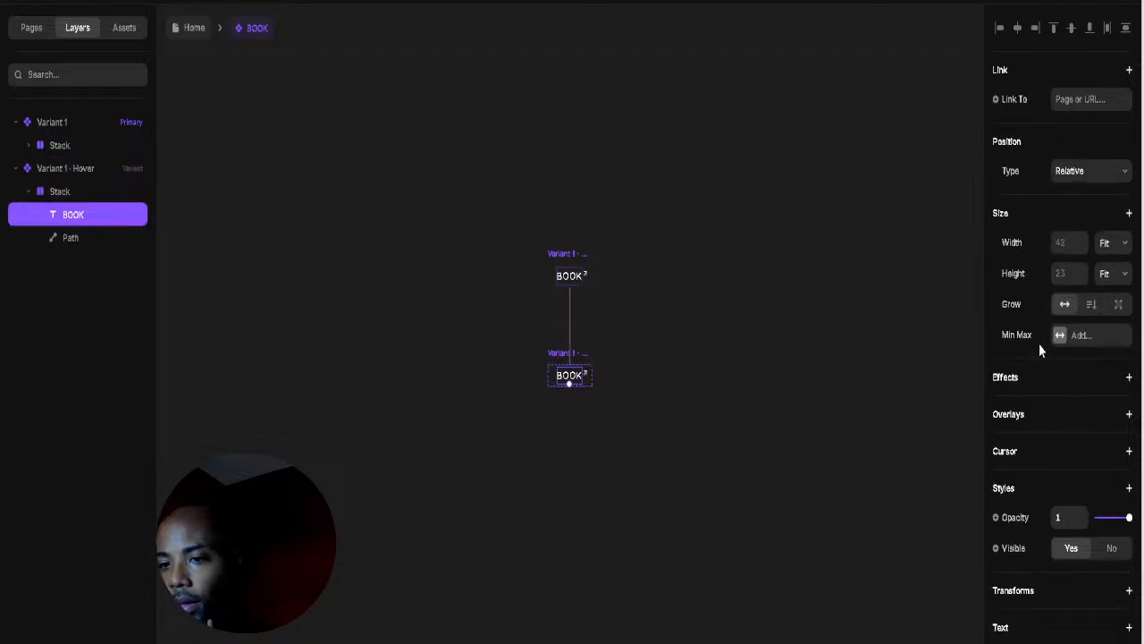
scroll(1041, 349, down, 5)
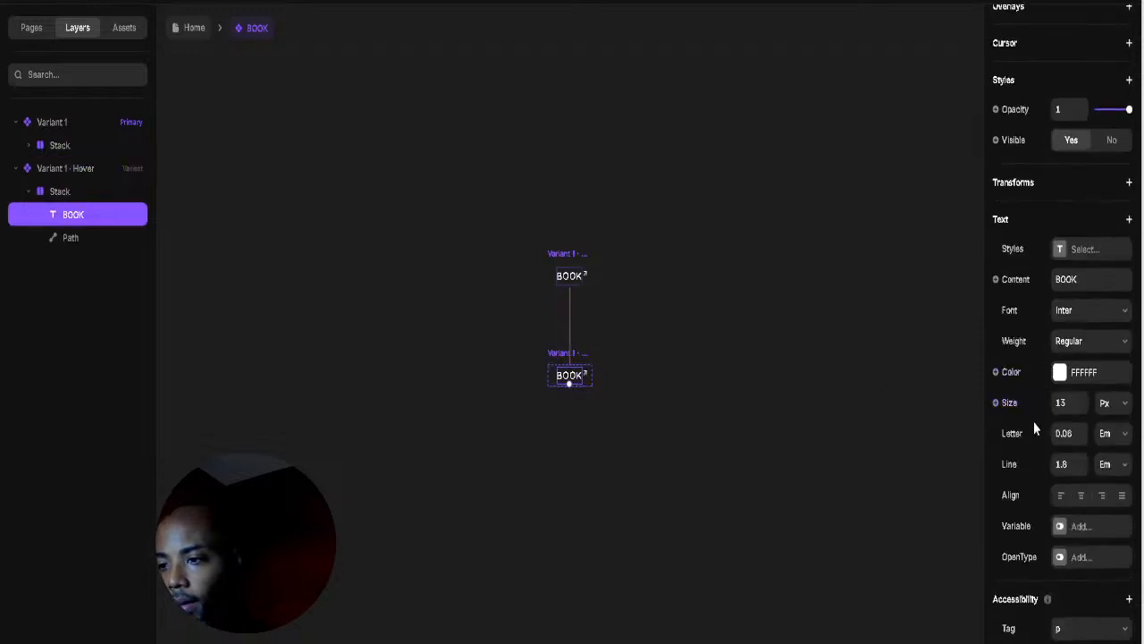
click(1108, 352)
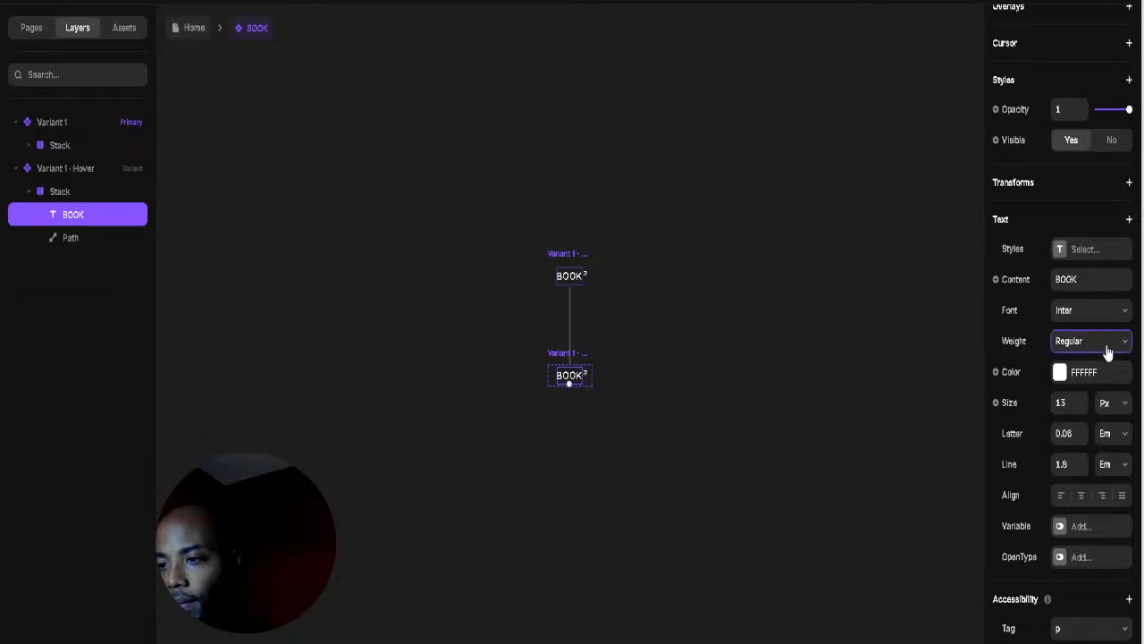
click(937, 353)
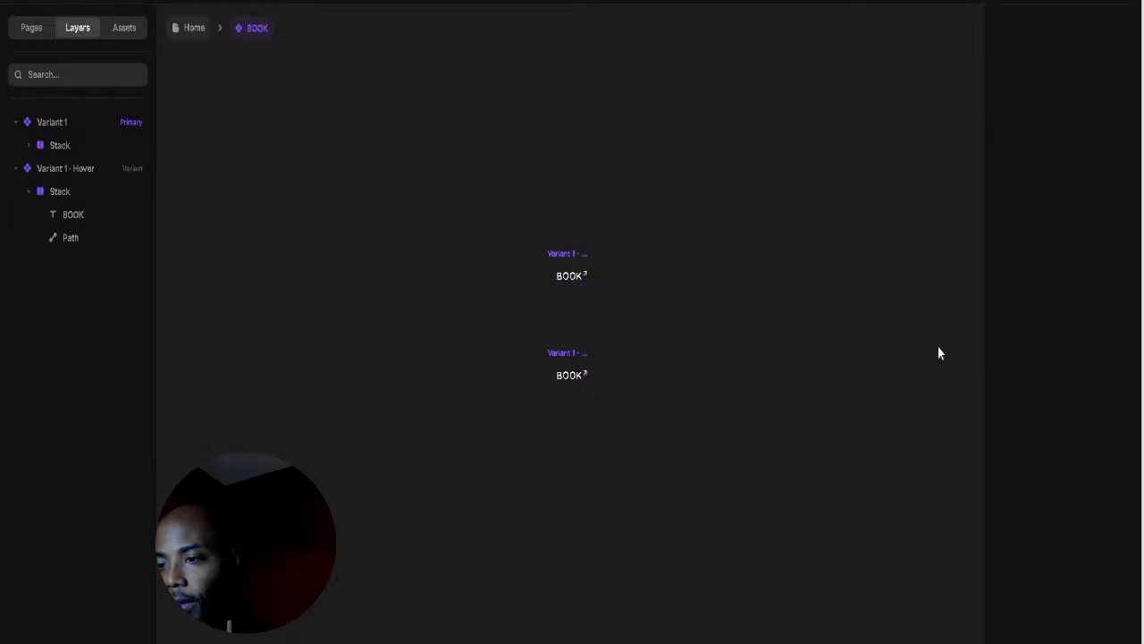
click(568, 380)
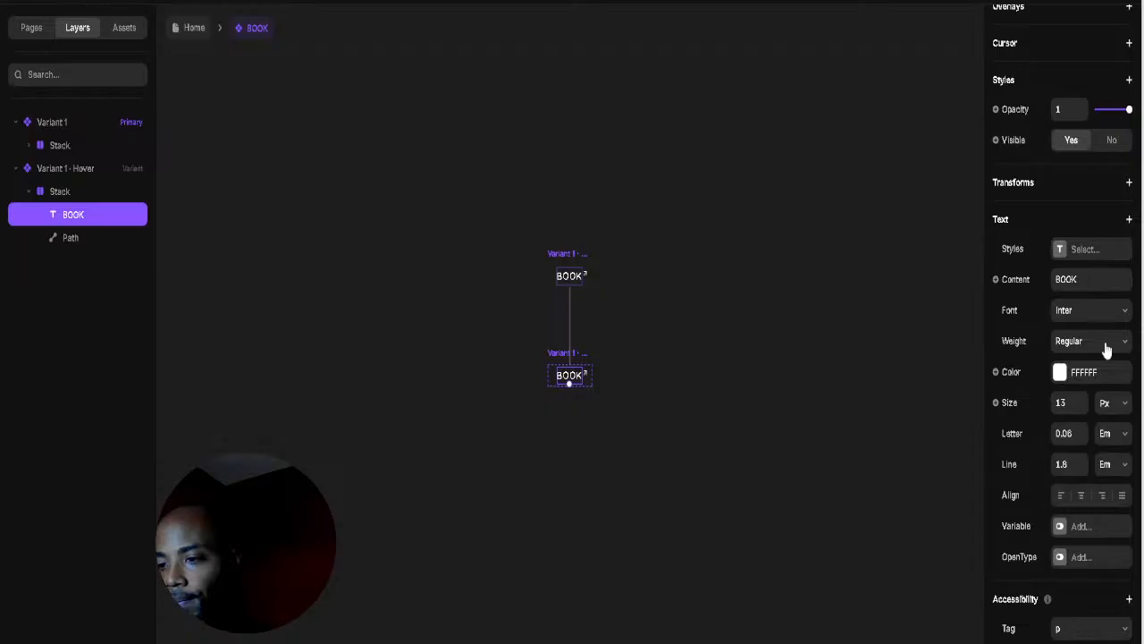
click(1129, 221)
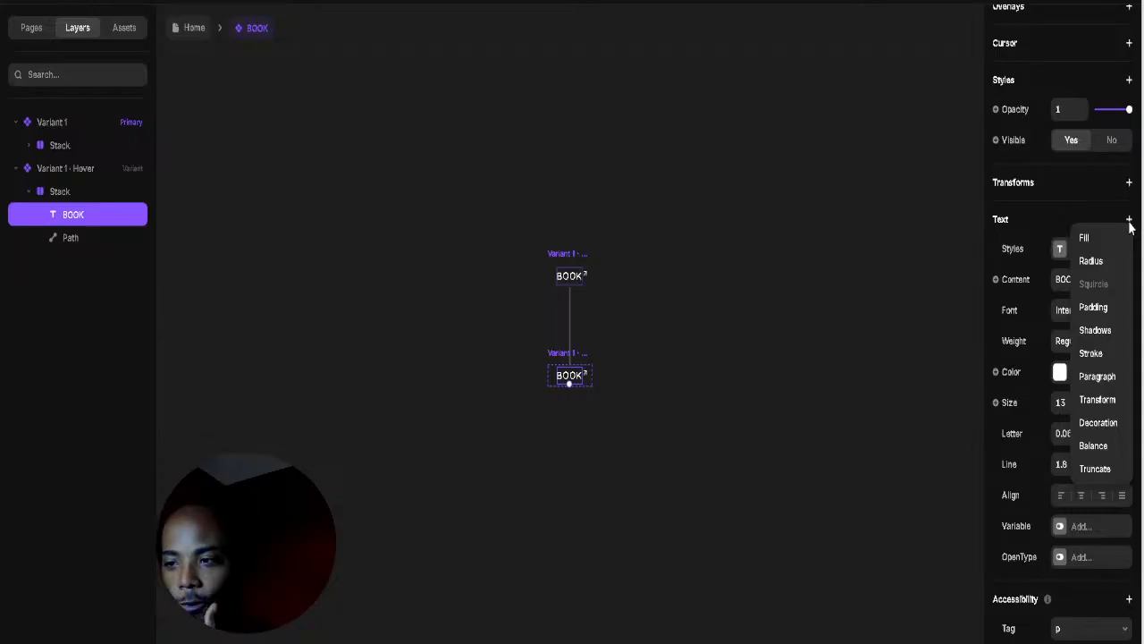
click(874, 387)
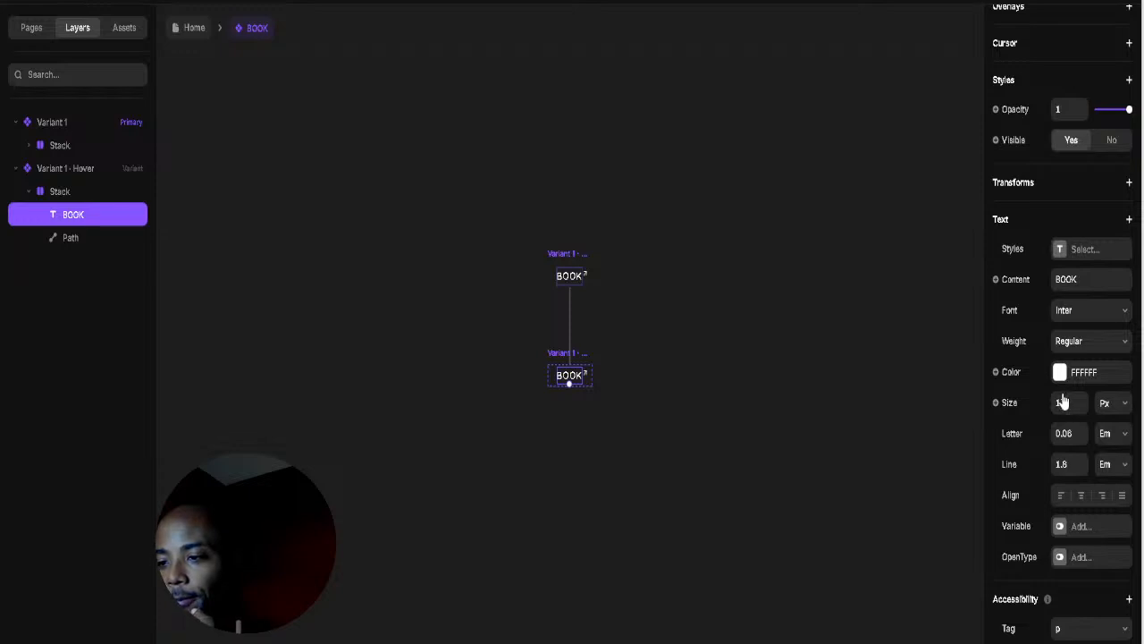
scroll(1045, 440, up, 3)
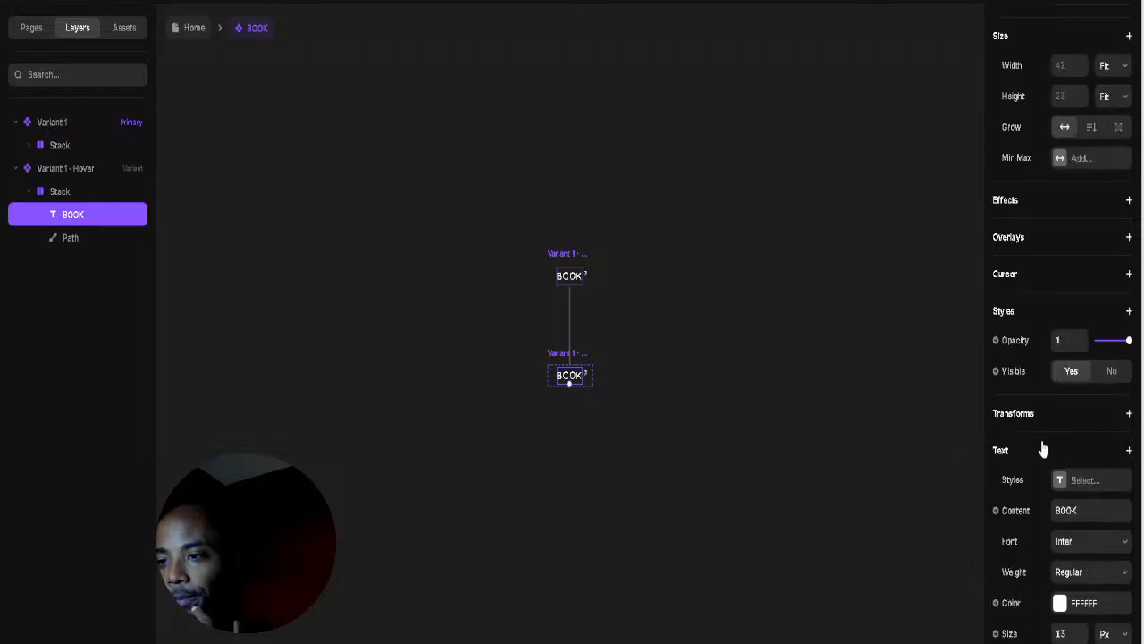
click(778, 405)
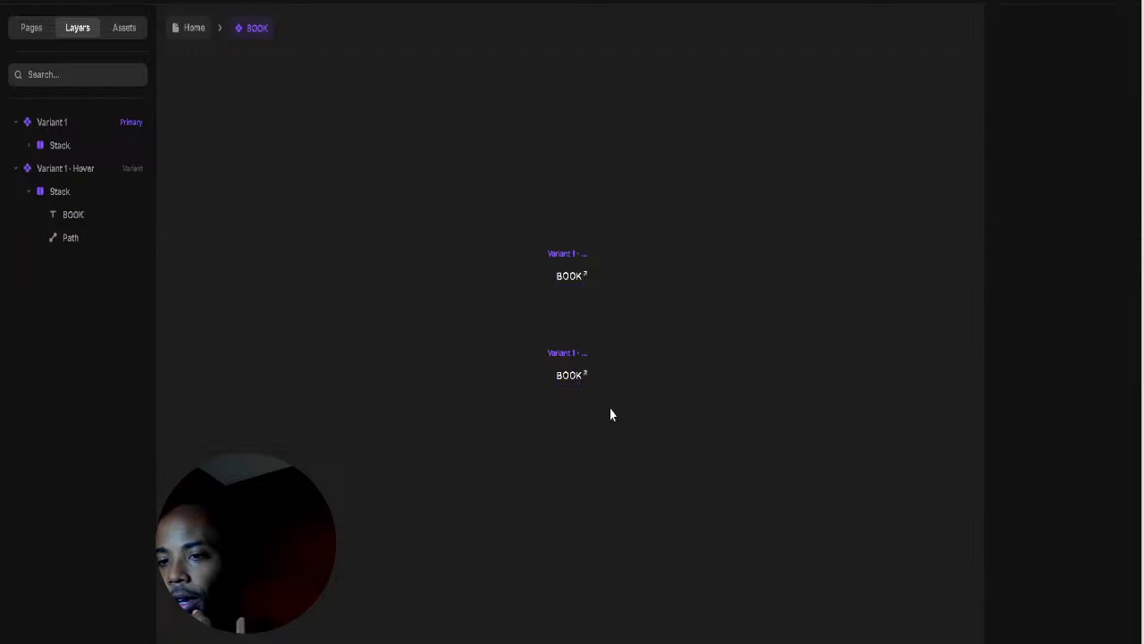
scroll(608, 398, up, 6)
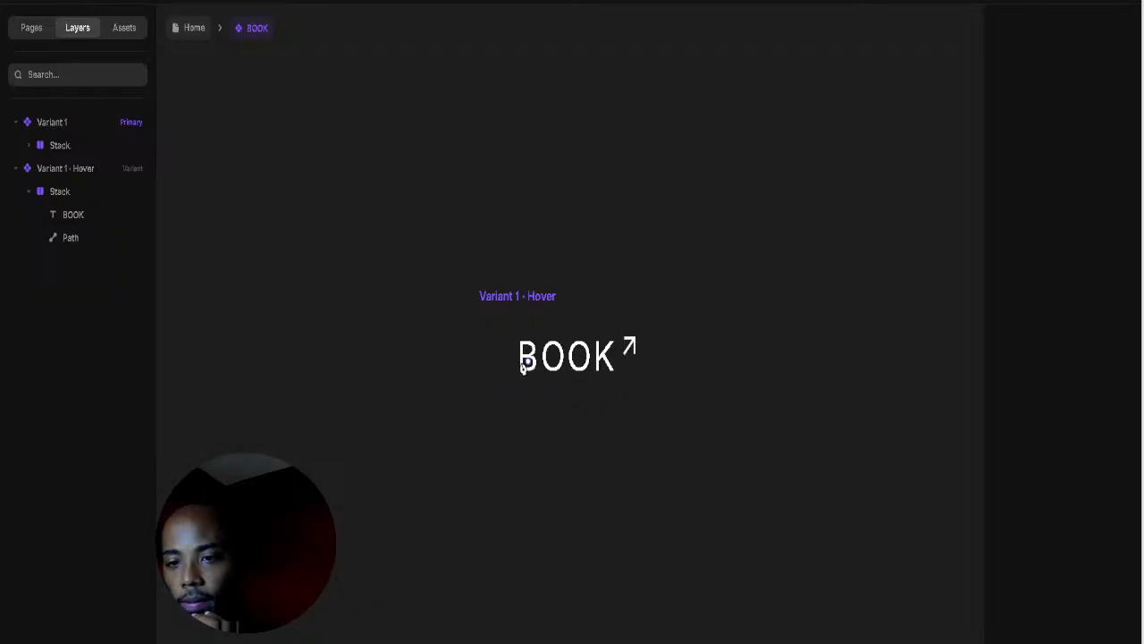
Step: Draw a straight horizontal line with the Pen tool and move it under BOOK in the hover variant
click(494, 534)
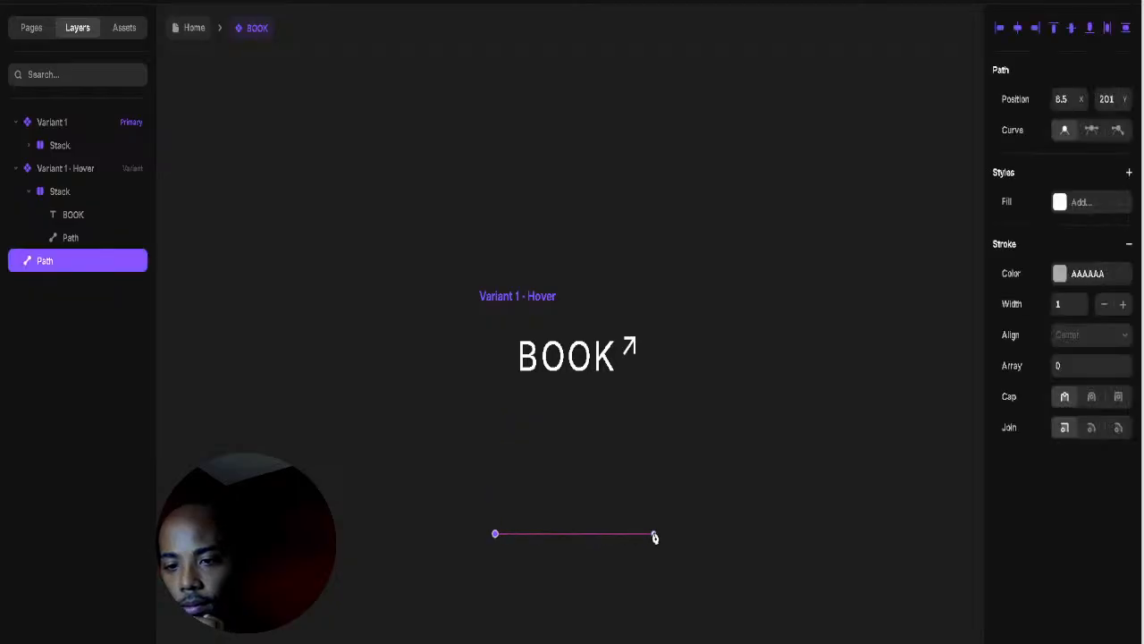
click(653, 534)
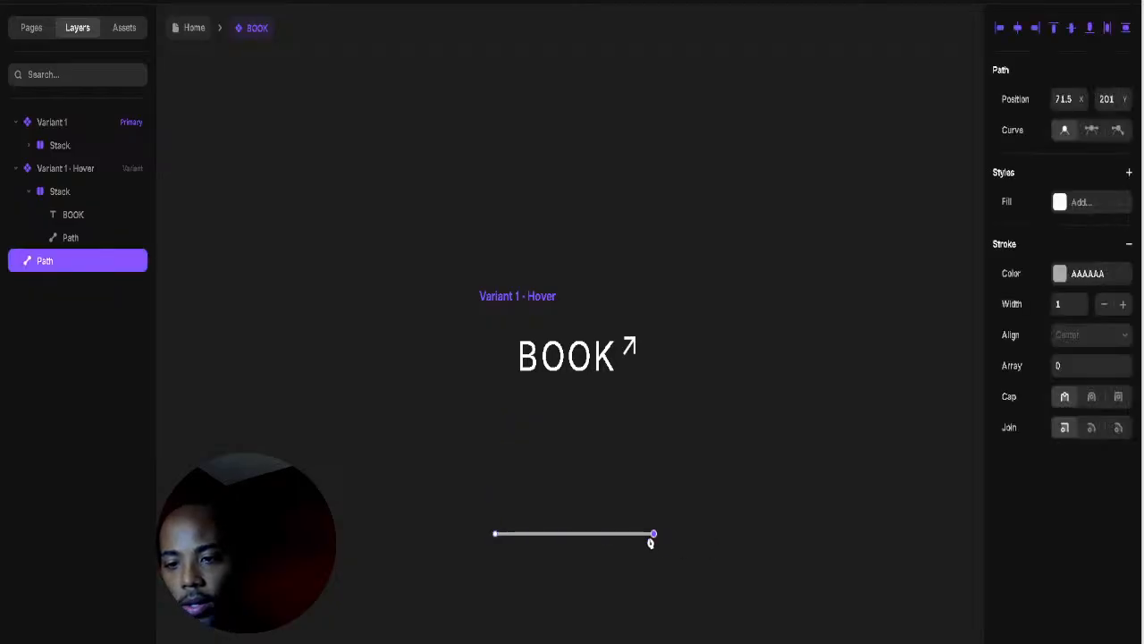
click(651, 539)
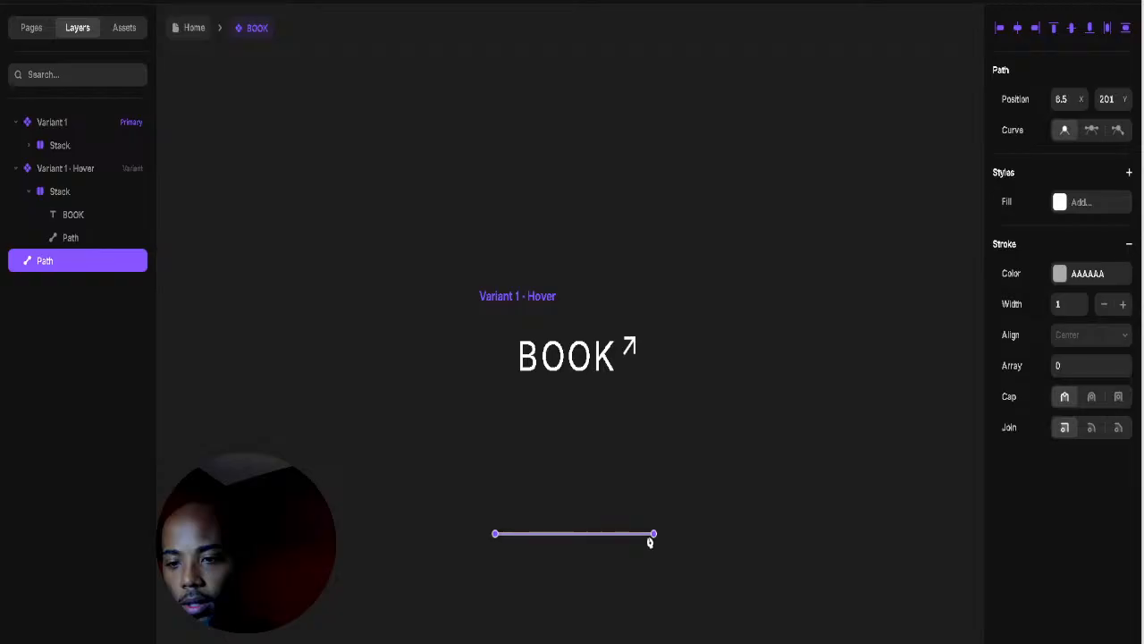
click(495, 534)
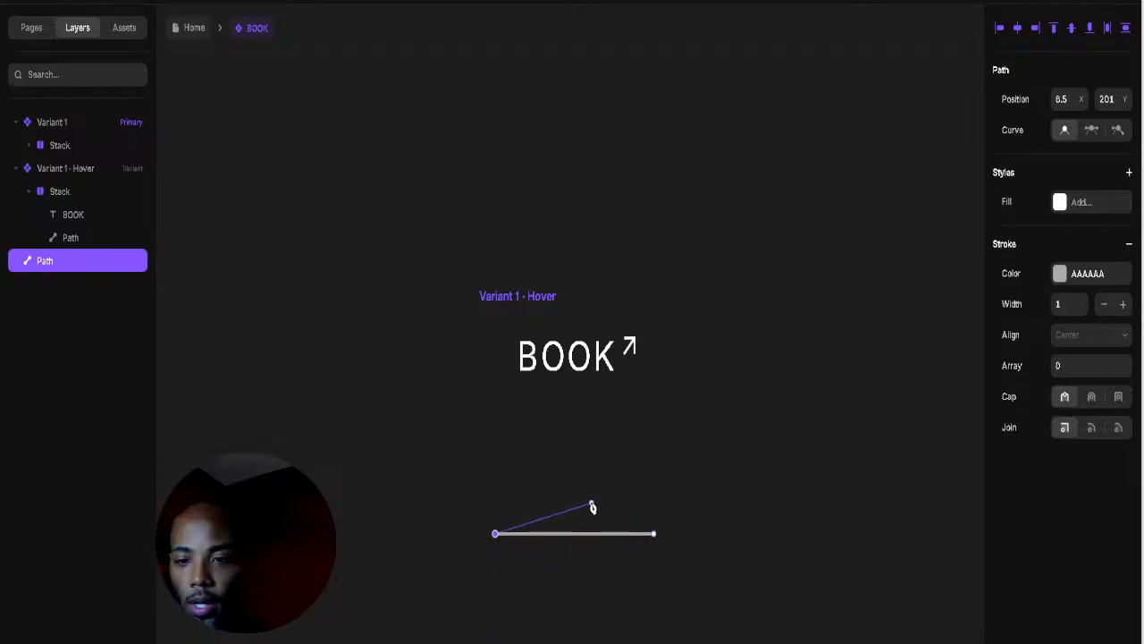
key(Escape)
click(572, 534)
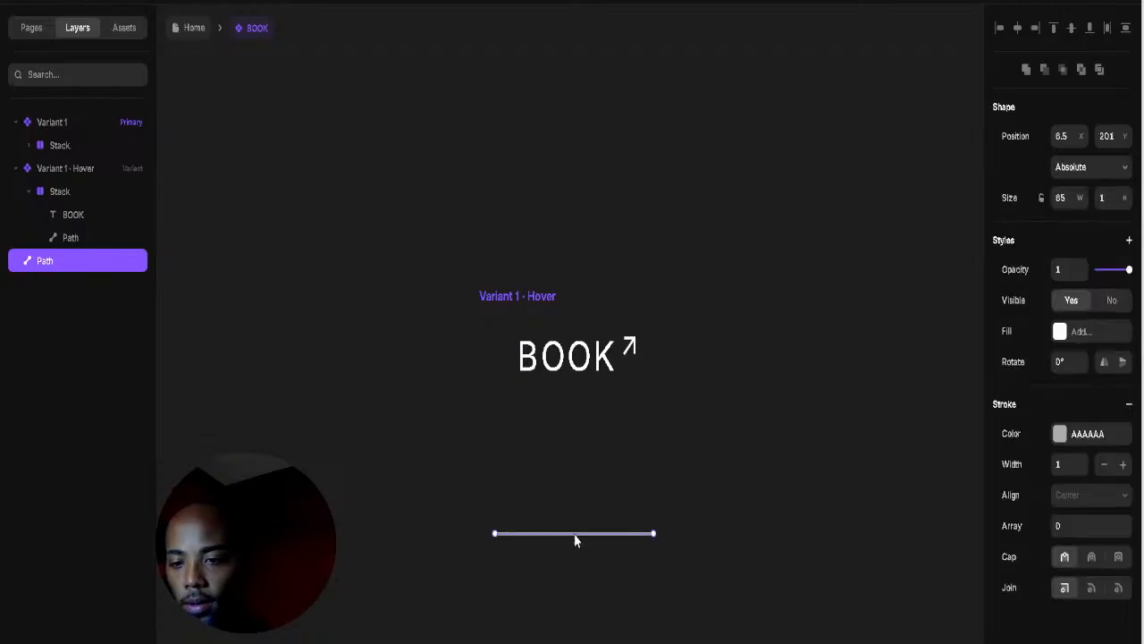
drag(575, 539, 575, 380)
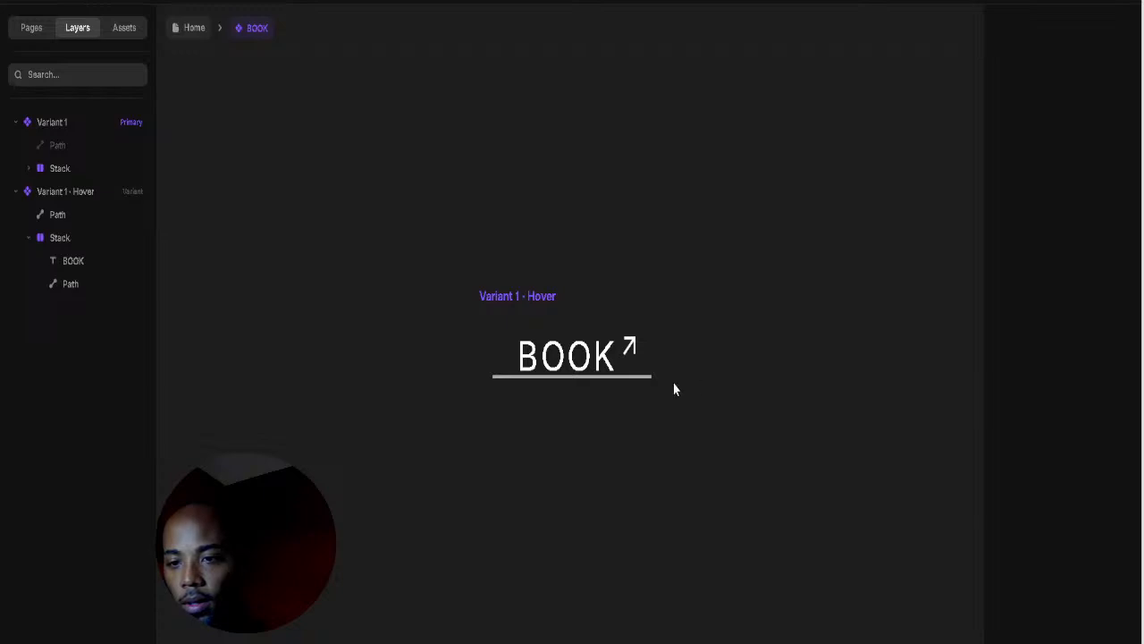
Step: Trim the underline's ends to the BOOK text width, nudge it into place, and exit the component
click(629, 378)
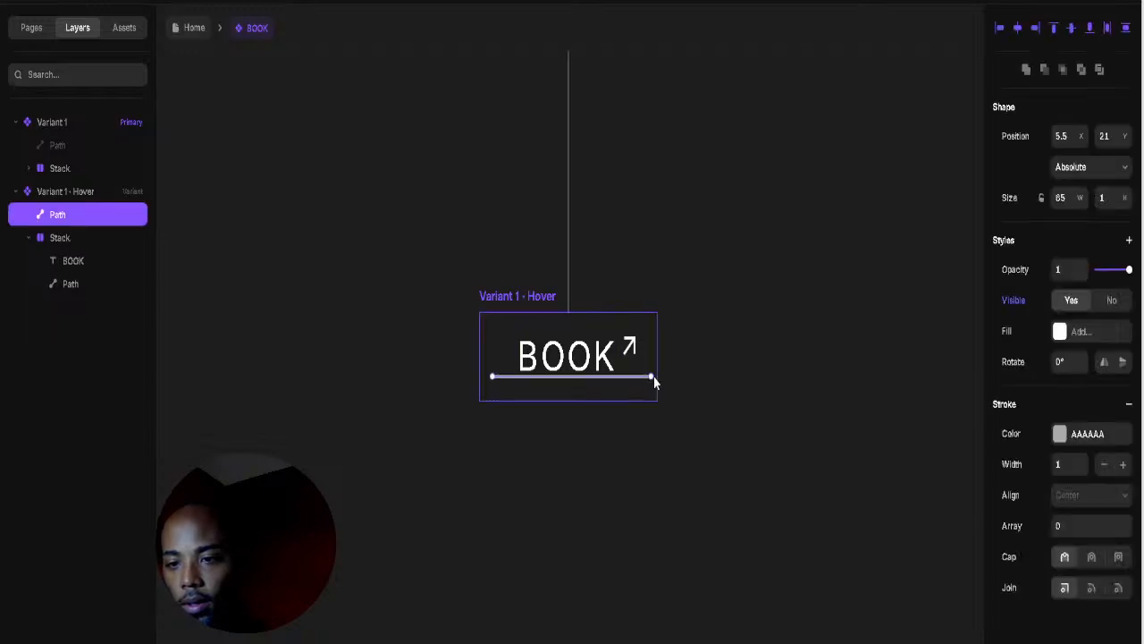
drag(651, 377, 623, 377)
drag(492, 381, 520, 383)
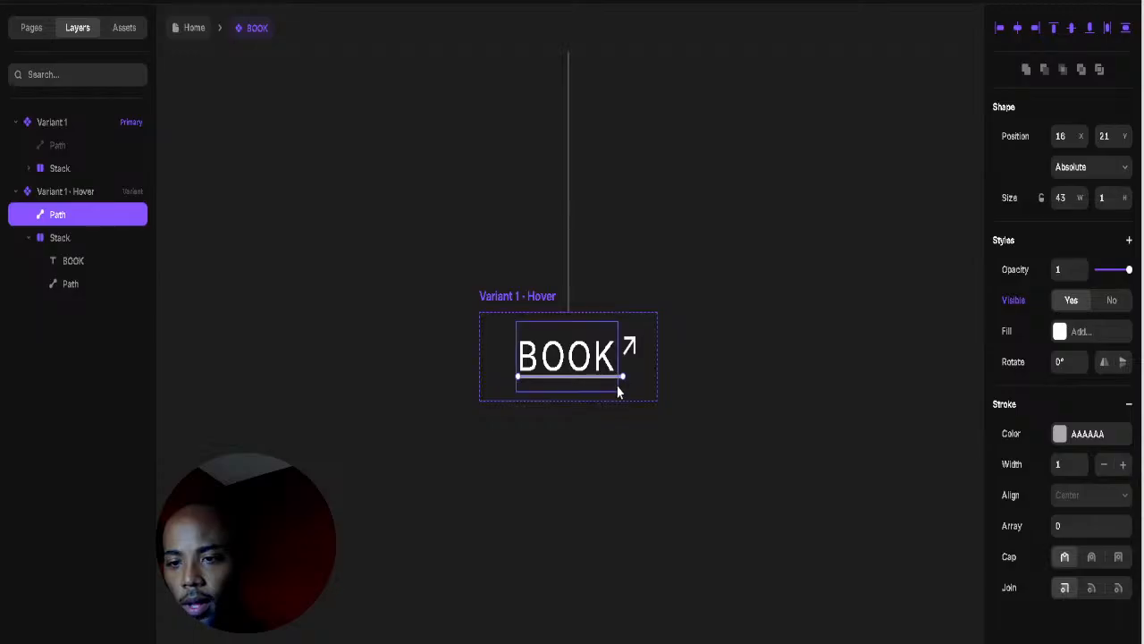
key(Down)
key(Down)
key(Down)
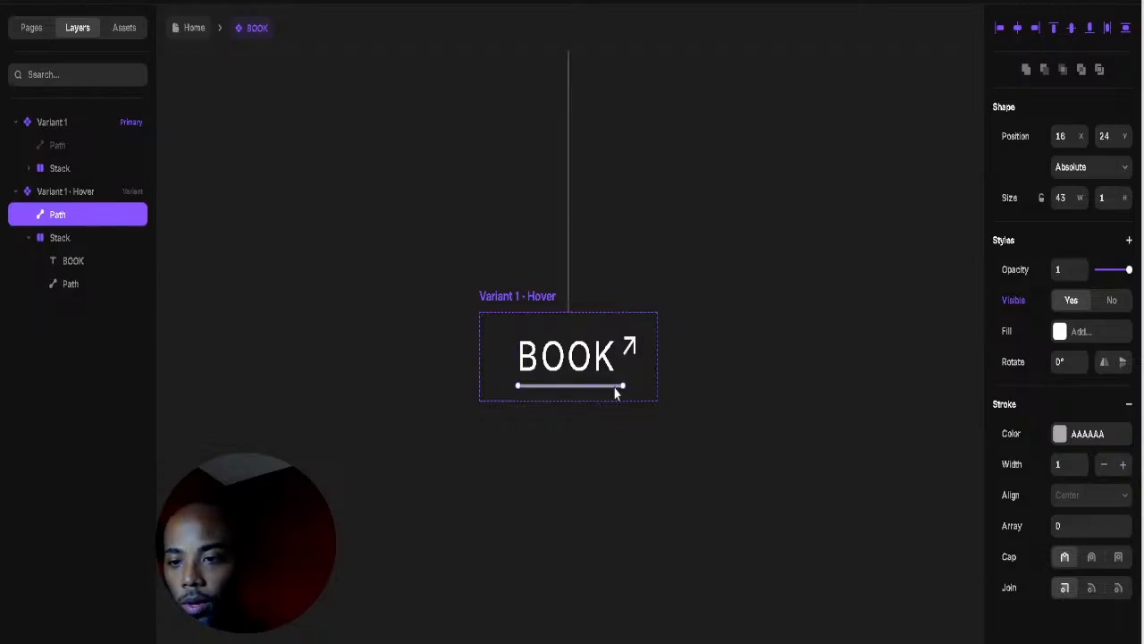
key(Up)
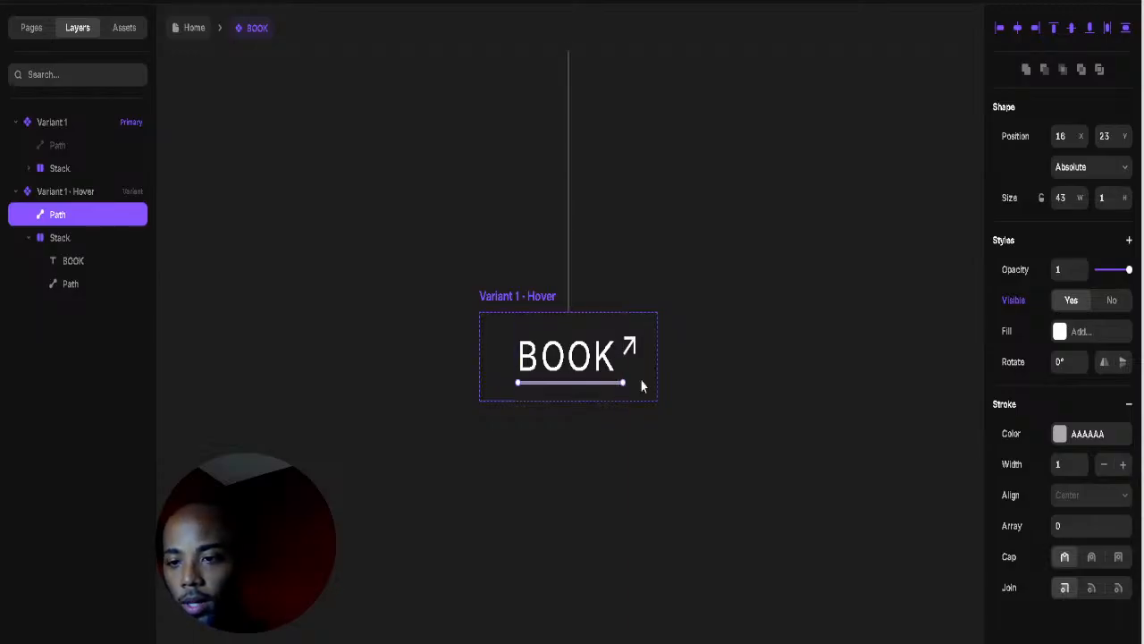
click(722, 368)
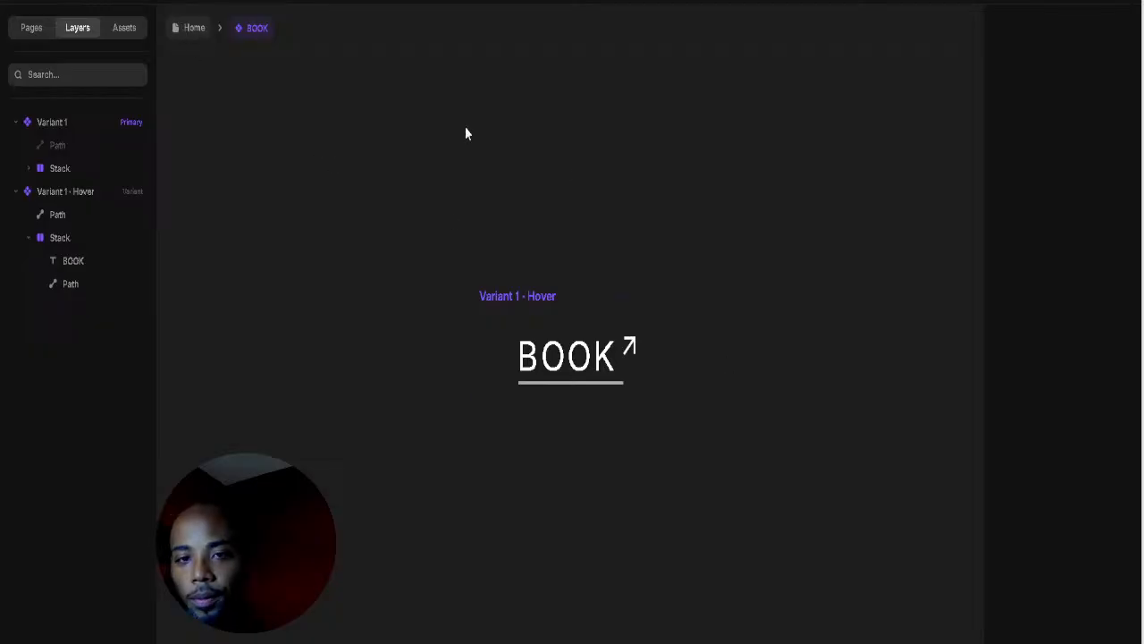
key(Escape)
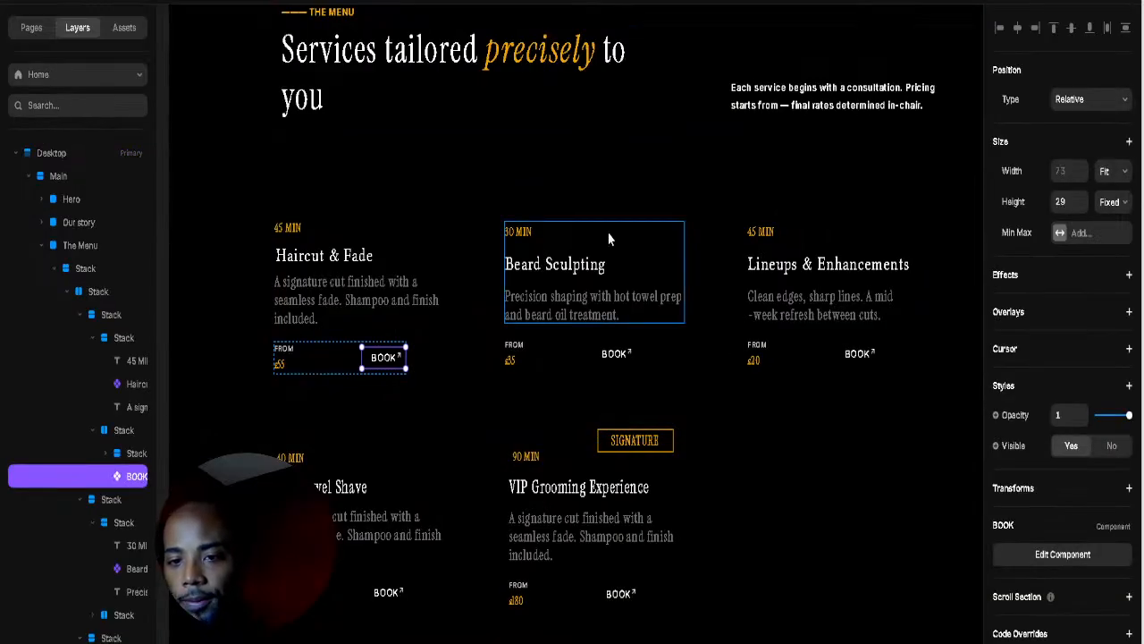
click(608, 239)
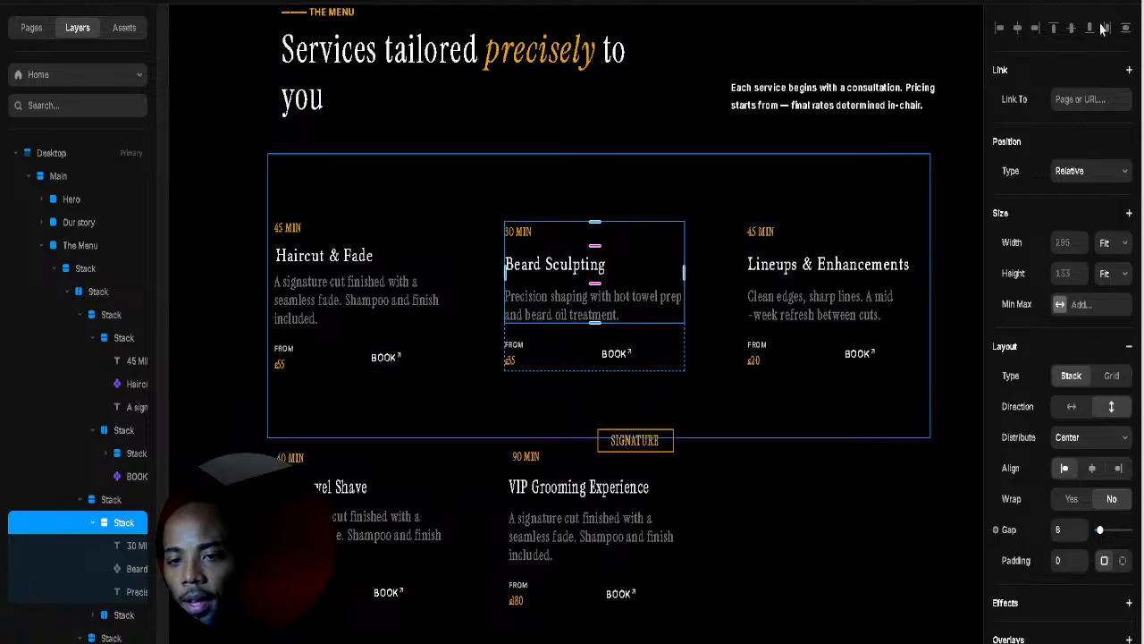
key(ctrl+p)
scroll(882, 125, down, 10)
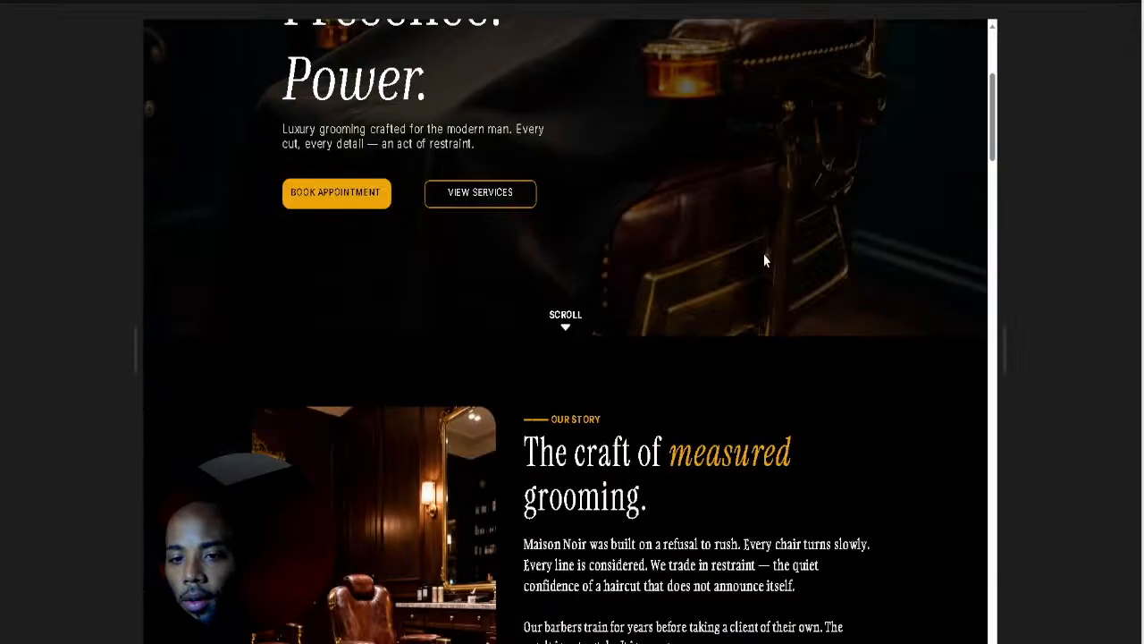
scroll(764, 261, down, 6)
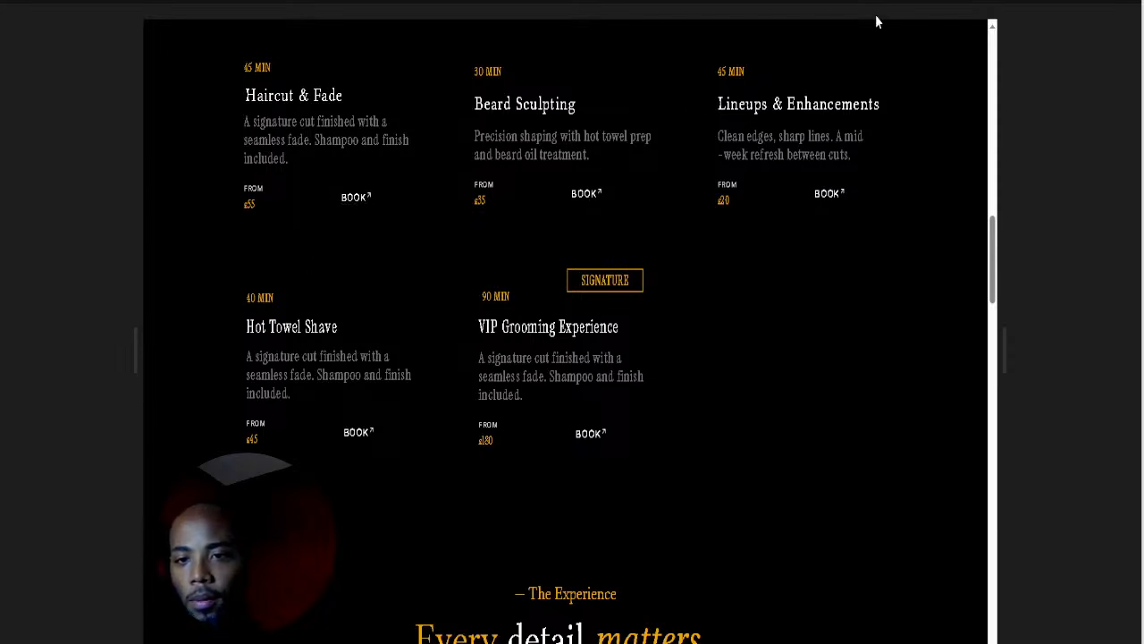
click(1036, 3)
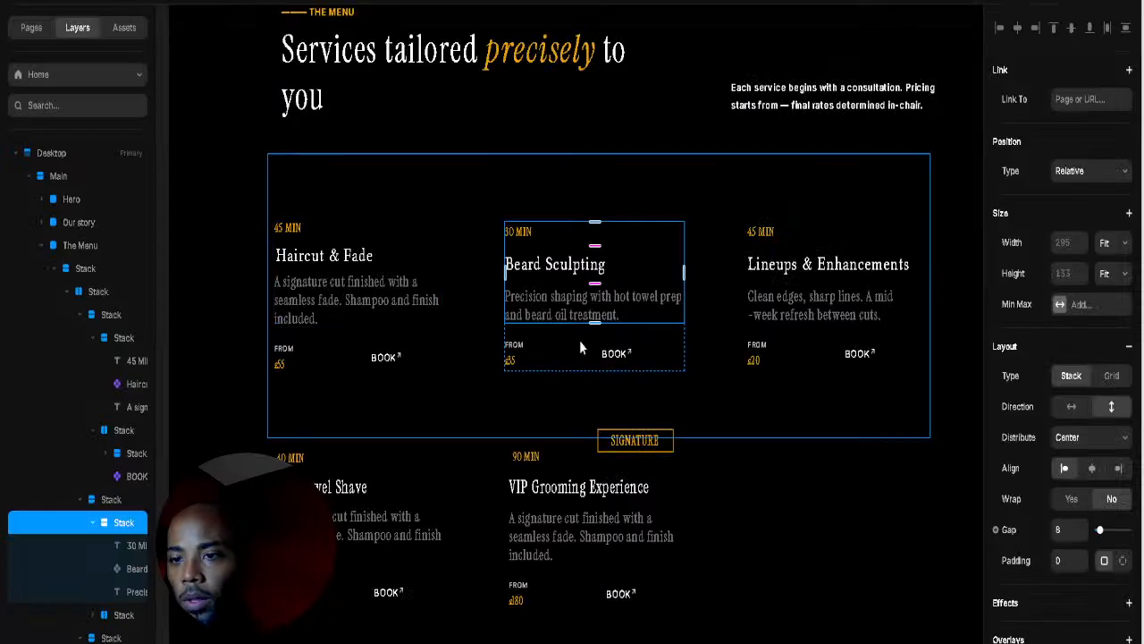
Step: Raise the BOOK button's hover-variant text size from 13 to 16
click(388, 363)
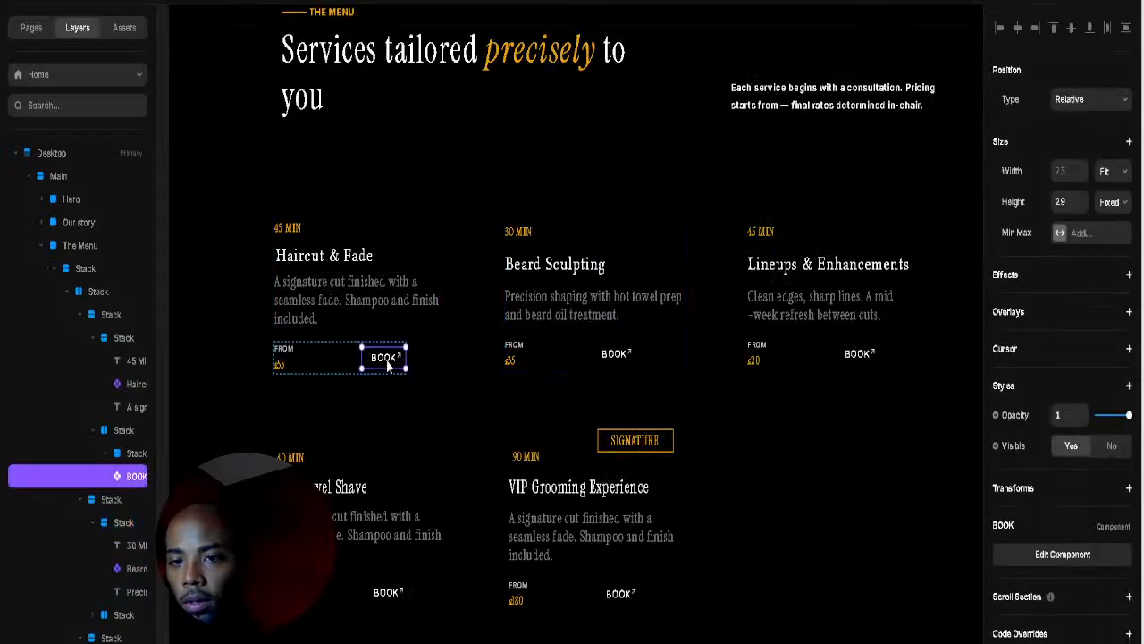
click(1044, 555)
click(571, 451)
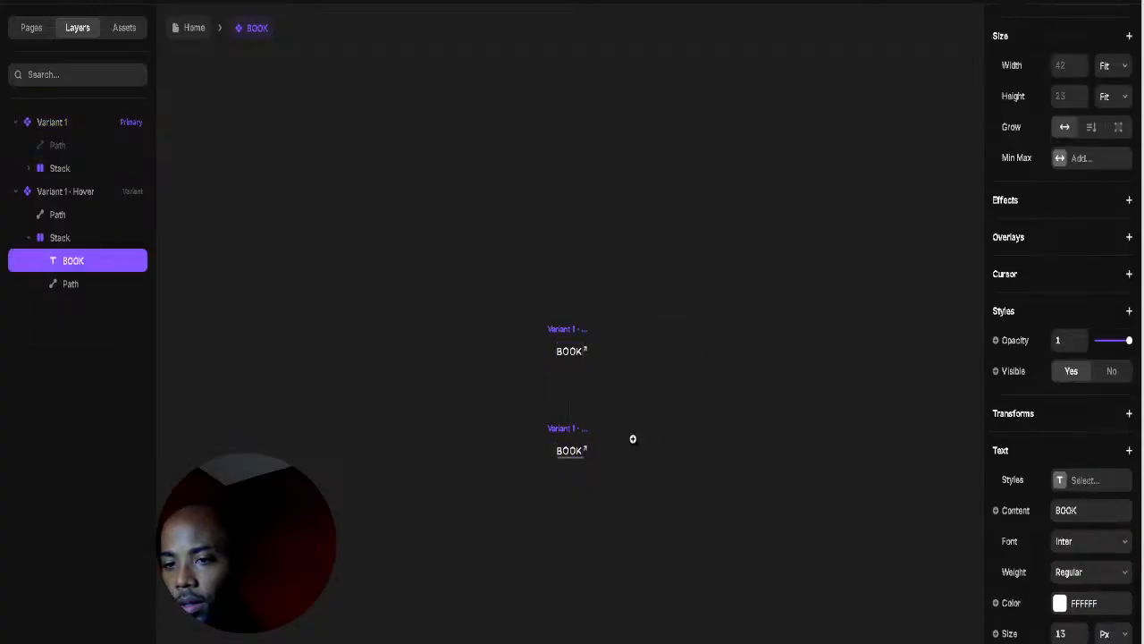
scroll(590, 432, up, 5)
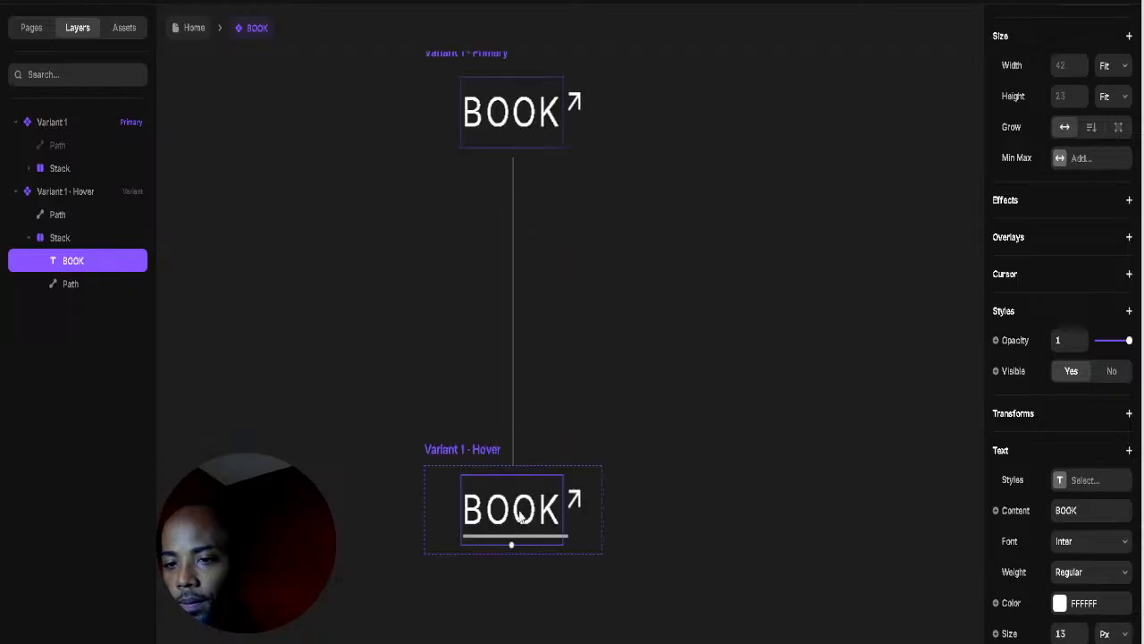
click(1080, 631)
click(1080, 631)
click(1081, 631)
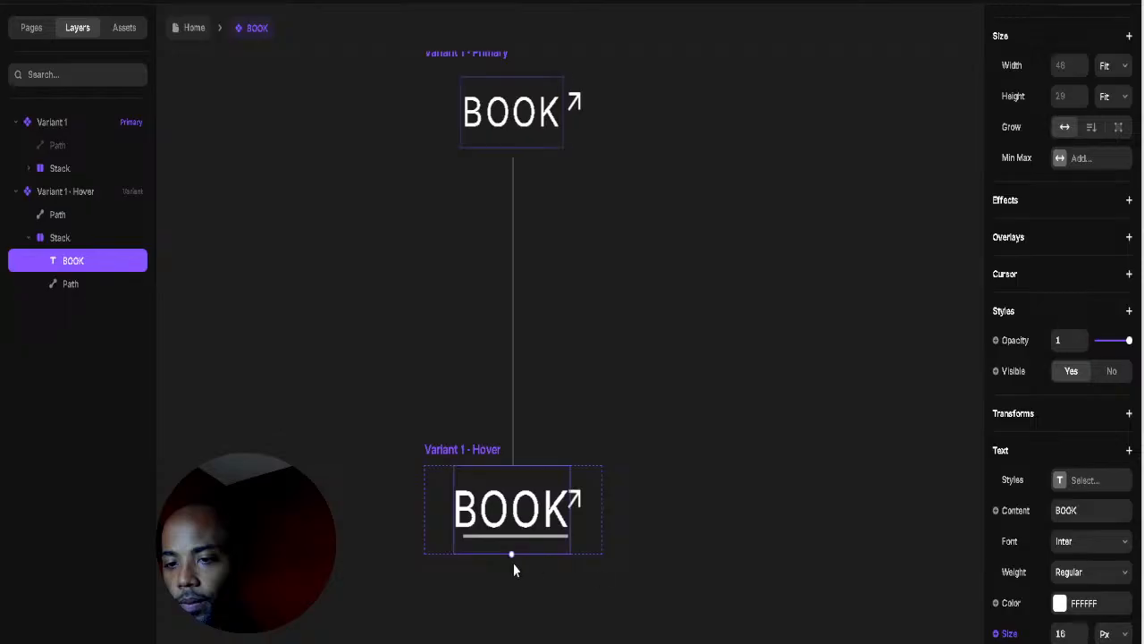
Step: Move the hover underline down one pixel and right about 5 px, then preview the button
click(514, 536)
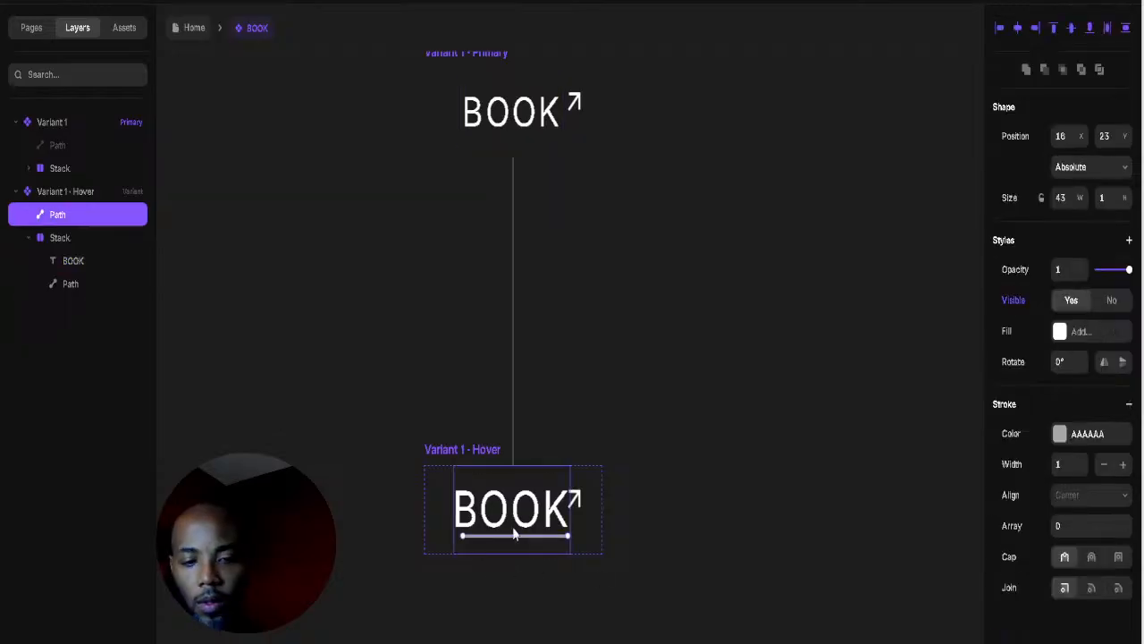
key(Down)
drag(514, 532, 519, 534)
click(691, 463)
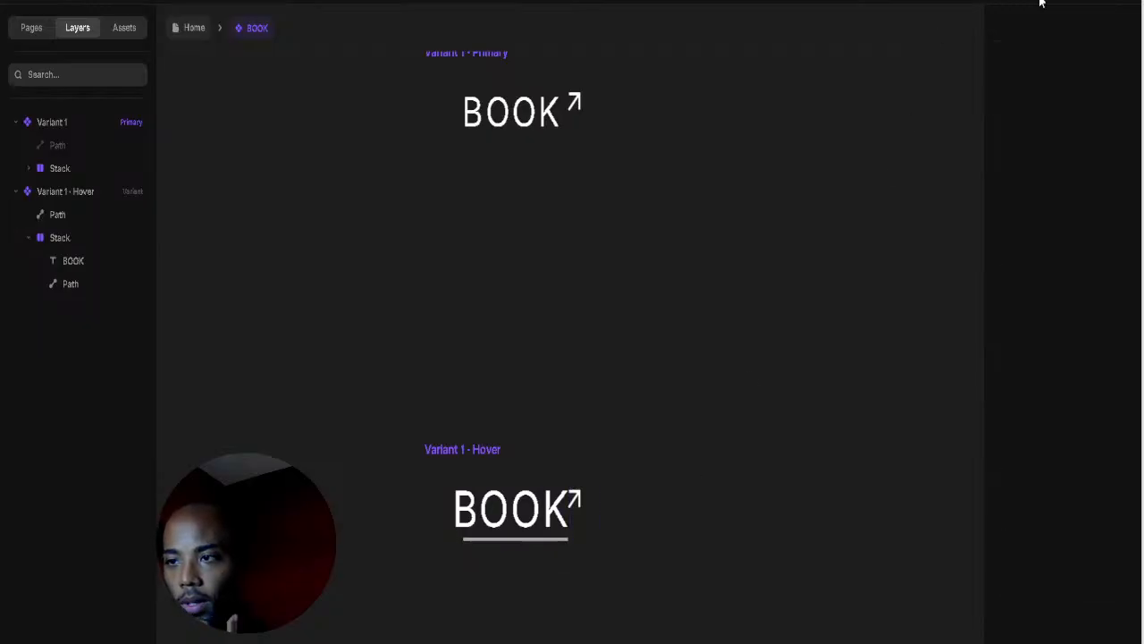
scroll(432, 169, up, 1)
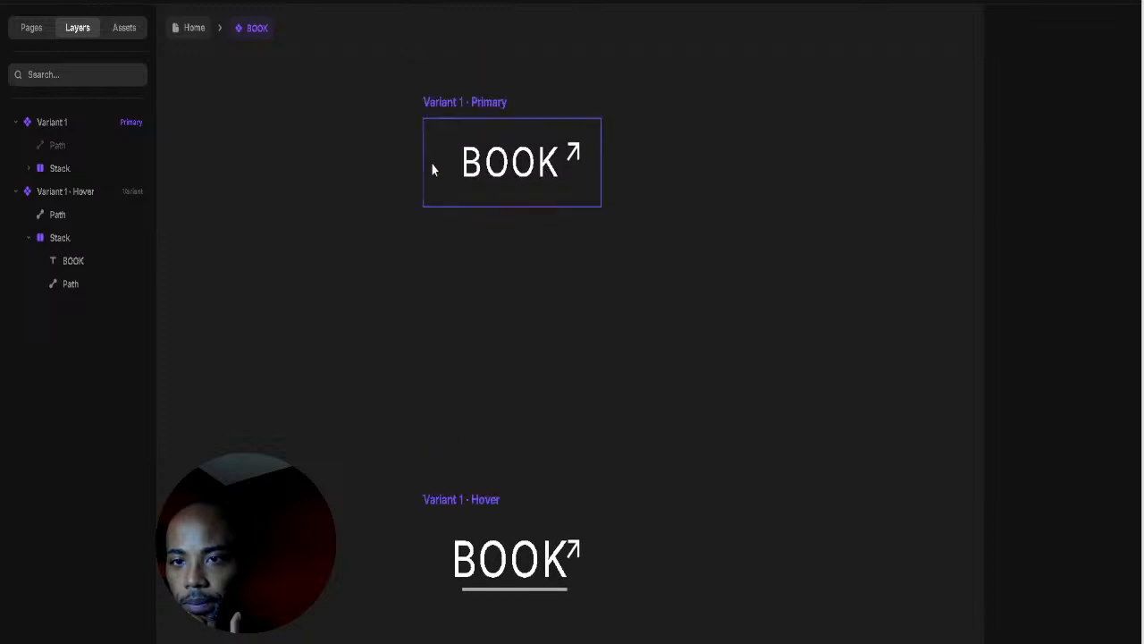
click(439, 99)
key(super+p)
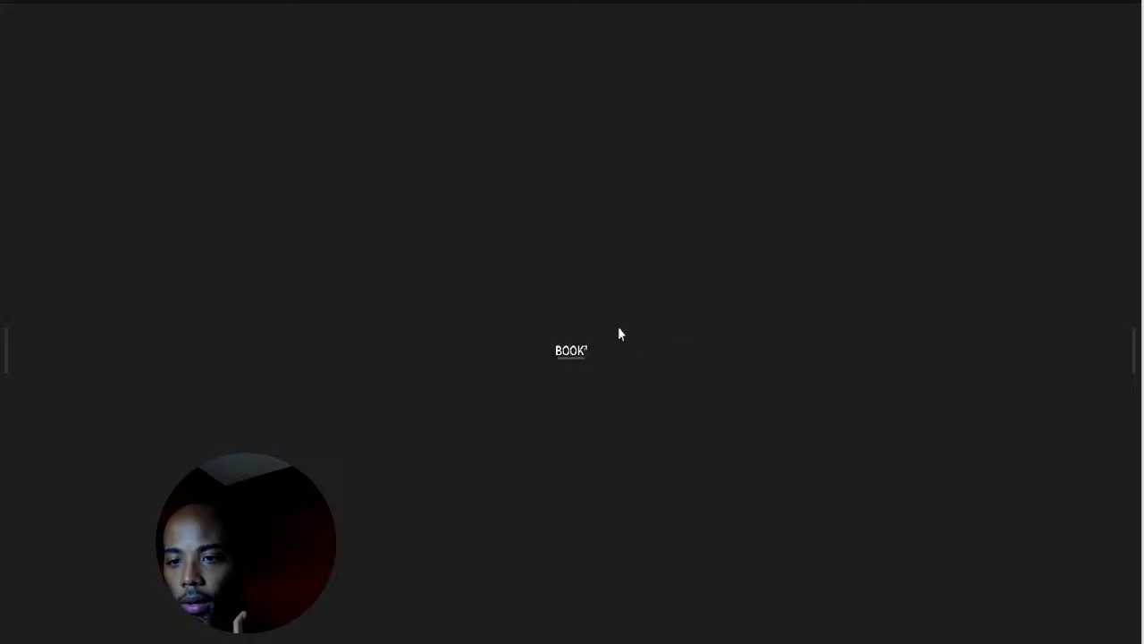
Step: Nudge the hover-state arrow right and enlarge it to about 8×9
key(Escape)
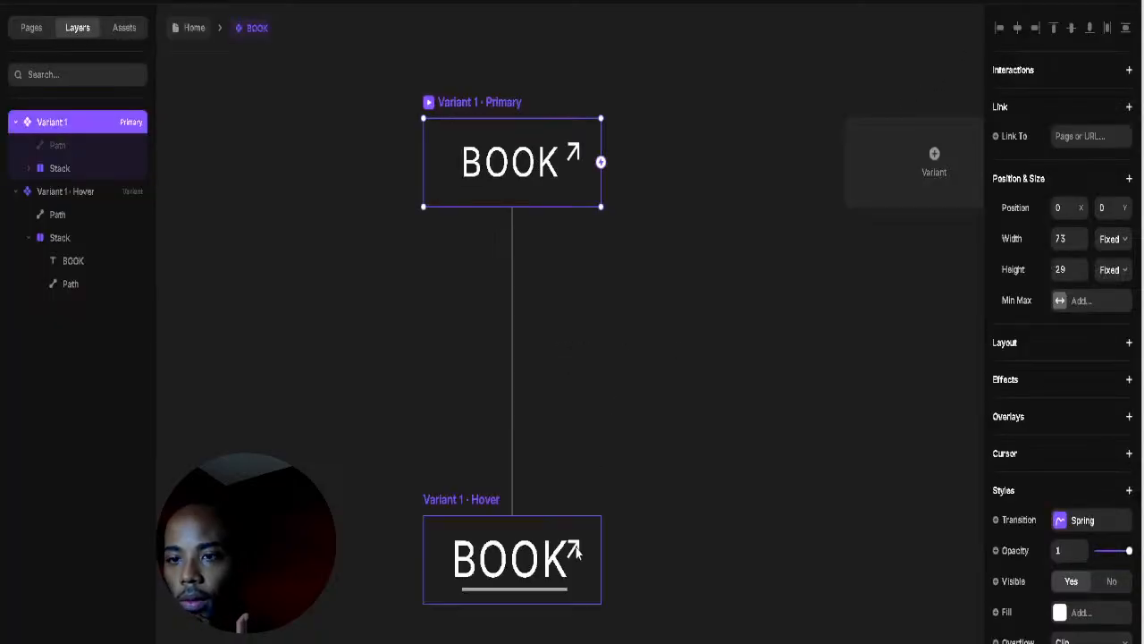
click(575, 551)
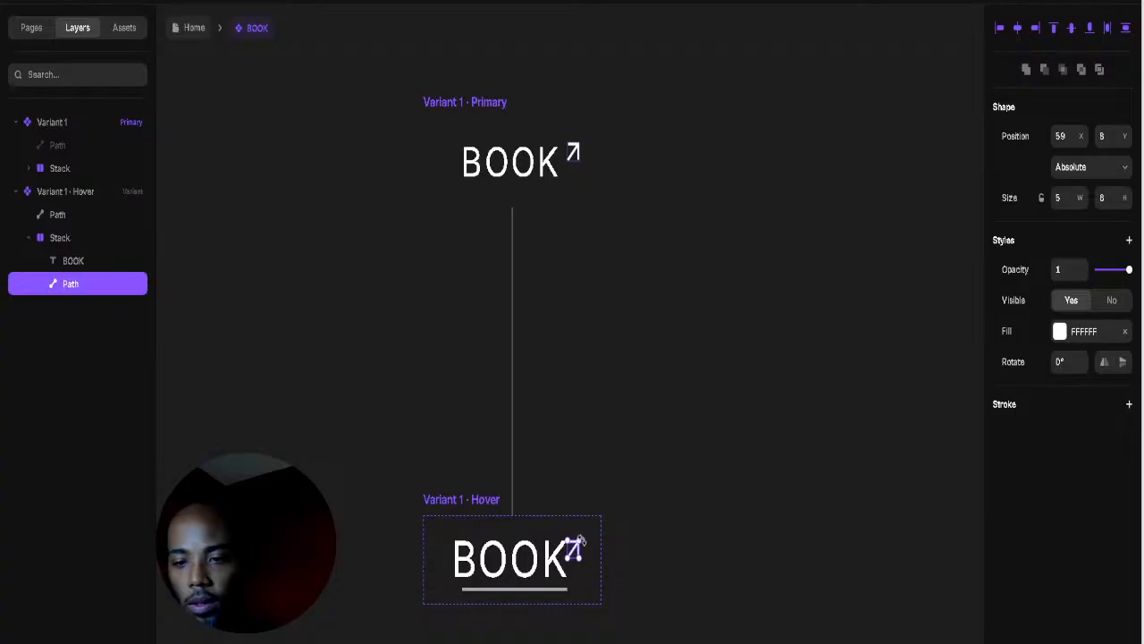
key(Right)
key(Right)
key(Right)
key(Right)
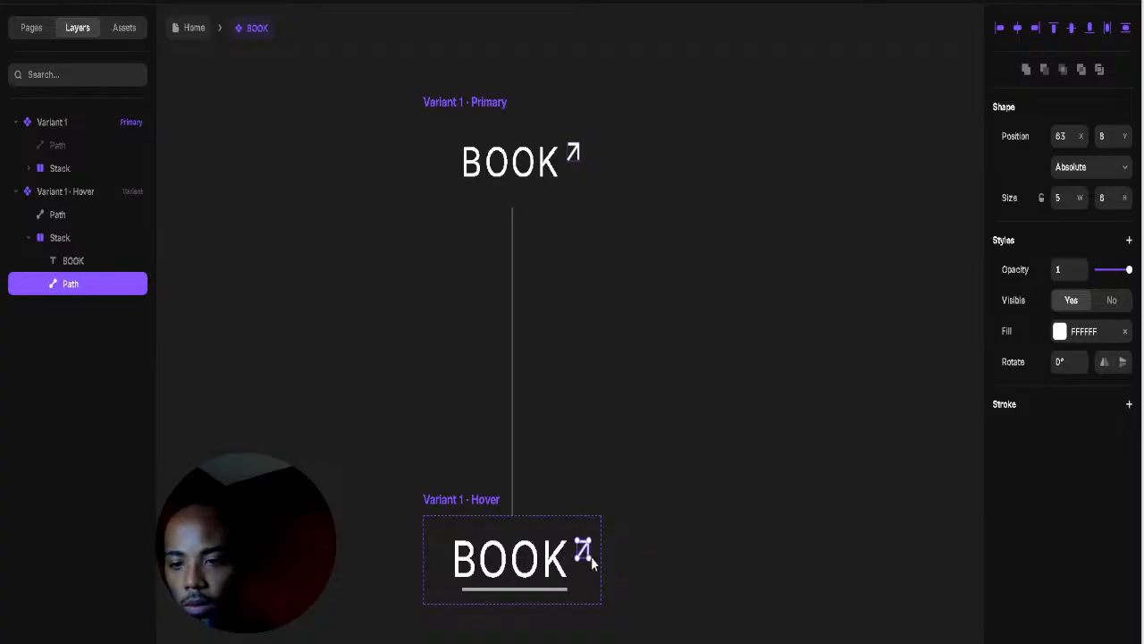
drag(574, 557, 598, 557)
click(619, 552)
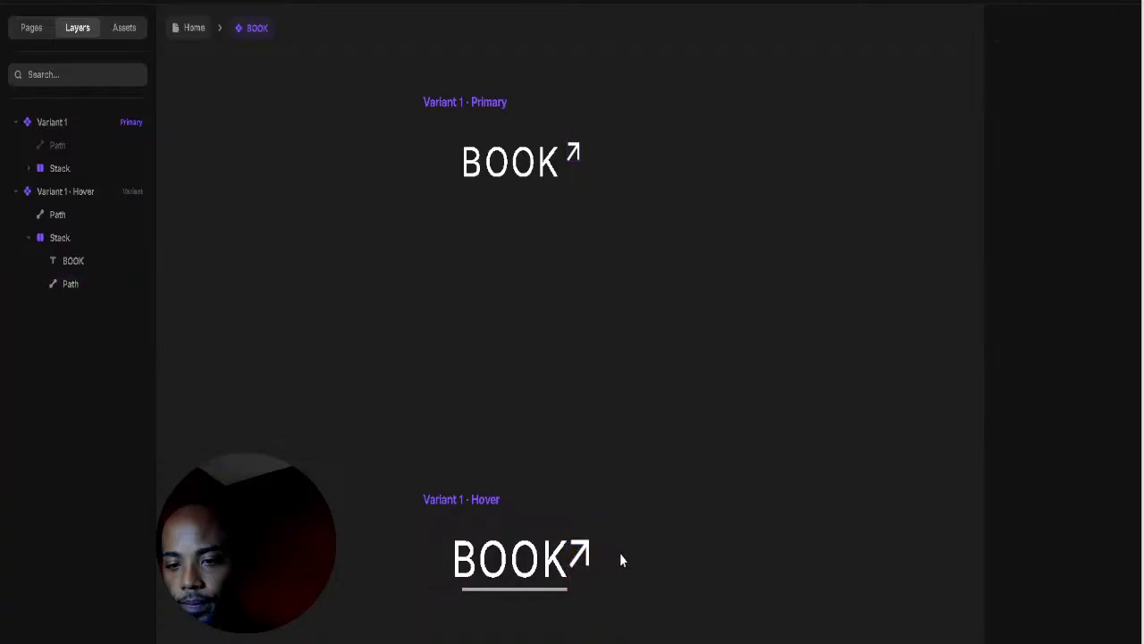
click(588, 560)
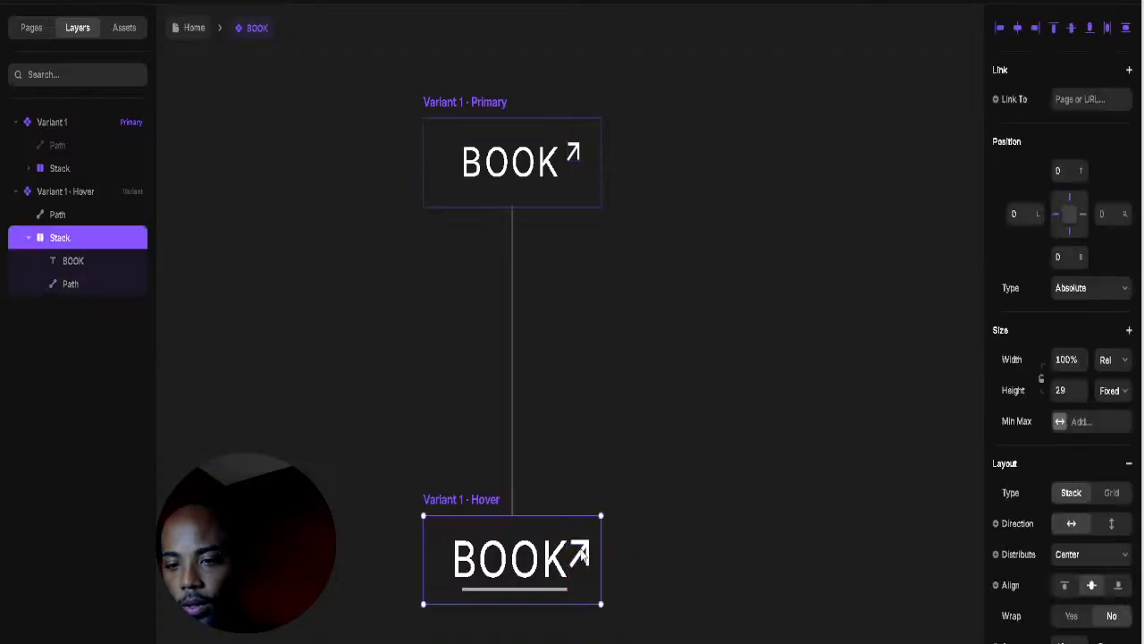
click(583, 554)
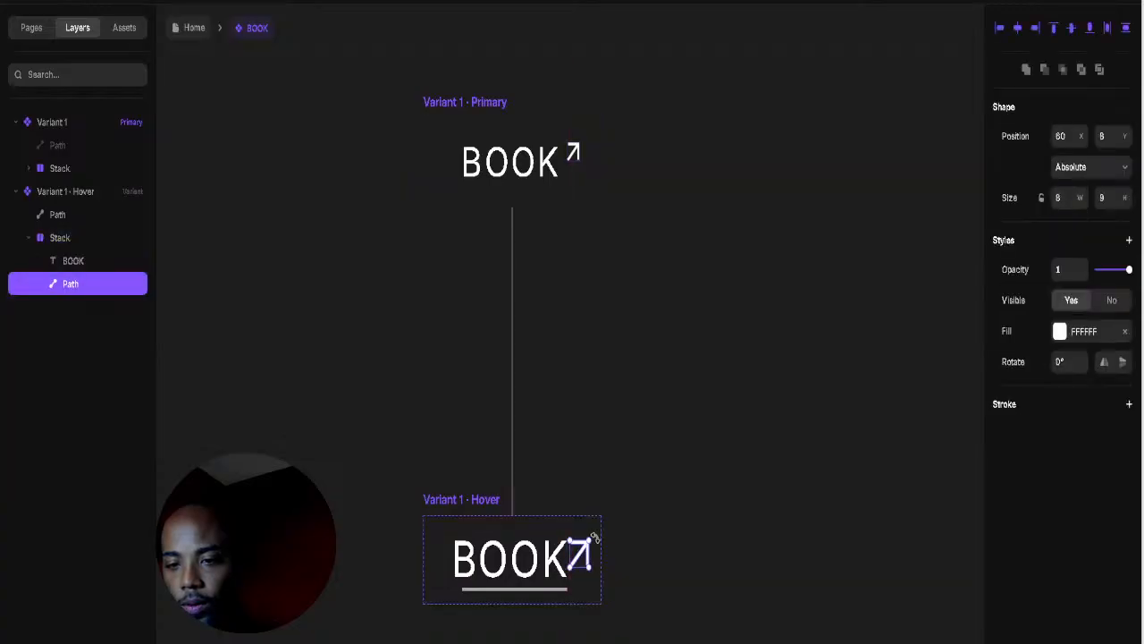
click(665, 526)
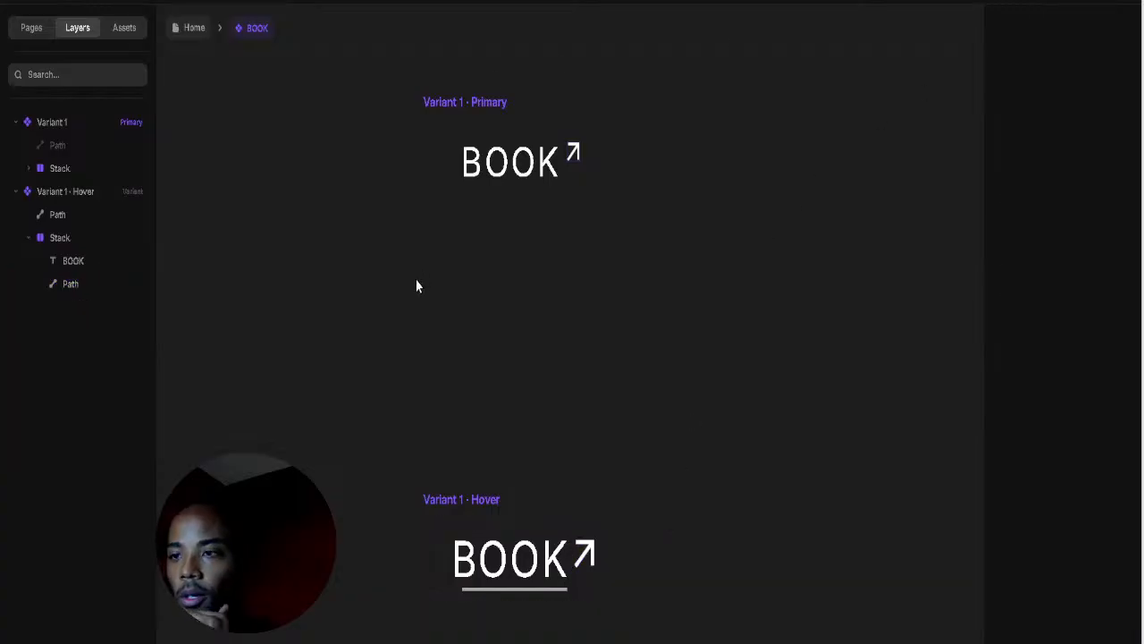
Step: Preview the BOOK button again, then leave the component for the Home page
scroll(416, 286, up, 2)
click(429, 156)
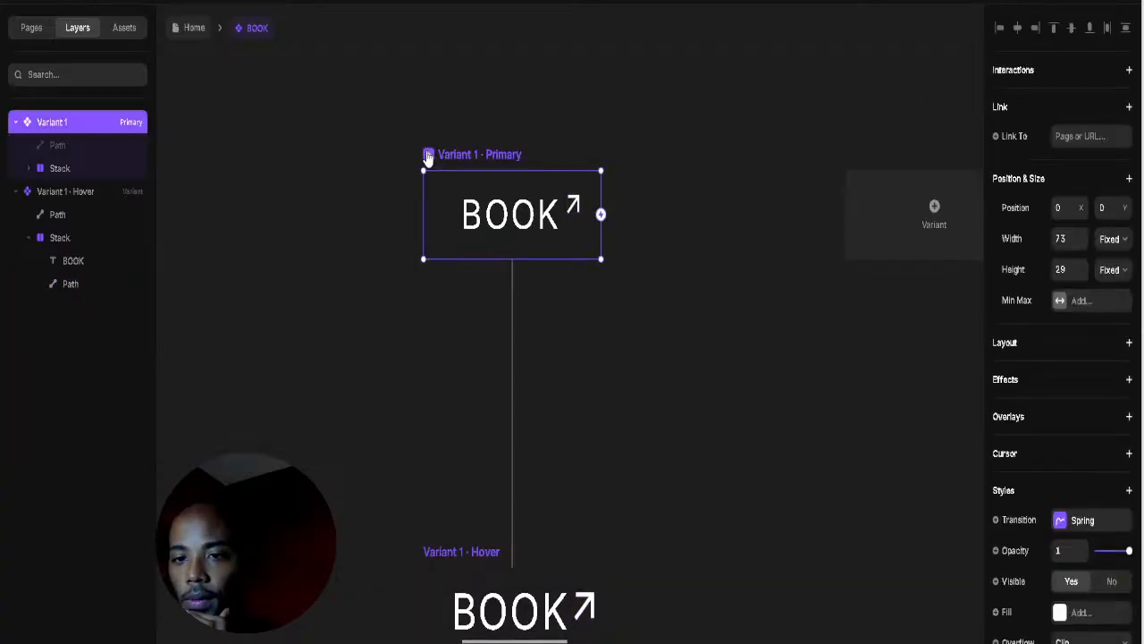
key(ctrl+p)
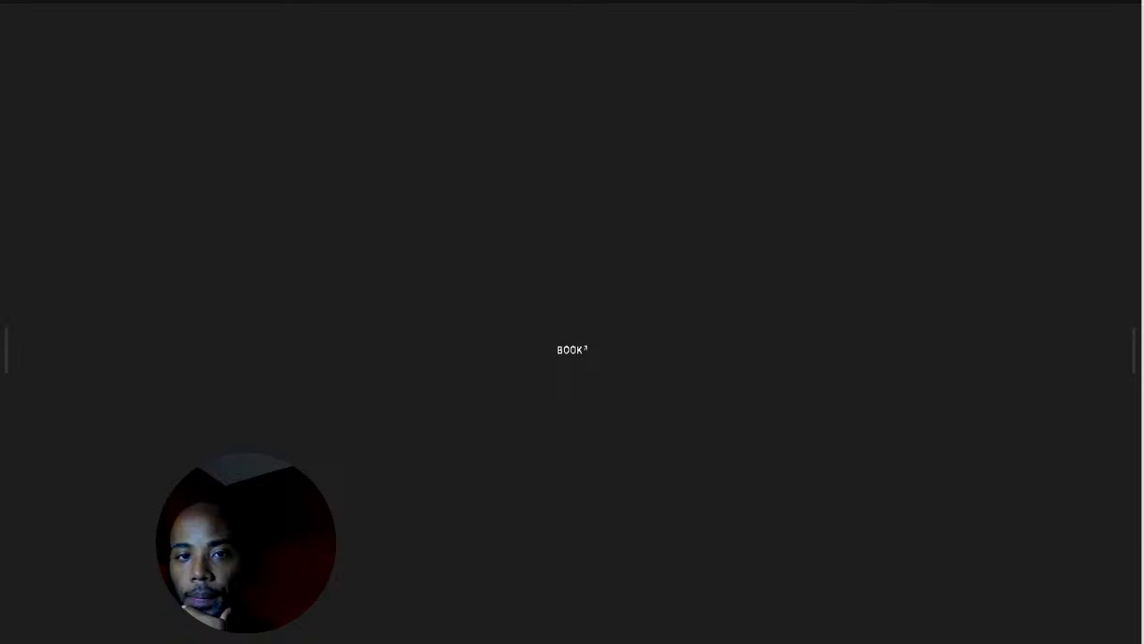
key(Escape)
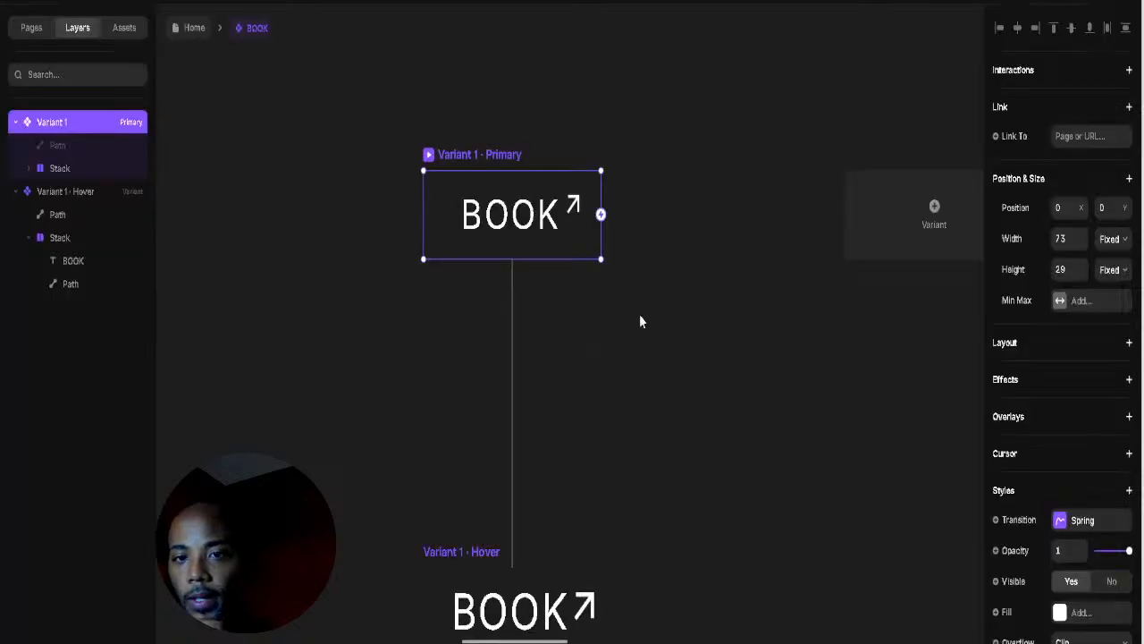
key(Escape)
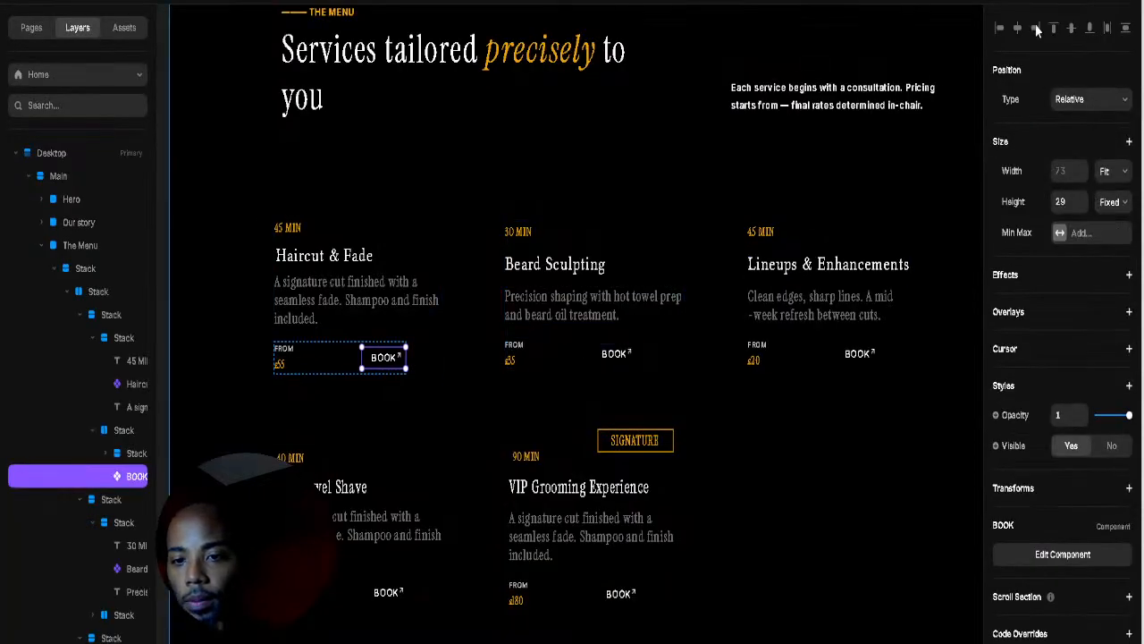
key(ctrl+p)
scroll(637, 321, down, 15)
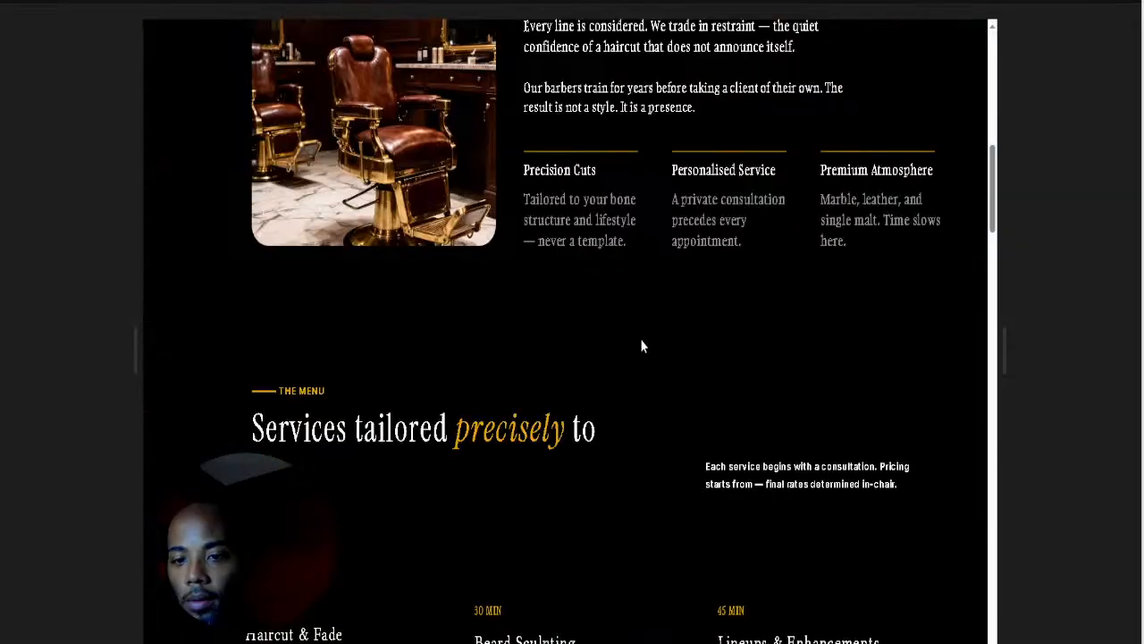
scroll(517, 260, up, 3)
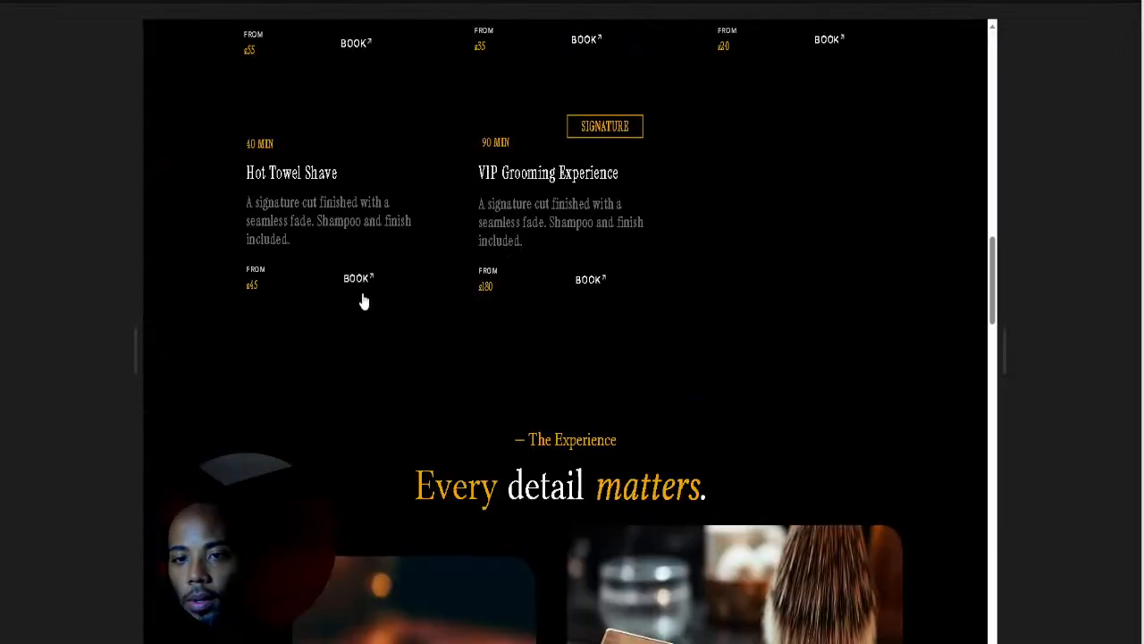
scroll(358, 339, up, 5)
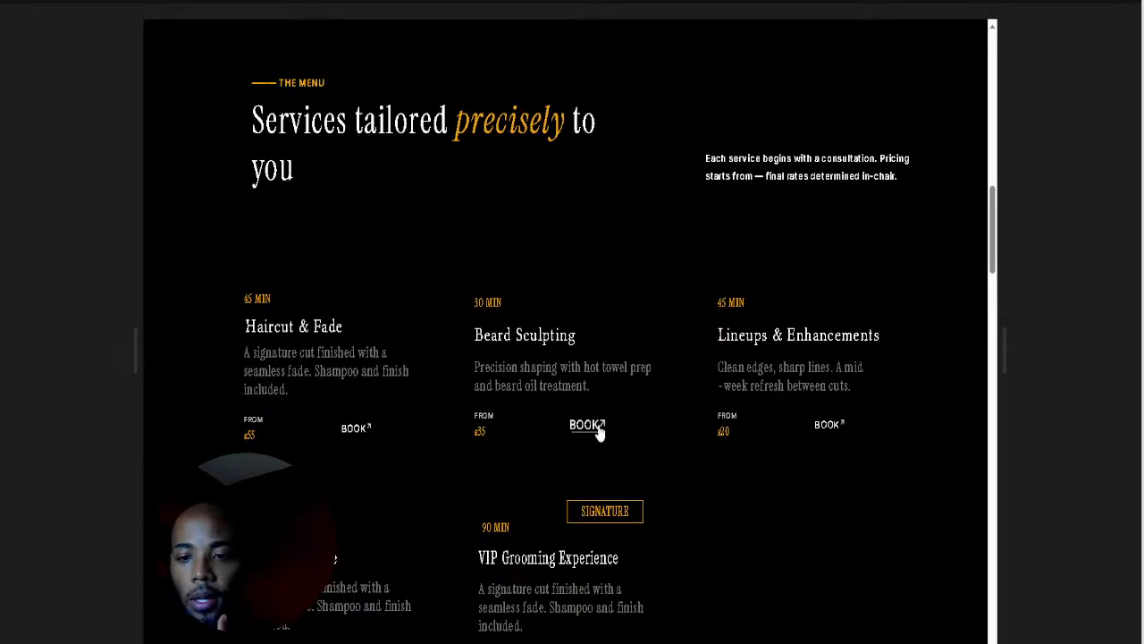
scroll(715, 510, down, 2)
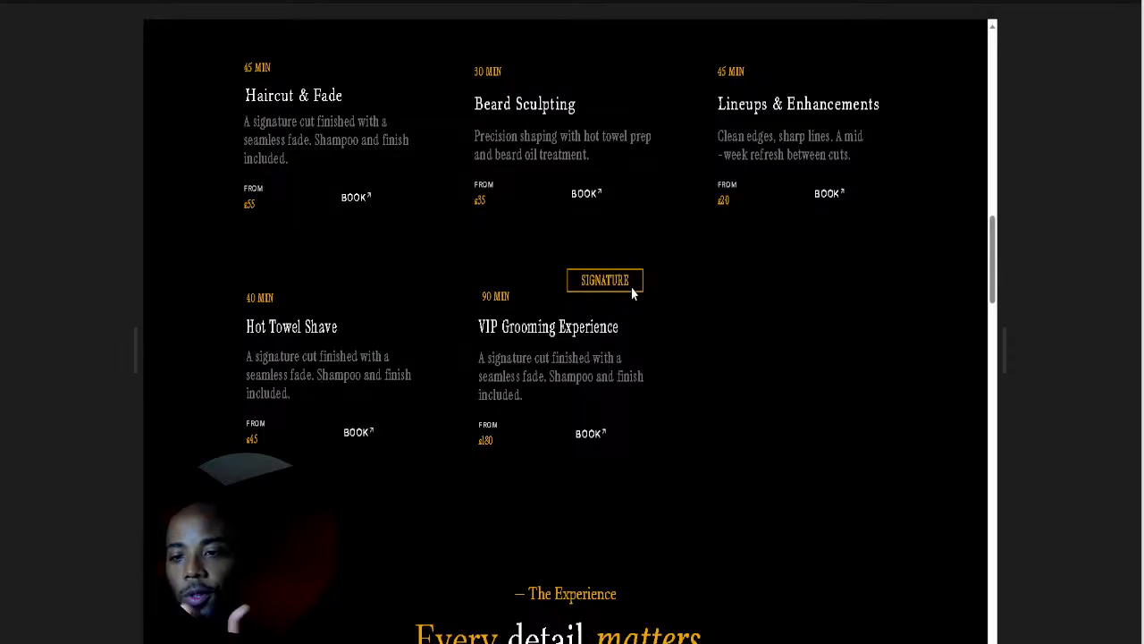
scroll(628, 304, up, 2)
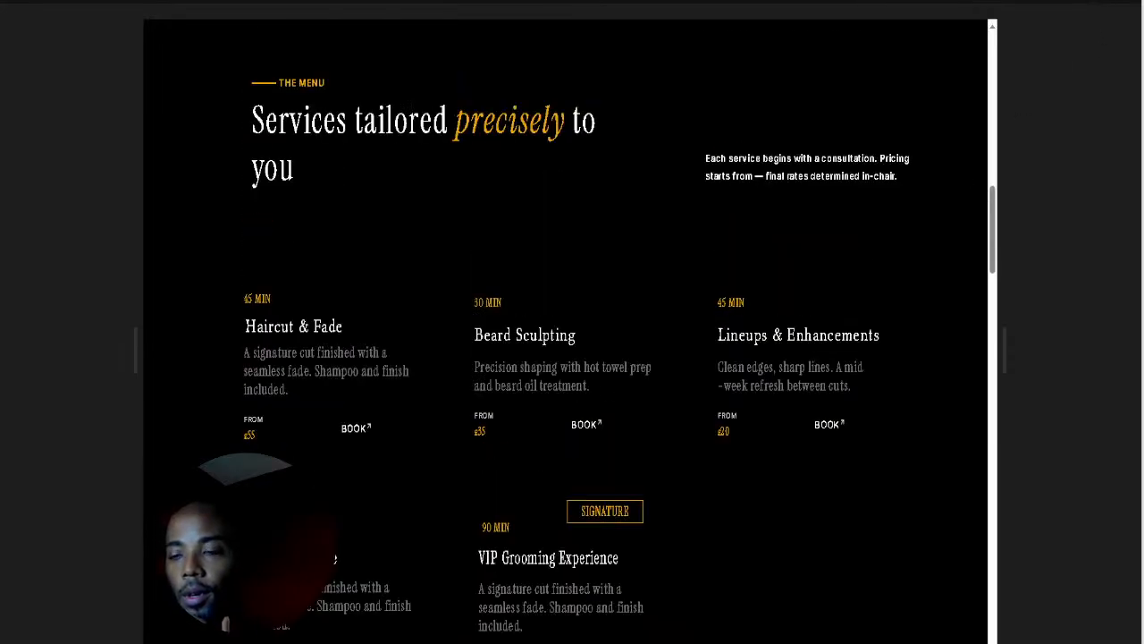
key(Escape)
scroll(765, 363, down, 3)
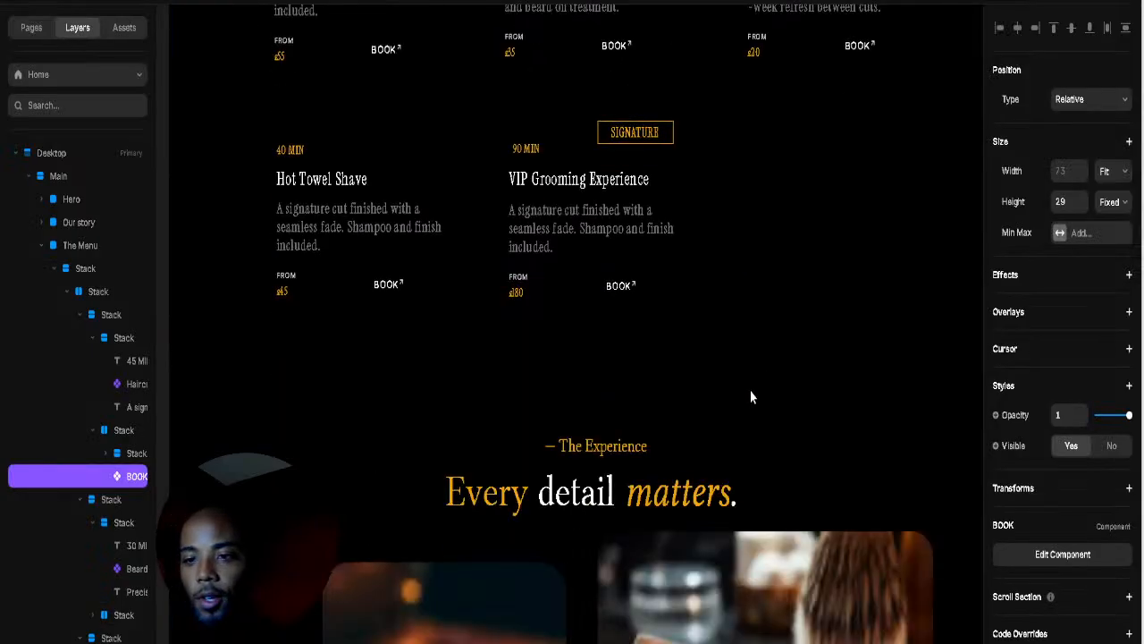
Step: Collapse The Menu, Team and nested stack layers to locate the In their words section
scroll(746, 403, down, 8)
ctrl+scroll(733, 398, down, 3)
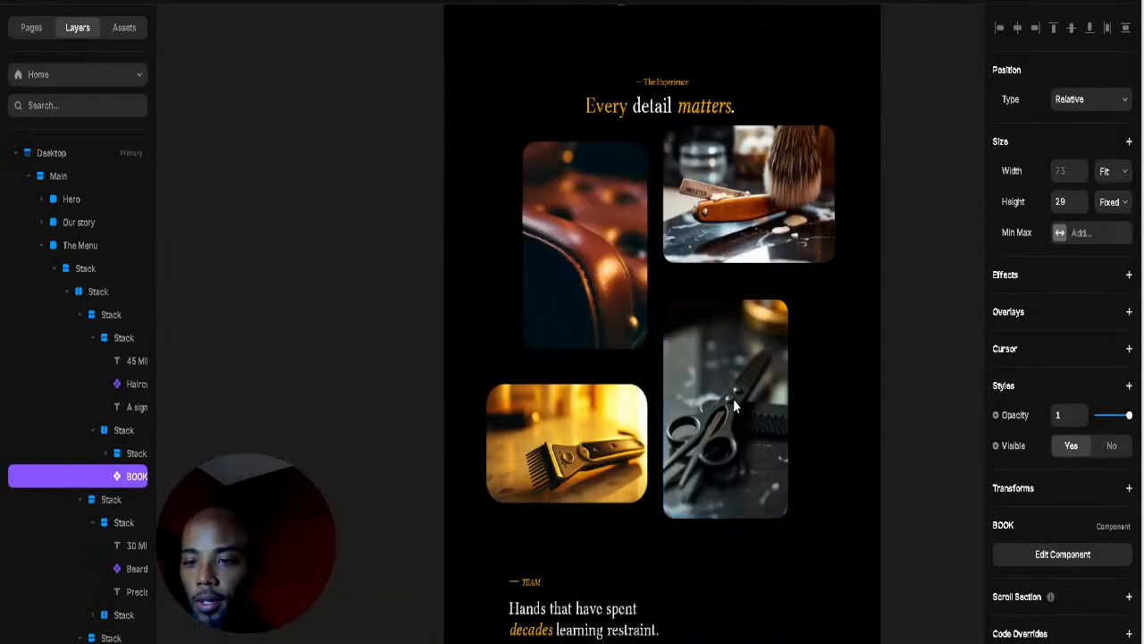
scroll(733, 398, down, 6)
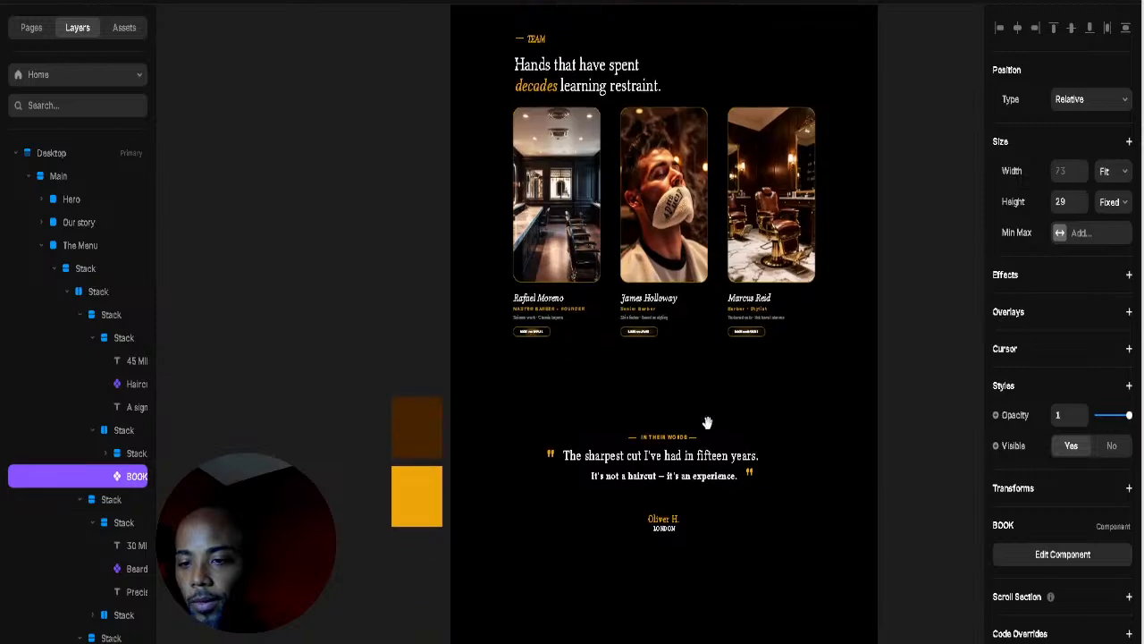
scroll(704, 421, down, 2)
scroll(700, 421, up, 2)
scroll(688, 438, down, 2)
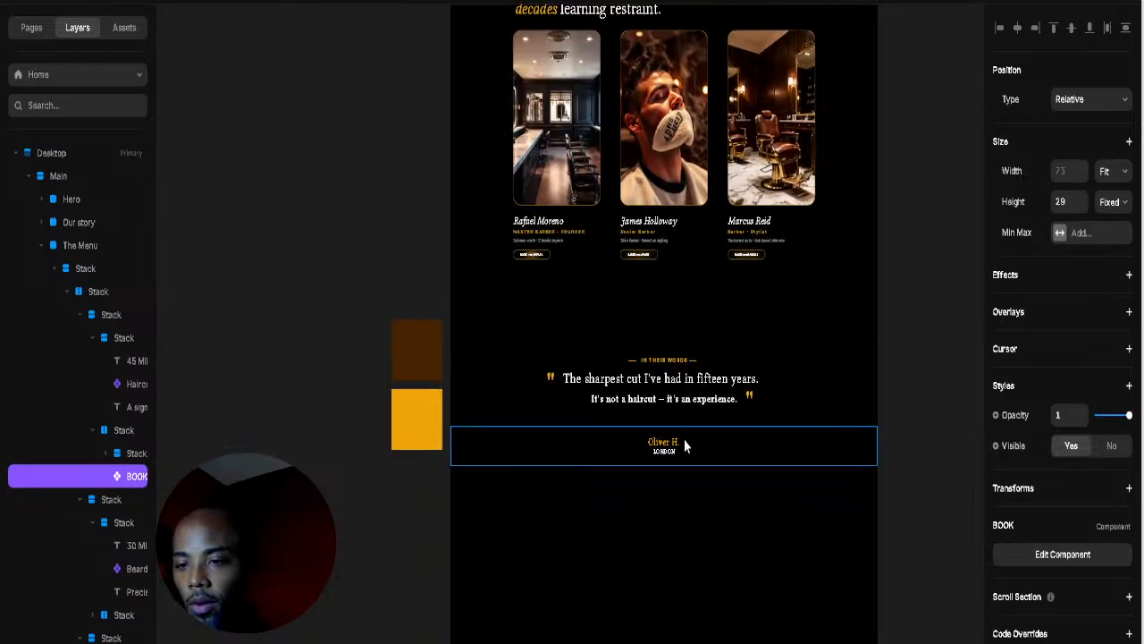
scroll(684, 445, down, 1)
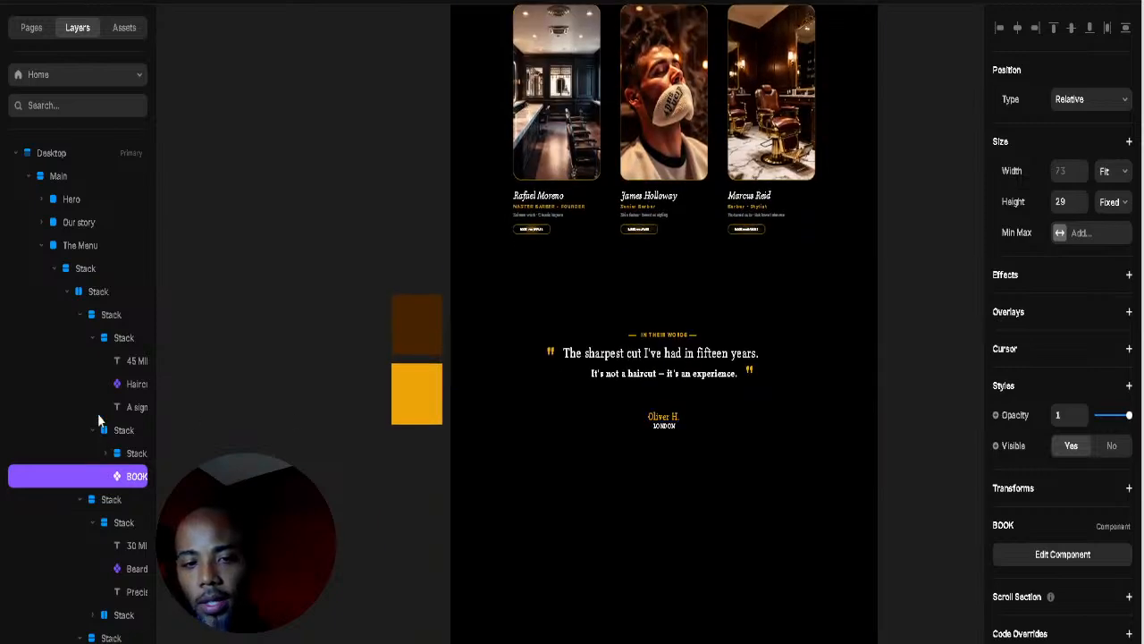
click(41, 247)
click(41, 292)
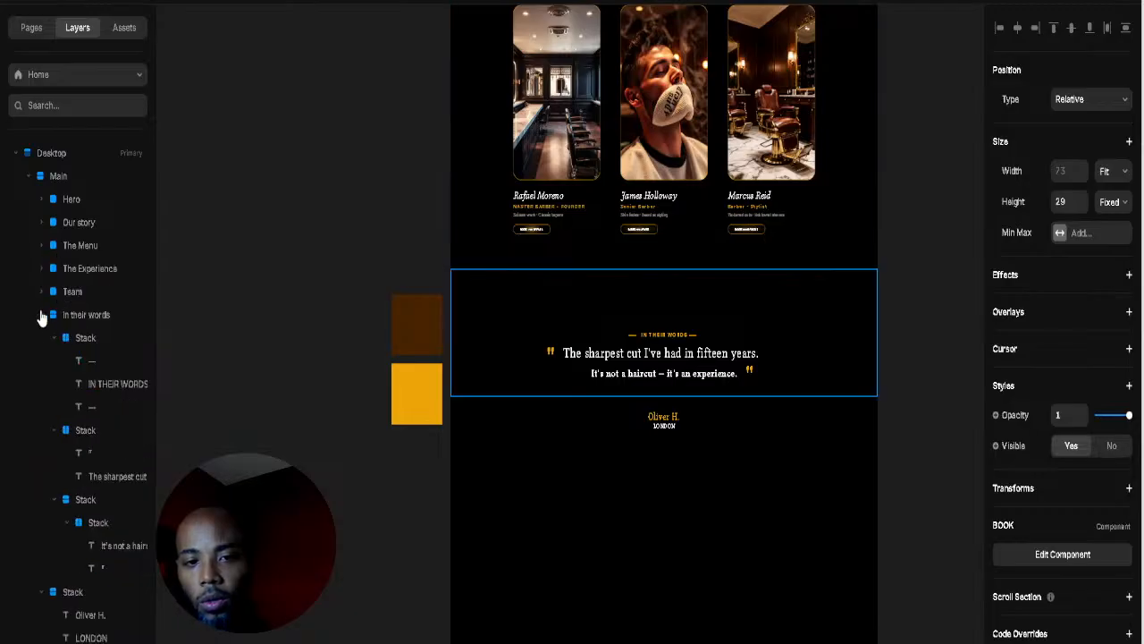
click(41, 316)
click(41, 338)
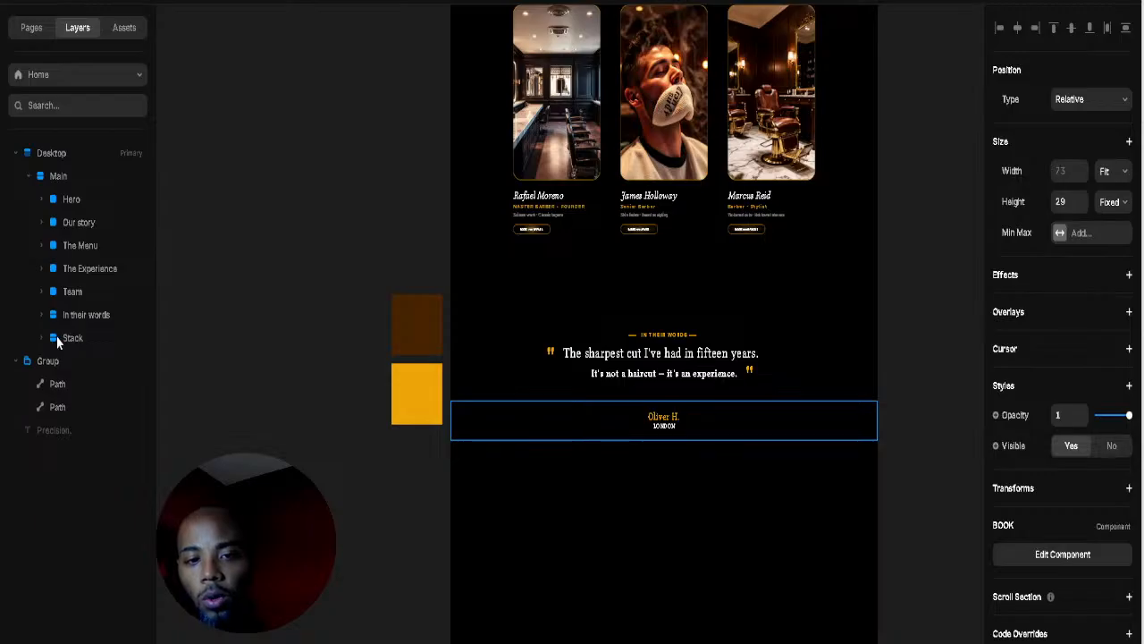
click(75, 337)
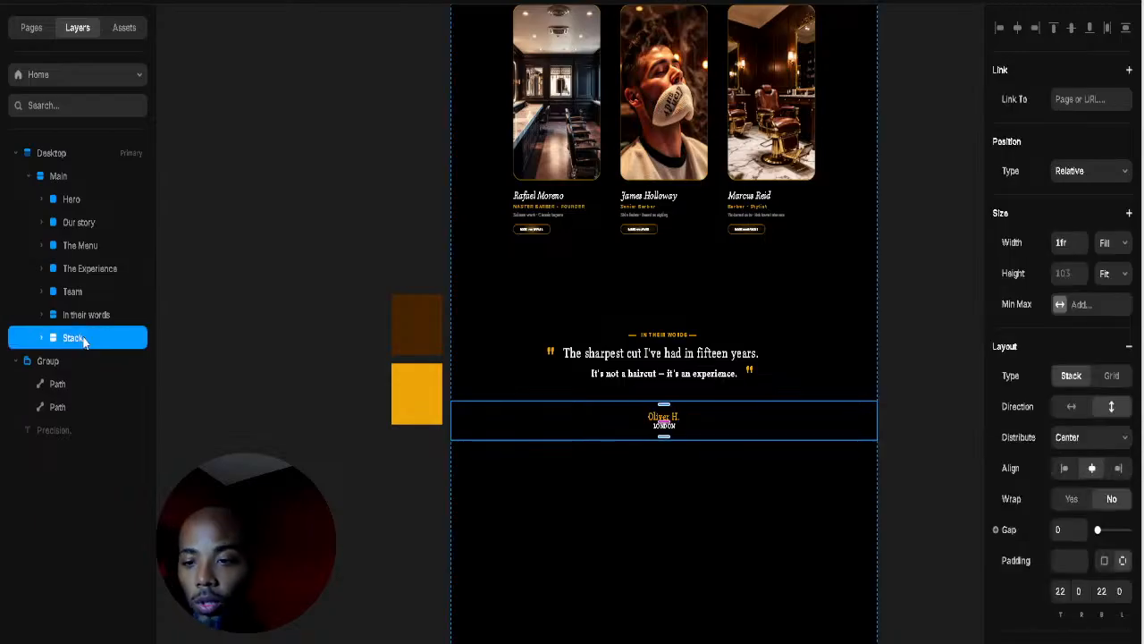
click(524, 391)
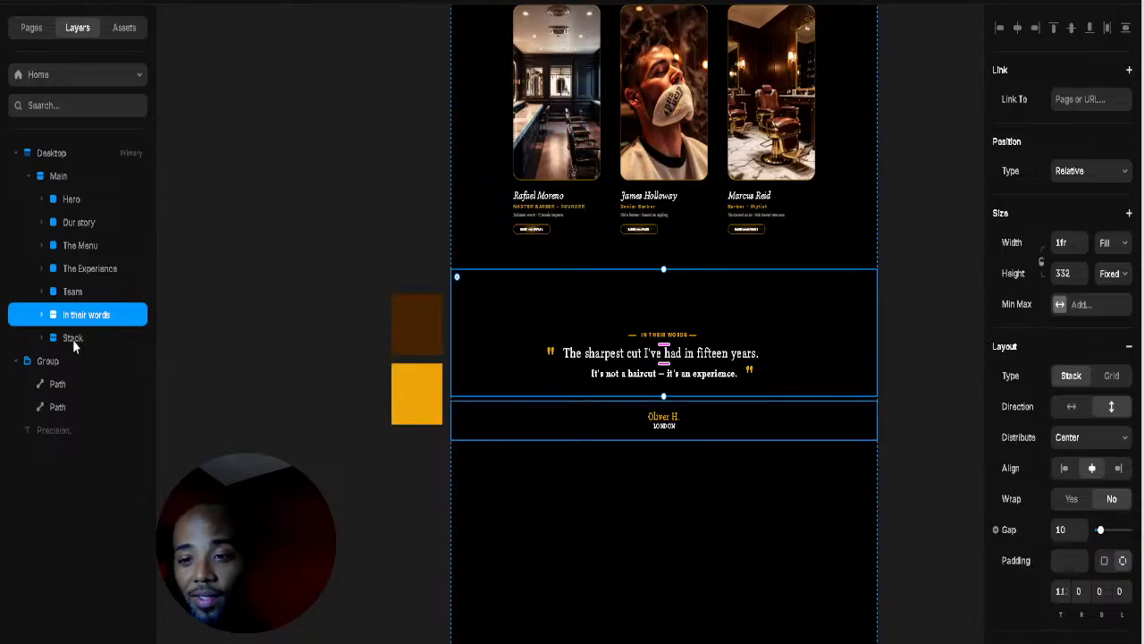
click(41, 315)
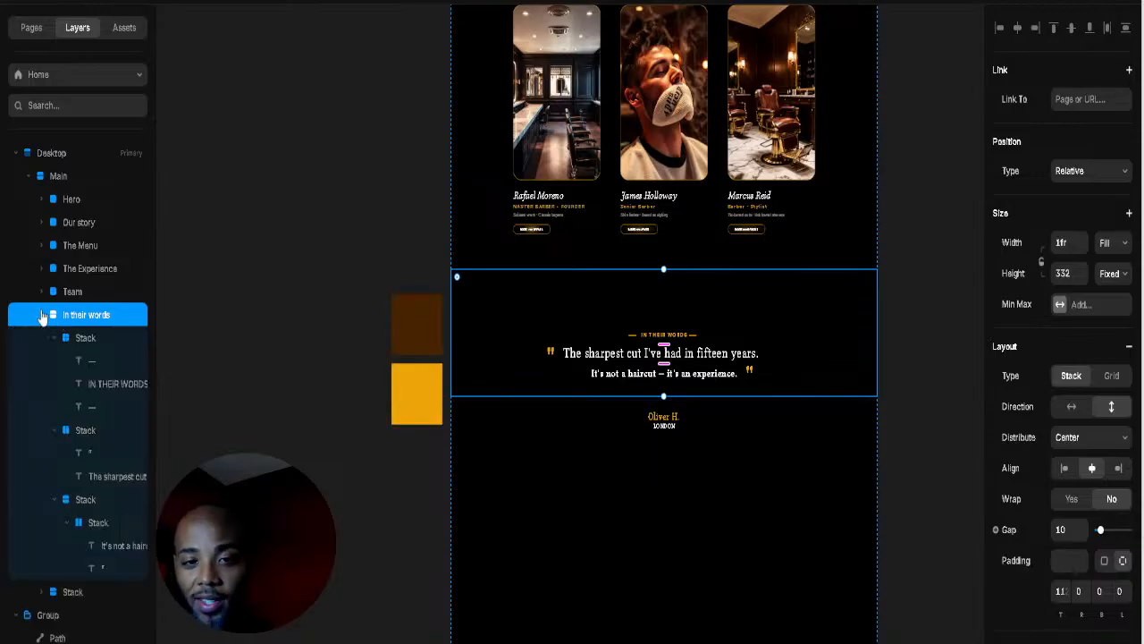
click(52, 499)
click(54, 430)
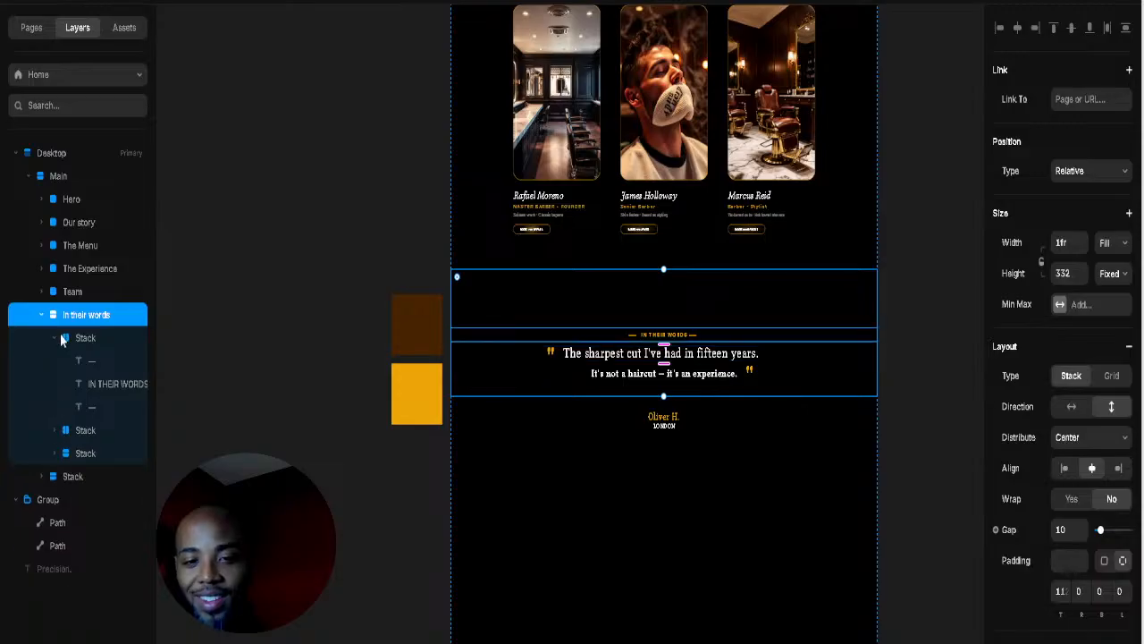
click(59, 338)
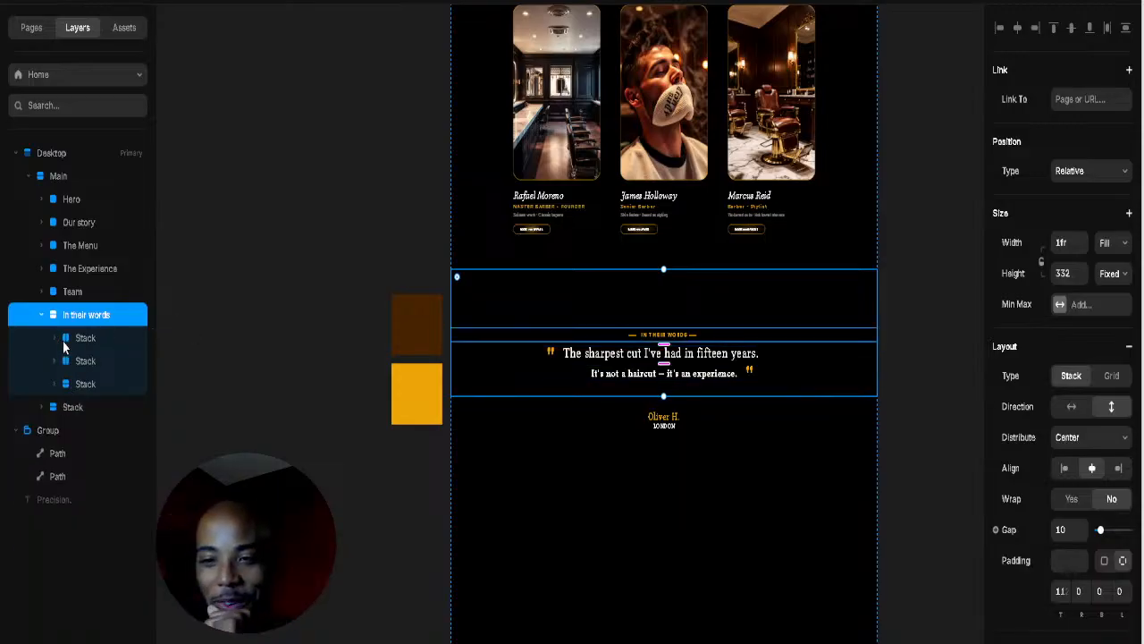
click(65, 409)
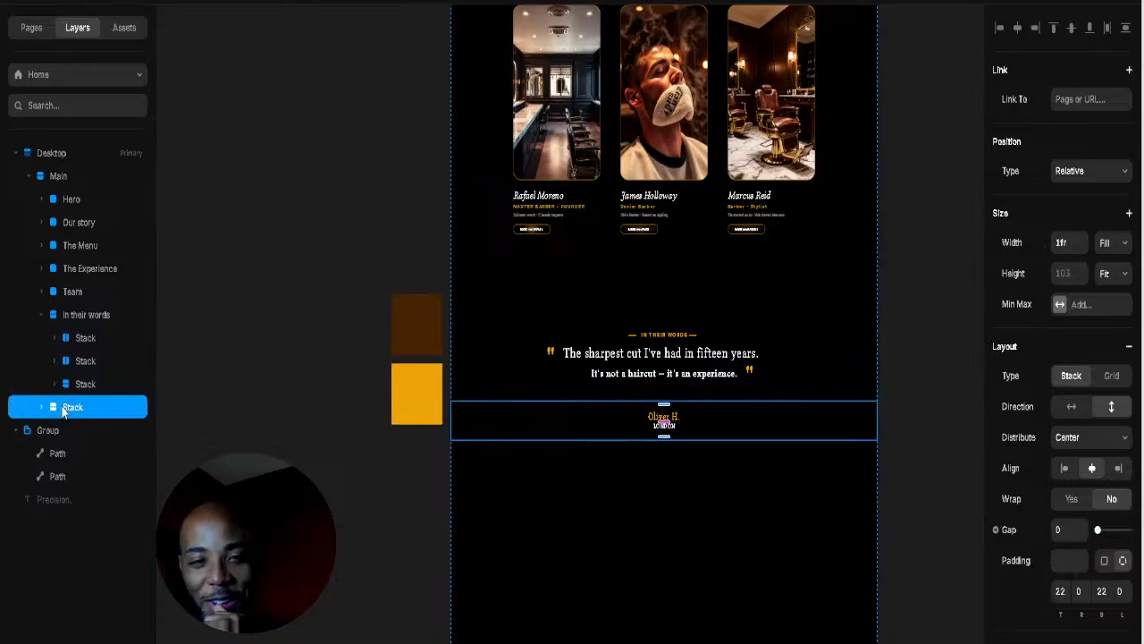
drag(65, 409, 82, 331)
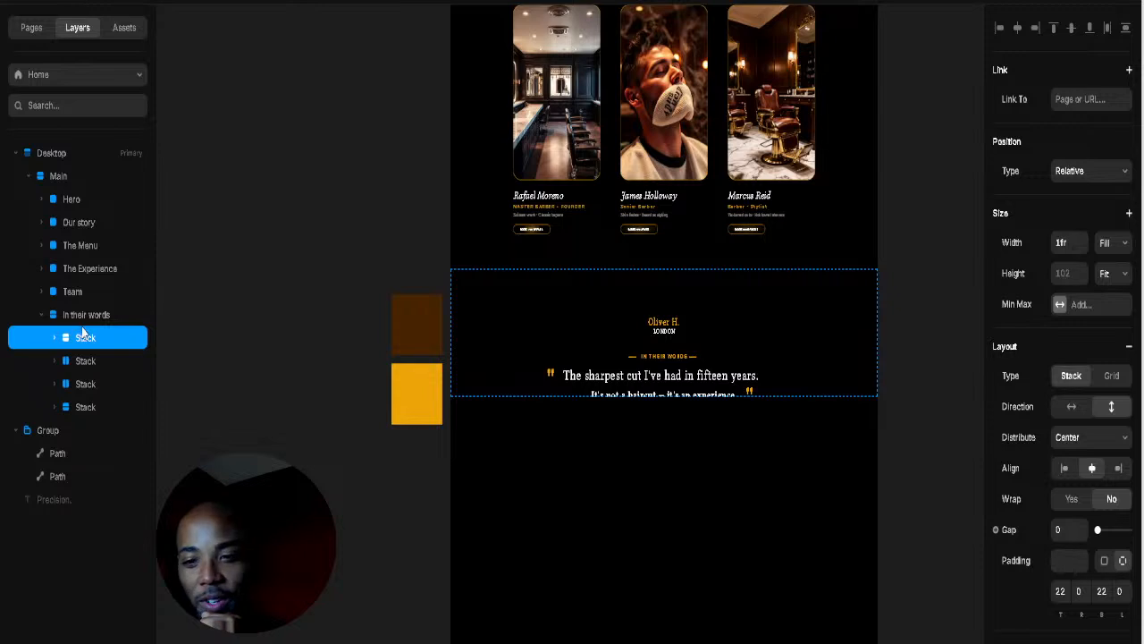
Step: Change the In their words section's Overflow from Clip to Visible
click(89, 319)
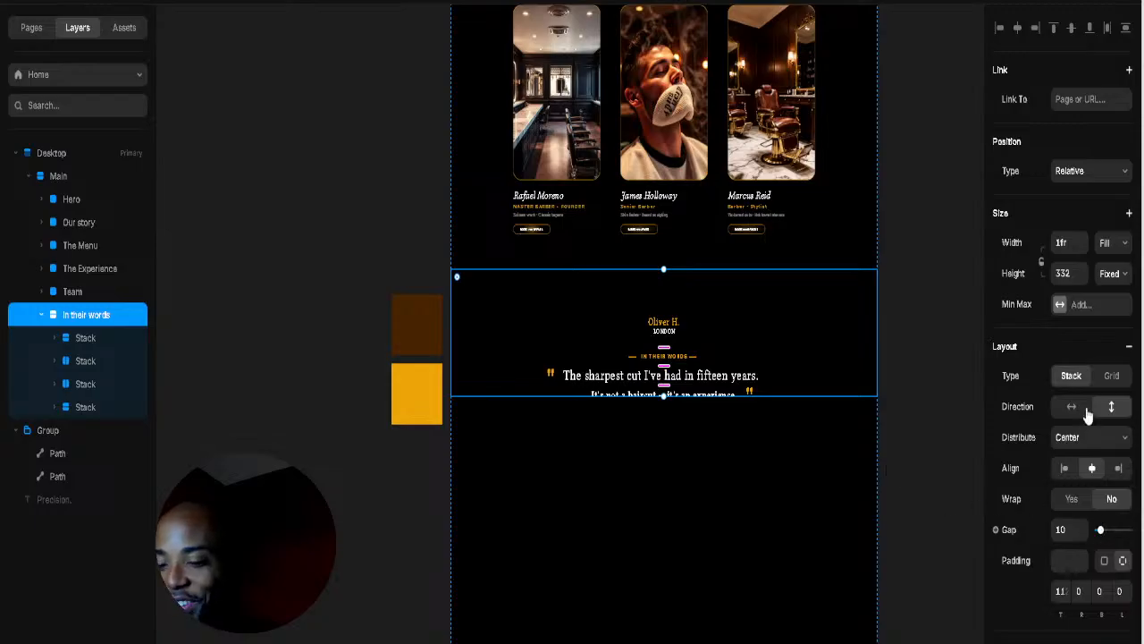
click(1086, 437)
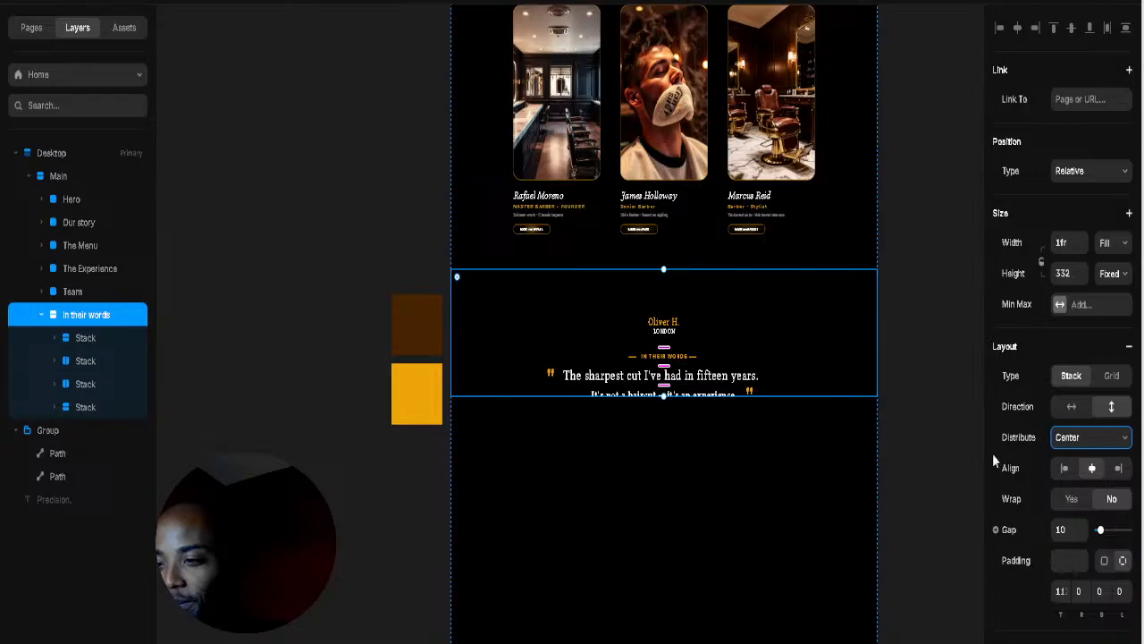
click(944, 462)
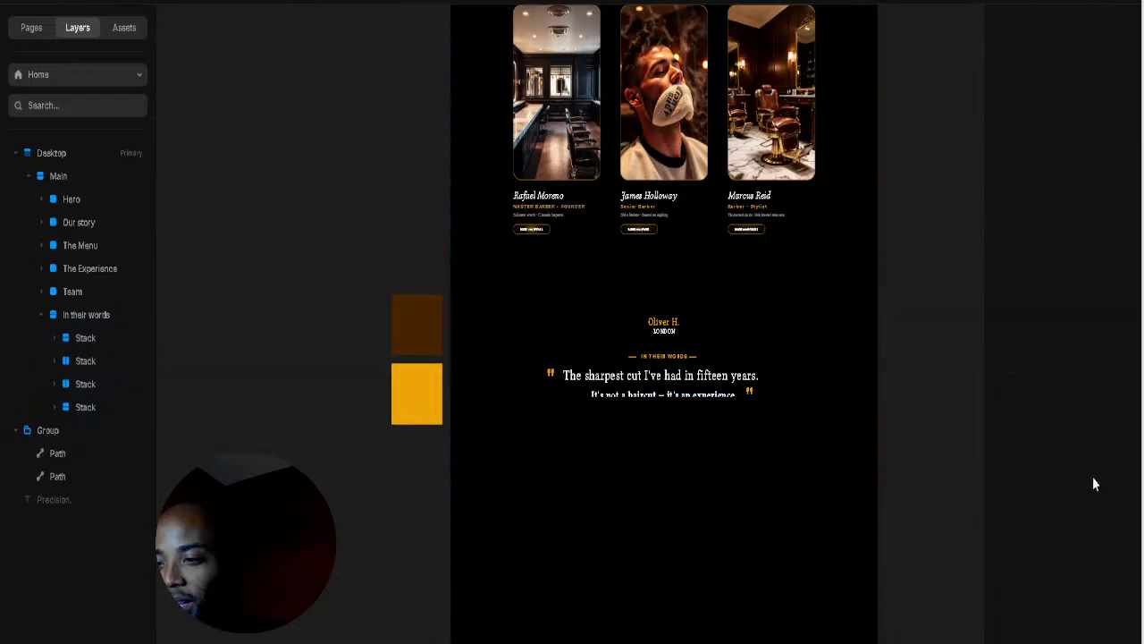
click(767, 338)
key(Escape)
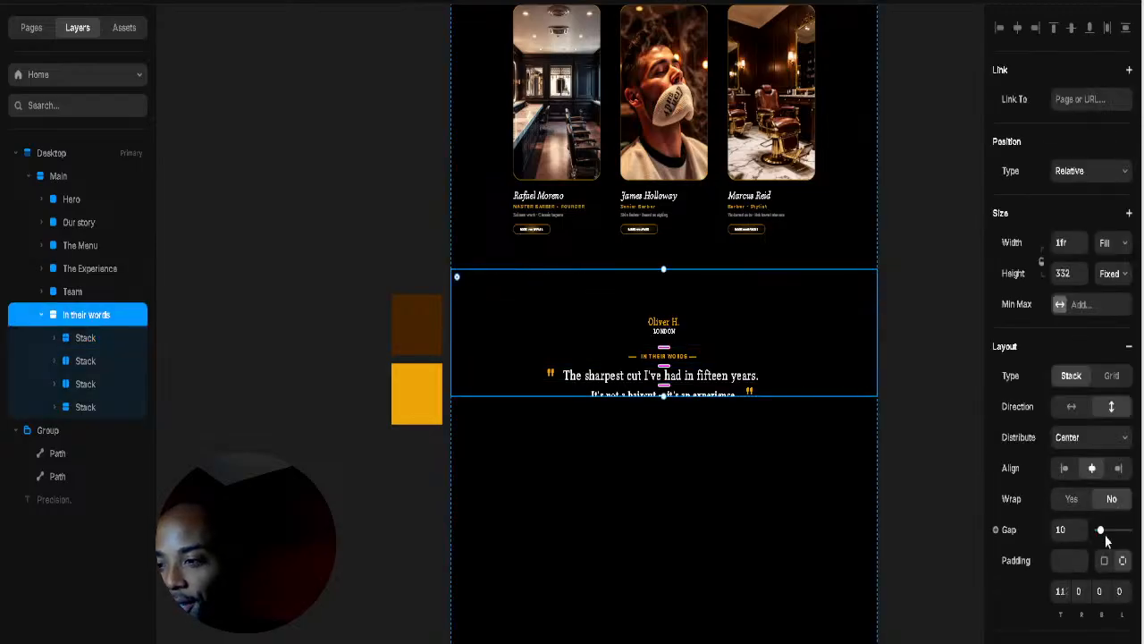
scroll(1103, 434, down, 4)
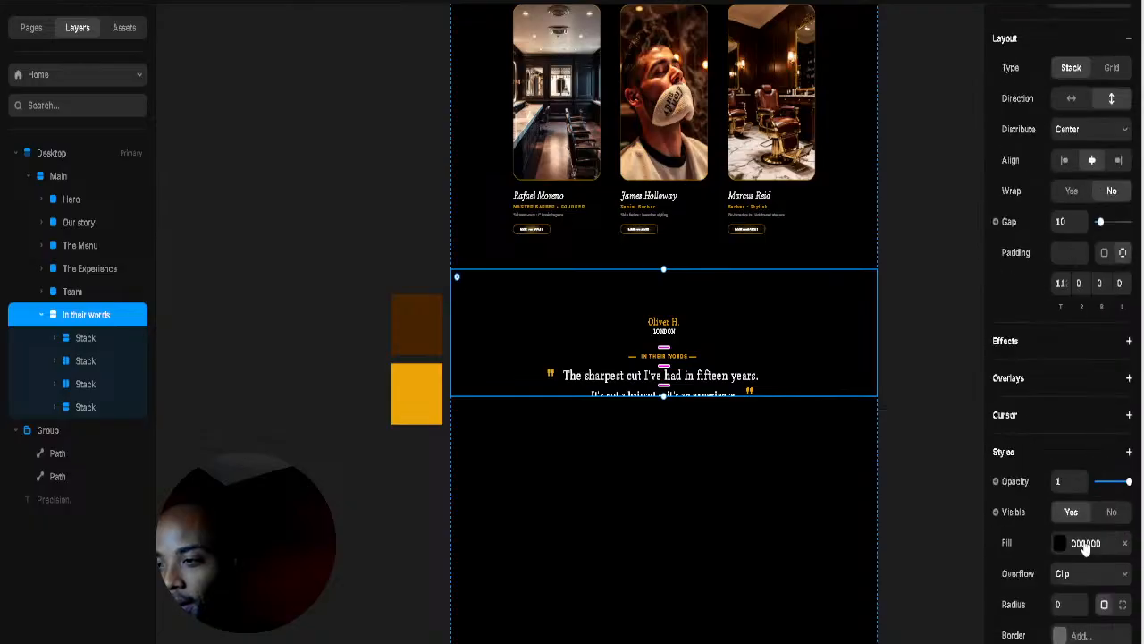
click(1081, 581)
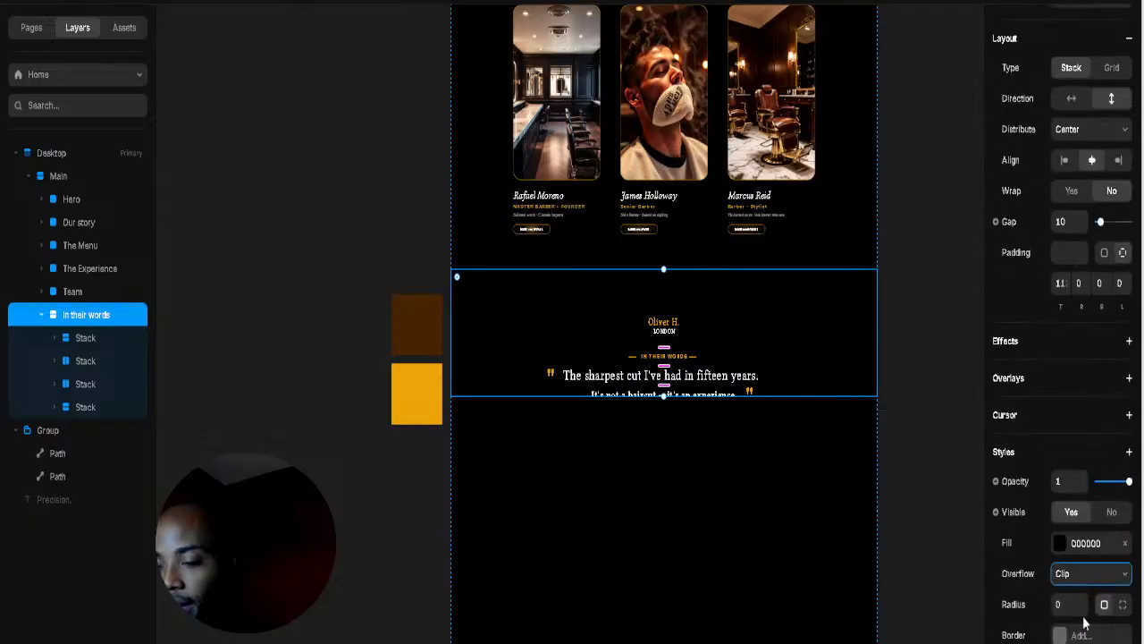
click(1085, 623)
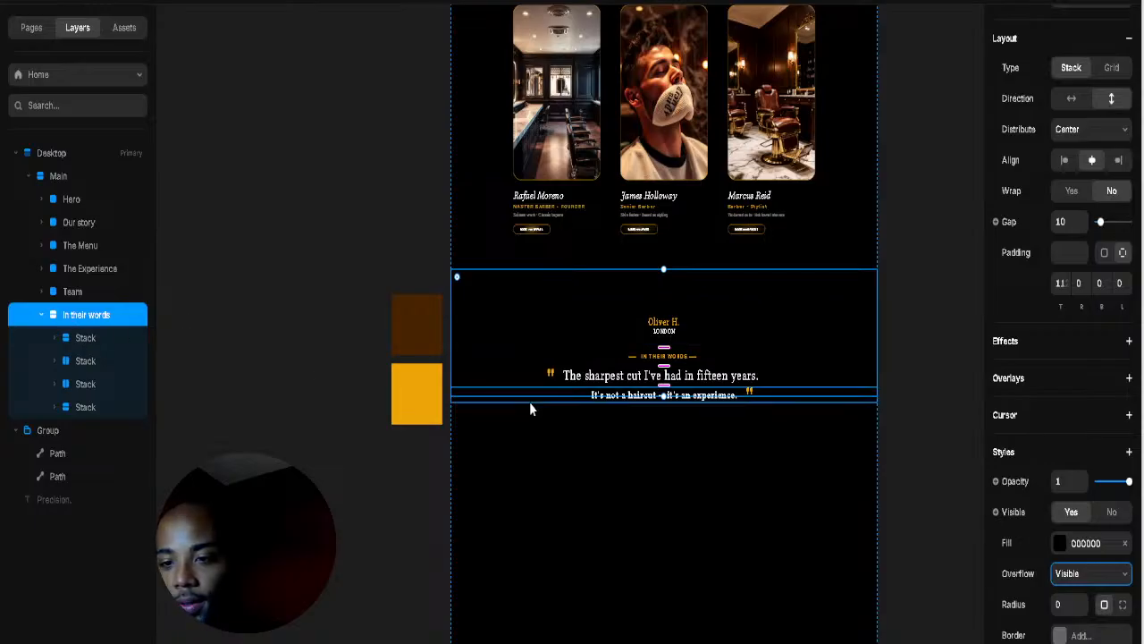
click(94, 339)
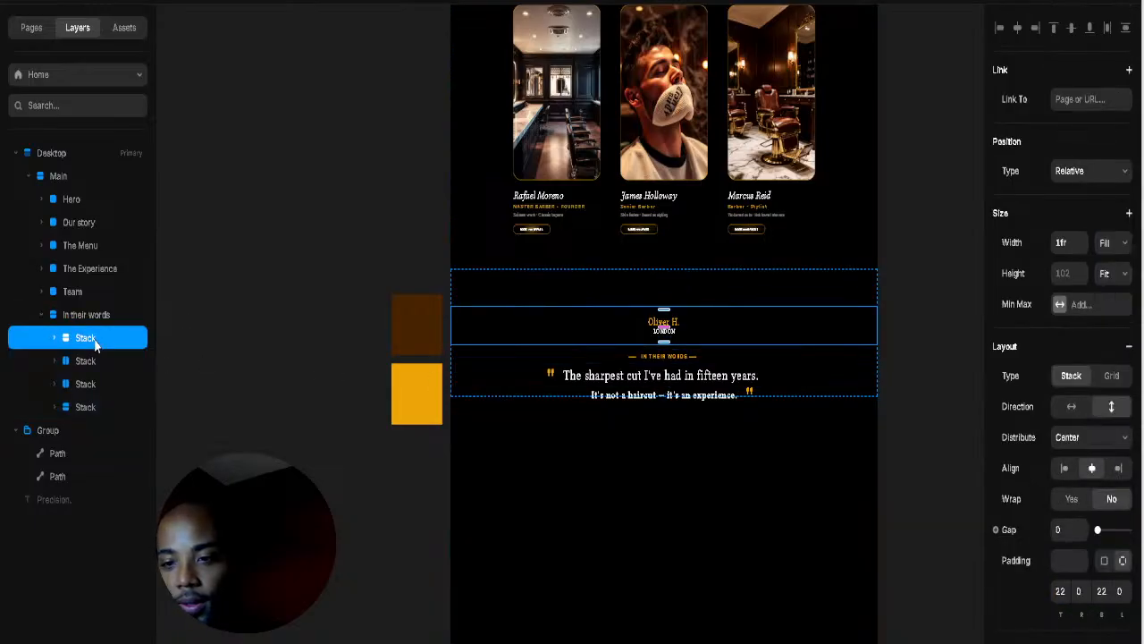
click(106, 318)
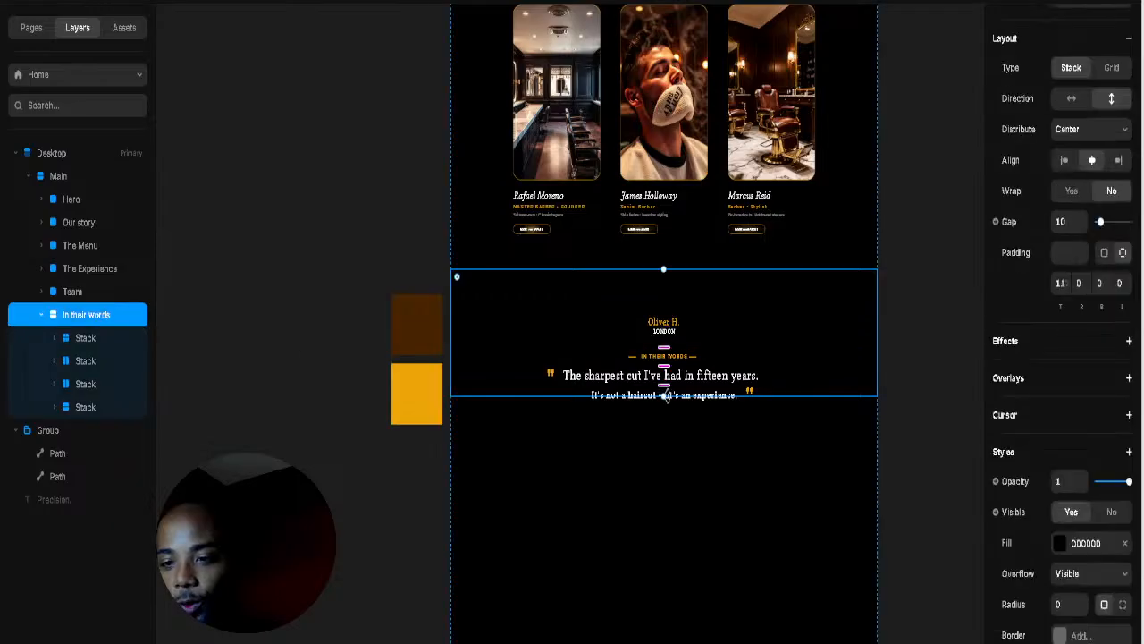
Step: Drag the testimonial section's bottom edge down and check each stack inside it
drag(666, 396, 660, 495)
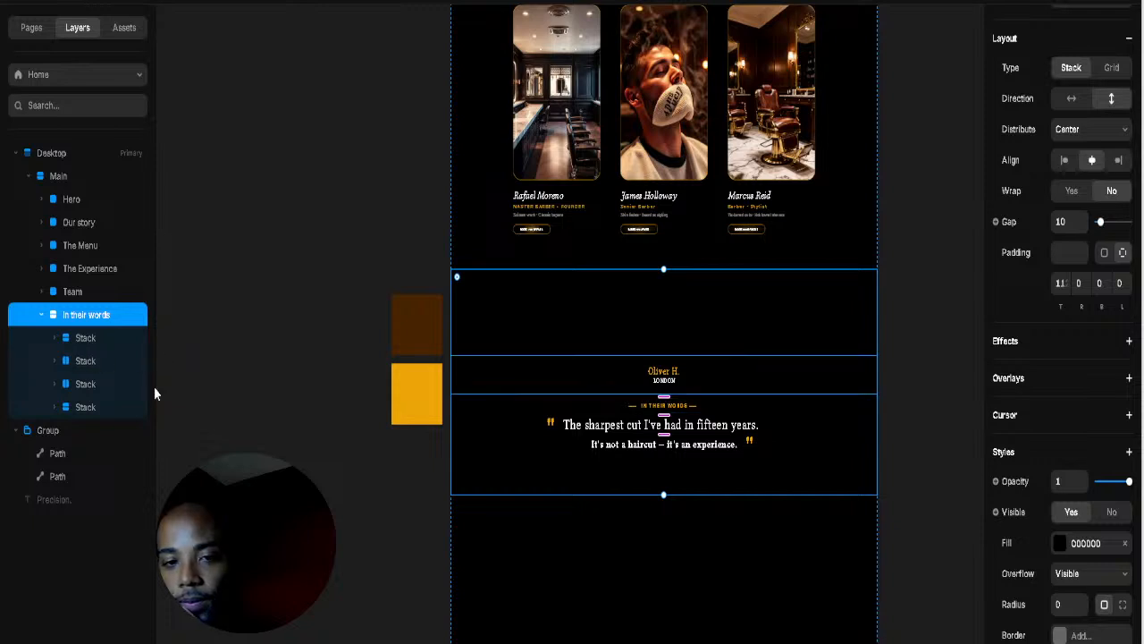
click(88, 360)
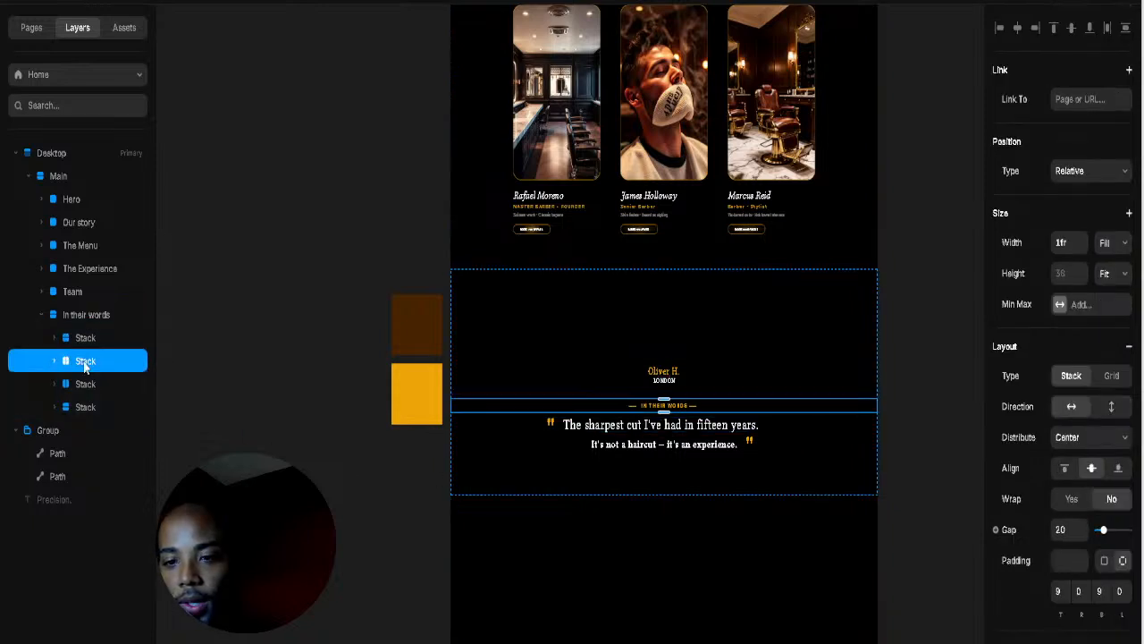
click(77, 383)
click(73, 414)
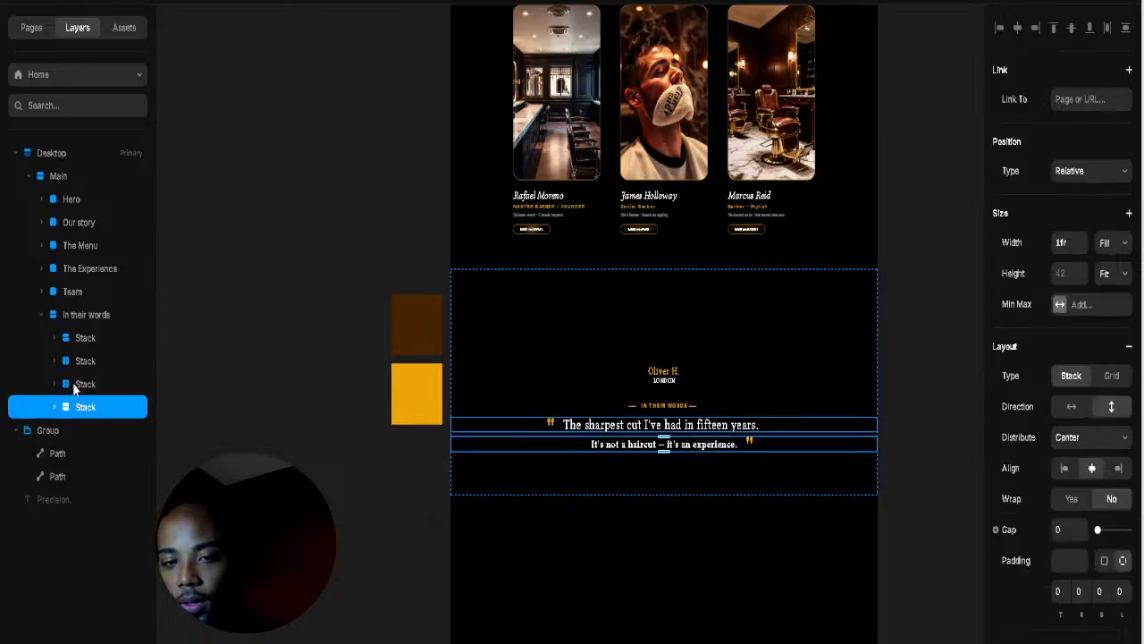
click(75, 384)
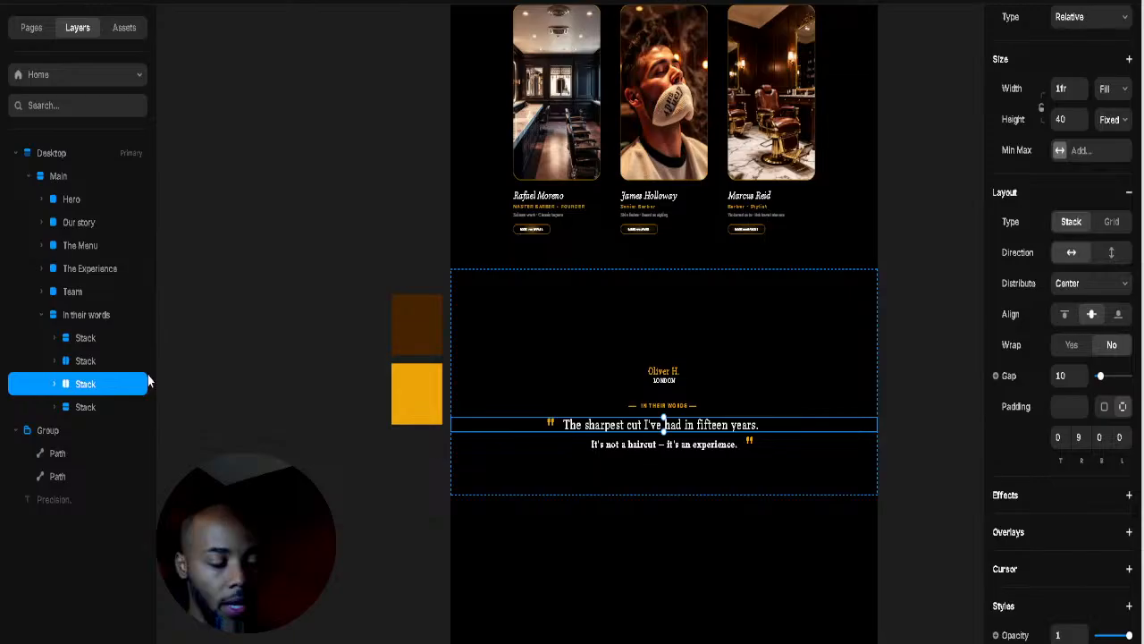
click(615, 376)
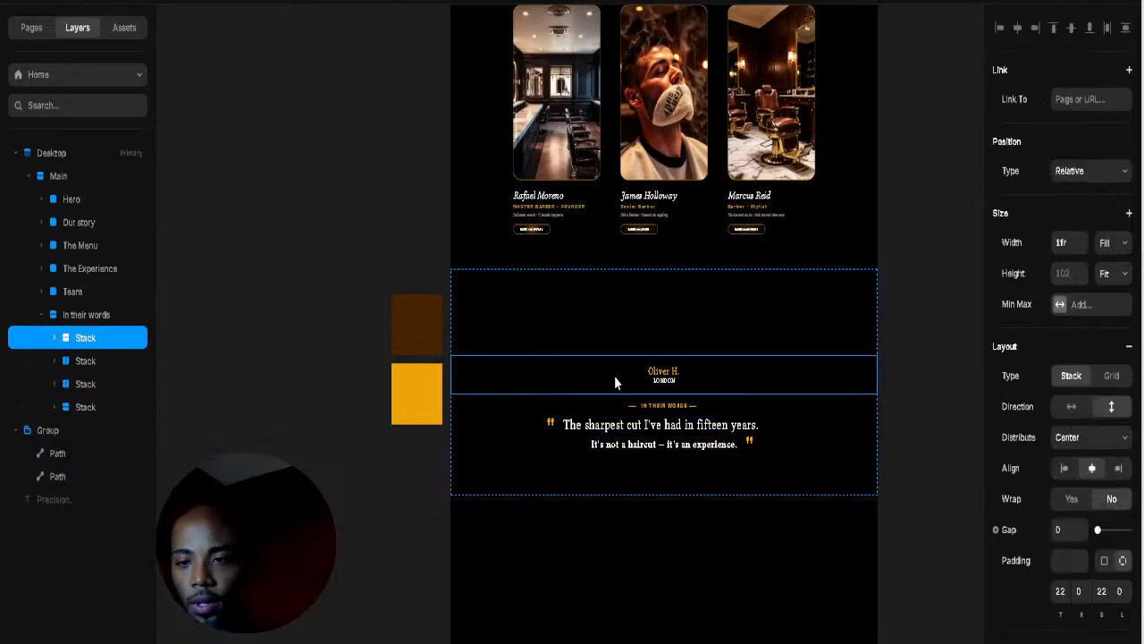
key(Down)
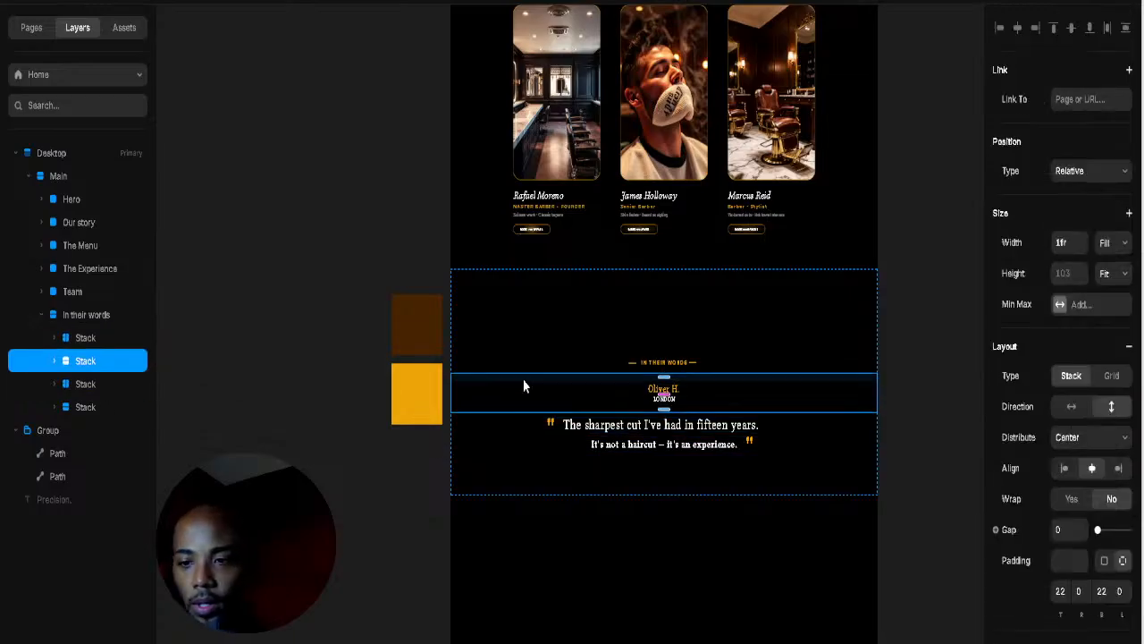
key(Down)
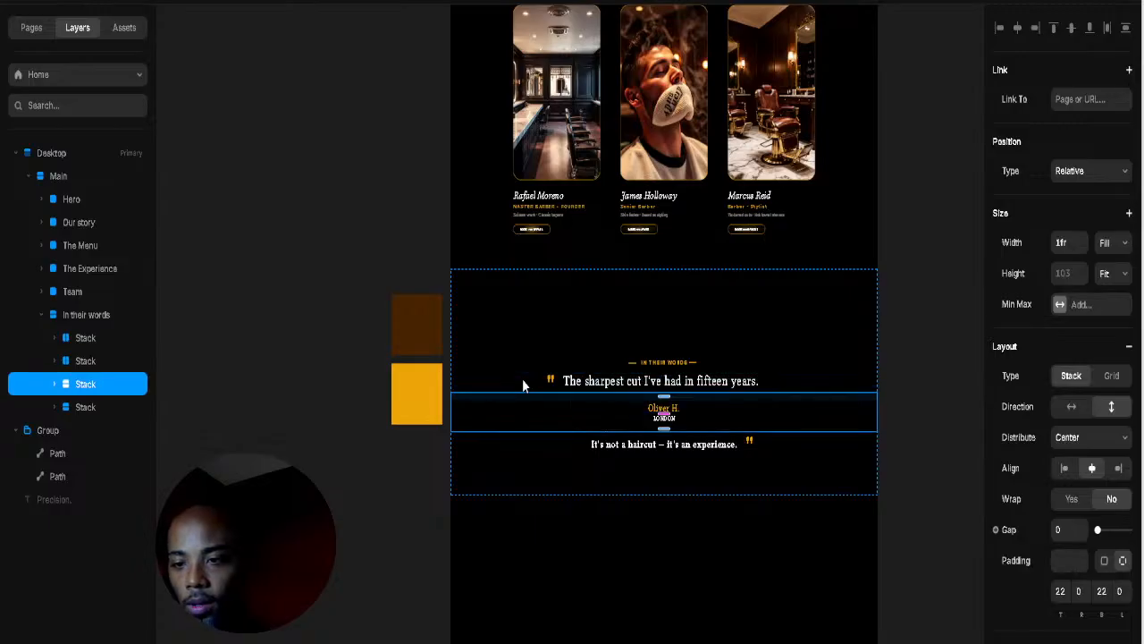
key(Down)
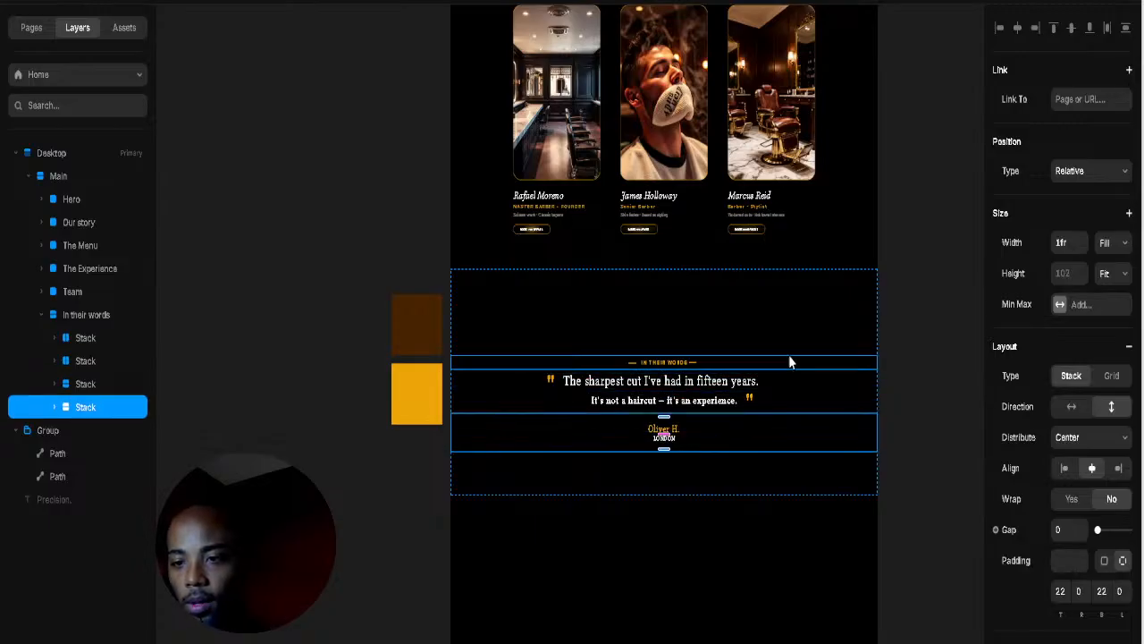
click(774, 353)
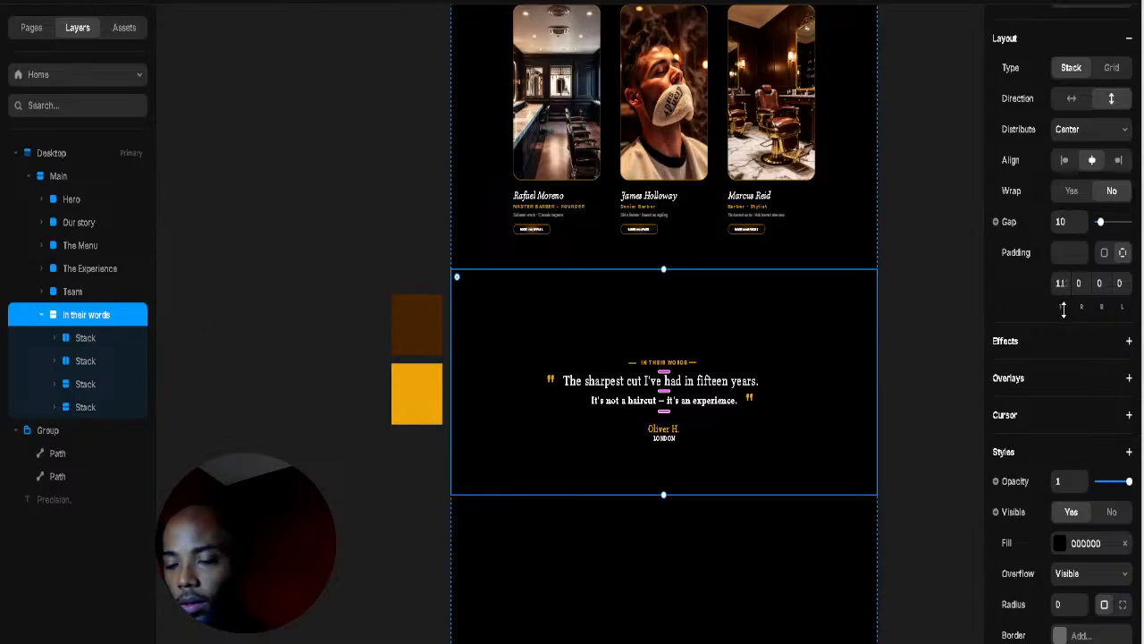
Step: Shorten the In their words section from below and try a larger top padding
drag(1061, 304, 1063, 382)
click(913, 311)
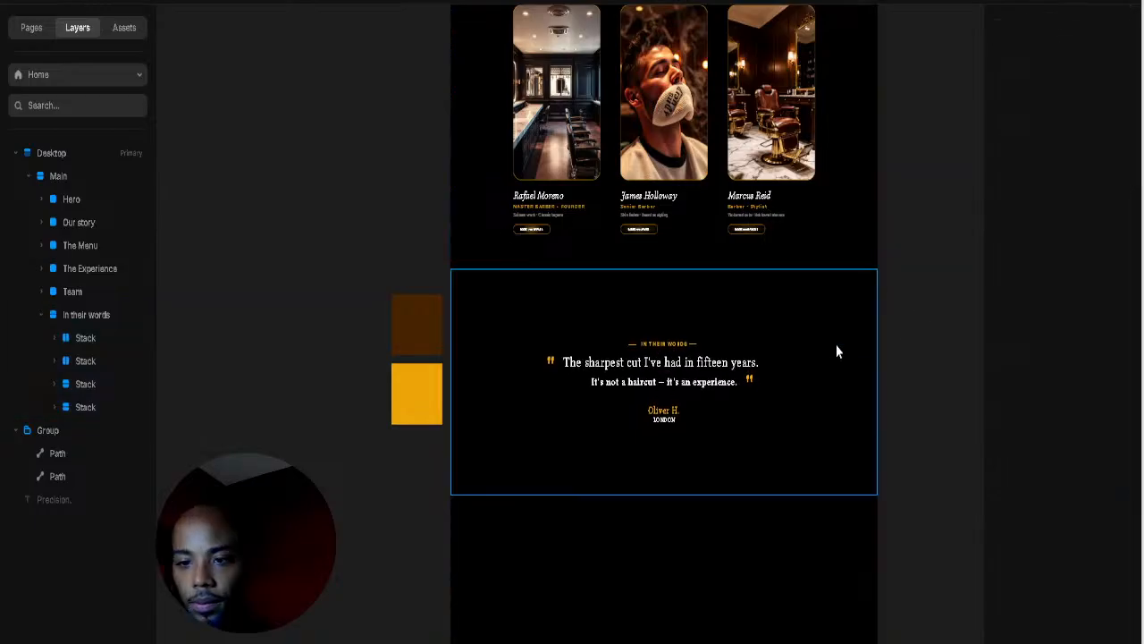
click(664, 472)
drag(666, 480, 666, 444)
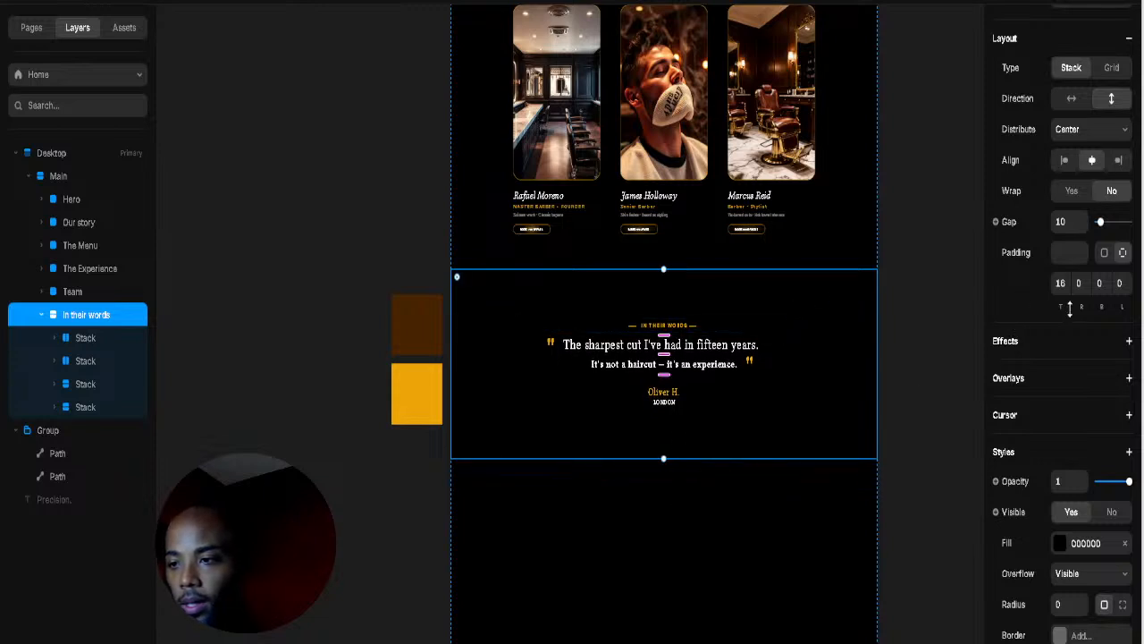
drag(1065, 306, 1074, 177)
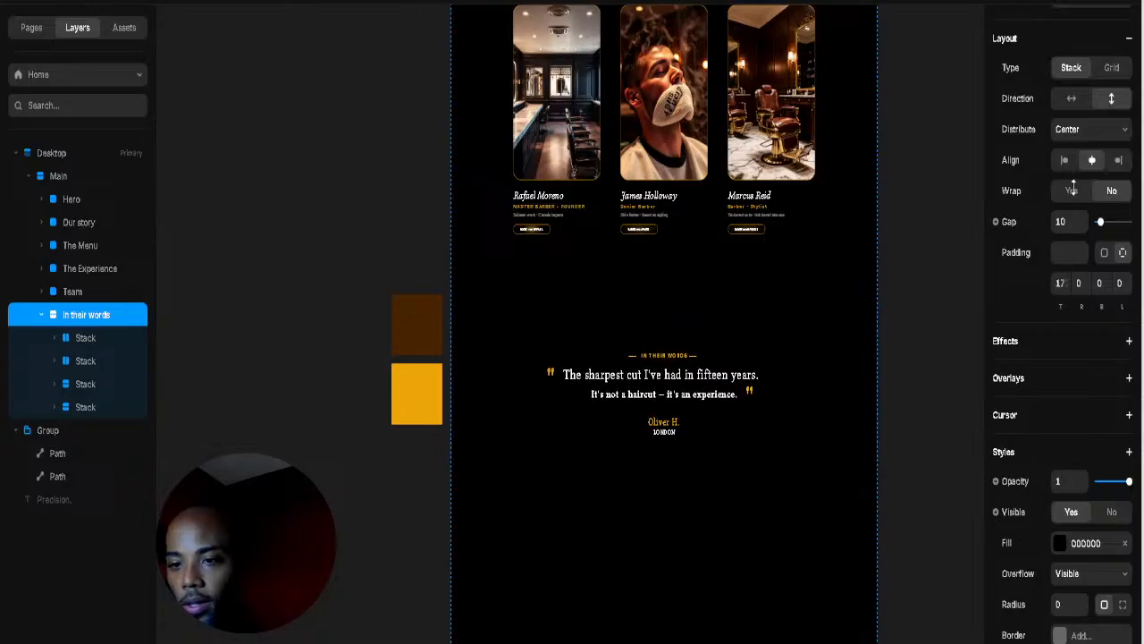
click(969, 306)
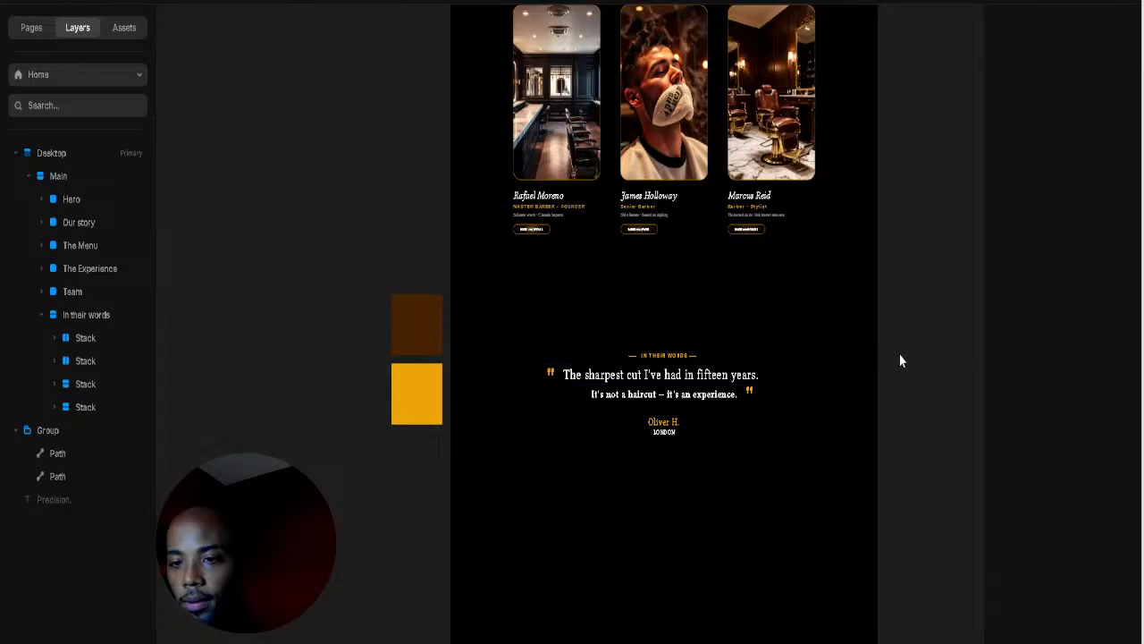
Step: Reduce the section's top padding again so the label and quote sit higher
click(811, 336)
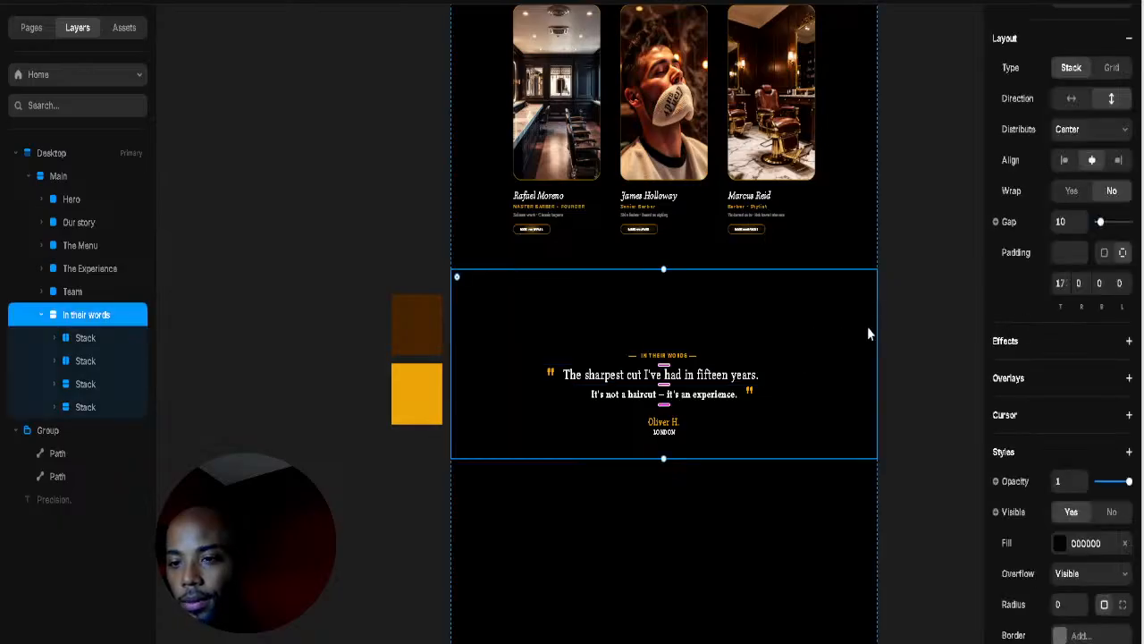
drag(1061, 306, 1056, 370)
click(897, 370)
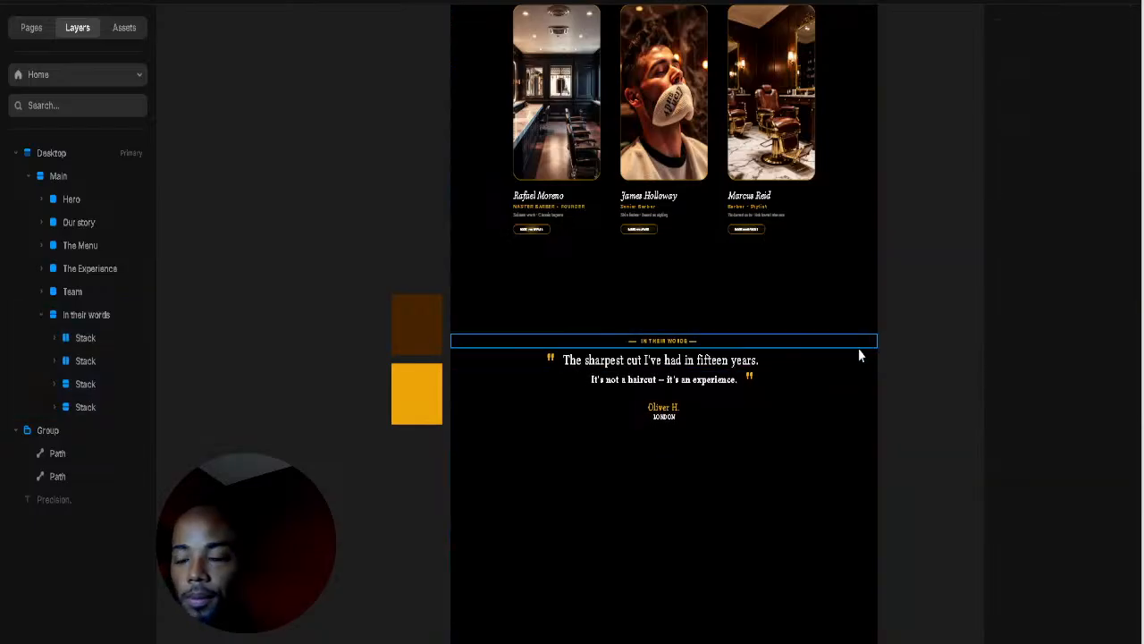
scroll(849, 375, down, 2)
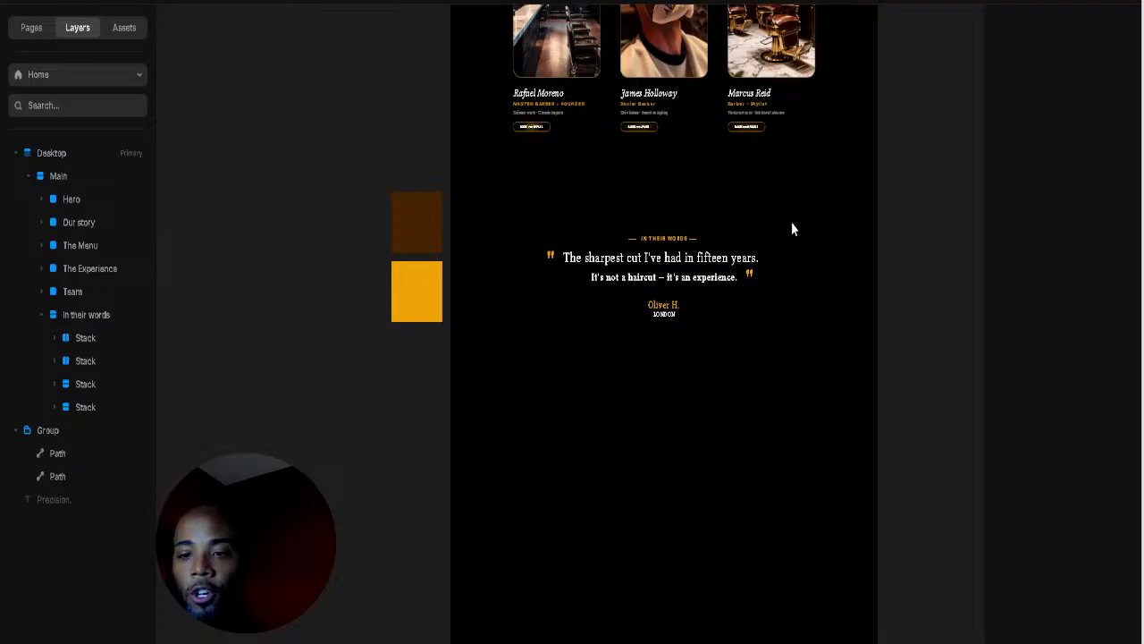
scroll(789, 216, up, 3)
drag(785, 346, 817, 283)
Step: Select Main and collapse the Group and In their words layers in the Layers panel
scroll(554, 469, down, 1)
click(370, 464)
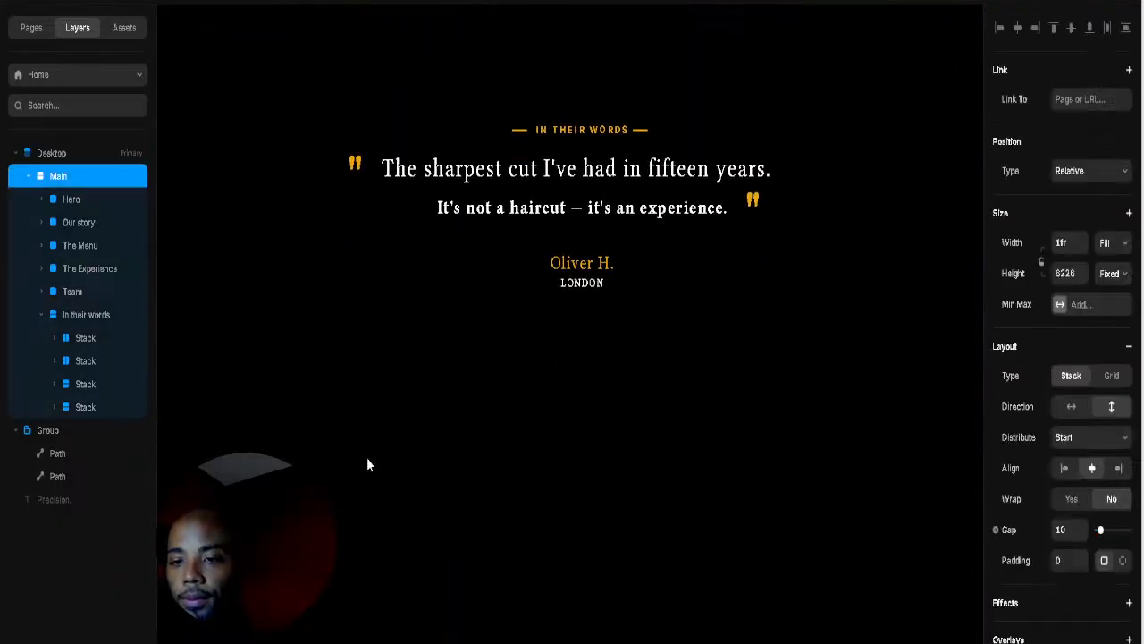
click(29, 176)
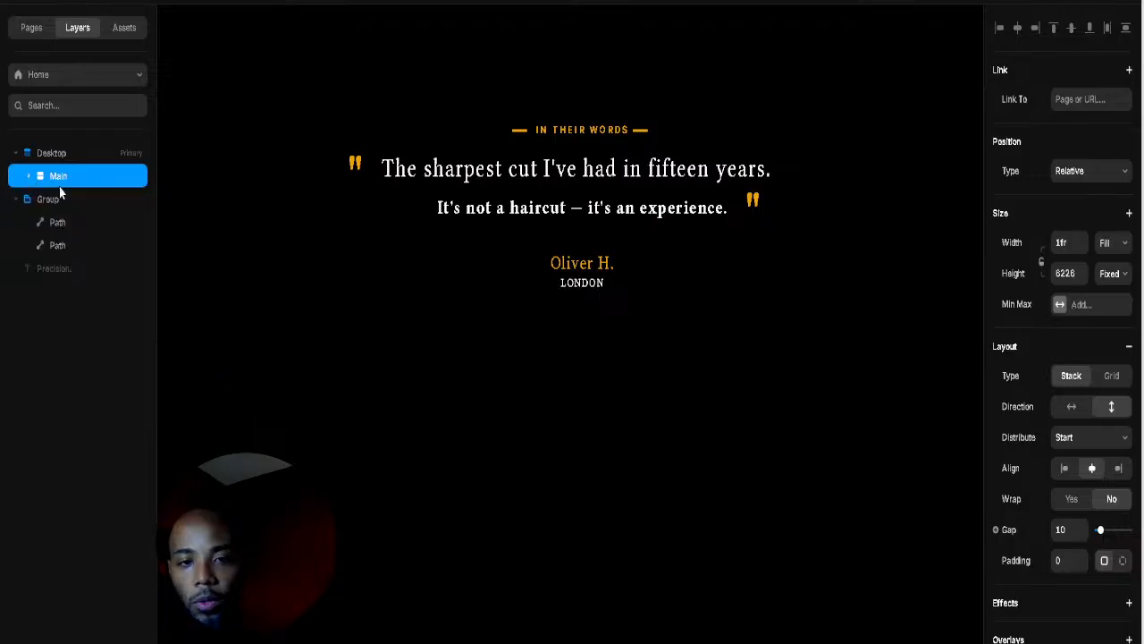
click(15, 199)
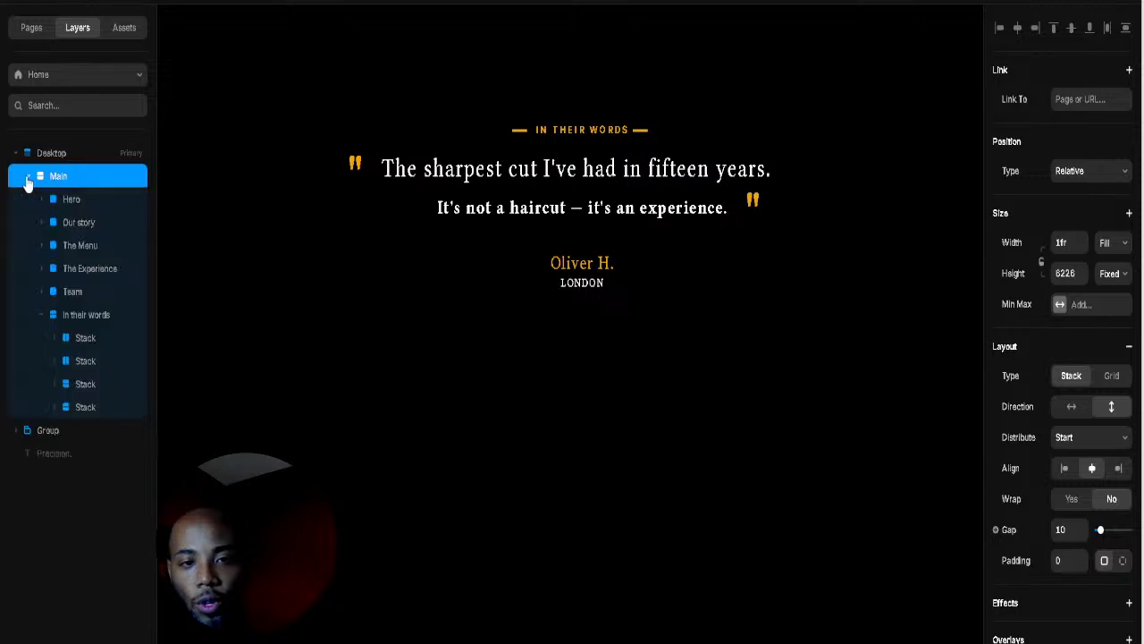
click(29, 176)
click(42, 314)
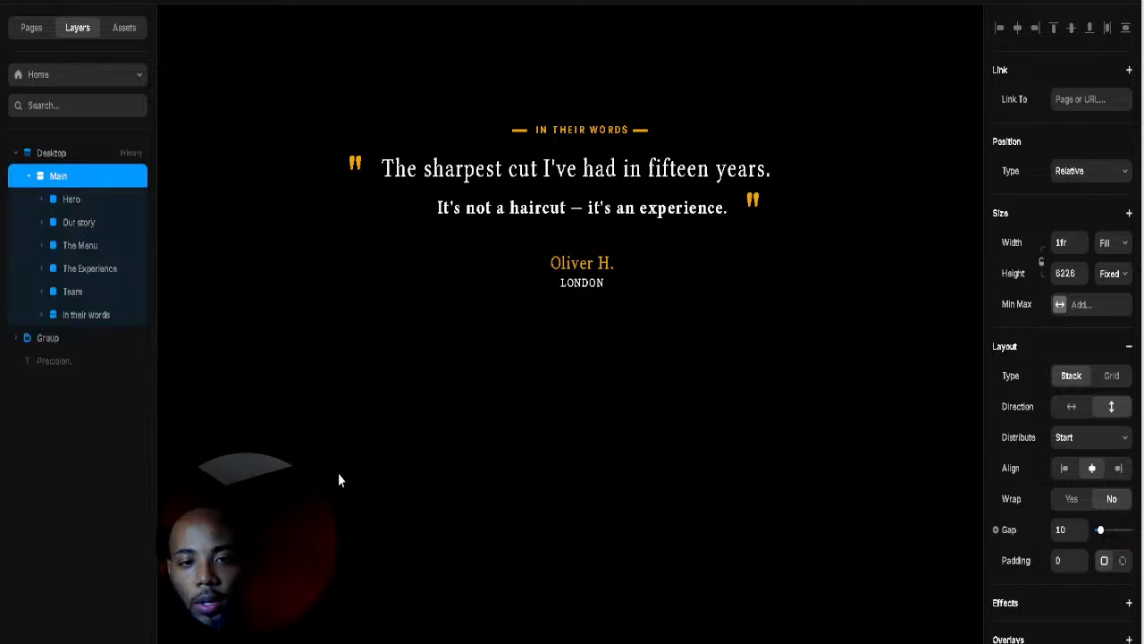
Step: Draw a frame below In their words with 000000 fill, Fill width and about 472 height
key(f)
drag(353, 465, 648, 563)
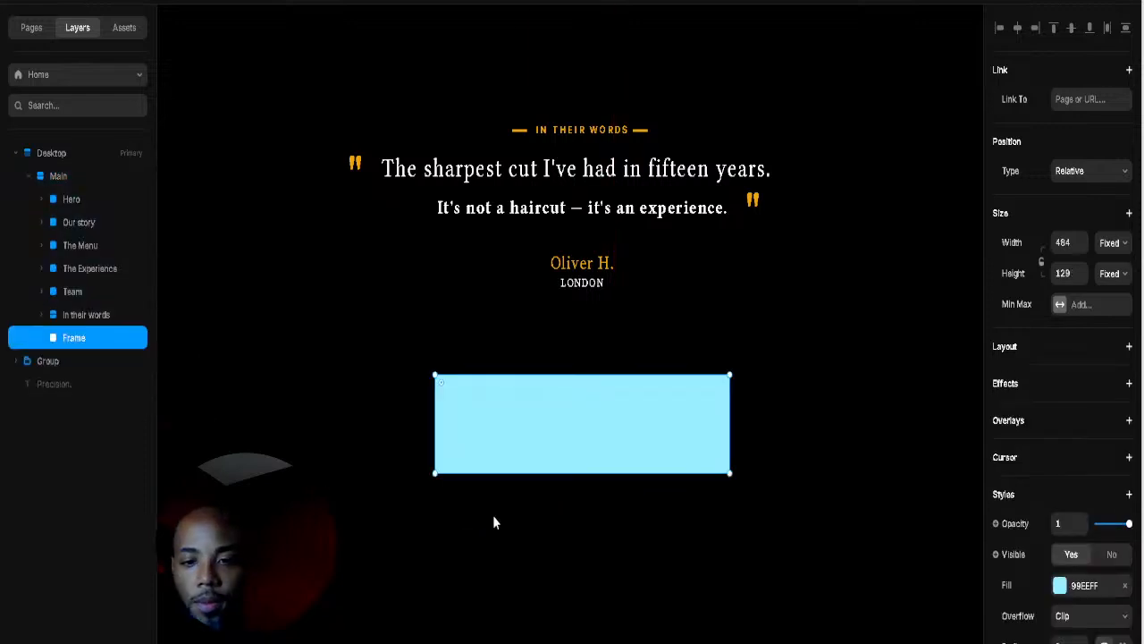
click(1060, 585)
drag(942, 547, 966, 557)
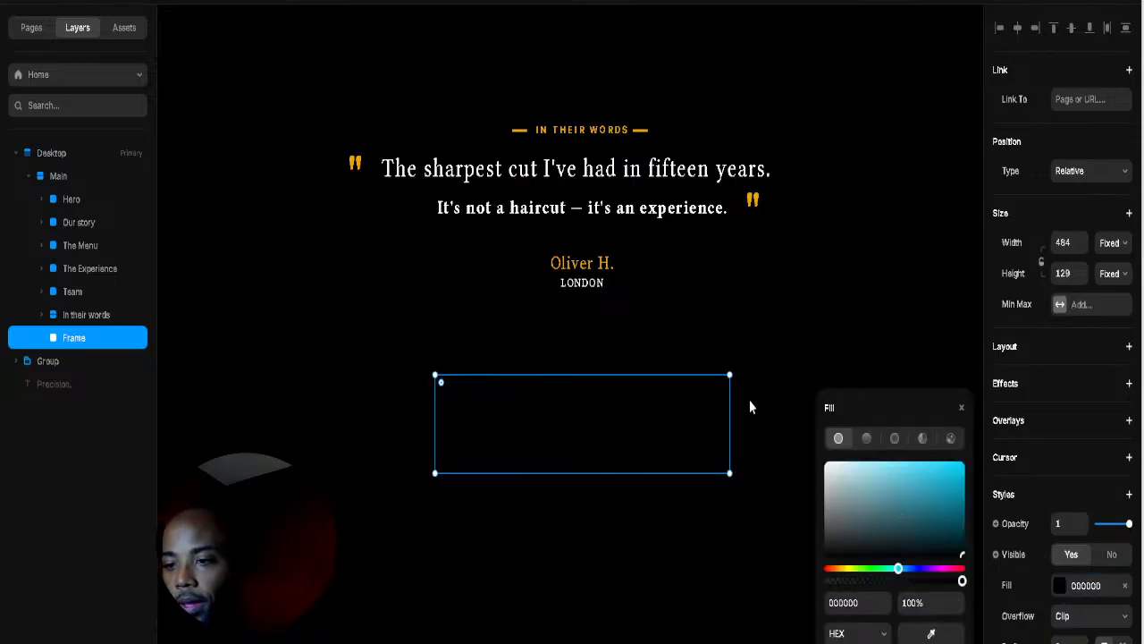
click(1113, 242)
click(1124, 309)
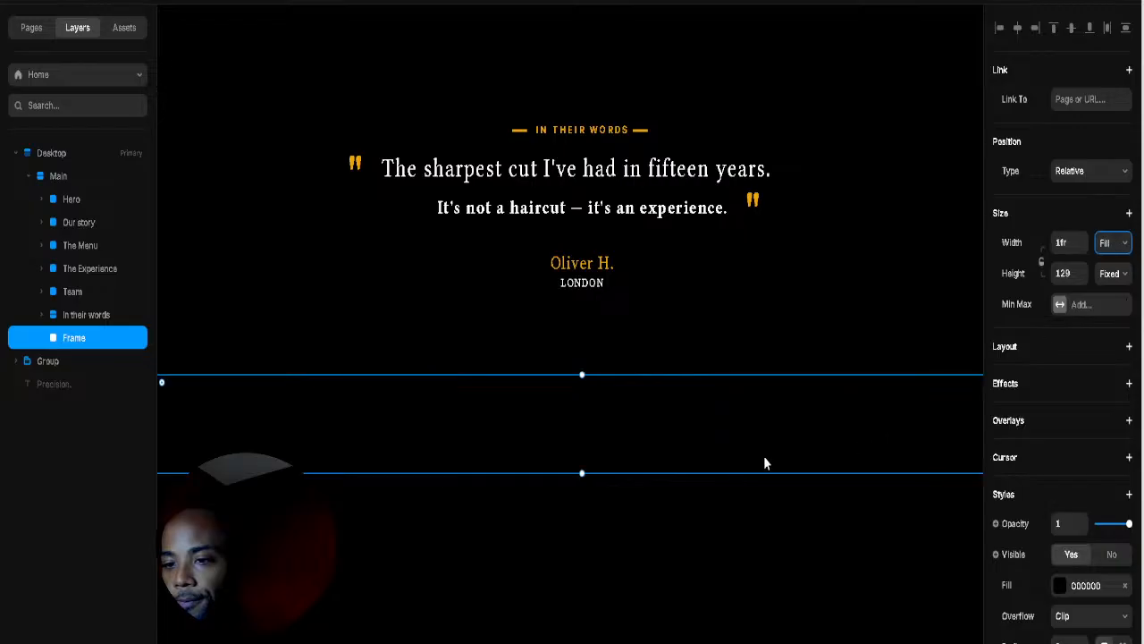
drag(583, 471, 572, 365)
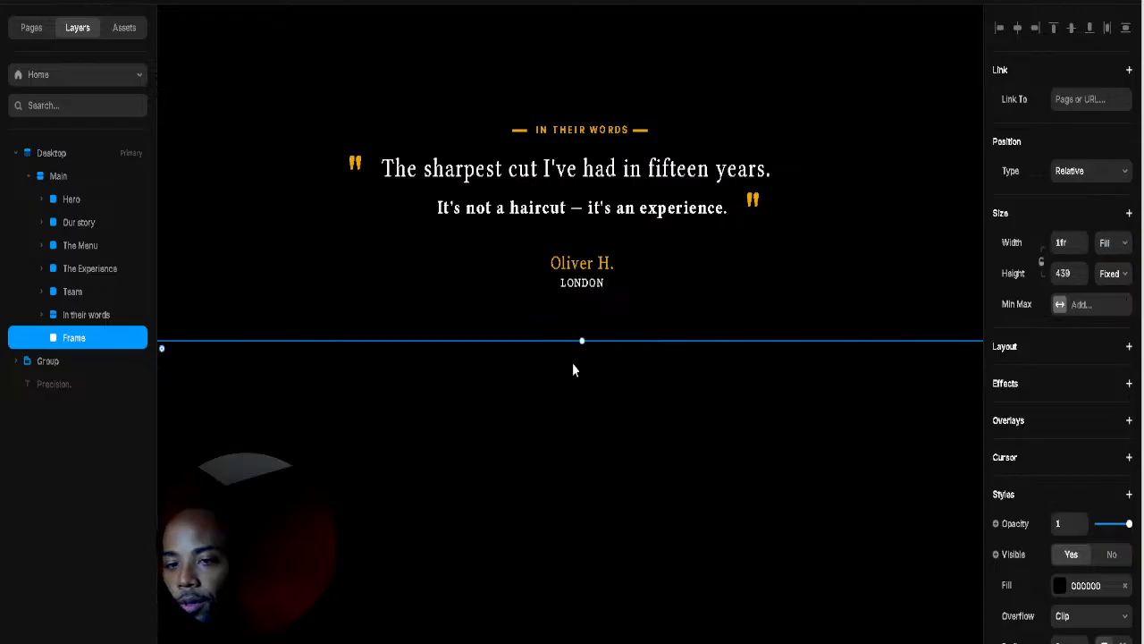
click(567, 324)
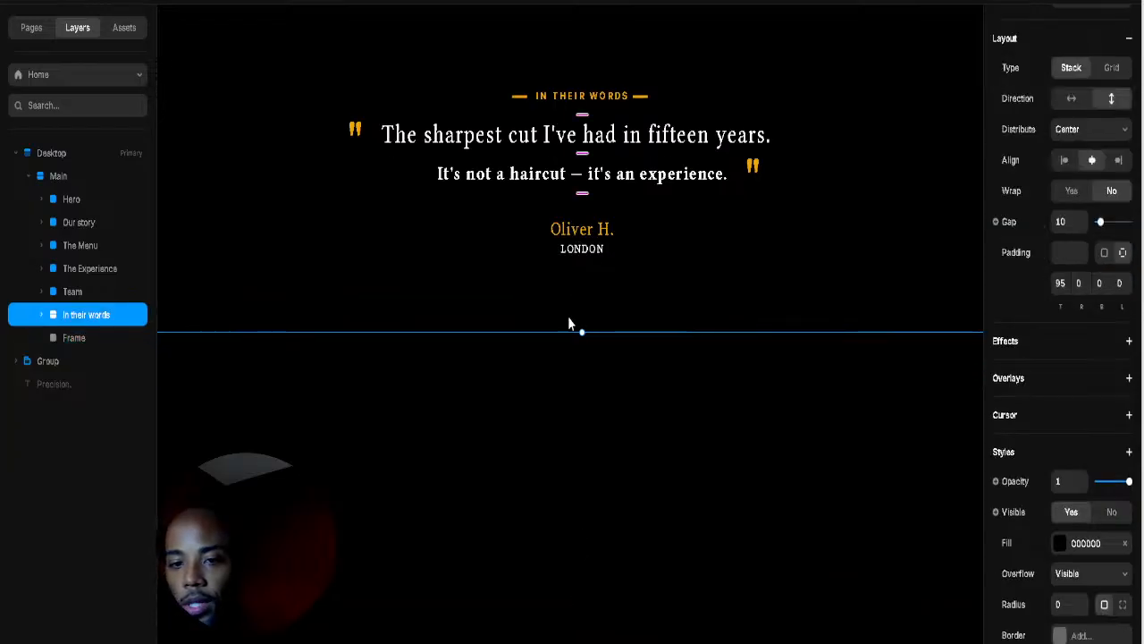
click(503, 374)
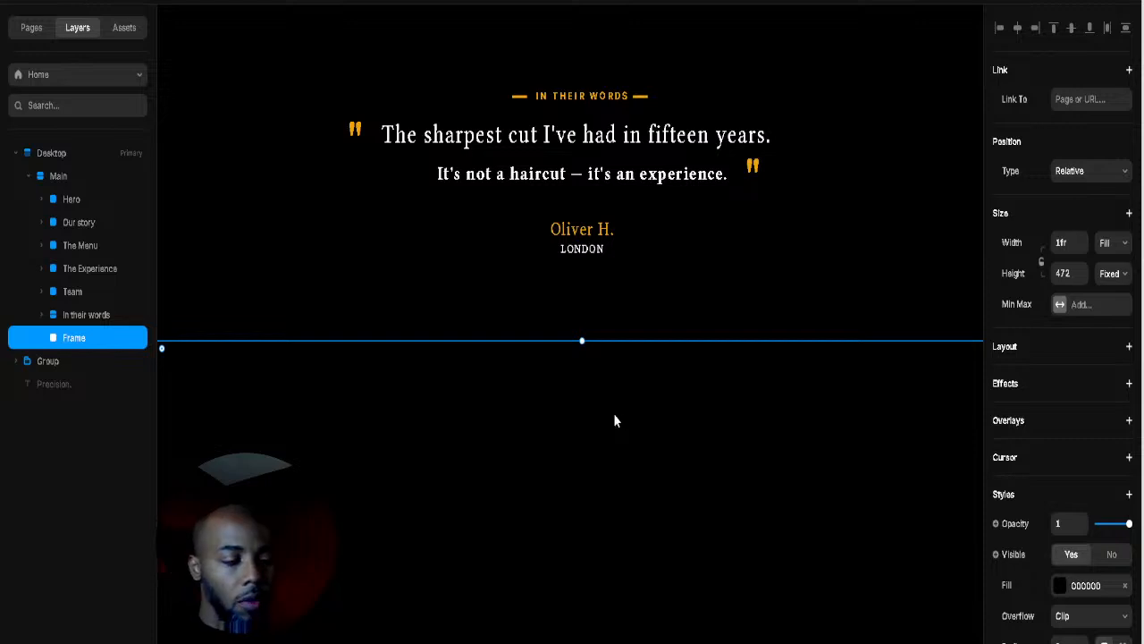
Step: Add an enlarged text layer in the black frame reading 'Secure your experience.'
key(t)
click(506, 435)
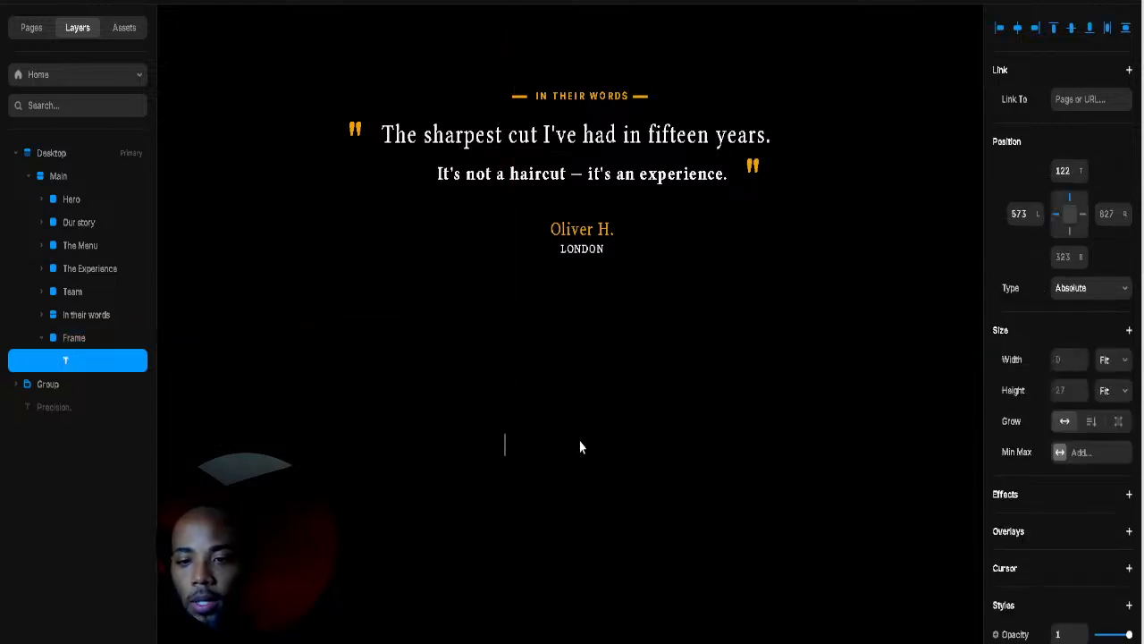
text(DC)
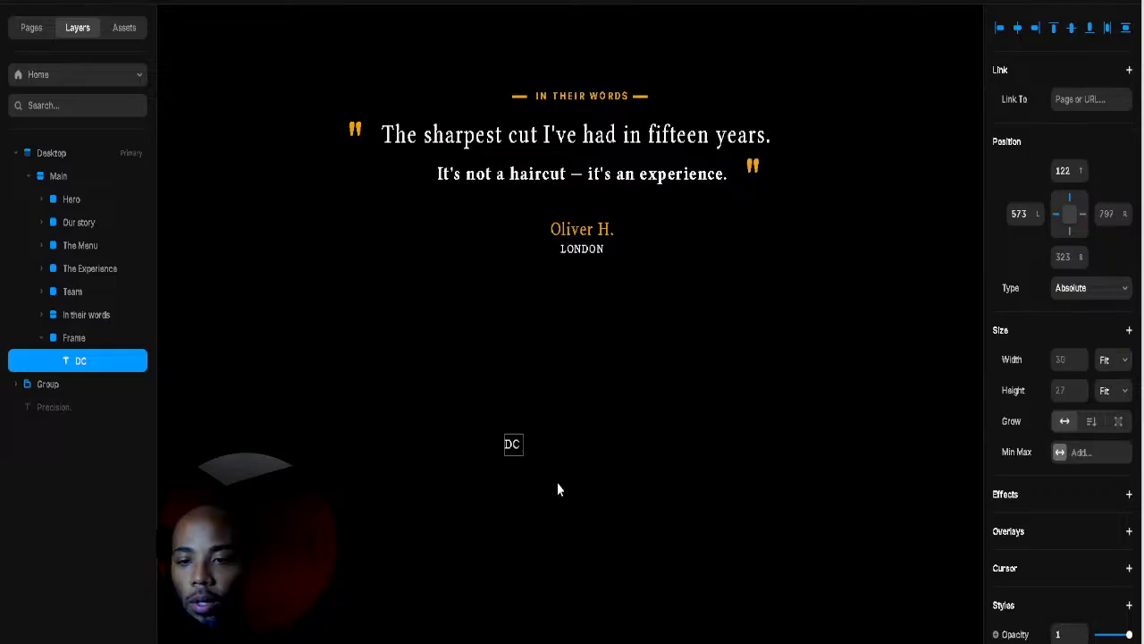
key(Escape)
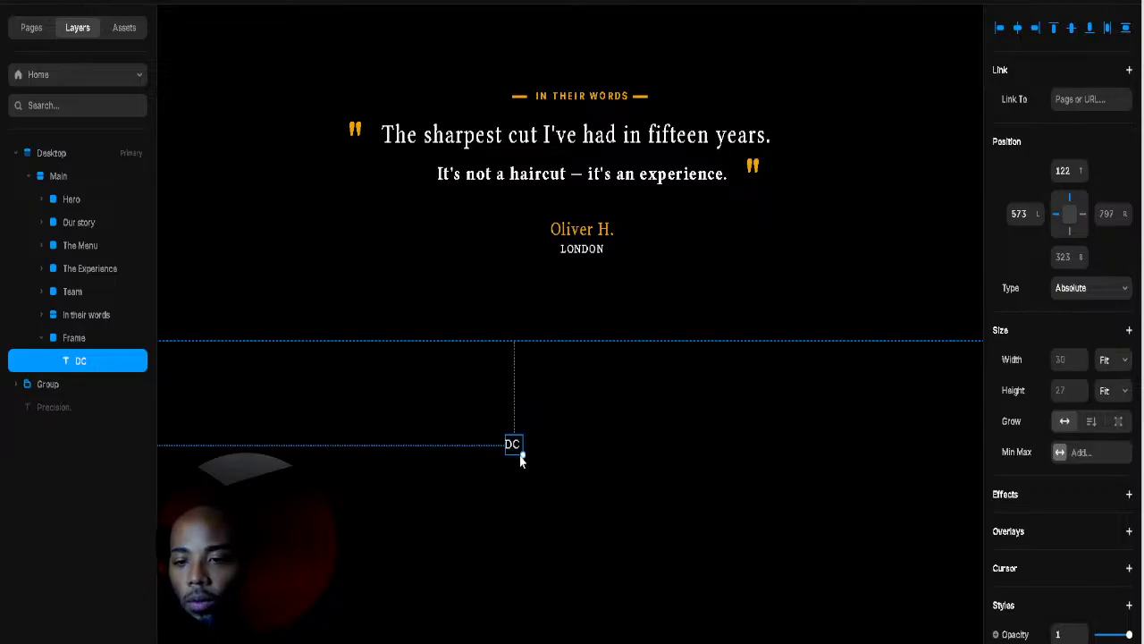
drag(523, 456, 556, 492)
double_click(542, 474)
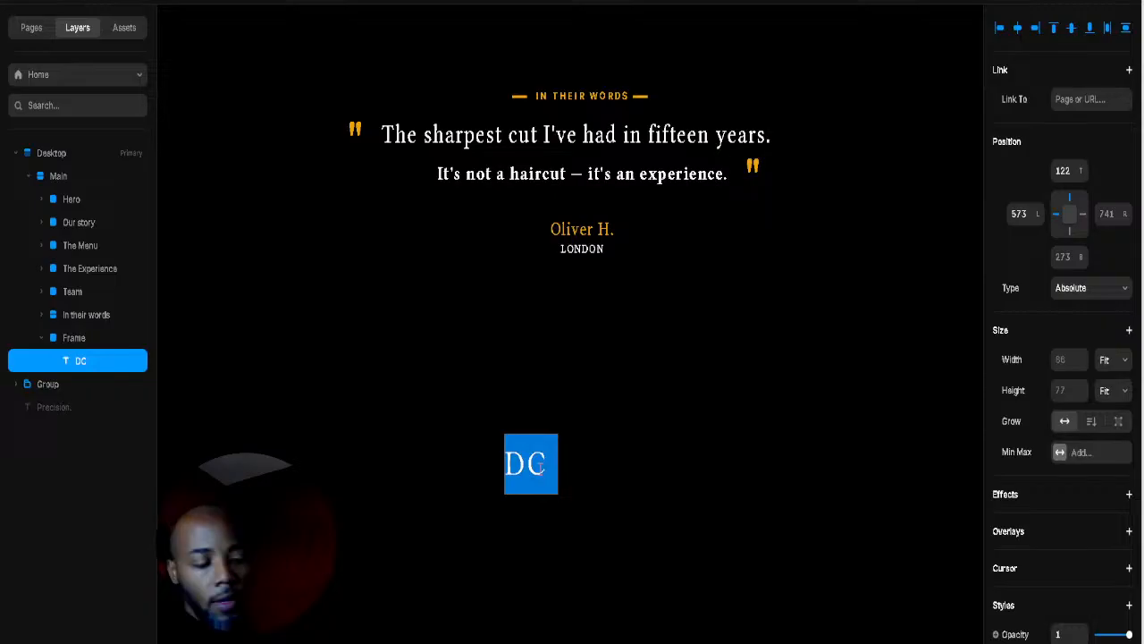
text(Secure your experience.)
key(Escape)
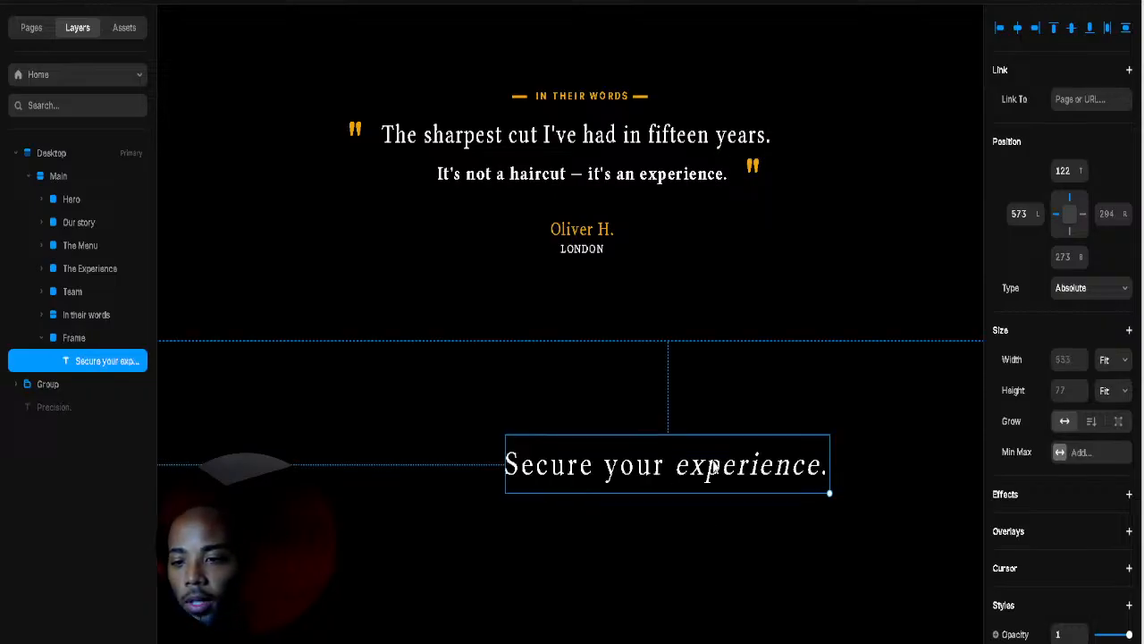
Step: Centre the heading inside the black frame and select the word 'experience'
click(662, 416)
click(650, 465)
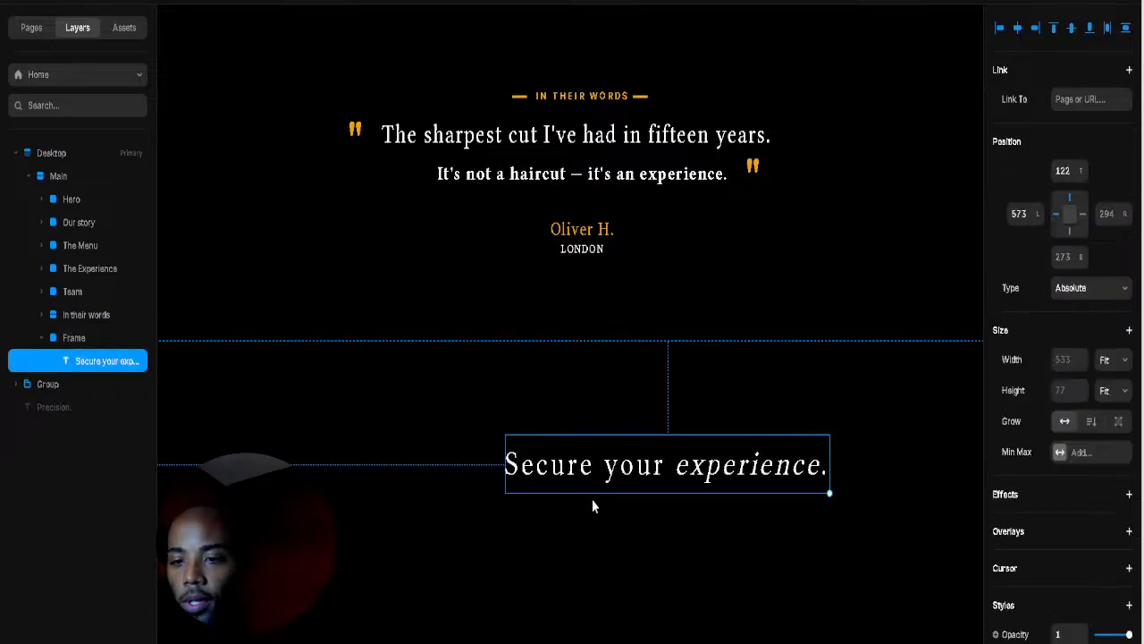
drag(591, 507, 505, 563)
double_click(594, 522)
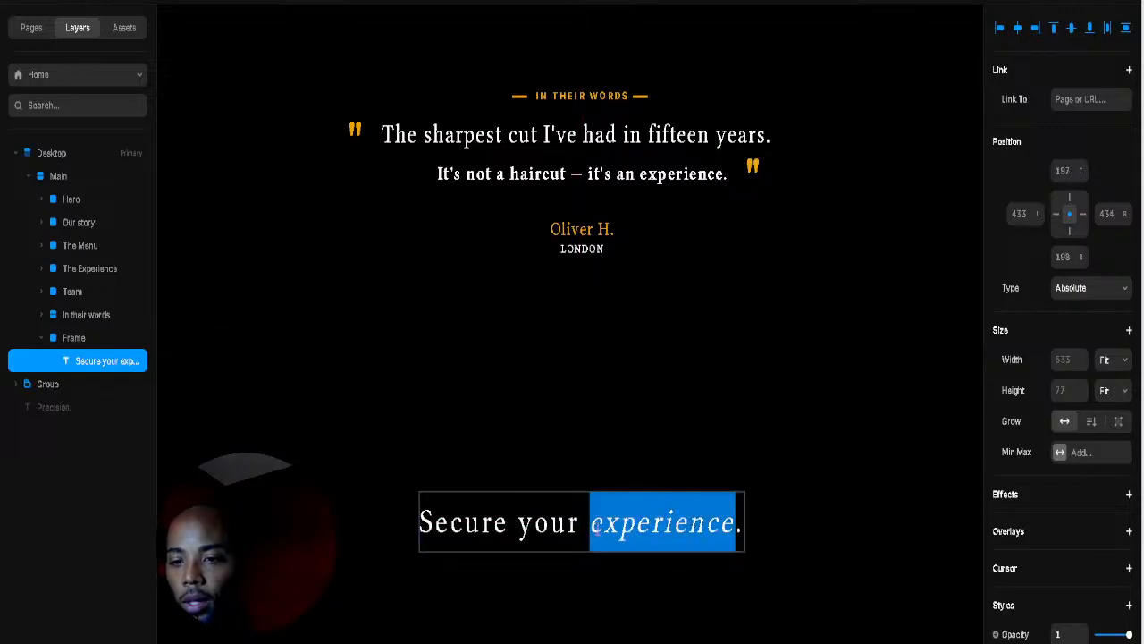
click(591, 522)
drag(592, 522, 736, 523)
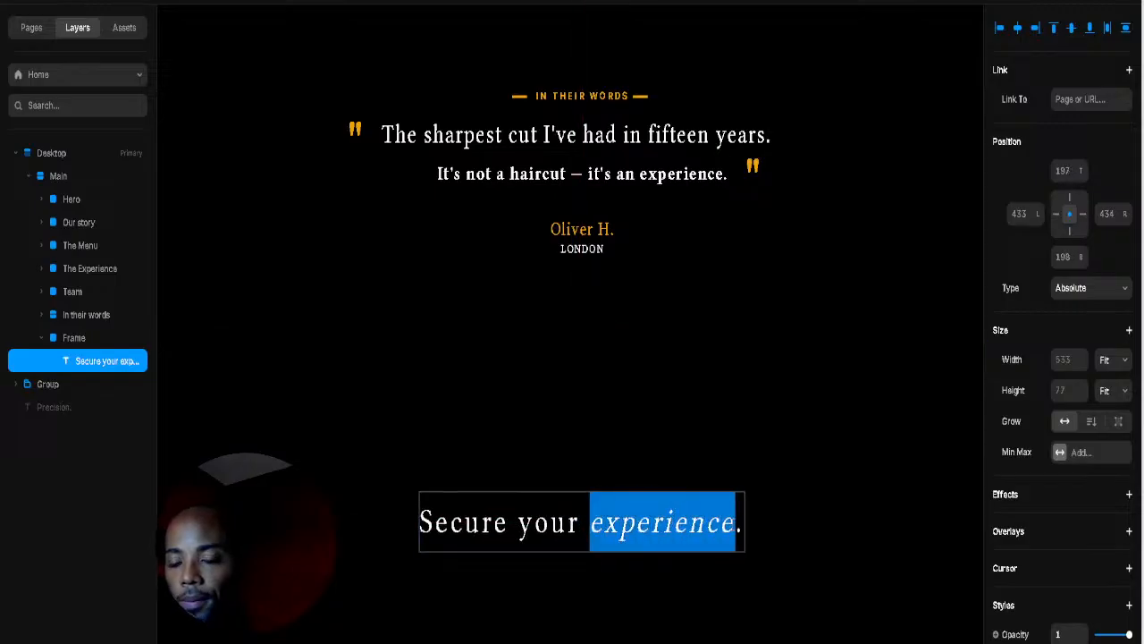
Step: Keep the heading colour FFFFFF and italicize the word 'experience'
scroll(1062, 538, down, 5)
click(1059, 480)
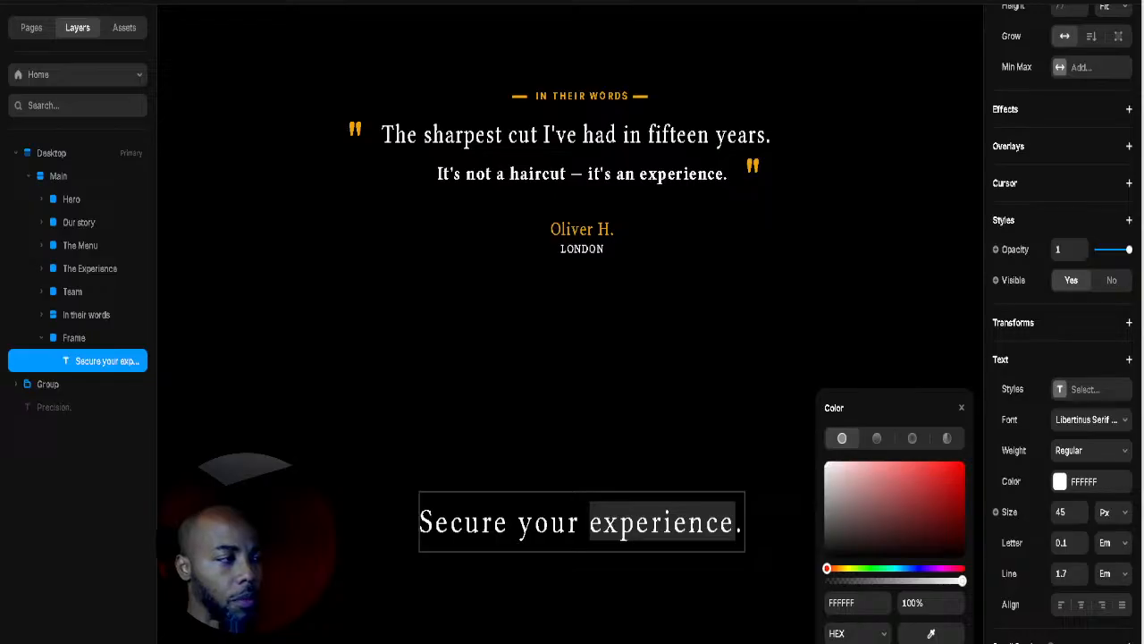
click(856, 602)
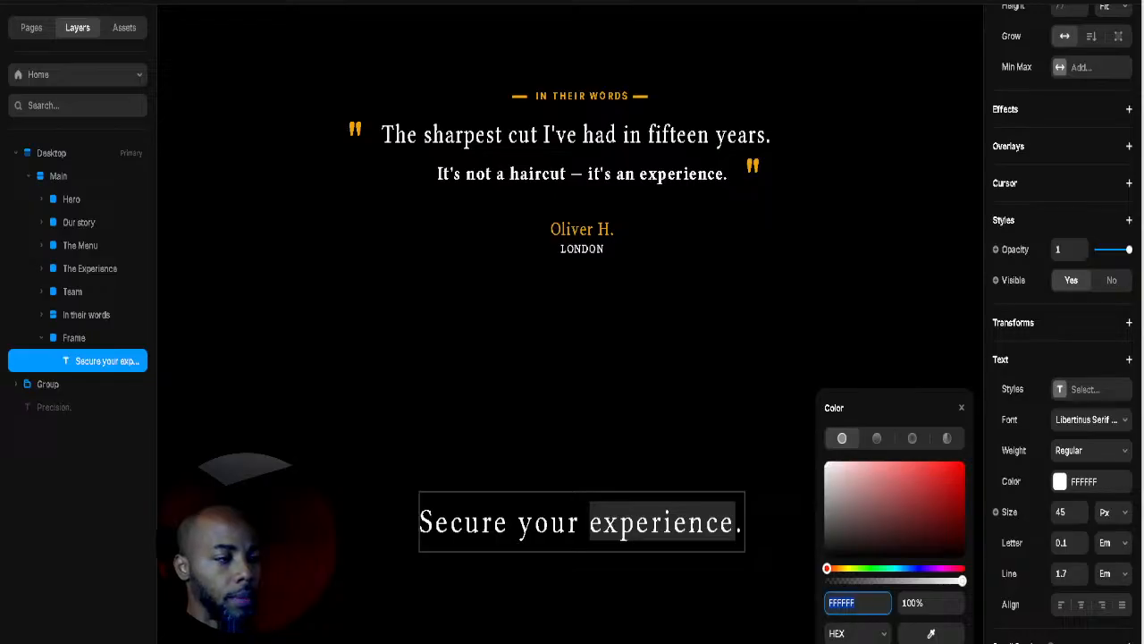
key(Return)
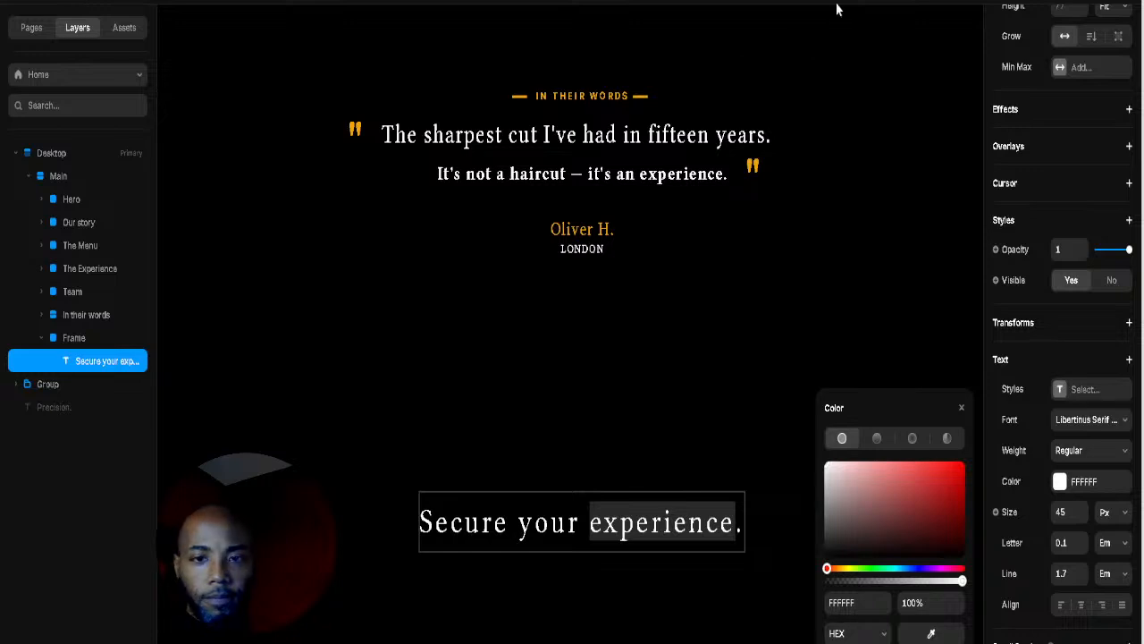
key(ctrl+i)
key(Escape)
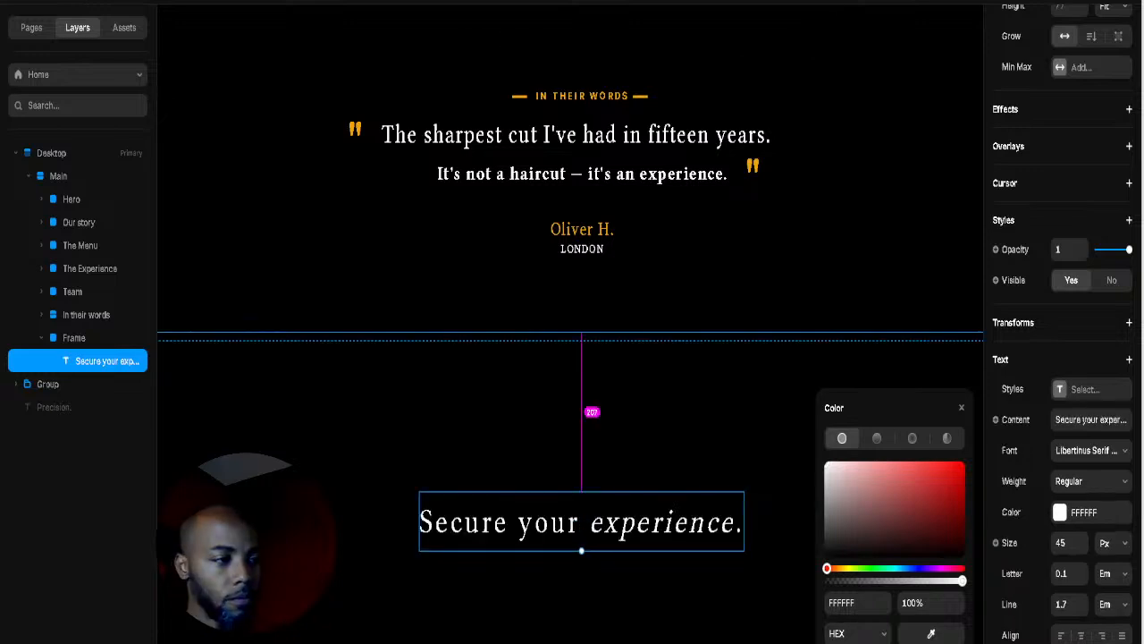
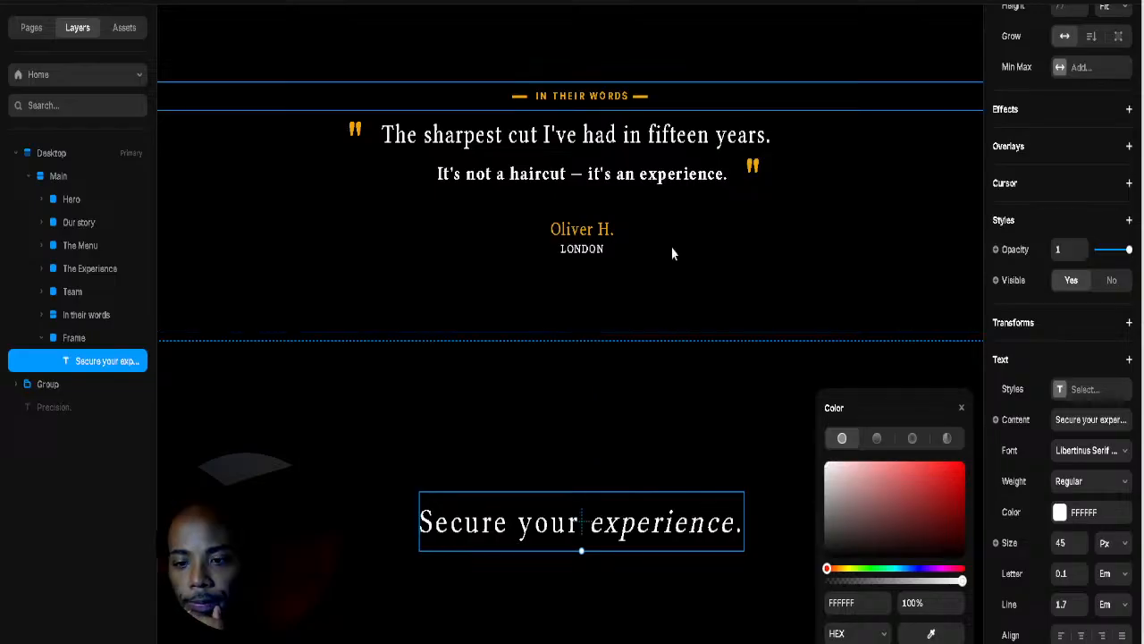
Step: Colour the word 'experience' gold (EDA509) by sampling the page's accent with the eyedropper
click(634, 480)
click(620, 537)
double_click(620, 536)
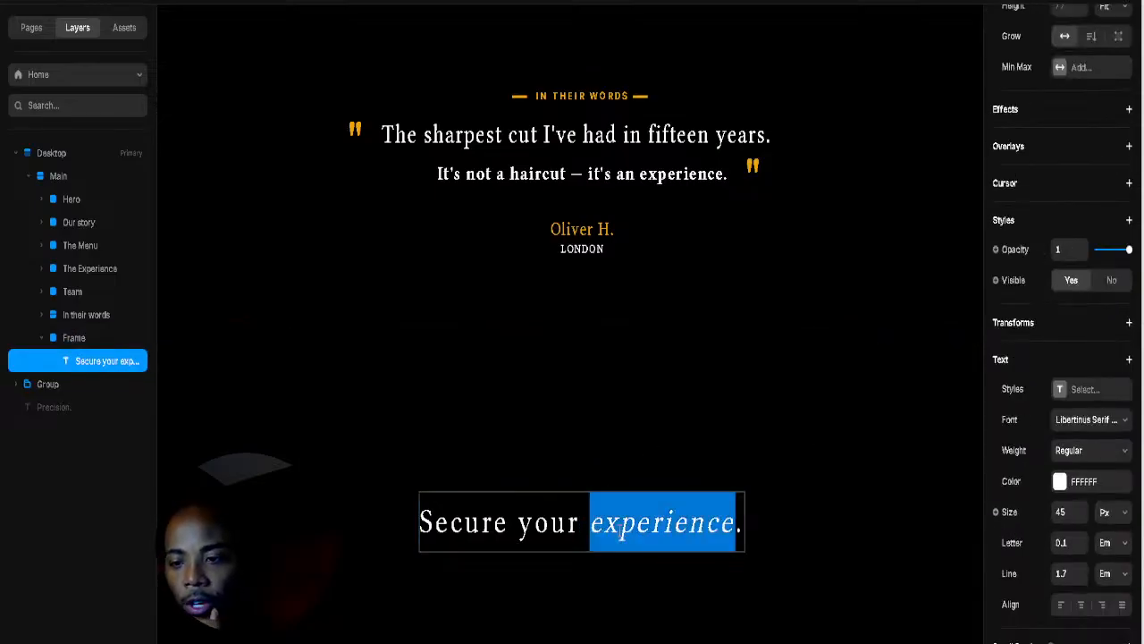
click(604, 527)
drag(604, 528, 738, 526)
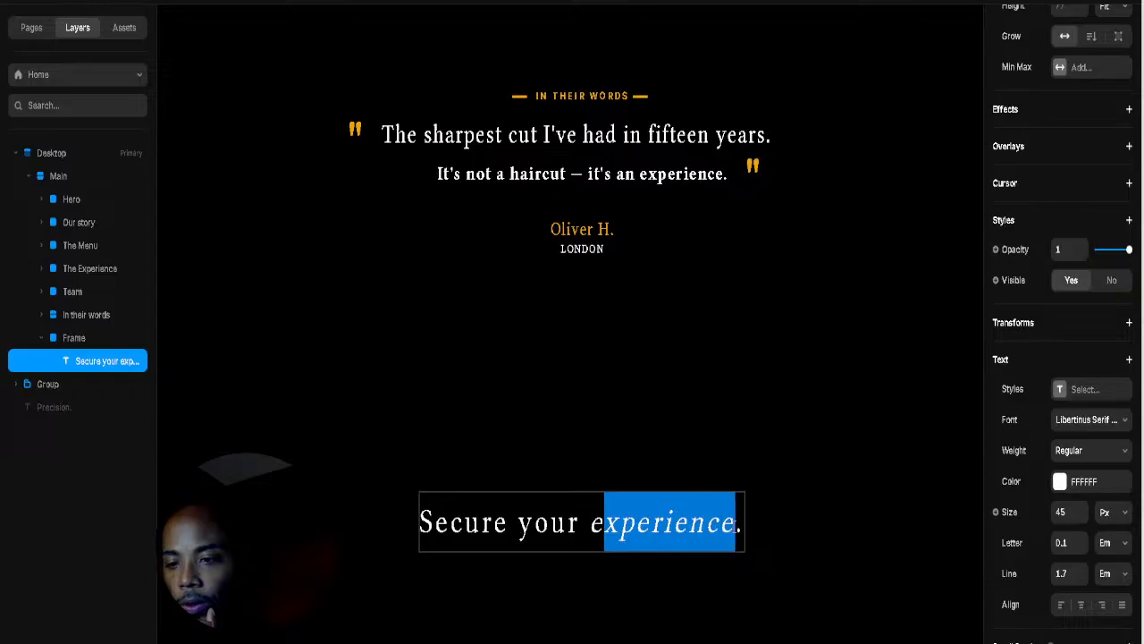
click(740, 525)
drag(590, 527, 736, 527)
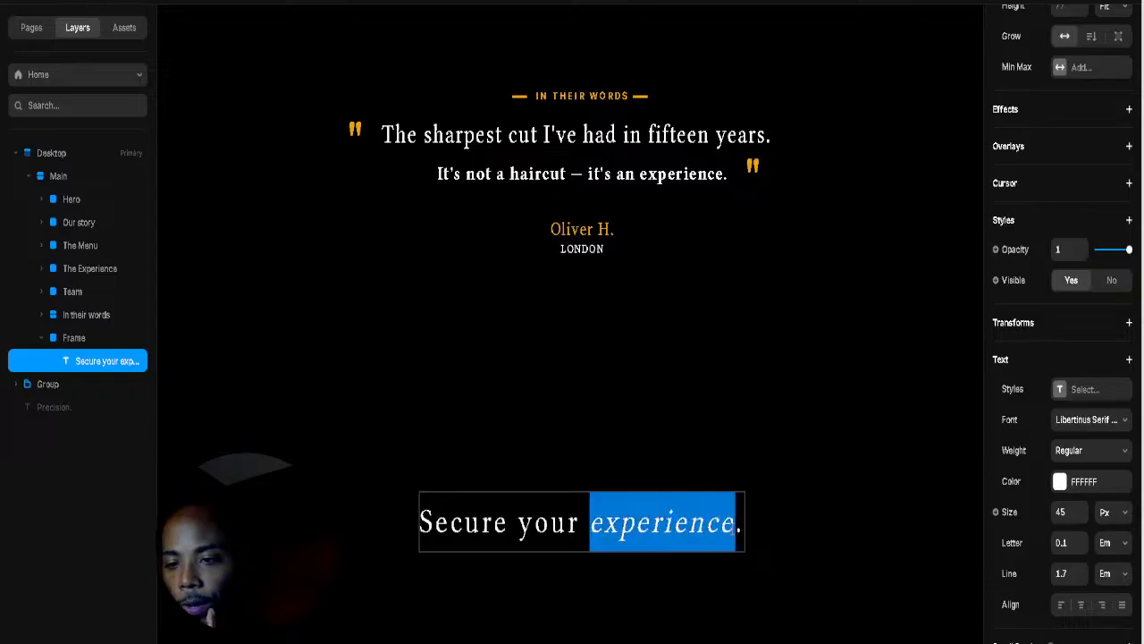
click(1064, 487)
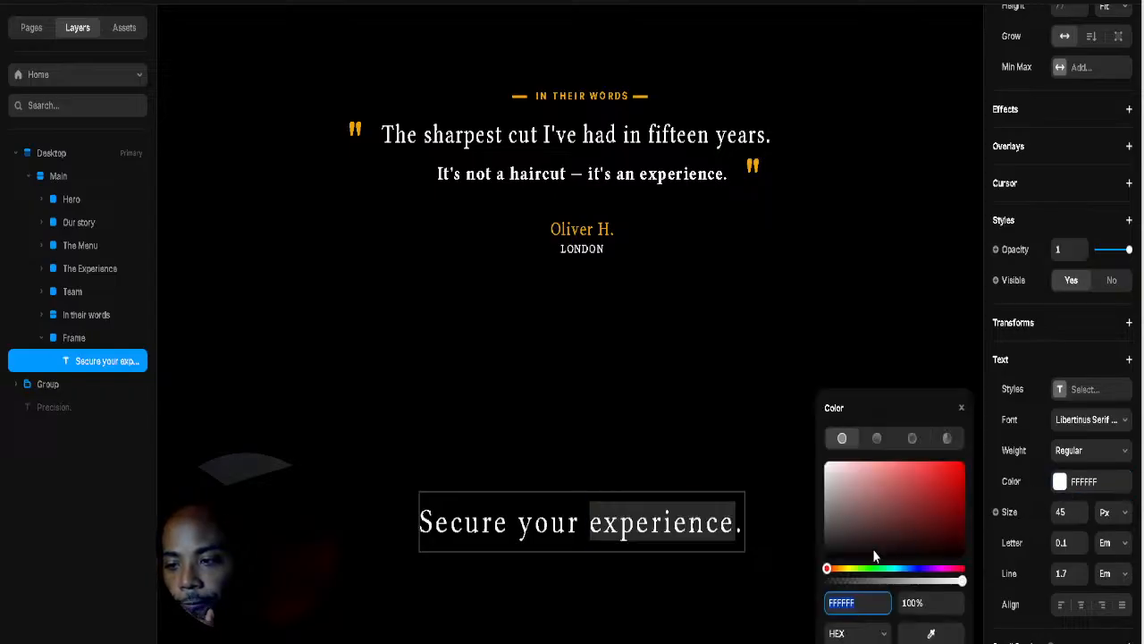
click(927, 631)
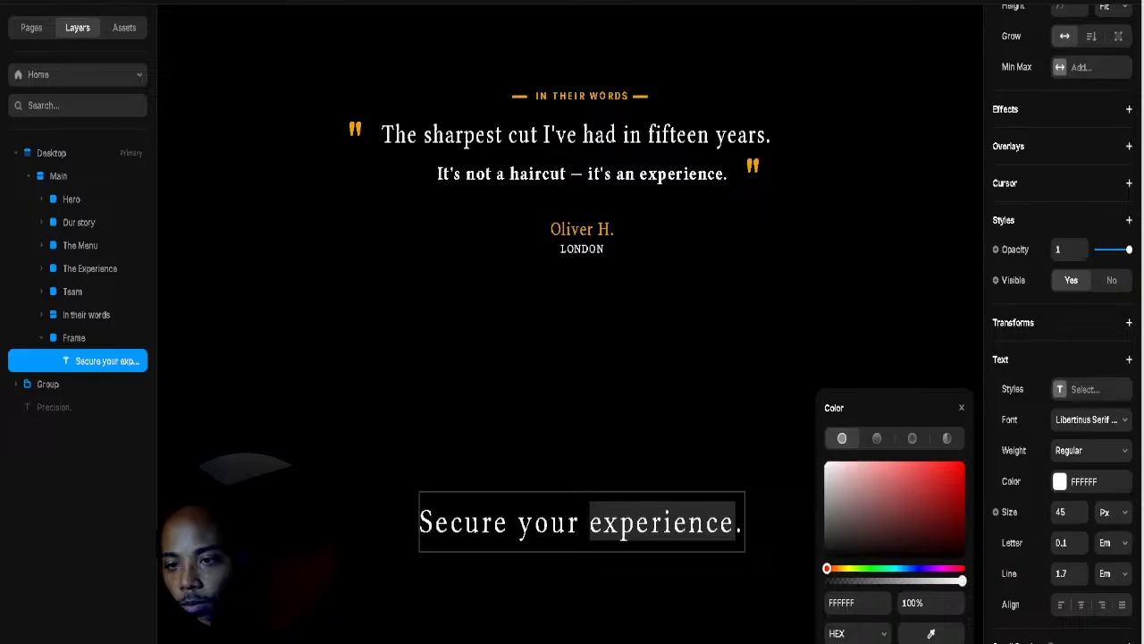
click(590, 231)
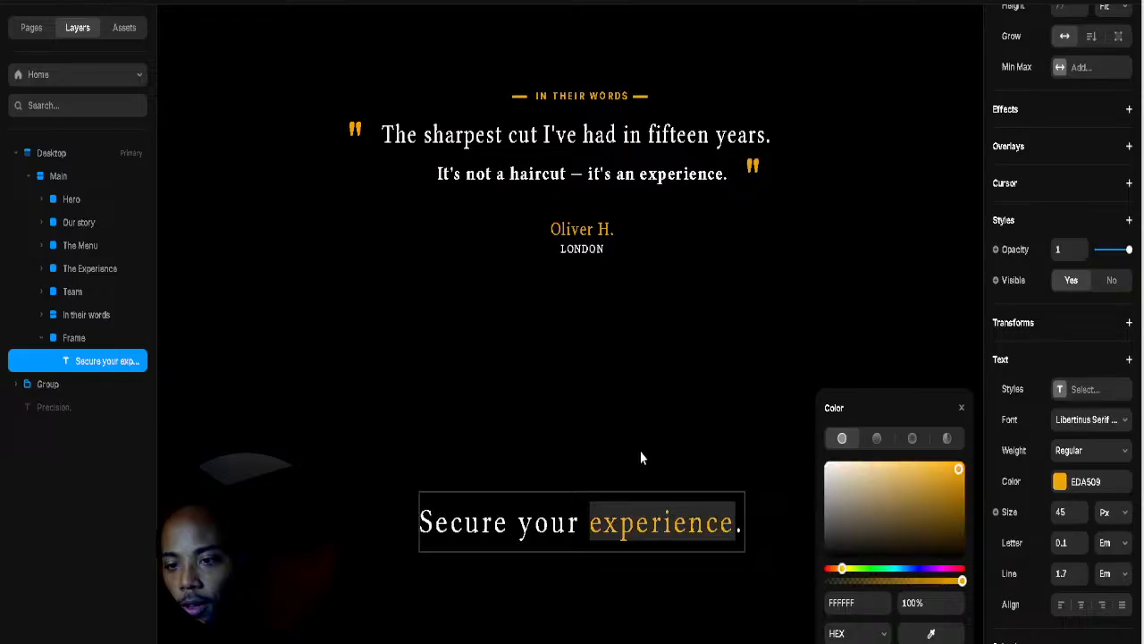
key(Escape)
Step: Tighten the heading's letter spacing from 0.1 to 0.04 Em
click(557, 527)
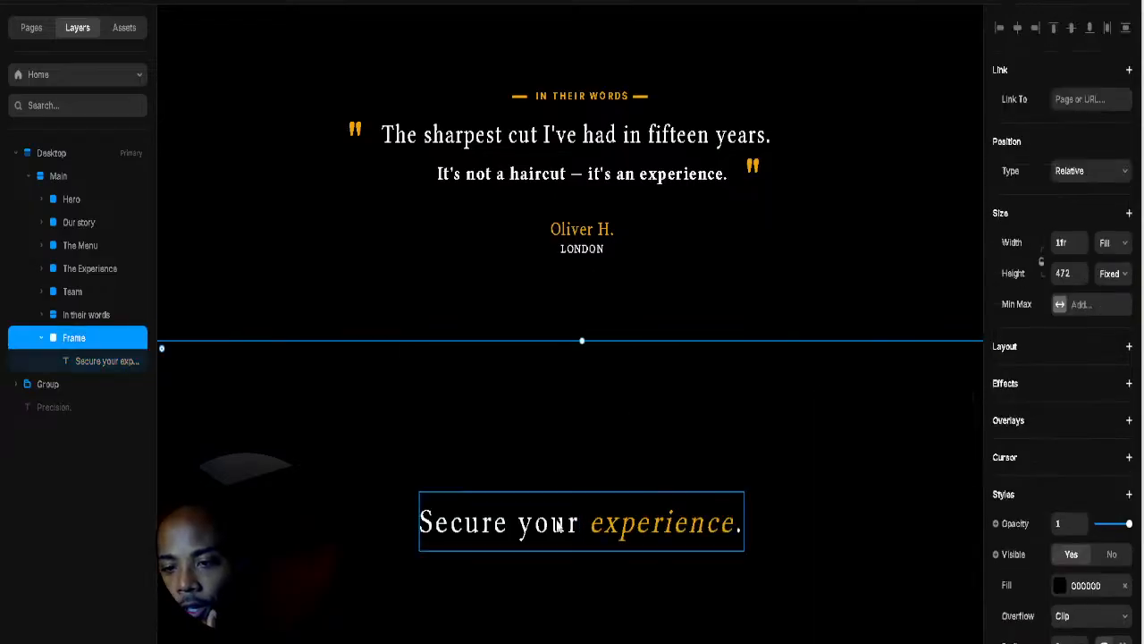
click(558, 528)
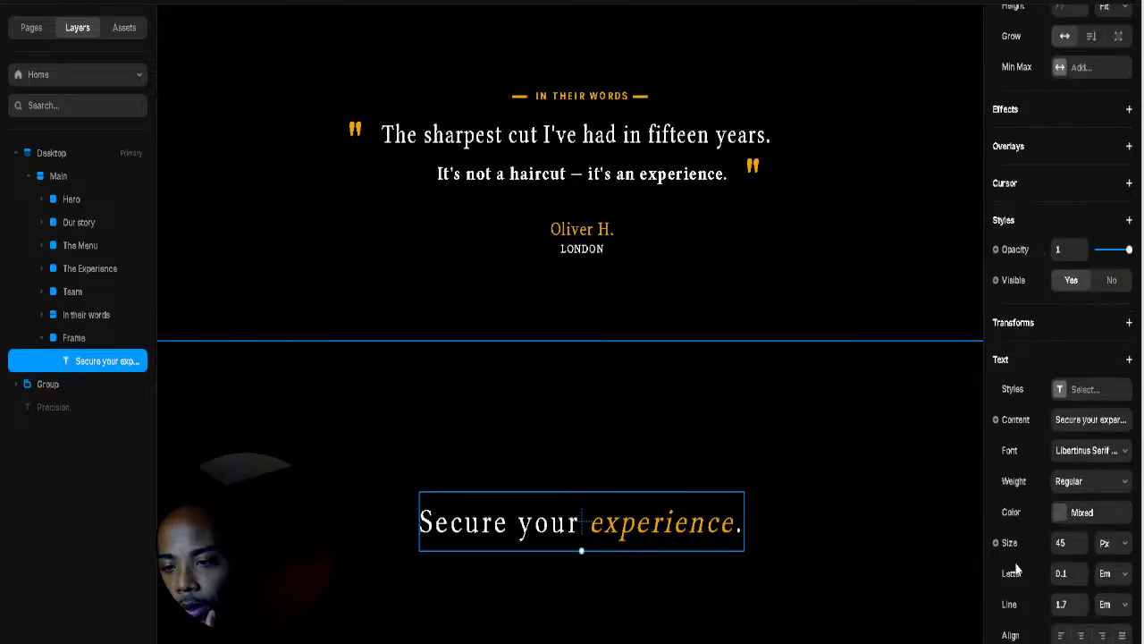
click(1081, 577)
click(1080, 578)
click(1081, 578)
click(1081, 578)
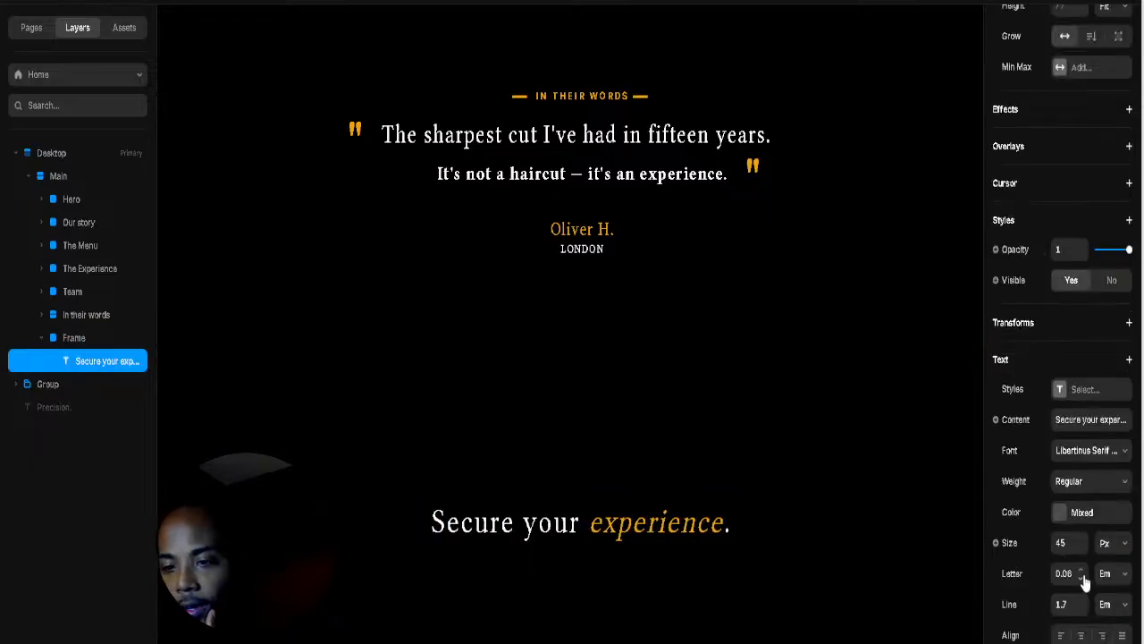
click(1081, 578)
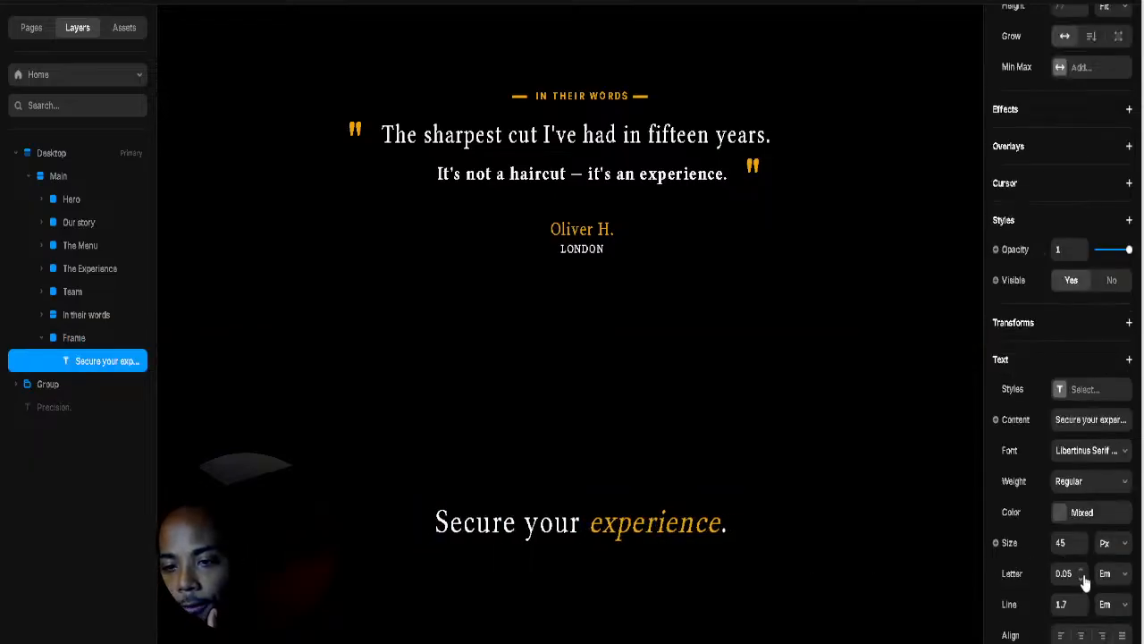
click(705, 468)
click(647, 528)
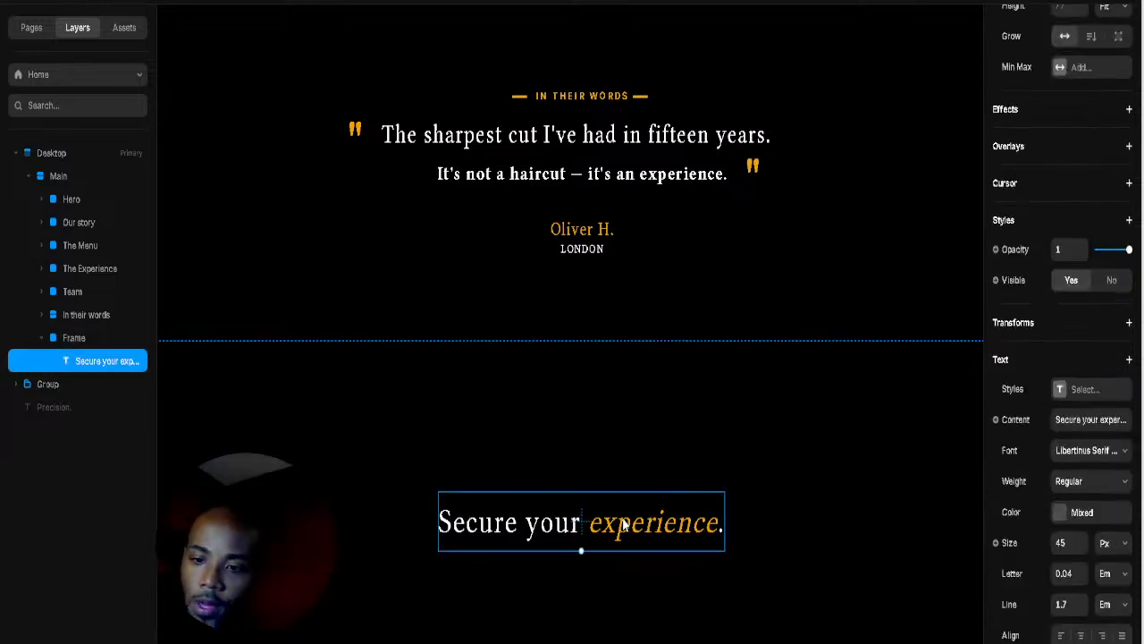
scroll(629, 393, up, 1)
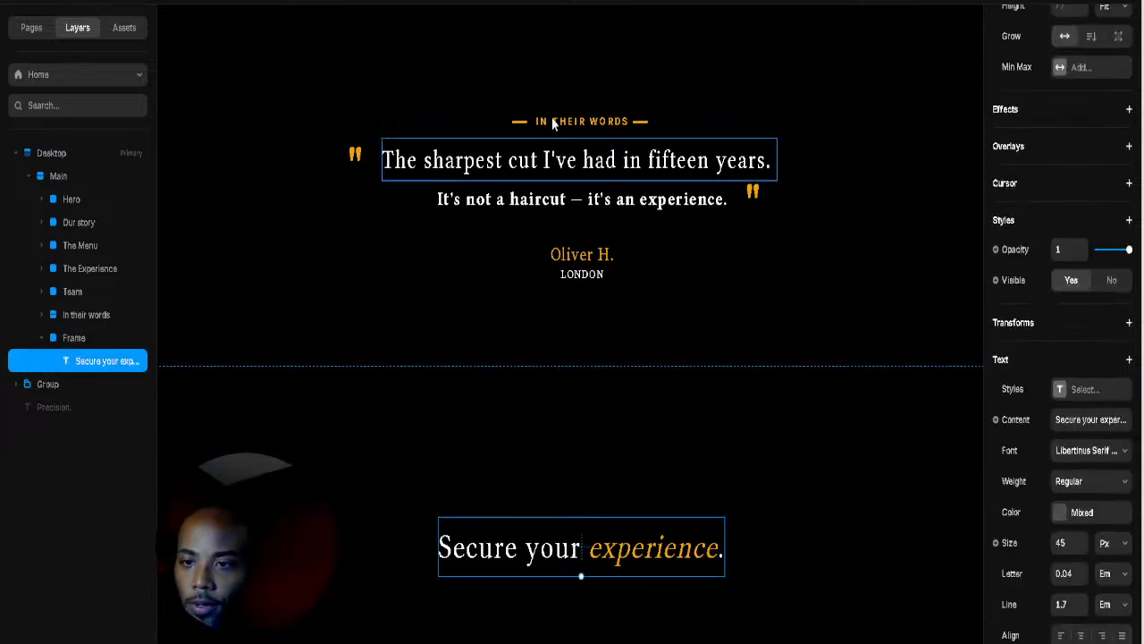
Step: Duplicate the IN THEIR WORDS eyebrow row and place the copy just above 'Secure your experience.'
click(702, 122)
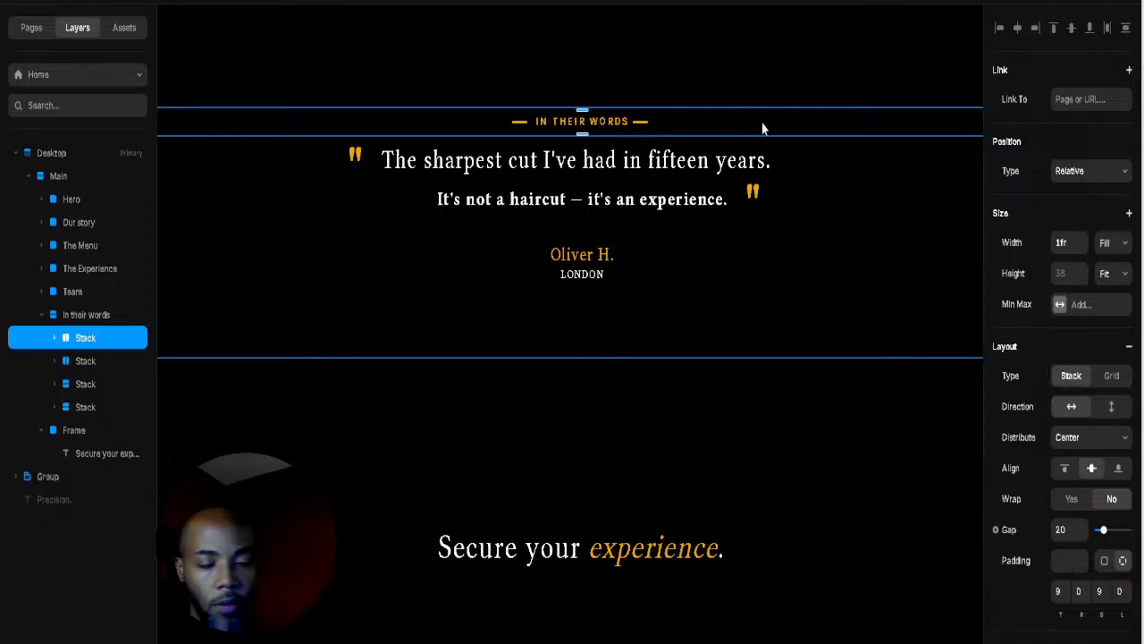
key(ctrl+d)
drag(760, 126, 741, 438)
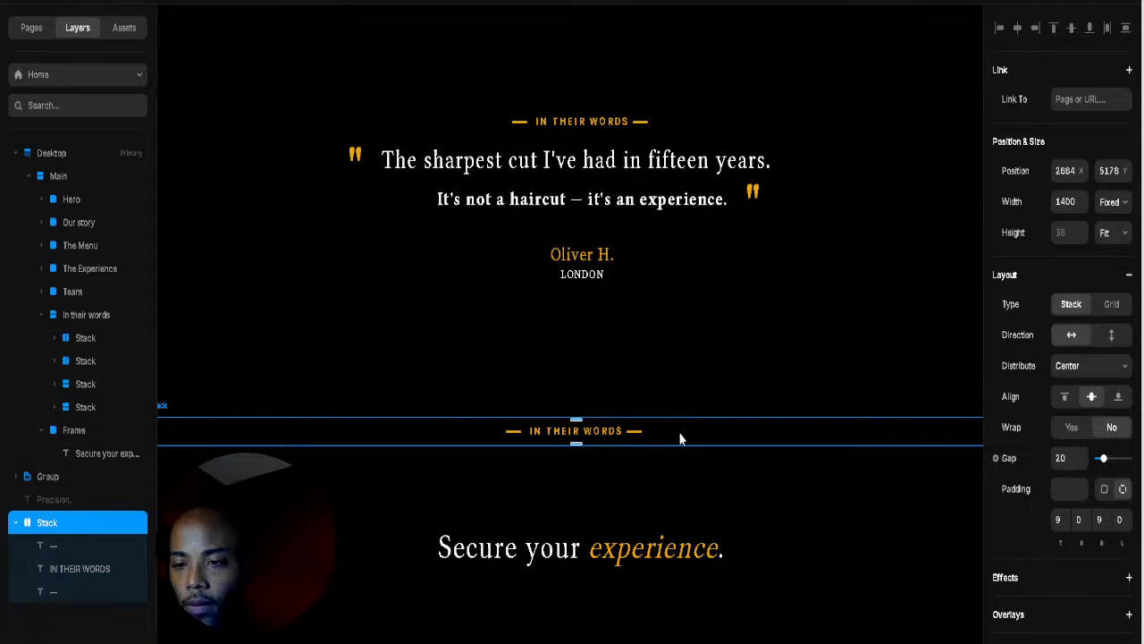
drag(679, 437, 684, 512)
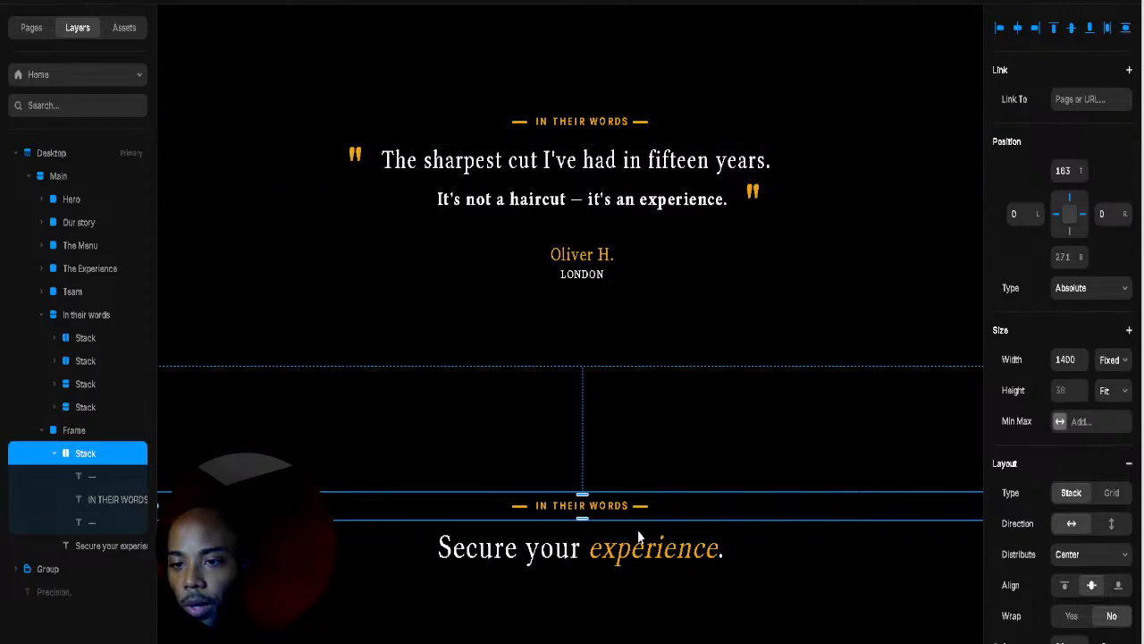
click(685, 460)
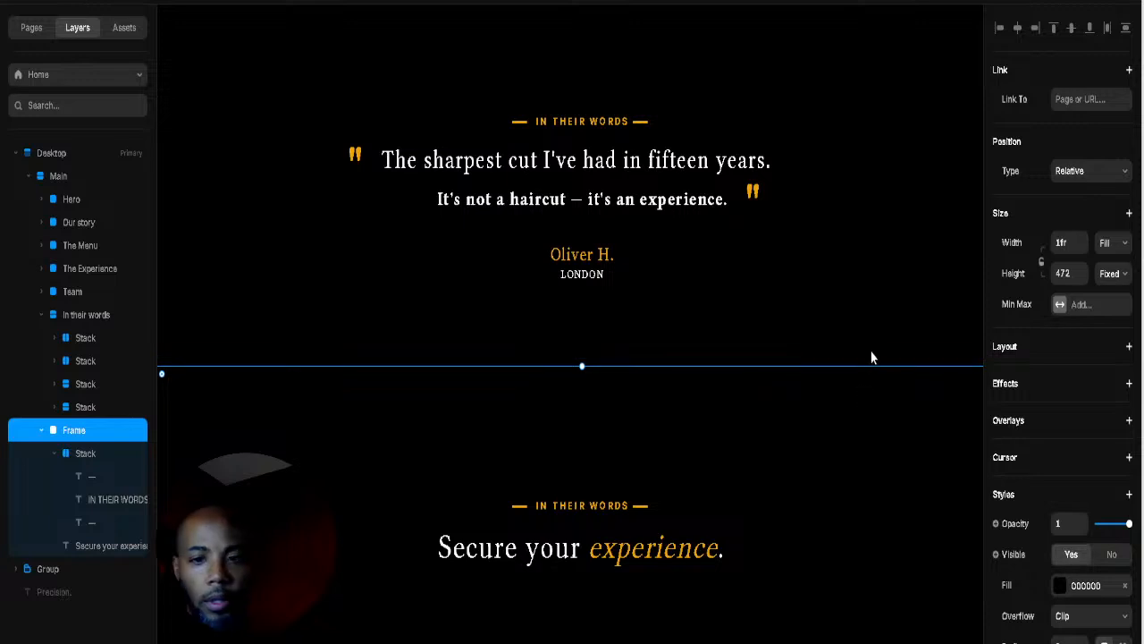
click(897, 340)
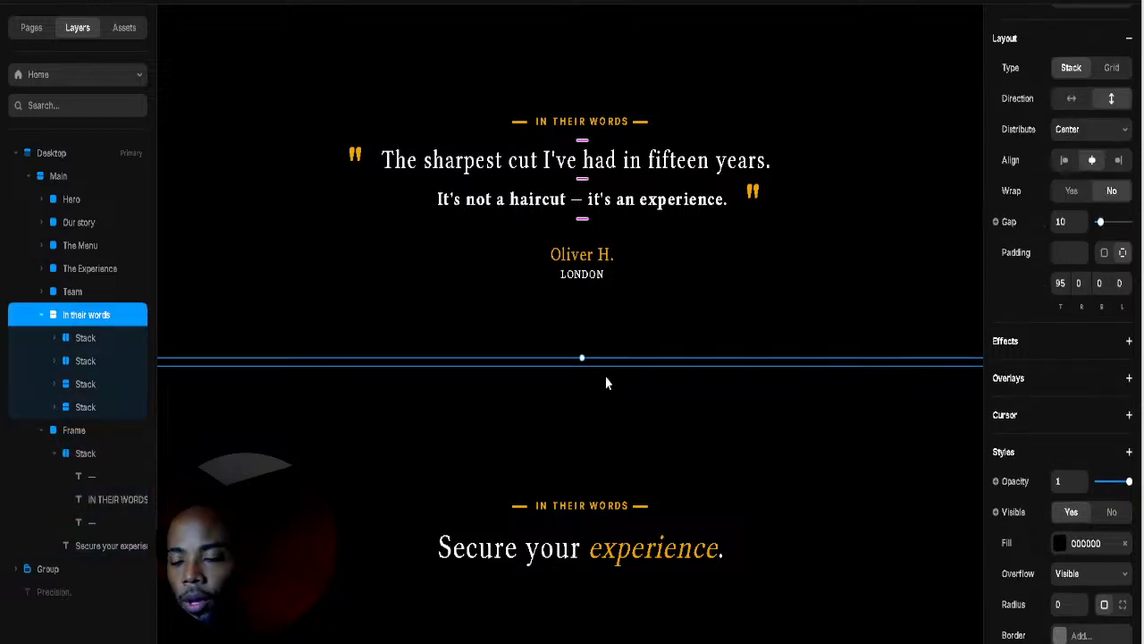
Step: Change the copied eyebrow's text to 'RESERVE'
click(577, 506)
double_click(569, 506)
click(536, 507)
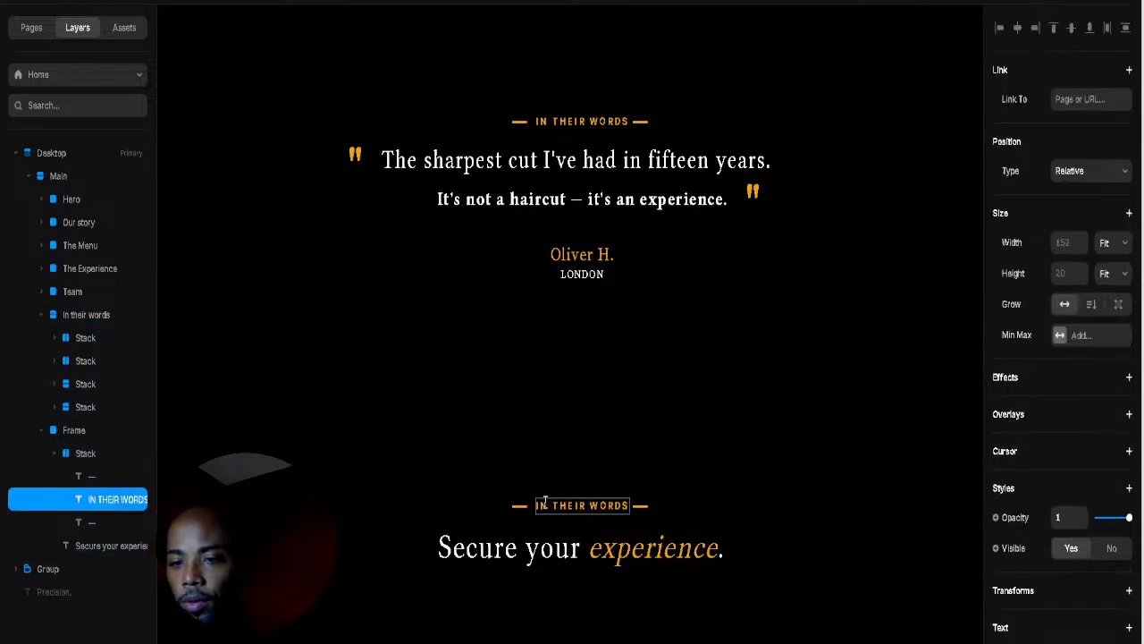
key(ctrl+a)
text(RE)
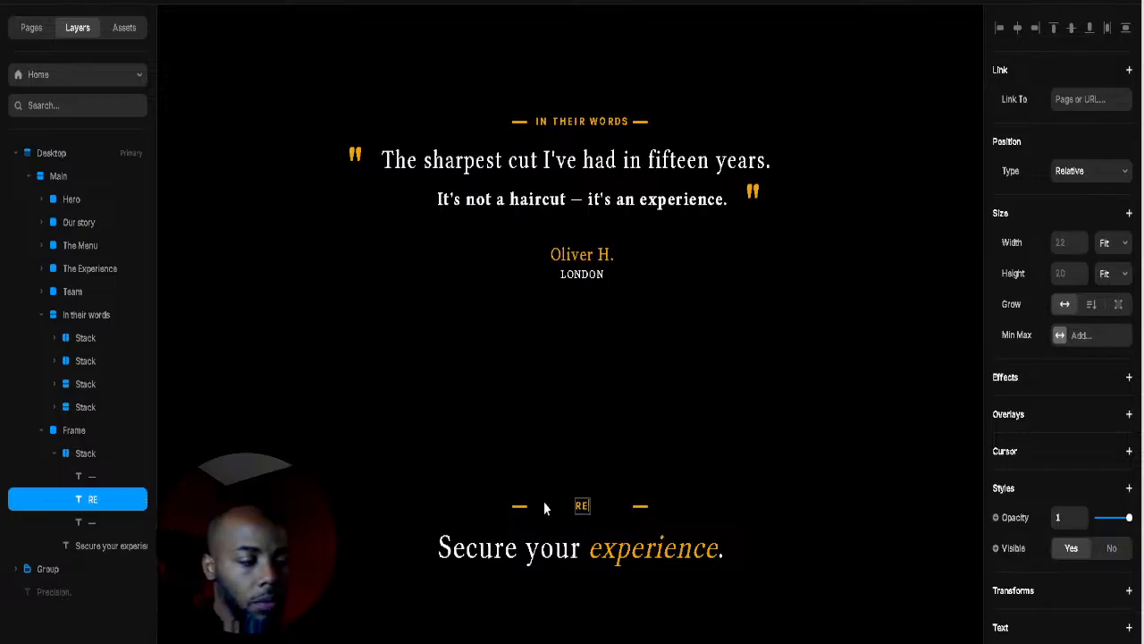
text(SERVE)
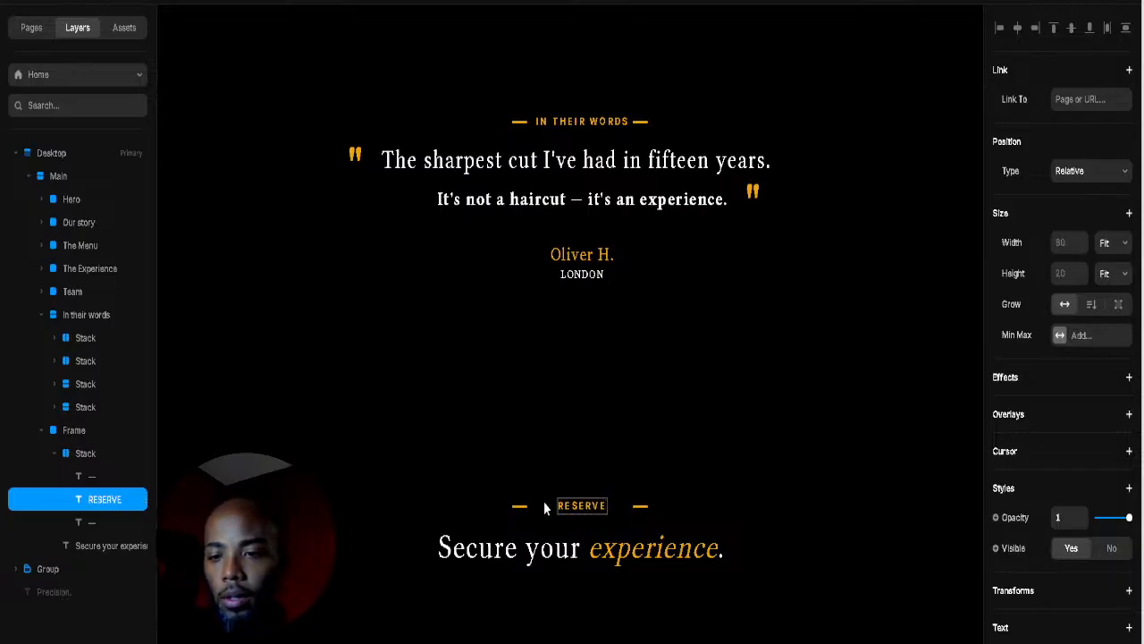
key(Escape)
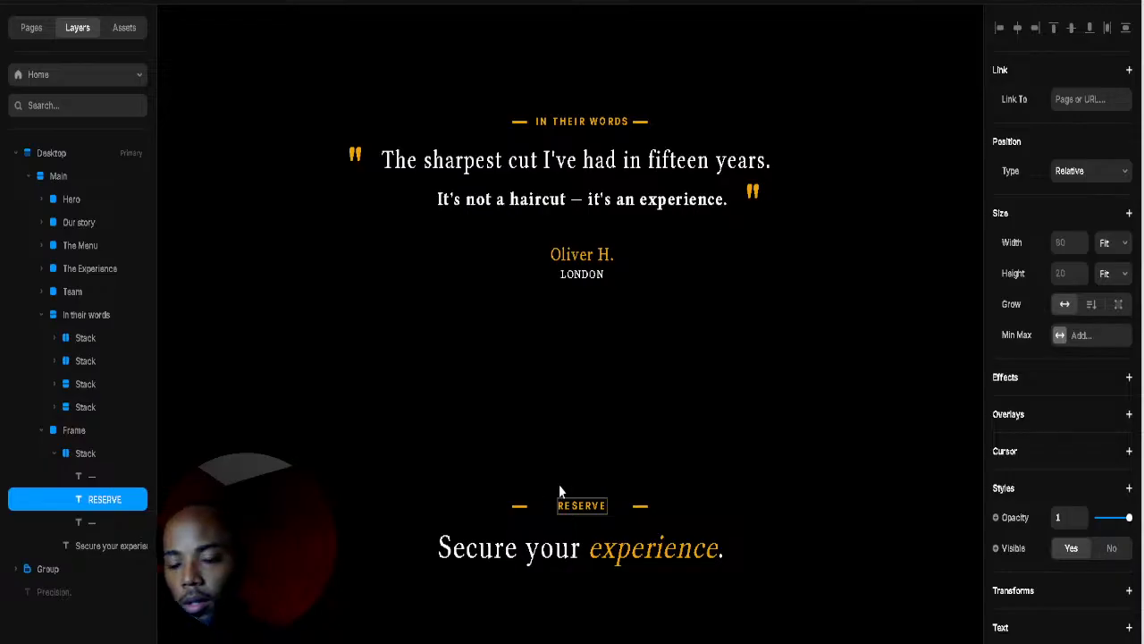
Step: Move both gold dashes closer to the RESERVE label
click(520, 508)
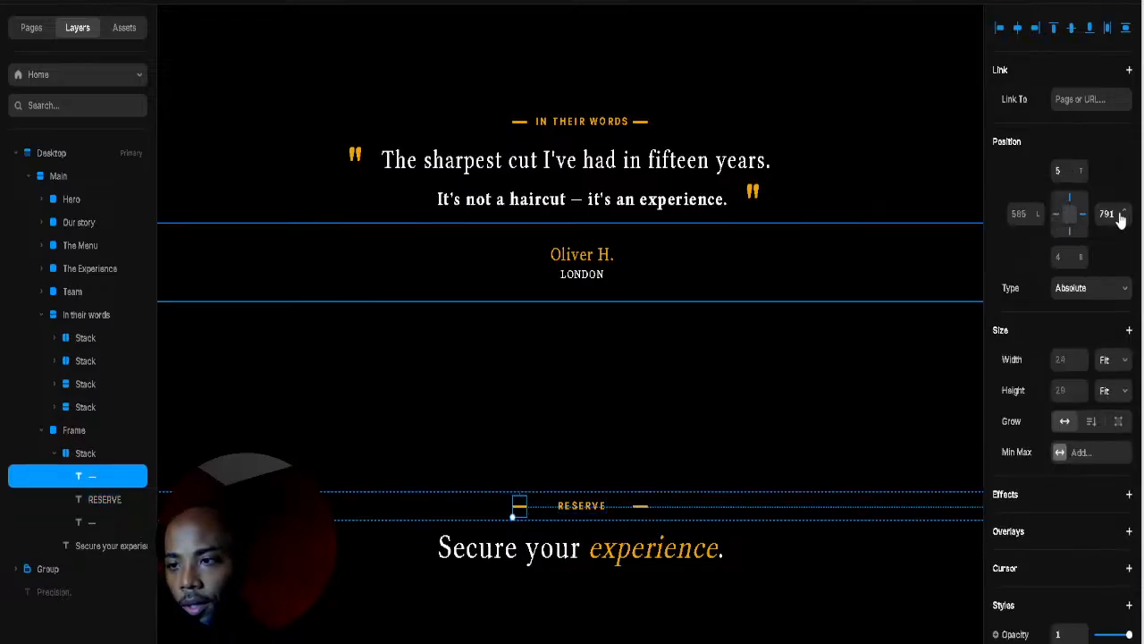
click(584, 506)
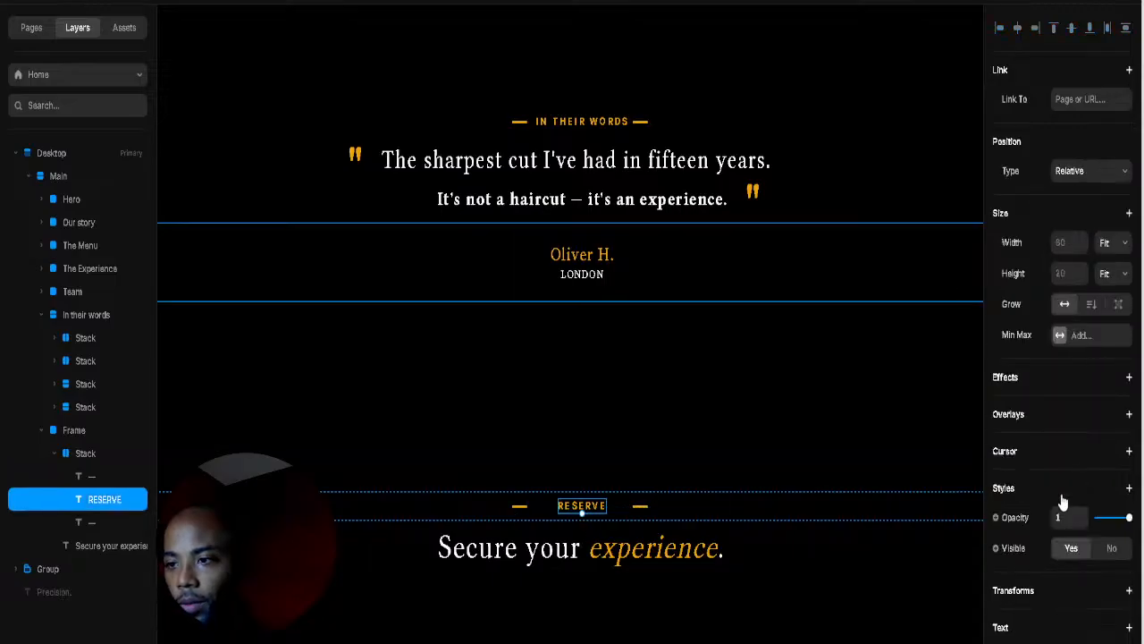
scroll(1063, 503, down, 5)
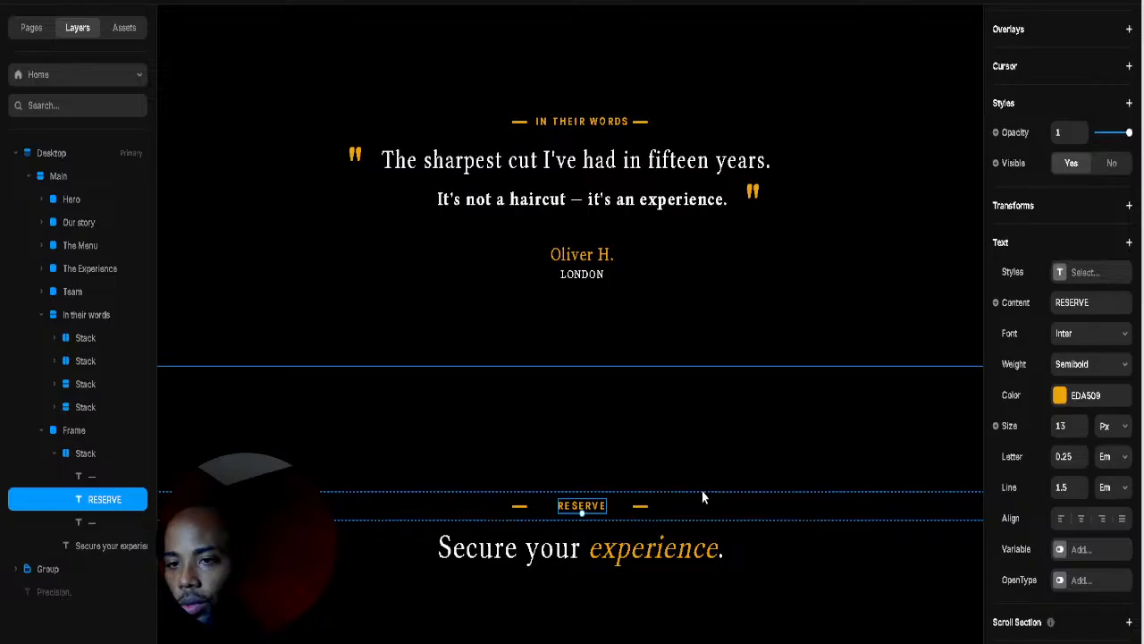
click(640, 507)
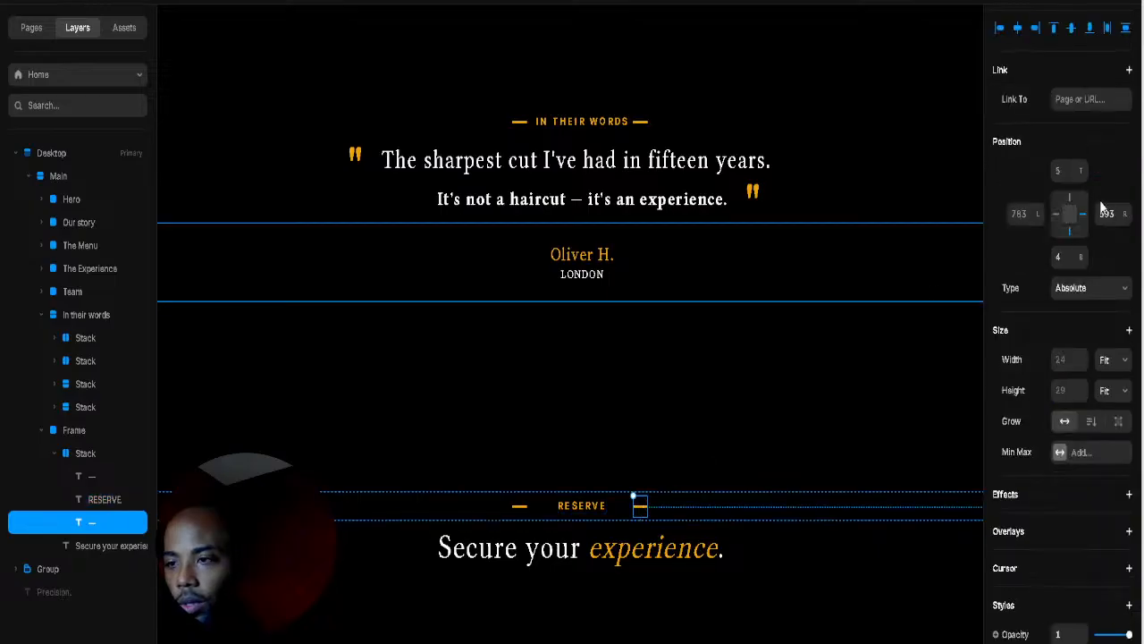
drag(1126, 222, 1131, 166)
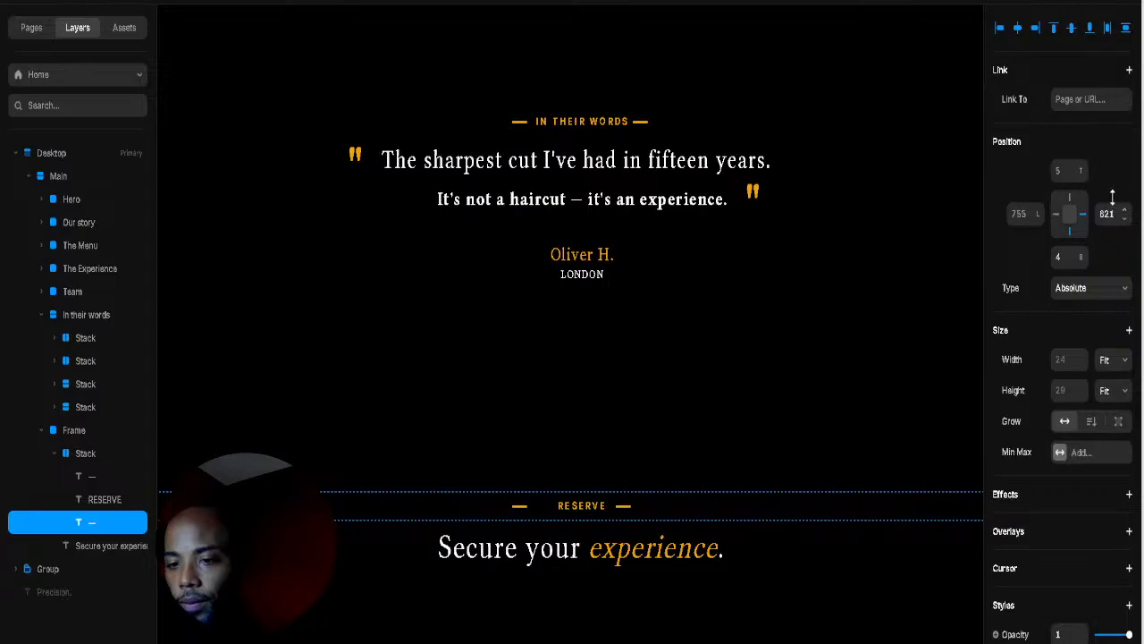
click(519, 506)
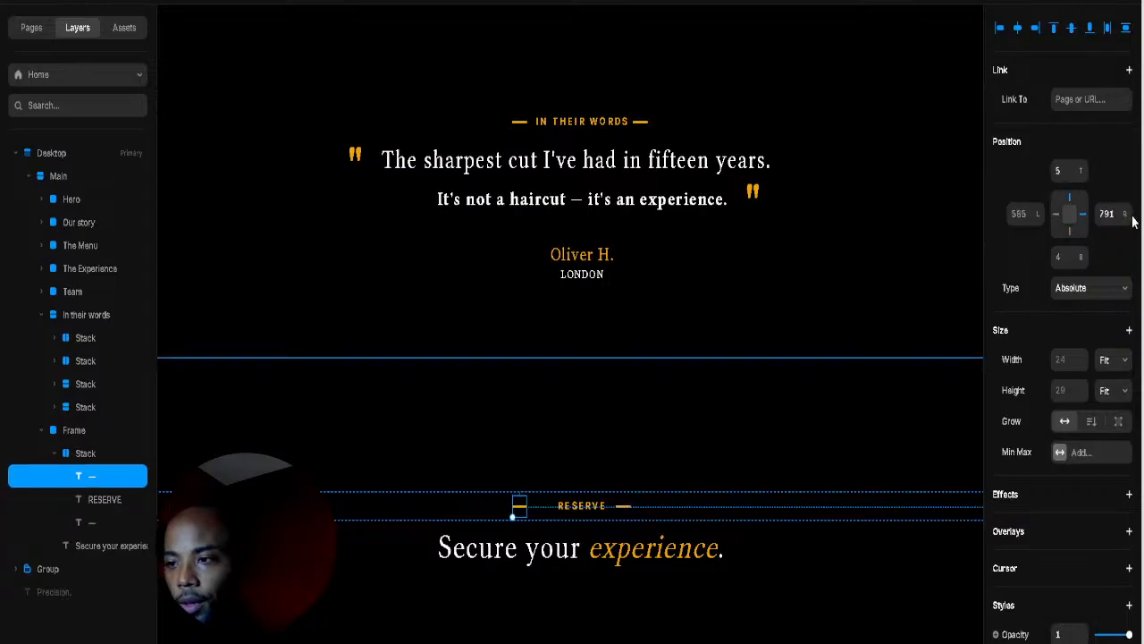
drag(1130, 213, 1120, 239)
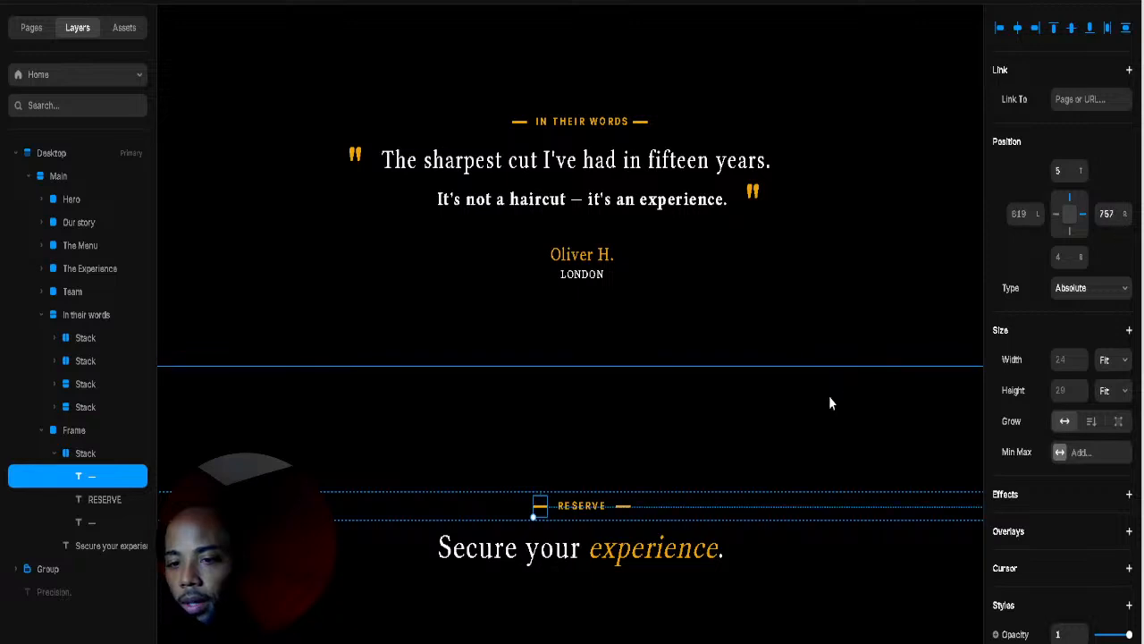
Step: Add right padding to the RESERVE label row and nudge the trailing dash slightly left
click(828, 367)
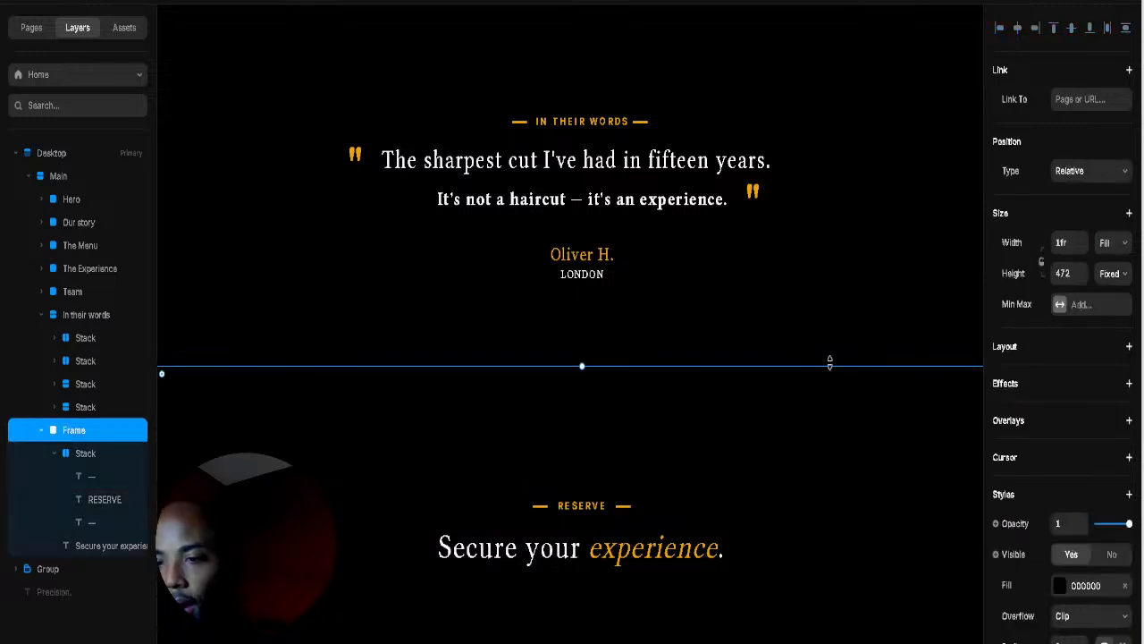
click(577, 505)
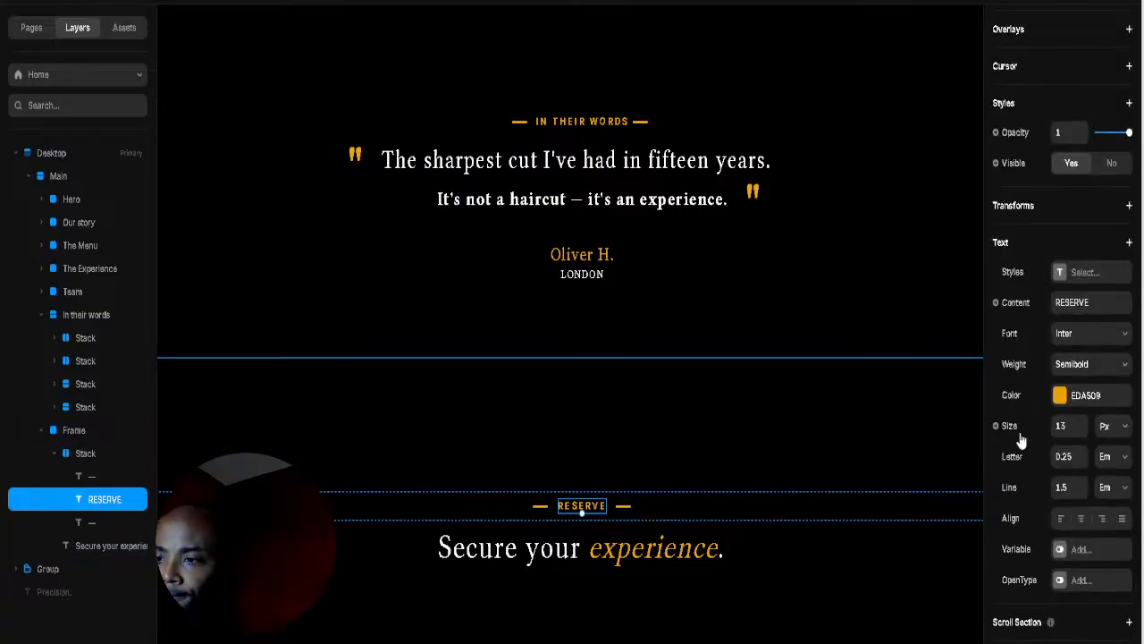
click(763, 514)
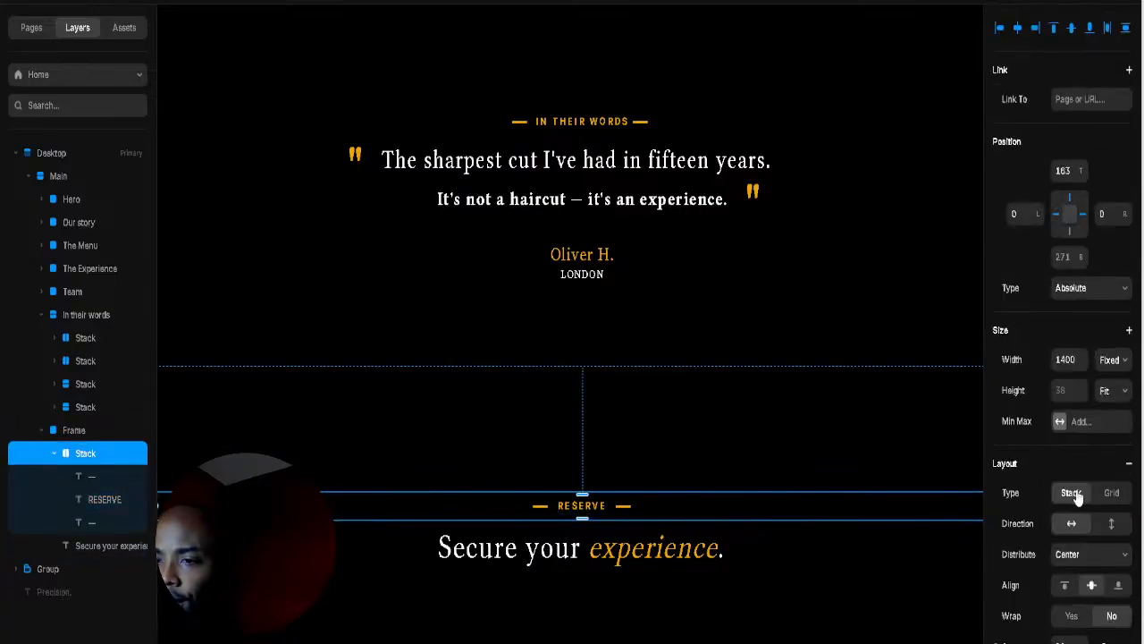
scroll(1113, 550, down, 2)
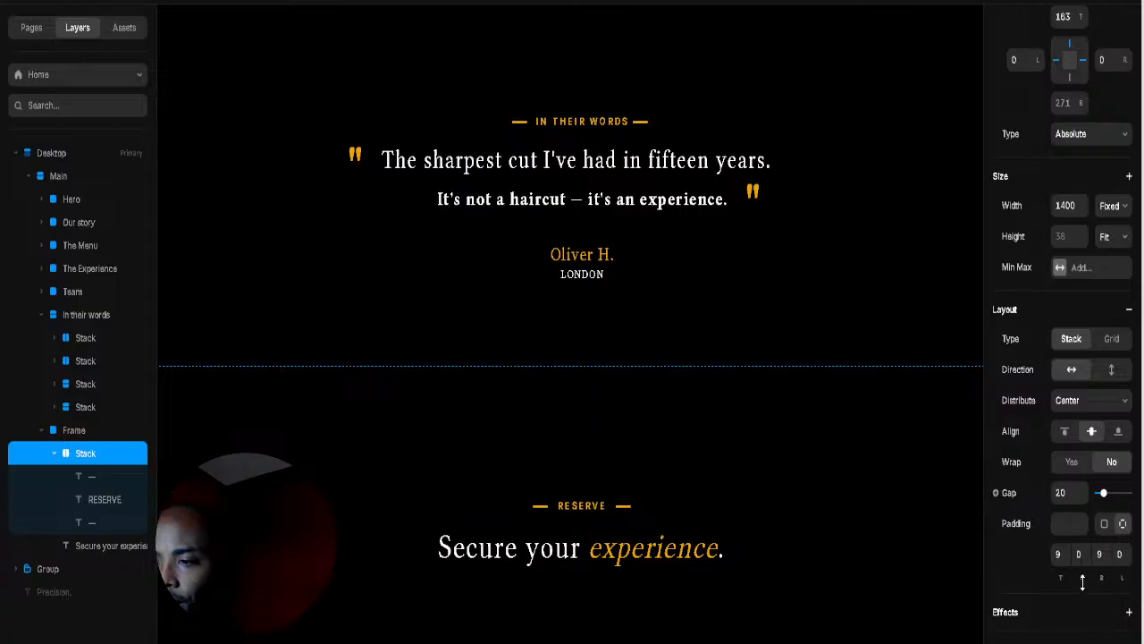
mouse_move(1083, 581)
mouse_down()
mouse_move(1083, 541)
mouse_move(1082, 573)
mouse_up()
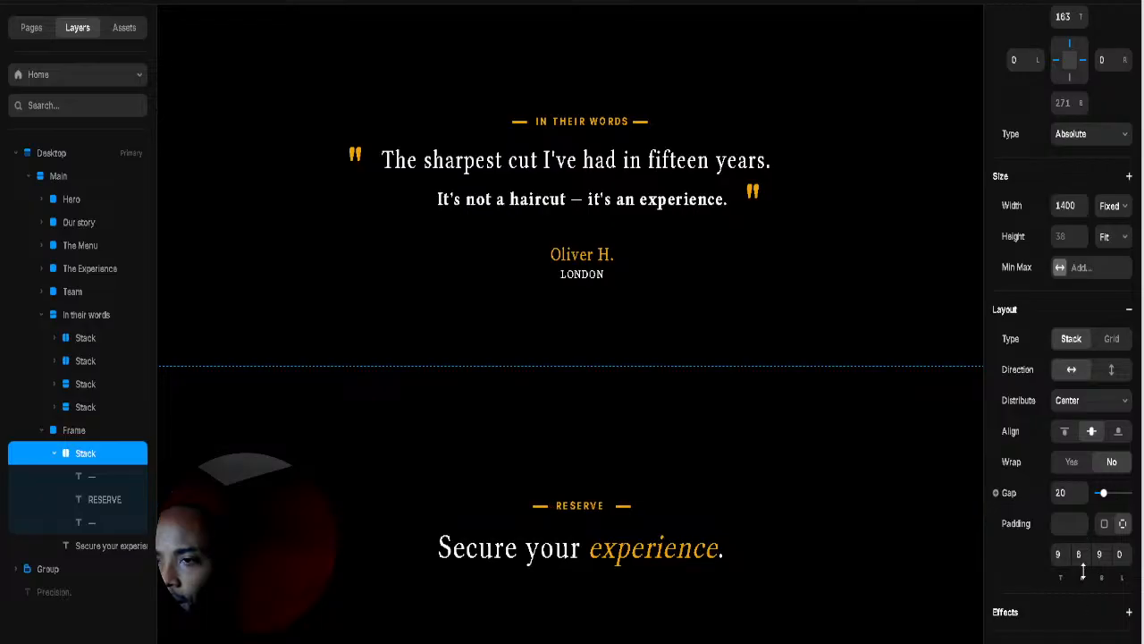
click(620, 513)
key(Left)
key(Left)
key(Left)
key(Left)
key(Left)
key(Left)
key(Left)
key(Left)
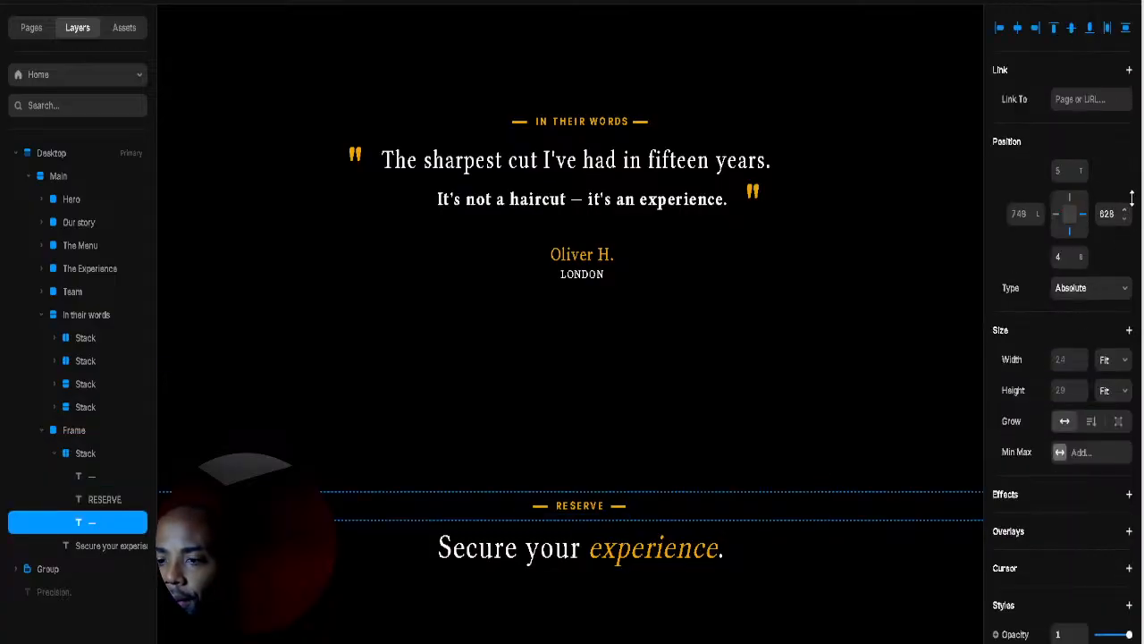
click(635, 450)
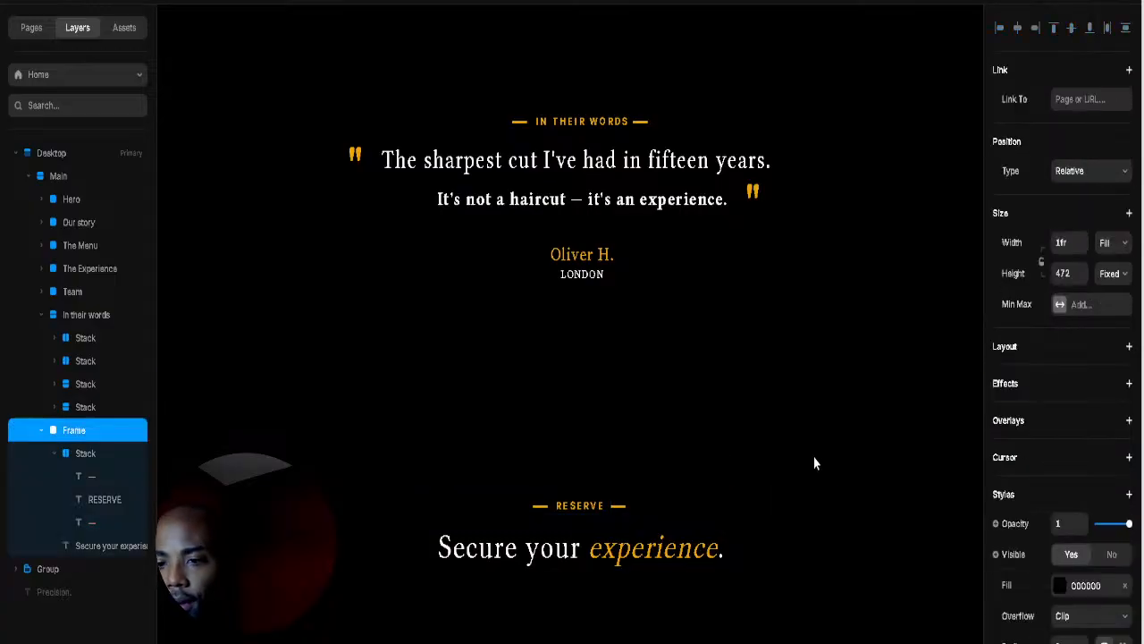
Step: Raise the RESERVE row's right padding to 17, giving padding 9, 17, 9, 0
scroll(813, 462, down, 5)
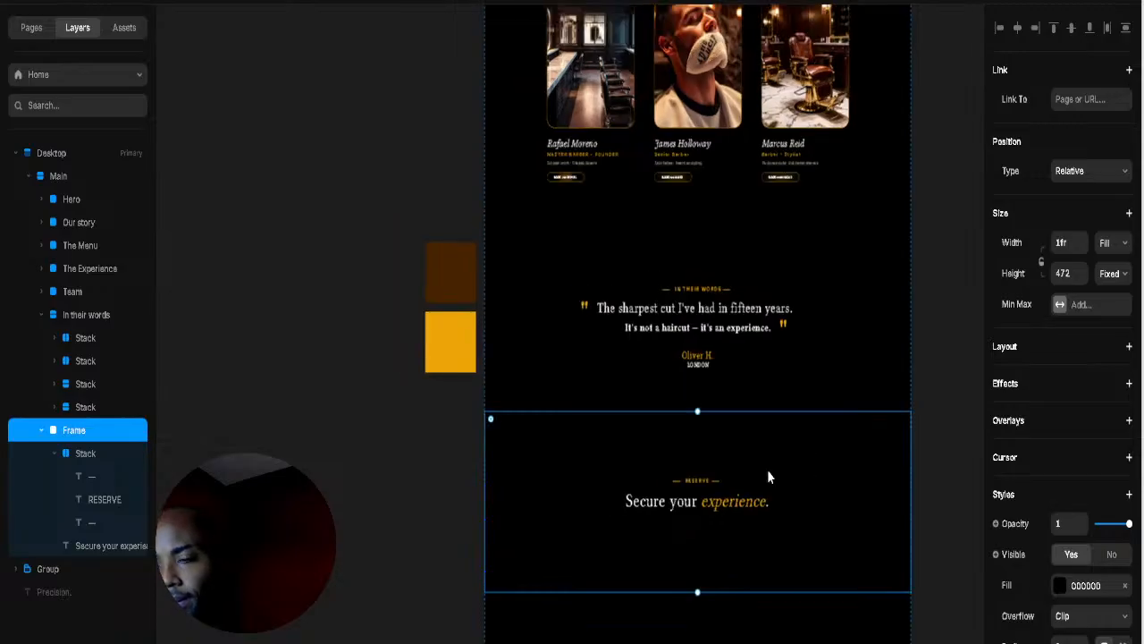
scroll(838, 447, up, 5)
scroll(780, 481, down, 2)
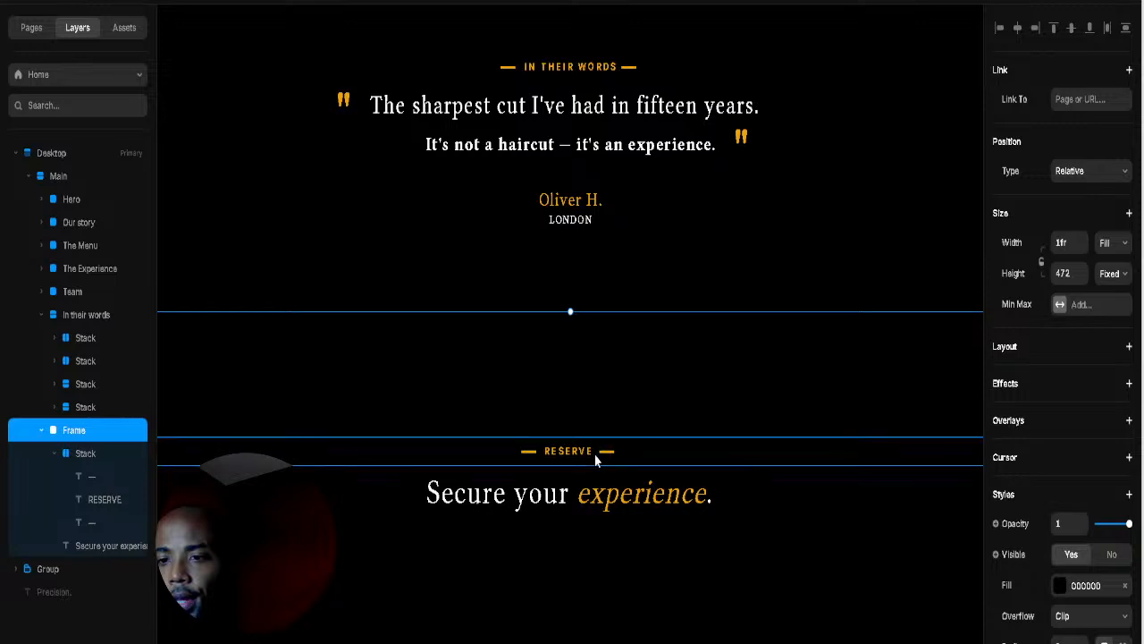
click(566, 459)
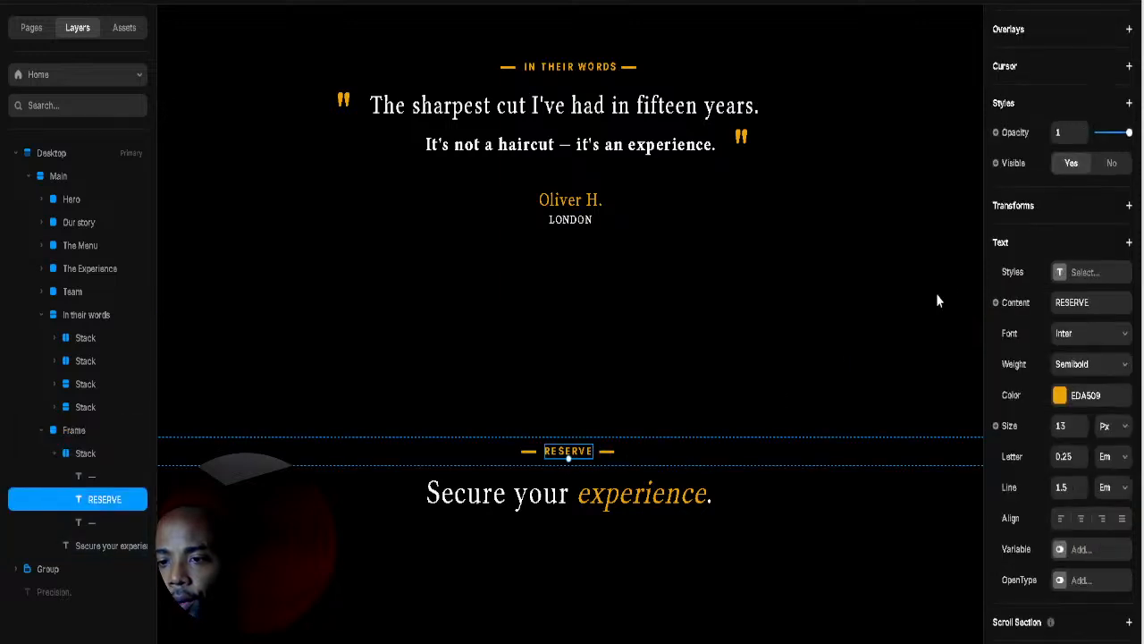
scroll(1100, 143, up, 5)
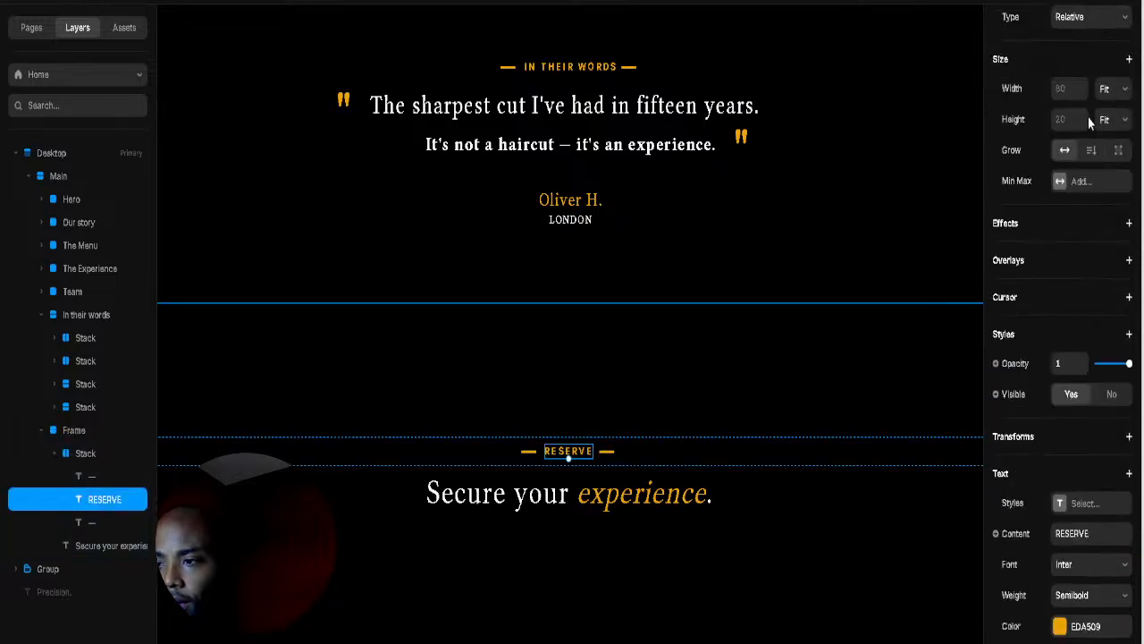
scroll(1091, 393, down, 6)
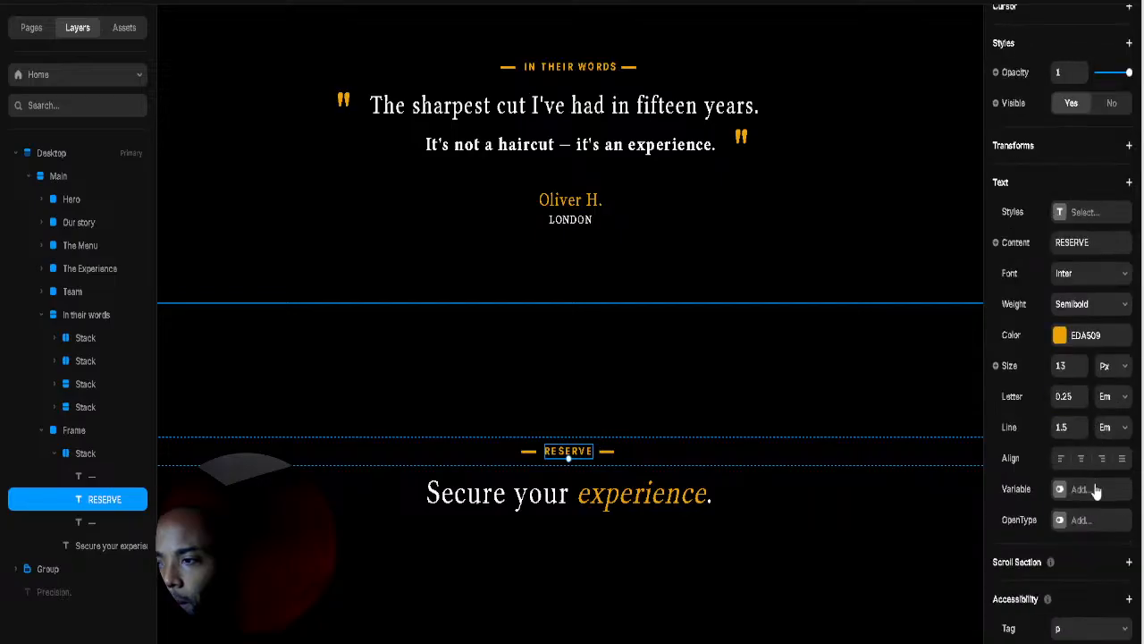
scroll(1102, 436, up, 10)
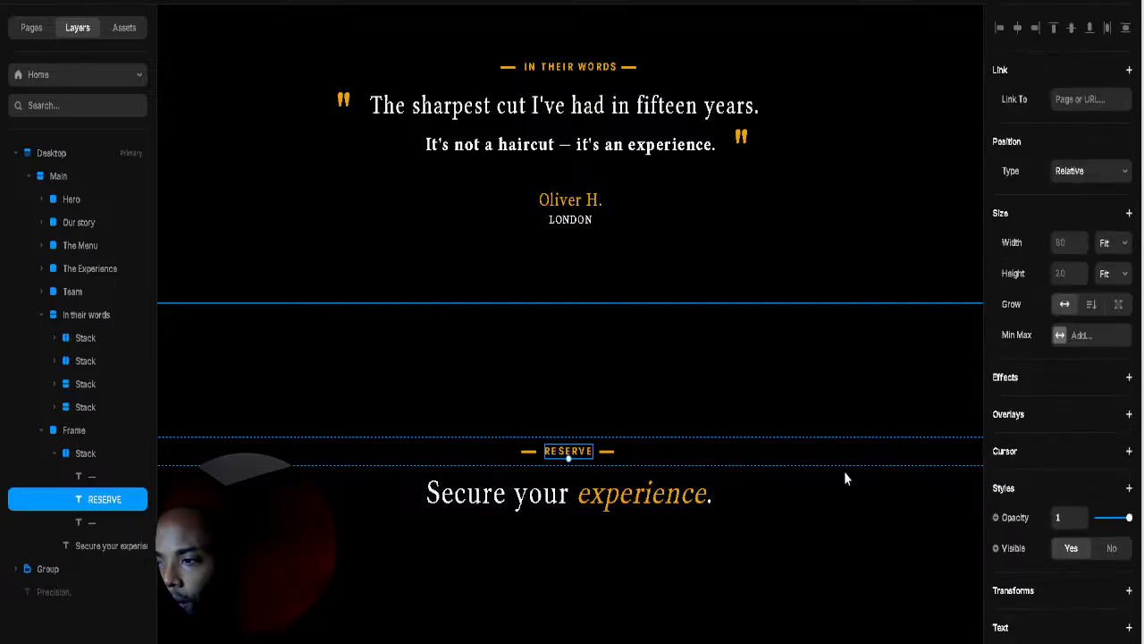
click(684, 452)
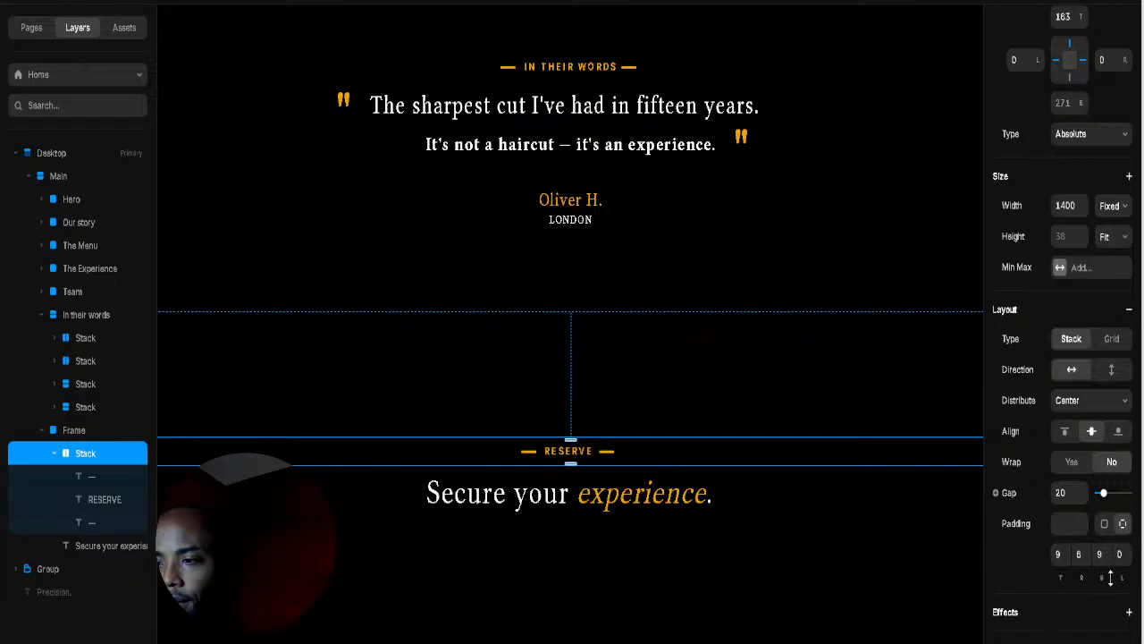
mouse_move(1083, 585)
mouse_down()
mouse_move(1083, 597)
mouse_move(1082, 556)
mouse_move(1081, 567)
mouse_up()
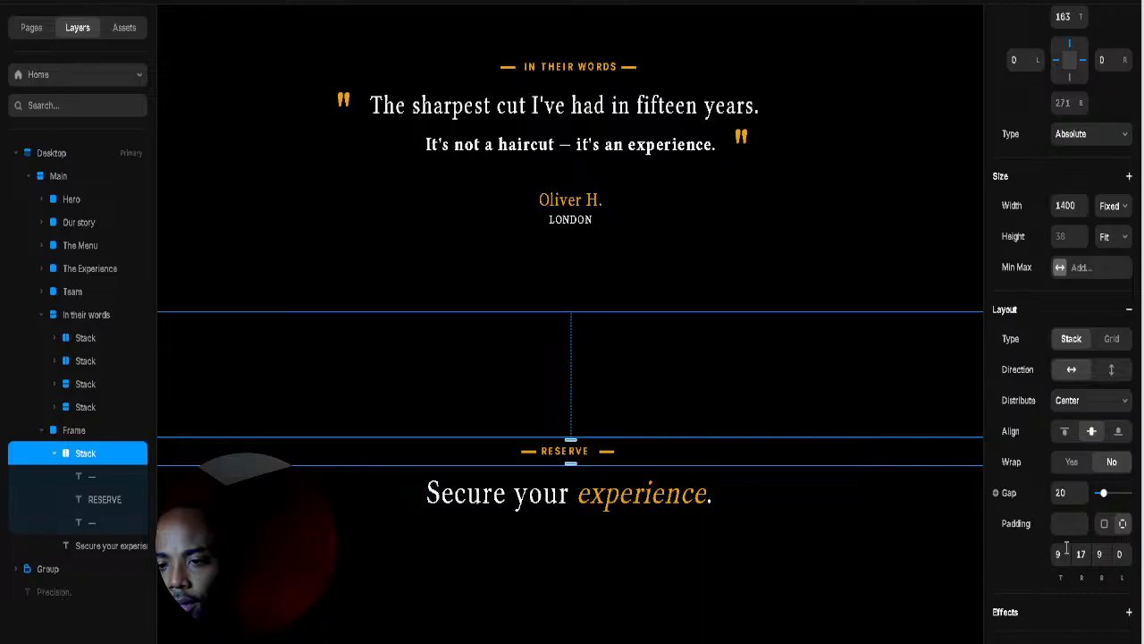
click(645, 497)
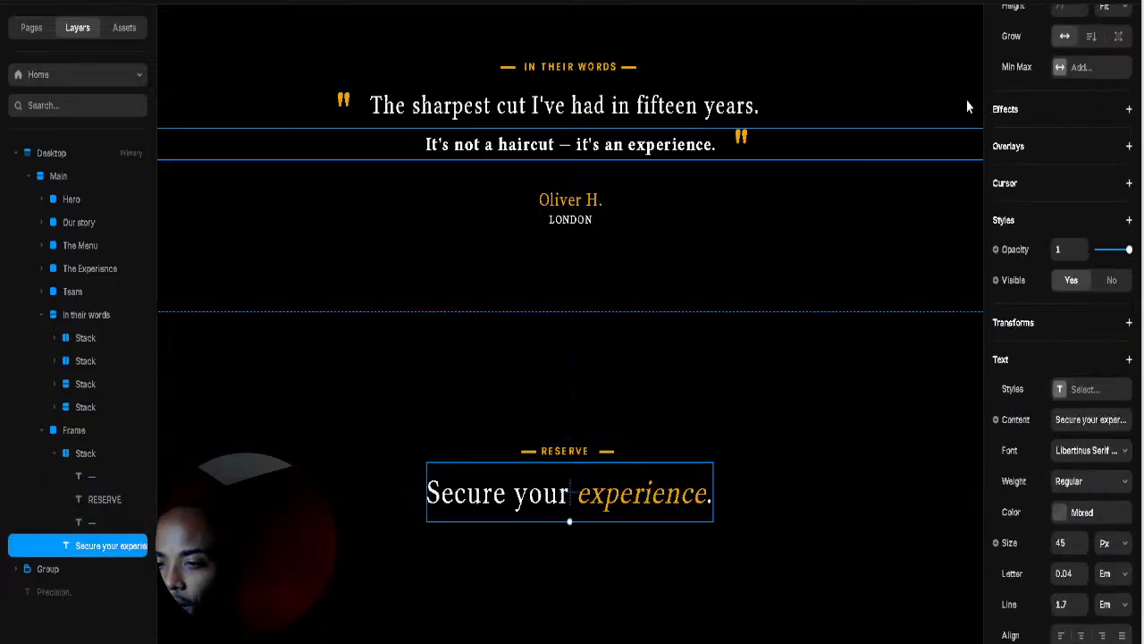
scroll(1028, 134, up, 5)
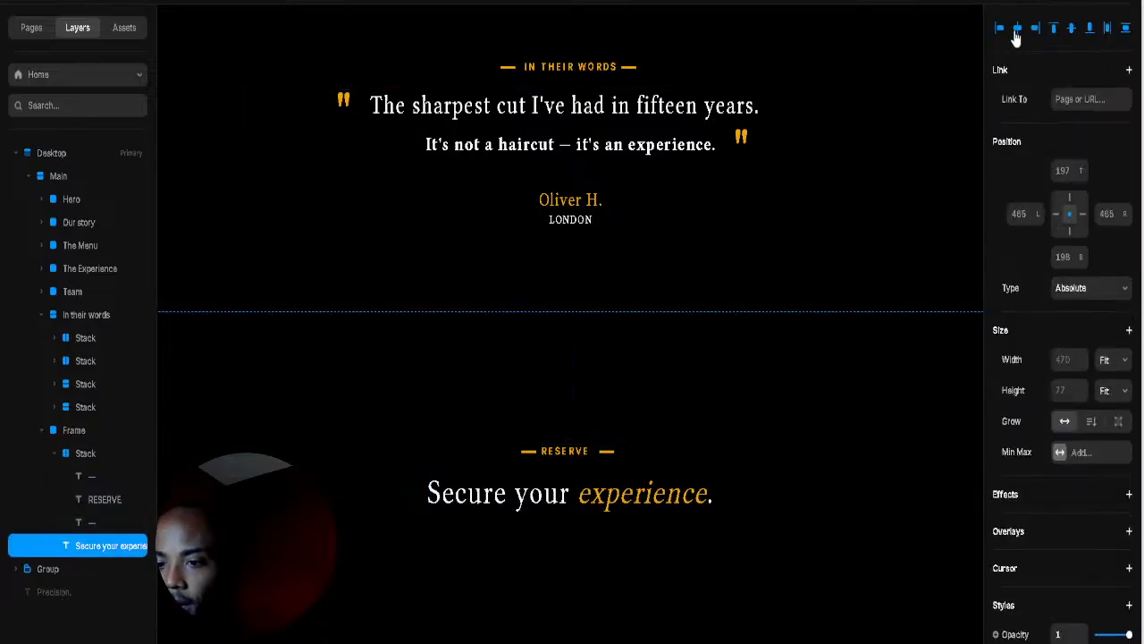
click(589, 457)
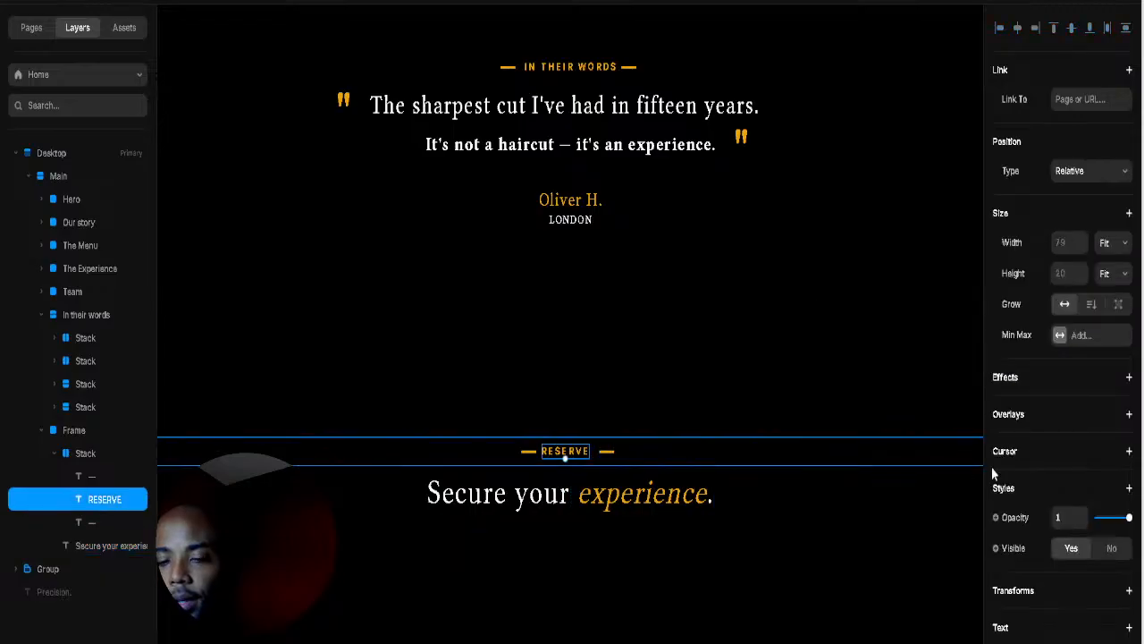
scroll(1090, 536, down, 4)
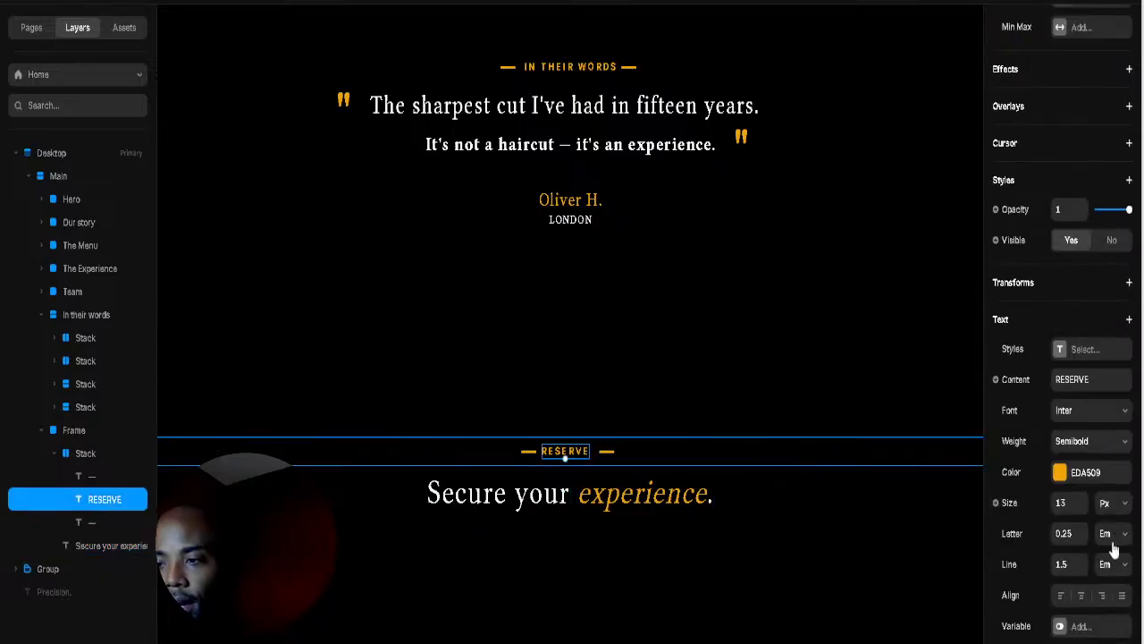
Step: Bring the RESERVE row's right padding back down
scroll(1113, 567, down, 2)
click(723, 464)
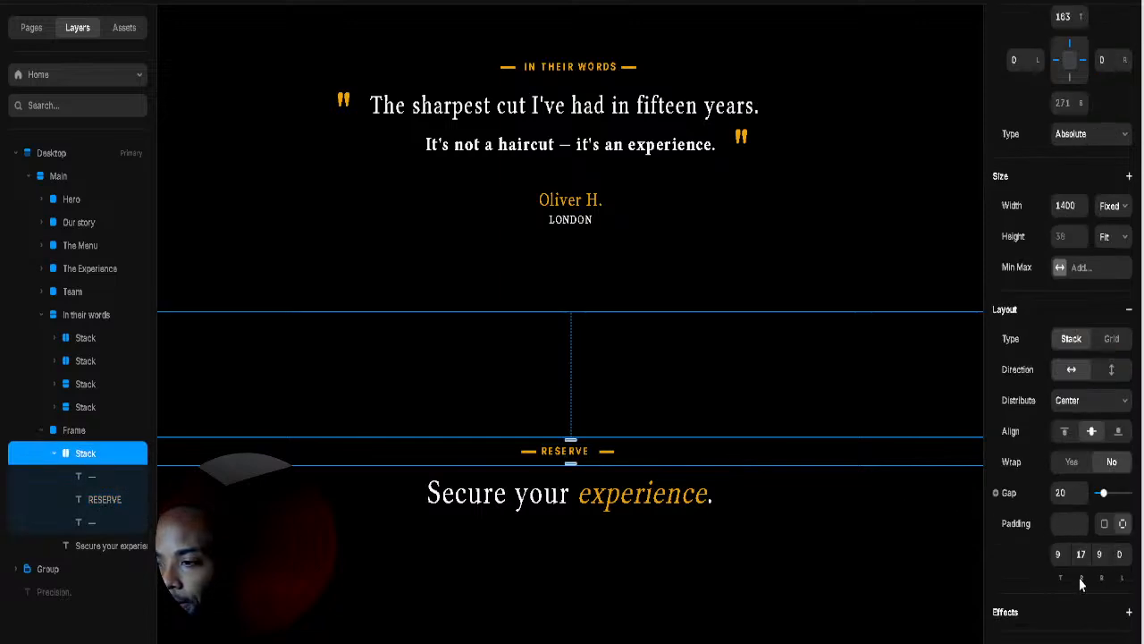
drag(1081, 577, 1083, 590)
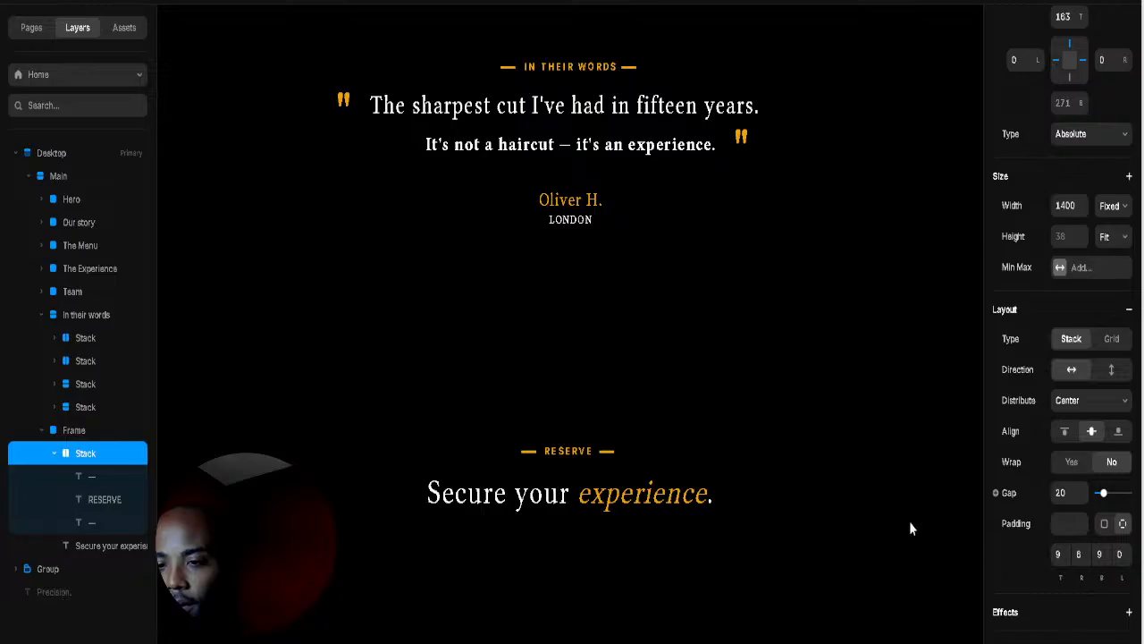
Step: Add left padding to the IN THEIR WORDS row and shift both its dashes right
click(741, 390)
click(601, 68)
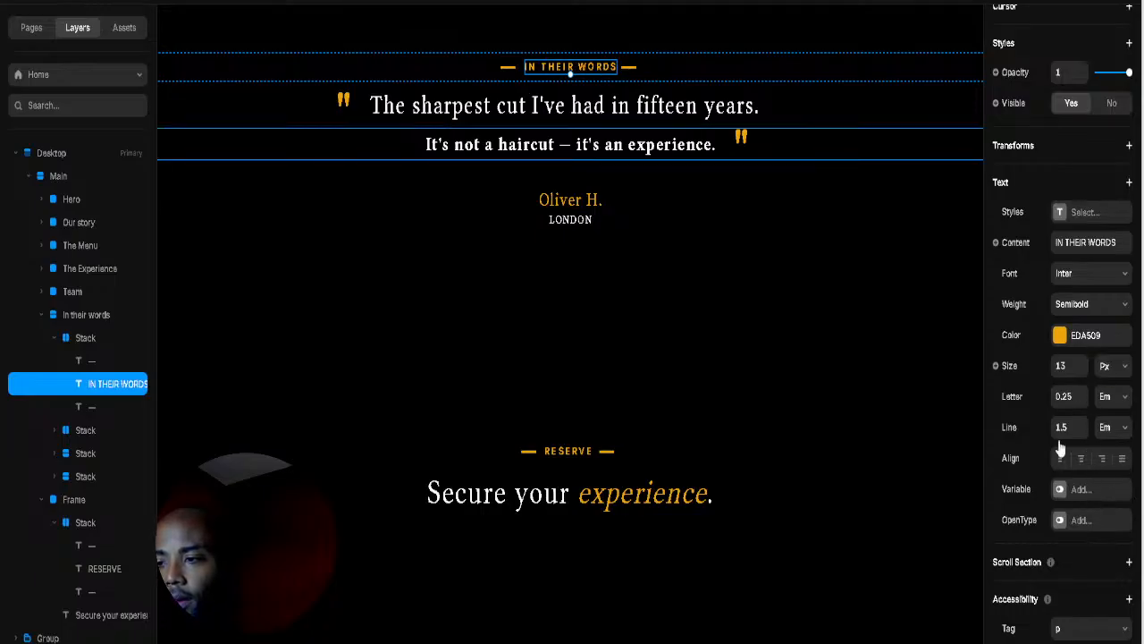
key(Escape)
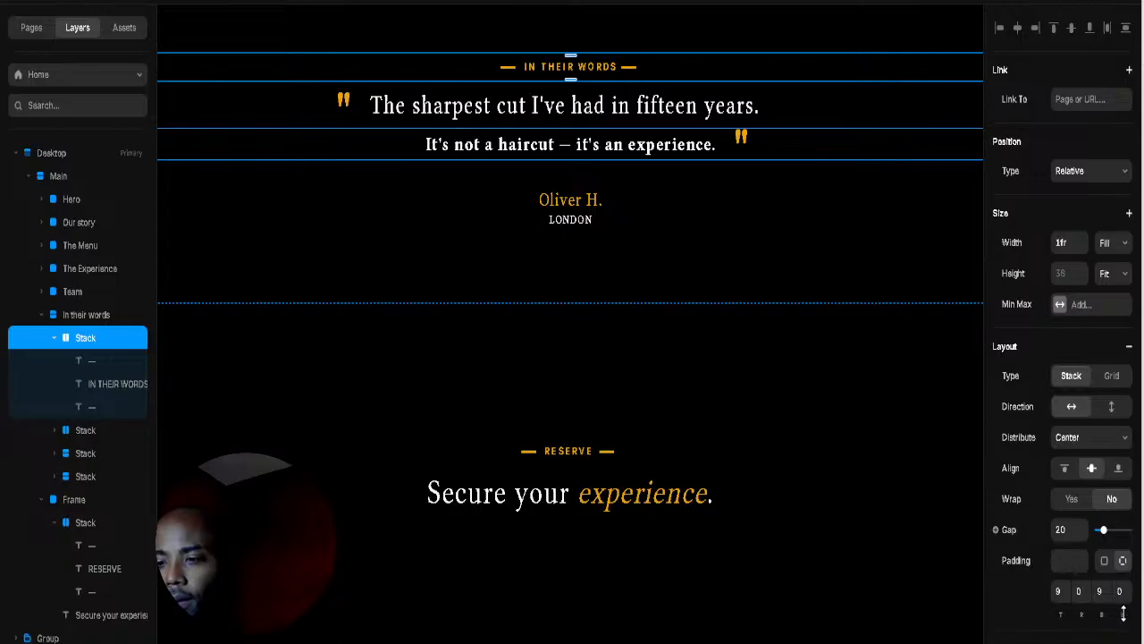
drag(1124, 602, 1123, 592)
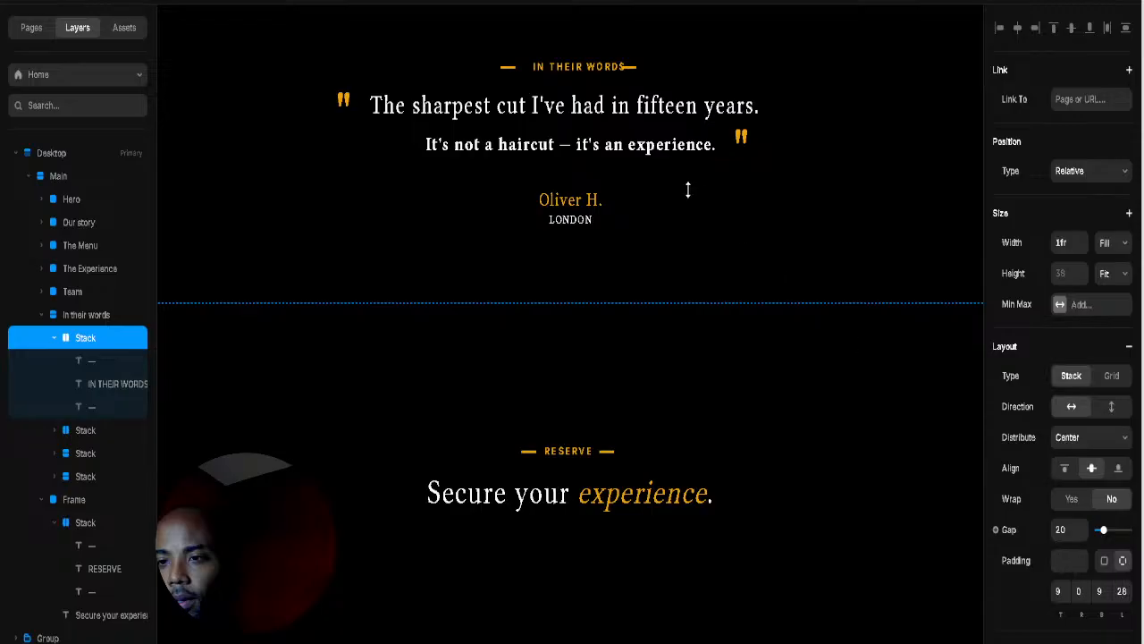
click(629, 68)
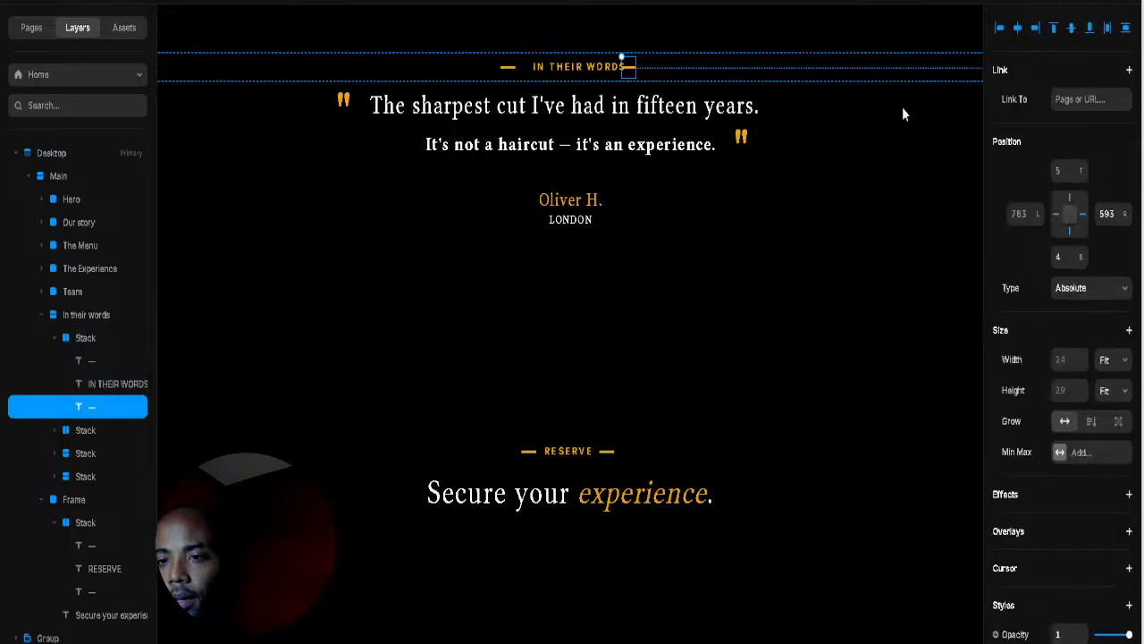
drag(1126, 218, 1125, 226)
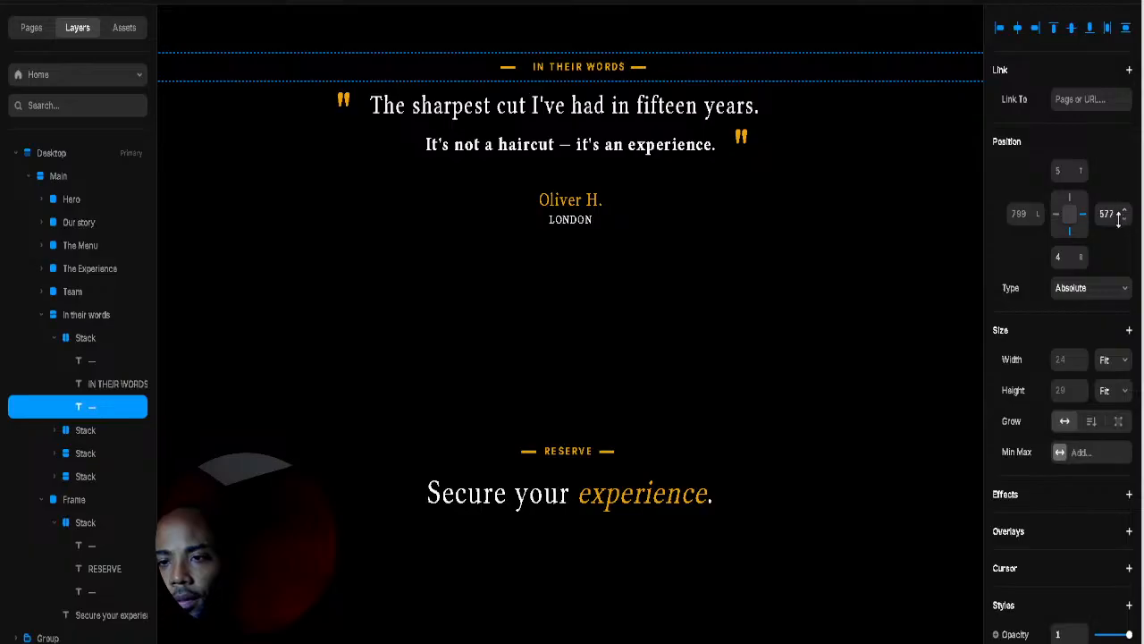
click(507, 67)
drag(1123, 217, 1123, 225)
click(845, 277)
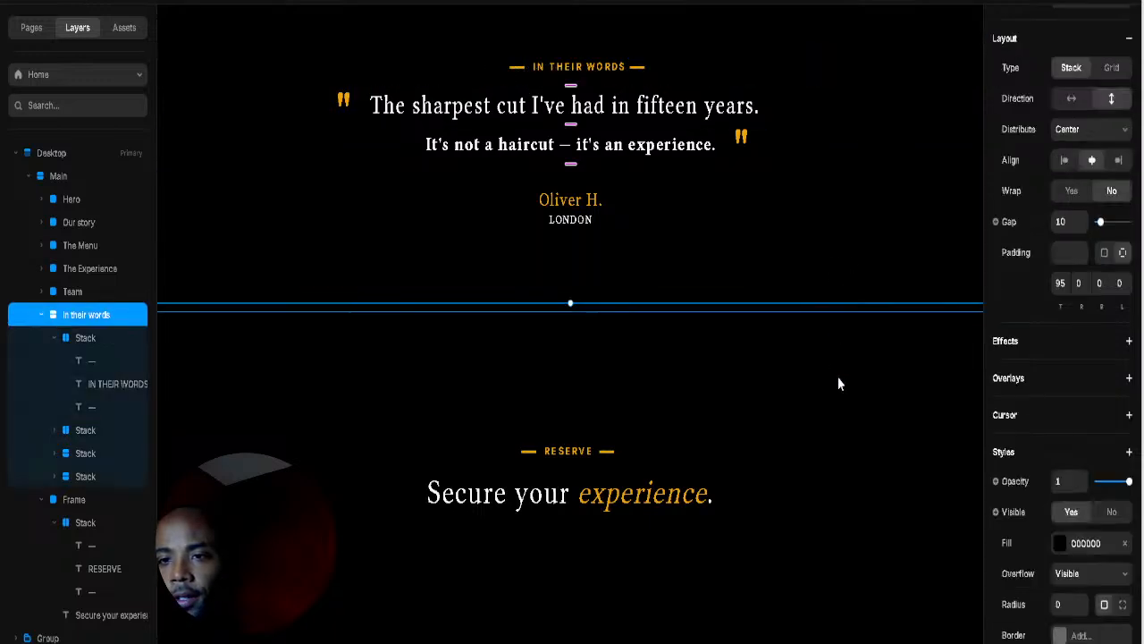
Step: Zoom the canvas out to the team and testimonial sections
scroll(839, 377, down, 3)
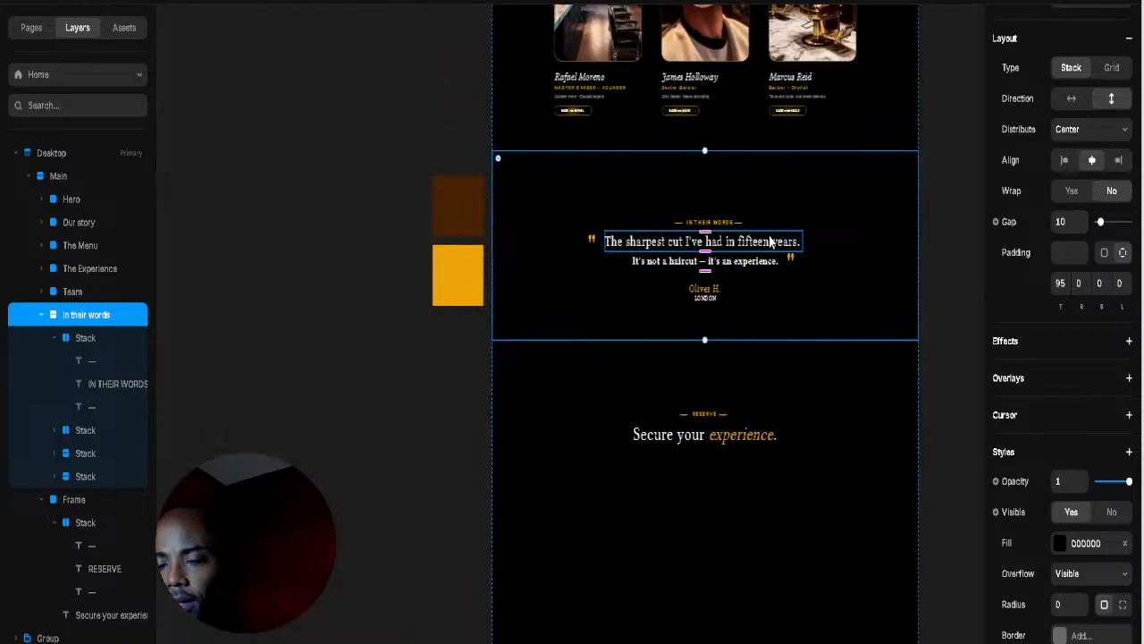
key(f)
click(858, 268)
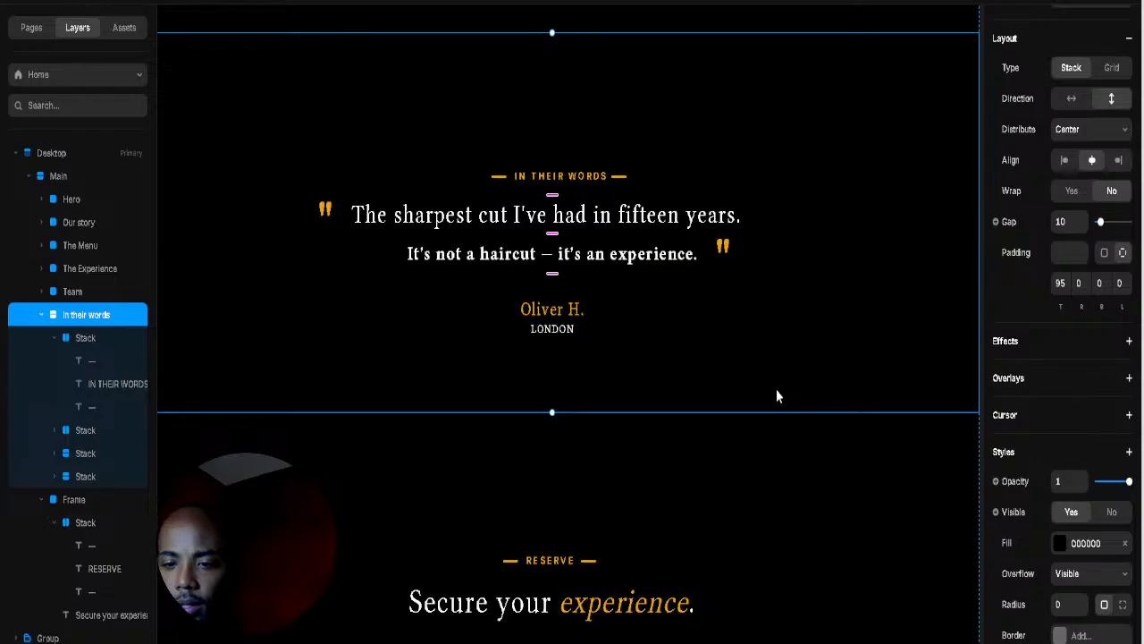
click(1091, 574)
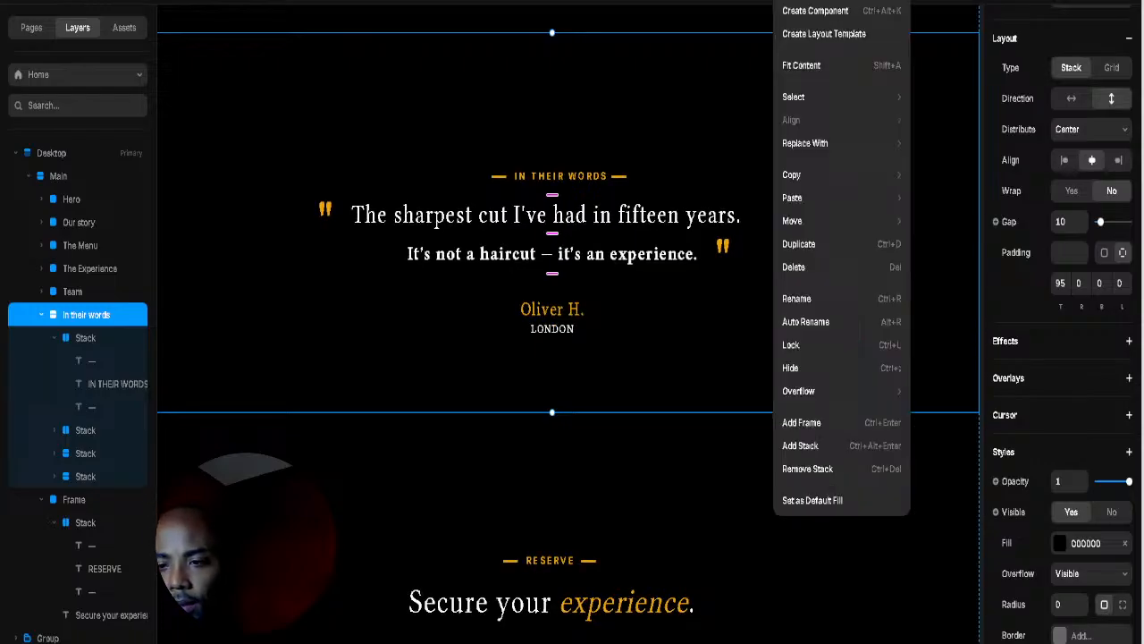
key(Escape)
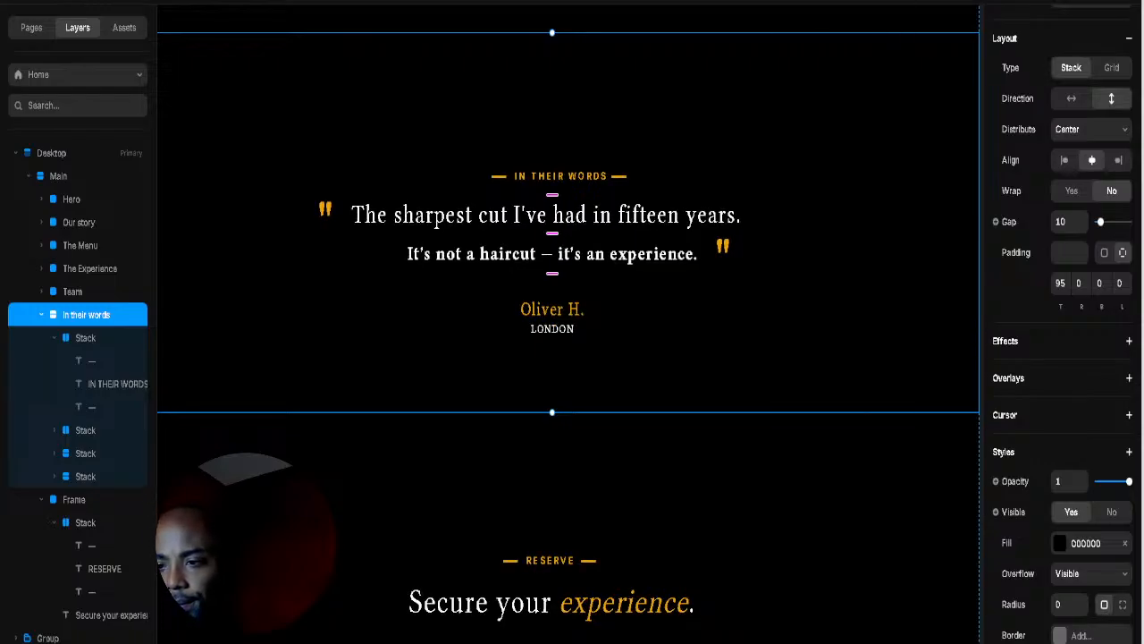
right_click(578, 429)
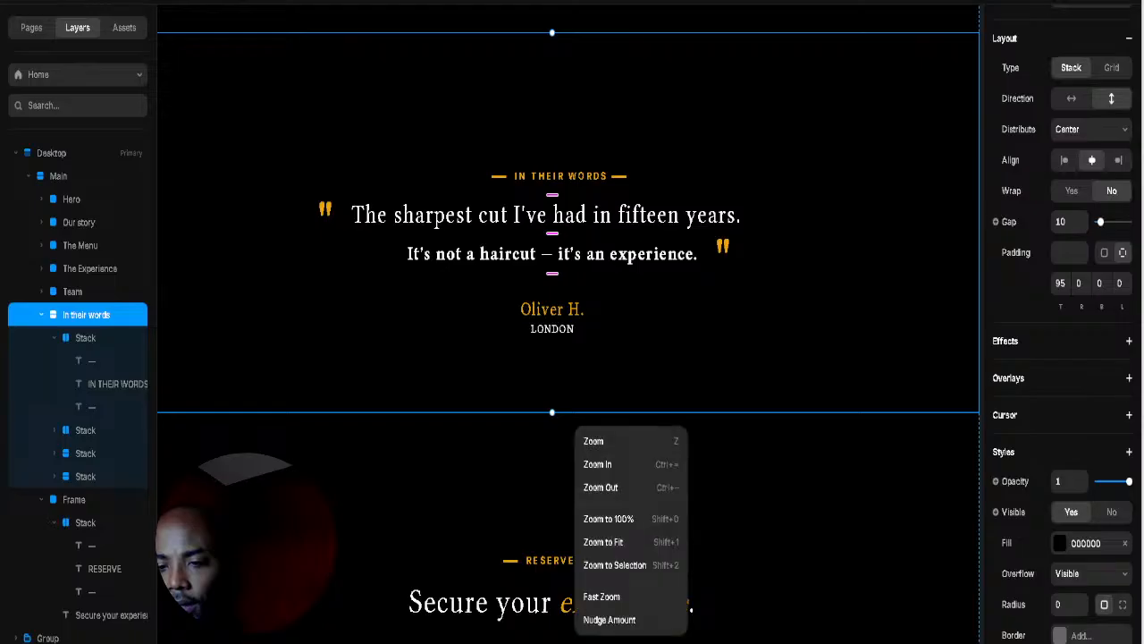
scroll(849, 496, down, 5)
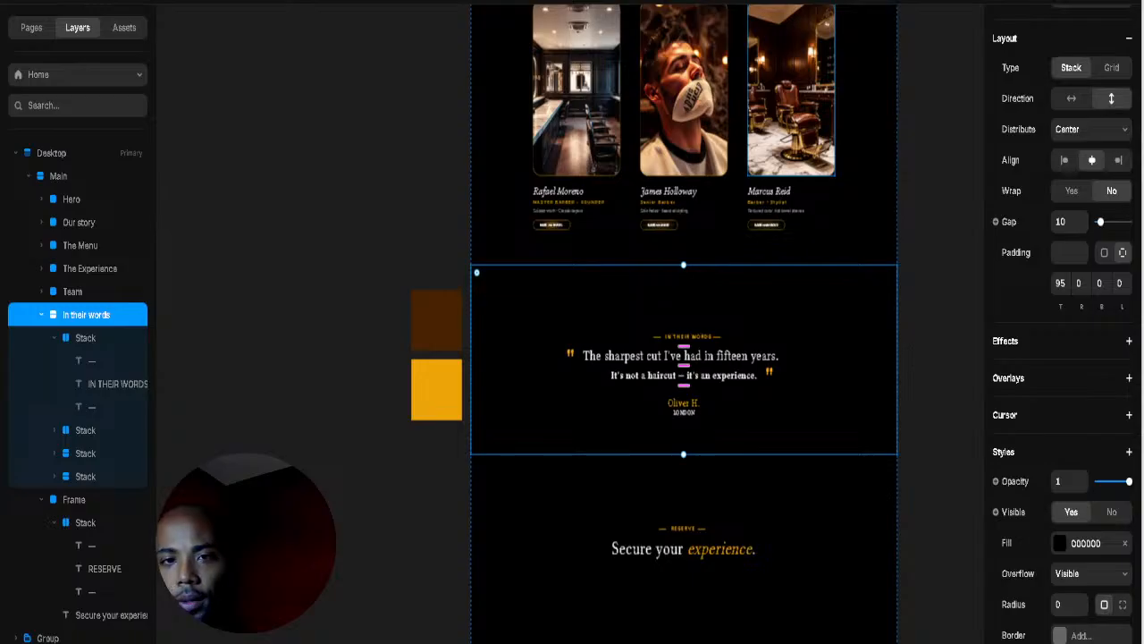
Step: Show rulers (Shift+R) and drag a vertical guide to the page centre at 714
click(20, 1)
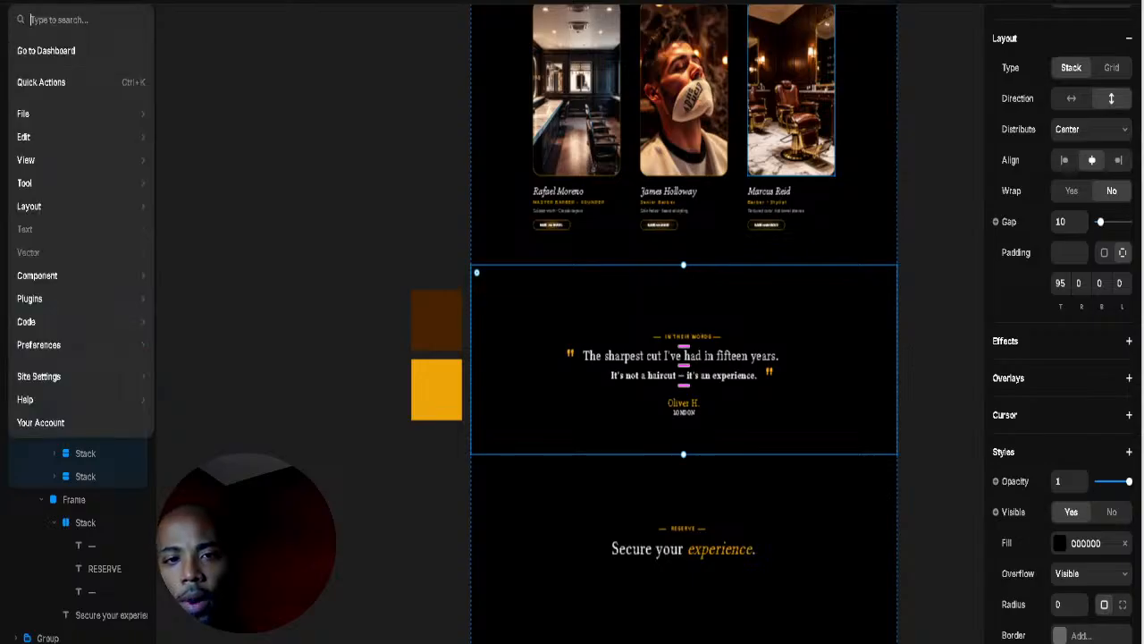
mouse_move(55, 183)
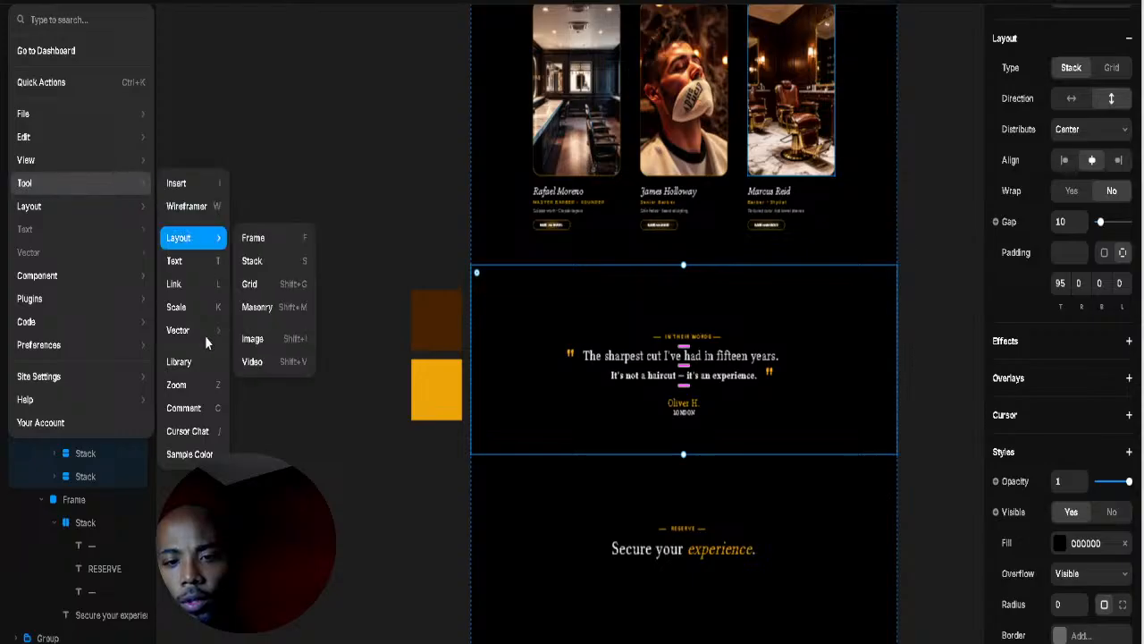
mouse_move(206, 340)
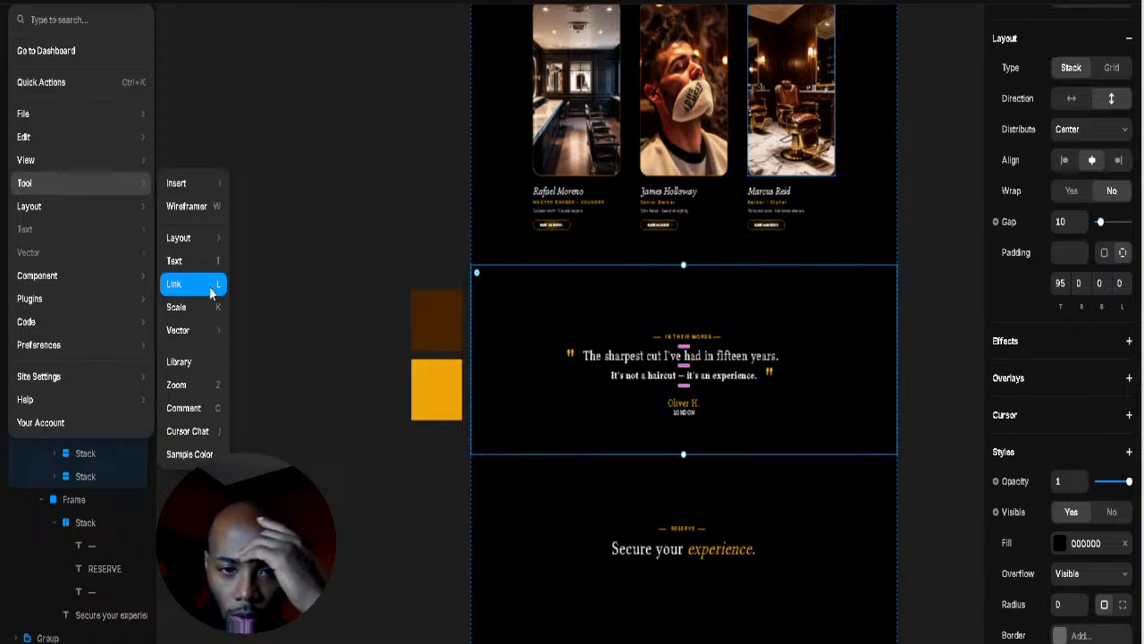
mouse_move(217, 239)
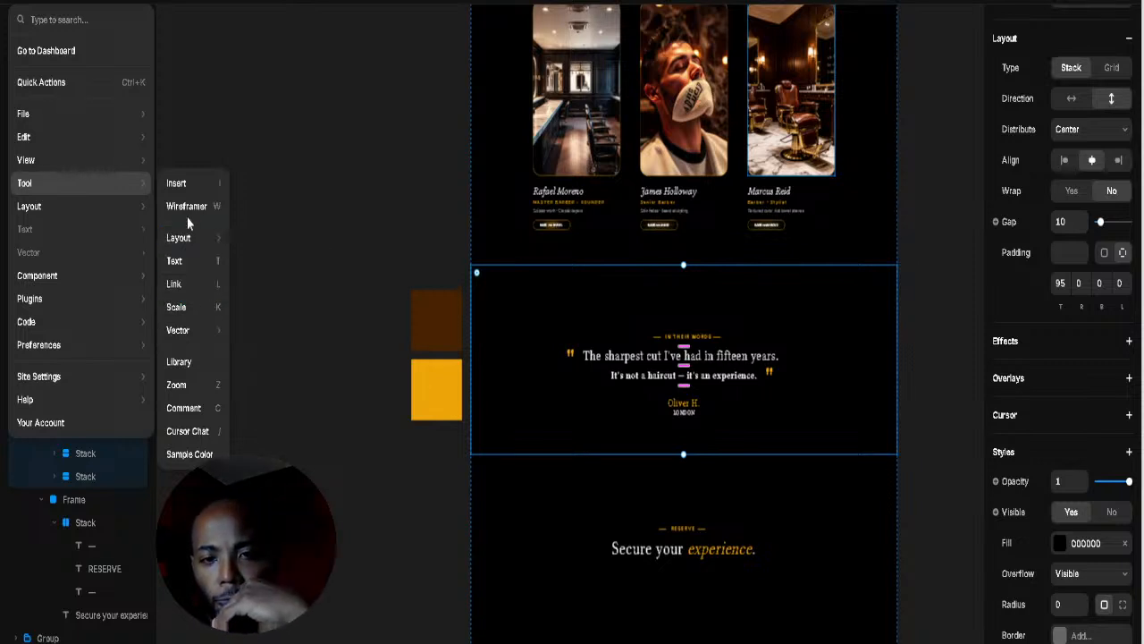
mouse_move(78, 207)
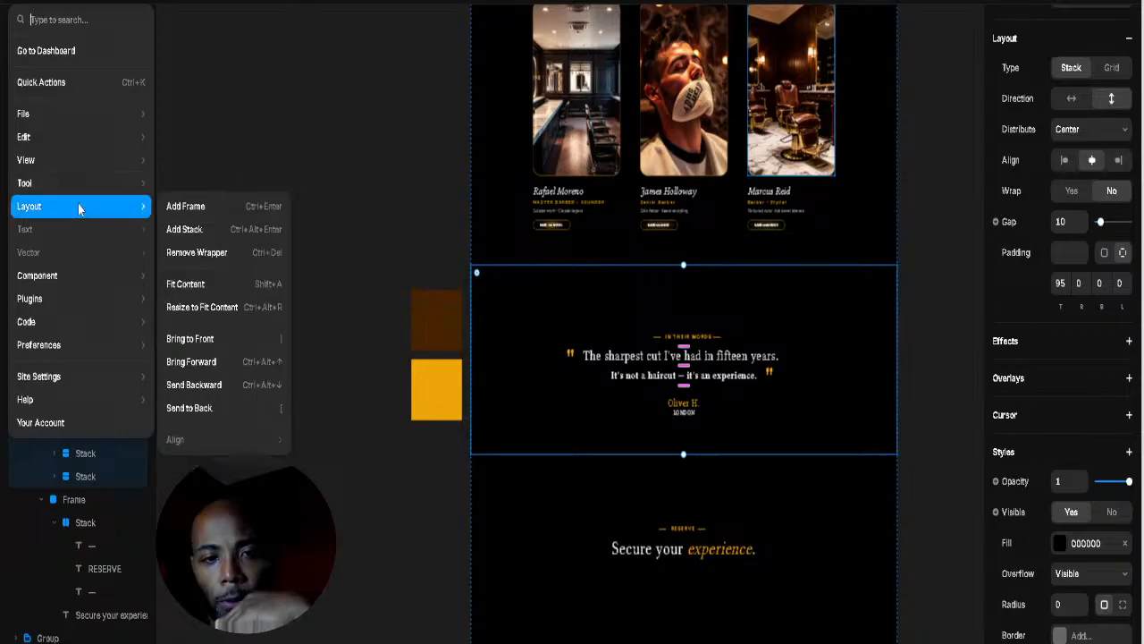
mouse_move(85, 162)
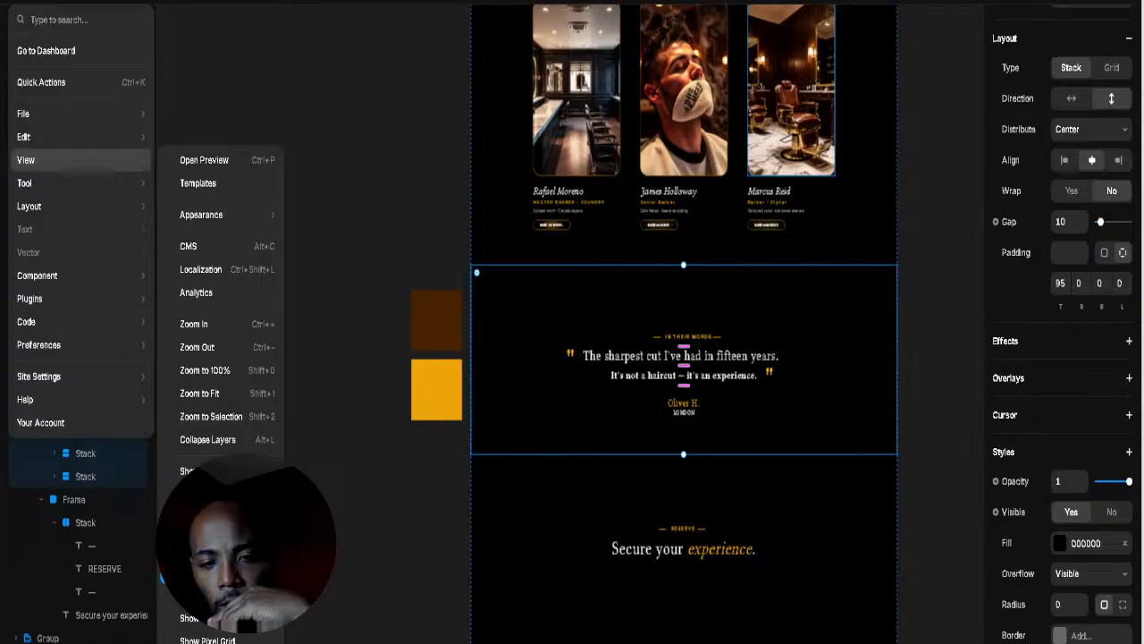
key(Escape)
key(Escape)
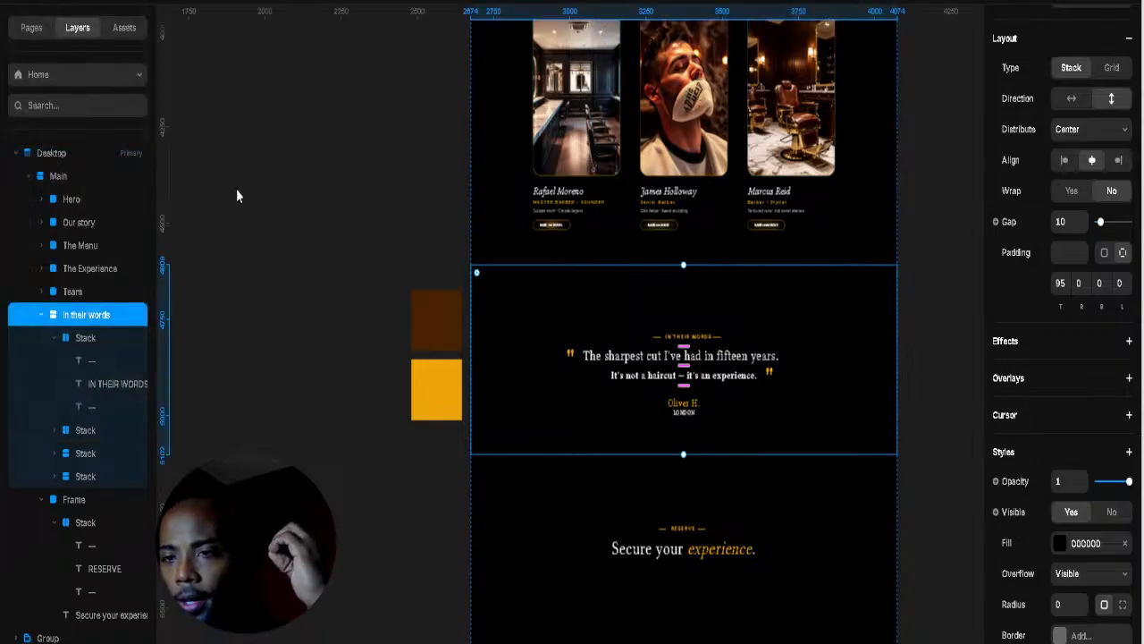
drag(161, 226, 685, 236)
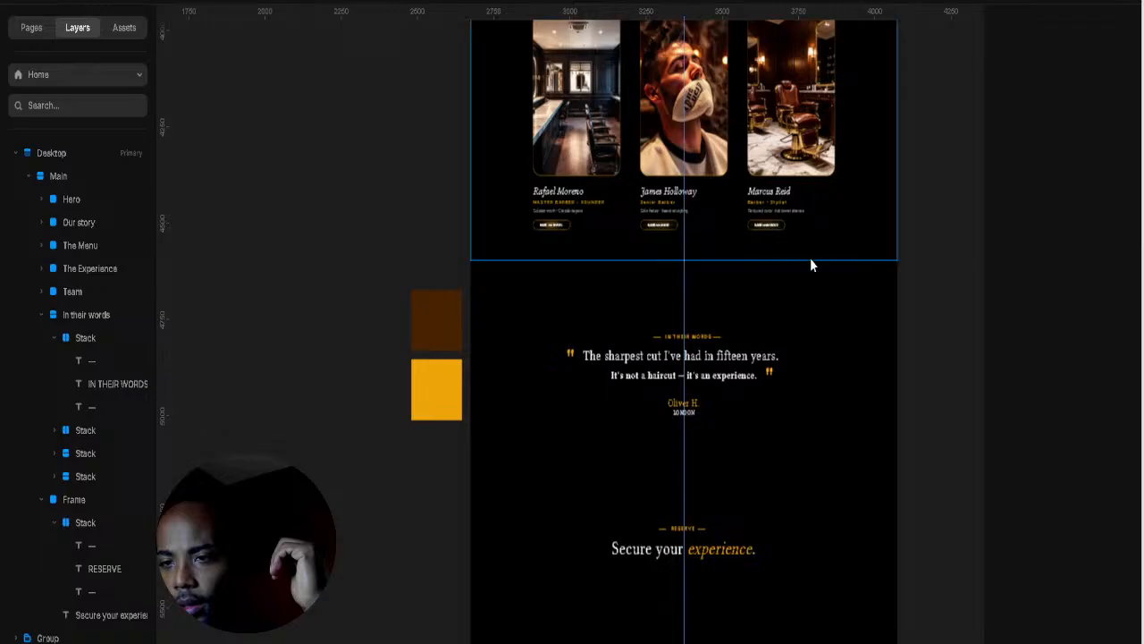
Step: Set the IN THEIR WORDS heading row's bottom padding to 24
scroll(808, 253, up, 2)
scroll(779, 265, up, 2)
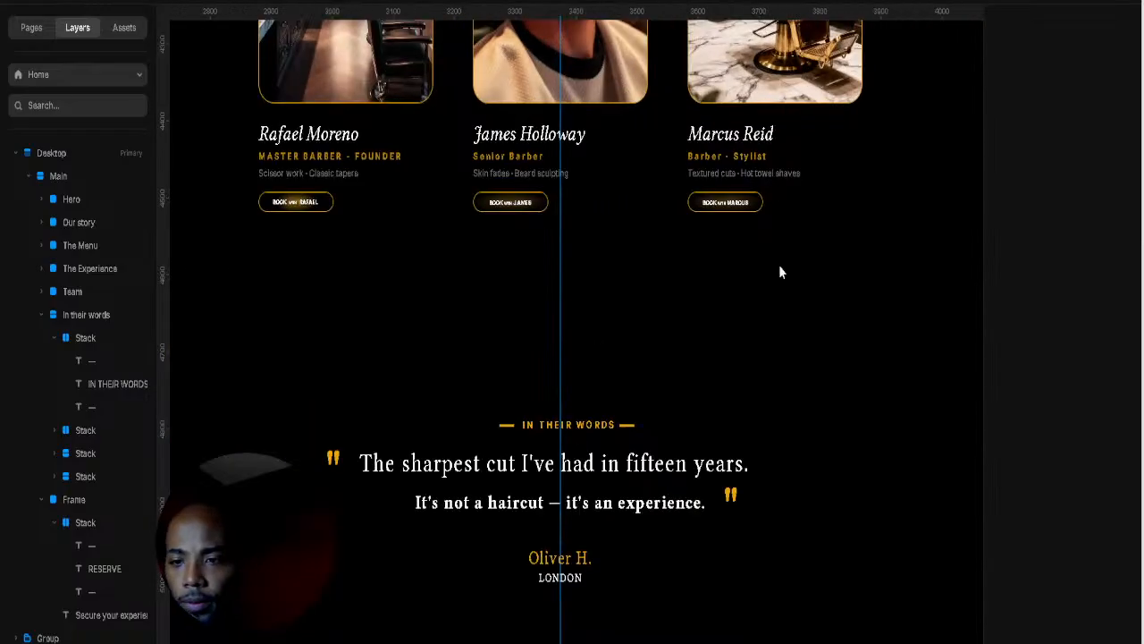
scroll(668, 217, down, 4)
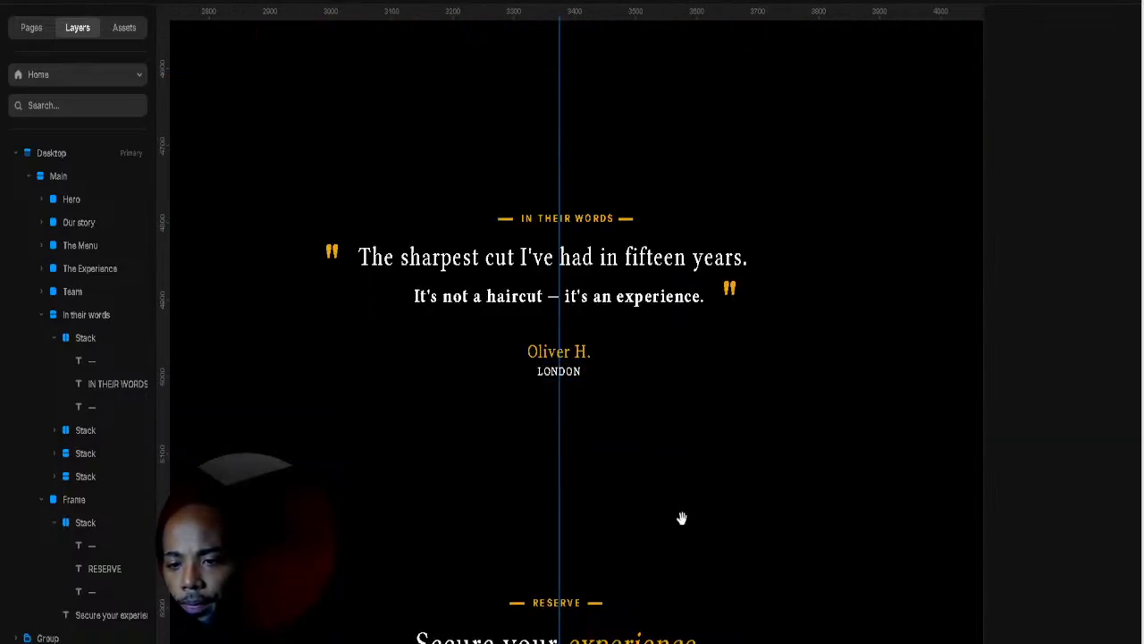
click(586, 217)
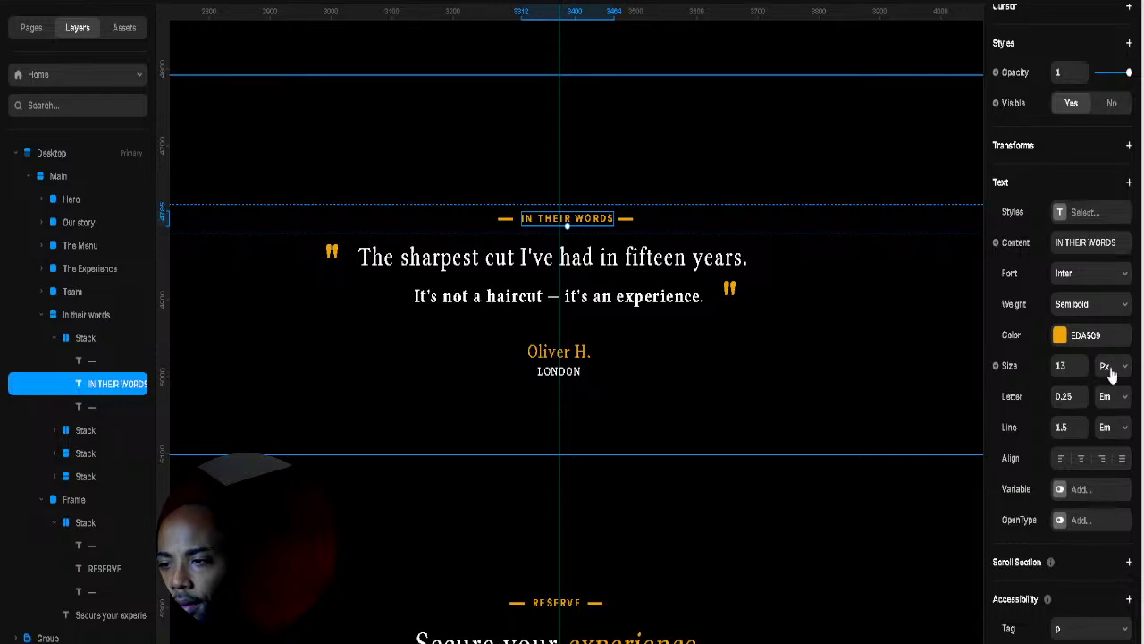
click(850, 223)
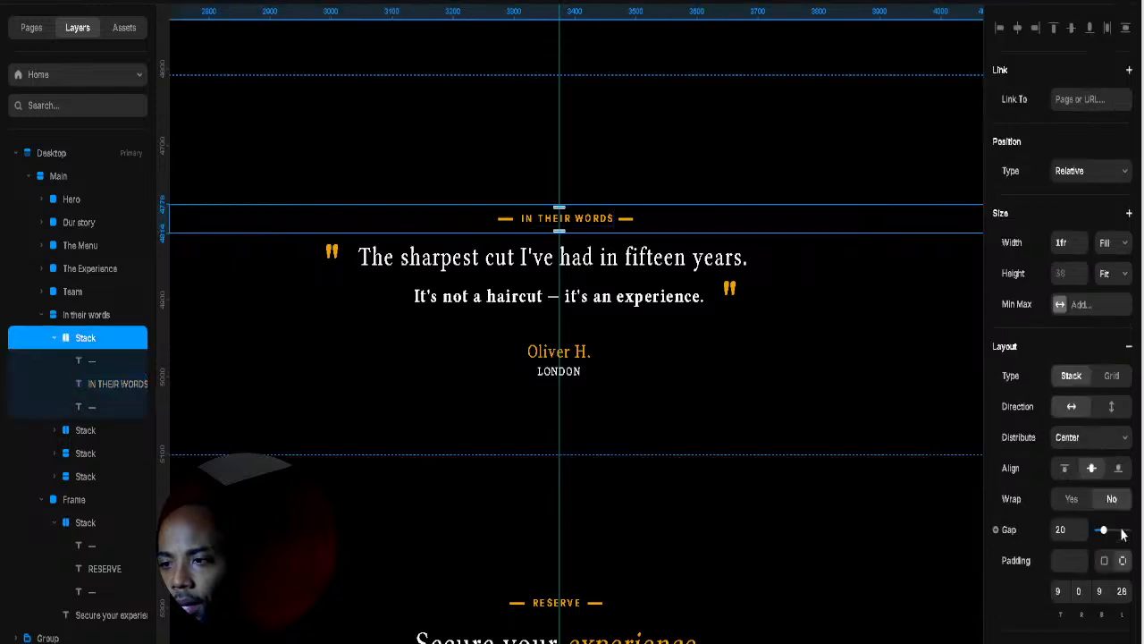
drag(1118, 613, 1120, 623)
Step: Change the first quote line row's padding to 0, 0, 0, 32 to shift it right
click(623, 256)
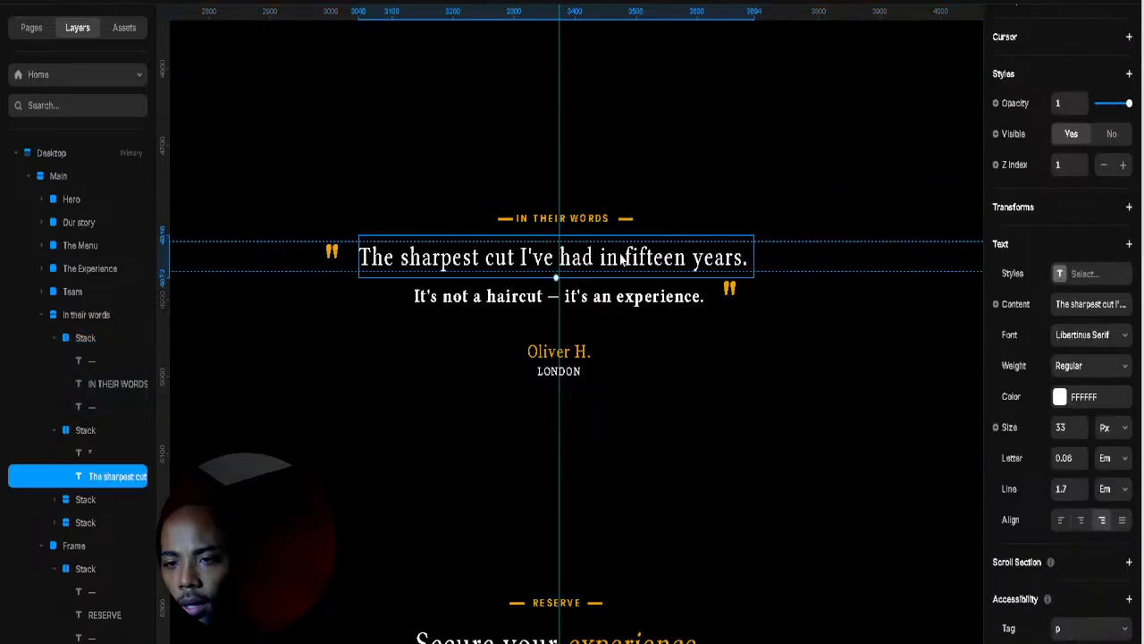
click(799, 257)
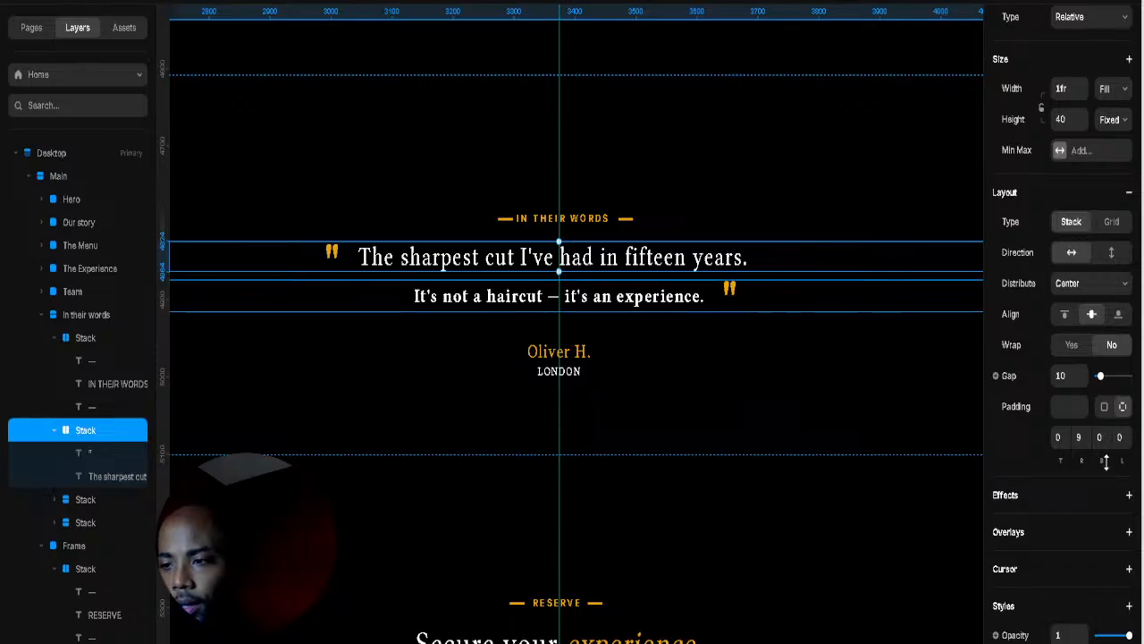
drag(1083, 460, 1082, 514)
drag(1123, 449, 1122, 436)
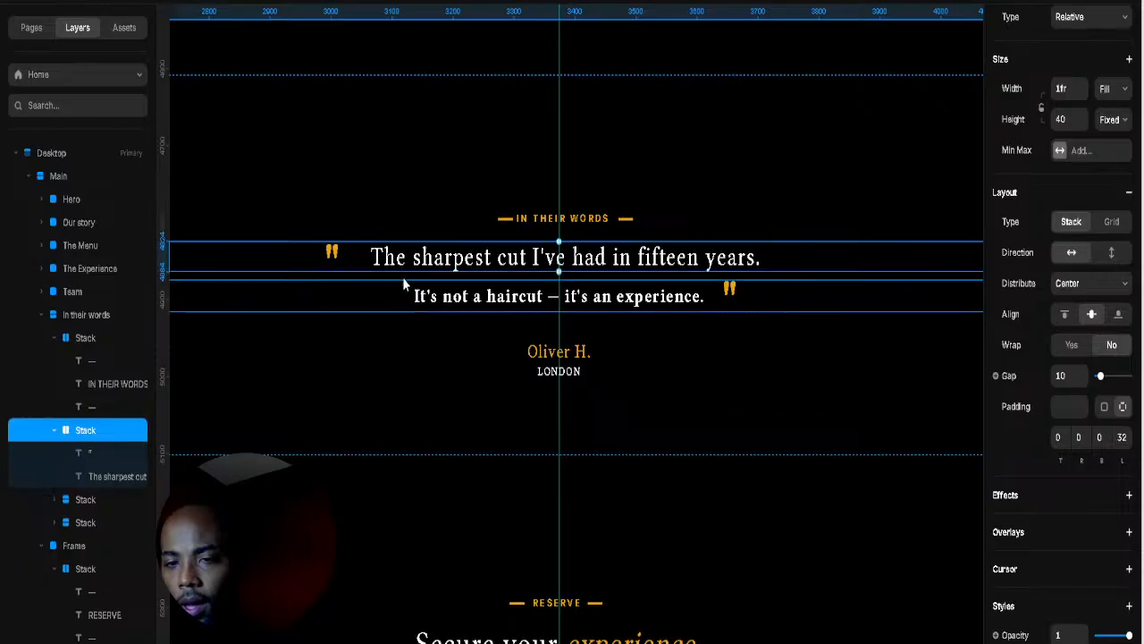
scroll(626, 477, down, 1)
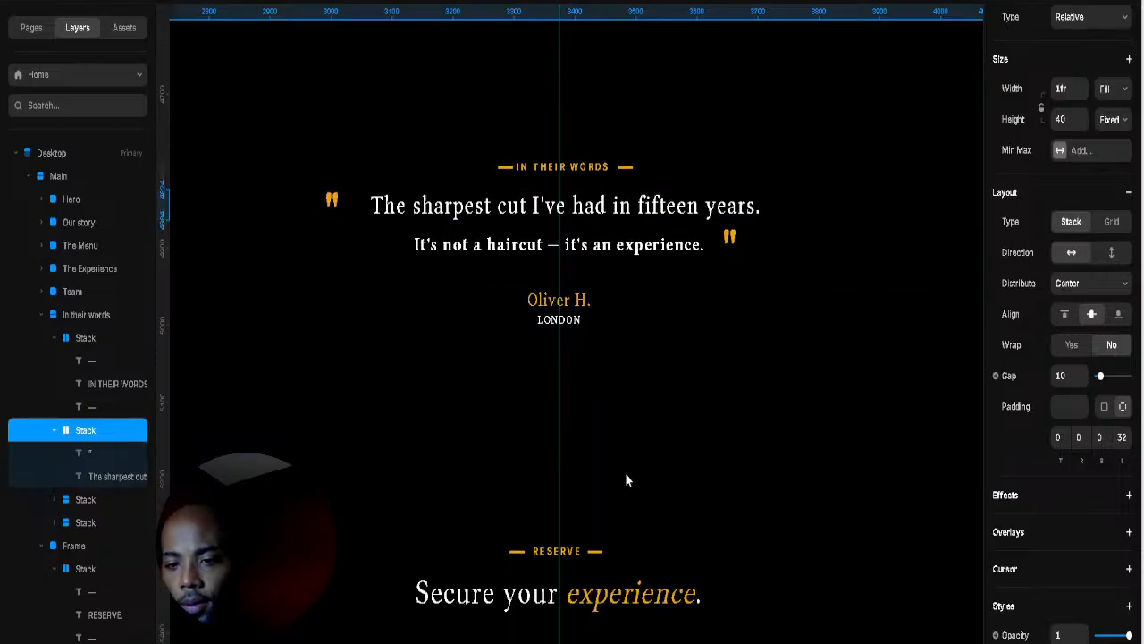
Step: Nudge the dashes beside IN THEIR WORDS a pixel at a time to even their spacing
click(600, 593)
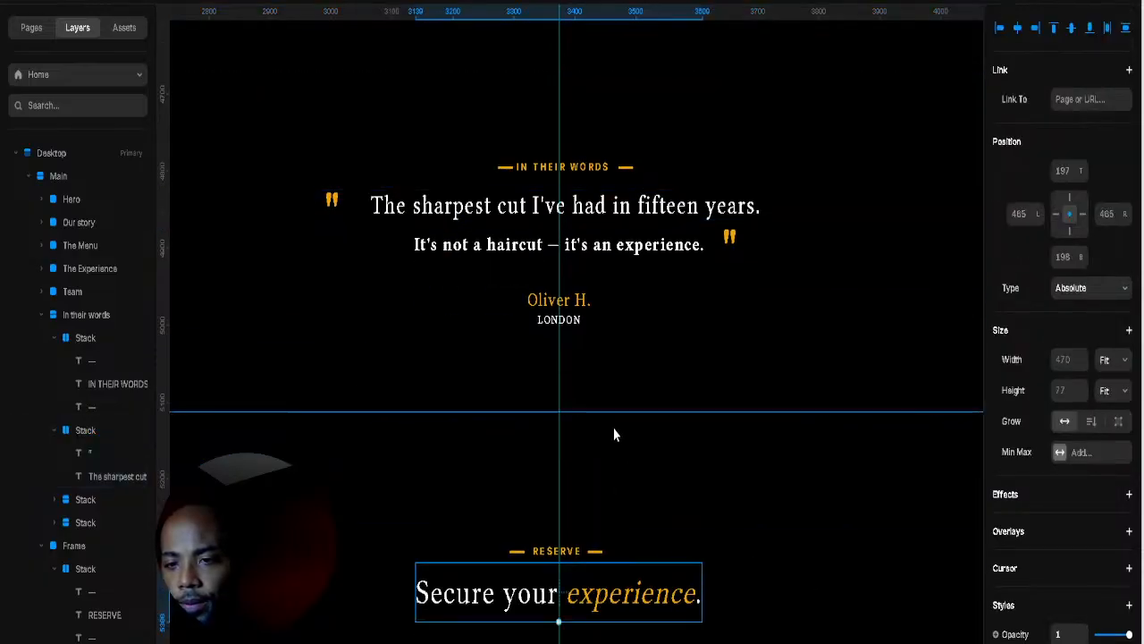
scroll(573, 501, up, 1)
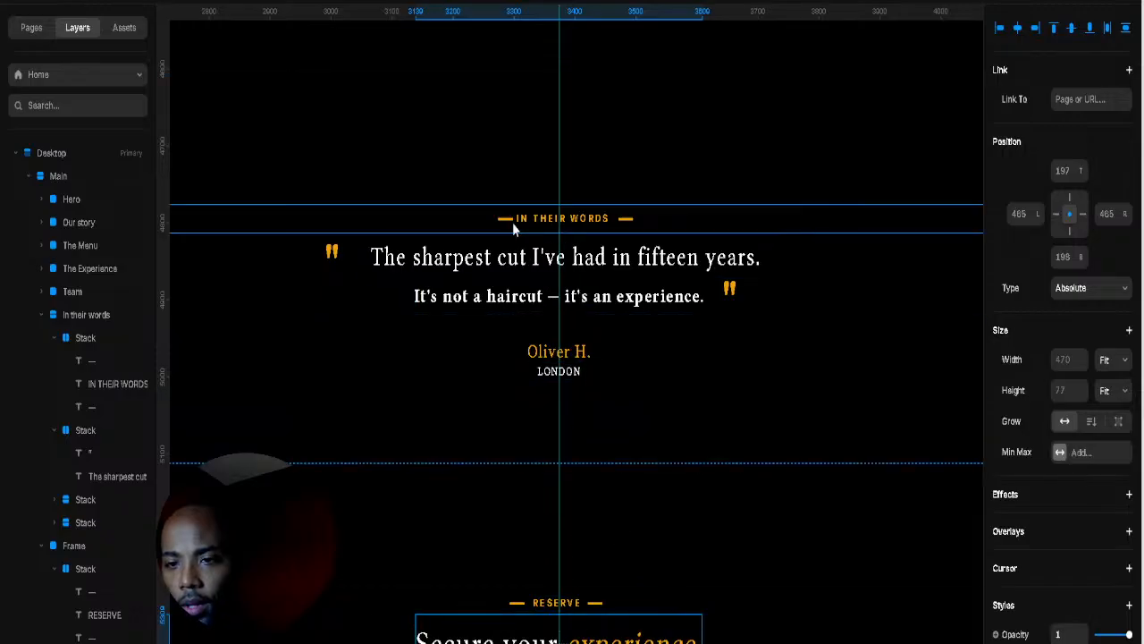
click(626, 220)
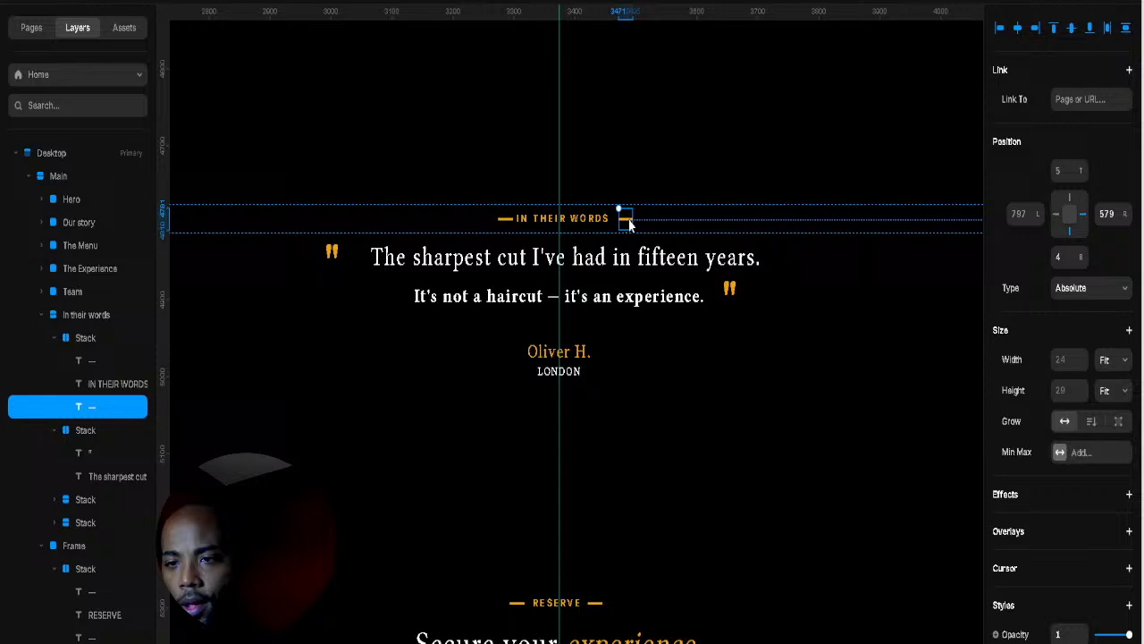
click(511, 224)
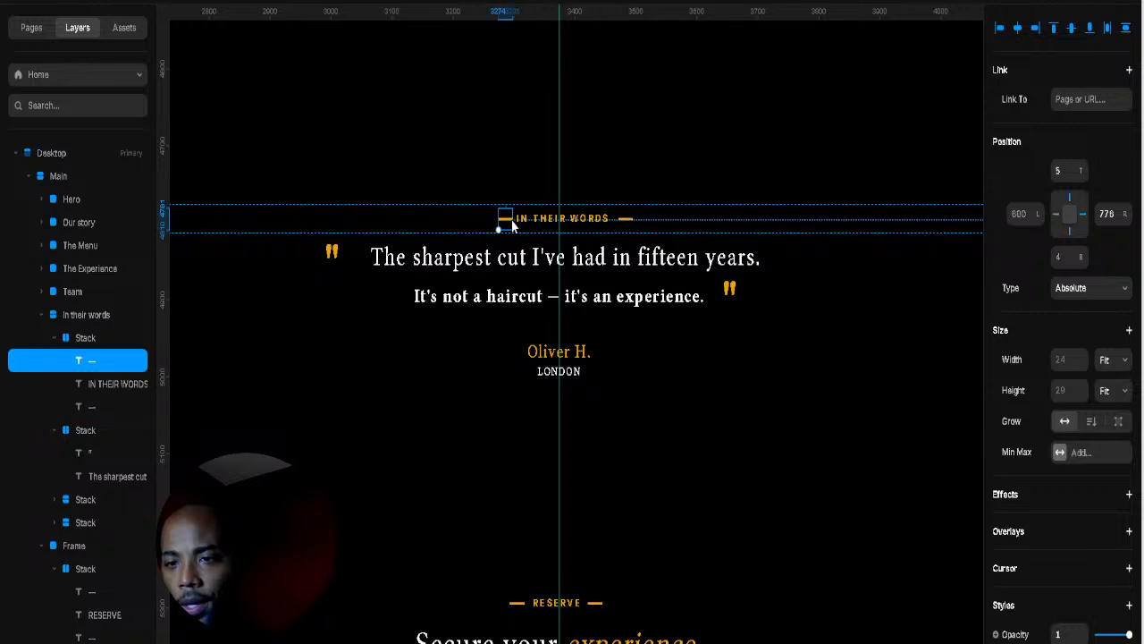
click(1126, 217)
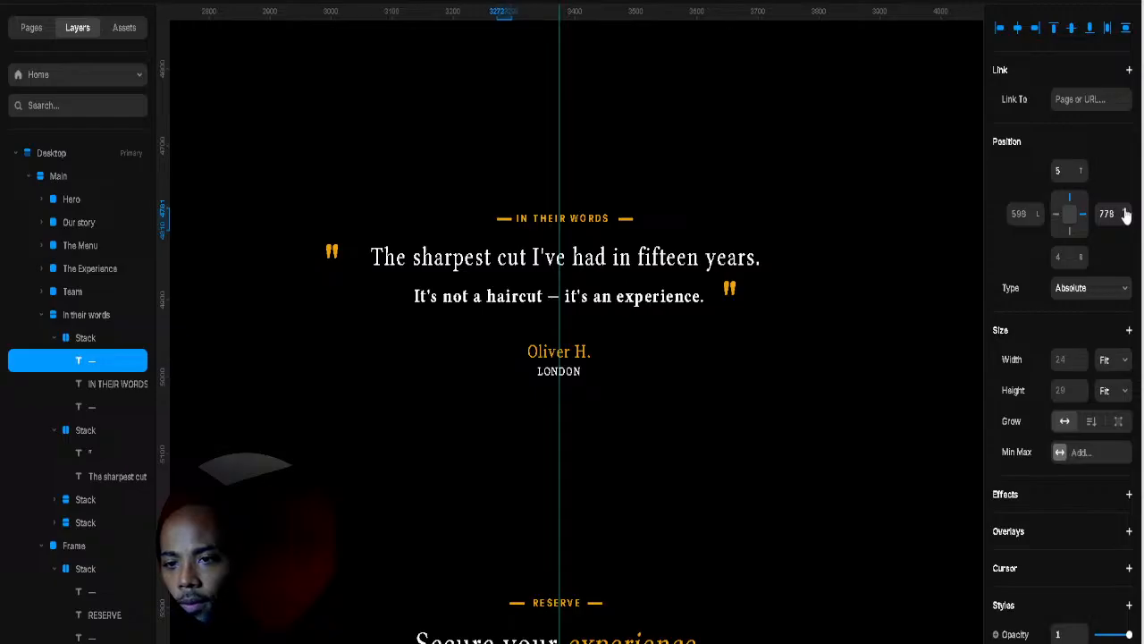
click(624, 224)
click(624, 220)
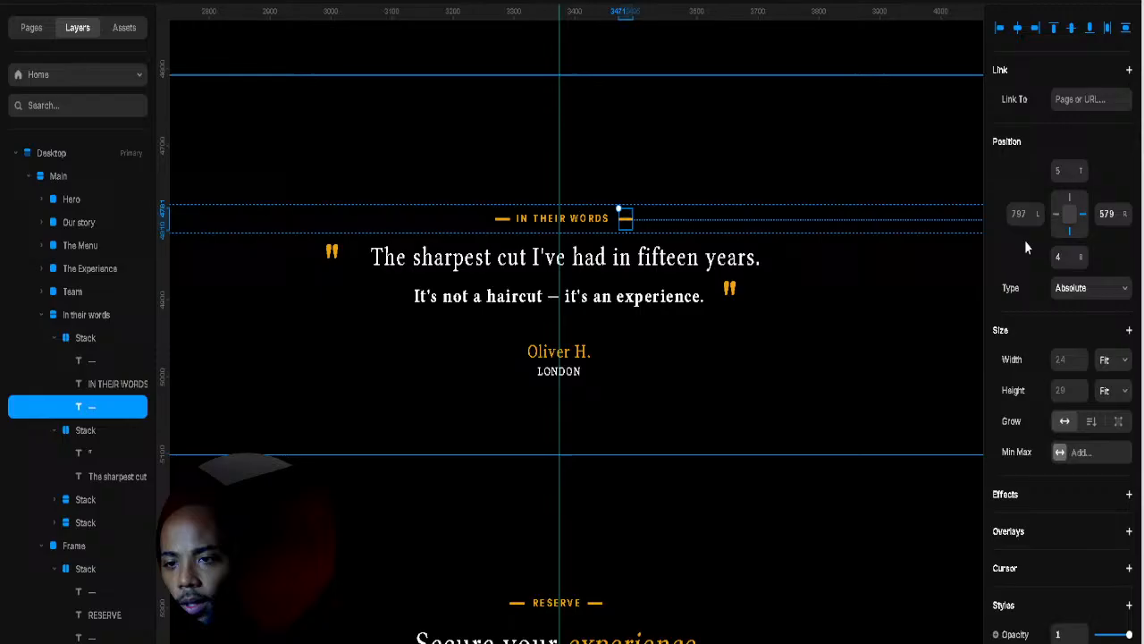
click(1125, 220)
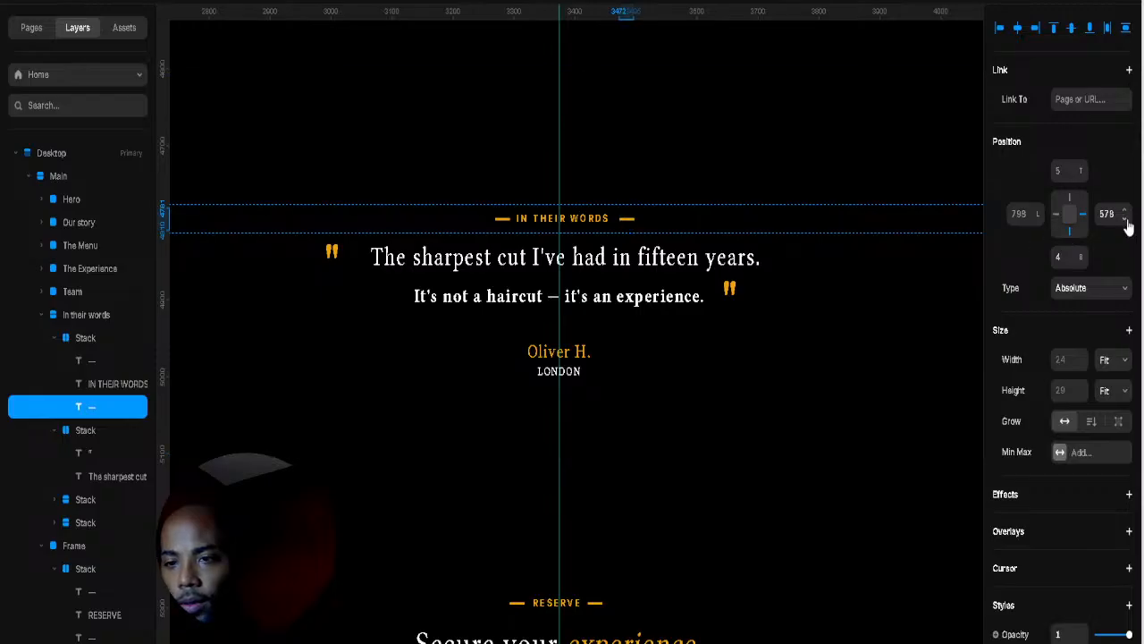
click(1126, 219)
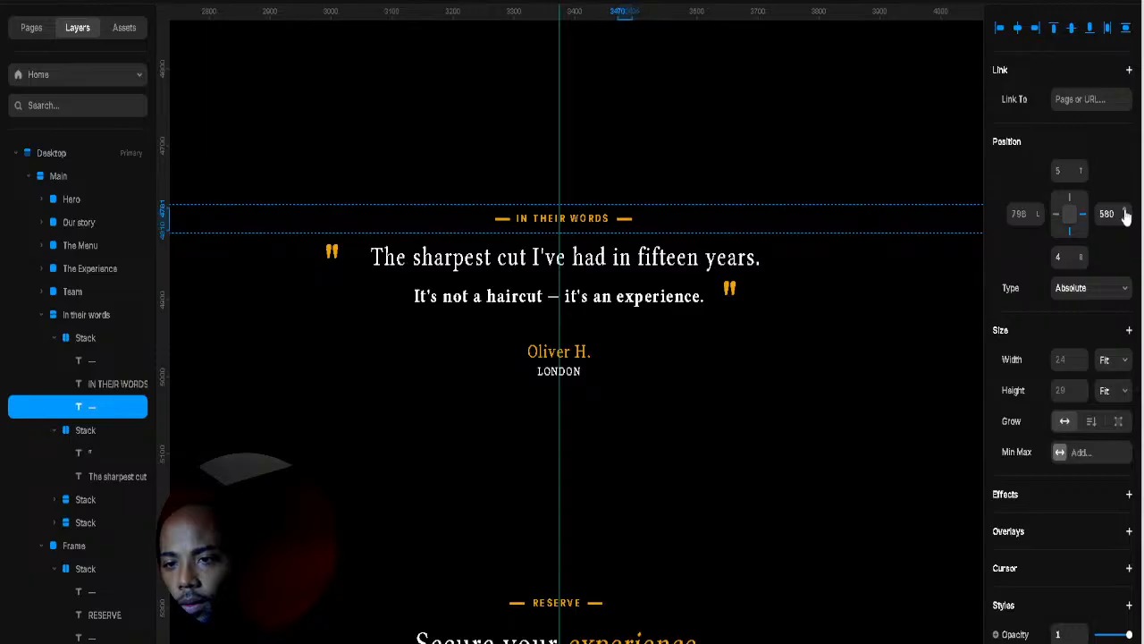
click(1126, 213)
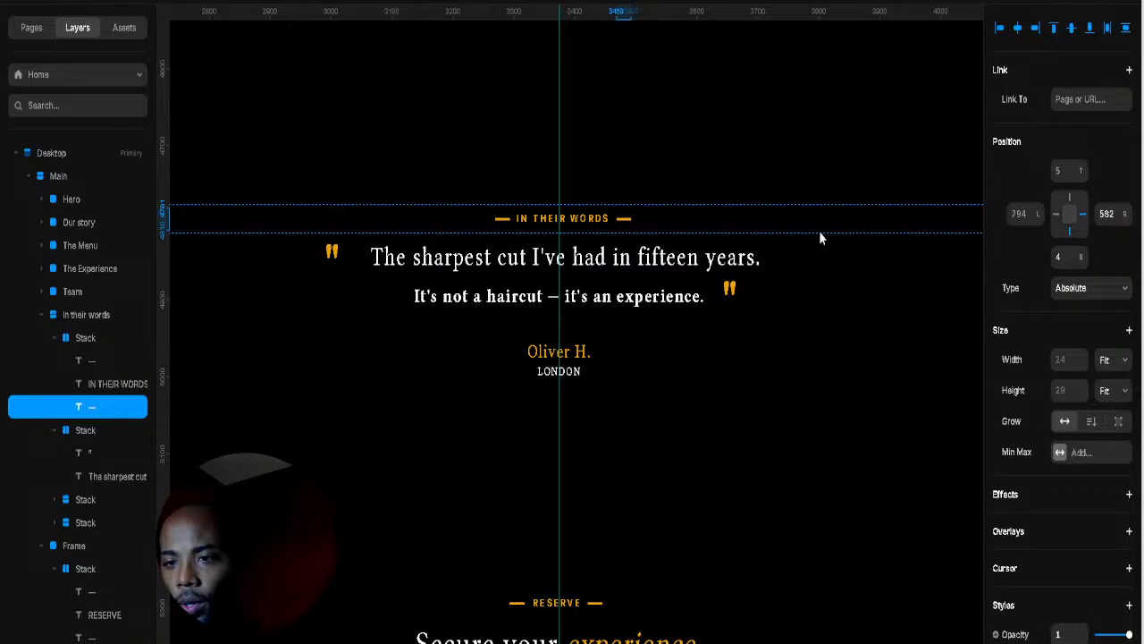
Step: Slide the opening quote mark toward the first line and move the closing mark from R 401 to 390
click(332, 256)
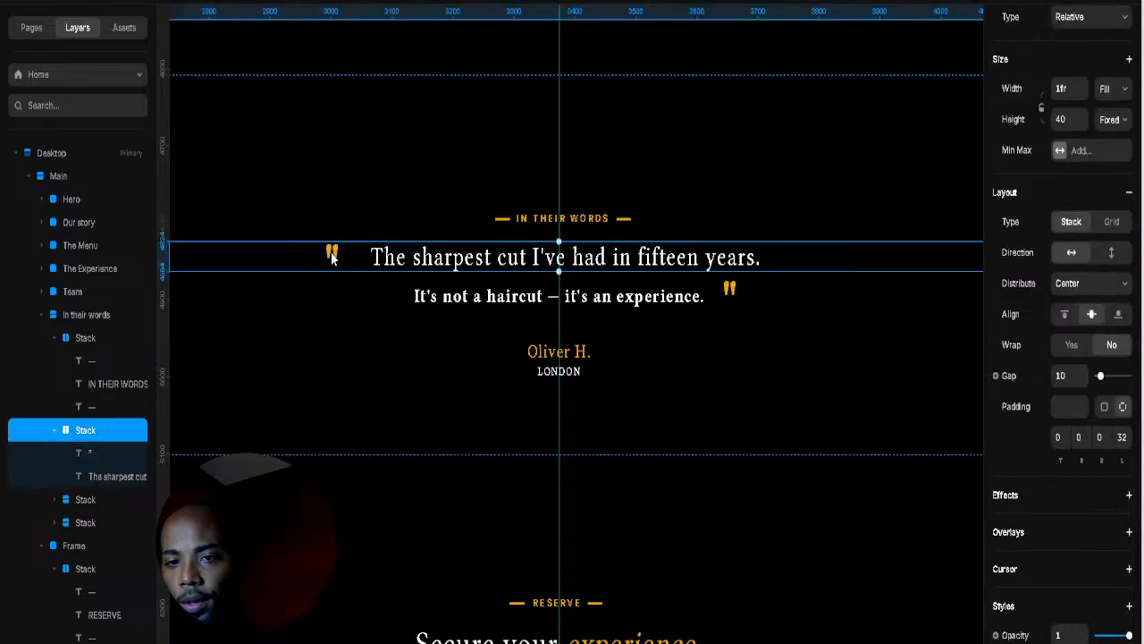
click(88, 453)
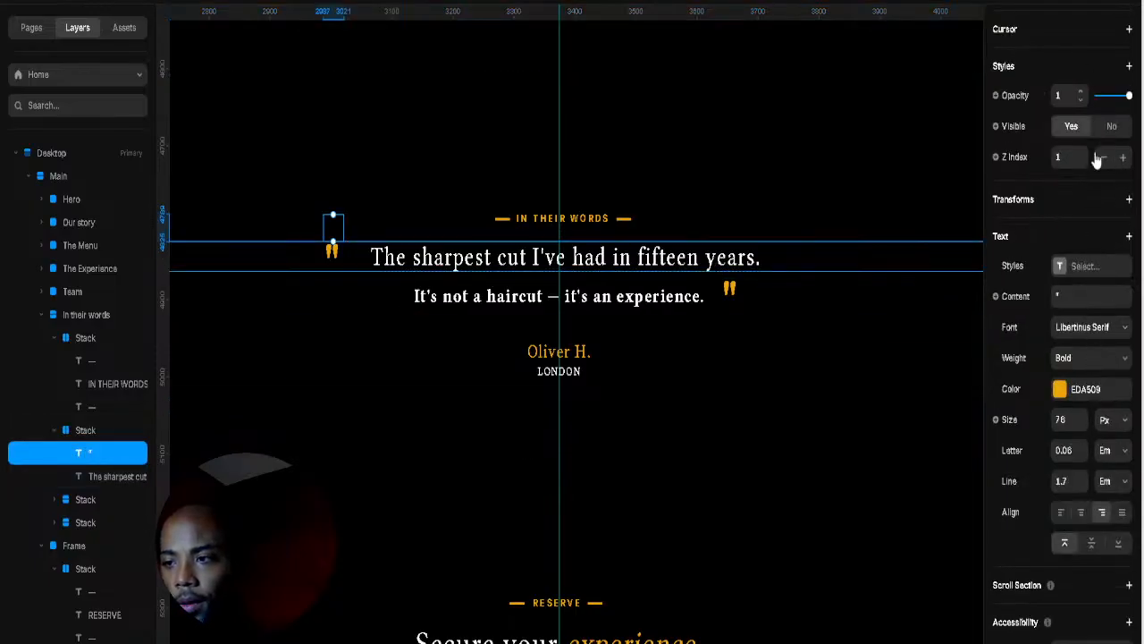
scroll(1100, 155, up, 4)
scroll(1105, 134, up, 3)
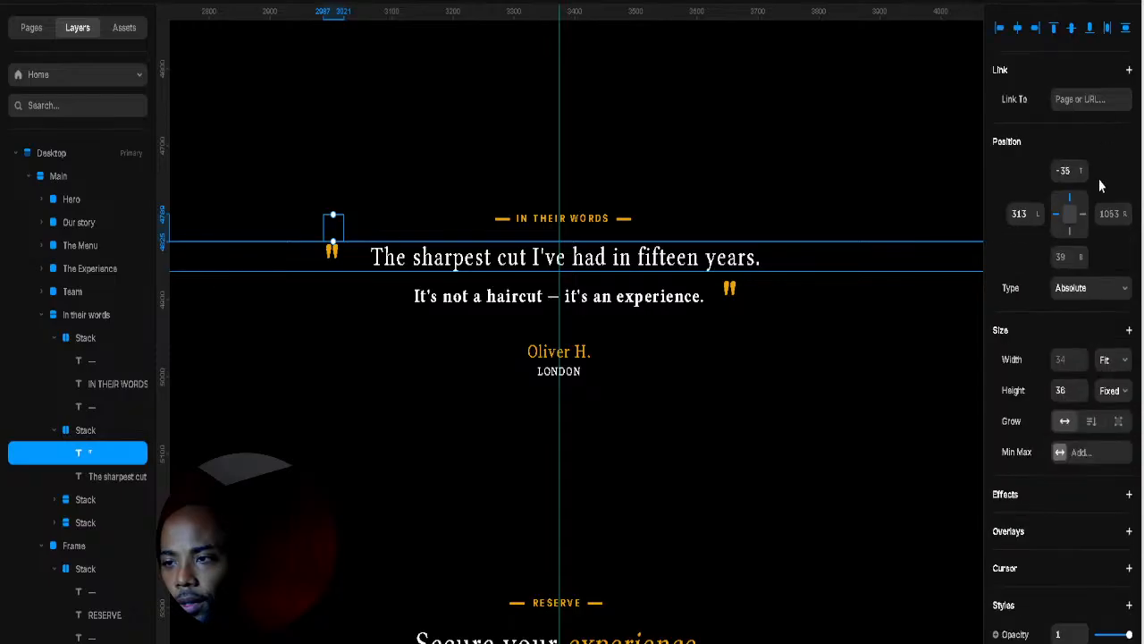
drag(1125, 215, 1131, 243)
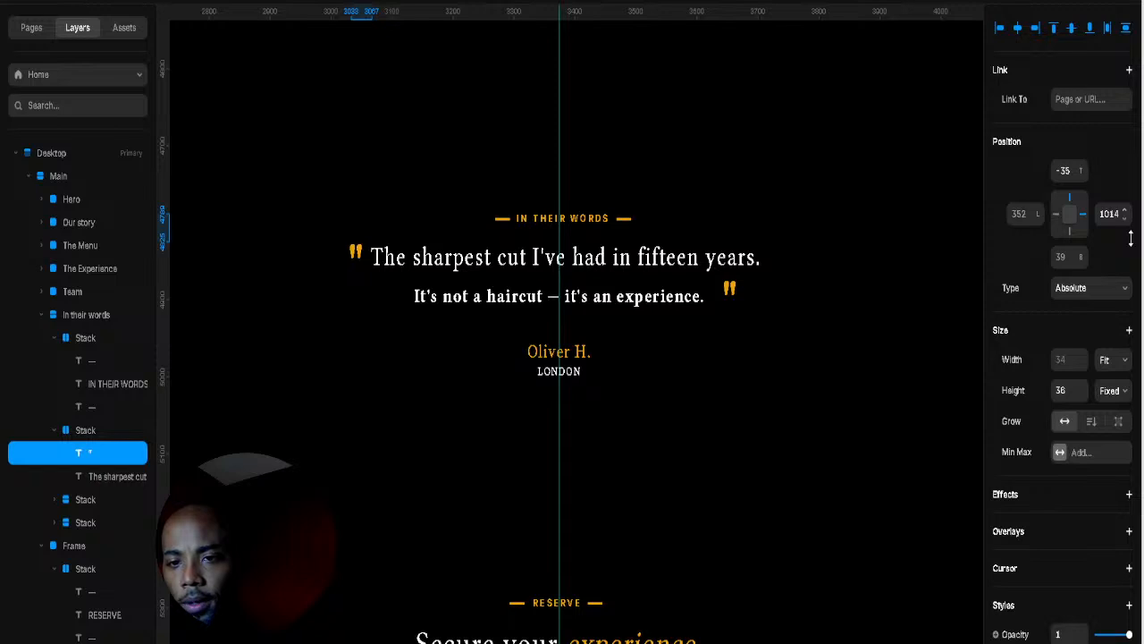
click(729, 290)
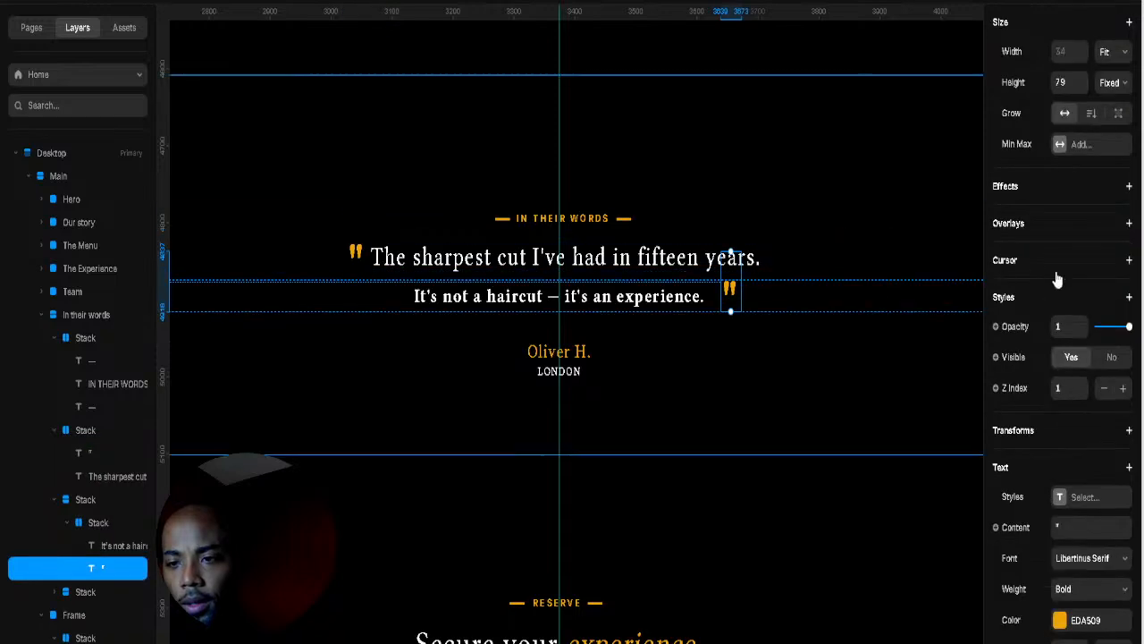
scroll(1072, 224, up, 5)
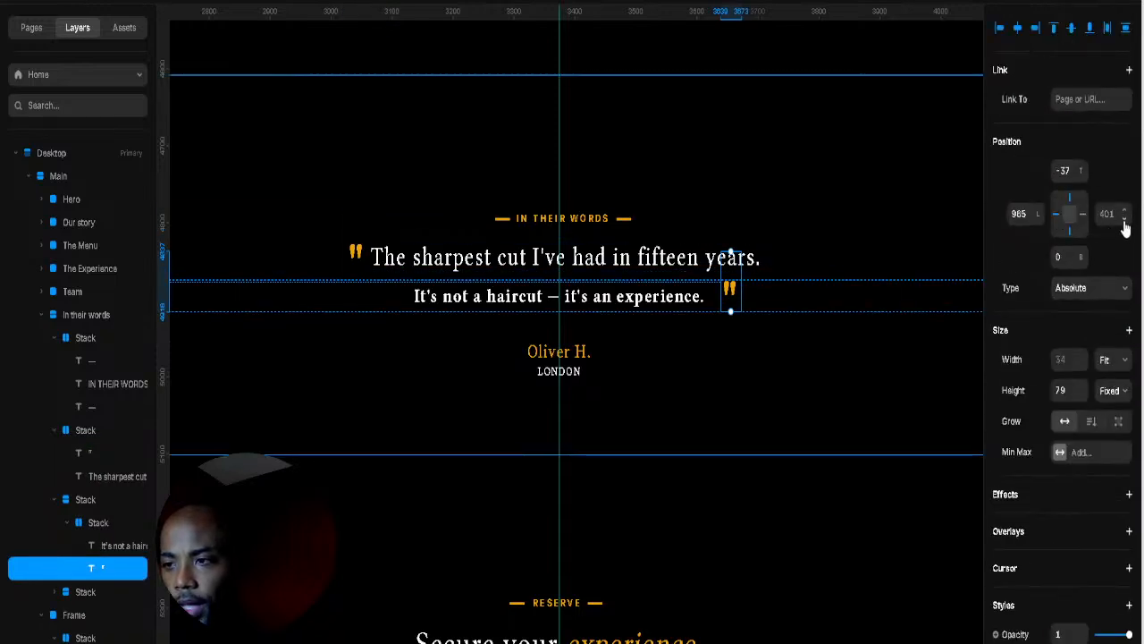
drag(1124, 215, 1123, 198)
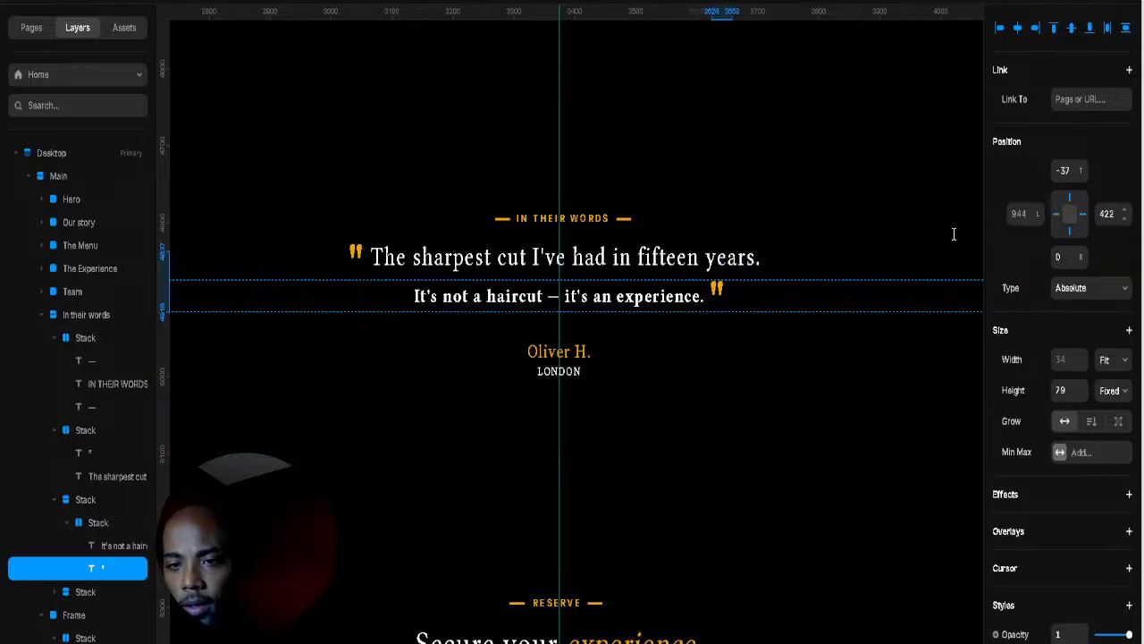
click(798, 228)
scroll(792, 322, down, 2)
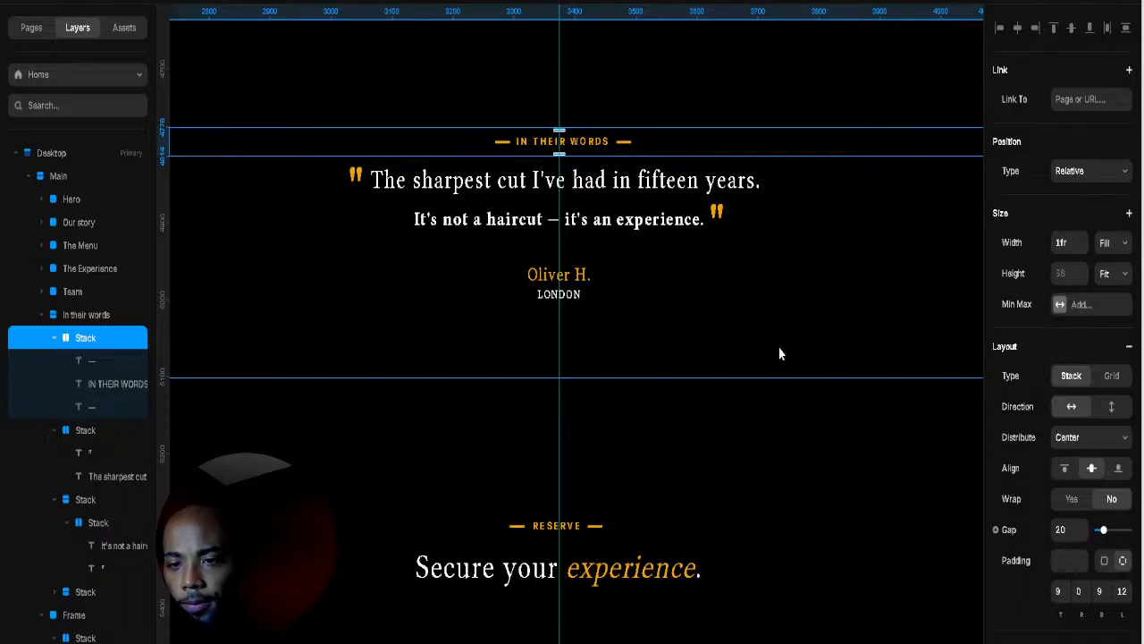
Step: Remove the vertical centre guide from the page
scroll(780, 349, down, 5)
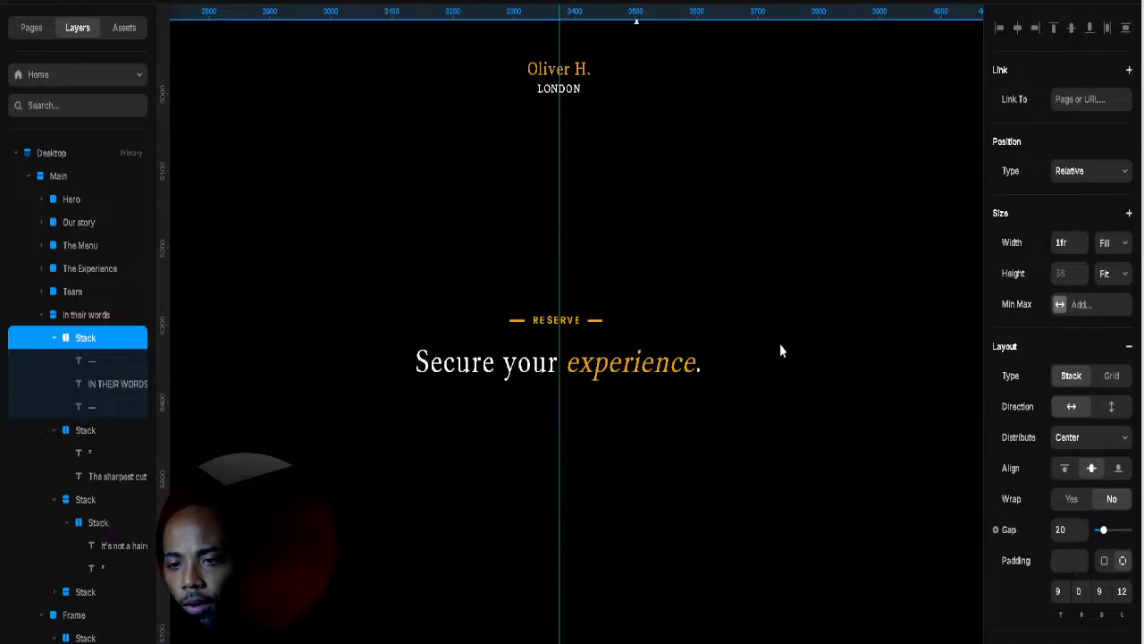
scroll(779, 350, down, 1)
click(755, 326)
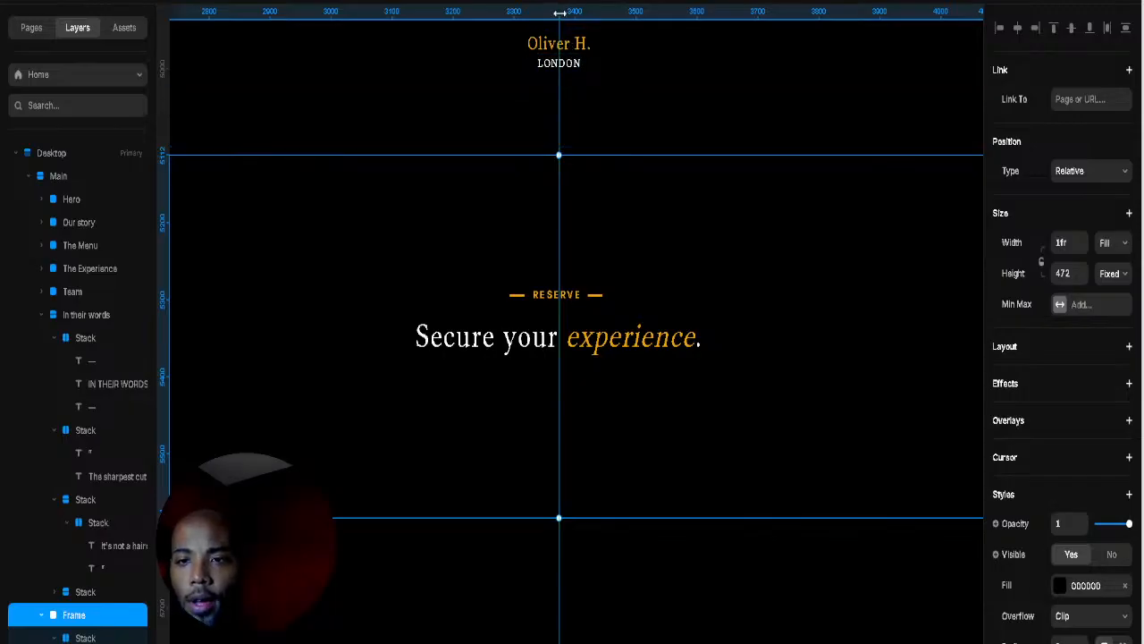
drag(561, 20, 94, 101)
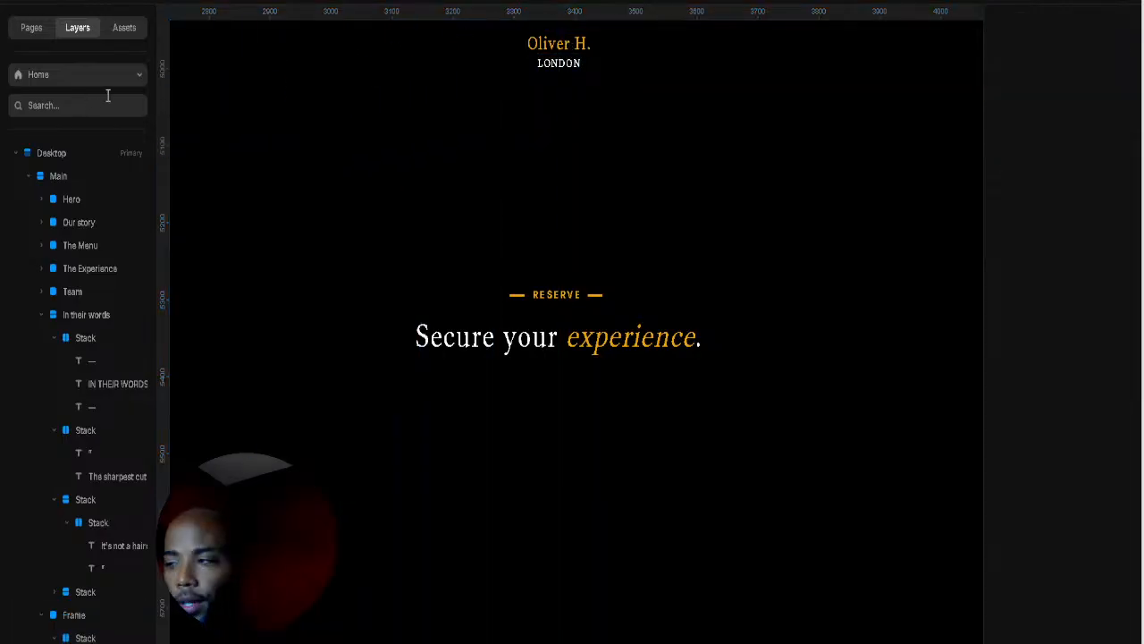
scroll(490, 245, down, 3)
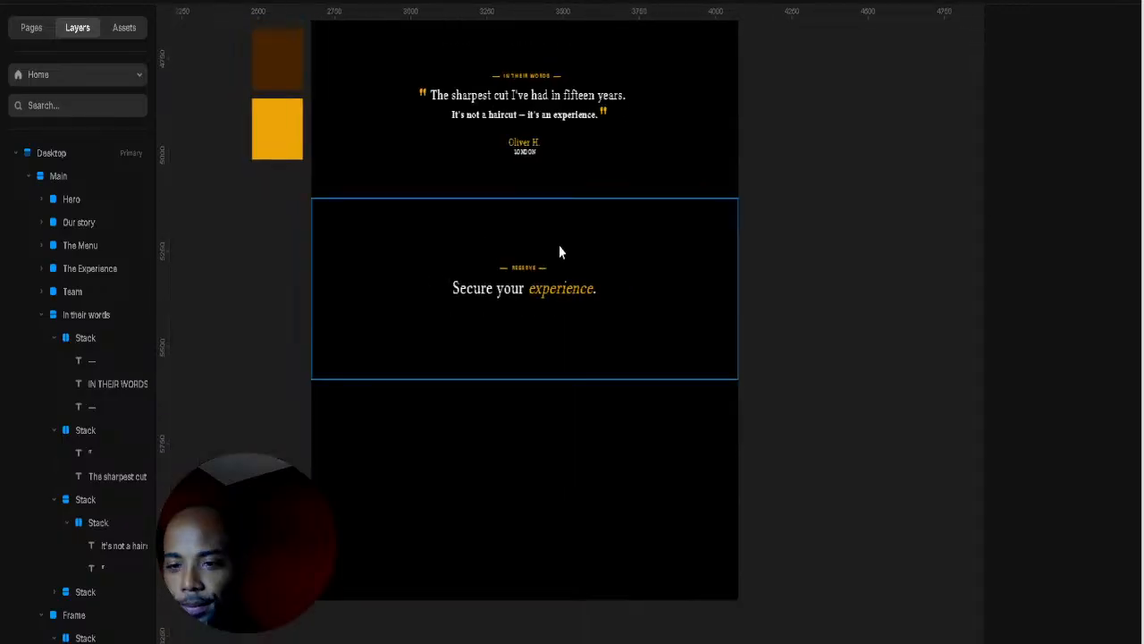
scroll(572, 277, down, 2)
scroll(581, 304, up, 4)
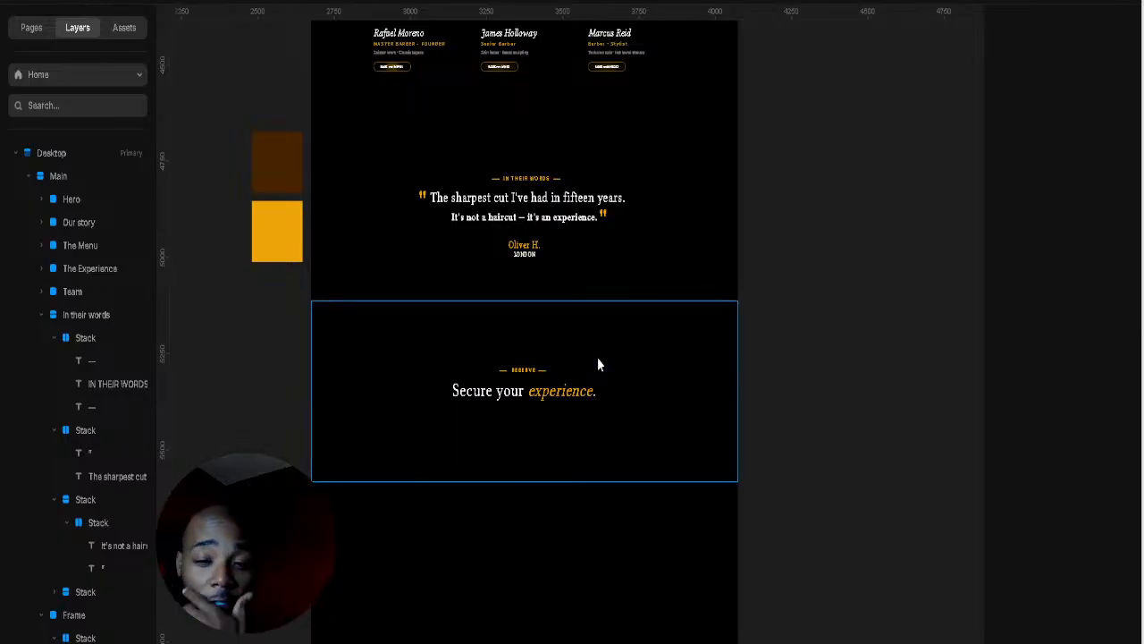
scroll(569, 429, down, 1)
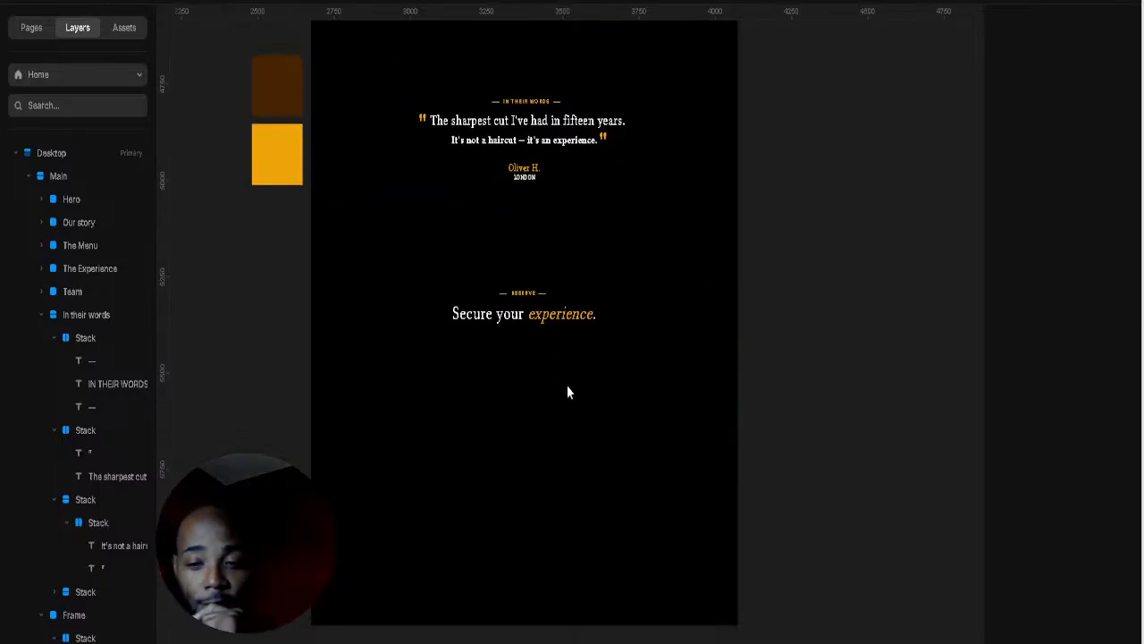
Step: Stretch the RESERVE section to 522 tall and raise the heading's Top from 371 to 223
click(566, 394)
drag(525, 404, 501, 540)
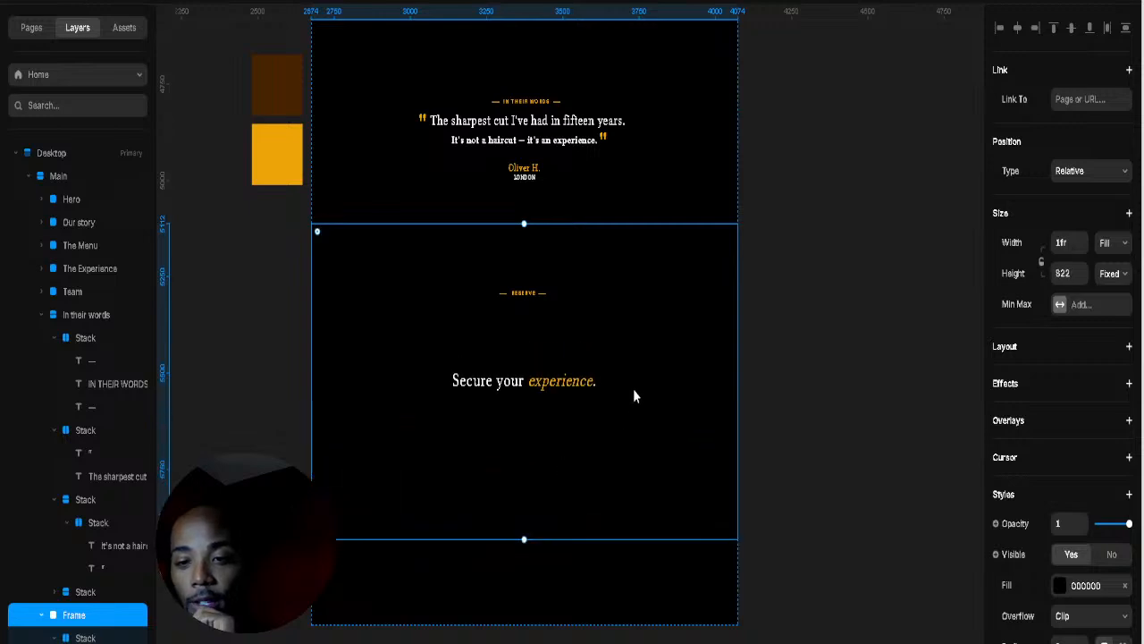
click(594, 386)
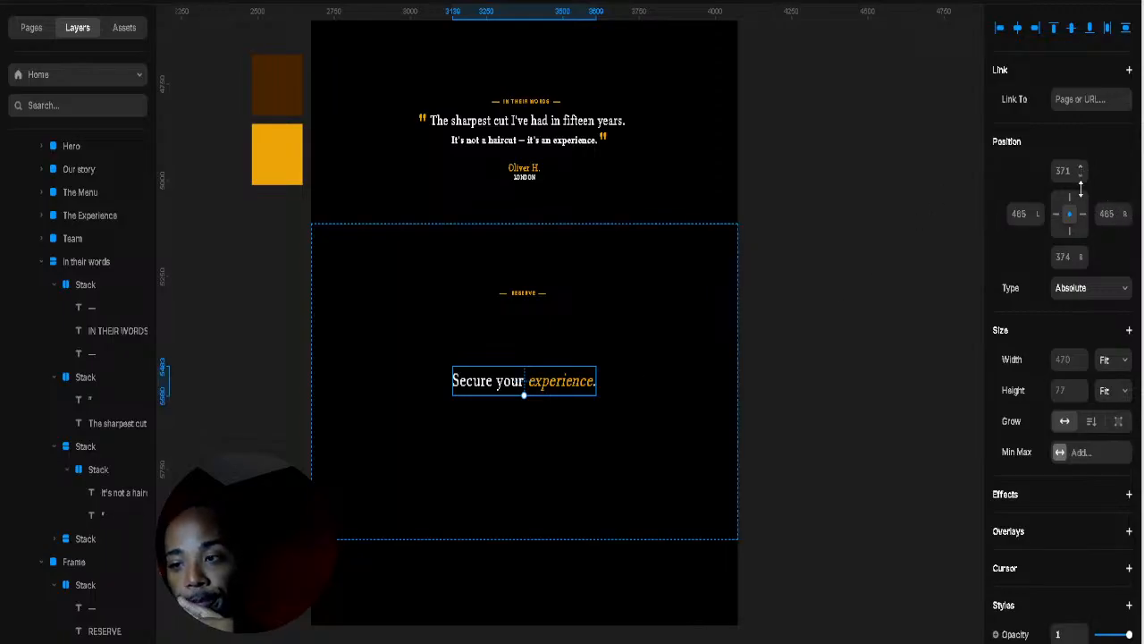
drag(1079, 188, 1056, 306)
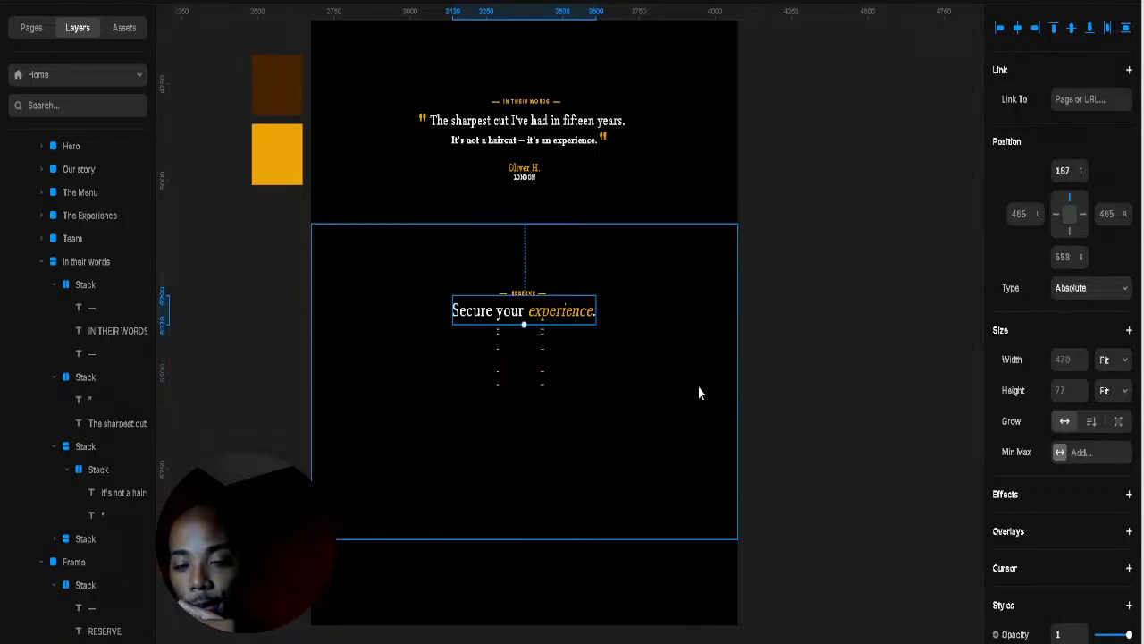
click(549, 409)
scroll(524, 314, up, 5)
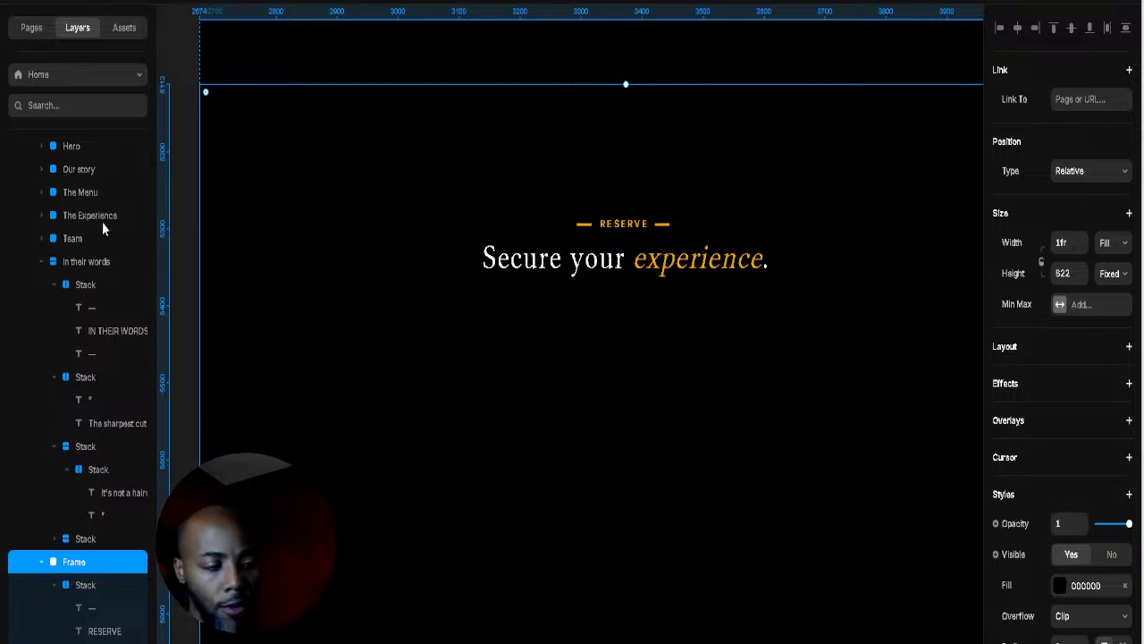
scroll(545, 379, down, 1)
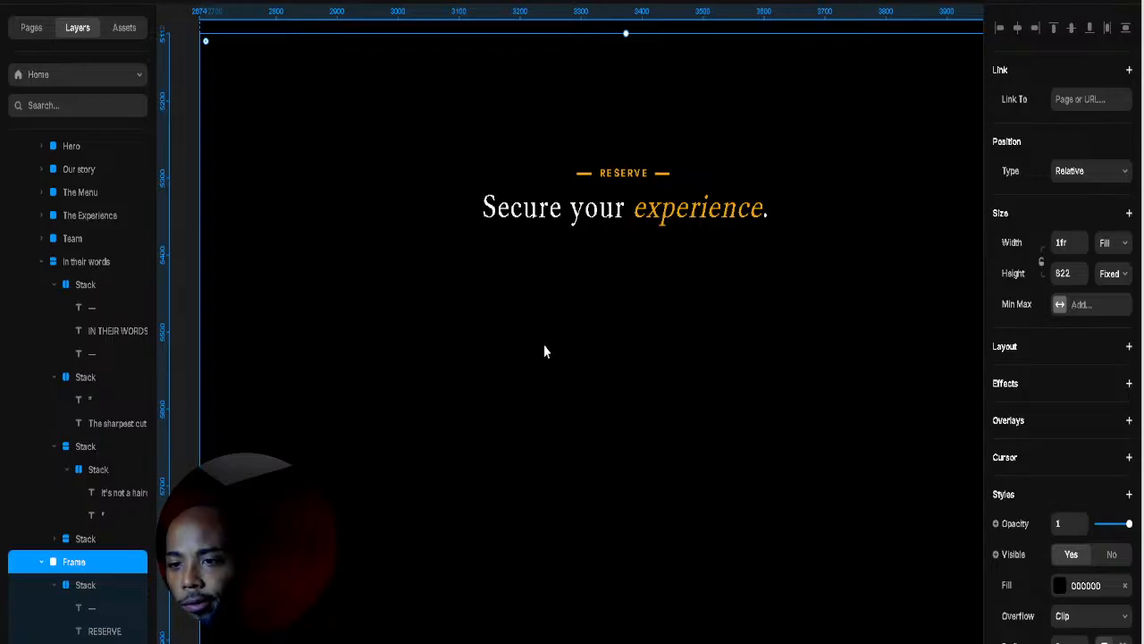
Step: Add a '01' step number text box in the RESERVE section
key(t)
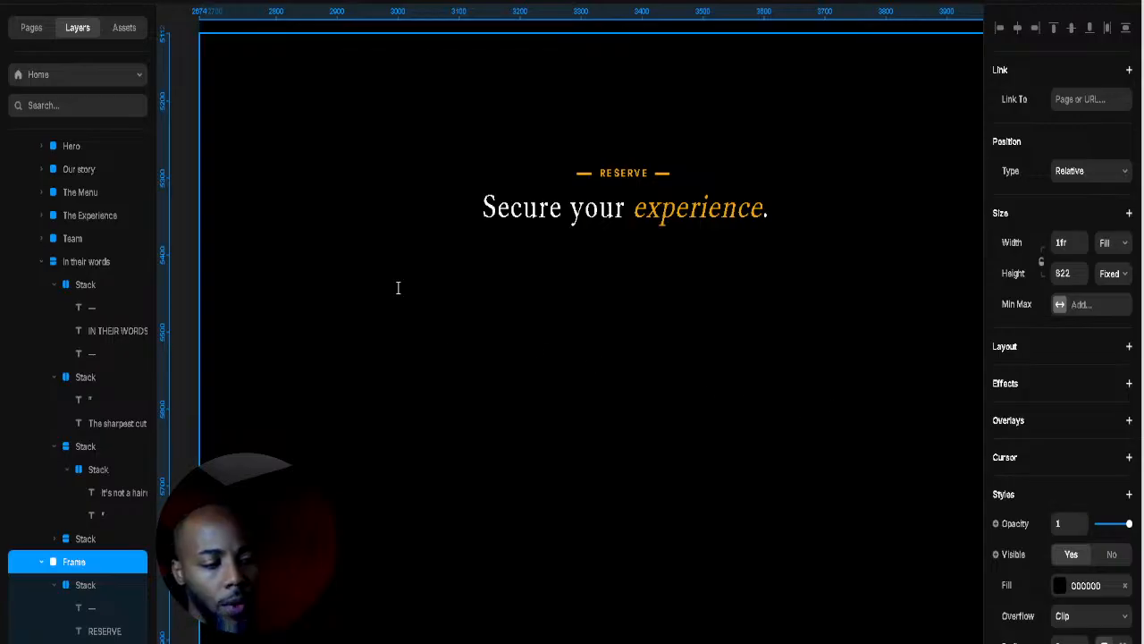
click(398, 274)
text(D)
key(Escape)
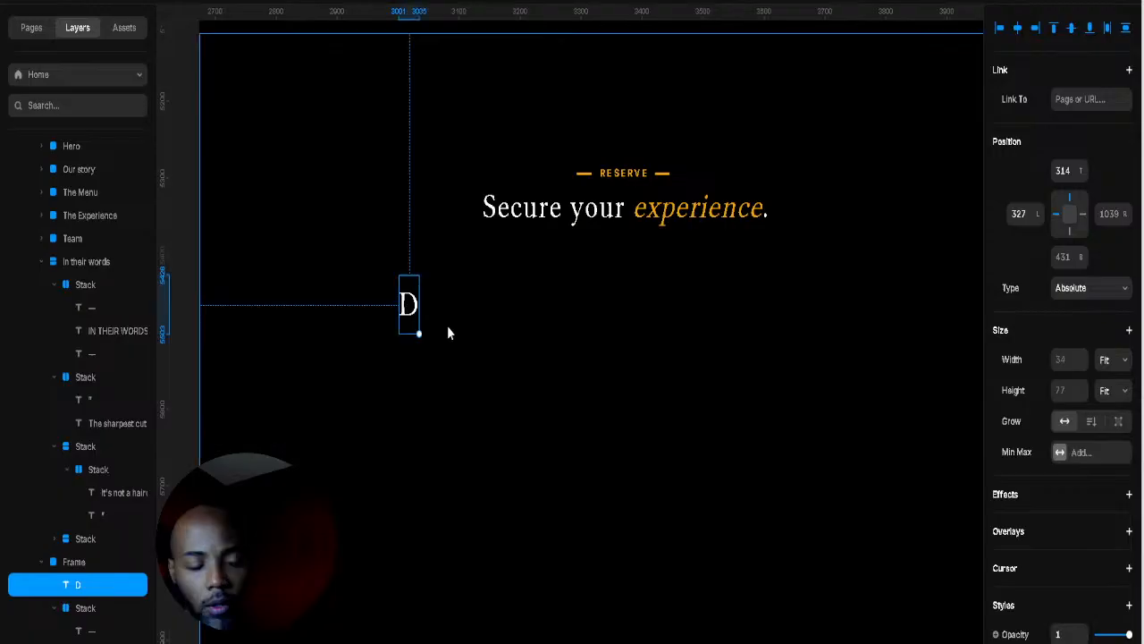
double_click(406, 305)
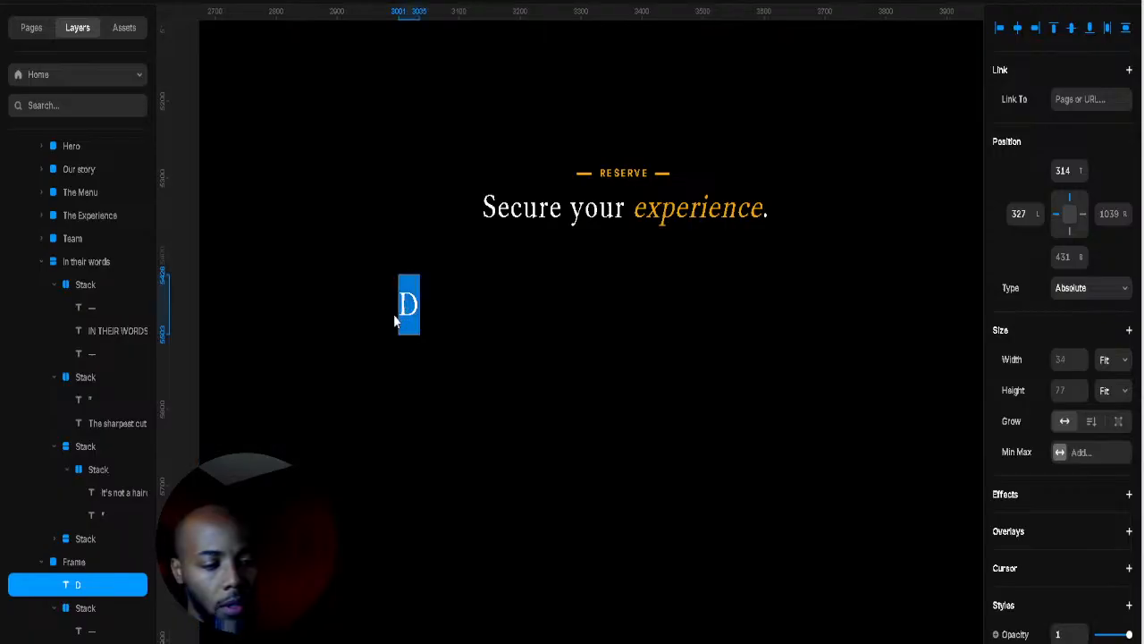
text(01)
key(Escape)
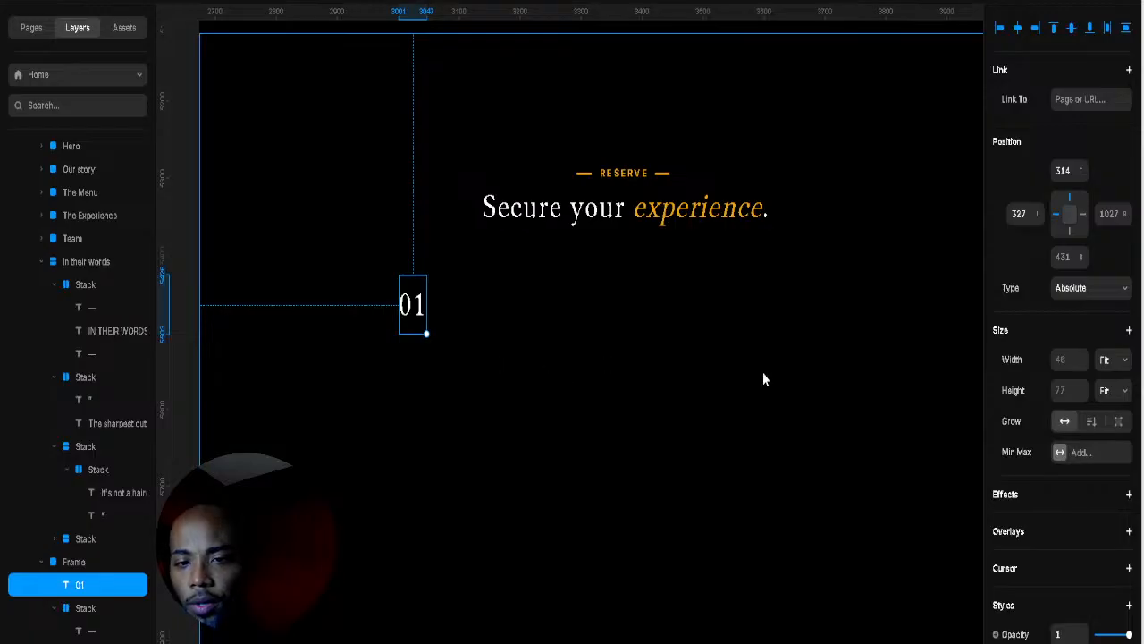
Step: Duplicate 01, retype the copy as 'SERVICE', place it beside 01 and scale it down
drag(417, 307, 479, 305)
double_click(474, 302)
text(SE)
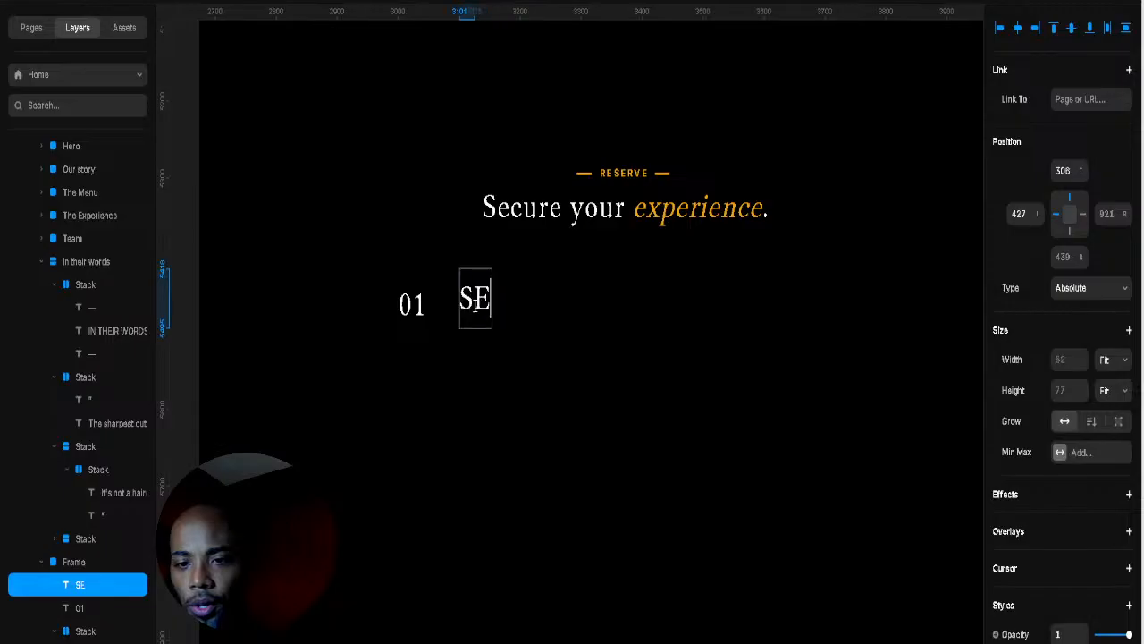
text(RVI)
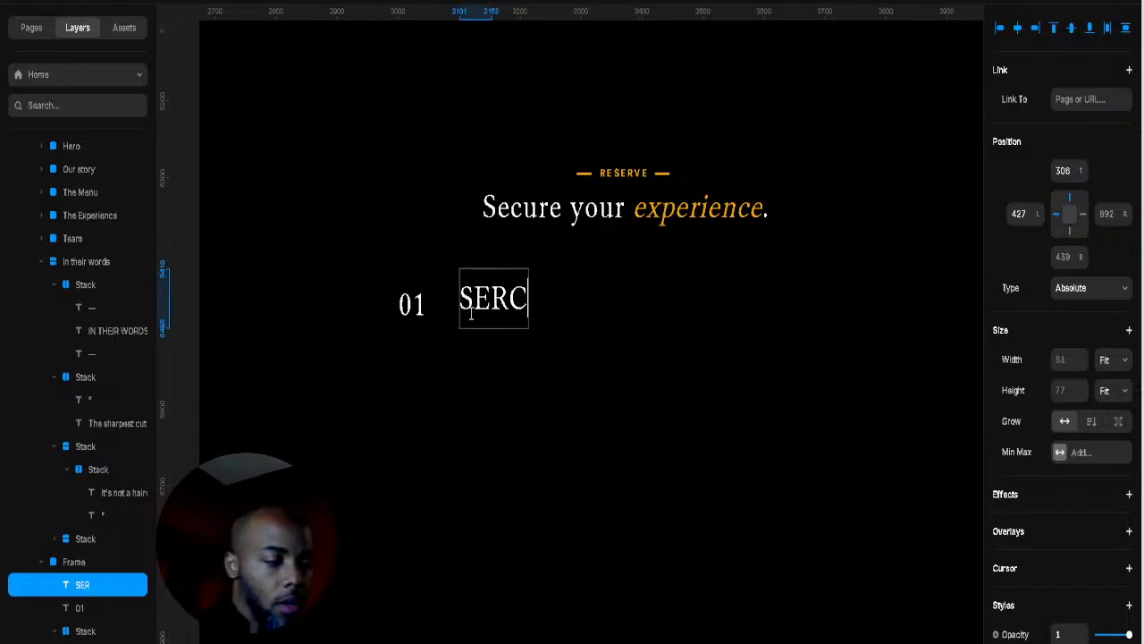
text(CE)
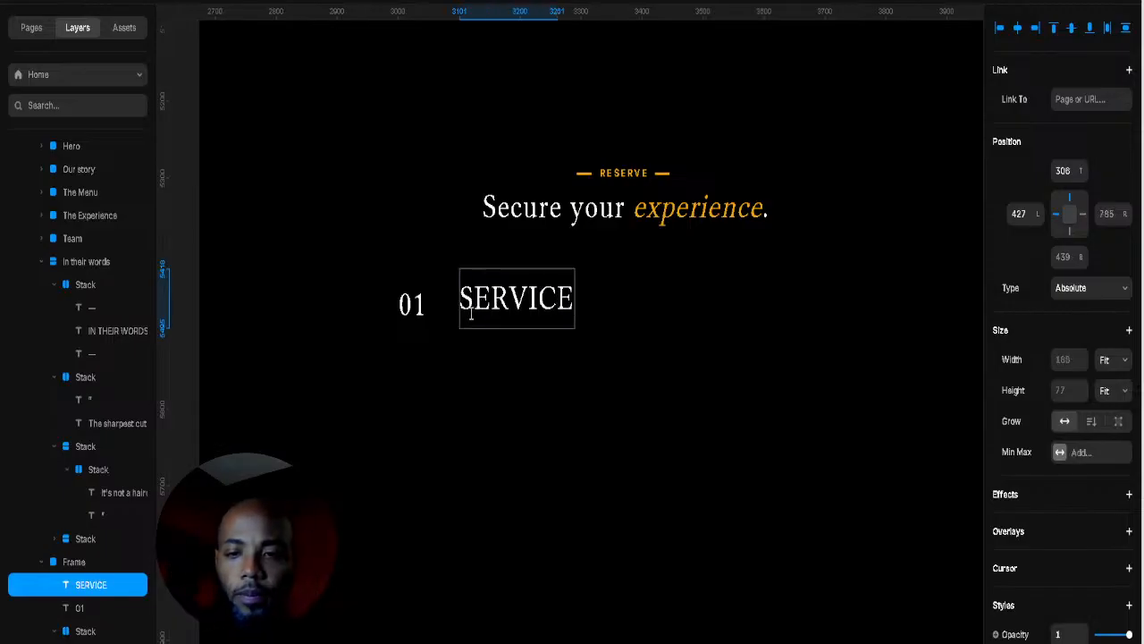
key(Escape)
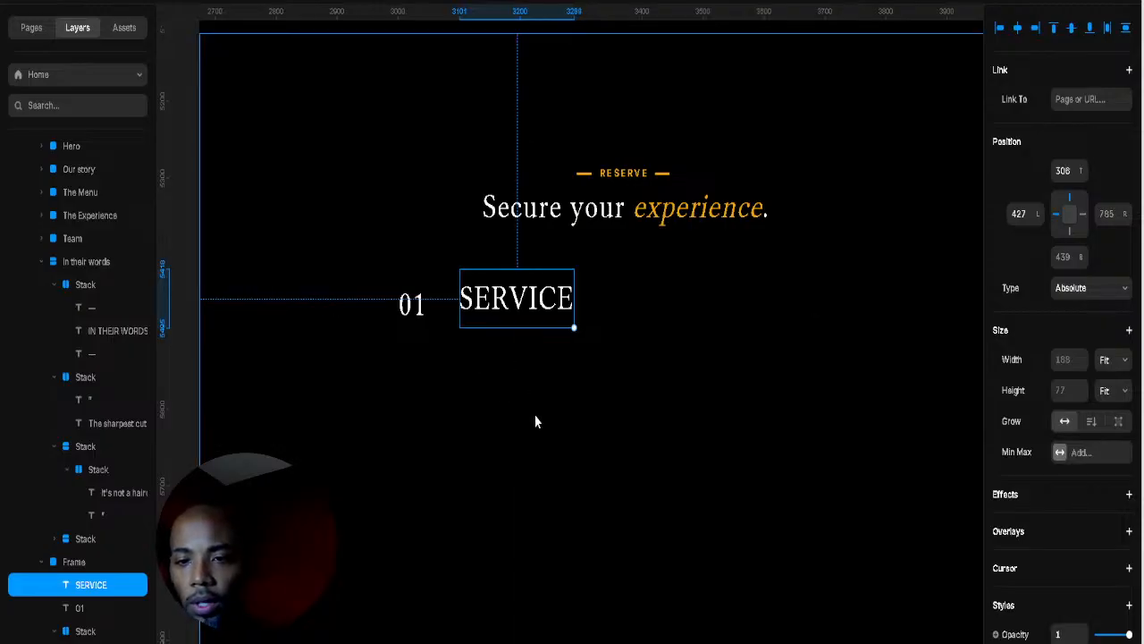
drag(518, 305, 504, 307)
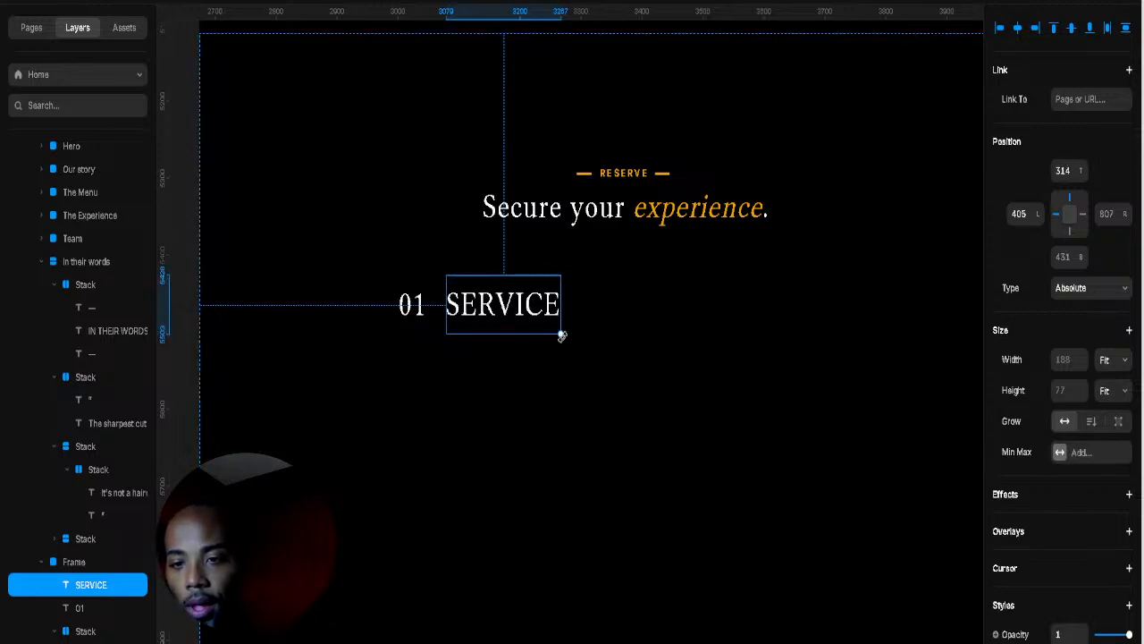
drag(560, 330, 501, 304)
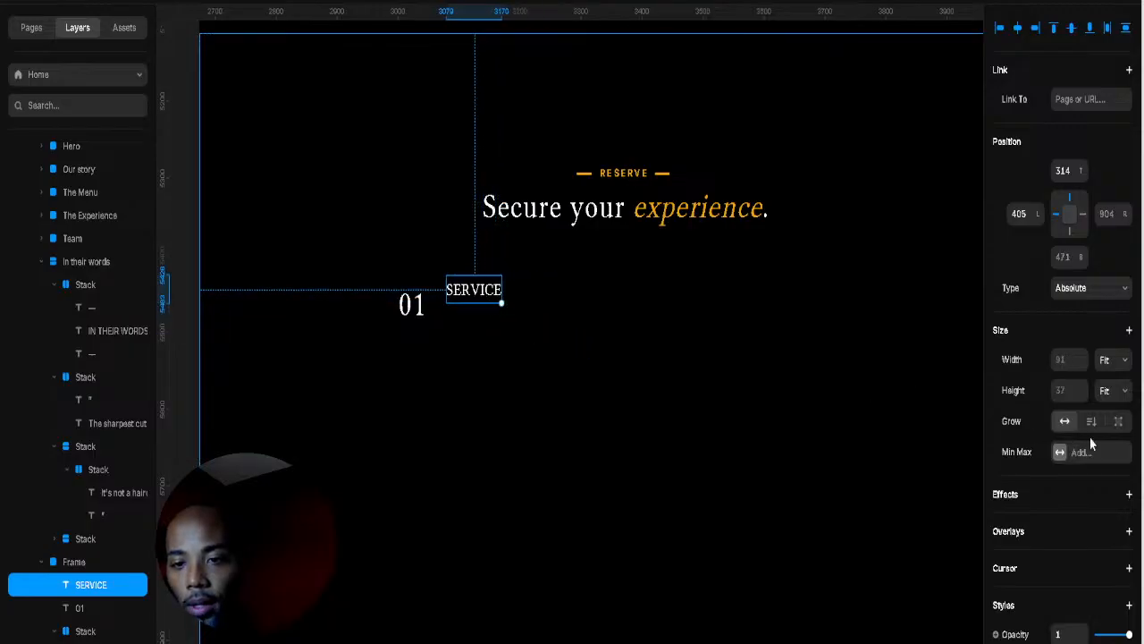
Step: Widen SERVICE's letter spacing to 0.39 em, align it on 01's baseline, and select both
scroll(1095, 446, down, 5)
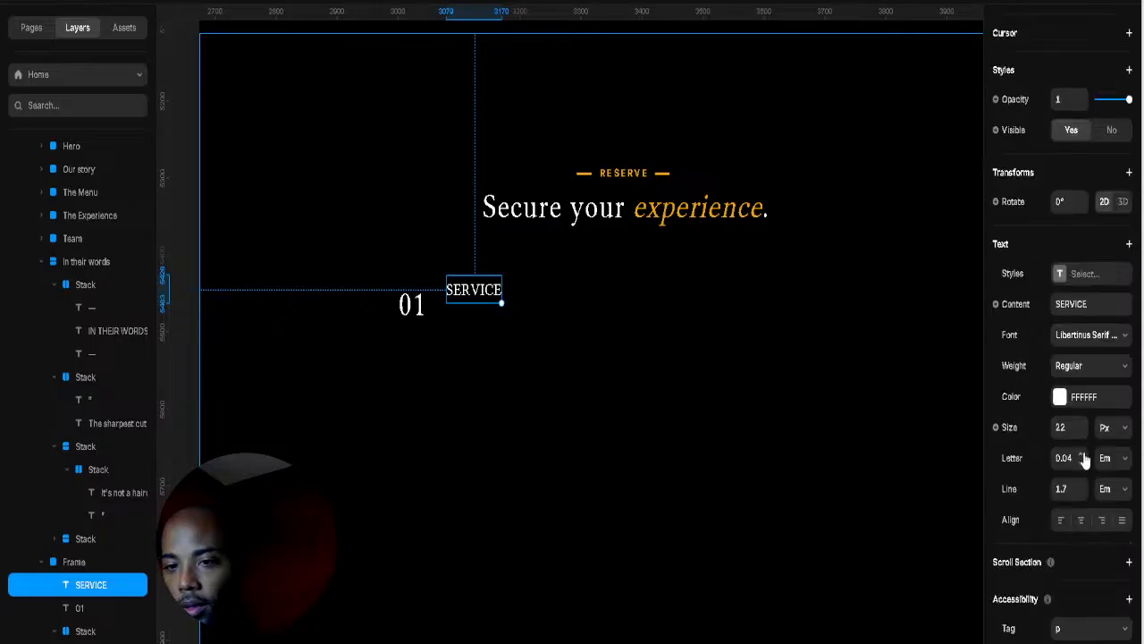
click(1082, 454)
drag(1082, 458, 1078, 446)
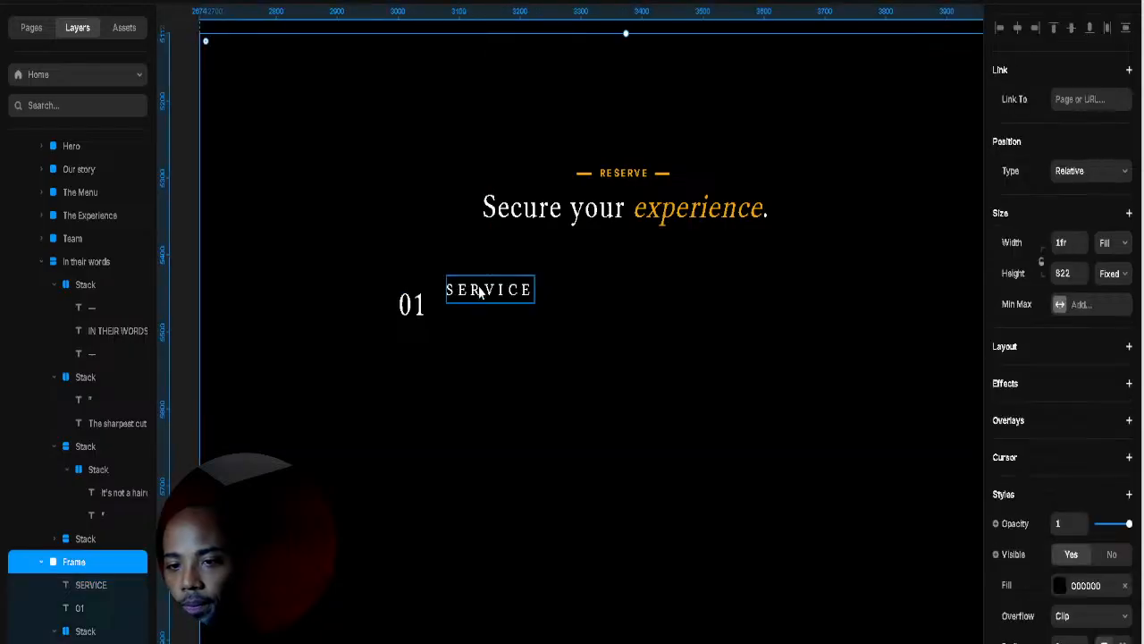
drag(475, 291, 464, 306)
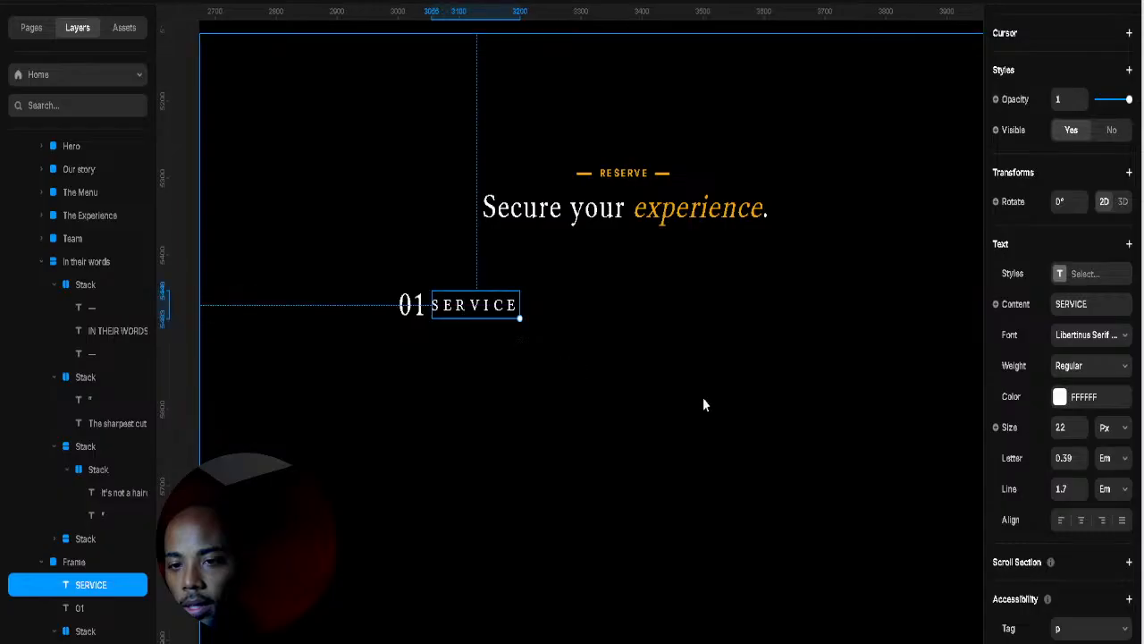
click(581, 340)
click(416, 306)
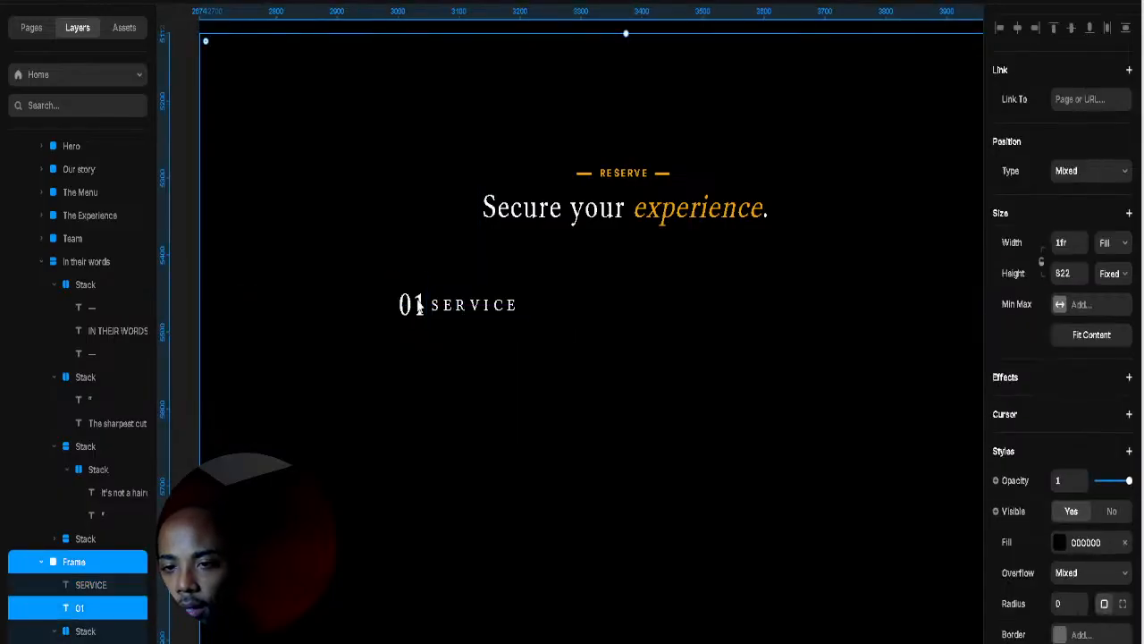
click(497, 311)
shift+click(417, 311)
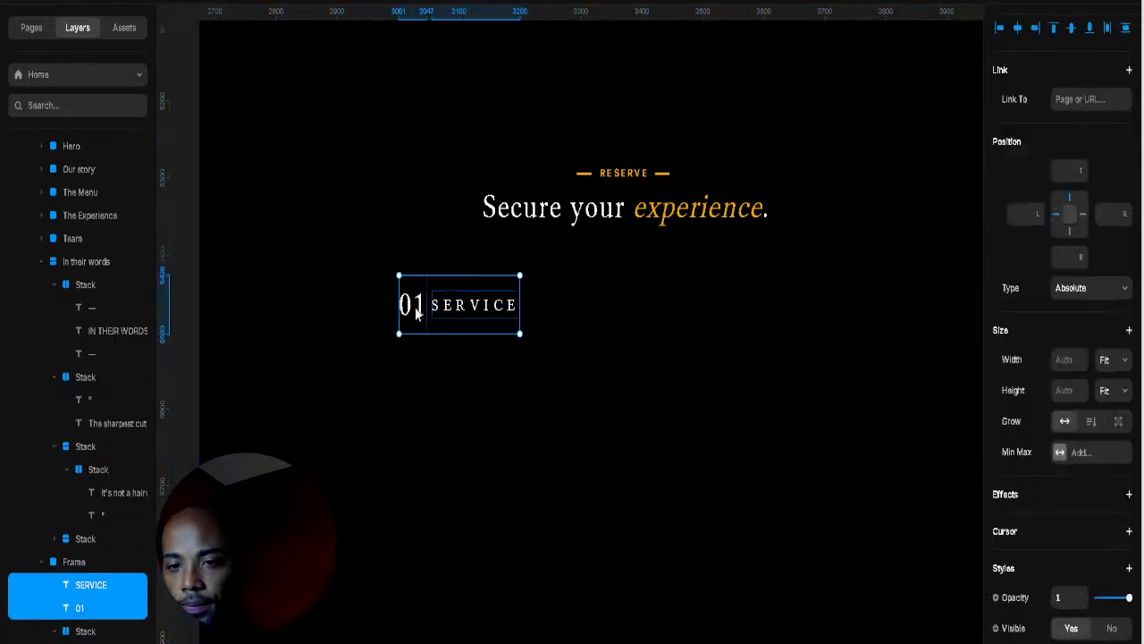
Step: Shrink the 01 numeral slightly
right_click(606, 382)
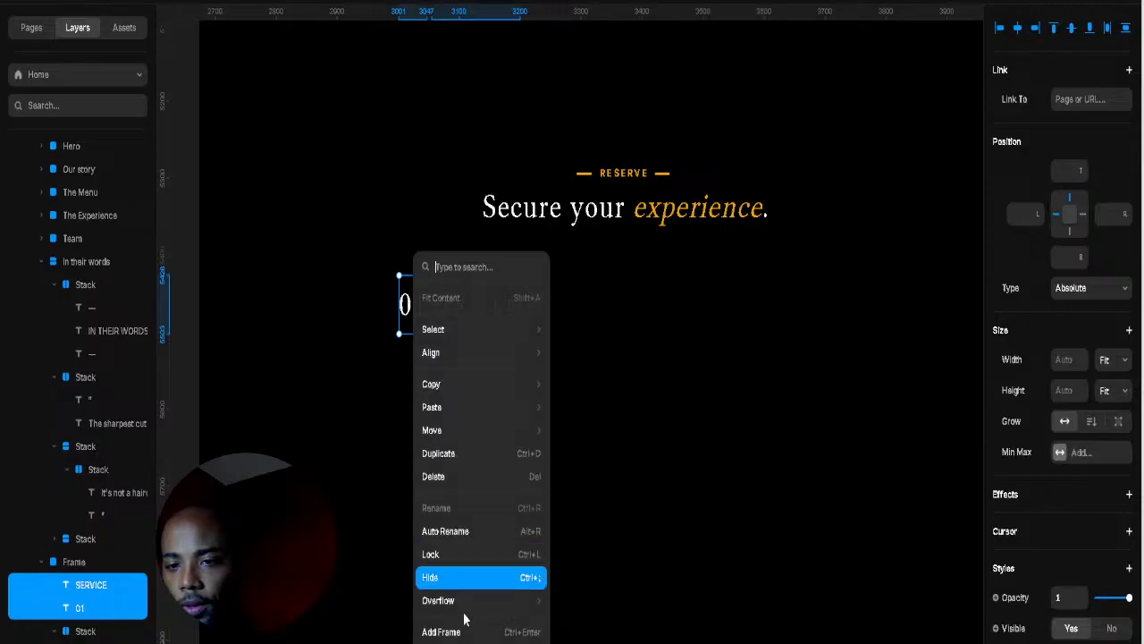
click(616, 503)
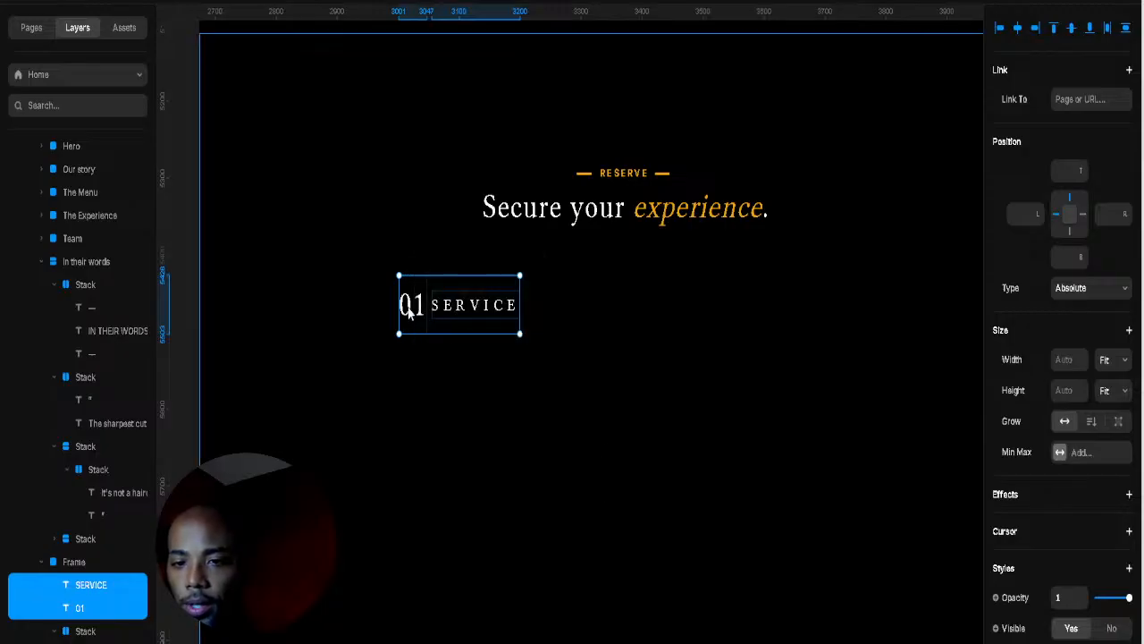
click(410, 306)
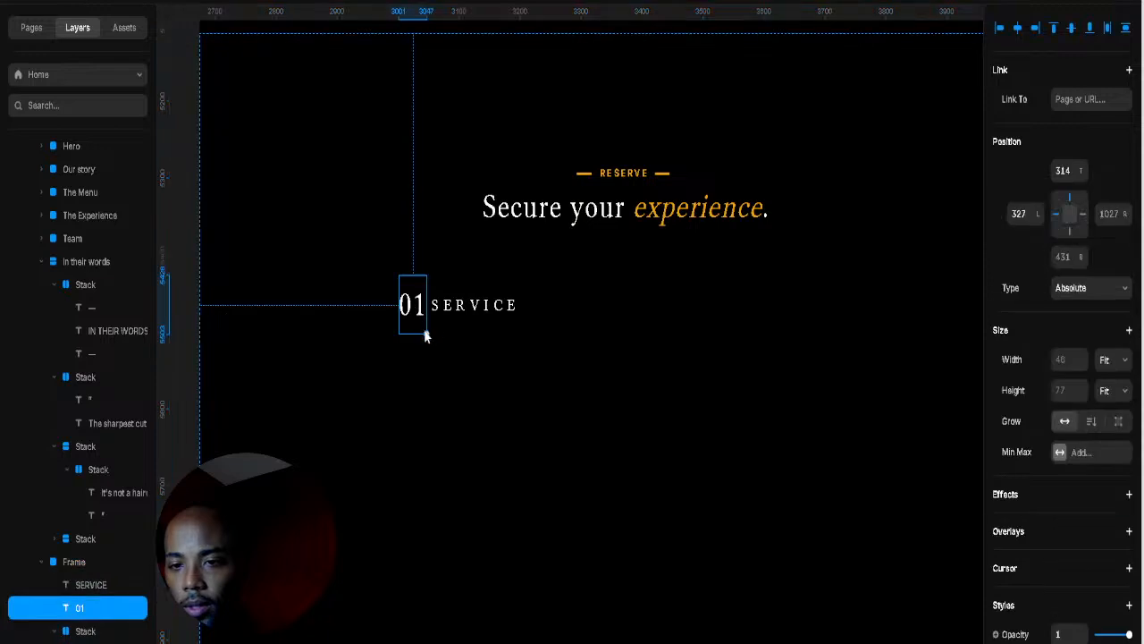
drag(425, 331, 439, 307)
shift+click(450, 310)
click(565, 336)
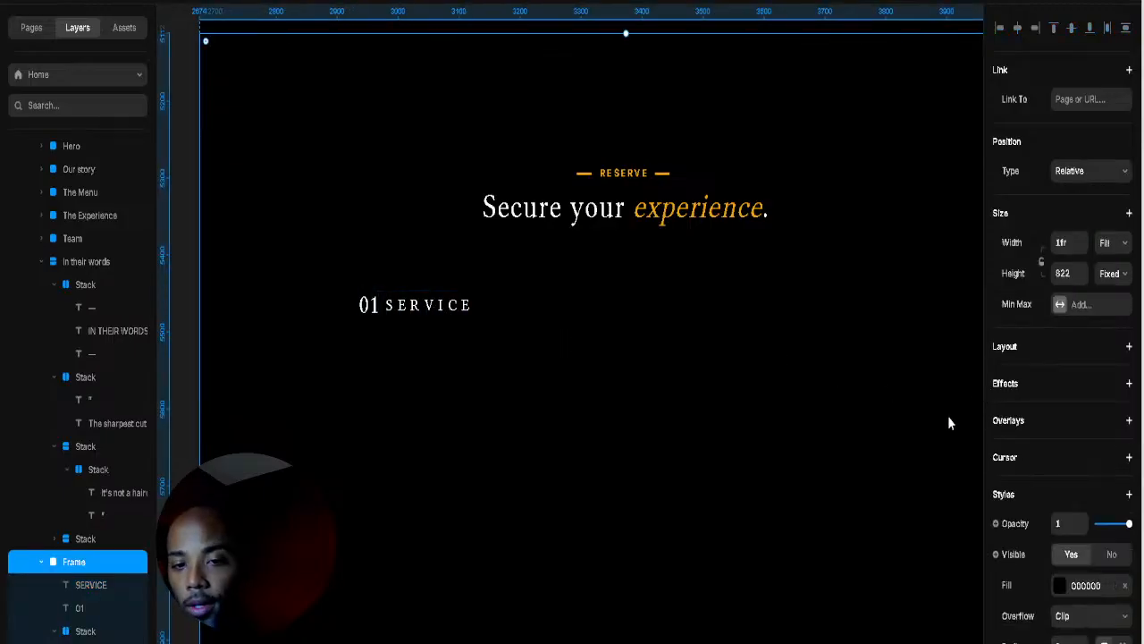
Step: Duplicate the 01 SERVICE pair with Ctrl+D and place the copy further right in the row
click(373, 311)
shift+click(428, 305)
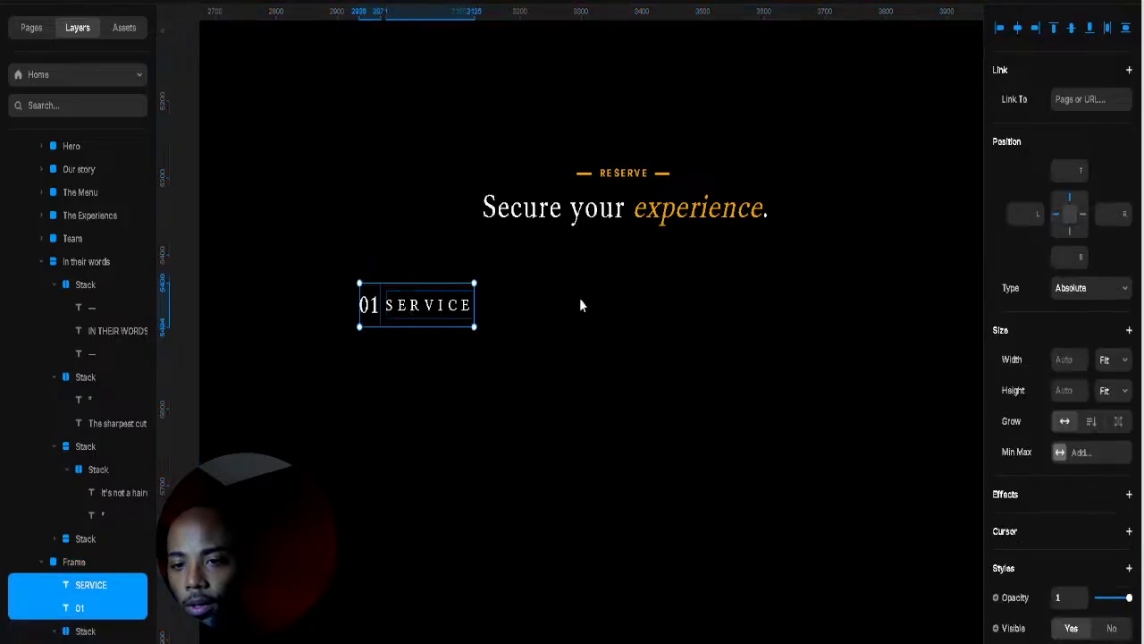
key(ctrl+d)
drag(617, 303, 844, 313)
Step: Renumber the middle and right-hand copies to 02 and 03
click(583, 304)
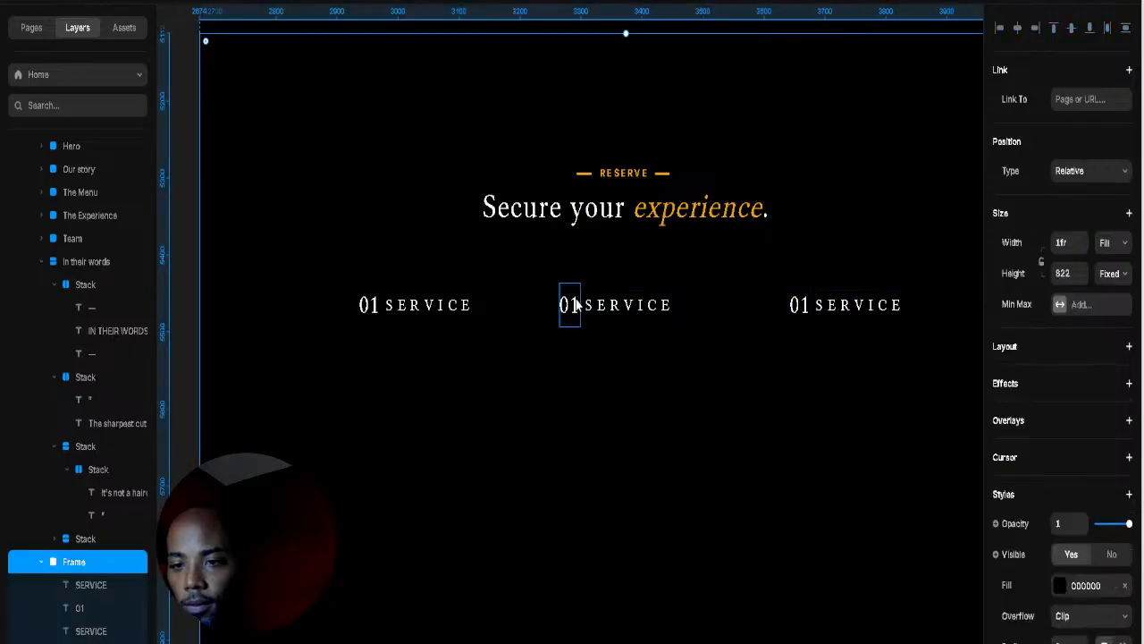
click(574, 304)
double_click(573, 306)
click(570, 307)
drag(569, 306, 586, 313)
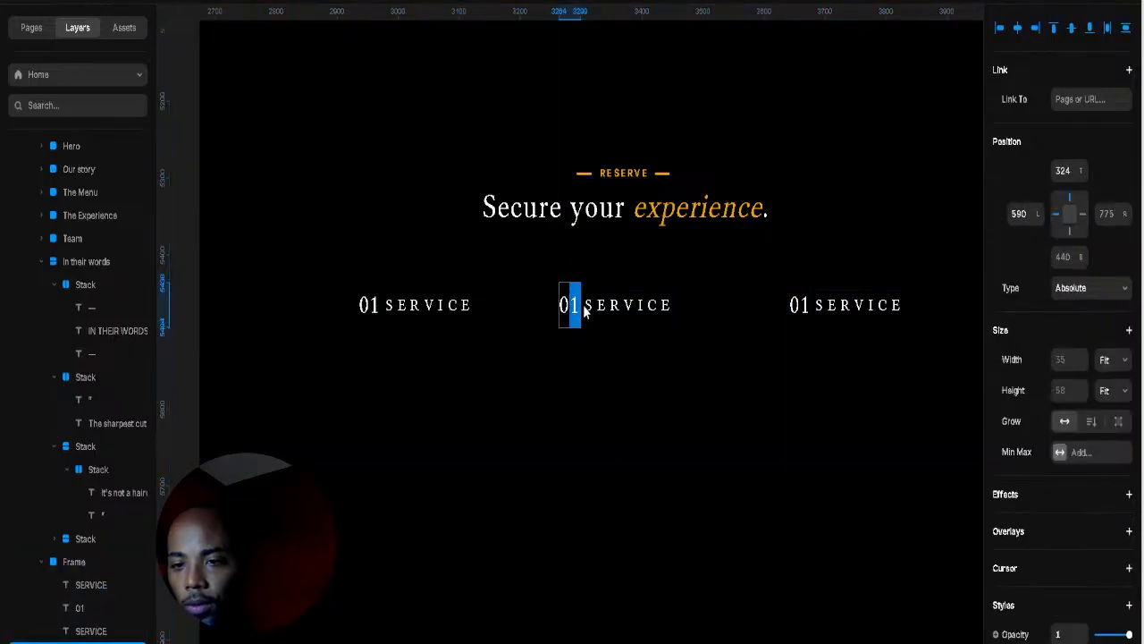
text(2)
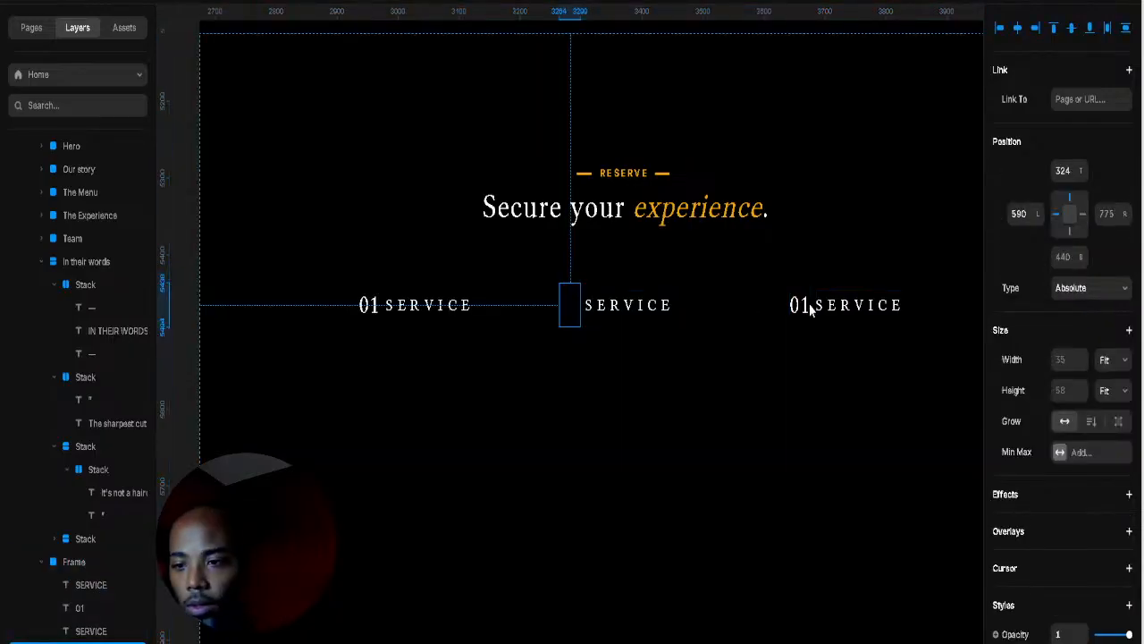
double_click(799, 306)
click(801, 306)
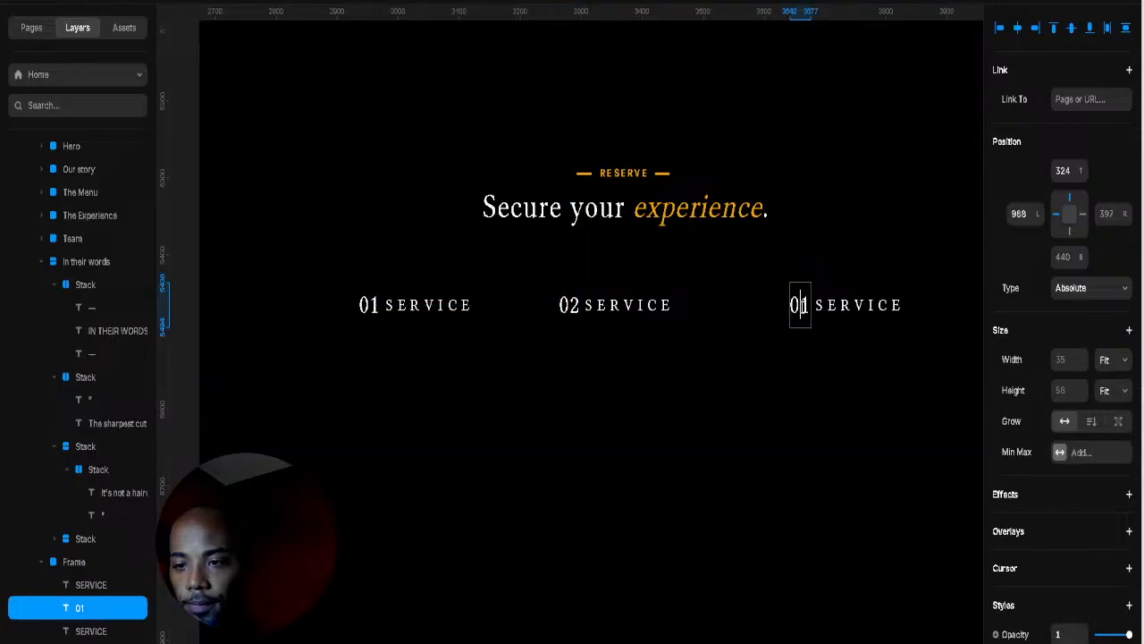
key(shift+Right)
text(3)
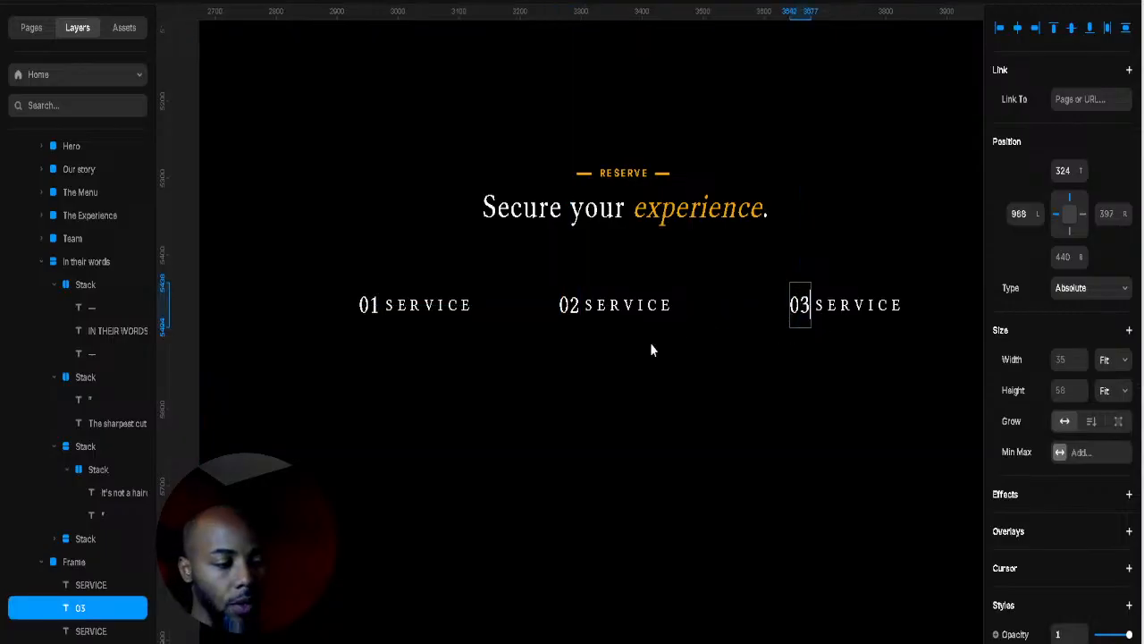
key(Escape)
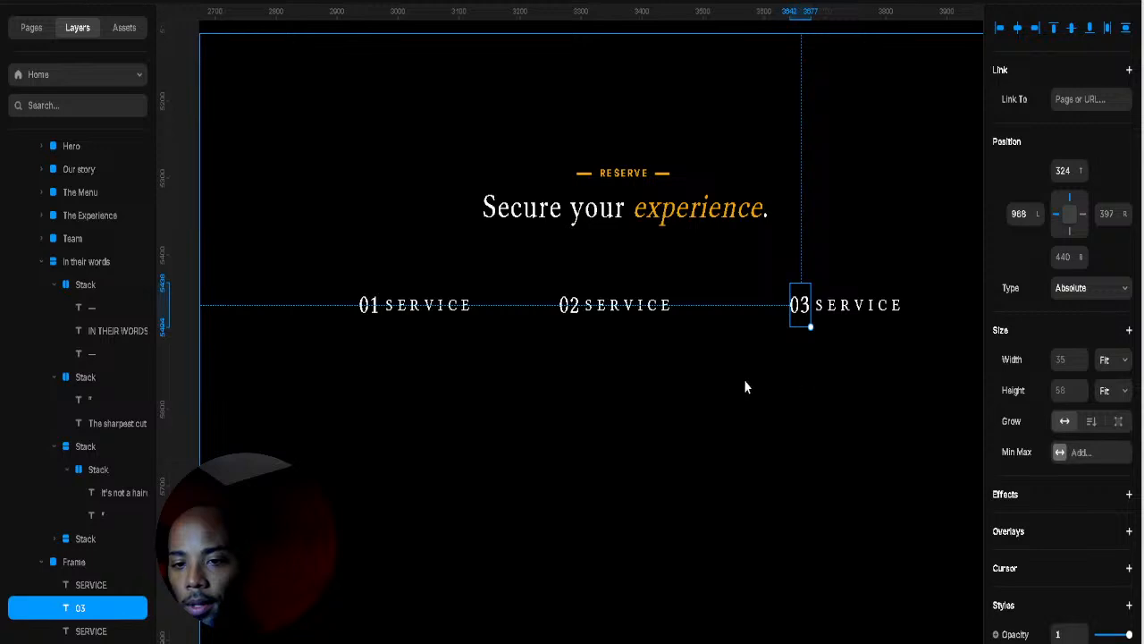
Step: Rename the middle step's label to 'BARBER'
click(626, 366)
click(626, 304)
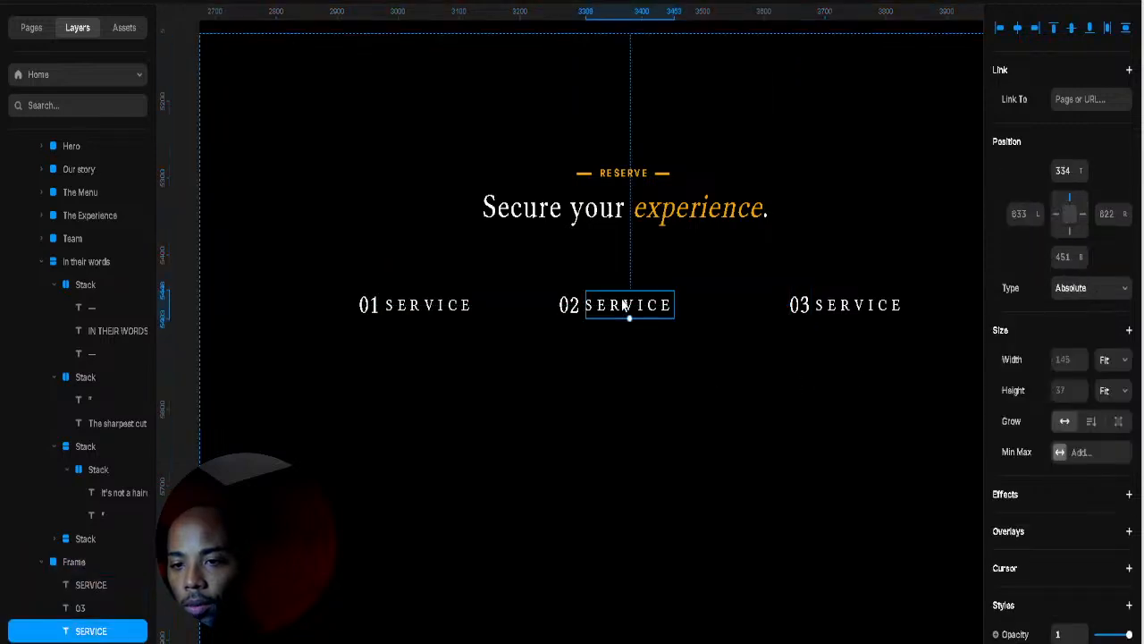
double_click(620, 304)
text(BABER)
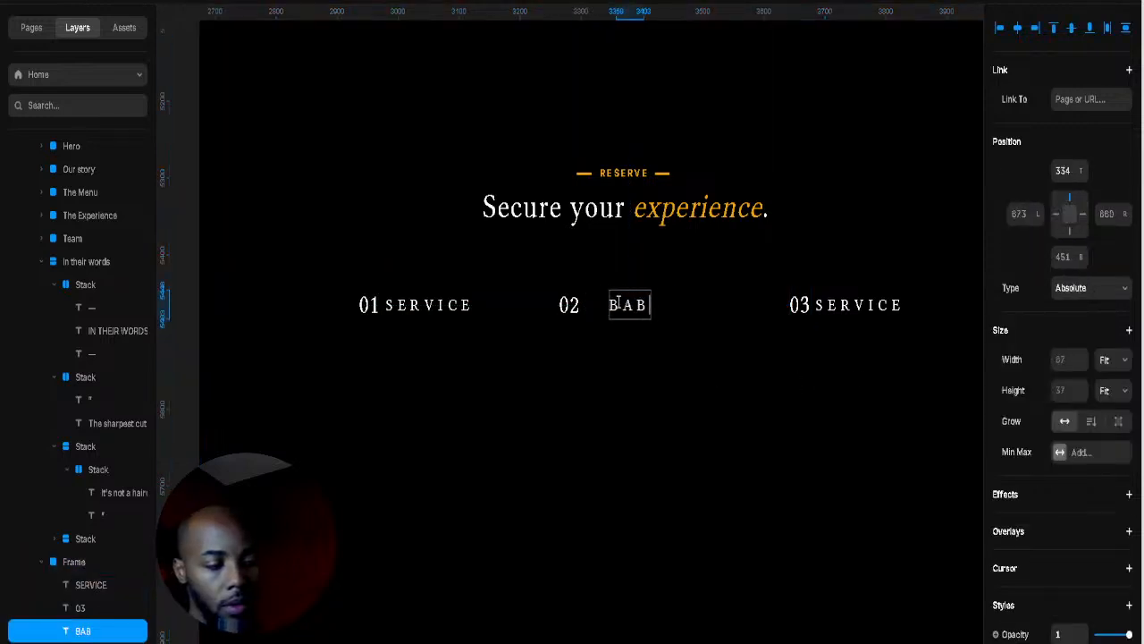
key(Left)
key(Left)
key(Left)
text(E)
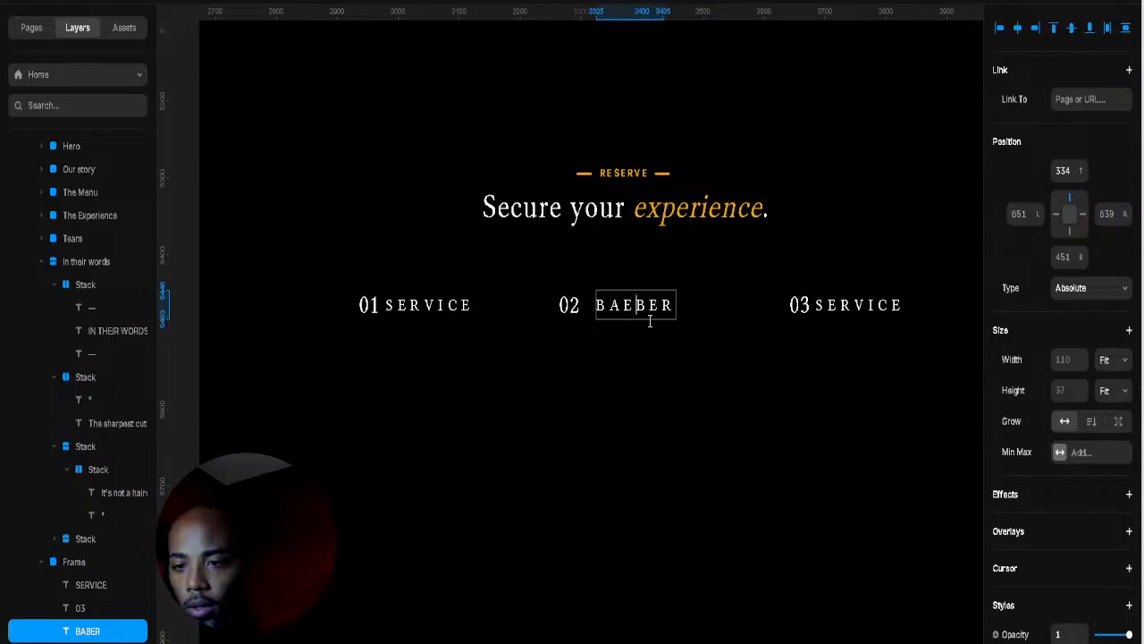
drag(629, 305, 618, 305)
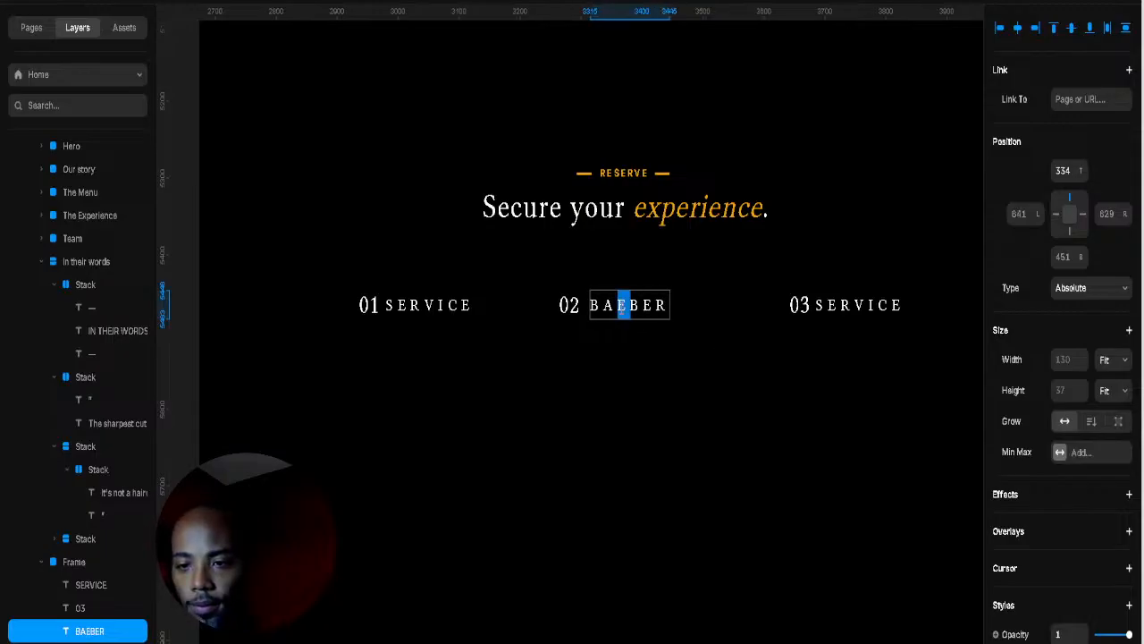
text(R)
key(Escape)
key(alt)
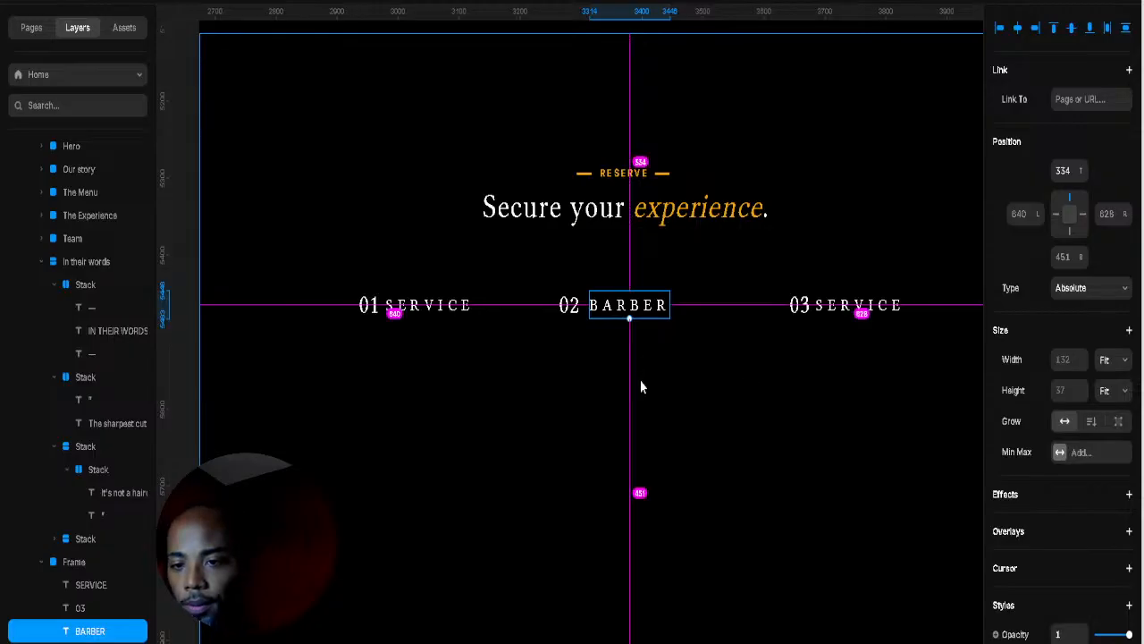
Step: Rename the right-hand label to 'TIME' and paste a copy of the first SERVICE label
click(875, 307)
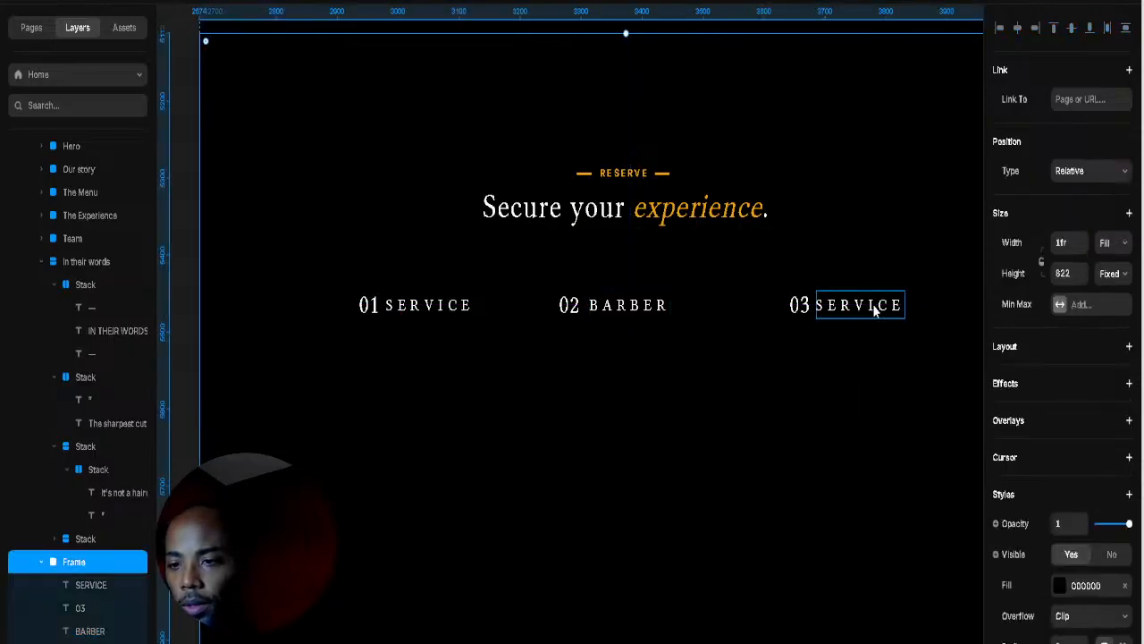
double_click(872, 305)
double_click(871, 306)
text(TIME)
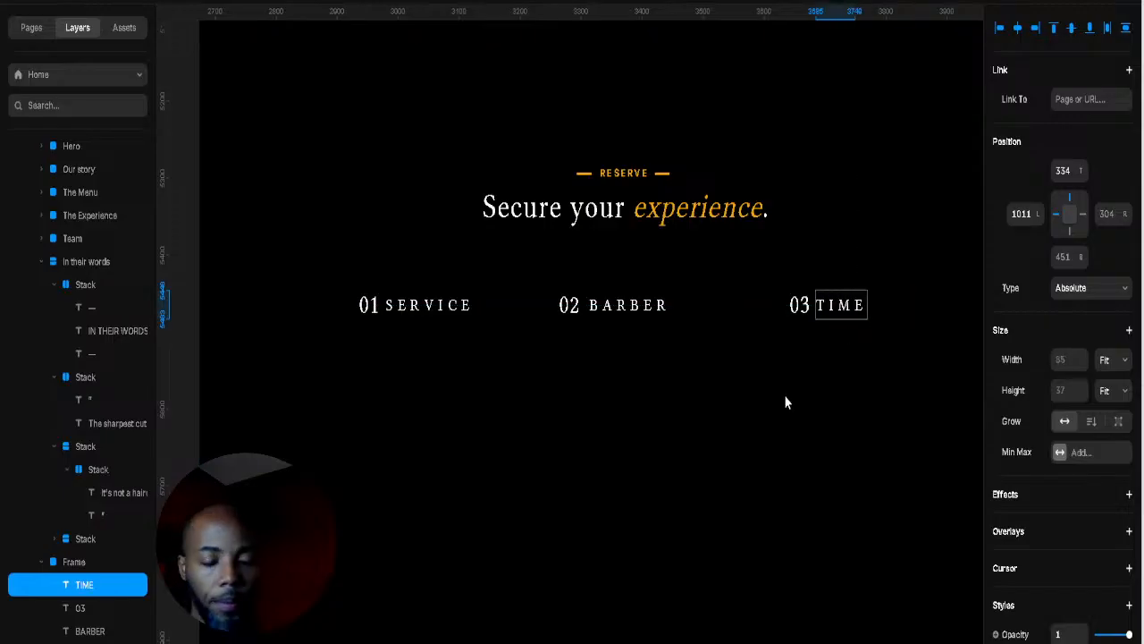
key(Escape)
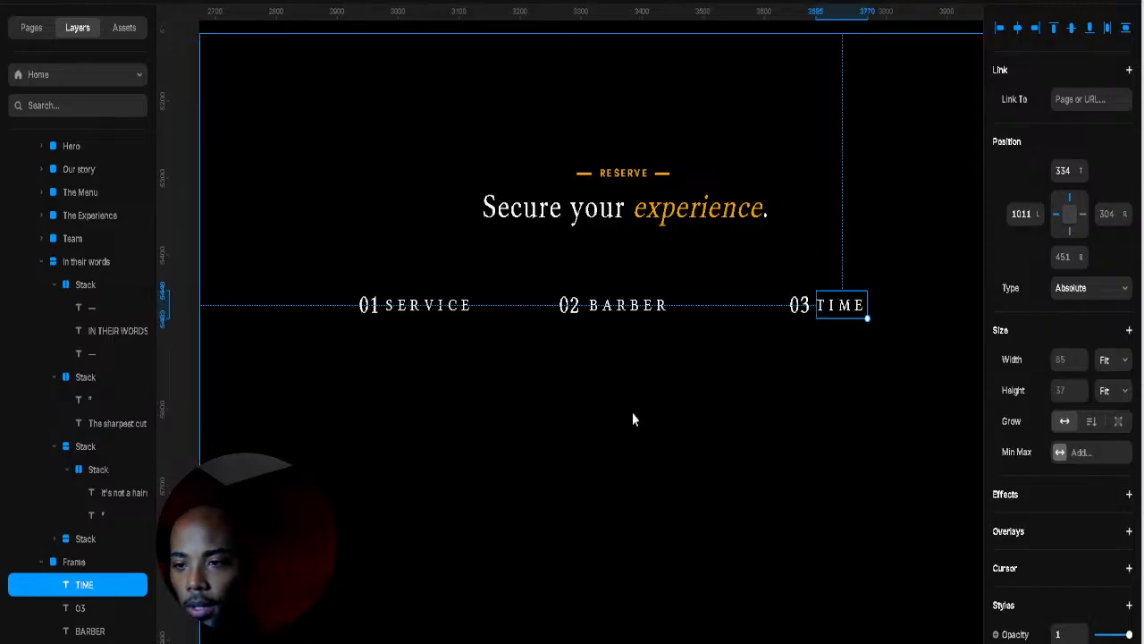
click(885, 444)
click(414, 306)
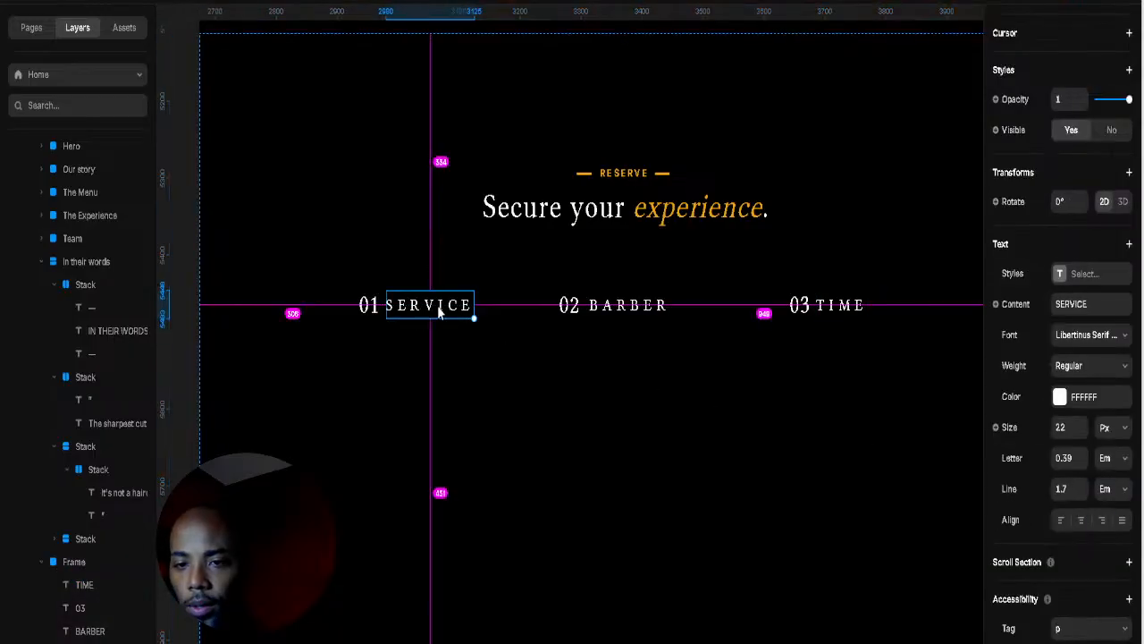
key(ctrl+v)
Step: Retype the copied label as 'HAIRCUT', tighten its letter spacing, and move it under 01 SERVICE
double_click(415, 402)
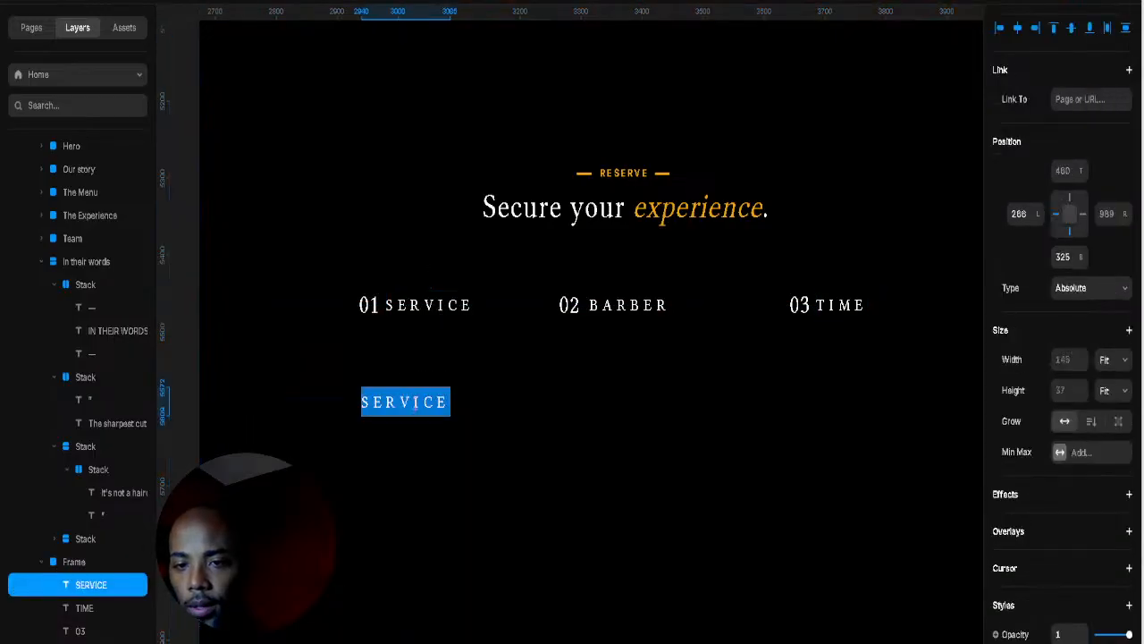
text(HAIR)
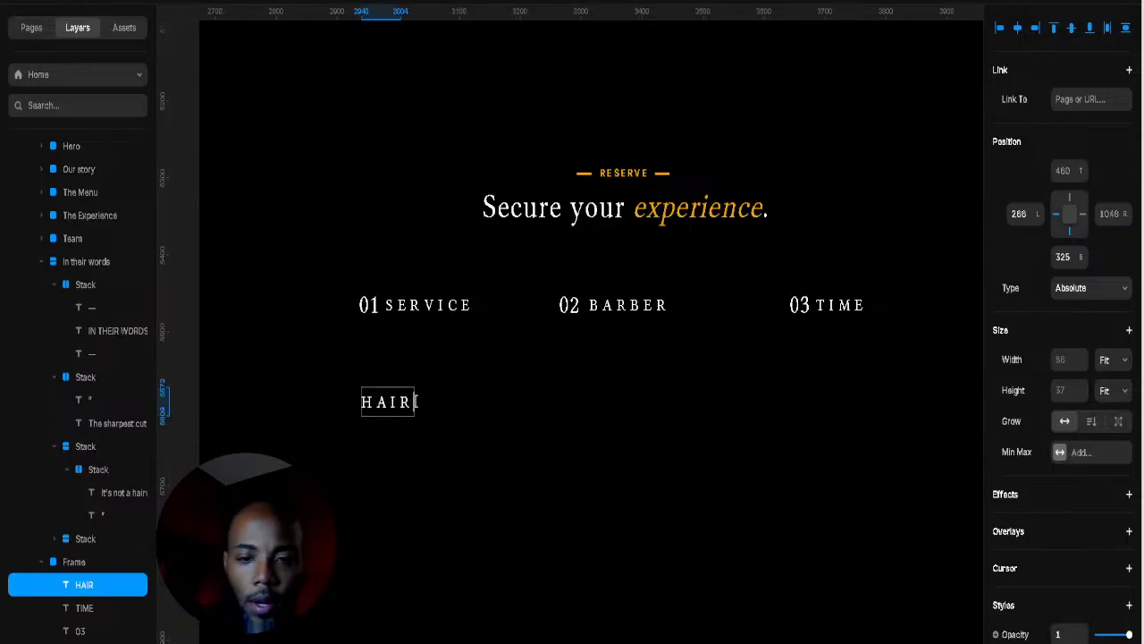
text(ICUTE)
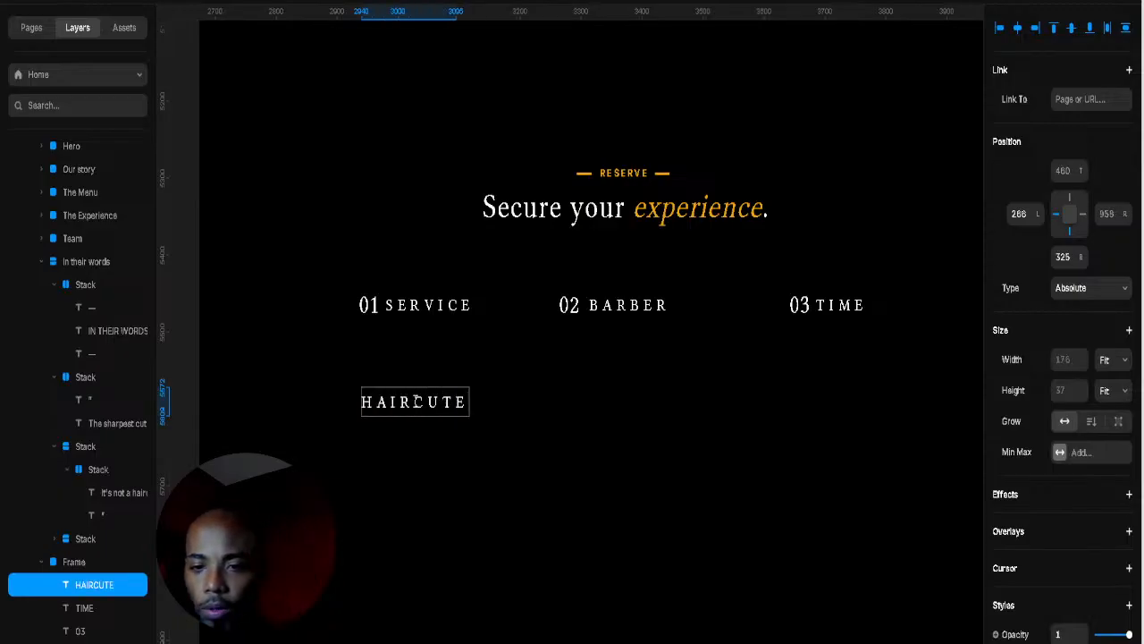
key(BackSpace)
key(Escape)
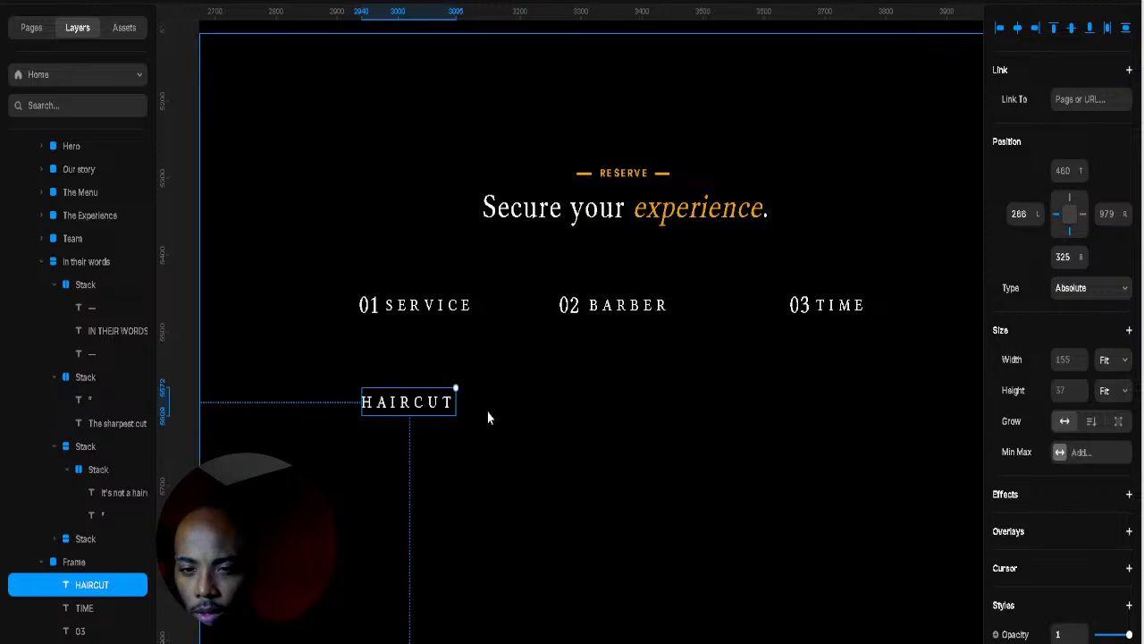
drag(443, 404, 439, 374)
scroll(1072, 501, down, 3)
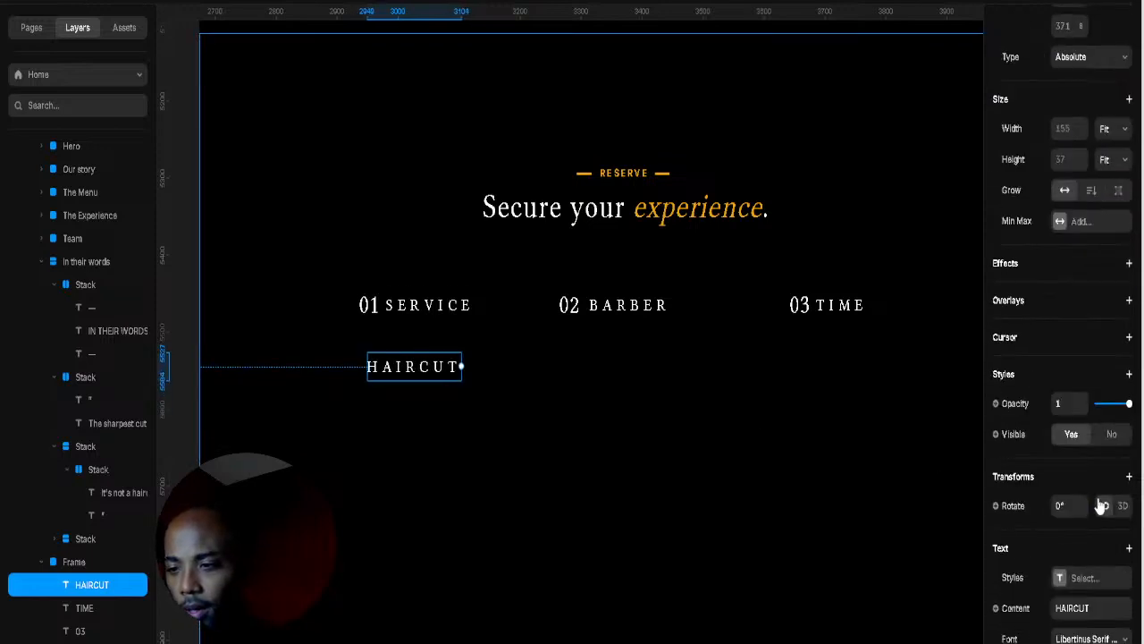
scroll(1080, 496, up, 3)
scroll(1073, 456, down, 7)
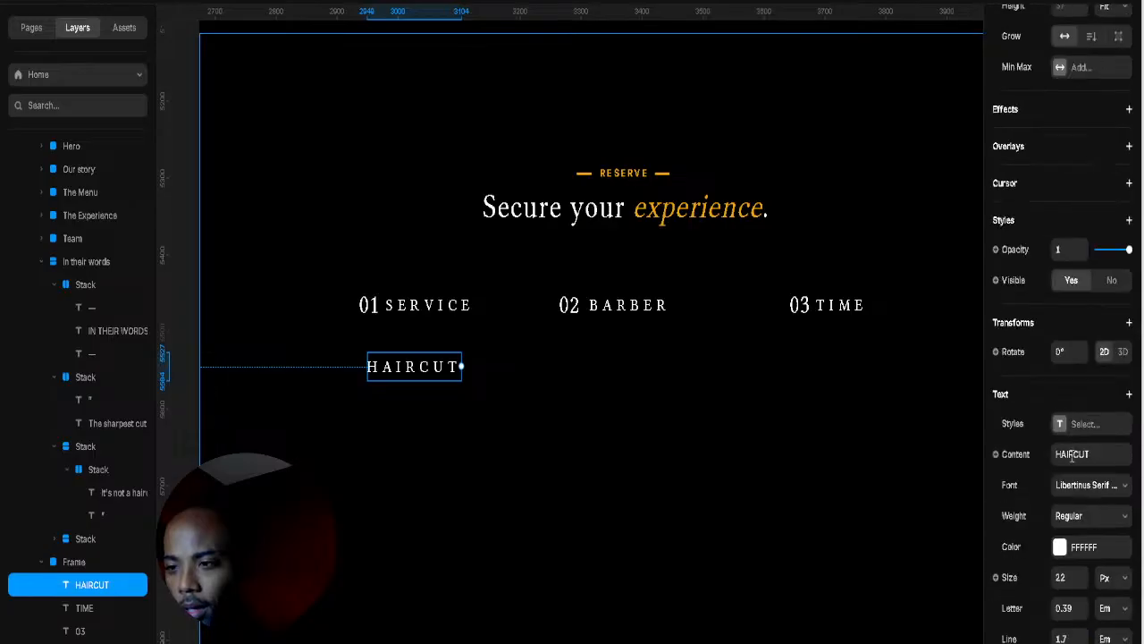
drag(1081, 459, 1083, 471)
click(422, 378)
click(421, 378)
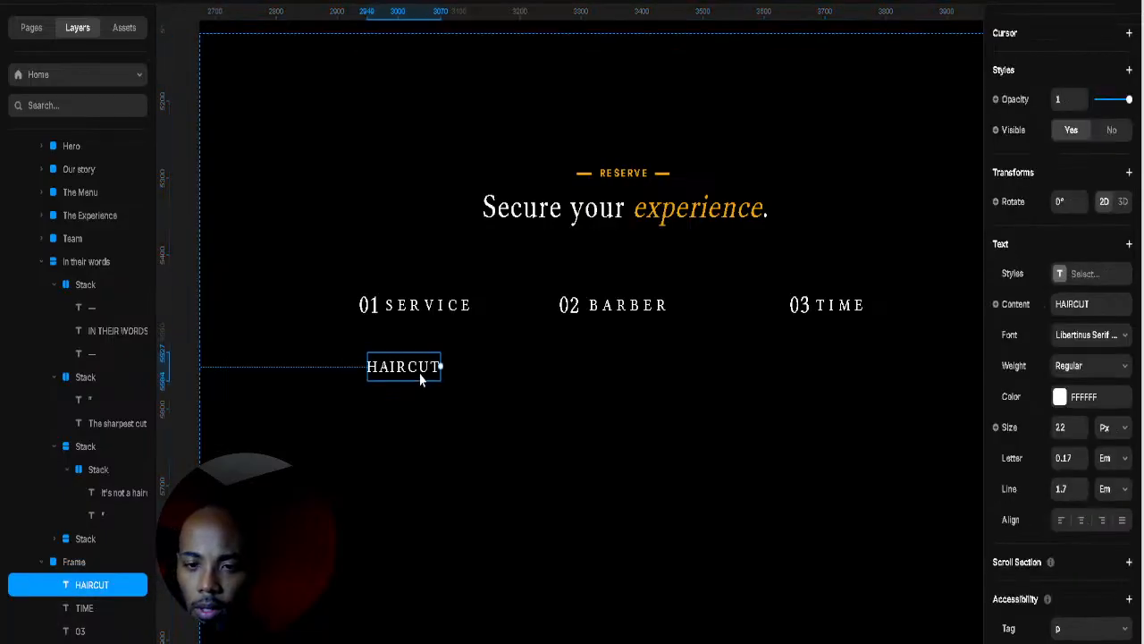
drag(421, 378, 426, 369)
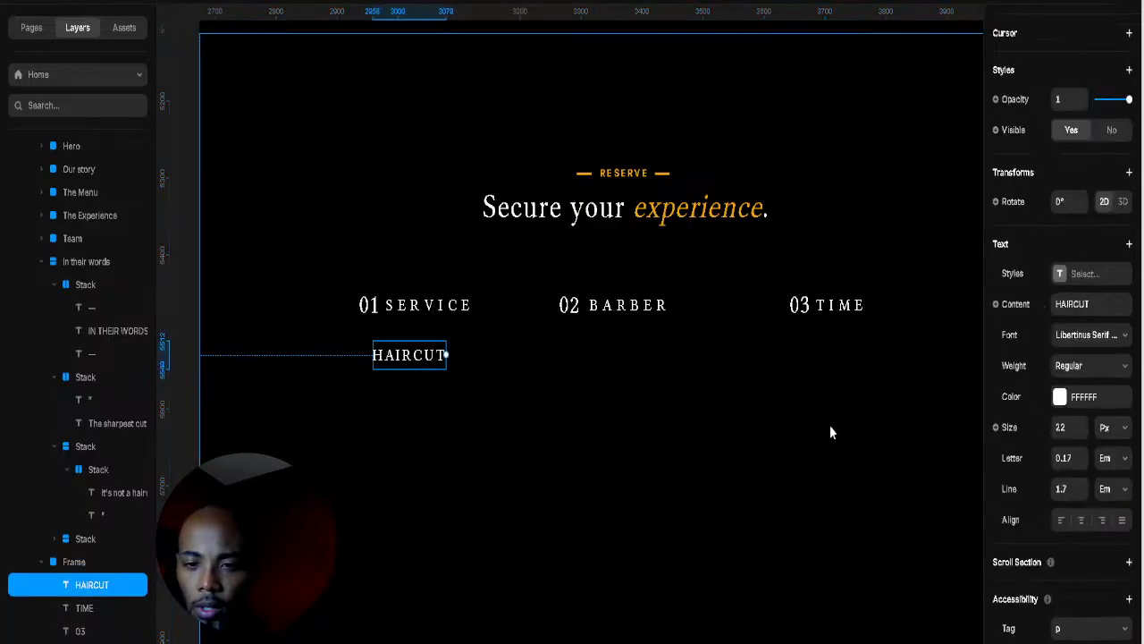
key(alt)
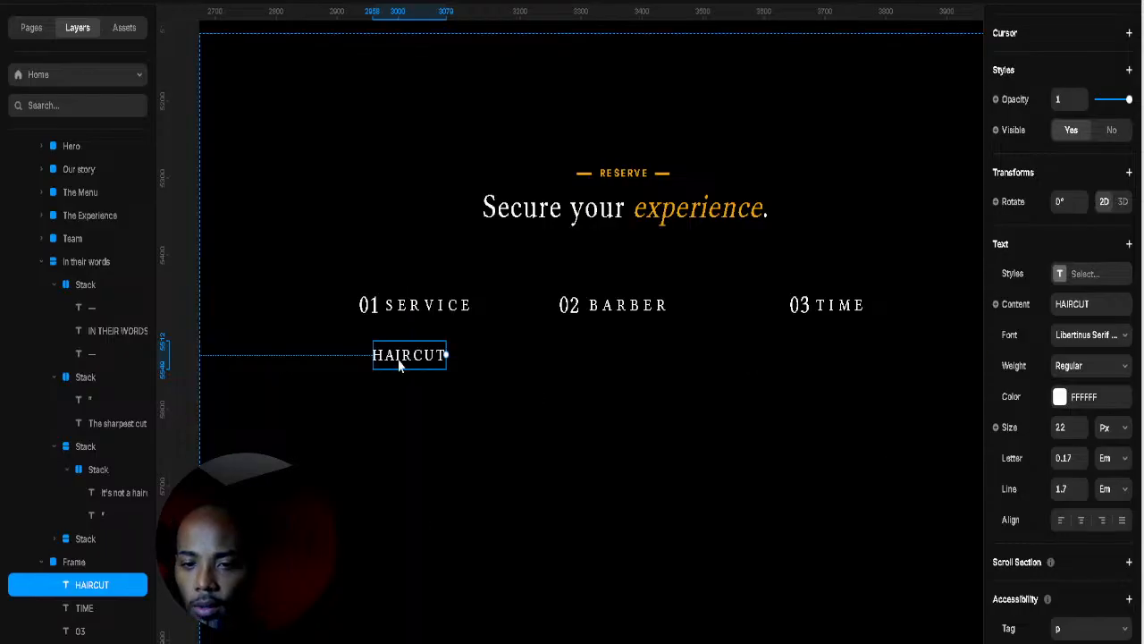
Step: Change 'HAIRCUT' to 'Haircut' and nudge it slightly right and down
double_click(395, 356)
drag(384, 355, 447, 356)
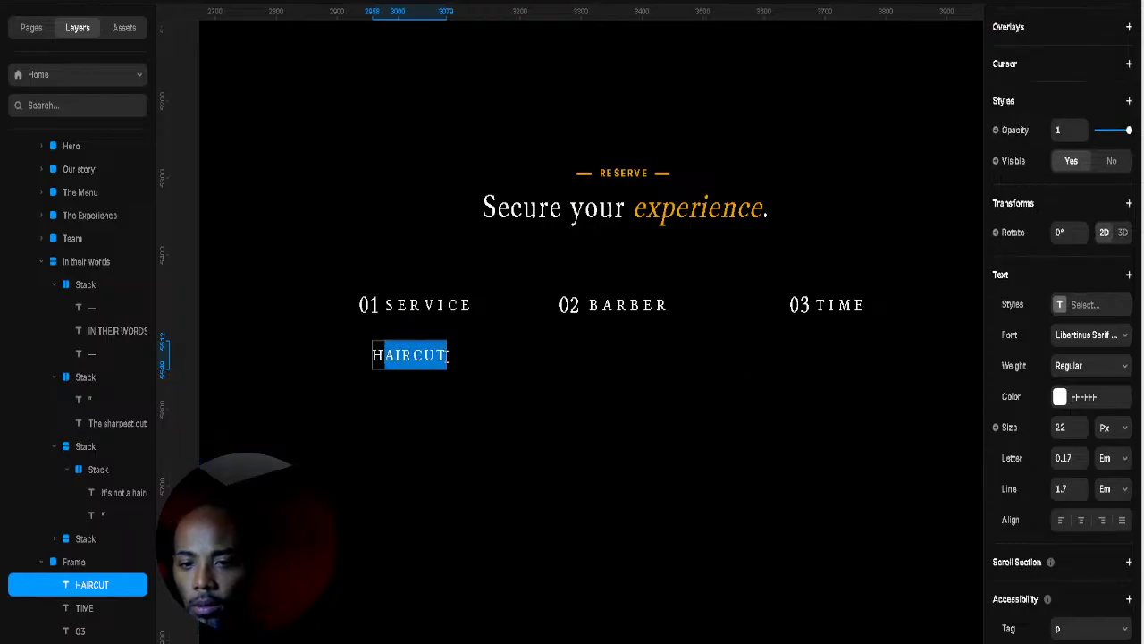
text(a)
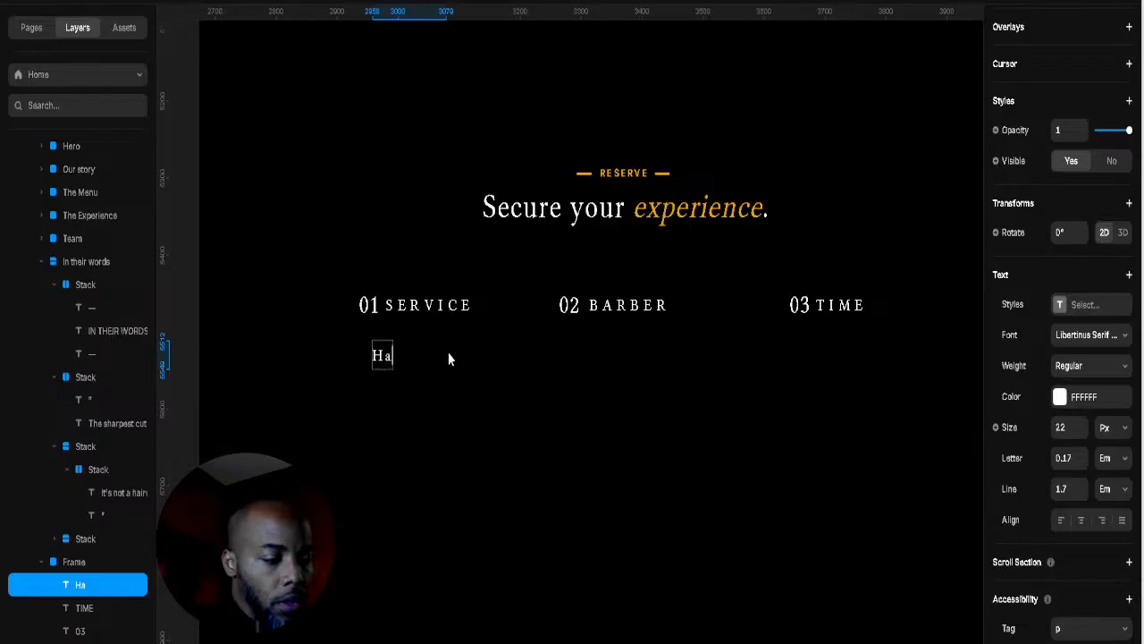
text(ircut)
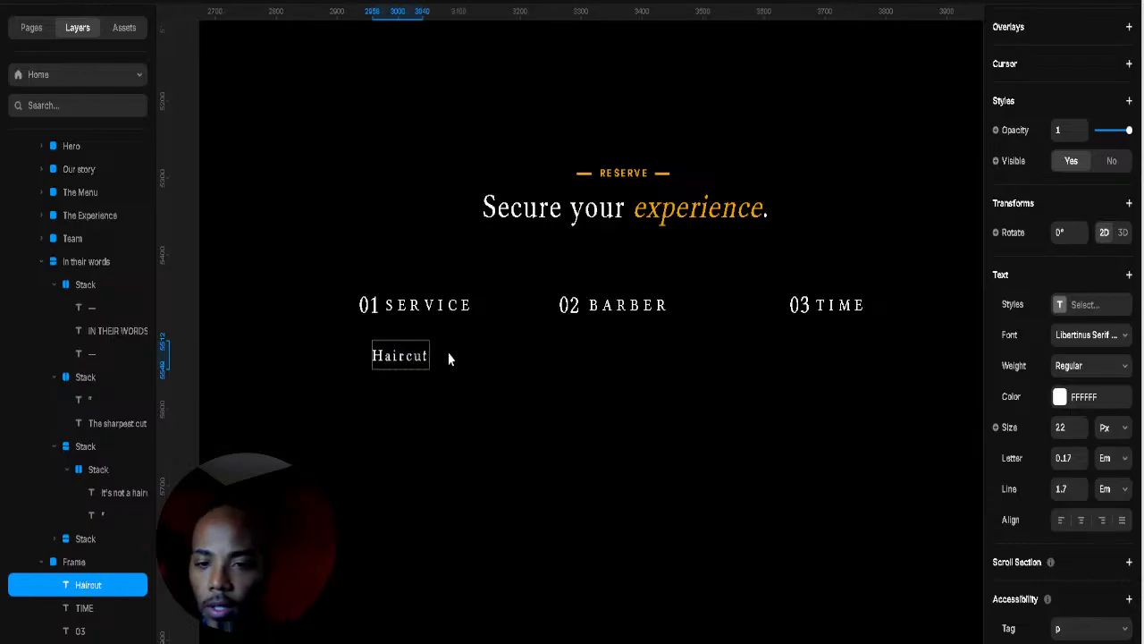
key(Escape)
drag(388, 365, 394, 380)
click(562, 393)
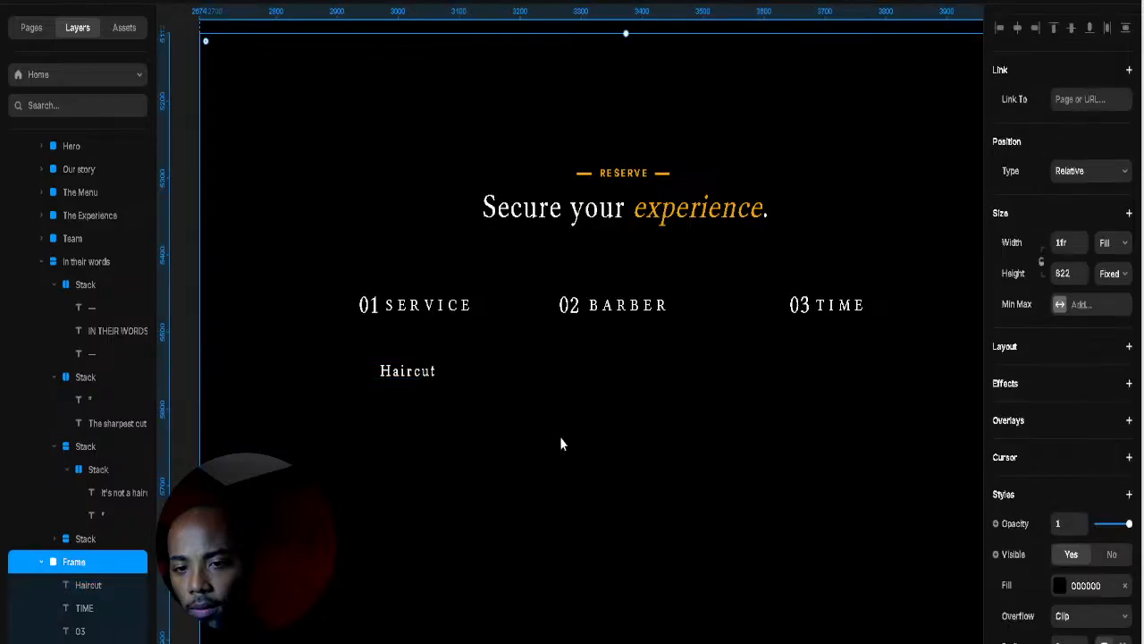
Step: Extend the text to 'Haircut & Fade', align it under 01, and duplicate it below
click(434, 373)
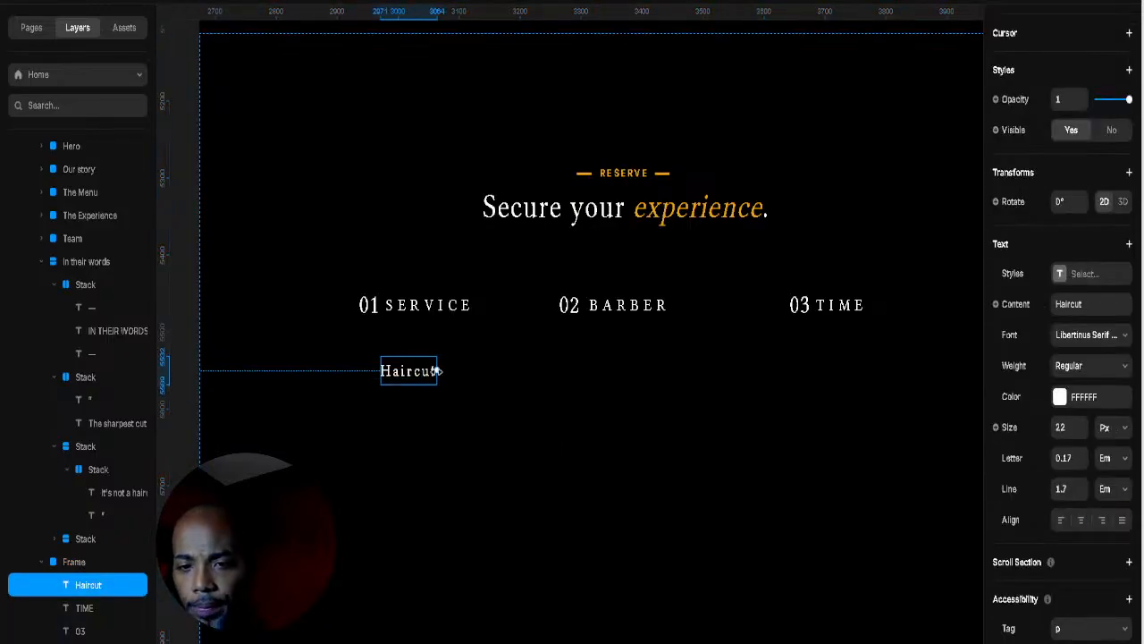
double_click(427, 375)
click(431, 372)
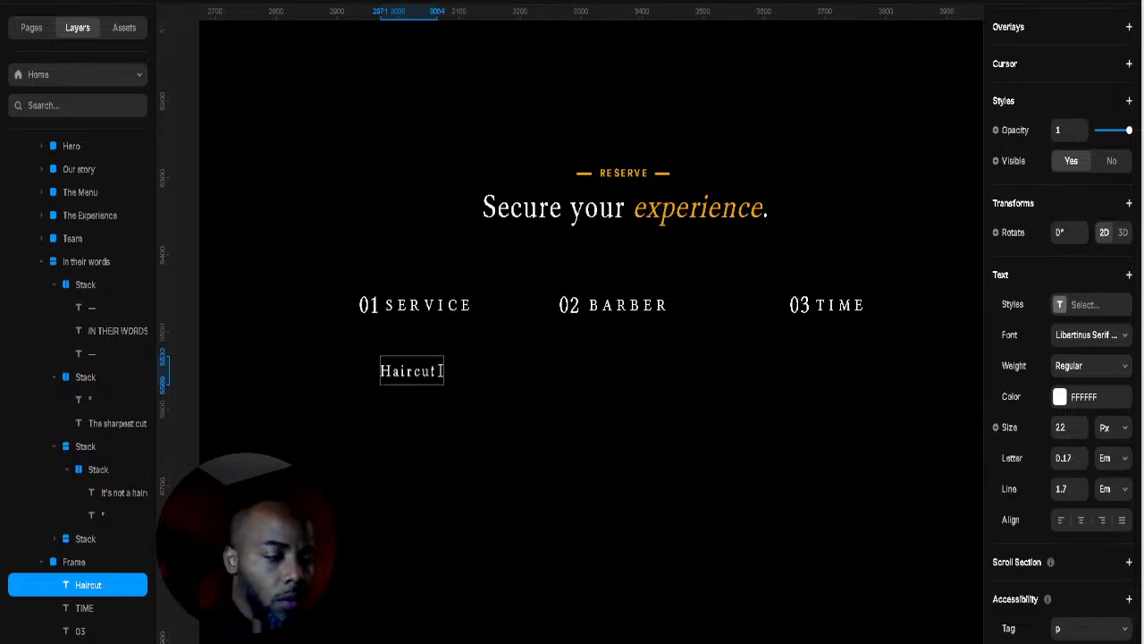
text(& Fade)
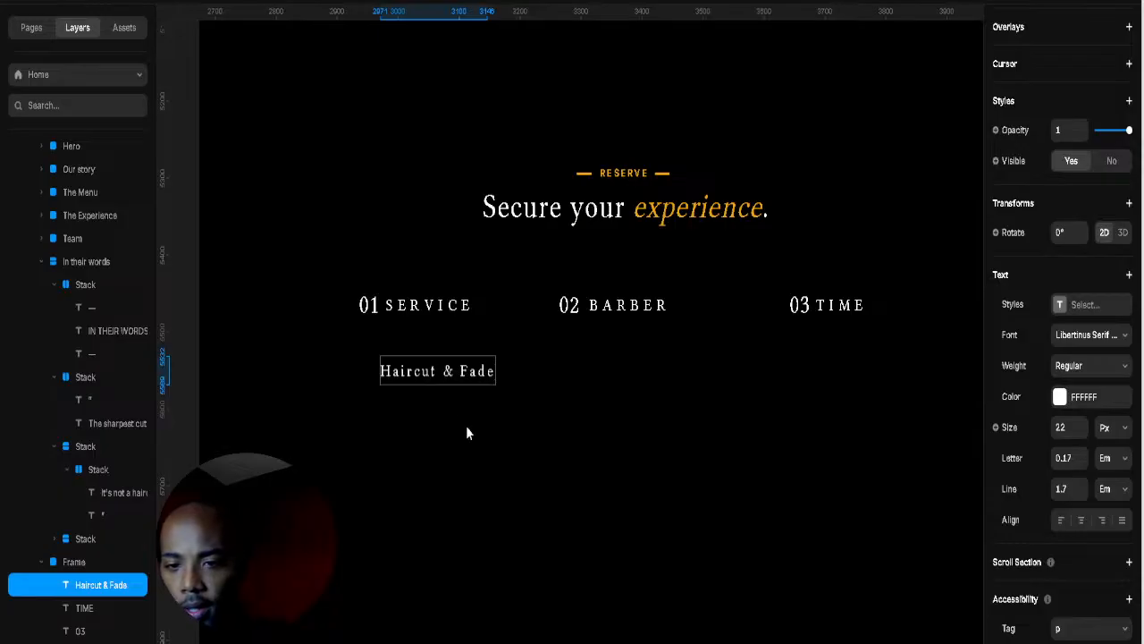
key(Escape)
drag(432, 377, 455, 383)
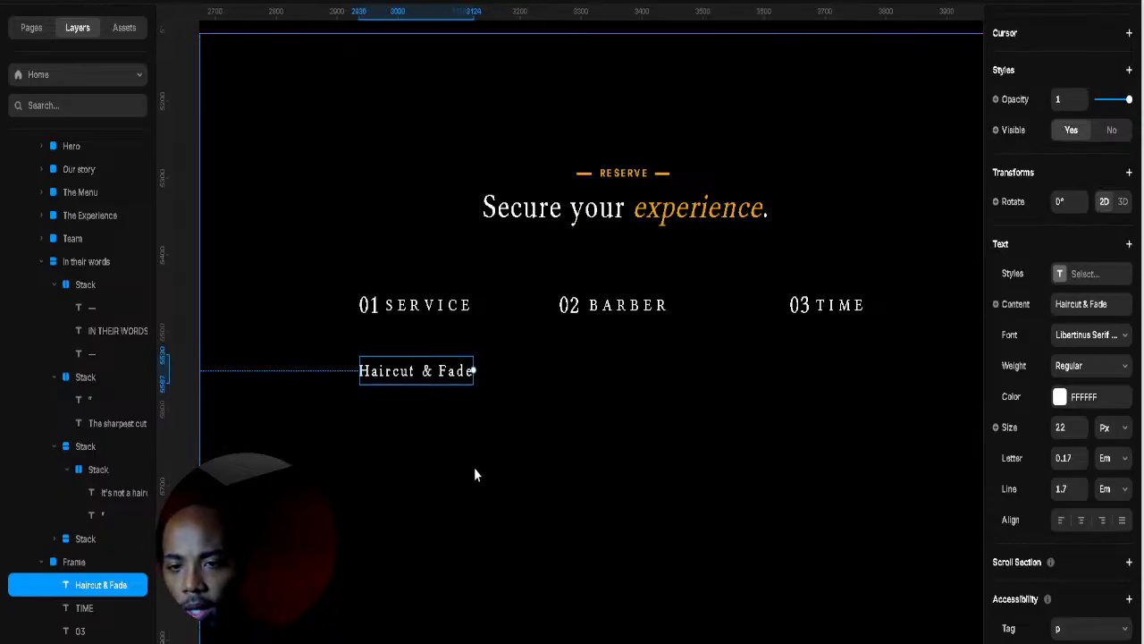
drag(407, 374, 401, 417)
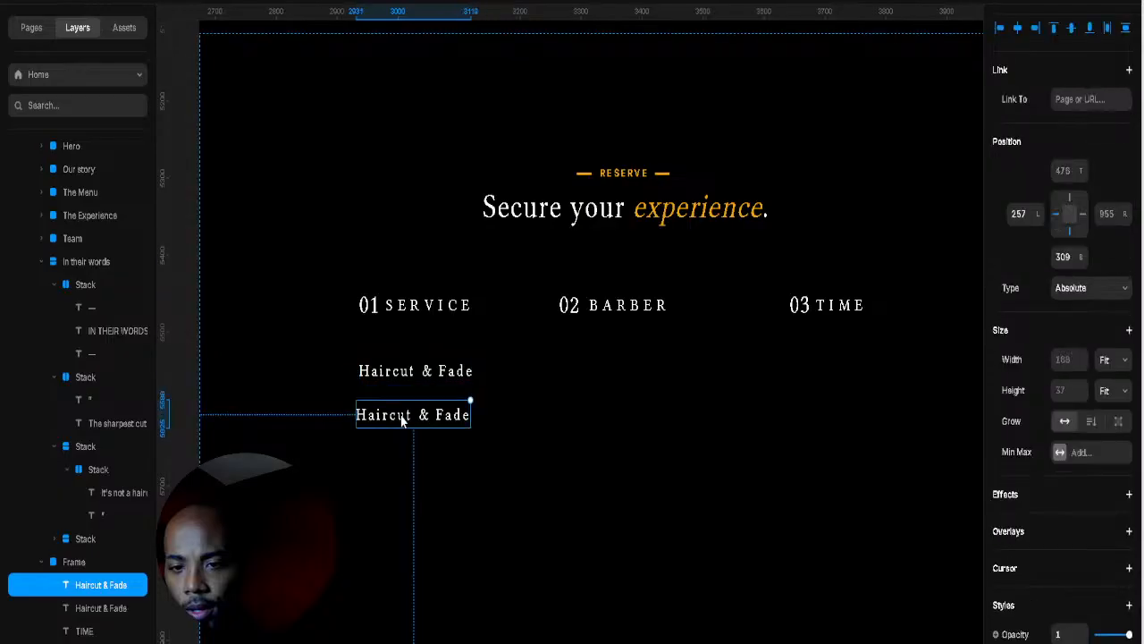
Step: Retype the copy as '45 mins' with 0.03 letter spacing and font size 20
double_click(400, 414)
text(4)
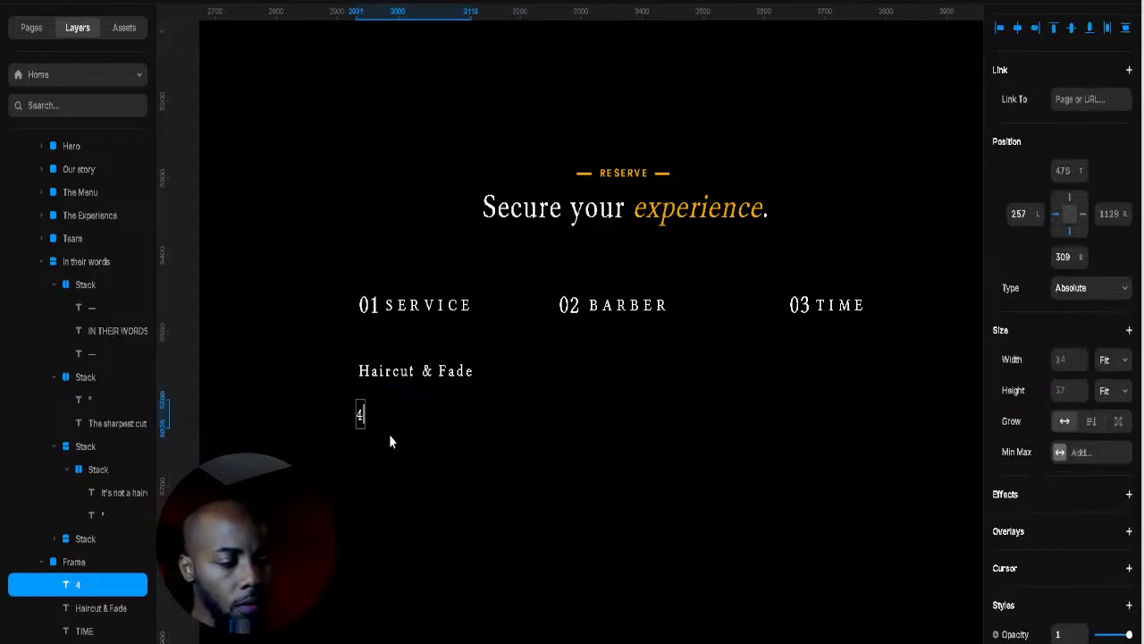
text(5 mins)
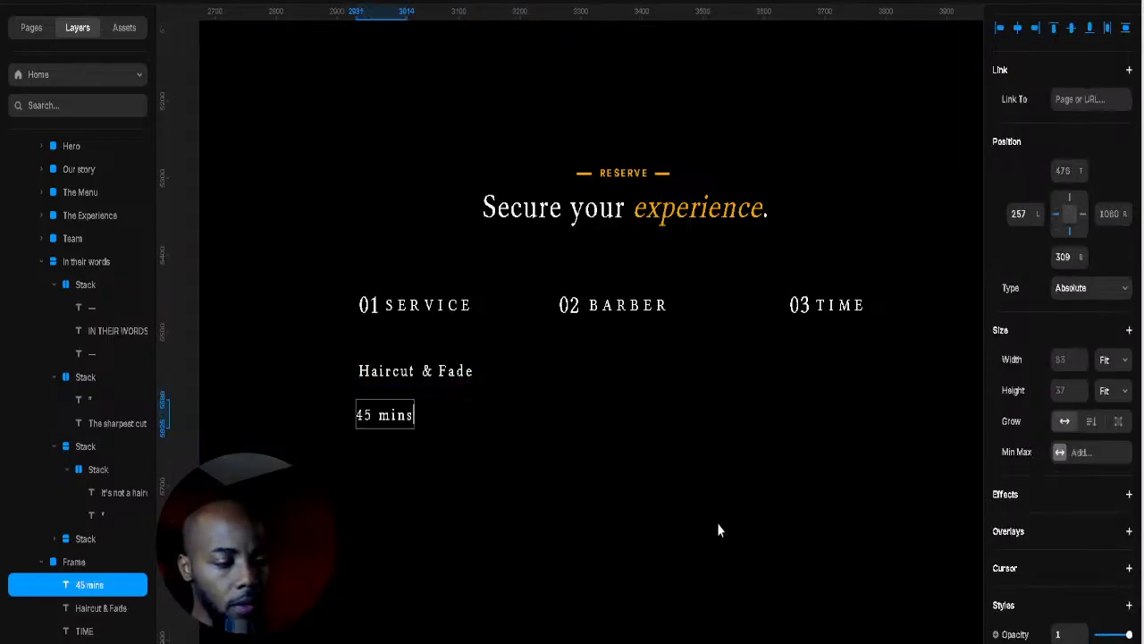
shift+click(454, 407)
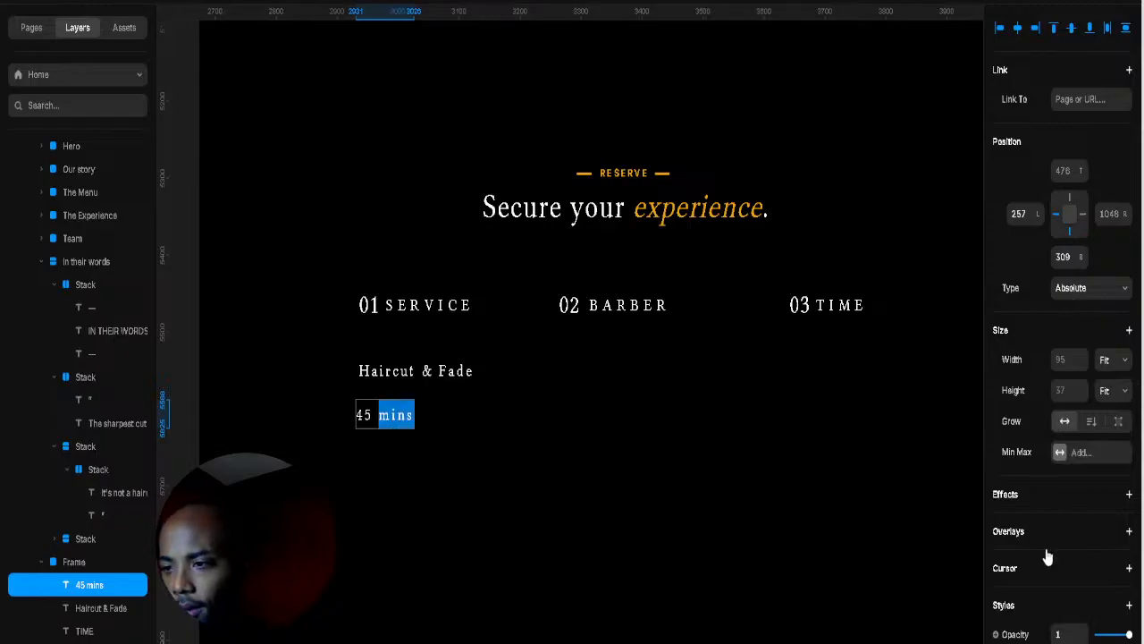
scroll(1064, 536, down, 5)
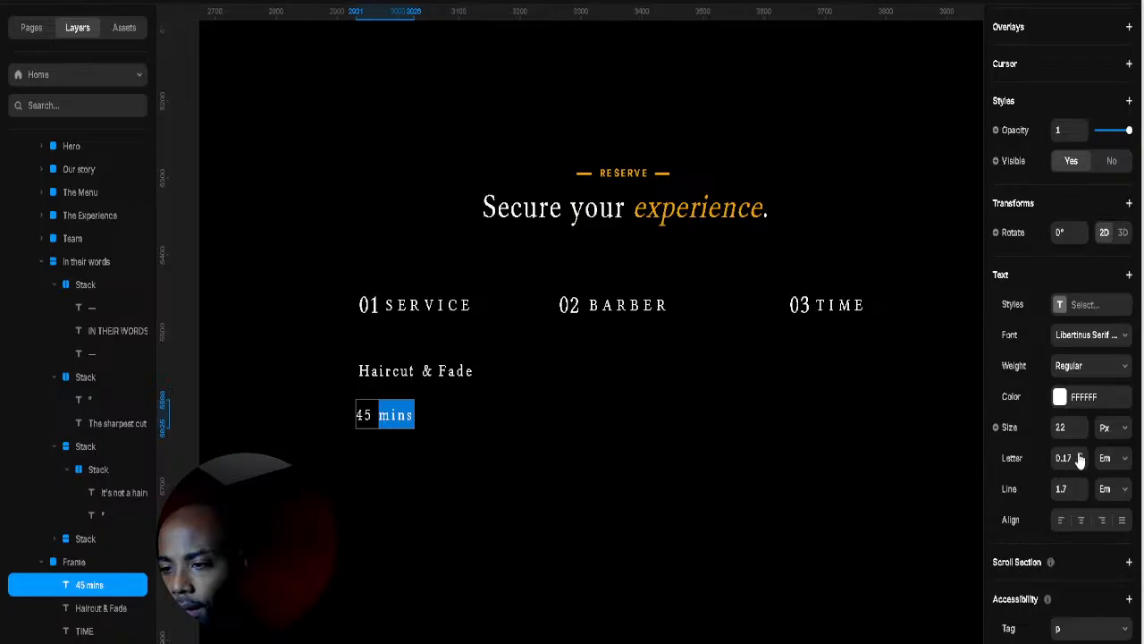
click(1077, 458)
text(0.03)
key(Return)
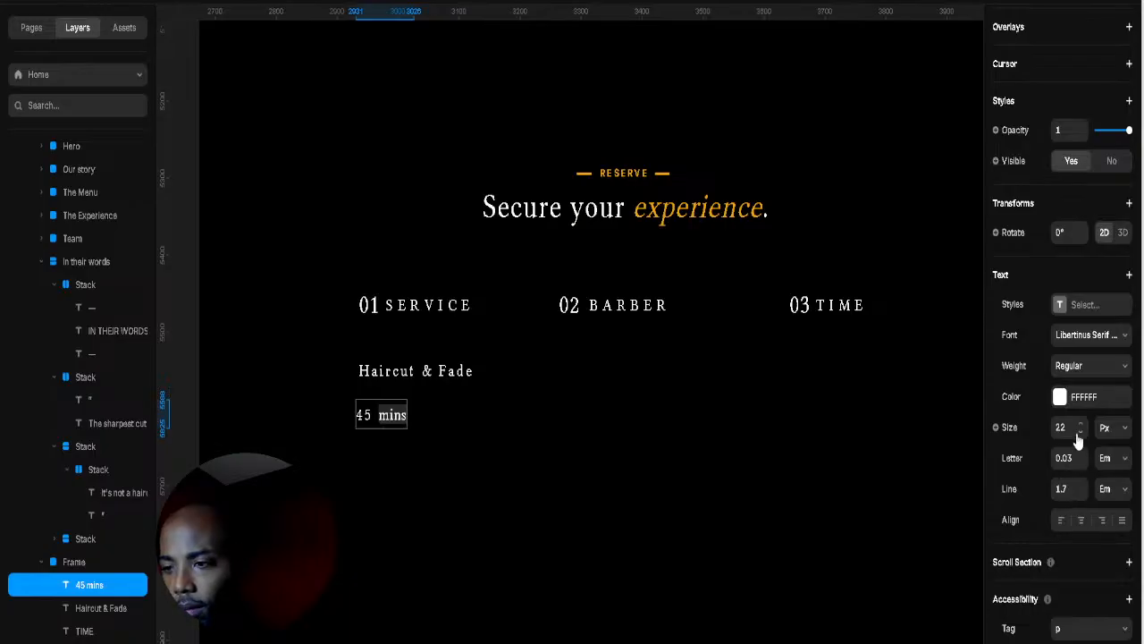
click(1080, 432)
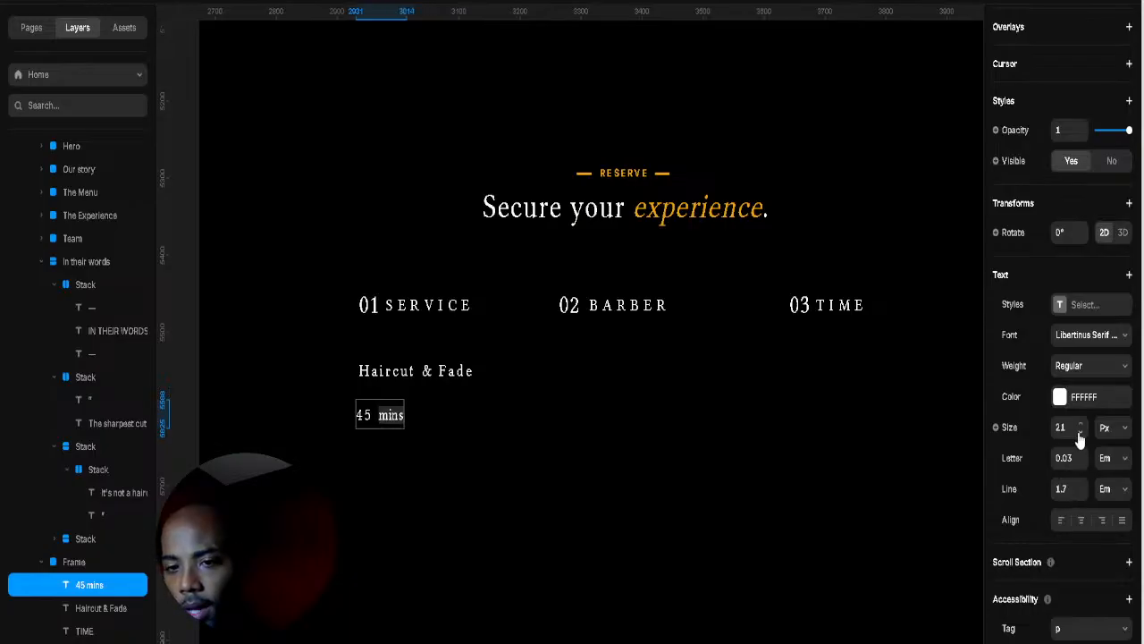
click(1079, 434)
Step: Color 'mins' with the gold sampled from the heading's word 'experience'
click(1060, 397)
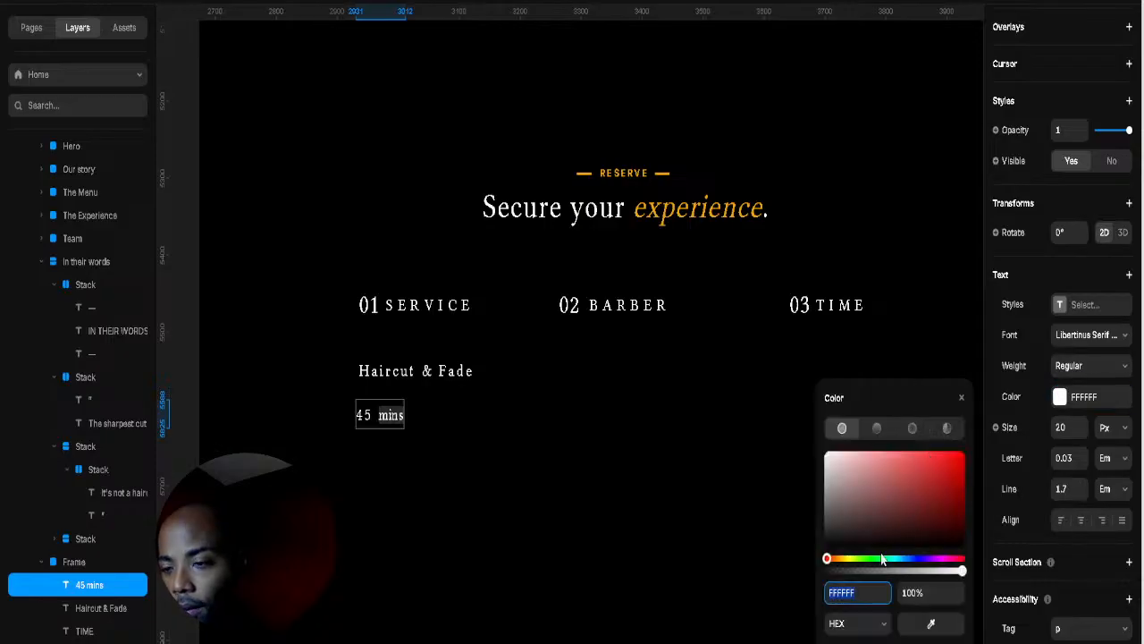
click(926, 624)
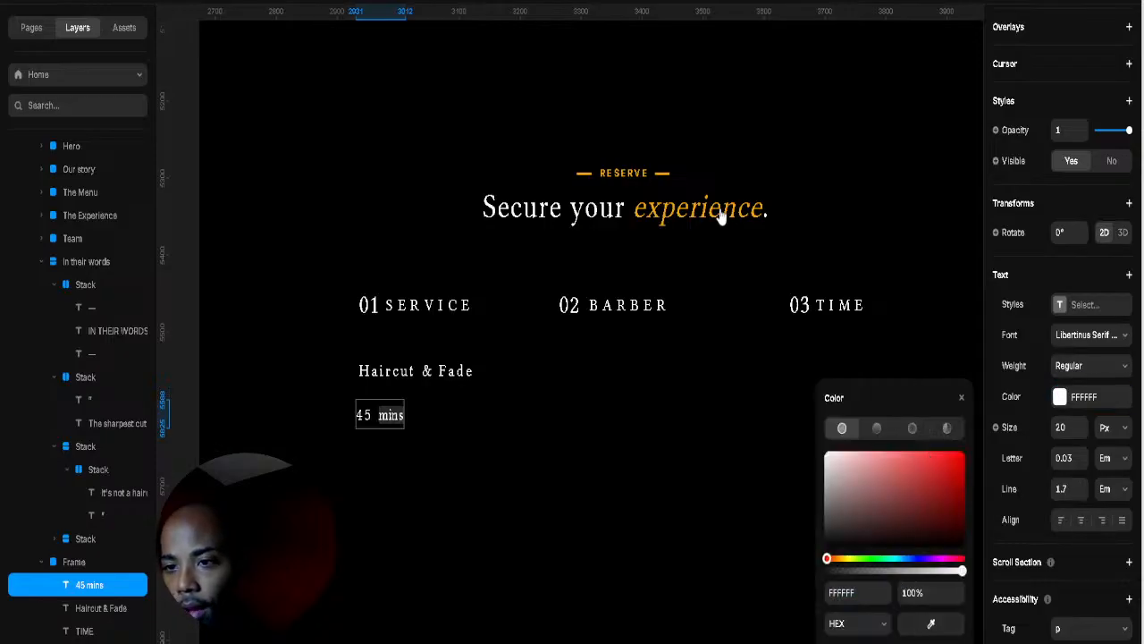
click(720, 211)
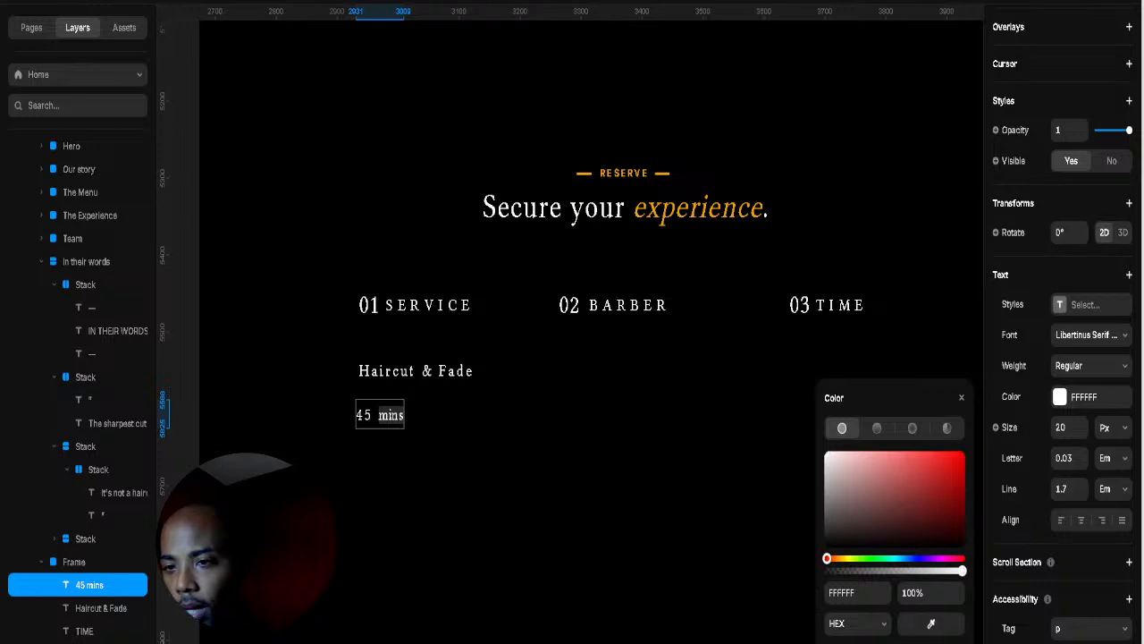
click(697, 218)
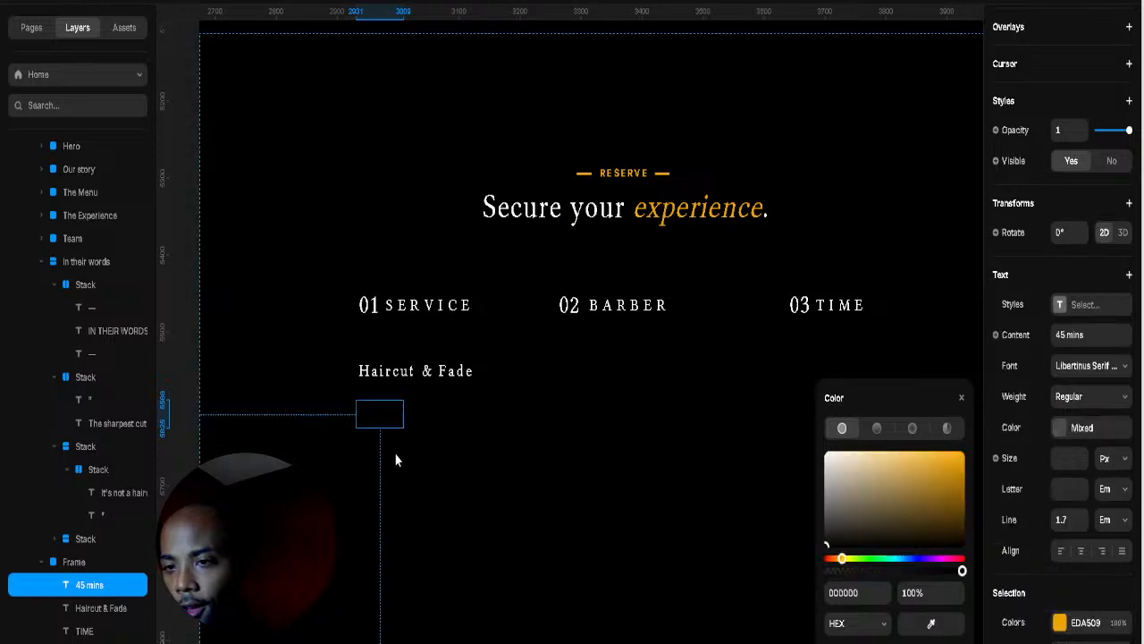
click(447, 420)
key(Escape)
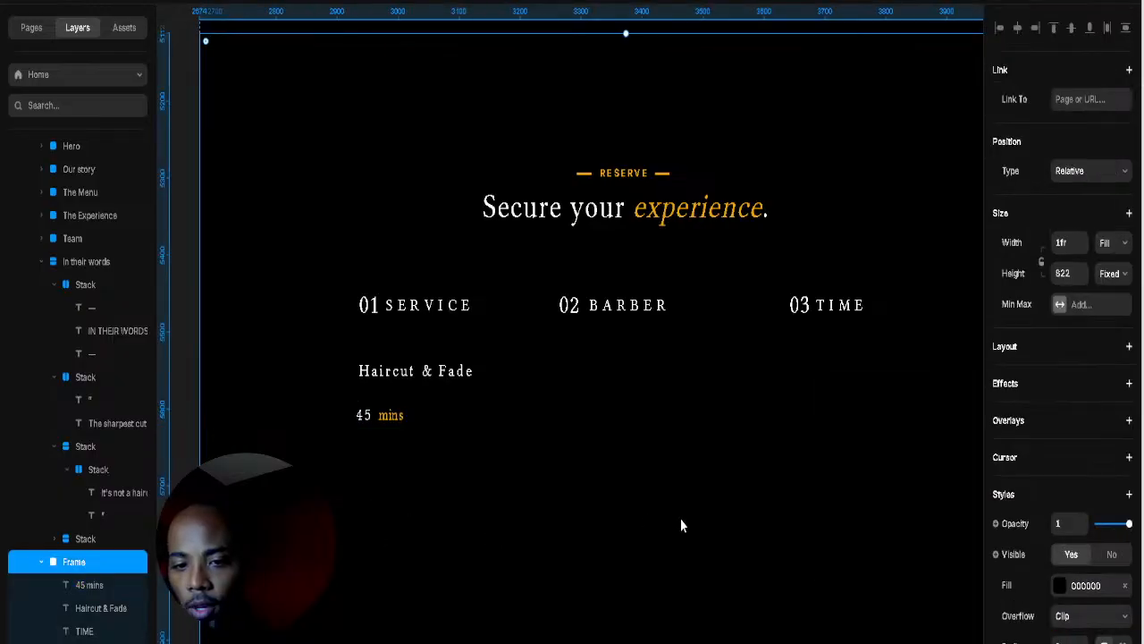
Step: Tighten the letter spacing of the gap between 45 and mins
double_click(385, 415)
click(374, 415)
drag(372, 415, 378, 415)
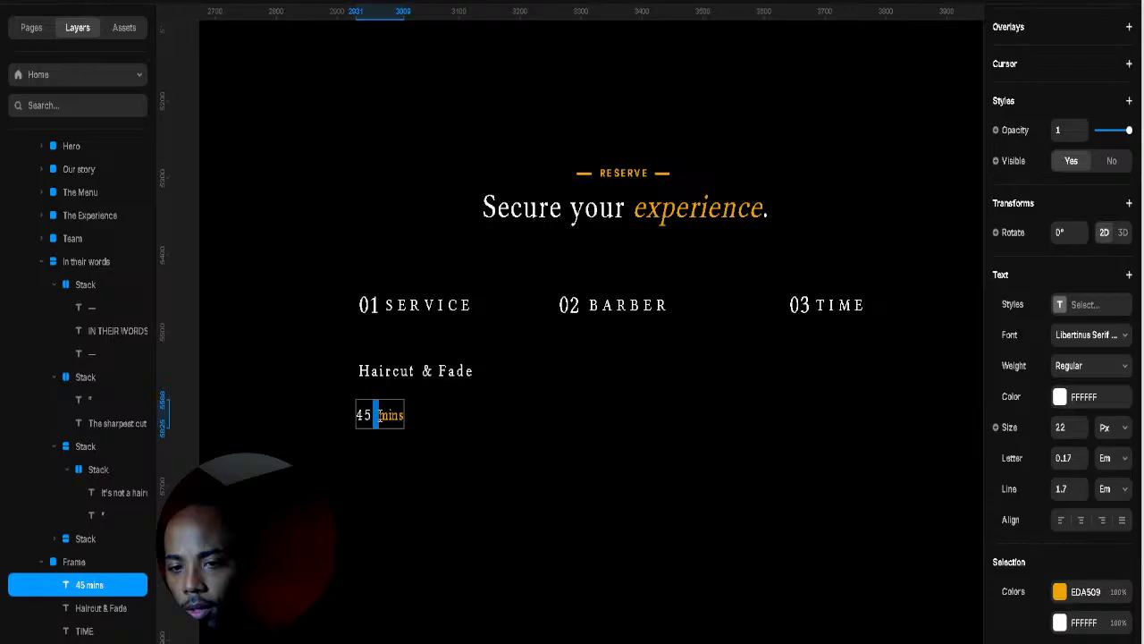
click(1080, 458)
click(1082, 463)
click(1082, 463)
click(1082, 463)
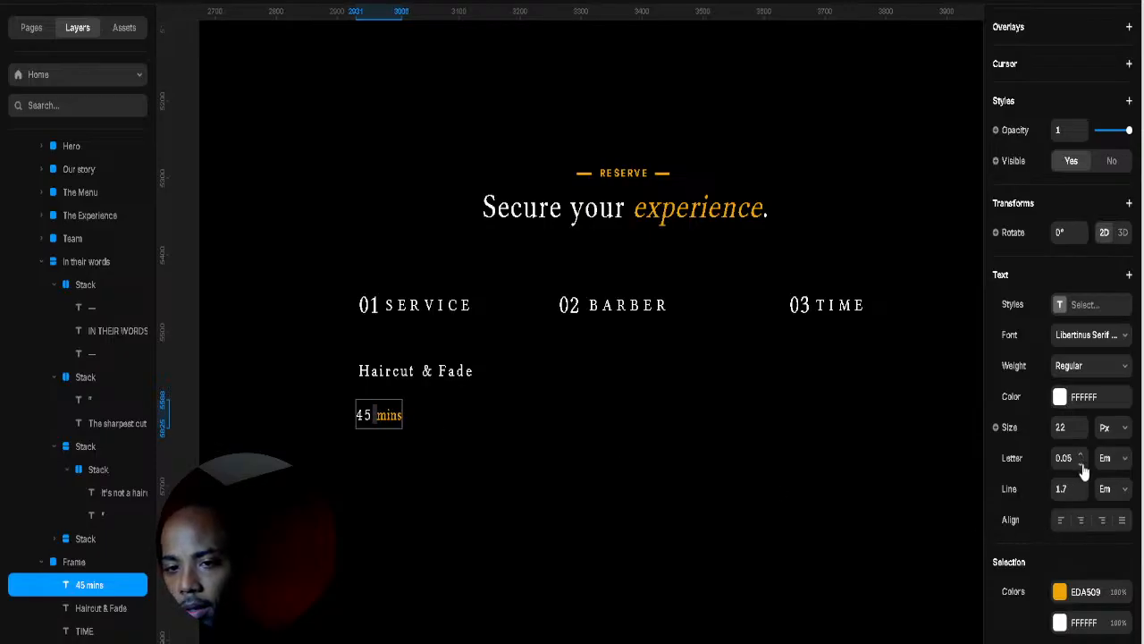
click(1081, 463)
click(1082, 463)
click(1082, 463)
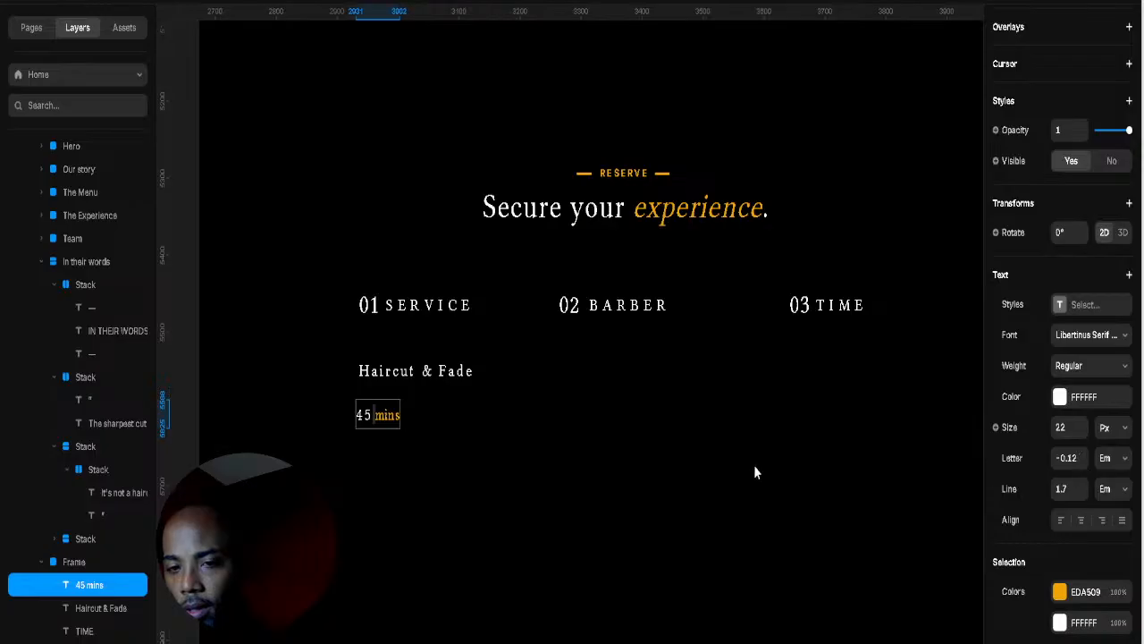
key(Escape)
Step: Duplicate 45 mins as '55 mins' and align it under 02 BARBER
drag(393, 414, 445, 420)
double_click(425, 415)
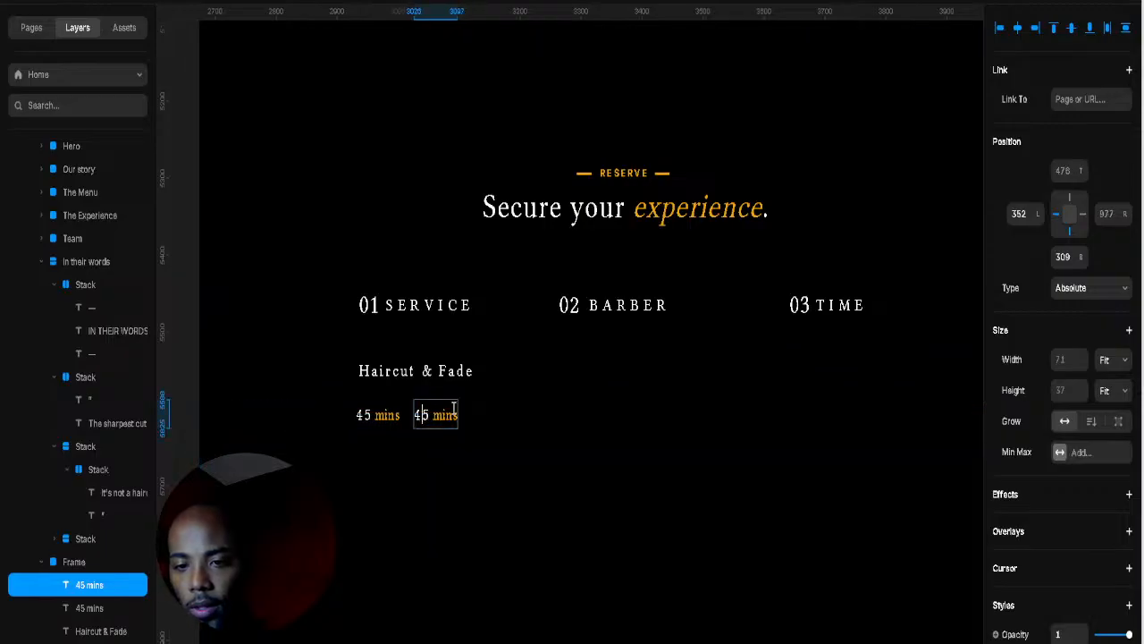
key(BackSpace)
text(5)
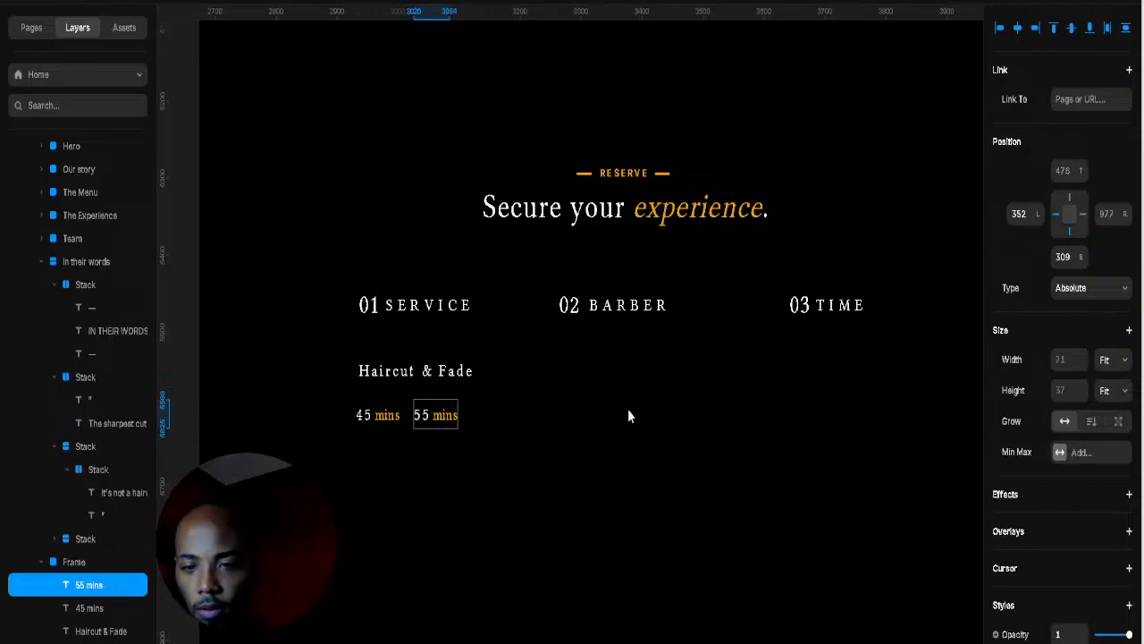
key(Escape)
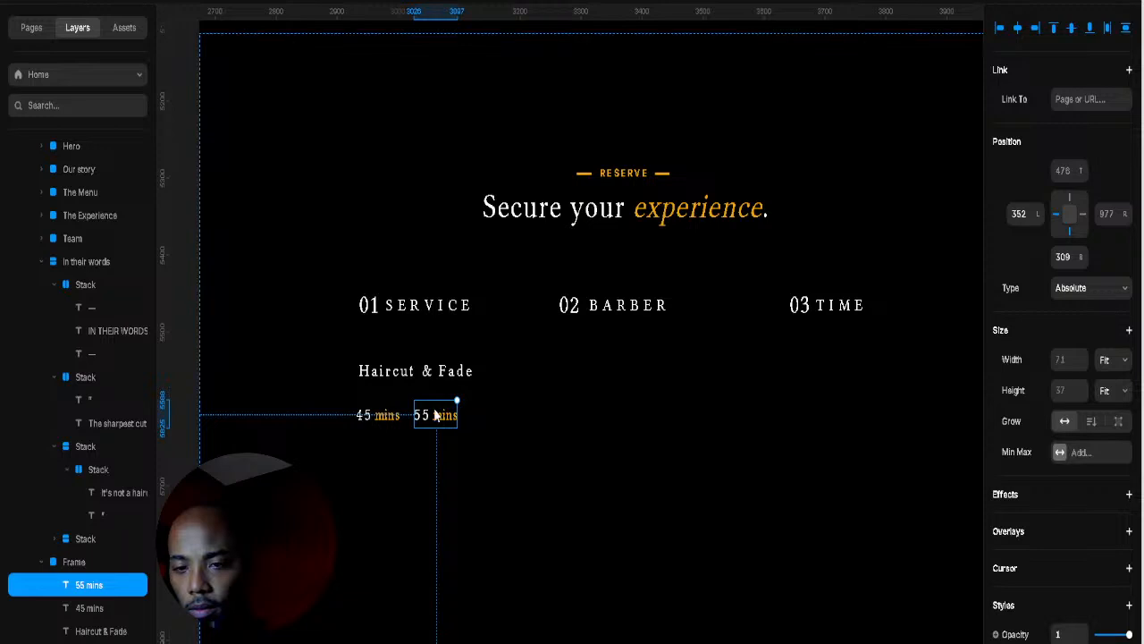
drag(437, 421, 637, 415)
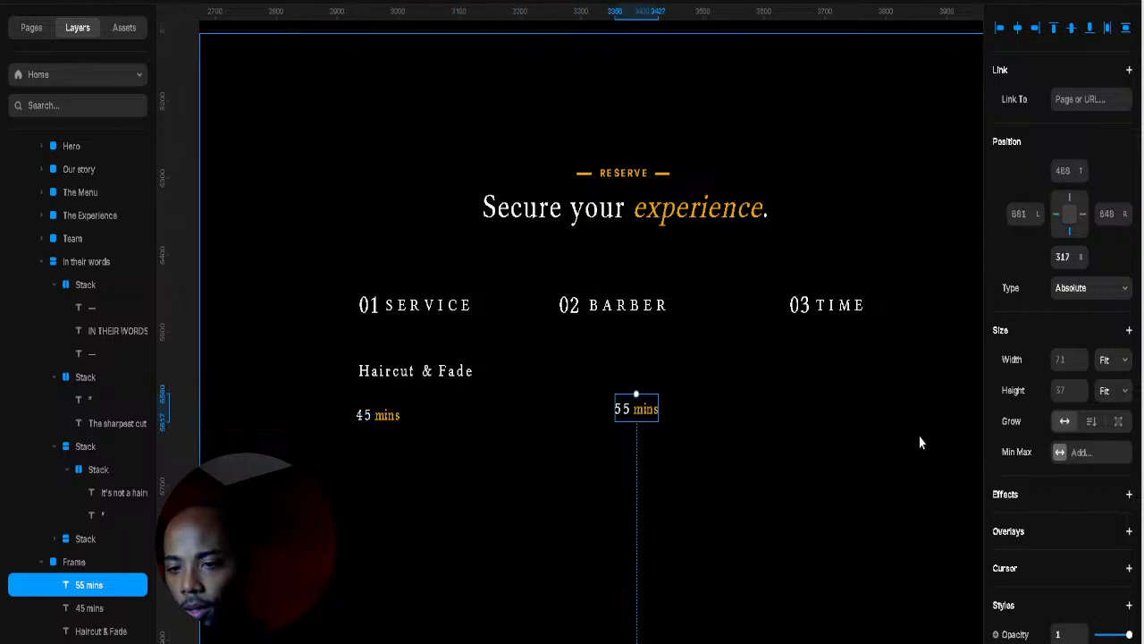
key(Escape)
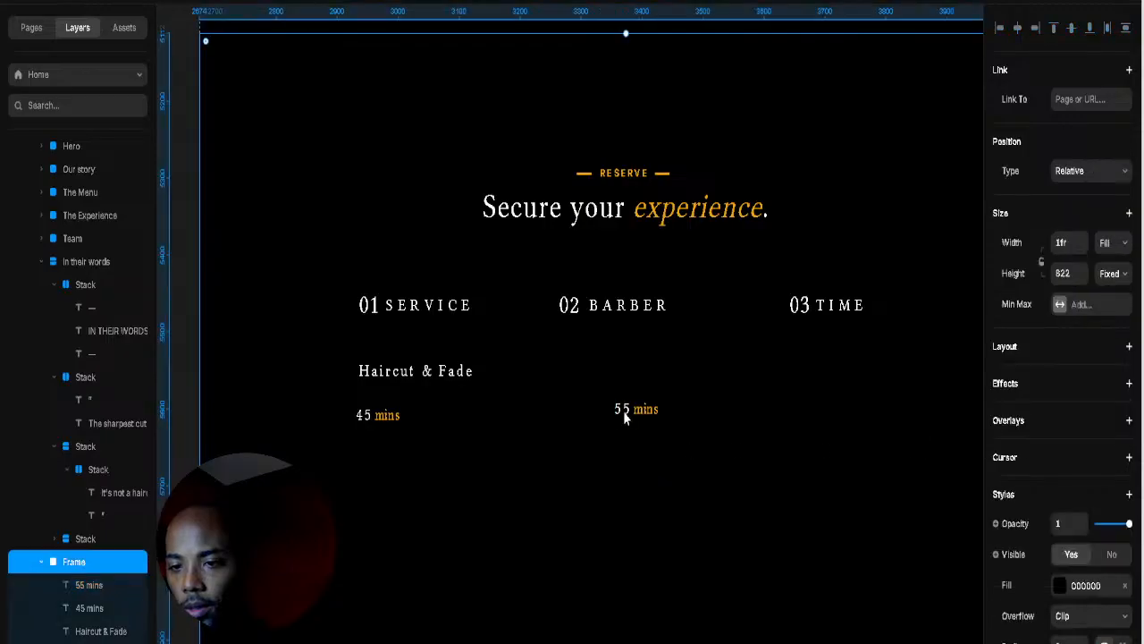
drag(623, 411, 585, 418)
Step: Change the BARBER column's duration to '35 mins'
double_click(570, 415)
click(570, 414)
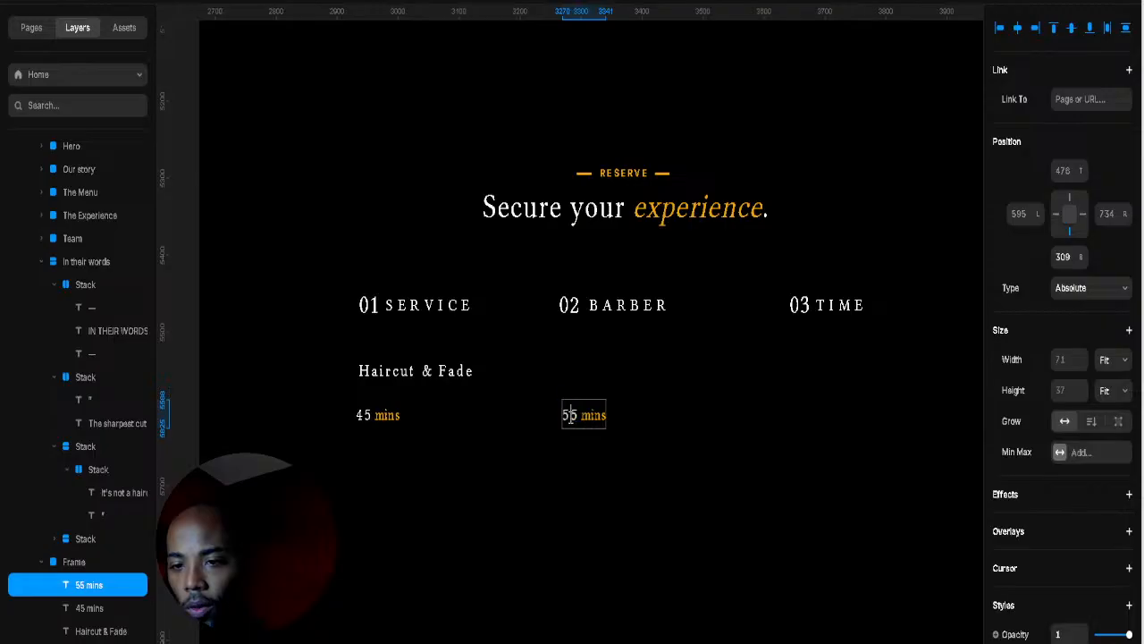
text(3)
key(Escape)
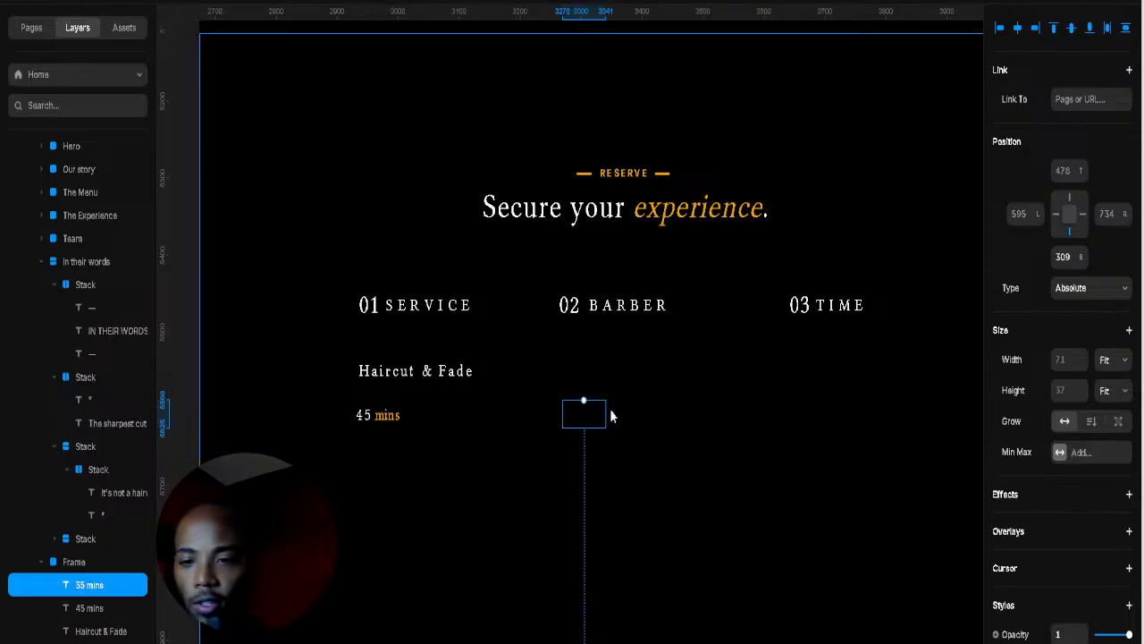
Step: Copy the duration under 03 TIME, change it to '15 mins -', and check the dash colour EDA509
drag(583, 415, 812, 411)
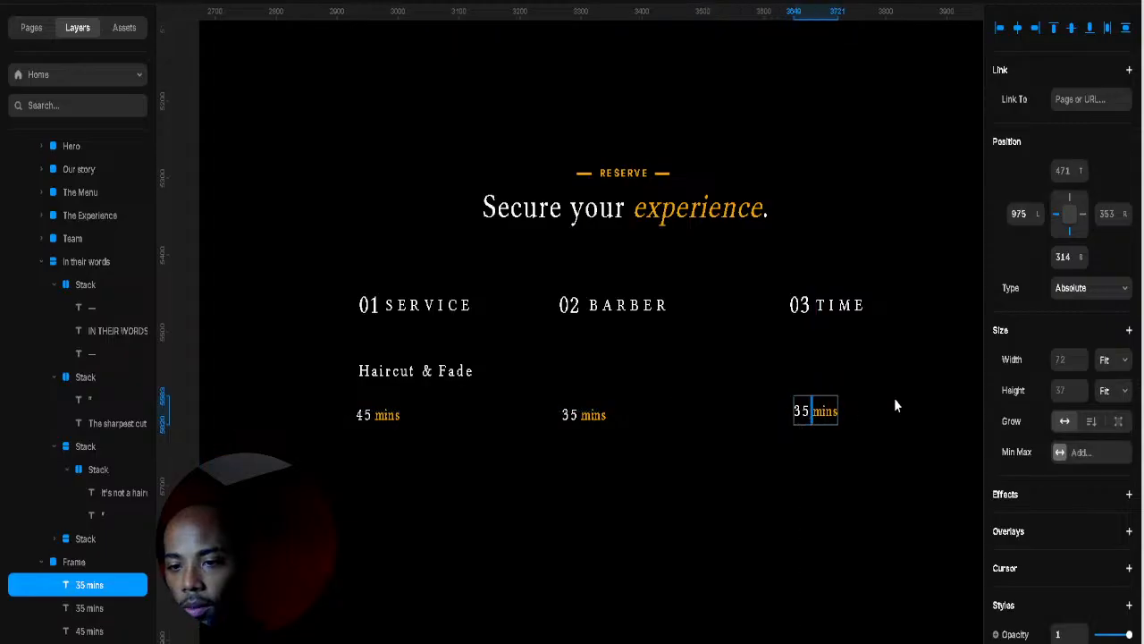
click(802, 411)
double_click(802, 410)
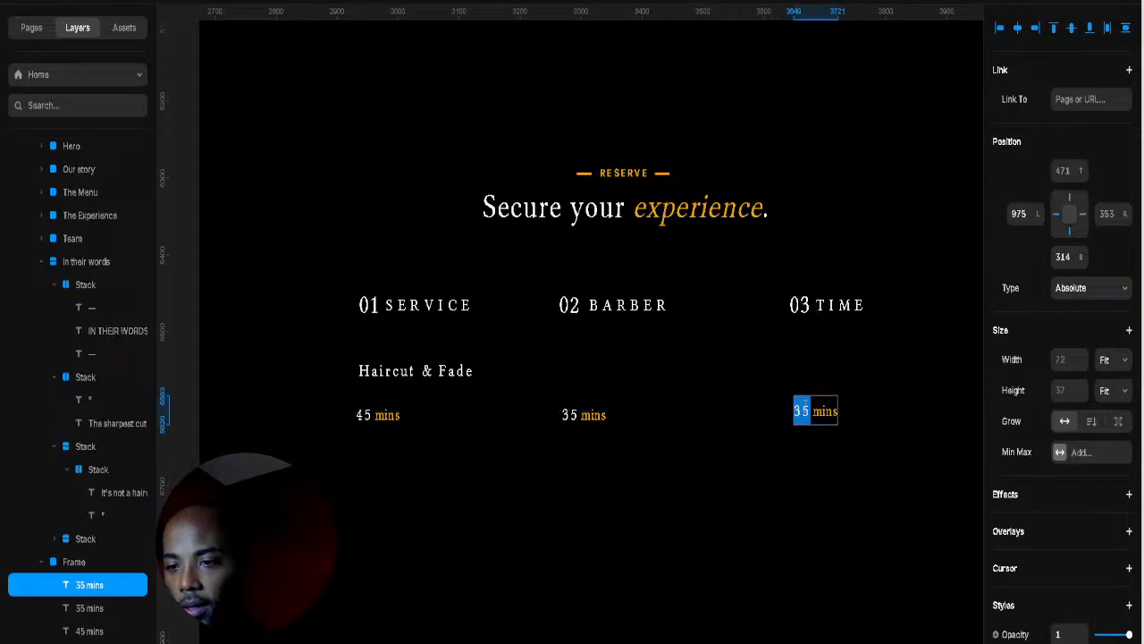
text(15)
key(Escape)
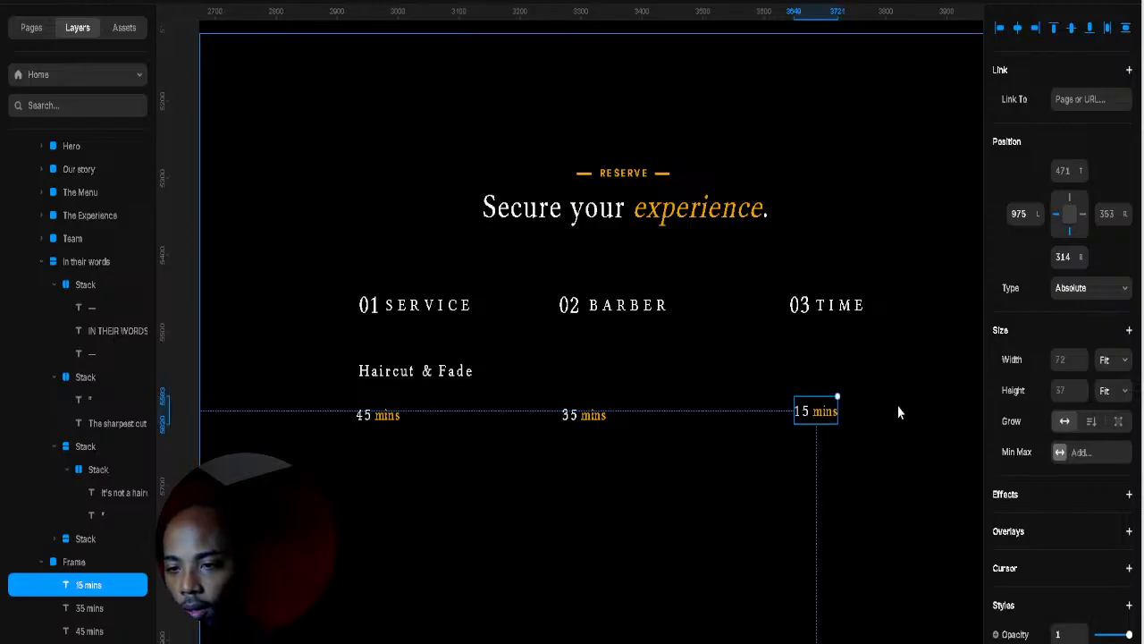
double_click(835, 411)
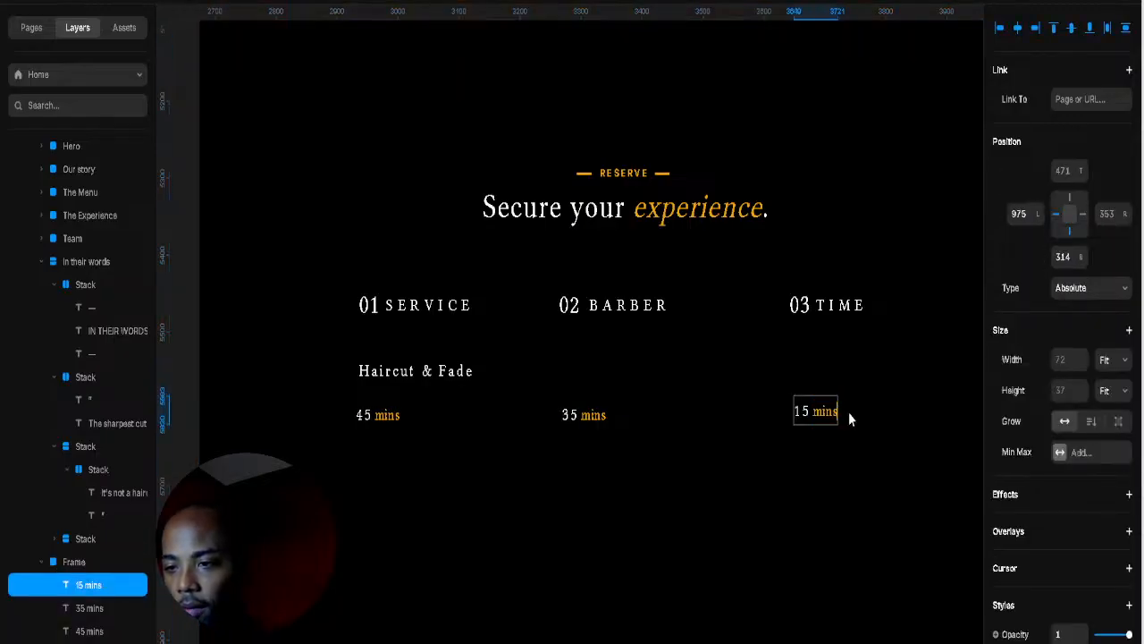
text(-)
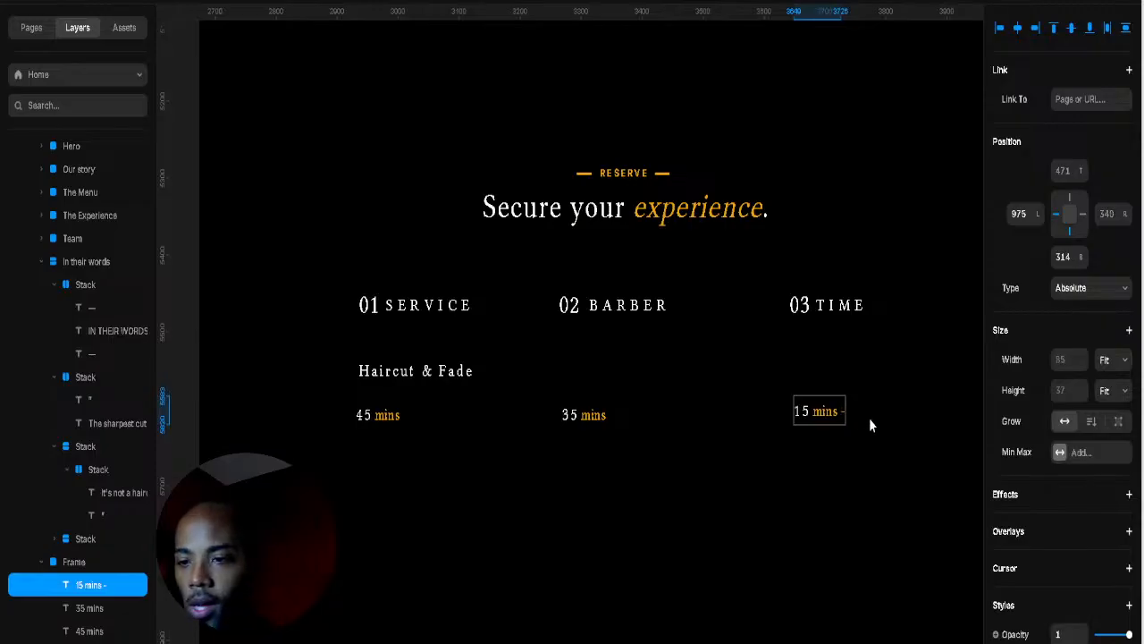
double_click(843, 411)
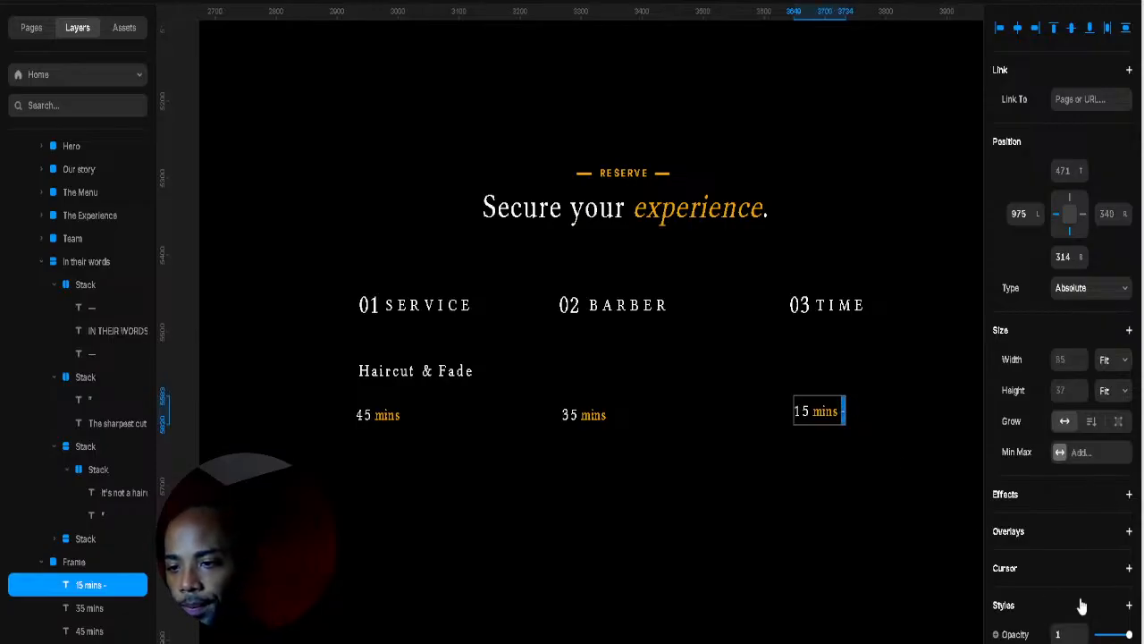
scroll(1082, 606, down, 5)
click(1060, 516)
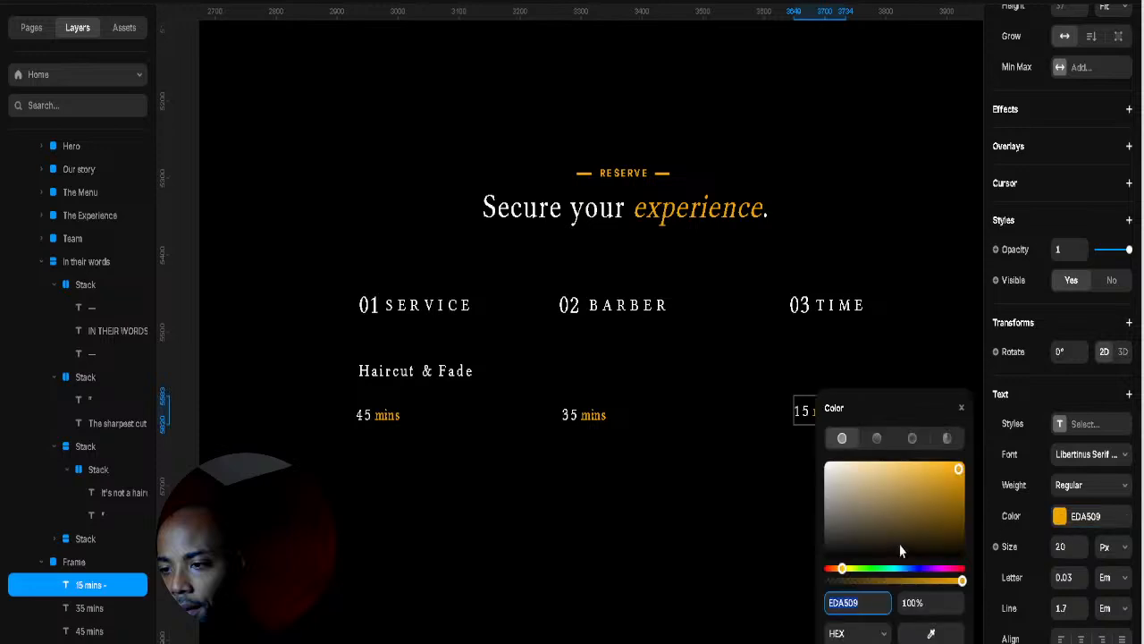
click(888, 374)
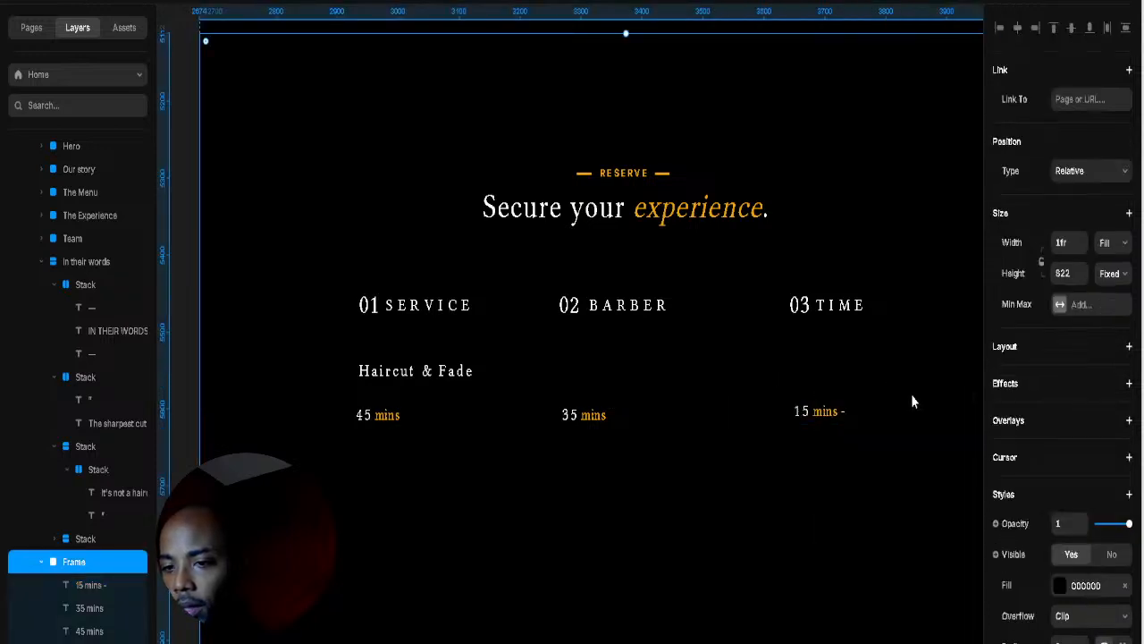
Step: Extend the TIME step's duration label to read '15 mins - from $20'
click(843, 413)
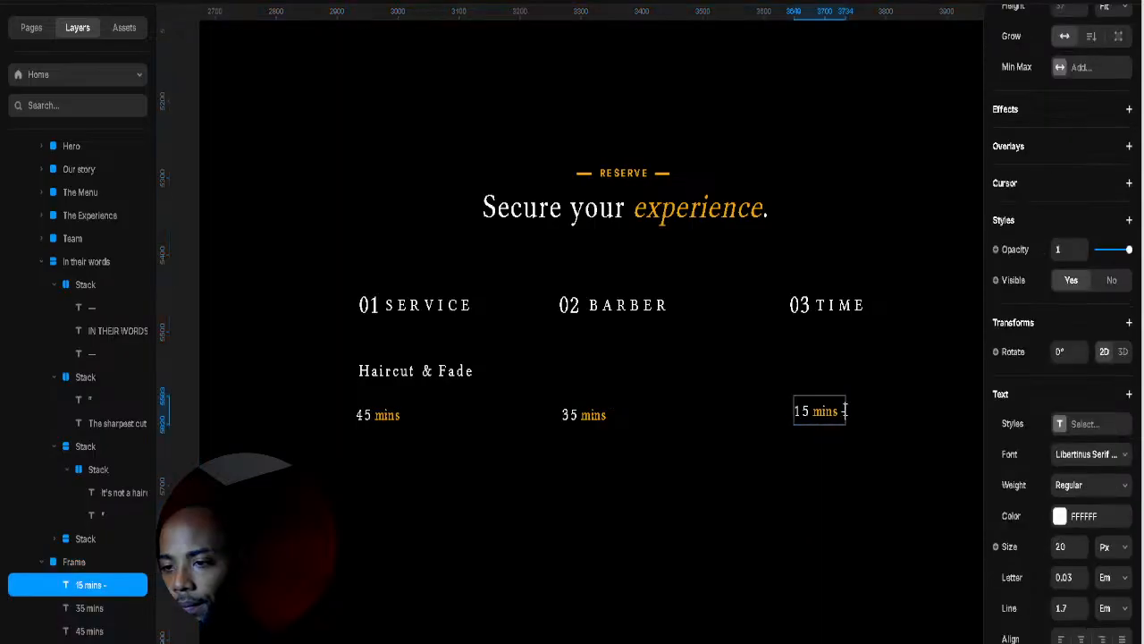
text(from)
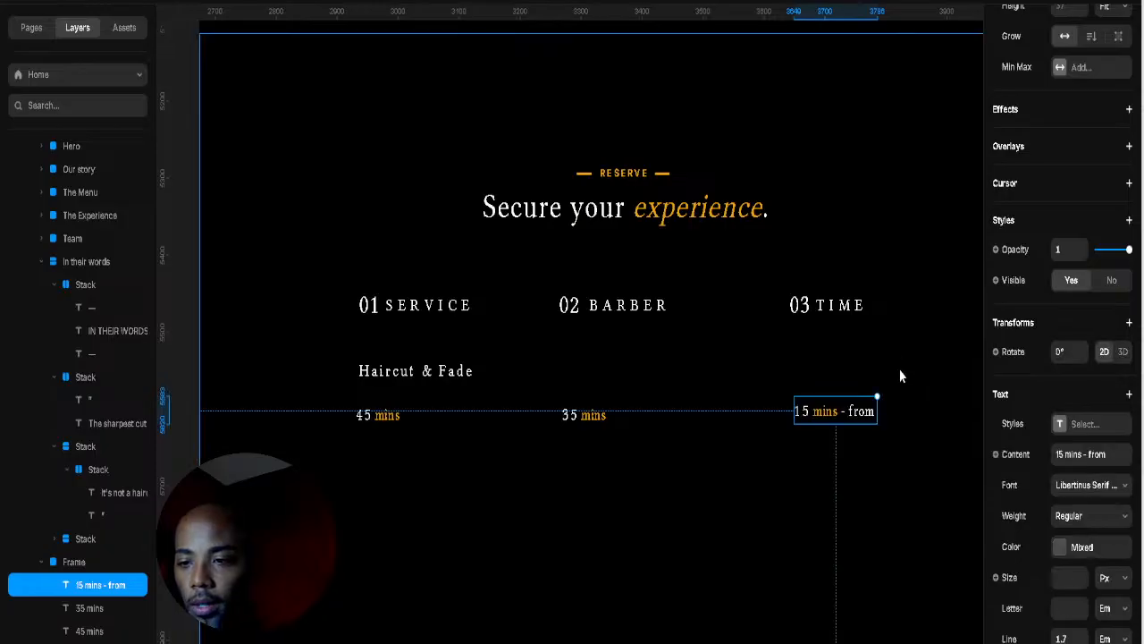
click(885, 413)
click(862, 416)
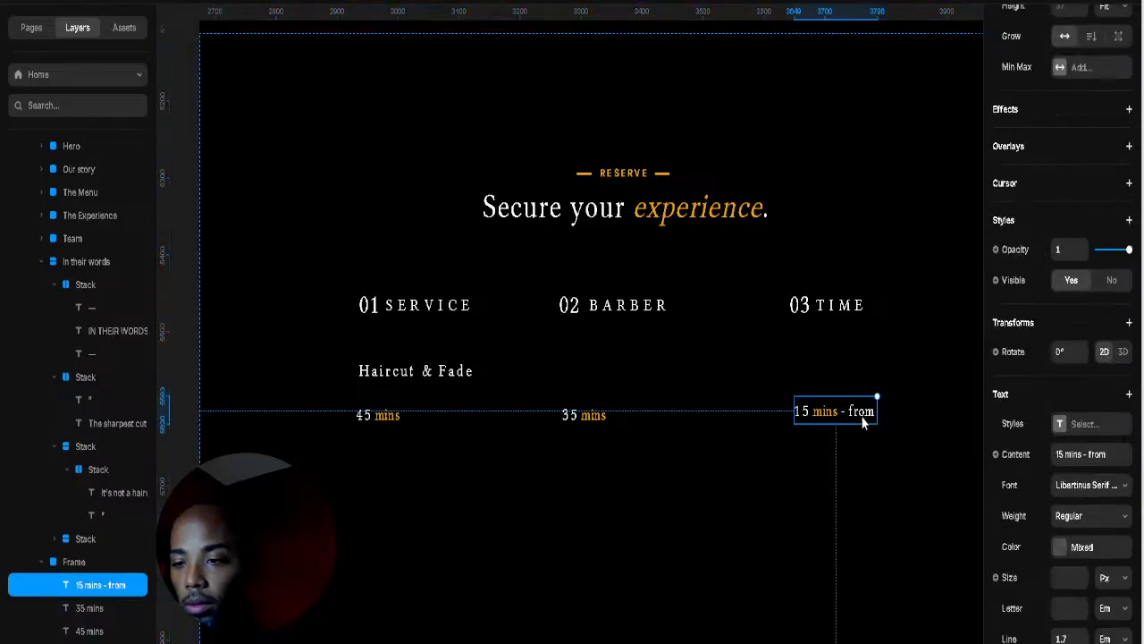
double_click(867, 412)
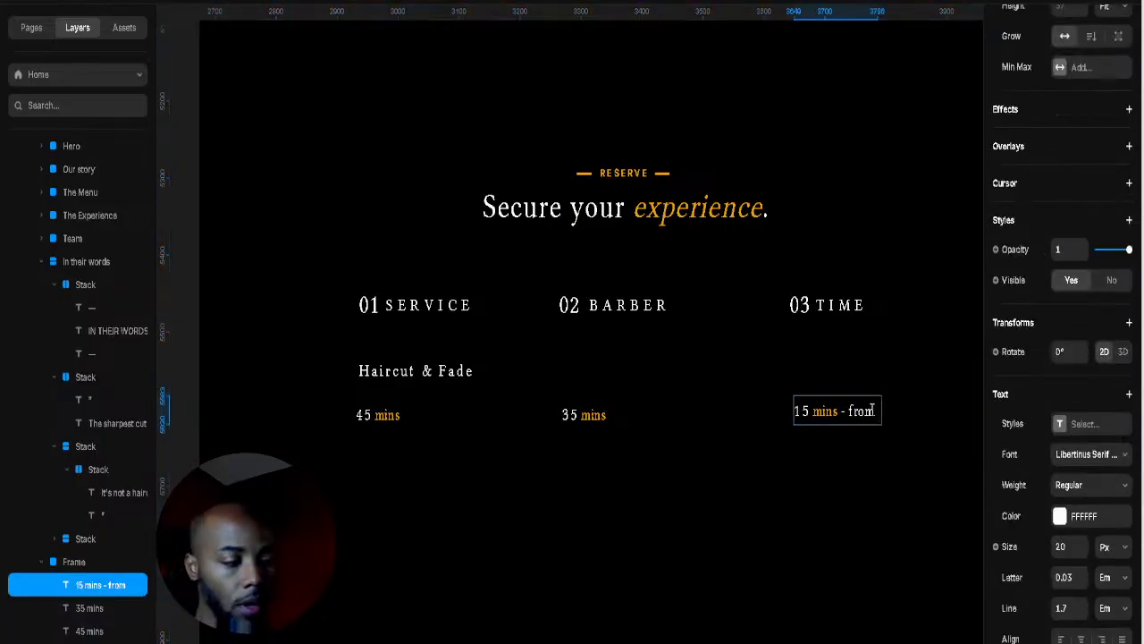
text($20)
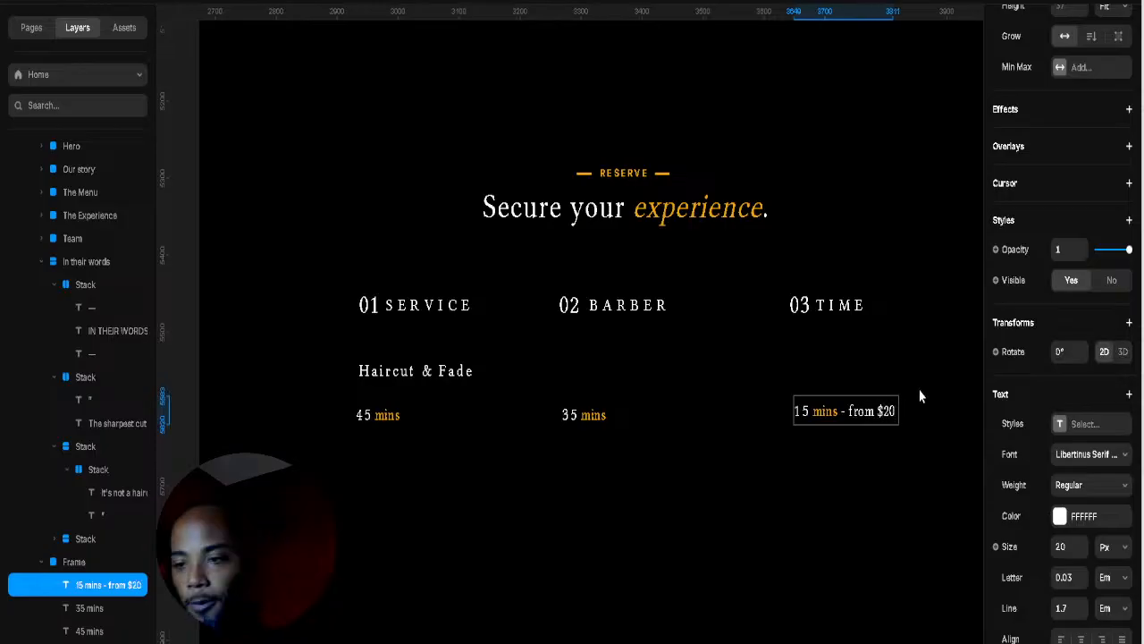
key(Escape)
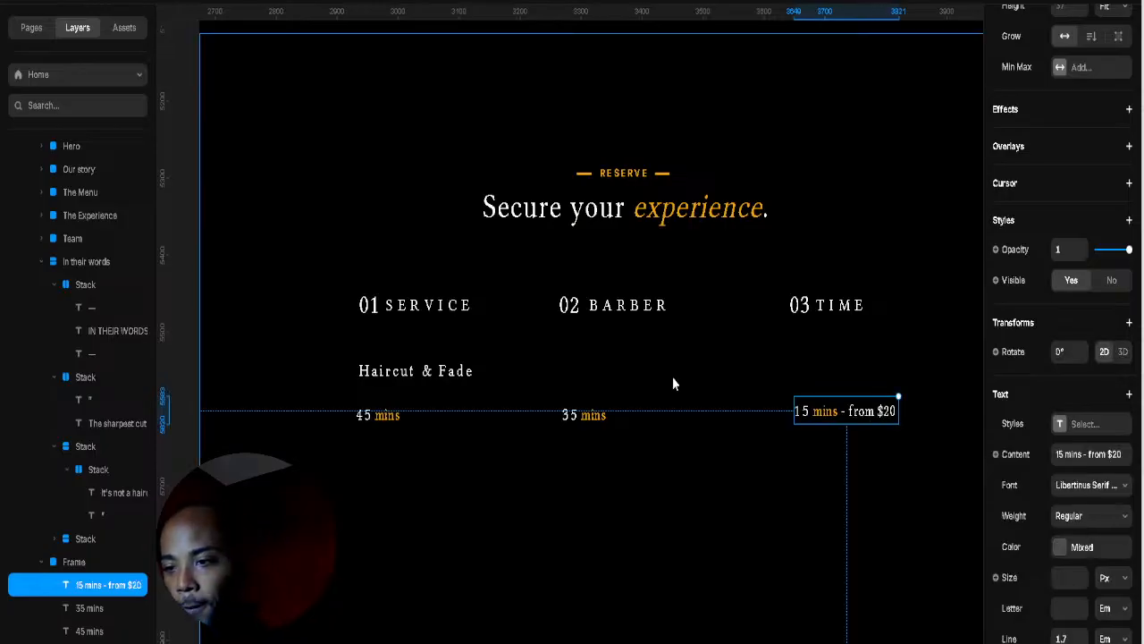
click(712, 369)
Step: Extend the BARBER step's duration label to read '35 mins - from $45'
double_click(593, 415)
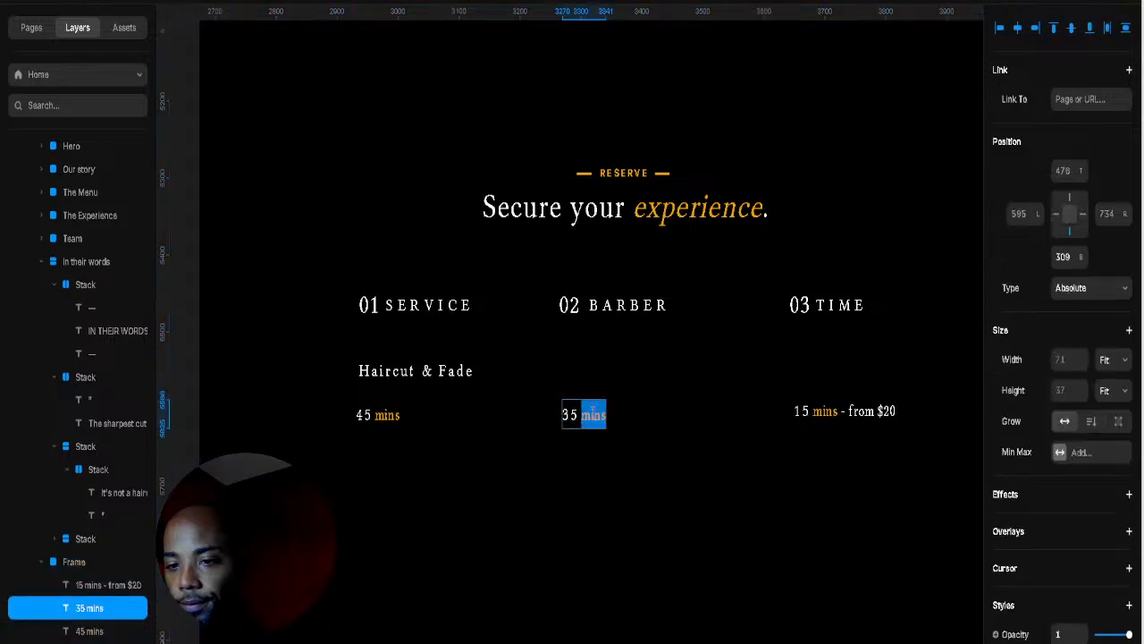
click(582, 417)
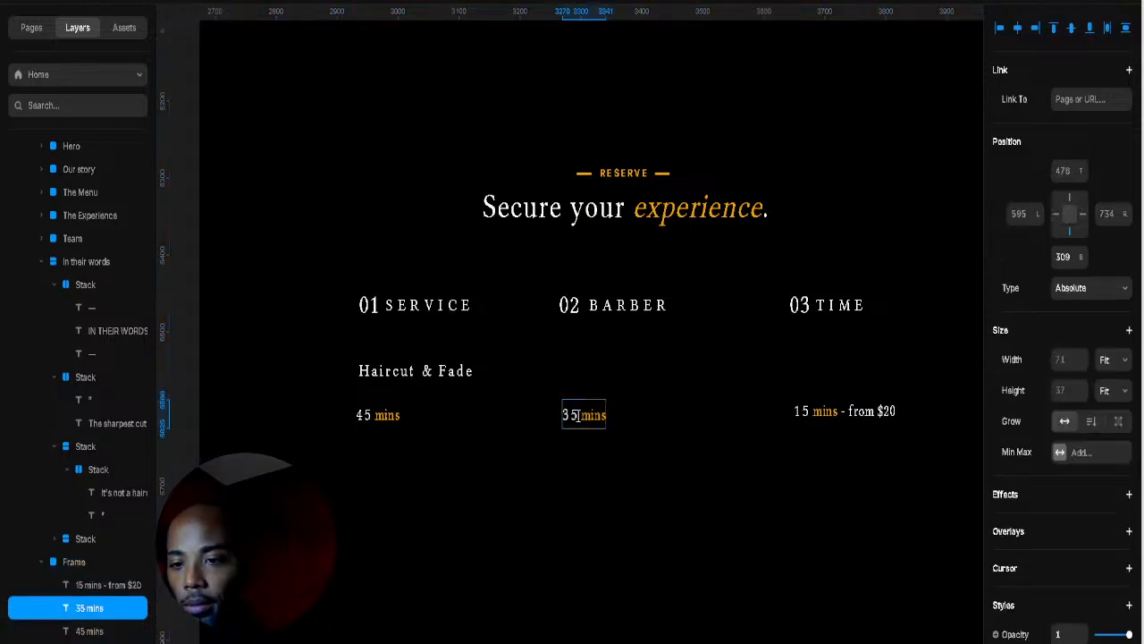
key(End)
text(- )
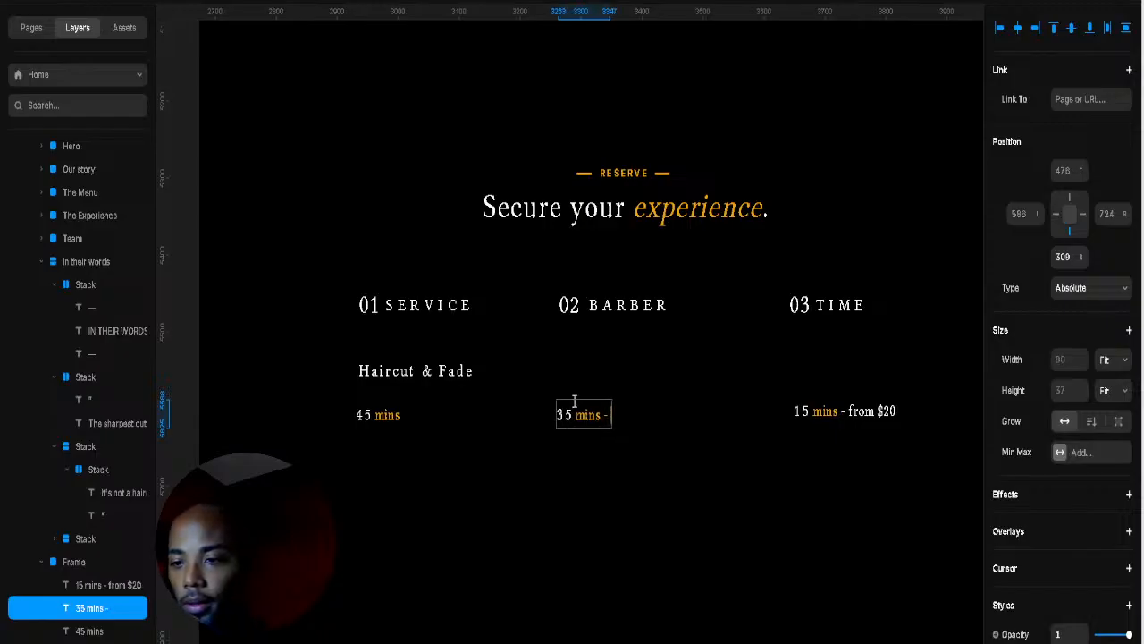
text(from)
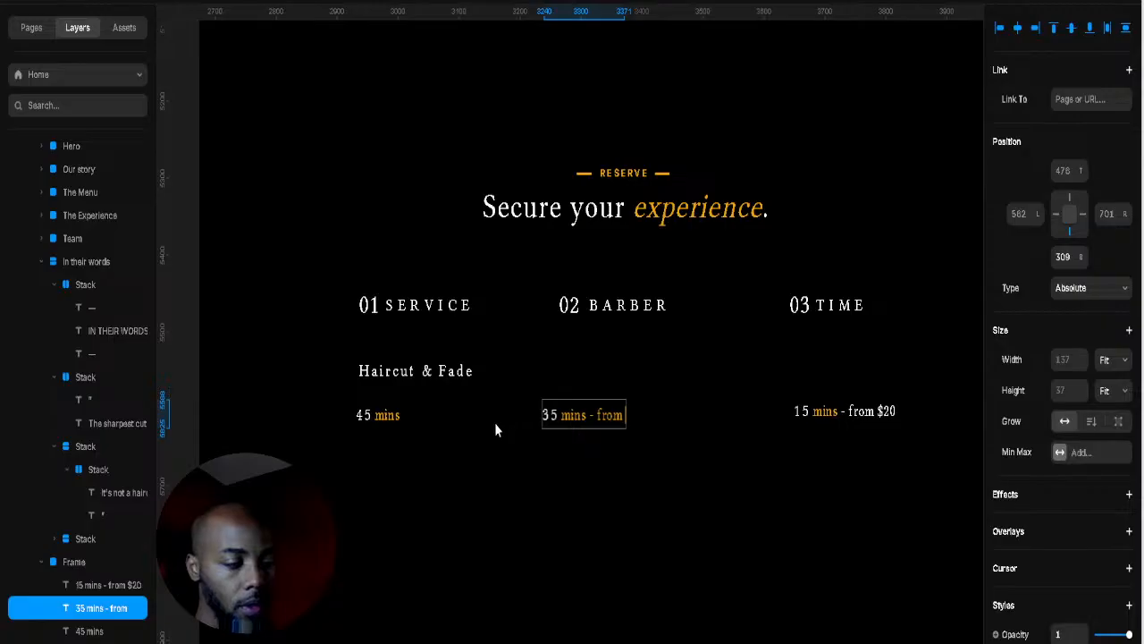
text($)
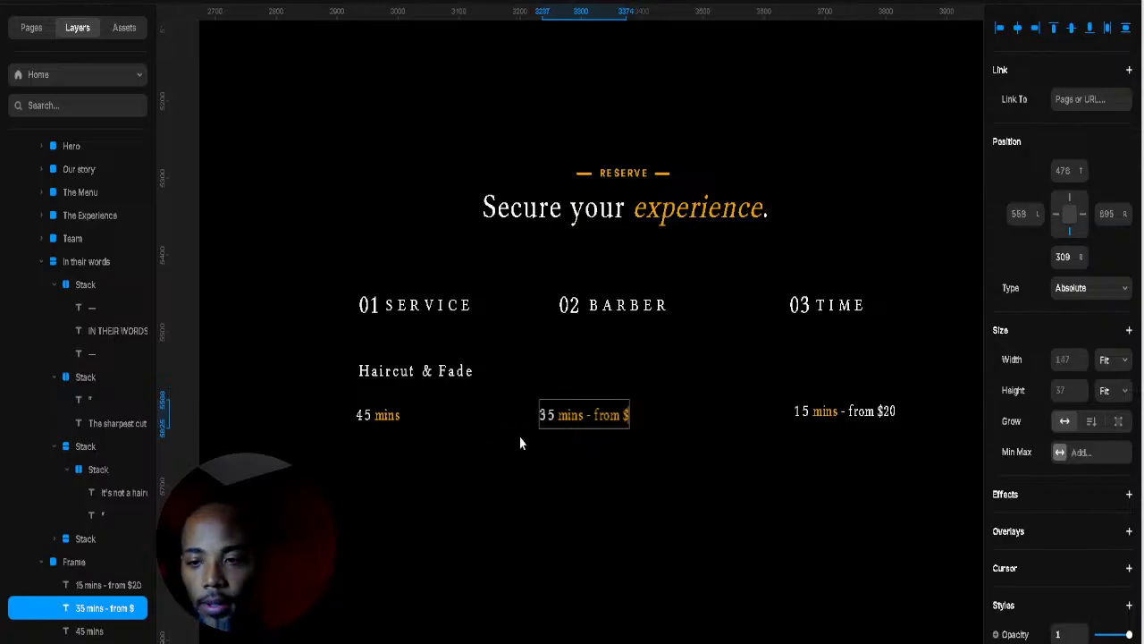
text(45)
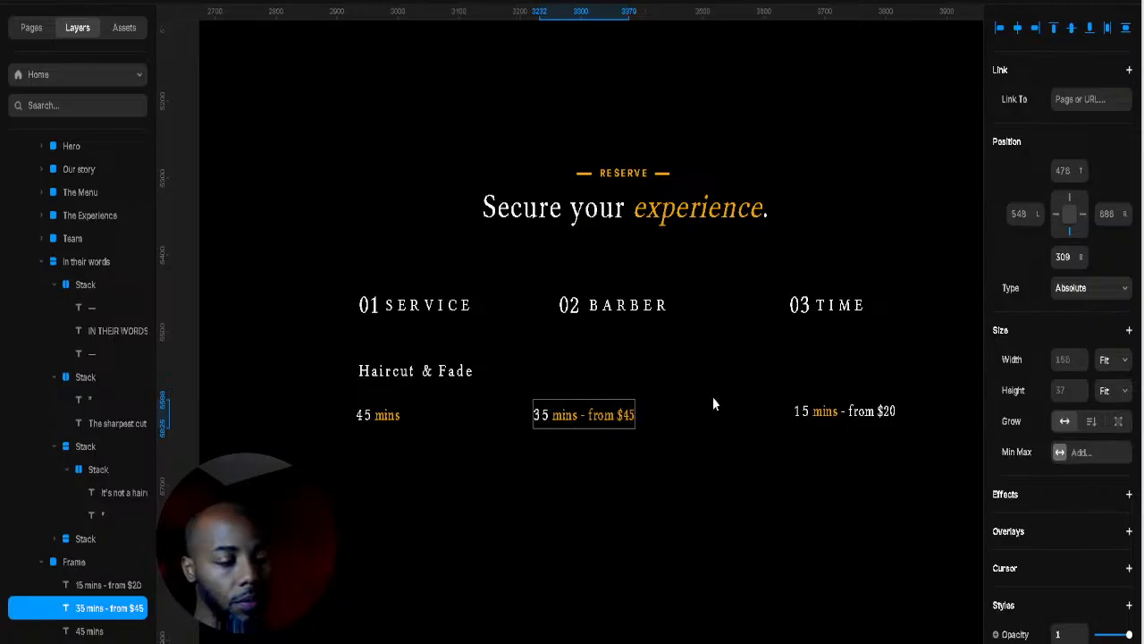
key(Escape)
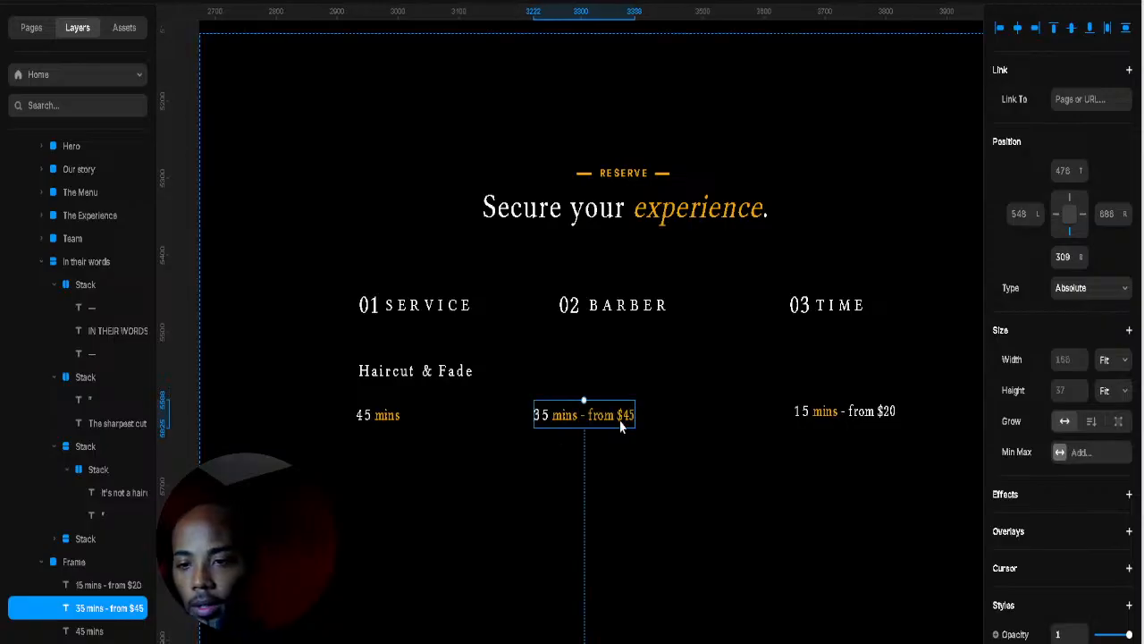
Step: Recolour the 'from $45' part of the BARBER label and shift the label right
double_click(620, 420)
click(616, 414)
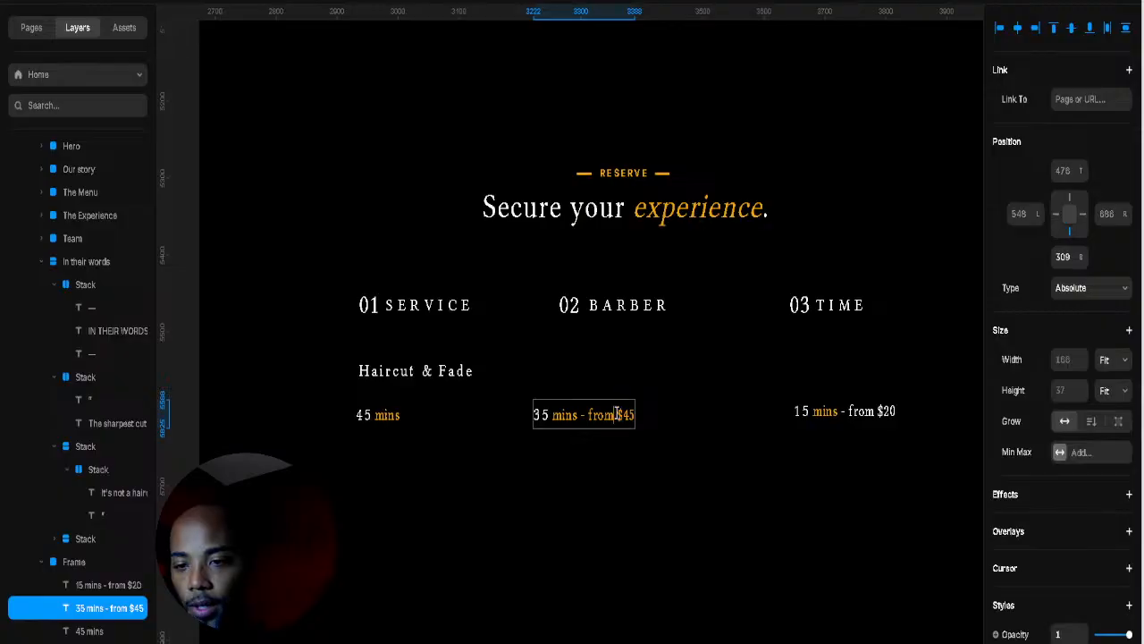
drag(619, 411, 732, 409)
click(718, 411)
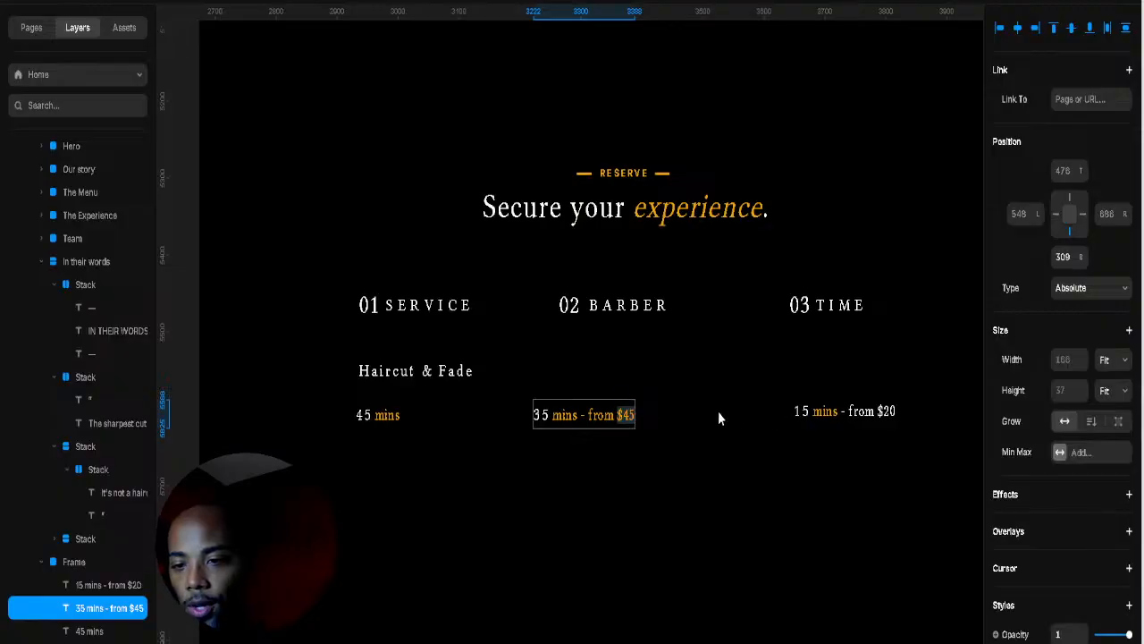
double_click(589, 415)
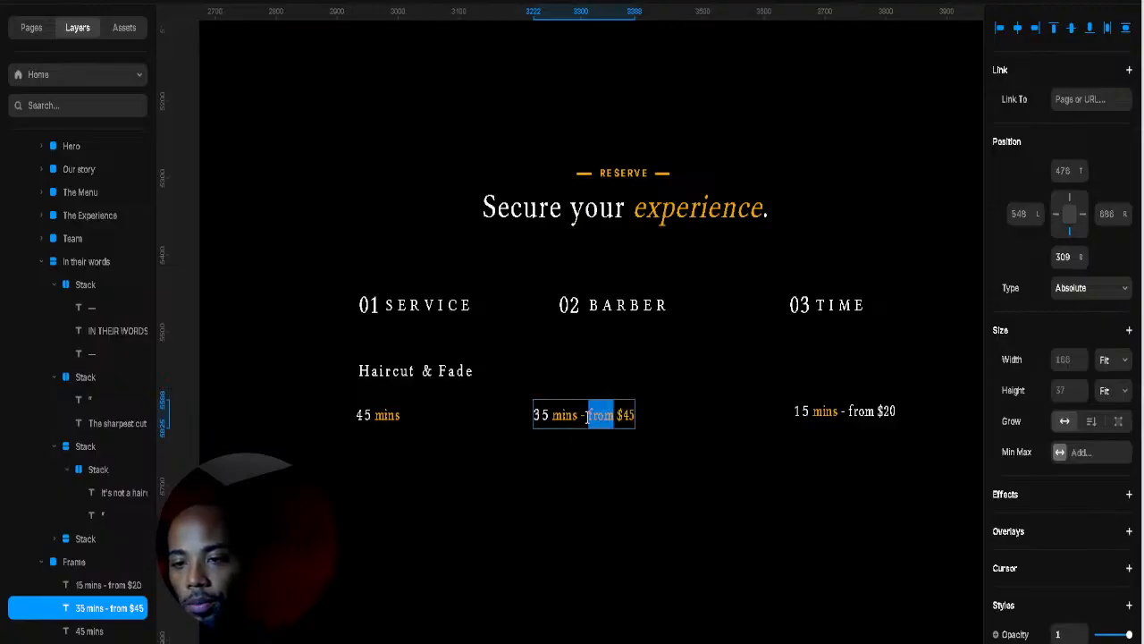
drag(589, 415, 945, 465)
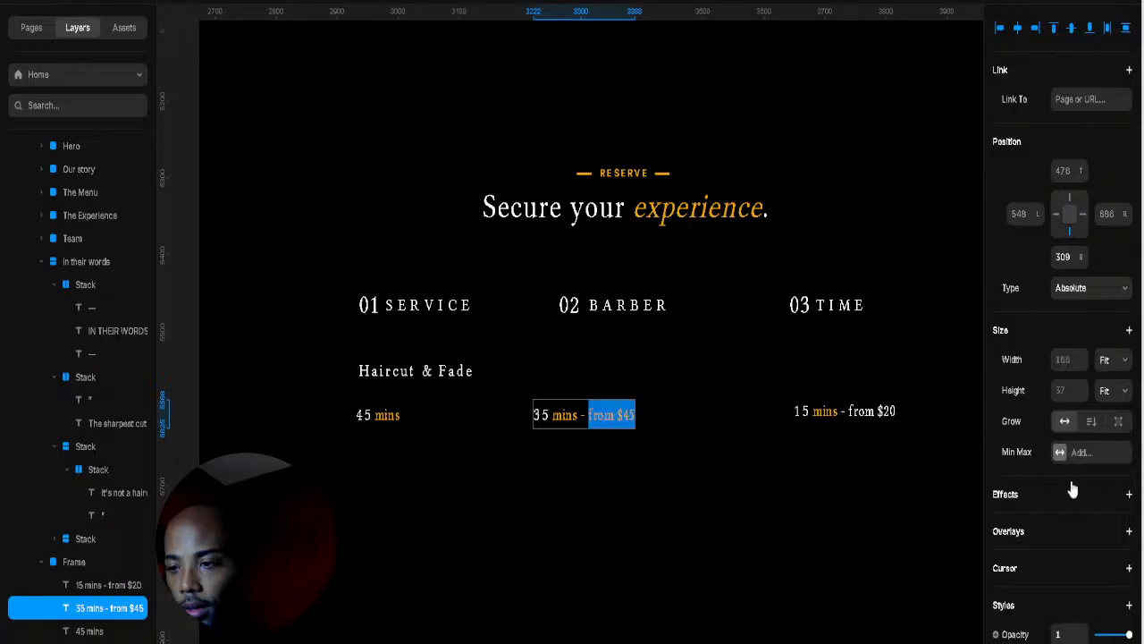
scroll(1072, 489, down, 4)
click(1060, 593)
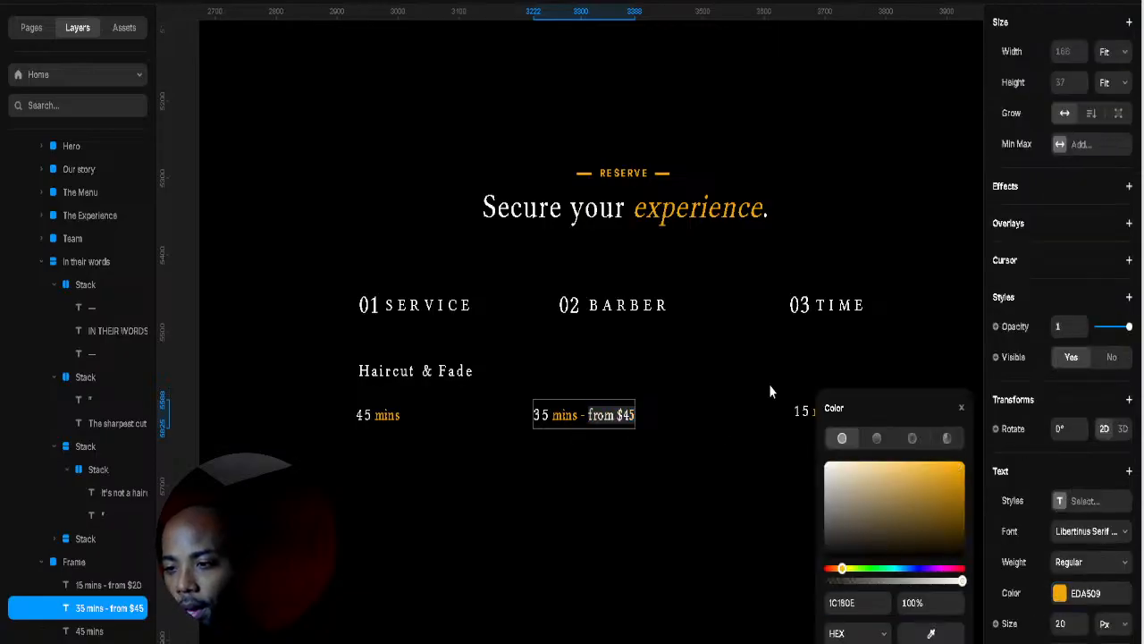
click(559, 429)
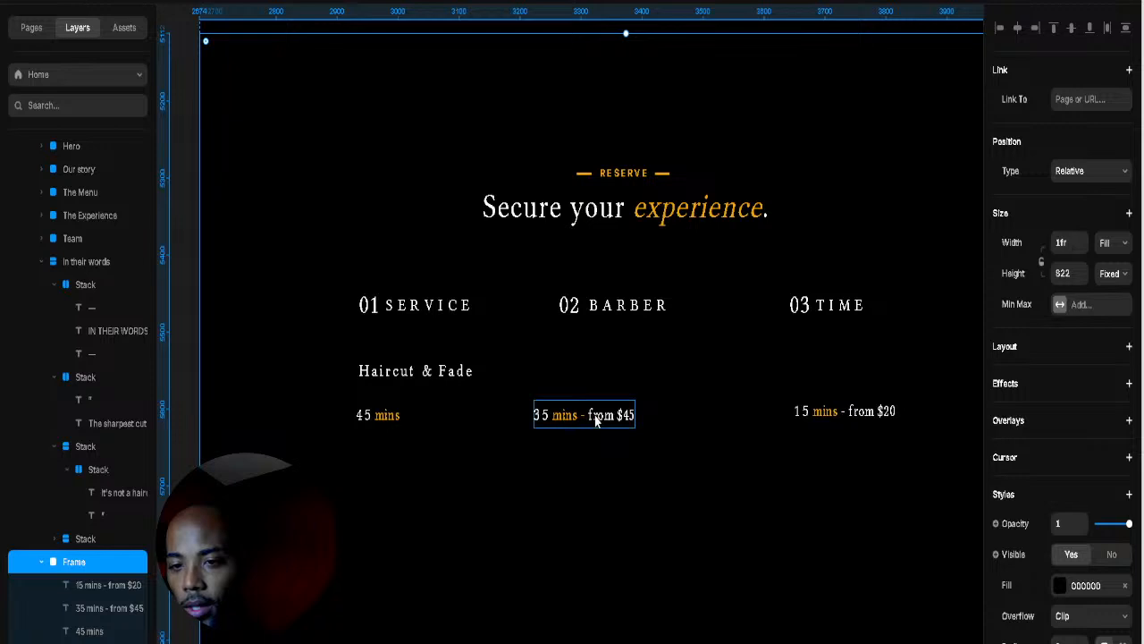
drag(596, 420, 647, 420)
Step: Make the SERVICE label '45 mins - from $55', with 'from $55' in white (FFFFFF)
double_click(388, 415)
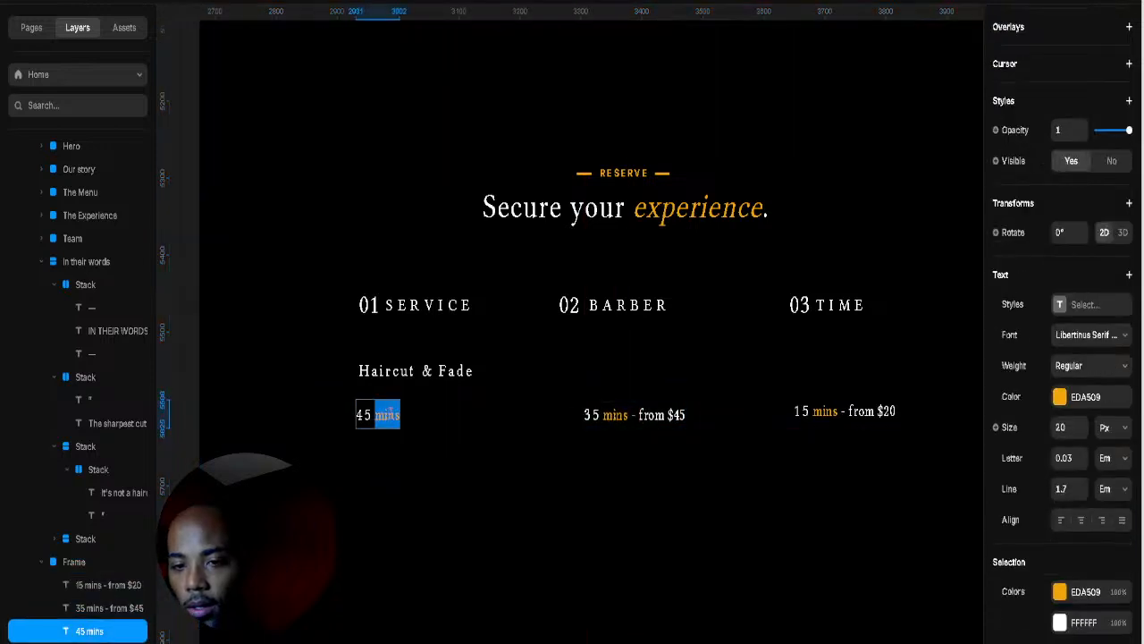
key(Escape)
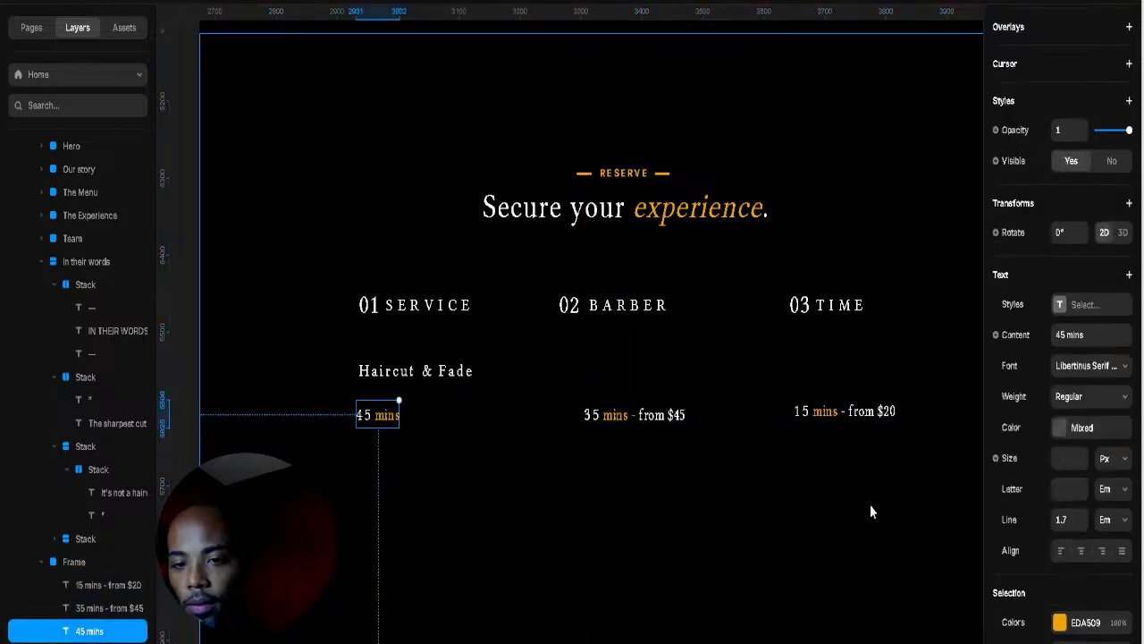
double_click(396, 415)
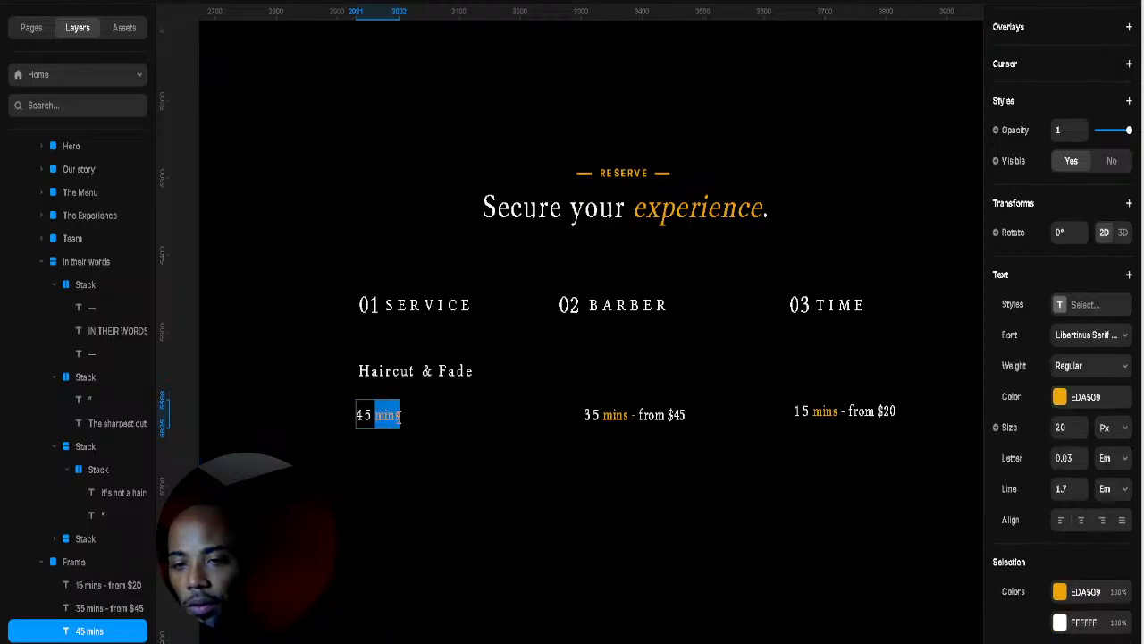
click(400, 424)
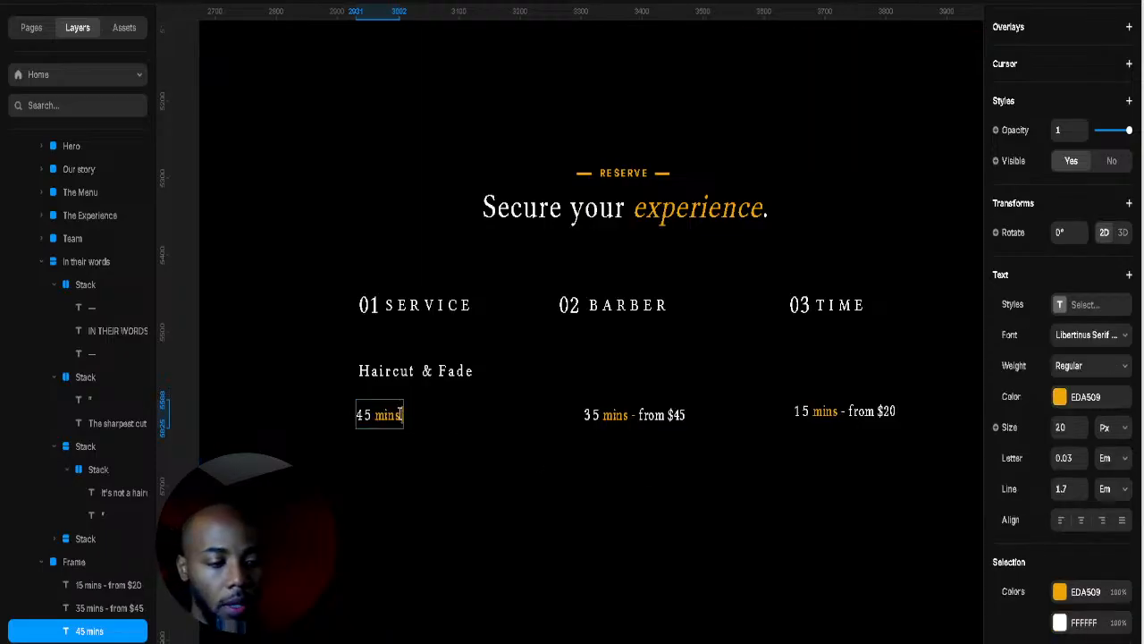
text(-)
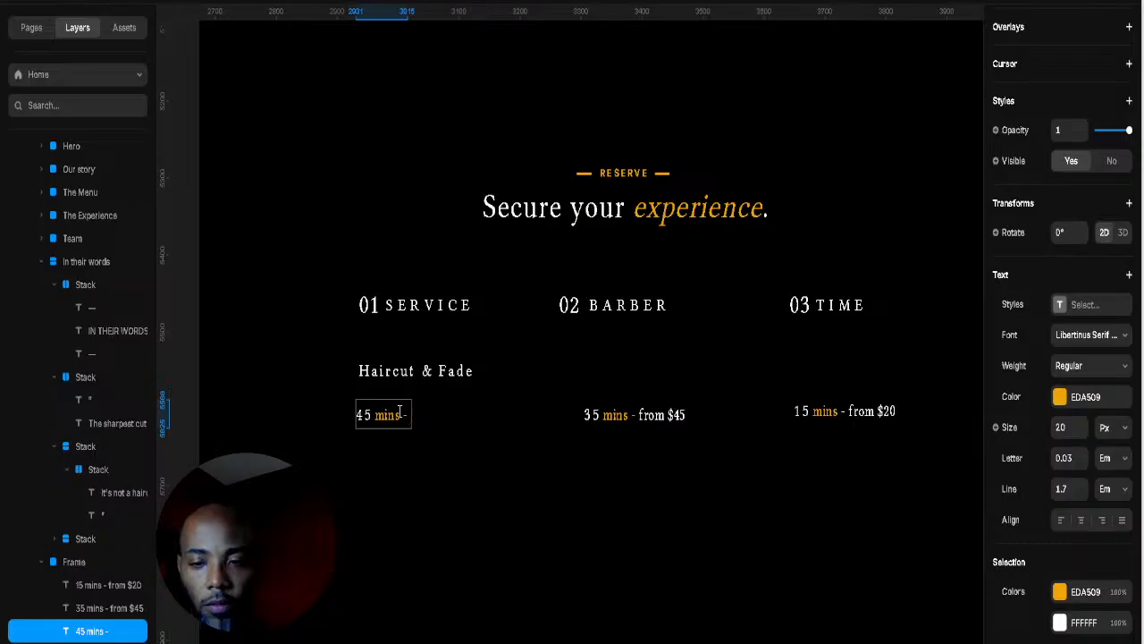
text( from)
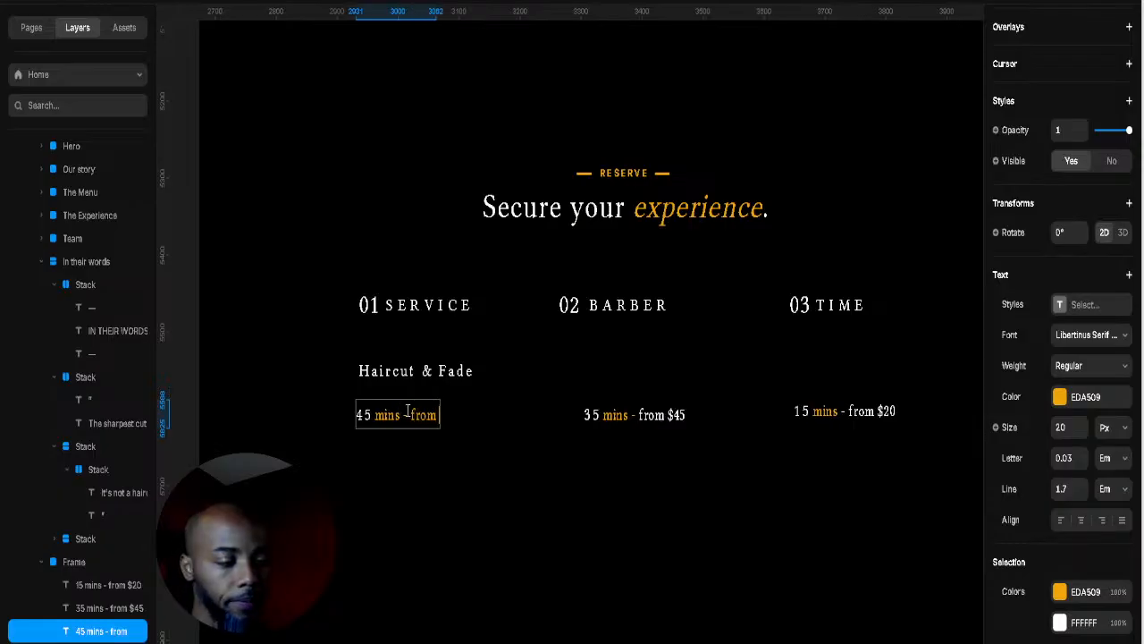
text( $55)
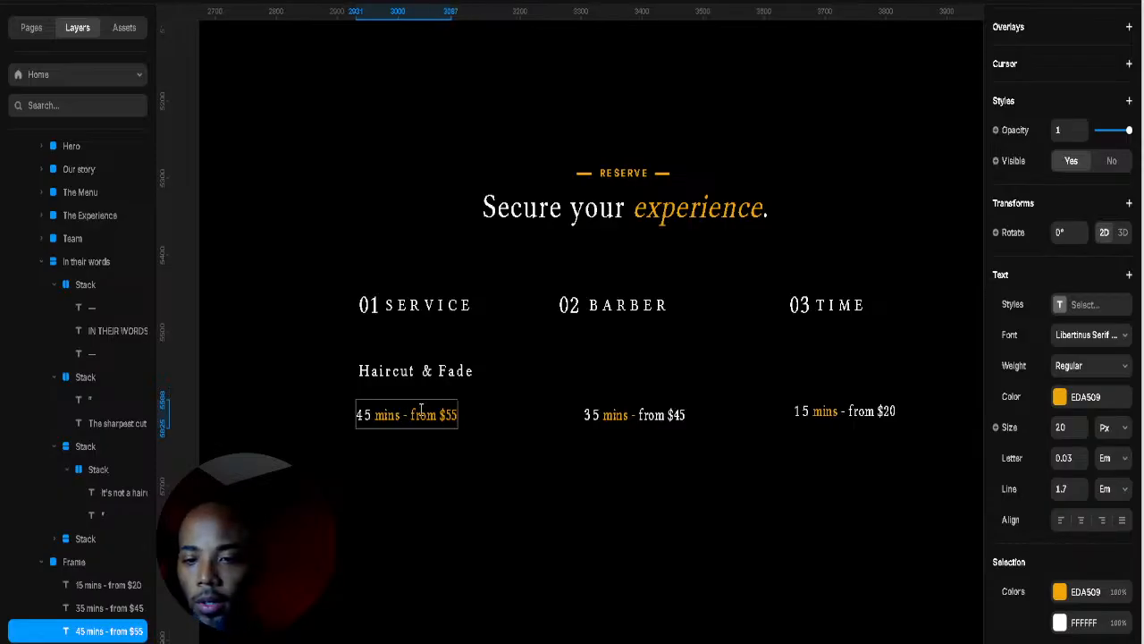
drag(411, 414, 457, 415)
click(1060, 396)
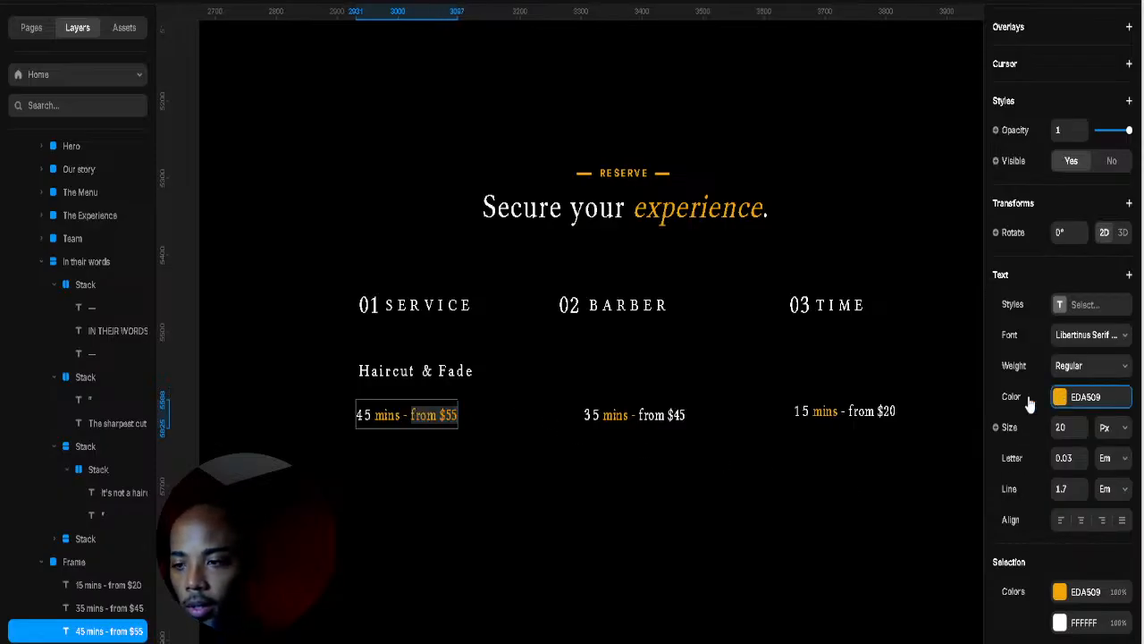
drag(903, 476, 728, 340)
click(727, 433)
click(728, 433)
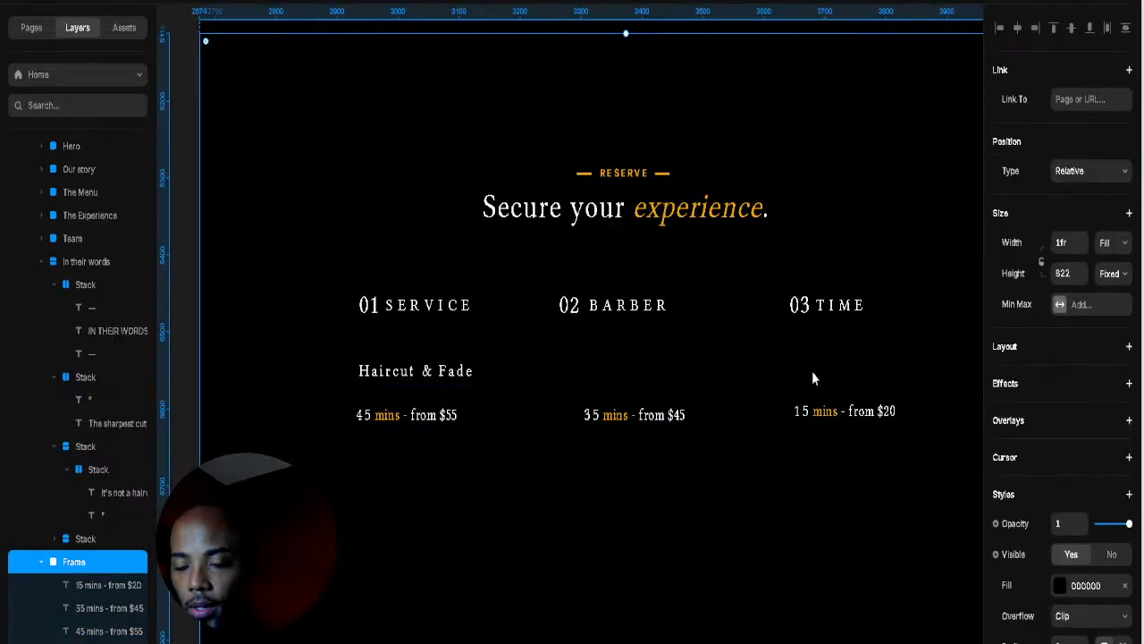
Step: Place copies of 'Haircut & Fade' under the 03 TIME and 02 BARBER columns
click(451, 375)
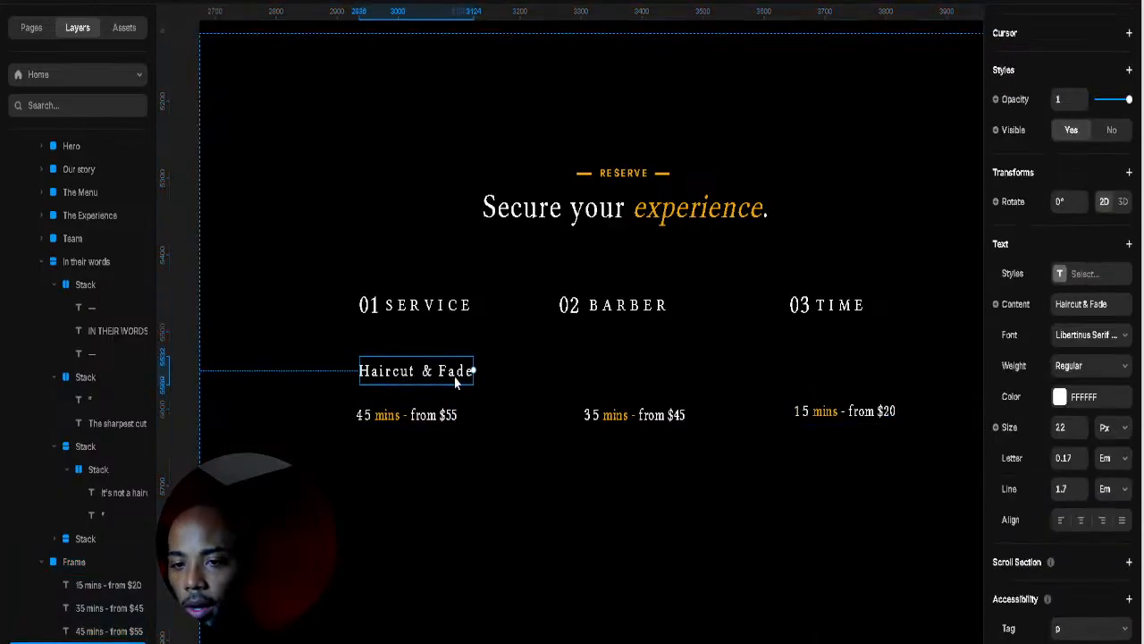
drag(451, 375, 817, 383)
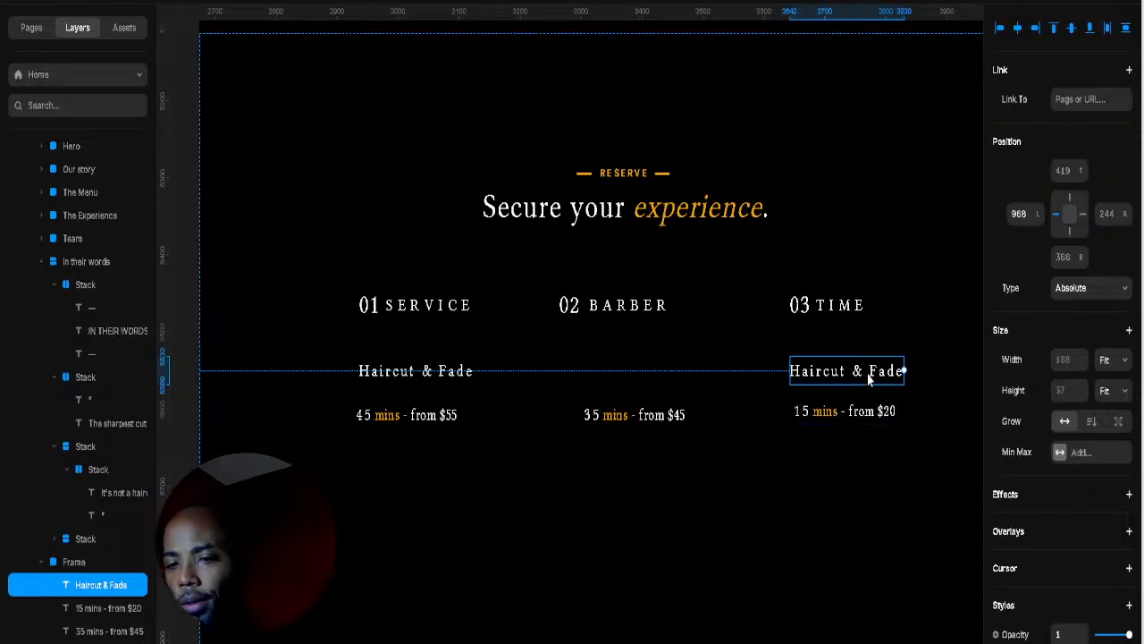
scroll(835, 407, up, 3)
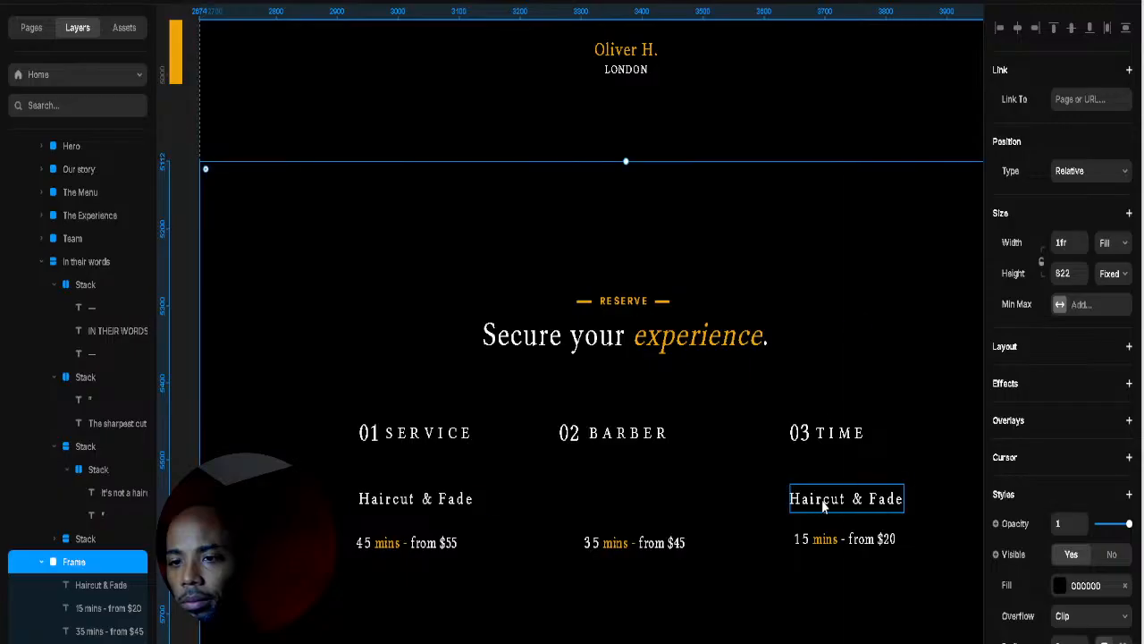
drag(638, 497, 587, 499)
scroll(662, 466, up, 8)
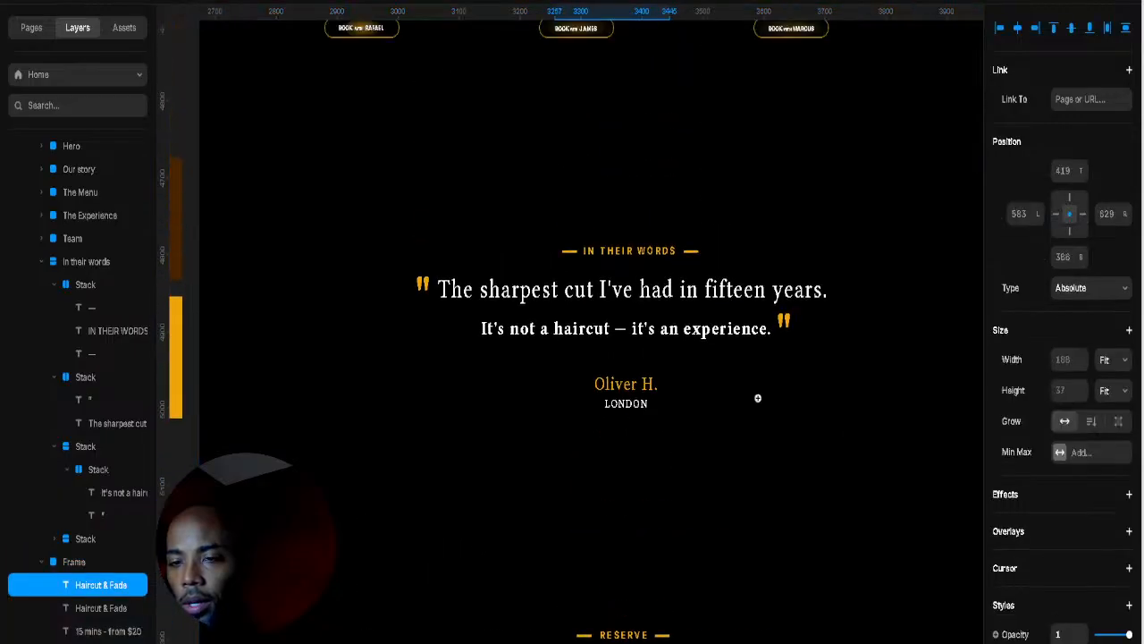
scroll(757, 398, down, 3)
scroll(735, 212, up, 6)
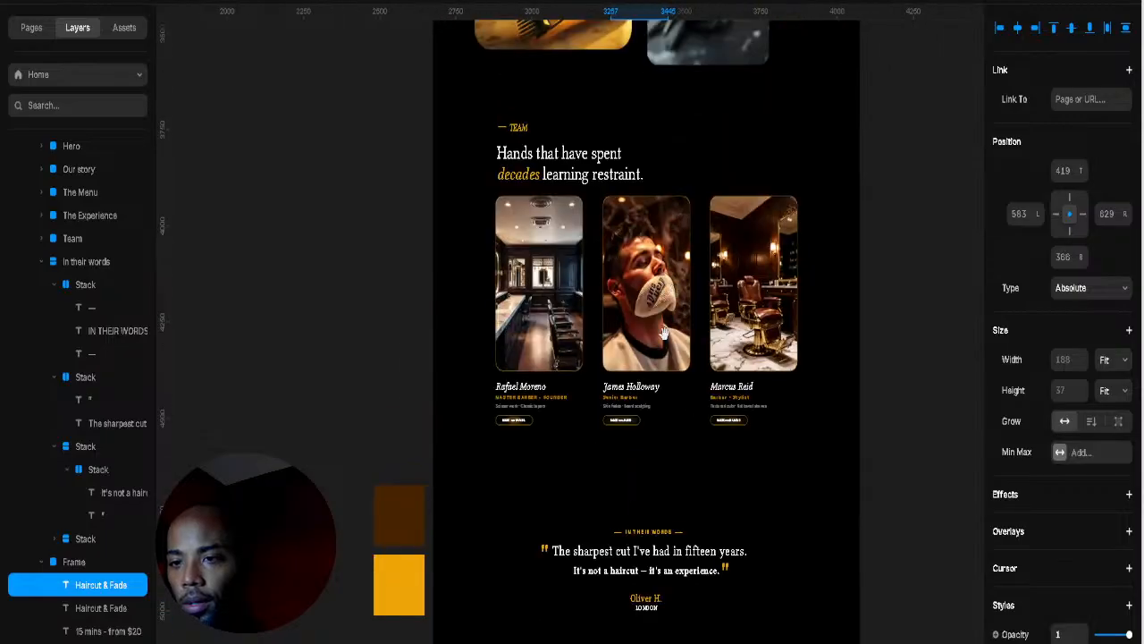
scroll(663, 332, up, 20)
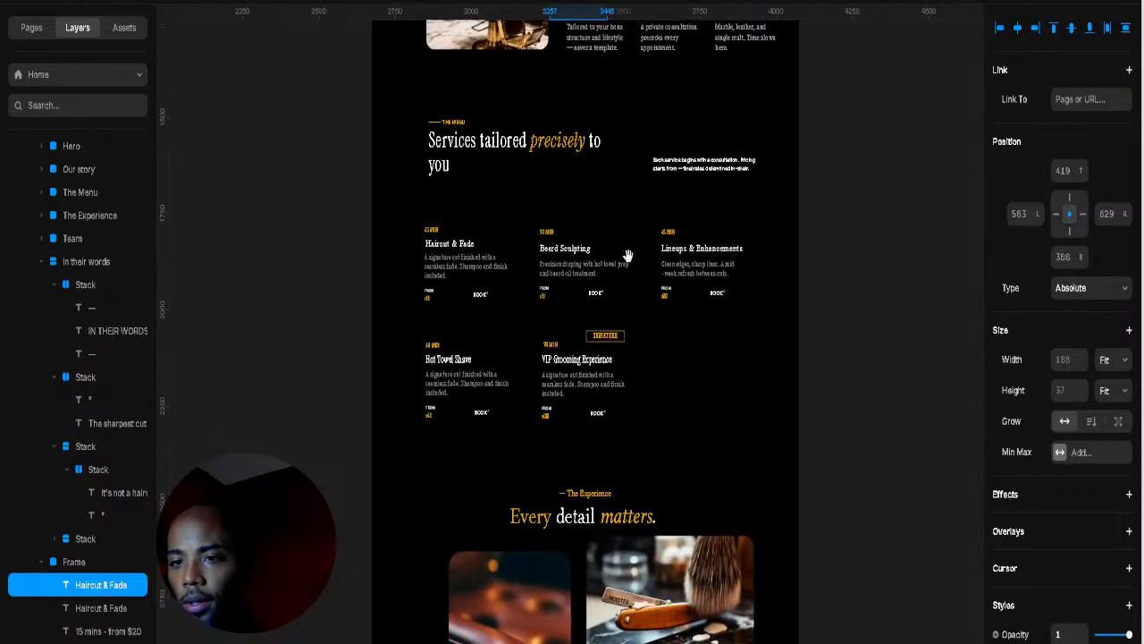
scroll(628, 253, up, 5)
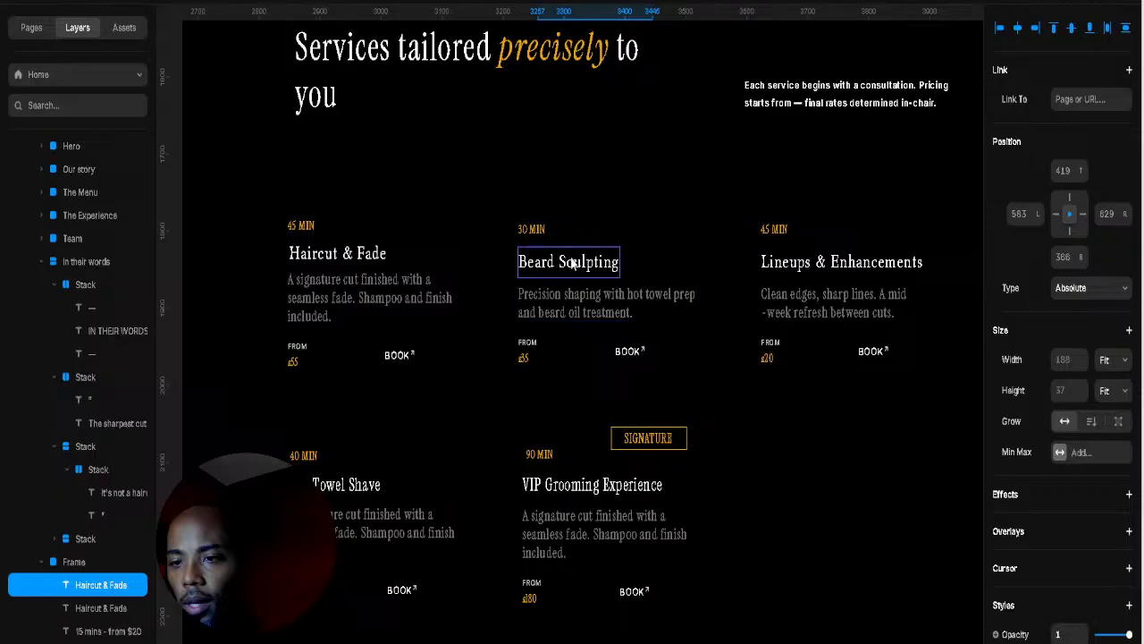
Step: Select the 'Beard Sculpting' name inside its component for copying
double_click(565, 261)
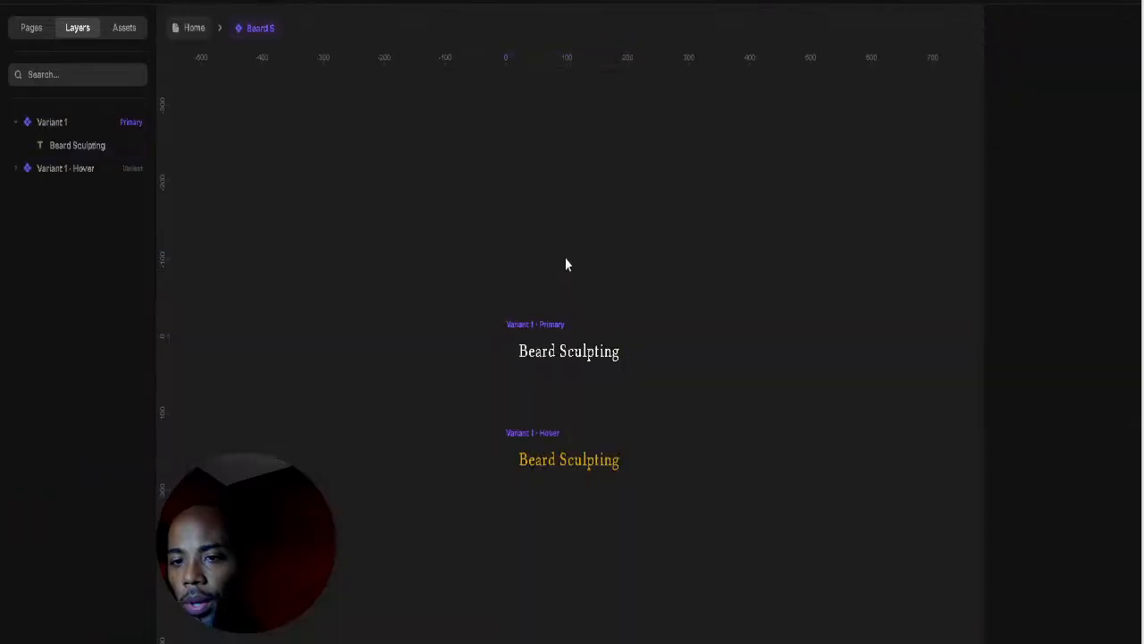
double_click(580, 358)
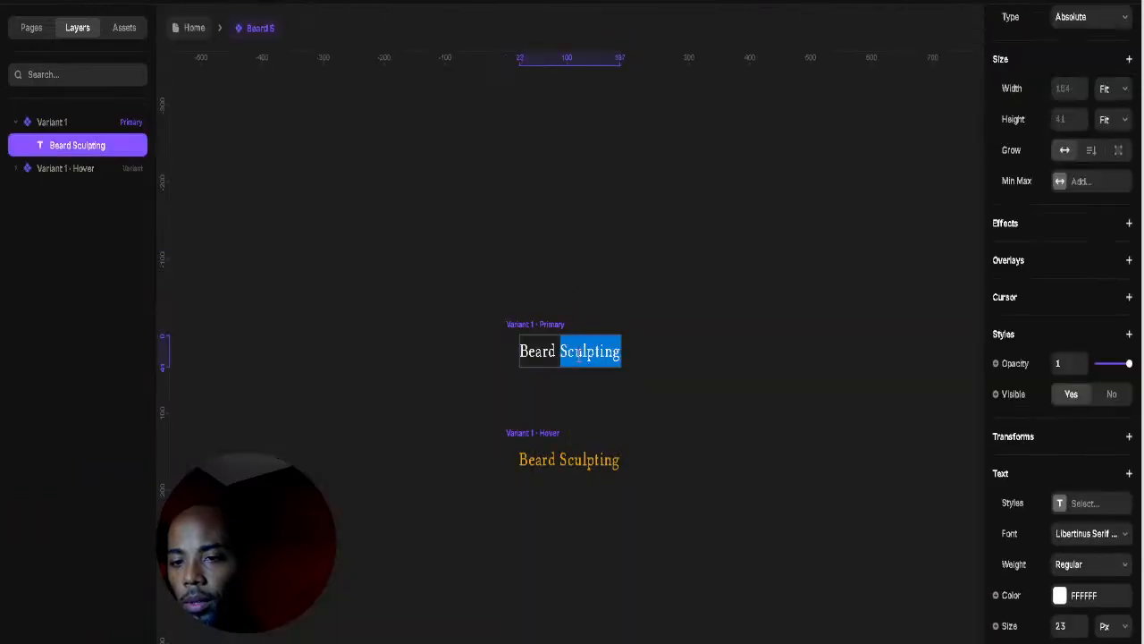
triple_click(580, 356)
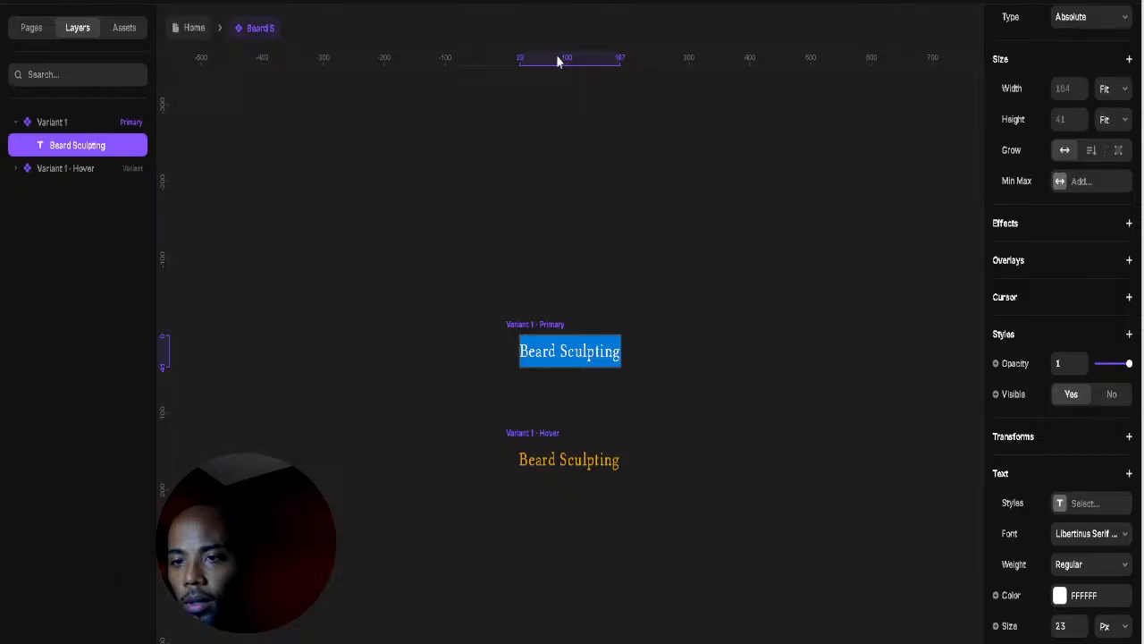
Step: On the Home page, replace the middle service name 'Haircut & Fade' with 'Beard Sculpting'
click(189, 32)
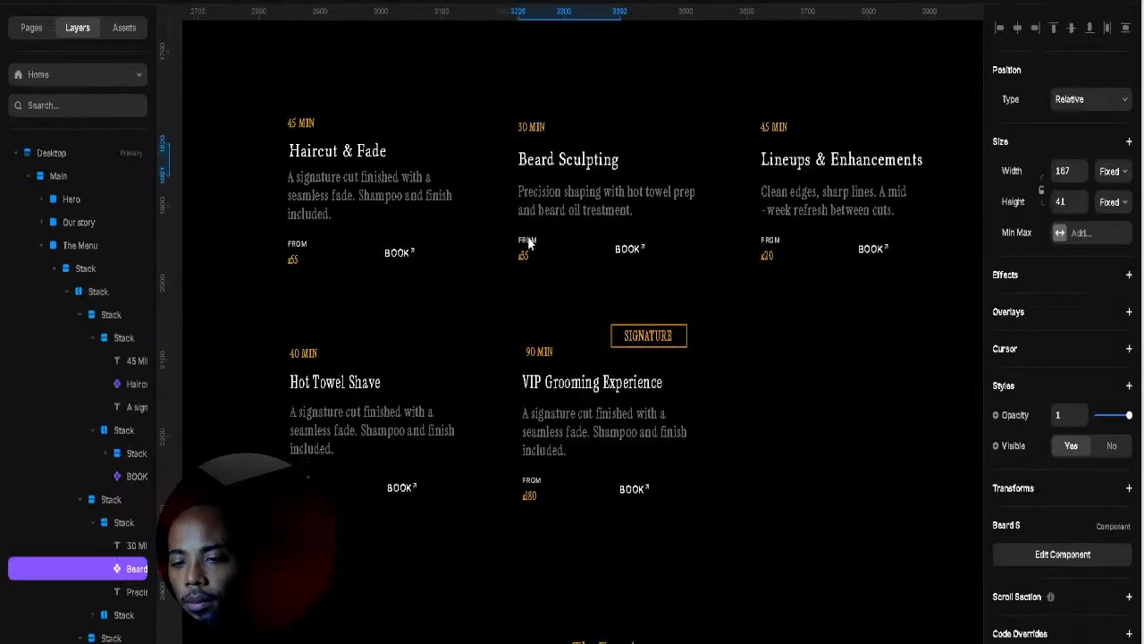
scroll(529, 243, down, 3)
scroll(529, 310, up, 2)
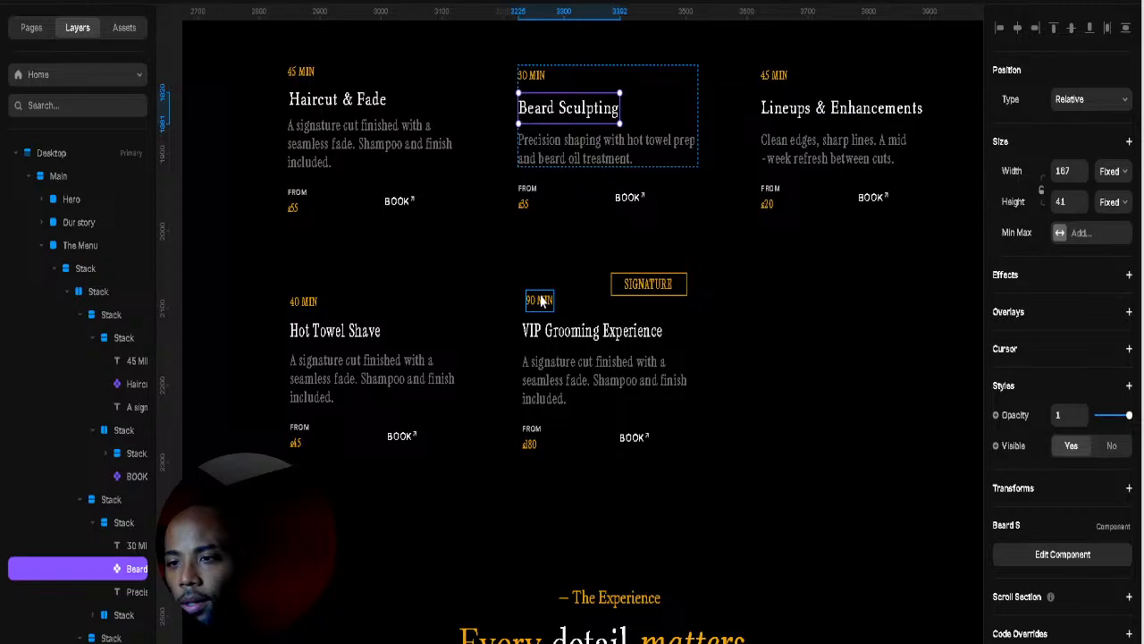
scroll(541, 302, down, 10)
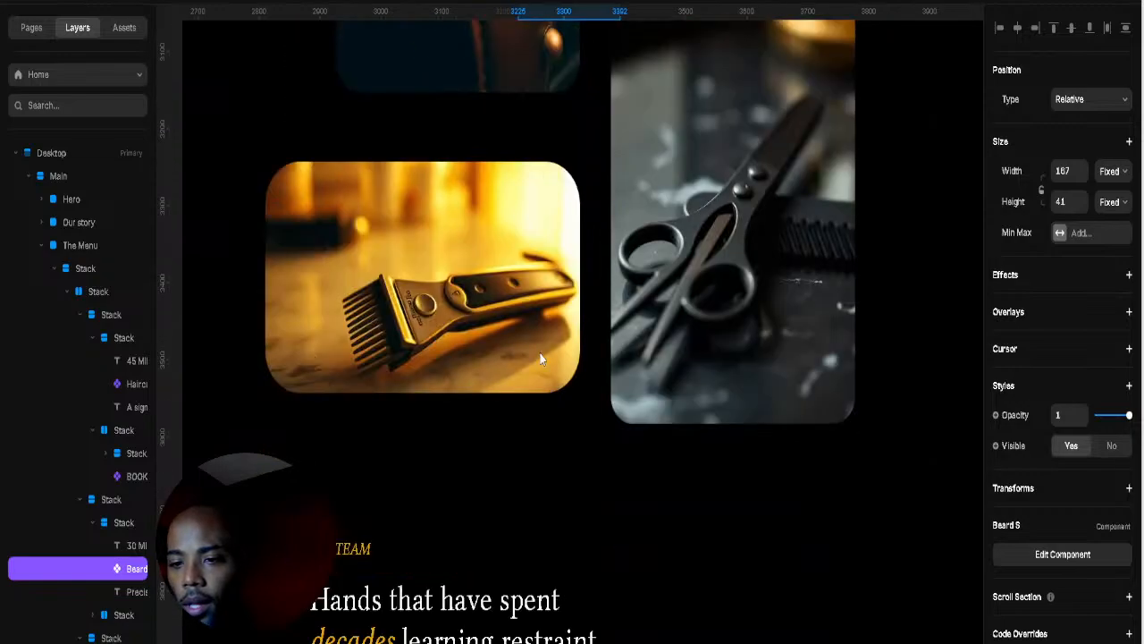
scroll(541, 359, down, 12)
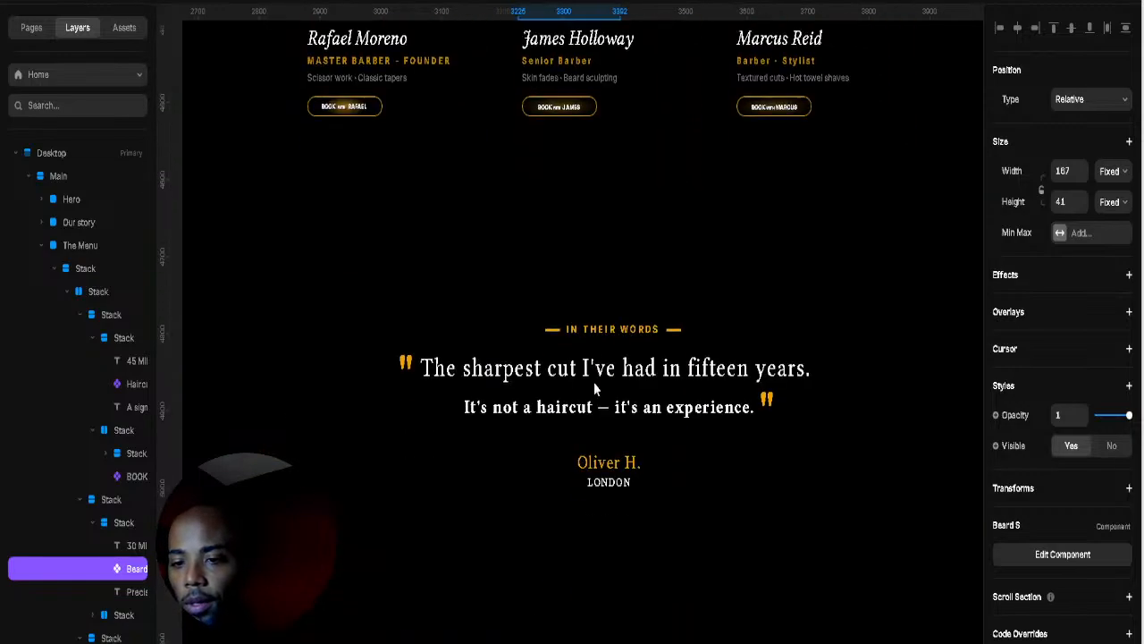
scroll(594, 386, down, 10)
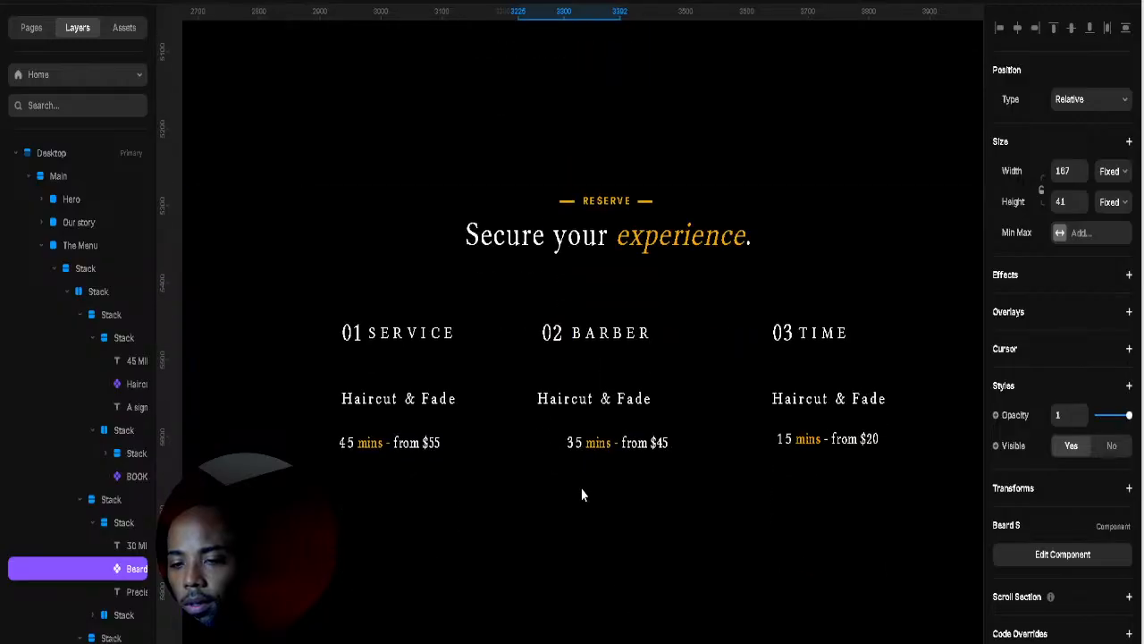
click(585, 400)
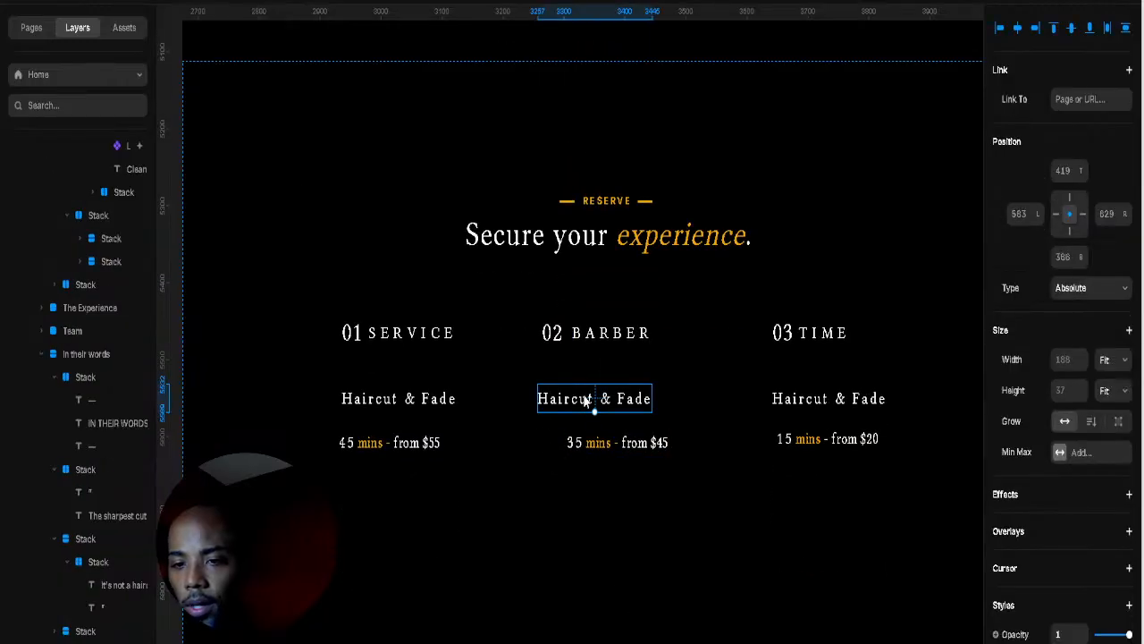
double_click(586, 400)
key(ctrl+a)
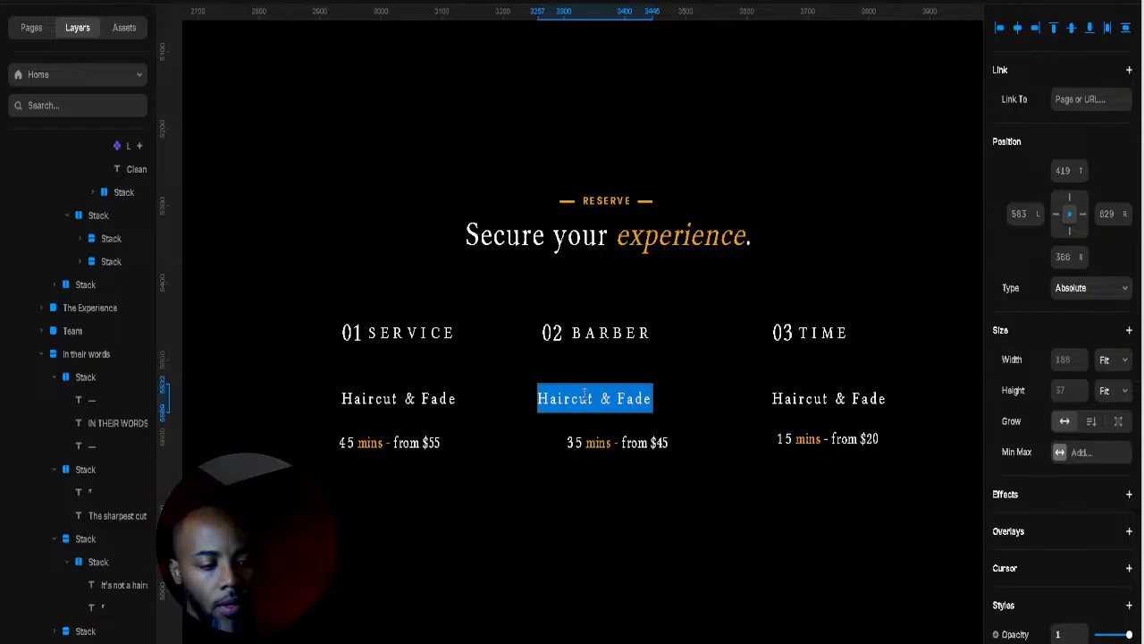
text(Beard Sculpting)
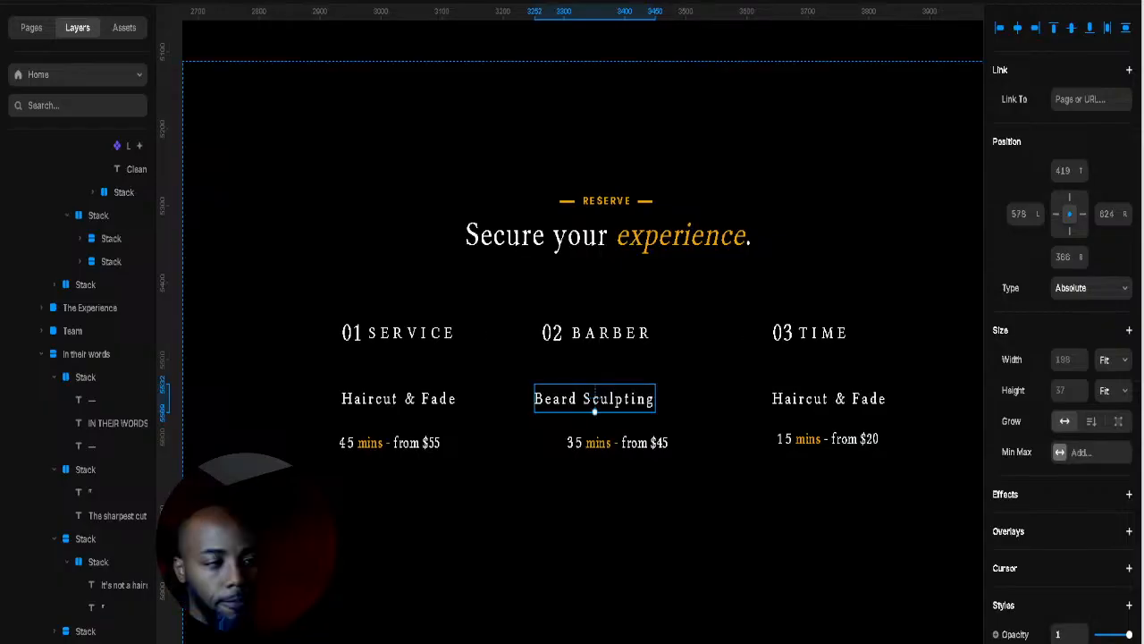
click(809, 404)
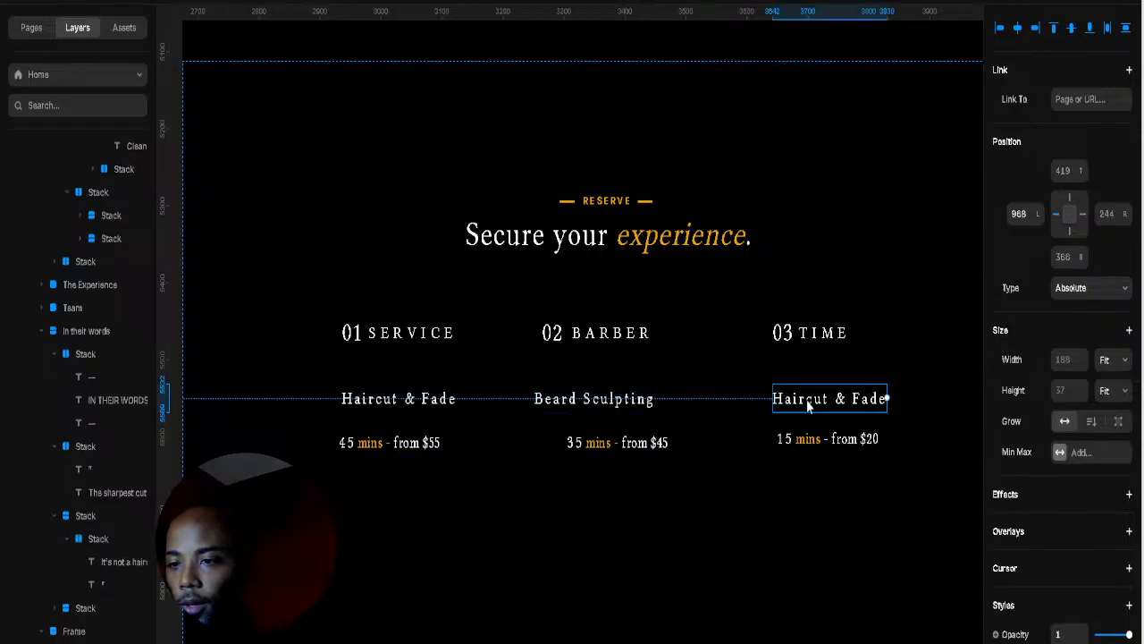
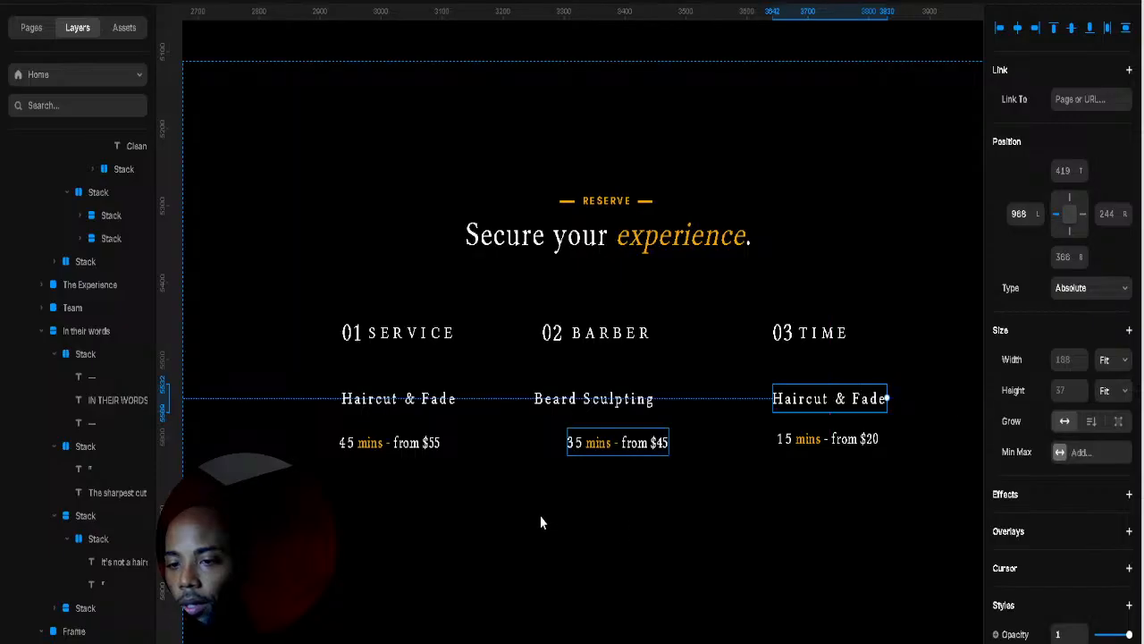
Step: Replace the third column's 'Haircut & Fade' text with 'Lineup & Enhancements'
double_click(865, 405)
double_click(795, 400)
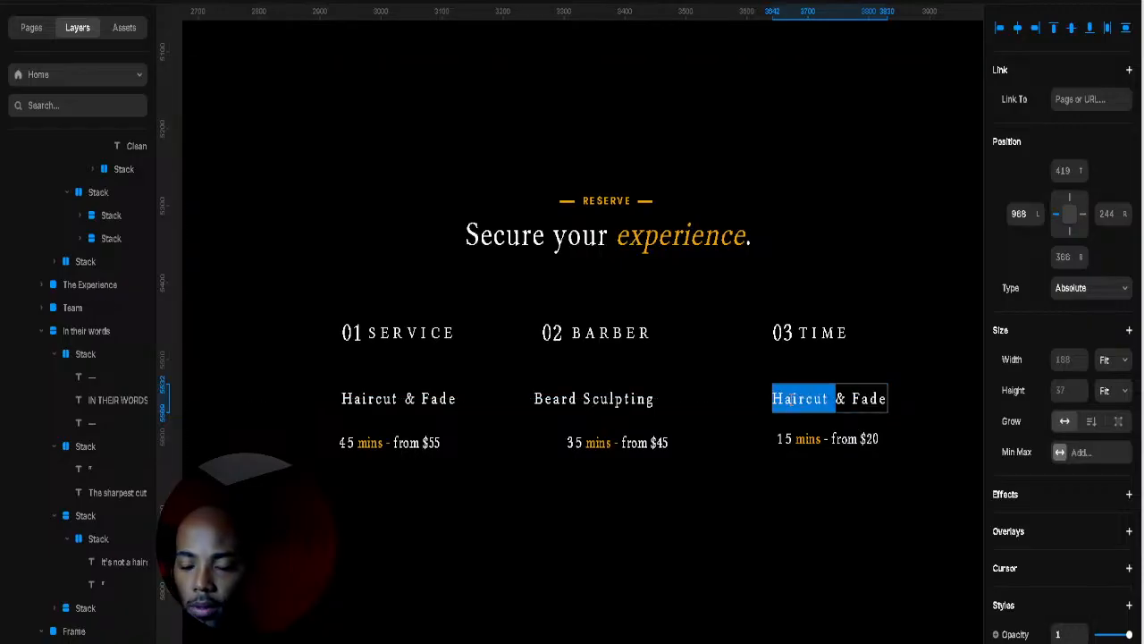
key(ctrl+a)
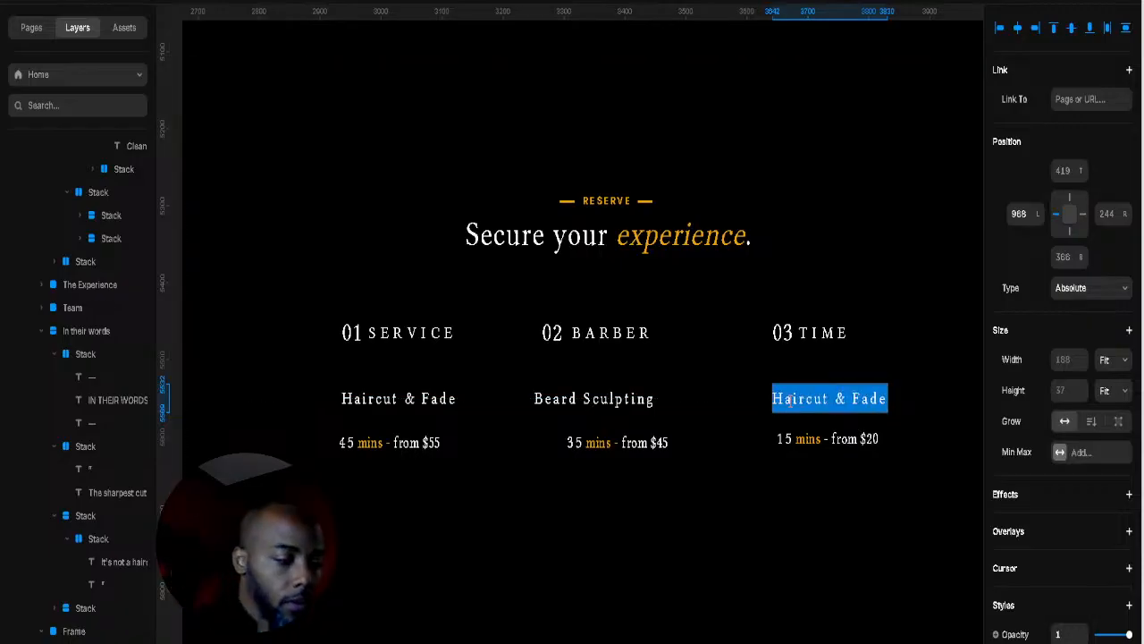
text(Lin)
key(BackSpace)
key(BackSpace)
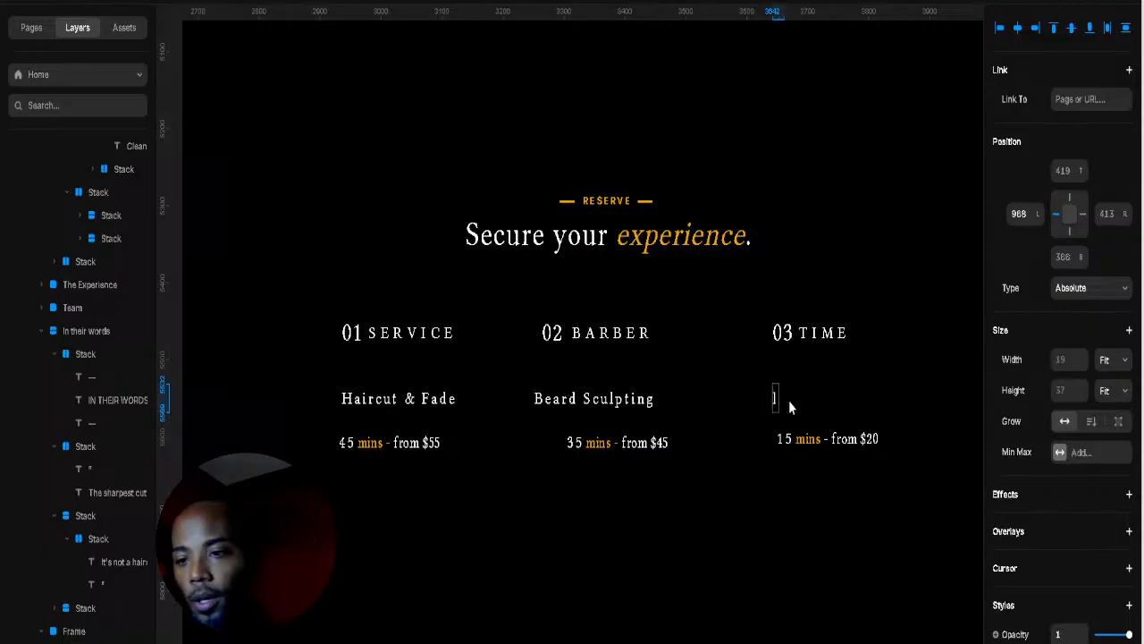
text(ineu)
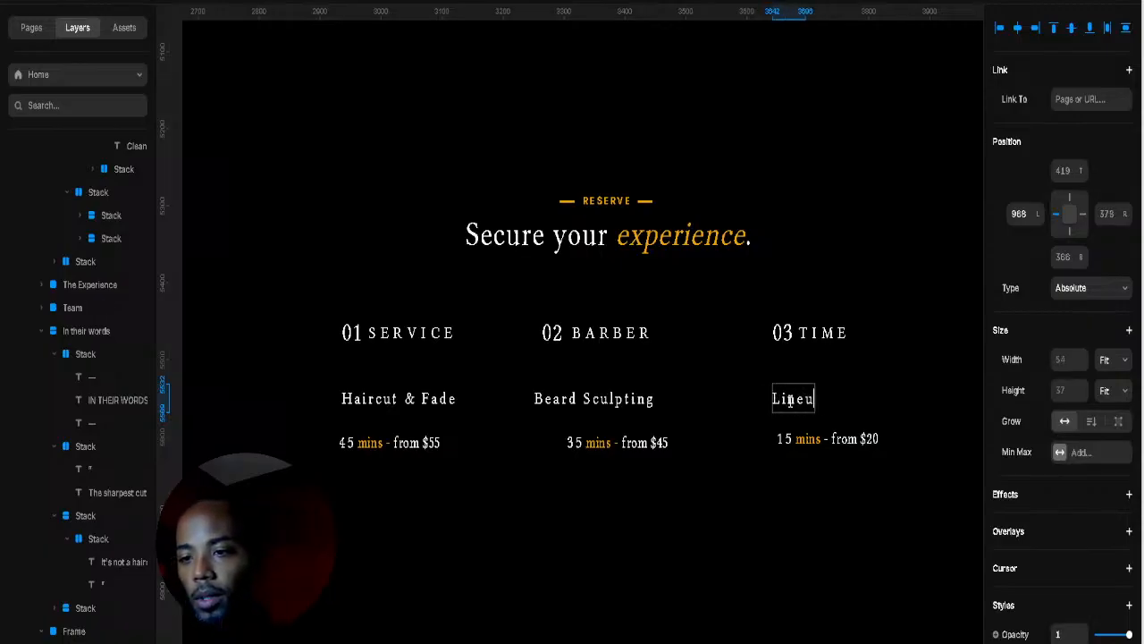
text(p )
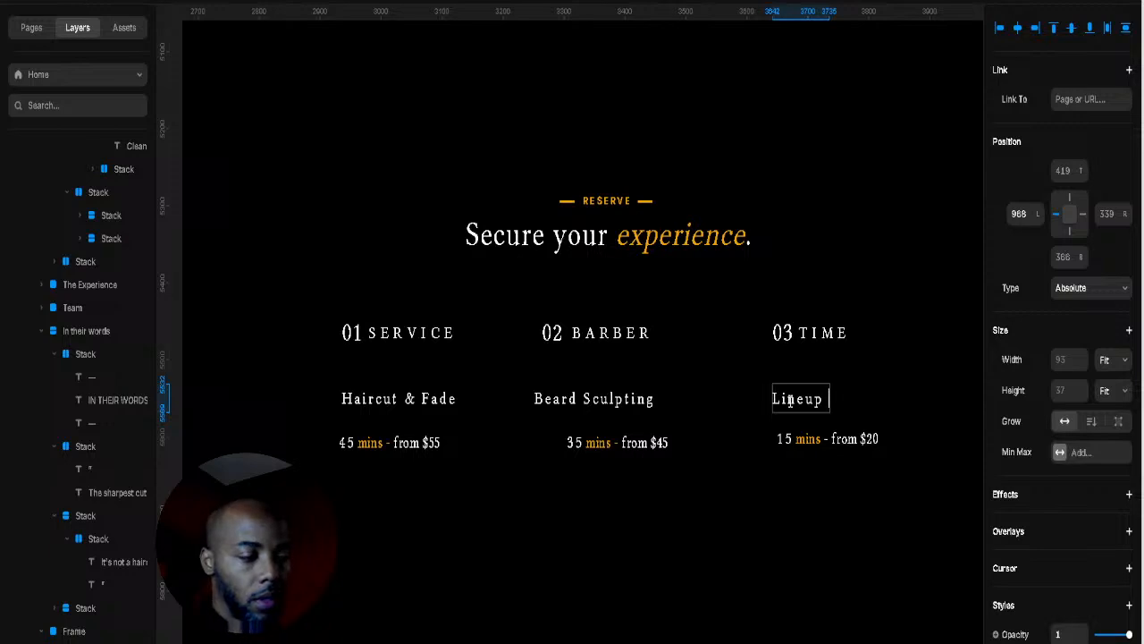
text(& En)
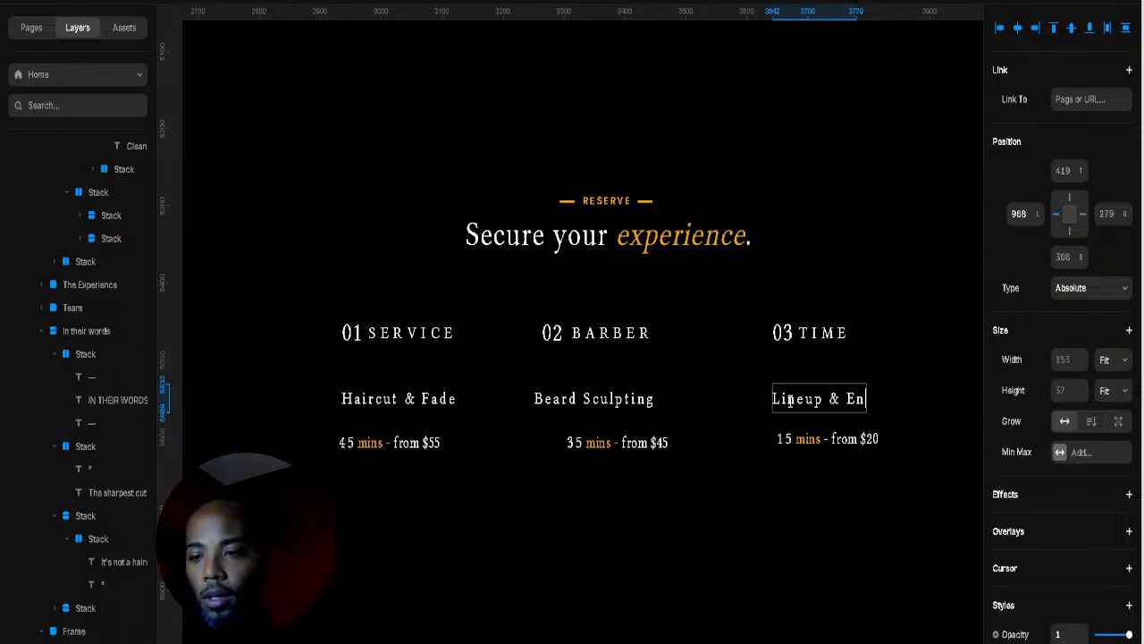
text(hance)
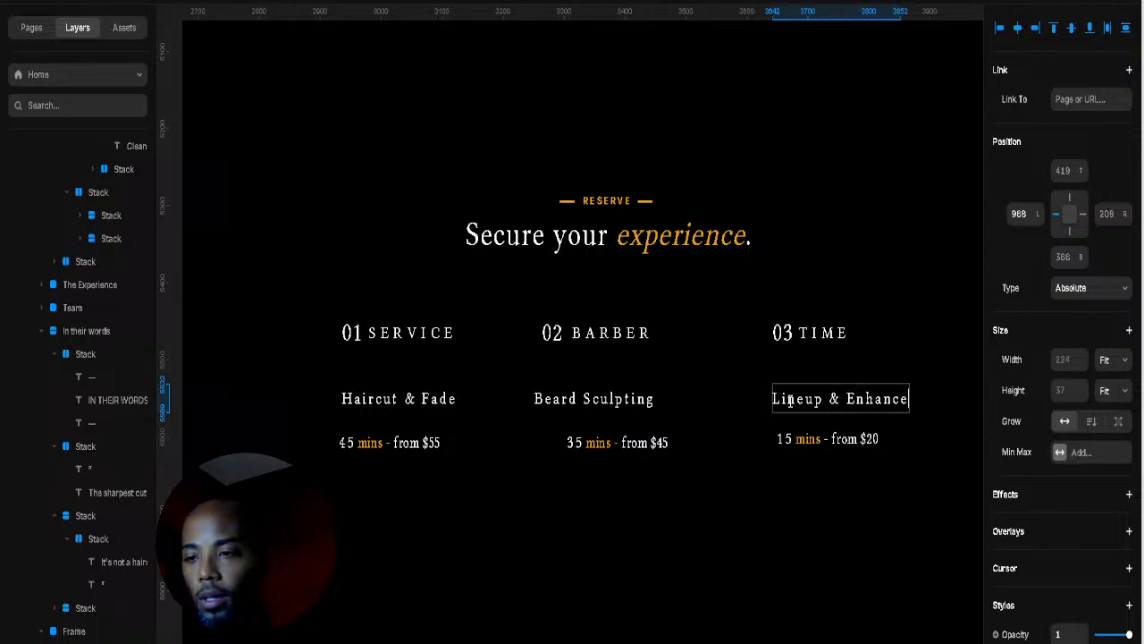
text(ments)
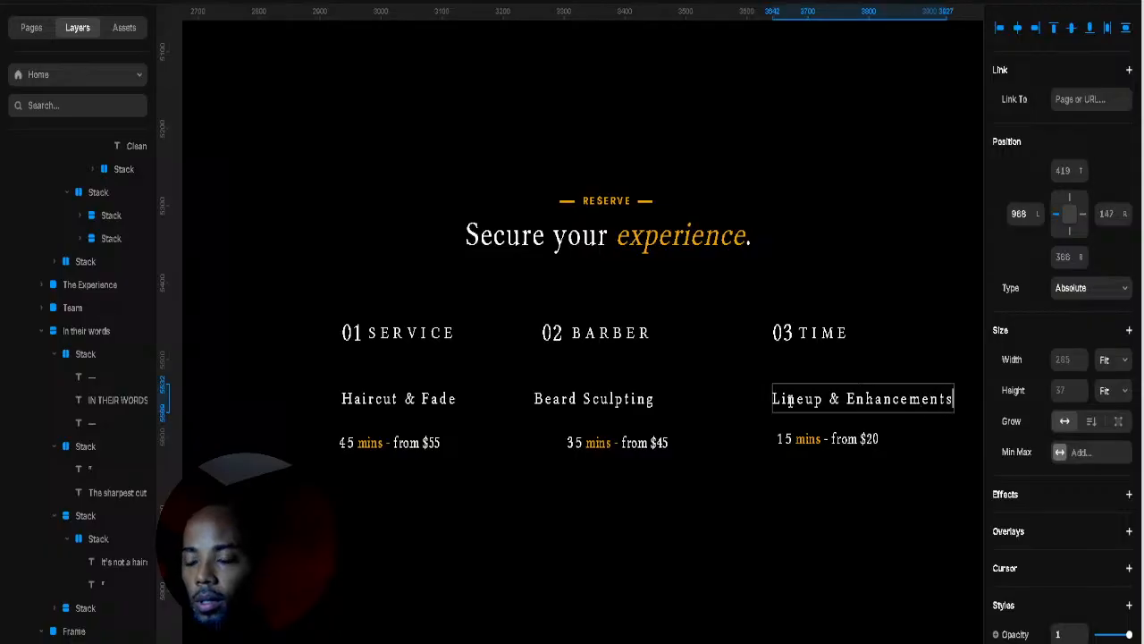
key(Escape)
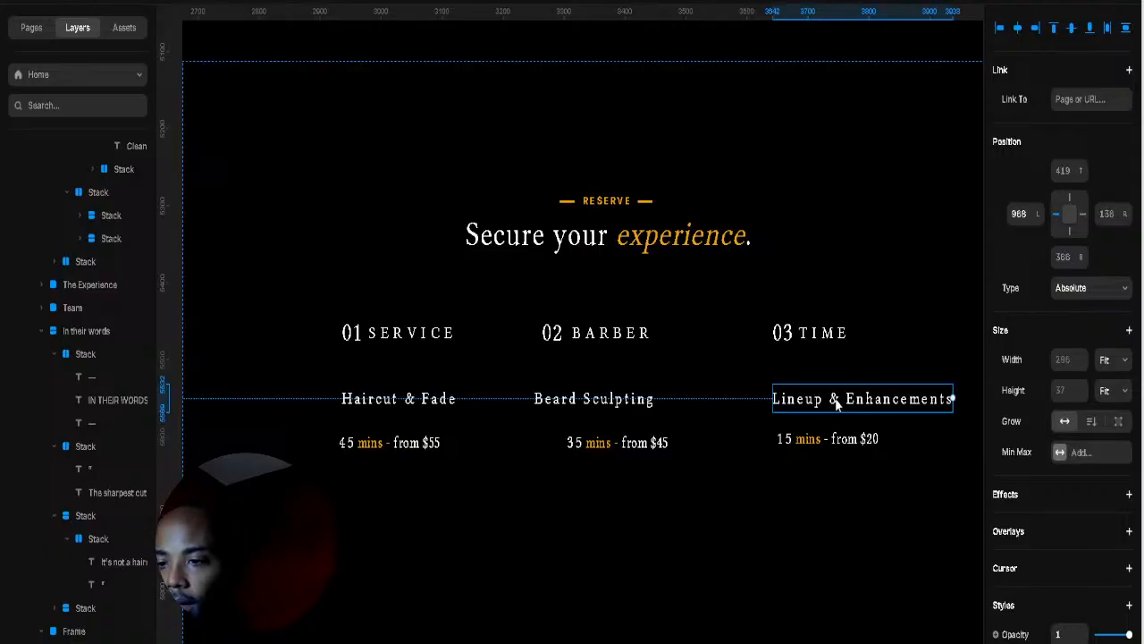
Step: Tighten Lineup & Enhancements' letter spacing and restore Beard Sculpting's 22 px size after an accidental zero
scroll(1082, 447, down, 4)
scroll(1090, 465, down, 4)
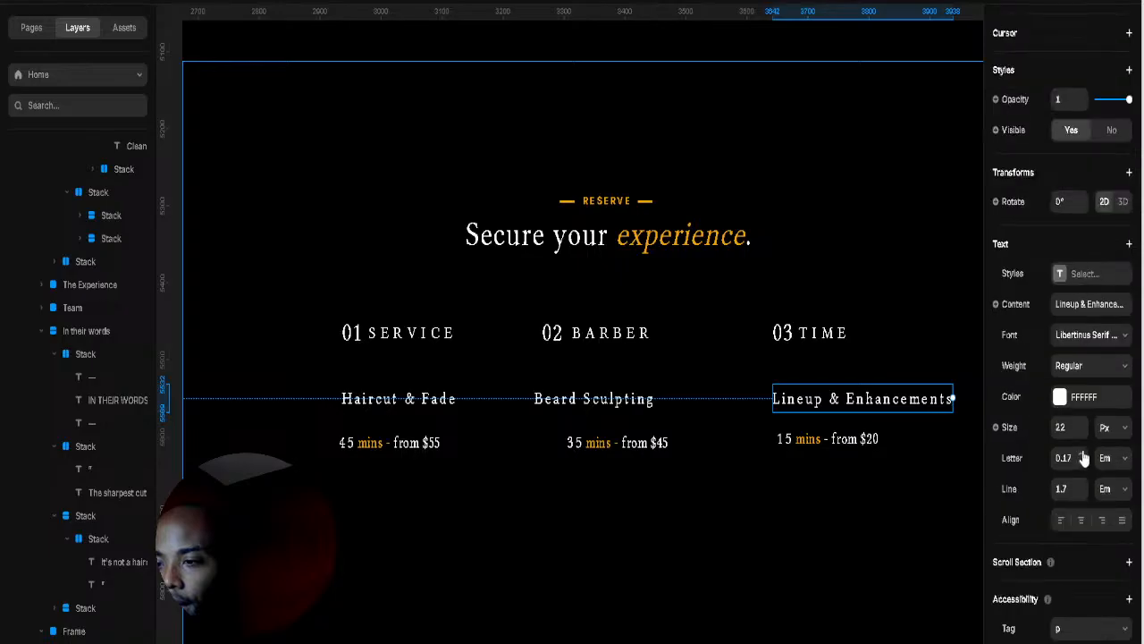
drag(1083, 460, 1059, 457)
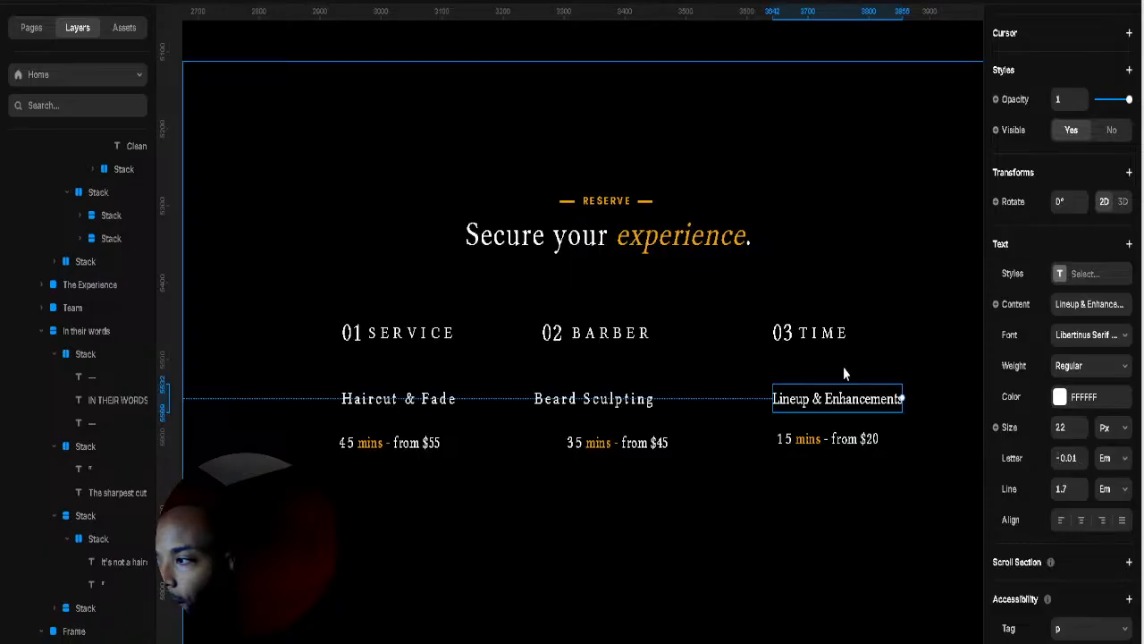
click(630, 398)
scroll(1084, 406, down, 3)
scroll(1082, 428, down, 3)
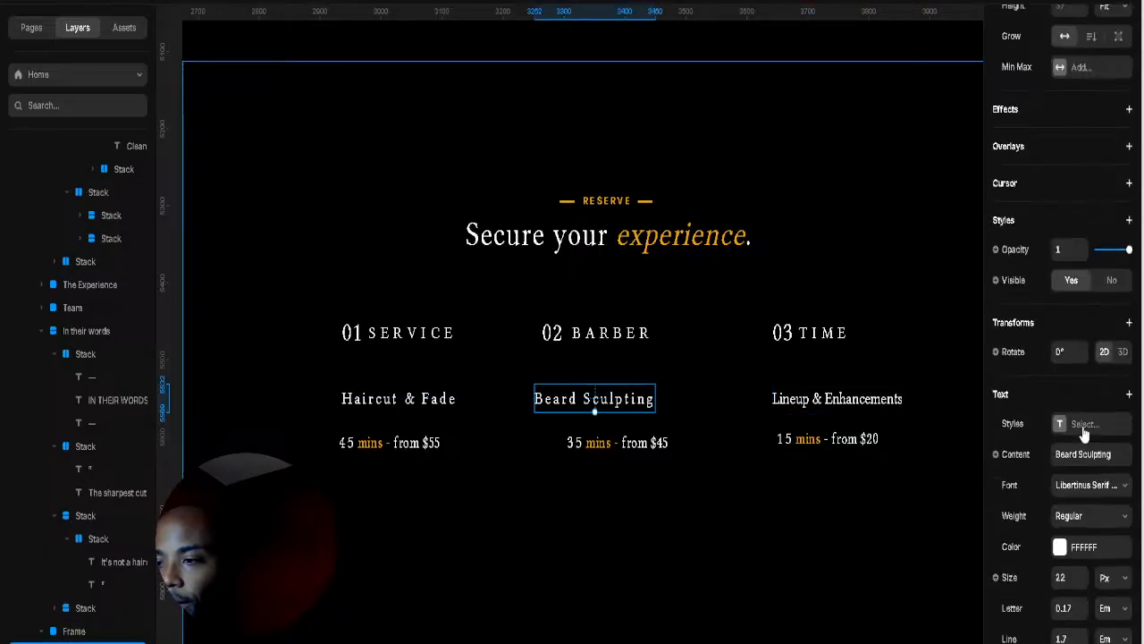
click(1061, 428)
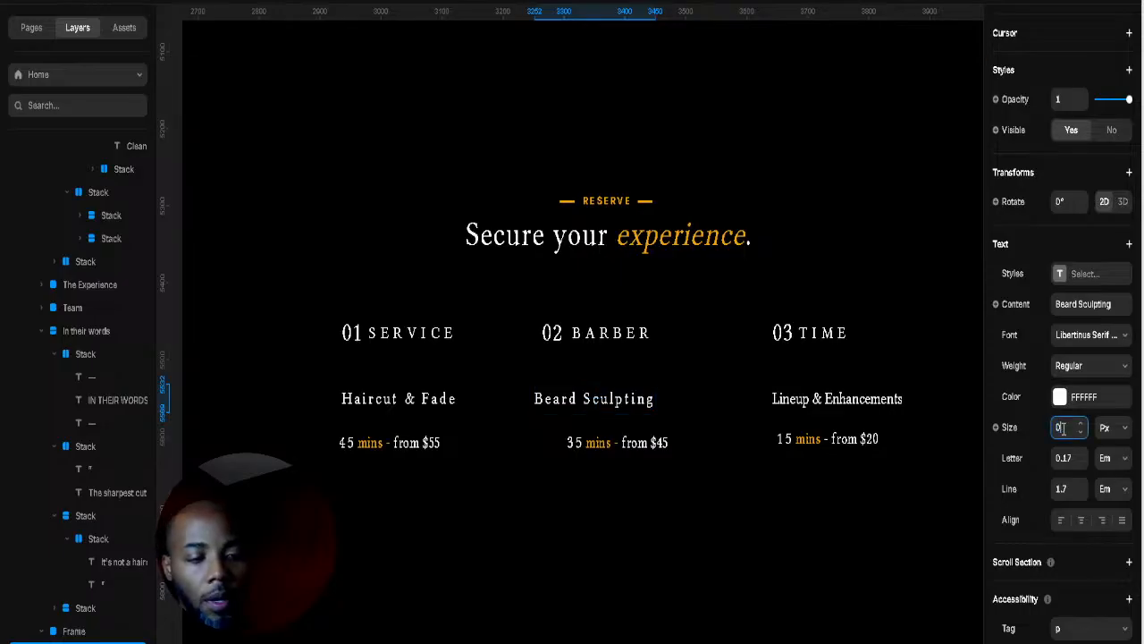
key(Return)
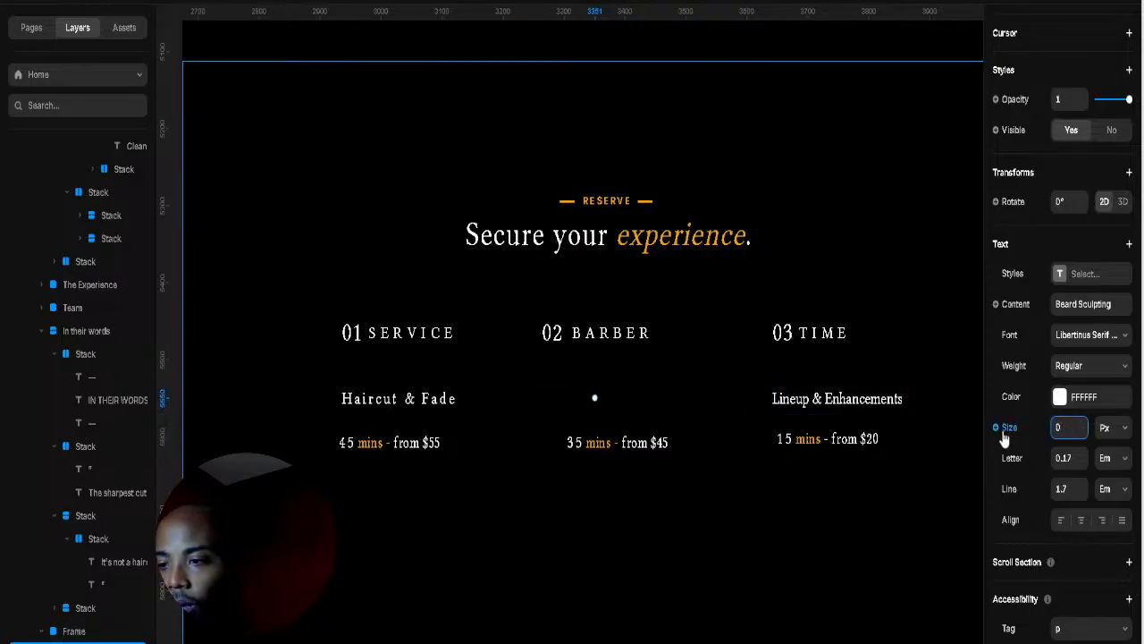
key(ctrl+z)
click(1079, 485)
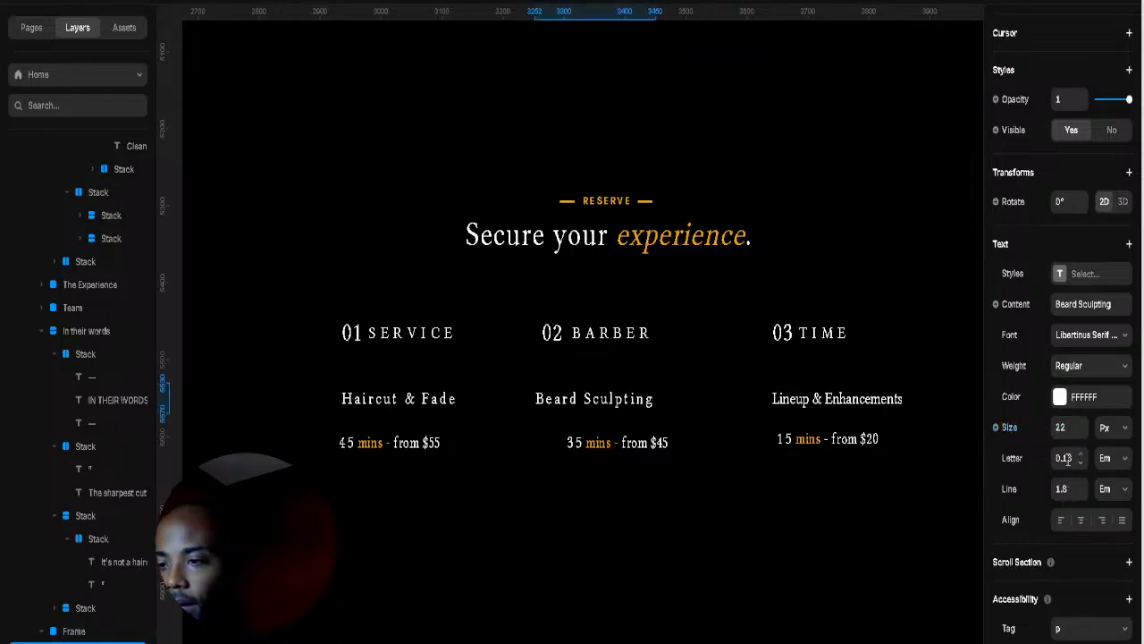
Step: Set letter spacing to 0 on the Beard Sculpting and Haircut & Fade titles
click(1066, 459)
text(-)
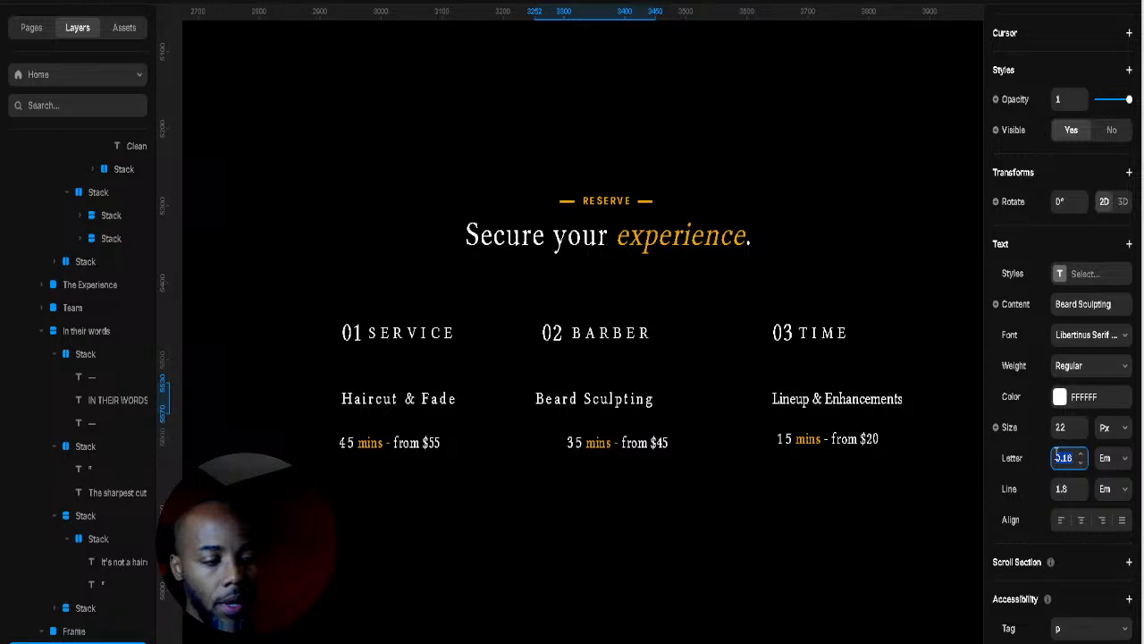
key(Return)
click(407, 399)
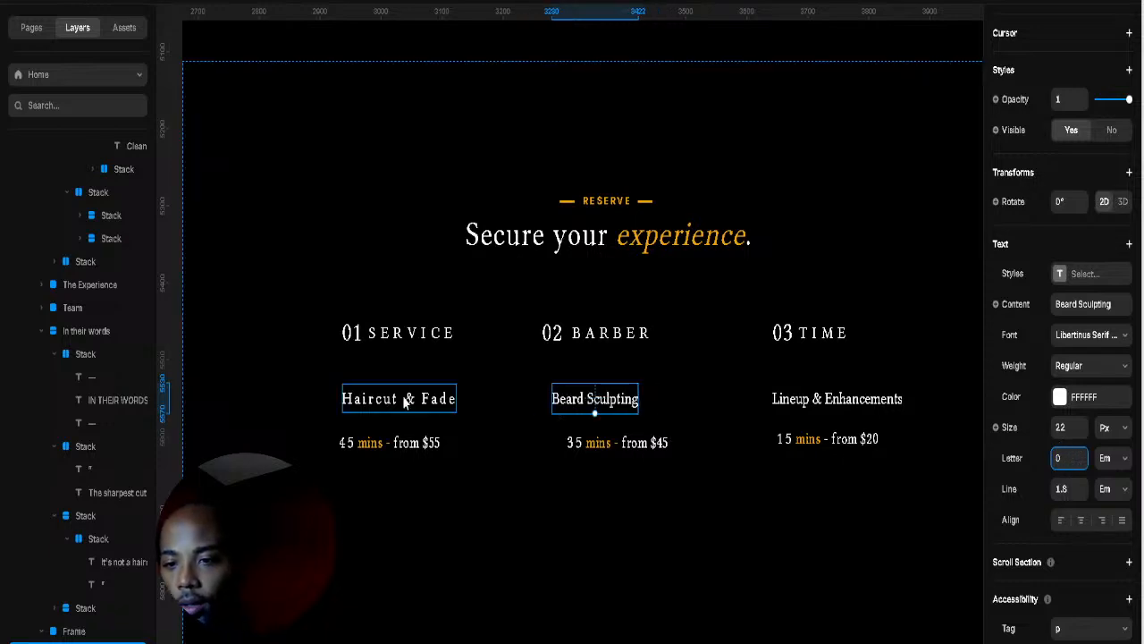
click(1066, 458)
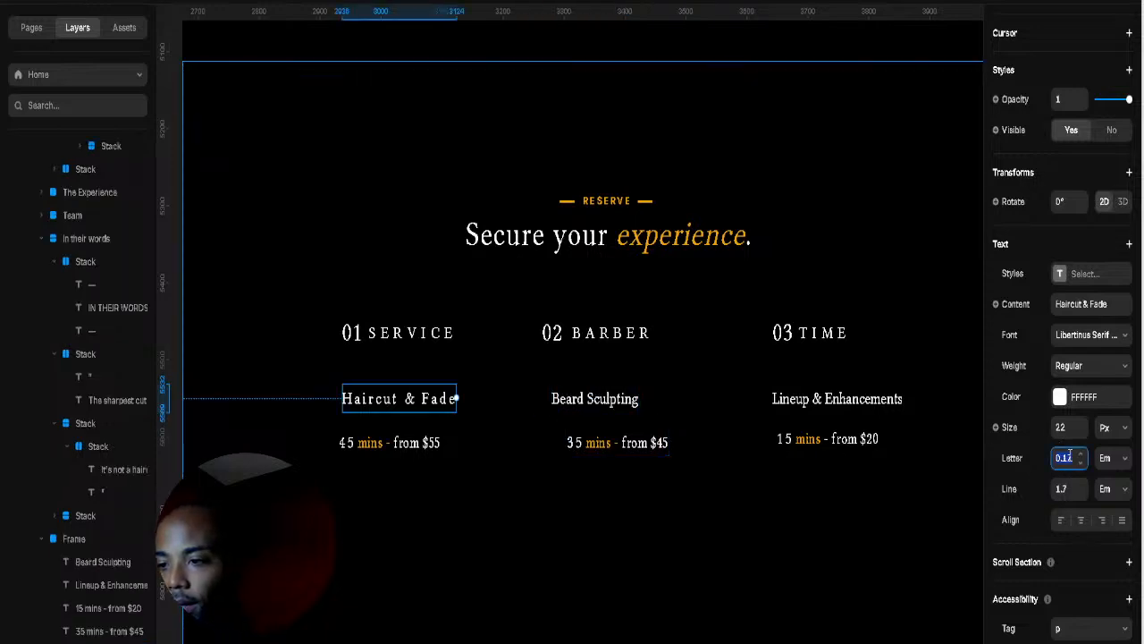
text(0)
key(Return)
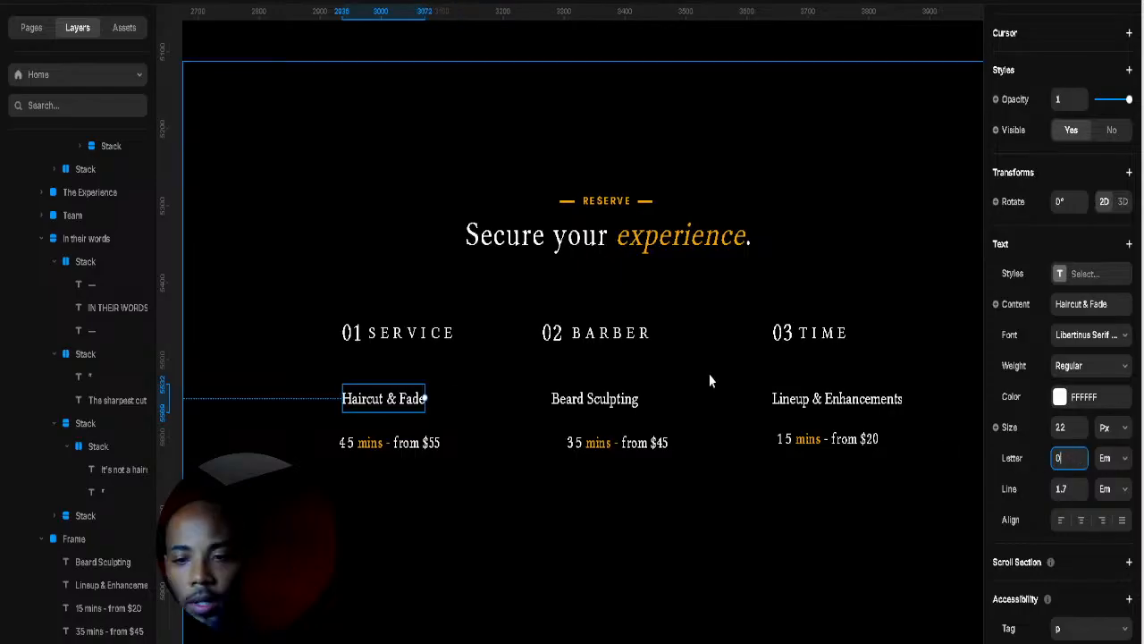
click(706, 379)
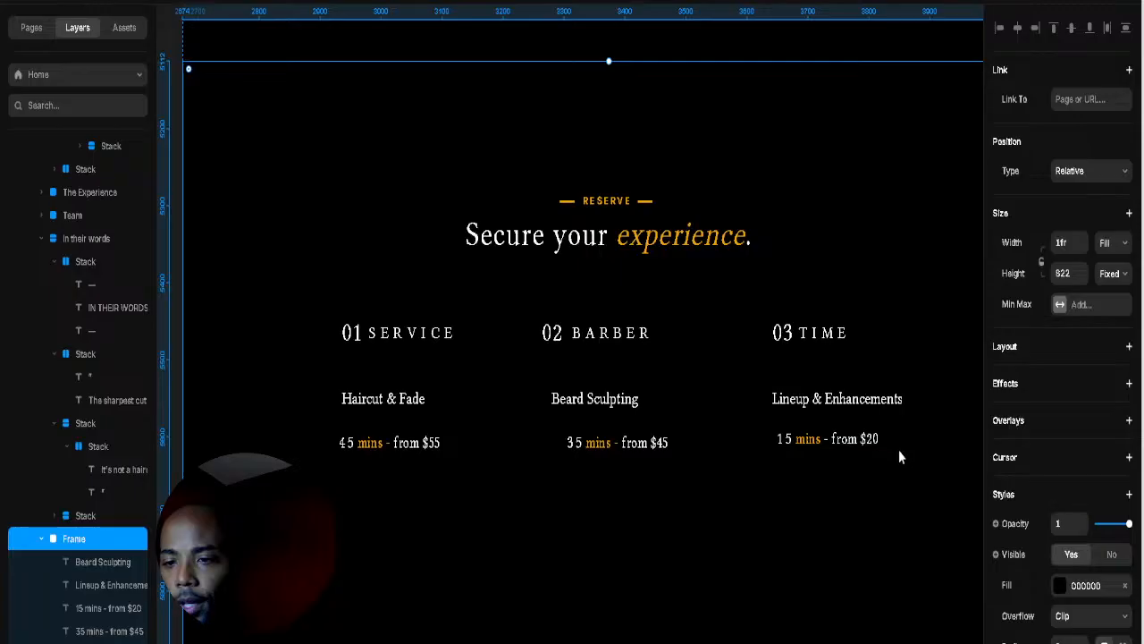
click(398, 400)
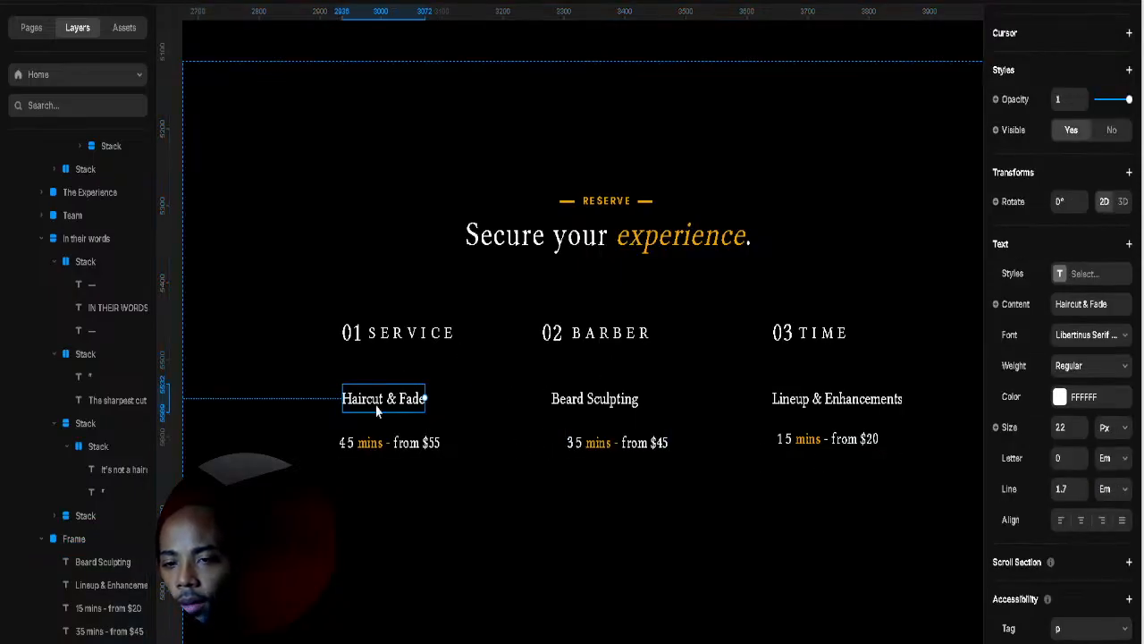
Step: Wrap the 01 SERVICE heading in a fit-width stack over the first column
click(392, 343)
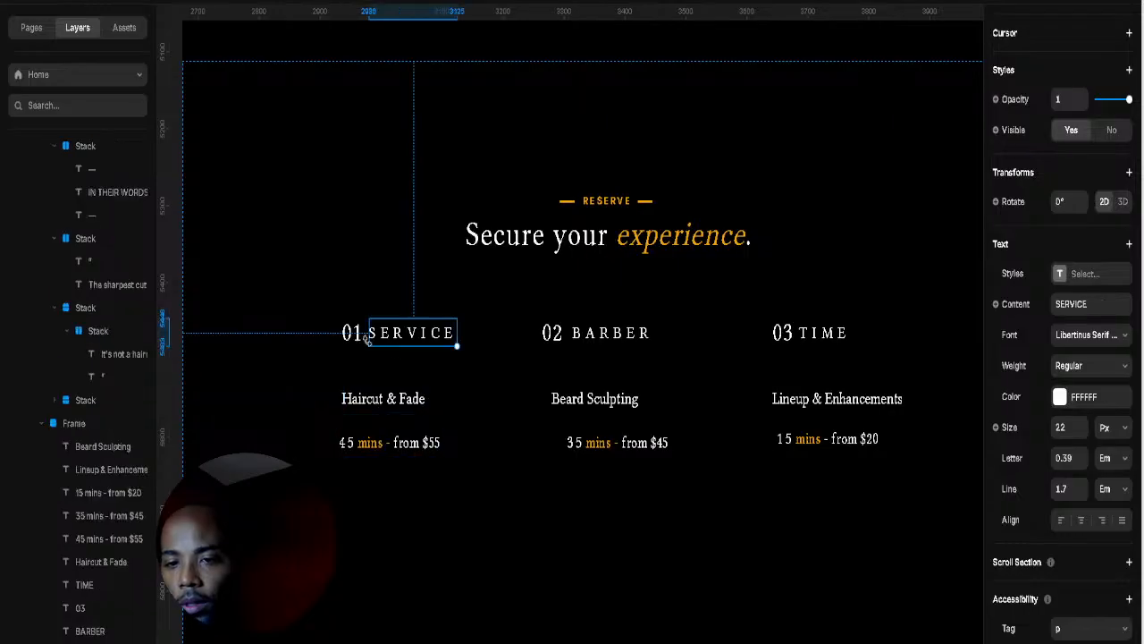
click(358, 346)
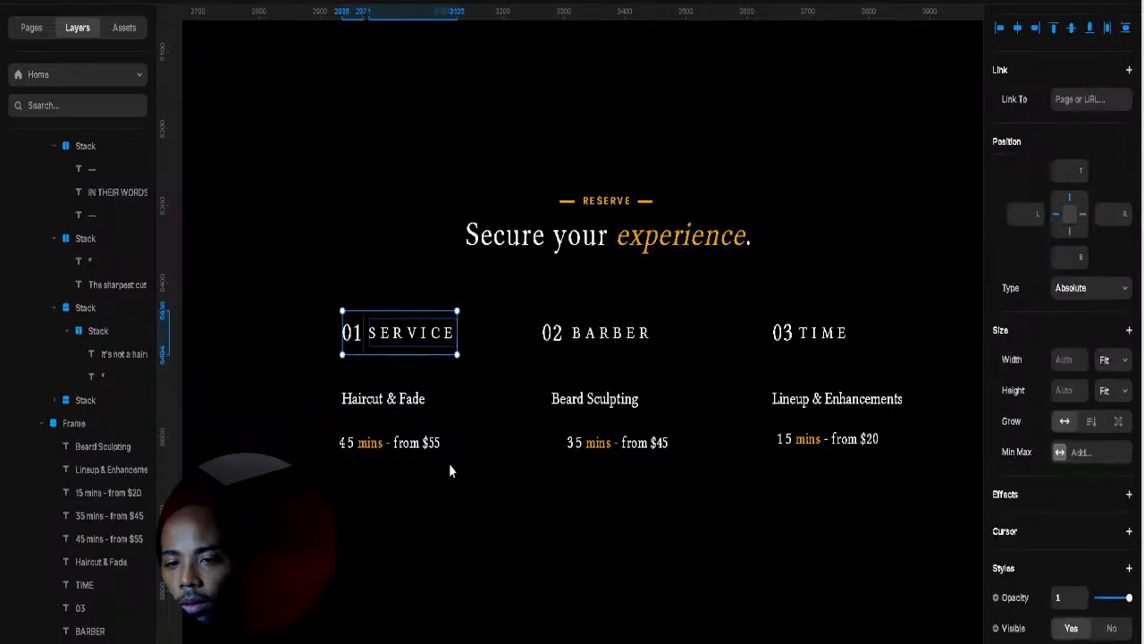
right_click(358, 382)
click(393, 367)
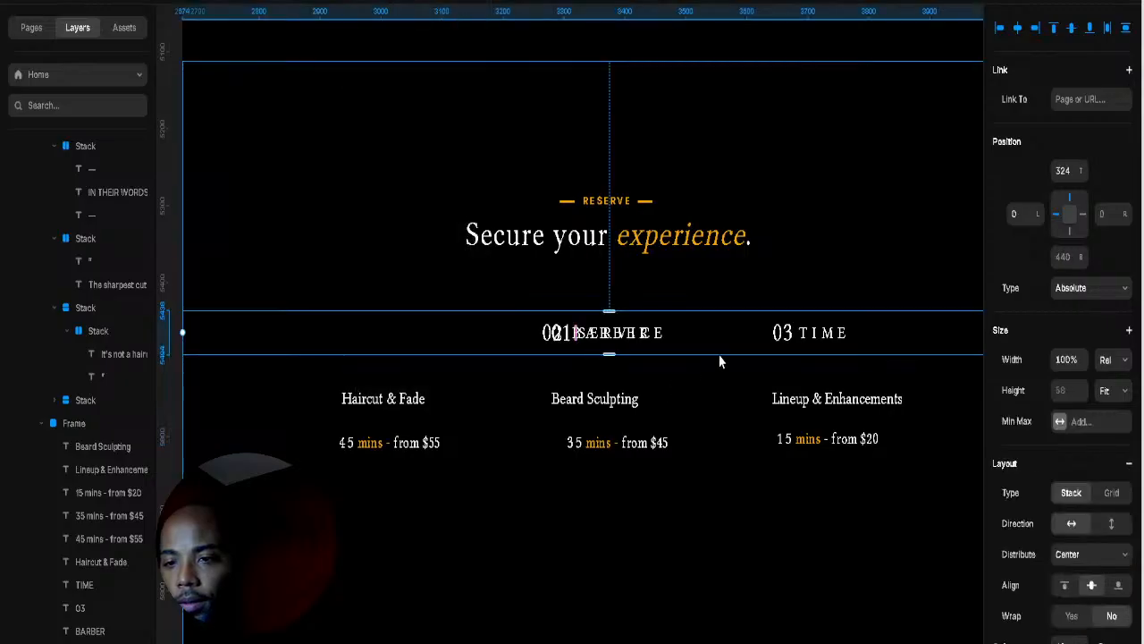
click(1121, 364)
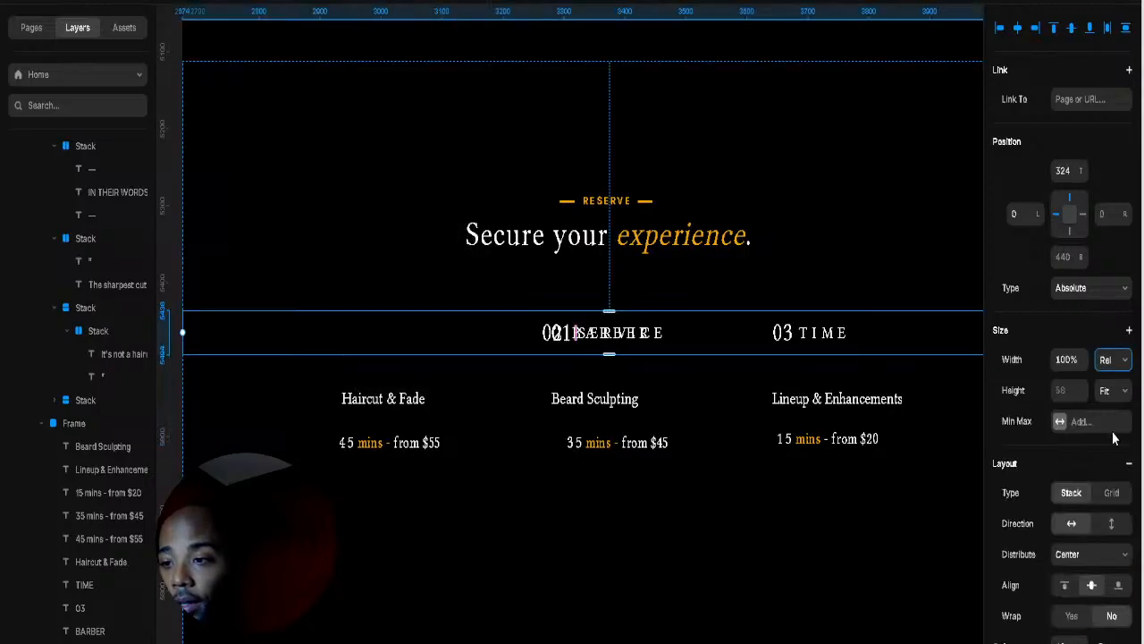
click(1101, 444)
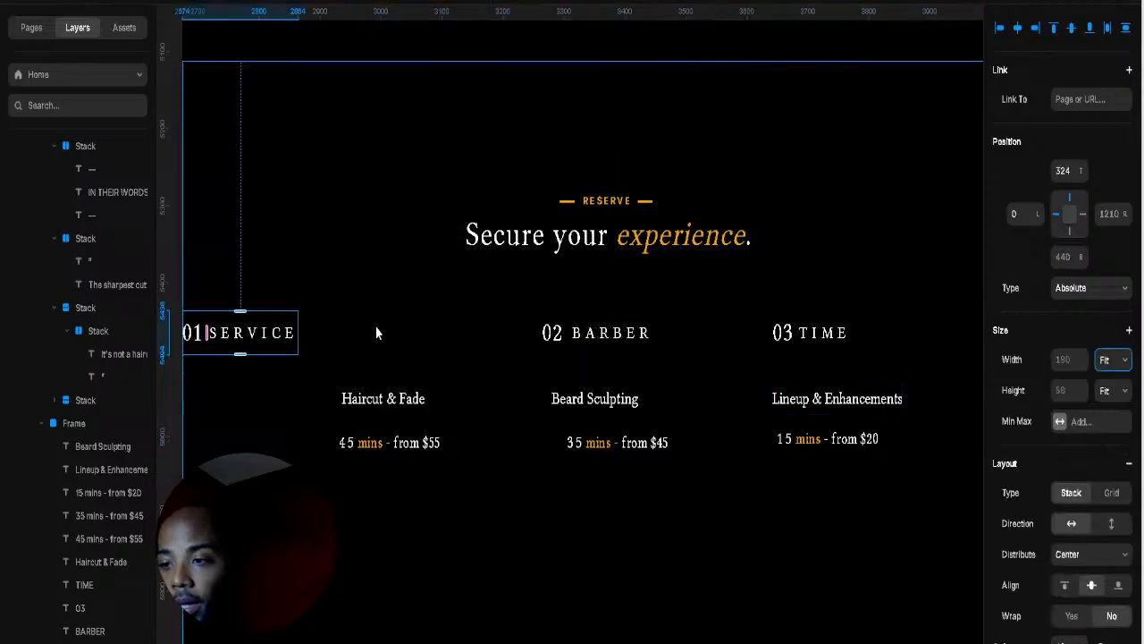
drag(1126, 219, 1115, 438)
Step: Wrap the 02 BARBER heading in a fit-width stack and centre it horizontally
click(569, 331)
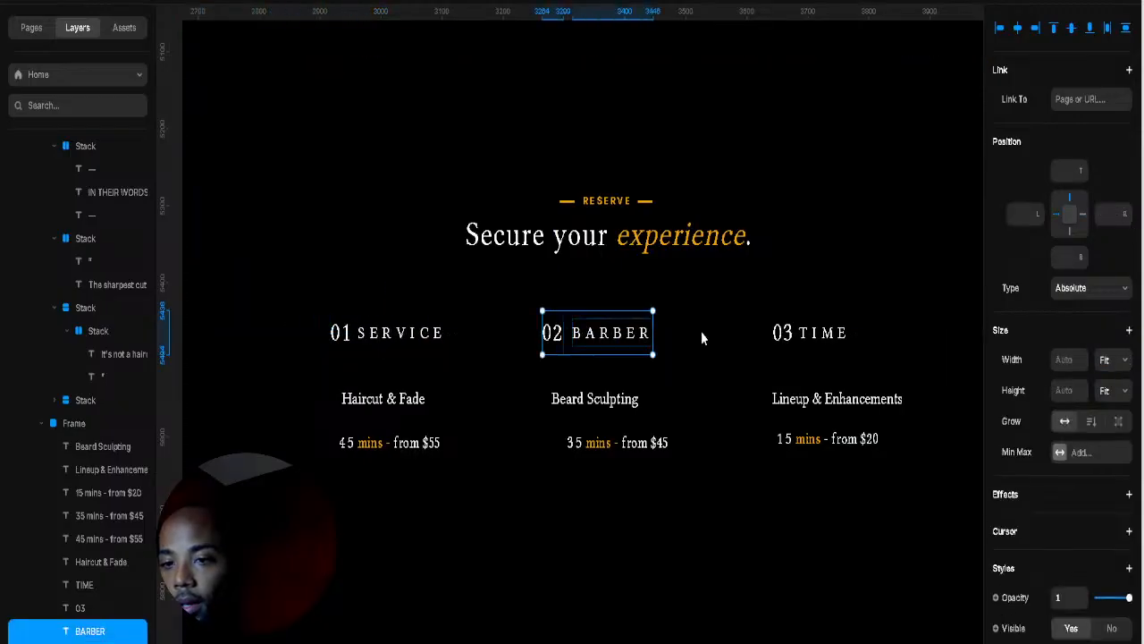
right_click(672, 339)
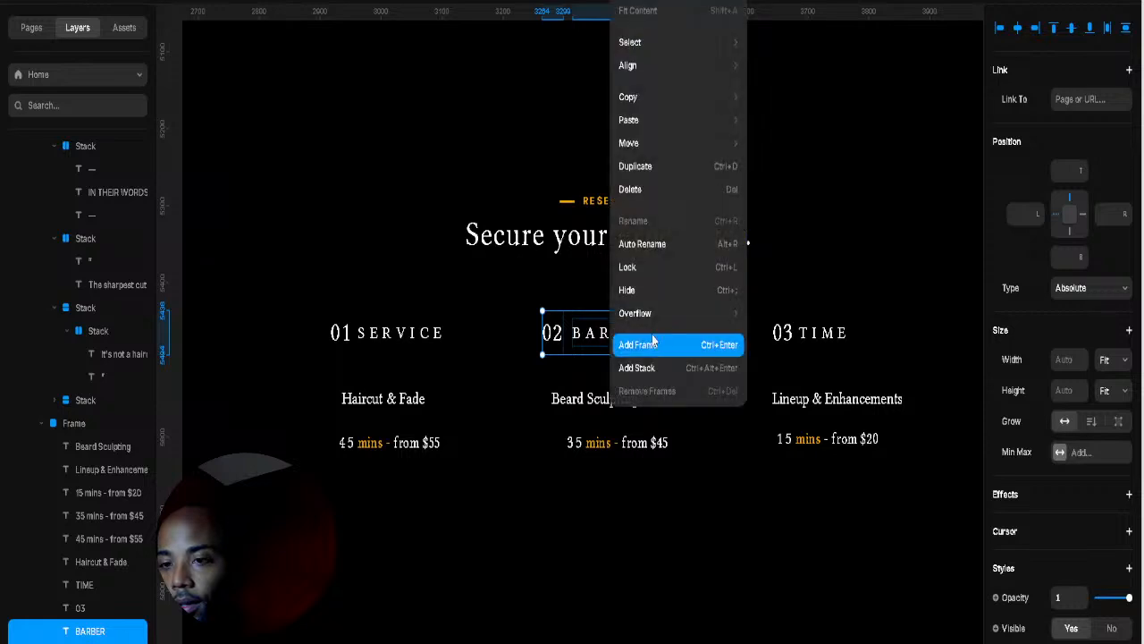
click(734, 374)
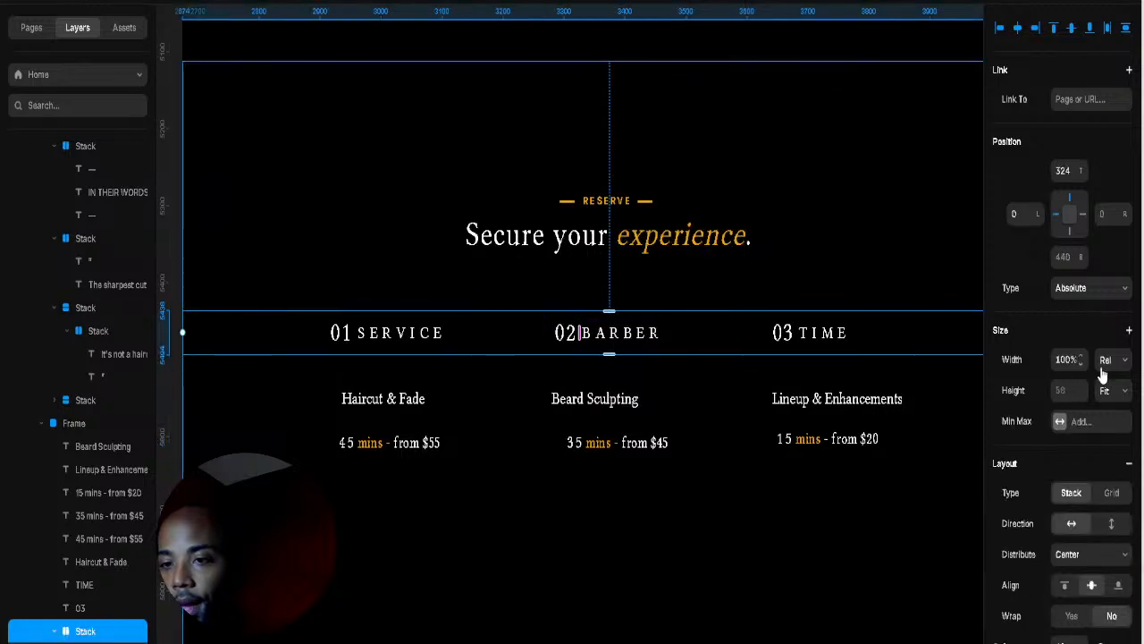
click(1116, 445)
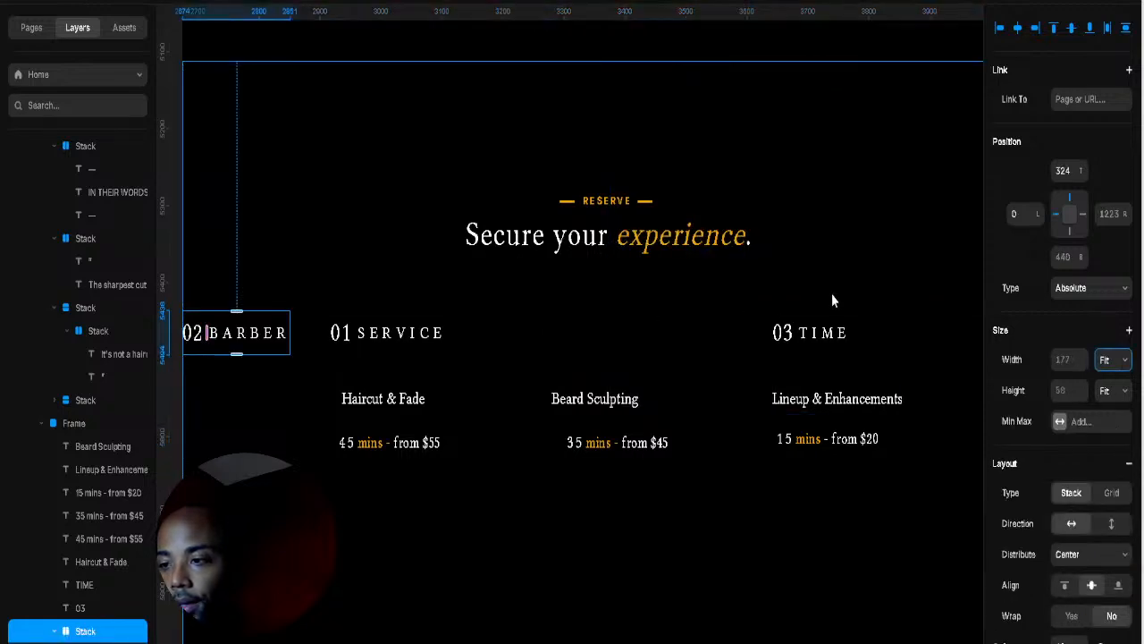
click(1017, 27)
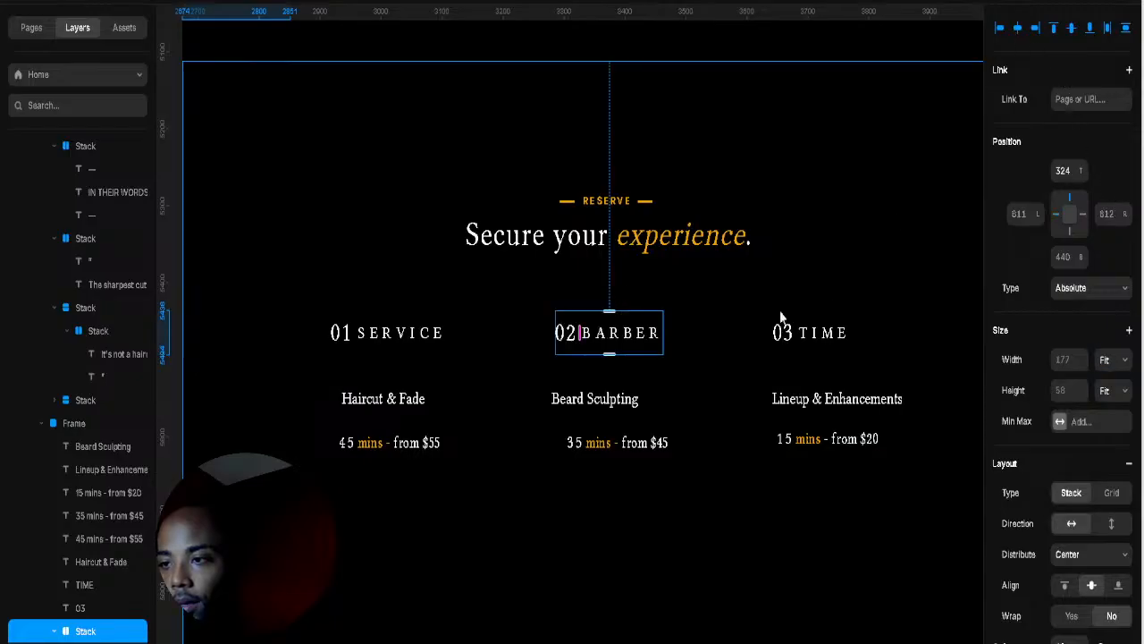
Step: Group 03 and TIME into a stack positioned over the third column
click(847, 333)
shift+click(783, 335)
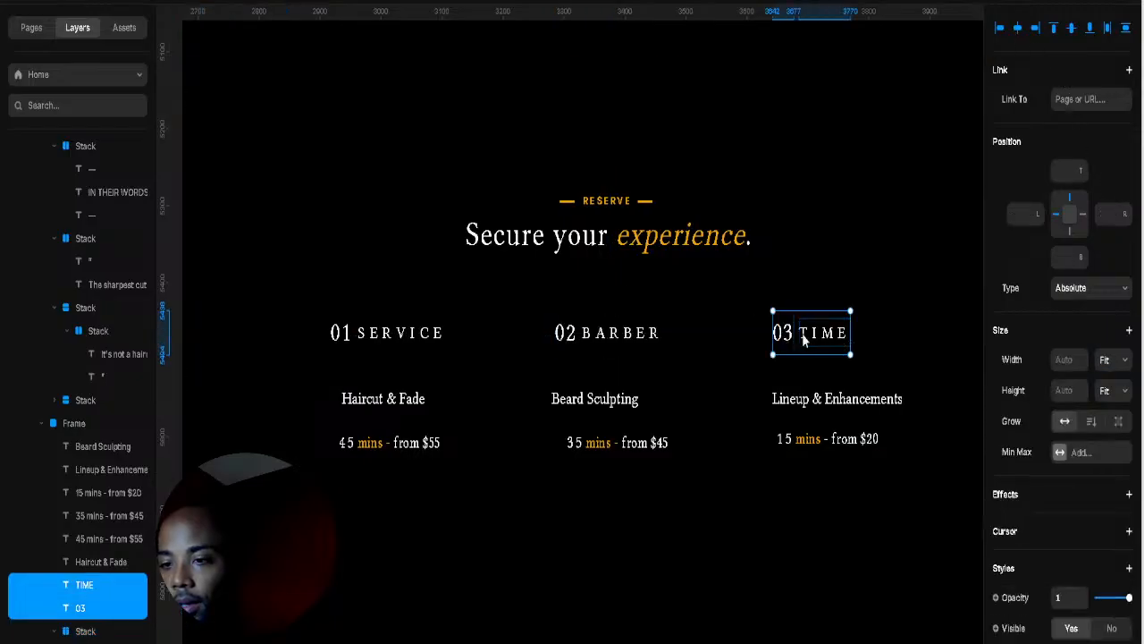
right_click(917, 367)
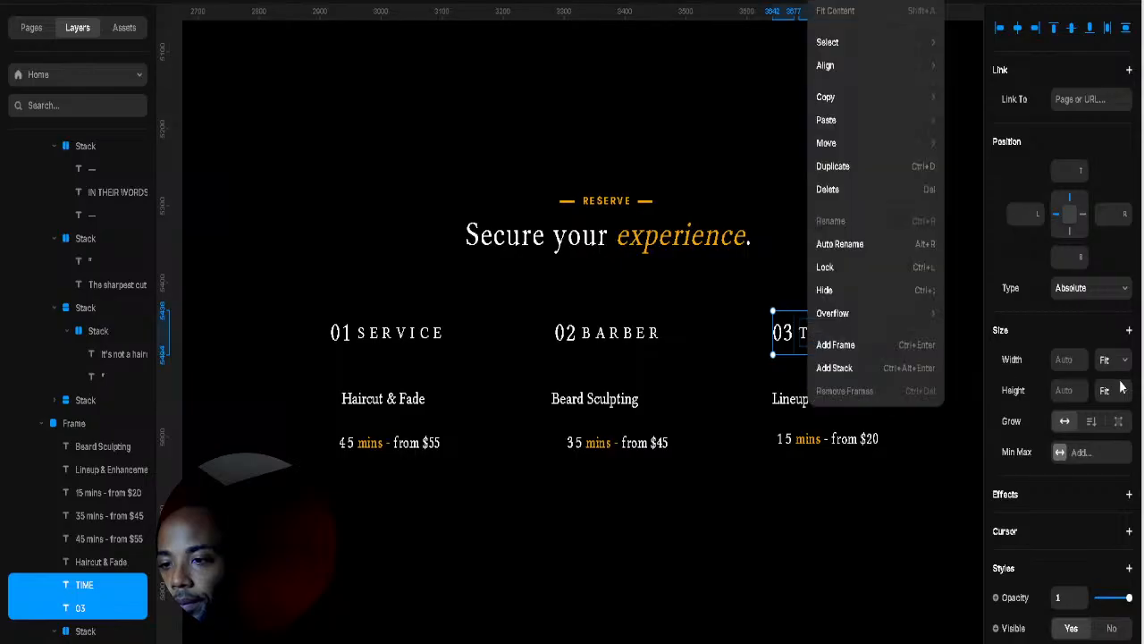
click(920, 368)
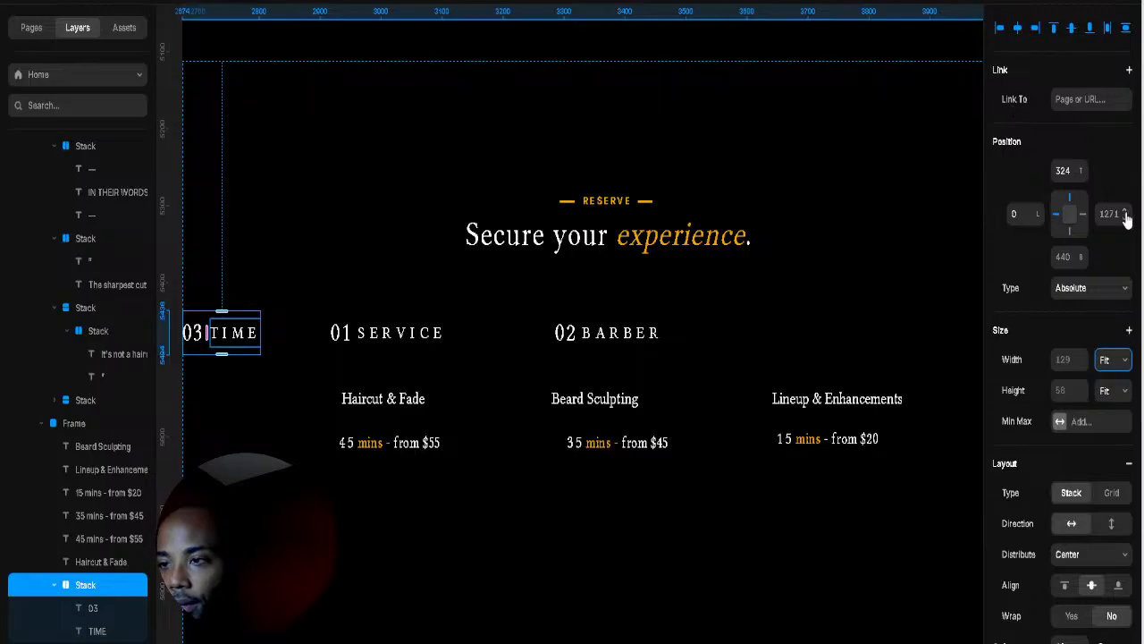
drag(1126, 481, 1116, 554)
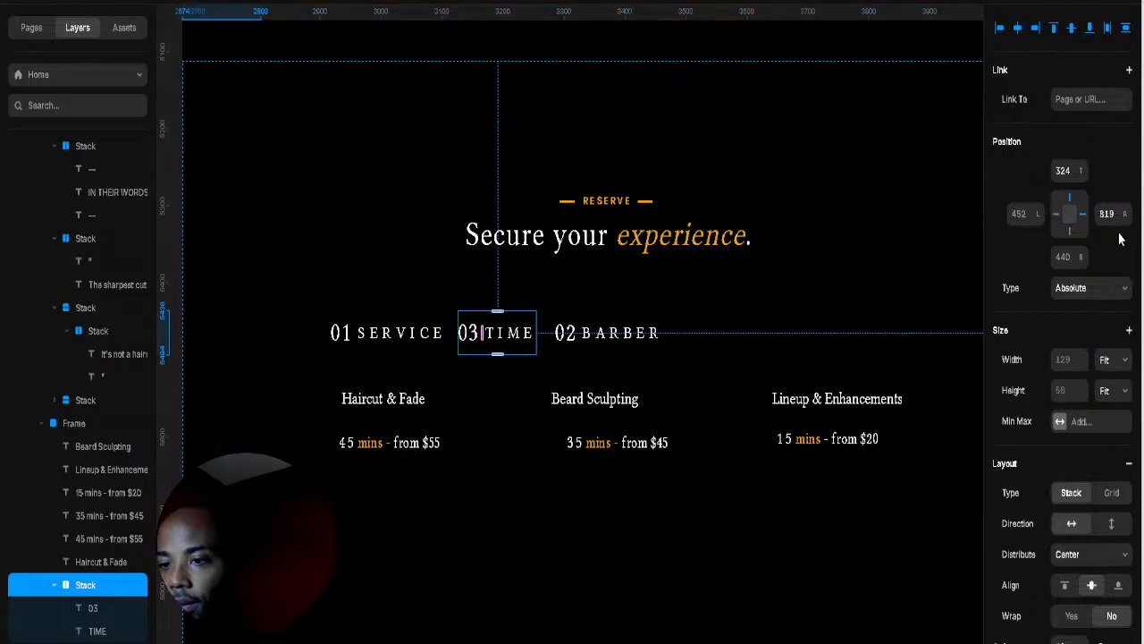
drag(1125, 217, 1095, 638)
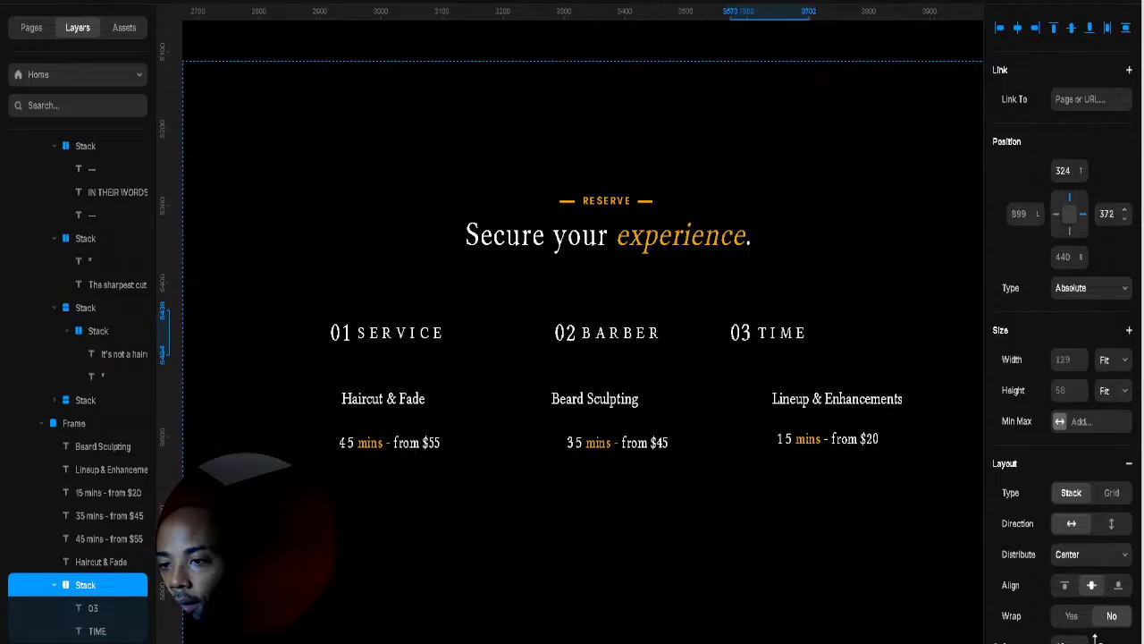
Step: Stack 01 SERVICE, Haircut & Fade and '45 mins - from $55' into a fit-width, left-aligned column
click(342, 334)
click(363, 338)
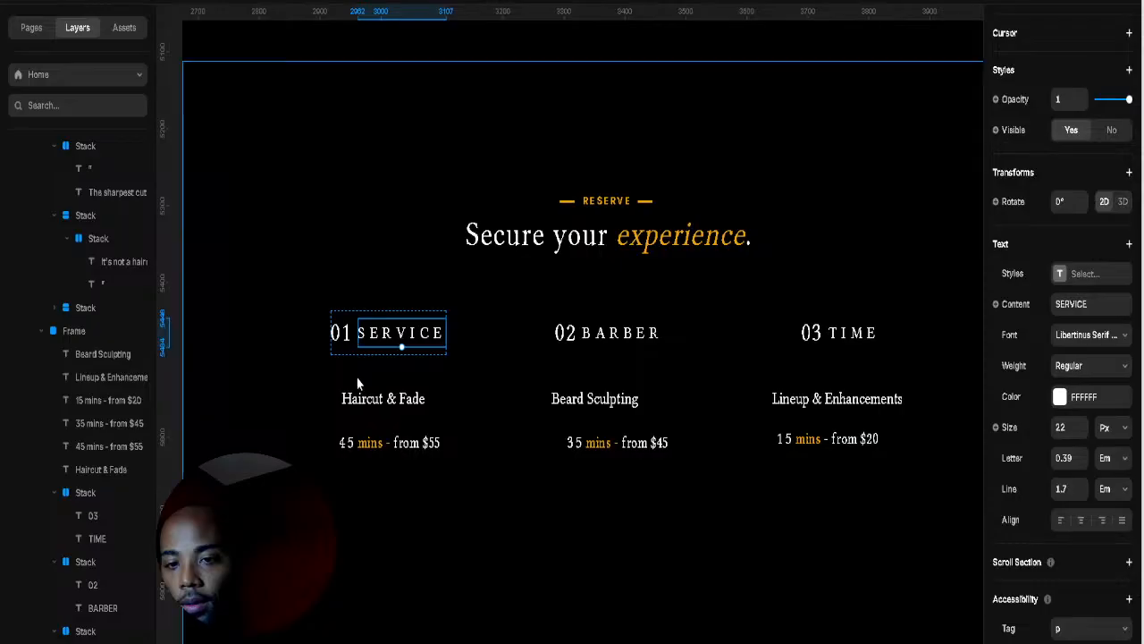
click(358, 382)
click(375, 354)
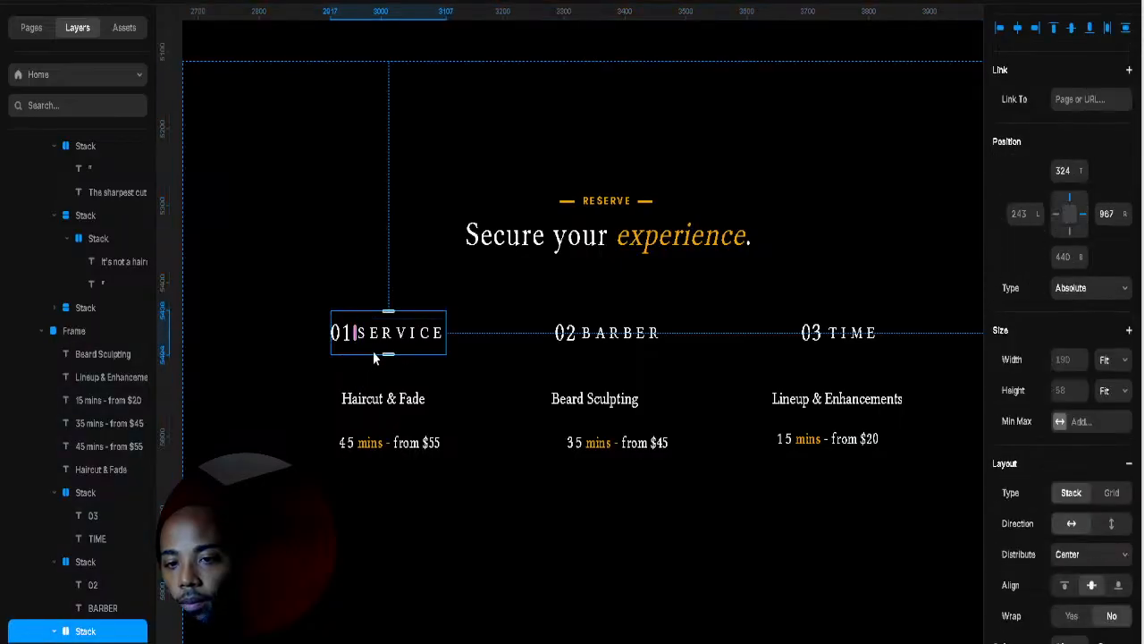
shift+click(373, 400)
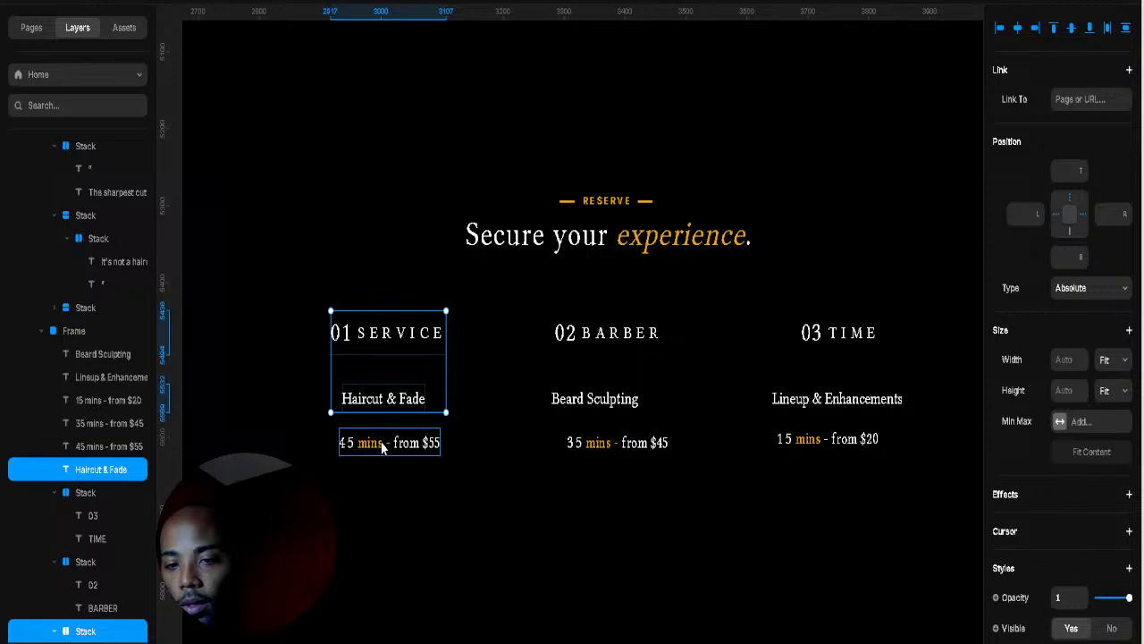
shift+click(383, 447)
right_click(387, 441)
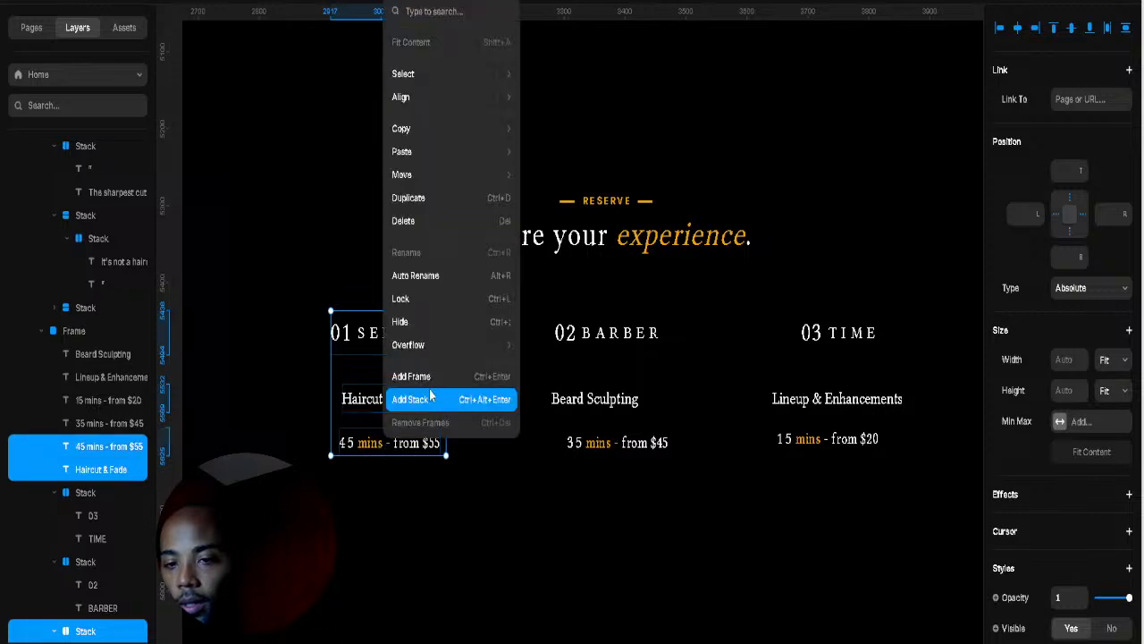
click(431, 400)
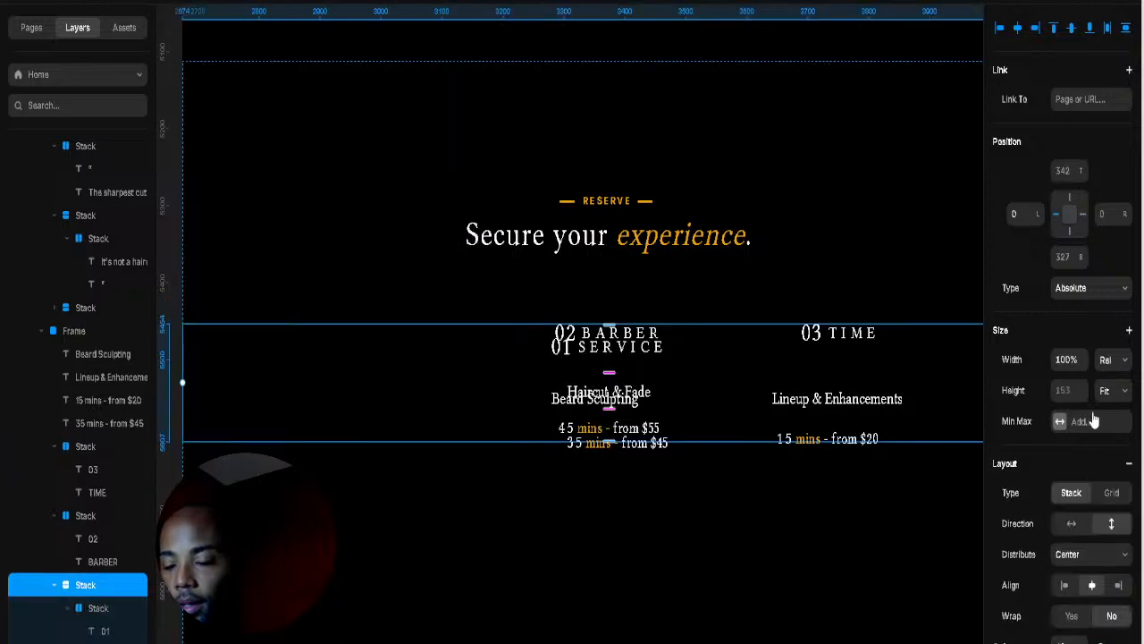
click(1114, 445)
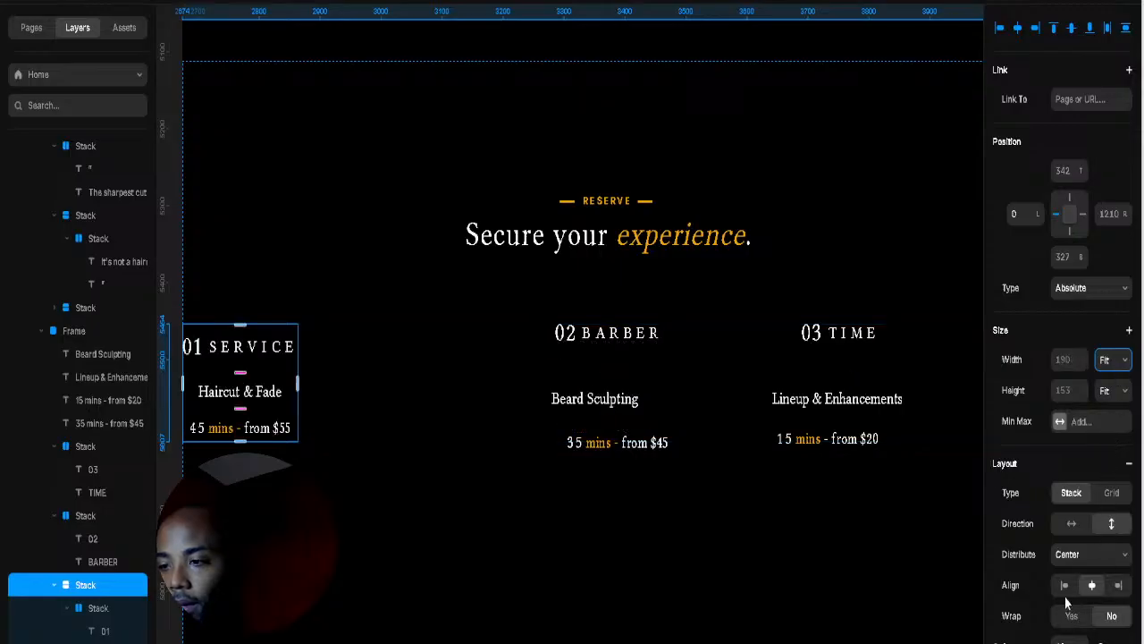
click(1062, 589)
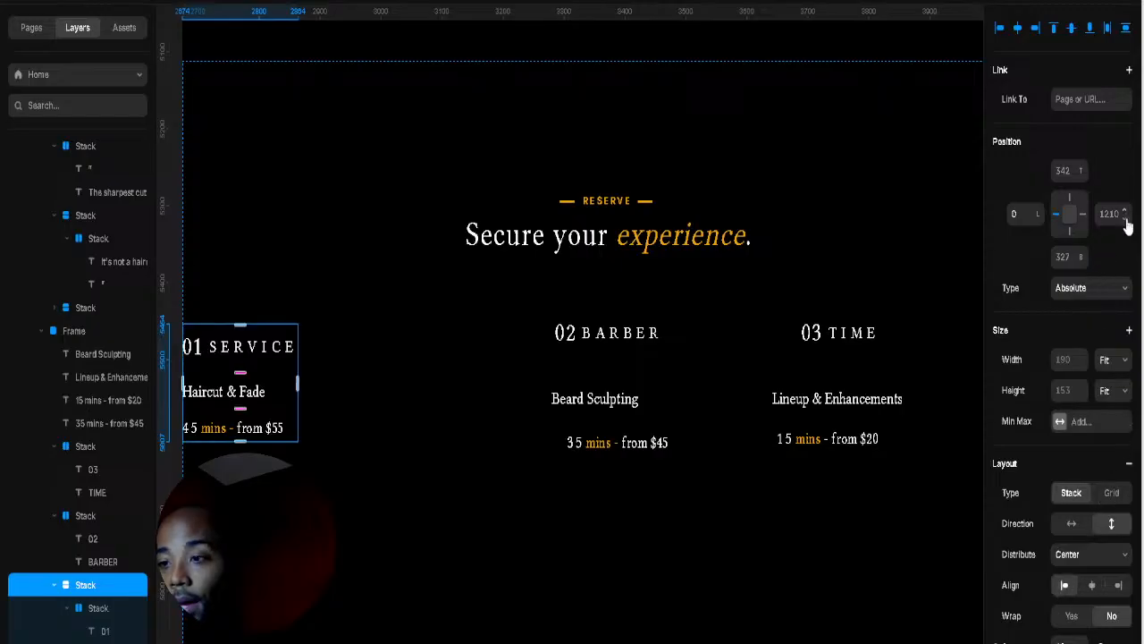
drag(1124, 217, 1127, 372)
click(621, 351)
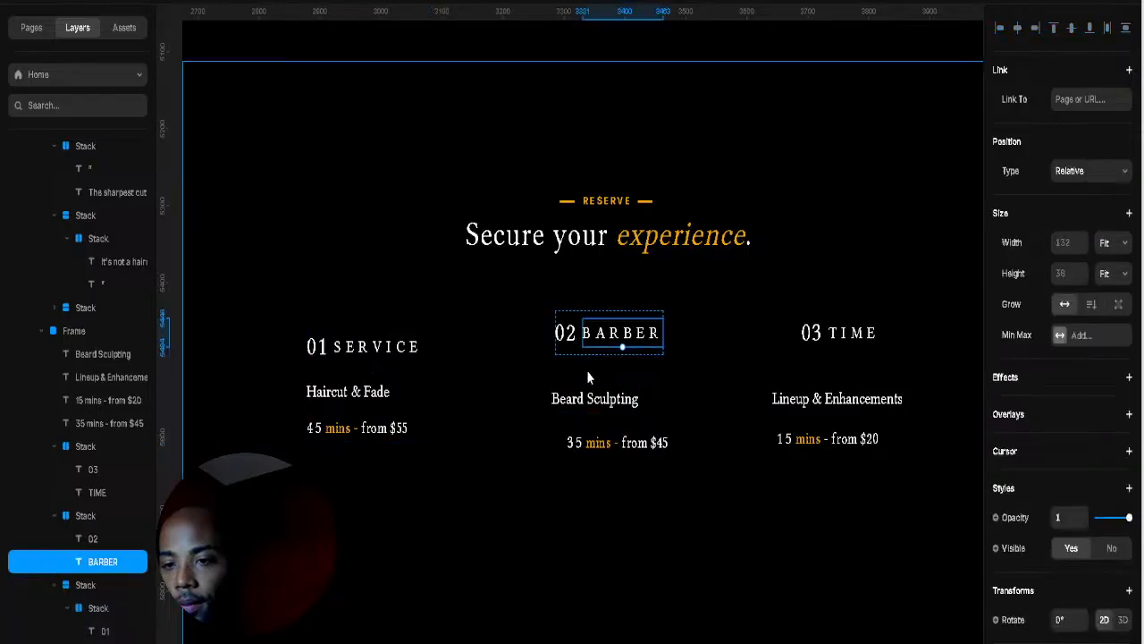
Step: Stack 02 BARBER, Beard Sculpting and '35 mins - from $45' into a left-aligned, fit-width column
click(582, 352)
click(572, 335)
shift+click(590, 399)
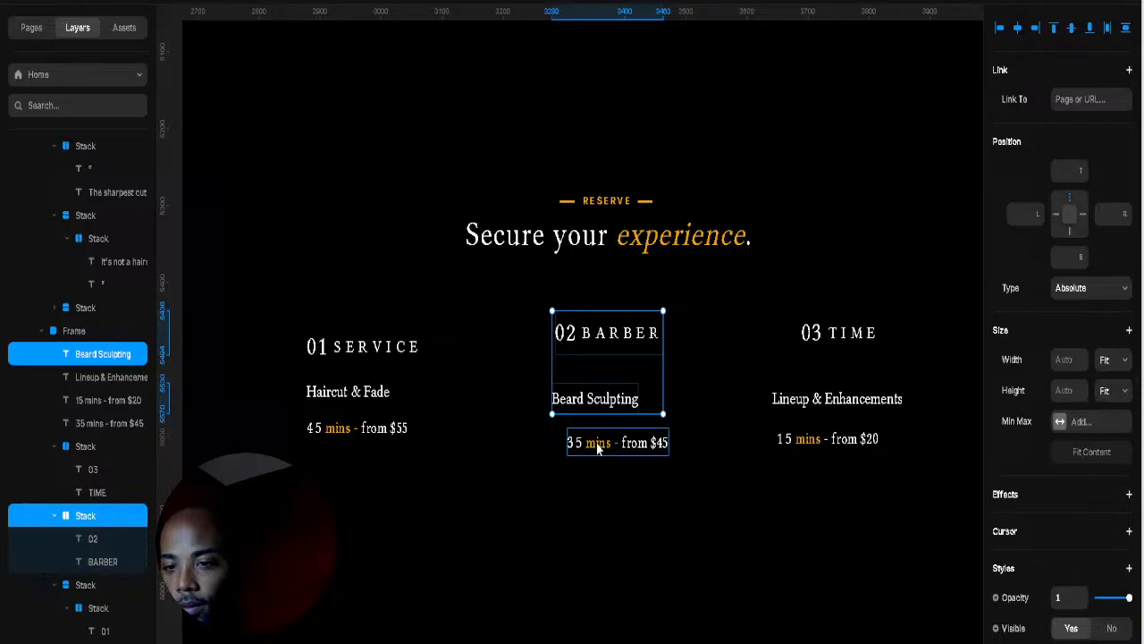
shift+click(665, 453)
right_click(679, 456)
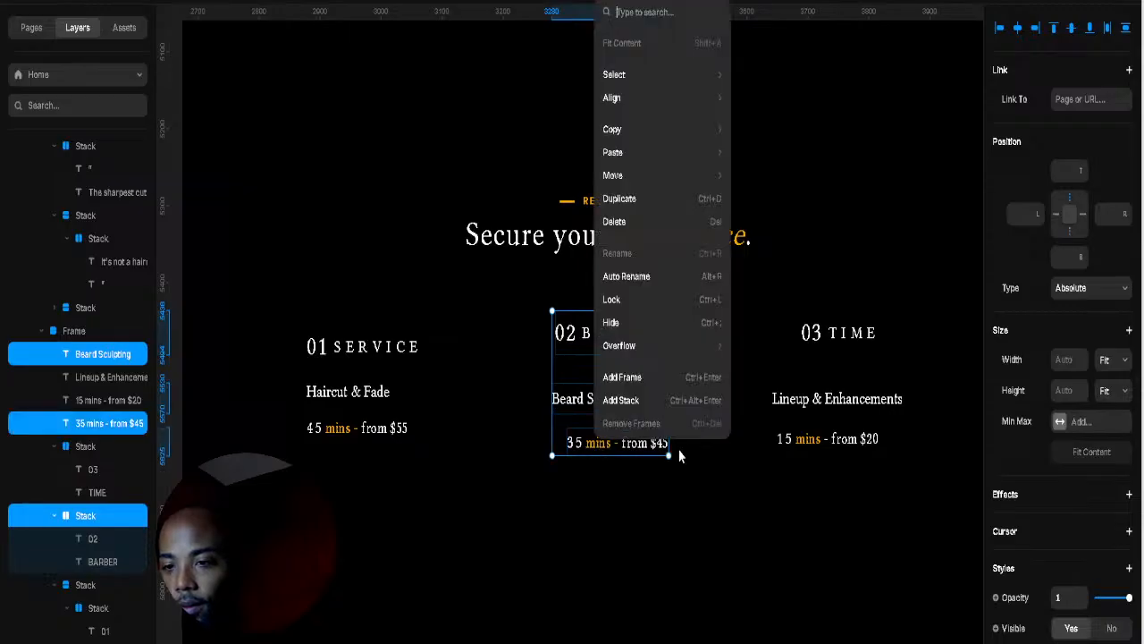
click(669, 399)
scroll(1077, 433, down, 5)
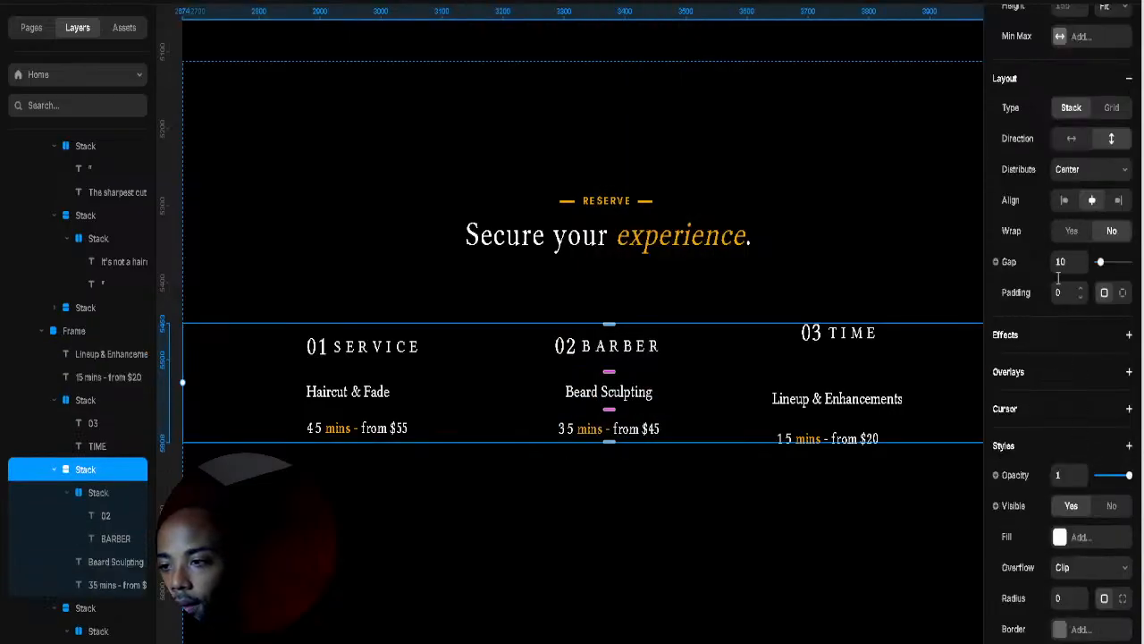
scroll(1049, 304, up, 3)
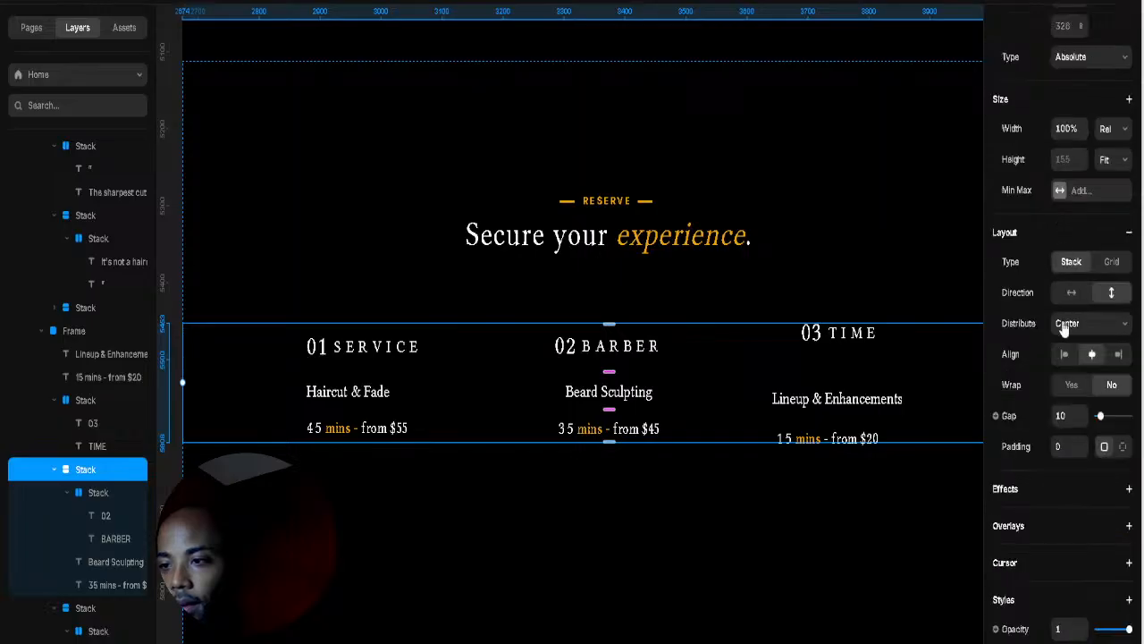
click(1064, 356)
scroll(1126, 282, up, 3)
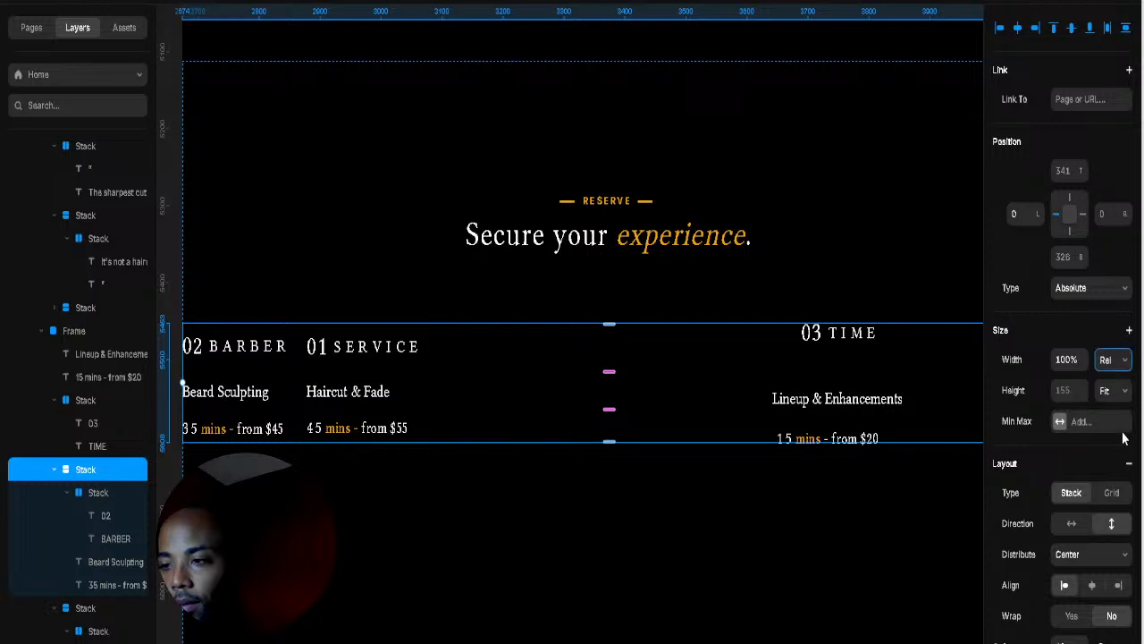
click(1104, 441)
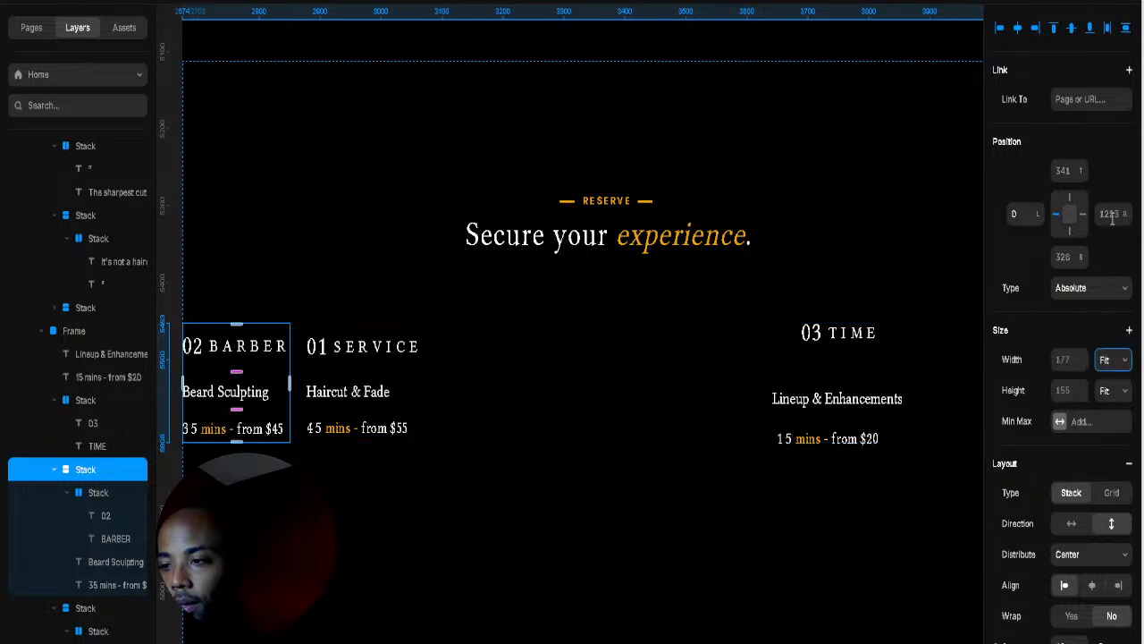
drag(1124, 217, 1125, 642)
Step: Stack 03 TIME, Lineup & Enhancements and '15 mins - from $20' into a fit-width, left-aligned third column
click(832, 349)
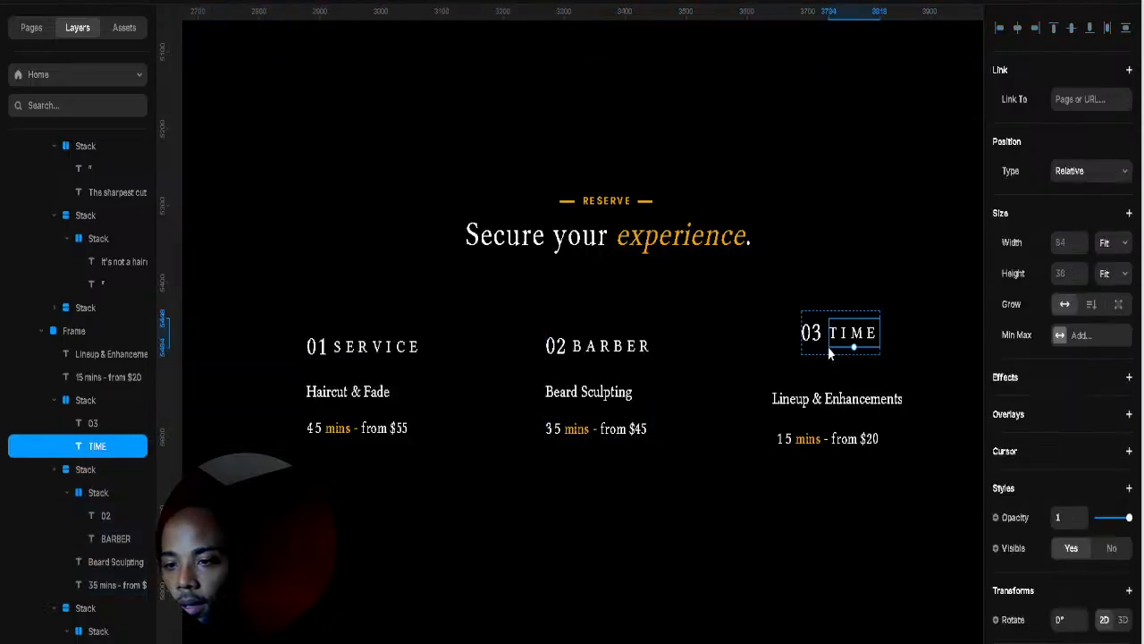
click(820, 351)
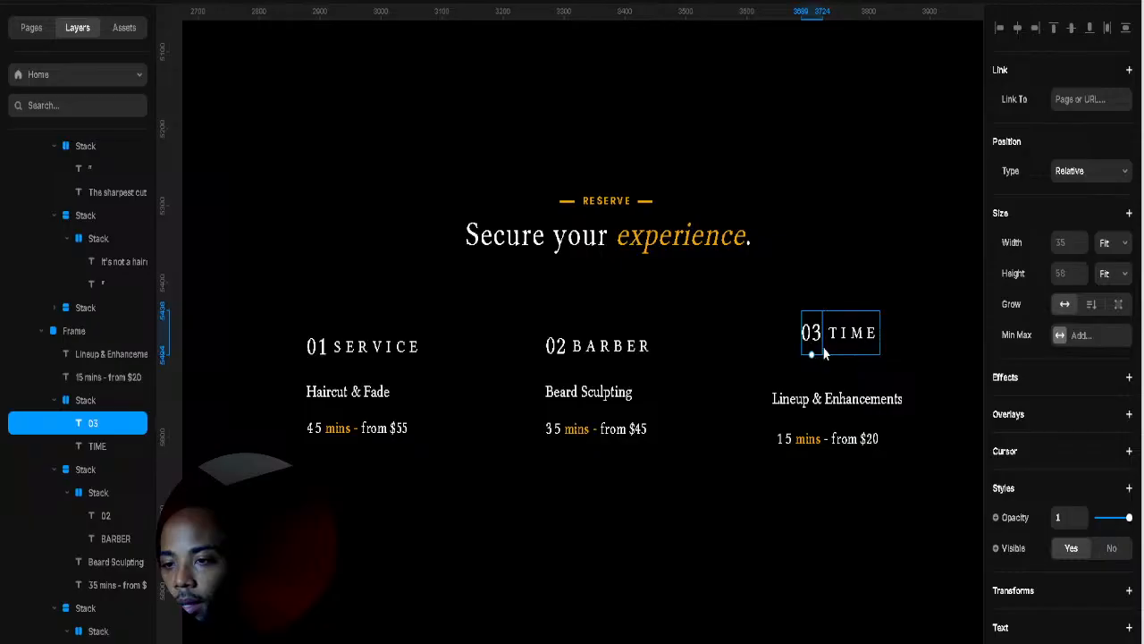
click(824, 354)
shift+click(827, 397)
shift+click(817, 444)
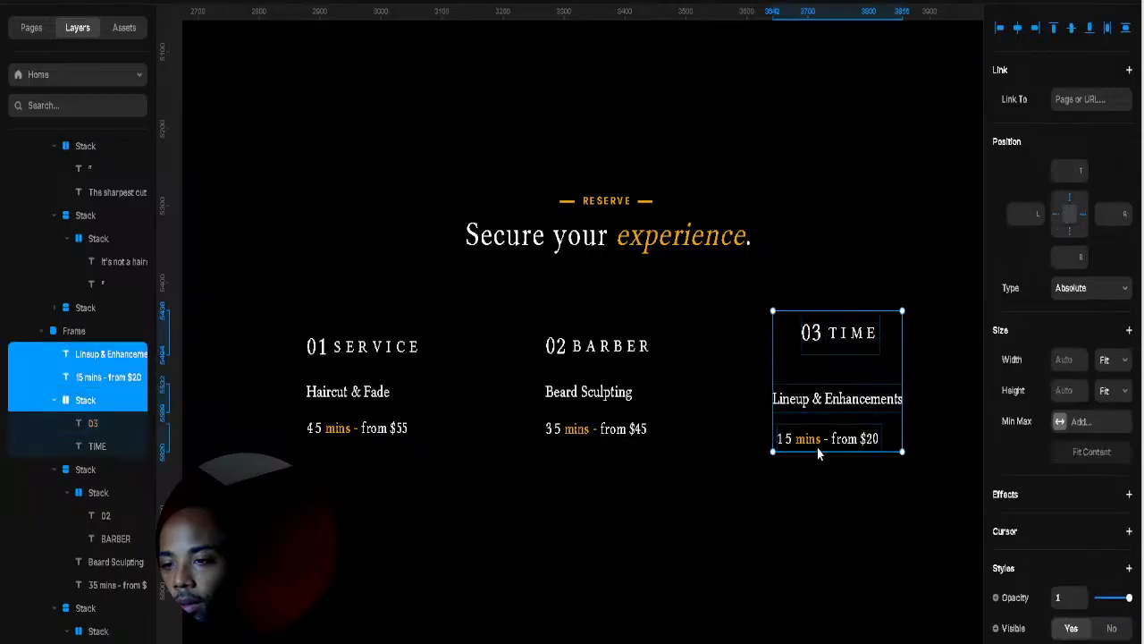
right_click(950, 324)
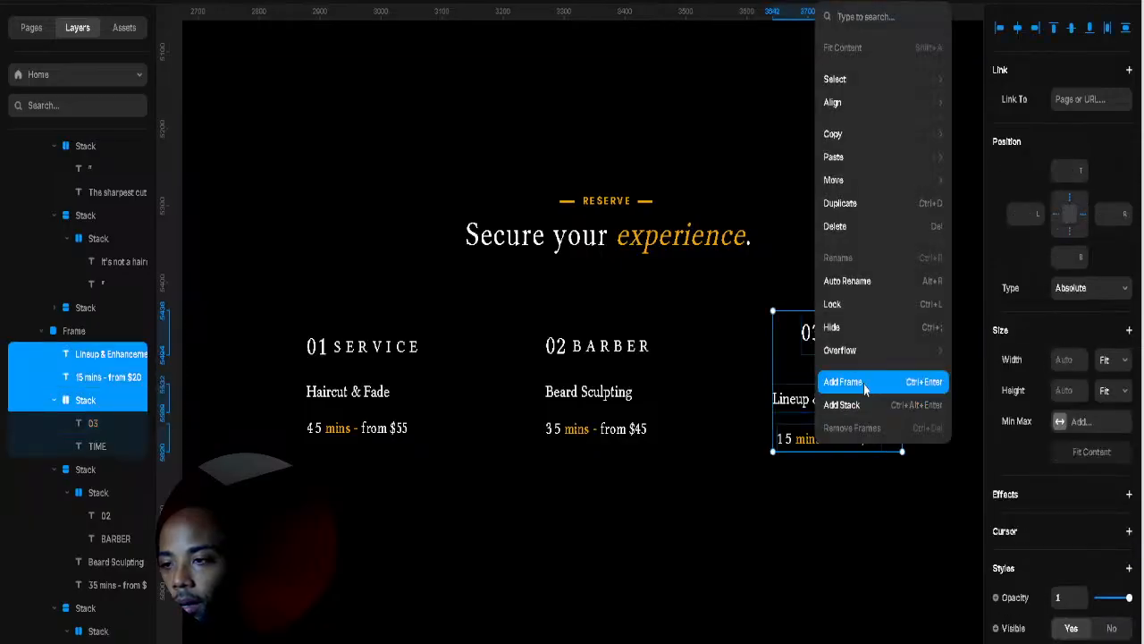
key(ctrl+alt+Return)
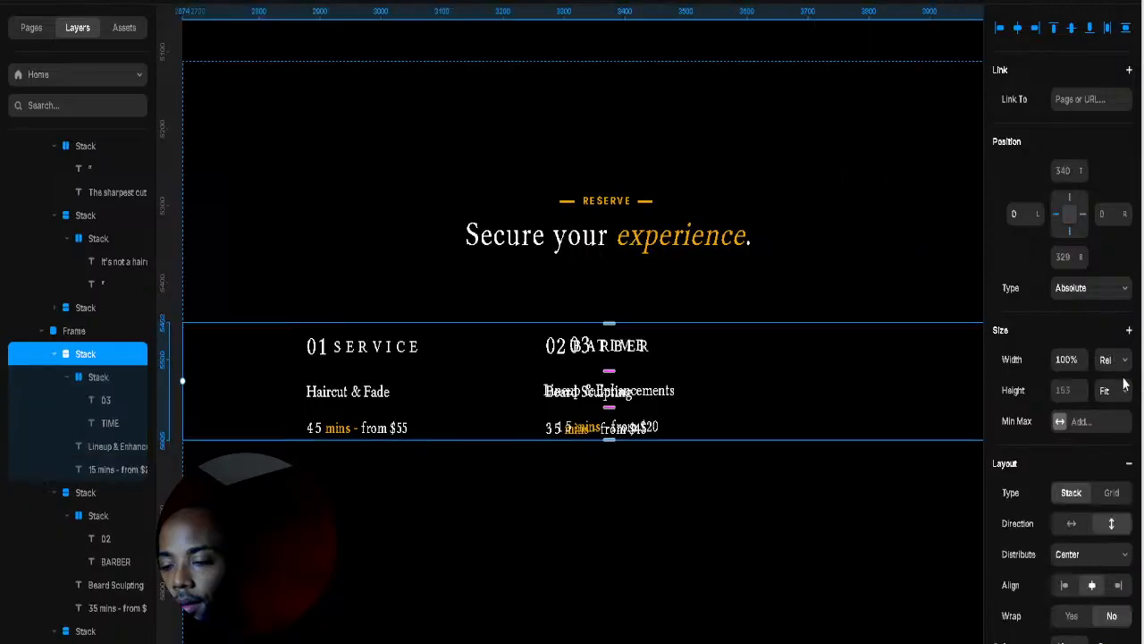
click(1117, 448)
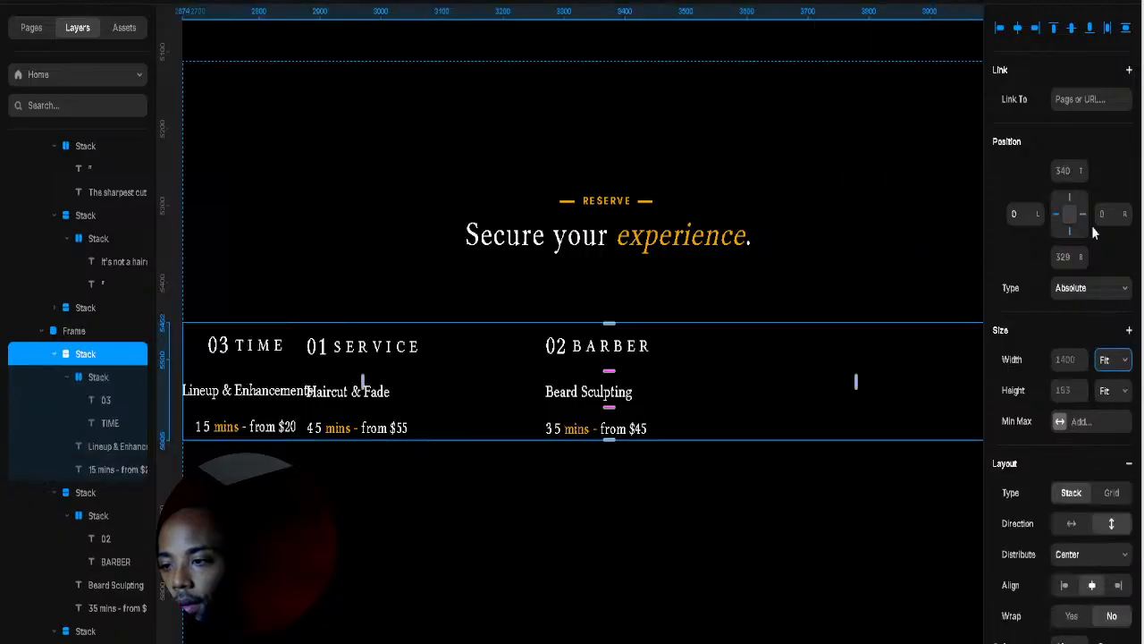
drag(1125, 214, 1125, 627)
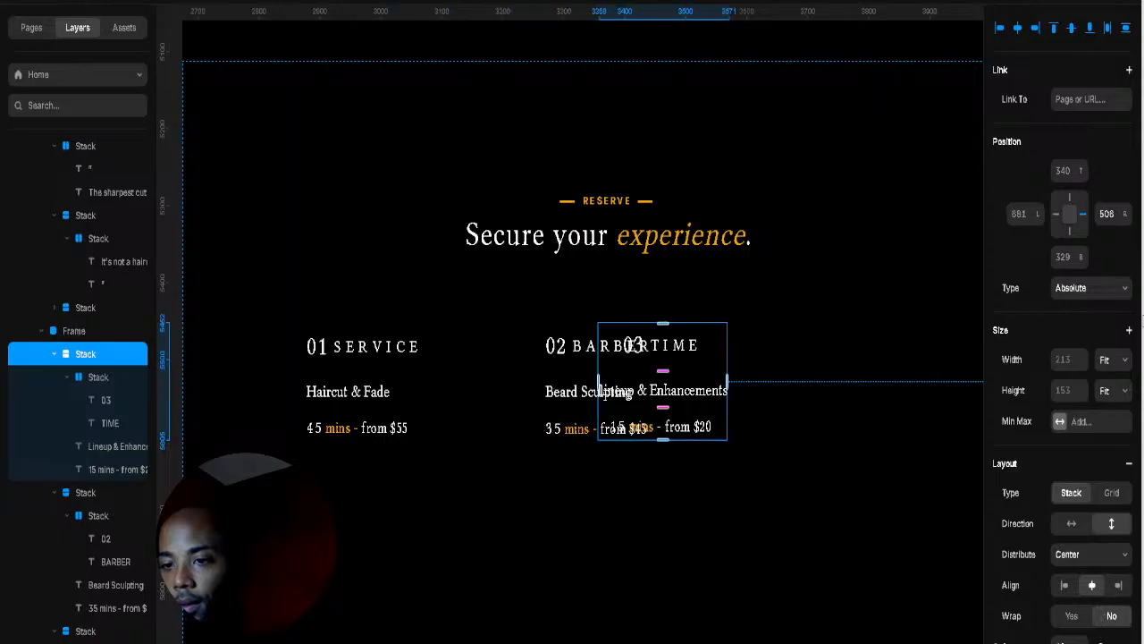
drag(1125, 214, 1063, 585)
click(1064, 585)
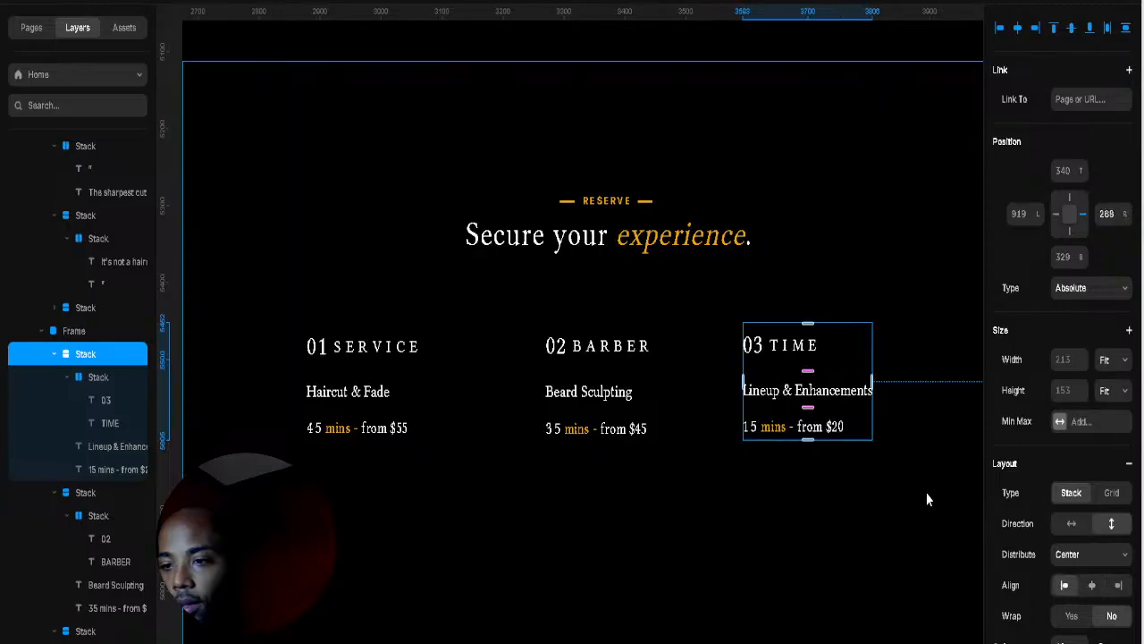
click(456, 416)
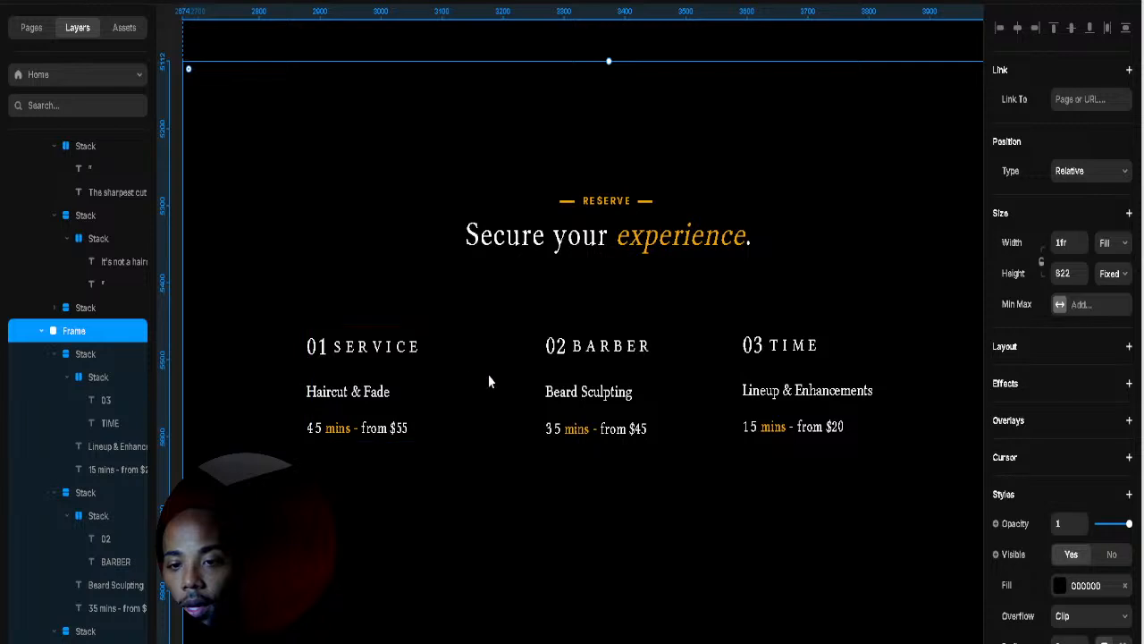
click(421, 394)
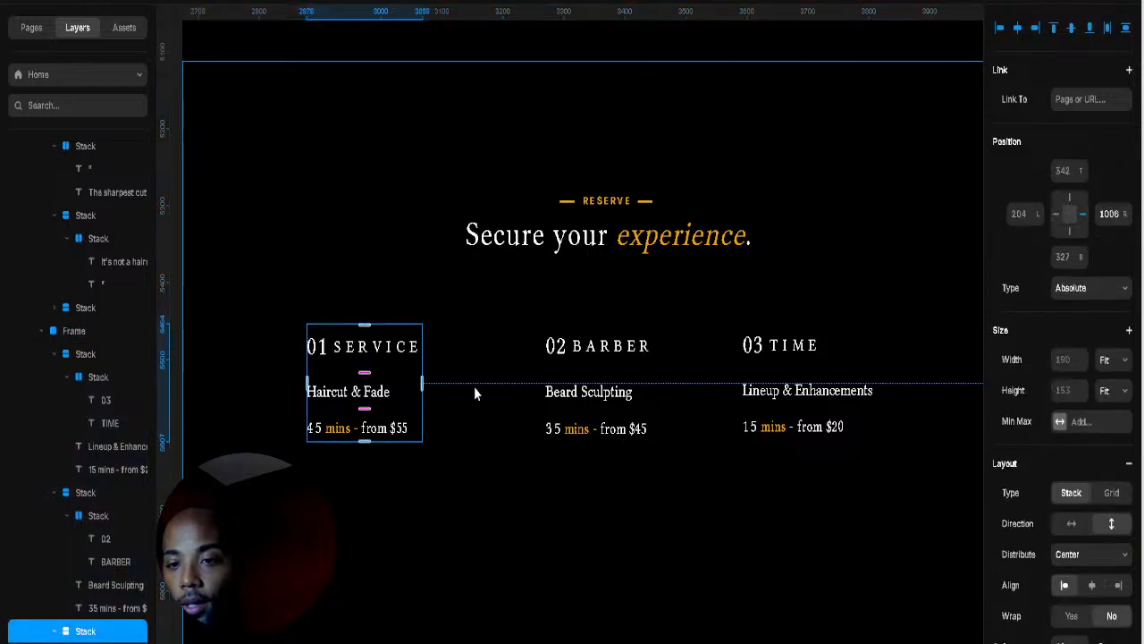
Step: Wrap the SERVICE, BARBER and TIME columns in one horizontal stack and widen the gaps between them
click(473, 387)
click(421, 397)
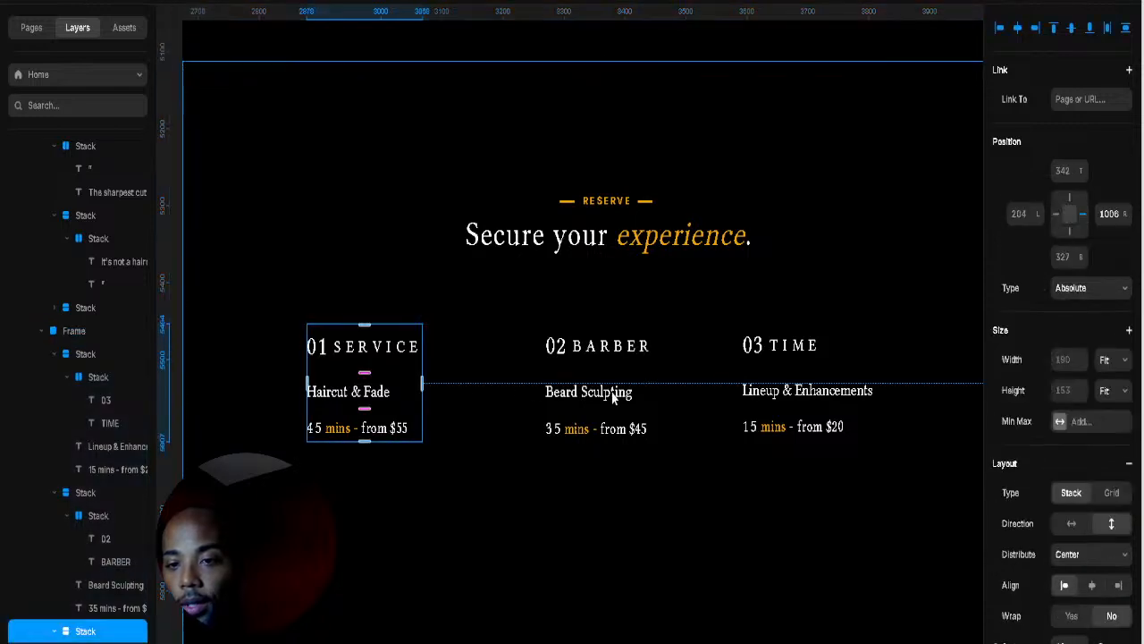
shift+click(657, 386)
shift+click(837, 374)
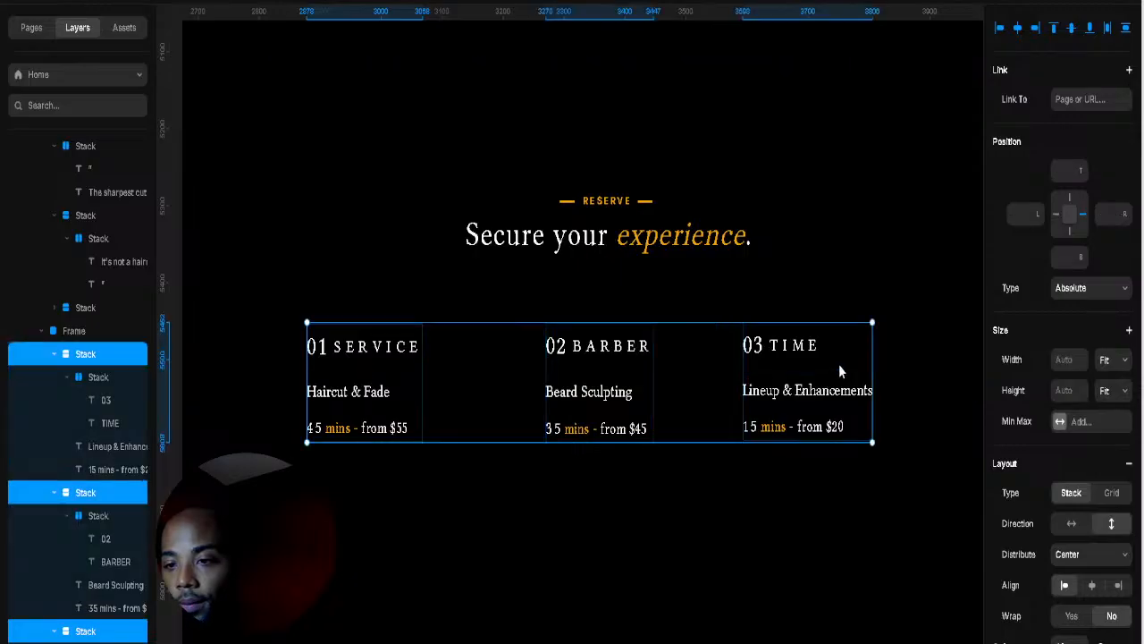
right_click(840, 363)
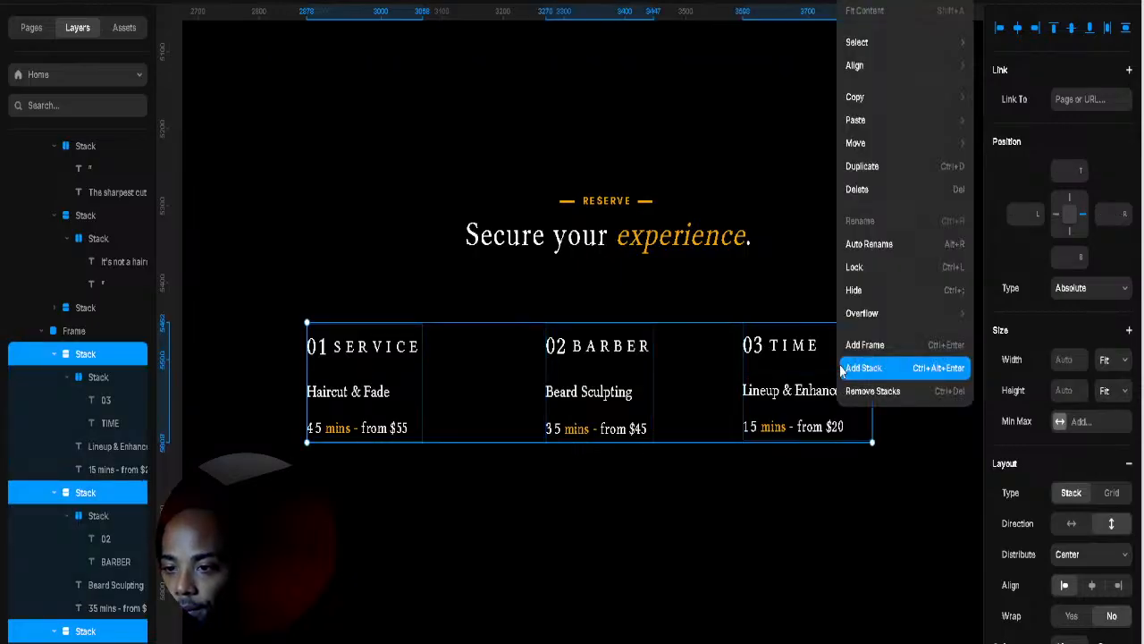
click(863, 369)
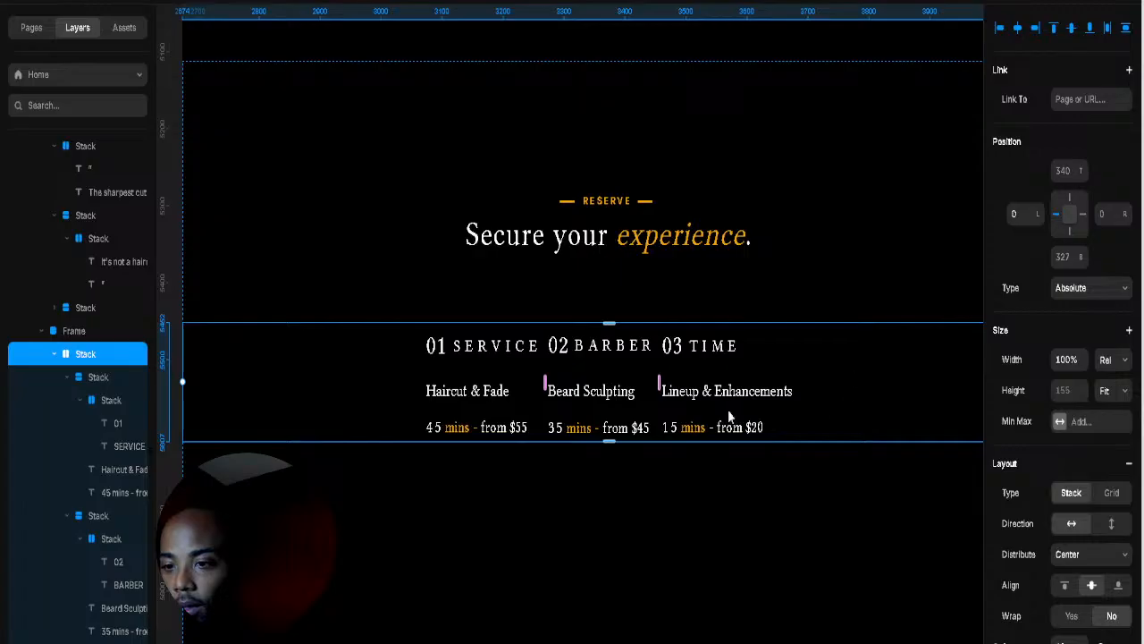
drag(669, 379, 752, 379)
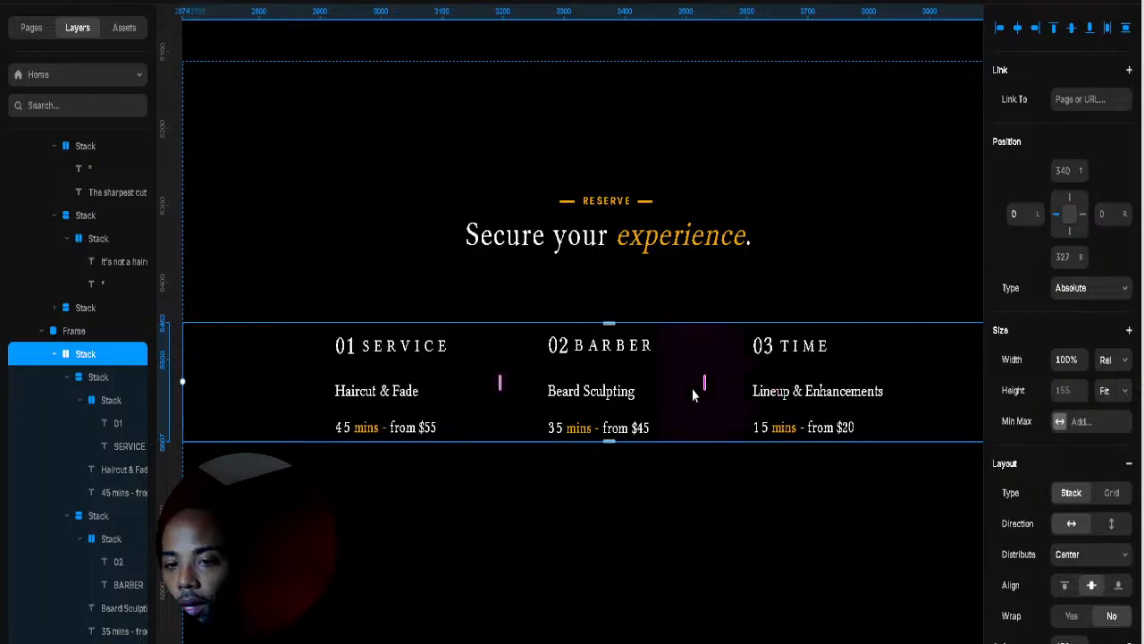
click(753, 480)
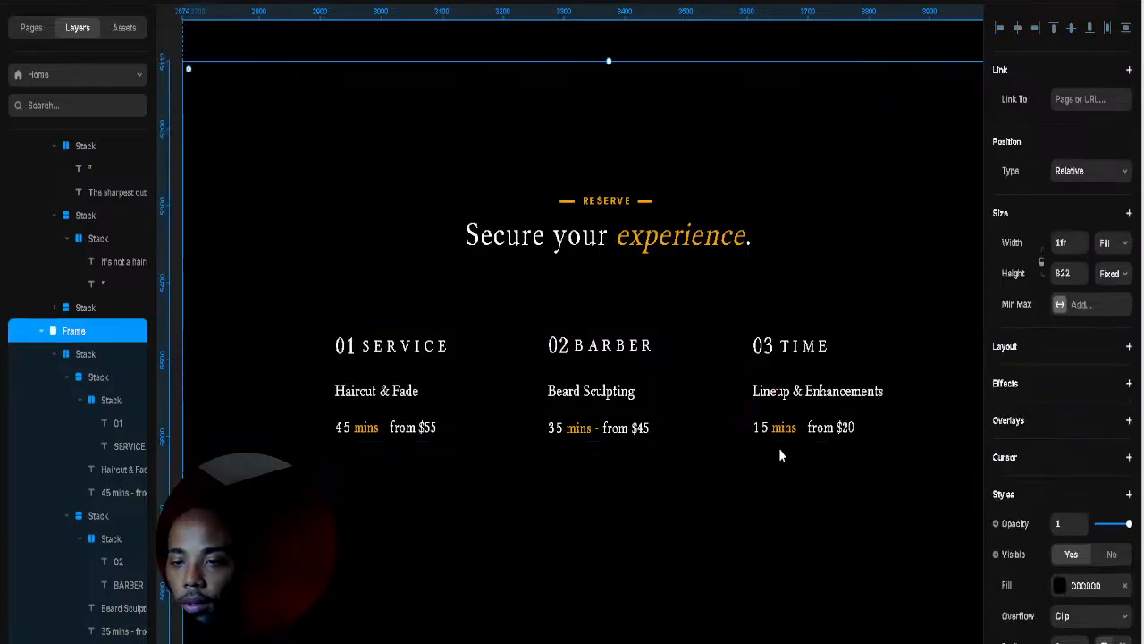
Step: Shrink the SERVICE label's text size step by step down to 14 px
click(389, 352)
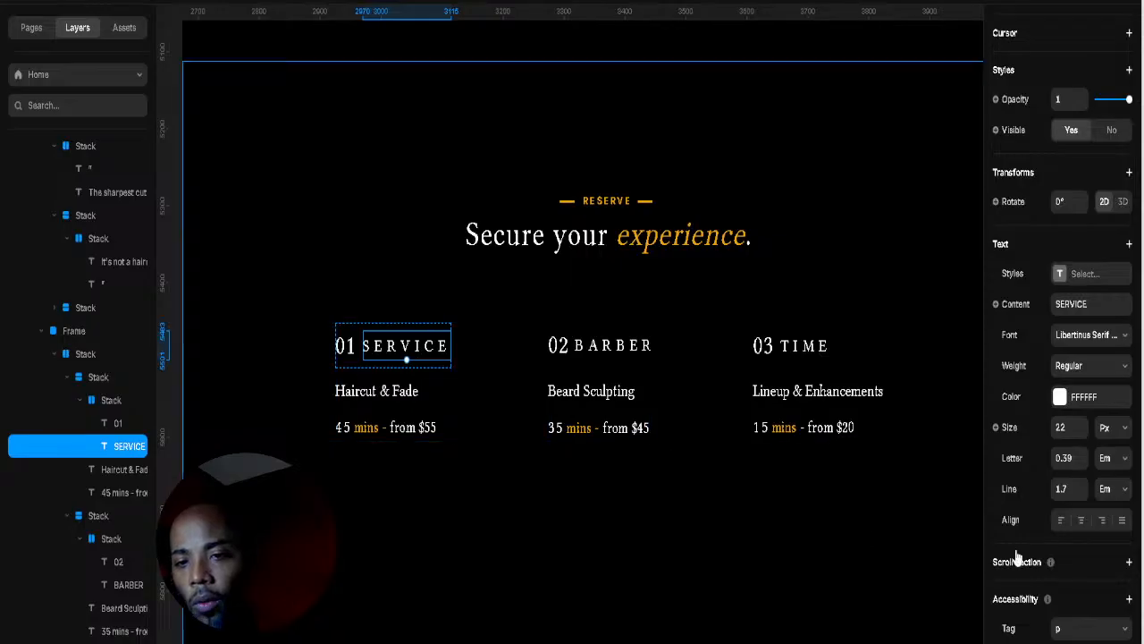
click(1081, 434)
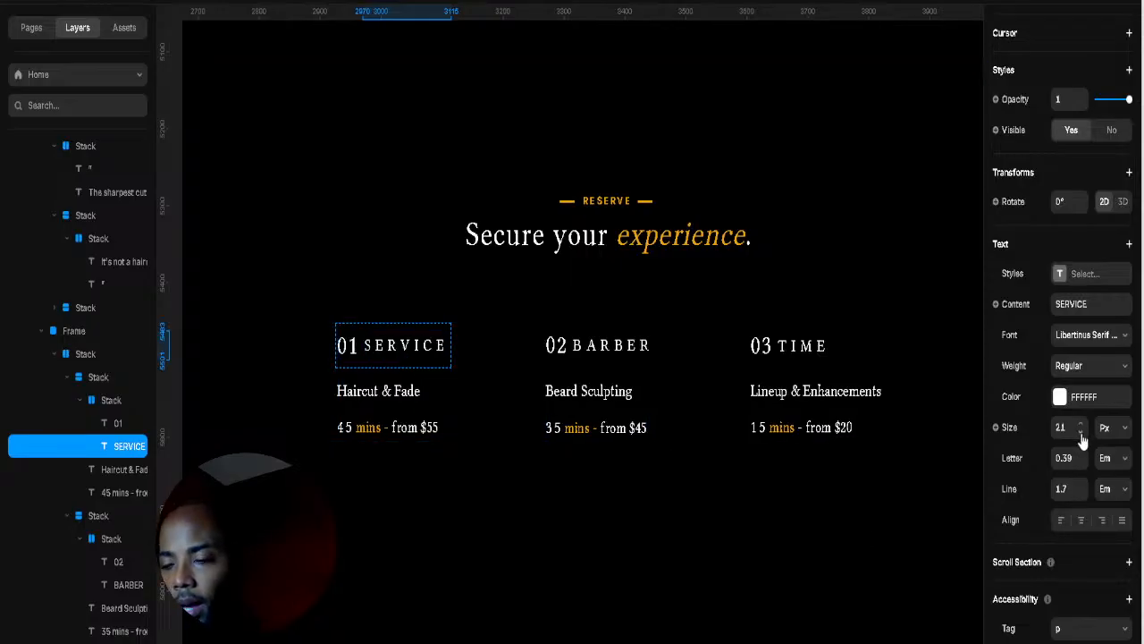
click(1082, 434)
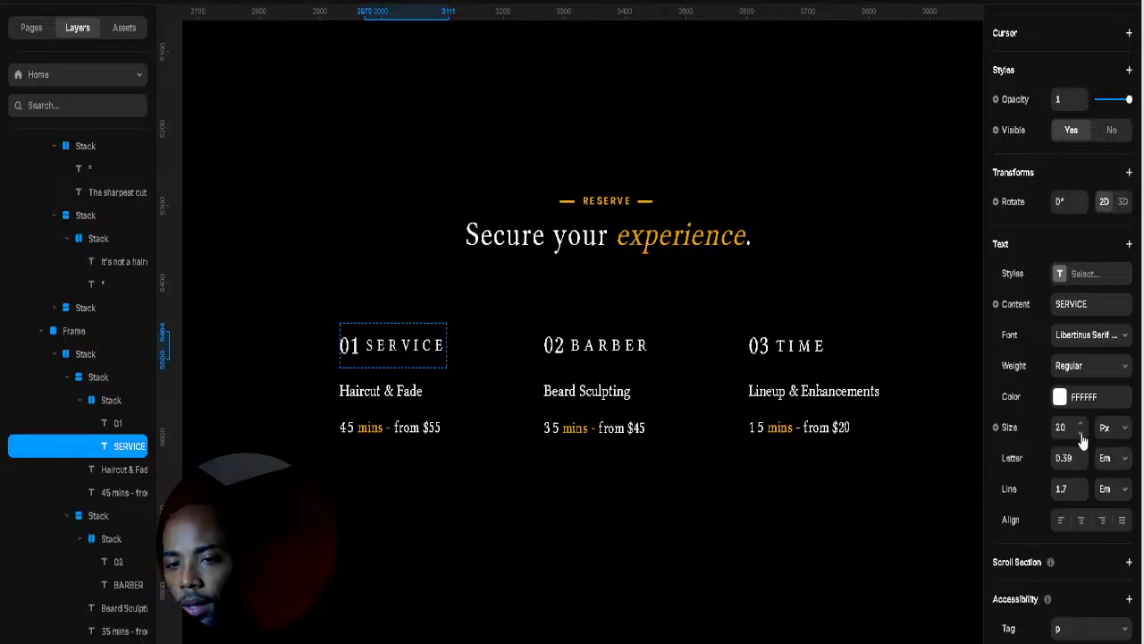
click(1082, 434)
click(1082, 434)
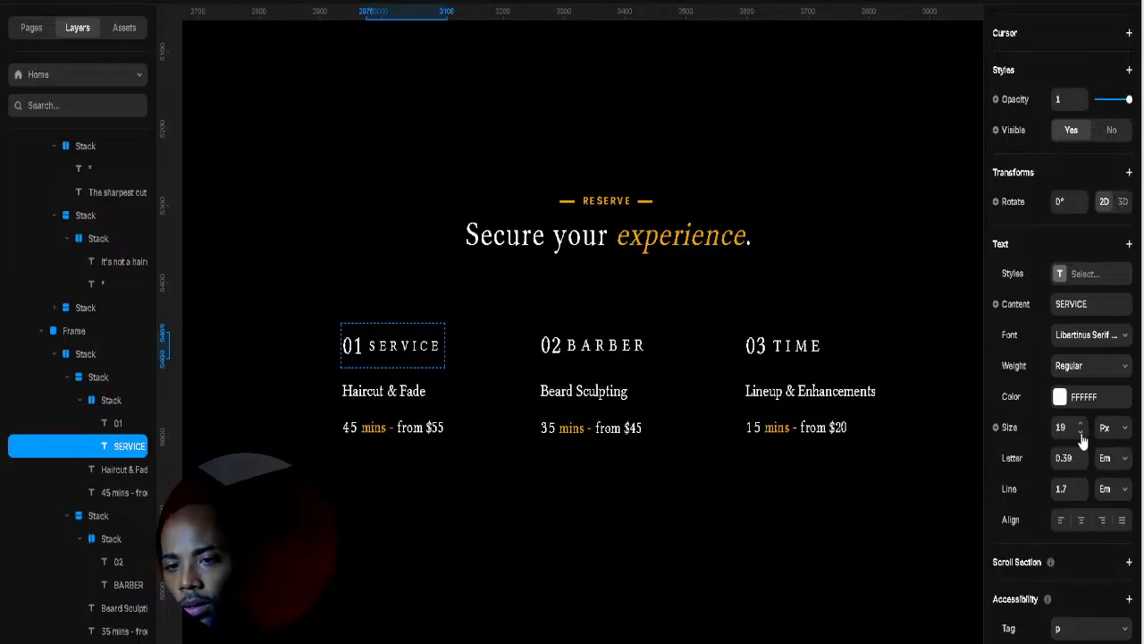
click(1082, 436)
click(1081, 435)
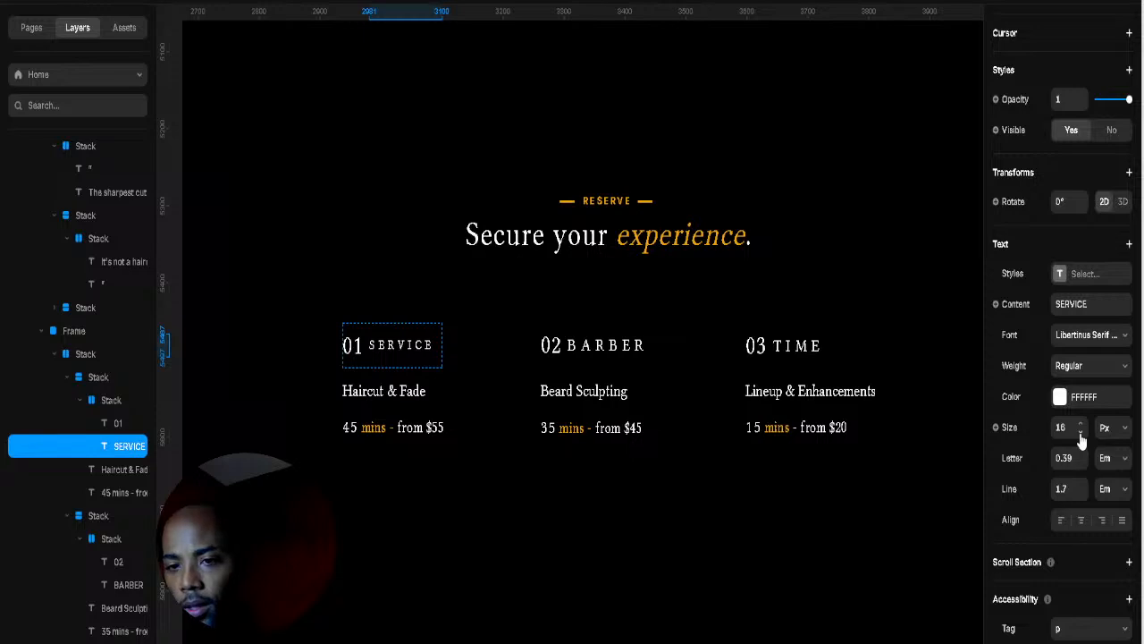
click(1082, 435)
click(1082, 435)
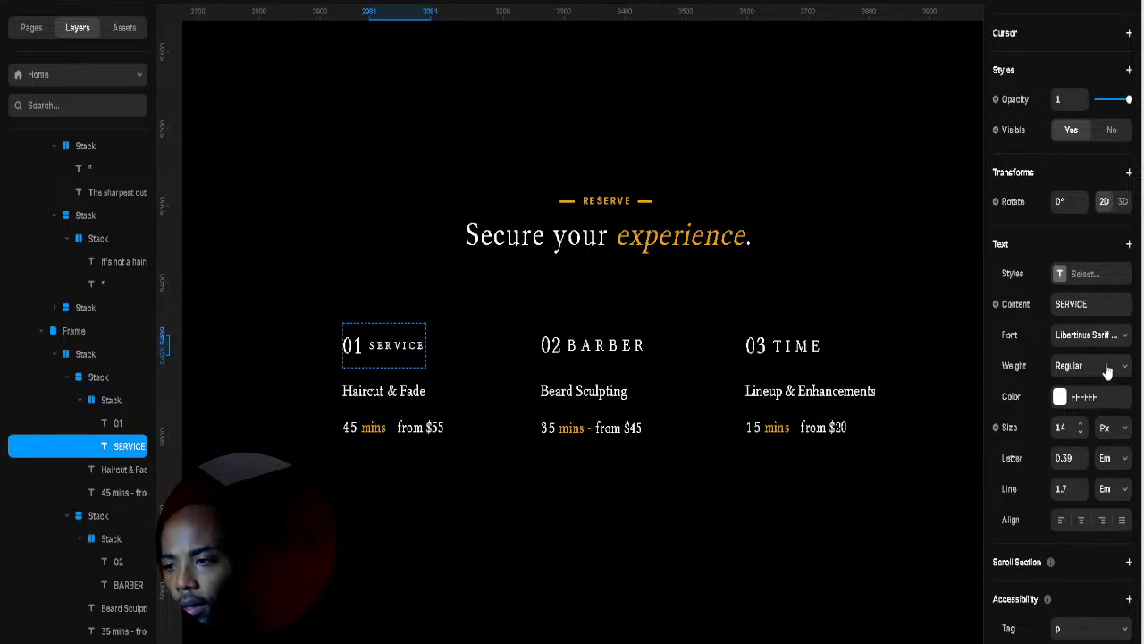
Step: Set the SERVICE label's font to Libertinus Serif Semibold
click(935, 387)
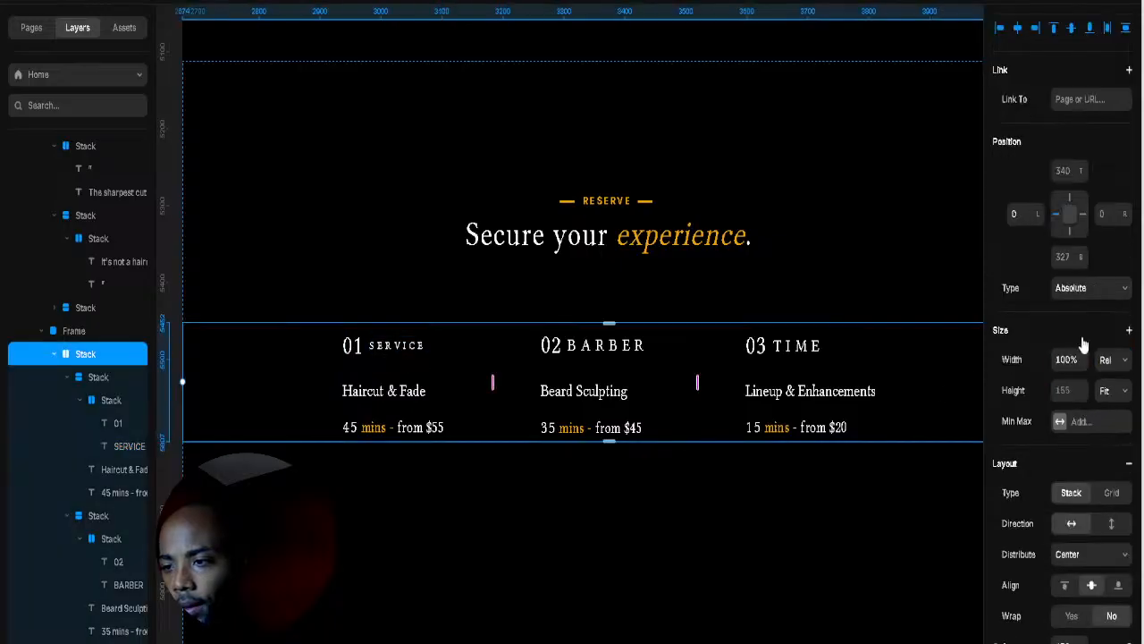
click(393, 344)
click(432, 351)
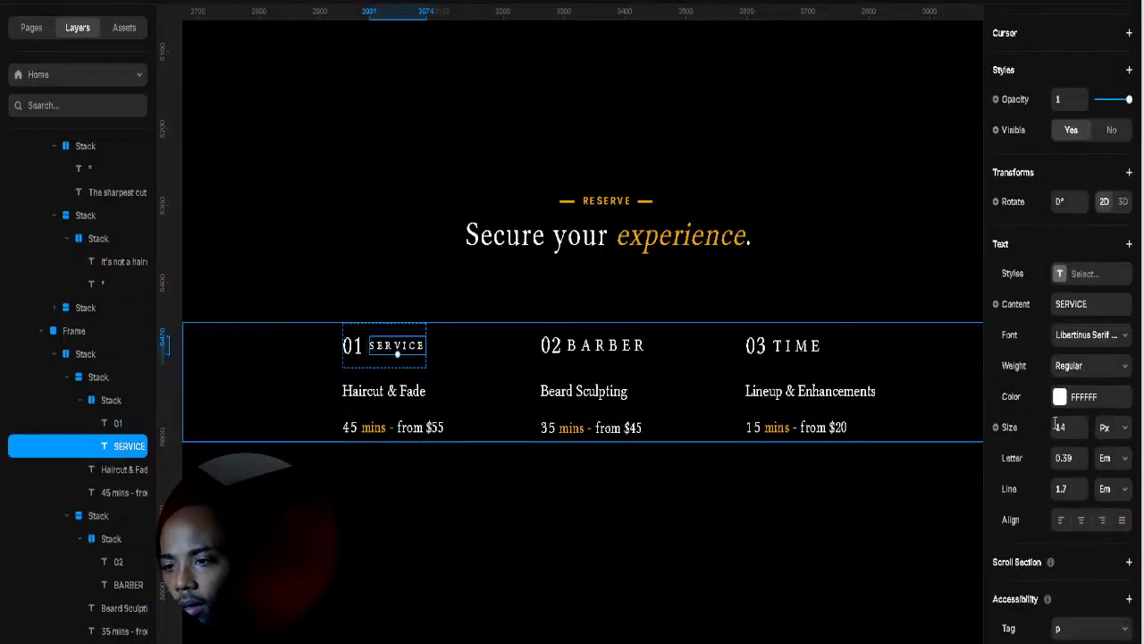
click(1115, 336)
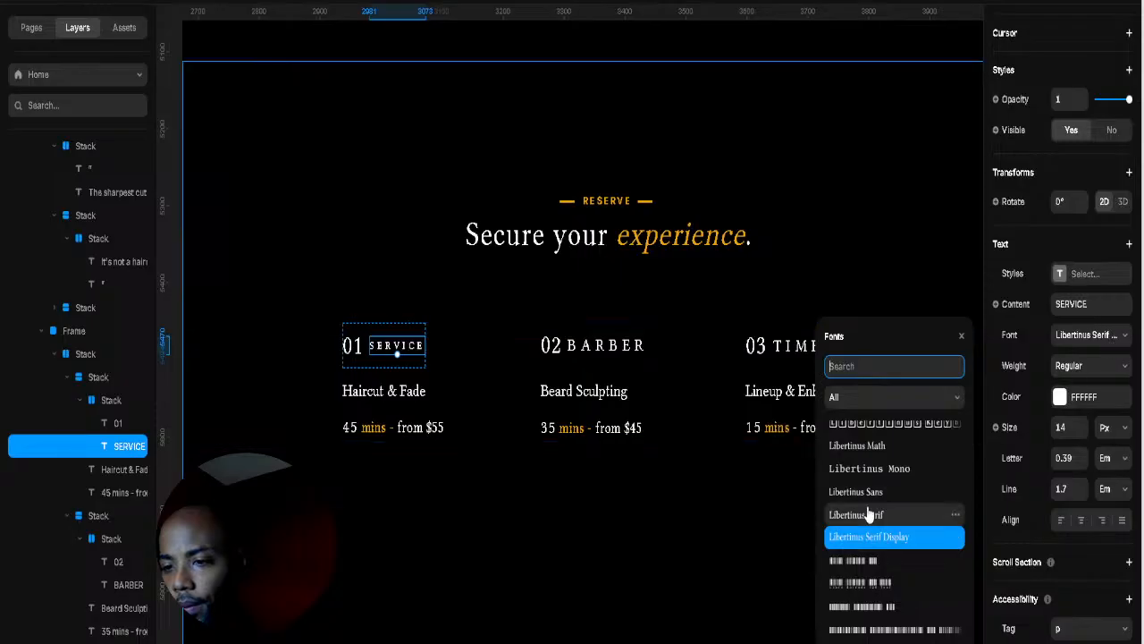
click(930, 514)
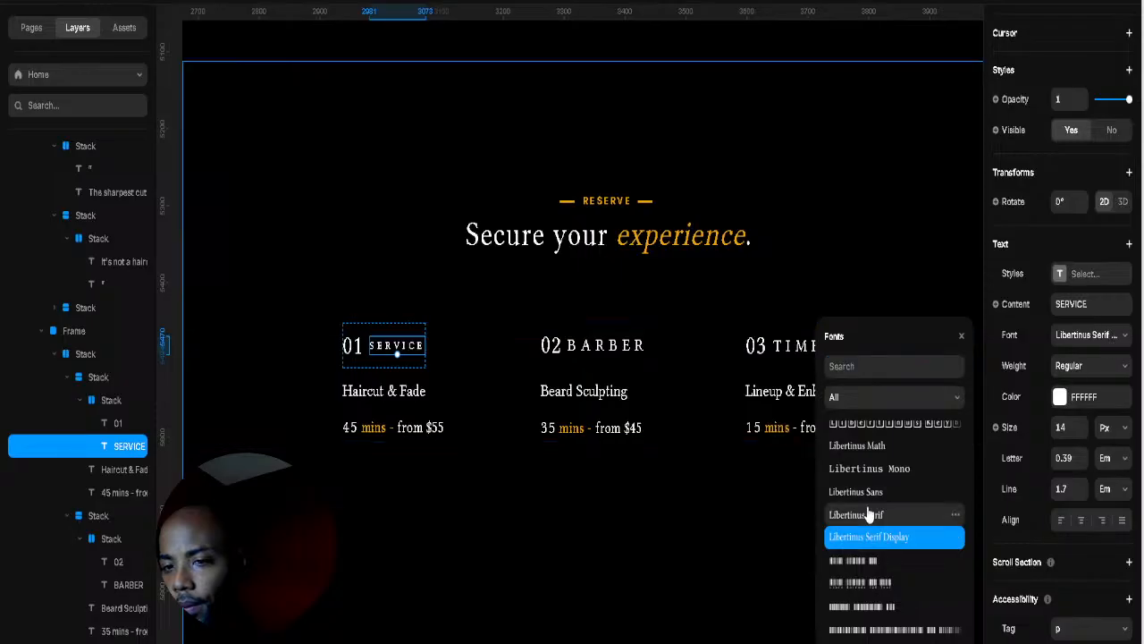
click(1091, 366)
click(1076, 429)
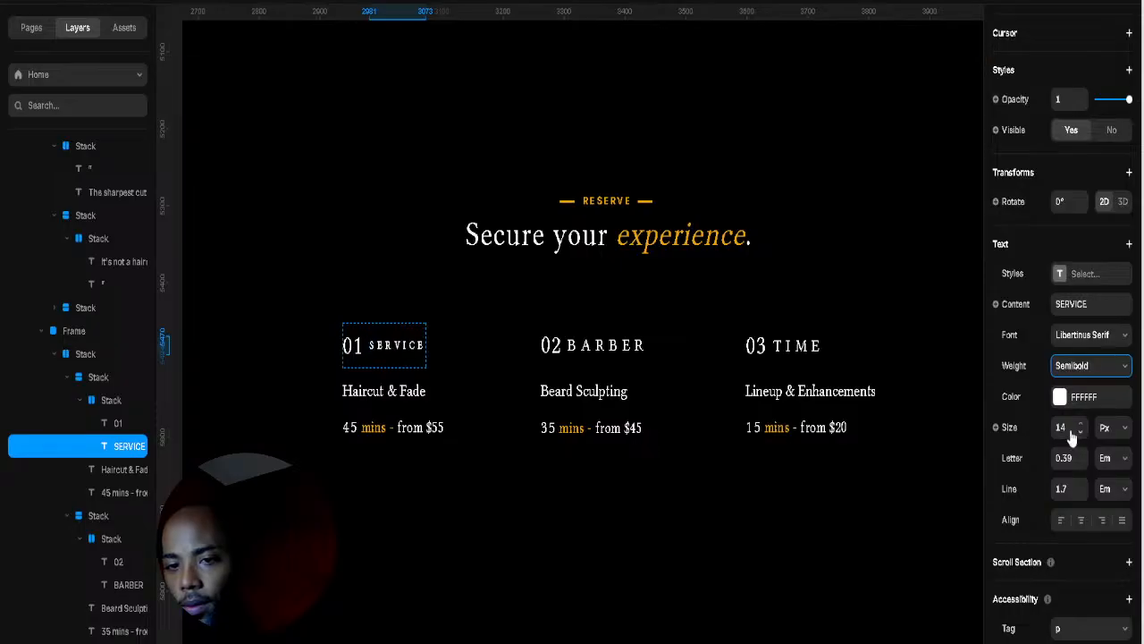
Step: Reduce the 01 numeral's size to 24 px
click(346, 349)
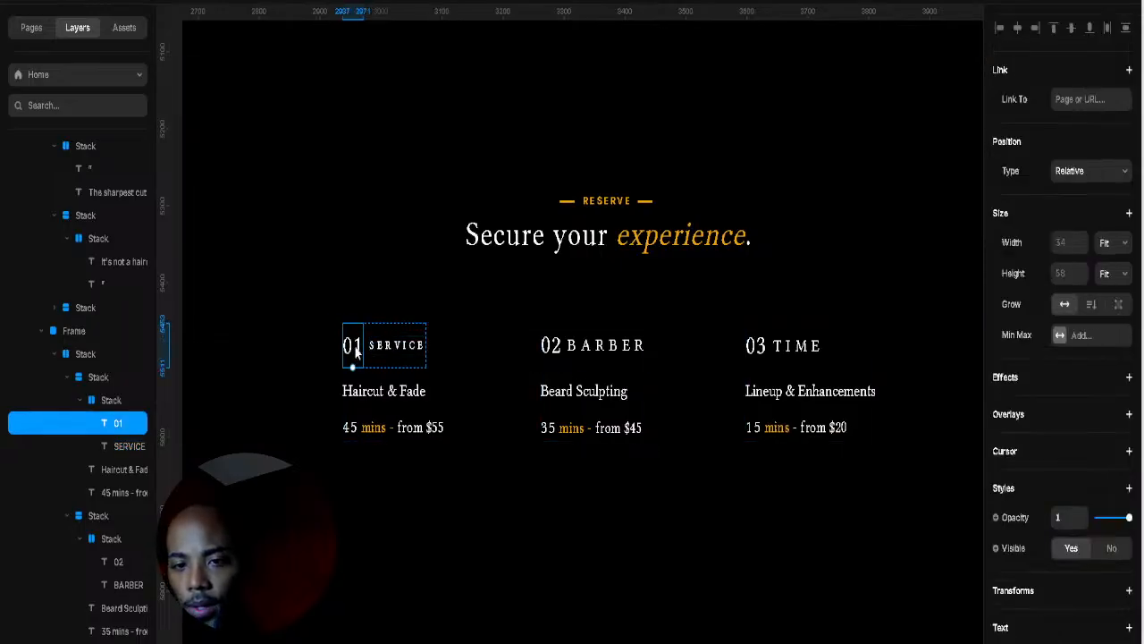
scroll(1059, 322, down, 3)
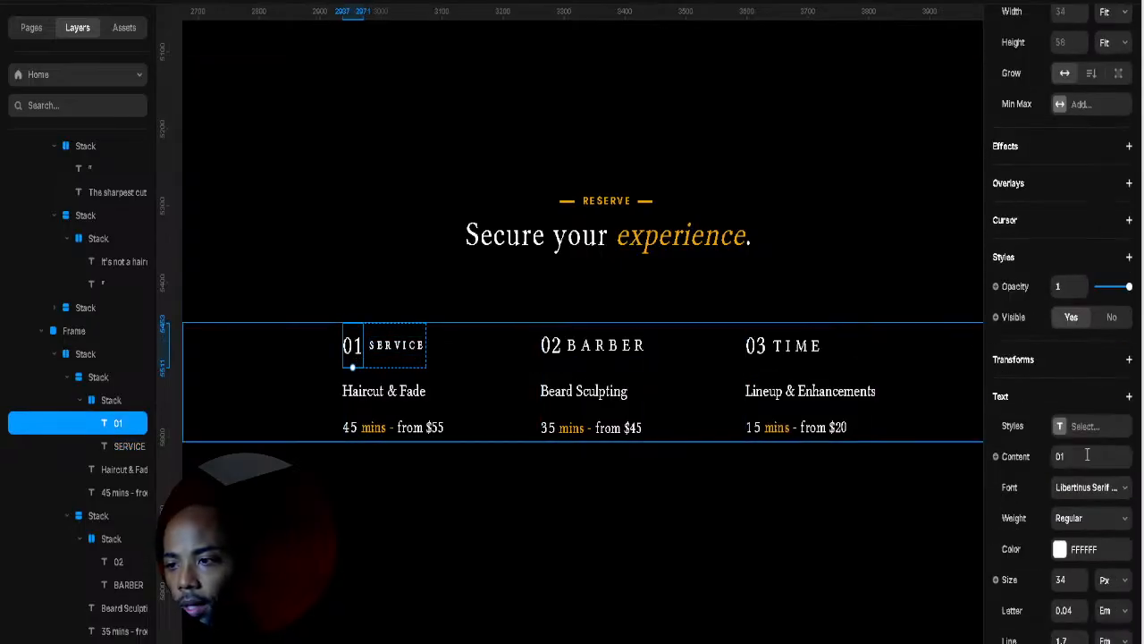
click(1081, 584)
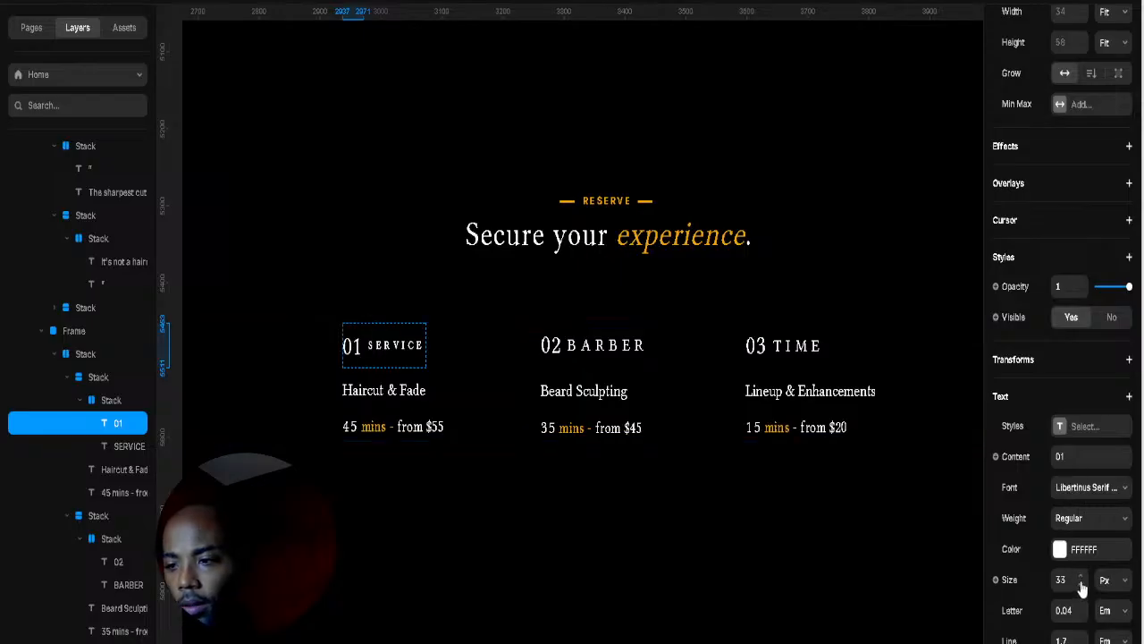
click(1081, 584)
click(1081, 585)
click(1081, 585)
click(1081, 585)
click(1082, 585)
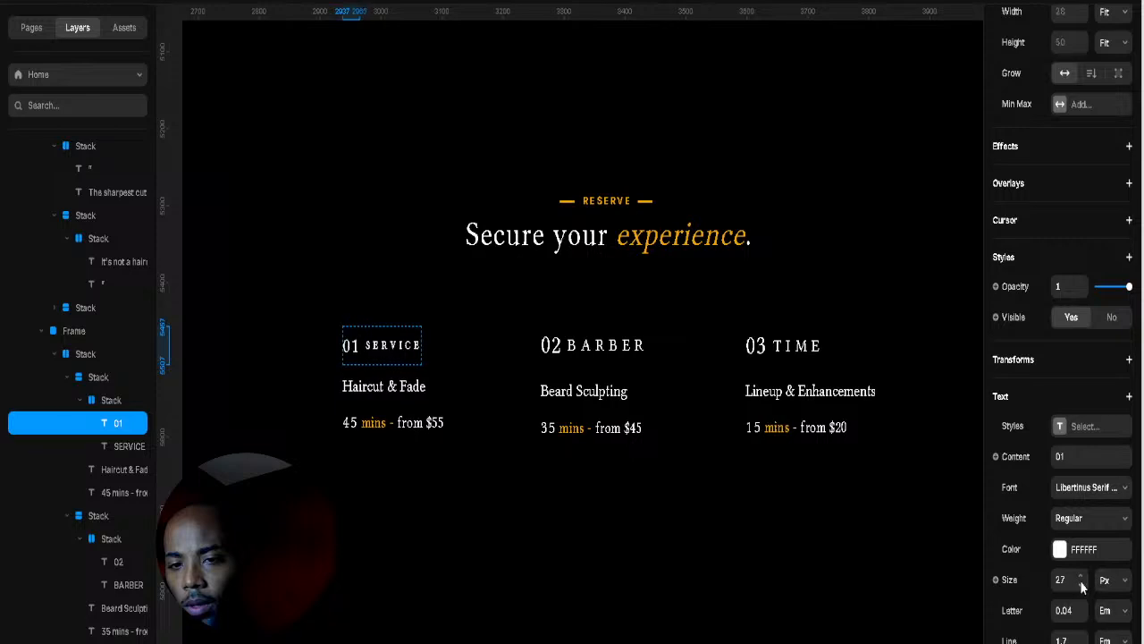
click(1081, 584)
click(1081, 584)
click(1082, 584)
click(1082, 585)
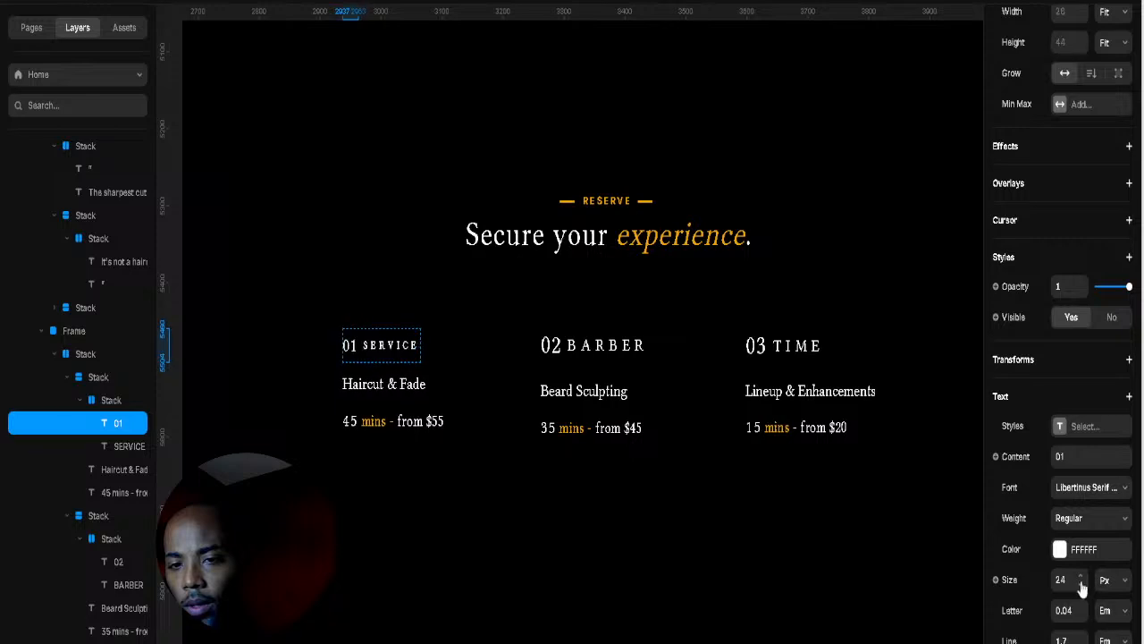
click(502, 355)
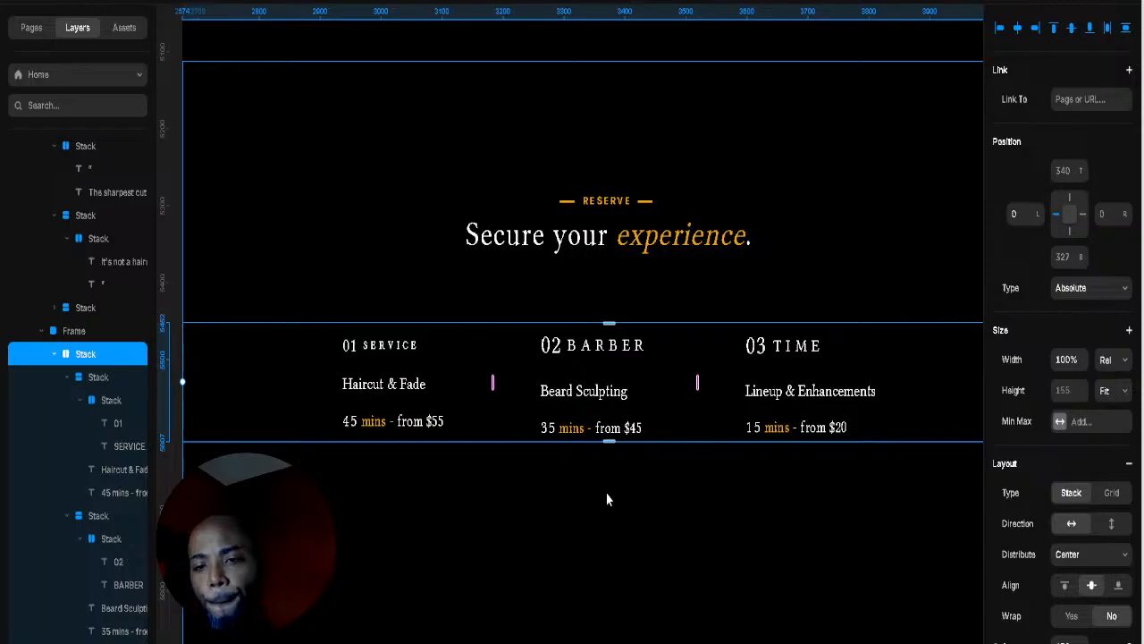
Step: Select the Haircut & Fade title and its 45 mins price line together in the layer list
click(440, 373)
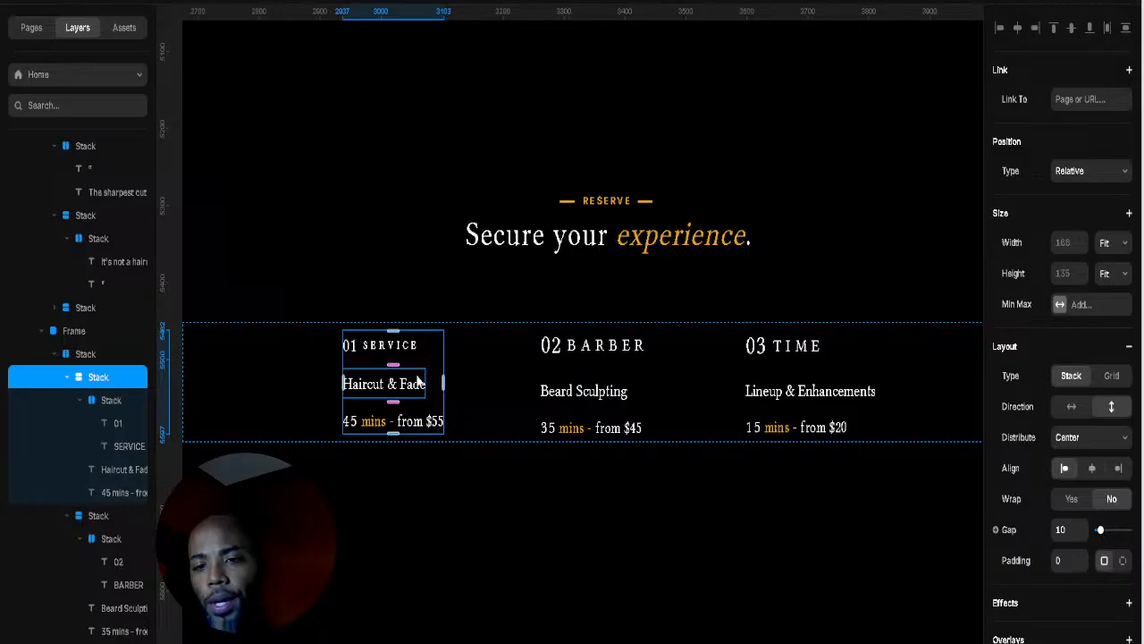
click(377, 400)
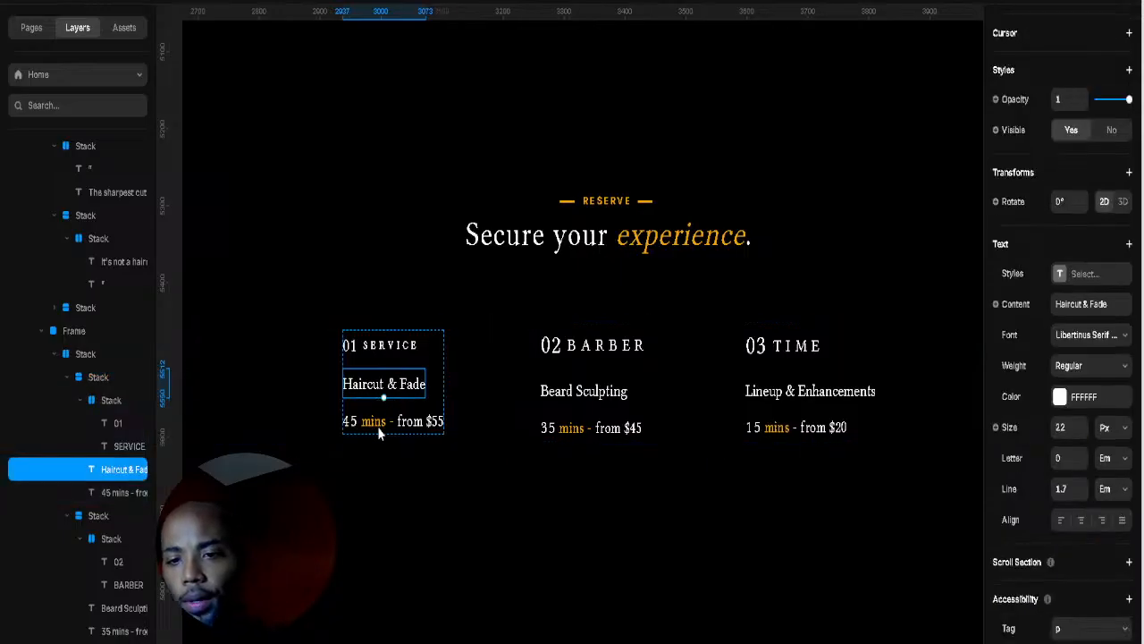
shift+click(109, 488)
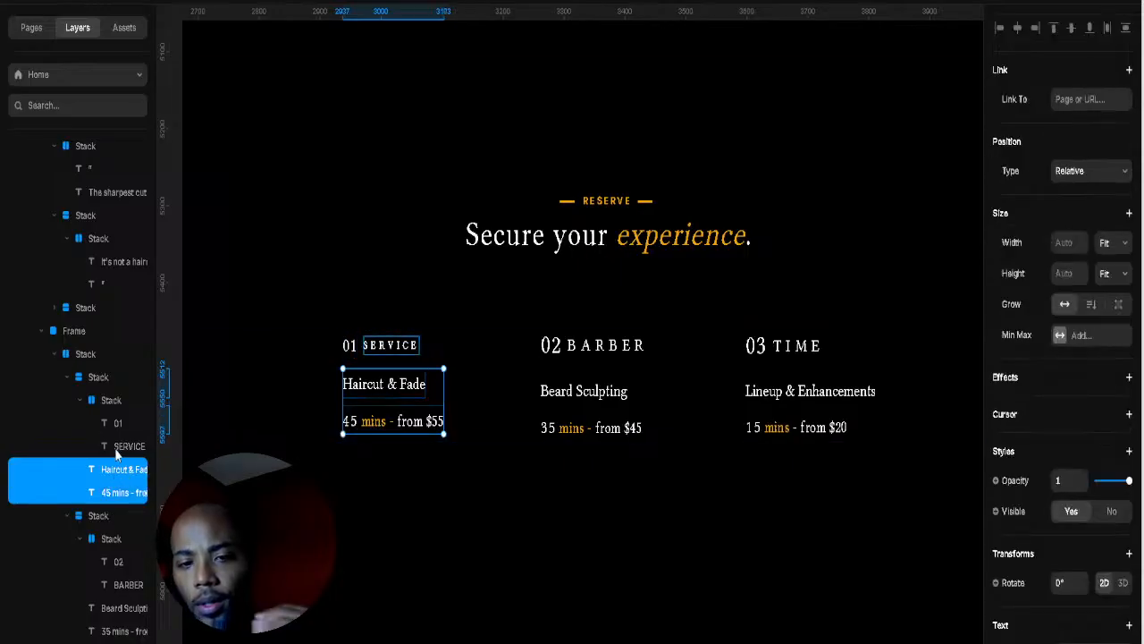
click(117, 447)
click(80, 402)
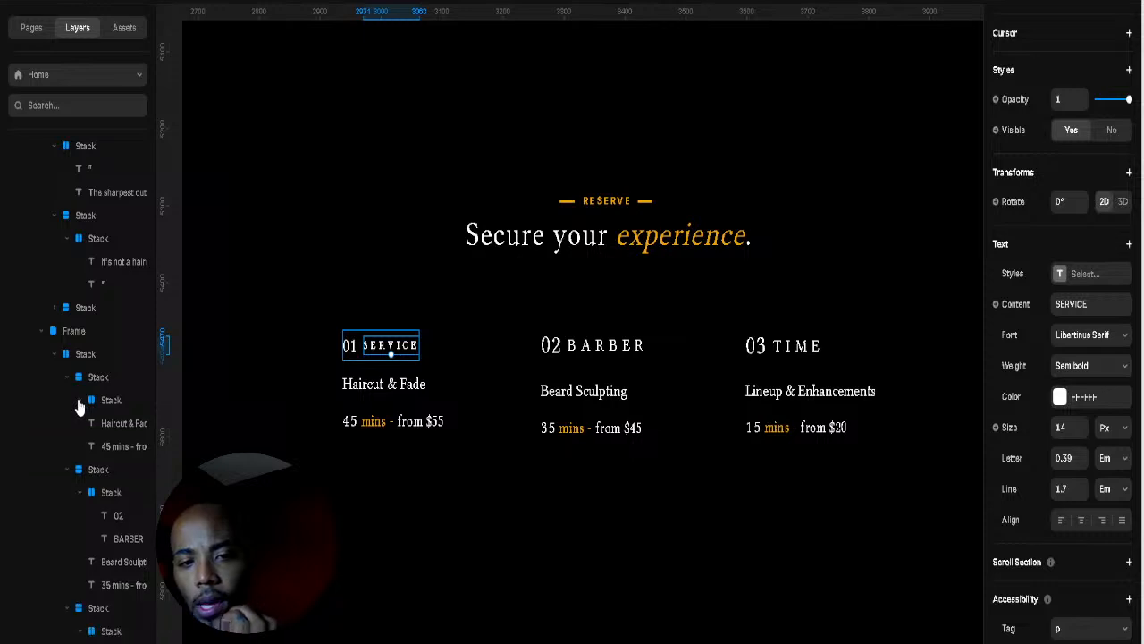
click(116, 421)
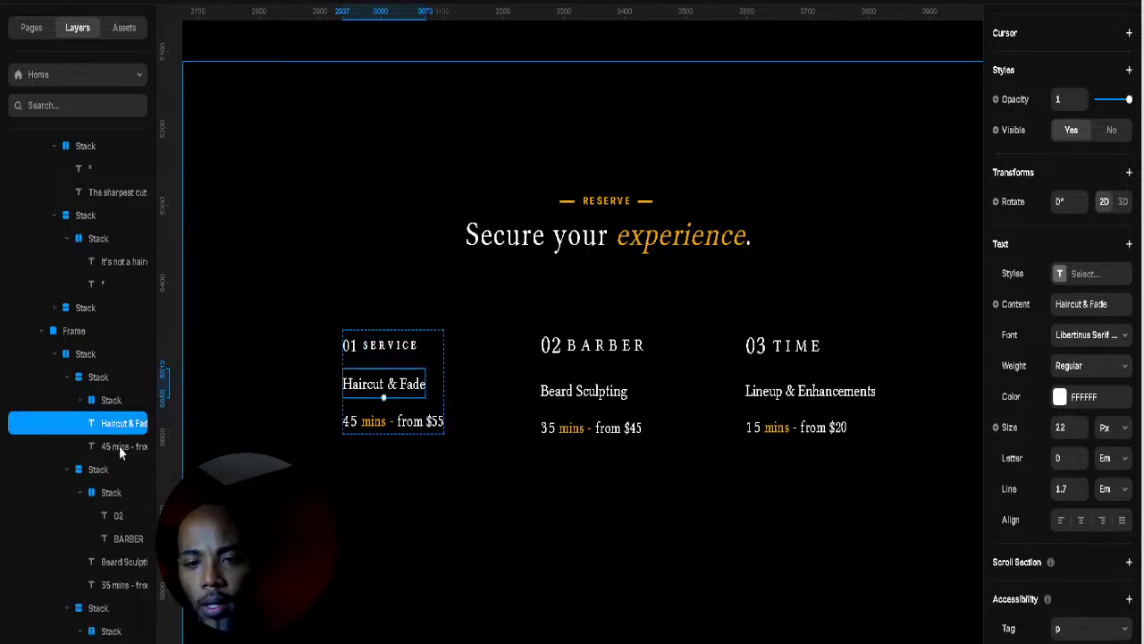
shift+click(122, 445)
right_click(132, 451)
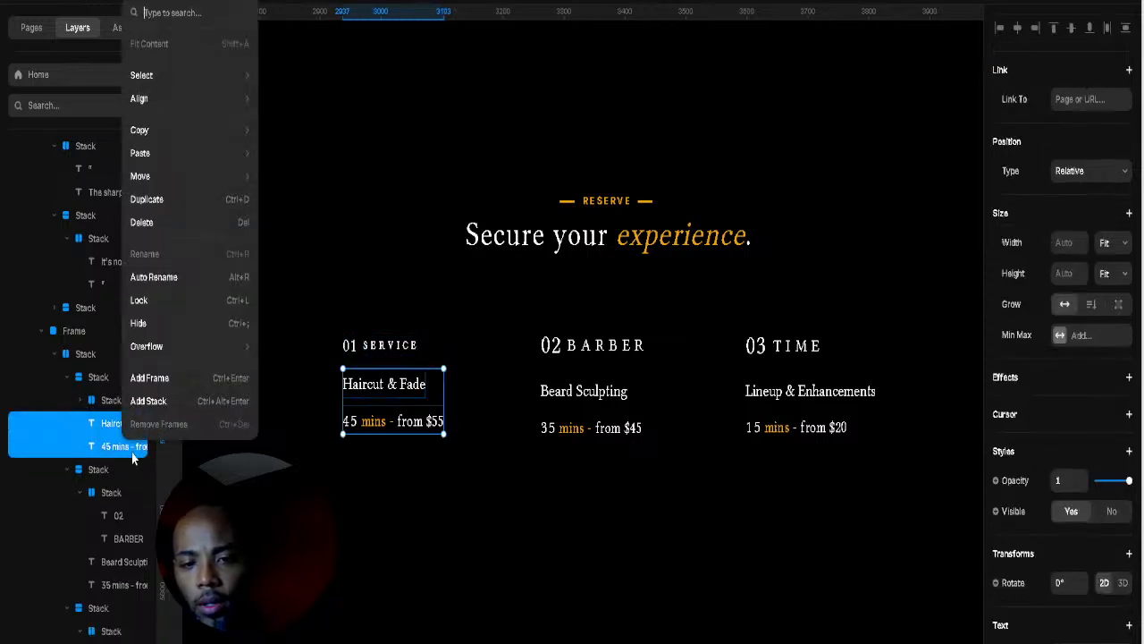
Step: Wrap the Haircut & Fade title and price in a stack and move the 01 SERVICE heading above it
click(147, 404)
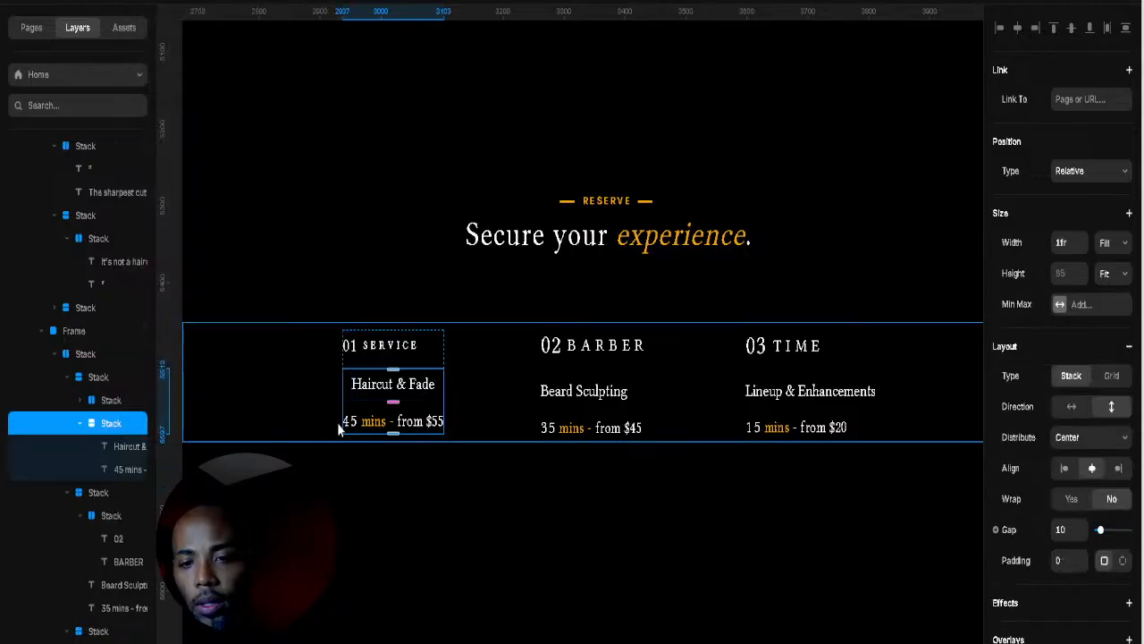
click(79, 428)
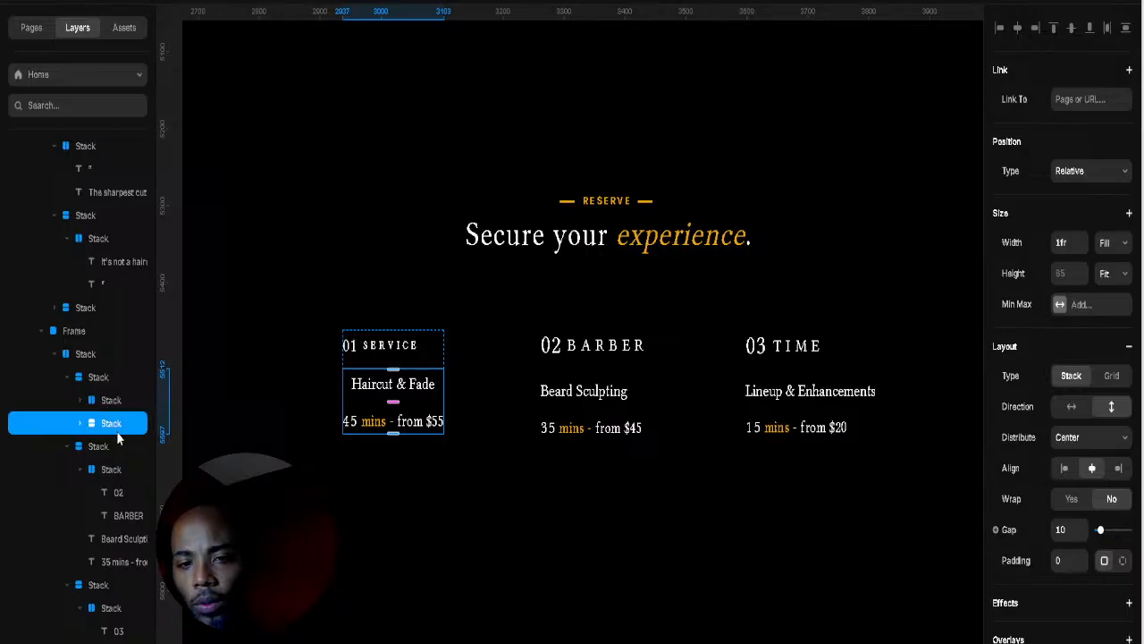
drag(115, 429, 102, 372)
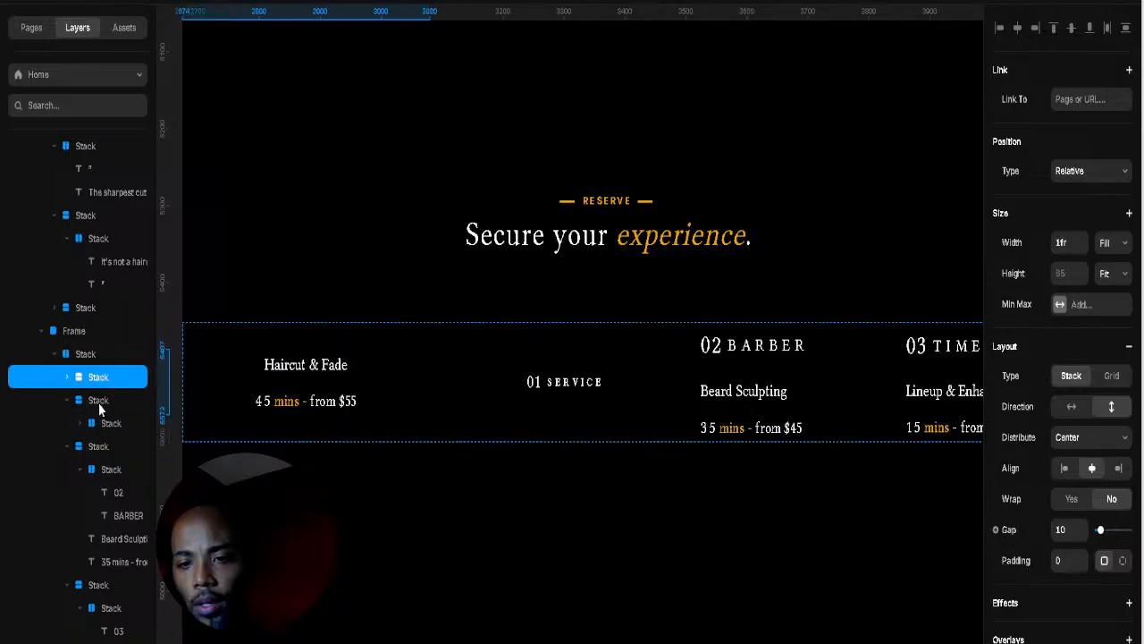
click(99, 401)
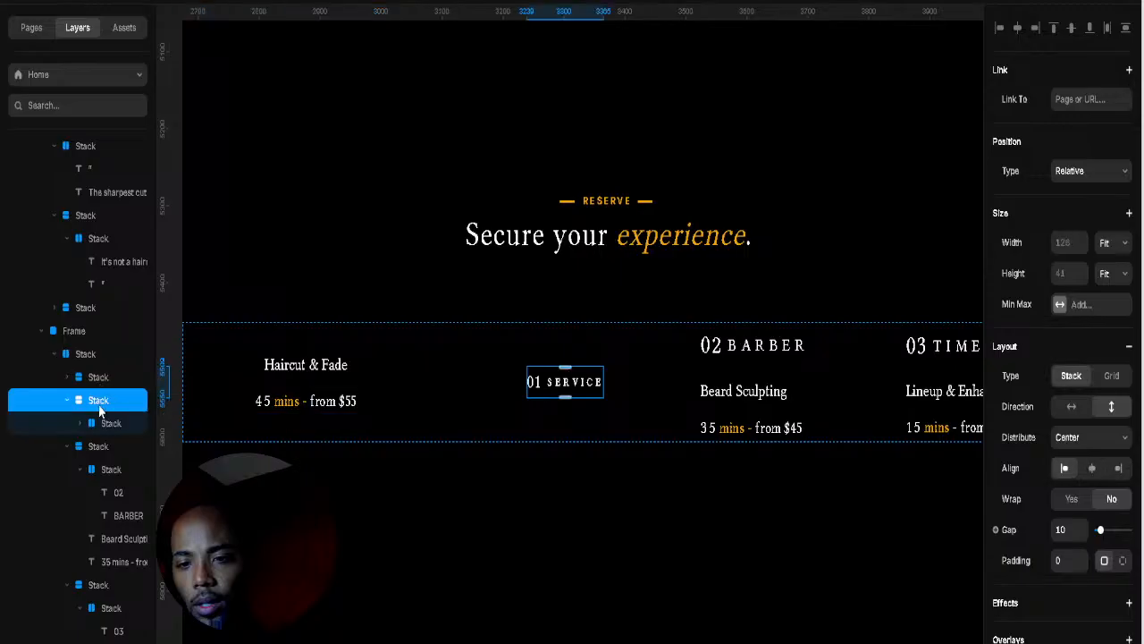
click(98, 379)
click(100, 356)
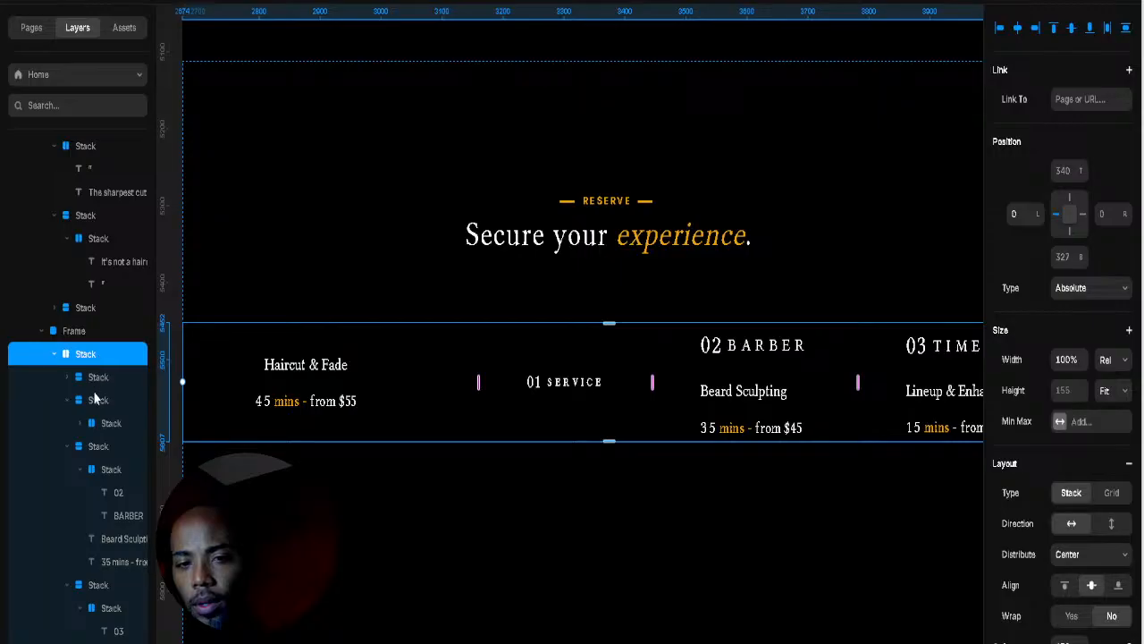
click(97, 383)
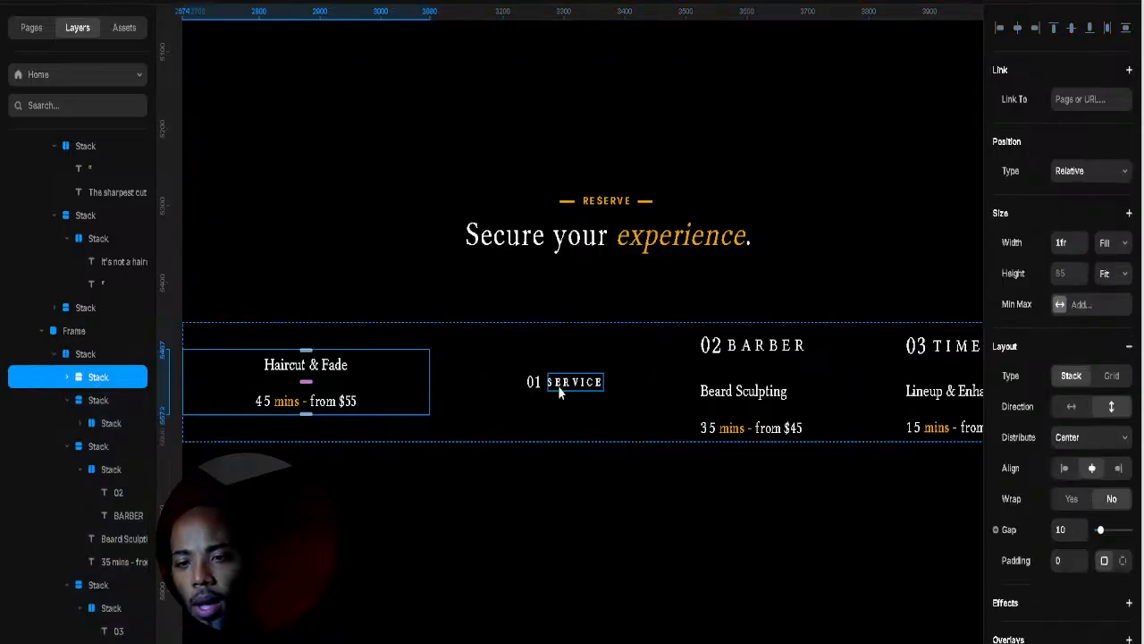
drag(100, 403, 95, 345)
click(88, 379)
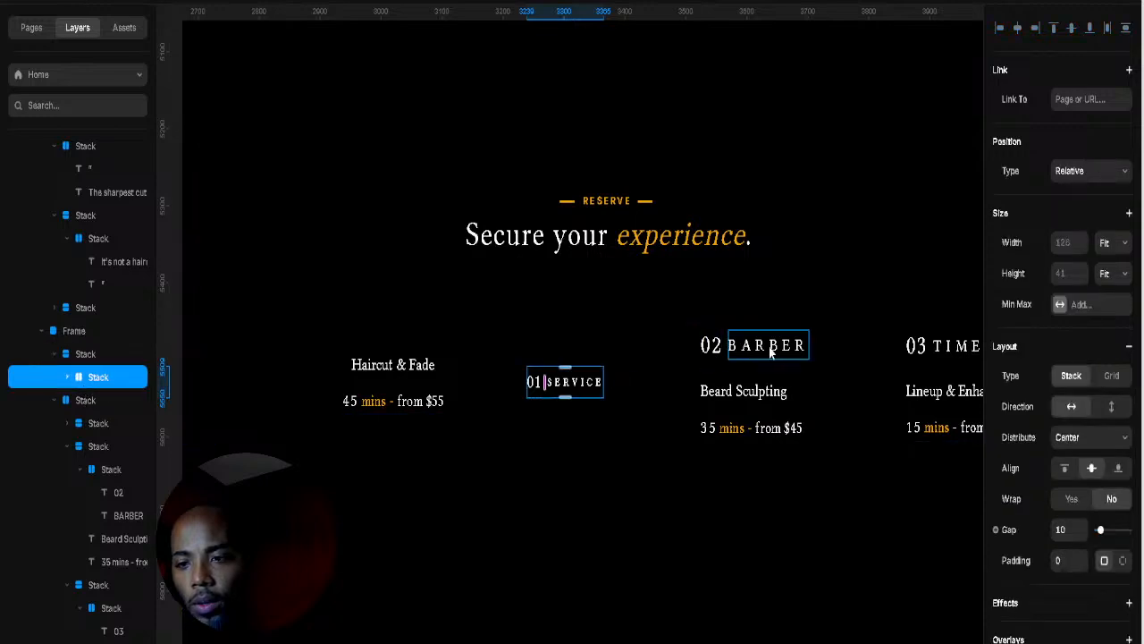
Step: Move the 02 BARBER and 03 TIME labels in with 01 SERVICE and lay them out horizontally
click(727, 359)
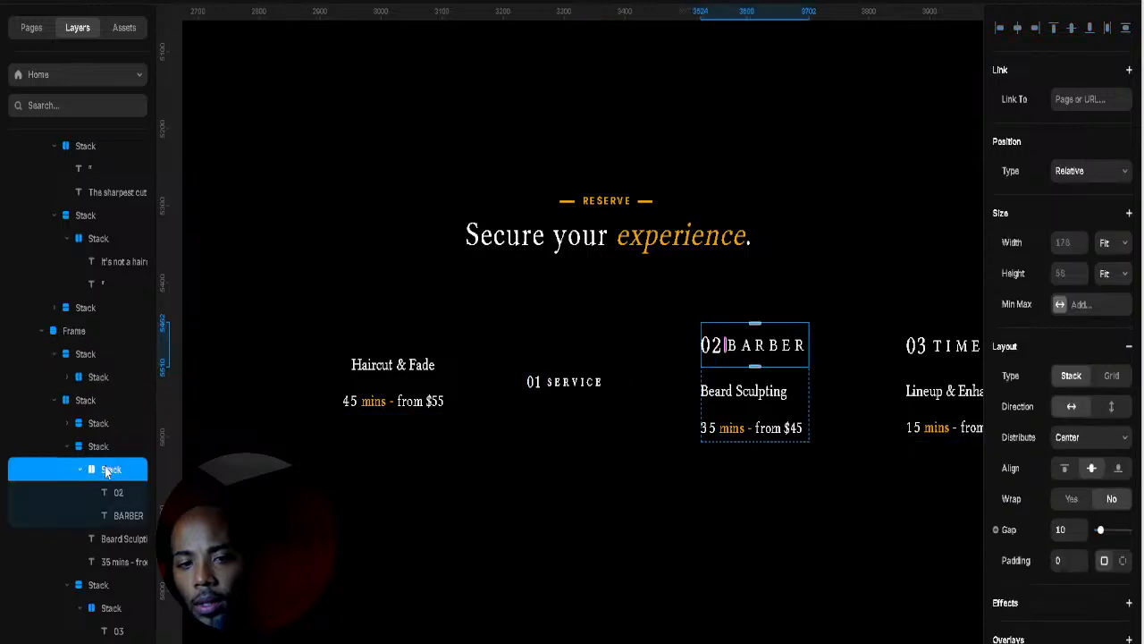
drag(106, 471, 82, 387)
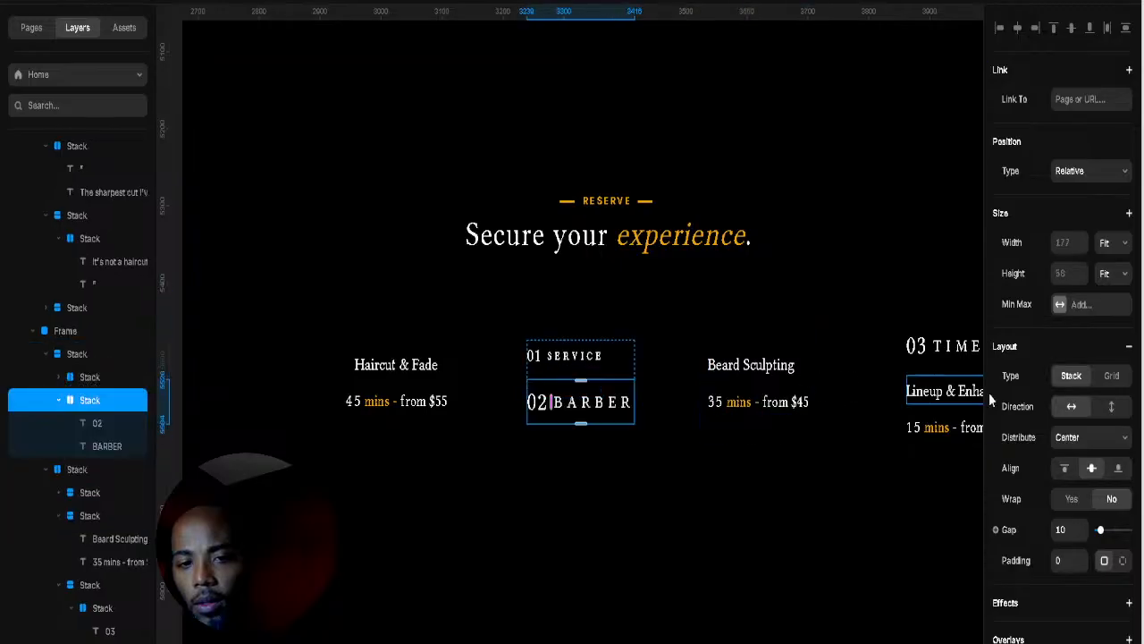
click(932, 353)
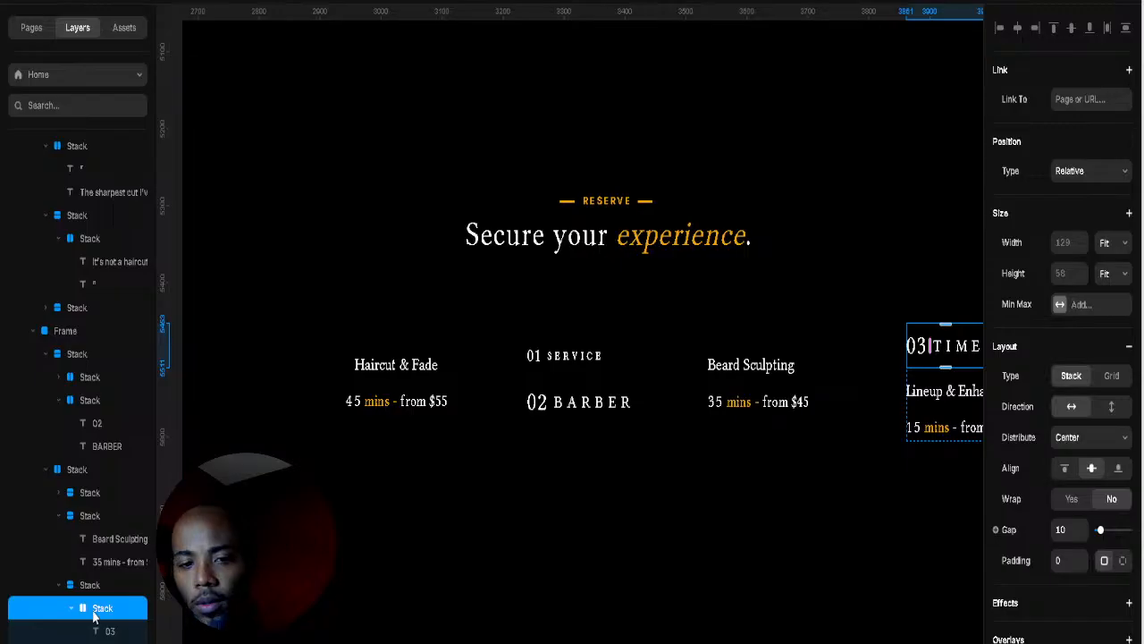
drag(100, 610, 93, 373)
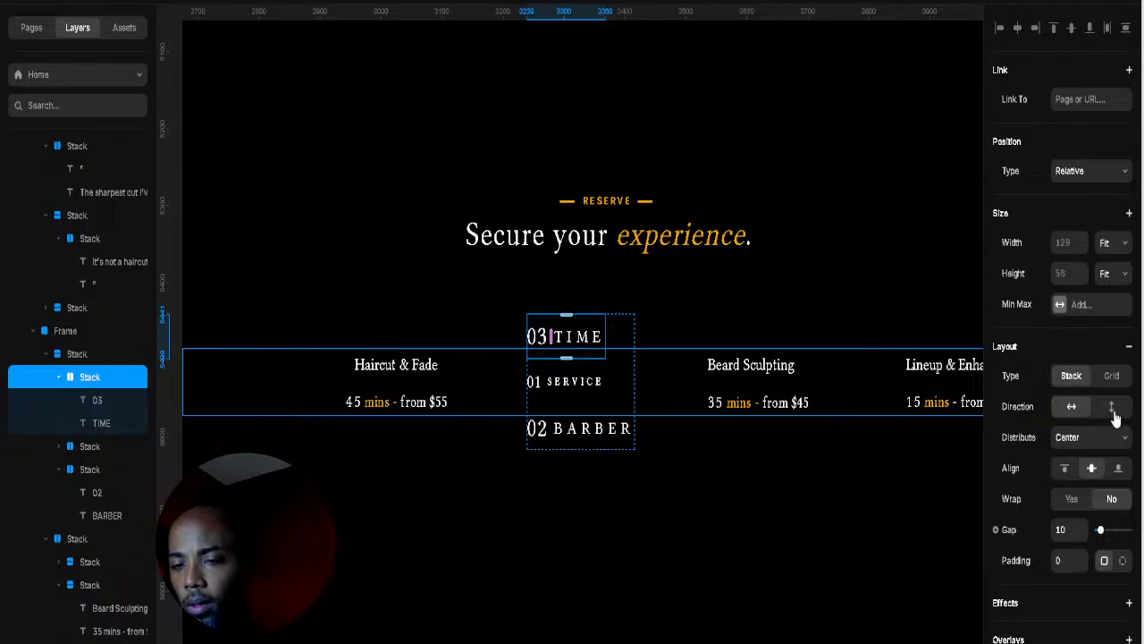
click(59, 378)
click(75, 356)
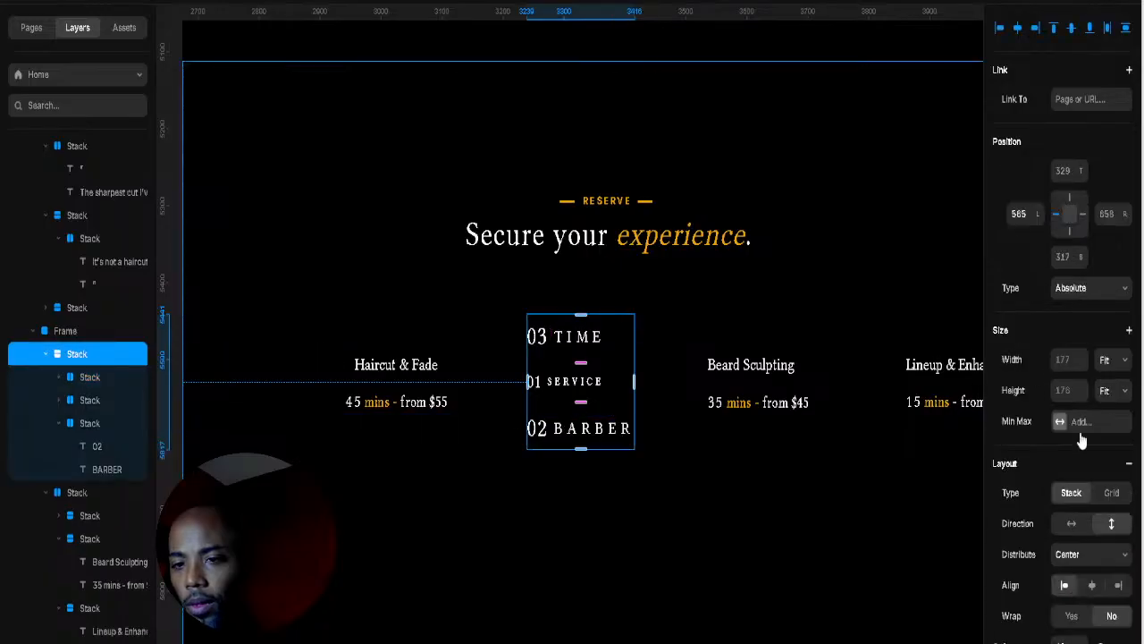
click(1071, 522)
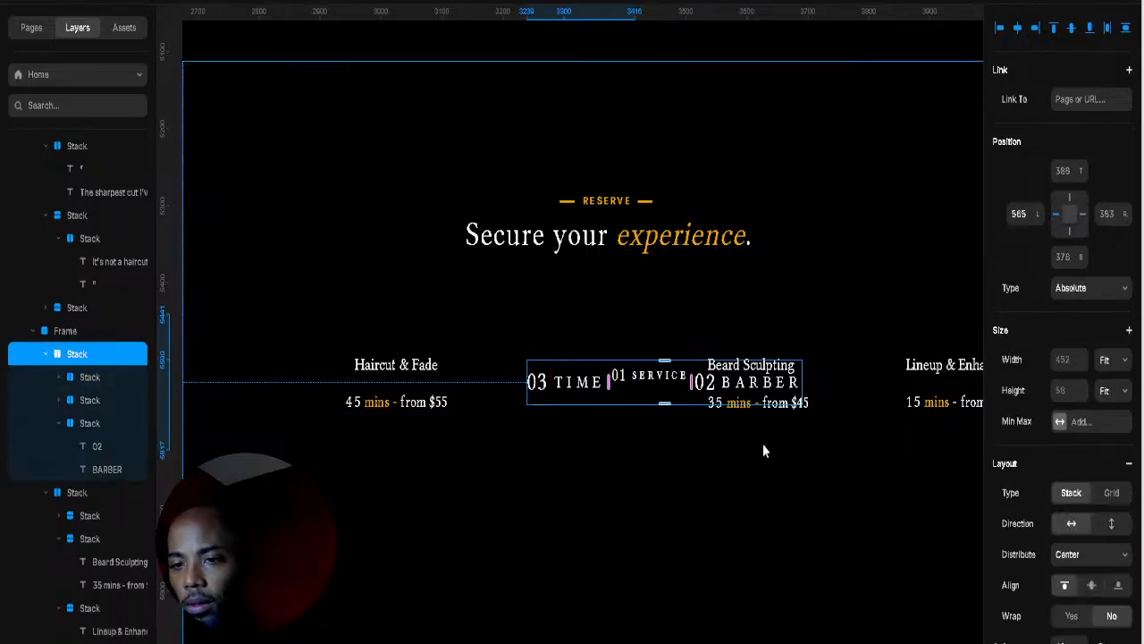
Step: Collapse the service card layers and select the group holding the three labels
click(474, 411)
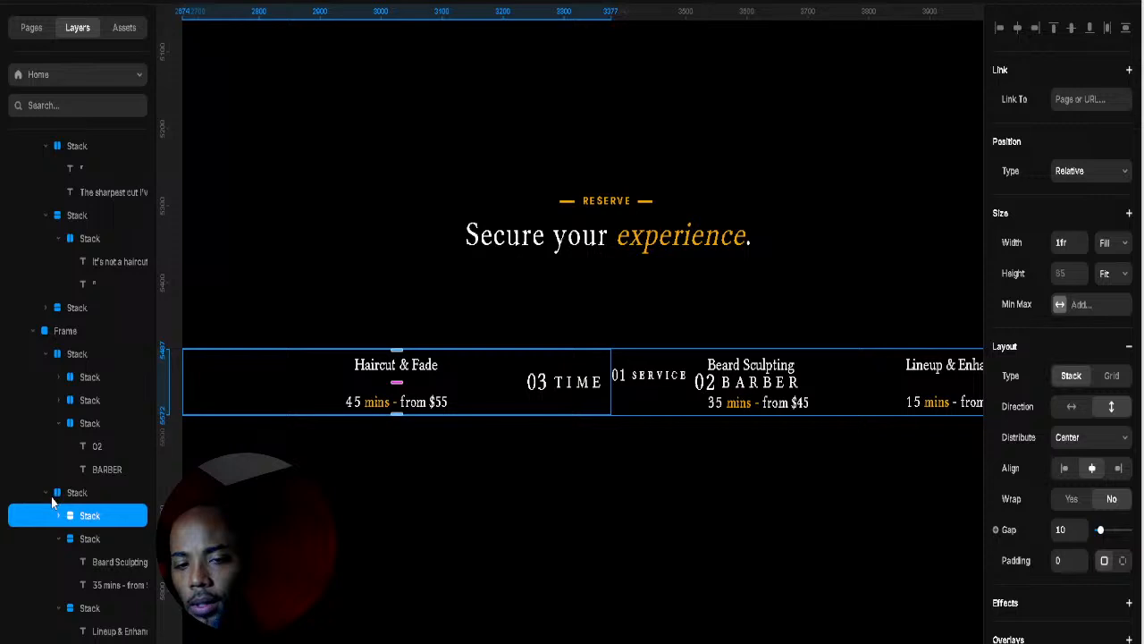
click(59, 538)
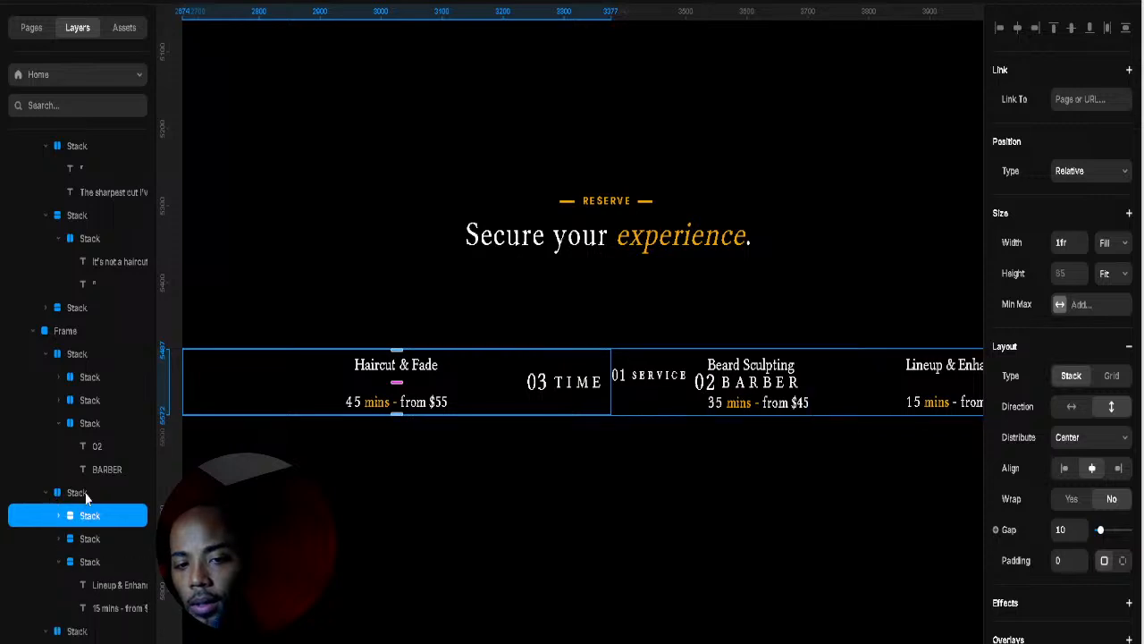
click(105, 494)
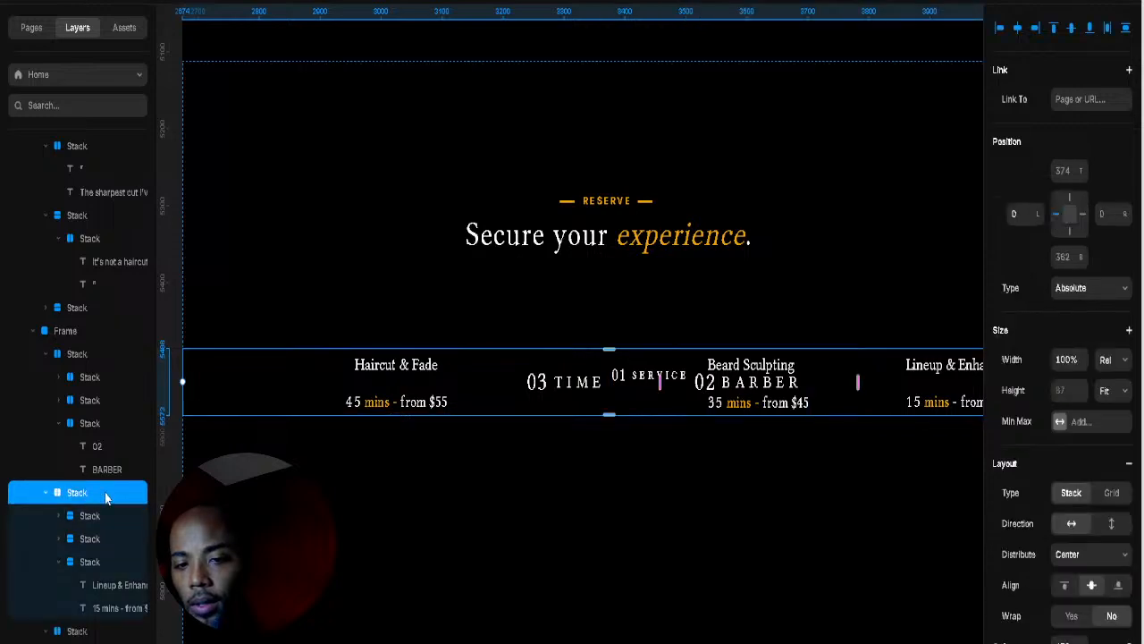
click(47, 355)
click(80, 377)
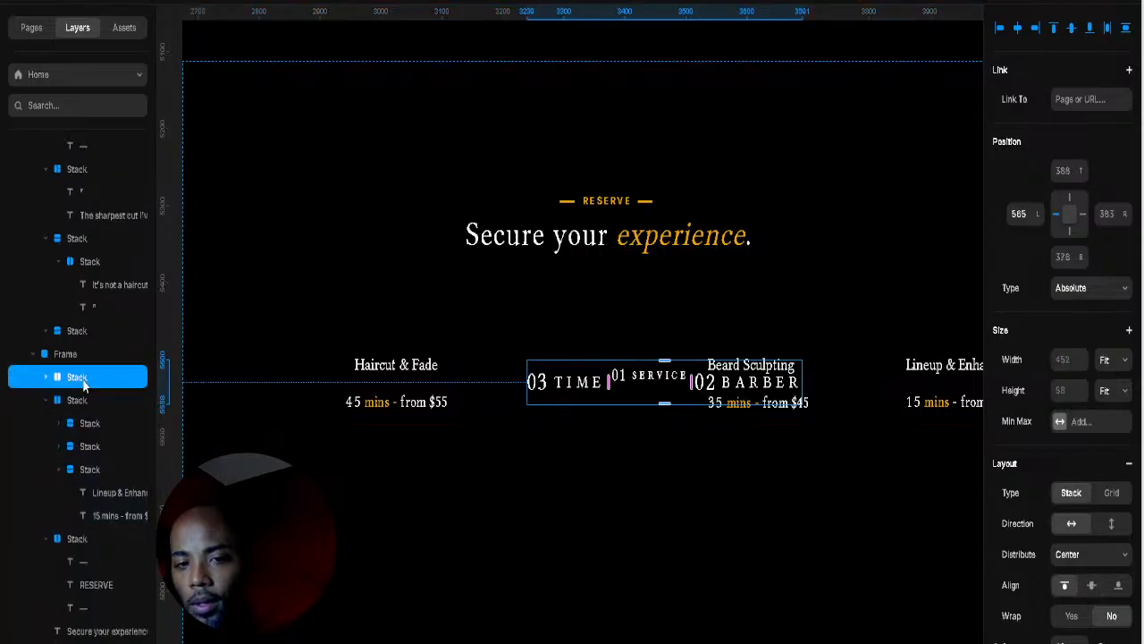
Step: Rename the label group to Title and move it up under the heading
double_click(83, 378)
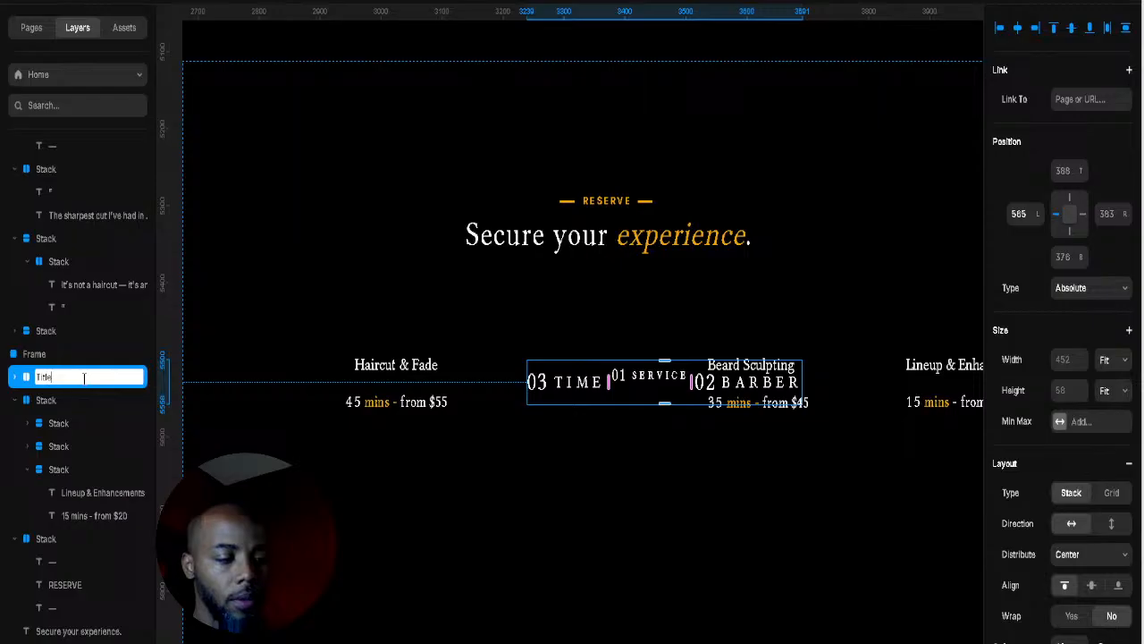
key(Return)
click(67, 402)
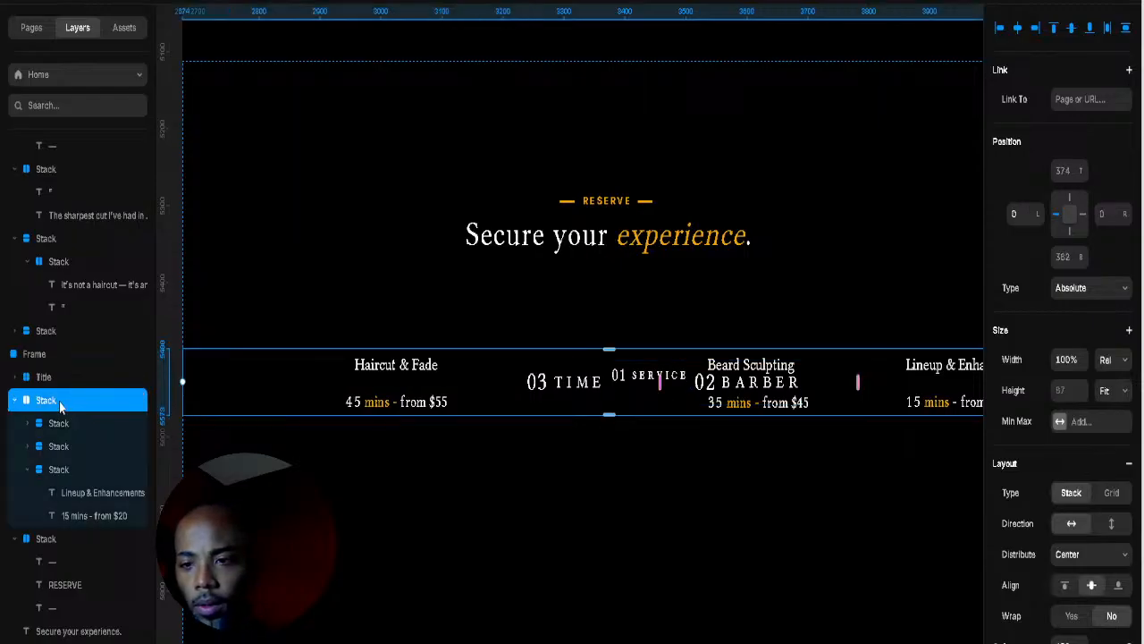
click(53, 378)
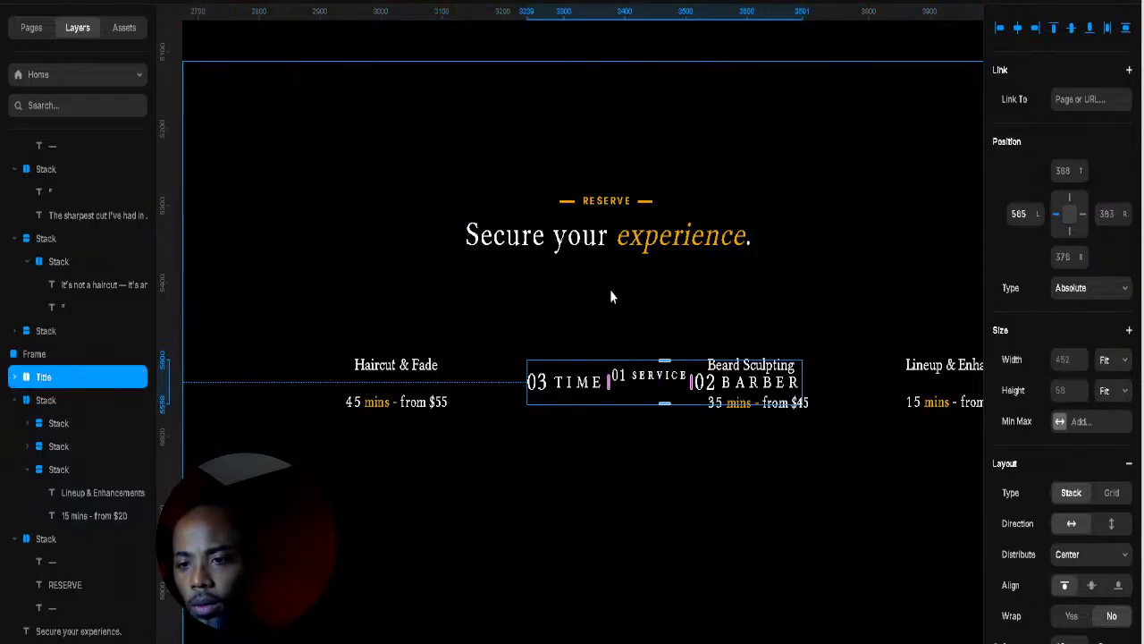
drag(1084, 171, 1084, 261)
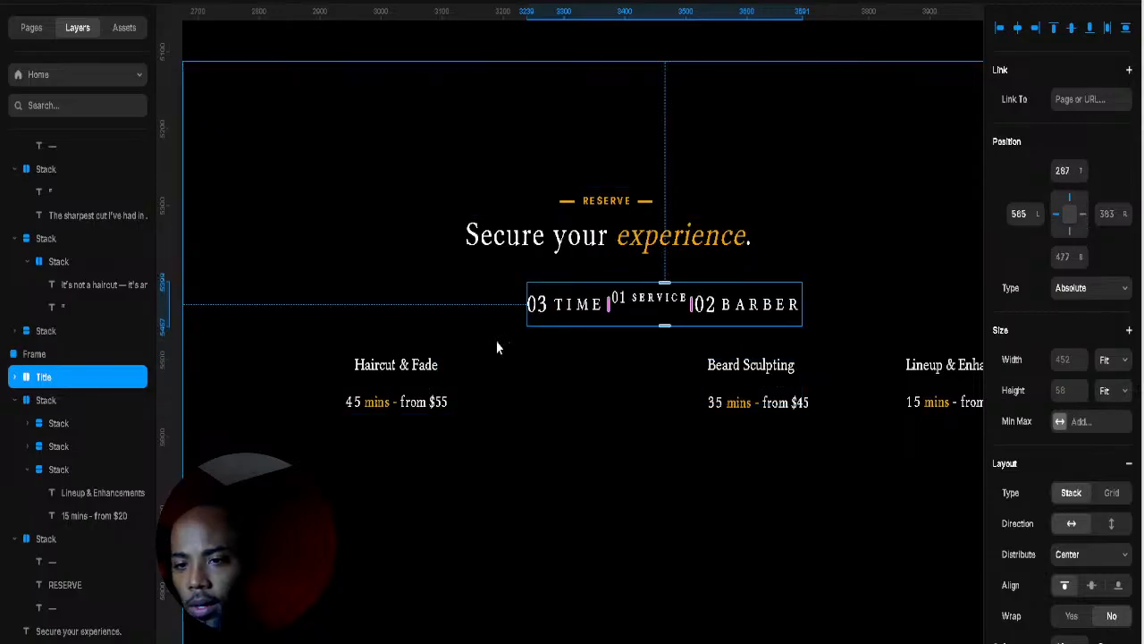
Step: Lower the service cards row to a 448 top offset and widen the item gap to 114
click(68, 404)
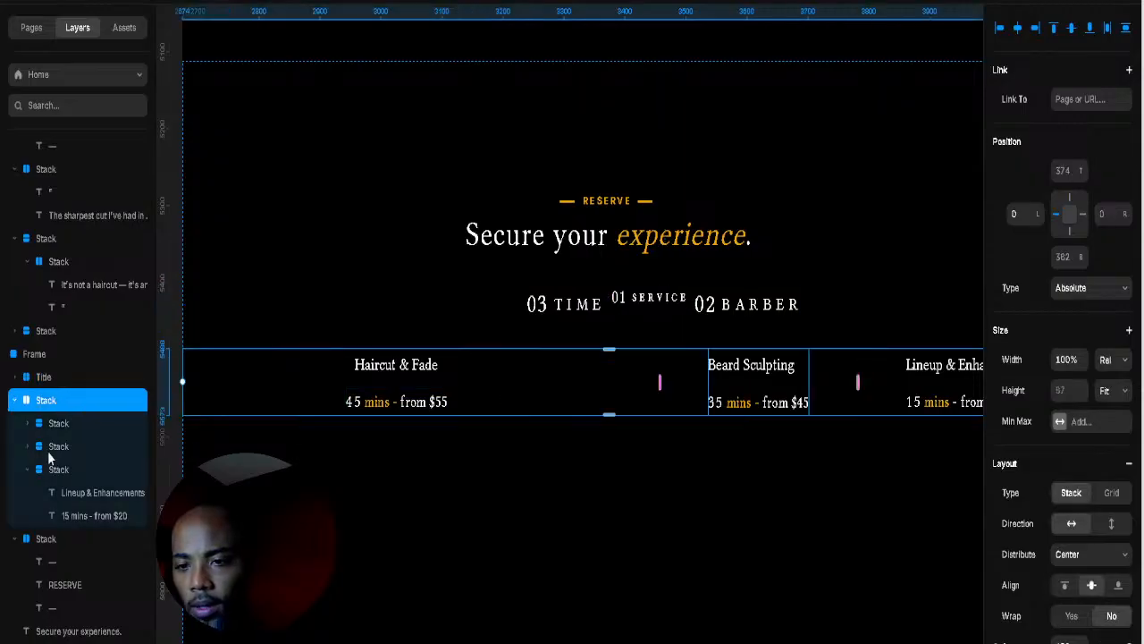
click(52, 425)
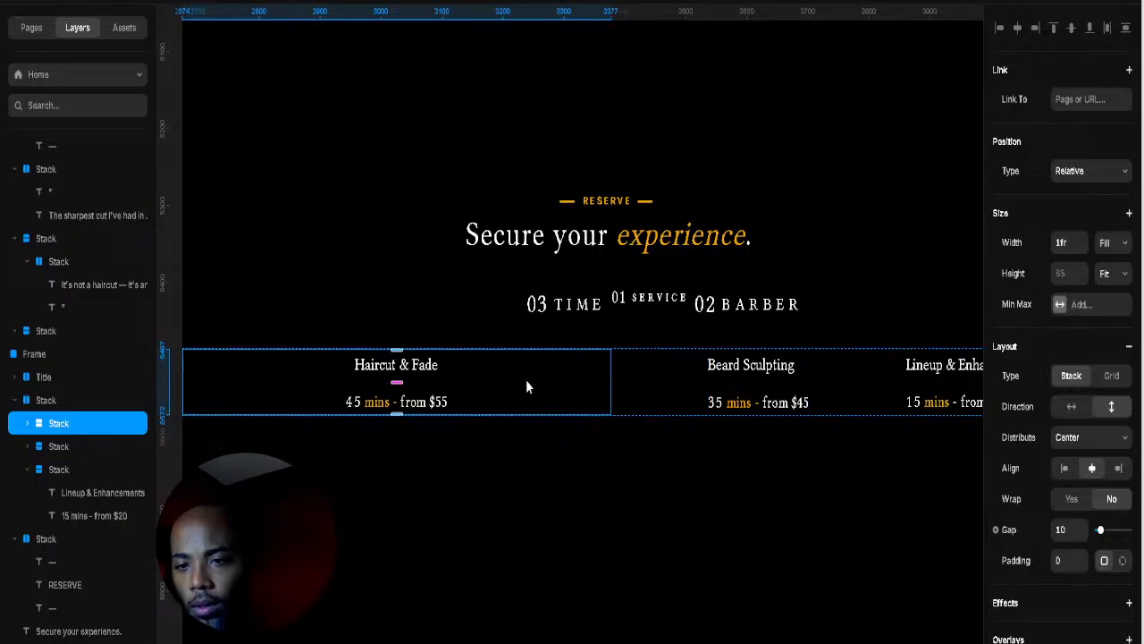
click(63, 407)
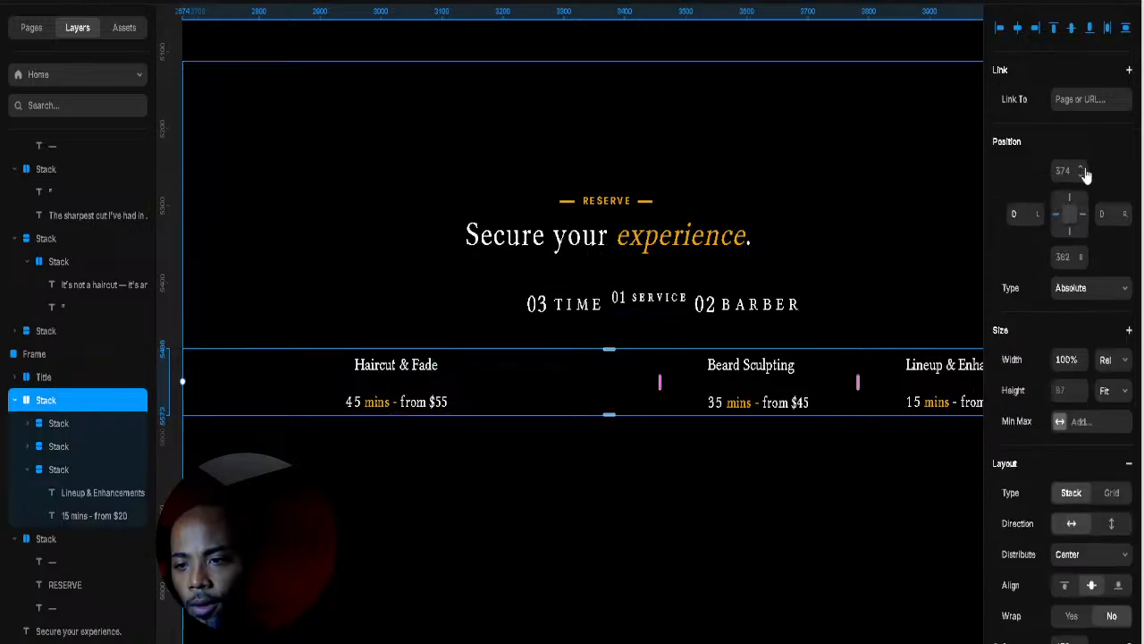
drag(1080, 171, 1109, 107)
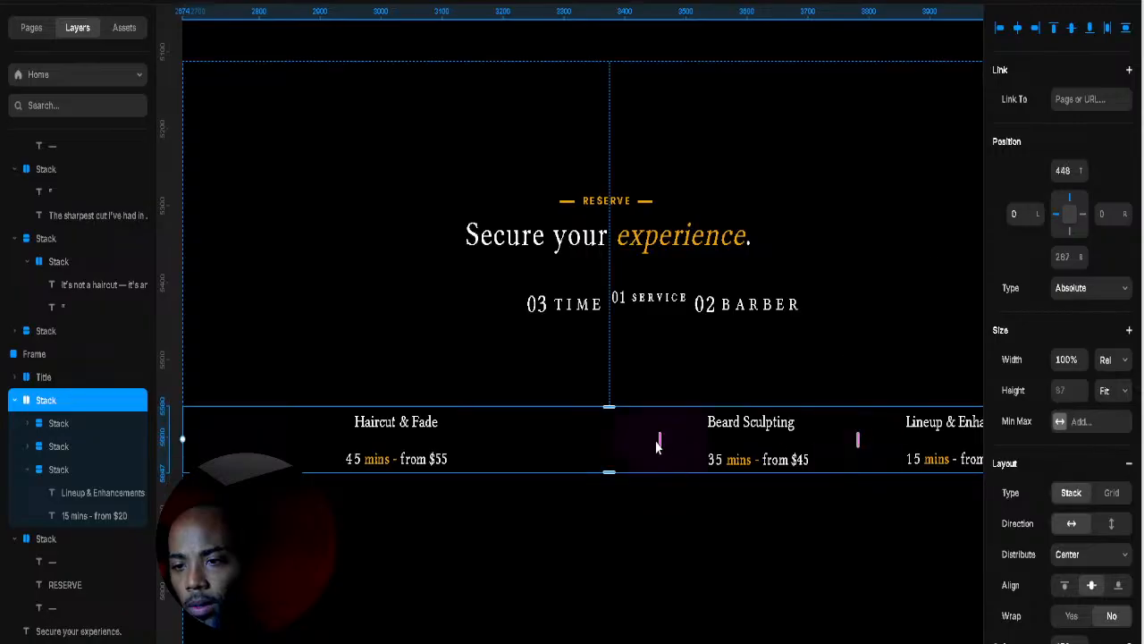
drag(657, 438, 787, 439)
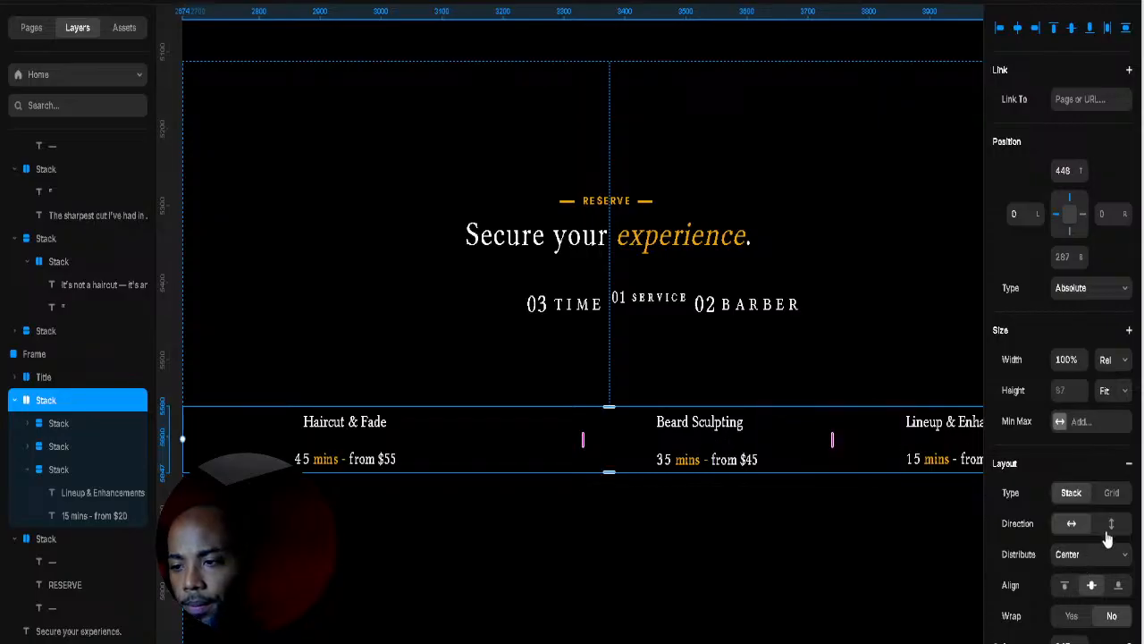
Step: Remove the inner spacing of the Haircut & Fade card and make it fit its content width
scroll(892, 488, up, 3)
click(893, 484)
scroll(893, 487, down, 3)
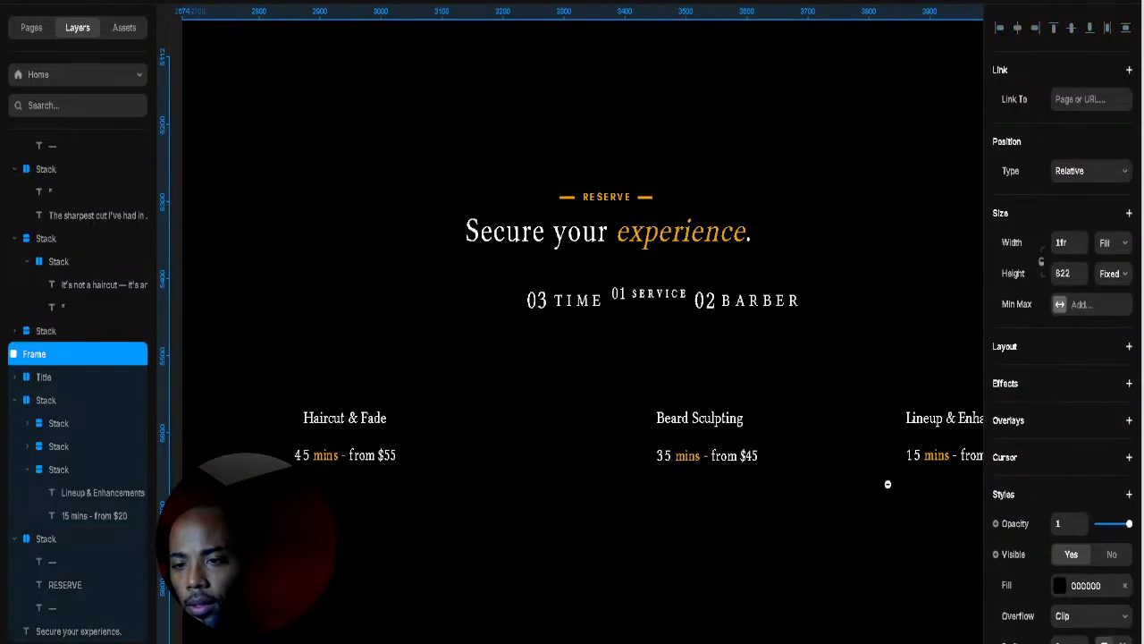
scroll(887, 483, down, 3)
scroll(843, 457, right, 3)
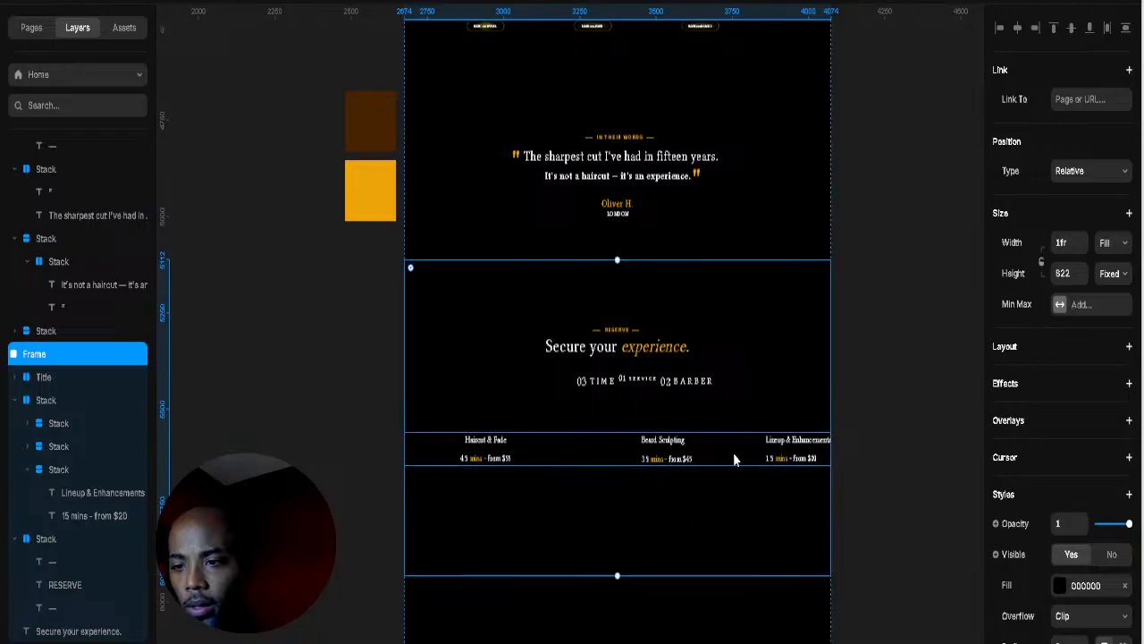
click(733, 458)
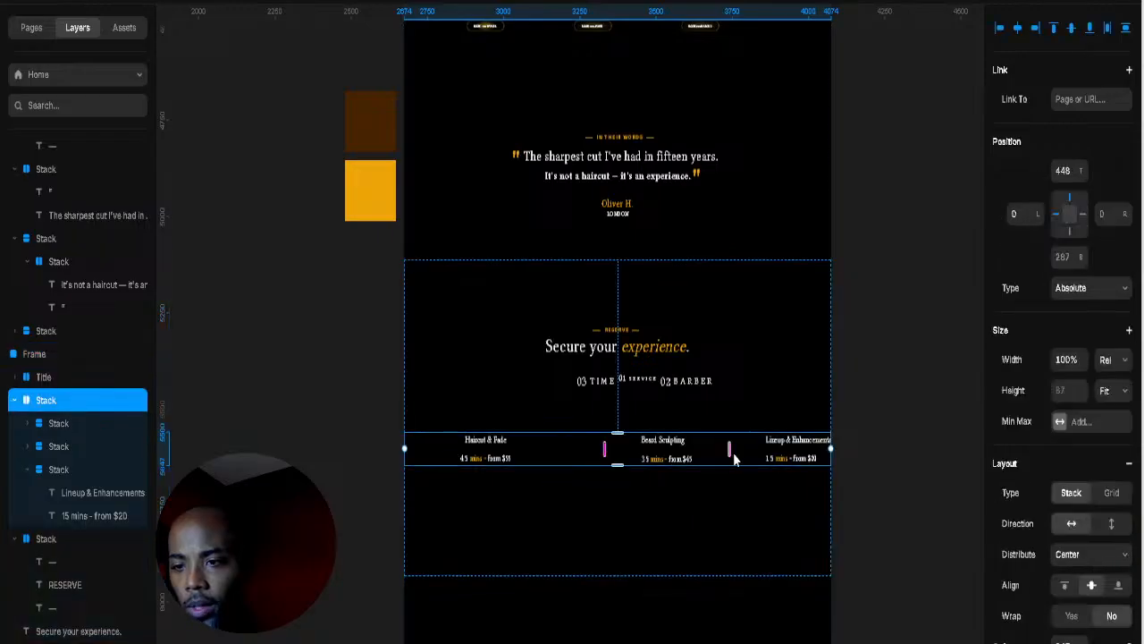
click(428, 453)
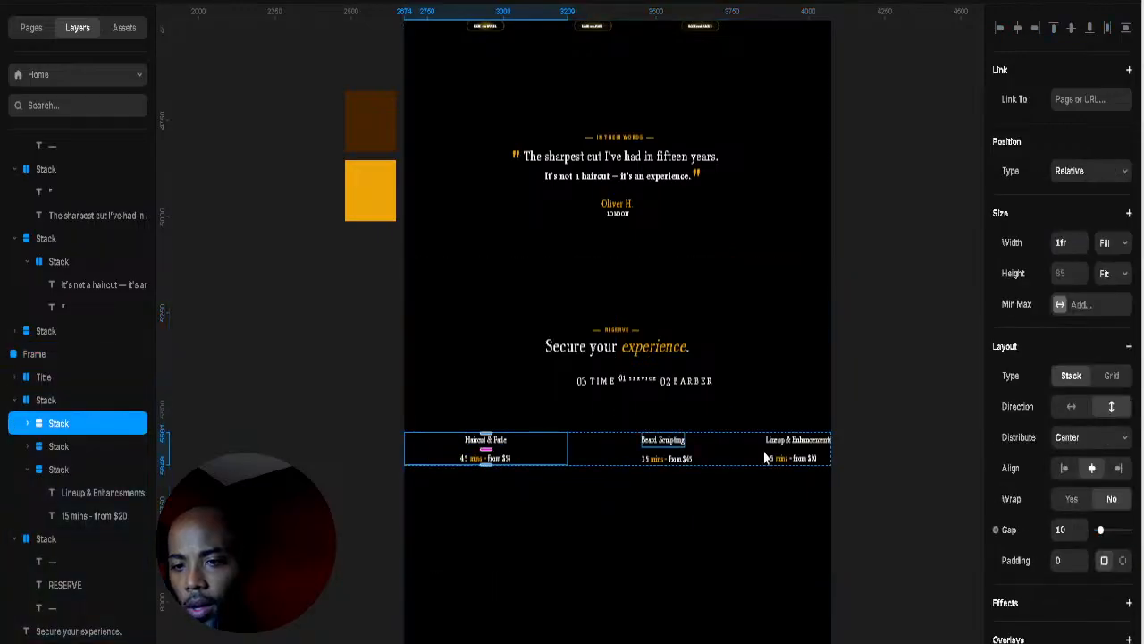
drag(1100, 529, 1085, 531)
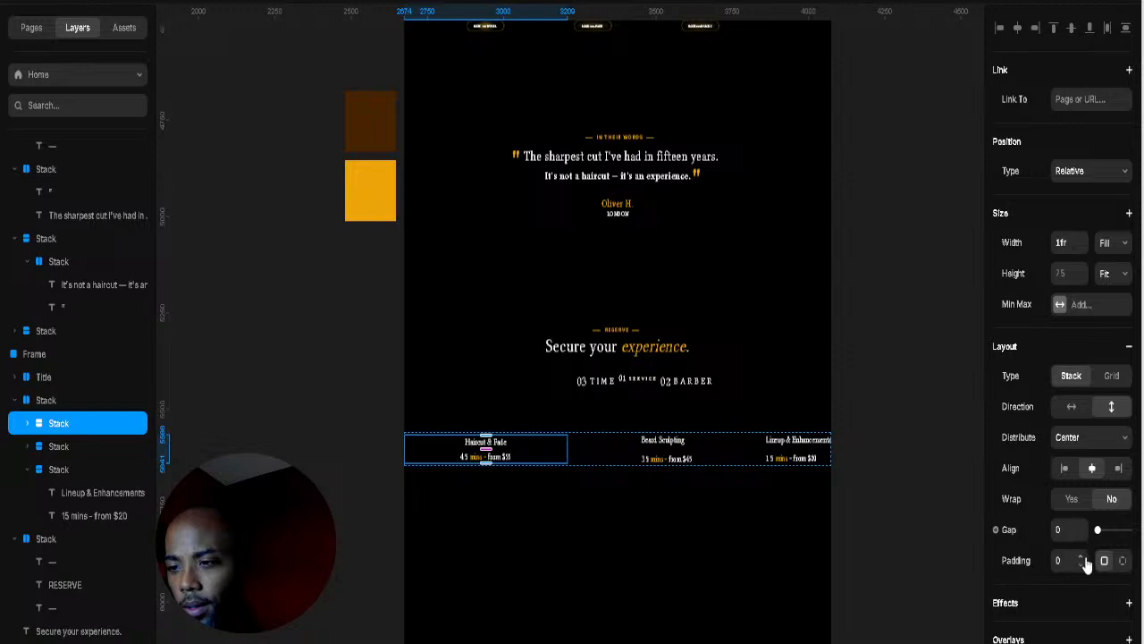
click(29, 423)
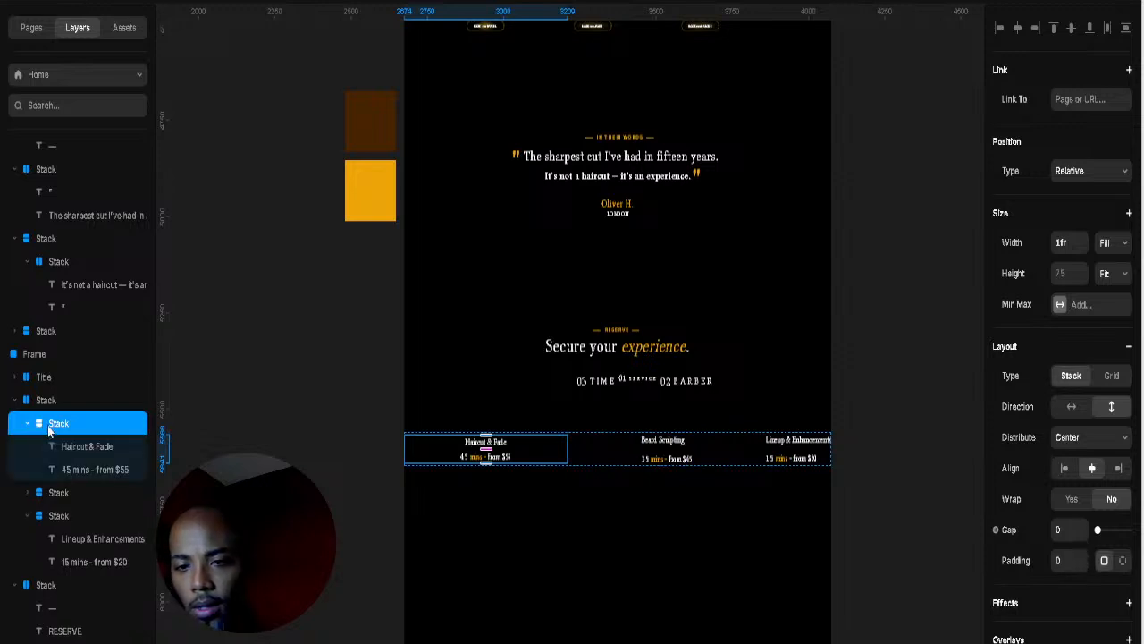
click(68, 450)
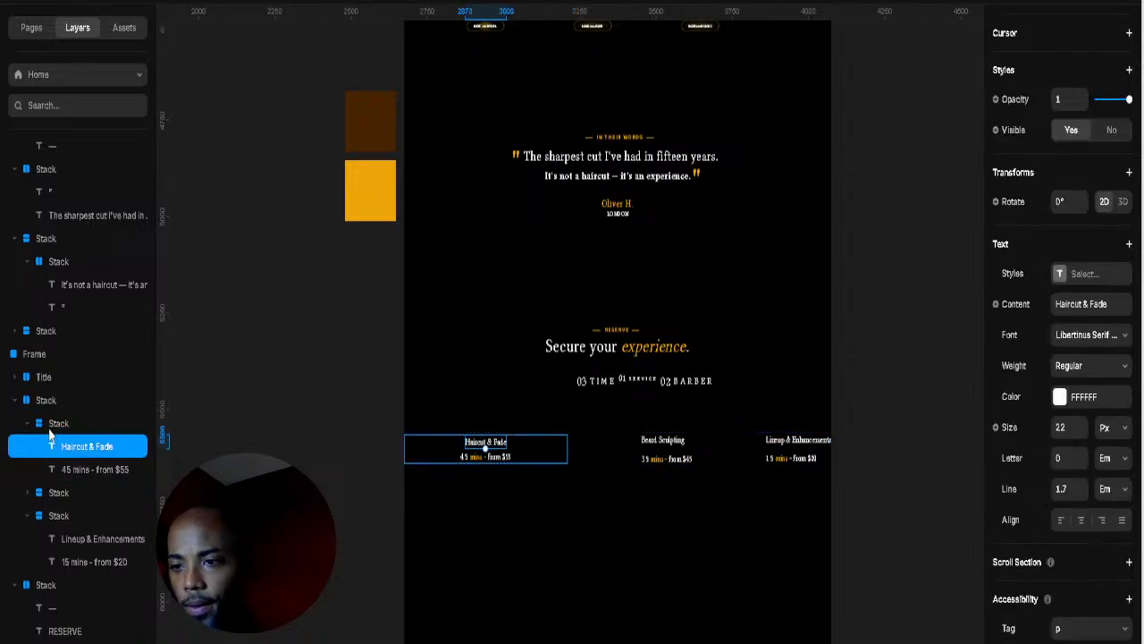
click(50, 429)
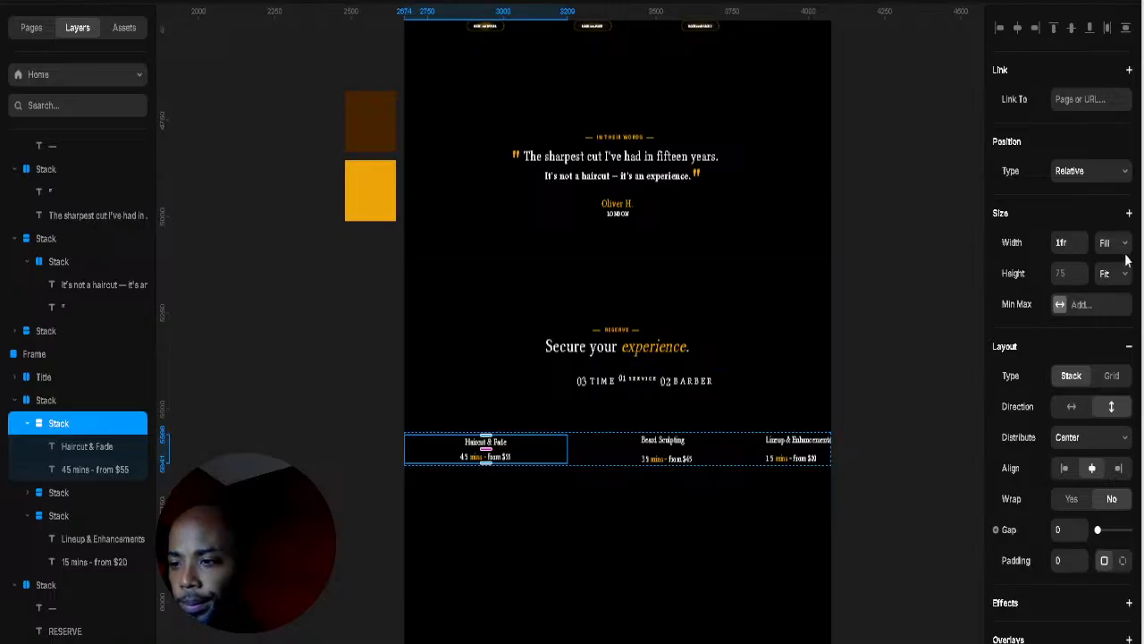
click(1124, 329)
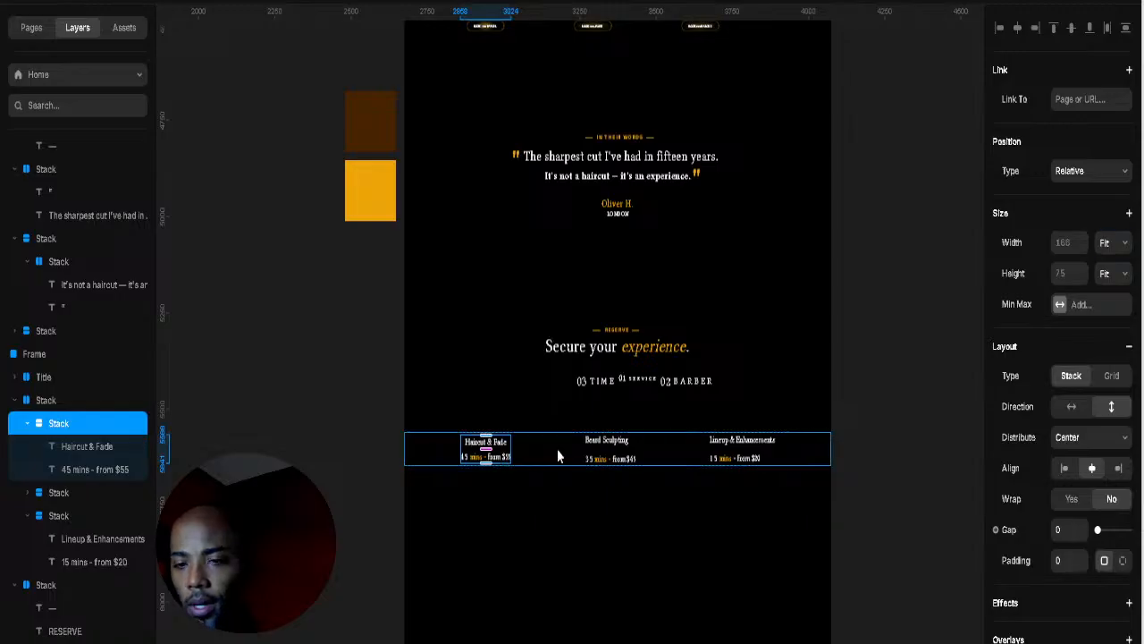
Step: Pull the three service items closer together and raise their row toward the heading
click(557, 449)
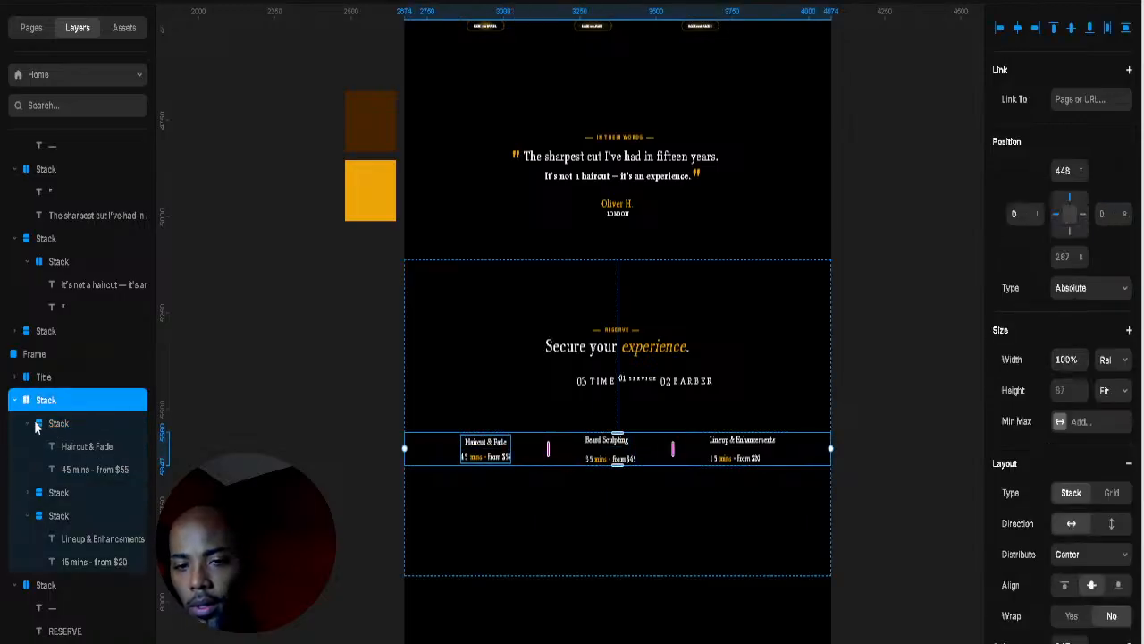
click(52, 492)
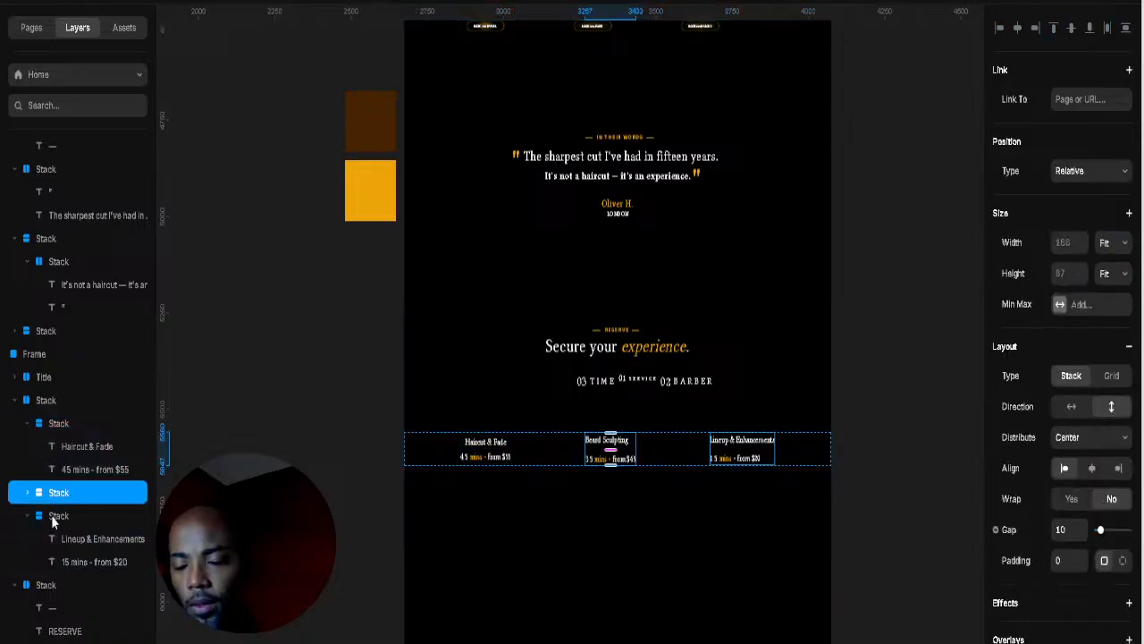
click(52, 517)
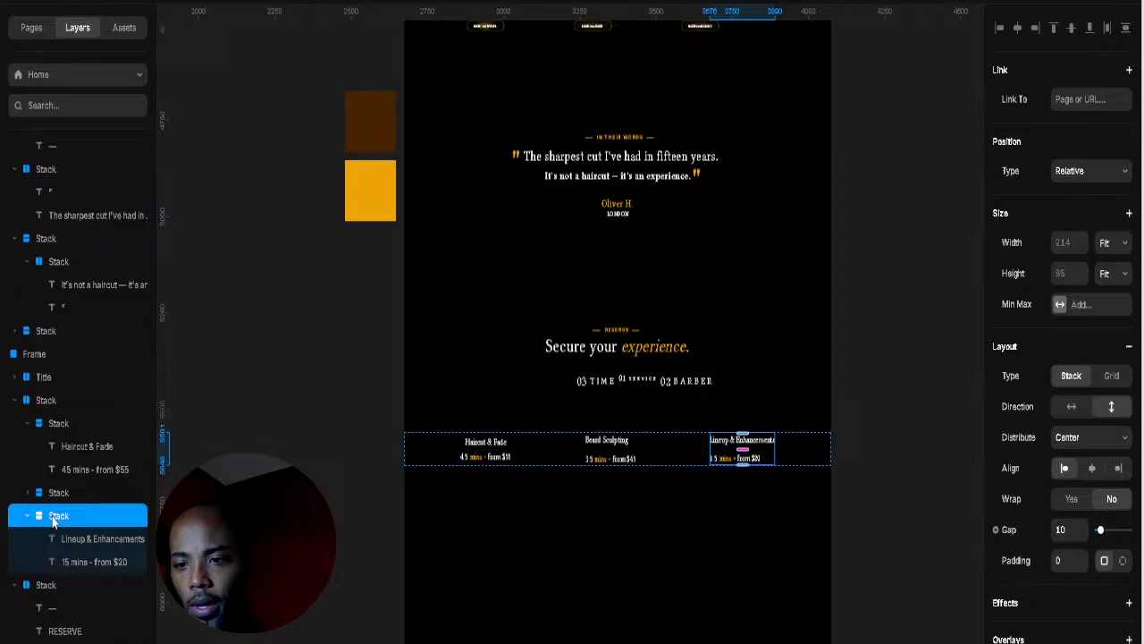
click(52, 402)
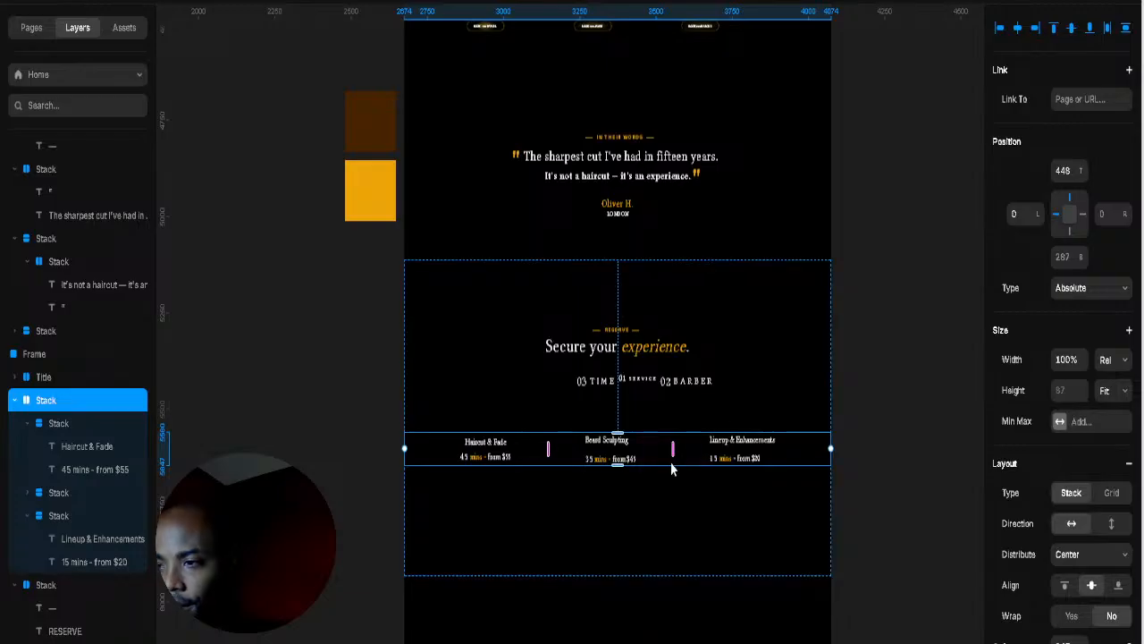
drag(672, 448, 623, 474)
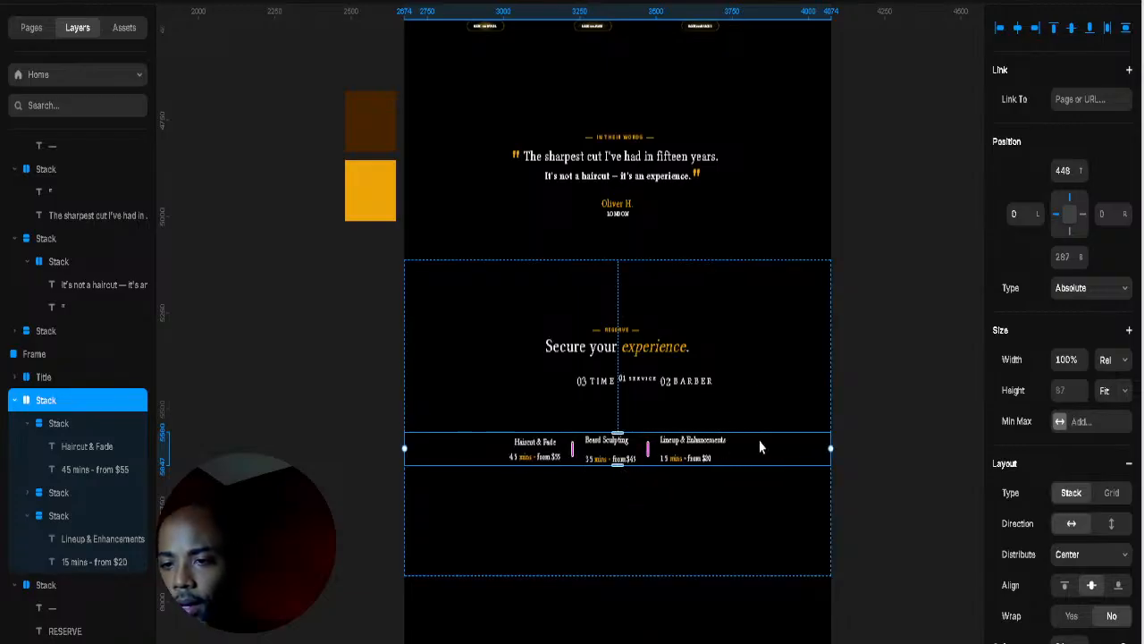
drag(1081, 170, 1083, 215)
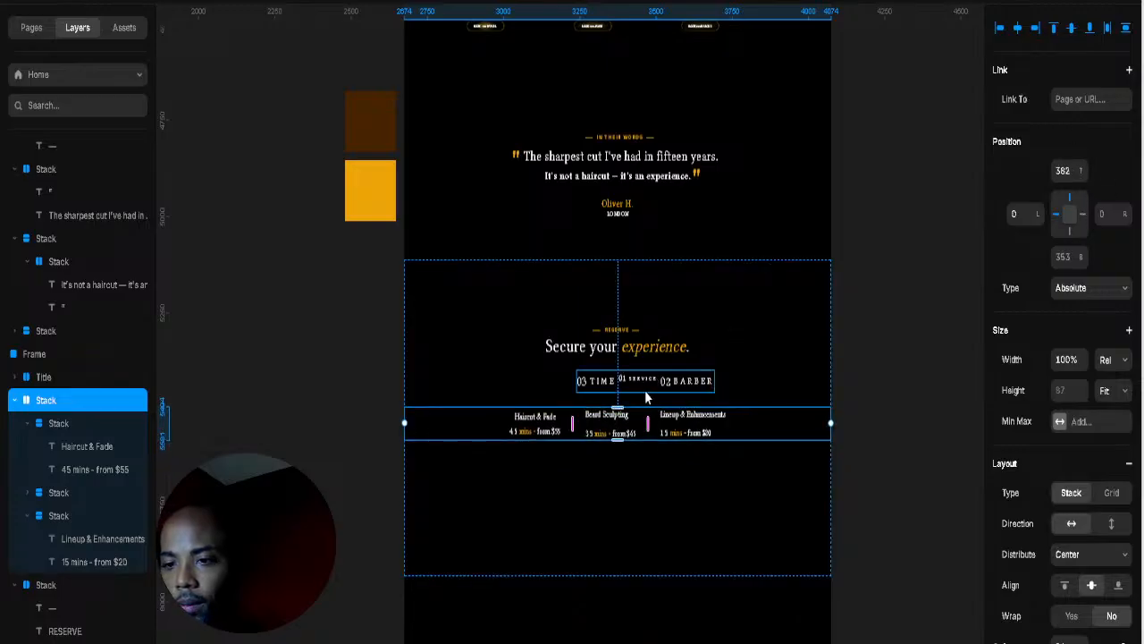
click(708, 350)
scroll(688, 357, up, 5)
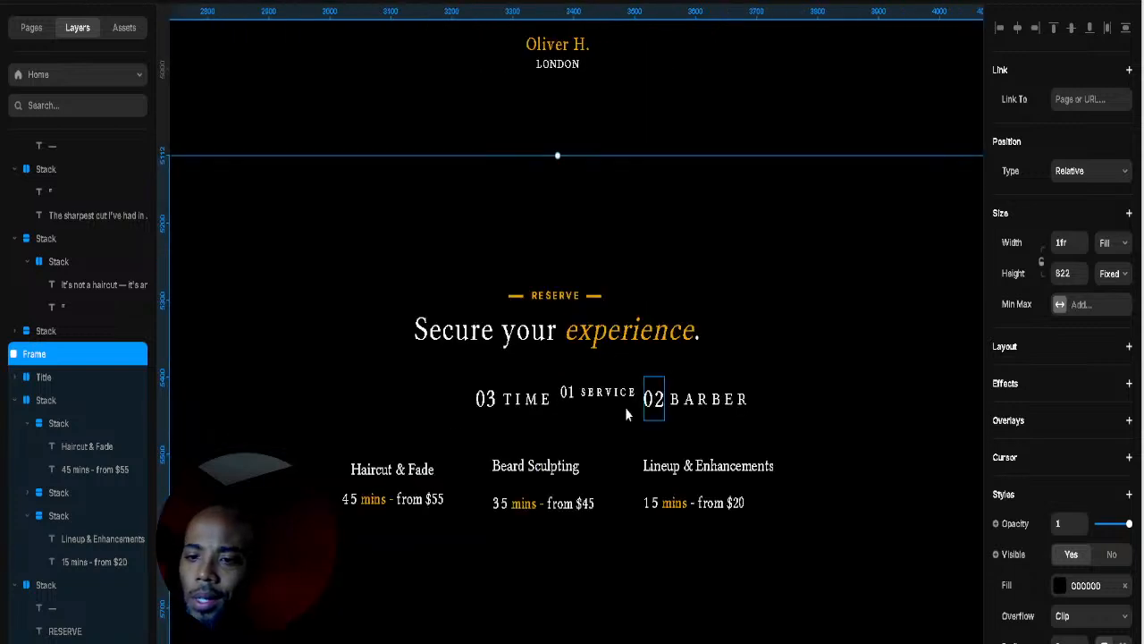
Step: Inspect the 01 SERVICE step and try dragging it ahead of the other labels
click(609, 405)
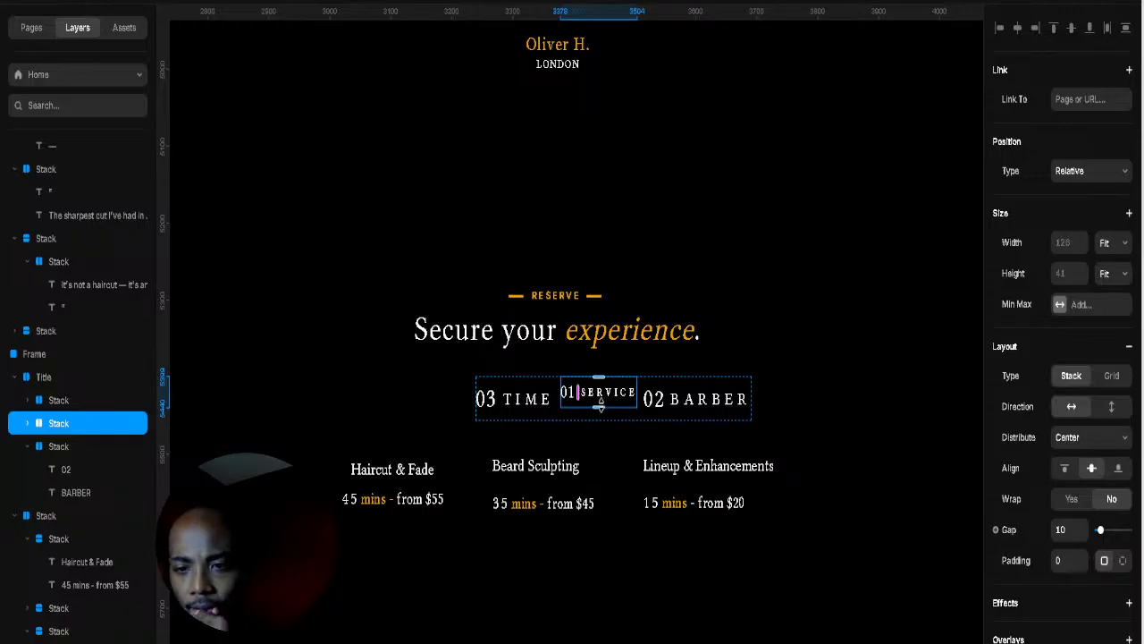
click(609, 418)
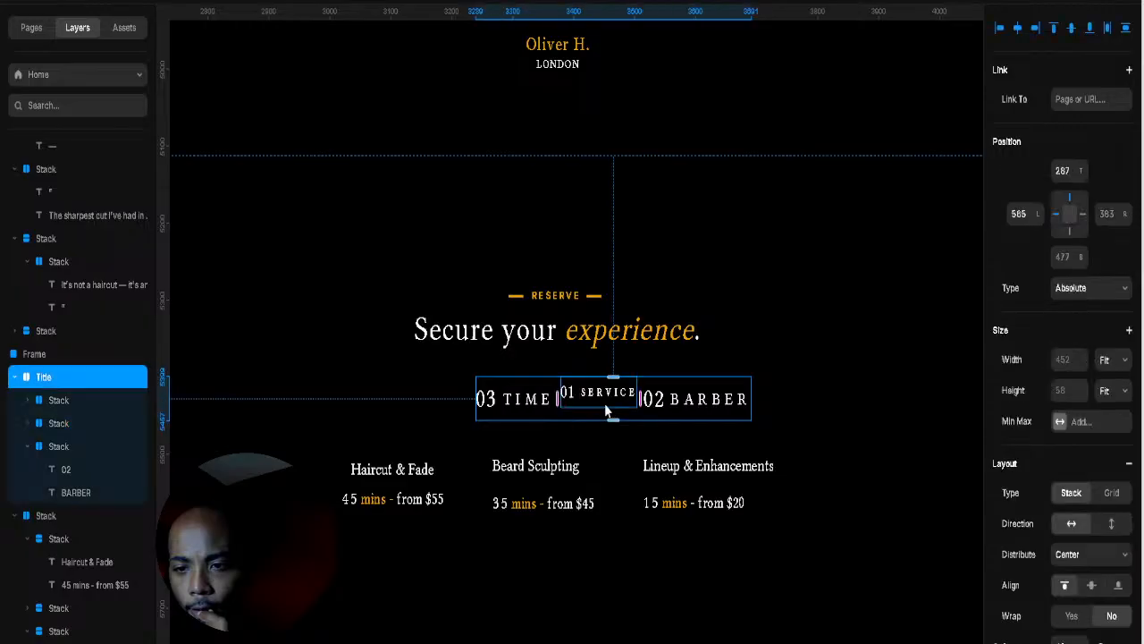
click(607, 397)
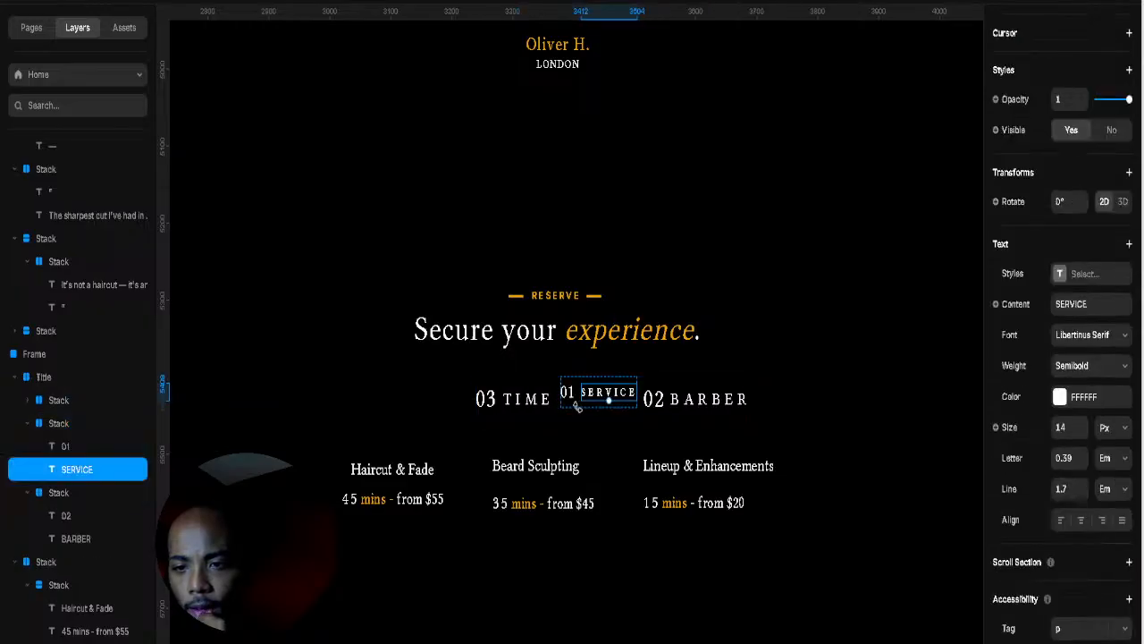
click(27, 423)
drag(46, 424, 48, 401)
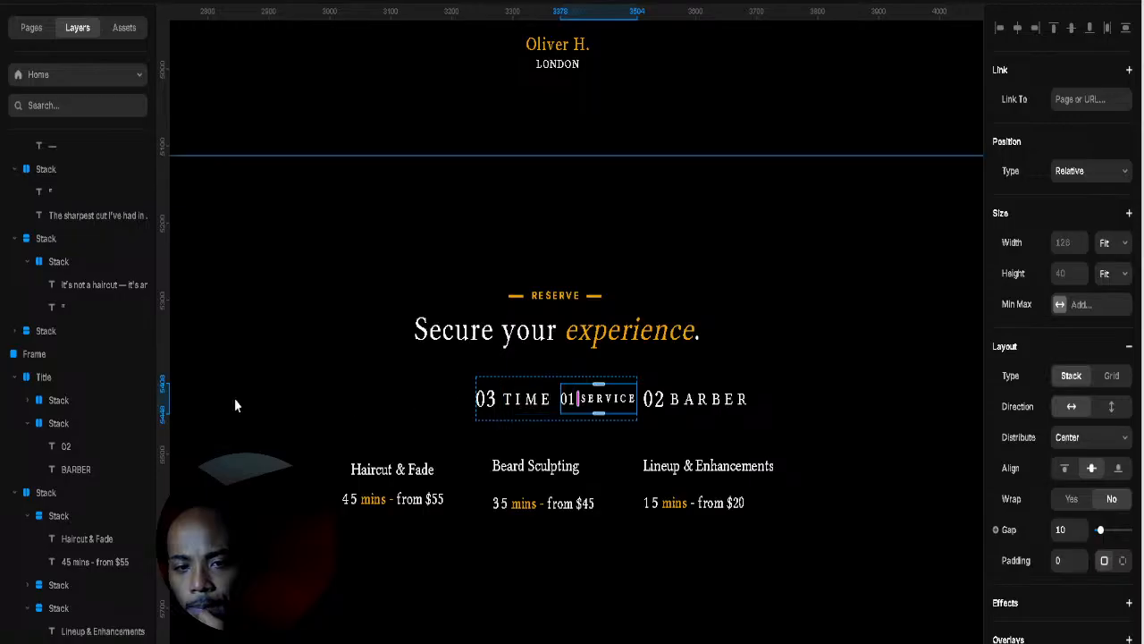
Step: Move 01 SERVICE to the start of the Title row, ahead of 03 TIME and 02 BARBER
click(57, 400)
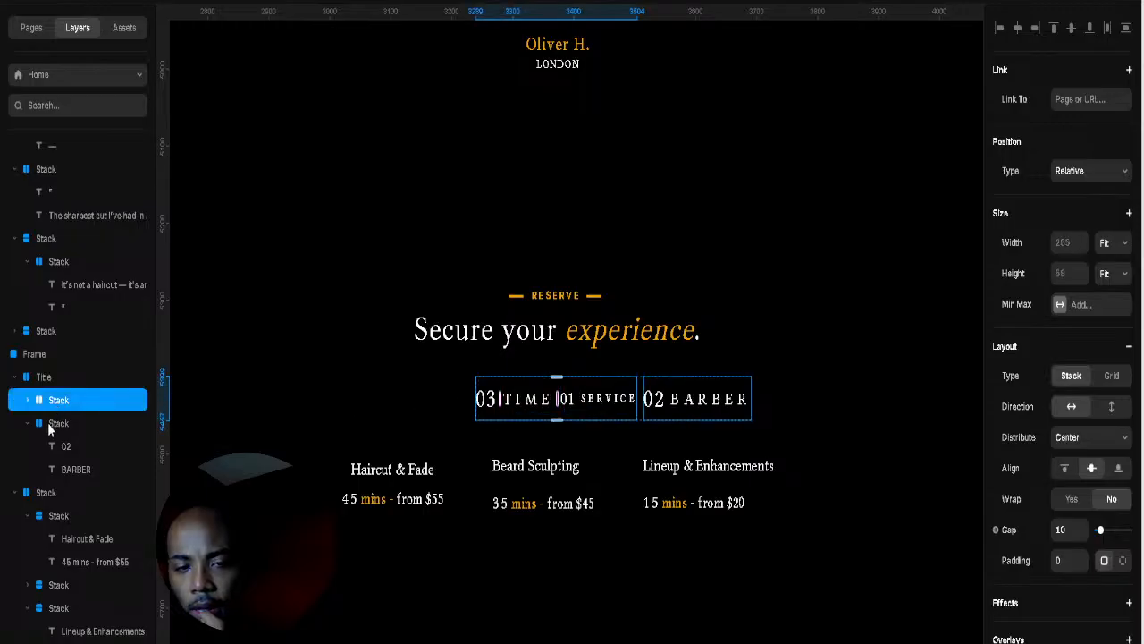
click(27, 424)
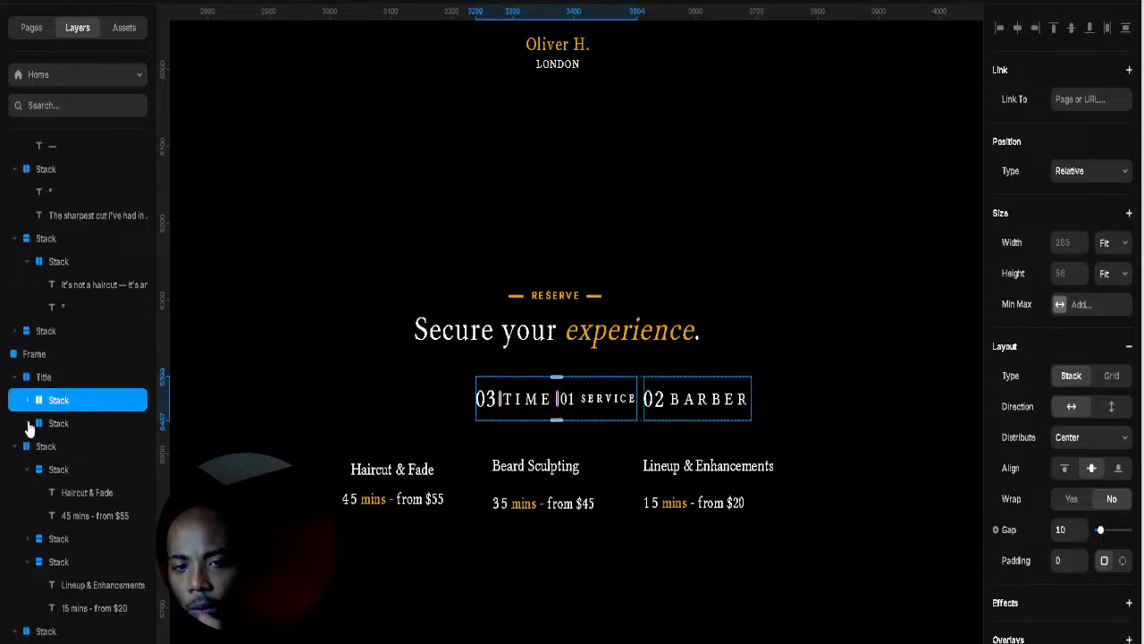
click(57, 426)
click(57, 447)
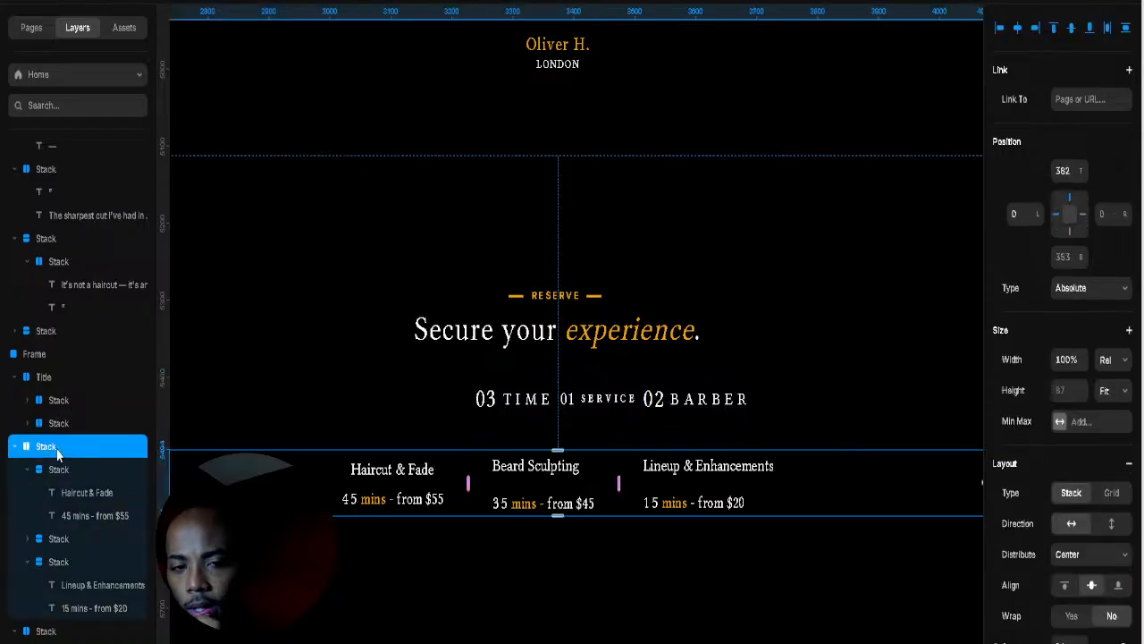
click(57, 427)
click(56, 407)
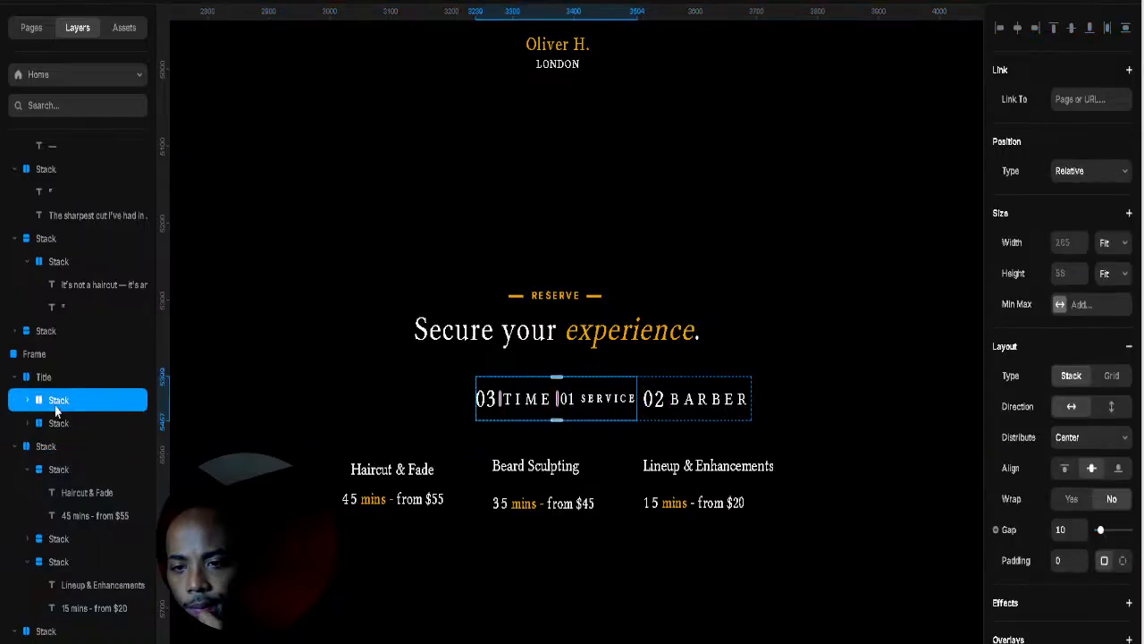
click(36, 409)
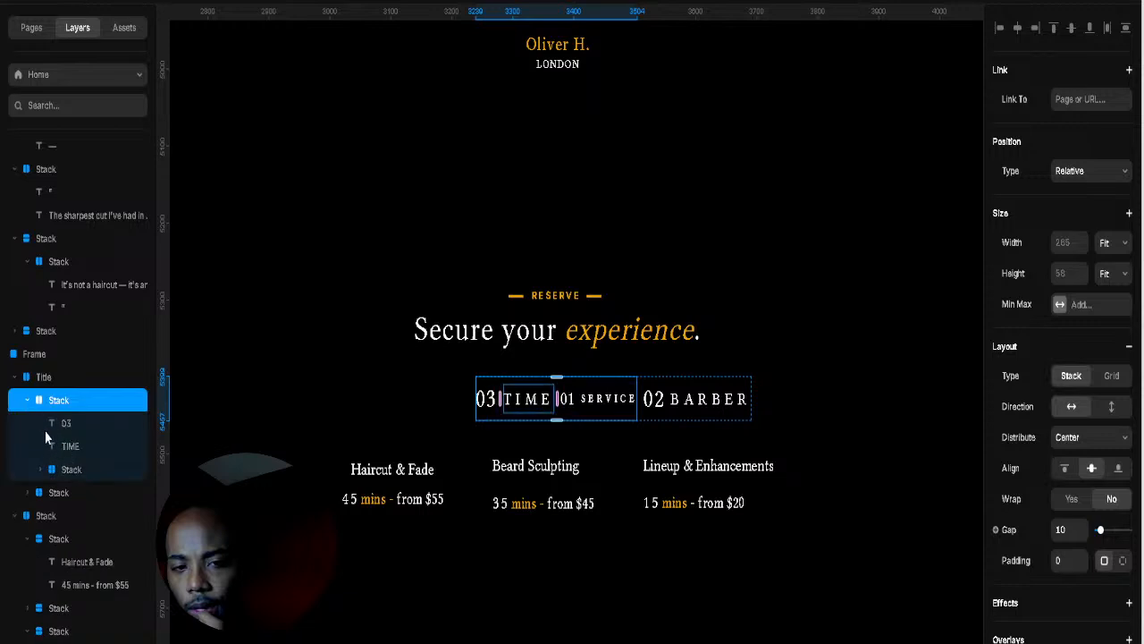
drag(60, 471, 57, 403)
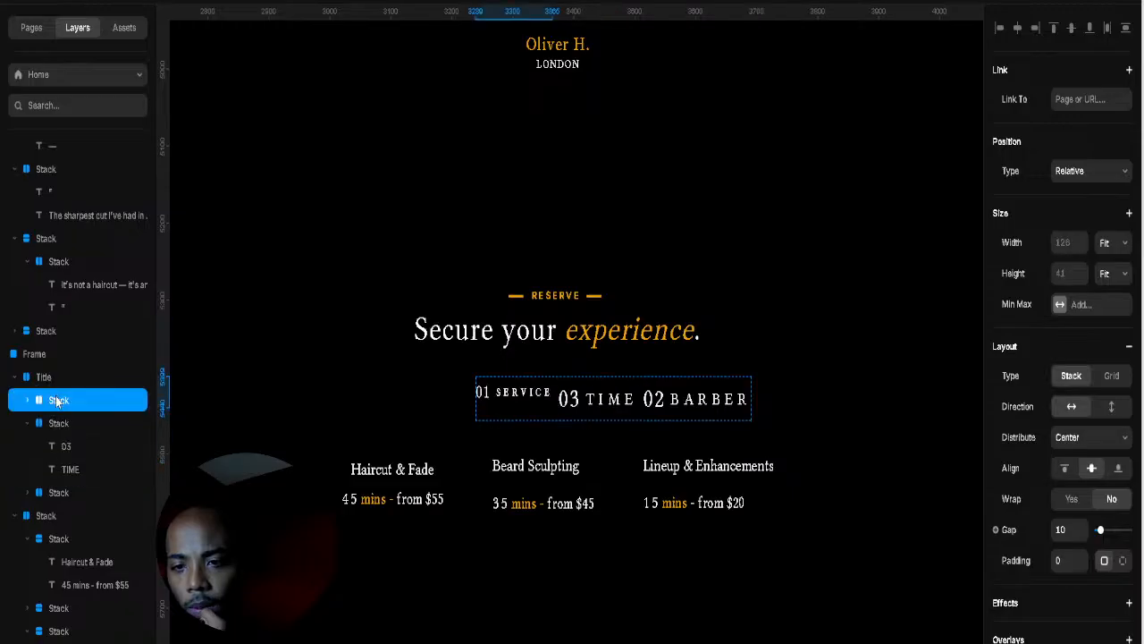
click(59, 407)
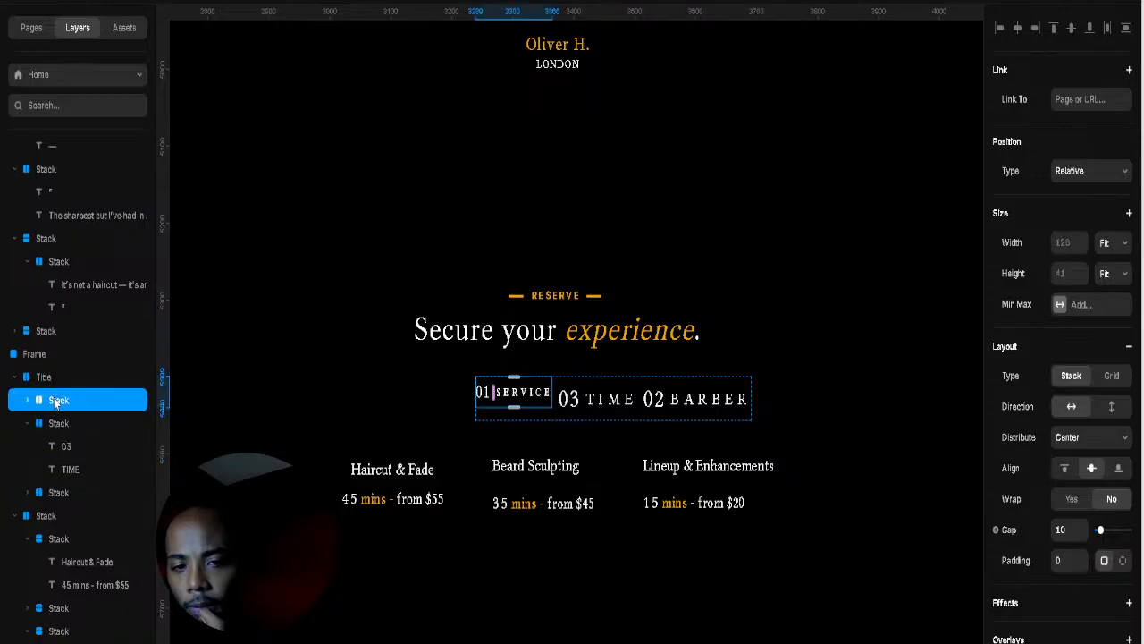
click(28, 401)
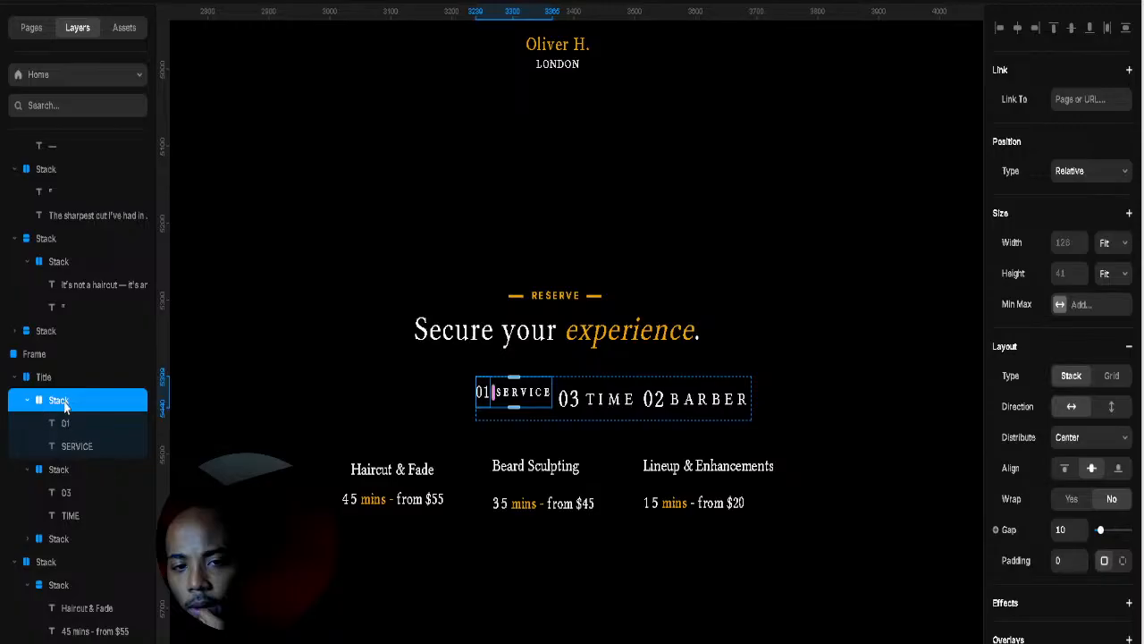
click(58, 469)
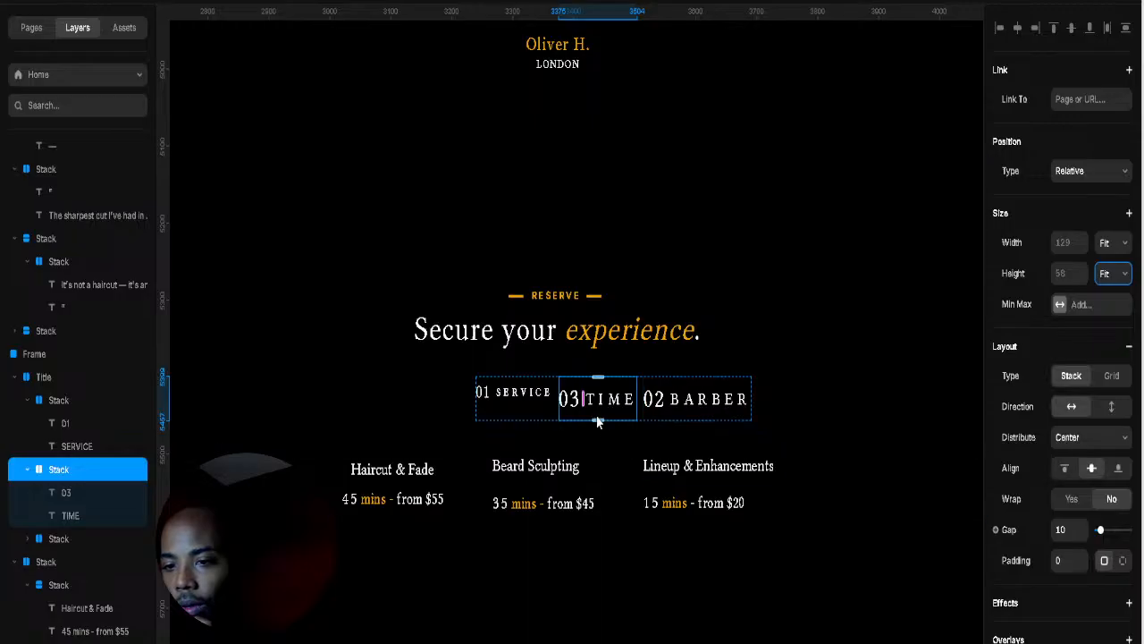
Step: Set the 03 TIME step's padding and gap to 0 so 03 sits flush against TIME
drag(598, 422, 610, 397)
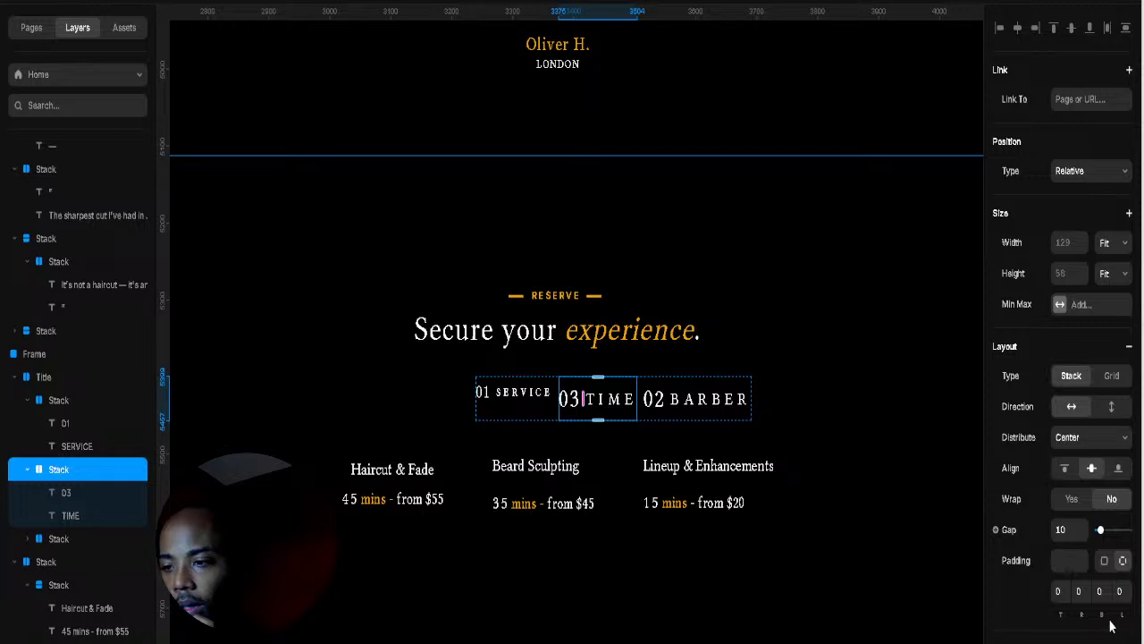
drag(1099, 530, 1096, 536)
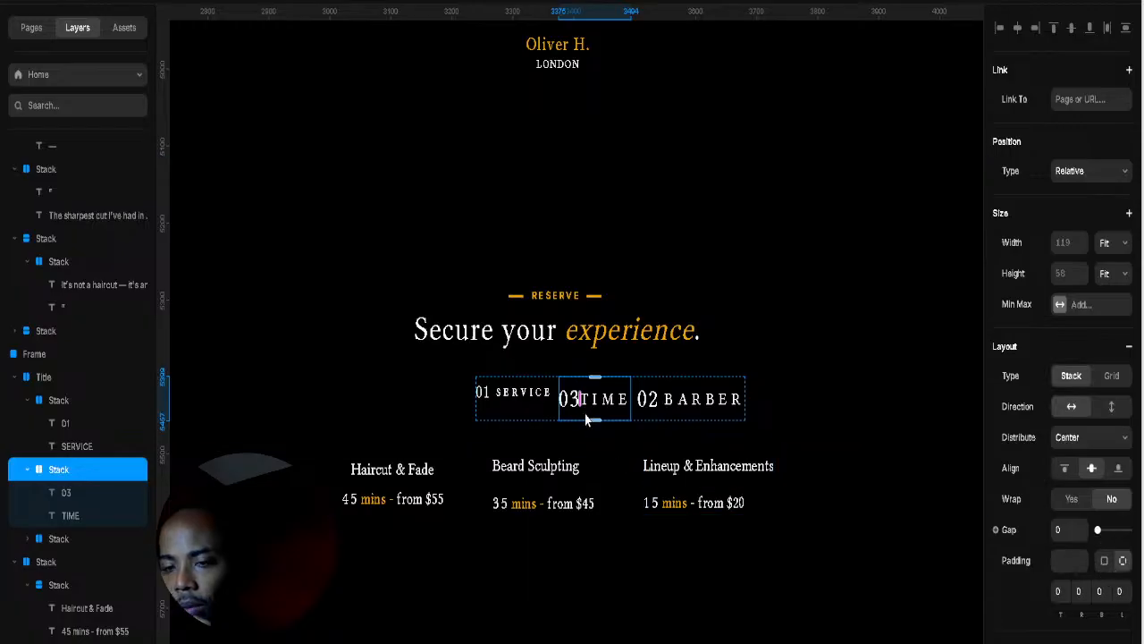
click(514, 406)
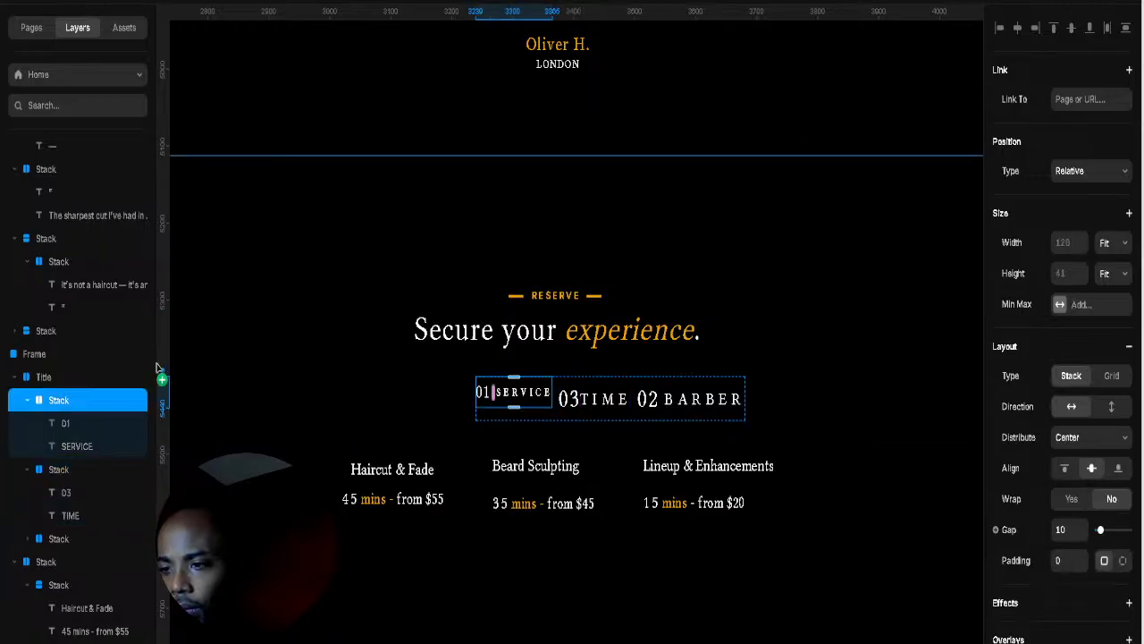
click(76, 423)
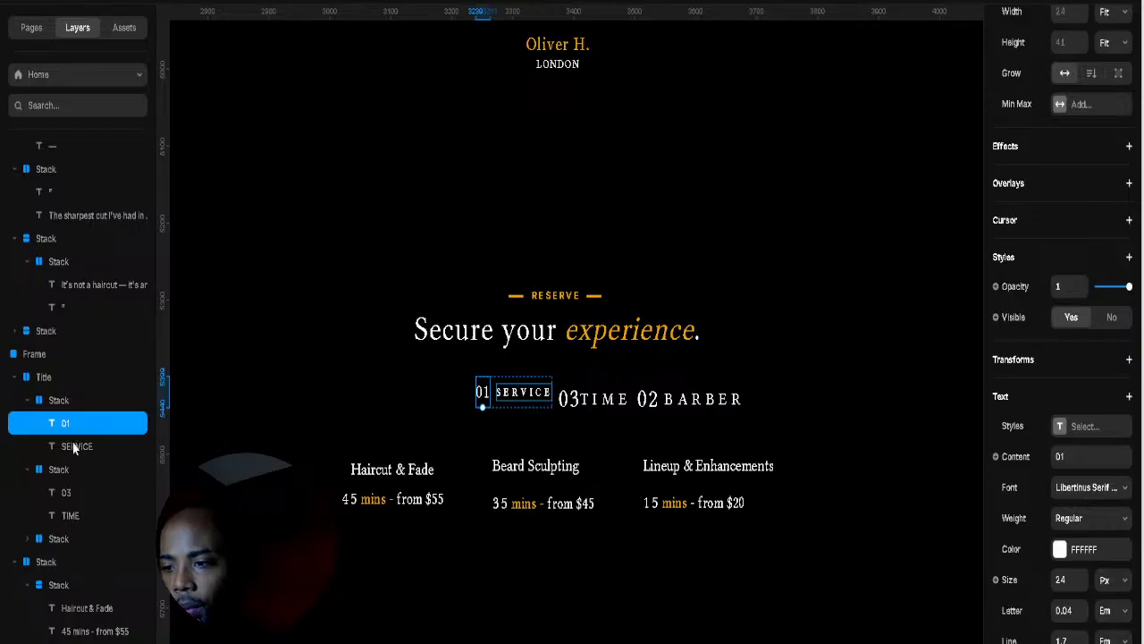
Step: Adjust the 03 number's text size to 23
click(66, 499)
scroll(1102, 554, down, 5)
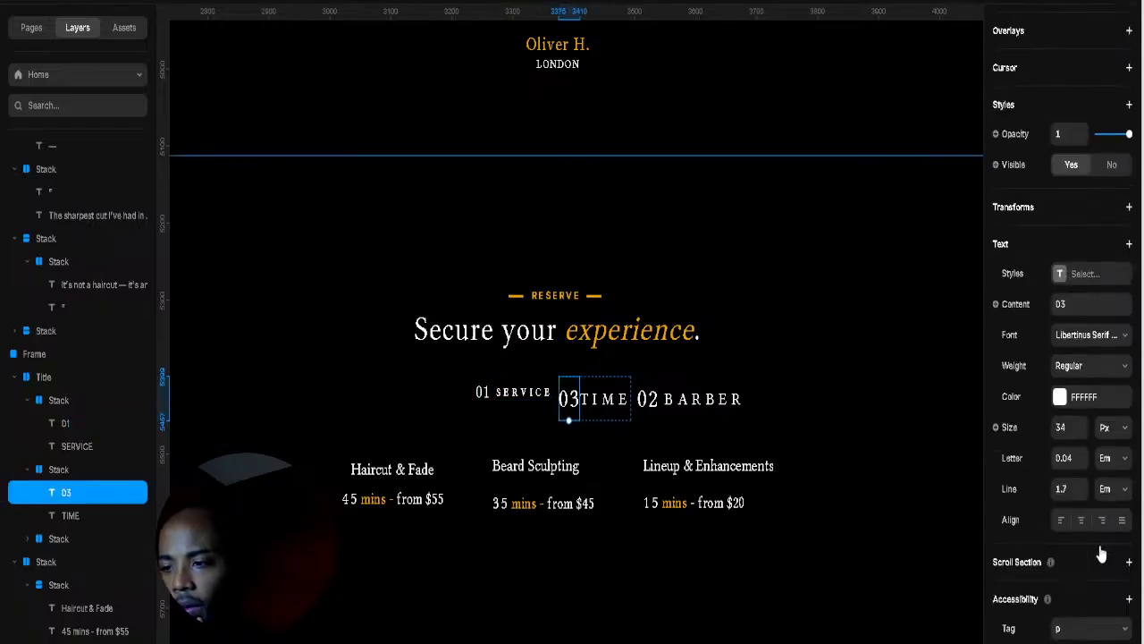
click(1080, 426)
drag(1079, 427, 1082, 429)
click(1081, 426)
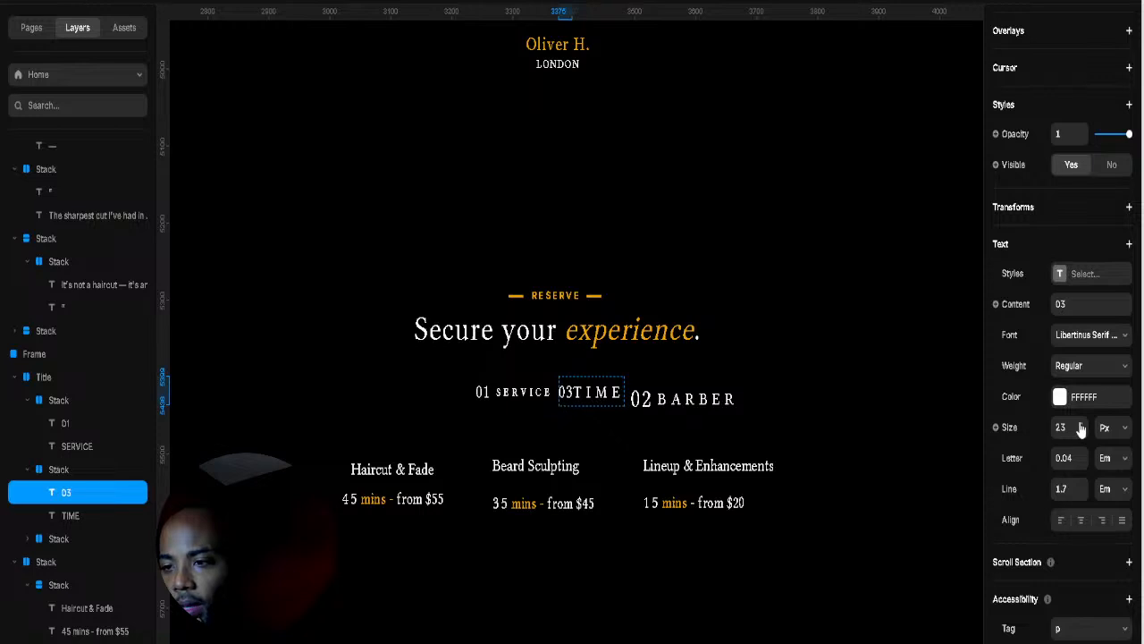
Step: Set the TIME label's font size to 14 px to match SERVICE
click(597, 393)
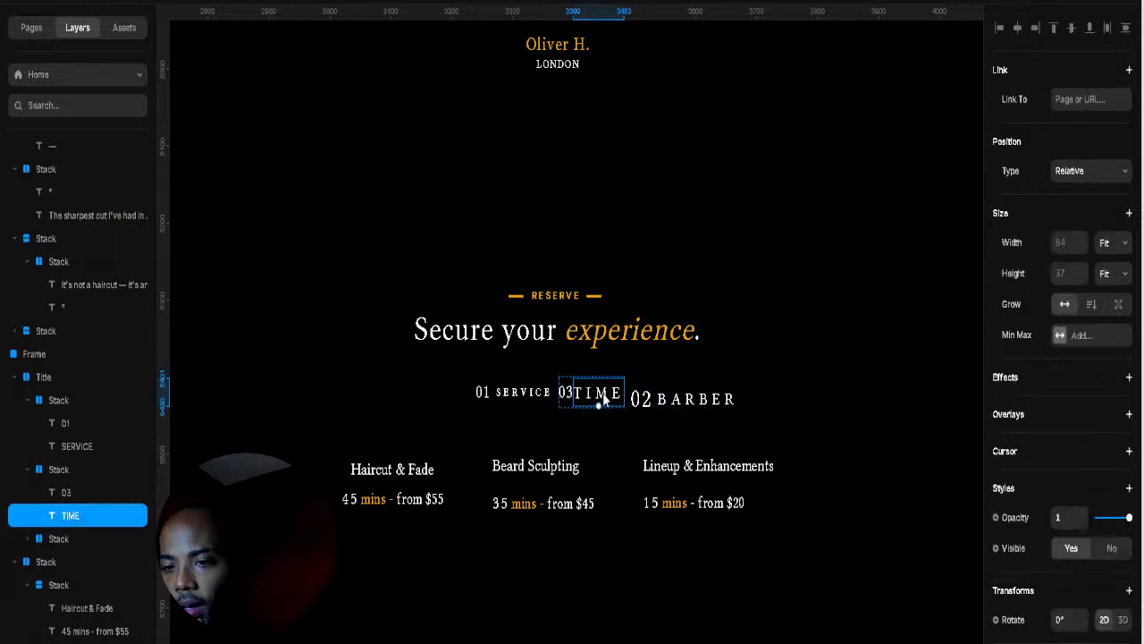
scroll(1084, 532, down, 3)
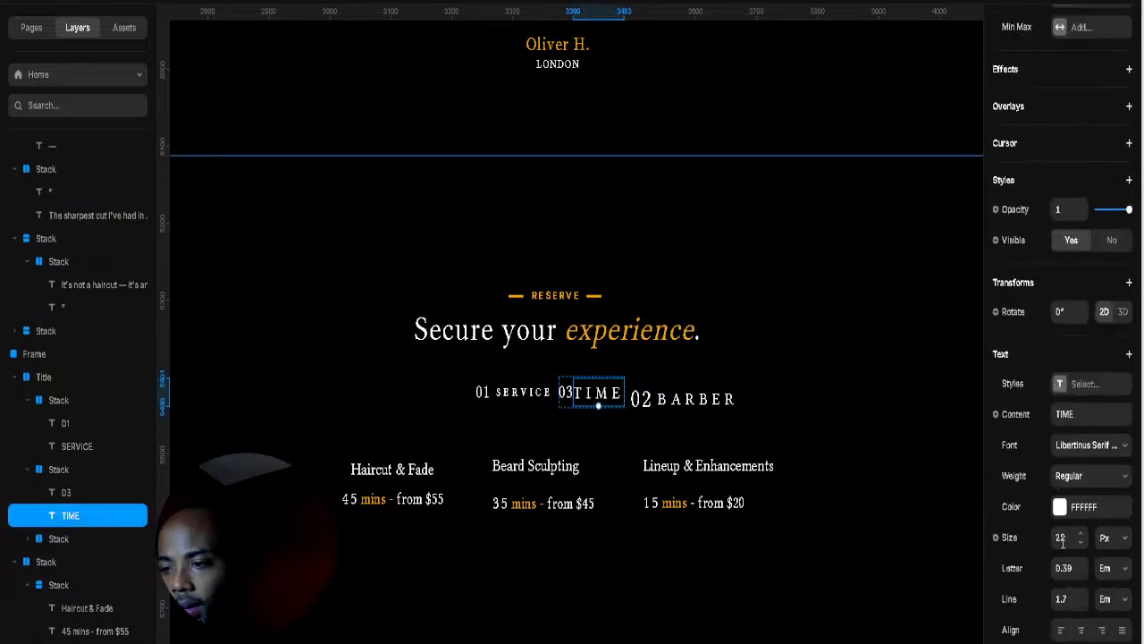
click(522, 395)
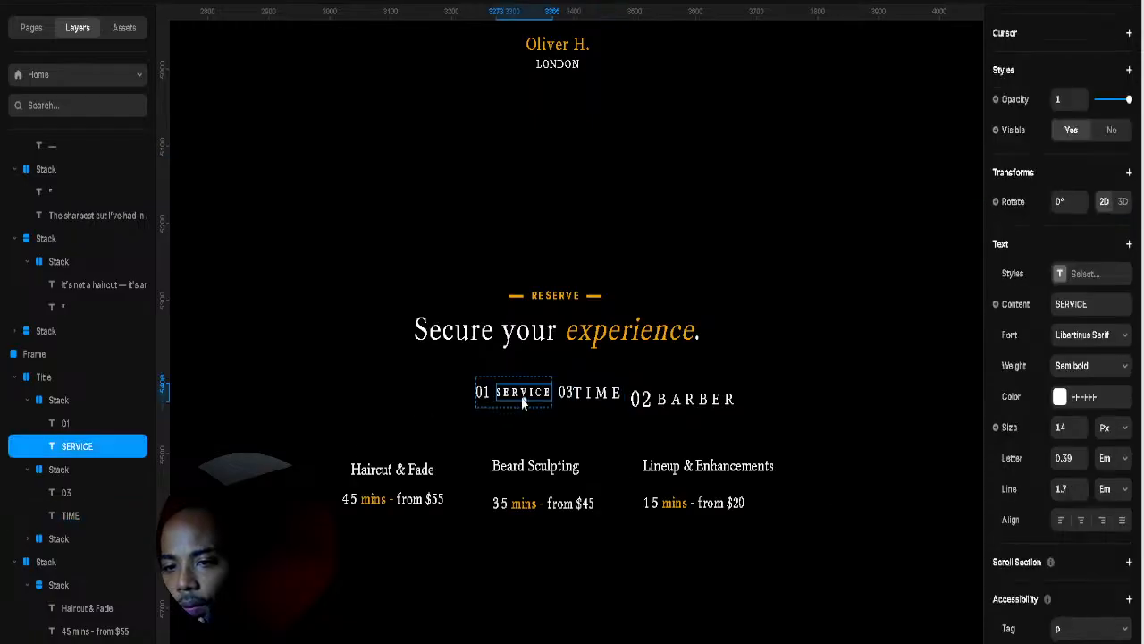
click(597, 393)
click(1064, 537)
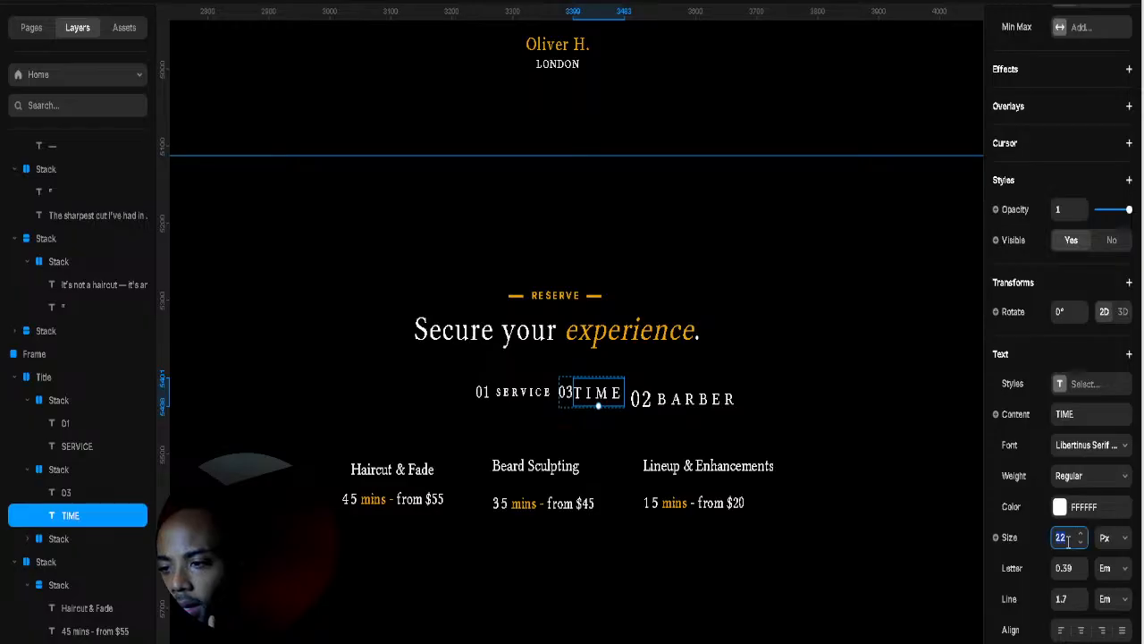
text(14)
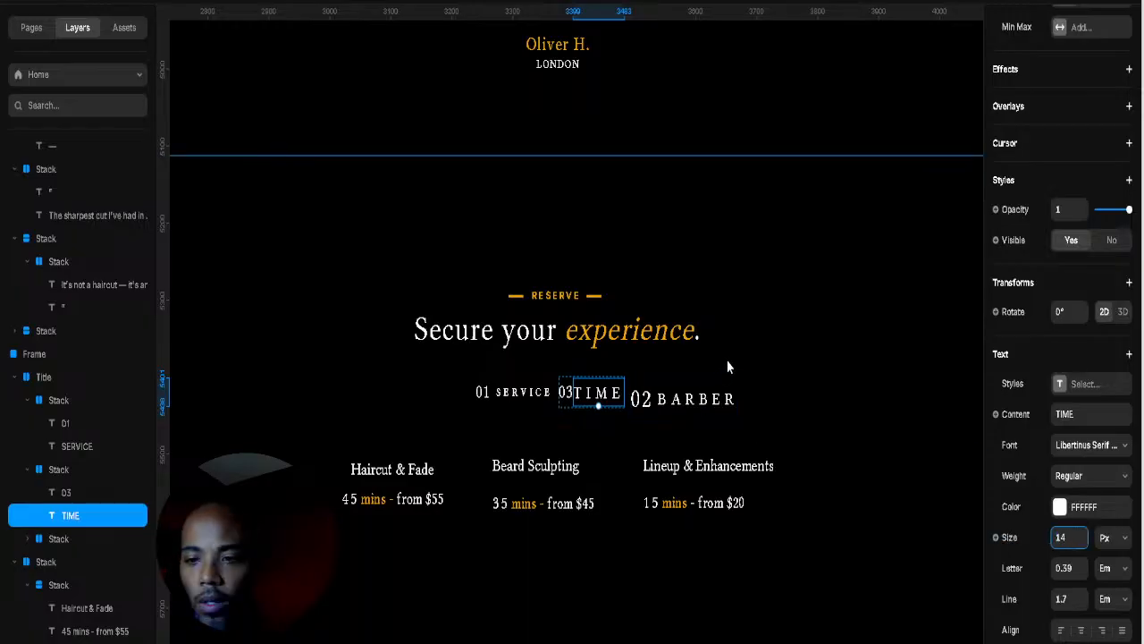
key(Return)
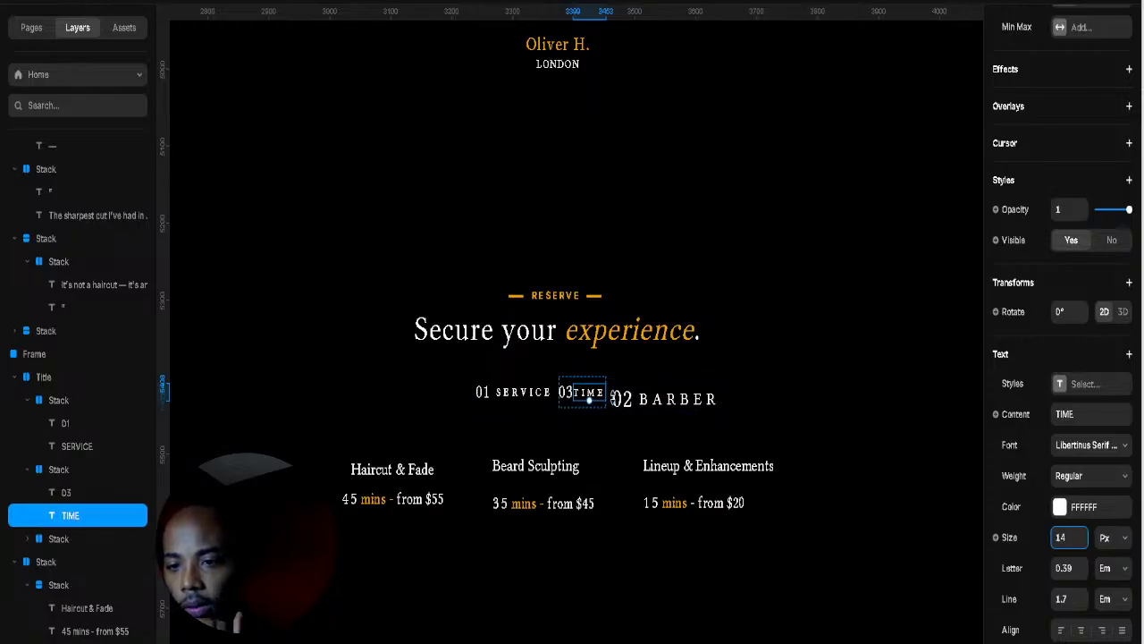
Step: Set the BARBER label's font size to 14 px
click(663, 401)
click(622, 398)
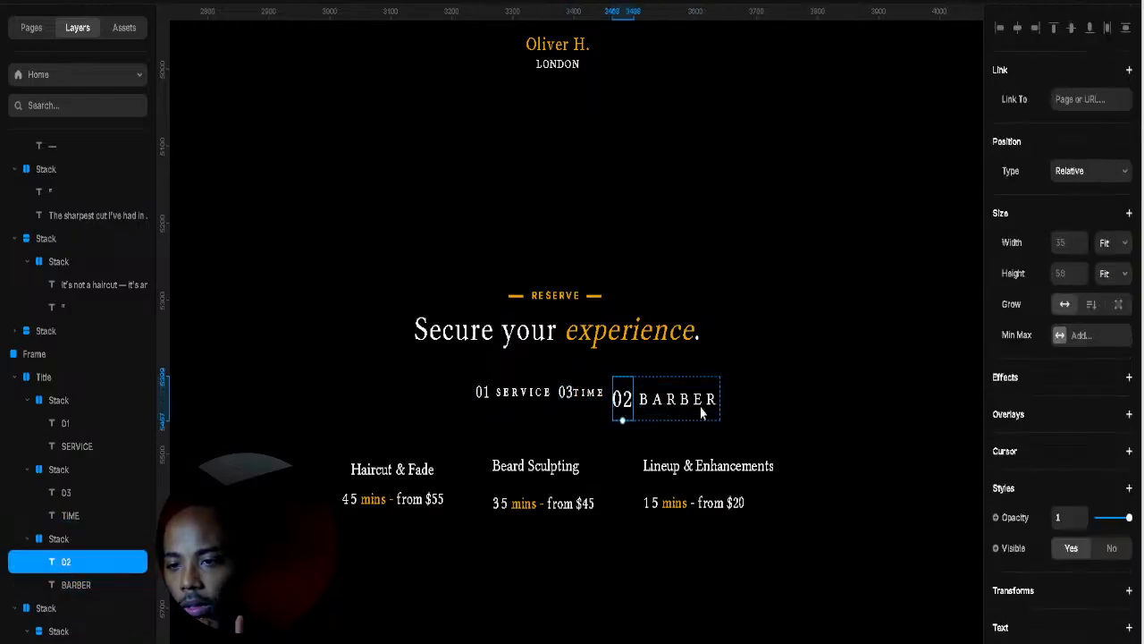
scroll(1056, 443, down, 5)
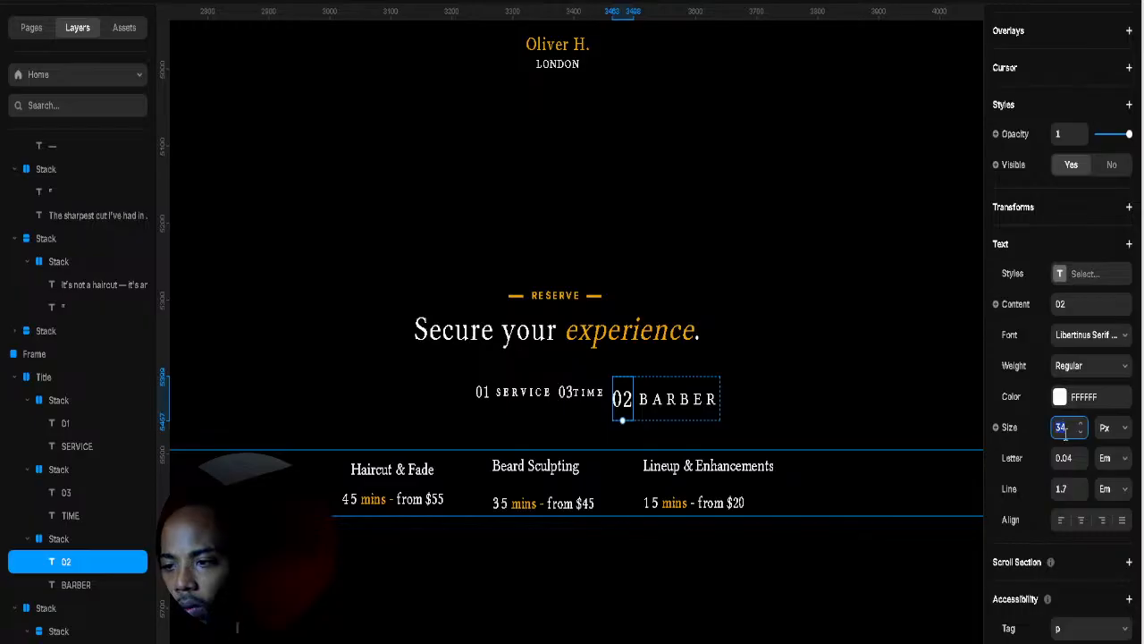
click(678, 399)
scroll(1070, 487, down, 10)
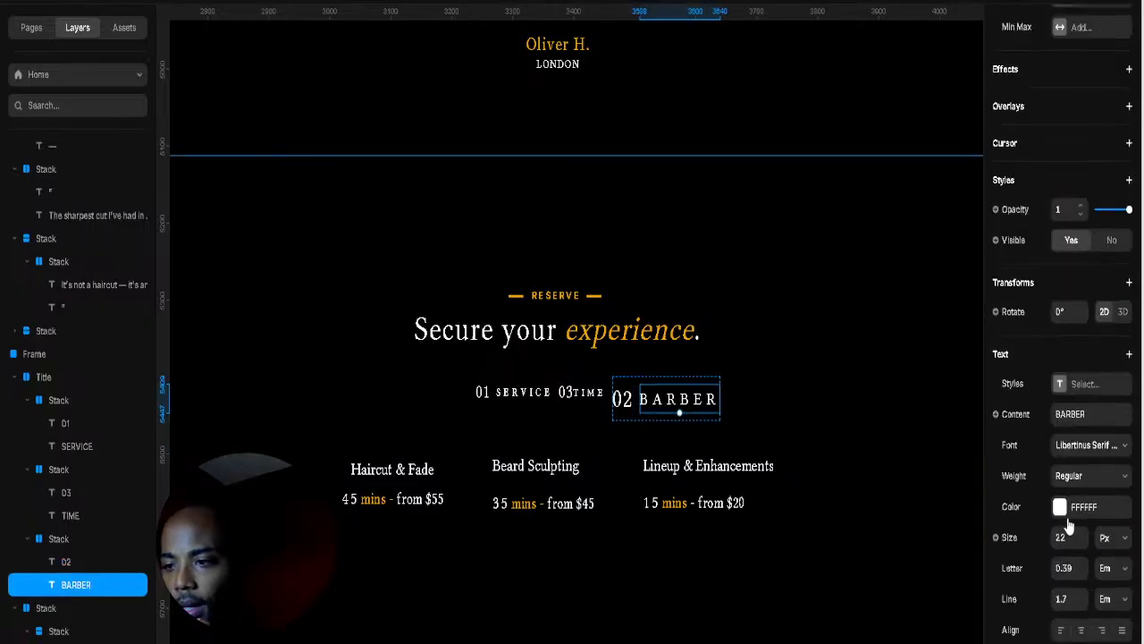
click(1064, 426)
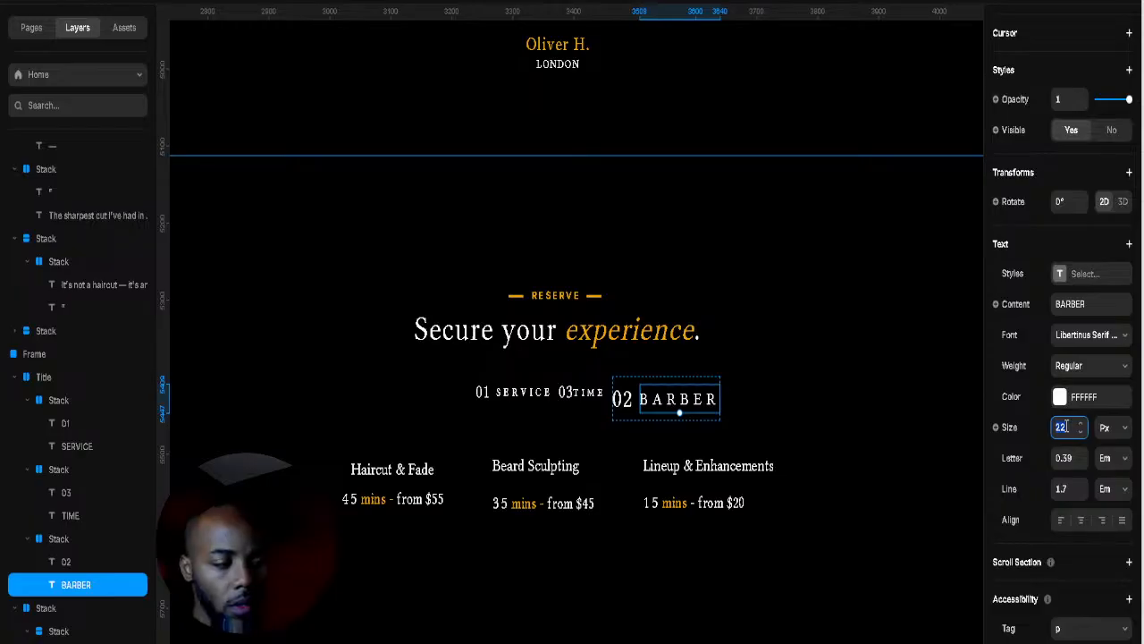
text(14)
key(Return)
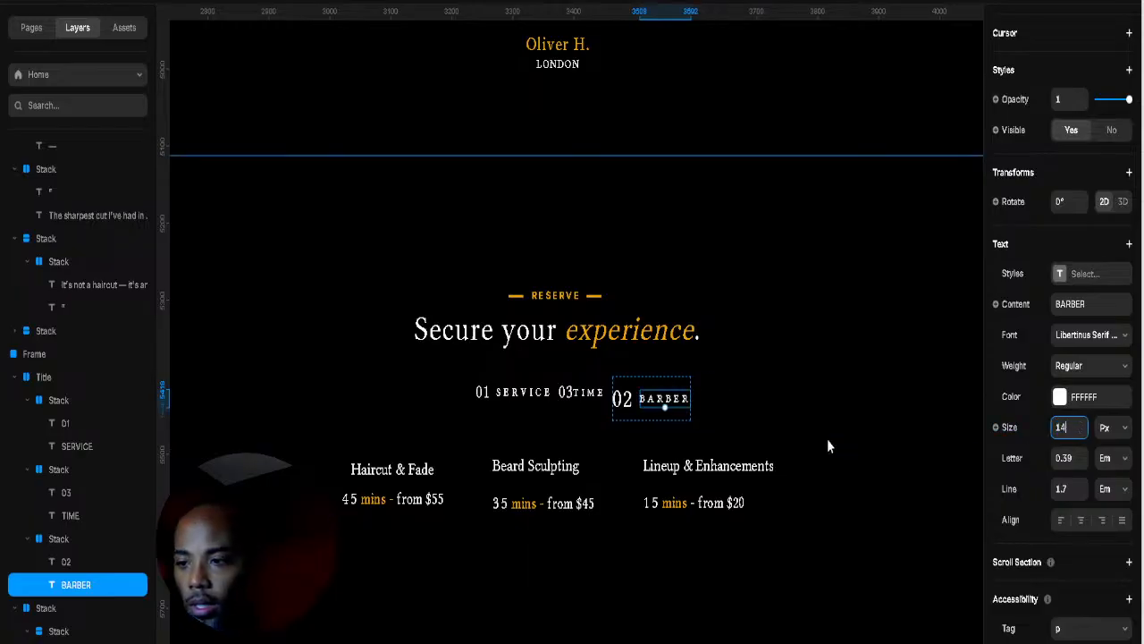
key(Escape)
Step: Set the 02 number's size to 24 to match 03, then select the Title row
click(591, 402)
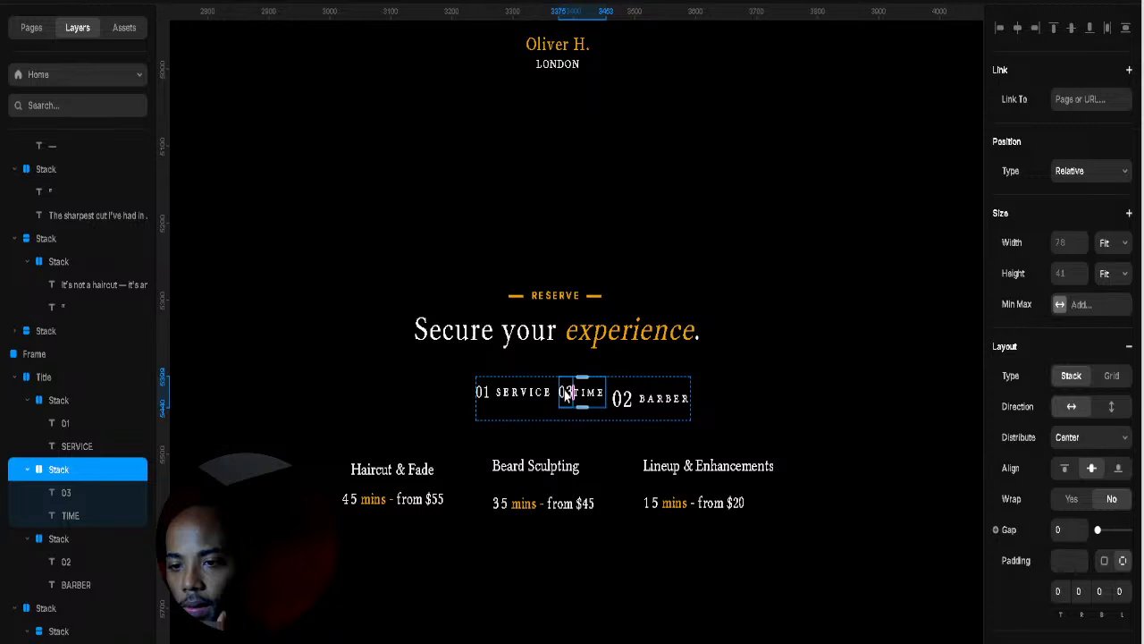
click(566, 398)
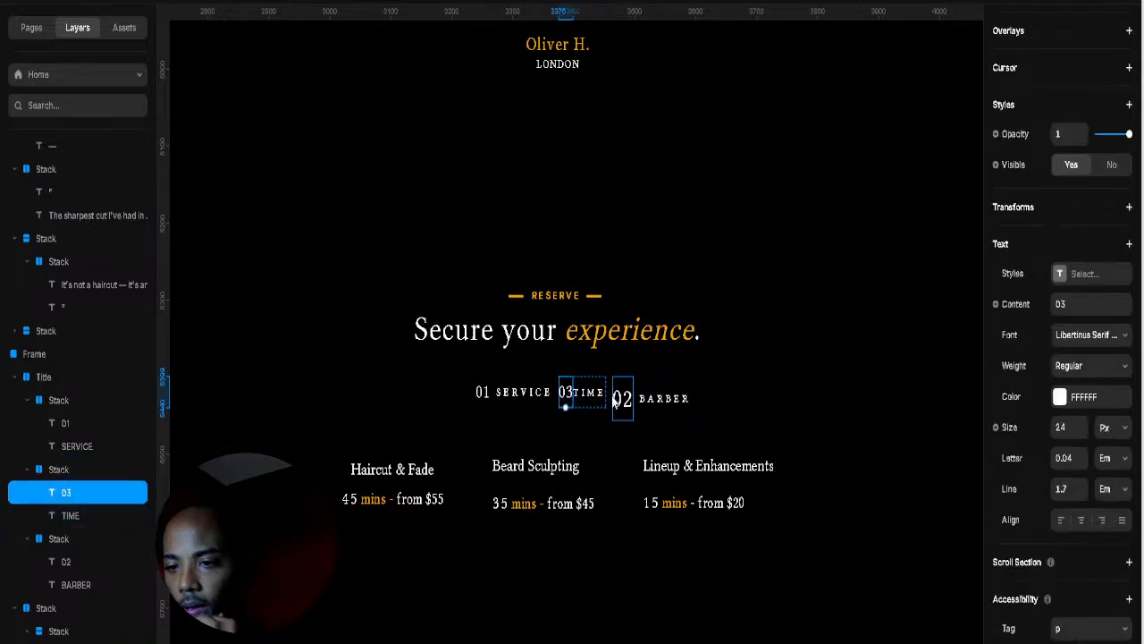
click(622, 400)
click(1064, 429)
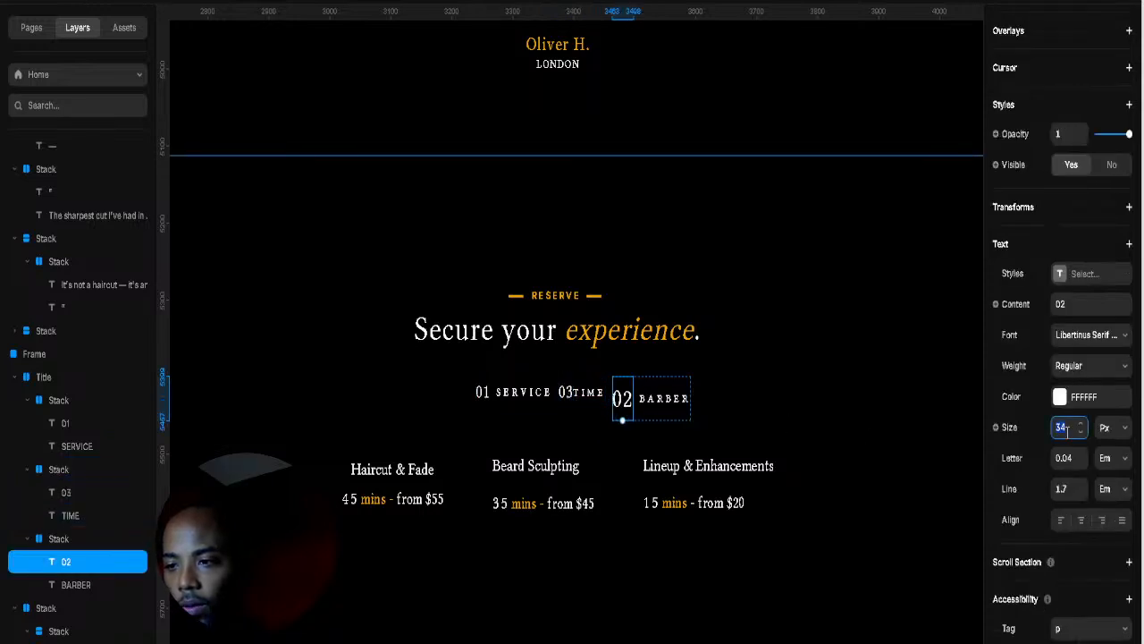
text(24)
key(Return)
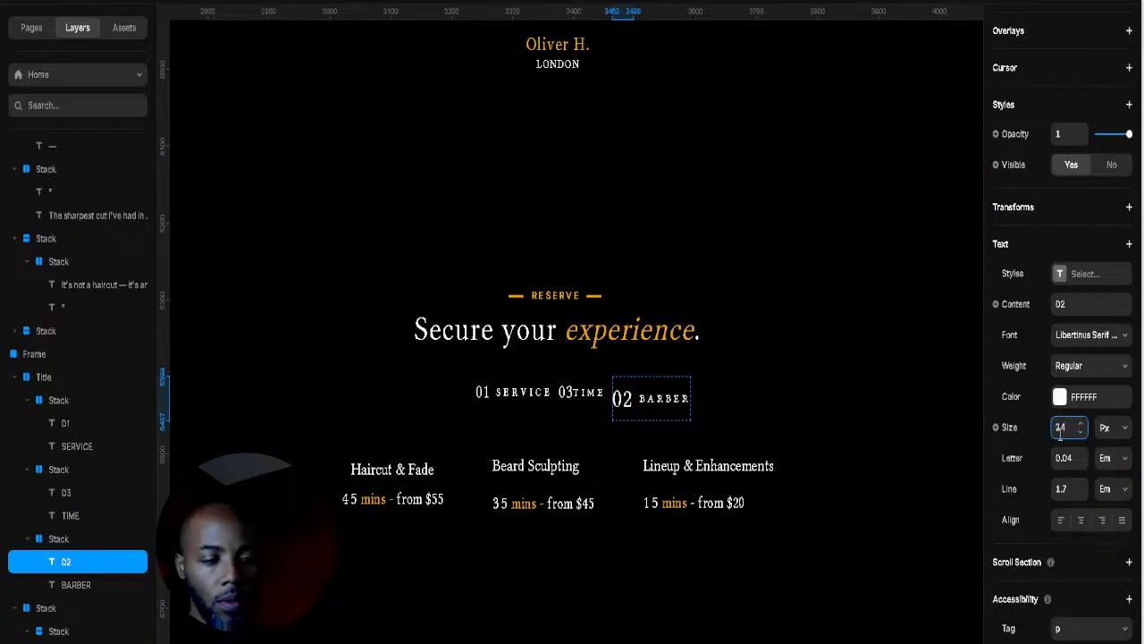
click(629, 365)
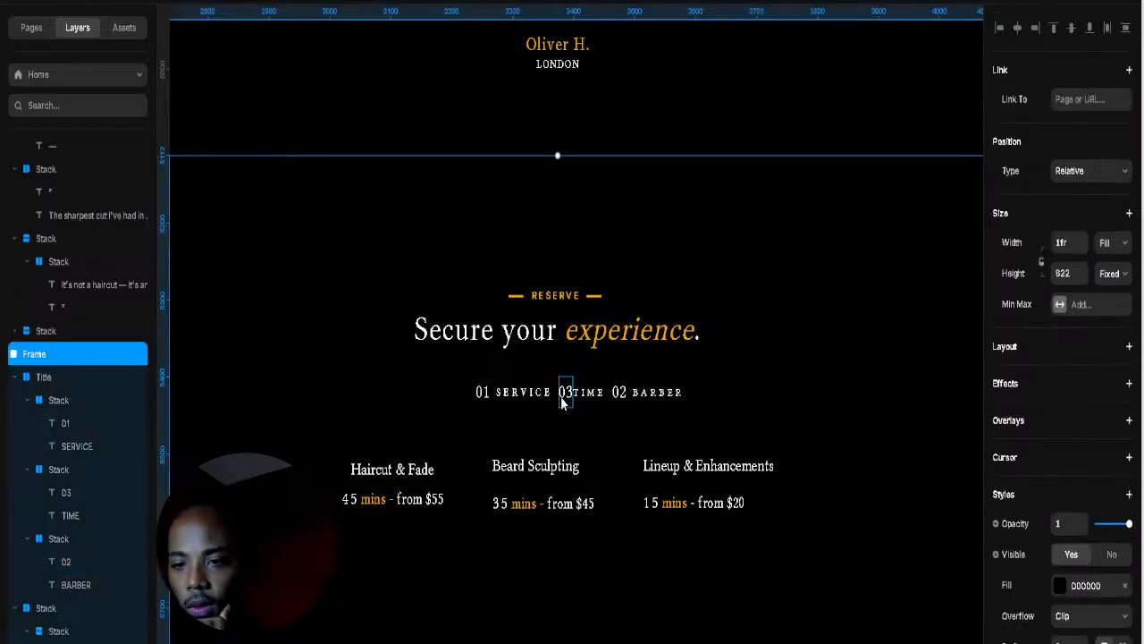
click(607, 386)
scroll(1111, 572, down, 3)
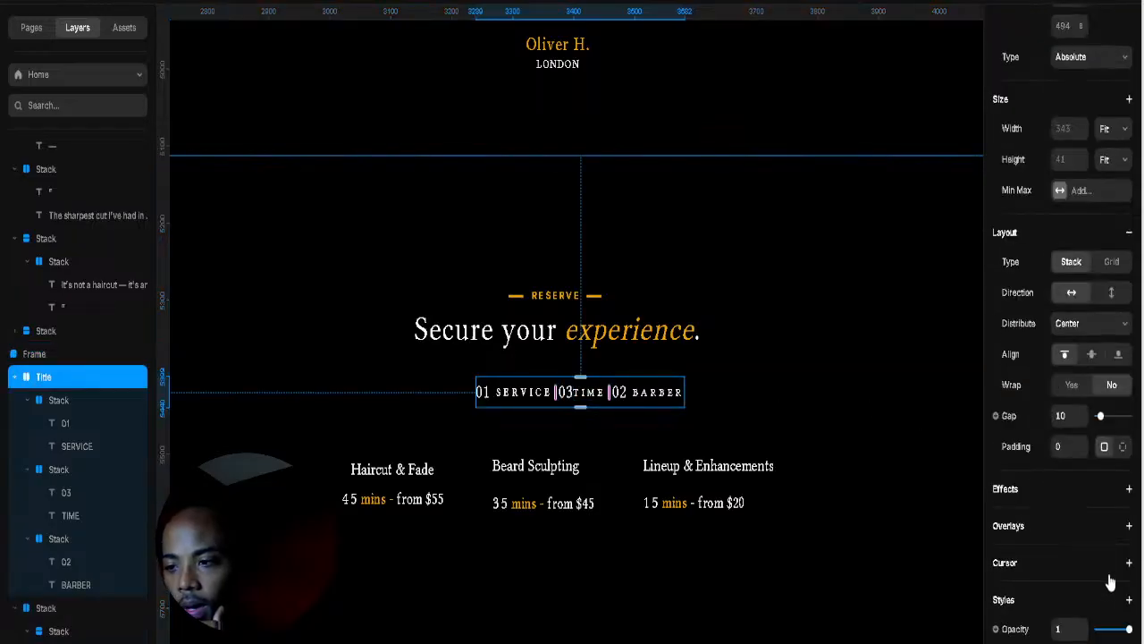
Step: Switch the Title row to per-side padding with 29 on the right and 34 on the left
click(1123, 446)
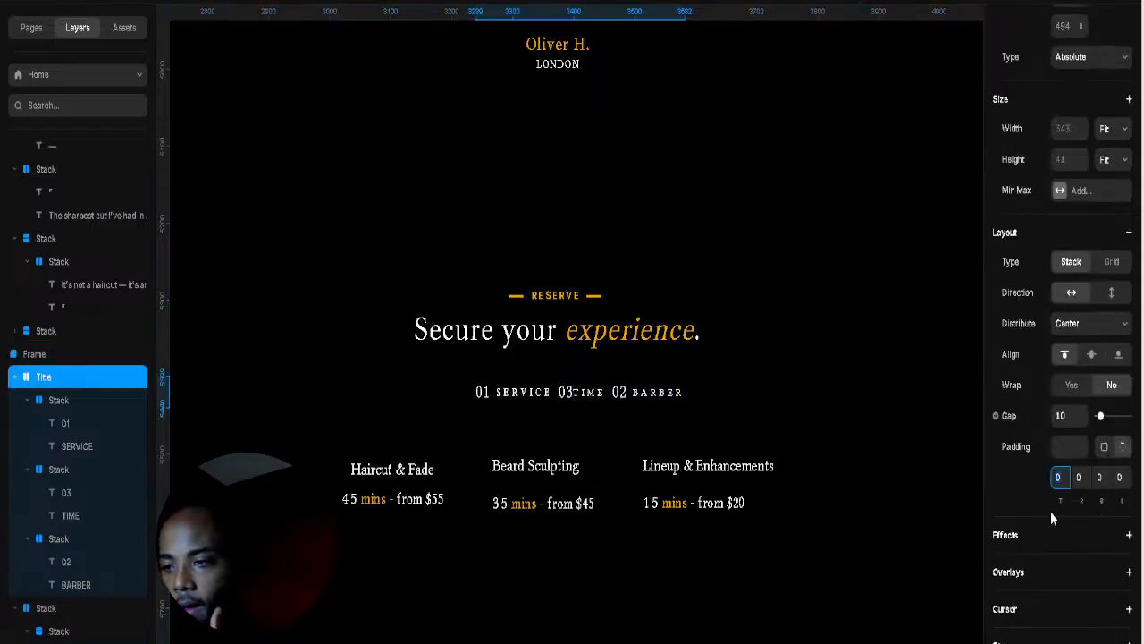
drag(1089, 501, 1091, 477)
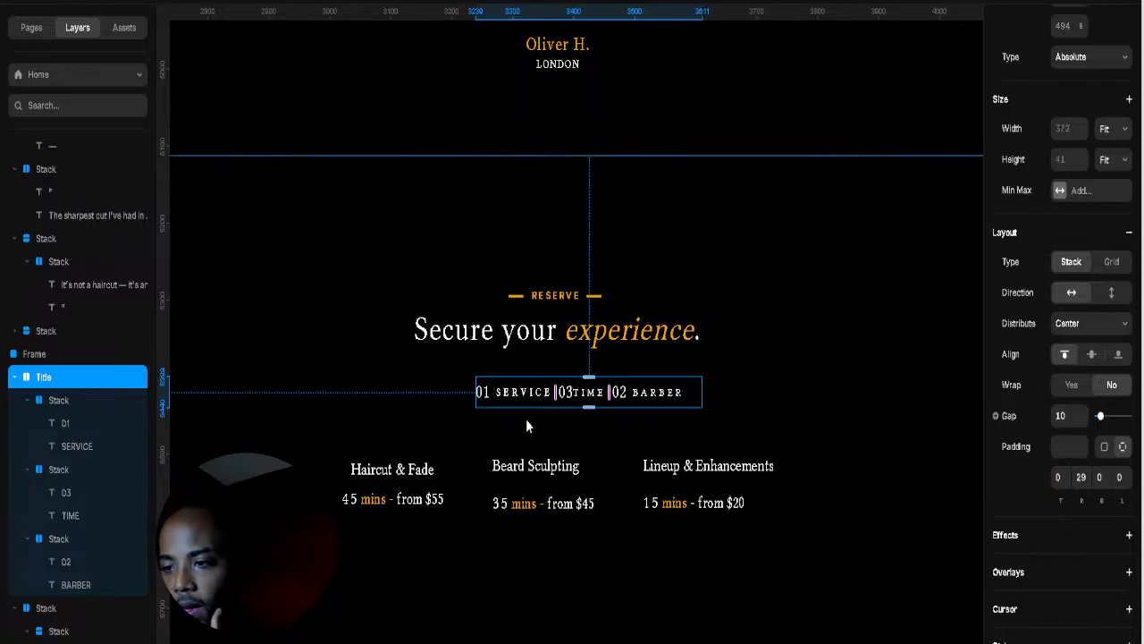
drag(1123, 503, 1122, 471)
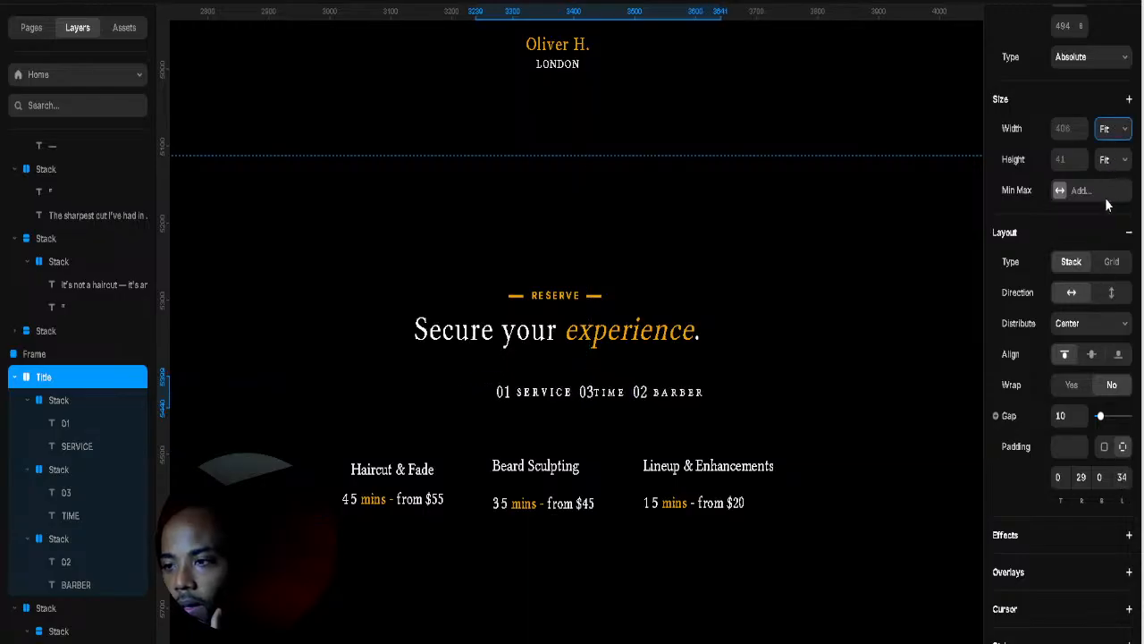
click(799, 364)
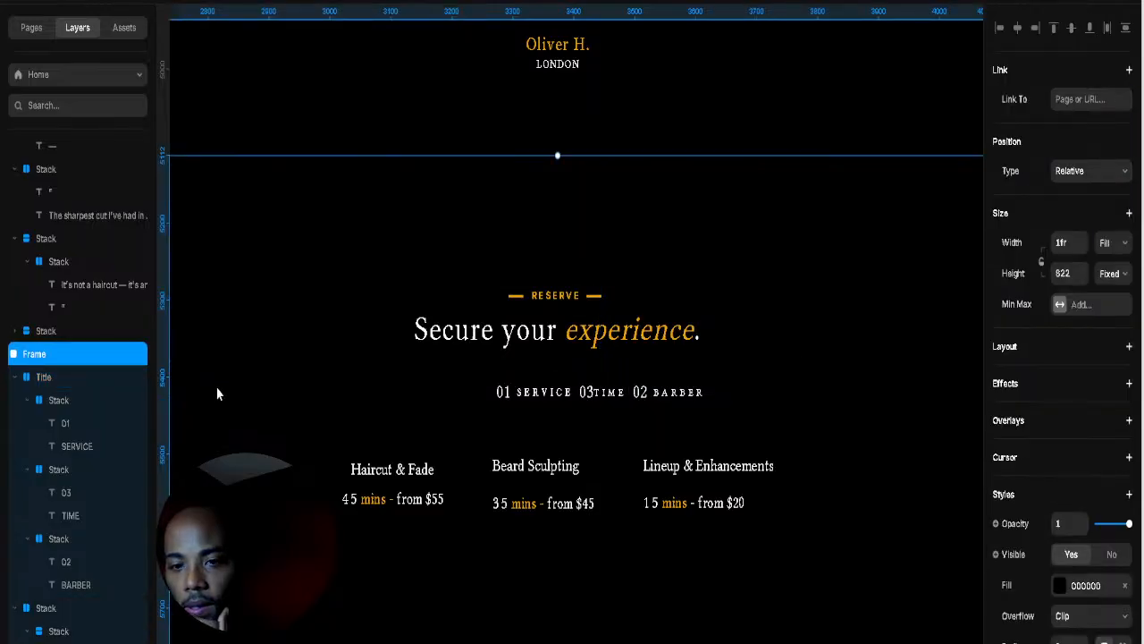
click(615, 392)
click(713, 391)
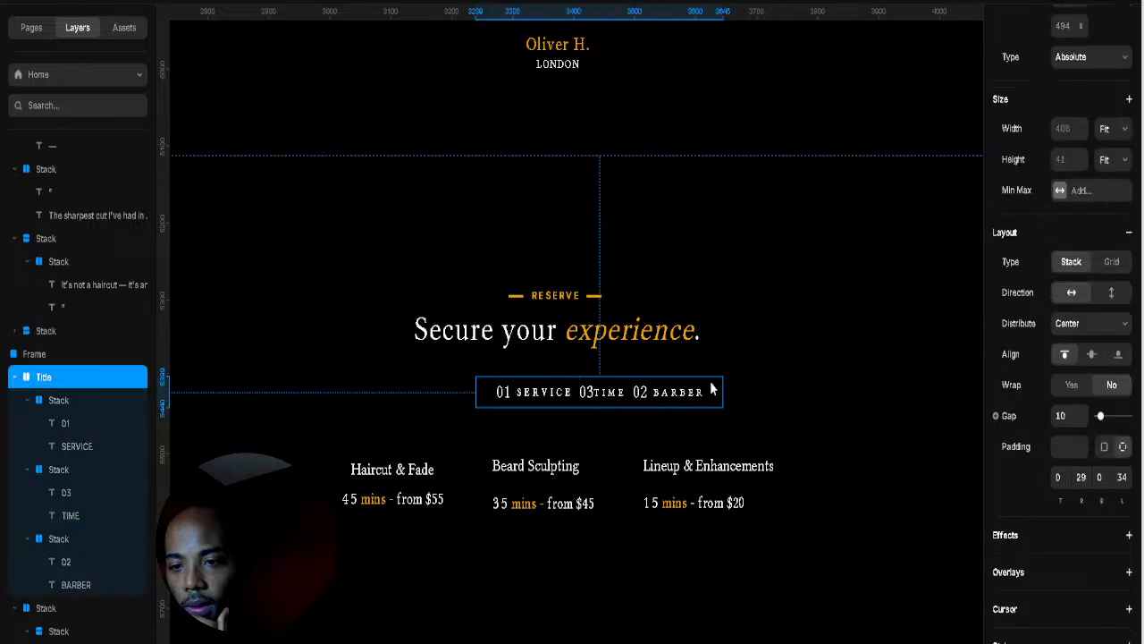
click(13, 378)
click(20, 400)
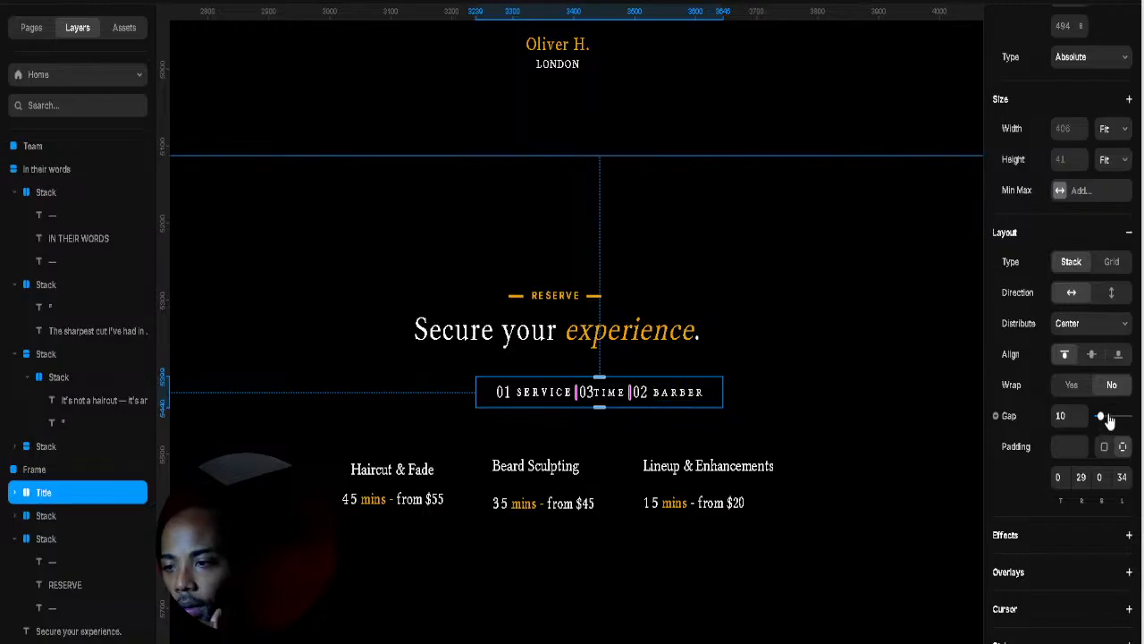
Step: Widen the header step gap to 100, centre the Title row horizontally, and spread the service cards apart
drag(1099, 416, 1137, 420)
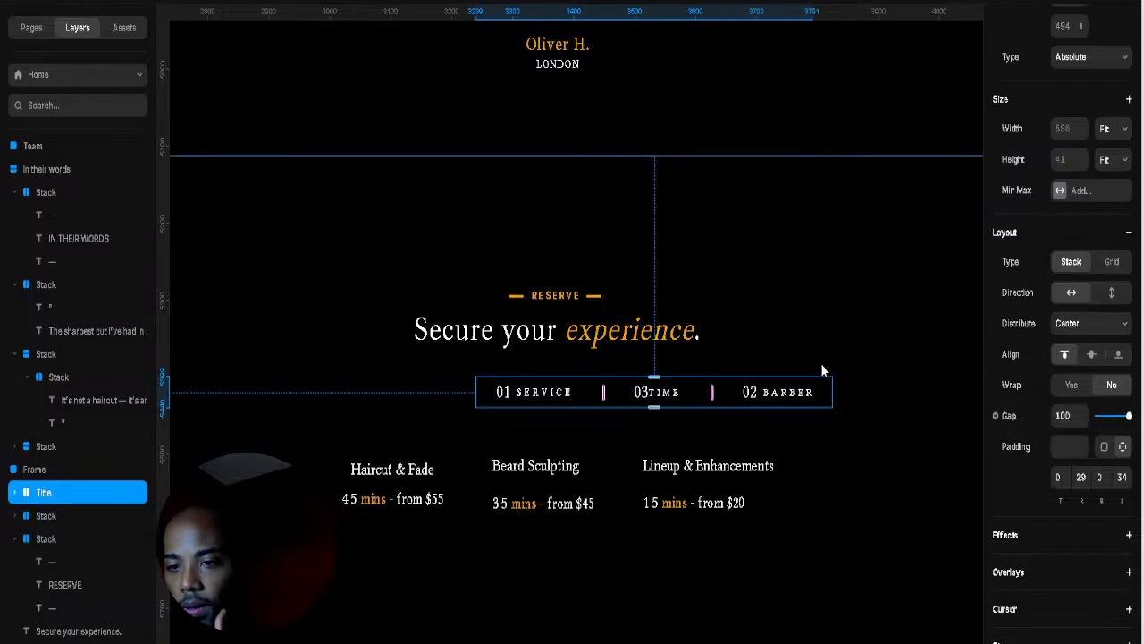
scroll(1055, 206, up, 5)
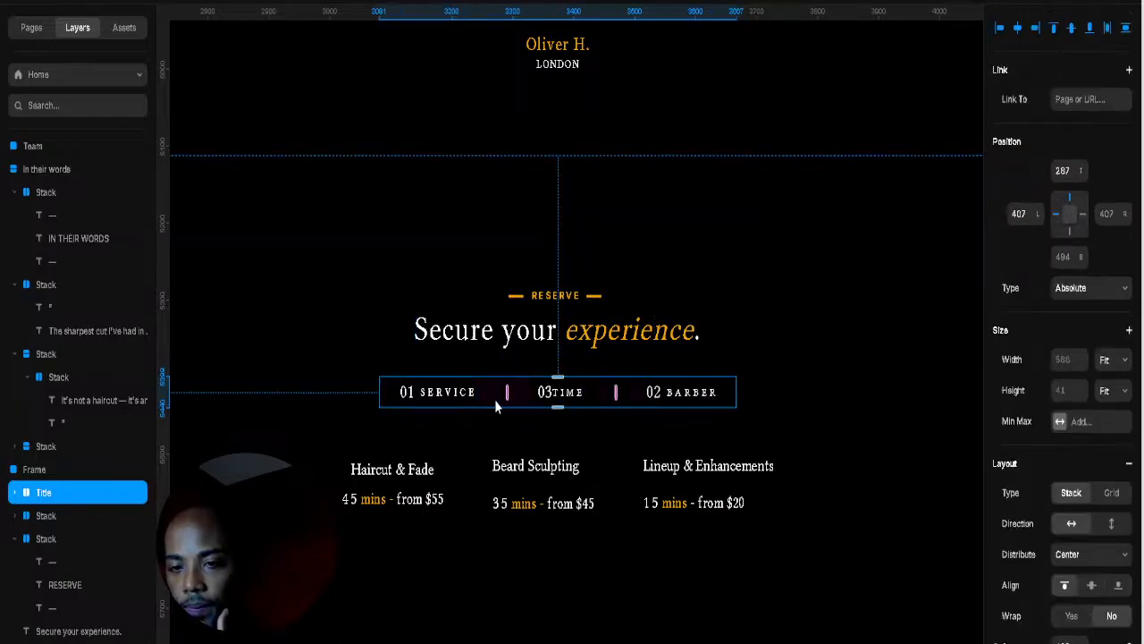
mouse_move(507, 393)
mouse_down()
mouse_move(651, 391)
mouse_move(649, 400)
mouse_up()
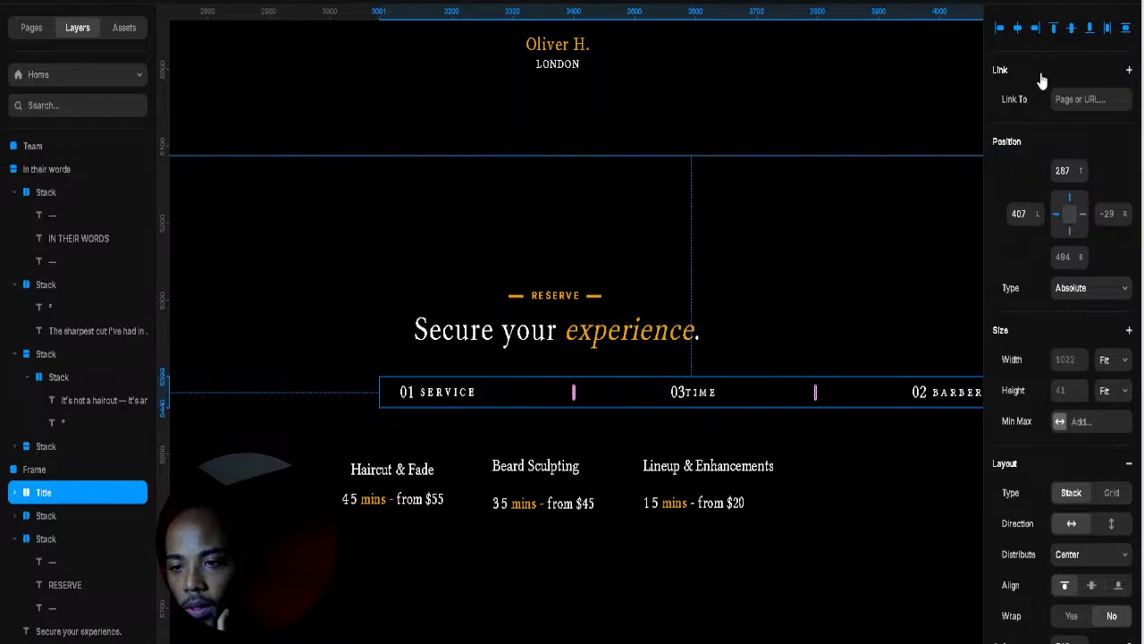
click(1019, 28)
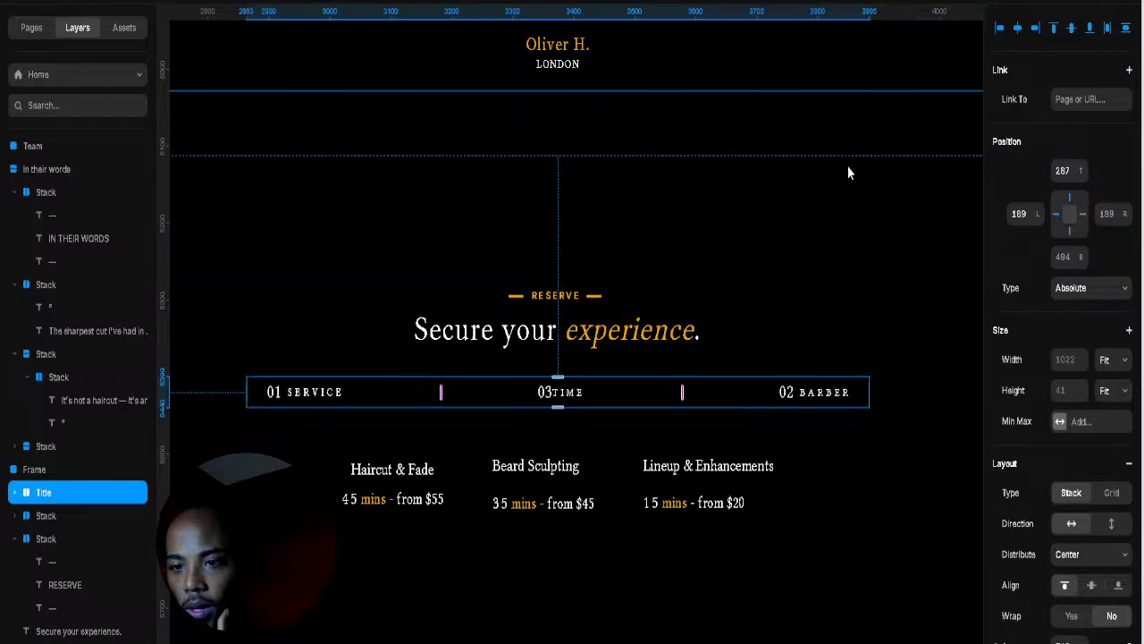
click(465, 494)
drag(471, 483, 552, 500)
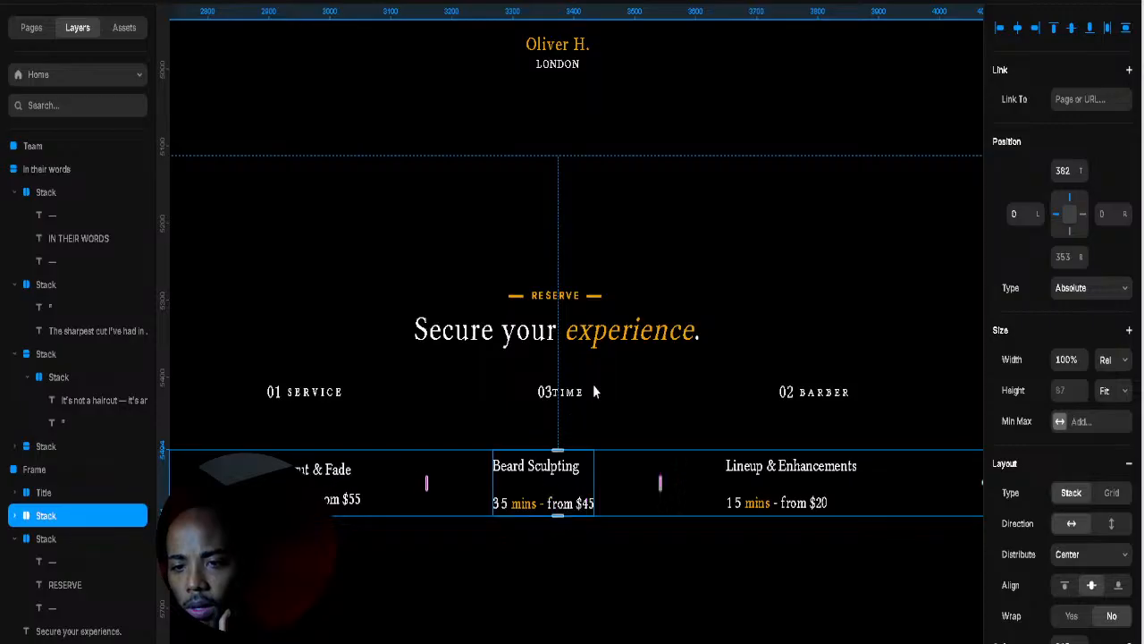
Step: Check the 01 SERVICE spacing and set the gap inside 03 TIME to 10
click(304, 399)
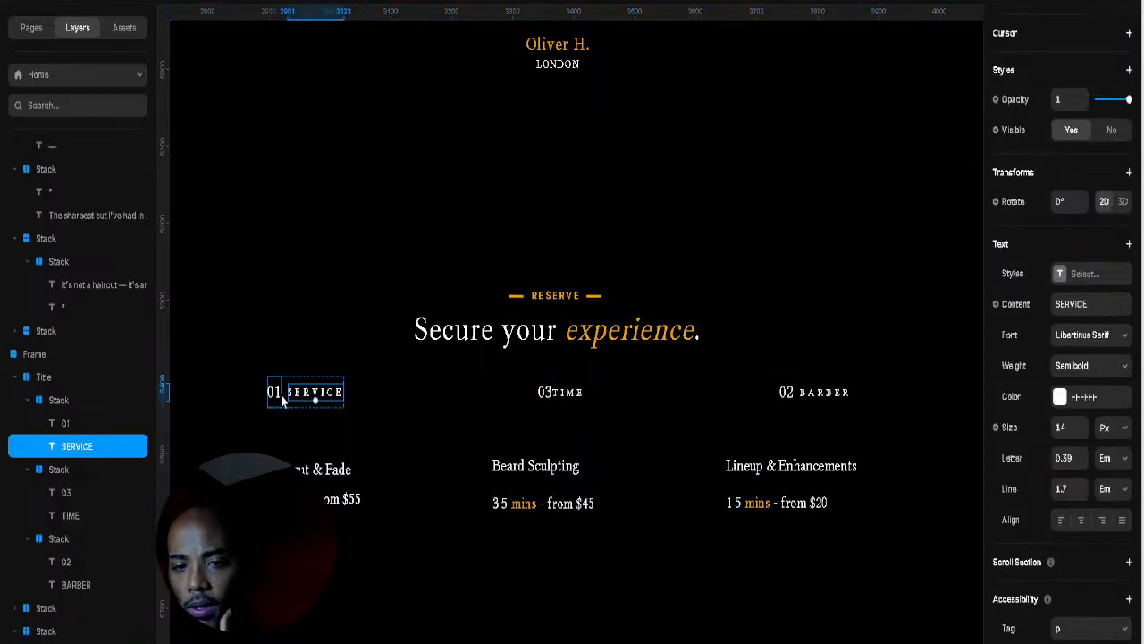
click(281, 394)
click(285, 403)
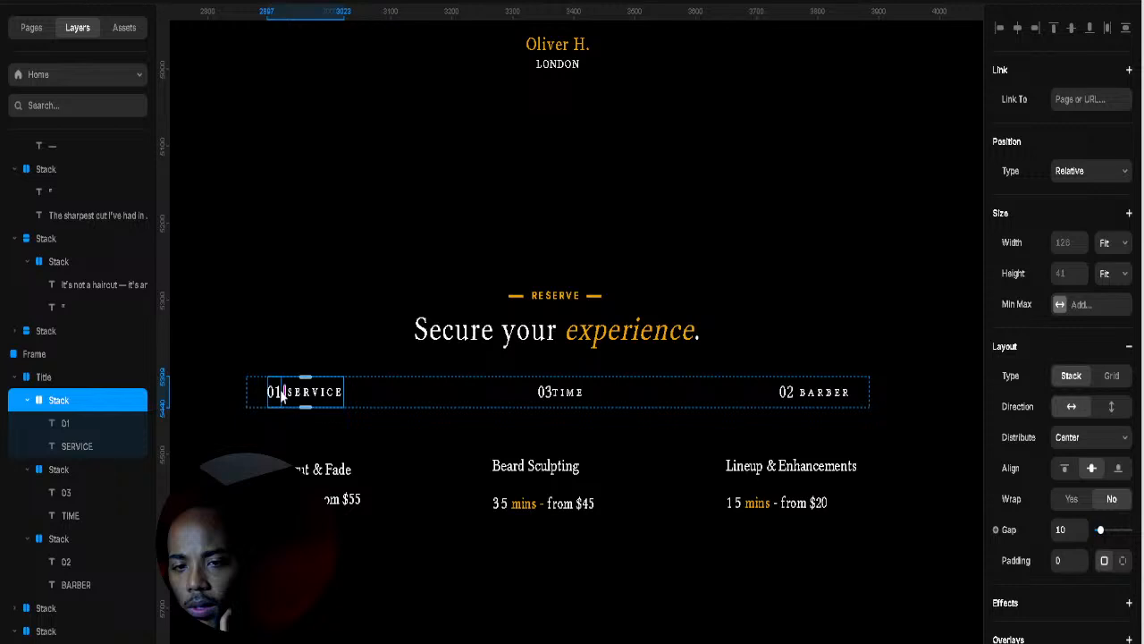
click(280, 392)
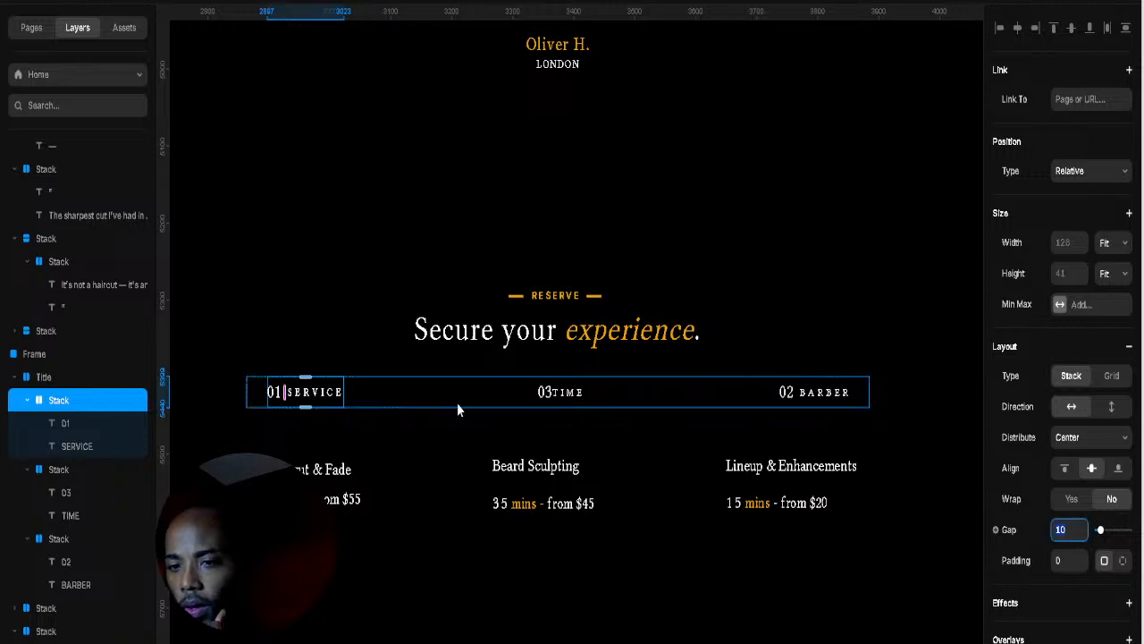
click(570, 406)
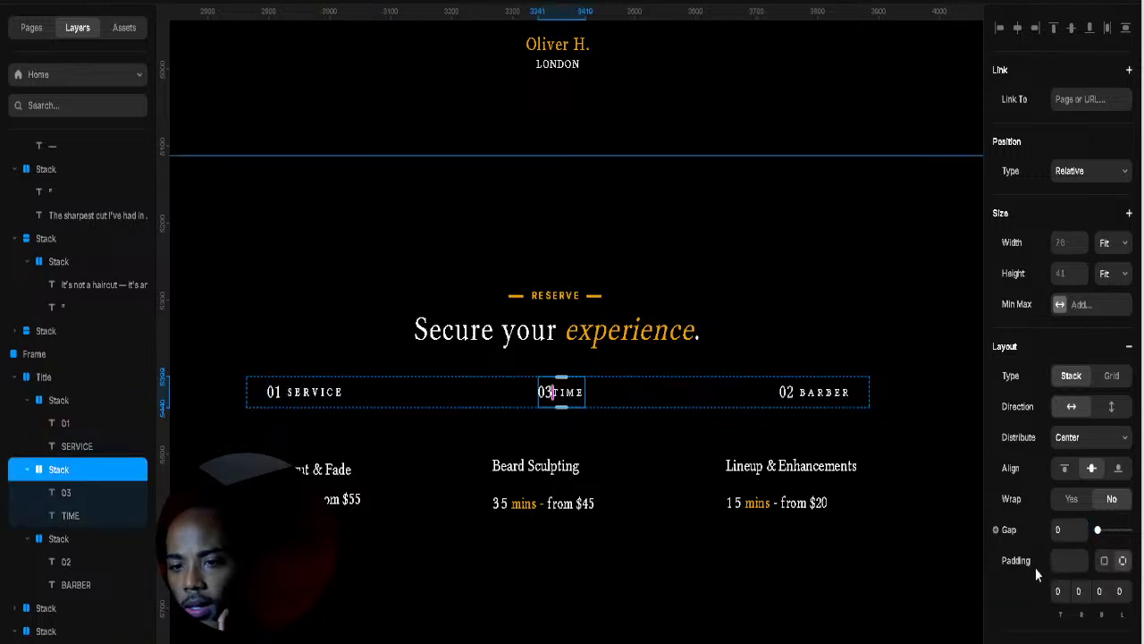
click(1074, 532)
text(10)
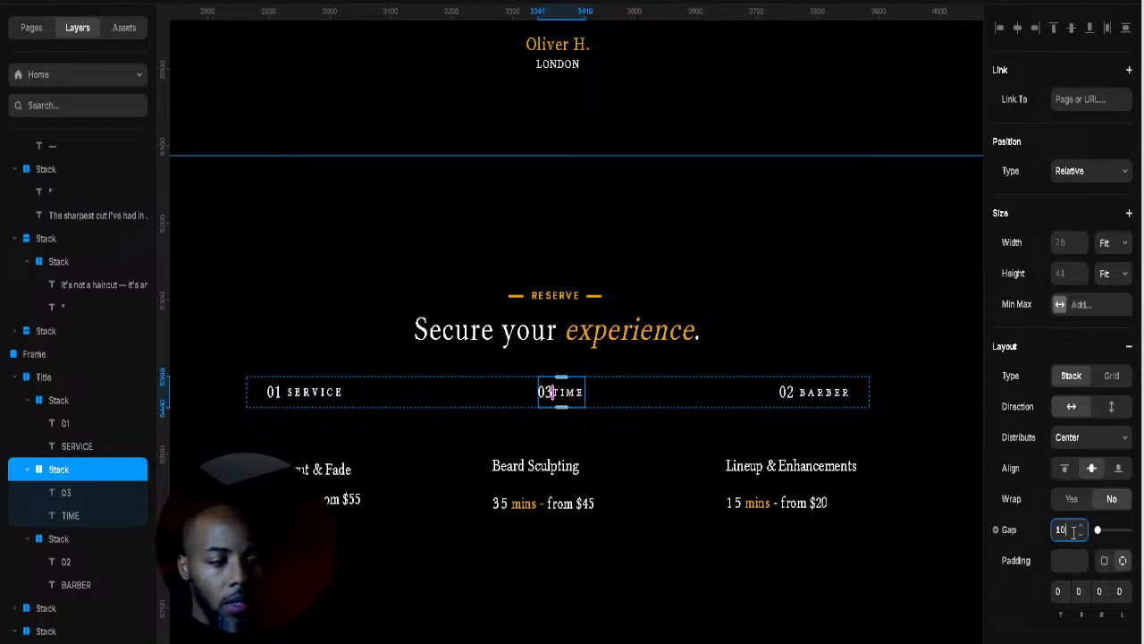
key(Return)
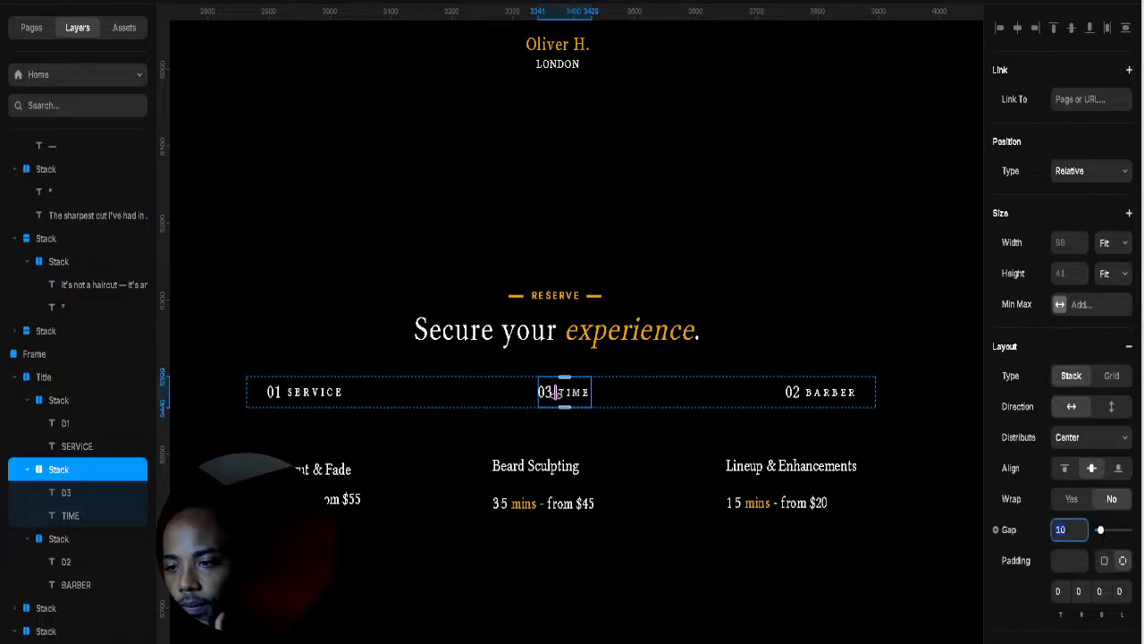
Step: Review the 02 BARBER group, the services row and the RESERVE section frame
click(812, 397)
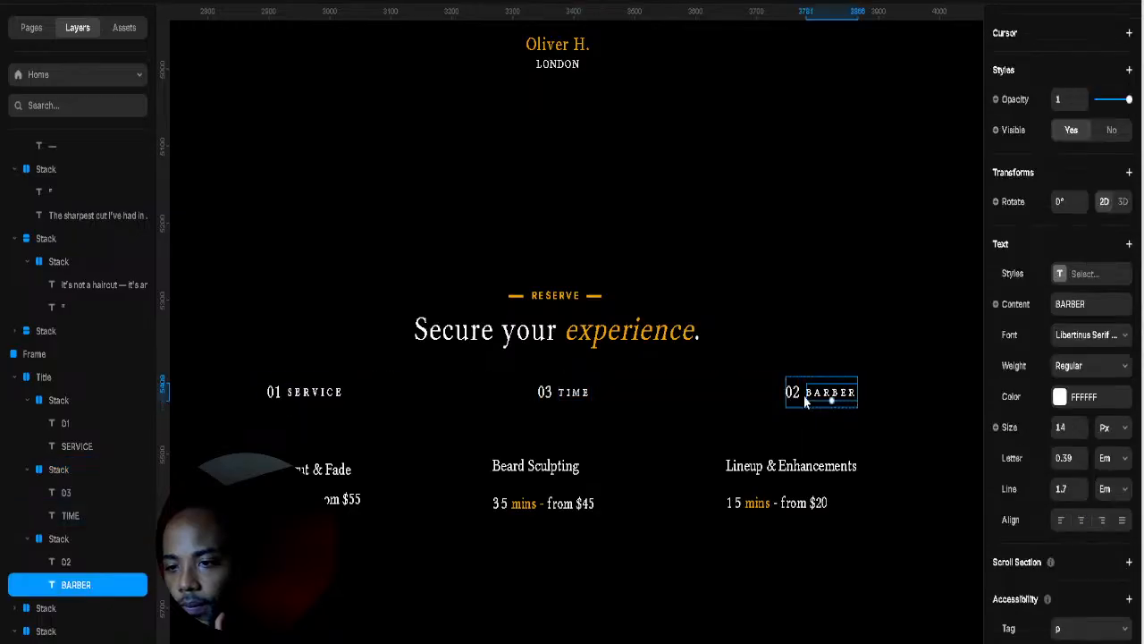
click(804, 396)
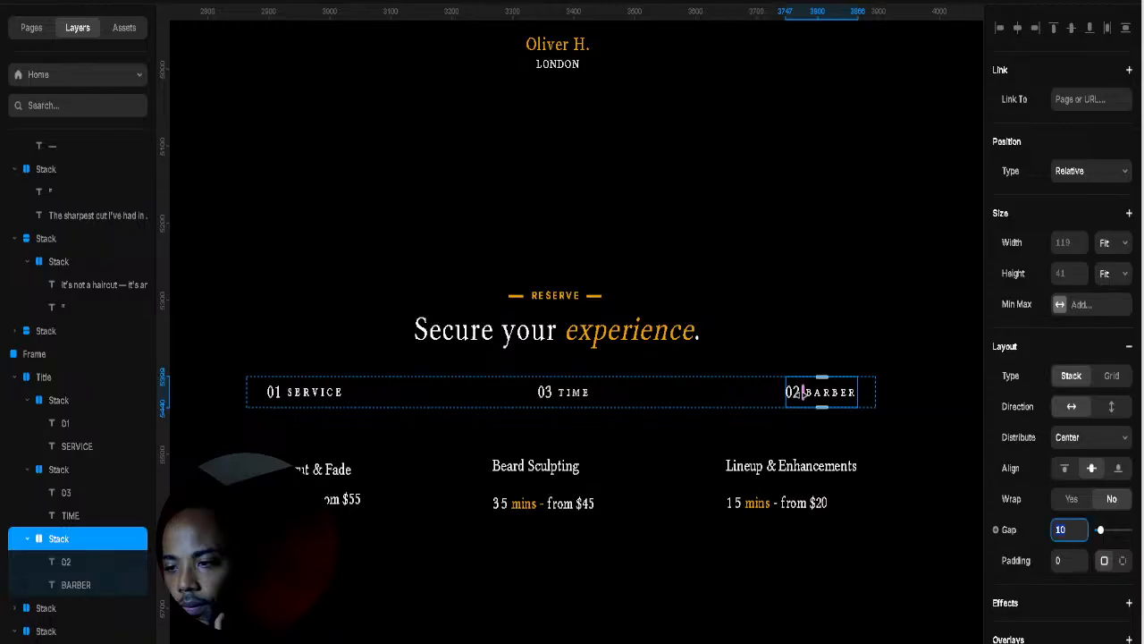
click(711, 352)
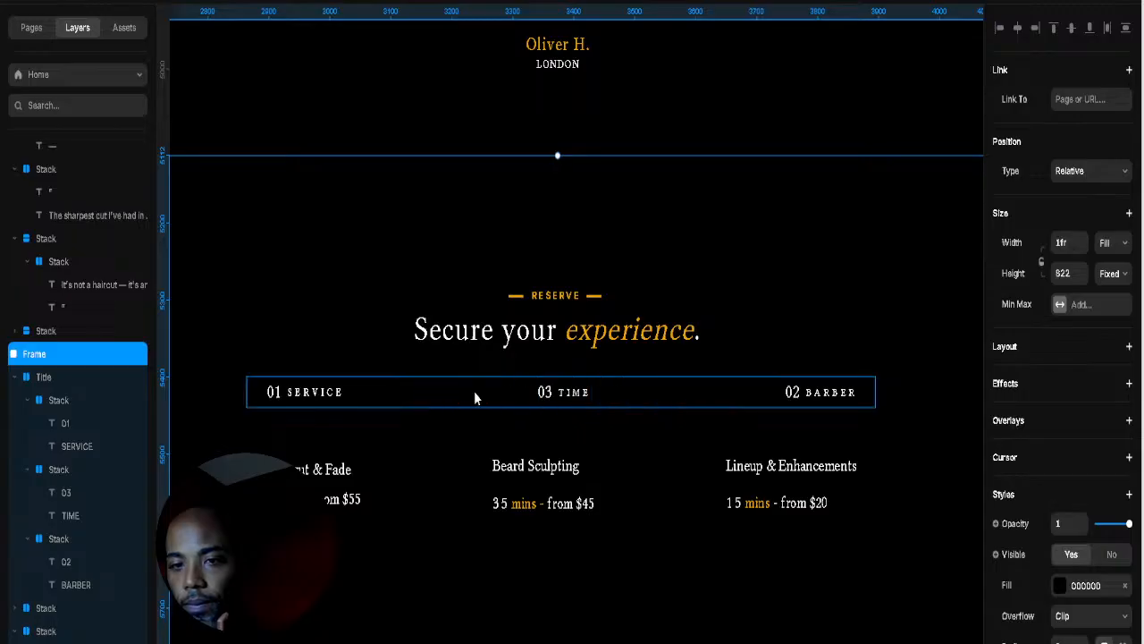
click(398, 491)
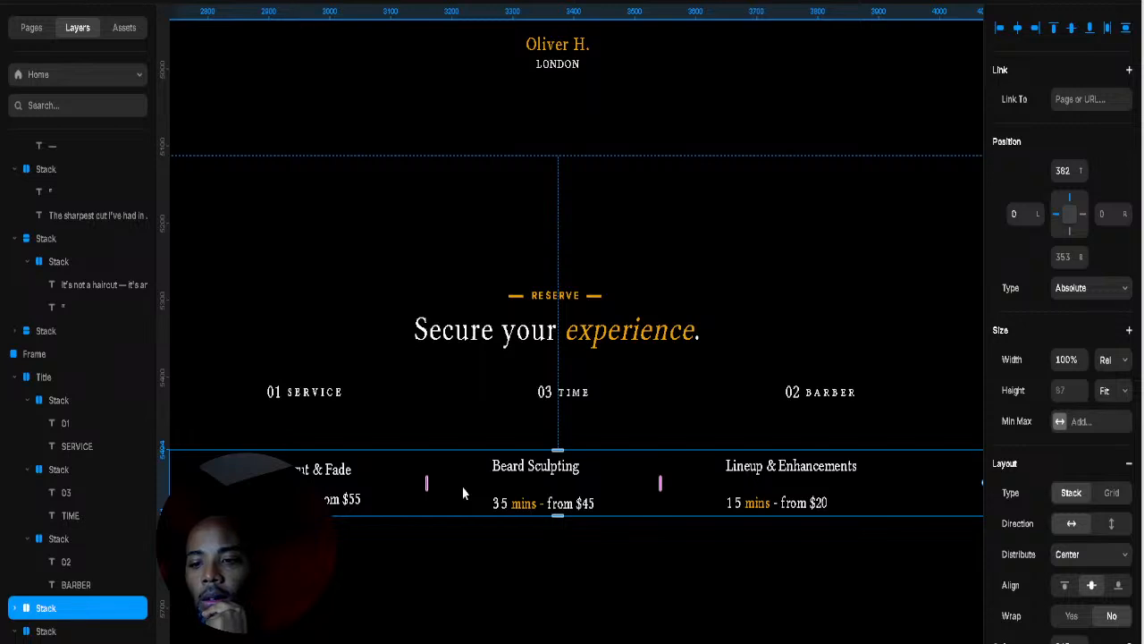
click(595, 429)
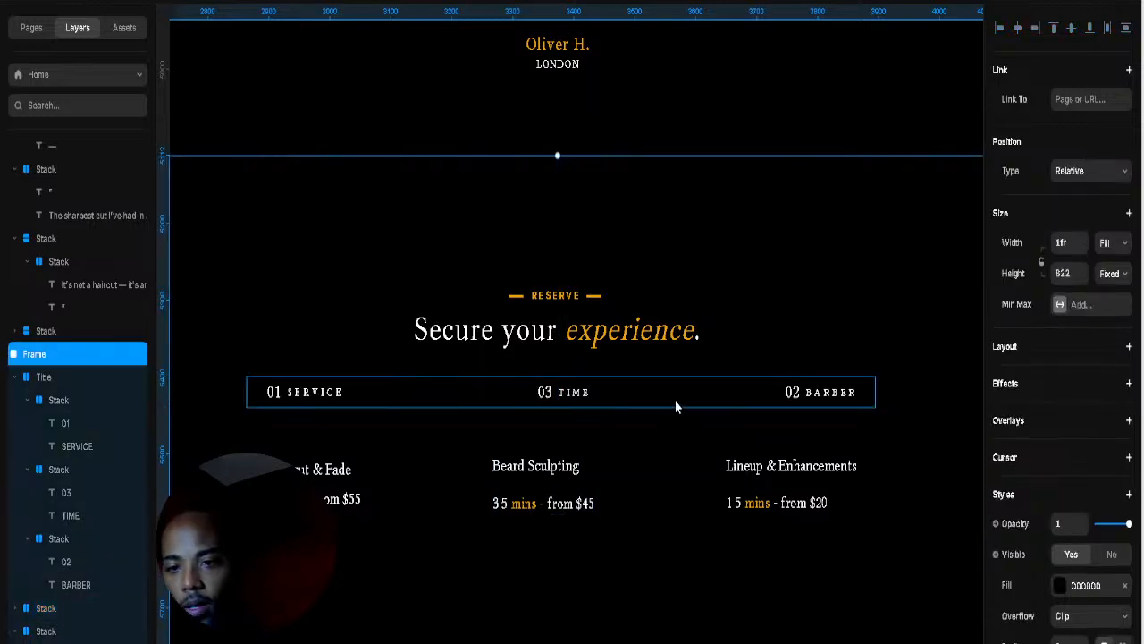
click(654, 471)
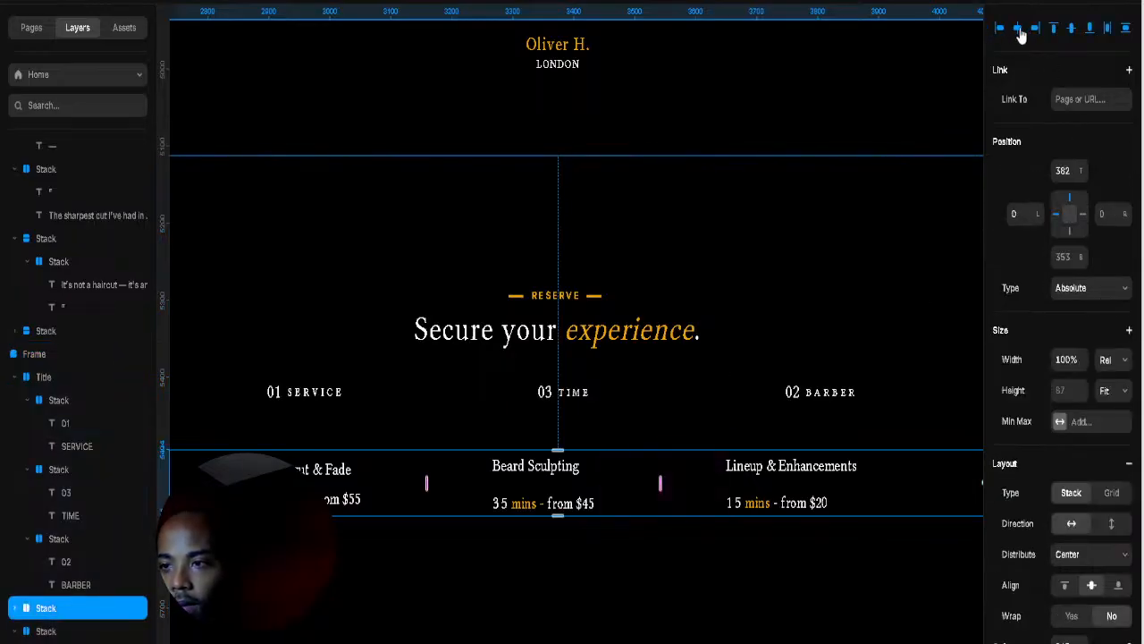
click(866, 333)
scroll(860, 335, down, 5)
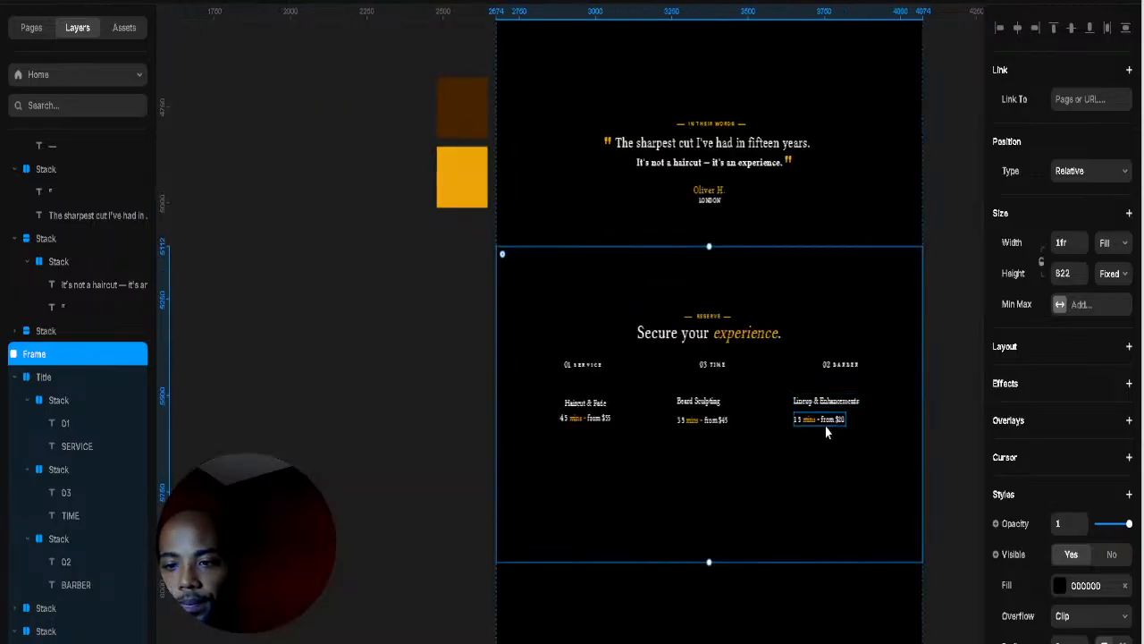
scroll(701, 388, up, 3)
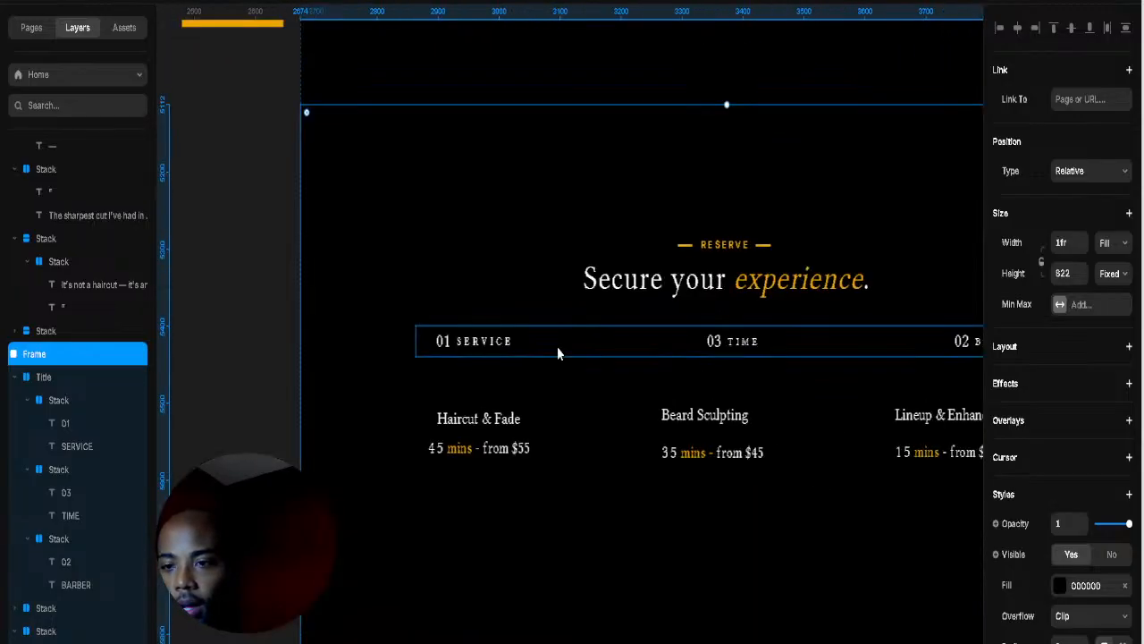
click(557, 349)
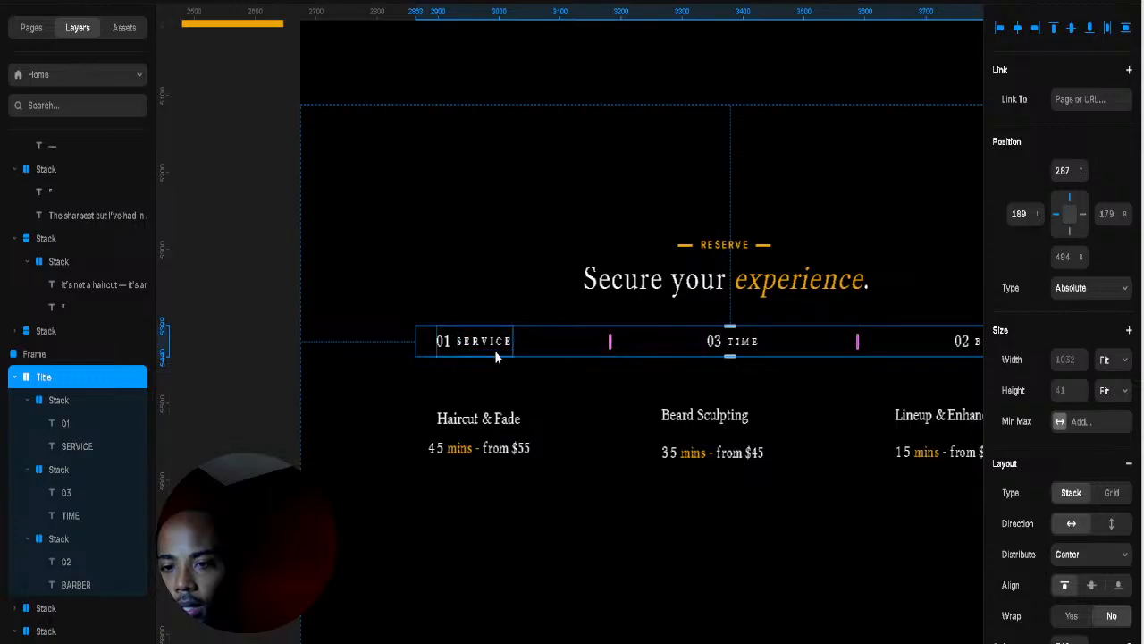
click(496, 356)
click(424, 355)
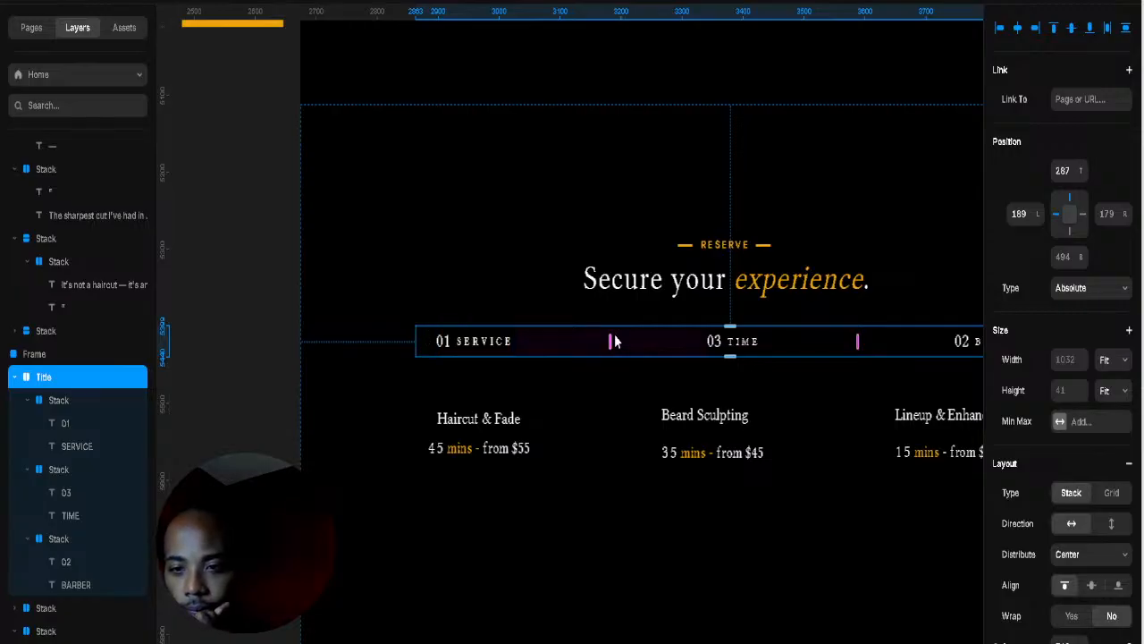
click(492, 351)
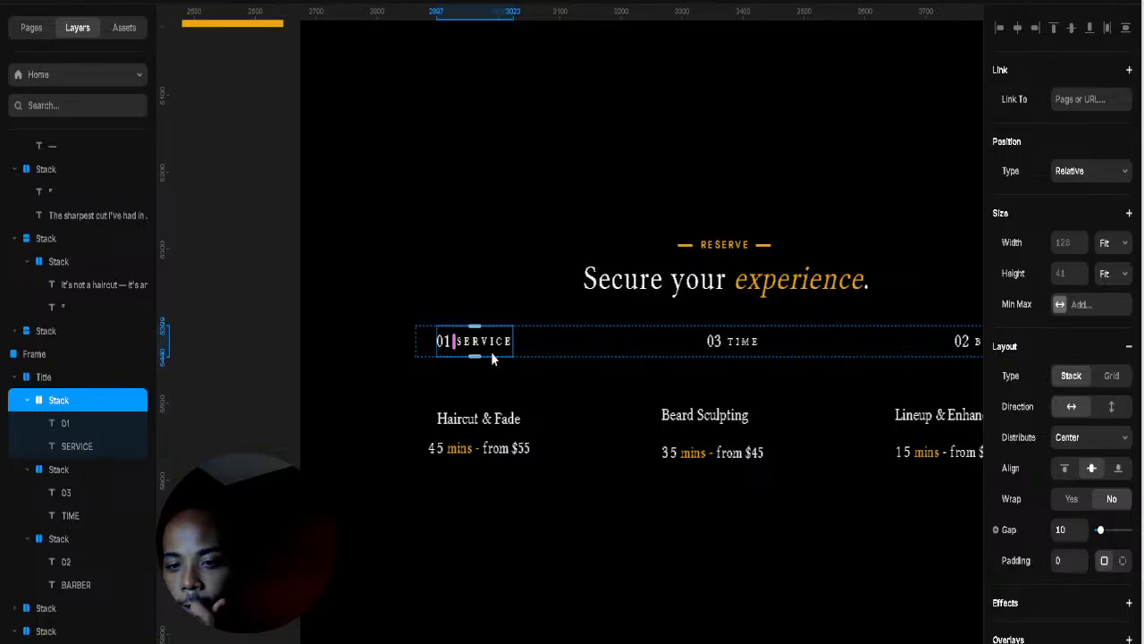
Step: Give the 01 SERVICE tab a border and a white fill at 53% opacity
click(28, 401)
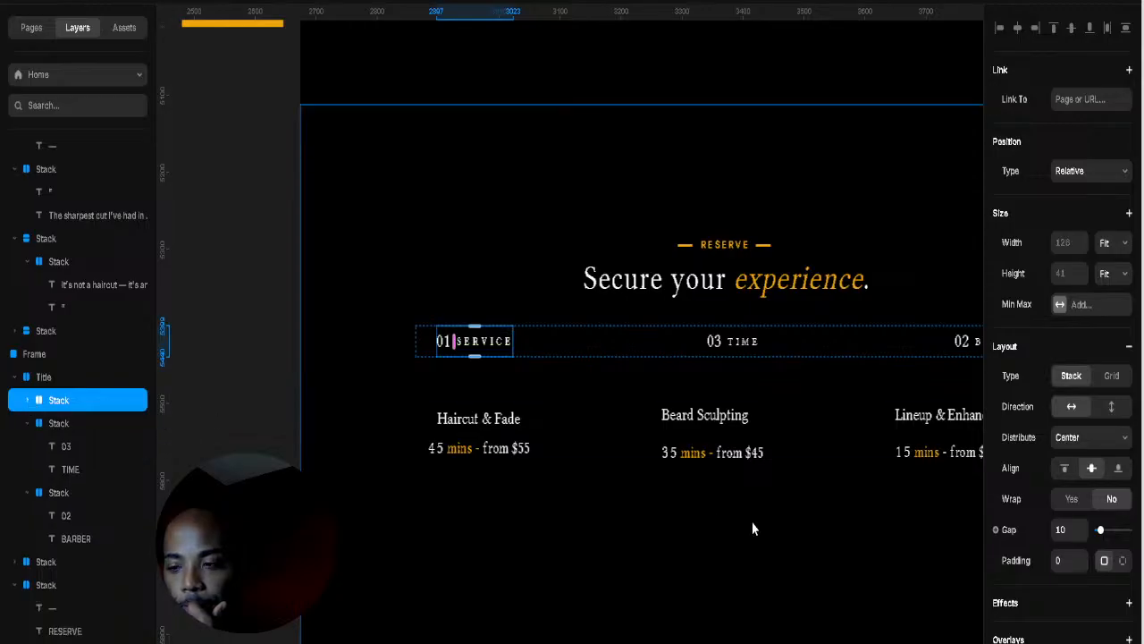
scroll(1060, 528, down, 5)
click(1060, 517)
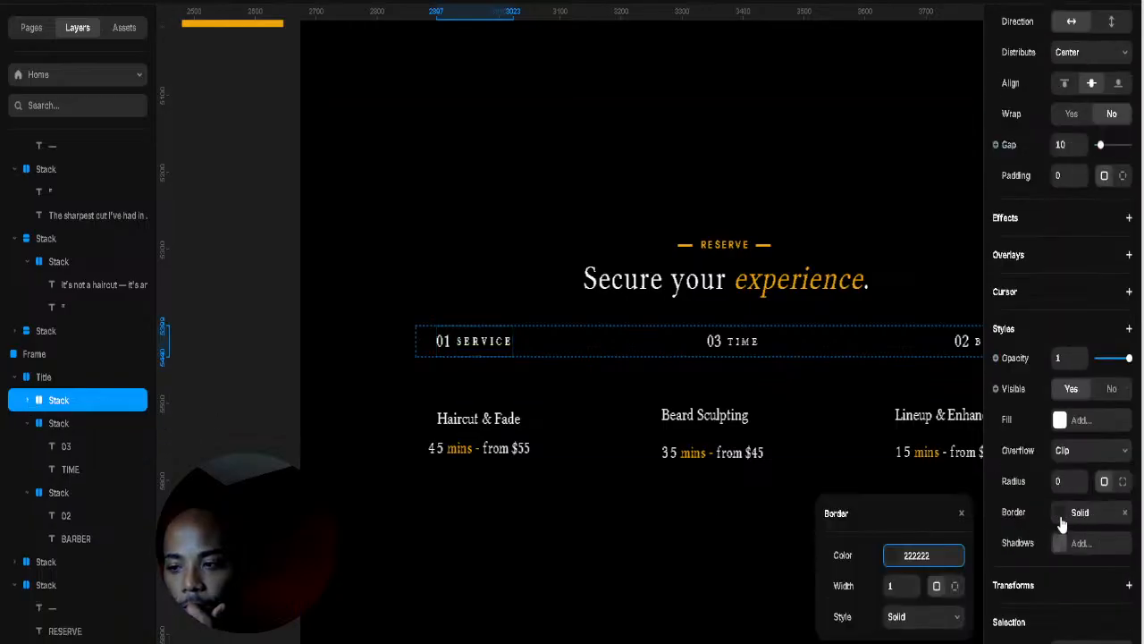
click(1060, 420)
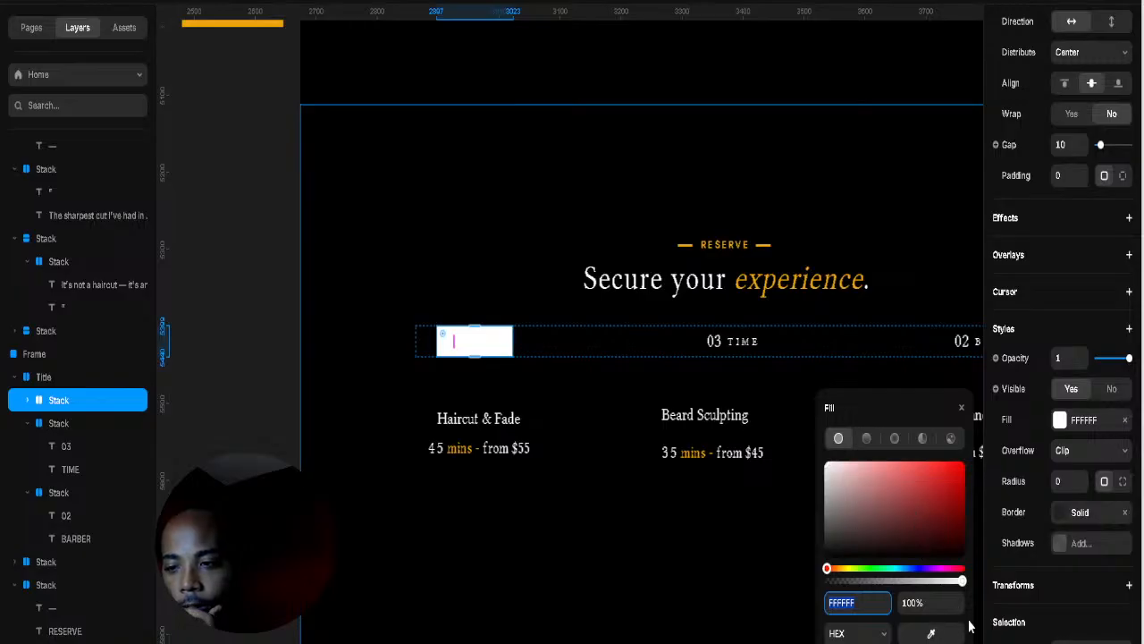
drag(962, 581, 898, 581)
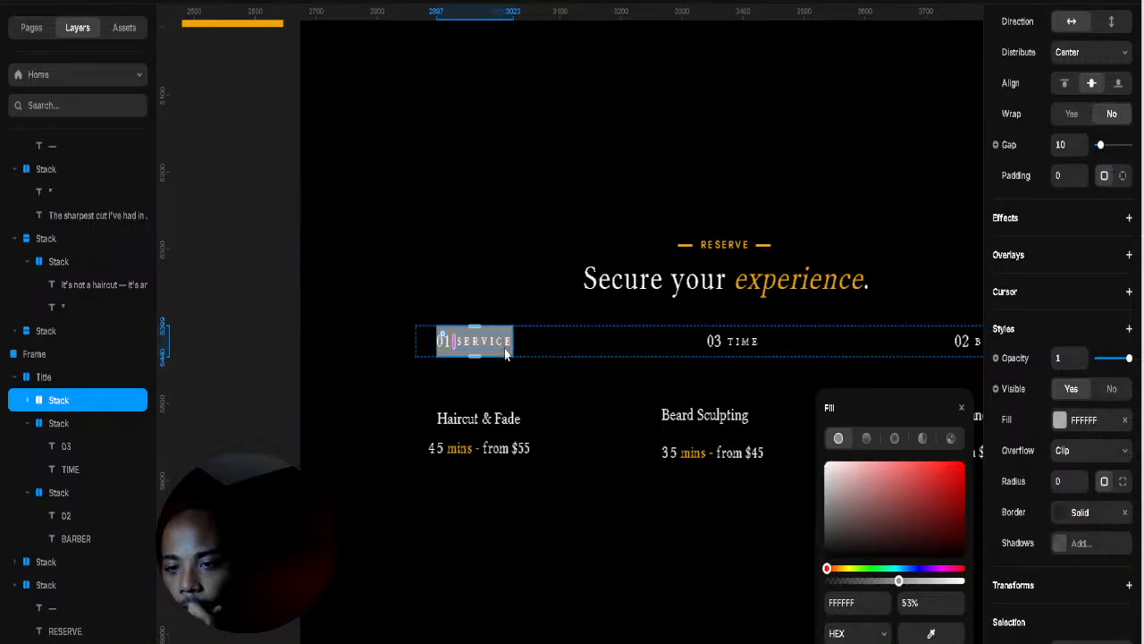
Step: Set the tab's side padding to left 42 and right 49, then center the tab row
click(1122, 482)
click(1123, 175)
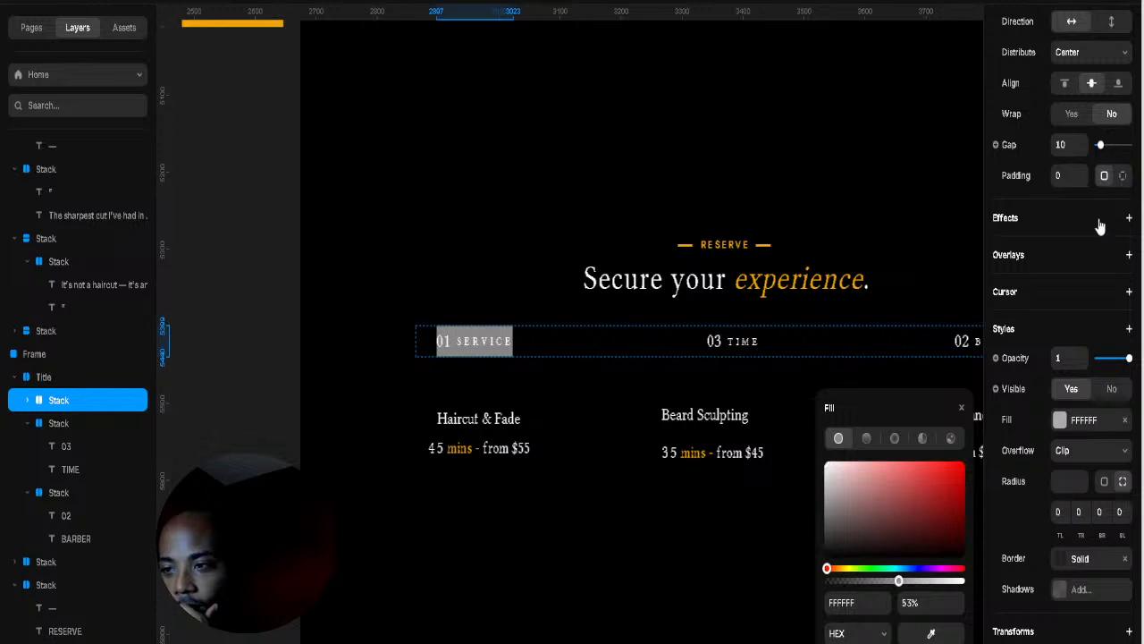
drag(1082, 215, 1084, 193)
drag(1117, 230, 1120, 183)
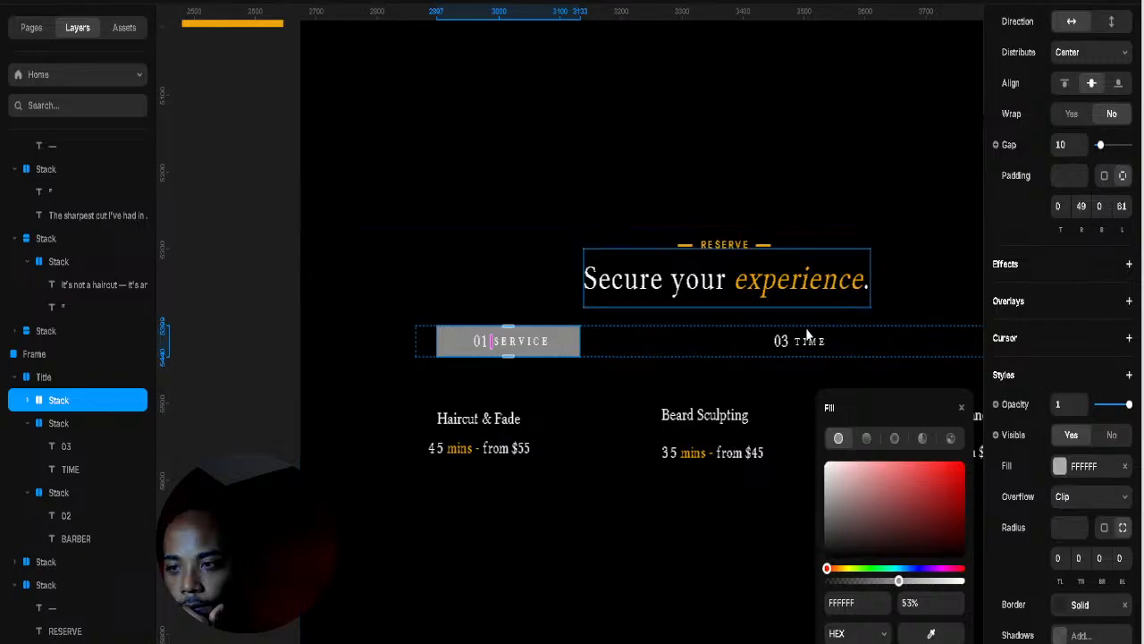
click(738, 349)
click(1019, 32)
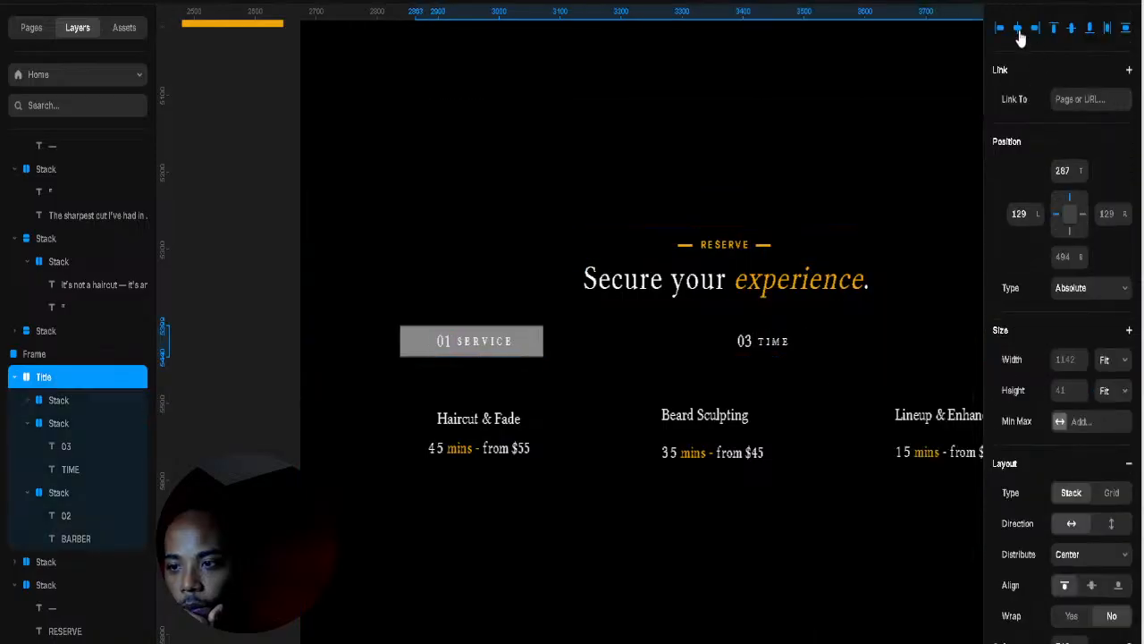
Step: Widen the services stack gap to 233 to spread the three service items apart
click(714, 222)
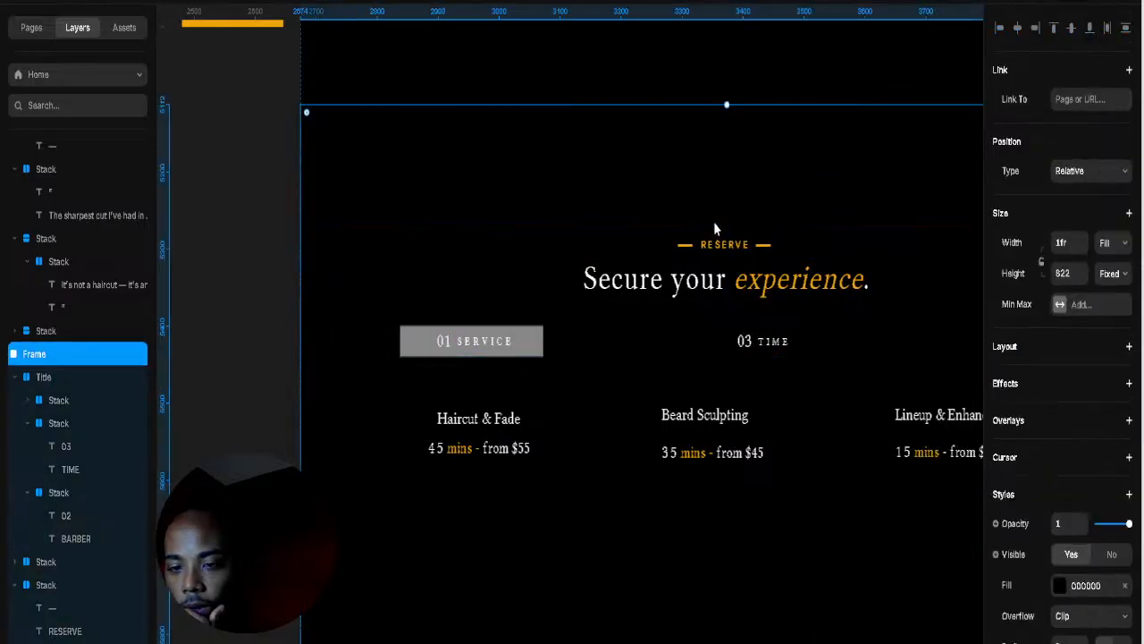
click(570, 434)
drag(595, 433, 606, 437)
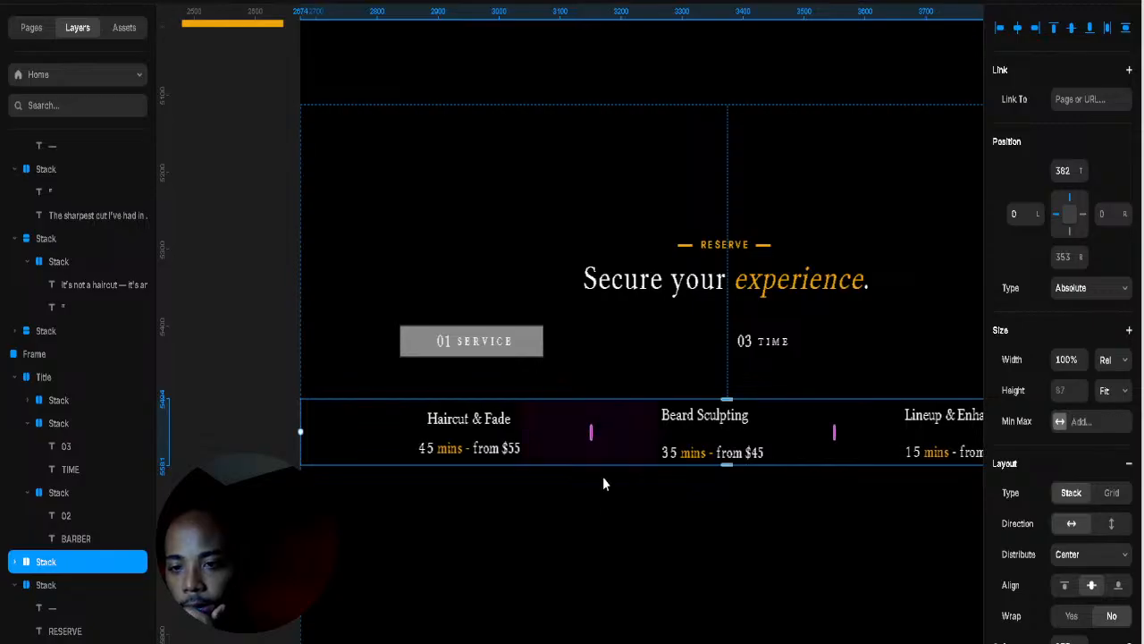
click(604, 512)
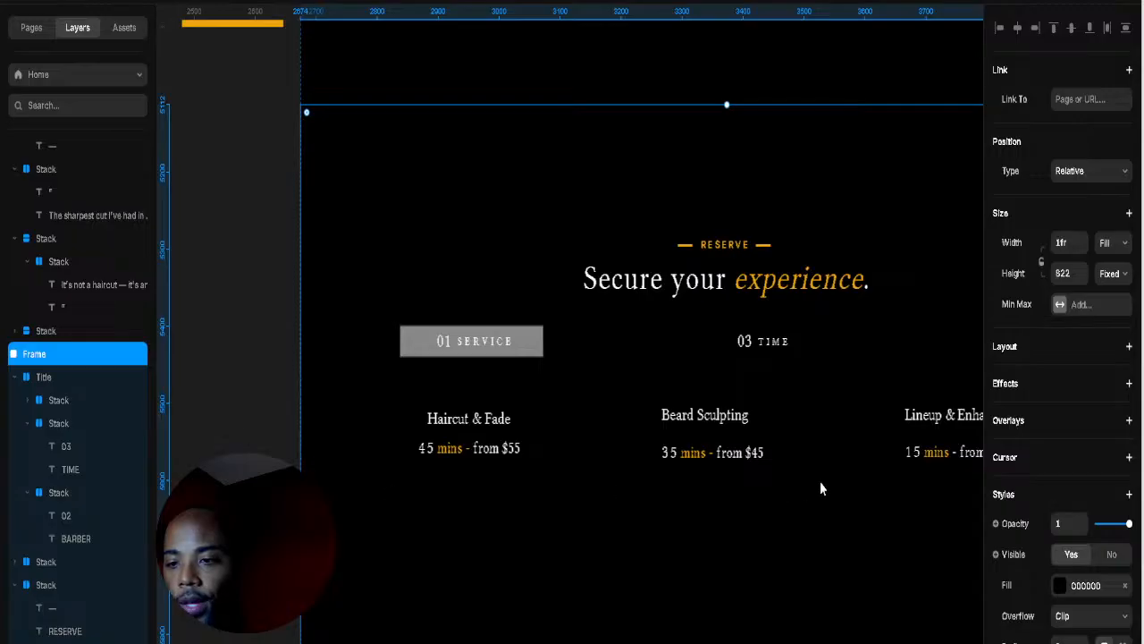
Step: Select the whole Haircut & Fade item and add a Hover effect to it
click(516, 442)
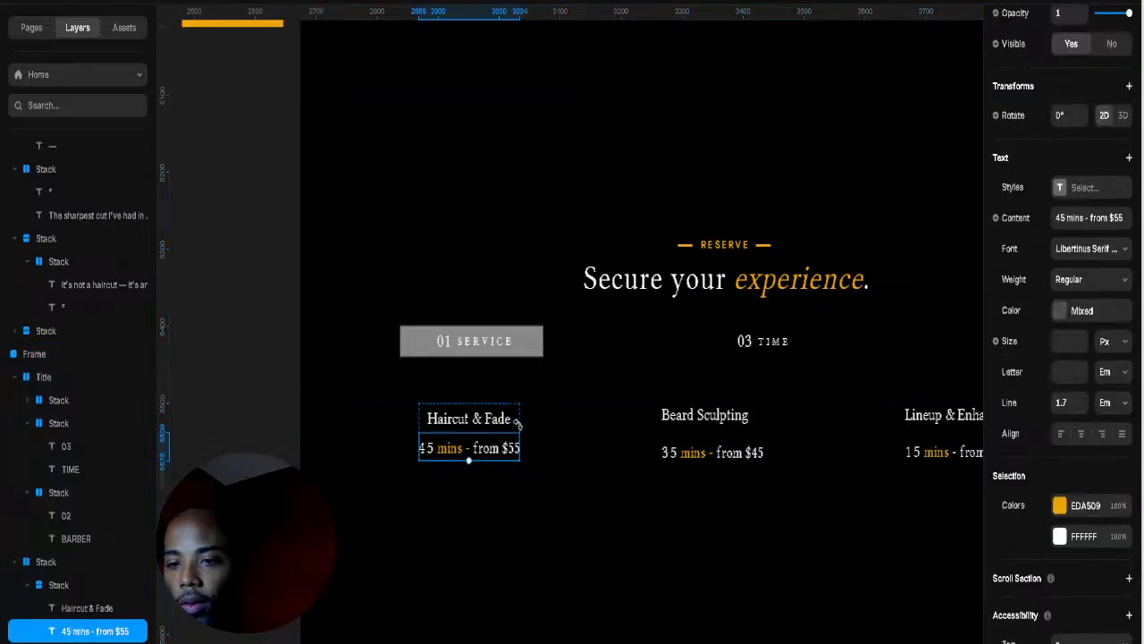
click(514, 425)
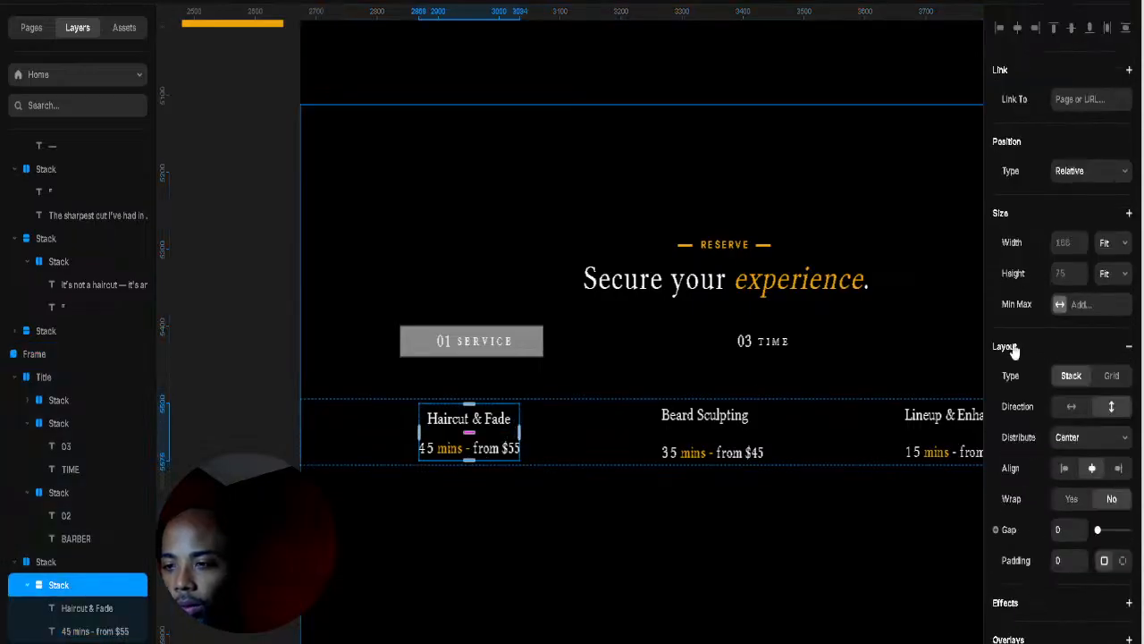
scroll(1024, 420, down, 3)
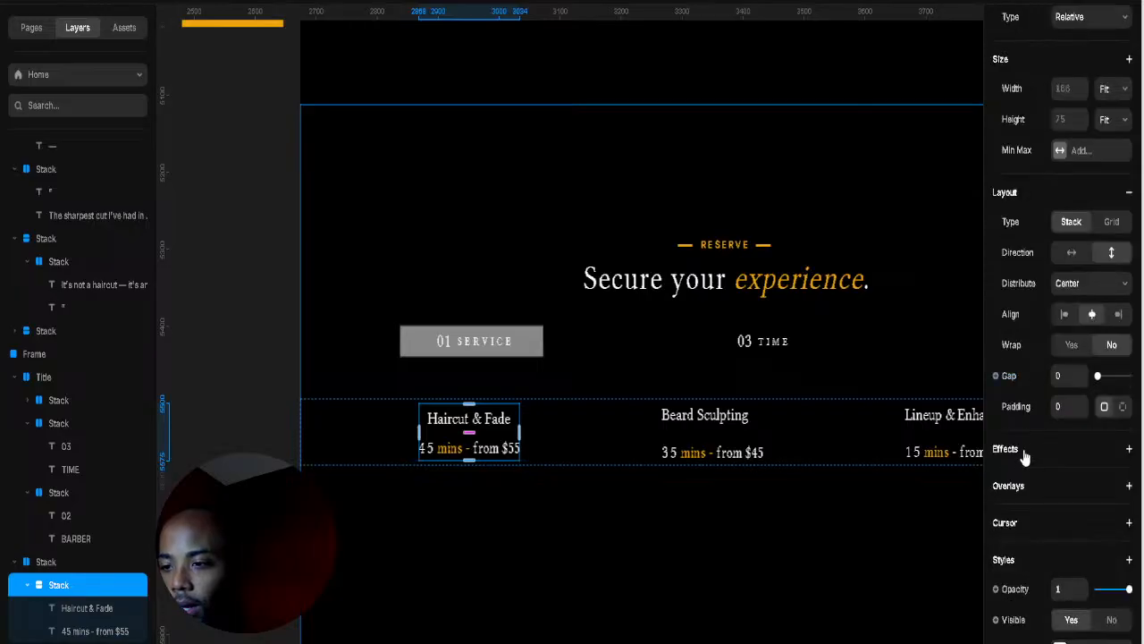
click(1023, 448)
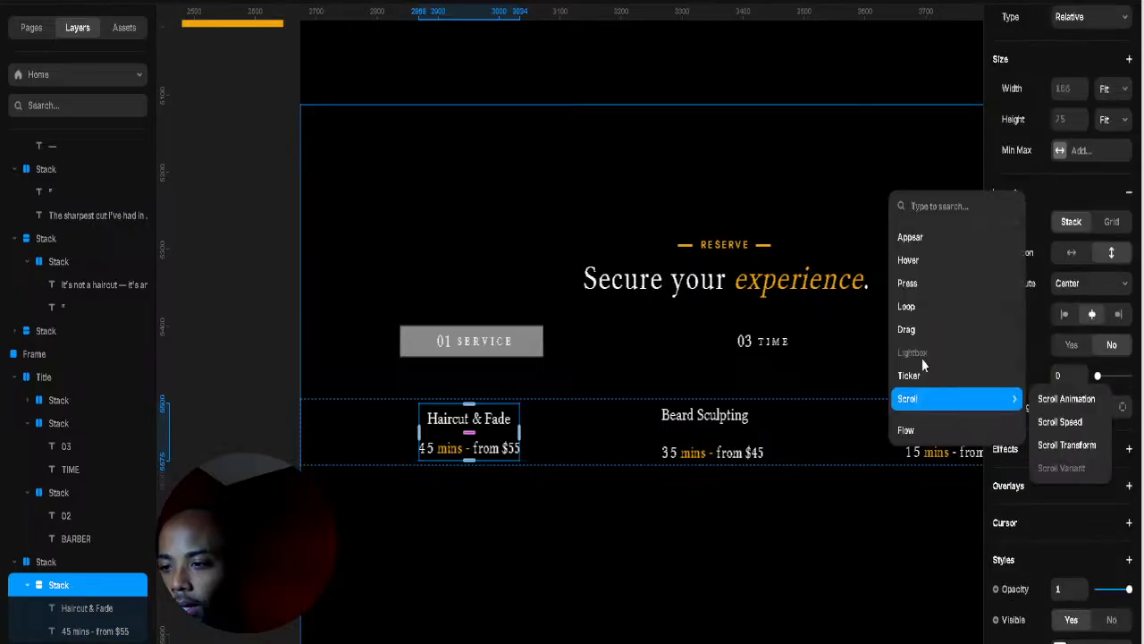
click(938, 268)
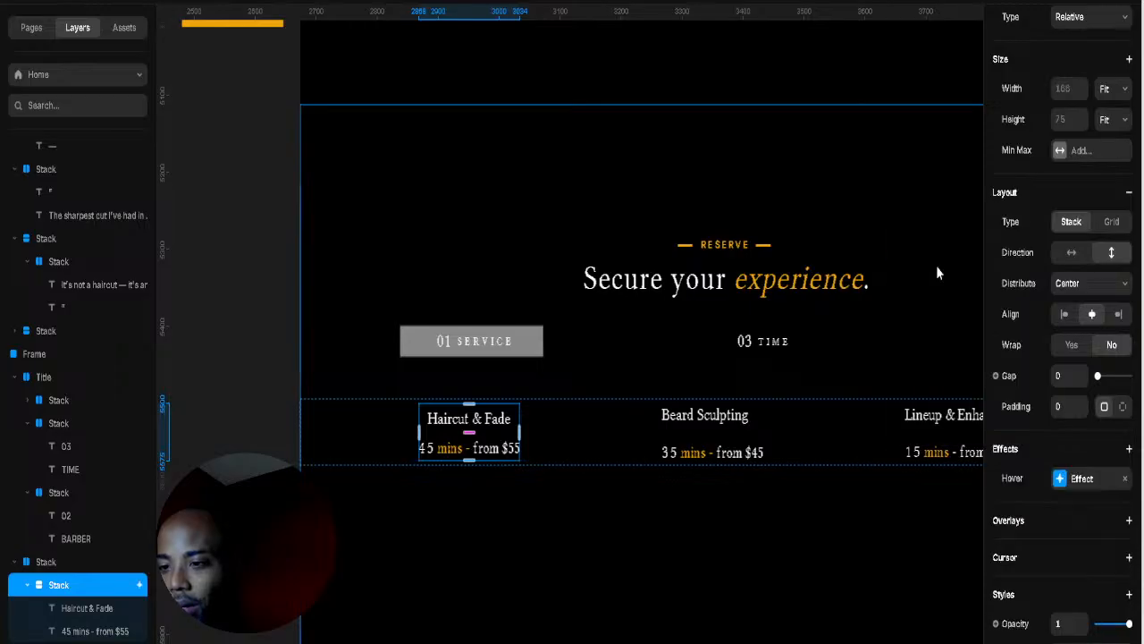
click(1081, 480)
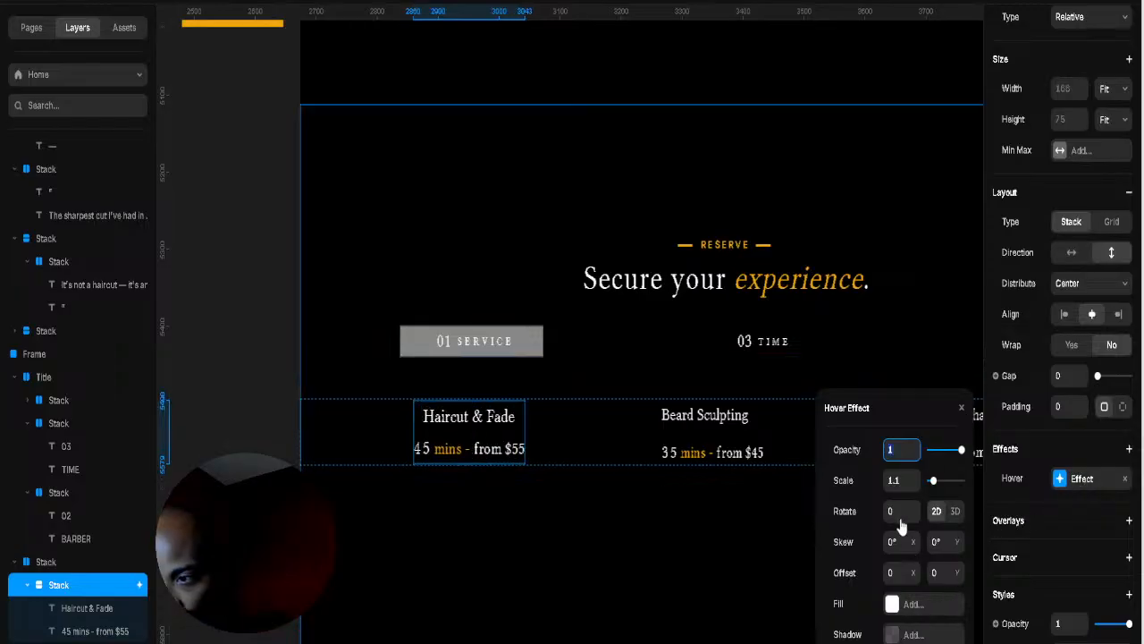
Step: Set the hover effect to scale 1.1 without a fill change, then bring up the item's context menu
click(895, 606)
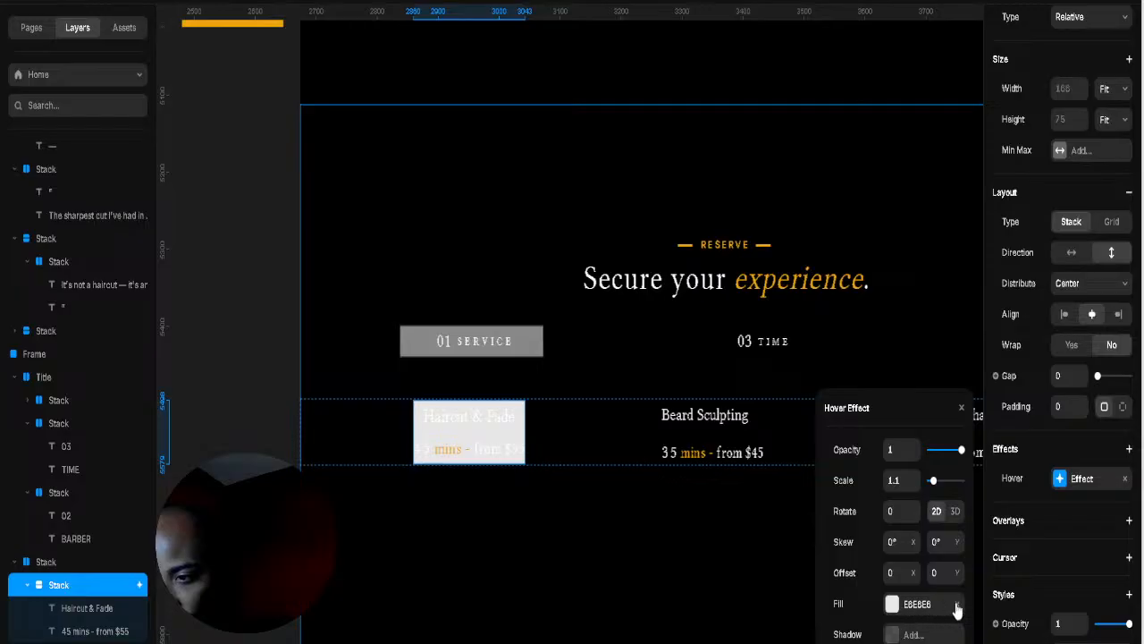
click(894, 605)
key(Escape)
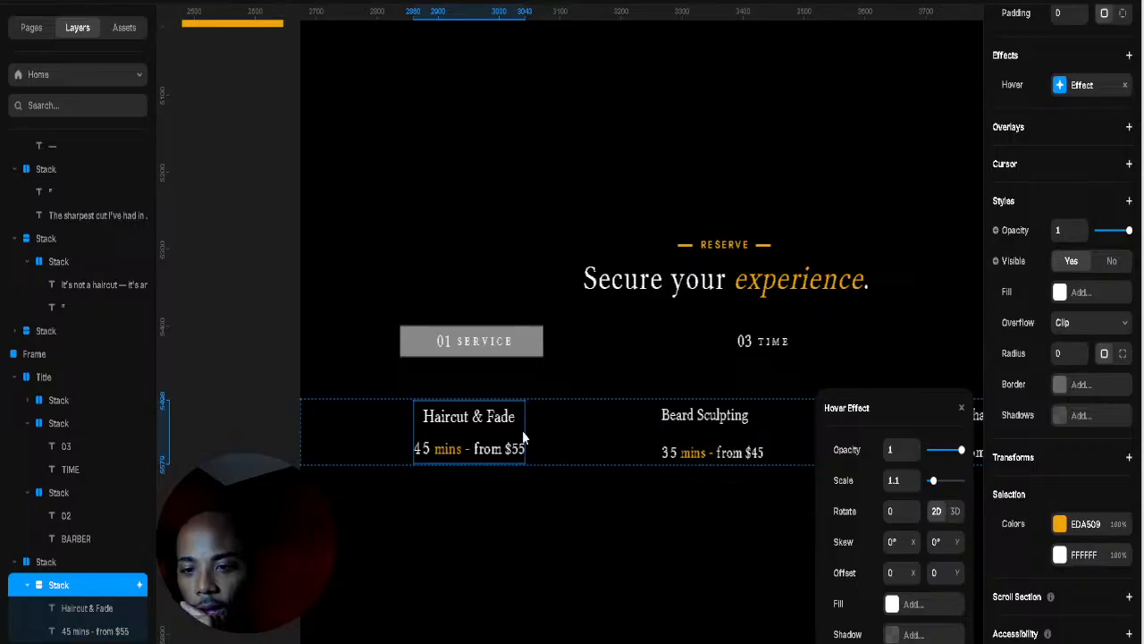
right_click(524, 438)
key(Escape)
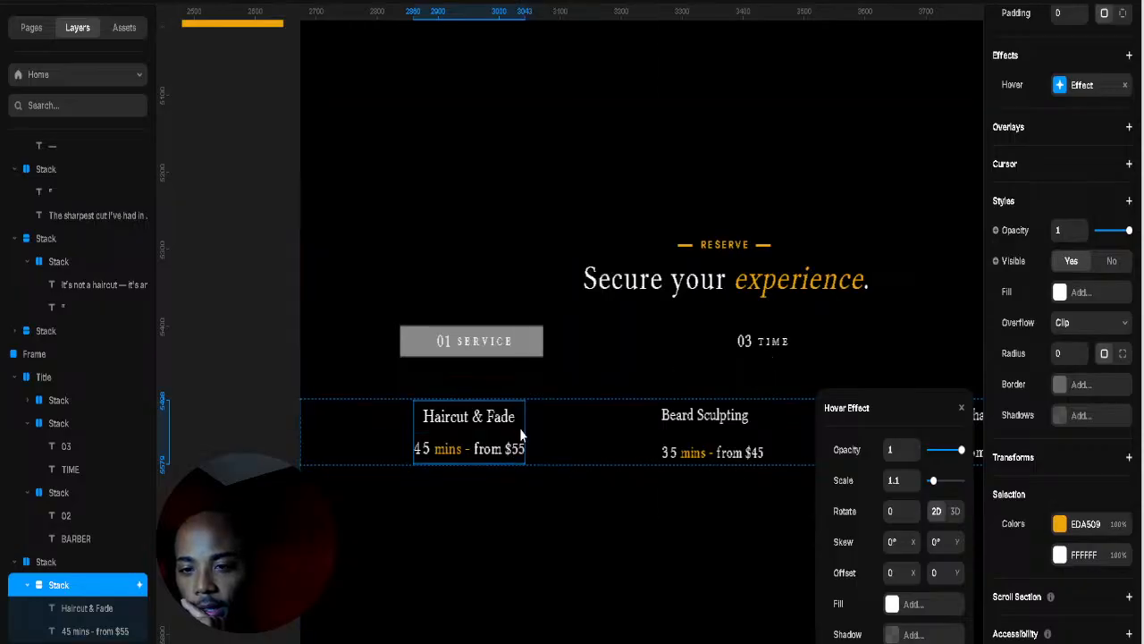
right_click(519, 427)
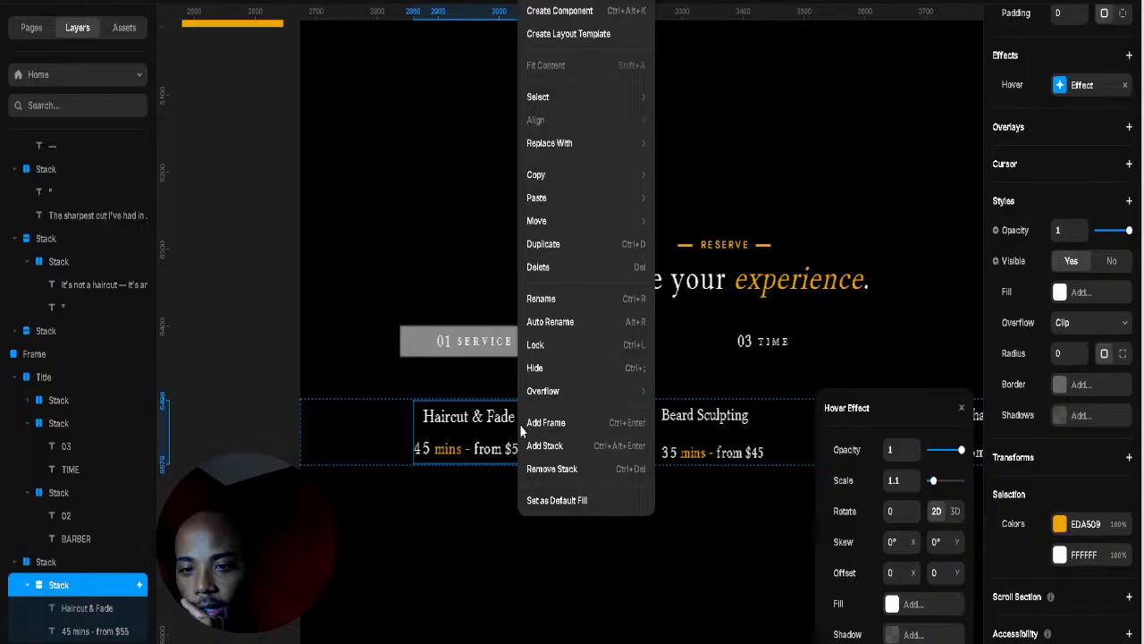
Step: Create a component from the Haircut & Fade item named 'Hair & Fade'
click(569, 22)
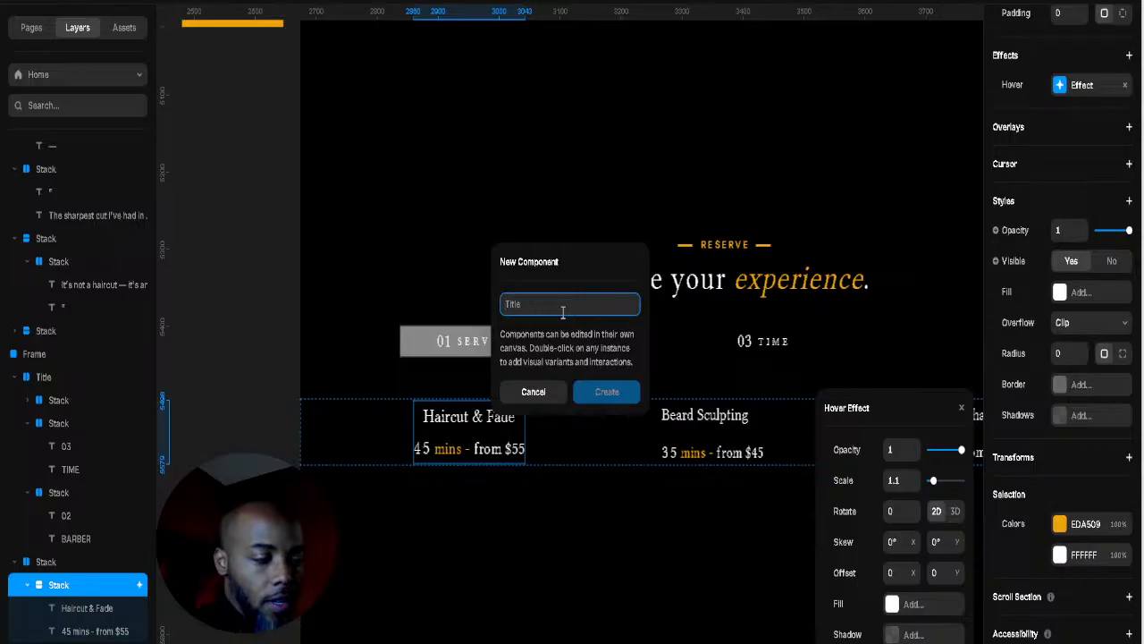
text(H)
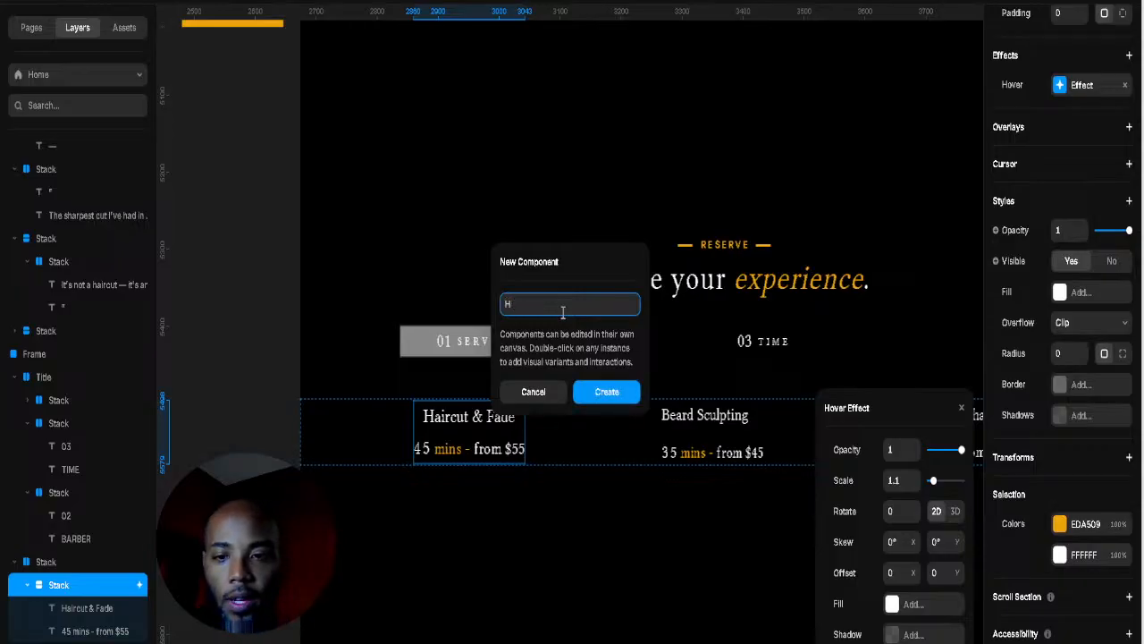
text(a)
key(BackSpace)
key(BackSpace)
text(Hair)
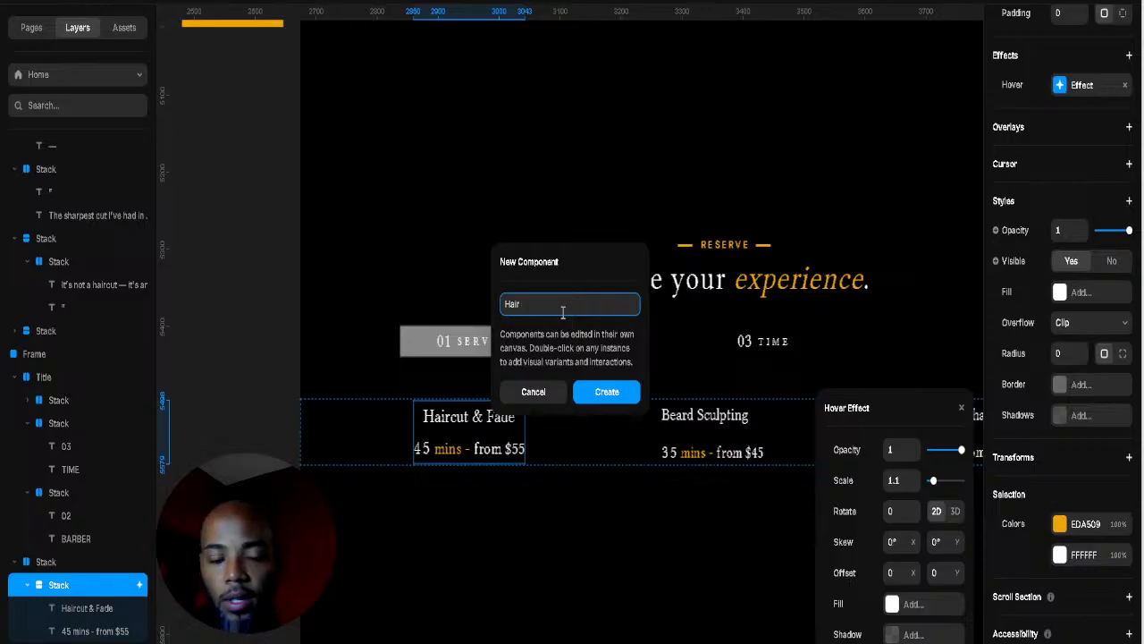
text( & Fade)
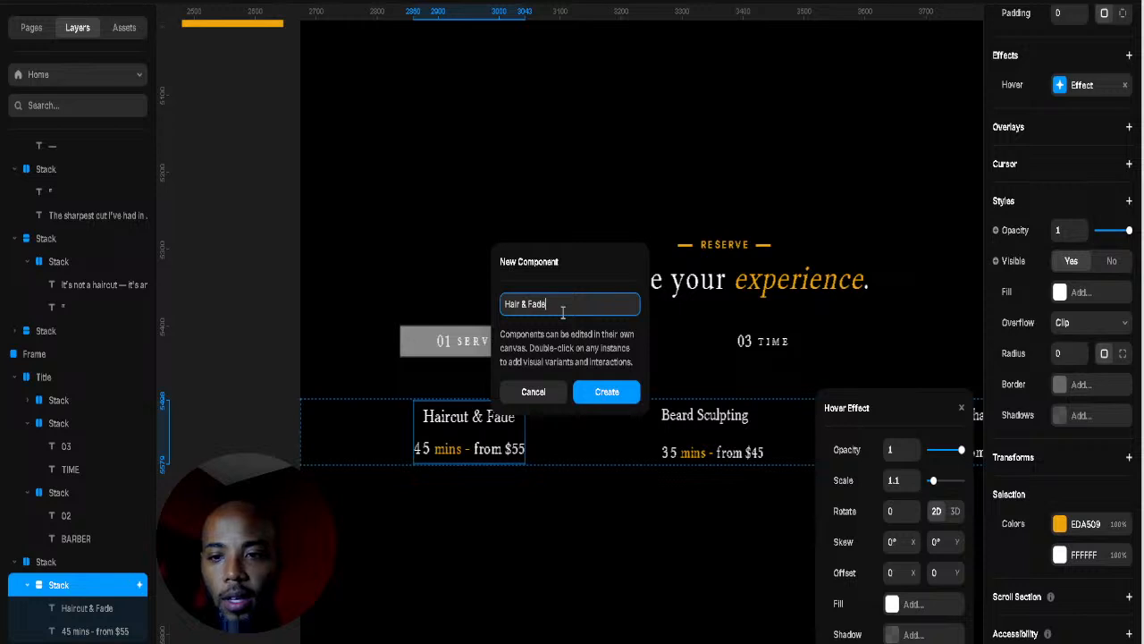
key(Return)
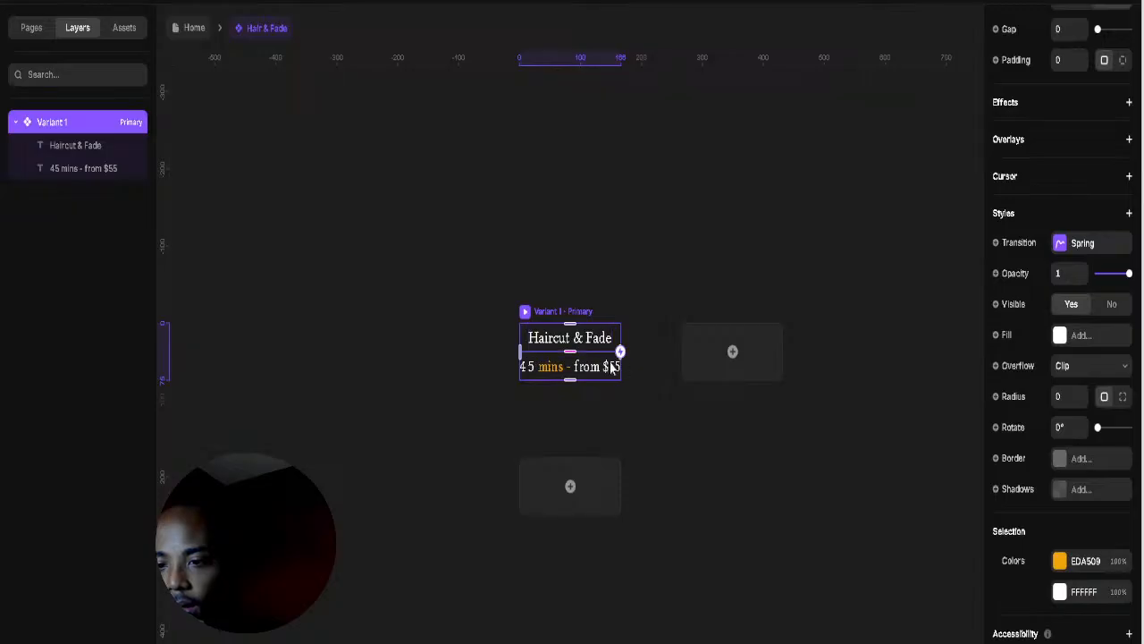
Step: Give the component 35 left padding and 27 right padding
mouse_move(521, 351)
mouse_down()
mouse_move(486, 354)
mouse_move(500, 356)
mouse_up()
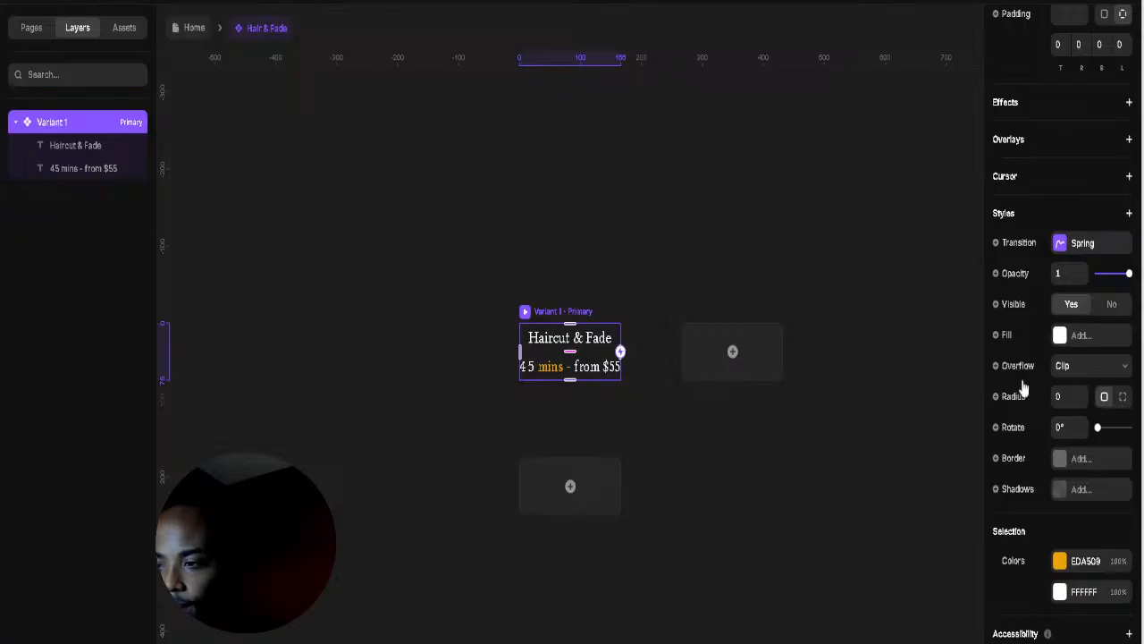
scroll(1088, 434, up, 3)
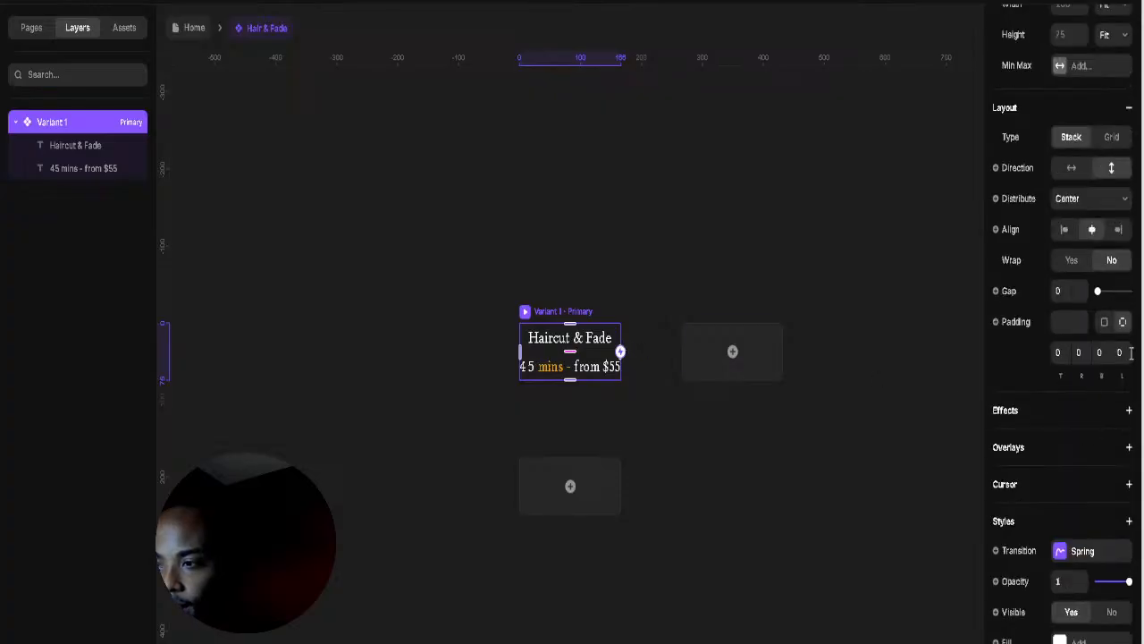
drag(1121, 374, 1121, 344)
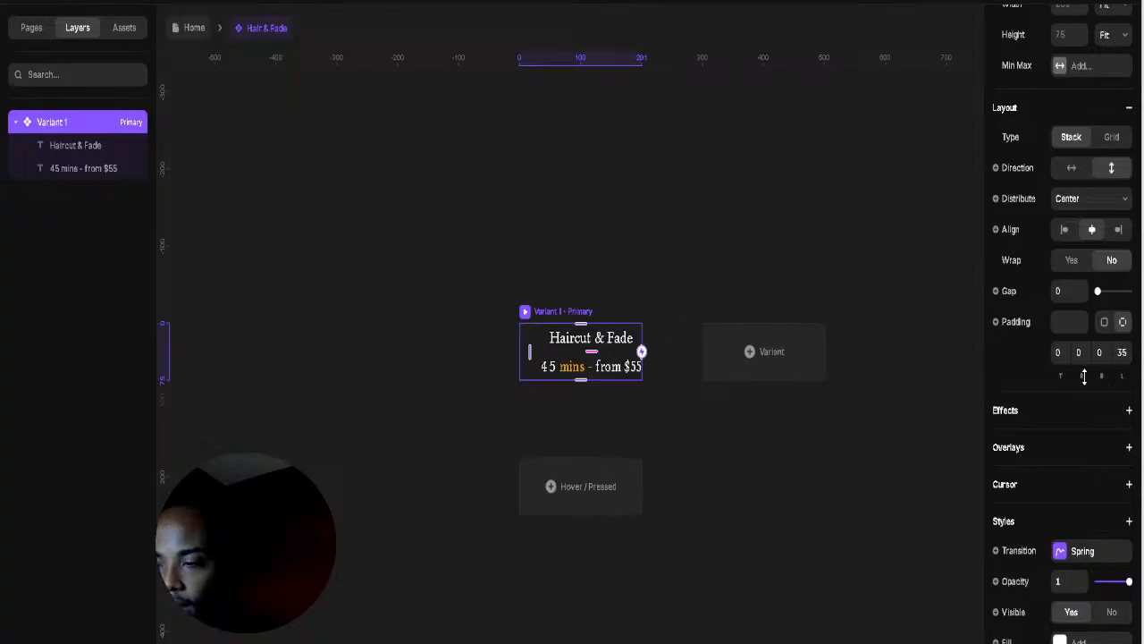
drag(1082, 375, 1083, 355)
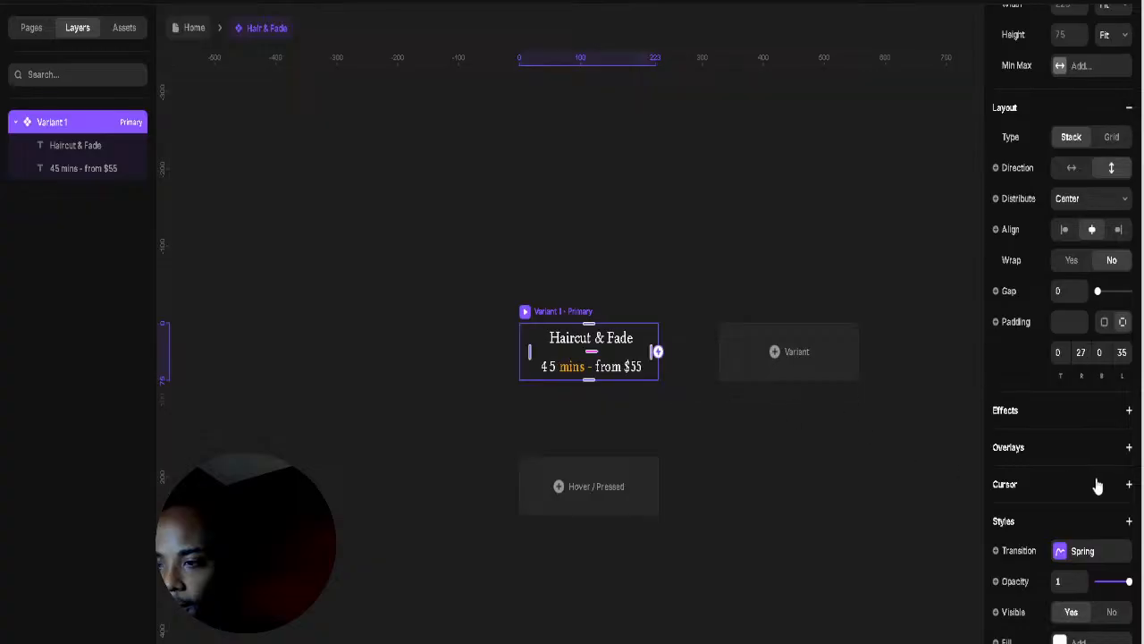
scroll(1097, 485, down, 3)
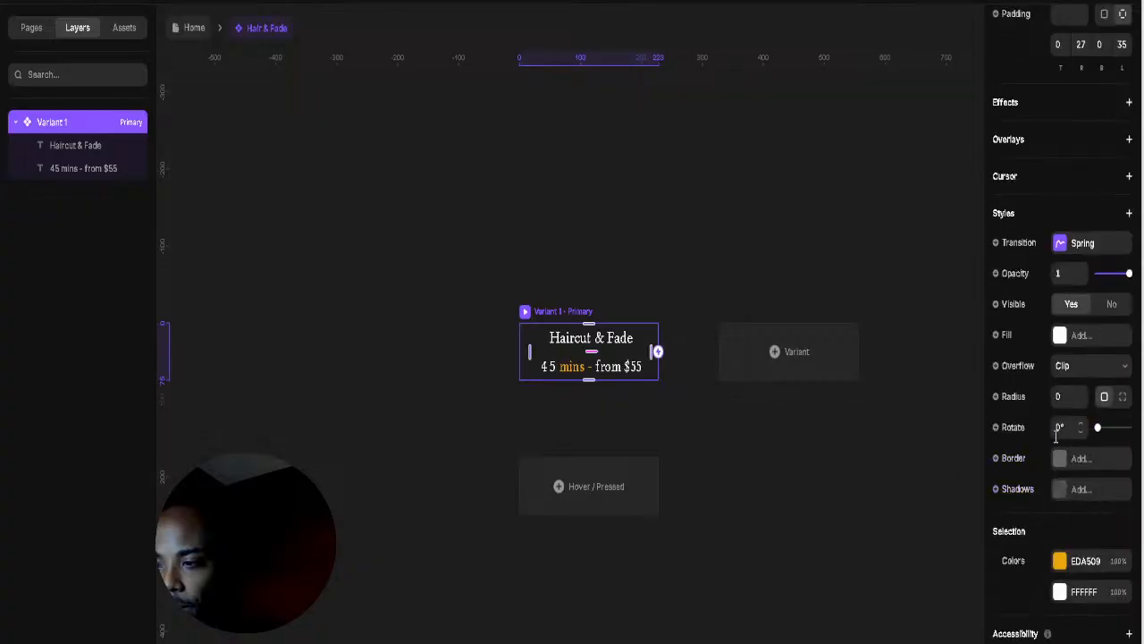
Step: Add a 2px border to the primary variant, sampling the gold EDA509 mins-text colour
click(1059, 459)
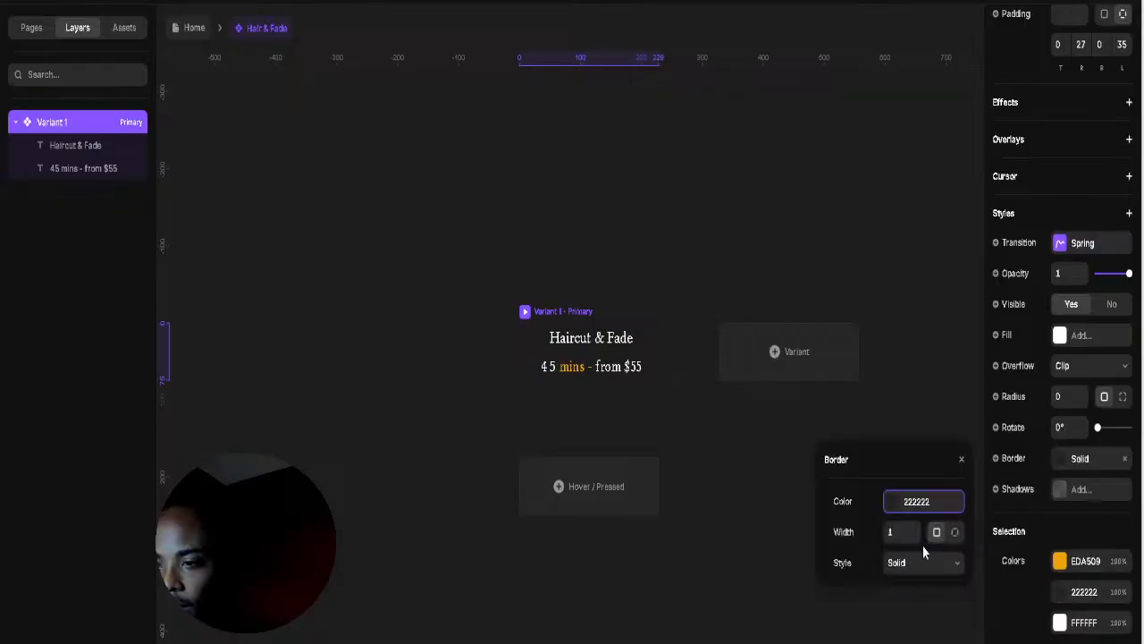
click(890, 505)
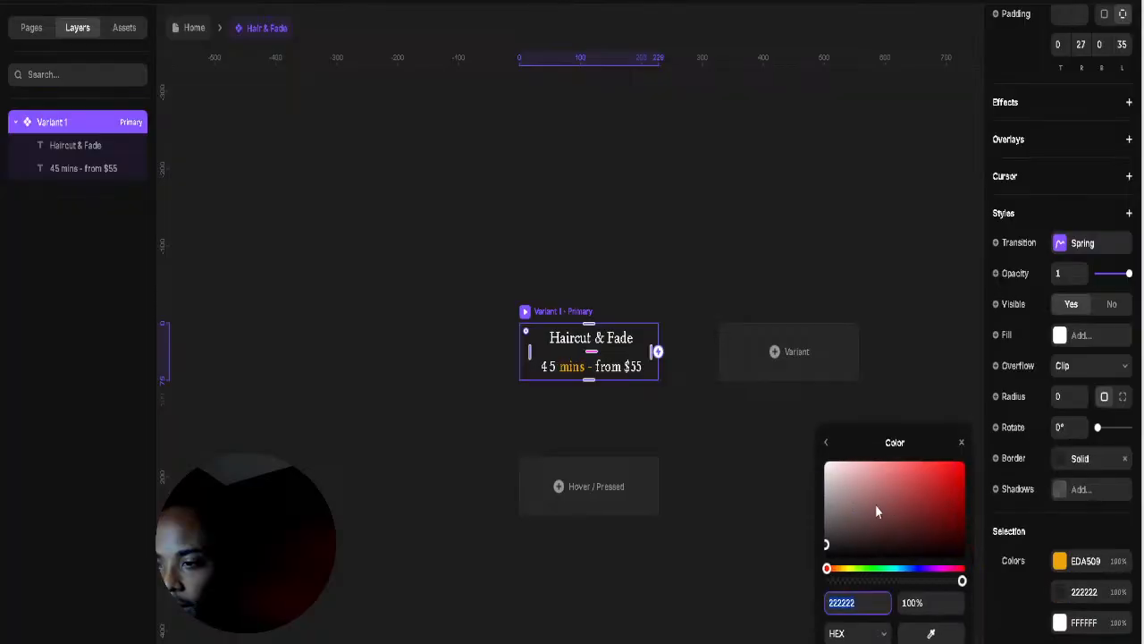
click(929, 633)
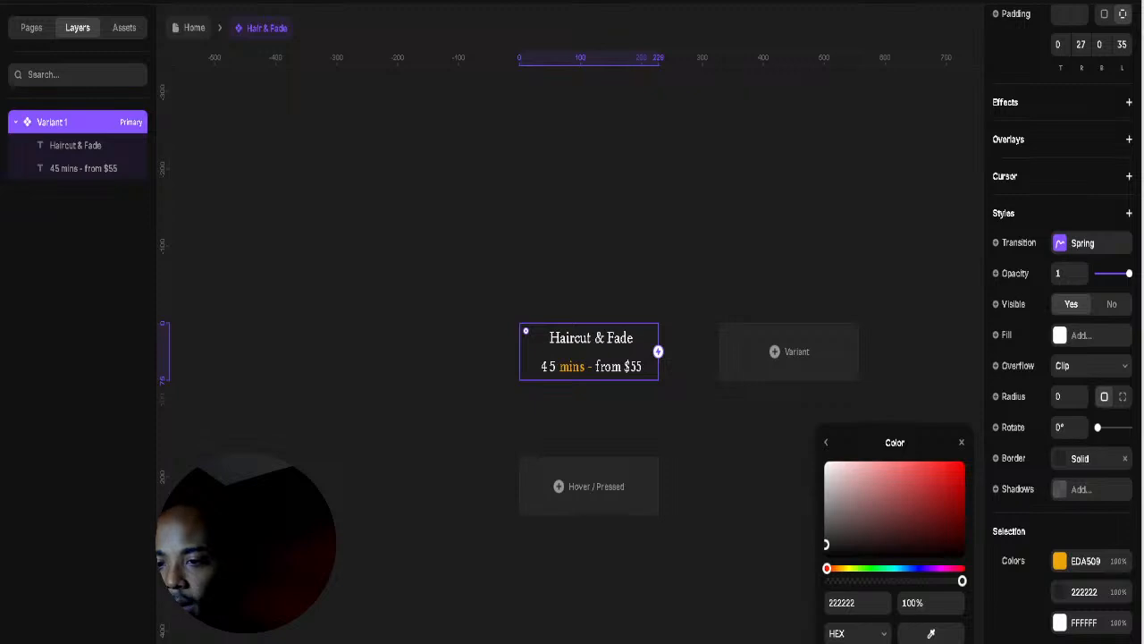
click(565, 373)
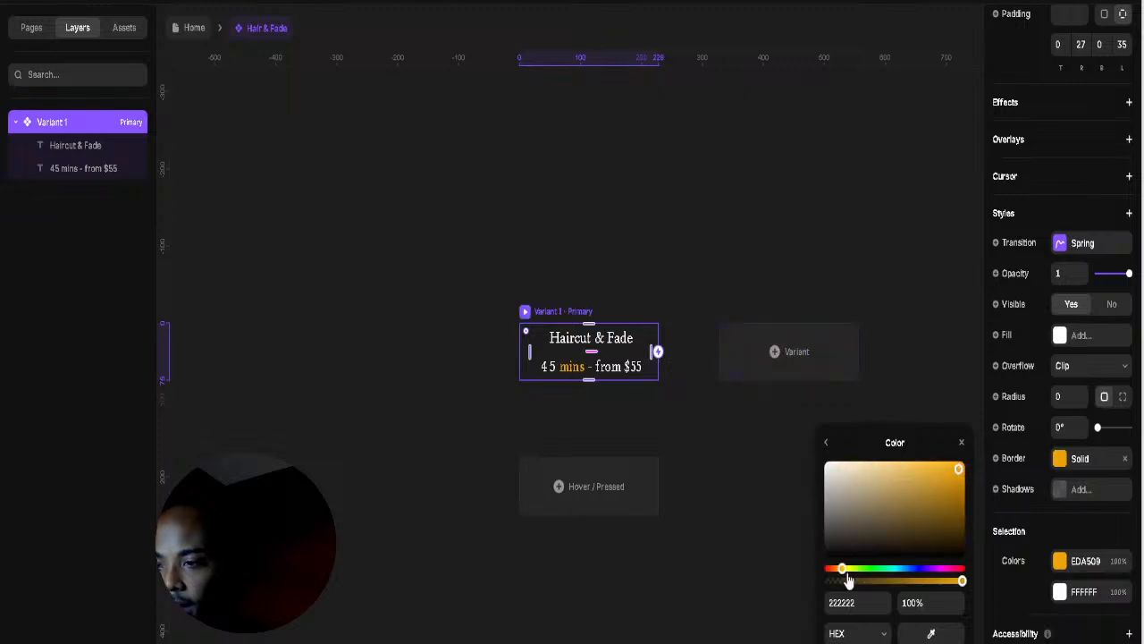
click(826, 441)
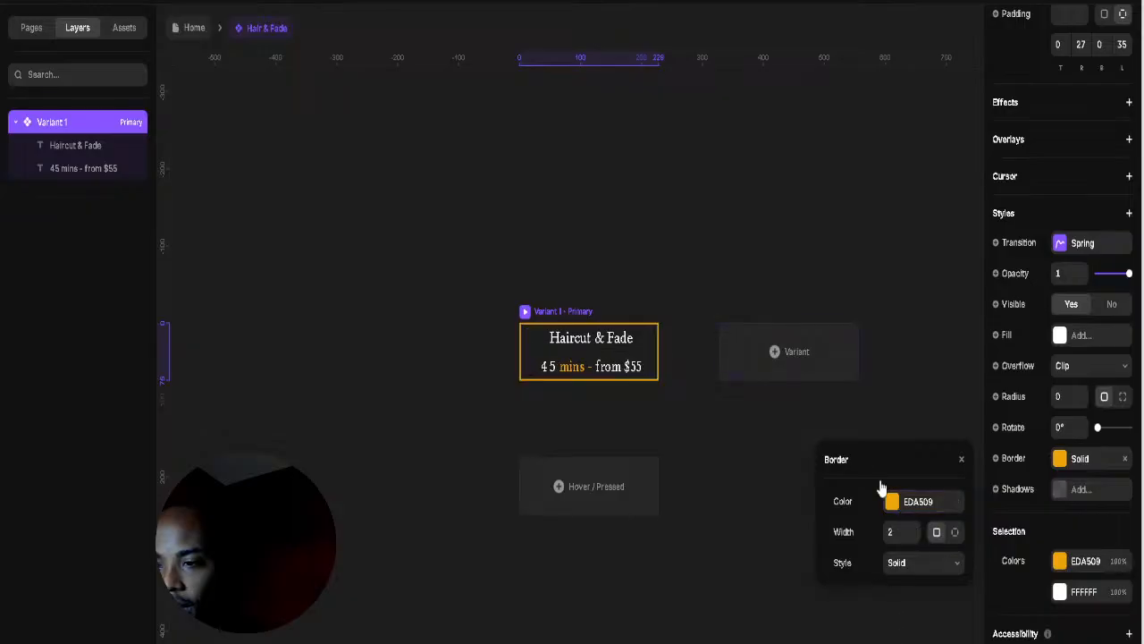
click(739, 312)
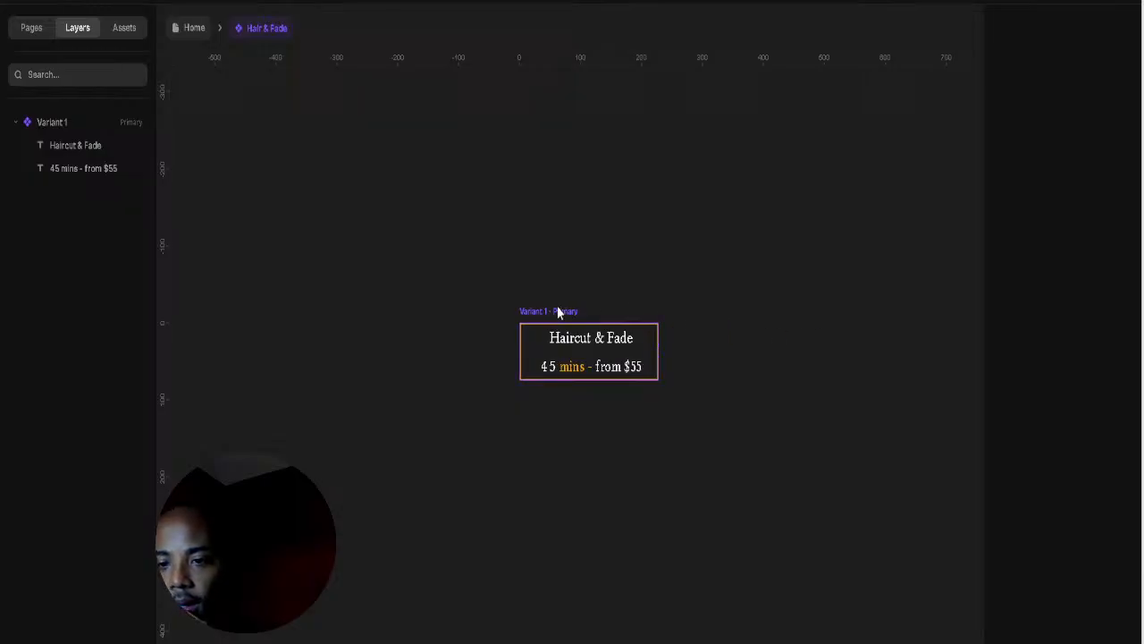
Step: Add a Hover variant and remove the gold border from the primary variant
click(560, 312)
click(559, 487)
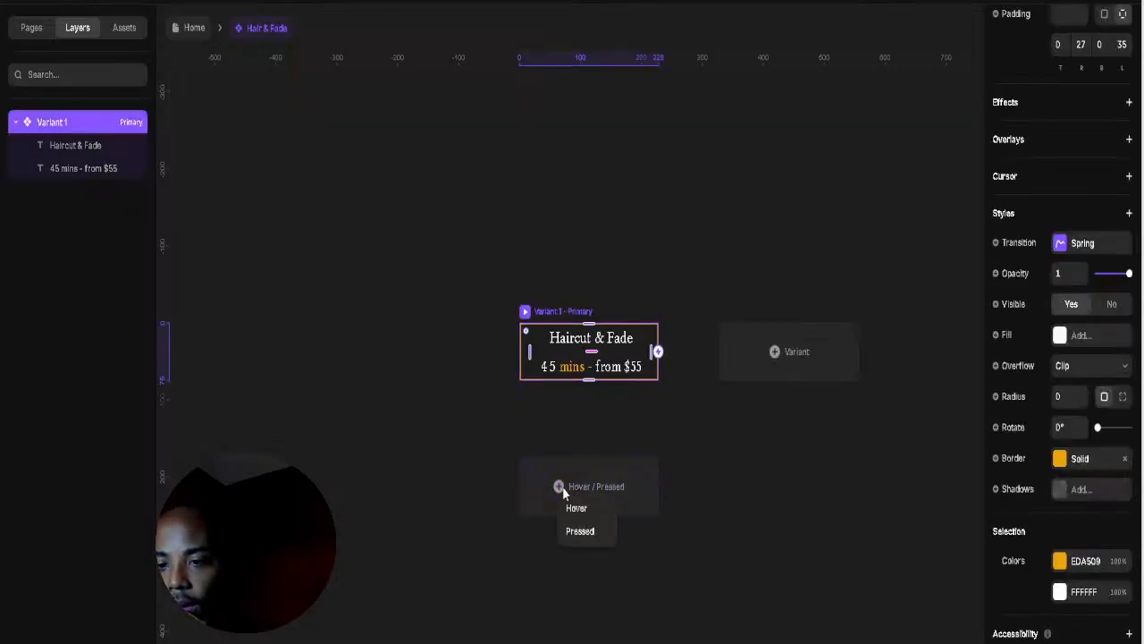
click(585, 506)
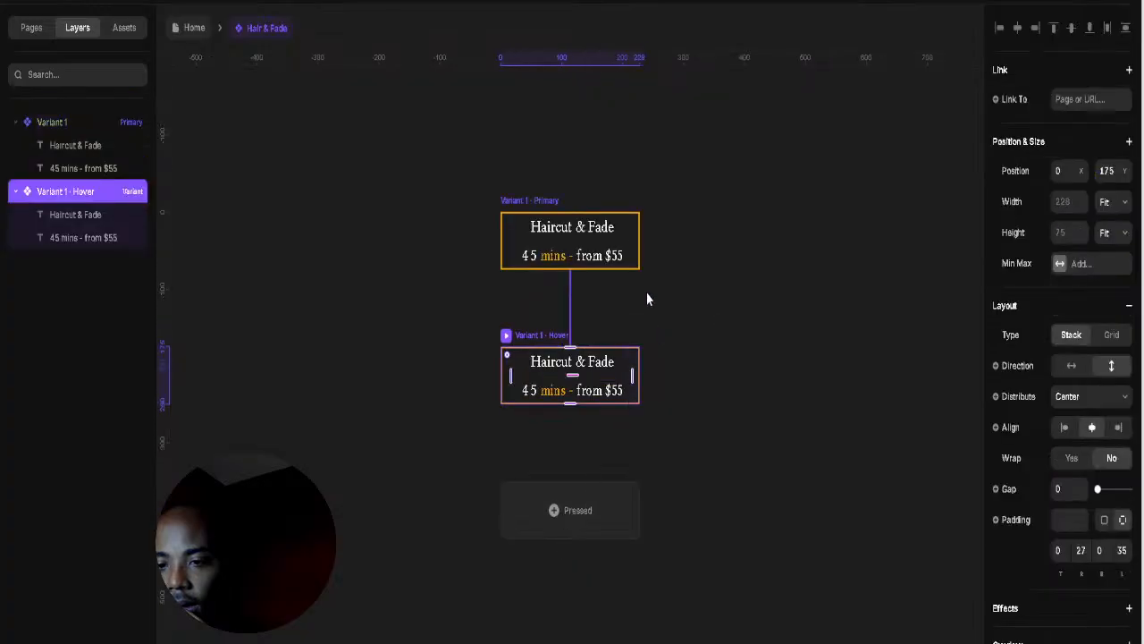
click(642, 234)
click(543, 199)
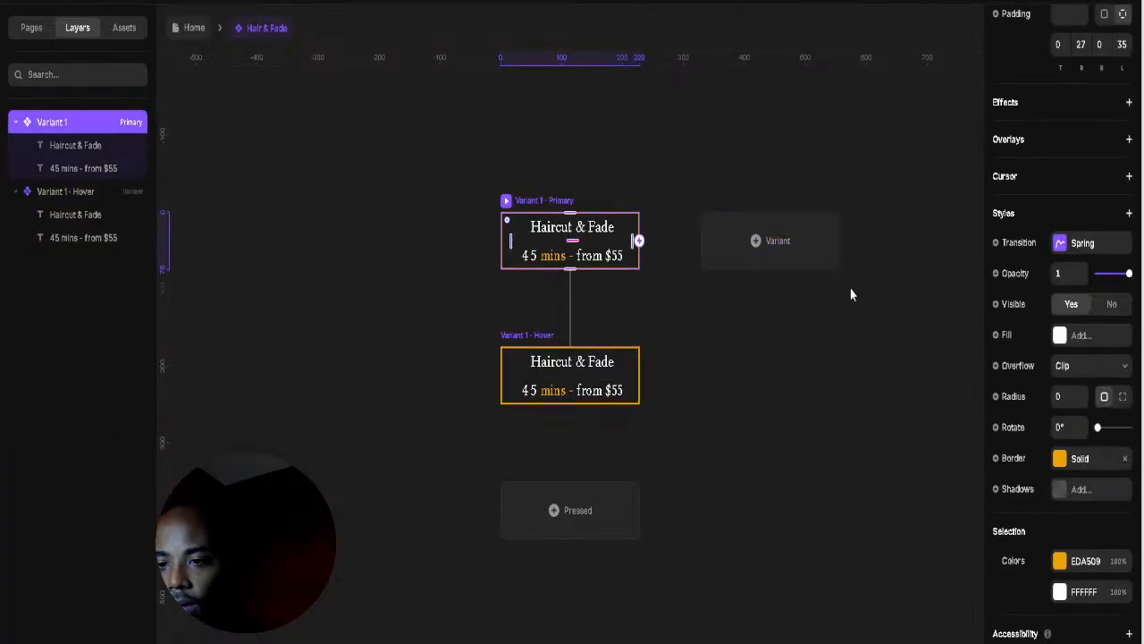
click(1125, 459)
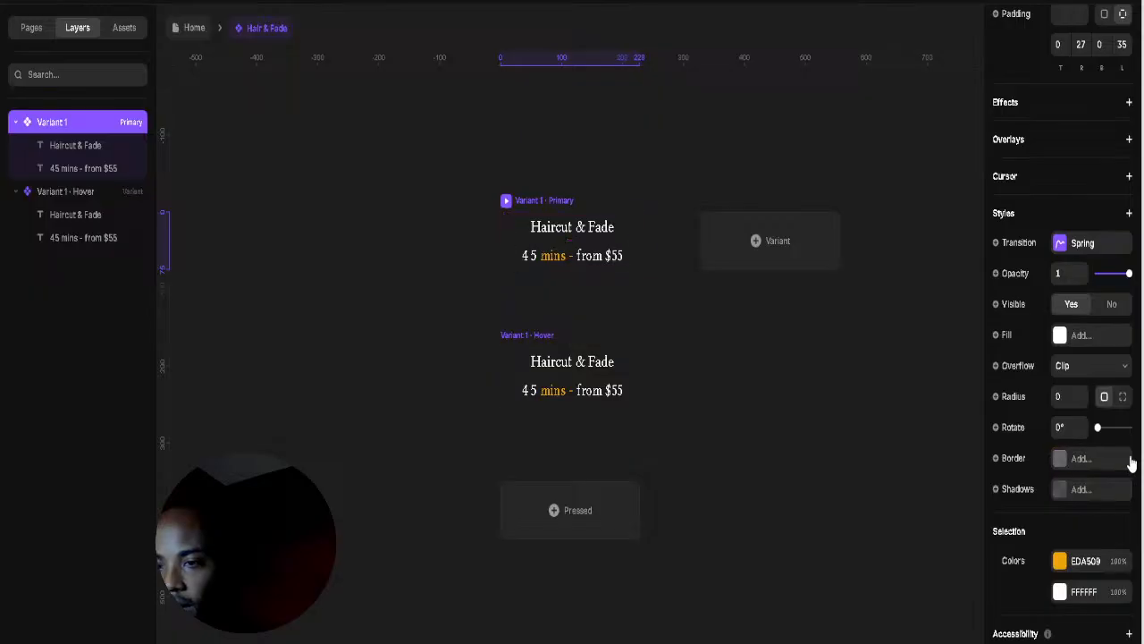
Step: Give the Hover variant a border in the gold EDA509 text colour, then reselect the primary
click(544, 335)
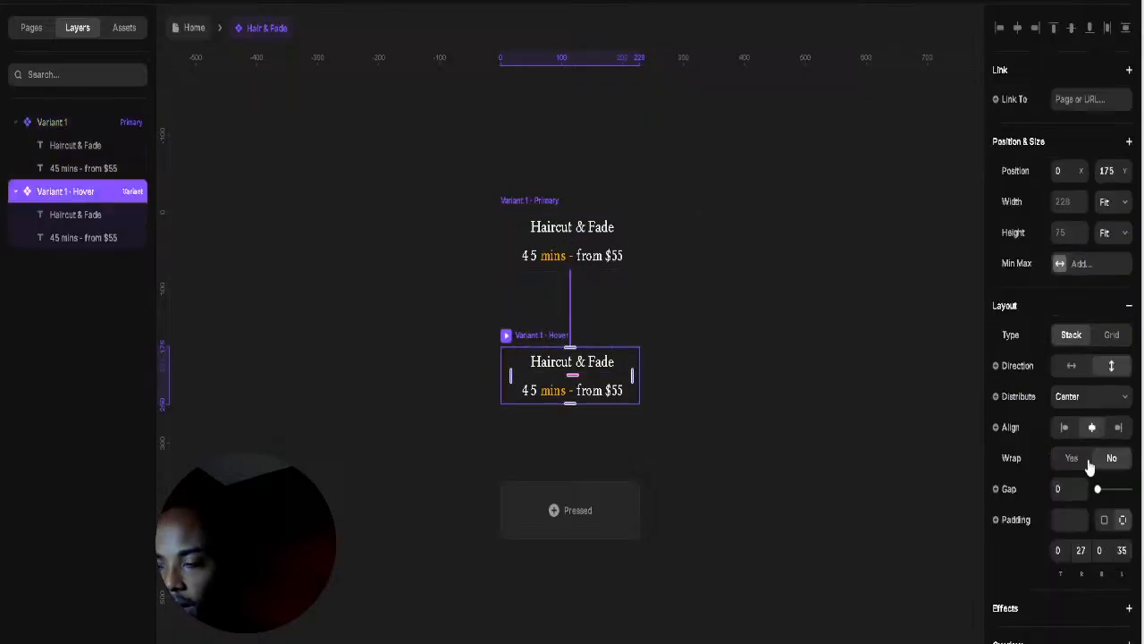
scroll(1046, 541, down, 3)
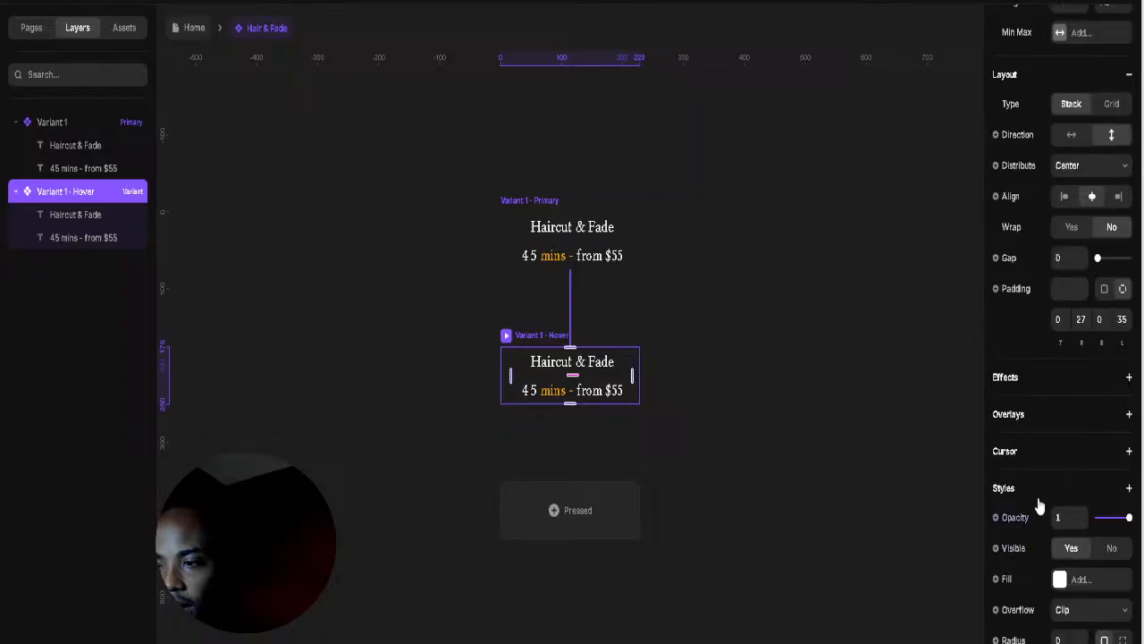
scroll(1037, 482, down, 3)
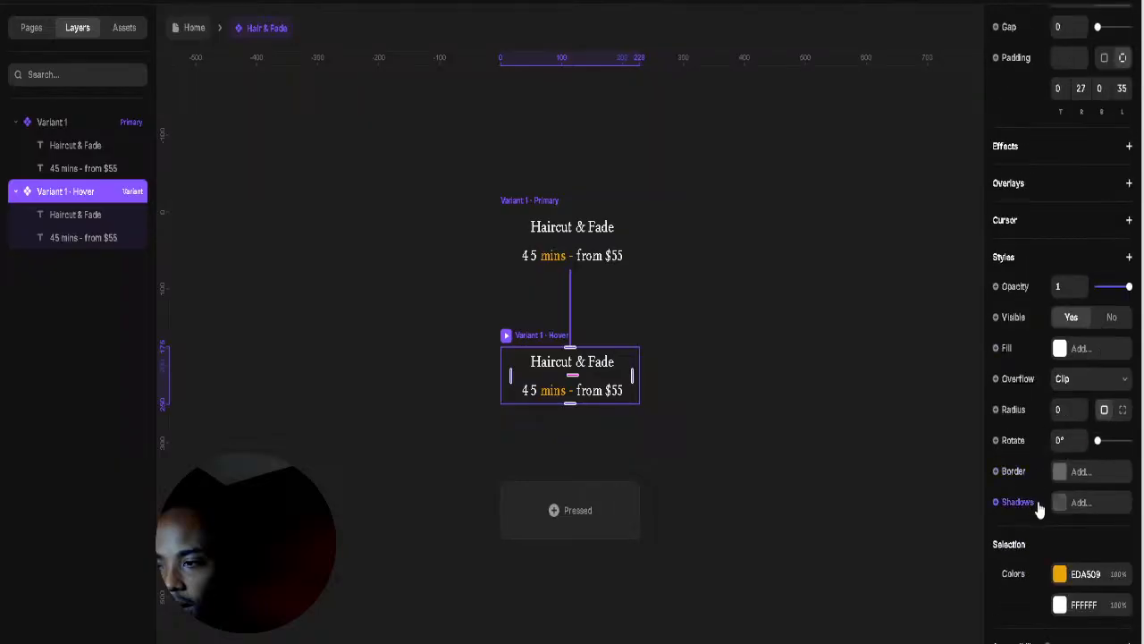
scroll(1039, 508, up, 3)
scroll(1038, 487, down, 3)
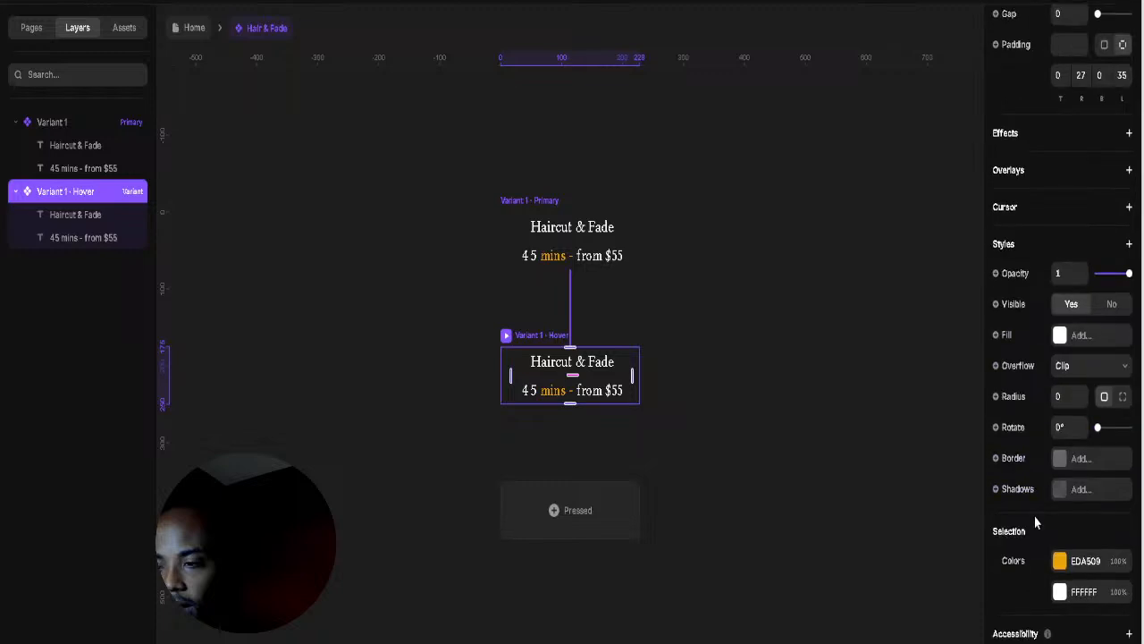
click(1072, 459)
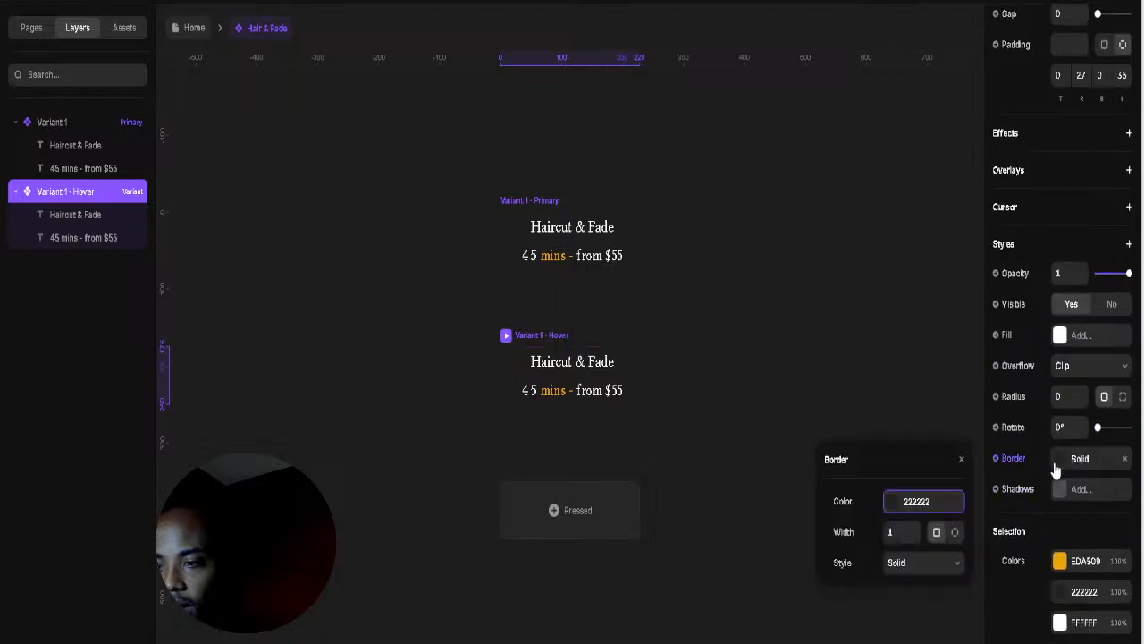
click(896, 503)
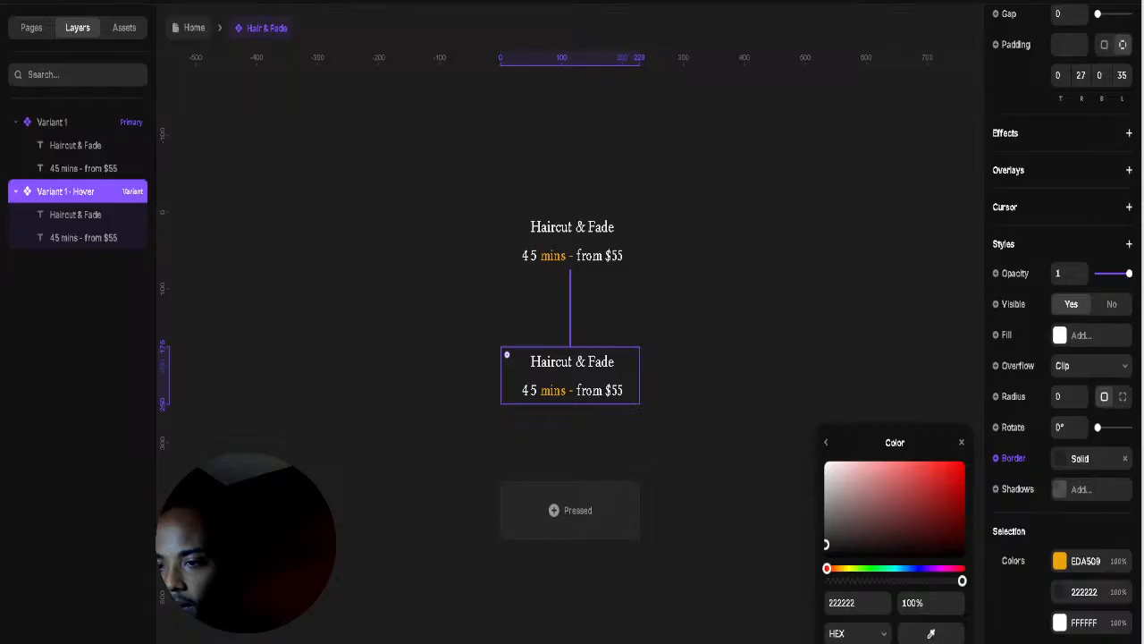
click(554, 256)
click(748, 295)
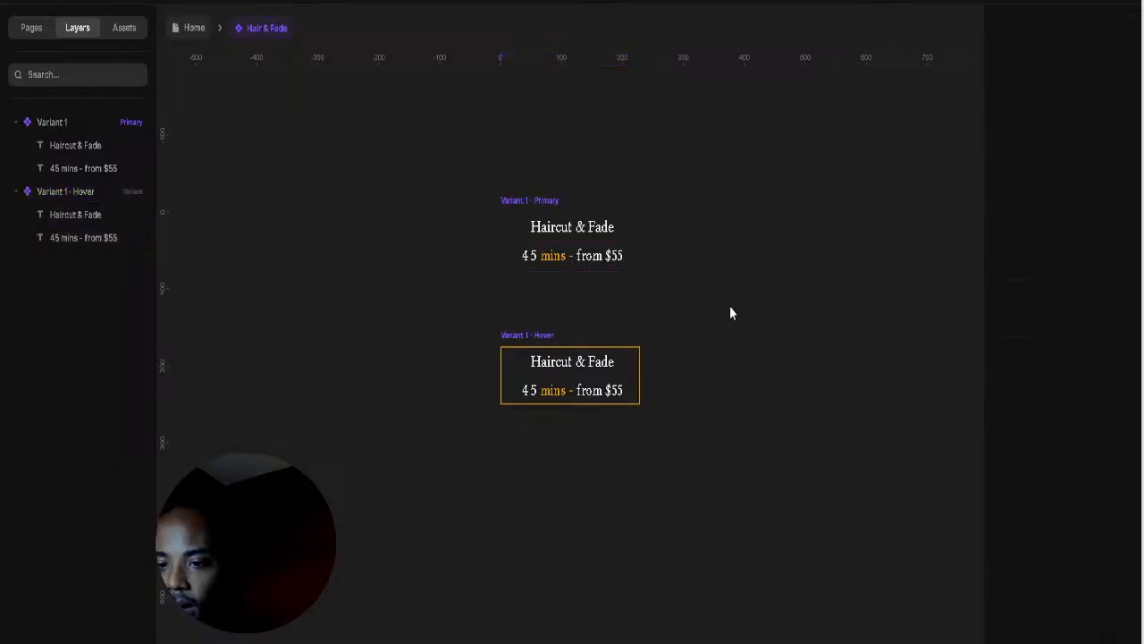
click(539, 225)
click(506, 199)
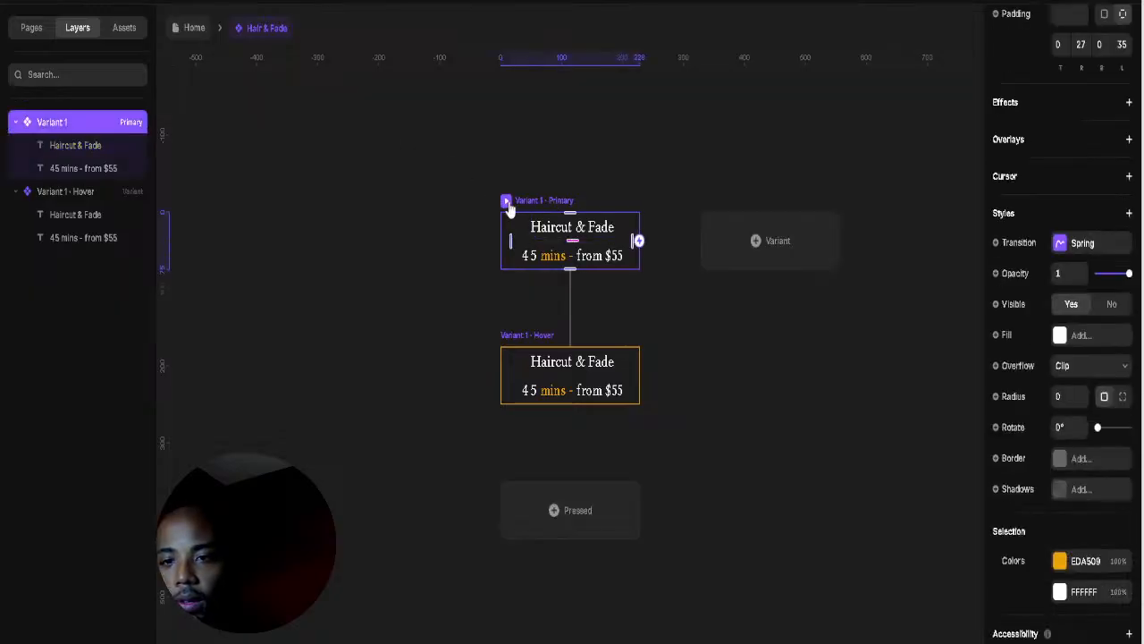
Step: Preview the Hair & Fade component's hover, then return to the Home page canvas
click(507, 202)
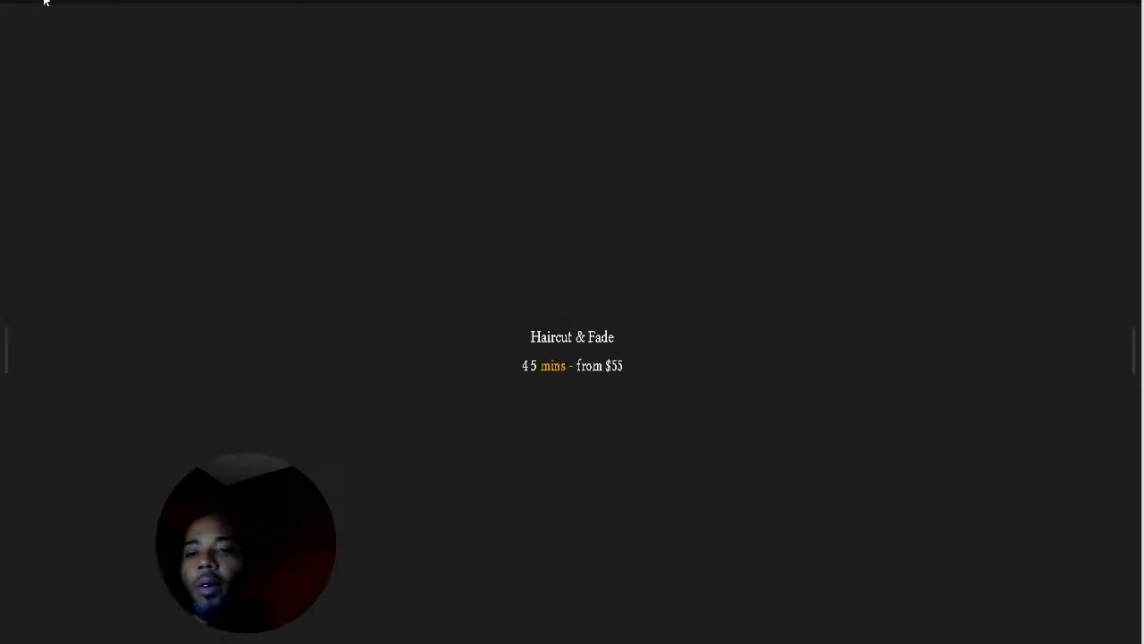
key(Escape)
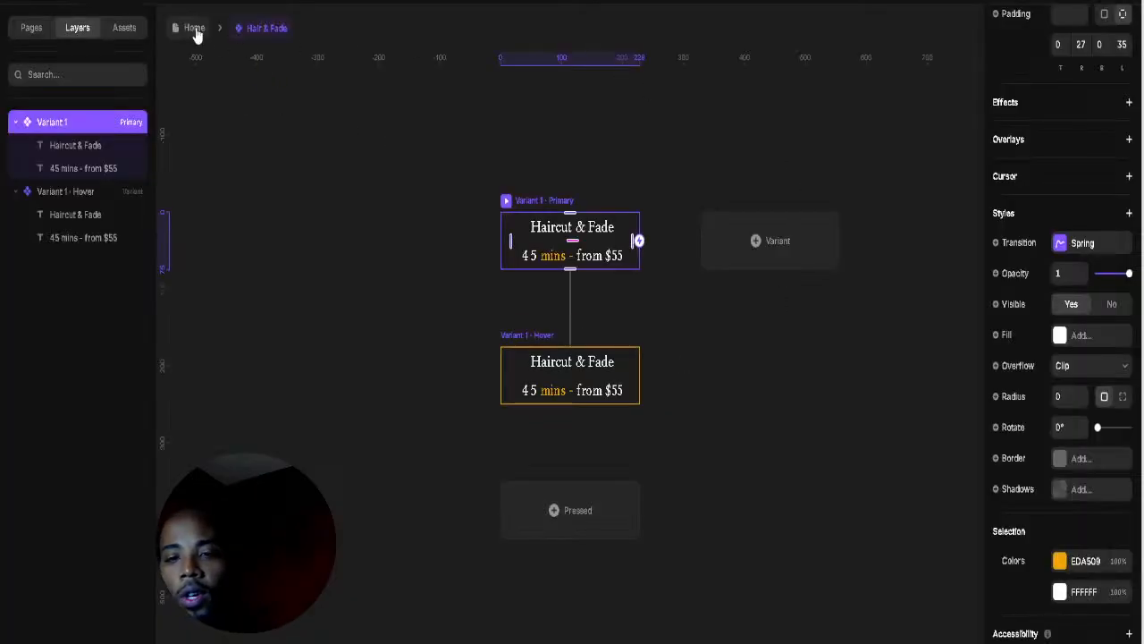
click(194, 30)
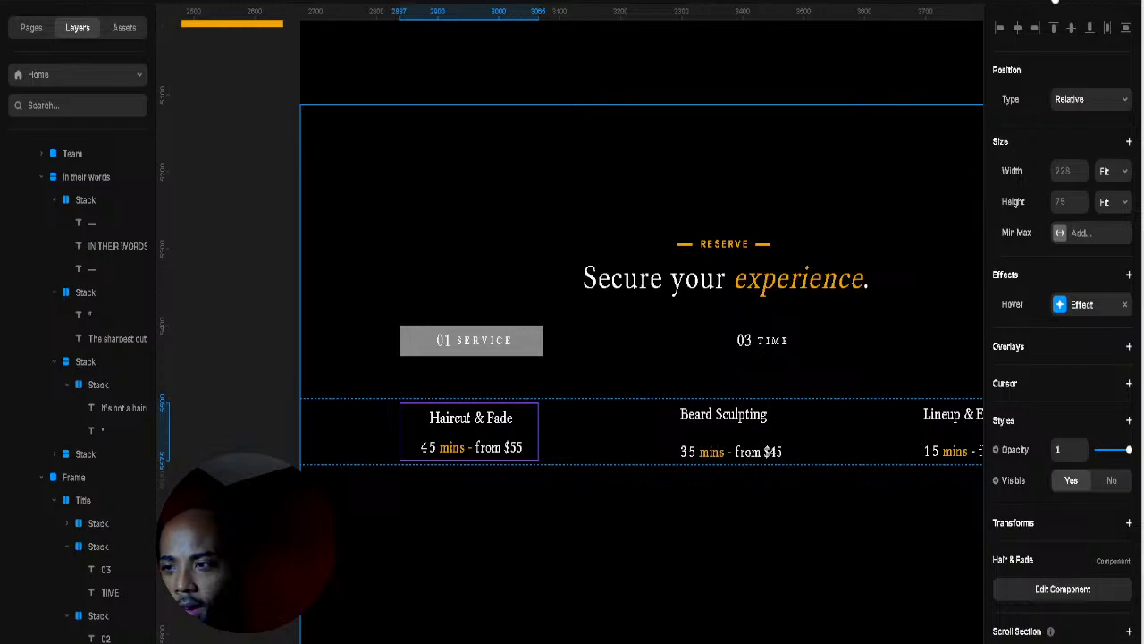
Step: Preview the whole site and scroll down to the Reserve section's service cards
key(ctrl+p)
scroll(795, 187, down, 15)
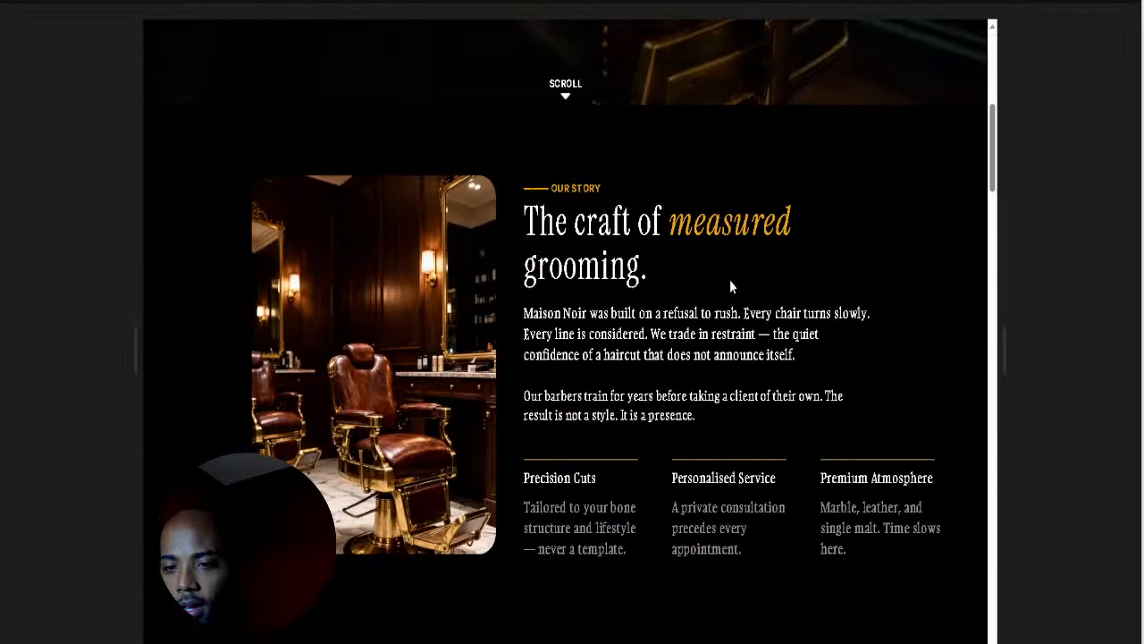
scroll(703, 385, down, 20)
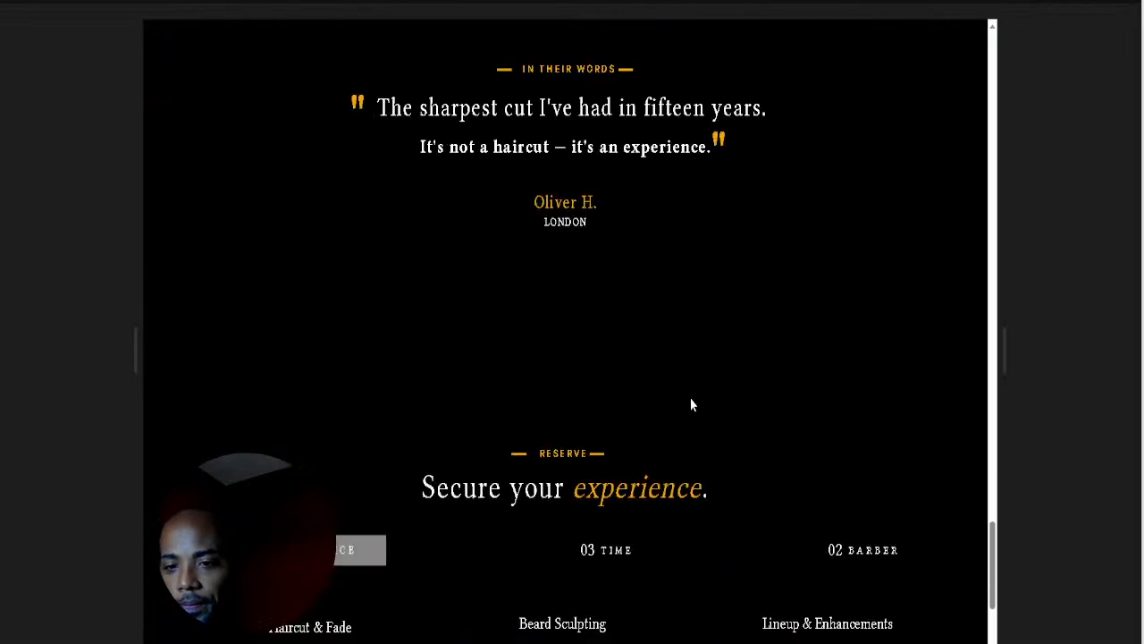
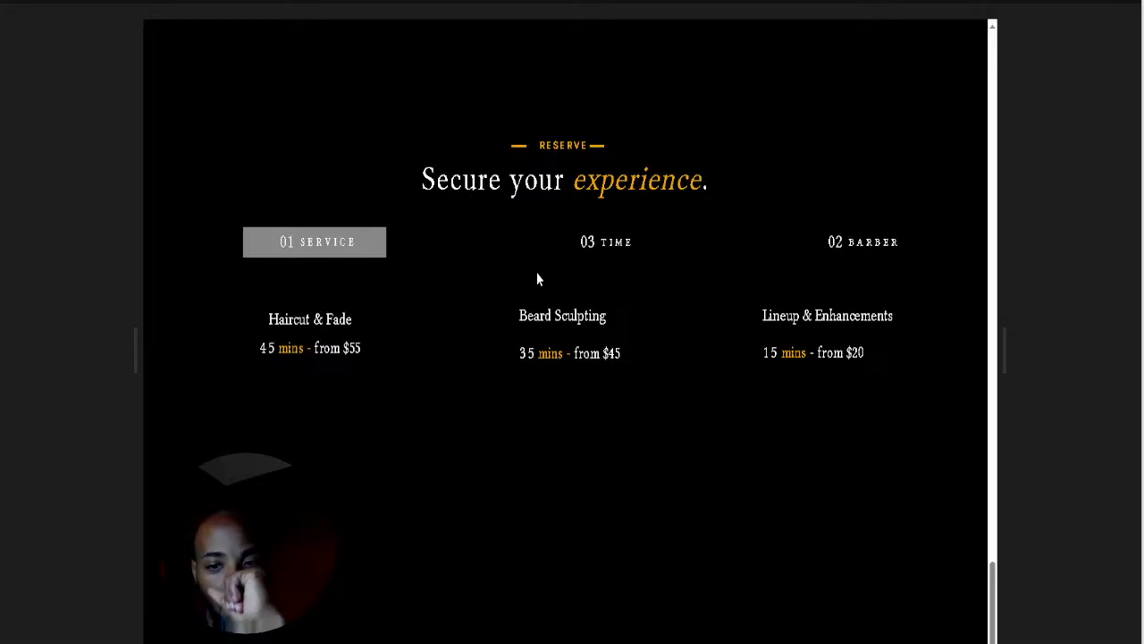
Step: Close the preview and return to the Reserve section's service cards on the canvas
click(1034, 3)
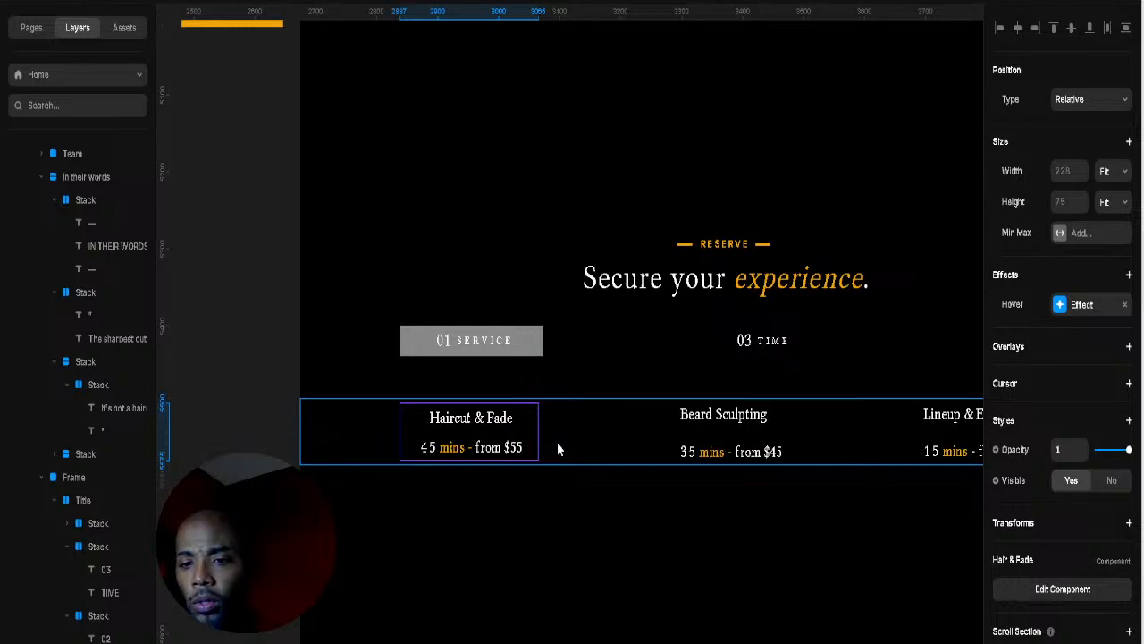
Step: Select the Beard Sculpting service card and duplicate it with Ctrl+D
click(927, 488)
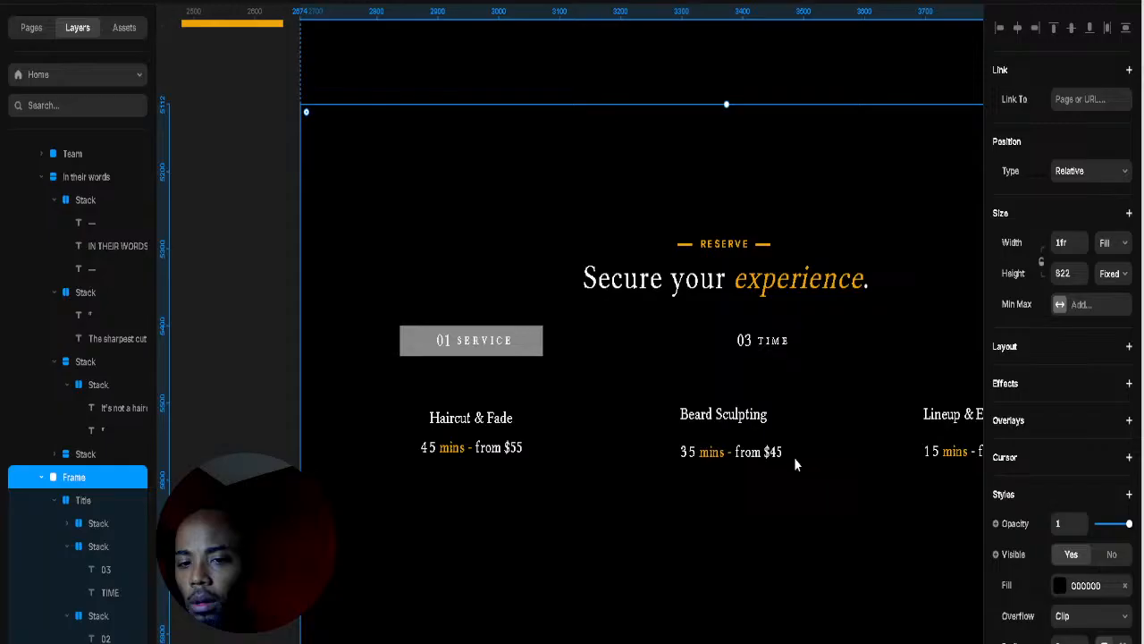
click(529, 447)
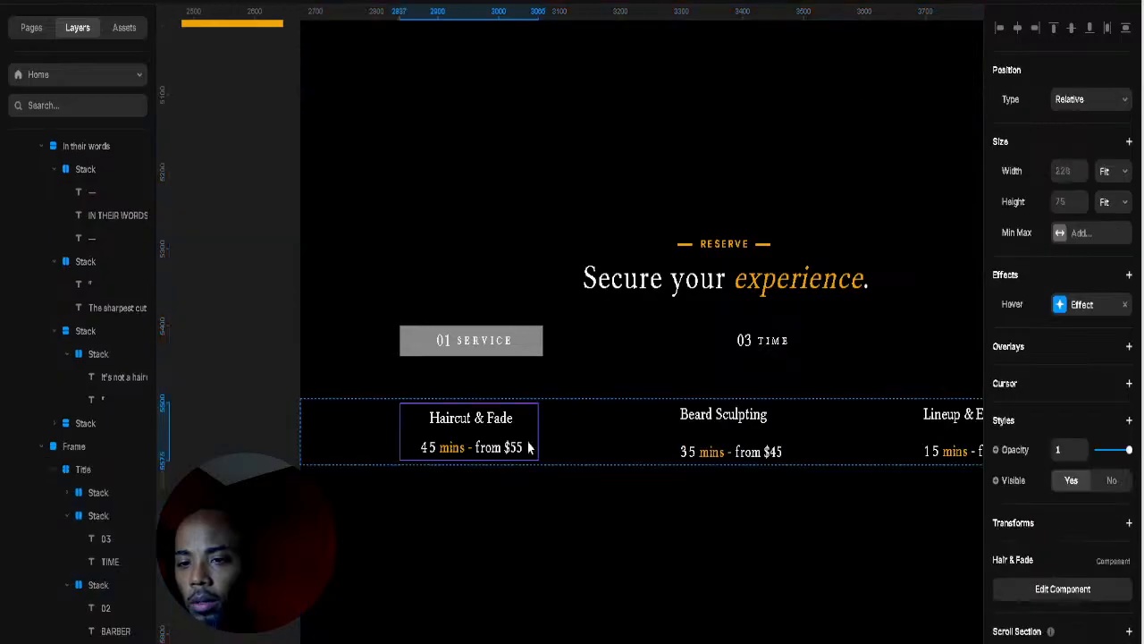
click(777, 438)
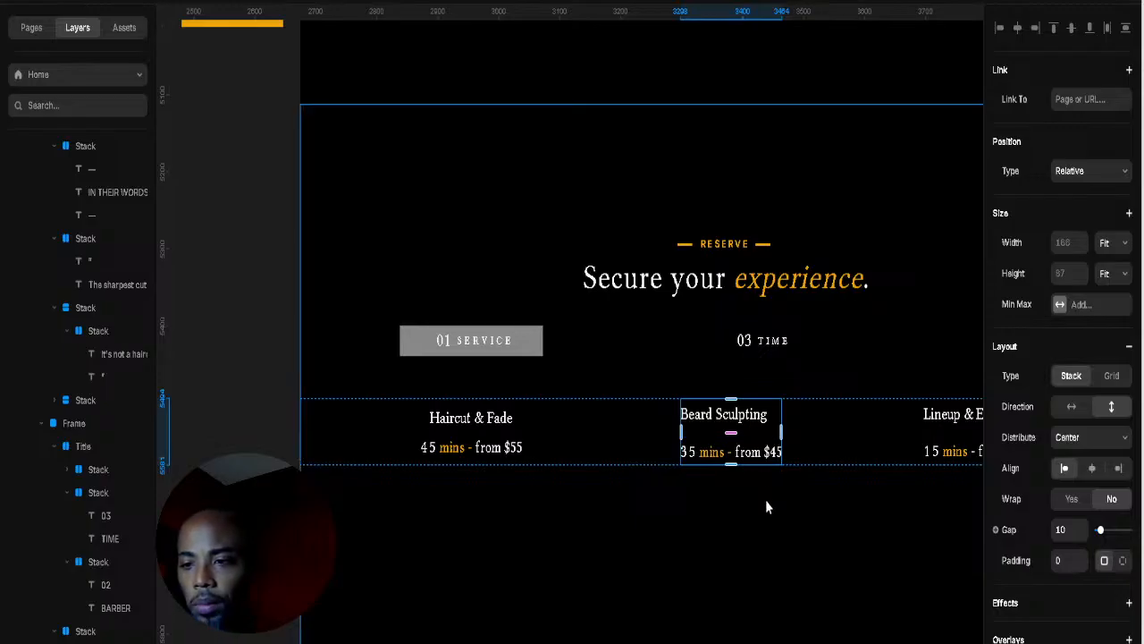
click(625, 454)
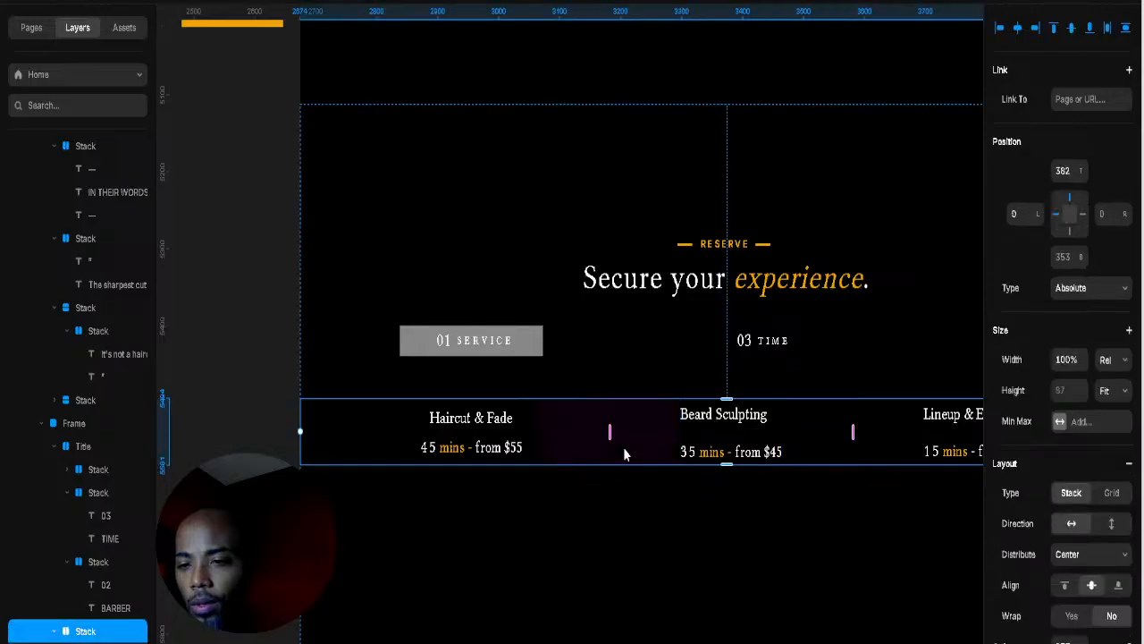
click(530, 429)
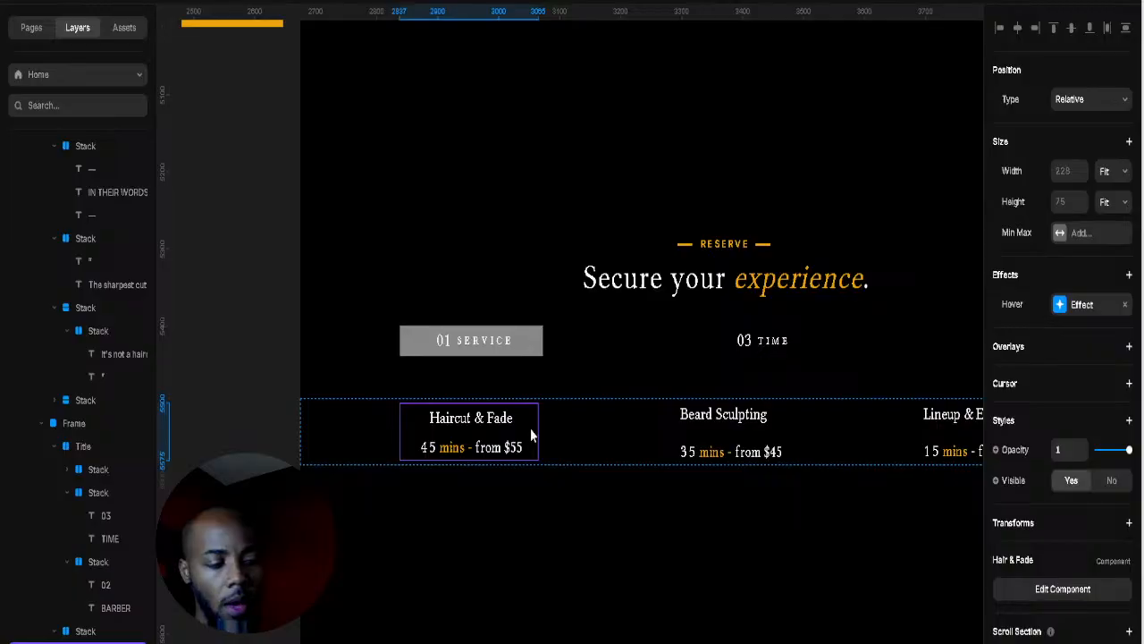
click(779, 441)
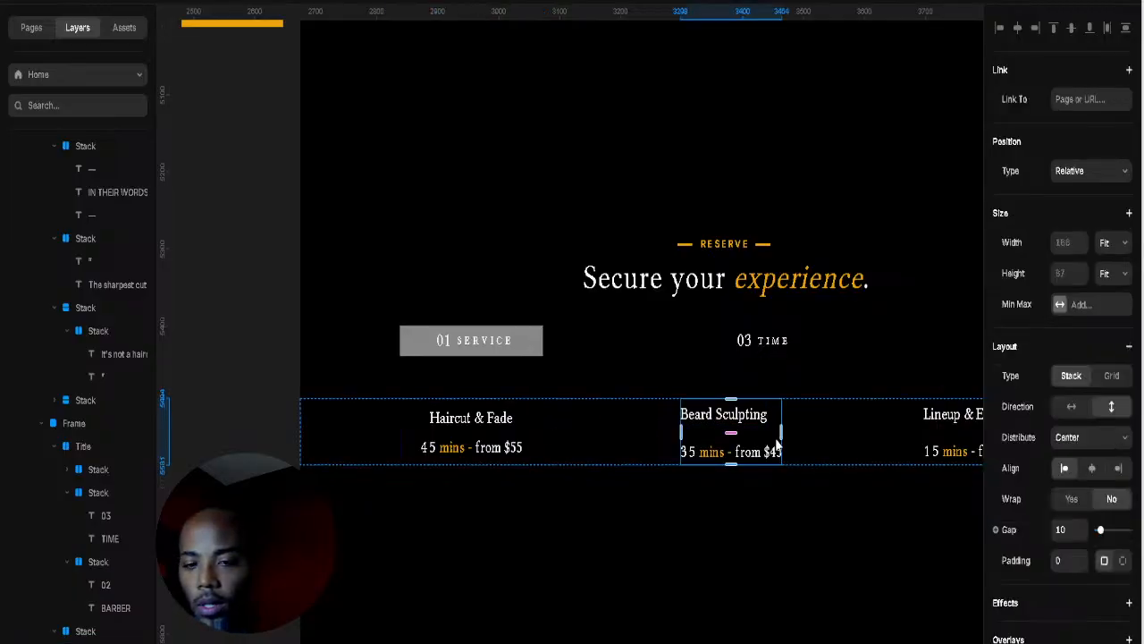
scroll(82, 540, down, 5)
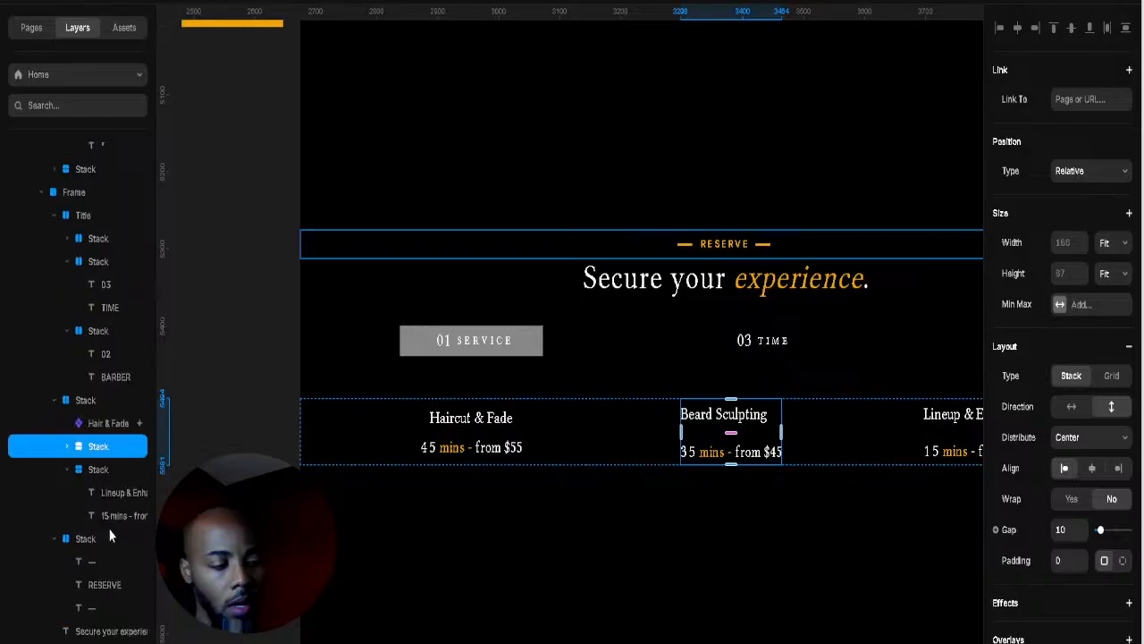
key(ctrl+d)
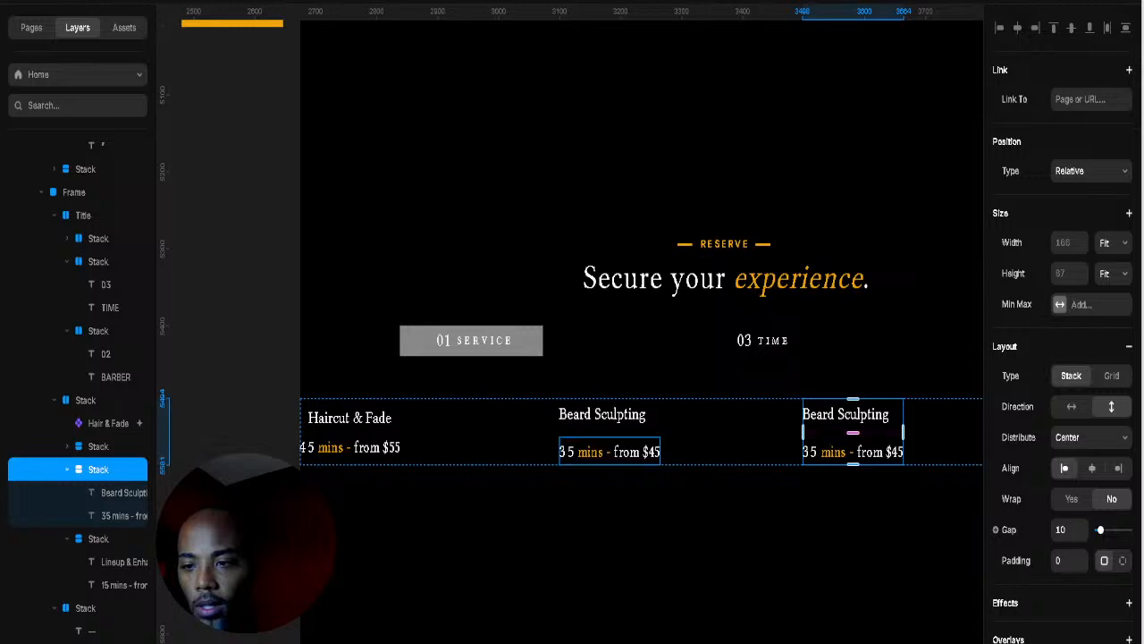
Step: In the Layers panel, move a Beard Sculpting copy next to Haircut & Fade and select both
click(56, 407)
click(65, 461)
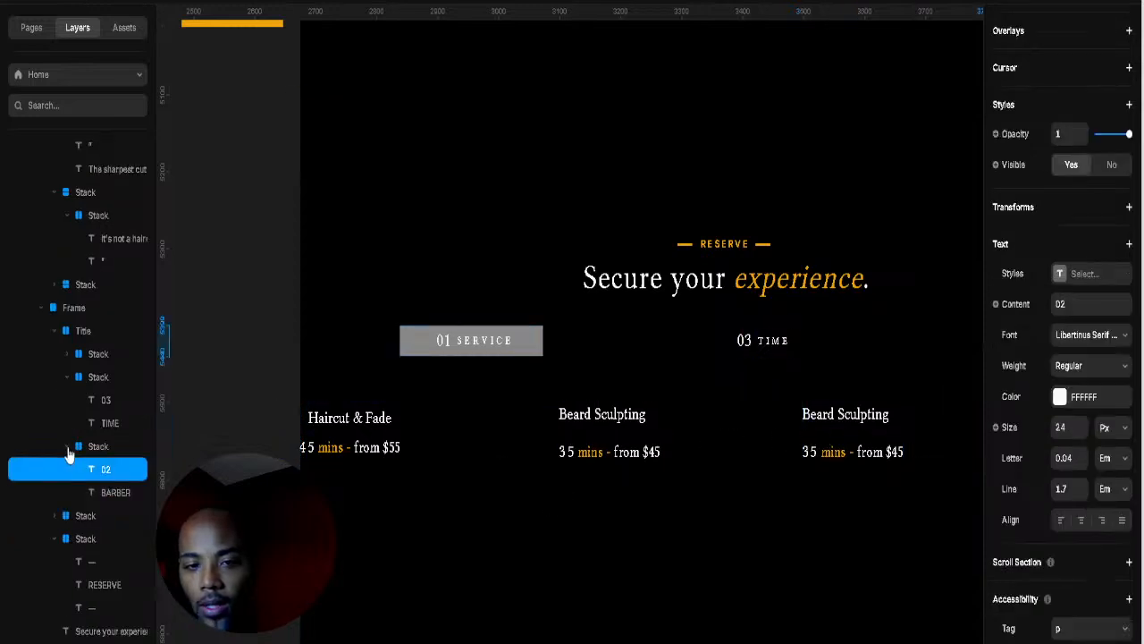
click(68, 438)
click(68, 431)
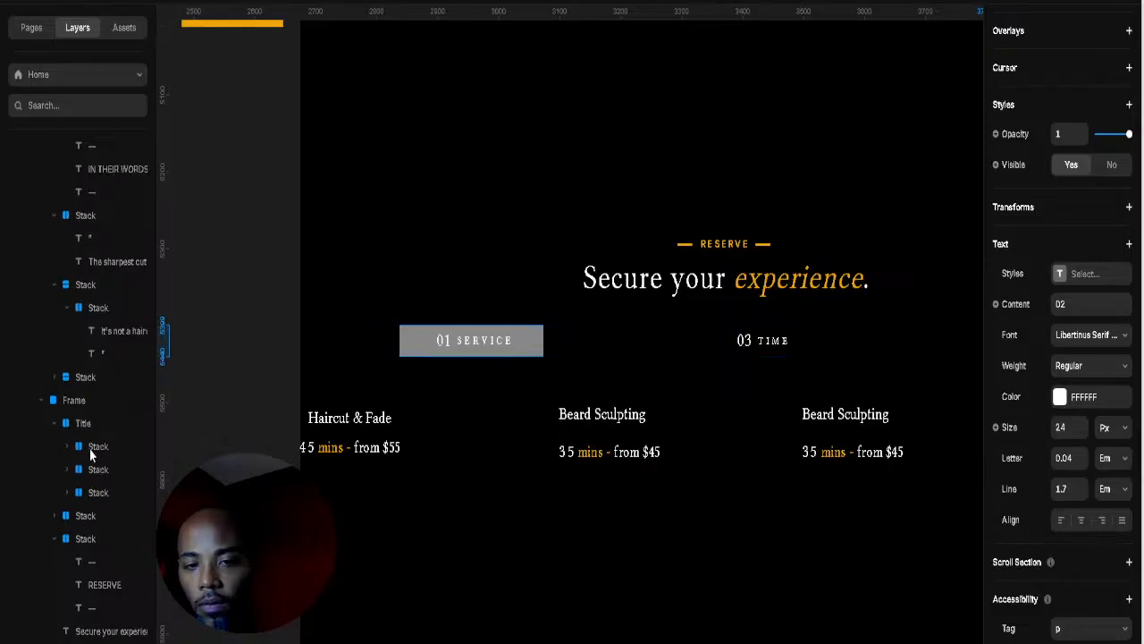
click(811, 439)
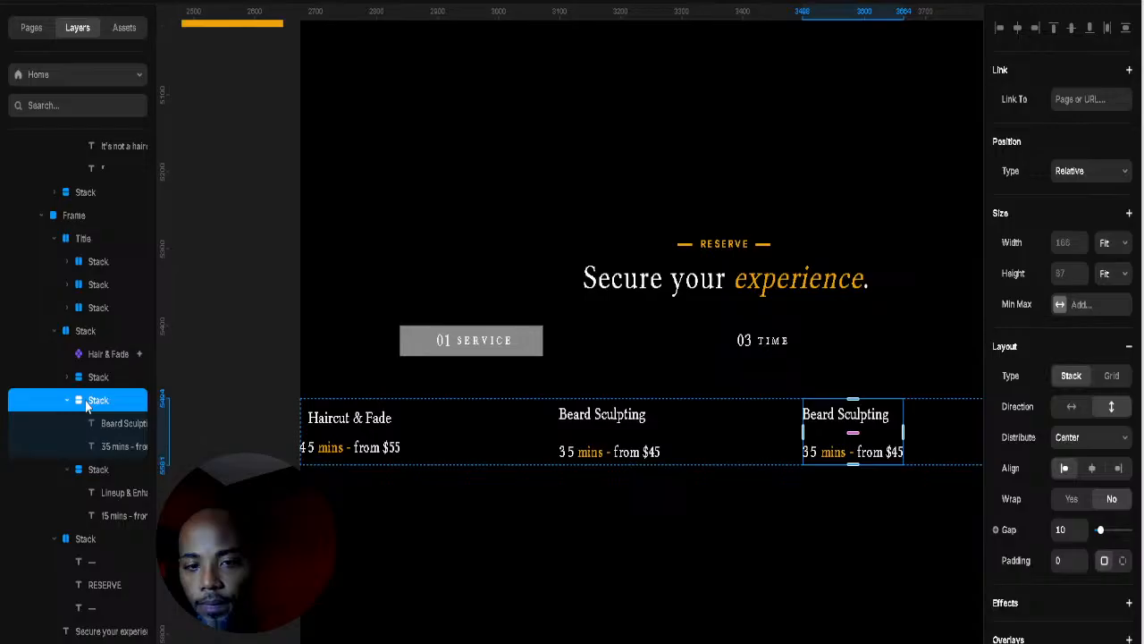
click(402, 428)
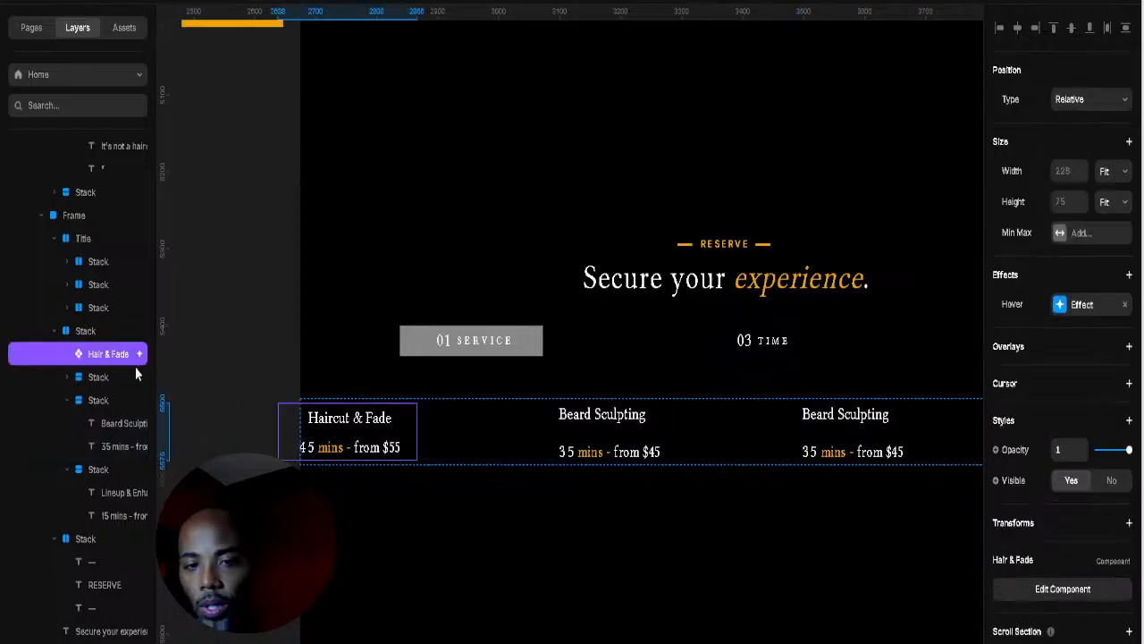
click(96, 376)
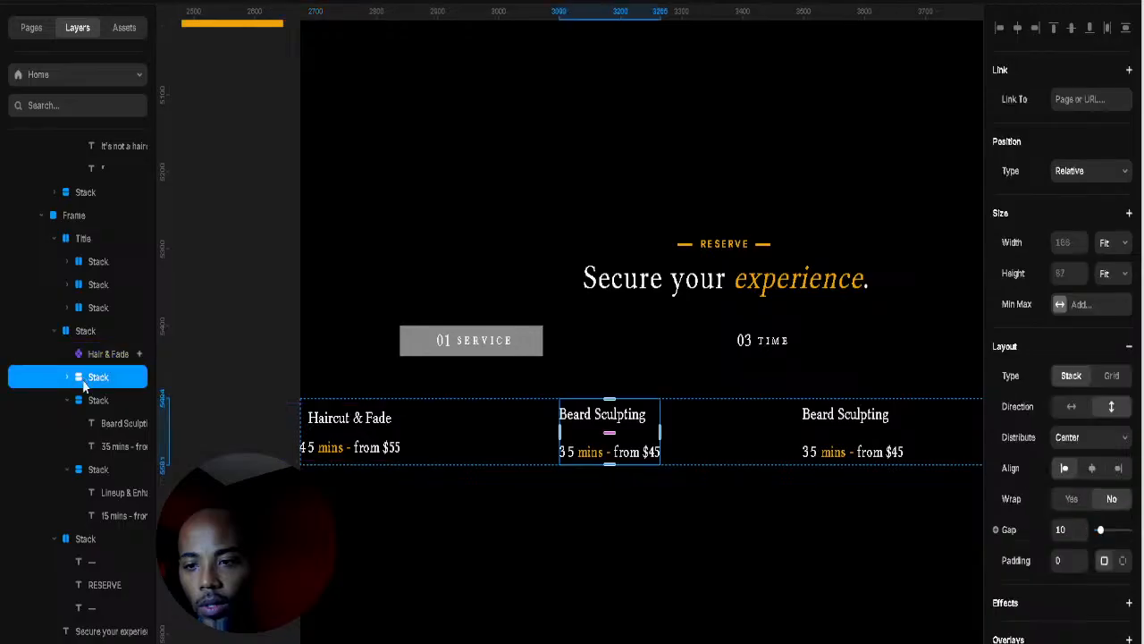
click(87, 400)
click(89, 470)
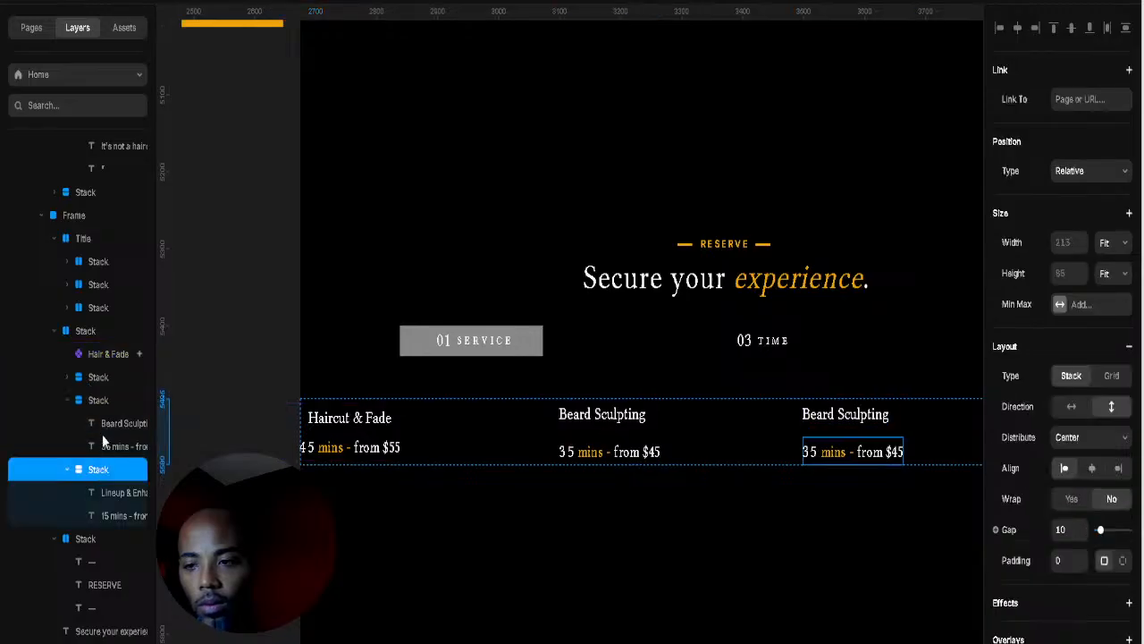
click(108, 401)
drag(108, 400, 112, 360)
click(111, 353)
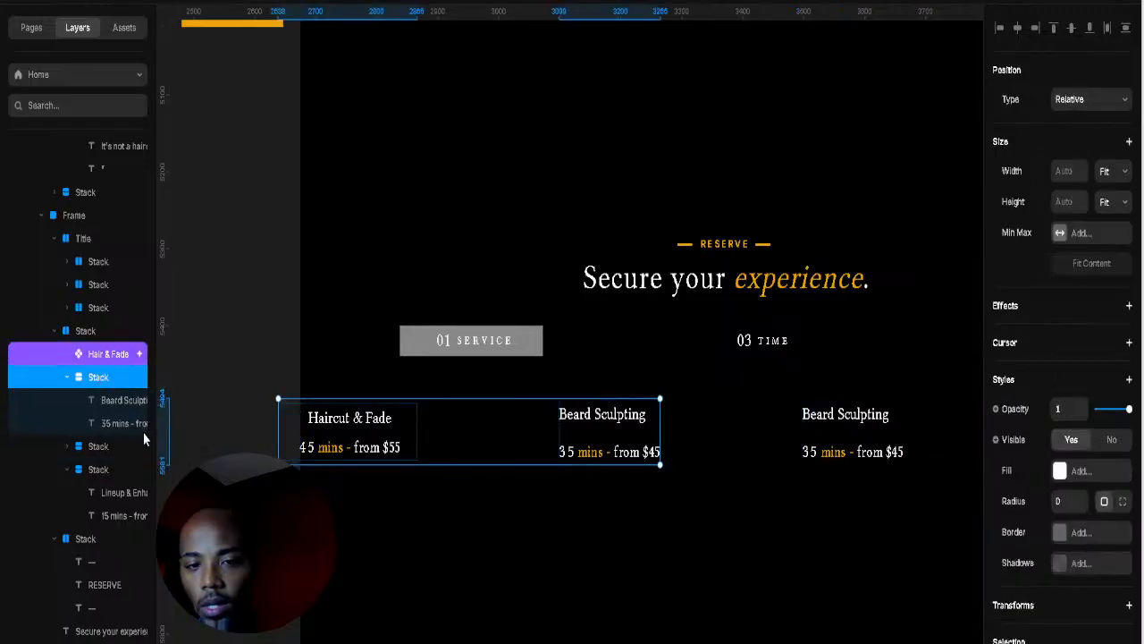
Step: Wrap Haircut & Fade and Beard Sculpting in a vertical stack
right_click(140, 448)
click(143, 368)
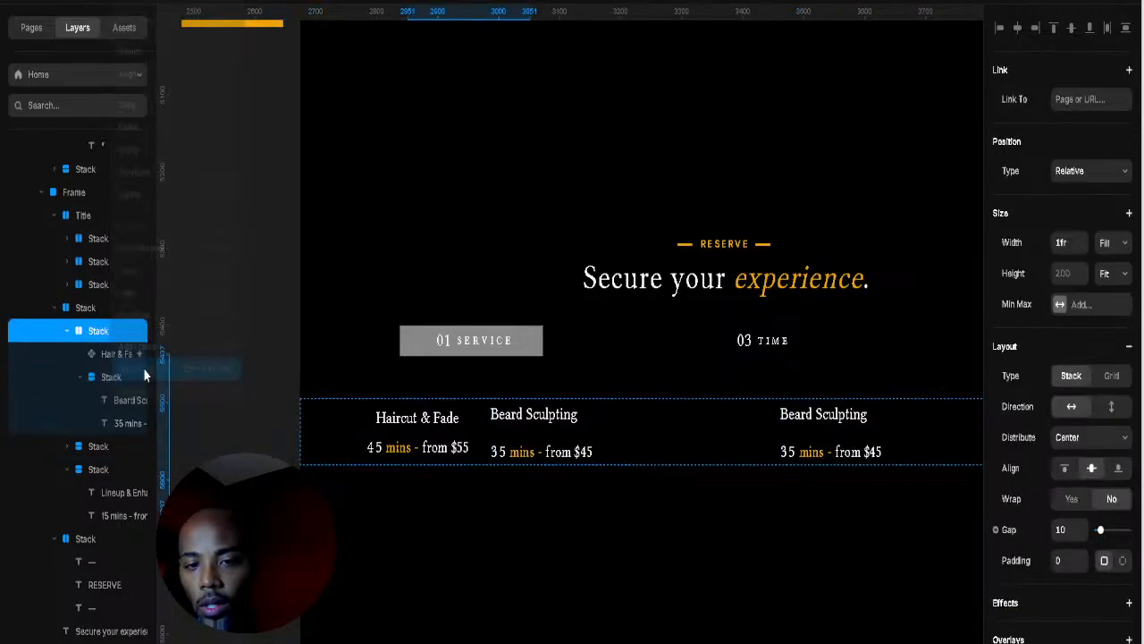
click(1111, 410)
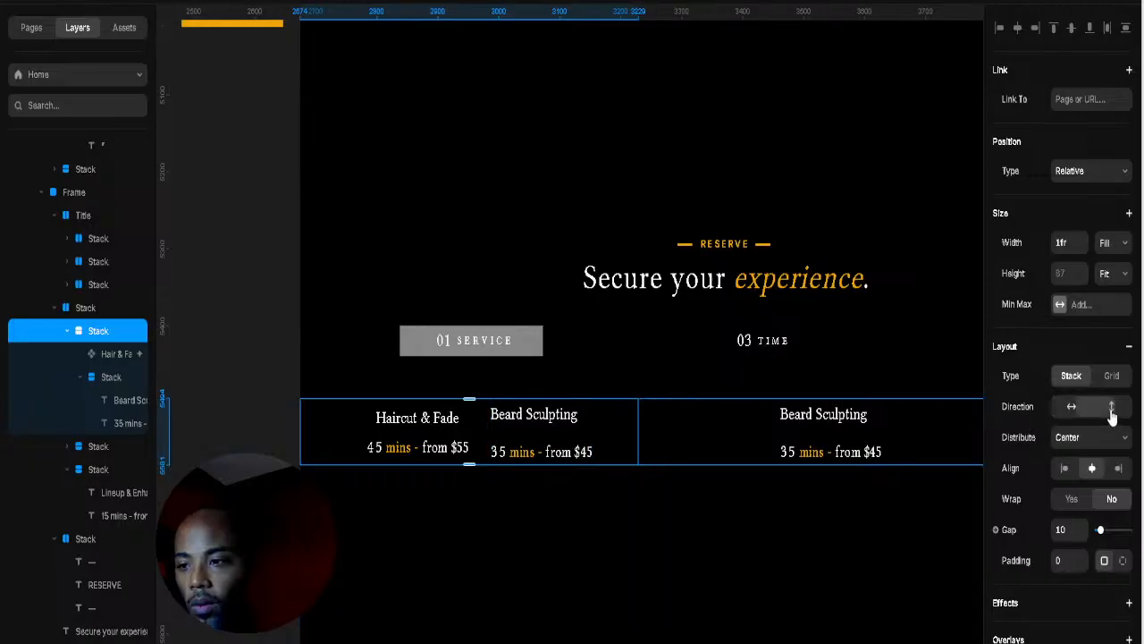
Step: Wrap the two Beard Sculpting cards in their own vertical stack
click(711, 375)
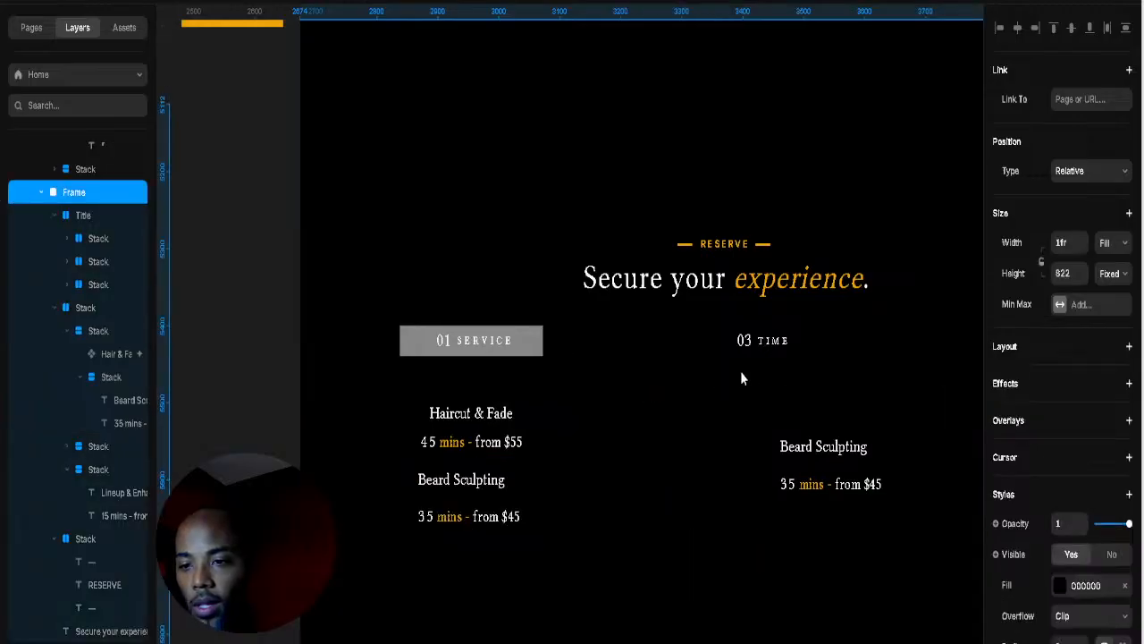
scroll(740, 370, down, 5)
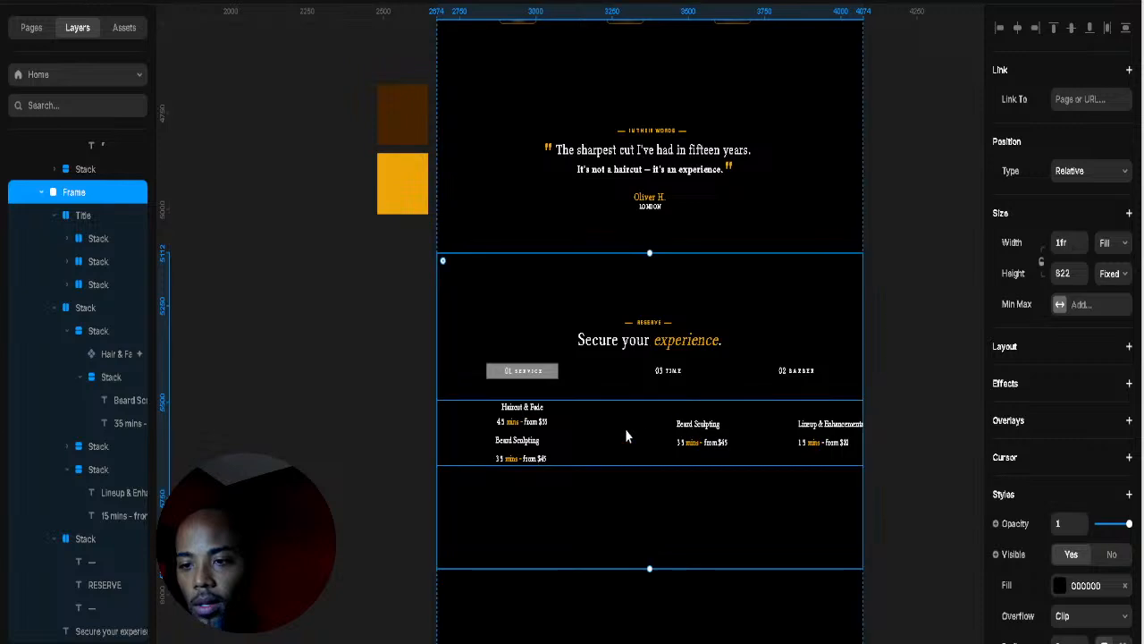
click(625, 429)
click(543, 428)
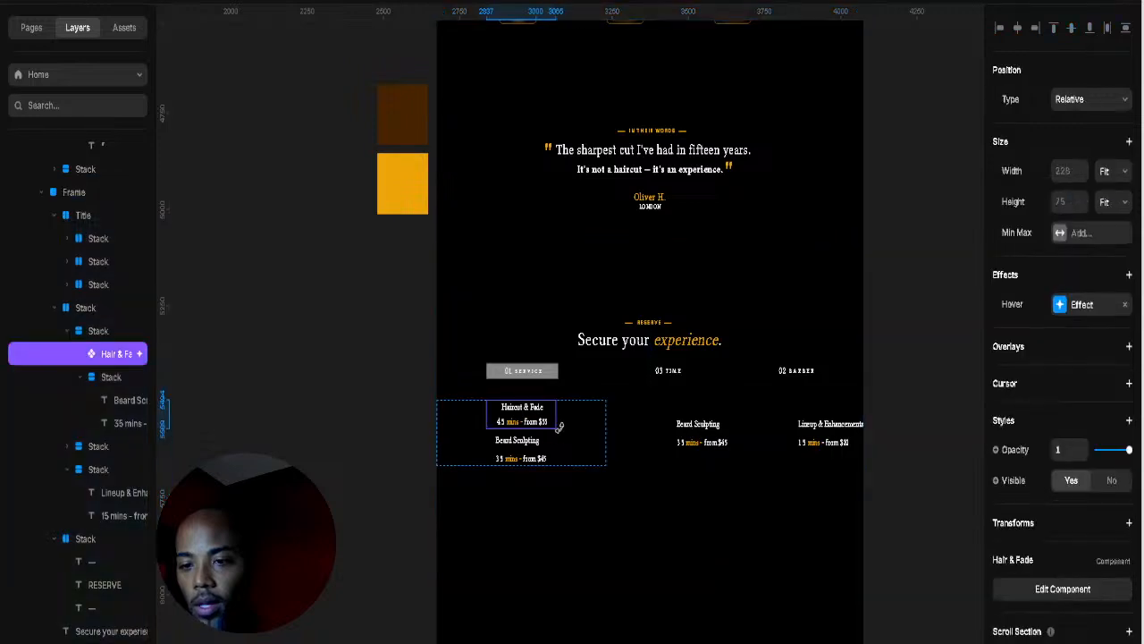
double_click(722, 440)
key(Escape)
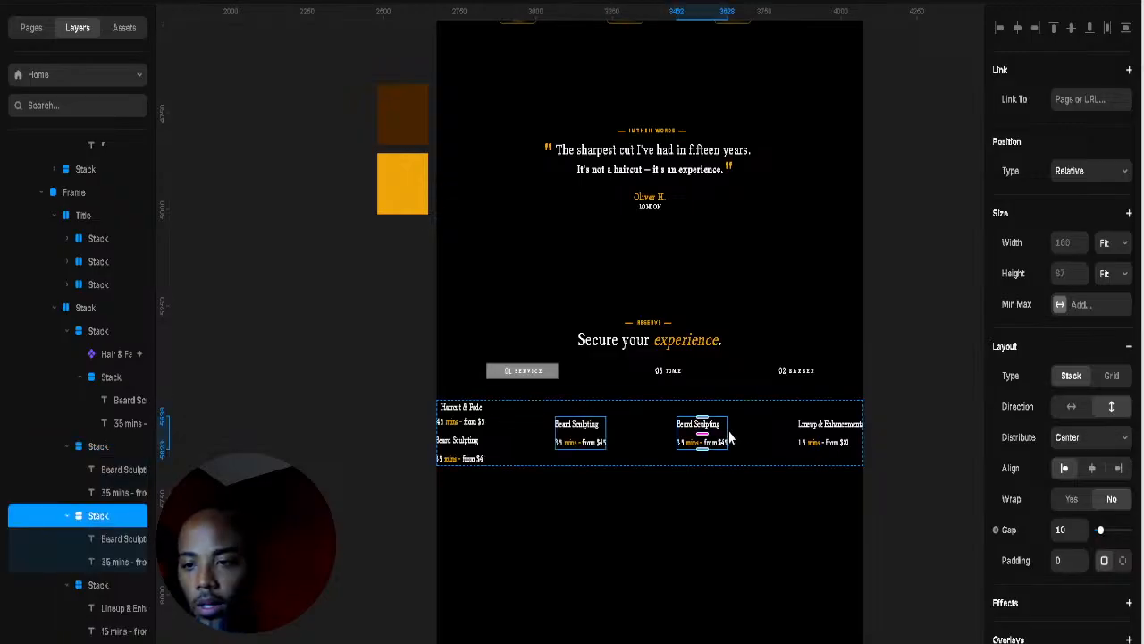
shift+click(604, 438)
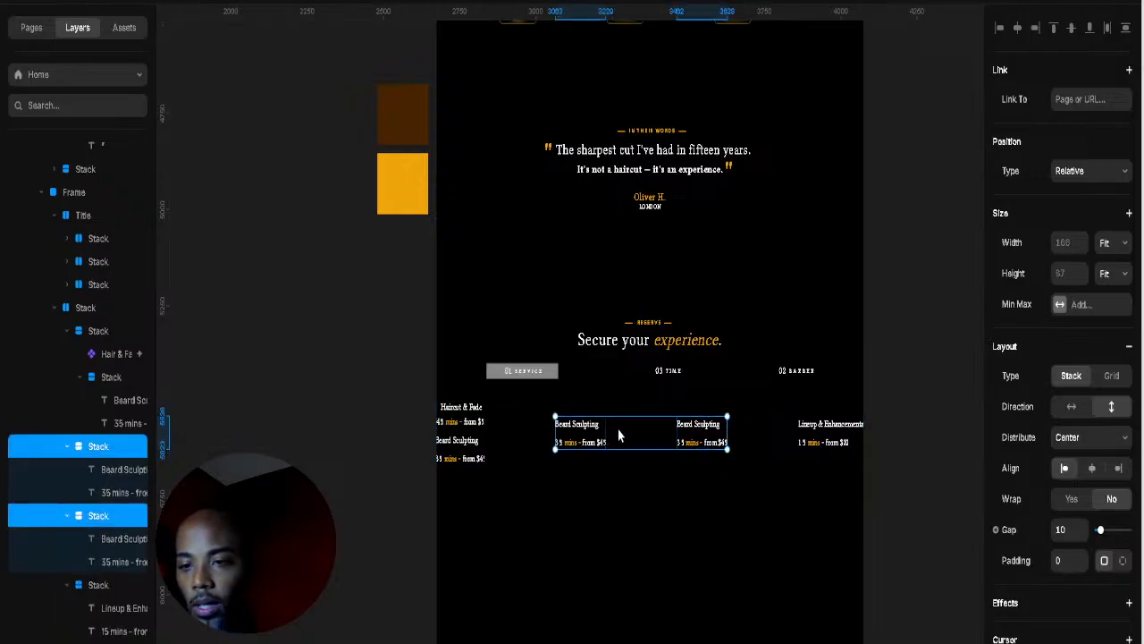
right_click(659, 388)
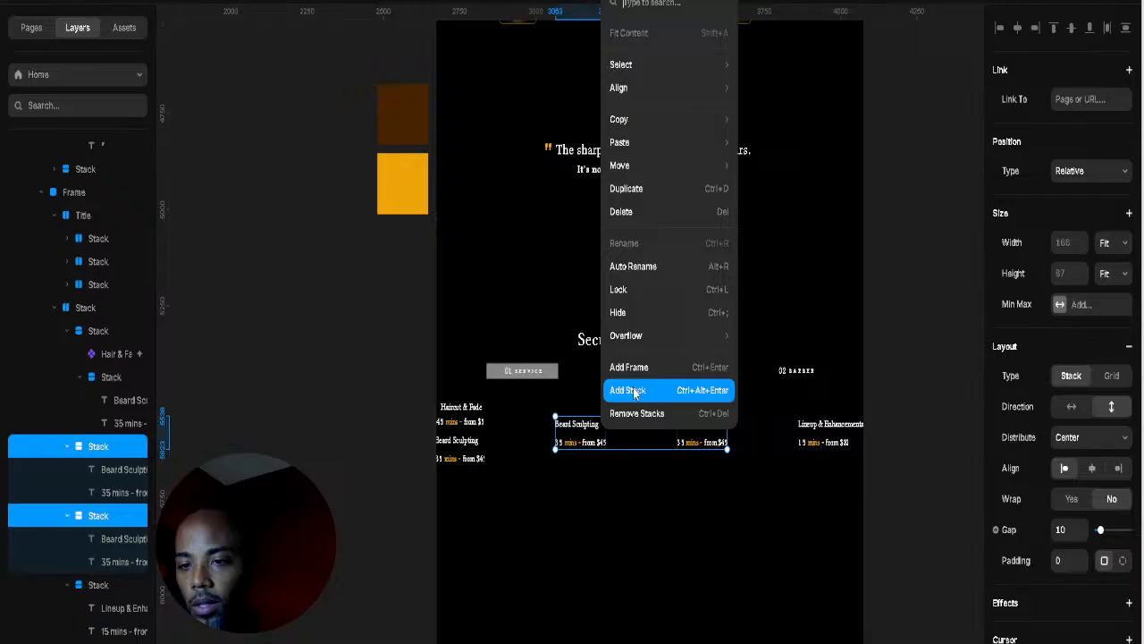
click(633, 391)
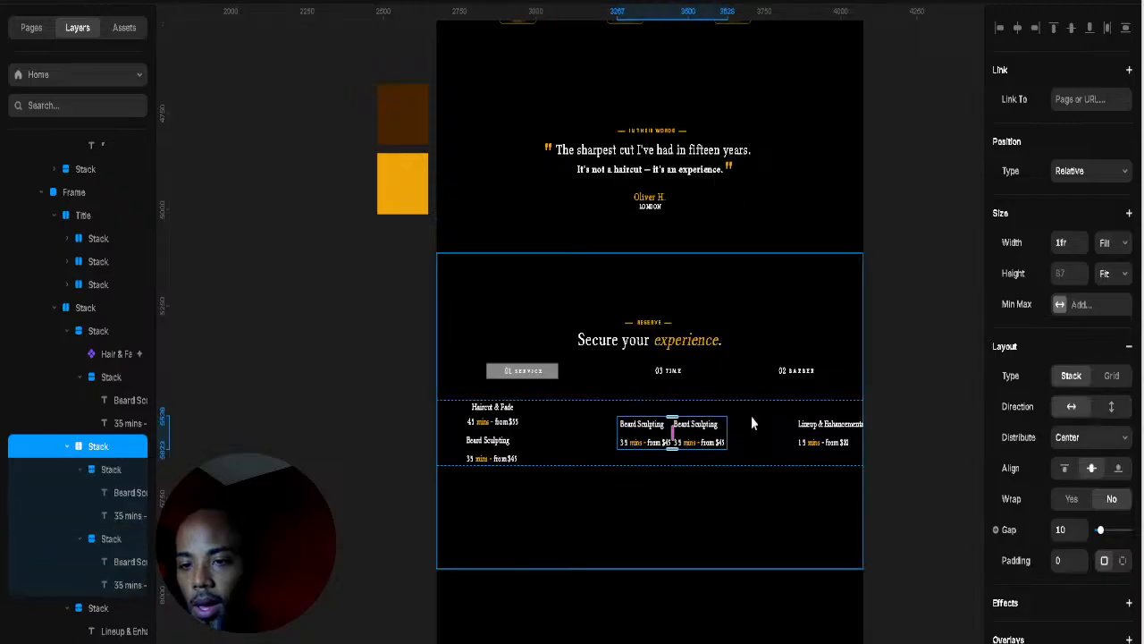
click(1112, 407)
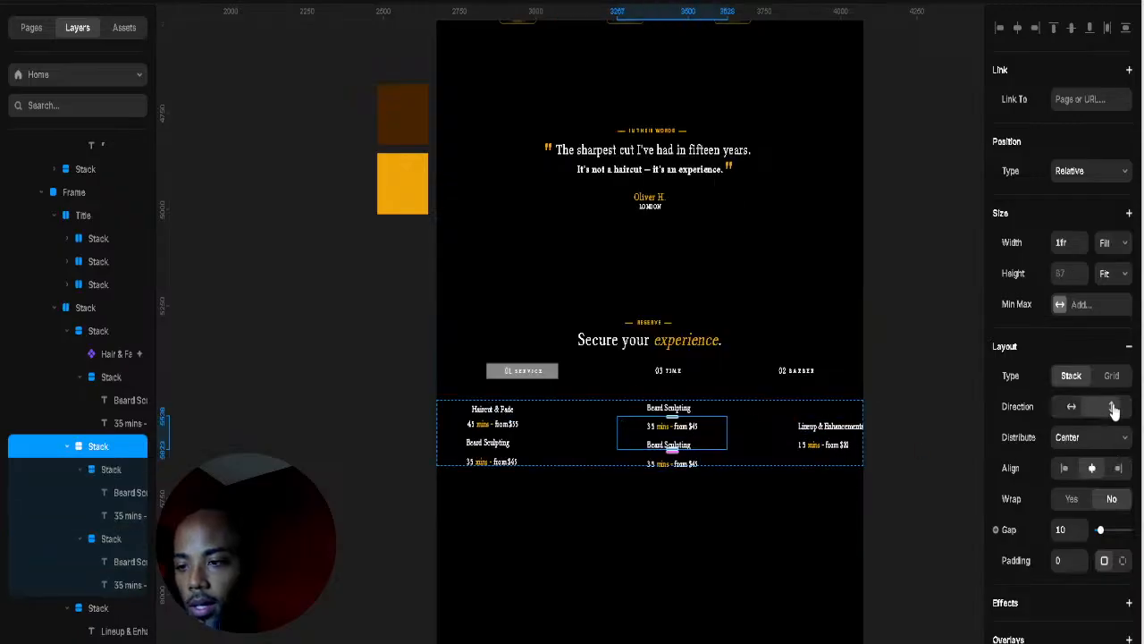
click(608, 438)
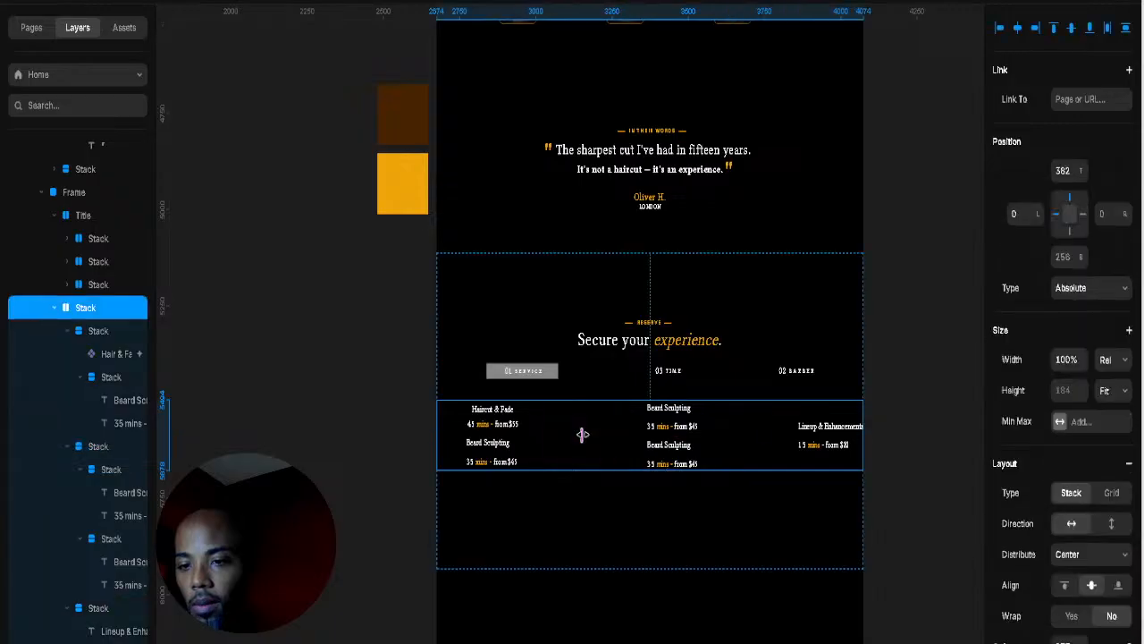
Step: Widen the gap between the service columns to 189
drag(581, 435, 501, 470)
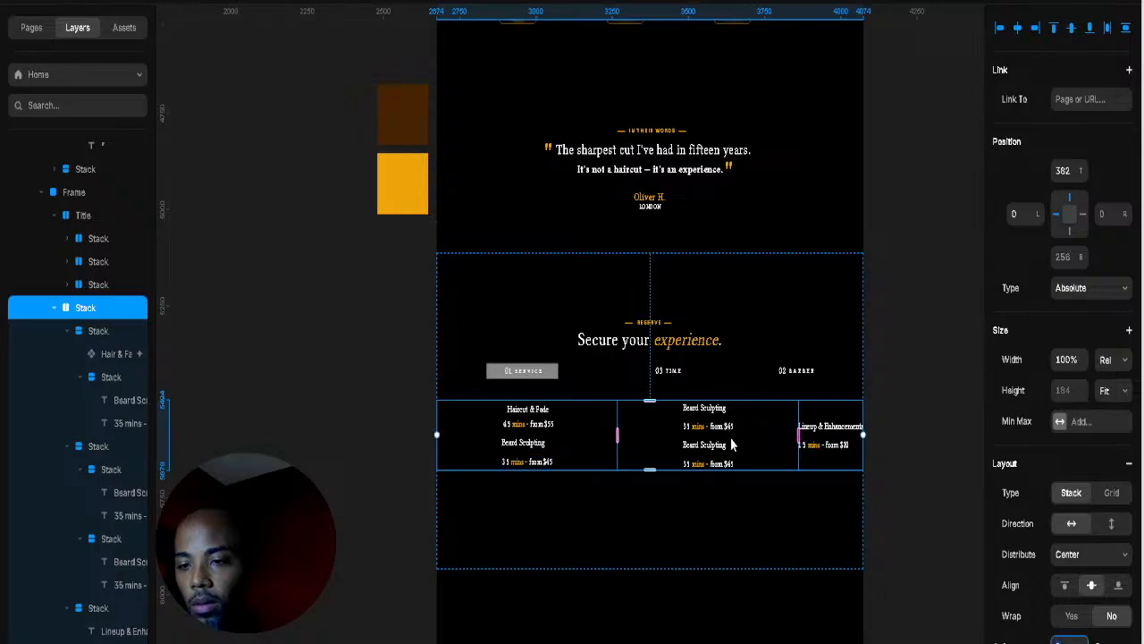
click(756, 444)
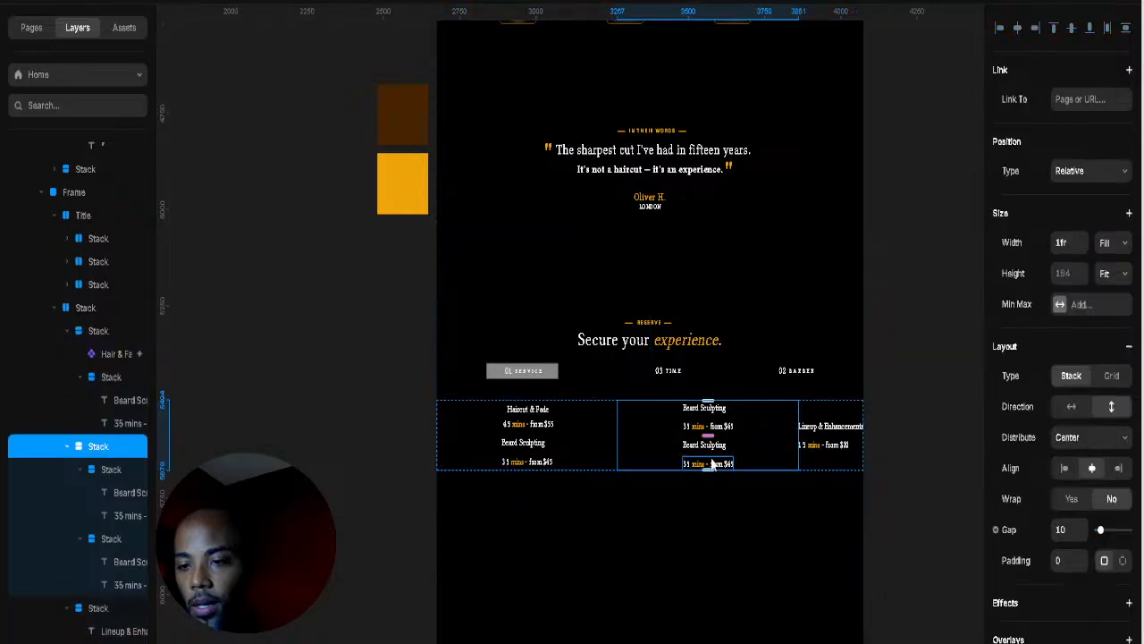
click(712, 462)
click(715, 445)
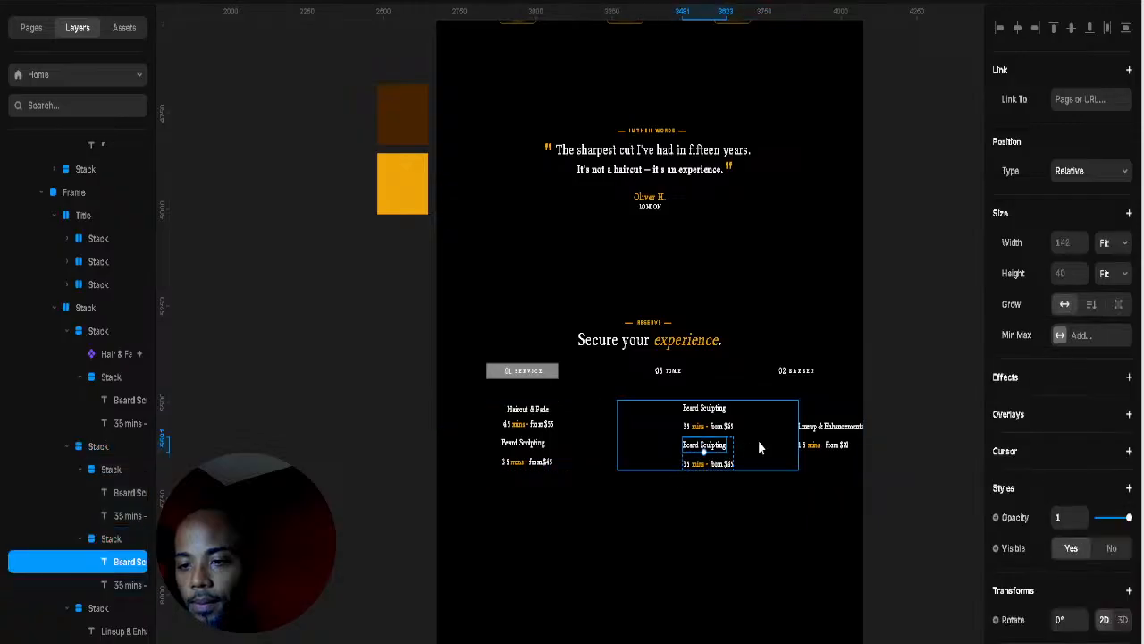
click(820, 401)
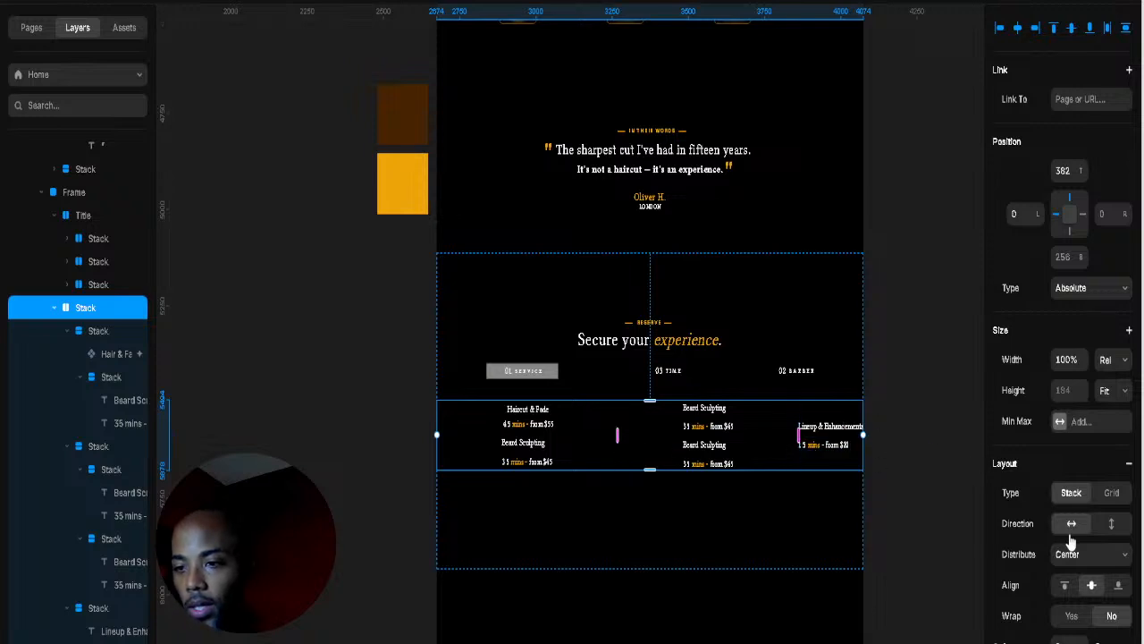
Step: Switch the service row to per-side padding, with right padding 17 and left padding 26
scroll(1113, 448, down, 3)
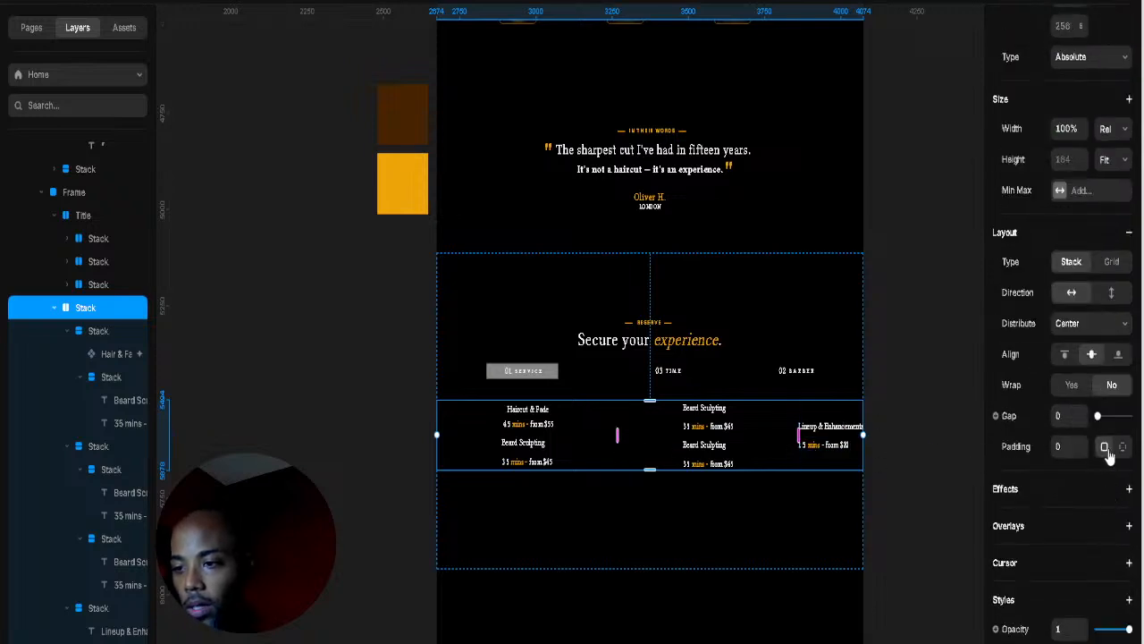
click(1122, 446)
click(1120, 476)
text(74)
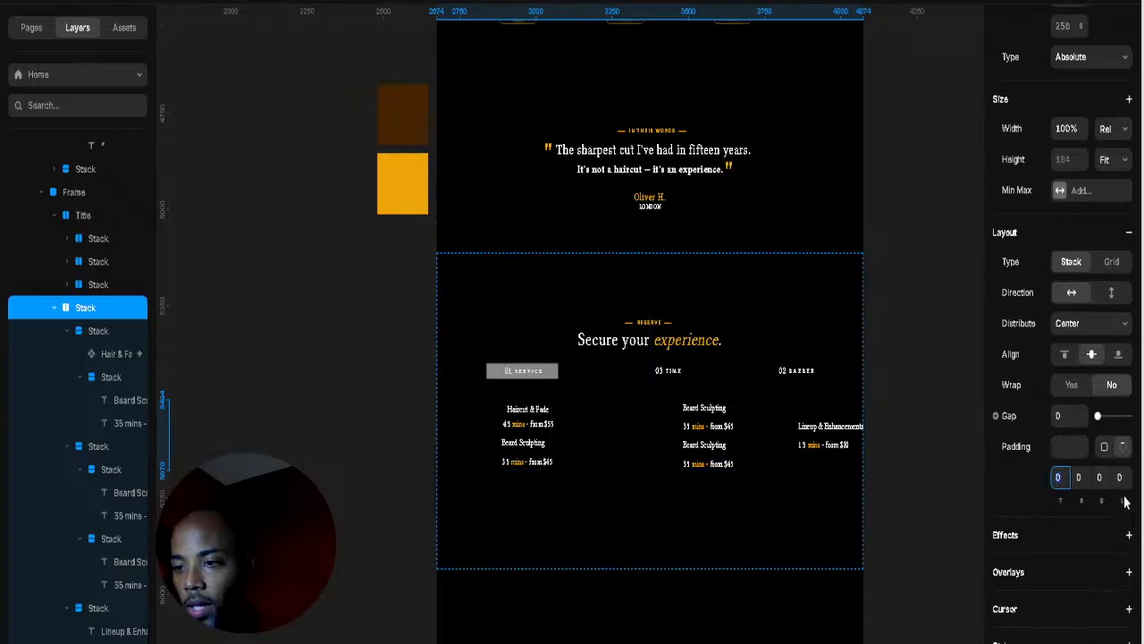
key(Return)
key(shift+Up)
key(shift+Up)
key(shift+Up)
key(shift+Up)
key(shift+Up)
key(shift+Up)
key(shift+Up)
key(shift+Up)
key(shift+Up)
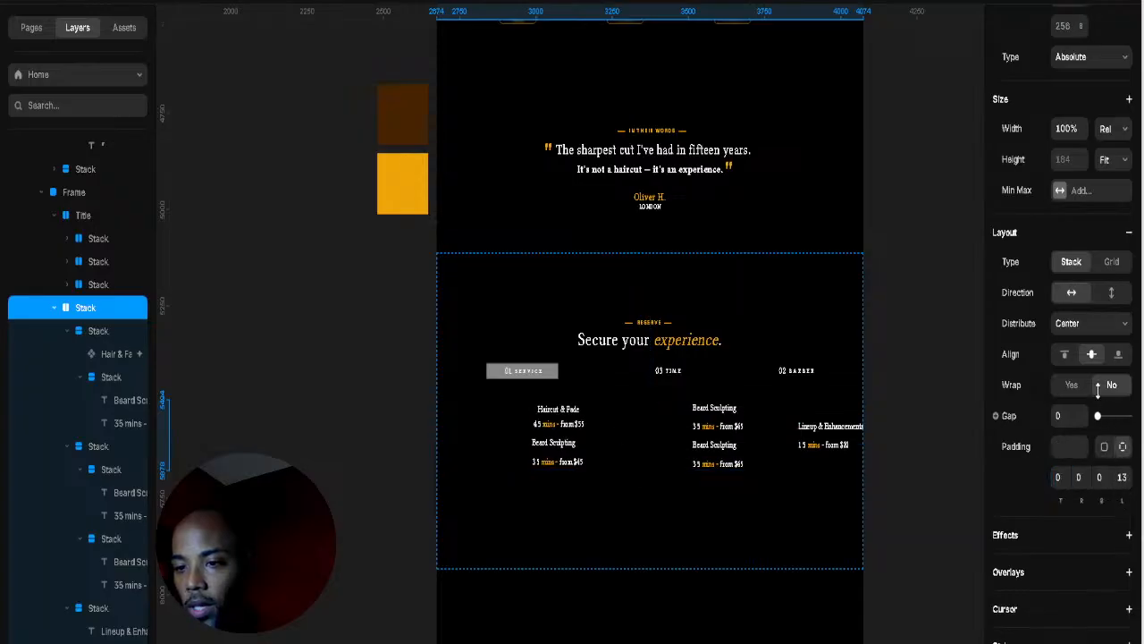
key(Up)
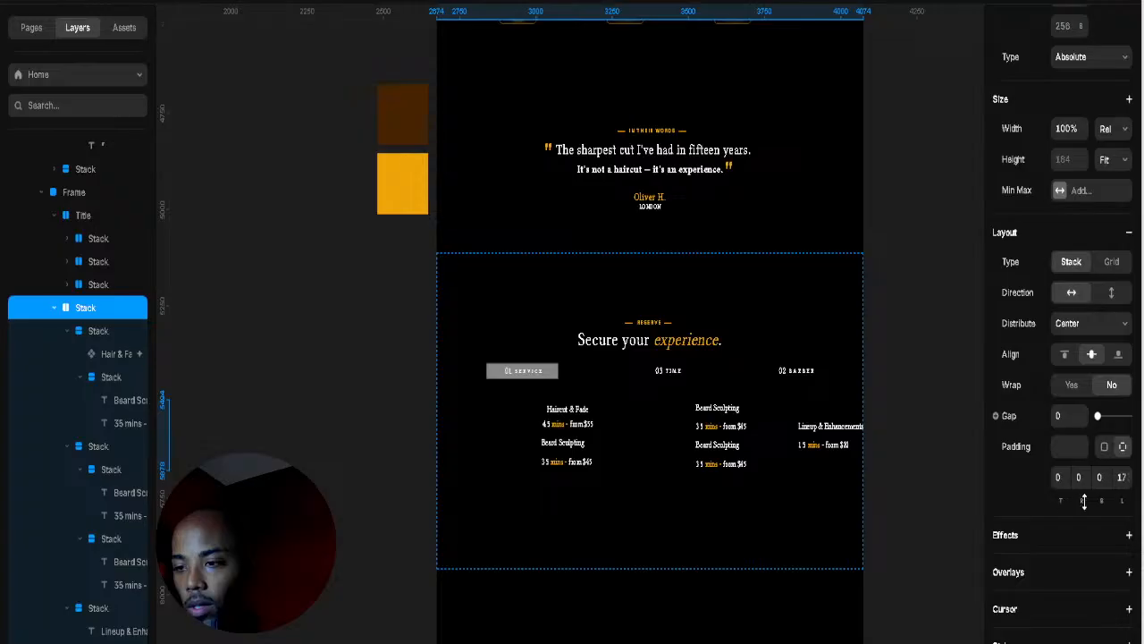
click(1078, 477)
text(17)
key(Return)
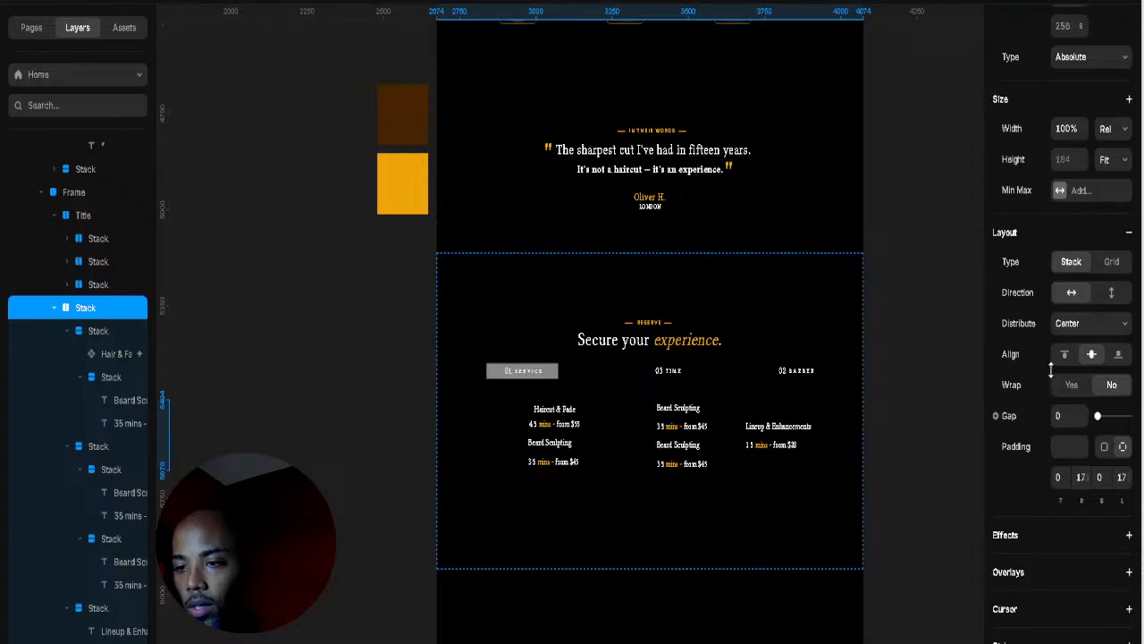
drag(1123, 501, 1130, 615)
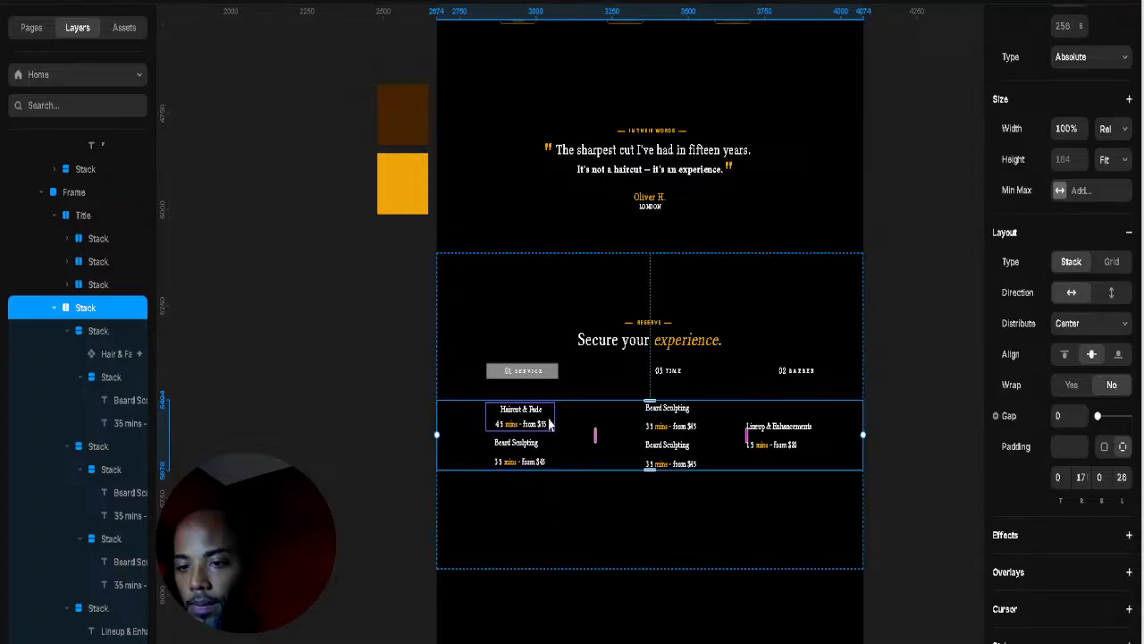
click(547, 418)
click(548, 443)
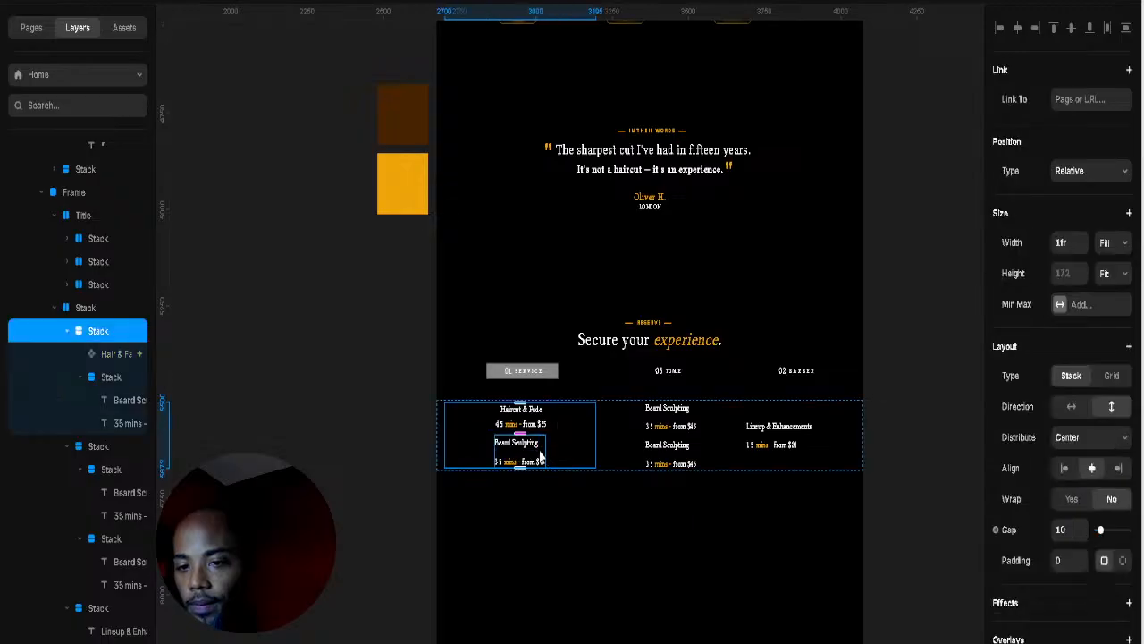
click(540, 457)
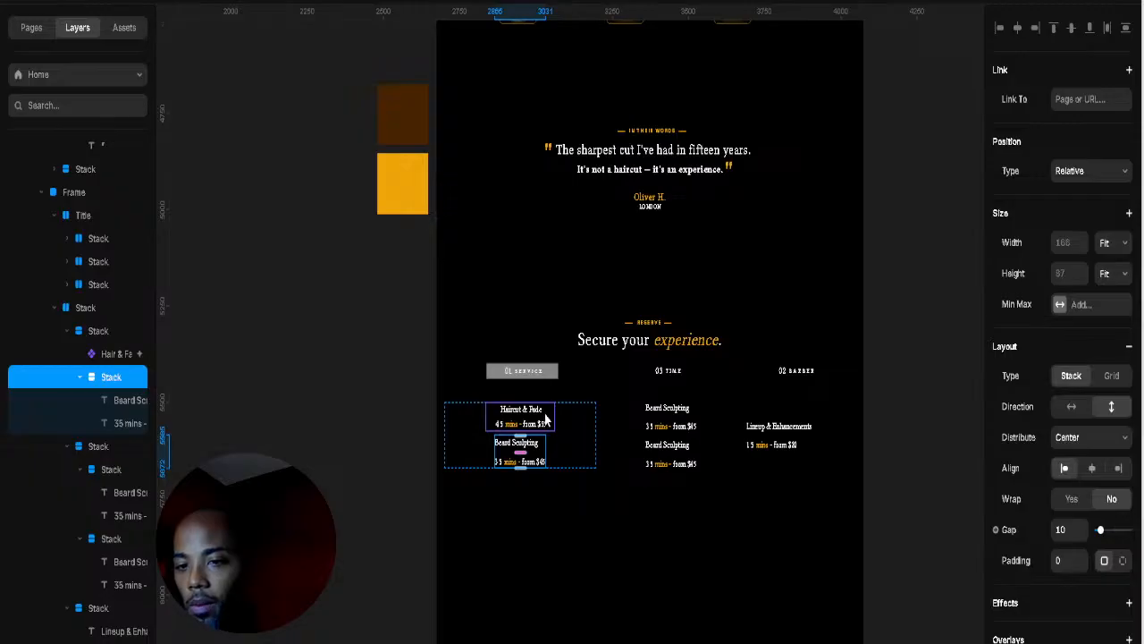
scroll(682, 453, up, 3)
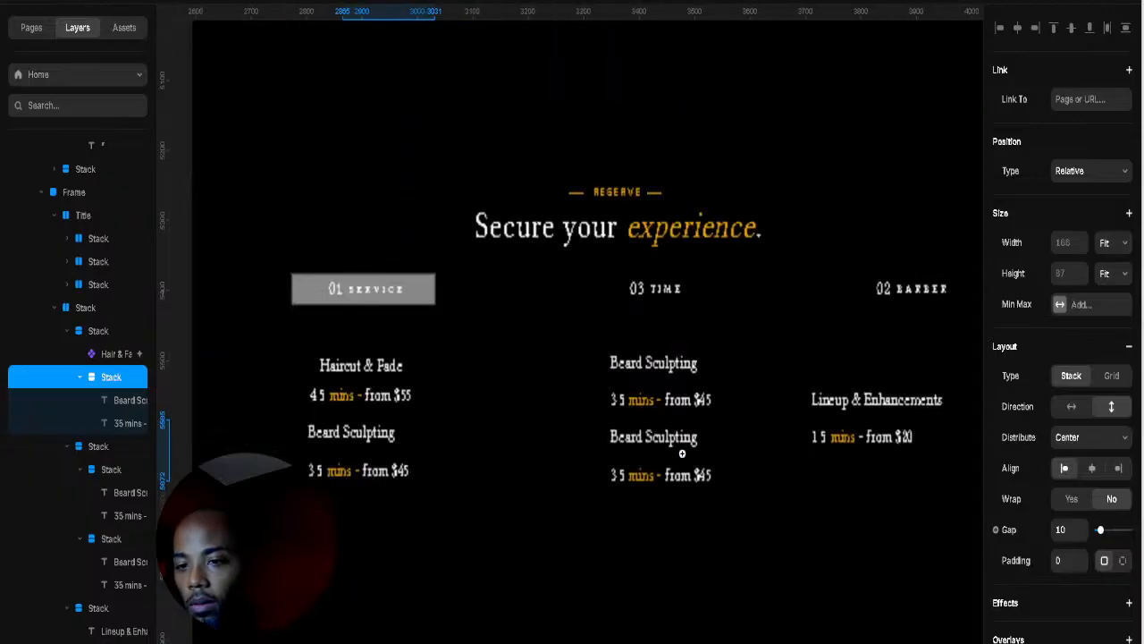
Step: Increase the left and middle column stack gaps to about 41 and 44
scroll(682, 453, up, 3)
scroll(562, 480, up, 1)
scroll(487, 471, down, 3)
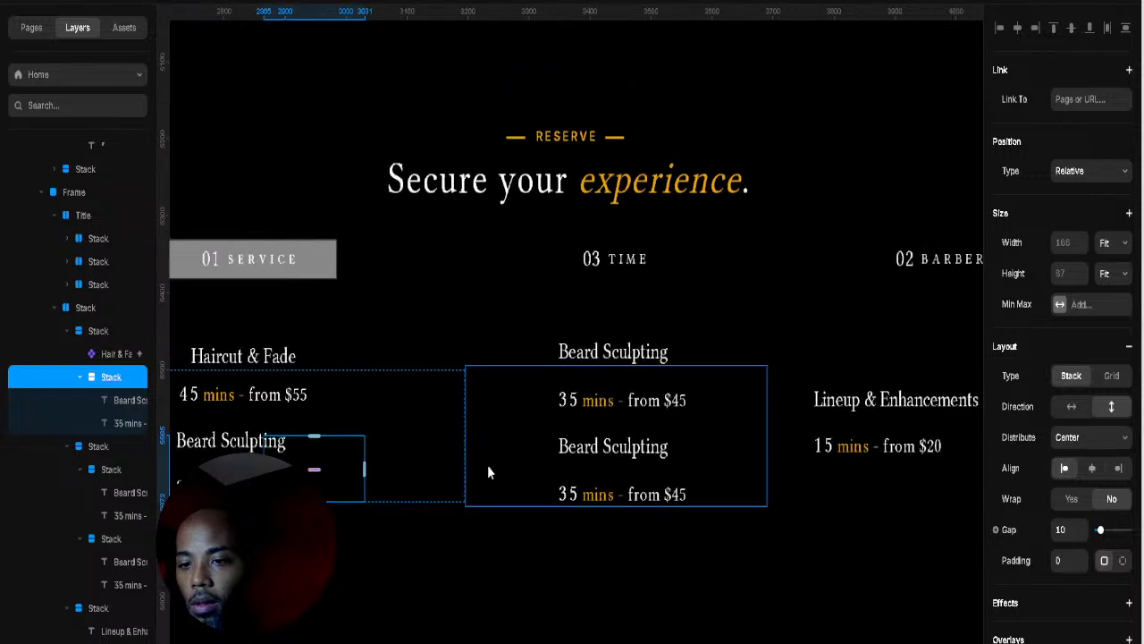
scroll(487, 471, down, 2)
click(505, 425)
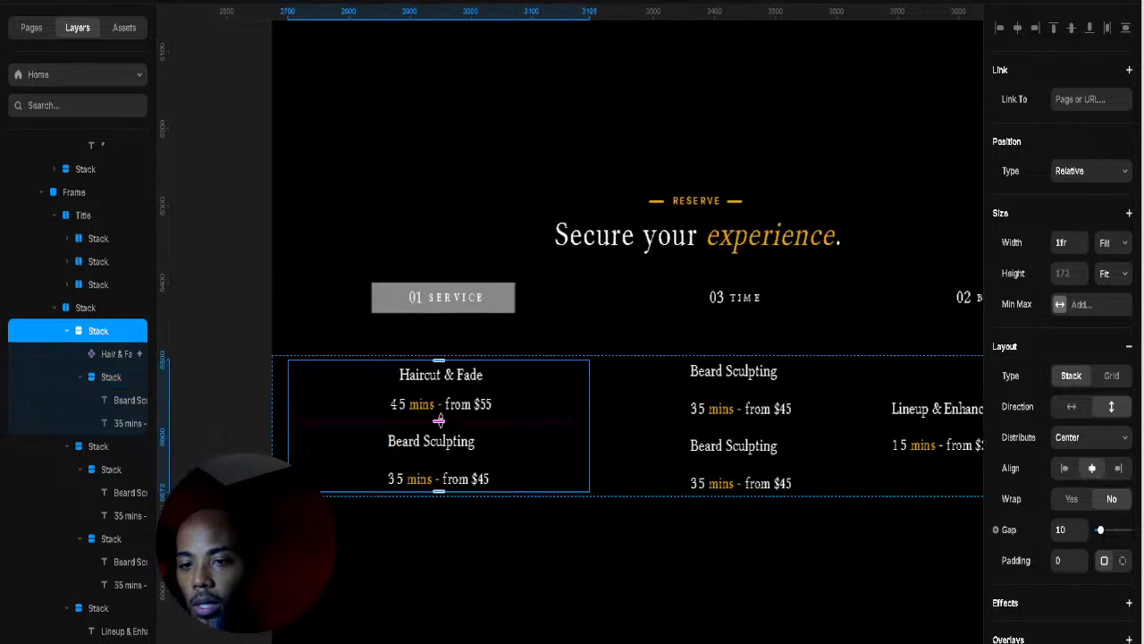
drag(439, 420, 454, 462)
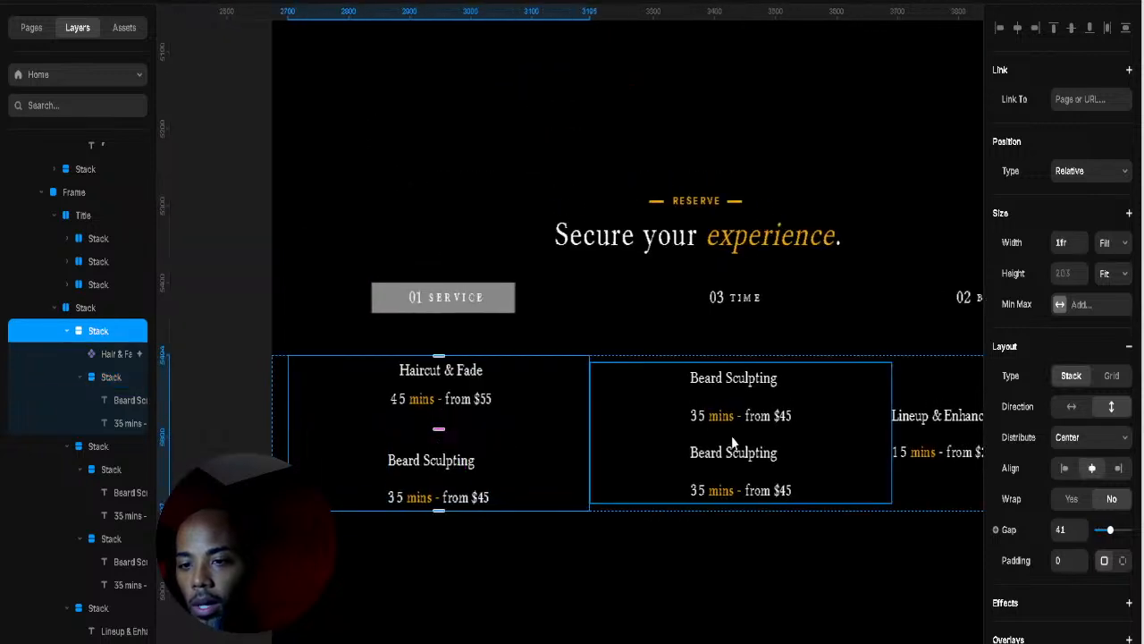
click(733, 436)
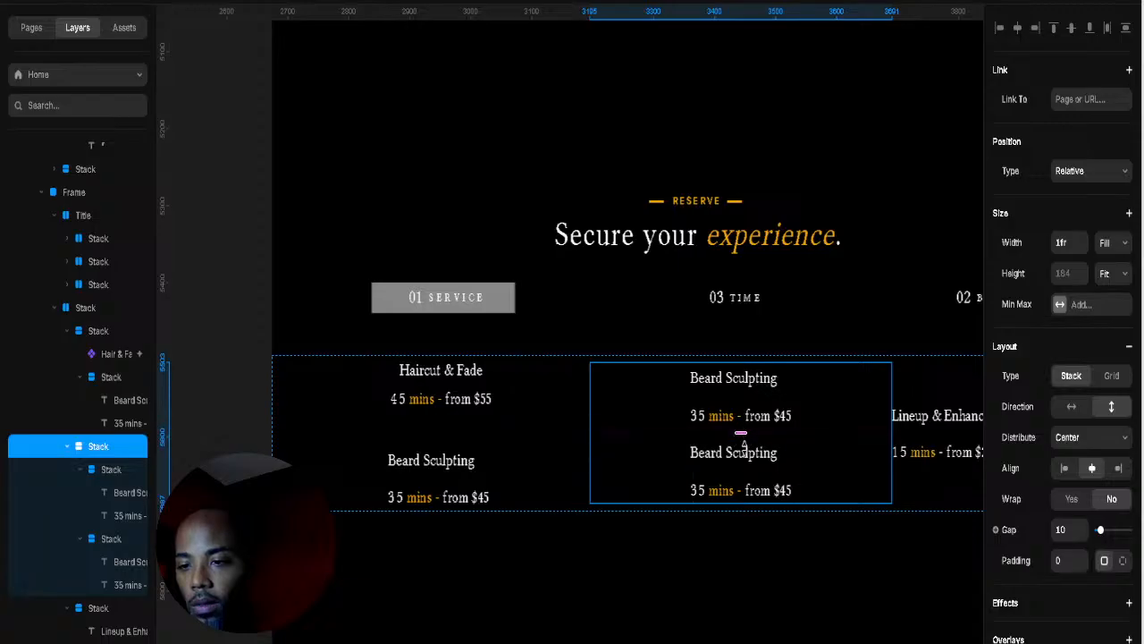
drag(744, 445, 744, 456)
Step: Start retyping the lower-left Beard Sculpting label, leaving just 'H' so far
click(708, 553)
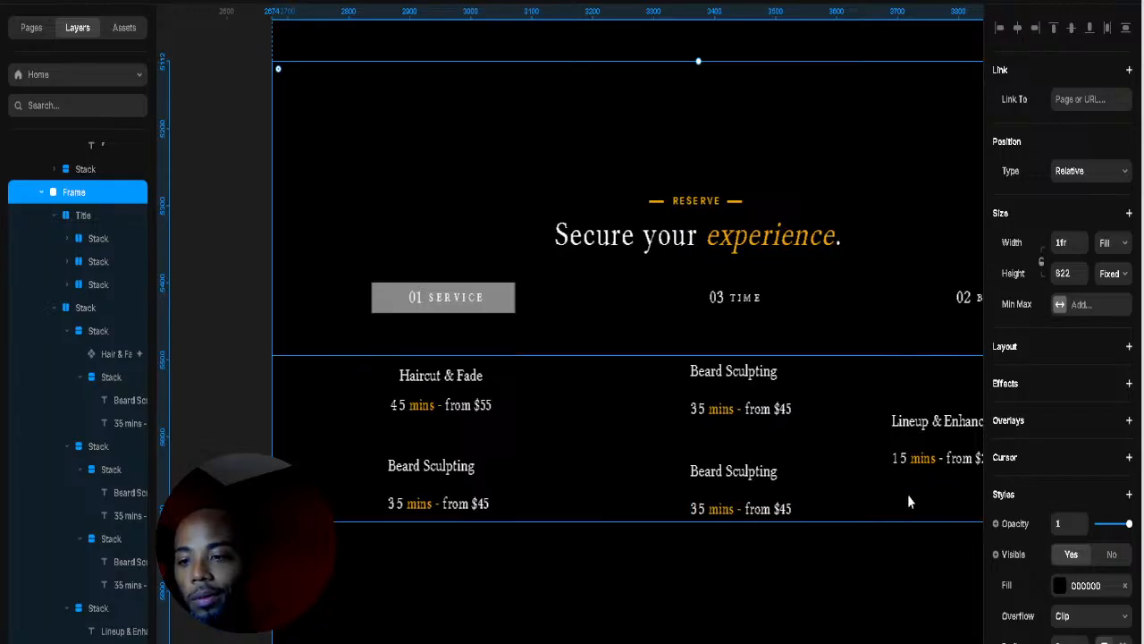
click(474, 493)
double_click(447, 473)
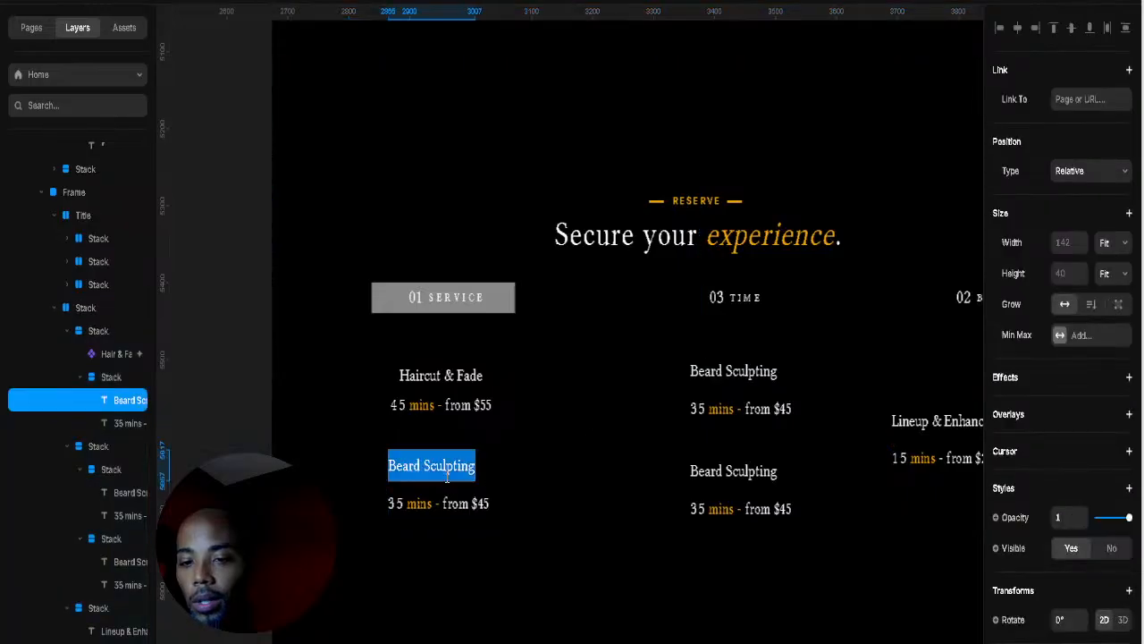
text(H)
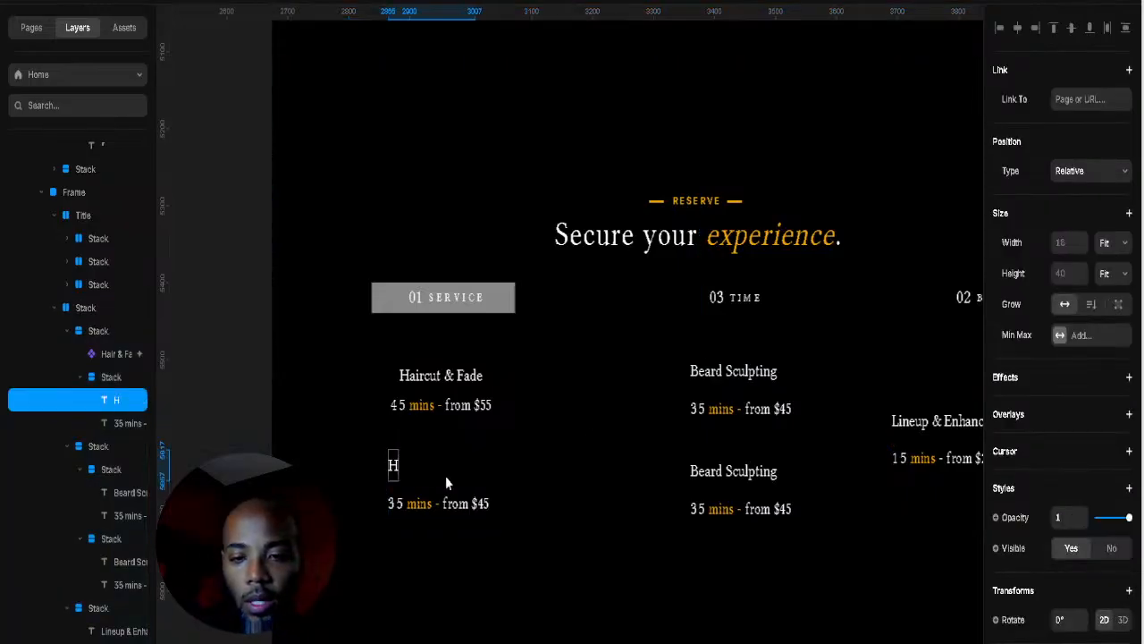
text(or)
key(BackSpace)
key(BackSpace)
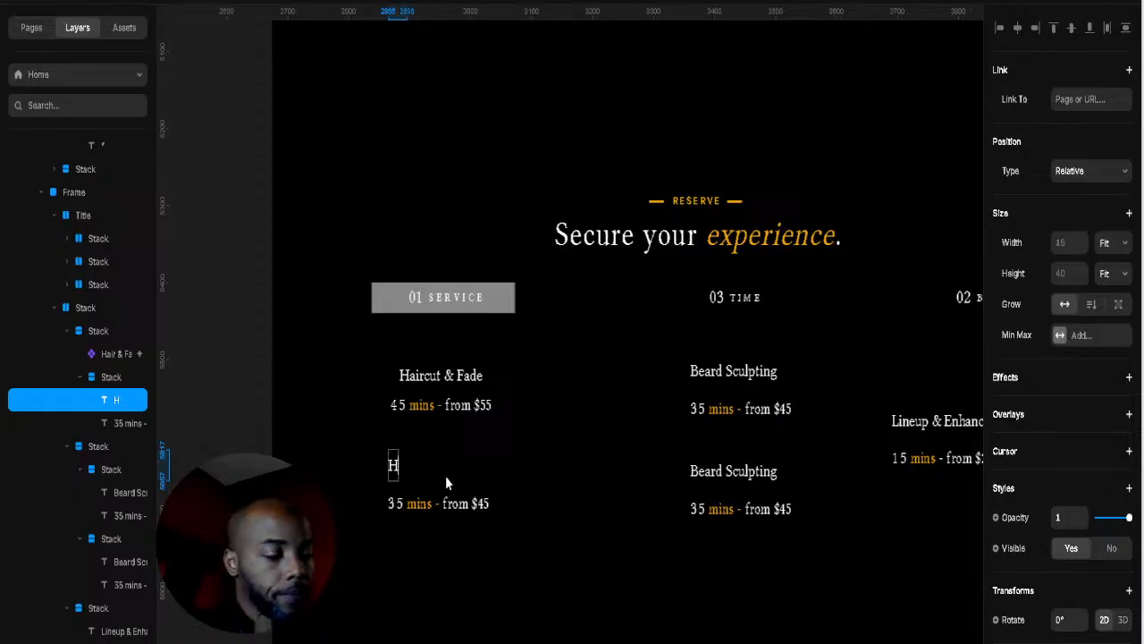
Step: Finish the left label as 'Hot Towel' and start retyping the lower middle label as 'VIP'
text(ot Towel)
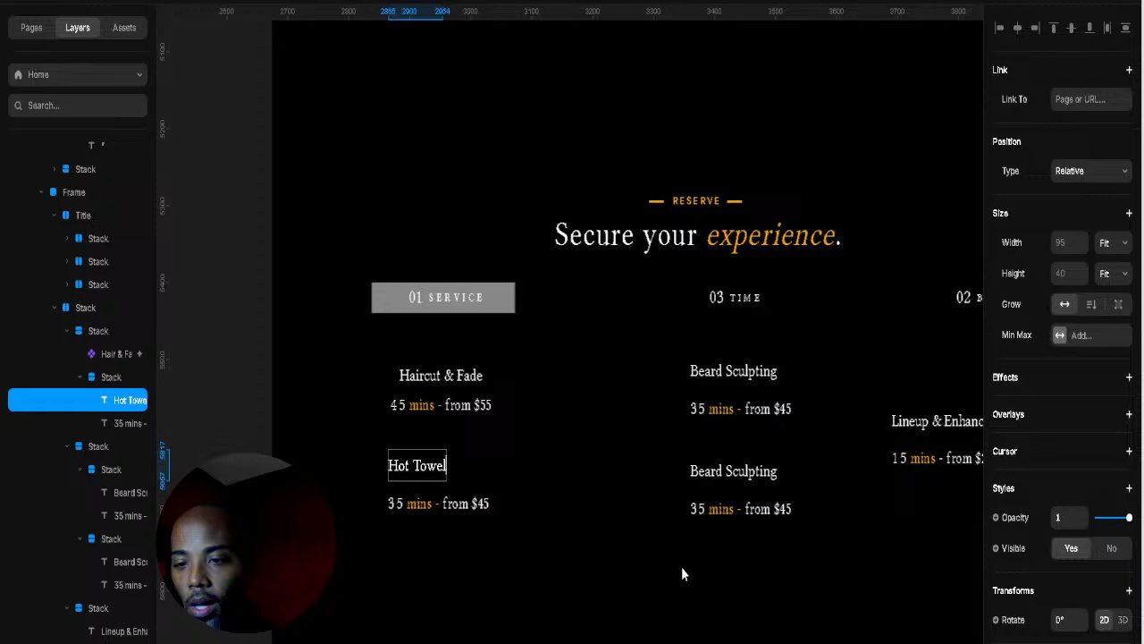
key(Escape)
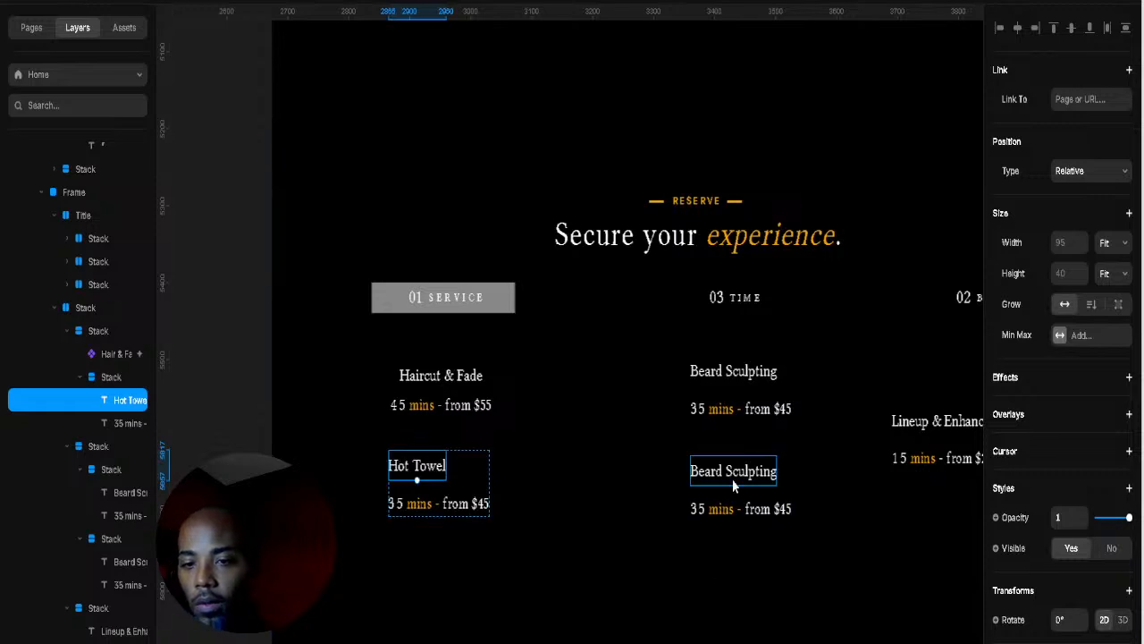
double_click(733, 482)
key(ctrl+a)
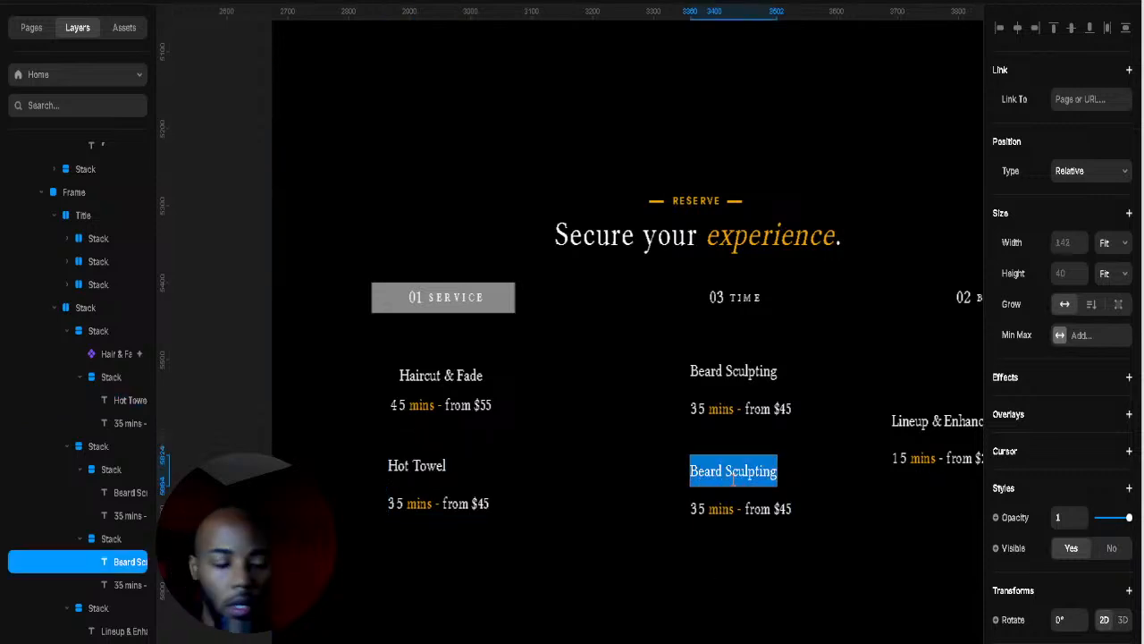
text(V)
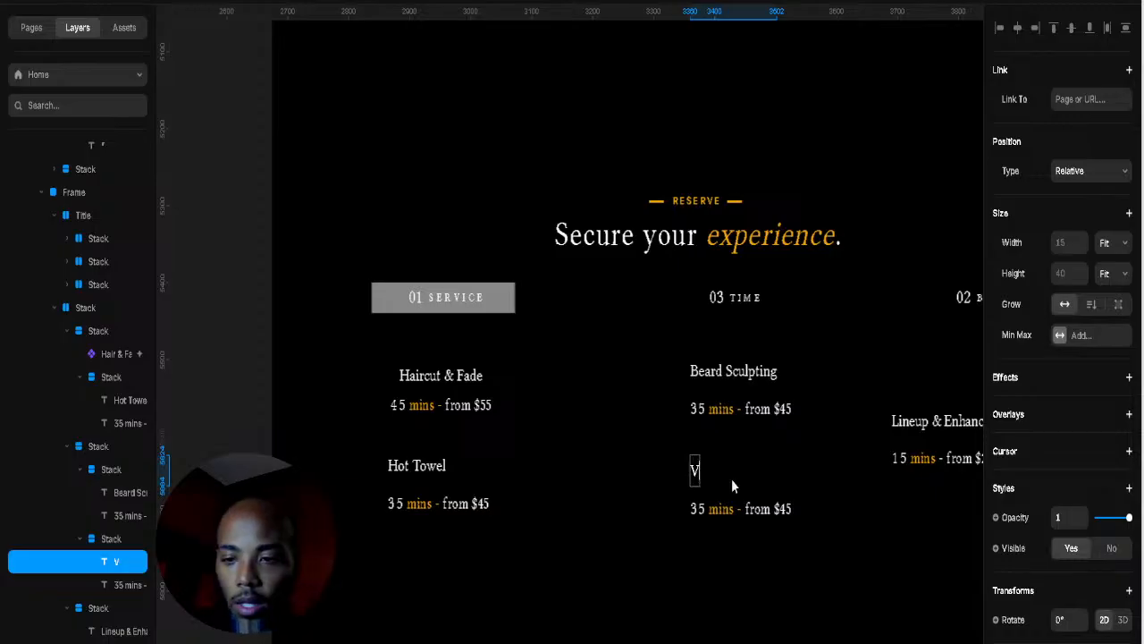
text(i)
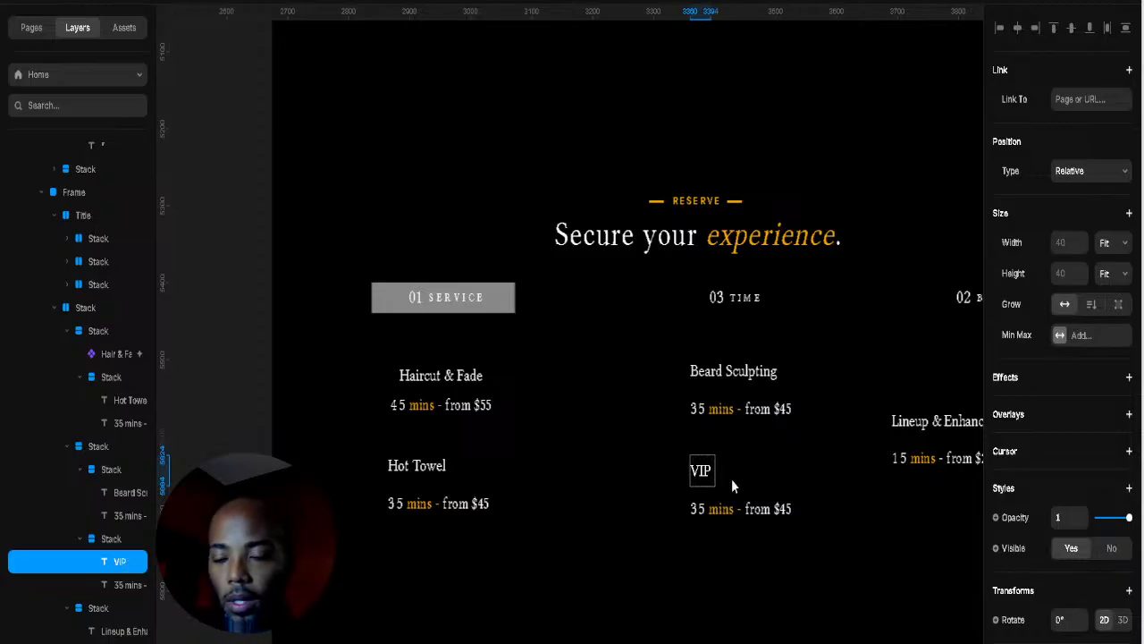
key(Escape)
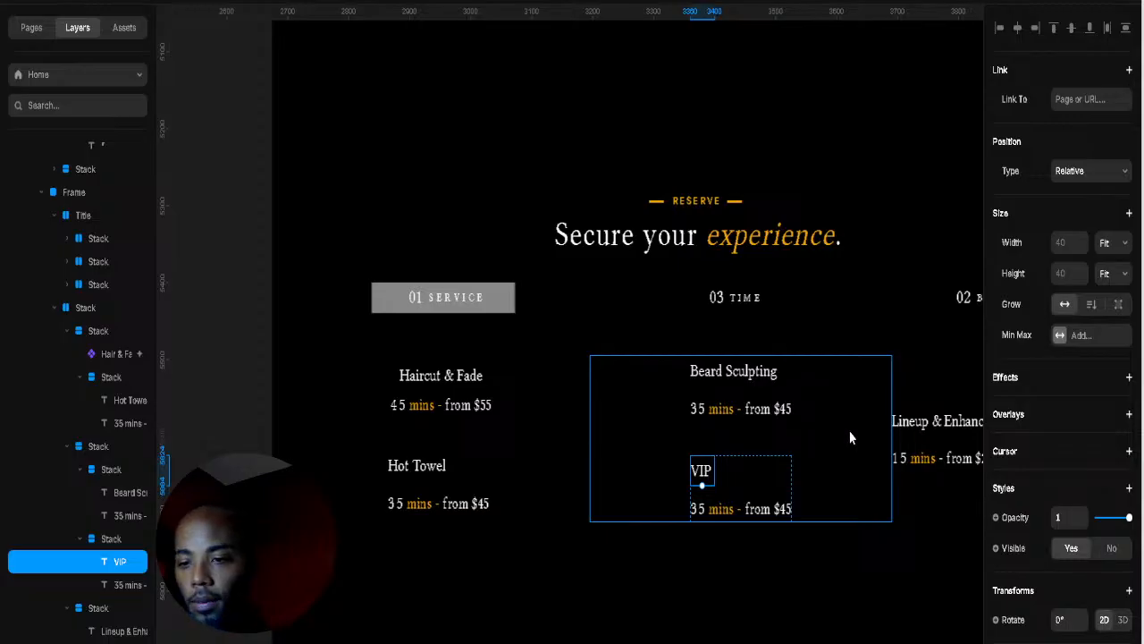
Step: Complete the middle label so it reads 'VIP Grooming Experience'
key(Escape)
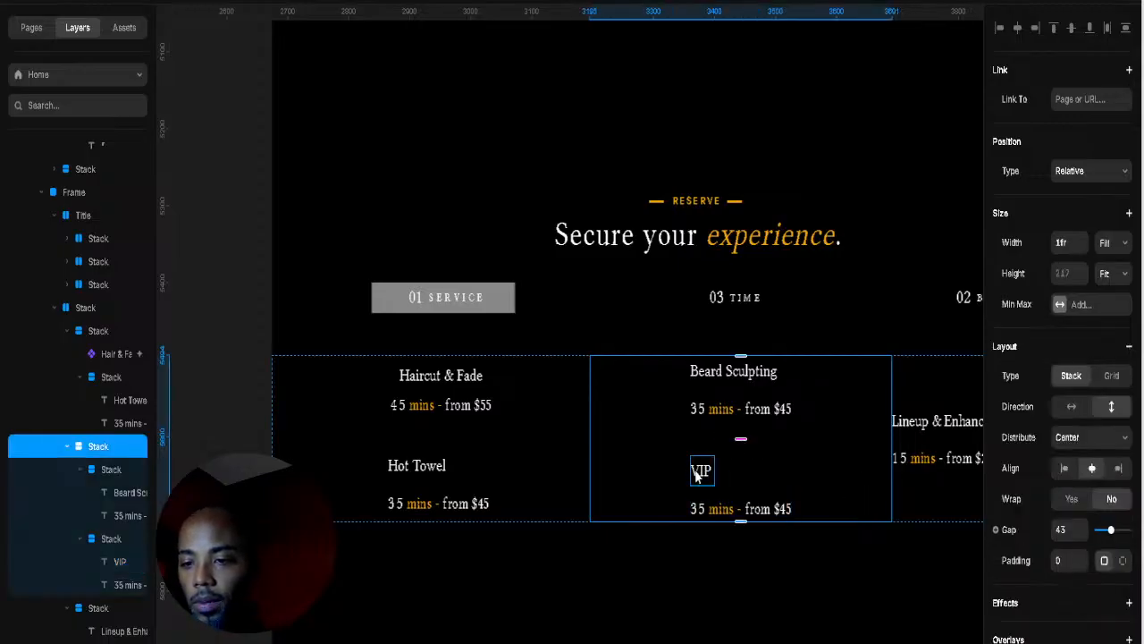
click(696, 475)
double_click(696, 476)
click(711, 470)
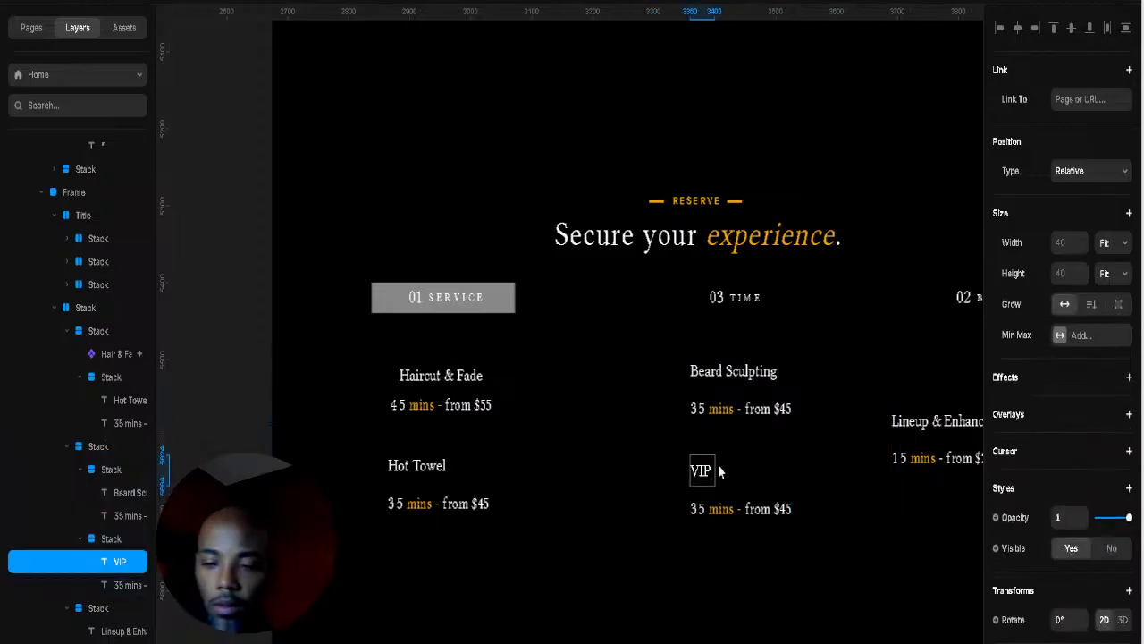
text(fr)
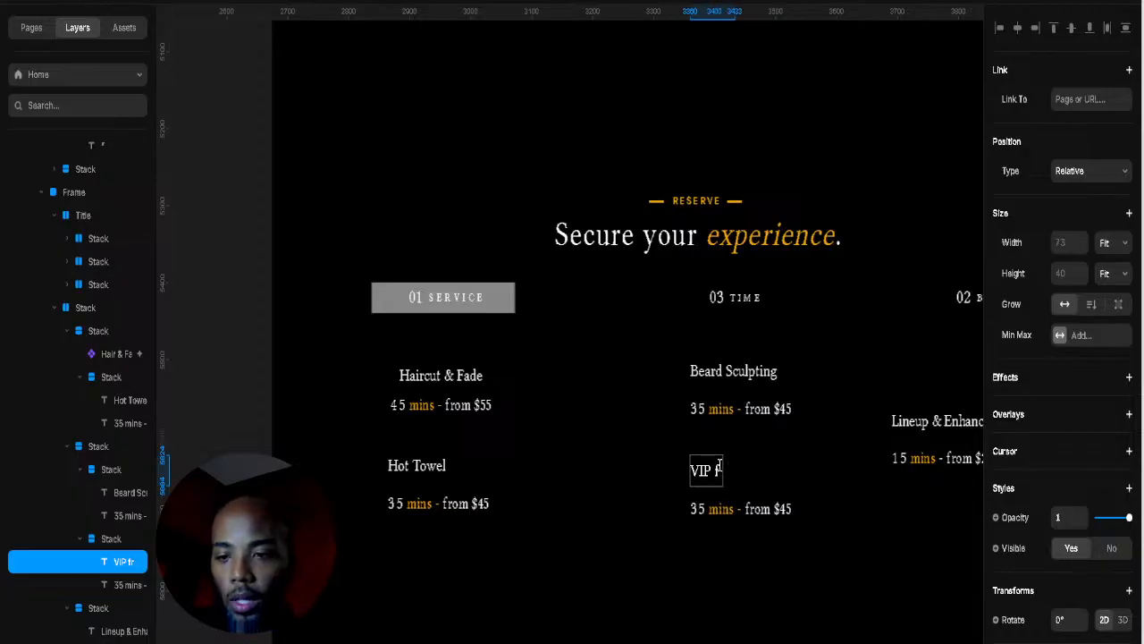
key(BackSpace)
key(BackSpace)
text(Groo)
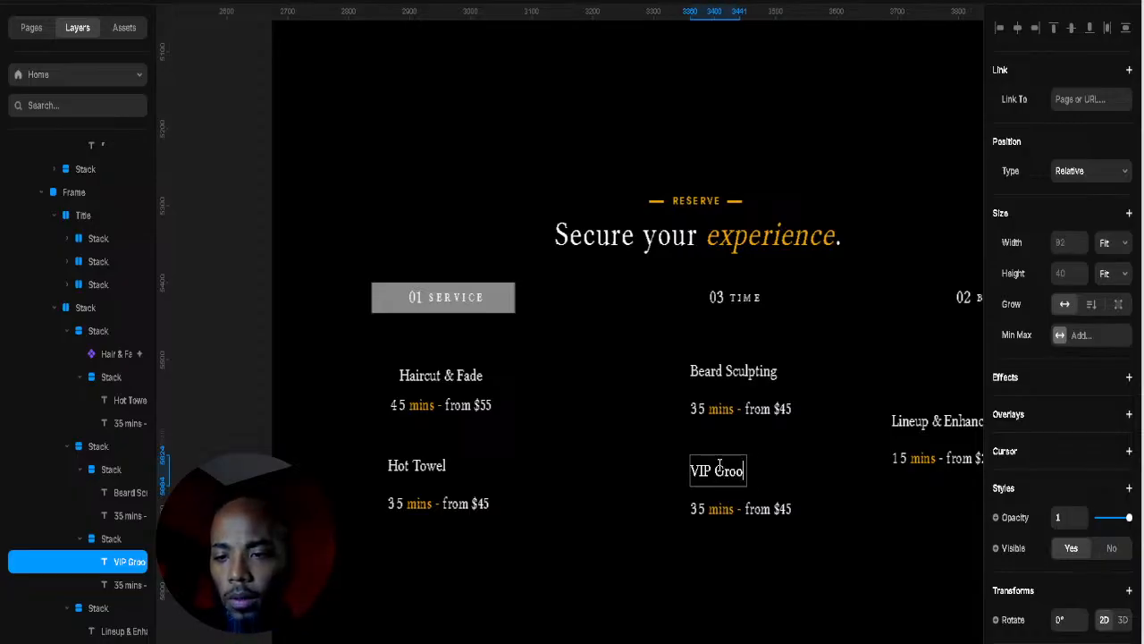
text(ming Exp)
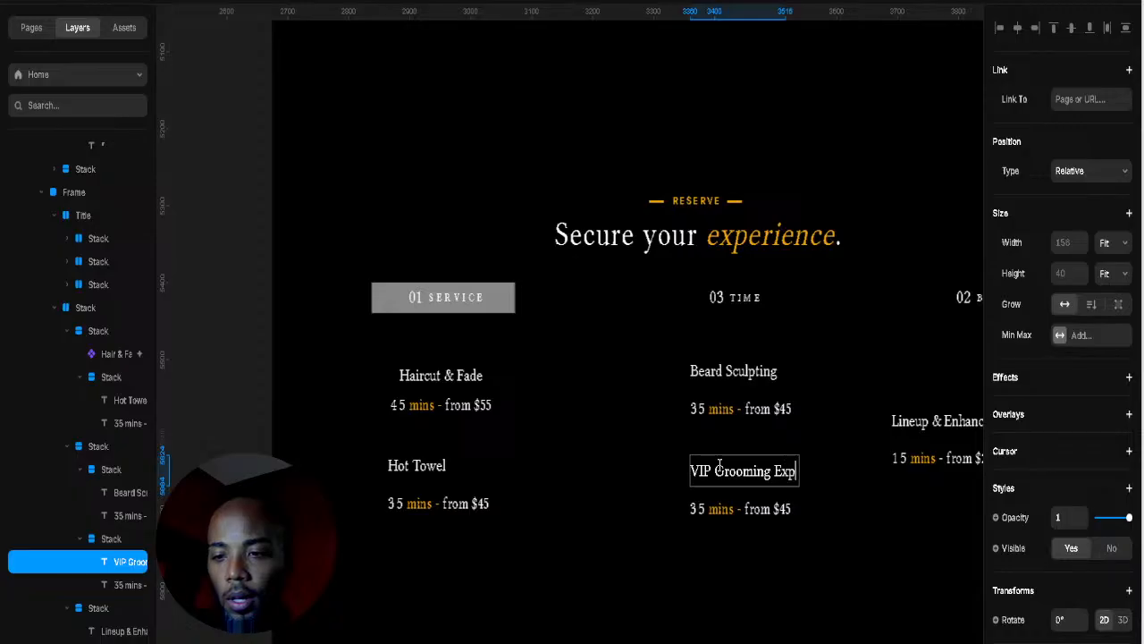
text(erien)
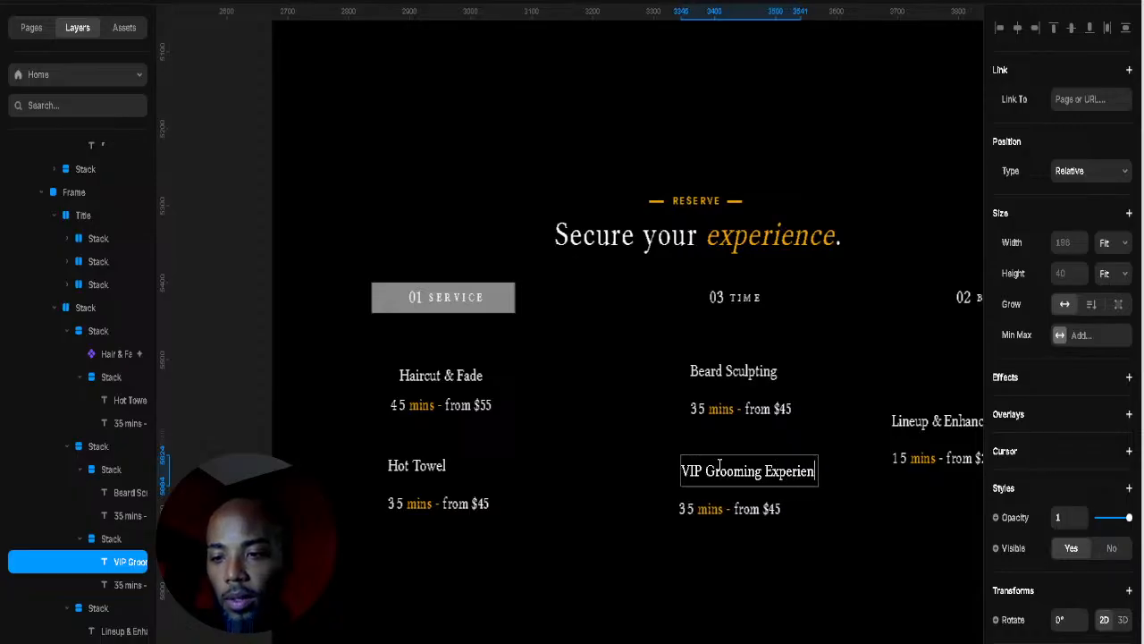
text(ce)
key(Escape)
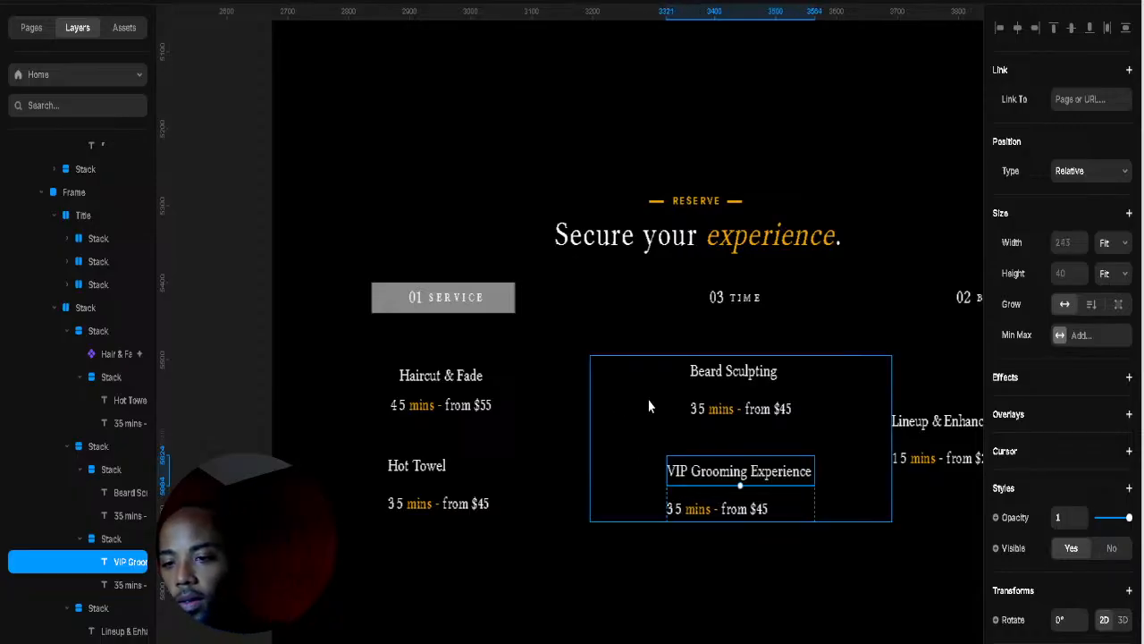
click(733, 445)
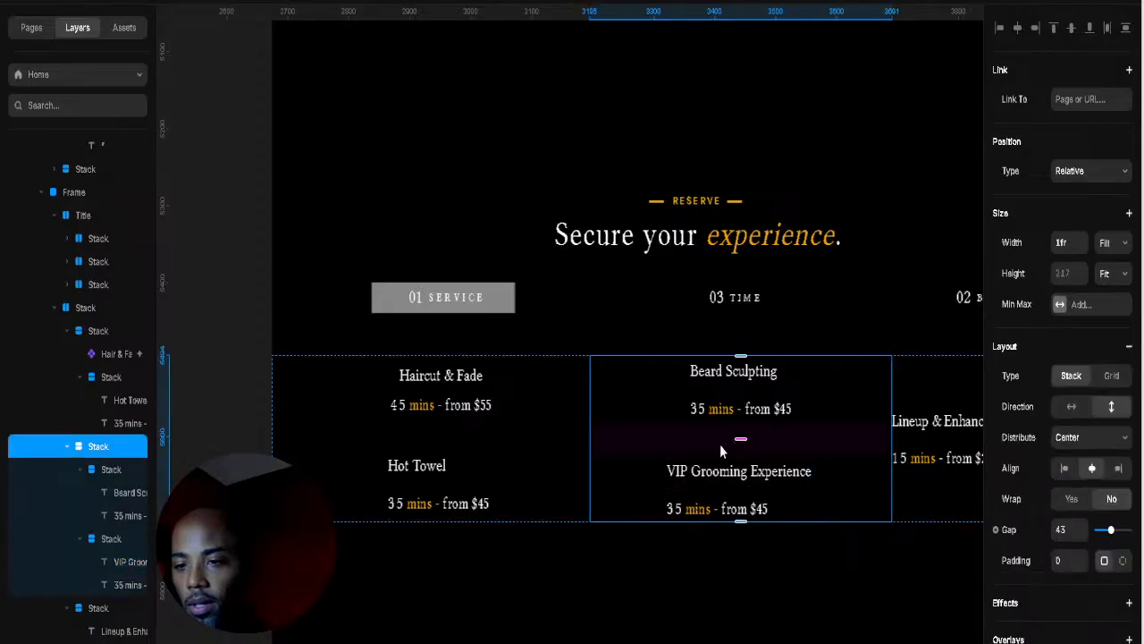
Step: Inspect the columns and Lineup & Enhancements item, trying free positioning and undoing it
click(711, 388)
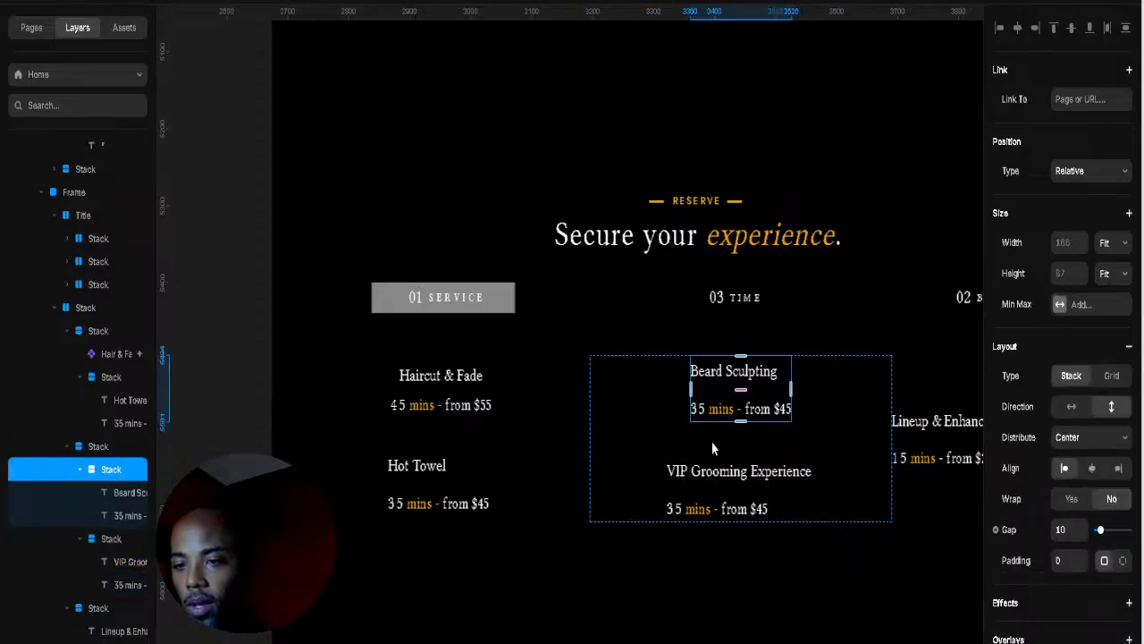
shift+click(716, 490)
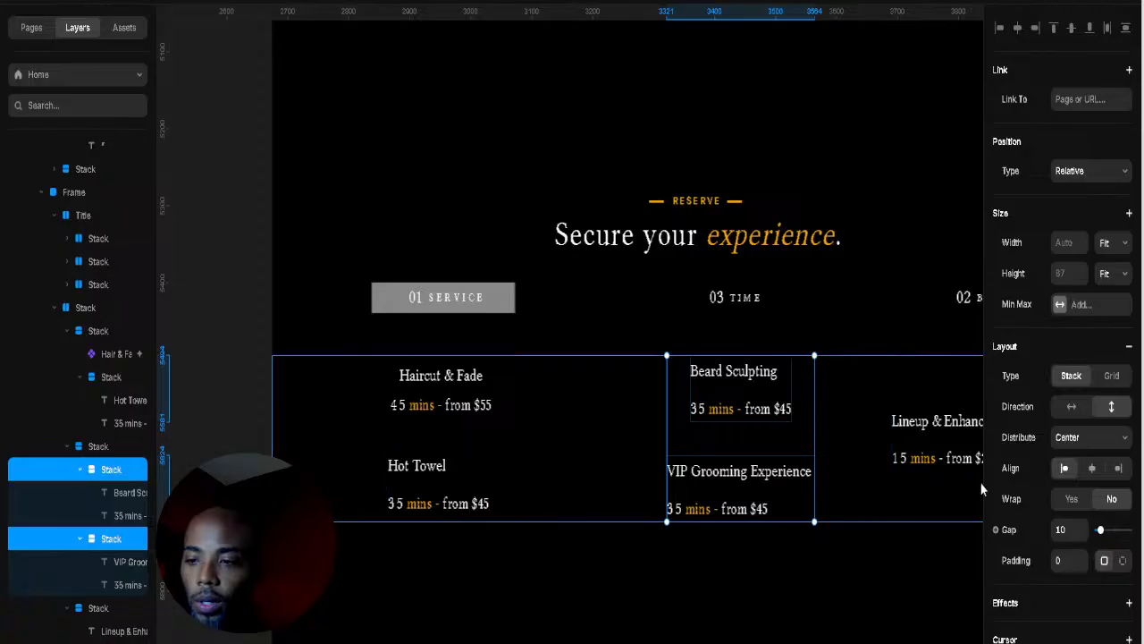
click(831, 519)
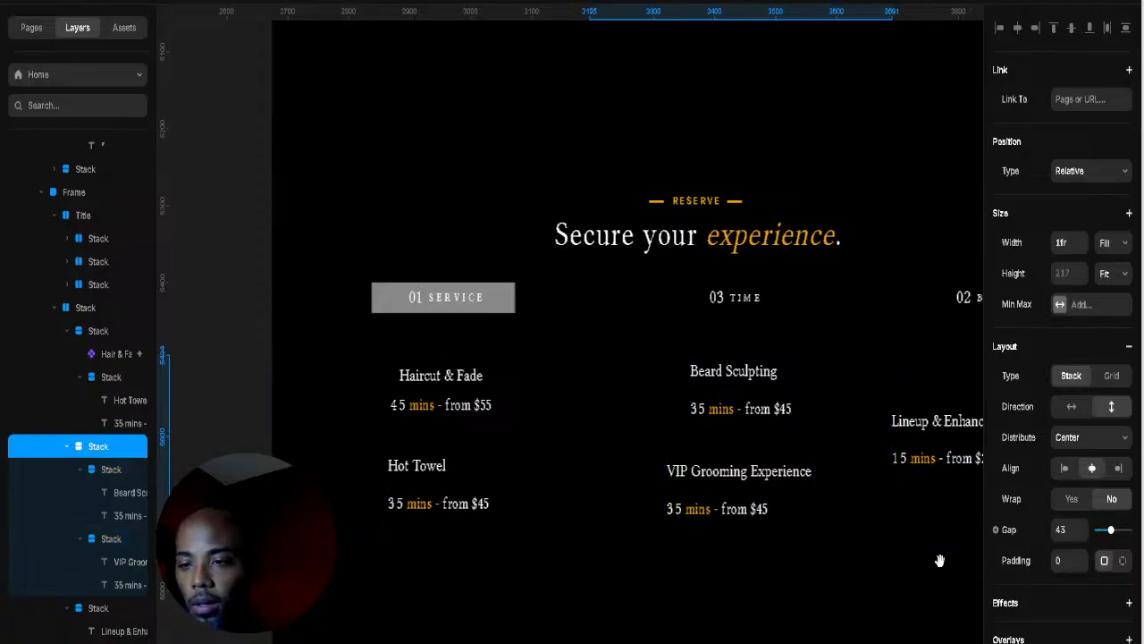
drag(939, 557, 727, 569)
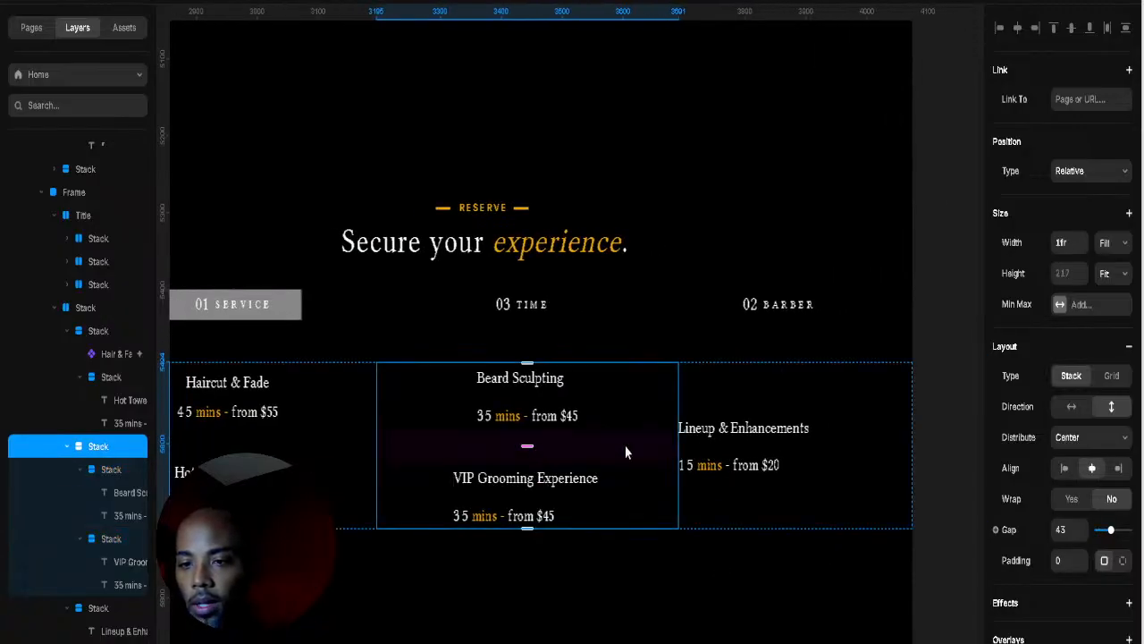
click(763, 459)
click(800, 463)
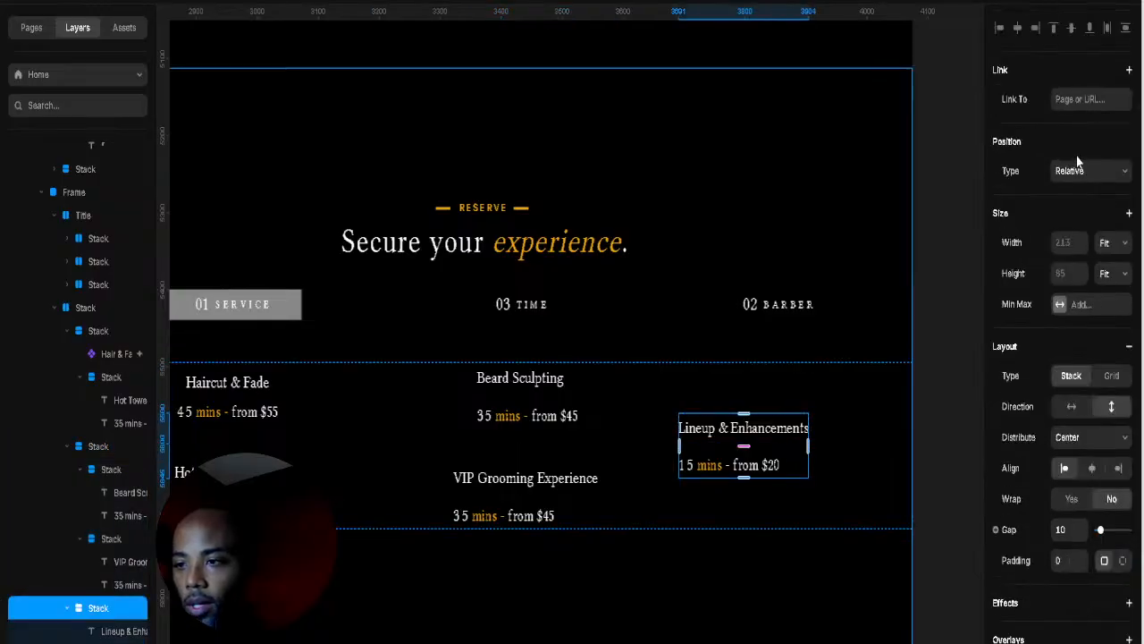
click(1076, 190)
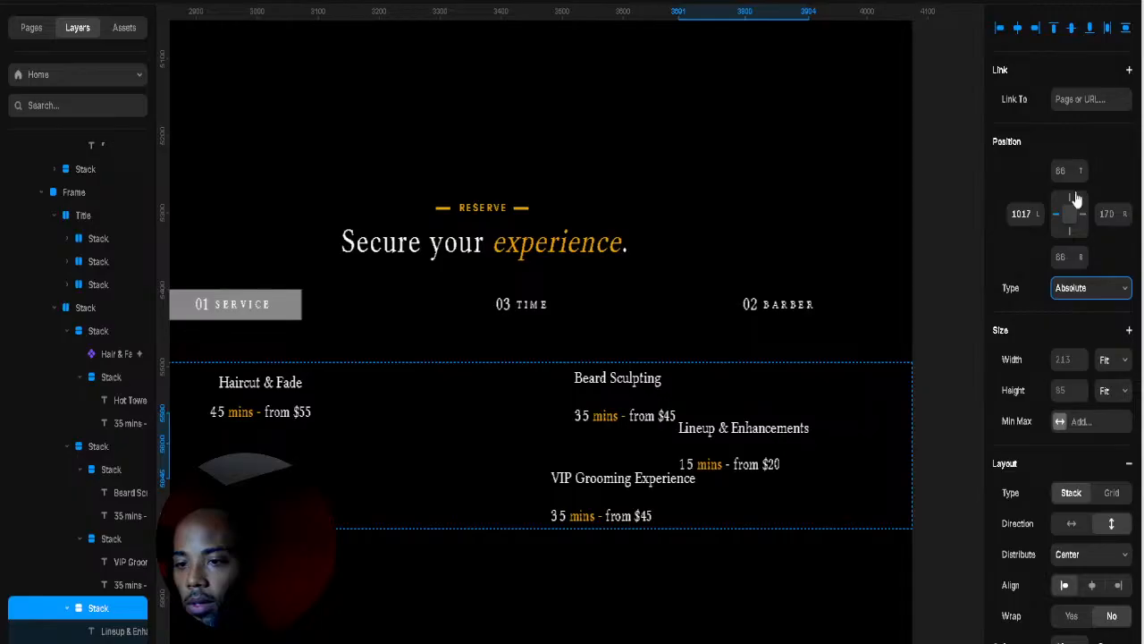
key(ctrl+z)
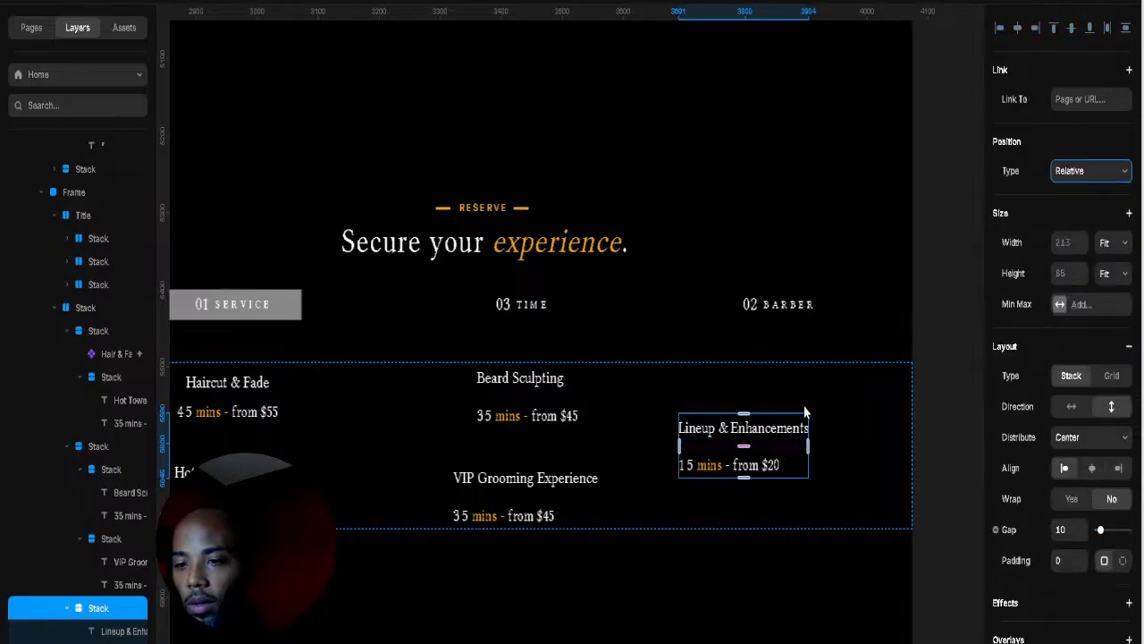
Step: Set the services row's Align to top so all three columns start level
click(805, 404)
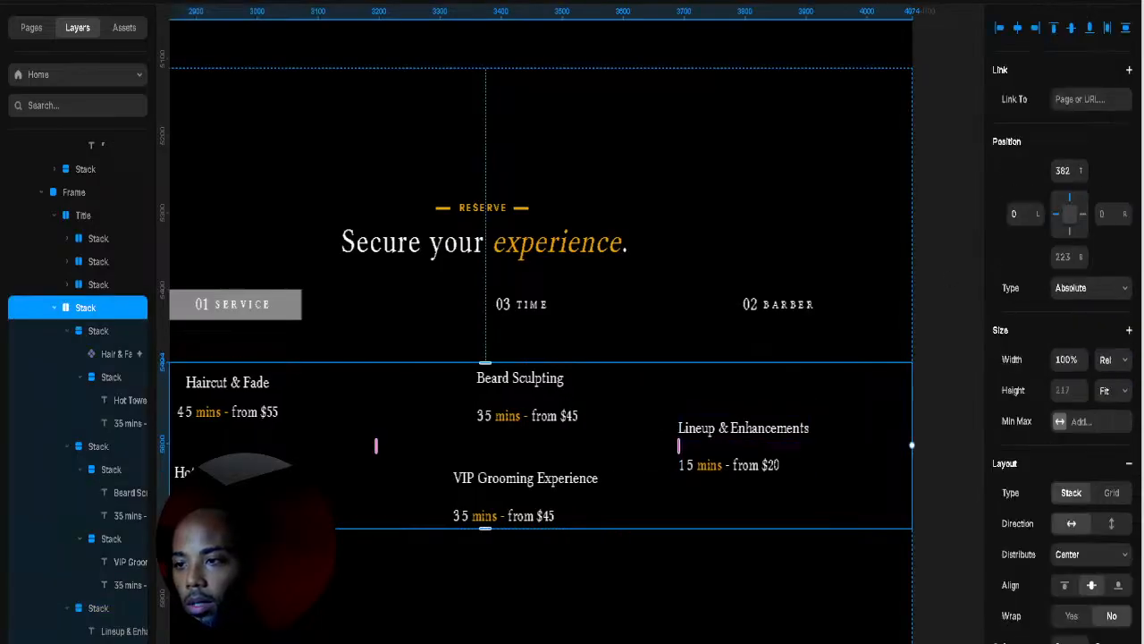
click(1054, 28)
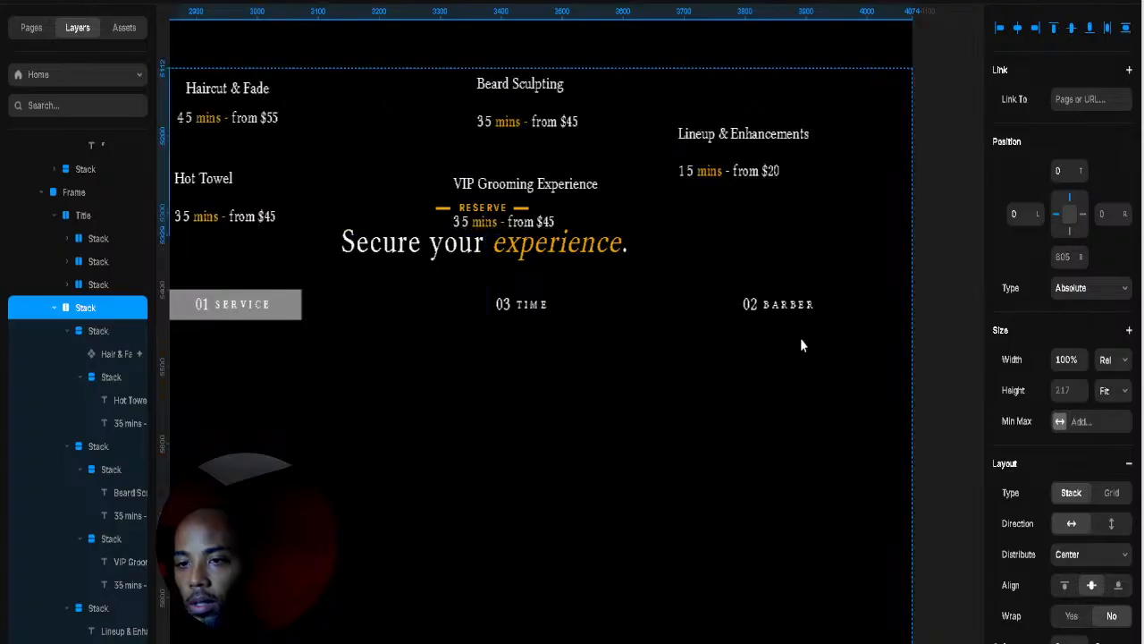
key(ctrl+z)
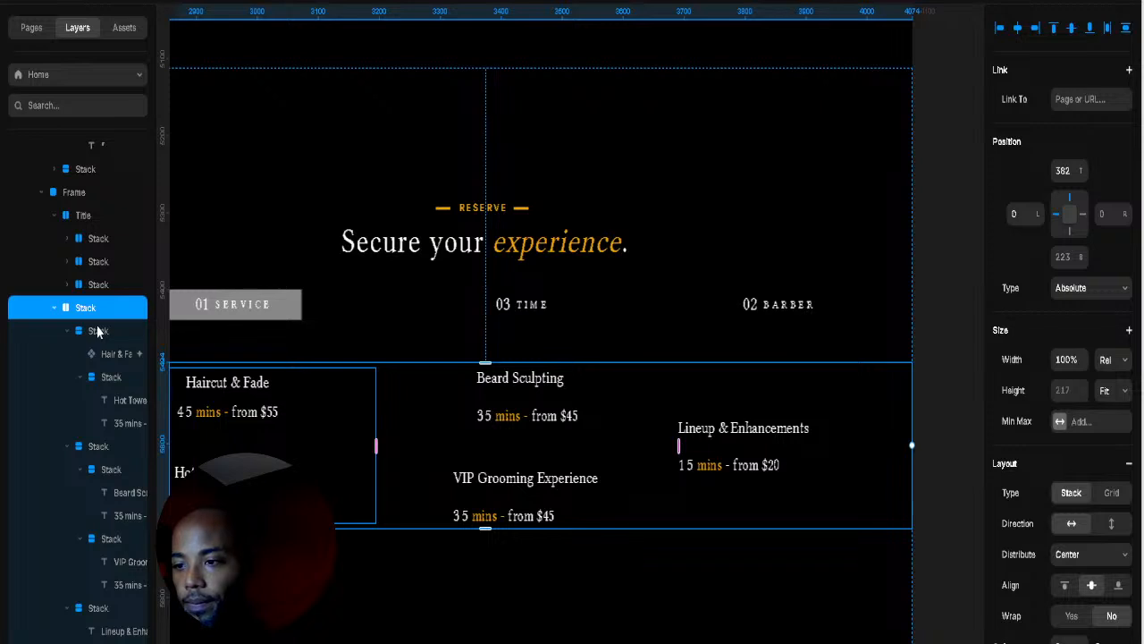
click(1065, 586)
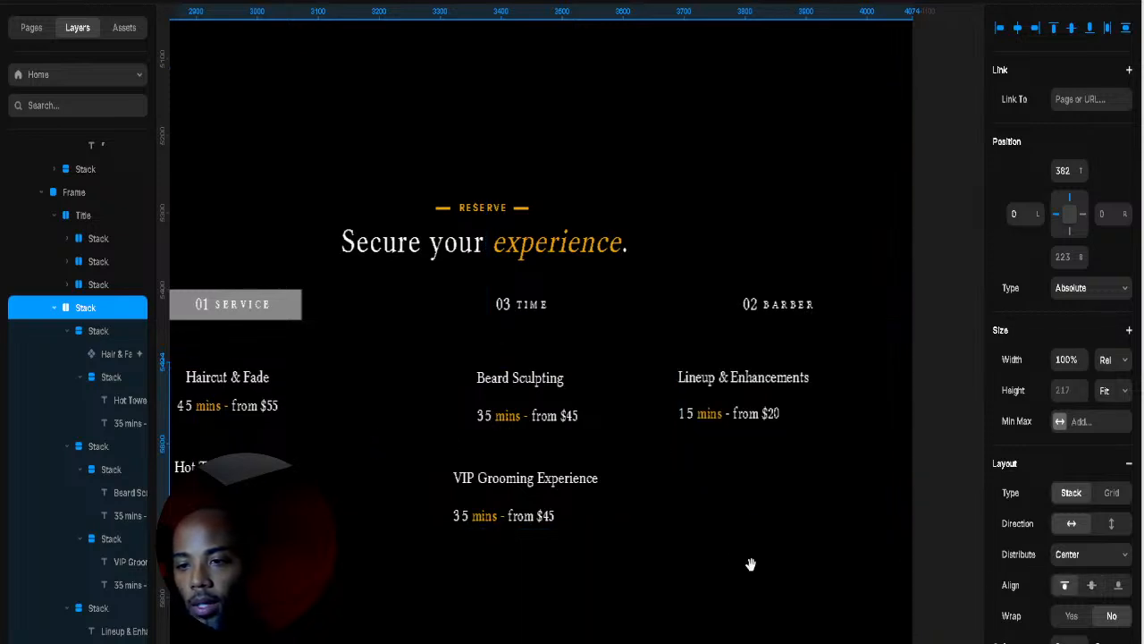
scroll(876, 565, left, 3)
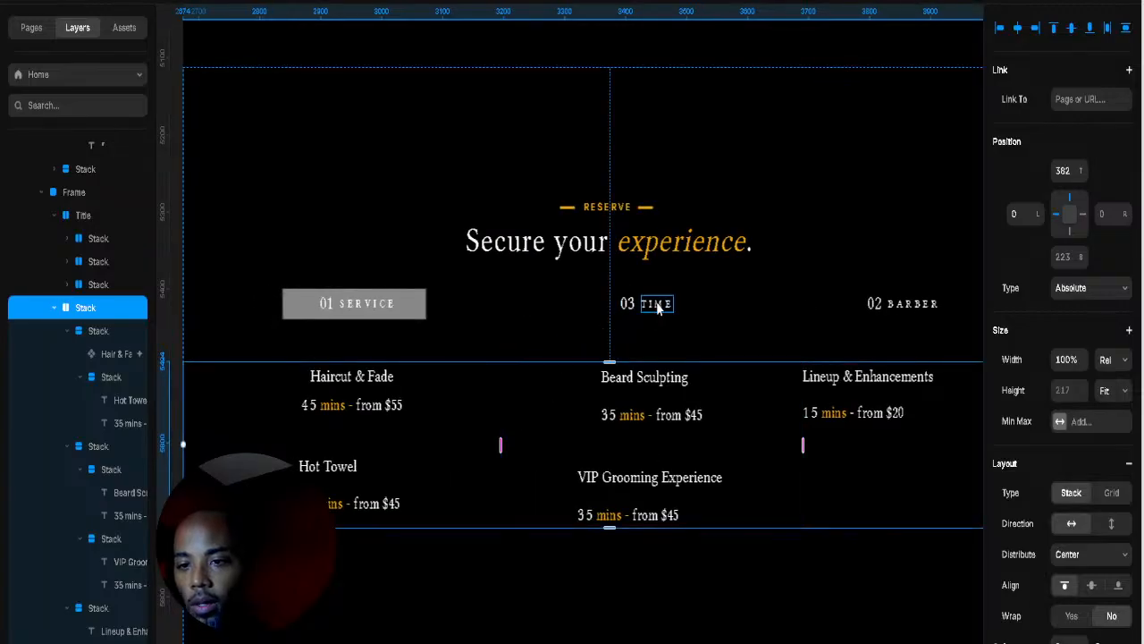
Step: Wrap the booking tabs row and services row in a new stack with extra gap between them
click(632, 320)
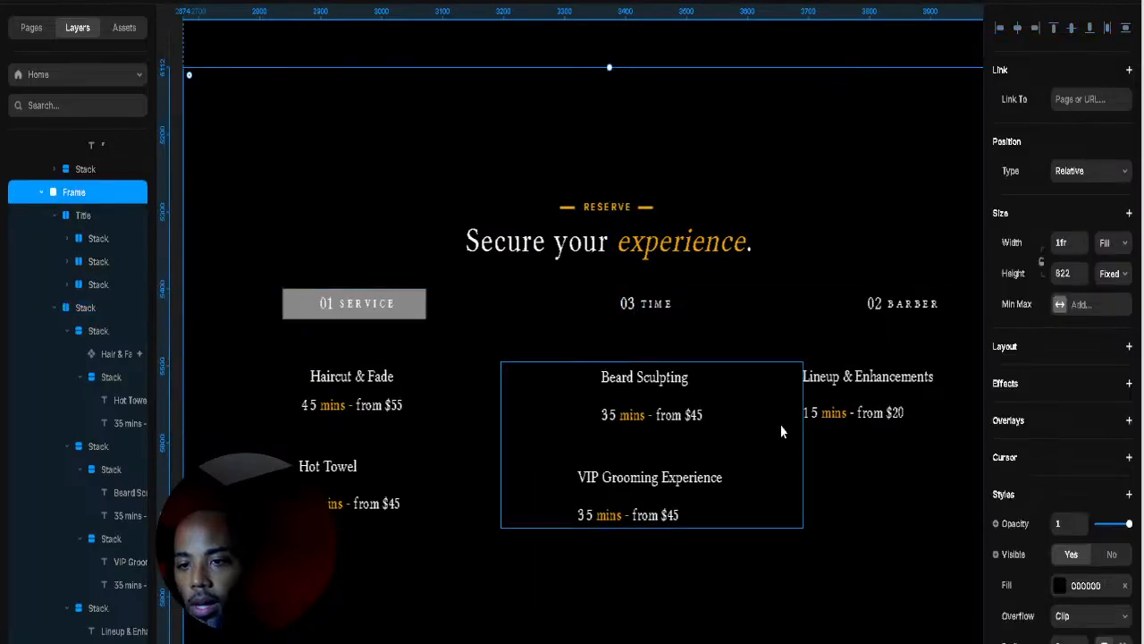
click(780, 313)
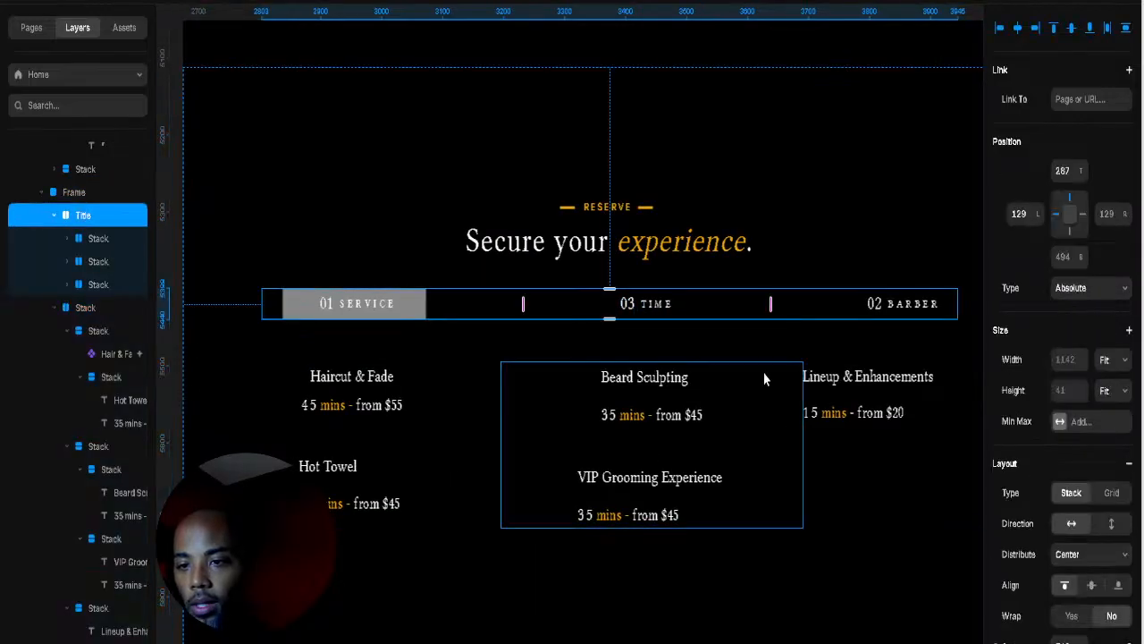
shift+click(874, 484)
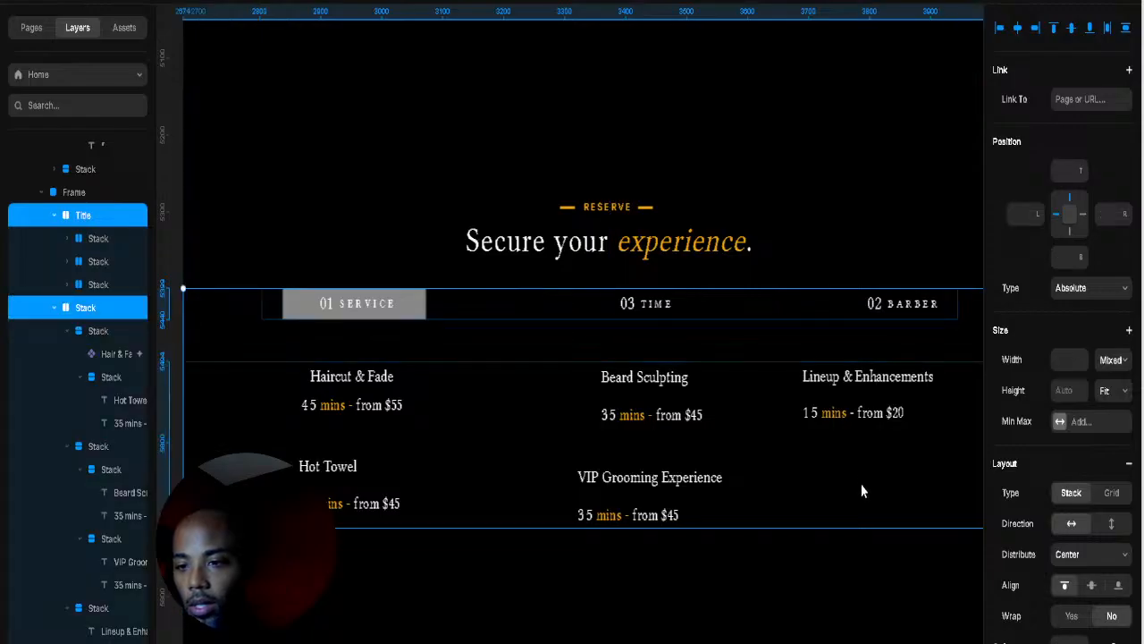
right_click(859, 483)
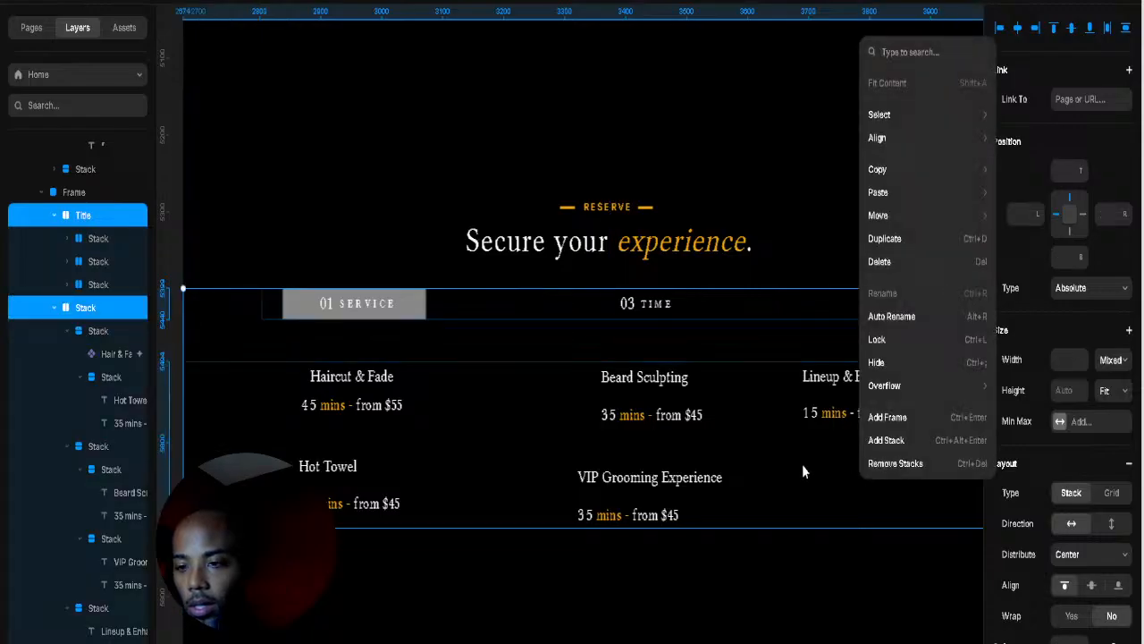
click(880, 441)
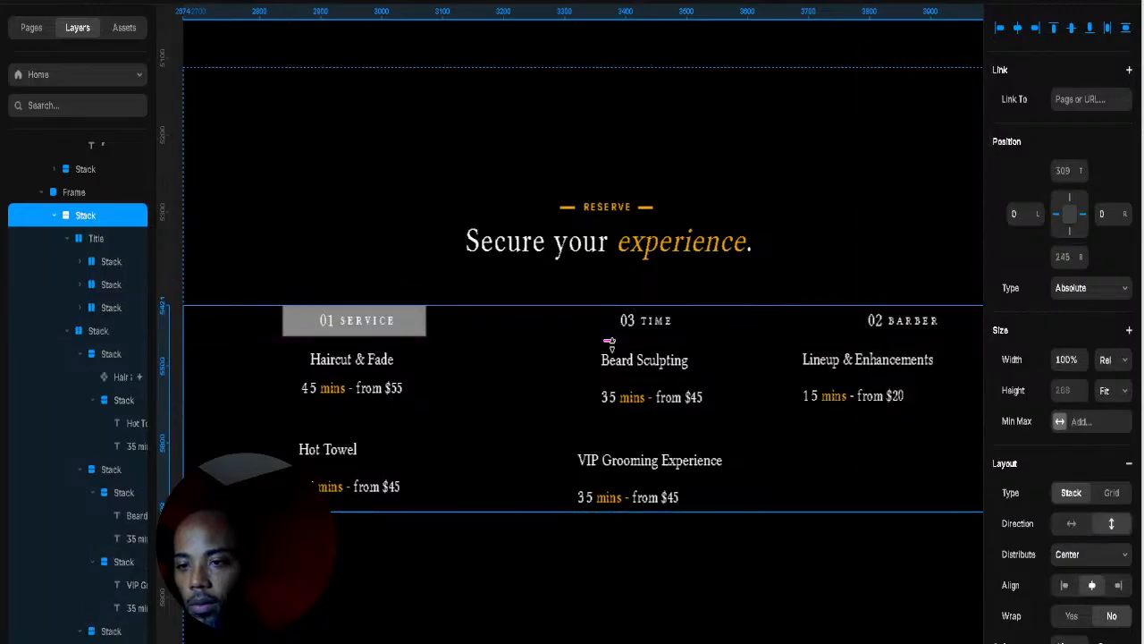
drag(610, 338, 611, 362)
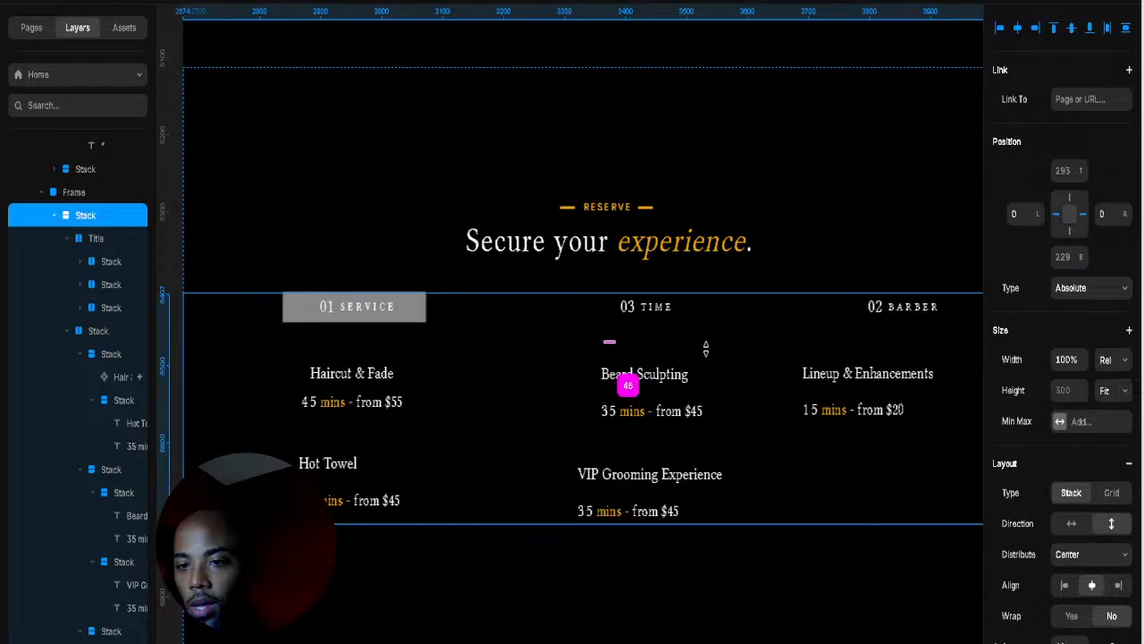
click(763, 314)
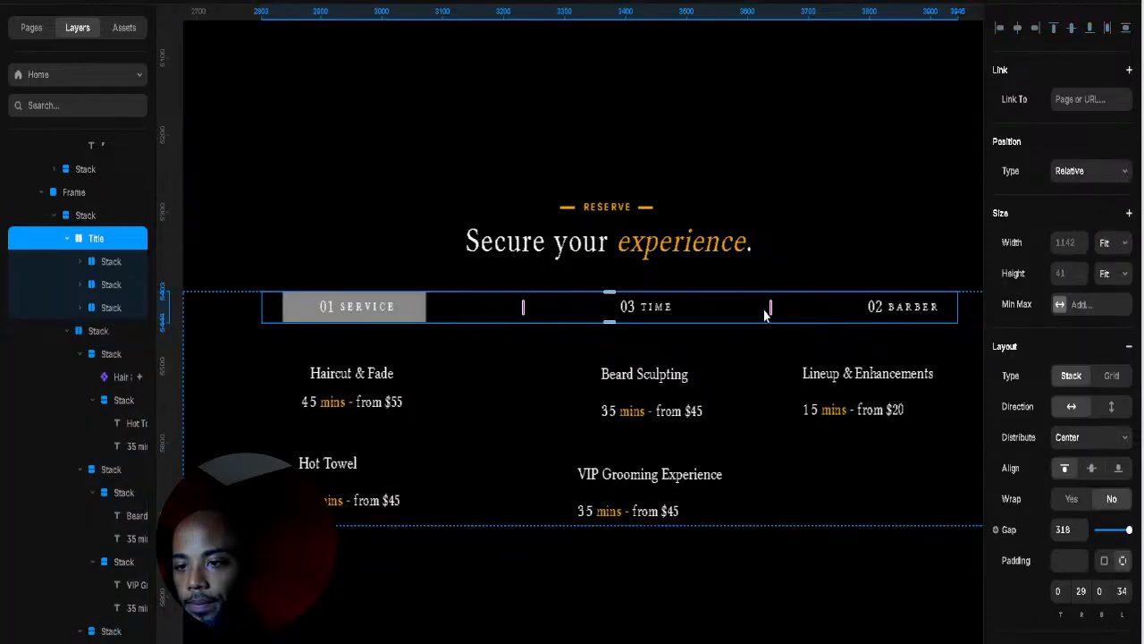
click(965, 307)
click(865, 196)
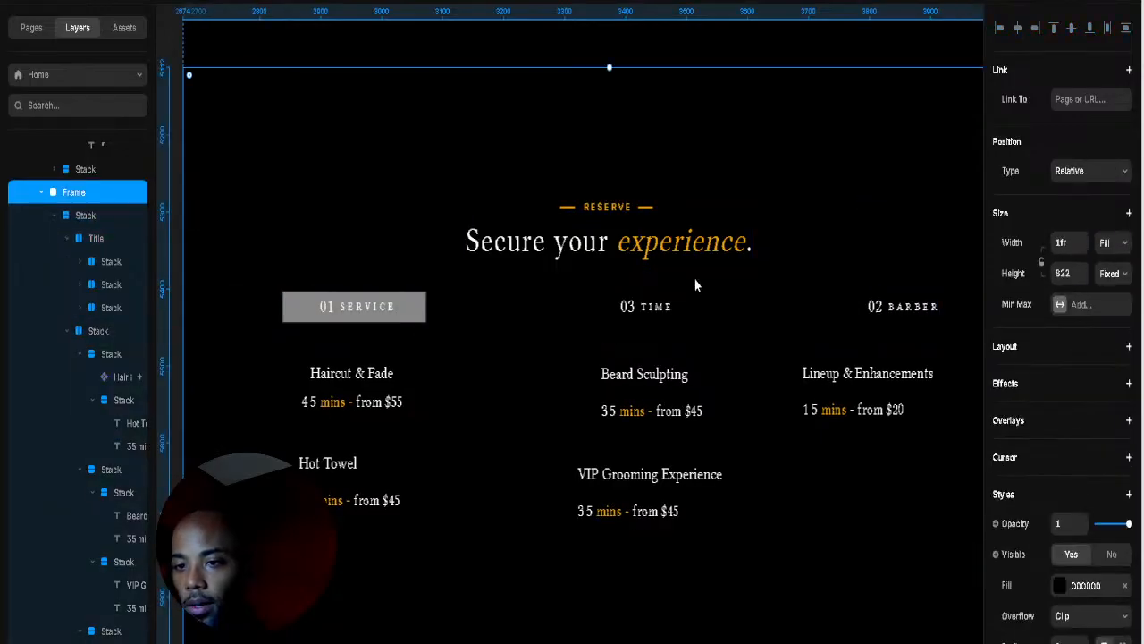
click(804, 525)
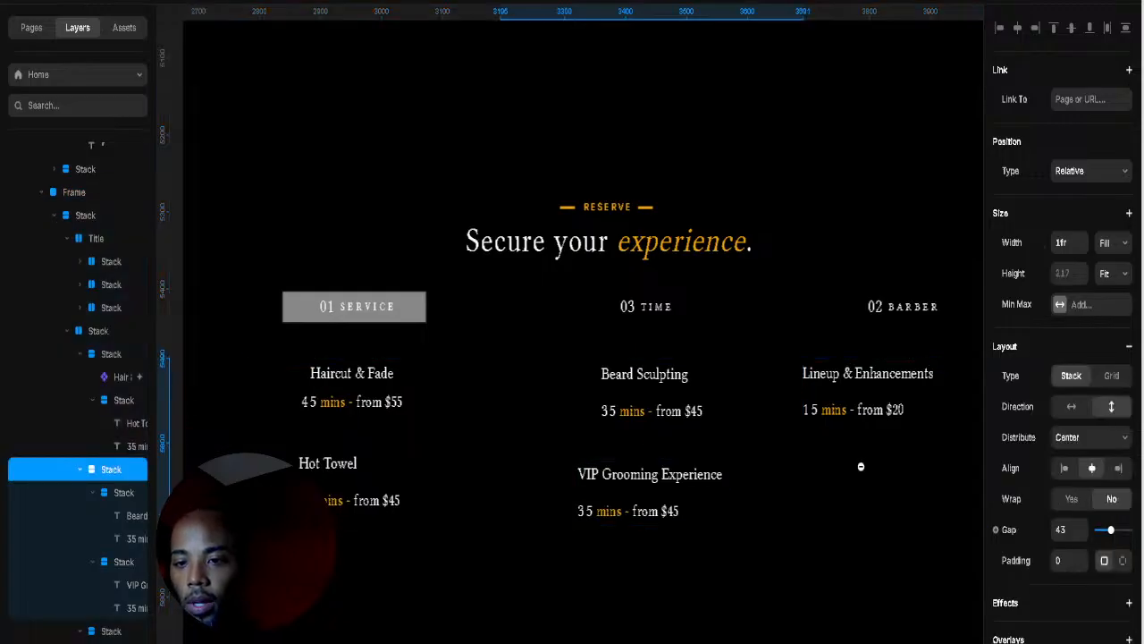
Step: Left-align the Beard Sculpting and VIP Grooming column and give it extra left padding
scroll(860, 470, down, 5)
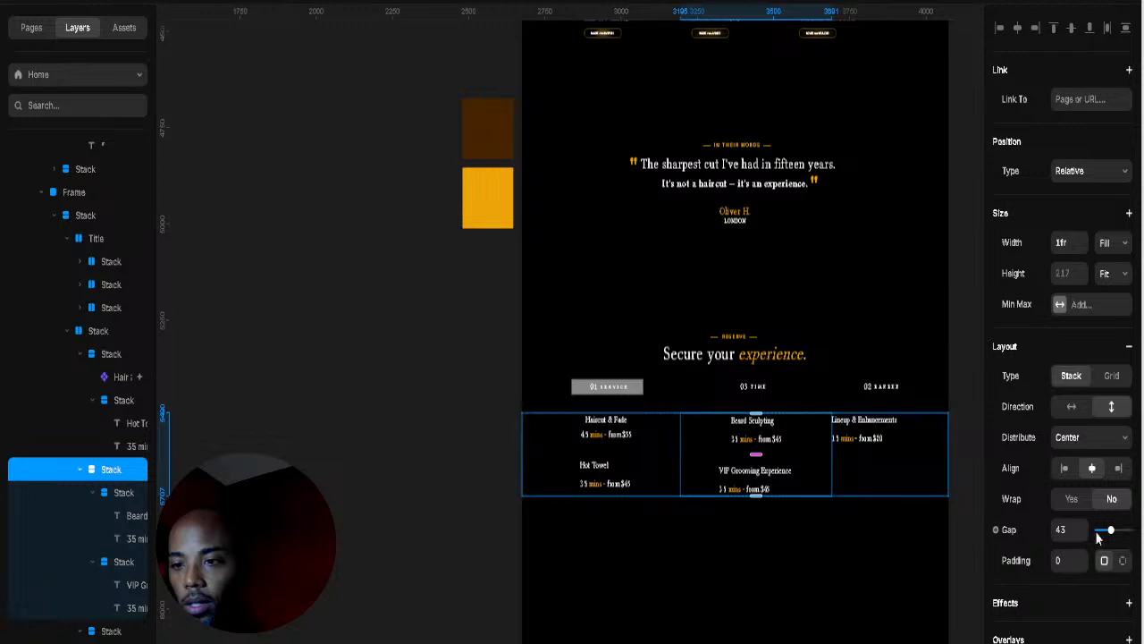
click(1065, 468)
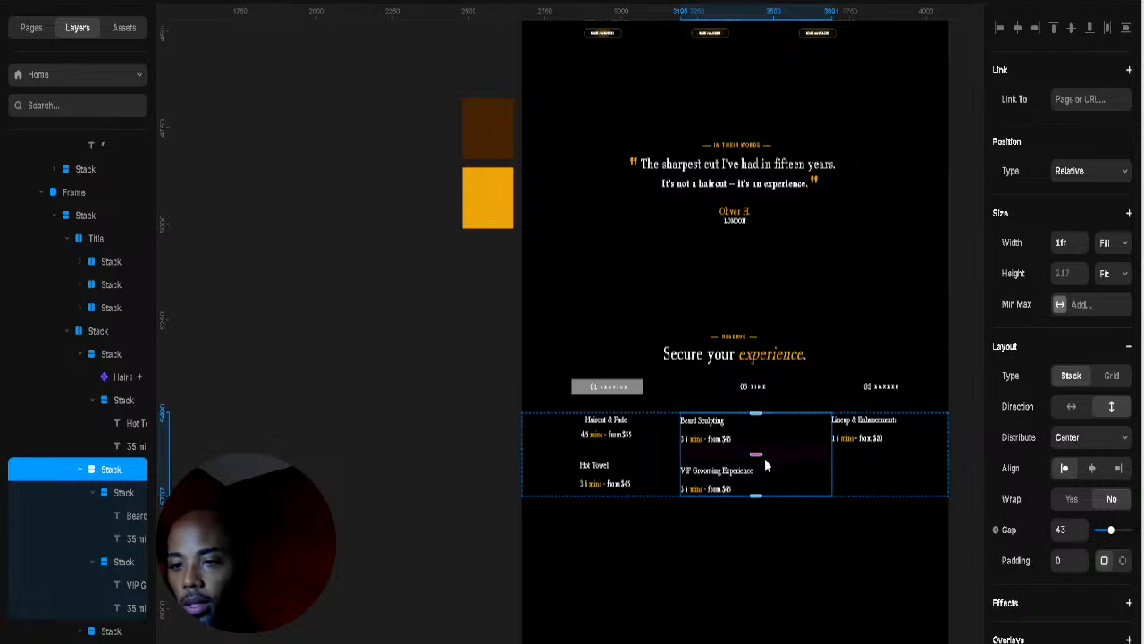
click(1122, 560)
click(1076, 590)
text(10)
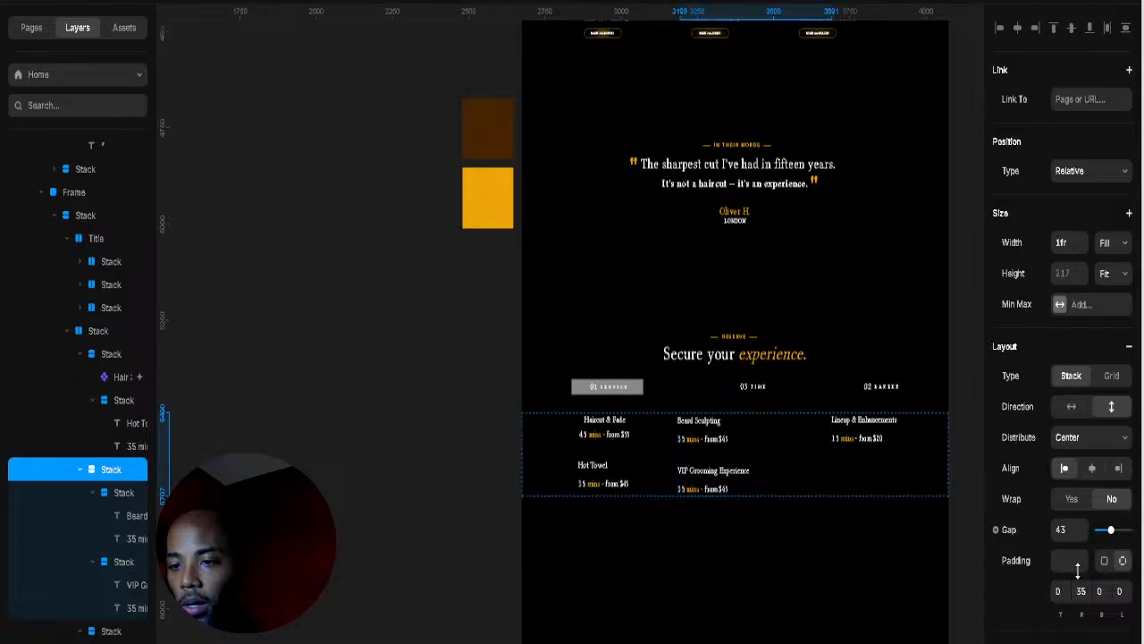
key(ctrl+z)
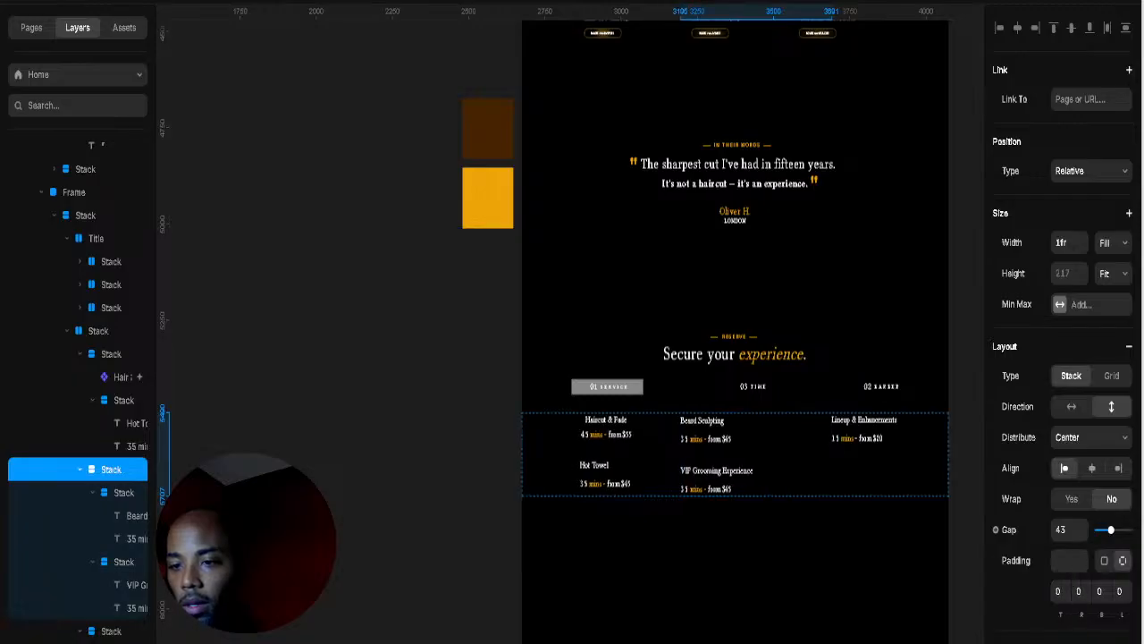
drag(1120, 615, 654, 464)
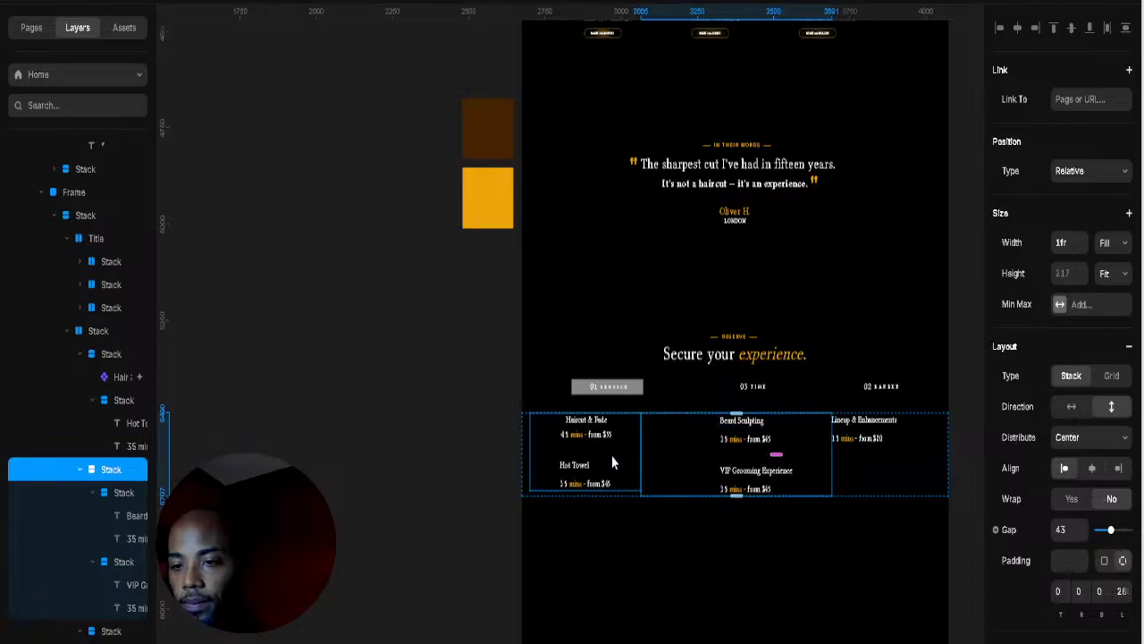
Step: Make the middle column fit its content and left-align the Haircut & Fade and Hot Towel column
click(523, 459)
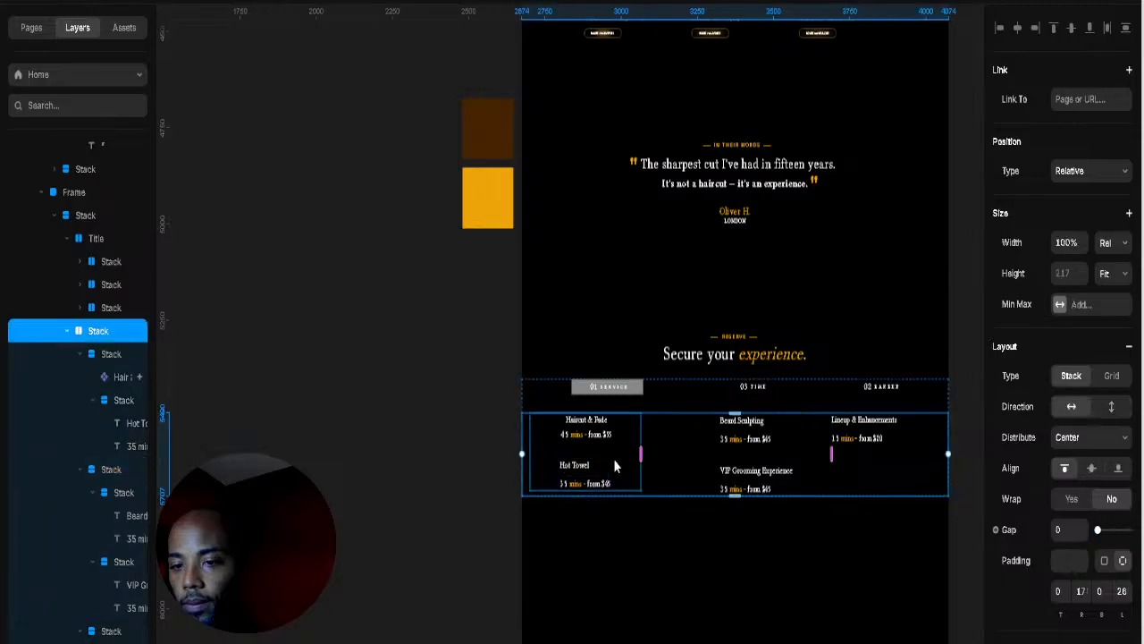
drag(641, 456, 536, 460)
click(729, 461)
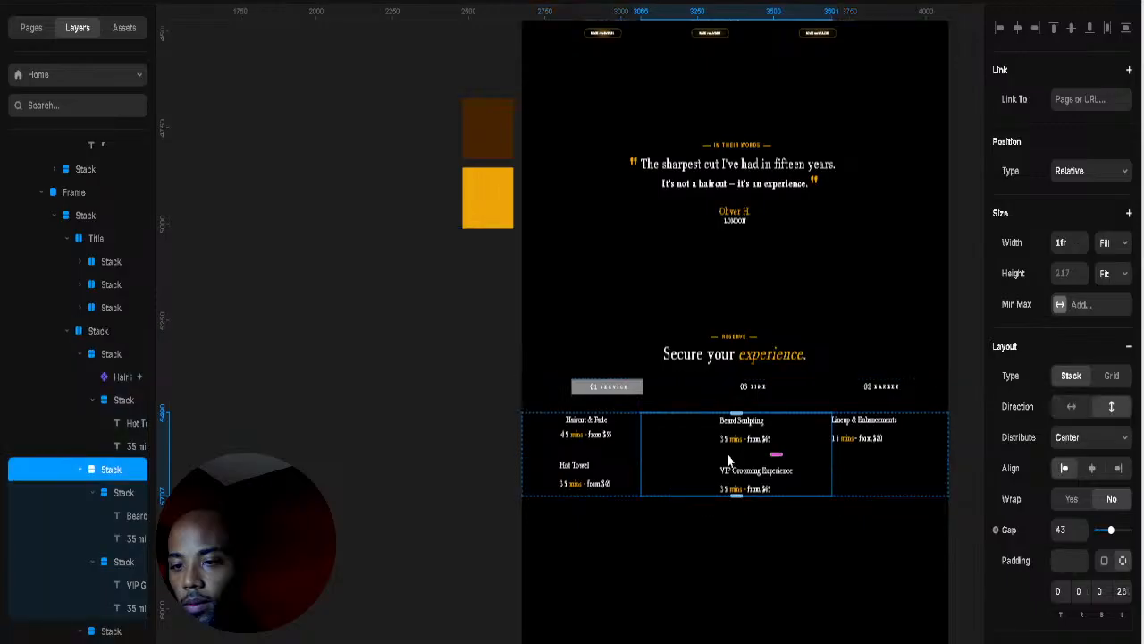
click(739, 459)
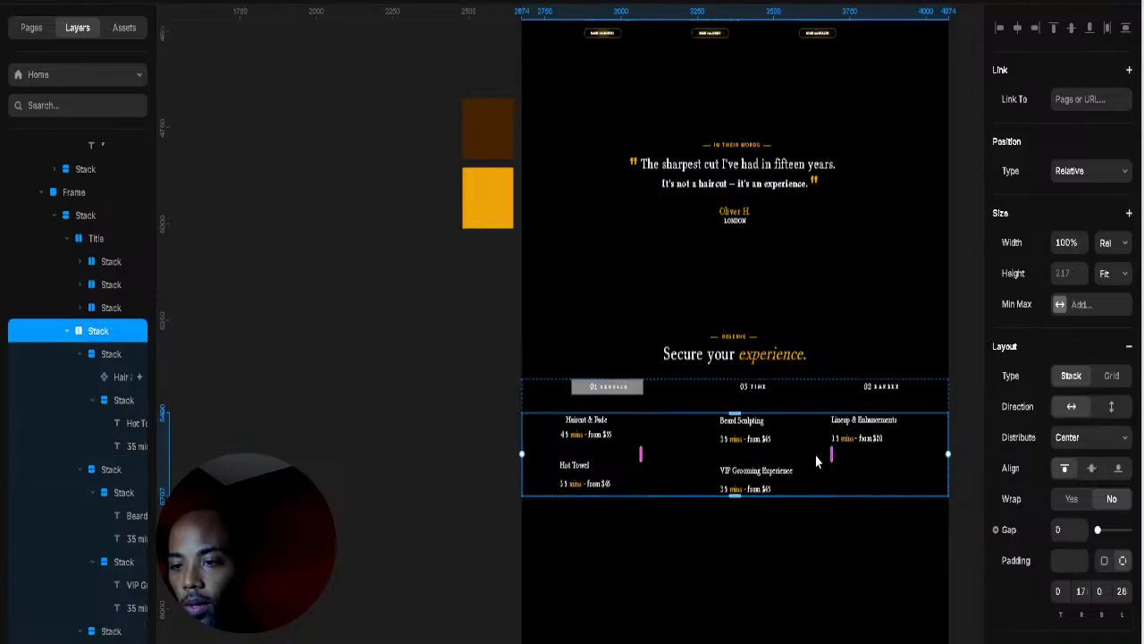
key(ctrl+z)
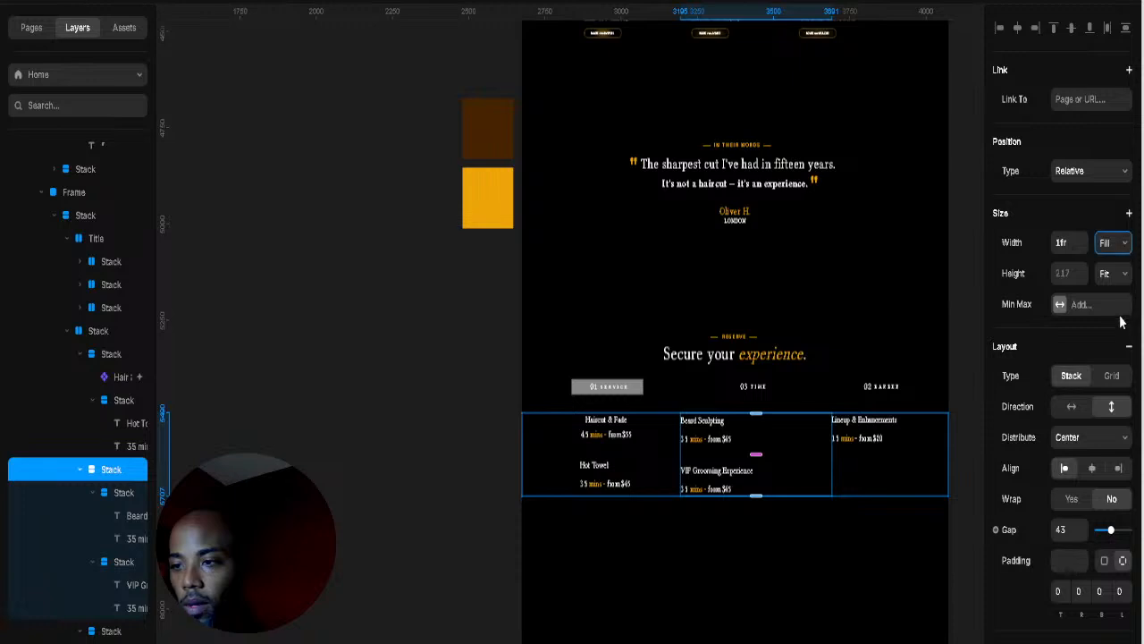
click(1117, 346)
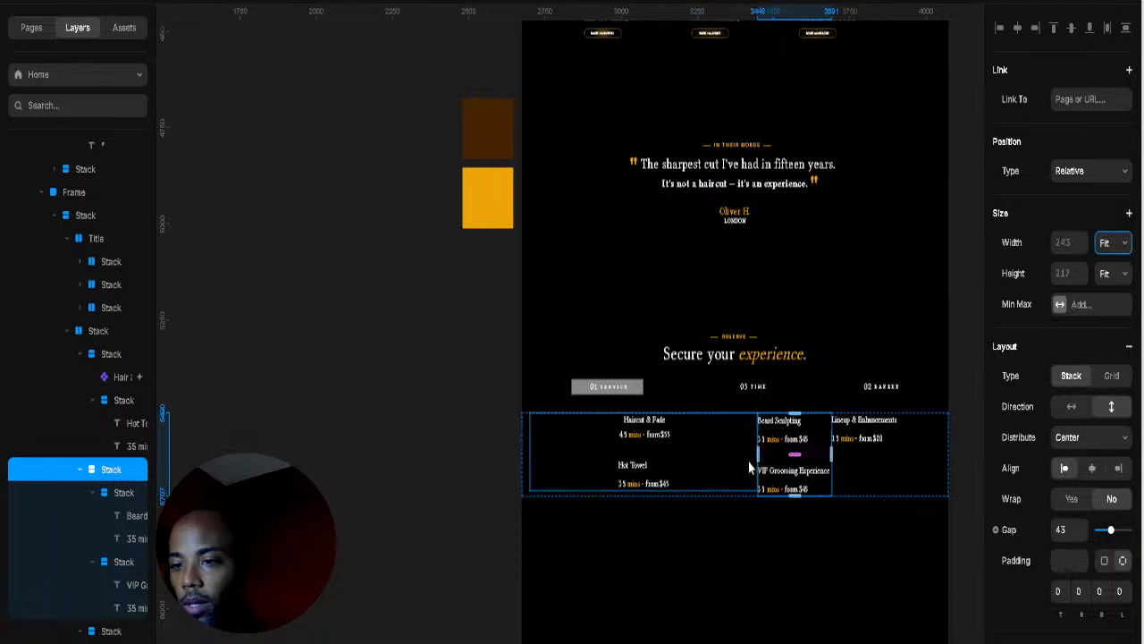
click(669, 449)
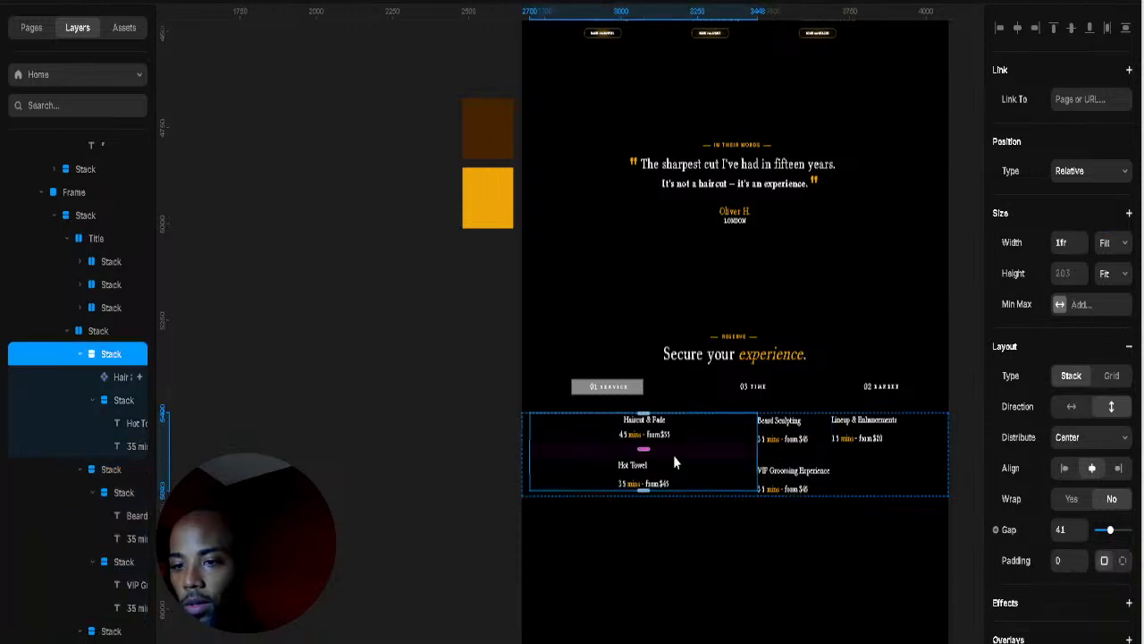
click(1064, 469)
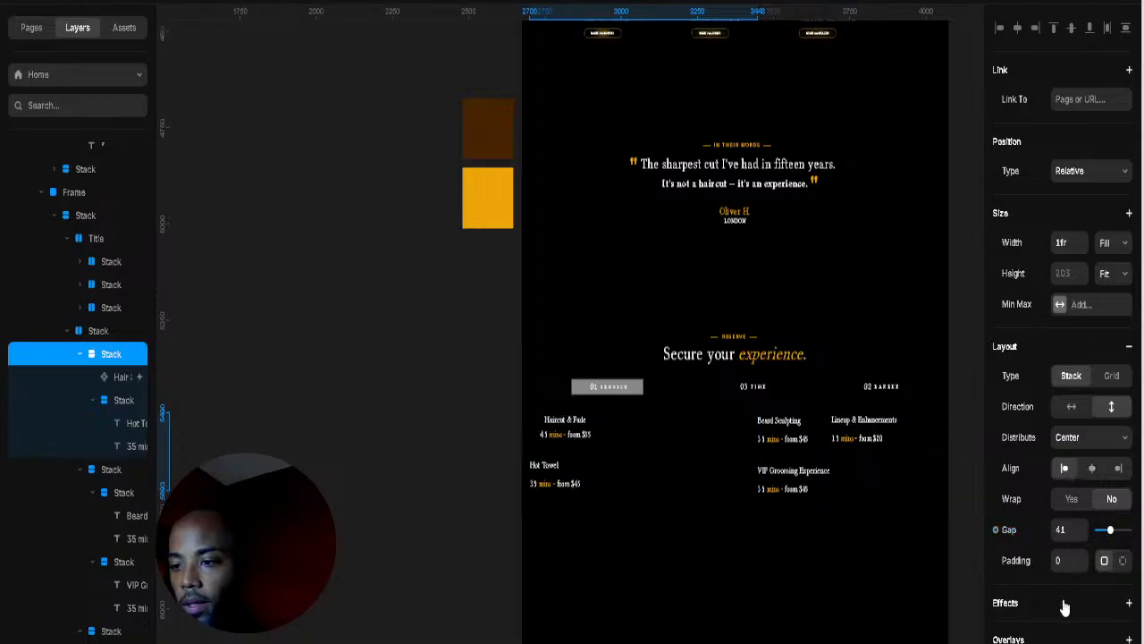
scroll(1064, 607, down, 3)
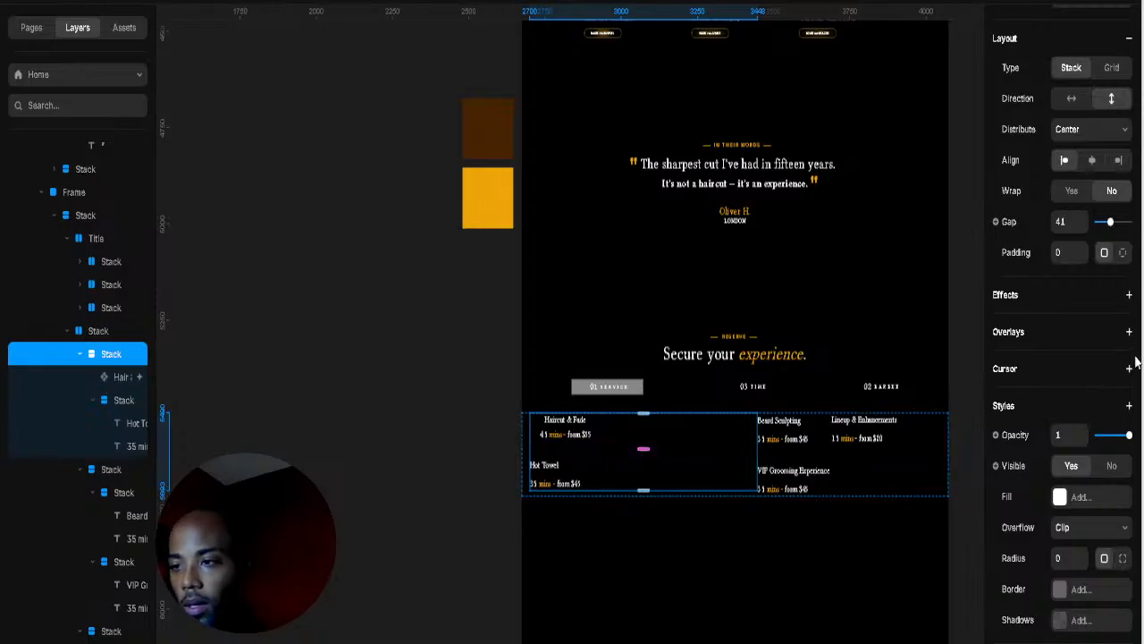
scroll(1135, 361, up, 3)
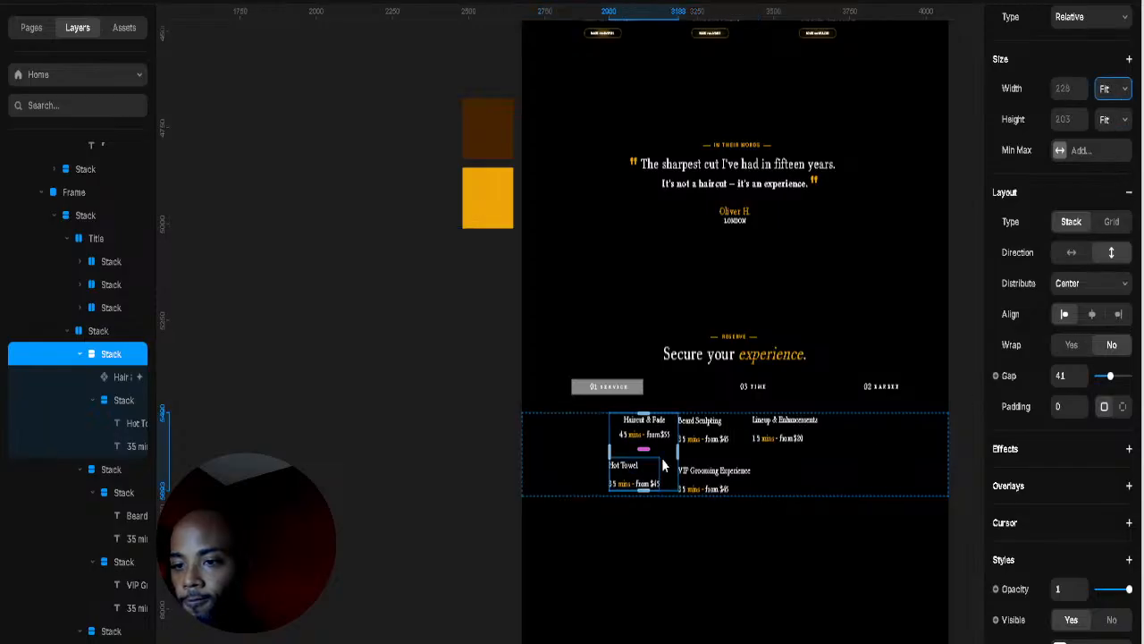
Step: Widen the services row gap to 188, remove its right padding, and set left padding to 75
click(880, 483)
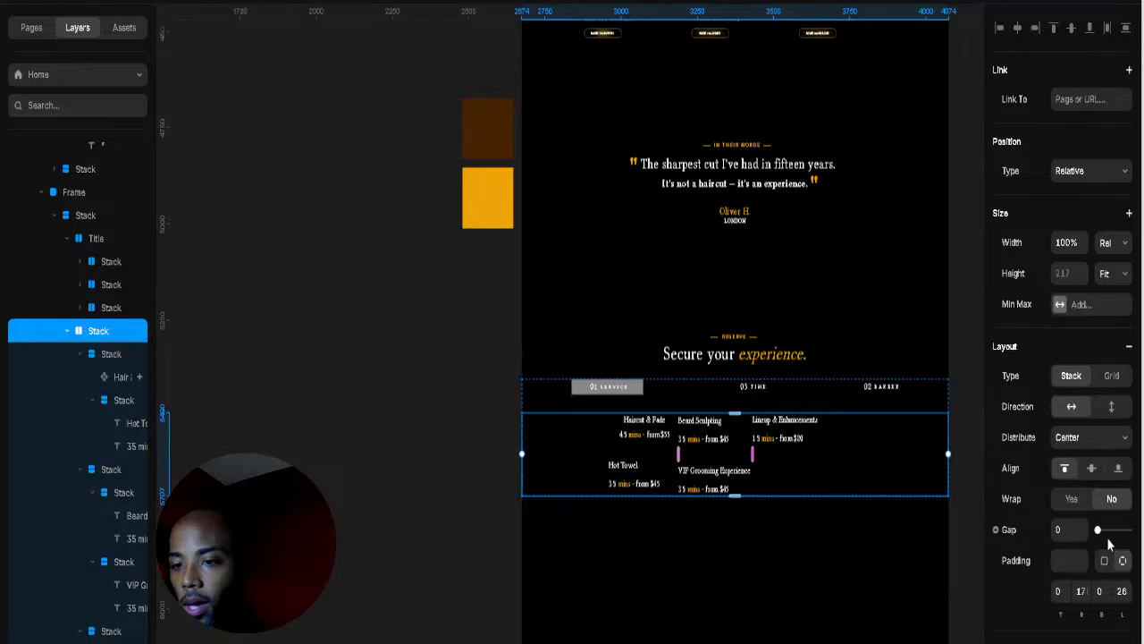
drag(1099, 534, 1141, 533)
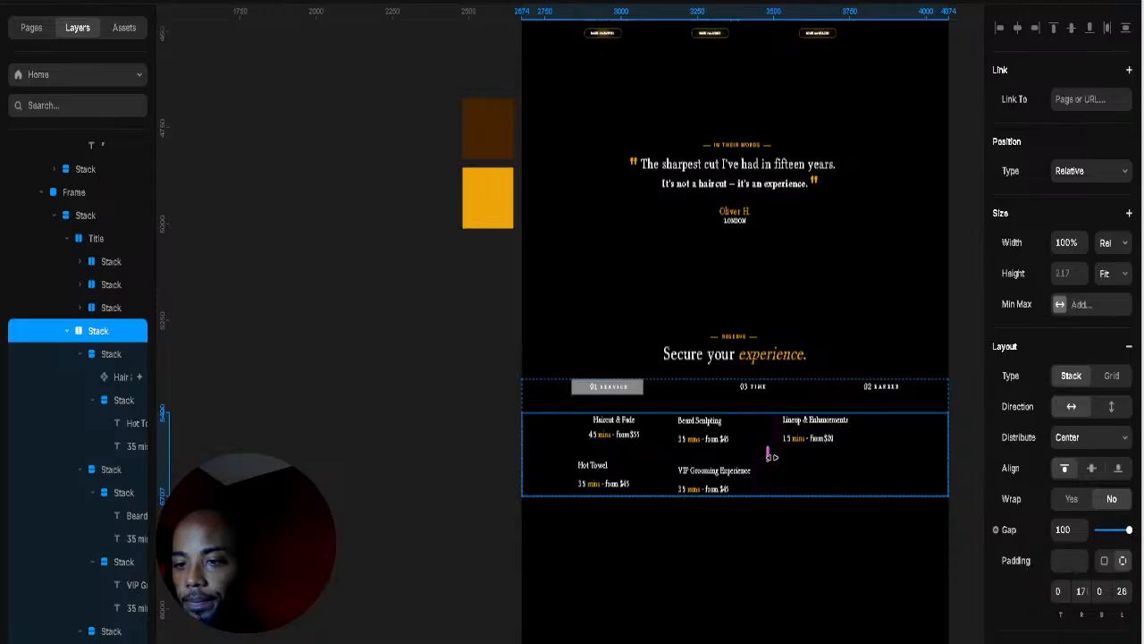
drag(769, 456, 772, 457)
drag(1079, 610, 1079, 561)
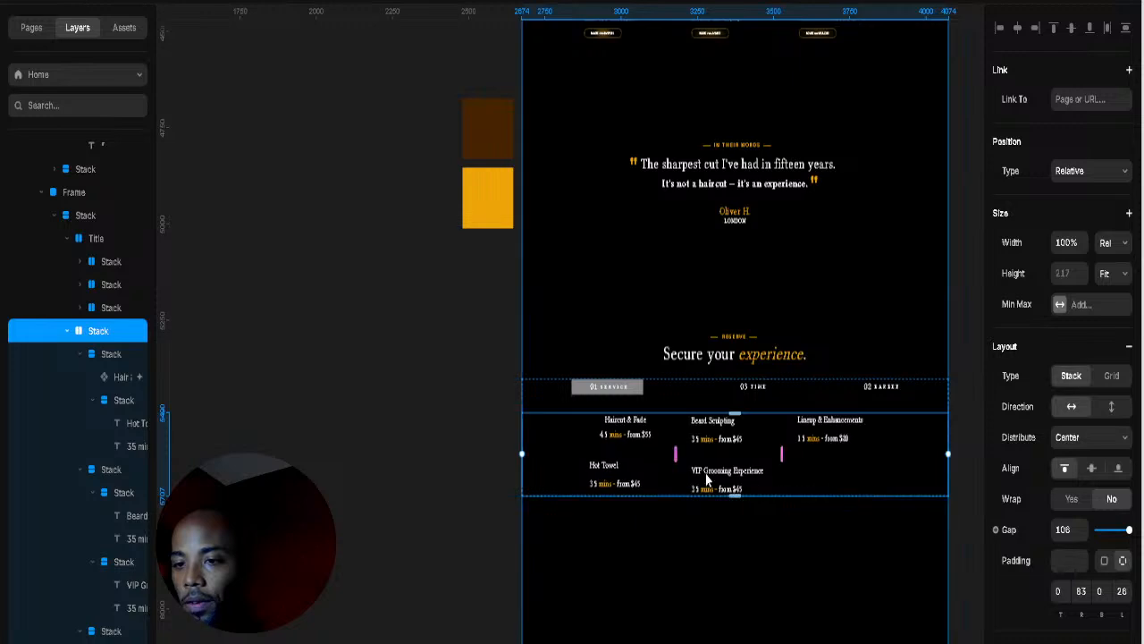
click(639, 442)
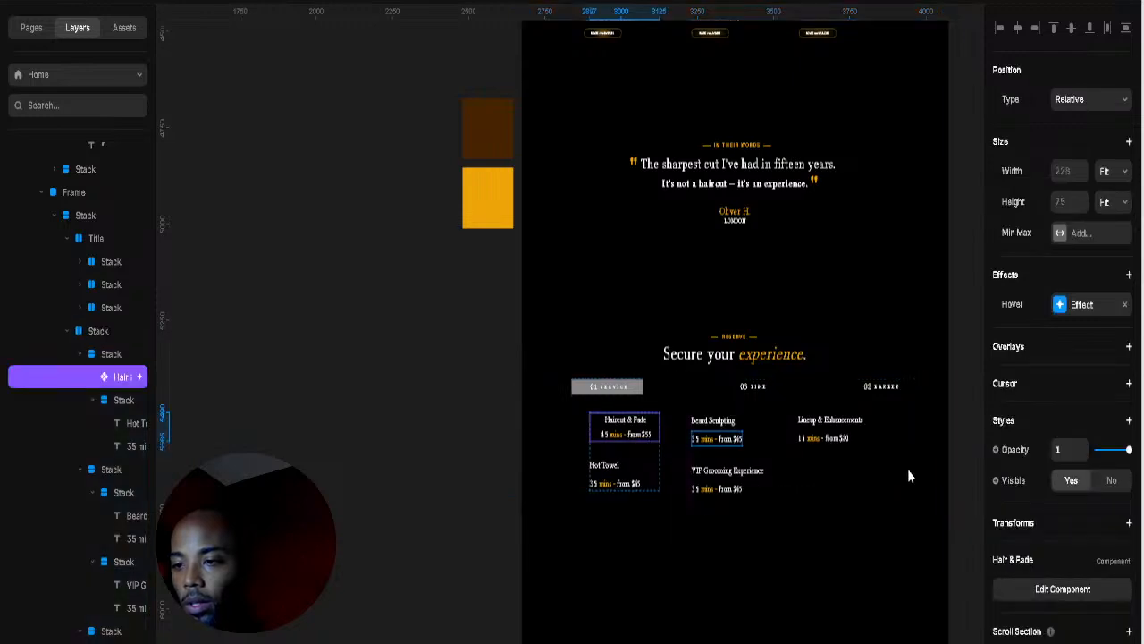
click(655, 453)
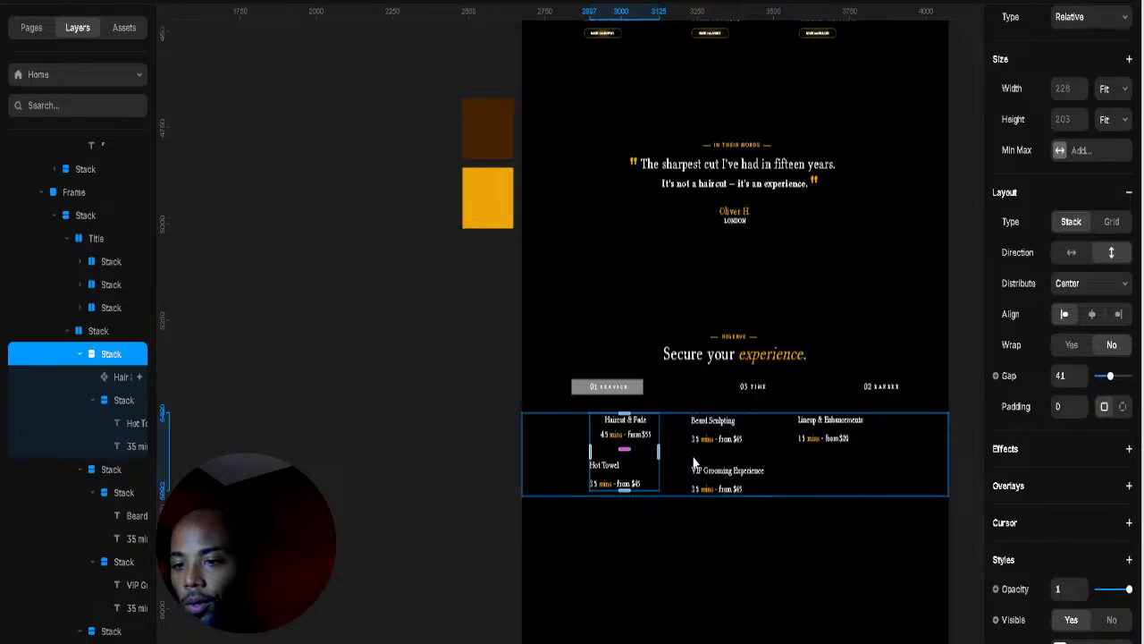
click(683, 465)
click(675, 462)
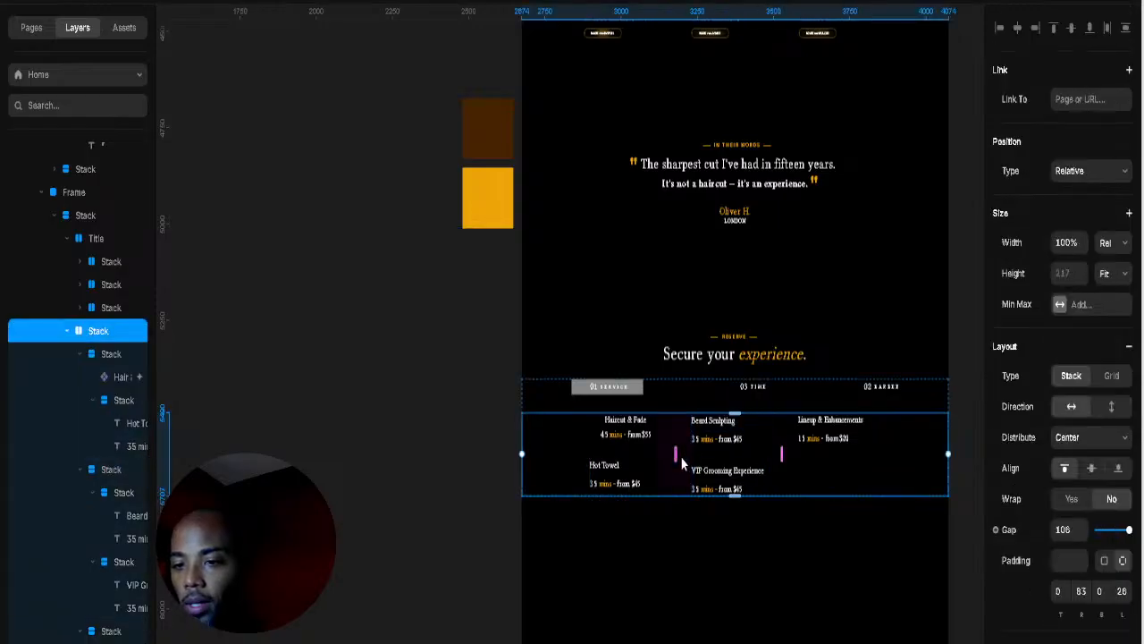
drag(675, 455, 701, 458)
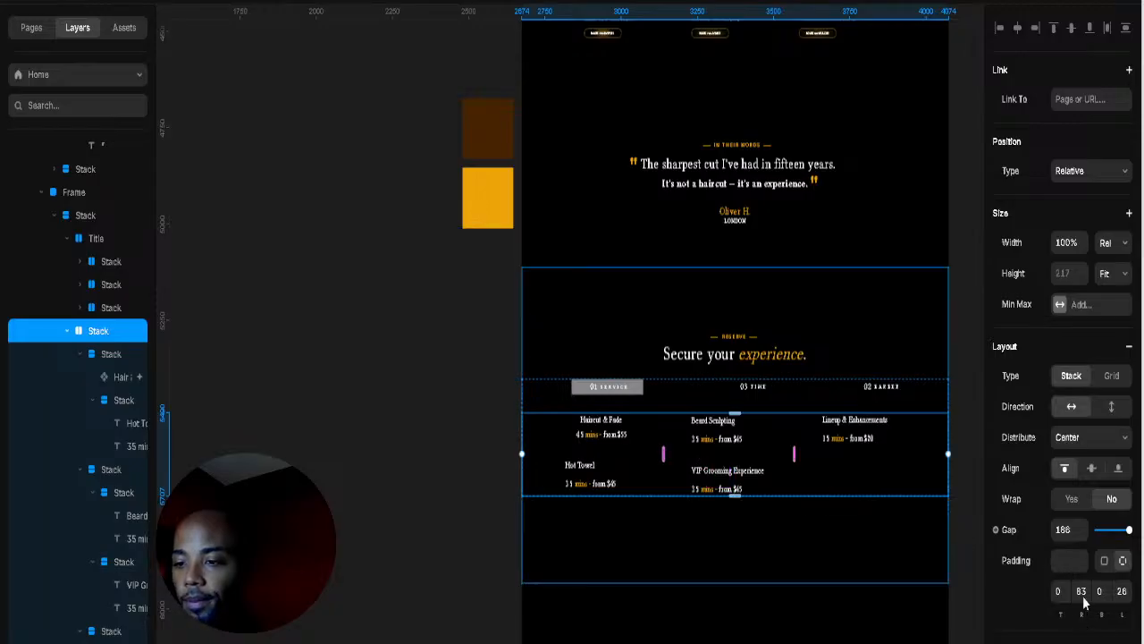
drag(1082, 597, 1046, 597)
drag(1124, 628, 1132, 574)
click(763, 391)
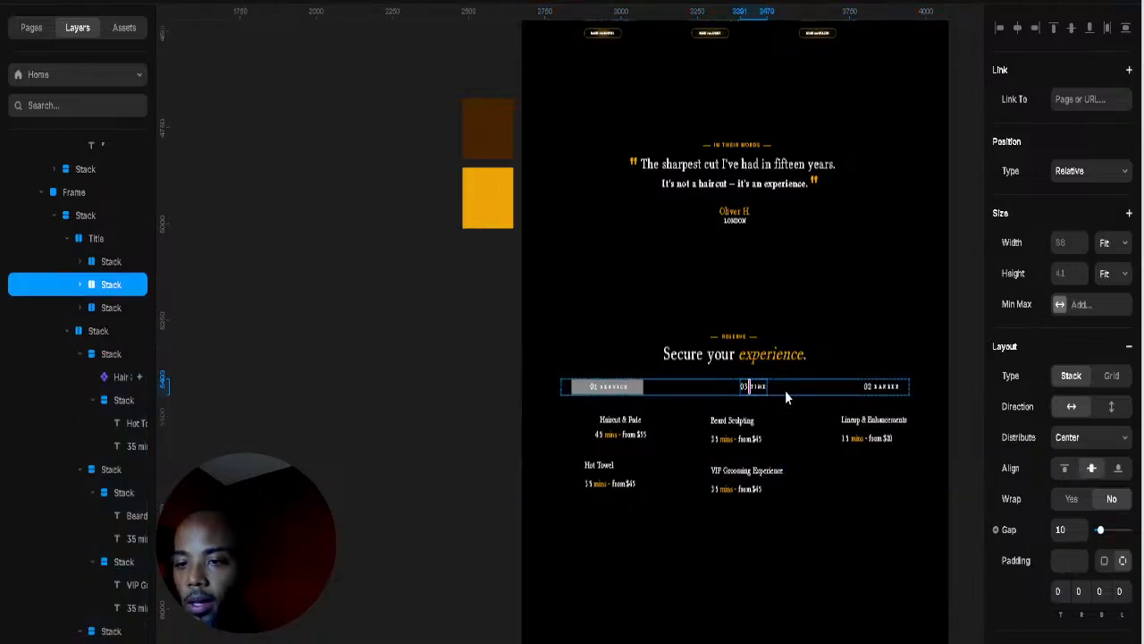
Step: Set the Title tab row's gap to 270 and shorten the booking section to 775 high
key(Escape)
drag(817, 386, 825, 356)
click(830, 356)
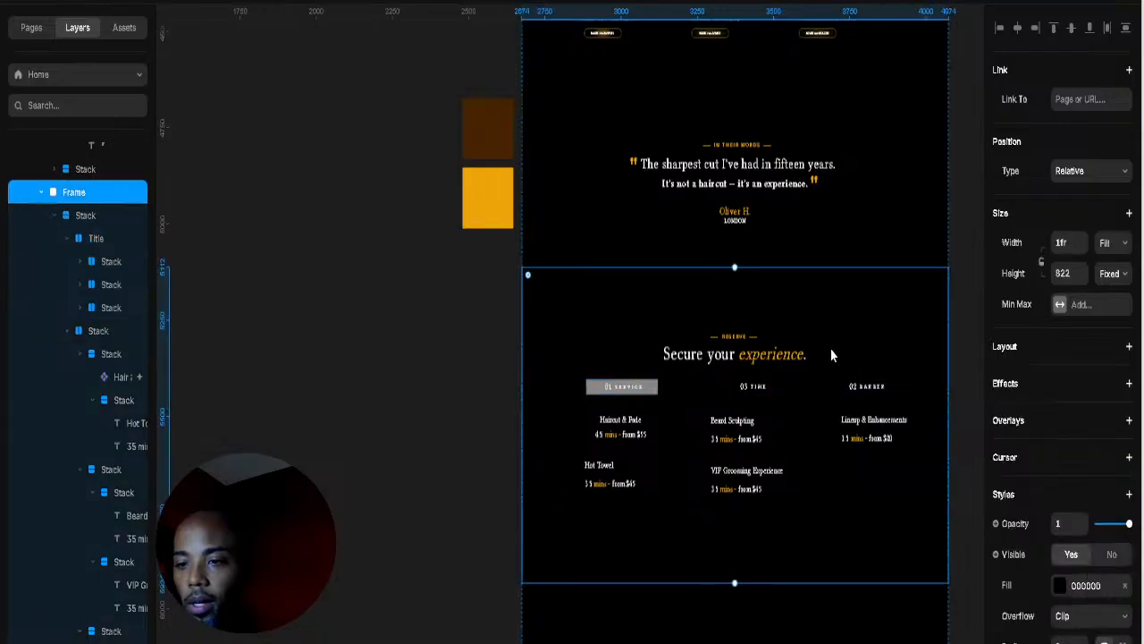
click(785, 388)
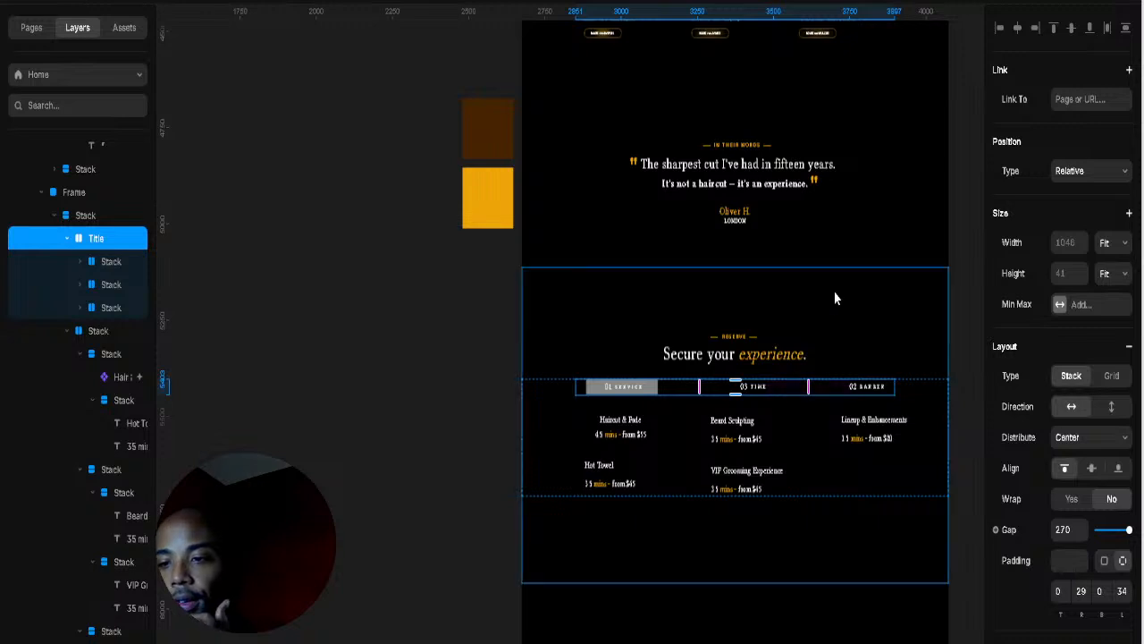
click(811, 342)
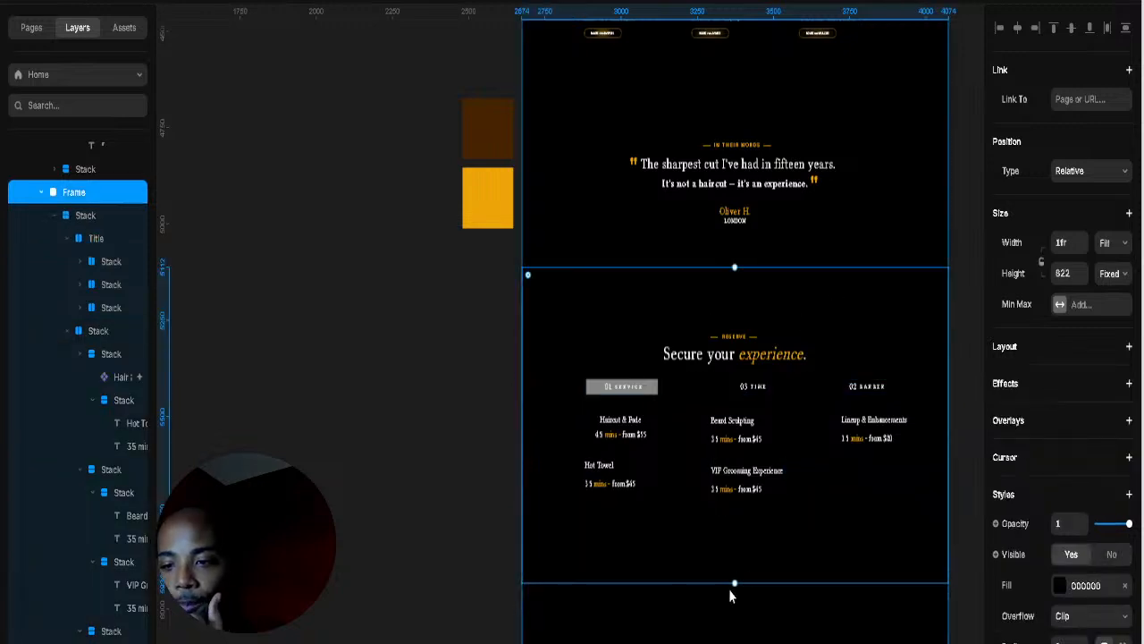
mouse_move(734, 555)
mouse_down()
mouse_move(736, 539)
mouse_move(735, 564)
mouse_up()
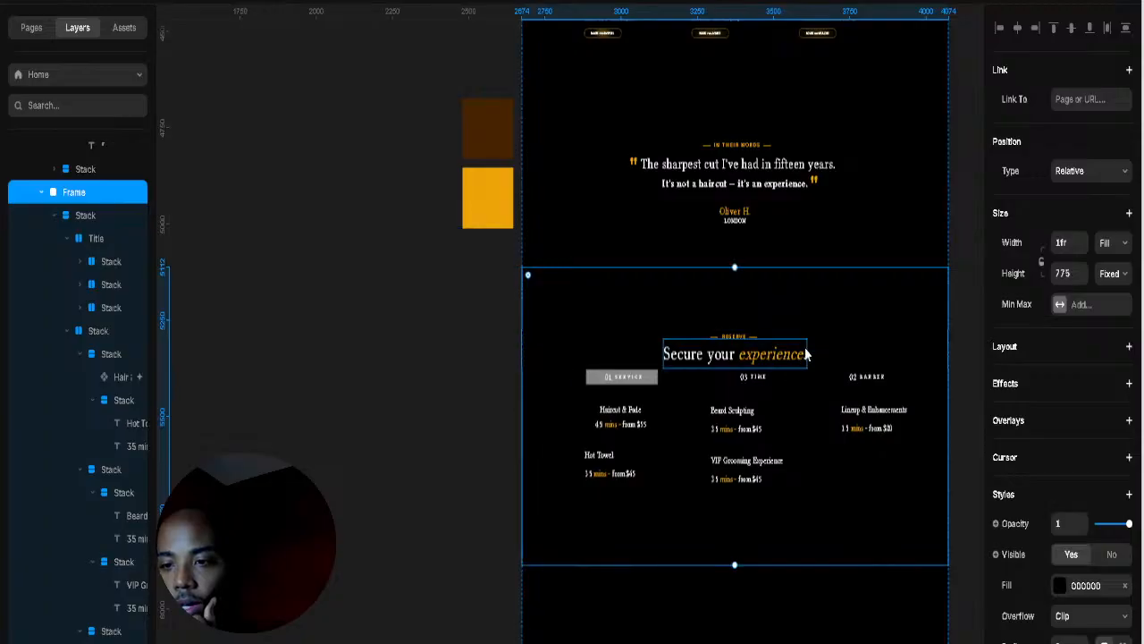
Step: Raise the RESERVE label and 'Secure your experience.' heading by lowering their Top values
click(831, 349)
click(841, 347)
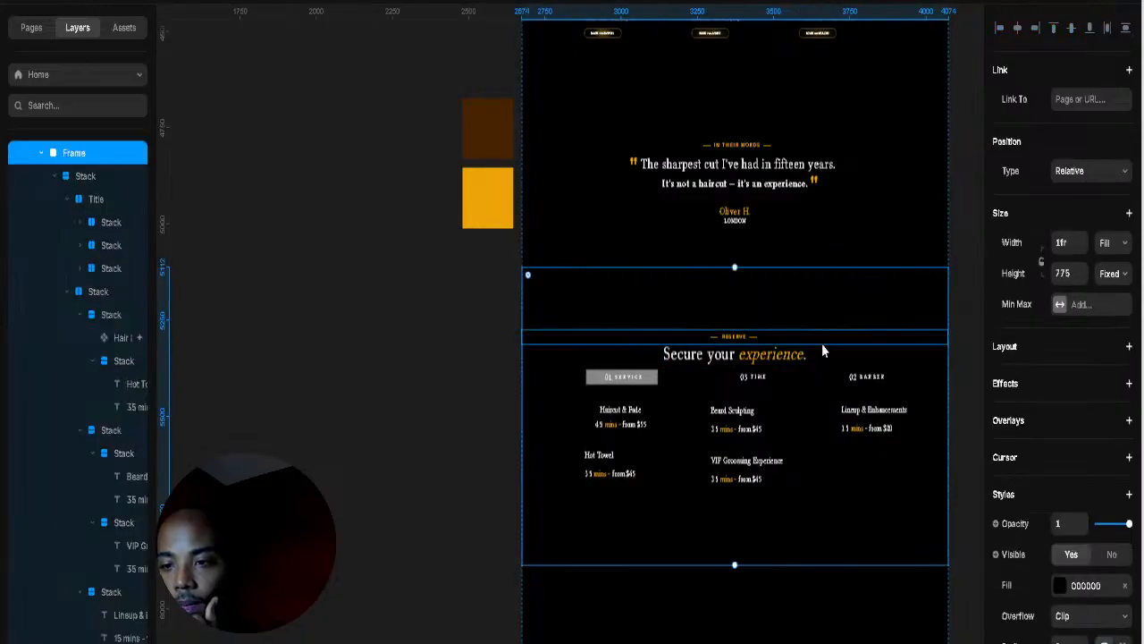
click(822, 343)
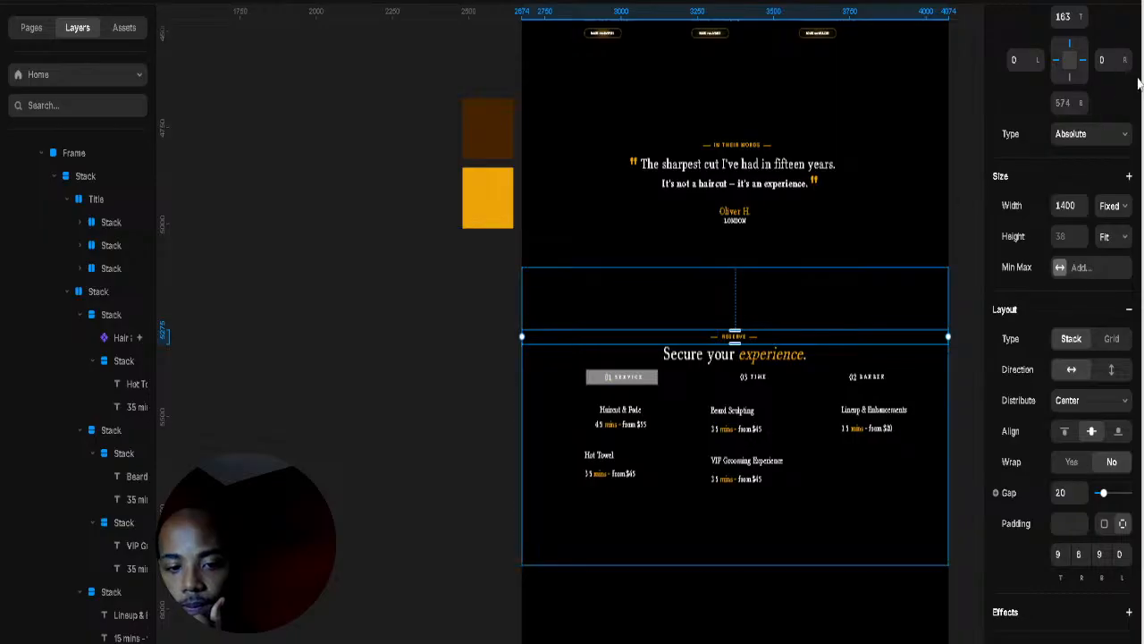
drag(1088, 30, 1086, 32)
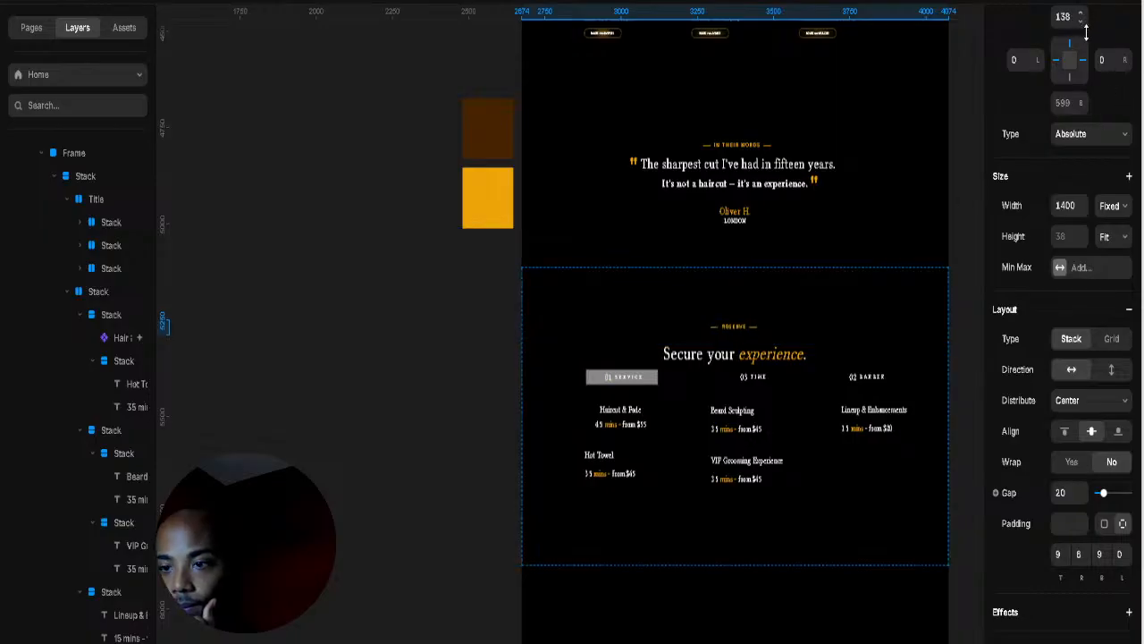
click(801, 354)
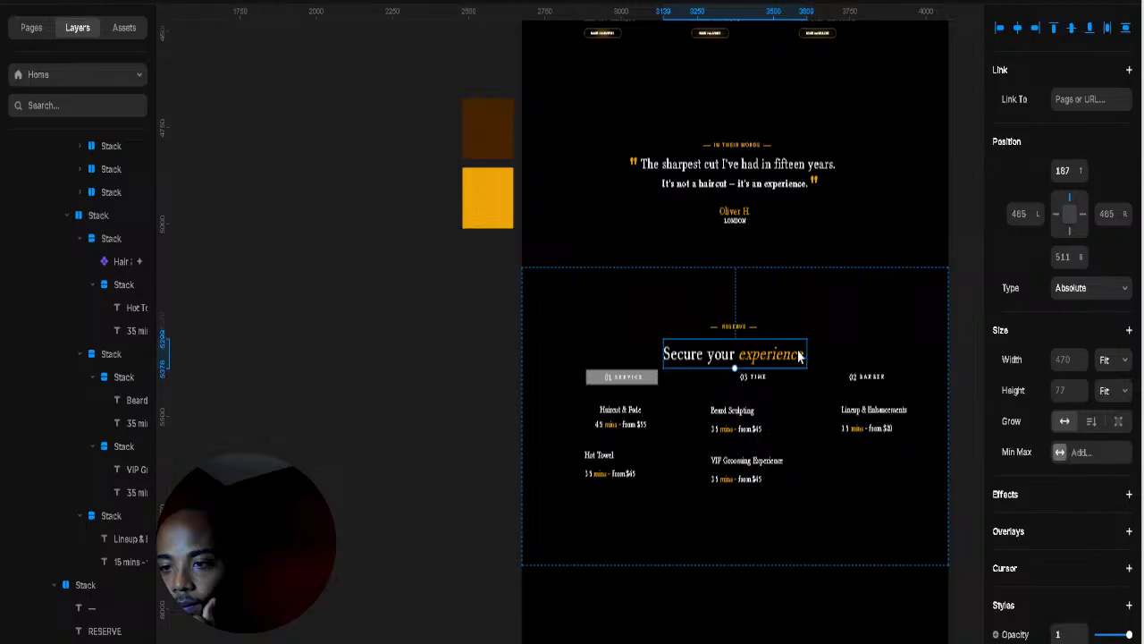
click(1080, 176)
click(1080, 176)
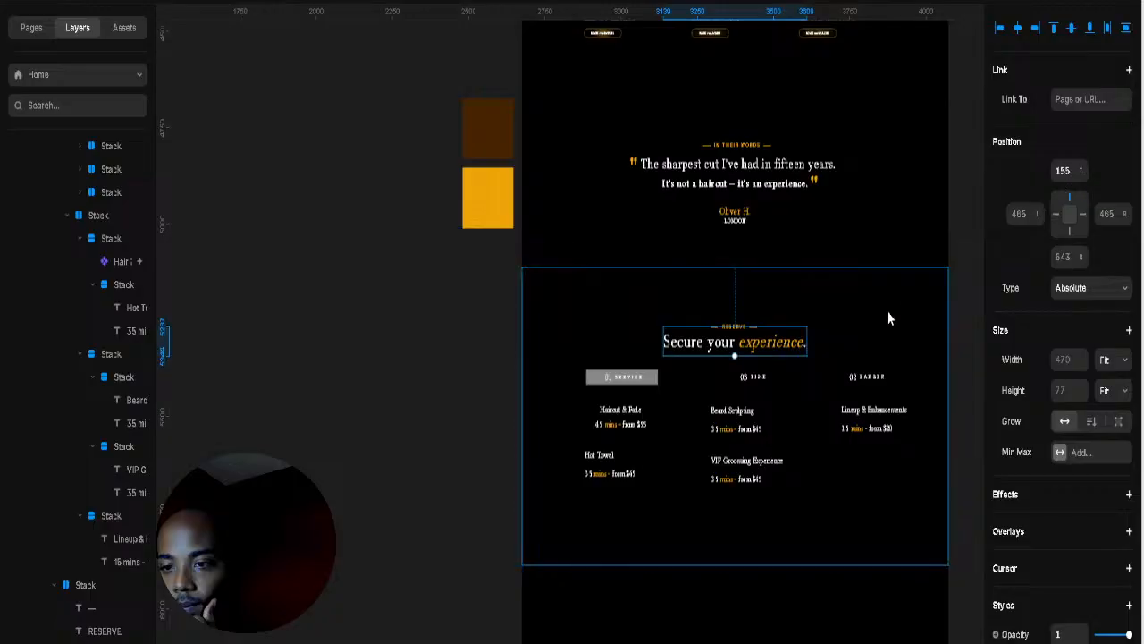
key(Escape)
key(Escape)
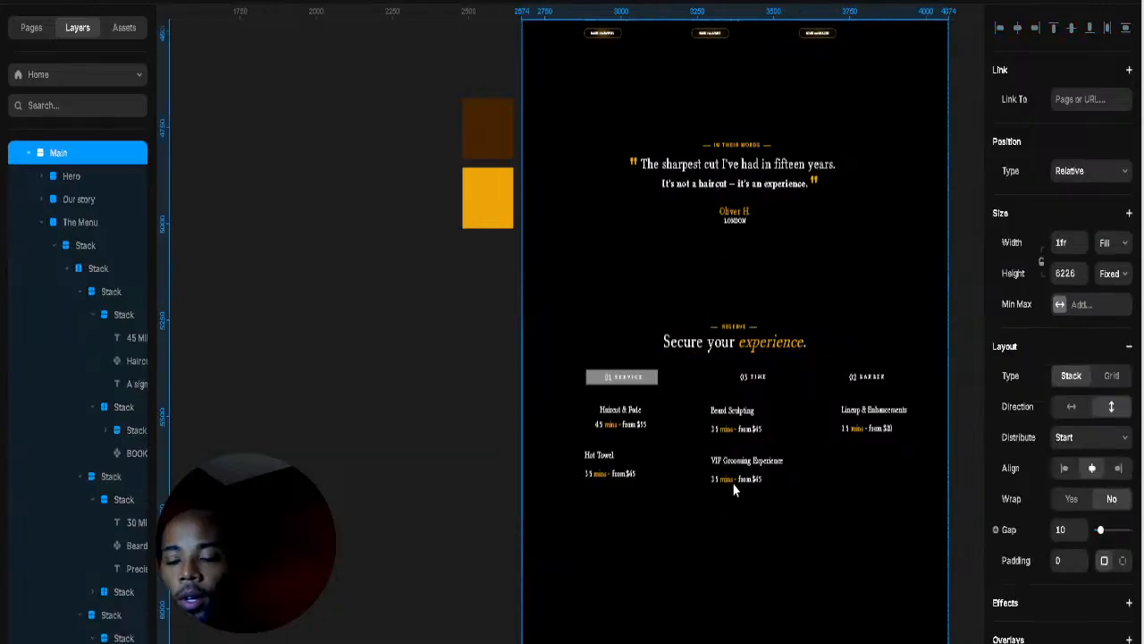
Step: Widen the gap between Haircut & Fade and Hot Towel, and centre that column
scroll(696, 413, up, 2)
scroll(696, 413, up, 3)
scroll(626, 344, up, 3)
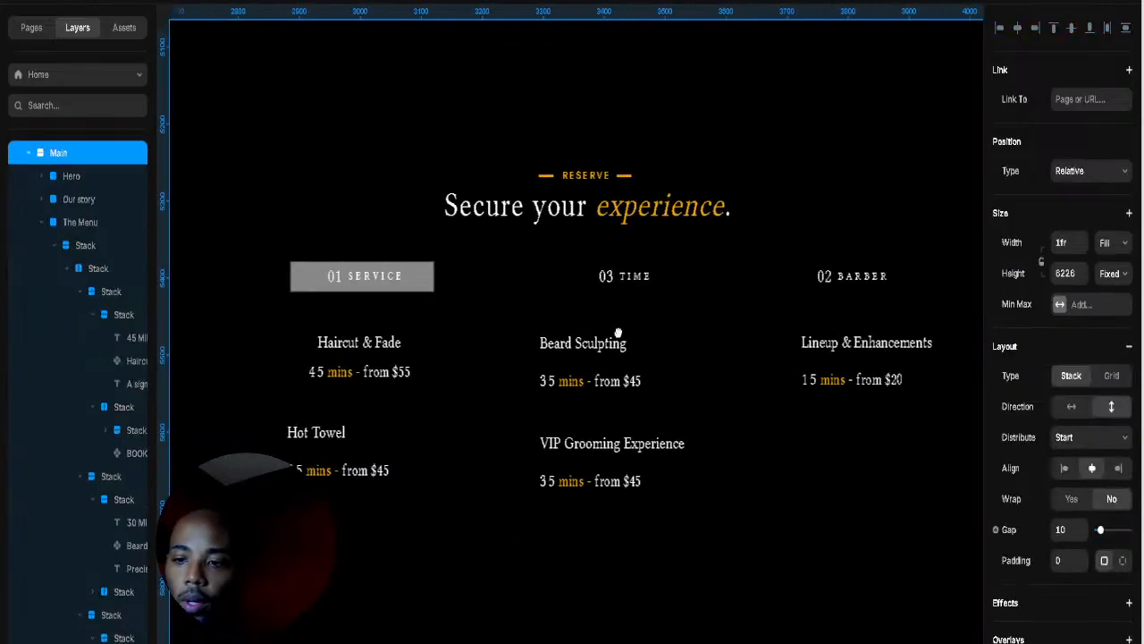
click(366, 355)
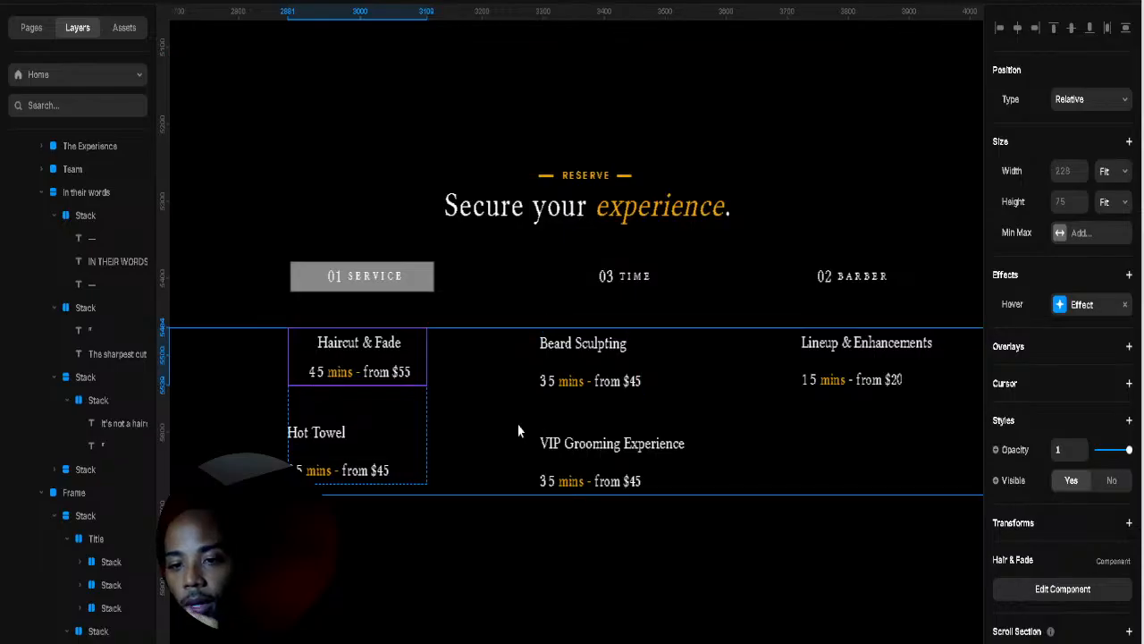
click(364, 408)
drag(361, 404, 365, 409)
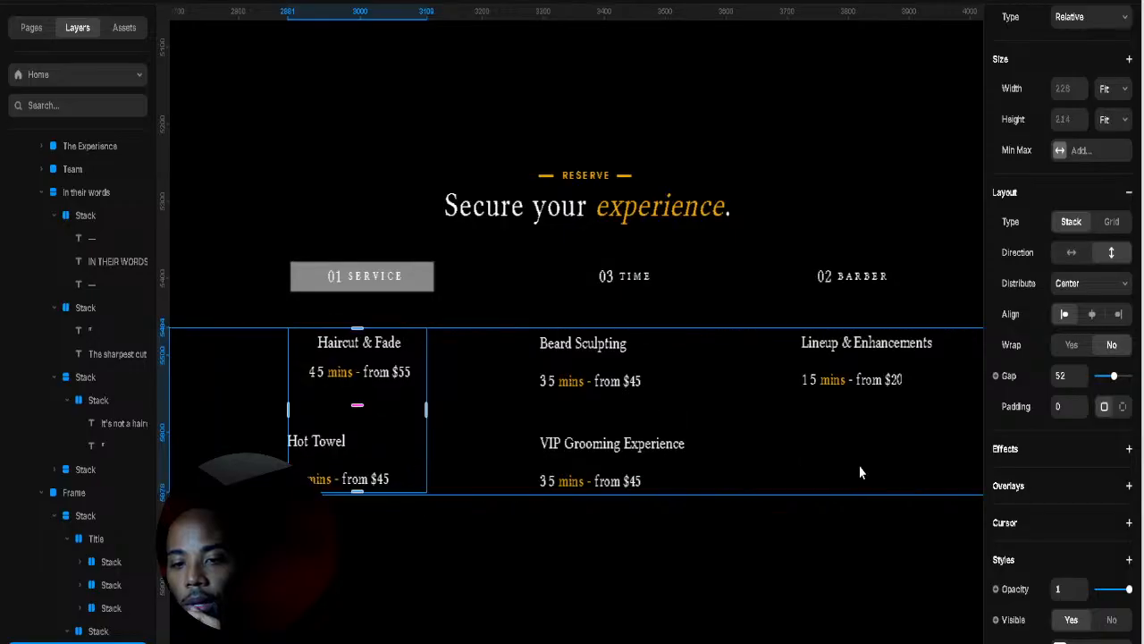
click(1091, 314)
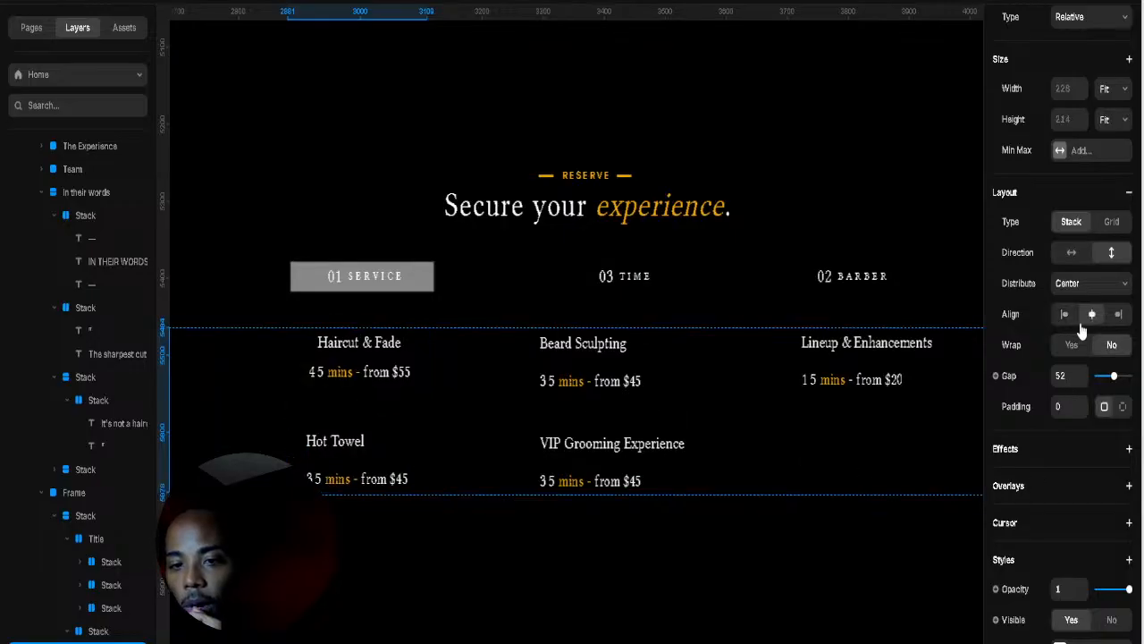
Step: Centre the middle column, the VIP Grooming price line, Lineup & Enhancements and Hot Towel
click(664, 414)
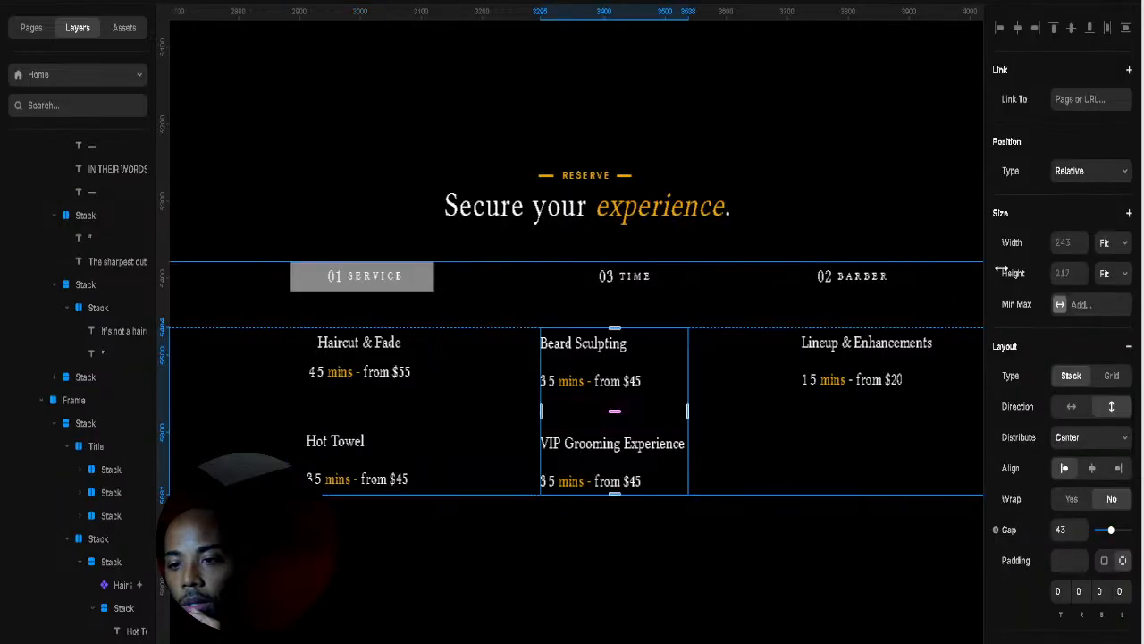
click(1091, 467)
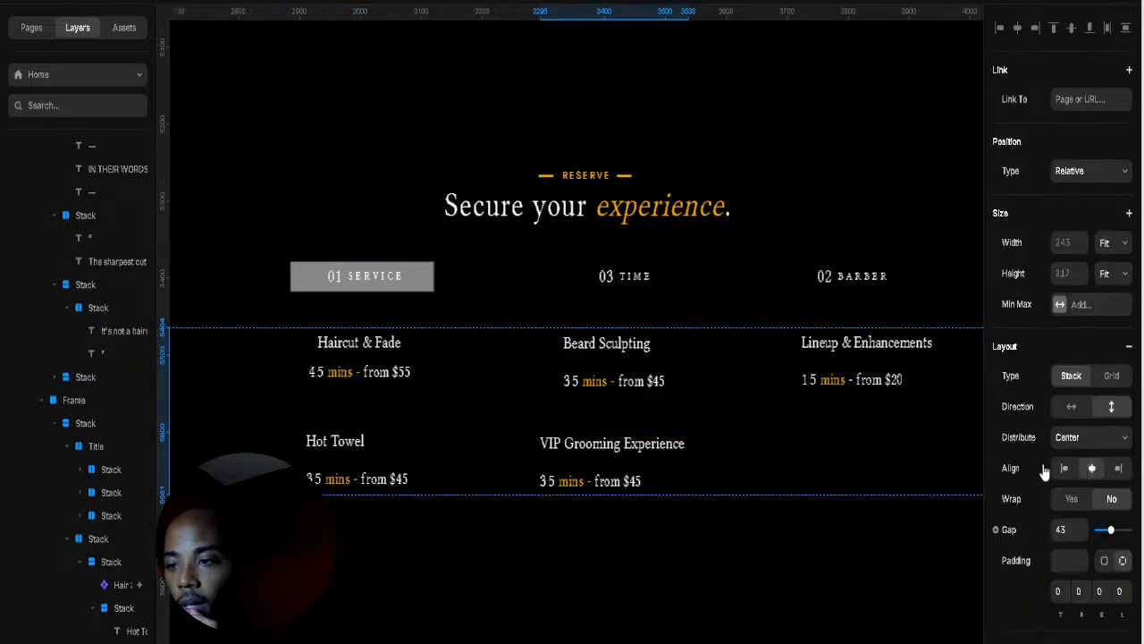
click(672, 466)
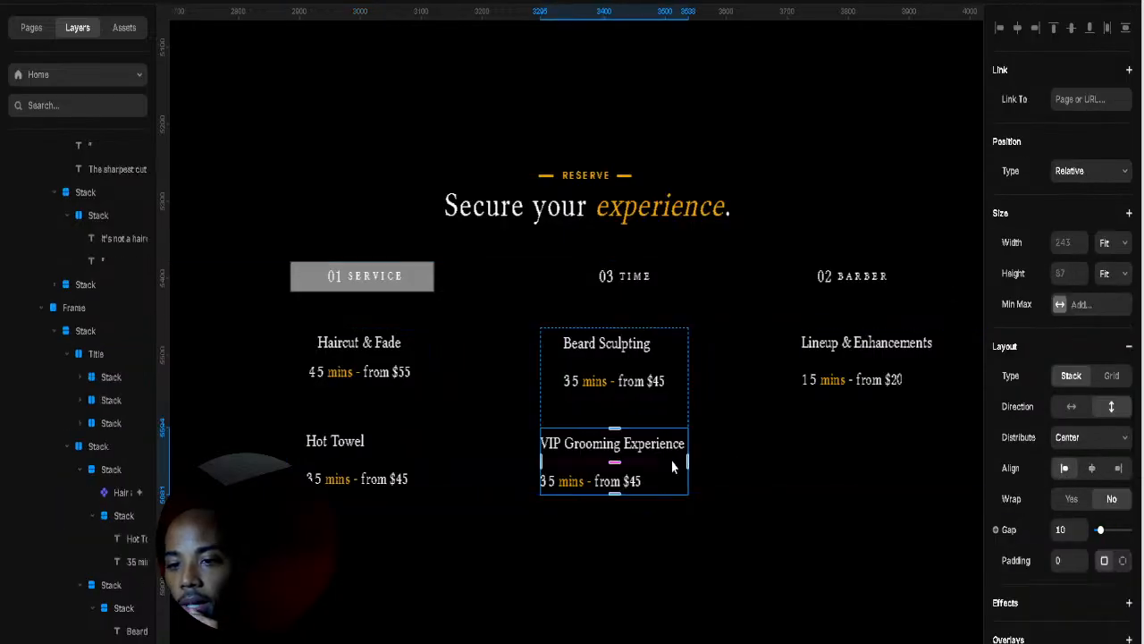
click(1093, 470)
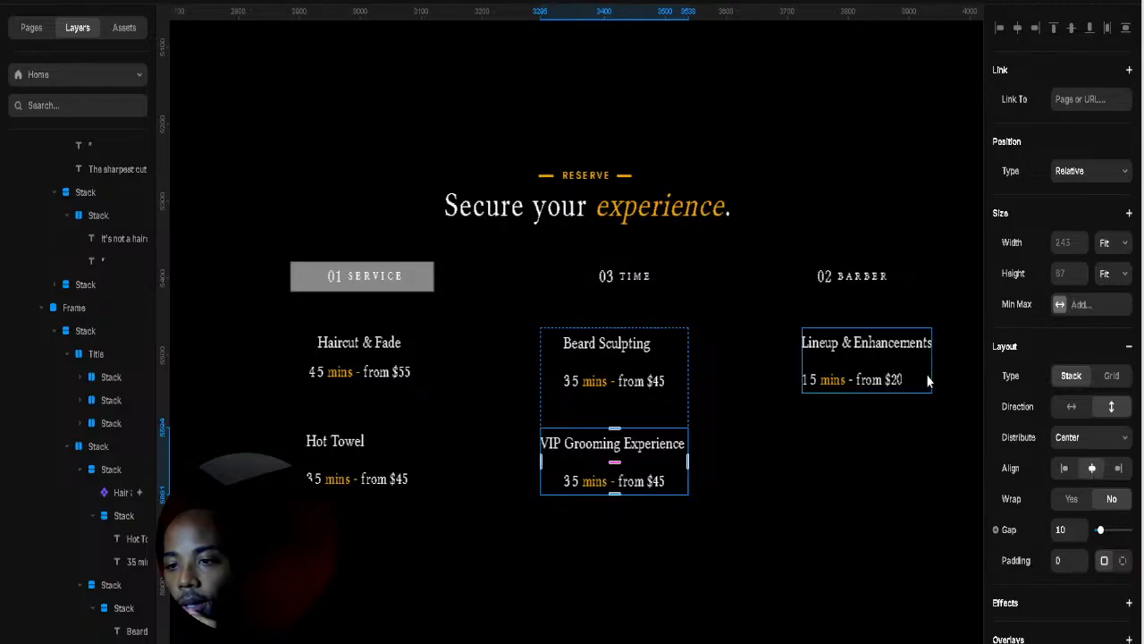
click(926, 374)
click(1091, 468)
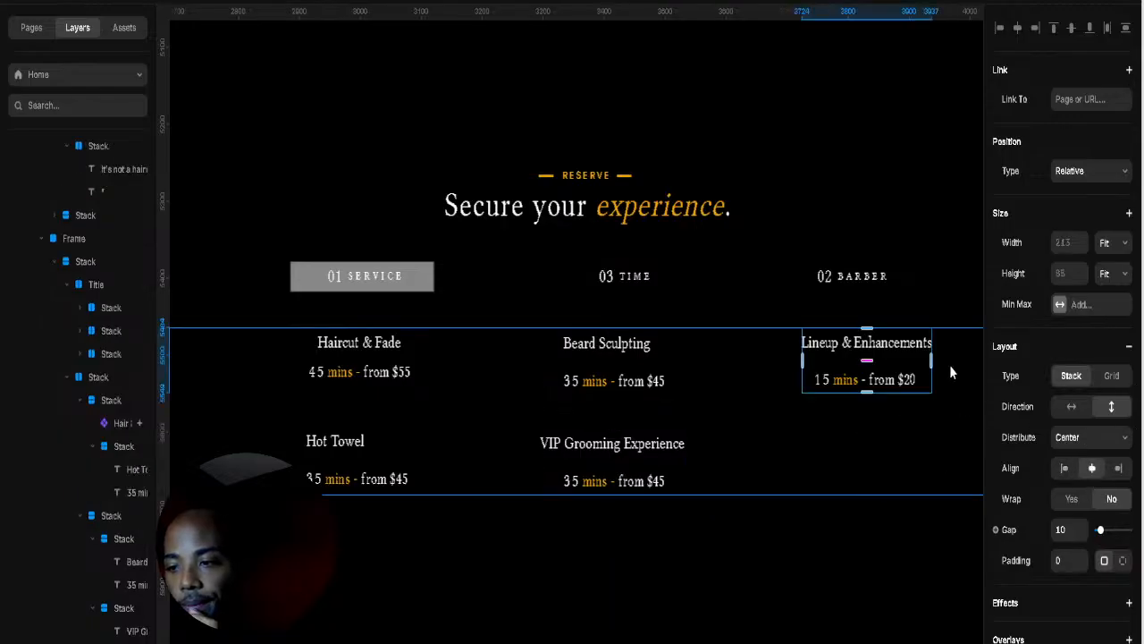
click(964, 296)
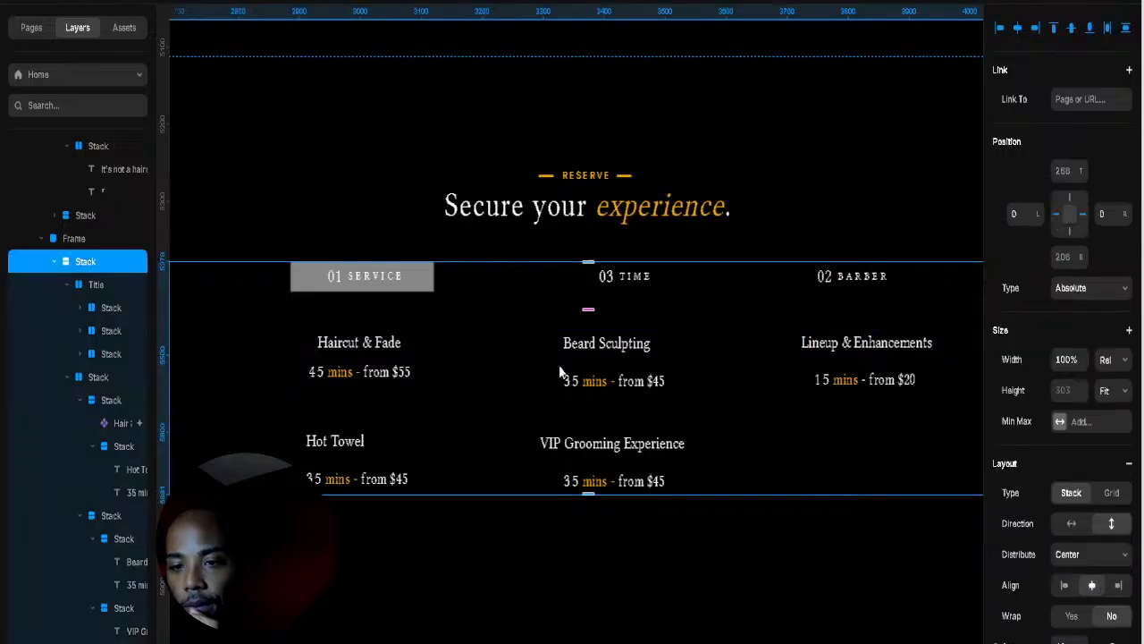
click(372, 439)
click(362, 440)
click(373, 439)
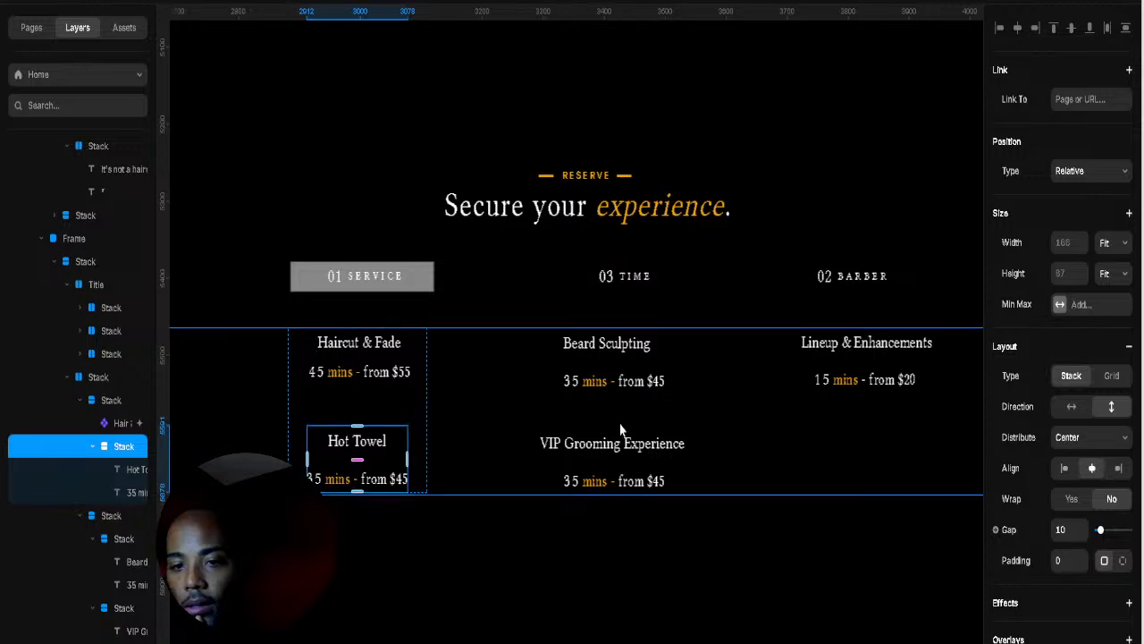
Step: Shorten the Reserve section frame to about 778 high
click(880, 555)
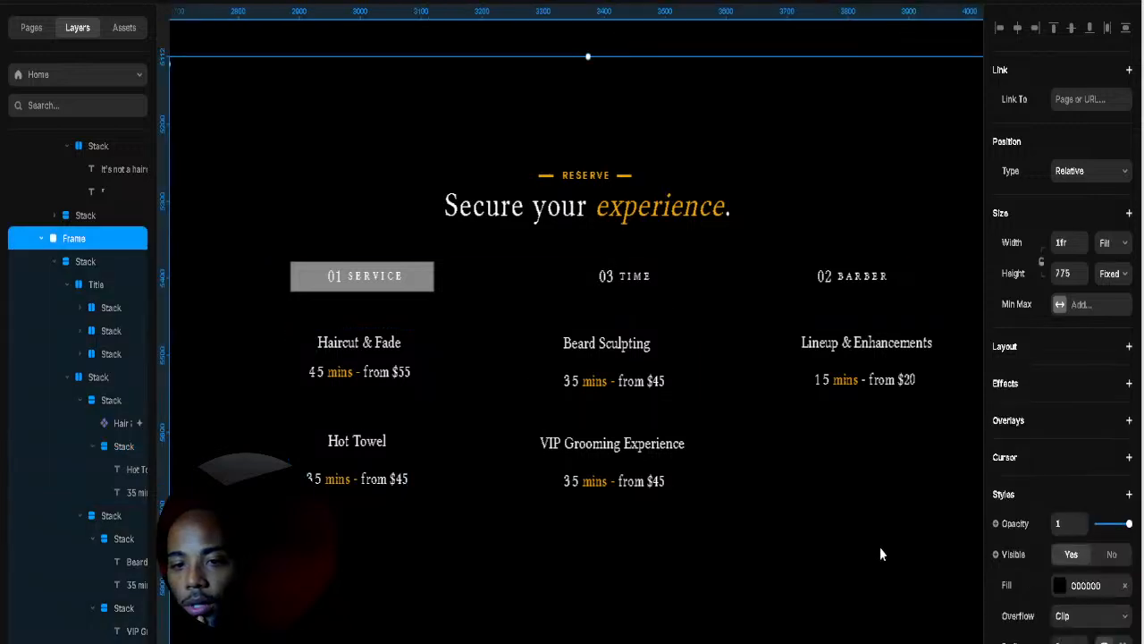
click(687, 266)
click(775, 545)
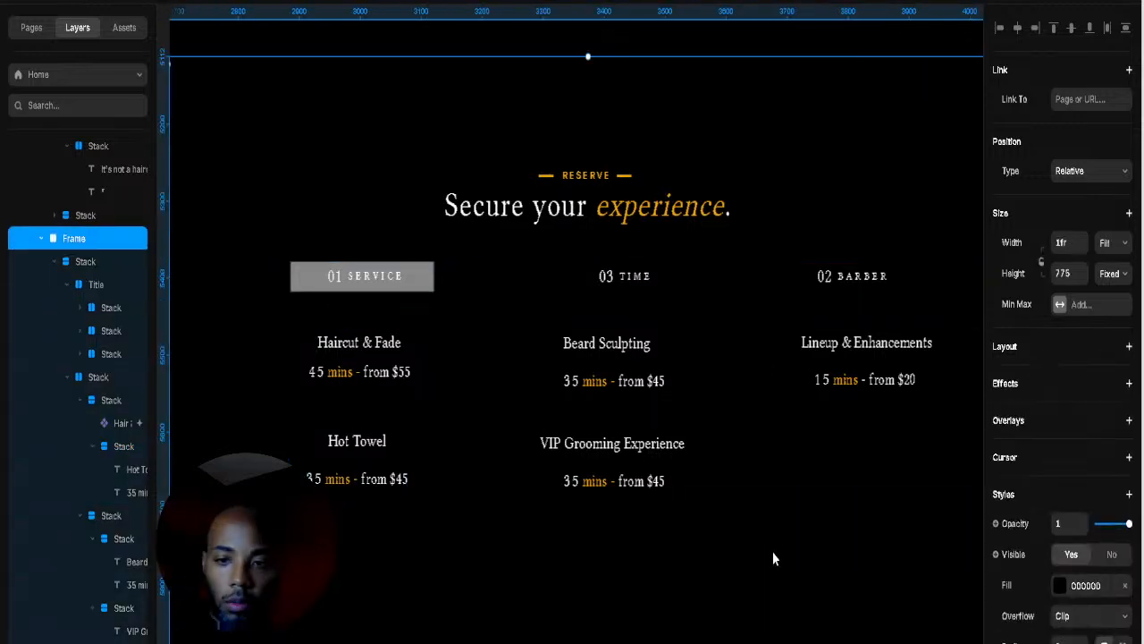
scroll(730, 588, down, 2)
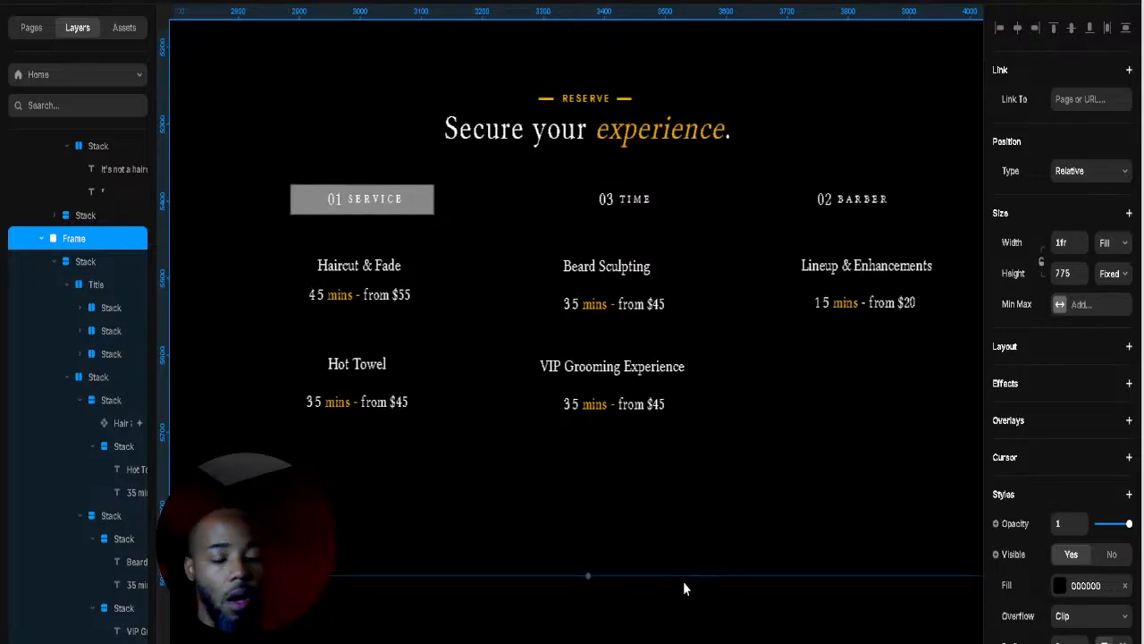
mouse_move(586, 574)
mouse_down()
mouse_move(590, 540)
mouse_move(588, 578)
mouse_up()
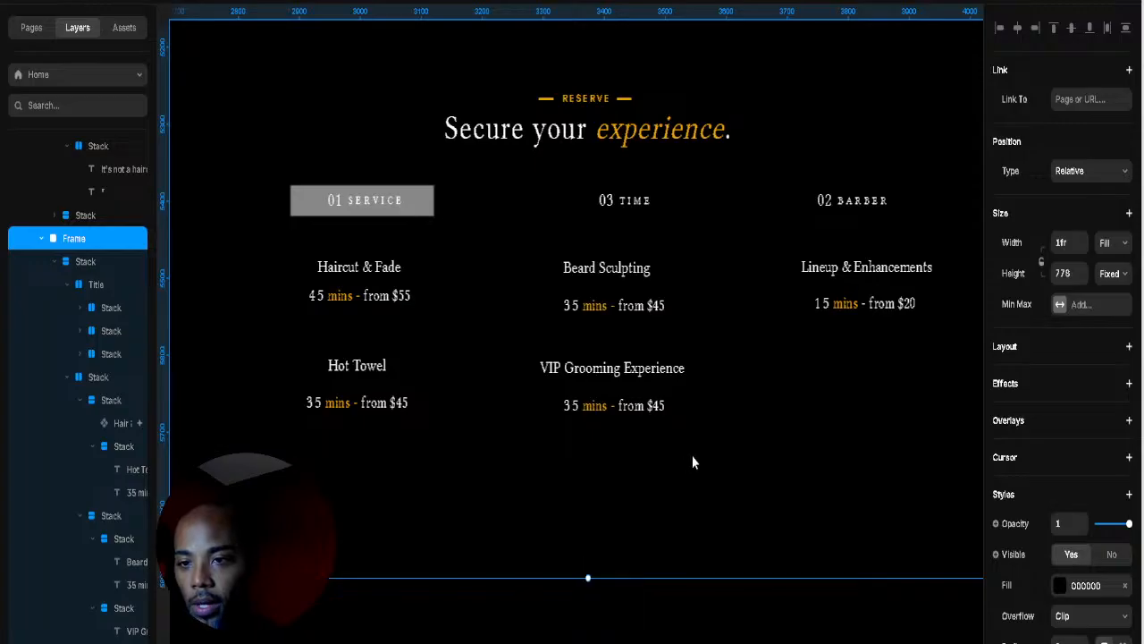
scroll(685, 437, down, 5)
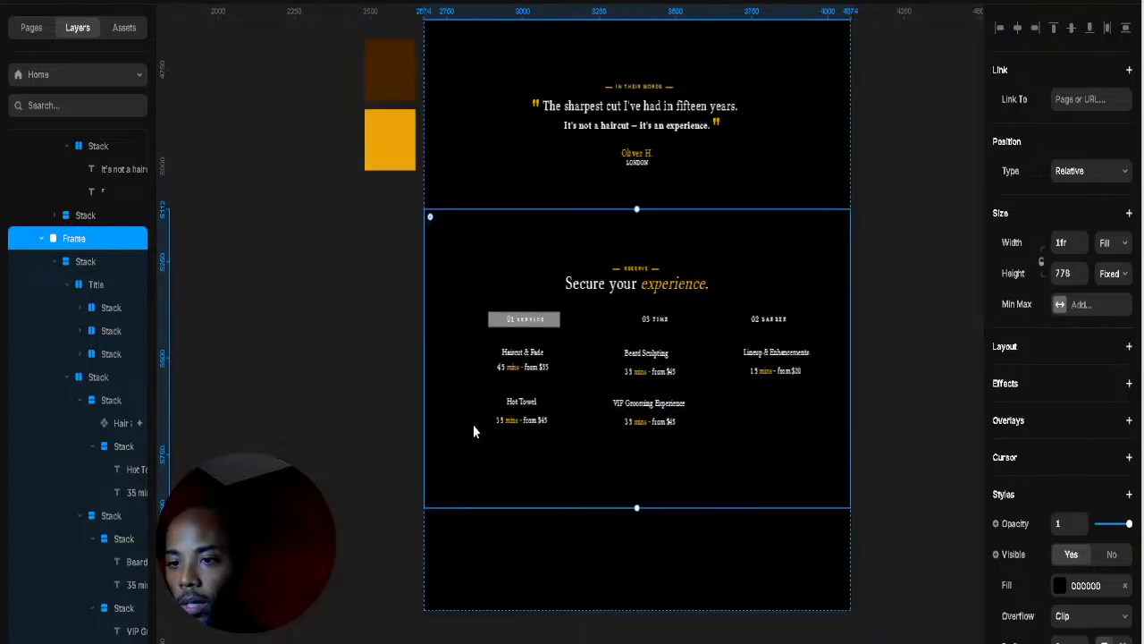
Step: Collapse the Title, service stack and In their words groups, then select the Reserve Frame
click(581, 397)
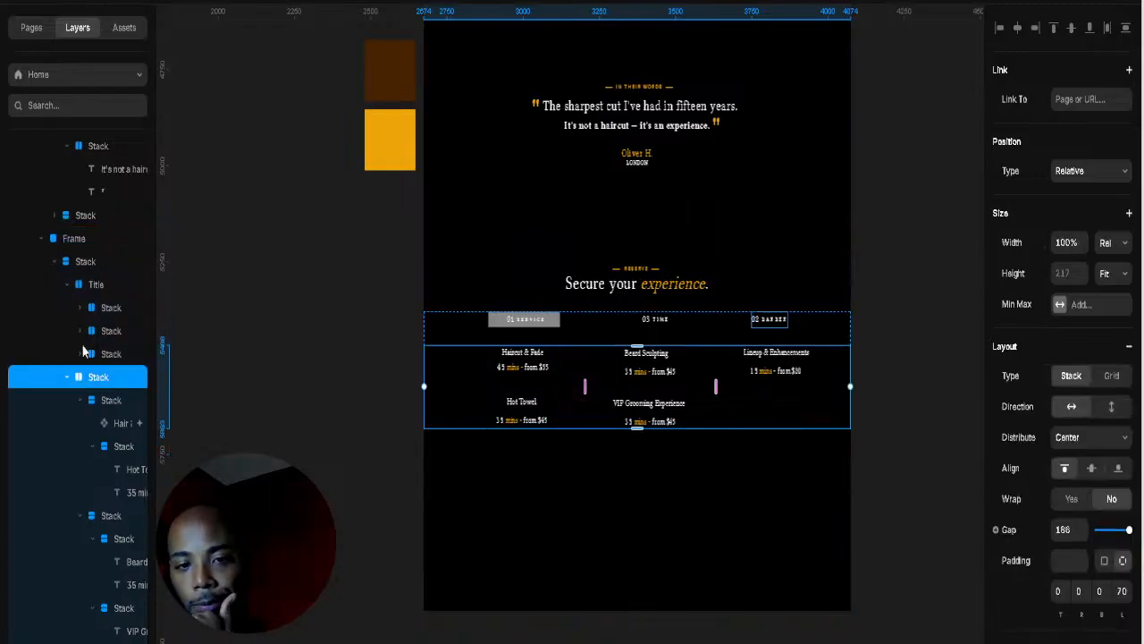
click(66, 285)
click(67, 307)
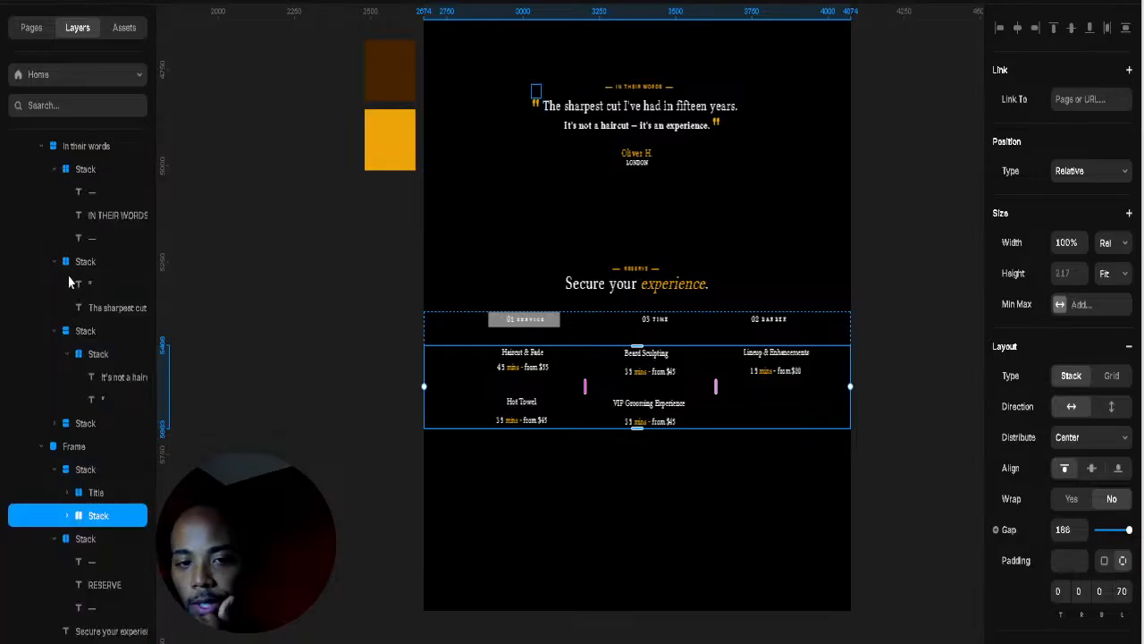
click(82, 268)
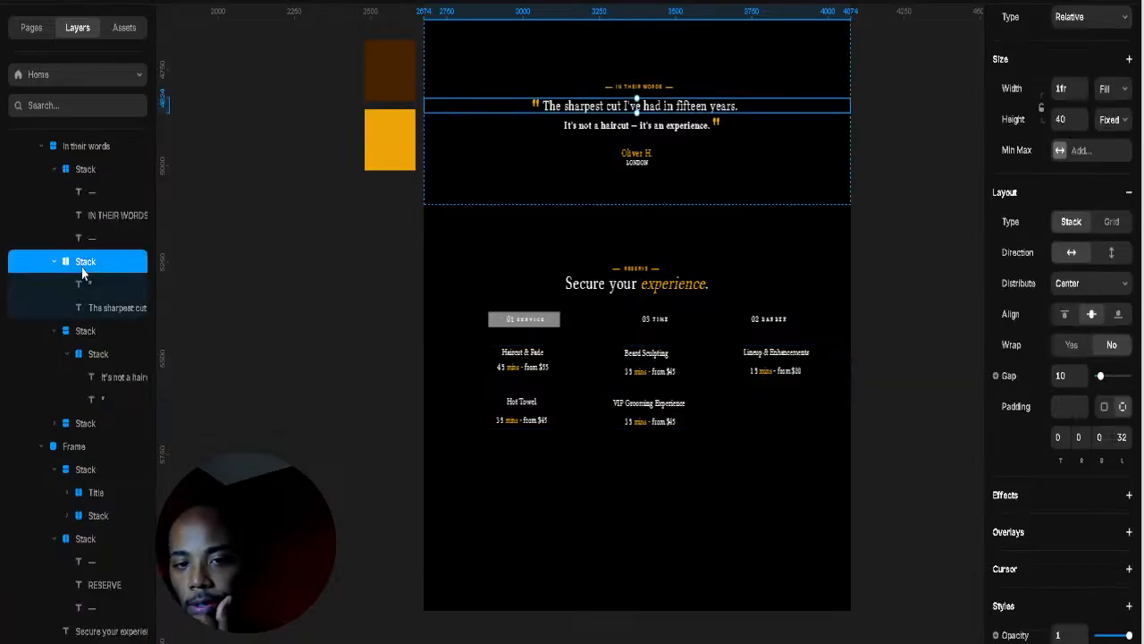
click(78, 334)
scroll(78, 322, up, 4)
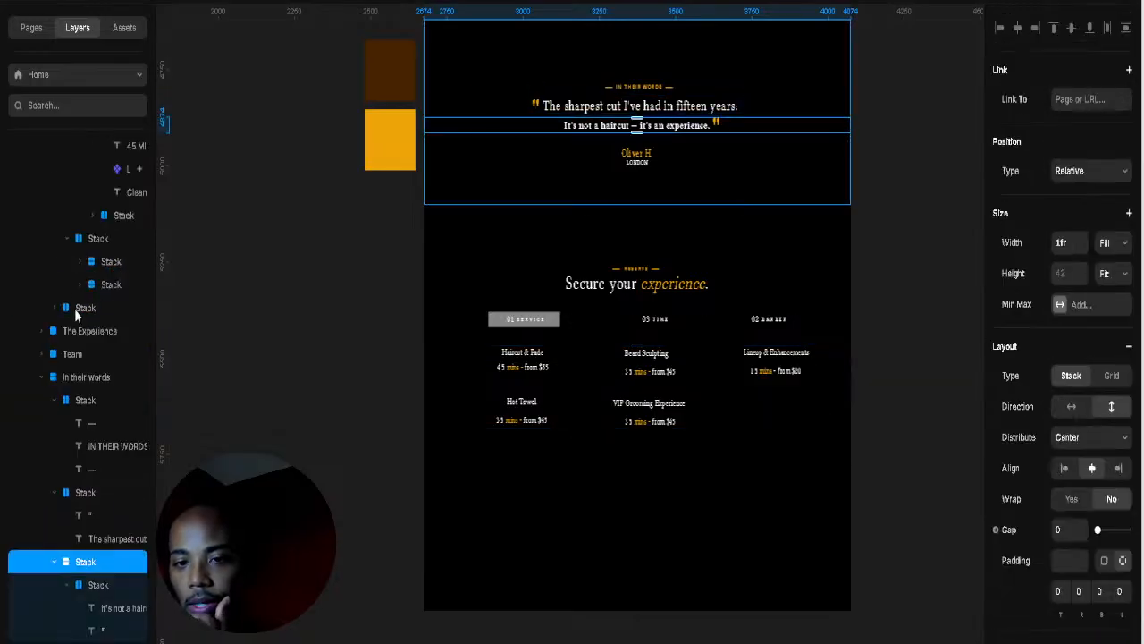
click(43, 378)
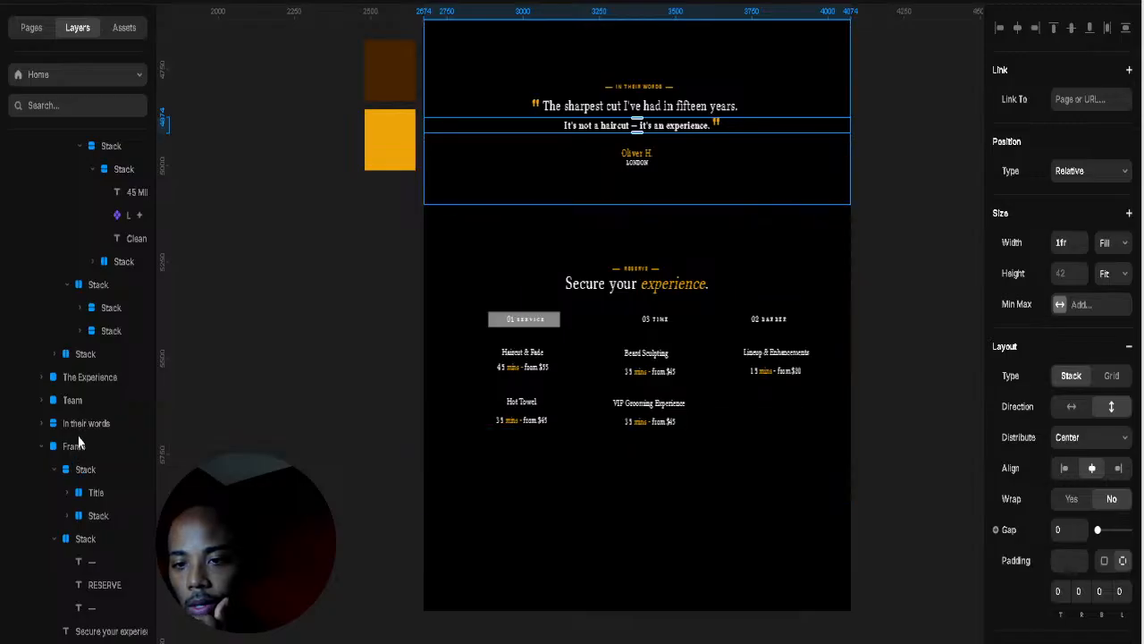
click(78, 442)
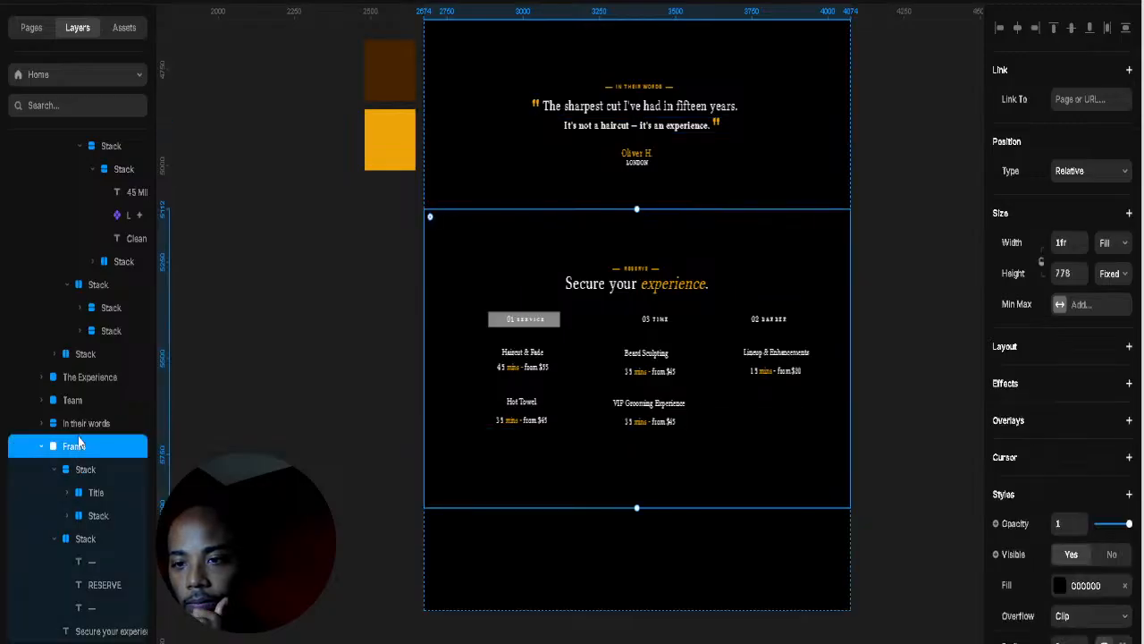
Step: Set the Reserve section to 886 tall and move the service stack's Top to about 303
drag(637, 508, 631, 542)
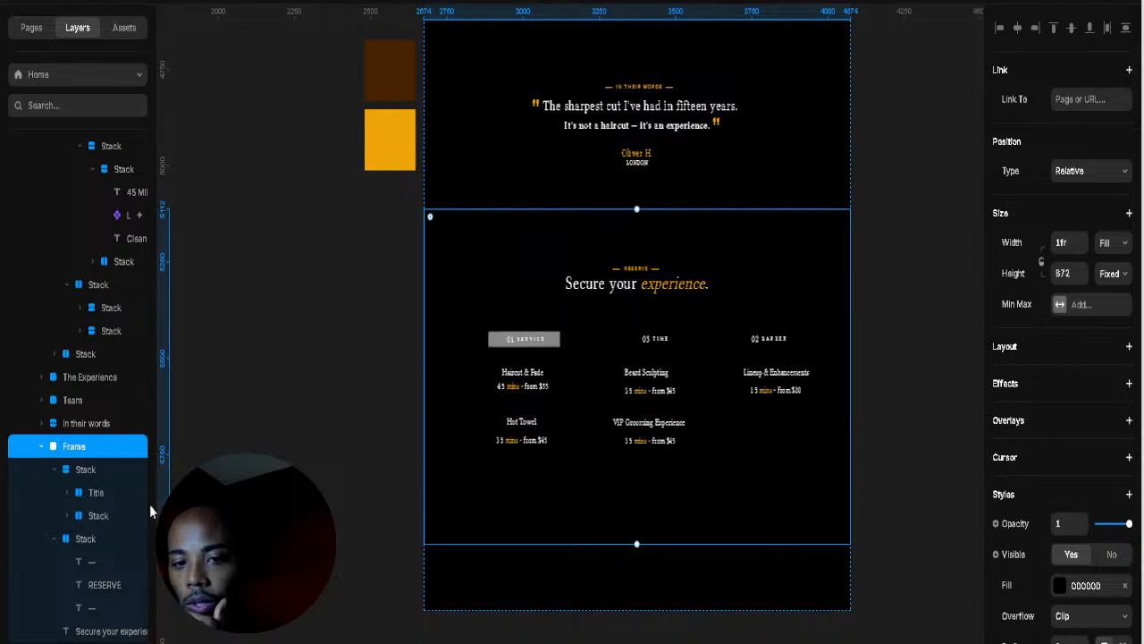
click(96, 469)
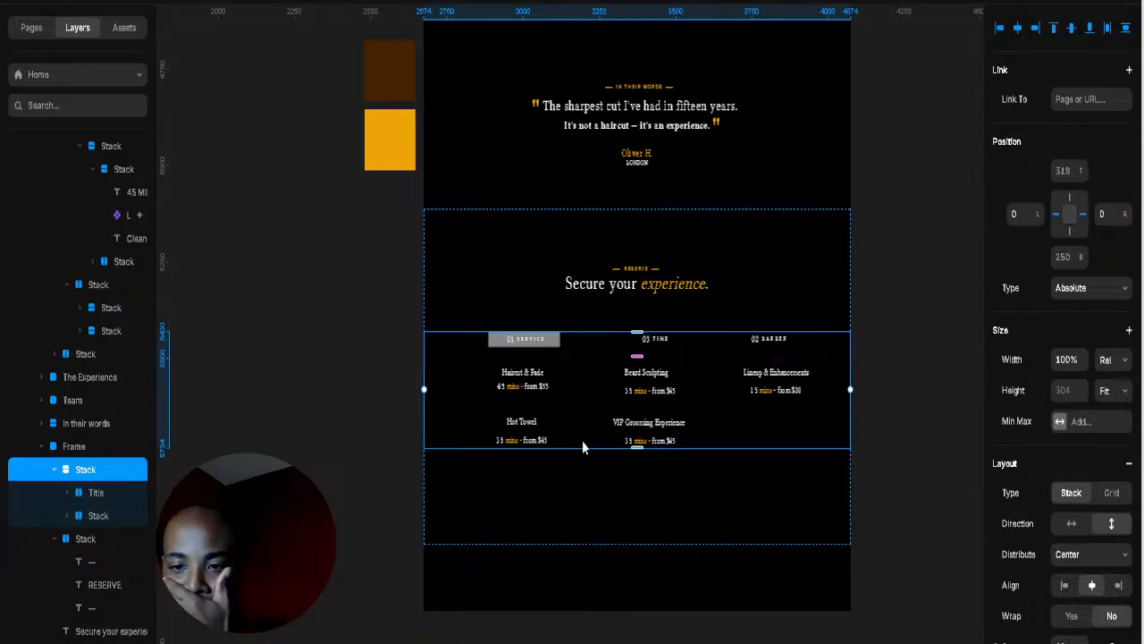
click(613, 518)
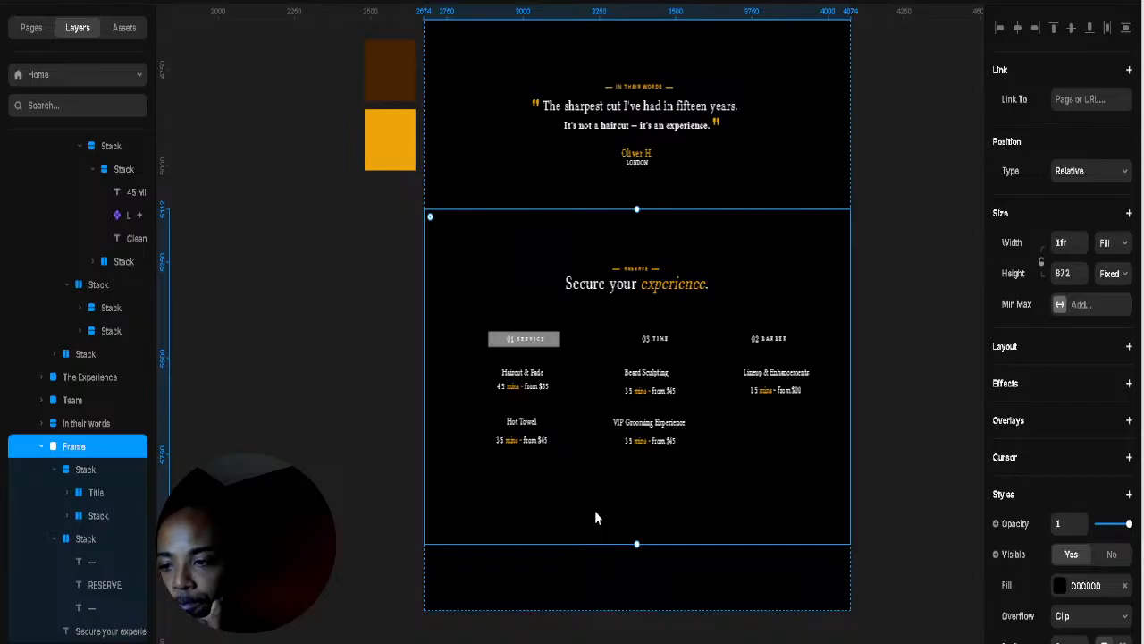
scroll(1133, 434, down, 4)
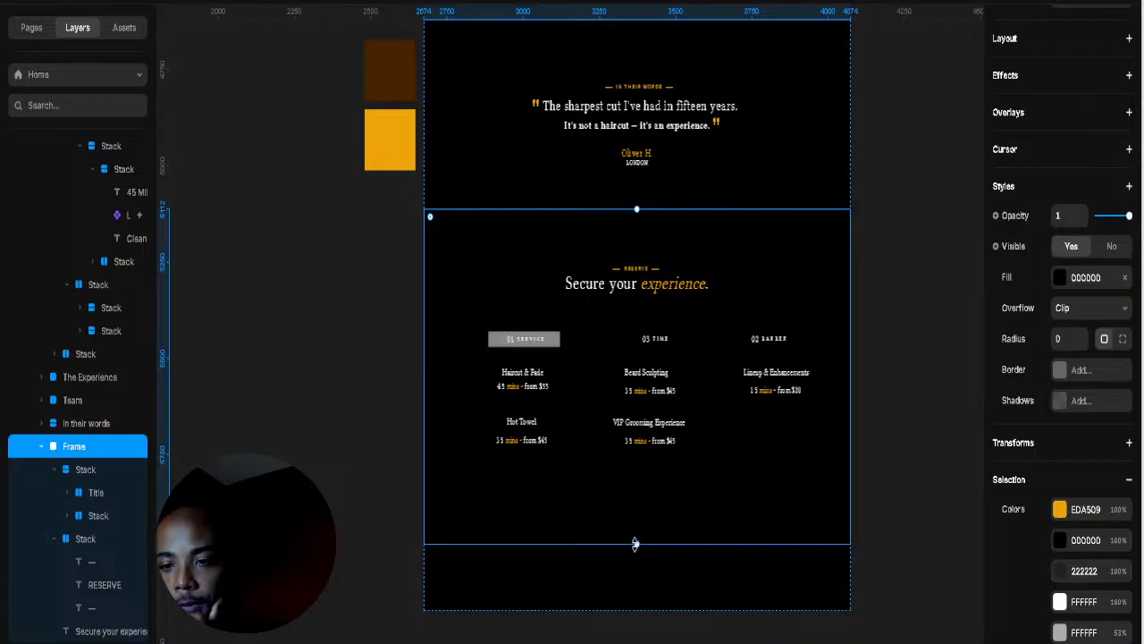
drag(635, 543, 634, 474)
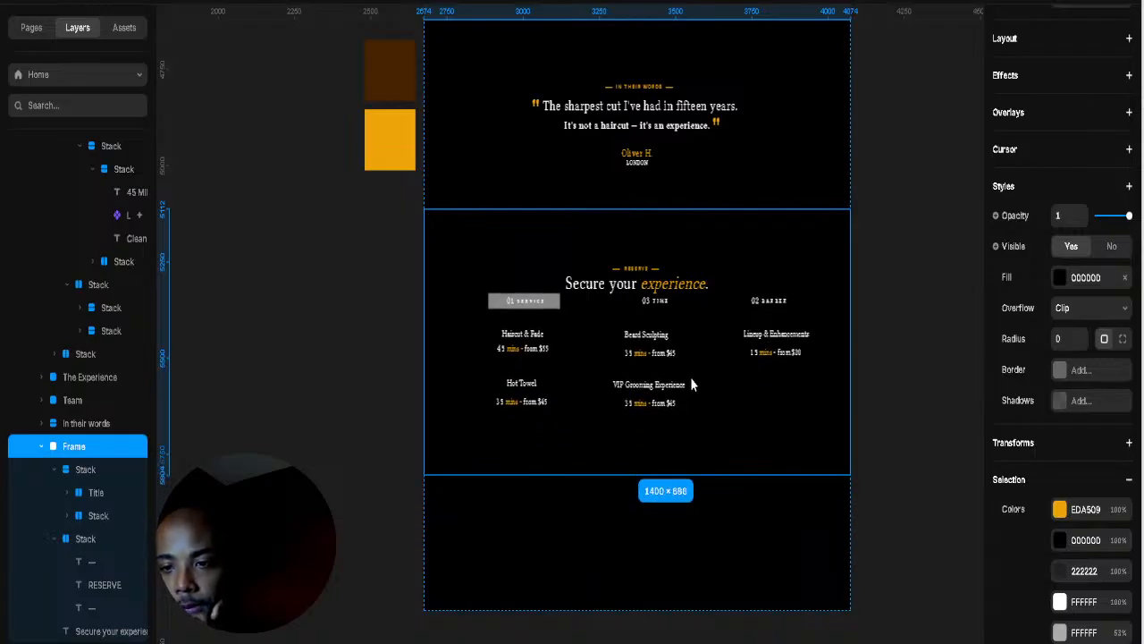
click(725, 330)
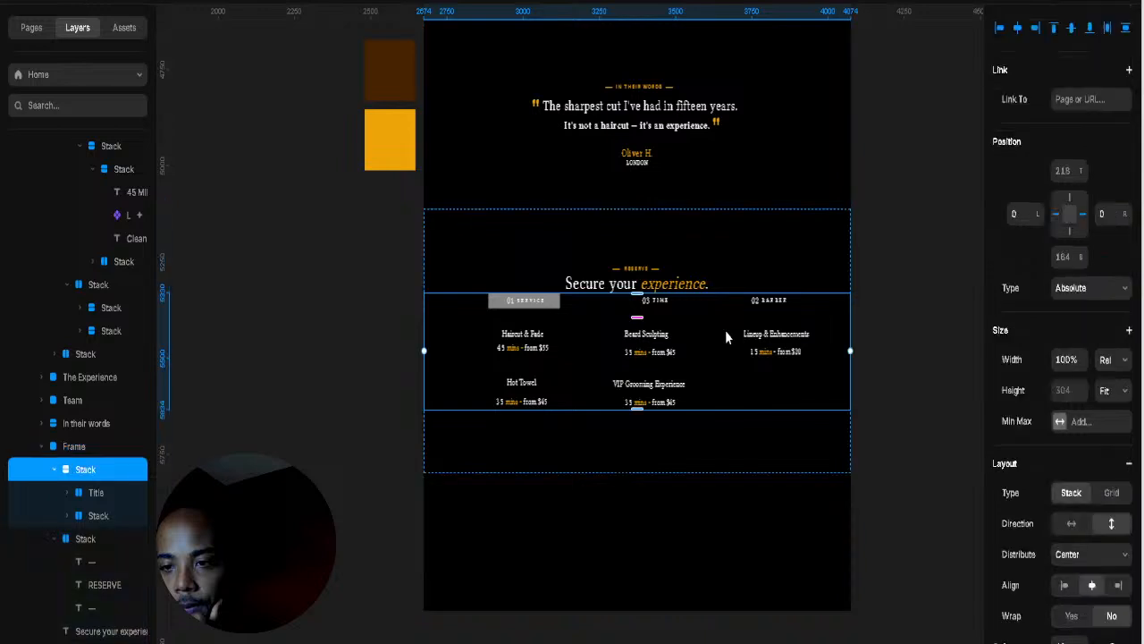
drag(1085, 171, 1094, 116)
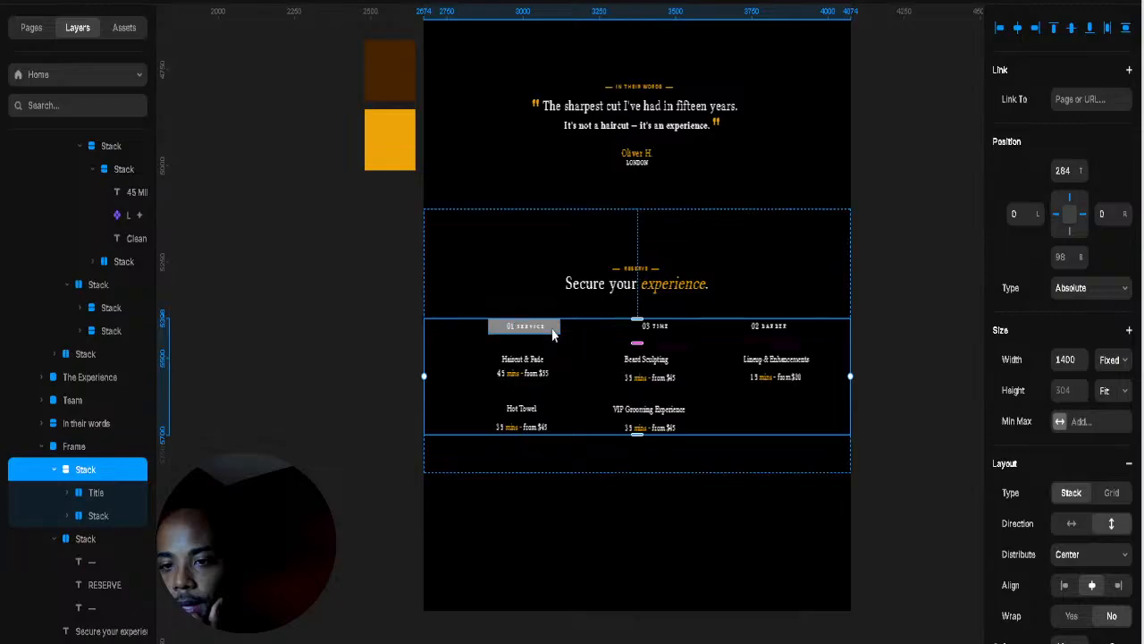
Step: Fill the 01 SERVICE tab with the gold colour sampled from the design
click(524, 325)
click(1082, 466)
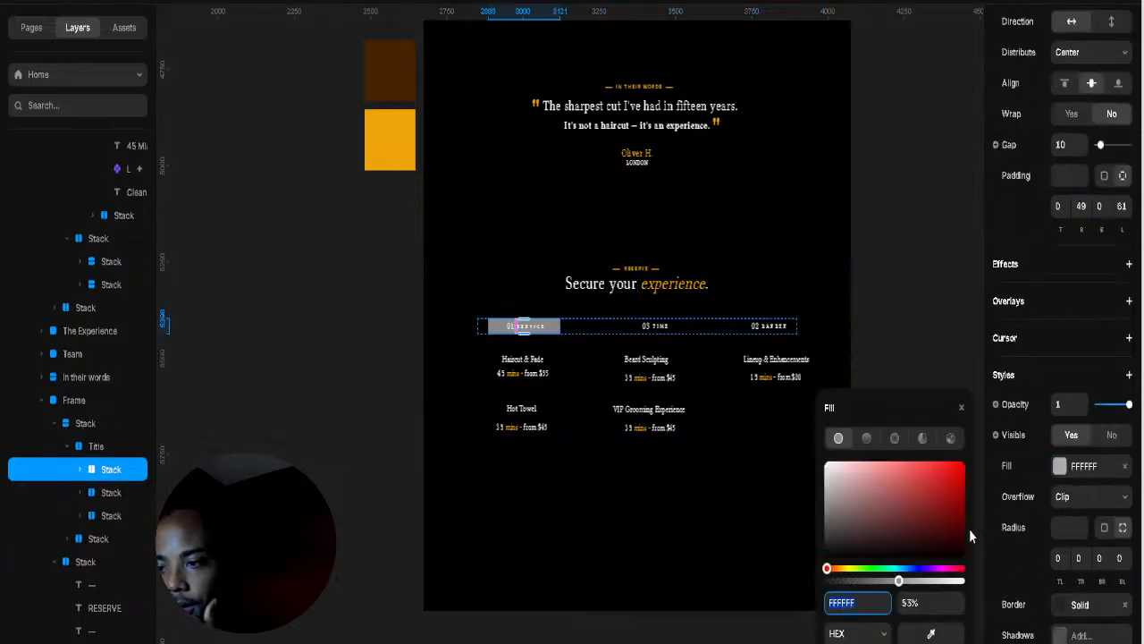
click(930, 634)
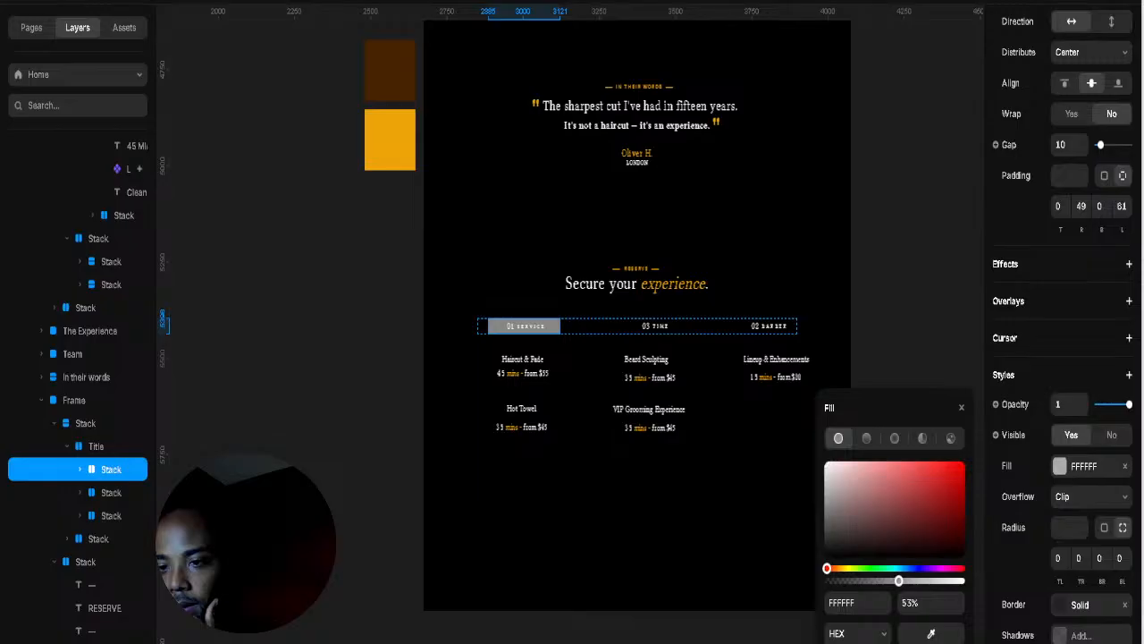
click(658, 286)
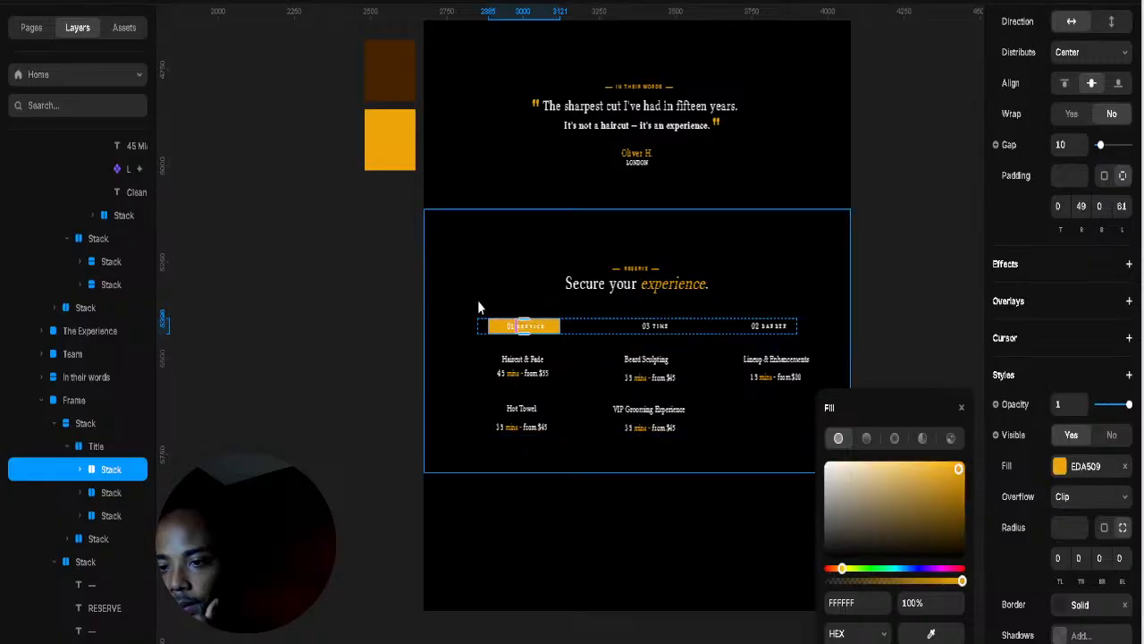
Step: Make the tab's SERVICE and 01 label text black (000000)
double_click(525, 325)
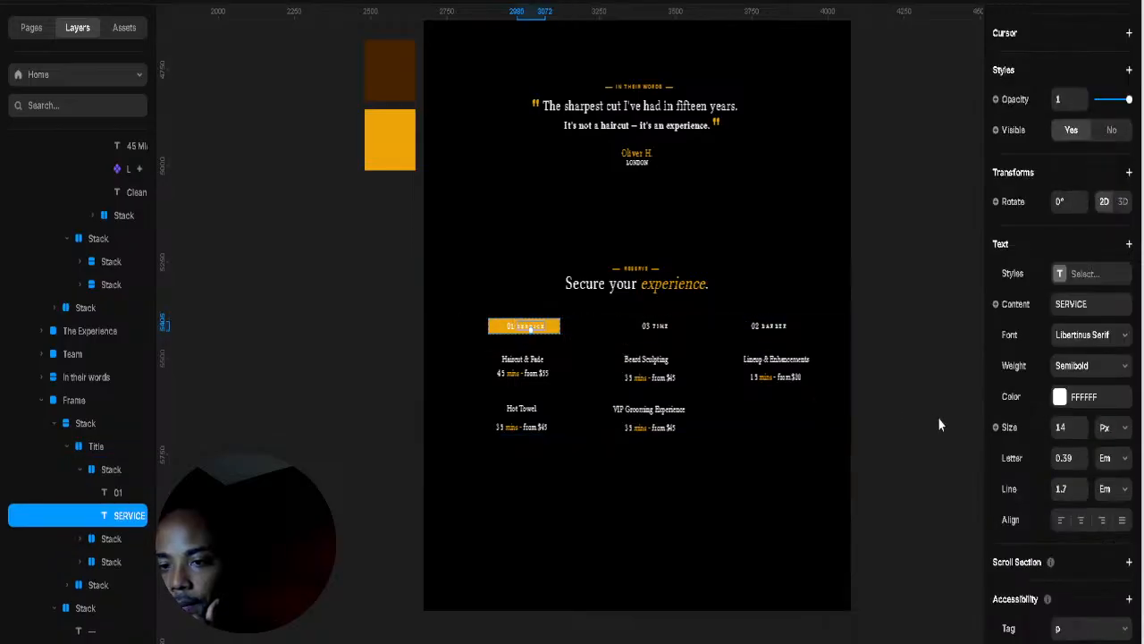
click(1072, 404)
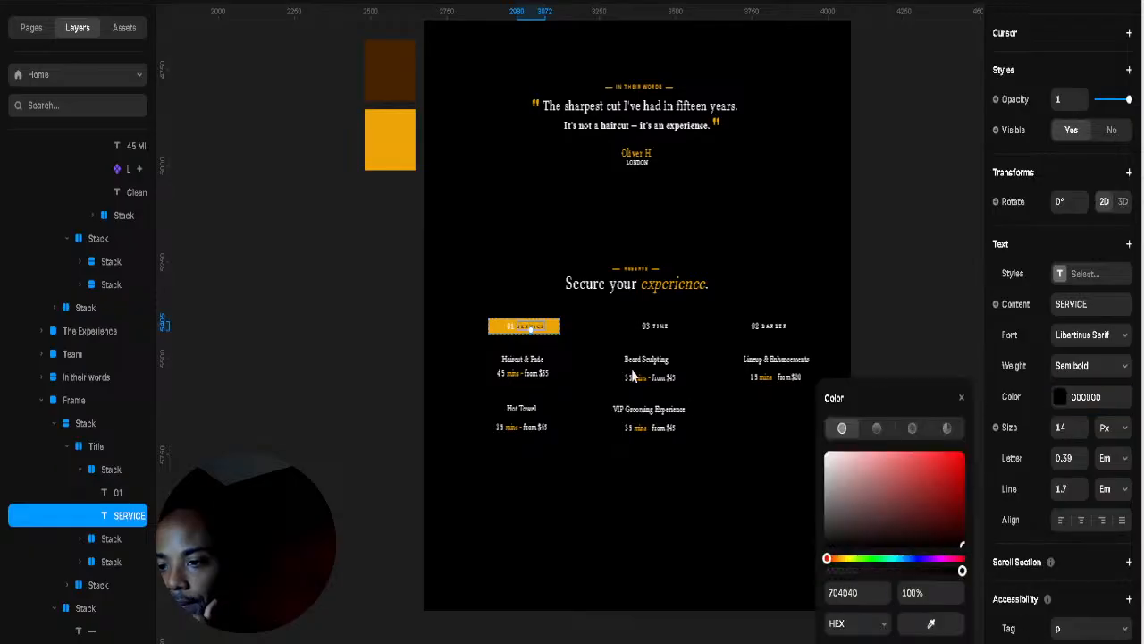
click(506, 331)
double_click(511, 329)
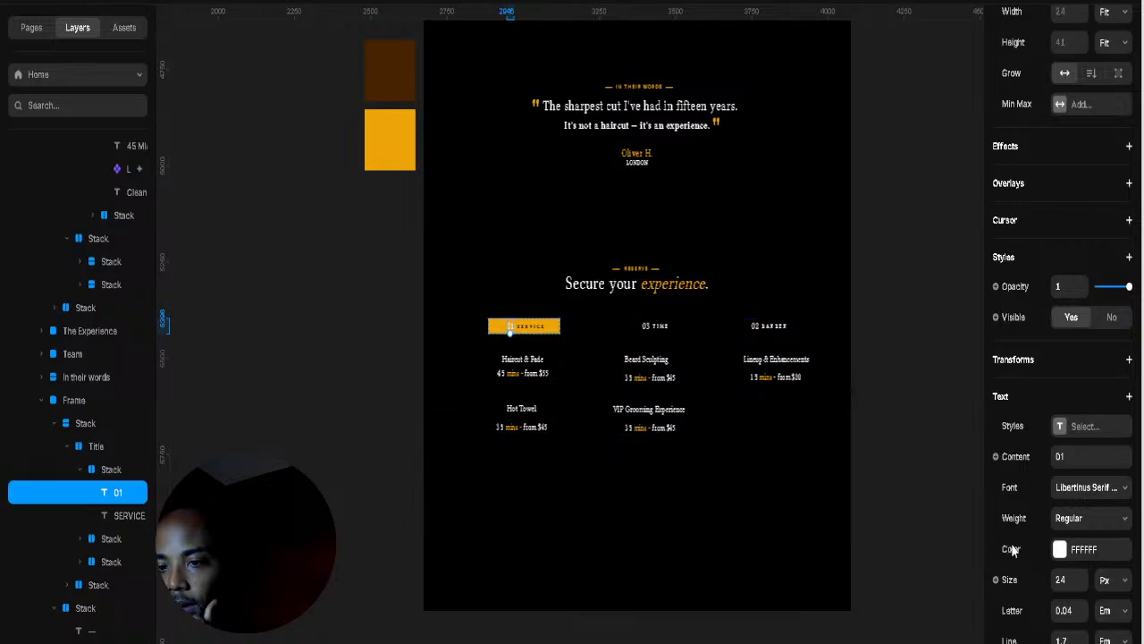
click(1061, 552)
drag(926, 542, 826, 554)
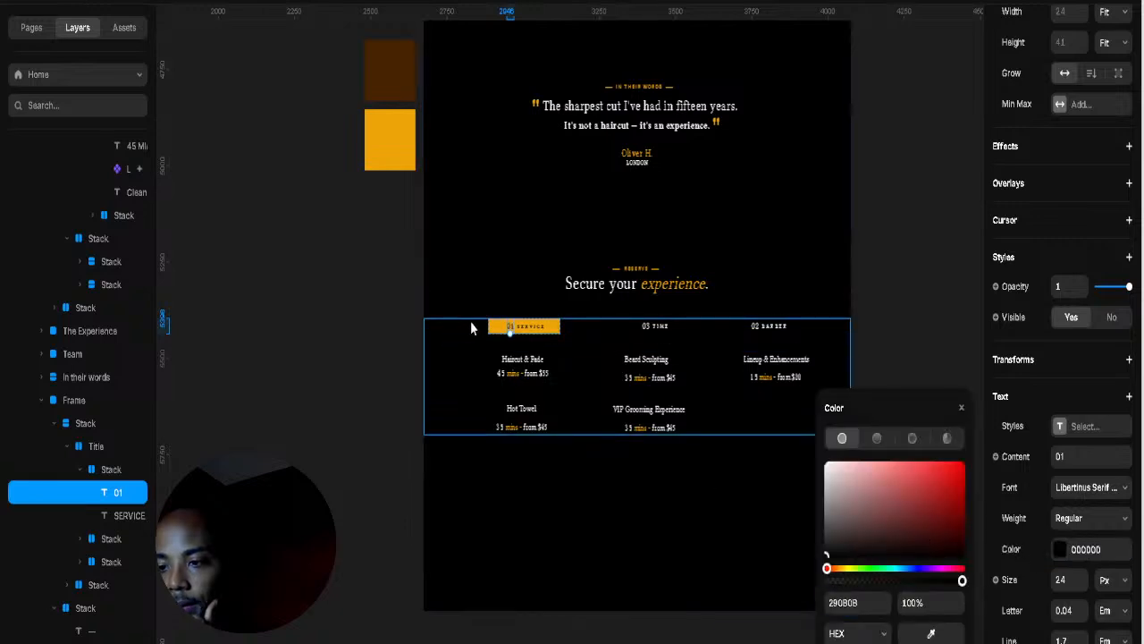
Step: Round the 01 SERVICE tab's corners to radius 31
key(Escape)
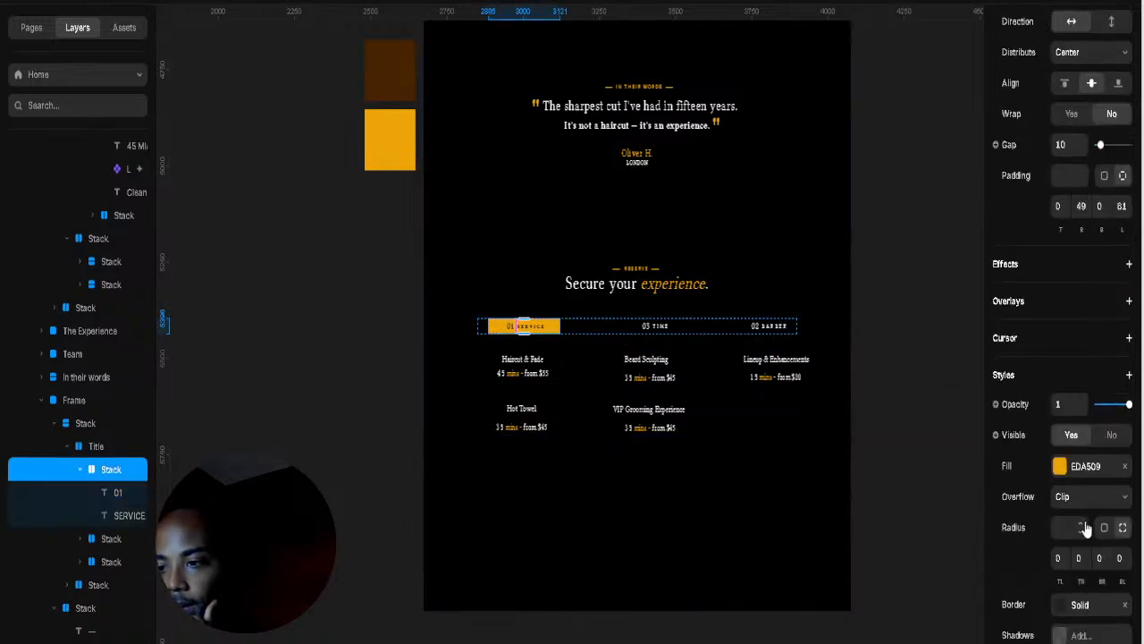
drag(1080, 529, 1080, 504)
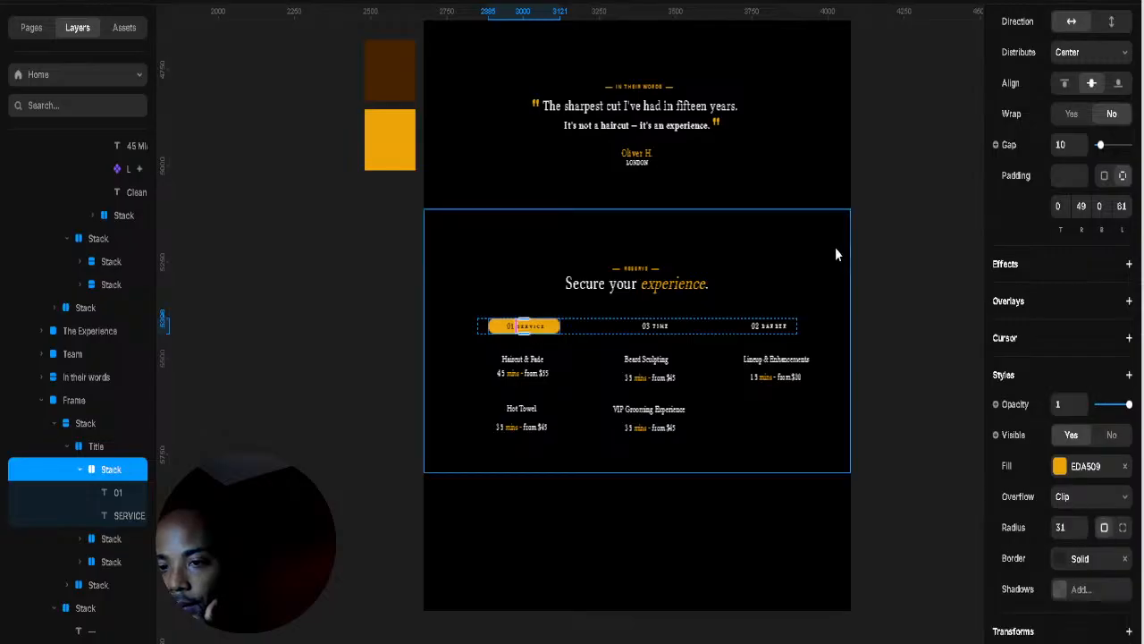
click(843, 424)
click(886, 414)
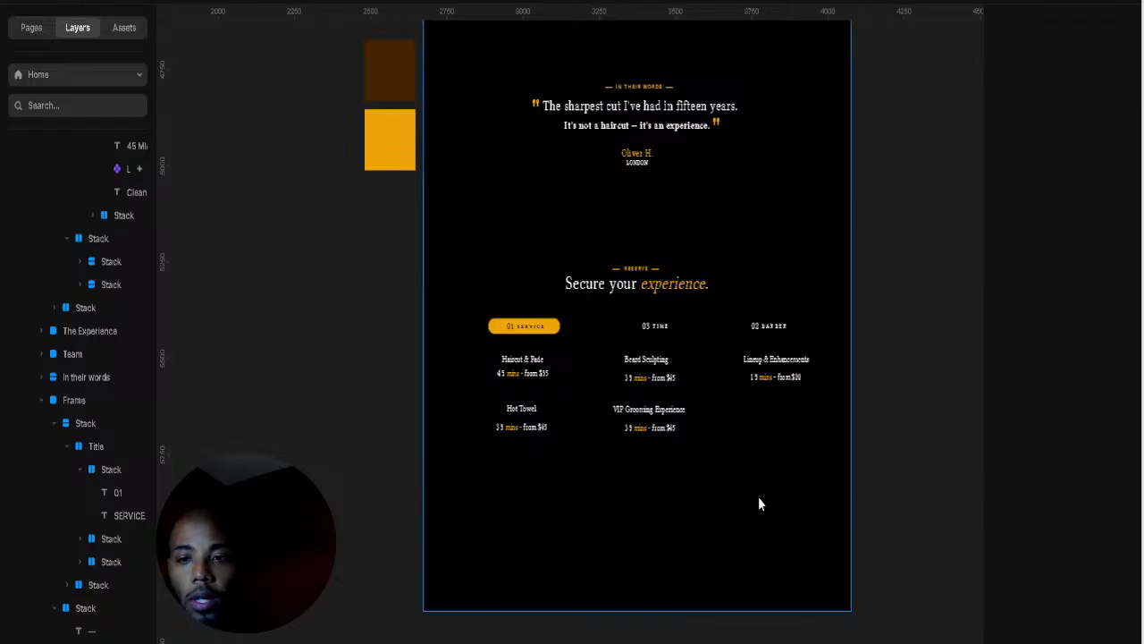
click(758, 499)
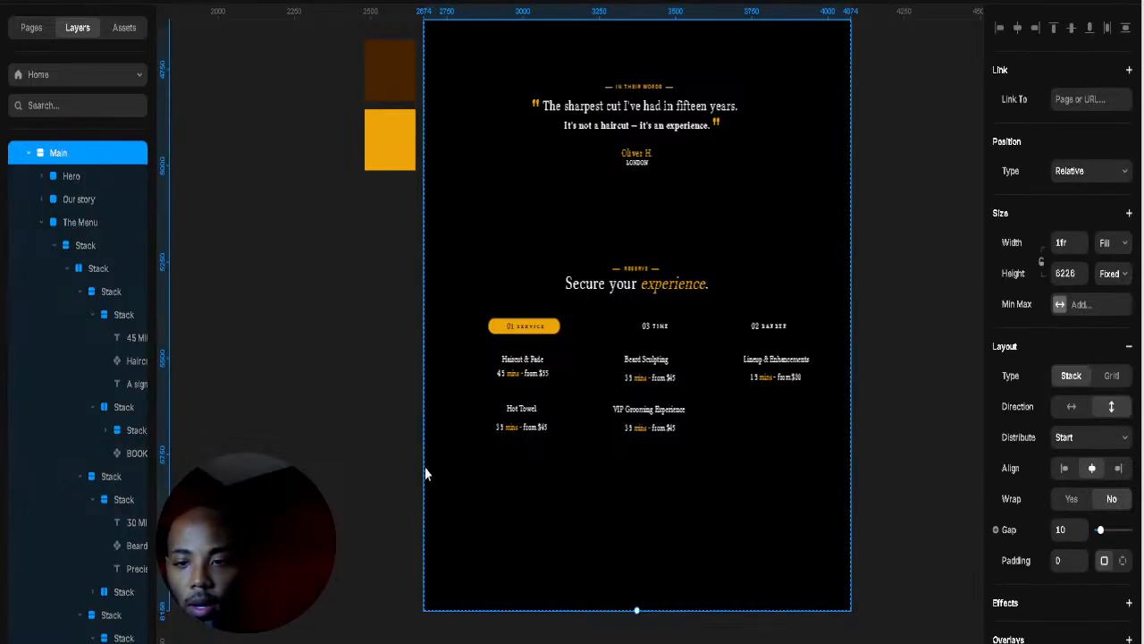
Step: Draw a new frame at the bottom of Main, set Width to Fill and Height to 334
click(912, 470)
click(673, 470)
click(657, 508)
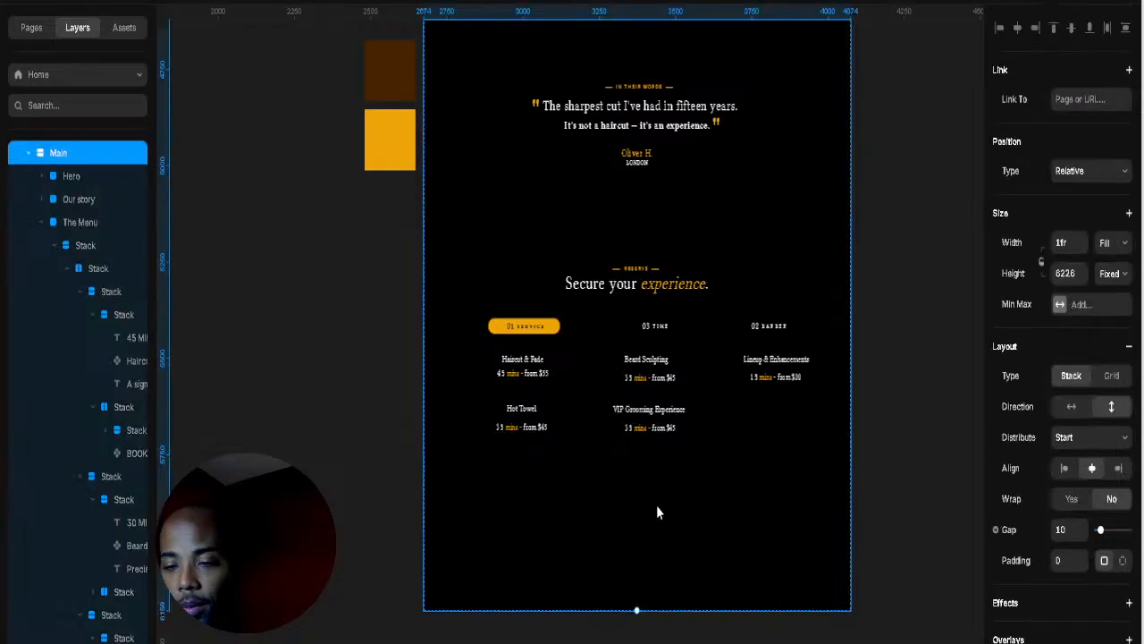
key(f)
mouse_move(584, 500)
mouse_down()
mouse_move(797, 583)
mouse_move(781, 581)
mouse_up()
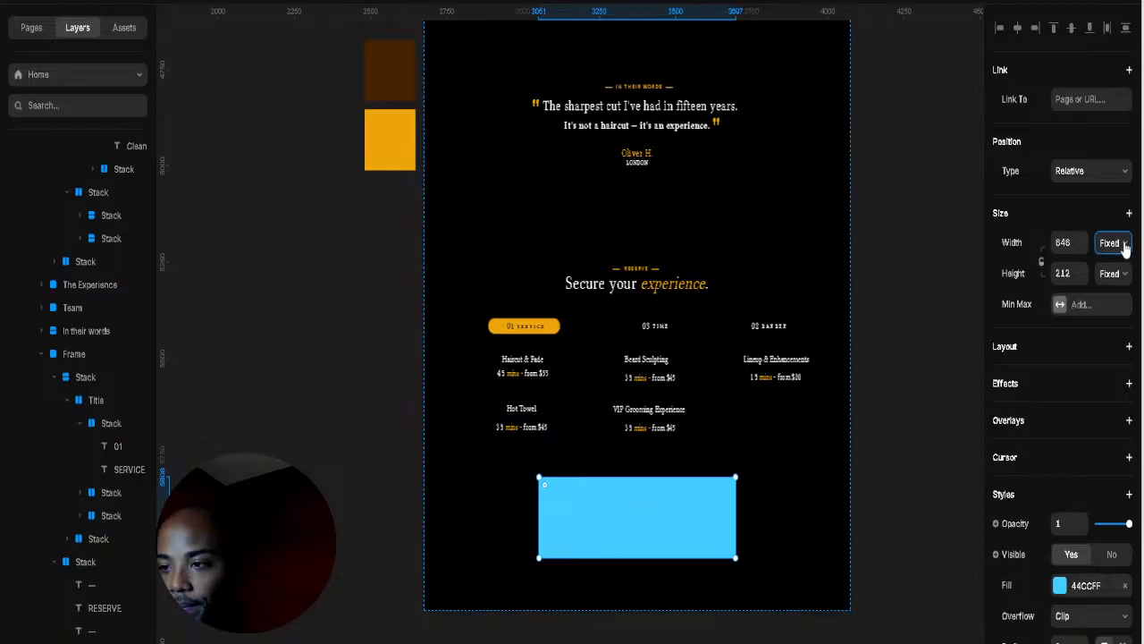
click(1109, 307)
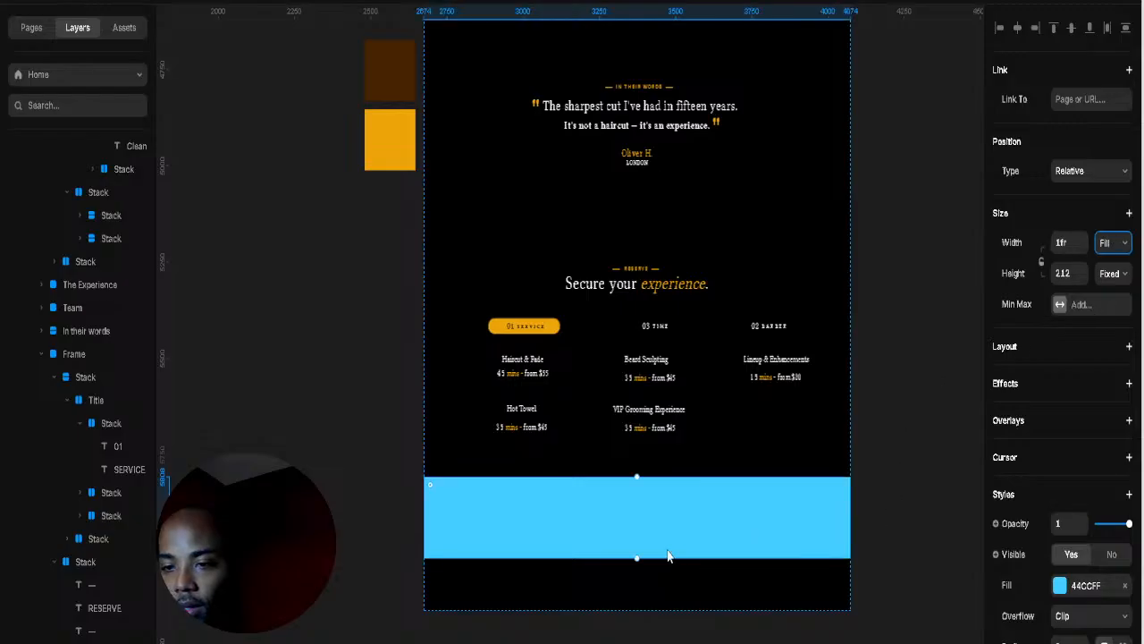
drag(637, 556, 637, 606)
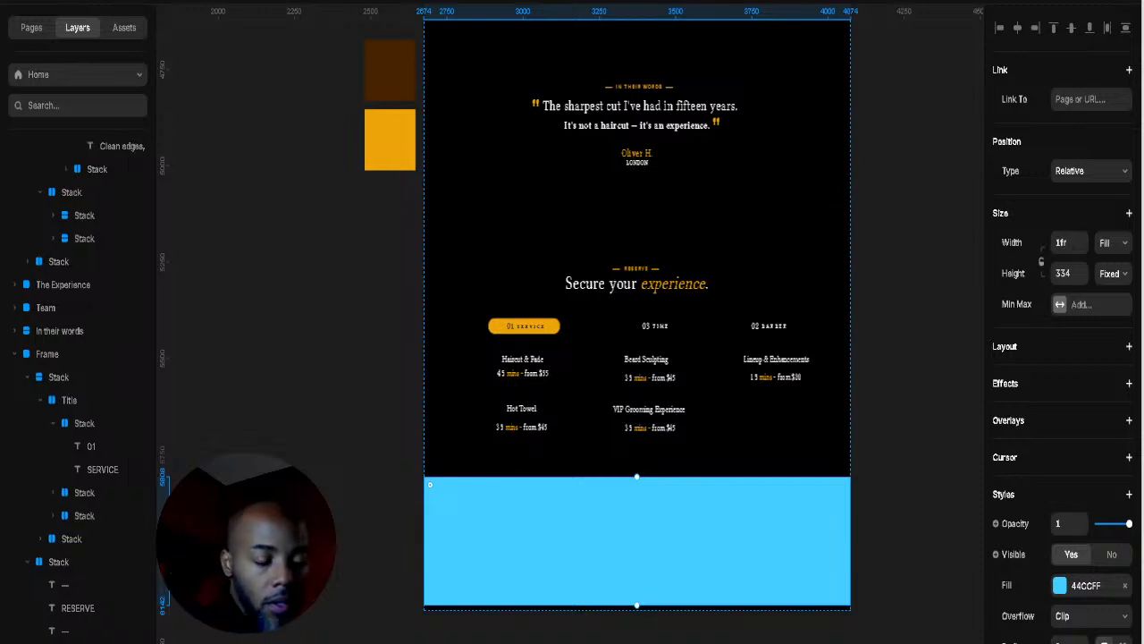
Step: Collapse the expanded Frame and The Menu layers in the layer list
click(14, 355)
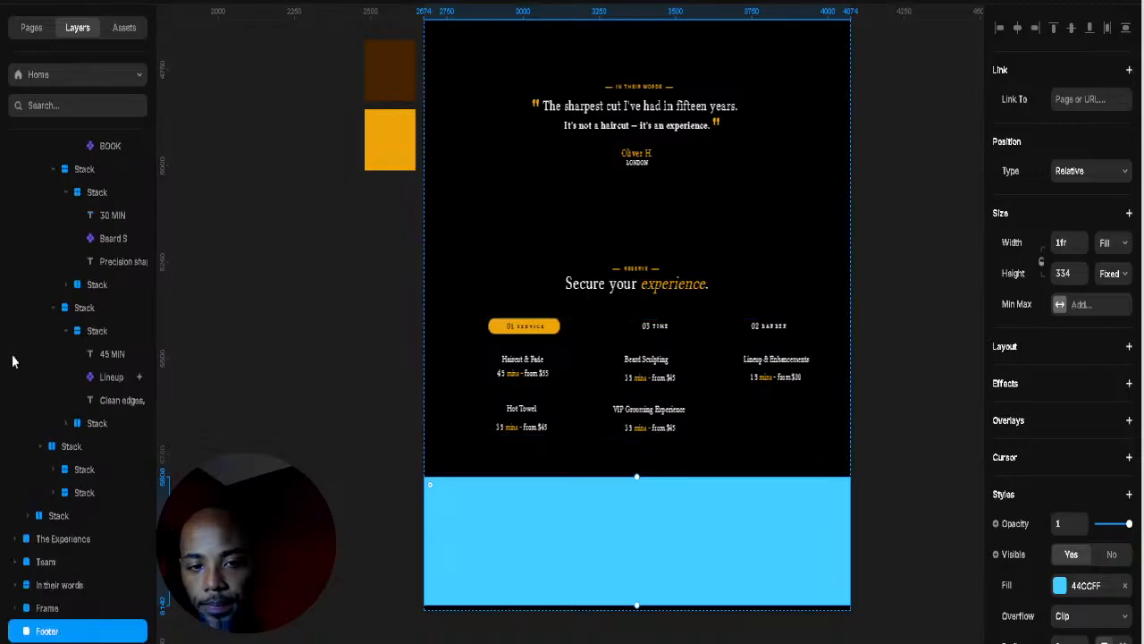
scroll(27, 243, up, 12)
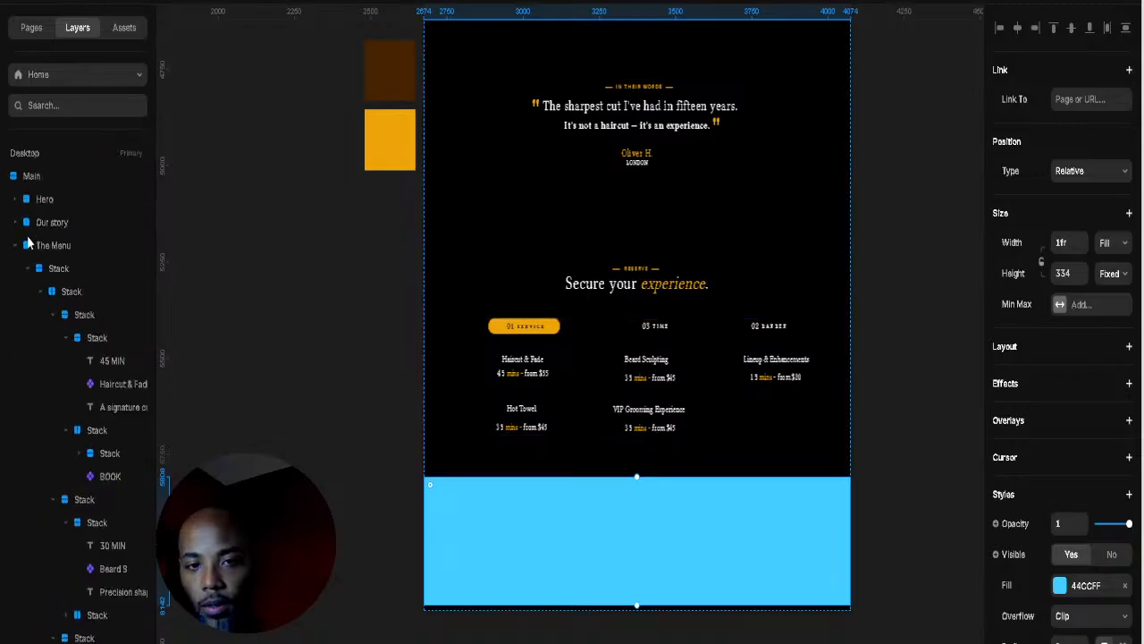
click(26, 268)
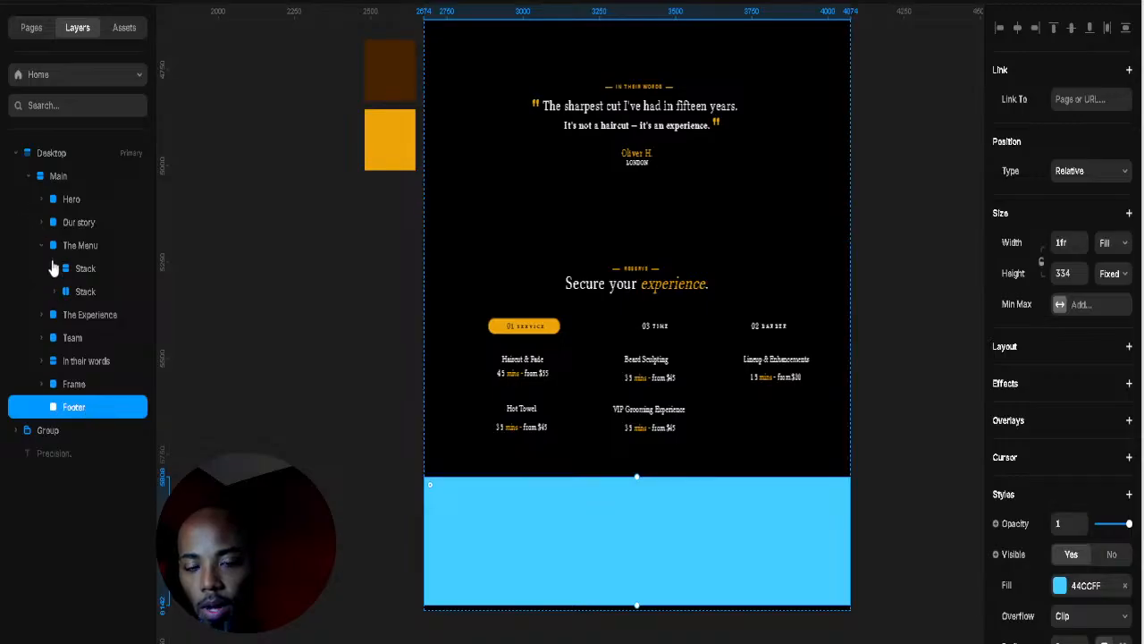
click(41, 248)
click(69, 201)
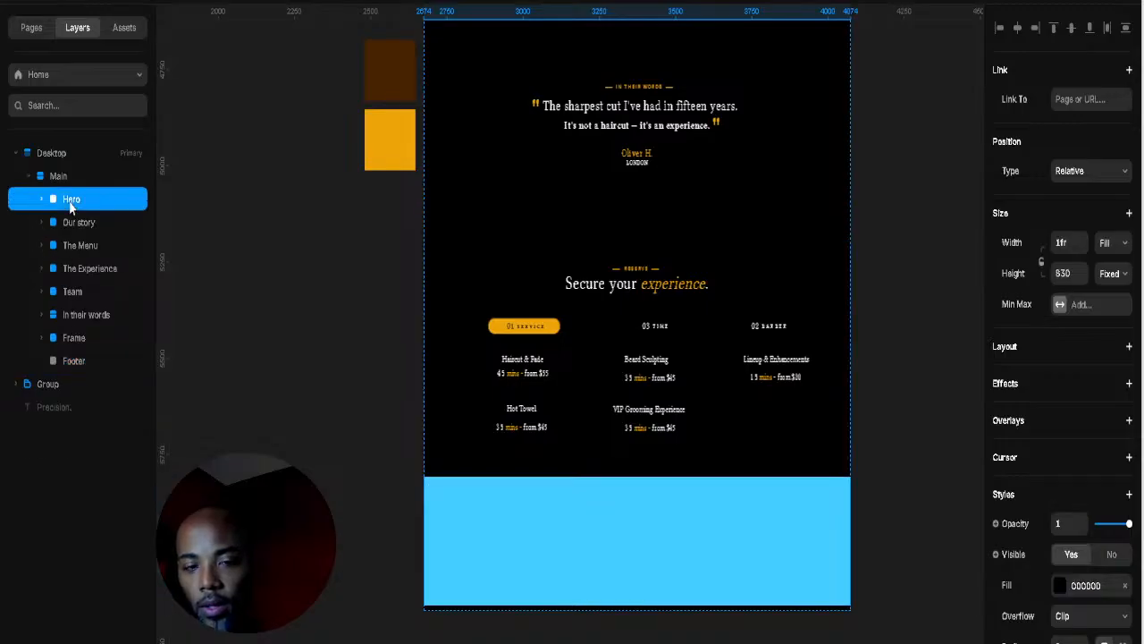
right_click(71, 206)
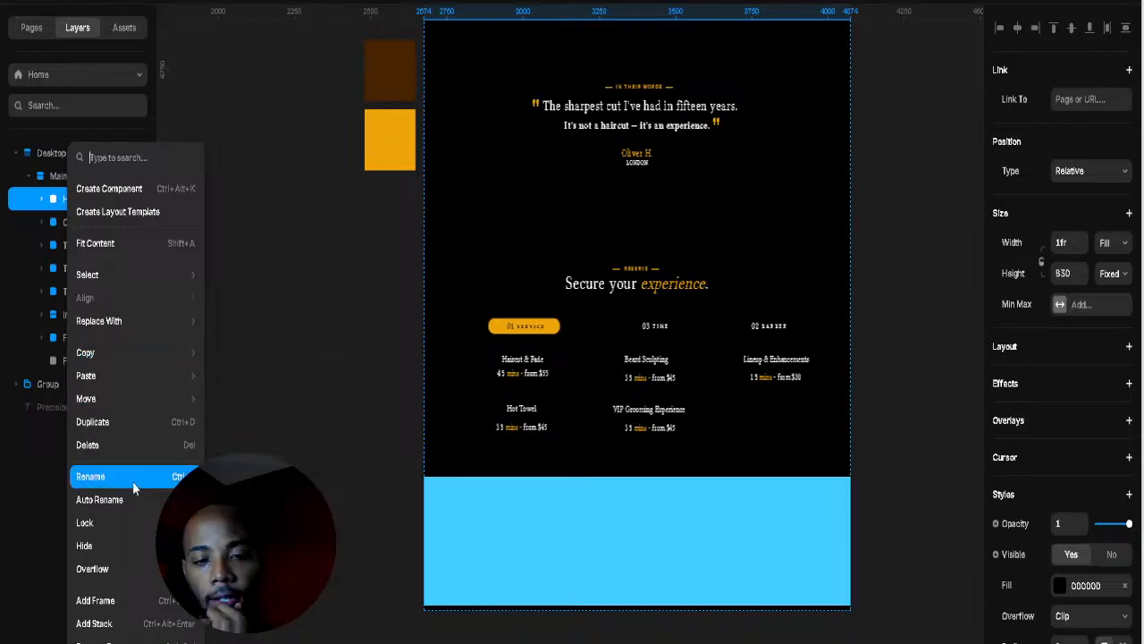
click(48, 206)
Step: Change the Footer section's fill to solid black 000000
click(75, 362)
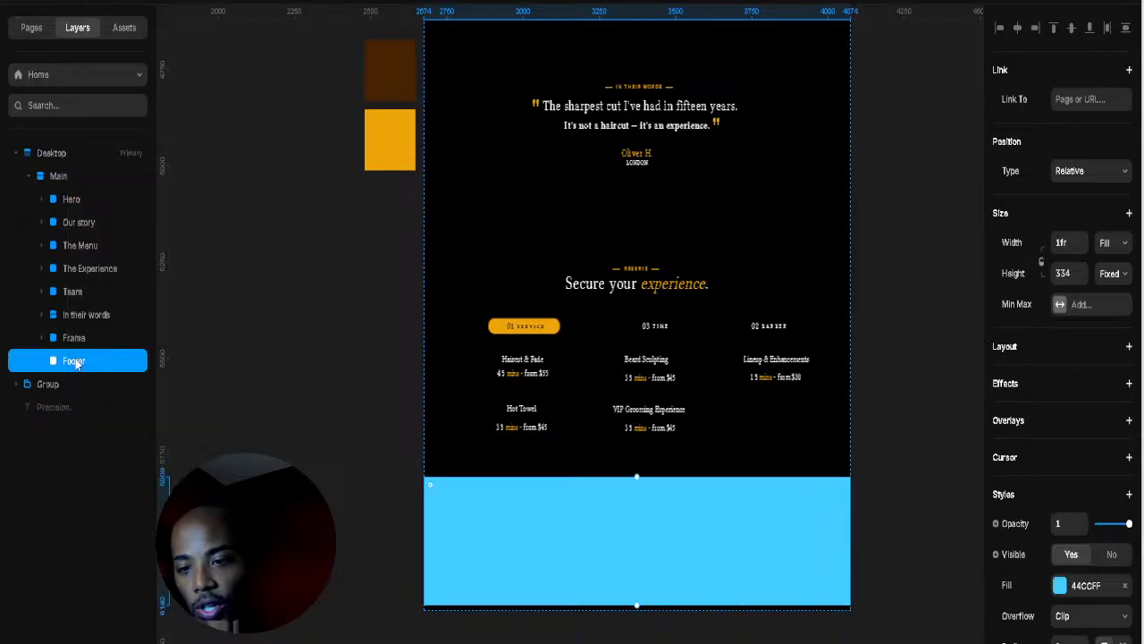
click(1060, 584)
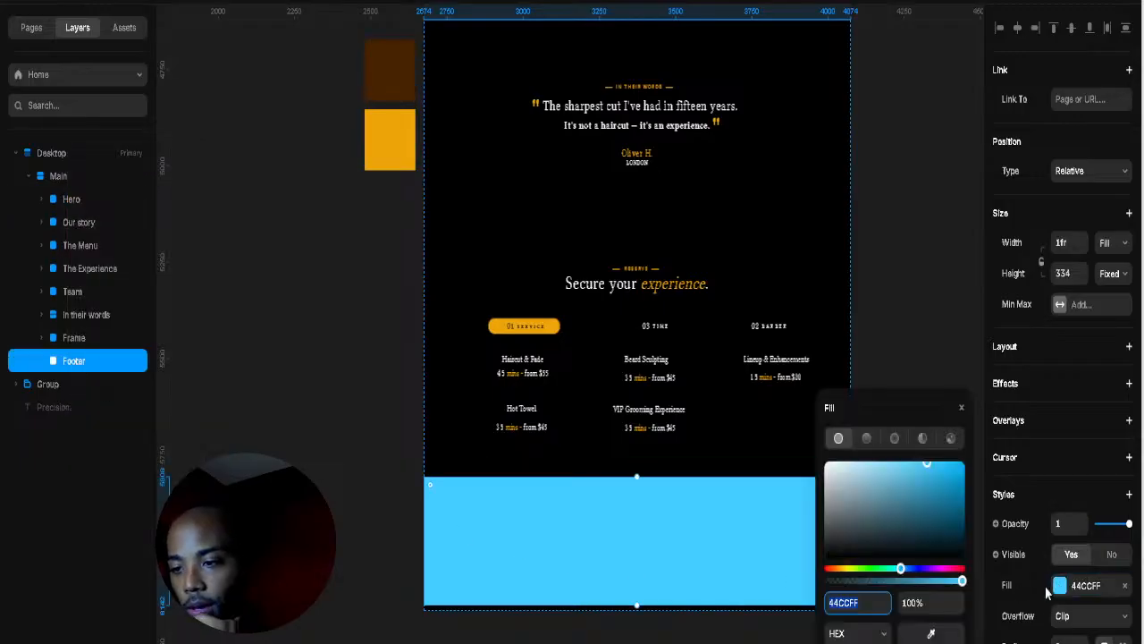
drag(911, 497, 1068, 633)
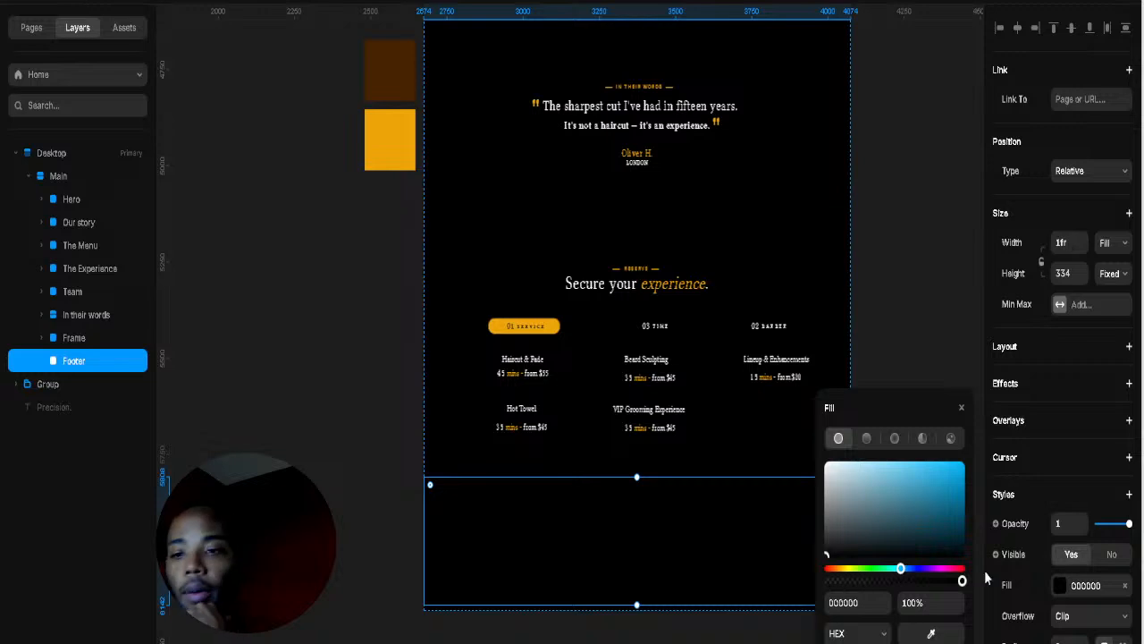
Step: Close the Fill popup and reselect the black Footer to view it up close
click(936, 313)
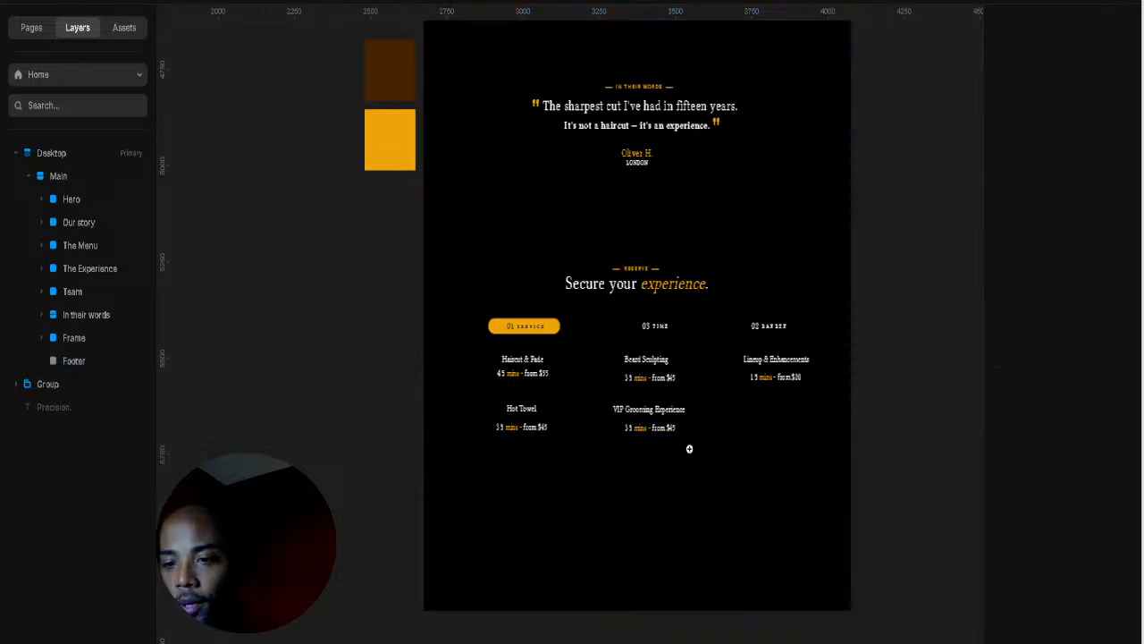
scroll(684, 451, up, 5)
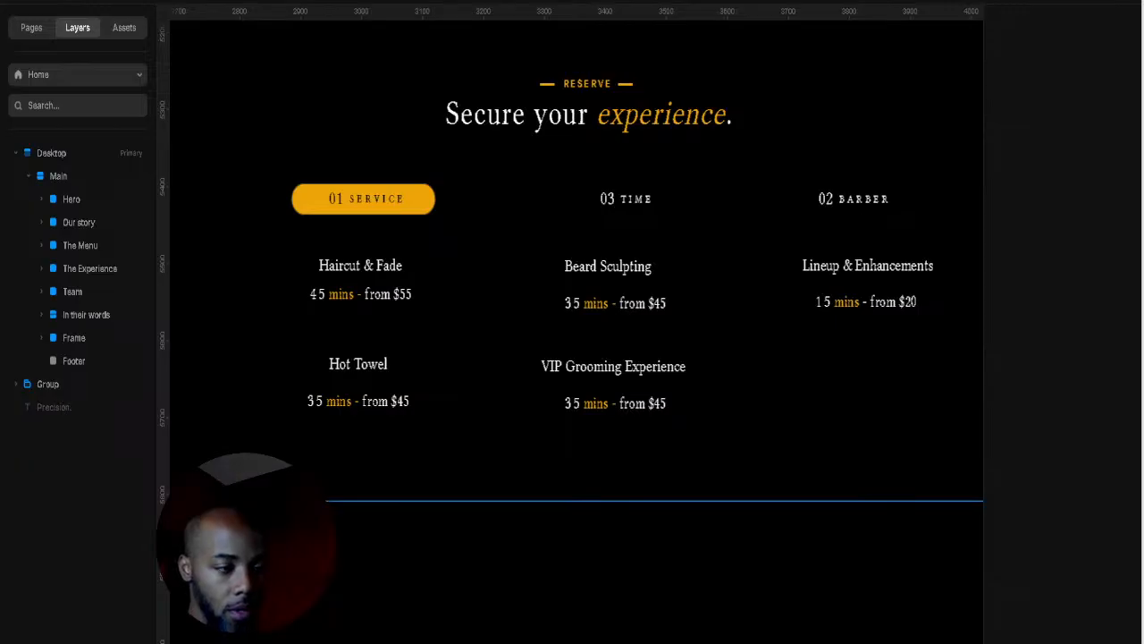
click(760, 560)
scroll(764, 536, down, 5)
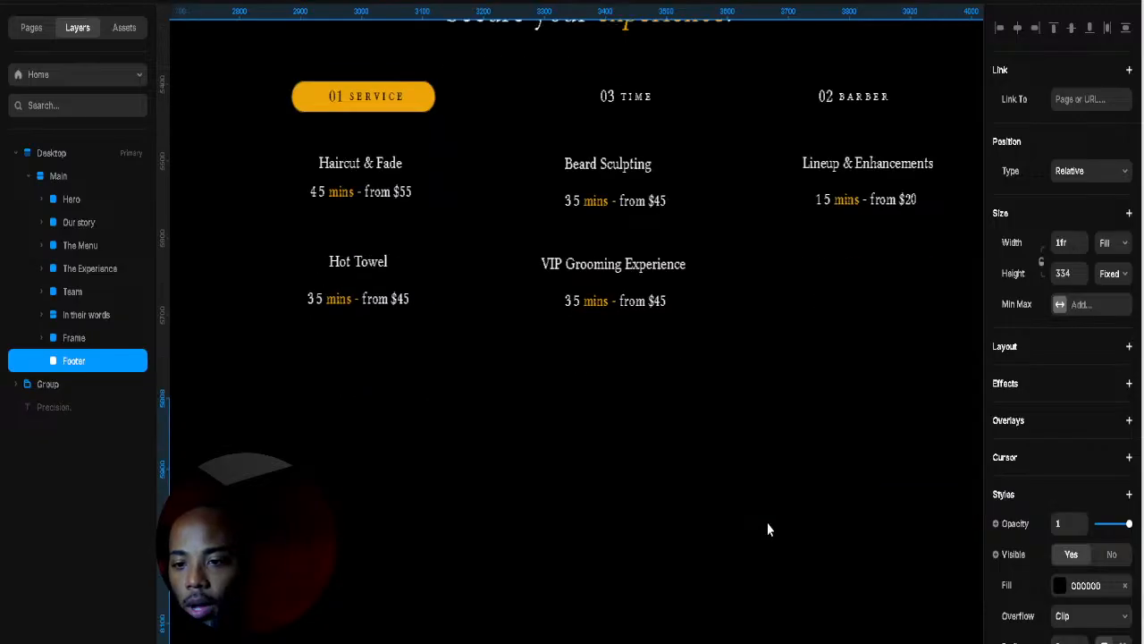
scroll(768, 445, down, 5)
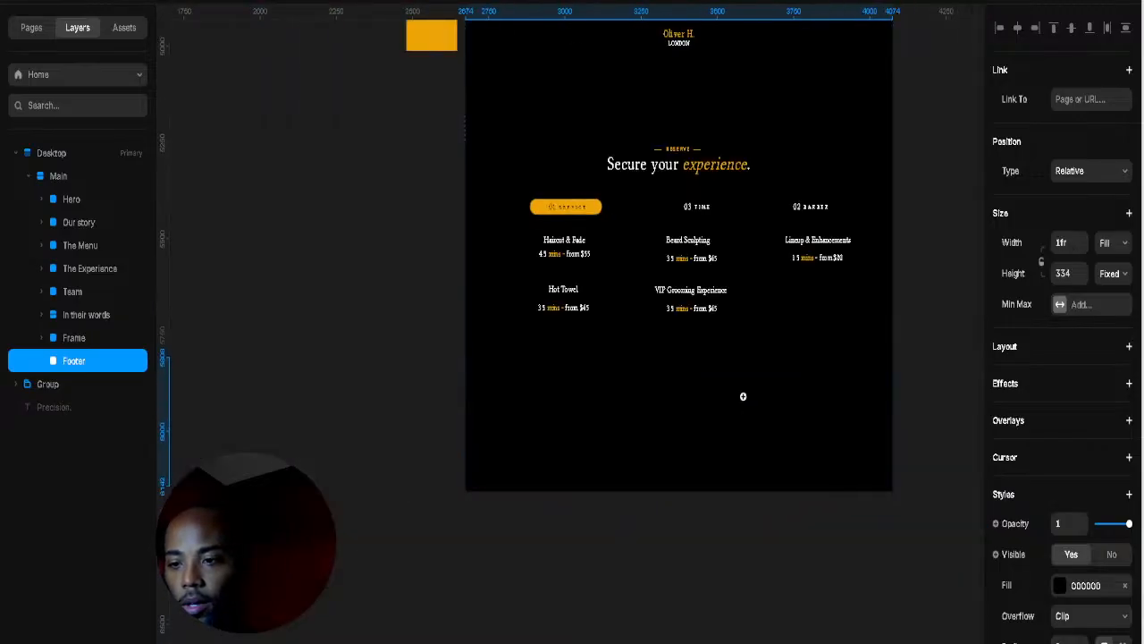
scroll(743, 396, up, 5)
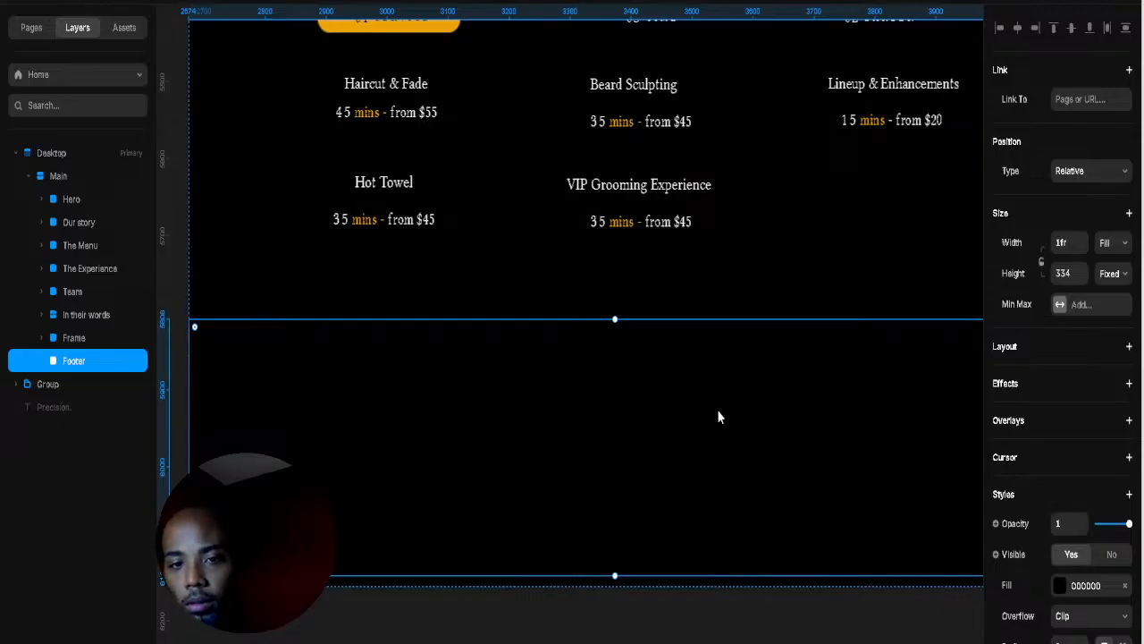
Step: Add a footer text box containing the pasted 'Precision grooming rooted in craft' tagline
key(t)
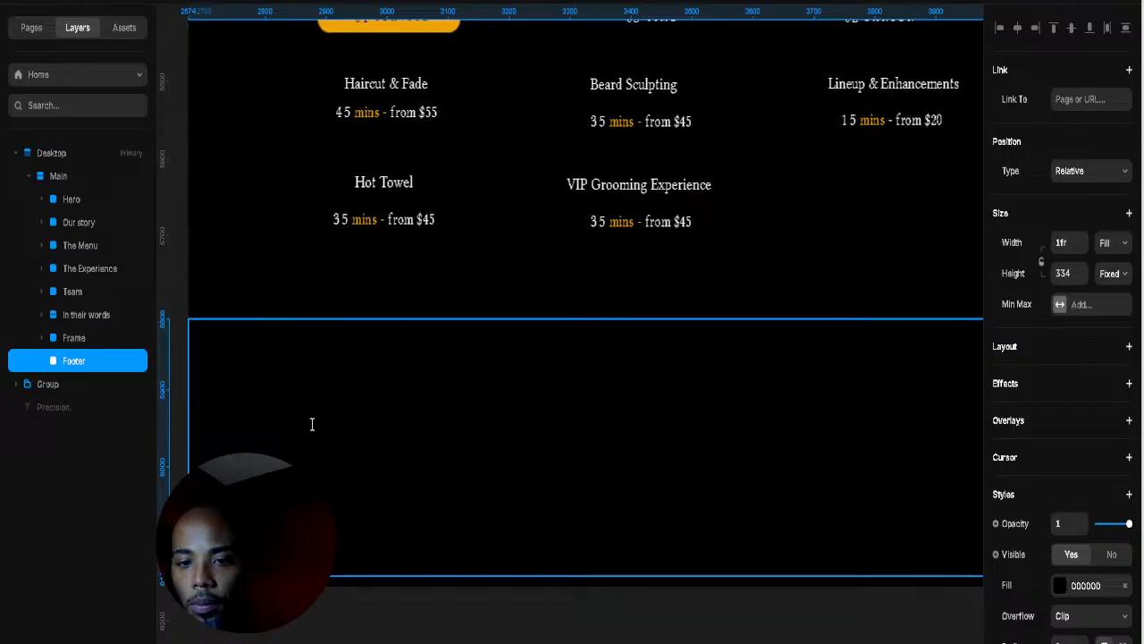
click(324, 419)
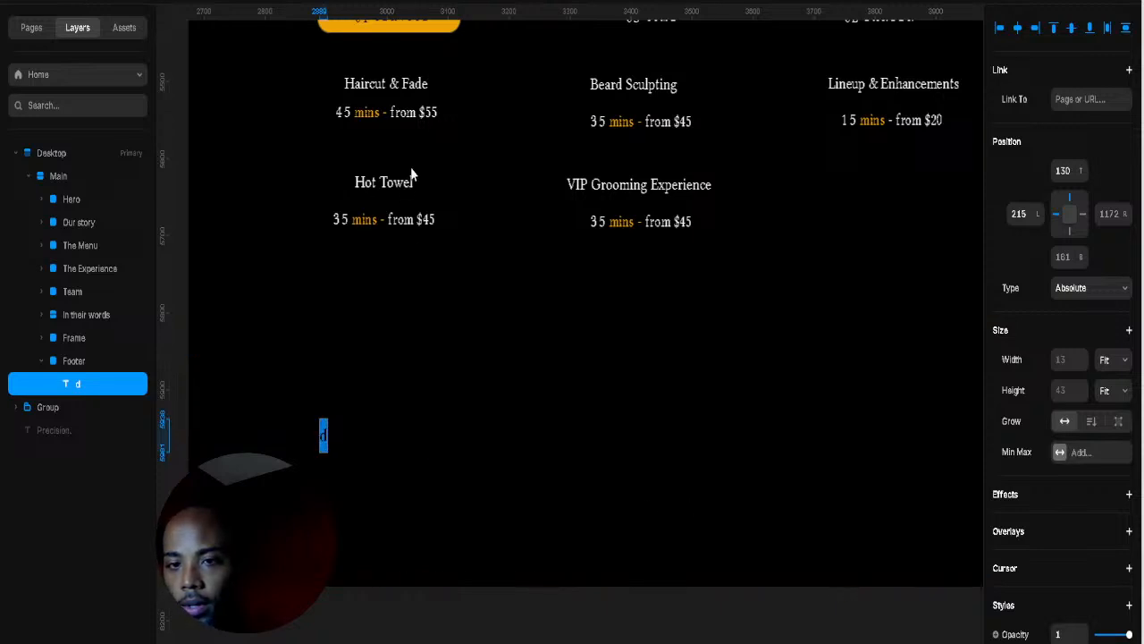
text(Precision grooming rooted in craft. An atelier for the modern gentleman.)
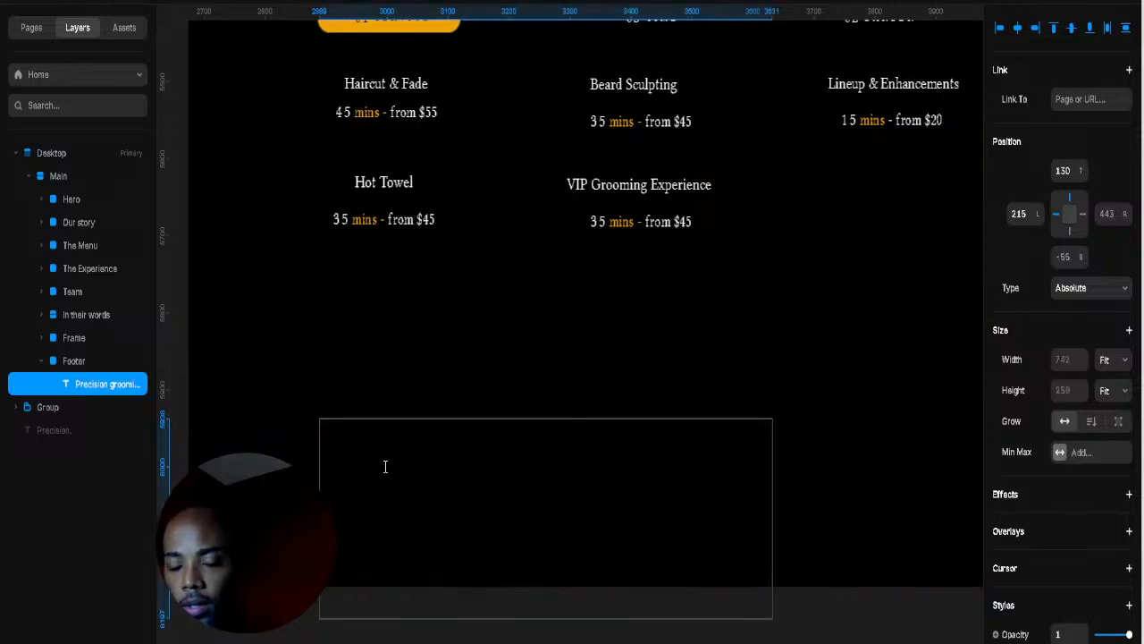
triple_click(384, 467)
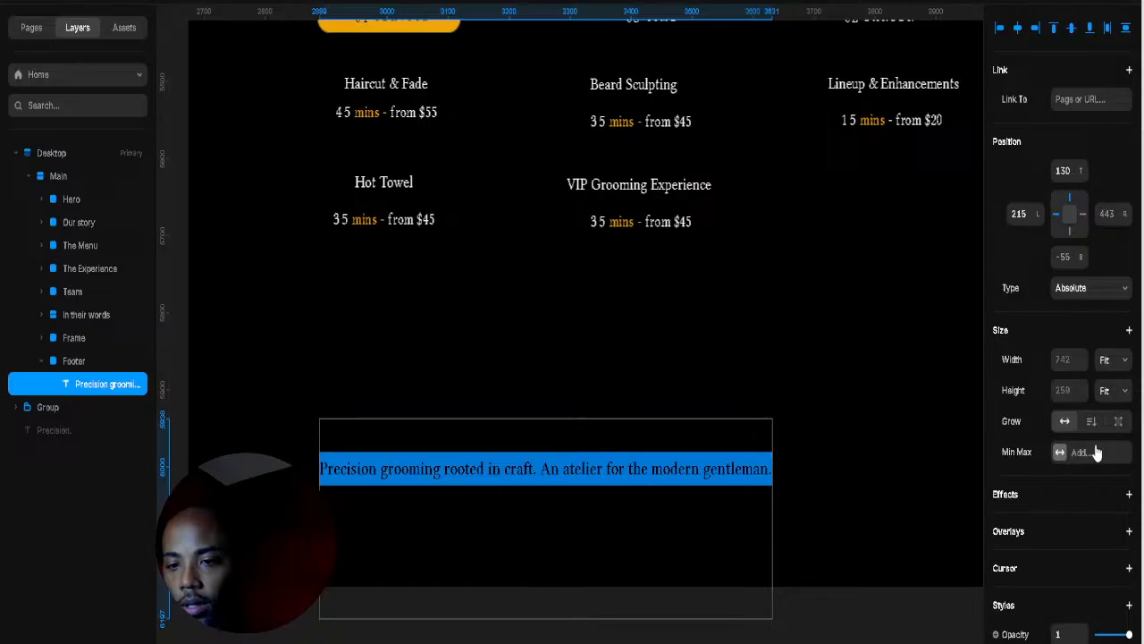
key(BackSpace)
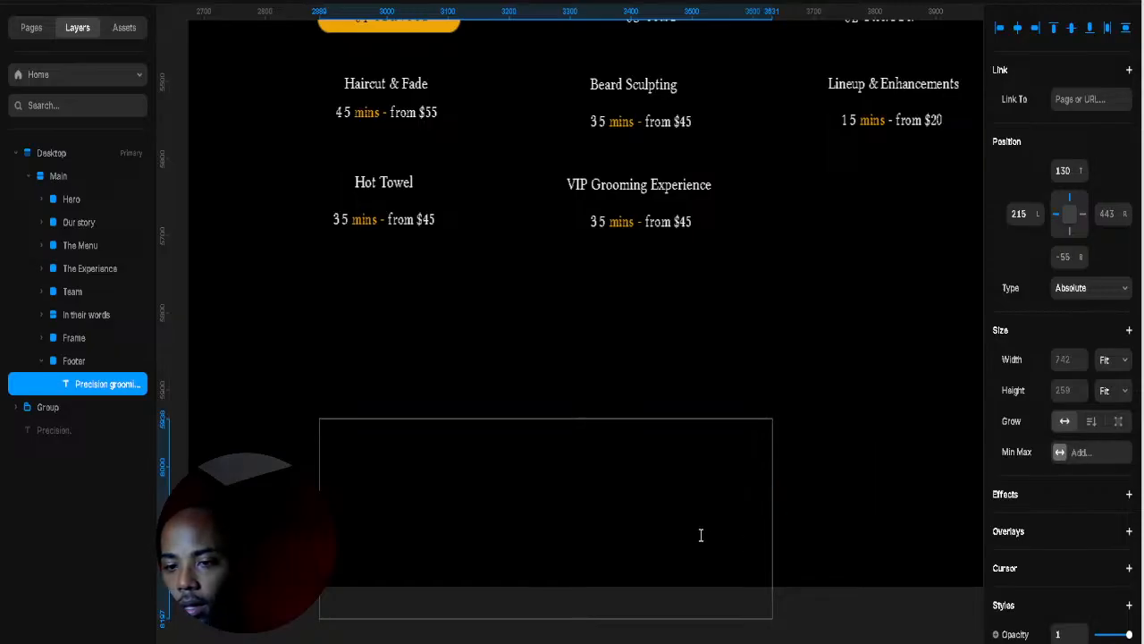
key(ctrl+z)
Step: Make the tagline text white
scroll(1078, 541, down, 5)
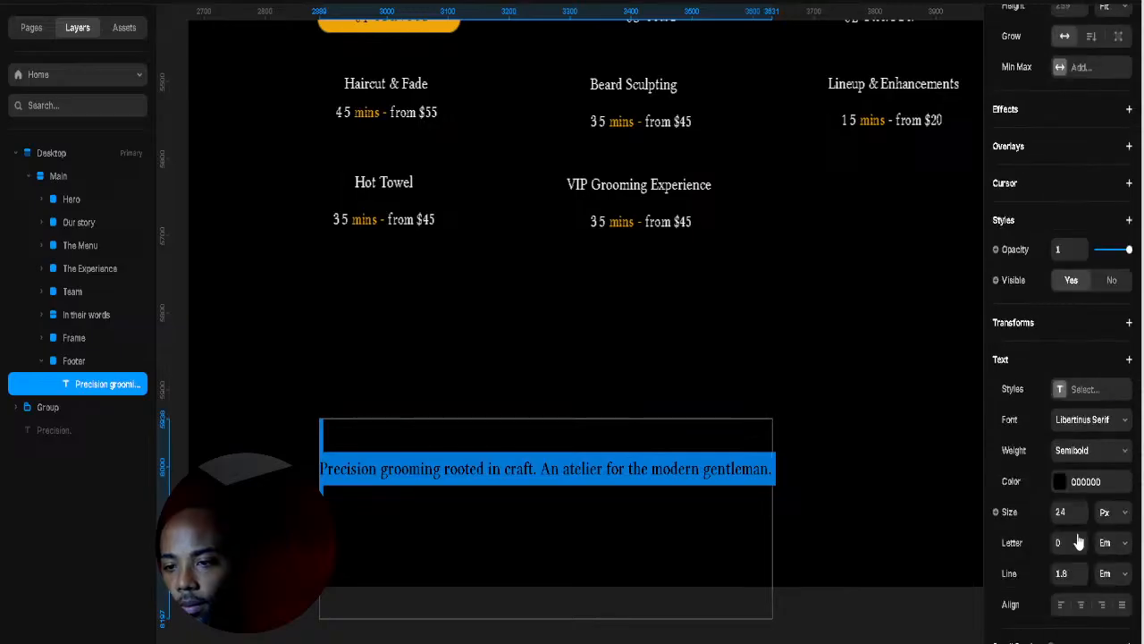
click(1061, 481)
click(880, 517)
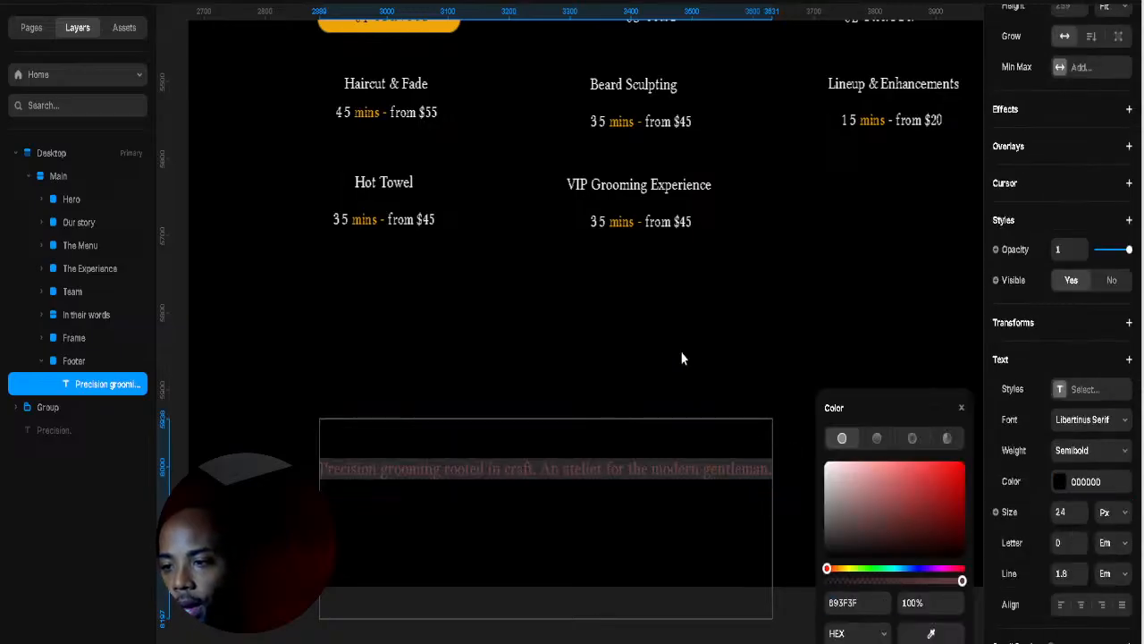
drag(918, 509, 735, 409)
click(504, 469)
click(504, 470)
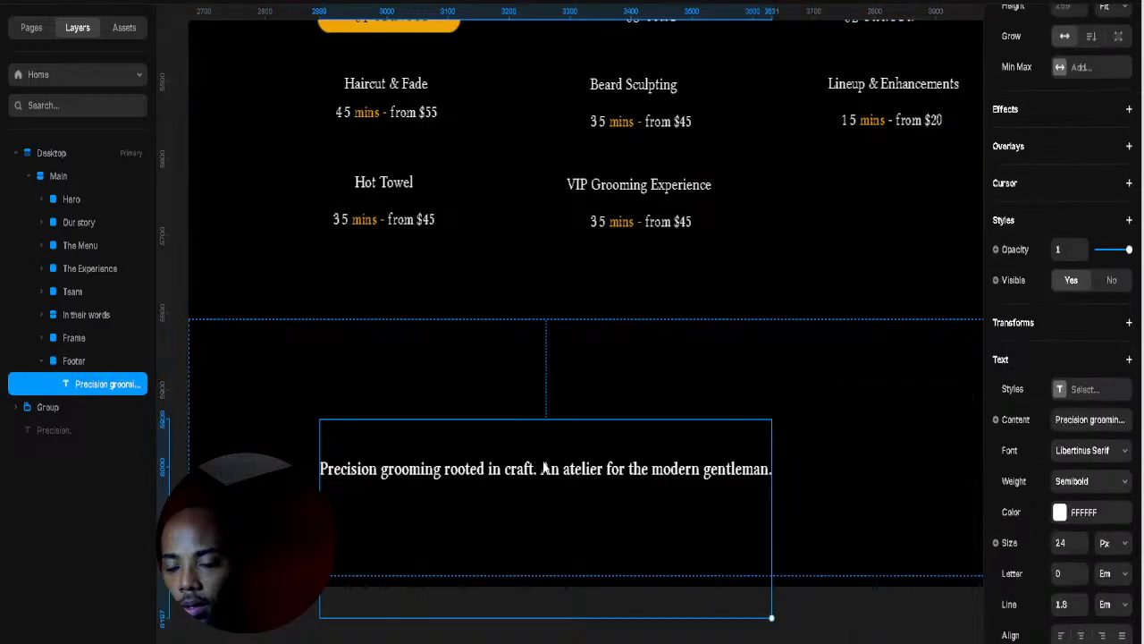
Step: Break the tagline at 'An', move it up-left and shrink its text to about 17 px
double_click(544, 468)
click(541, 468)
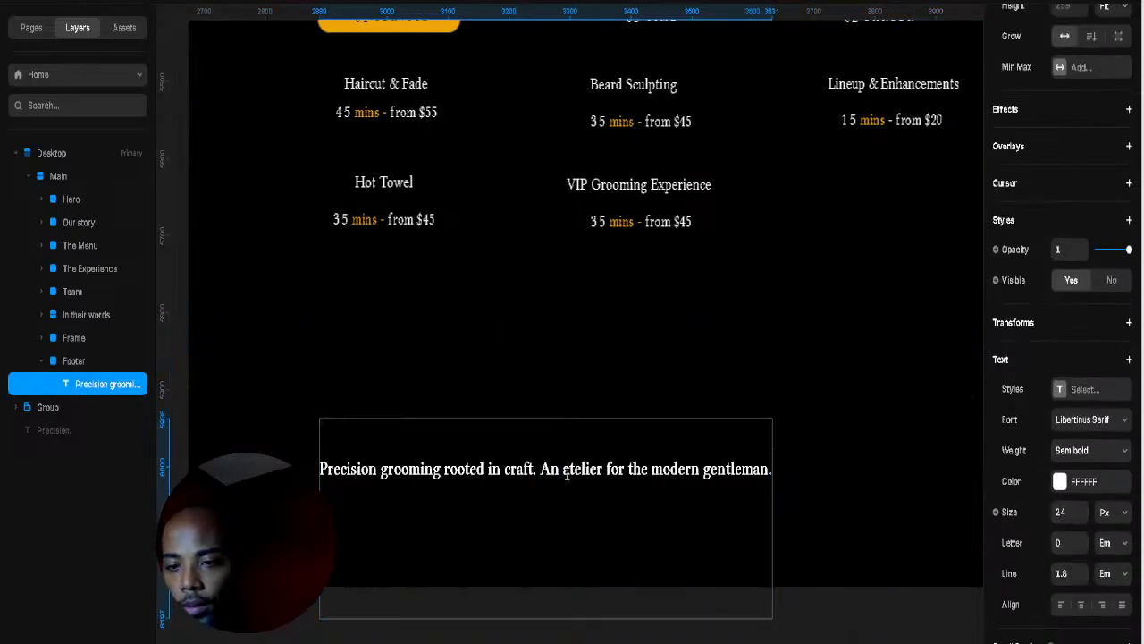
key(Return)
key(Escape)
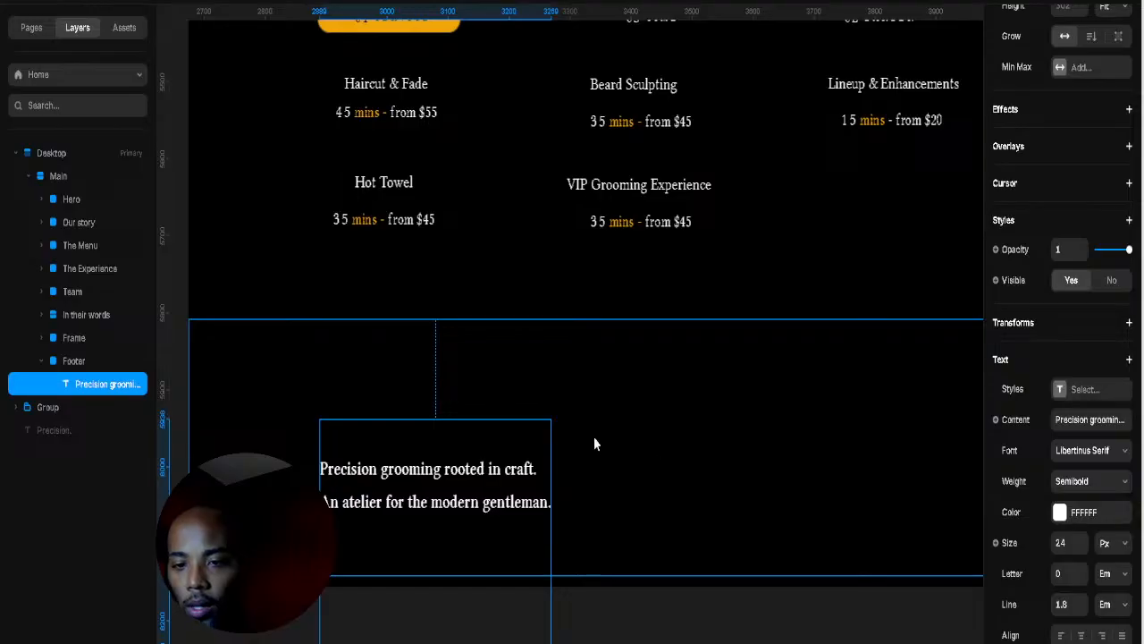
click(726, 465)
click(462, 506)
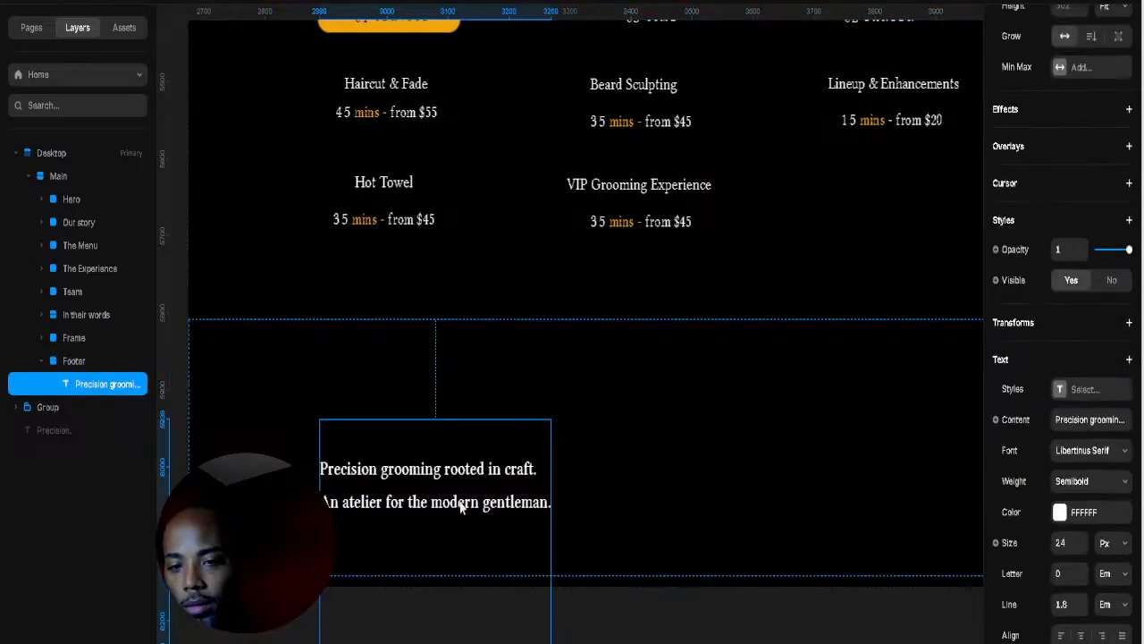
click(747, 466)
click(498, 498)
drag(499, 499, 484, 474)
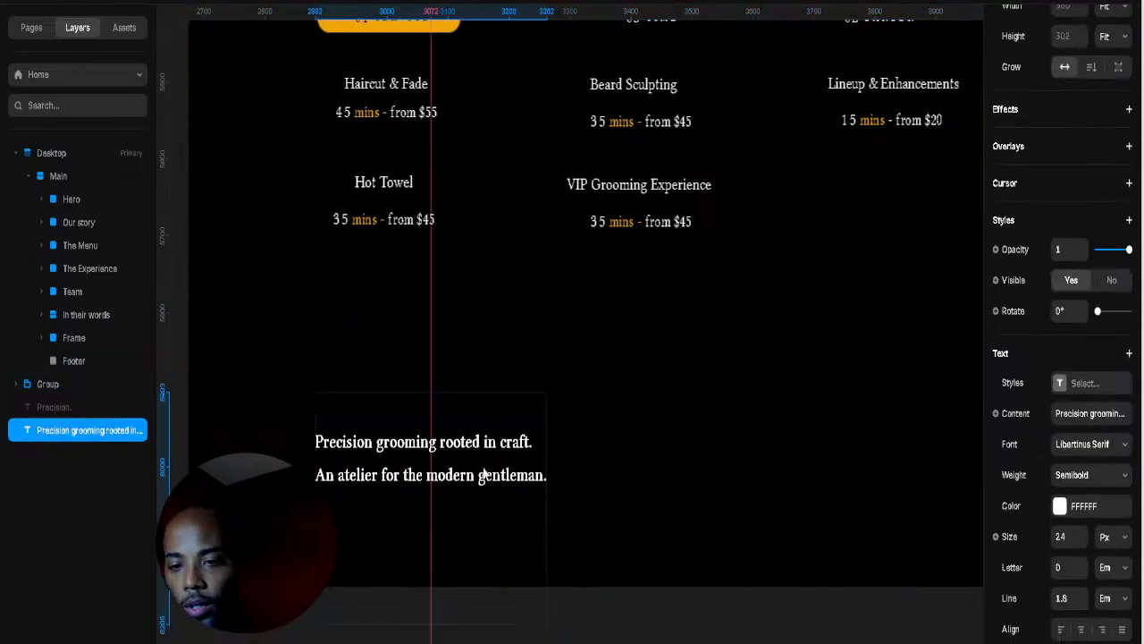
drag(430, 625, 401, 564)
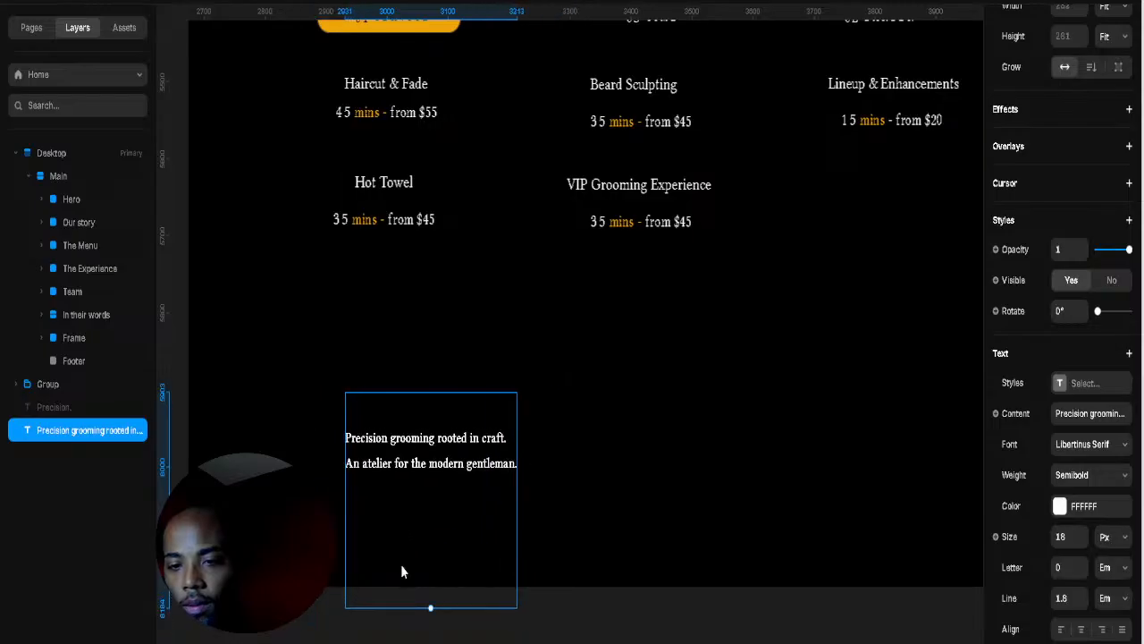
Step: Rejoin the tagline, wrap 'the modern gentleman' onto a second line, and shorten the box to 151
click(900, 531)
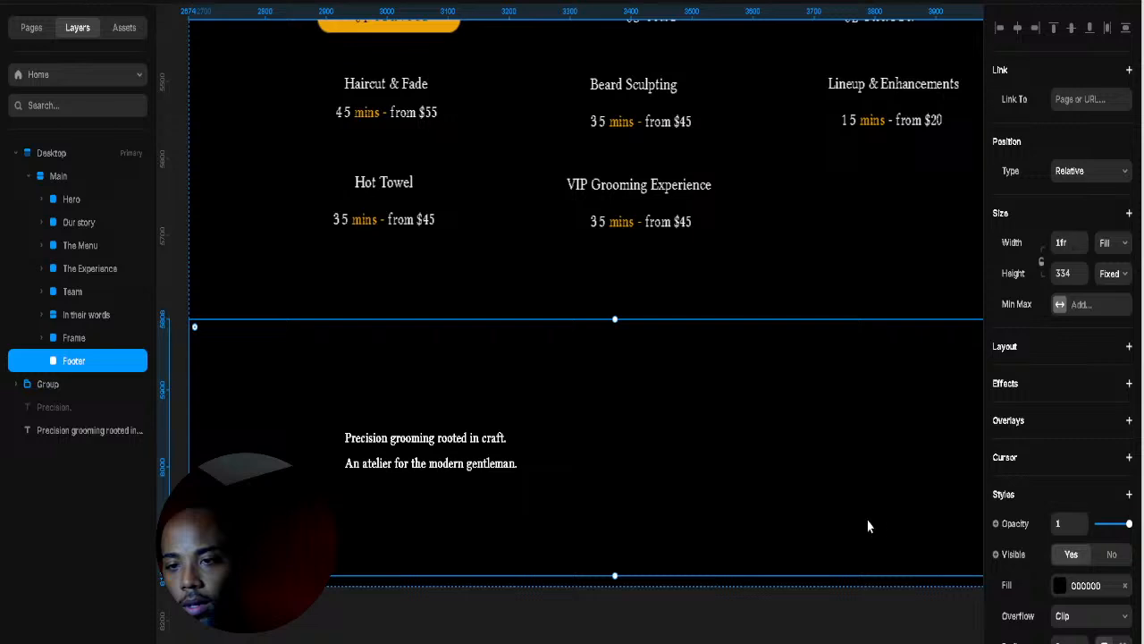
double_click(449, 463)
click(348, 463)
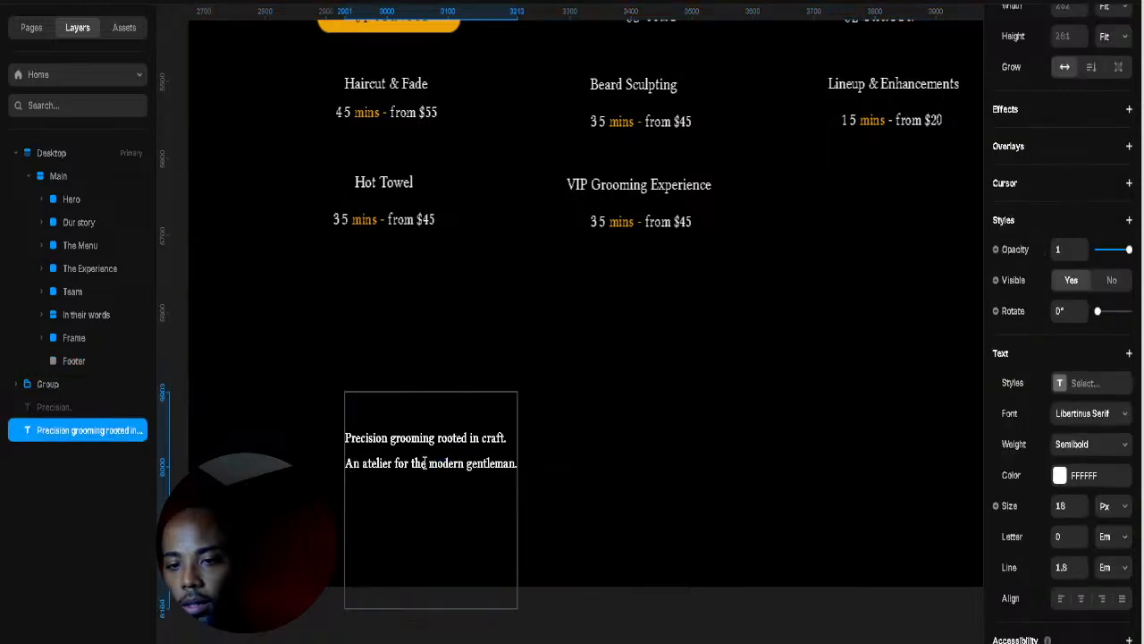
key(BackSpace)
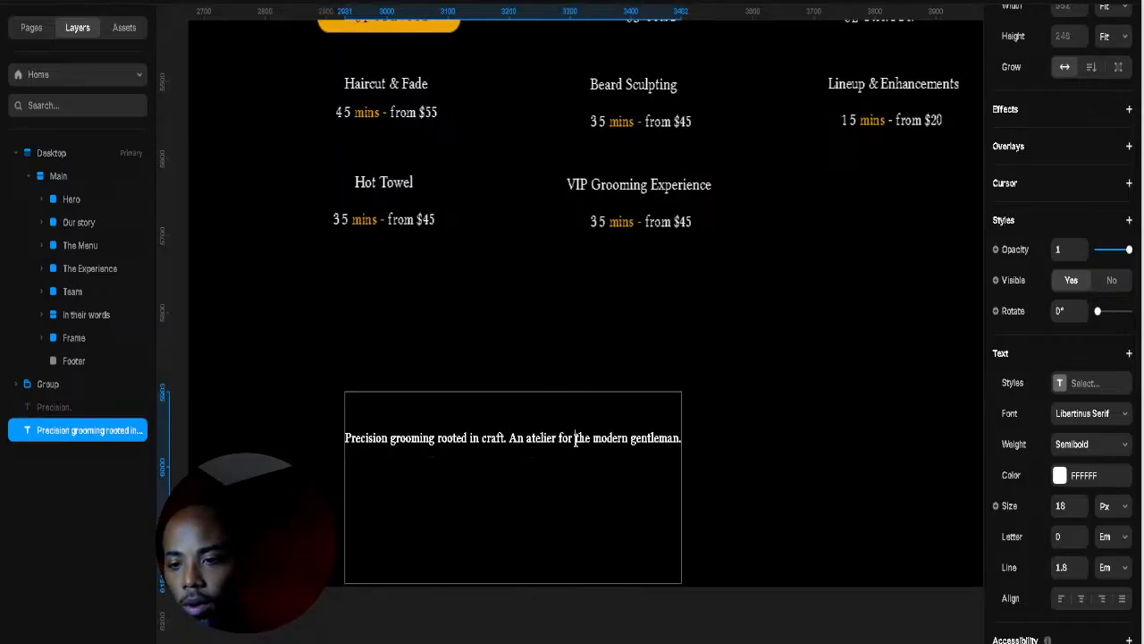
click(575, 438)
key(Return)
key(Escape)
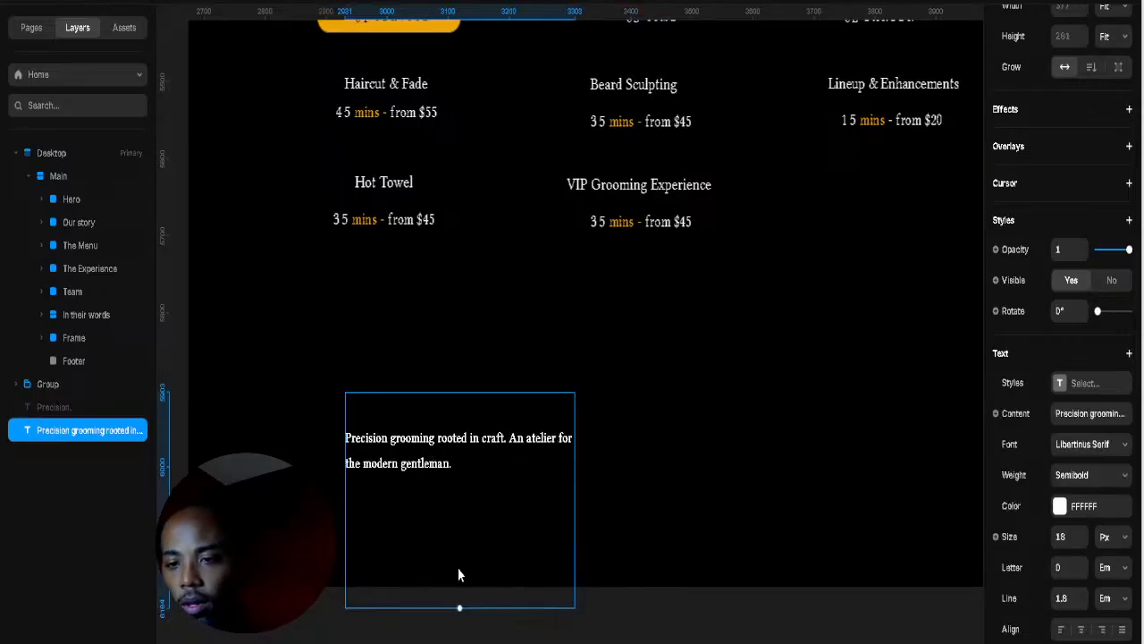
scroll(1130, 185, up, 4)
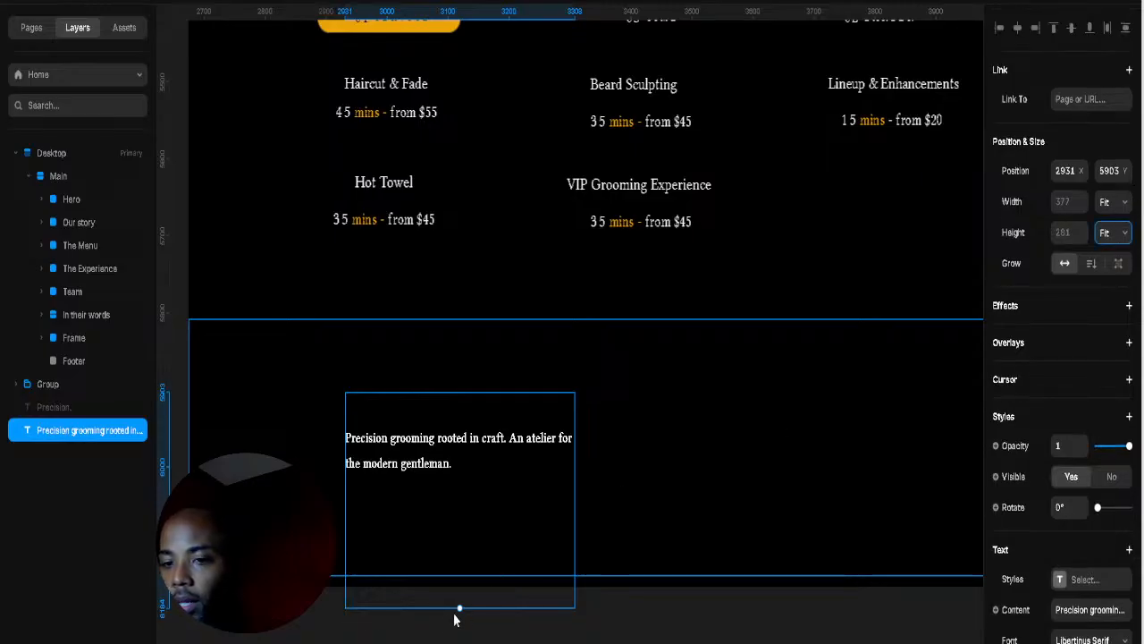
drag(460, 607, 449, 460)
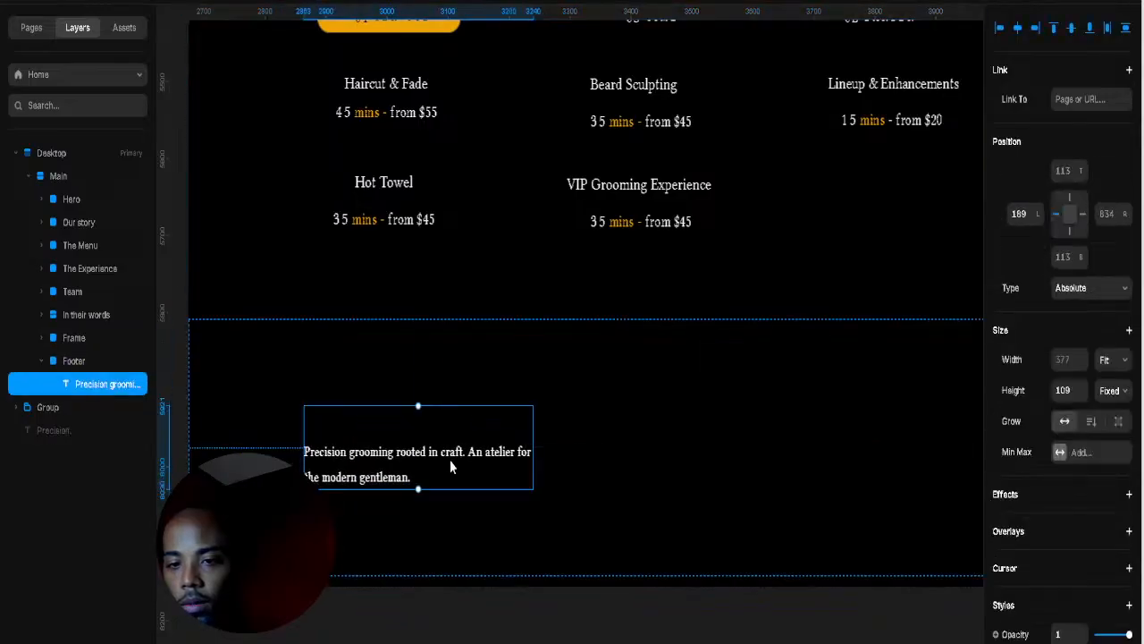
Step: Remove the blank line above the tagline and shrink its box to fit the text
double_click(311, 456)
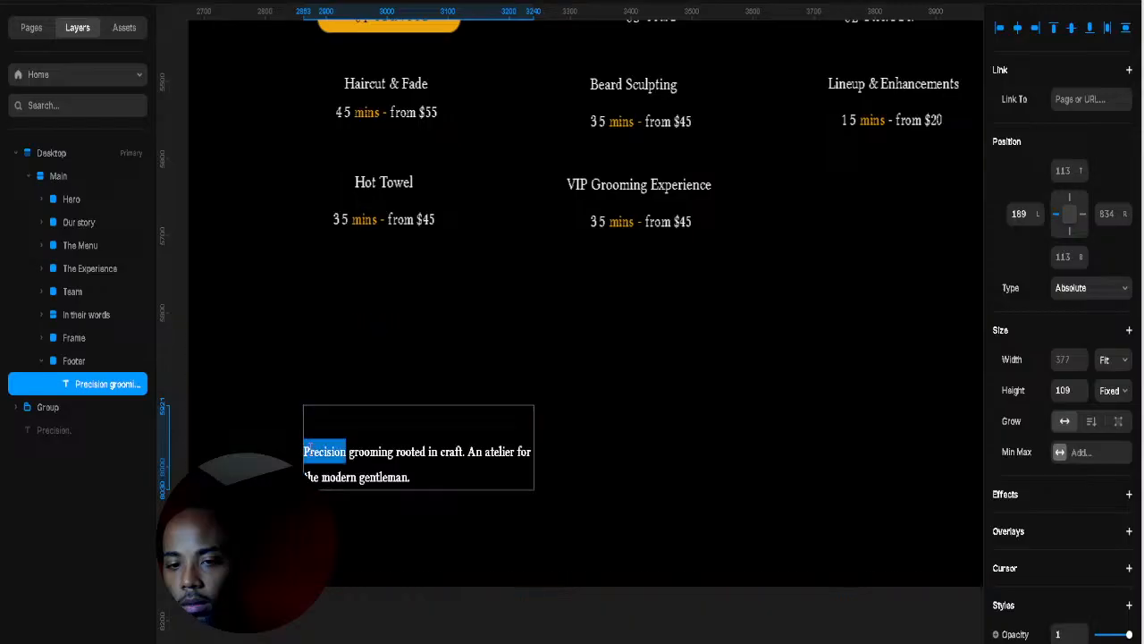
click(321, 437)
key(BackSpace)
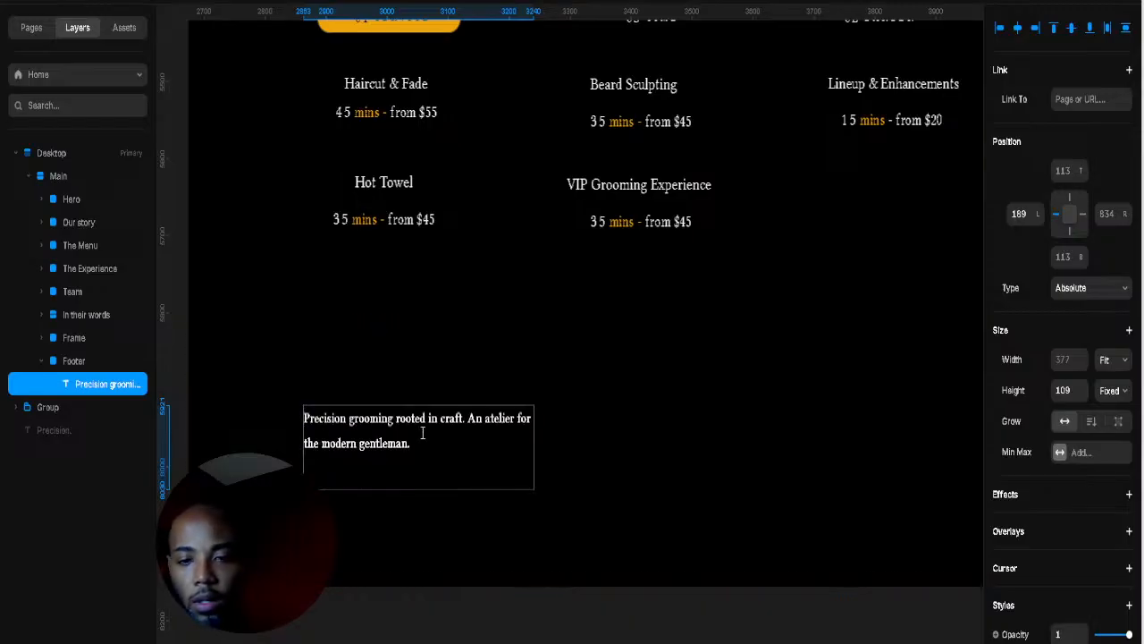
click(404, 483)
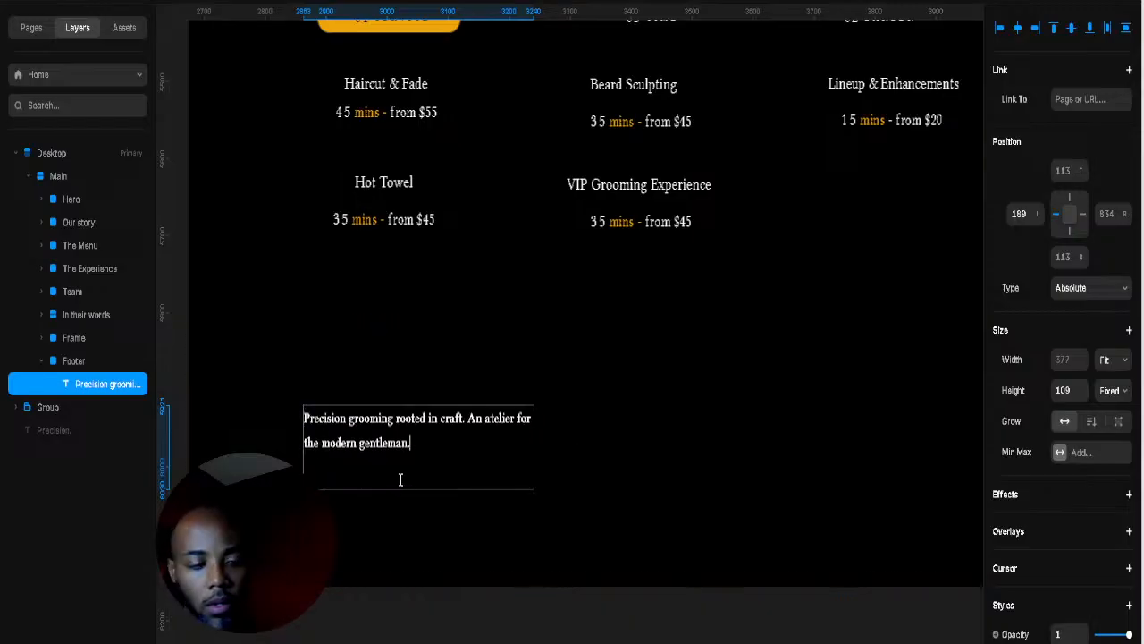
key(Escape)
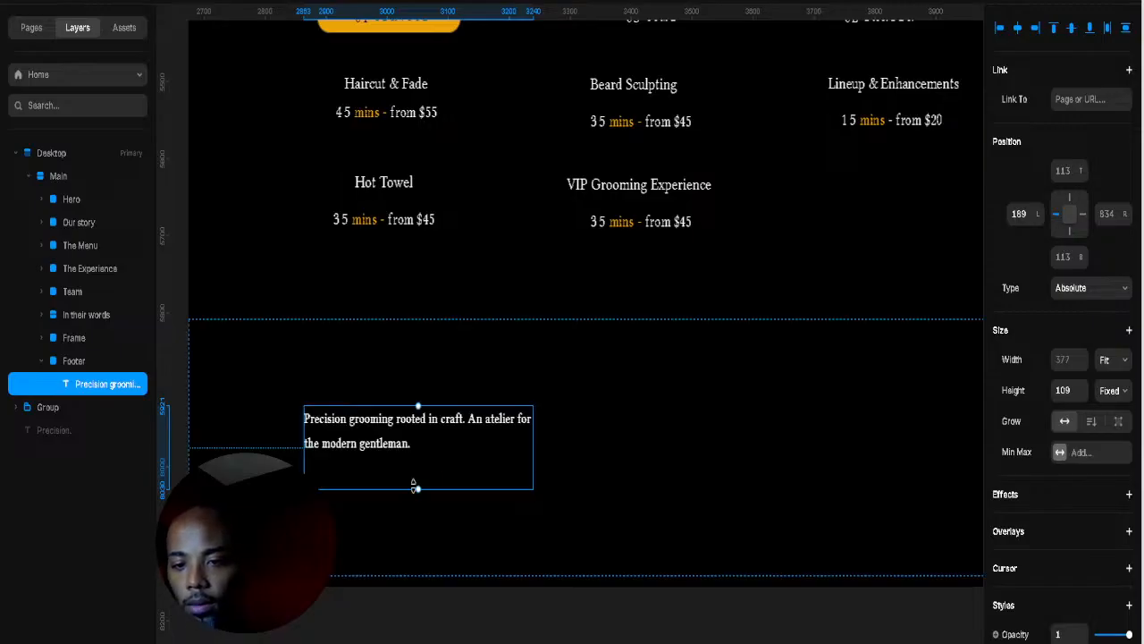
drag(418, 488, 417, 386)
key(Escape)
key(Escape)
key(Tab)
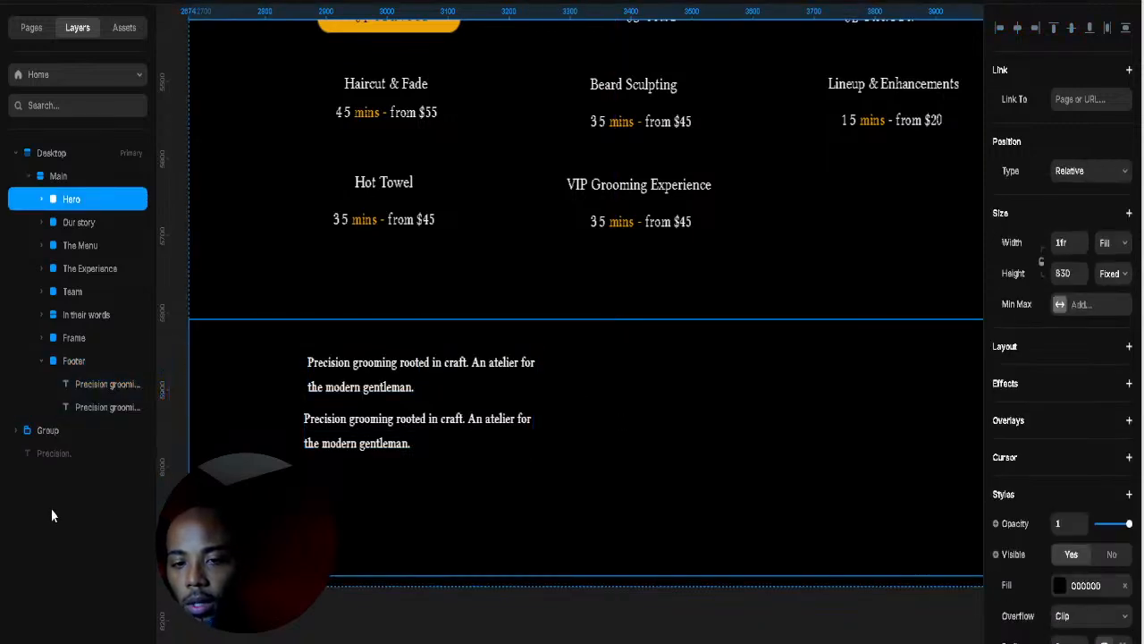
Step: Replace the upper tagline copy with the text MAISON NOIR
click(880, 445)
click(416, 385)
double_click(415, 380)
drag(415, 377, 290, 362)
text(MAISON NOIR)
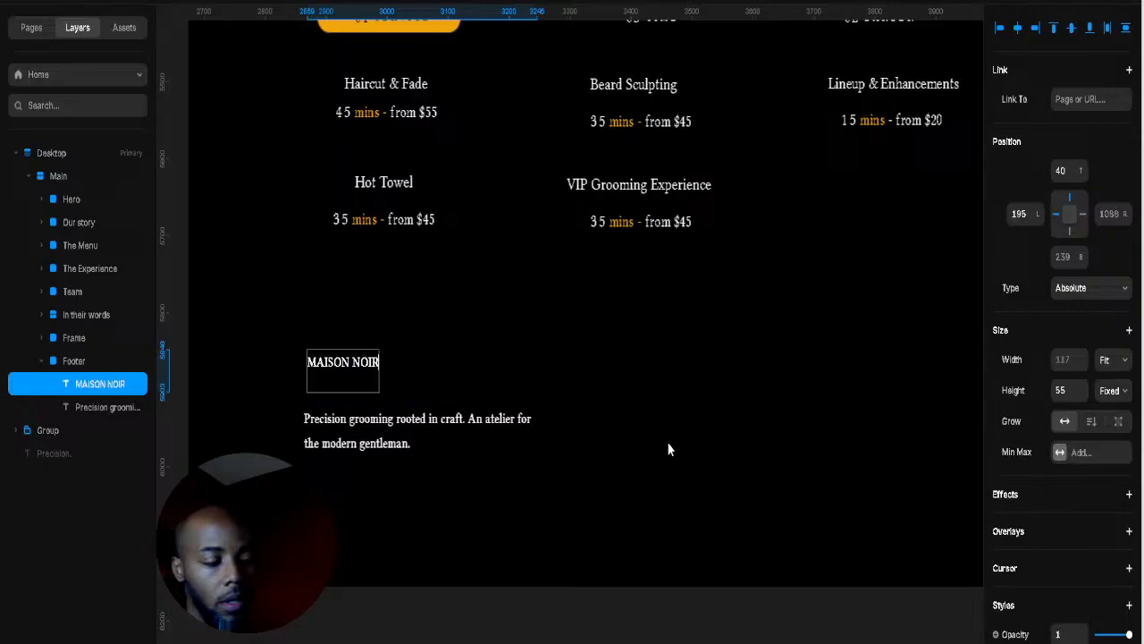
Step: Color the word NOIR with the gold sampled from the 01 SERVICE button
double_click(356, 361)
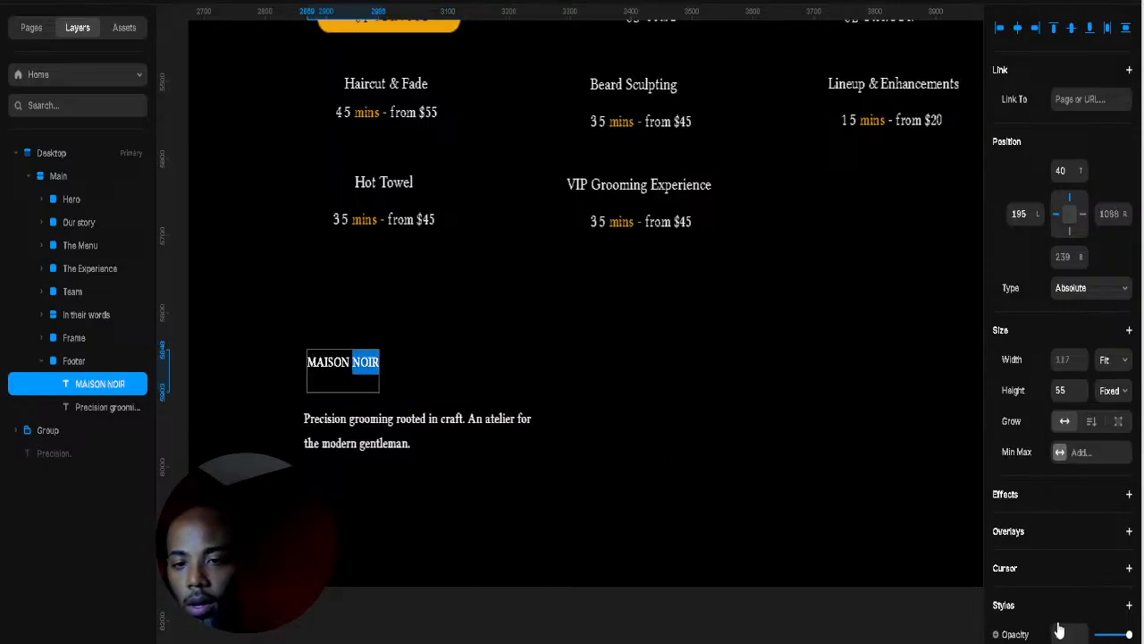
scroll(748, 471, up, 1)
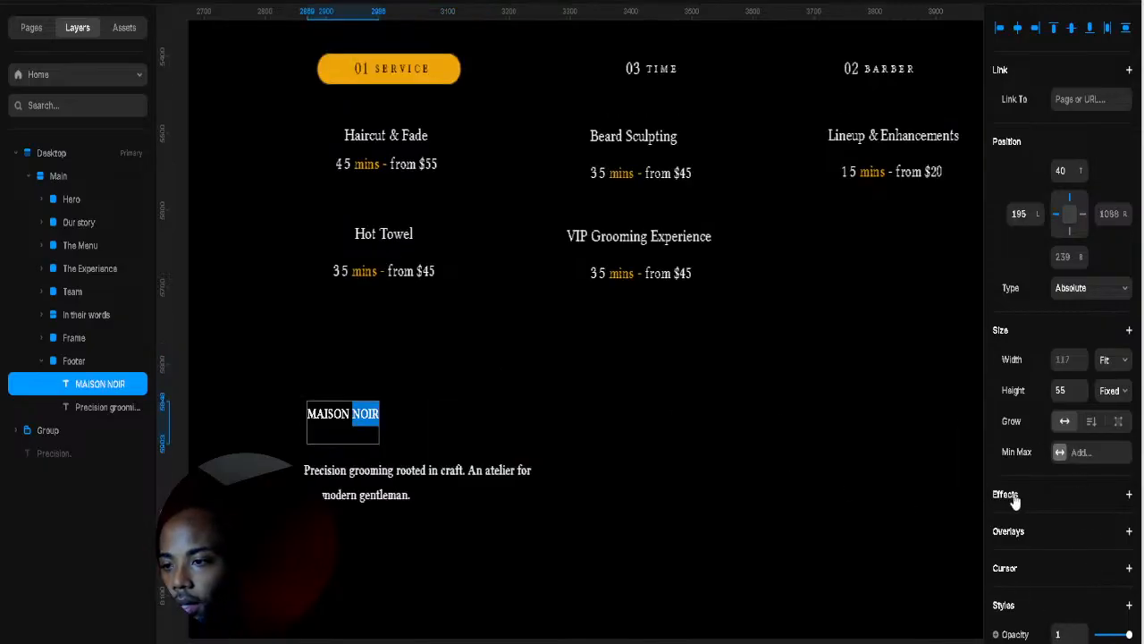
scroll(1055, 539, down, 5)
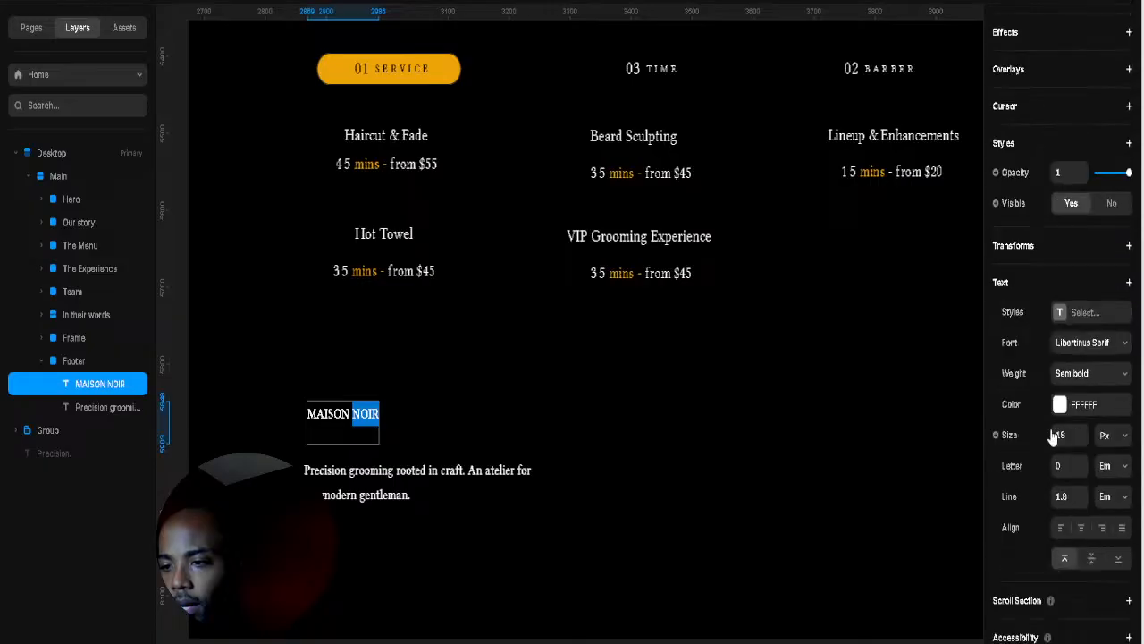
click(1059, 405)
click(930, 631)
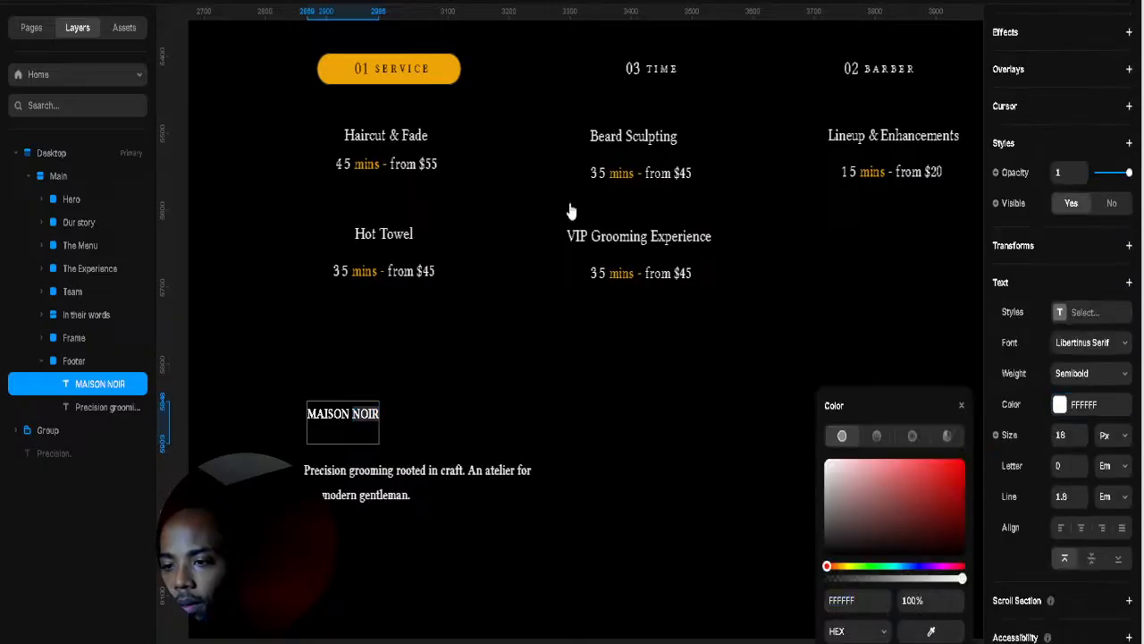
click(450, 76)
key(Escape)
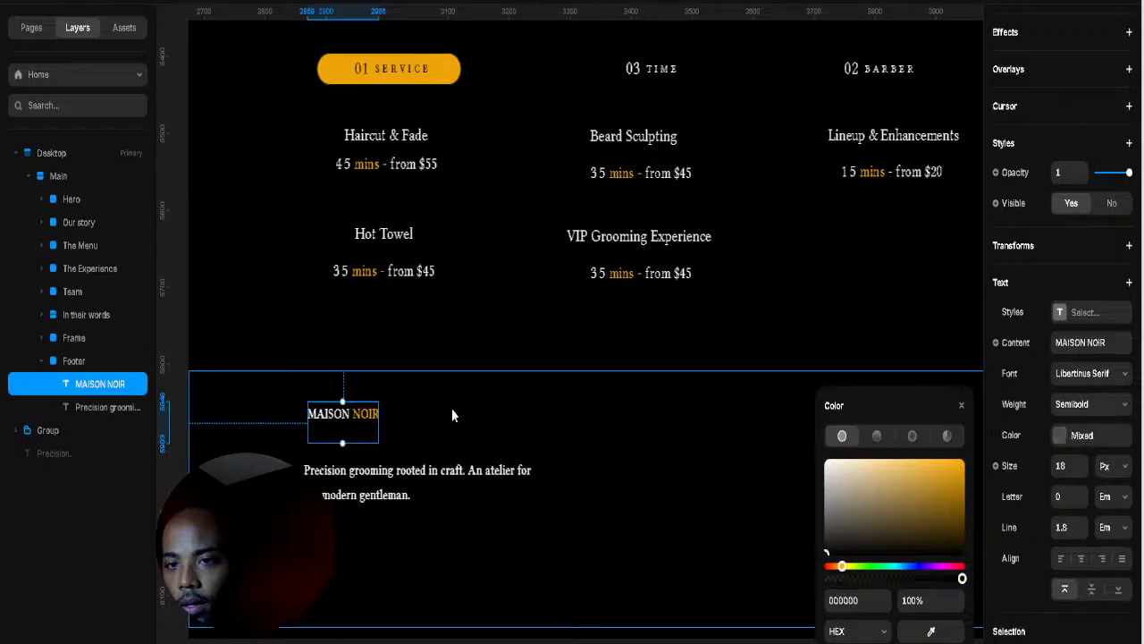
Step: Set the MAISON NOIR title to 38 px and move it left above the tagline
mouse_move(343, 444)
mouse_down()
mouse_move(341, 460)
mouse_move(341, 444)
mouse_up()
click(443, 441)
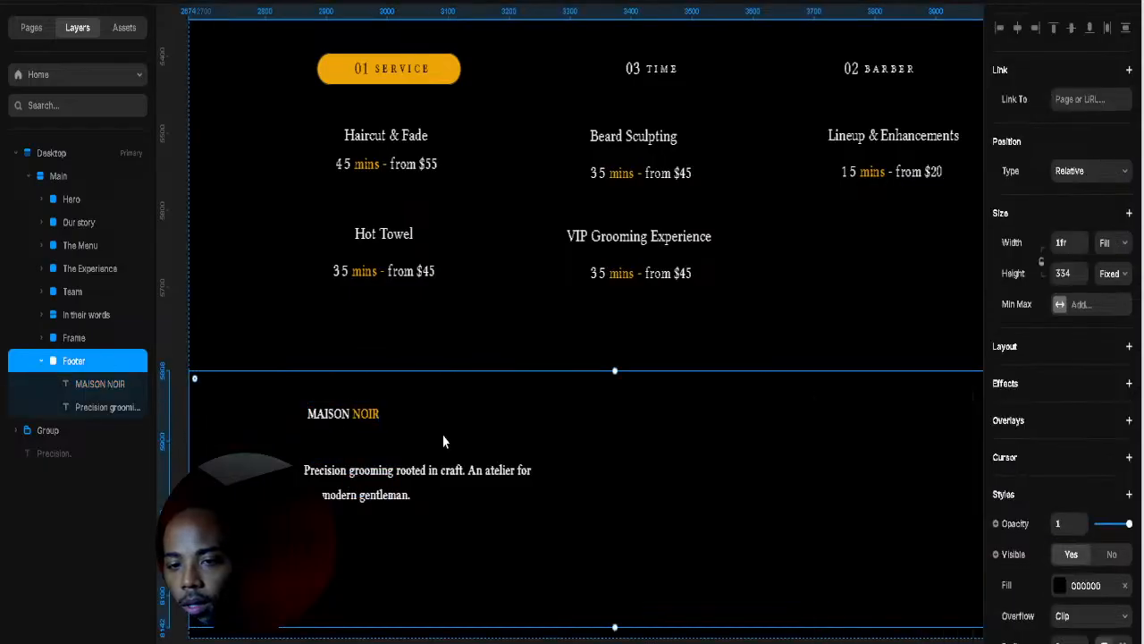
click(343, 414)
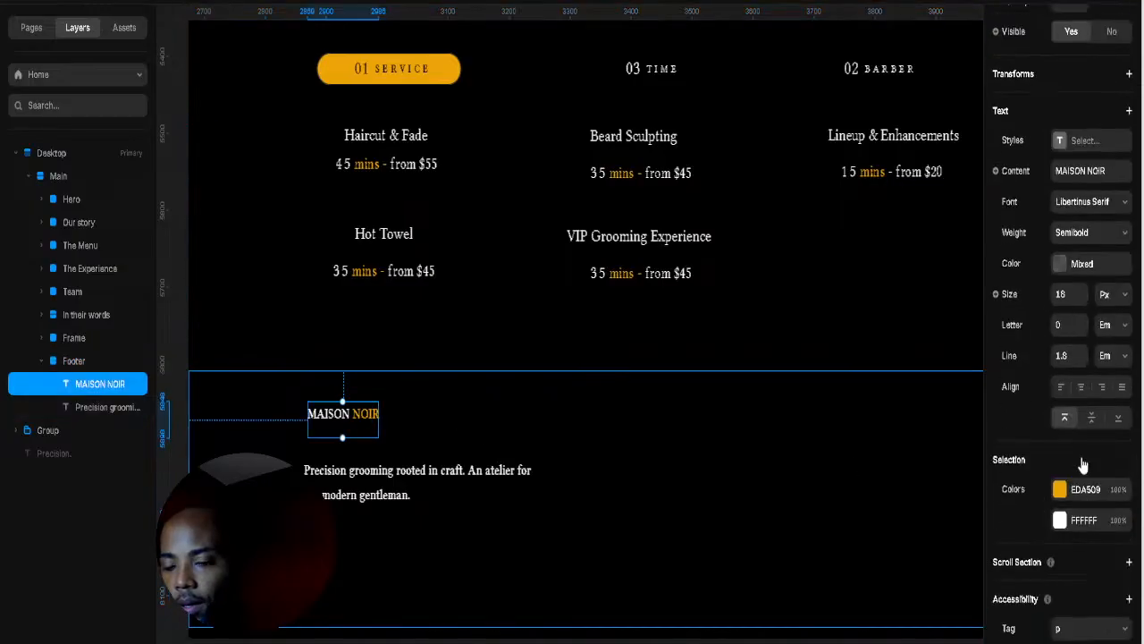
click(1081, 291)
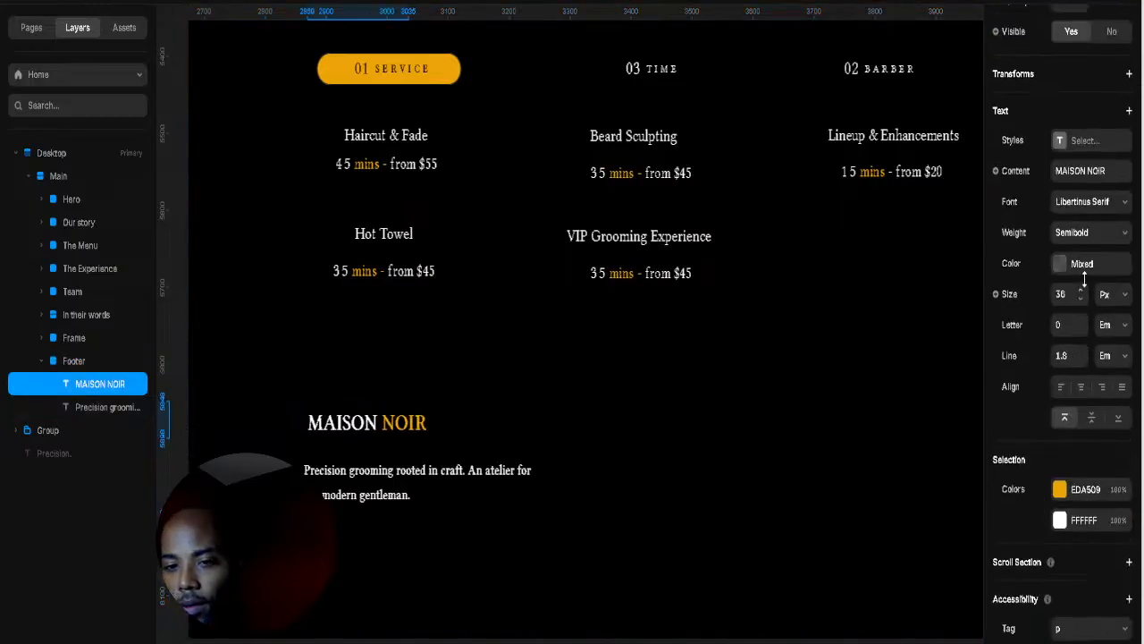
click(692, 421)
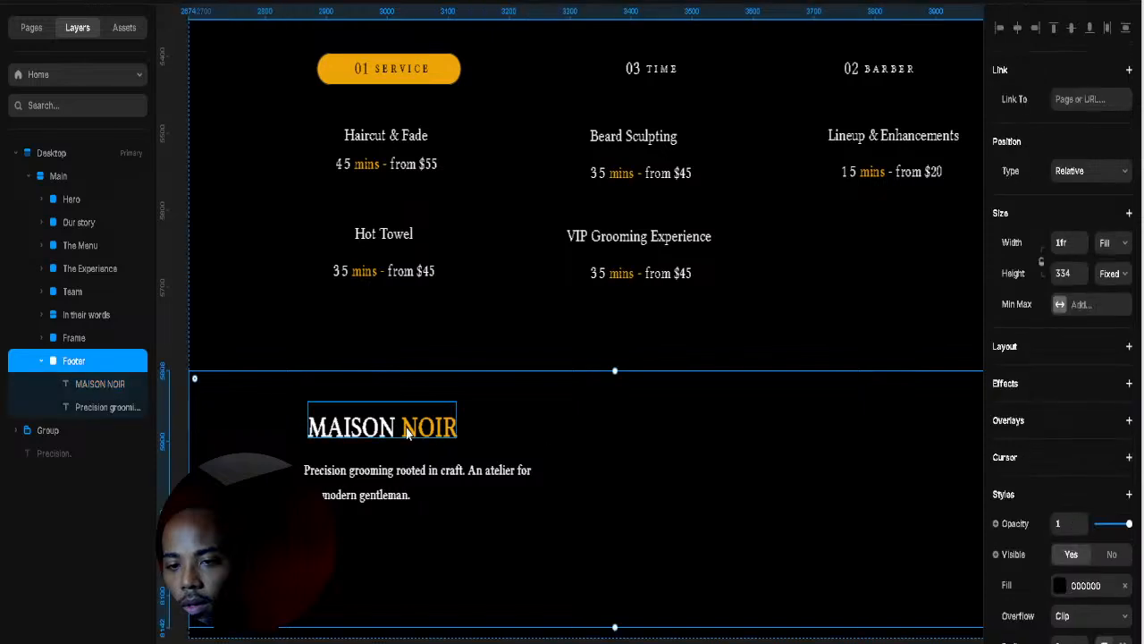
click(402, 433)
mouse_move(401, 433)
mouse_down()
mouse_move(395, 468)
mouse_move(396, 436)
mouse_up()
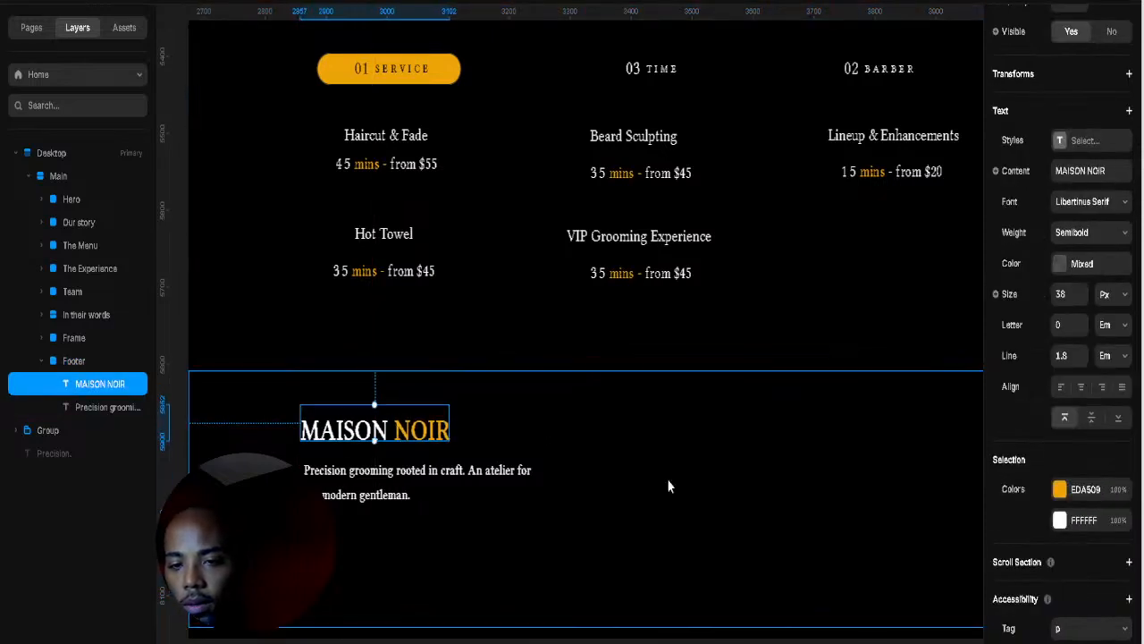
click(666, 478)
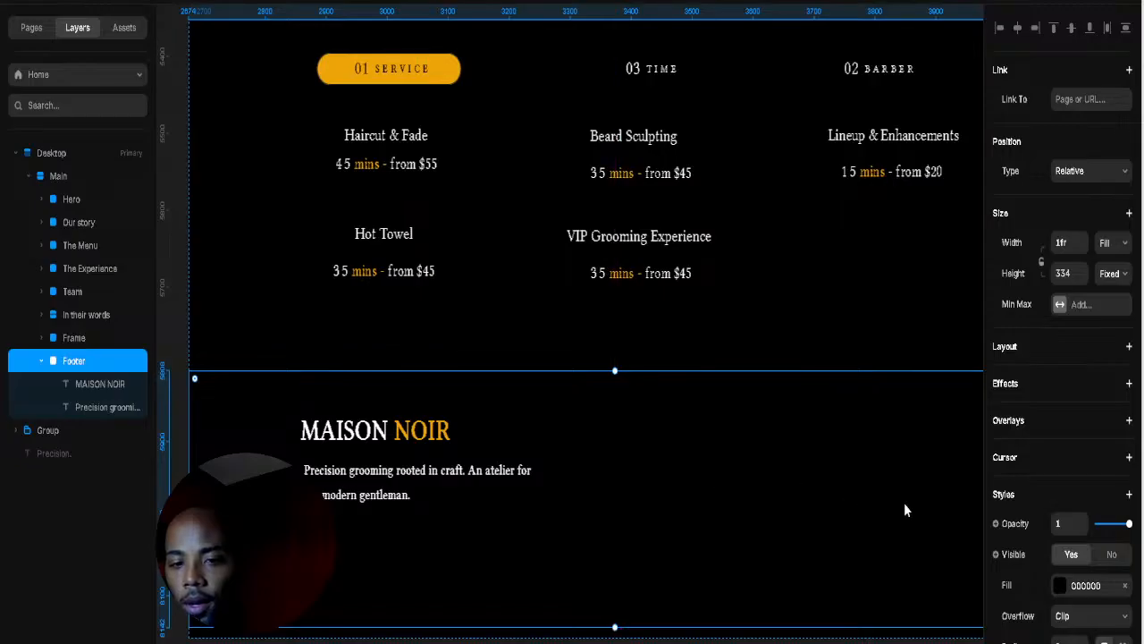
Step: Launch the Iconify icon plugin from the command search
key(ctrl+k)
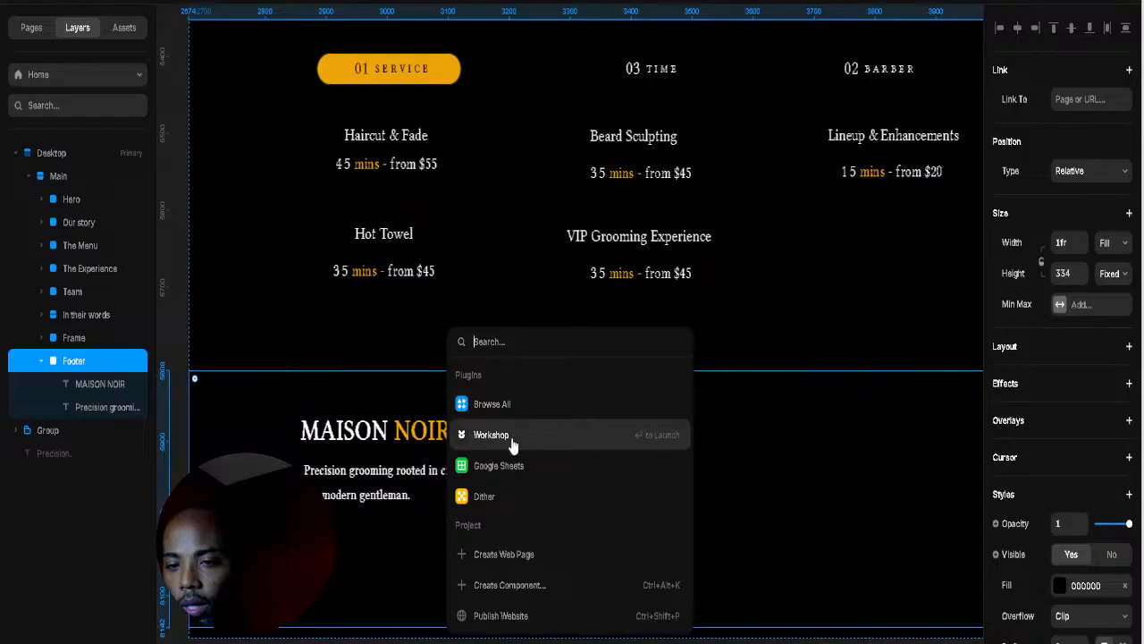
text(ic)
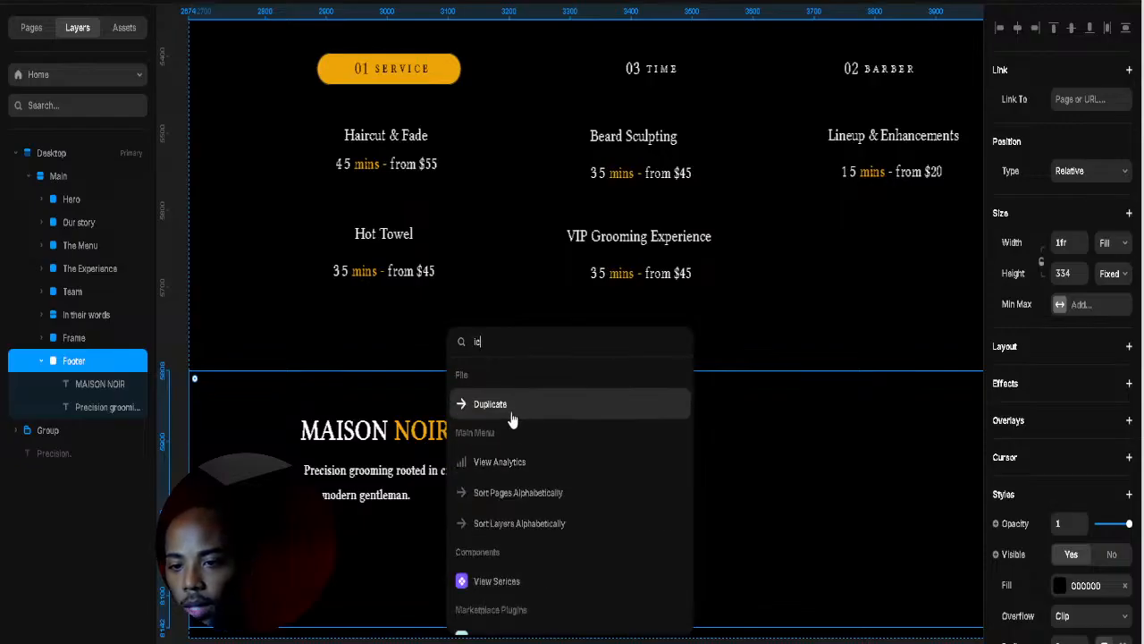
scroll(513, 500, down, 3)
click(526, 439)
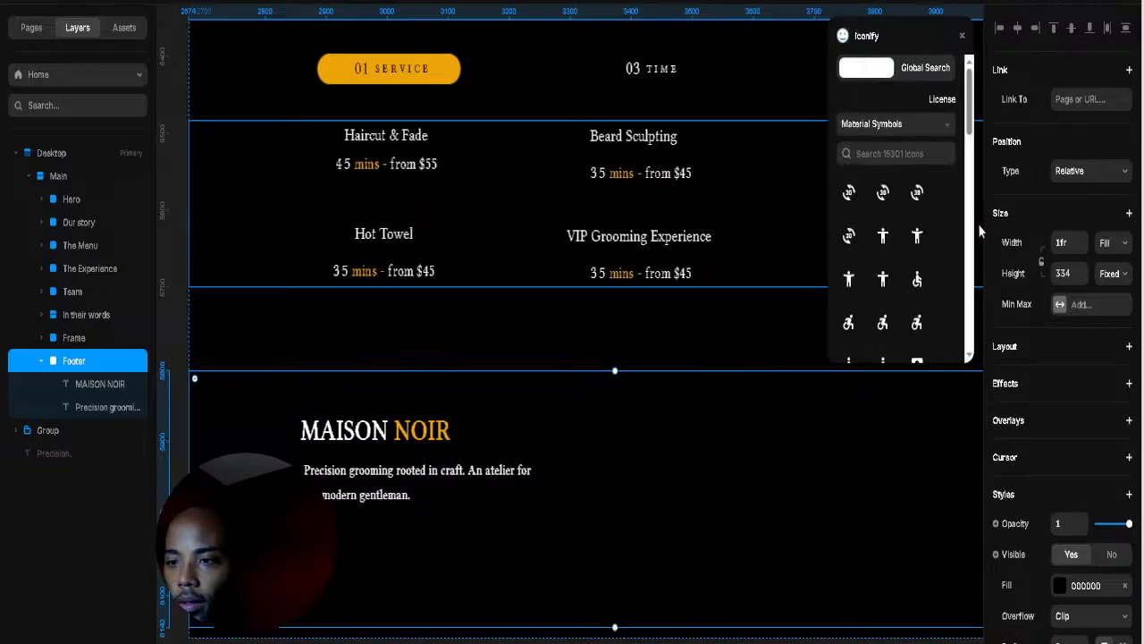
Step: Search all icon sets for Instagram and drop an Instagram icon into the footer
click(904, 153)
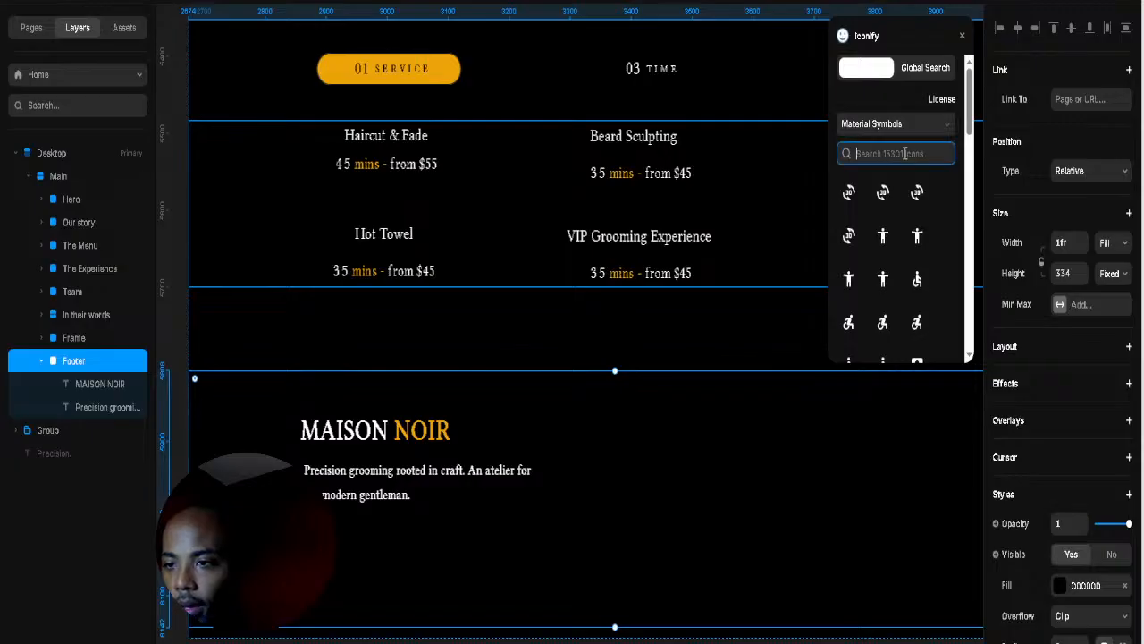
click(930, 72)
click(897, 104)
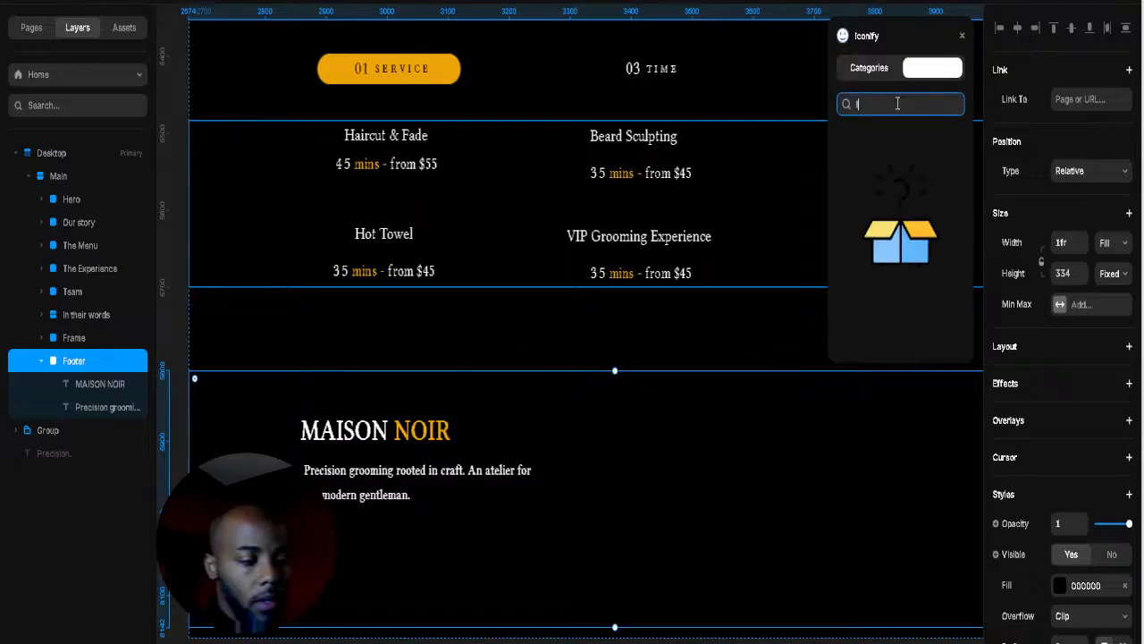
text(Instagram)
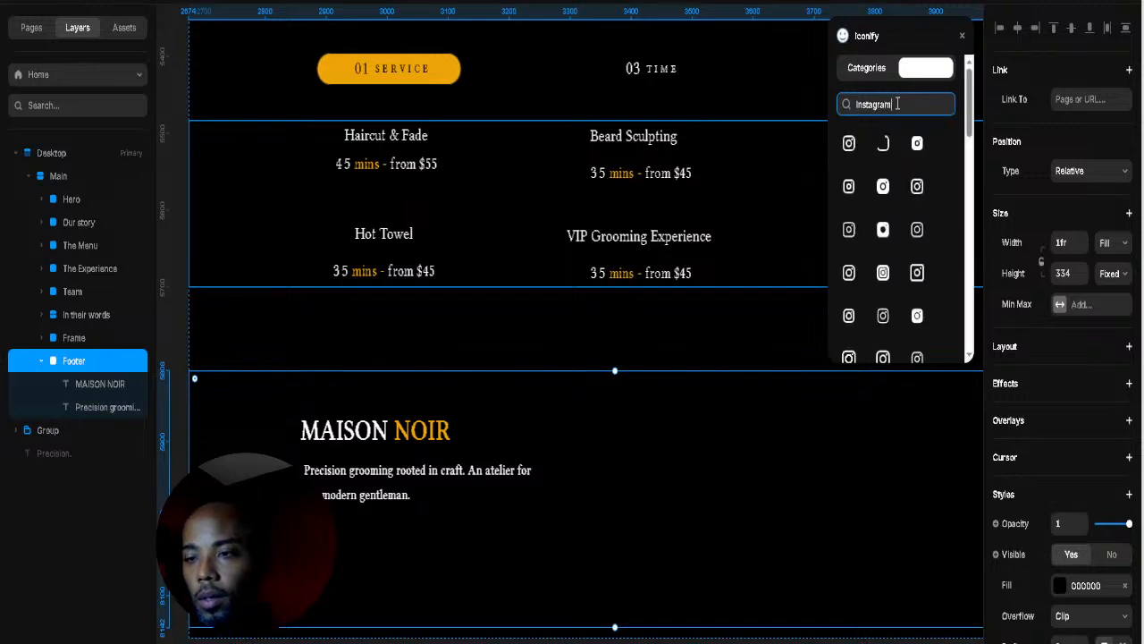
drag(849, 143, 338, 543)
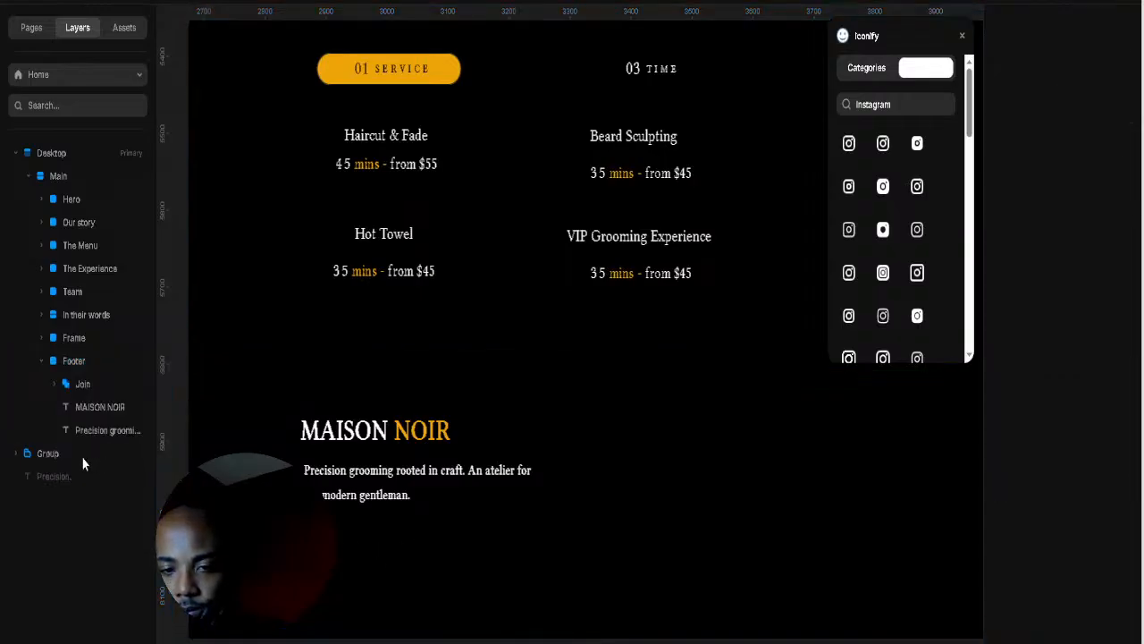
Step: Fill the Instagram icon with the brand gold EDA509 sampled from the page
click(97, 383)
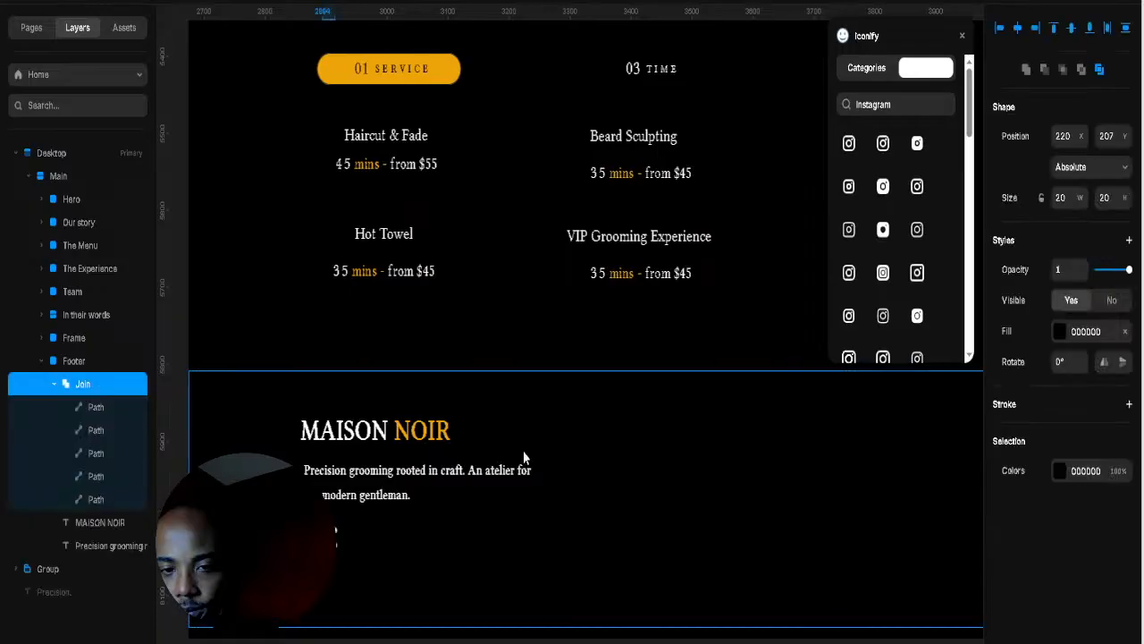
click(1059, 331)
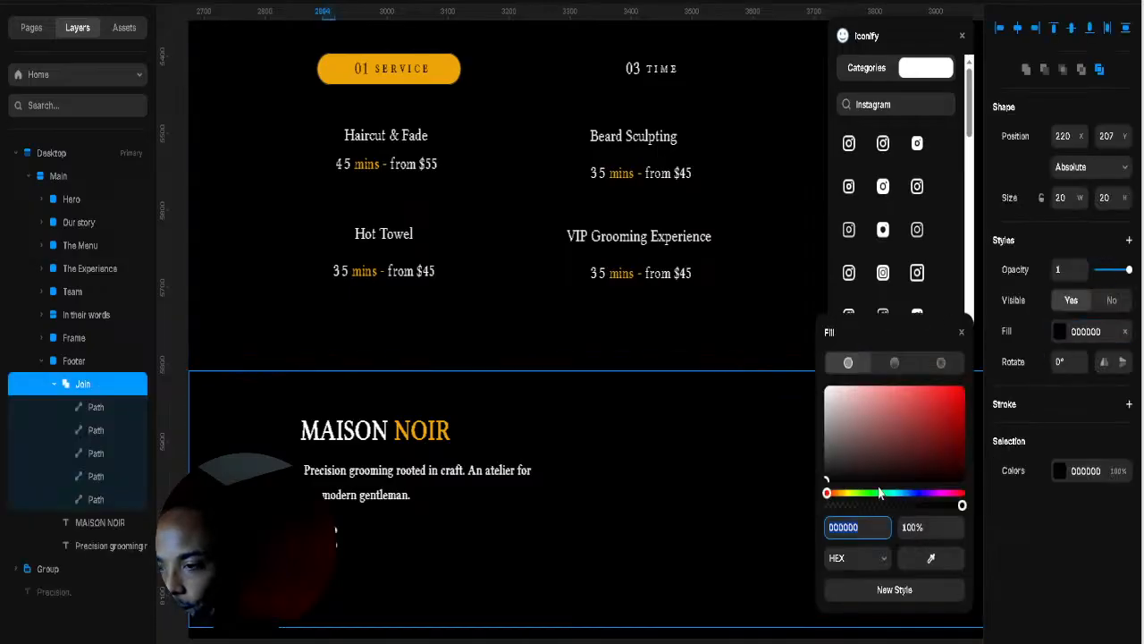
click(930, 561)
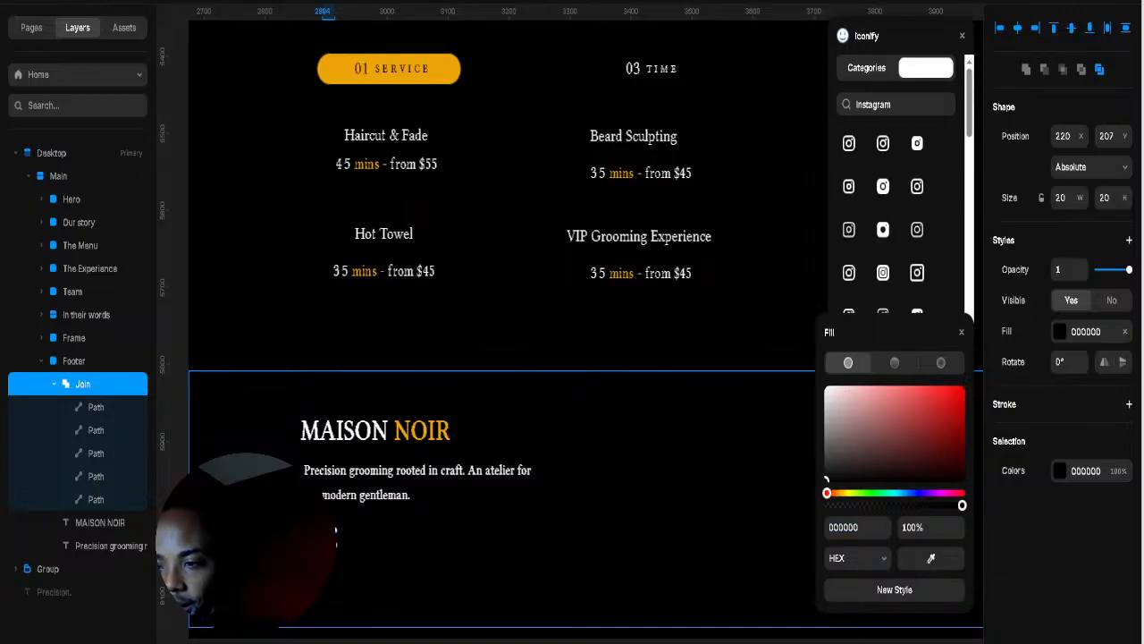
click(443, 70)
Step: Resize the Instagram icon to 28×28 and position it below the tagline
click(654, 493)
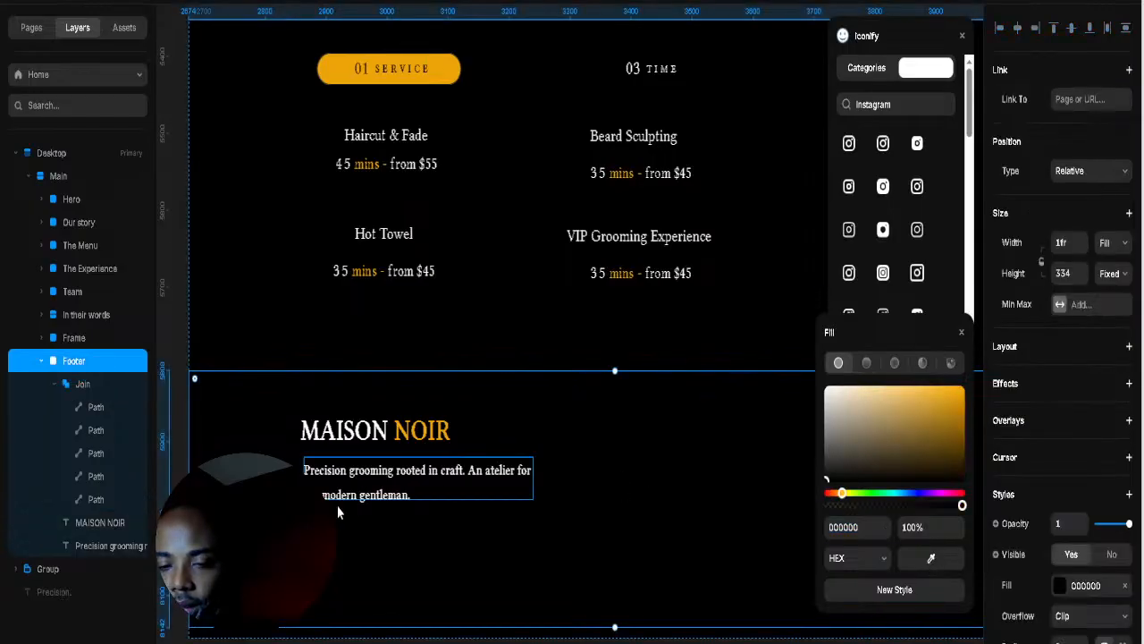
click(331, 535)
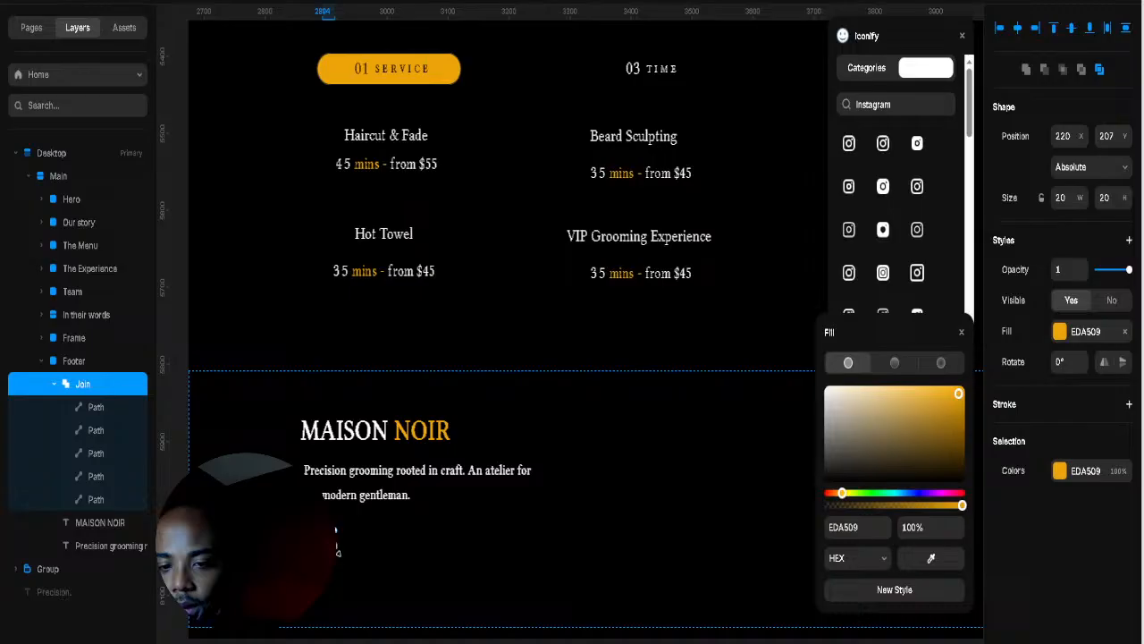
drag(337, 552, 320, 538)
click(375, 541)
click(420, 538)
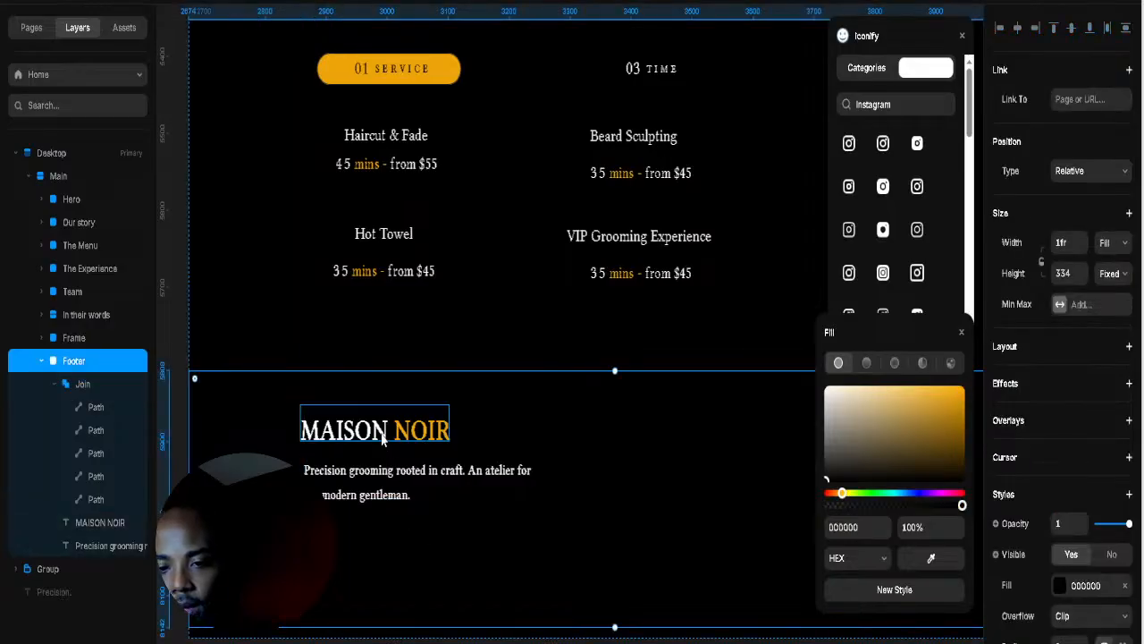
Step: Wrap the MAISON NOIR title, tagline and Instagram icon in a stack
click(380, 435)
shift+click(366, 483)
shift+click(315, 538)
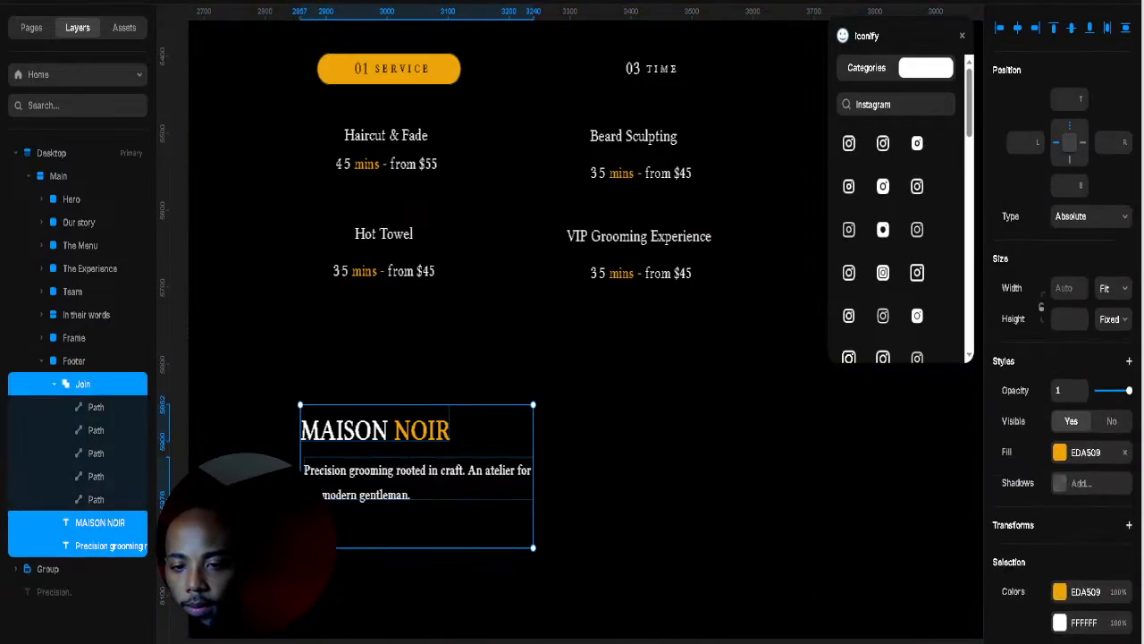
right_click(316, 538)
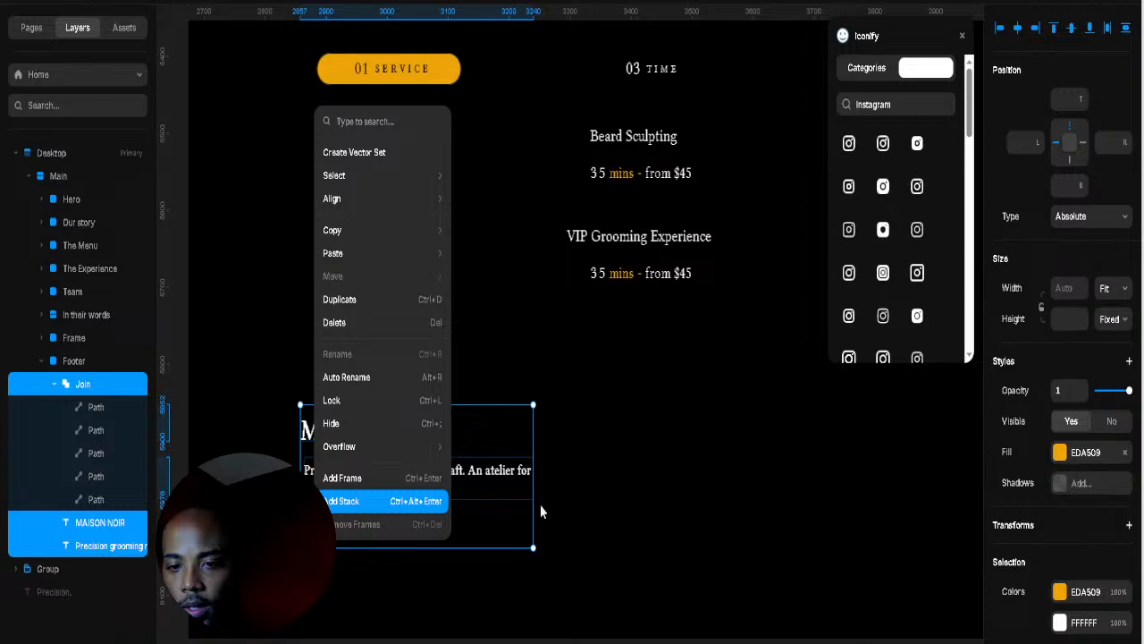
key(ctrl+alt+Return)
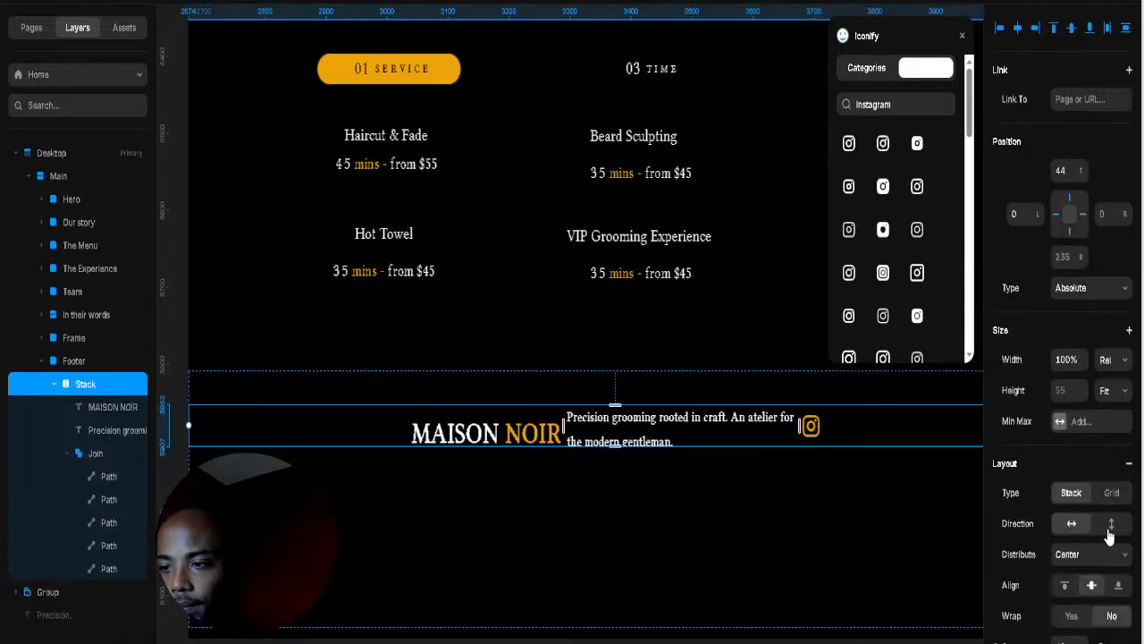
Step: Make the stack vertical, width Fit, with a wider 21 gap between items
click(1112, 524)
click(1124, 360)
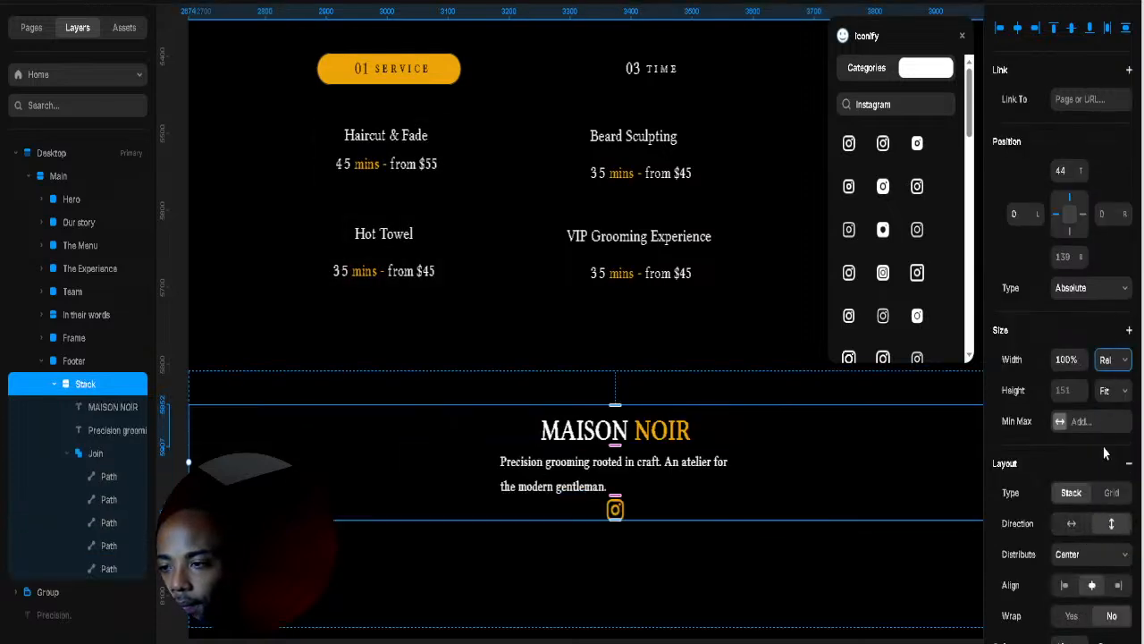
click(1111, 447)
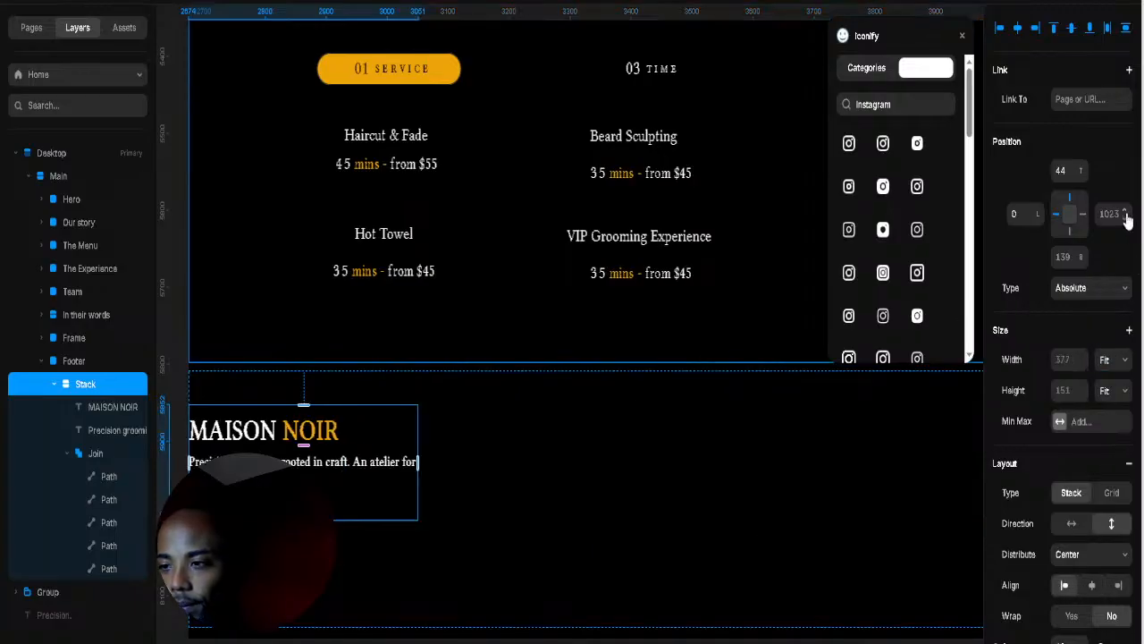
drag(1125, 215, 1112, 362)
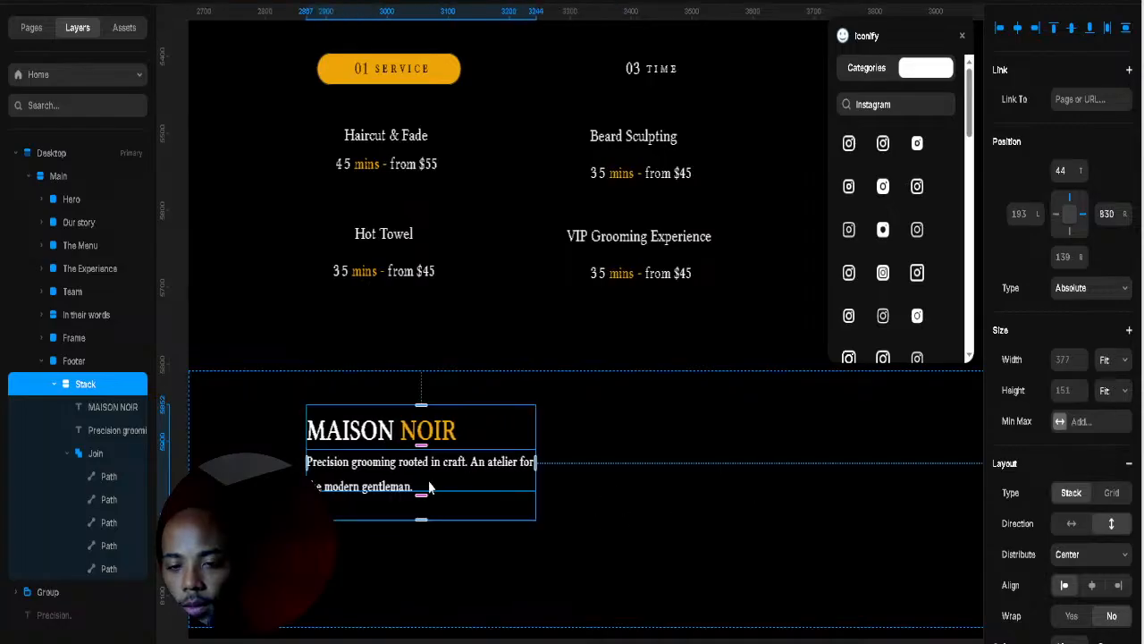
drag(421, 500, 420, 507)
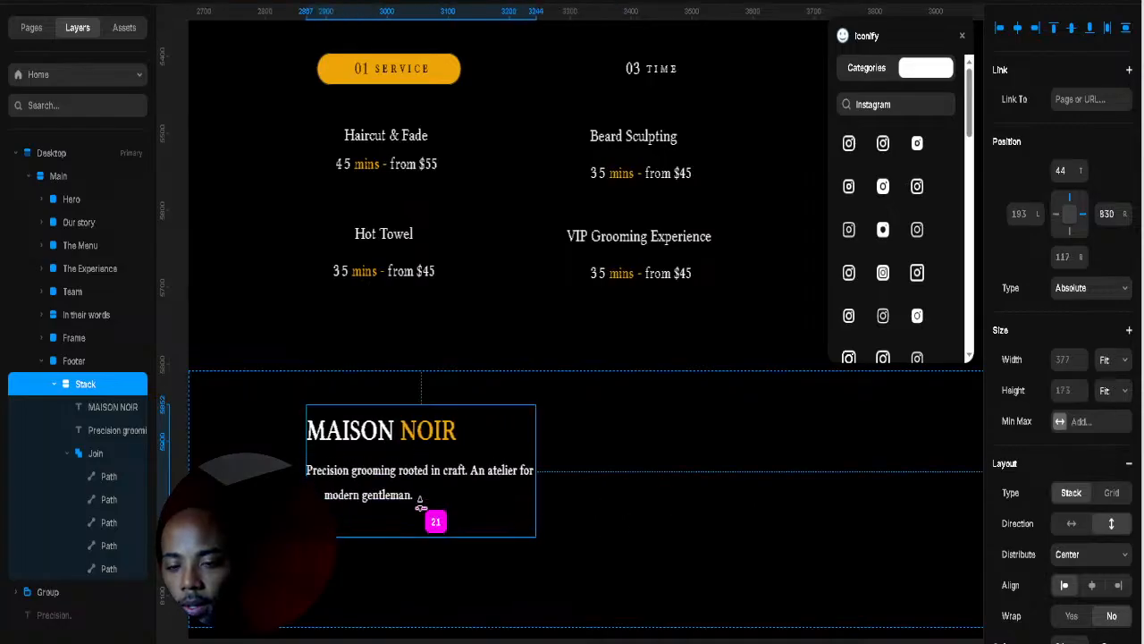
Step: Move the brand stack into place on the footer's left side
click(726, 484)
drag(695, 460, 674, 393)
click(490, 398)
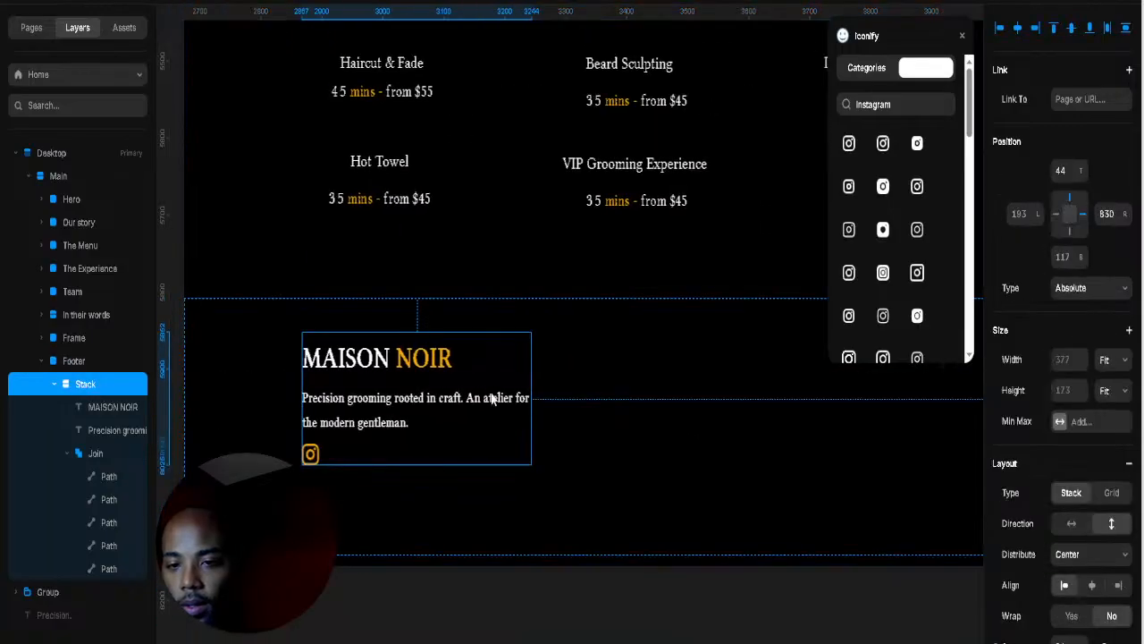
drag(491, 398, 647, 396)
click(774, 401)
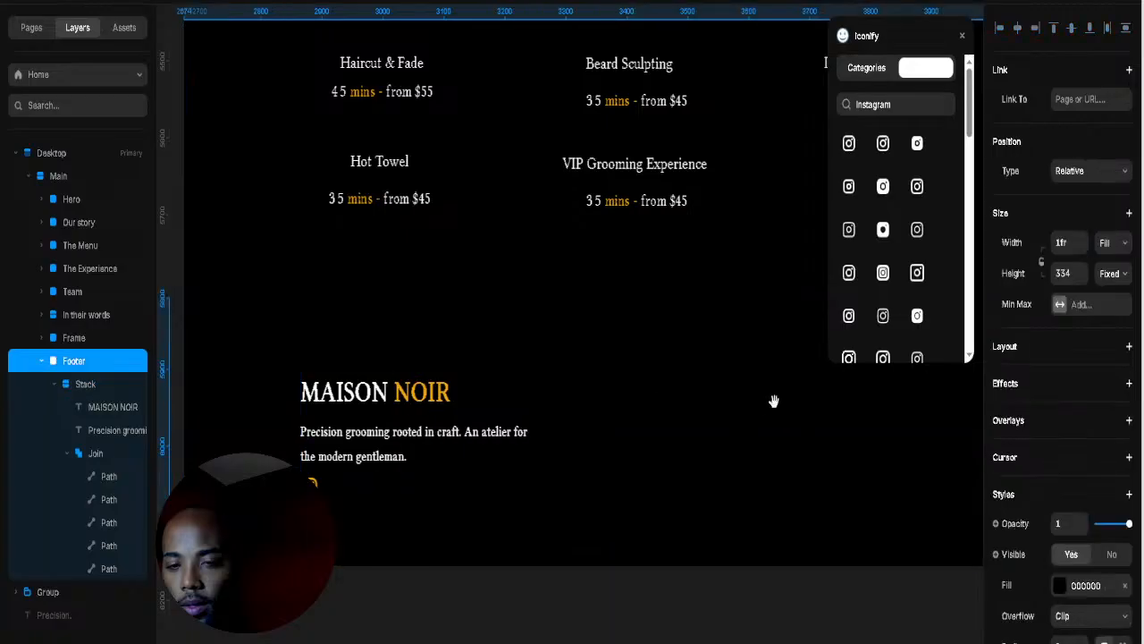
drag(774, 401, 661, 433)
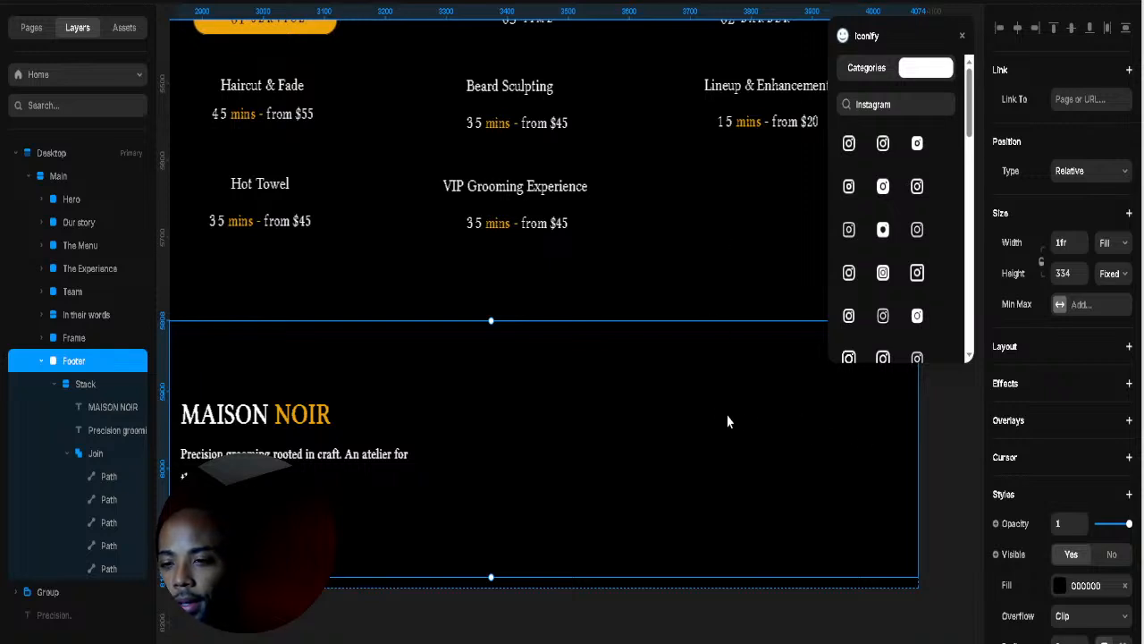
Step: Draw a text box on the footer's right and paste a link list into it
drag(649, 375, 733, 519)
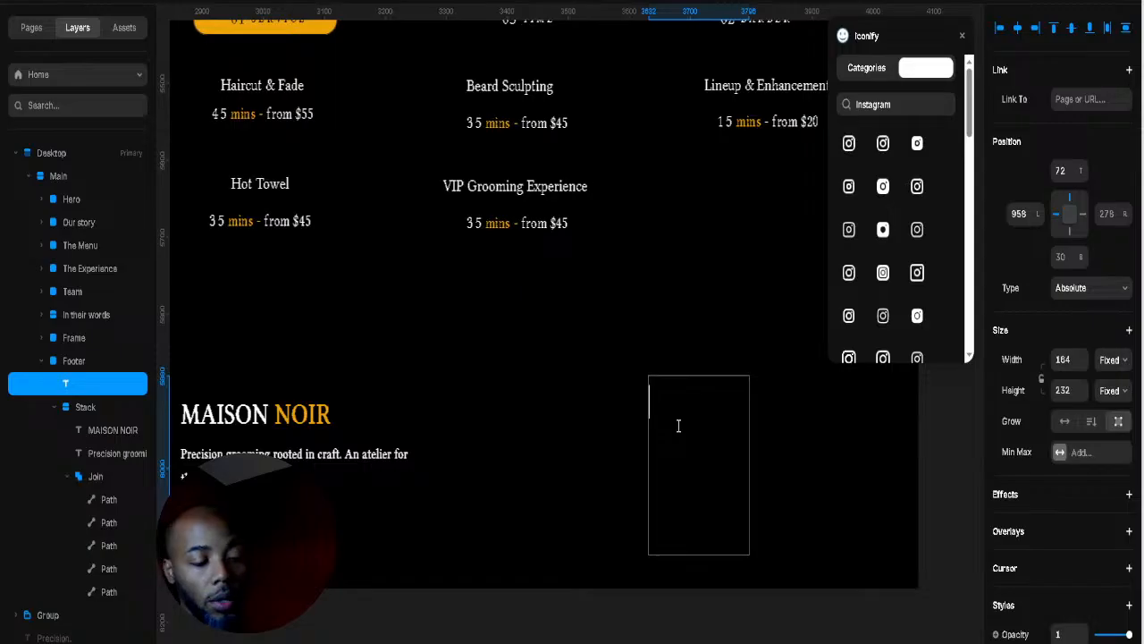
text(Services Our Story Book Contact)
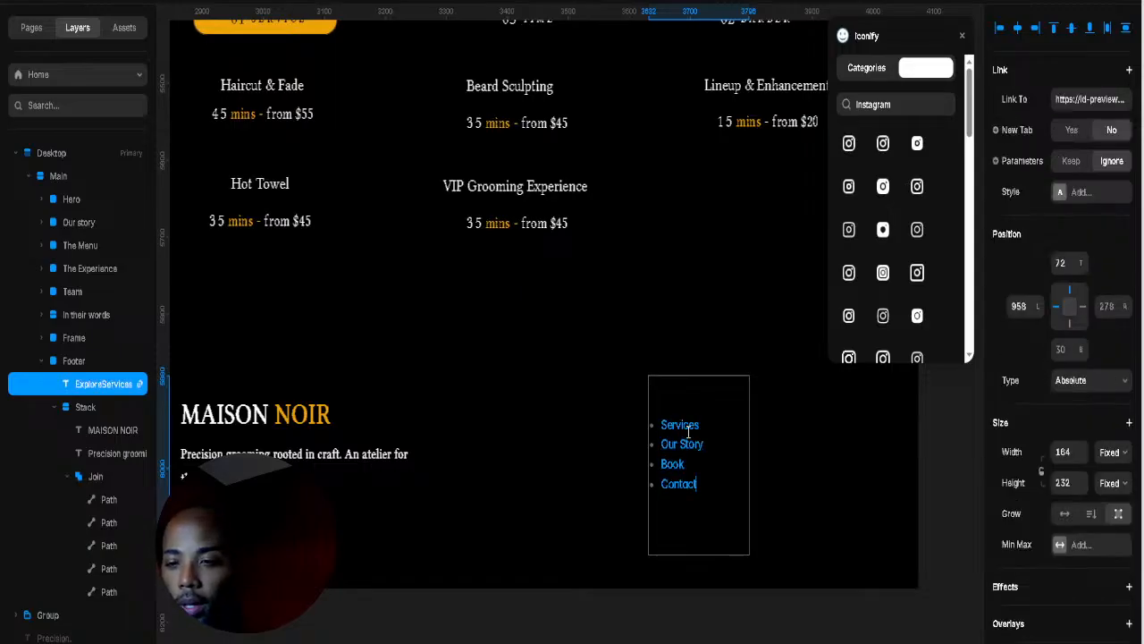
click(699, 396)
double_click(700, 396)
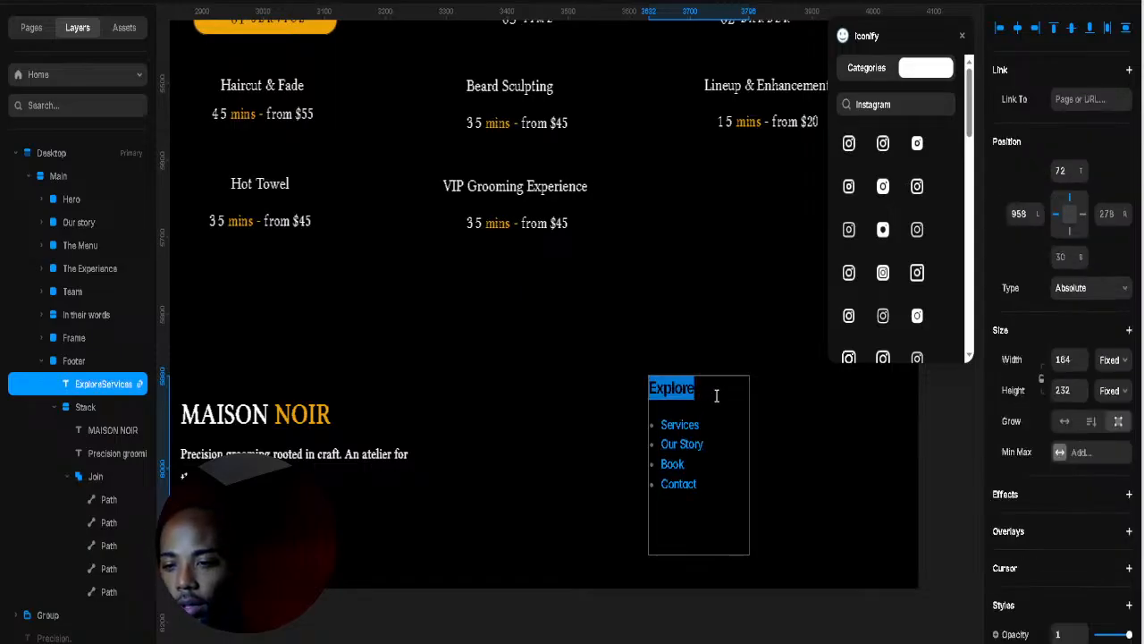
scroll(1034, 545, down, 4)
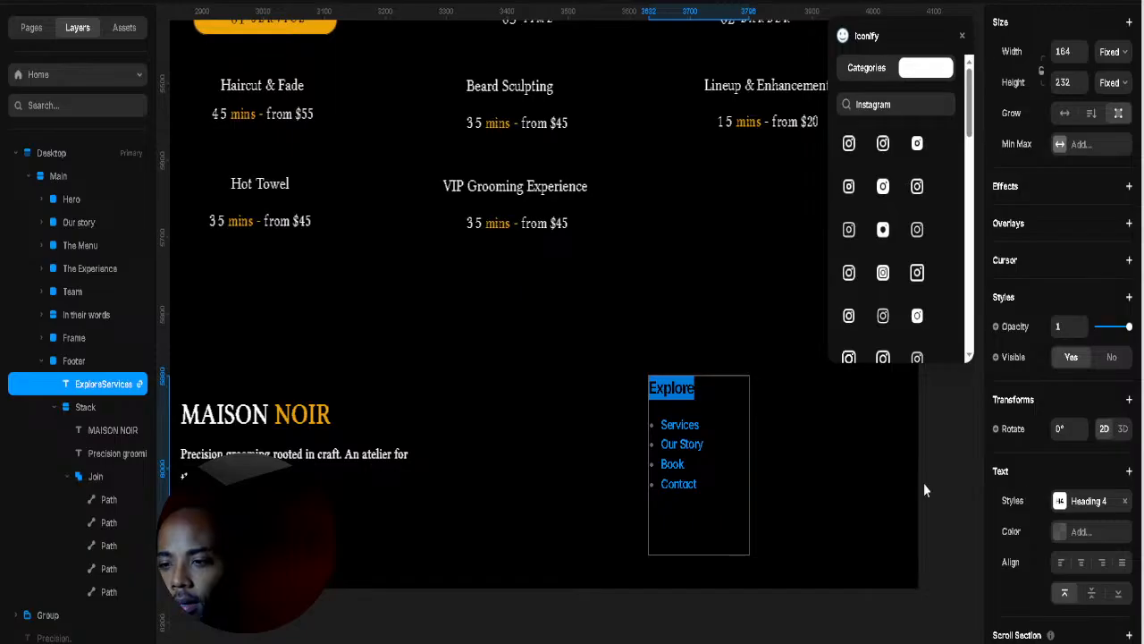
key(BackSpace)
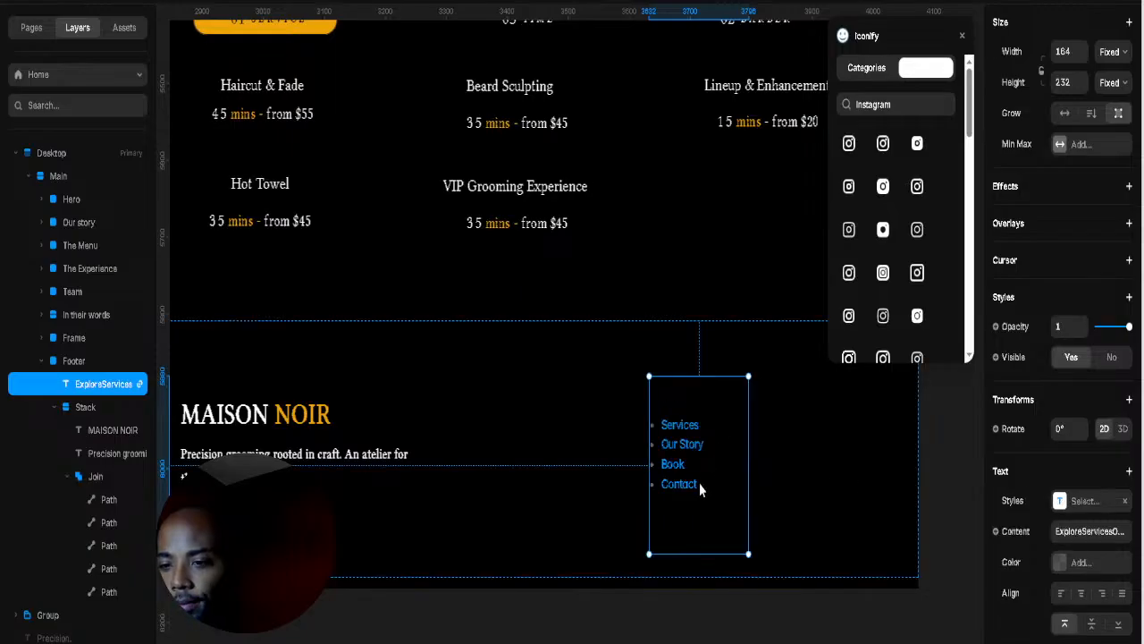
Step: Remove the Explore heading line from the pasted link list
double_click(699, 482)
click(700, 484)
key(ctrl+z)
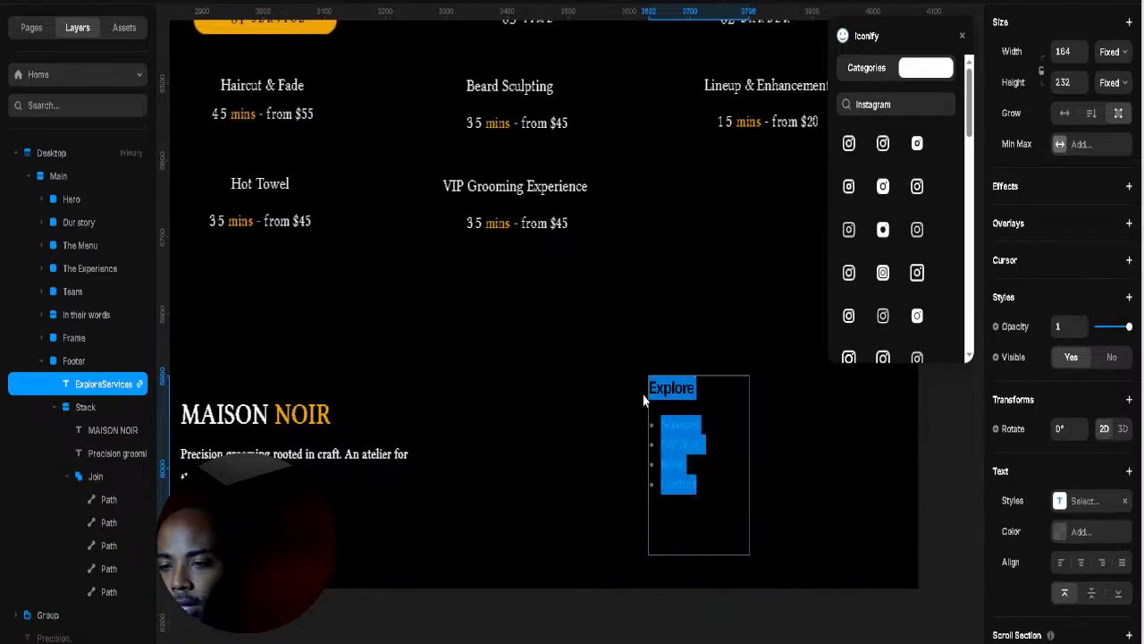
click(679, 396)
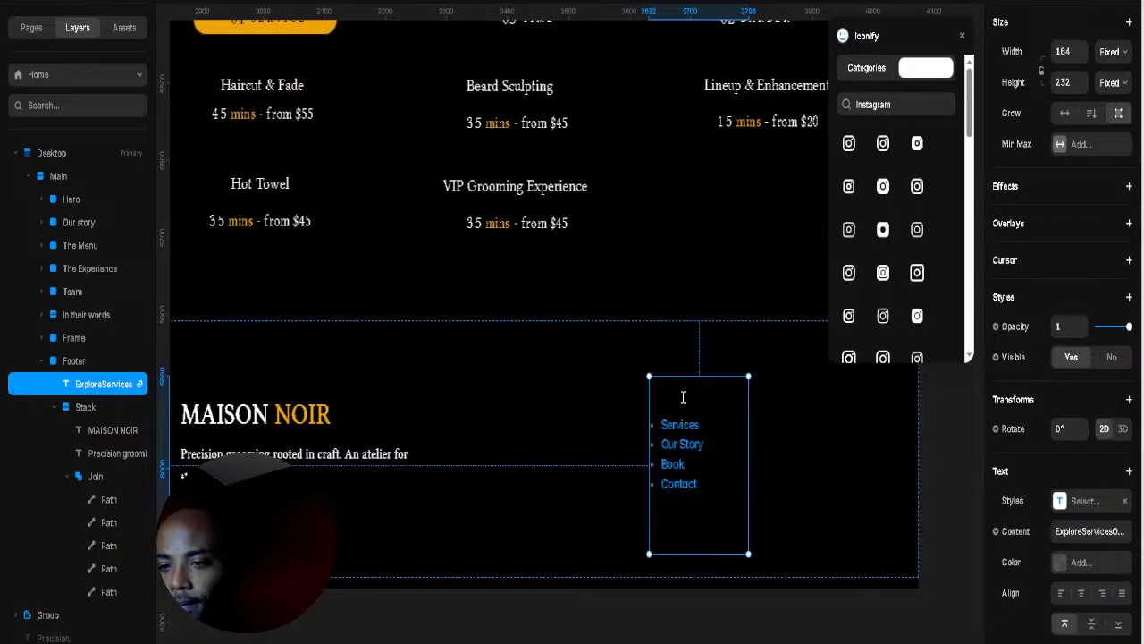
double_click(682, 393)
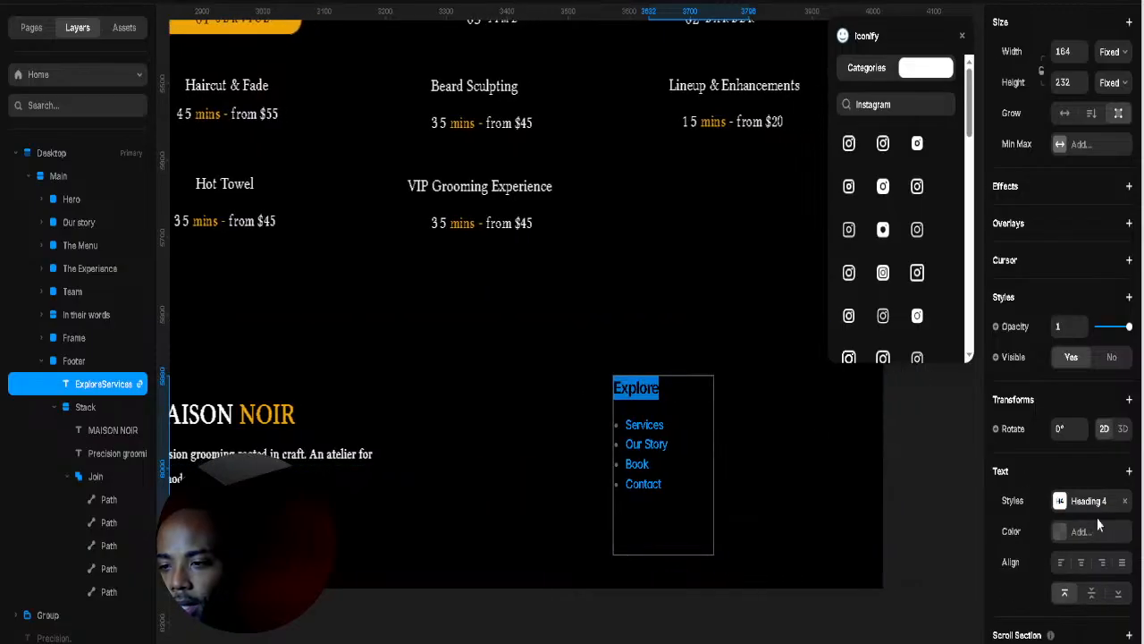
key(BackSpace)
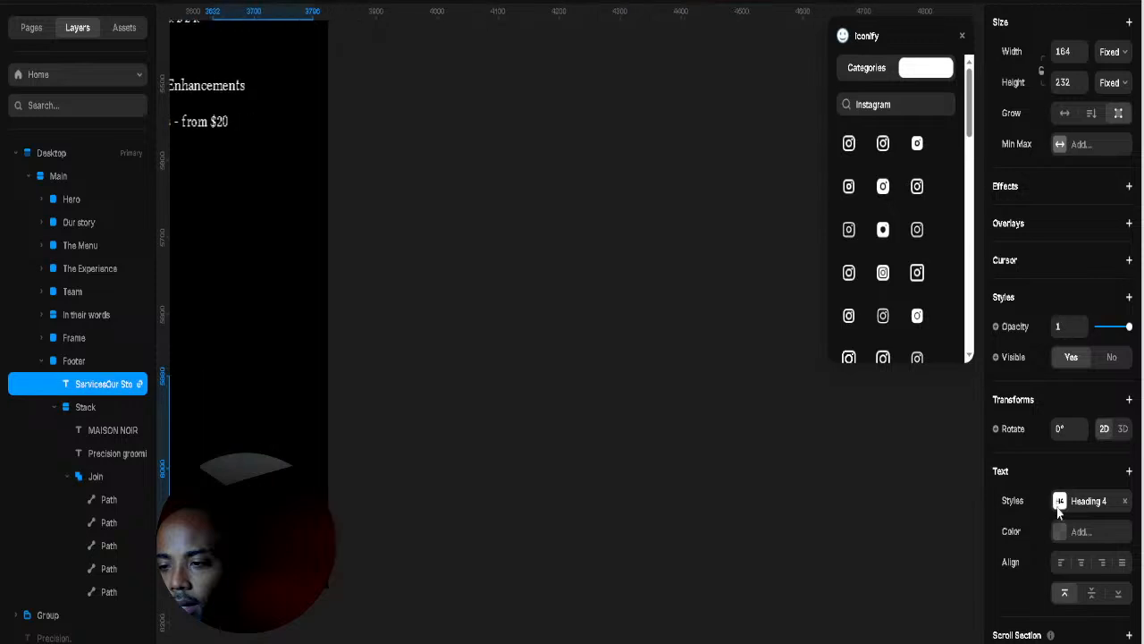
key(Escape)
scroll(366, 498, left, 10)
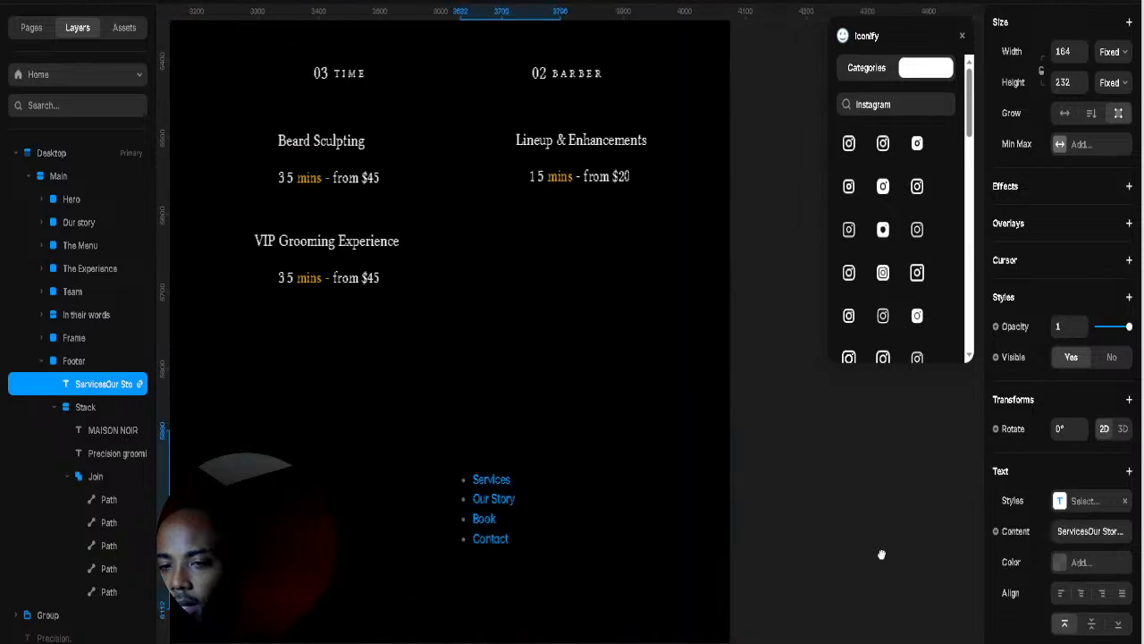
Step: Revert the list edits and delete the entire link list text box
double_click(644, 379)
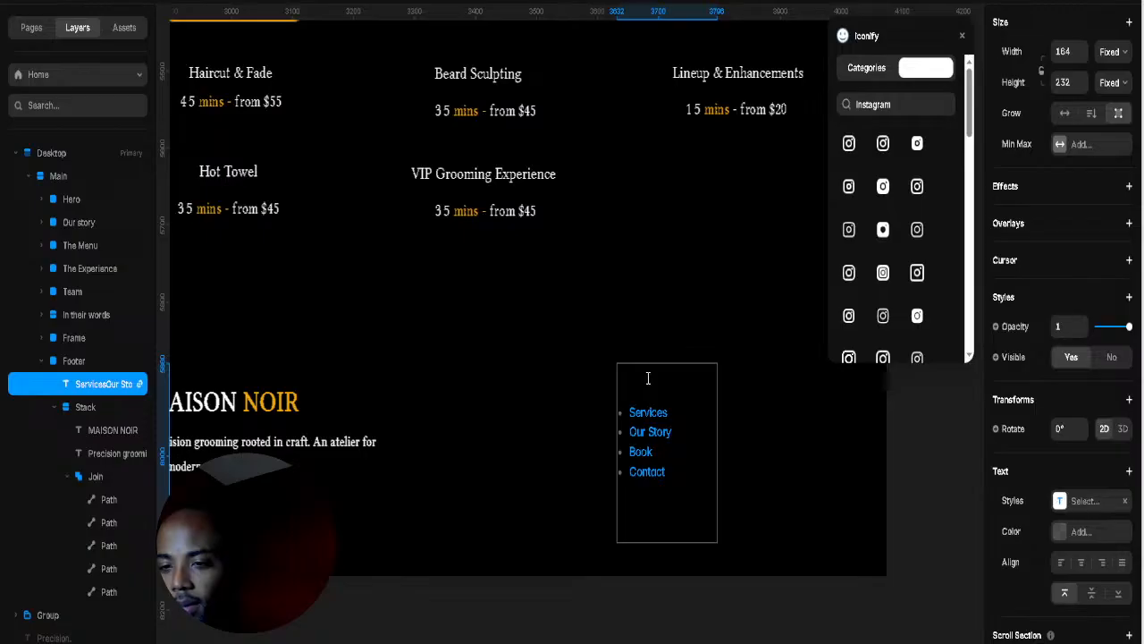
key(Escape)
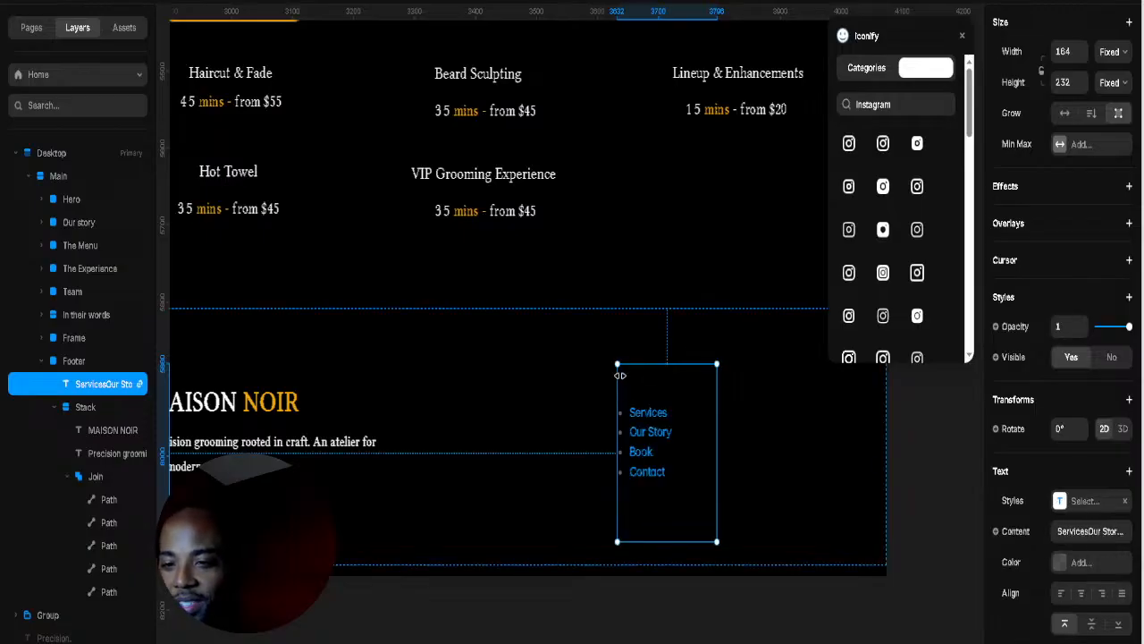
key(ctrl+z)
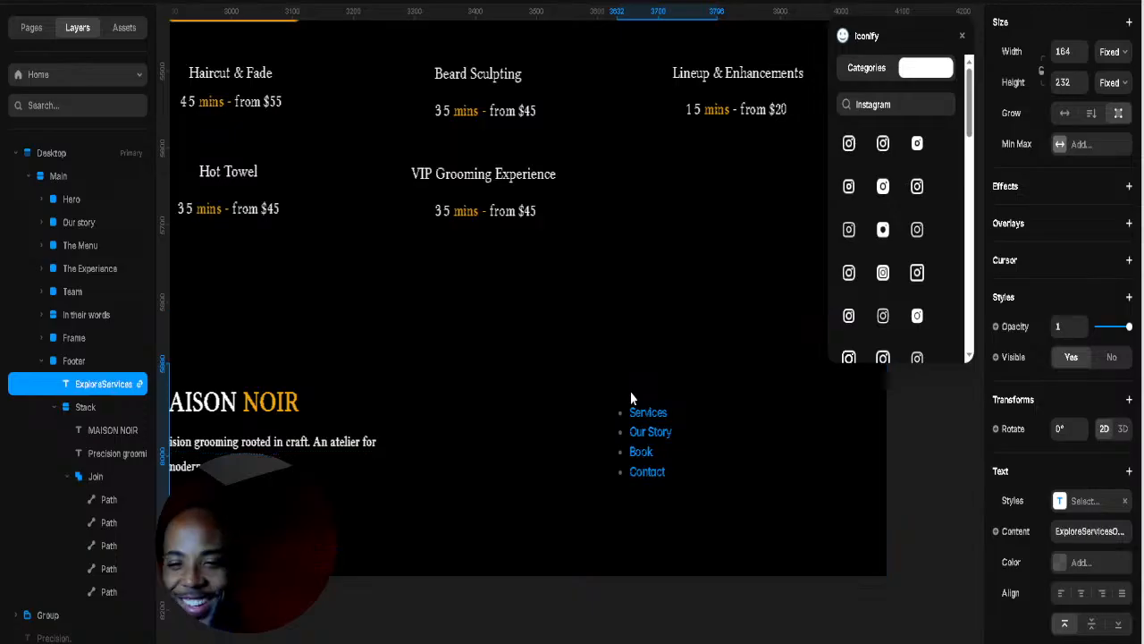
key(Delete)
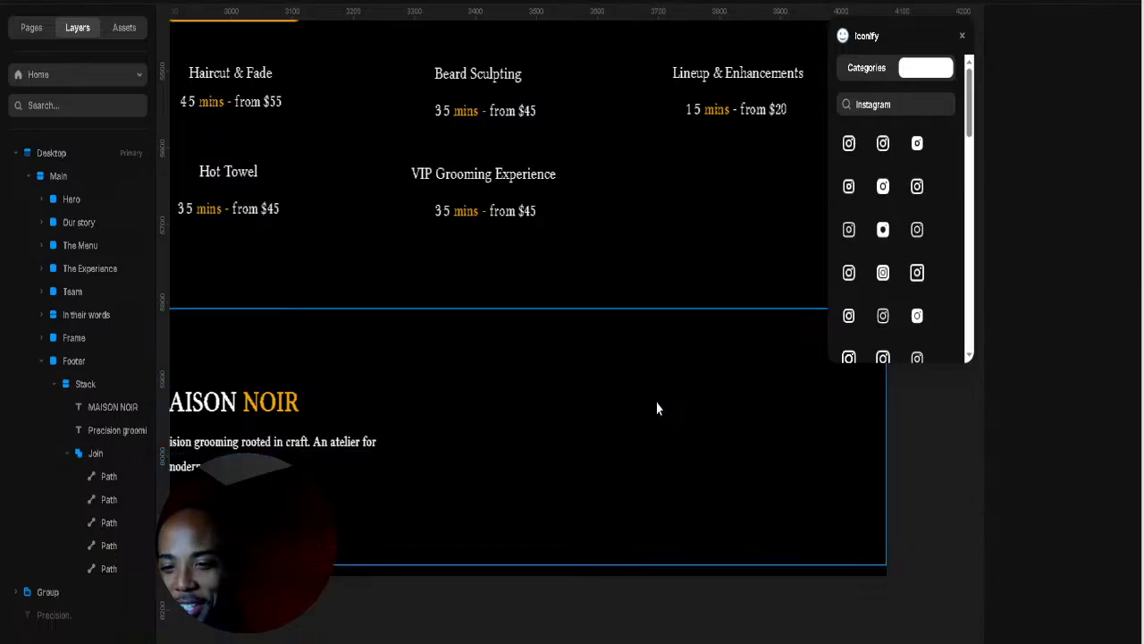
Step: Add a new text layer reading Explore to the footer
click(547, 420)
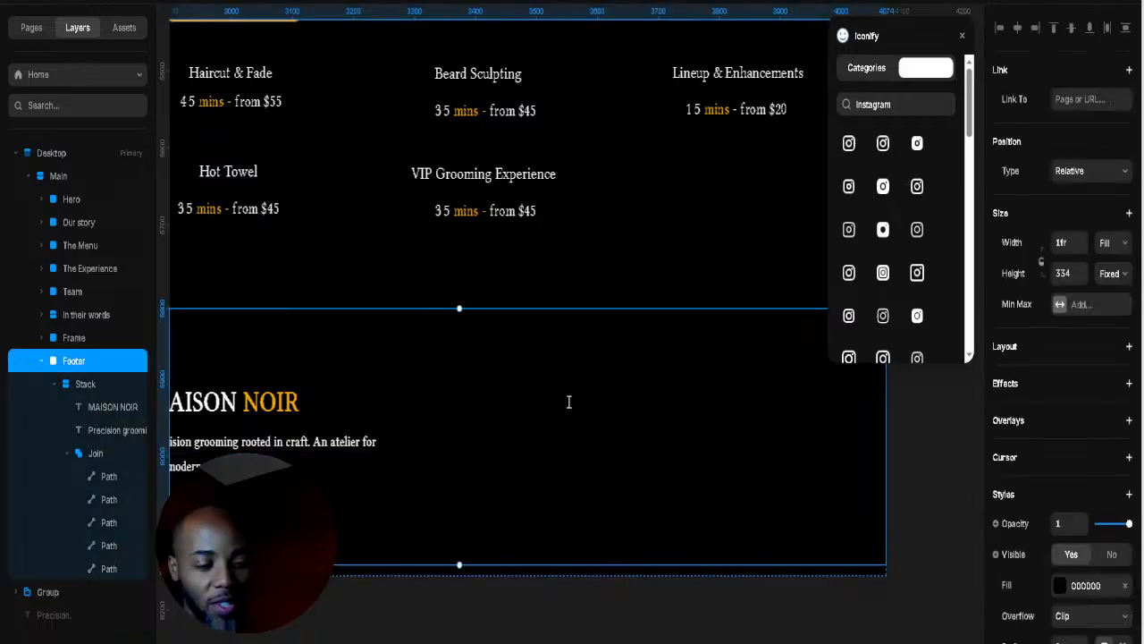
key(t)
click(592, 385)
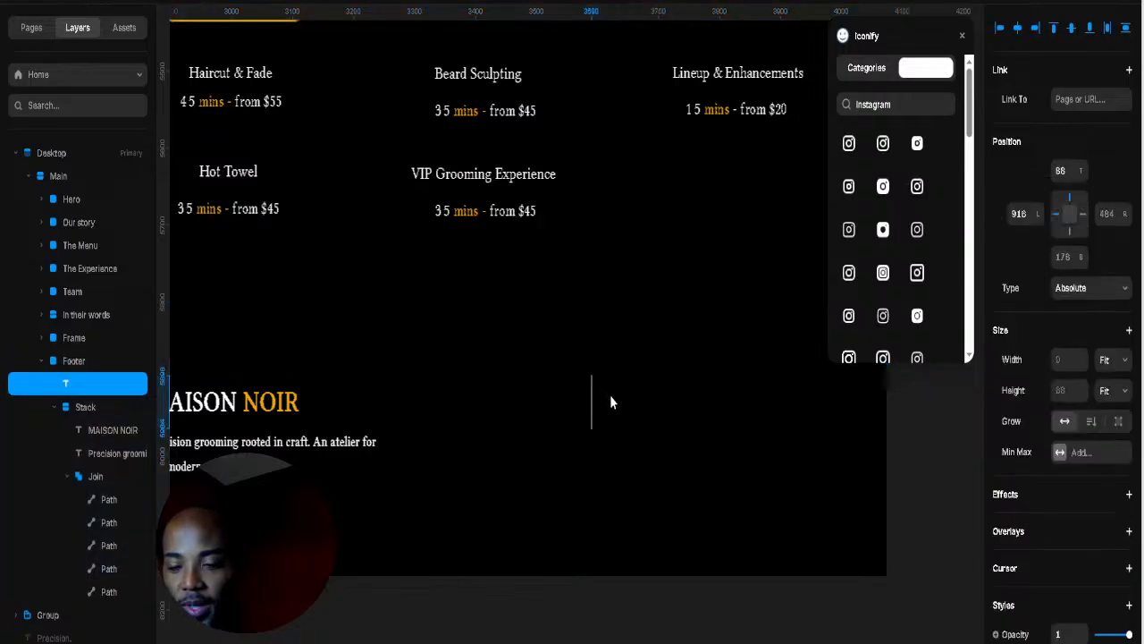
text(E)
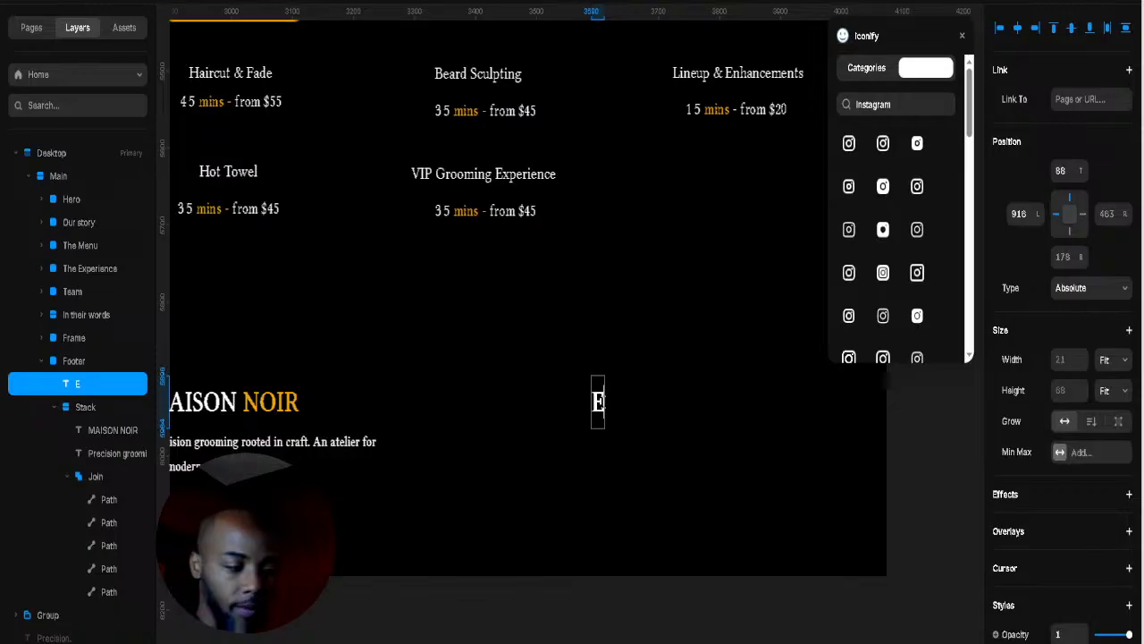
text(x)
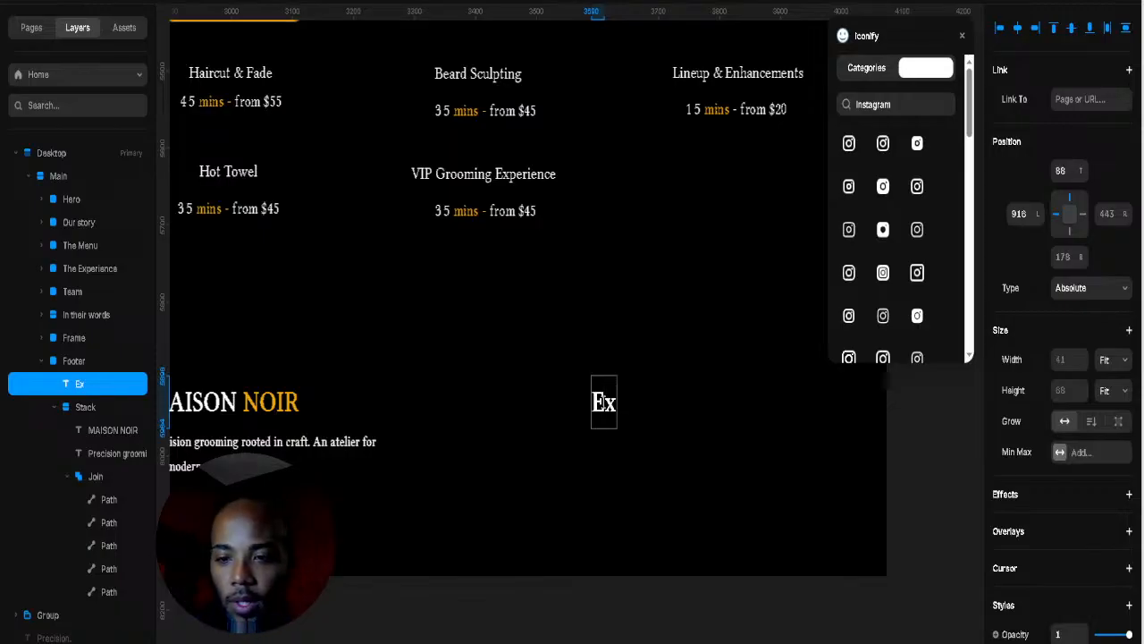
text(spore)
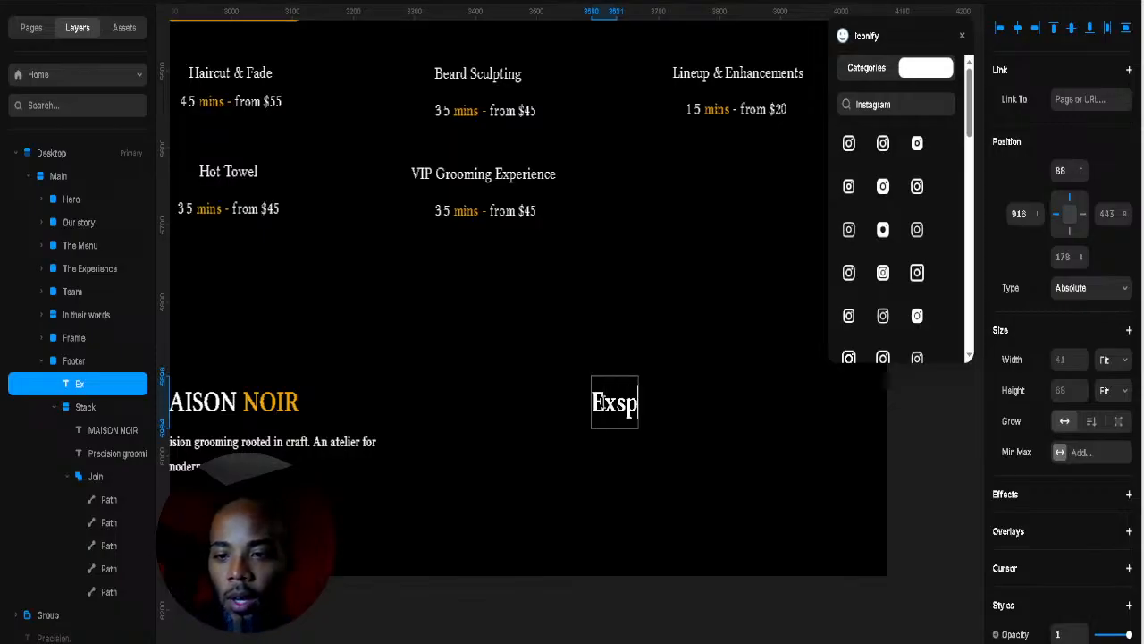
key(BackSpace)
key(BackSpace)
key(BackSpace)
key(BackSpace)
key(BackSpace)
text(pore)
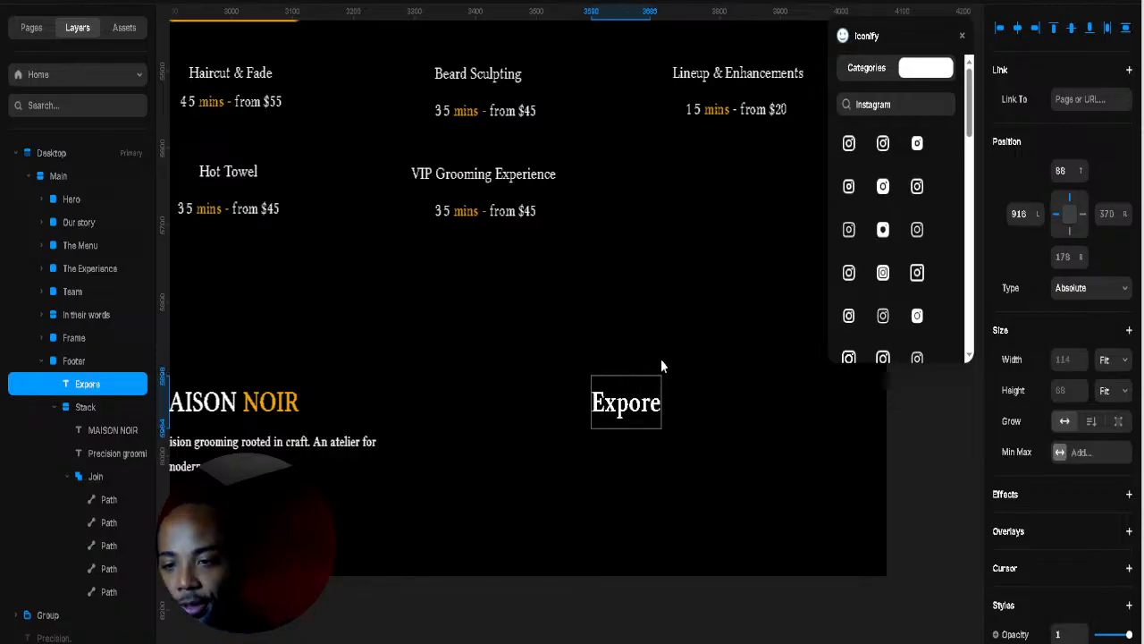
click(684, 446)
Step: Move Explore right, make it white at 17 px, and duplicate it just below
drag(630, 409, 682, 407)
double_click(687, 408)
scroll(1025, 524, down, 5)
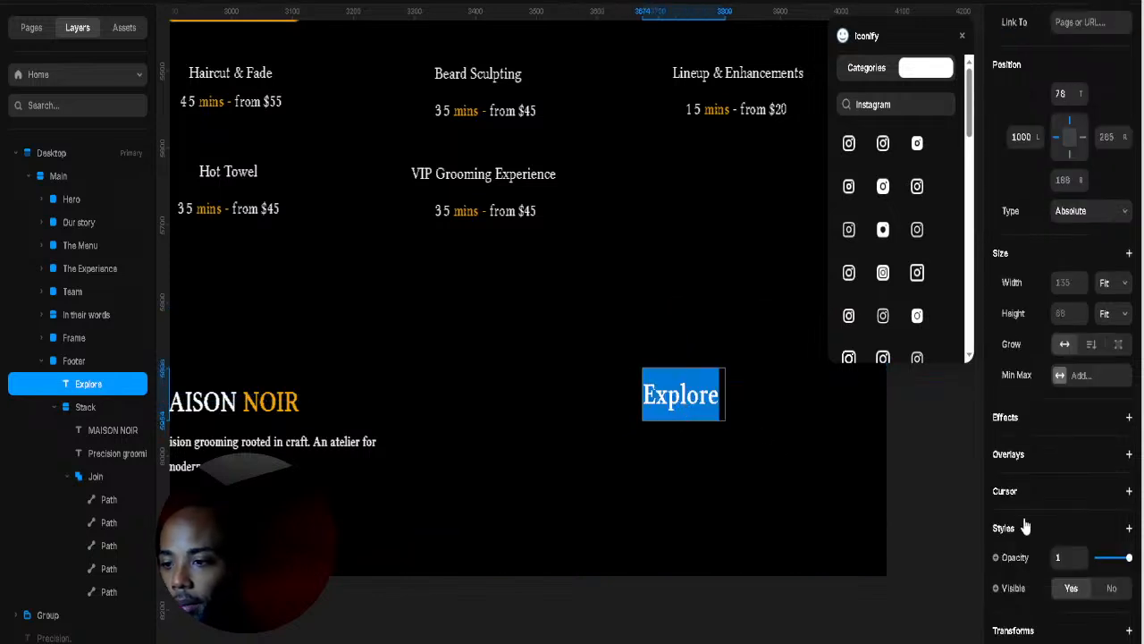
click(1061, 561)
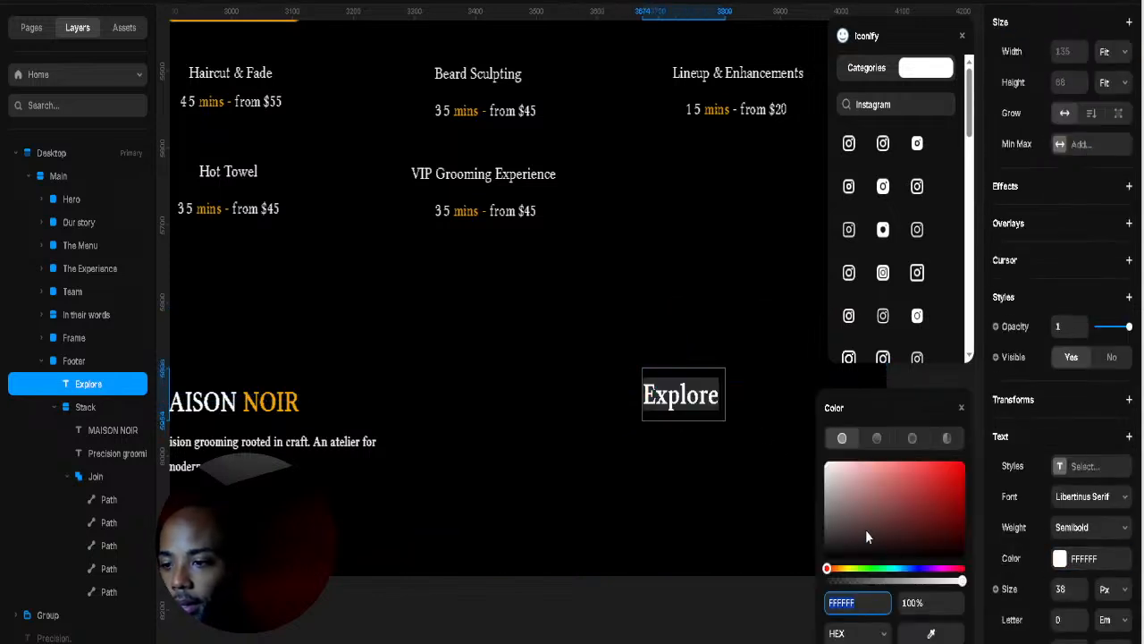
drag(716, 422, 679, 386)
click(630, 383)
click(658, 386)
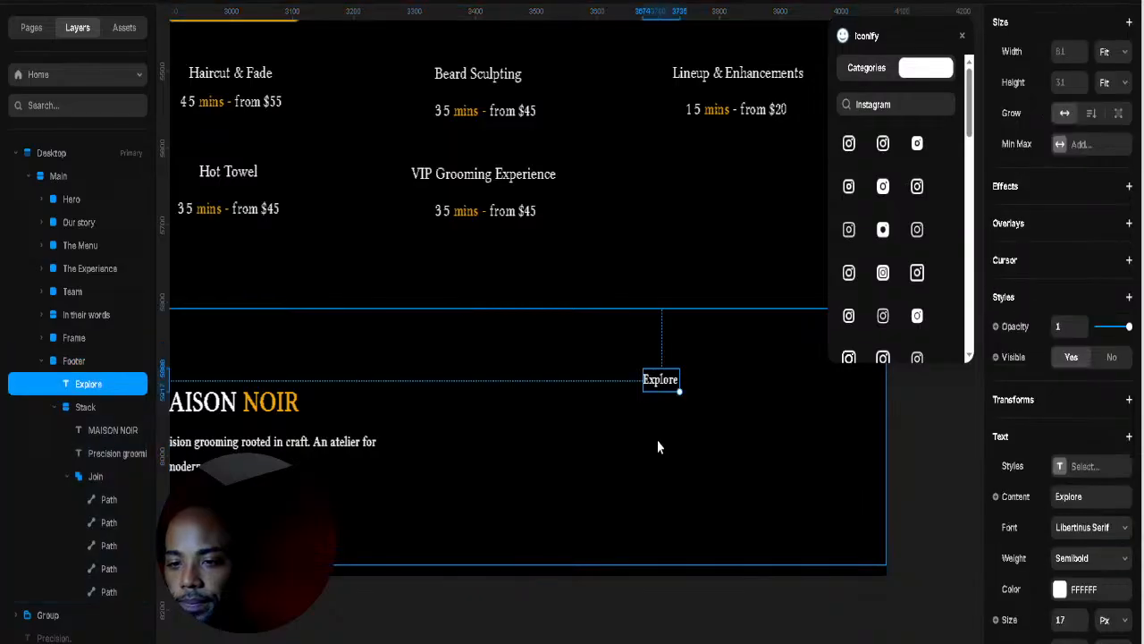
click(657, 447)
drag(656, 404, 656, 423)
Step: Retype the duplicated heading as Service
double_click(656, 423)
text(S)
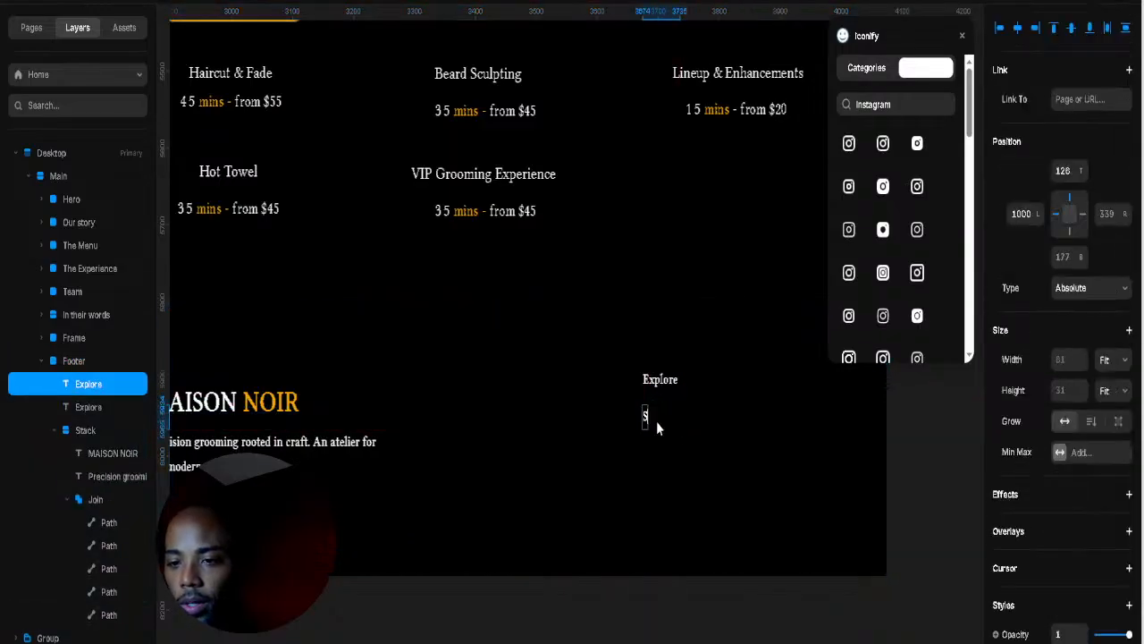
text(erv)
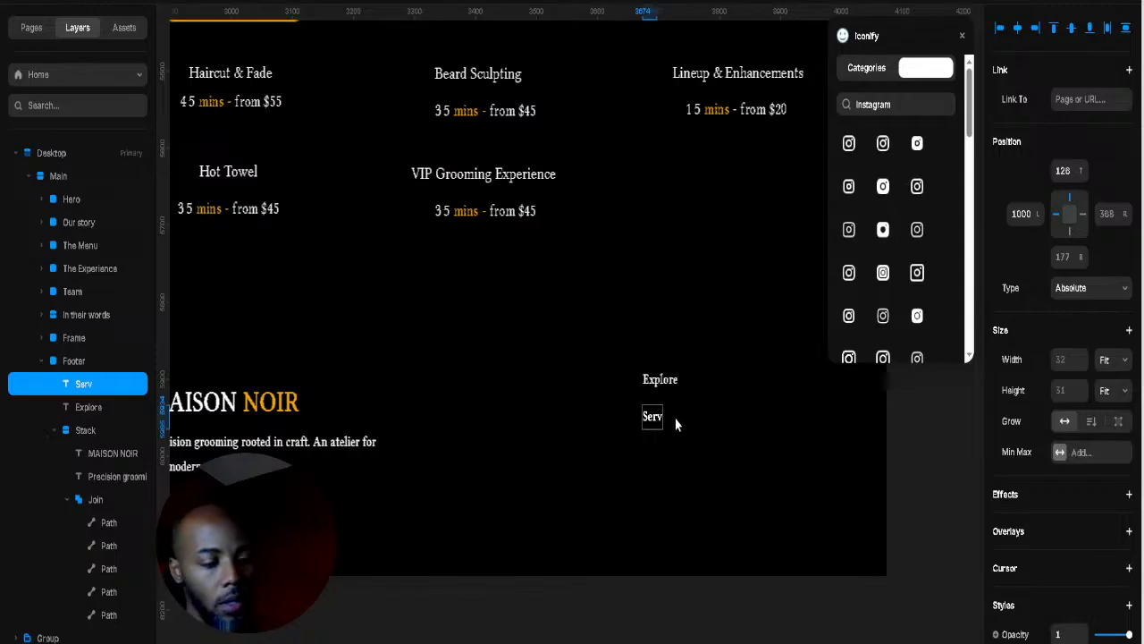
text(ice)
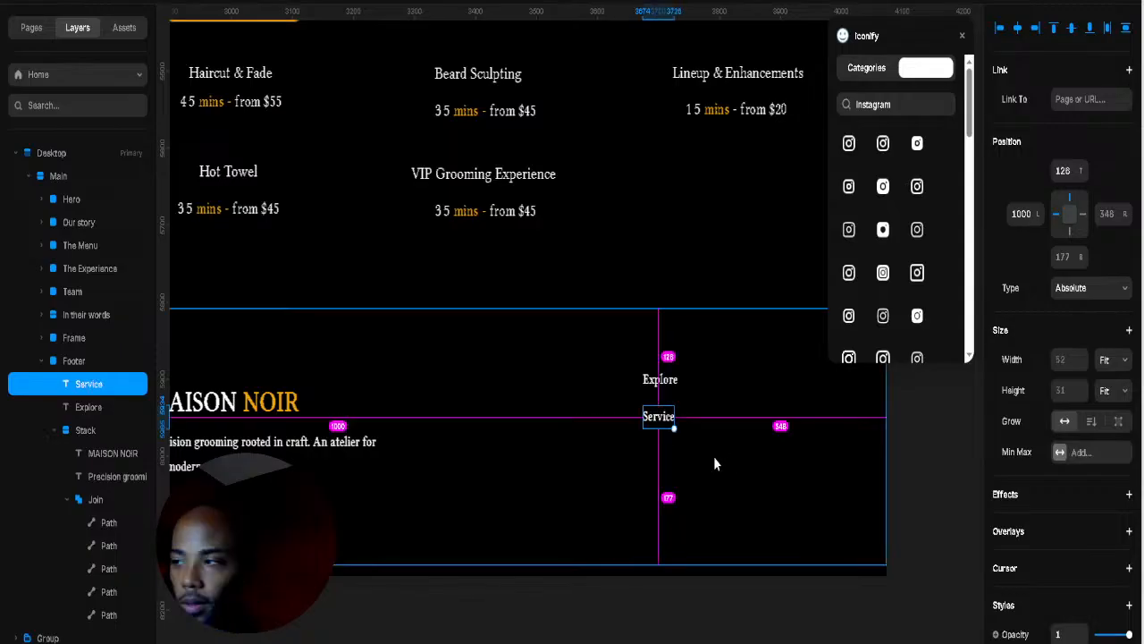
key(Tab)
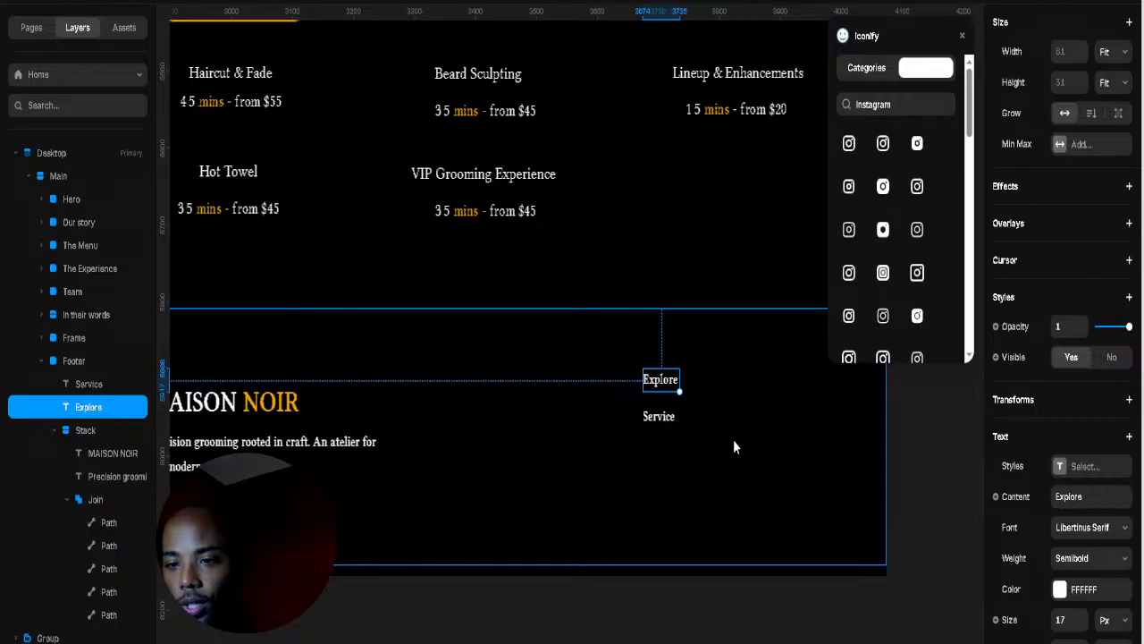
Step: Replace the Service text with the pasted link list Services, Our Story, Book, Contact
click(653, 420)
scroll(704, 438, down, 3)
scroll(704, 438, down, 1)
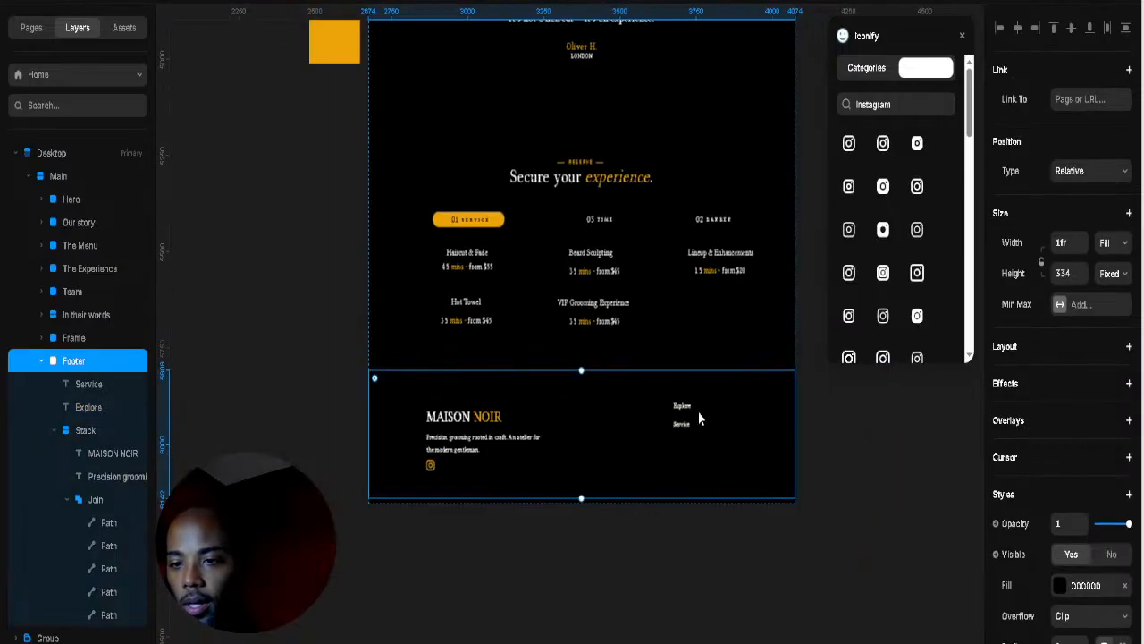
scroll(698, 412, up, 5)
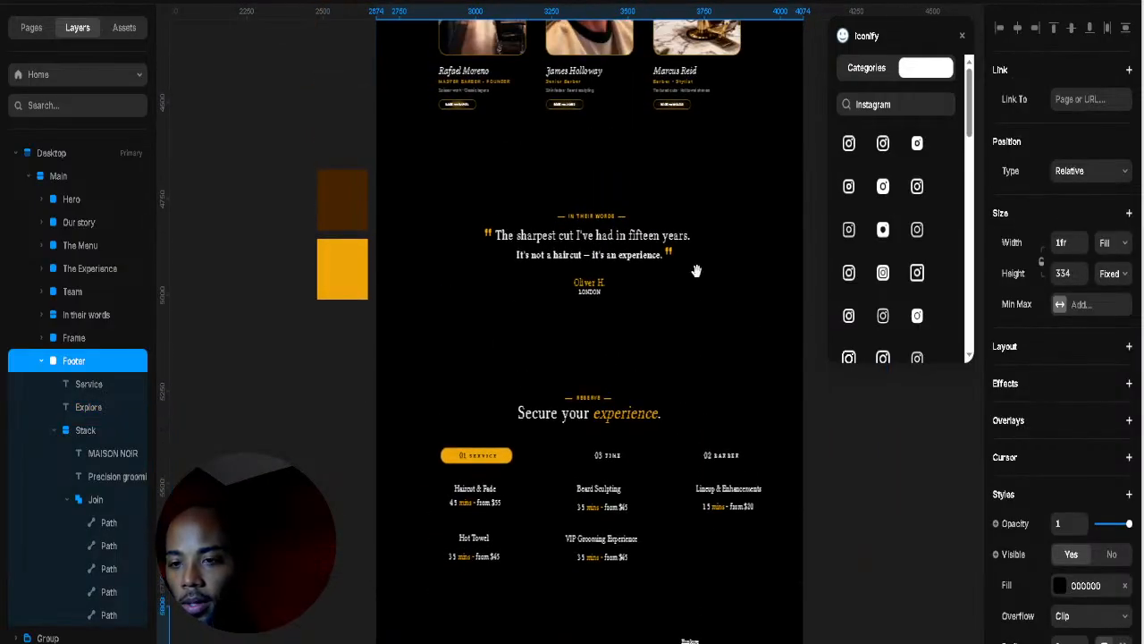
scroll(709, 495, up, 5)
scroll(706, 501, down, 6)
scroll(709, 358, down, 3)
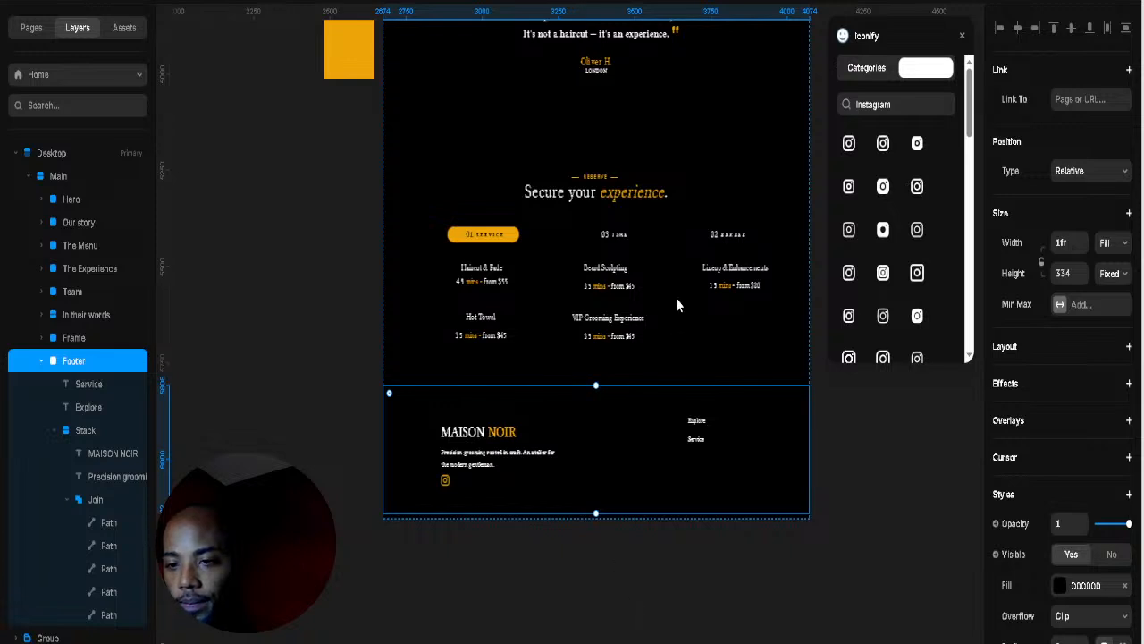
click(873, 498)
click(696, 439)
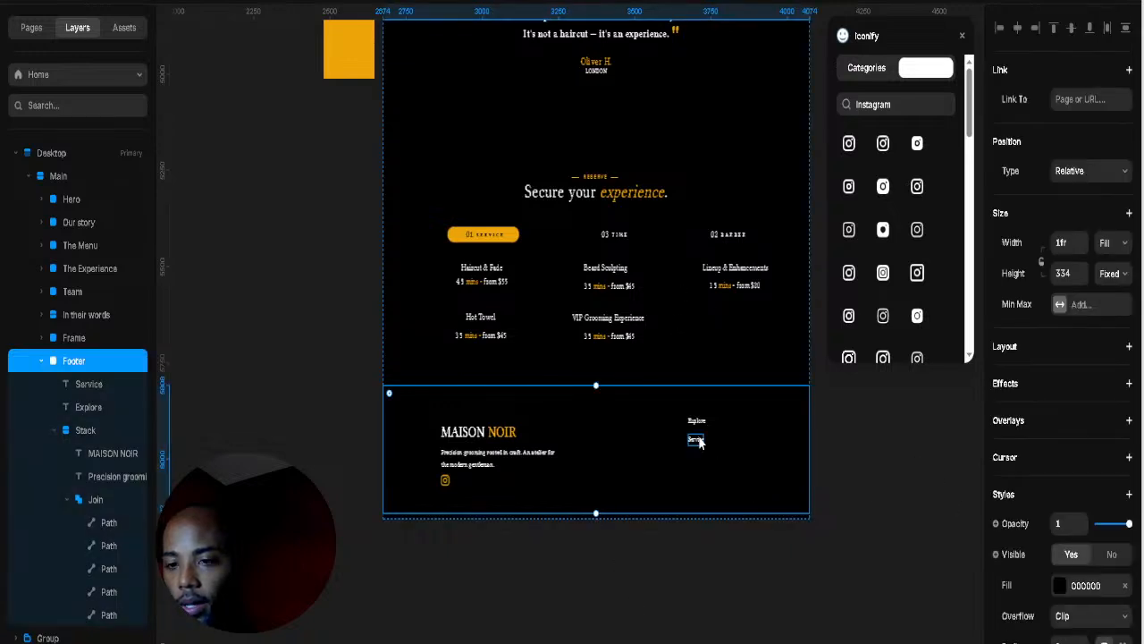
click(696, 439)
text(Services Our Story Book Contact)
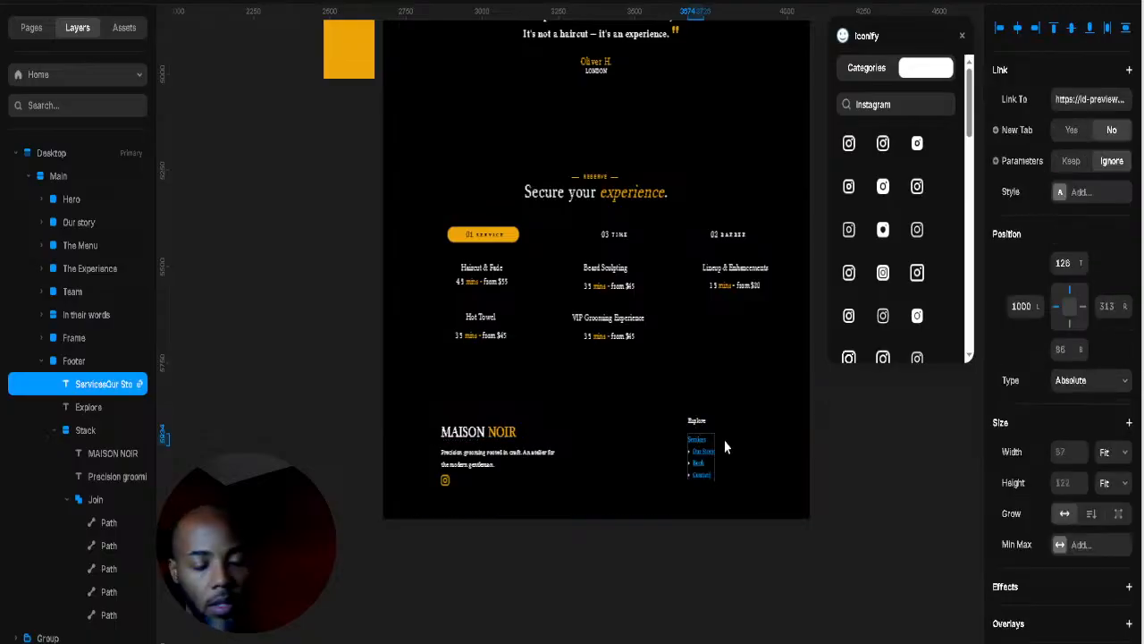
Step: Add plain Our Story and Book lines after the linked Our Story item
scroll(730, 451, up, 1)
scroll(730, 451, up, 5)
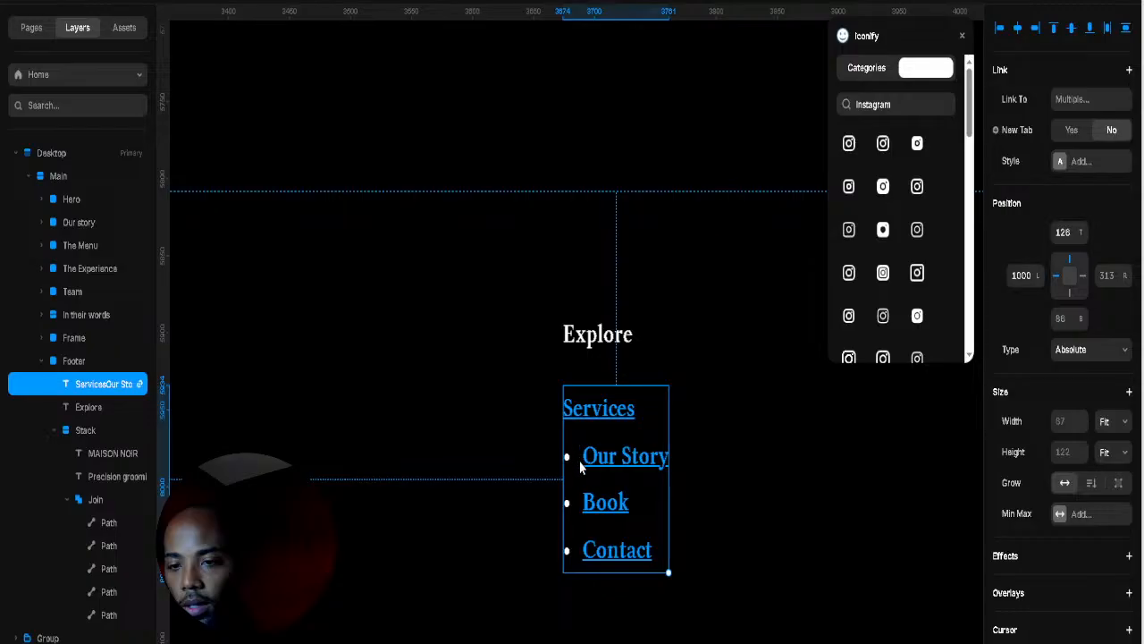
click(614, 462)
click(614, 463)
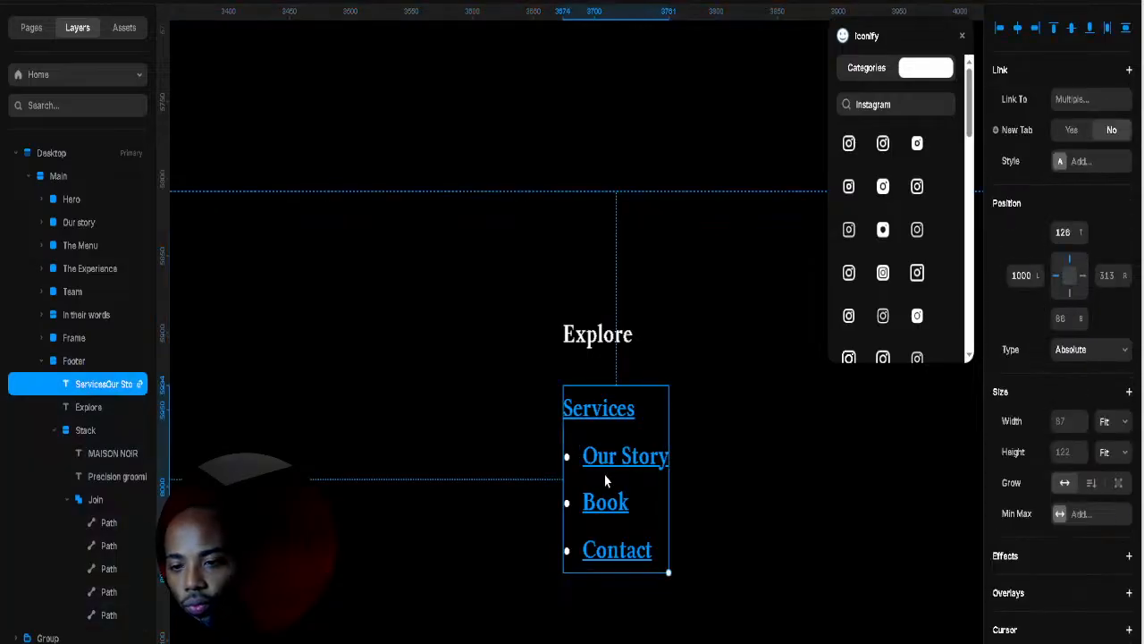
double_click(604, 467)
click(666, 457)
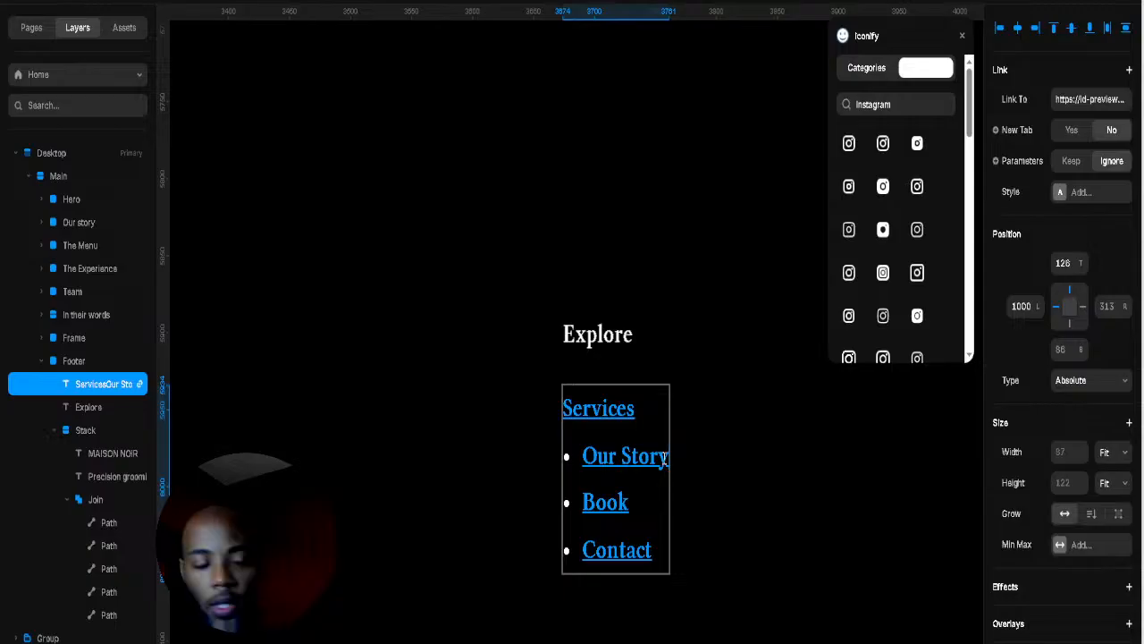
key(Return)
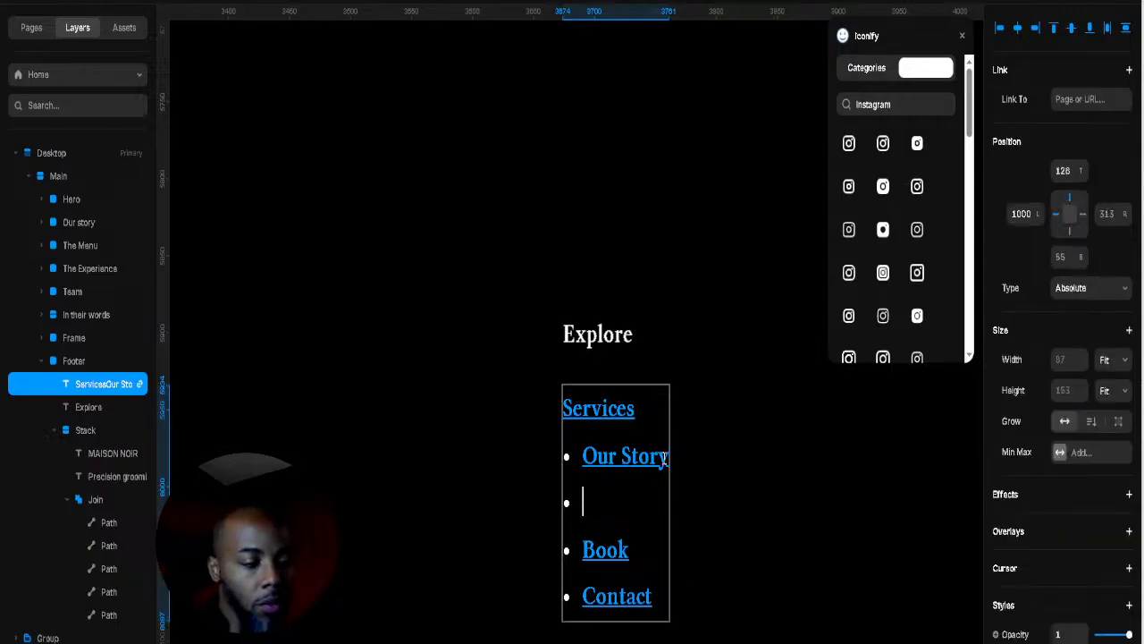
text(Our Story)
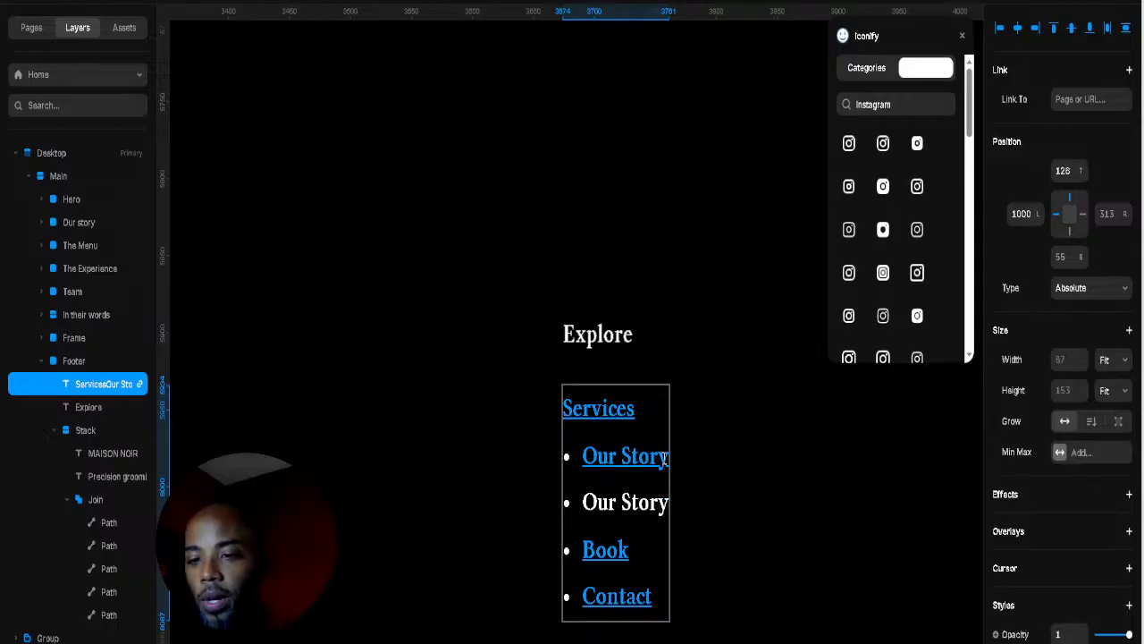
key(Return)
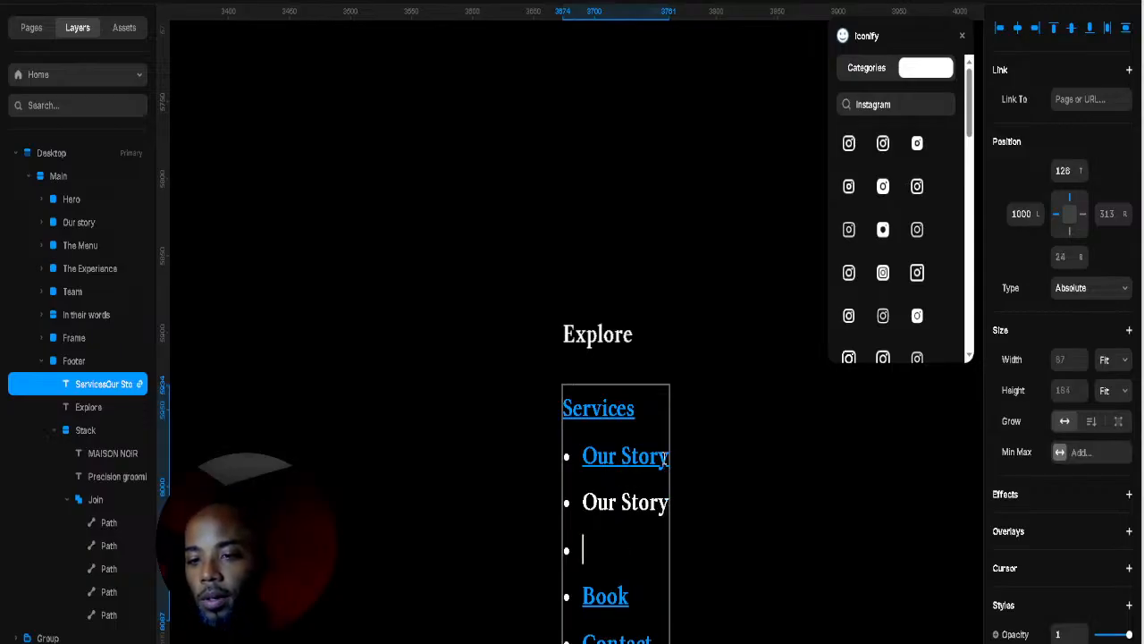
text(Book)
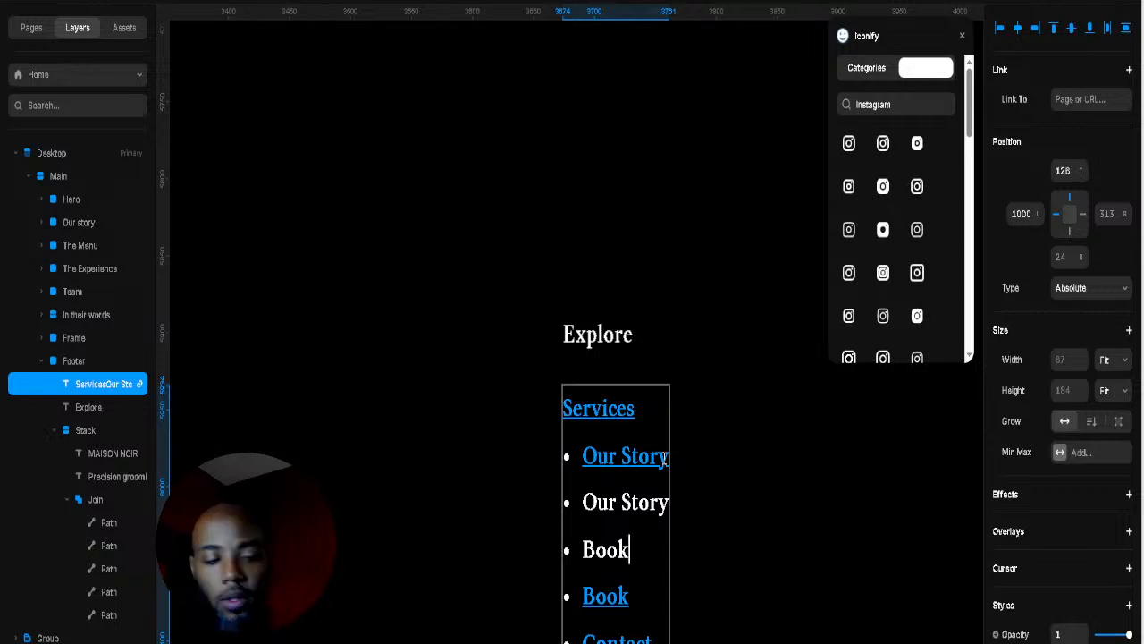
Step: Delete the linked Book line and replace linked Contact with a plain Contact line
key(Down)
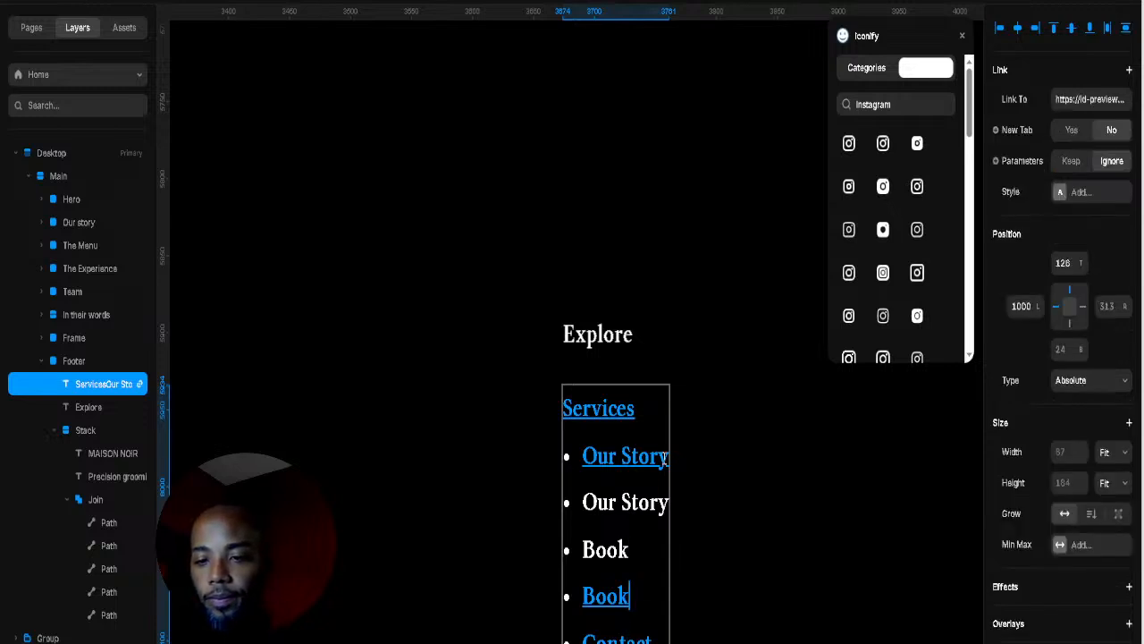
key(BackSpace)
key(BackSpace)
key(BackSpace)
key(BackSpace)
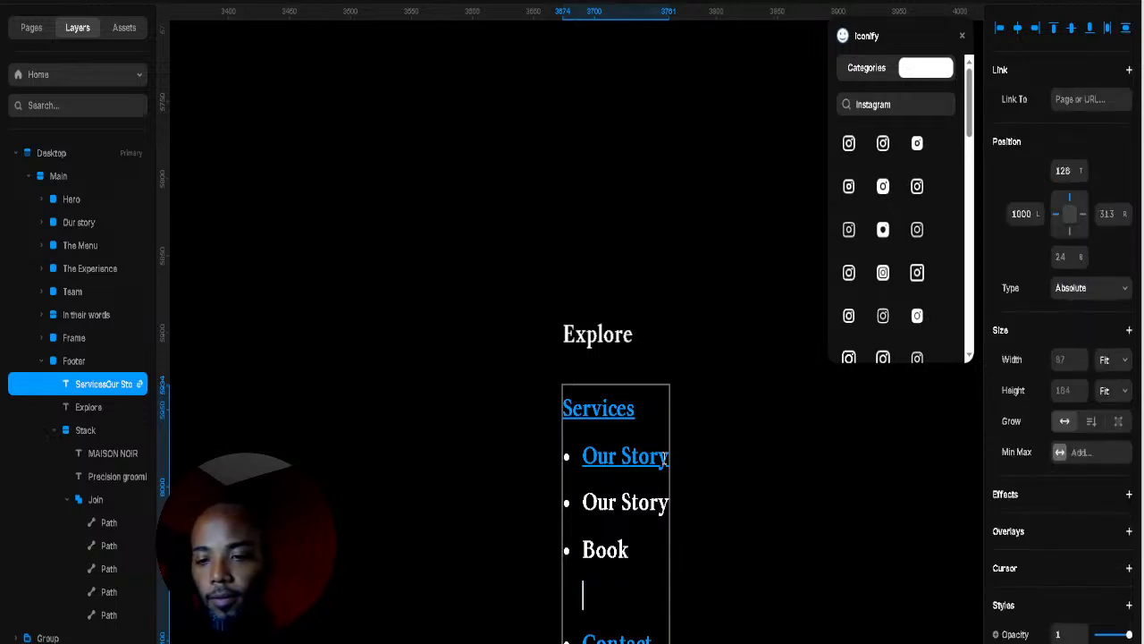
key(BackSpace)
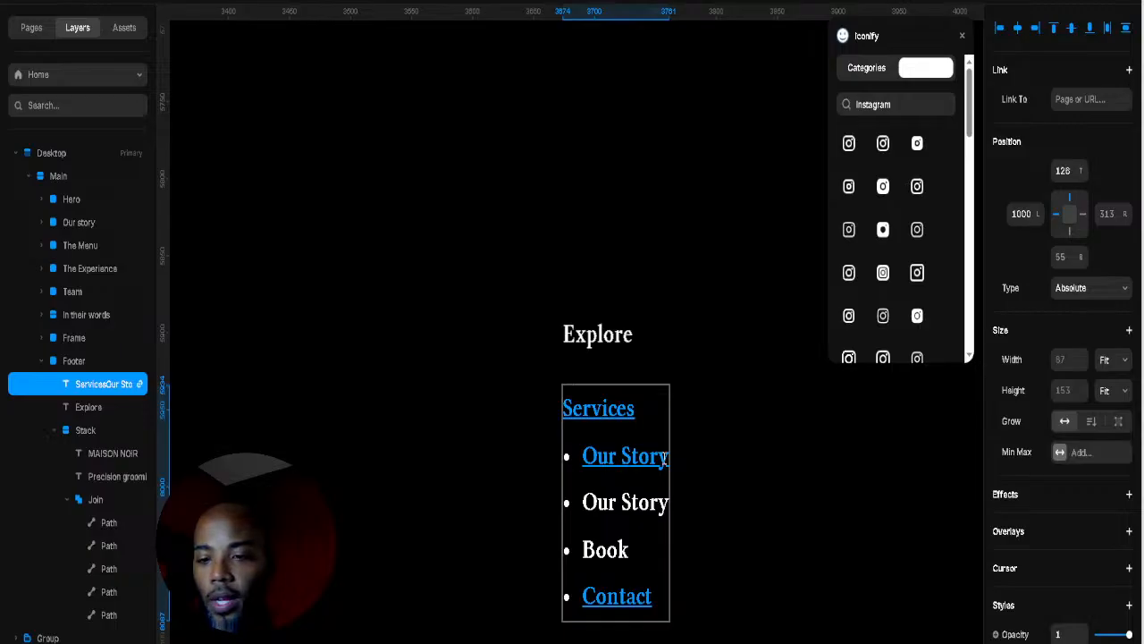
key(Return)
text(C)
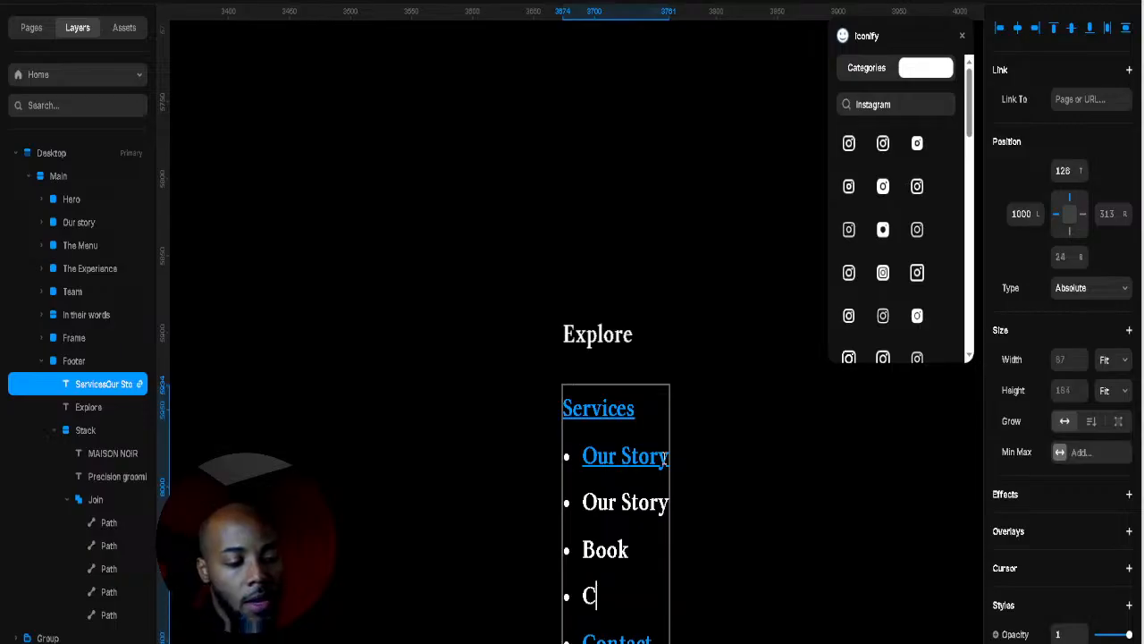
text(ontact)
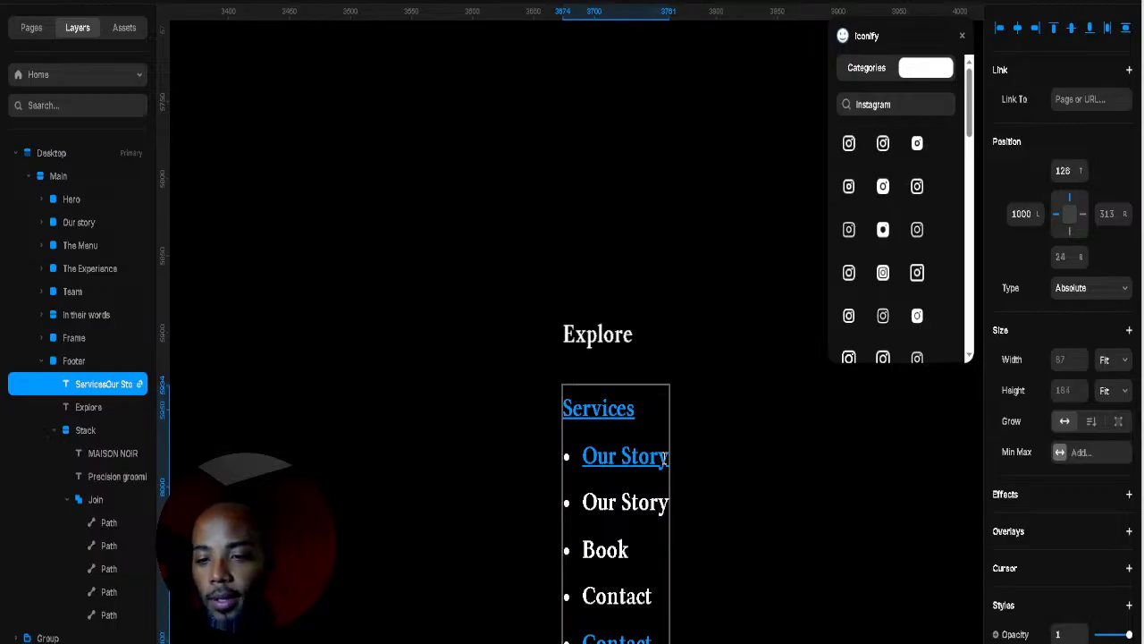
key(Down)
key(BackSpace)
key(BackSpace)
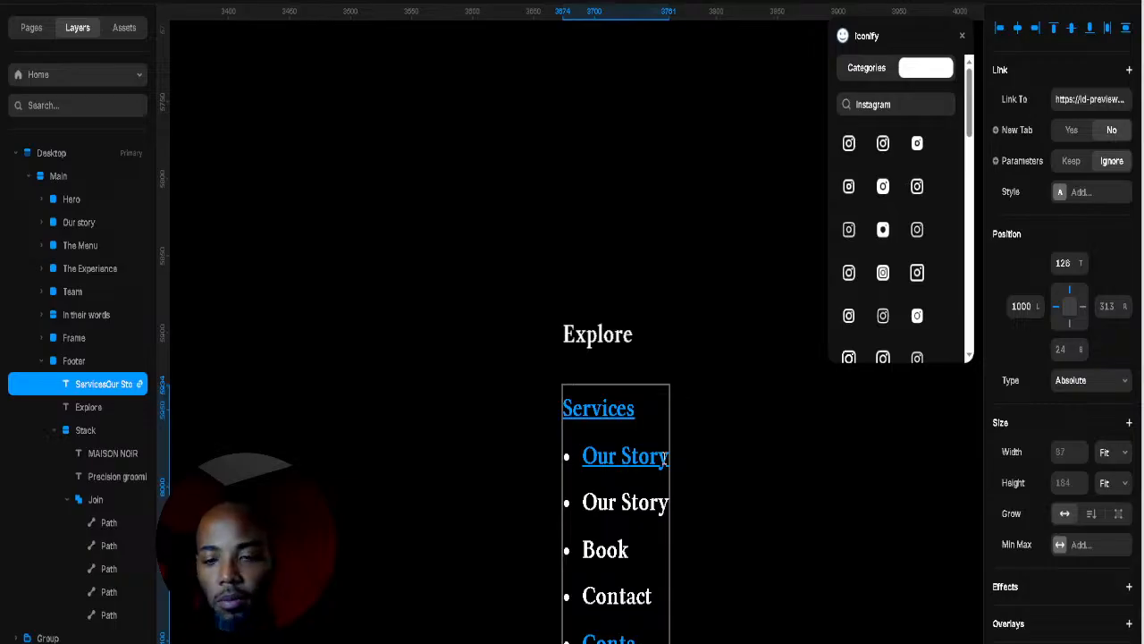
key(BackSpace)
key(BackSpace)
key(BackSpace)
key(BackSpace)
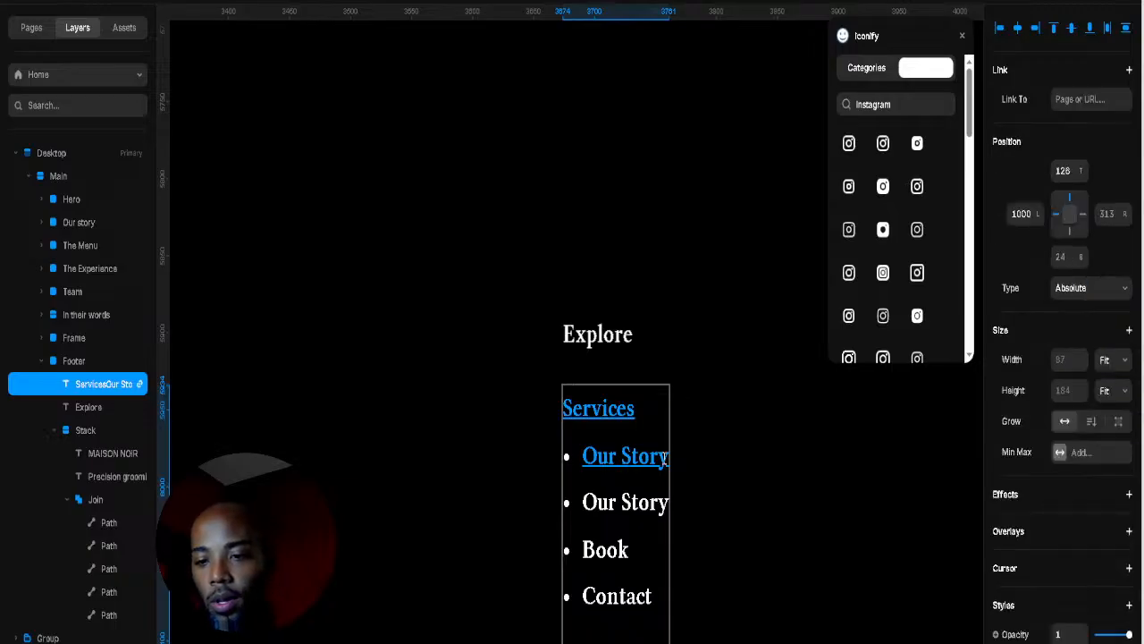
Step: Overwrite the linked Our Story item with the text Service
click(643, 460)
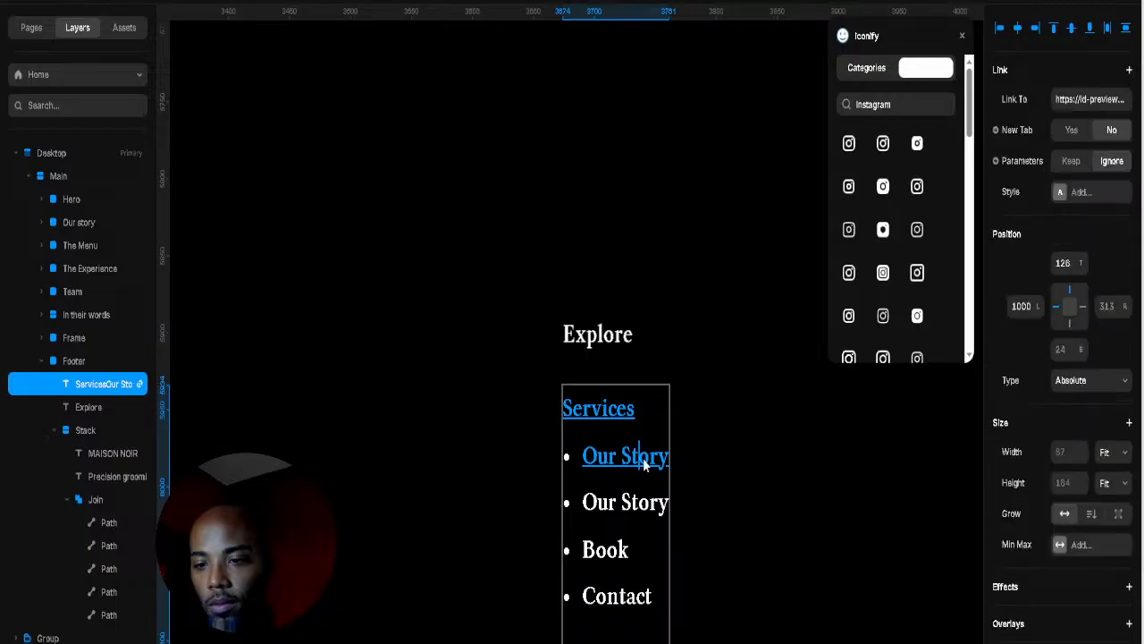
drag(582, 458, 678, 461)
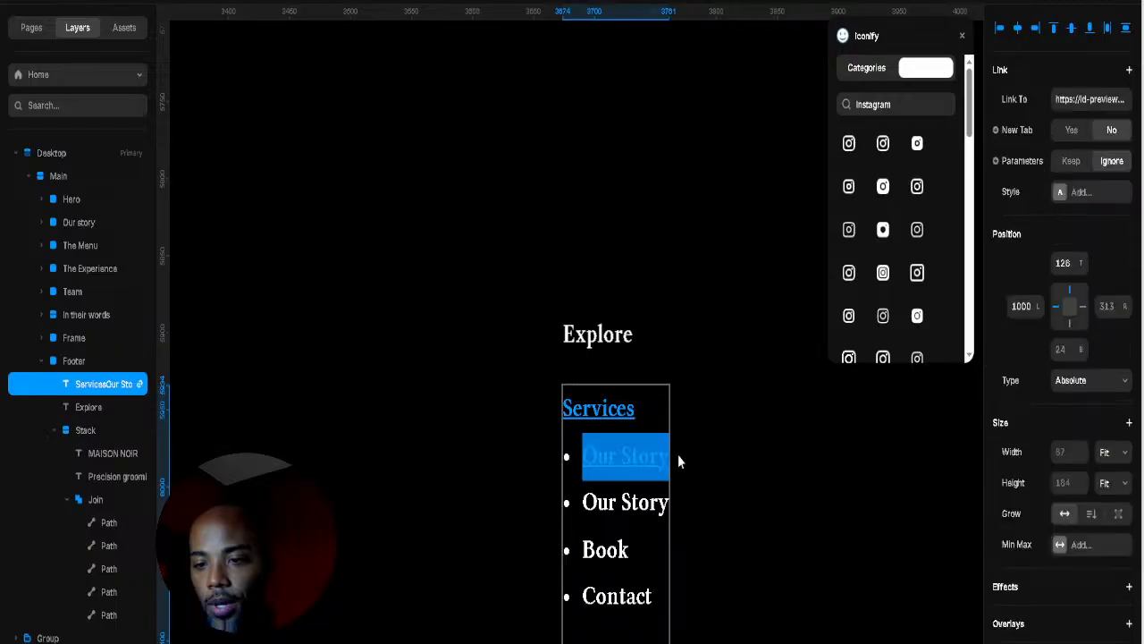
text(Ser)
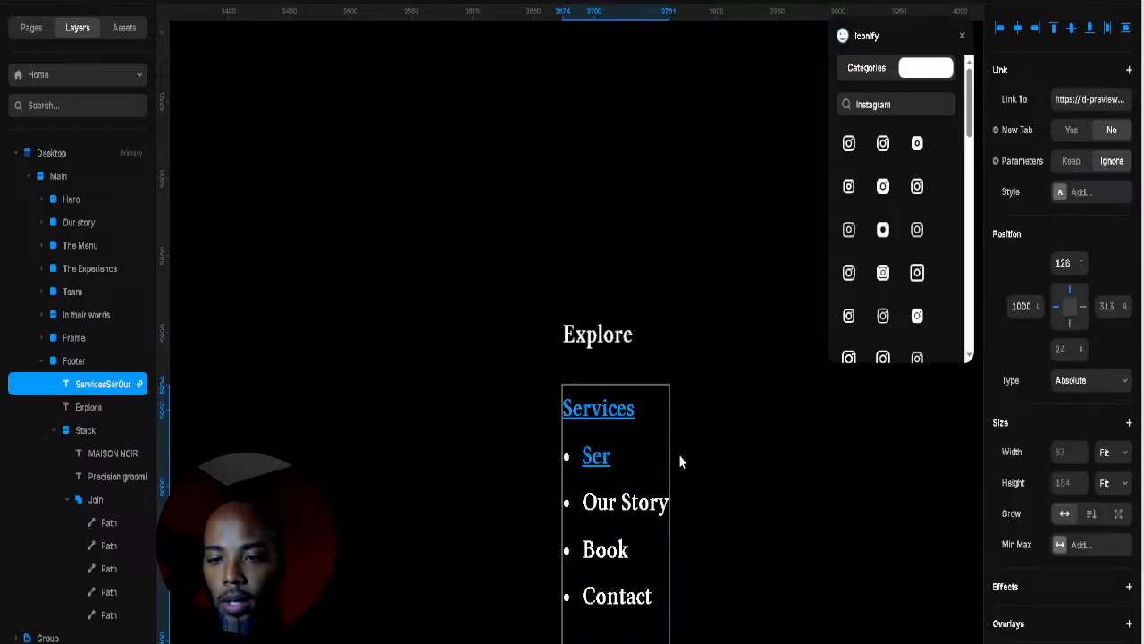
text(vie)
key(BackSpace)
key(BackSpace)
key(BackSpace)
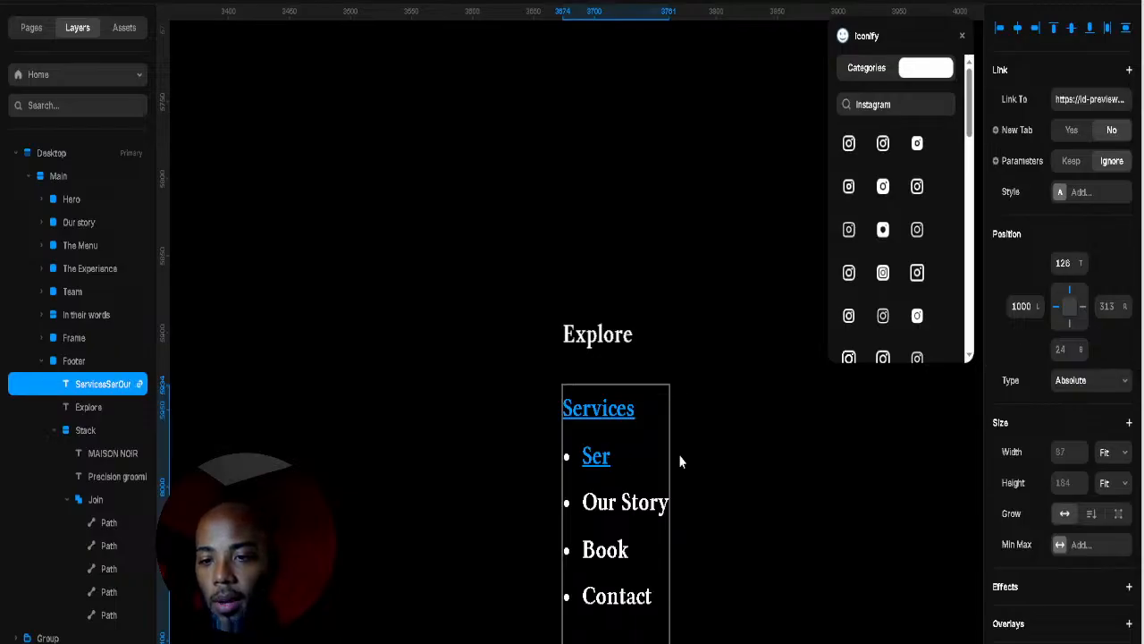
text(vice)
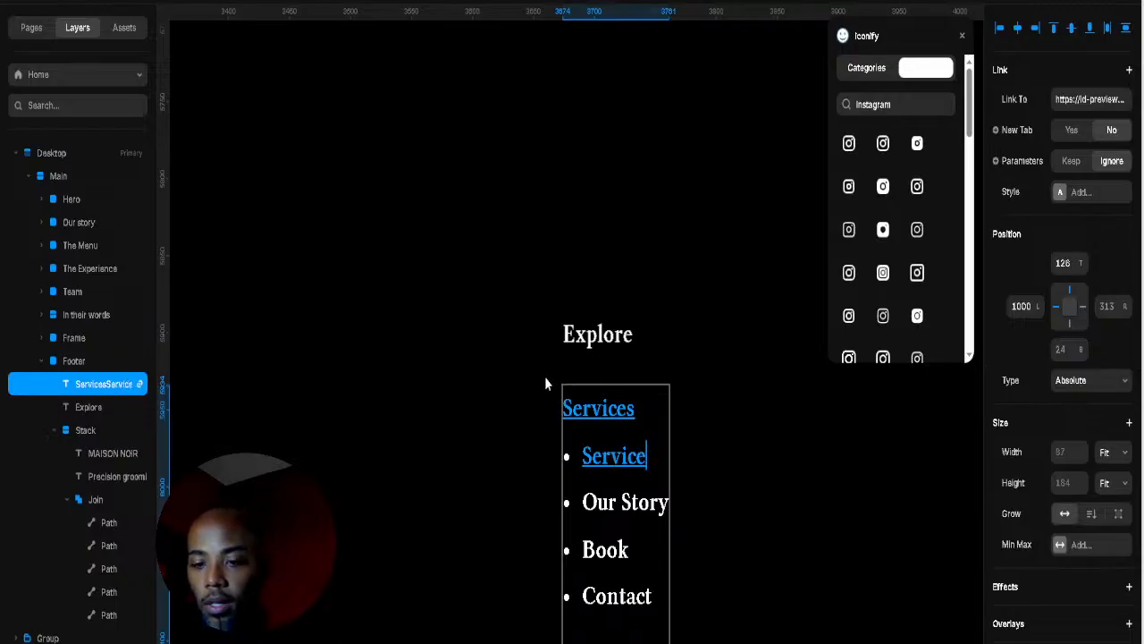
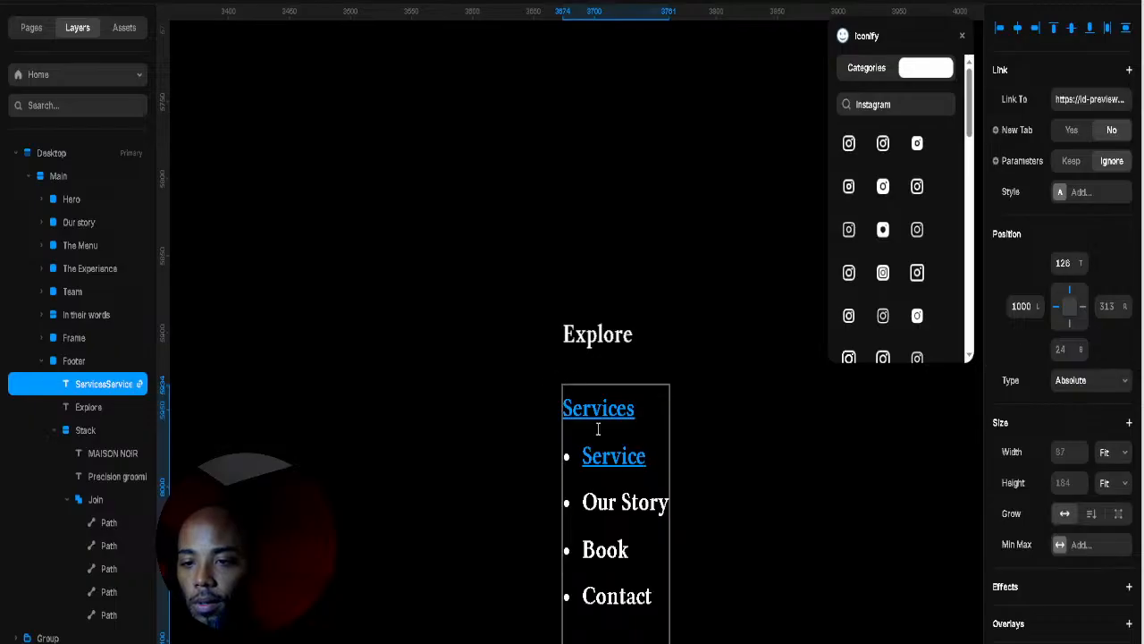
Step: Clear the link URL from the Service list item
drag(583, 458, 650, 464)
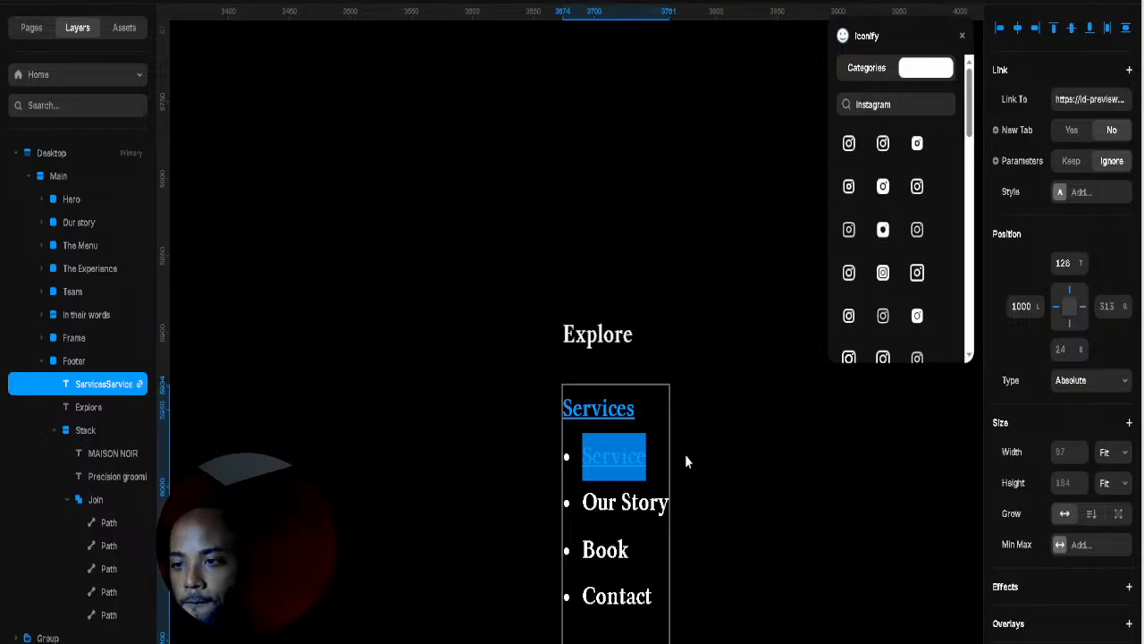
click(1074, 110)
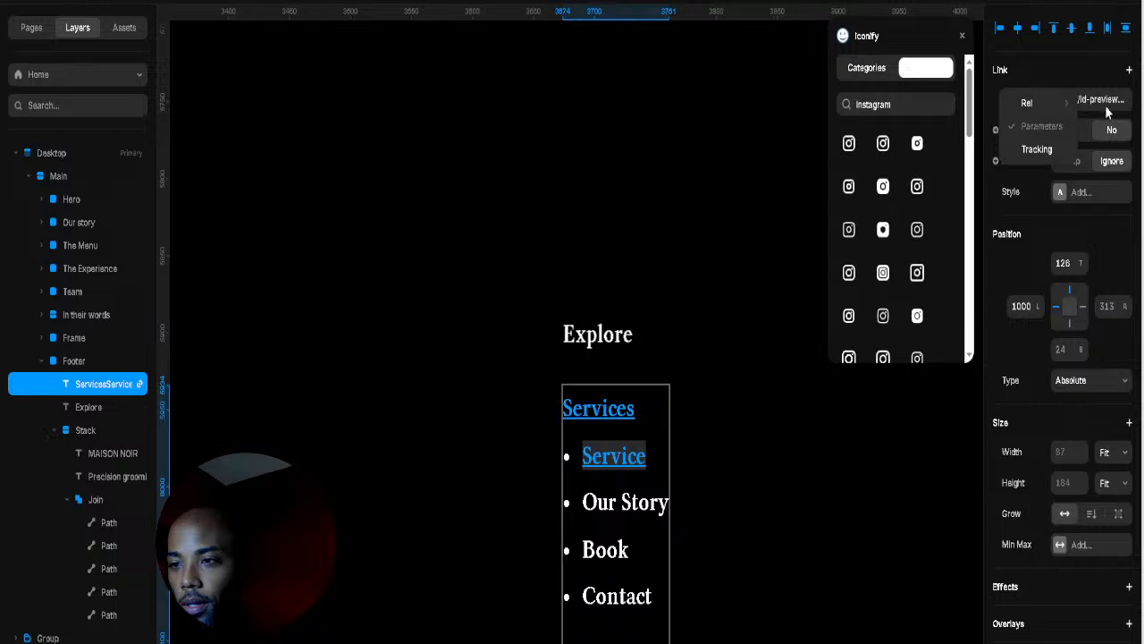
click(1102, 87)
click(1085, 101)
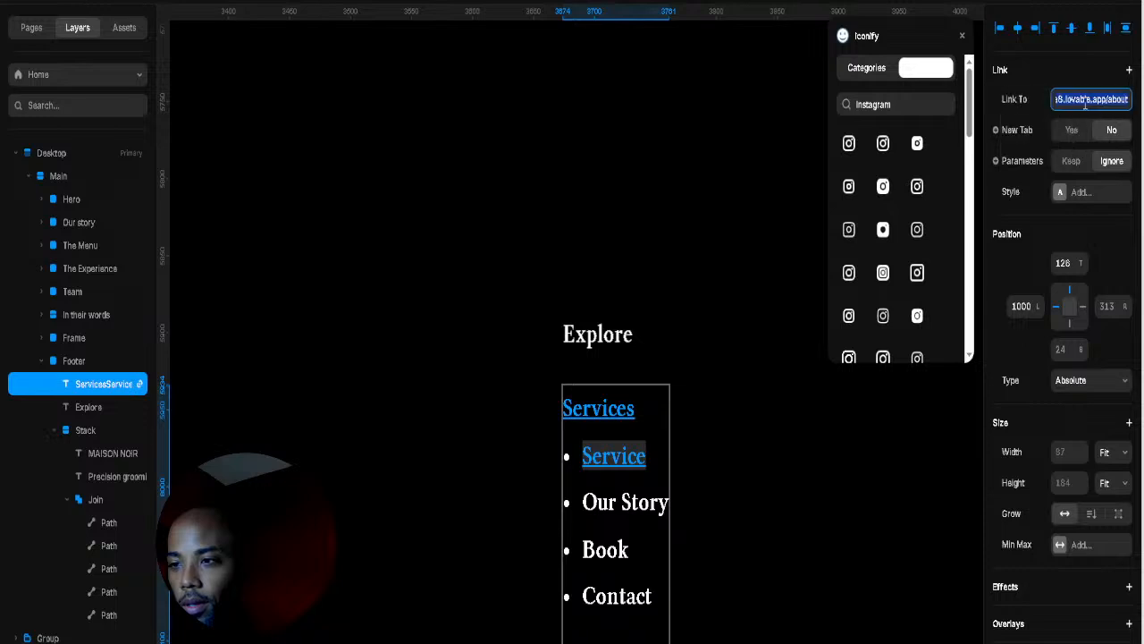
key(BackSpace)
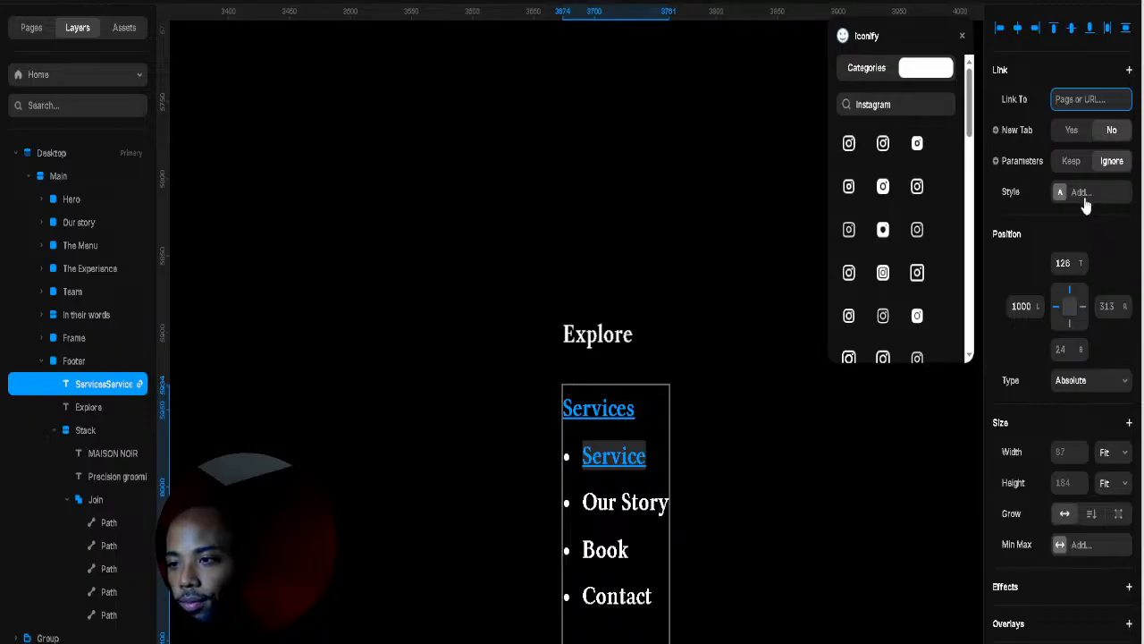
click(1059, 191)
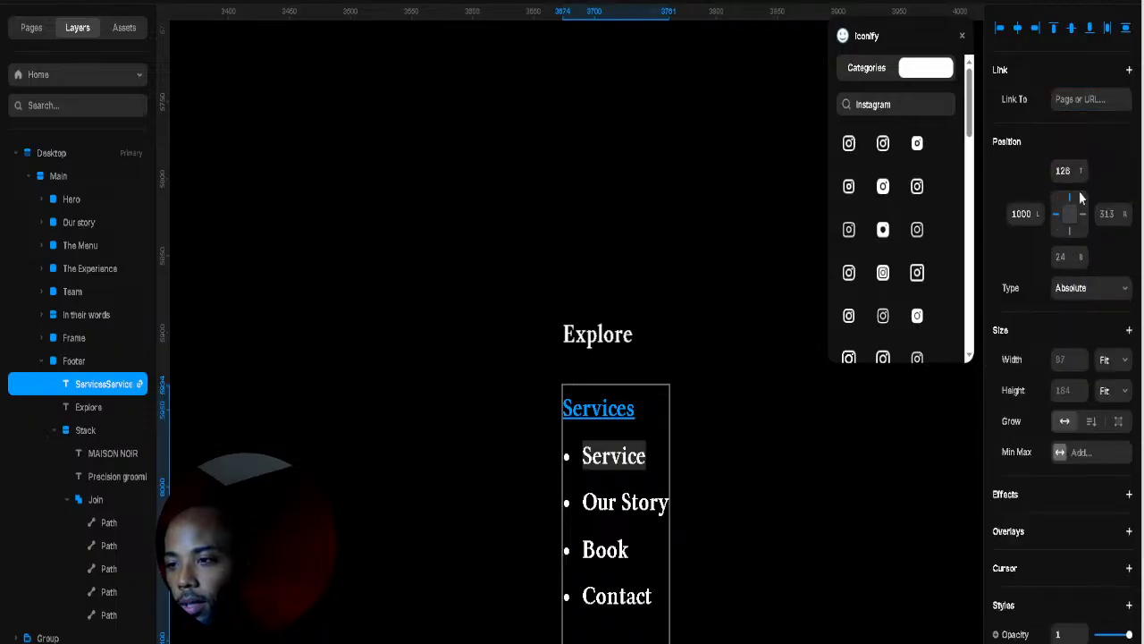
Step: Delete the Services heading line from the Explore link list
click(618, 411)
double_click(623, 413)
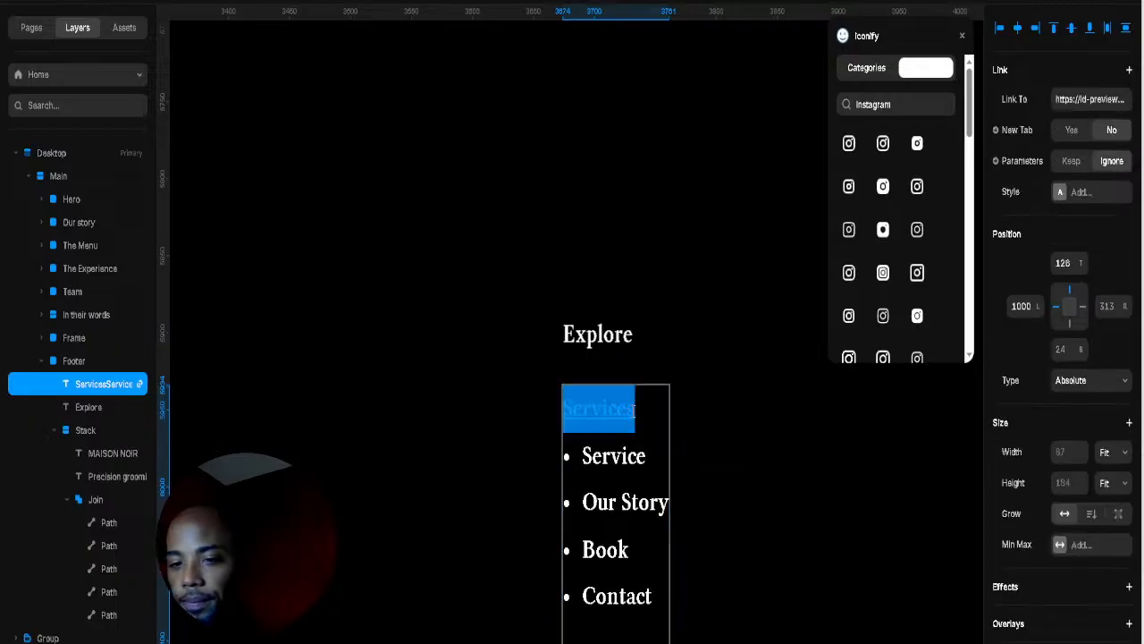
key(BackSpace)
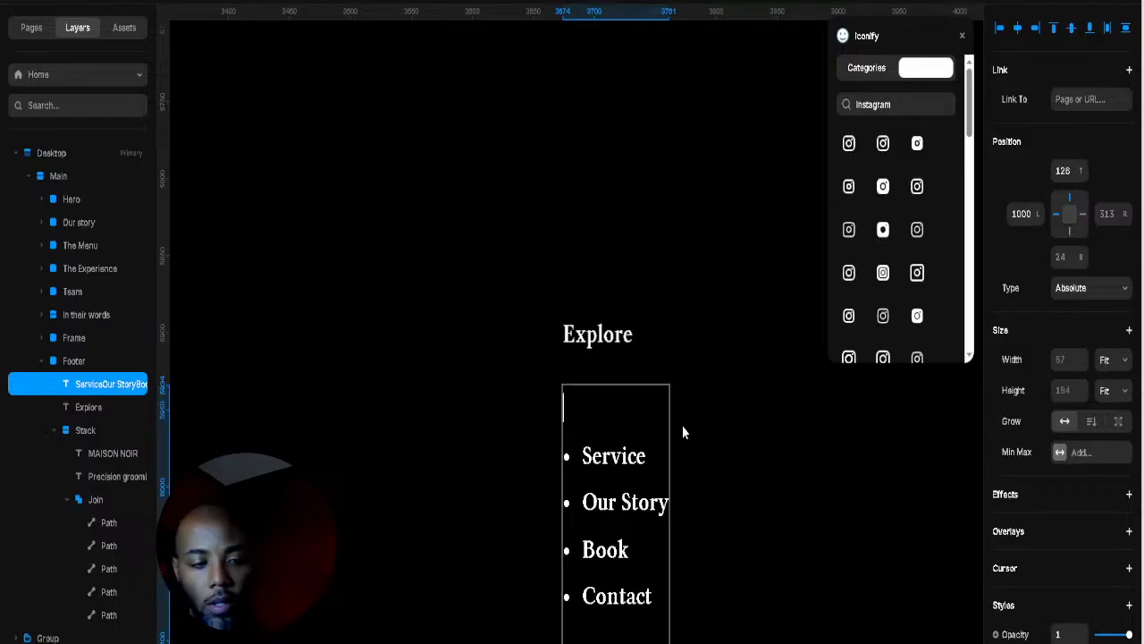
key(Down)
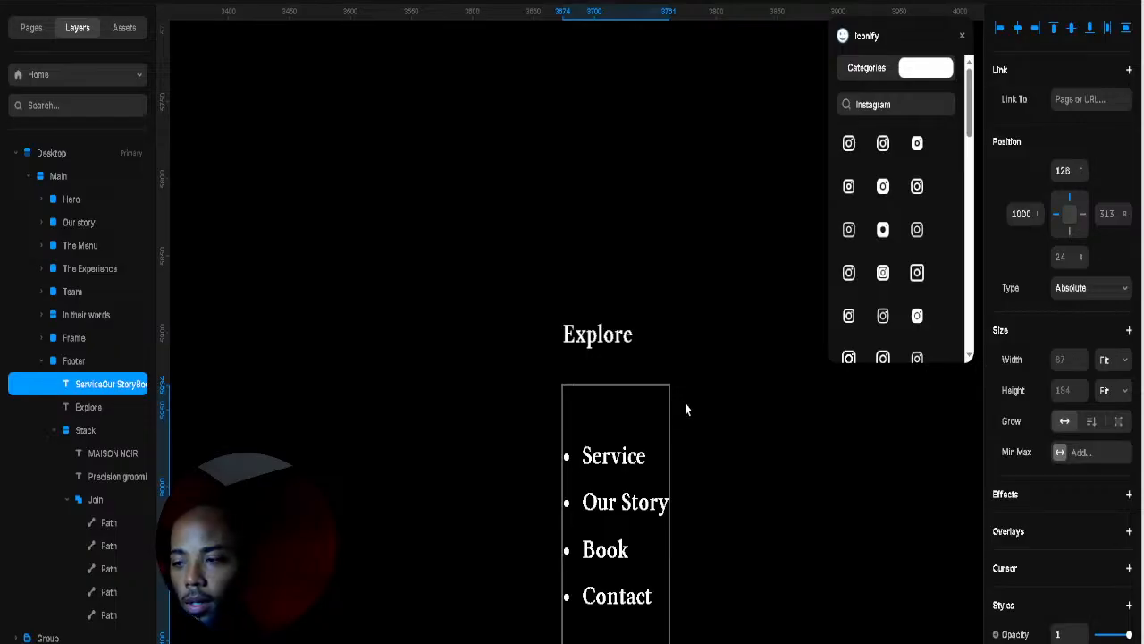
key(Escape)
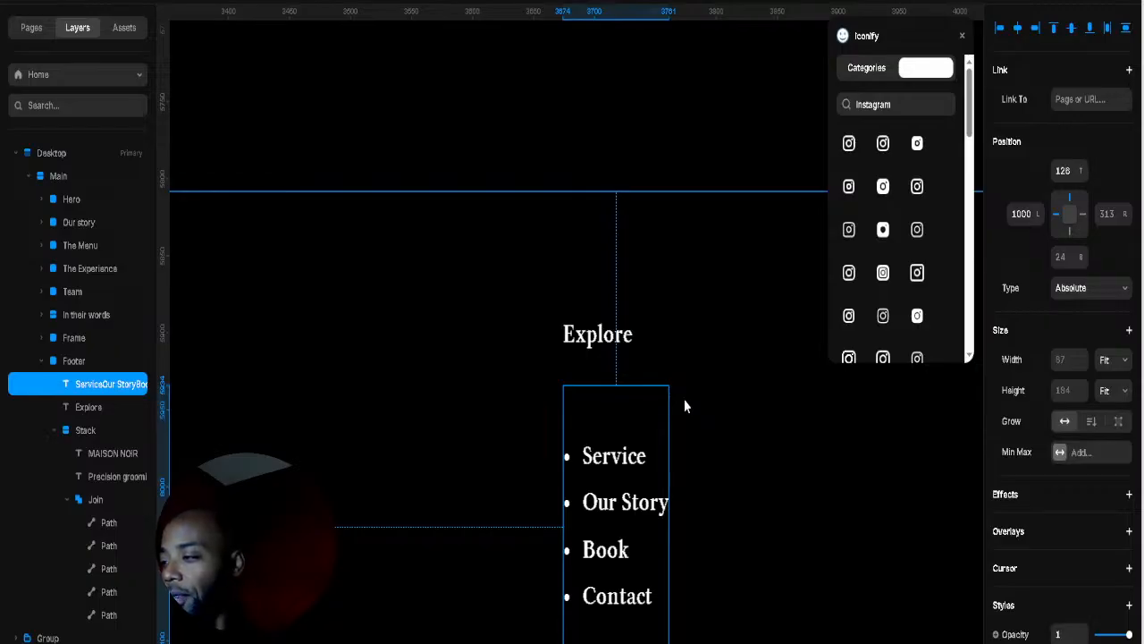
Step: Drag the link list up under the Explore label to top 78 and check the footer
click(701, 410)
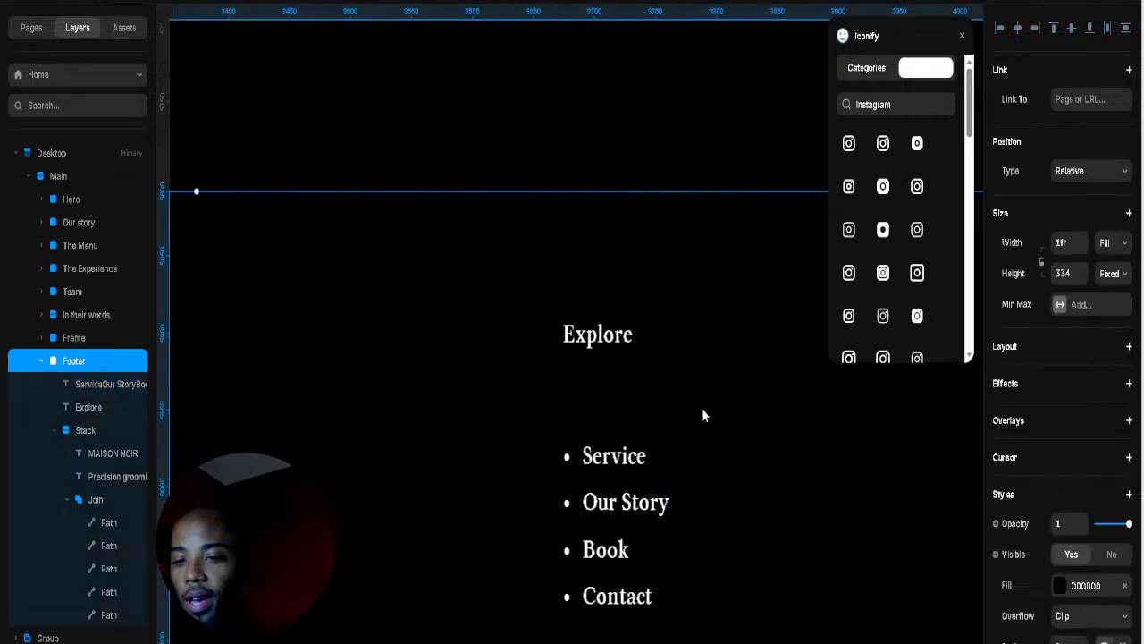
drag(601, 501, 606, 433)
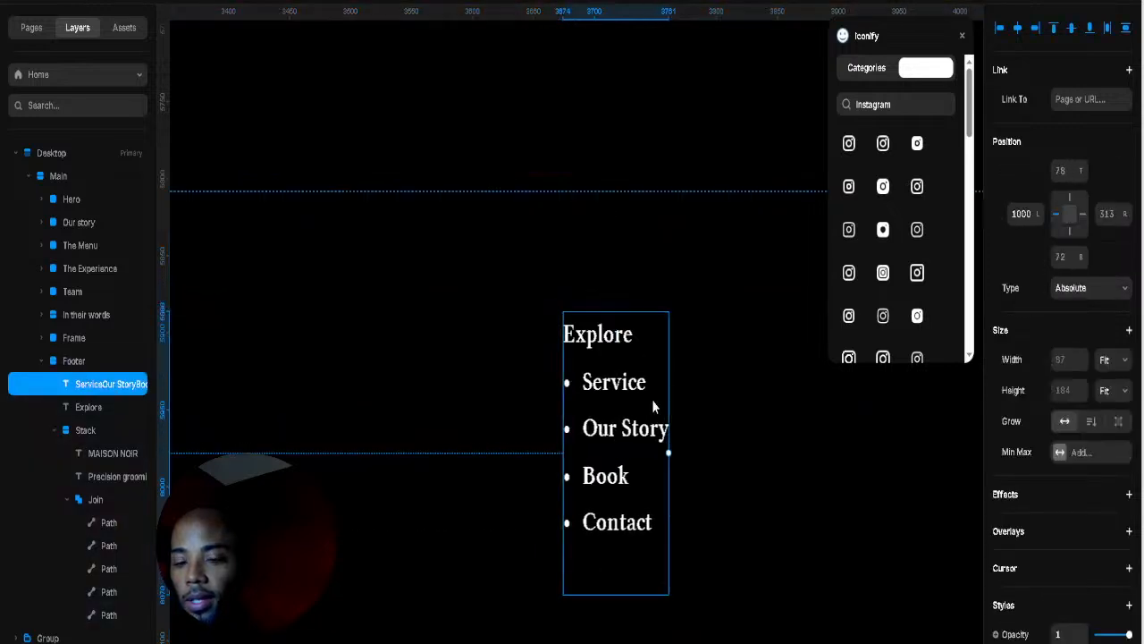
click(706, 396)
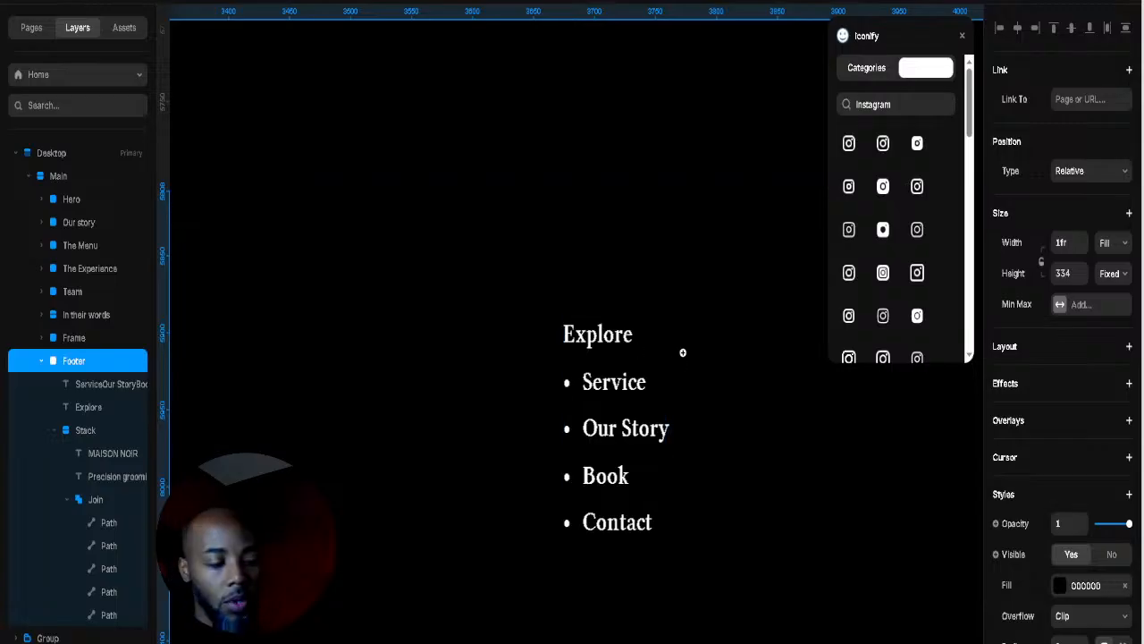
scroll(704, 348, down, 1)
scroll(705, 347, down, 2)
scroll(715, 365, up, 1)
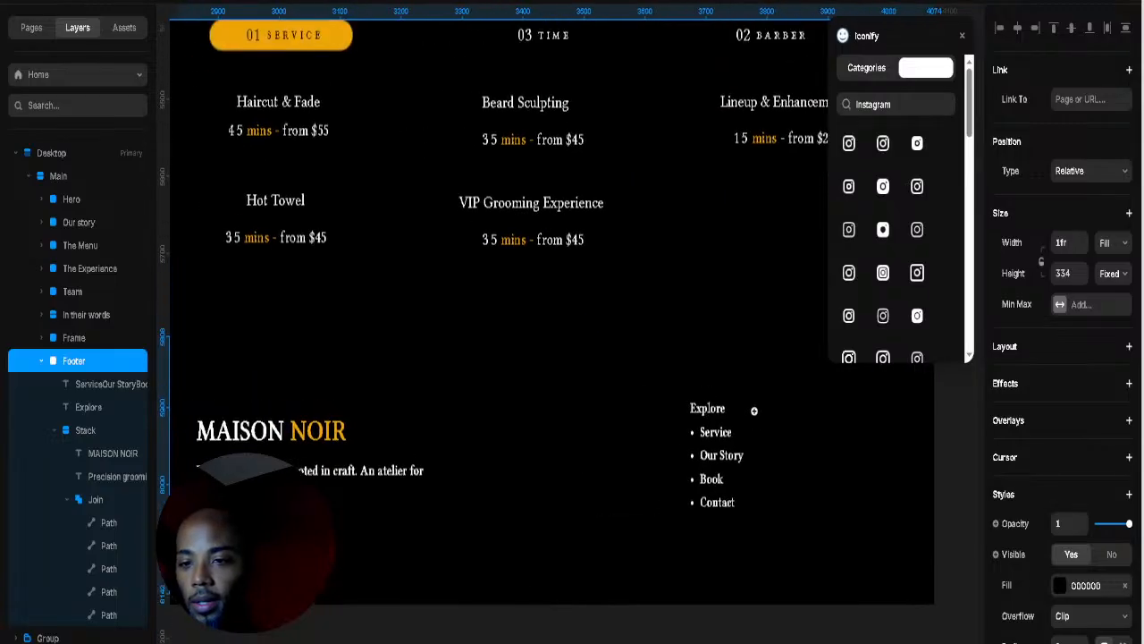
scroll(629, 410, down, 5)
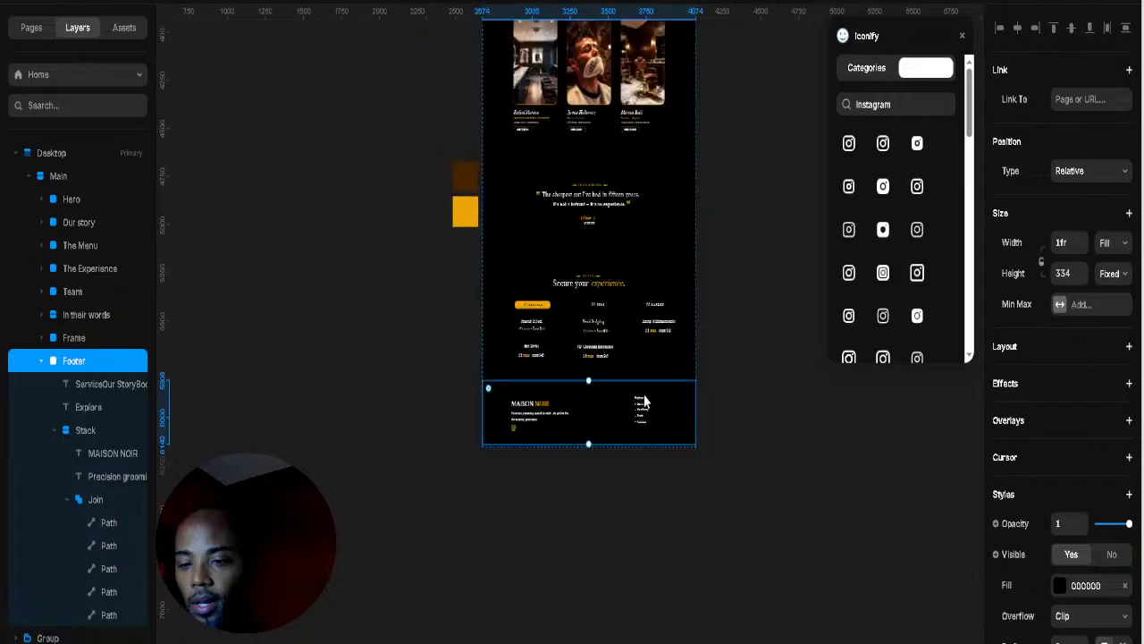
scroll(611, 401, up, 3)
scroll(705, 406, up, 4)
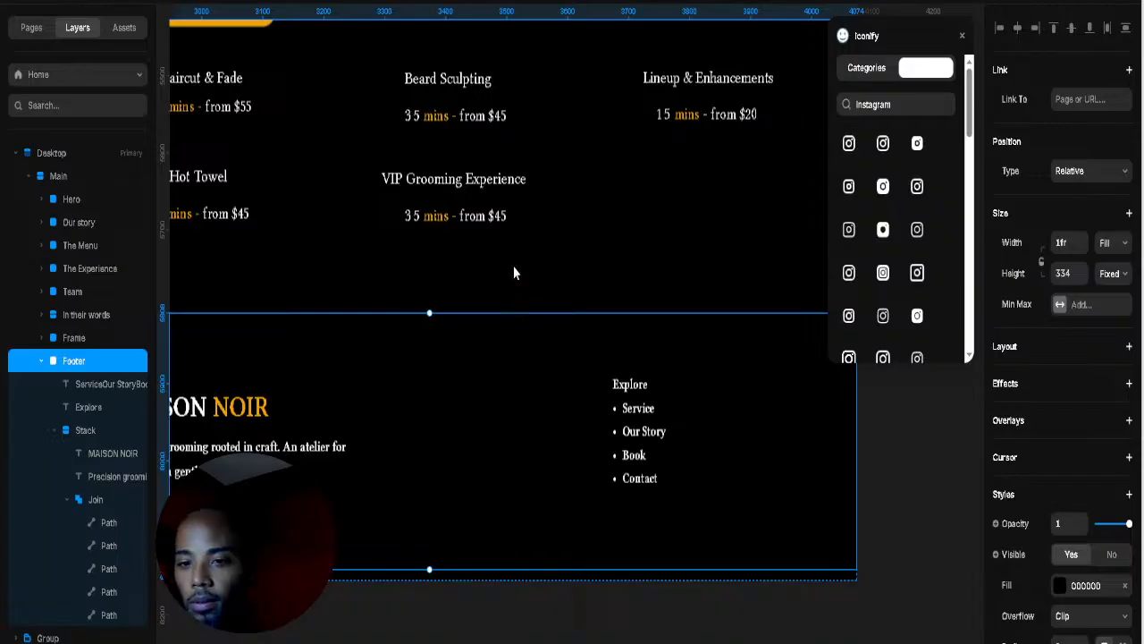
Step: Reopen the footer link list text for editing
click(637, 387)
double_click(640, 384)
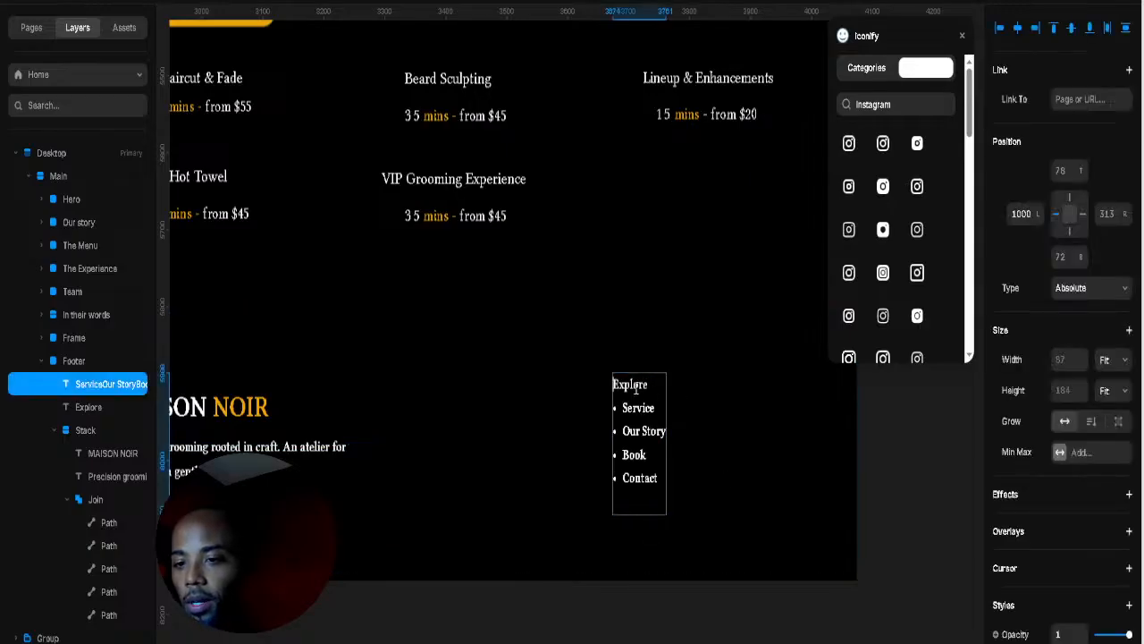
key(Escape)
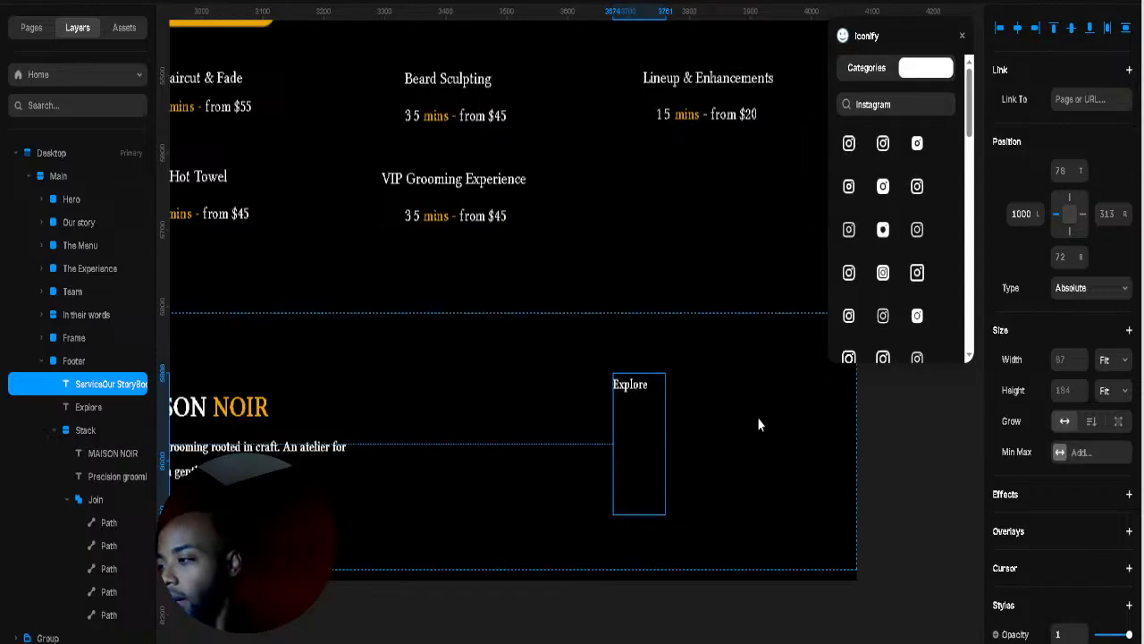
scroll(643, 393, up, 5)
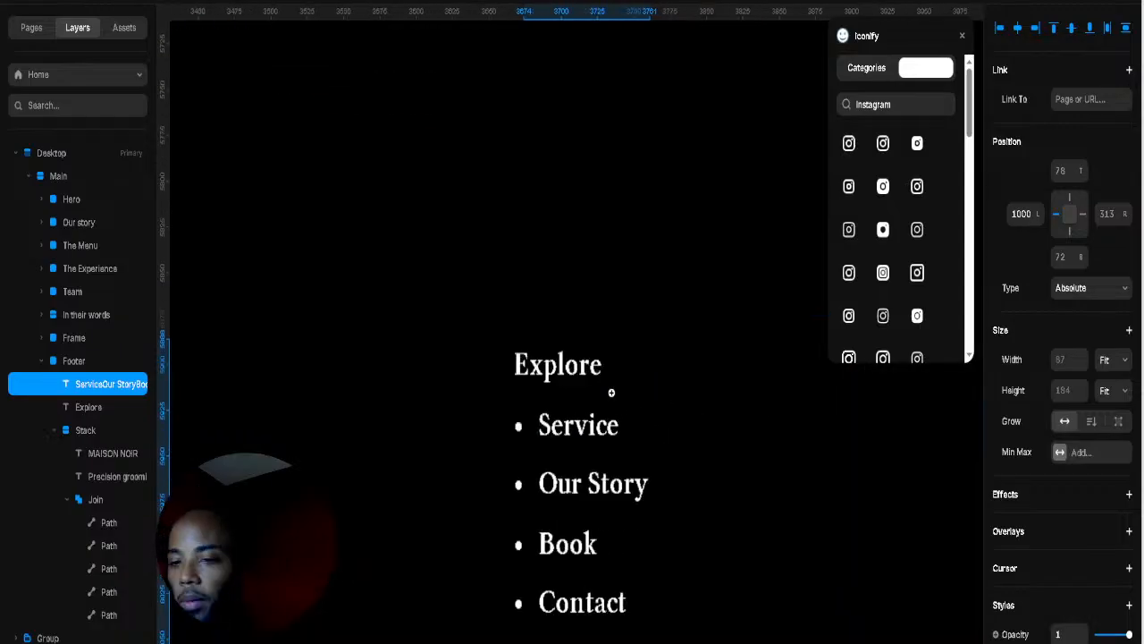
double_click(529, 356)
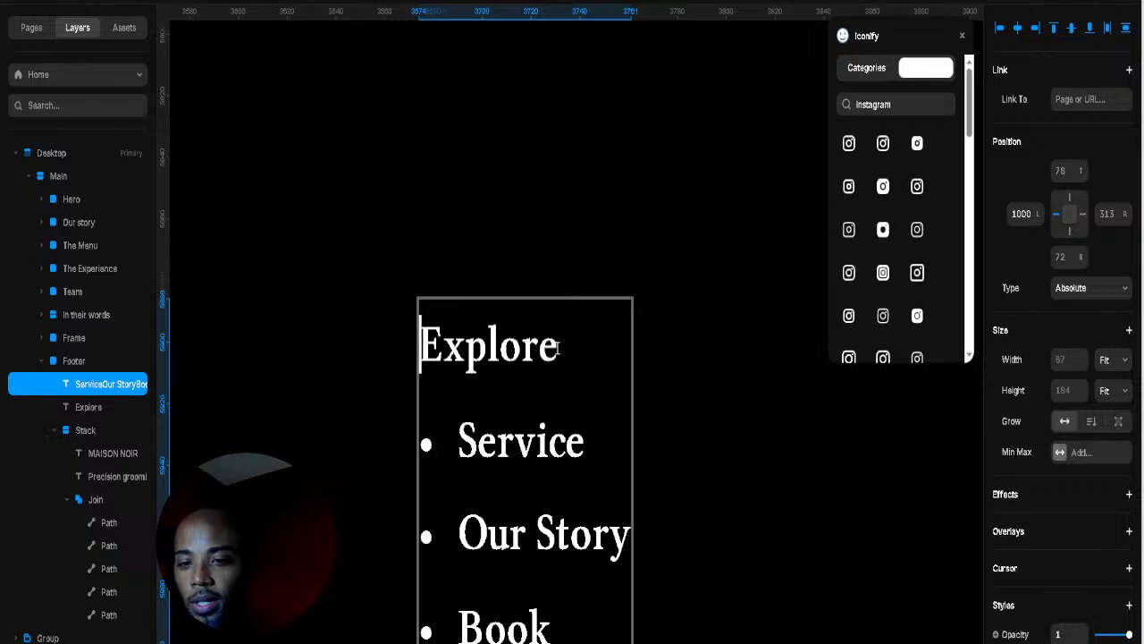
Step: Shift the Explore heading's text colour toward a gold shade
click(87, 409)
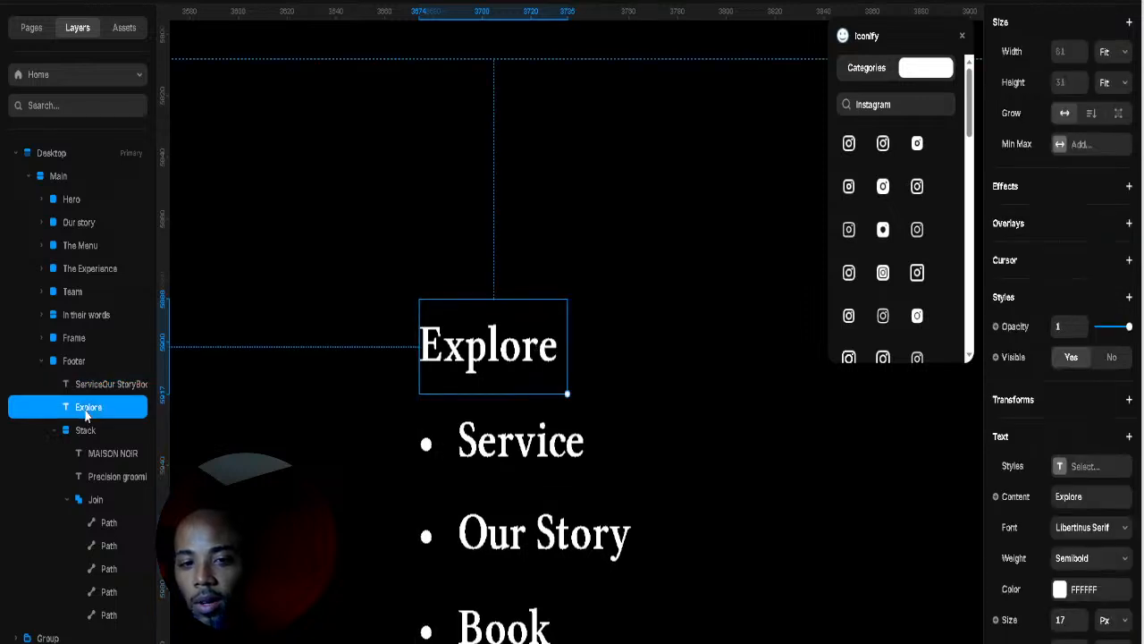
click(1059, 590)
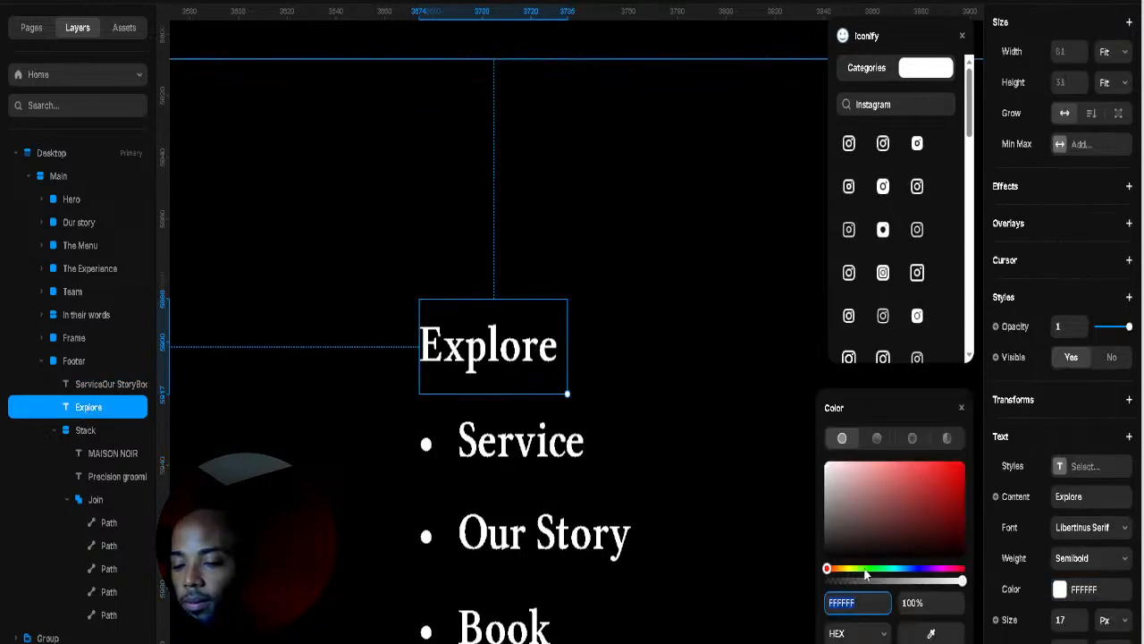
drag(865, 574, 840, 582)
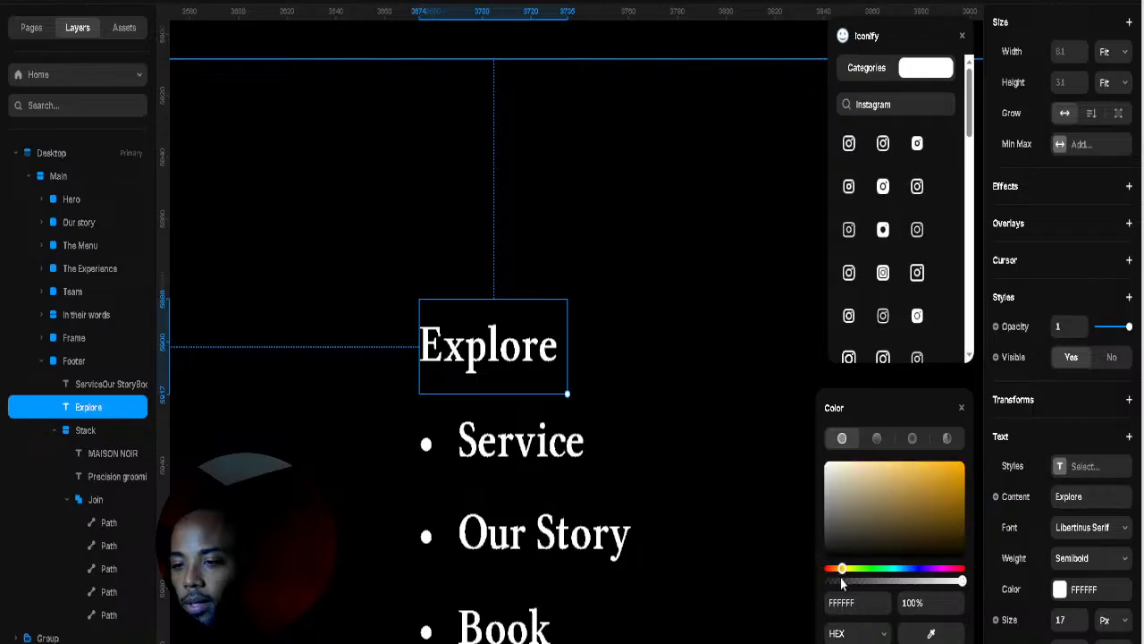
click(924, 483)
click(909, 463)
click(650, 404)
scroll(658, 380, down, 1)
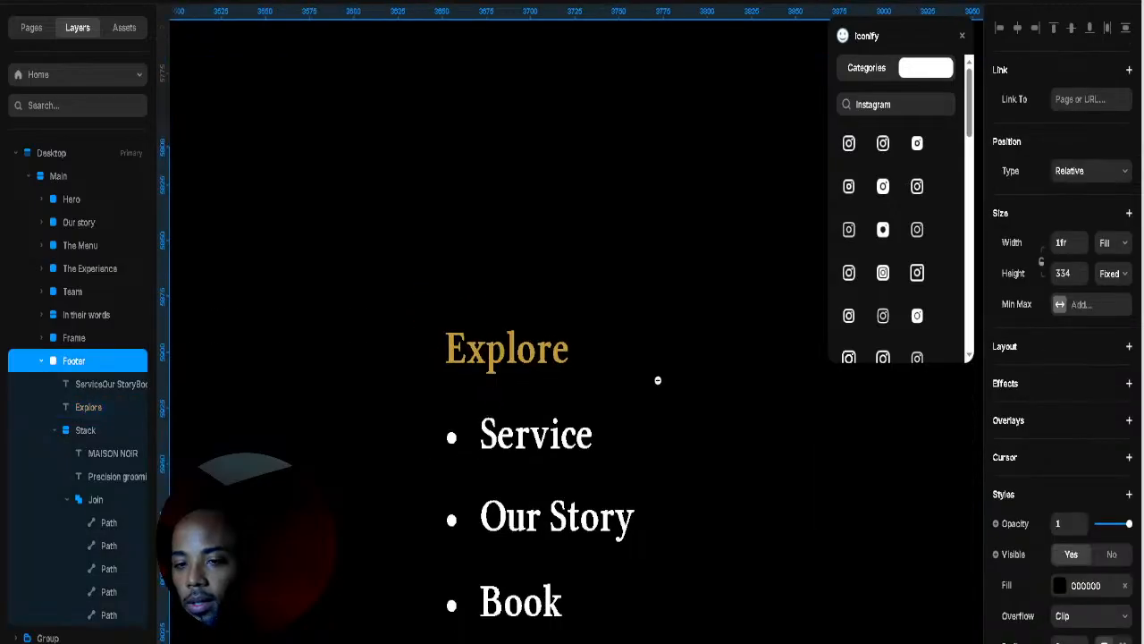
scroll(658, 380, down, 5)
Step: Sample the NOIR orange so the Explore heading becomes gold EDA509
click(617, 397)
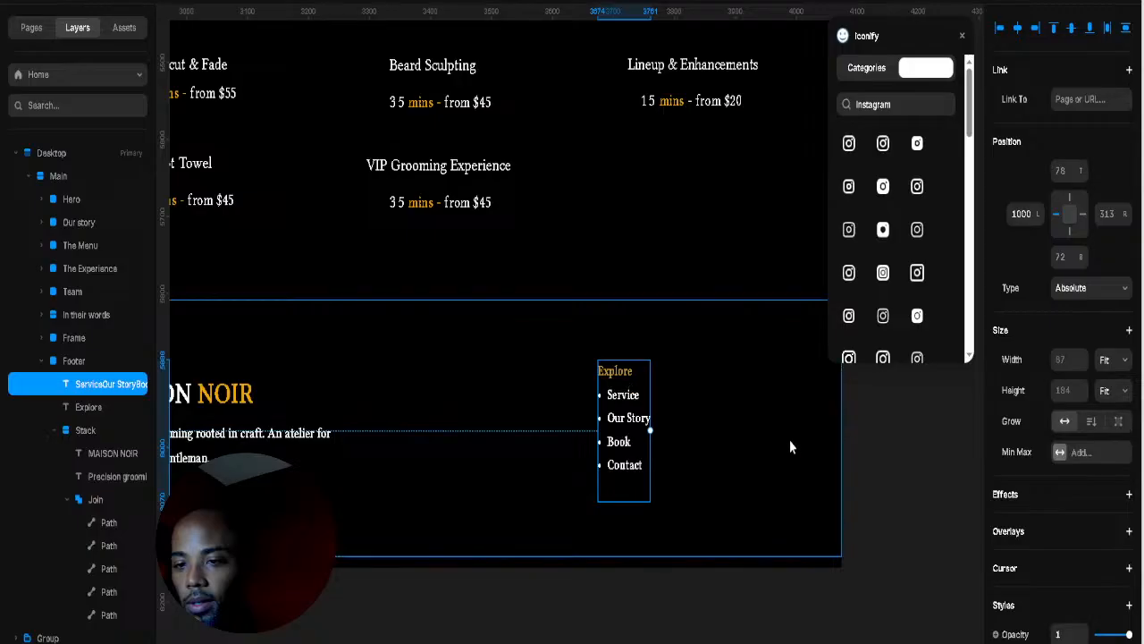
click(615, 370)
scroll(1017, 584, down, 3)
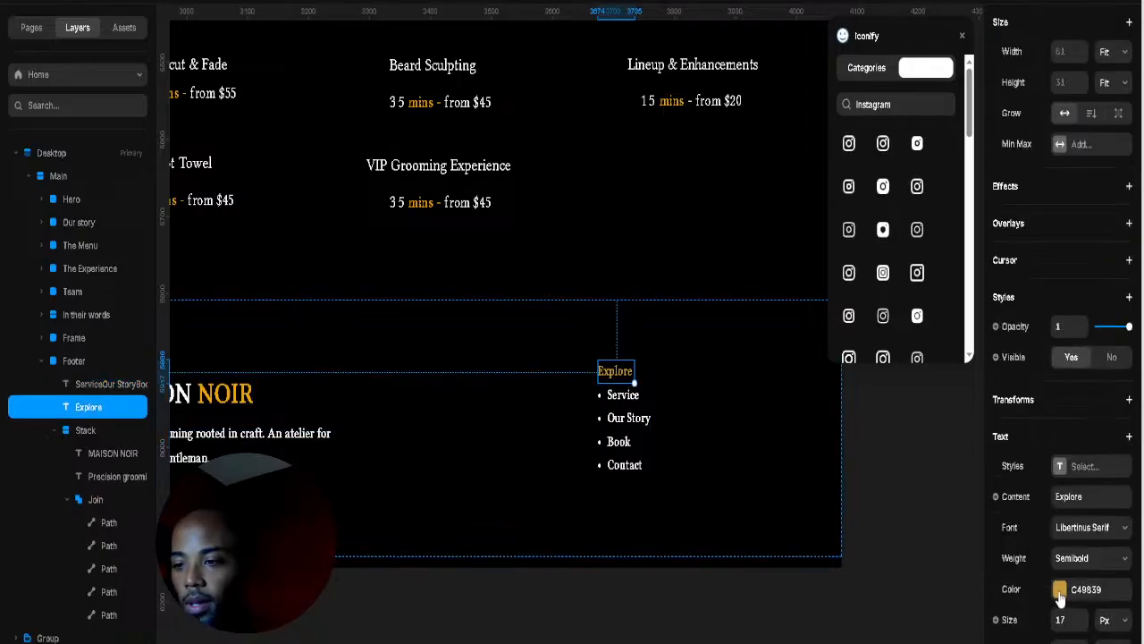
click(1059, 588)
click(923, 608)
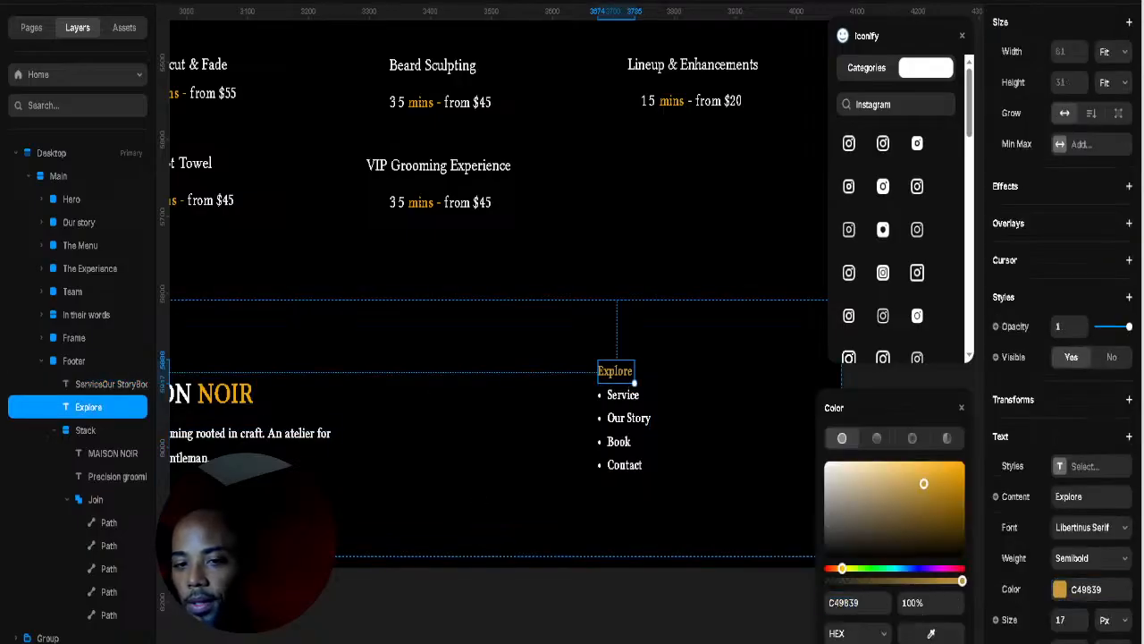
click(236, 394)
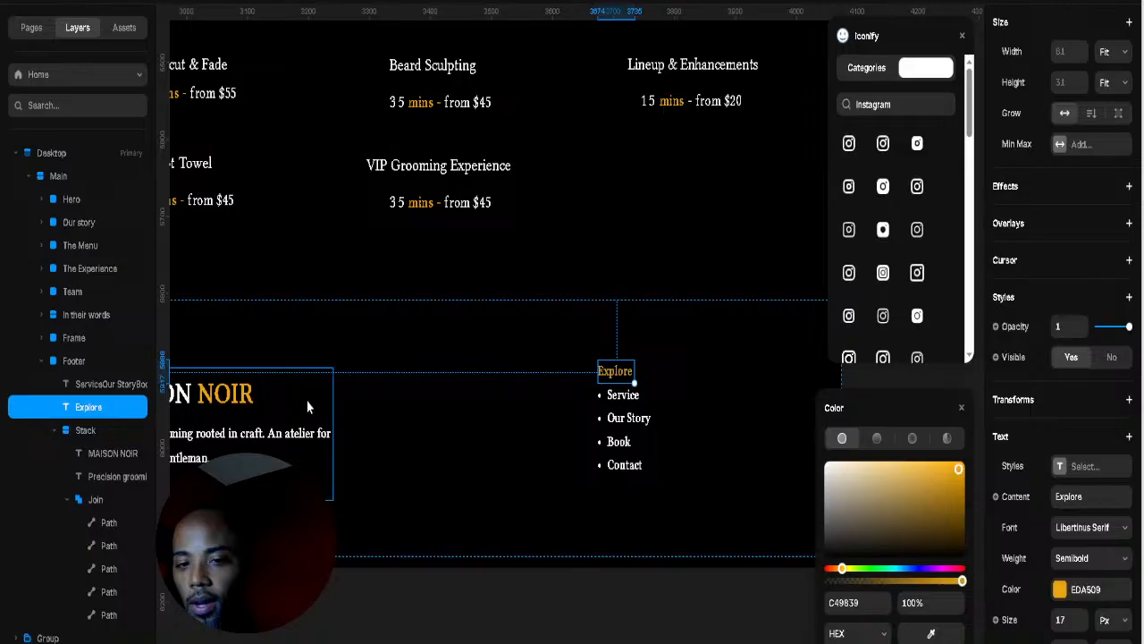
click(408, 407)
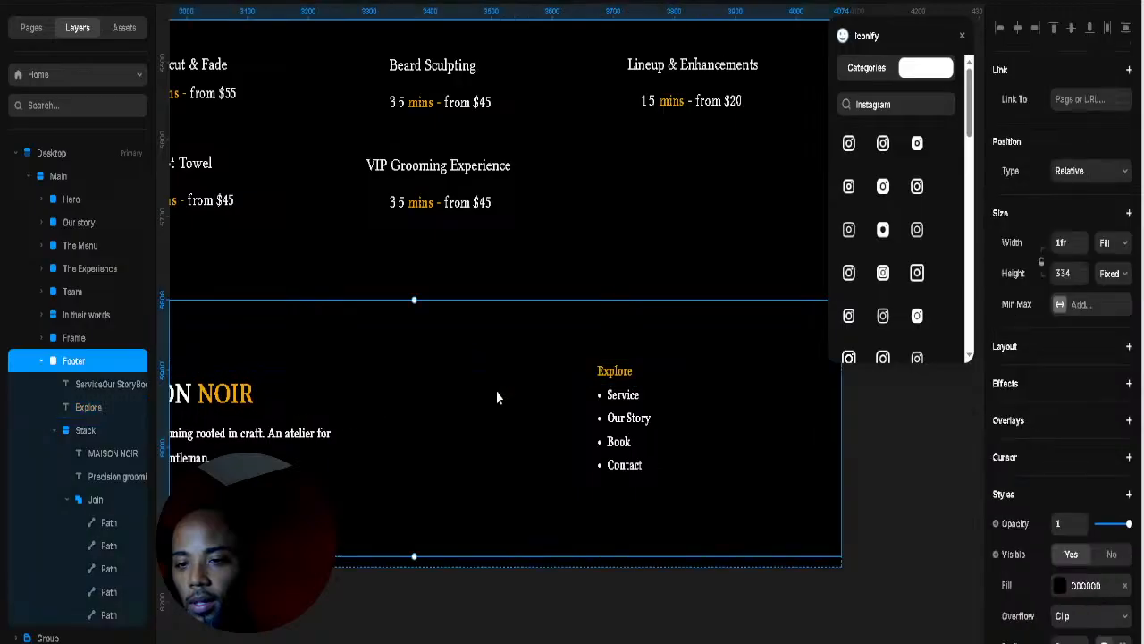
Step: Select both the link list layer and the Explore heading layer in Layers
click(610, 375)
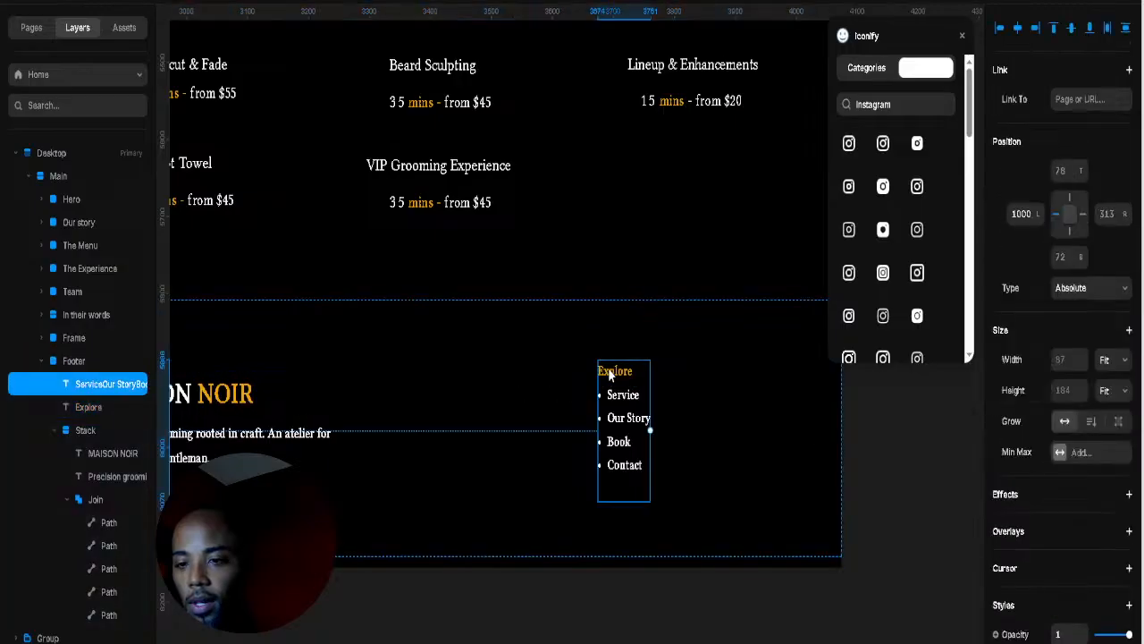
click(75, 362)
click(76, 387)
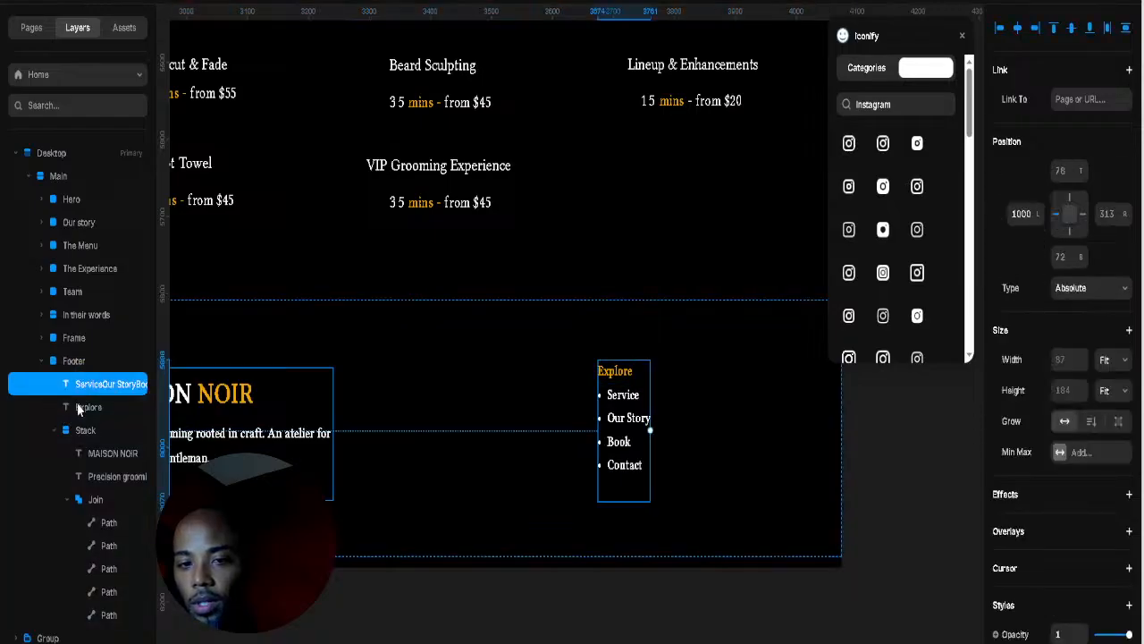
shift+click(77, 407)
Step: Wrap the Explore heading and list in a Fit-width stack, moved toward the footer's right
right_click(148, 474)
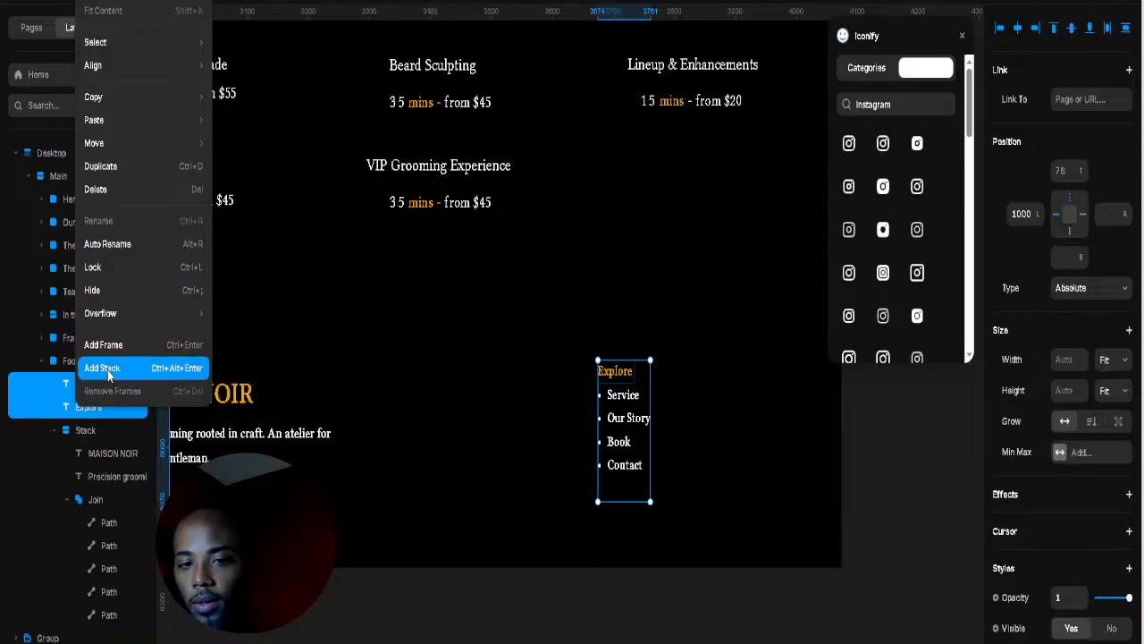
click(107, 369)
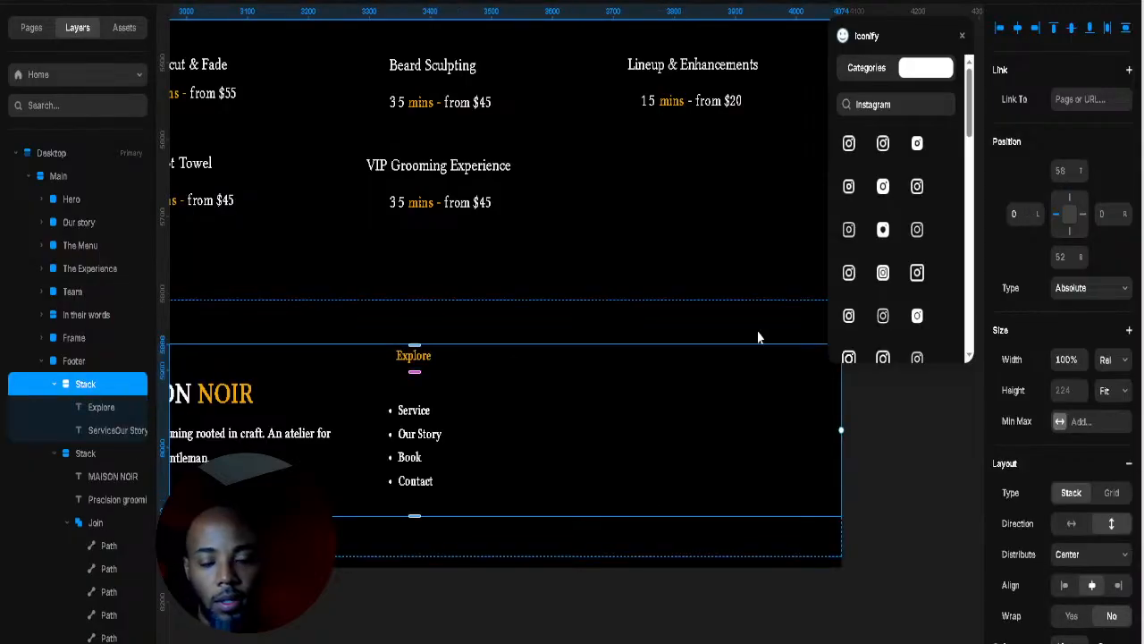
click(1110, 359)
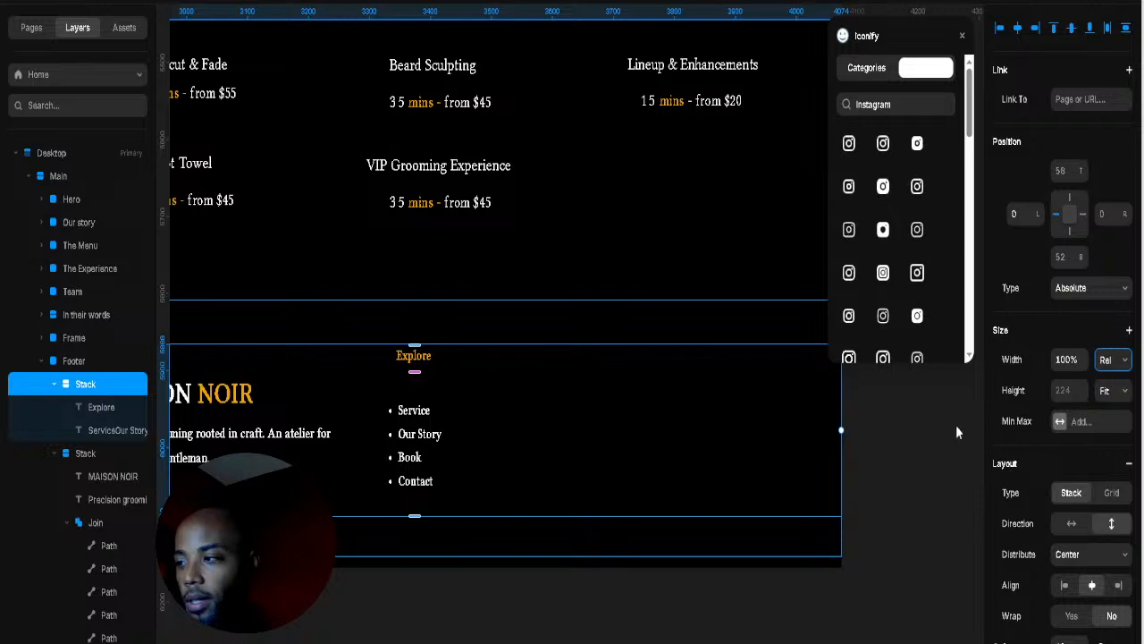
key(ctrl+z)
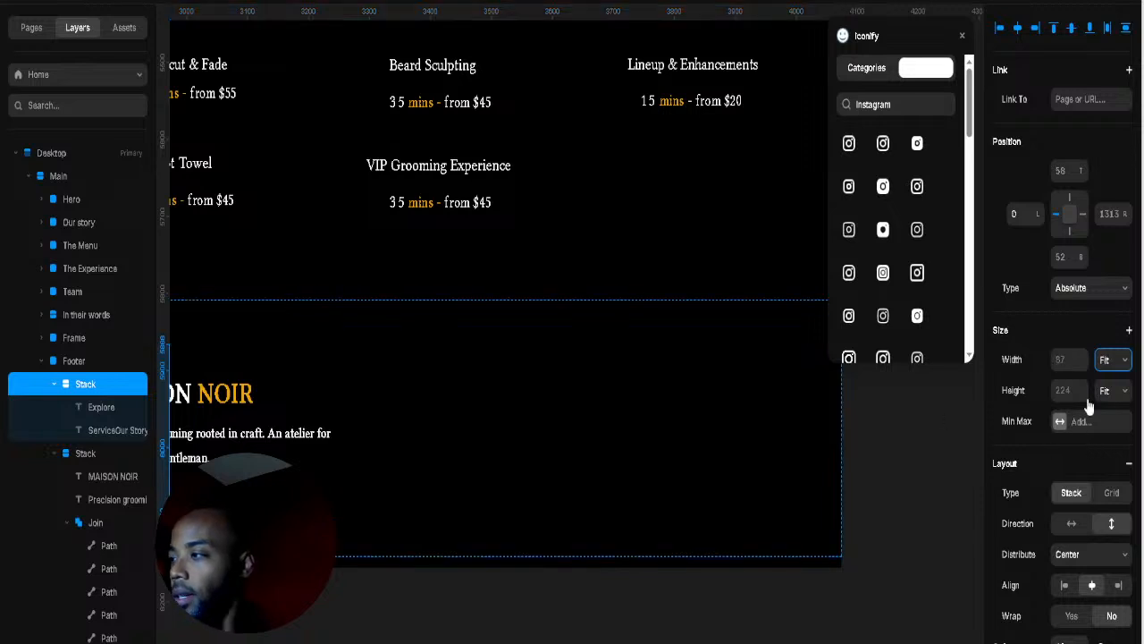
drag(1125, 214, 1111, 610)
Step: Set the stack gap to 8 and shrink the link list text box
drag(694, 369, 696, 386)
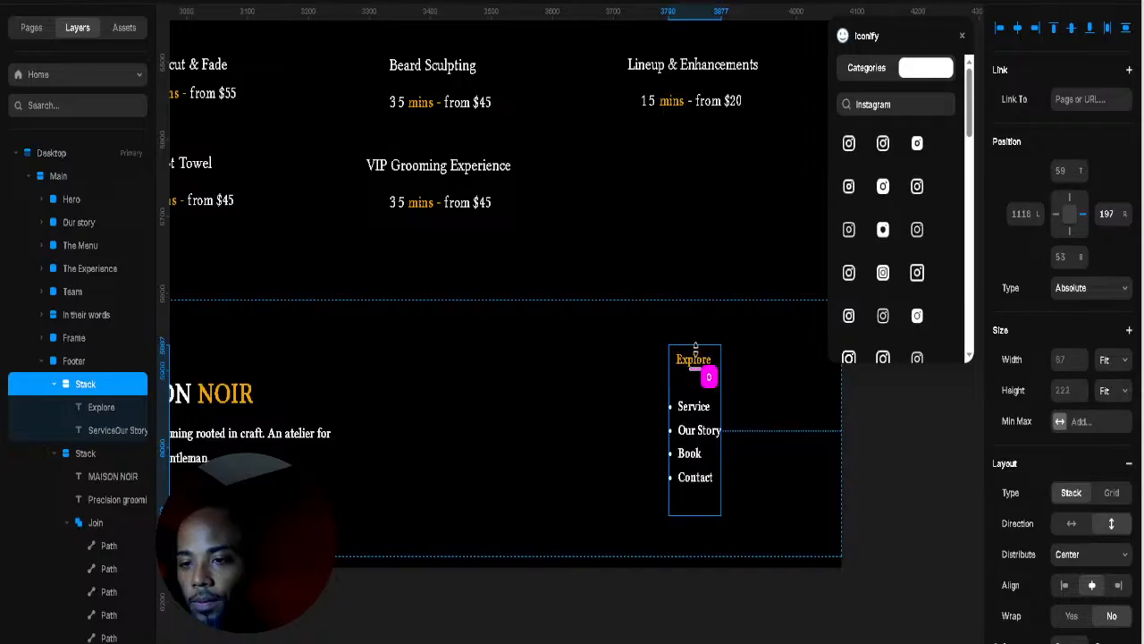
click(701, 398)
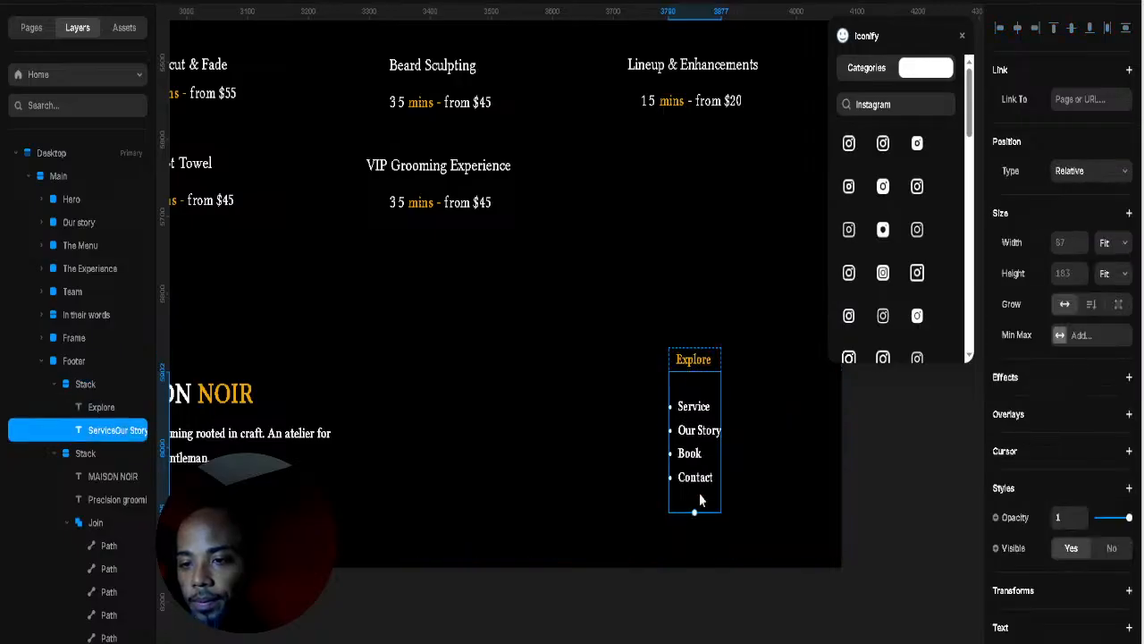
mouse_move(693, 512)
mouse_down()
mouse_move(697, 487)
mouse_move(697, 507)
mouse_up()
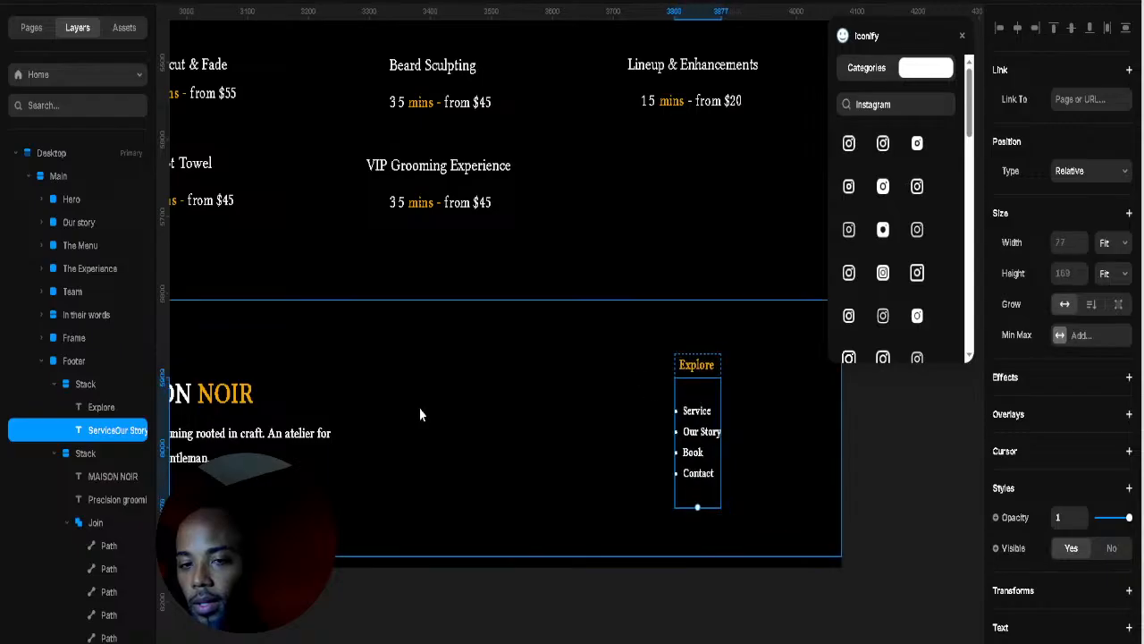
Step: Reduce the link list text box height to 153
scroll(1060, 421, down, 3)
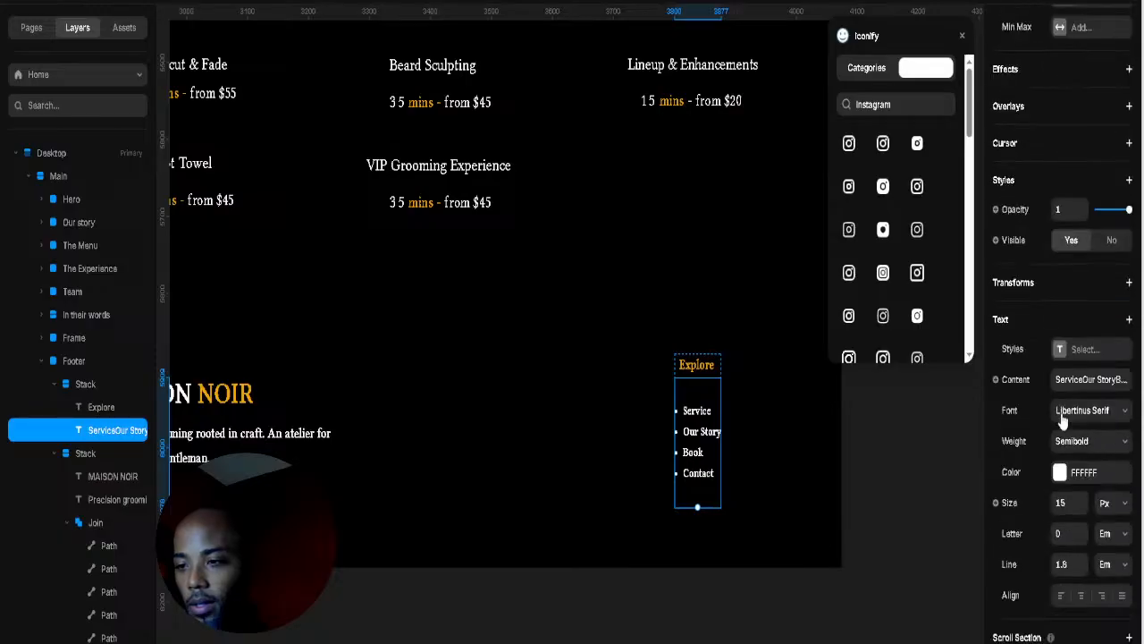
scroll(1077, 554, down, 2)
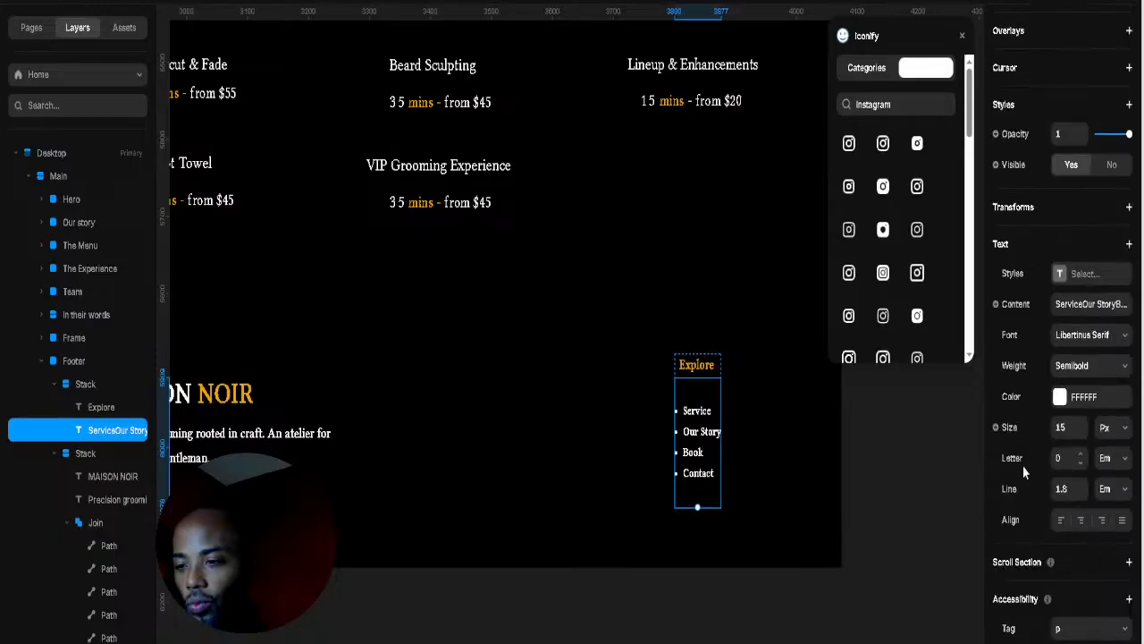
double_click(681, 391)
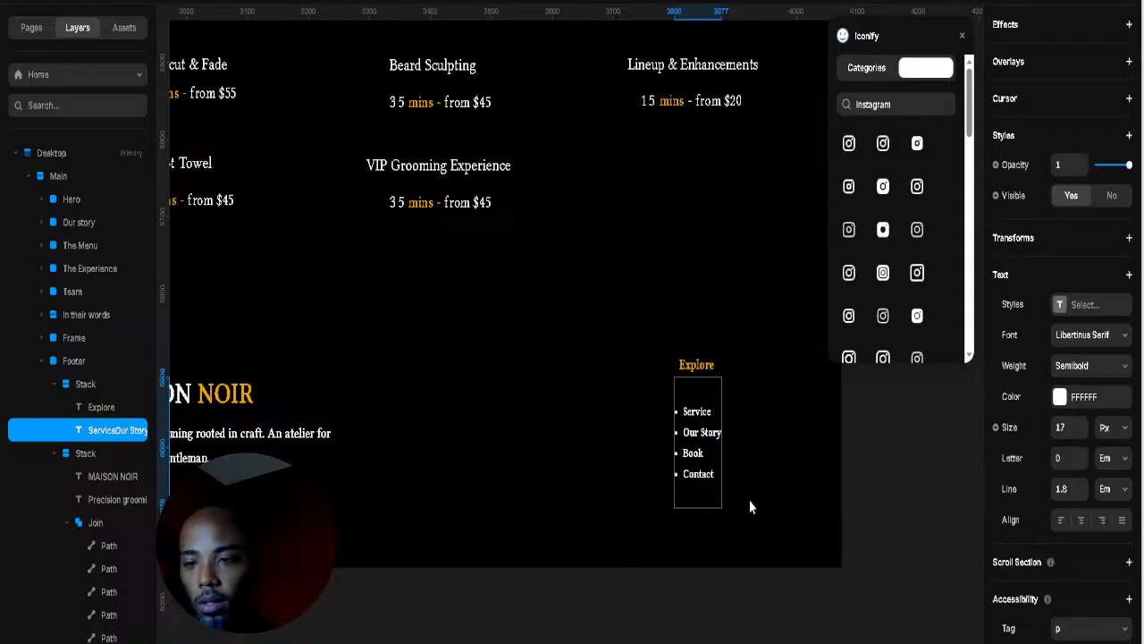
scroll(1124, 297, up, 3)
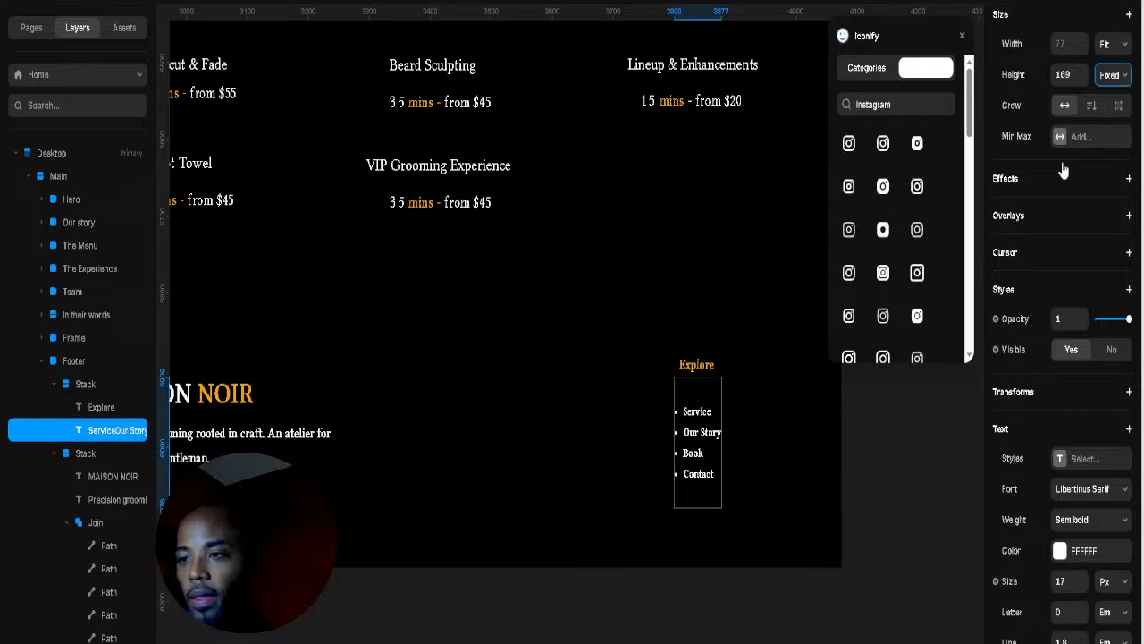
key(Escape)
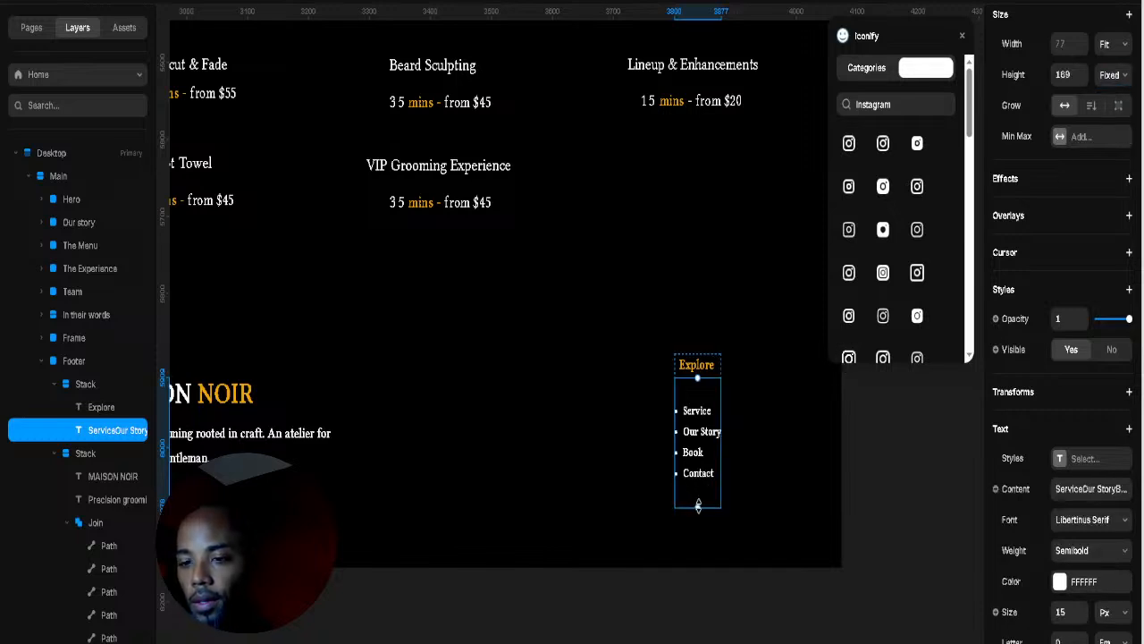
mouse_move(699, 505)
mouse_down()
mouse_move(695, 478)
mouse_move(695, 493)
mouse_up()
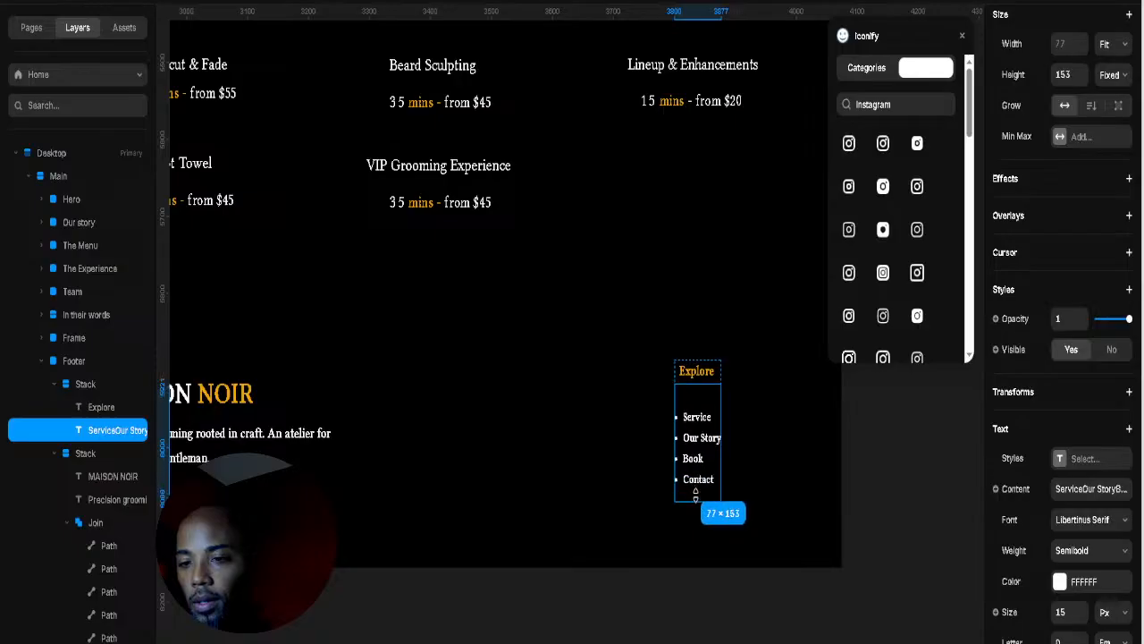
drag(695, 448, 695, 448)
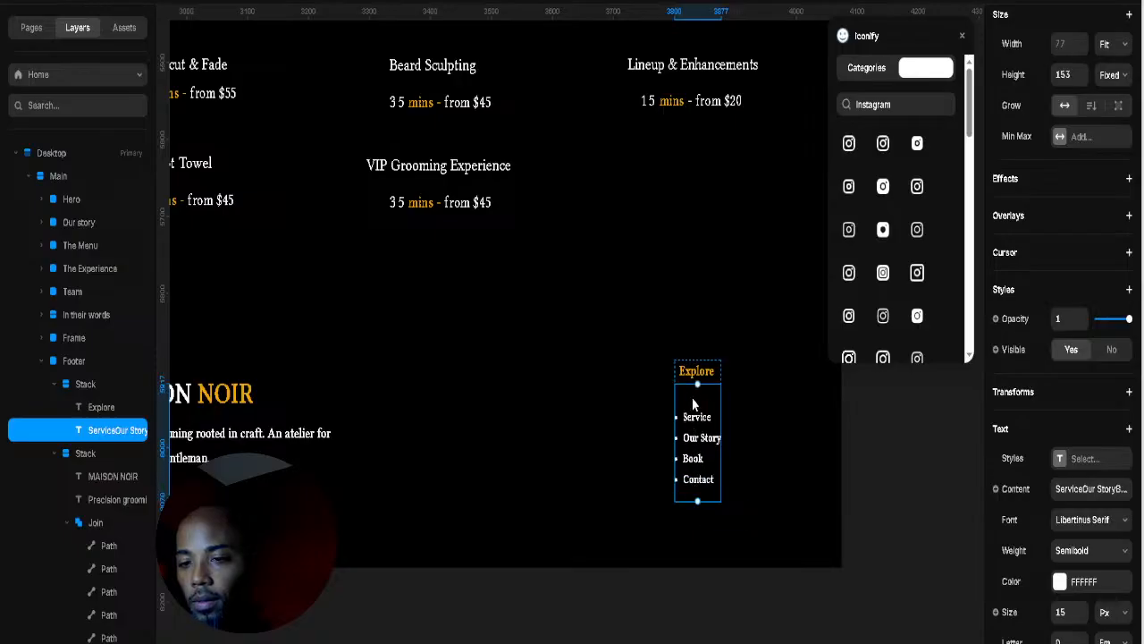
Step: Tighten the links' line spacing and shrink the box to 112 px to hug them
double_click(691, 402)
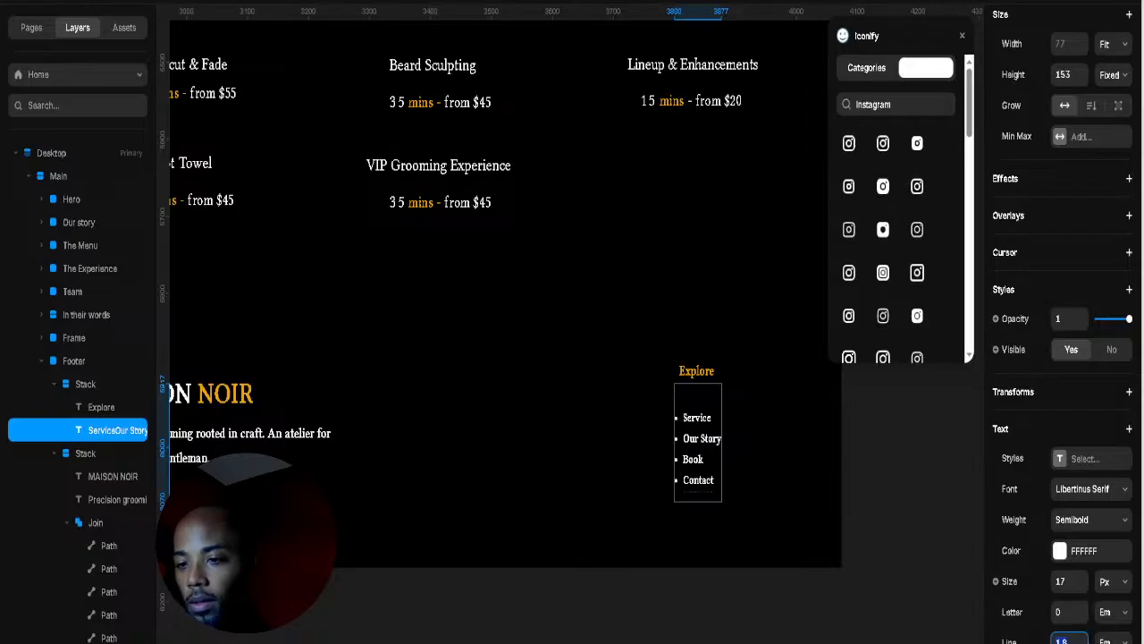
drag(1081, 641, 1081, 643)
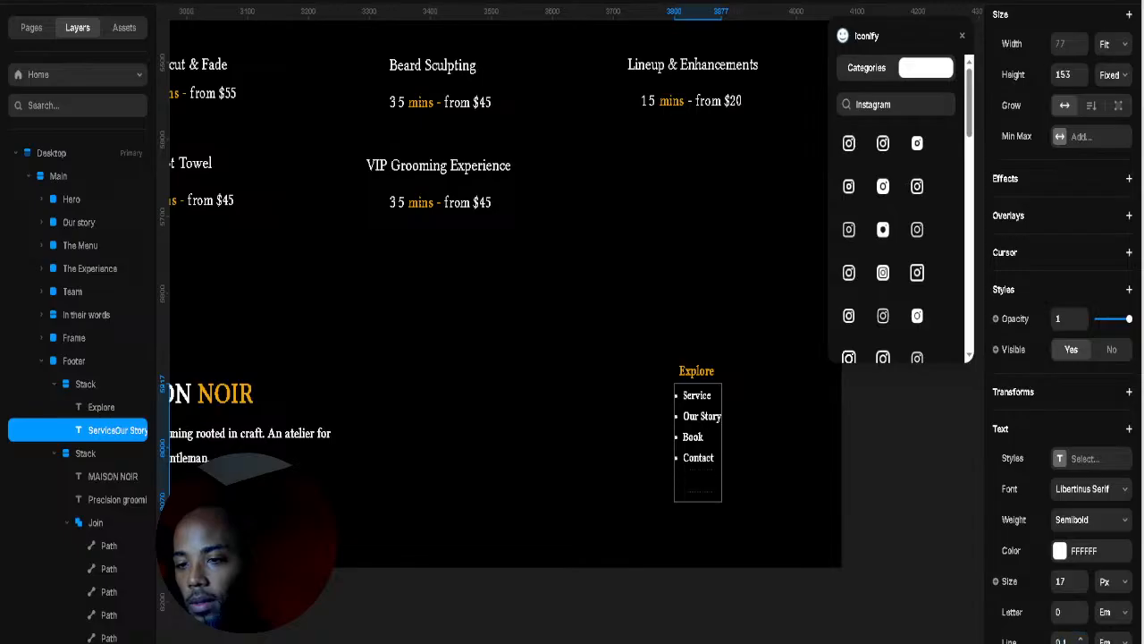
key(Escape)
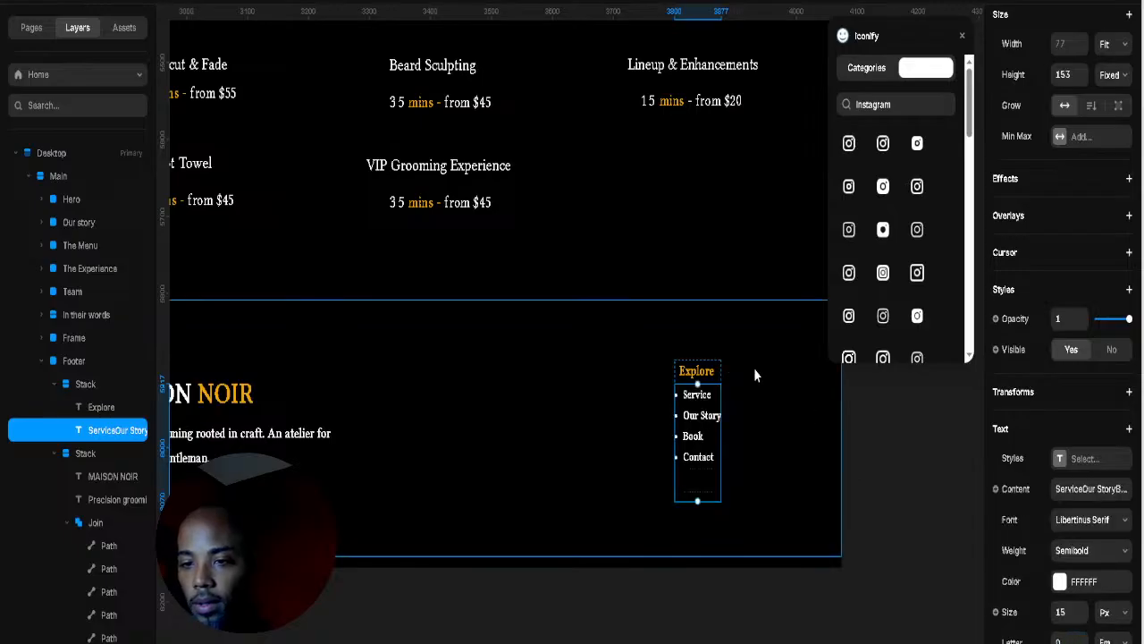
click(667, 302)
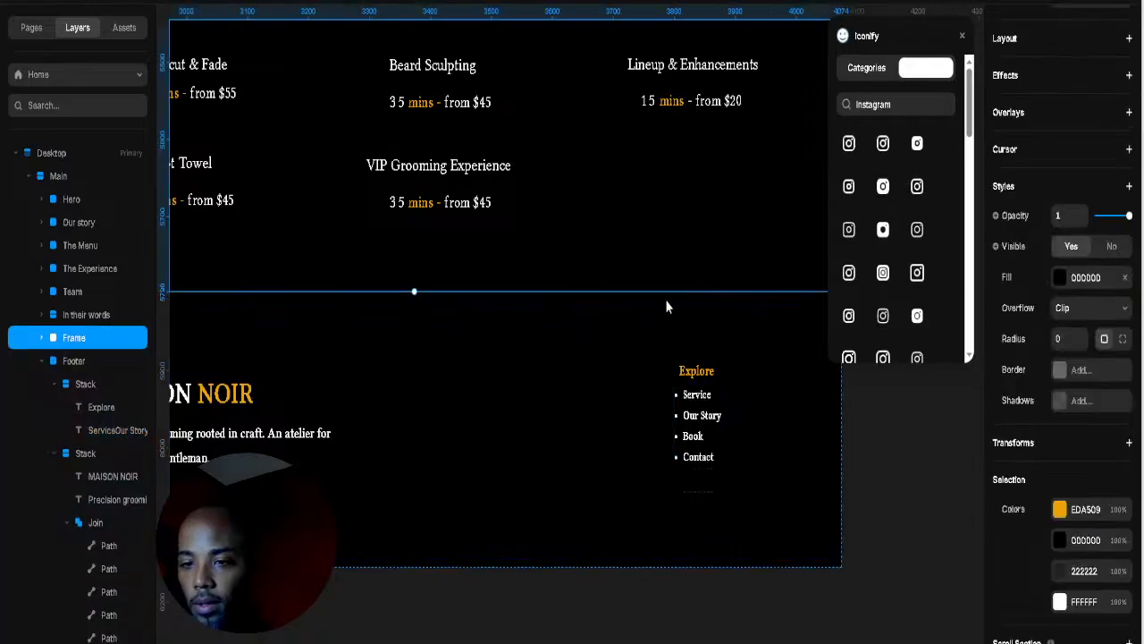
click(693, 494)
drag(698, 502, 701, 465)
click(726, 407)
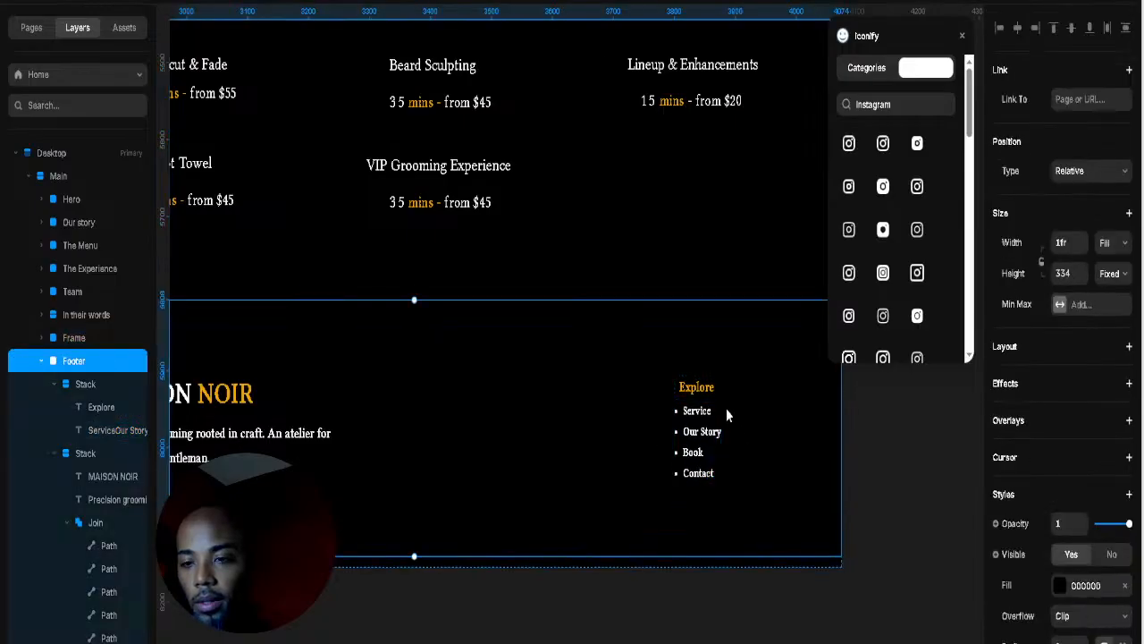
click(719, 408)
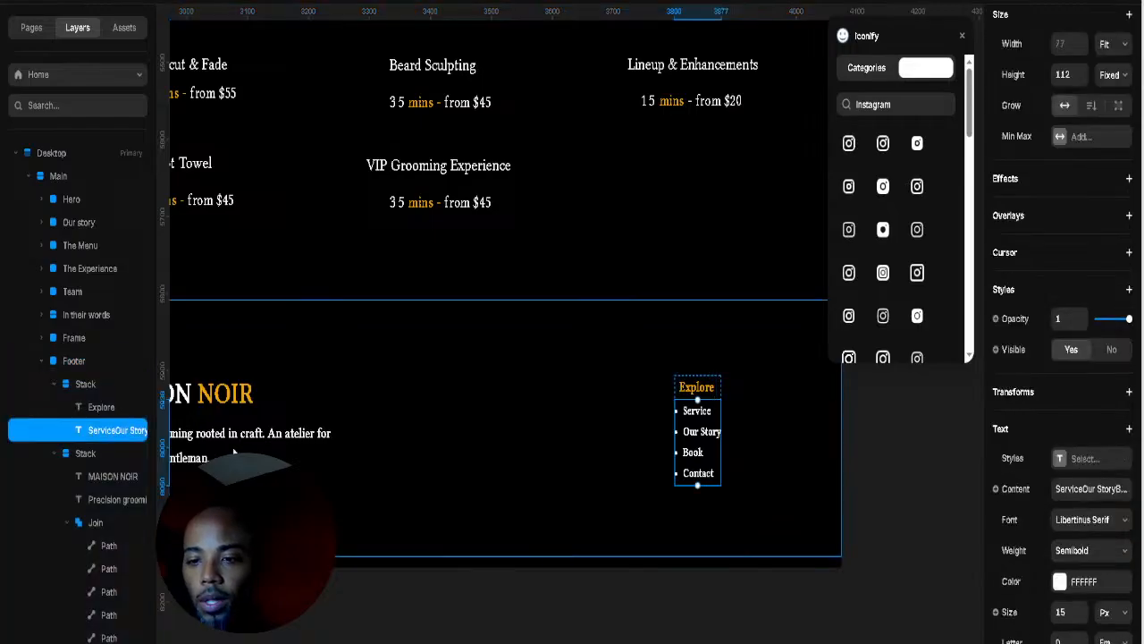
Step: Duplicate the Explore column, move the copy left, and retitle it VISIT
click(86, 385)
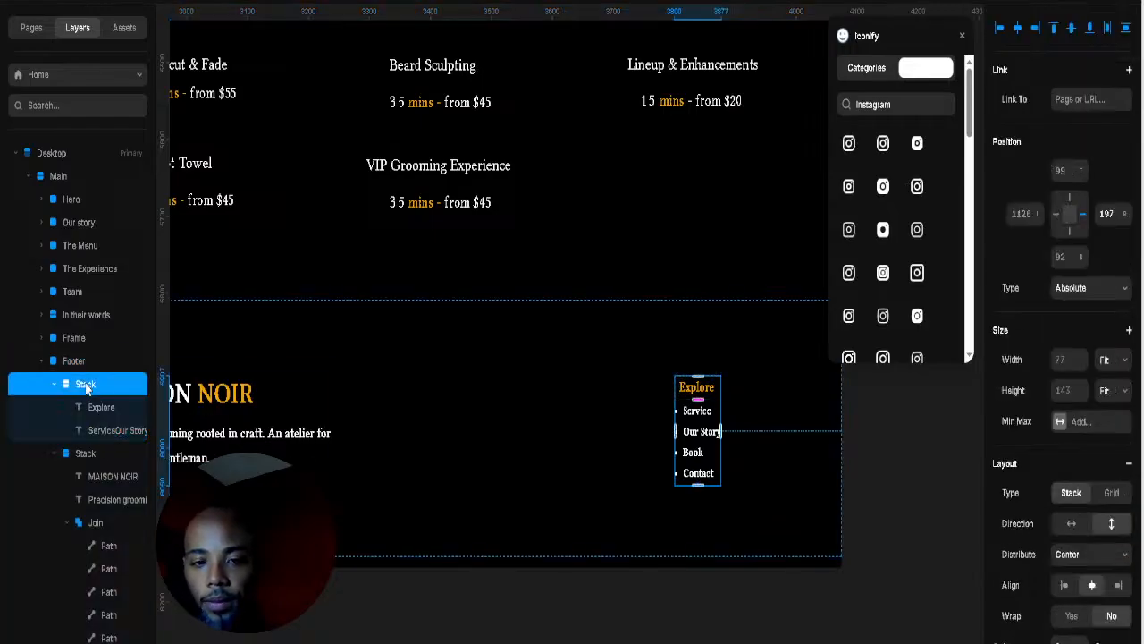
key(ctrl+d)
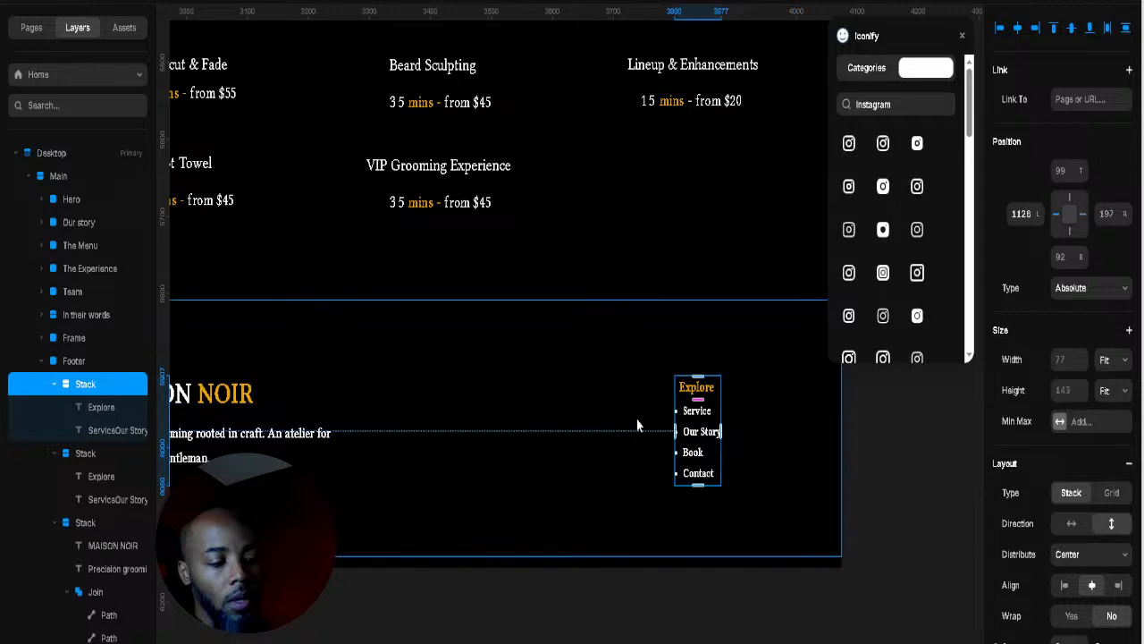
drag(695, 444, 539, 437)
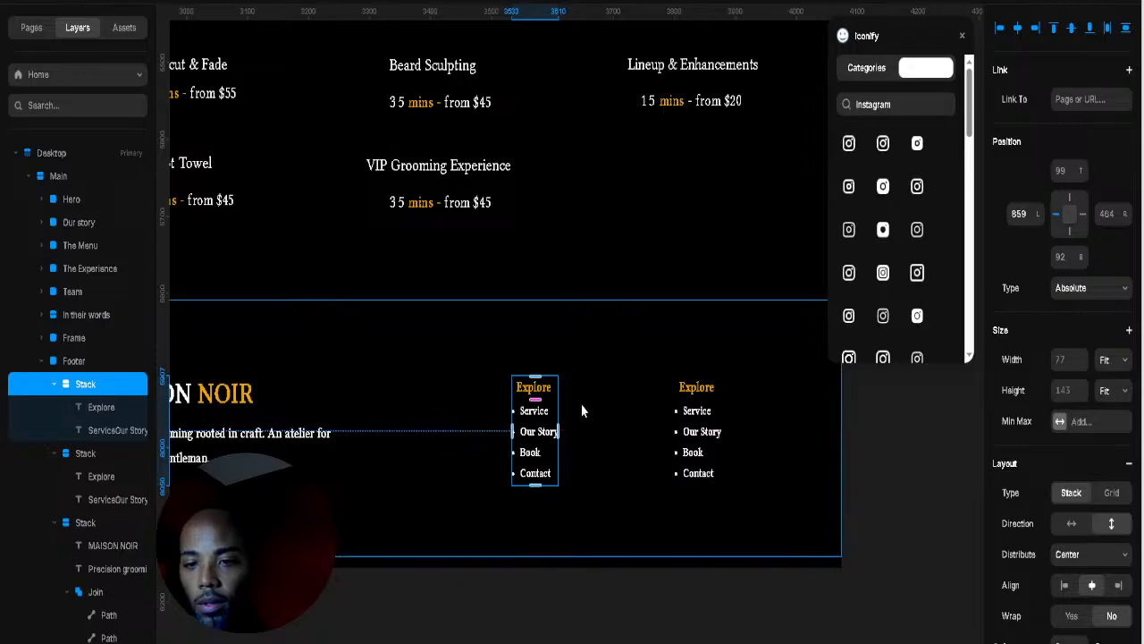
click(531, 389)
double_click(533, 388)
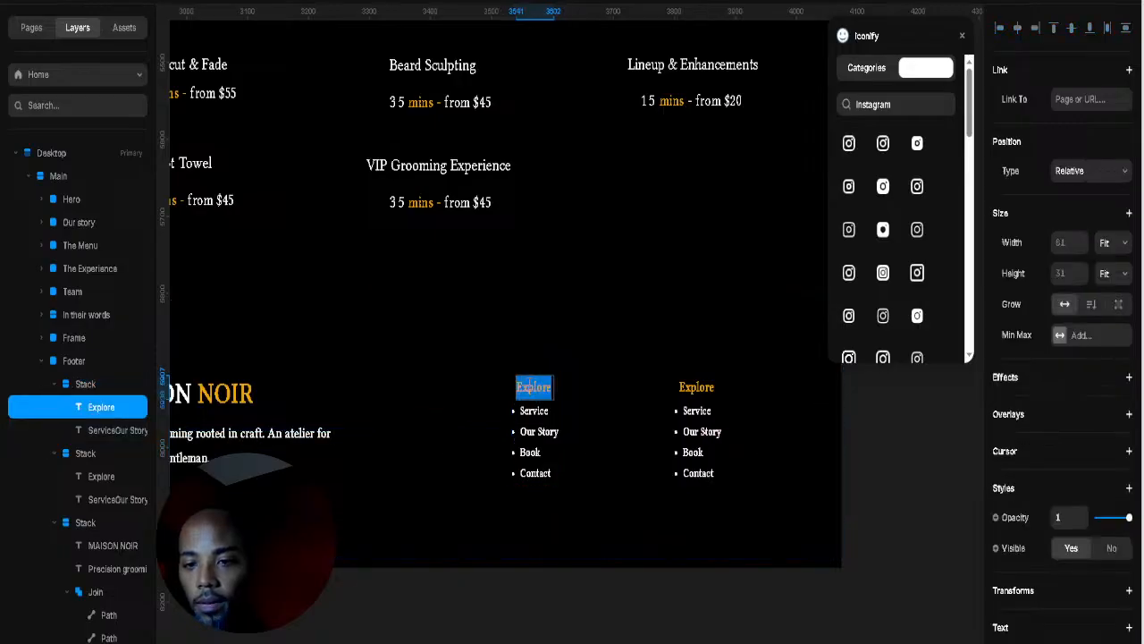
text(vis)
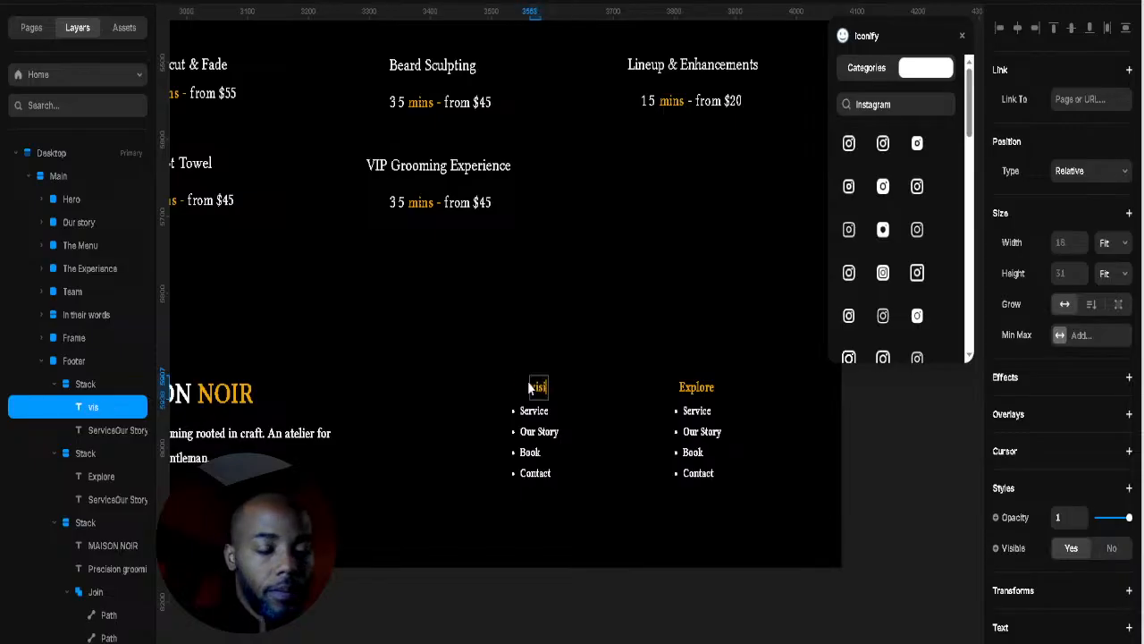
key(BackSpace)
key(BackSpace)
key(BackSpace)
text(V)
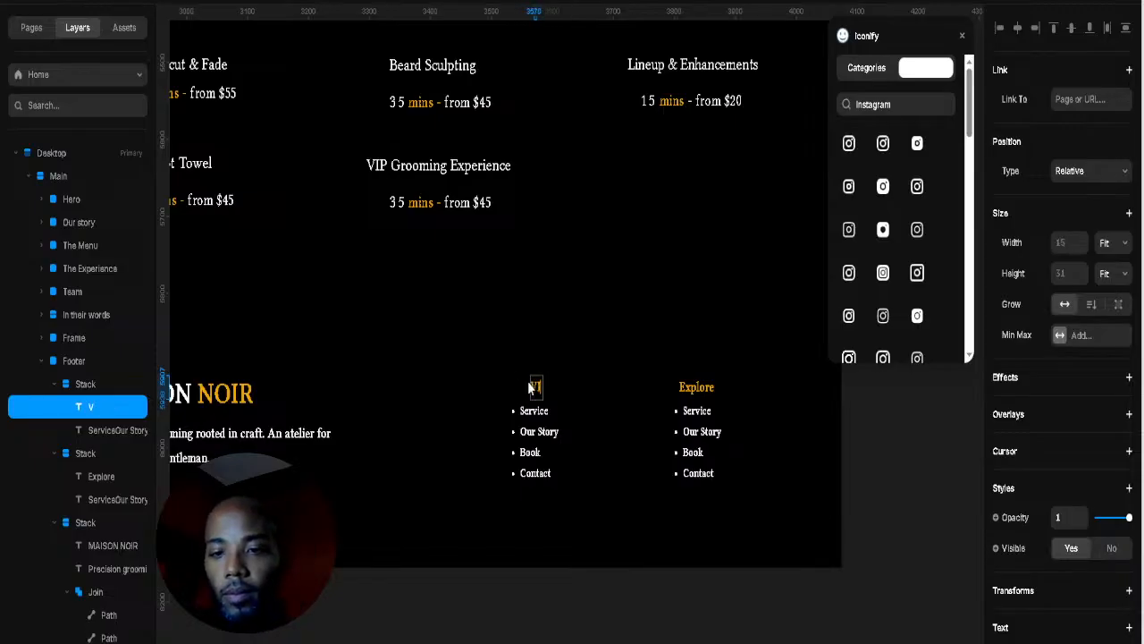
text(ISIT)
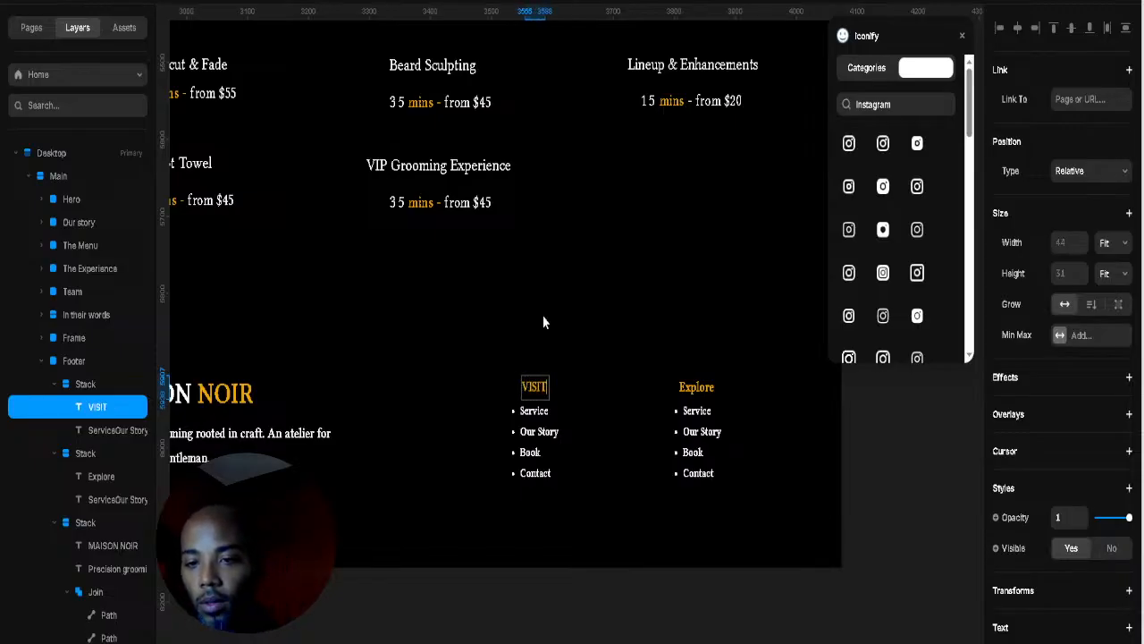
key(Escape)
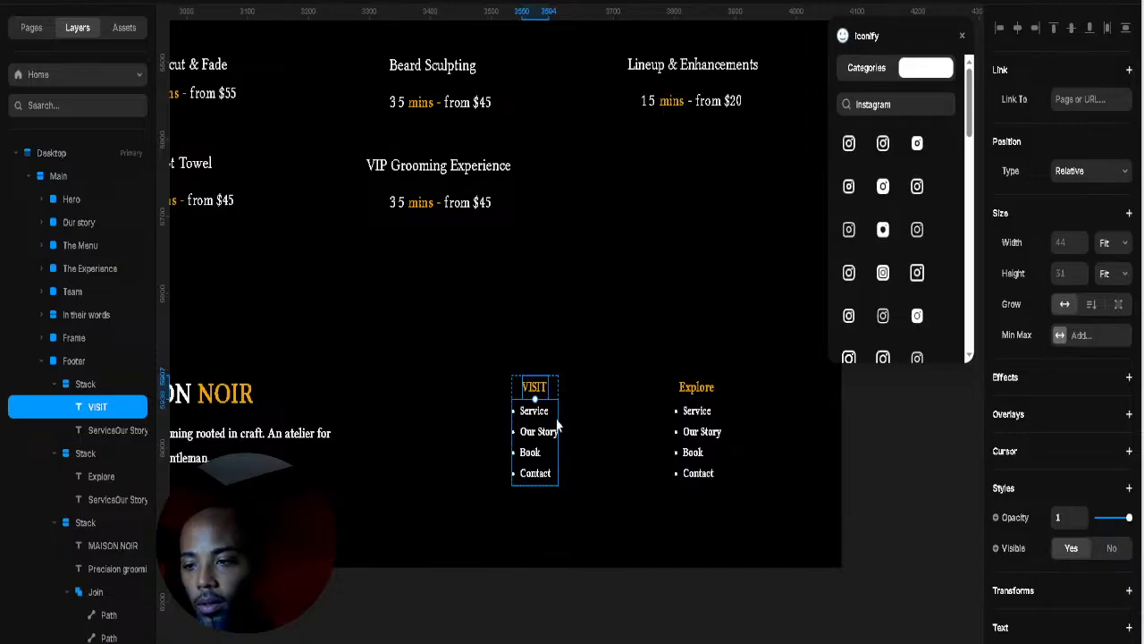
Step: Left-align the VISIT and Explore column stacks so headings line up with their lists
click(557, 395)
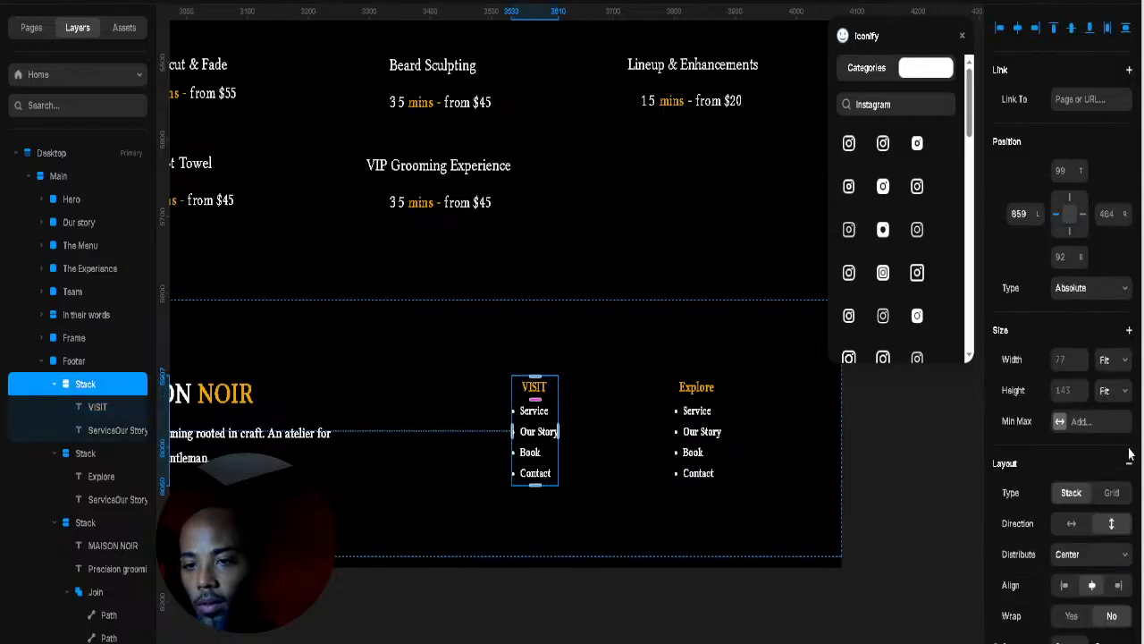
click(1064, 587)
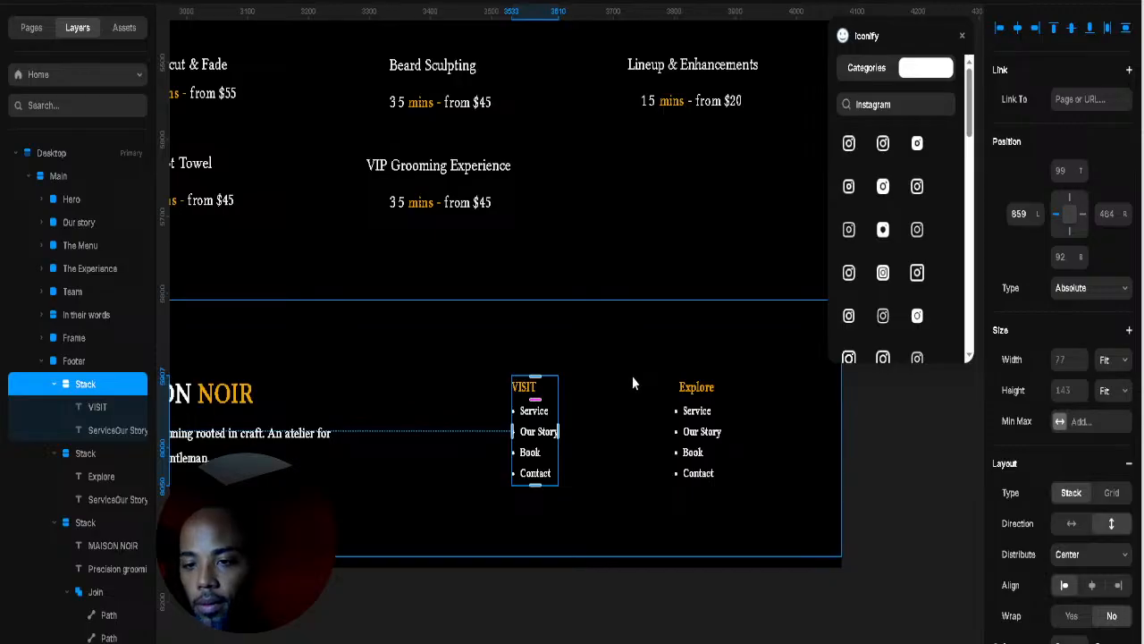
click(694, 392)
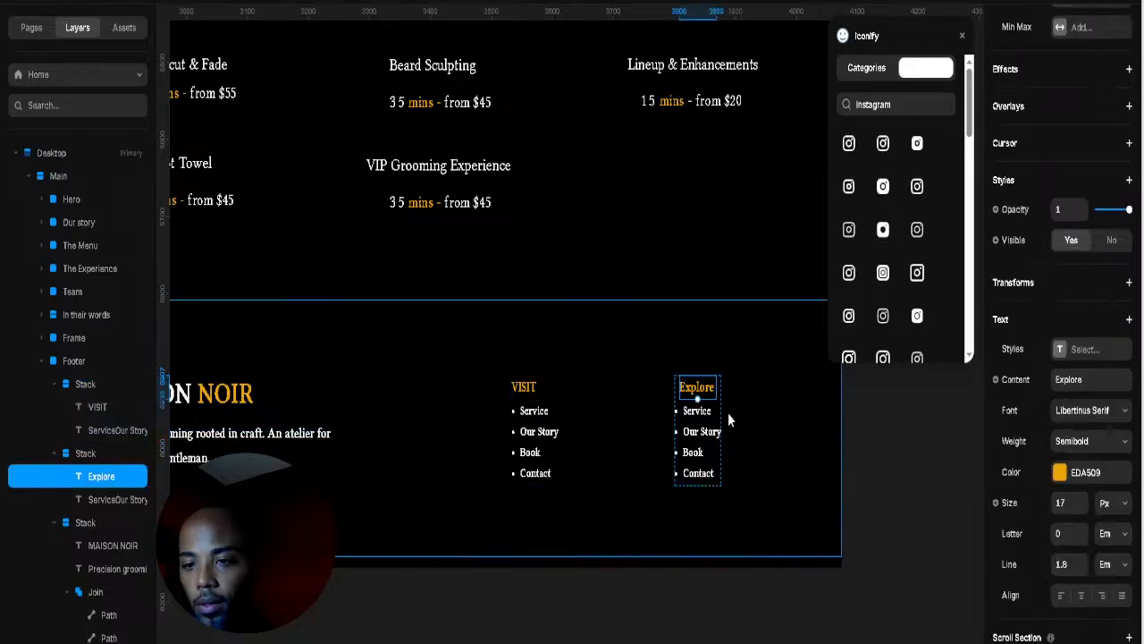
click(714, 465)
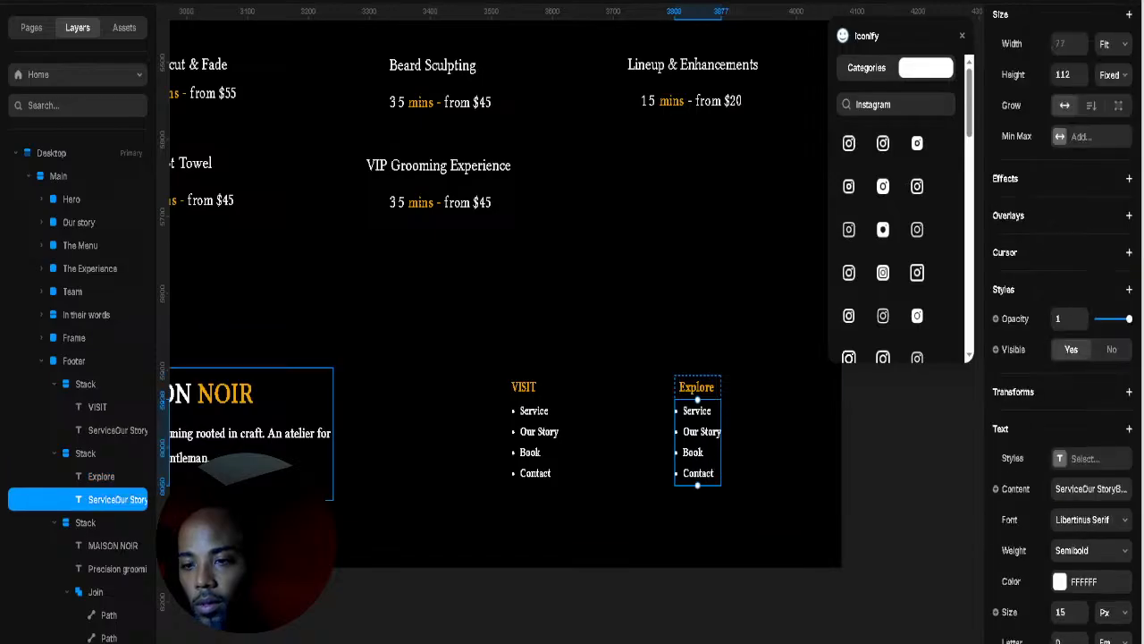
click(698, 377)
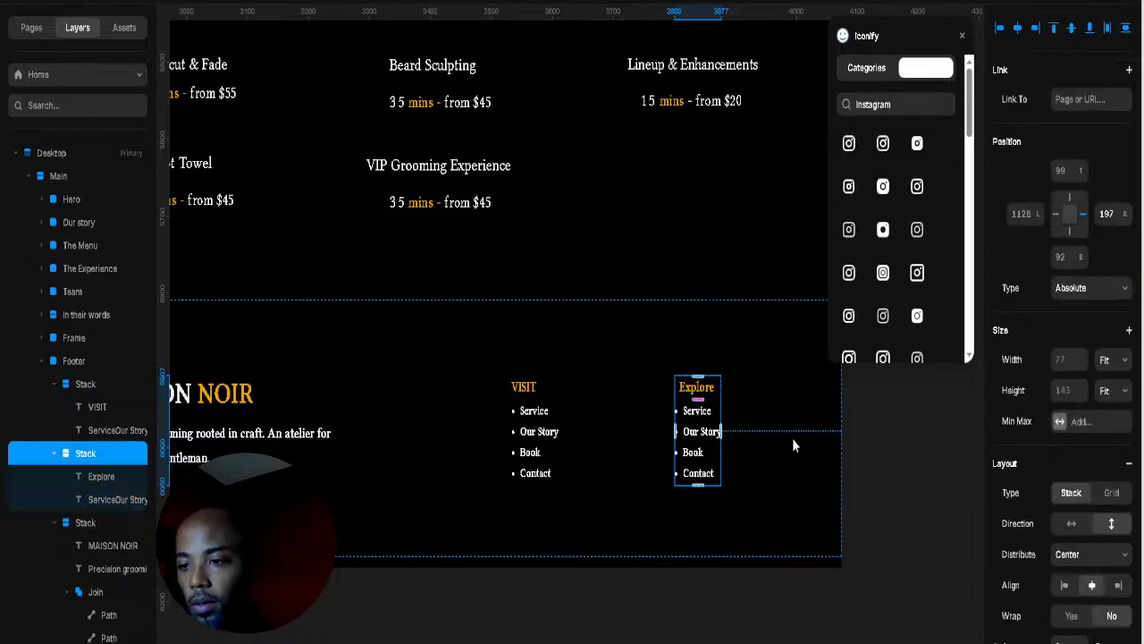
click(783, 380)
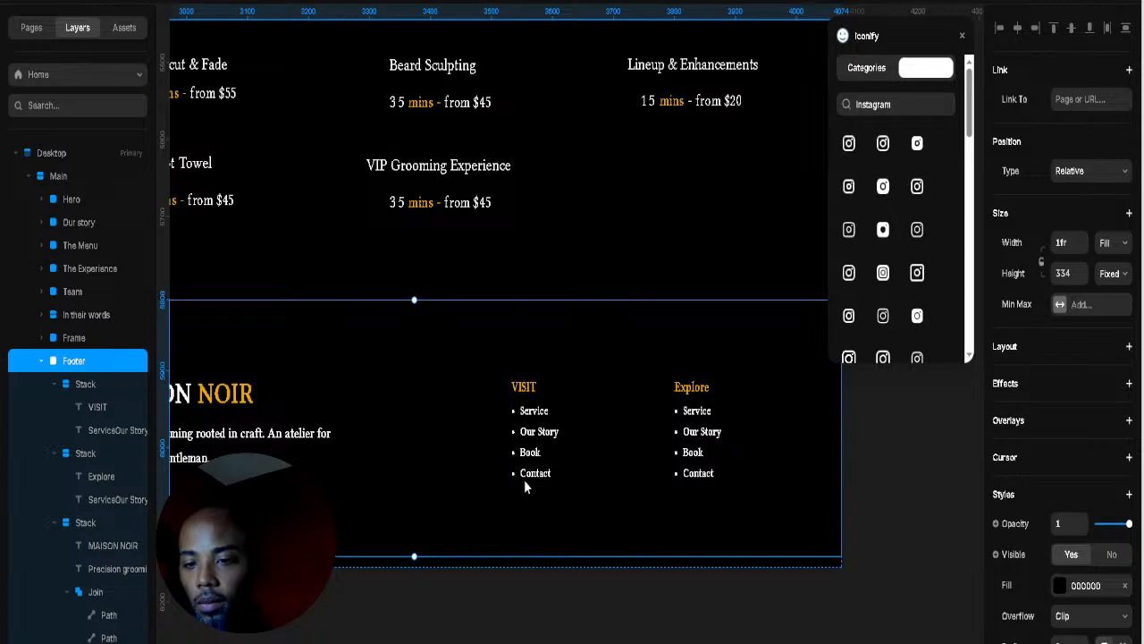
double_click(533, 426)
click(553, 475)
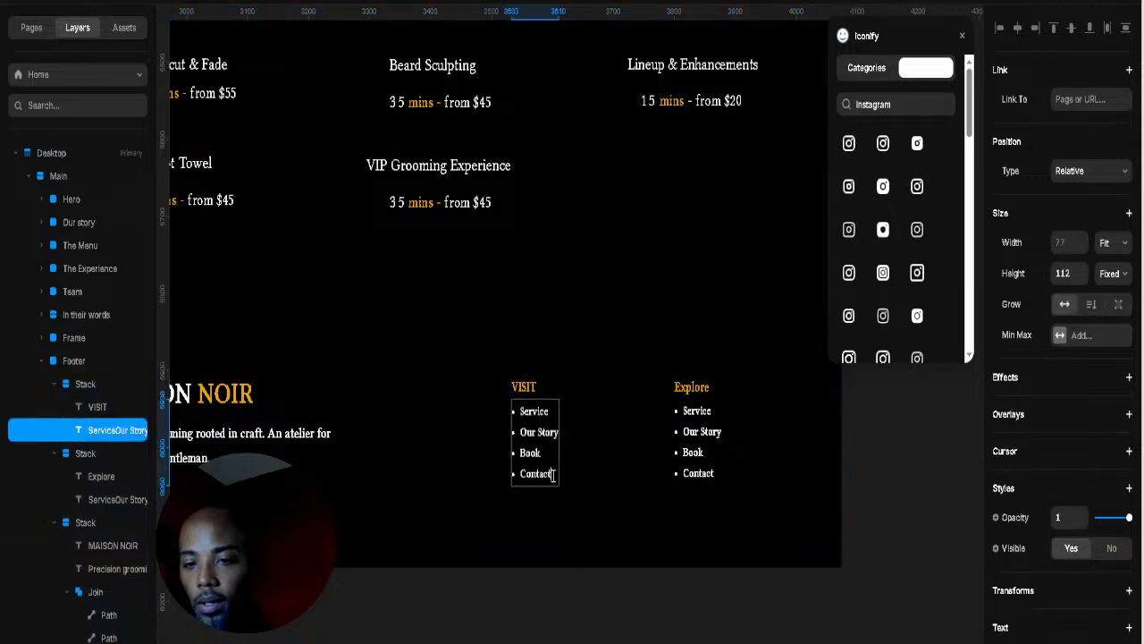
drag(544, 474, 504, 406)
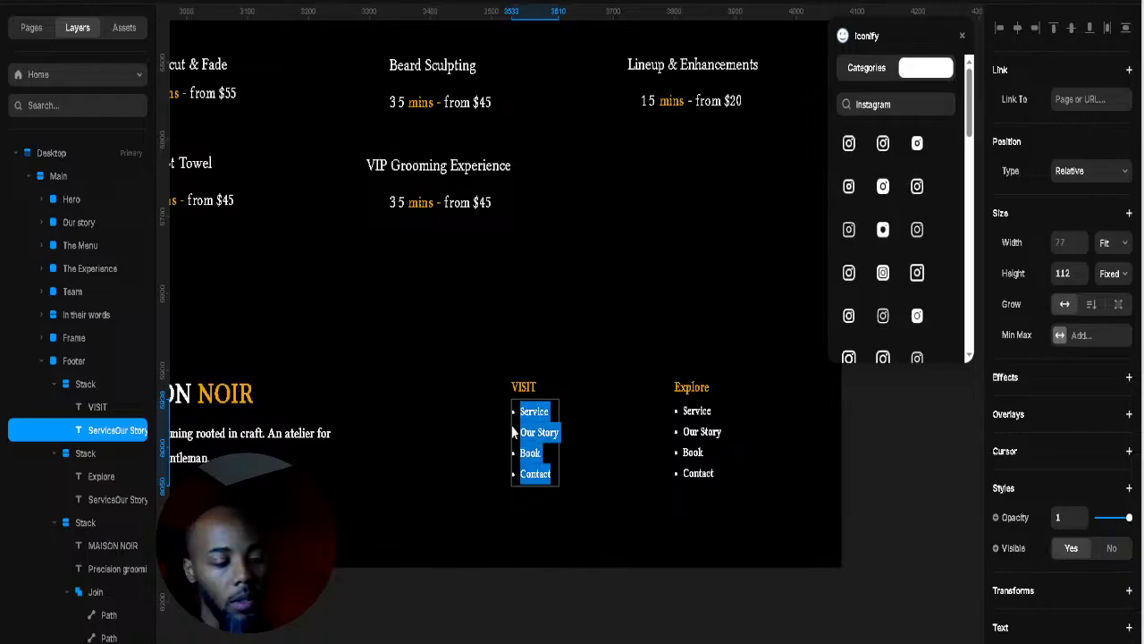
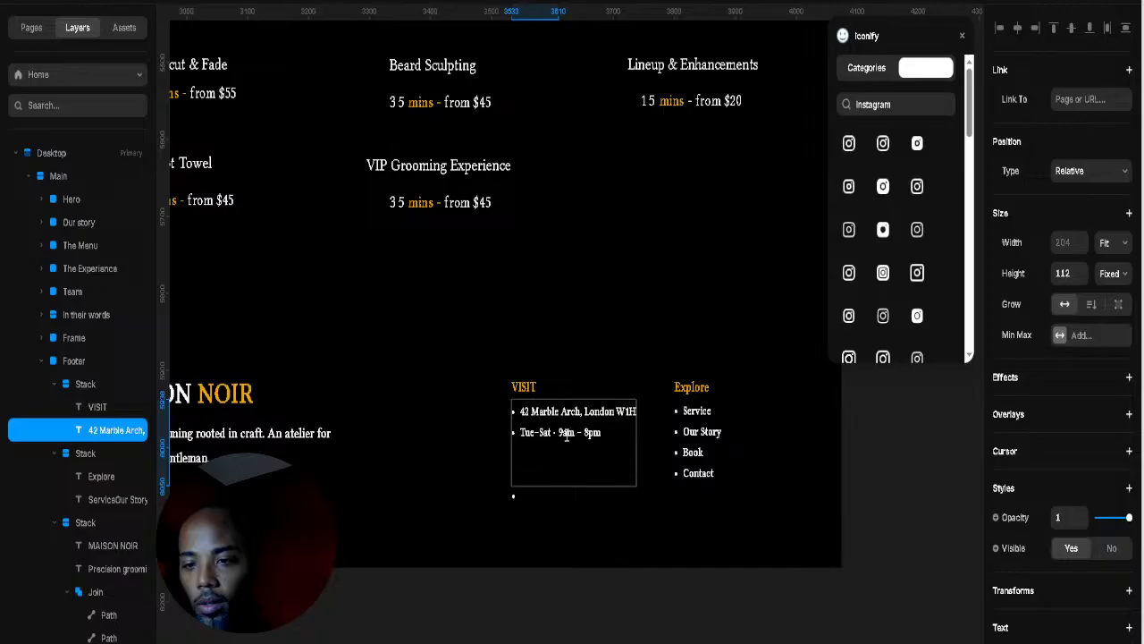
key(Escape)
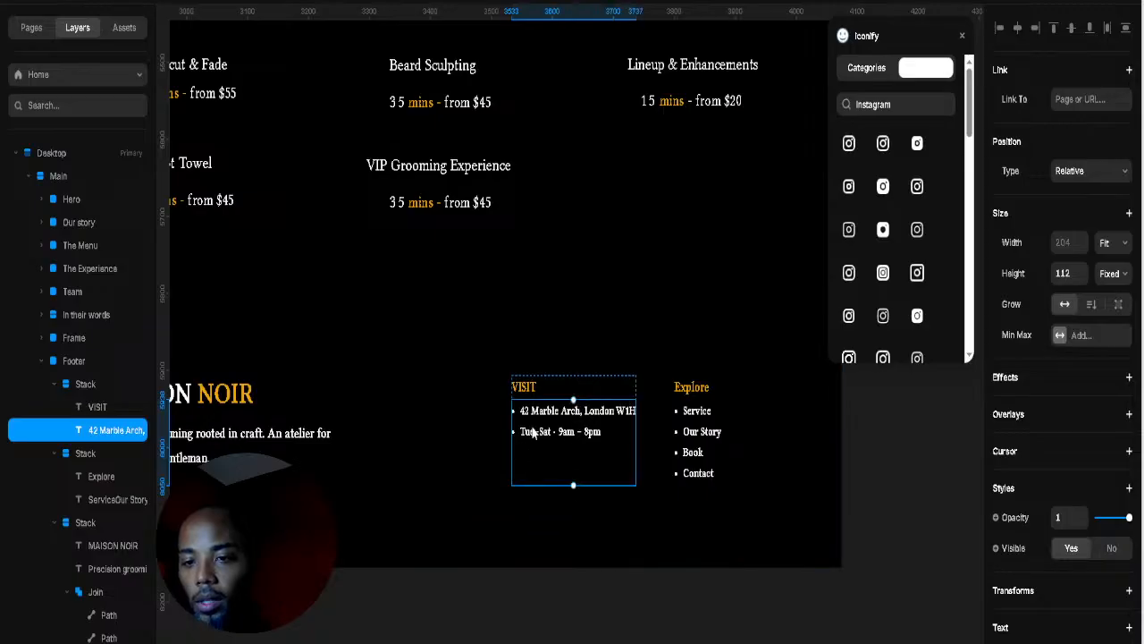
key(Escape)
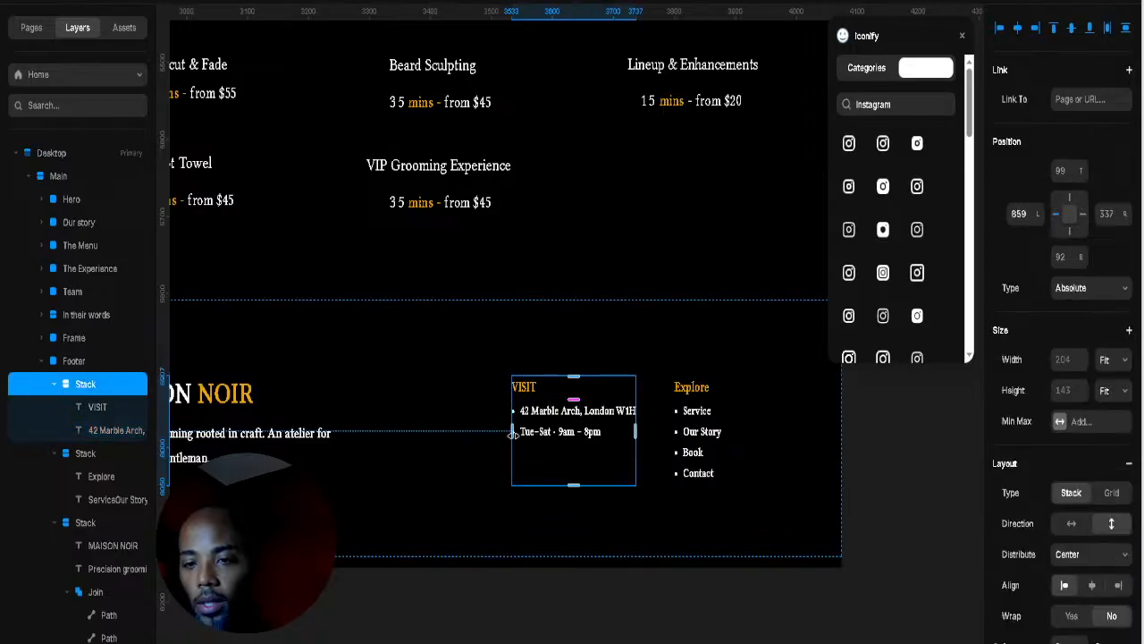
key(Escape)
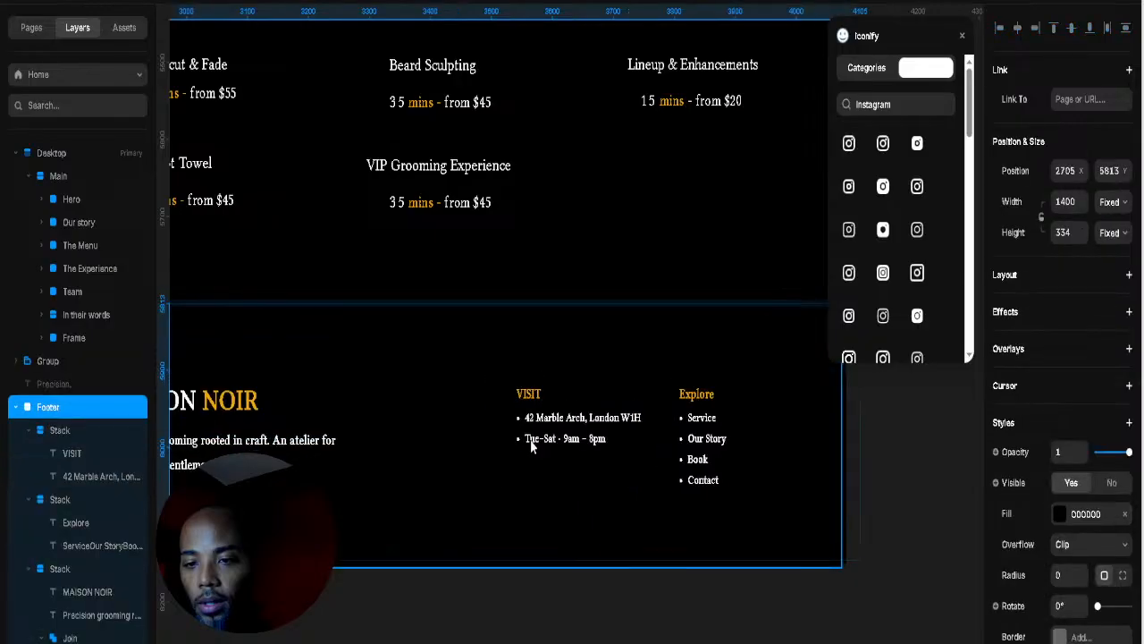
drag(525, 437, 526, 437)
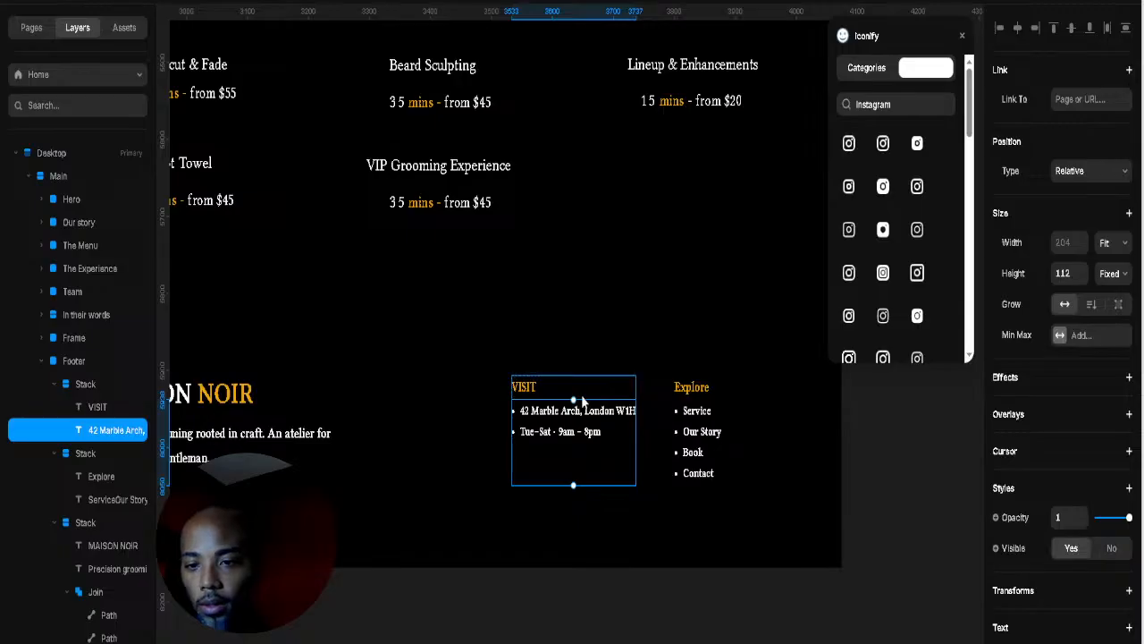
Step: Widen the VISIT column to 280 px with extra stack padding
click(97, 386)
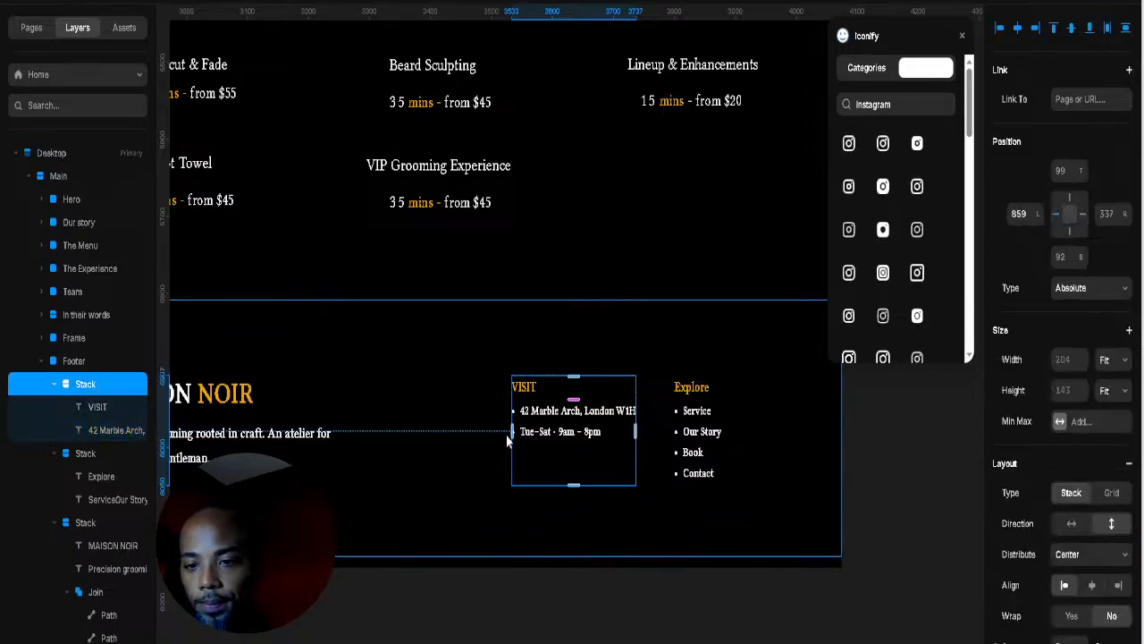
drag(471, 434, 518, 433)
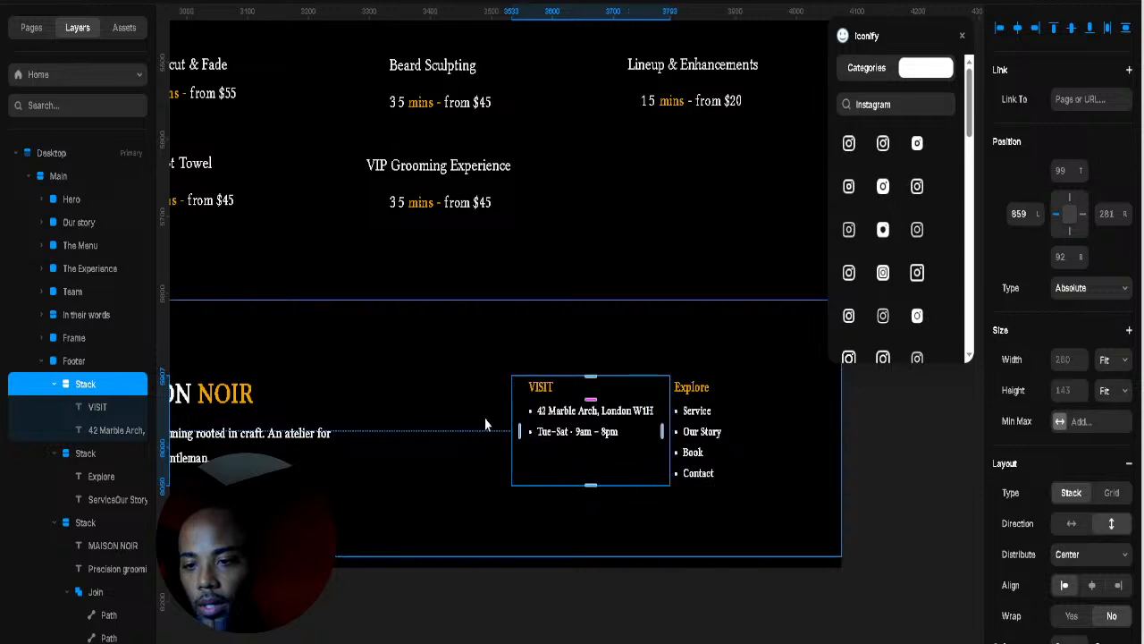
click(486, 424)
Step: Move the VISIT column further left in the footer
click(616, 396)
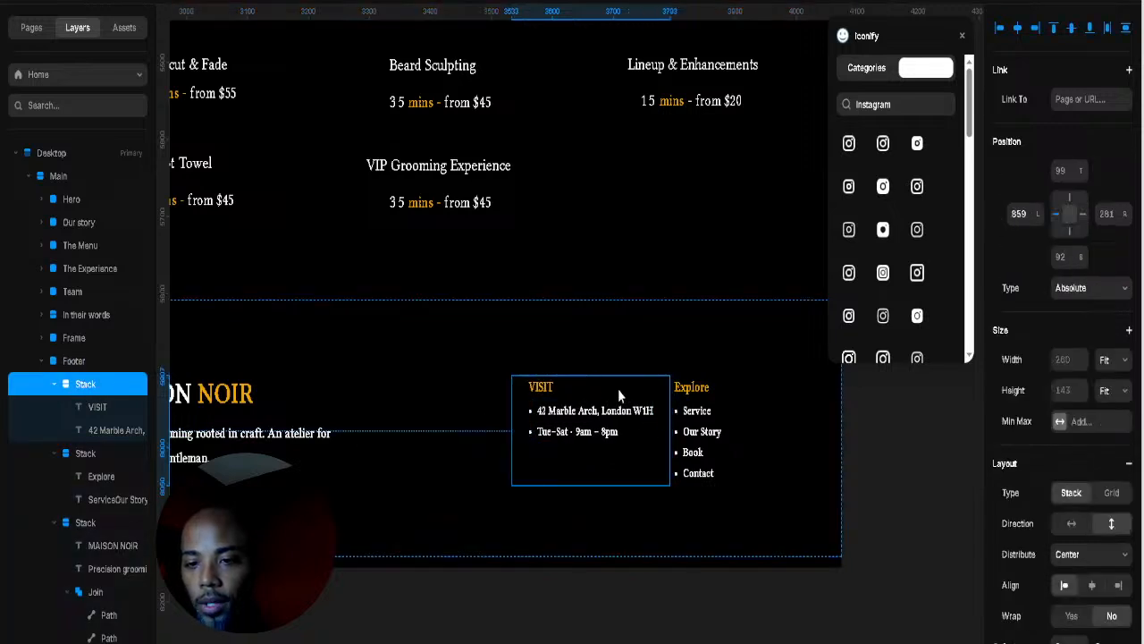
drag(619, 394, 555, 394)
click(741, 407)
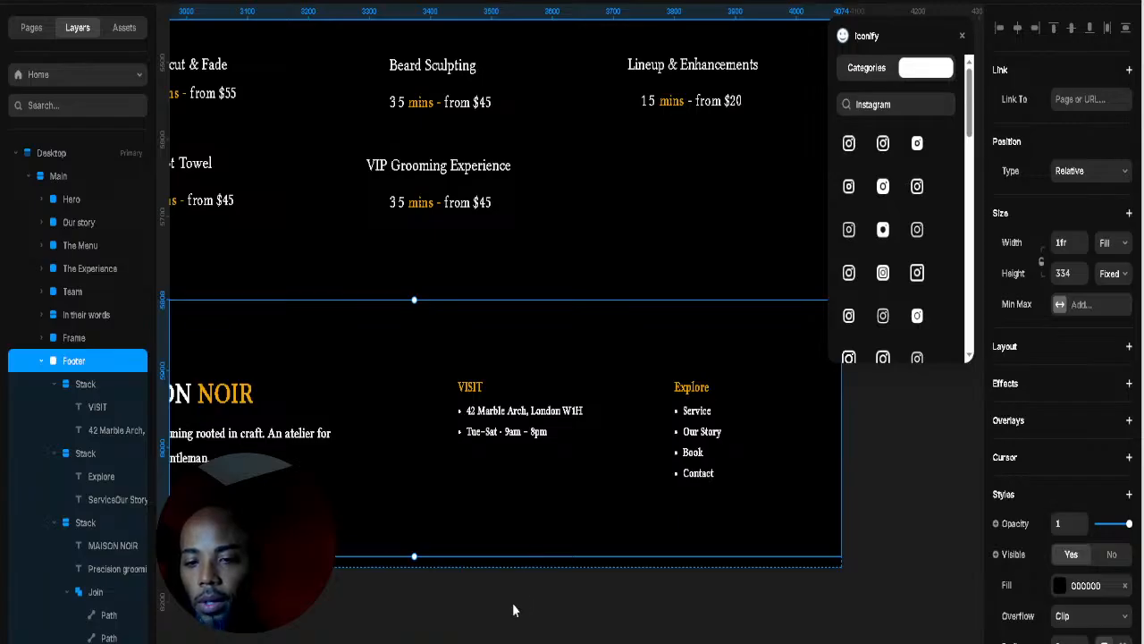
Step: Add the shop's phone number as a third line and trim the text box to 92 px
click(867, 419)
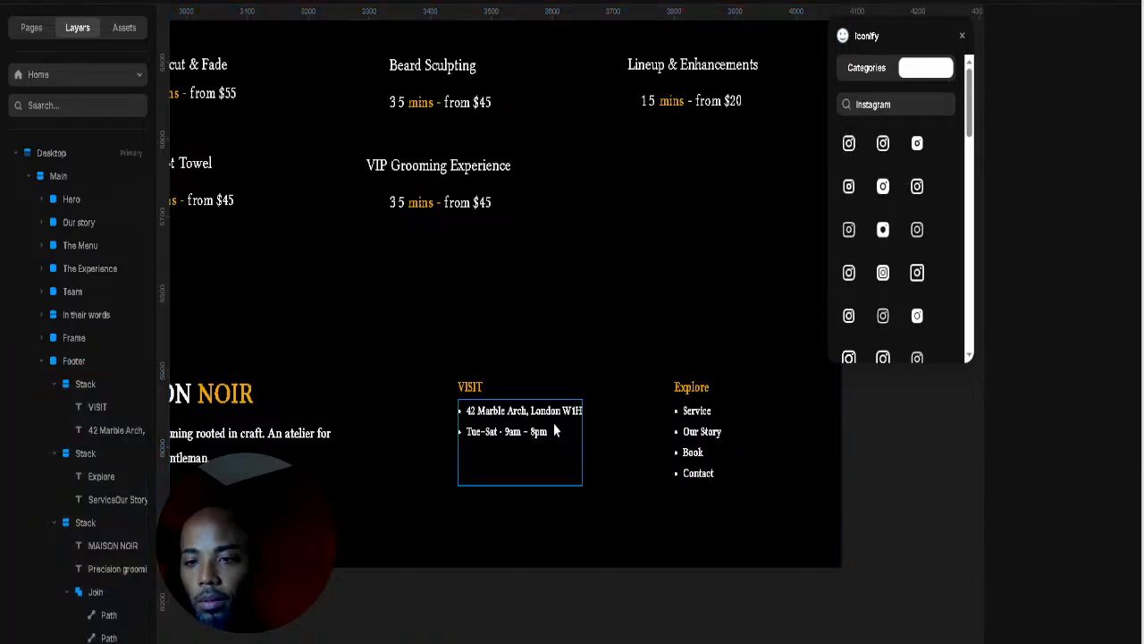
click(526, 439)
double_click(514, 432)
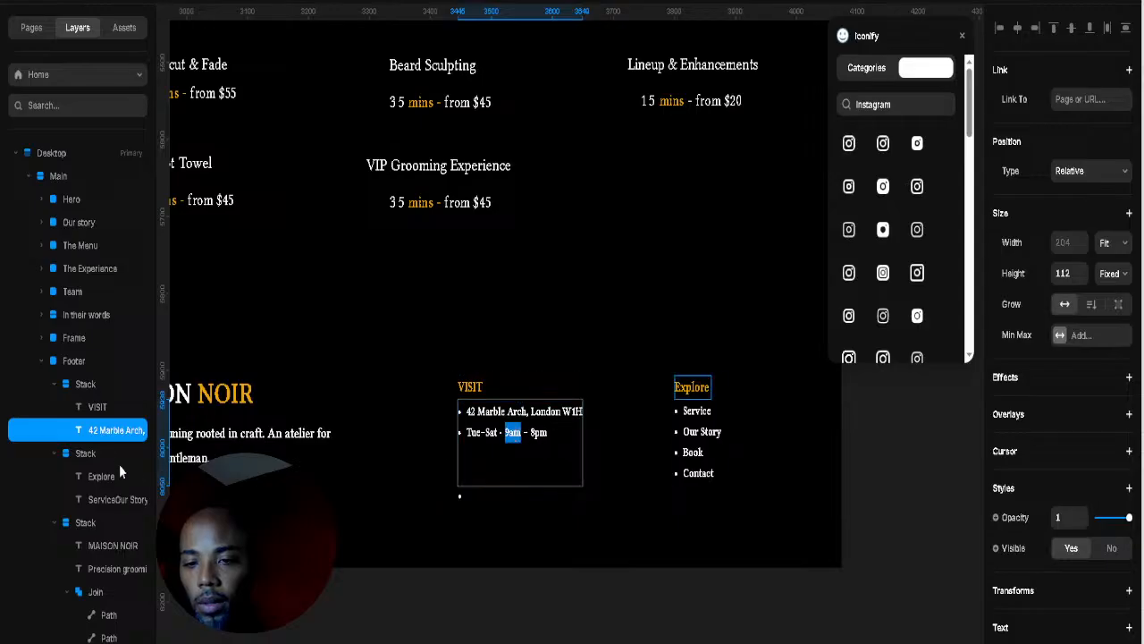
click(552, 439)
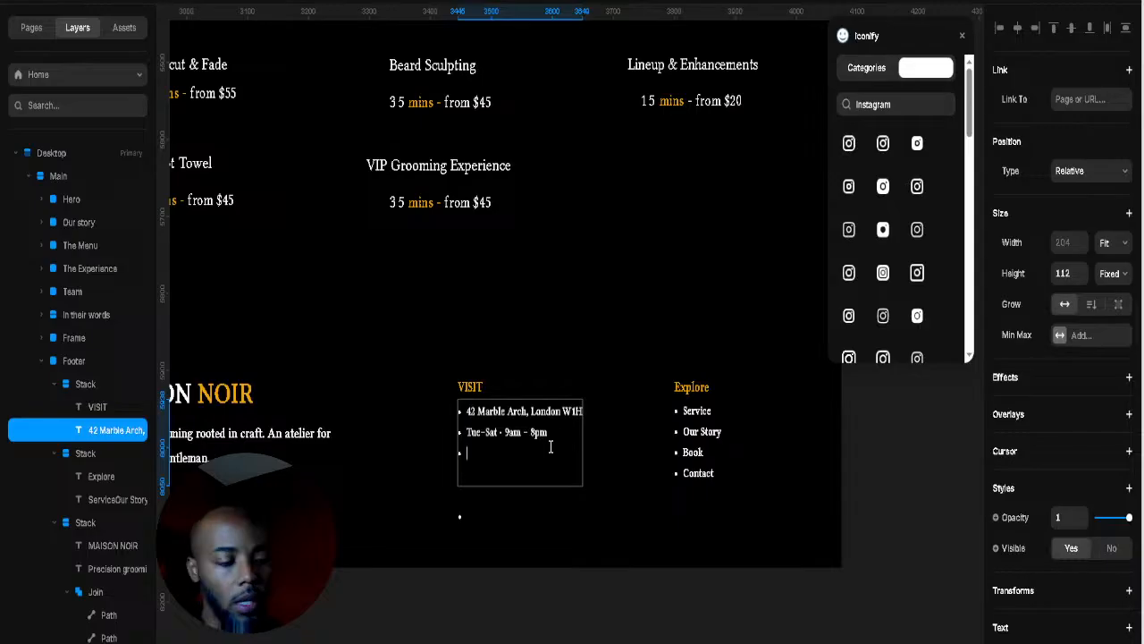
key(ctrl+v)
key(Escape)
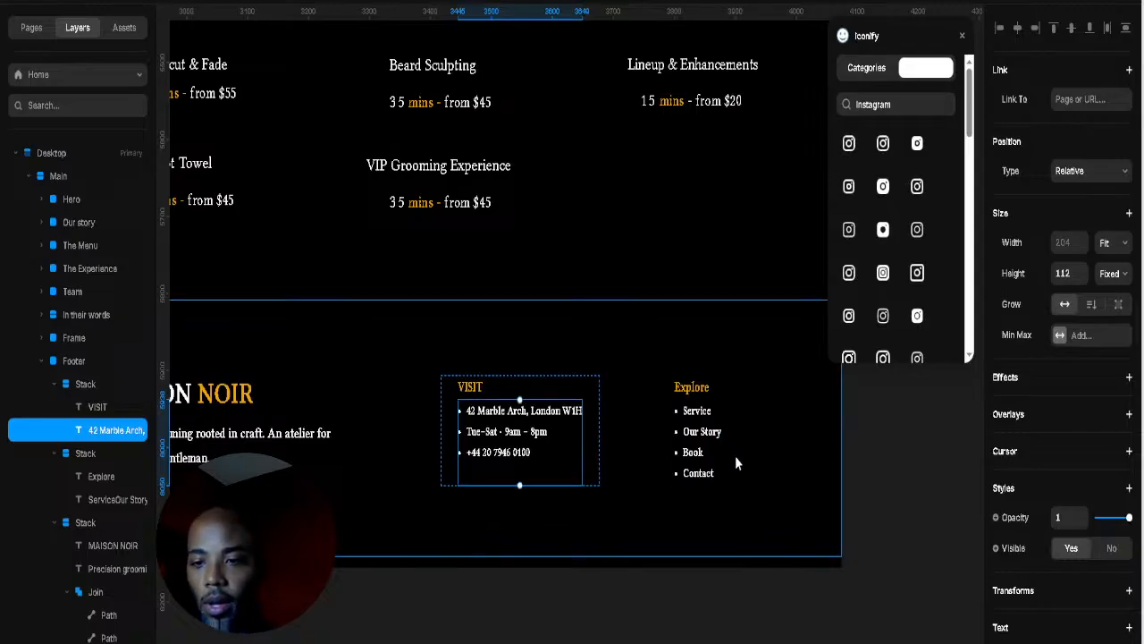
key(Escape)
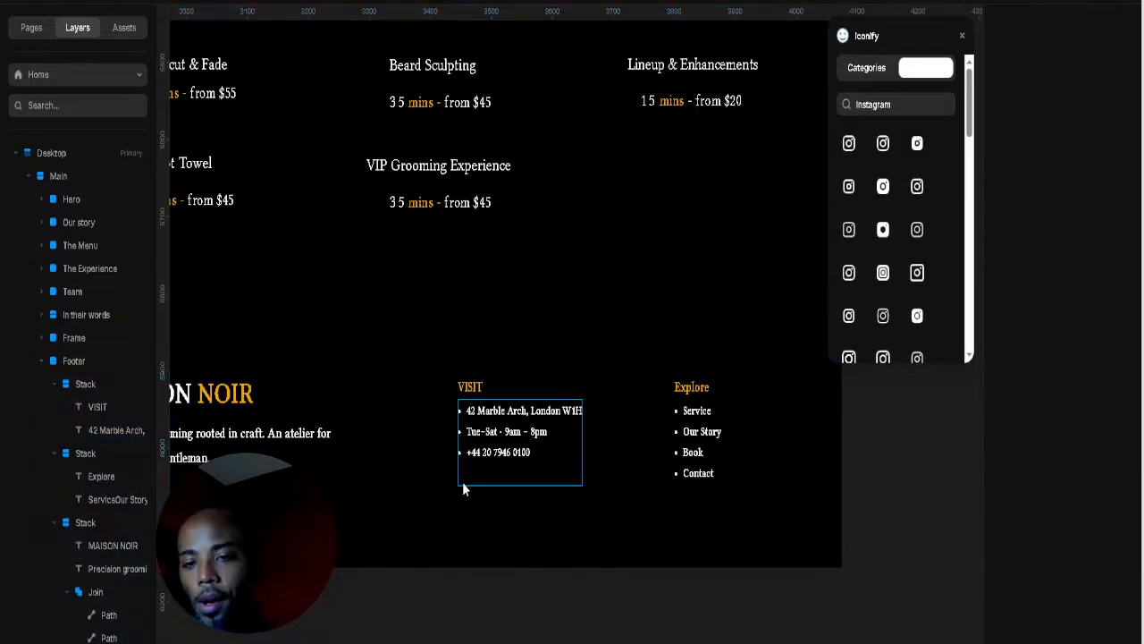
click(474, 482)
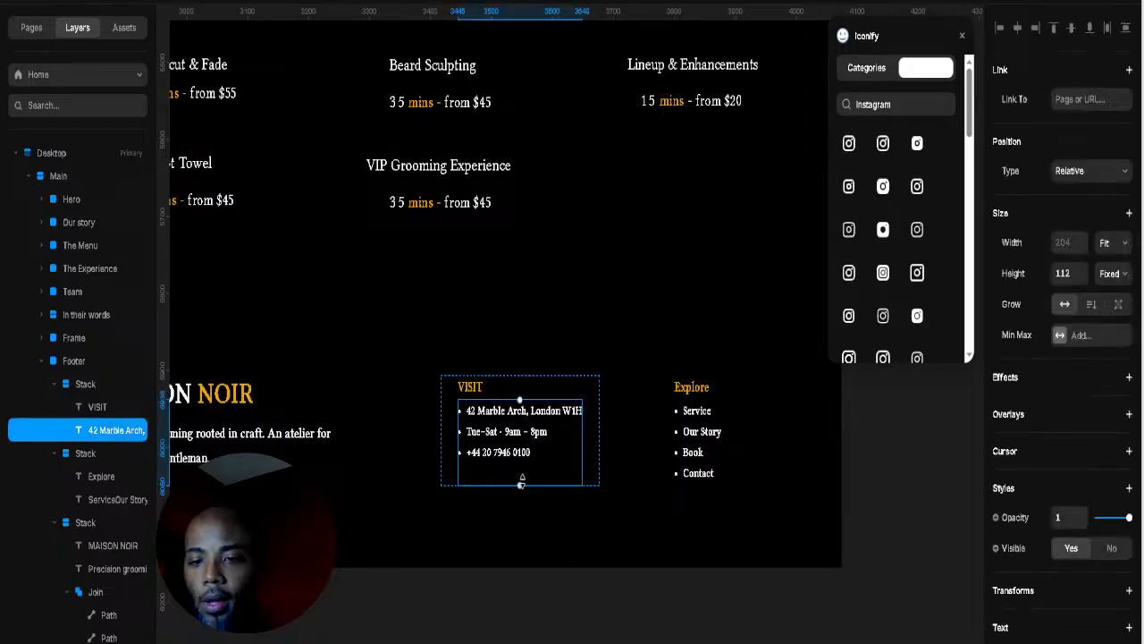
drag(522, 481, 522, 469)
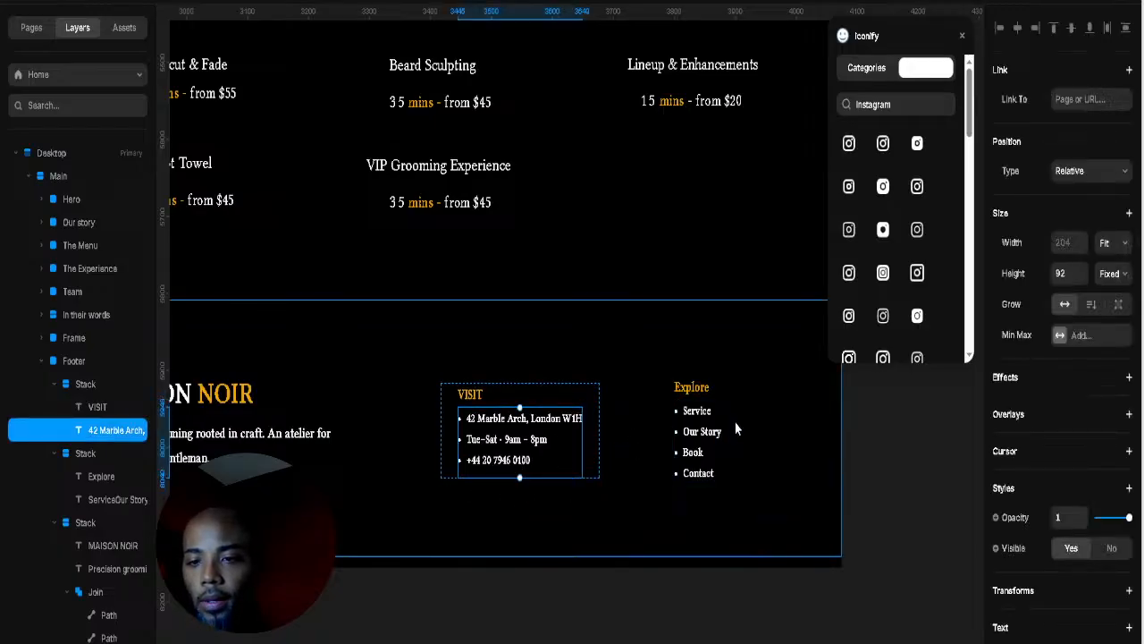
Step: Top-align the VISIT and Explore column stacks
click(591, 396)
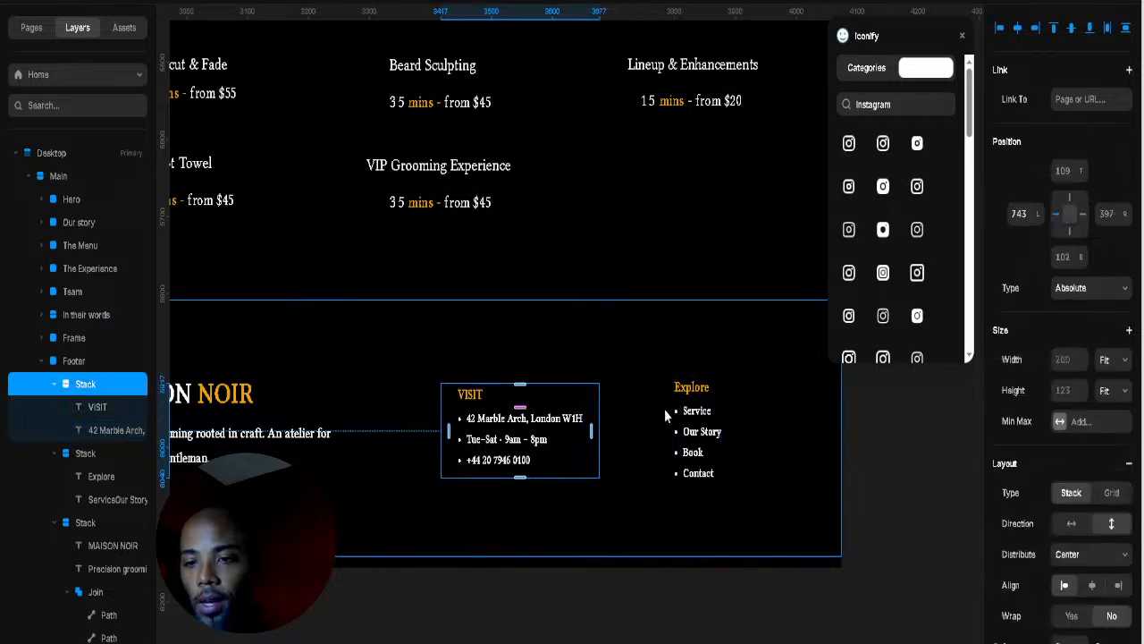
shift+click(718, 403)
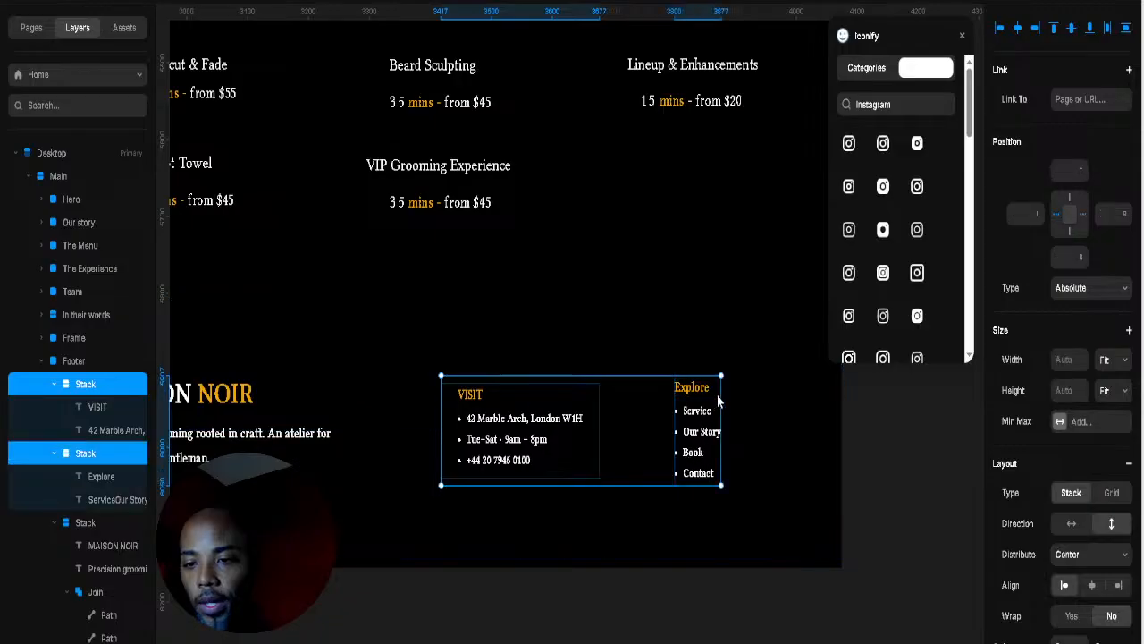
click(1055, 29)
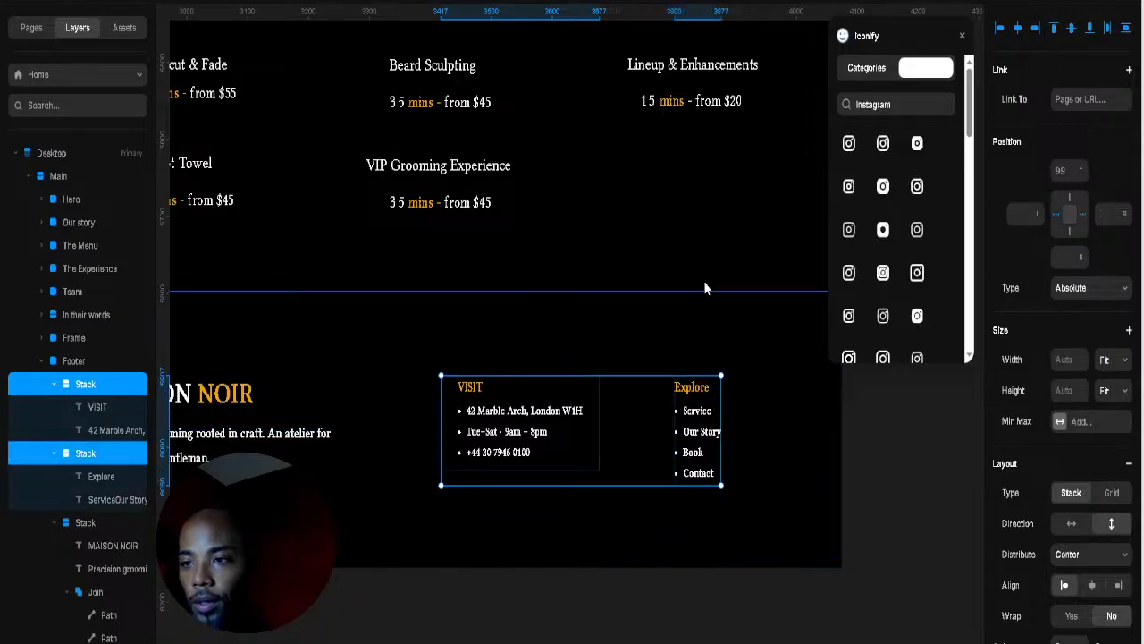
click(669, 332)
Step: Shorten the In their words testimonial section and the Reserve section slightly from their bottom edges
scroll(606, 358, down, 3)
scroll(606, 359, down, 3)
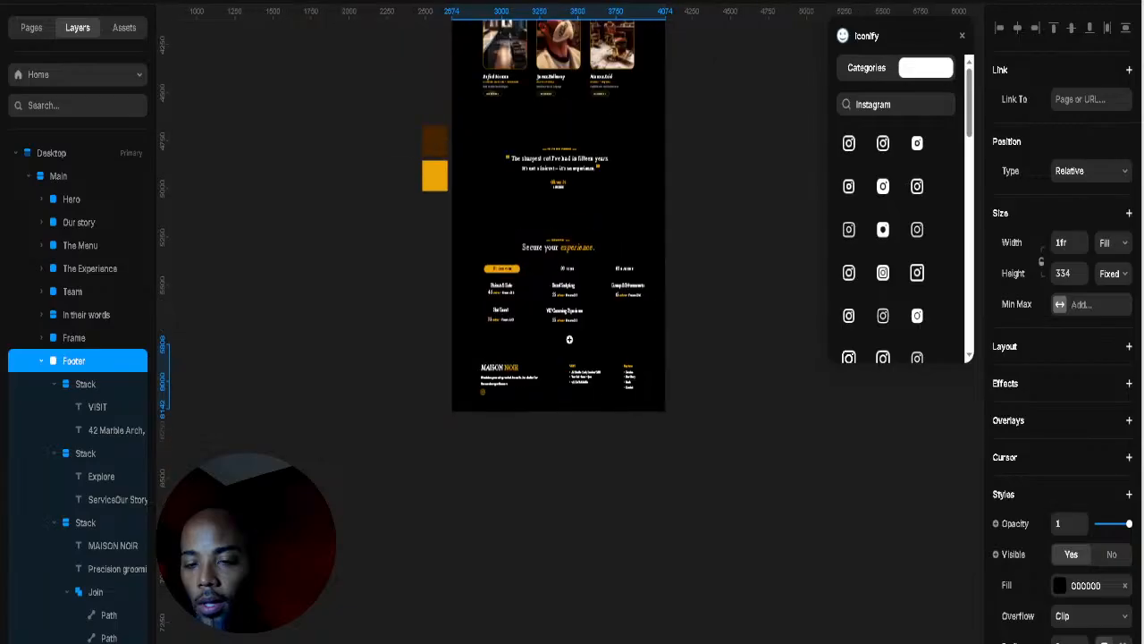
scroll(598, 304, up, 4)
scroll(606, 444, up, 3)
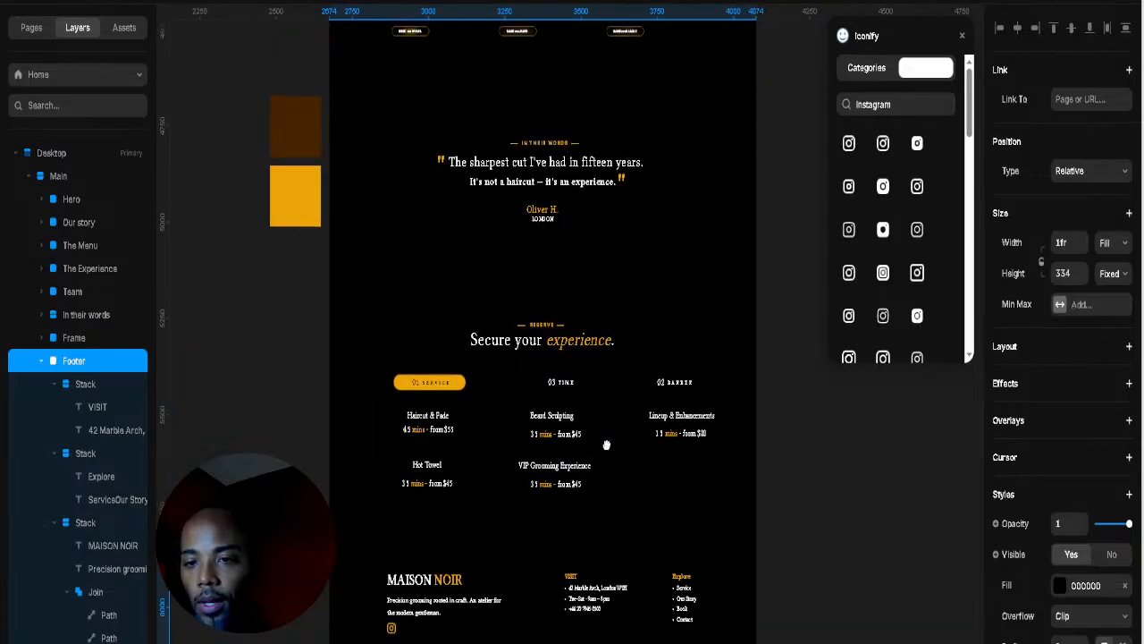
click(602, 258)
drag(541, 257, 541, 249)
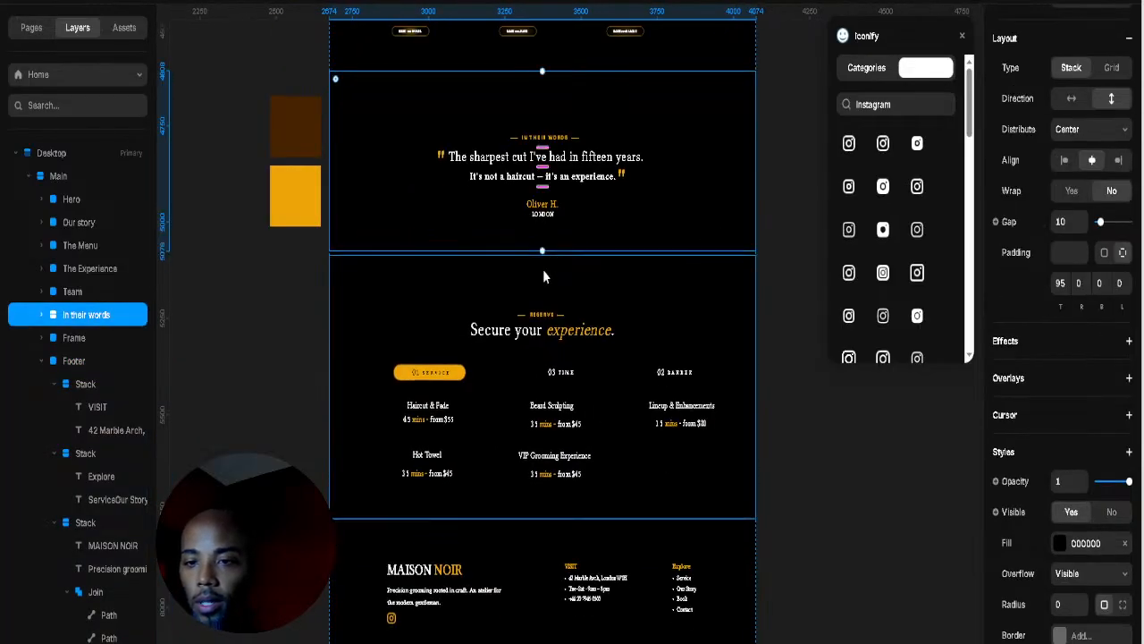
click(560, 307)
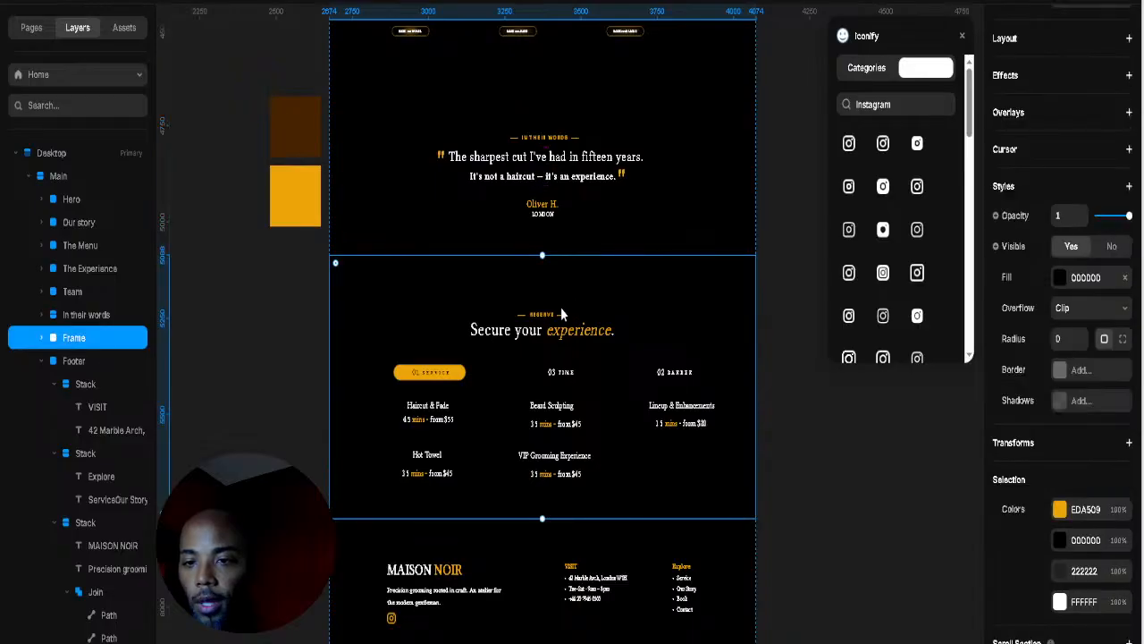
drag(542, 518, 542, 512)
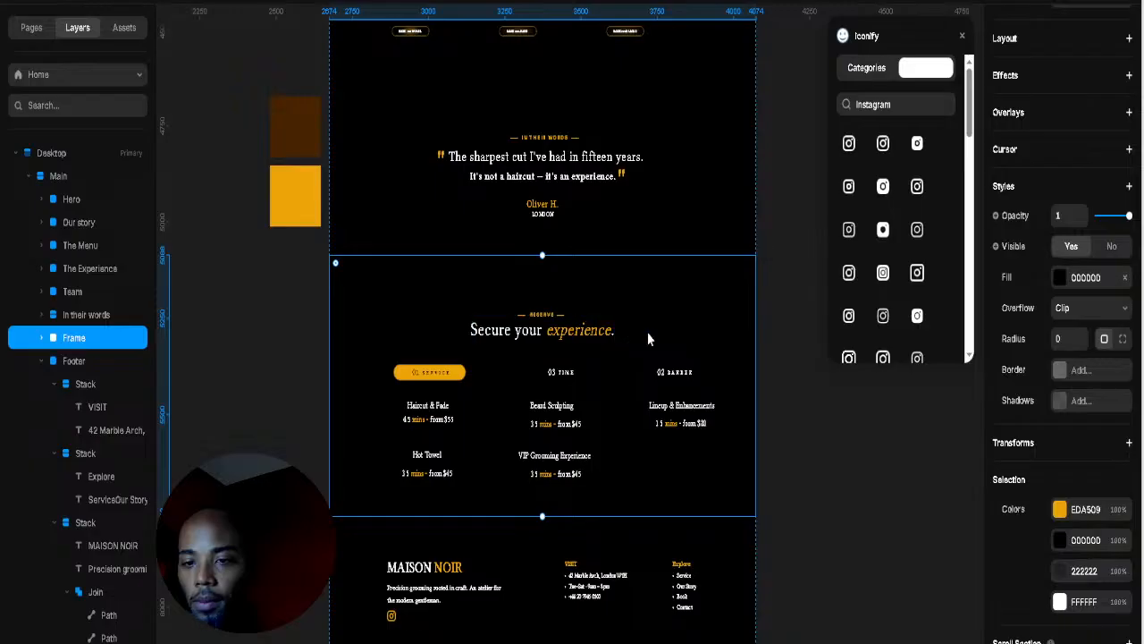
Step: Wrap the RESERVE label, Secure your experience heading and services row in a new frame, tightening their spacing
click(624, 385)
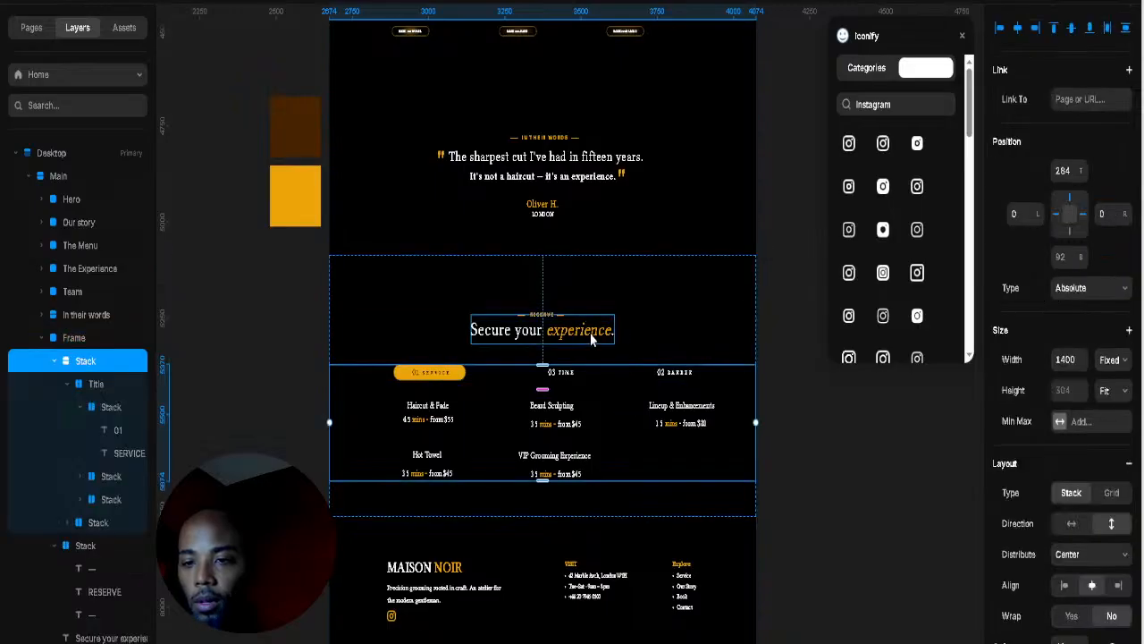
shift+click(593, 333)
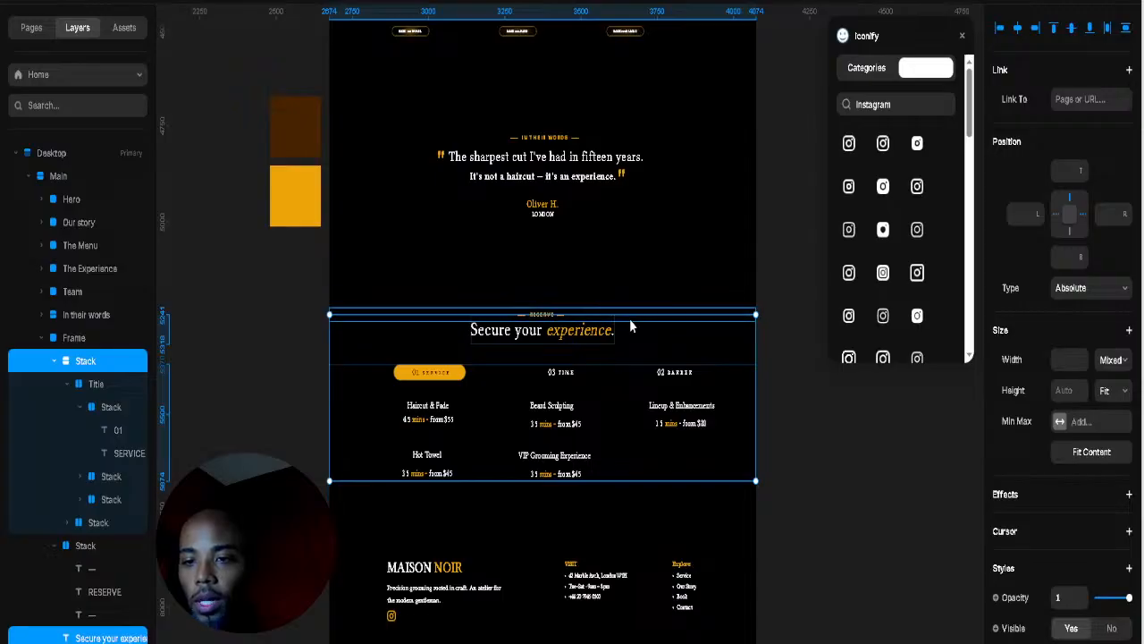
shift+click(631, 326)
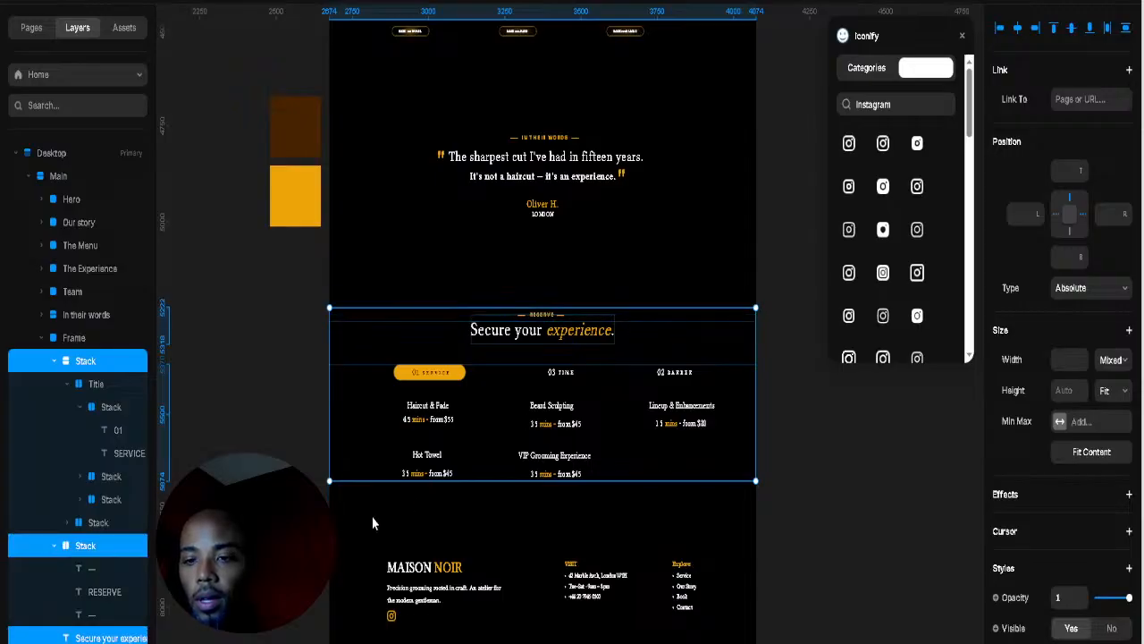
right_click(627, 423)
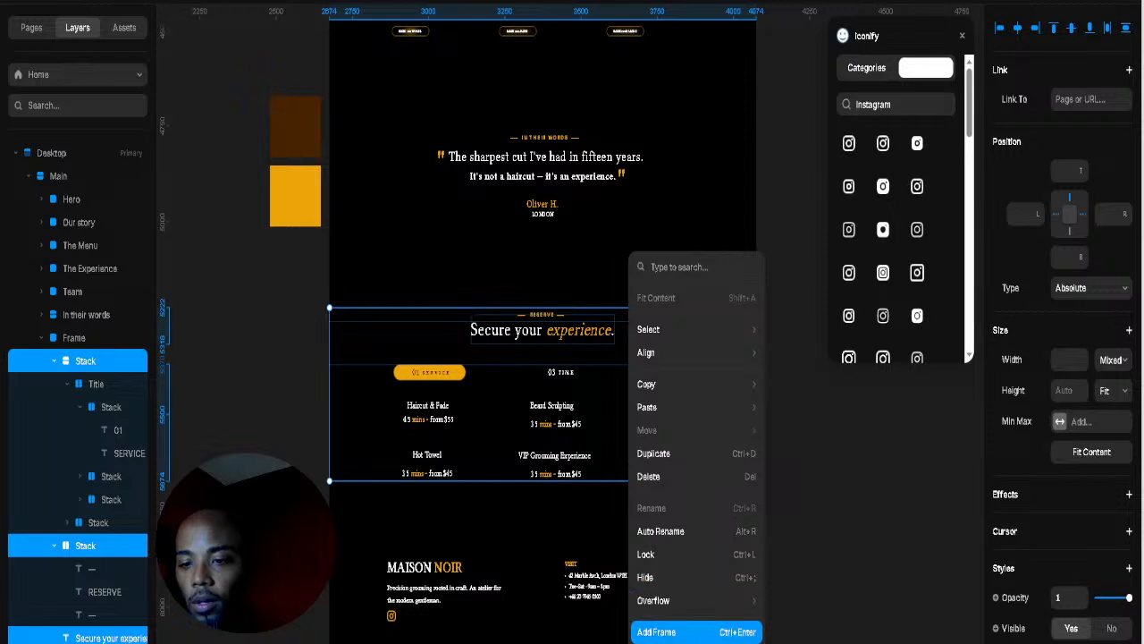
click(662, 631)
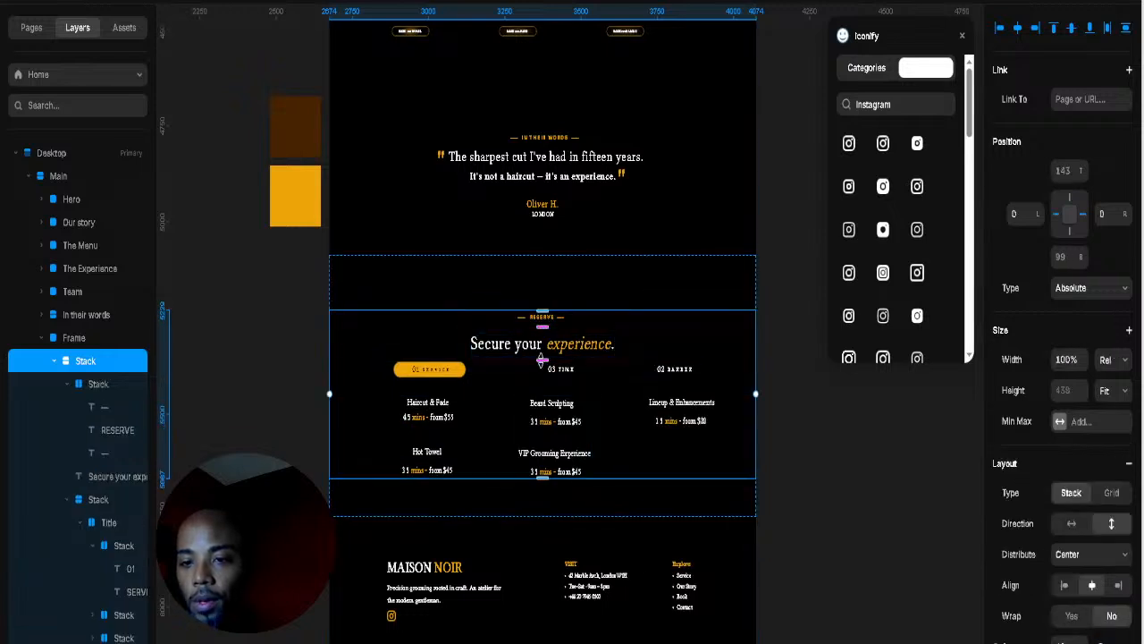
mouse_move(543, 360)
mouse_down()
mouse_move(542, 349)
mouse_move(542, 363)
mouse_up()
Step: Undo the heading's accidental resize and reduce the spacing under the title group to 8
click(565, 350)
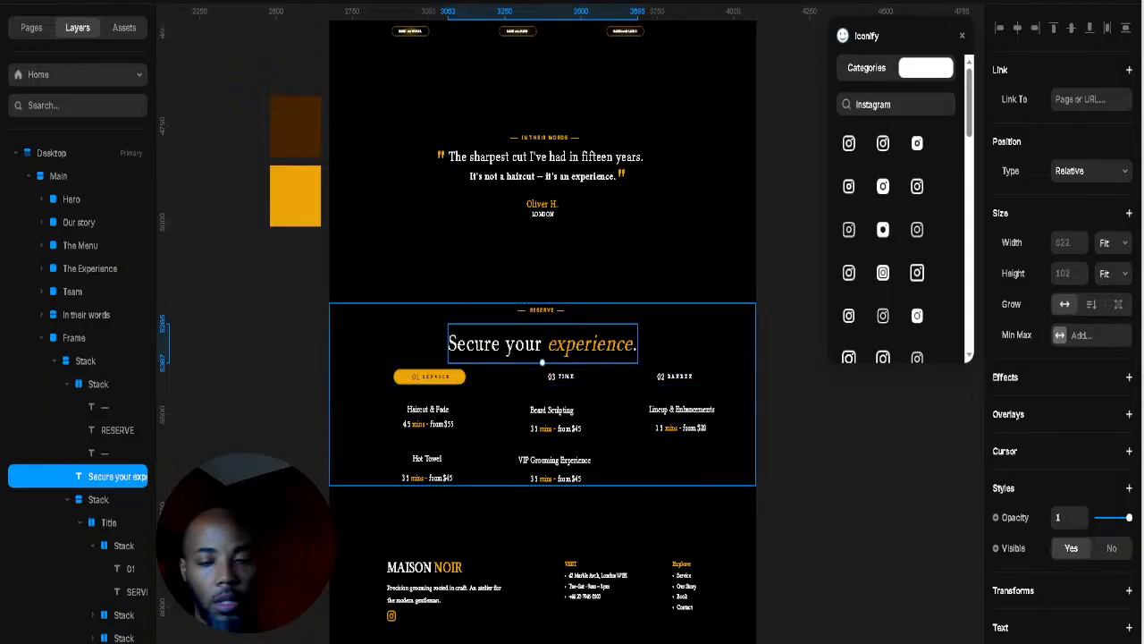
key(ctrl+z)
key(ctrl+z)
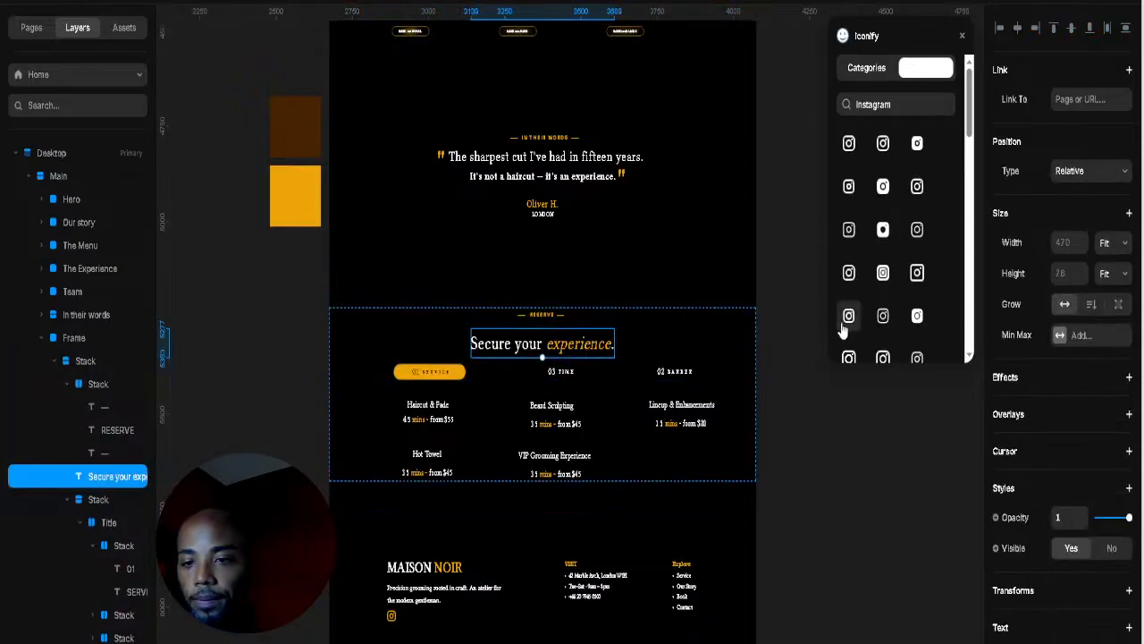
click(674, 351)
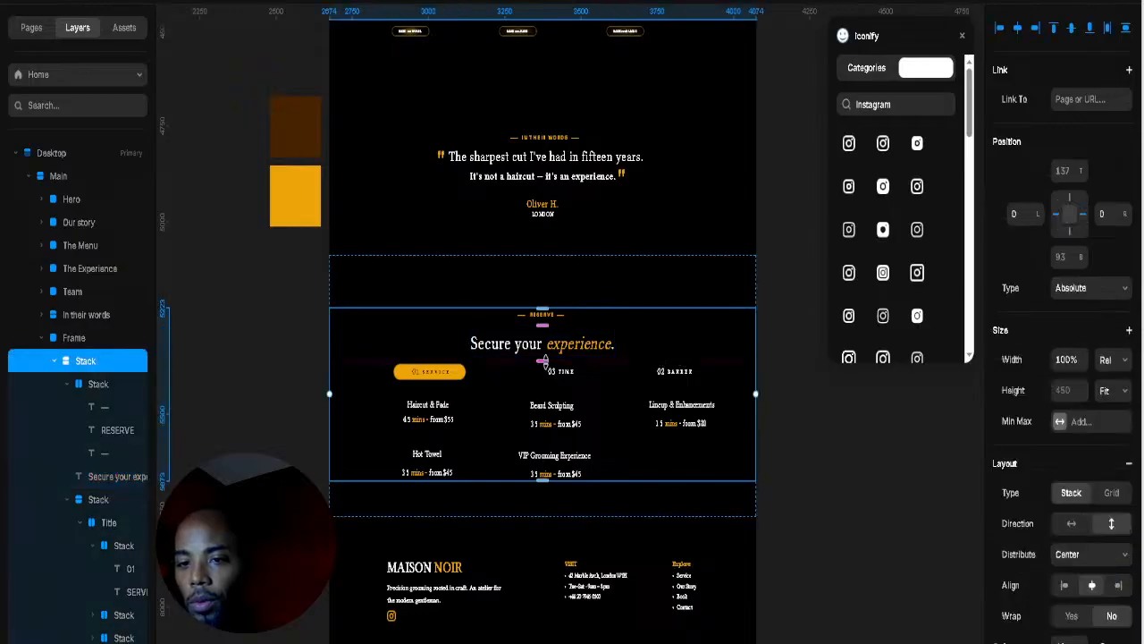
click(596, 349)
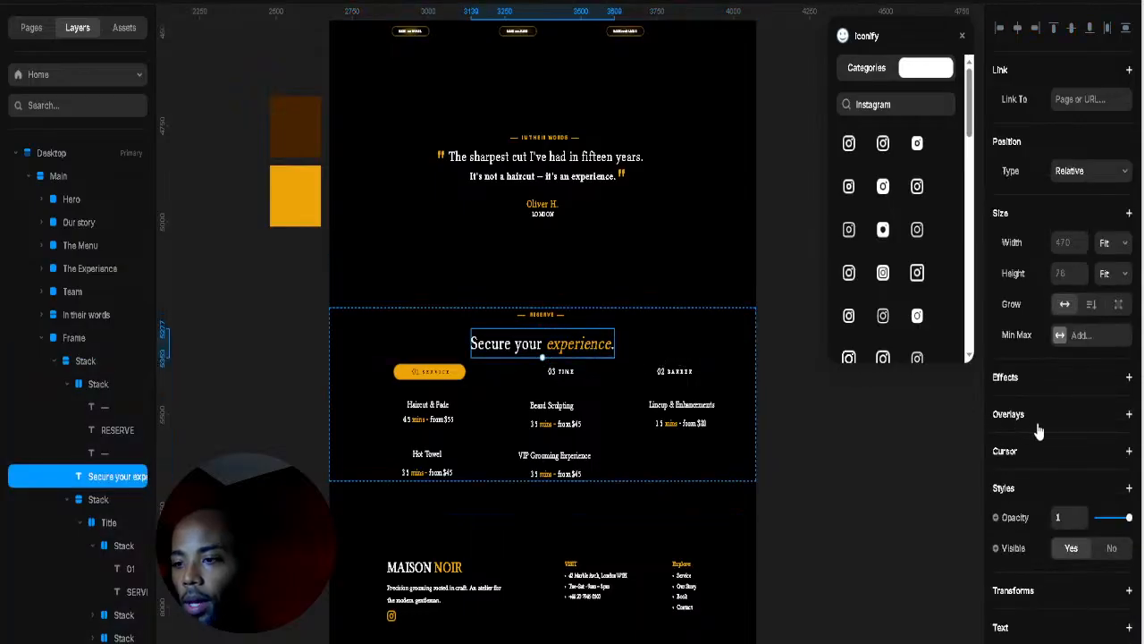
scroll(1038, 432, down, 5)
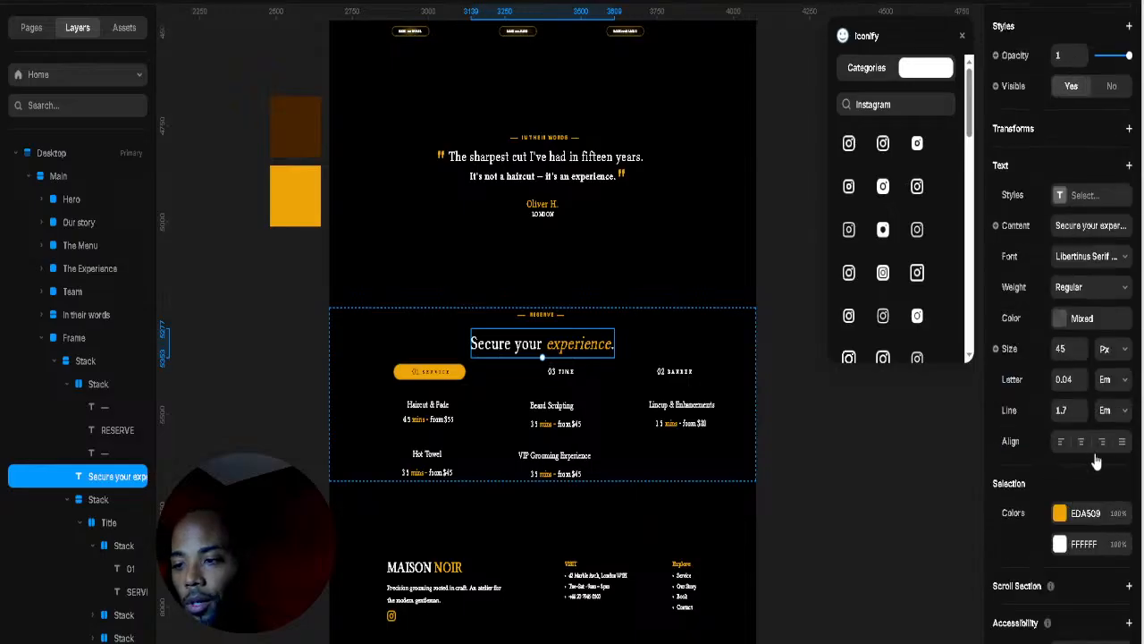
scroll(1093, 465, down, 1)
scroll(1081, 461, up, 5)
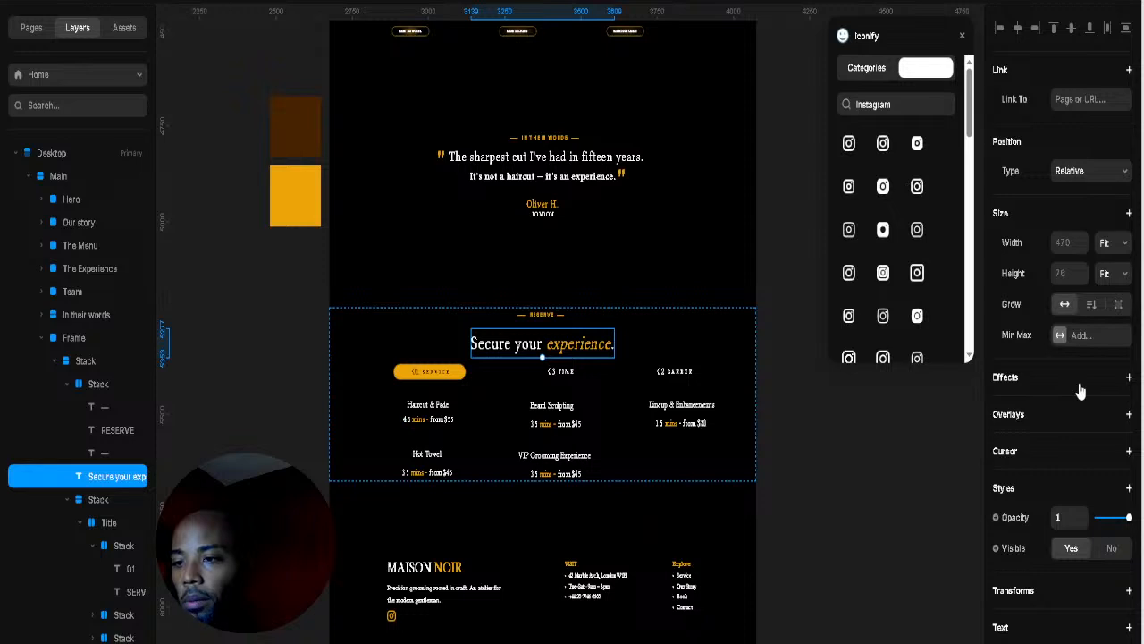
scroll(1072, 420, down, 2)
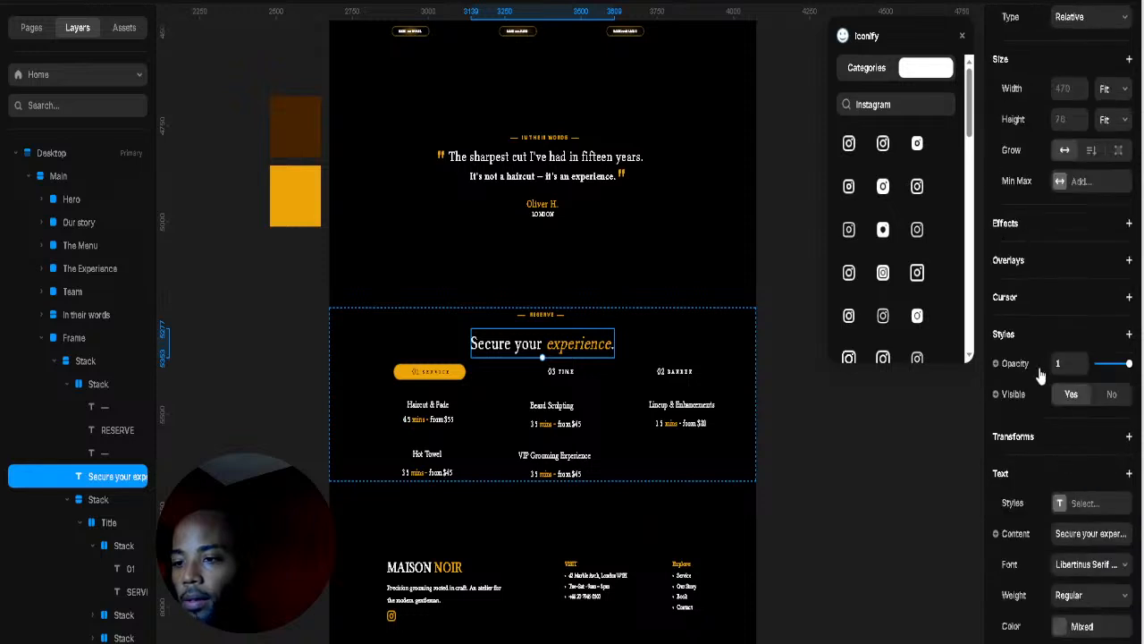
click(728, 352)
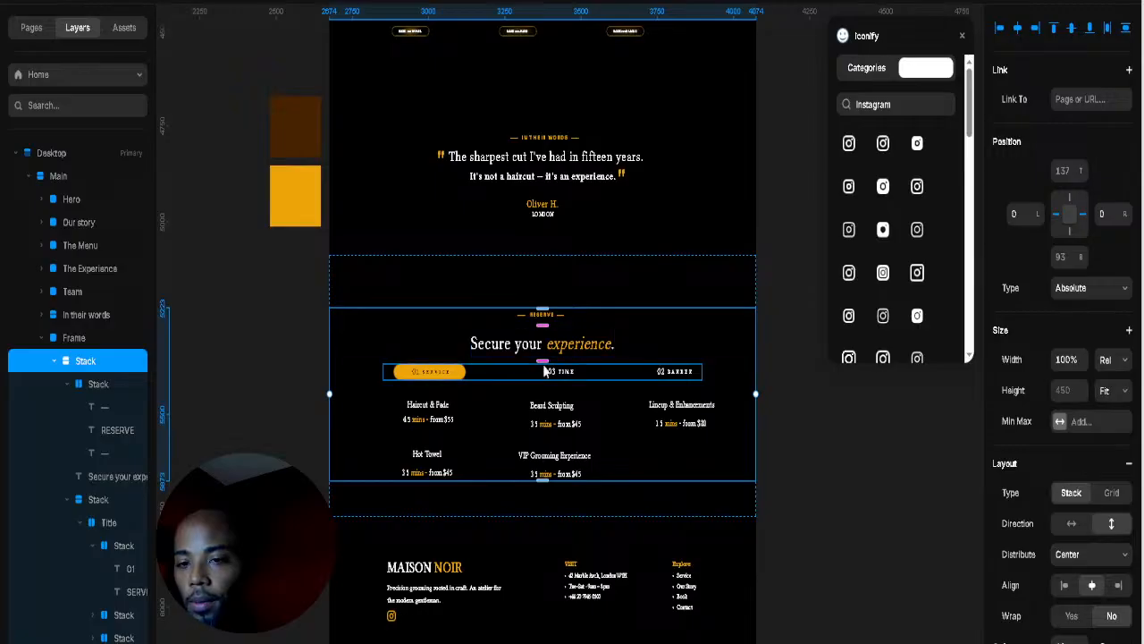
drag(545, 365, 555, 336)
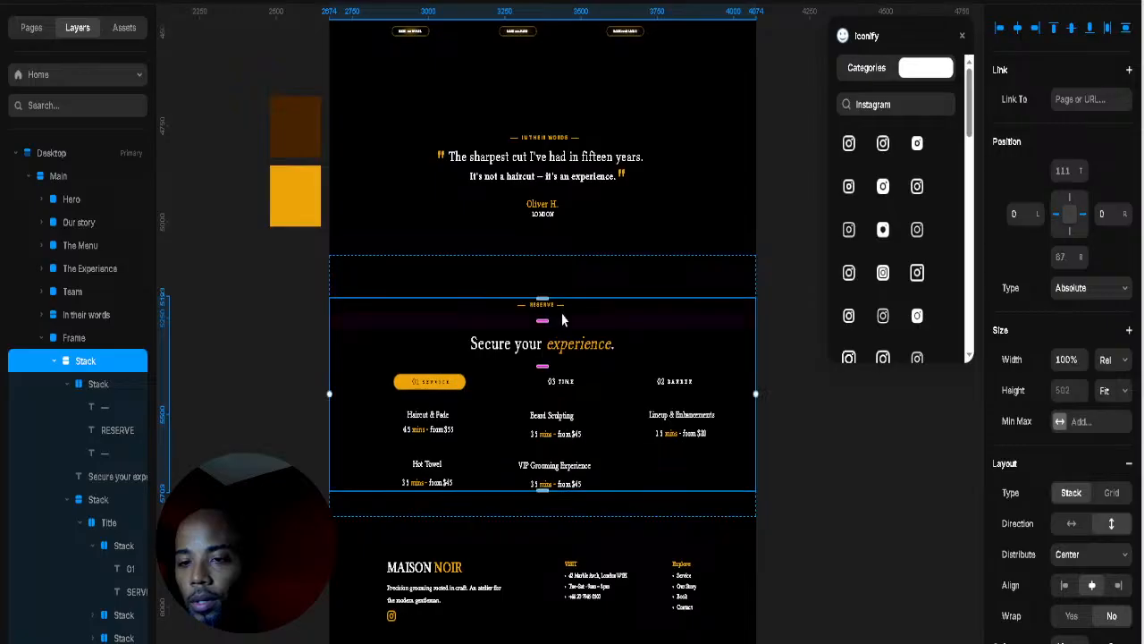
Step: Group the RESERVE label and Secure your experience heading into a stack with no gap between them
click(566, 311)
click(552, 306)
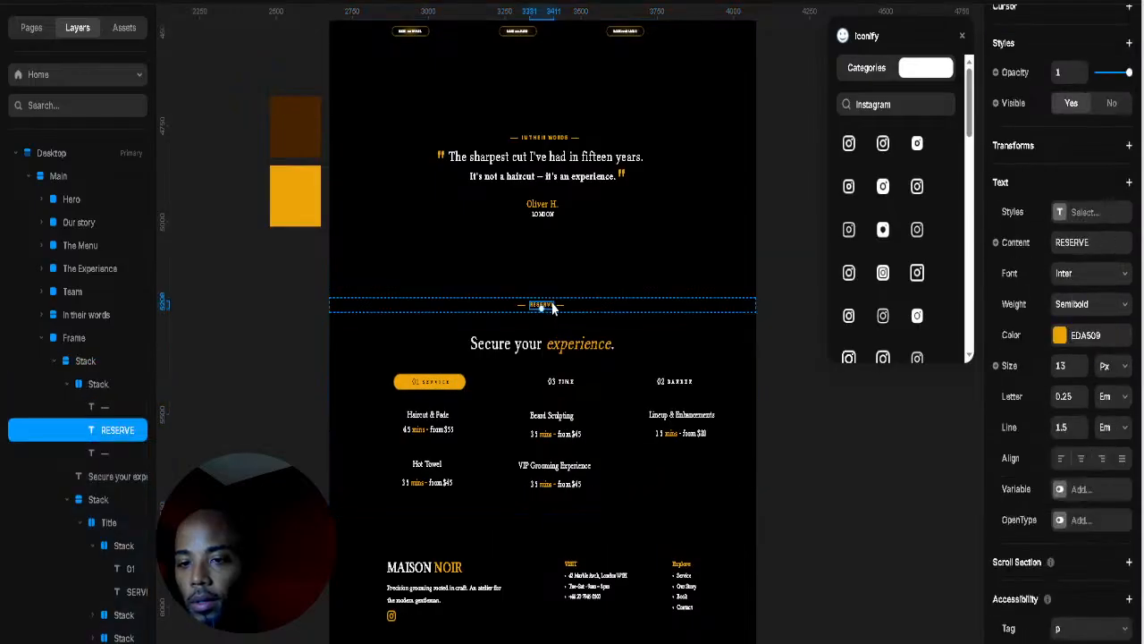
click(105, 385)
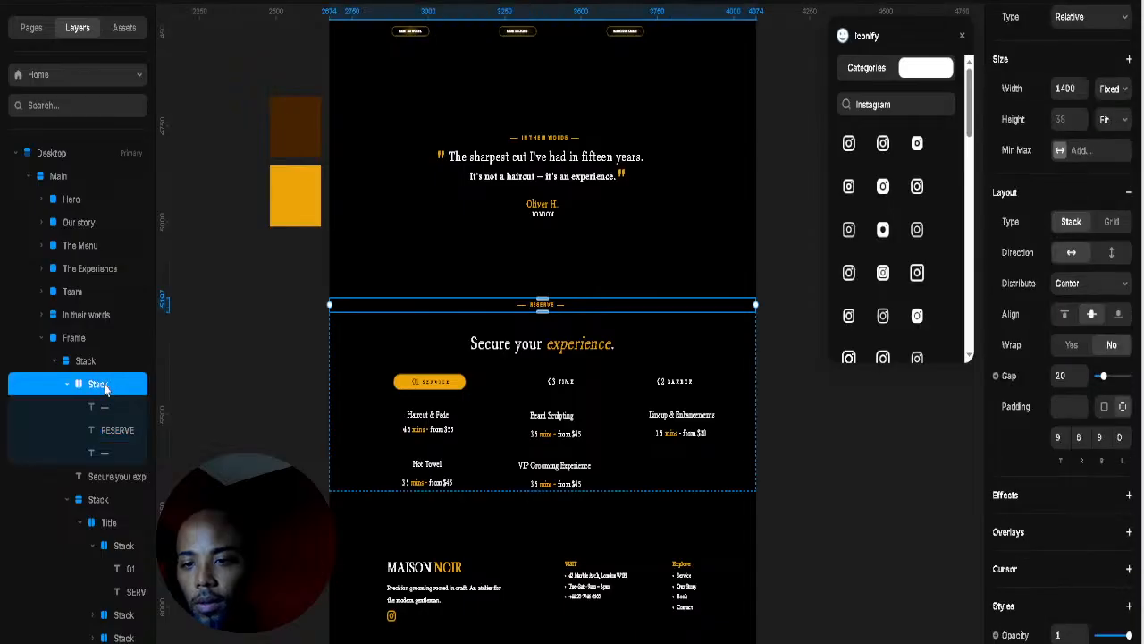
click(65, 385)
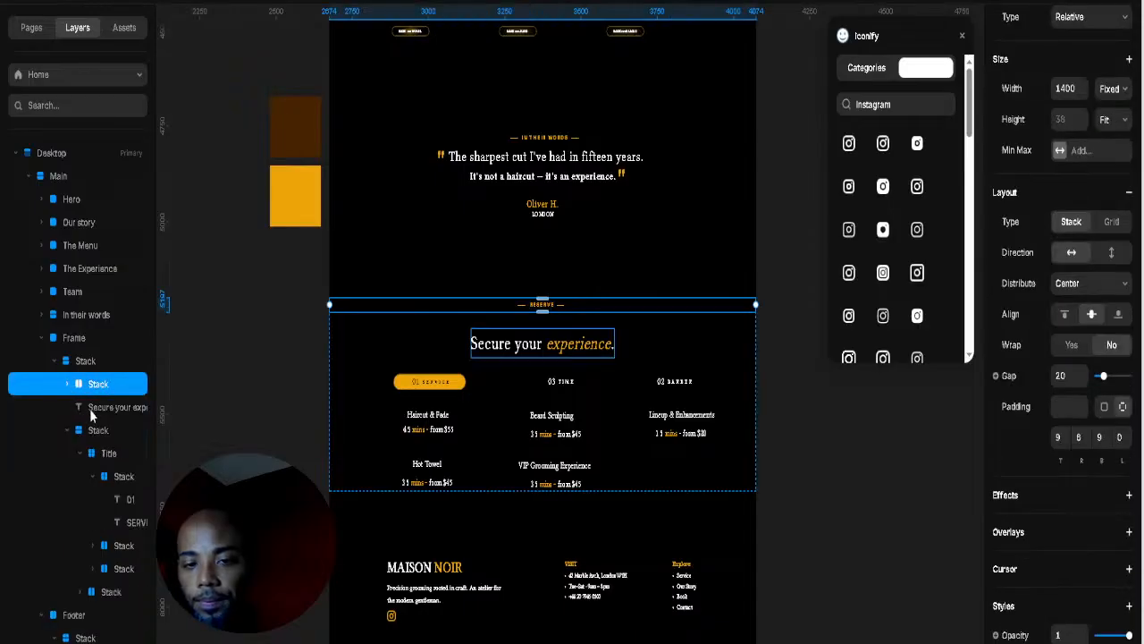
shift+click(91, 413)
right_click(117, 416)
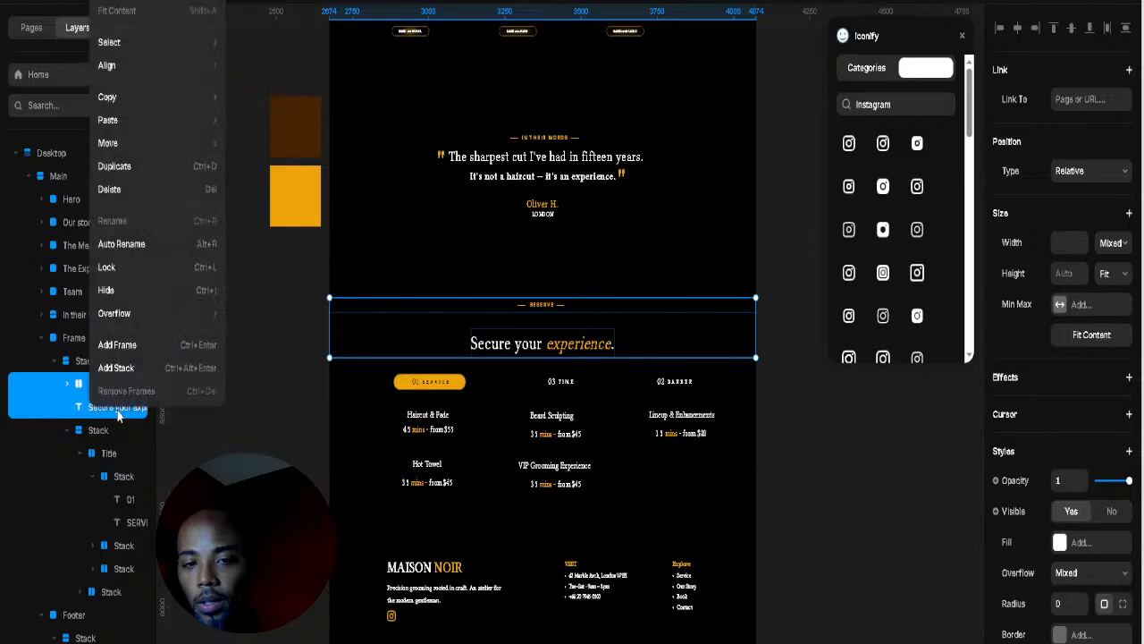
key(Escape)
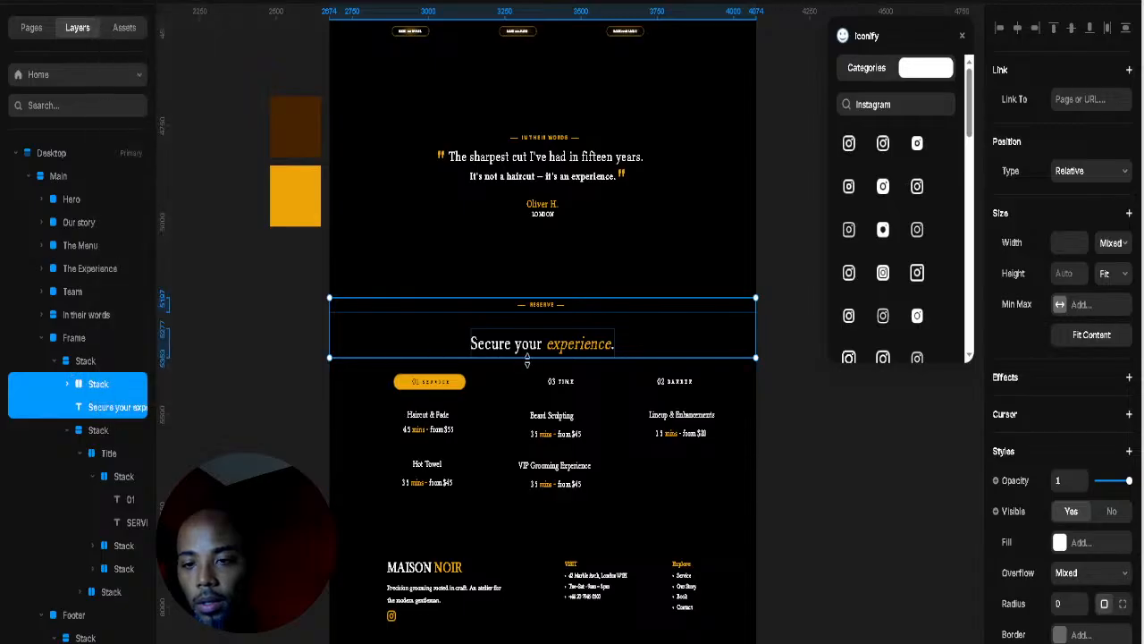
drag(527, 356, 530, 355)
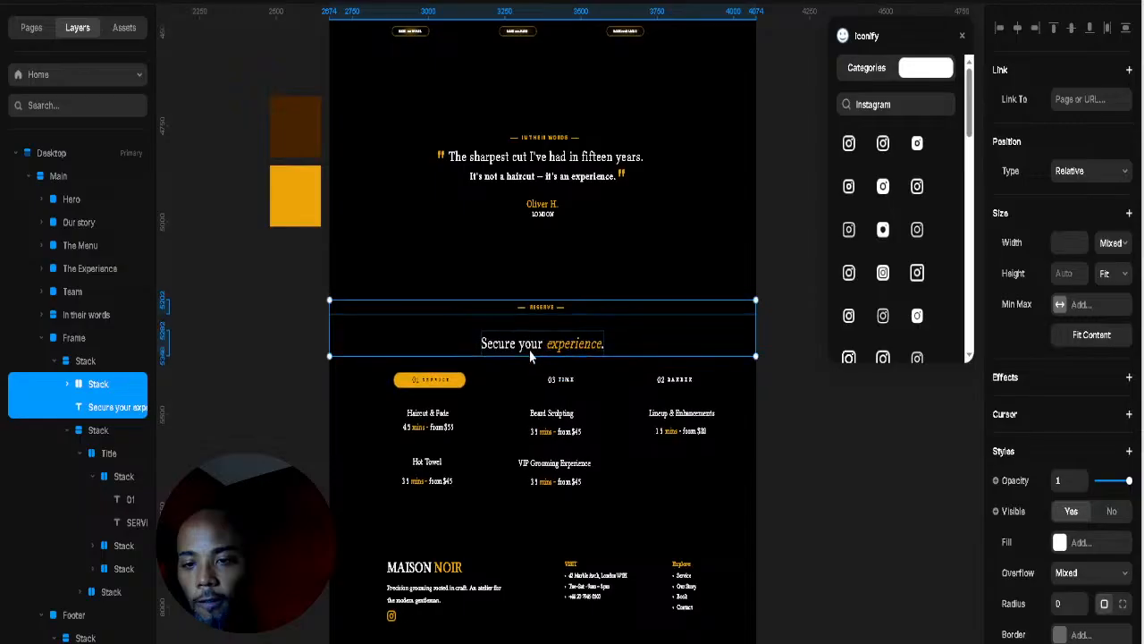
right_click(101, 386)
click(68, 385)
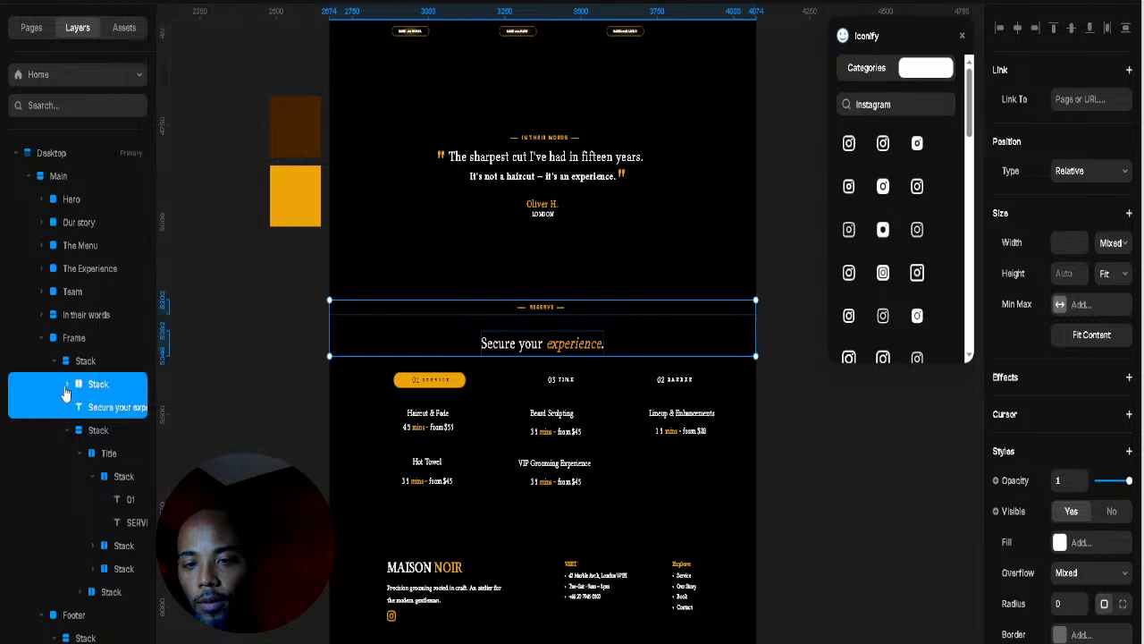
right_click(96, 387)
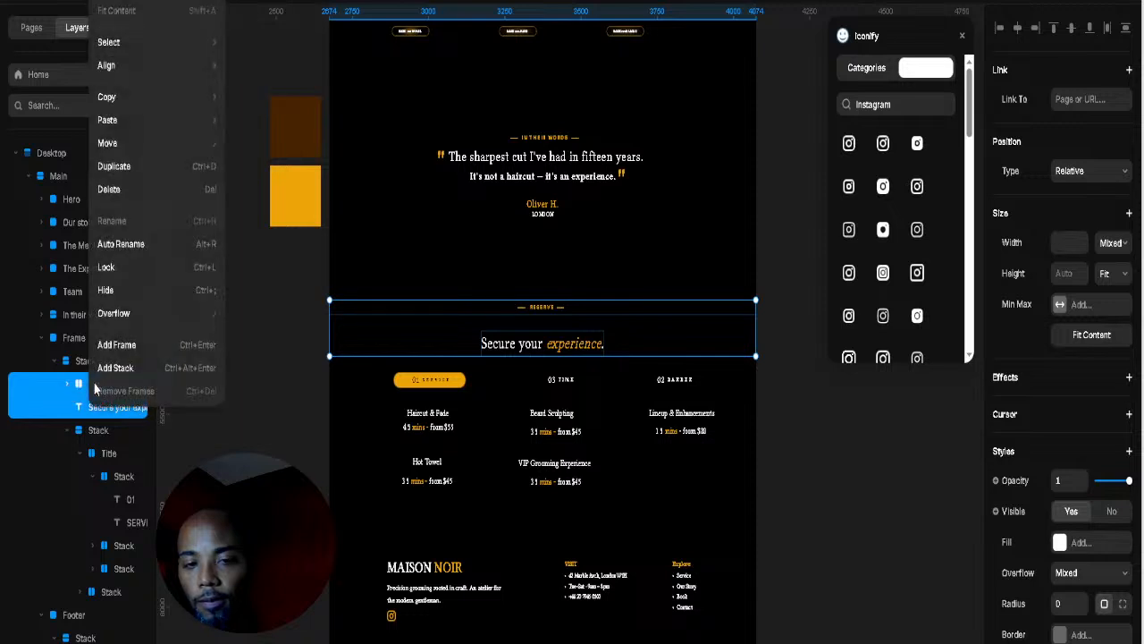
click(124, 369)
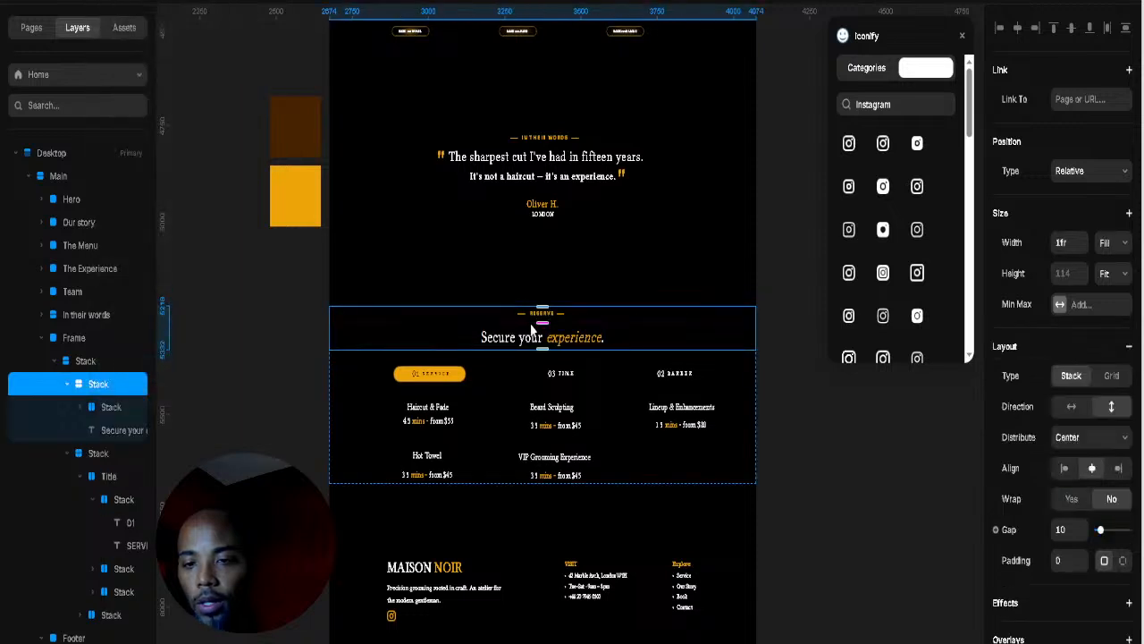
drag(542, 320, 541, 355)
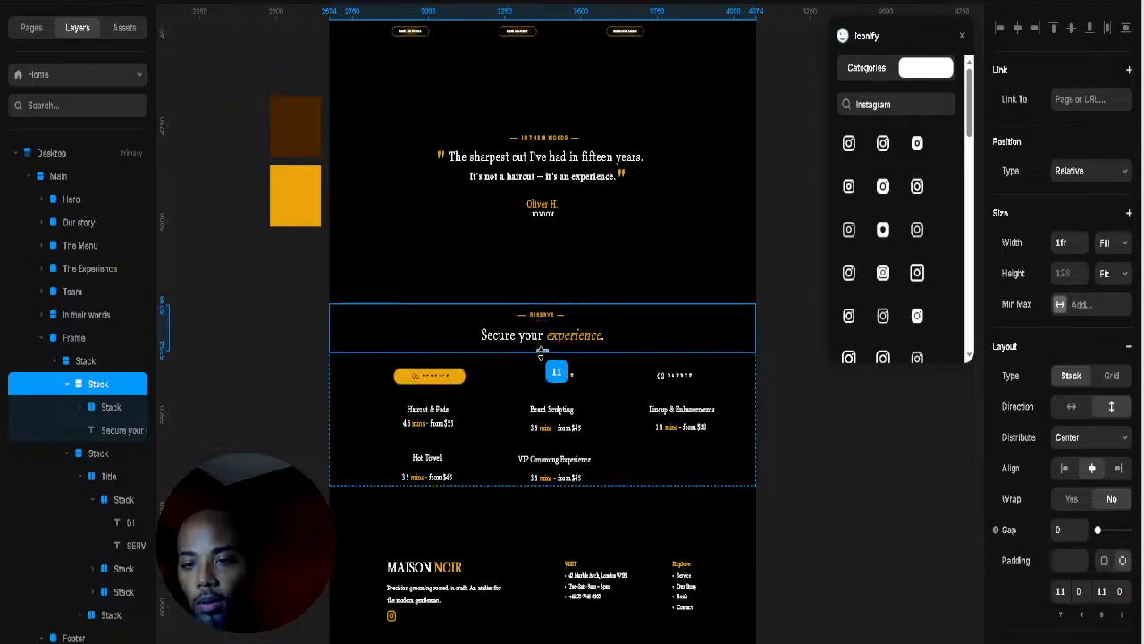
Step: Cut the Reserve section to 546 px tall and select the footer below it
click(653, 303)
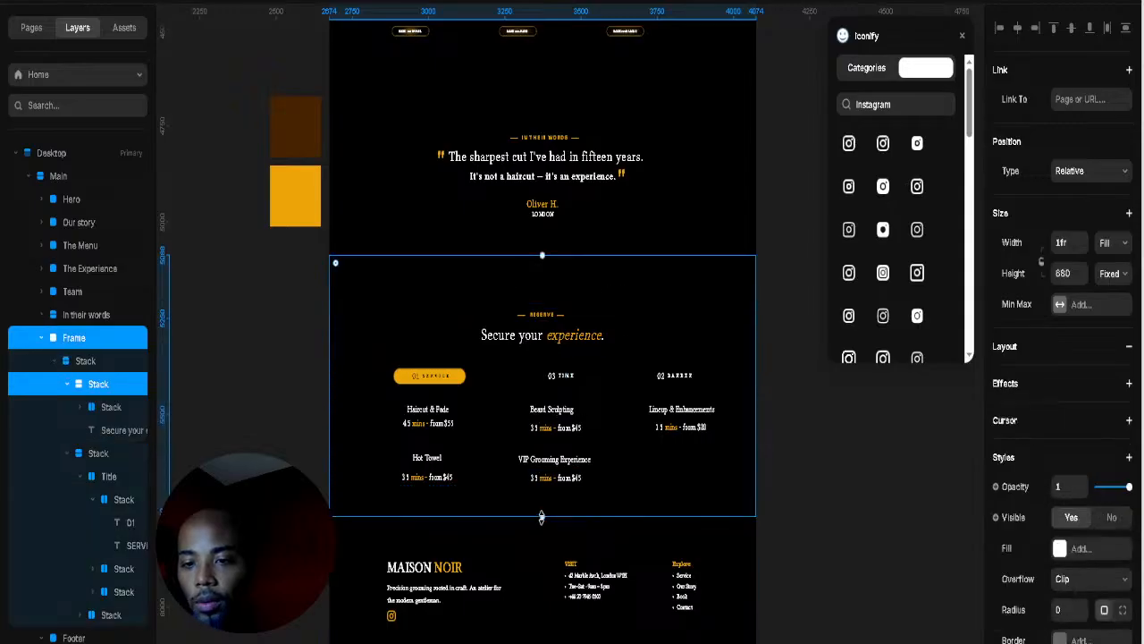
drag(541, 516, 553, 464)
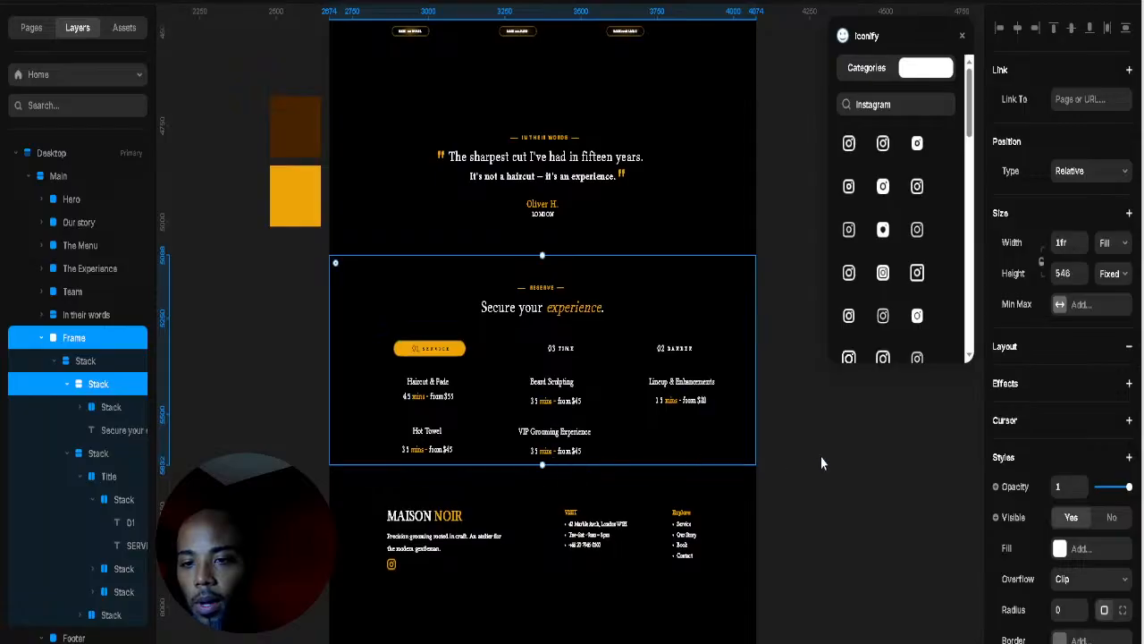
click(821, 454)
click(542, 490)
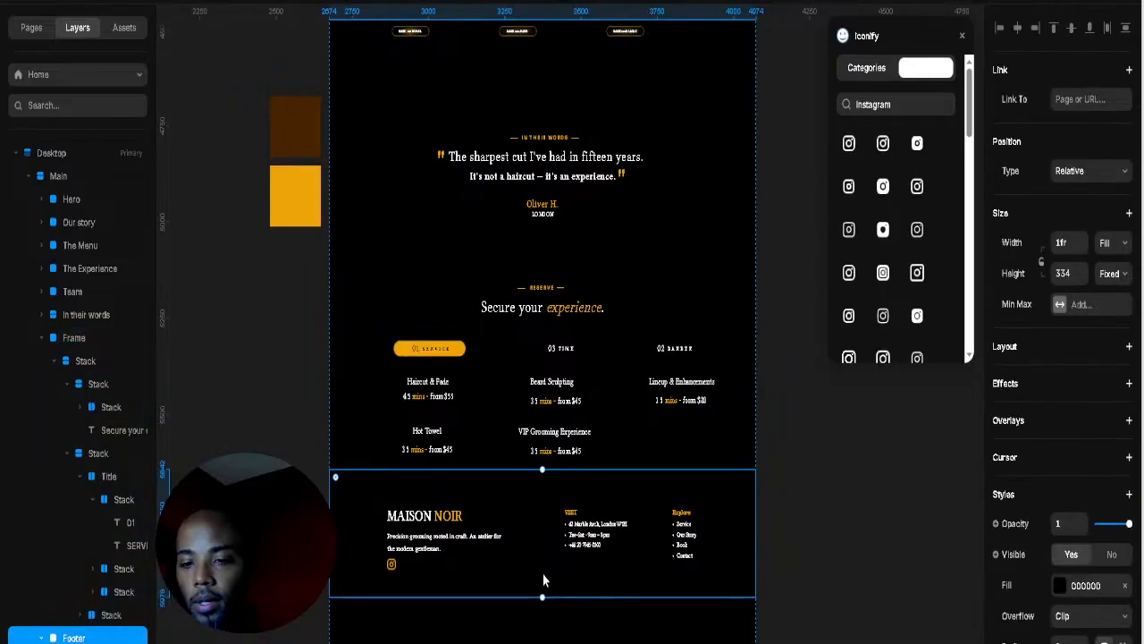
scroll(452, 529, up, 5)
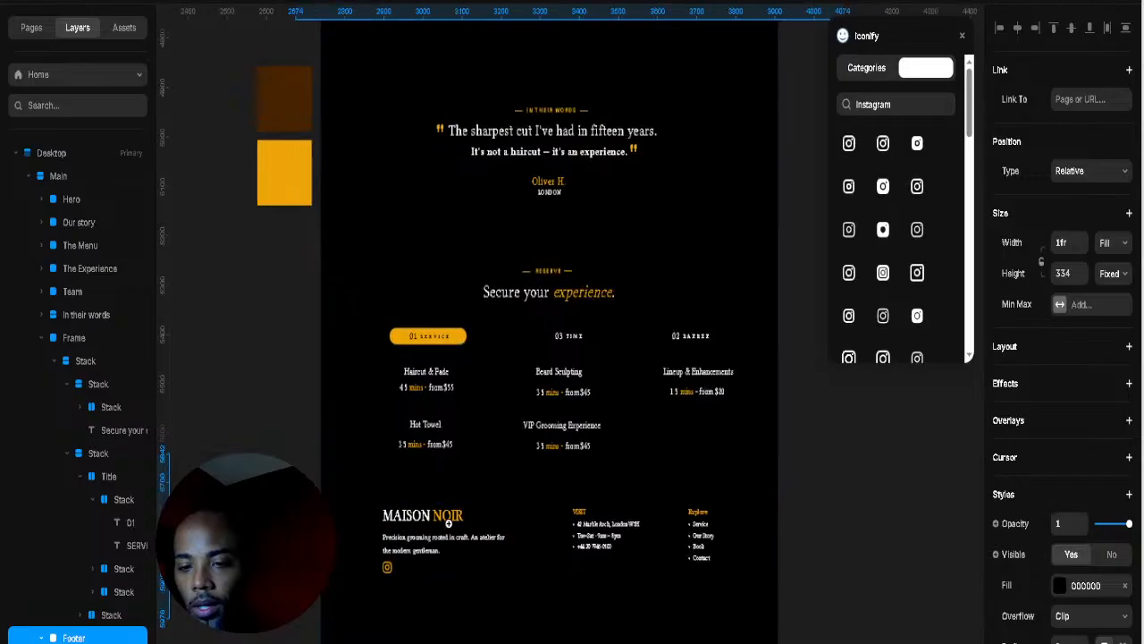
Step: Shrink the MAISON NOIR footer heading to 31 px
click(466, 517)
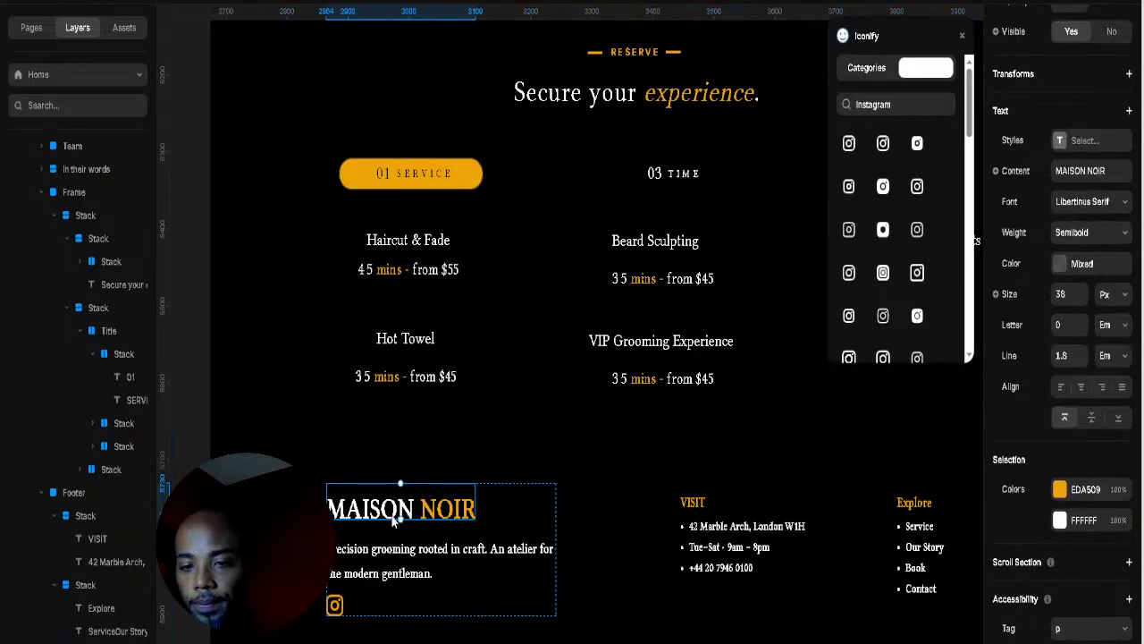
mouse_move(400, 512)
mouse_down()
mouse_move(406, 527)
mouse_move(413, 508)
mouse_up()
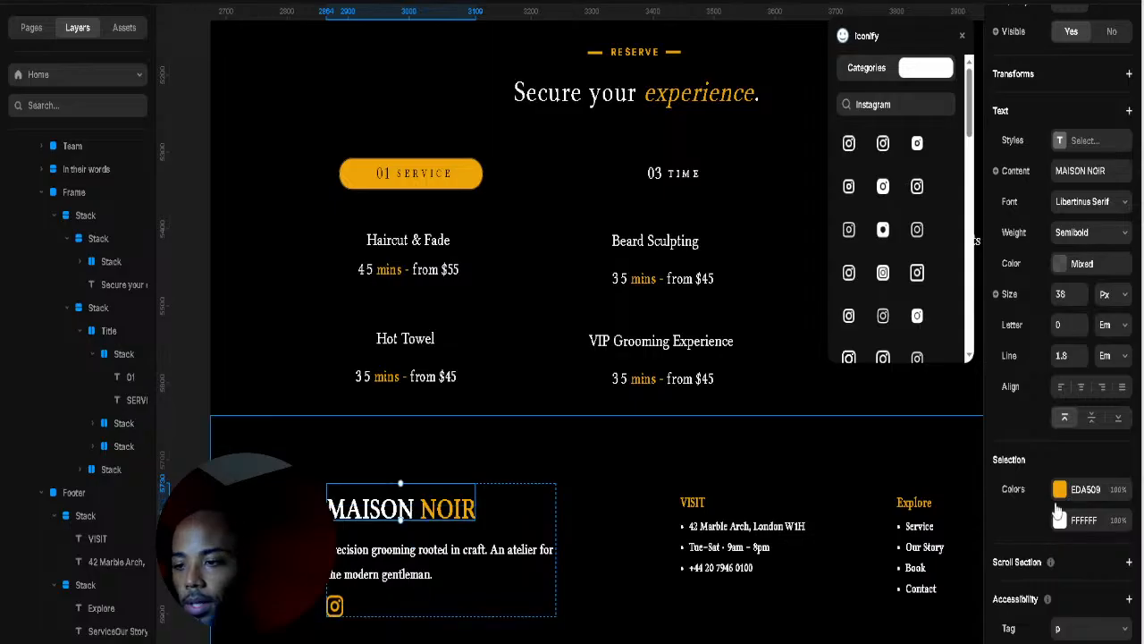
click(1081, 299)
click(1081, 299)
click(1081, 299)
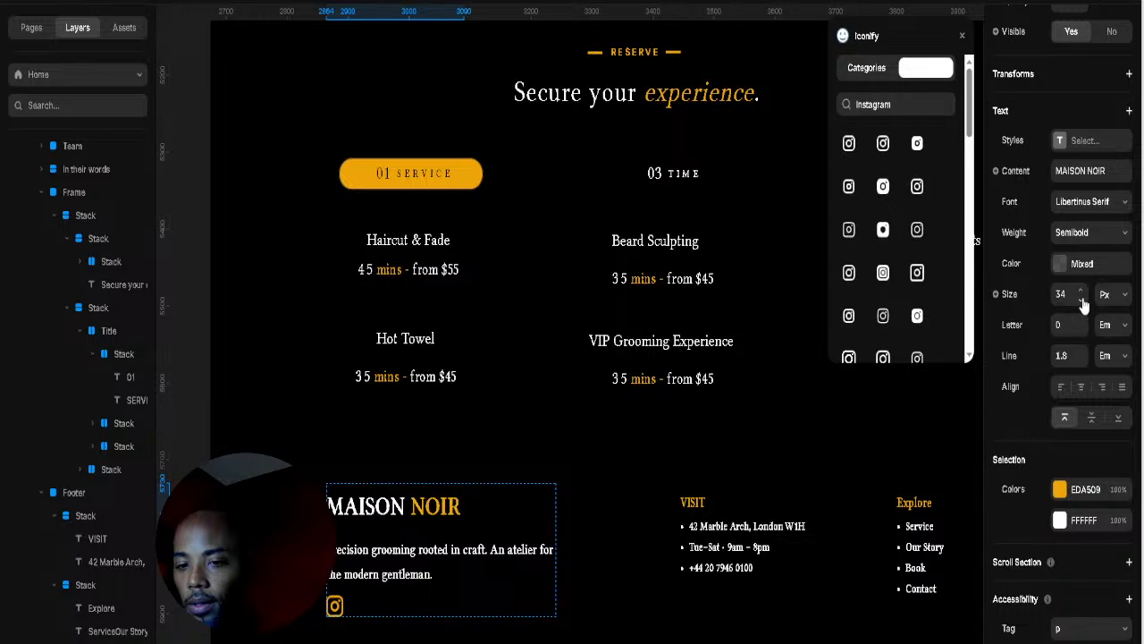
click(1081, 298)
click(1081, 299)
click(1080, 298)
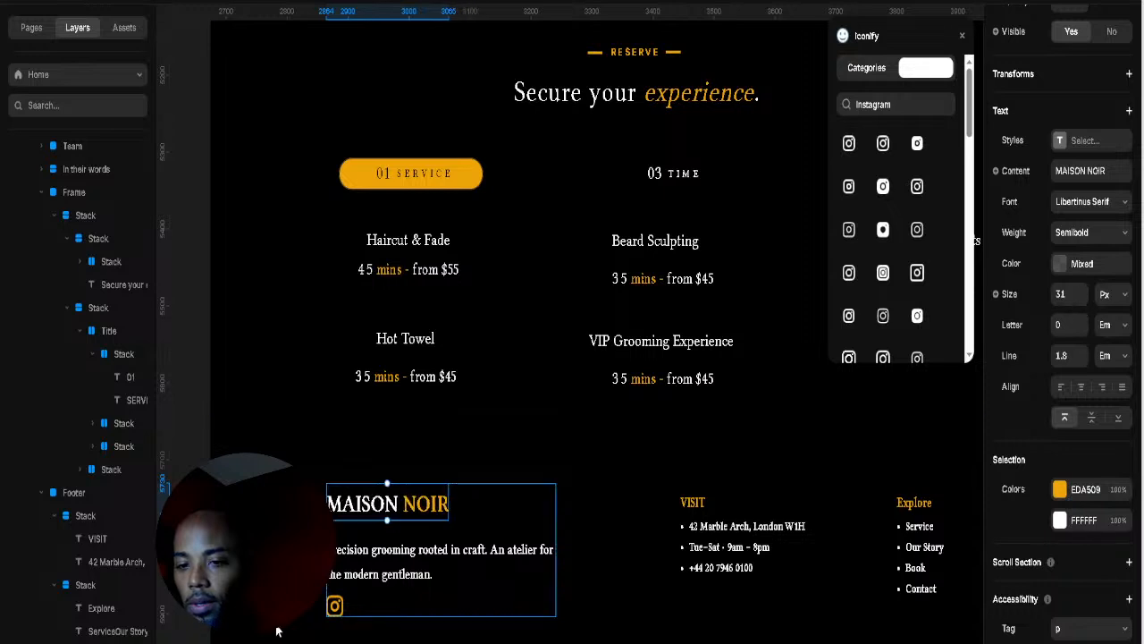
Step: Tighten the brand column spacing and wrap the tagline and Instagram icon in a left-aligned stack with gap 30
click(394, 550)
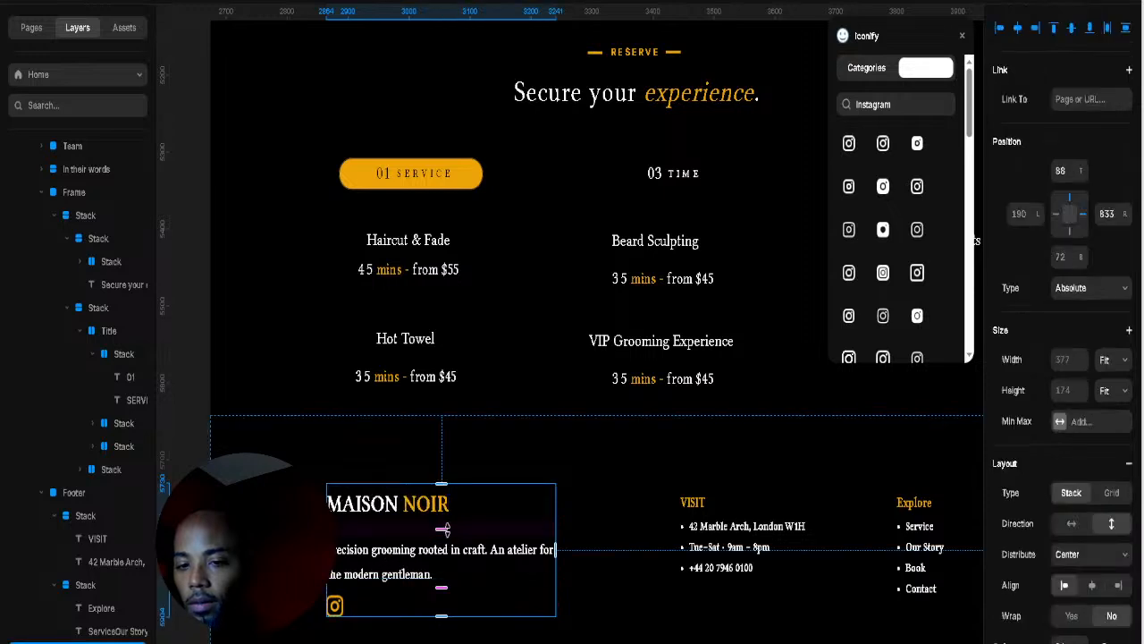
drag(442, 520, 424, 586)
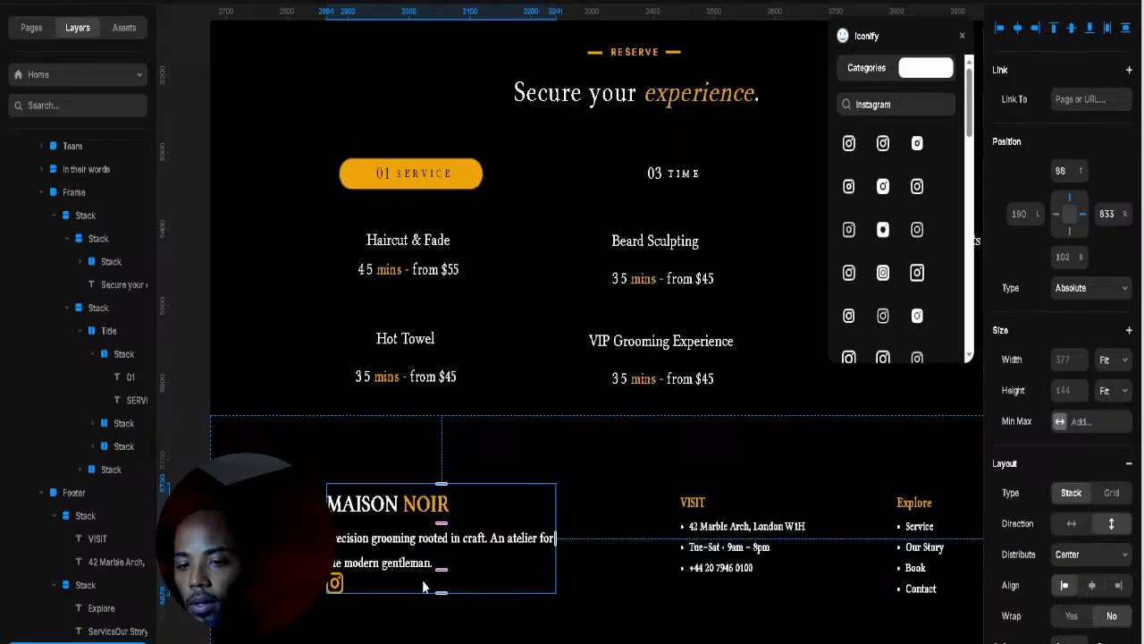
click(395, 563)
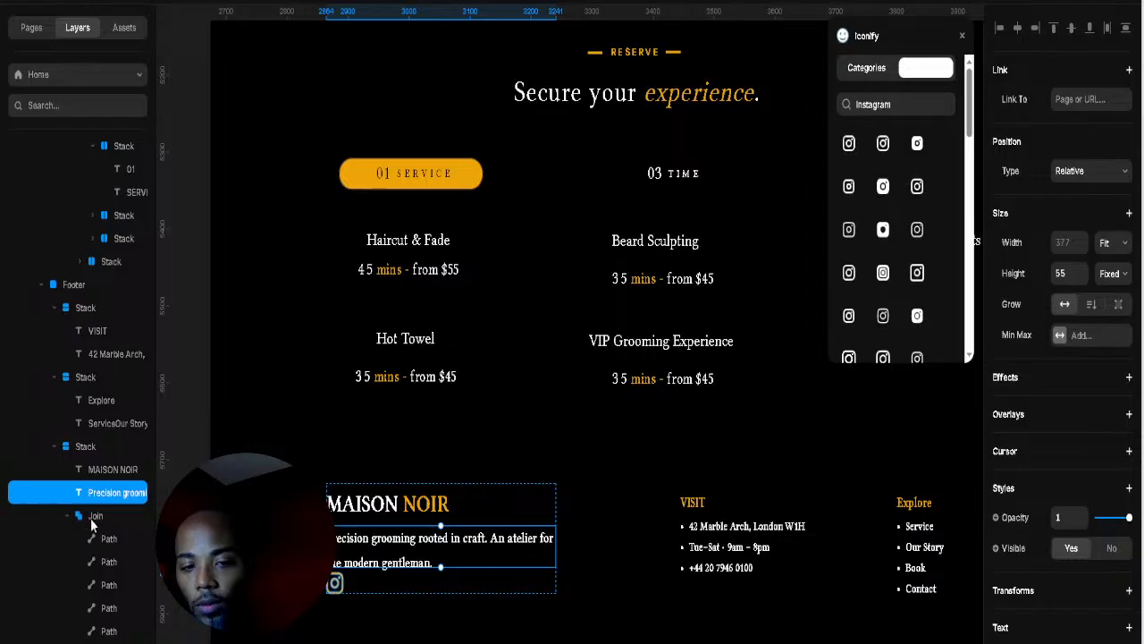
shift+click(94, 518)
right_click(127, 533)
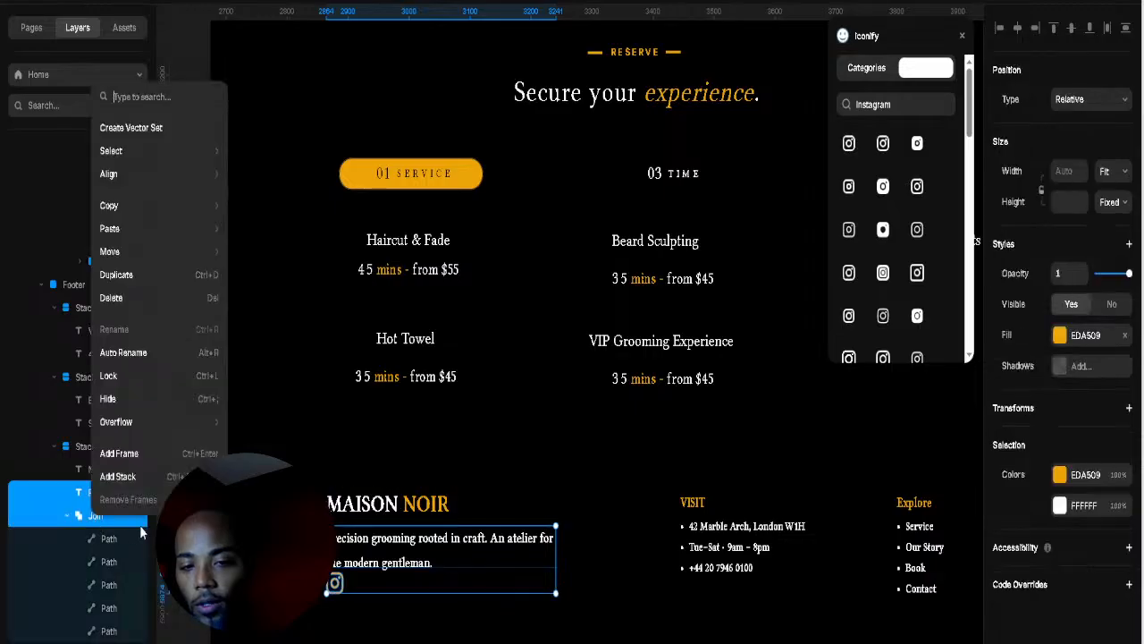
click(139, 476)
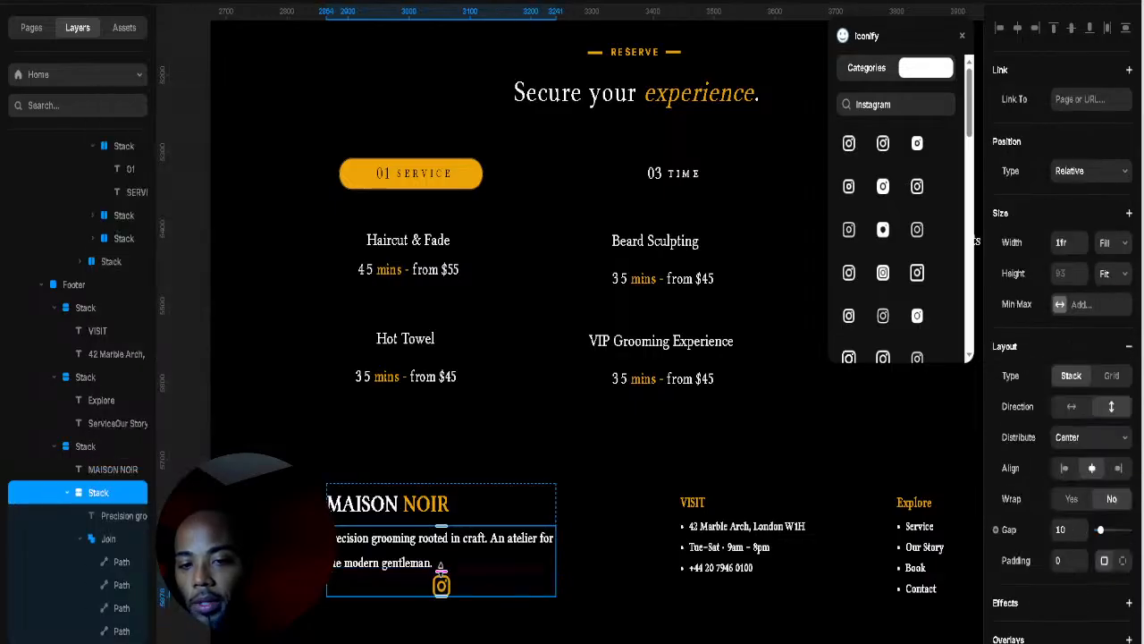
drag(441, 575, 442, 597)
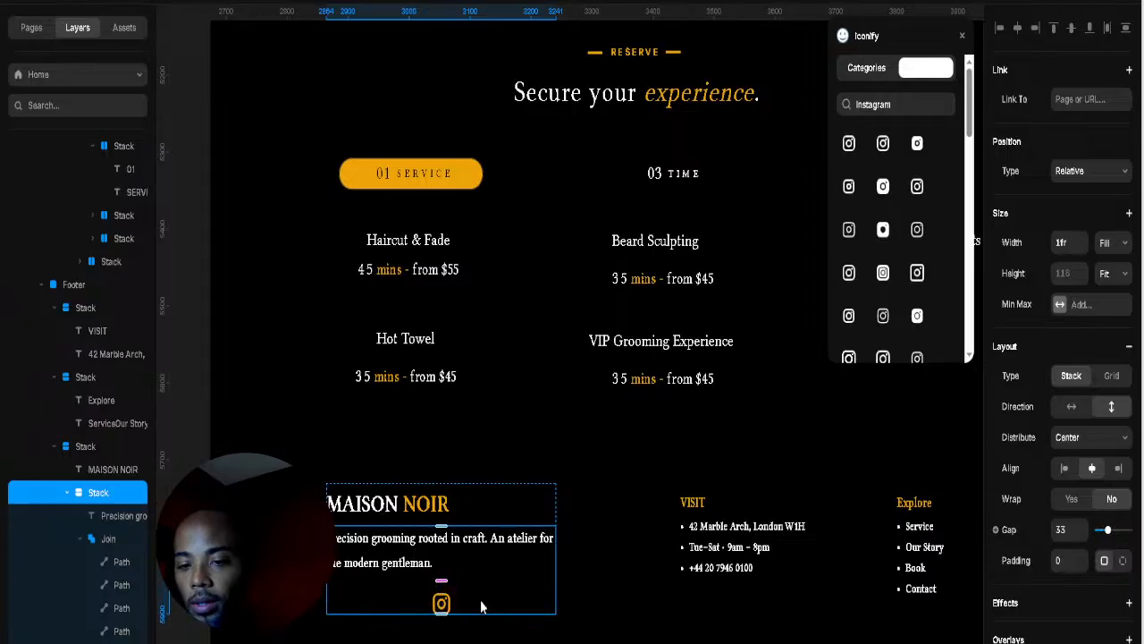
click(1065, 470)
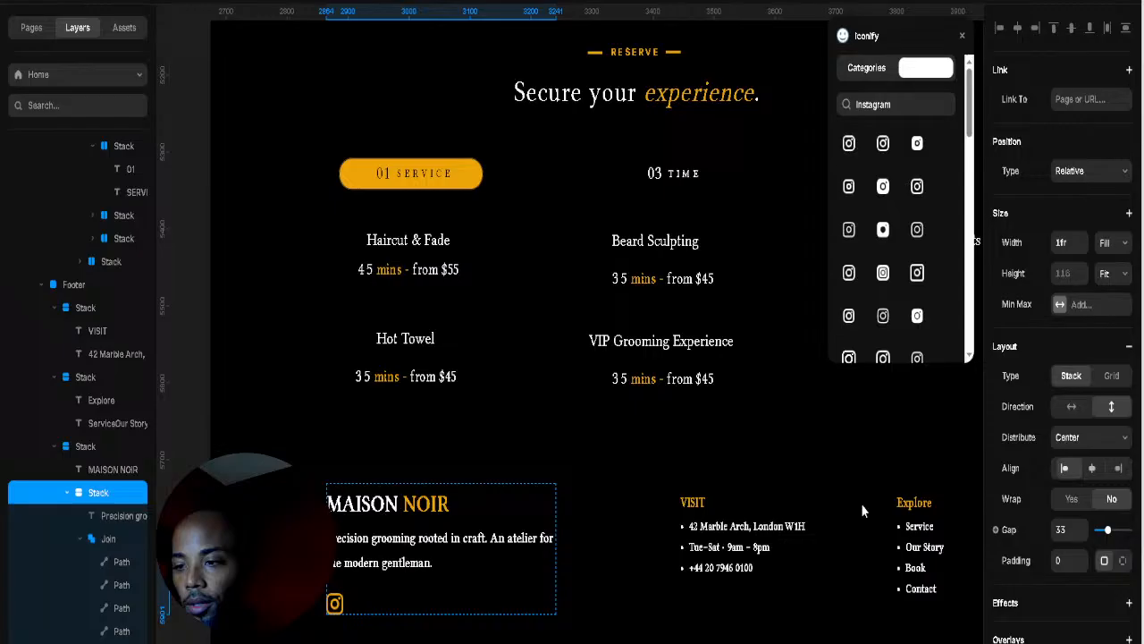
Step: Reduce the footer tagline font size from 18 to 15 px
click(636, 528)
click(416, 549)
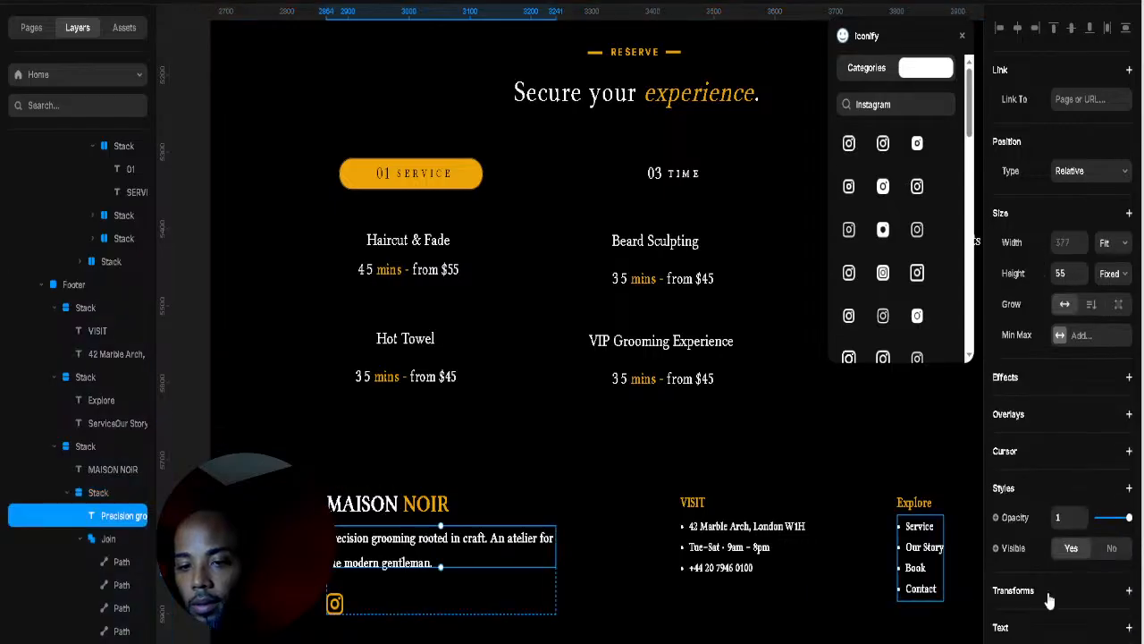
scroll(1073, 532, down, 3)
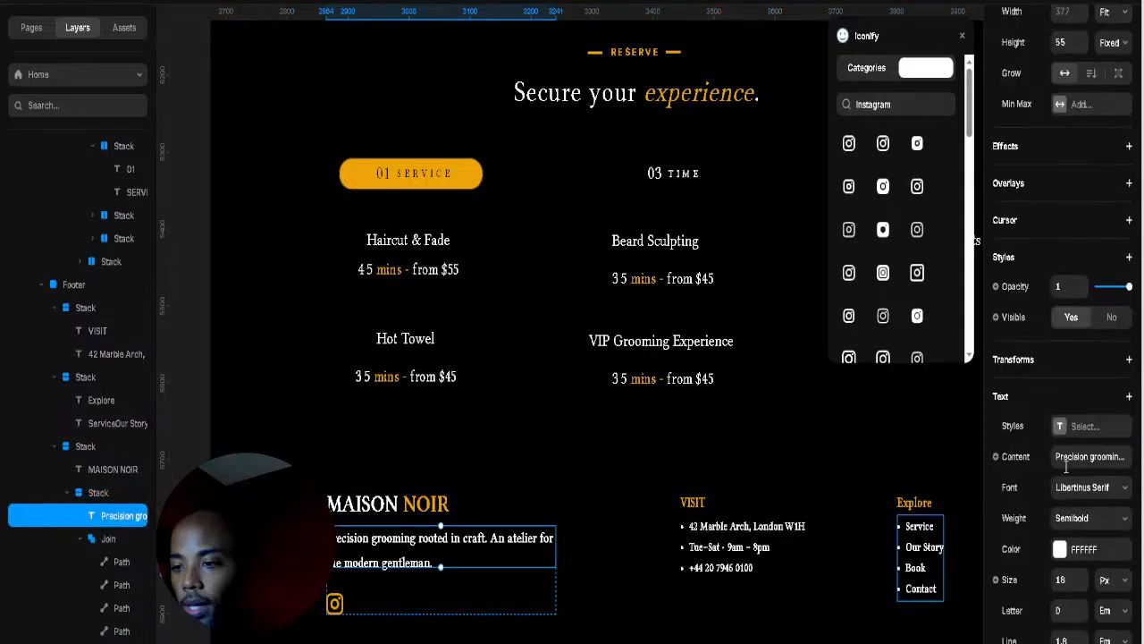
click(1081, 584)
click(1081, 584)
click(1081, 584)
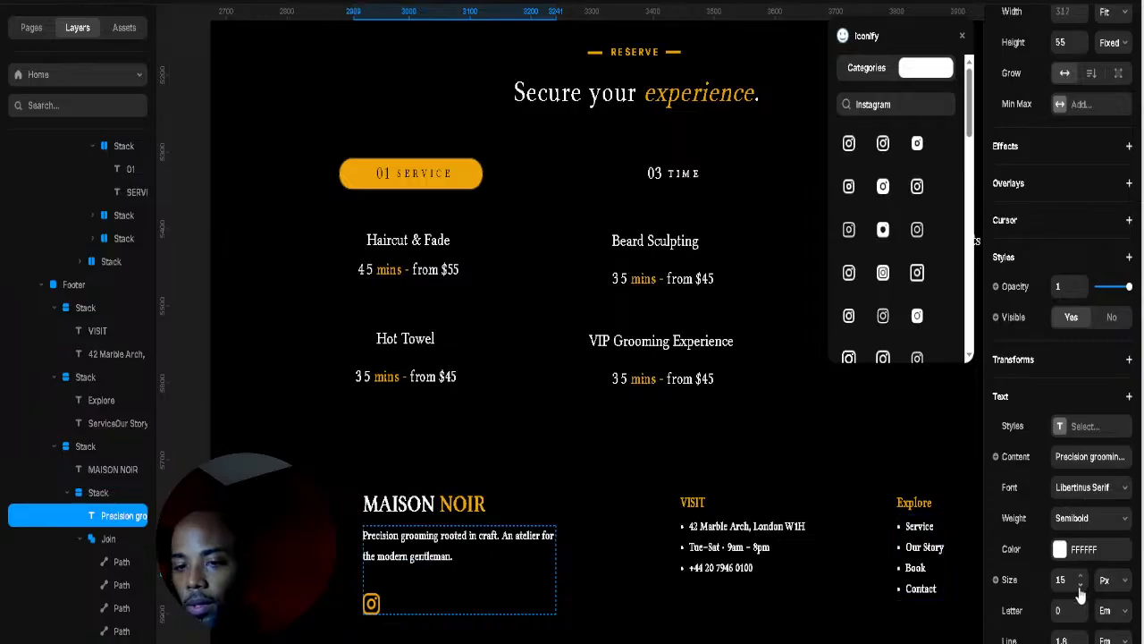
Step: Pin the MAISON NOIR brand column to the left and move it further left to 193
click(578, 586)
click(547, 509)
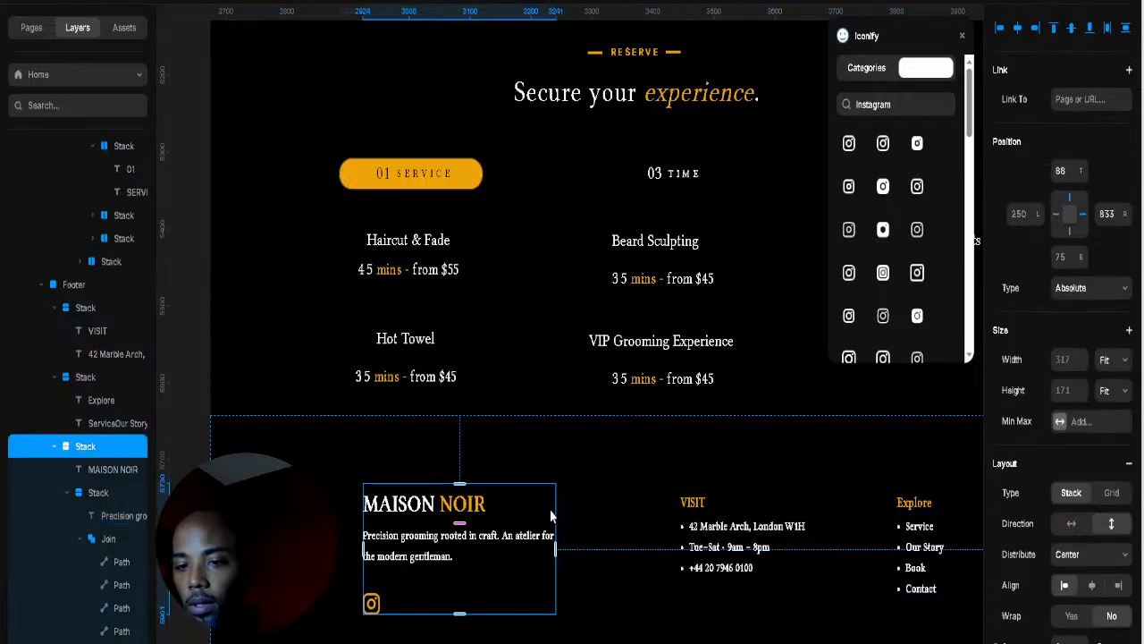
click(1069, 217)
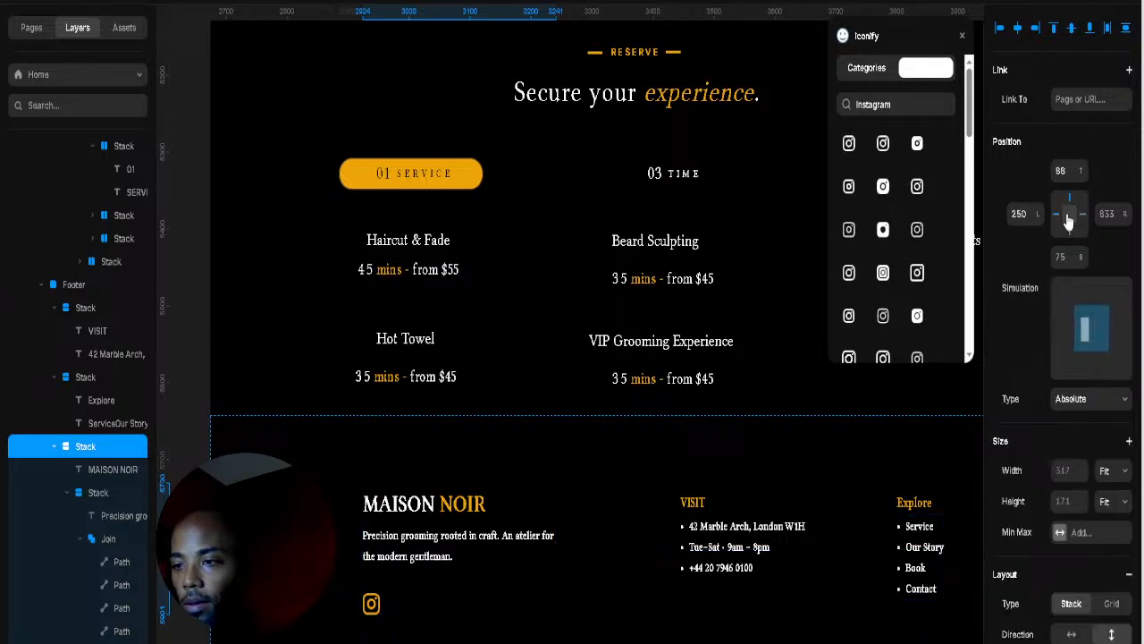
drag(1038, 215, 1035, 262)
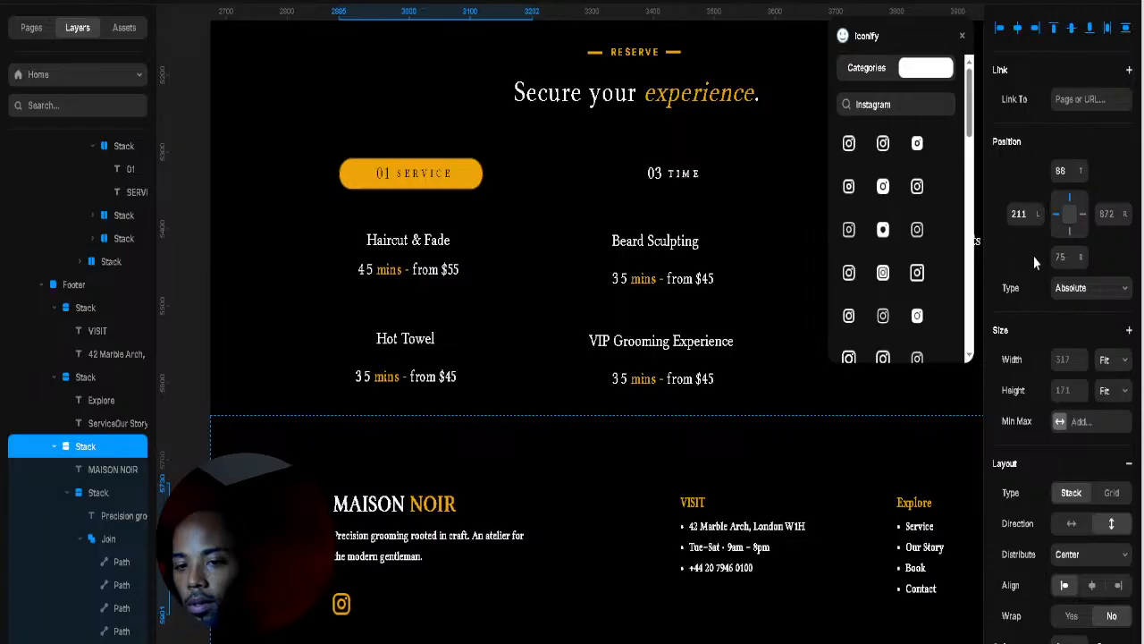
click(802, 529)
scroll(802, 527, up, 5)
scroll(805, 546, down, 10)
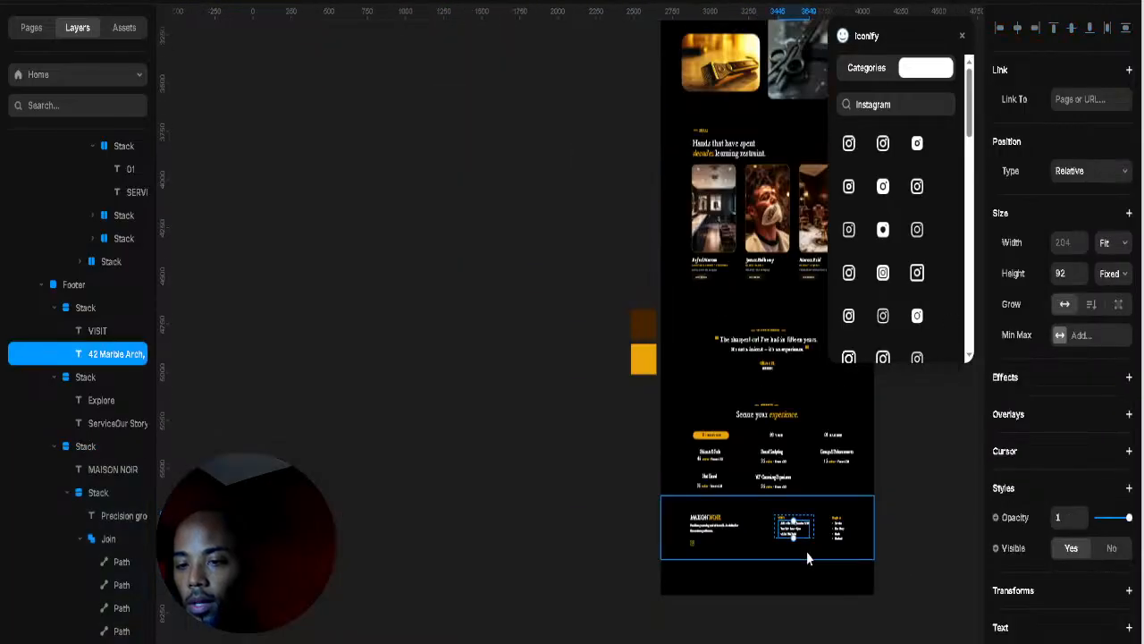
Step: Drag the Main page frame's bottom edge up to about 5918 px, removing the empty space
click(802, 564)
drag(767, 594, 723, 605)
click(855, 616)
scroll(849, 609, up, 5)
key(space)
scroll(724, 454, up, 5)
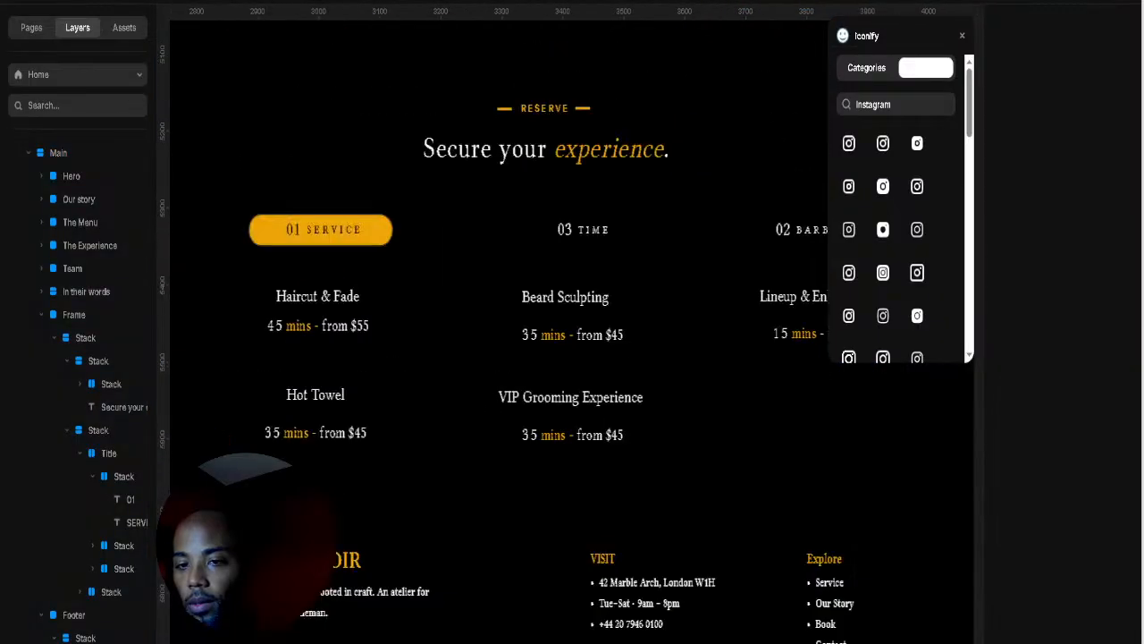
scroll(722, 452, down, 6)
scroll(684, 288, up, 5)
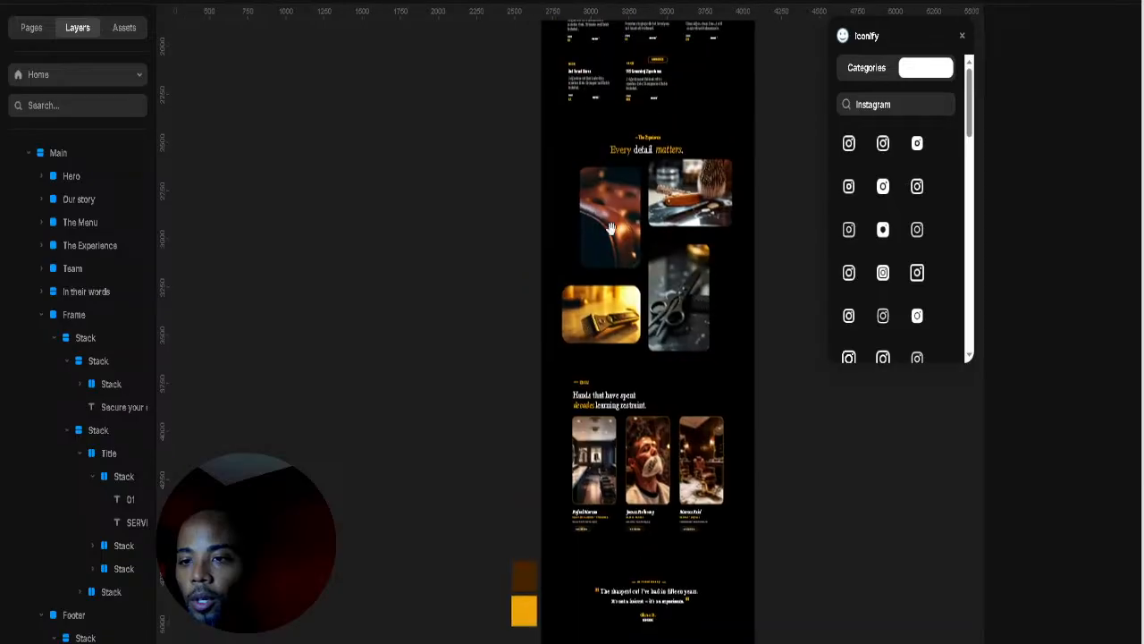
scroll(641, 221, down, 2)
scroll(640, 221, up, 2)
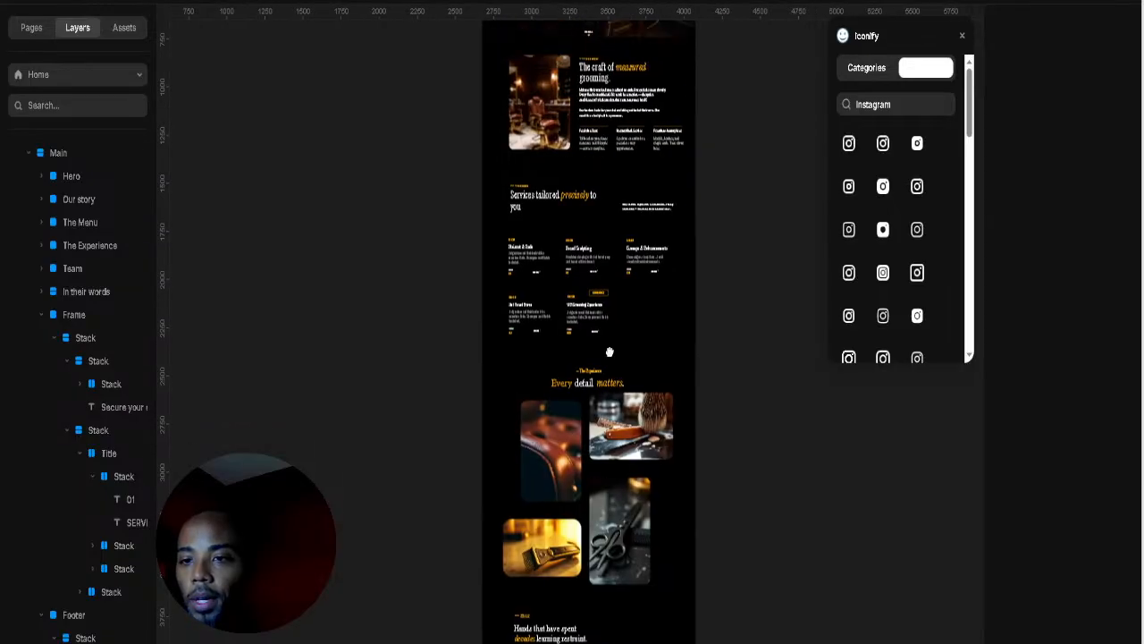
scroll(593, 187, up, 3)
scroll(566, 317, down, 2)
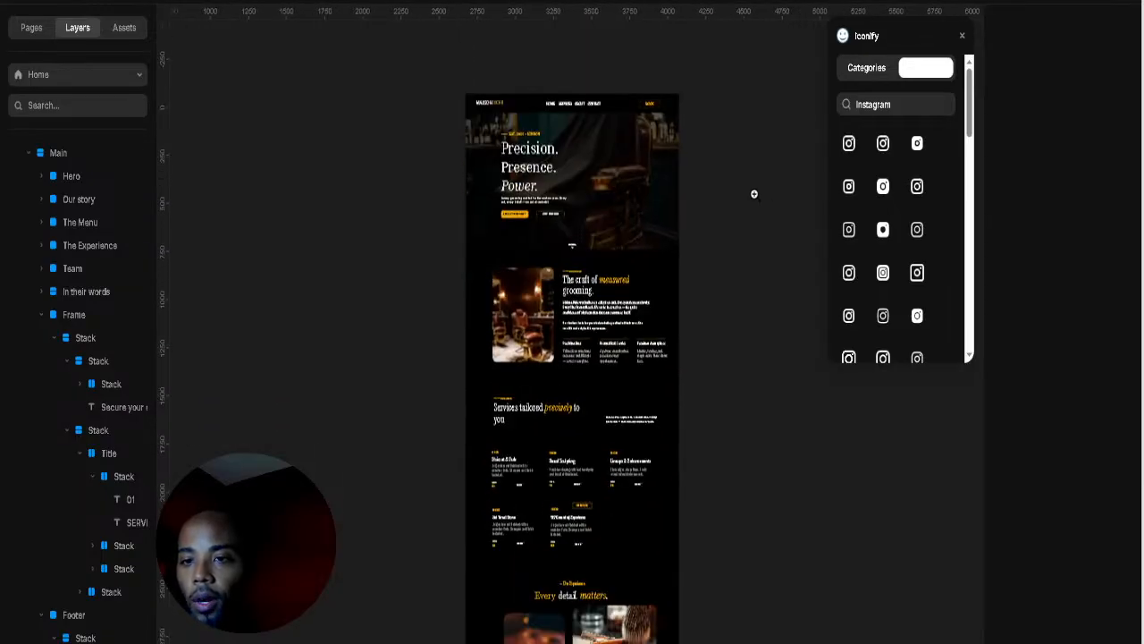
scroll(766, 191, up, 5)
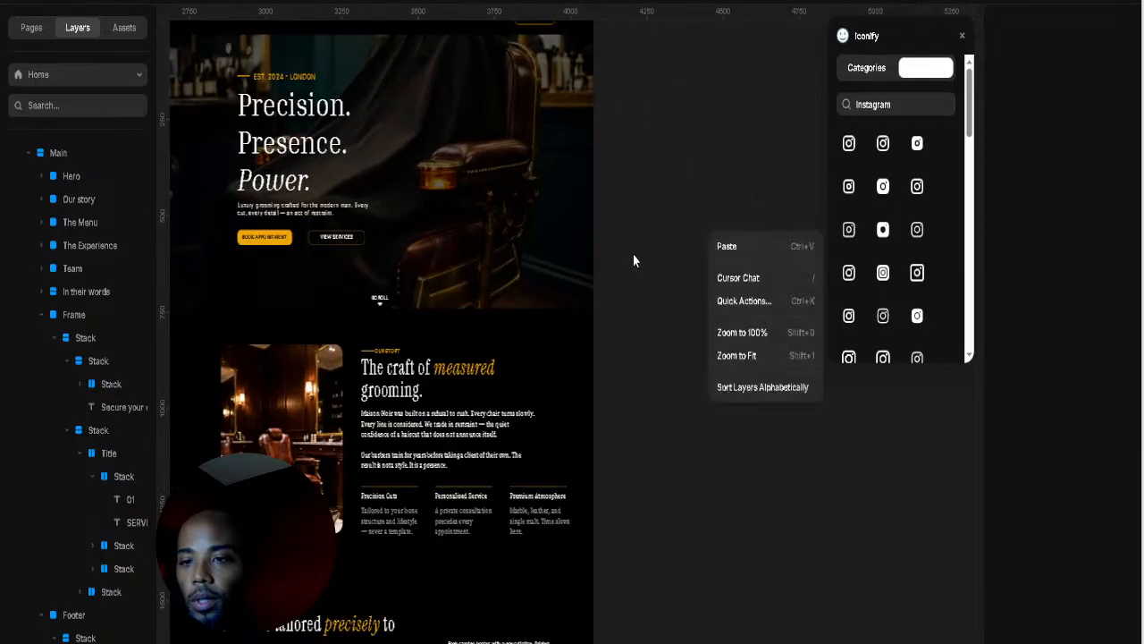
Step: Bring the hero section into view and launch the full-size website preview
click(635, 249)
drag(526, 242, 712, 278)
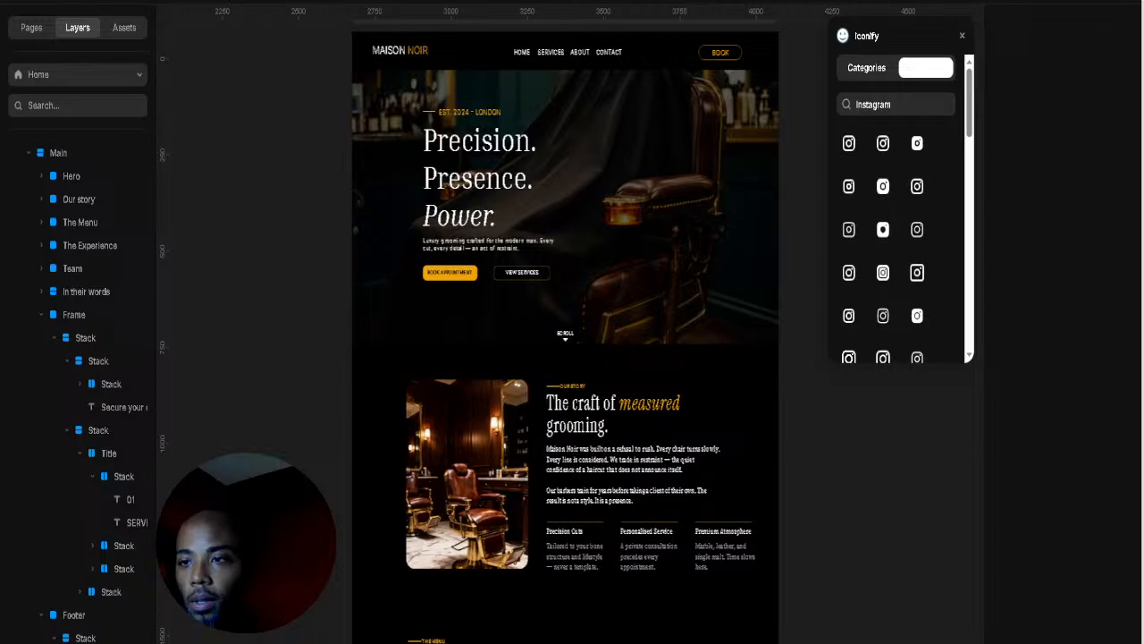
click(1010, 3)
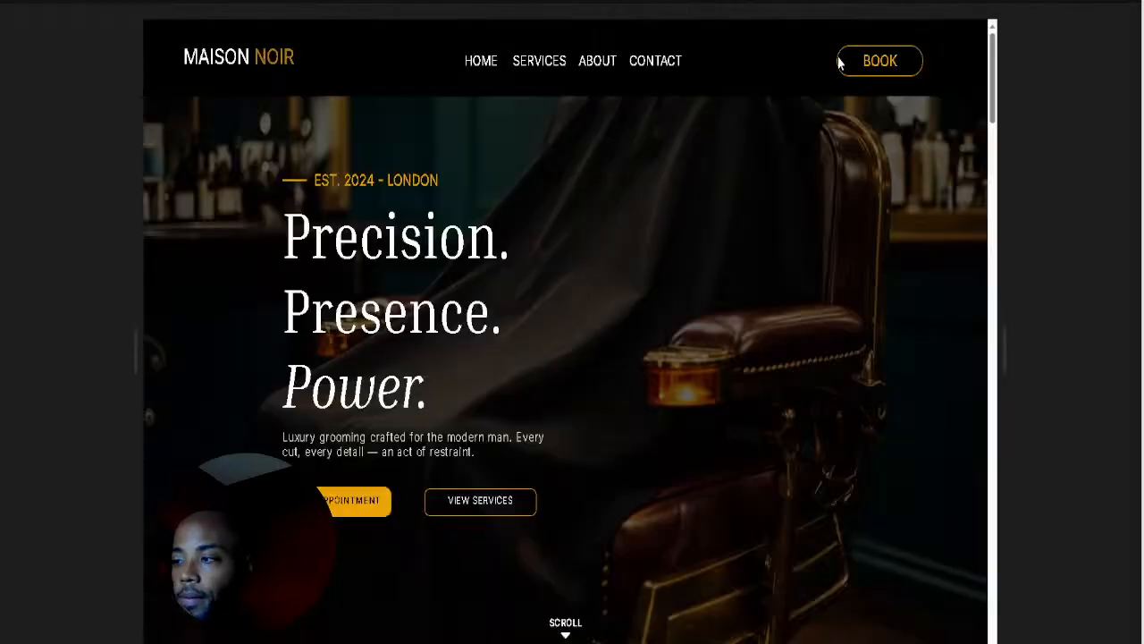
scroll(831, 88, down, 1)
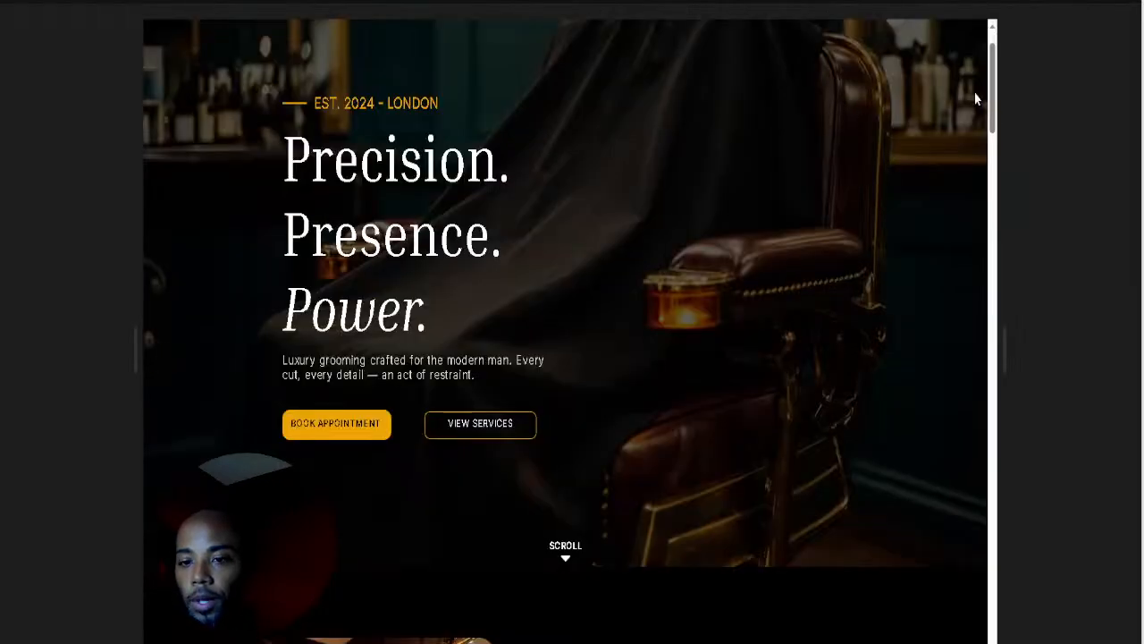
scroll(983, 86, up, 1)
drag(999, 80, 967, 71)
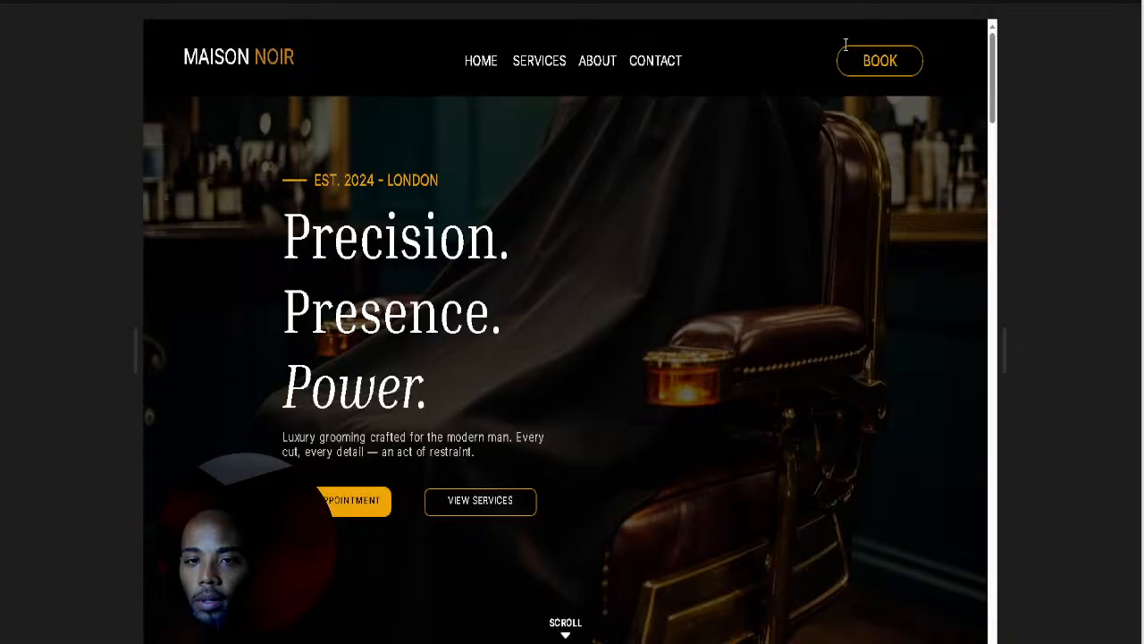